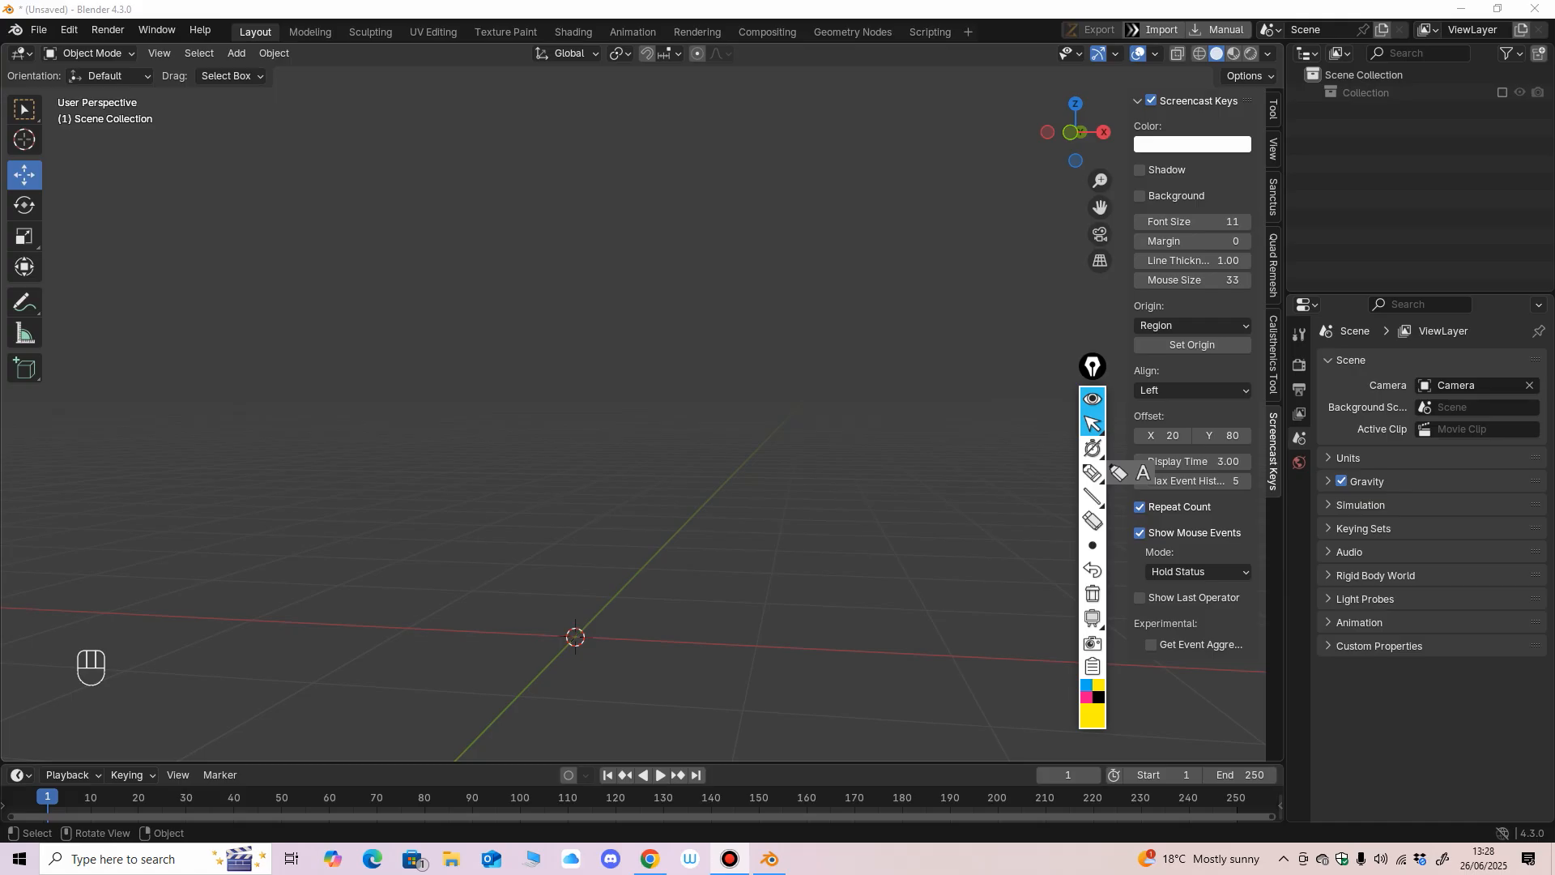
{"action": "middle_click_drag", "start_coordinate": [640, 437], "coordinate": [639, 474]}
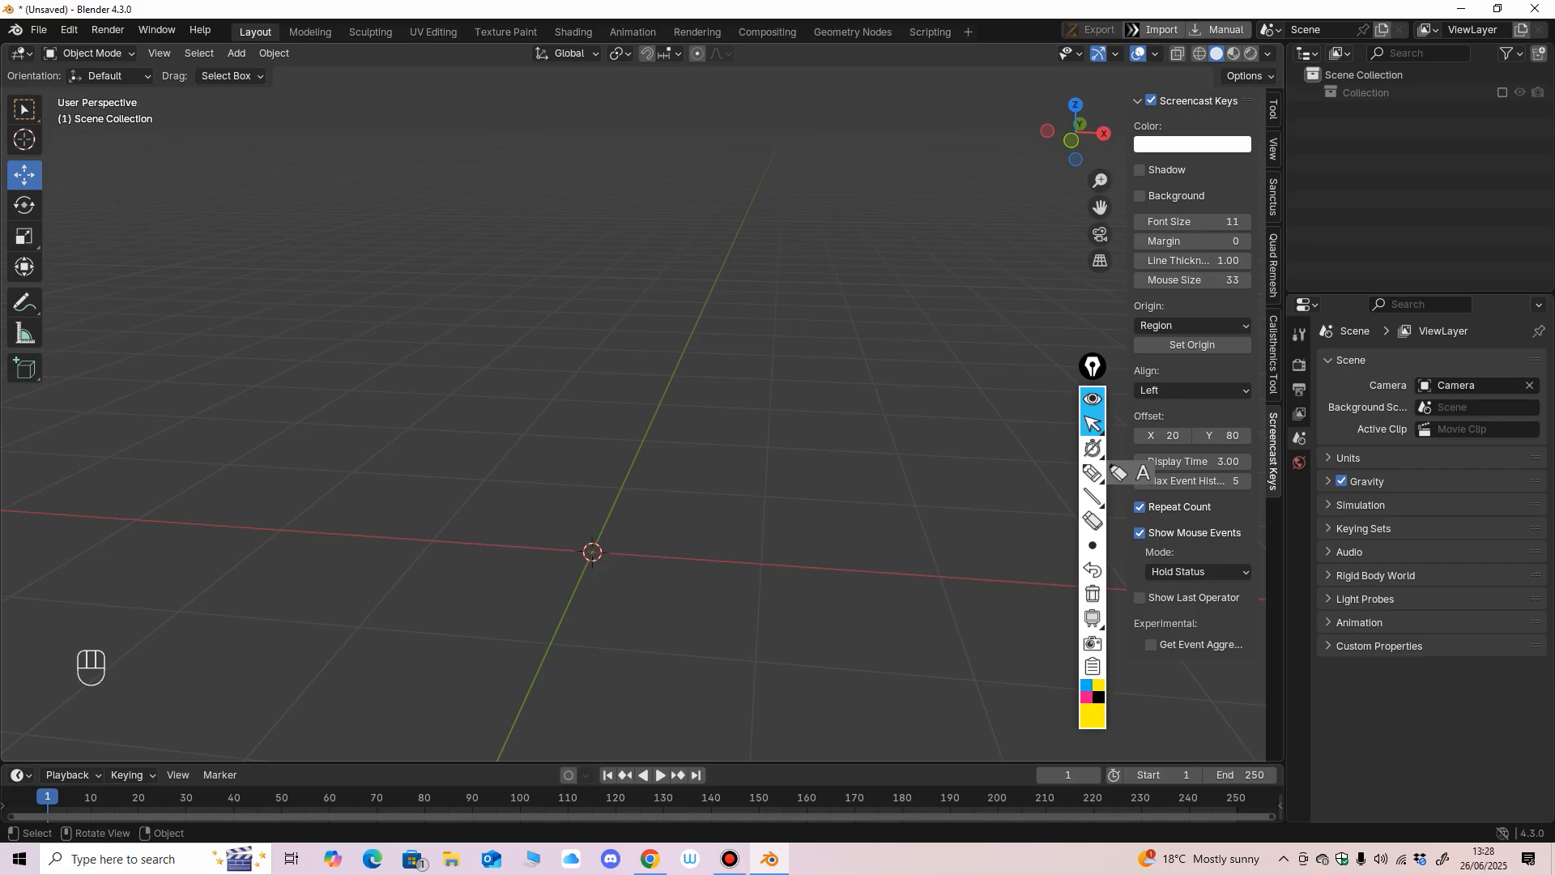
{"action": "middle_click_drag", "start_coordinate": [640, 437], "coordinate": [669, 436]}
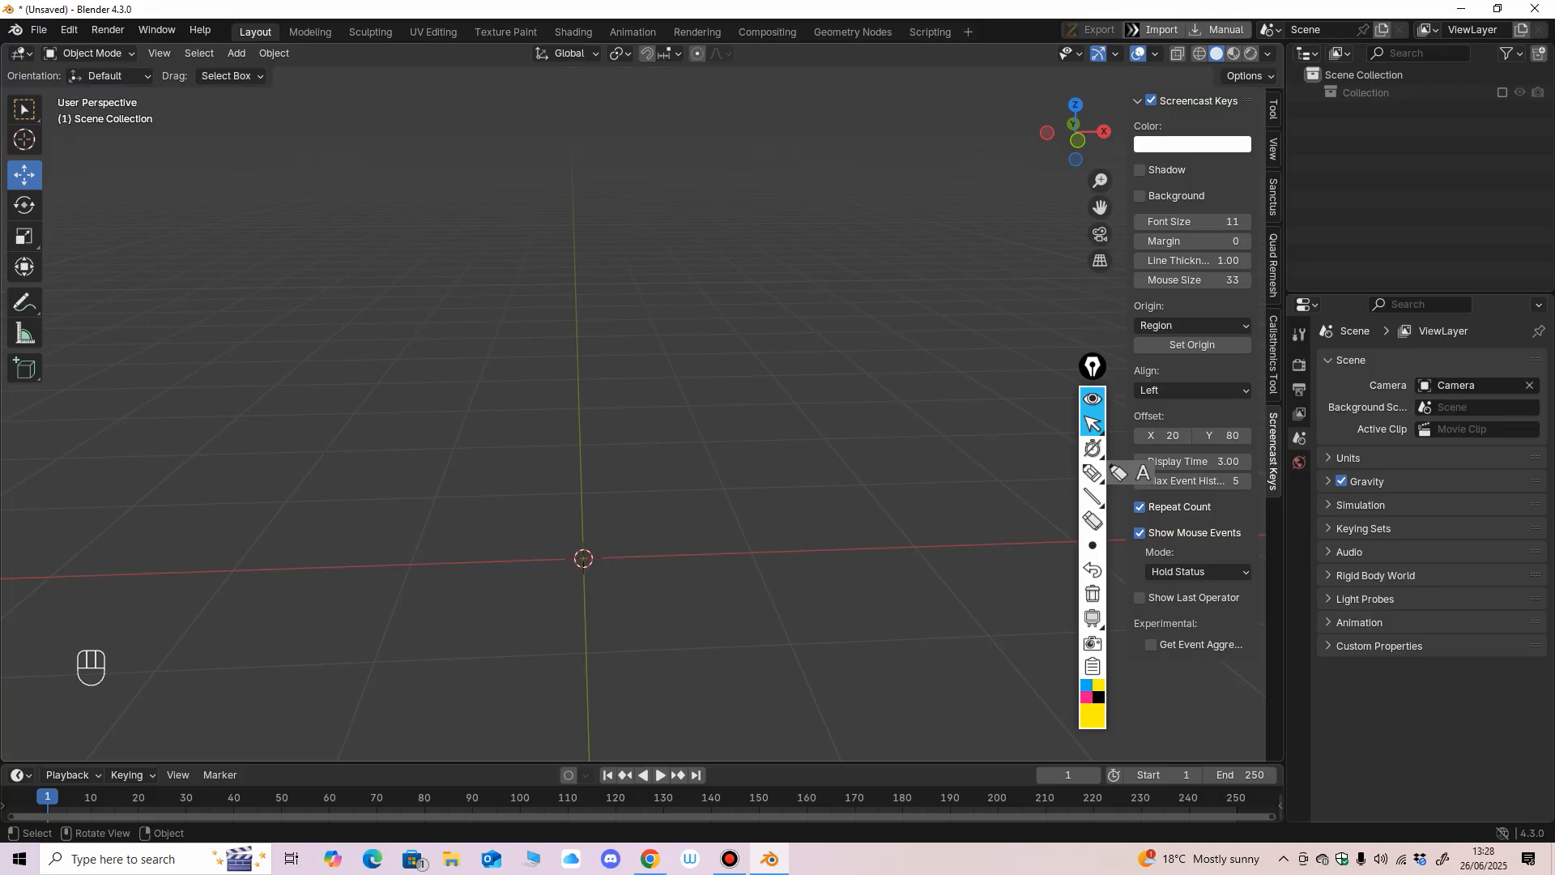
{"action": "middle_click_drag", "start_coordinate": [668, 435], "coordinate": [753, 453]}
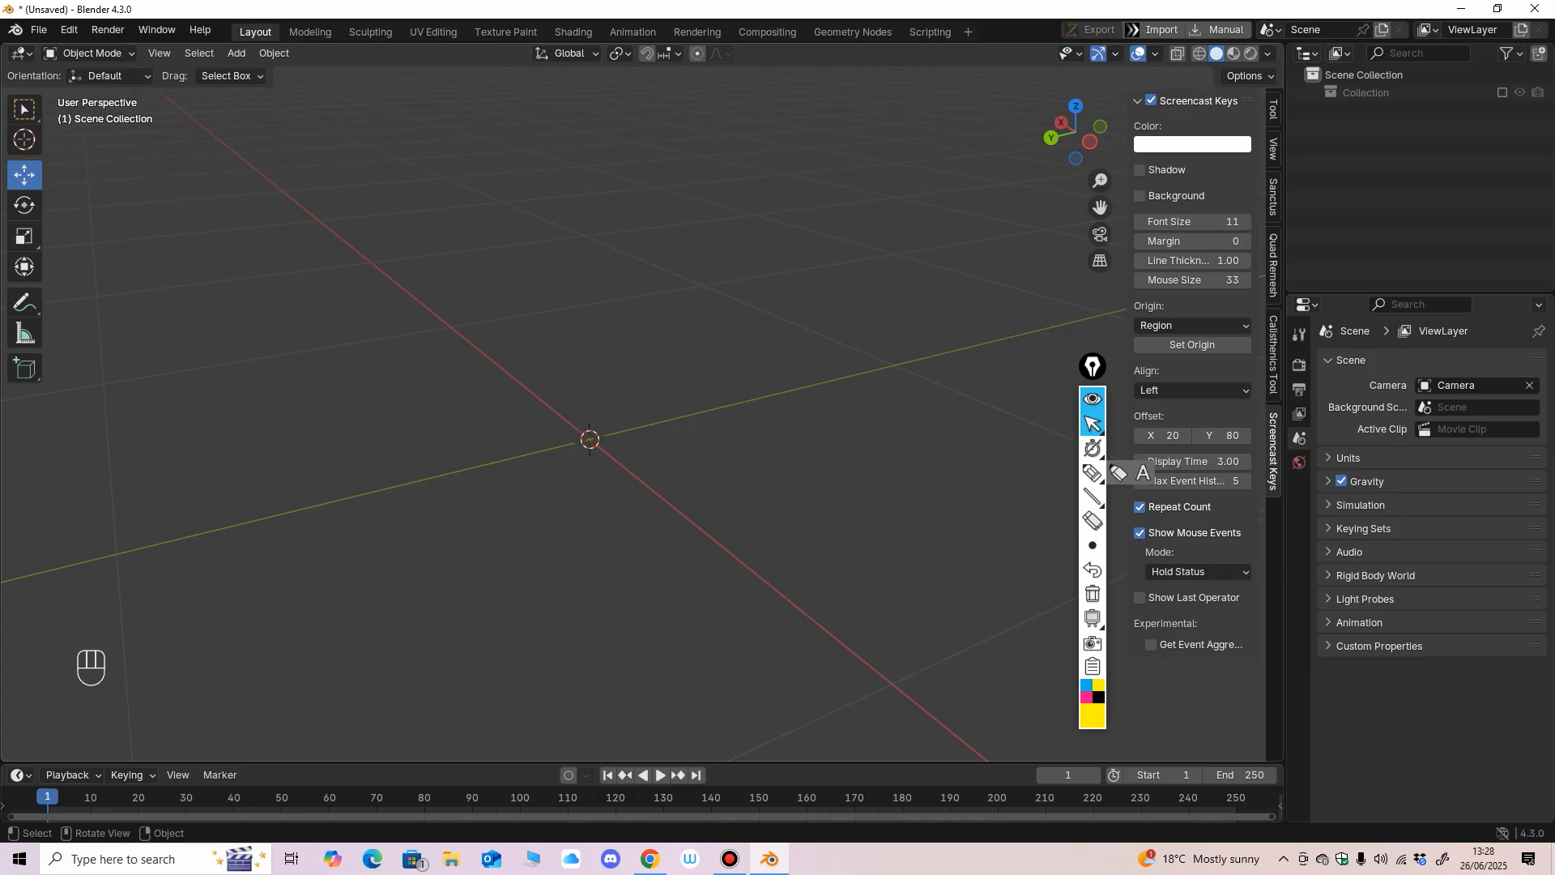
{"action": "left_click_drag", "start_coordinate": [1093, 366], "coordinate": [1086, 327]}
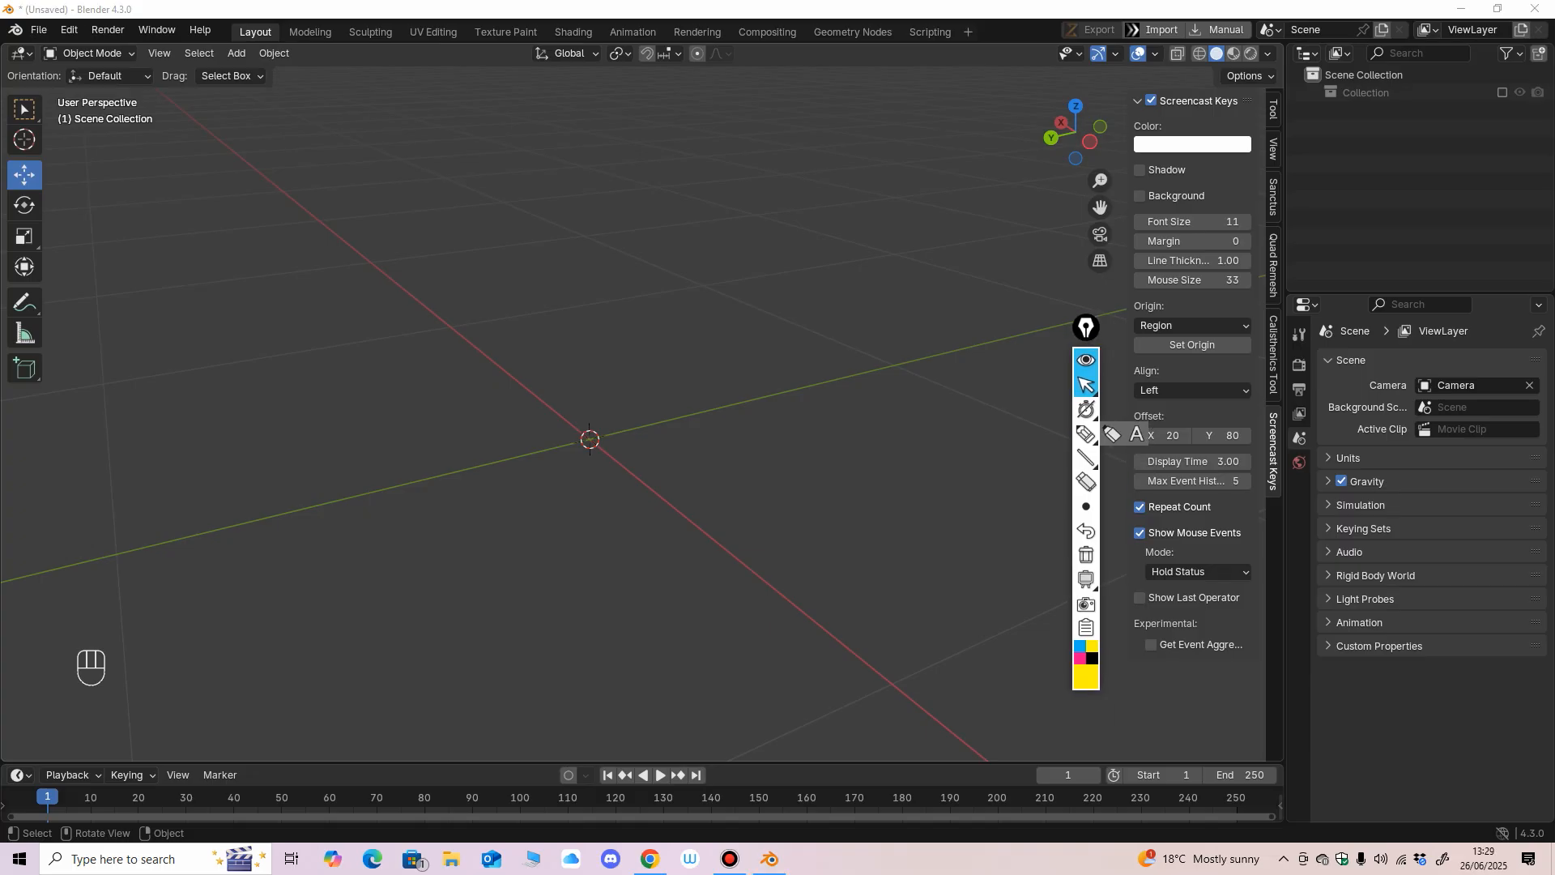
{"action": "mouse_move", "coordinate": [1086, 409]}
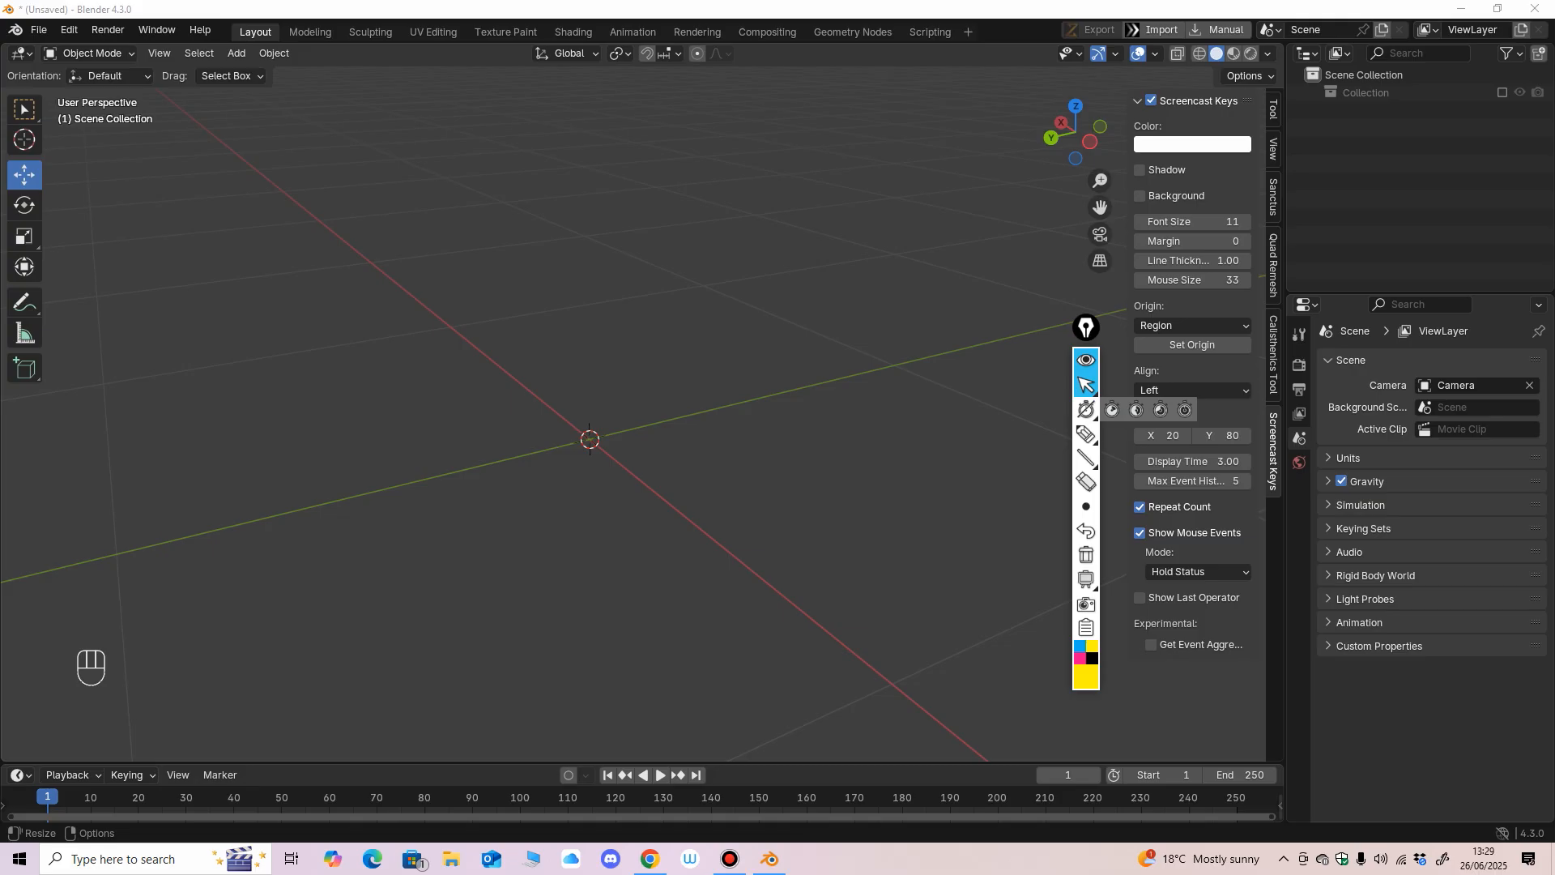
Add a mesh cylinder at the world origin and show it in the left orthographic view.
{"action": "mouse_move", "coordinate": [810, 478]}
{"action": "middle_mouse_down"}
{"action": "mouse_move", "coordinate": [823, 452]}
{"action": "mouse_move", "coordinate": [818, 476]}
{"action": "middle_mouse_up"}
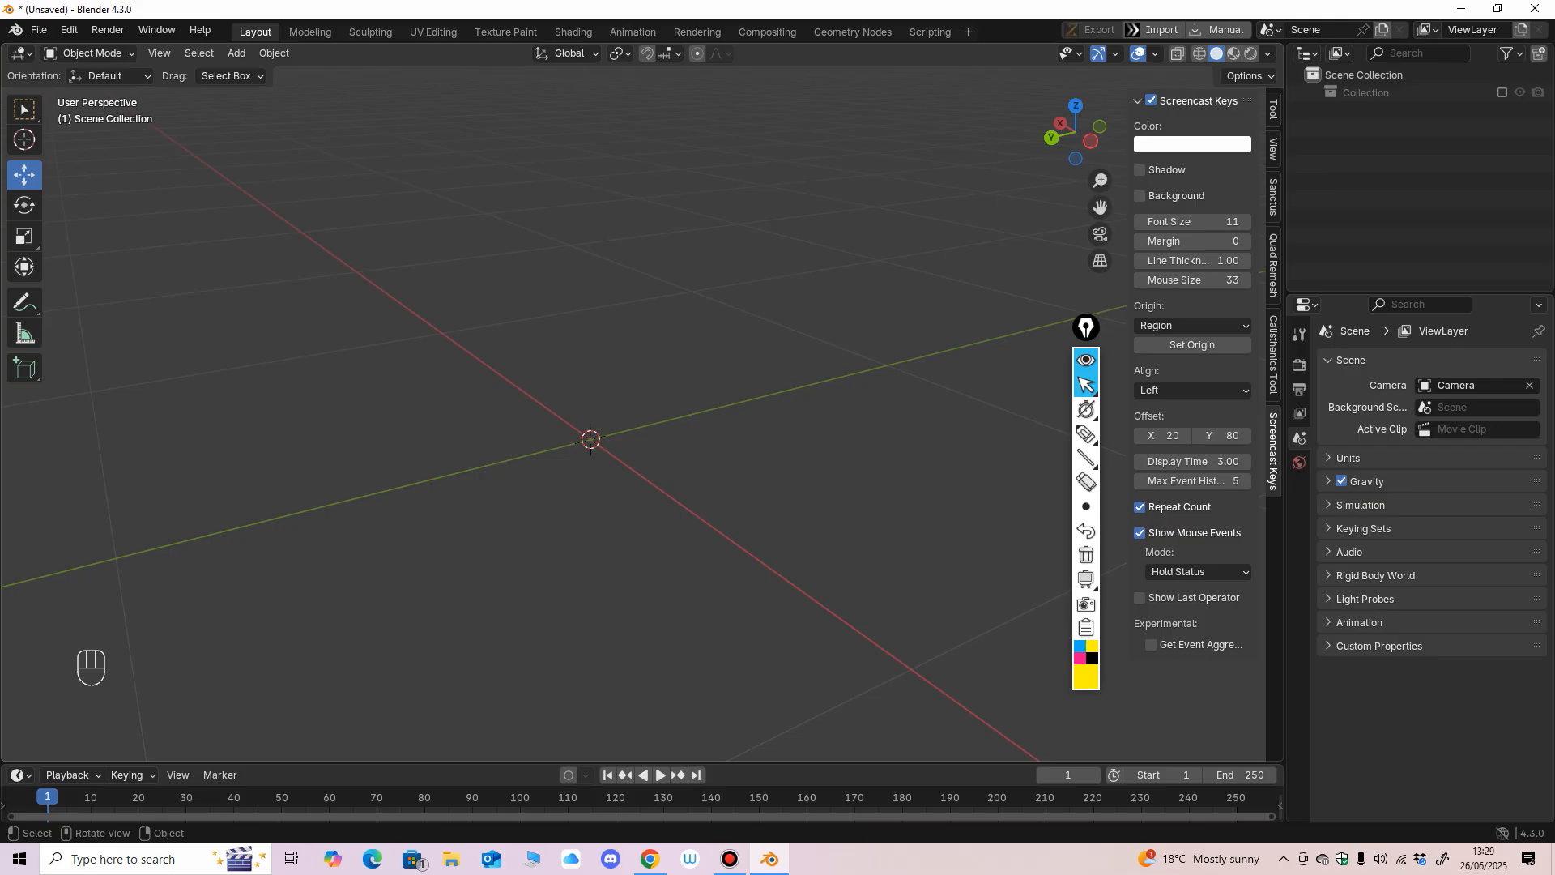
{"action": "left_click", "coordinate": [236, 53]}
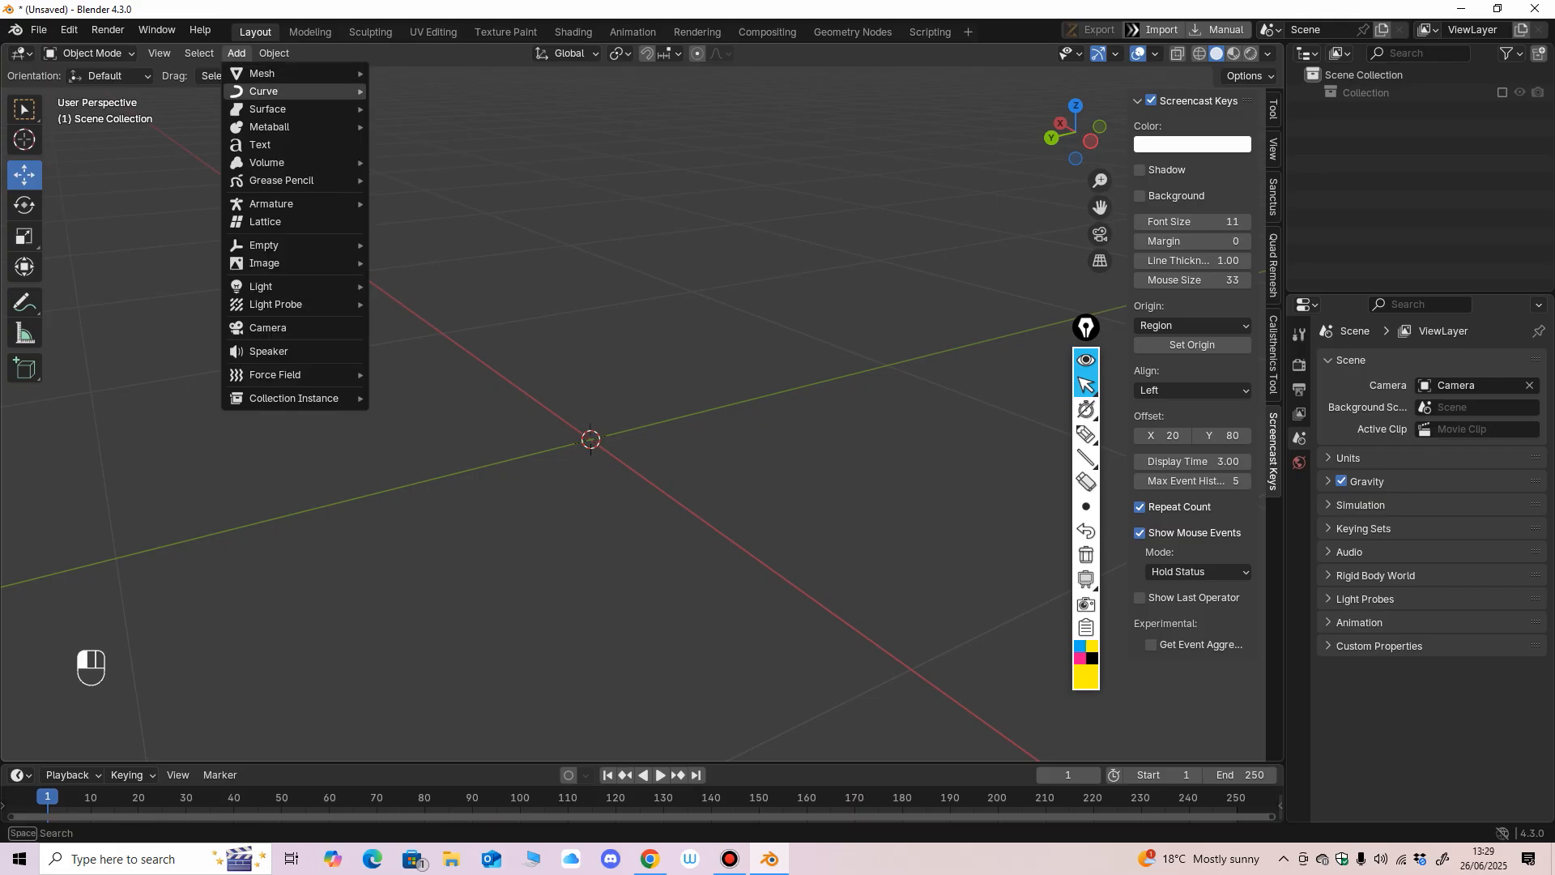
{"action": "mouse_move", "coordinate": [262, 73]}
{"action": "left_click", "coordinate": [415, 161]}
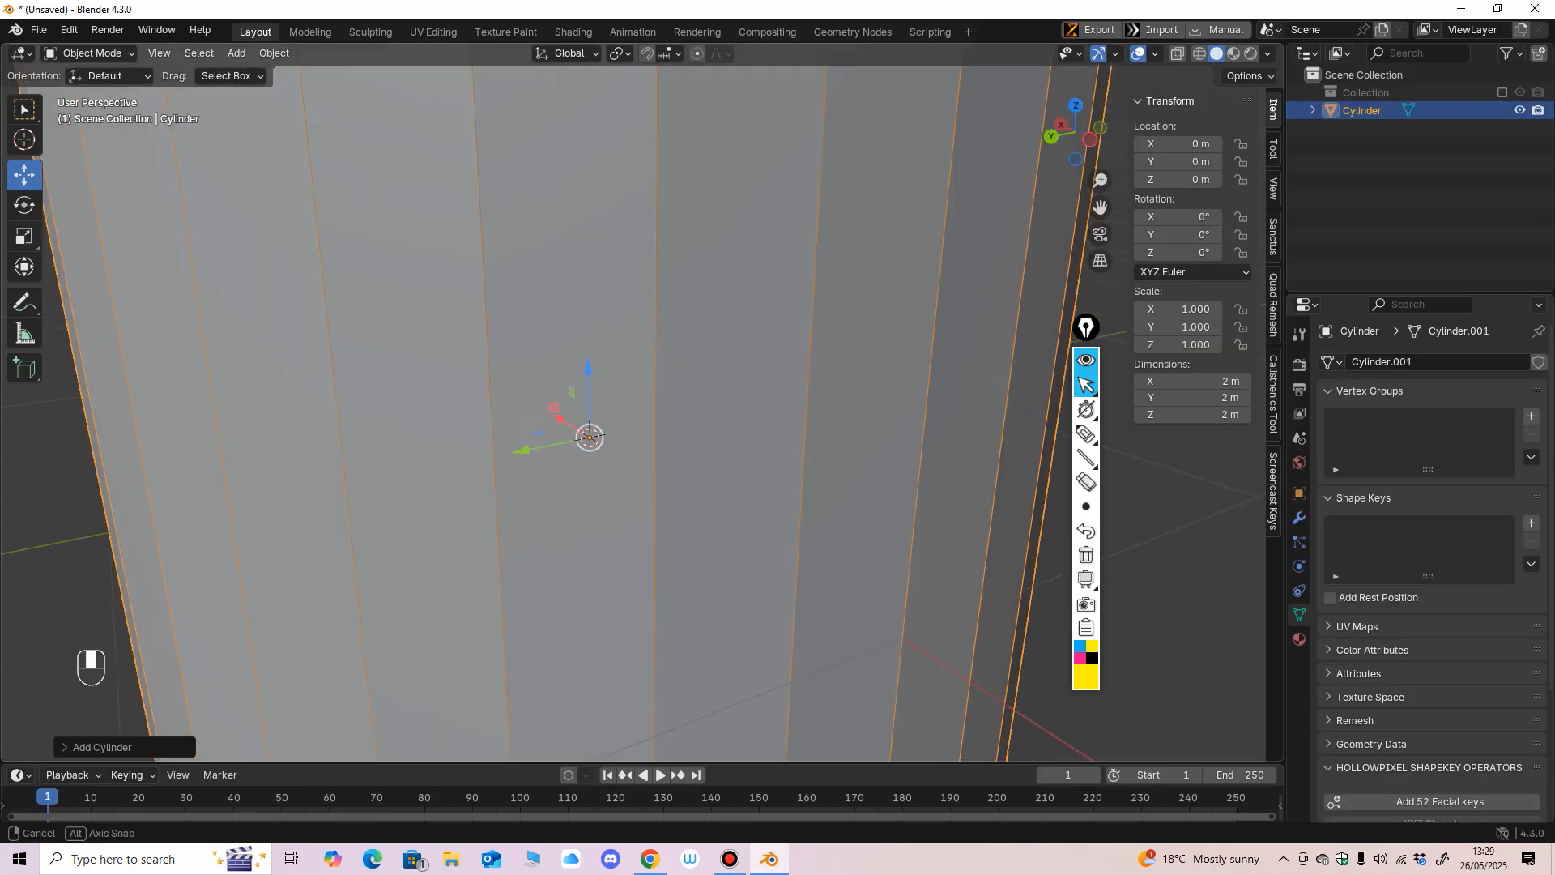
{"action": "key", "text": "ctrl+KP_3"}
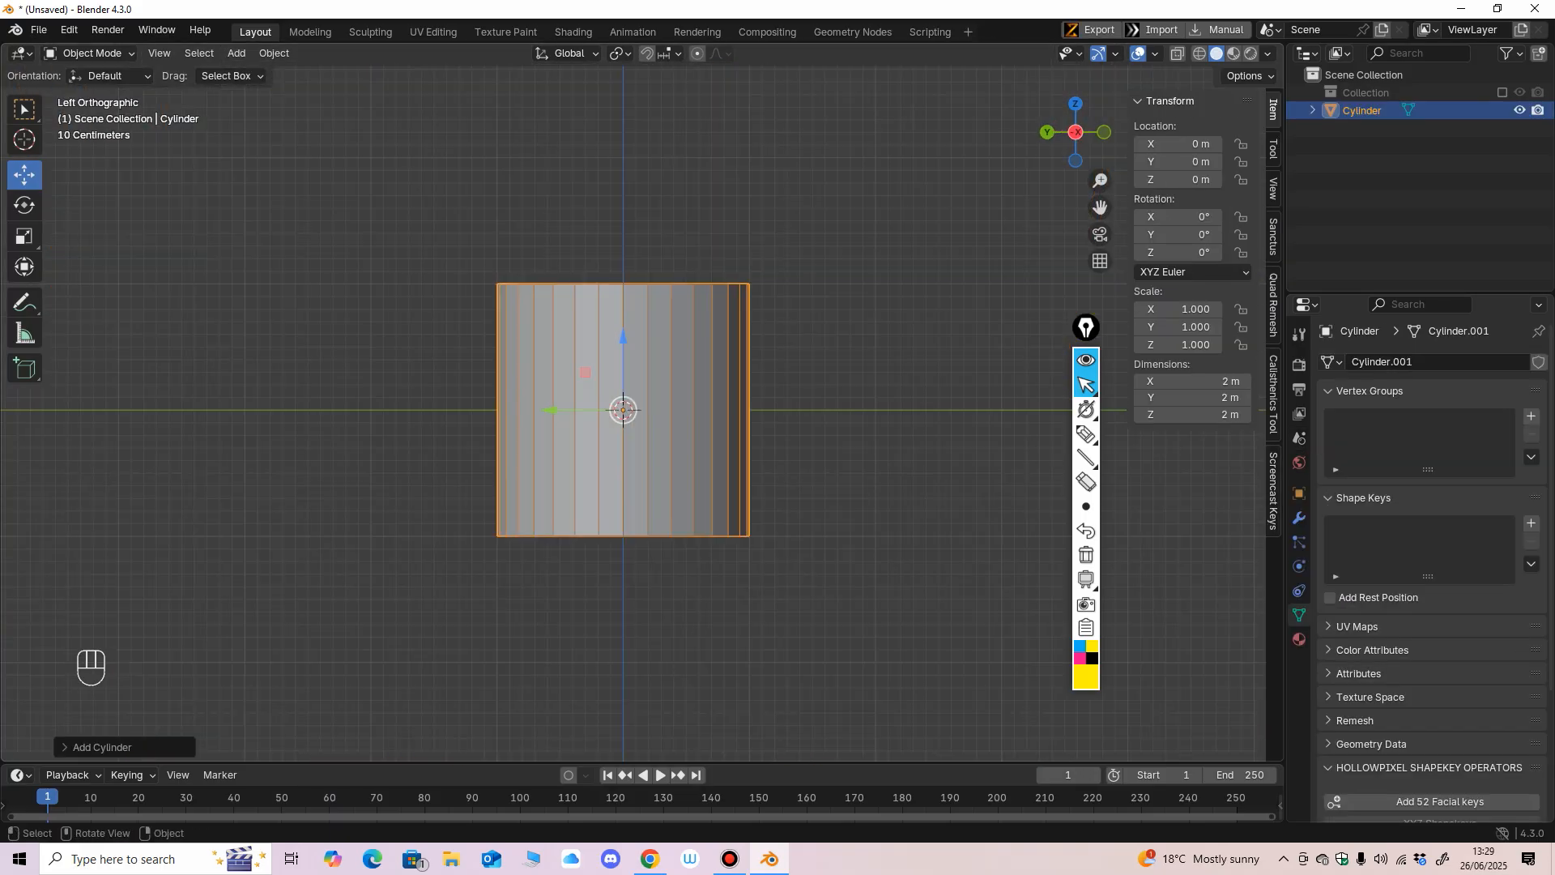
Cut seven evenly spaced horizontal edge loops around the cylinder in Edit Mode, then return to Object Mode.
{"action": "left_click", "coordinate": [87, 53]}
{"action": "left_click", "coordinate": [89, 92]}
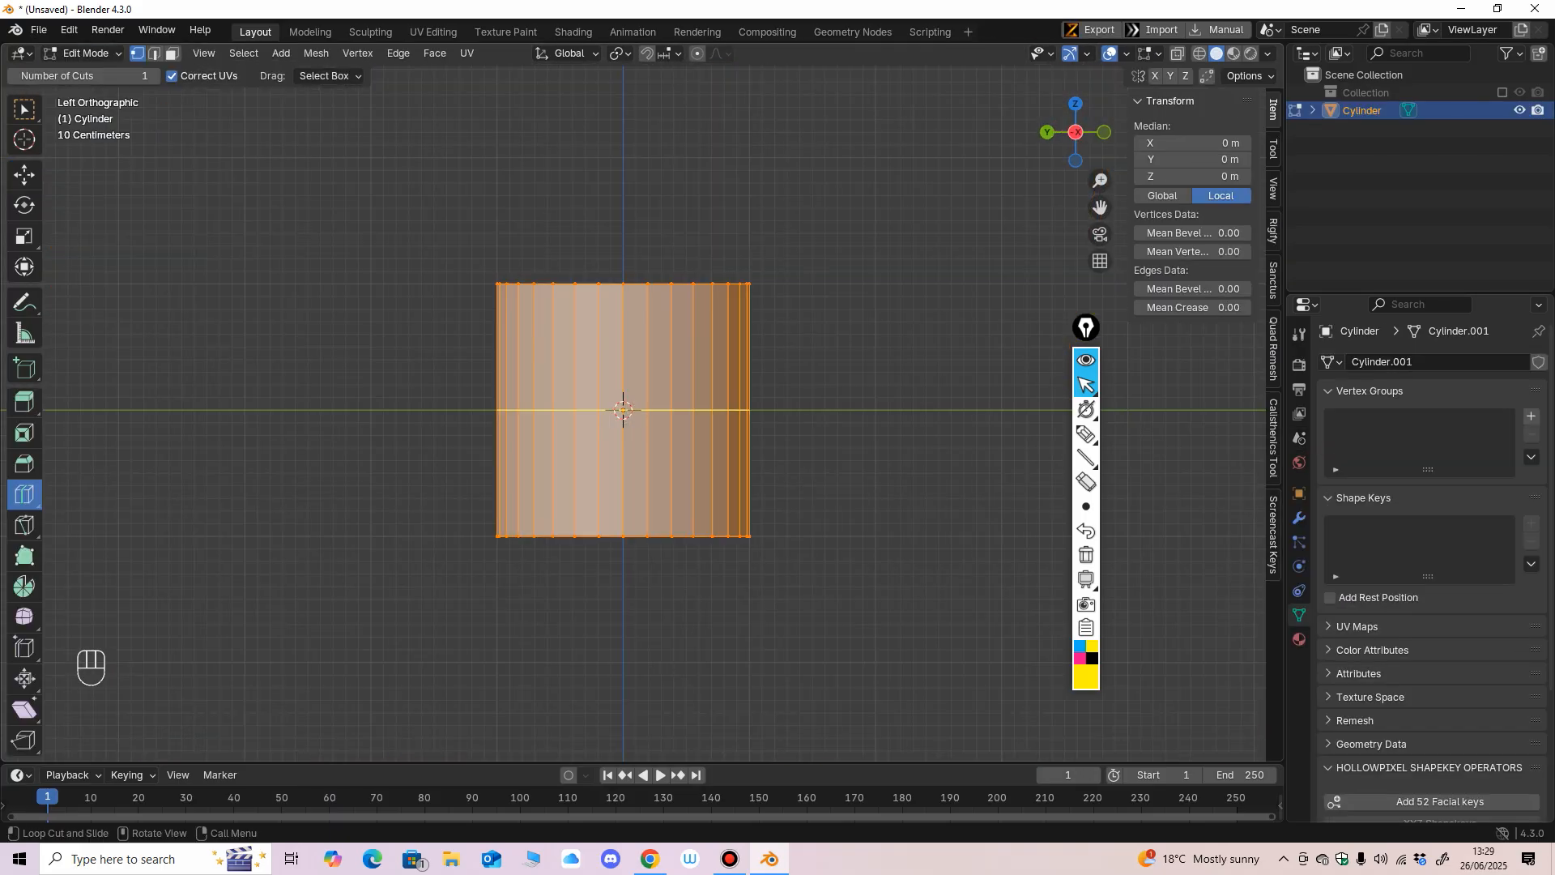
{"action": "left_click", "coordinate": [575, 357]}
{"action": "left_click", "coordinate": [575, 349]}
{"action": "left_click", "coordinate": [576, 472]}
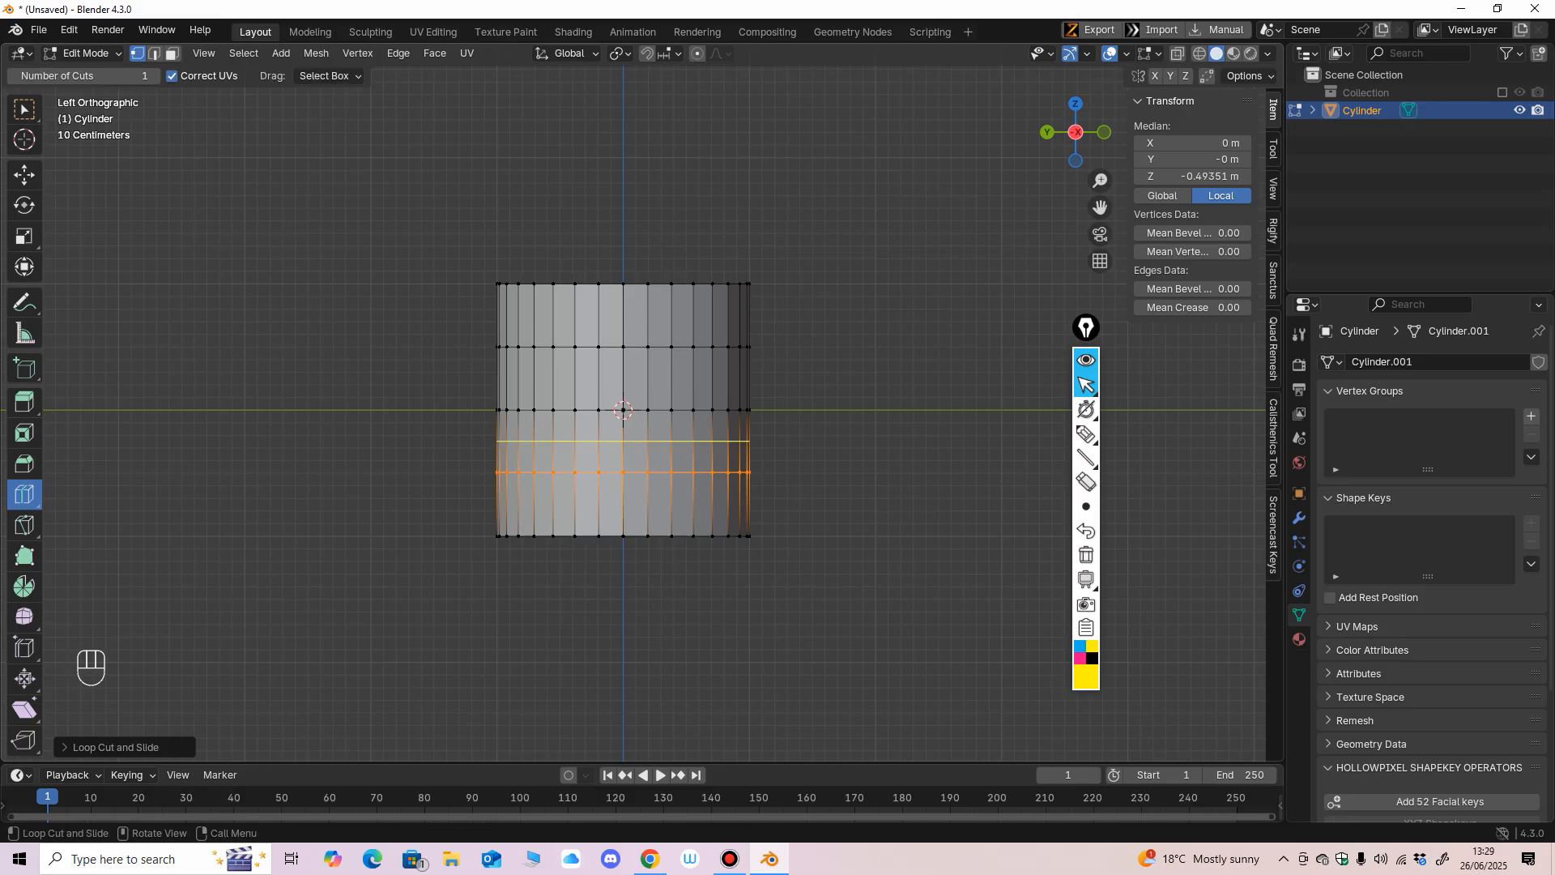
{"action": "left_click", "coordinate": [577, 442]}
{"action": "left_click", "coordinate": [576, 504]}
{"action": "left_click", "coordinate": [577, 378]}
{"action": "left_click", "coordinate": [576, 315]}
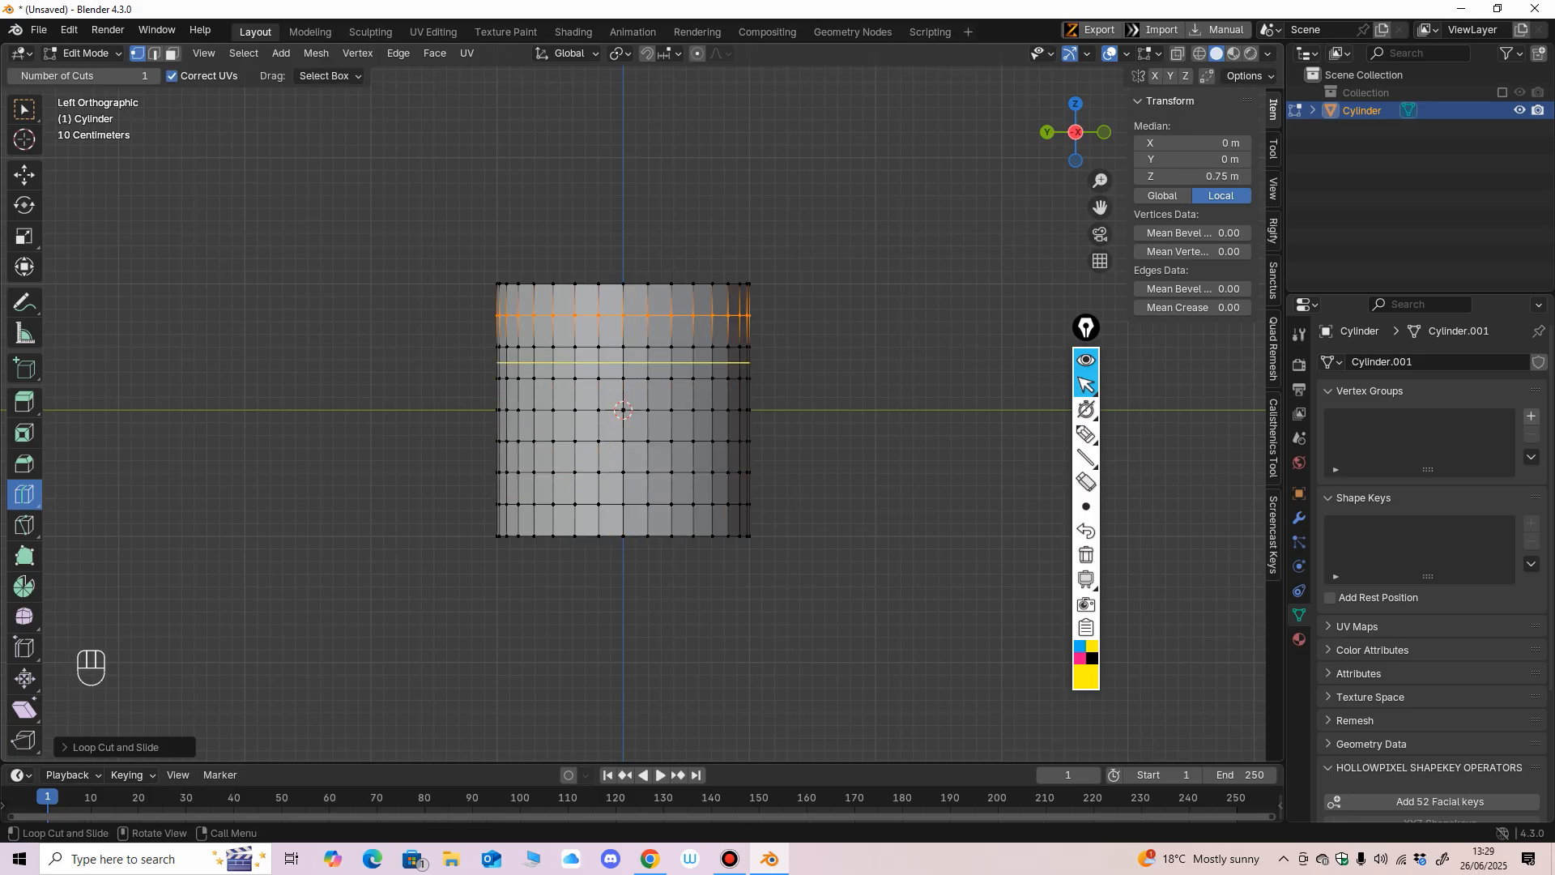
{"action": "left_click", "coordinate": [87, 53]}
{"action": "left_click", "coordinate": [97, 74]}
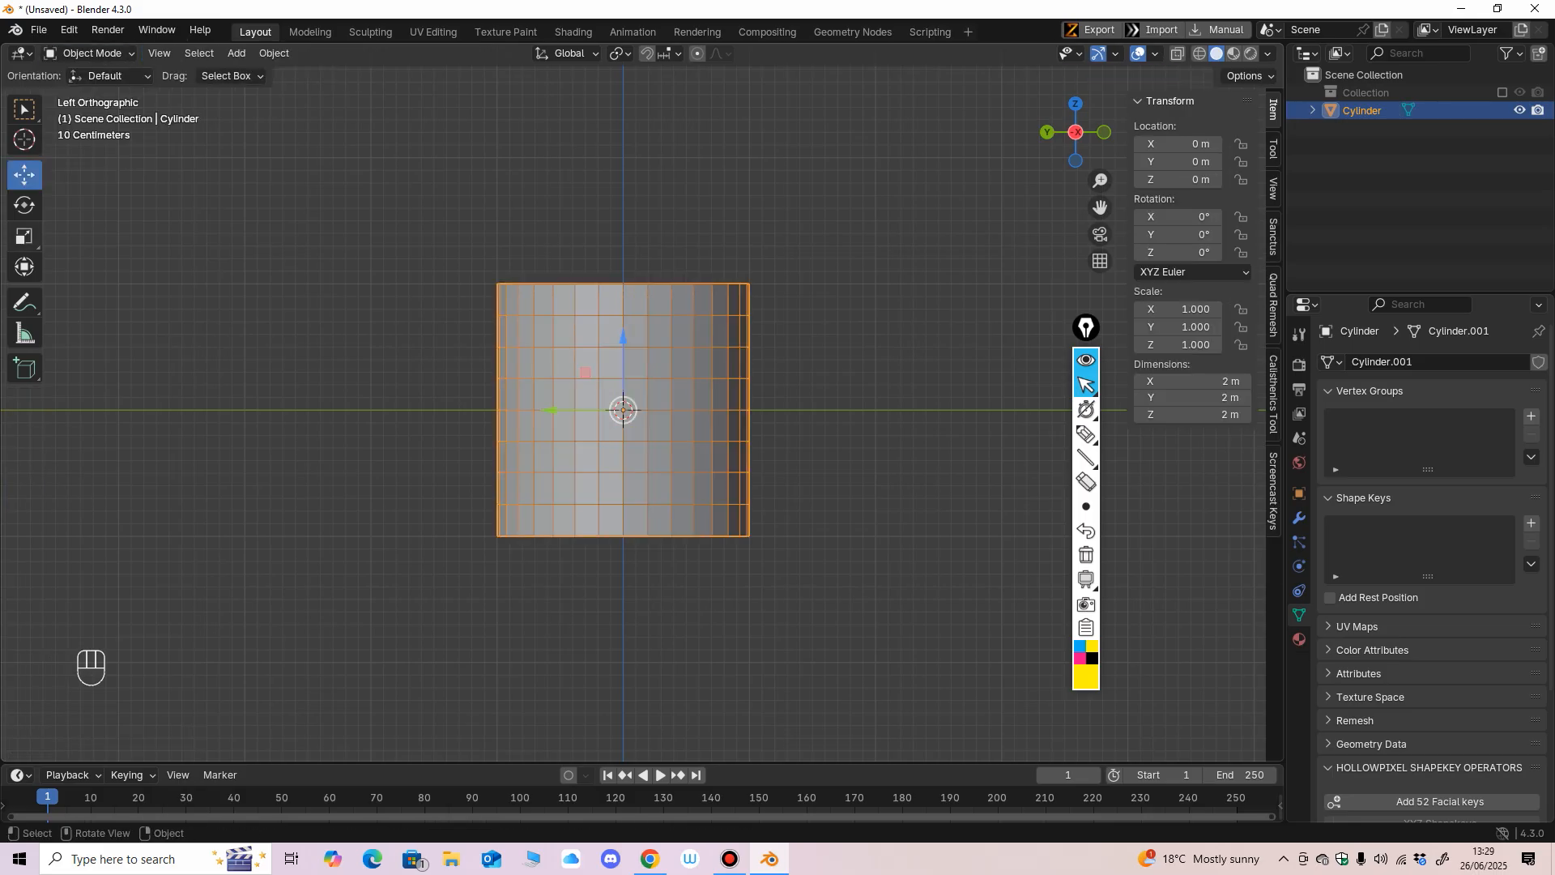
Scale the cylinder to about 1.28 in X and Y and about 2.98 in Z to make a tall column.
{"action": "left_click", "coordinate": [24, 236]}
{"action": "middle_click_drag", "start_coordinate": [365, 324], "coordinate": [365, 379], "text": "ctrl"}
{"action": "left_click_drag", "start_coordinate": [651, 463], "coordinate": [675, 526]}
{"action": "middle_click_drag", "start_coordinate": [676, 526], "coordinate": [675, 551], "text": "ctrl"}
{"action": "left_click_drag", "start_coordinate": [660, 457], "coordinate": [668, 471]}
{"action": "left_click_drag", "start_coordinate": [630, 332], "coordinate": [628, 232]}
{"action": "middle_click_drag", "start_coordinate": [628, 232], "coordinate": [630, 299], "text": "ctrl"}
{"action": "left_click_drag", "start_coordinate": [635, 331], "coordinate": [634, 329]}
{"action": "middle_click_drag", "start_coordinate": [634, 329], "coordinate": [628, 373]}
{"action": "left_click_drag", "start_coordinate": [663, 455], "coordinate": [649, 427]}
Raise the cylinder about 2.97 m along Z so its base rests on the ground line, and apply all its transforms.
{"action": "left_click", "coordinate": [24, 175]}
{"action": "left_click", "coordinate": [1074, 143]}
{"action": "left_click_drag", "start_coordinate": [636, 331], "coordinate": [636, 223]}
{"action": "middle_click_drag", "start_coordinate": [828, 135], "coordinate": [828, 126], "text": "ctrl"}
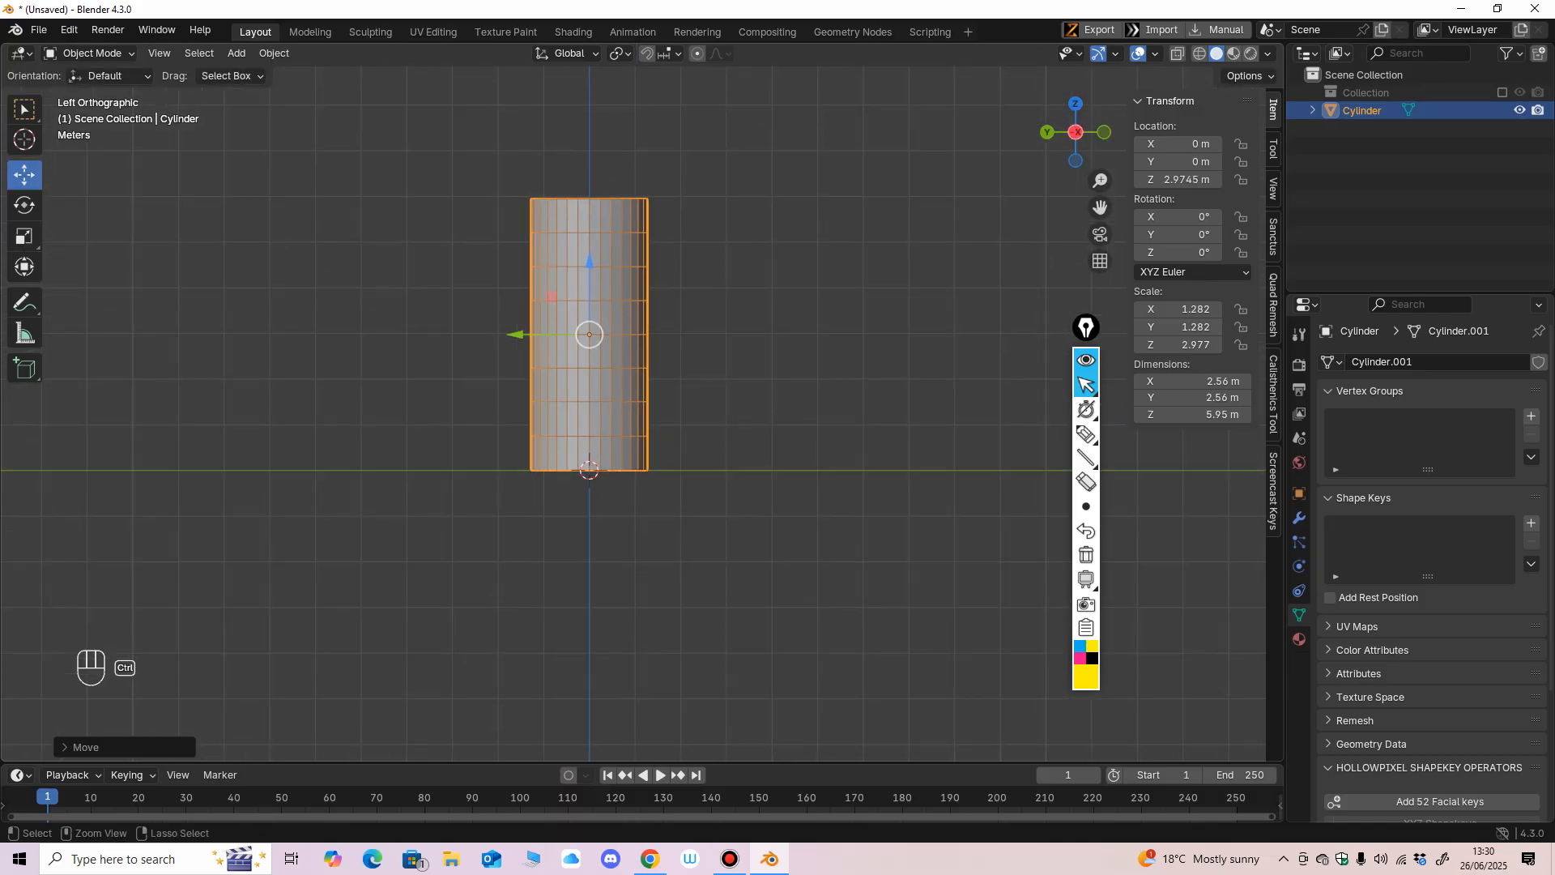
{"action": "key", "text": "ctrl+a"}
{"action": "left_click", "coordinate": [616, 405]}
{"action": "middle_click_drag", "start_coordinate": [615, 406], "coordinate": [628, 442]}
Circle the cylinder's transform values and the on-screen mouse icon in yellow with the annotation pen.
{"action": "left_click", "coordinate": [1086, 435]}
{"action": "mouse_move", "coordinate": [1148, 128]}
{"action": "left_mouse_down"}
{"action": "mouse_move", "coordinate": [1138, 269]}
{"action": "mouse_move", "coordinate": [1133, 154]}
{"action": "left_mouse_up"}
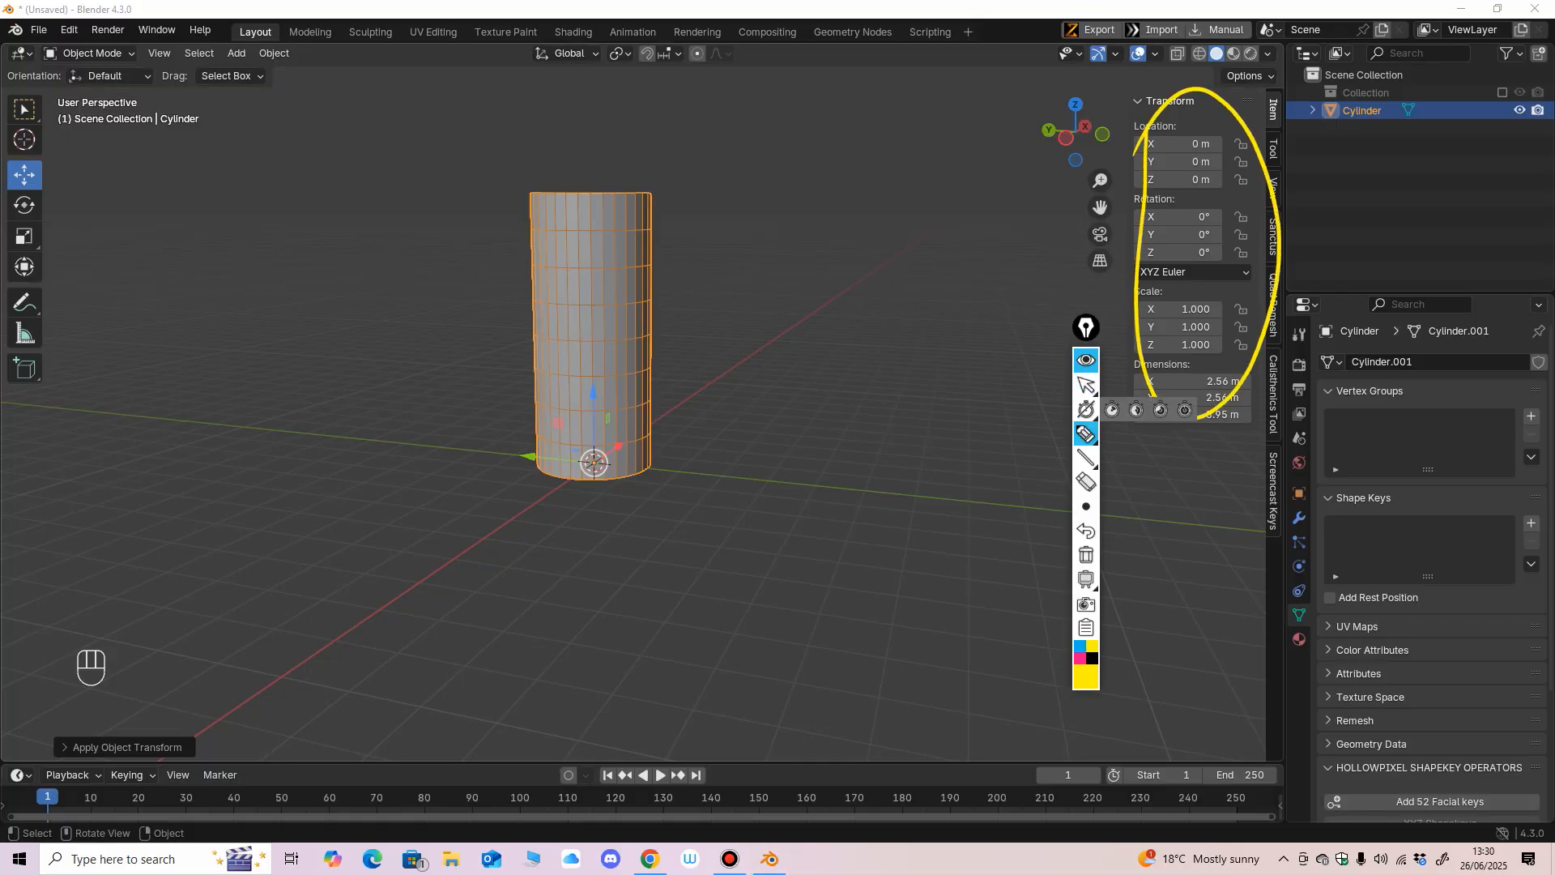
{"action": "key", "text": "ctrl"}
{"action": "left_click", "coordinate": [1086, 385]}
{"action": "middle_click_drag", "start_coordinate": [809, 453], "coordinate": [800, 457]}
{"action": "key", "text": "ctrl+a"}
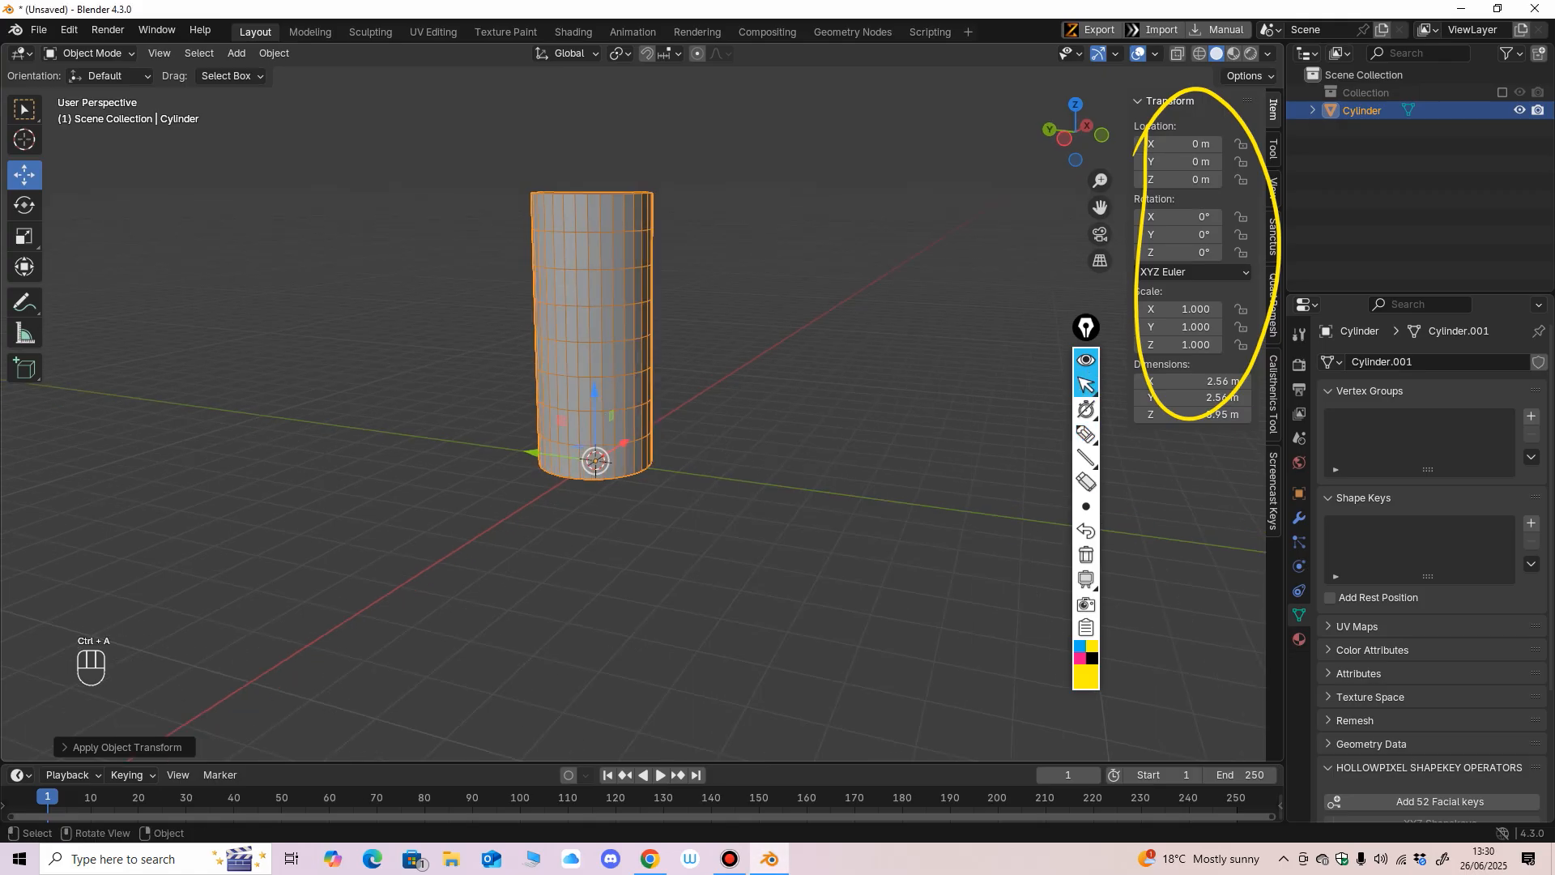
{"action": "left_click", "coordinate": [1086, 434]}
{"action": "mouse_move", "coordinate": [89, 620]}
{"action": "left_mouse_down"}
{"action": "mouse_move", "coordinate": [52, 673]}
{"action": "mouse_move", "coordinate": [129, 712]}
{"action": "mouse_move", "coordinate": [65, 640]}
{"action": "left_mouse_up"}
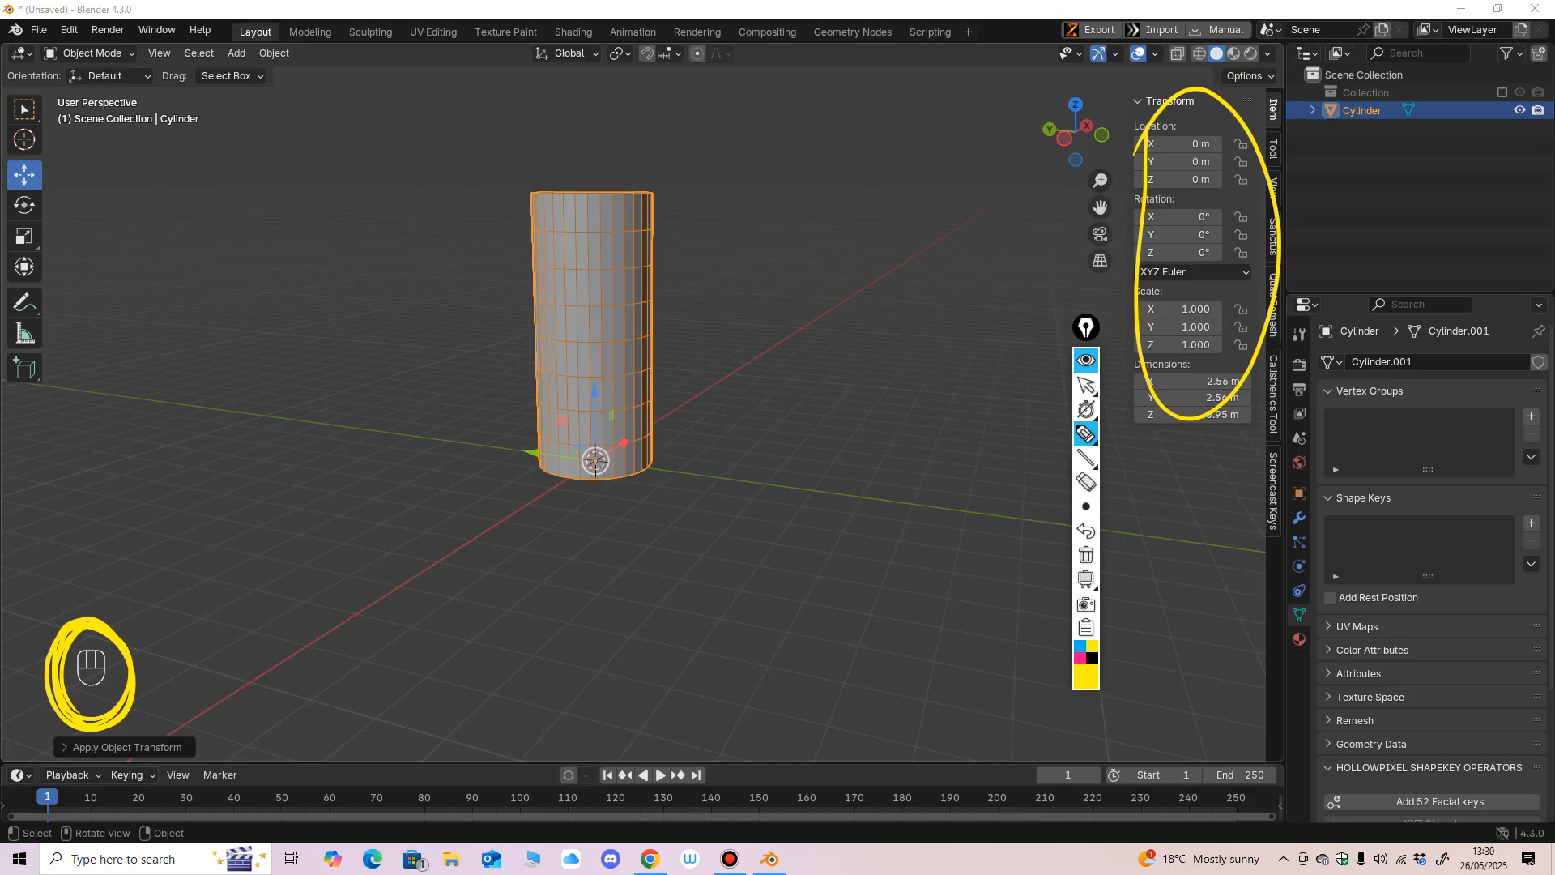
{"action": "left_click", "coordinate": [1086, 385]}
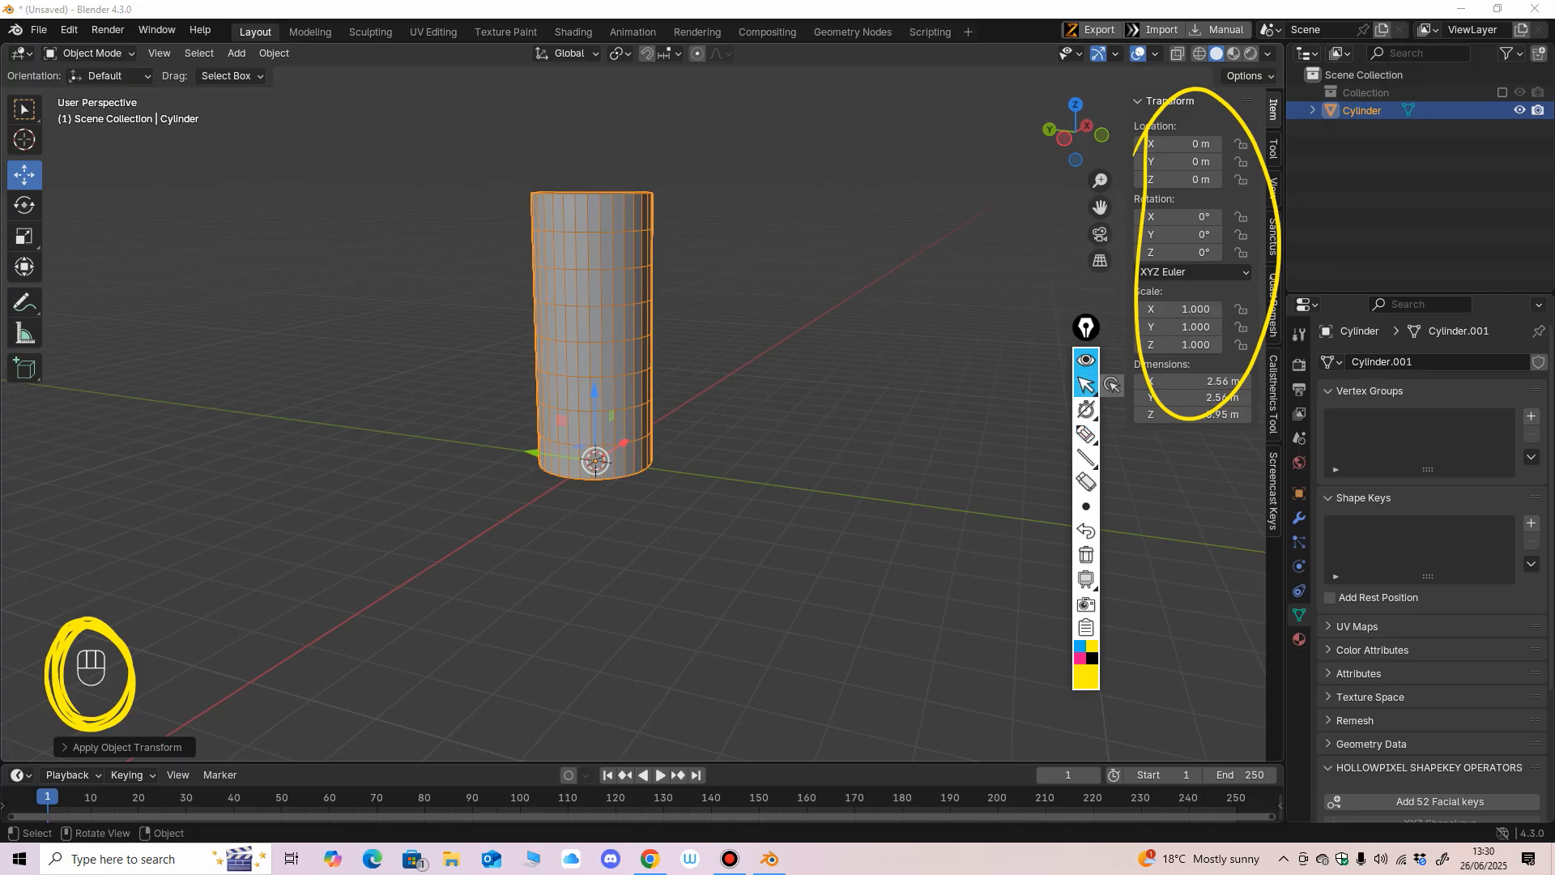
Erase both yellow annotation circles and switch back to the normal pointer.
{"action": "left_click", "coordinate": [1086, 482]}
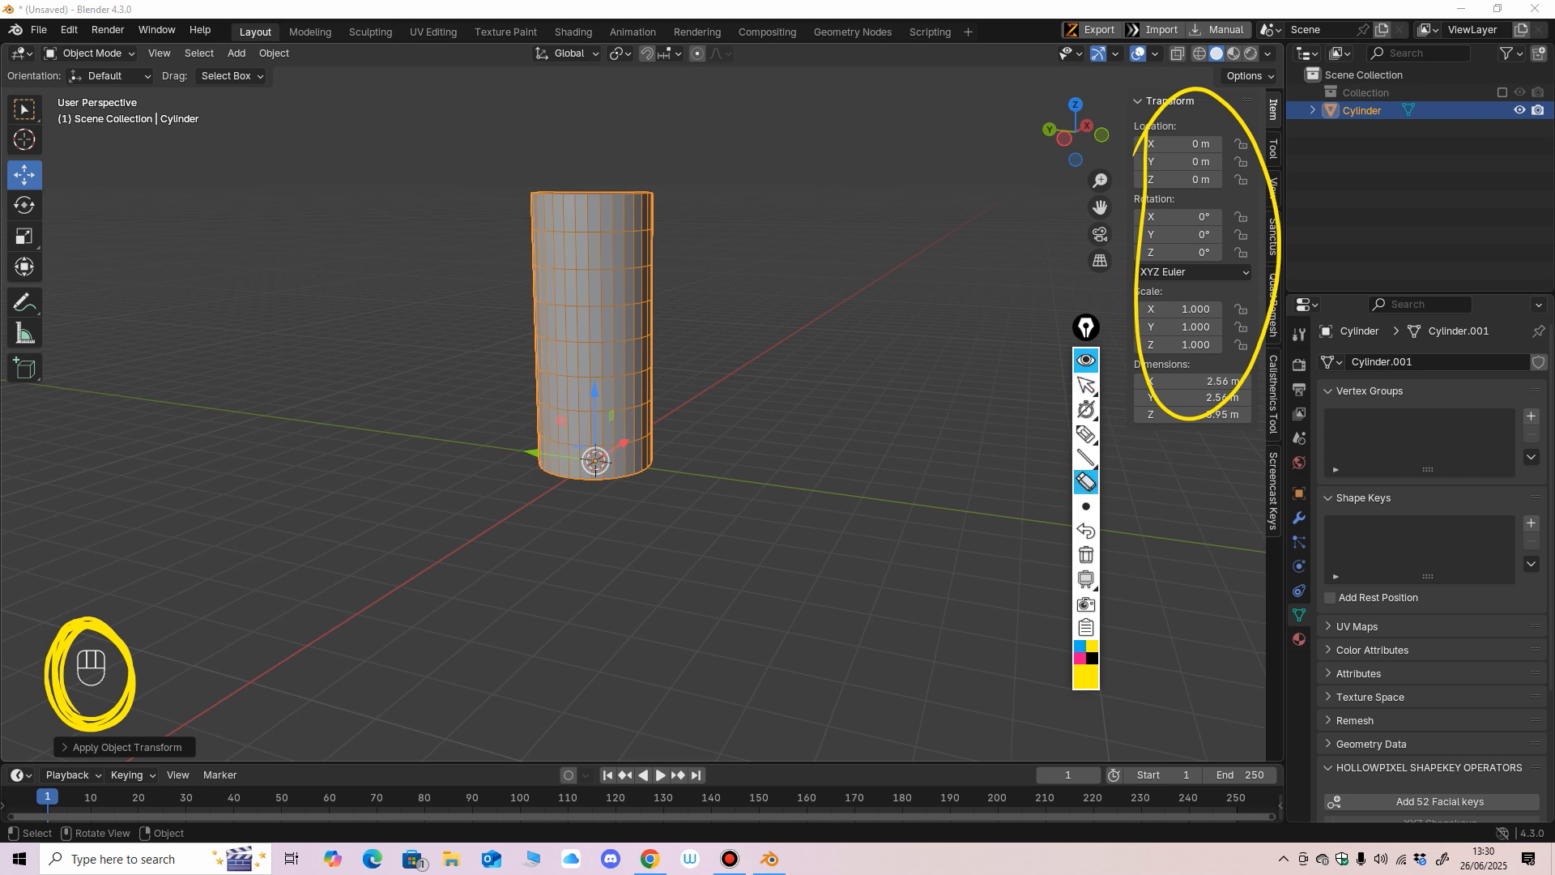
{"action": "left_click", "coordinate": [131, 673]}
{"action": "left_click", "coordinate": [1086, 386]}
{"action": "middle_click_drag", "start_coordinate": [875, 421], "coordinate": [890, 408]}
{"action": "middle_click_drag", "start_coordinate": [890, 409], "coordinate": [872, 479], "text": "shift"}
{"action": "middle_click_drag", "start_coordinate": [872, 479], "coordinate": [871, 446], "text": "ctrl"}
{"action": "left_click", "coordinate": [1086, 482]}
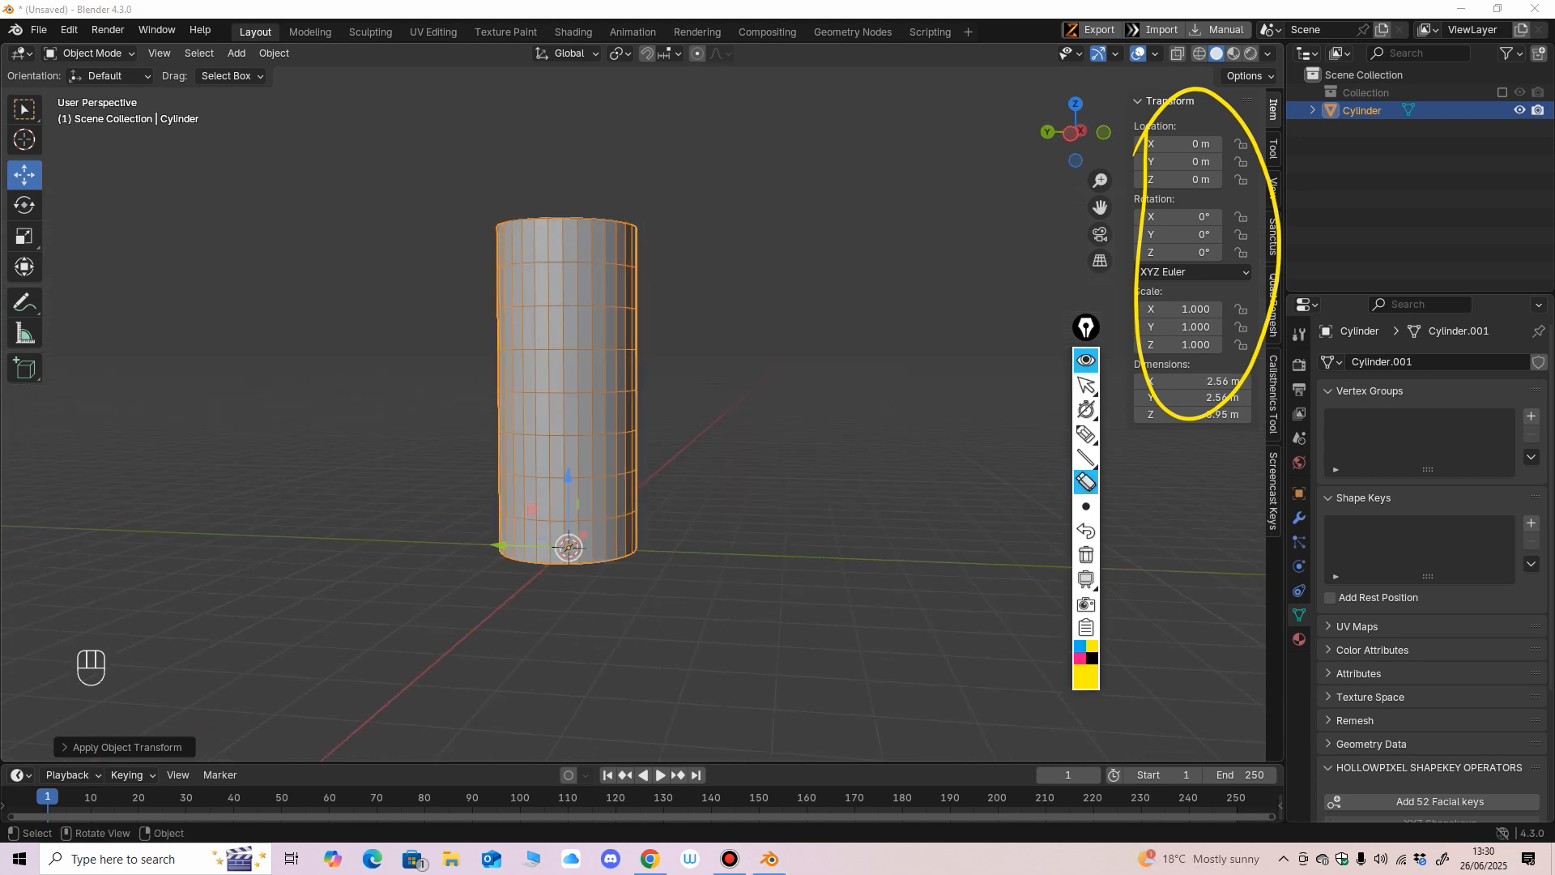
{"action": "left_click", "coordinate": [1150, 376]}
{"action": "left_click", "coordinate": [1086, 385]}
Add an armature with a single bone at the world origin inside the cylinder.
{"action": "mouse_move", "coordinate": [931, 405]}
{"action": "middle_mouse_down"}
{"action": "mouse_move", "coordinate": [899, 417]}
{"action": "mouse_move", "coordinate": [932, 425]}
{"action": "middle_mouse_up"}
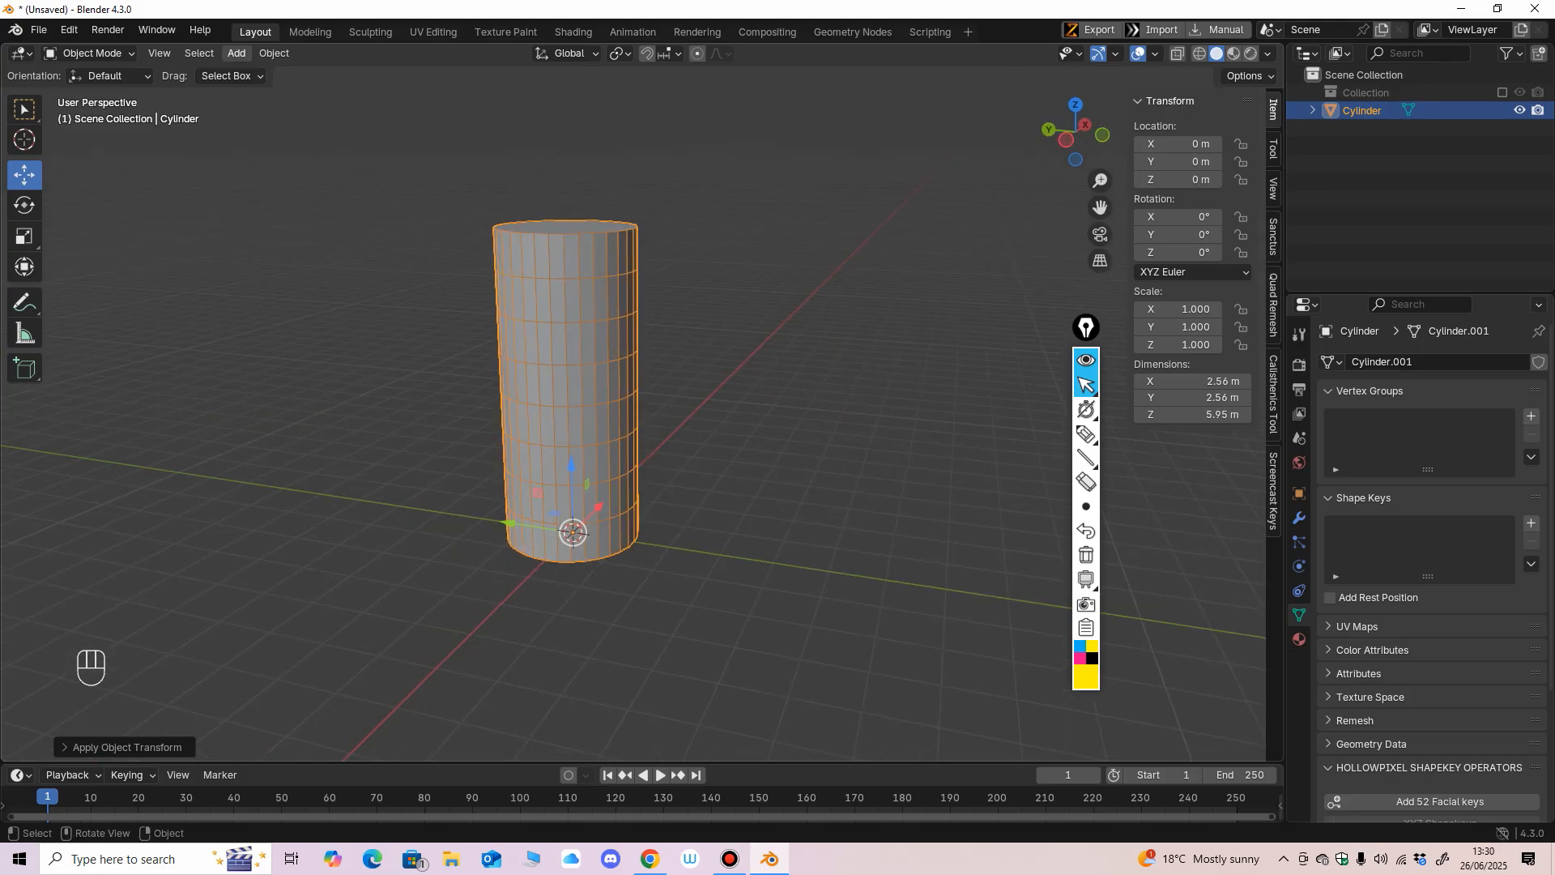
{"action": "left_click", "coordinate": [236, 53]}
{"action": "mouse_move", "coordinate": [243, 73]}
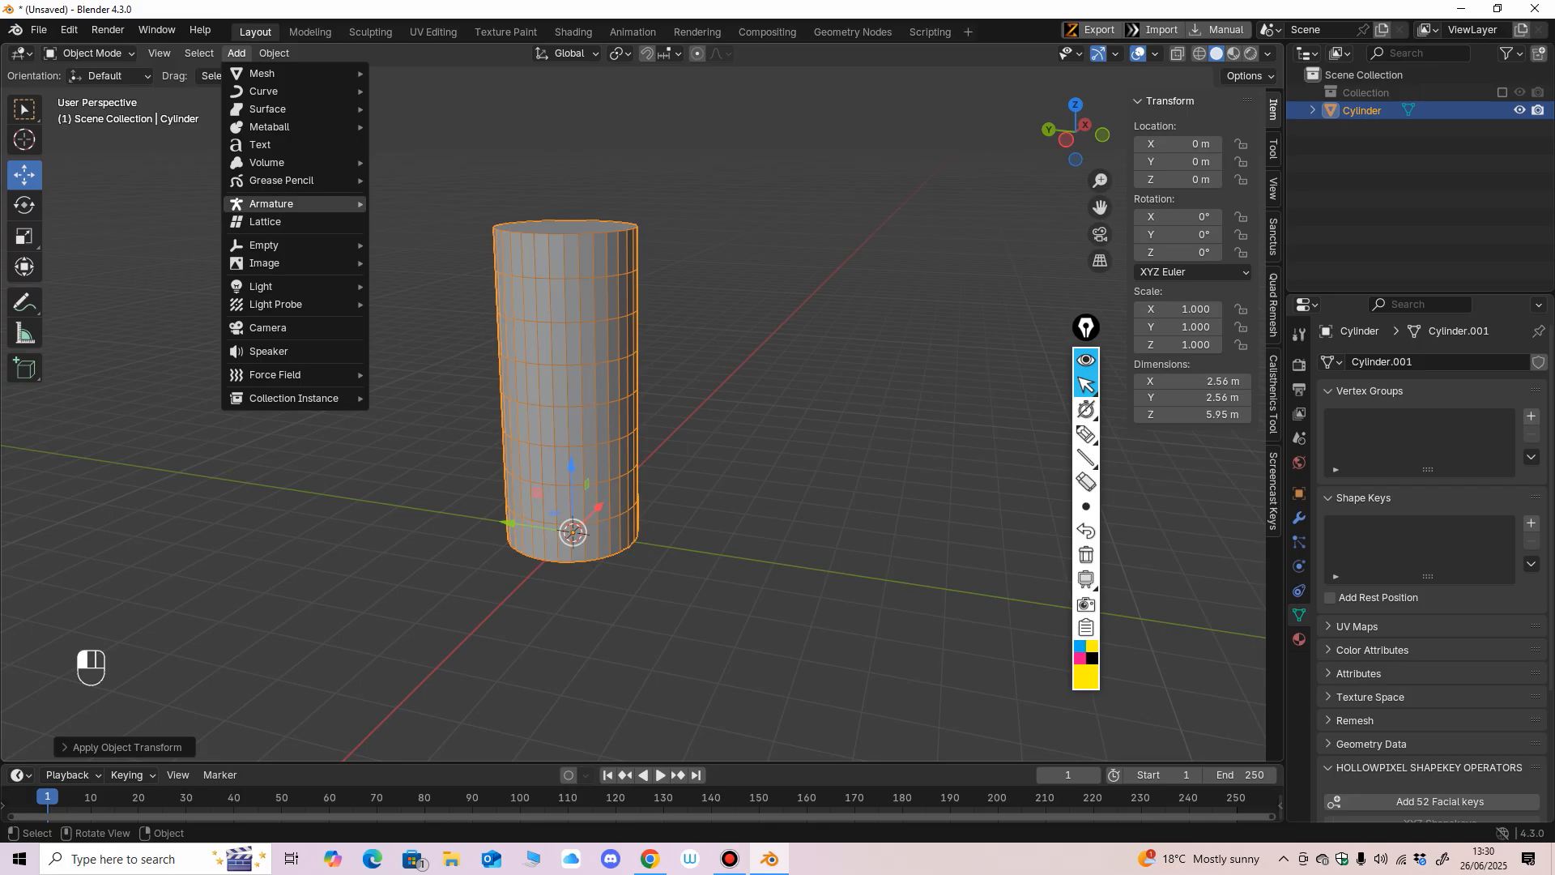
{"action": "mouse_move", "coordinate": [270, 203]}
{"action": "left_click", "coordinate": [413, 203]}
{"action": "mouse_move", "coordinate": [697, 380]}
{"action": "middle_mouse_down"}
{"action": "mouse_move", "coordinate": [662, 378]}
{"action": "mouse_move", "coordinate": [682, 384]}
{"action": "mouse_move", "coordinate": [672, 351]}
{"action": "middle_mouse_up"}
{"action": "scroll", "coordinate": [672, 368], "scroll_direction": "up", "scroll_amount": 1}
{"action": "scroll", "coordinate": [682, 385], "scroll_direction": "up", "scroll_amount": 1}
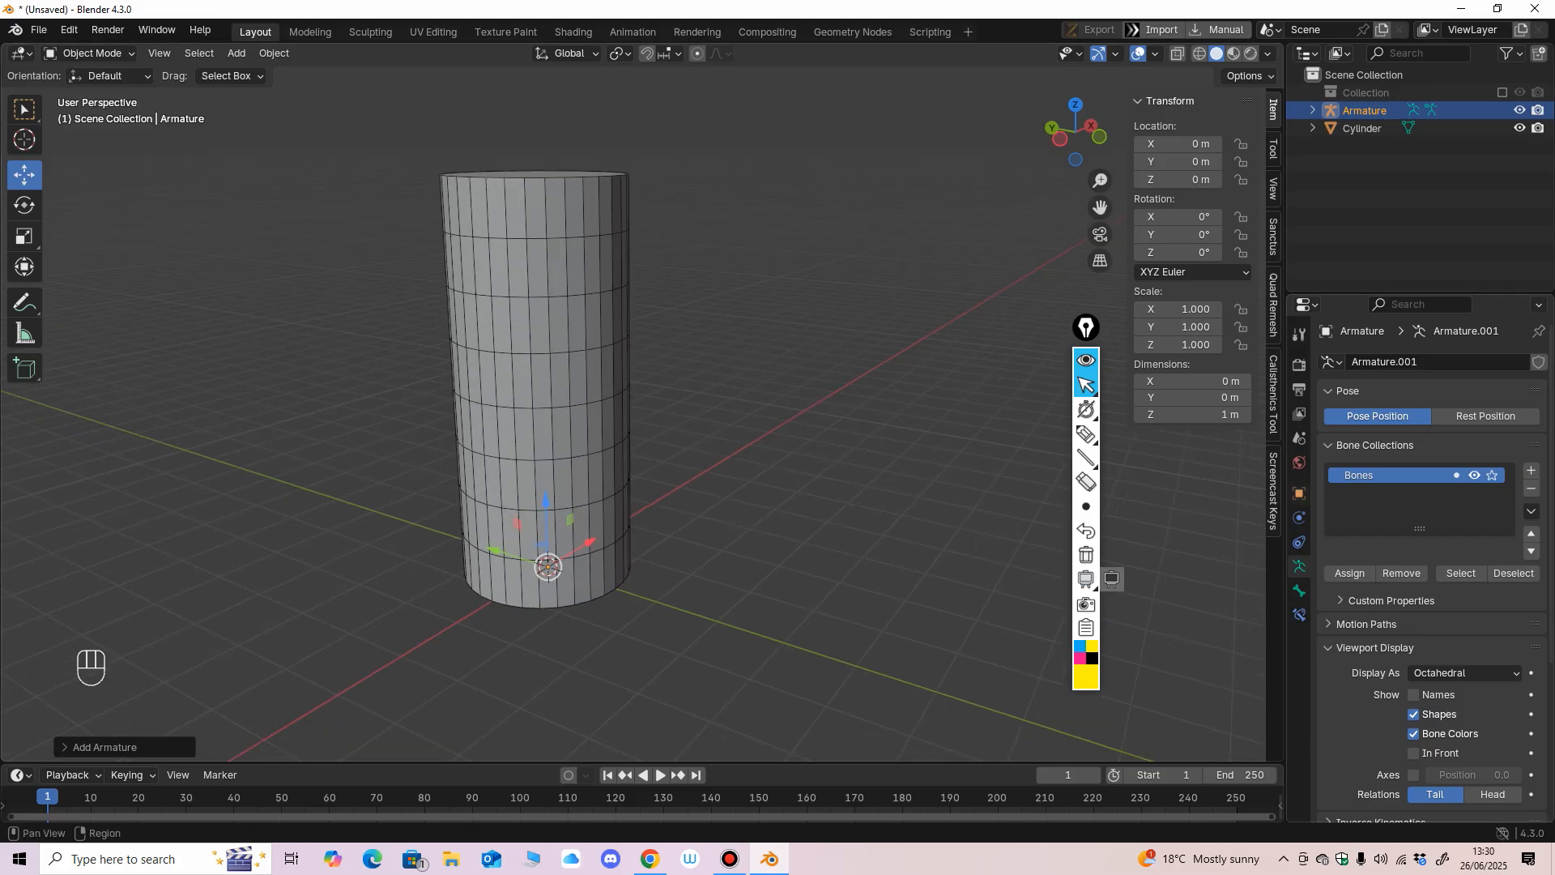
Turn on In Front in the armature's viewport display settings.
{"action": "left_click", "coordinate": [1307, 305]}
{"action": "left_click", "coordinate": [1294, 371]}
{"action": "middle_click_drag", "start_coordinate": [1351, 573], "coordinate": [1351, 436]}
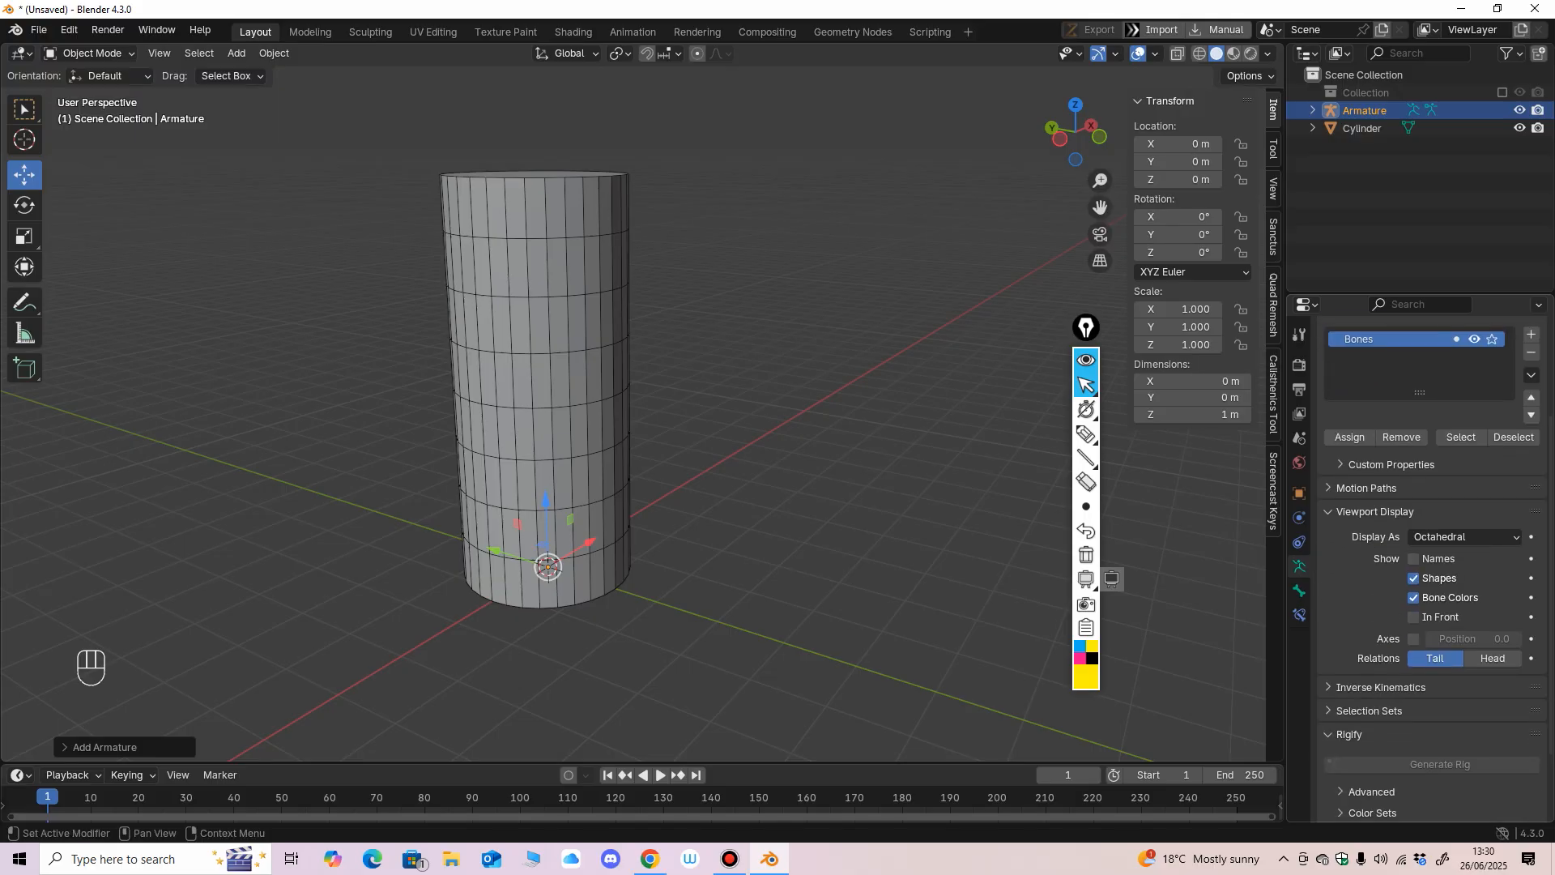
{"action": "left_click", "coordinate": [1414, 617]}
{"action": "middle_click_drag", "start_coordinate": [859, 502], "coordinate": [898, 436]}
Raise the bone's tail to about 6.1 m in Edit Mode, just above the cylinder's top, and return to Object Mode.
{"action": "left_click", "coordinate": [87, 52]}
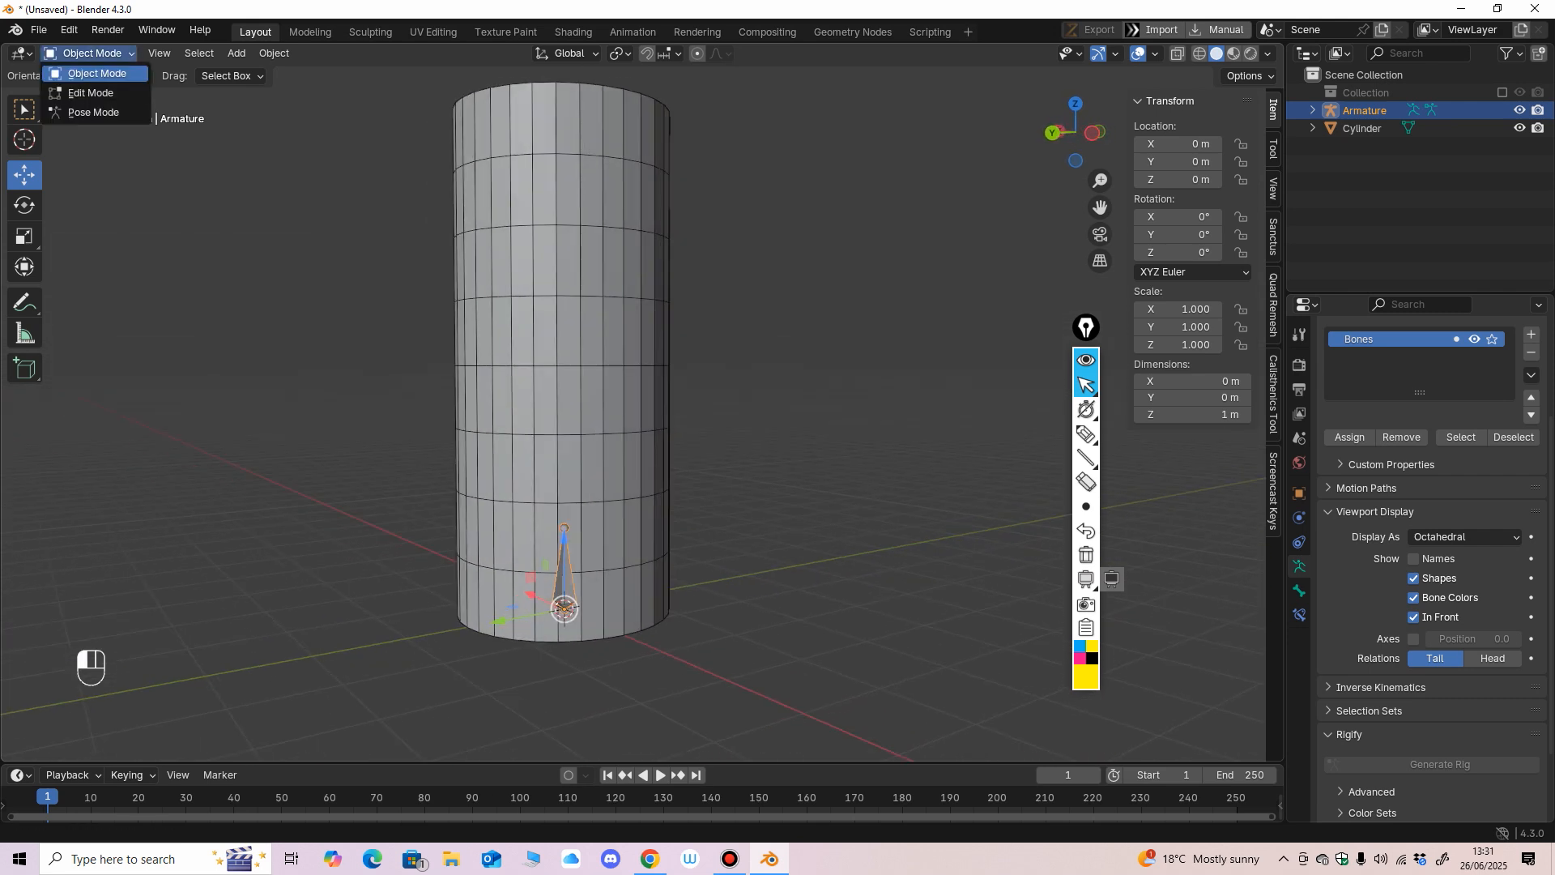
{"action": "left_click", "coordinate": [81, 94]}
{"action": "middle_click_drag", "start_coordinate": [486, 365], "coordinate": [518, 366], "text": "alt"}
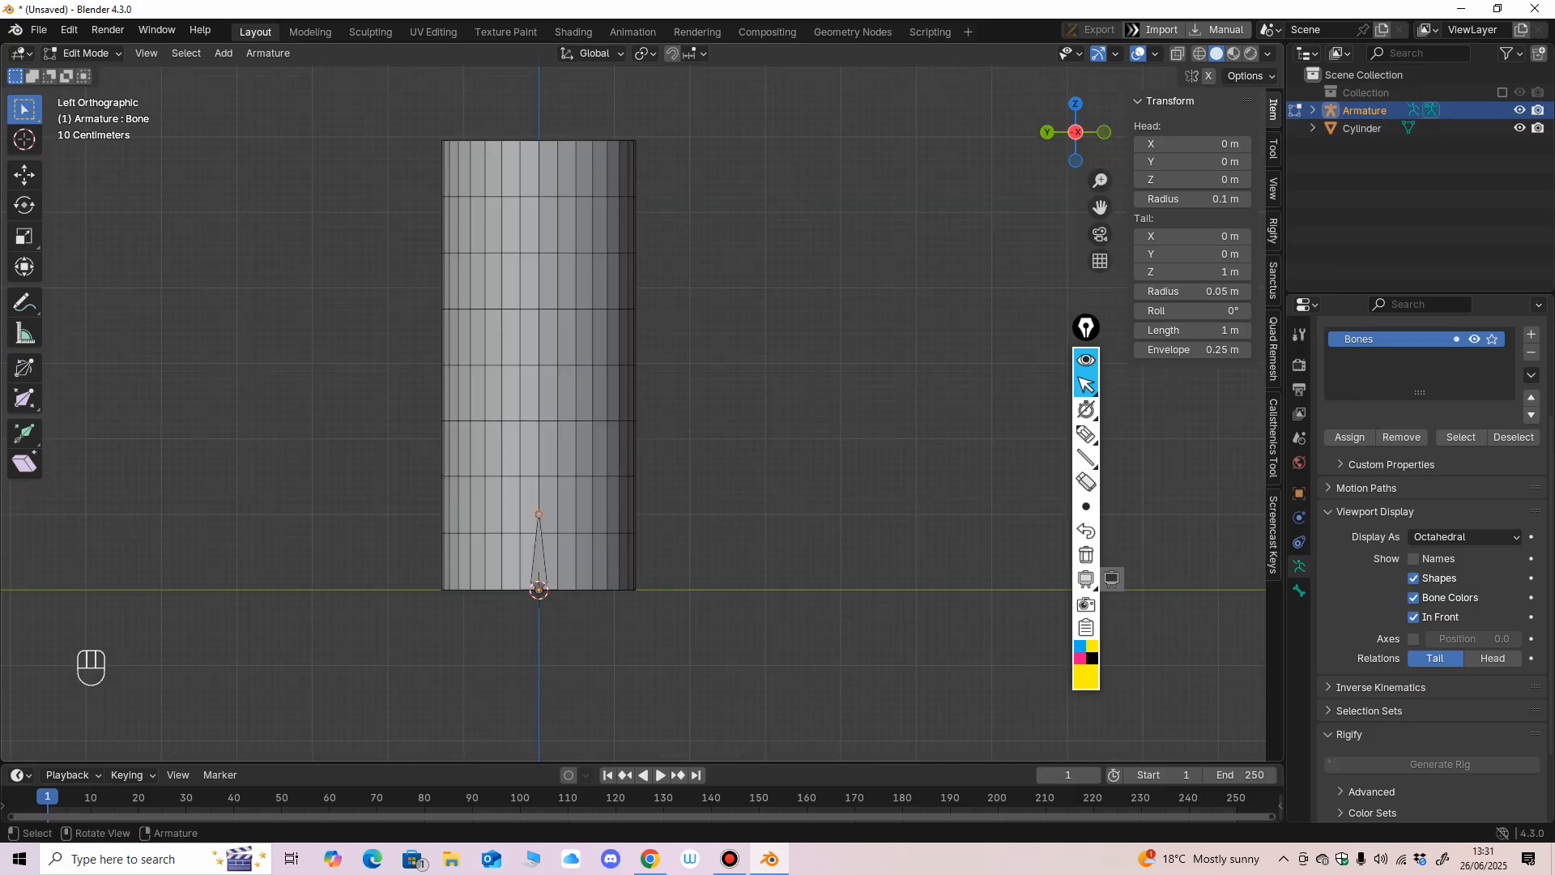
{"action": "left_click", "coordinate": [25, 175]}
{"action": "left_click_drag", "start_coordinate": [539, 514], "coordinate": [545, 162]}
{"action": "middle_click_drag", "start_coordinate": [567, 308], "coordinate": [598, 423]}
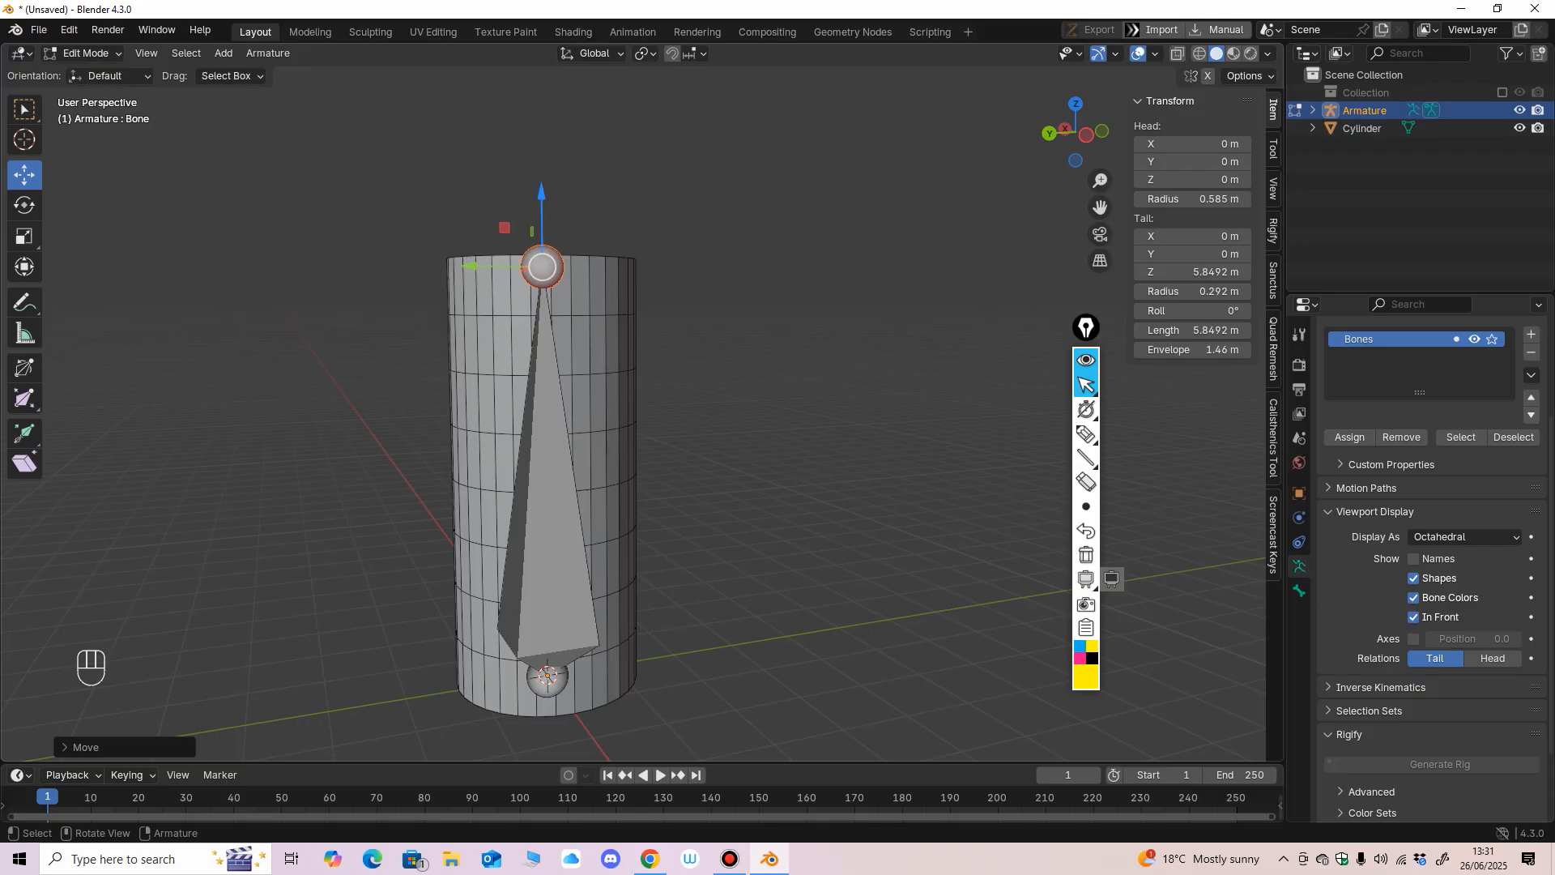
{"action": "left_click_drag", "start_coordinate": [541, 195], "coordinate": [541, 180]}
{"action": "middle_click_drag", "start_coordinate": [542, 194], "coordinate": [514, 188], "text": "alt"}
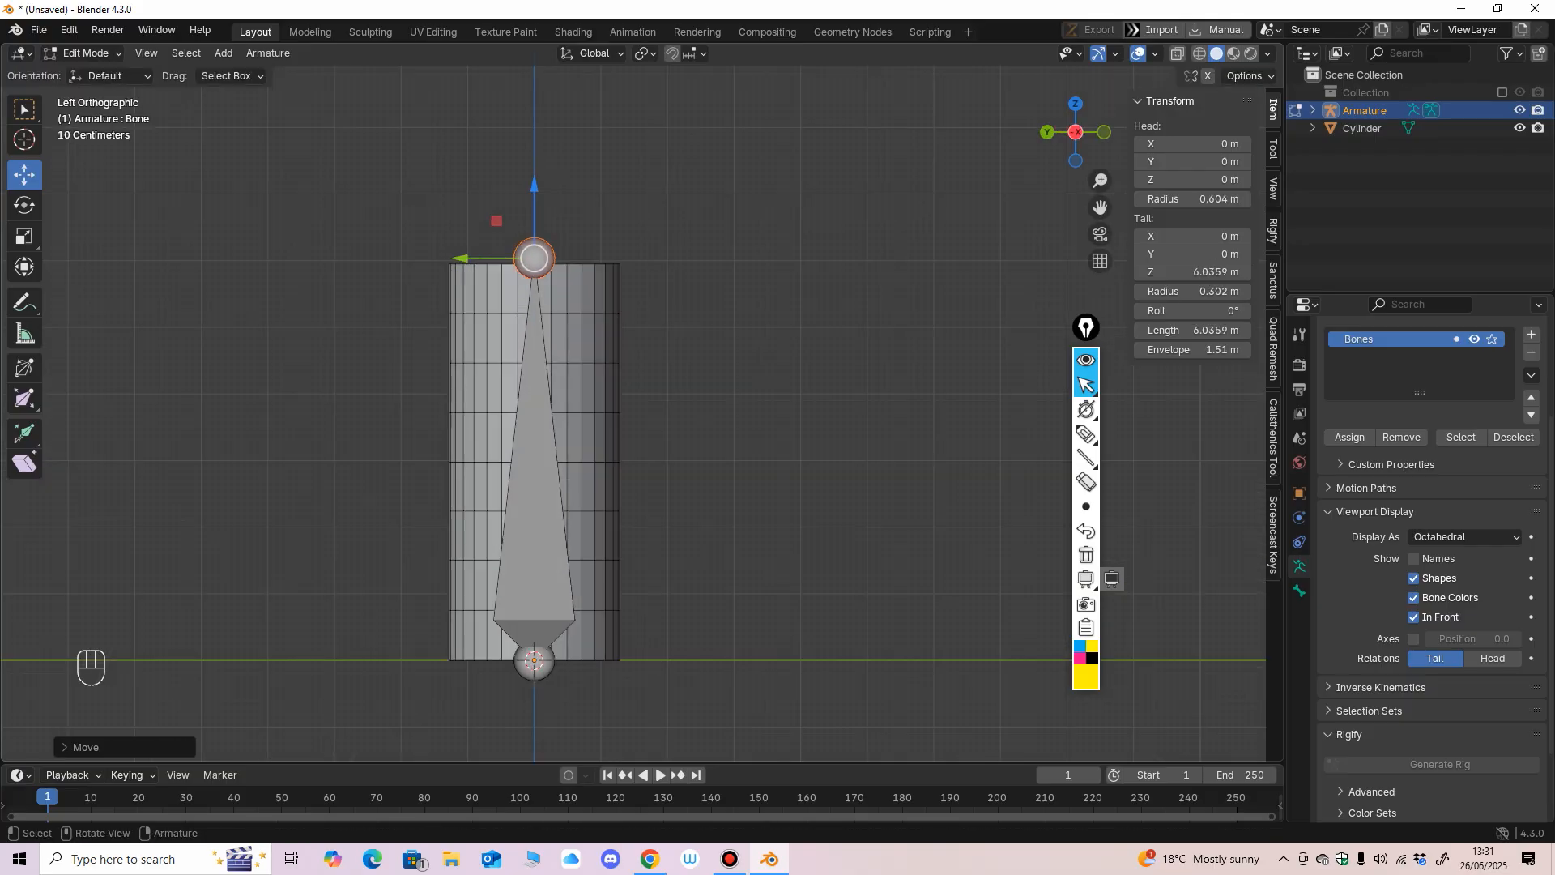
{"action": "left_click_drag", "start_coordinate": [534, 187], "coordinate": [535, 183]}
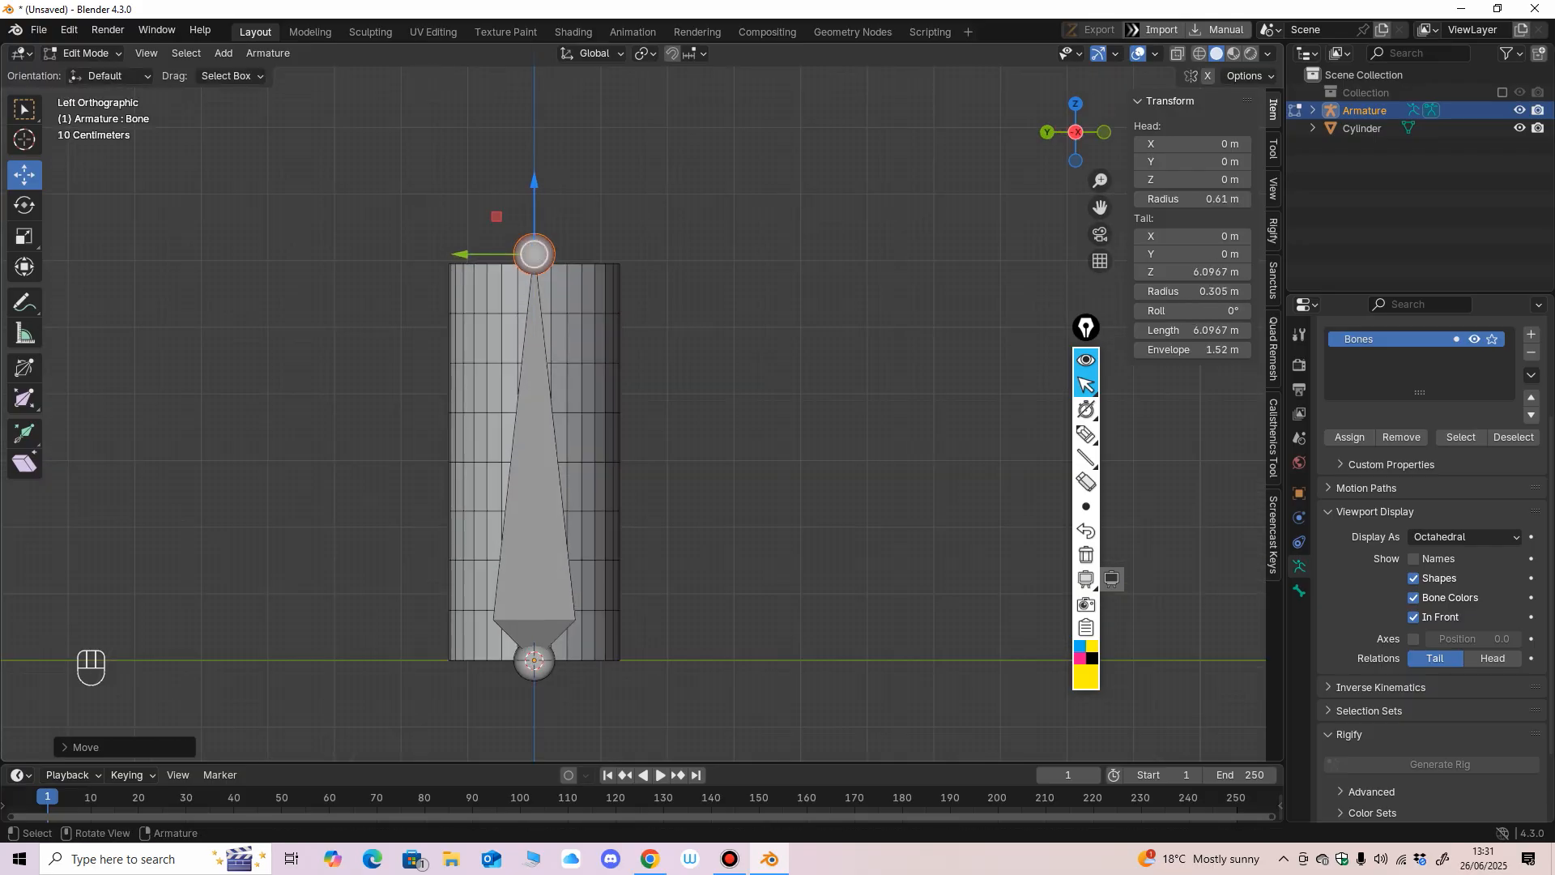
{"action": "mouse_move", "coordinate": [559, 243]}
{"action": "middle_mouse_down"}
{"action": "mouse_move", "coordinate": [585, 249]}
{"action": "mouse_move", "coordinate": [567, 245]}
{"action": "mouse_move", "coordinate": [562, 279]}
{"action": "mouse_move", "coordinate": [603, 207]}
{"action": "mouse_move", "coordinate": [600, 242]}
{"action": "mouse_move", "coordinate": [572, 237]}
{"action": "mouse_move", "coordinate": [559, 273]}
{"action": "middle_mouse_up"}
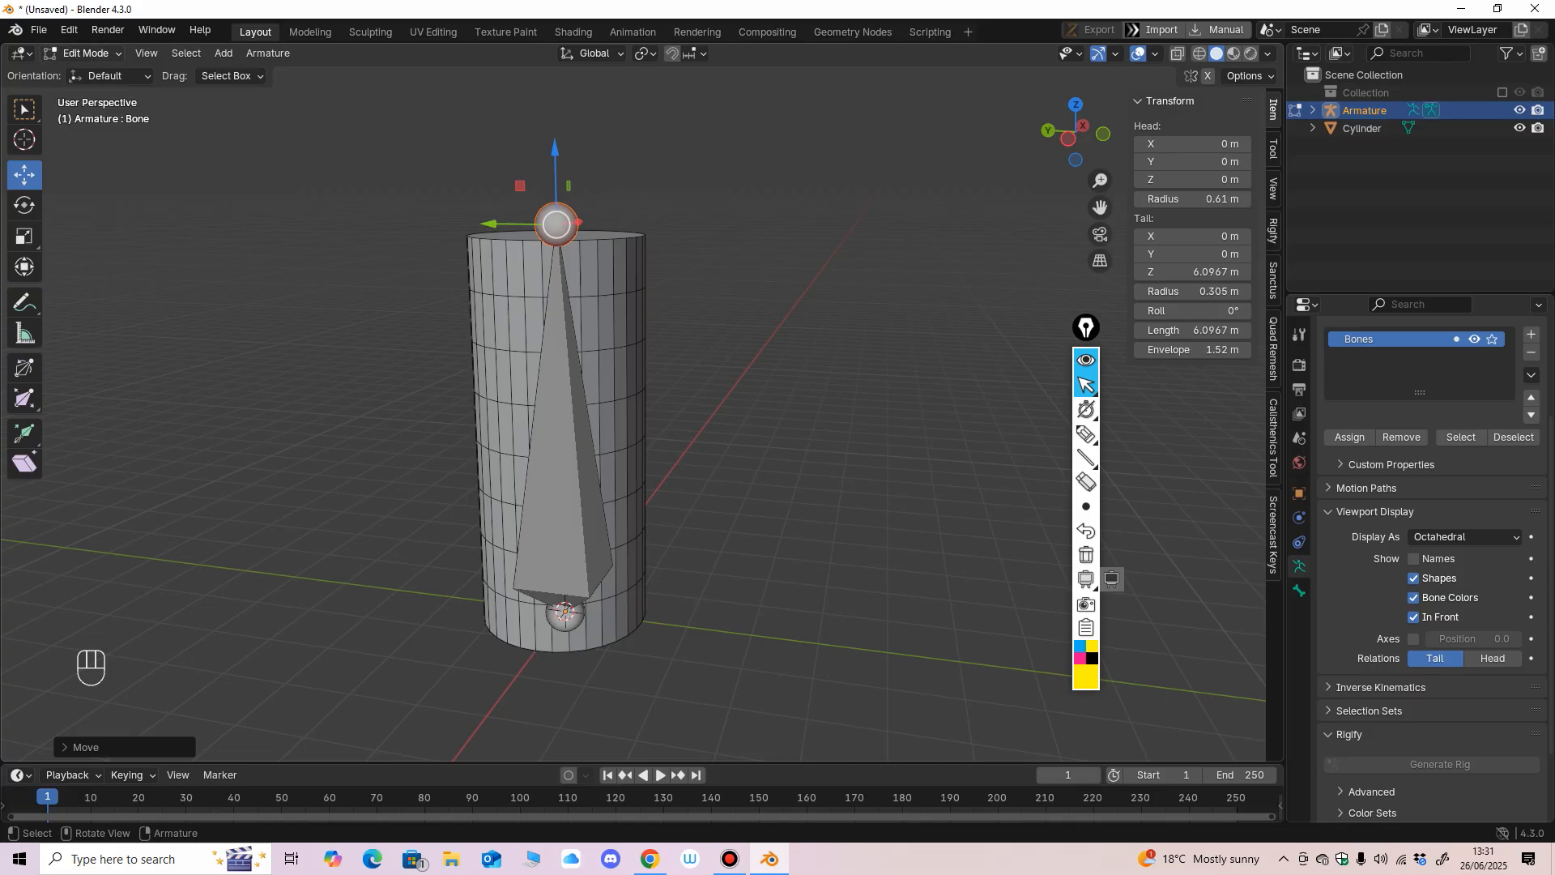
{"action": "left_click", "coordinate": [86, 54]}
{"action": "left_click", "coordinate": [91, 75]}
Select the cylinder followed by the armature, and parent the cylinder to the armature with the Bone option.
{"action": "middle_click_drag", "start_coordinate": [464, 397], "coordinate": [491, 375]}
{"action": "left_click", "coordinate": [506, 385]}
{"action": "left_click", "coordinate": [552, 393]}
{"action": "left_click", "coordinate": [494, 376]}
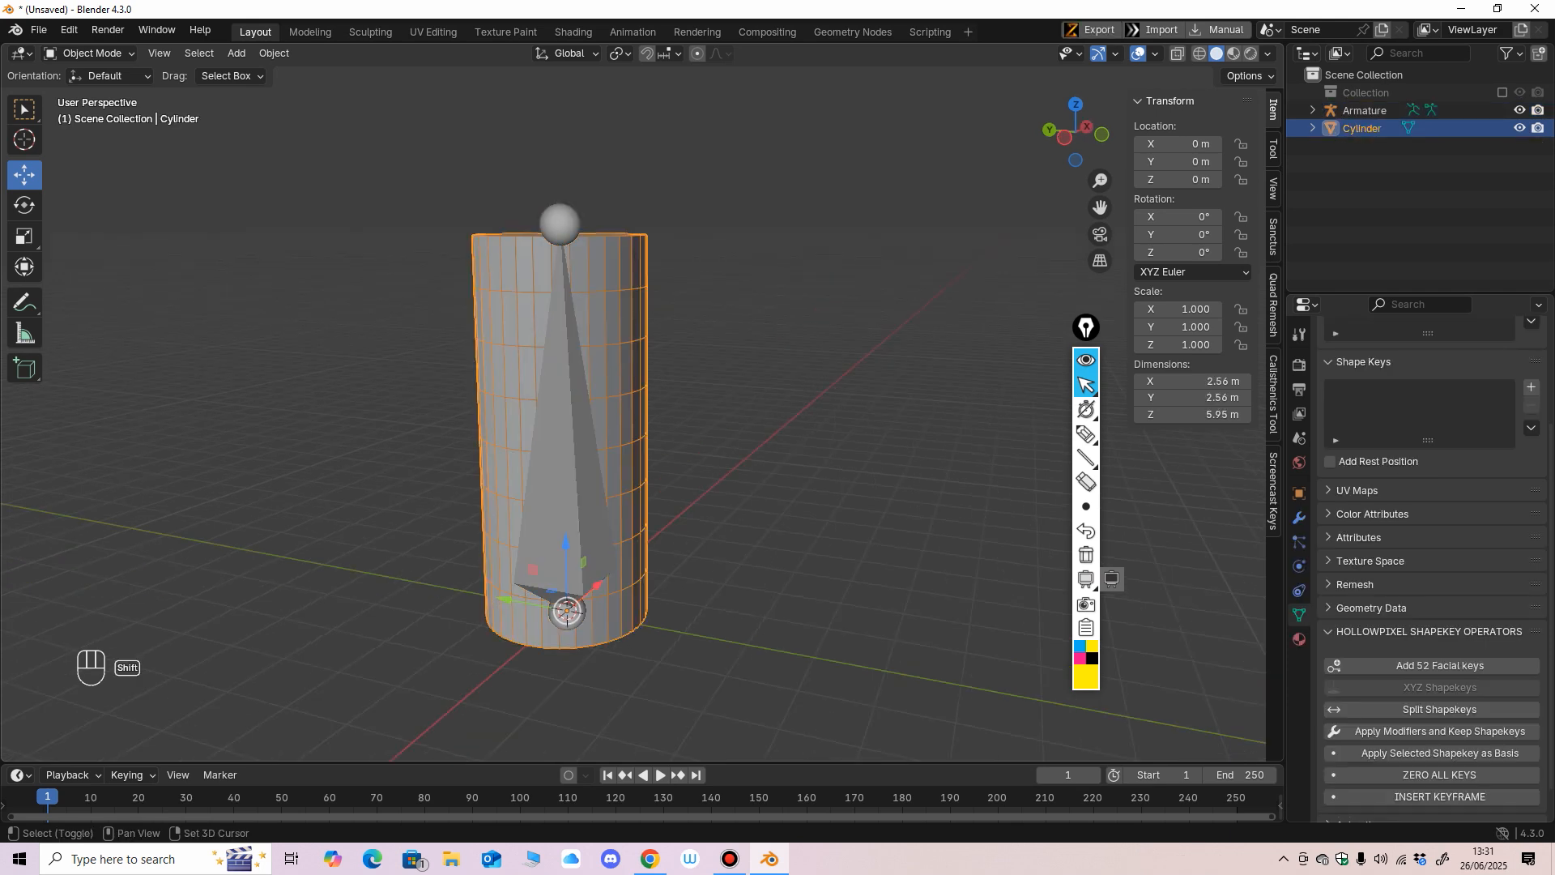
{"action": "left_click", "coordinate": [561, 413], "text": "shift"}
{"action": "middle_click_drag", "start_coordinate": [560, 413], "coordinate": [572, 415]}
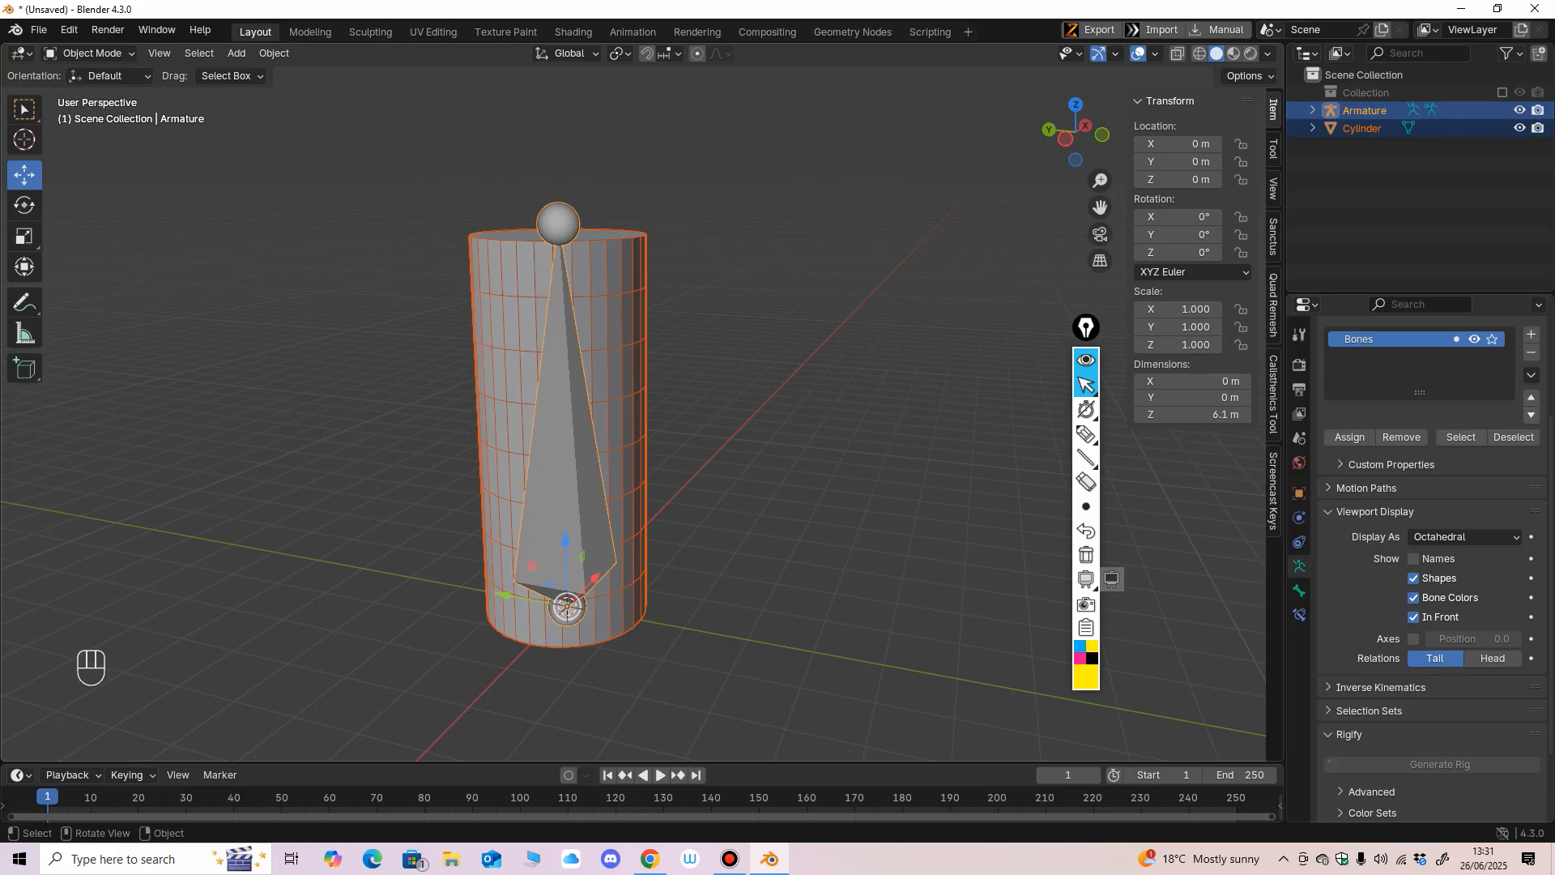
{"action": "key", "text": "ctrl+p"}
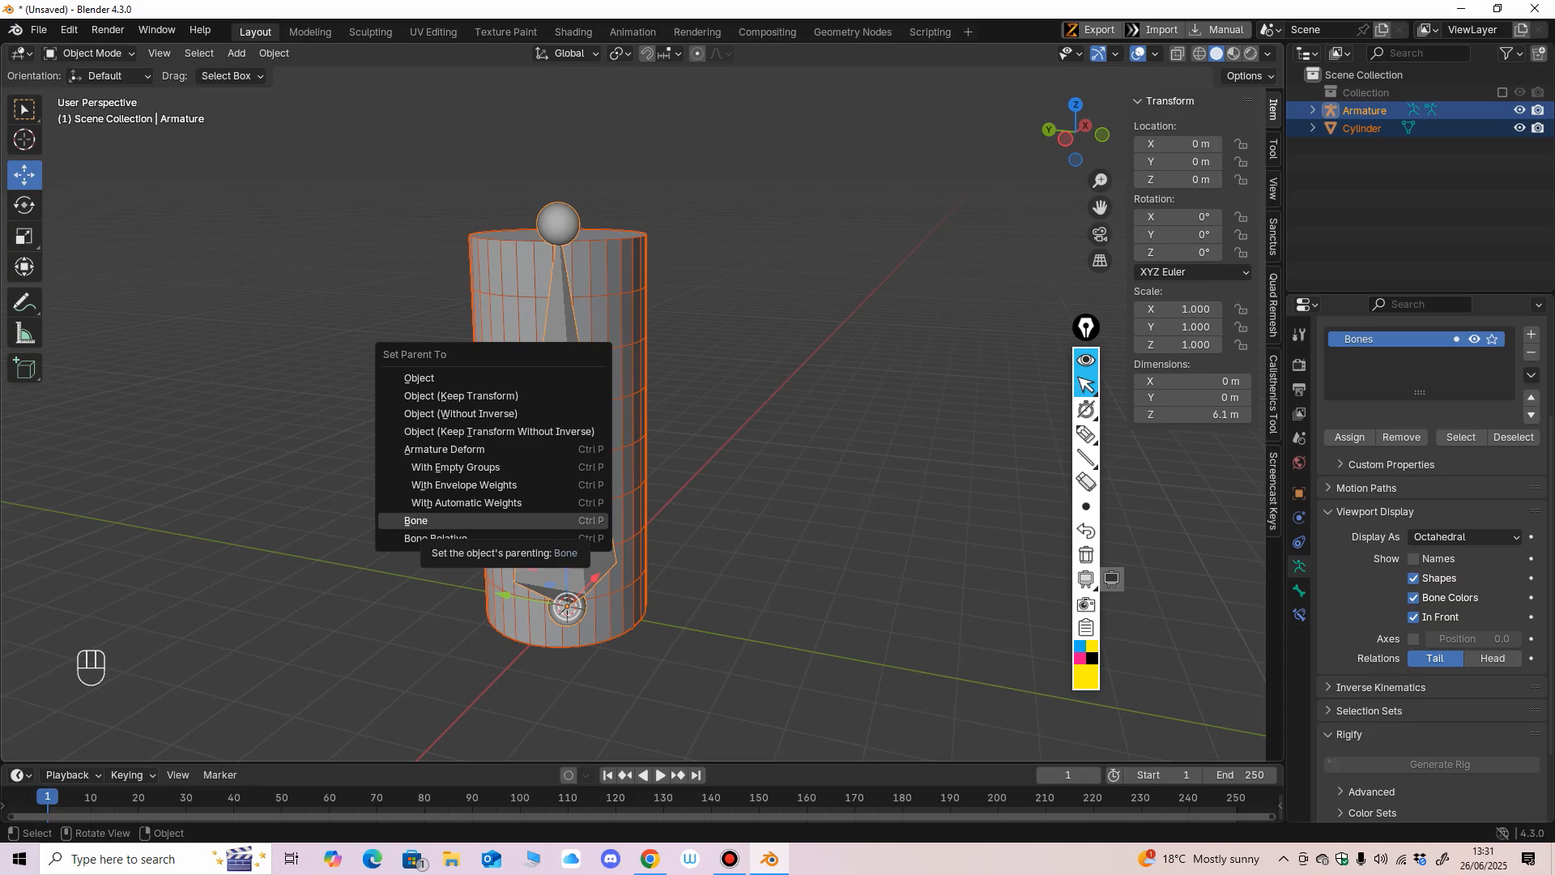
{"action": "key", "text": "Return"}
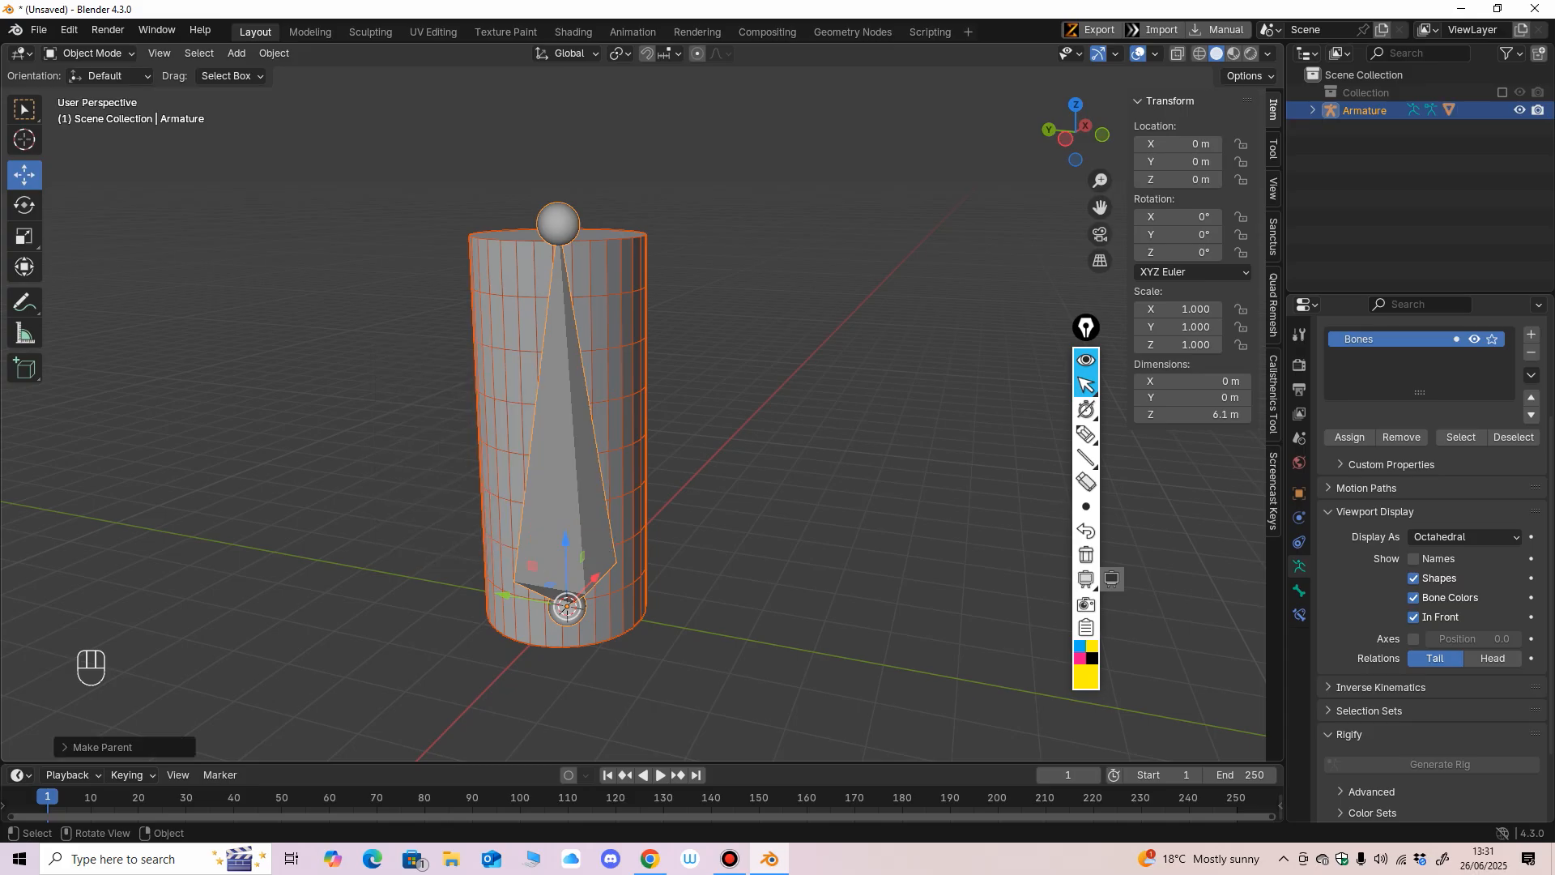
Select the armature followed by the cylinder, and switch to Weight Paint mode.
{"action": "mouse_move", "coordinate": [729, 421]}
{"action": "middle_mouse_down"}
{"action": "mouse_move", "coordinate": [761, 406]}
{"action": "mouse_move", "coordinate": [706, 423]}
{"action": "mouse_move", "coordinate": [741, 421]}
{"action": "middle_mouse_up"}
{"action": "left_click", "coordinate": [761, 406]}
{"action": "left_click", "coordinate": [1086, 434]}
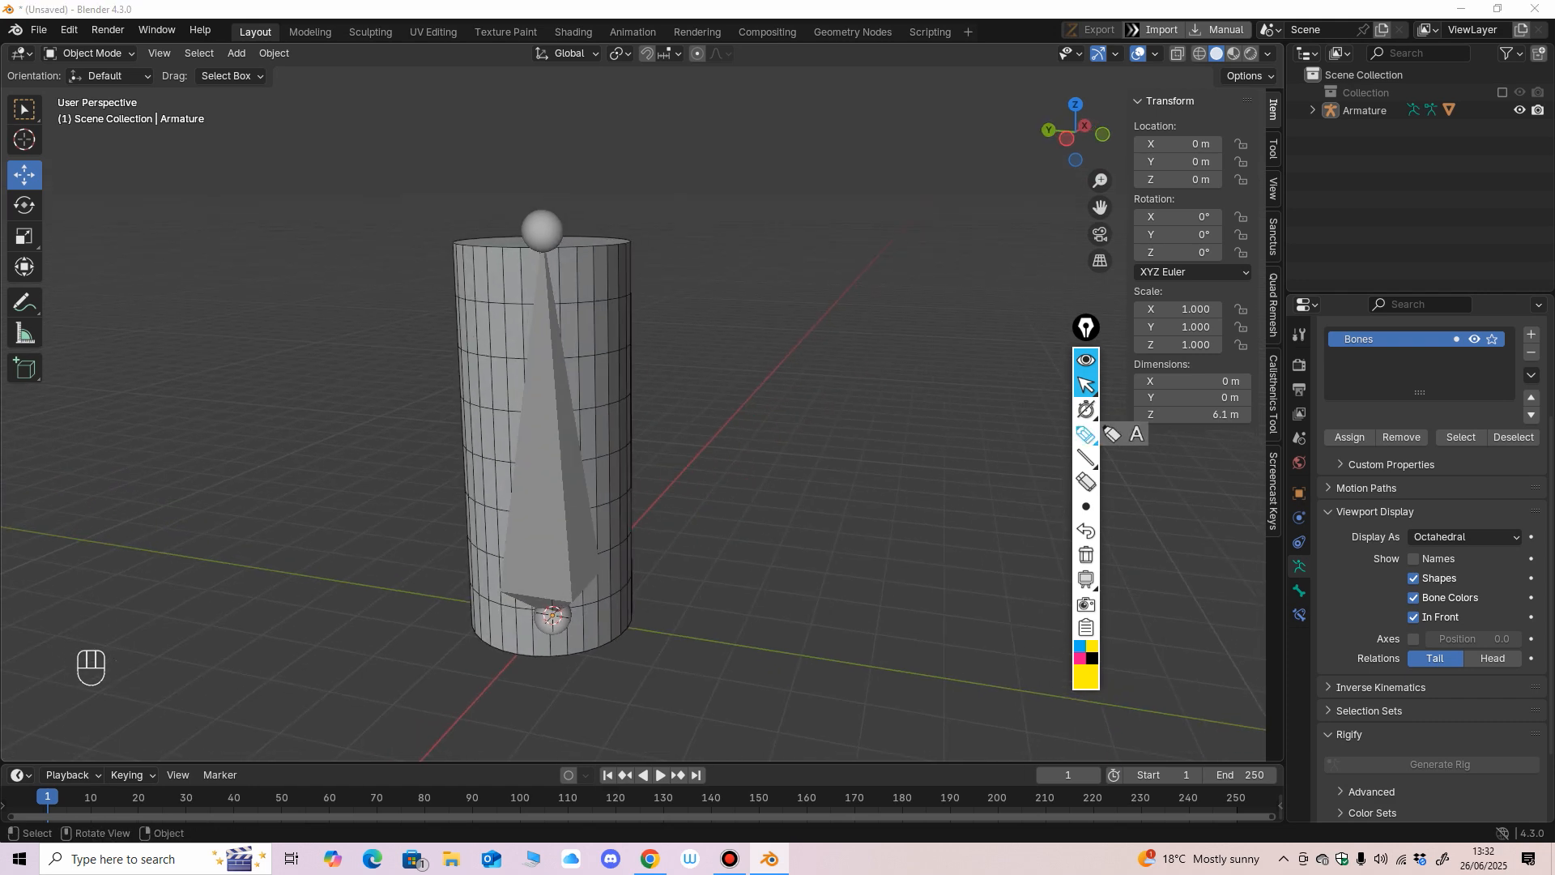
{"action": "mouse_move", "coordinate": [101, 24]}
{"action": "left_mouse_down"}
{"action": "mouse_move", "coordinate": [41, 36]}
{"action": "mouse_move", "coordinate": [126, 29]}
{"action": "mouse_move", "coordinate": [32, 49]}
{"action": "mouse_move", "coordinate": [36, 97]}
{"action": "left_mouse_up"}
{"action": "left_click", "coordinate": [1086, 386]}
{"action": "middle_click_drag", "start_coordinate": [615, 452], "coordinate": [541, 459]}
{"action": "left_click", "coordinate": [559, 453]}
{"action": "left_click", "coordinate": [616, 364]}
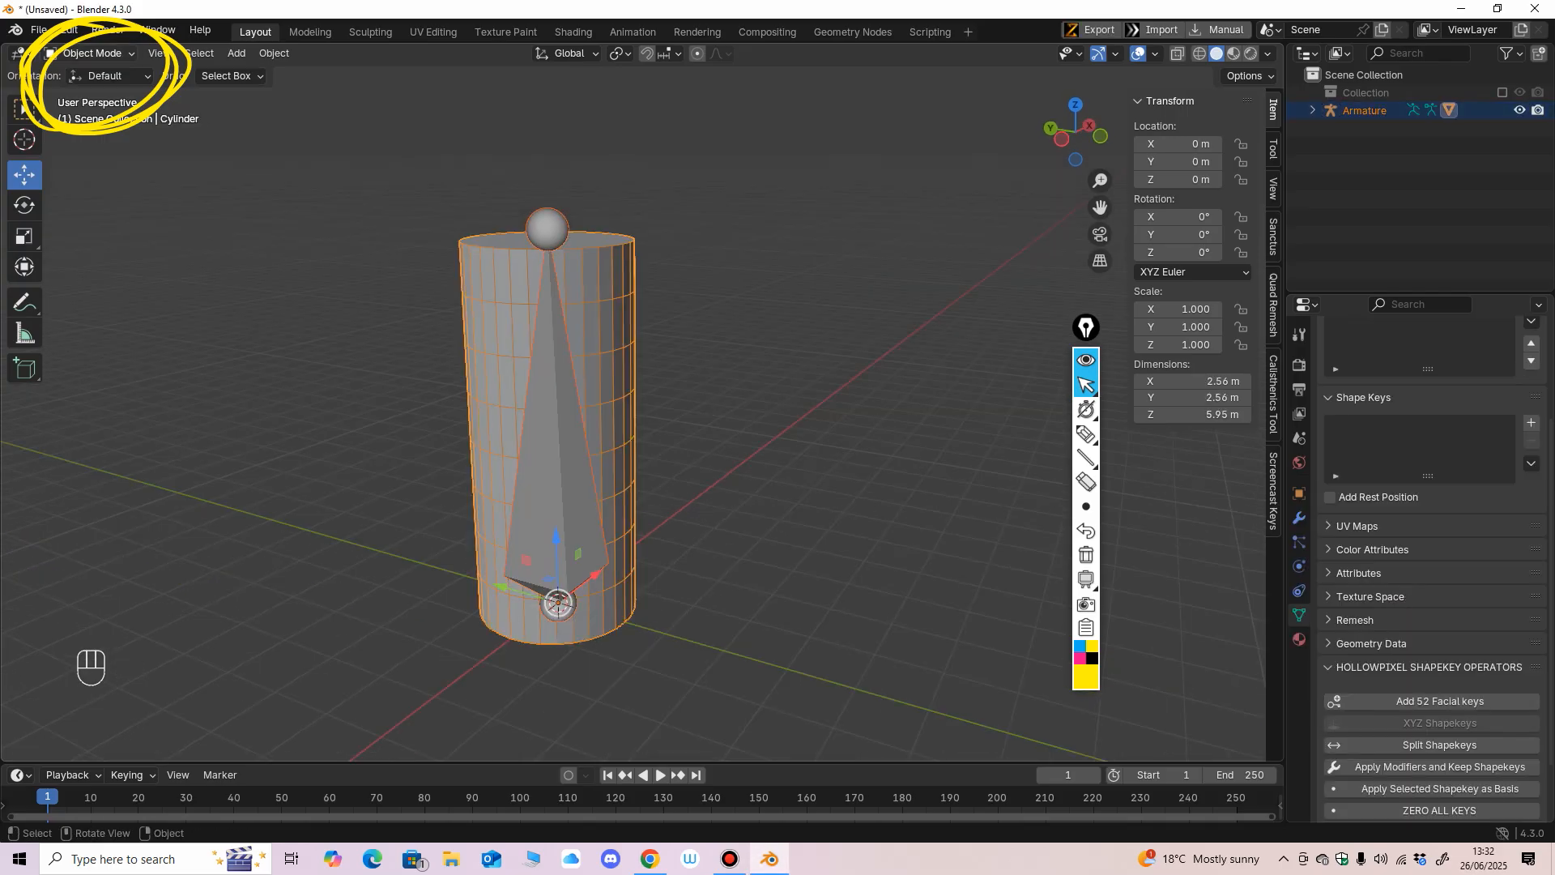
{"action": "left_click", "coordinate": [92, 53]}
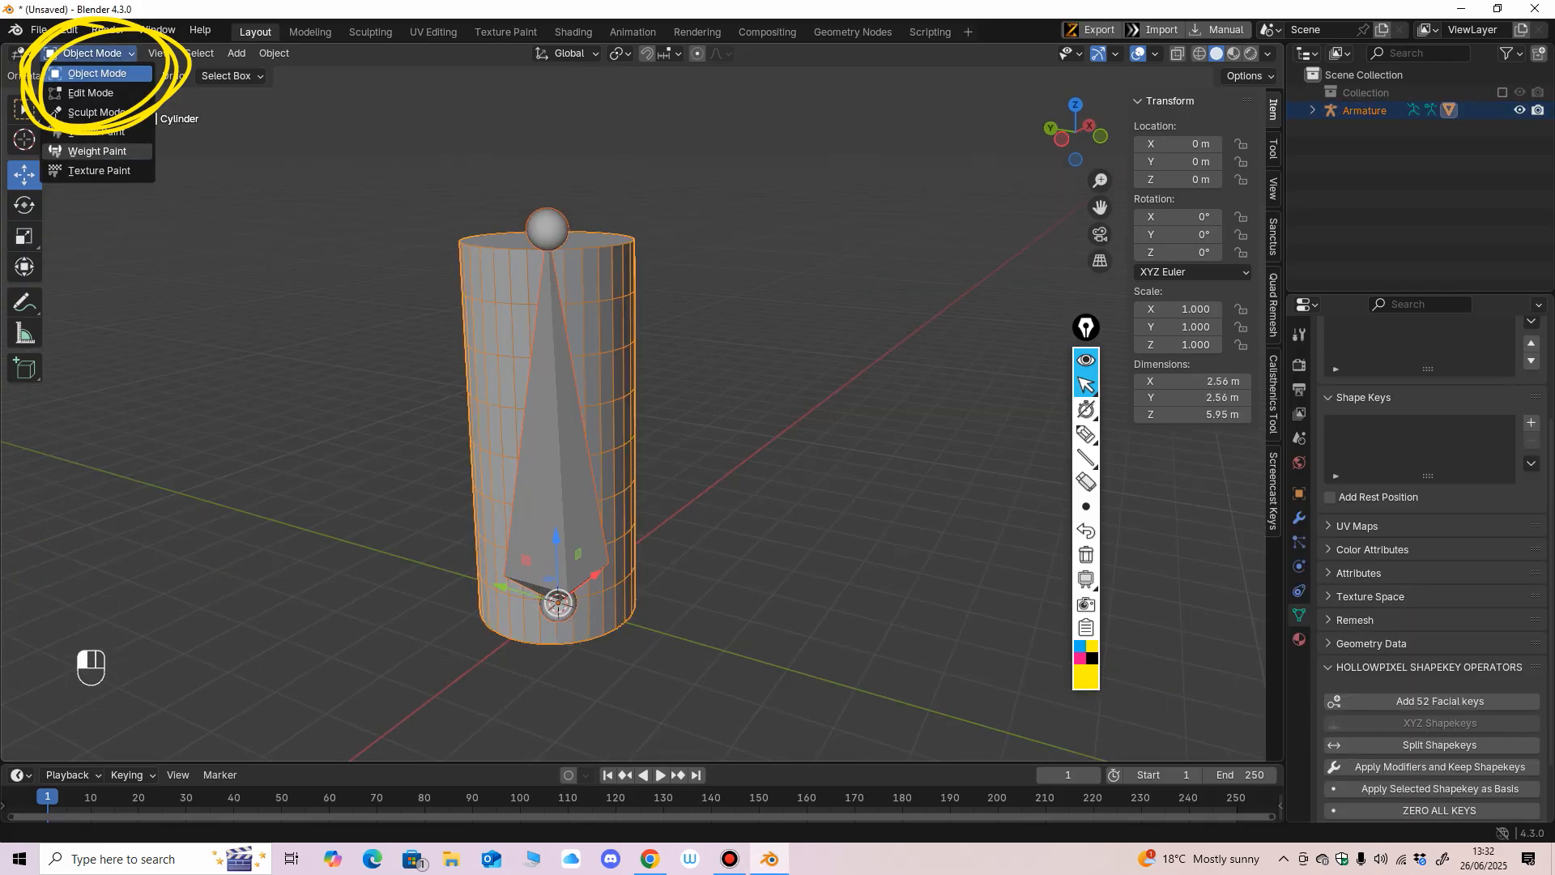
{"action": "left_click", "coordinate": [110, 151]}
Select the armature's bone in Weight Paint mode and examine its weights on the cylinder from several angles.
{"action": "left_click", "coordinate": [91, 53]}
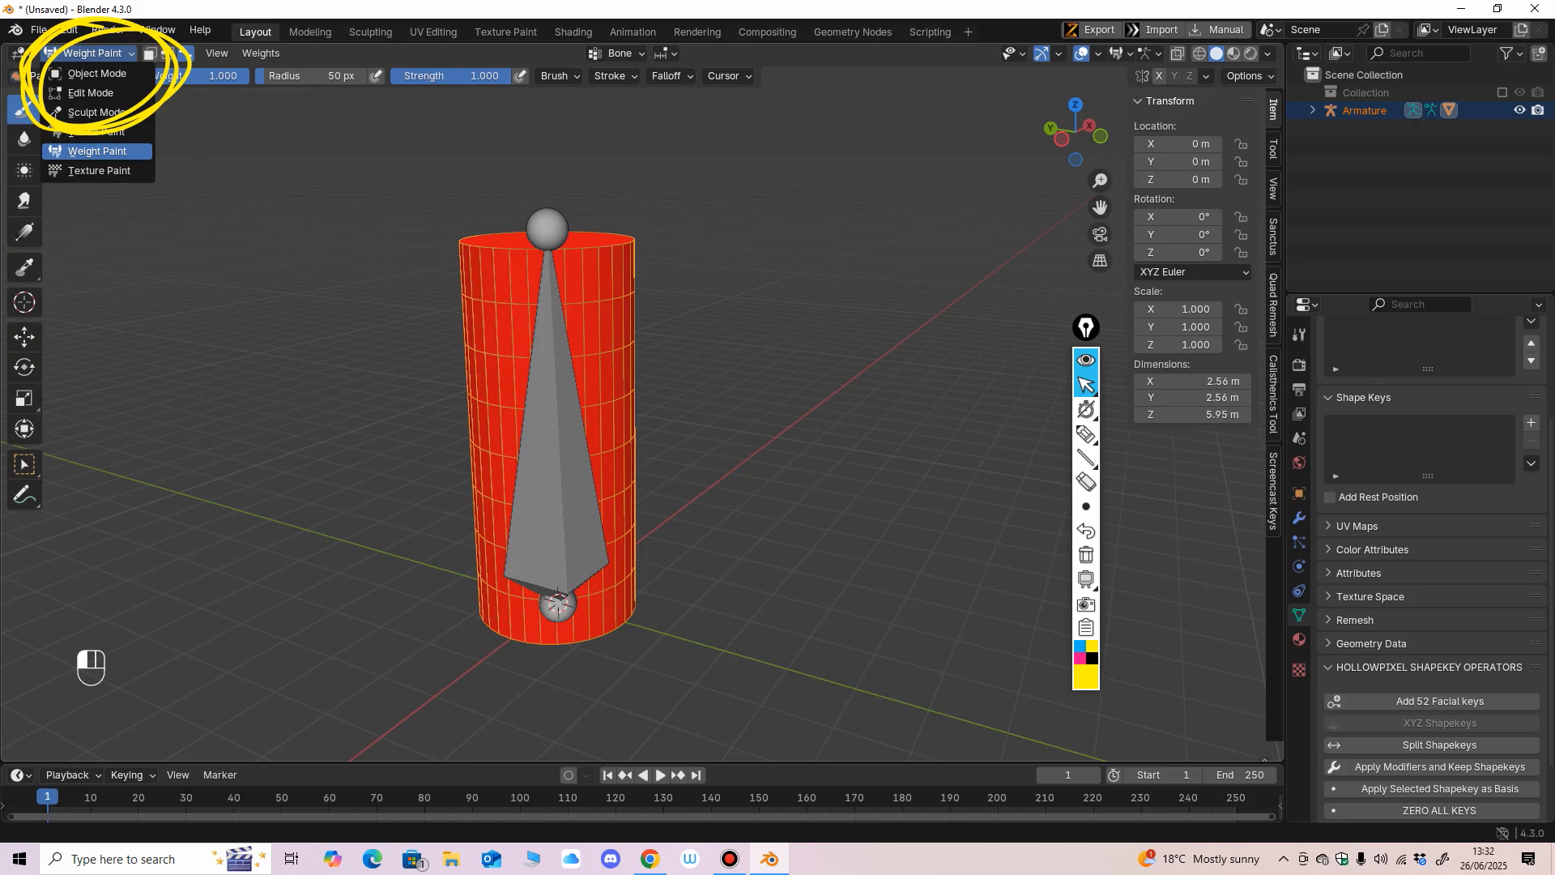
{"action": "left_click", "coordinate": [1086, 482]}
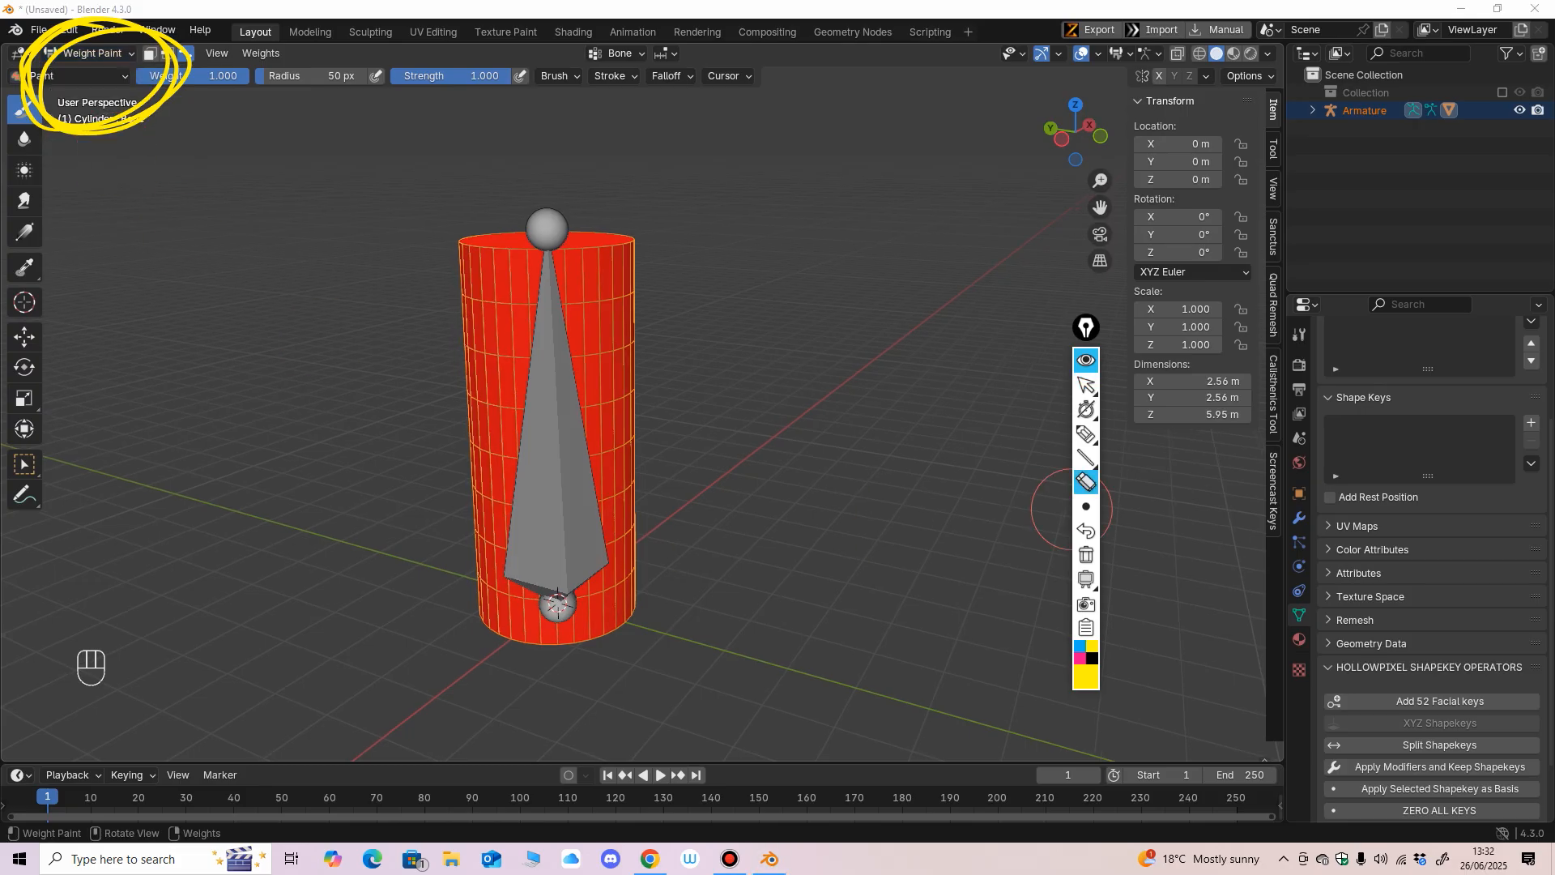
{"action": "left_click", "coordinate": [1086, 385]}
{"action": "mouse_move", "coordinate": [810, 522]}
{"action": "middle_mouse_down"}
{"action": "mouse_move", "coordinate": [741, 528]}
{"action": "mouse_move", "coordinate": [802, 531]}
{"action": "middle_mouse_up"}
{"action": "mouse_move", "coordinate": [624, 516]}
{"action": "middle_mouse_down"}
{"action": "mouse_move", "coordinate": [638, 515]}
{"action": "mouse_move", "coordinate": [628, 429]}
{"action": "middle_mouse_up"}
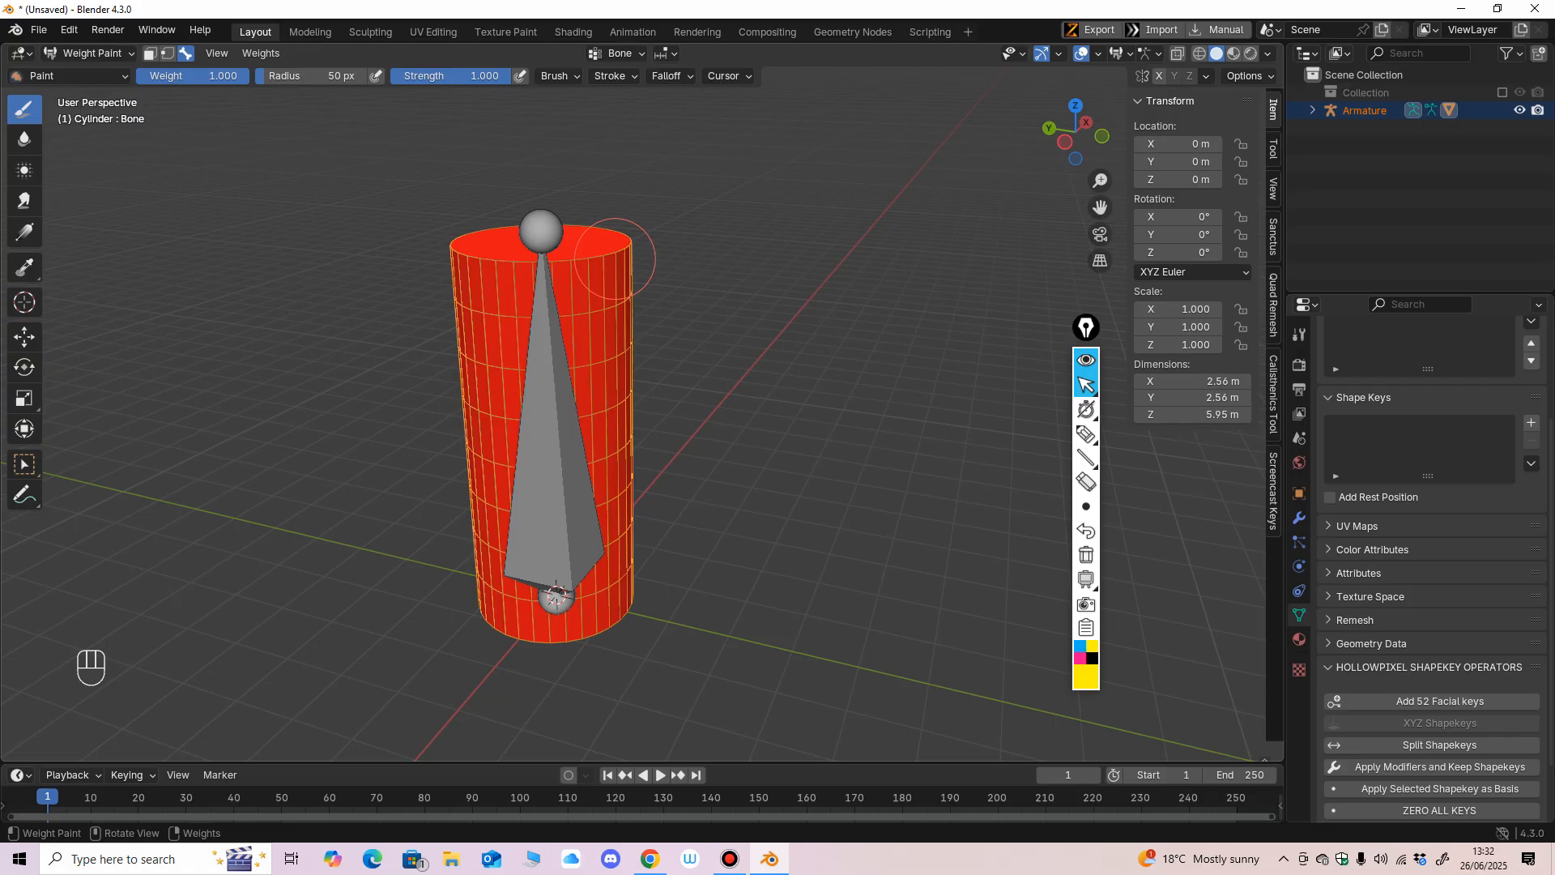
{"action": "middle_click_drag", "start_coordinate": [844, 511], "coordinate": [852, 419]}
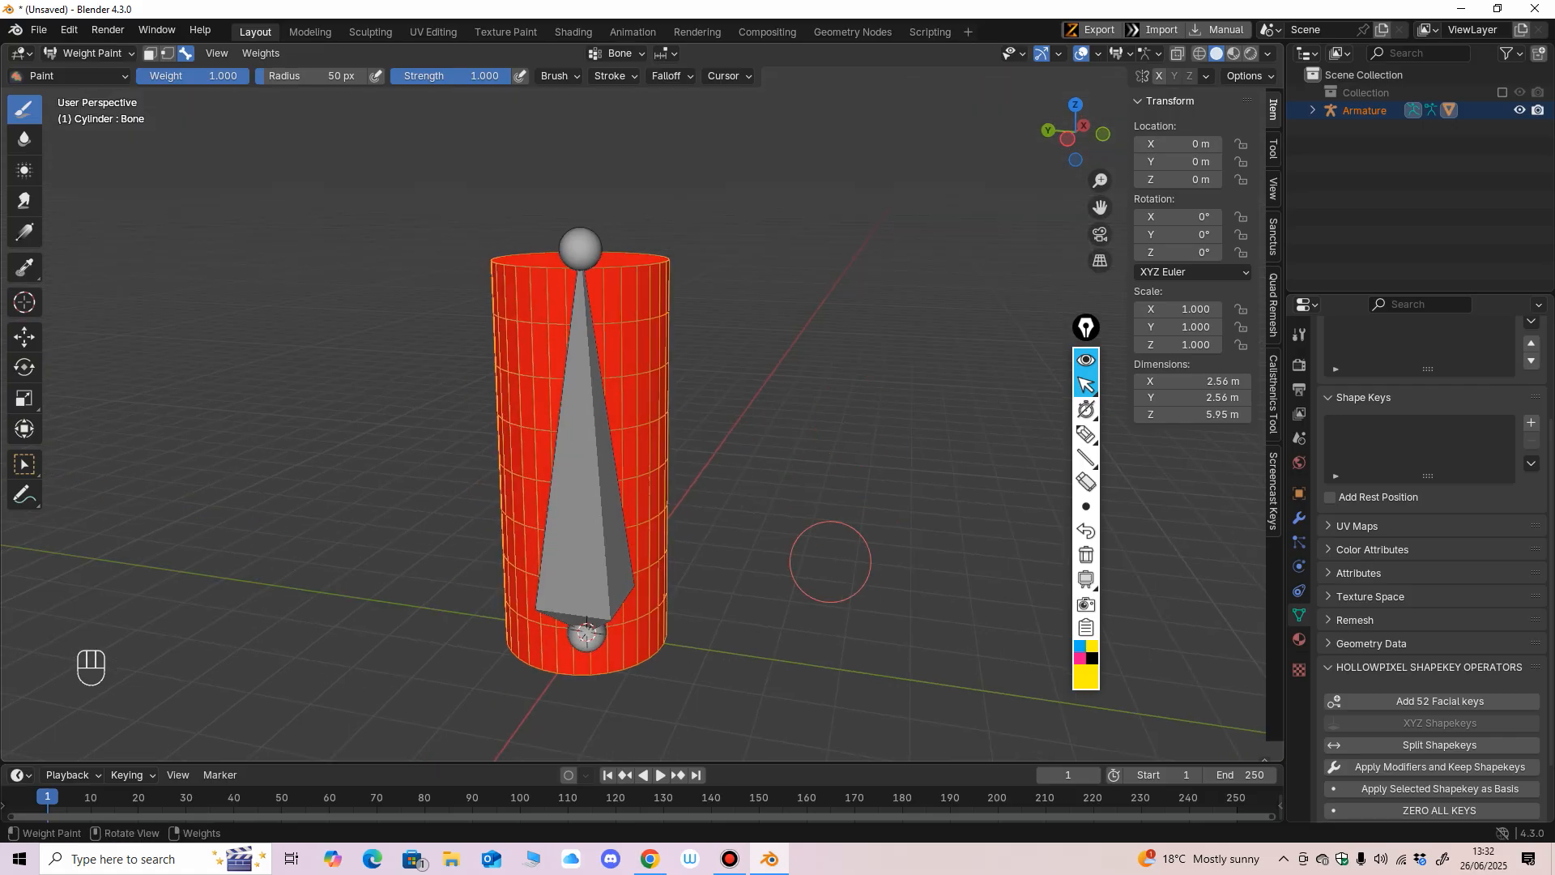
{"action": "middle_click_drag", "start_coordinate": [802, 528], "coordinate": [818, 503]}
{"action": "key", "text": "shift+ctrl"}
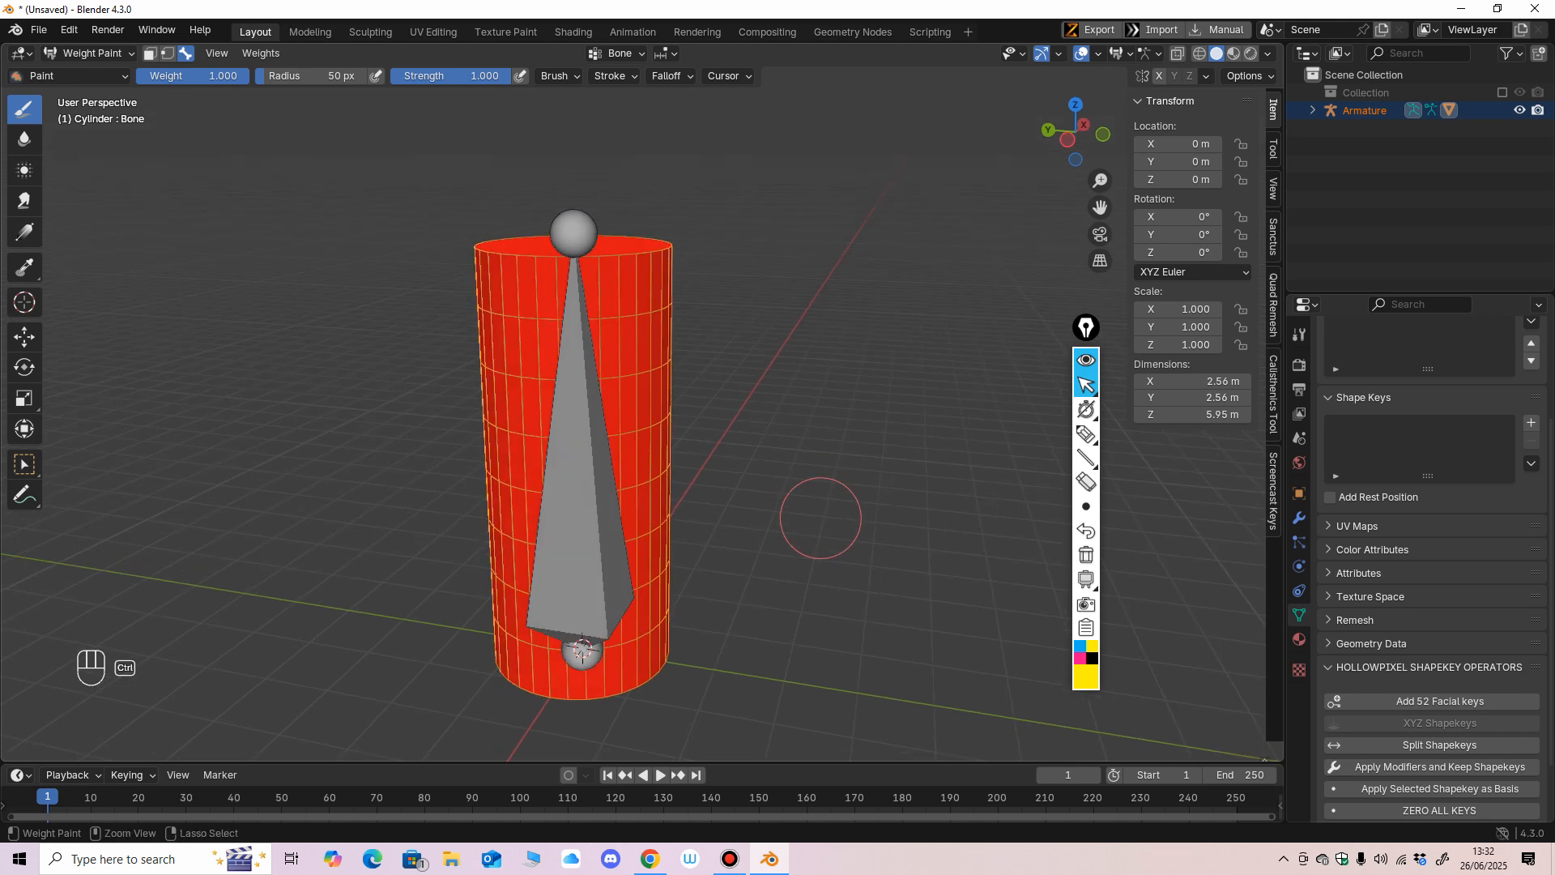
{"action": "left_click", "coordinate": [592, 484], "text": "ctrl+shift"}
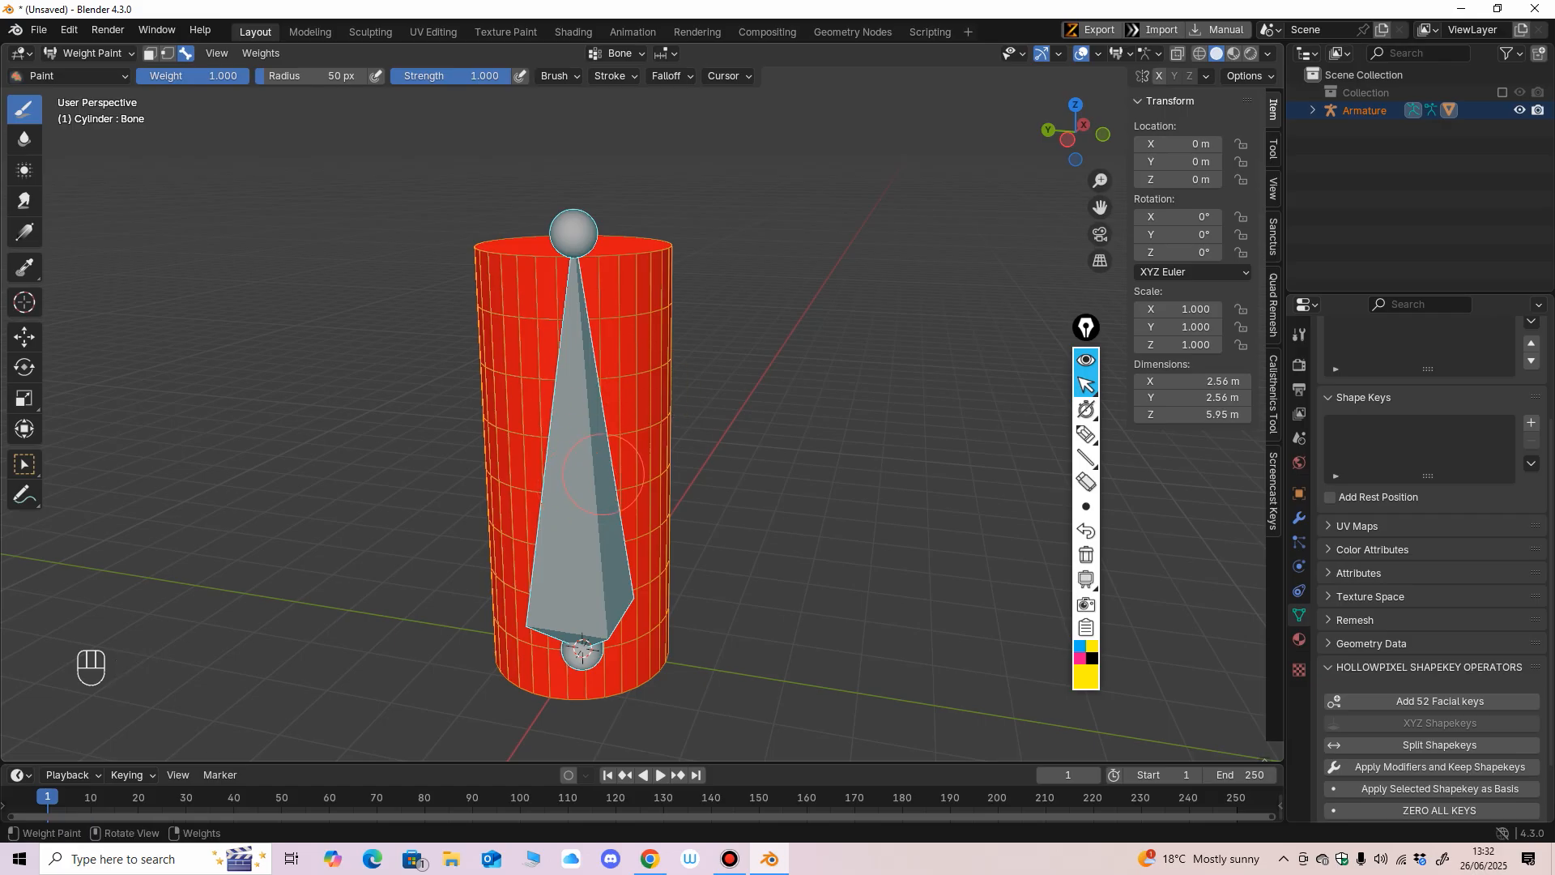
{"action": "middle_click_drag", "start_coordinate": [626, 453], "coordinate": [557, 394]}
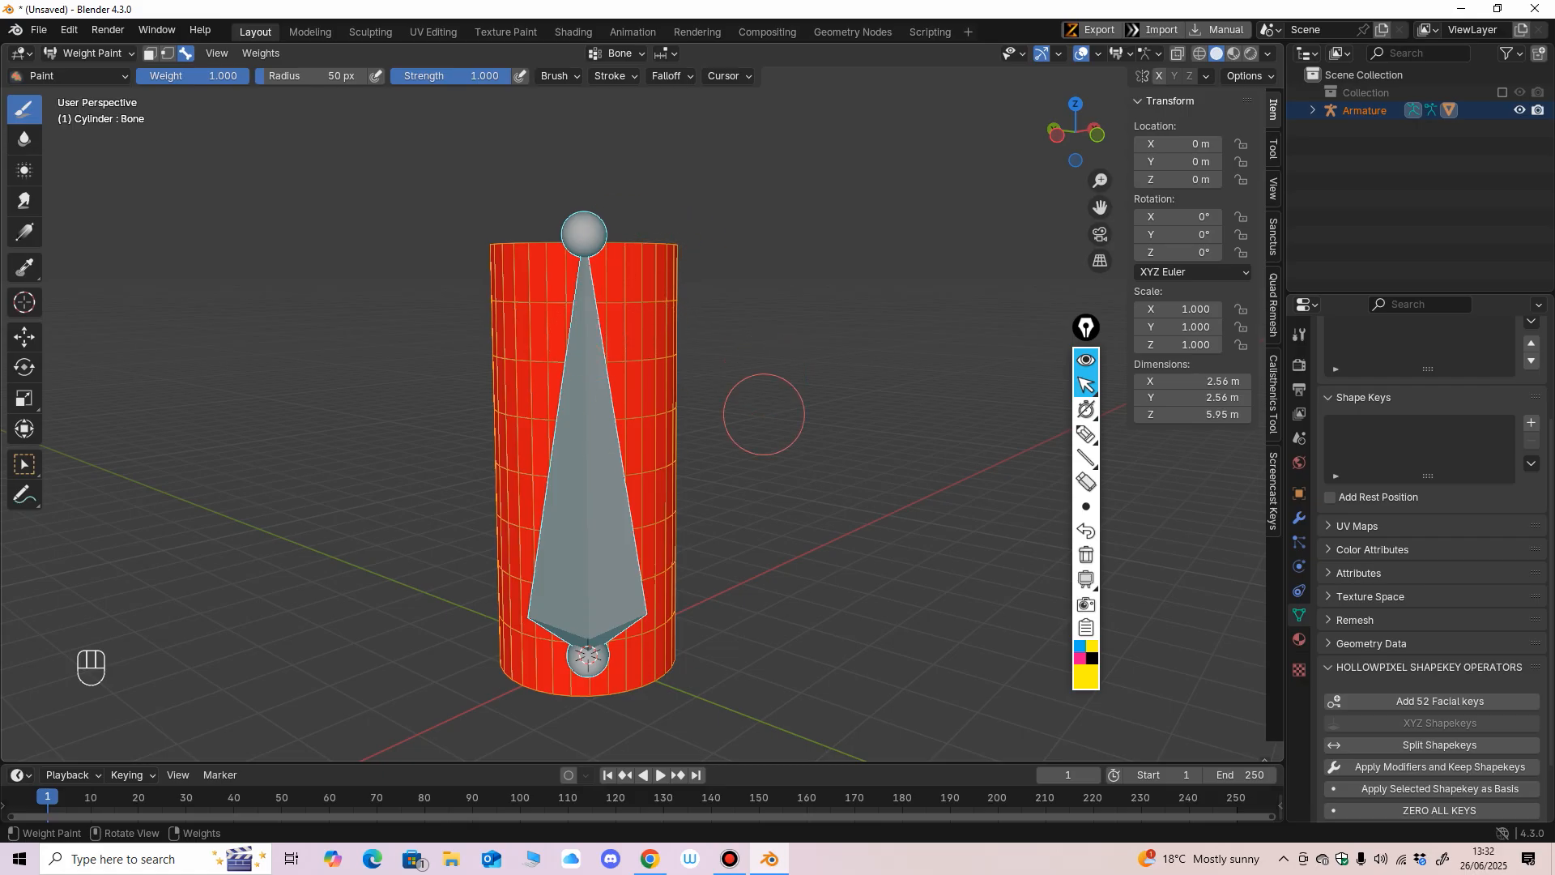
{"action": "middle_click_drag", "start_coordinate": [763, 416], "coordinate": [770, 450]}
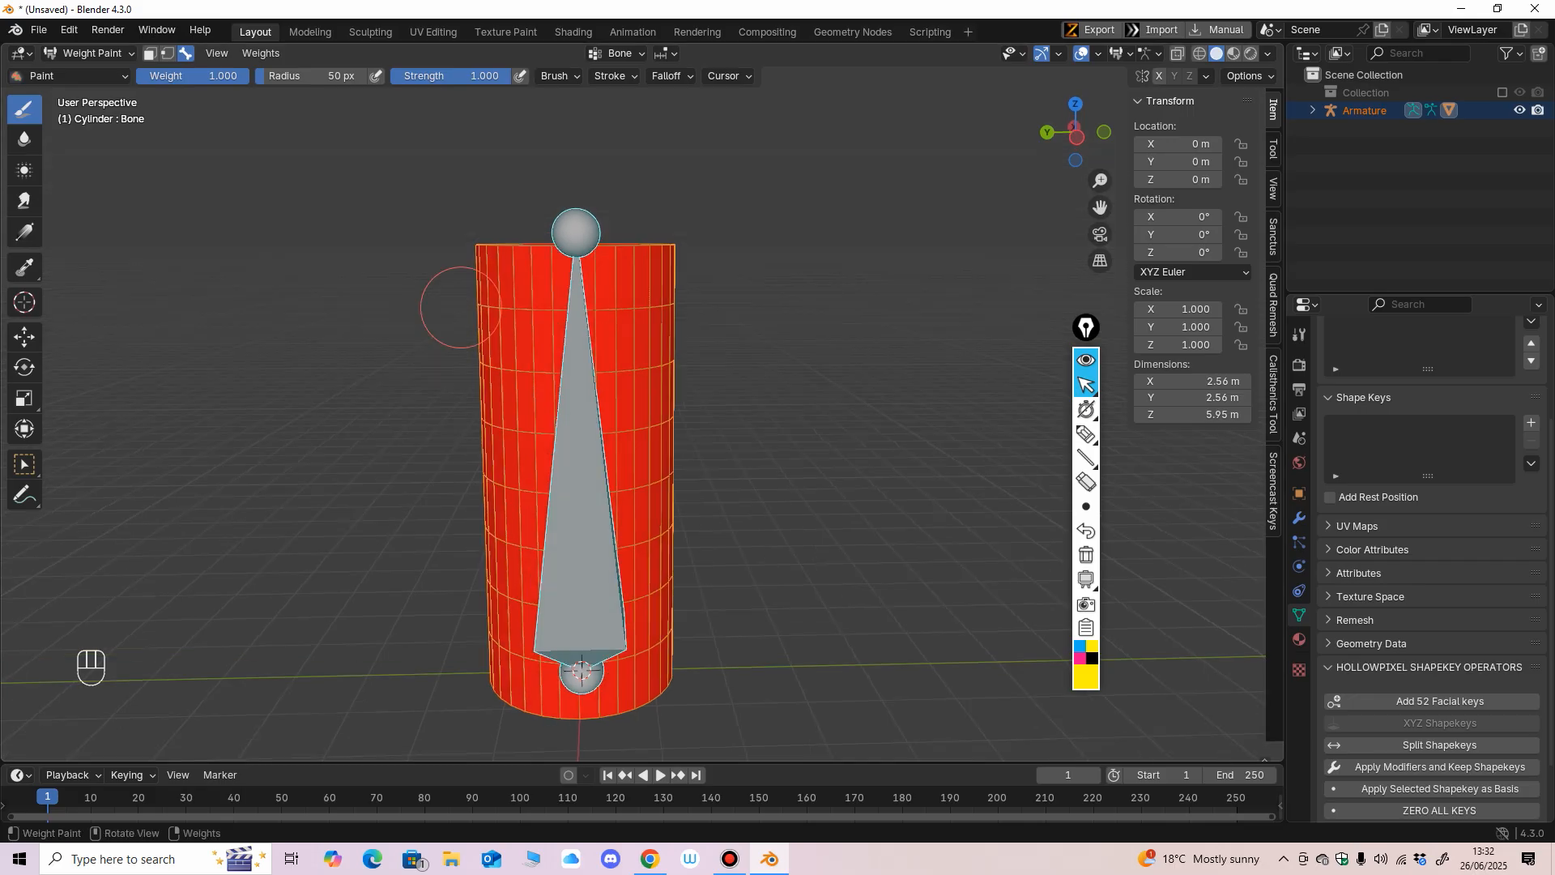
Return to Object Mode and select only the armature.
{"action": "left_click", "coordinate": [89, 53]}
{"action": "left_click", "coordinate": [89, 75]}
{"action": "middle_click_drag", "start_coordinate": [761, 429], "coordinate": [769, 440]}
{"action": "left_click", "coordinate": [776, 432]}
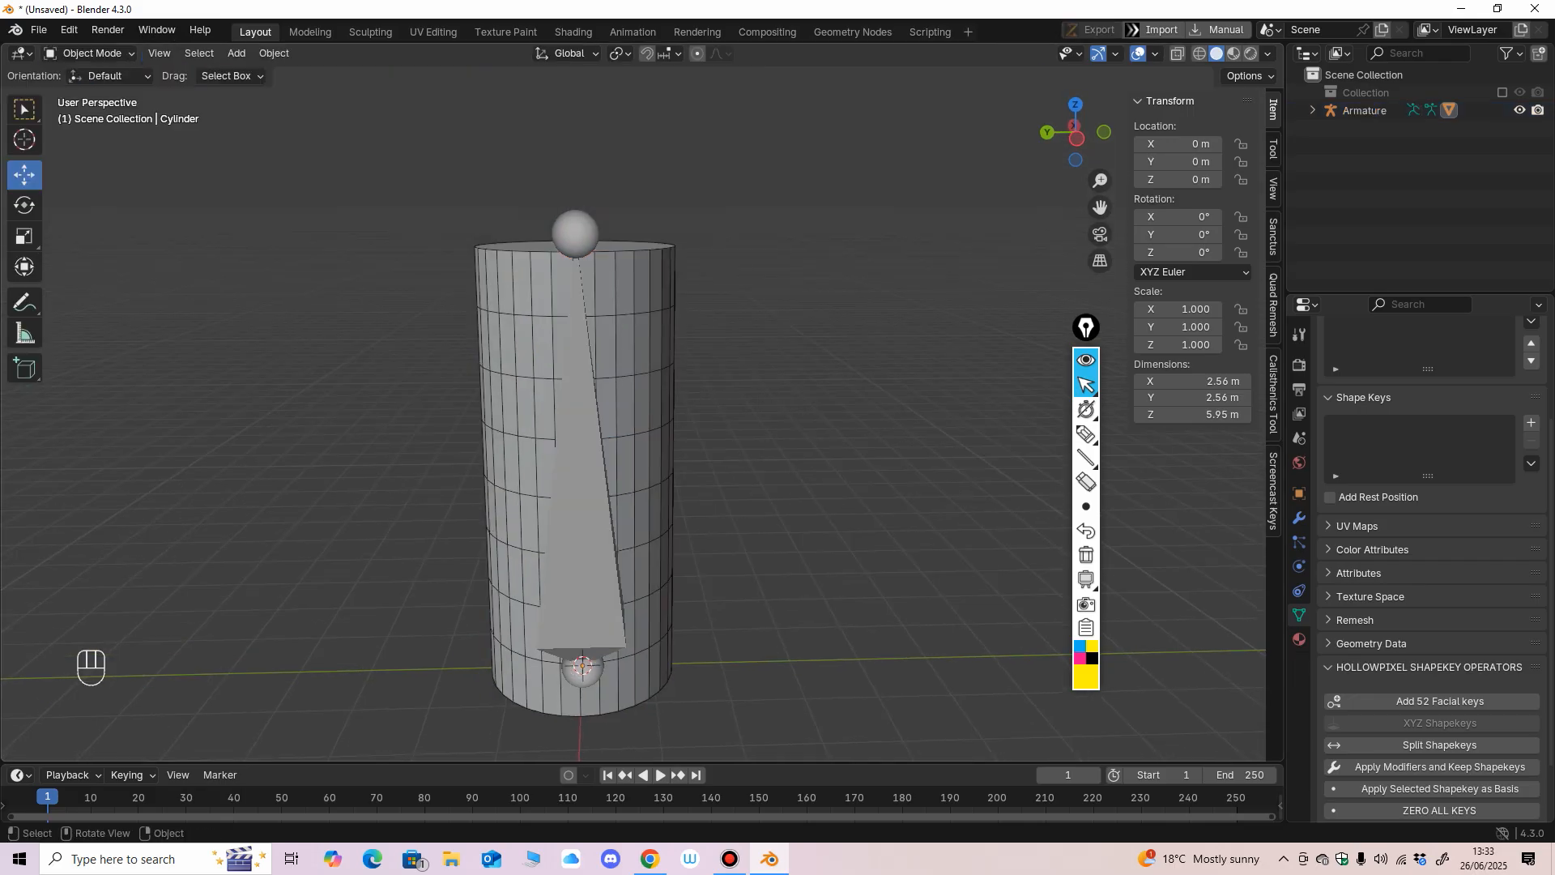
{"action": "left_click", "coordinate": [585, 478]}
{"action": "middle_click_drag", "start_coordinate": [585, 478], "coordinate": [576, 468]}
Move the armature freely to test whether the cylinder follows it, and undo the move.
{"action": "key", "text": "g"}
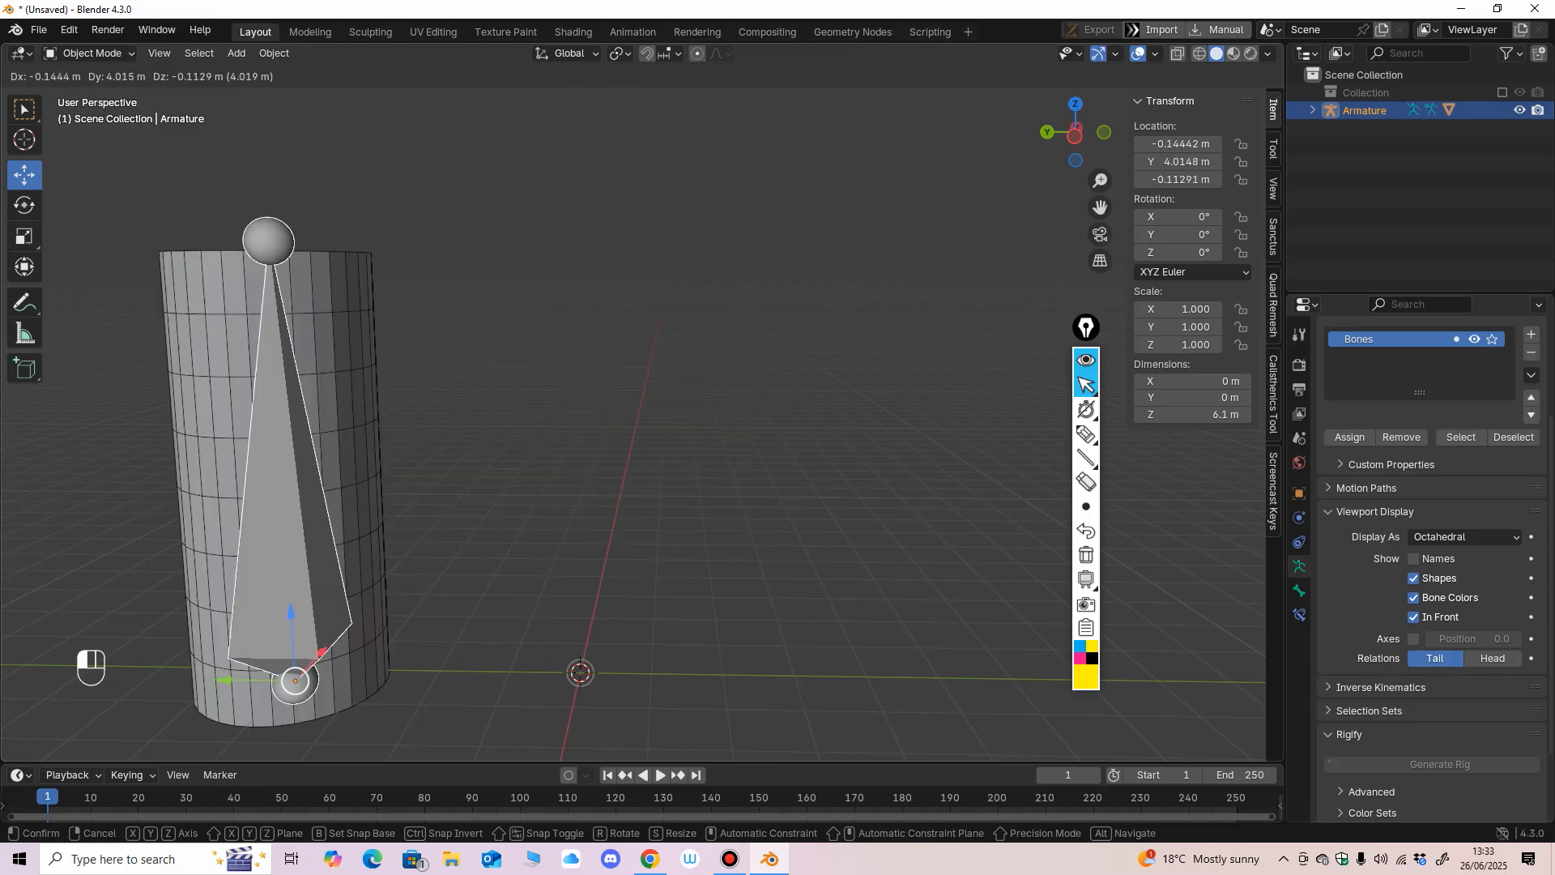
{"action": "left_click_drag", "start_coordinate": [581, 599], "coordinate": [652, 572]}
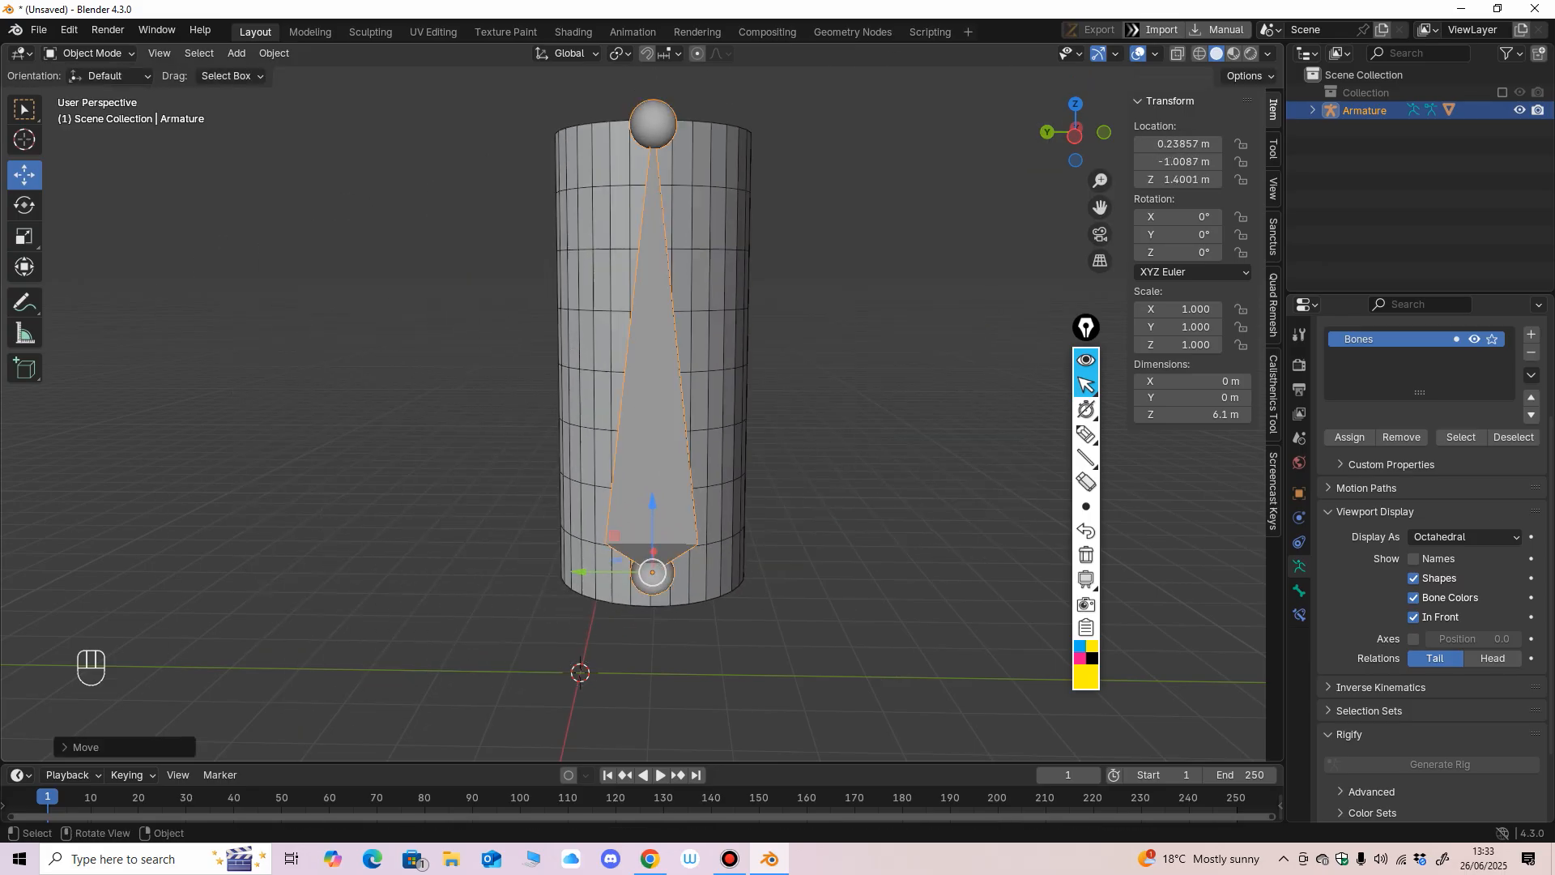
{"action": "key", "text": "ctrl+z"}
{"action": "mouse_move", "coordinate": [652, 573]}
{"action": "middle_mouse_down"}
{"action": "mouse_move", "coordinate": [628, 585]}
{"action": "mouse_move", "coordinate": [639, 609]}
{"action": "mouse_move", "coordinate": [629, 587]}
{"action": "middle_mouse_up"}
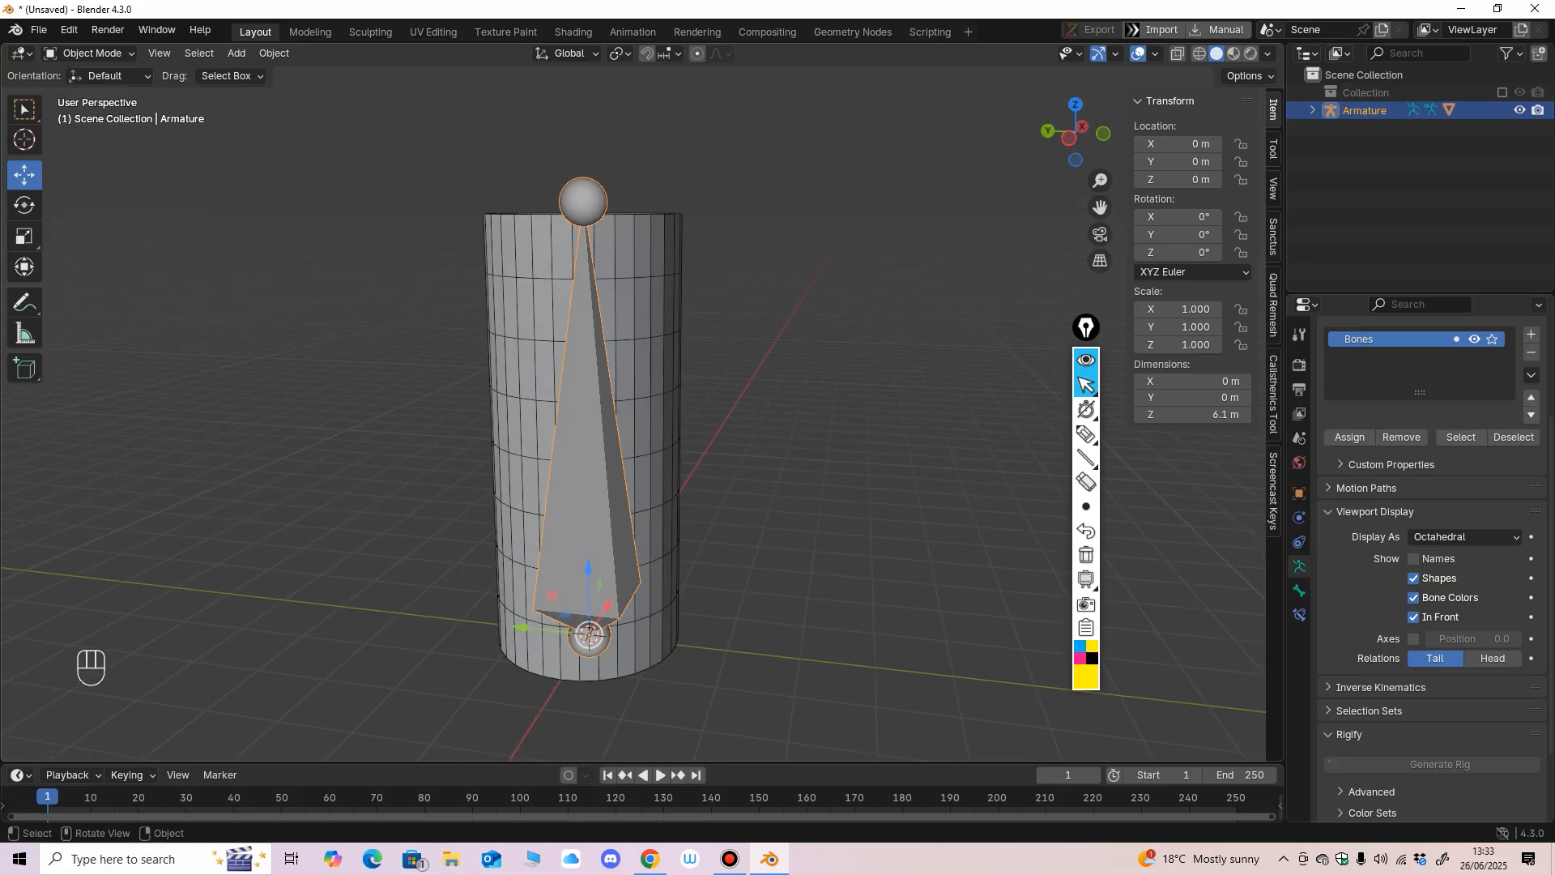
Try rotating the bone with the Rotate tool in Pose Mode, and undo the rotation.
{"action": "left_click", "coordinate": [88, 53]}
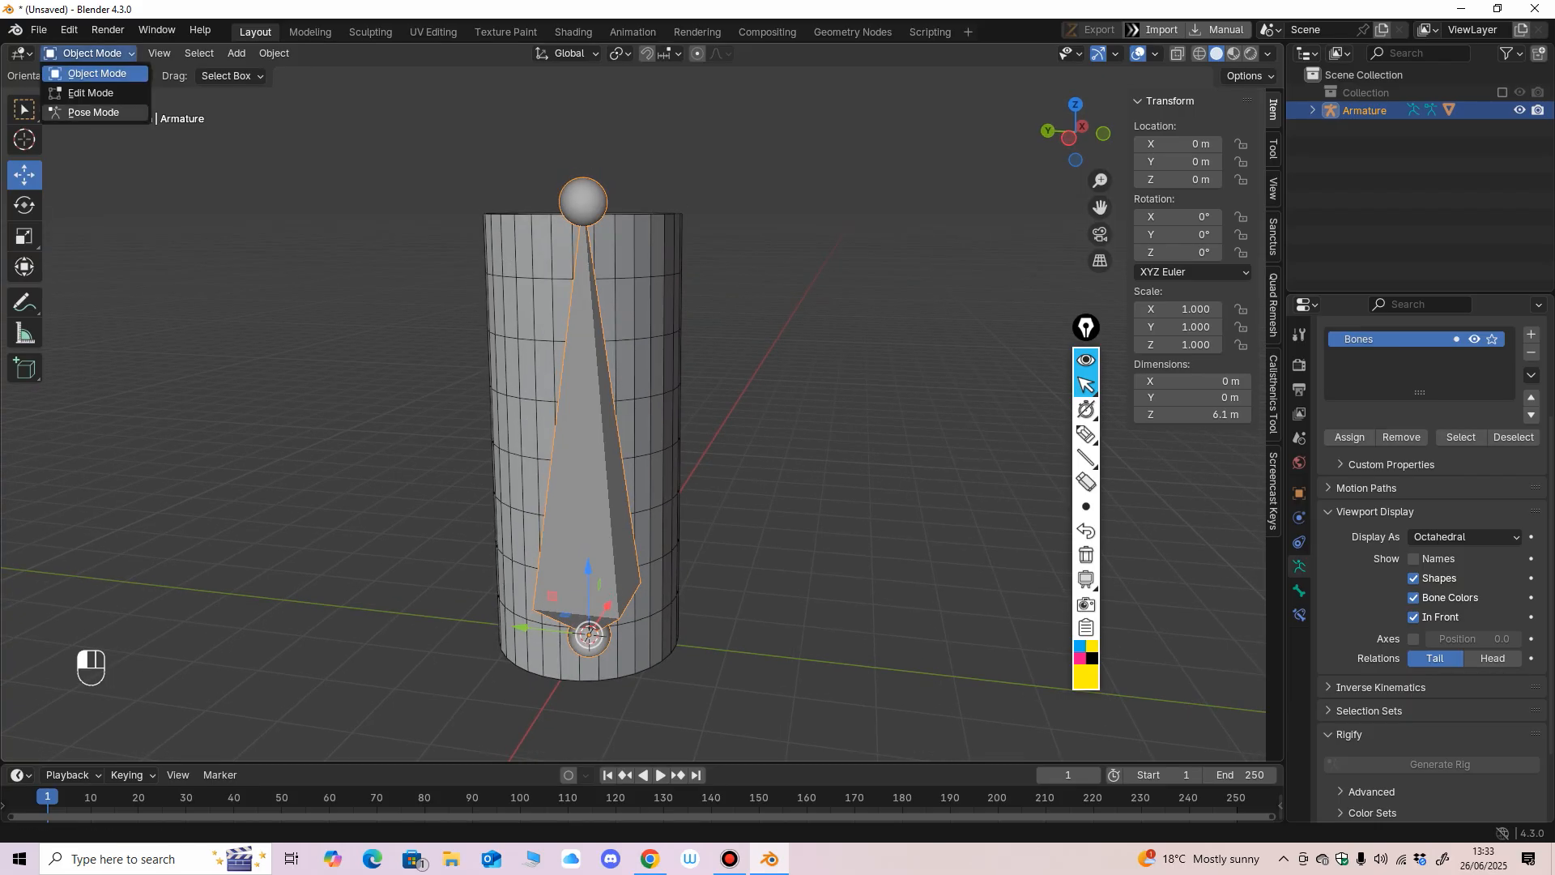
{"action": "left_click", "coordinate": [94, 112]}
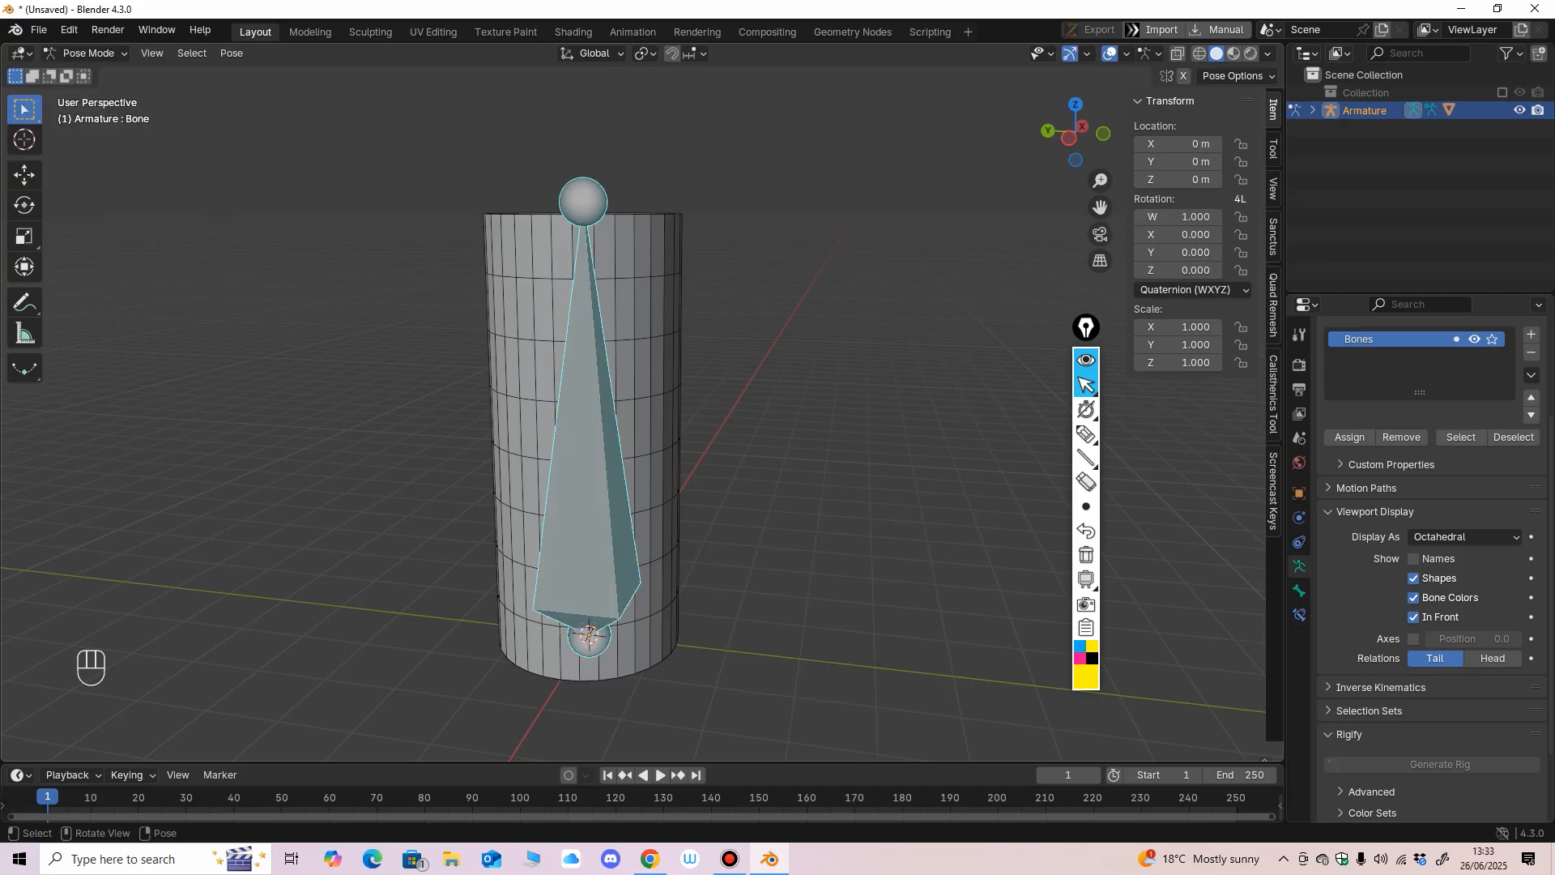
{"action": "left_click", "coordinate": [25, 206]}
{"action": "left_click_drag", "start_coordinate": [635, 598], "coordinate": [608, 624]}
{"action": "key", "text": "ctrl+z"}
Subdivide the armature's bone into two in Edit Mode and return to Object Mode.
{"action": "key", "text": "ctrl+KP_3"}
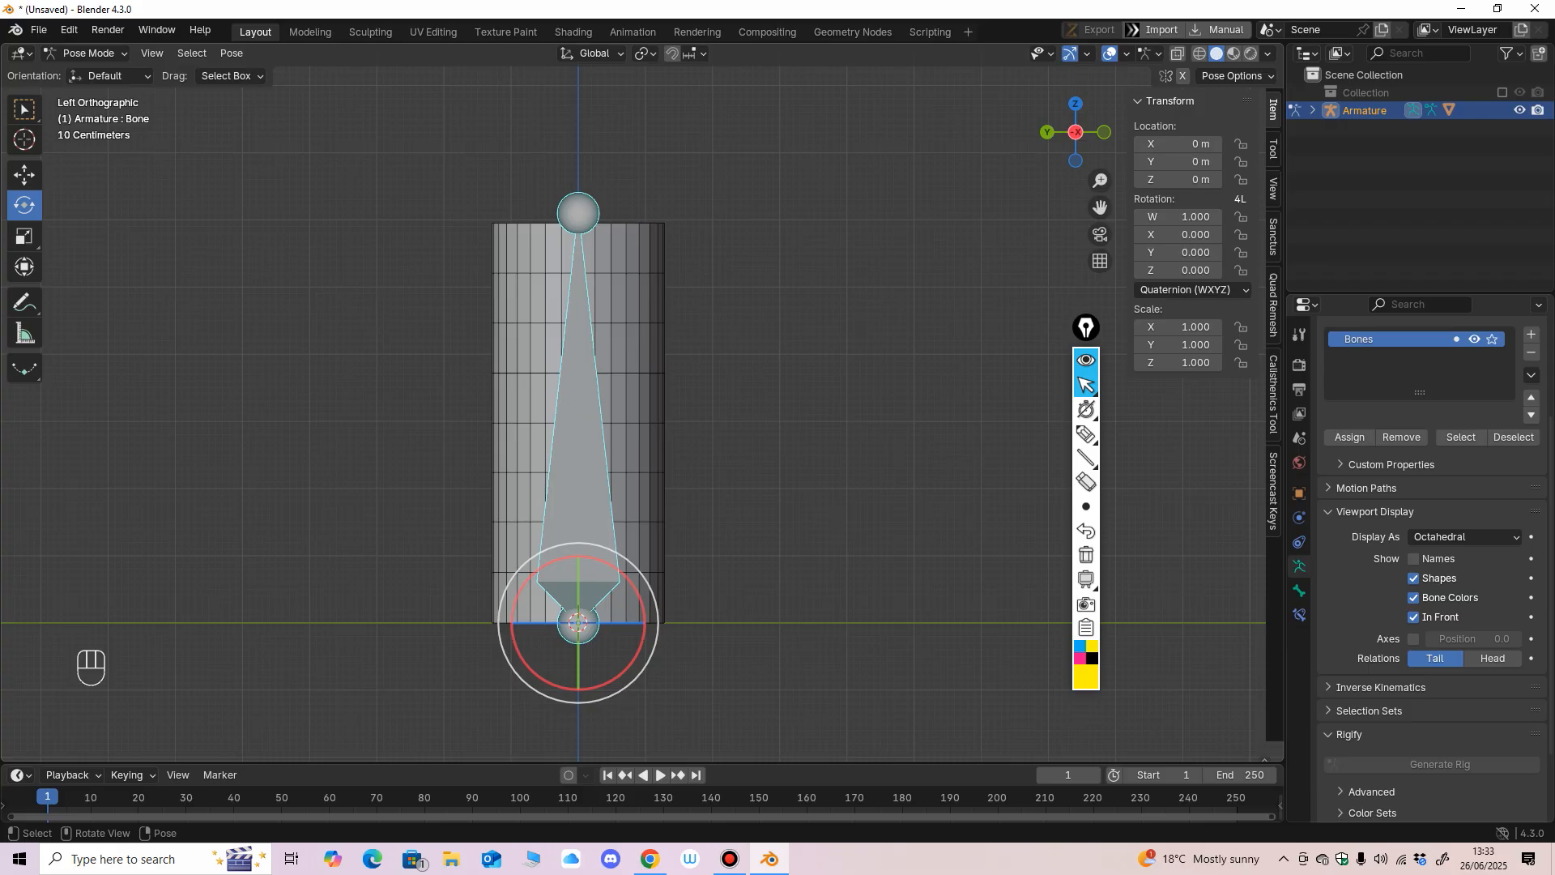
{"action": "left_click", "coordinate": [89, 53]}
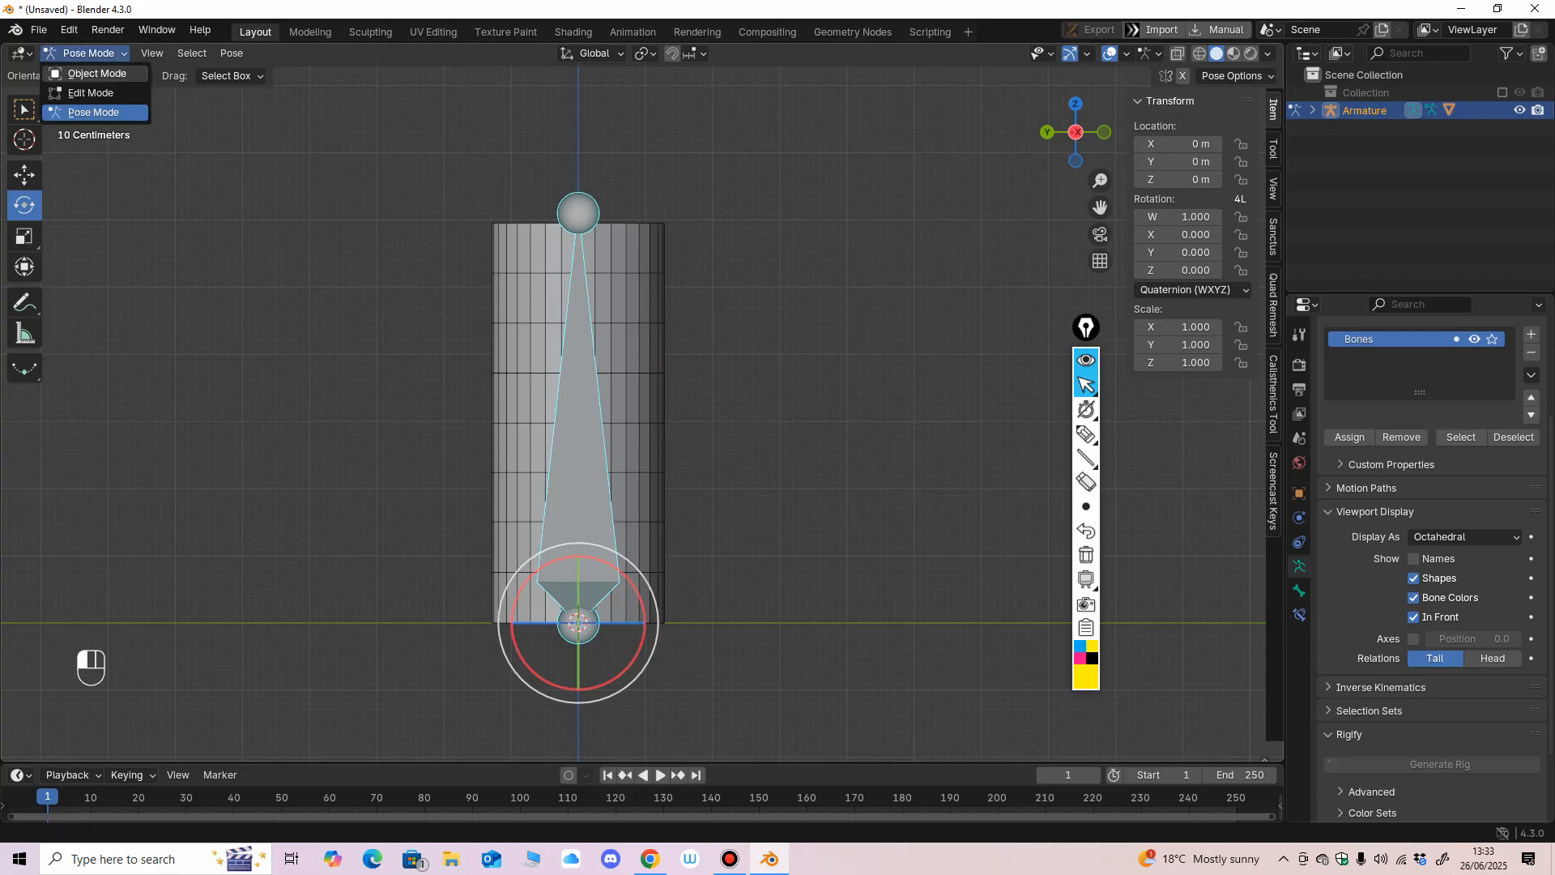
{"action": "left_click", "coordinate": [81, 57]}
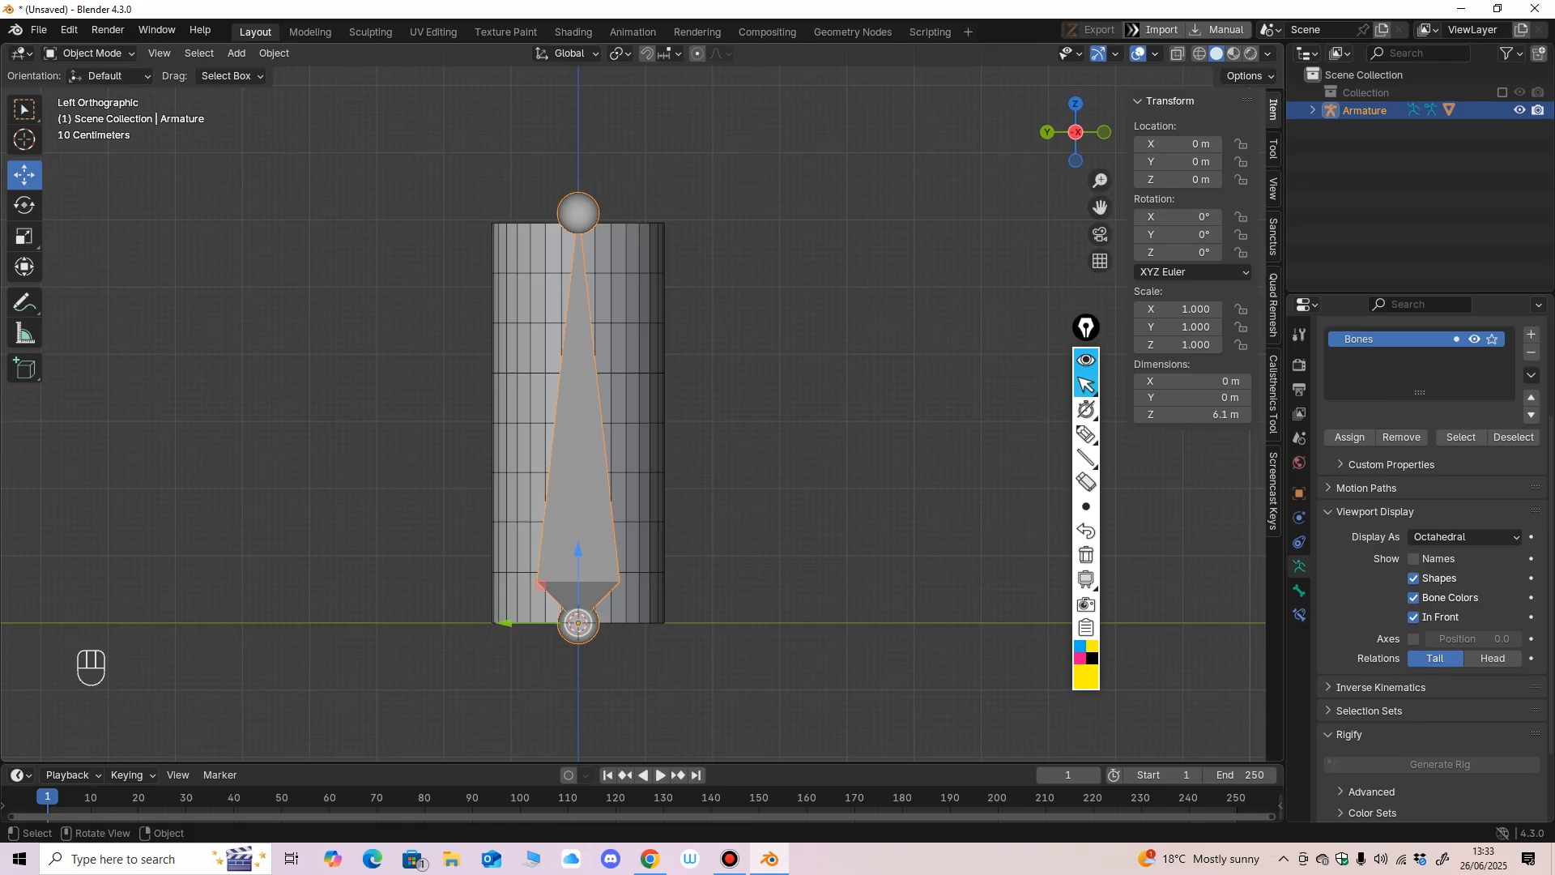
{"action": "left_click", "coordinate": [274, 53]}
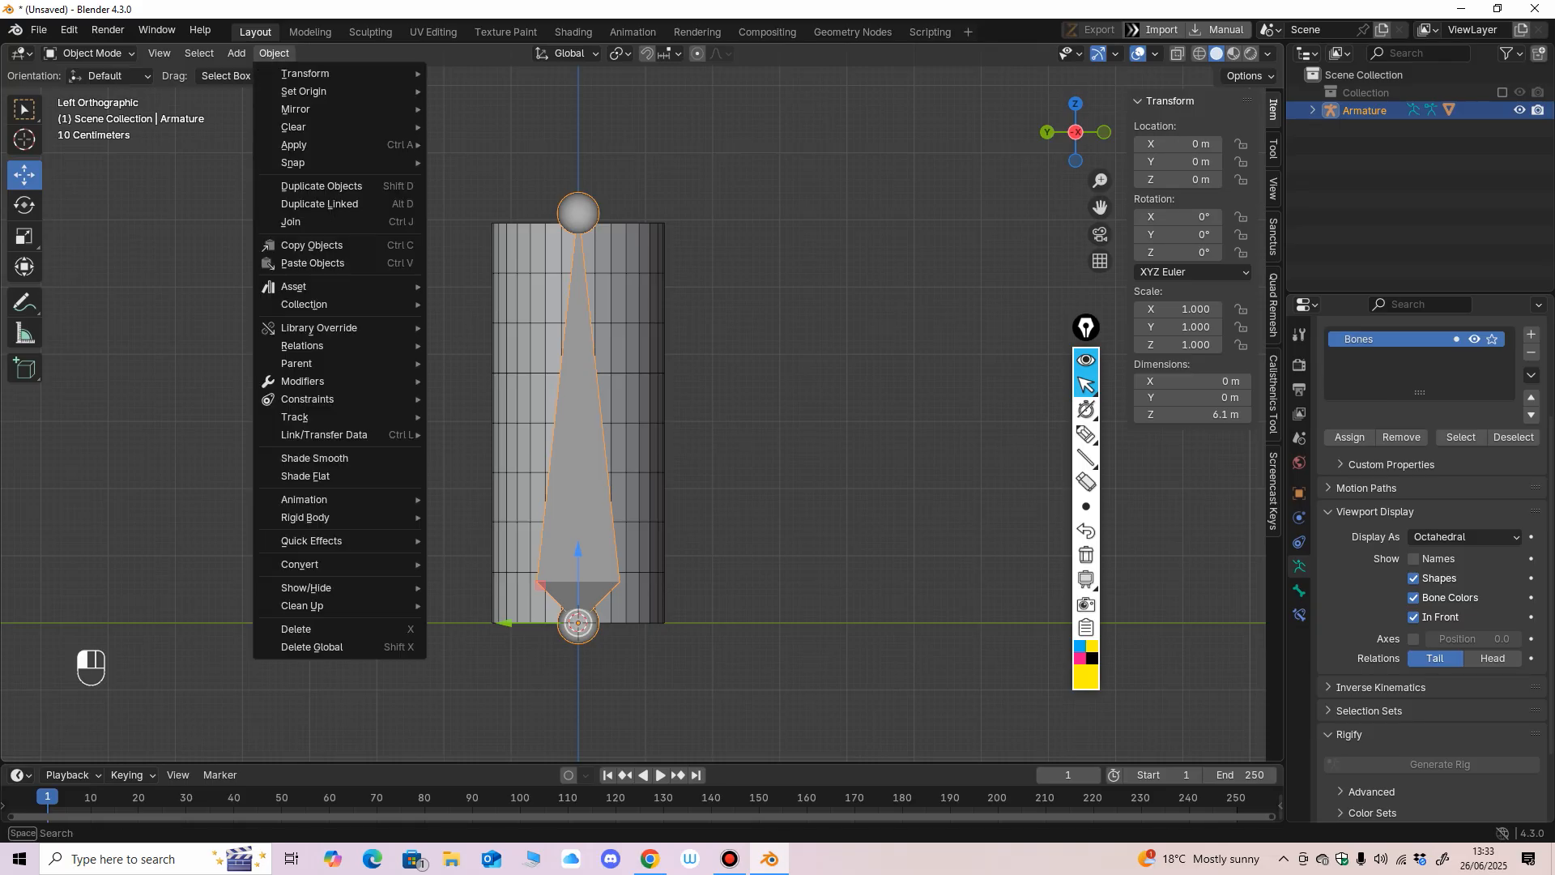
{"action": "left_click", "coordinate": [90, 53]}
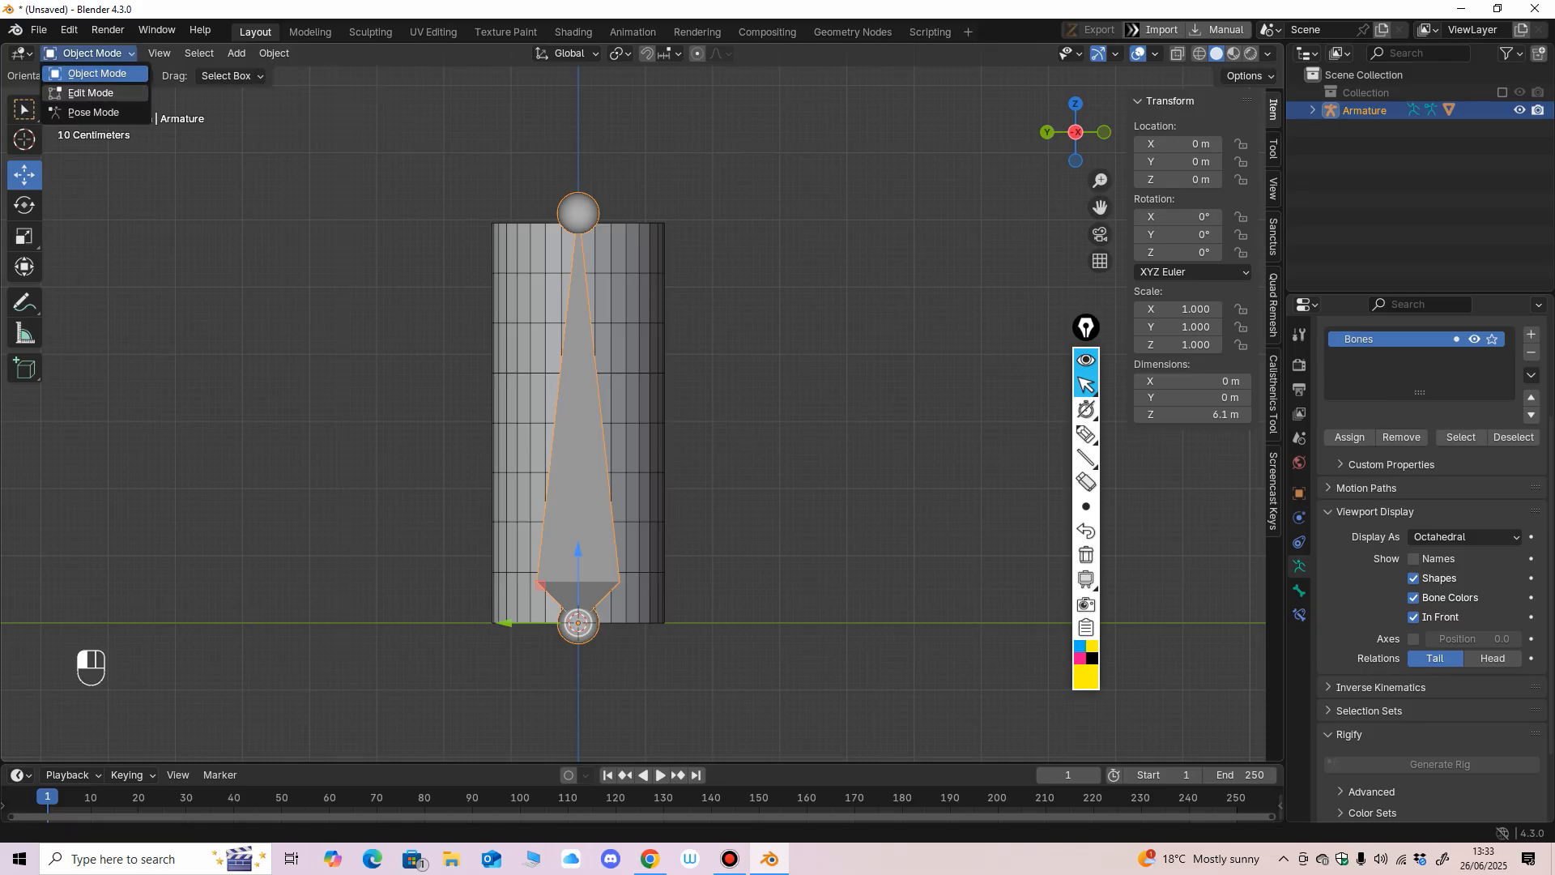
{"action": "left_click", "coordinate": [91, 94]}
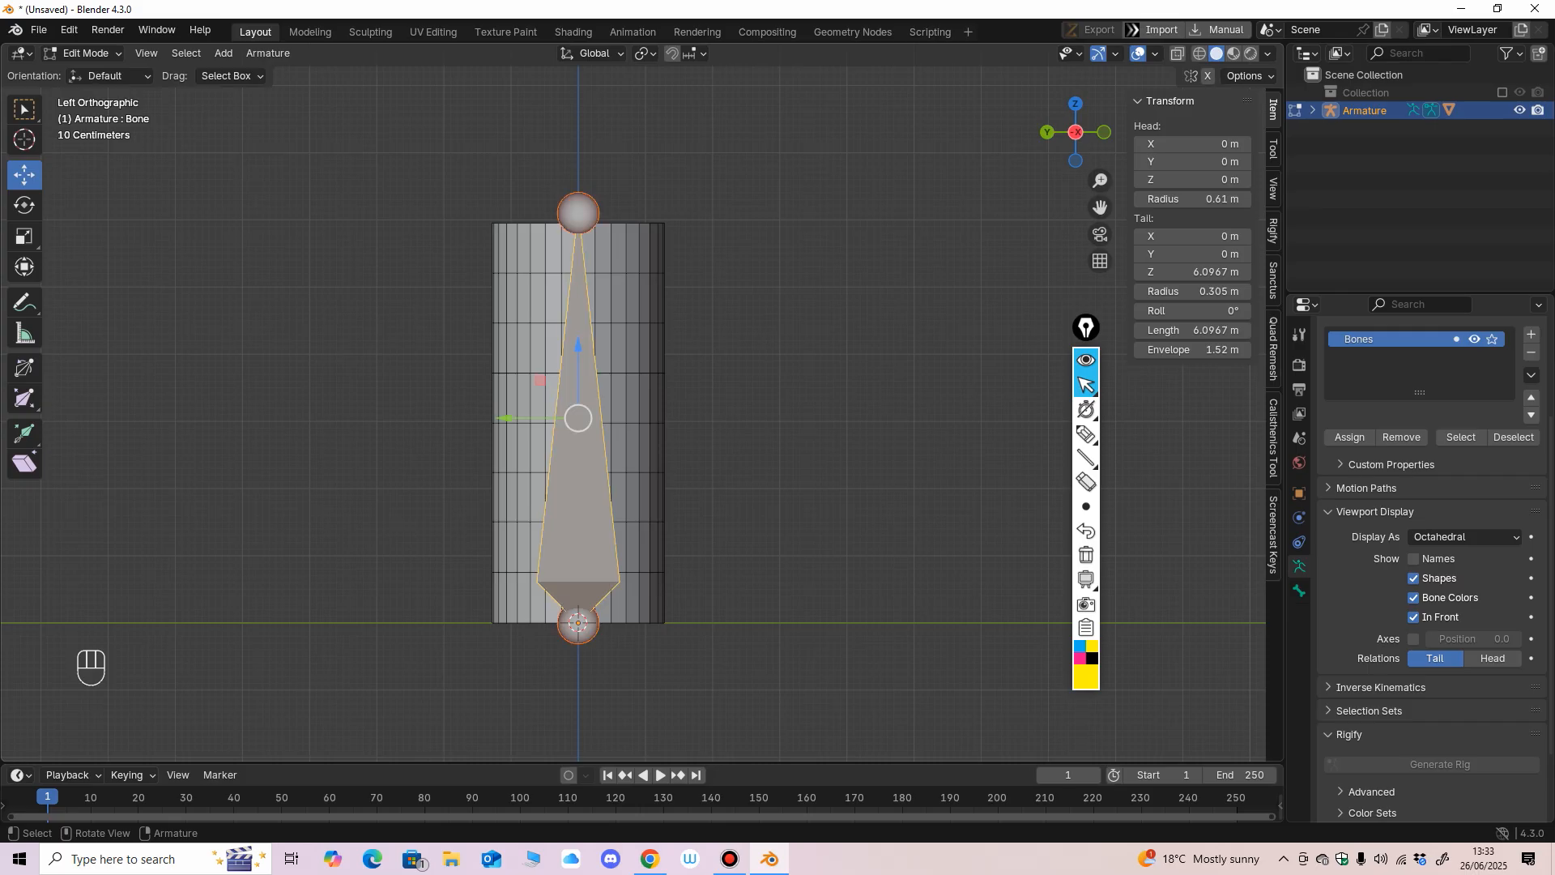
{"action": "left_click", "coordinate": [268, 53]}
{"action": "left_click", "coordinate": [292, 268]}
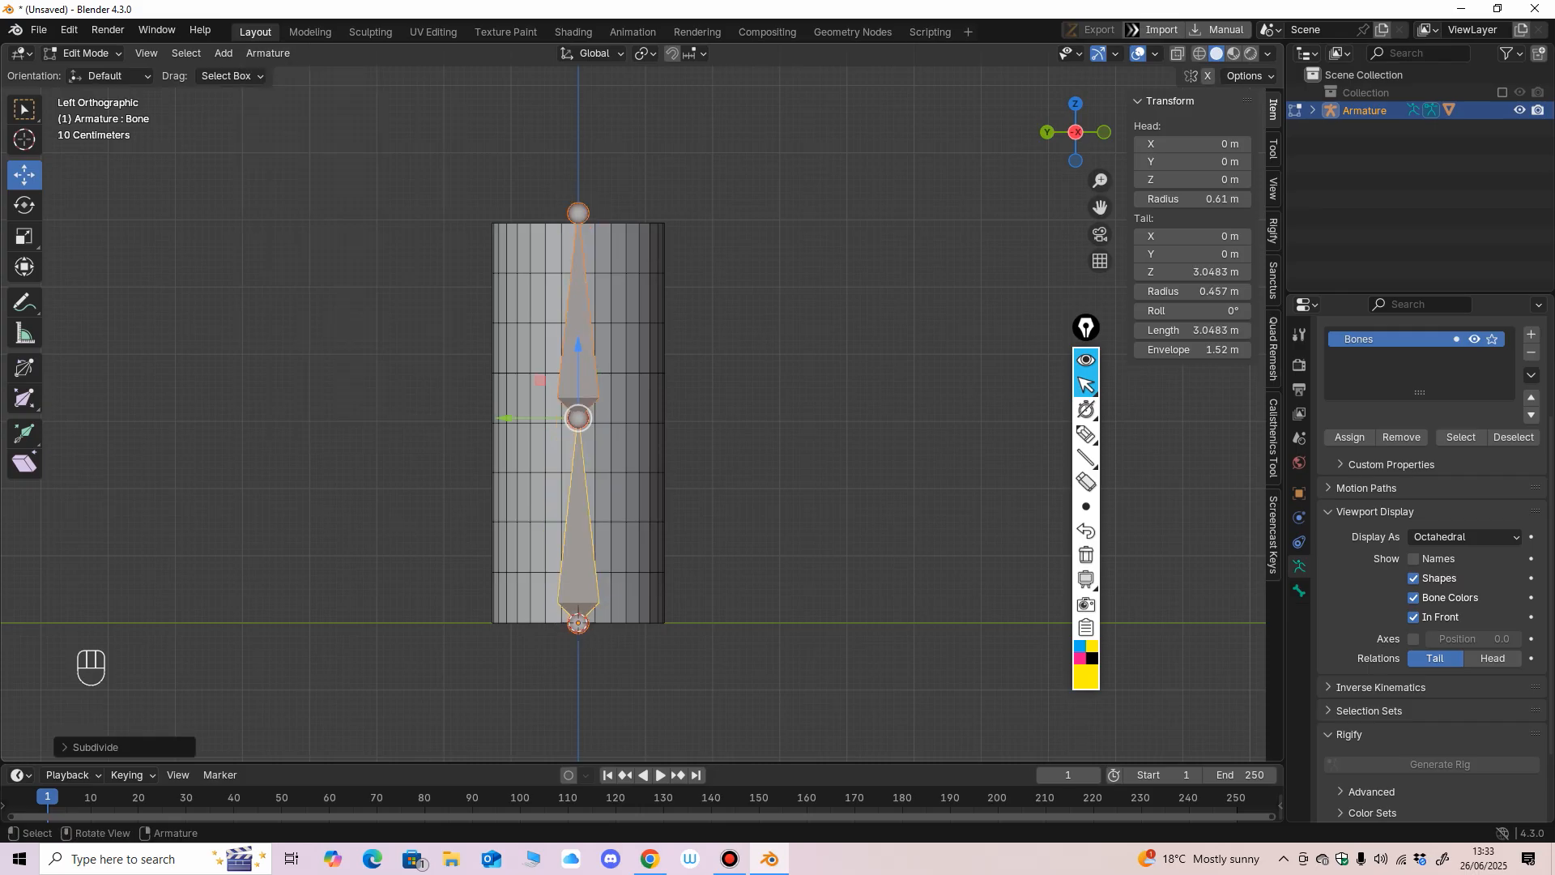
{"action": "mouse_move", "coordinate": [778, 405]}
{"action": "middle_mouse_down"}
{"action": "mouse_move", "coordinate": [692, 433]}
{"action": "mouse_move", "coordinate": [774, 406]}
{"action": "middle_mouse_up"}
{"action": "left_click", "coordinate": [85, 53]}
{"action": "left_click", "coordinate": [85, 75]}
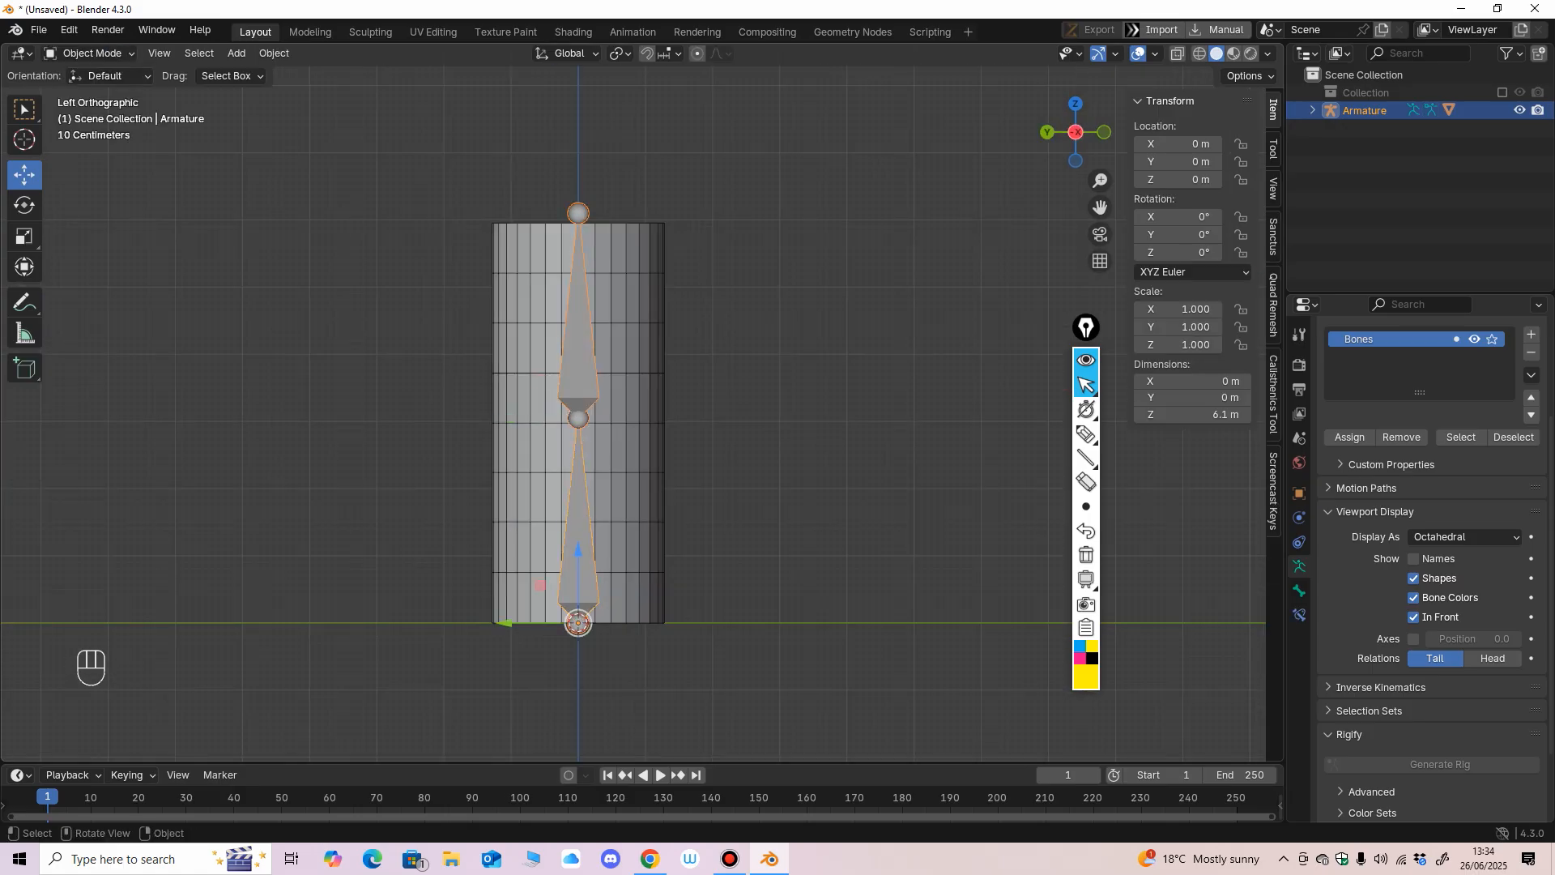
{"action": "left_click", "coordinate": [729, 454]}
{"action": "left_click", "coordinate": [578, 518]}
{"action": "left_click", "coordinate": [628, 502]}
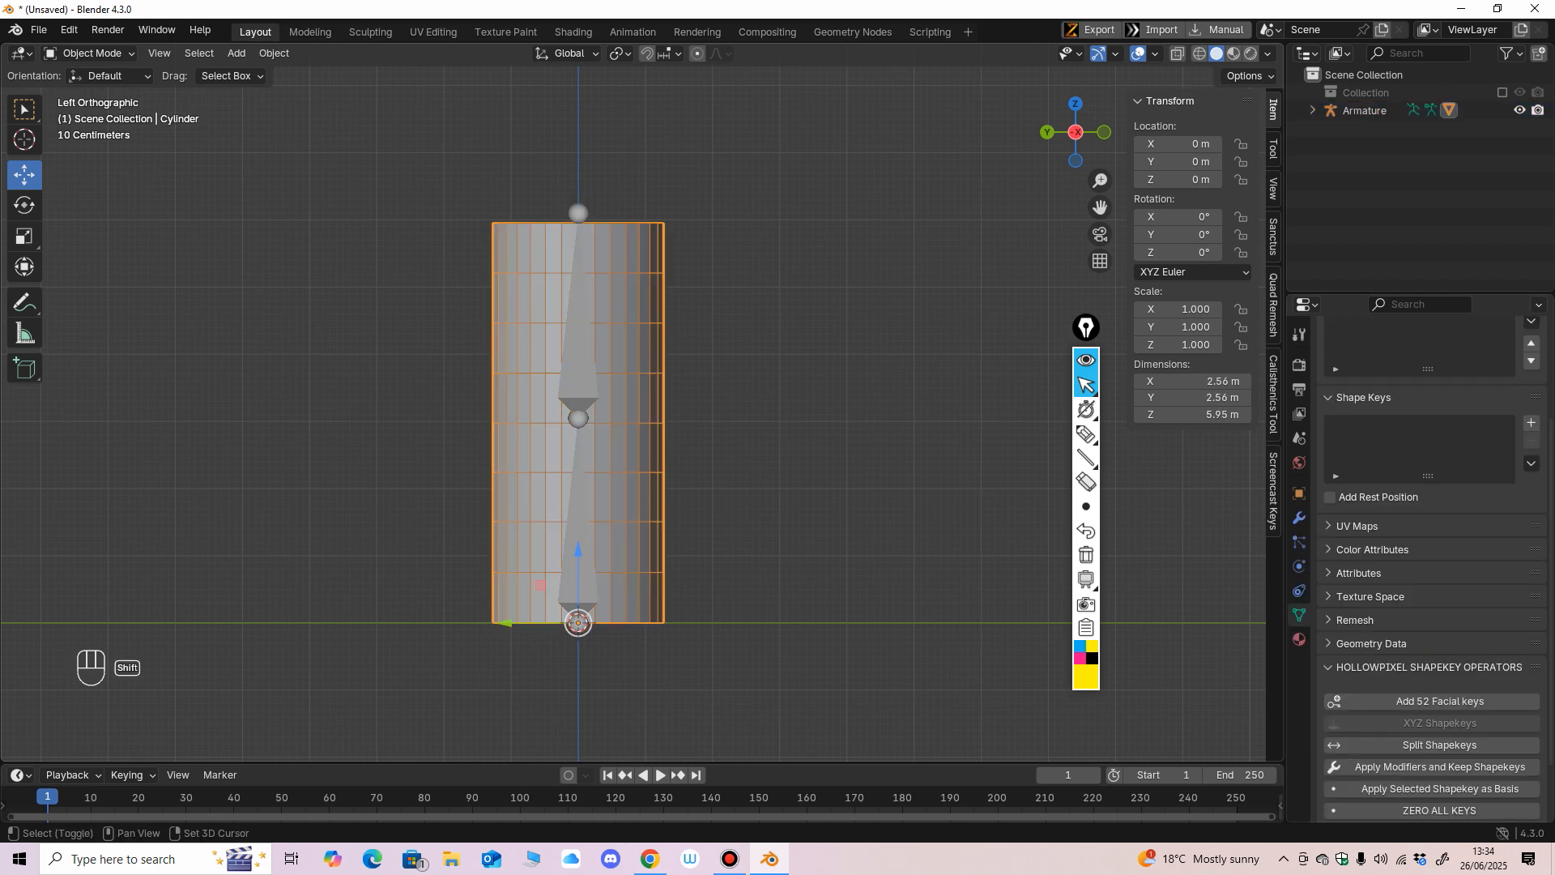
{"action": "left_click", "coordinate": [578, 518], "text": "shift"}
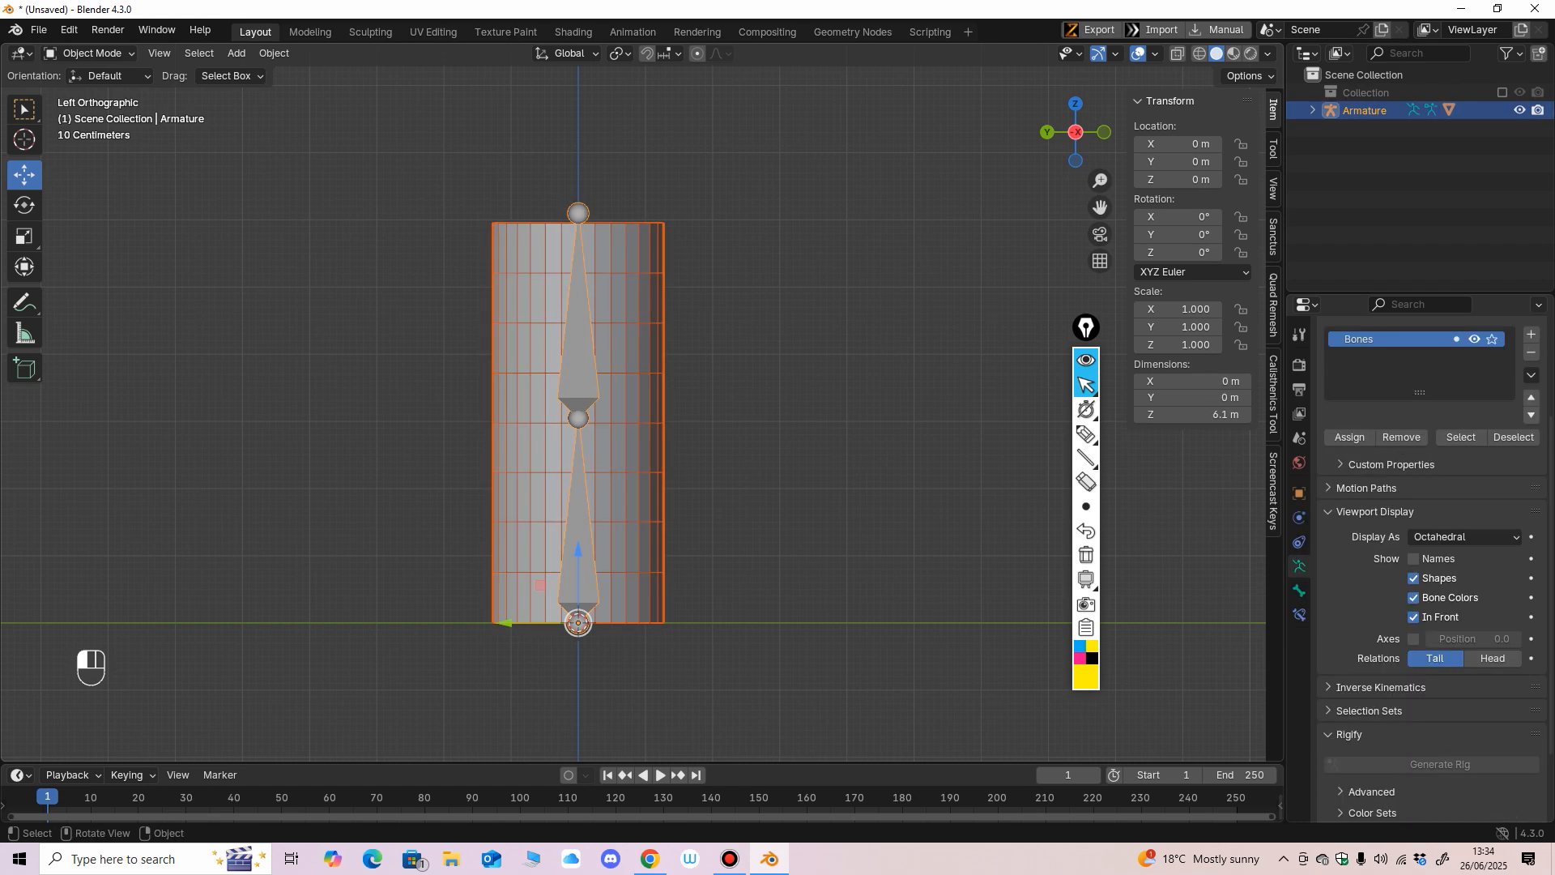
{"action": "left_click", "coordinate": [761, 454]}
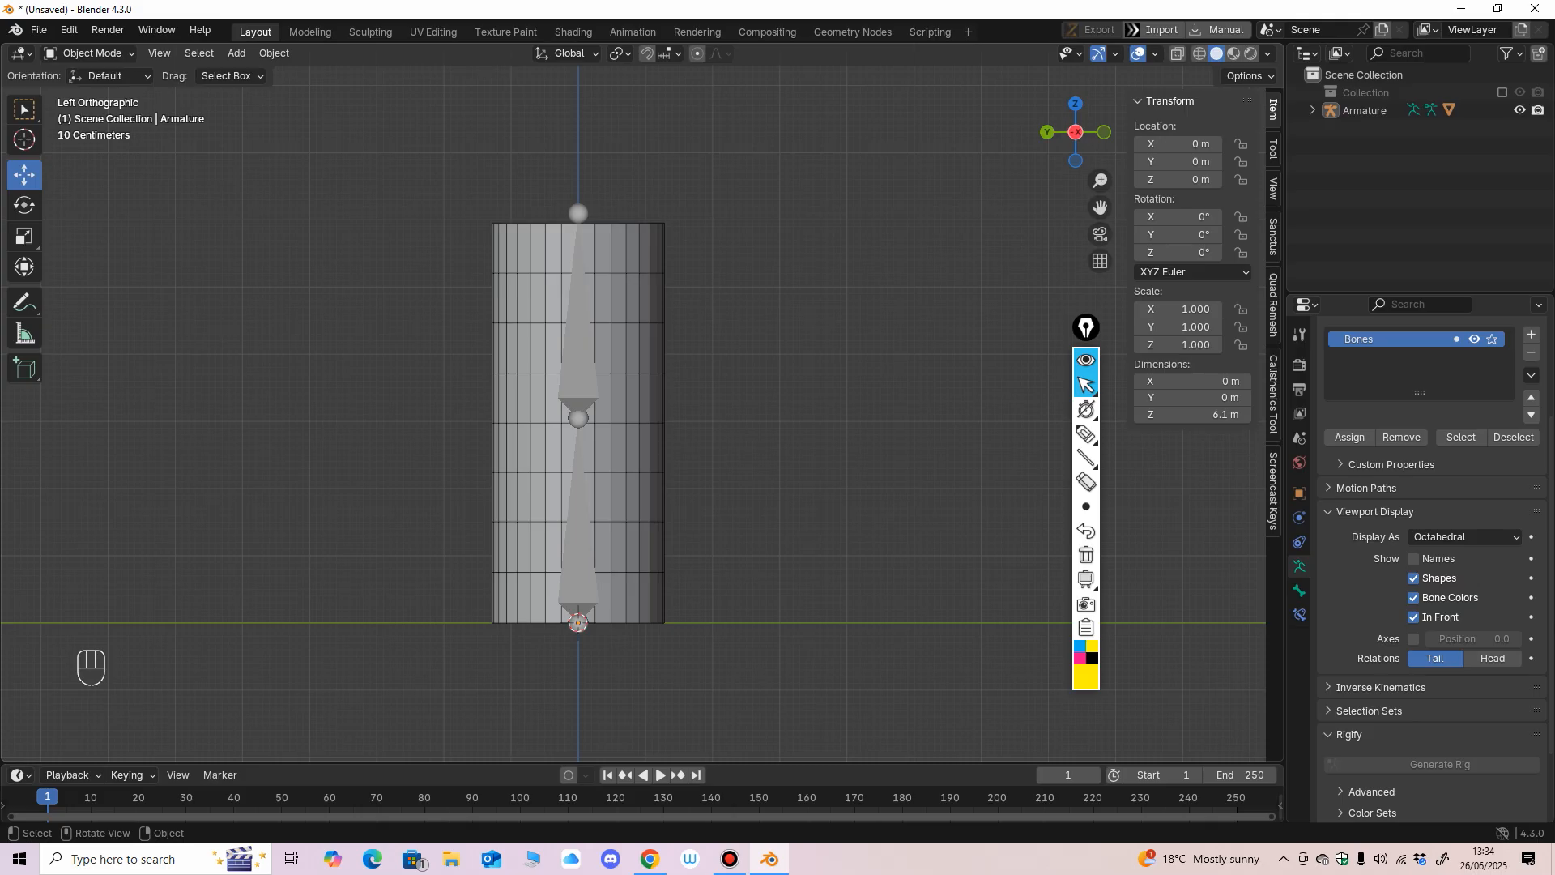
Select the two-bone armature followed by the cylinder, and enter Weight Paint mode.
{"action": "left_click", "coordinate": [578, 502]}
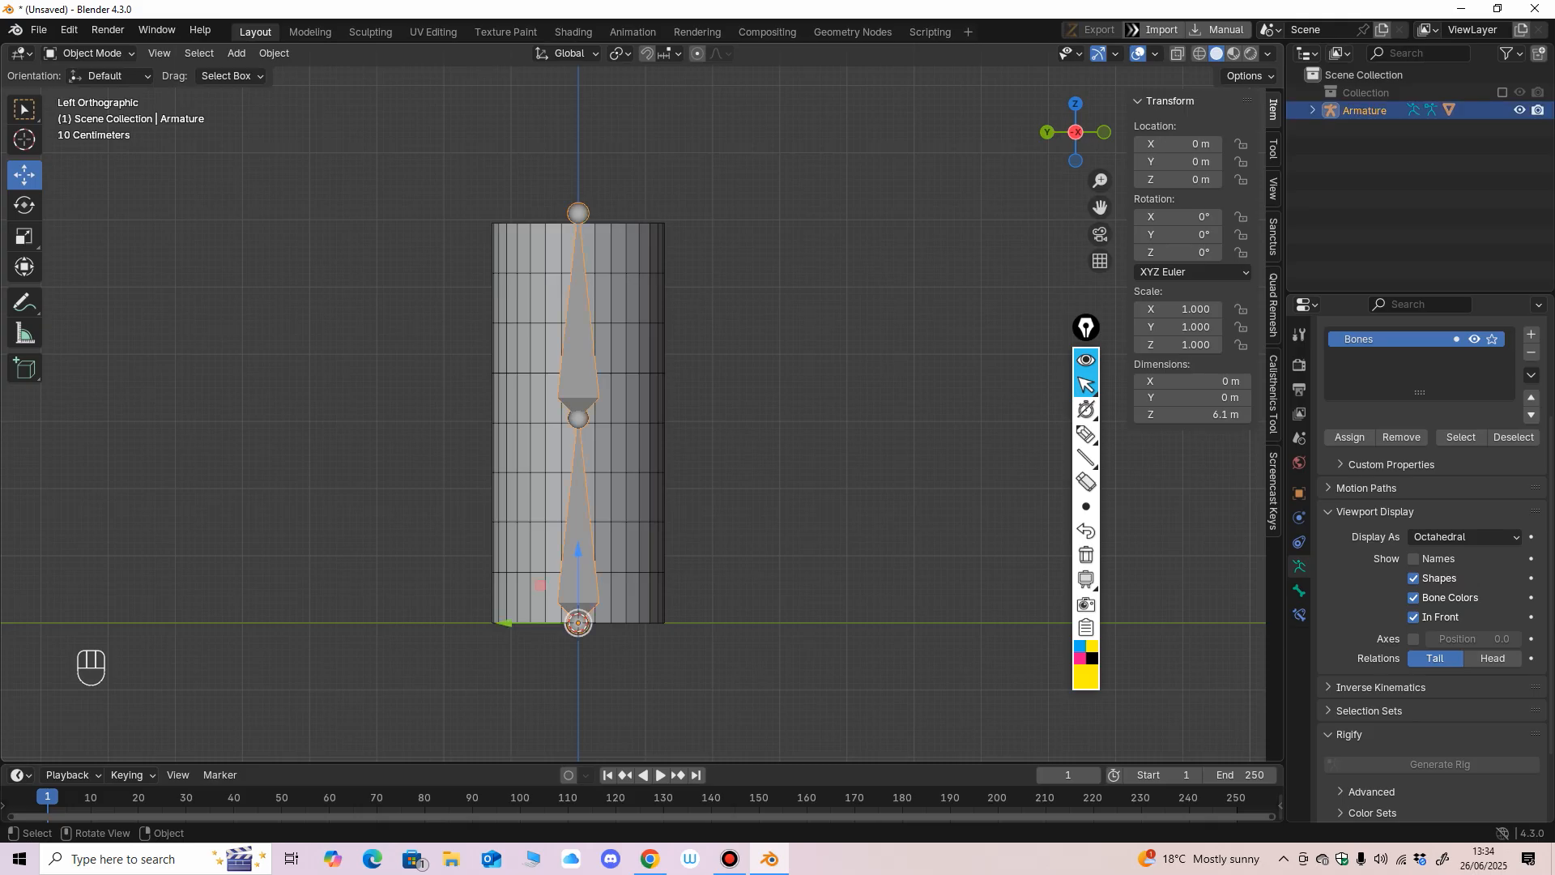
{"action": "left_click", "coordinate": [628, 502], "text": "shift"}
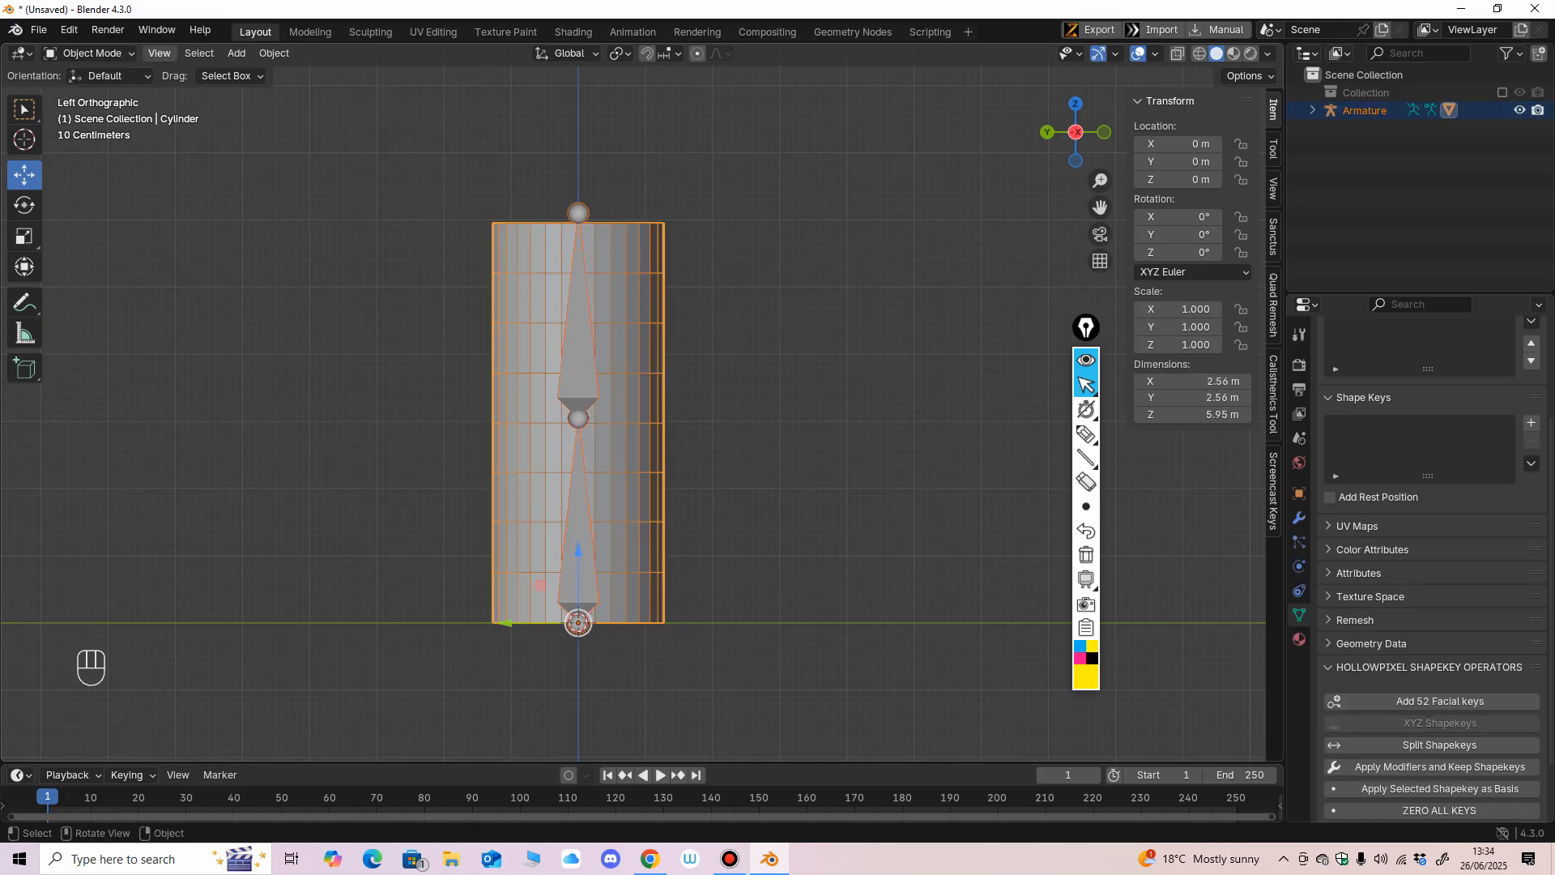
{"action": "left_click", "coordinate": [87, 52]}
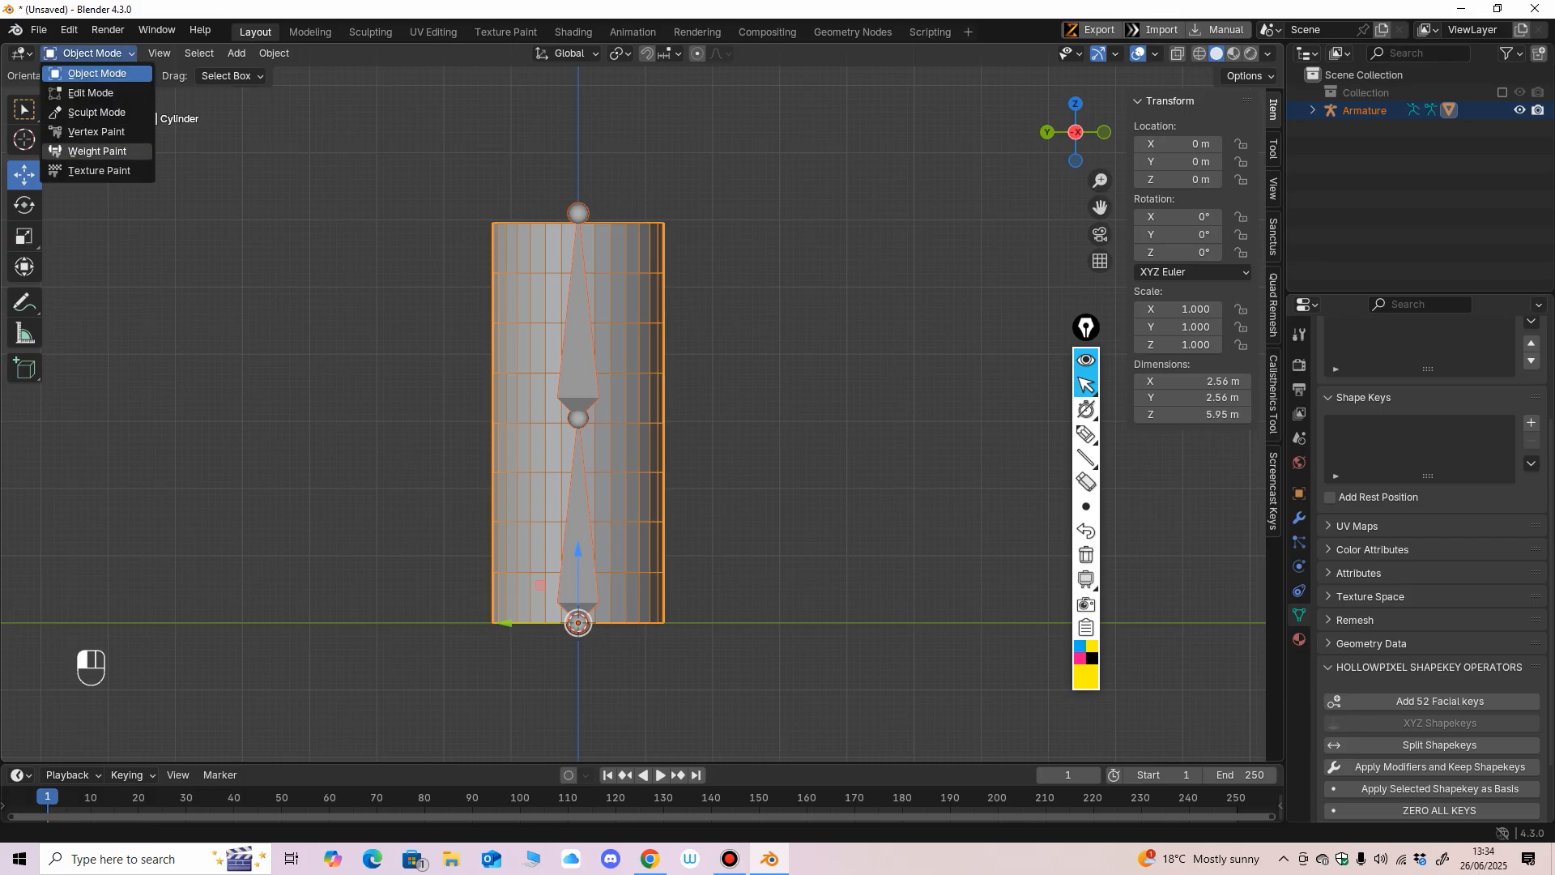
{"action": "left_click", "coordinate": [97, 151]}
Select the upper and lower bones in turn to compare their weights on the cylinder.
{"action": "left_click", "coordinate": [591, 360], "text": "ctrl+shift"}
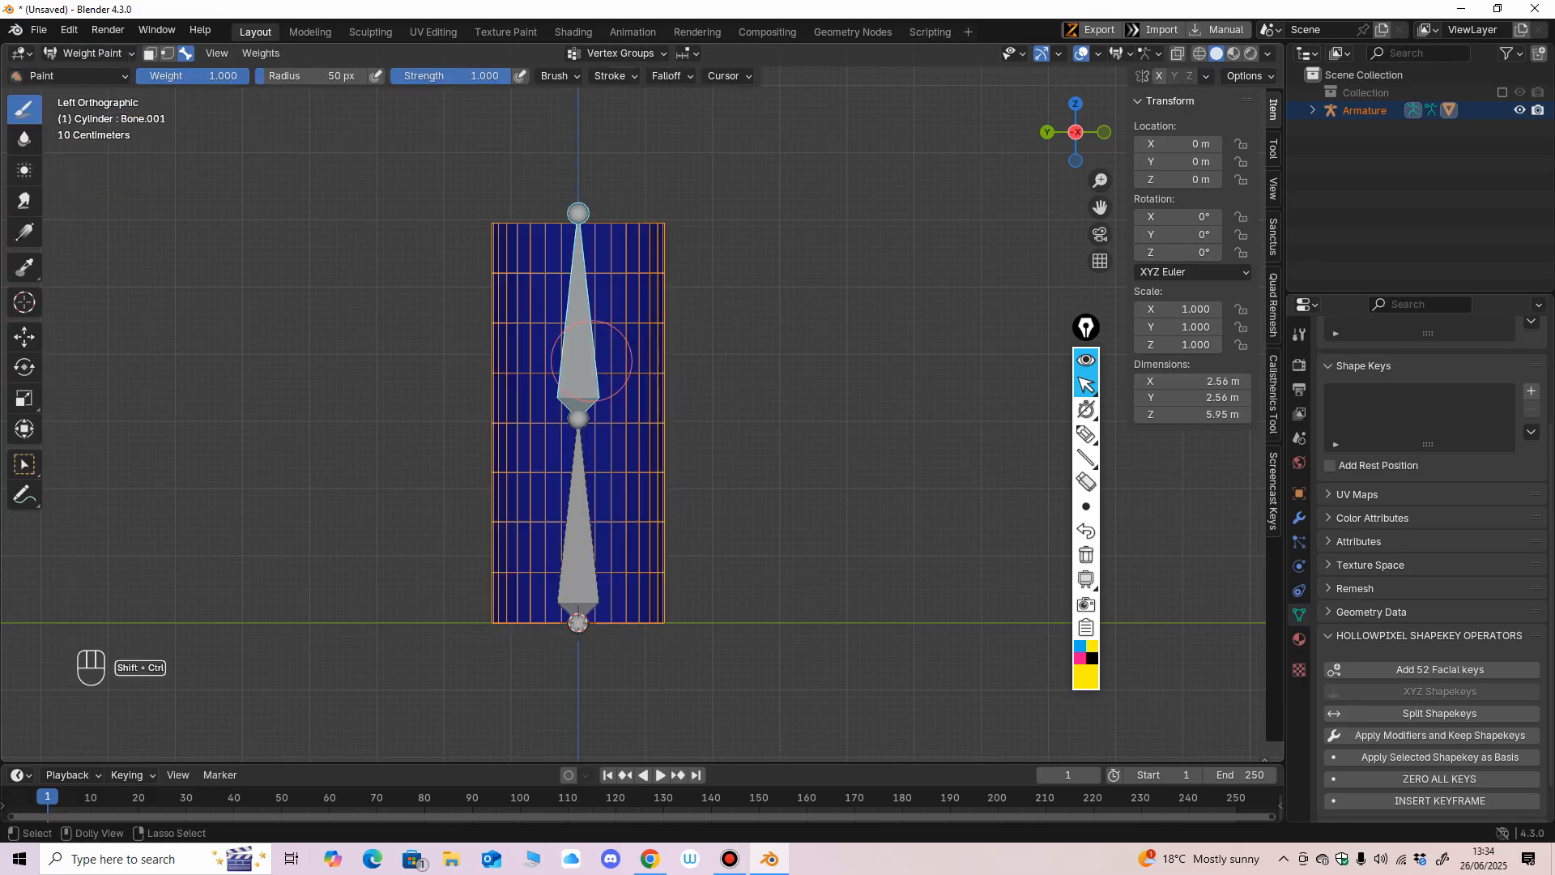
{"action": "left_click", "coordinate": [582, 470], "text": "ctrl+shift"}
{"action": "left_click", "coordinate": [591, 361], "text": "ctrl+shift"}
{"action": "left_click", "coordinate": [582, 471], "text": "ctrl+shift"}
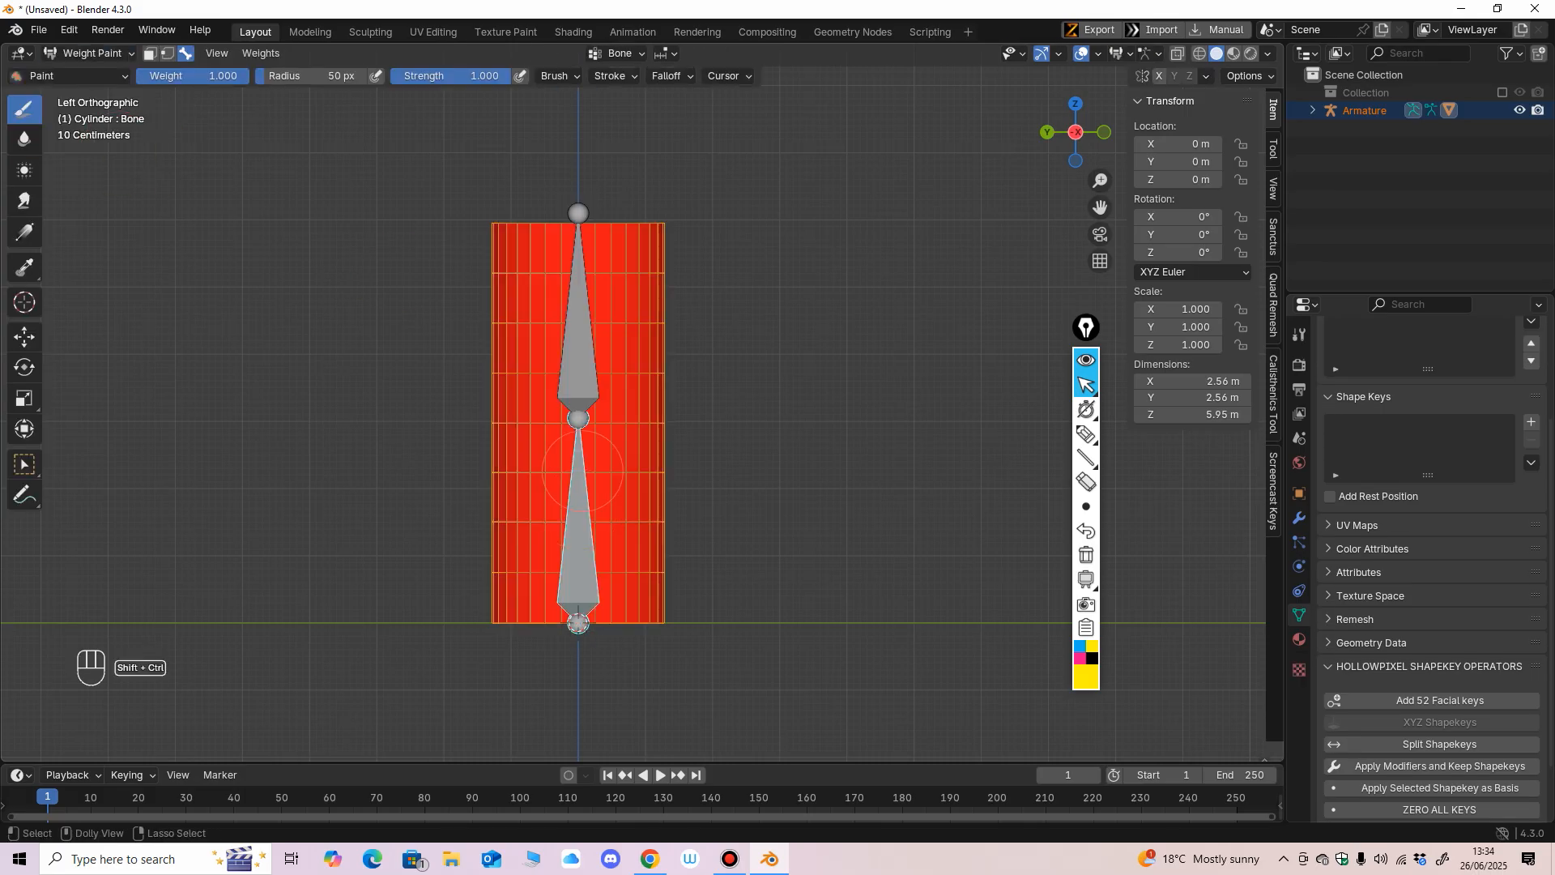
{"action": "left_click", "coordinate": [577, 370], "text": "ctrl+shift"}
{"action": "left_click", "coordinate": [582, 470], "text": "ctrl+shift"}
{"action": "left_click", "coordinate": [576, 370], "text": "ctrl+shift"}
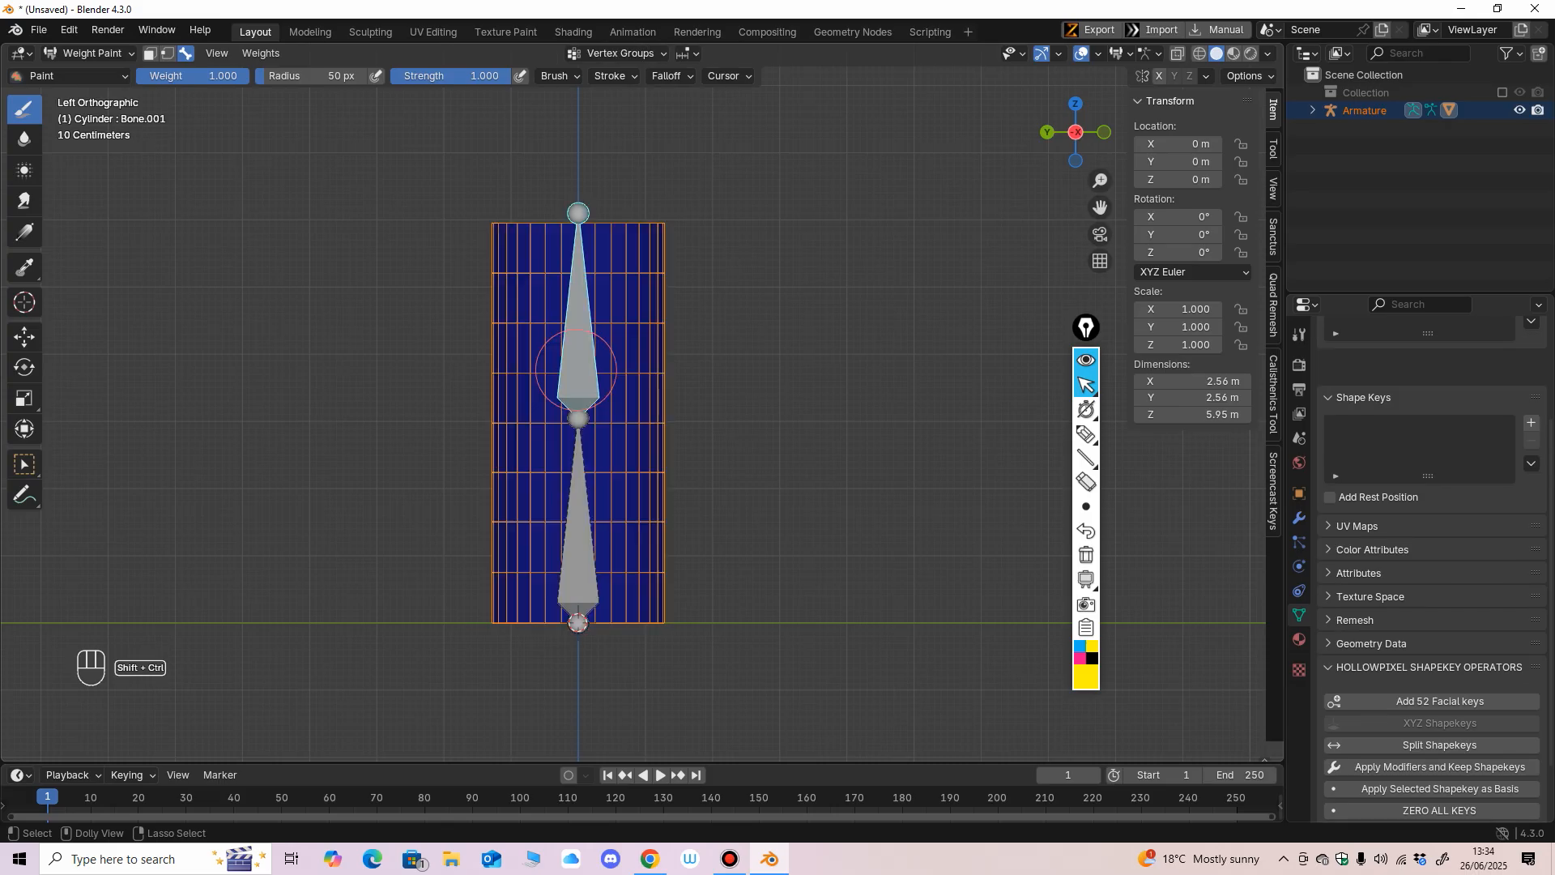
{"action": "left_click", "coordinate": [580, 486], "text": "ctrl+shift"}
{"action": "mouse_move", "coordinate": [746, 486]}
{"action": "middle_mouse_down"}
{"action": "mouse_move", "coordinate": [681, 490]}
{"action": "mouse_move", "coordinate": [664, 520]}
{"action": "mouse_move", "coordinate": [737, 486]}
{"action": "mouse_move", "coordinate": [718, 497]}
{"action": "mouse_move", "coordinate": [678, 454]}
{"action": "middle_mouse_up"}
{"action": "left_click", "coordinate": [588, 362], "text": "ctrl+shift"}
{"action": "left_click", "coordinate": [585, 490], "text": "ctrl+shift"}
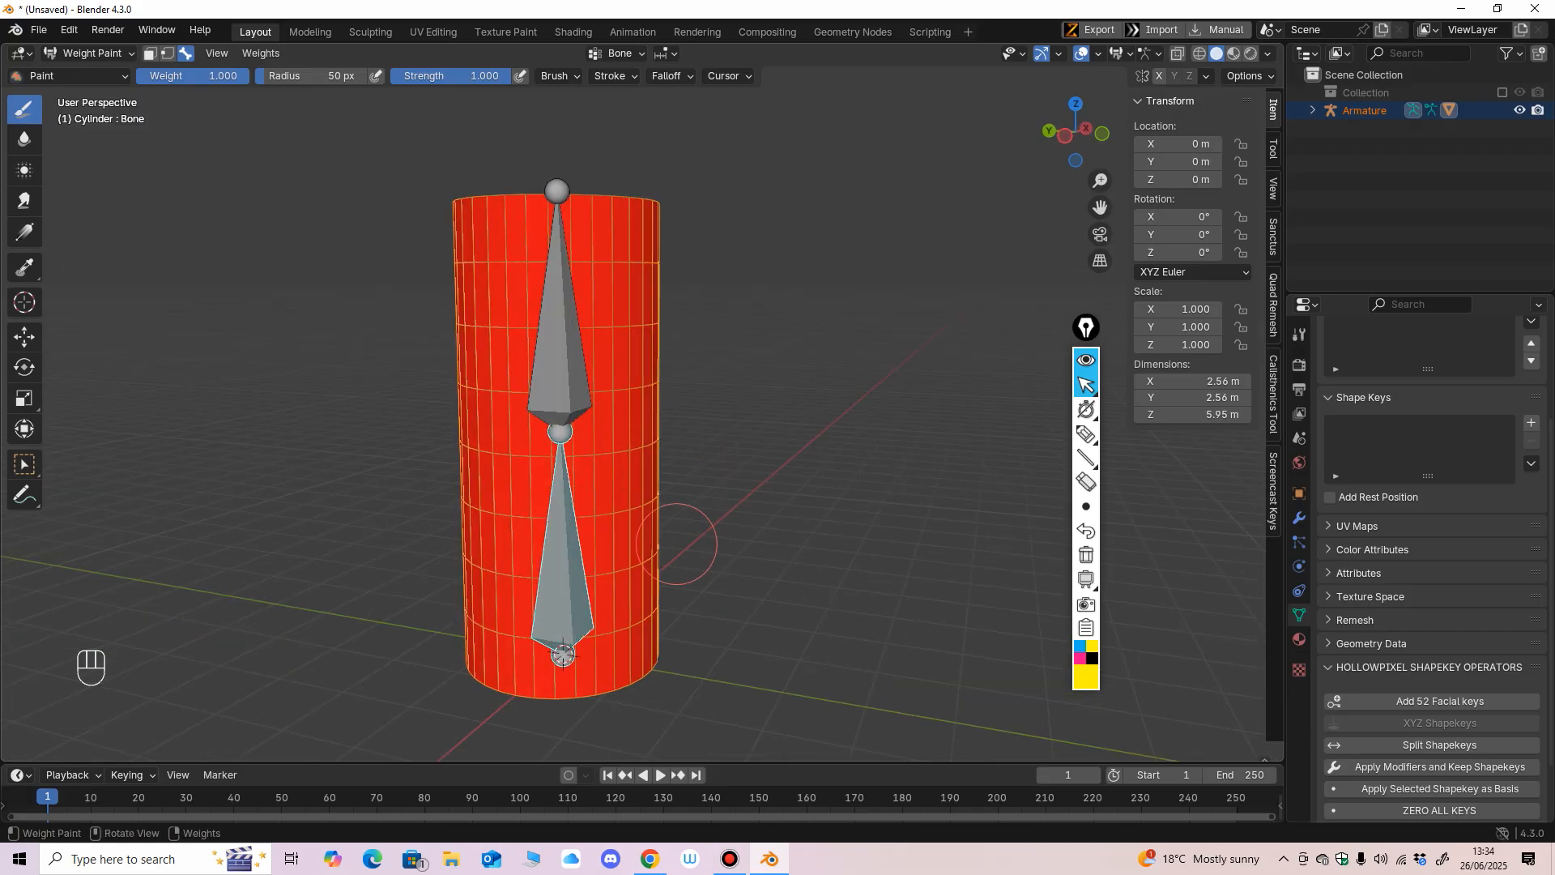
Enlarge the weight paint brush radius to 128 px.
{"action": "middle_click_drag", "start_coordinate": [677, 545], "coordinate": [651, 520]}
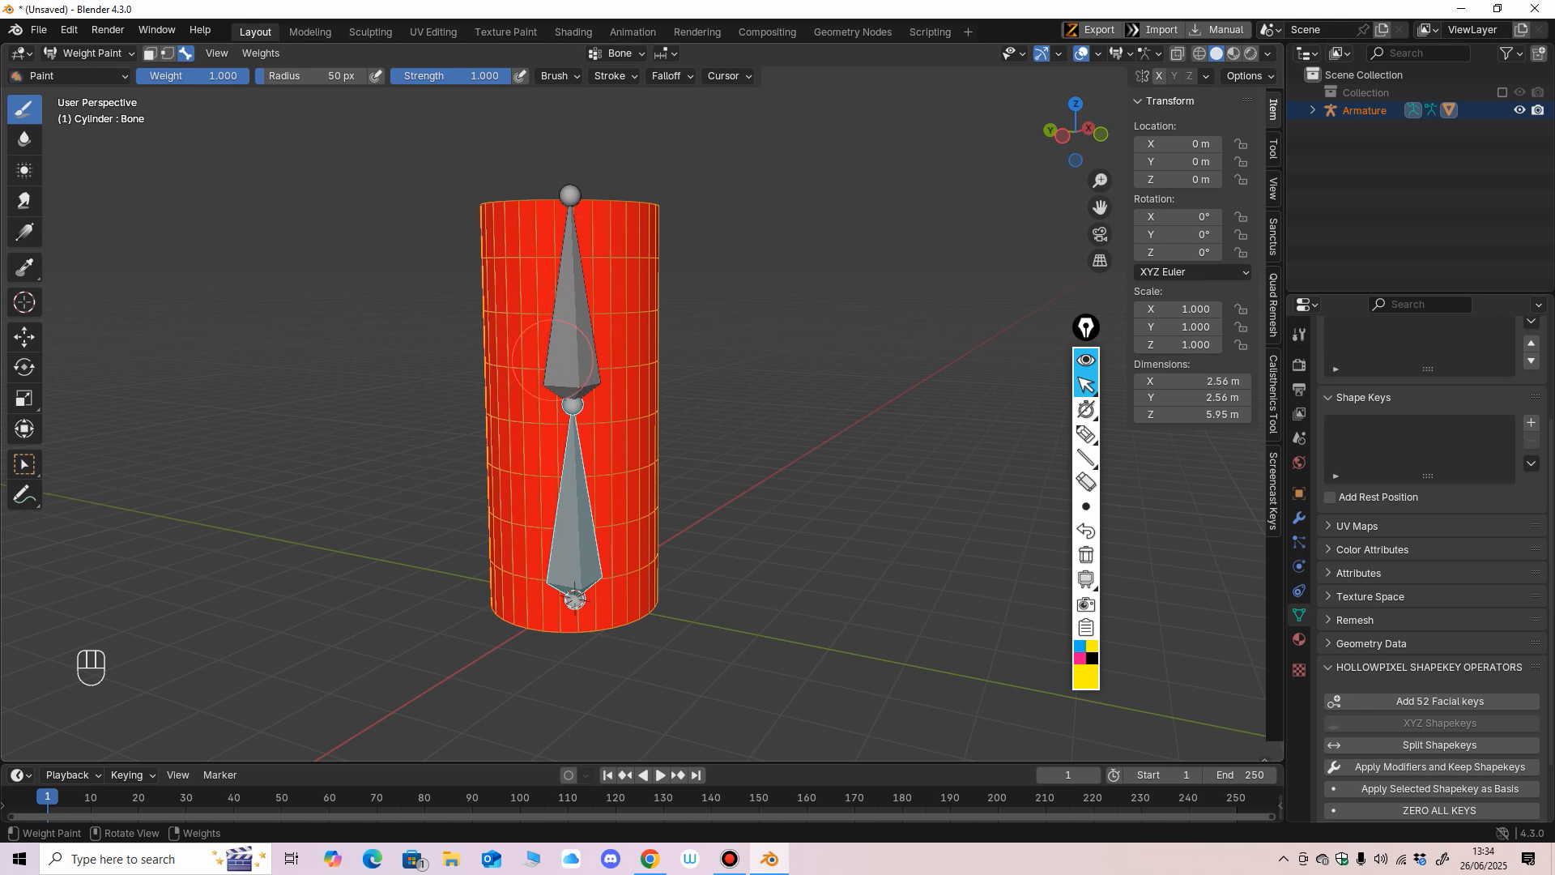
{"action": "middle_click_drag", "start_coordinate": [553, 359], "coordinate": [570, 366]}
{"action": "key", "text": "f"}
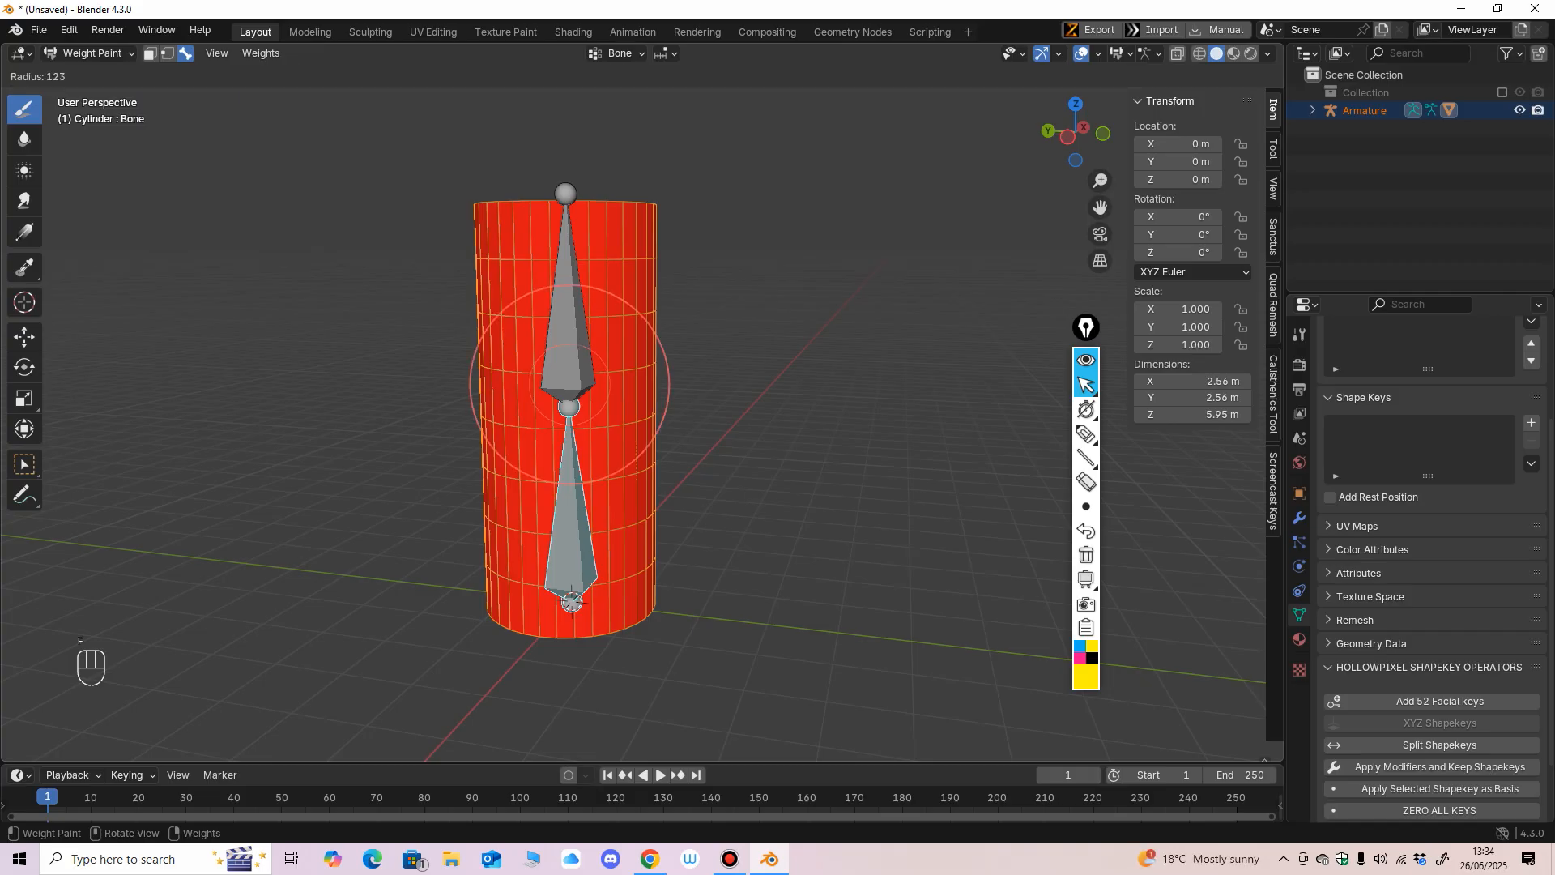
{"action": "left_click", "coordinate": [673, 385]}
{"action": "mouse_move", "coordinate": [628, 375]}
{"action": "middle_mouse_down"}
{"action": "mouse_move", "coordinate": [606, 353]}
{"action": "mouse_move", "coordinate": [622, 348]}
{"action": "middle_mouse_up"}
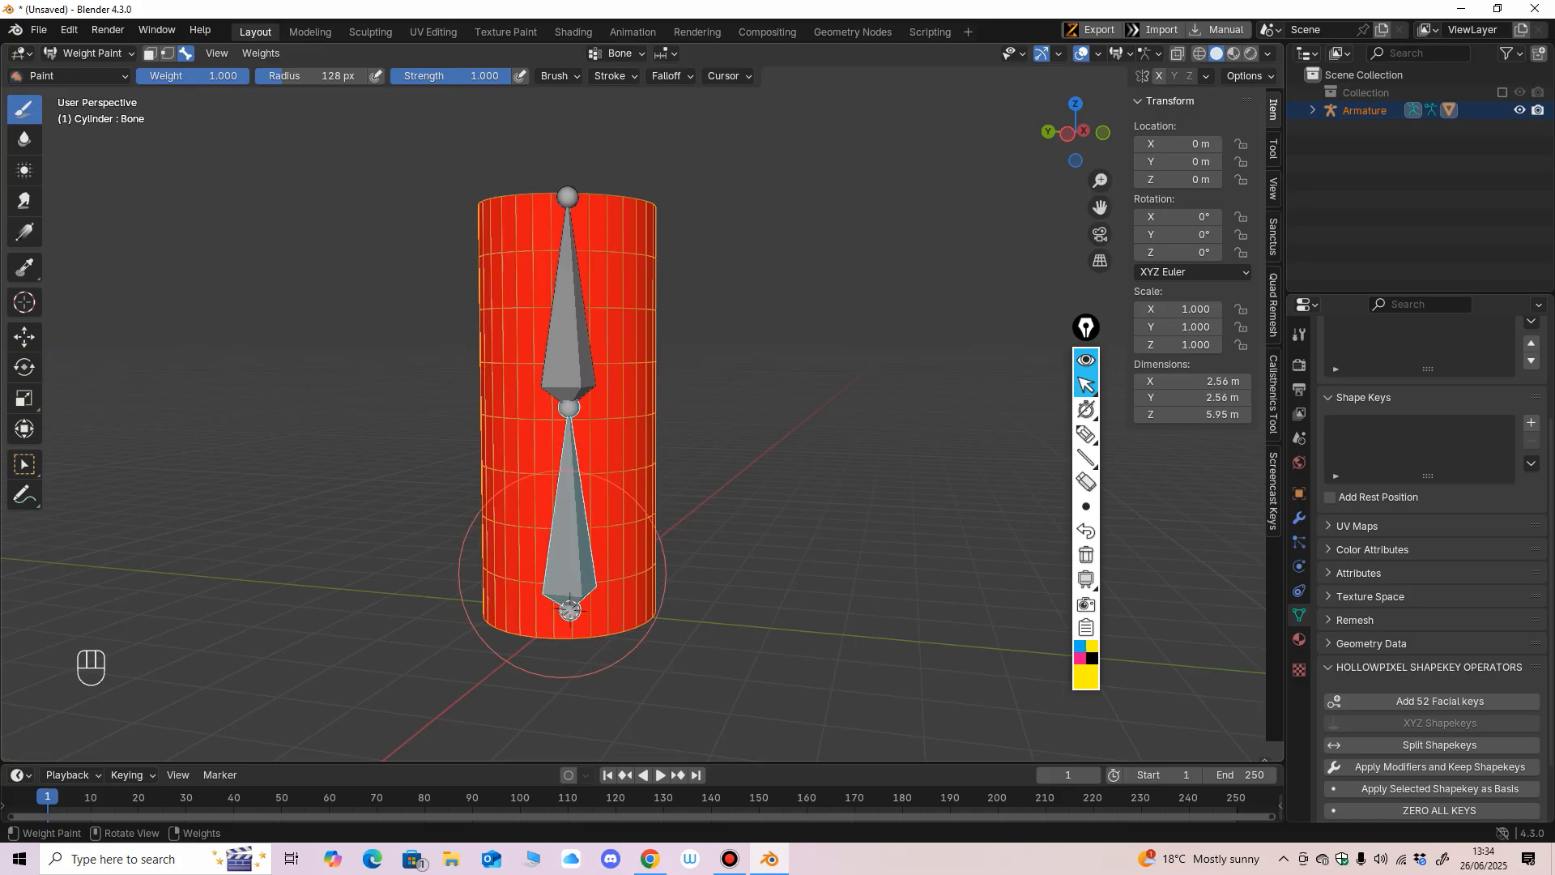
Select the upper bone and then the lower bone to check which parts of the cylinder each one influences.
{"action": "key", "text": "shift+ctrl"}
{"action": "left_click", "coordinate": [567, 320], "text": "ctrl+shift"}
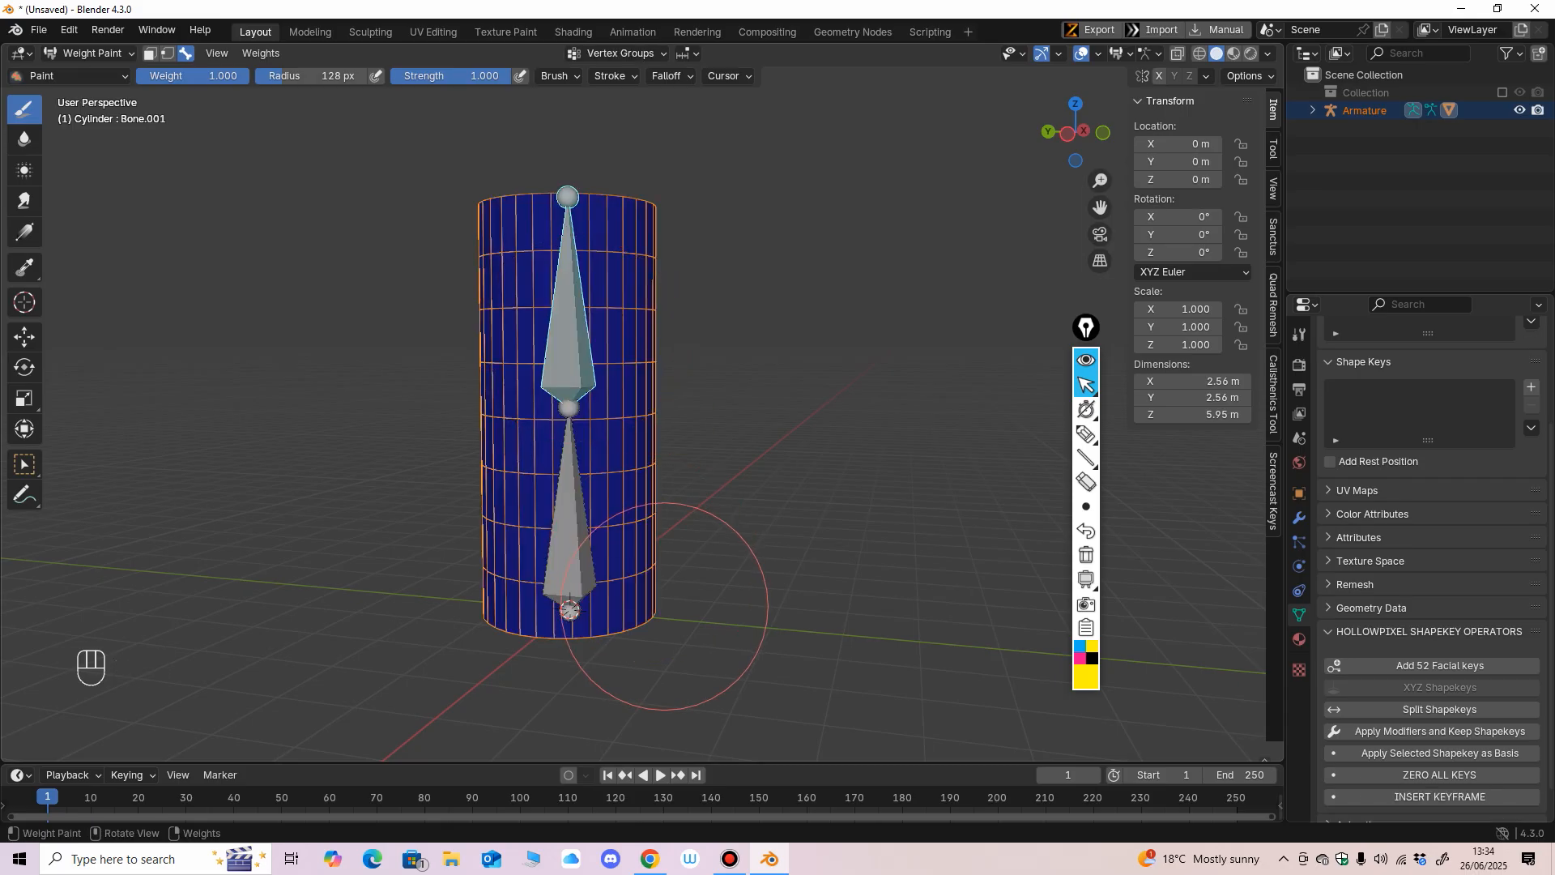
{"action": "left_click", "coordinate": [575, 510], "text": "ctrl+shift"}
{"action": "middle_click_drag", "start_coordinate": [615, 514], "coordinate": [733, 525], "text": "ctrl"}
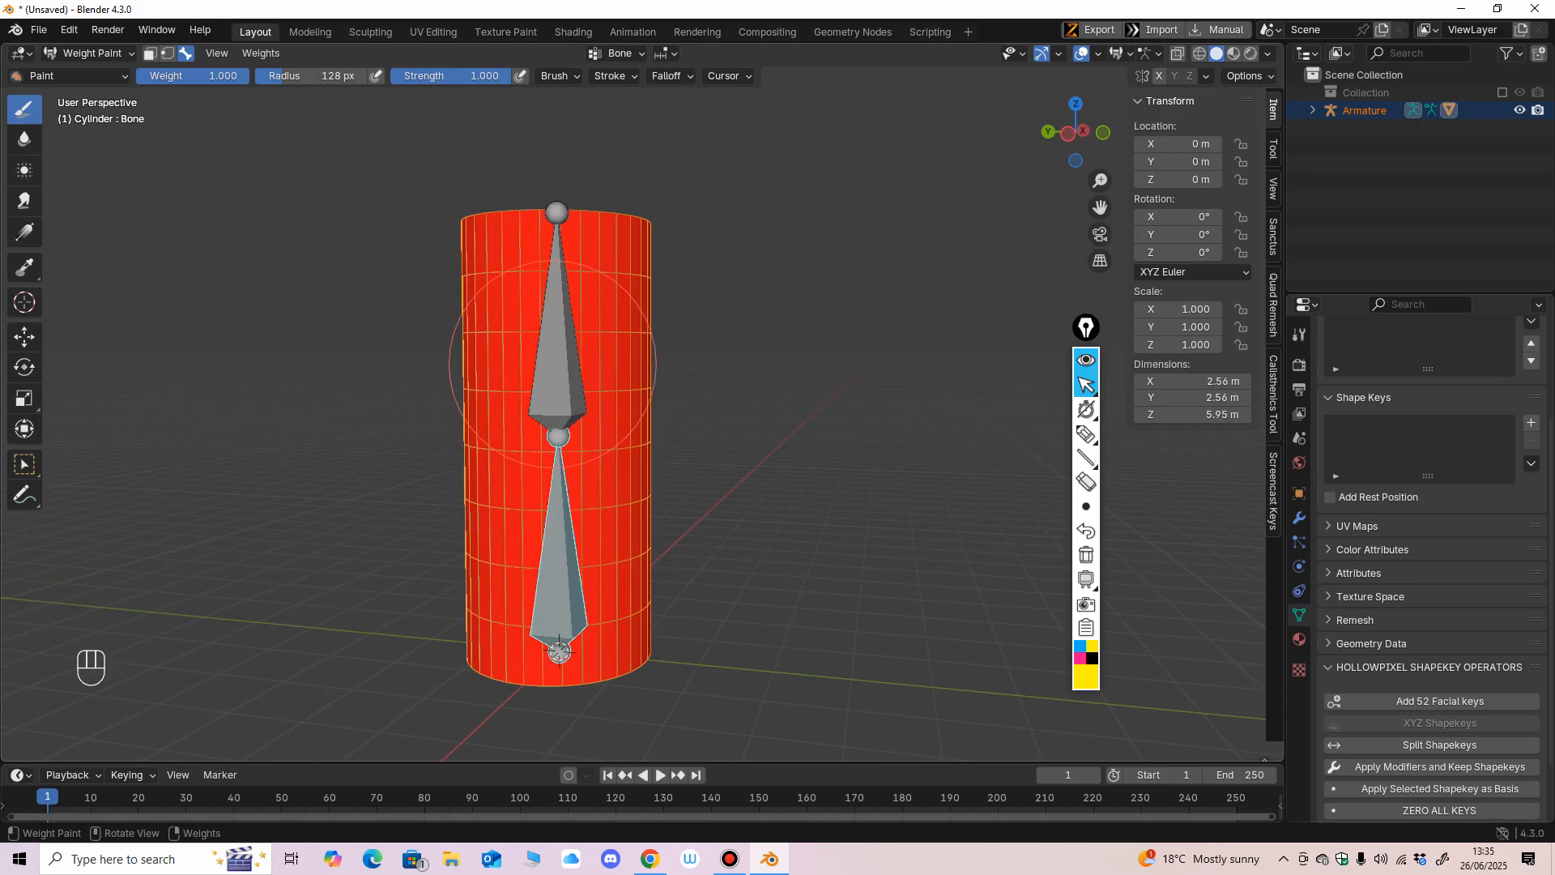
Circle the brush's weight, radius and strength settings with the screen annotation pen.
{"action": "left_click", "coordinate": [1086, 434]}
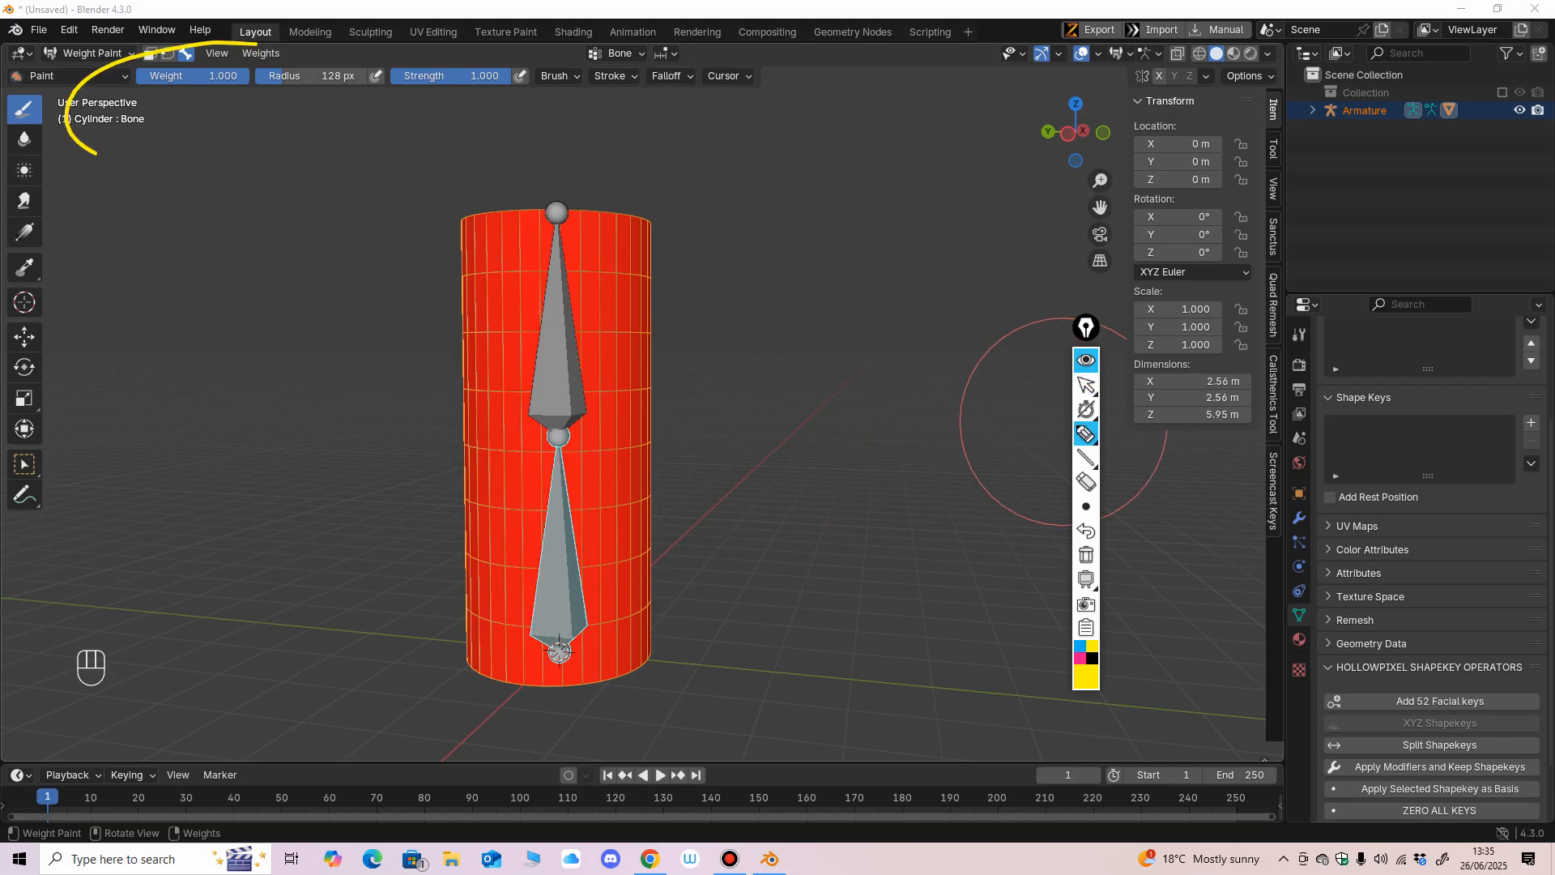
{"action": "left_click_drag", "start_coordinate": [96, 152], "coordinate": [630, 83]}
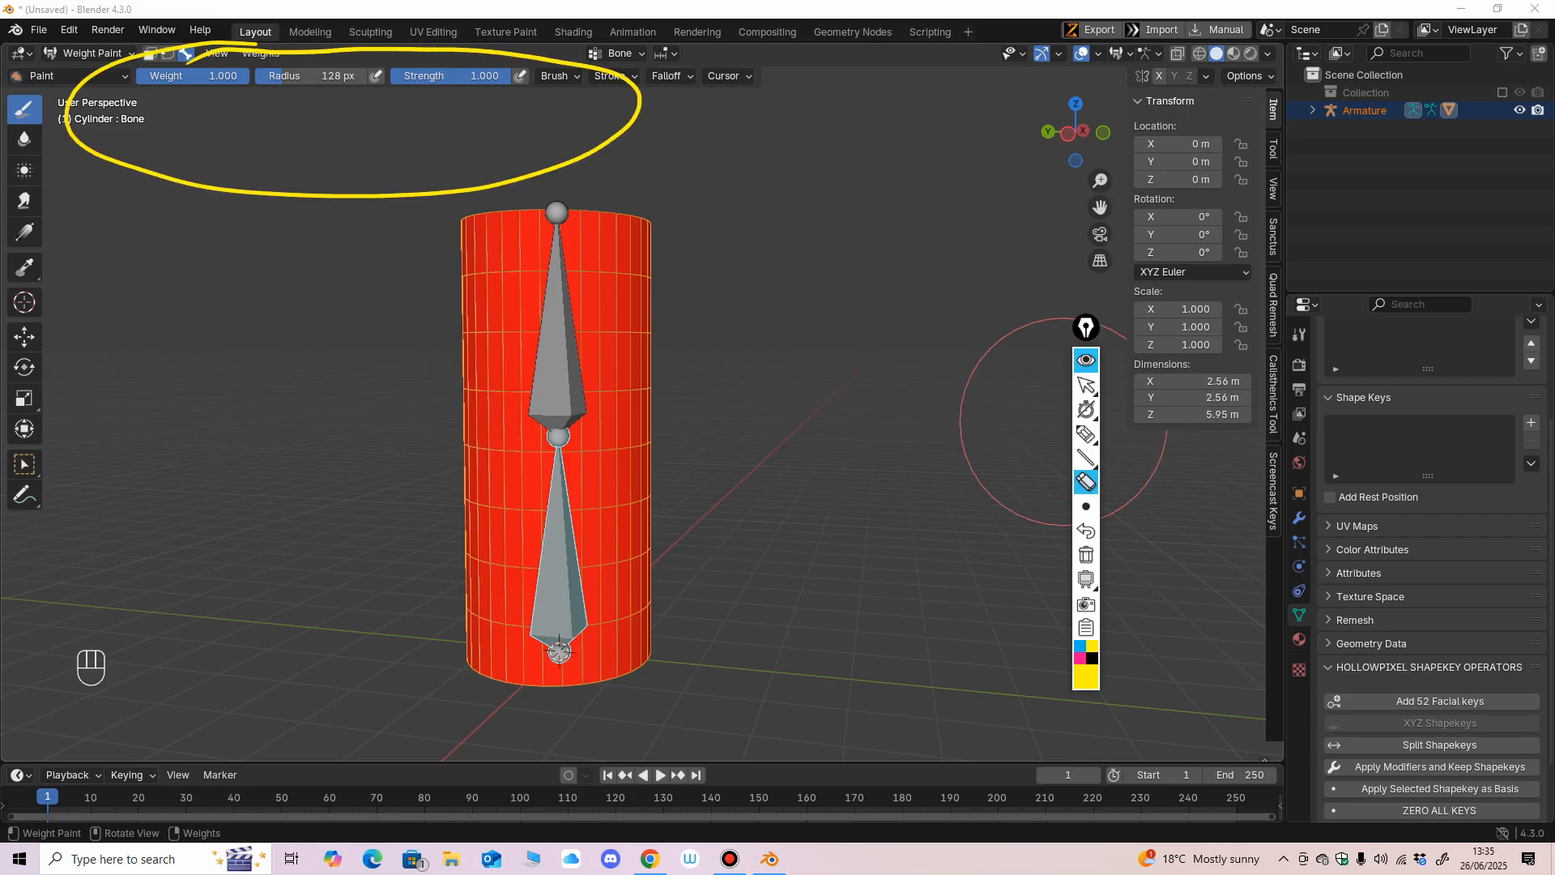
{"action": "left_click", "coordinate": [1086, 385]}
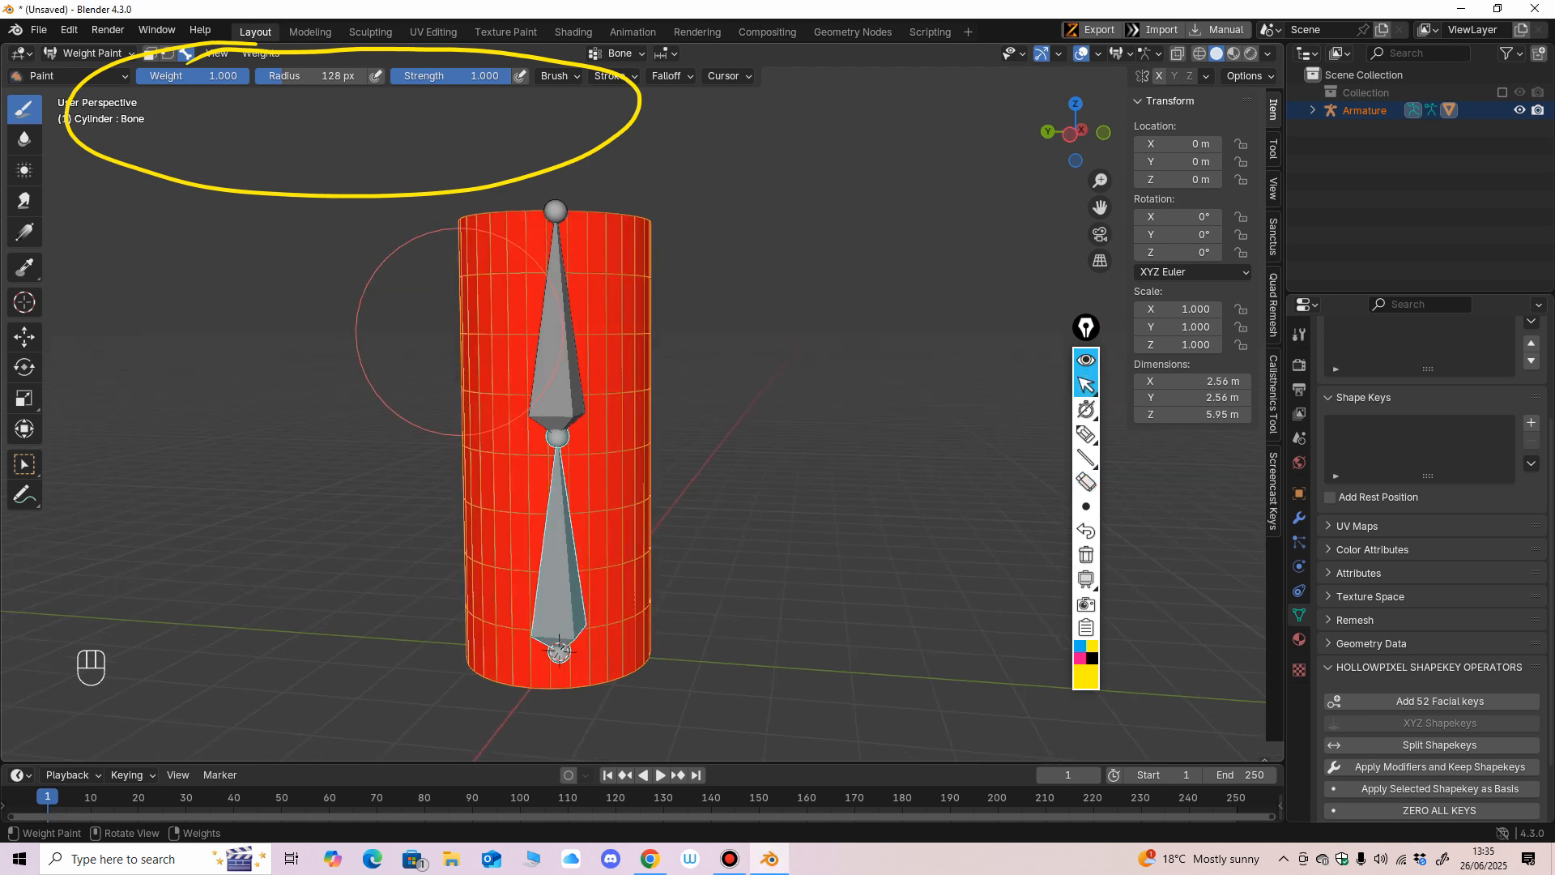
Set the brush weight to 0, and paint the lower bone's influence off the cylinder's upper half in the left side view.
{"action": "mouse_move", "coordinate": [593, 421]}
{"action": "middle_mouse_down", "text": "ctrl"}
{"action": "mouse_move", "coordinate": [593, 437]}
{"action": "mouse_move", "coordinate": [606, 380]}
{"action": "middle_mouse_up", "text": "ctrl"}
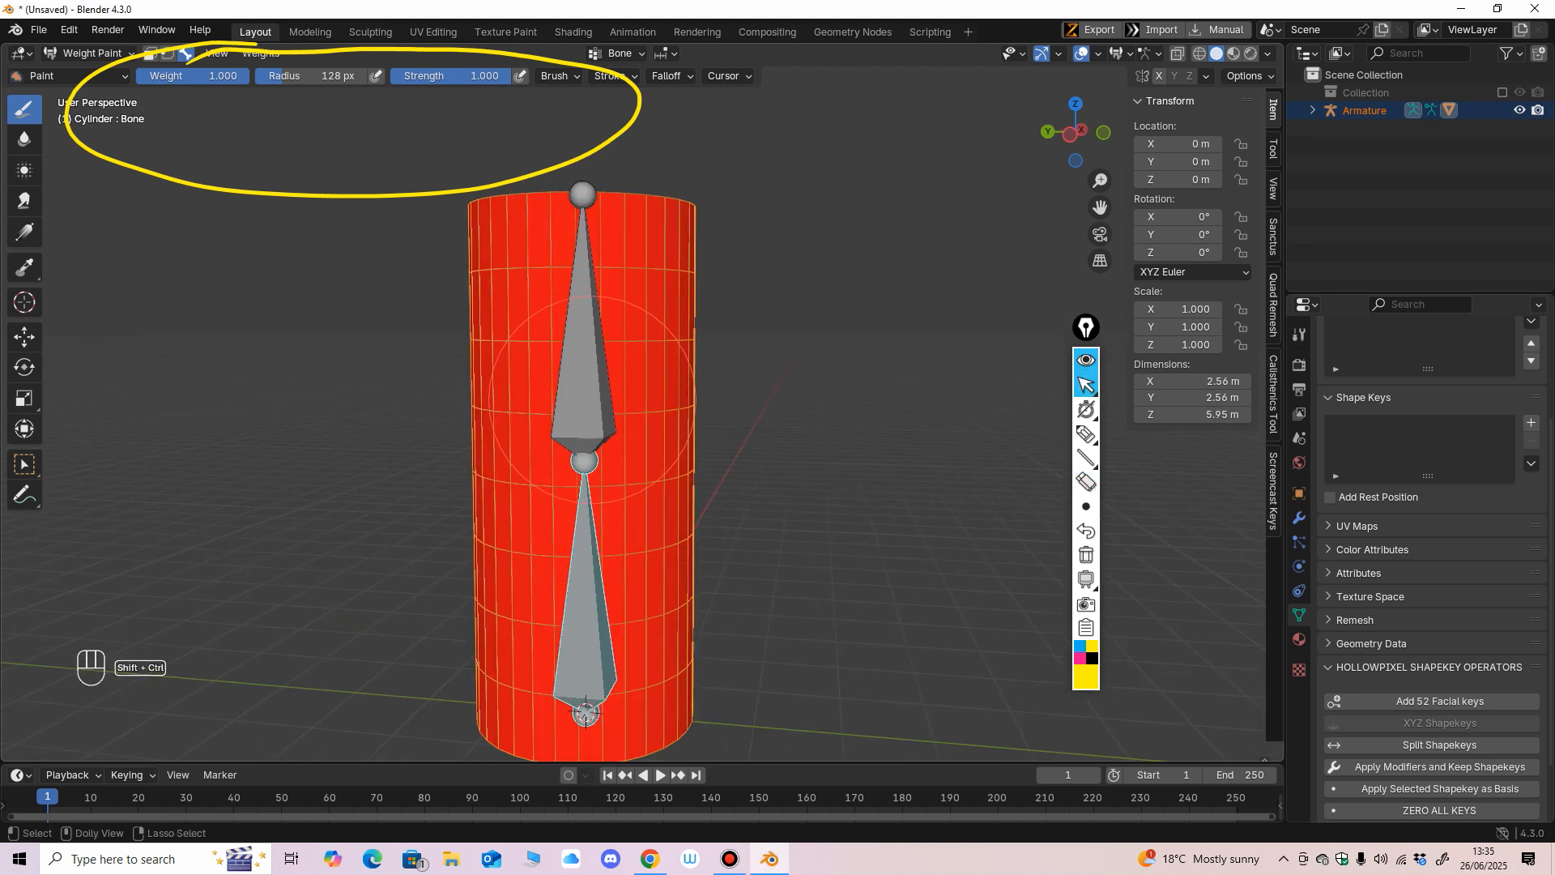
{"action": "left_click", "coordinate": [593, 393], "text": "ctrl+shift"}
{"action": "middle_click_drag", "start_coordinate": [650, 514], "coordinate": [629, 523], "text": "ctrl"}
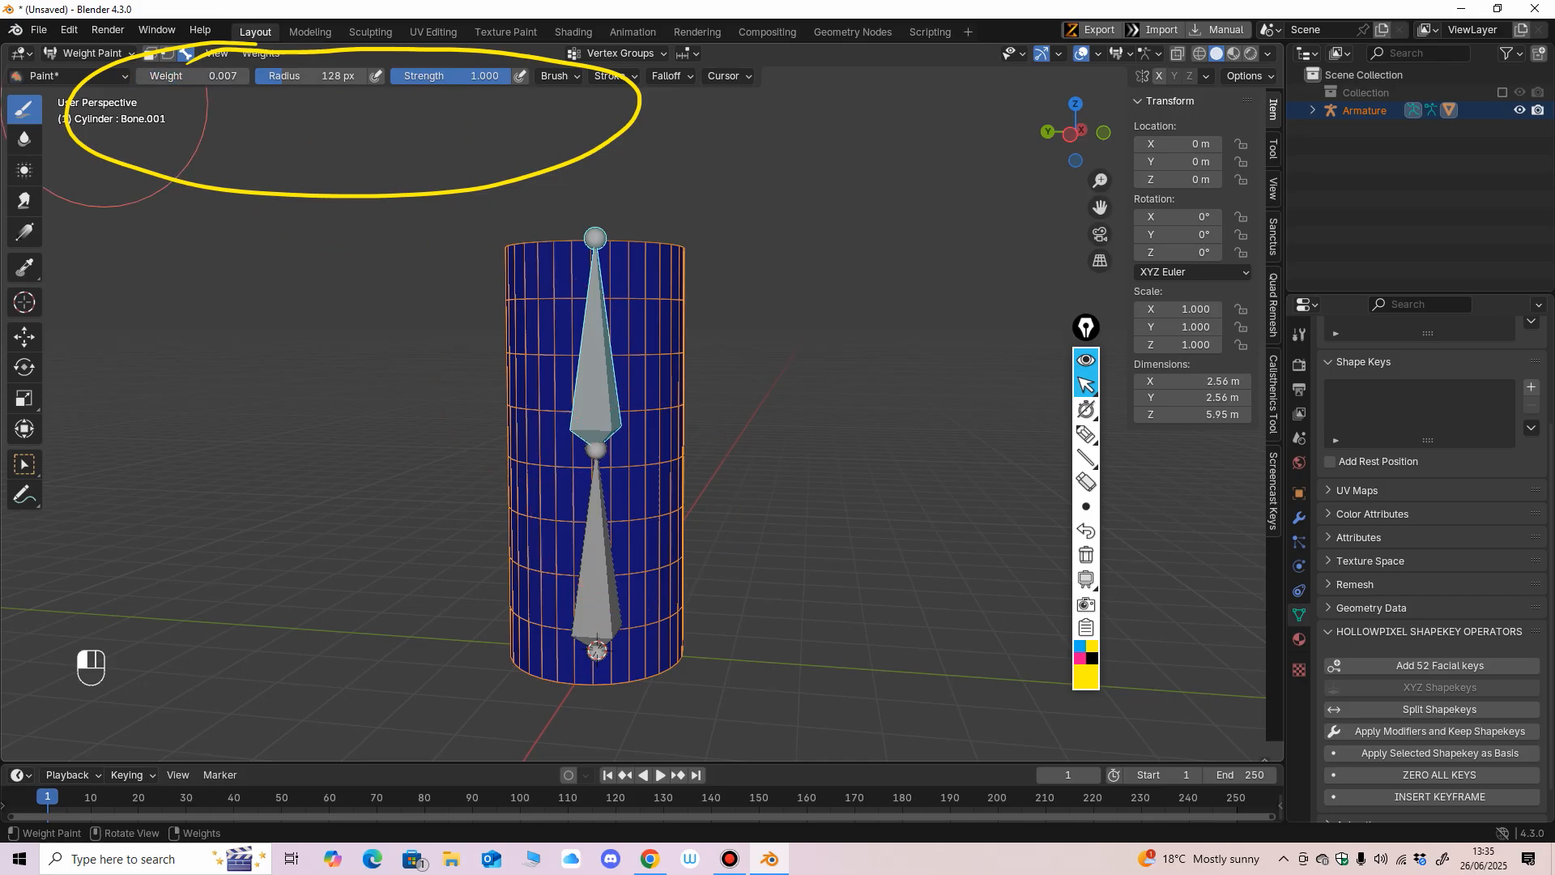
{"action": "left_click", "coordinate": [193, 76]}
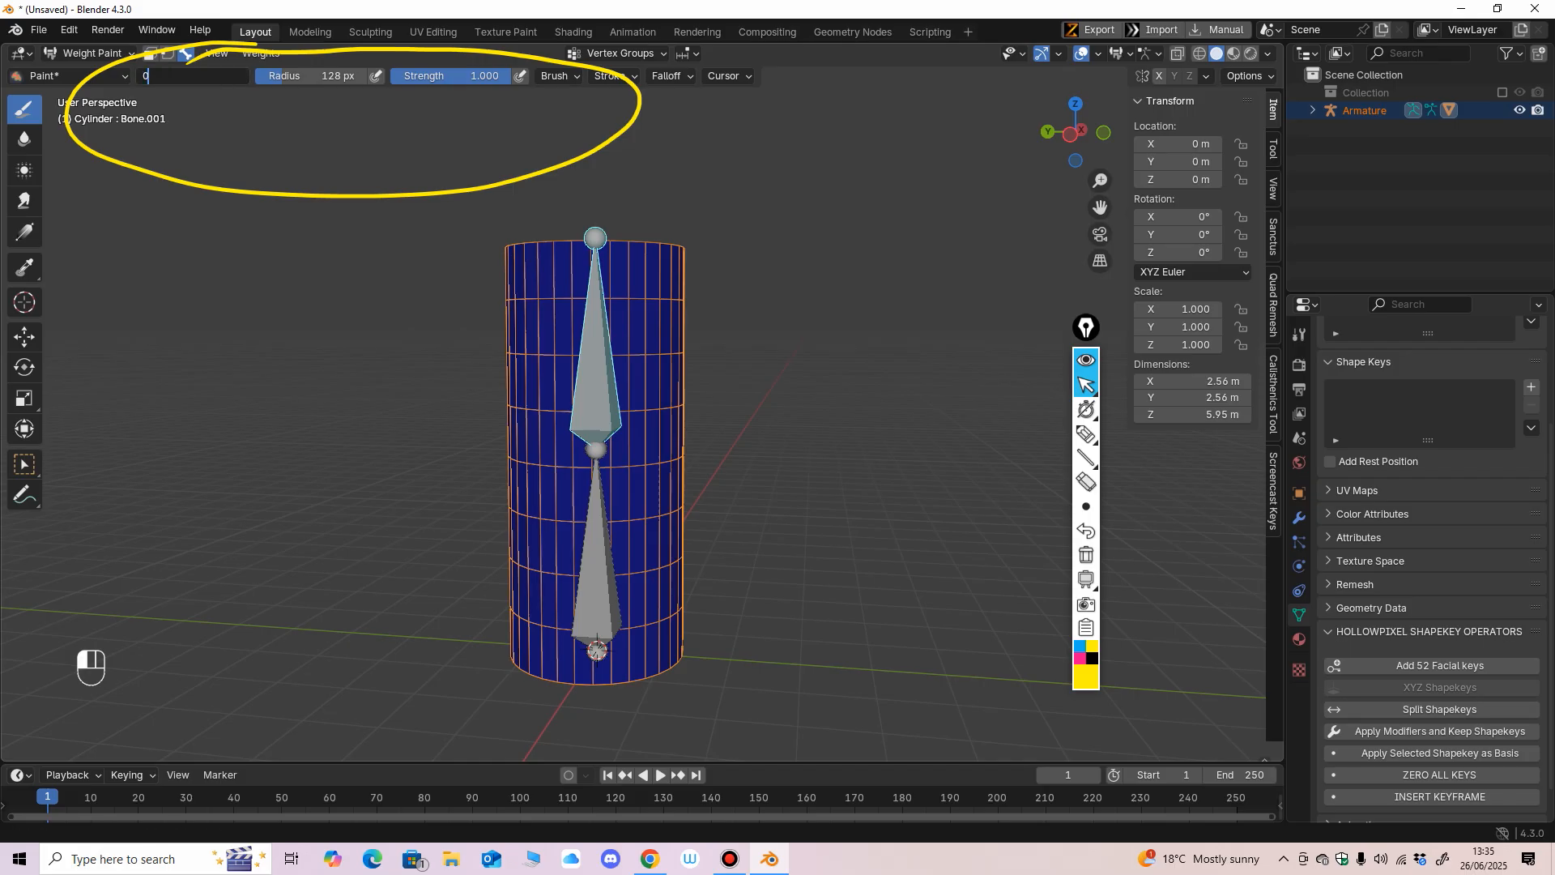
{"action": "type", "text": "0"}
{"action": "key", "text": "Return"}
{"action": "left_click", "coordinate": [603, 551], "text": "ctrl"}
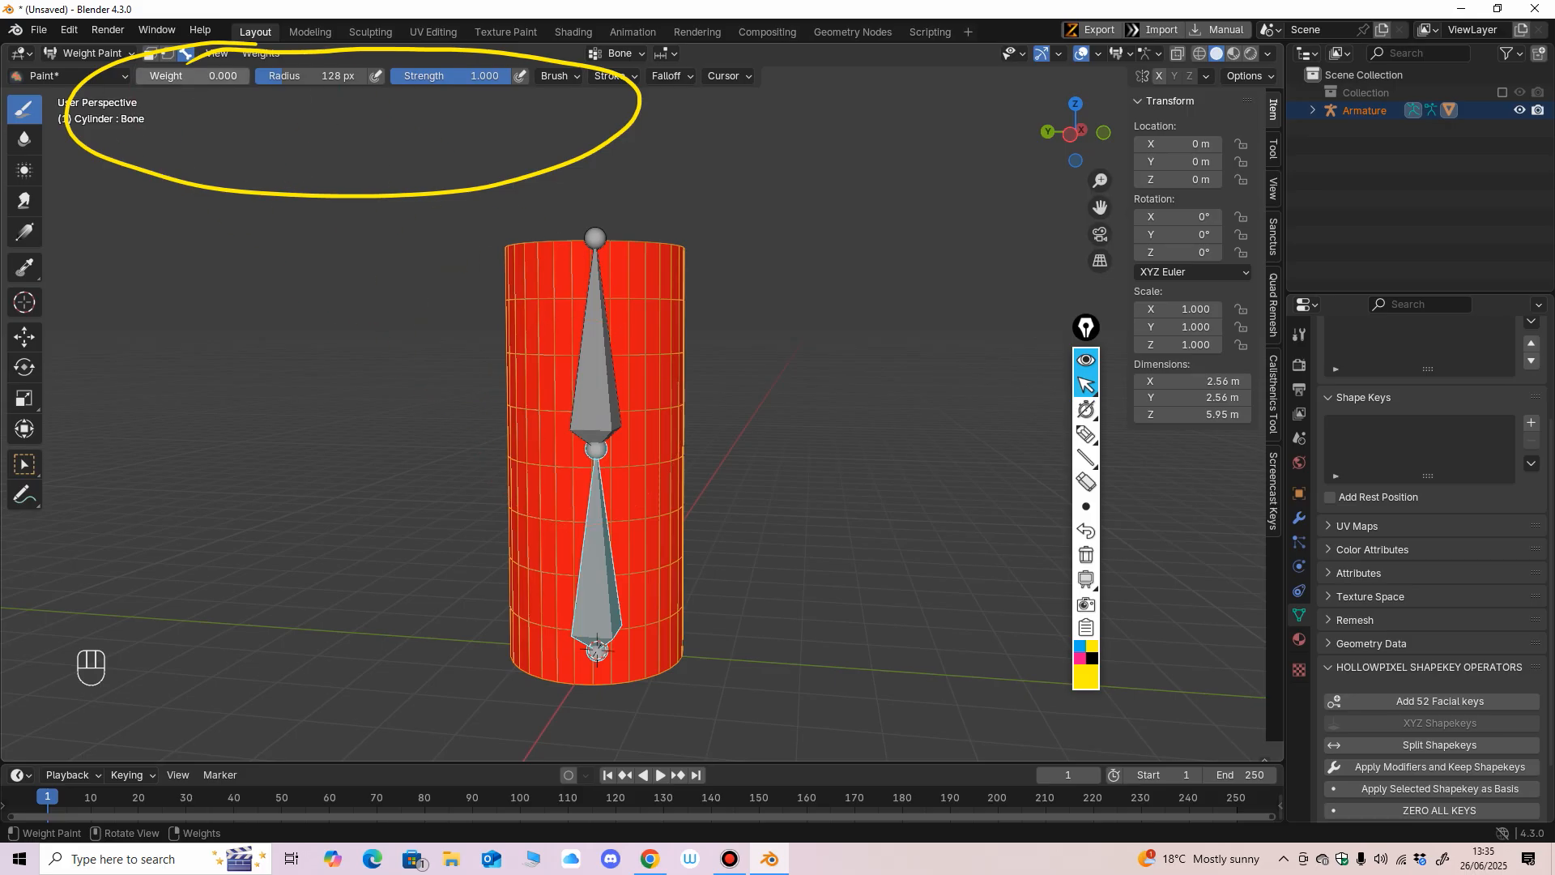
{"action": "left_click_drag", "start_coordinate": [194, 76], "coordinate": [158, 76]}
{"action": "middle_click_drag", "start_coordinate": [632, 377], "coordinate": [678, 392], "text": "alt"}
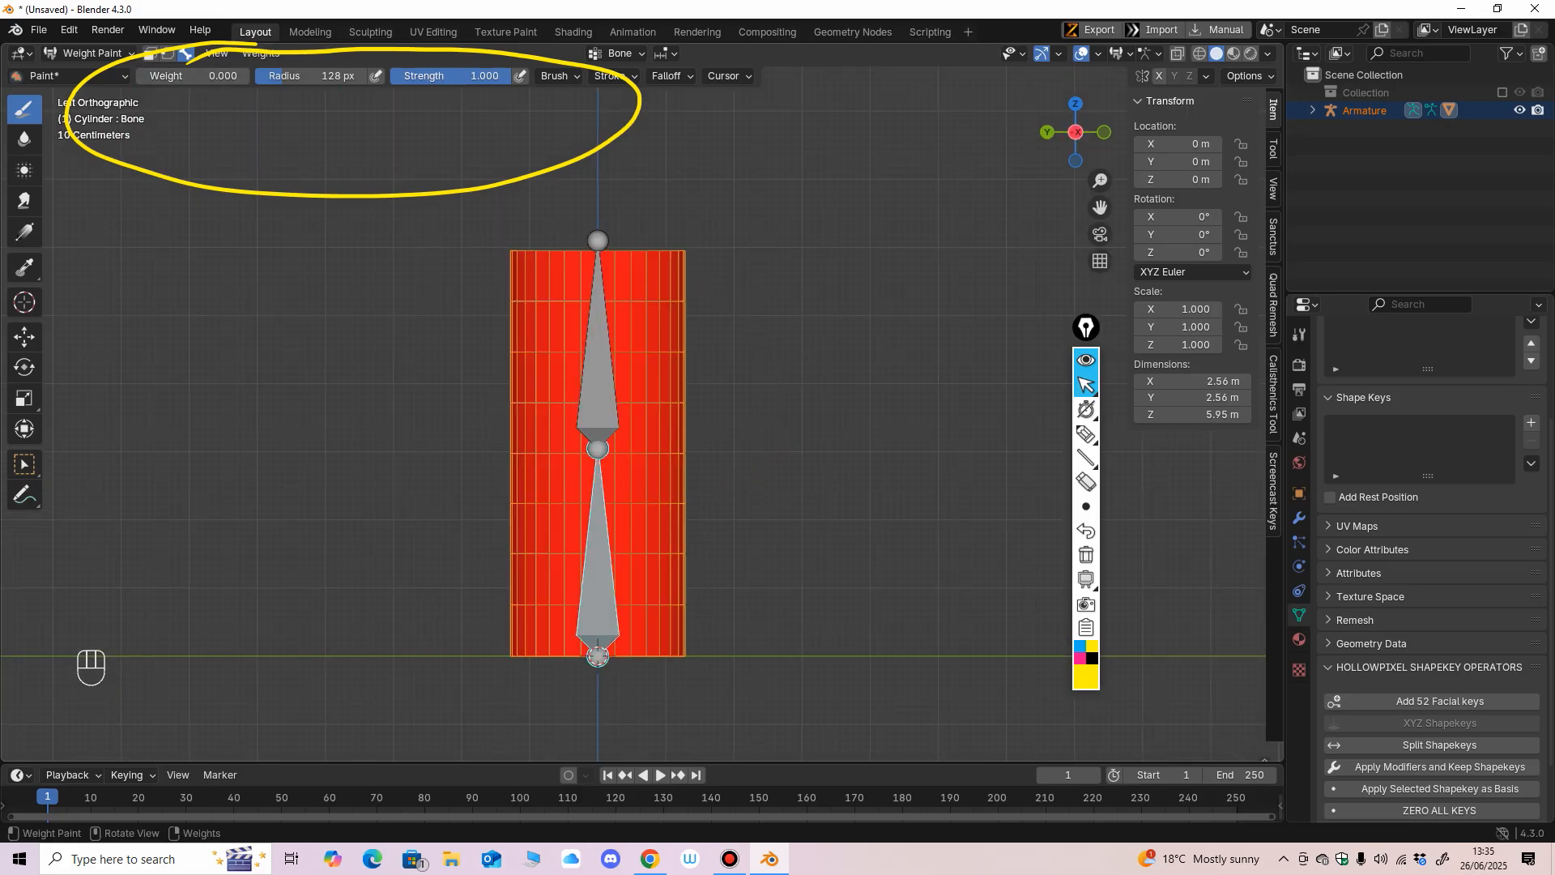
{"action": "mouse_move", "coordinate": [597, 305]}
{"action": "left_mouse_down"}
{"action": "mouse_move", "coordinate": [521, 260]}
{"action": "mouse_move", "coordinate": [597, 260]}
{"action": "mouse_move", "coordinate": [627, 348]}
{"action": "mouse_move", "coordinate": [494, 328]}
{"action": "left_mouse_up"}
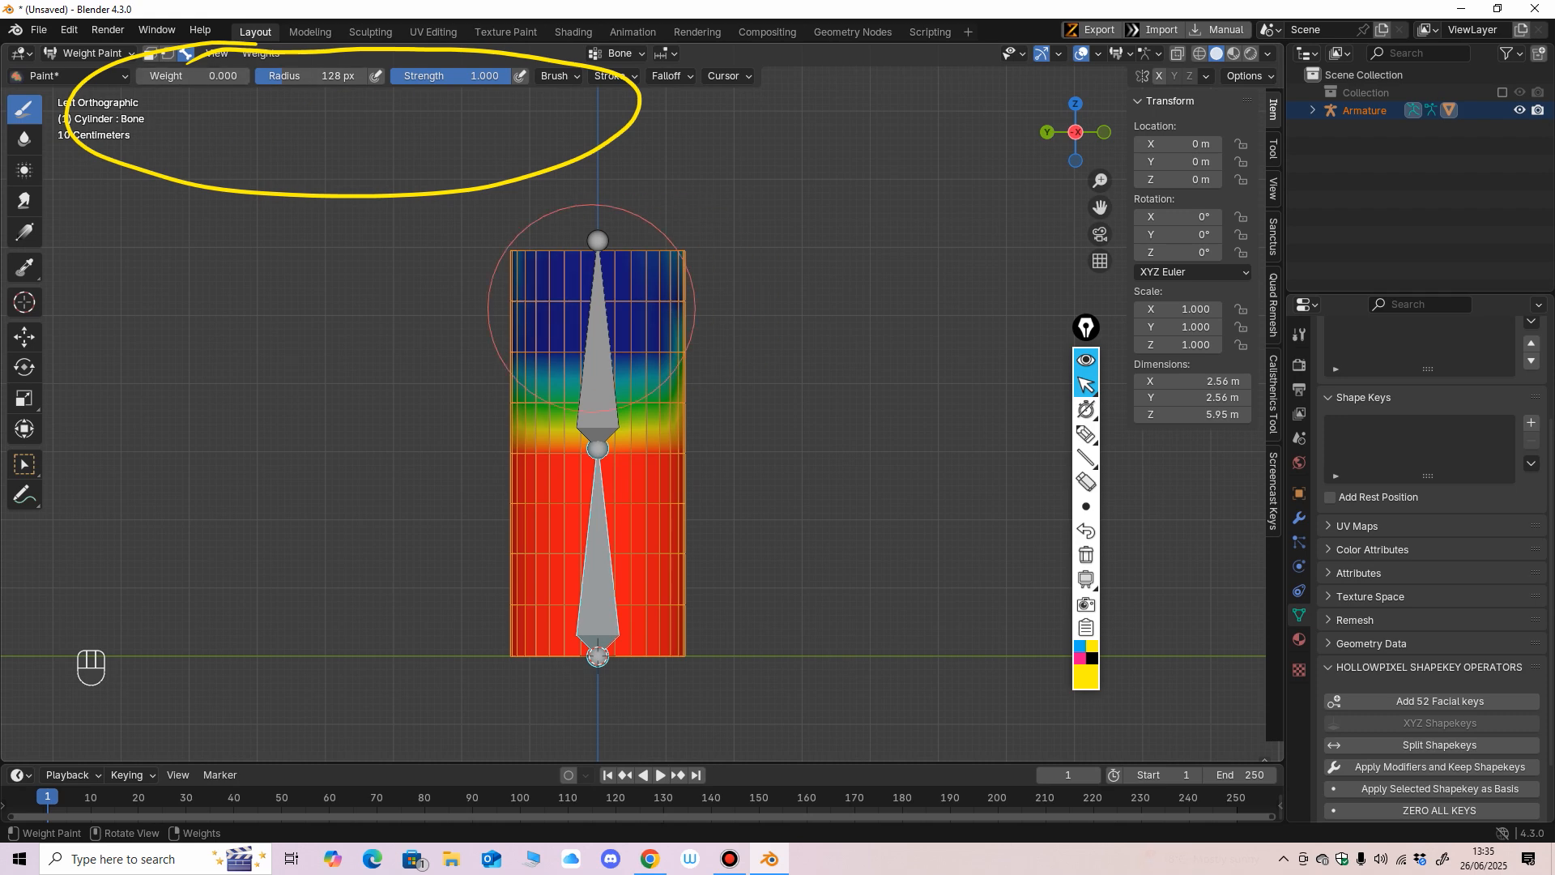
{"action": "left_click_drag", "start_coordinate": [565, 349], "coordinate": [632, 358]}
Reduce the brush radius to 69 px and paint out the lower bone's remaining weight around the other sides of the cylinder's upper half.
{"action": "key", "text": "f"}
{"action": "left_click", "coordinate": [599, 338]}
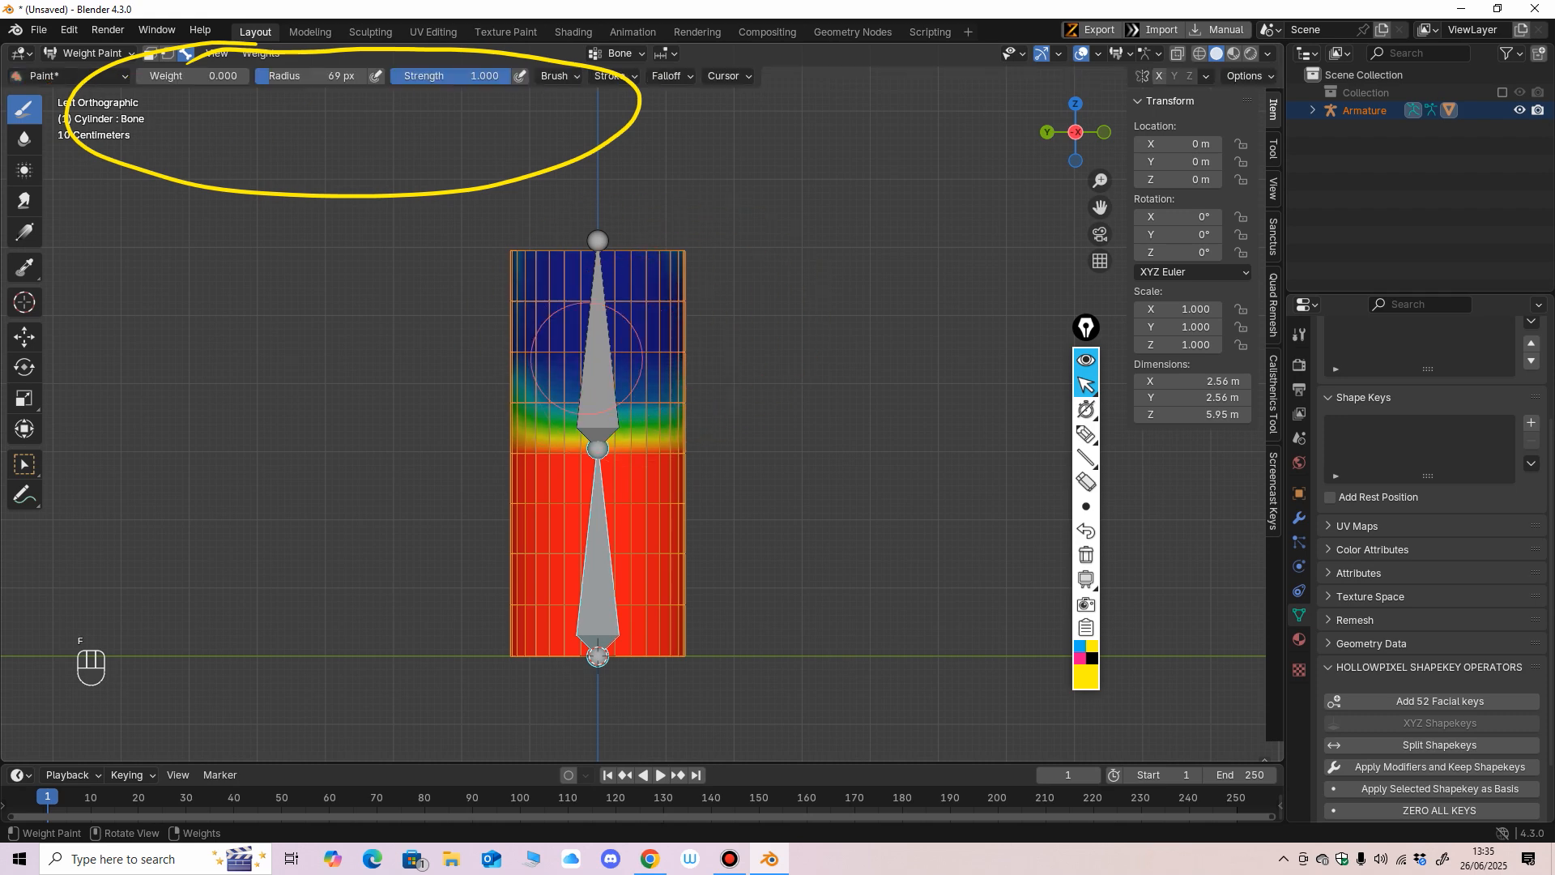
{"action": "middle_click_drag", "start_coordinate": [599, 332], "coordinate": [486, 312]}
{"action": "mouse_move", "coordinate": [582, 268]}
{"action": "left_mouse_down"}
{"action": "mouse_move", "coordinate": [615, 324]}
{"action": "mouse_move", "coordinate": [757, 347]}
{"action": "mouse_move", "coordinate": [548, 382]}
{"action": "left_mouse_up"}
{"action": "middle_click_drag", "start_coordinate": [548, 382], "coordinate": [567, 365]}
{"action": "middle_click_drag", "start_coordinate": [465, 360], "coordinate": [348, 344]}
{"action": "mouse_move", "coordinate": [582, 264]}
{"action": "left_mouse_down"}
{"action": "mouse_move", "coordinate": [790, 288]}
{"action": "mouse_move", "coordinate": [814, 347]}
{"action": "left_mouse_up"}
{"action": "middle_click_drag", "start_coordinate": [814, 348], "coordinate": [844, 349]}
{"action": "left_click_drag", "start_coordinate": [774, 354], "coordinate": [821, 404]}
{"action": "middle_click_drag", "start_coordinate": [821, 403], "coordinate": [850, 364]}
{"action": "left_click_drag", "start_coordinate": [829, 377], "coordinate": [815, 401]}
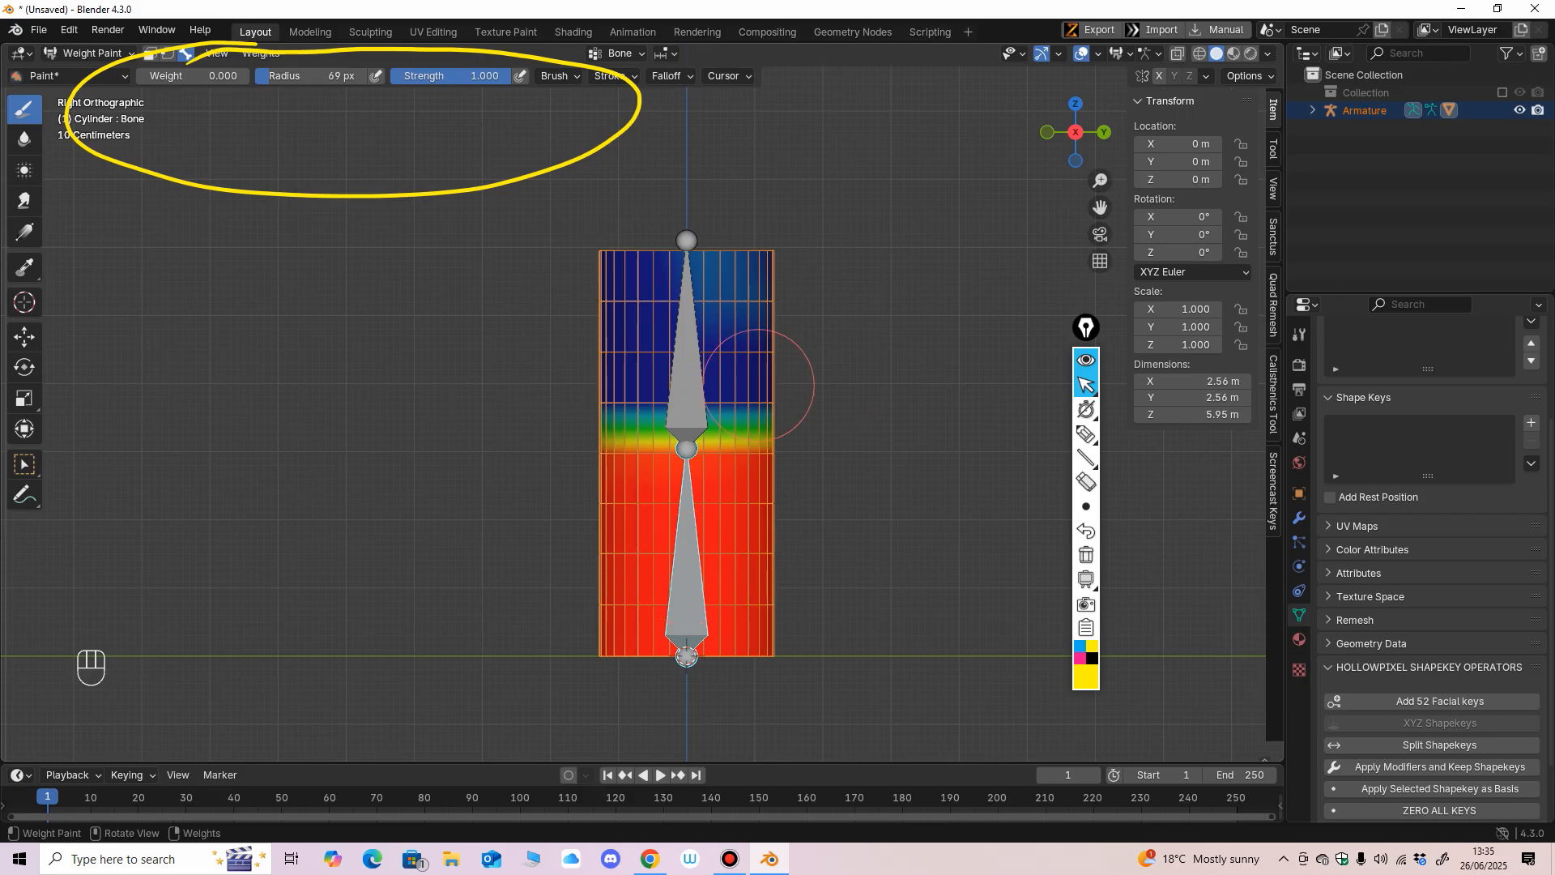
{"action": "middle_click_drag", "start_coordinate": [758, 386], "coordinate": [521, 347]}
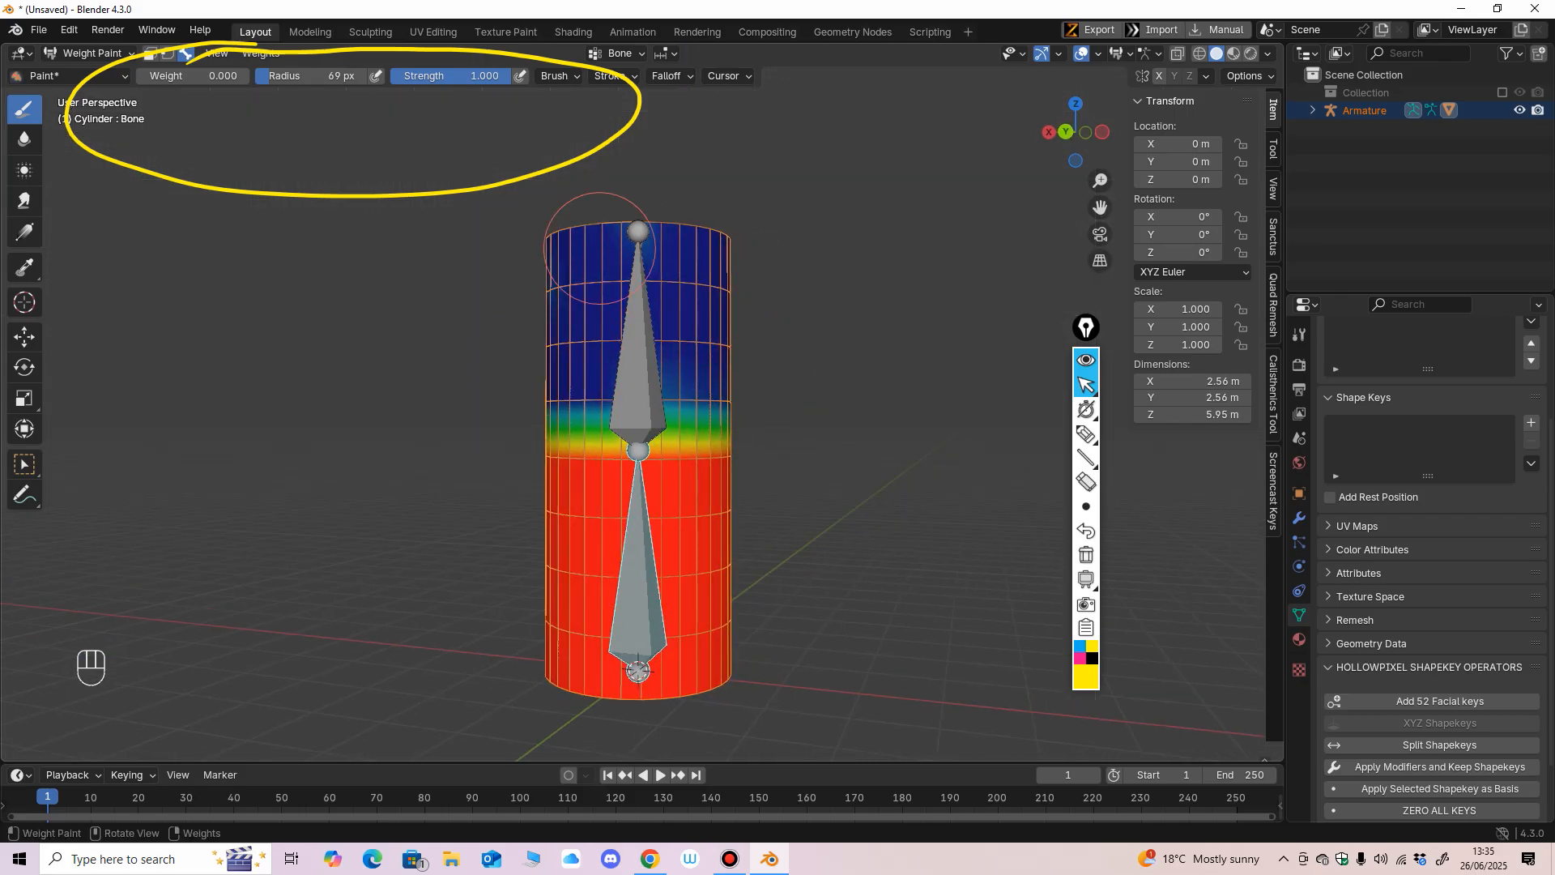
{"action": "middle_click_drag", "start_coordinate": [599, 248], "coordinate": [781, 281], "text": "alt"}
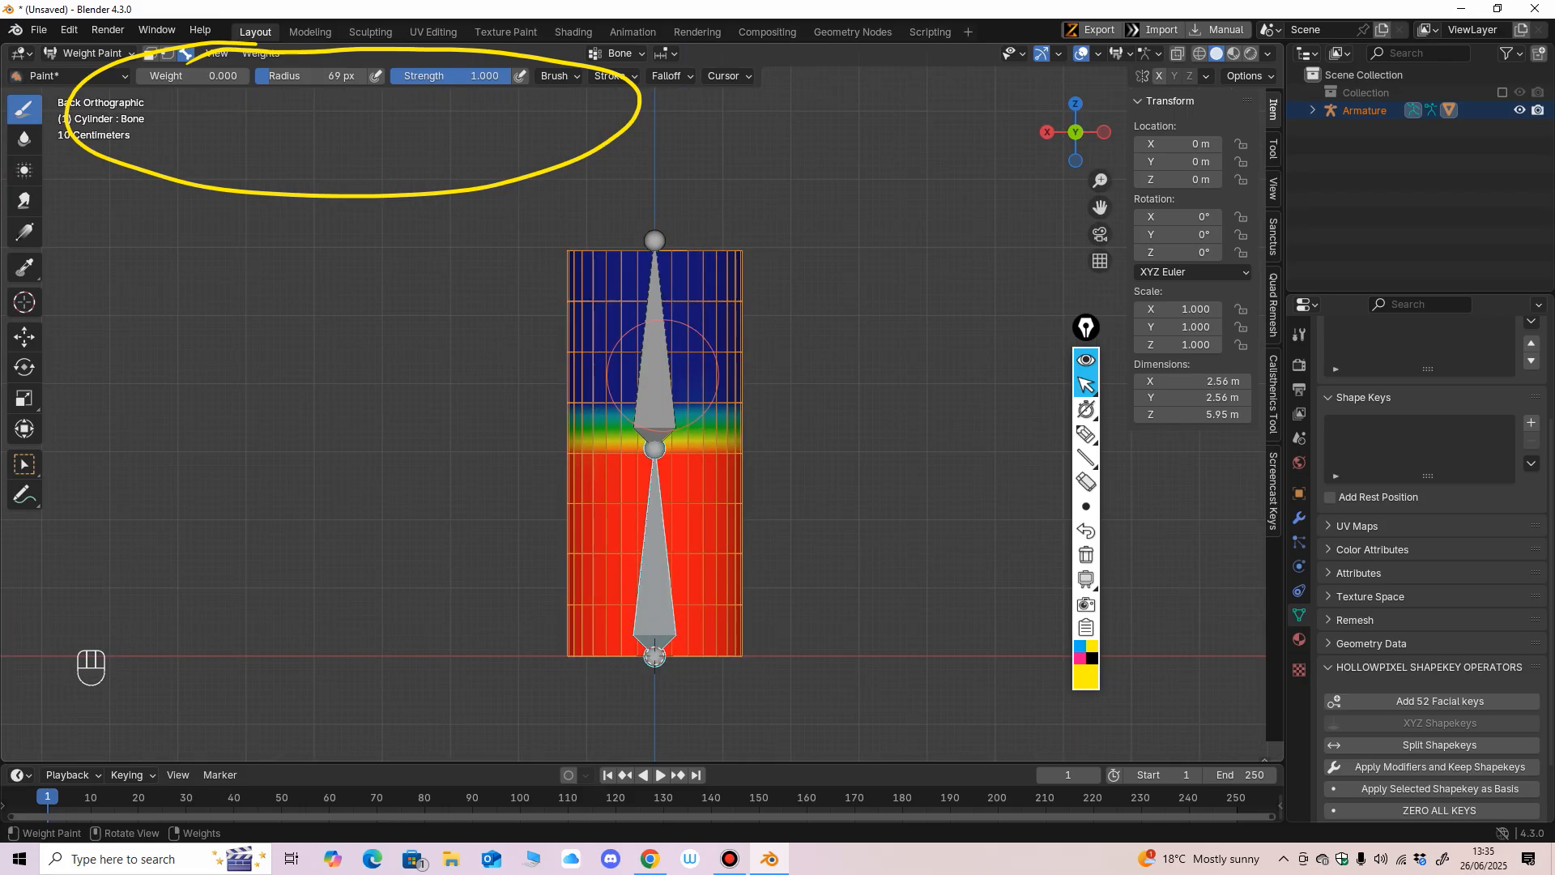
Paint zero weight for the lower bone across the band at the middle joint, on the cylinder's back and front.
{"action": "left_click_drag", "start_coordinate": [576, 395], "coordinate": [745, 409]}
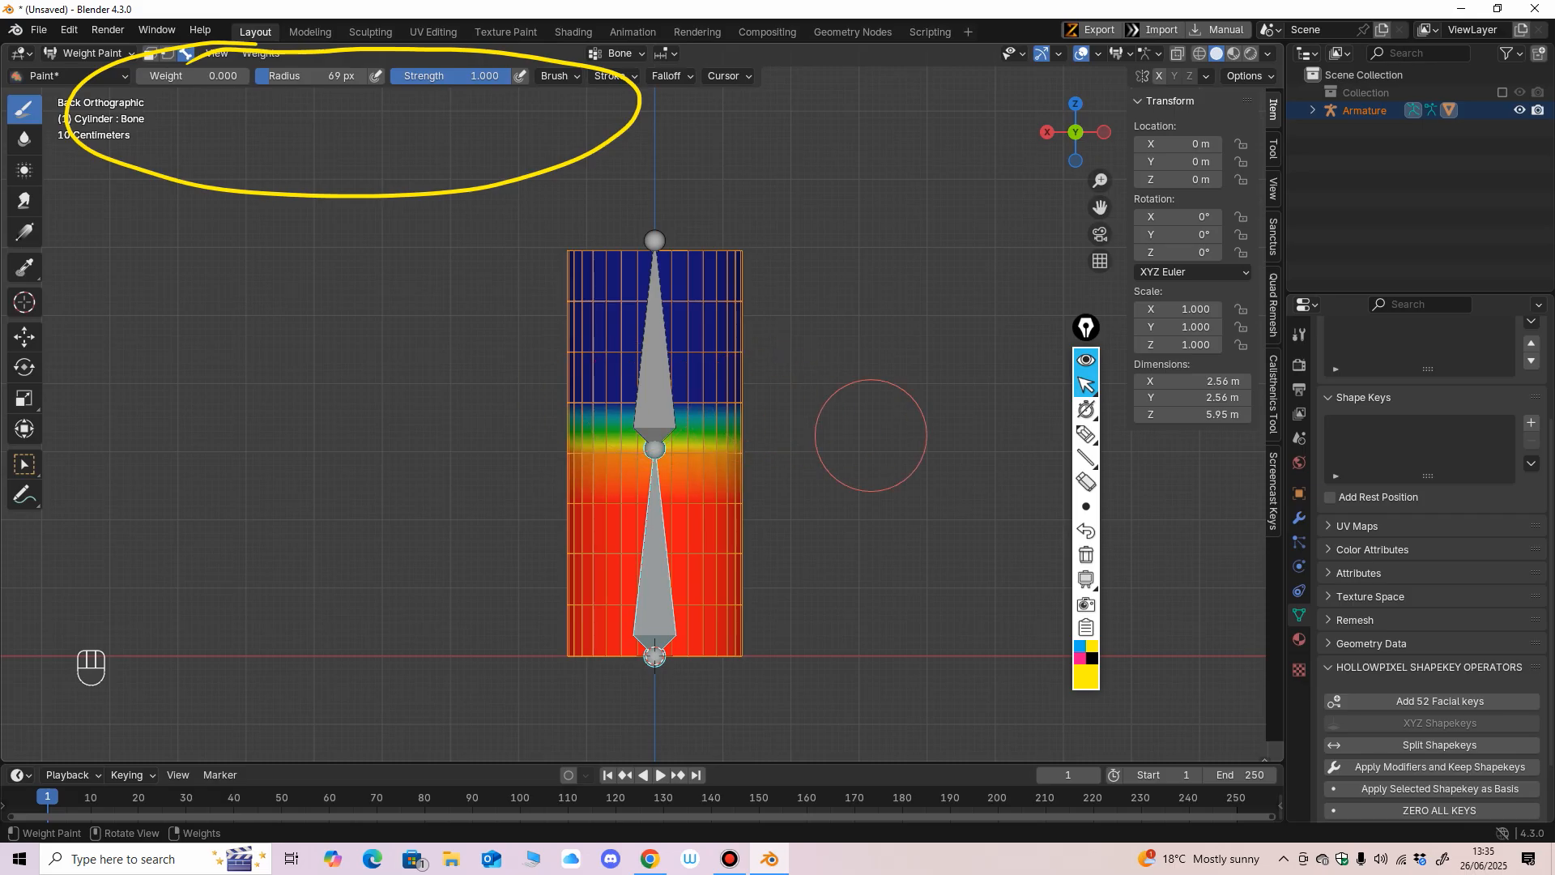
{"action": "middle_click_drag", "start_coordinate": [871, 436], "coordinate": [522, 426]}
{"action": "left_click_drag", "start_coordinate": [496, 423], "coordinate": [704, 396]}
{"action": "middle_click_drag", "start_coordinate": [713, 396], "coordinate": [537, 411]}
{"action": "left_click_drag", "start_coordinate": [538, 411], "coordinate": [746, 444]}
{"action": "mouse_move", "coordinate": [746, 444]}
{"action": "middle_mouse_down"}
{"action": "mouse_move", "coordinate": [876, 444]}
{"action": "mouse_move", "coordinate": [782, 429]}
{"action": "mouse_move", "coordinate": [790, 458]}
{"action": "middle_mouse_up"}
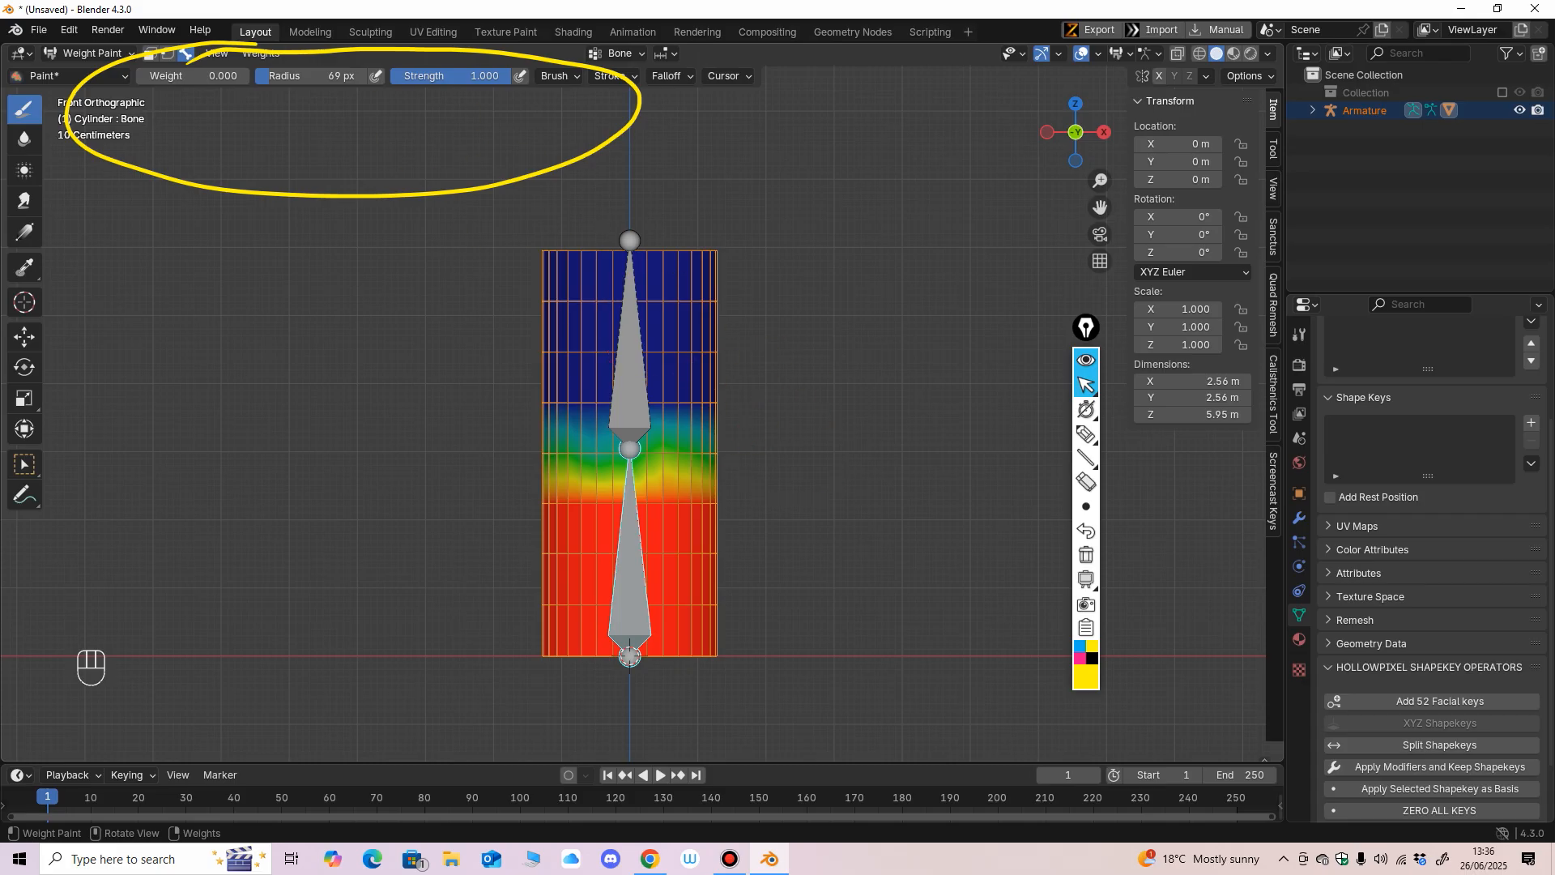
Point out the brush settings with annotation marks, set the brush radius to 114 px, and clear the marks.
{"action": "left_click", "coordinate": [1086, 482]}
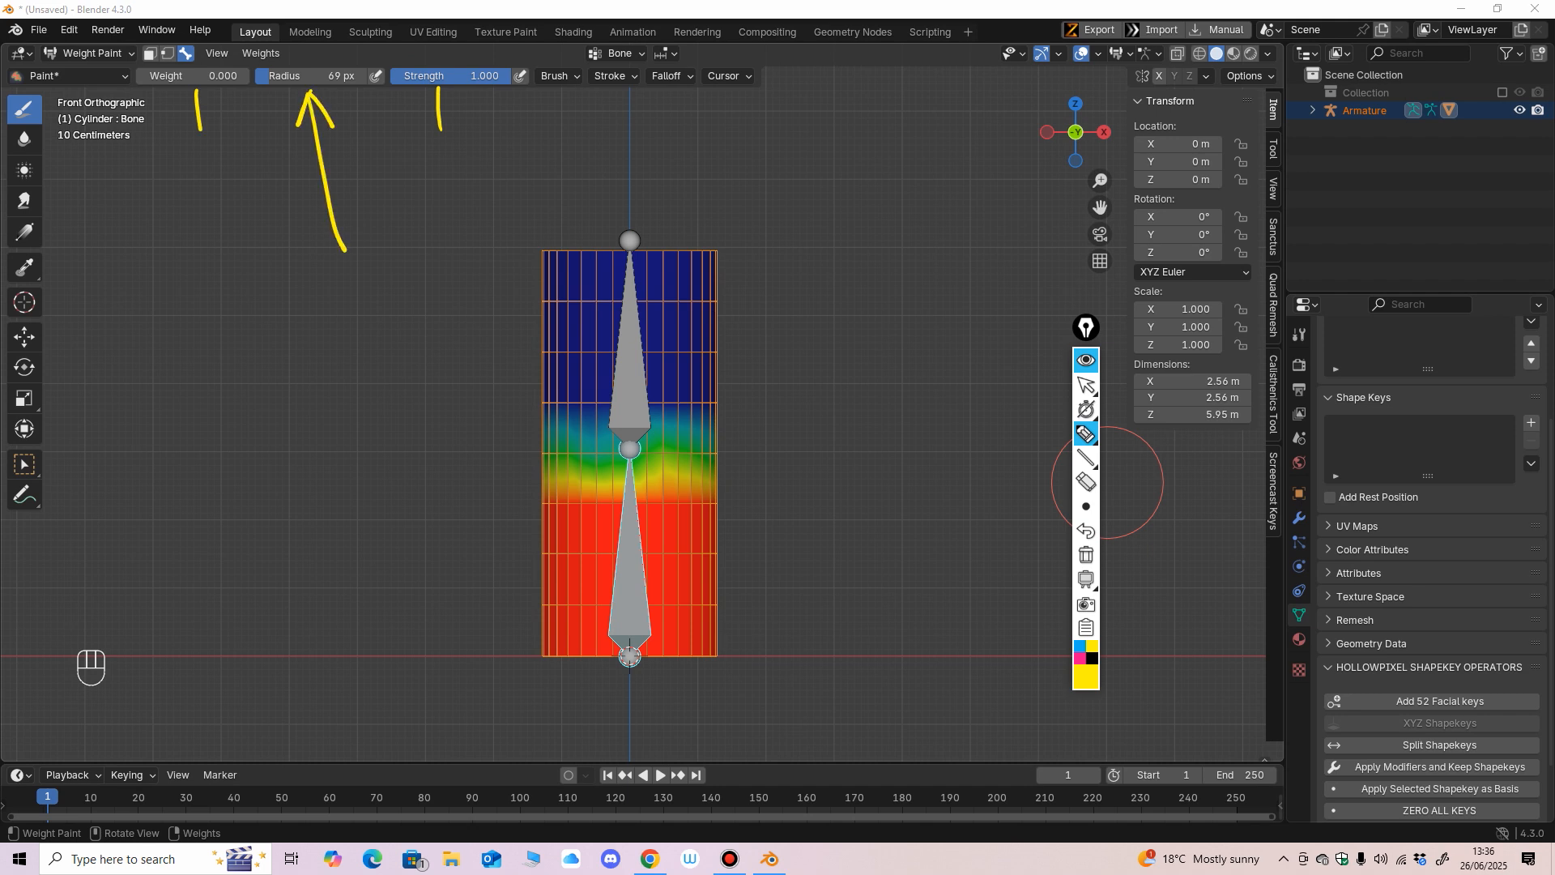
{"action": "left_click", "coordinate": [1086, 386]}
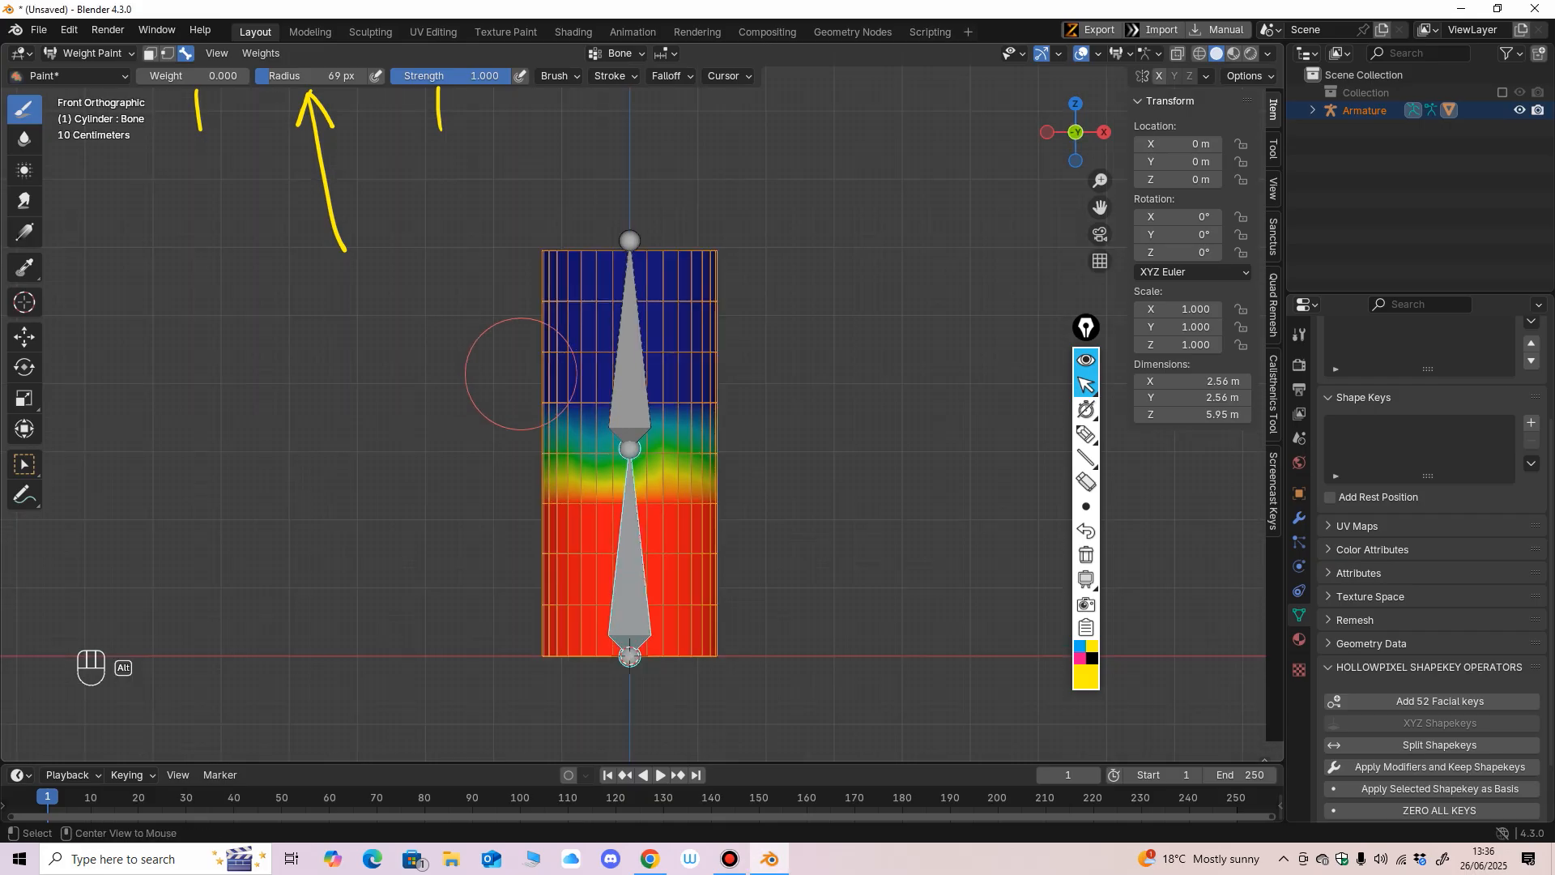
{"action": "key", "text": "f"}
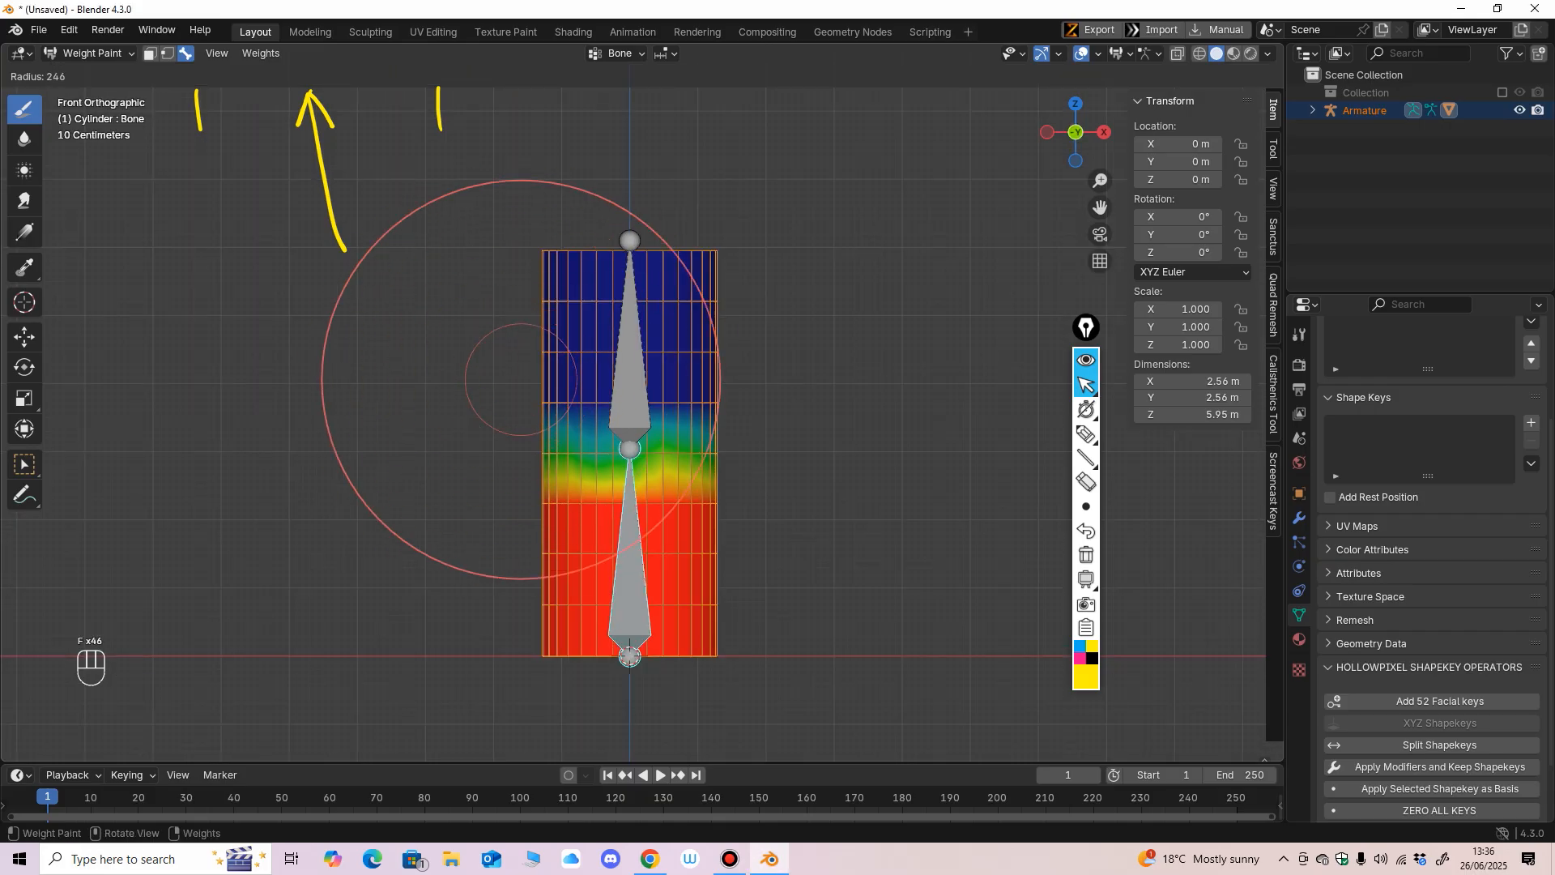
{"action": "left_click", "coordinate": [611, 379]}
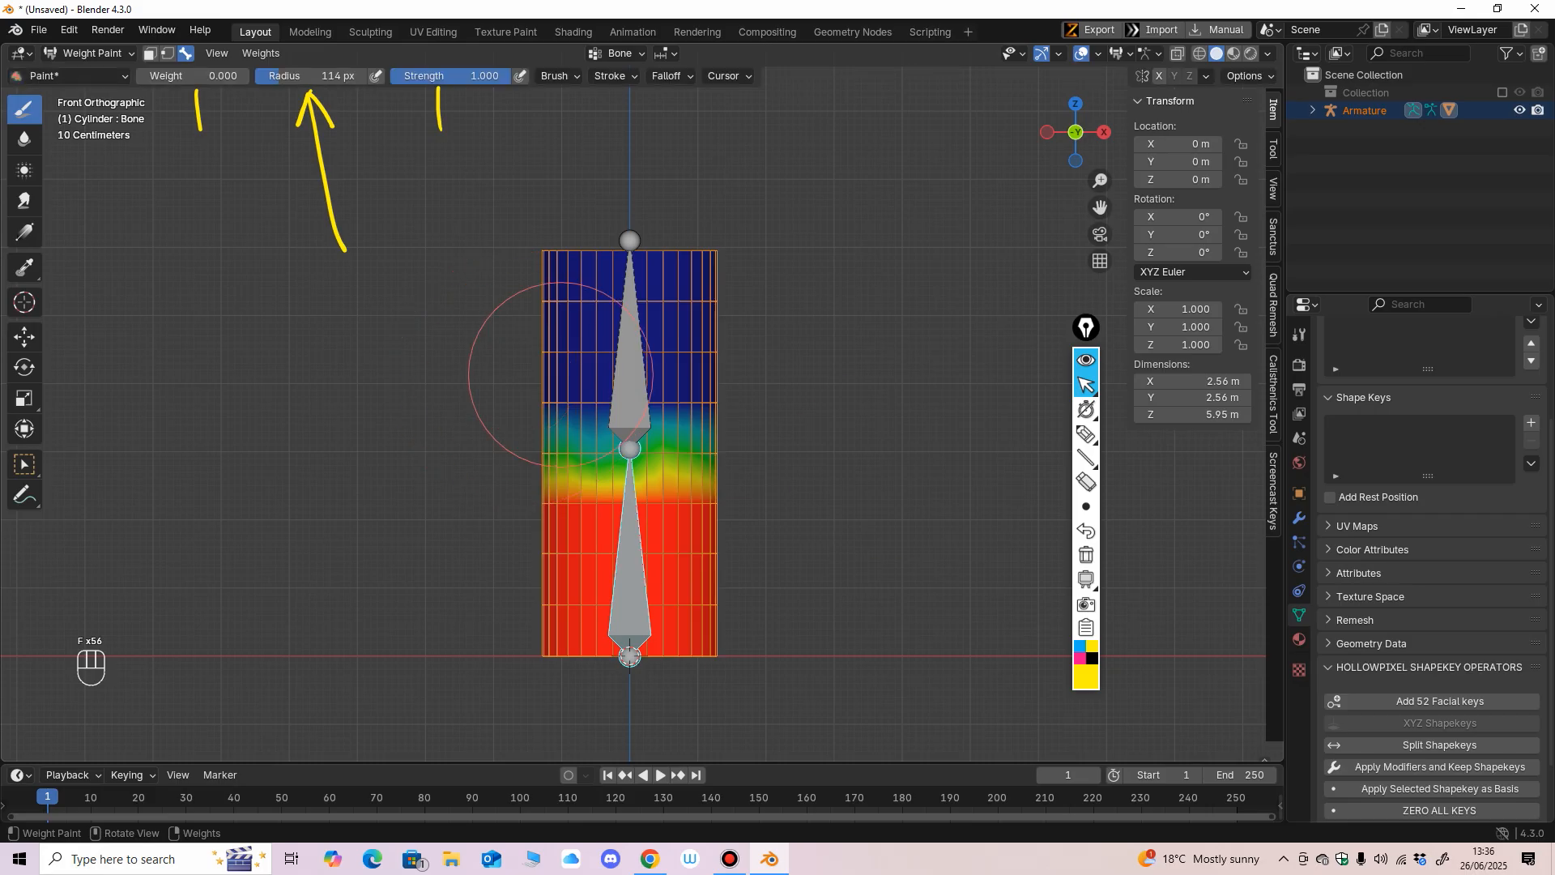
{"action": "left_click", "coordinate": [1086, 482]}
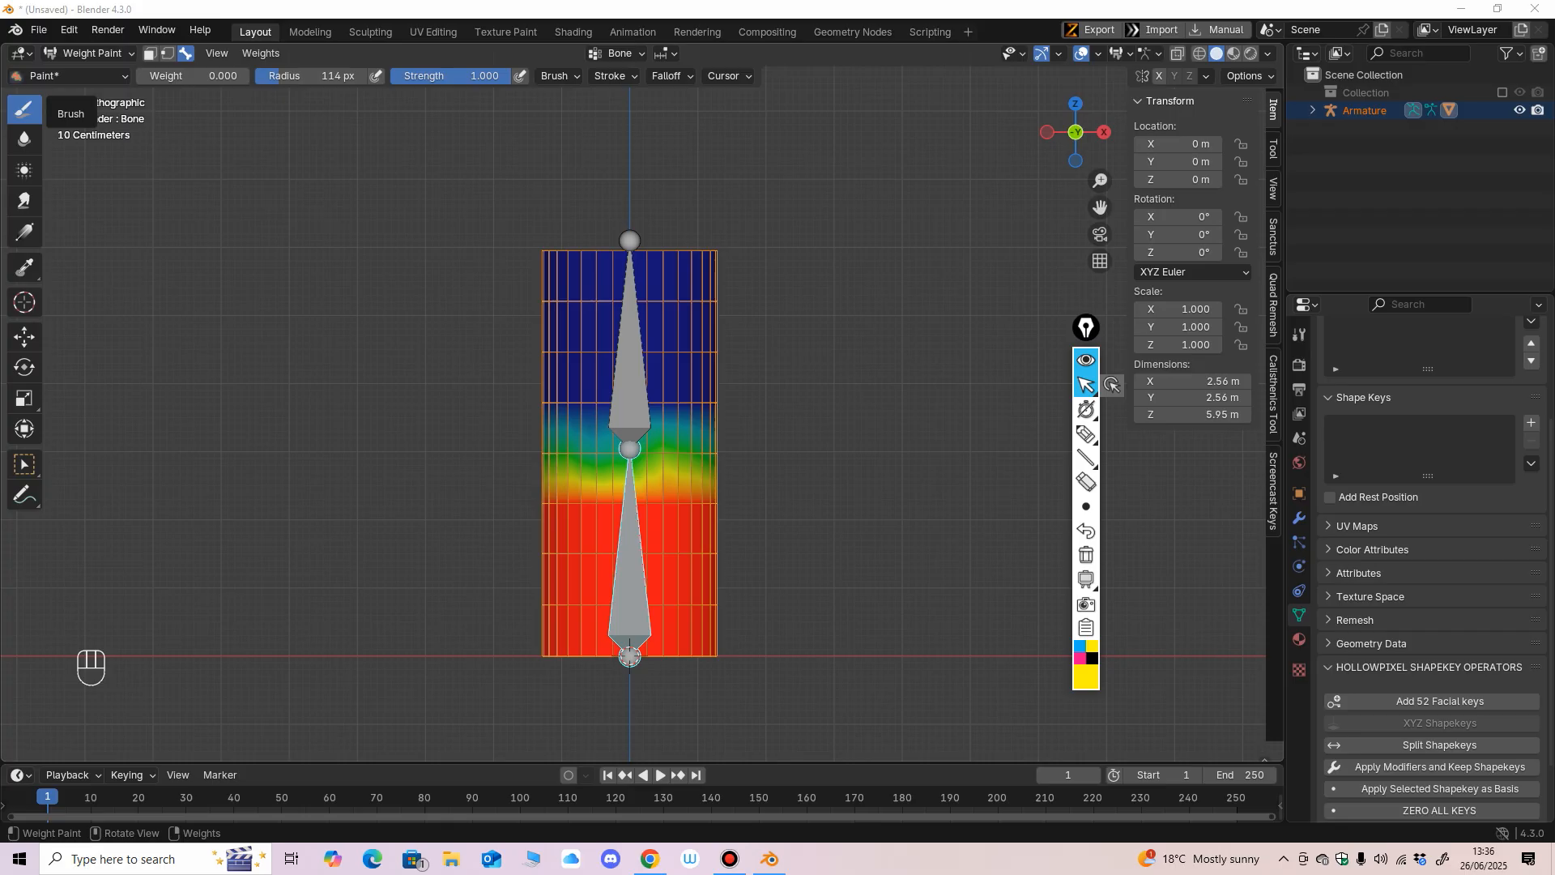
{"action": "left_click", "coordinate": [44, 75]}
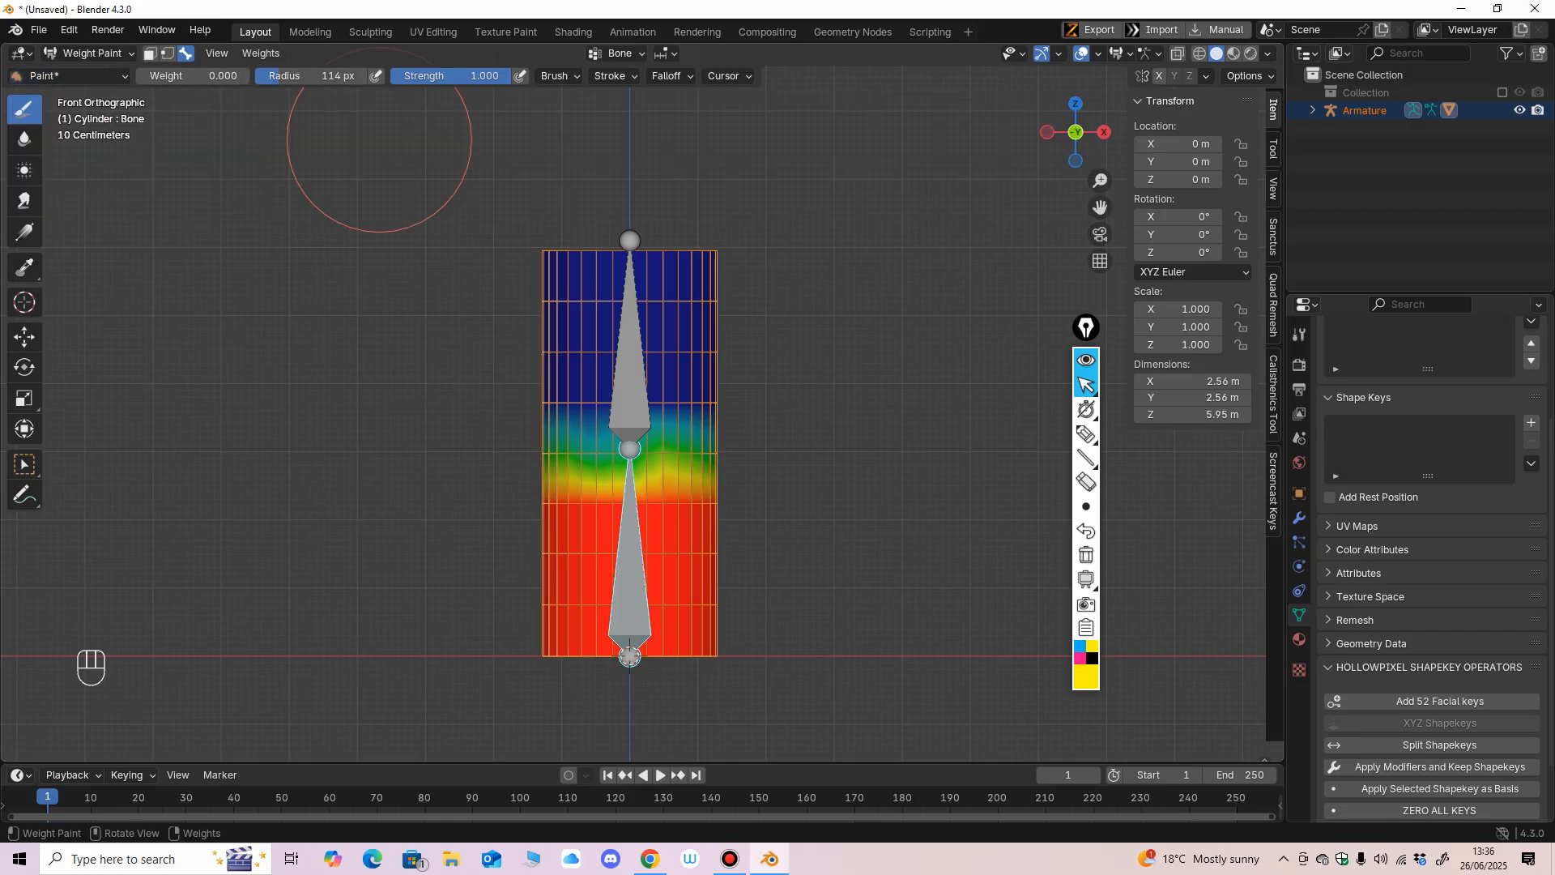
Try switching between the upper and lower bones to compare their painted weights on the cylinder.
{"action": "middle_click_drag", "start_coordinate": [711, 452], "coordinate": [651, 503]}
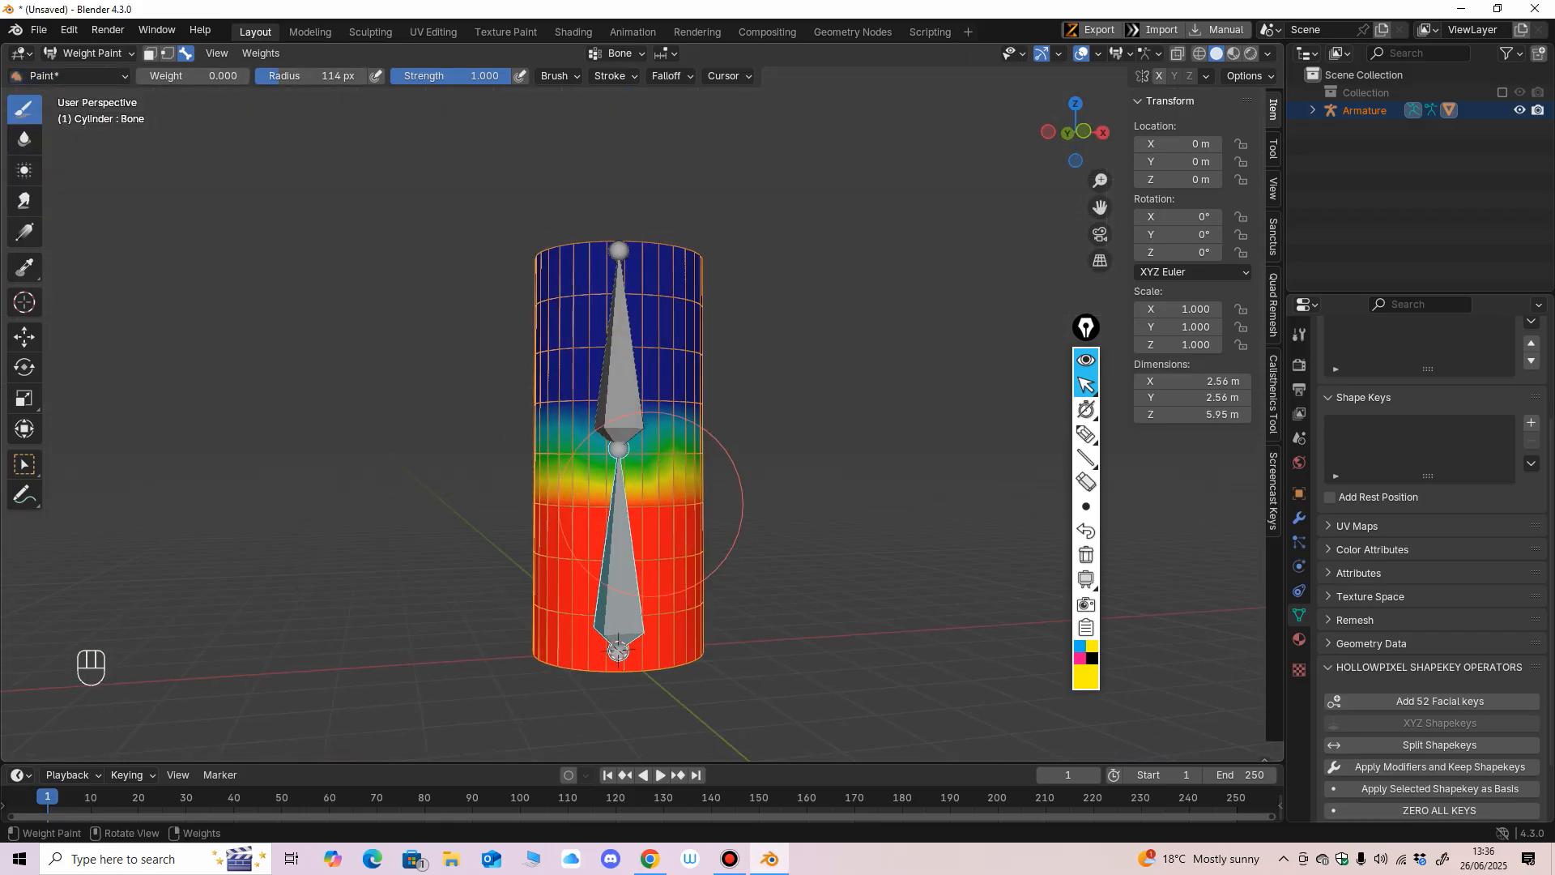
{"action": "left_click", "coordinate": [623, 374], "text": "ctrl+shift"}
{"action": "left_click", "coordinate": [632, 559], "text": "ctrl+shift"}
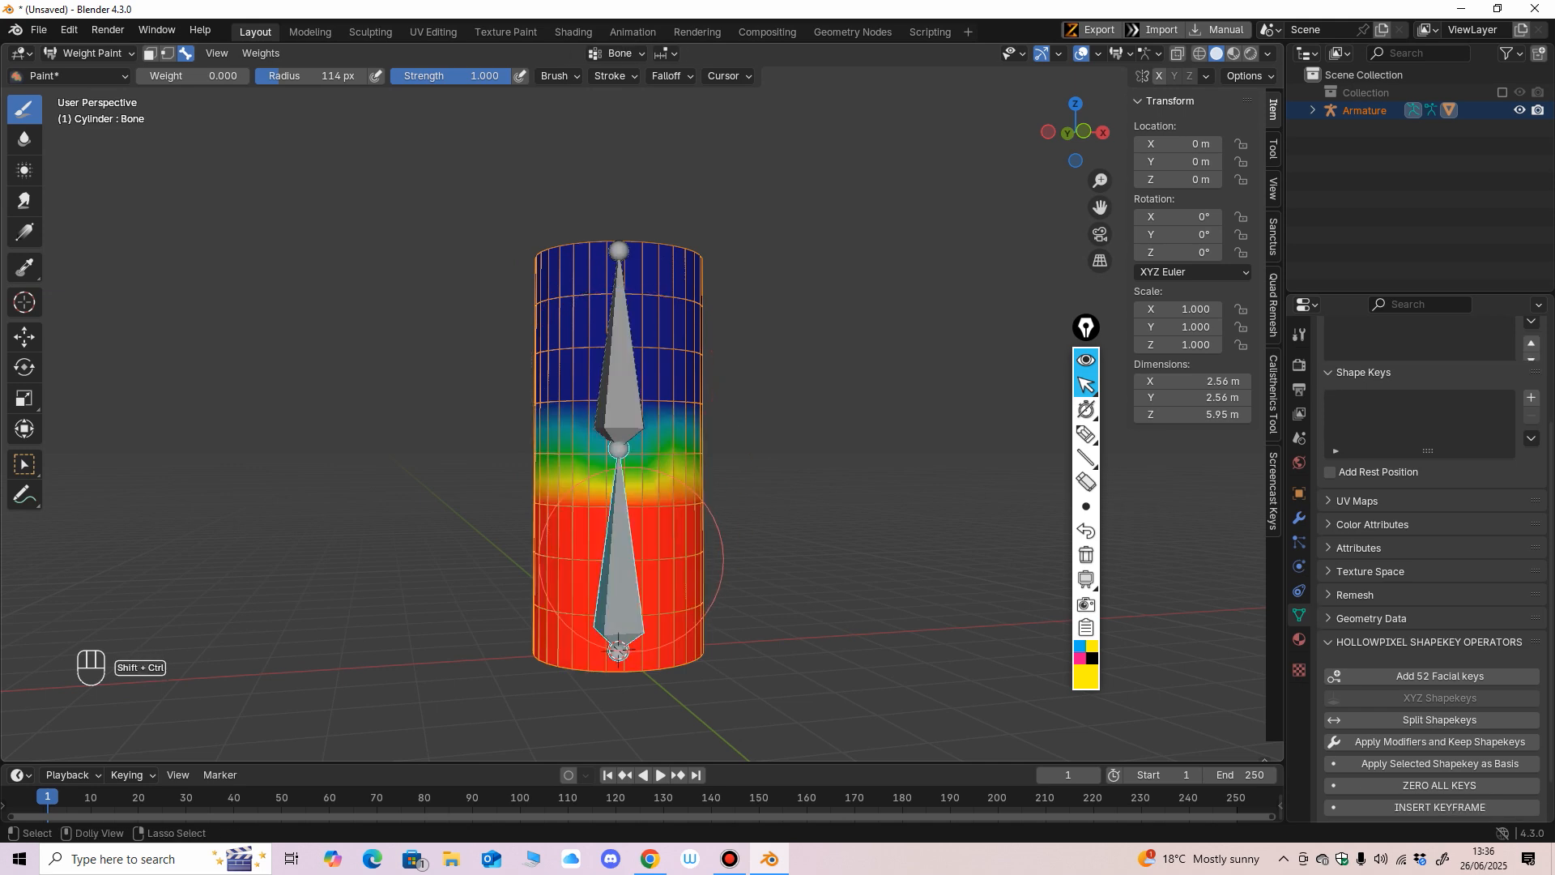
{"action": "middle_click_drag", "start_coordinate": [595, 554], "coordinate": [622, 556]}
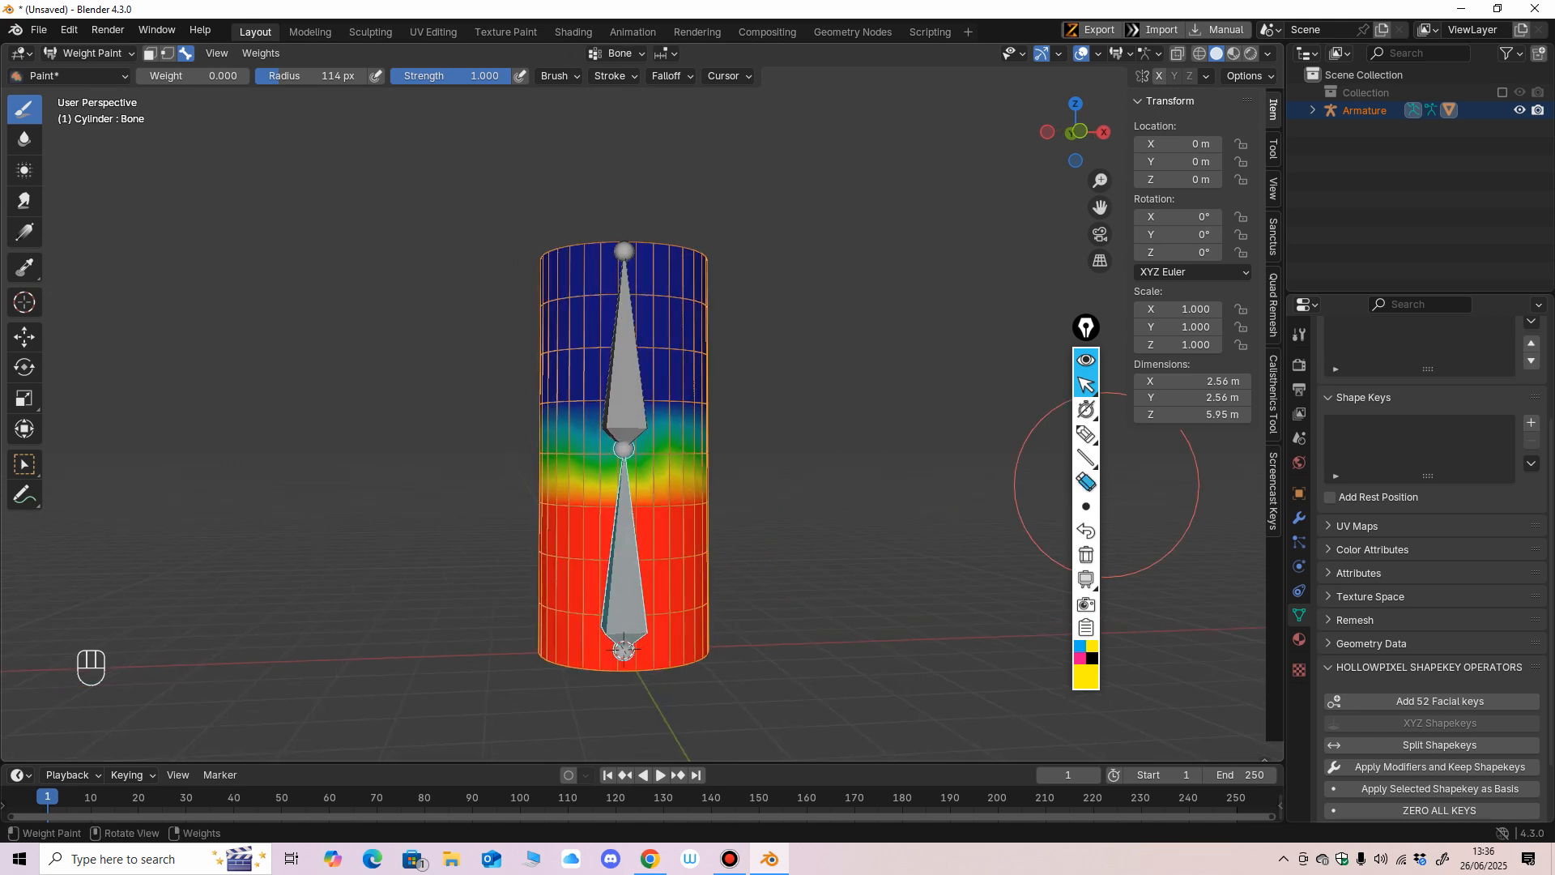
Mark the cylinder's middle joint, base and upper half with the screen annotation pen, and erase the marks.
{"action": "left_click", "coordinate": [1086, 434]}
{"action": "left_click_drag", "start_coordinate": [528, 452], "coordinate": [547, 448]}
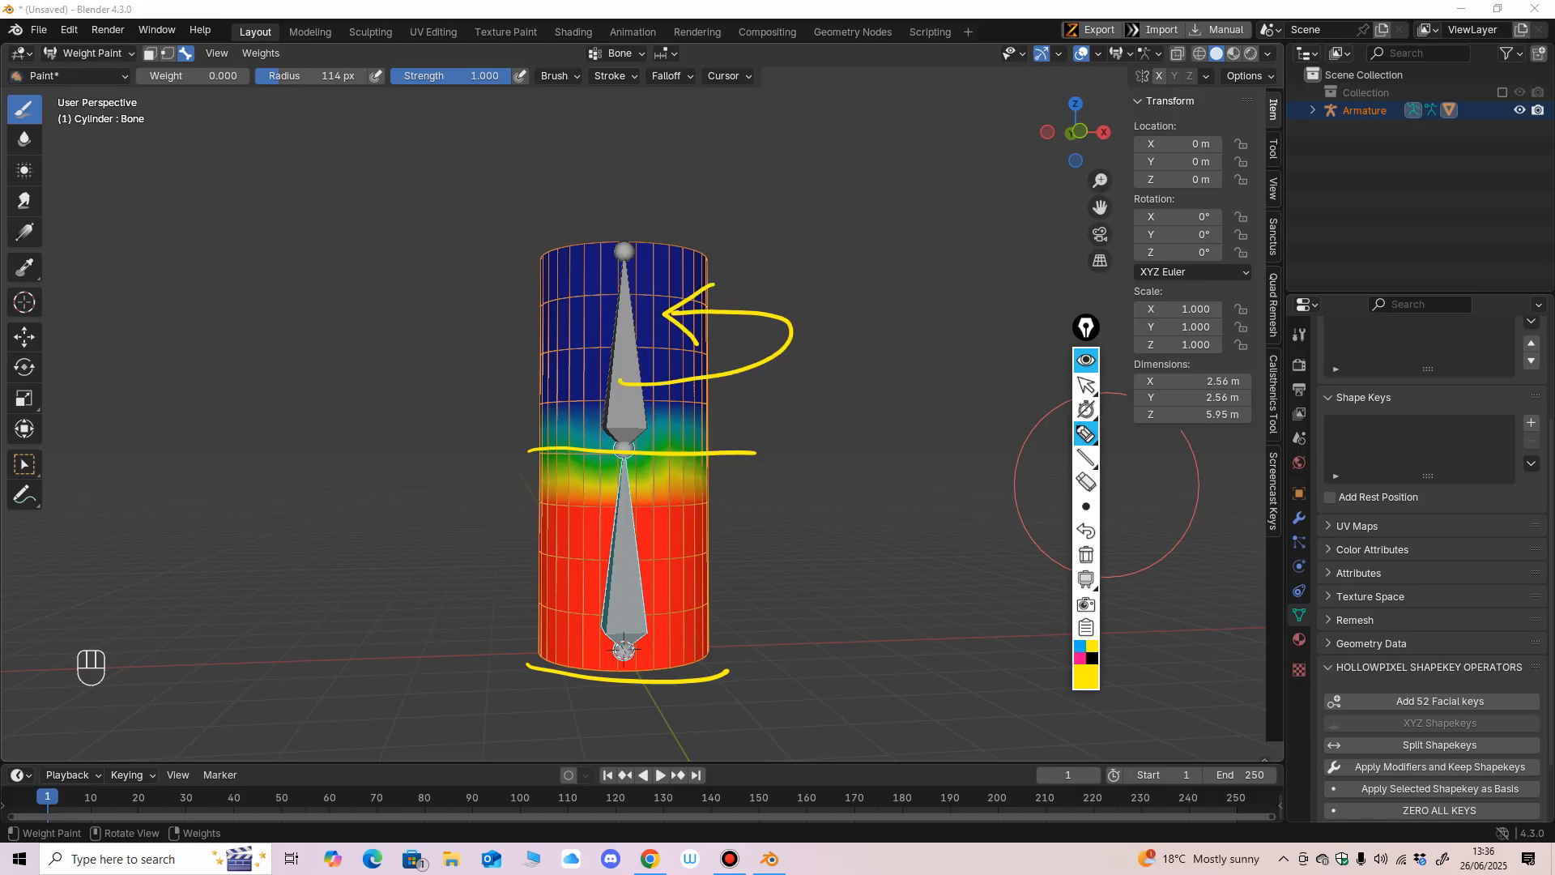
{"action": "left_click", "coordinate": [1086, 482]}
{"action": "left_click_drag", "start_coordinate": [780, 356], "coordinate": [729, 453]}
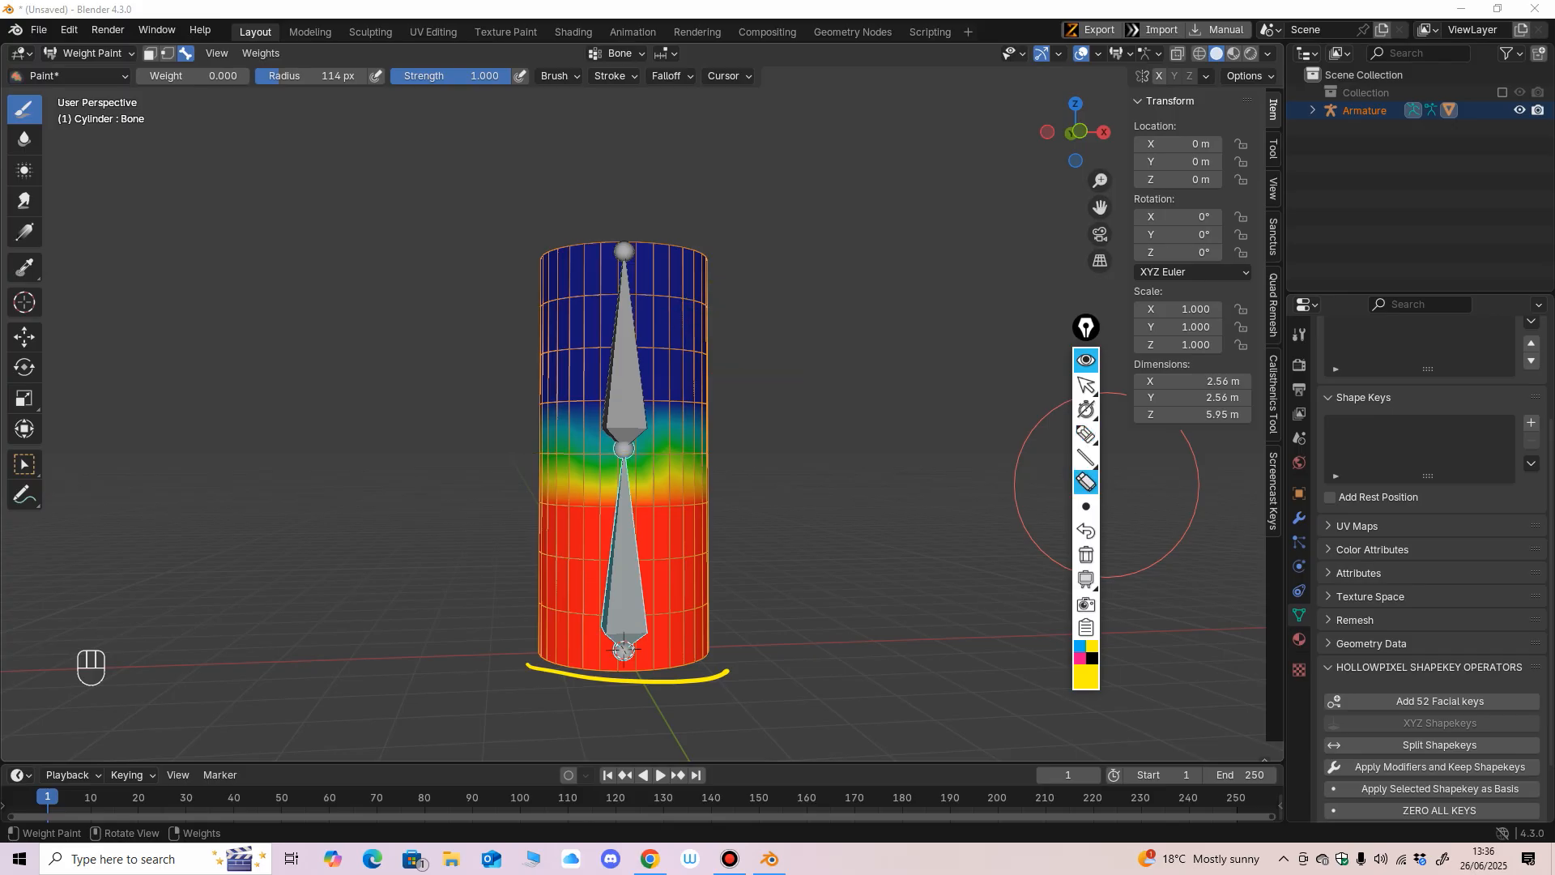
{"action": "left_click", "coordinate": [1086, 385]}
Select the upper bone, set the brush weight to 1.000, and paint the front of the cylinder's upper half.
{"action": "key", "text": "KP_1"}
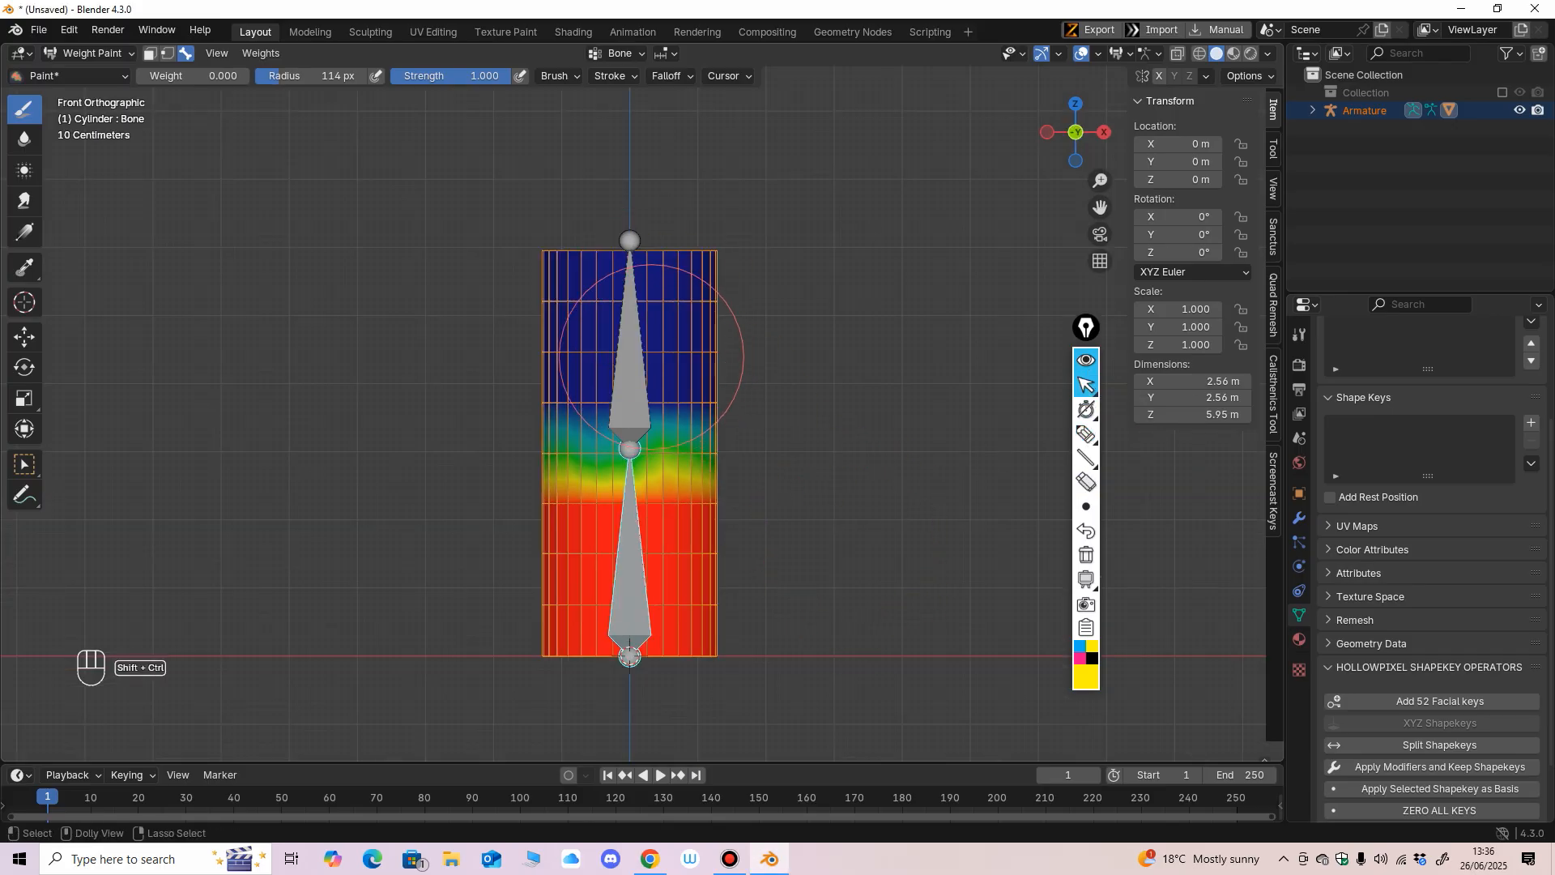
{"action": "left_click", "coordinate": [628, 381], "text": "ctrl"}
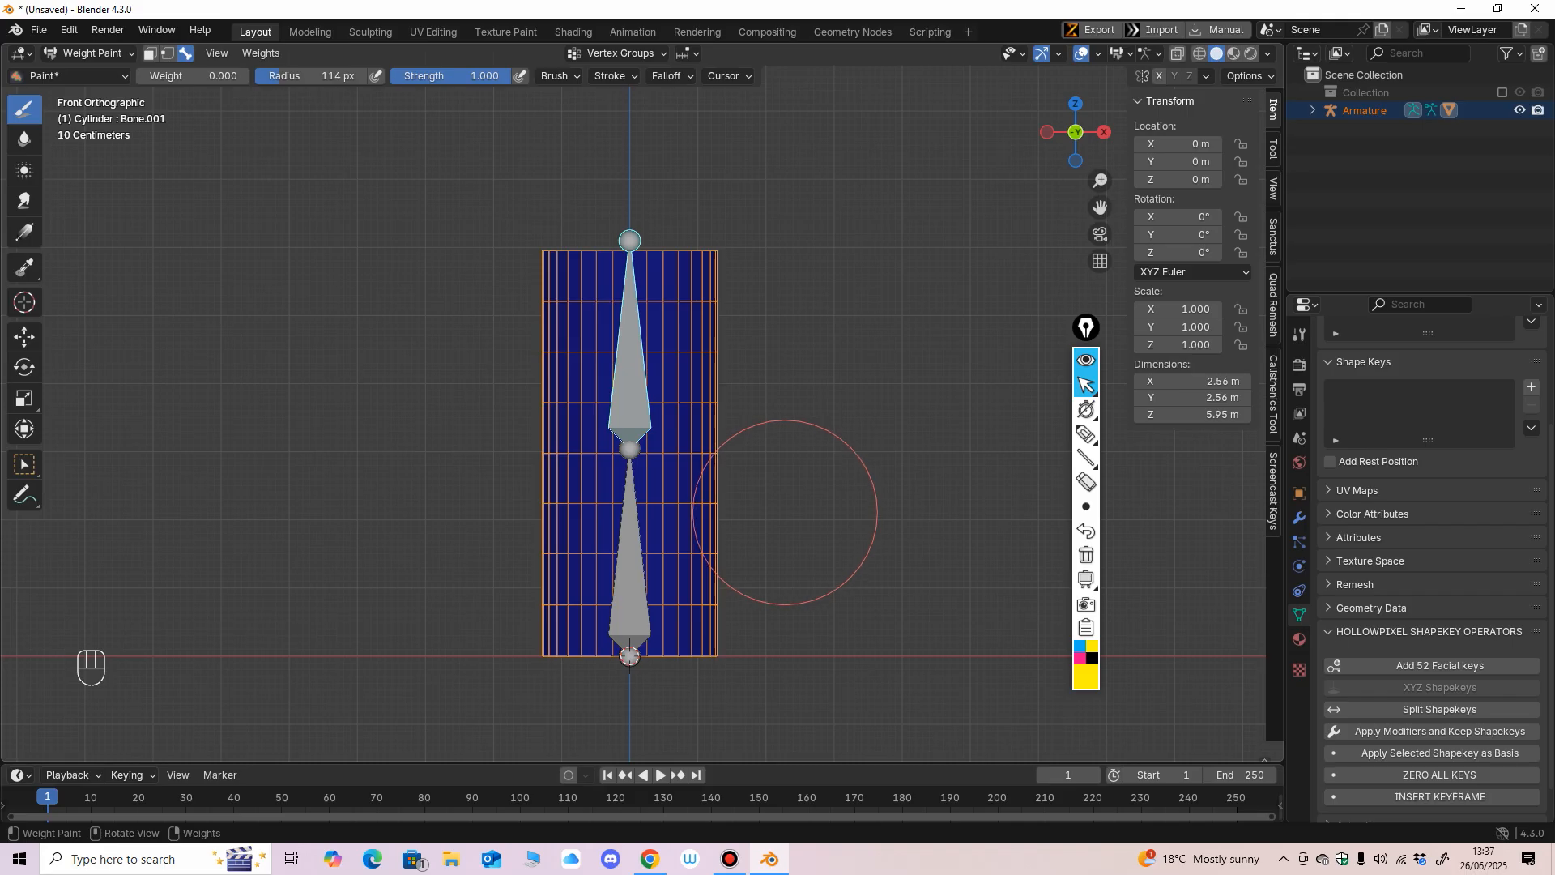
{"action": "left_click_drag", "start_coordinate": [166, 76], "coordinate": [219, 75]}
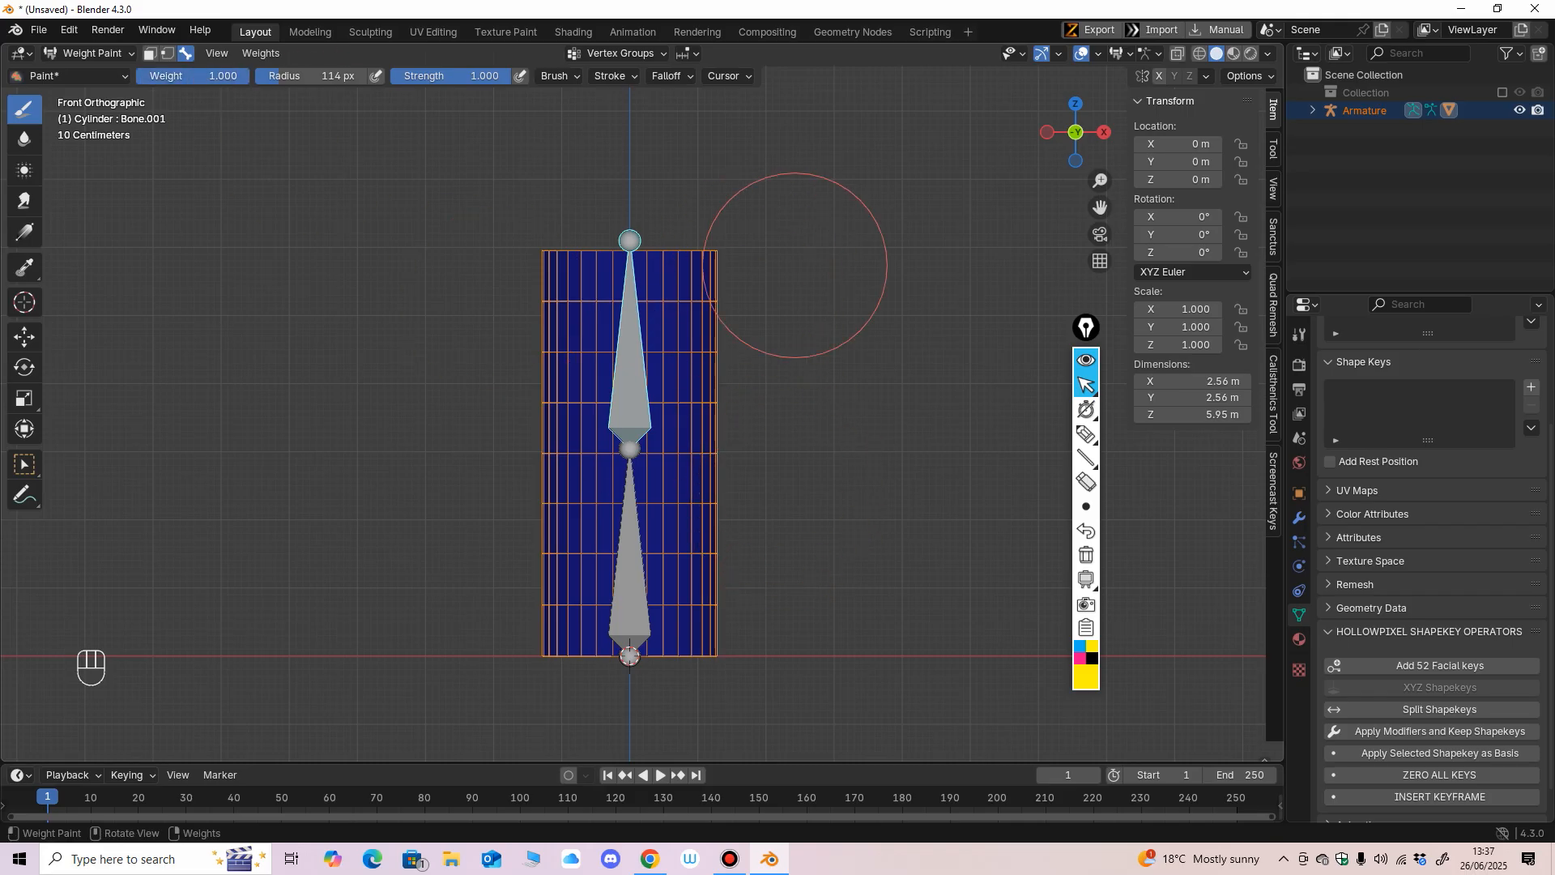
{"action": "mouse_move", "coordinate": [766, 270]}
{"action": "left_mouse_down"}
{"action": "mouse_move", "coordinate": [622, 269]}
{"action": "mouse_move", "coordinate": [771, 357]}
{"action": "left_mouse_up"}
{"action": "mouse_move", "coordinate": [771, 357]}
{"action": "middle_mouse_down"}
{"action": "mouse_move", "coordinate": [458, 341]}
{"action": "mouse_move", "coordinate": [575, 264]}
{"action": "middle_mouse_up"}
{"action": "mouse_move", "coordinate": [575, 265]}
{"action": "left_mouse_down"}
{"action": "mouse_move", "coordinate": [533, 270]}
{"action": "mouse_move", "coordinate": [575, 340]}
{"action": "left_mouse_up"}
{"action": "middle_click_drag", "start_coordinate": [576, 340], "coordinate": [604, 309], "text": "alt"}
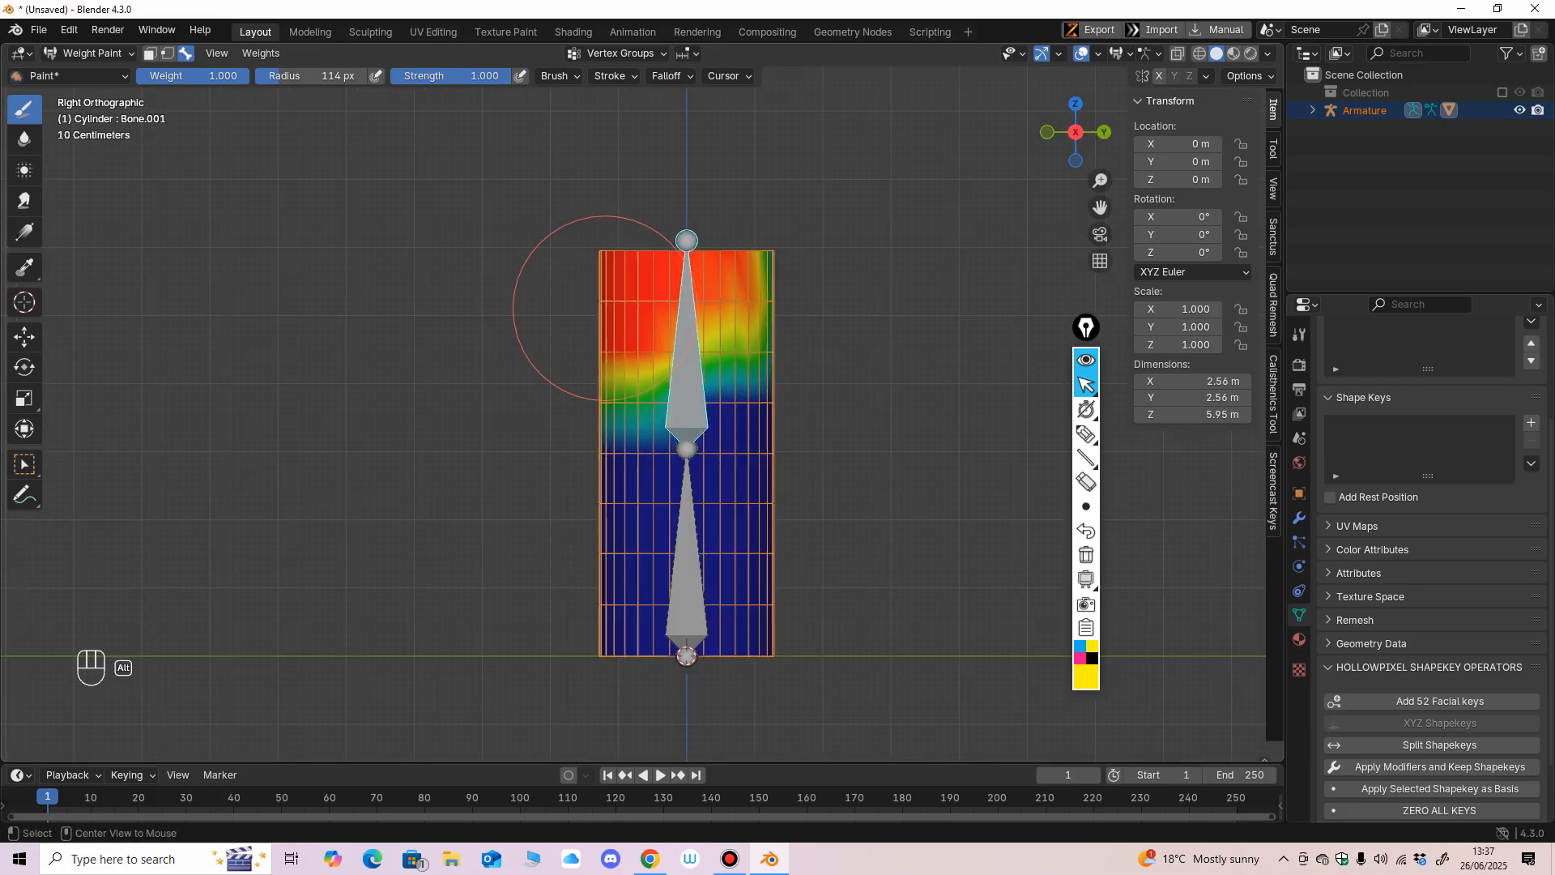
Paint full weight for the upper bone around the remaining sides of the cylinder's upper half.
{"action": "mouse_move", "coordinate": [604, 309]}
{"action": "left_mouse_down"}
{"action": "mouse_move", "coordinate": [775, 309]}
{"action": "mouse_move", "coordinate": [751, 357]}
{"action": "mouse_move", "coordinate": [566, 380]}
{"action": "mouse_move", "coordinate": [797, 376]}
{"action": "left_mouse_up"}
{"action": "mouse_move", "coordinate": [842, 379]}
{"action": "middle_mouse_down", "text": "alt"}
{"action": "mouse_move", "coordinate": [721, 396]}
{"action": "mouse_move", "coordinate": [502, 237]}
{"action": "middle_mouse_up", "text": "alt"}
{"action": "left_click_drag", "start_coordinate": [653, 280], "coordinate": [663, 345]}
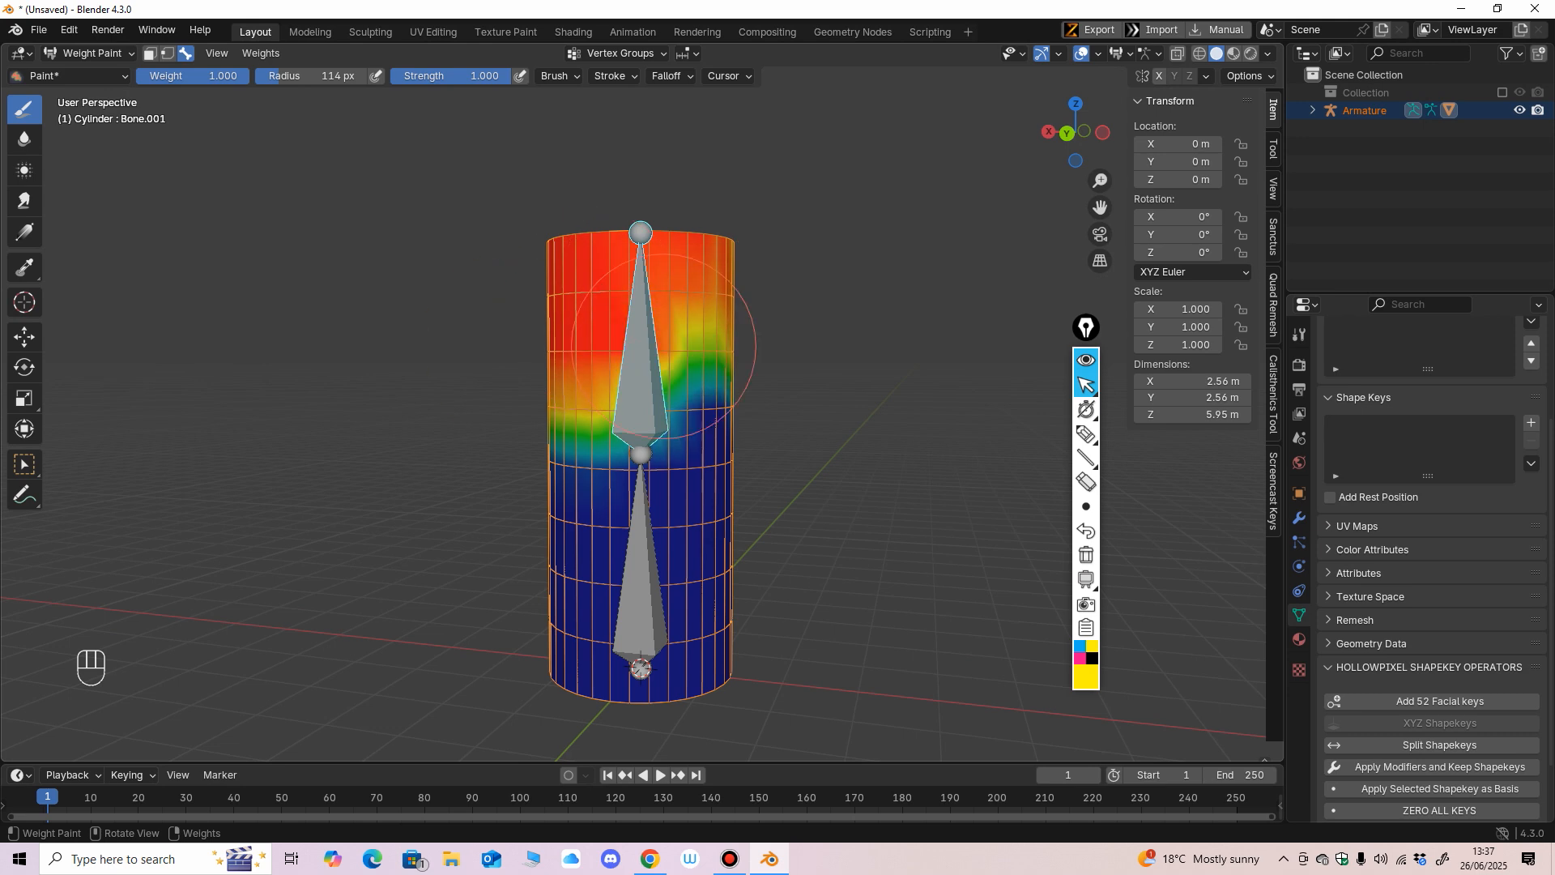
{"action": "middle_click_drag", "start_coordinate": [773, 357], "coordinate": [794, 277], "text": "alt"}
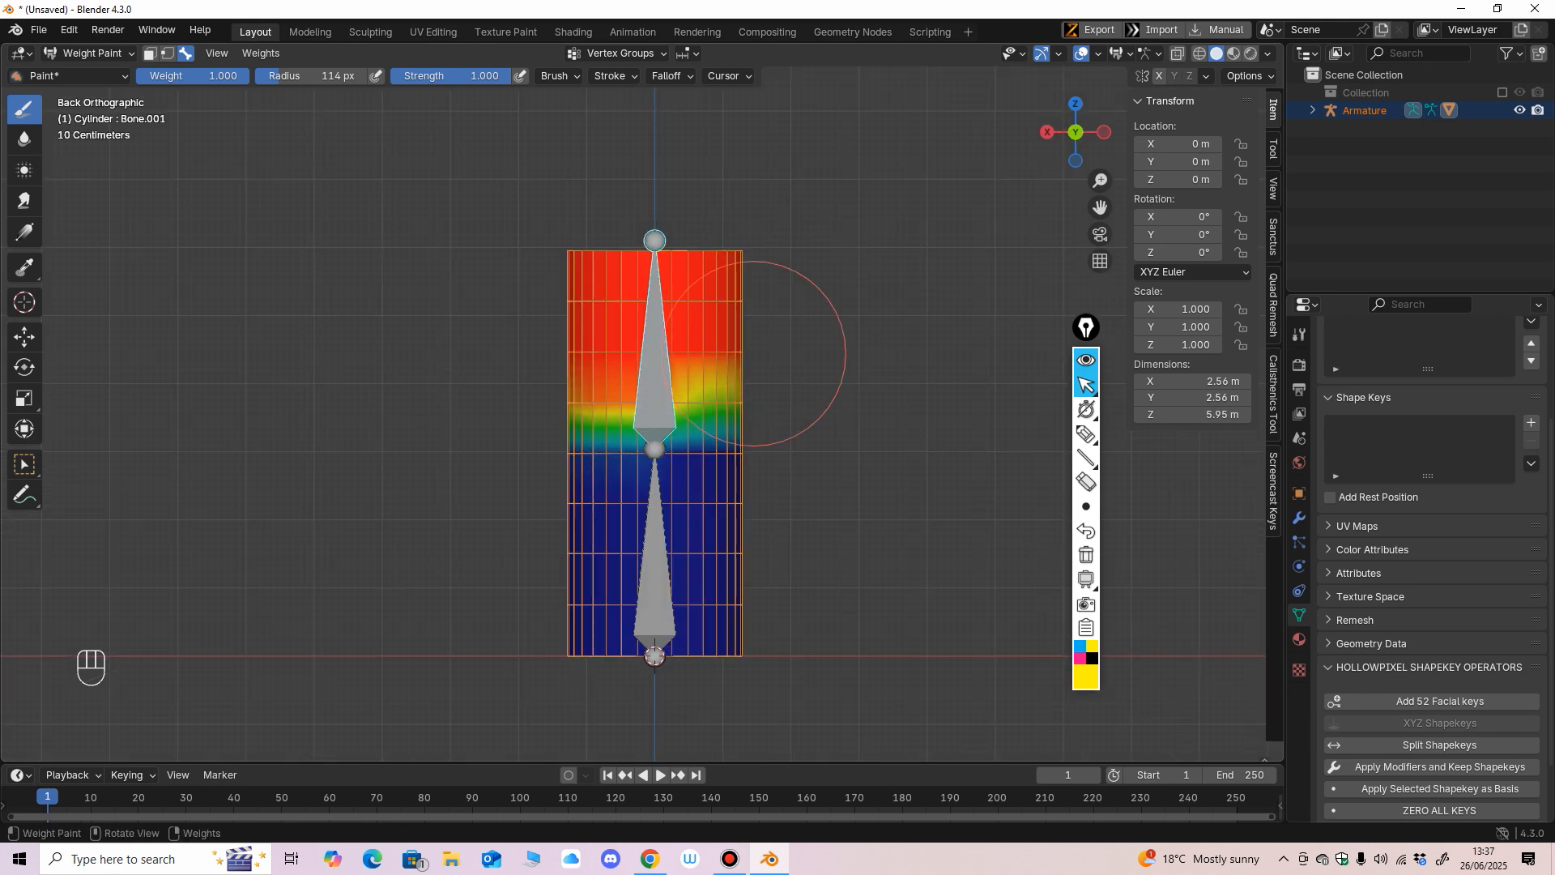
{"action": "middle_click_drag", "start_coordinate": [746, 329], "coordinate": [590, 295], "text": "alt"}
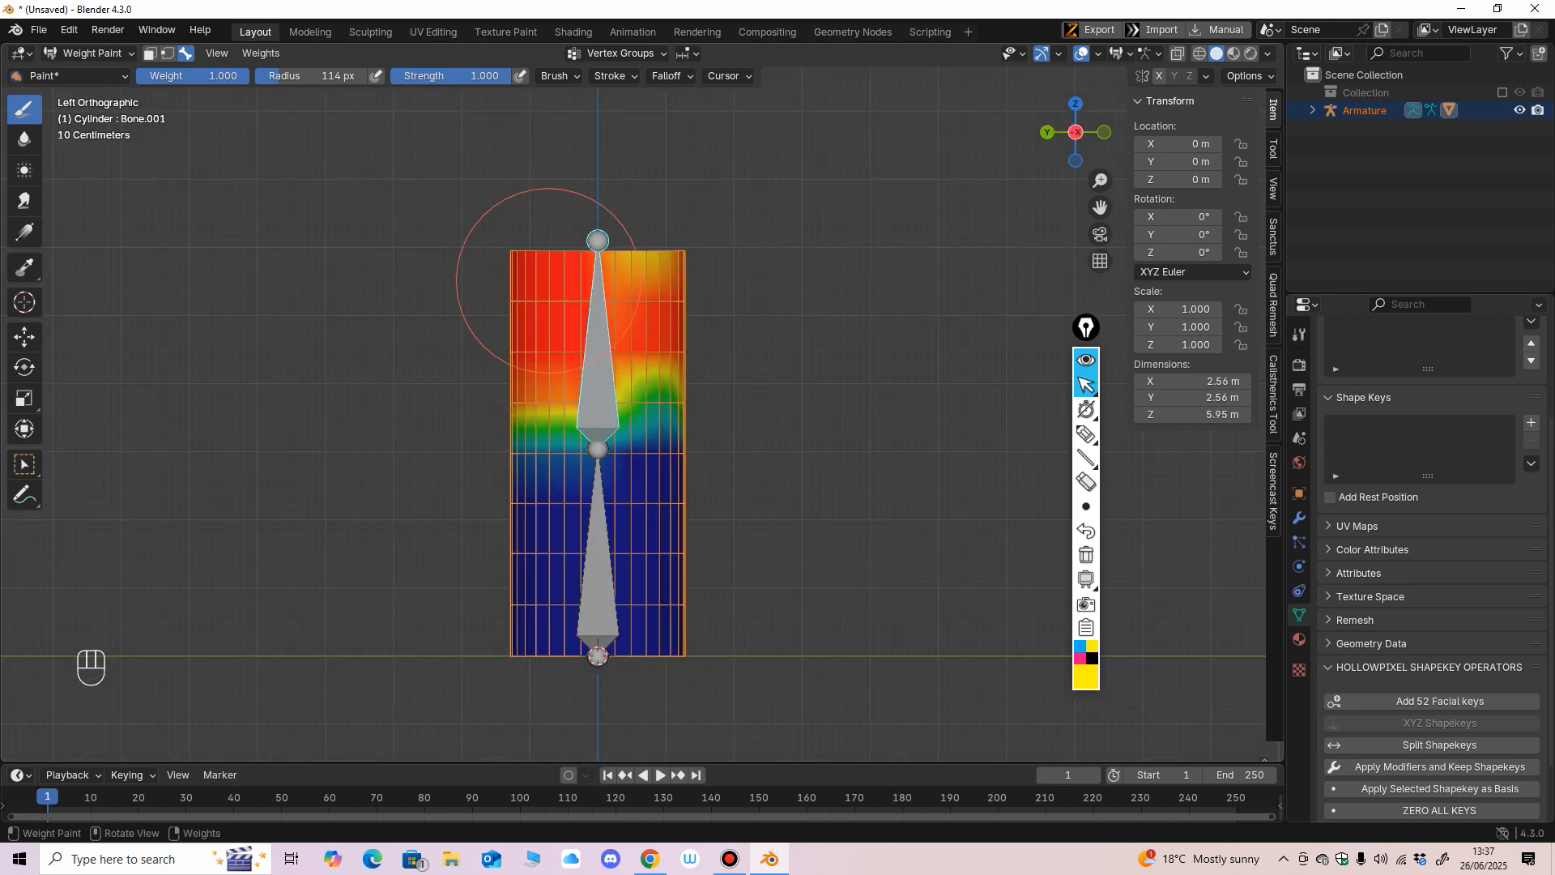
{"action": "mouse_move", "coordinate": [665, 315]}
{"action": "left_mouse_down"}
{"action": "mouse_move", "coordinate": [605, 356]}
{"action": "mouse_move", "coordinate": [649, 375]}
{"action": "left_mouse_up"}
{"action": "middle_click_drag", "start_coordinate": [777, 324], "coordinate": [535, 316]}
{"action": "middle_click_drag", "start_coordinate": [733, 336], "coordinate": [885, 357]}
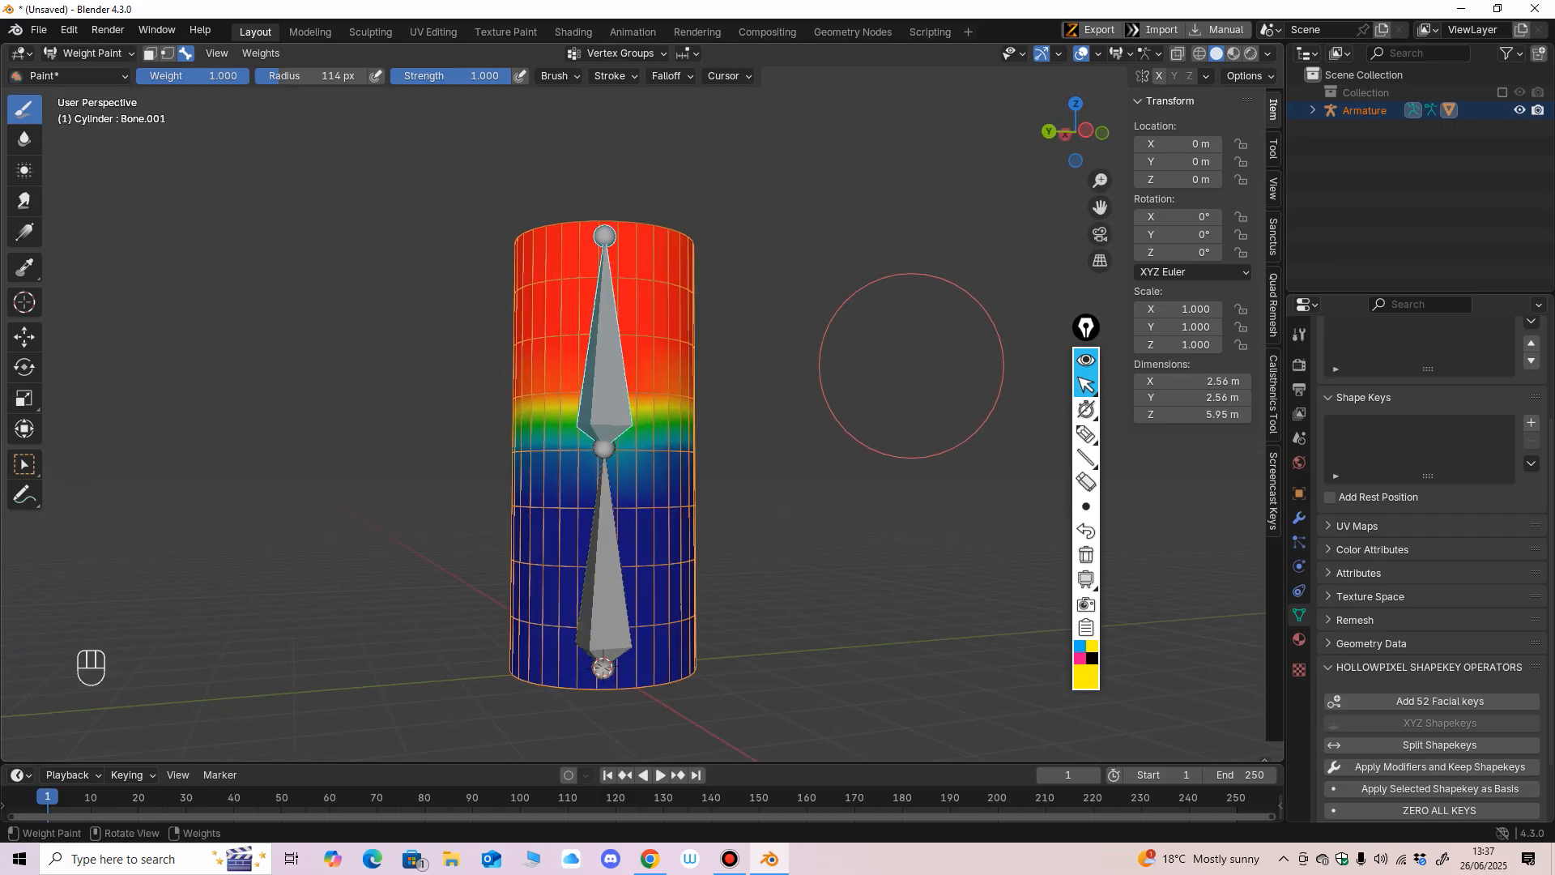
Set the brush weight to 0.000 and paint the upper bone's weight away below the middle joint.
{"action": "left_click_drag", "start_coordinate": [214, 77], "coordinate": [85, 77]}
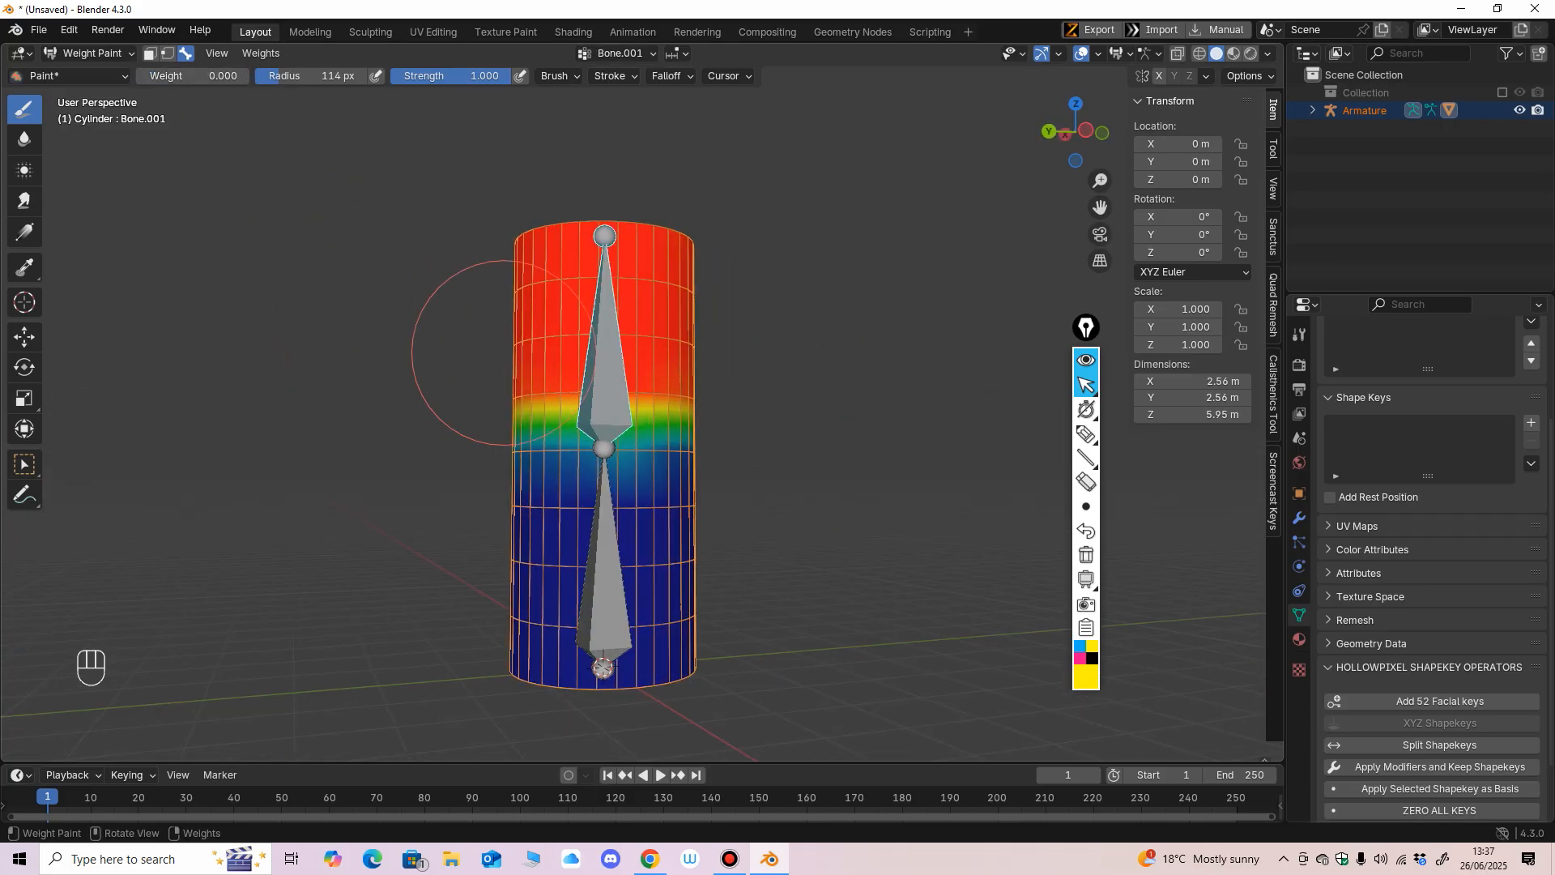
{"action": "left_click_drag", "start_coordinate": [654, 524], "coordinate": [636, 531]}
{"action": "left_click_drag", "start_coordinate": [677, 481], "coordinate": [651, 495]}
{"action": "mouse_move", "coordinate": [567, 531]}
{"action": "middle_mouse_down"}
{"action": "mouse_move", "coordinate": [640, 555]}
{"action": "mouse_move", "coordinate": [541, 555]}
{"action": "middle_mouse_up"}
Select the lower bone, set the brush to weight 0.197 and radius 55 px, and paint the uneven patch at the middle joint.
{"action": "left_click", "coordinate": [634, 564], "text": "ctrl+shift"}
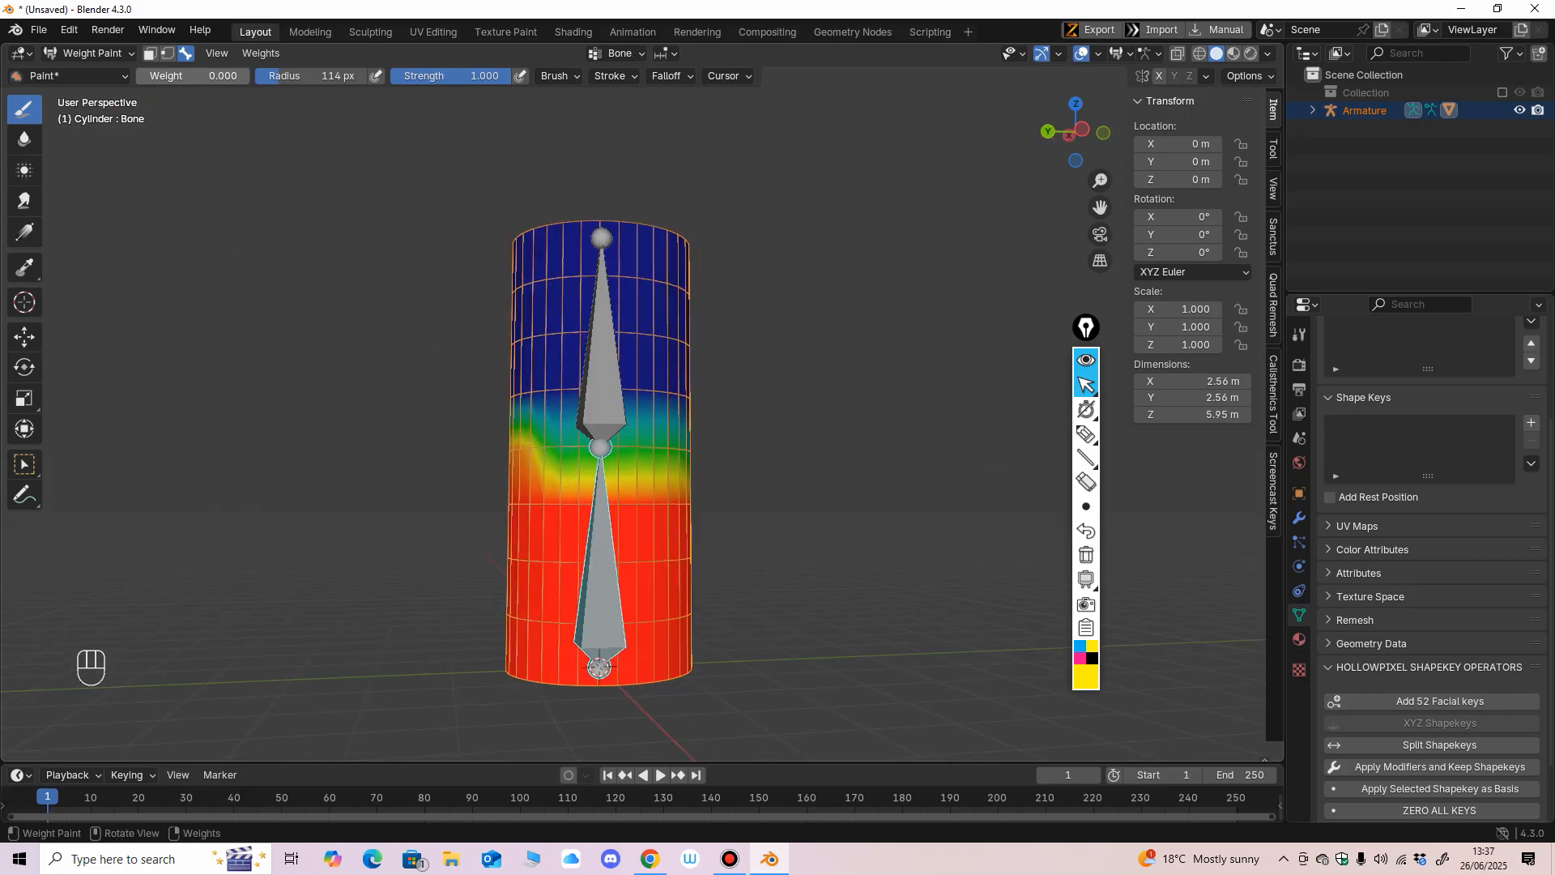
{"action": "left_click_drag", "start_coordinate": [172, 77], "coordinate": [197, 77]}
{"action": "key", "text": "f"}
{"action": "left_click", "coordinate": [596, 386]}
{"action": "key", "text": "Return"}
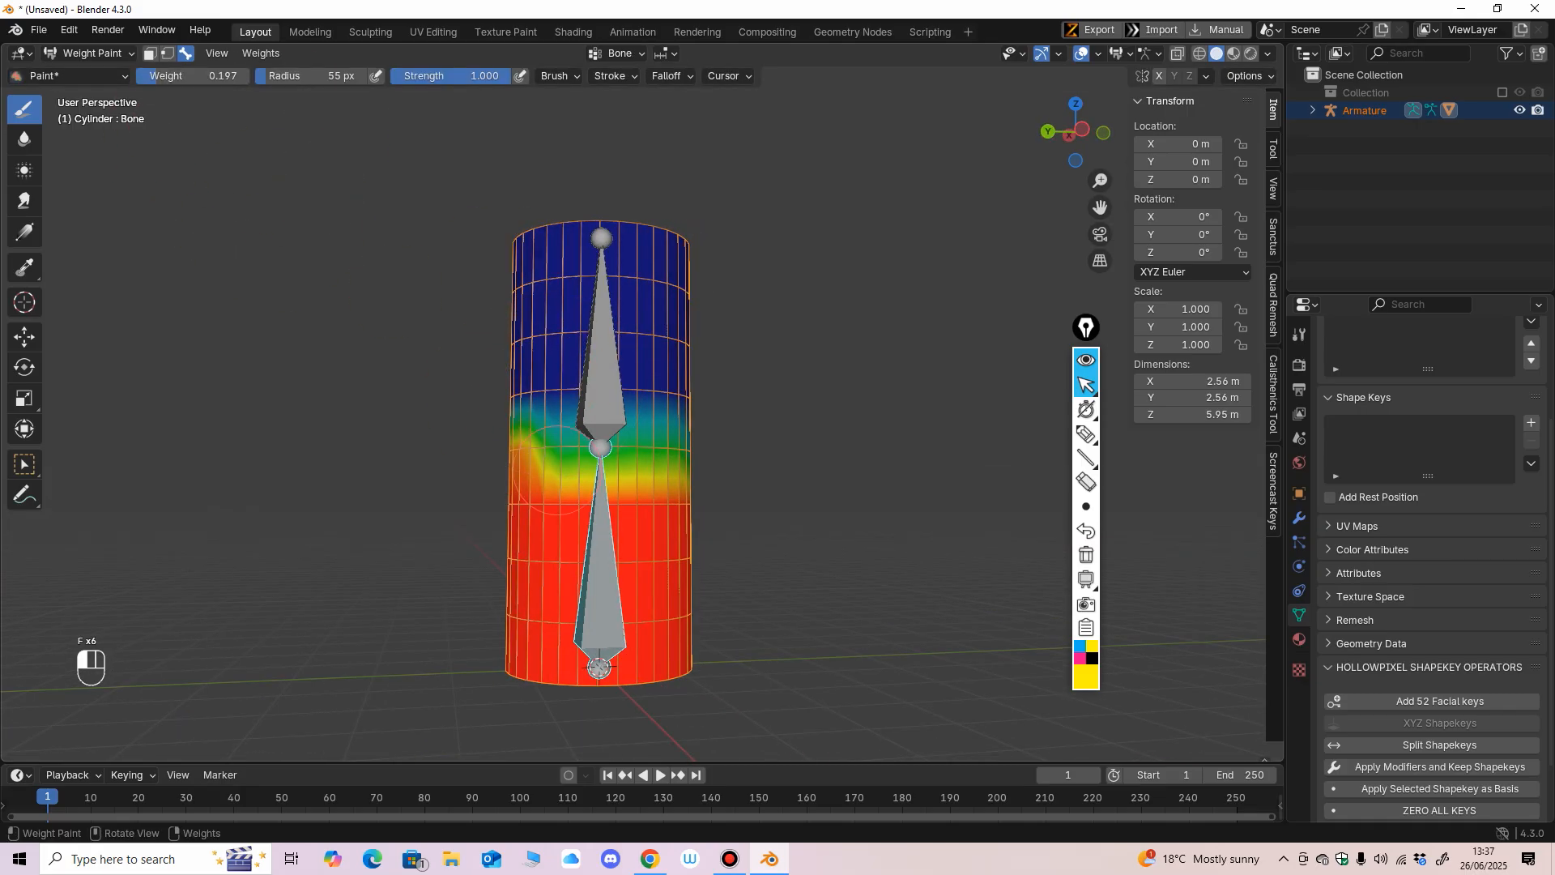
{"action": "left_click_drag", "start_coordinate": [550, 466], "coordinate": [557, 460]}
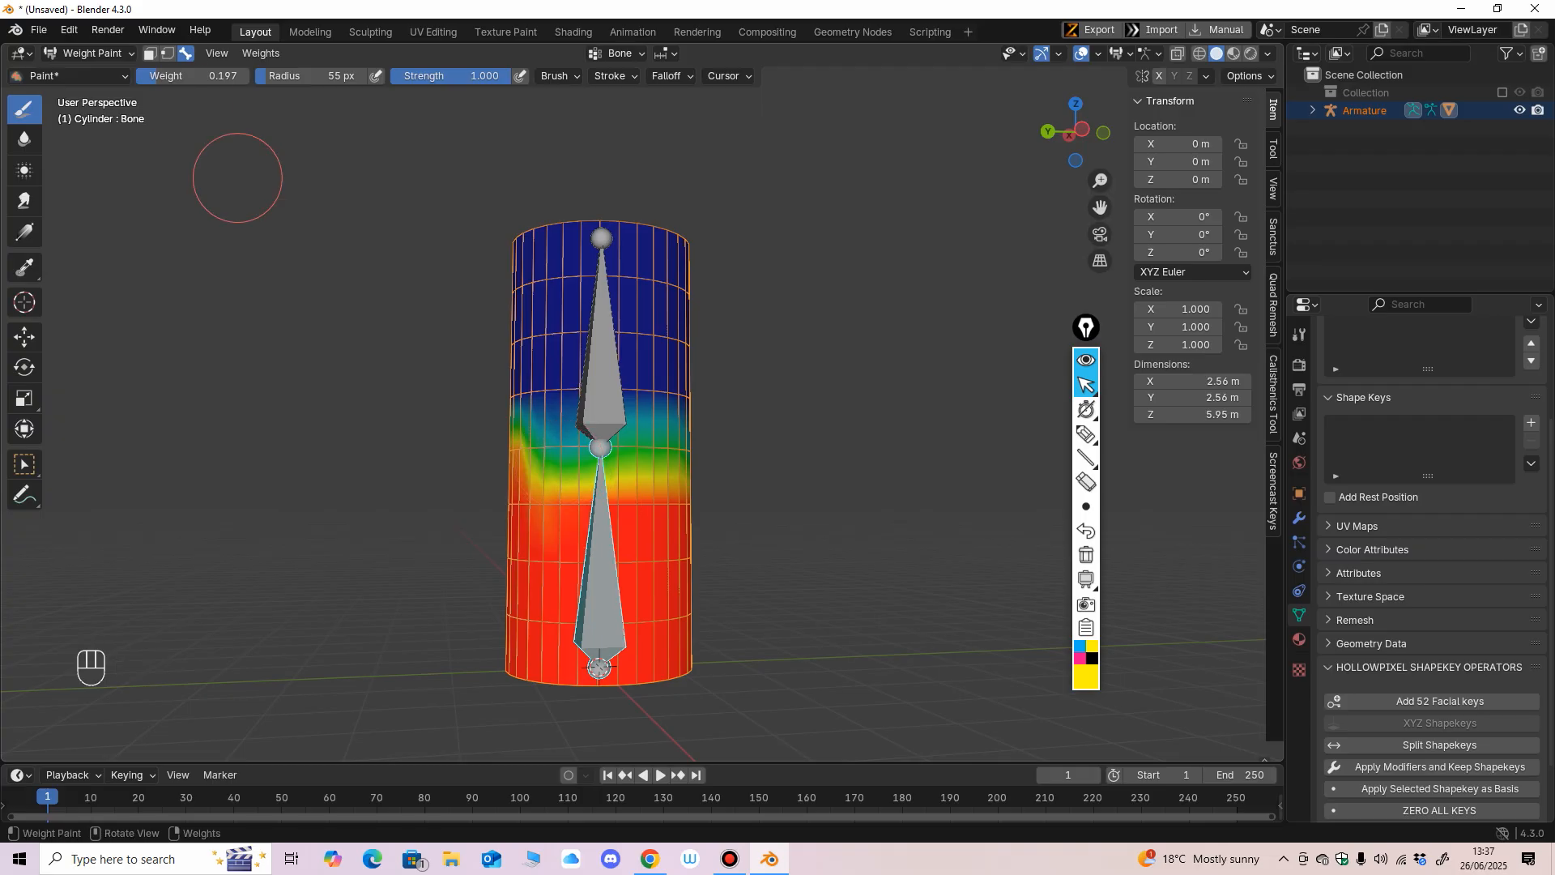
Set the brush weight to 0.577 and paint the lower bone's transition band just below the middle joint.
{"action": "left_click_drag", "start_coordinate": [162, 76], "coordinate": [205, 77]}
{"action": "mouse_move", "coordinate": [524, 470]}
{"action": "left_mouse_down"}
{"action": "mouse_move", "coordinate": [616, 457]}
{"action": "mouse_move", "coordinate": [528, 459]}
{"action": "mouse_move", "coordinate": [566, 512]}
{"action": "mouse_move", "coordinate": [543, 493]}
{"action": "left_mouse_up"}
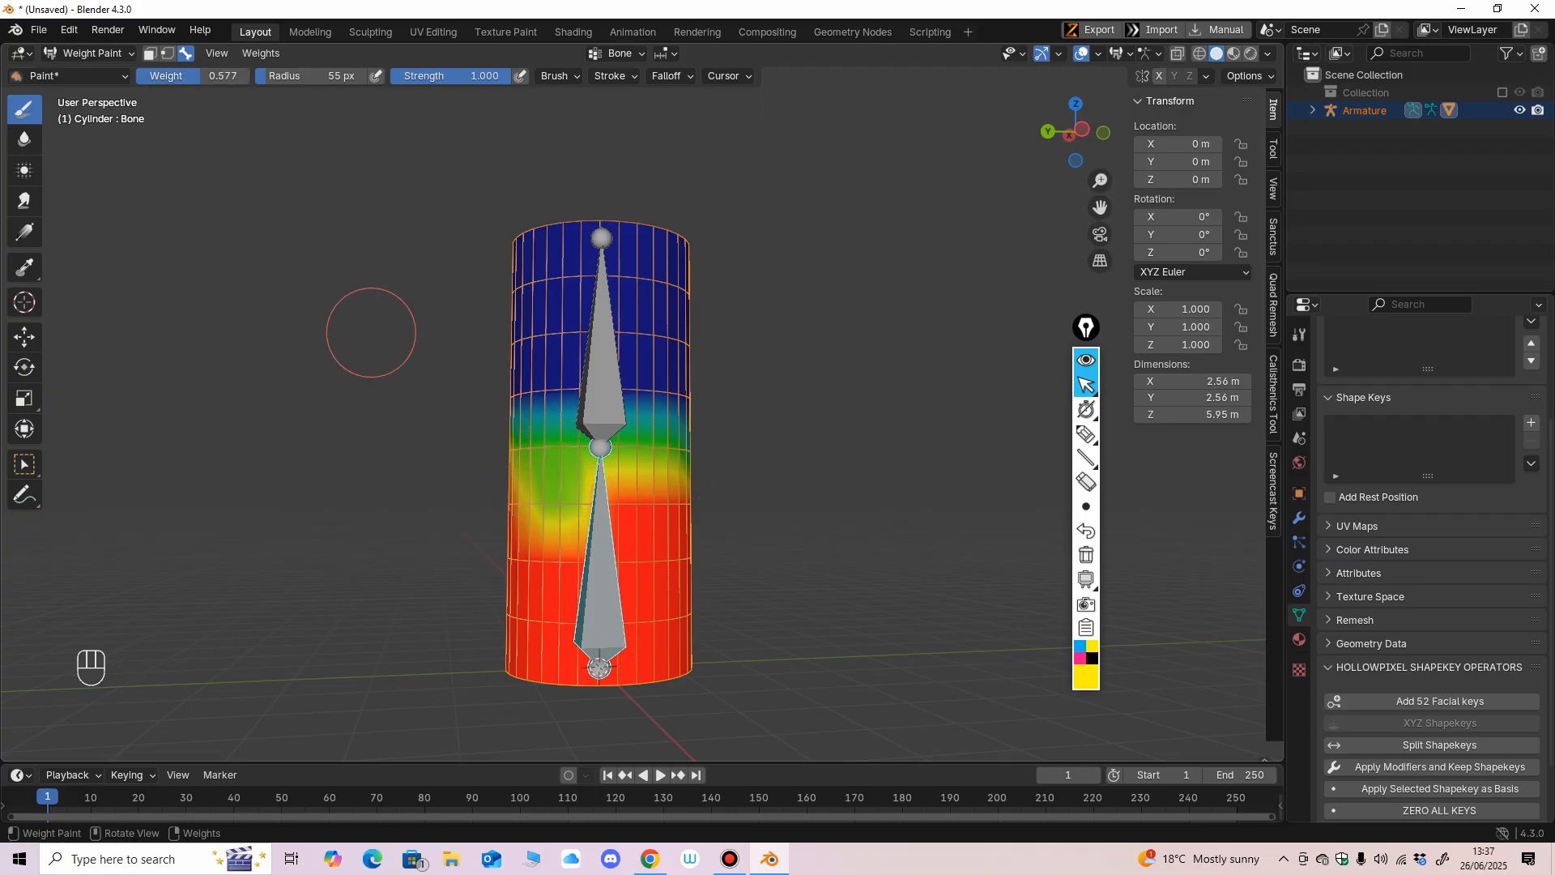
{"action": "left_click_drag", "start_coordinate": [632, 526], "coordinate": [559, 500]}
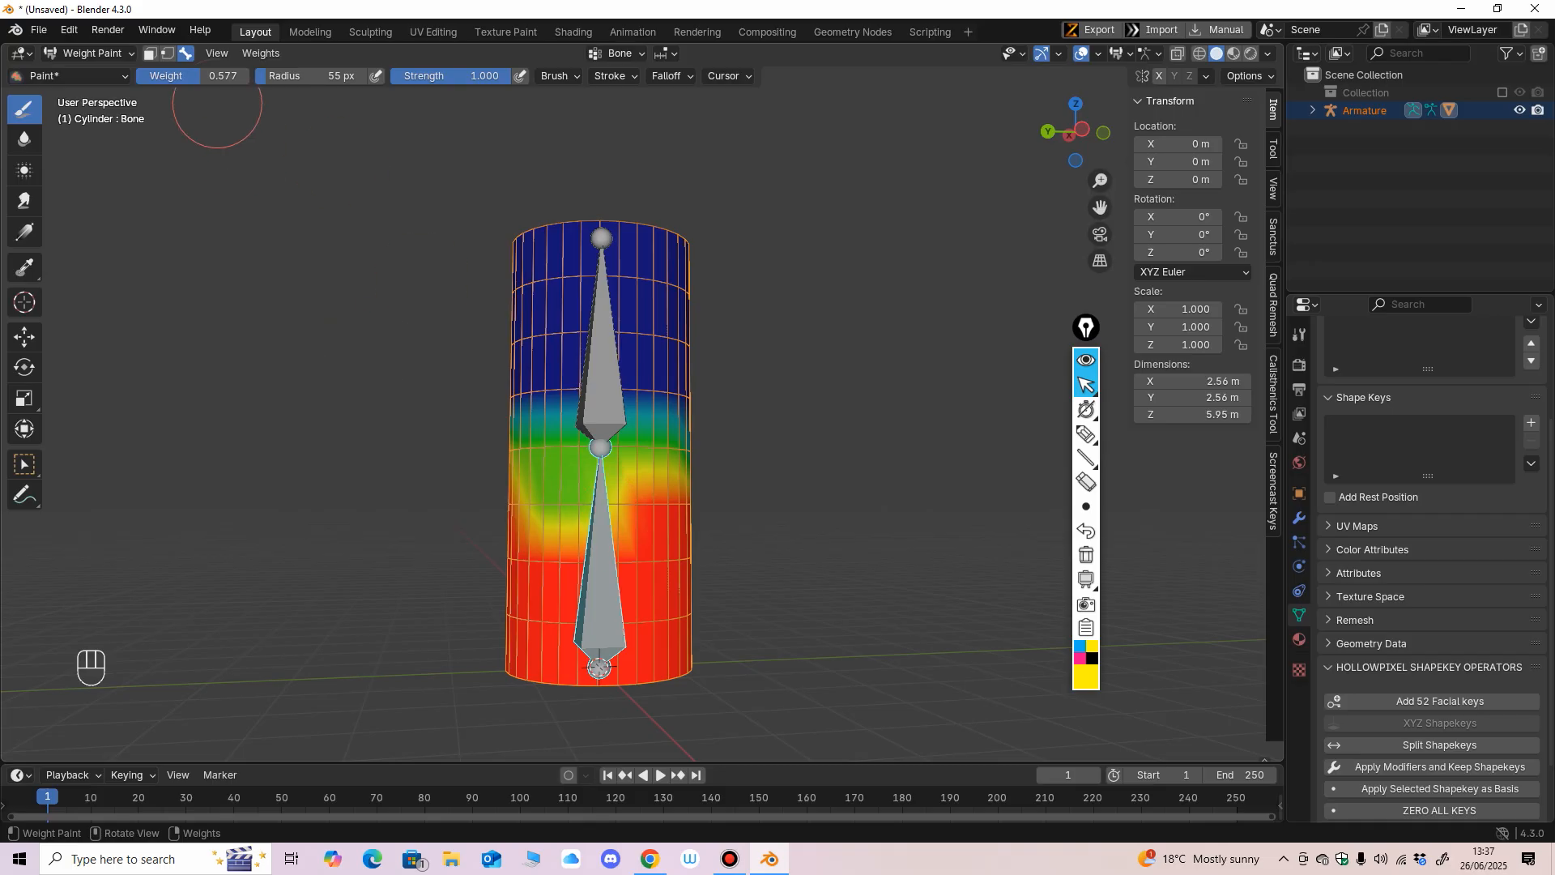
Set the brush weight to 1.000 and repaint the lower bone's area beneath the middle joint.
{"action": "left_click_drag", "start_coordinate": [212, 77], "coordinate": [303, 78]}
{"action": "left_click_drag", "start_coordinate": [657, 523], "coordinate": [527, 514]}
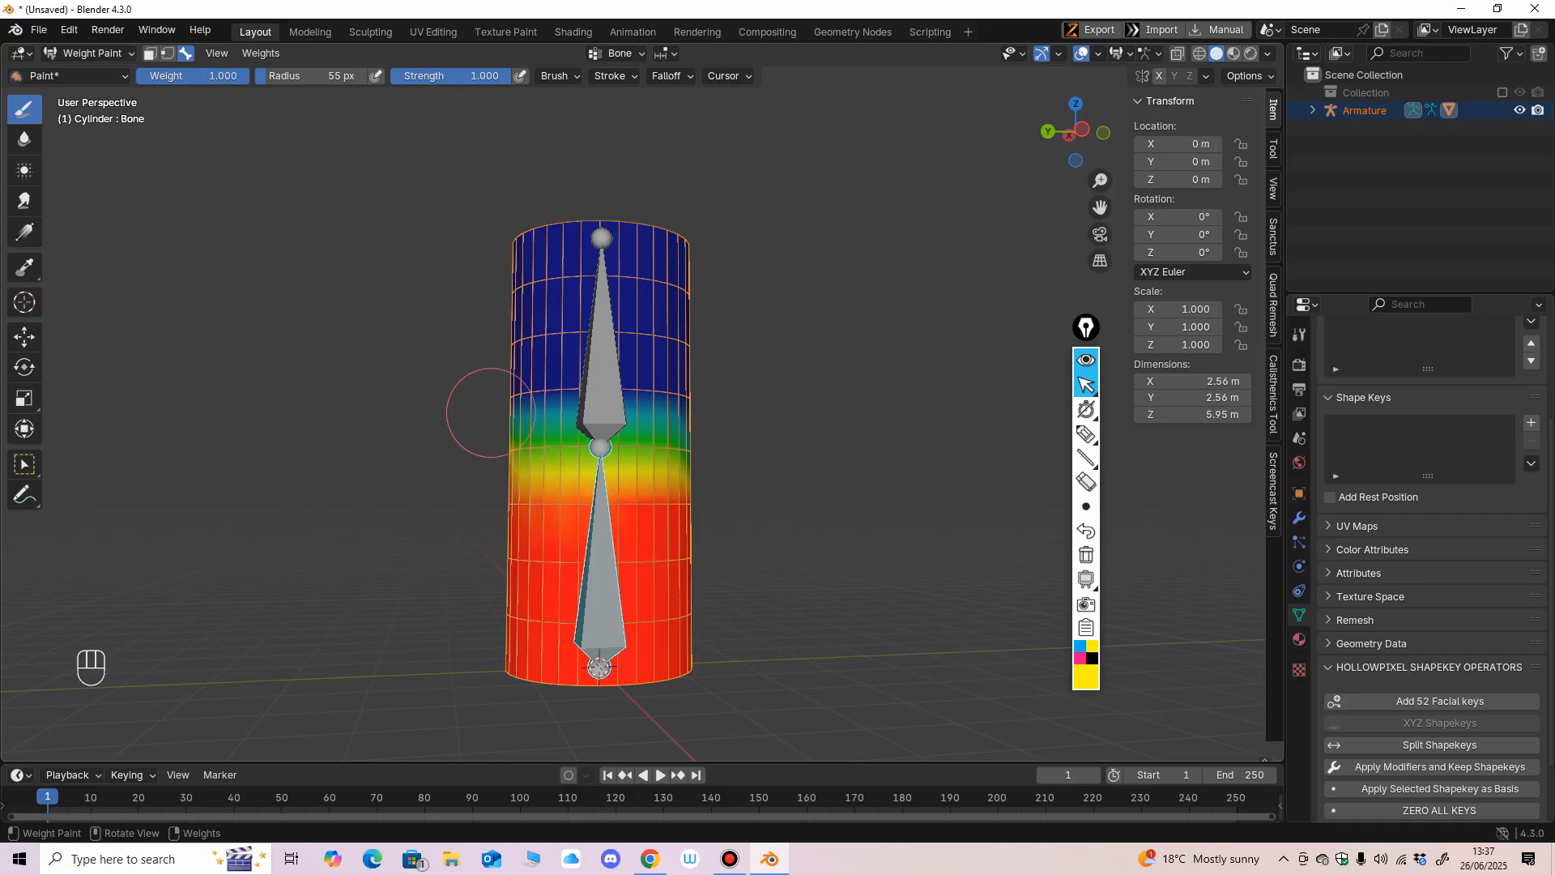
{"action": "middle_click_drag", "start_coordinate": [537, 259], "coordinate": [635, 517]}
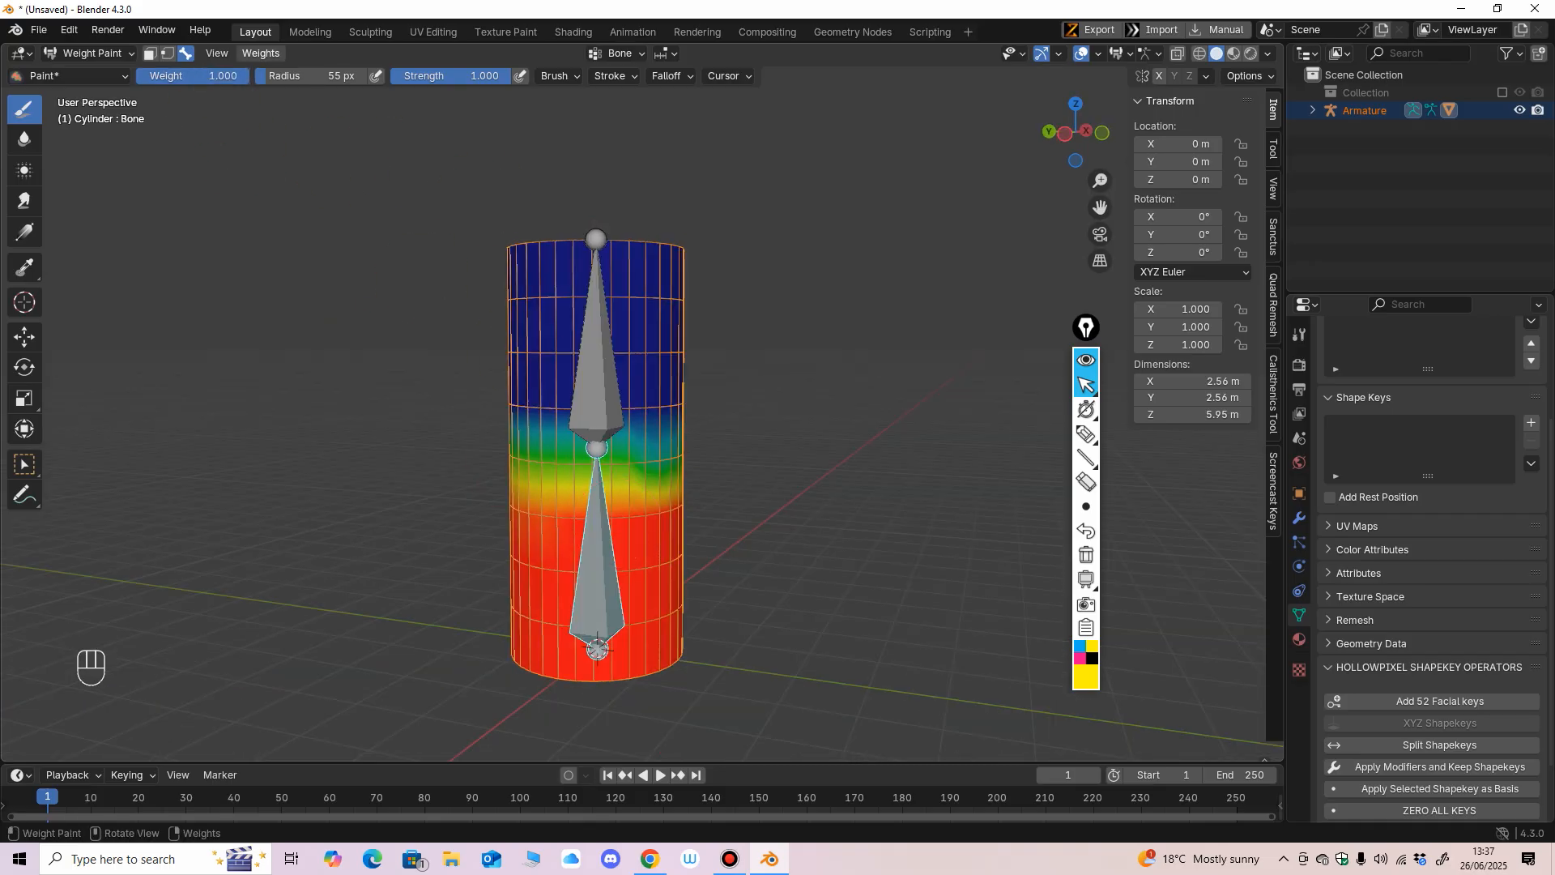
Smooth the lower bone's vertex weights twice to soften the transition at the joint.
{"action": "left_click", "coordinate": [261, 53]}
{"action": "left_click", "coordinate": [302, 247]}
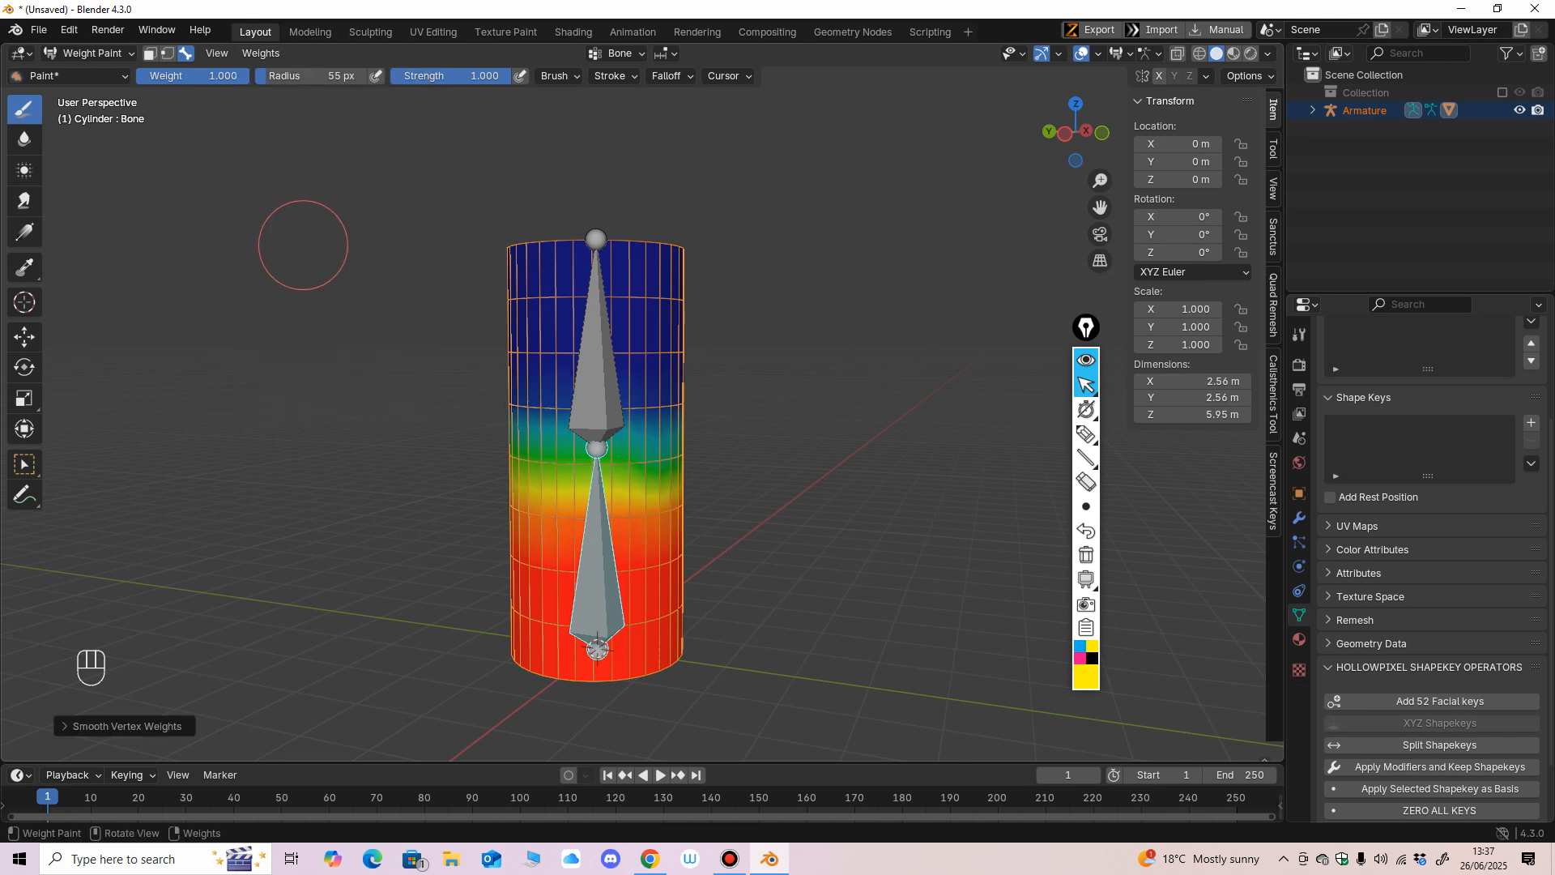
{"action": "left_click", "coordinate": [261, 53]}
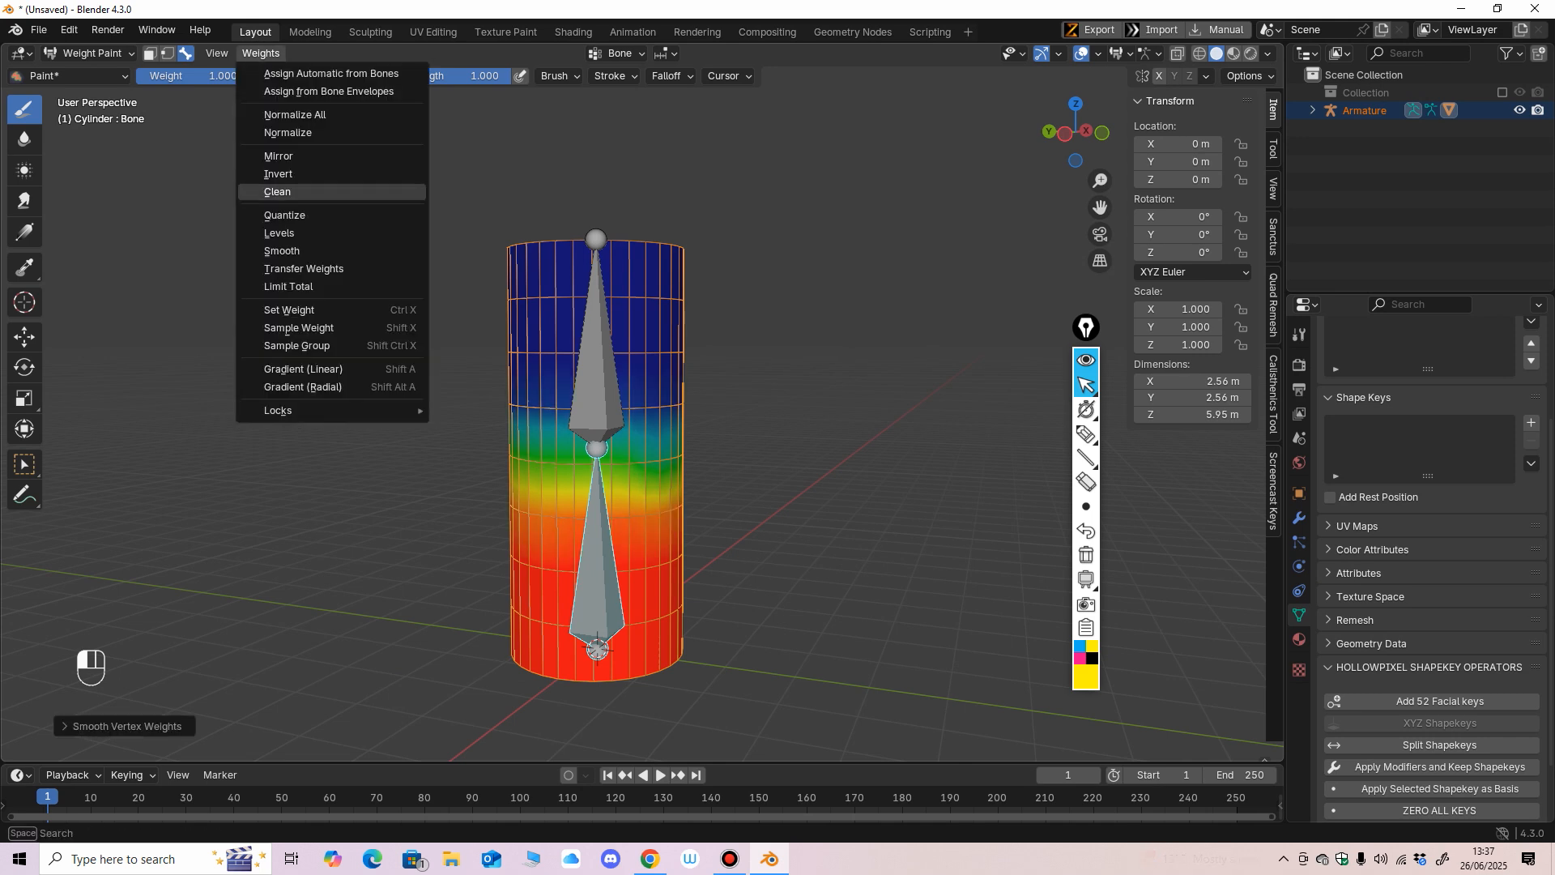
{"action": "left_click", "coordinate": [302, 251]}
{"action": "middle_click_drag", "start_coordinate": [582, 519], "coordinate": [615, 518]}
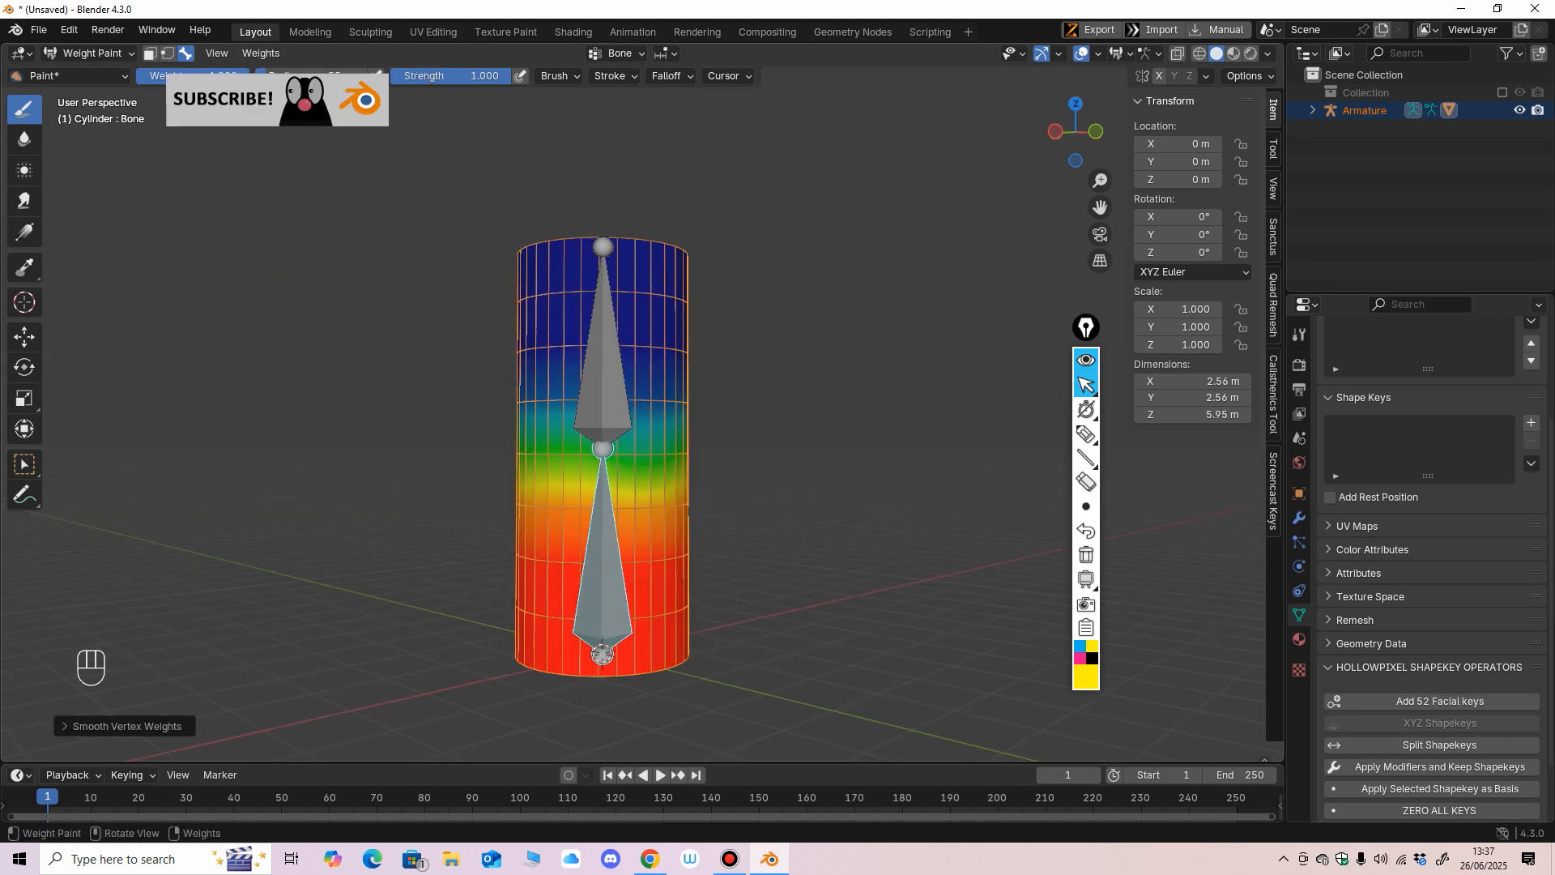
Try a higher iteration count in the Smooth Vertex Weights settings and set the iterations to 2.
{"action": "left_click", "coordinate": [127, 726]}
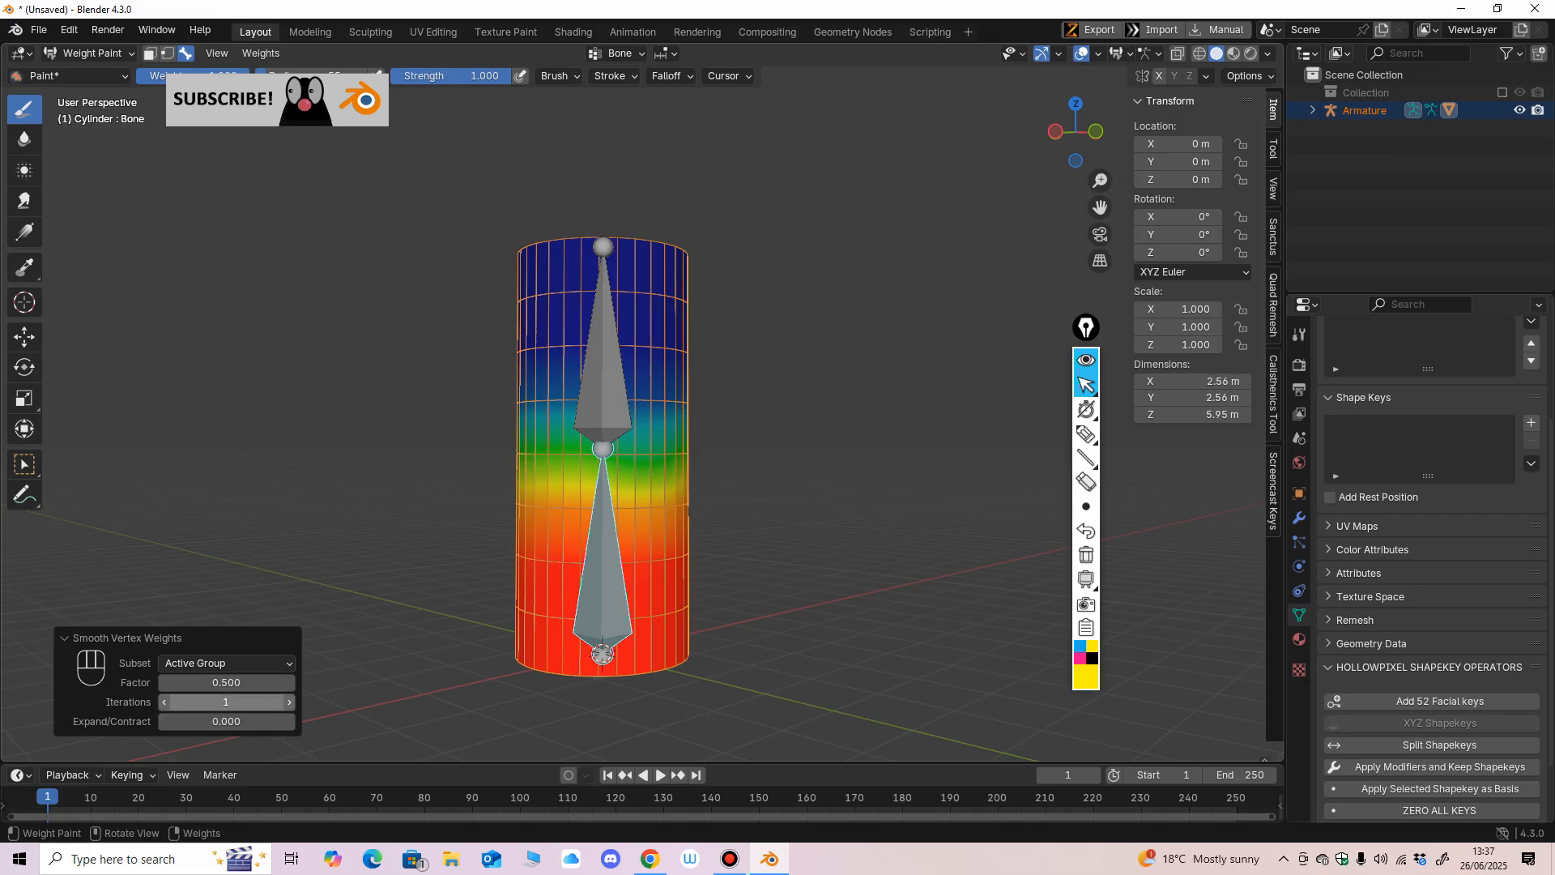
{"action": "left_click_drag", "start_coordinate": [226, 702], "coordinate": [258, 702]}
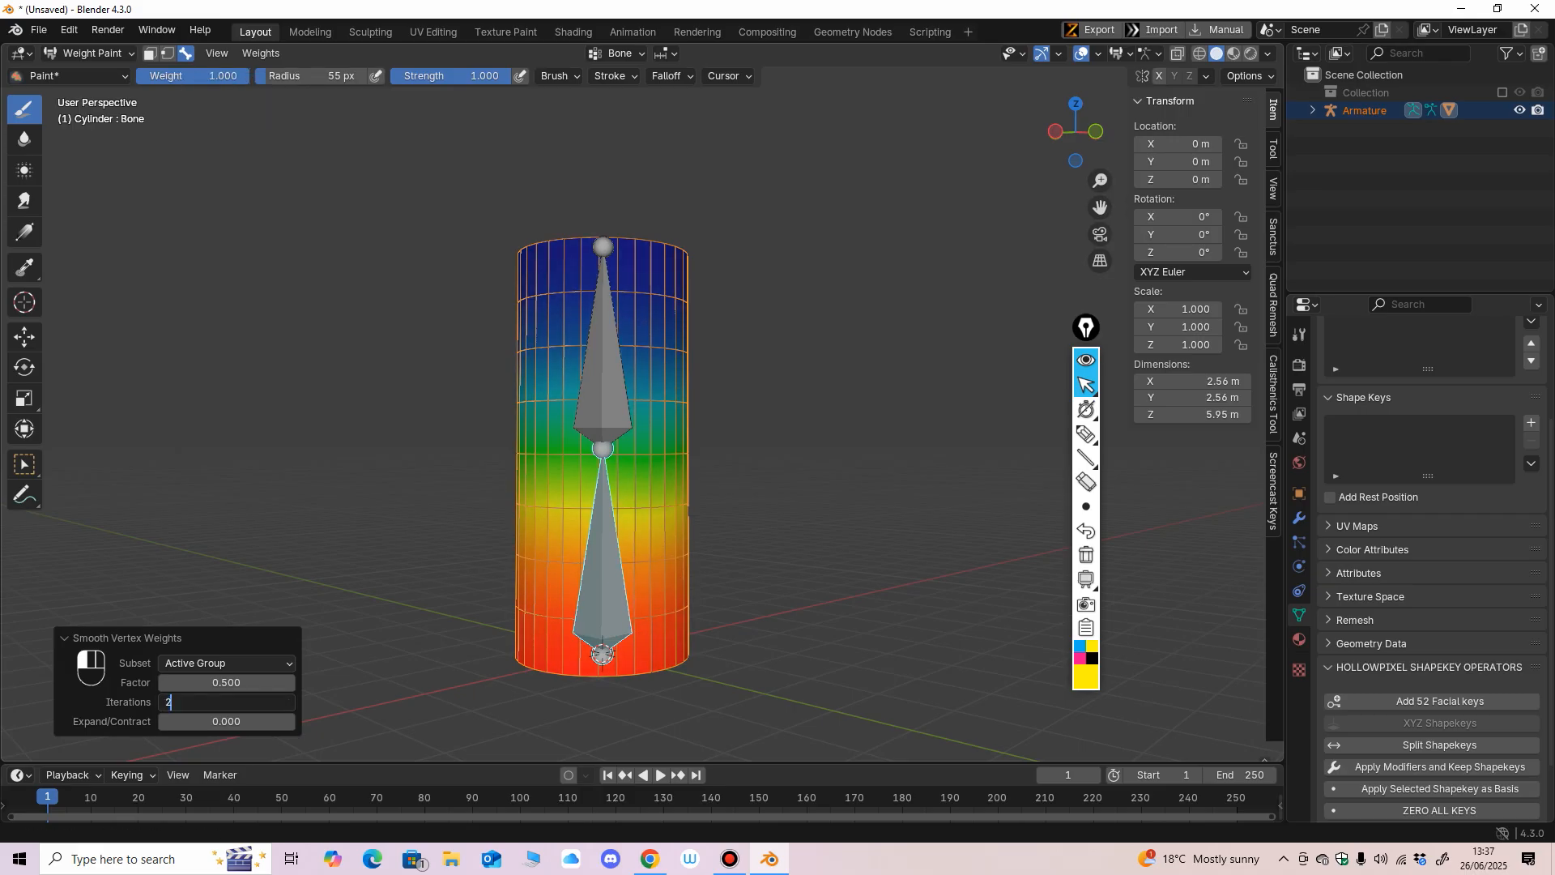
{"action": "key", "text": "Return"}
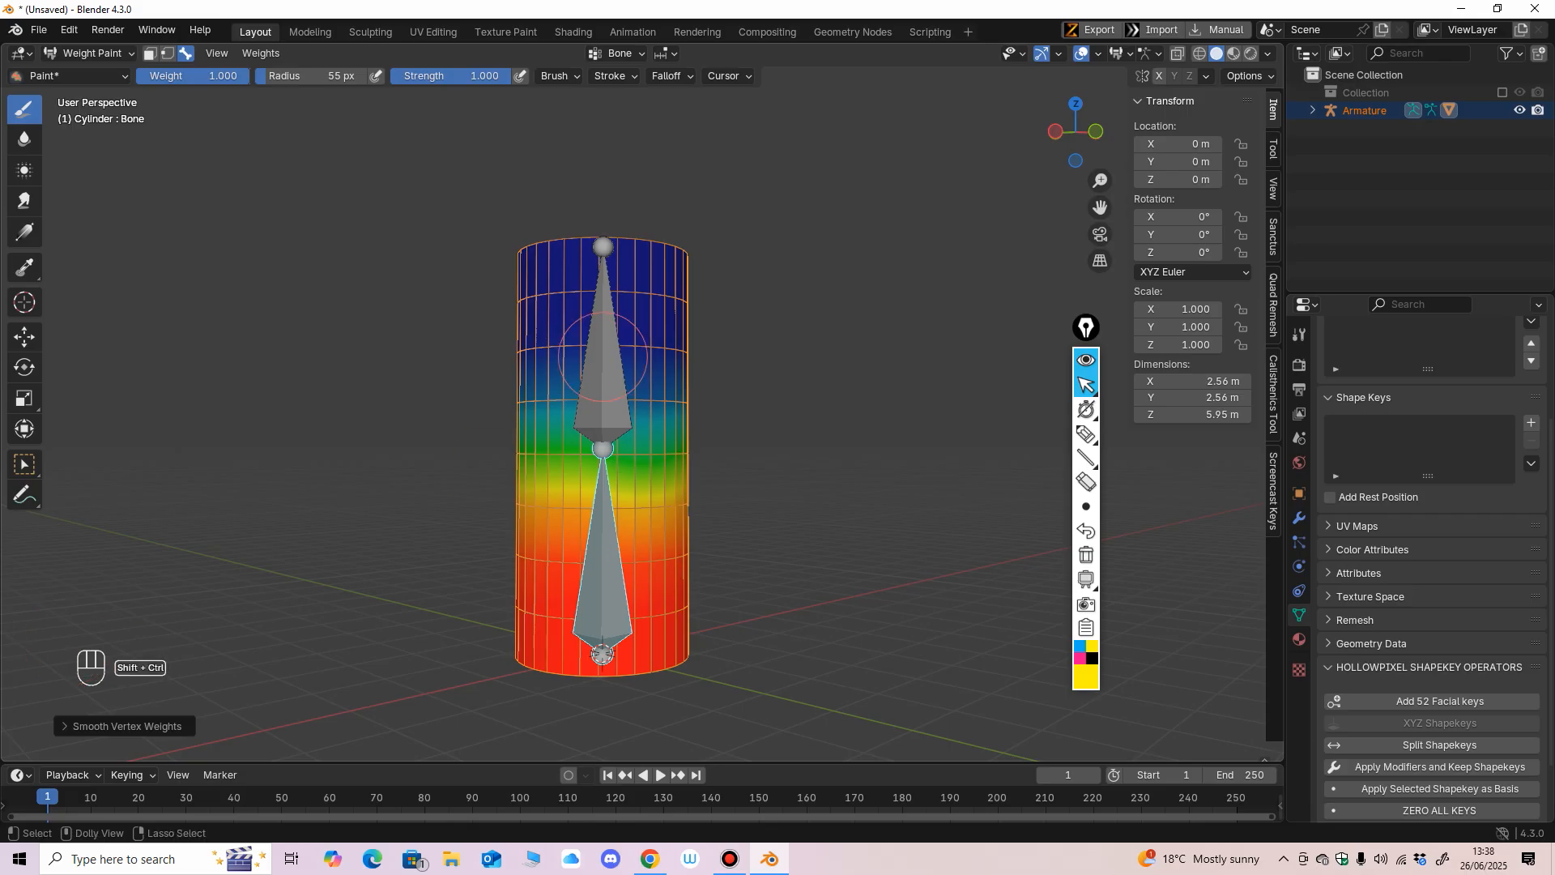
Select the upper bone, smooth its vertex weights, and inspect the gradient around the cylinder.
{"action": "left_click", "coordinate": [603, 348], "text": "ctrl"}
{"action": "left_click", "coordinate": [261, 53]}
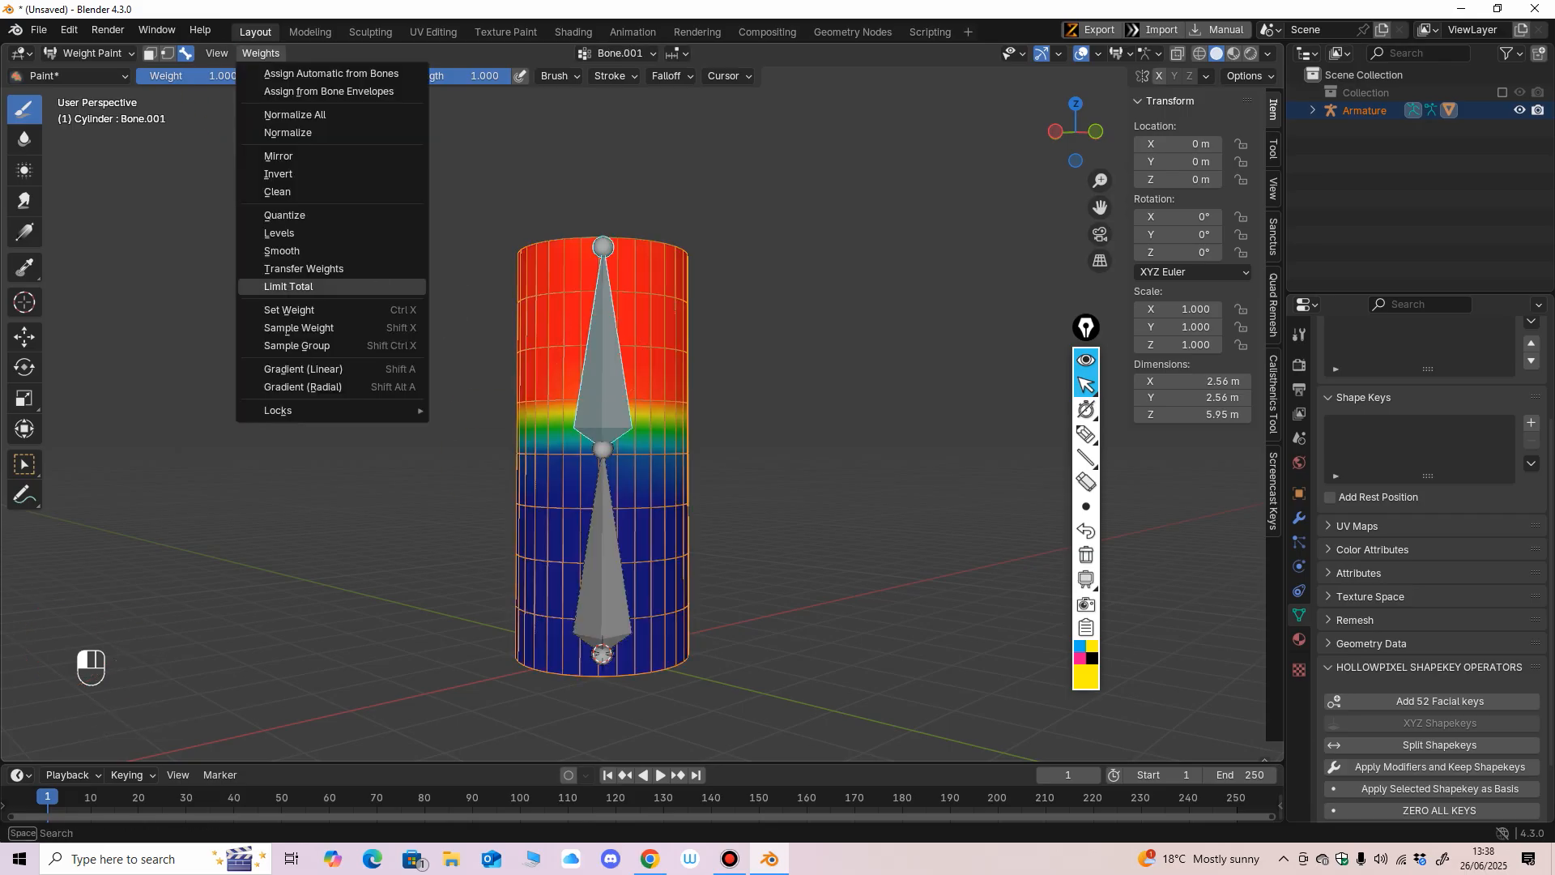
{"action": "left_click", "coordinate": [290, 250]}
{"action": "middle_click_drag", "start_coordinate": [454, 324], "coordinate": [360, 312]}
{"action": "middle_click_drag", "start_coordinate": [559, 515], "coordinate": [773, 503], "text": "alt"}
{"action": "middle_click_drag", "start_coordinate": [855, 393], "coordinate": [654, 386]}
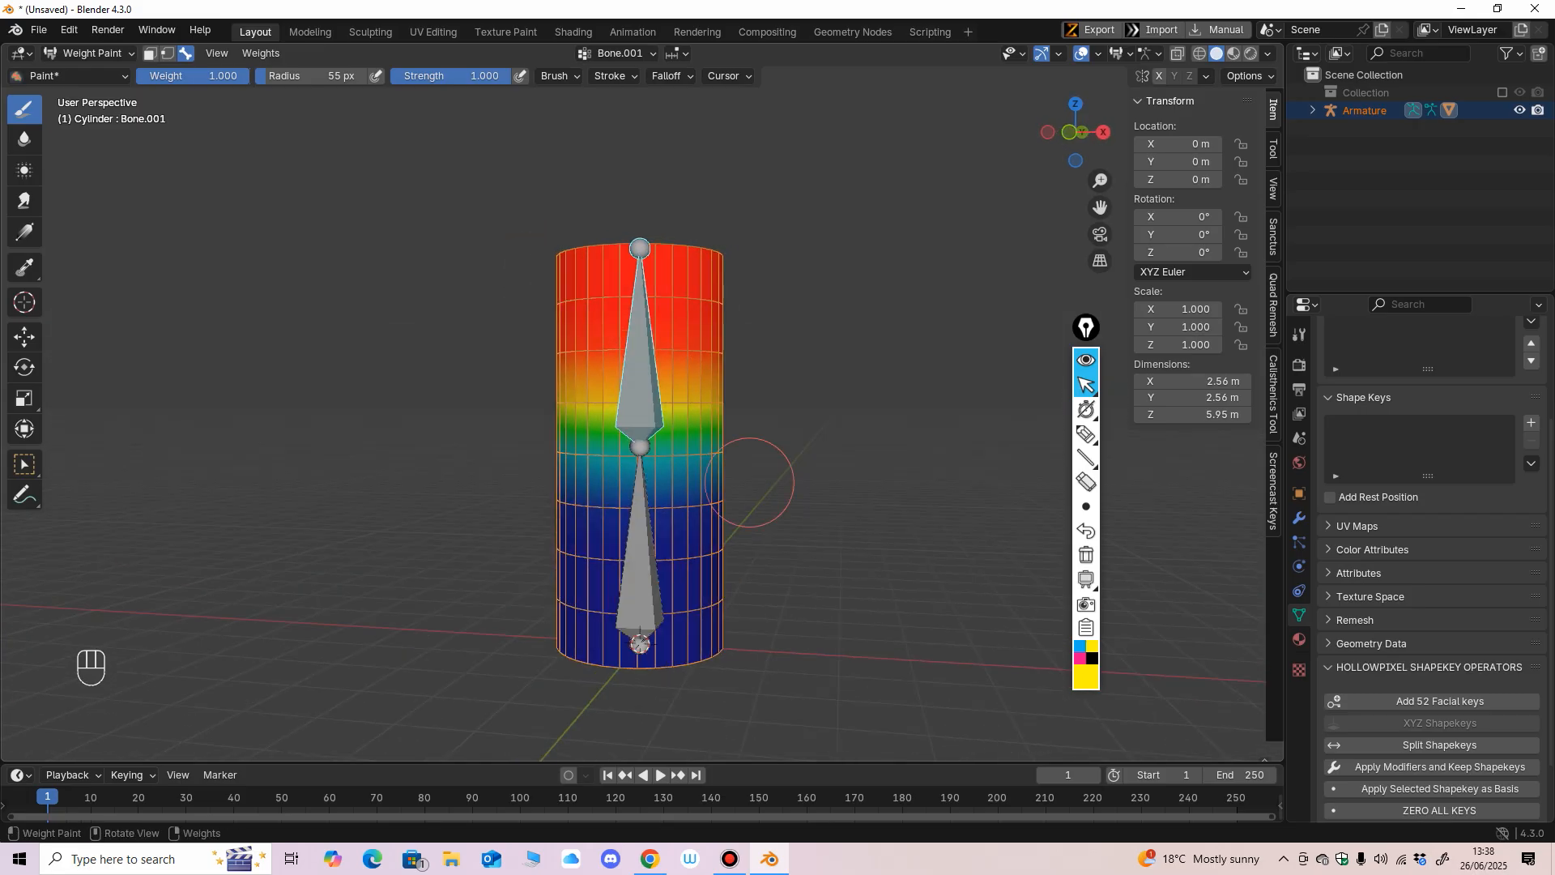
Select the lower bone and check its smoothed weight gradient from the front.
{"action": "left_click", "coordinate": [645, 527], "text": "ctrl+shift"}
{"action": "key", "text": "KP_1"}
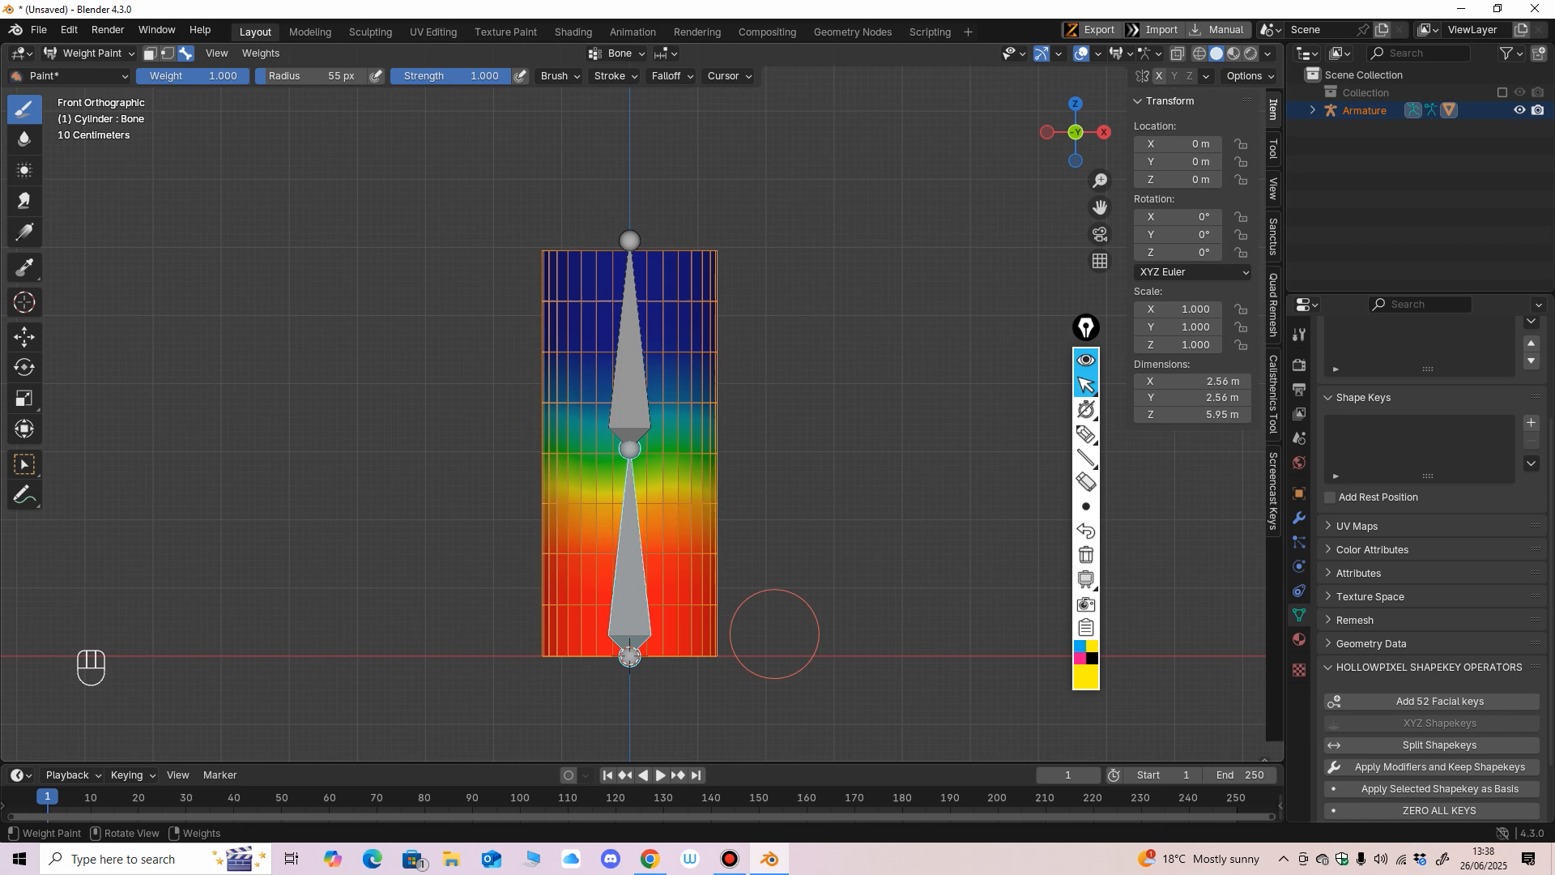
{"action": "middle_click_drag", "start_coordinate": [775, 594], "coordinate": [767, 579]}
{"action": "key", "text": "KP_1"}
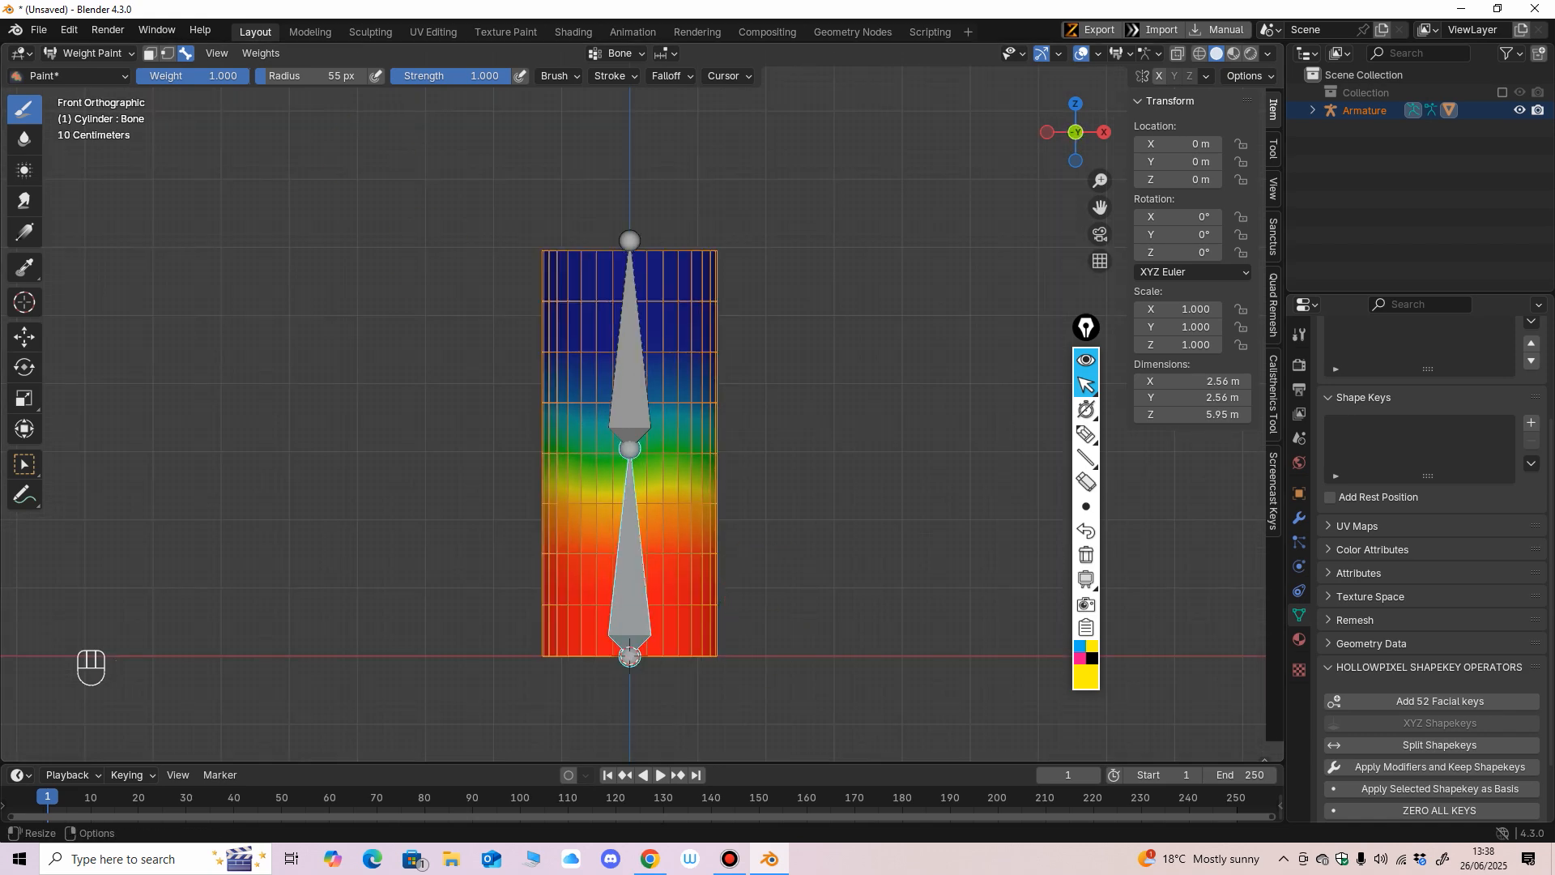
Leave weight painting for Object Mode, select the armature, and switch it to Pose Mode.
{"action": "left_click", "coordinate": [90, 53]}
{"action": "left_click", "coordinate": [94, 74]}
{"action": "left_click", "coordinate": [630, 389]}
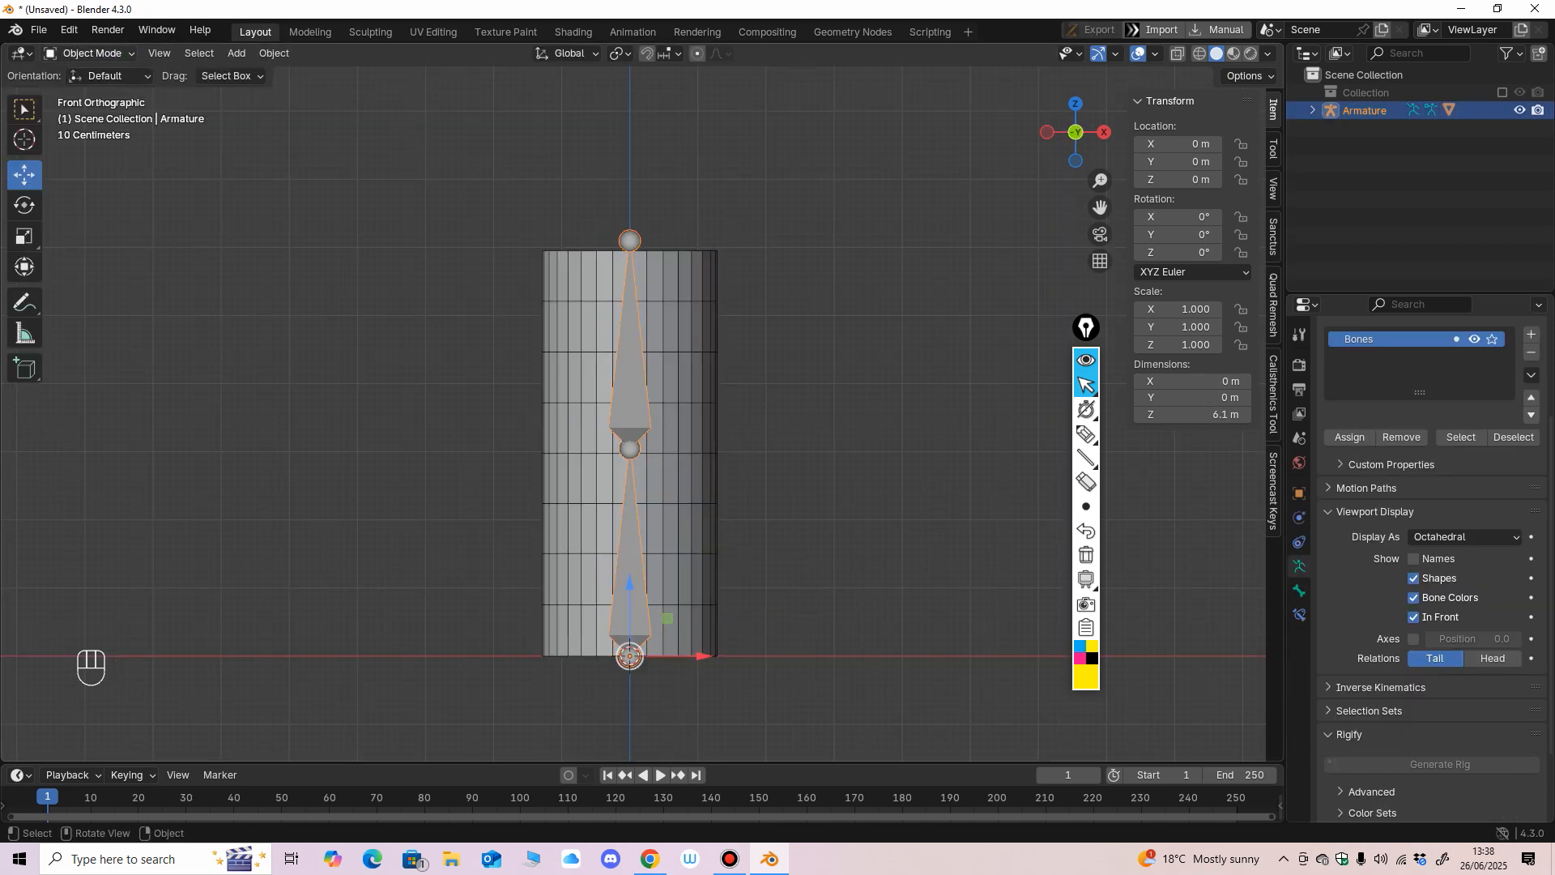
{"action": "left_click", "coordinate": [89, 53]}
{"action": "left_click", "coordinate": [94, 106]}
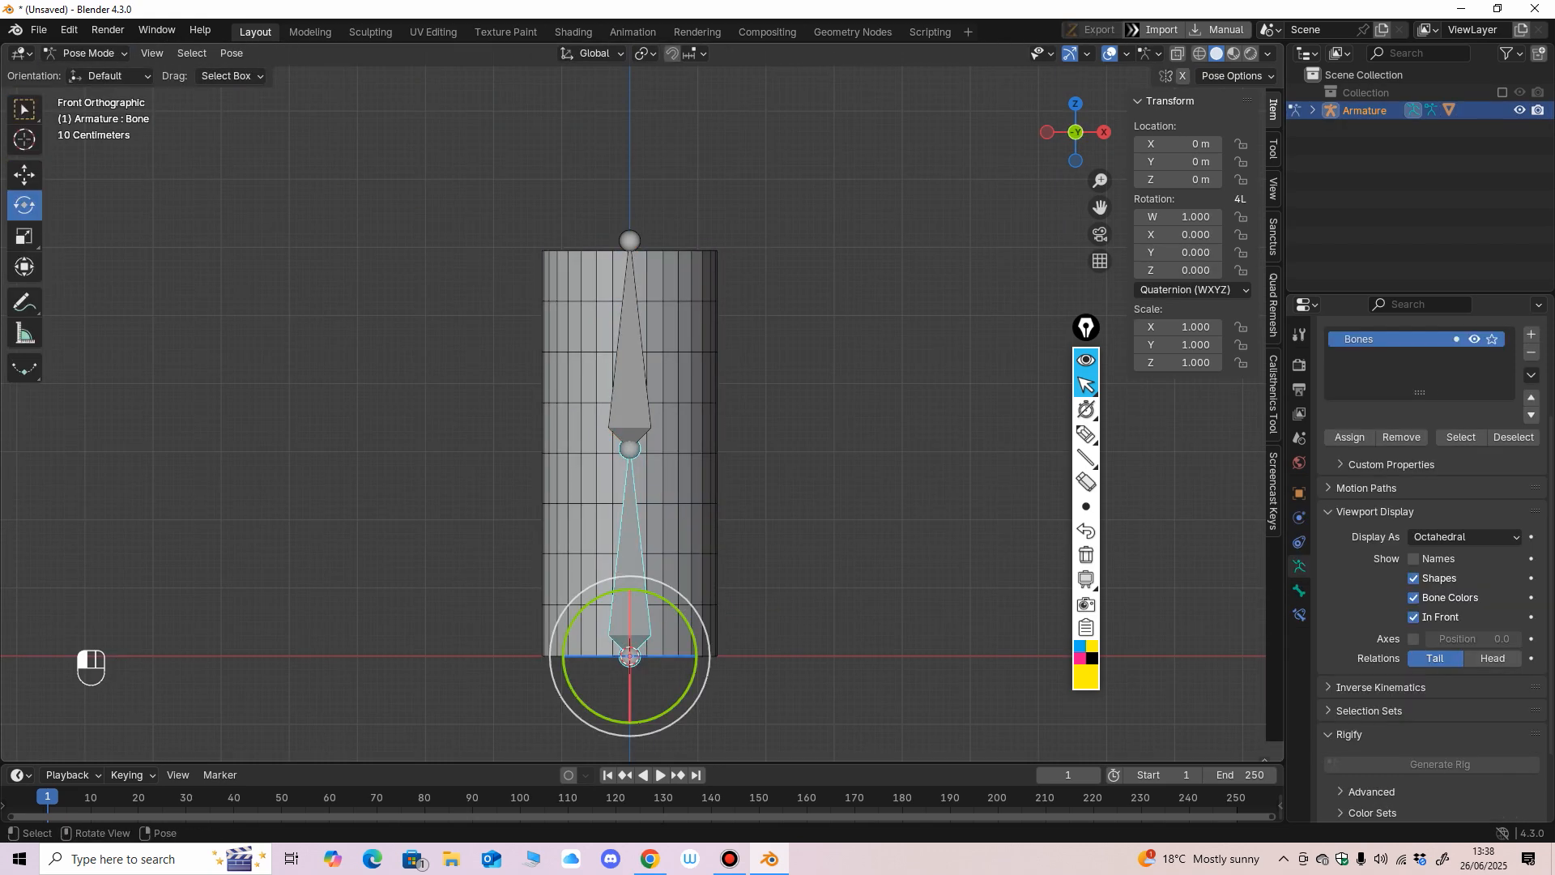
Test the rig by rotating the lower bone in the front view, undoing each rotation.
{"action": "mouse_move", "coordinate": [677, 609]}
{"action": "left_mouse_down"}
{"action": "mouse_move", "coordinate": [687, 624]}
{"action": "mouse_move", "coordinate": [662, 600]}
{"action": "mouse_move", "coordinate": [687, 624]}
{"action": "mouse_move", "coordinate": [672, 609]}
{"action": "left_mouse_up"}
{"action": "key", "text": "ctrl+z"}
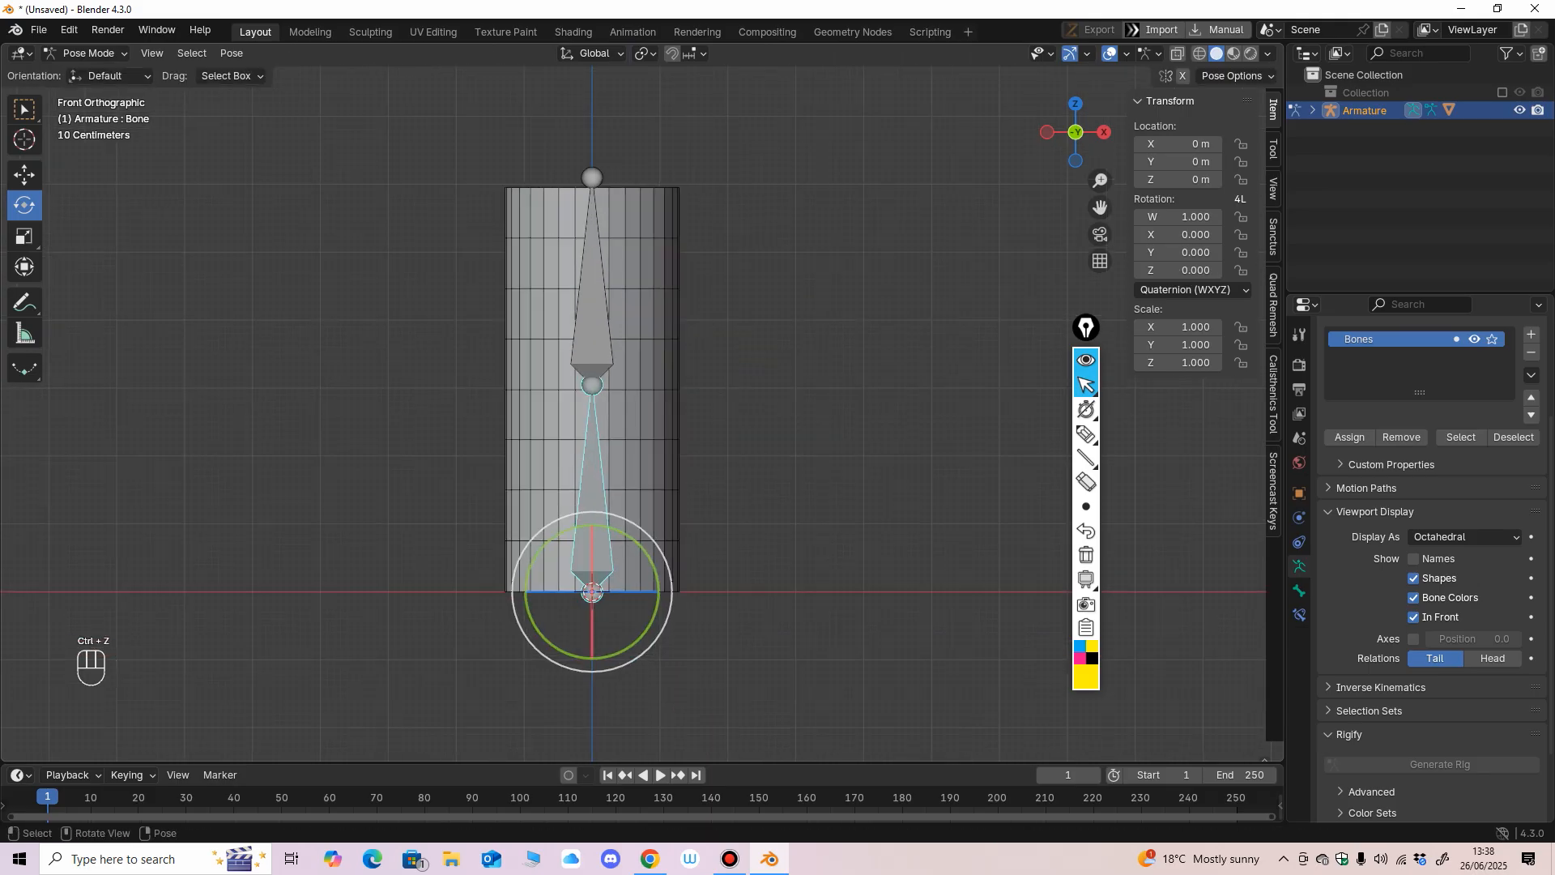
{"action": "left_click_drag", "start_coordinate": [649, 555], "coordinate": [645, 556]}
{"action": "key", "text": "ctrl+z"}
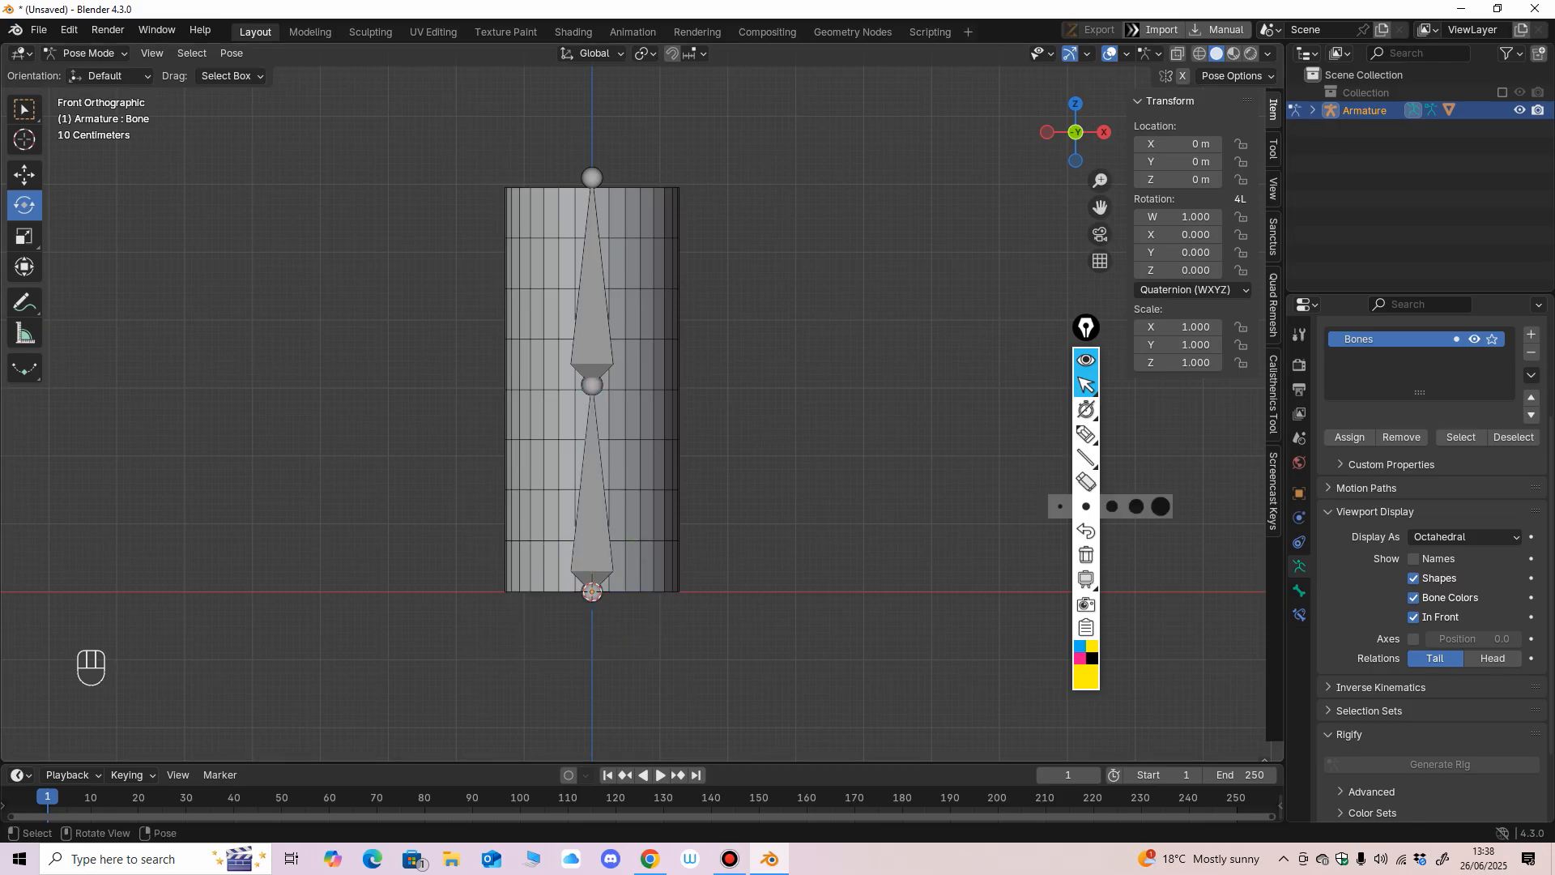
Label the lower bone "Root Parent" and the upper bone "Child" with the screen annotation pen.
{"action": "left_click", "coordinate": [1086, 433]}
{"action": "mouse_move", "coordinate": [650, 459]}
{"action": "left_mouse_down"}
{"action": "mouse_move", "coordinate": [647, 492]}
{"action": "mouse_move", "coordinate": [735, 444]}
{"action": "left_mouse_up"}
{"action": "mouse_move", "coordinate": [705, 507]}
{"action": "left_mouse_down"}
{"action": "mouse_move", "coordinate": [718, 559]}
{"action": "mouse_move", "coordinate": [742, 502]}
{"action": "mouse_move", "coordinate": [721, 525]}
{"action": "left_mouse_up"}
{"action": "left_click_drag", "start_coordinate": [710, 256], "coordinate": [730, 298]}
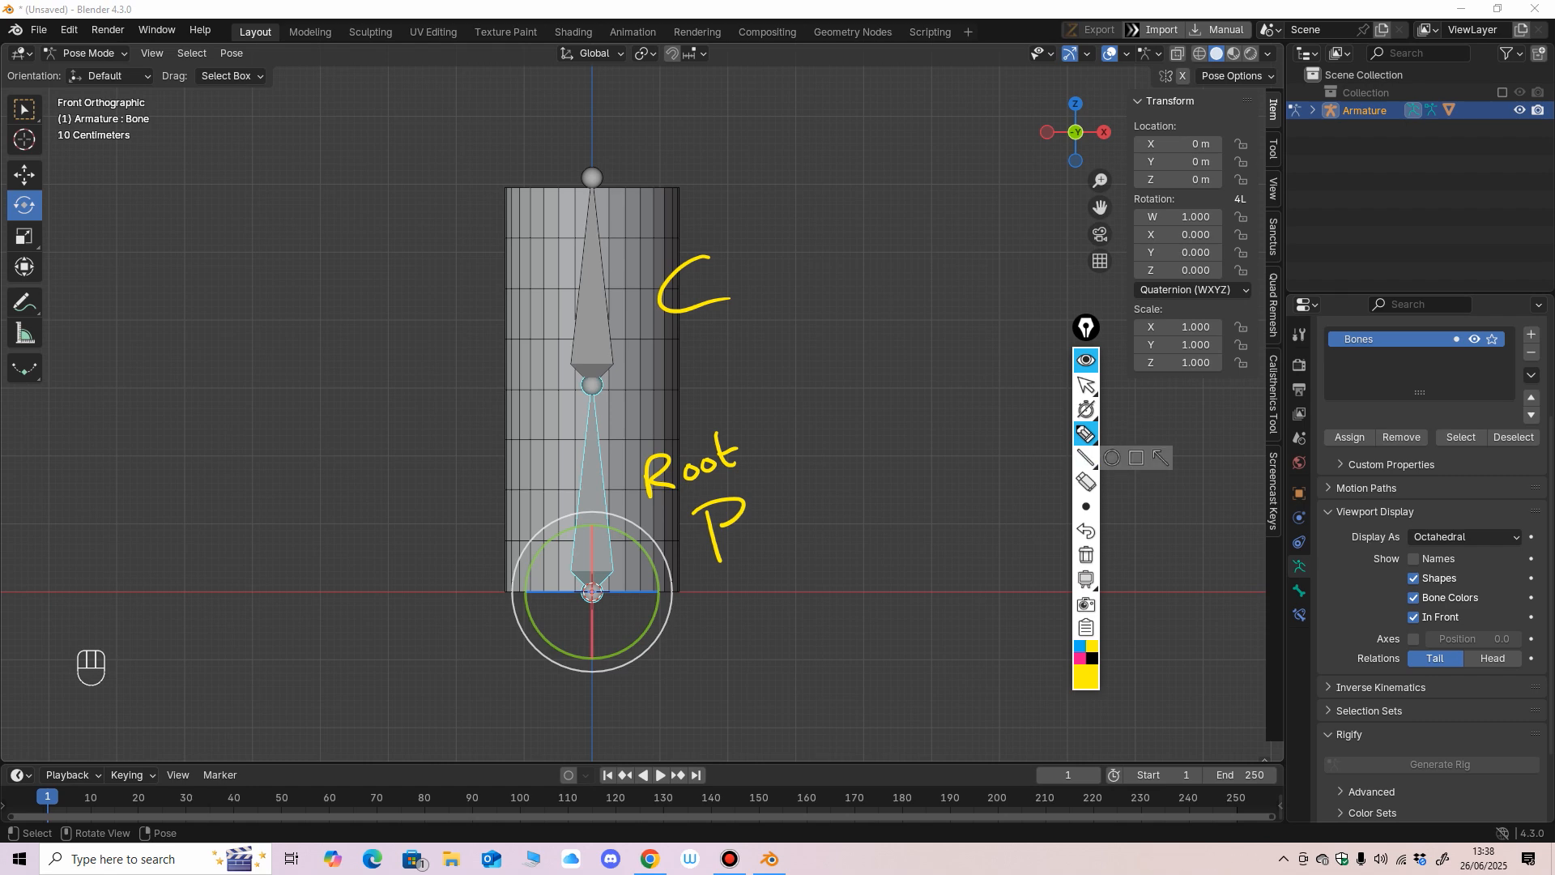
{"action": "mouse_move", "coordinate": [733, 531]}
{"action": "left_mouse_down"}
{"action": "mouse_move", "coordinate": [755, 544]}
{"action": "mouse_move", "coordinate": [810, 522]}
{"action": "mouse_move", "coordinate": [813, 537]}
{"action": "left_mouse_up"}
{"action": "left_click_drag", "start_coordinate": [798, 512], "coordinate": [829, 504]}
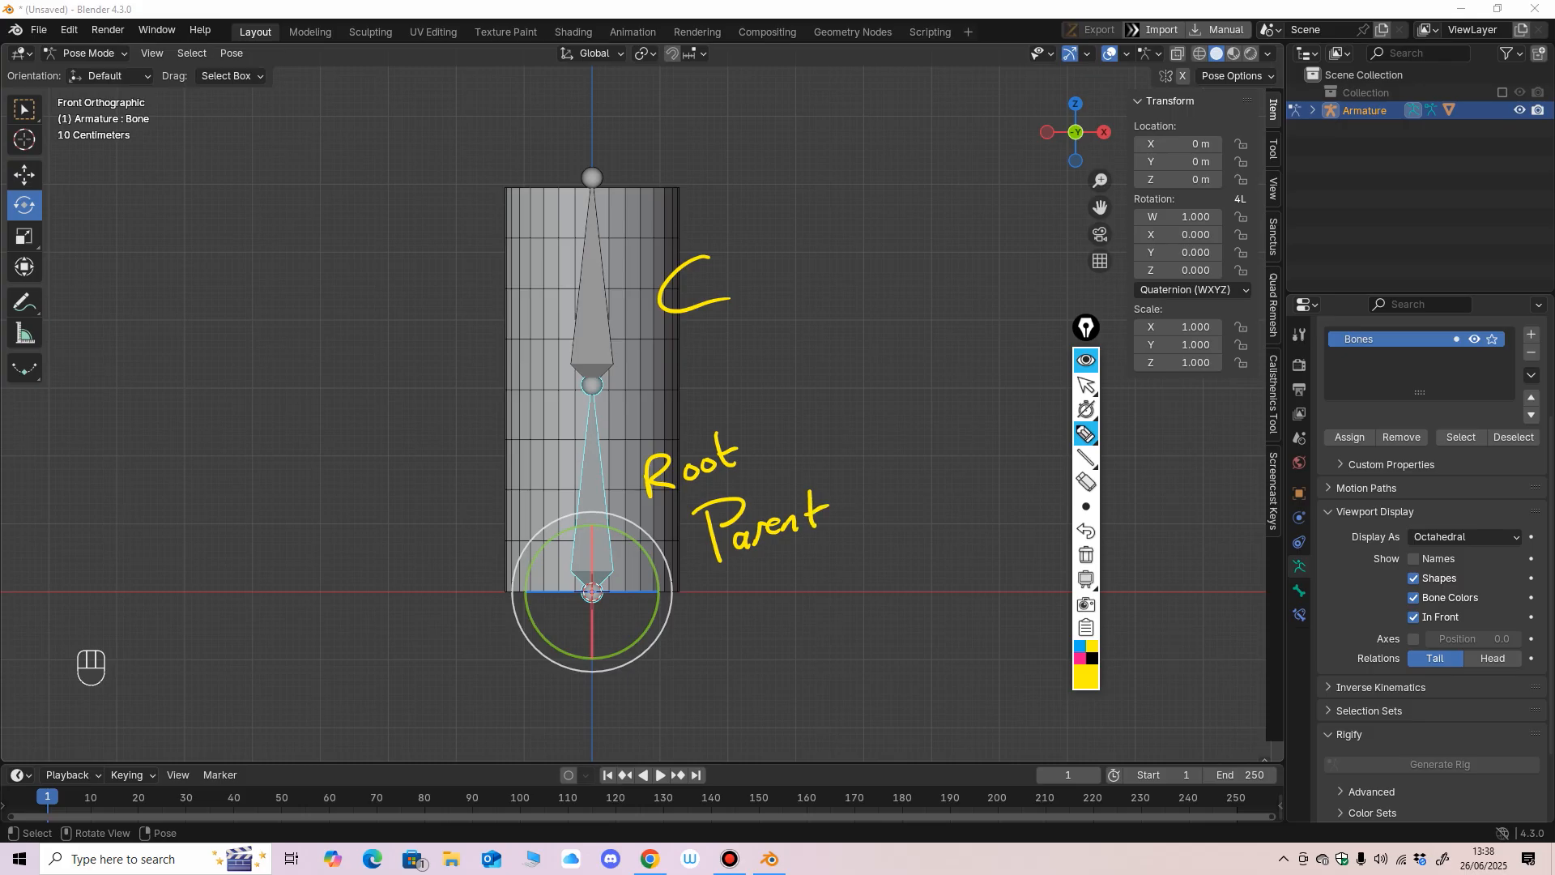
{"action": "left_click_drag", "start_coordinate": [733, 245], "coordinate": [745, 284]}
{"action": "left_click_drag", "start_coordinate": [754, 261], "coordinate": [766, 260]}
{"action": "left_click_drag", "start_coordinate": [782, 234], "coordinate": [792, 247]}
{"action": "left_click", "coordinate": [726, 197]}
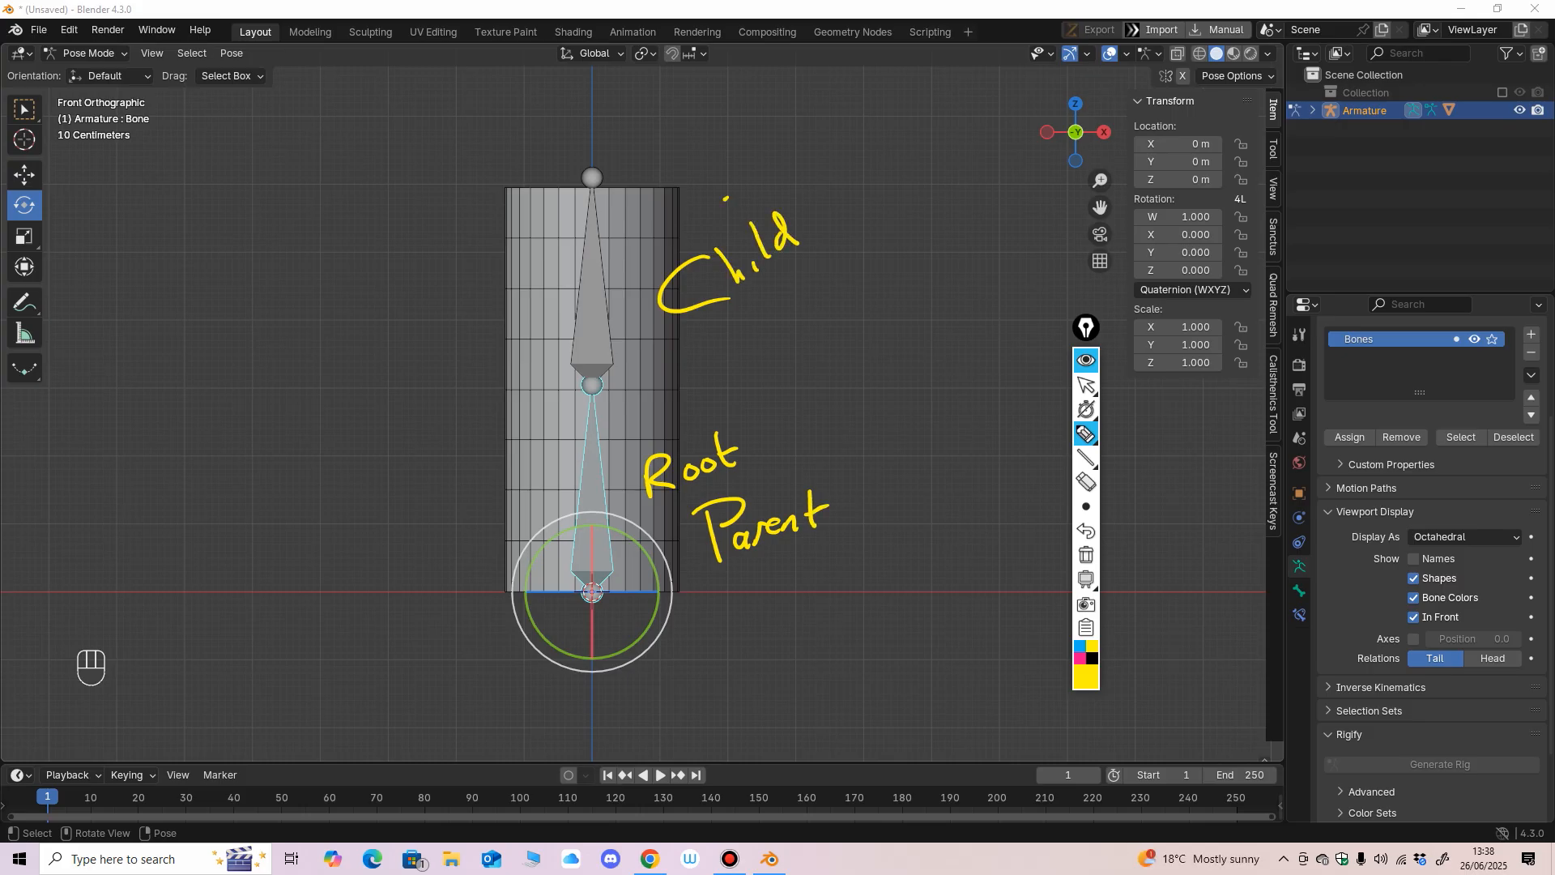
Erase the handwritten labels beside both bones.
{"action": "left_click", "coordinate": [1086, 482]}
{"action": "left_click_drag", "start_coordinate": [789, 233], "coordinate": [729, 271]}
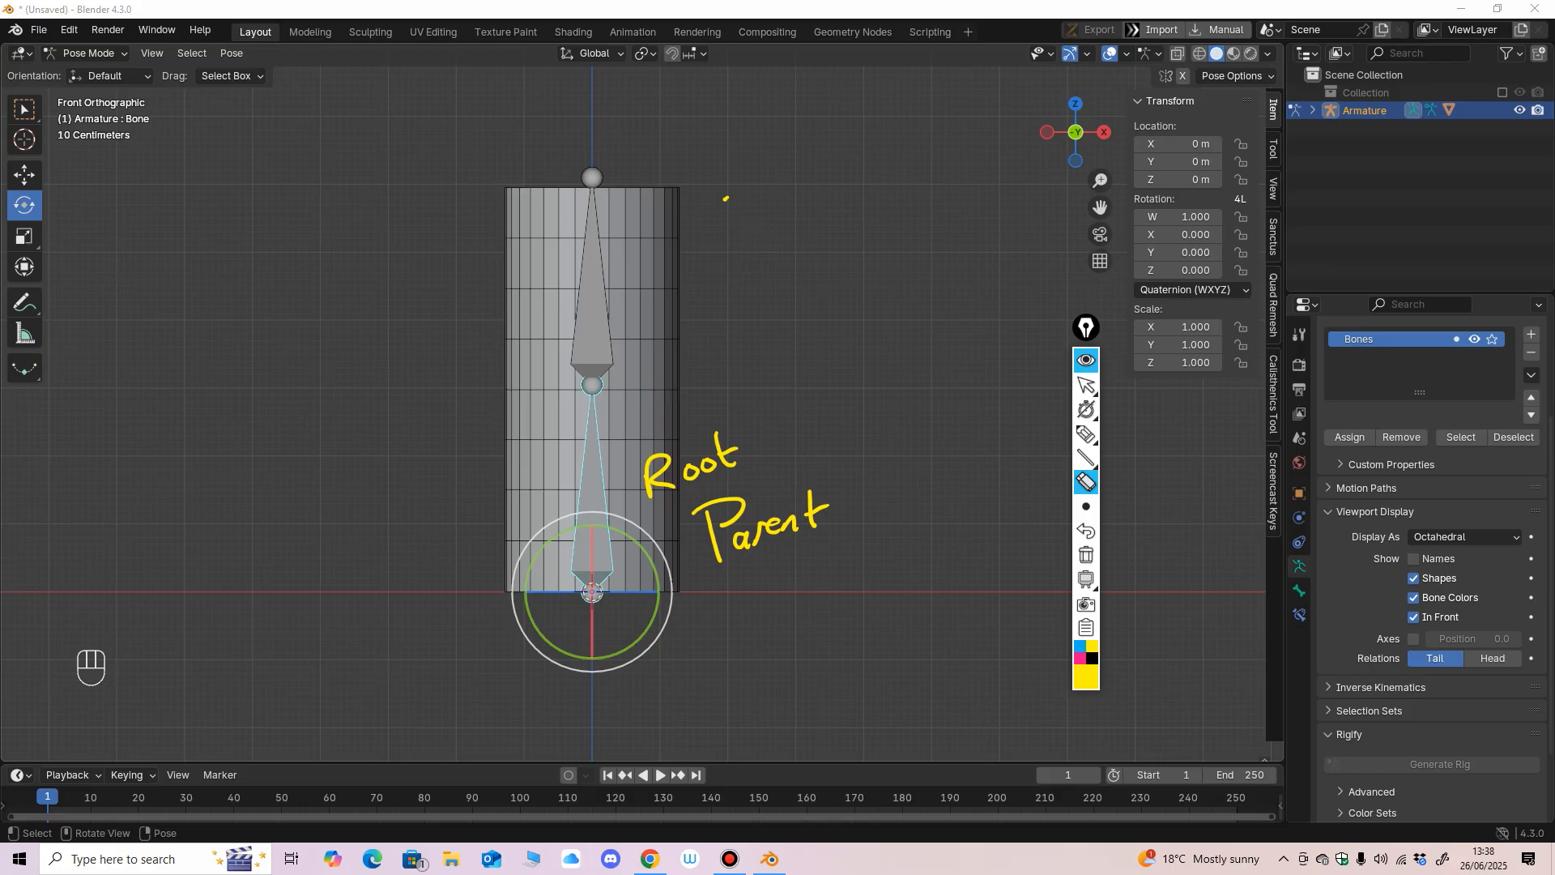
{"action": "left_click_drag", "start_coordinate": [648, 474], "coordinate": [705, 451]}
{"action": "left_click_drag", "start_coordinate": [705, 530], "coordinate": [818, 510]}
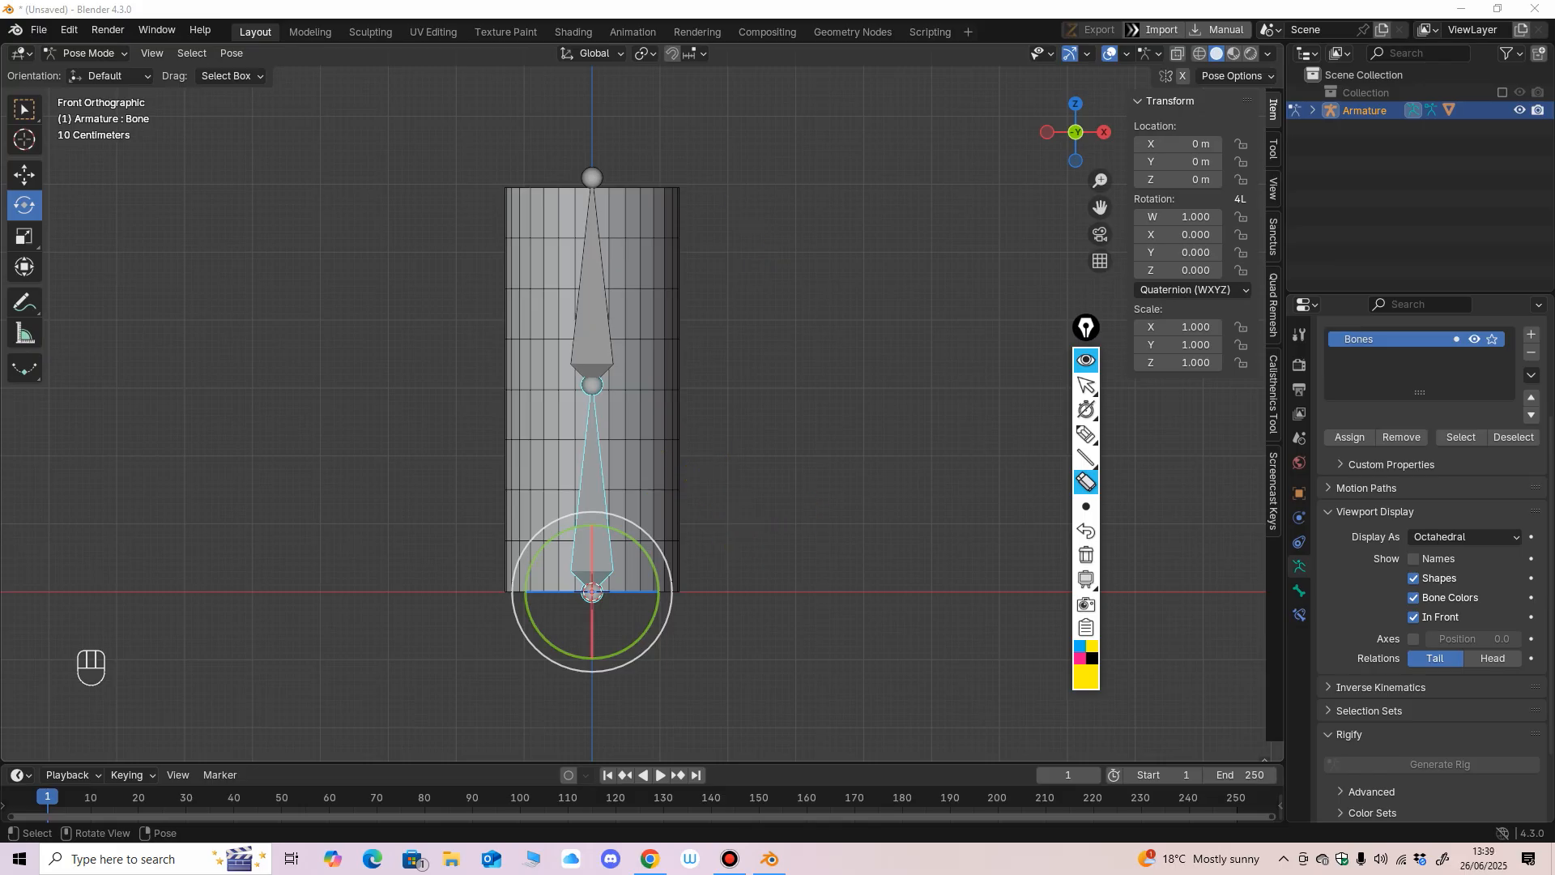
Test the lower bone by moving it and then rotating it, undoing each change.
{"action": "left_click", "coordinate": [1086, 386]}
{"action": "left_click", "coordinate": [24, 175]}
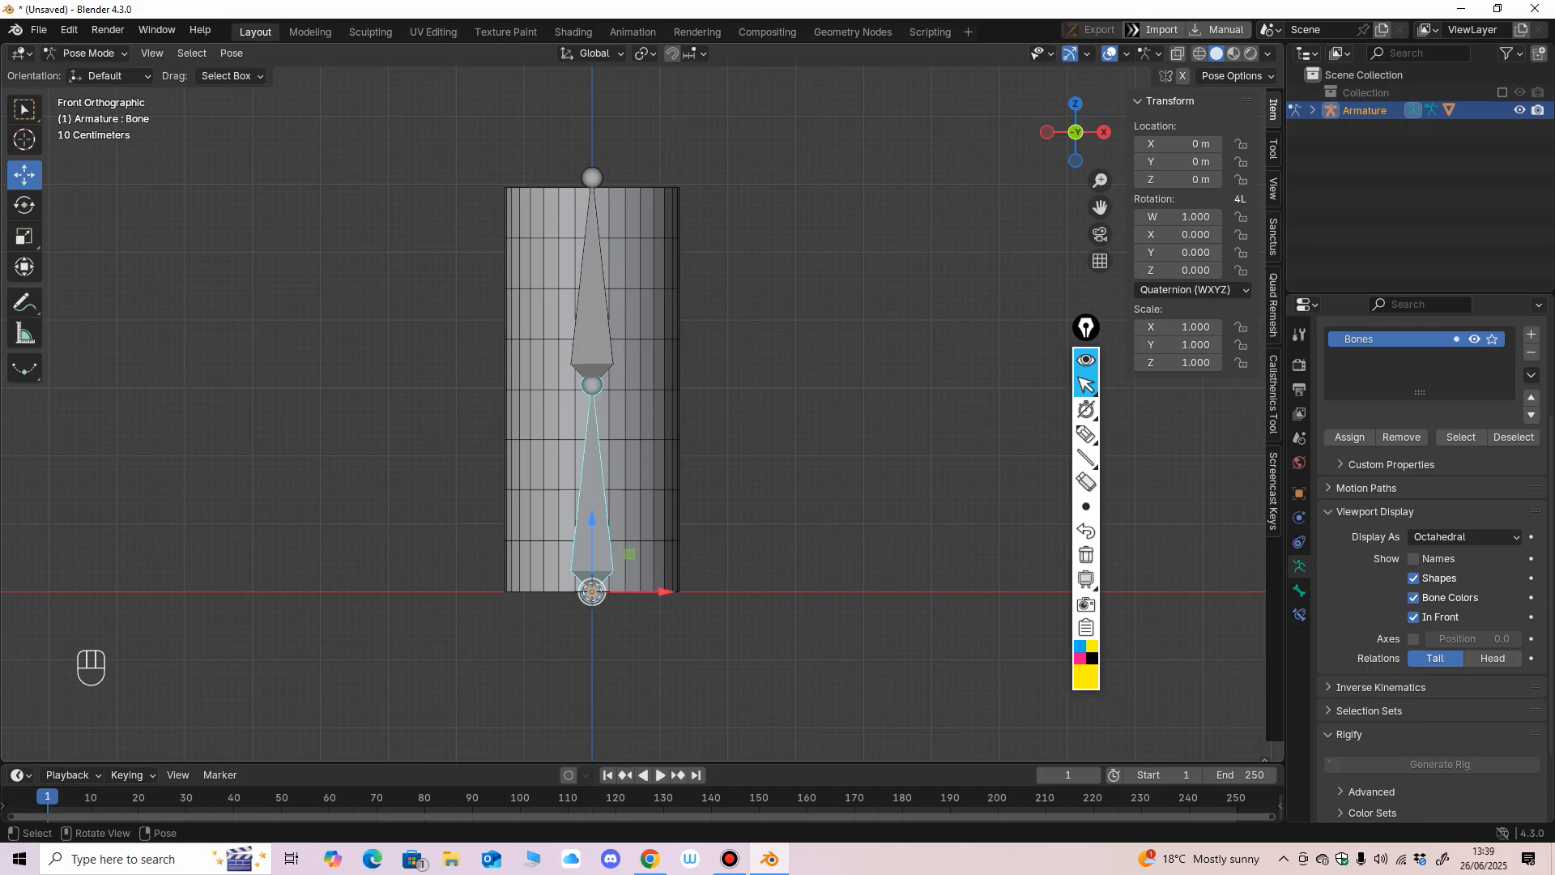
{"action": "left_click", "coordinate": [365, 324]}
{"action": "left_click", "coordinate": [592, 506]}
{"action": "left_click_drag", "start_coordinate": [592, 591], "coordinate": [538, 574]}
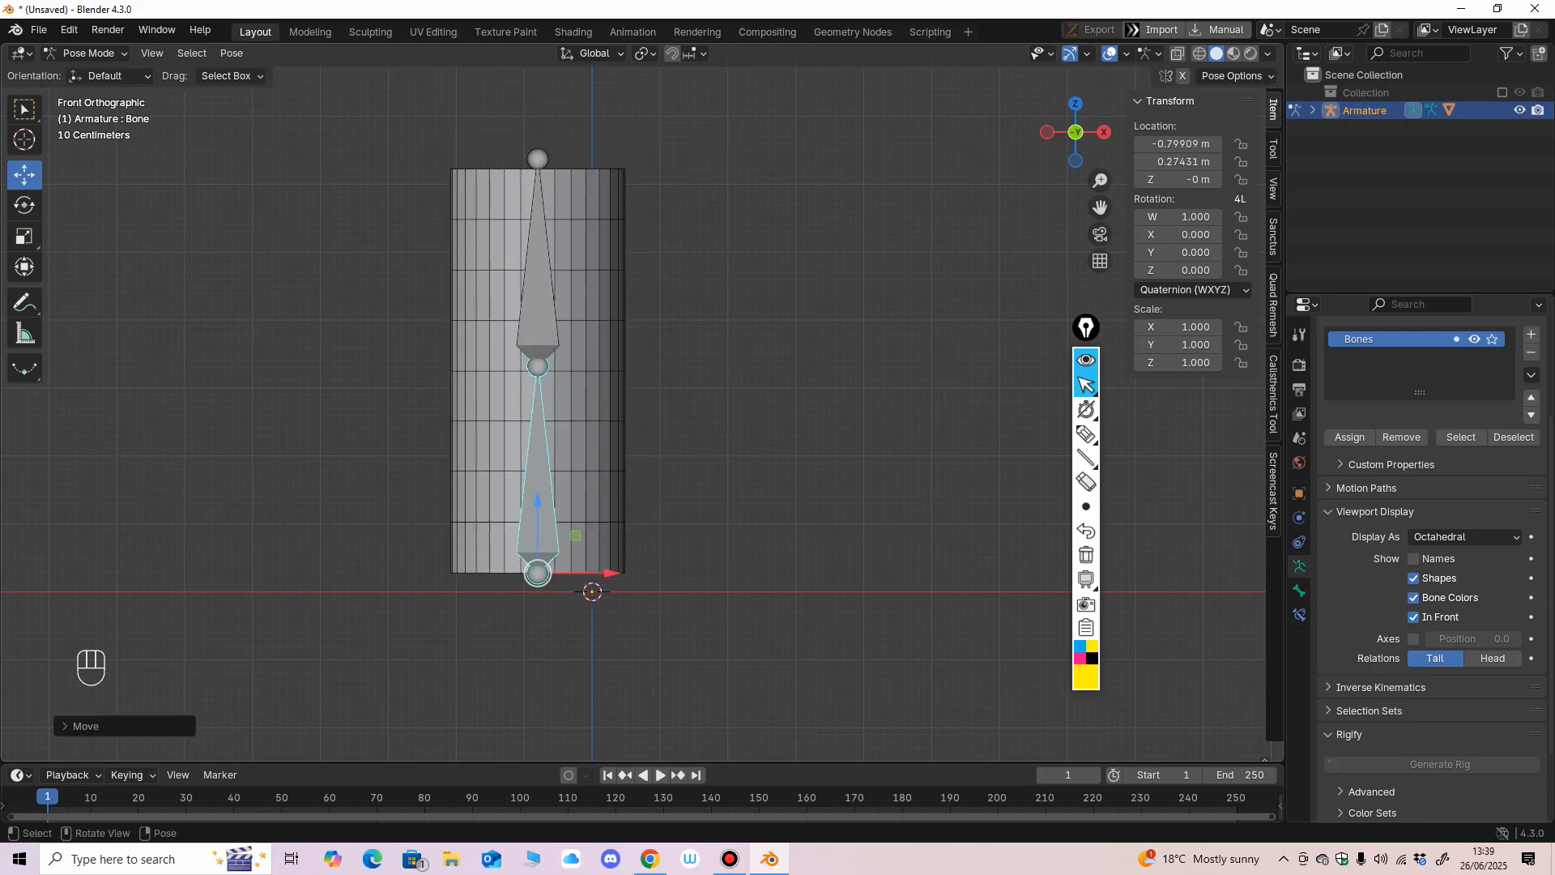
{"action": "key", "text": "ctrl+z"}
{"action": "left_click", "coordinate": [25, 205]}
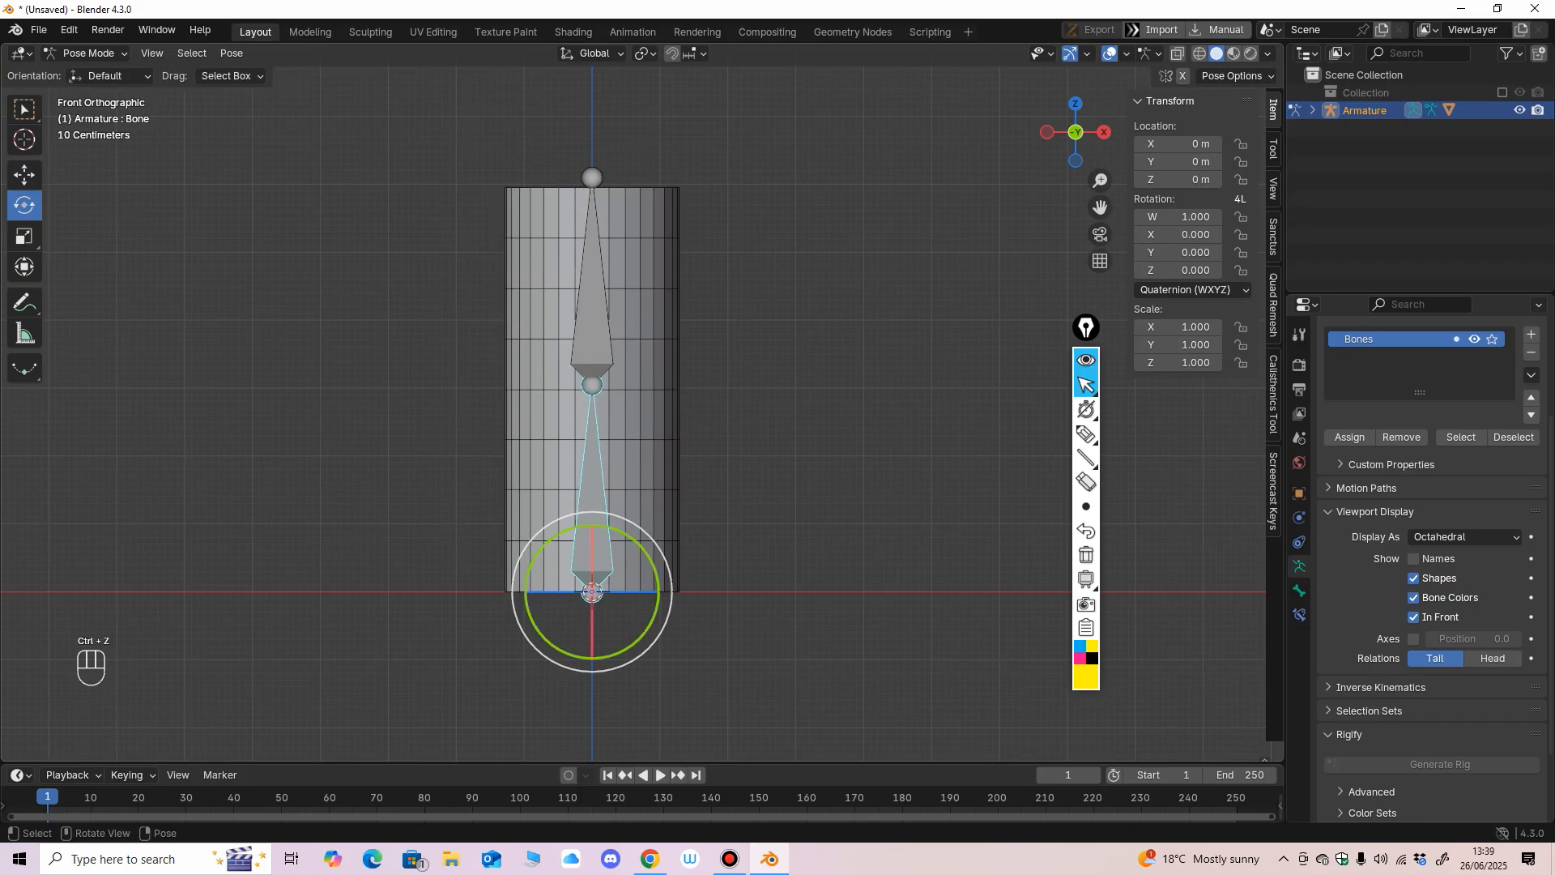
{"action": "left_click_drag", "start_coordinate": [642, 549], "coordinate": [599, 526]}
{"action": "key", "text": "ctrl+z"}
Bend the cylinder with repeated rotations of the upper bone in the front view, then undo the latest ones.
{"action": "left_click", "coordinate": [593, 325]}
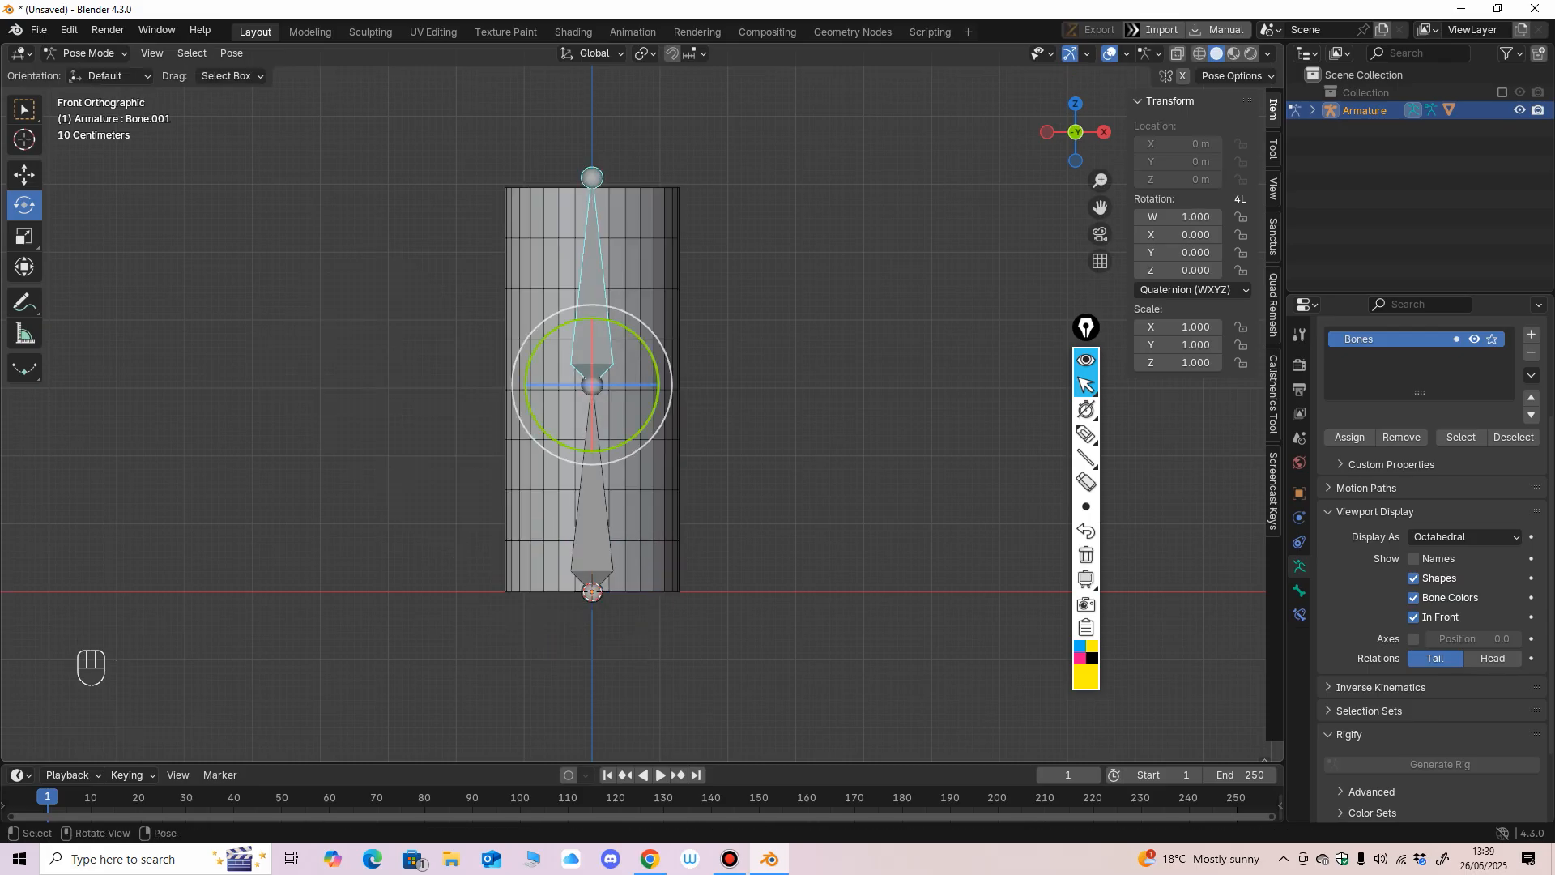
{"action": "mouse_move", "coordinate": [649, 350]}
{"action": "left_mouse_down"}
{"action": "mouse_move", "coordinate": [640, 387]}
{"action": "mouse_move", "coordinate": [593, 368]}
{"action": "mouse_move", "coordinate": [648, 350]}
{"action": "mouse_move", "coordinate": [657, 382]}
{"action": "mouse_move", "coordinate": [643, 344]}
{"action": "mouse_move", "coordinate": [566, 346]}
{"action": "mouse_move", "coordinate": [603, 338]}
{"action": "mouse_move", "coordinate": [636, 356]}
{"action": "mouse_move", "coordinate": [583, 354]}
{"action": "mouse_move", "coordinate": [628, 354]}
{"action": "mouse_move", "coordinate": [584, 351]}
{"action": "mouse_move", "coordinate": [633, 381]}
{"action": "mouse_move", "coordinate": [628, 335]}
{"action": "mouse_move", "coordinate": [647, 362]}
{"action": "left_mouse_up"}
{"action": "key", "text": "ctrl+z"}
{"action": "middle_click_drag", "start_coordinate": [646, 367], "coordinate": [643, 348], "text": "ctrl"}
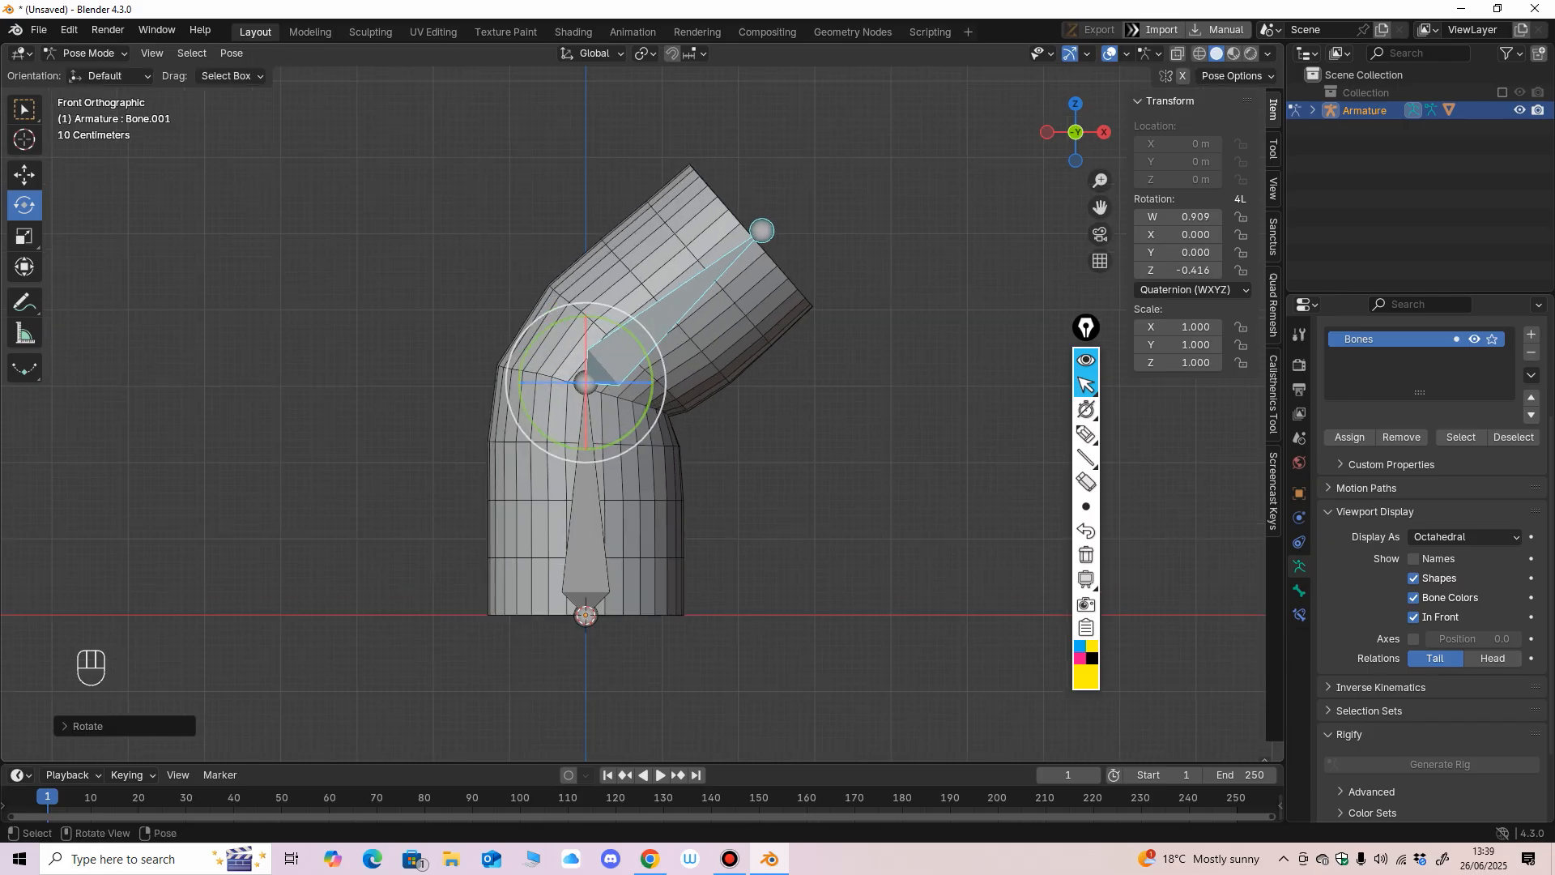
{"action": "left_click_drag", "start_coordinate": [640, 348], "coordinate": [646, 358]}
{"action": "middle_click_drag", "start_coordinate": [644, 397], "coordinate": [640, 366], "text": "ctrl"}
{"action": "mouse_move", "coordinate": [631, 348]}
{"action": "left_mouse_down"}
{"action": "mouse_move", "coordinate": [554, 348]}
{"action": "mouse_move", "coordinate": [603, 350]}
{"action": "left_mouse_up"}
{"action": "scroll", "coordinate": [603, 350], "scroll_direction": "down", "scroll_amount": 4}
{"action": "key", "text": "ctrl+z"}
{"action": "key", "text": "ctrl+z"}
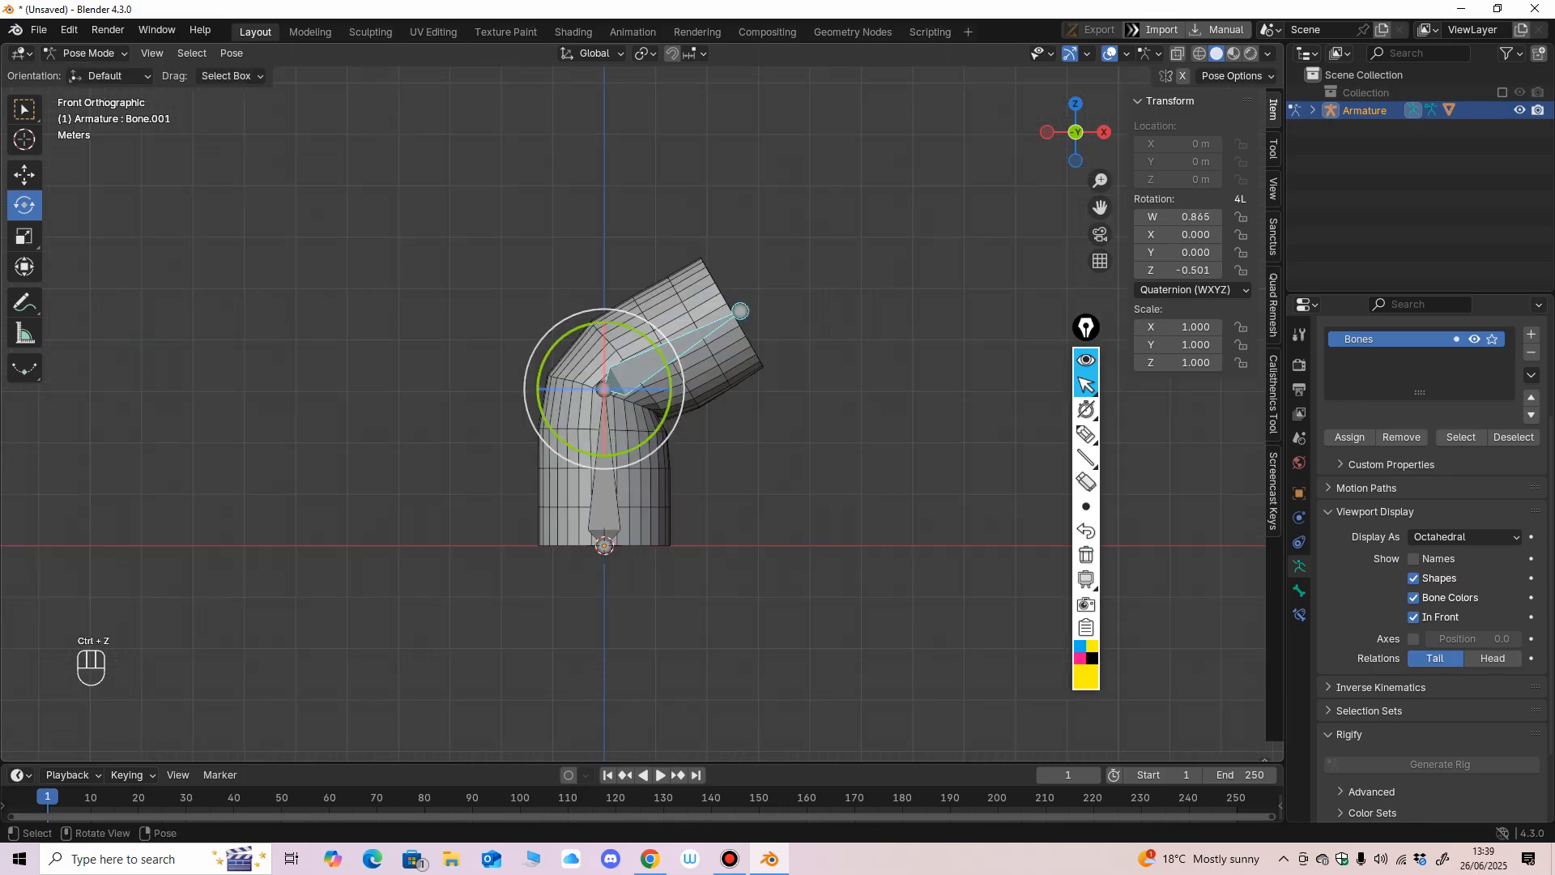
{"action": "key", "text": "ctrl+z"}
{"action": "key", "text": "ctrl+z"}
{"action": "key", "text": "ctrl+z"}
{"action": "key", "text": "ctrl+z"}
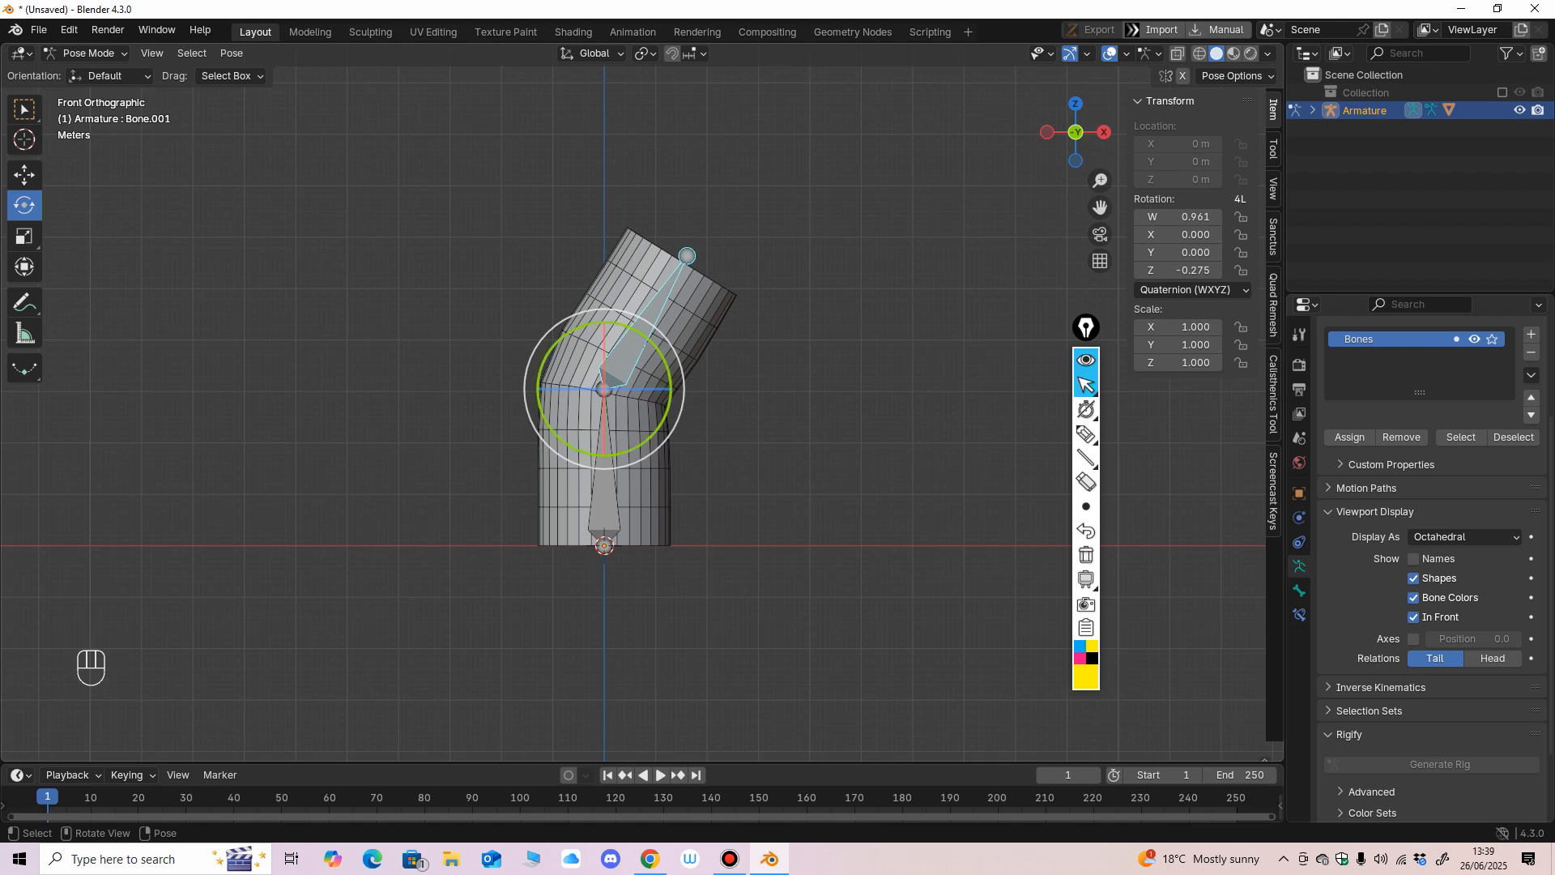
Rotate the upper bone once more, then select both bones and clear their rotation.
{"action": "left_click_drag", "start_coordinate": [658, 353], "coordinate": [668, 370]}
{"action": "left_click_drag", "start_coordinate": [524, 162], "coordinate": [904, 559]}
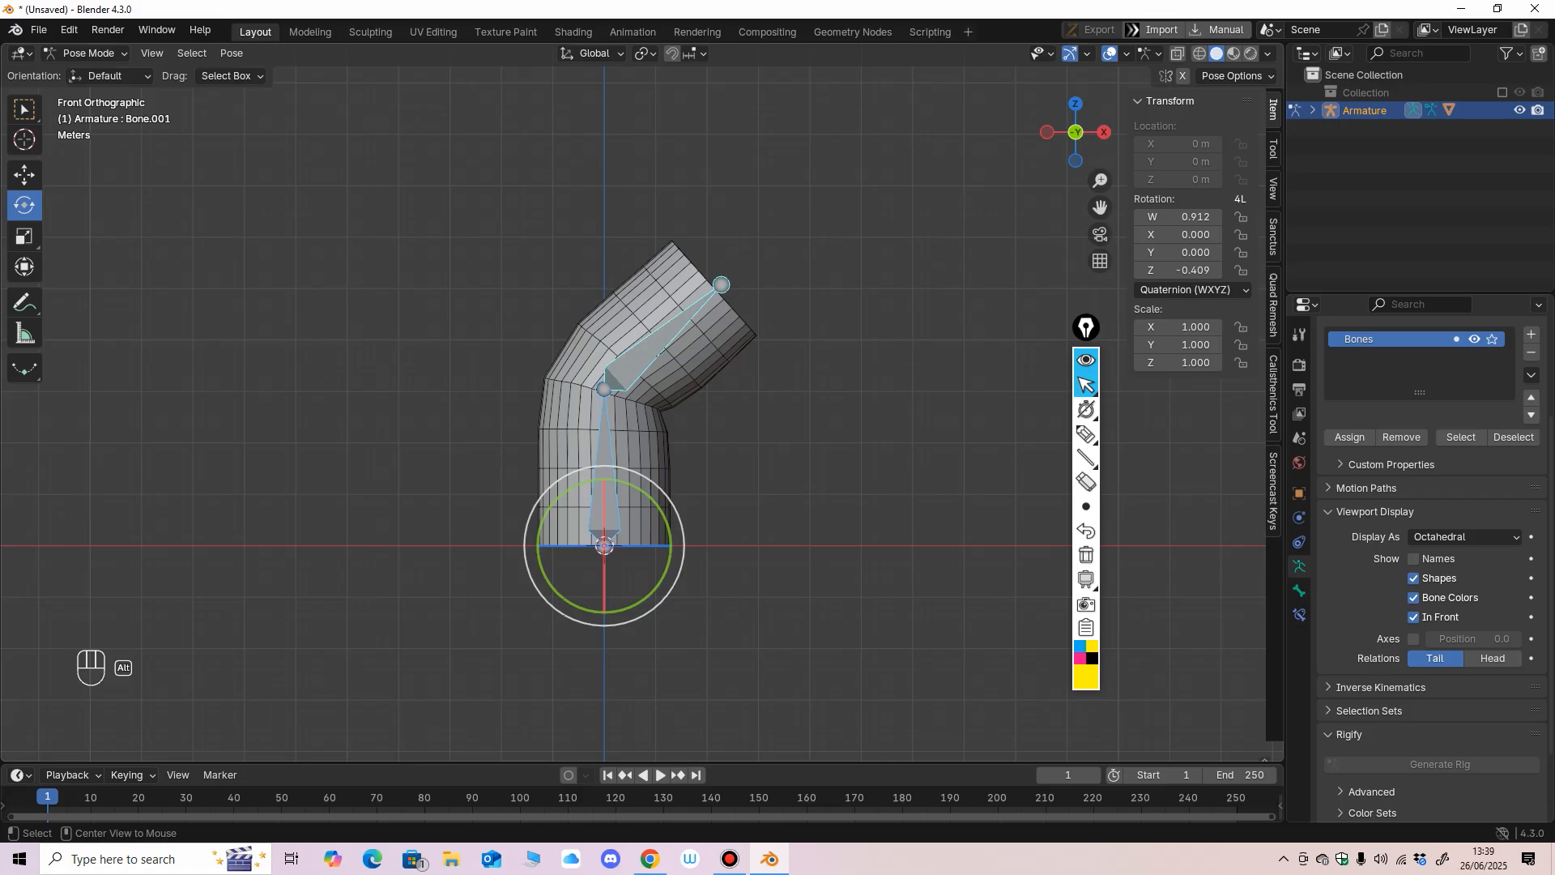
{"action": "key", "text": "alt+r"}
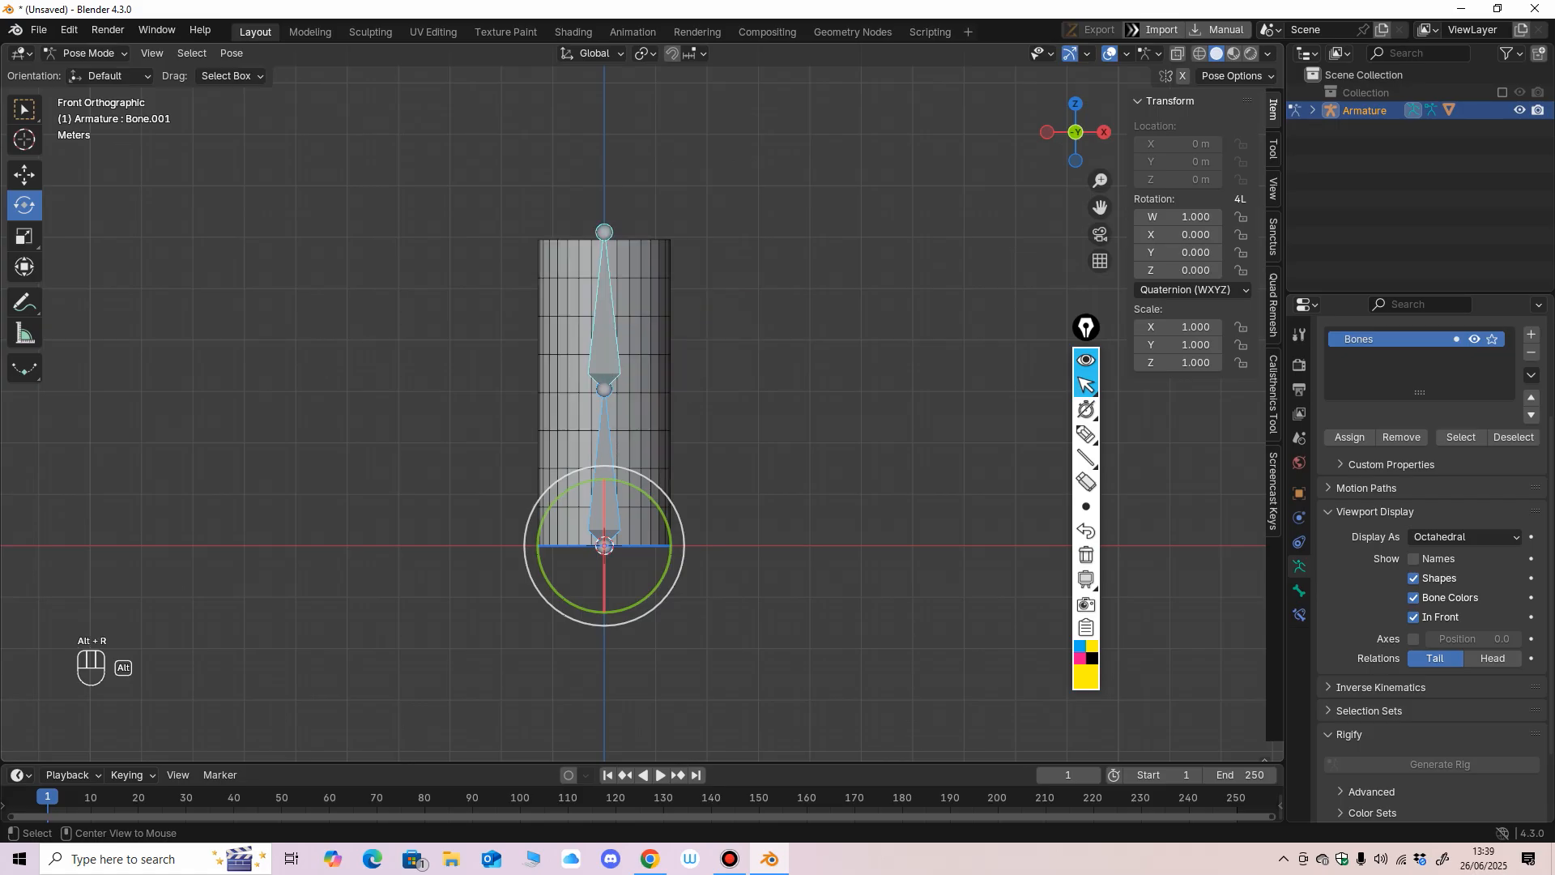
Tilt the whole cylinder by rotating the lower bone, then clear that bone's rotation.
{"action": "left_click", "coordinate": [605, 340]}
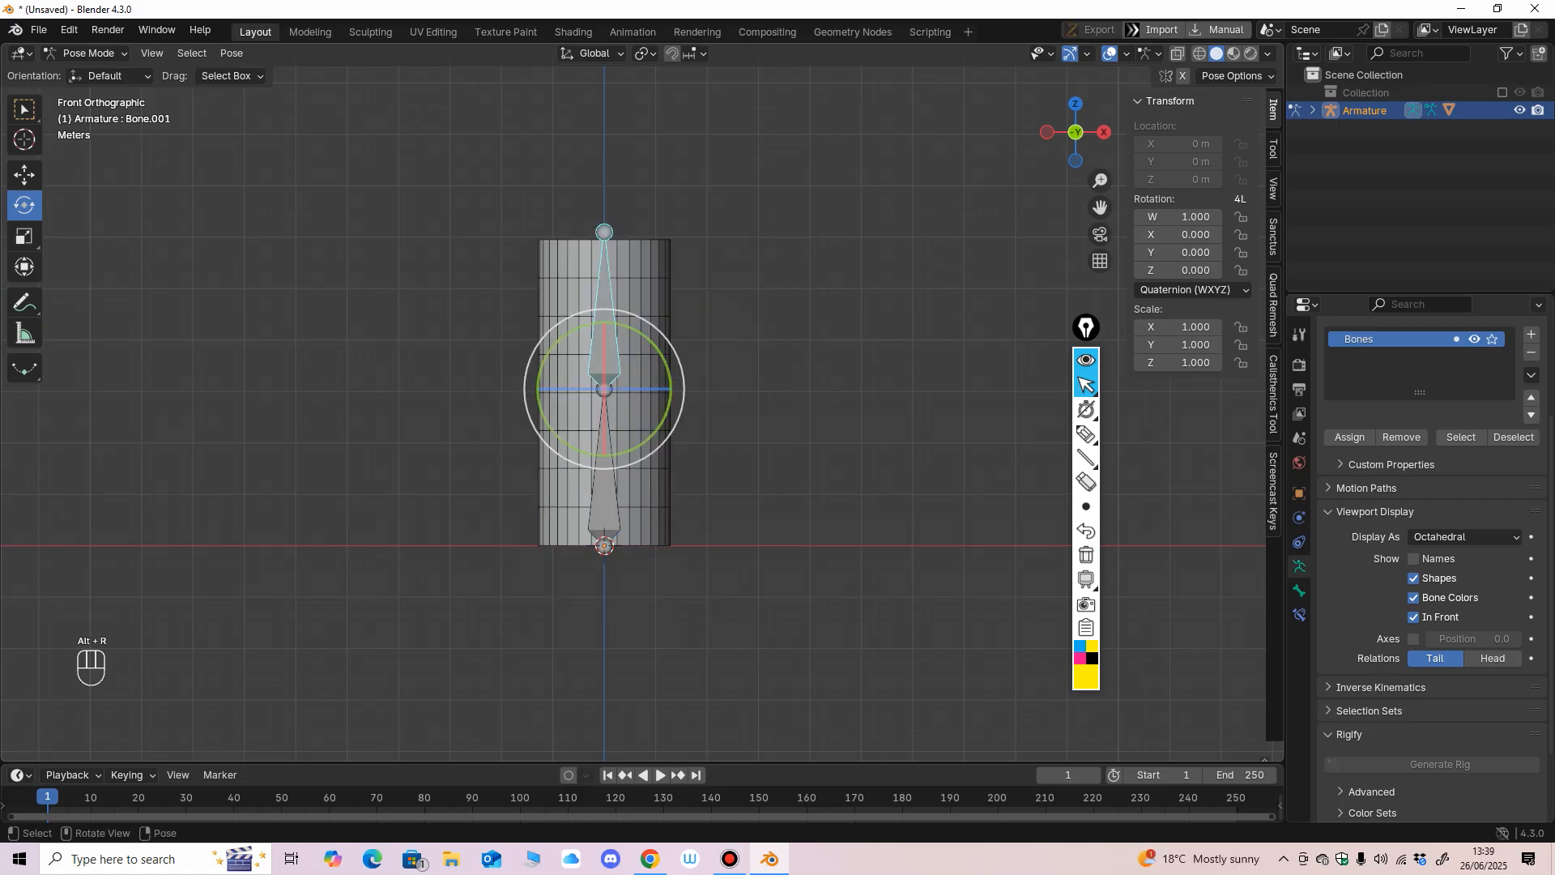
{"action": "left_click", "coordinate": [604, 496]}
{"action": "left_click_drag", "start_coordinate": [657, 504], "coordinate": [691, 560]}
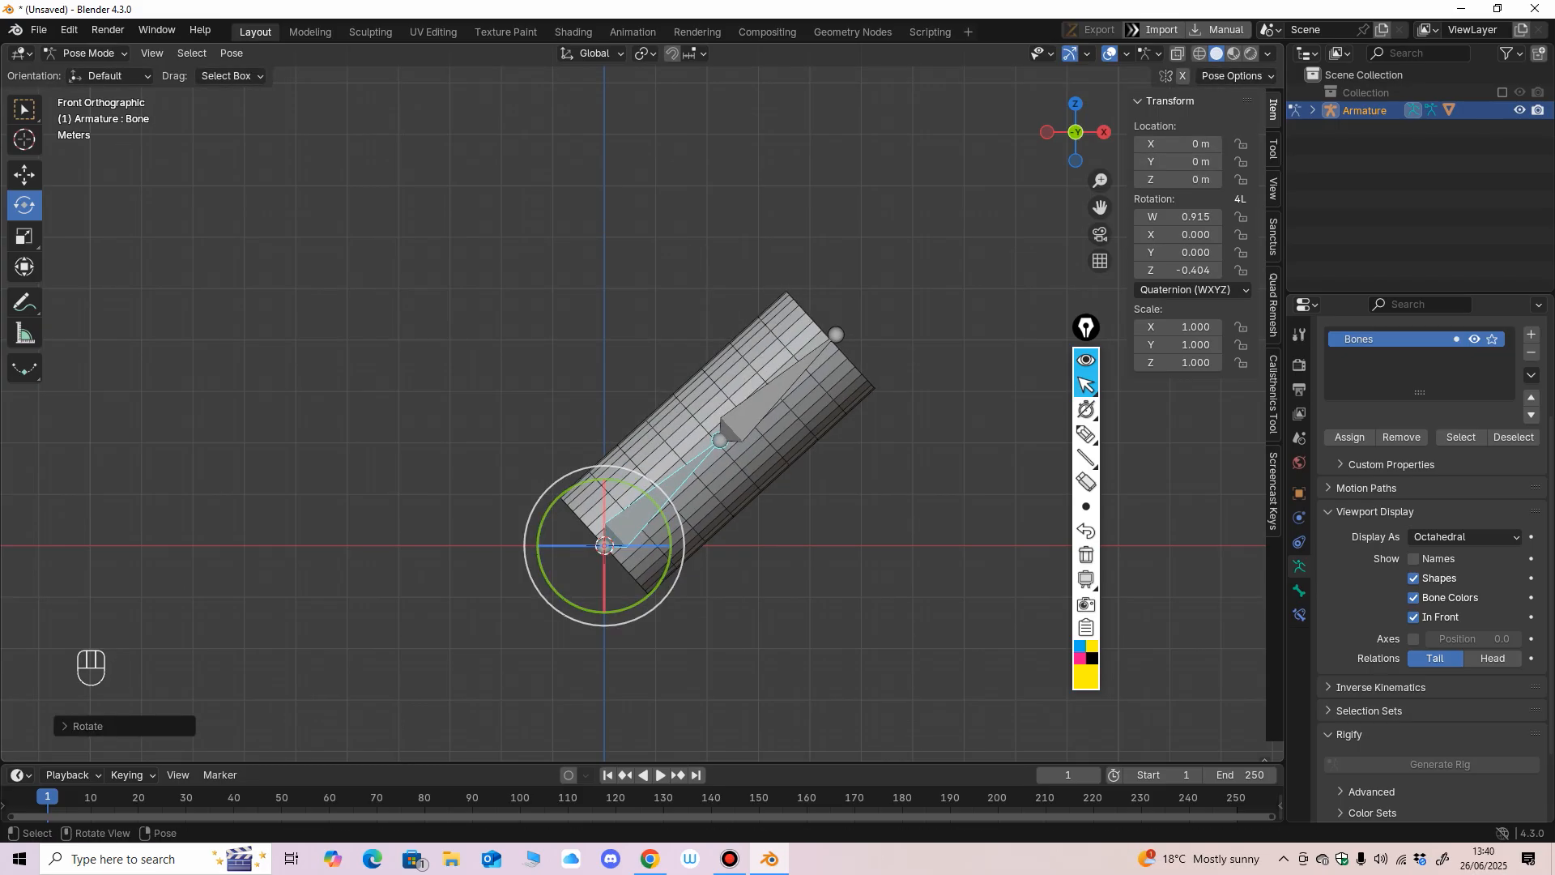
{"action": "key", "text": "alt+r"}
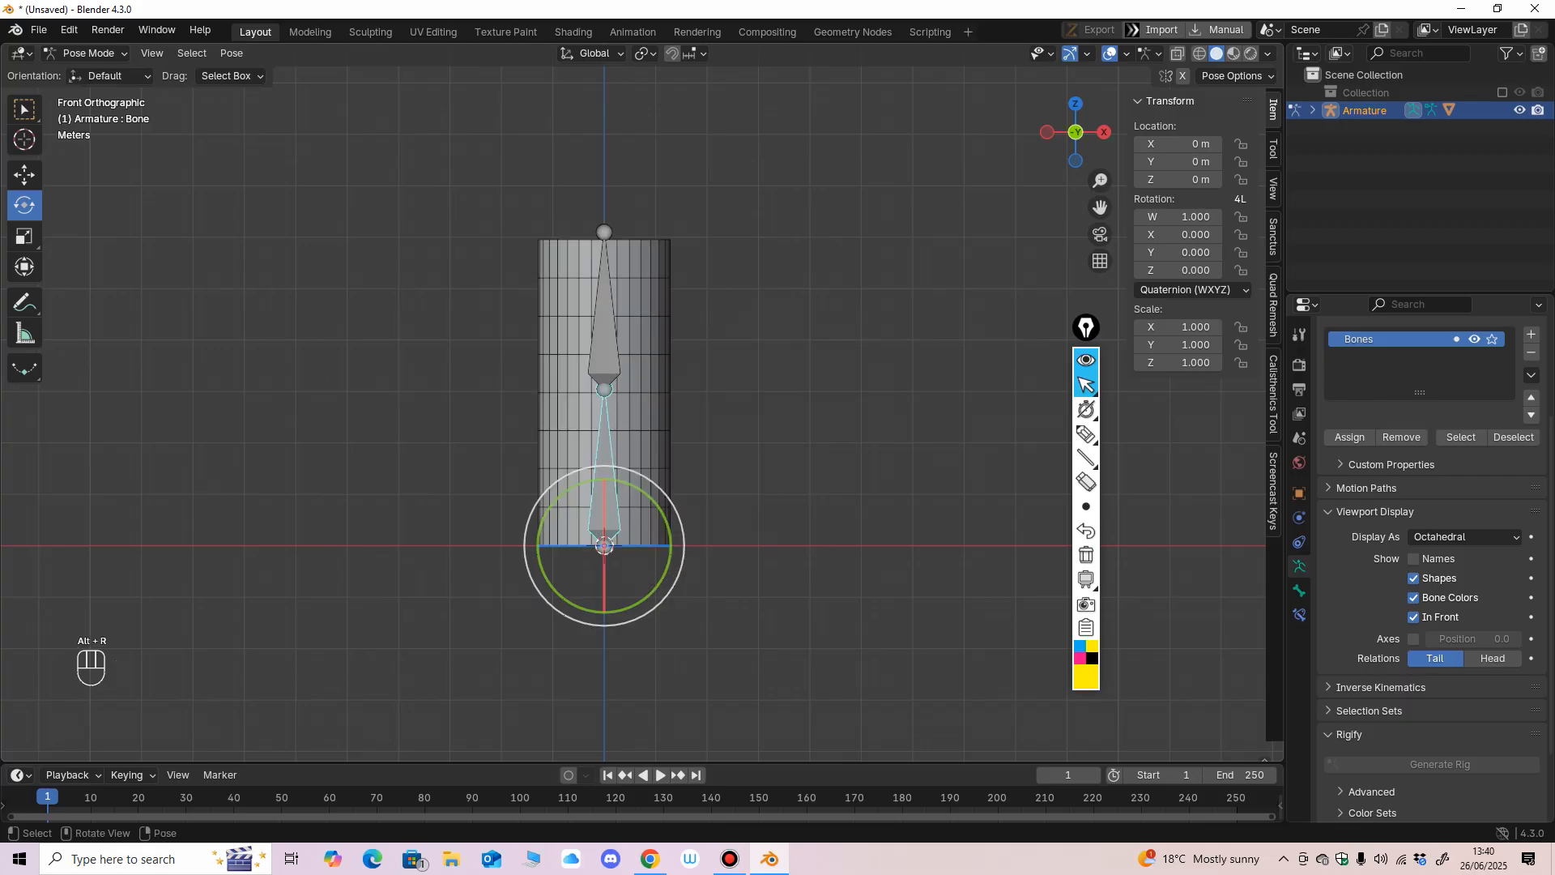
Move the lower bone away from the origin, then clear its location.
{"action": "left_click", "coordinate": [25, 175]}
{"action": "left_click_drag", "start_coordinate": [604, 546], "coordinate": [695, 388]}
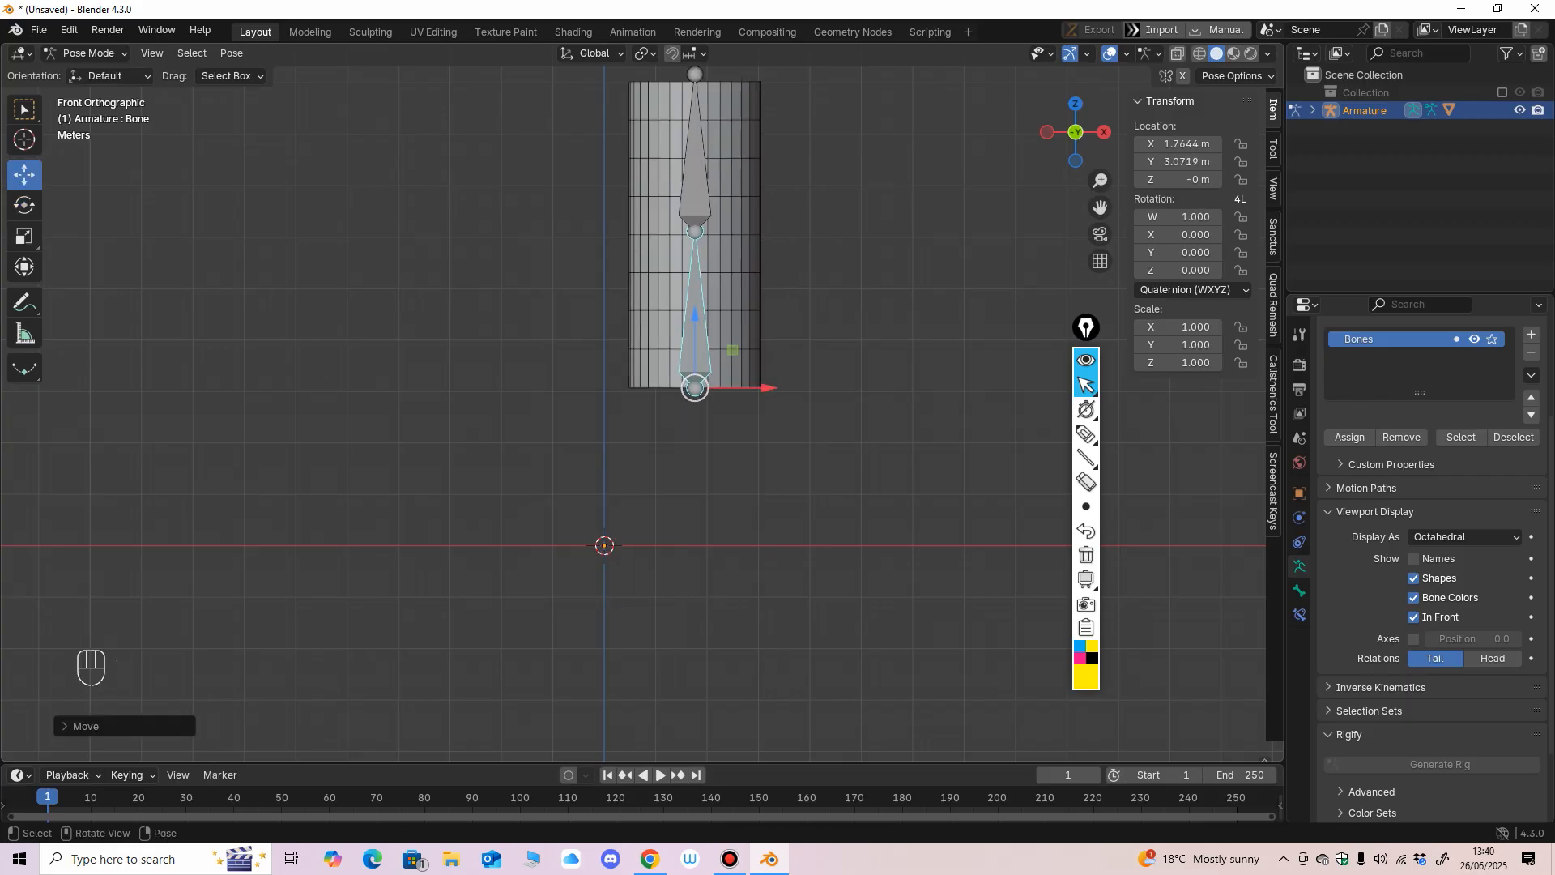
{"action": "key", "text": "alt+g"}
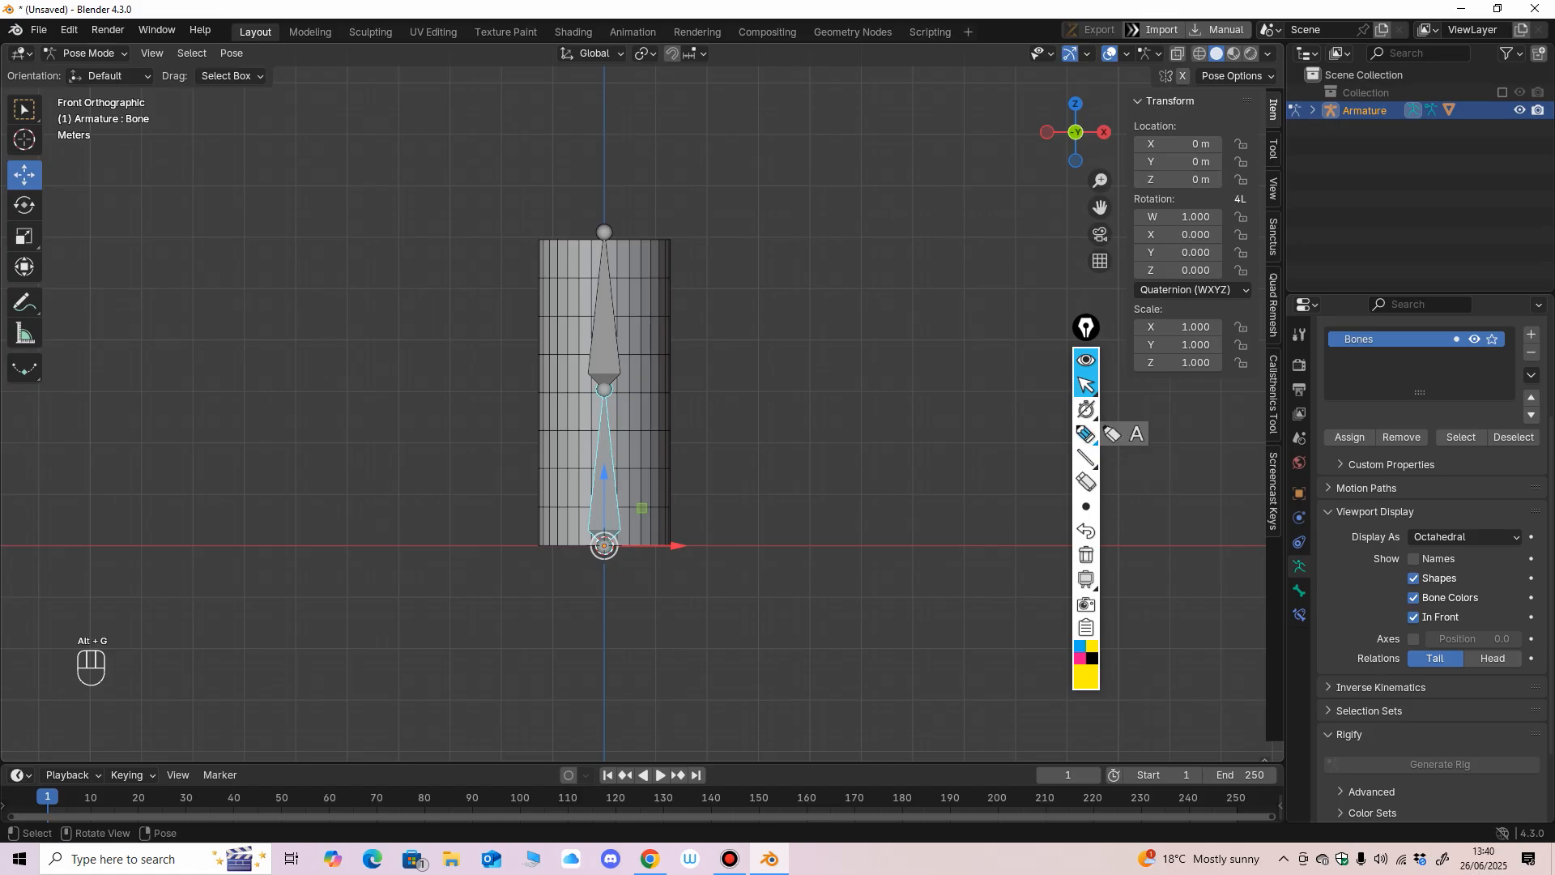
Circle the bone's transform values with the screen annotation pen, then erase the drawing.
{"action": "left_click", "coordinate": [1112, 435]}
{"action": "mouse_move", "coordinate": [1120, 81]}
{"action": "left_mouse_down"}
{"action": "mouse_move", "coordinate": [1144, 63]}
{"action": "mouse_move", "coordinate": [1028, 180]}
{"action": "left_mouse_up"}
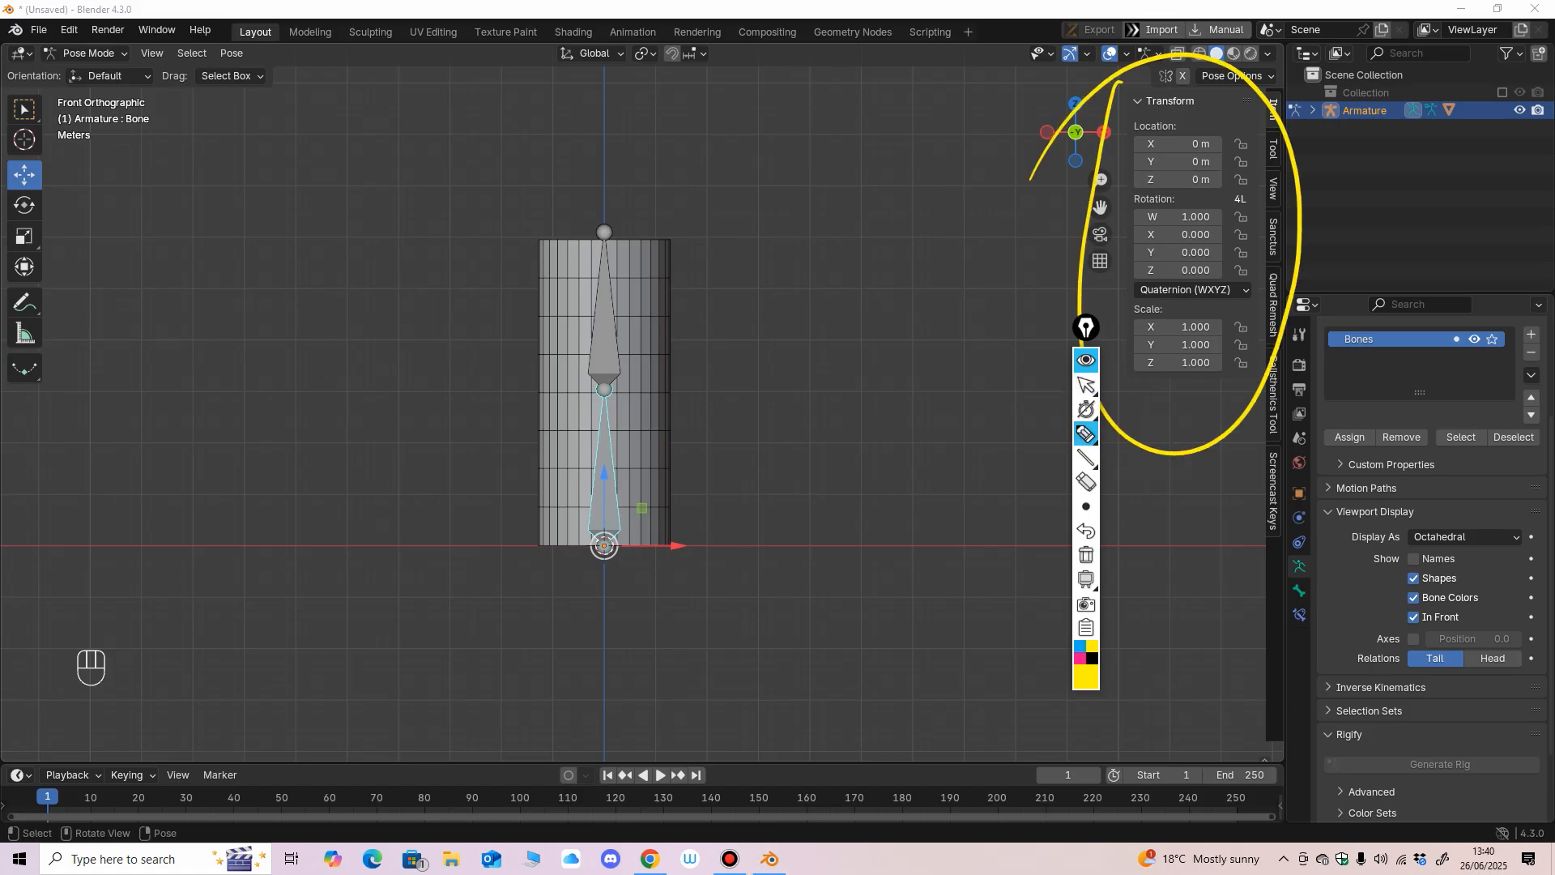
{"action": "mouse_move", "coordinate": [1086, 386]}
{"action": "left_click", "coordinate": [1086, 482]}
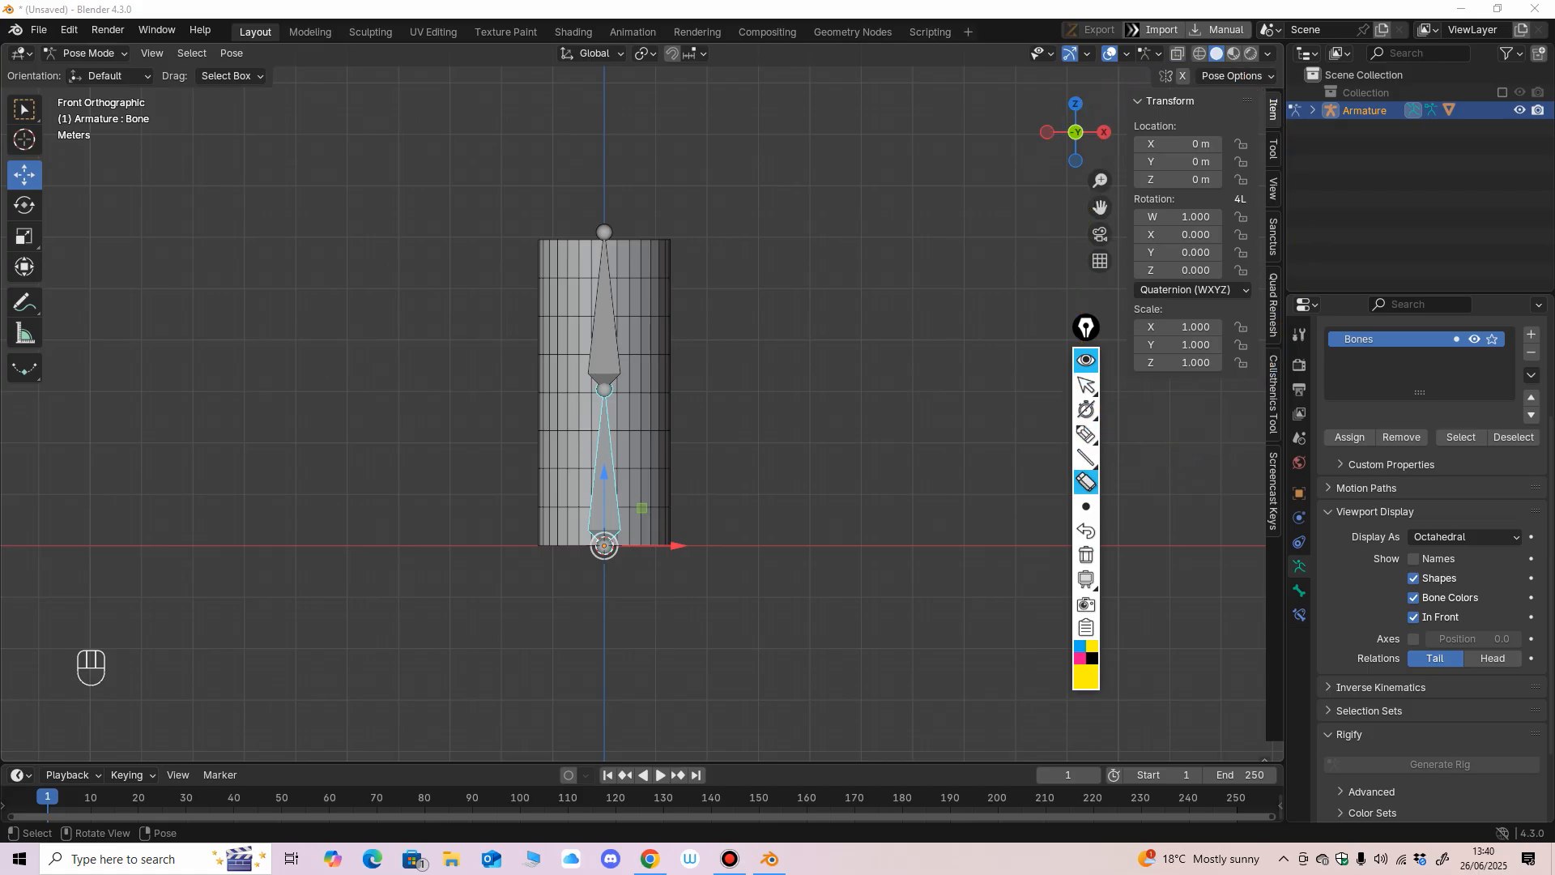
{"action": "left_click", "coordinate": [1086, 385]}
Rename the armature object as RIG and expand its hierarchy.
{"action": "left_click", "coordinate": [1366, 110]}
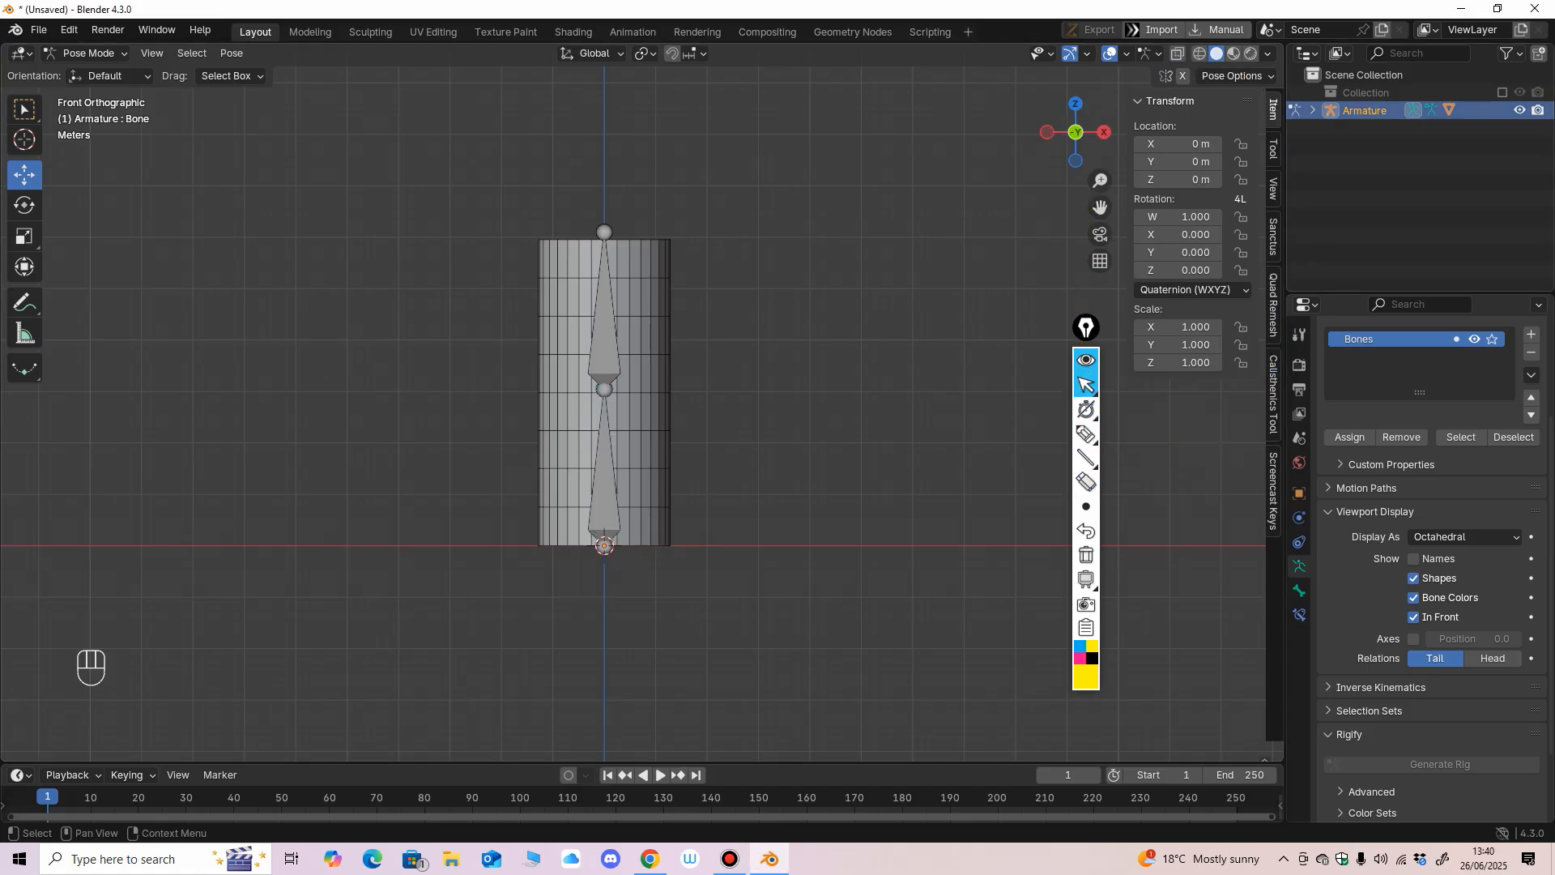
{"action": "key", "text": "F2"}
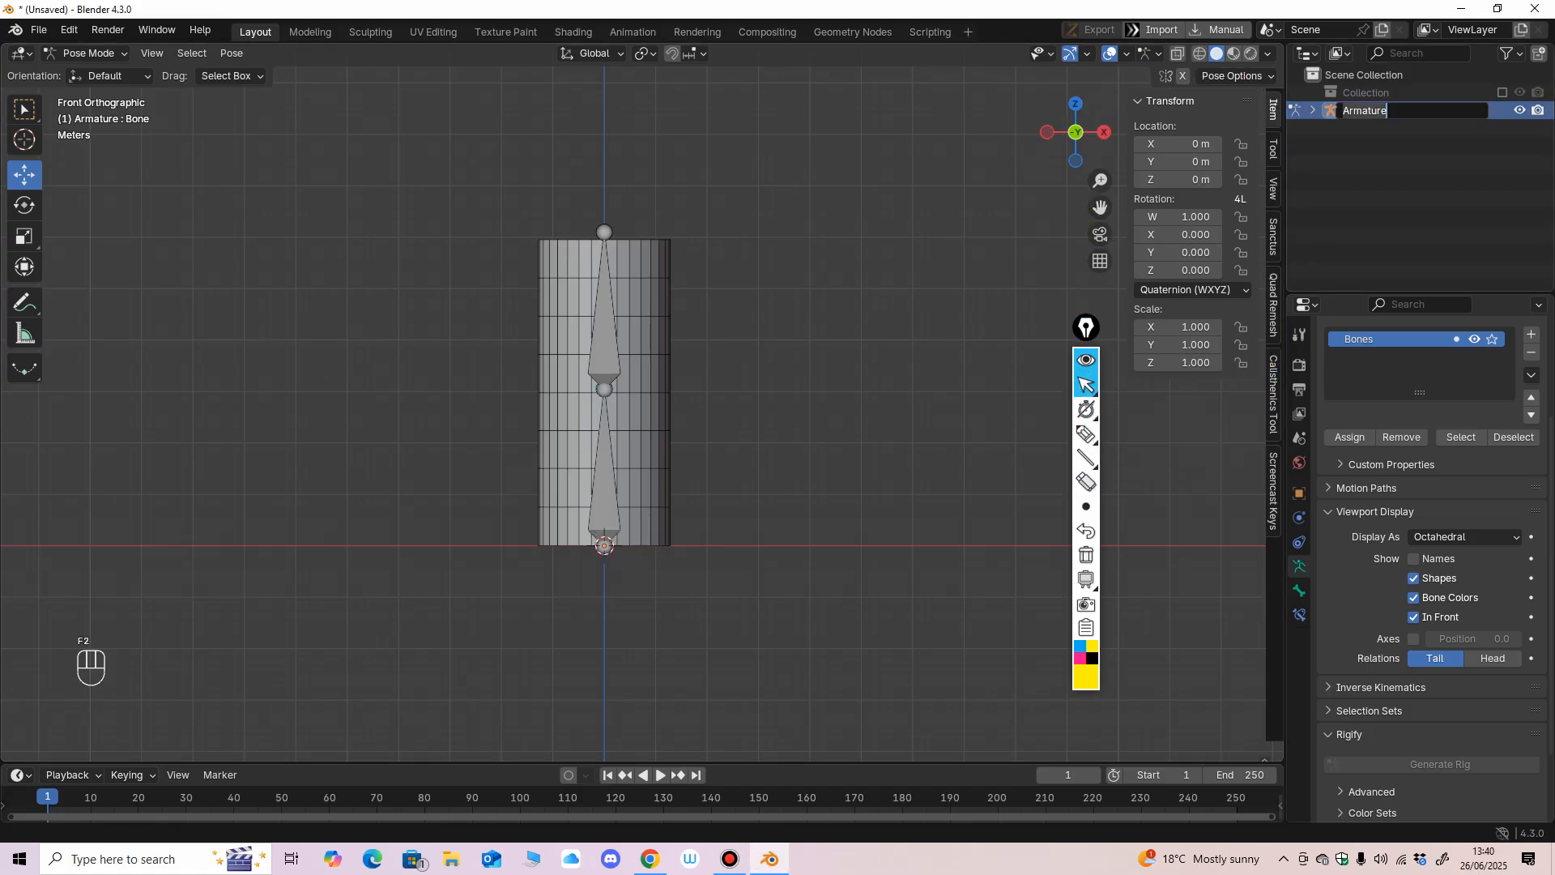
{"action": "key", "text": "shift"}
{"action": "type", "text": "RIG"}
{"action": "key", "text": "Return"}
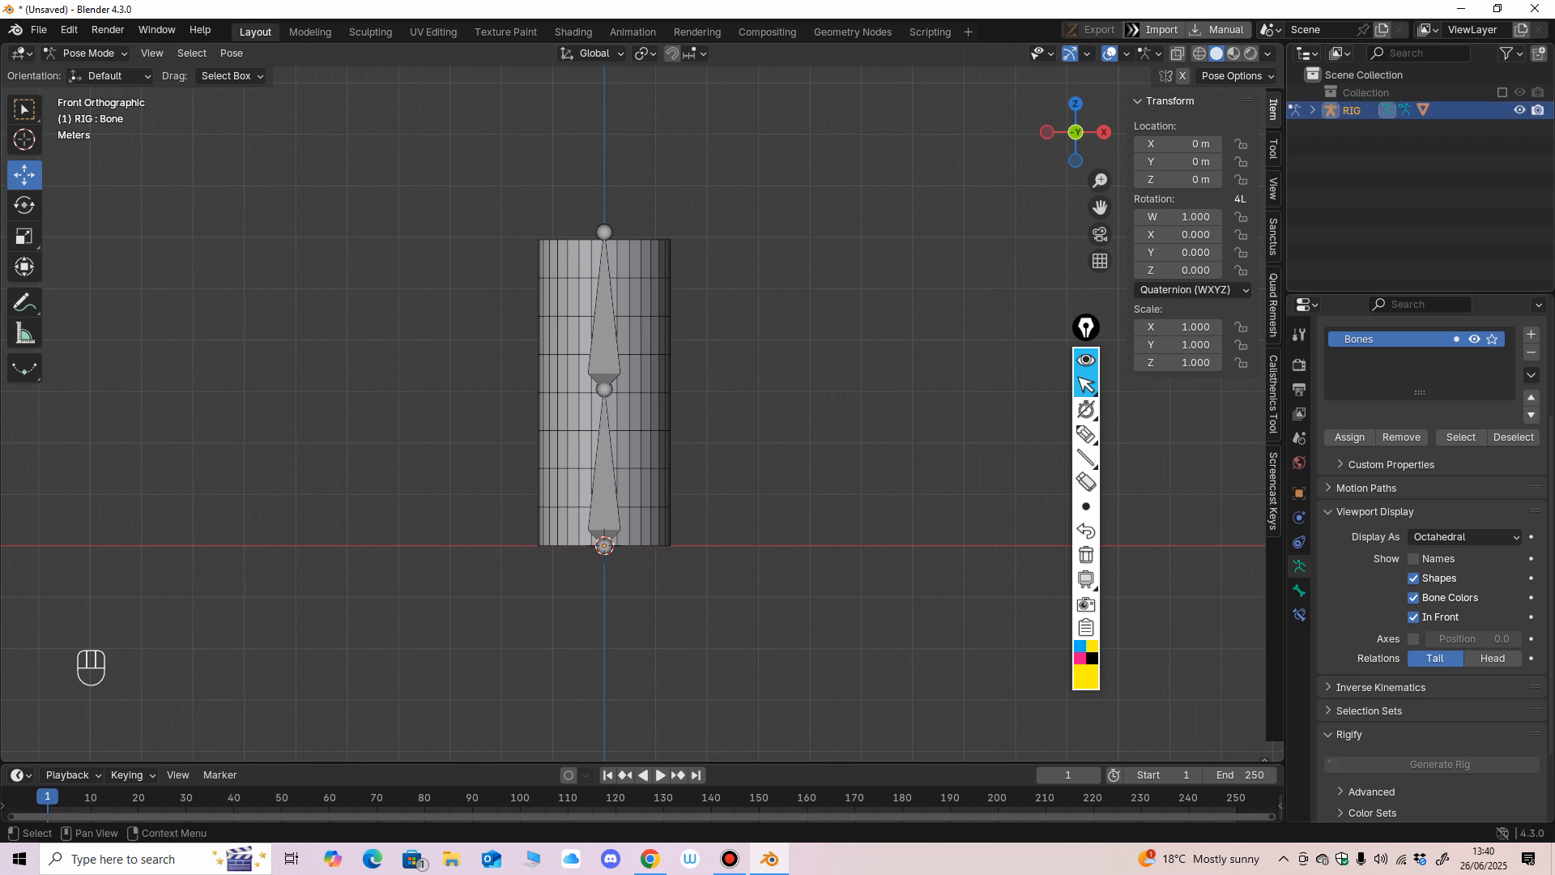
{"action": "left_click", "coordinate": [1313, 110]}
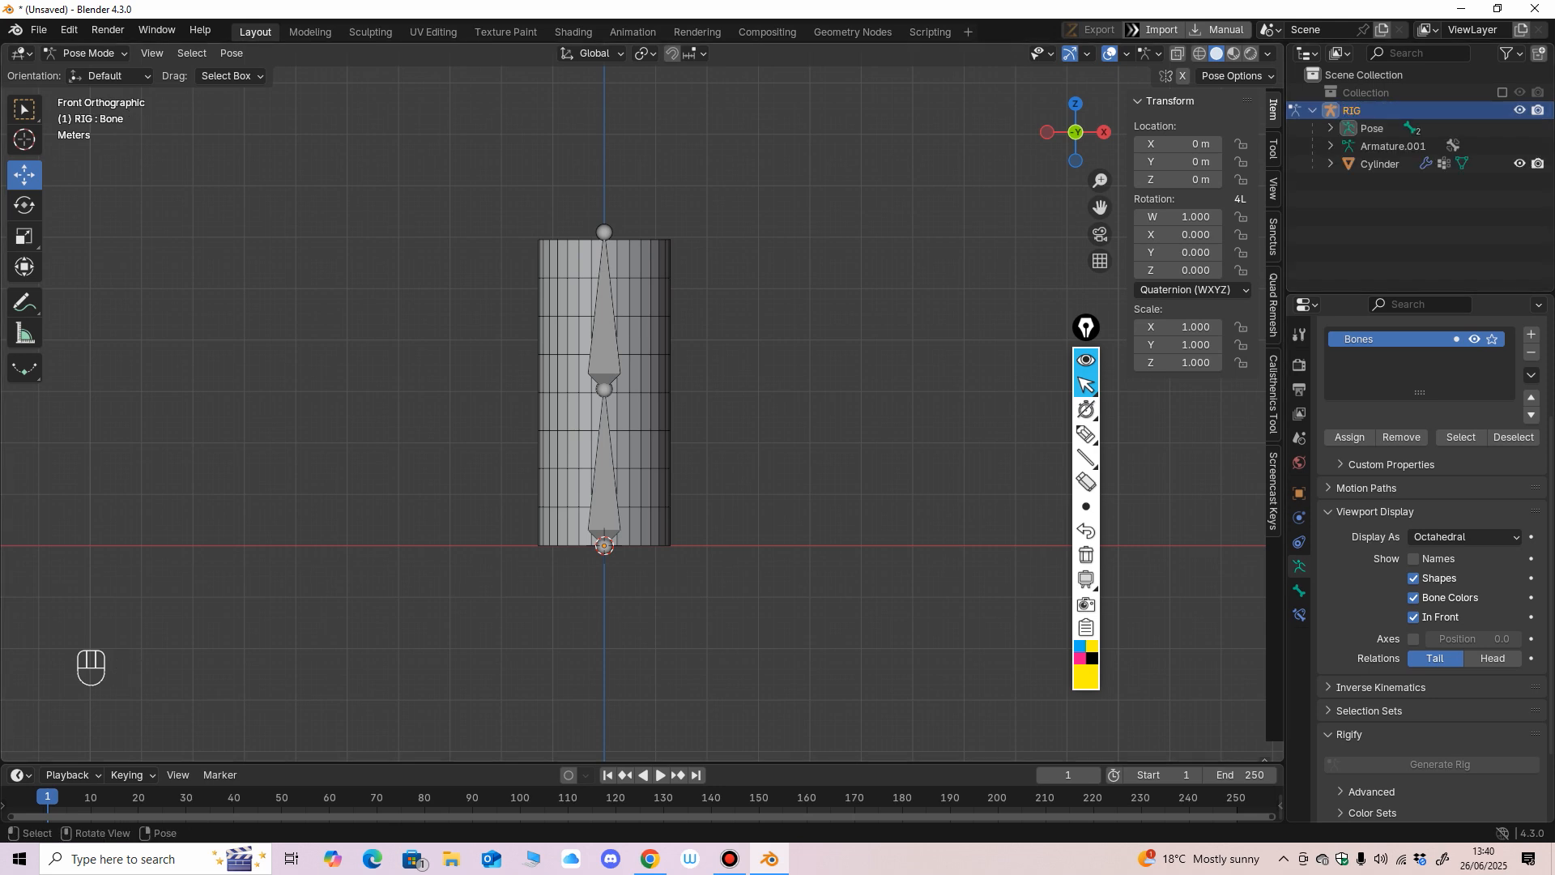
Mark RIG and its child objects in the hierarchy with the annotation pen, then erase the marks.
{"action": "left_click", "coordinate": [1086, 434]}
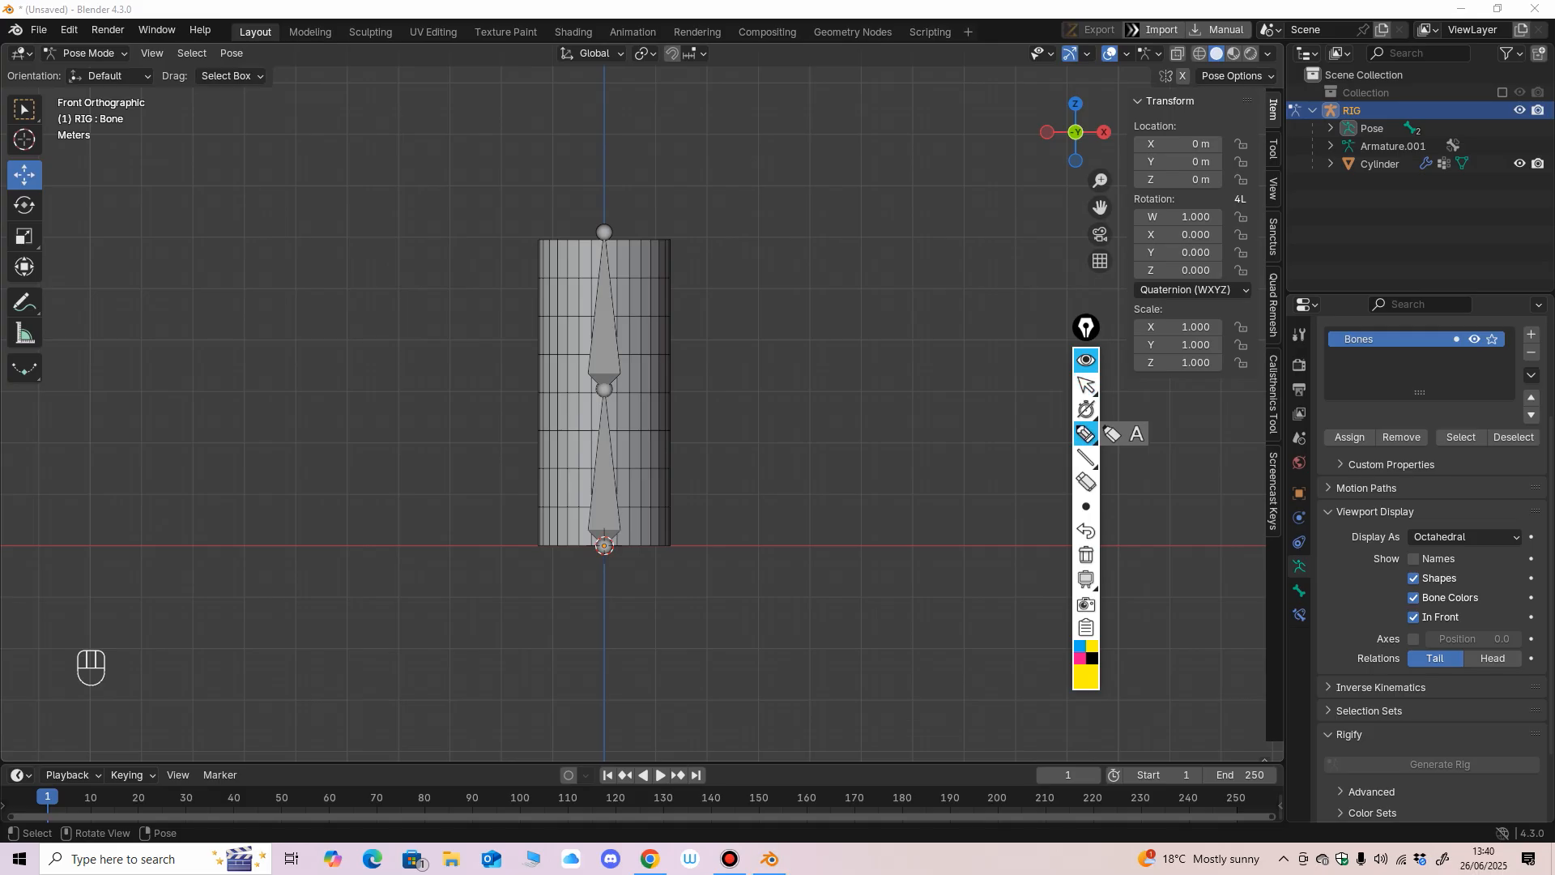
{"action": "mouse_move", "coordinate": [1307, 120]}
{"action": "left_mouse_down"}
{"action": "mouse_move", "coordinate": [1308, 97]}
{"action": "mouse_move", "coordinate": [1387, 109]}
{"action": "left_mouse_up"}
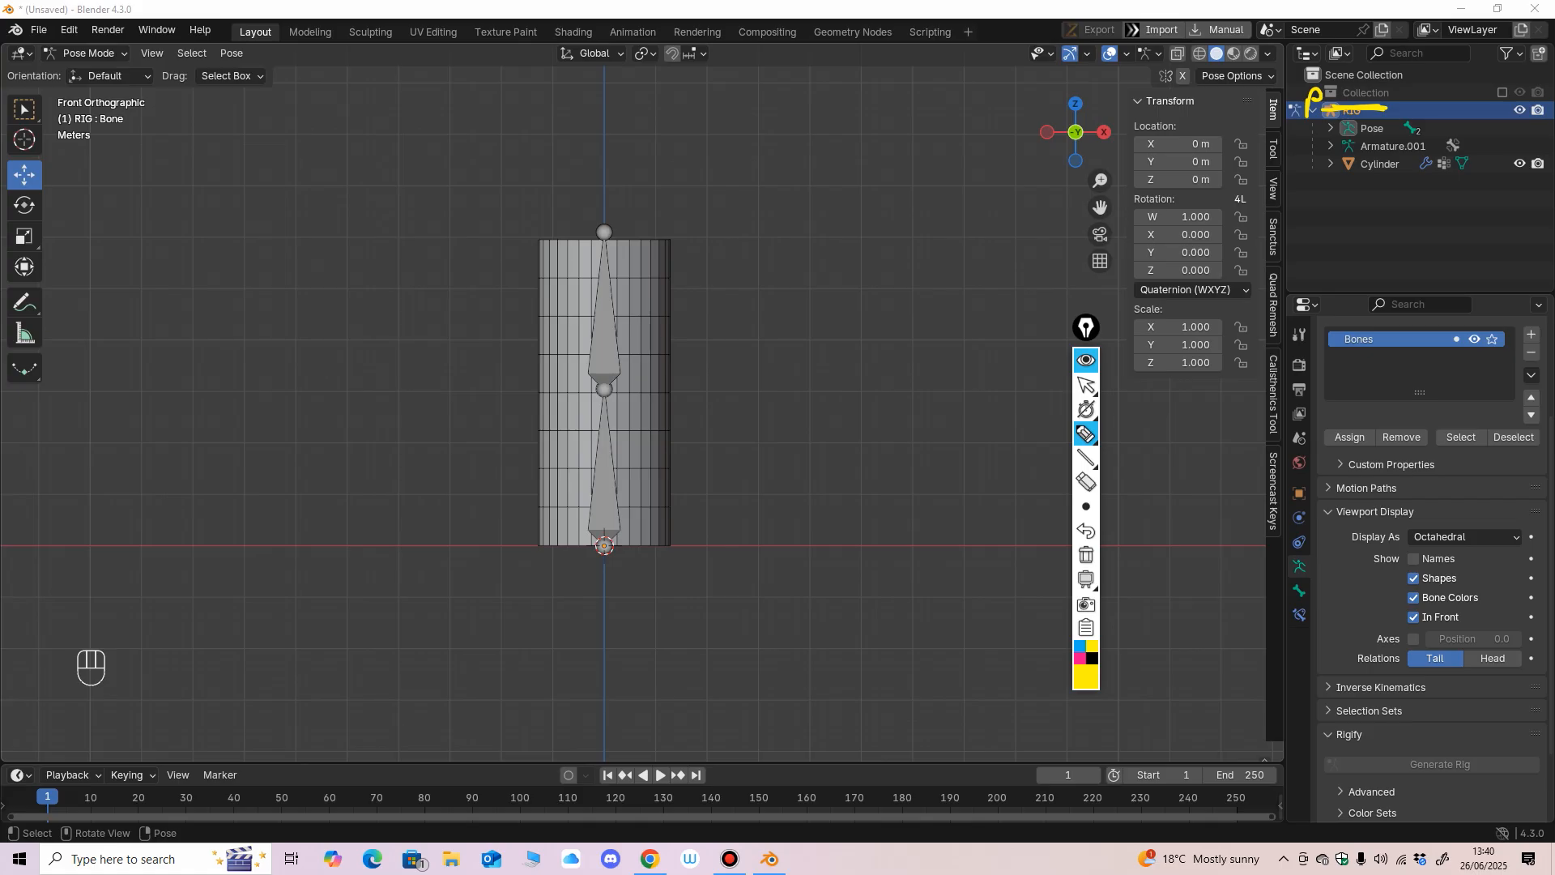
{"action": "left_click_drag", "start_coordinate": [1338, 156], "coordinate": [1339, 168]}
{"action": "left_click_drag", "start_coordinate": [1329, 125], "coordinate": [1326, 141]}
{"action": "left_click", "coordinate": [1086, 482]}
{"action": "left_click_drag", "start_coordinate": [1317, 99], "coordinate": [1329, 165]}
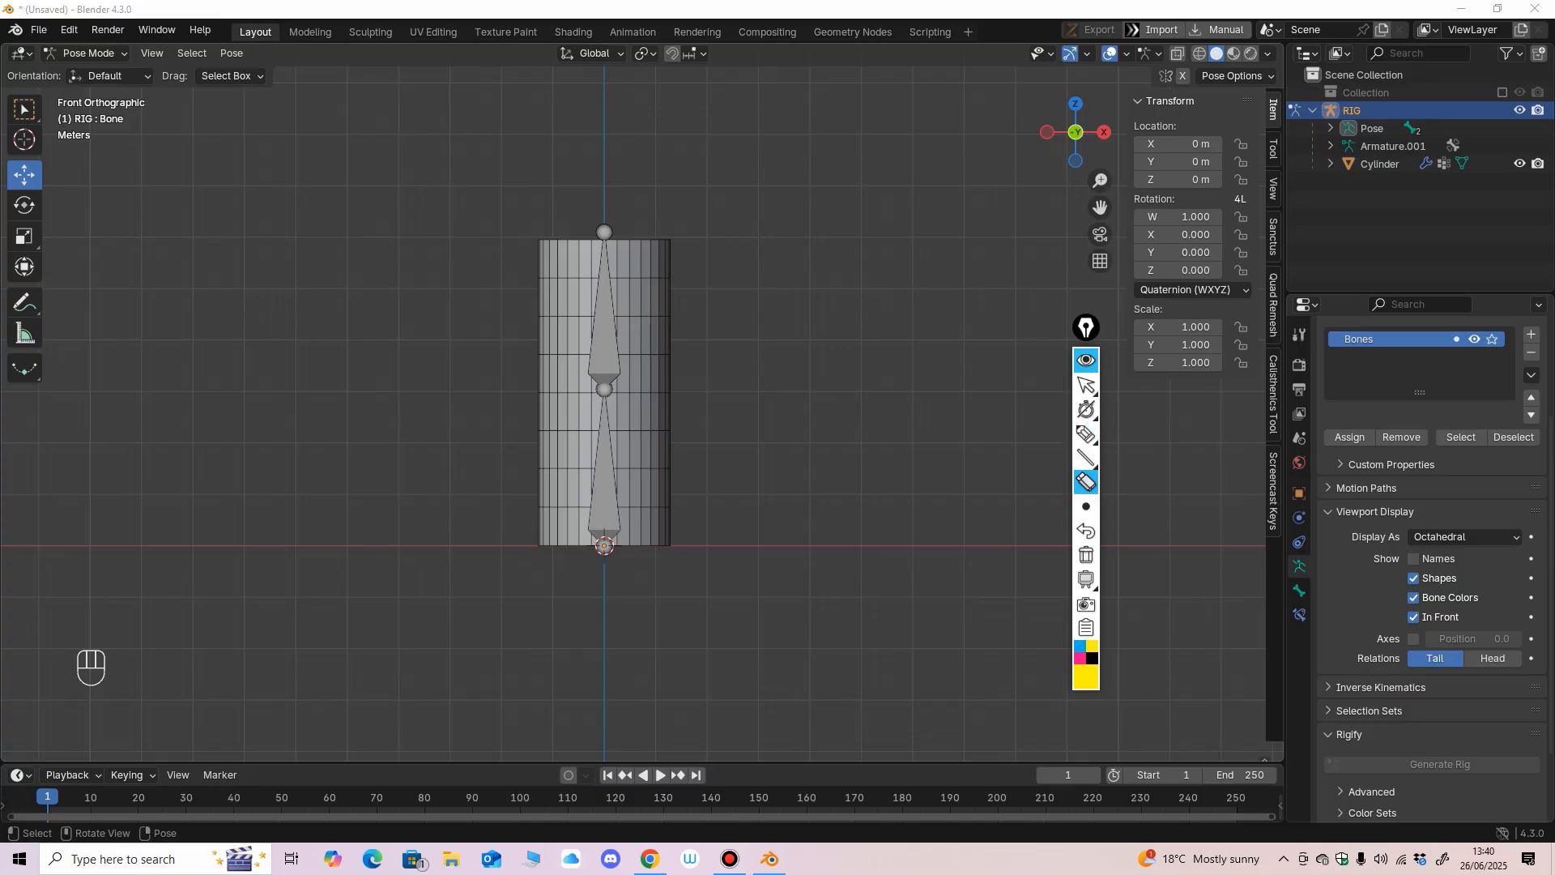
{"action": "left_click", "coordinate": [1086, 385]}
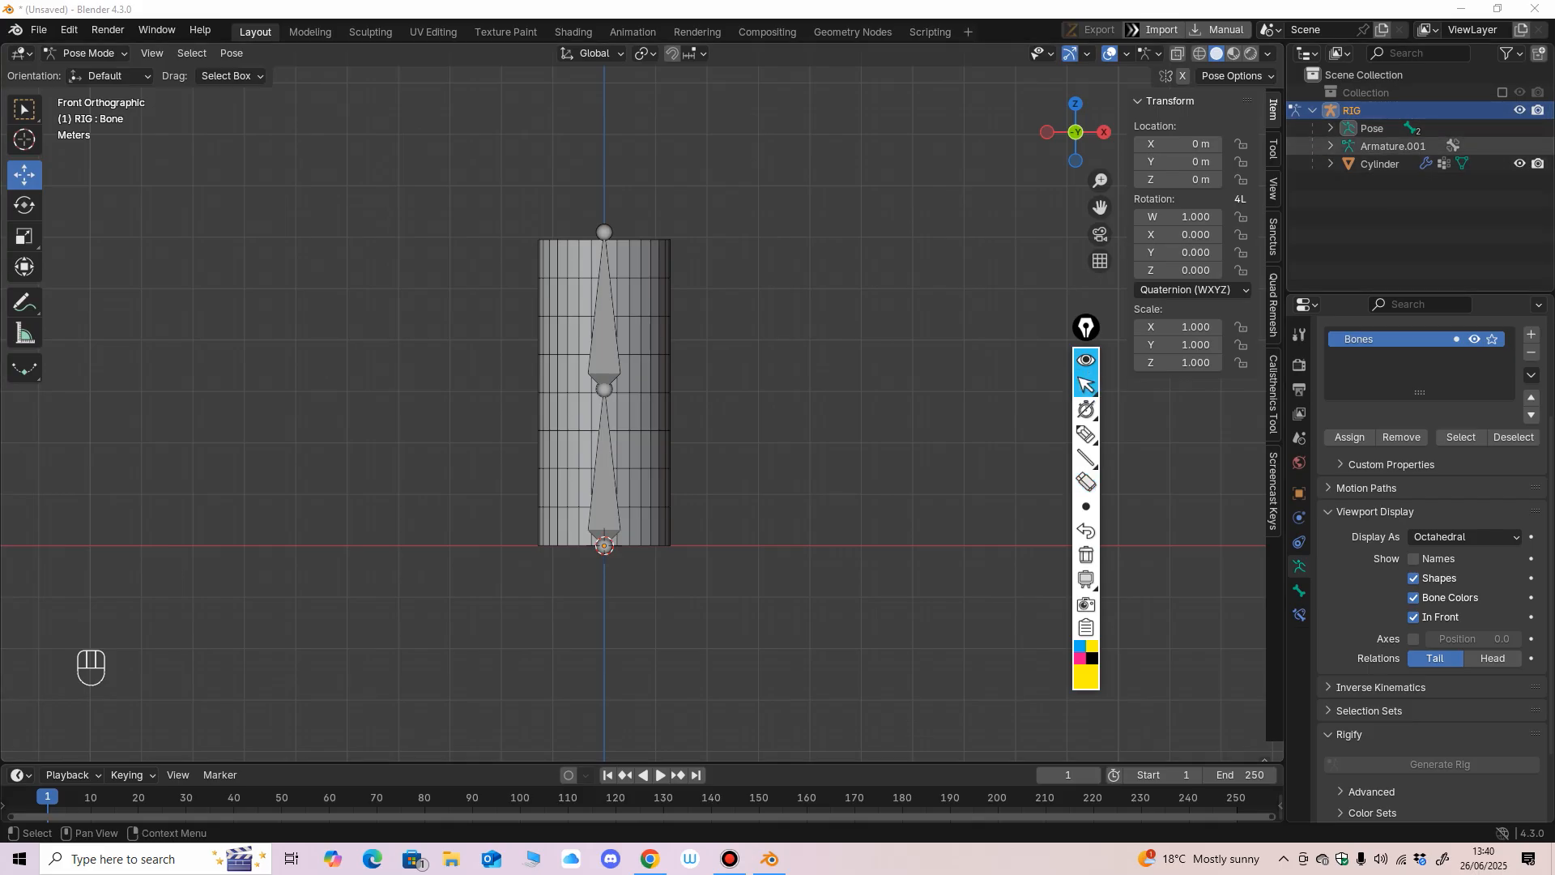
Test small rotations of the upper bone under the renamed rig, undoing them to restore the rest pose.
{"action": "left_click", "coordinate": [604, 340]}
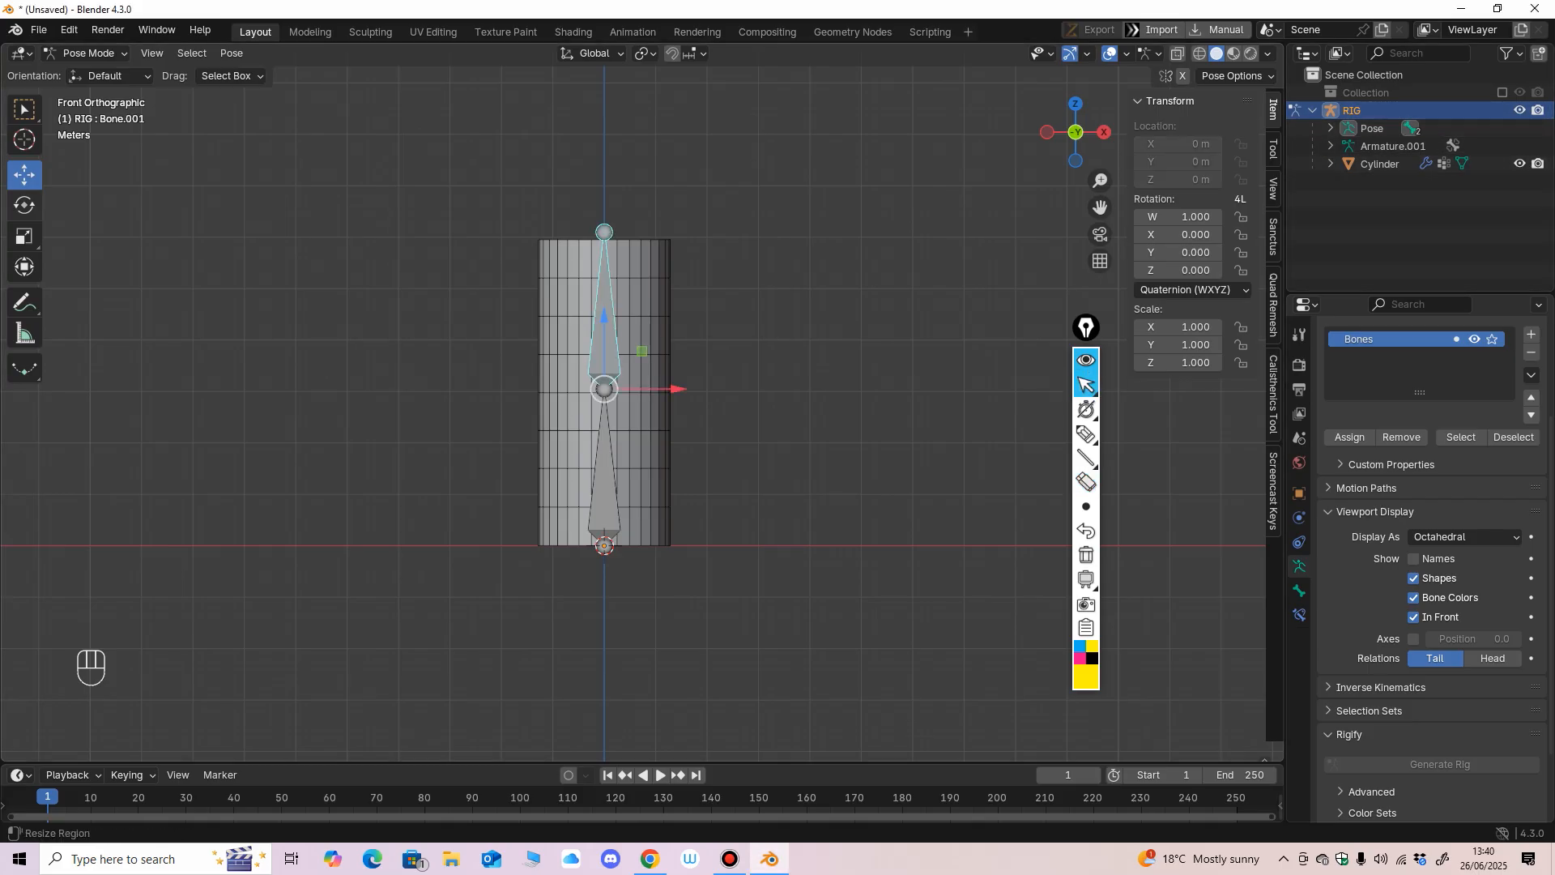
{"action": "left_click", "coordinate": [24, 205]}
{"action": "left_click_drag", "start_coordinate": [655, 439], "coordinate": [667, 353]}
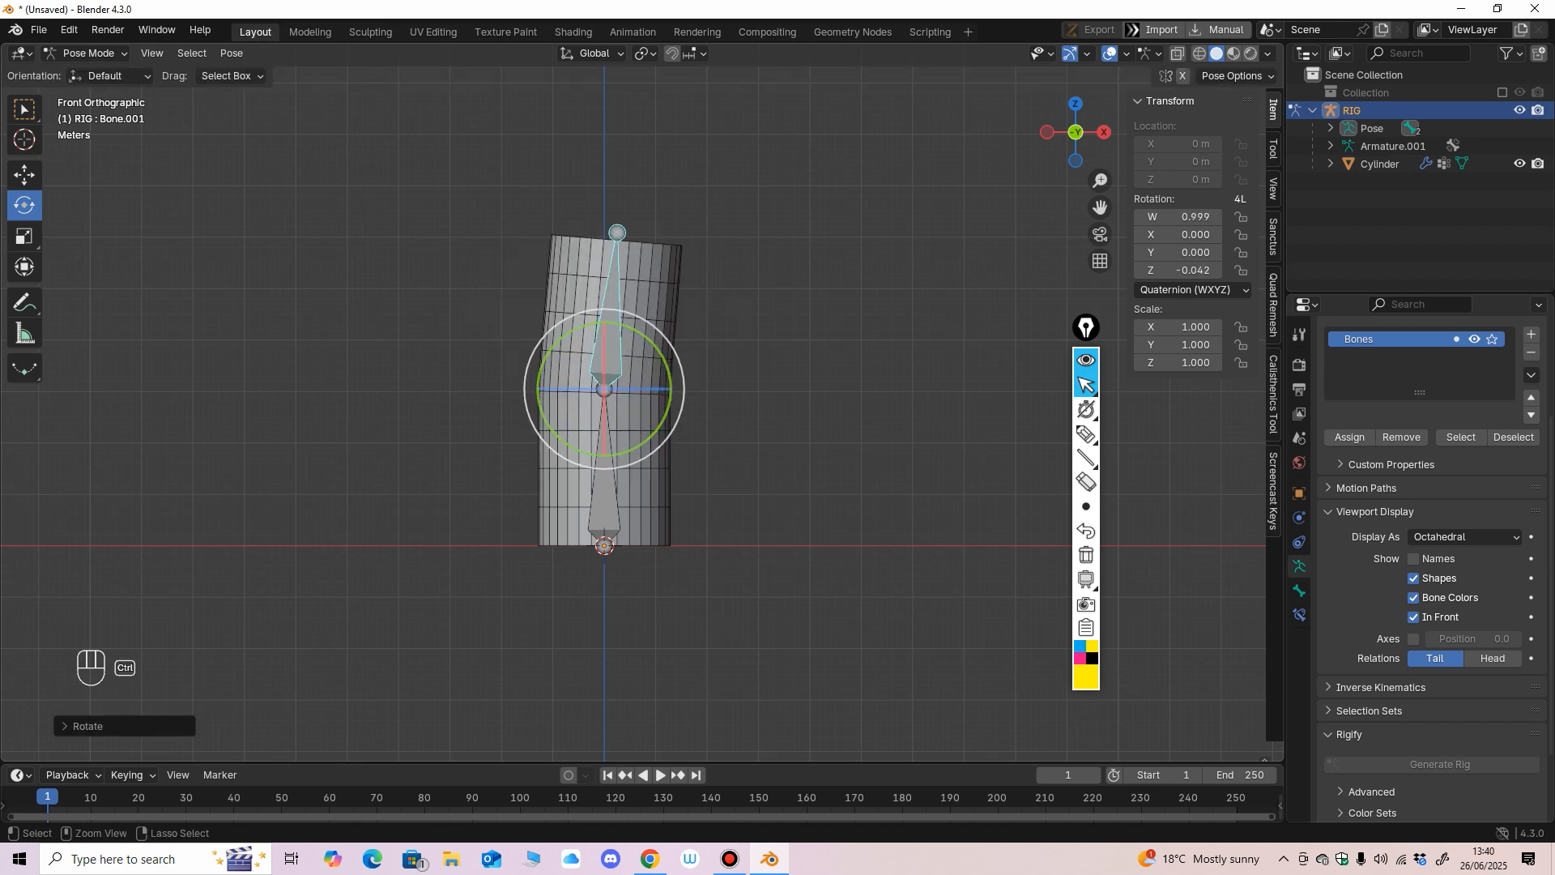
{"action": "key", "text": "ctrl+z"}
{"action": "mouse_move", "coordinate": [667, 352]}
{"action": "middle_mouse_down"}
{"action": "mouse_move", "coordinate": [579, 370]}
{"action": "mouse_move", "coordinate": [739, 371]}
{"action": "mouse_move", "coordinate": [677, 370]}
{"action": "middle_mouse_up"}
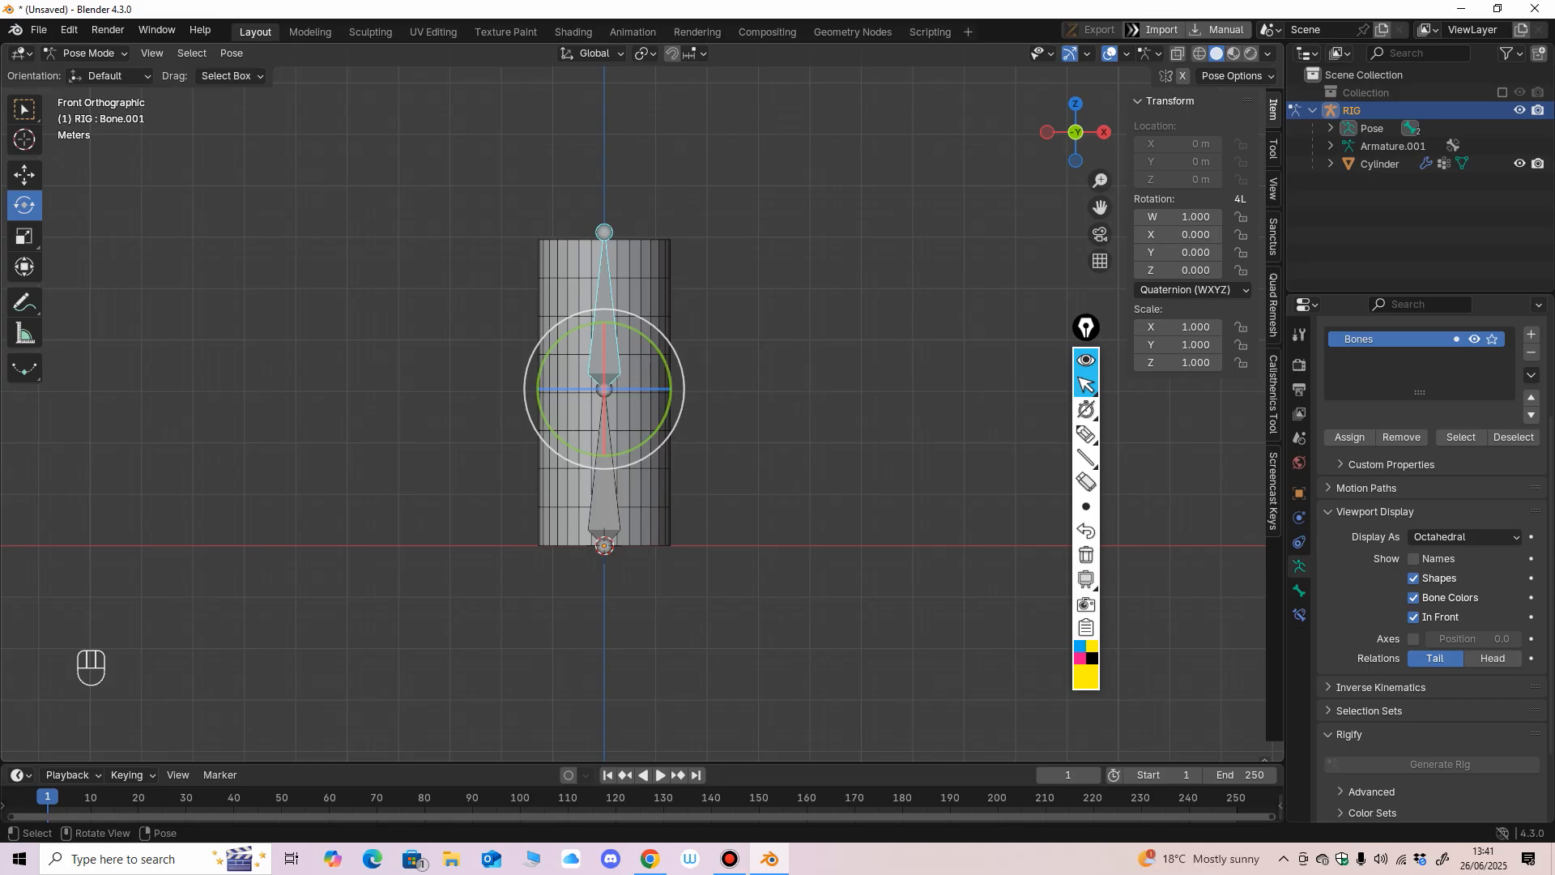
{"action": "mouse_move", "coordinate": [677, 369]}
{"action": "middle_mouse_down"}
{"action": "mouse_move", "coordinate": [590, 387]}
{"action": "mouse_move", "coordinate": [679, 381]}
{"action": "middle_mouse_up"}
{"action": "scroll", "coordinate": [660, 386], "scroll_direction": "up", "scroll_amount": 1}
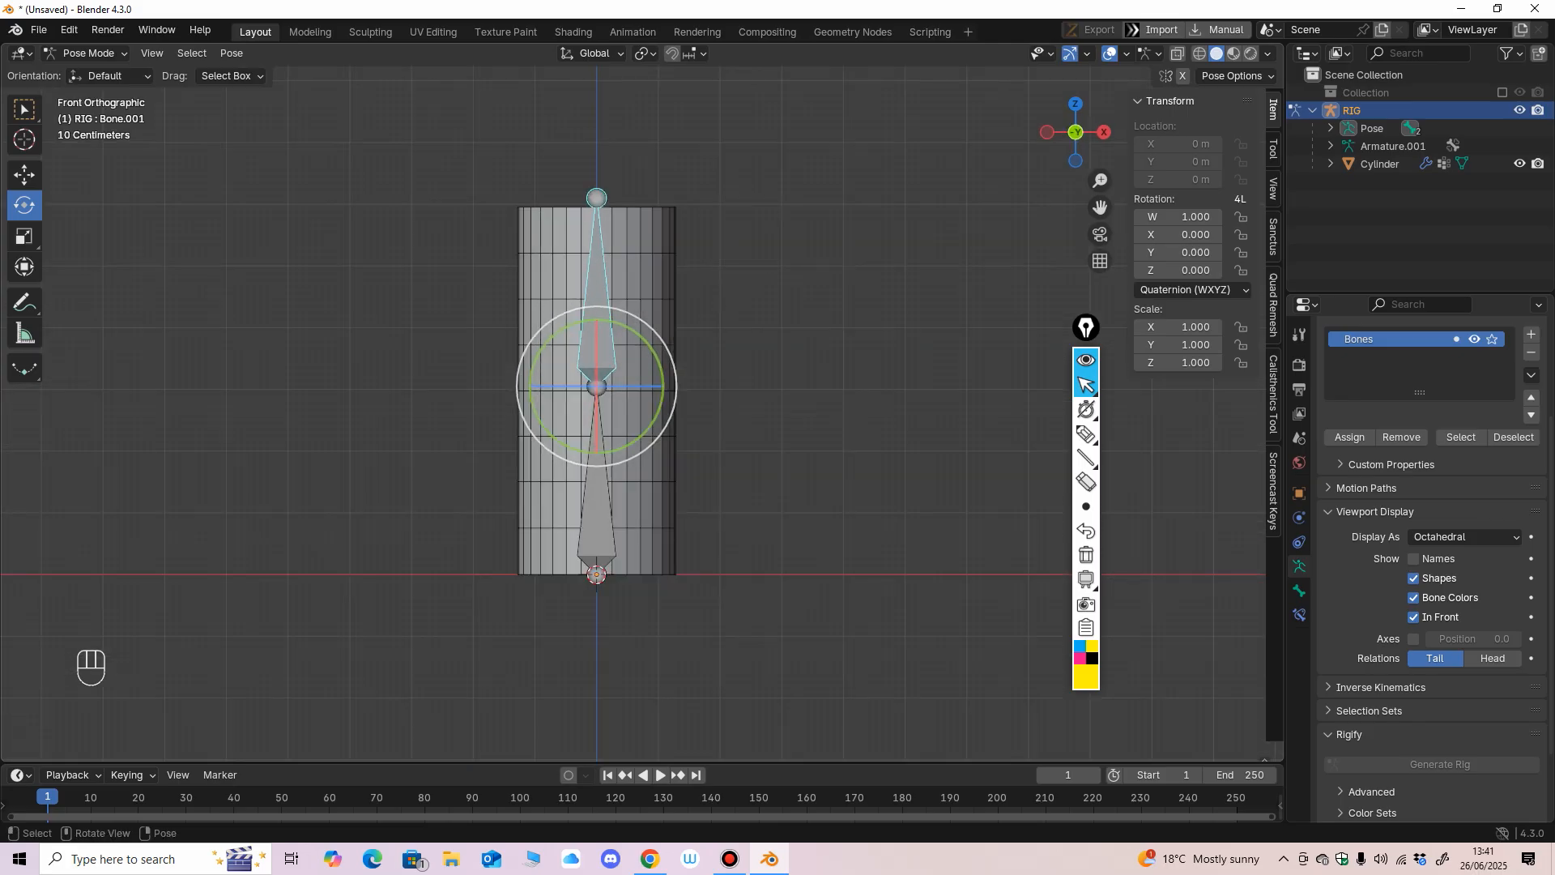
Hide the RIG armature together with its child cylinder in the viewport.
{"action": "key", "text": "shift"}
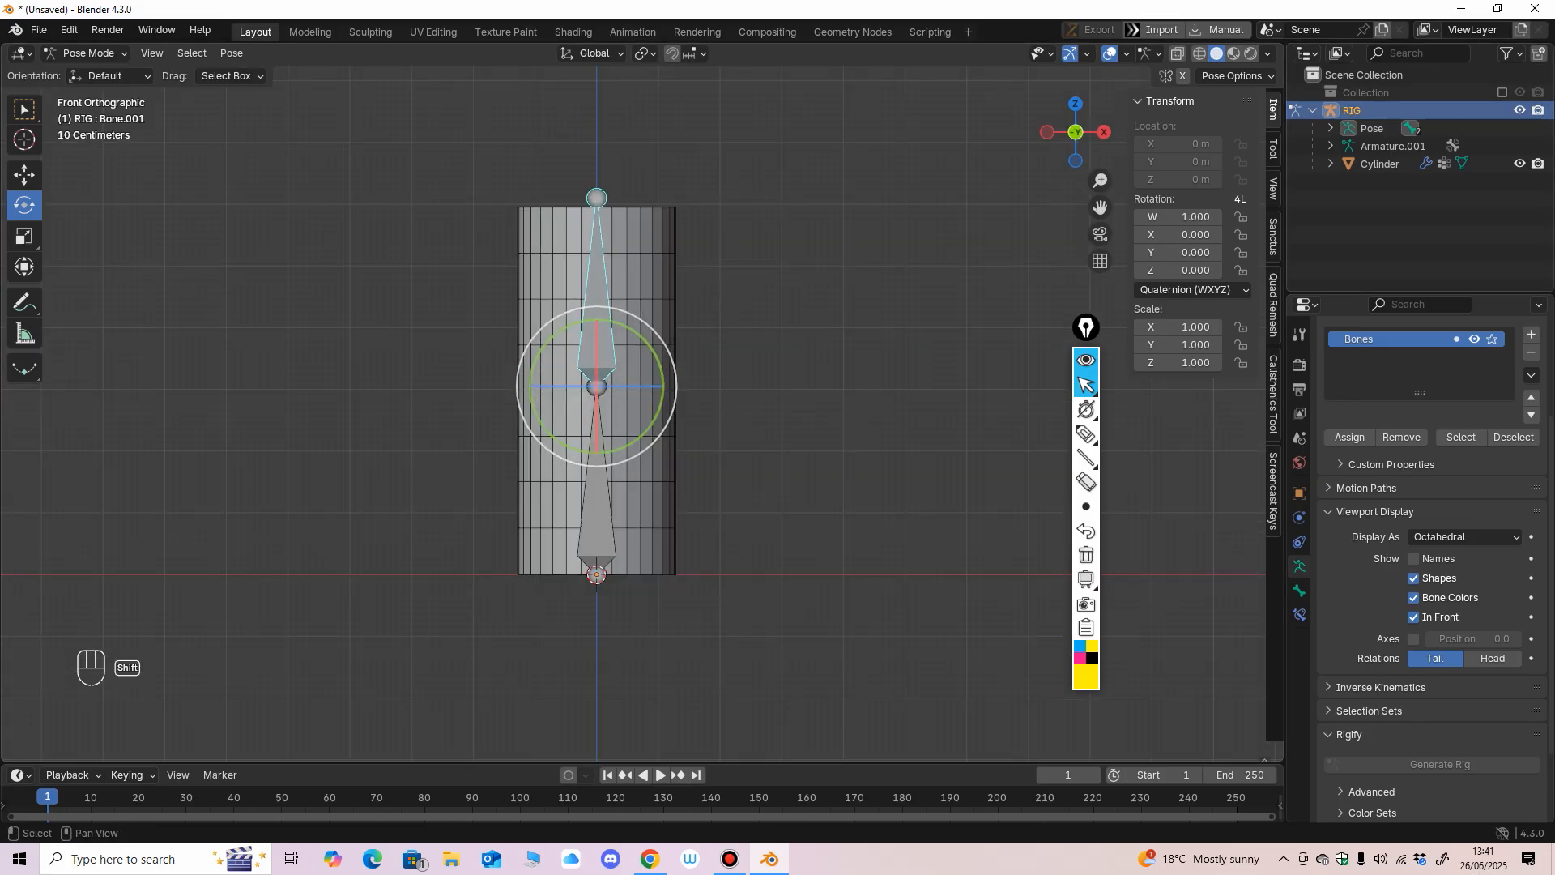
{"action": "left_click", "coordinate": [1519, 110], "text": "shift"}
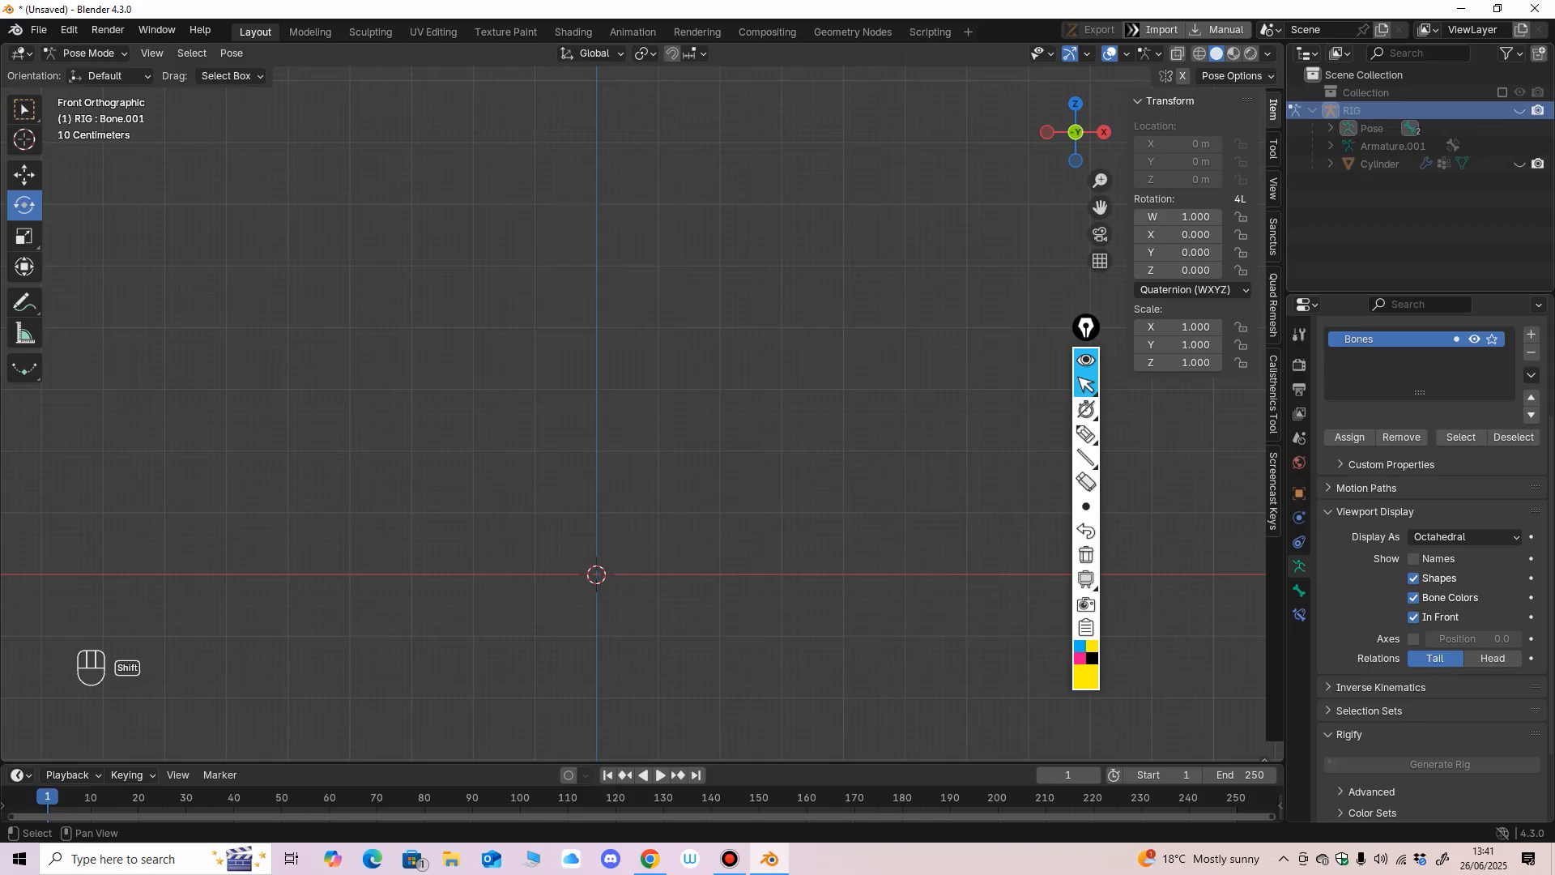
{"action": "middle_click_drag", "start_coordinate": [729, 389], "coordinate": [674, 403]}
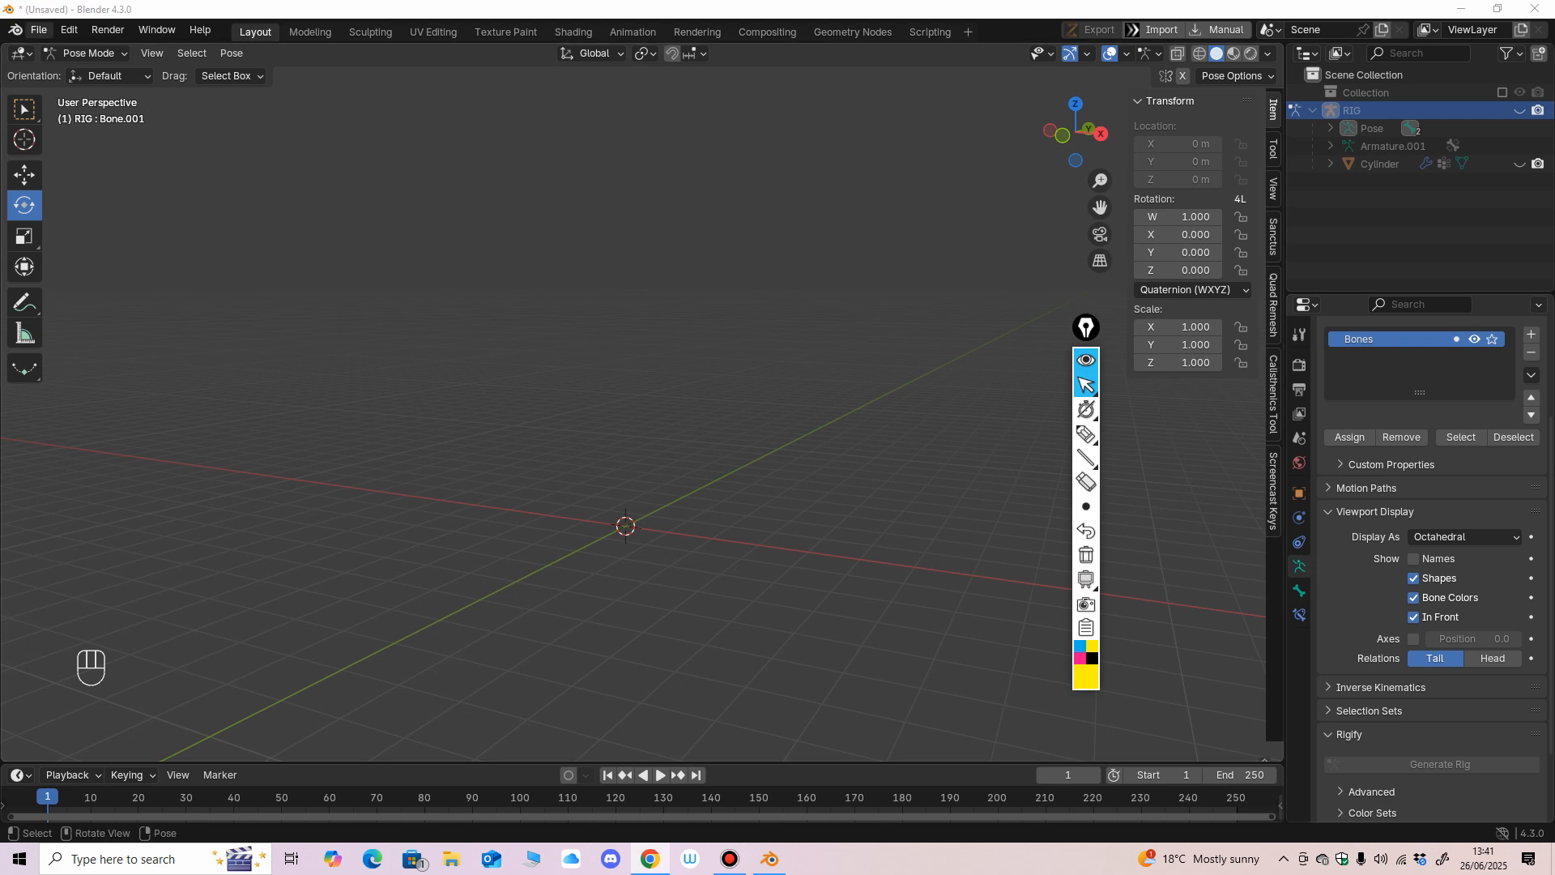
Start appending and browse from Desktop through Blender Fundamentals Course and Beginning Blender into part 2 modelling.blend.
{"action": "left_click", "coordinate": [38, 30]}
{"action": "left_click", "coordinate": [73, 239]}
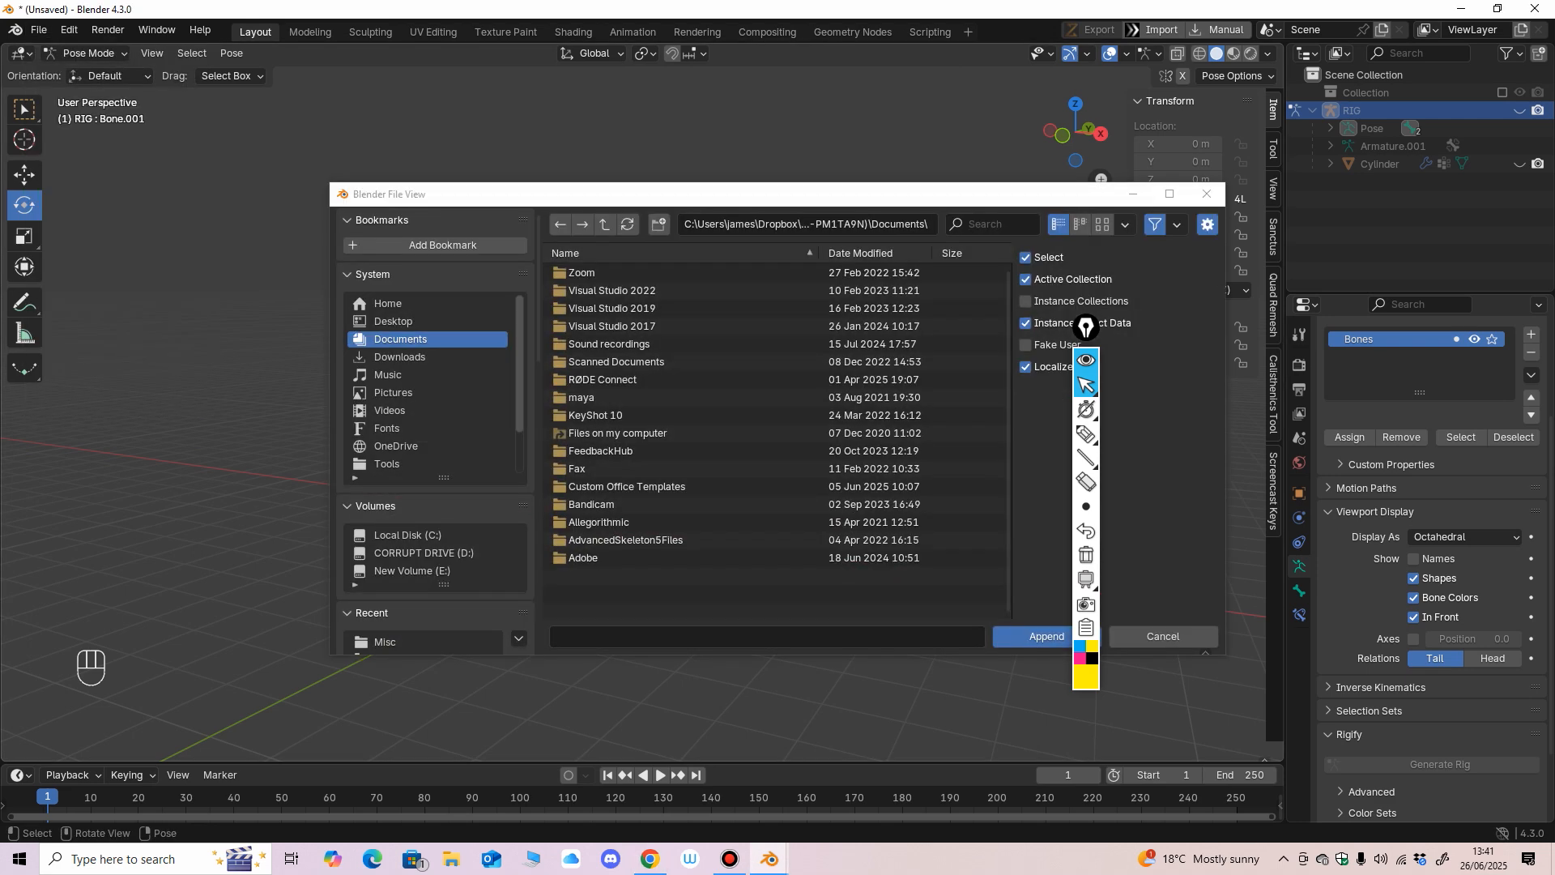
{"action": "left_click", "coordinate": [393, 321]}
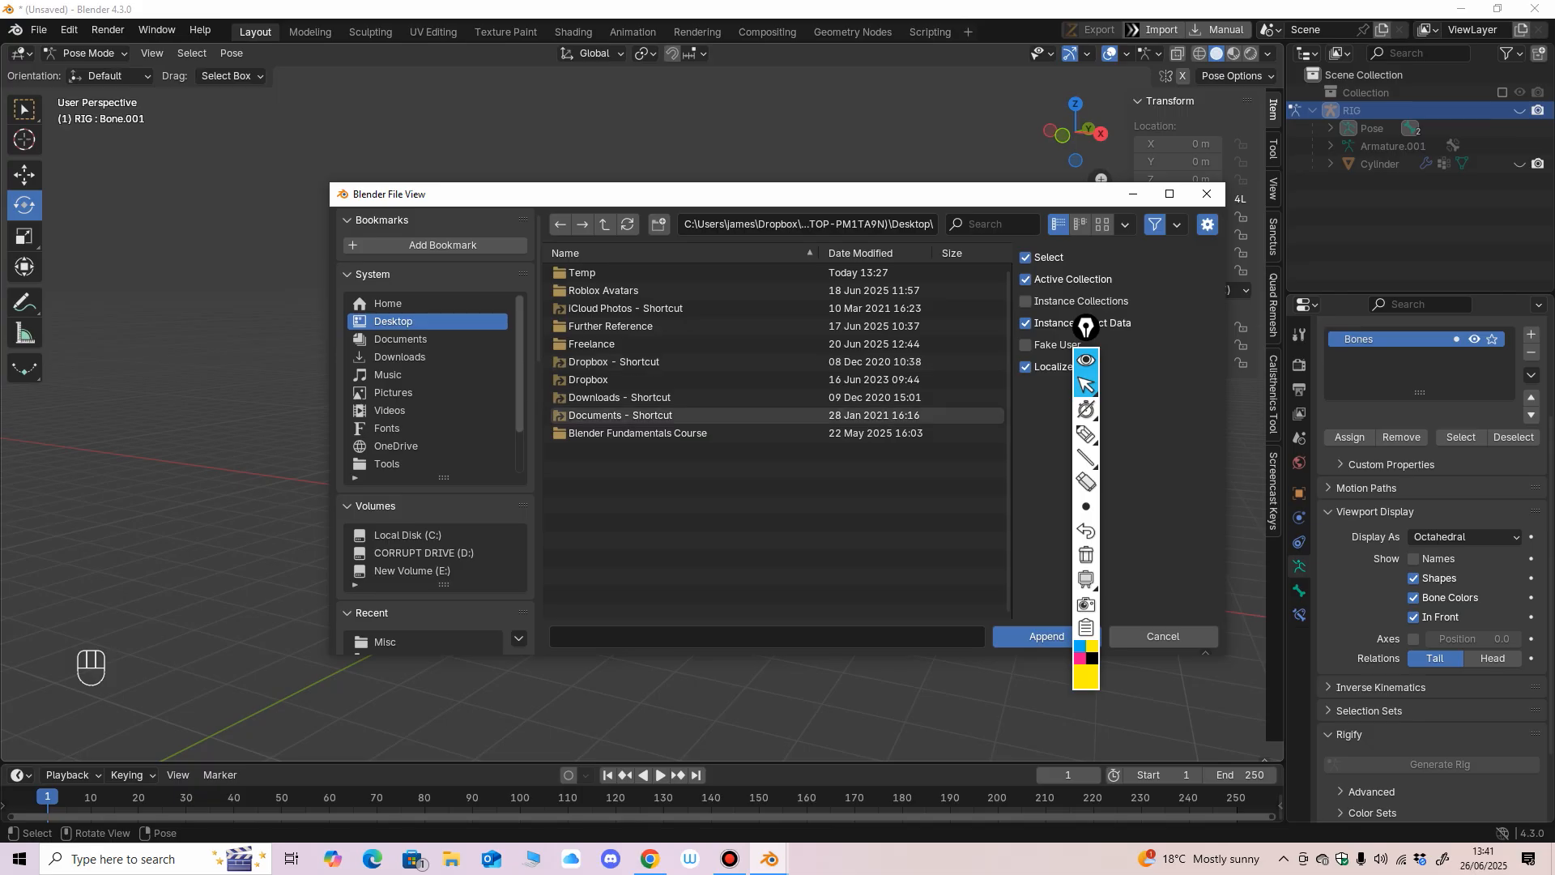
{"action": "double_click", "coordinate": [637, 434]}
{"action": "left_click", "coordinate": [610, 291]}
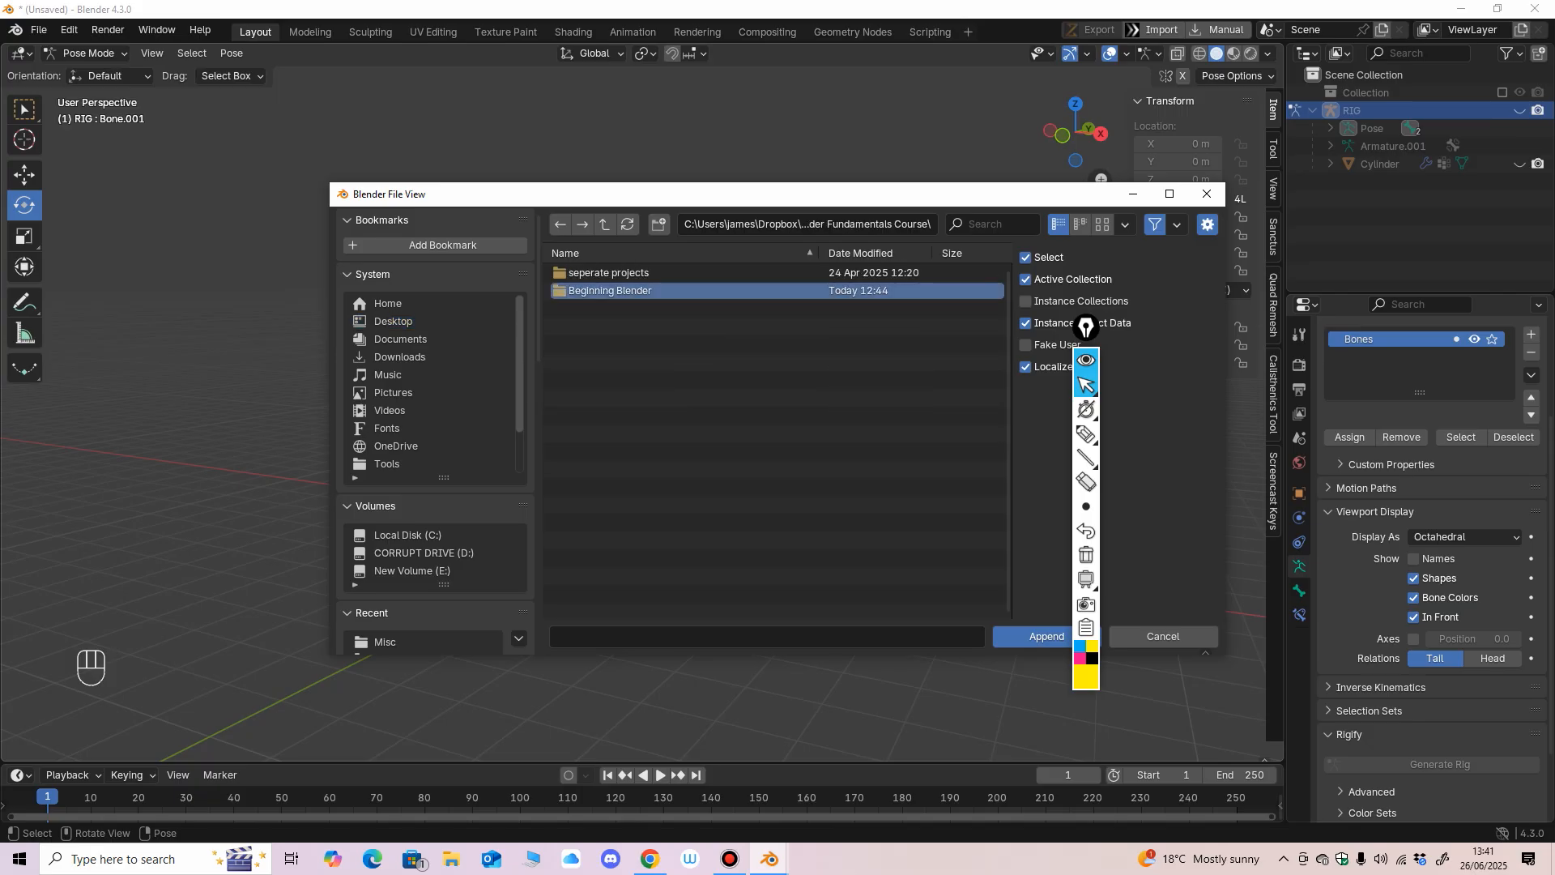
{"action": "double_click", "coordinate": [610, 291]}
{"action": "left_click", "coordinate": [620, 326]}
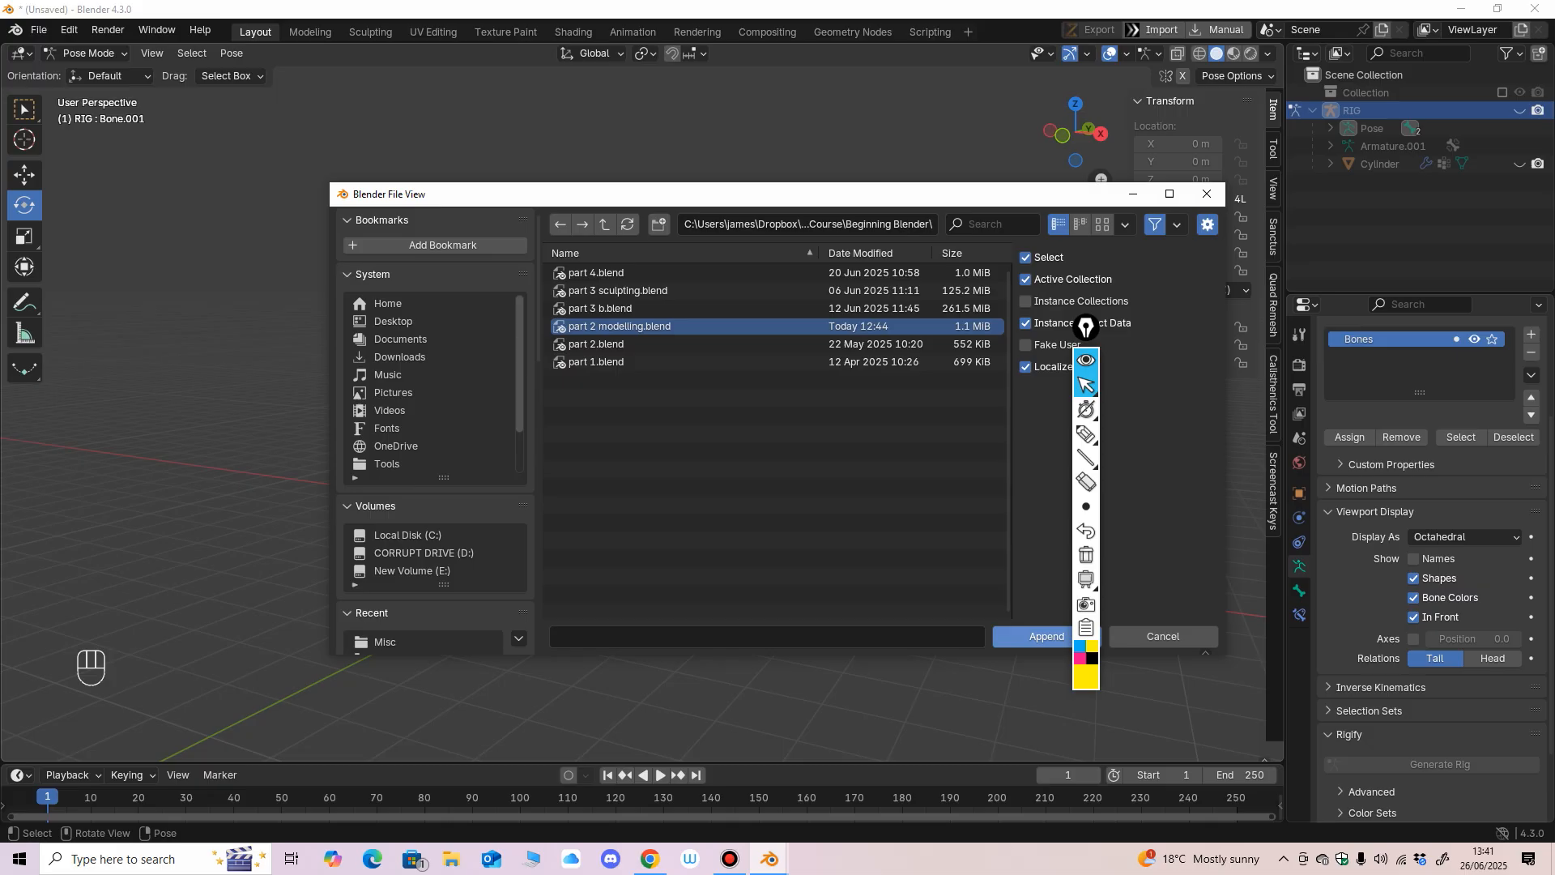
{"action": "double_click", "coordinate": [620, 327]}
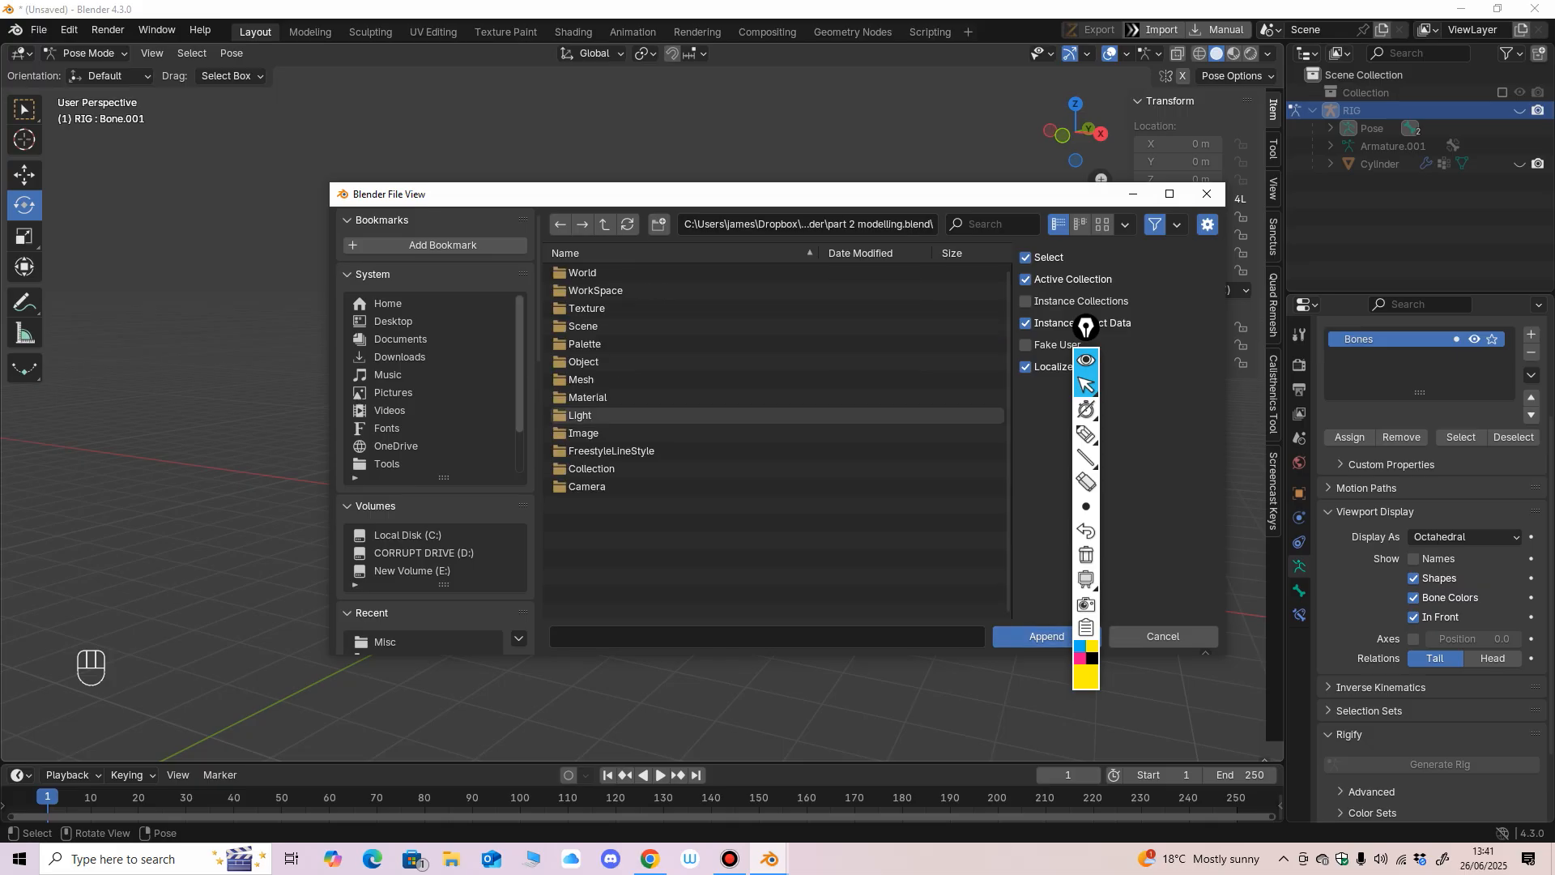
Append the R2D2 CHARACTER collection from the file's Collection folder.
{"action": "left_click", "coordinate": [591, 468]}
{"action": "double_click", "coordinate": [592, 468]}
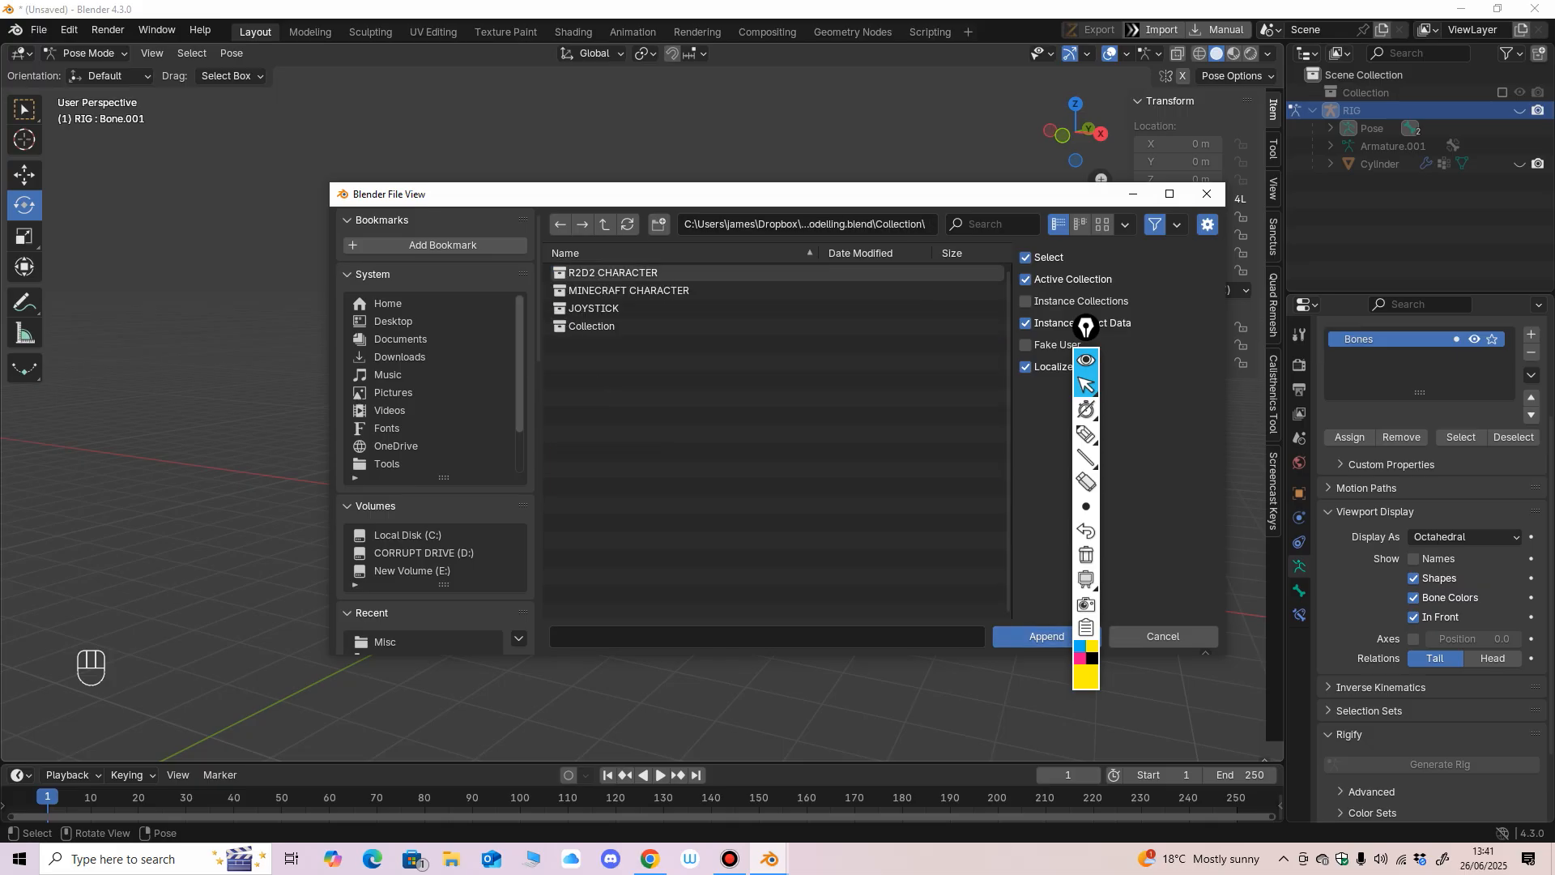
{"action": "left_click", "coordinate": [613, 272]}
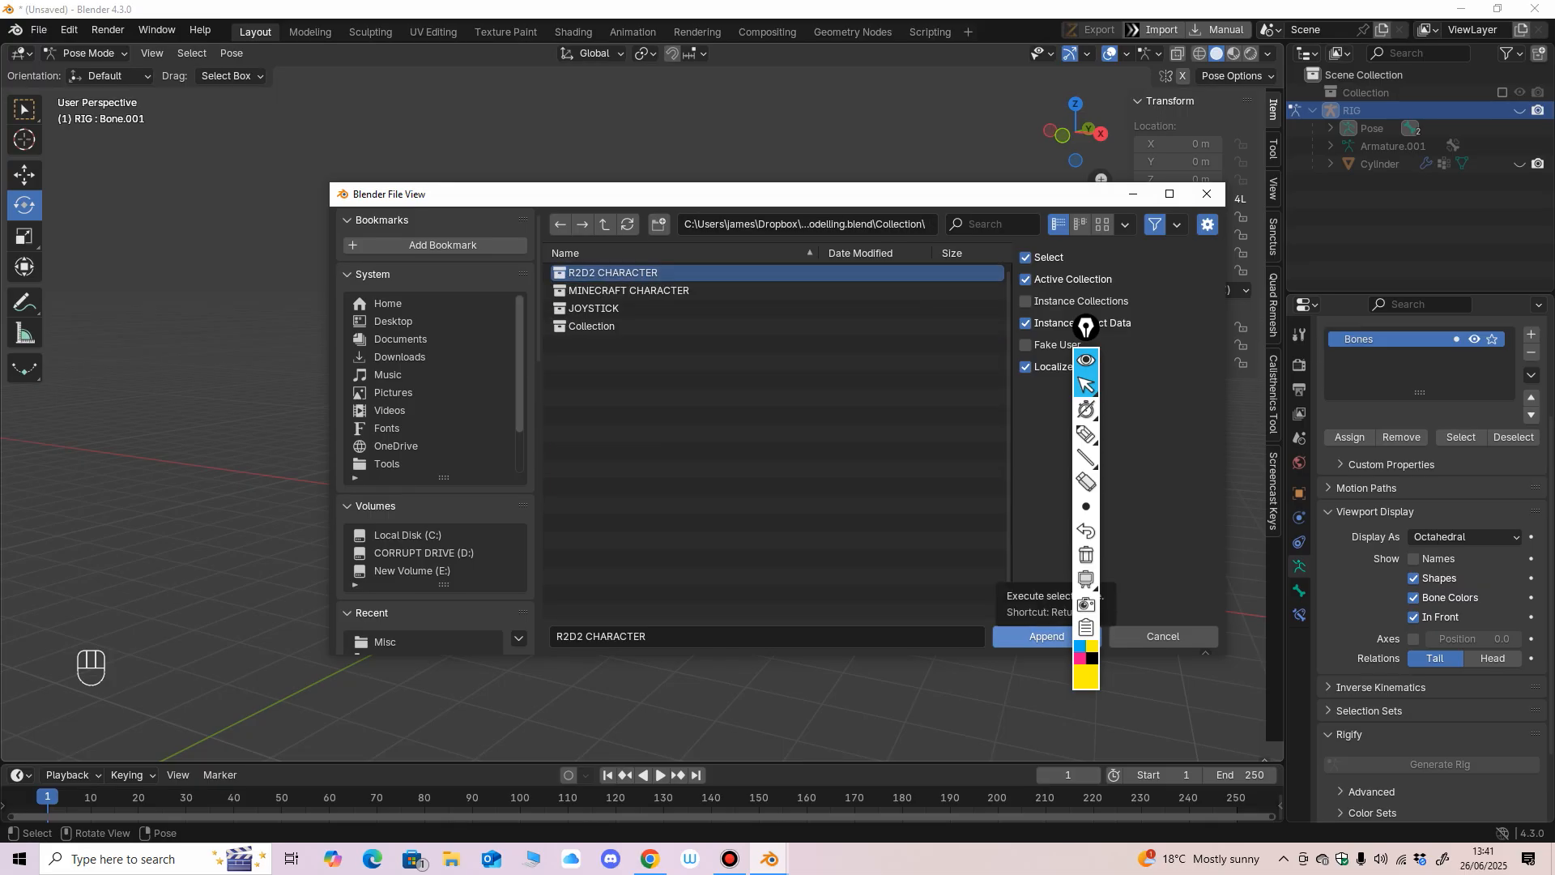
{"action": "left_click", "coordinate": [1045, 636]}
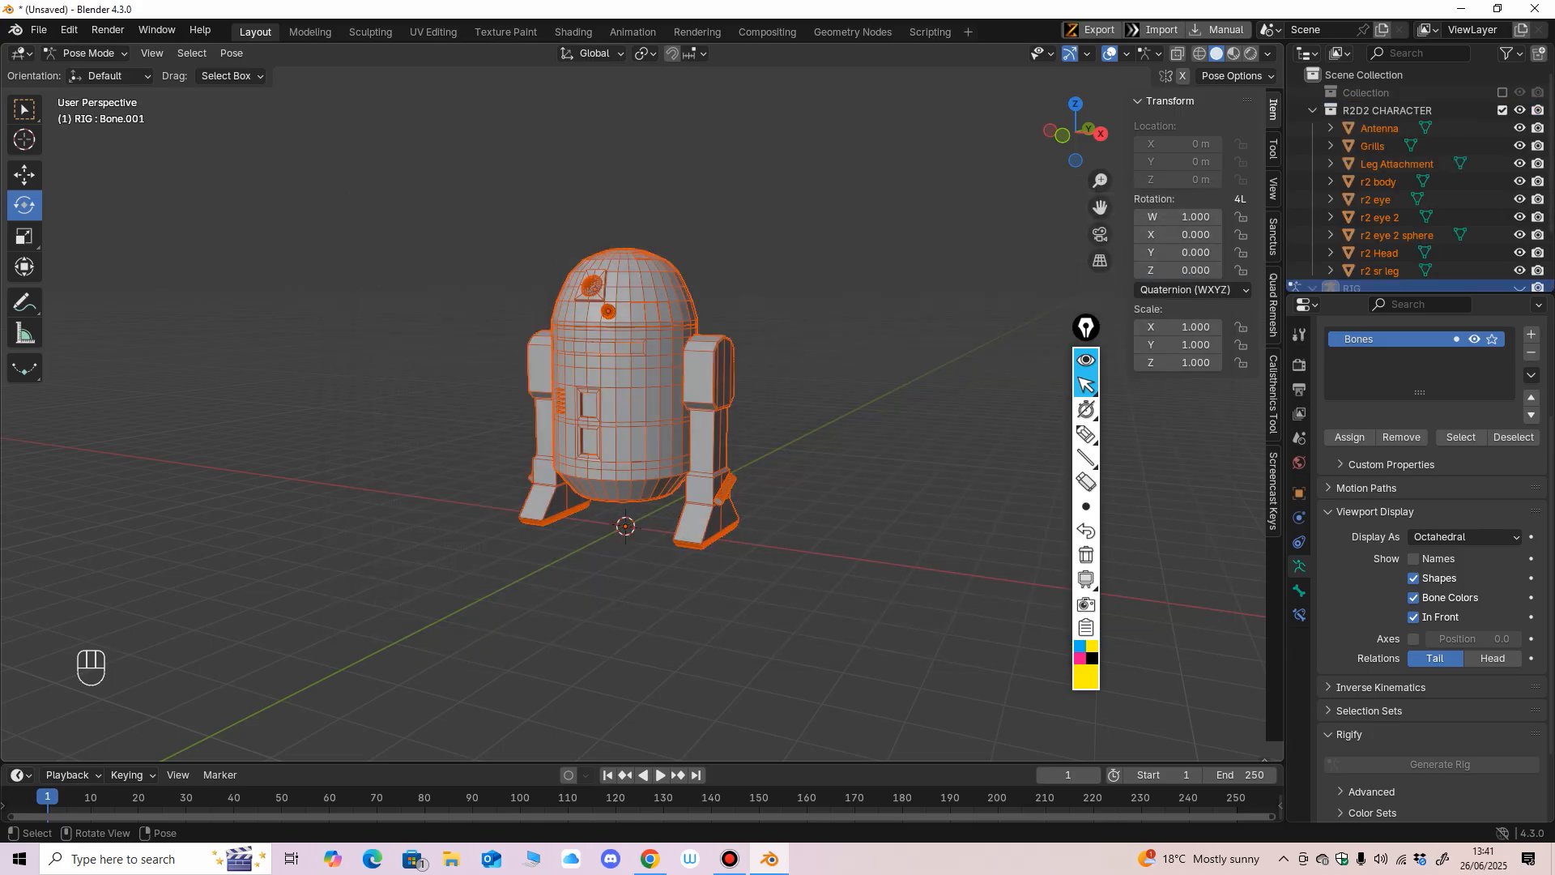
Enlarge the outliner to fit the appended object list and select the R2D2 CHARACTER collection.
{"action": "key", "text": "KP_1"}
{"action": "mouse_move", "coordinate": [640, 389]}
{"action": "middle_mouse_down"}
{"action": "mouse_move", "coordinate": [567, 433]}
{"action": "mouse_move", "coordinate": [633, 392]}
{"action": "middle_mouse_up"}
{"action": "scroll", "coordinate": [634, 392], "scroll_direction": "up", "scroll_amount": 2}
{"action": "key", "text": "KP_1"}
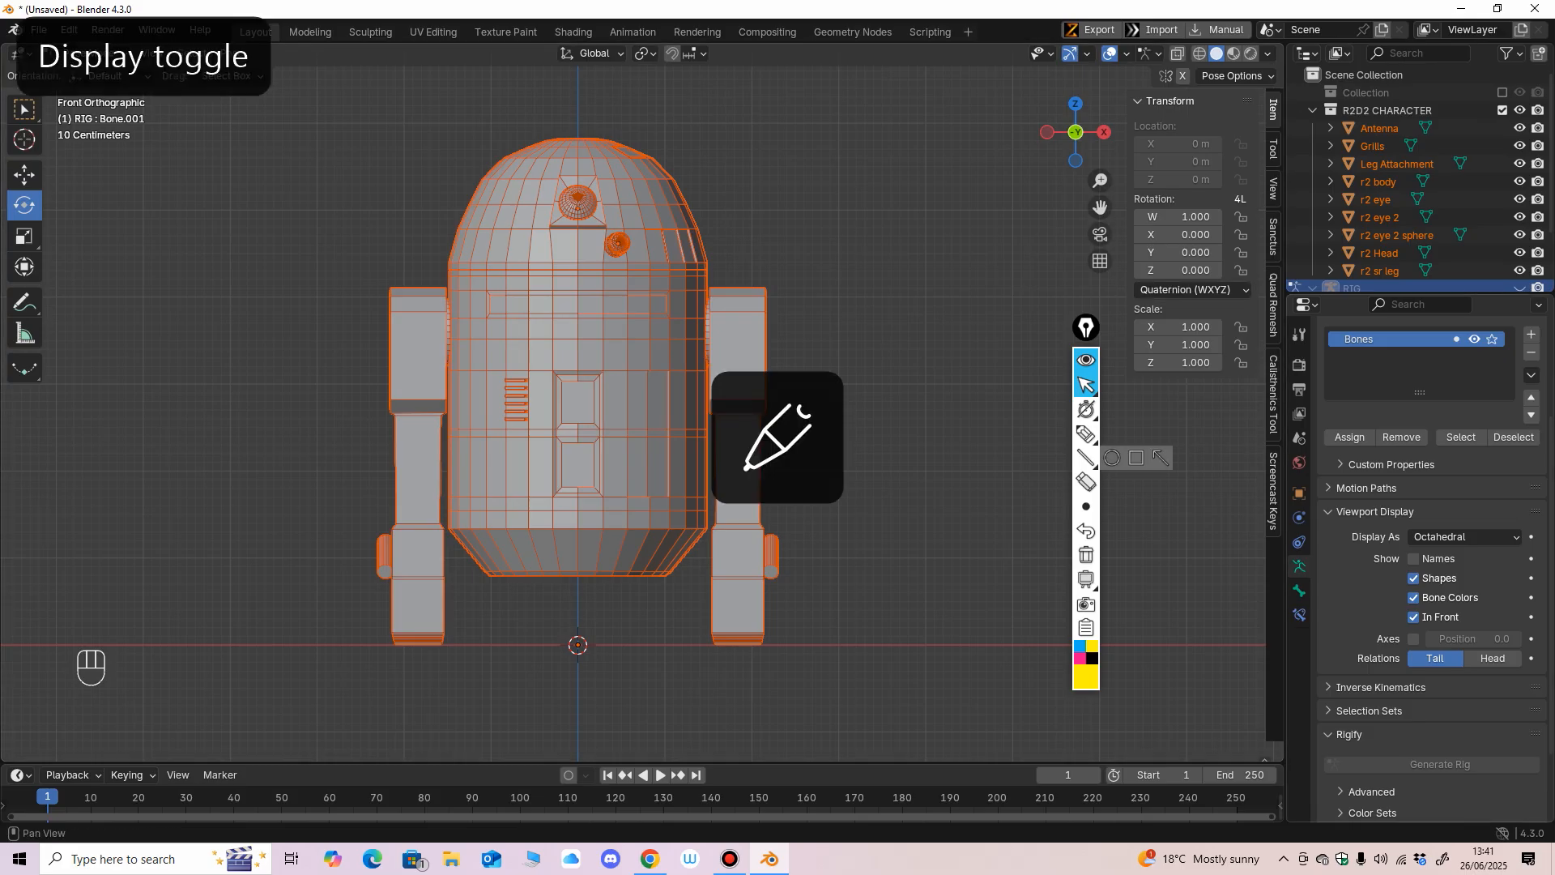
{"action": "left_click_drag", "start_coordinate": [1408, 294], "coordinate": [1408, 451]}
{"action": "scroll", "coordinate": [810, 421], "scroll_direction": "down", "scroll_amount": 1}
{"action": "middle_click_drag", "start_coordinate": [810, 422], "coordinate": [846, 434]}
{"action": "left_click", "coordinate": [1386, 111]}
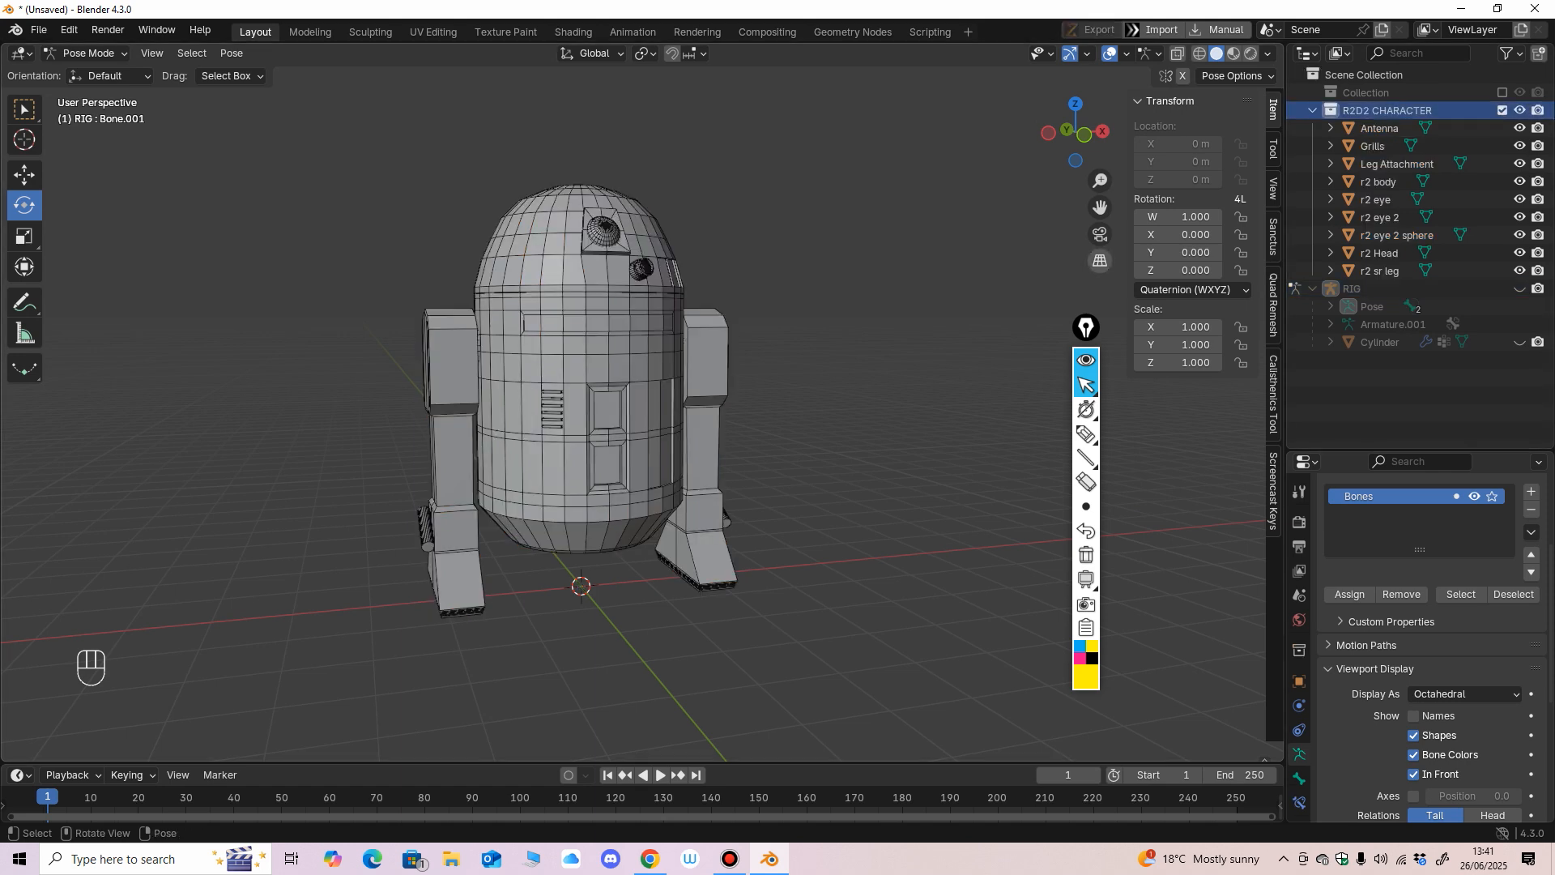
{"action": "middle_click_drag", "start_coordinate": [851, 380], "coordinate": [818, 360]}
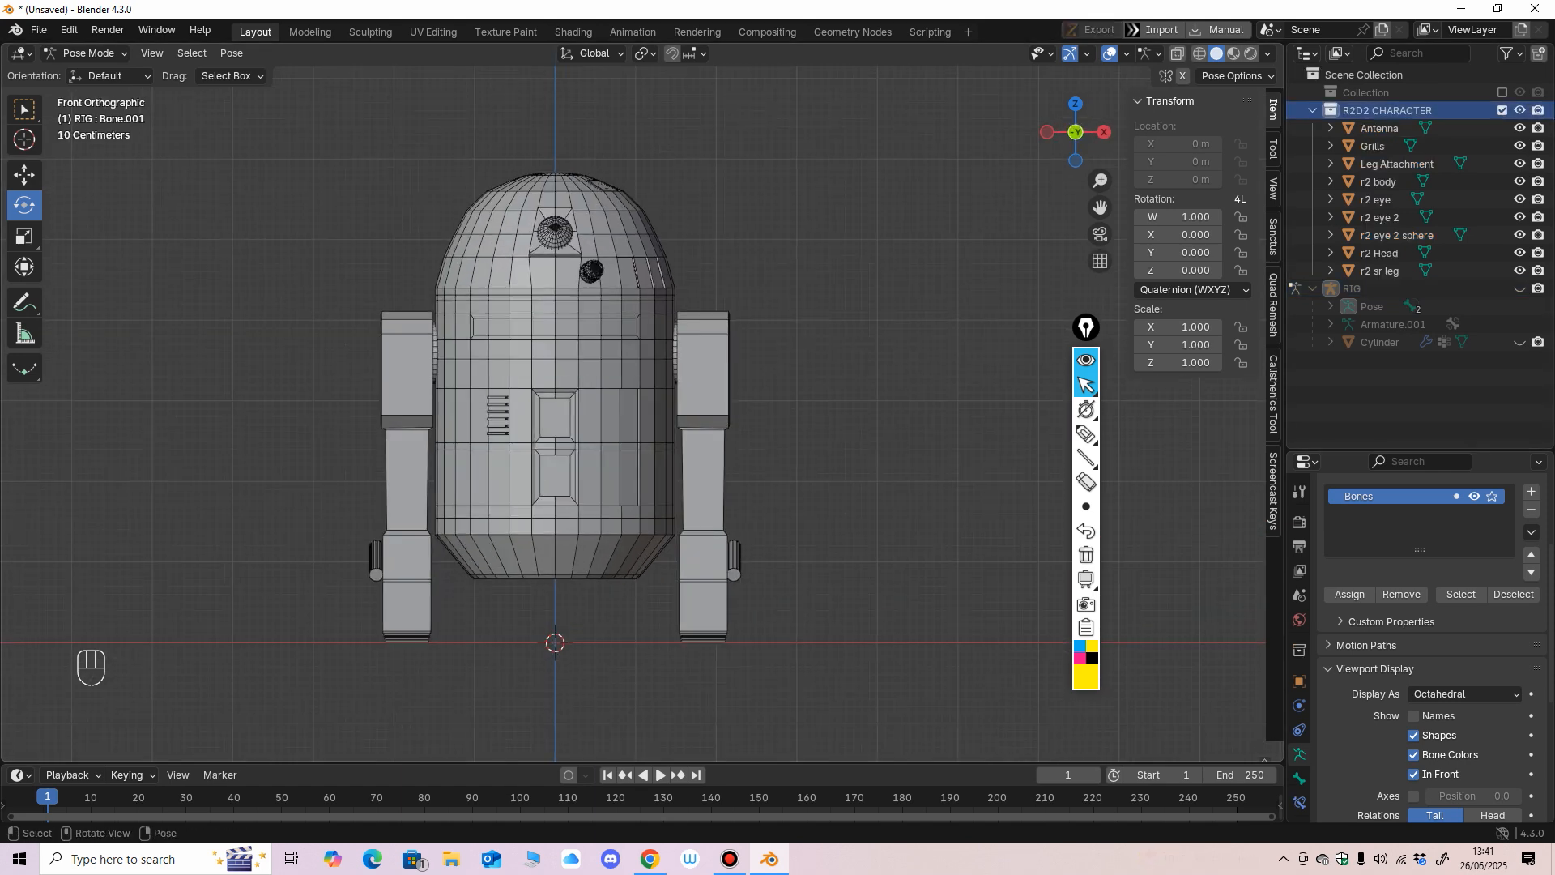
{"action": "scroll", "coordinate": [633, 413], "scroll_direction": "up", "scroll_amount": 1}
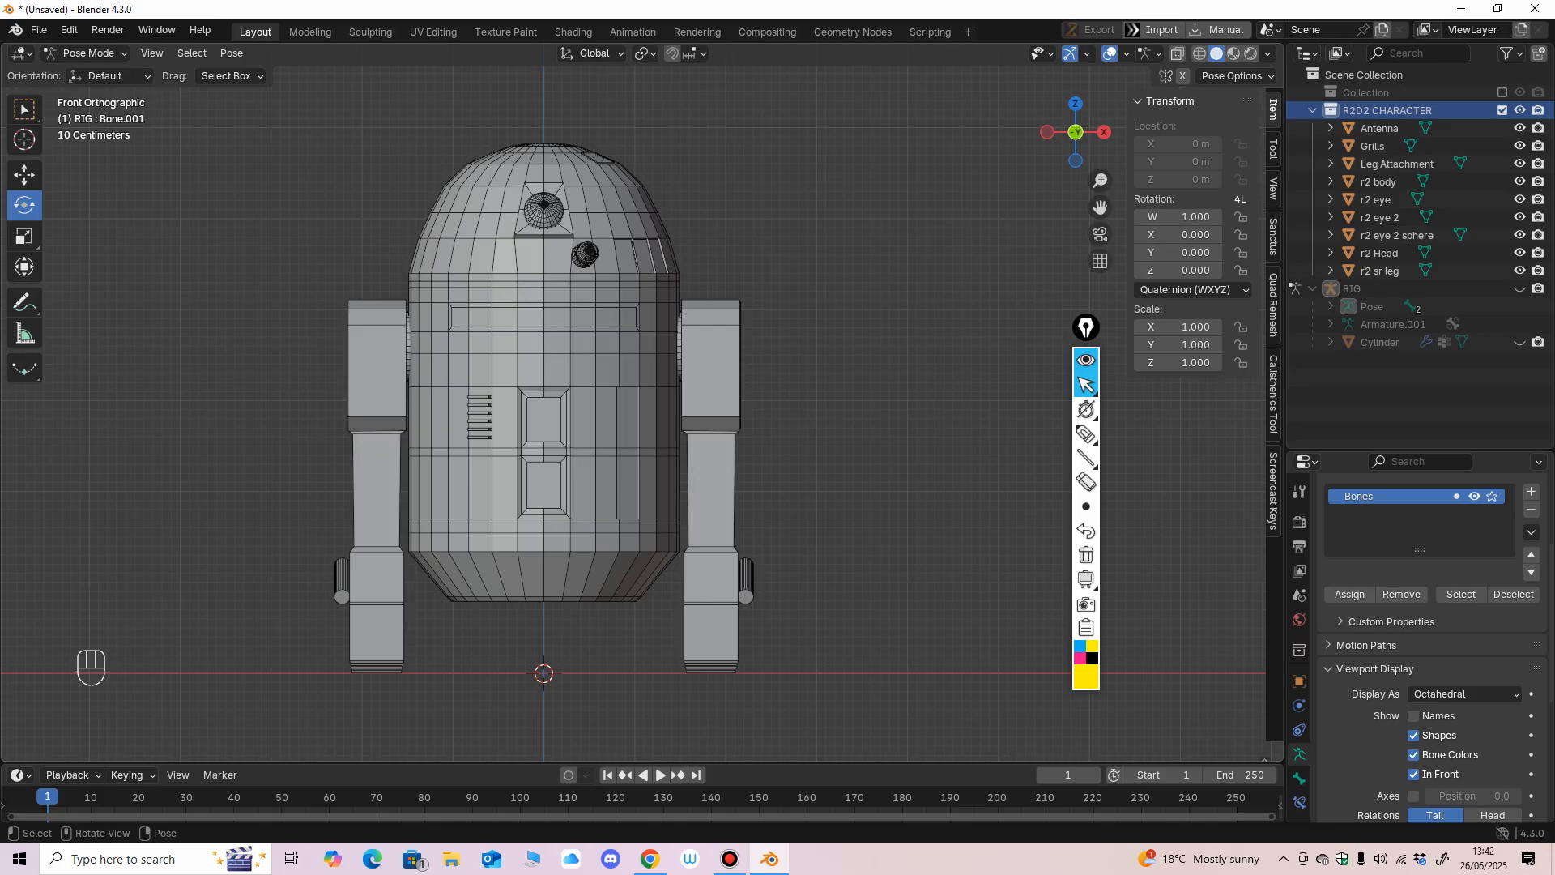
Move the annotation toolbar slightly aside and switch from Pose Mode to Object Mode.
{"action": "mouse_move", "coordinate": [1086, 434]}
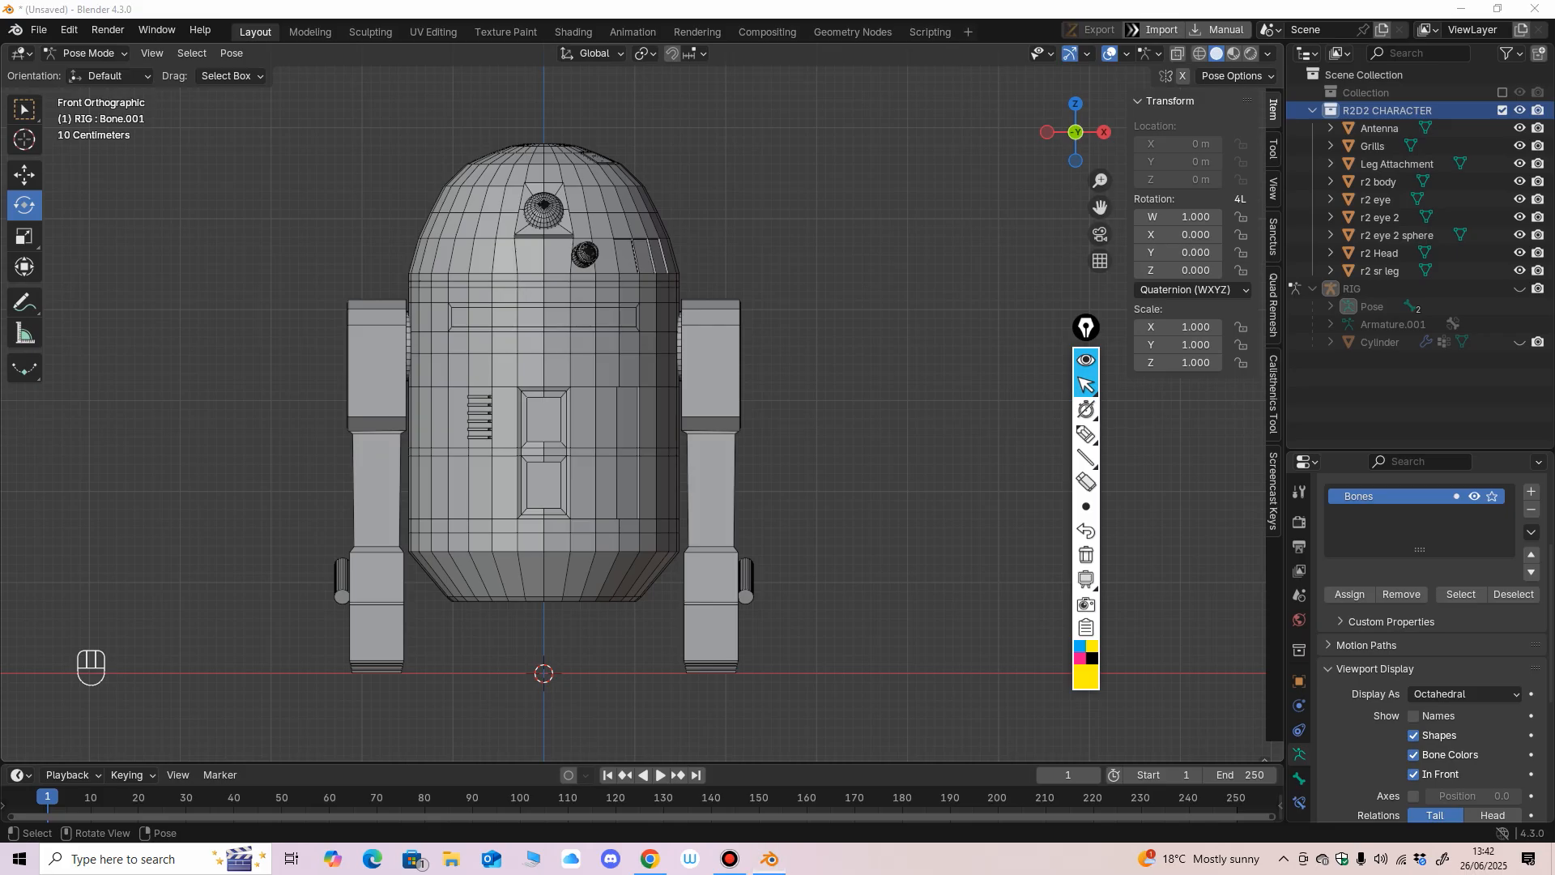
{"action": "left_click_drag", "start_coordinate": [1094, 331], "coordinate": [1113, 310]}
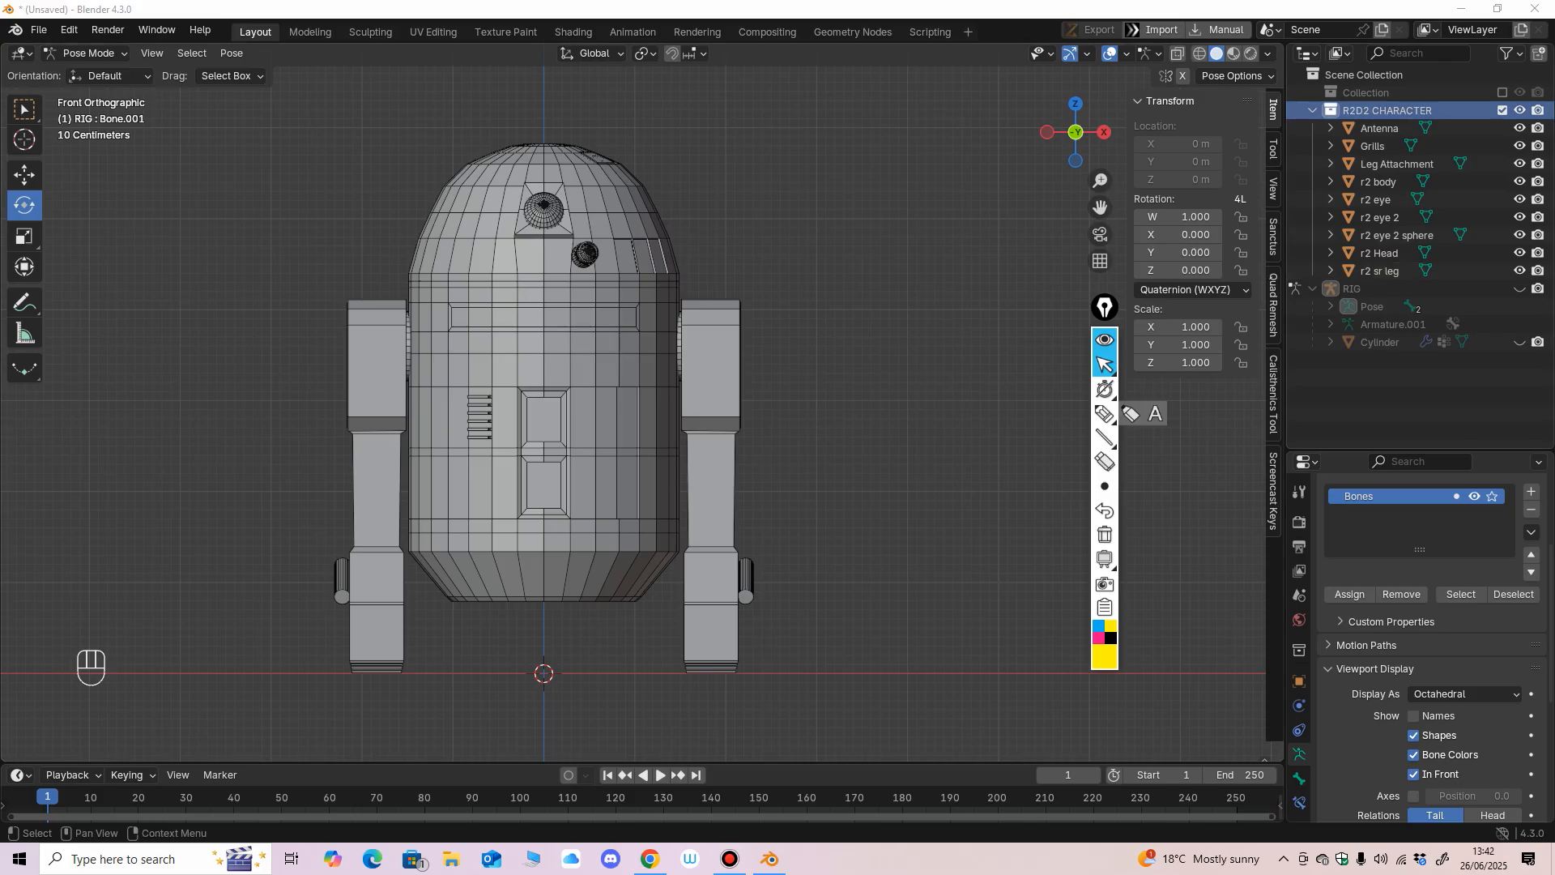
{"action": "middle_click_drag", "start_coordinate": [859, 324], "coordinate": [883, 455]}
{"action": "scroll", "coordinate": [841, 482], "scroll_direction": "up", "scroll_amount": 1}
{"action": "left_click", "coordinate": [87, 54]}
{"action": "left_click", "coordinate": [91, 74]}
{"action": "key", "text": "KP_1"}
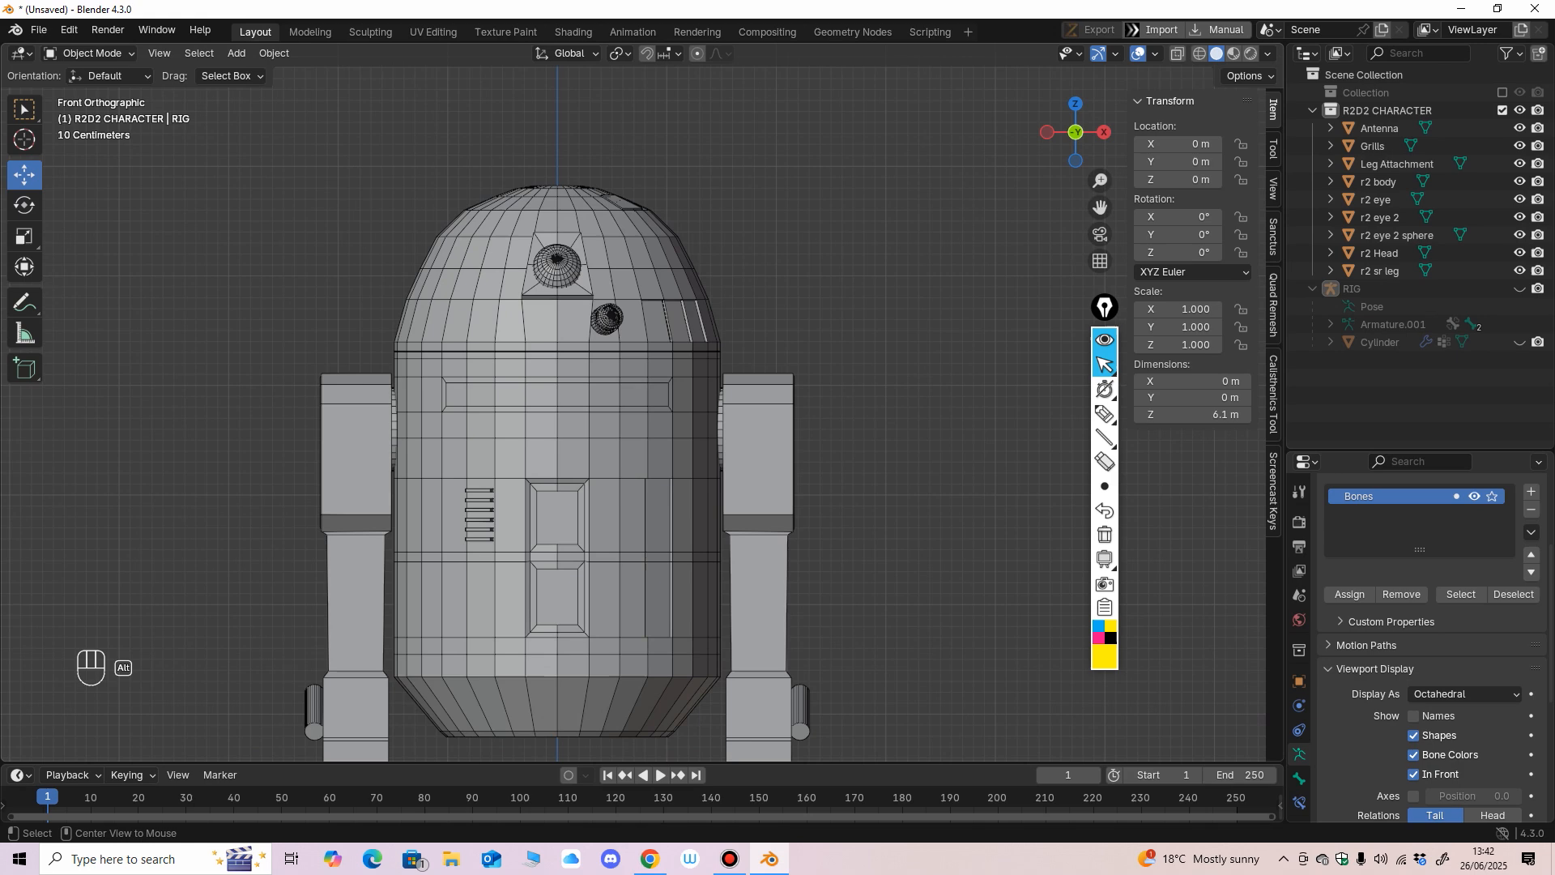
Select the dome head, body and legs in turn to check which parts are separate objects, finishing on r2 Head.
{"action": "left_click", "coordinate": [628, 201]}
{"action": "mouse_move", "coordinate": [628, 211]}
{"action": "middle_mouse_down"}
{"action": "mouse_move", "coordinate": [569, 261]}
{"action": "mouse_move", "coordinate": [609, 222]}
{"action": "middle_mouse_up"}
{"action": "left_click", "coordinate": [611, 454]}
{"action": "middle_click_drag", "start_coordinate": [611, 453], "coordinate": [628, 437]}
{"action": "left_click", "coordinate": [742, 453]}
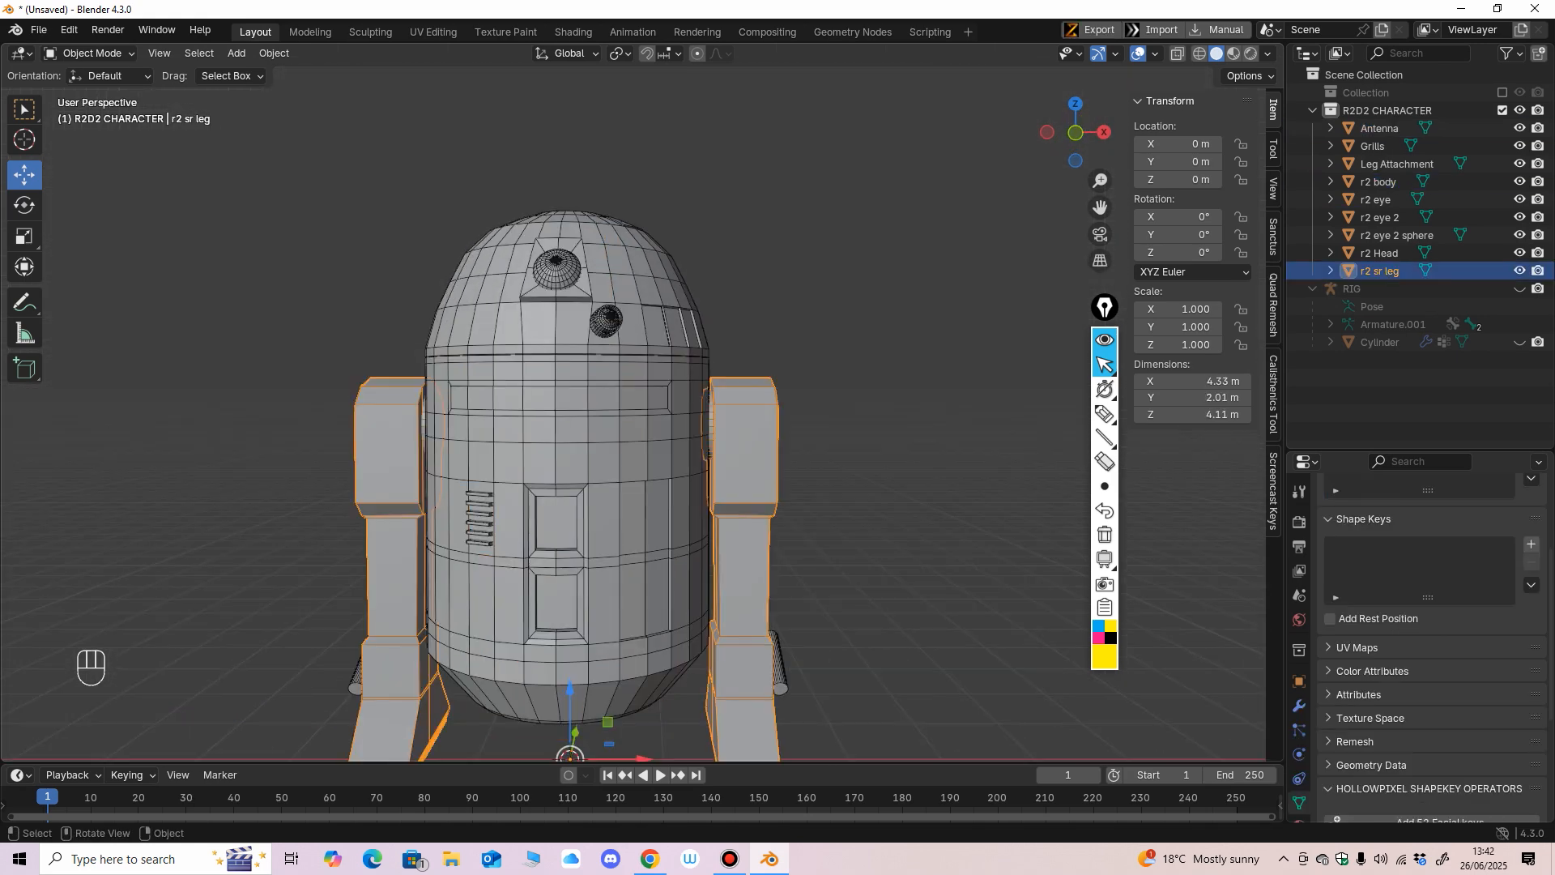
{"action": "left_click", "coordinate": [613, 279]}
{"action": "middle_click_drag", "start_coordinate": [614, 280], "coordinate": [628, 258]}
{"action": "mouse_move", "coordinate": [664, 196]}
{"action": "middle_mouse_down"}
{"action": "mouse_move", "coordinate": [611, 241]}
{"action": "mouse_move", "coordinate": [666, 191]}
{"action": "middle_mouse_up"}
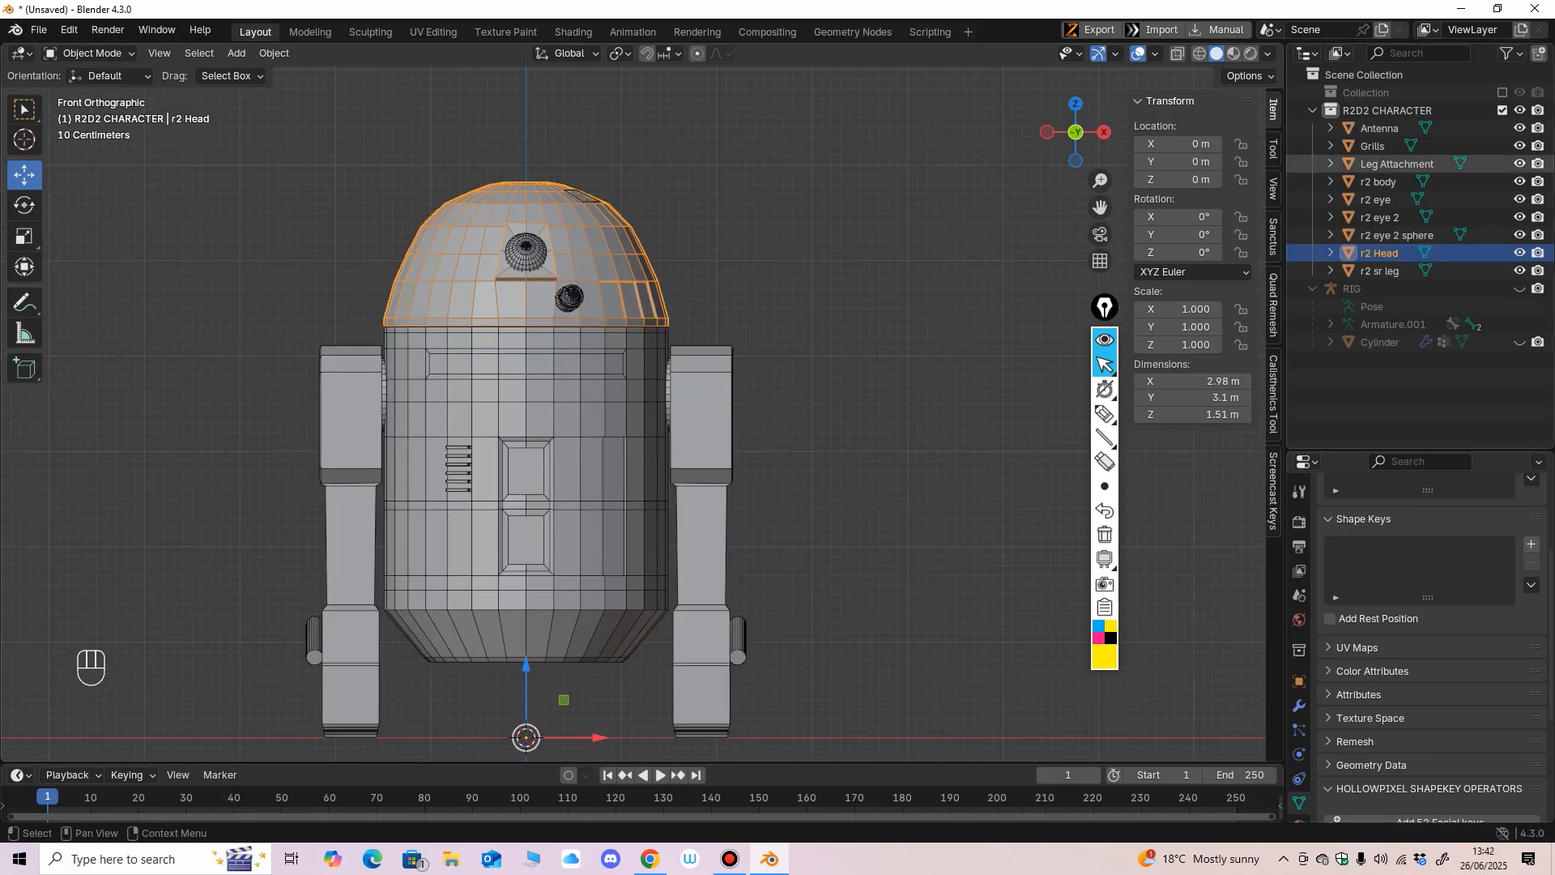
Annotate the model's object list with a bracket, then mark P on the body and C on the head and leg.
{"action": "left_click", "coordinate": [1105, 414]}
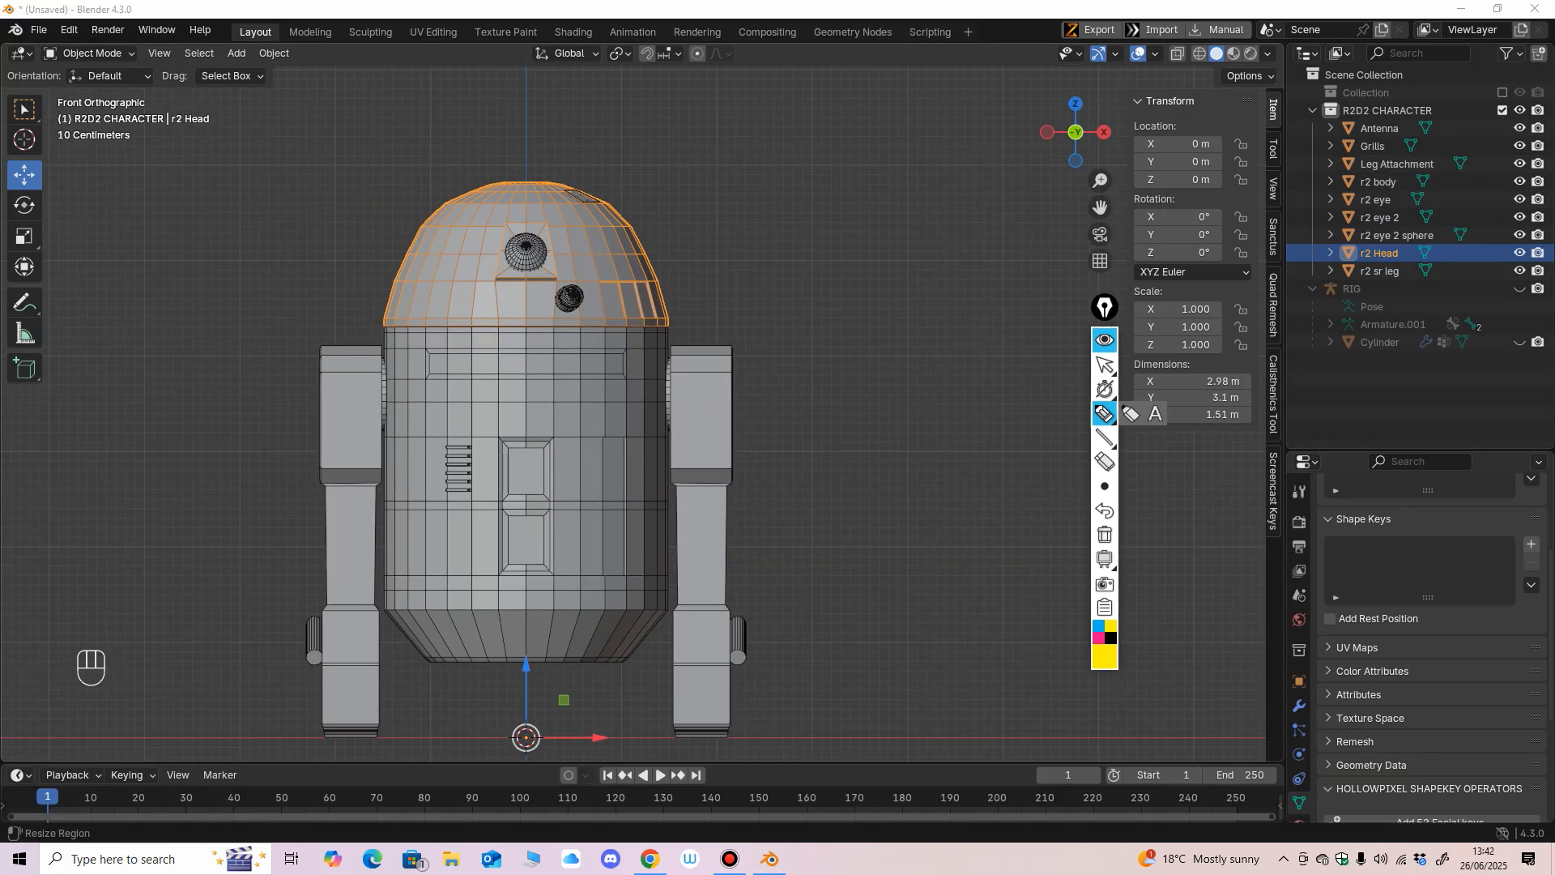
{"action": "mouse_move", "coordinate": [1318, 115]}
{"action": "left_mouse_down"}
{"action": "mouse_move", "coordinate": [1369, 113]}
{"action": "mouse_move", "coordinate": [1332, 286]}
{"action": "mouse_move", "coordinate": [1374, 284]}
{"action": "left_mouse_up"}
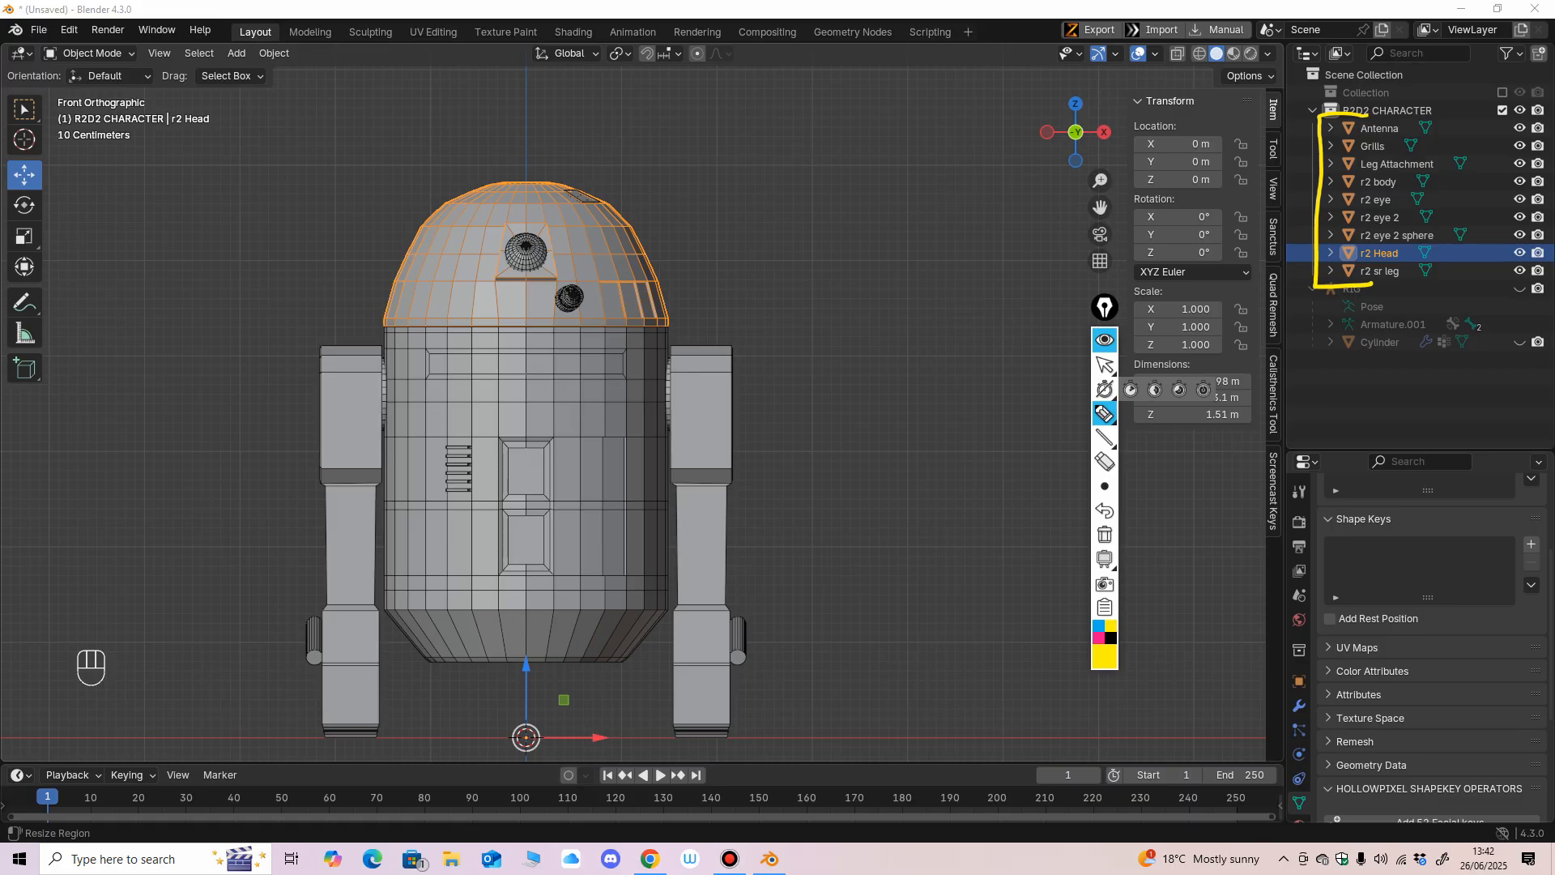
{"action": "mouse_move", "coordinate": [697, 391]}
{"action": "left_mouse_down"}
{"action": "mouse_move", "coordinate": [698, 420]}
{"action": "mouse_move", "coordinate": [701, 405]}
{"action": "left_mouse_up"}
{"action": "mouse_move", "coordinate": [552, 417]}
{"action": "left_mouse_down"}
{"action": "mouse_move", "coordinate": [546, 452]}
{"action": "mouse_move", "coordinate": [563, 445]}
{"action": "mouse_move", "coordinate": [543, 470]}
{"action": "left_mouse_up"}
{"action": "key", "text": "ctrl+z"}
{"action": "key", "text": "ctrl+z"}
{"action": "left_click_drag", "start_coordinate": [536, 401], "coordinate": [541, 440]}
{"action": "mouse_move", "coordinate": [709, 386]}
{"action": "left_mouse_down"}
{"action": "mouse_move", "coordinate": [725, 413]}
{"action": "mouse_move", "coordinate": [698, 417]}
{"action": "mouse_move", "coordinate": [742, 490]}
{"action": "left_mouse_up"}
{"action": "left_click_drag", "start_coordinate": [558, 208], "coordinate": [567, 241]}
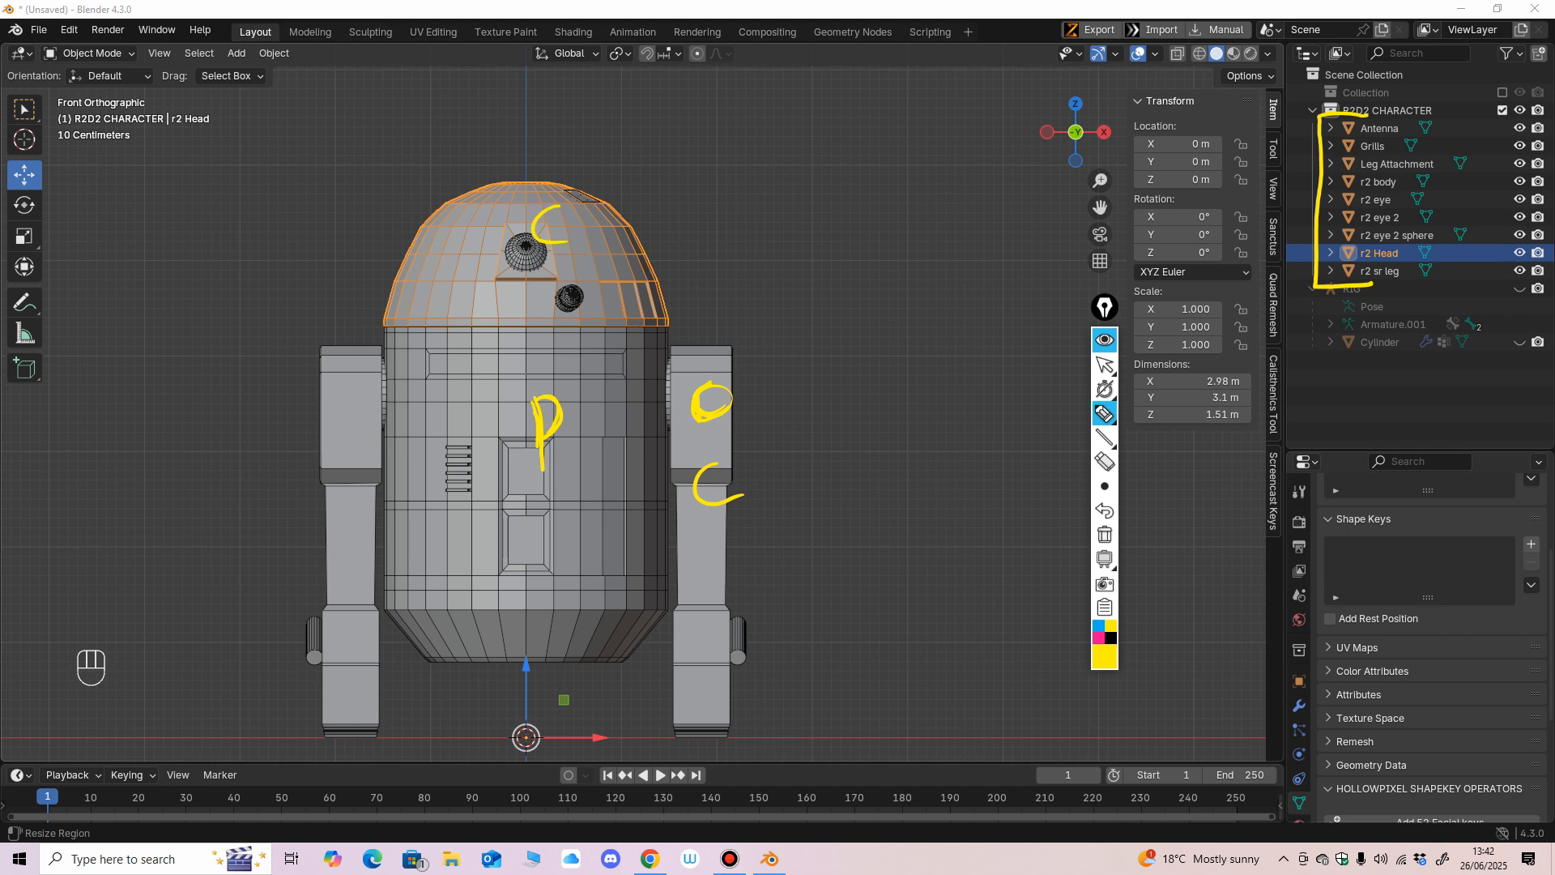
Erase the annotation letters from the model and the bracket beside the object list, returning to the normal cursor.
{"action": "left_click", "coordinate": [1105, 462]}
{"action": "mouse_move", "coordinate": [727, 402]}
{"action": "left_mouse_down"}
{"action": "mouse_move", "coordinate": [600, 425]}
{"action": "mouse_move", "coordinate": [550, 235]}
{"action": "mouse_move", "coordinate": [709, 486]}
{"action": "left_mouse_up"}
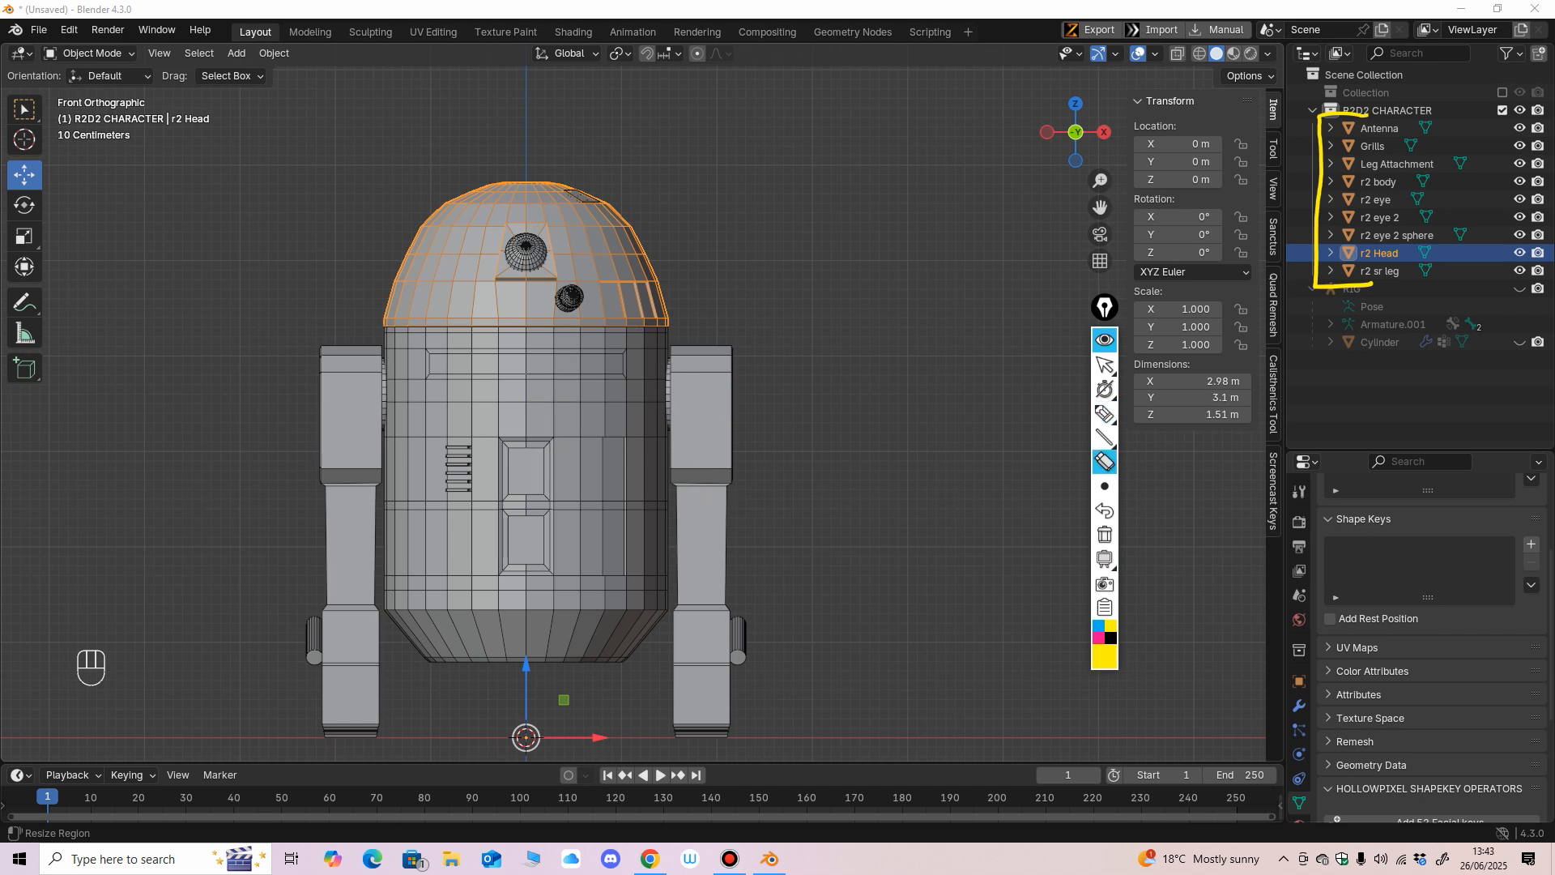
{"action": "left_click", "coordinate": [1104, 364]}
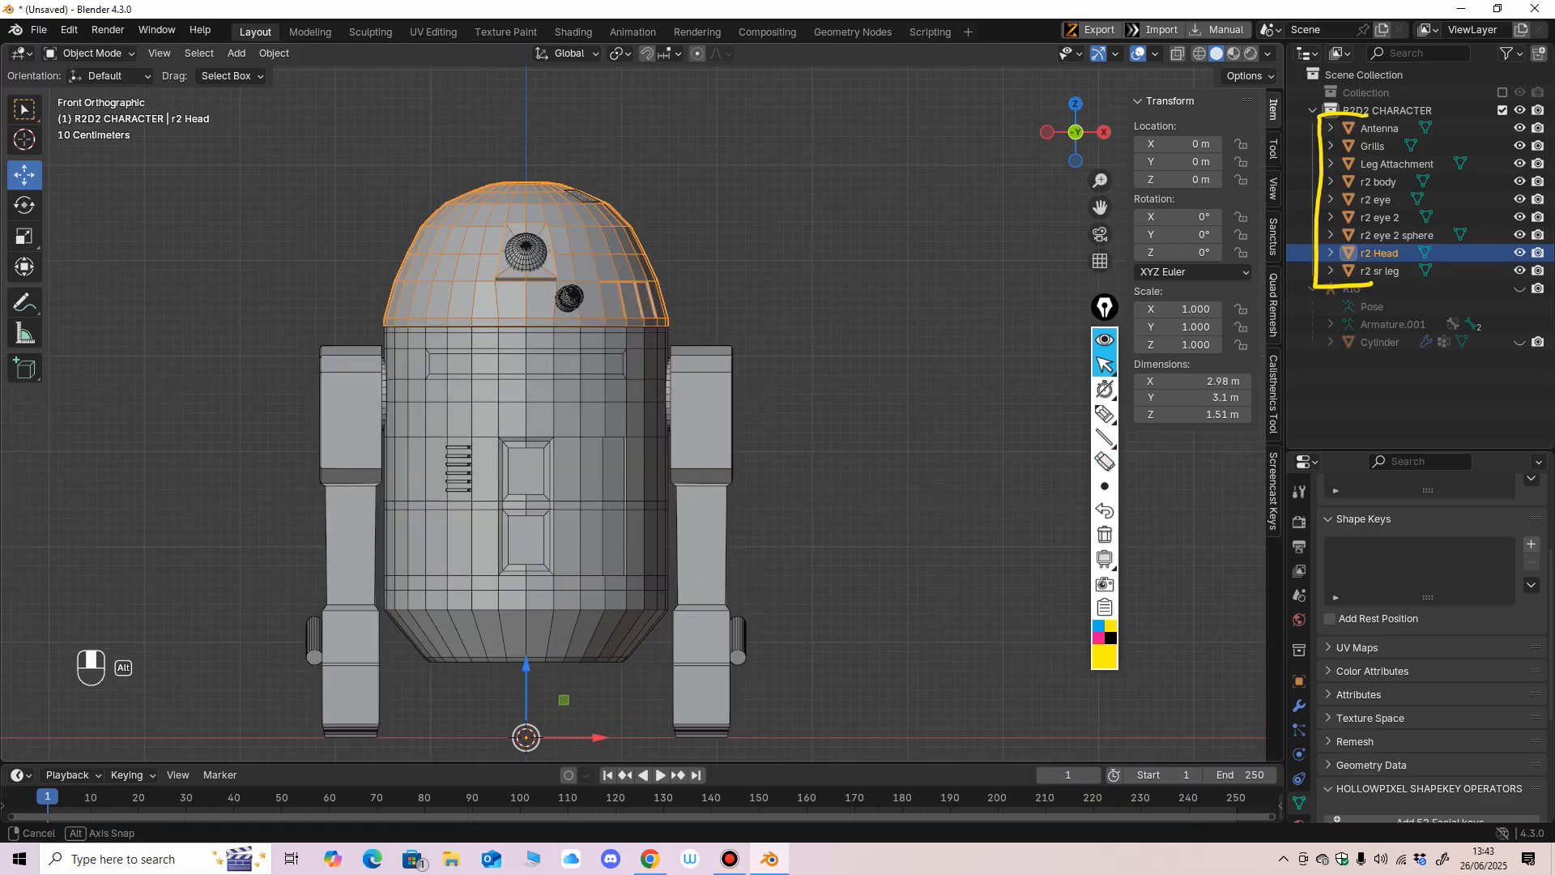
{"action": "left_click", "coordinate": [1104, 462]}
{"action": "left_click", "coordinate": [1318, 274]}
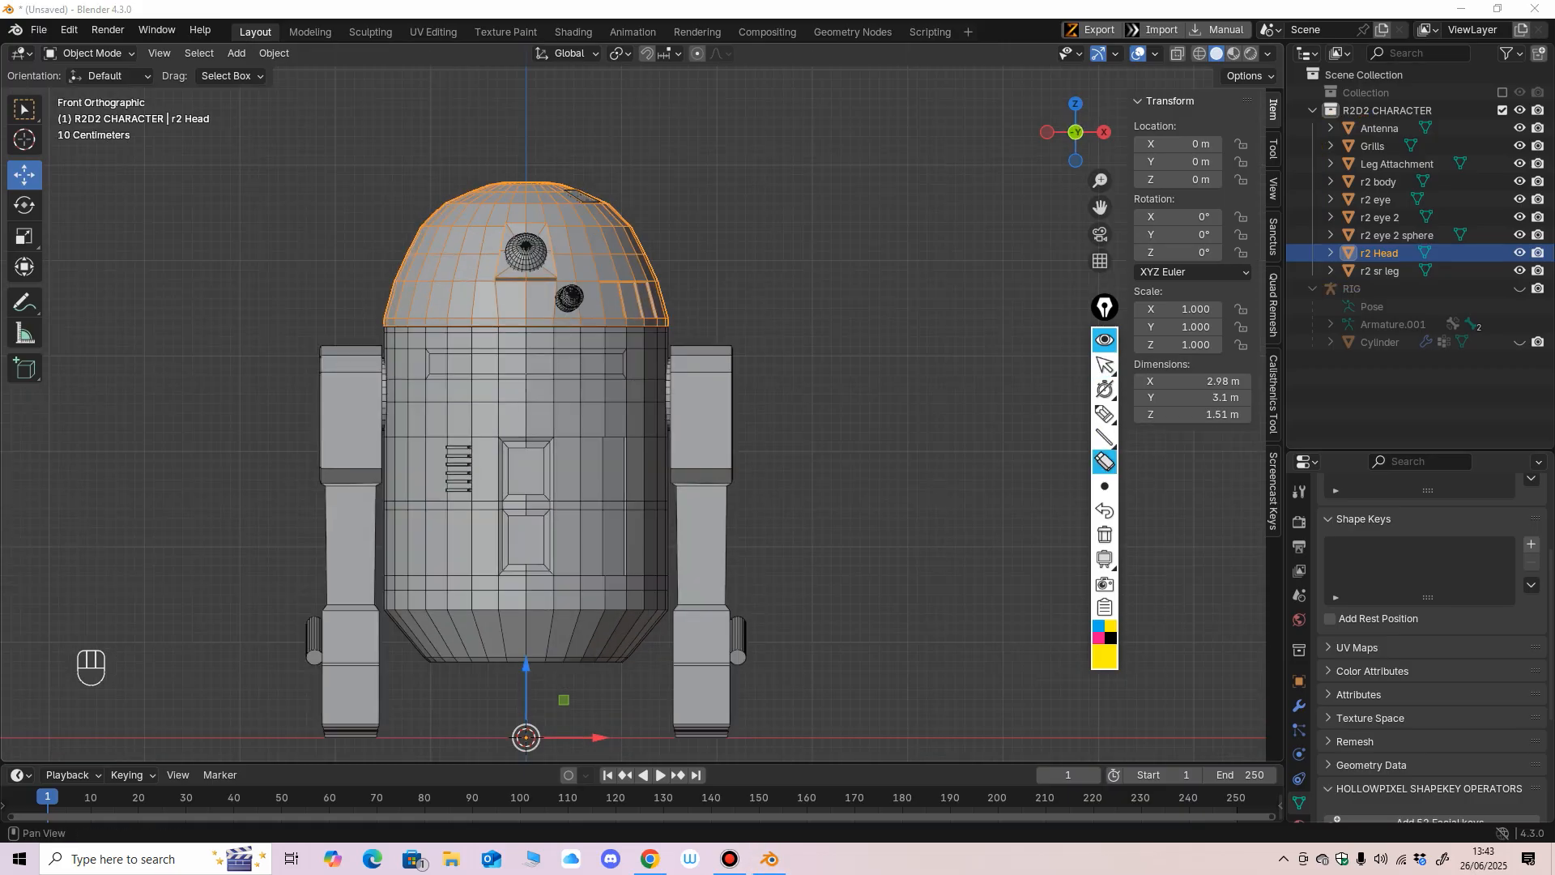
{"action": "left_click", "coordinate": [1105, 364]}
{"action": "mouse_move", "coordinate": [882, 405]}
{"action": "middle_mouse_down"}
{"action": "mouse_move", "coordinate": [915, 438]}
{"action": "mouse_move", "coordinate": [910, 421]}
{"action": "mouse_move", "coordinate": [925, 422]}
{"action": "mouse_move", "coordinate": [896, 418]}
{"action": "mouse_move", "coordinate": [944, 430]}
{"action": "mouse_move", "coordinate": [902, 417]}
{"action": "middle_mouse_up"}
{"action": "key", "text": "KP_1"}
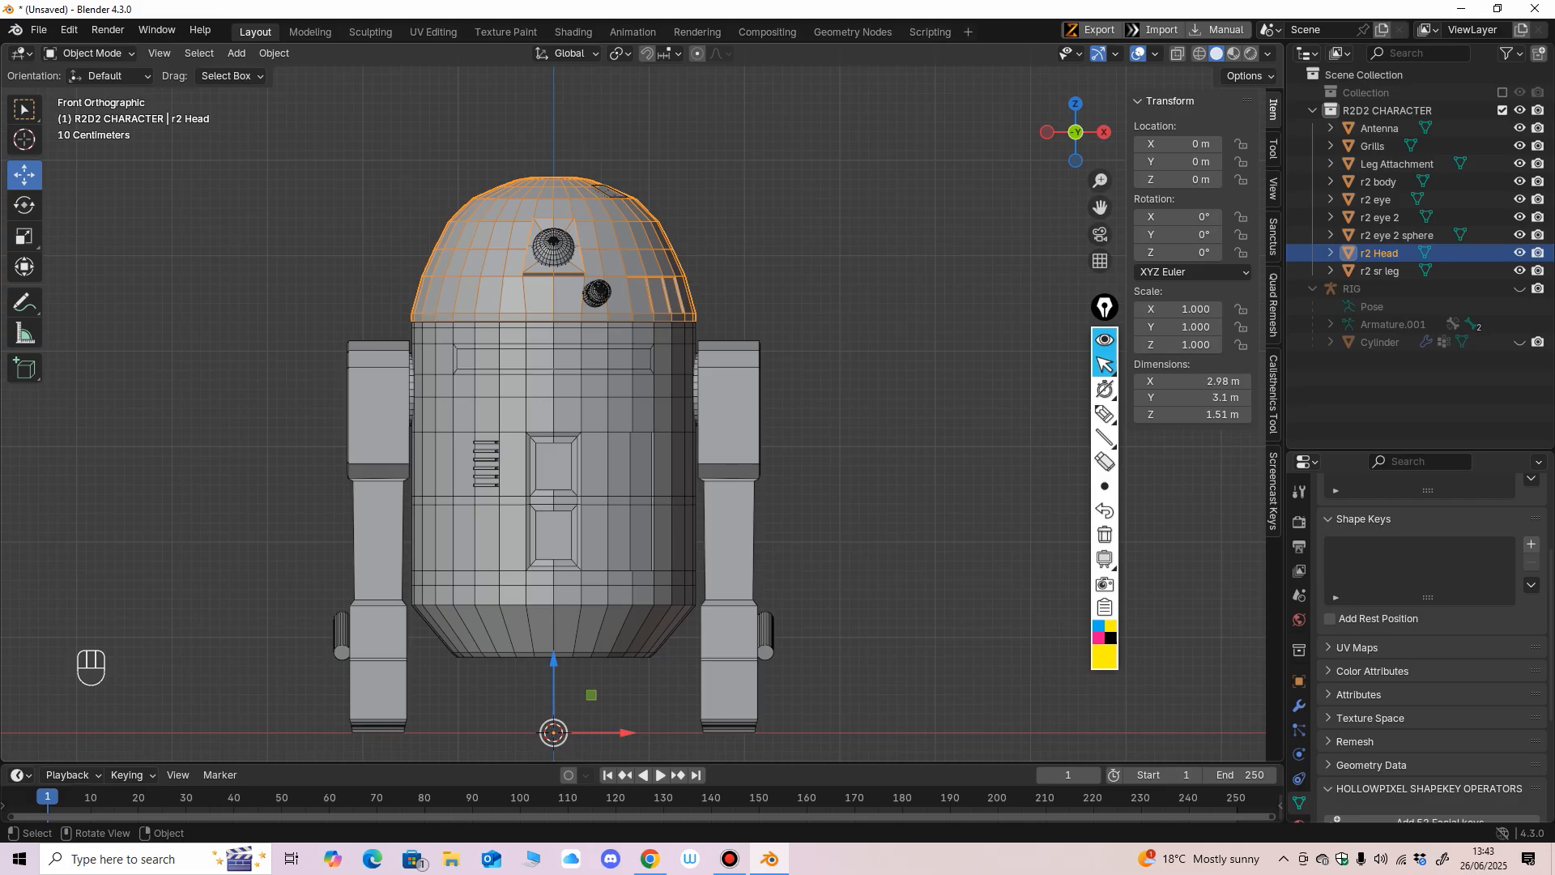
Undo the stray drag at the origin and add a single-bone armature at the world origin.
{"action": "left_click_drag", "start_coordinate": [554, 733], "coordinate": [561, 790]}
{"action": "key", "text": "ctrl+z"}
{"action": "scroll", "coordinate": [409, 332], "scroll_direction": "down", "scroll_amount": 2}
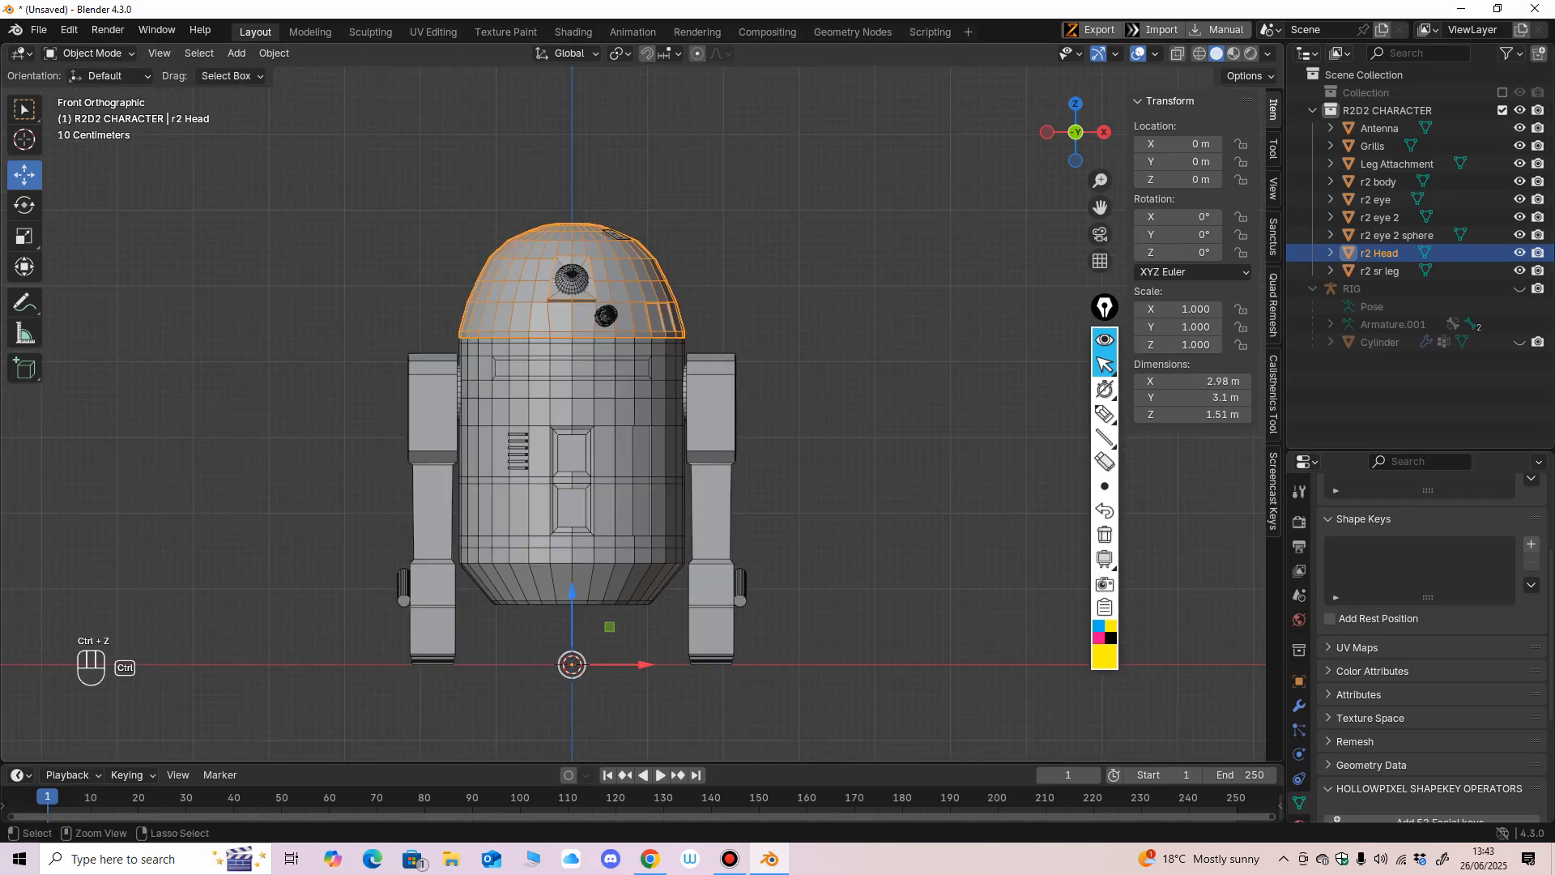
{"action": "middle_click_drag", "start_coordinate": [409, 332], "coordinate": [430, 347]}
{"action": "left_click", "coordinate": [236, 52]}
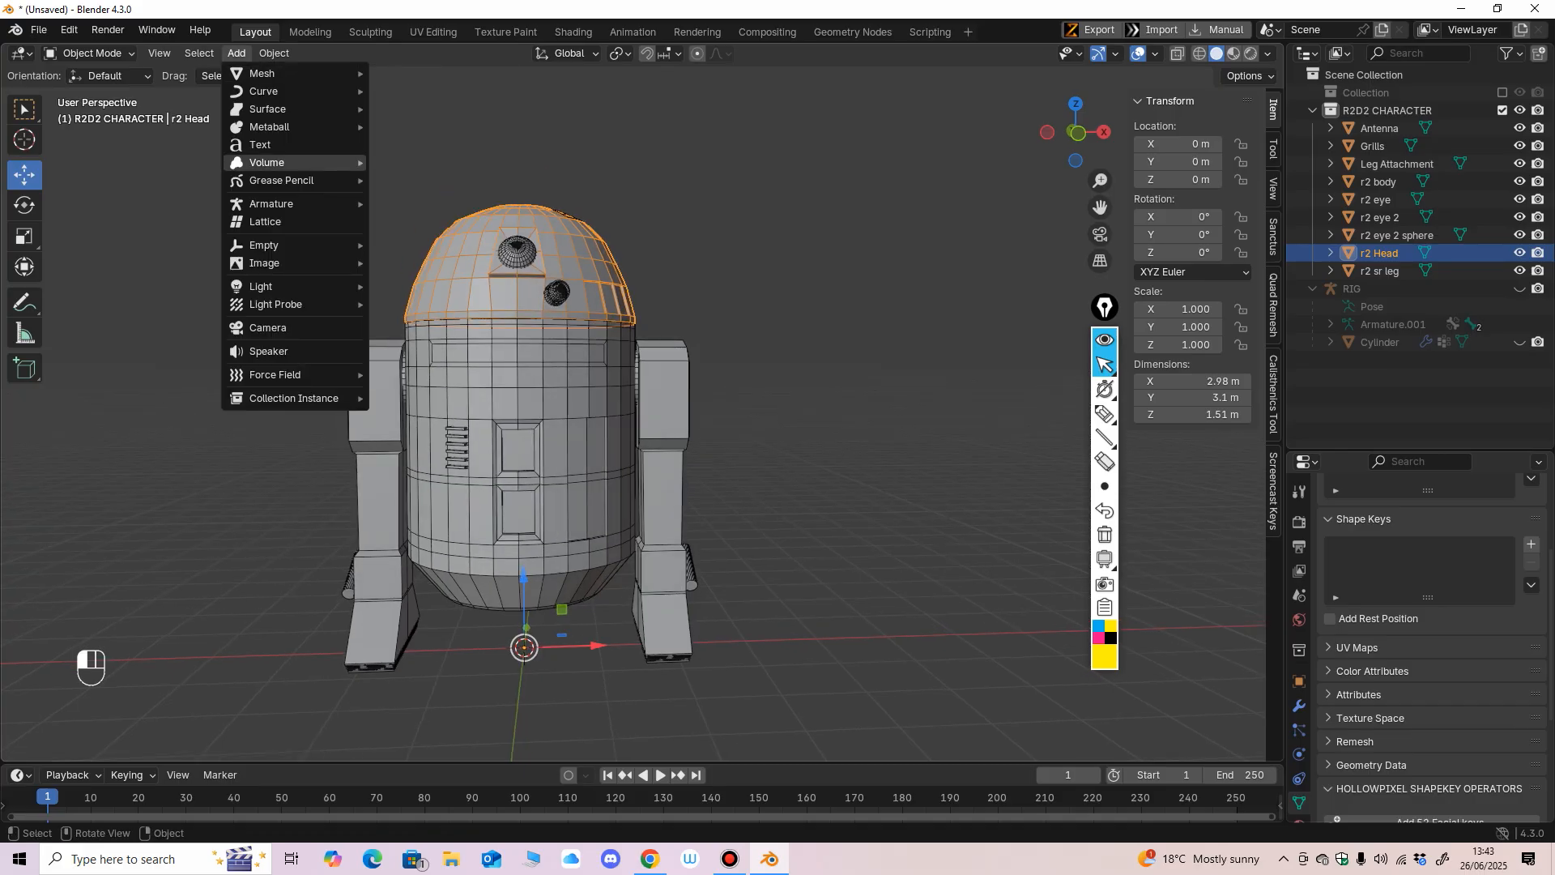
{"action": "mouse_move", "coordinate": [271, 204]}
{"action": "left_click", "coordinate": [438, 204]}
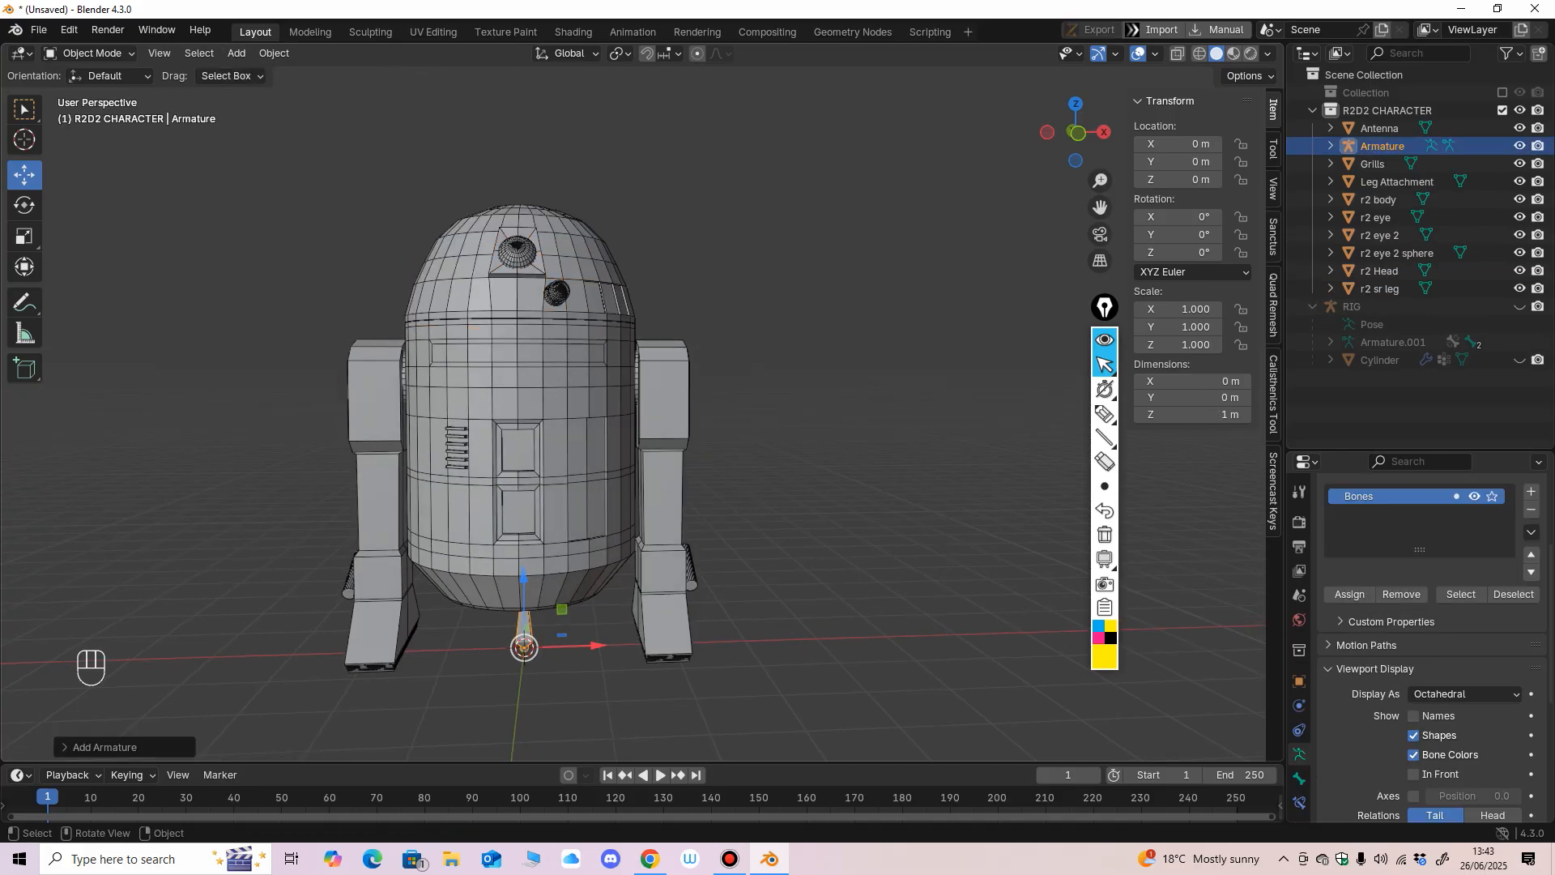
Enable In Front in the new armature's viewport display so its bone shows through the R2D2 model.
{"action": "key", "text": "KP_1"}
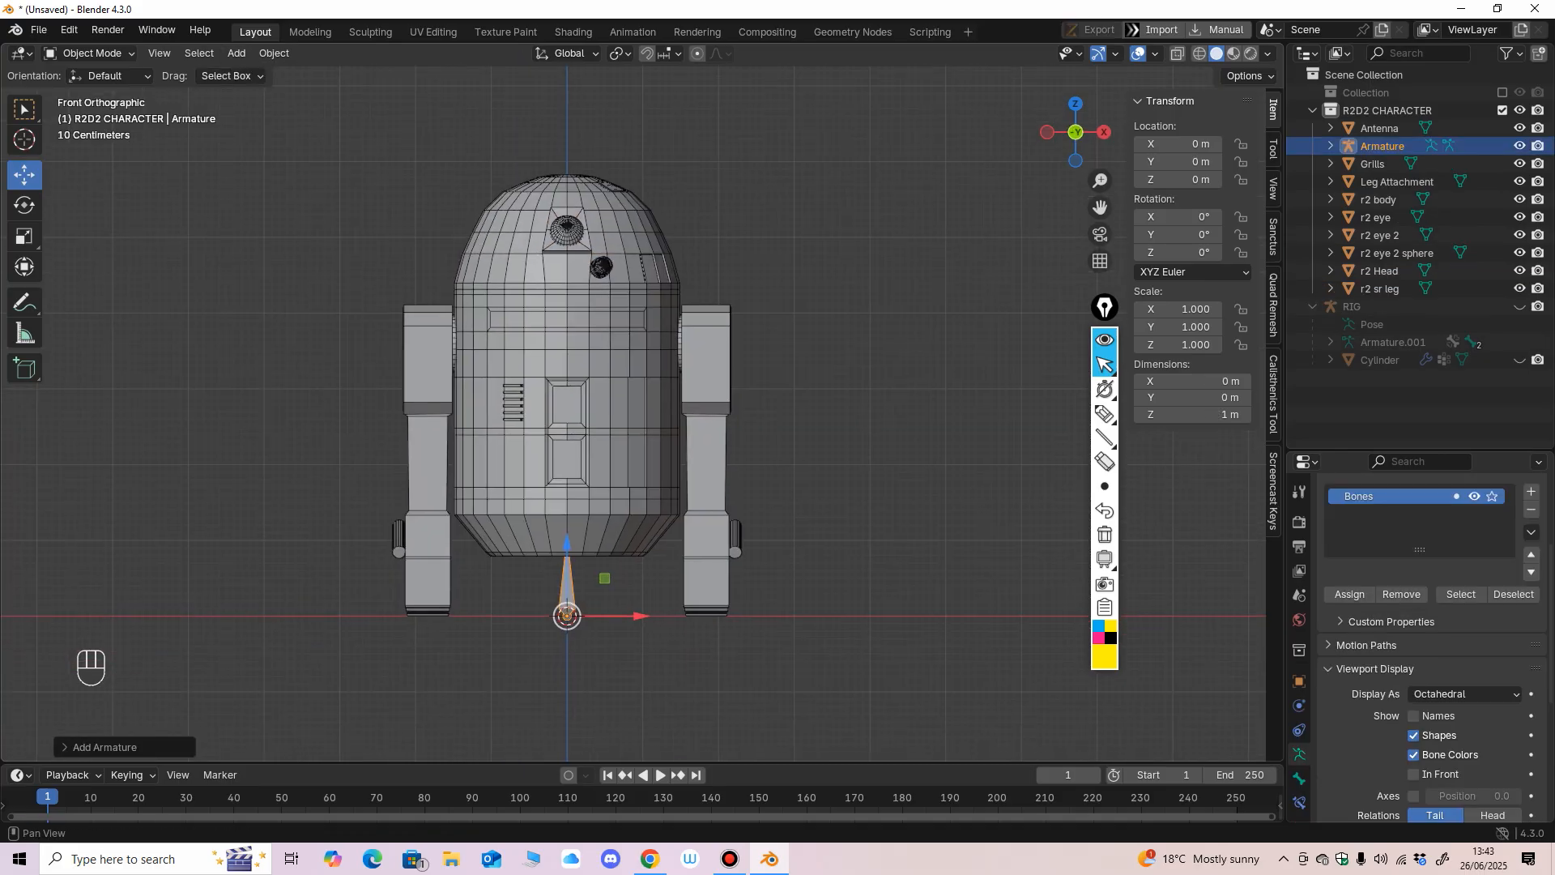
{"action": "scroll", "coordinate": [1425, 648], "scroll_direction": "down", "scroll_amount": 3}
{"action": "scroll", "coordinate": [1425, 648], "scroll_direction": "down", "scroll_amount": 2}
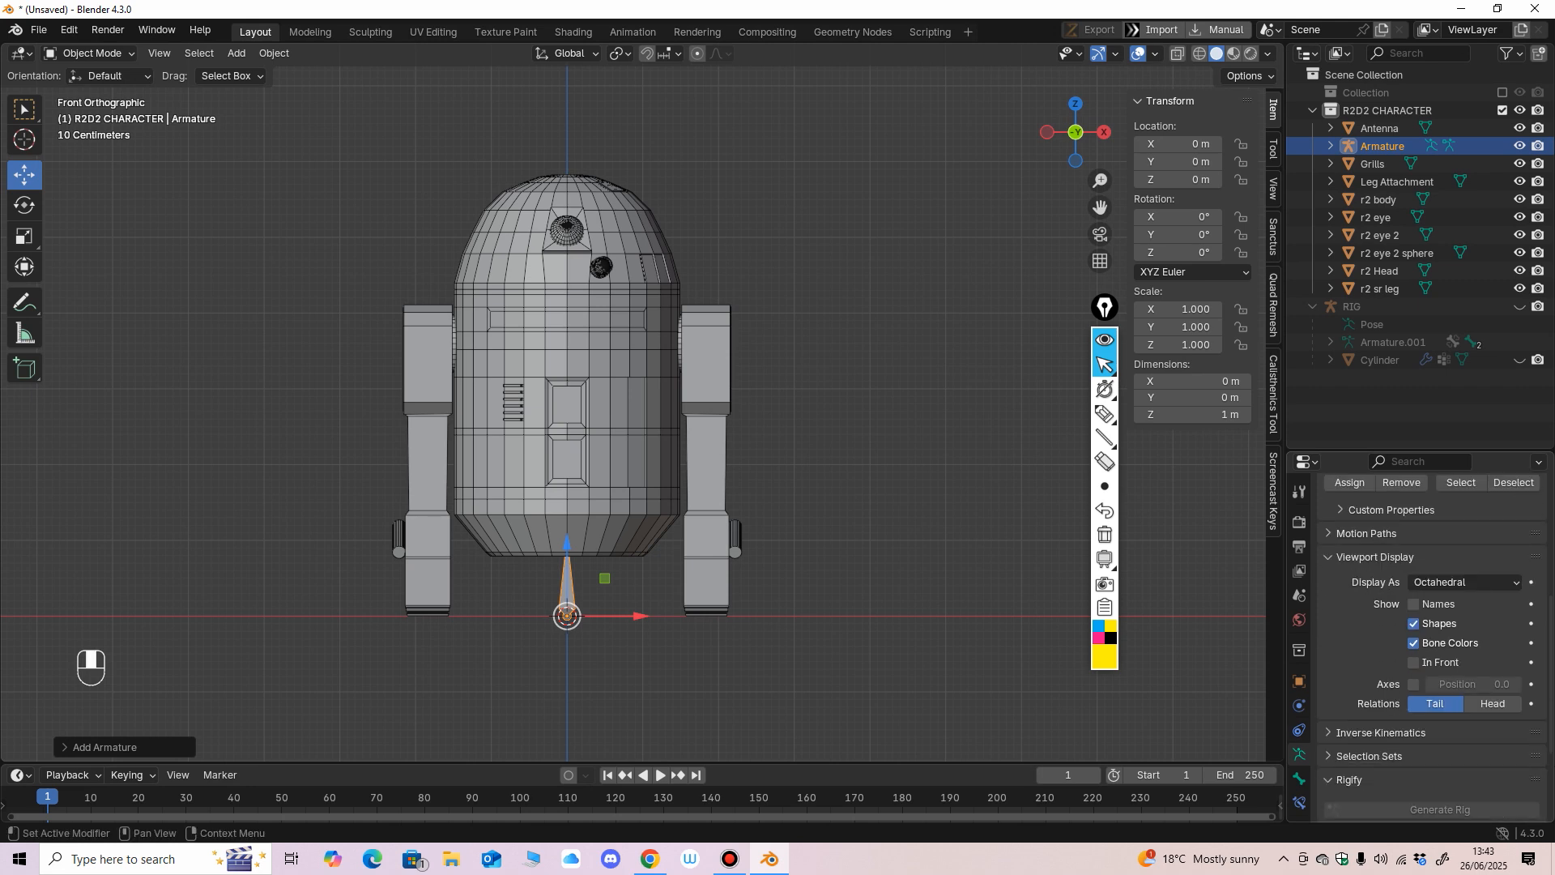
{"action": "left_click", "coordinate": [1413, 635]}
{"action": "middle_click_drag", "start_coordinate": [810, 454], "coordinate": [741, 478]}
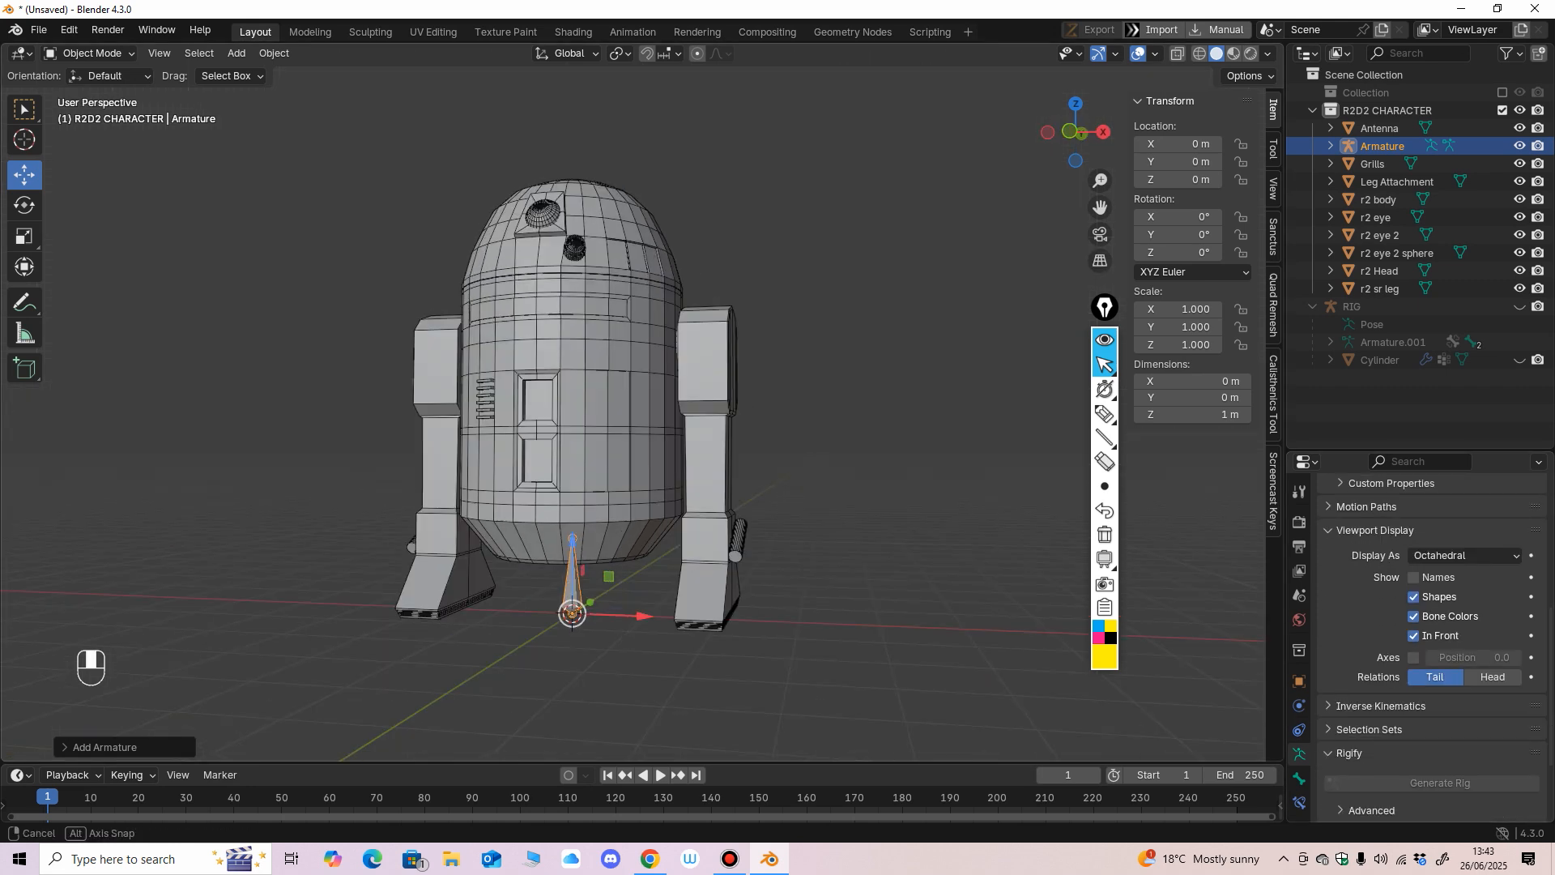
{"action": "key", "text": "KP_1"}
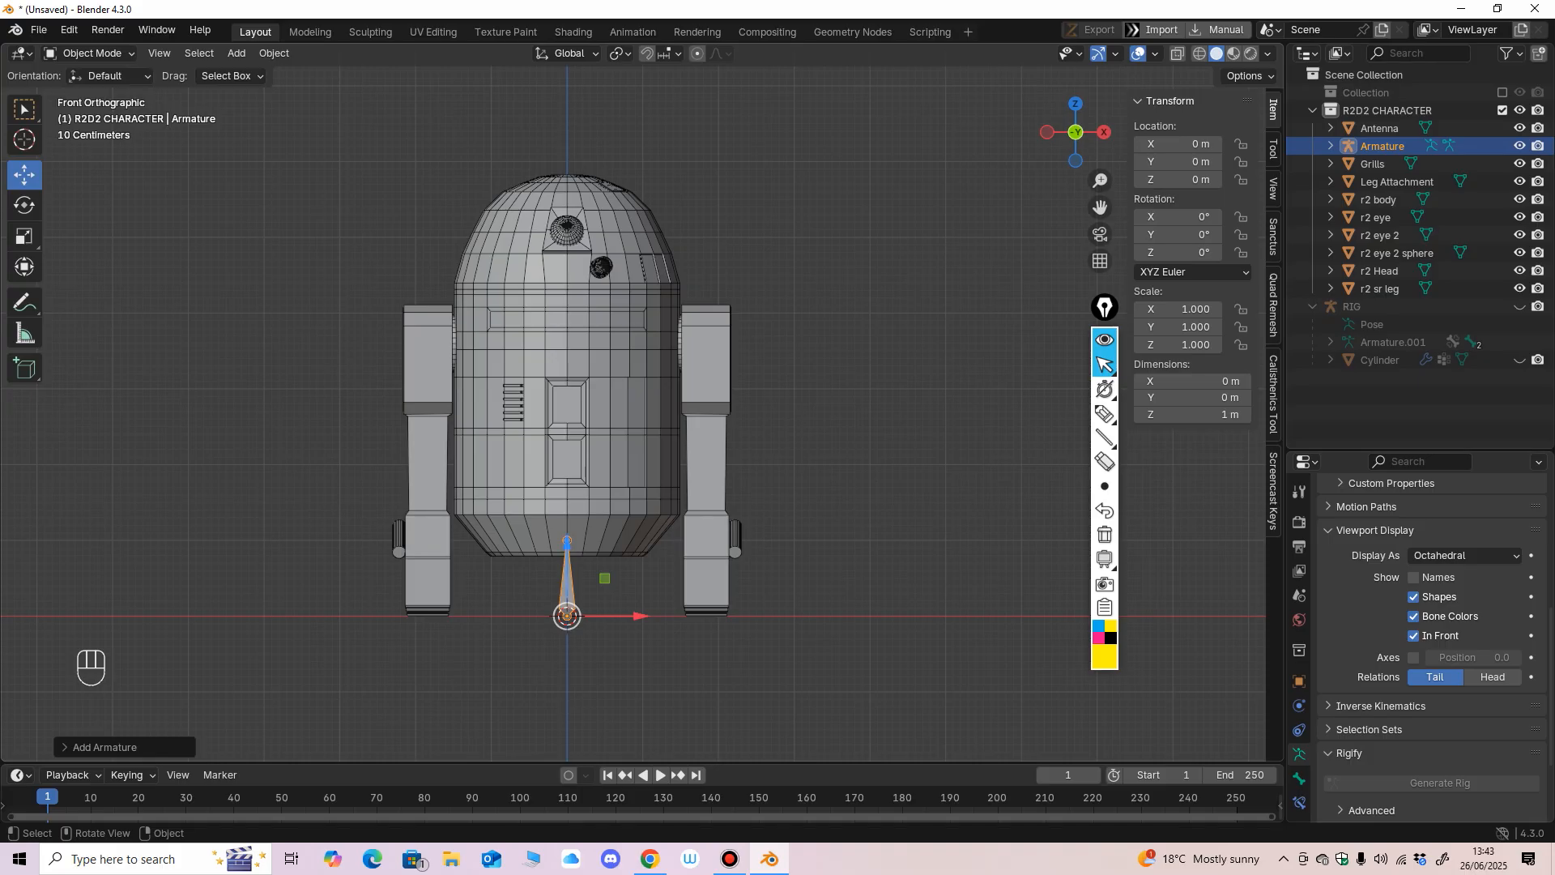
Select the new armature below the body and rename it R2 RIG.
{"action": "left_click", "coordinate": [818, 478]}
{"action": "left_click", "coordinate": [631, 461]}
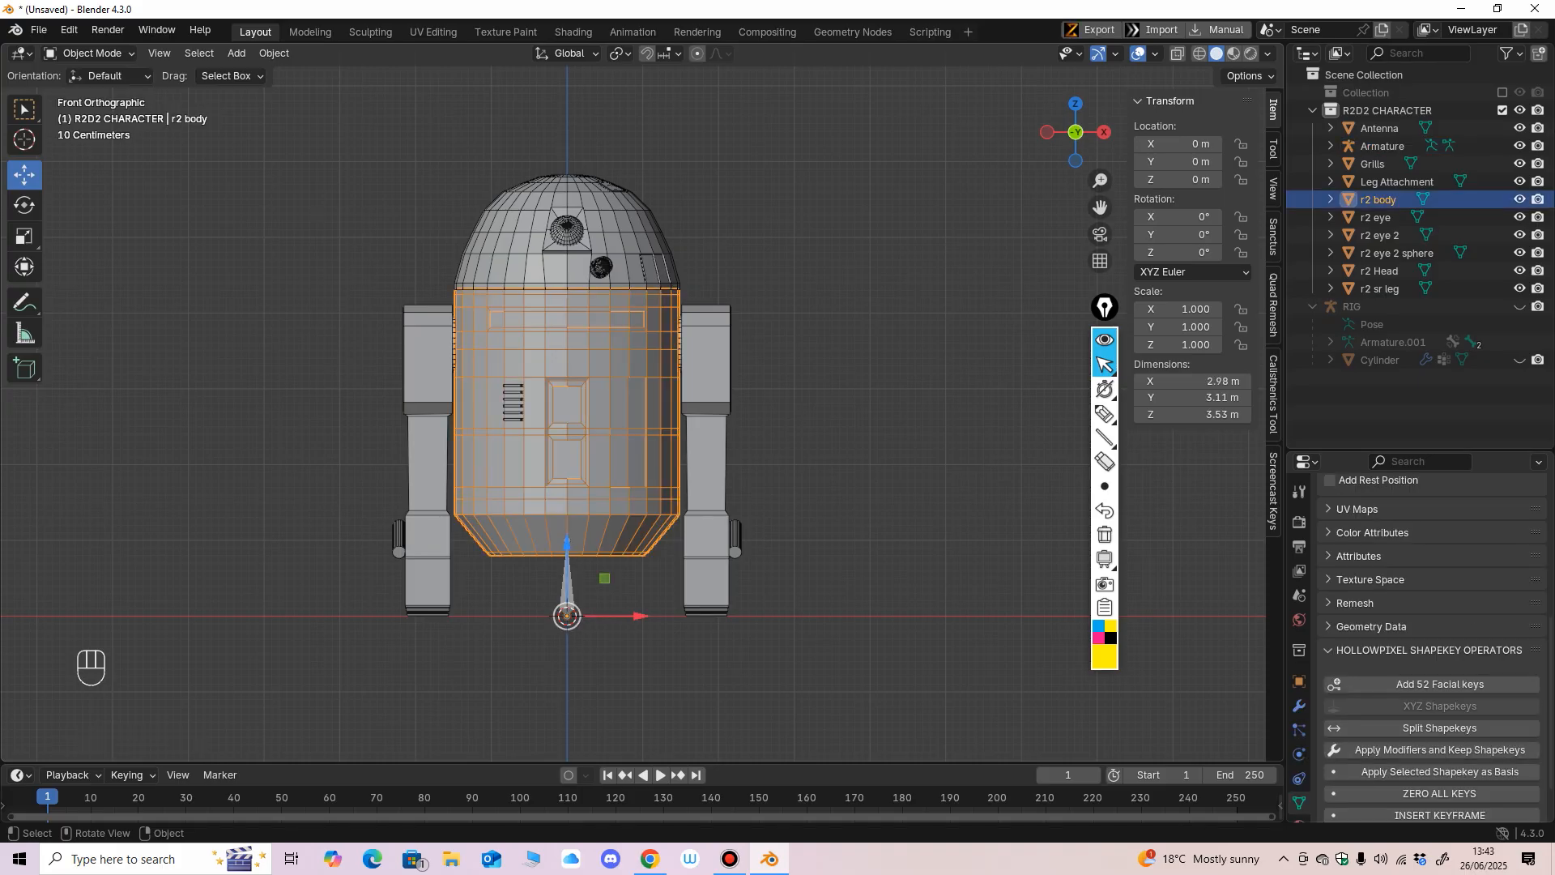
{"action": "left_click", "coordinate": [568, 587]}
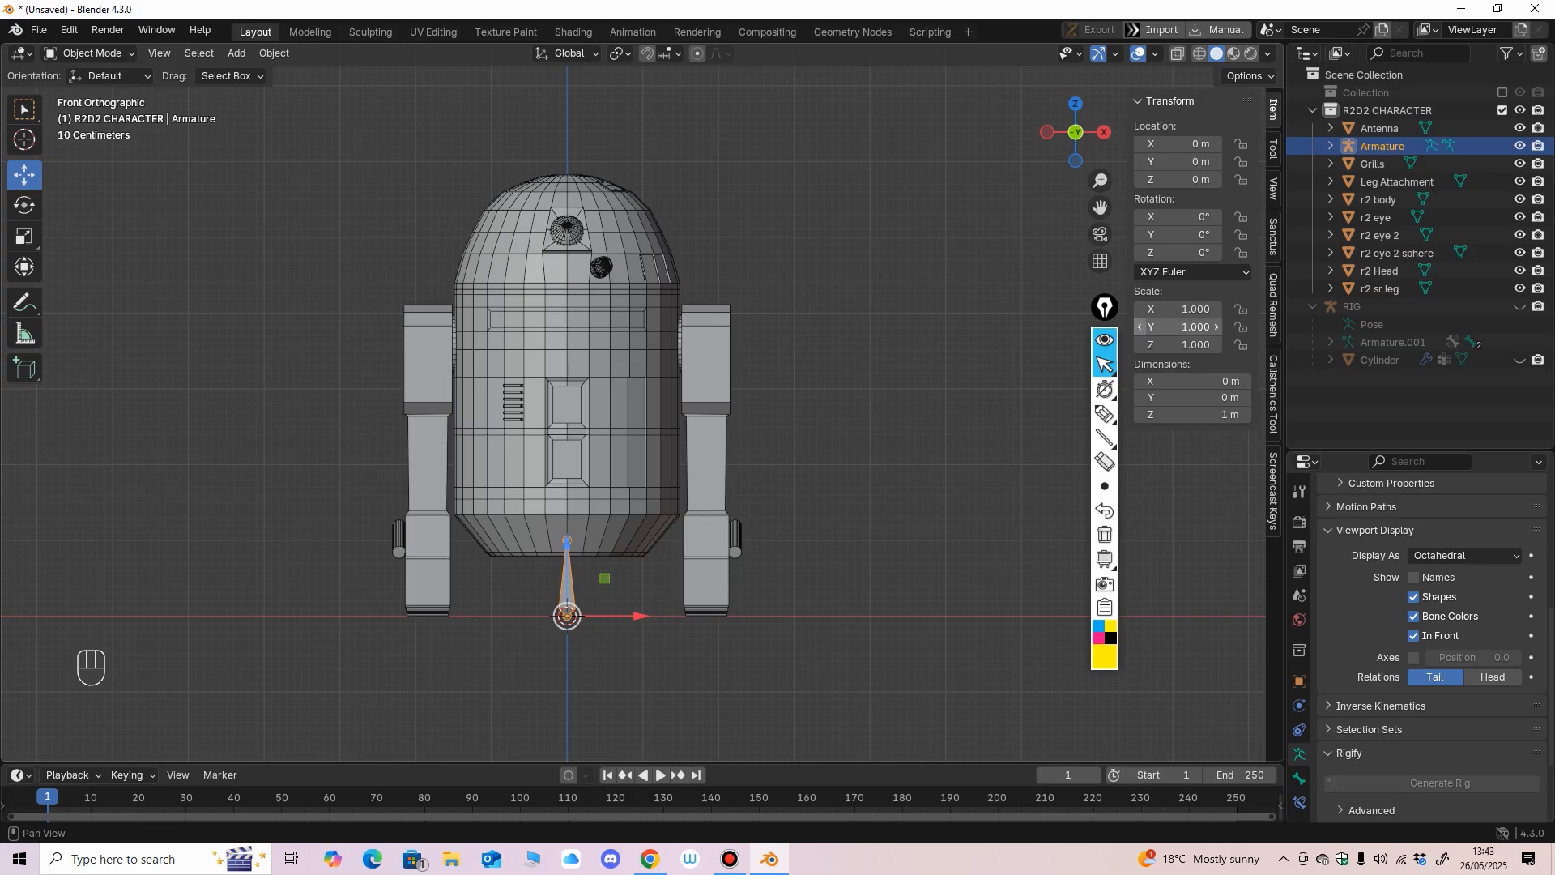
{"action": "key", "text": "F2"}
{"action": "key", "text": "shift"}
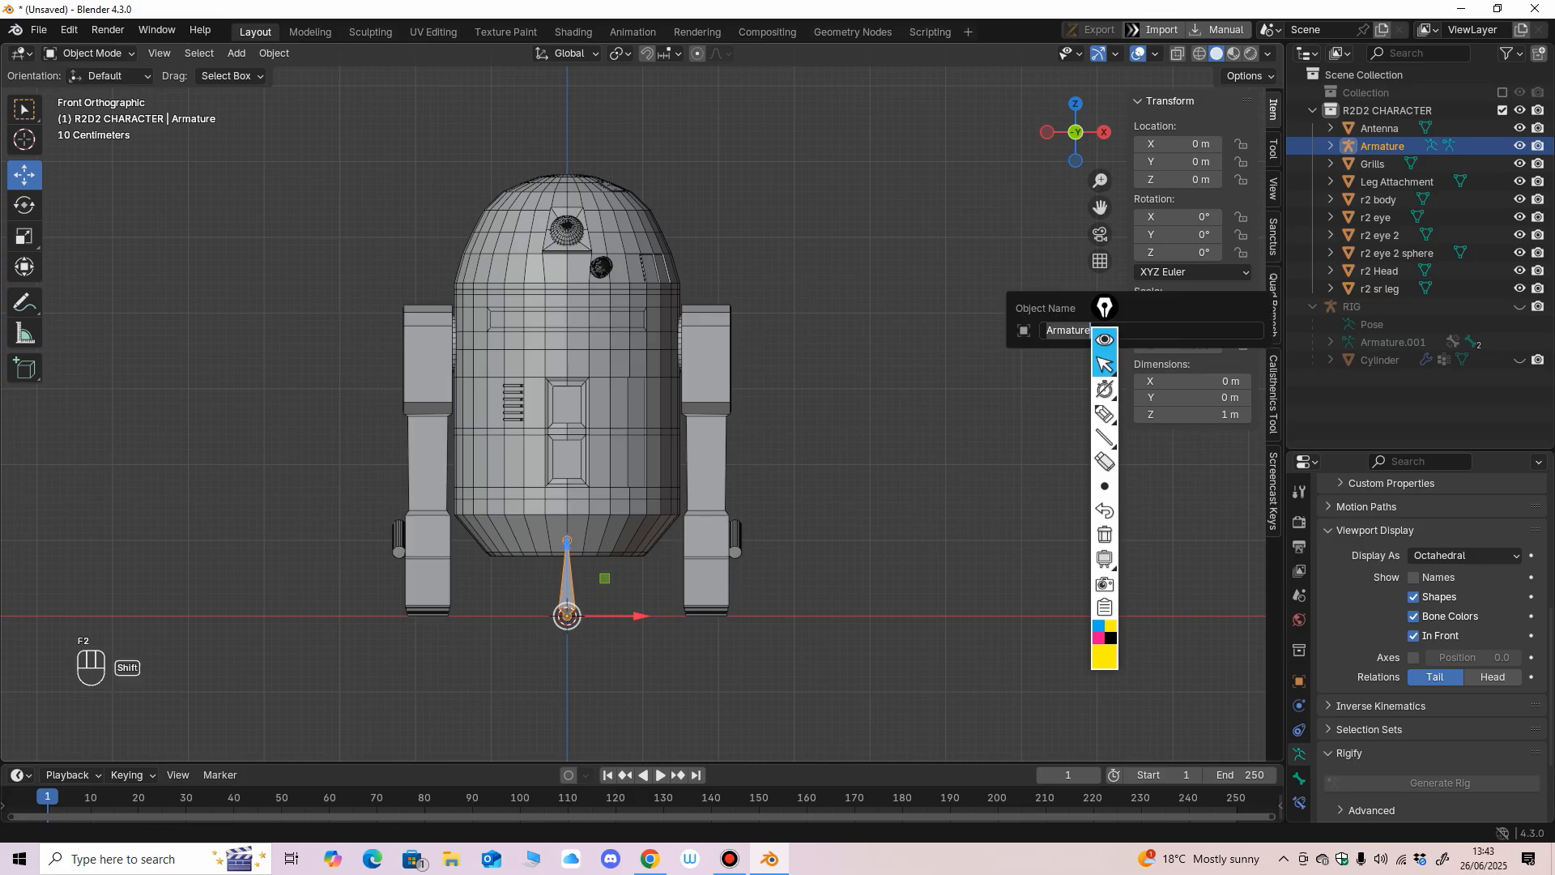
{"action": "type", "text": "R2 RIG"}
{"action": "key", "text": "Return"}
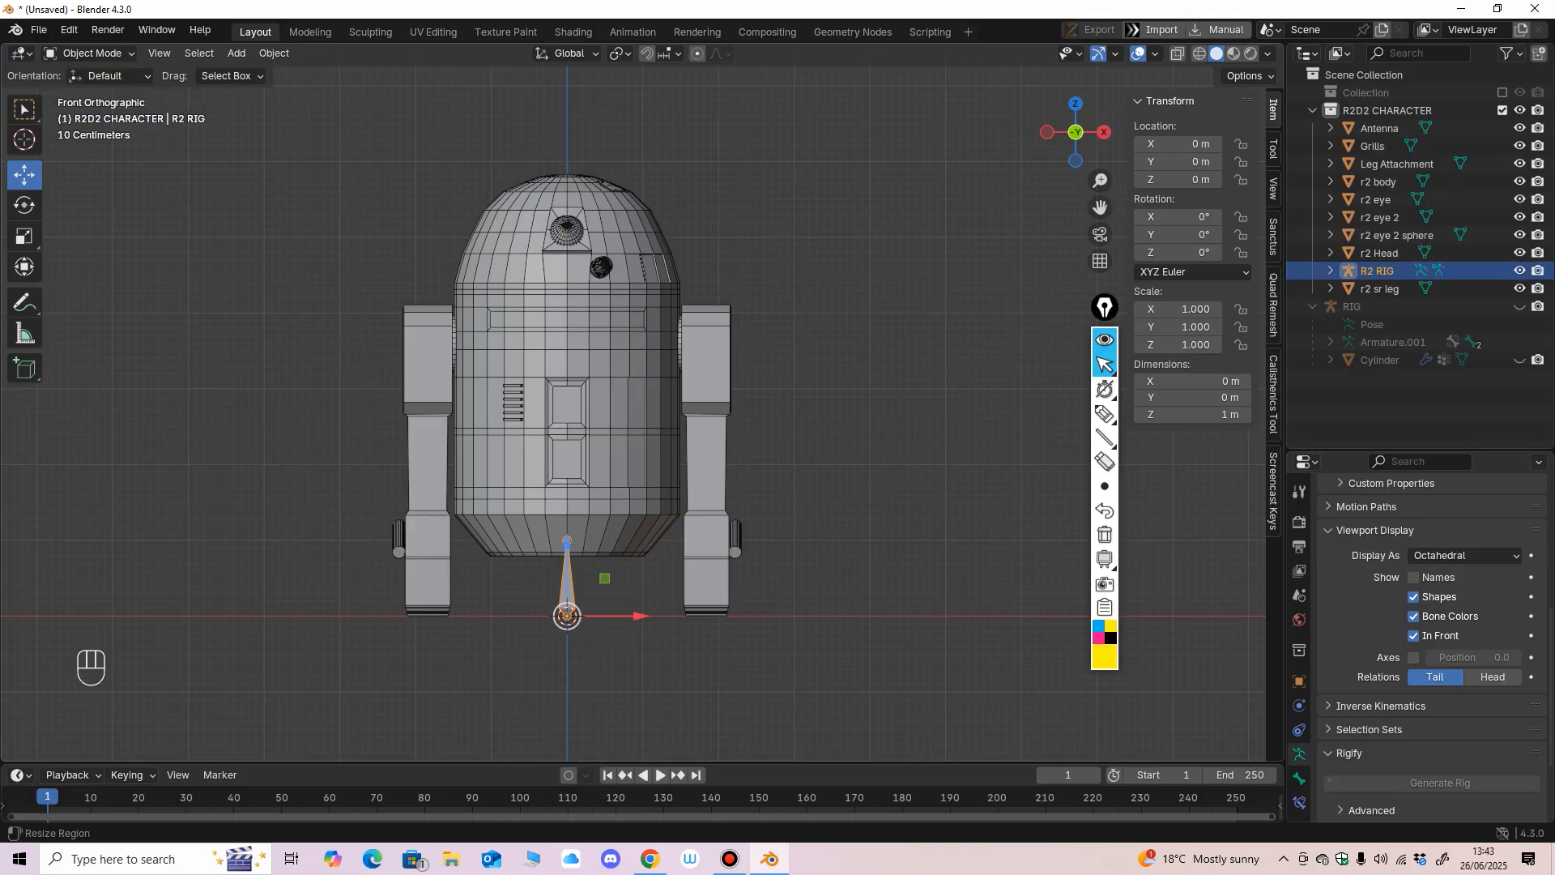
{"action": "mouse_move", "coordinate": [809, 486]}
{"action": "middle_mouse_down"}
{"action": "mouse_move", "coordinate": [778, 518]}
{"action": "mouse_move", "coordinate": [753, 515]}
{"action": "mouse_move", "coordinate": [794, 490]}
{"action": "middle_mouse_up"}
{"action": "middle_click_drag", "start_coordinate": [794, 490], "coordinate": [778, 495]}
{"action": "key", "text": "ctrl+z"}
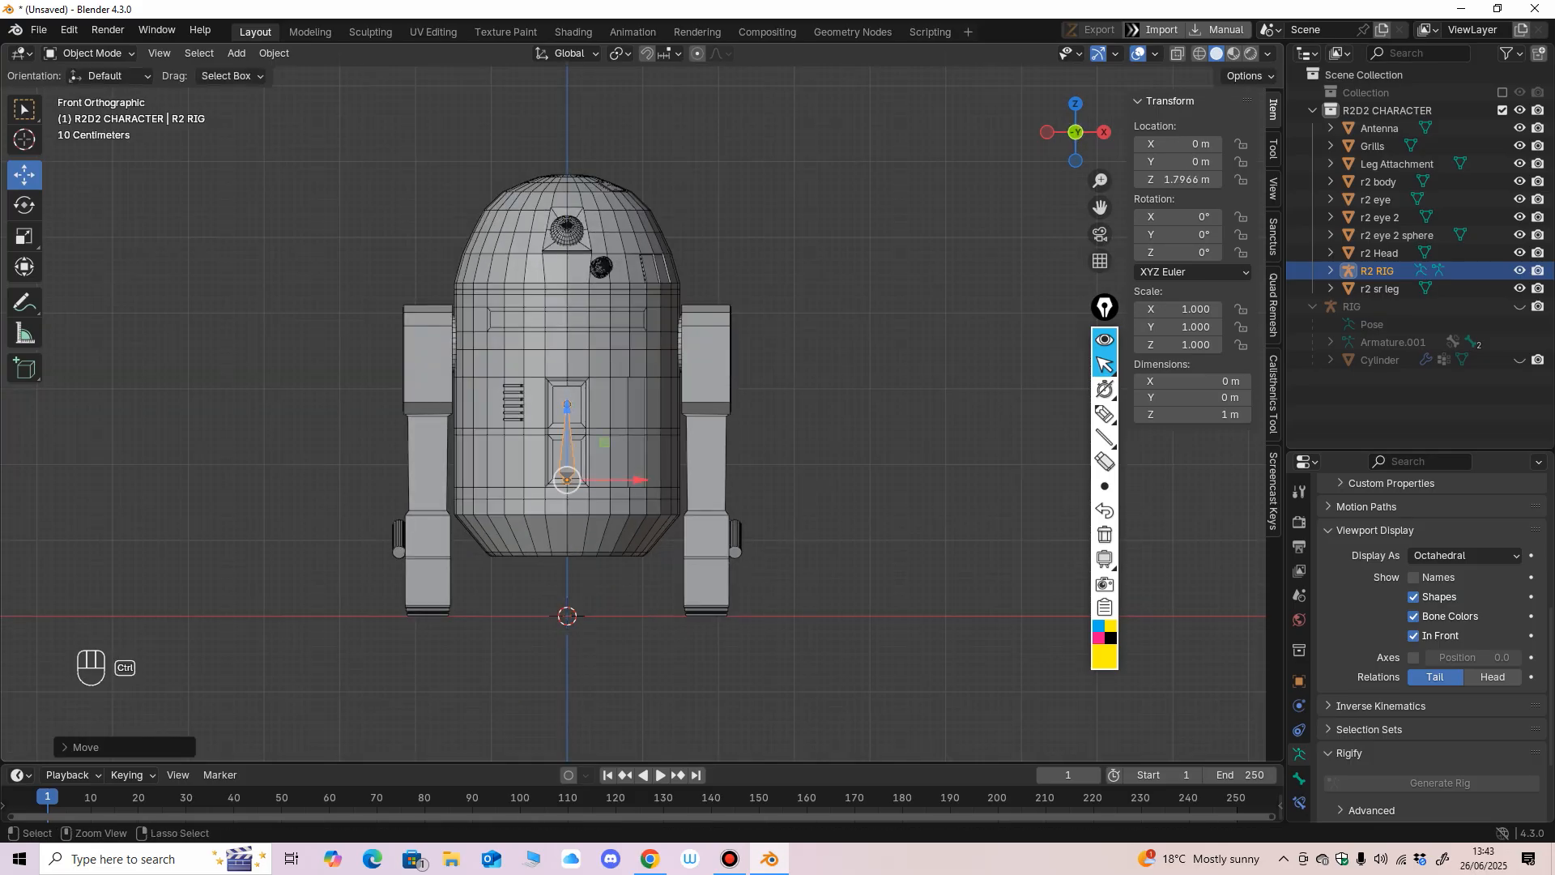
Enter Edit Mode on R2 RIG and move its whole bone straight up along Z into the lower body.
{"action": "left_click", "coordinate": [93, 54]}
{"action": "left_click", "coordinate": [91, 93]}
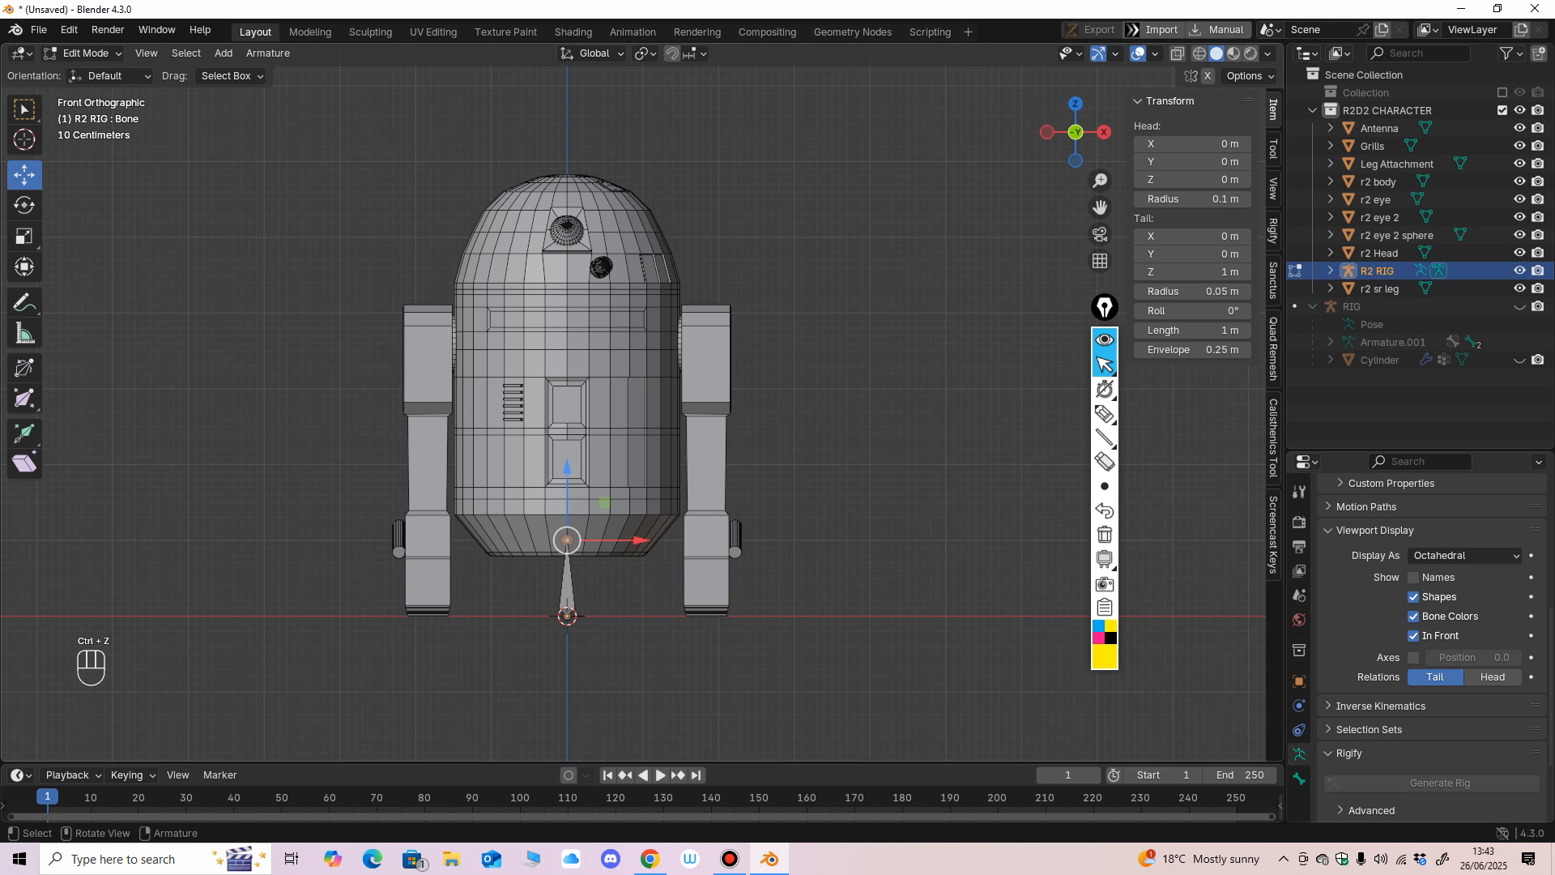
{"action": "middle_click_drag", "start_coordinate": [648, 485], "coordinate": [691, 429], "text": "shift"}
{"action": "left_click", "coordinate": [608, 551]}
{"action": "mouse_move", "coordinate": [610, 552]}
{"action": "middle_mouse_down", "text": "shift"}
{"action": "mouse_move", "coordinate": [592, 572]}
{"action": "mouse_move", "coordinate": [592, 547]}
{"action": "middle_mouse_up", "text": "shift"}
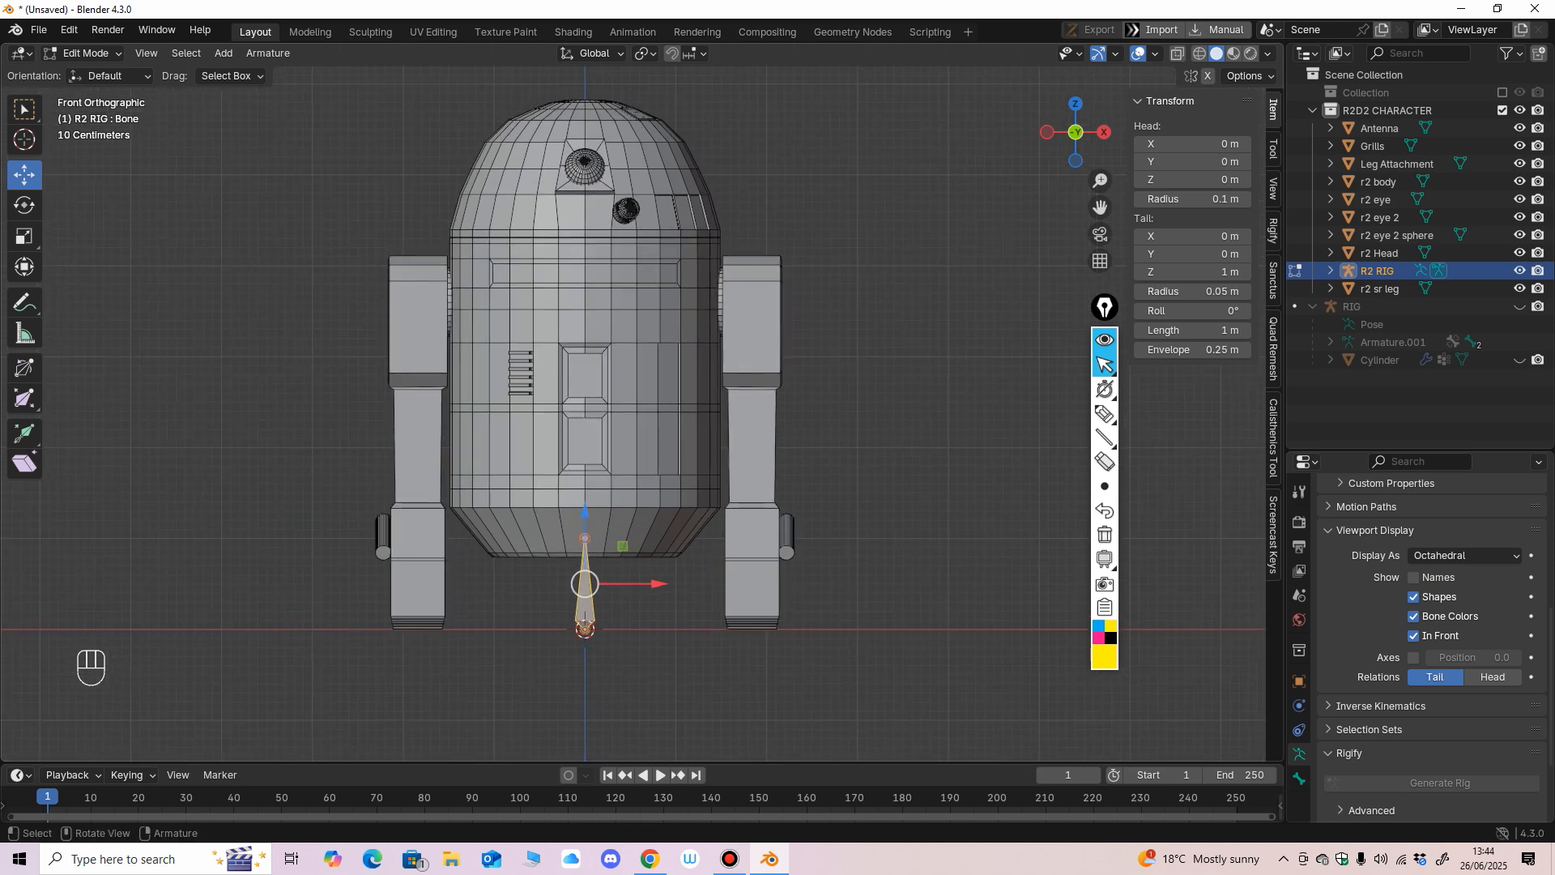
{"action": "key", "text": "g"}
{"action": "key", "text": "z"}
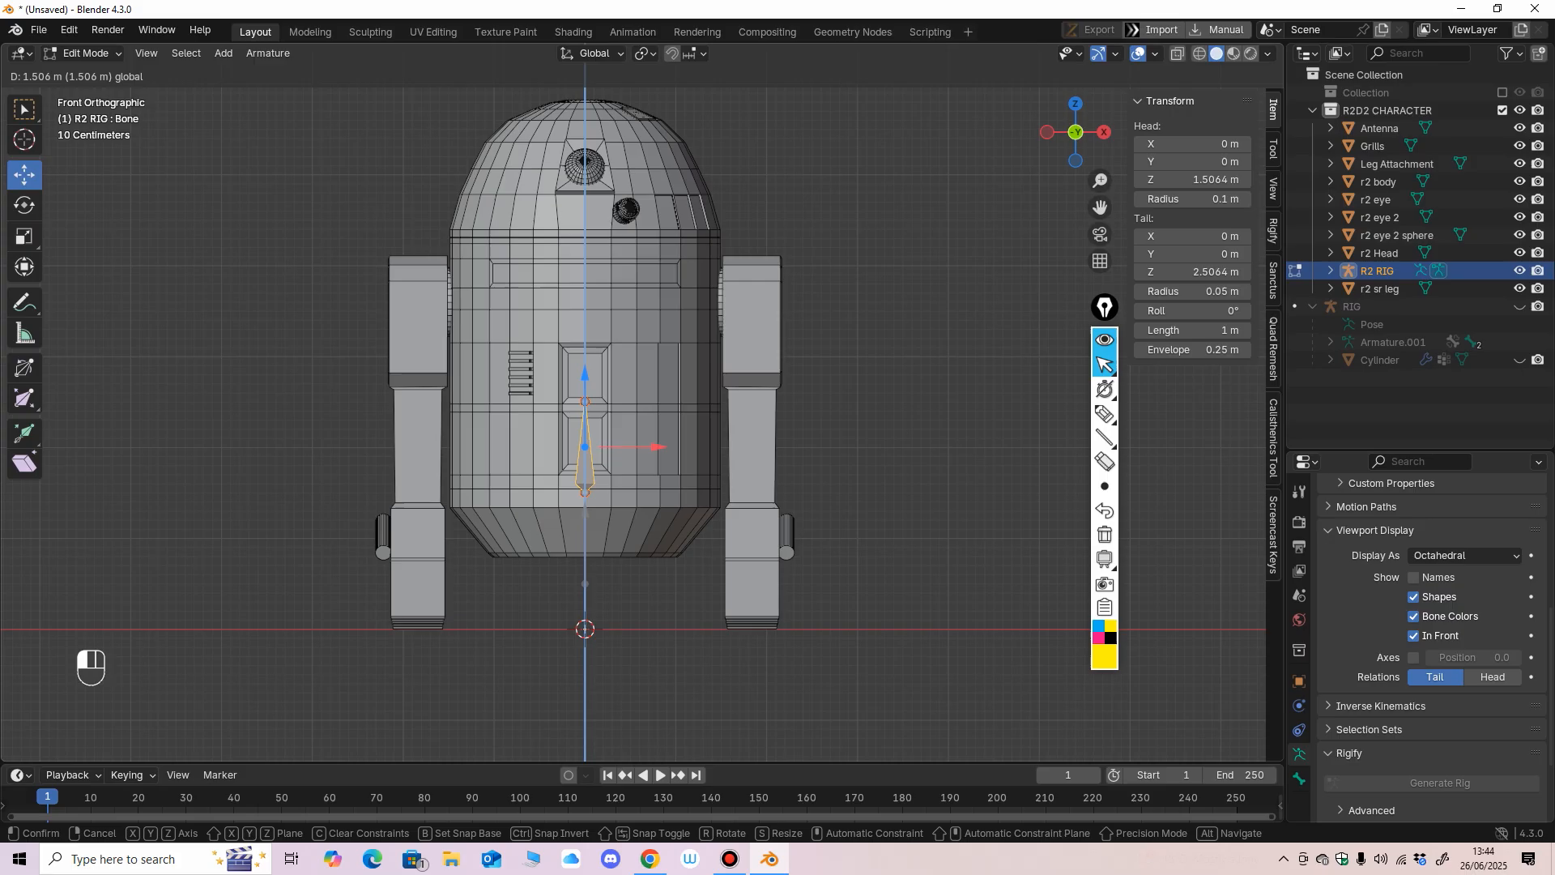
Adjust both ends of the bone so it spans the body from about Z 1.38 m to Z 3.96 m.
{"action": "left_click_drag", "start_coordinate": [585, 389], "coordinate": [585, 187]}
{"action": "left_click", "coordinate": [585, 416]}
{"action": "left_click", "coordinate": [584, 507]}
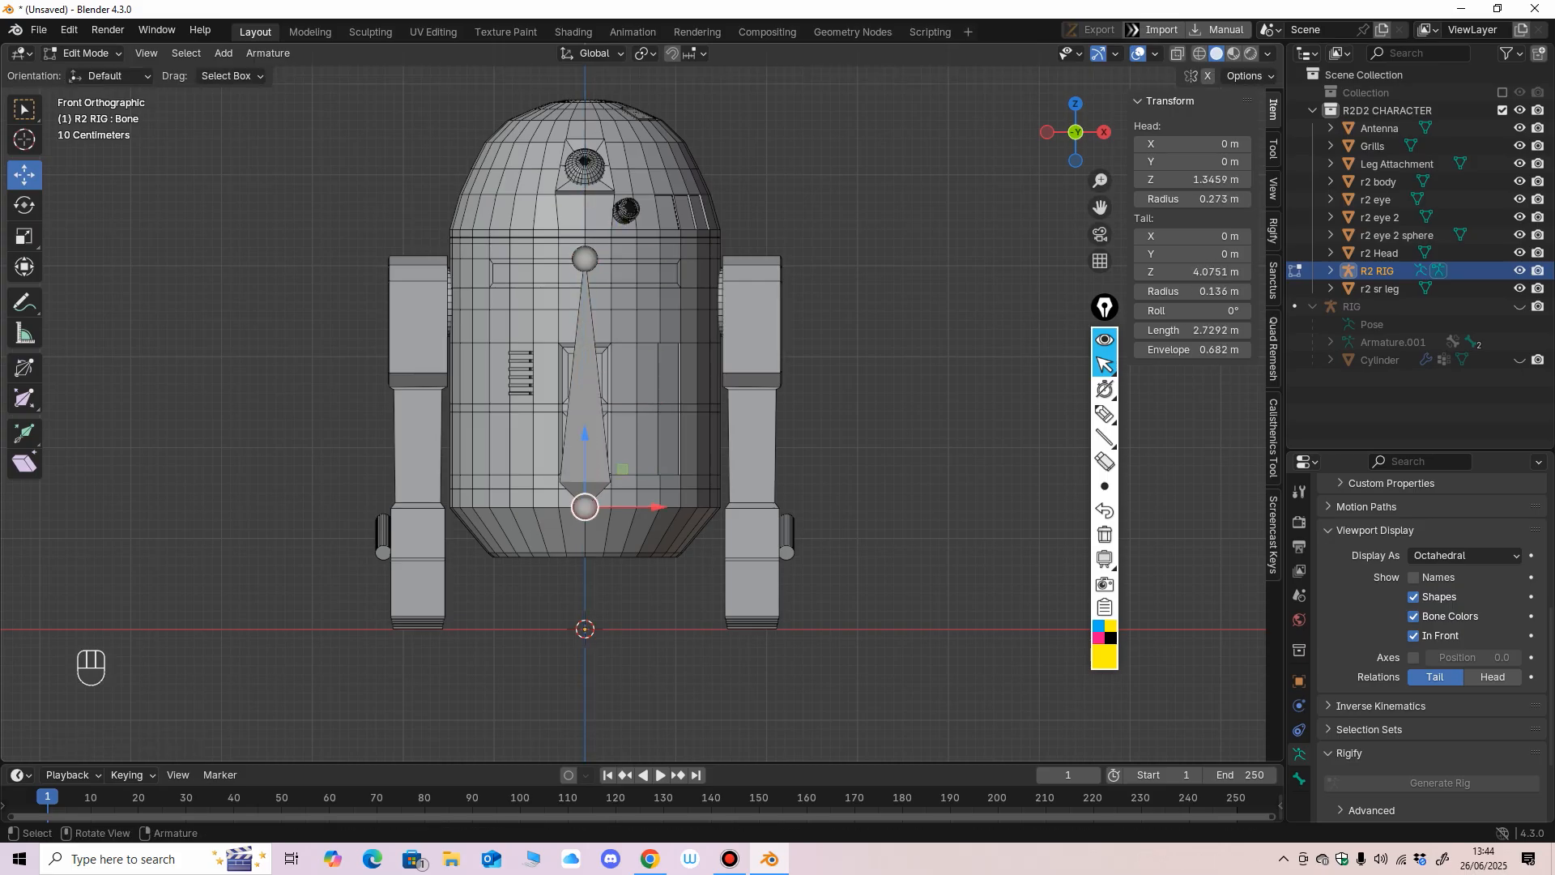
{"action": "mouse_move", "coordinate": [585, 433]}
{"action": "left_mouse_down"}
{"action": "mouse_move", "coordinate": [584, 459]}
{"action": "mouse_move", "coordinate": [585, 430]}
{"action": "left_mouse_up"}
{"action": "left_click", "coordinate": [584, 259]}
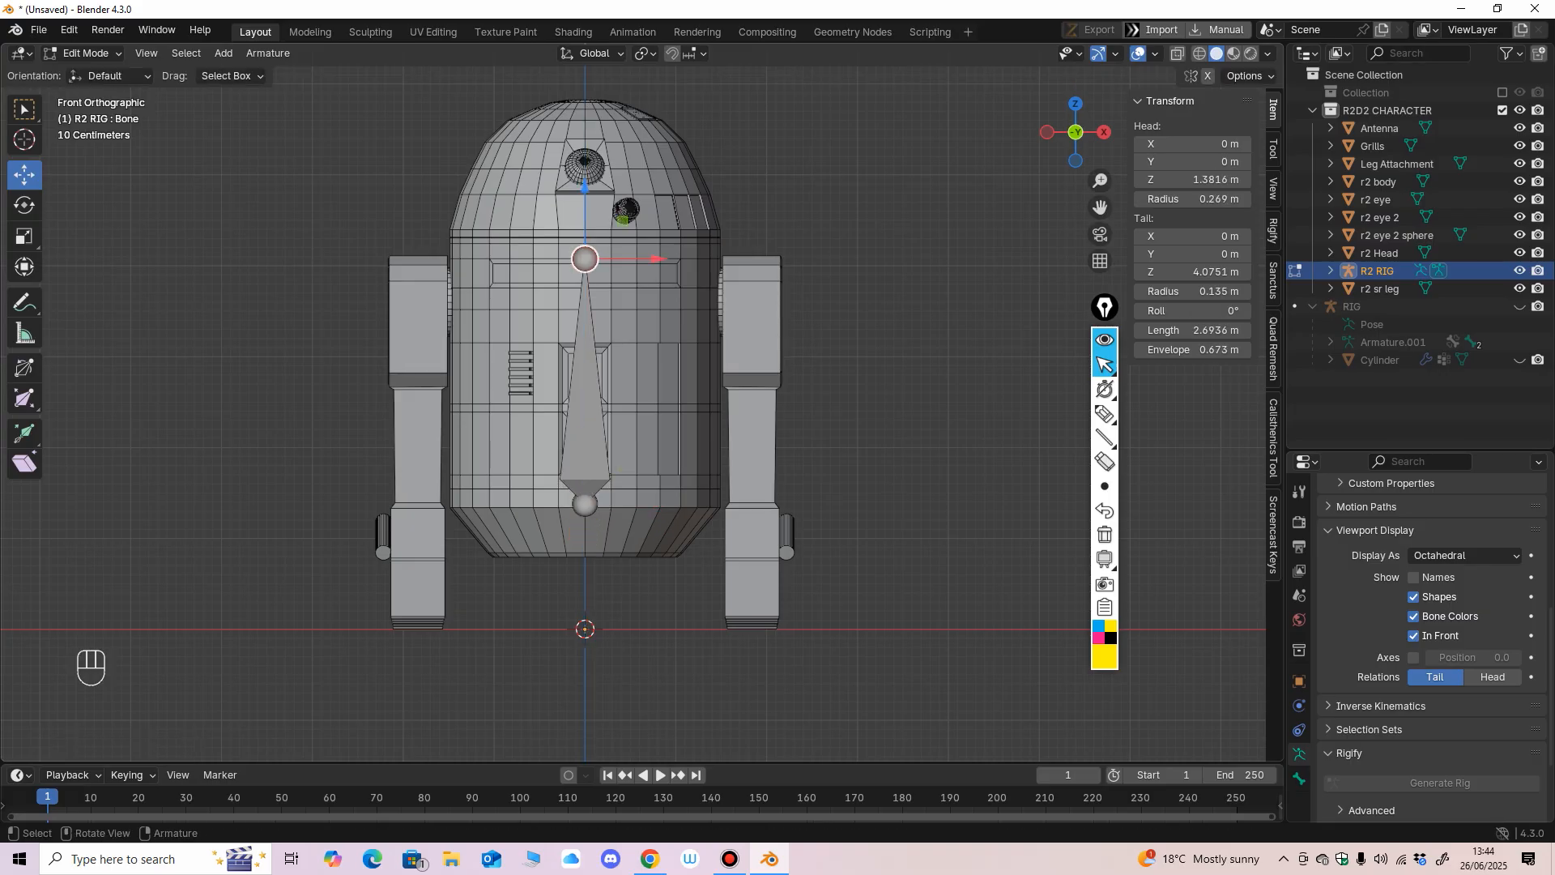
{"action": "left_click_drag", "start_coordinate": [585, 187], "coordinate": [614, 237]}
Mark the body's top and bottom edges with yellow pen strokes, erase them and return to the normal cursor.
{"action": "left_click", "coordinate": [1105, 414]}
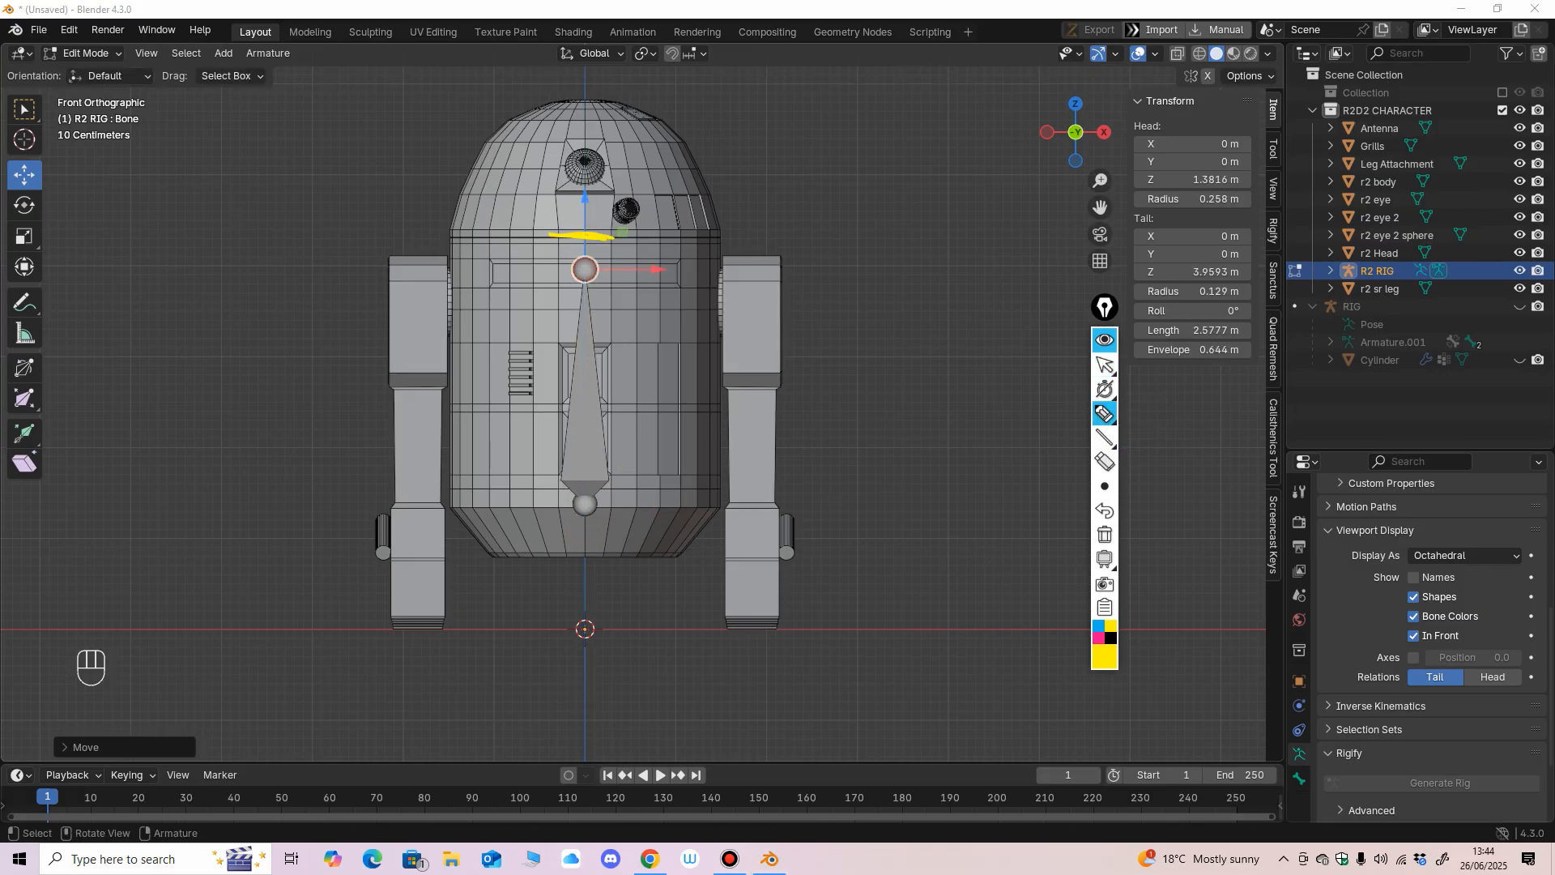
{"action": "mouse_move", "coordinate": [559, 558]}
{"action": "left_mouse_down"}
{"action": "mouse_move", "coordinate": [621, 556]}
{"action": "mouse_move", "coordinate": [548, 560]}
{"action": "left_mouse_up"}
{"action": "left_click", "coordinate": [1104, 461]}
{"action": "left_click", "coordinate": [596, 236]}
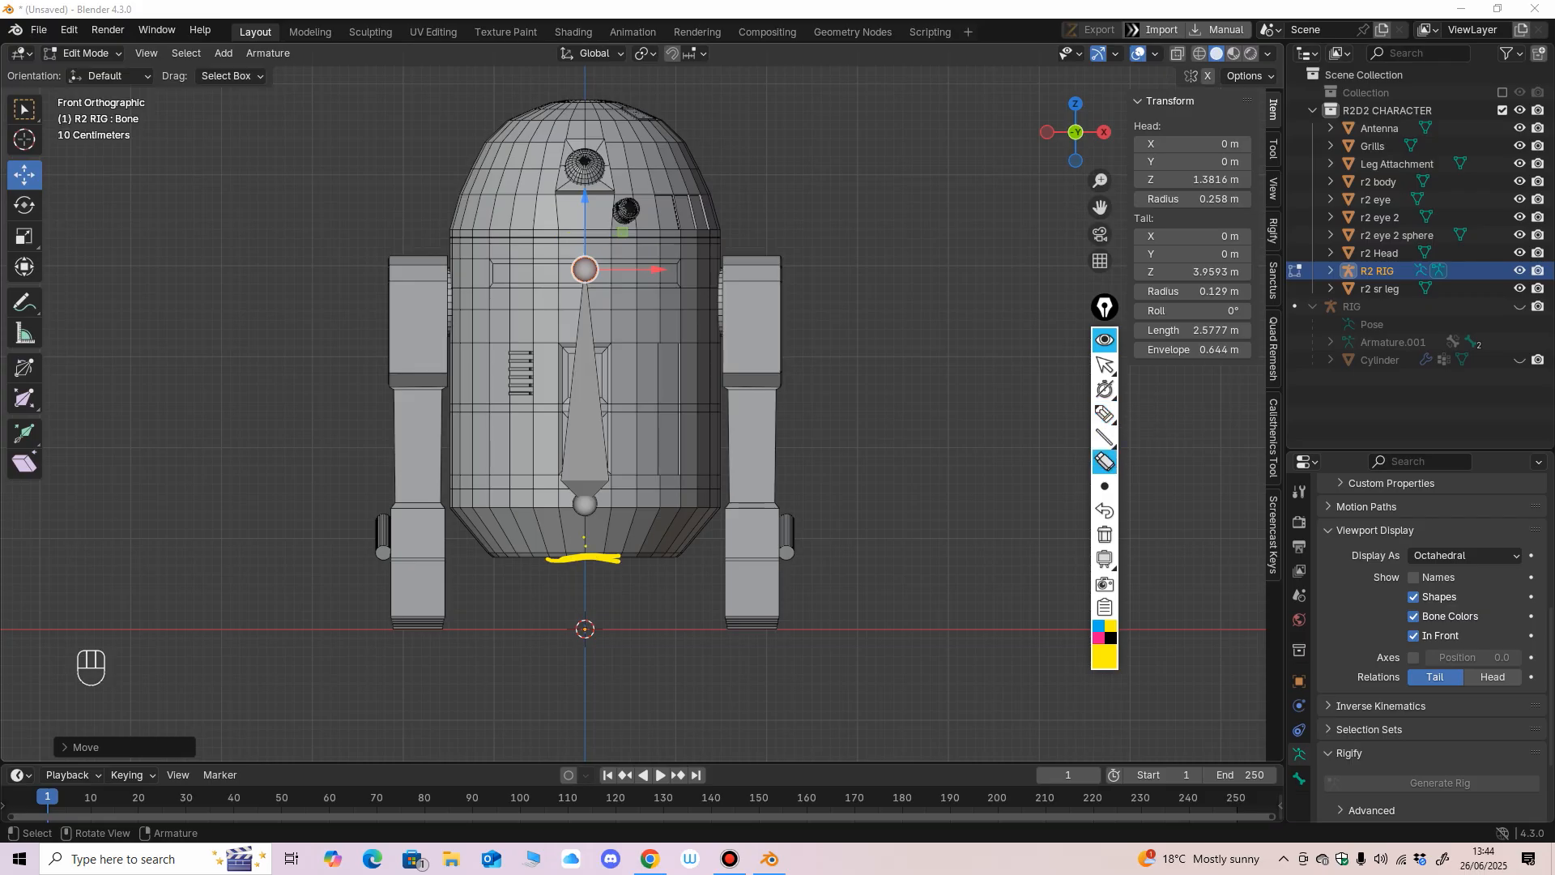
{"action": "left_click", "coordinate": [584, 557]}
{"action": "left_click", "coordinate": [1105, 365]}
Select the bone in front view and rename it body within the R2 RIG armature.
{"action": "middle_click_drag", "start_coordinate": [883, 429], "coordinate": [834, 441]}
{"action": "left_click", "coordinate": [597, 408]}
{"action": "key", "text": "KP_1"}
{"action": "key", "text": "KP_1"}
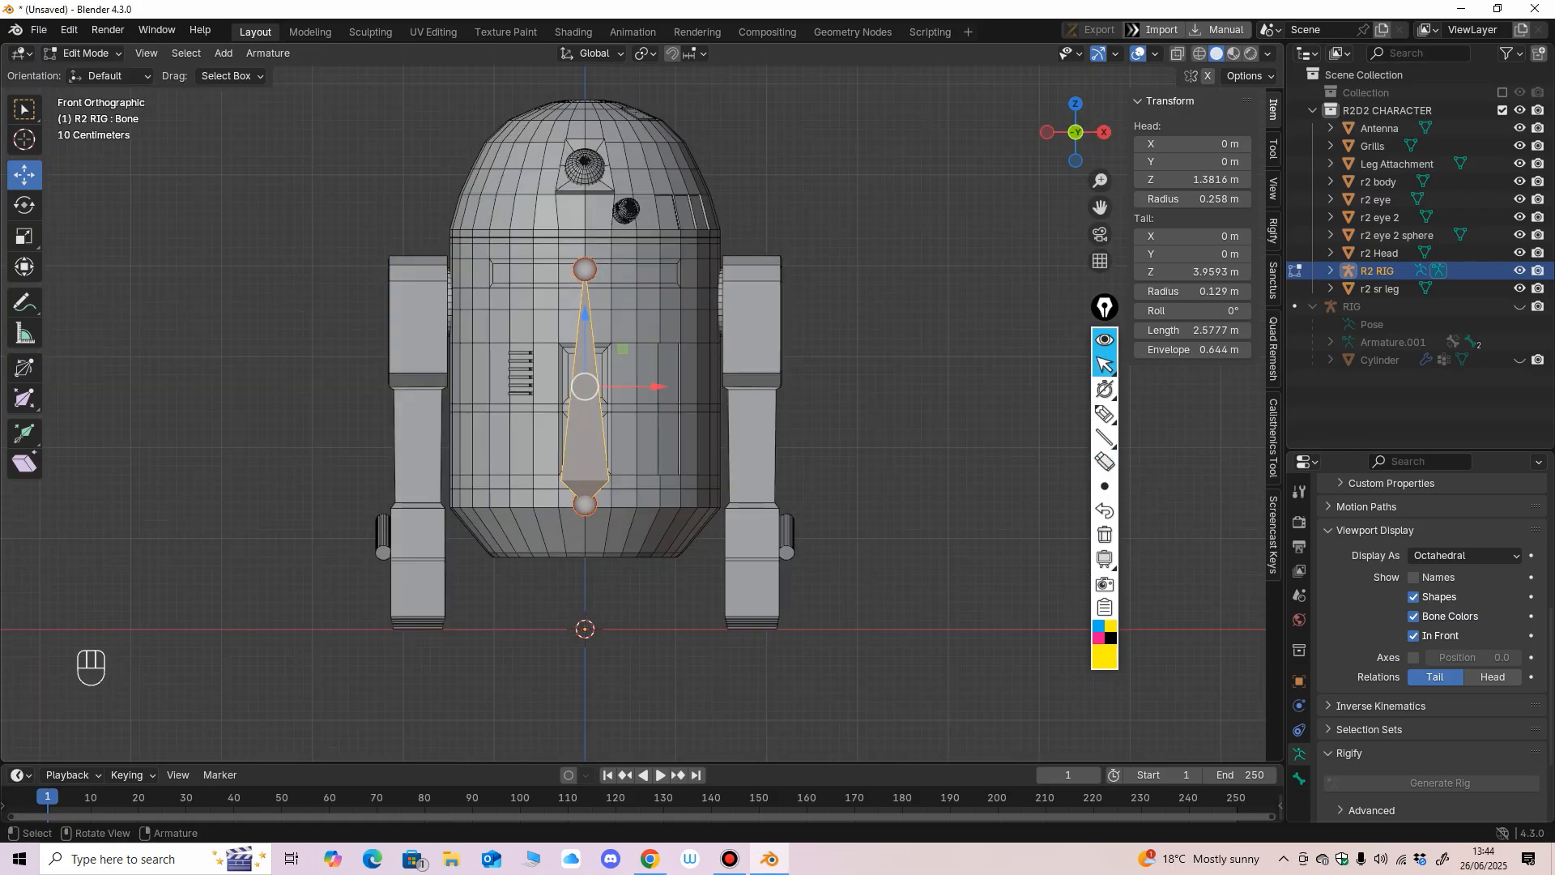
{"action": "left_click", "coordinate": [1330, 270]}
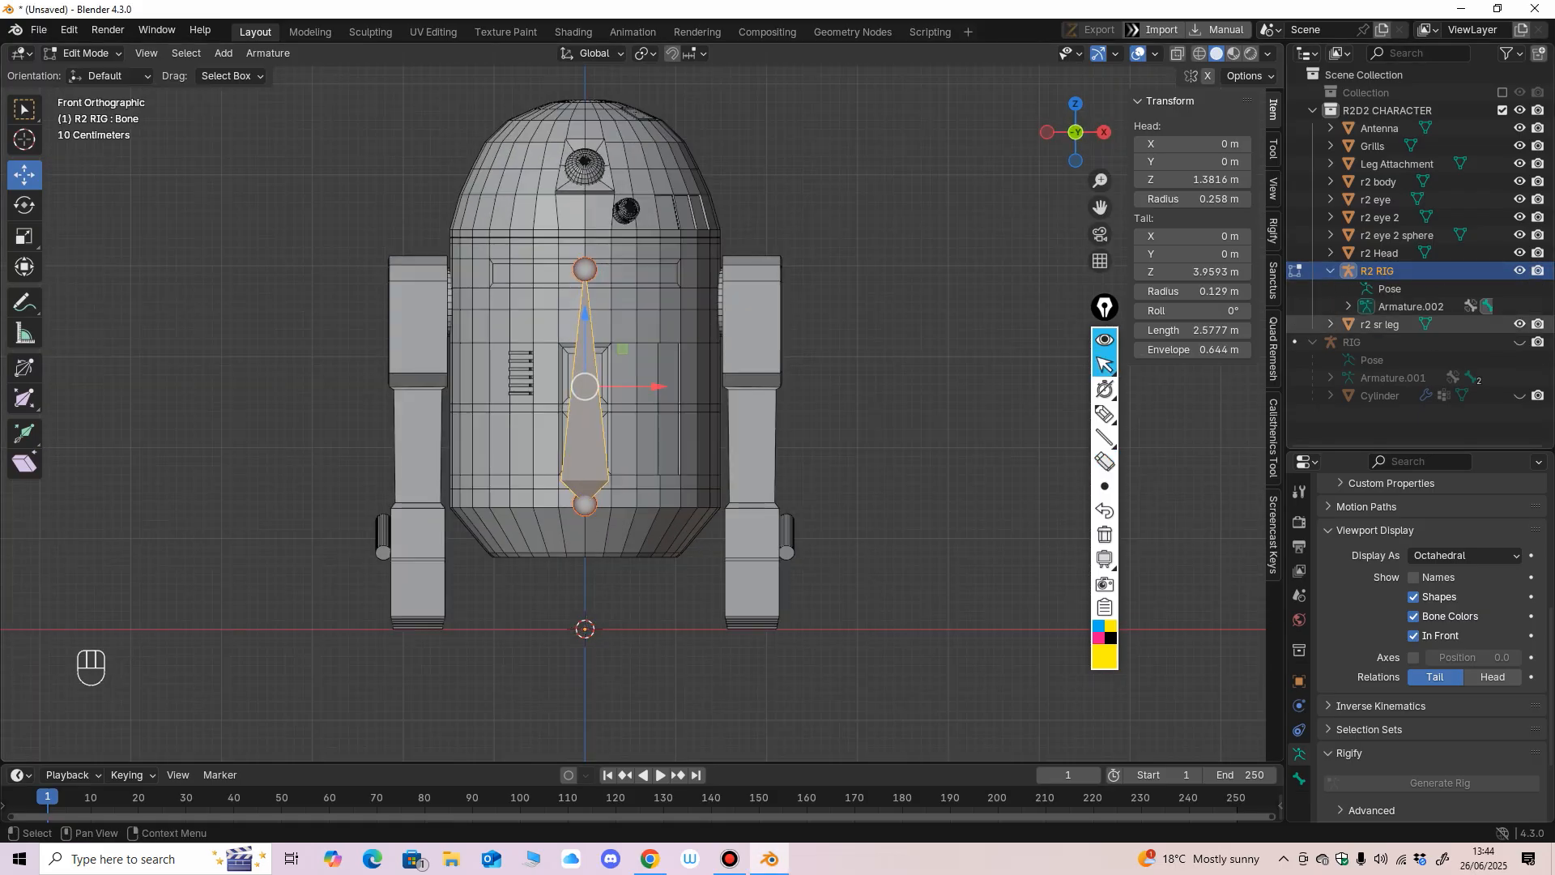
{"action": "left_click", "coordinate": [1348, 306]}
{"action": "key", "text": "F2"}
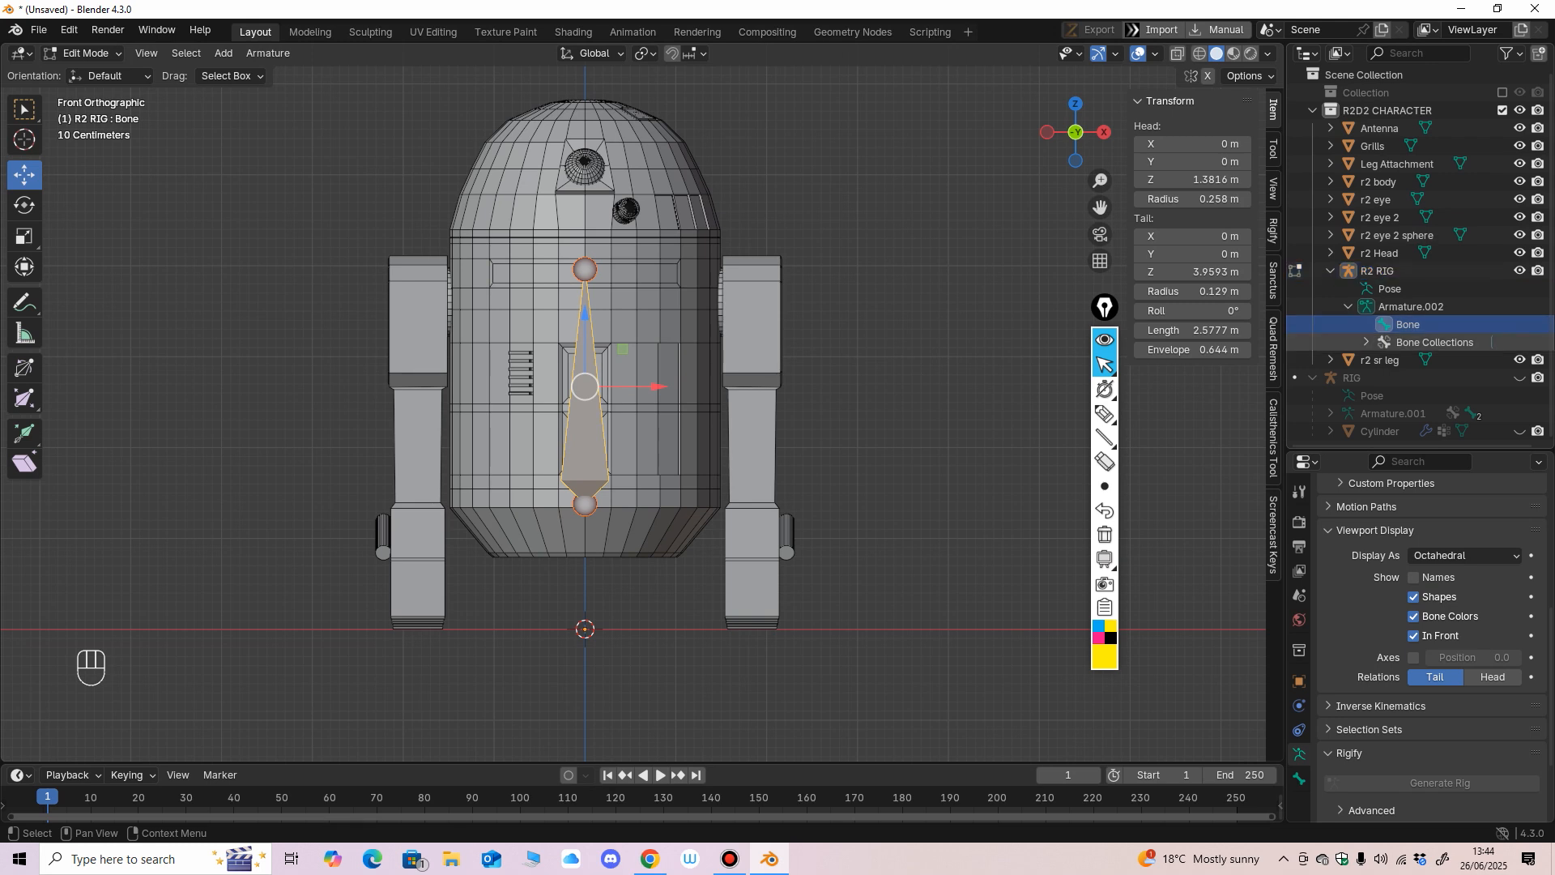
{"action": "type", "text": "body"}
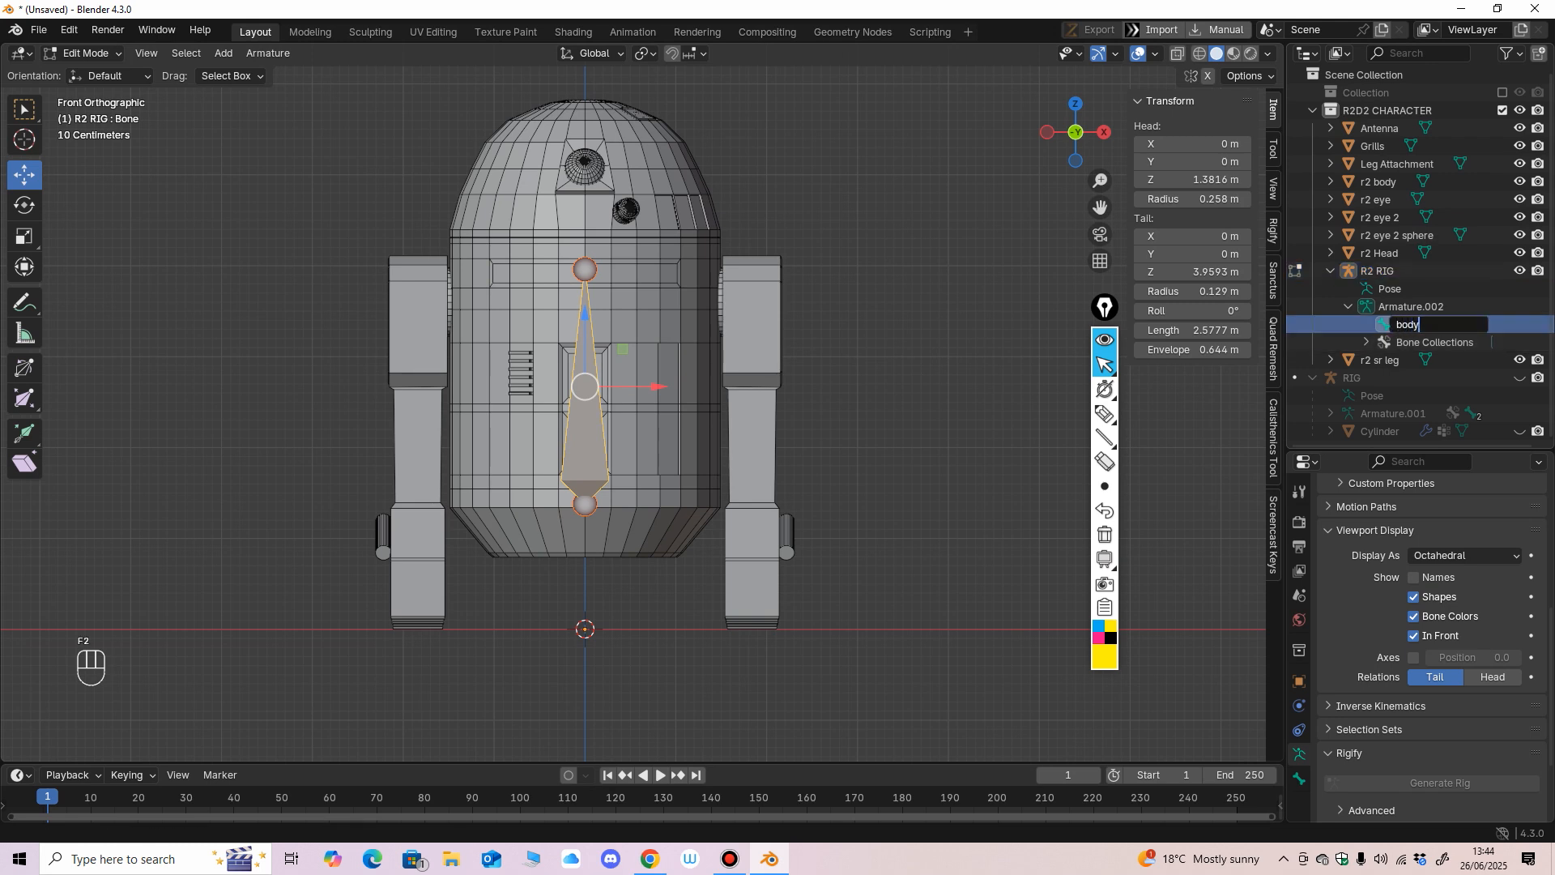
{"action": "key", "text": "Return"}
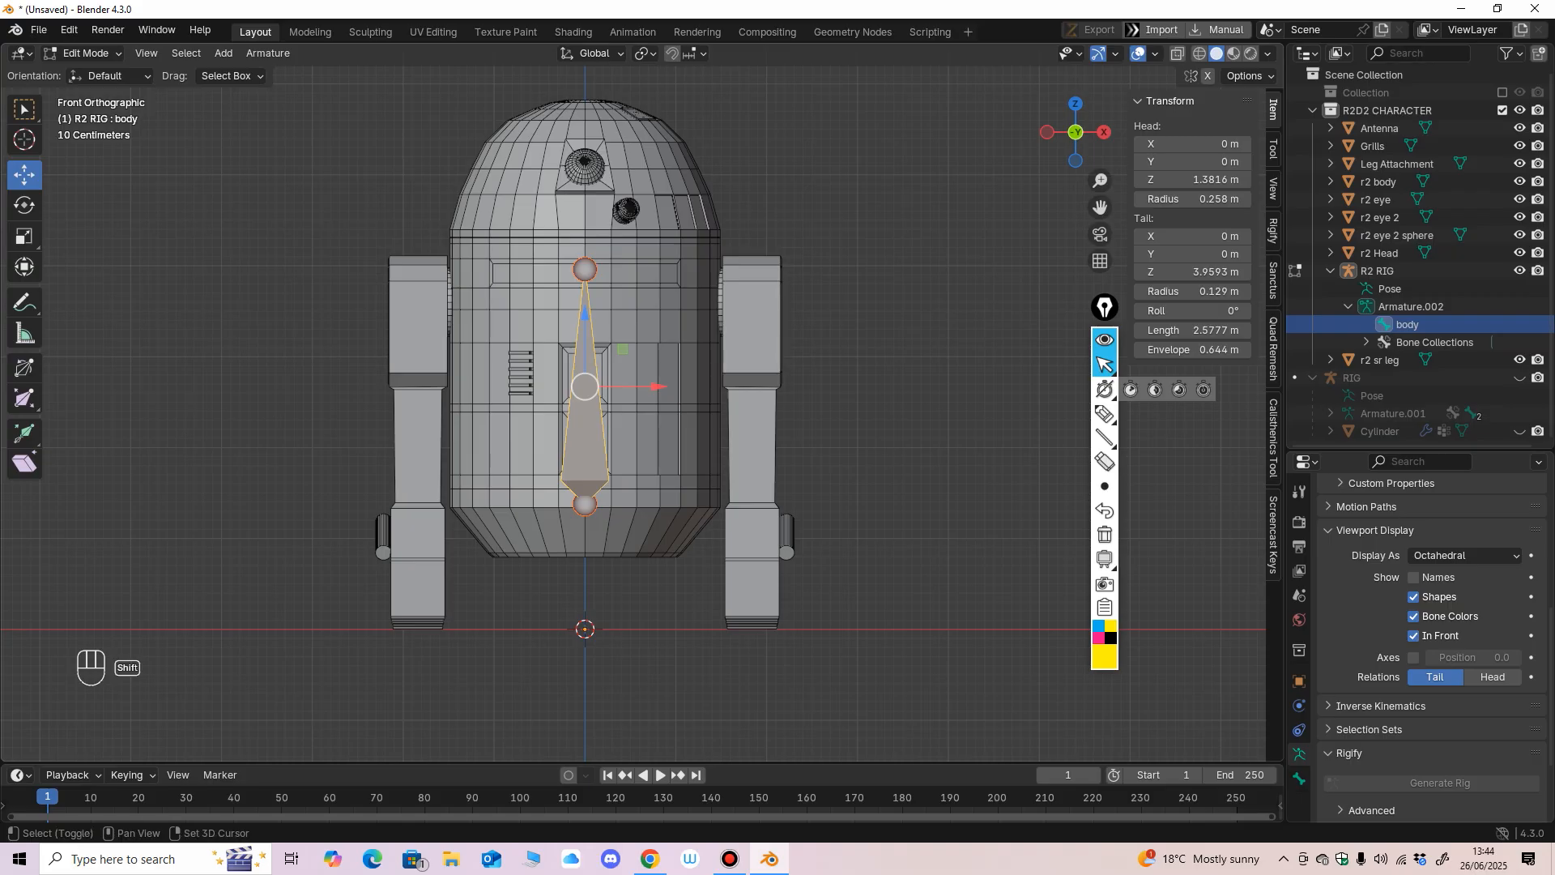
{"action": "key", "text": "shift+d"}
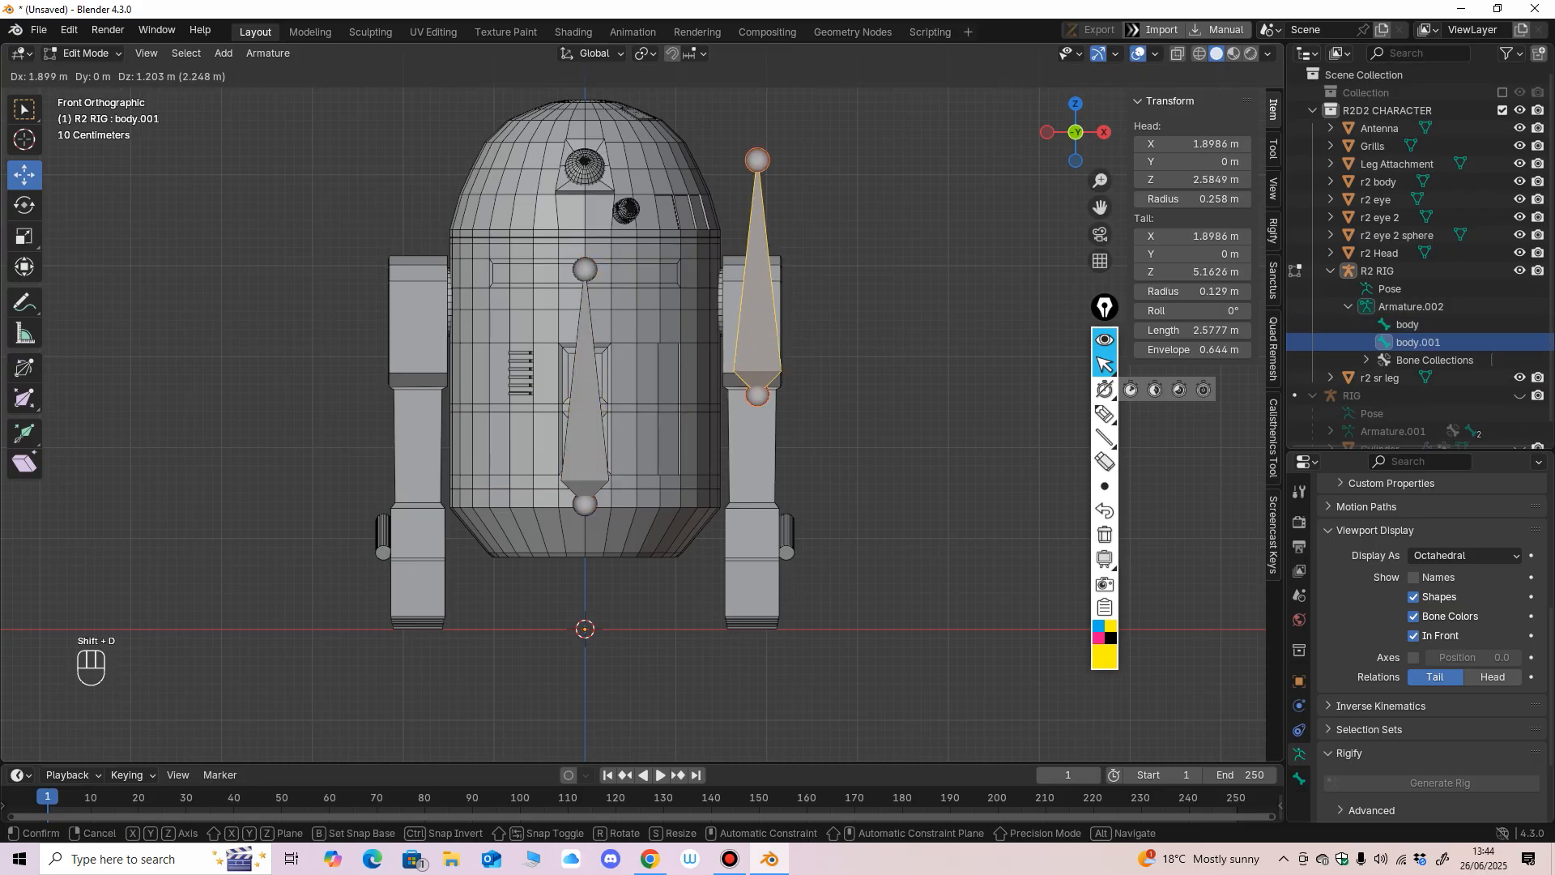
{"action": "left_click", "coordinate": [816, 191]}
{"action": "middle_click_drag", "start_coordinate": [814, 192], "coordinate": [765, 297], "text": "shift"}
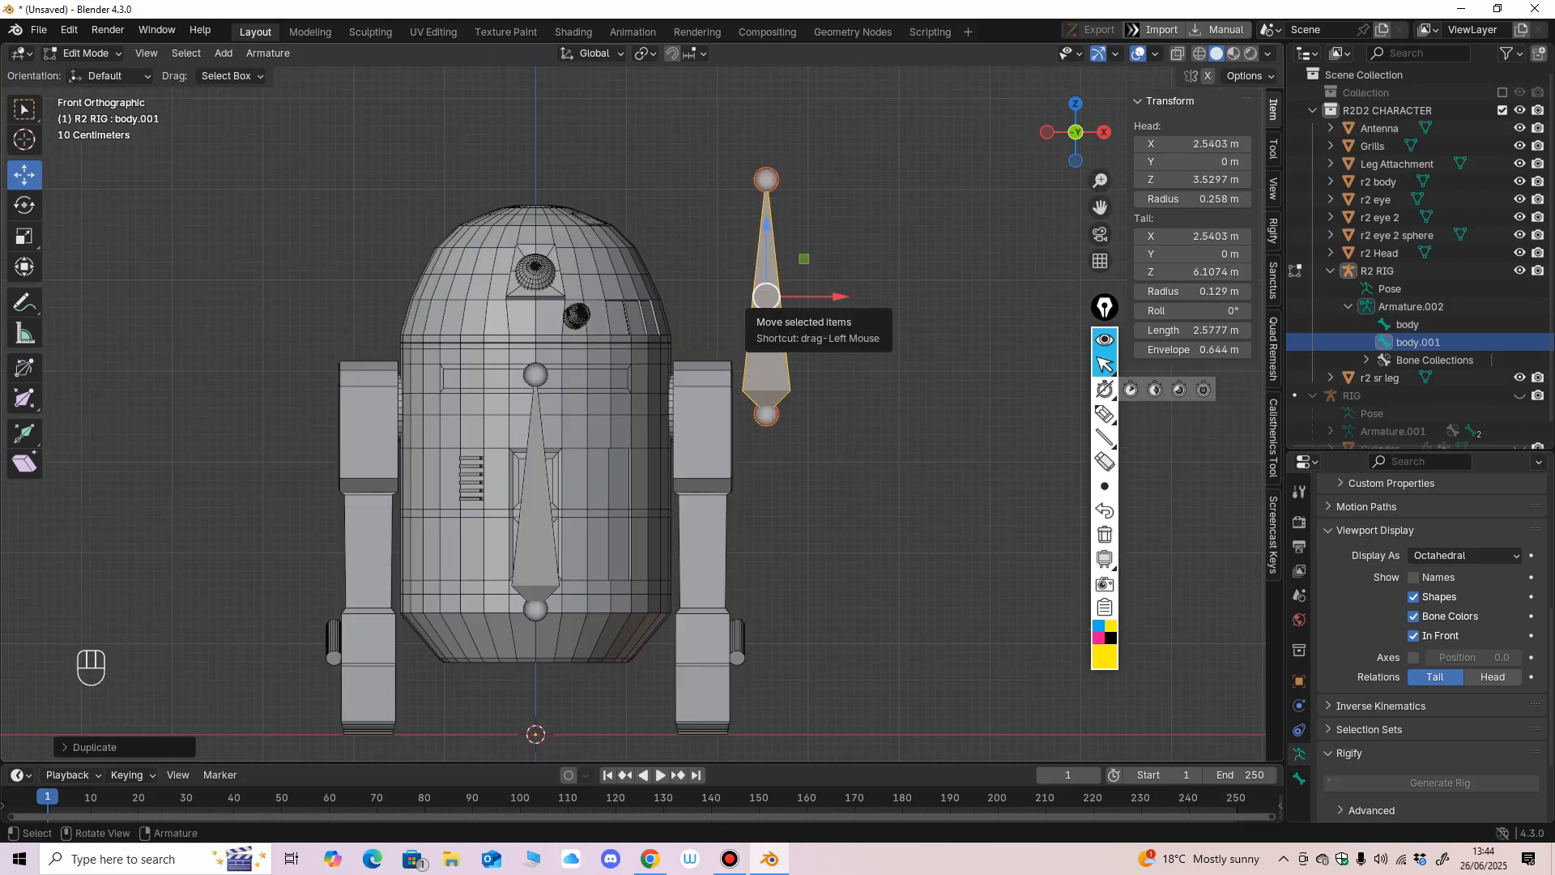
{"action": "key", "text": "ctrl+z"}
Duplicate the body bone straight up along Z so the copy starts at the dome's base, about Z 4.52 m.
{"action": "key", "text": "shift"}
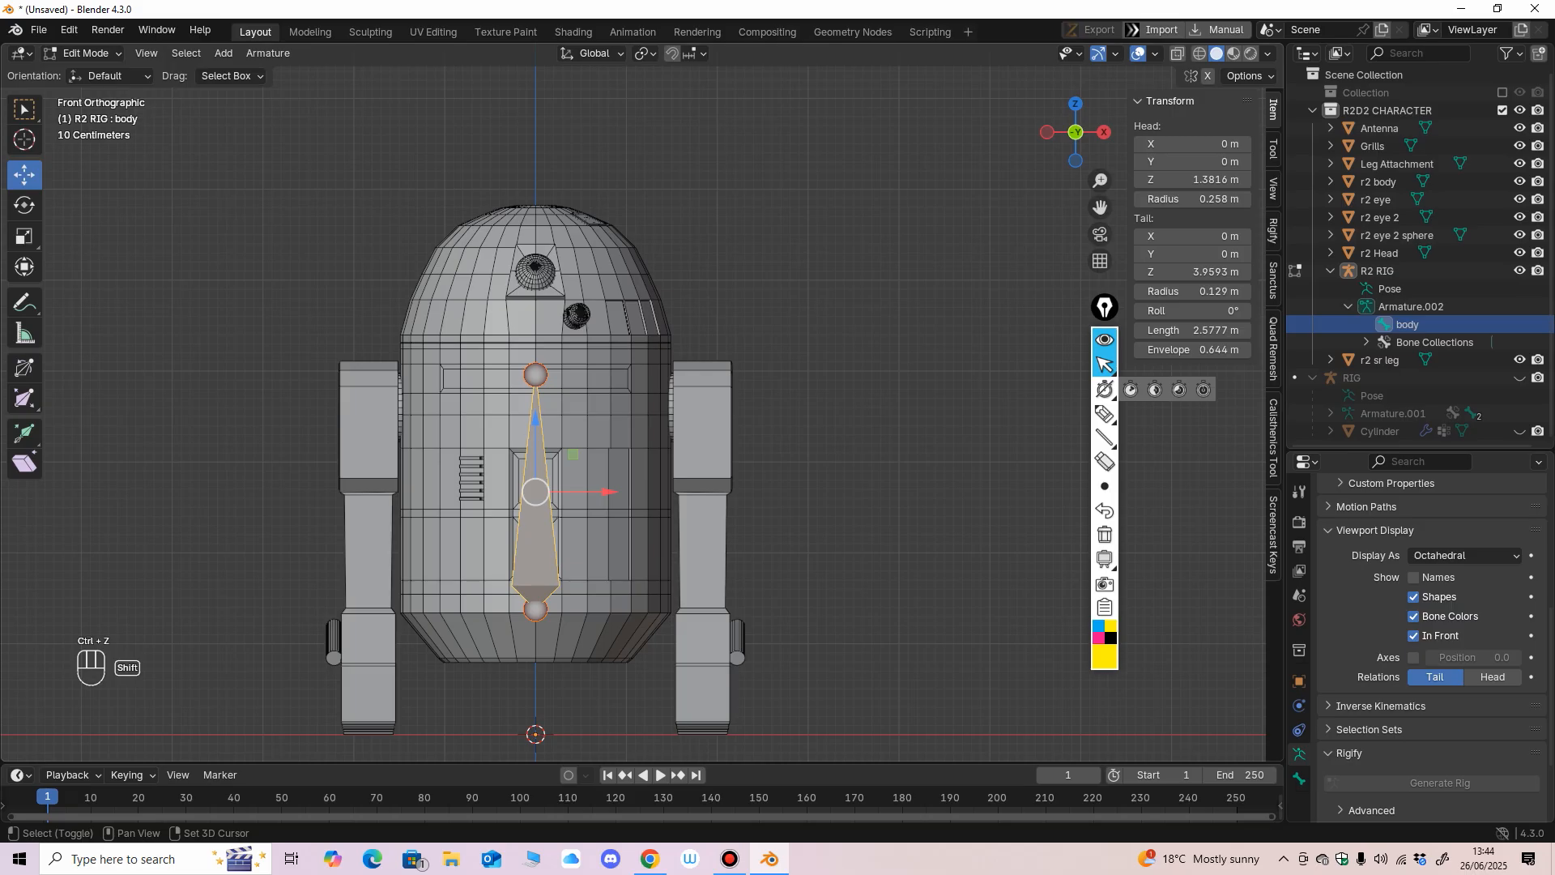
{"action": "key", "text": "shift+d"}
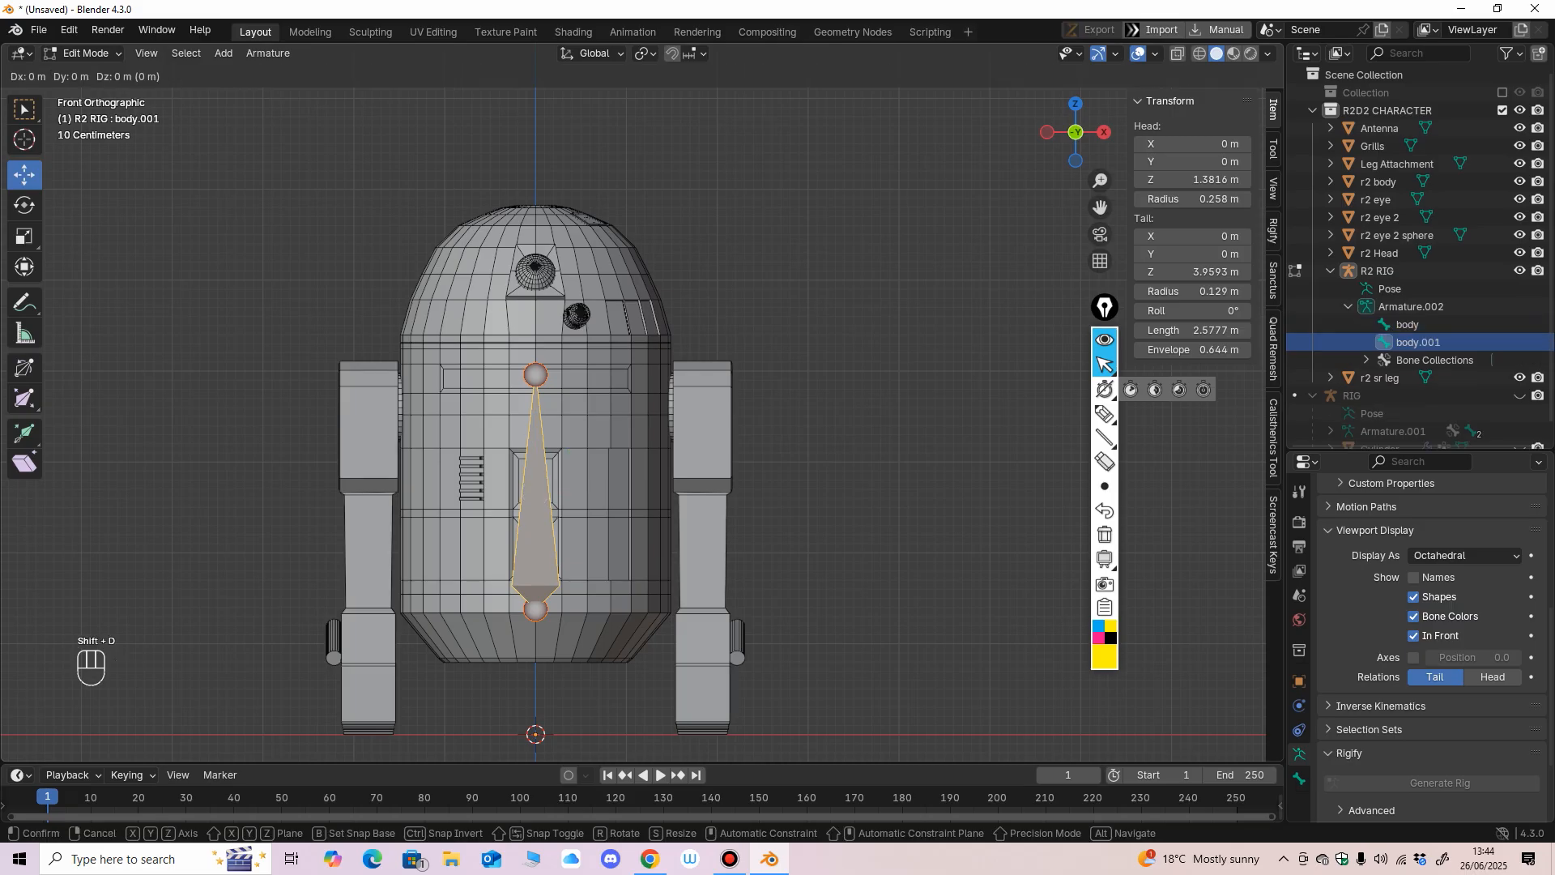
{"action": "key", "text": "z"}
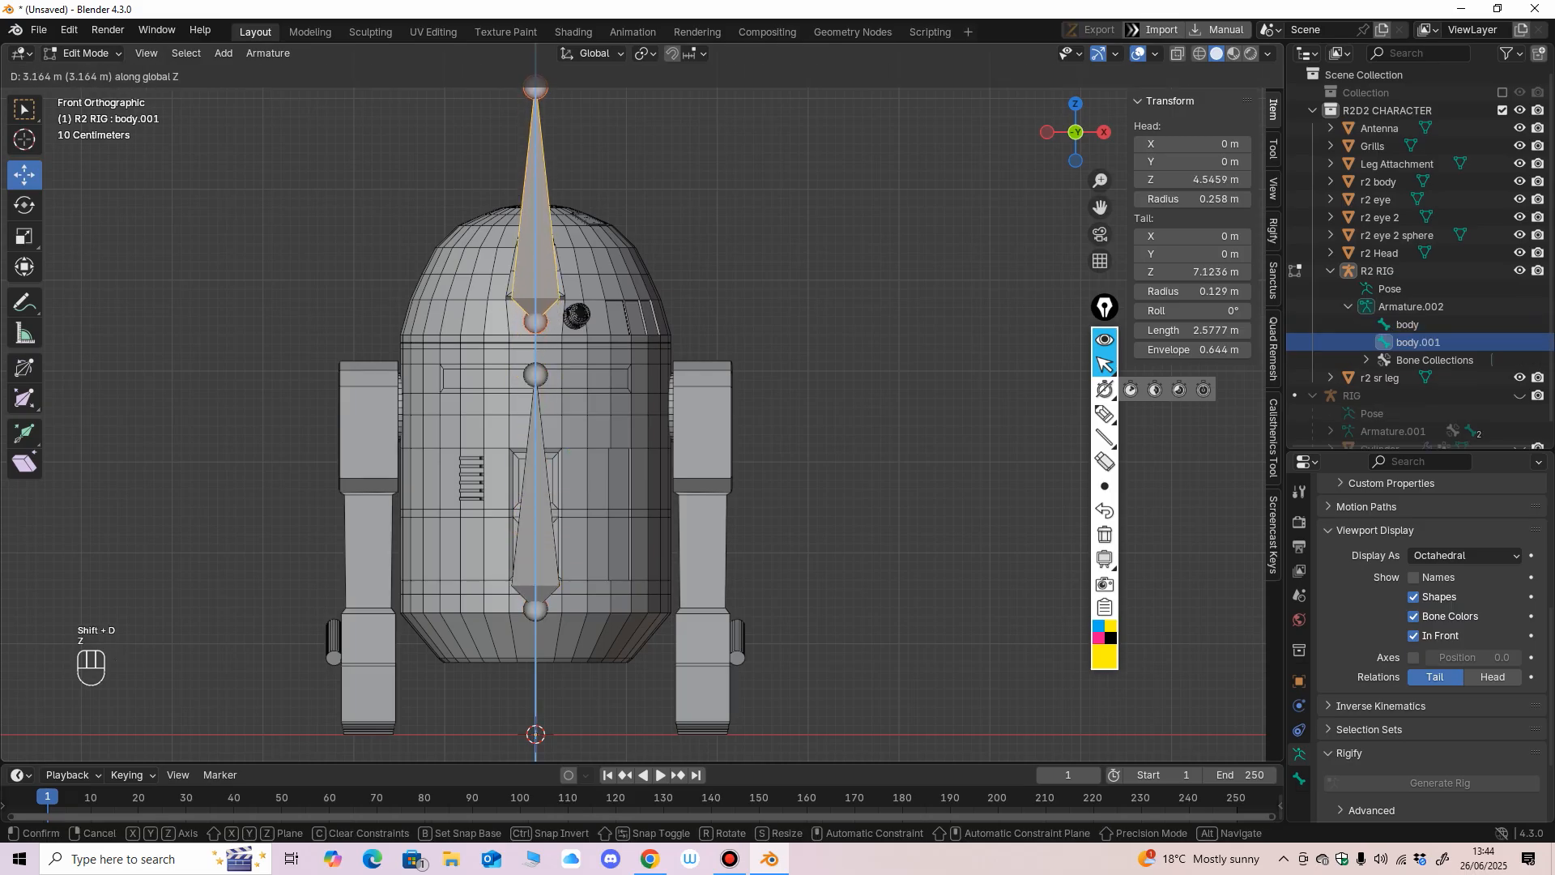
{"action": "left_click", "coordinate": [567, 348]}
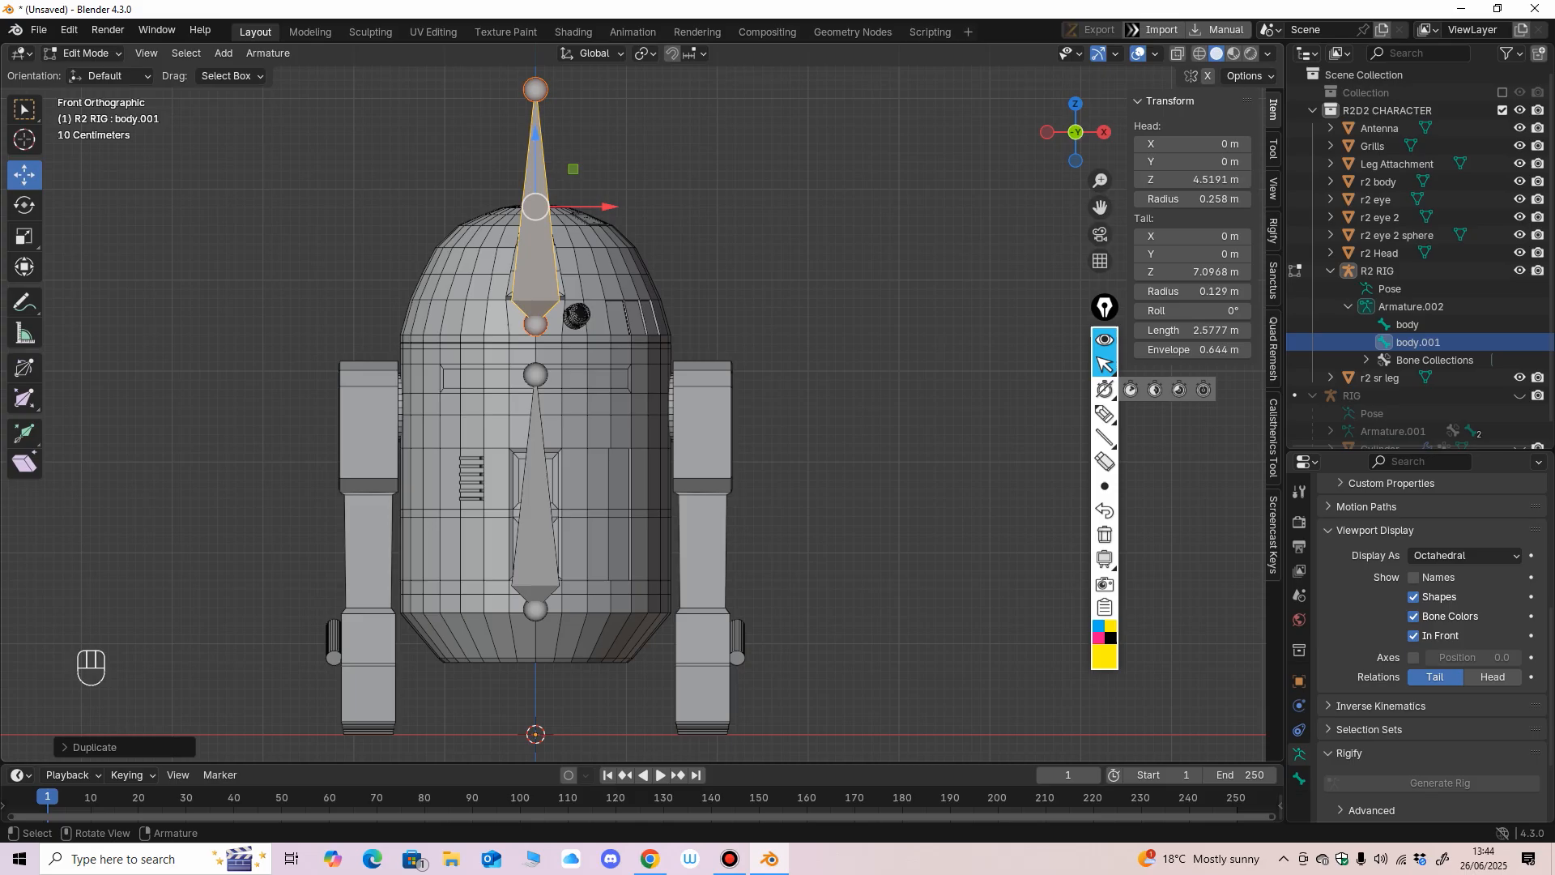
{"action": "mouse_move", "coordinate": [640, 365]}
{"action": "middle_mouse_down", "text": "ctrl"}
{"action": "mouse_move", "coordinate": [646, 451]}
{"action": "mouse_move", "coordinate": [646, 360]}
{"action": "middle_mouse_up", "text": "ctrl"}
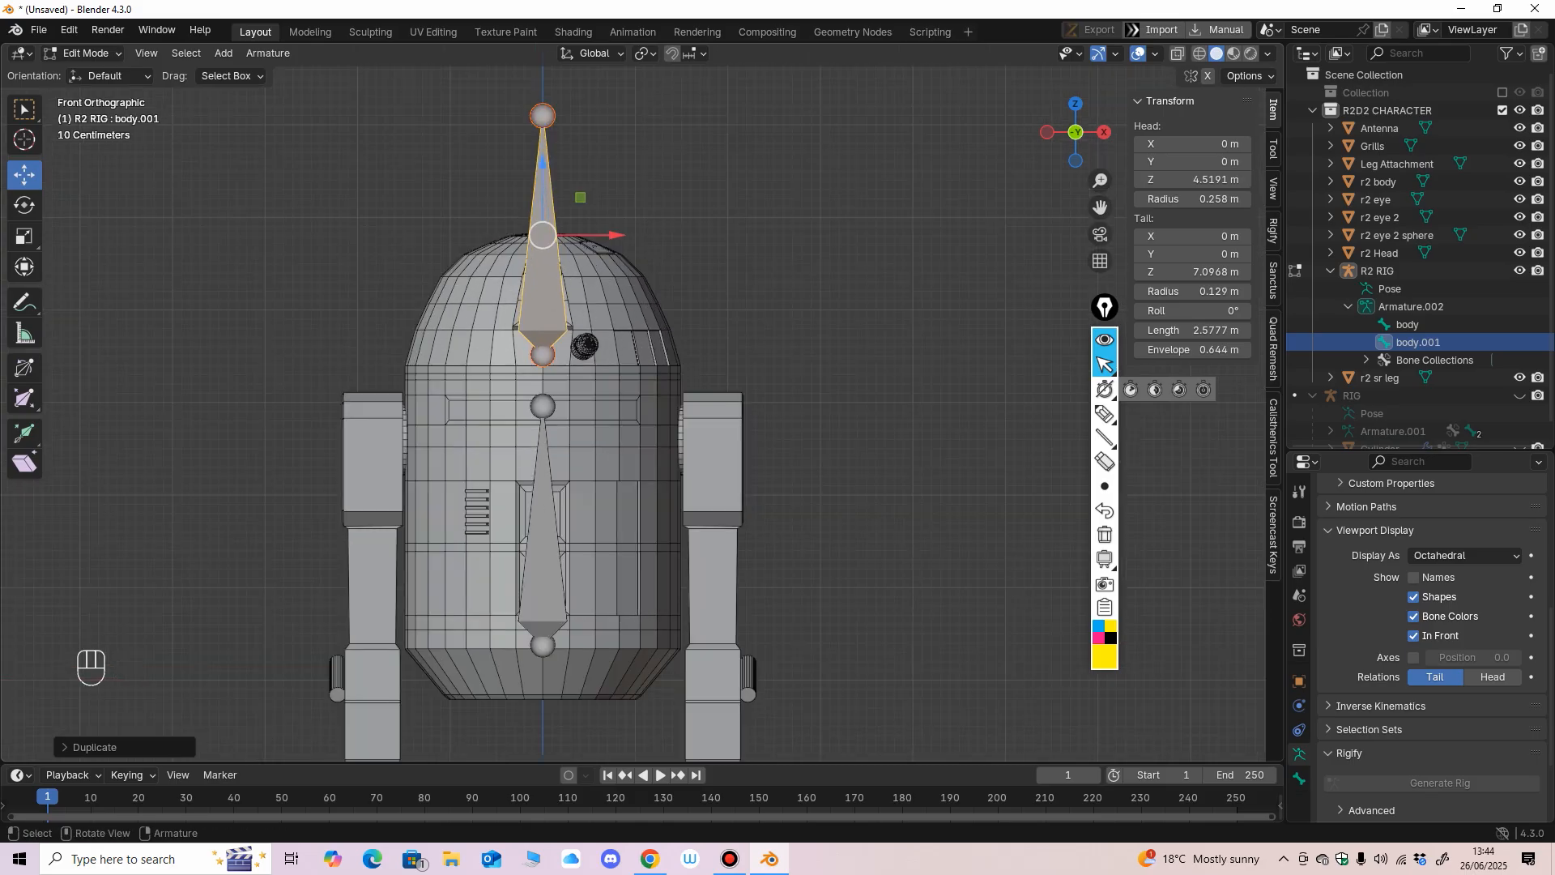
Lower the upper bone's tail to the top of the dome, at about Z 5.8 m.
{"action": "left_click", "coordinate": [542, 115]}
{"action": "middle_click_drag", "start_coordinate": [660, 506], "coordinate": [660, 547], "text": "ctrl"}
{"action": "left_click_drag", "start_coordinate": [562, 105], "coordinate": [561, 204]}
{"action": "mouse_move", "coordinate": [599, 243]}
{"action": "middle_mouse_down"}
{"action": "mouse_move", "coordinate": [418, 248]}
{"action": "mouse_move", "coordinate": [599, 248]}
{"action": "middle_mouse_up"}
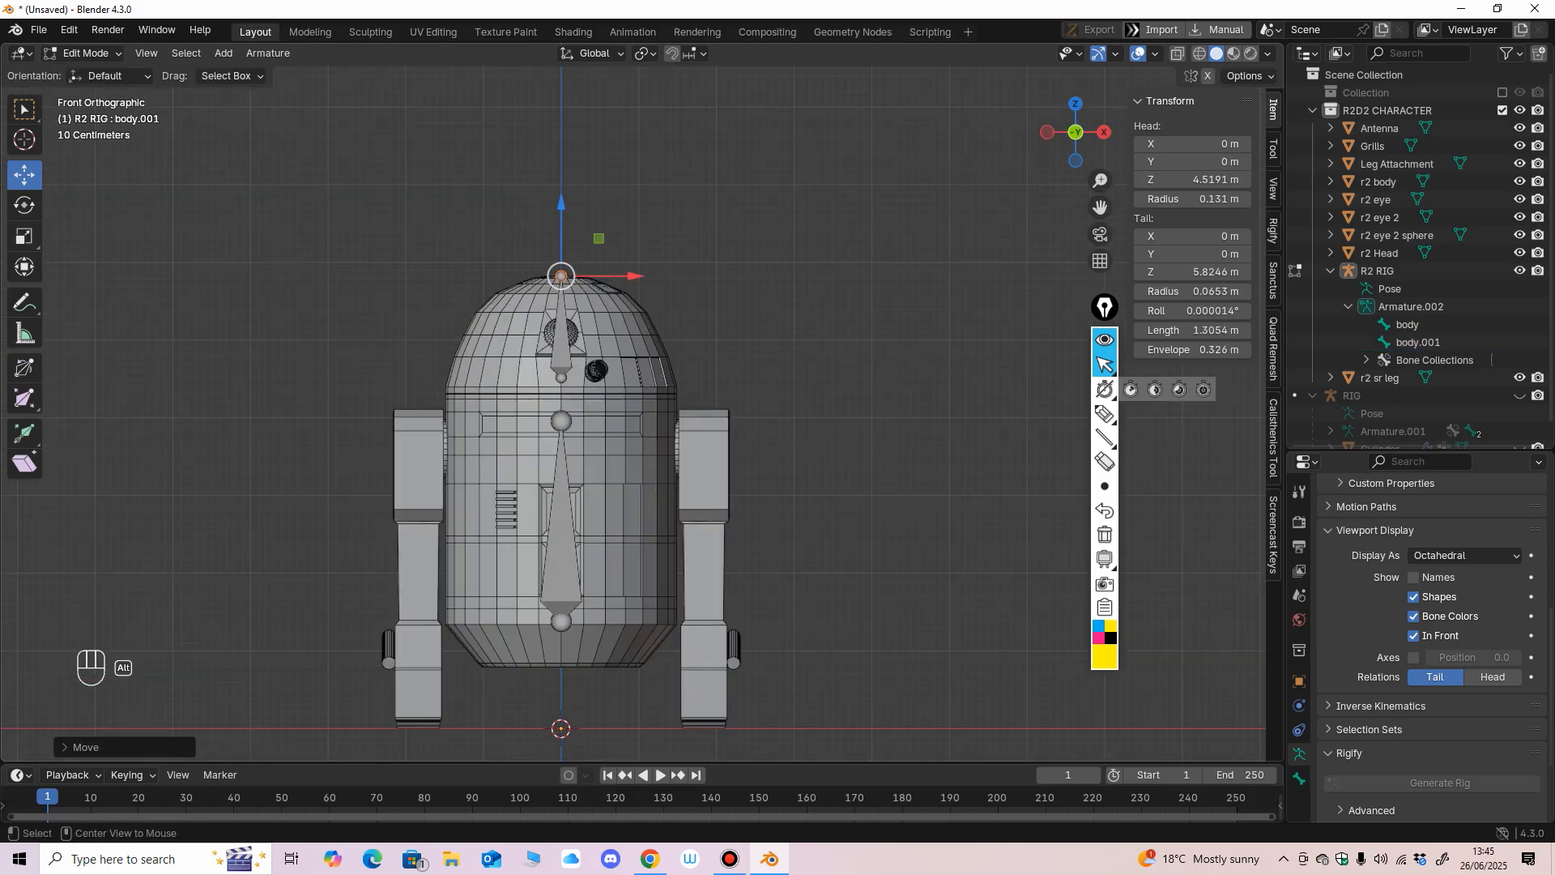
{"action": "mouse_move", "coordinate": [600, 324]}
{"action": "middle_mouse_down", "text": "shift"}
{"action": "mouse_move", "coordinate": [616, 334]}
{"action": "mouse_move", "coordinate": [616, 300]}
{"action": "middle_mouse_up", "text": "shift"}
{"action": "left_click_drag", "start_coordinate": [571, 200], "coordinate": [571, 203]}
{"action": "middle_click_drag", "start_coordinate": [585, 267], "coordinate": [585, 222], "text": "ctrl"}
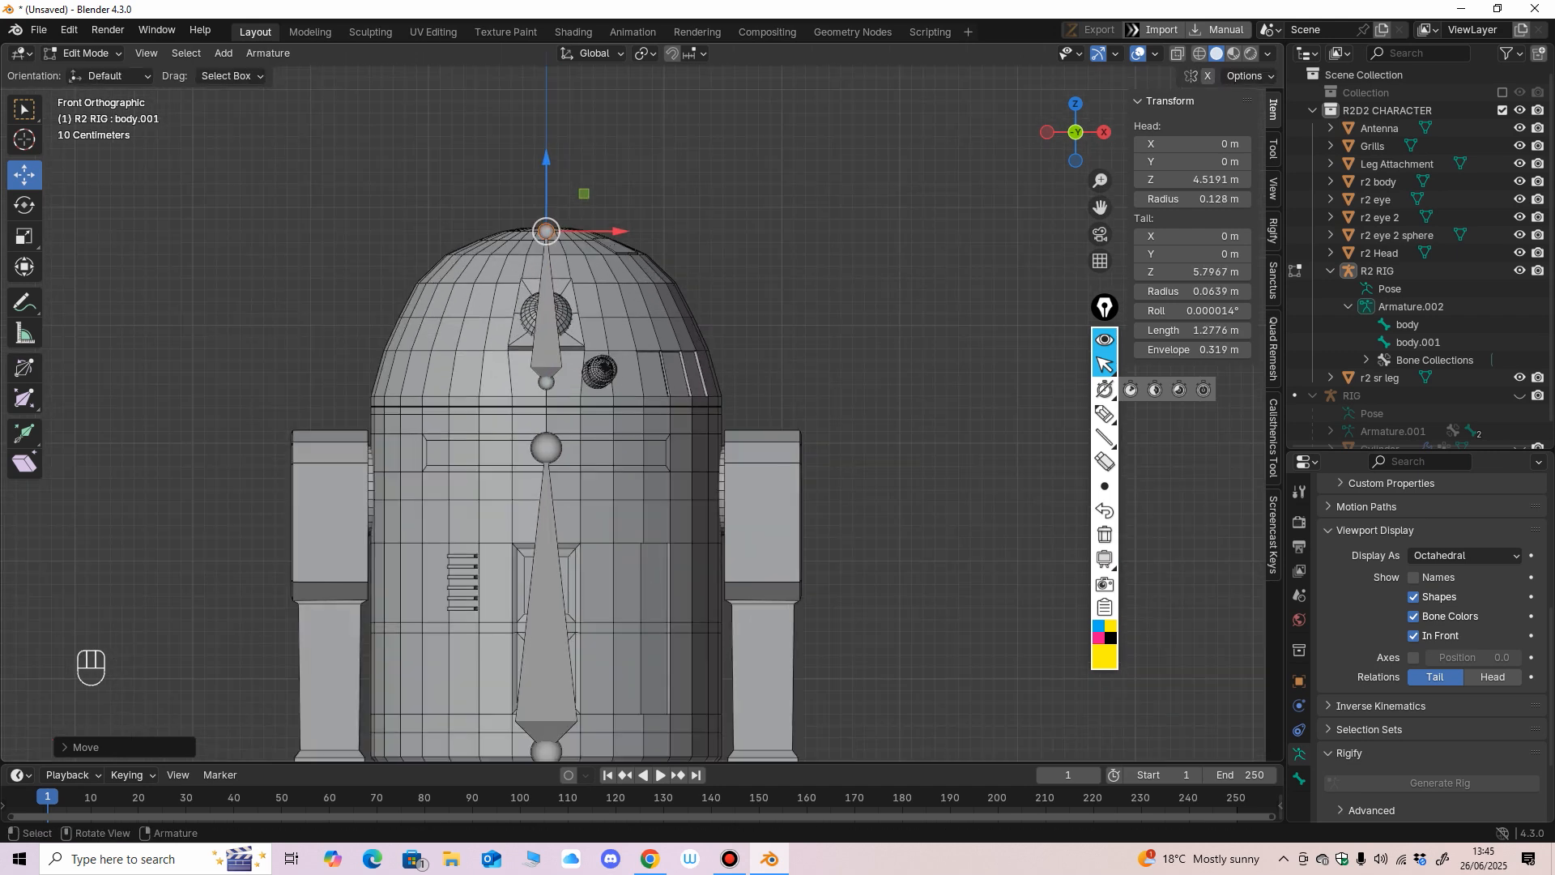
Select the bone inside the dome and rename it head.
{"action": "left_click", "coordinate": [547, 601]}
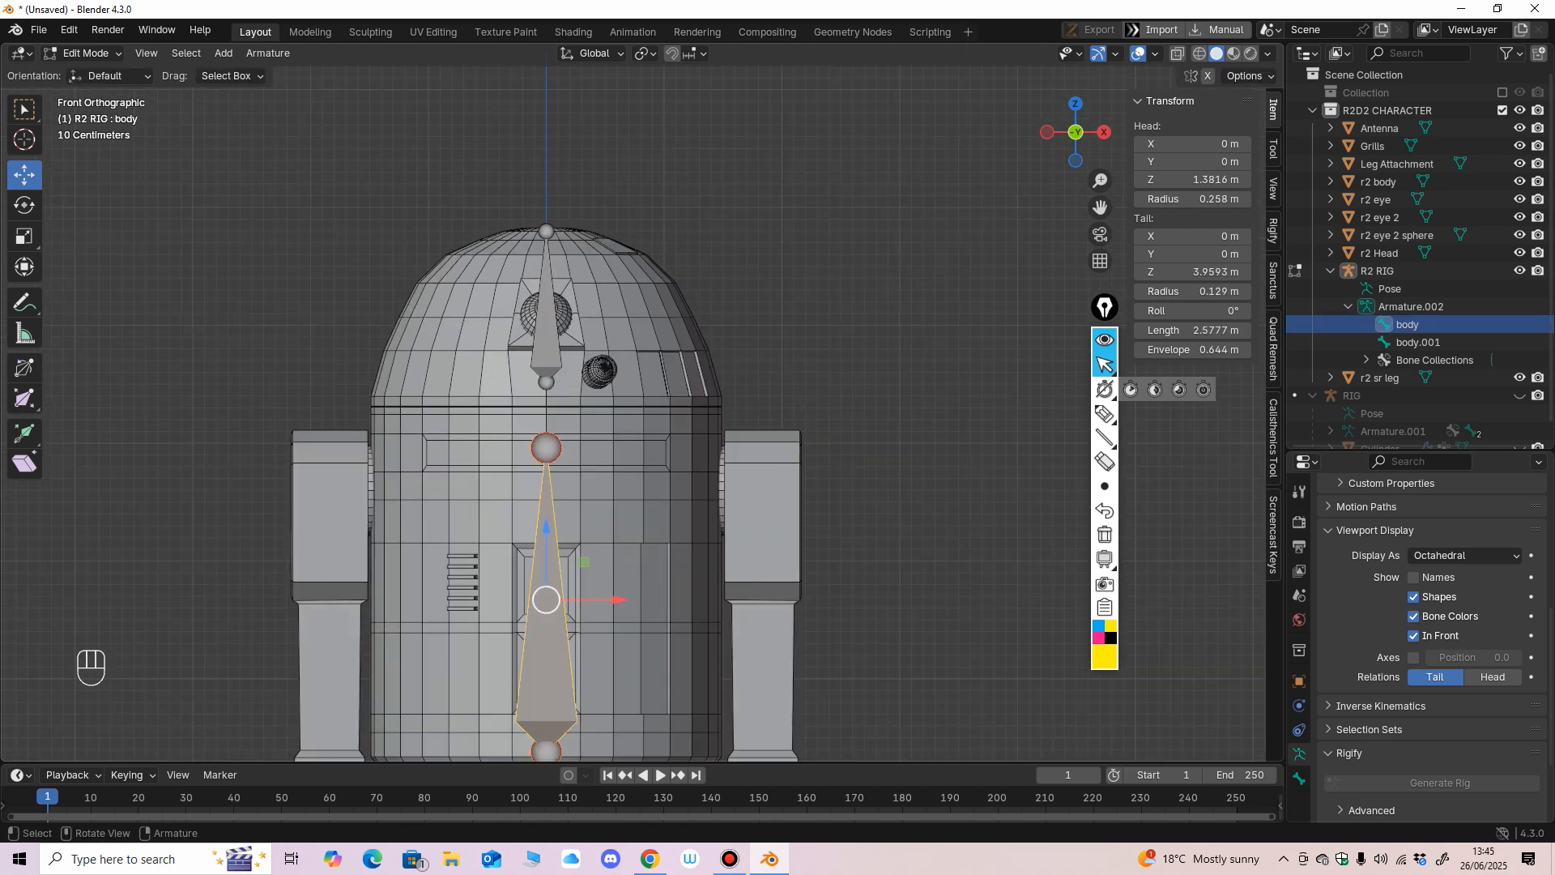
{"action": "left_click", "coordinate": [548, 341]}
{"action": "key", "text": "F2"}
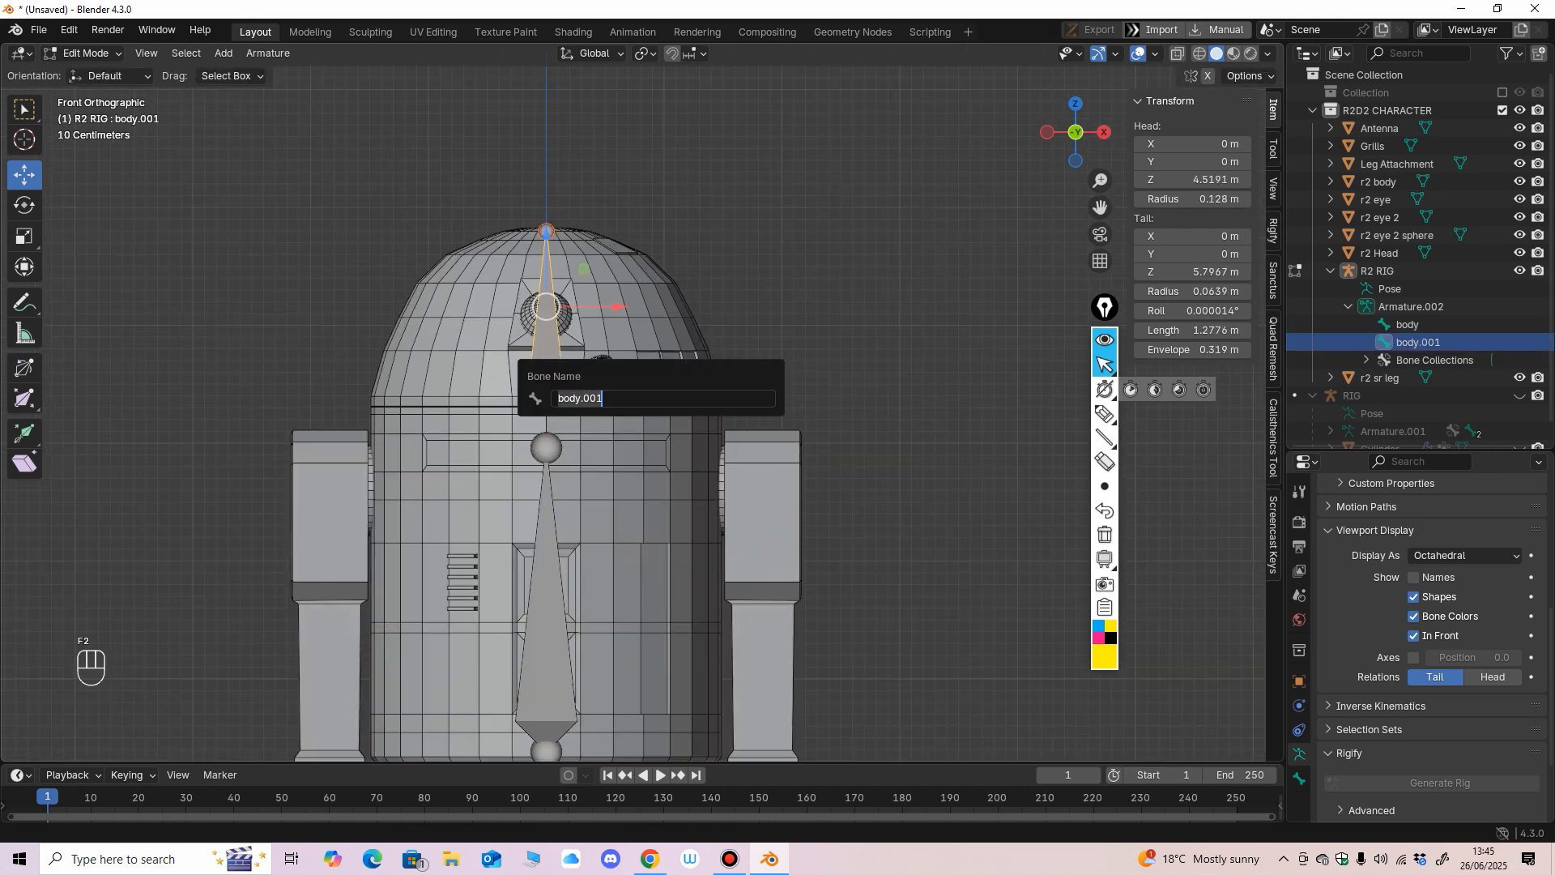
{"action": "type", "text": "head"}
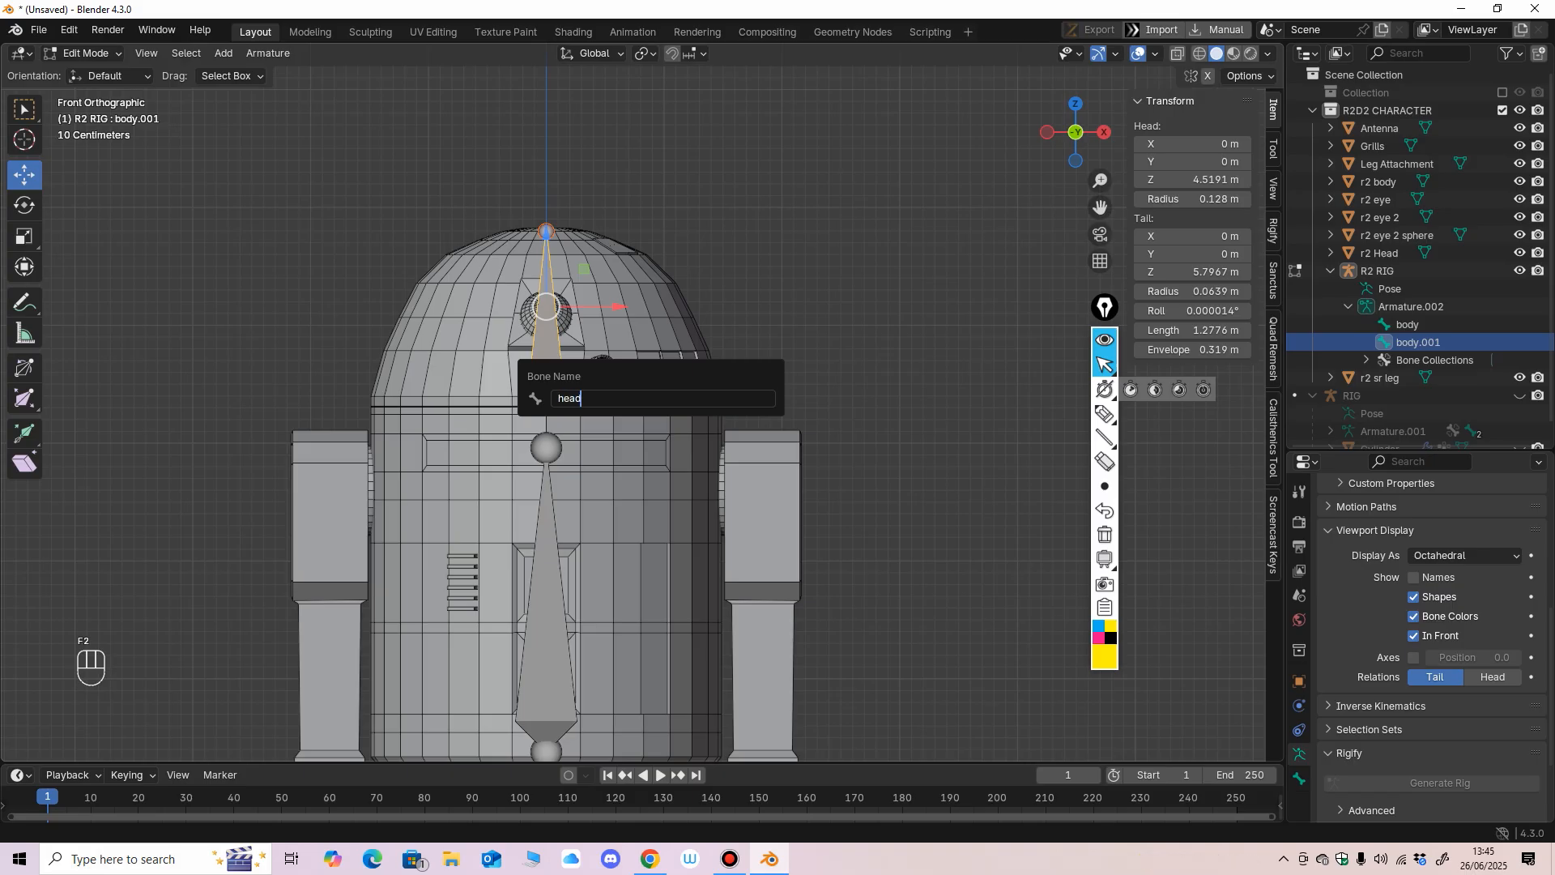
{"action": "key", "text": "Return"}
Duplicate the head bone above the leg on the positive X side, at about X 1.84 m and Z 4.06 m, and name it Leg.R.
{"action": "scroll", "coordinate": [643, 402], "scroll_direction": "down", "scroll_amount": 2}
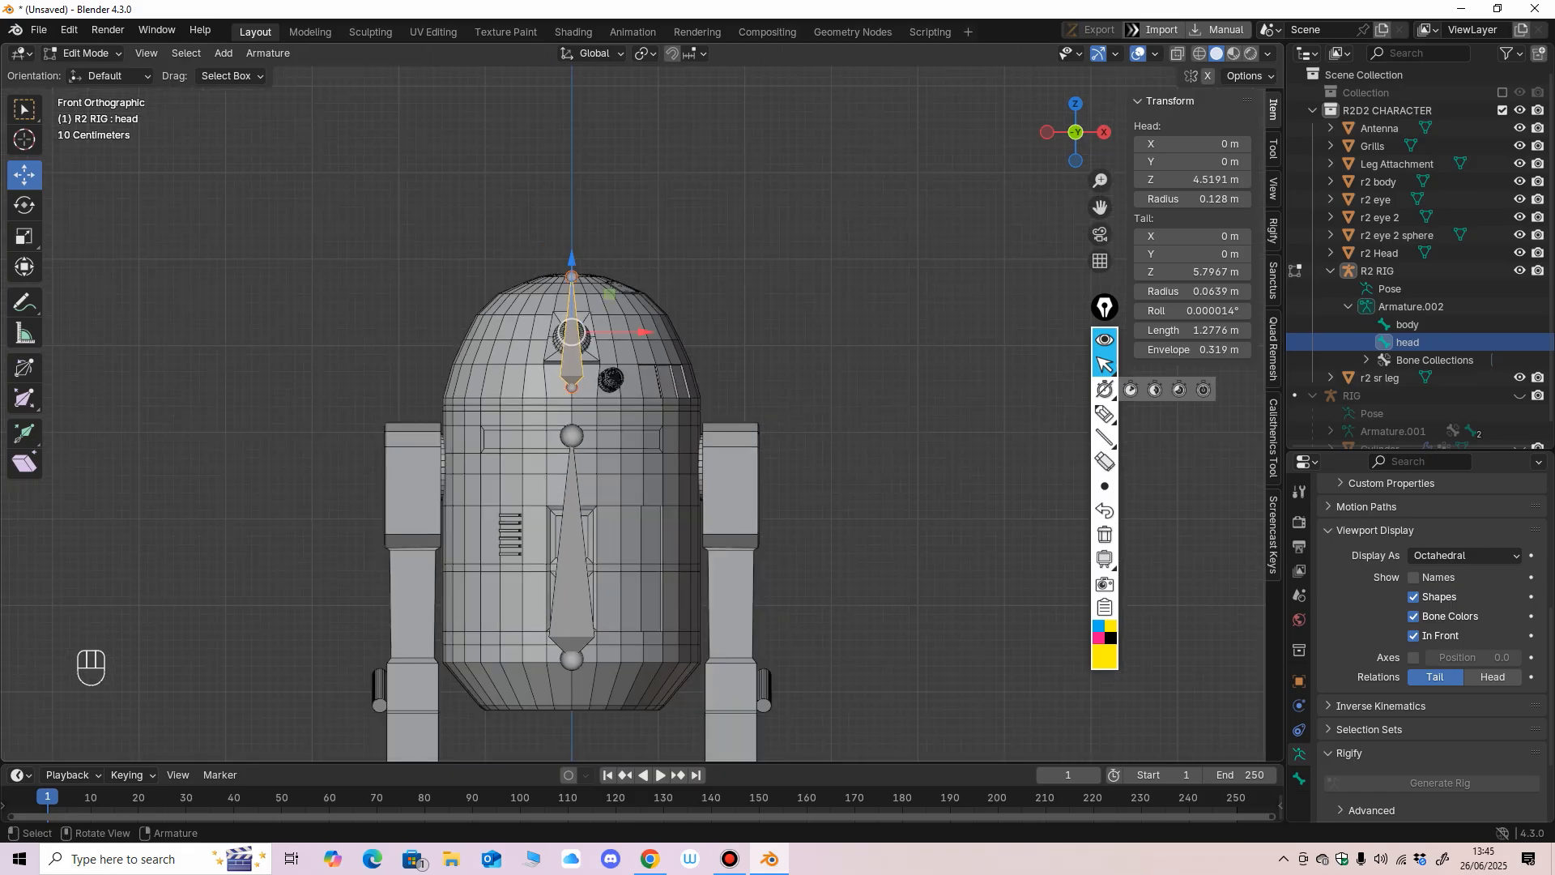
{"action": "key", "text": "shift+d"}
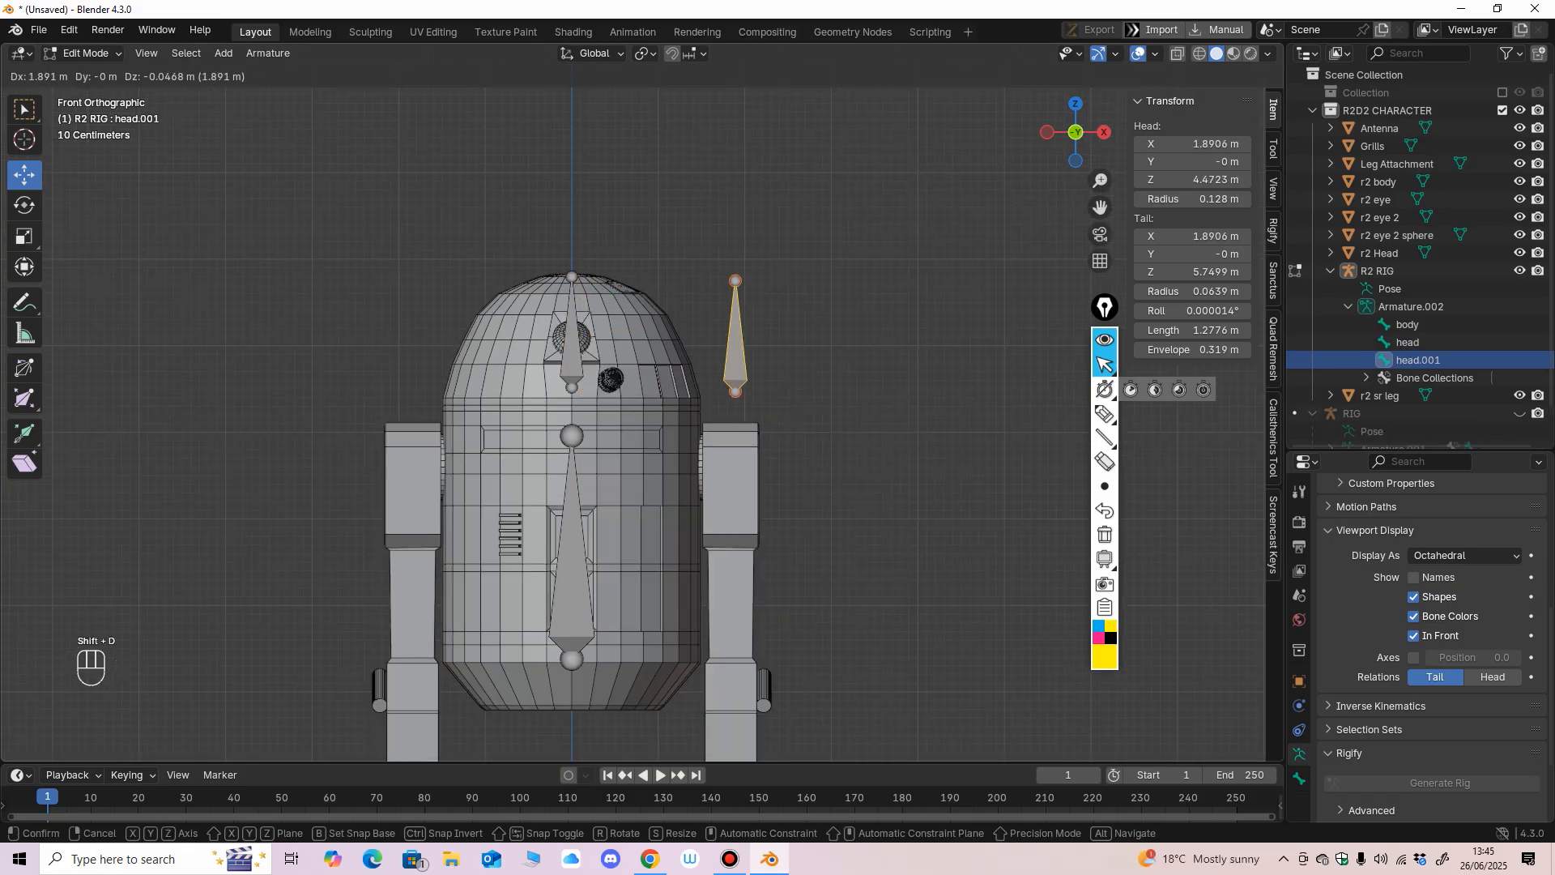
{"action": "left_click", "coordinate": [731, 374]}
{"action": "mouse_move", "coordinate": [731, 375]}
{"action": "middle_mouse_down"}
{"action": "mouse_move", "coordinate": [579, 359]}
{"action": "mouse_move", "coordinate": [708, 360]}
{"action": "middle_mouse_up"}
{"action": "key", "text": "F2"}
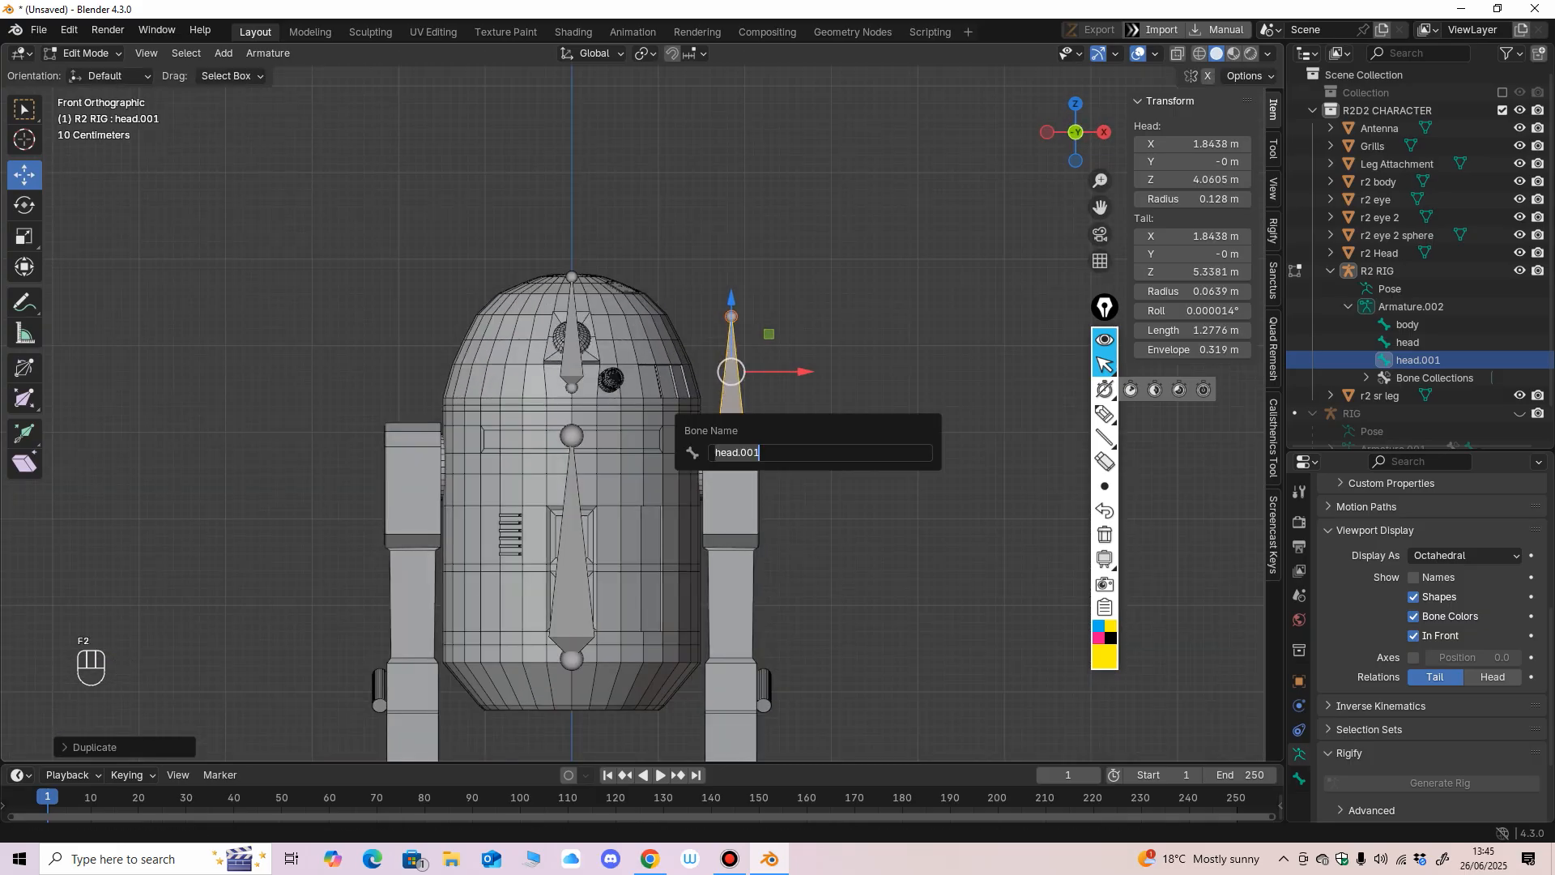
{"action": "type", "text": "Leg.R"}
{"action": "key", "text": "Return"}
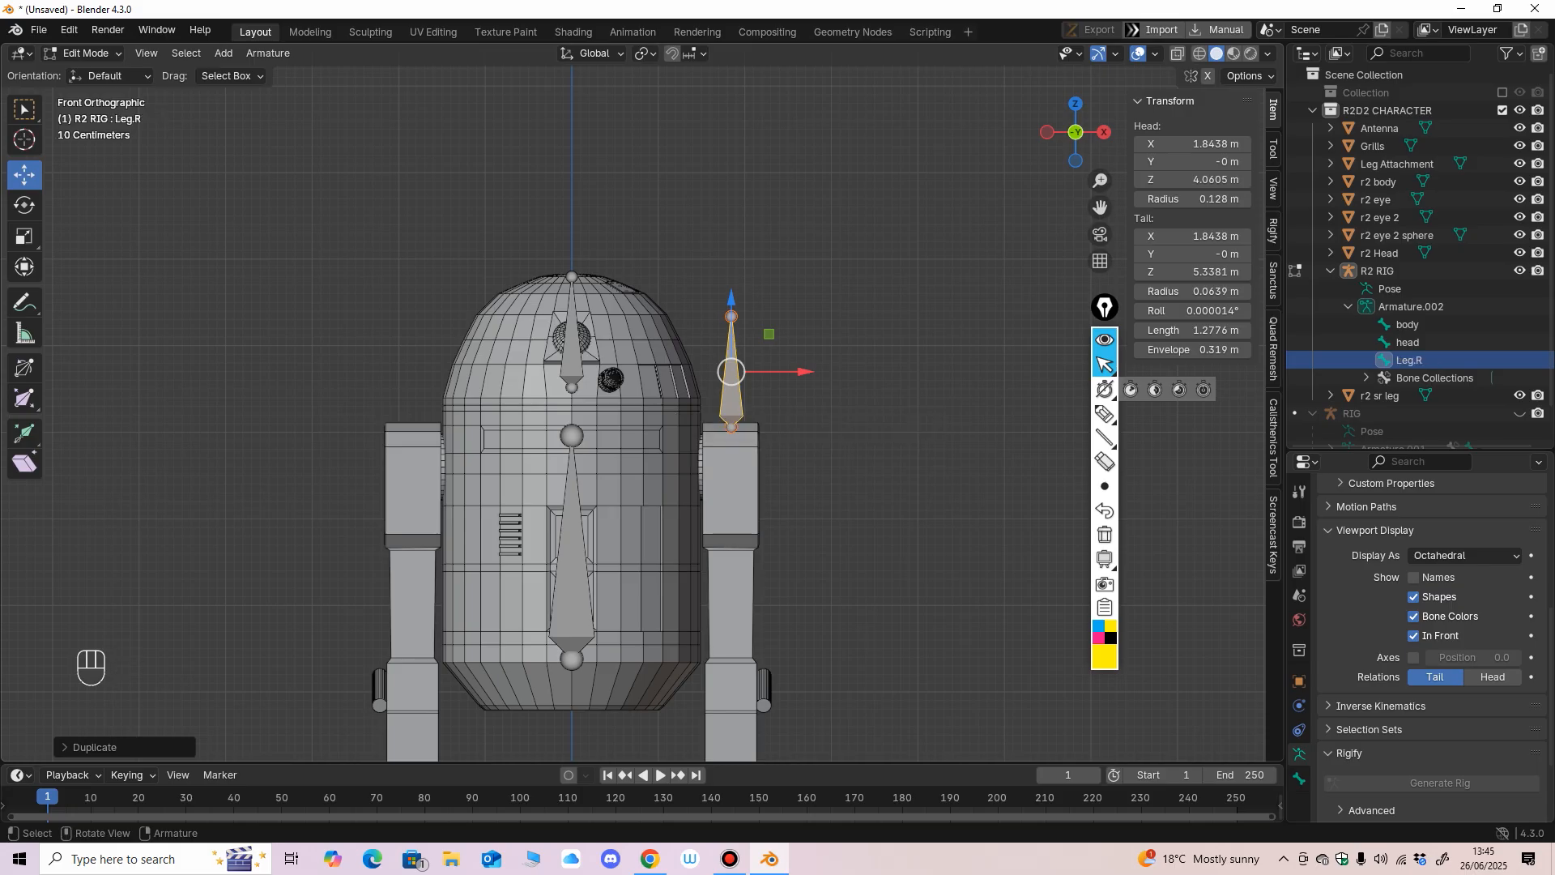
Annotate the Leg.R side of the model with SR and the opposite side with SL, each with an outward-pointing arrow.
{"action": "scroll", "coordinate": [642, 398], "scroll_direction": "down", "scroll_amount": 2}
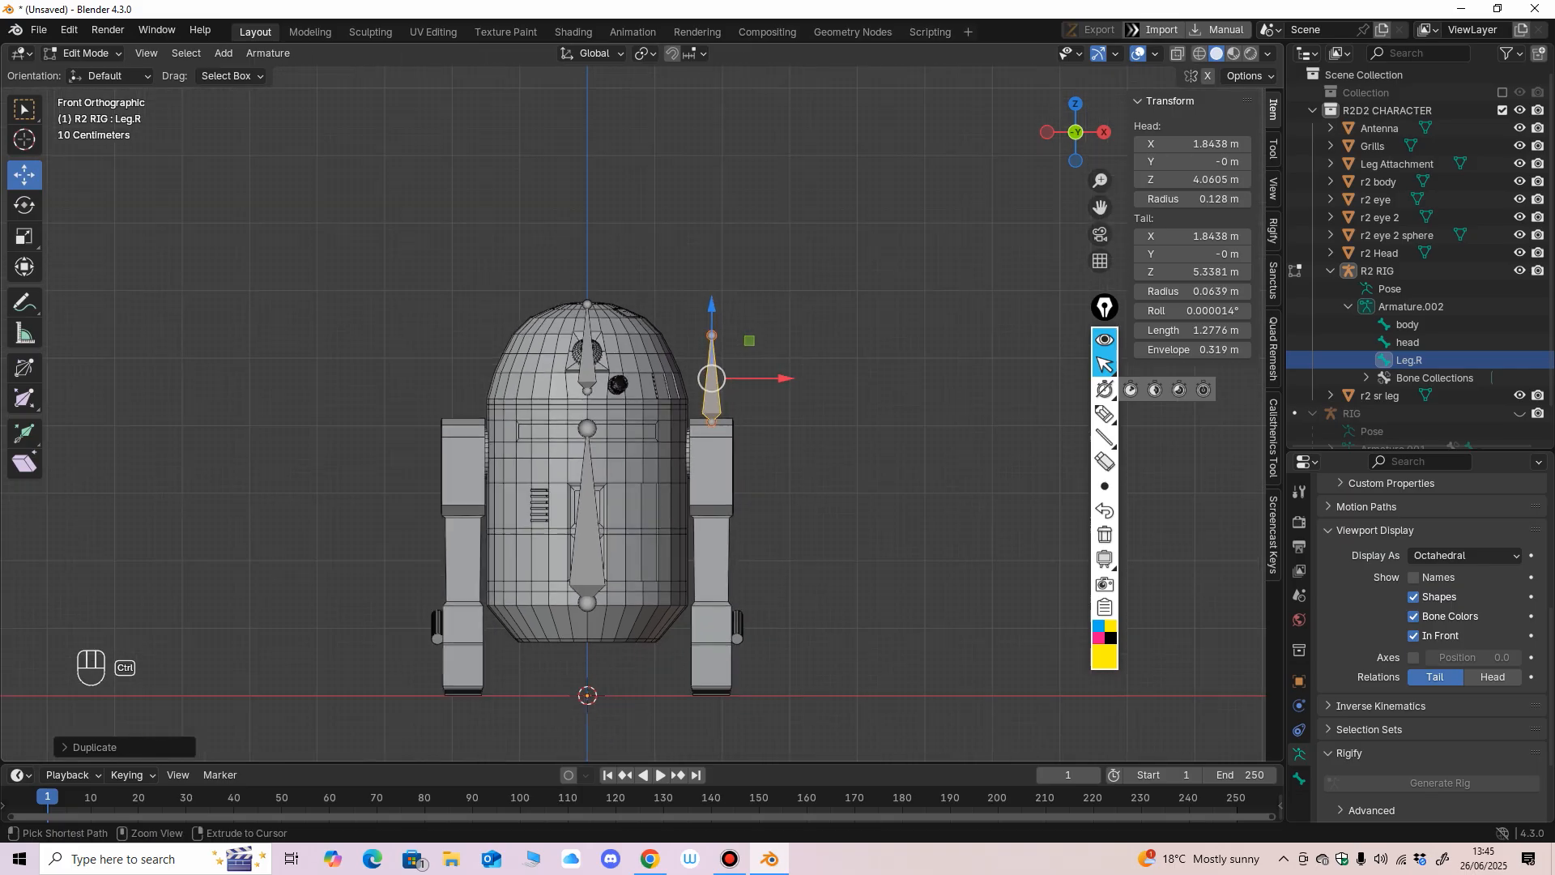
{"action": "left_click", "coordinate": [1105, 413]}
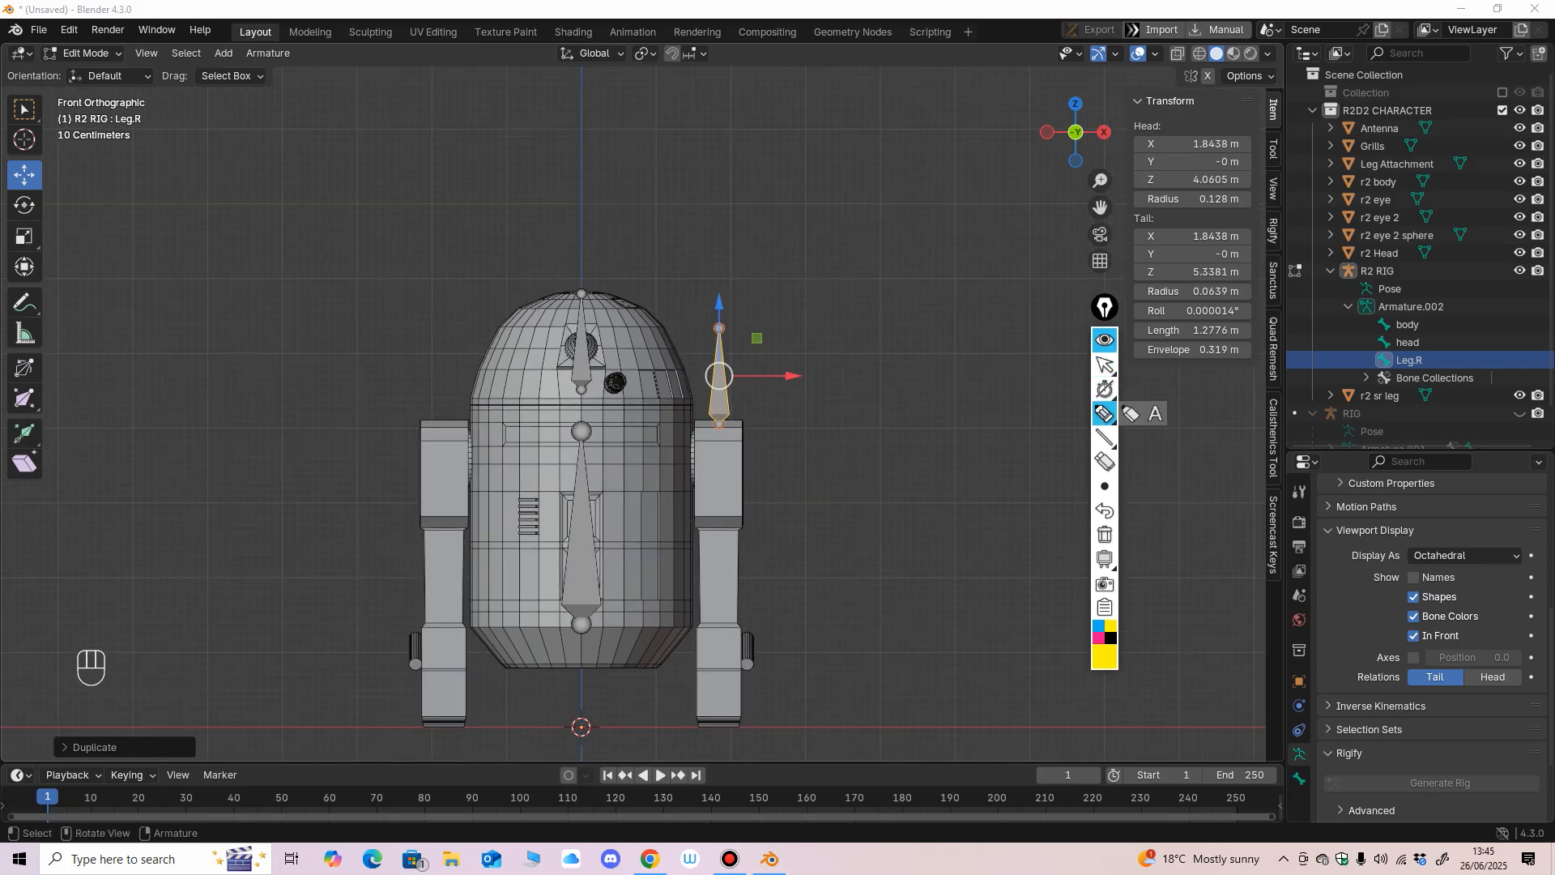
{"action": "mouse_move", "coordinate": [928, 372]}
{"action": "left_mouse_down"}
{"action": "mouse_move", "coordinate": [869, 460]}
{"action": "mouse_move", "coordinate": [848, 452]}
{"action": "mouse_move", "coordinate": [944, 477]}
{"action": "mouse_move", "coordinate": [1002, 356]}
{"action": "mouse_move", "coordinate": [1008, 489]}
{"action": "left_mouse_up"}
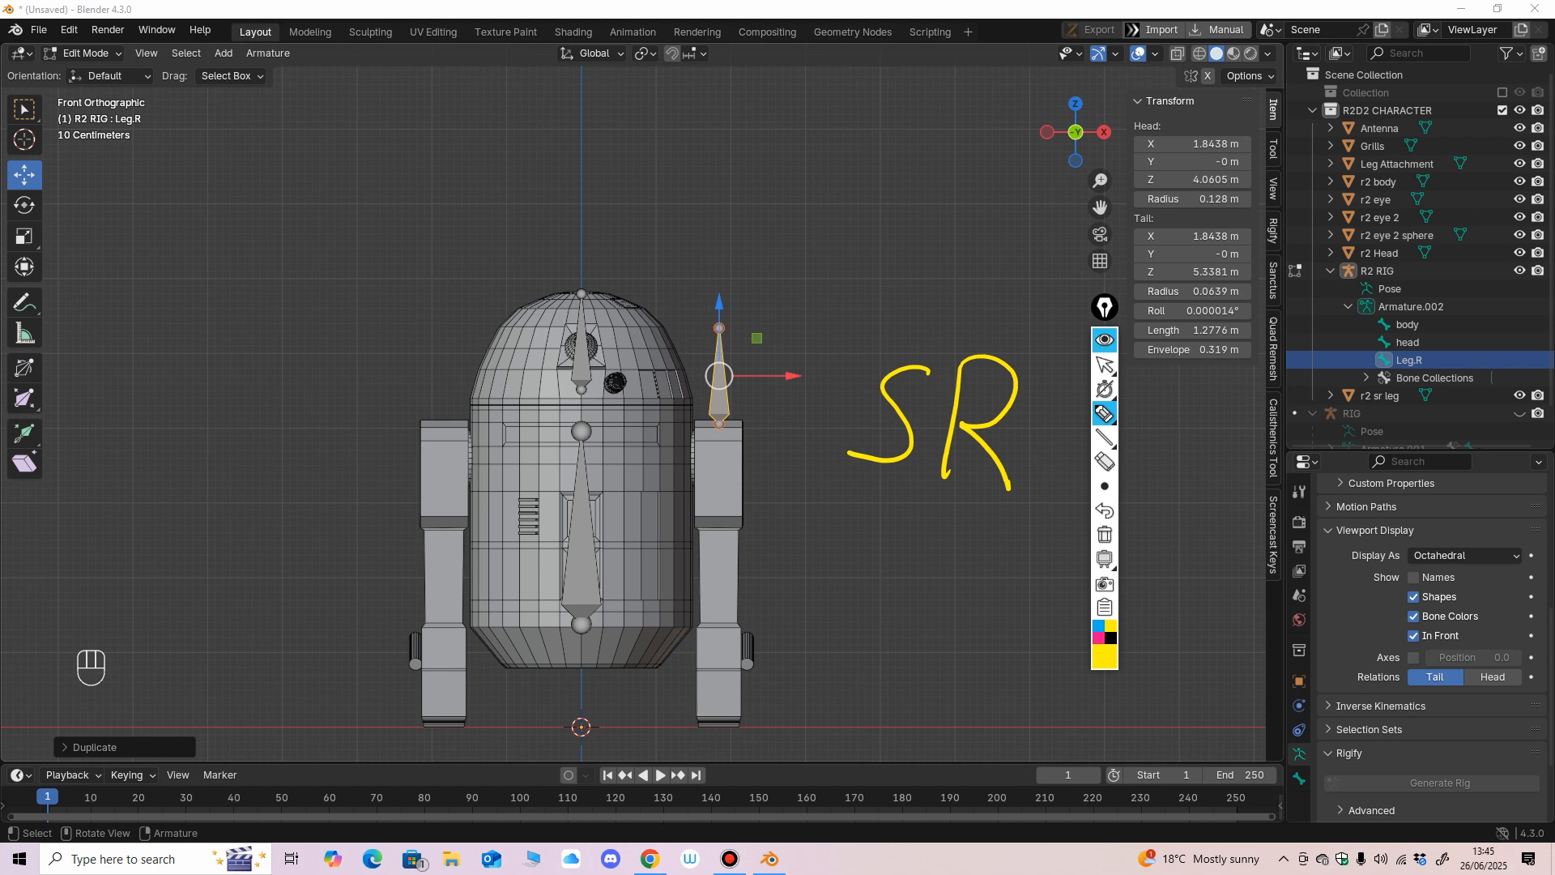
{"action": "mouse_move", "coordinate": [873, 553]}
{"action": "left_mouse_down"}
{"action": "mouse_move", "coordinate": [1040, 551]}
{"action": "mouse_move", "coordinate": [994, 598]}
{"action": "left_mouse_up"}
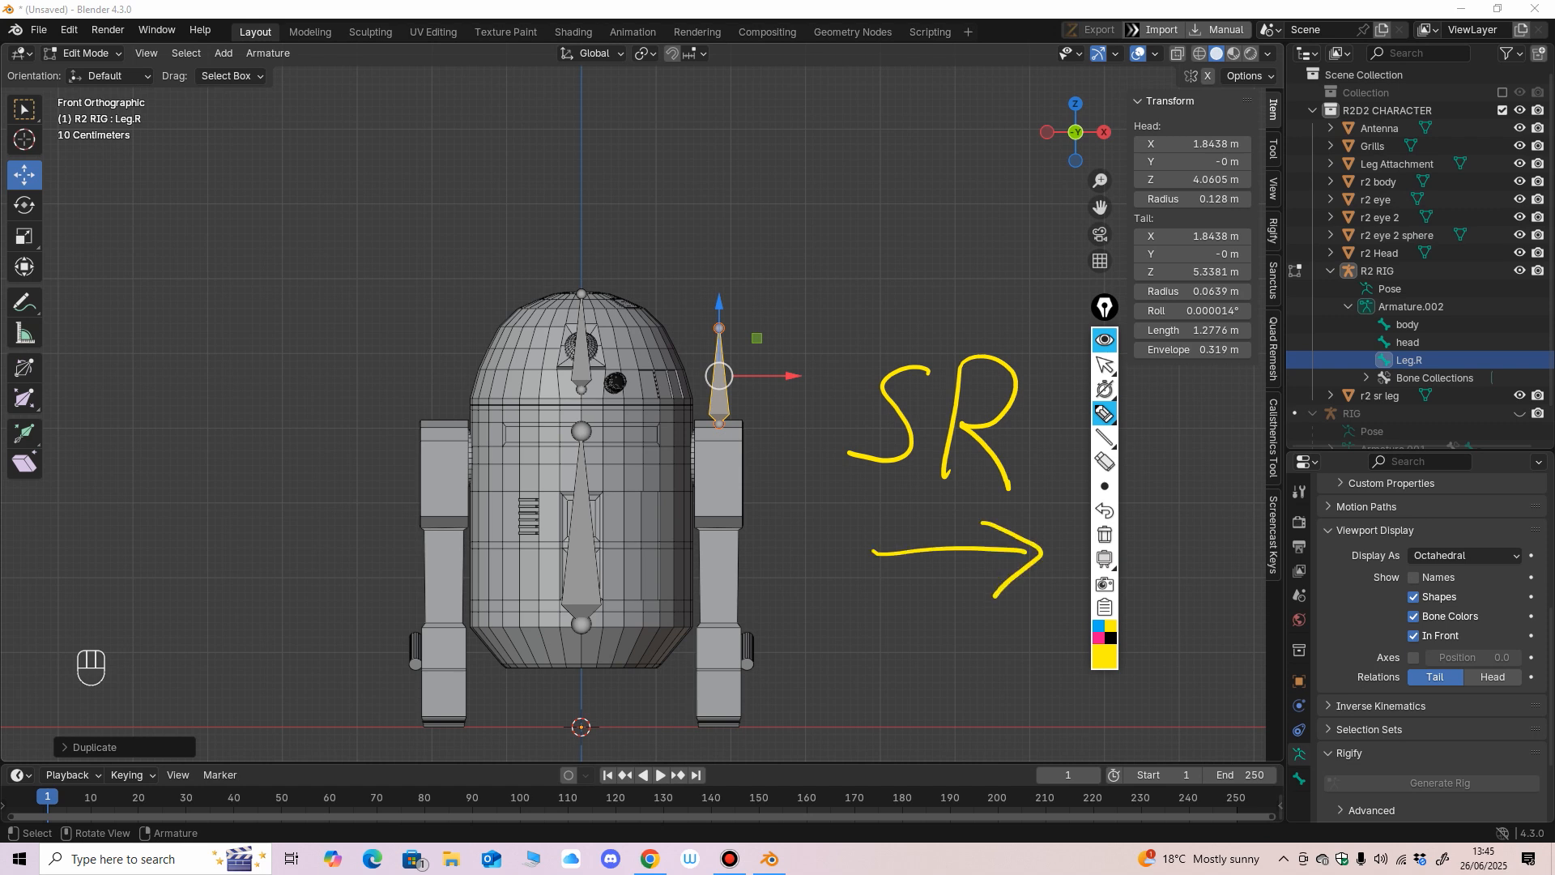
{"action": "left_click_drag", "start_coordinate": [220, 392], "coordinate": [200, 468]}
{"action": "left_click_drag", "start_coordinate": [273, 381], "coordinate": [340, 459]}
{"action": "left_click_drag", "start_coordinate": [322, 546], "coordinate": [98, 577]}
{"action": "mouse_move", "coordinate": [130, 538]}
{"action": "left_mouse_down"}
{"action": "mouse_move", "coordinate": [101, 571]}
{"action": "mouse_move", "coordinate": [149, 606]}
{"action": "left_mouse_up"}
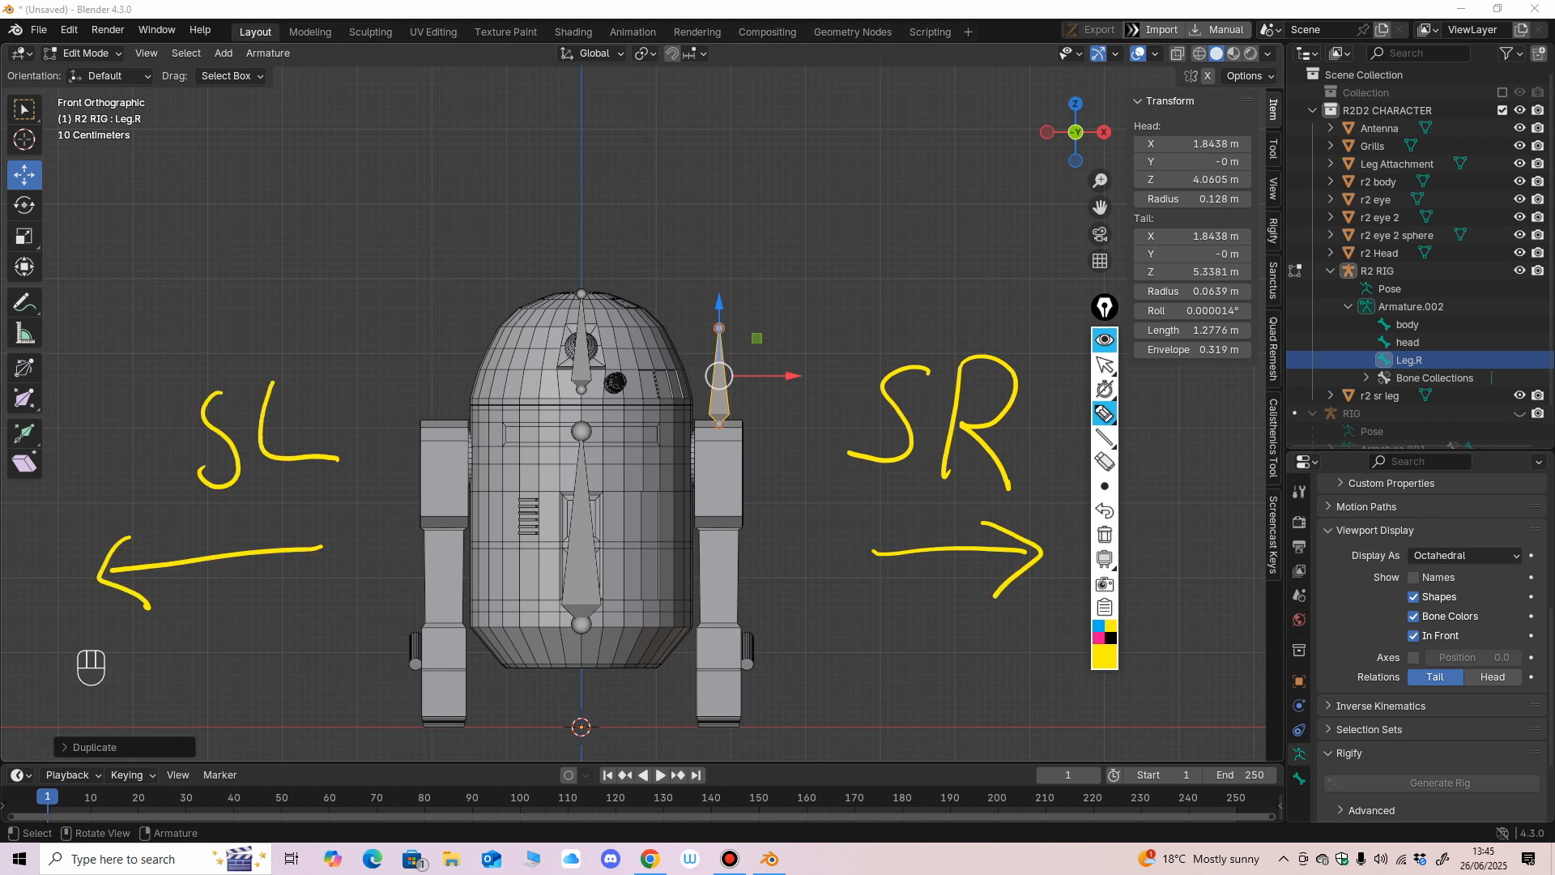
Write L on the leg at the SL side and R on the leg at the SR side.
{"action": "left_click_drag", "start_coordinate": [427, 551], "coordinate": [455, 583]}
{"action": "left_click_drag", "start_coordinate": [712, 536], "coordinate": [711, 584]}
{"action": "left_click_drag", "start_coordinate": [712, 537], "coordinate": [739, 585]}
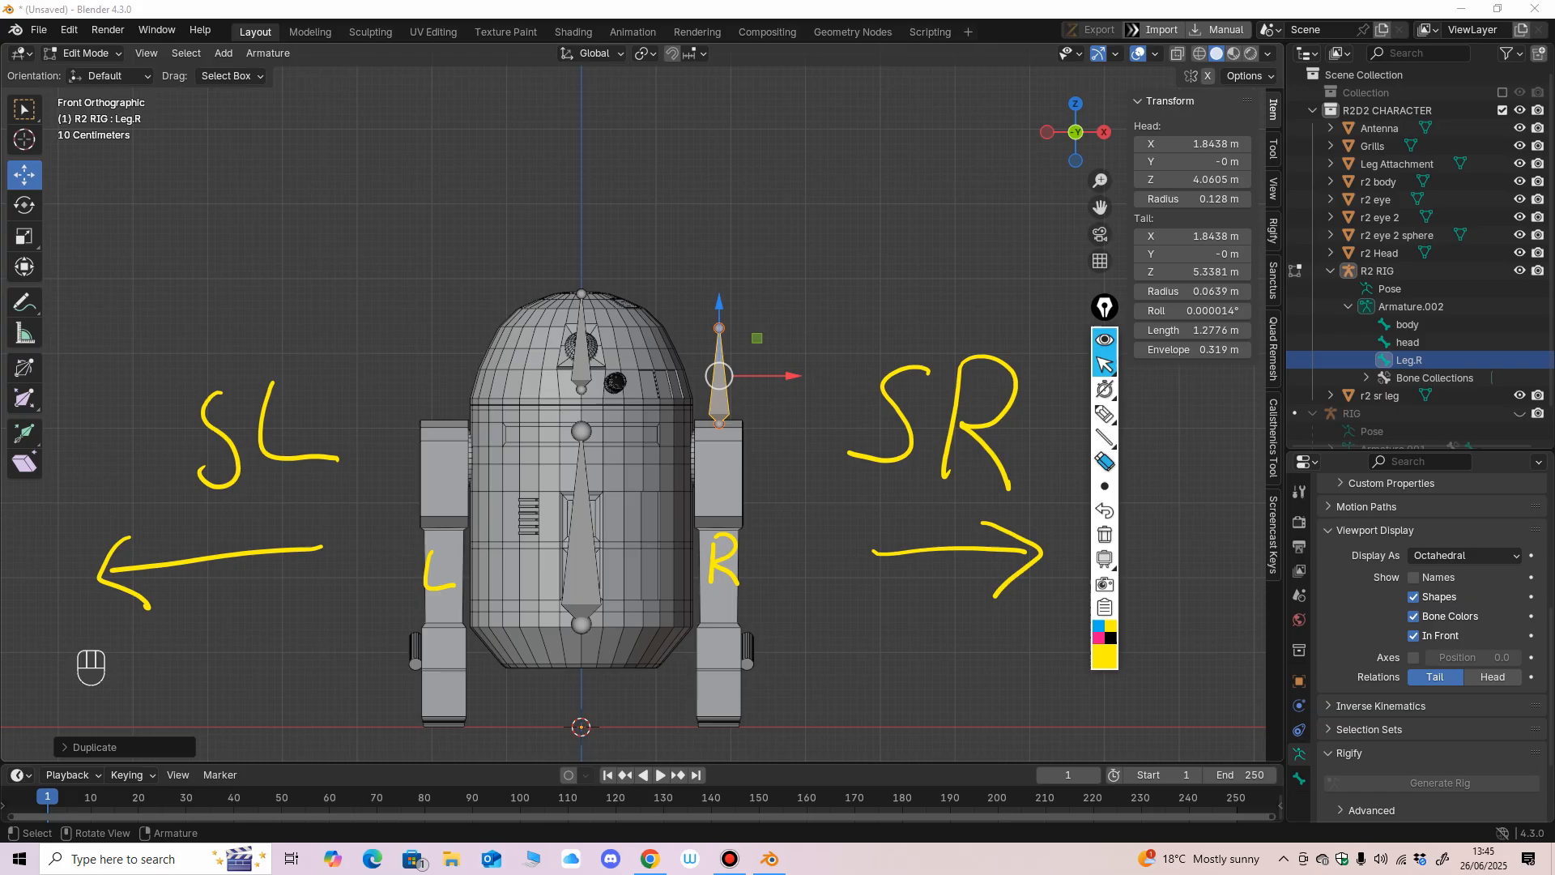
Erase the SL, SR, L and R annotations and both arrows around the model.
{"action": "left_click", "coordinate": [1104, 462]}
{"action": "mouse_move", "coordinate": [1004, 425]}
{"action": "left_mouse_down"}
{"action": "mouse_move", "coordinate": [907, 437]}
{"action": "mouse_move", "coordinate": [725, 561]}
{"action": "mouse_move", "coordinate": [437, 567]}
{"action": "mouse_move", "coordinate": [223, 442]}
{"action": "left_mouse_up"}
{"action": "mouse_move", "coordinate": [323, 548]}
{"action": "left_mouse_down"}
{"action": "mouse_move", "coordinate": [114, 568]}
{"action": "mouse_move", "coordinate": [144, 603]}
{"action": "left_mouse_up"}
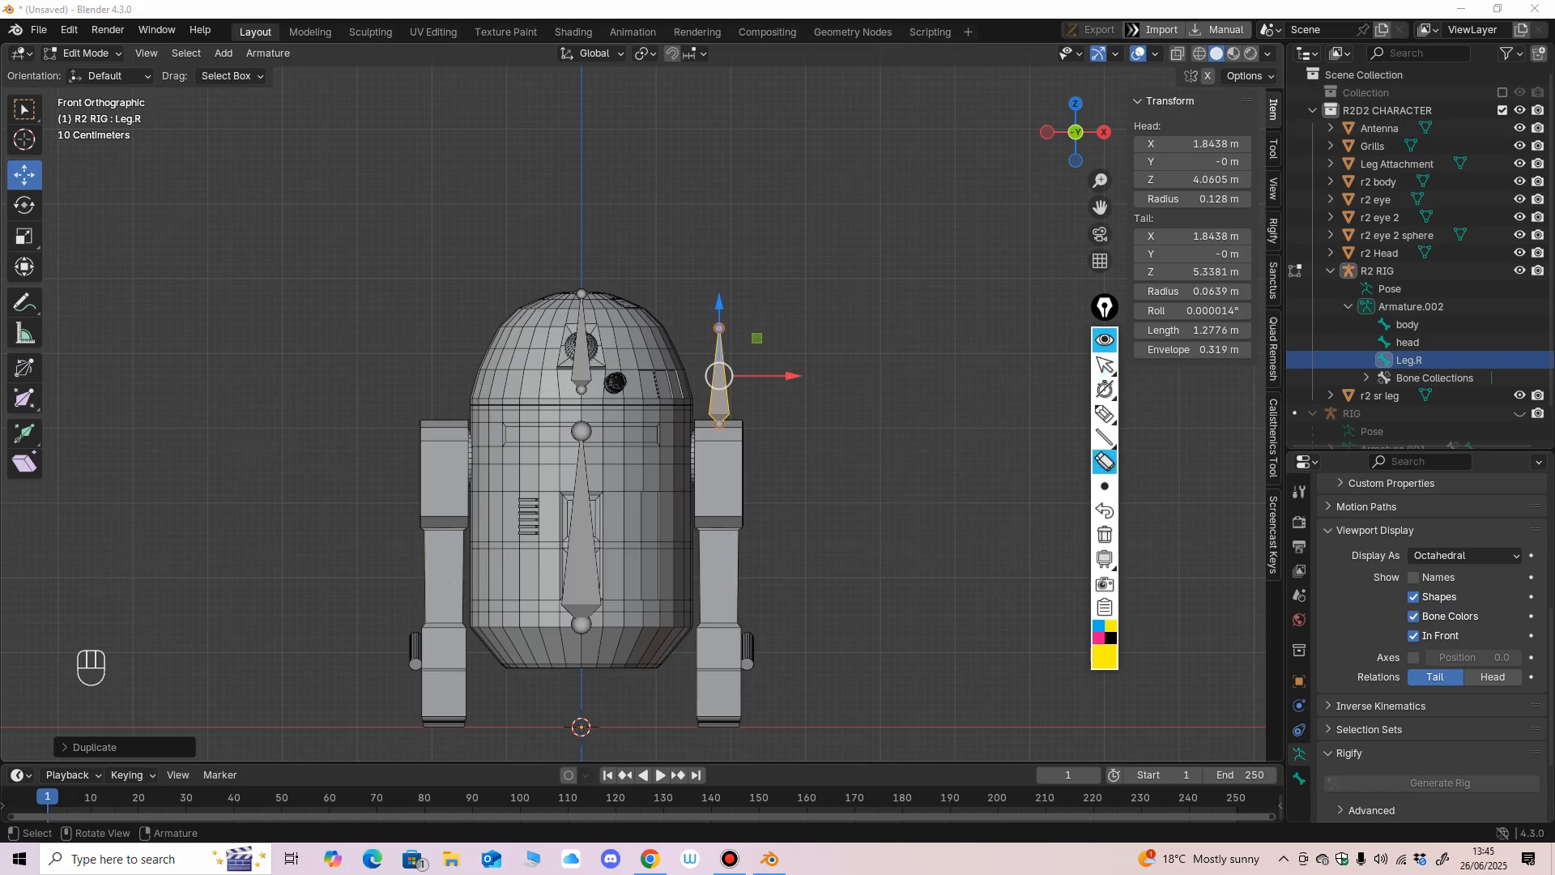
{"action": "left_click", "coordinate": [1105, 365]}
Move the tail of the Leg.R bone straight down to the foot, at about Z 0.32 m.
{"action": "left_click", "coordinate": [720, 328]}
{"action": "mouse_move", "coordinate": [728, 334]}
{"action": "middle_mouse_down"}
{"action": "mouse_move", "coordinate": [635, 337]}
{"action": "mouse_move", "coordinate": [706, 335]}
{"action": "middle_mouse_up"}
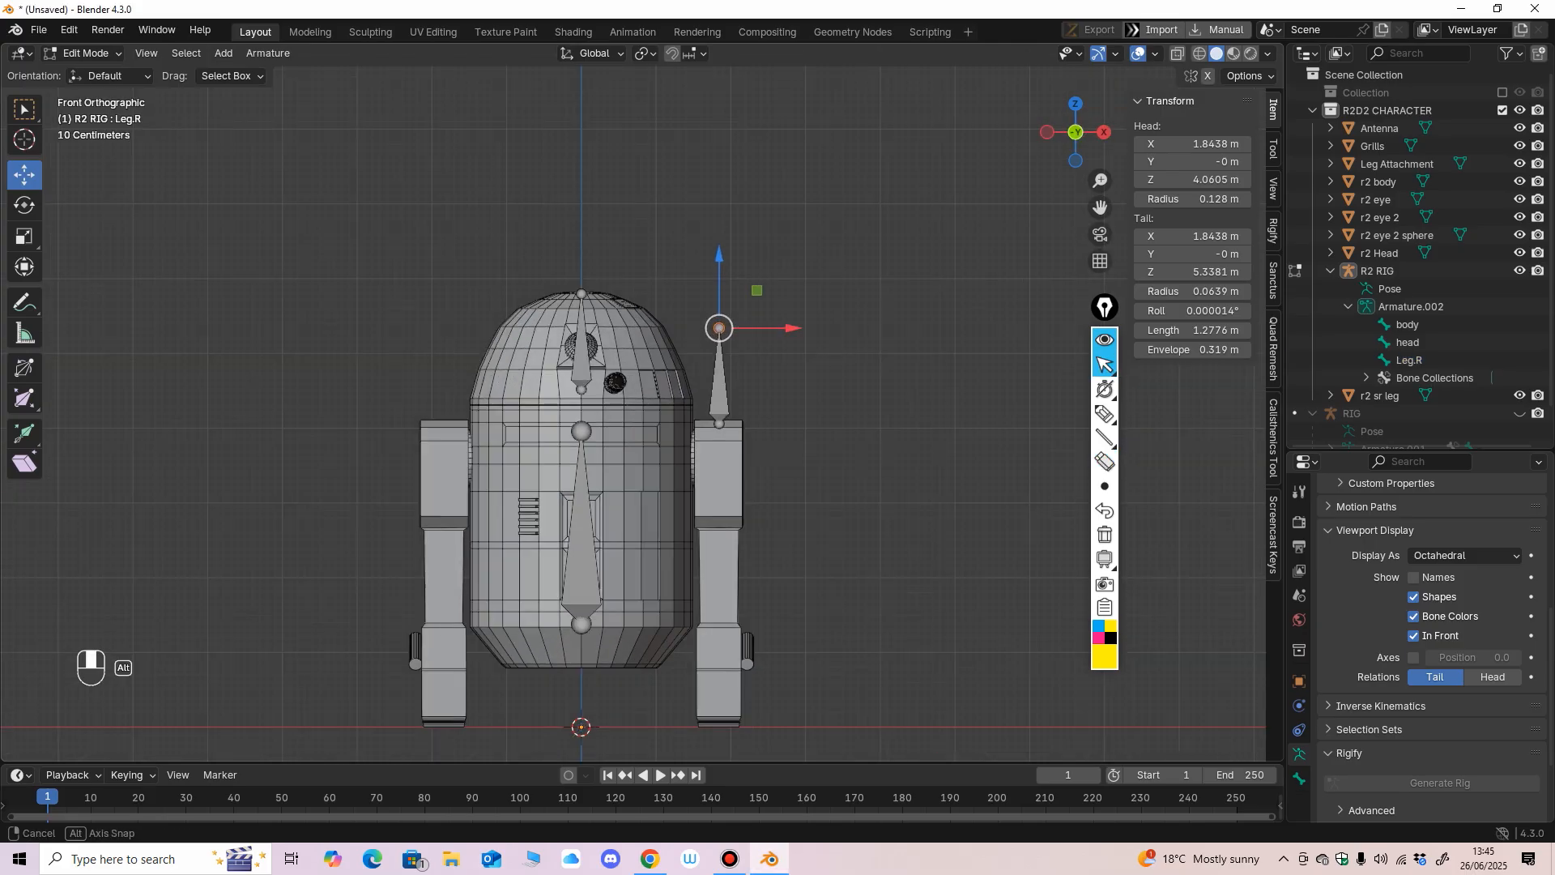
{"action": "left_click_drag", "start_coordinate": [720, 257], "coordinate": [720, 623]}
{"action": "mouse_move", "coordinate": [720, 694]}
{"action": "left_mouse_down"}
{"action": "mouse_move", "coordinate": [719, 349]}
{"action": "mouse_move", "coordinate": [719, 713]}
{"action": "left_mouse_up"}
{"action": "middle_click_drag", "start_coordinate": [719, 713], "coordinate": [769, 705]}
{"action": "left_click_drag", "start_coordinate": [652, 636], "coordinate": [652, 631]}
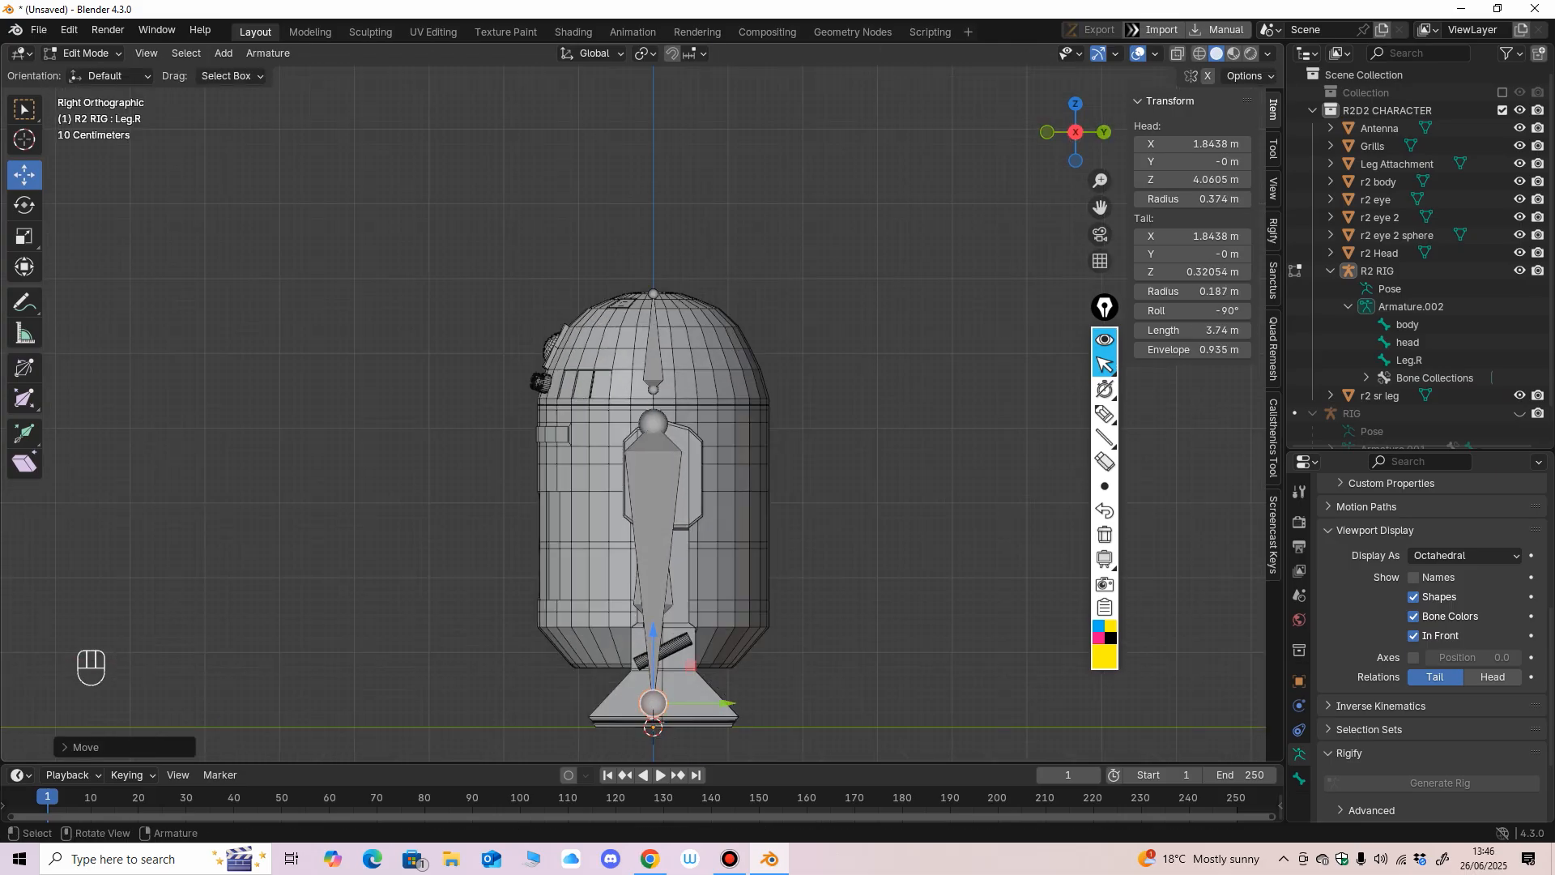
Move the whole Leg.R bone along Y to about 0.119 m to centre it in the leg.
{"action": "mouse_move", "coordinate": [653, 631]}
{"action": "middle_mouse_down"}
{"action": "mouse_move", "coordinate": [782, 644]}
{"action": "mouse_move", "coordinate": [670, 630]}
{"action": "middle_mouse_up"}
{"action": "left_click", "coordinate": [669, 601]}
{"action": "left_click", "coordinate": [662, 579]}
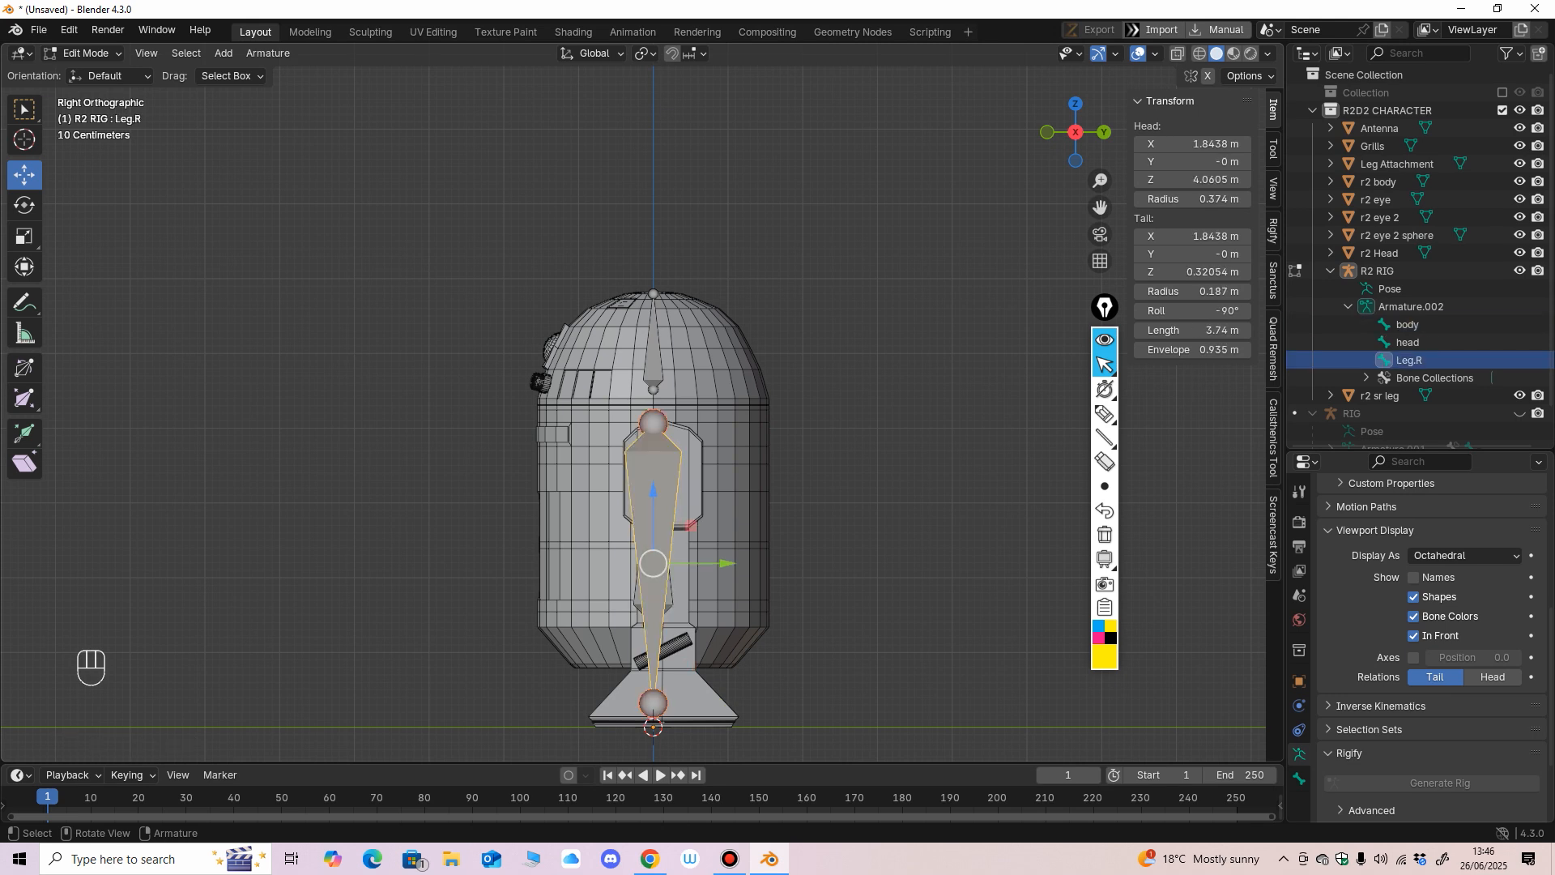
{"action": "left_click_drag", "start_coordinate": [725, 563], "coordinate": [735, 562]}
{"action": "key", "text": "KP_1"}
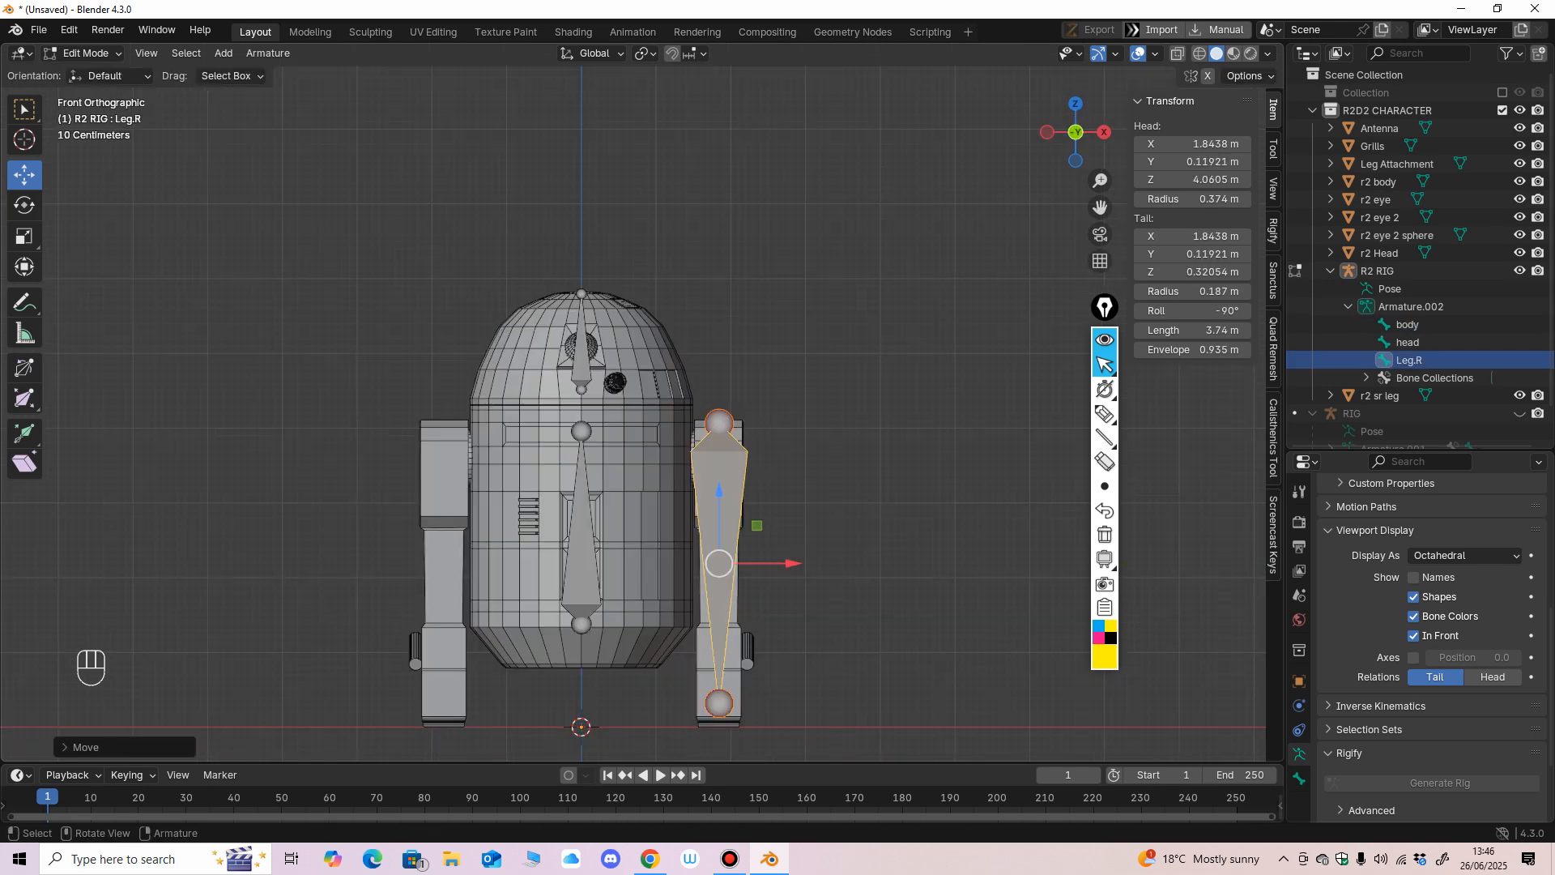
Check the name of the Leg.R bone, keep it as it is, and deselect the bone.
{"action": "key", "text": "F2"}
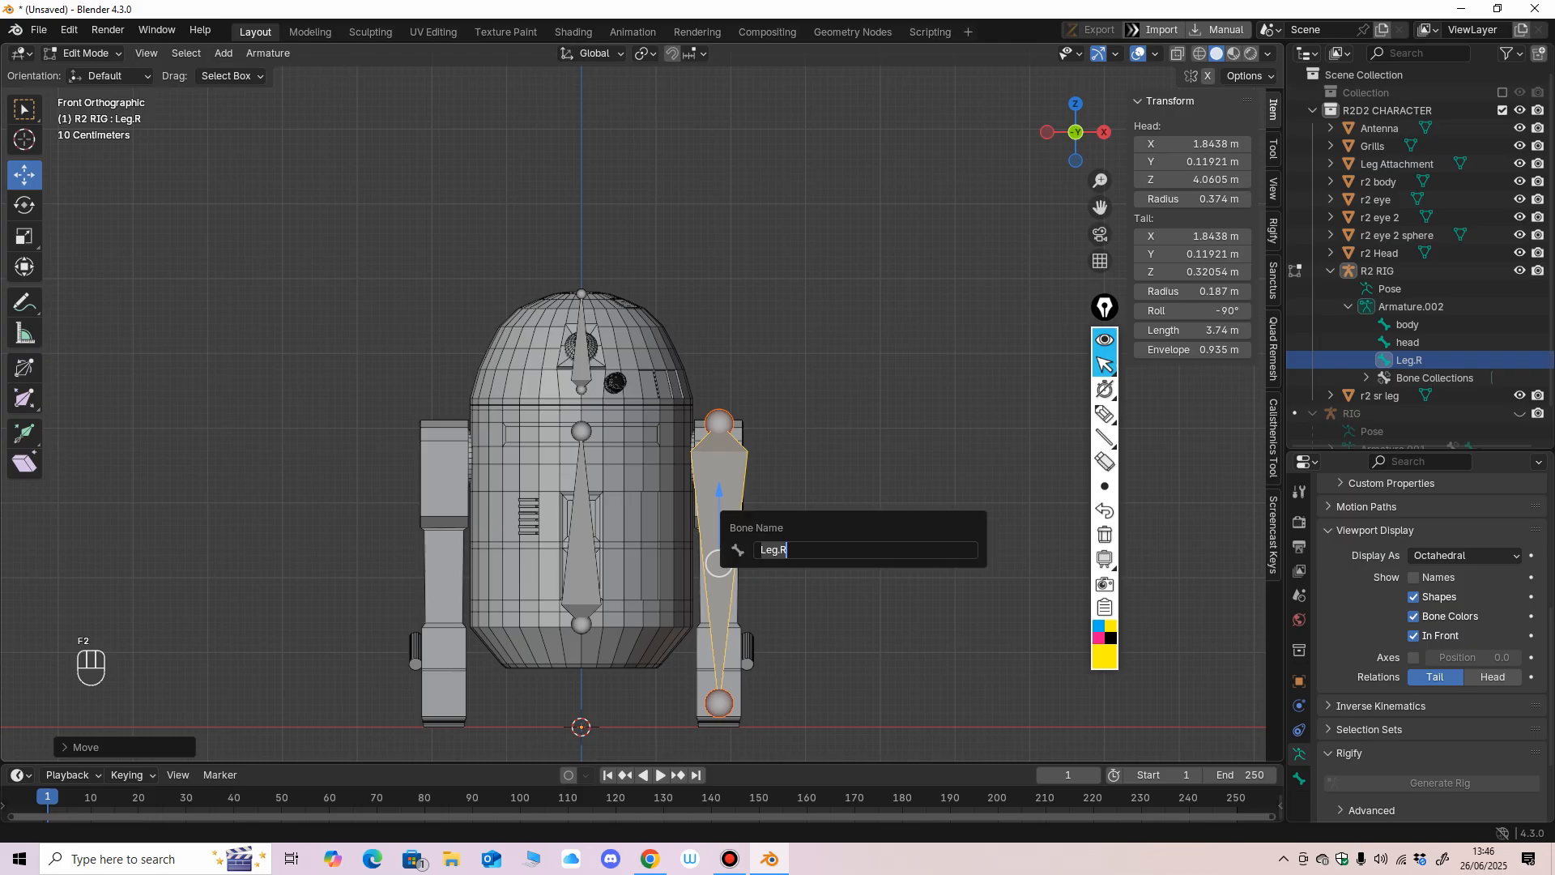
{"action": "key", "text": "Return"}
{"action": "left_click", "coordinate": [818, 518]}
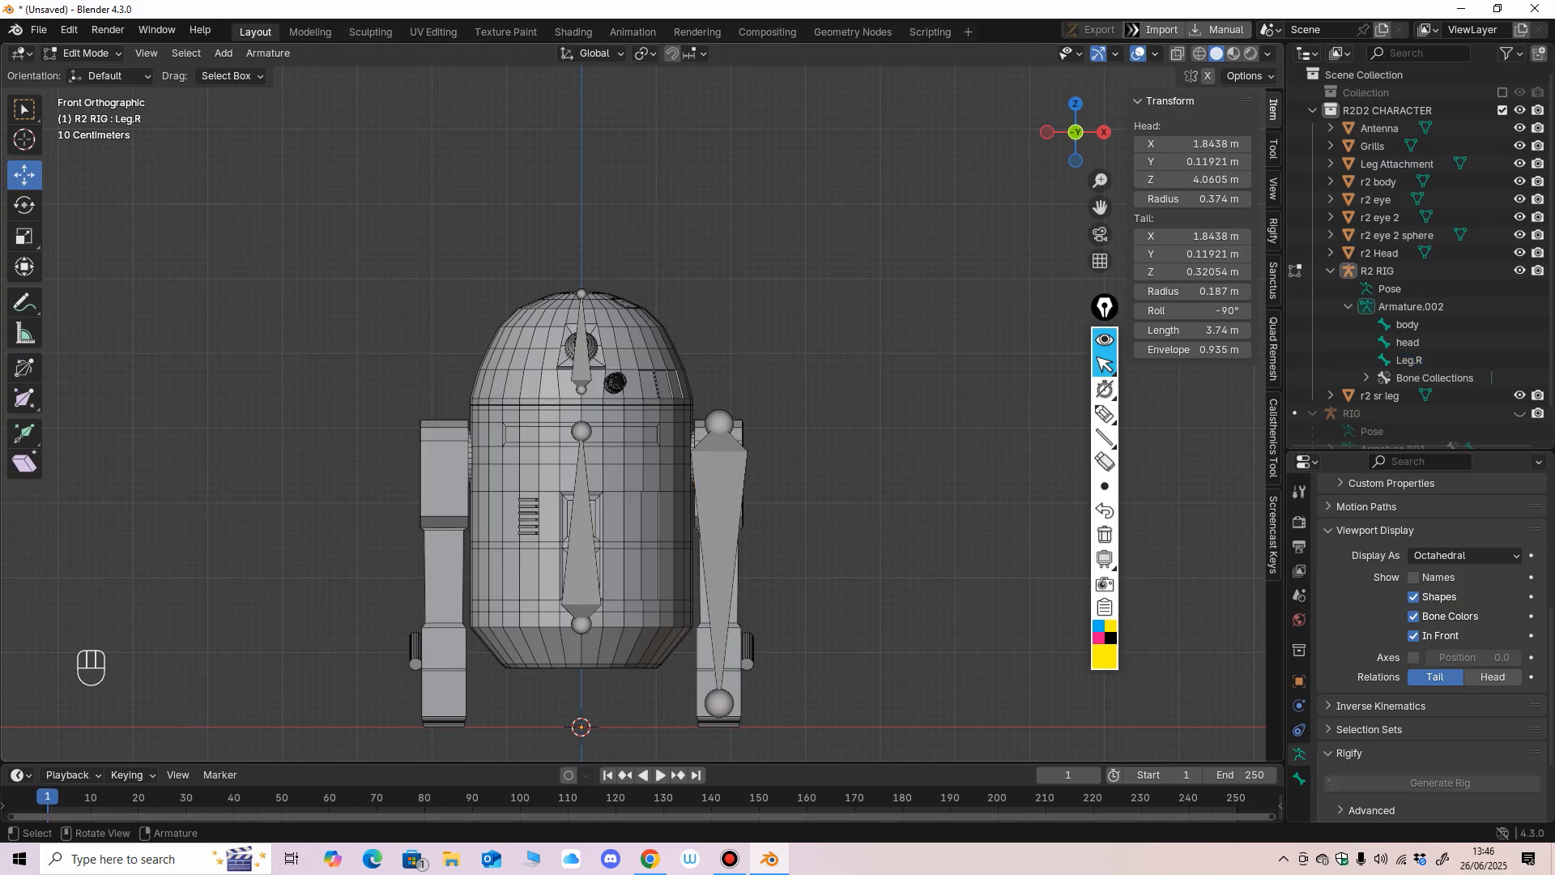
Symmetrize the Leg.R bone onto the opposite leg and select the mirrored bone.
{"action": "left_click", "coordinate": [721, 502]}
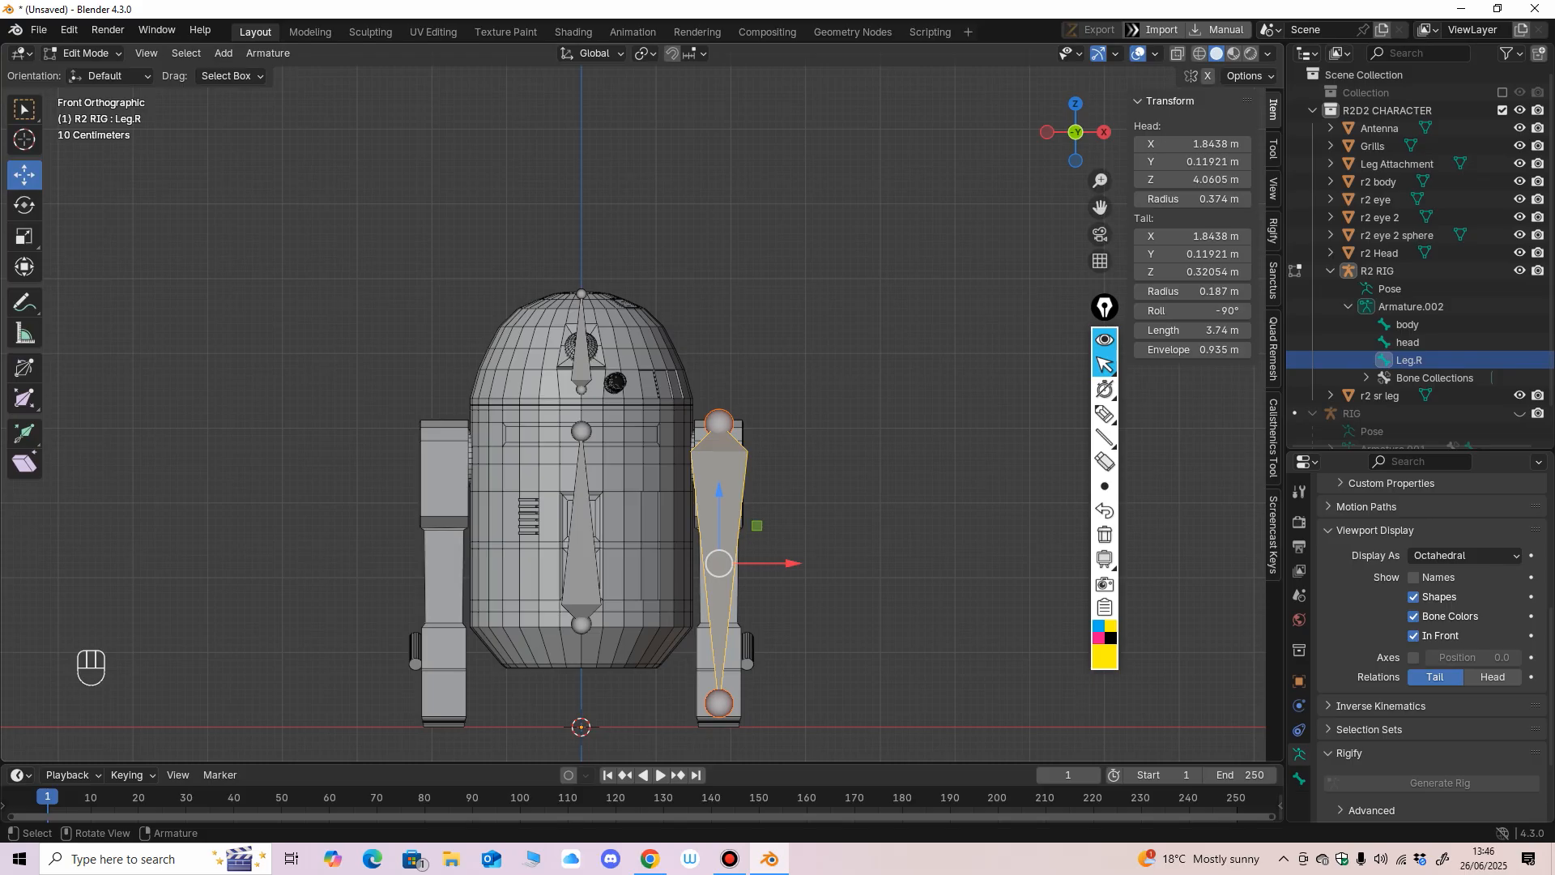
{"action": "left_click", "coordinate": [818, 519]}
{"action": "left_click", "coordinate": [719, 502]}
{"action": "left_click", "coordinate": [268, 53]}
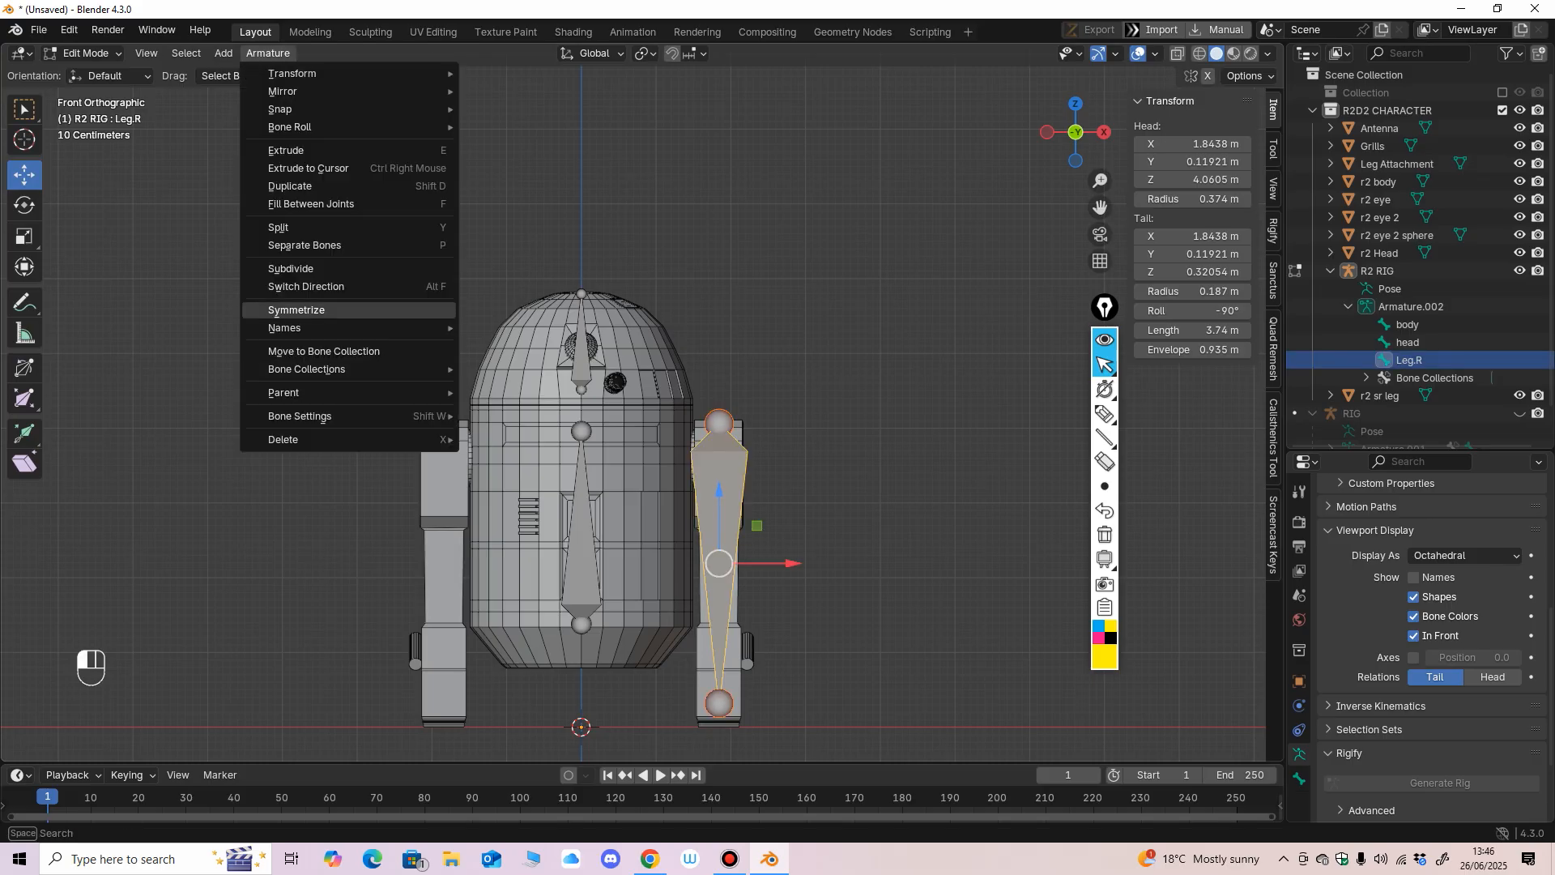
{"action": "mouse_move", "coordinate": [324, 74]}
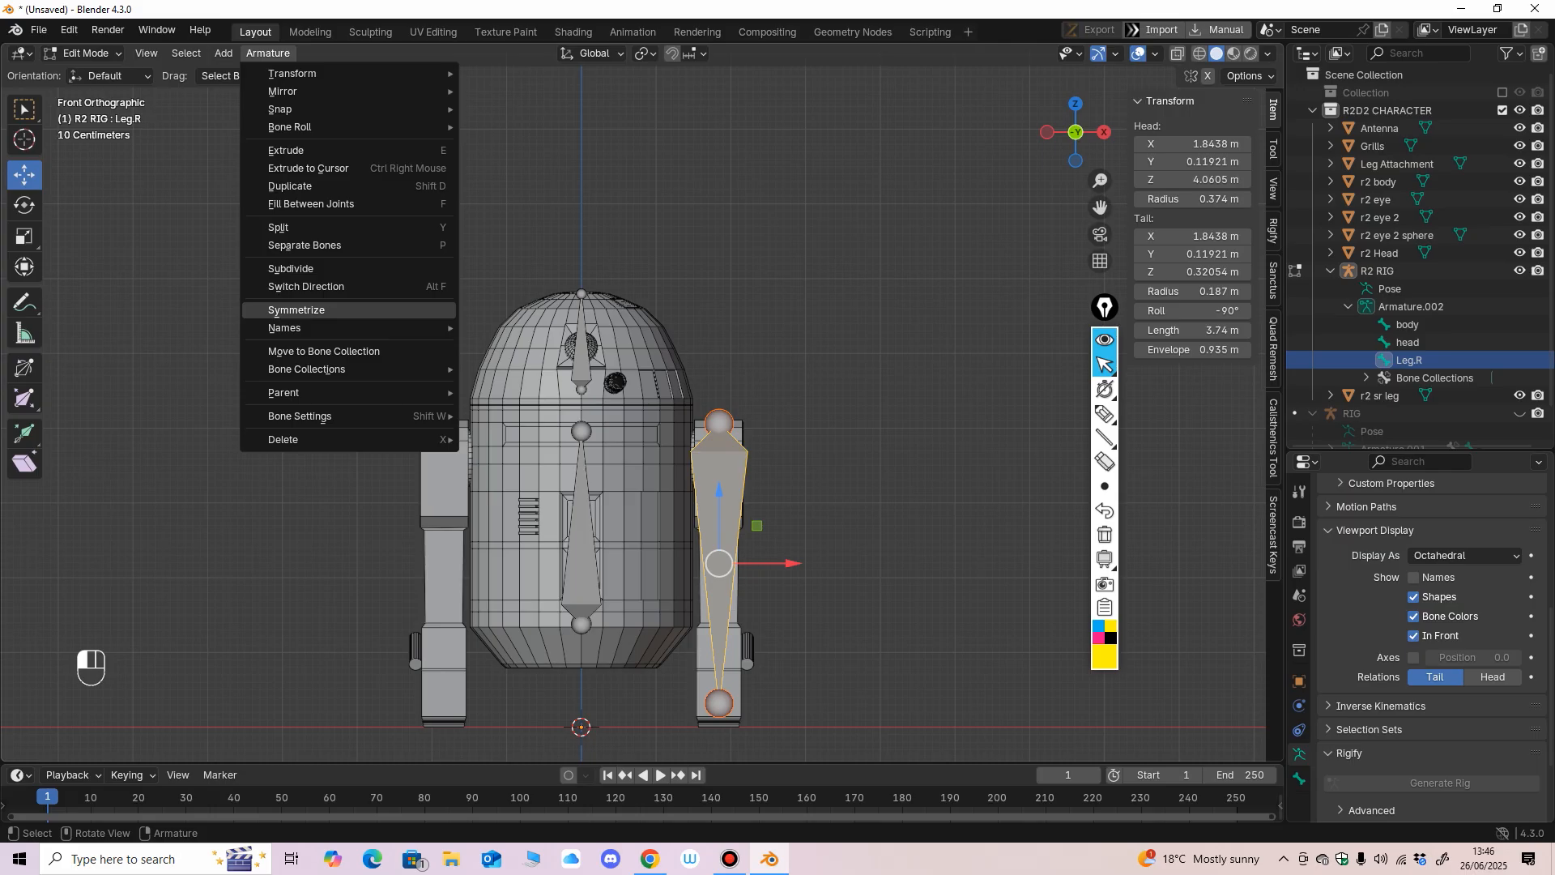
{"action": "left_click", "coordinate": [296, 309]}
{"action": "left_click", "coordinate": [720, 553]}
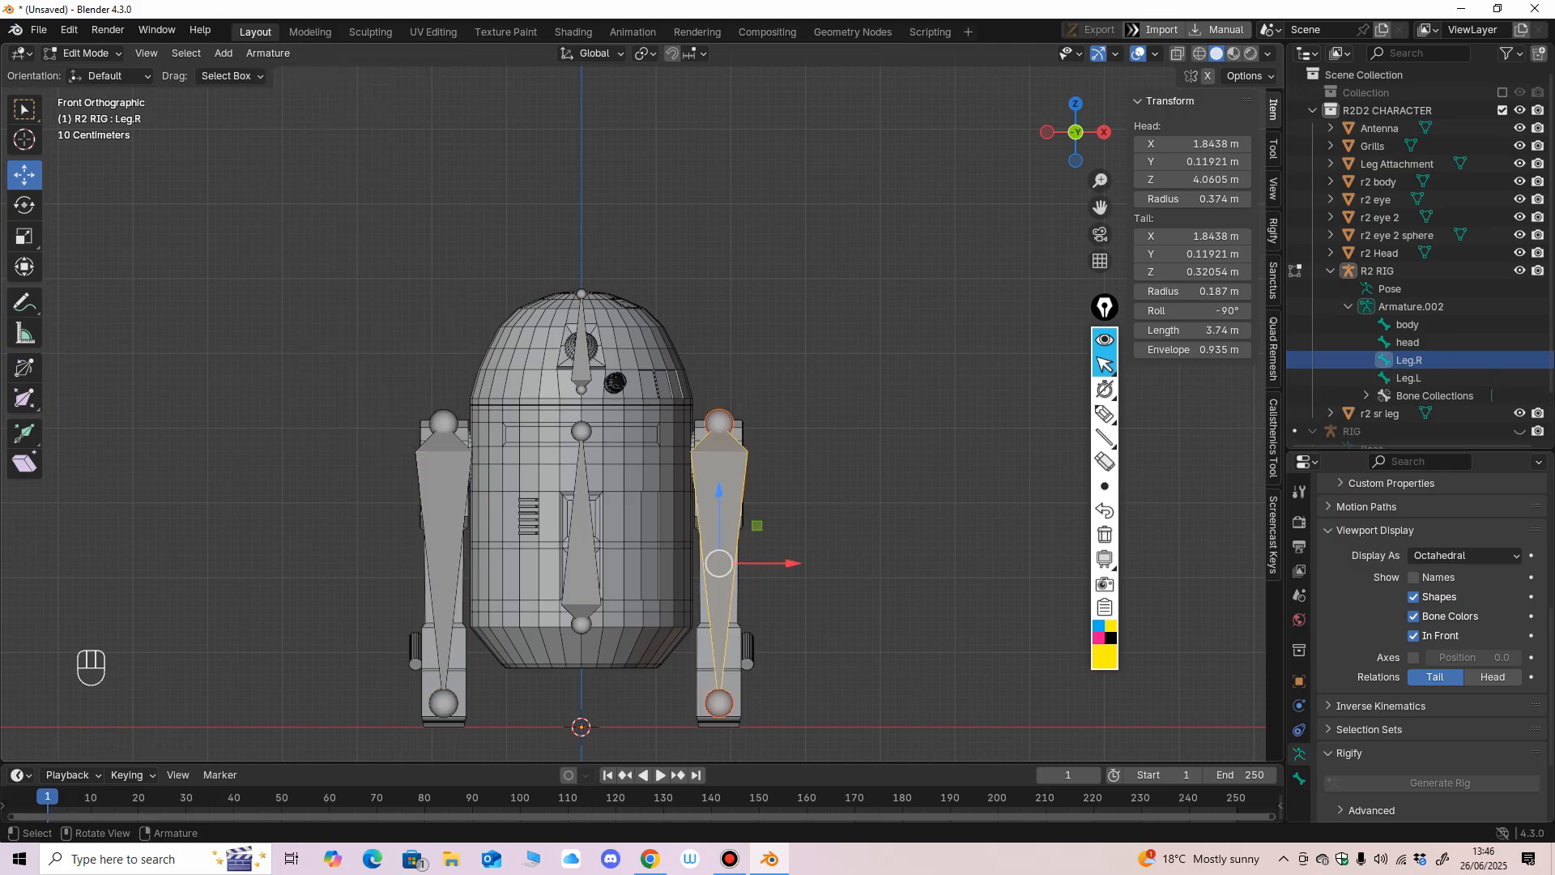
{"action": "left_click", "coordinate": [443, 539]}
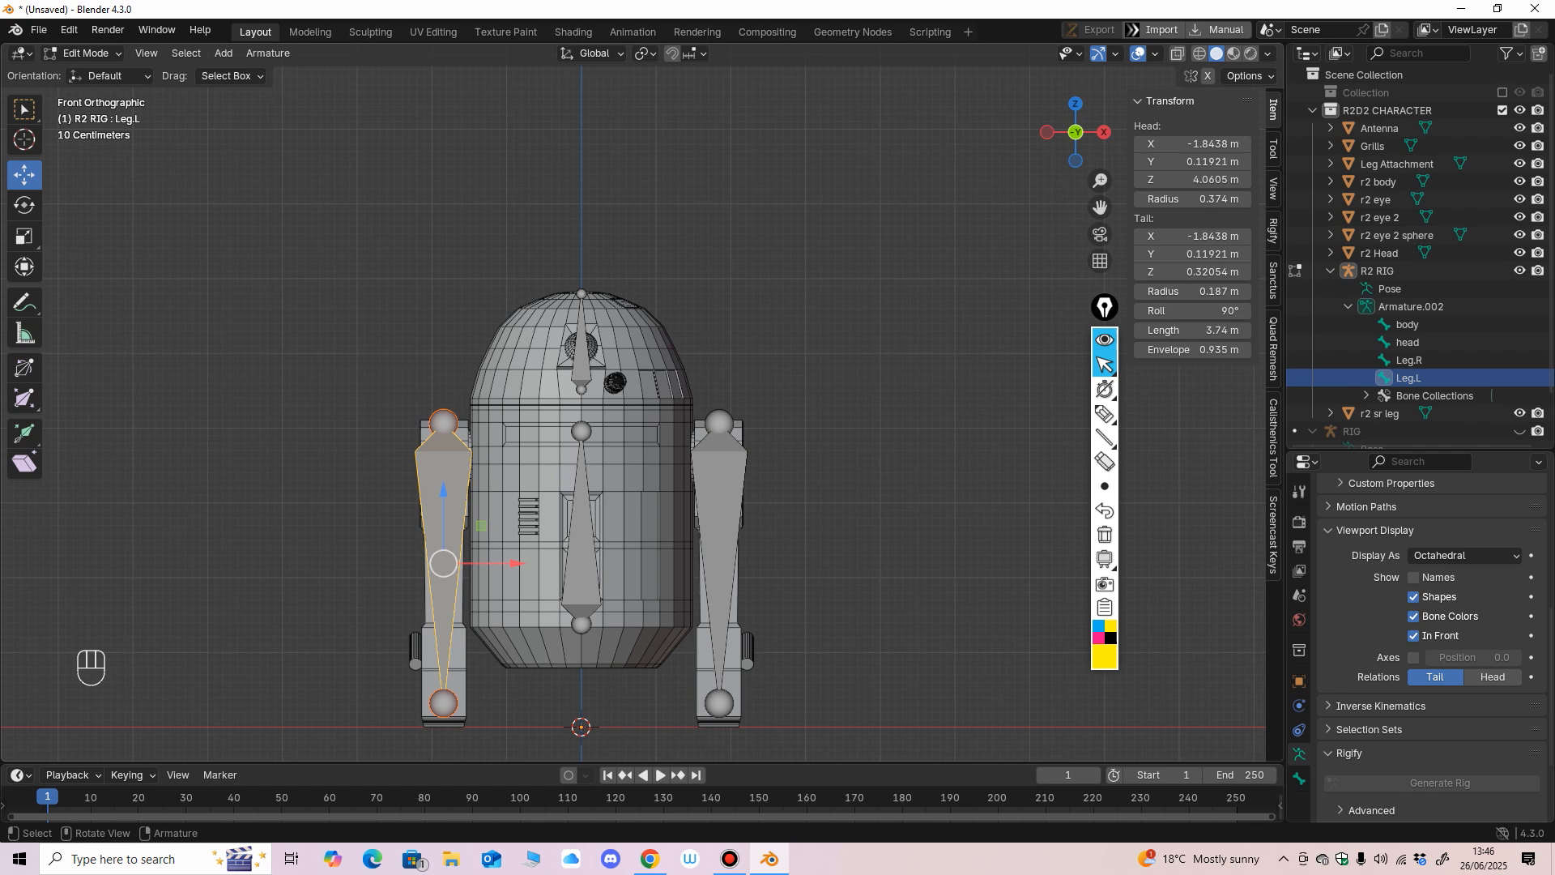
Write the suffixes .R and .L beside the model as annotations and erase them again.
{"action": "left_click", "coordinate": [1105, 414]}
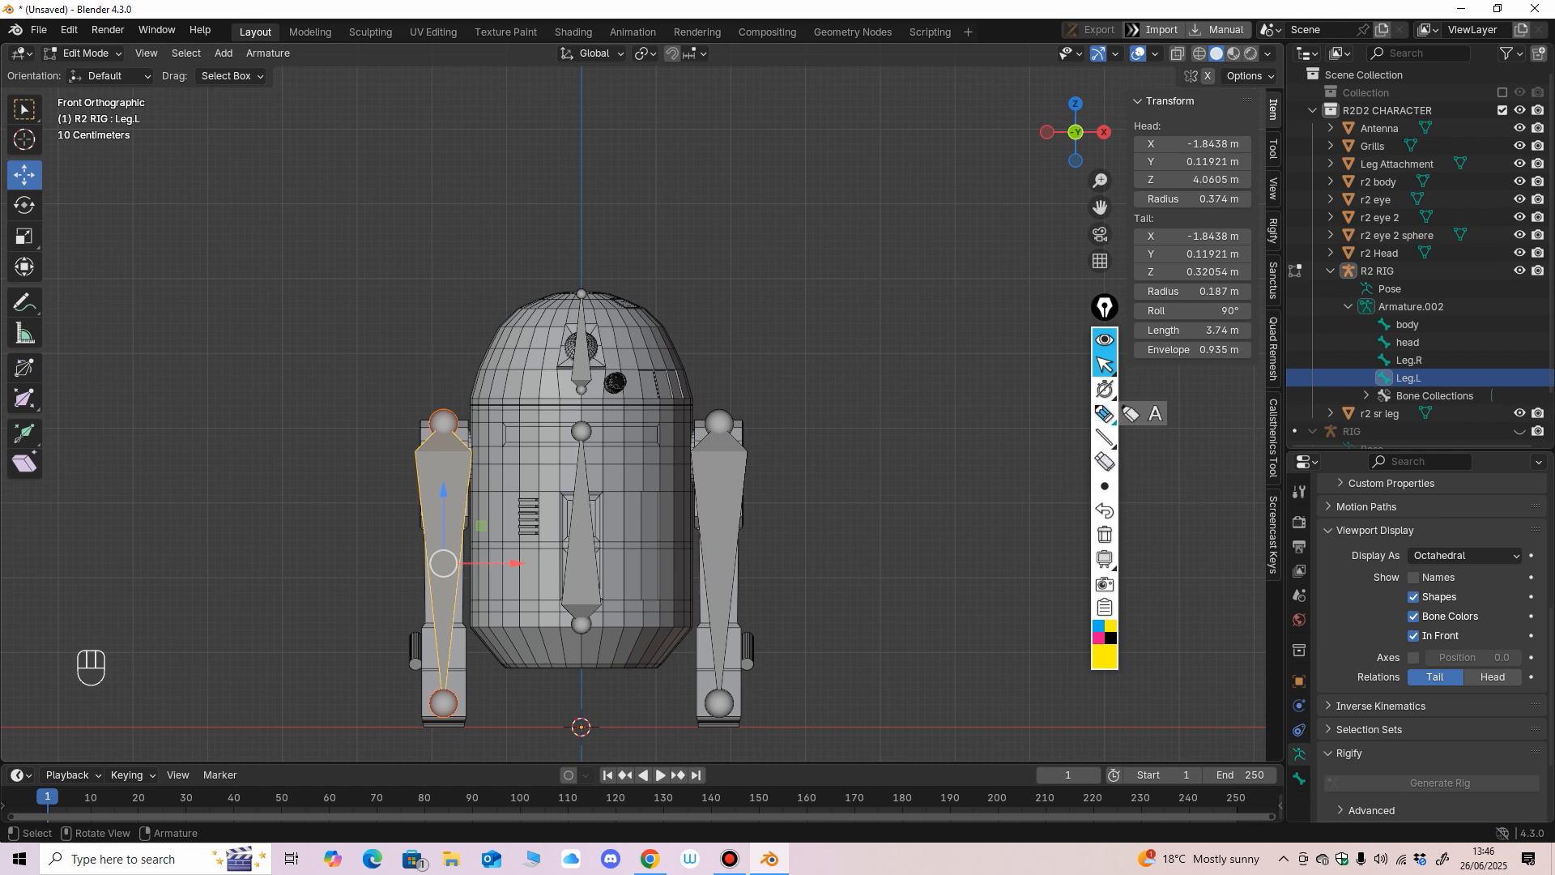
{"action": "left_click_drag", "start_coordinate": [883, 371], "coordinate": [938, 488]}
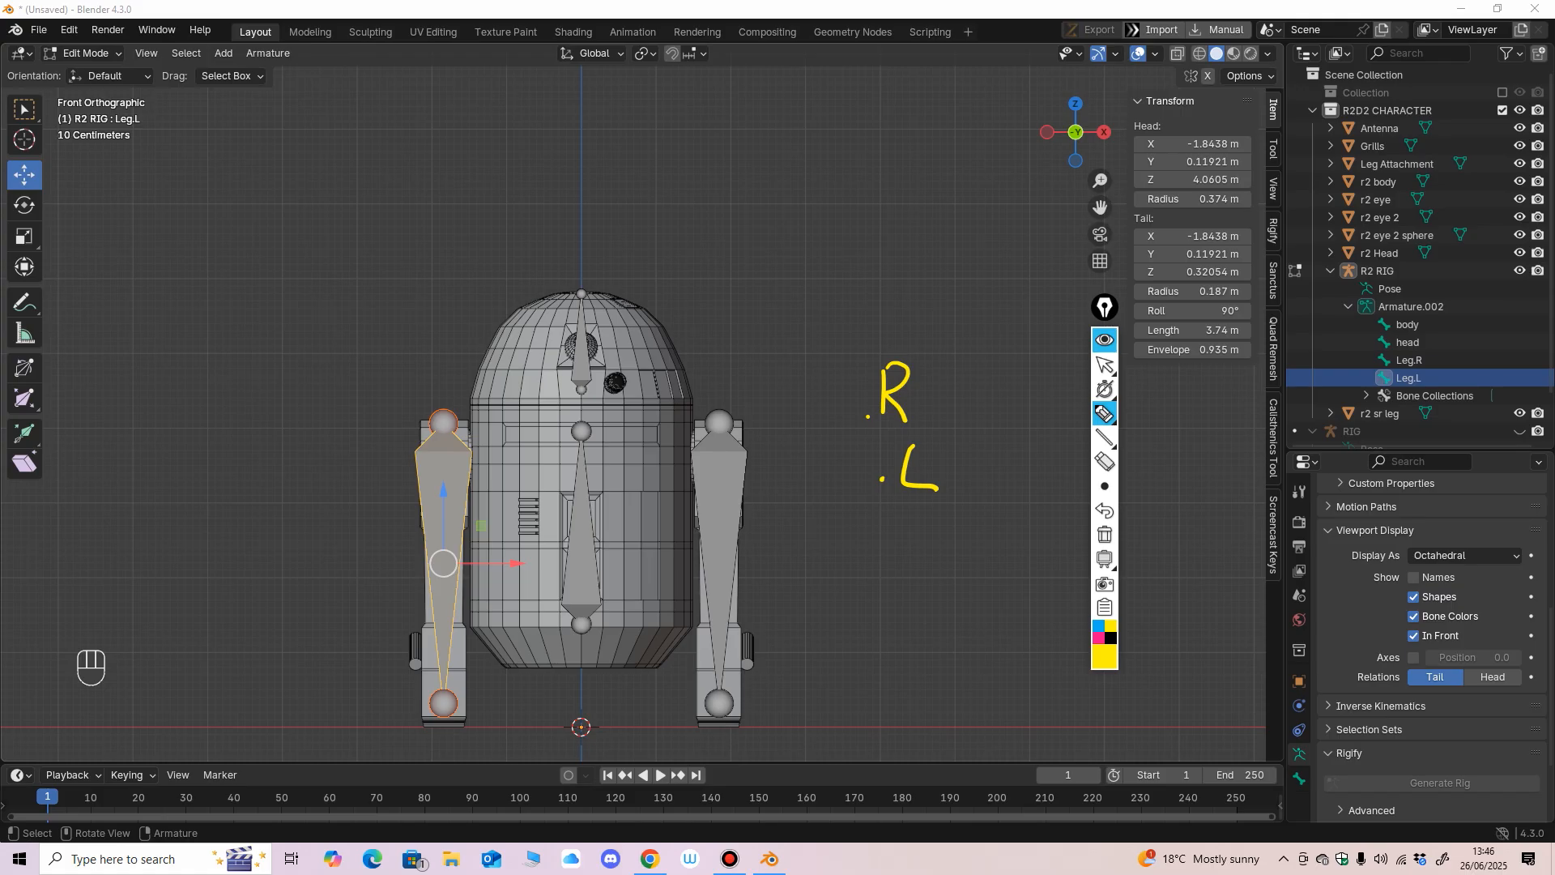
{"action": "left_click", "coordinate": [1105, 461]}
{"action": "left_click_drag", "start_coordinate": [900, 387], "coordinate": [915, 484]}
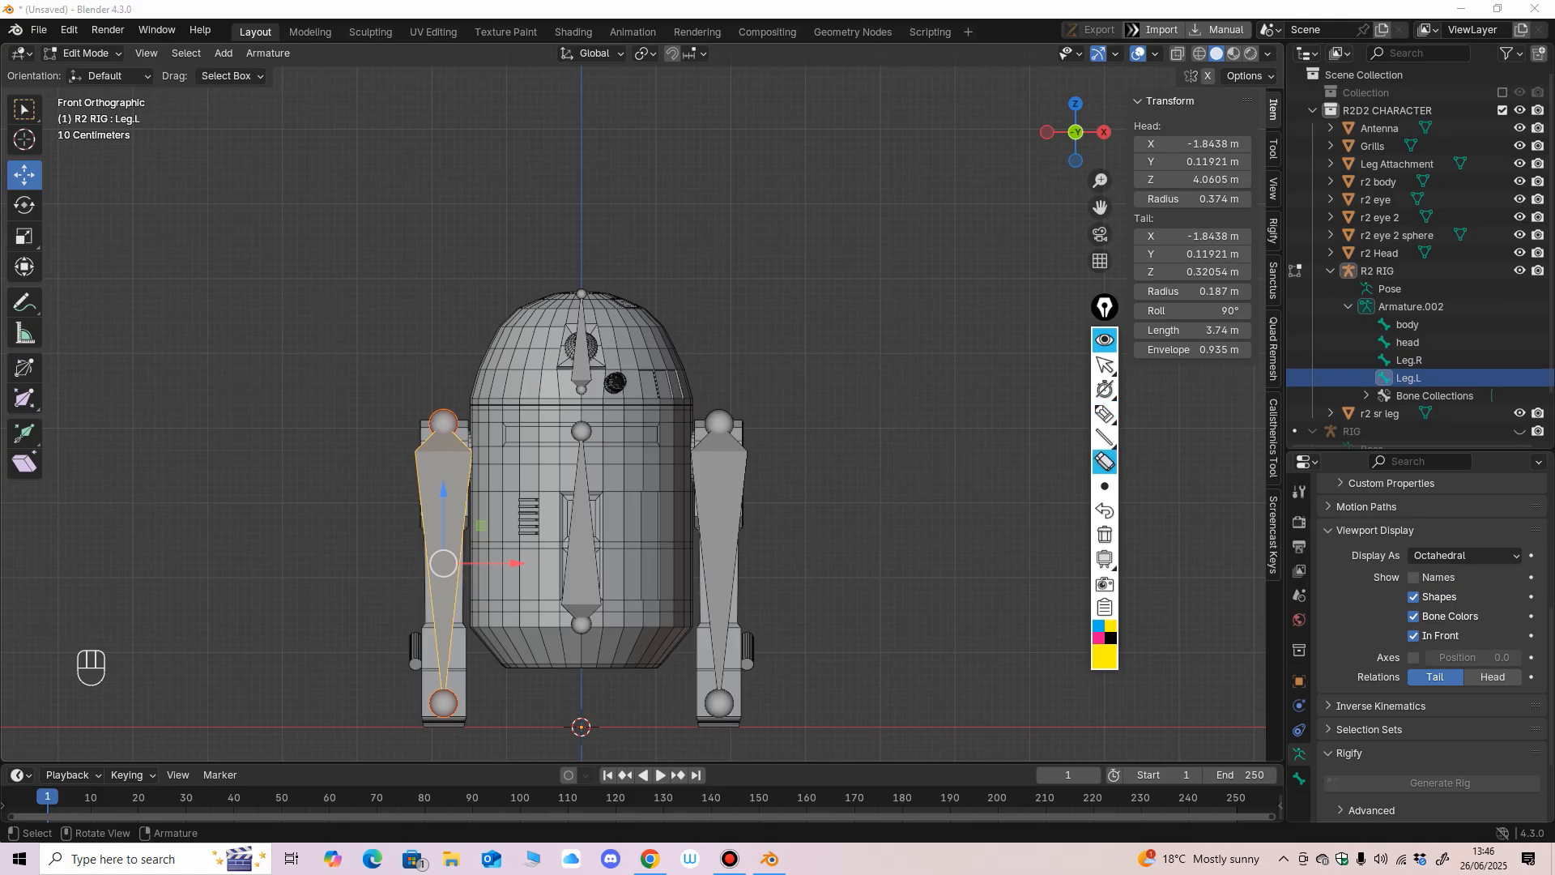
{"action": "left_click", "coordinate": [1105, 365]}
Examine the placement of the leg, body and head bones on the model from several angles.
{"action": "middle_click_drag", "start_coordinate": [915, 453], "coordinate": [891, 471]}
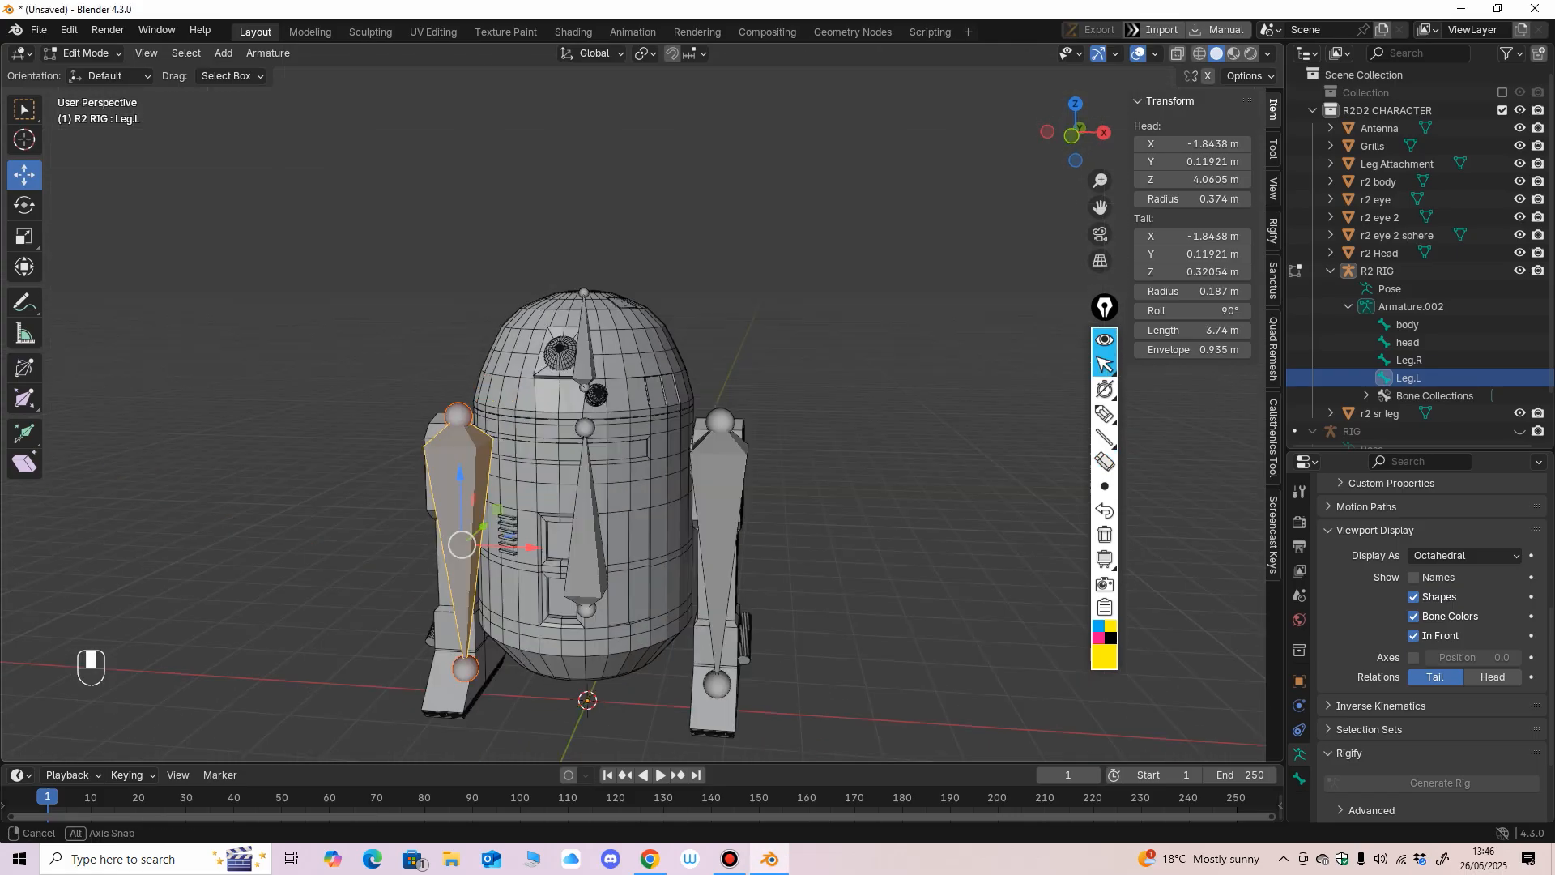
{"action": "left_click", "coordinate": [719, 502]}
{"action": "mouse_move", "coordinate": [729, 498]}
{"action": "middle_mouse_down"}
{"action": "mouse_move", "coordinate": [723, 481]}
{"action": "mouse_move", "coordinate": [731, 503]}
{"action": "mouse_move", "coordinate": [838, 493]}
{"action": "mouse_move", "coordinate": [727, 513]}
{"action": "mouse_move", "coordinate": [716, 496]}
{"action": "middle_mouse_up"}
{"action": "left_click", "coordinate": [581, 567]}
{"action": "middle_click_drag", "start_coordinate": [582, 567], "coordinate": [544, 618]}
{"action": "scroll", "coordinate": [596, 552], "scroll_direction": "up", "scroll_amount": 3}
{"action": "left_click", "coordinate": [866, 437]}
{"action": "middle_click_drag", "start_coordinate": [866, 437], "coordinate": [857, 443]}
{"action": "middle_click_drag", "start_coordinate": [857, 443], "coordinate": [857, 421], "text": "shift"}
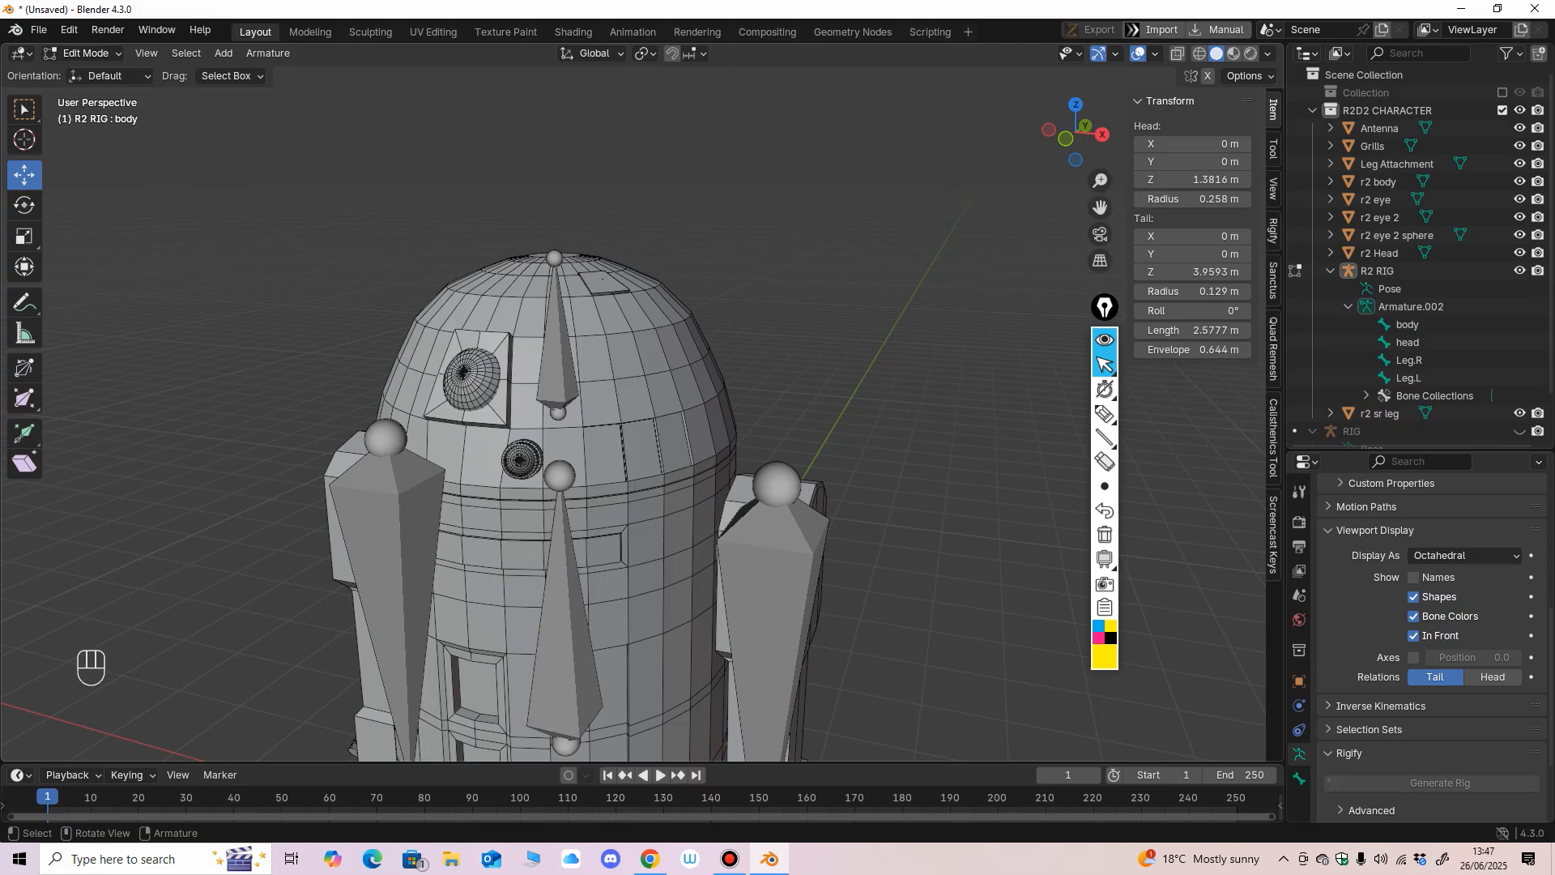
Turn on X-ray and duplicate the head bone beside the original, at about X 0.63 m and Z 4.82 m.
{"action": "left_click", "coordinate": [1178, 53]}
{"action": "middle_click_drag", "start_coordinate": [899, 340], "coordinate": [935, 313]}
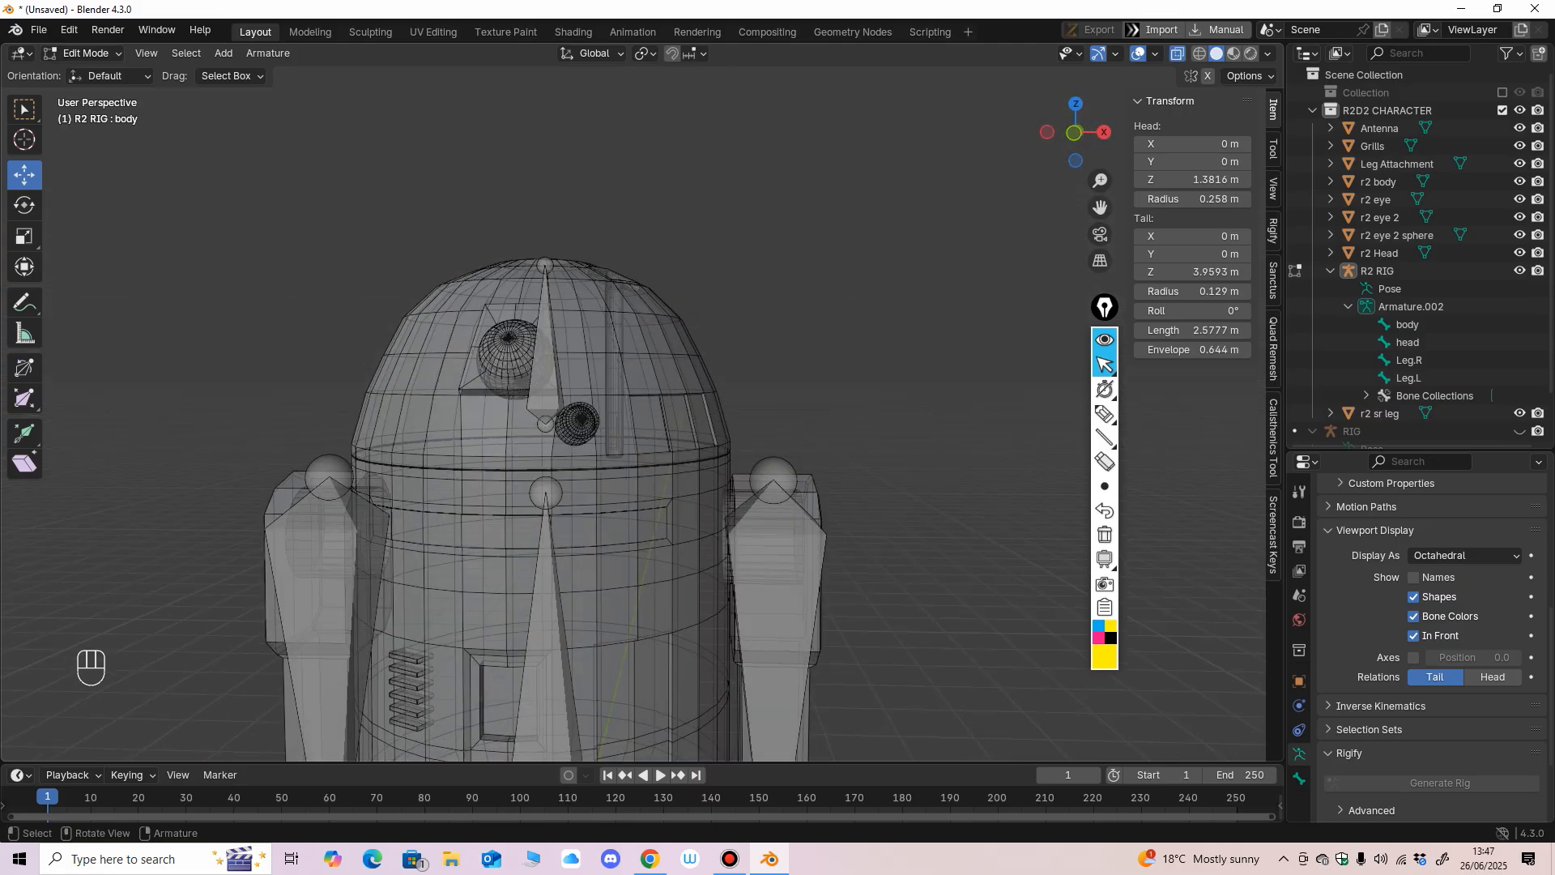
{"action": "key", "text": "KP_1"}
{"action": "left_click", "coordinate": [543, 348]}
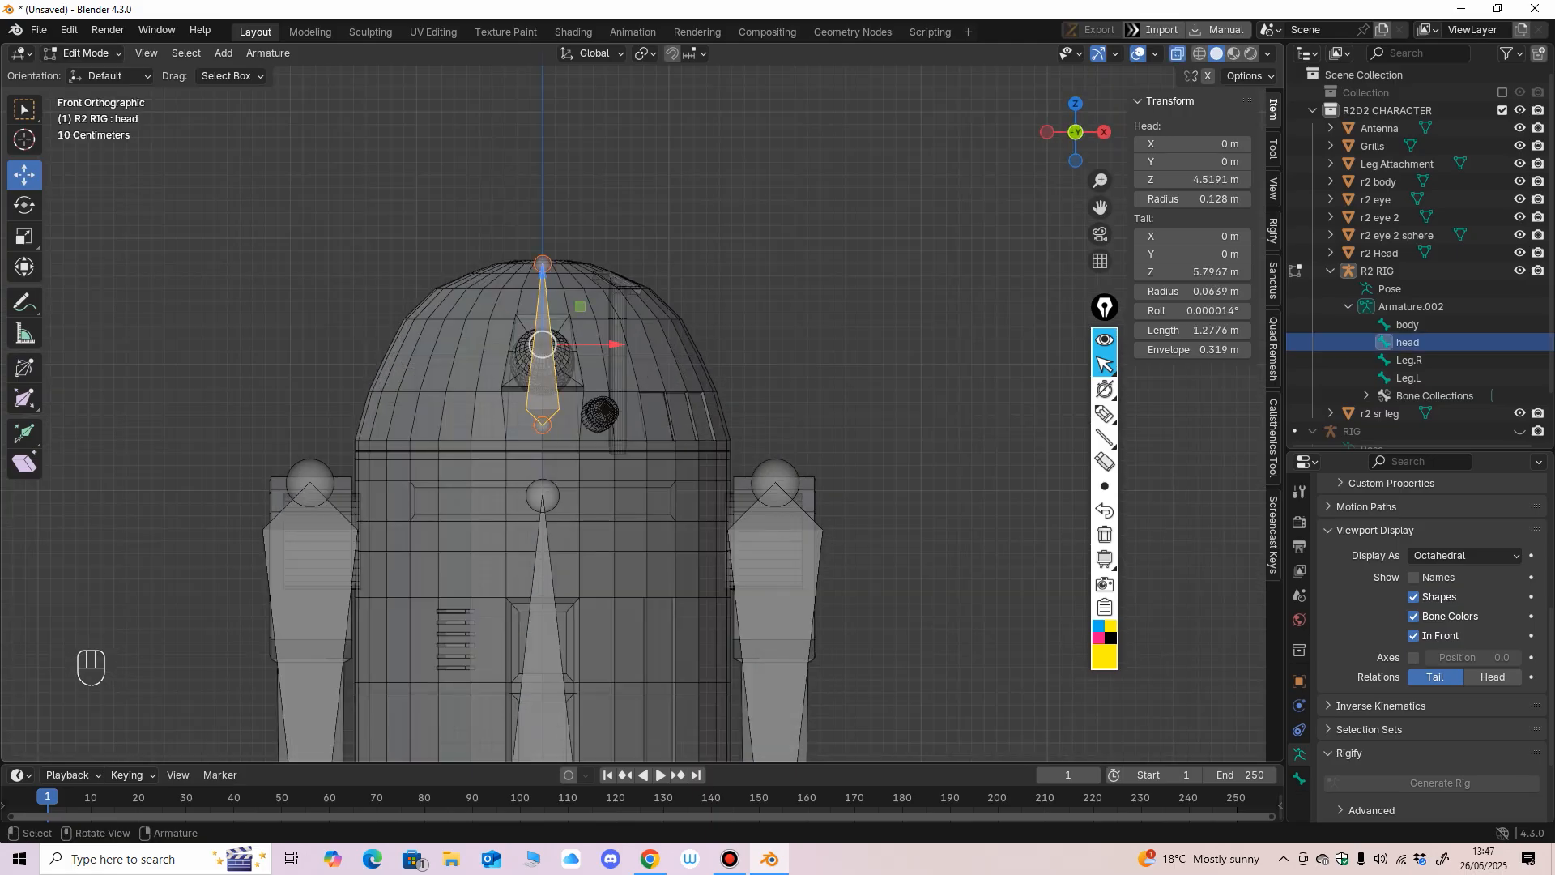
{"action": "key", "text": "shift+d"}
{"action": "left_click", "coordinate": [622, 310]}
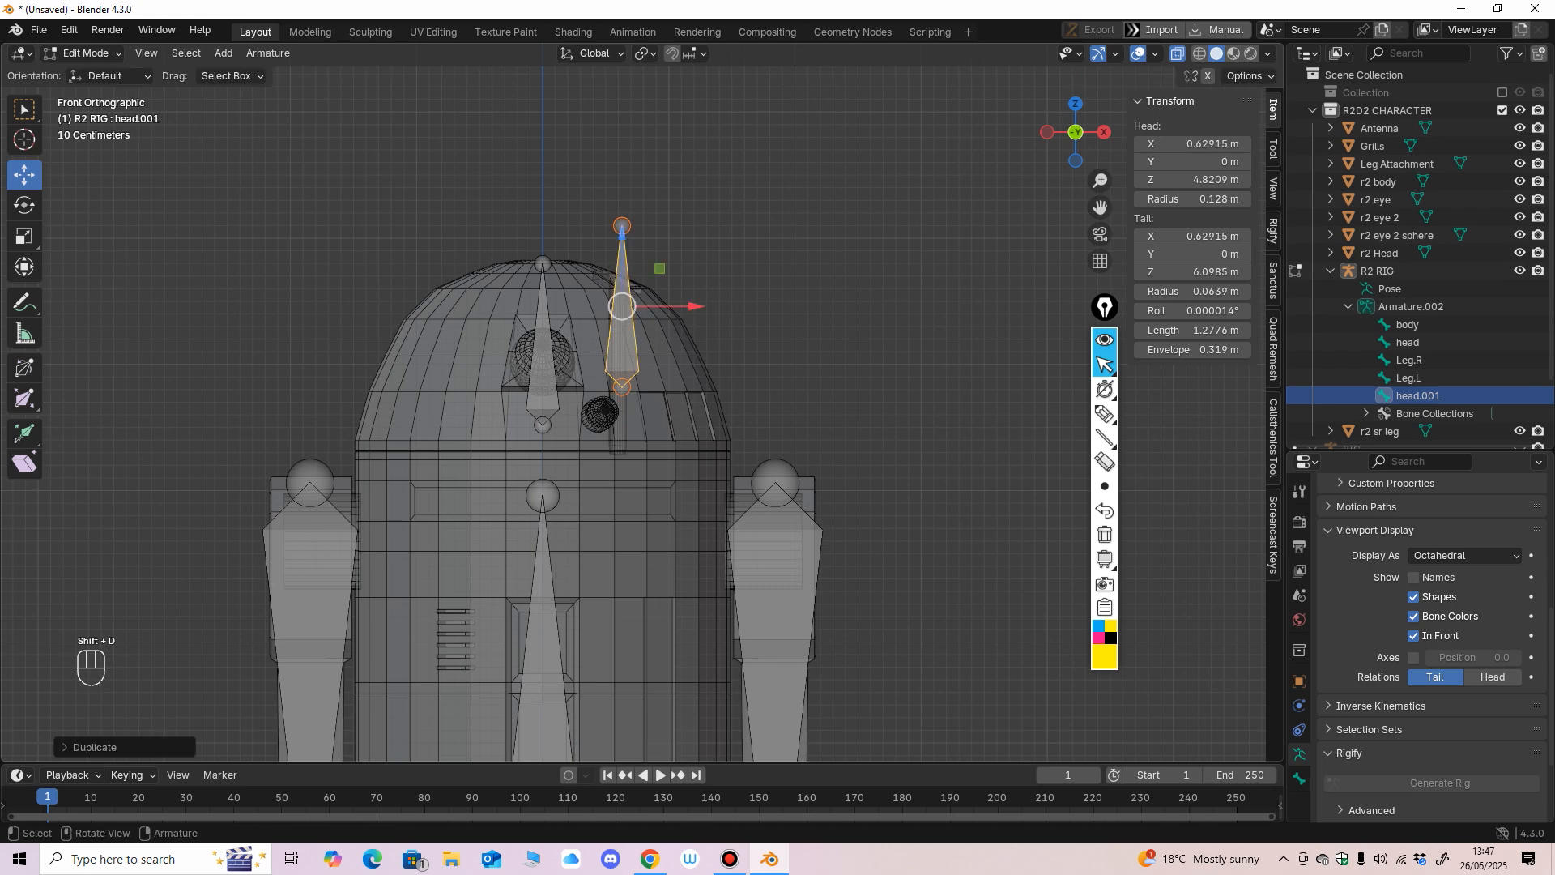
Align the duplicated bone with the antenna, its head at about X 0.598 m, Y -0.417 m and Z 4.346 m.
{"action": "middle_click_drag", "start_coordinate": [786, 317], "coordinate": [647, 308]}
{"action": "left_click_drag", "start_coordinate": [656, 306], "coordinate": [603, 366]}
{"action": "middle_click_drag", "start_coordinate": [603, 366], "coordinate": [766, 366]}
{"action": "scroll", "coordinate": [595, 458], "scroll_direction": "up", "scroll_amount": 4}
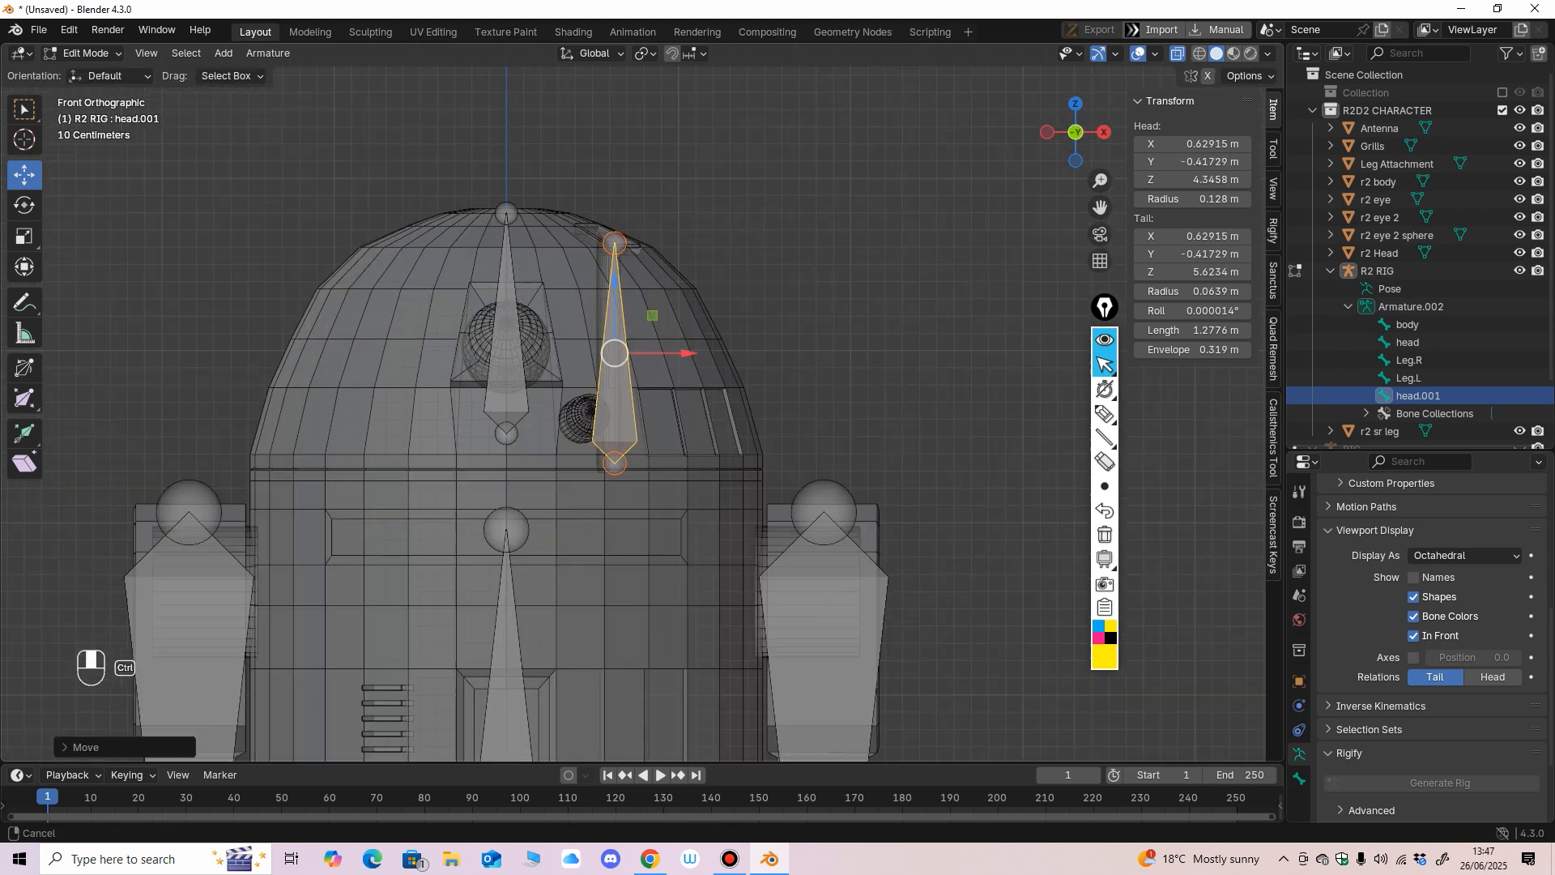
{"action": "left_click_drag", "start_coordinate": [723, 263], "coordinate": [715, 264]}
{"action": "middle_click_drag", "start_coordinate": [715, 263], "coordinate": [698, 312]}
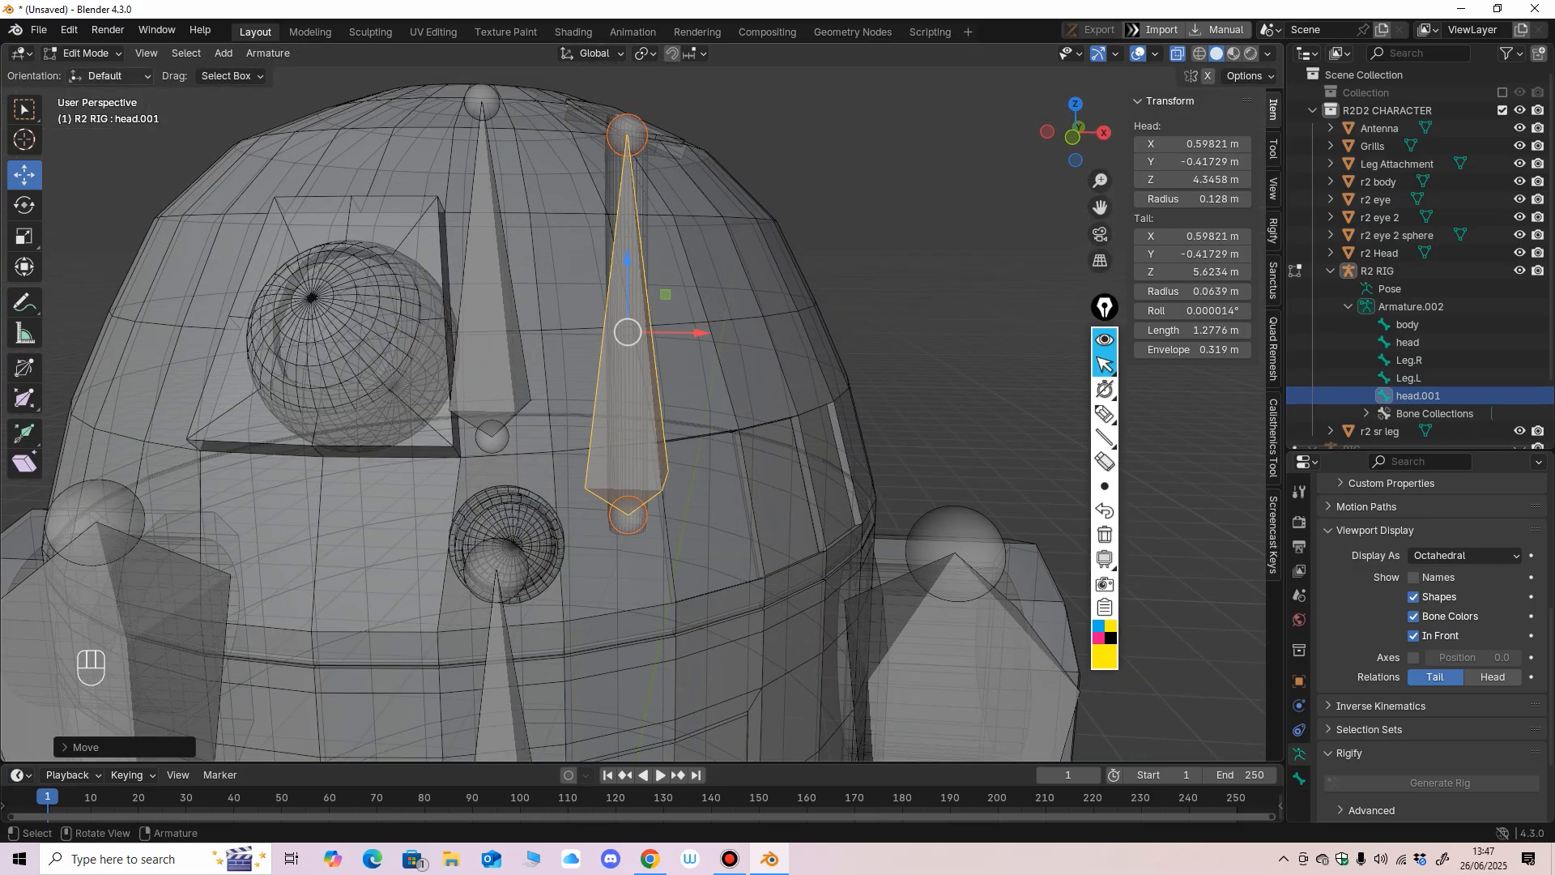
Switch the armature to Object Mode and turn off X-ray.
{"action": "left_click", "coordinate": [94, 54]}
{"action": "left_click", "coordinate": [92, 73]}
{"action": "middle_click_drag", "start_coordinate": [454, 272], "coordinate": [460, 318]}
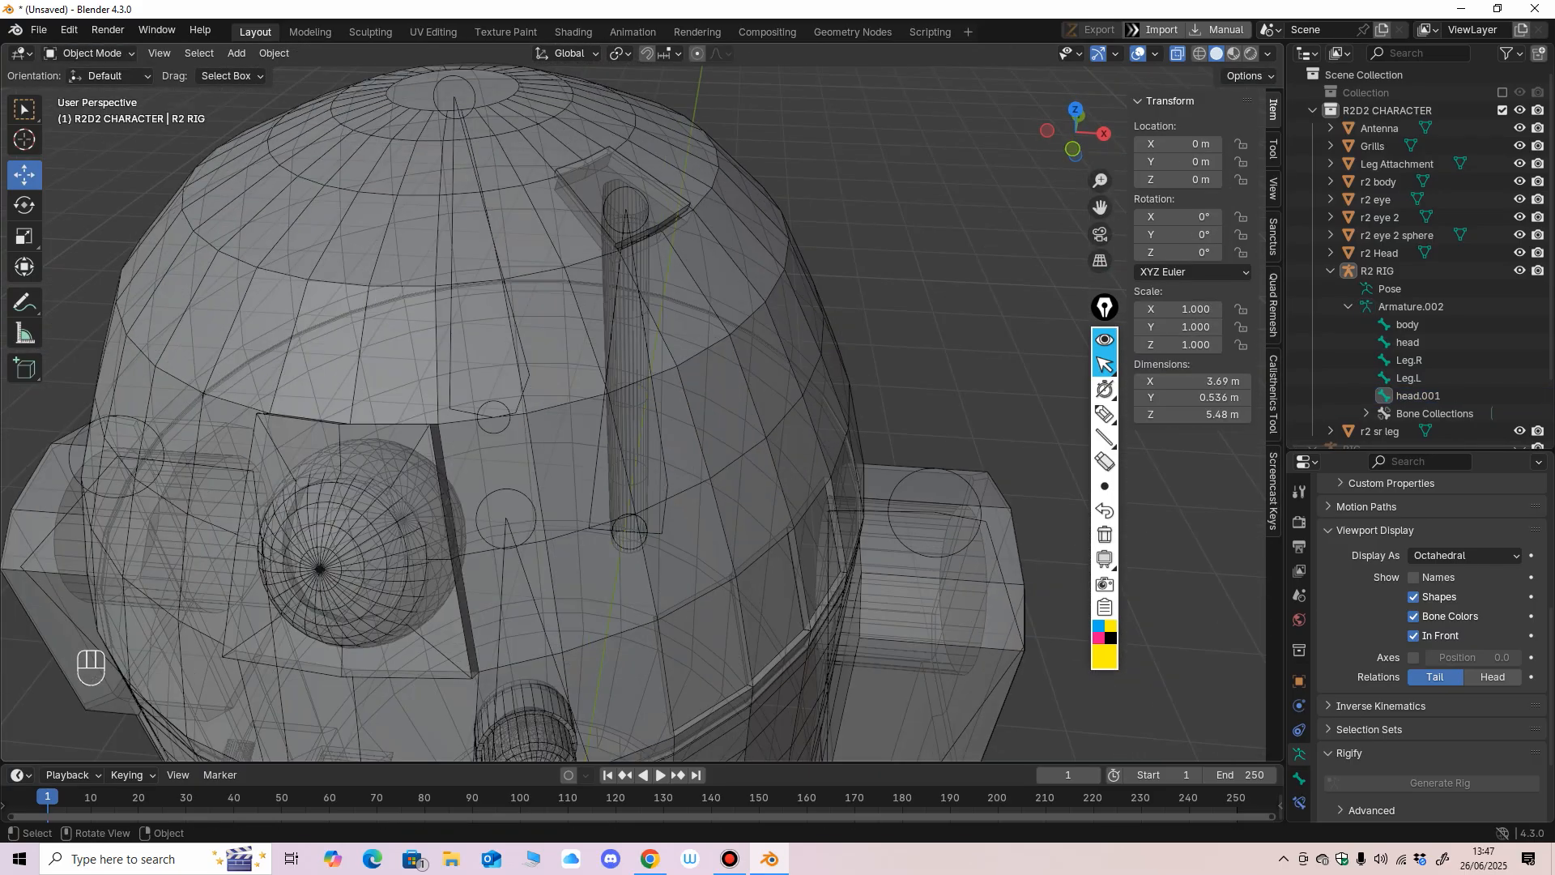
{"action": "left_click", "coordinate": [1177, 53]}
Select the R2 RIG armature together with the Antenna and isolate both in Local View.
{"action": "left_click", "coordinate": [634, 324]}
{"action": "left_click", "coordinate": [611, 174], "text": "shift"}
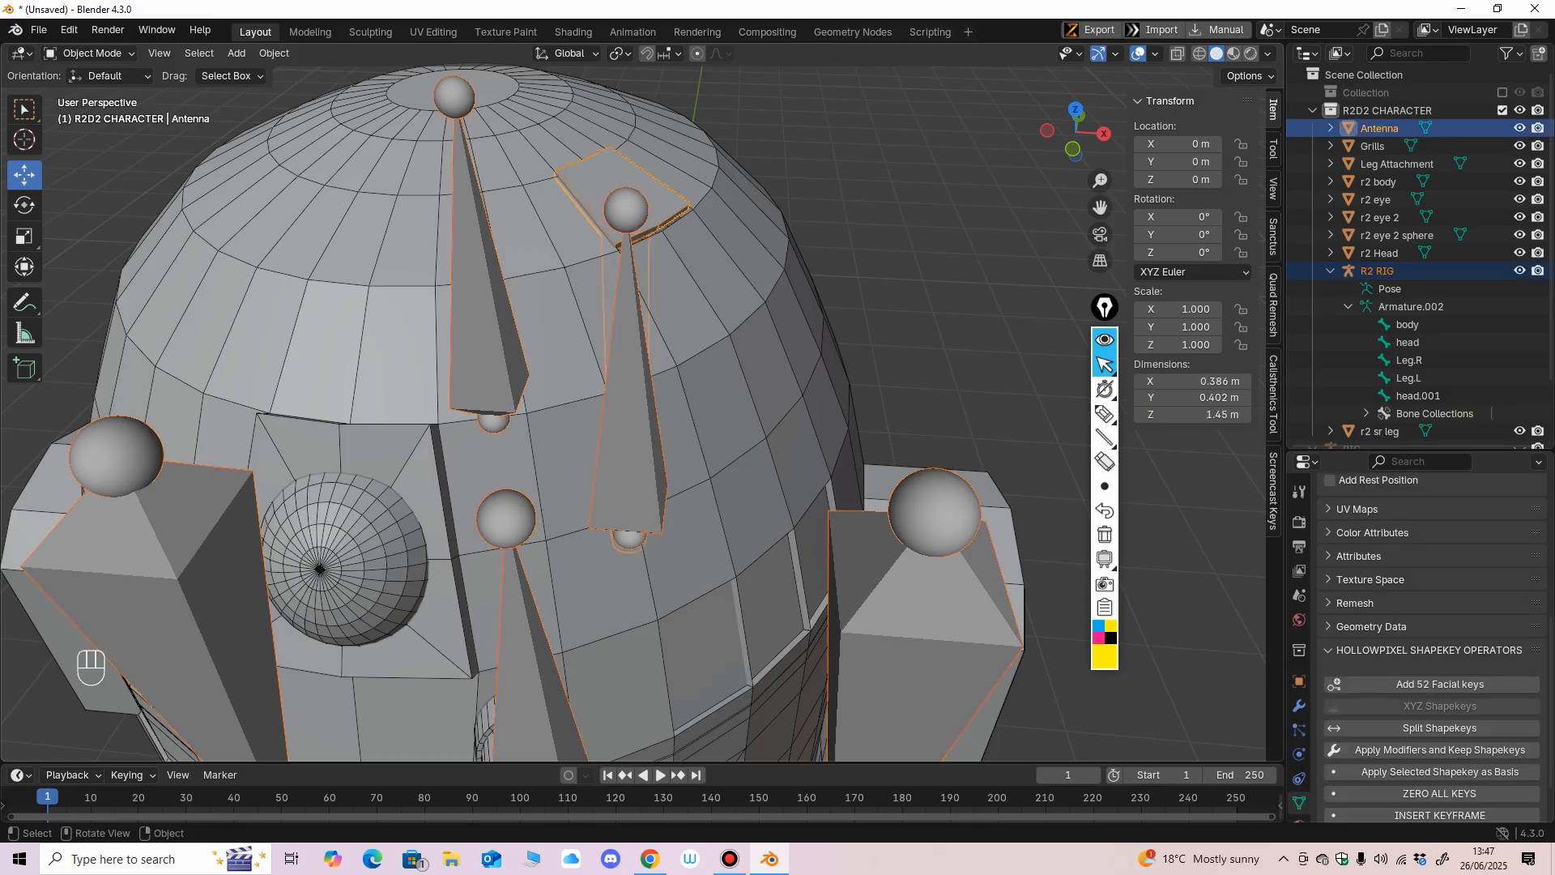
{"action": "middle_click_drag", "start_coordinate": [851, 271], "coordinate": [846, 251]}
{"action": "left_click", "coordinate": [846, 250]}
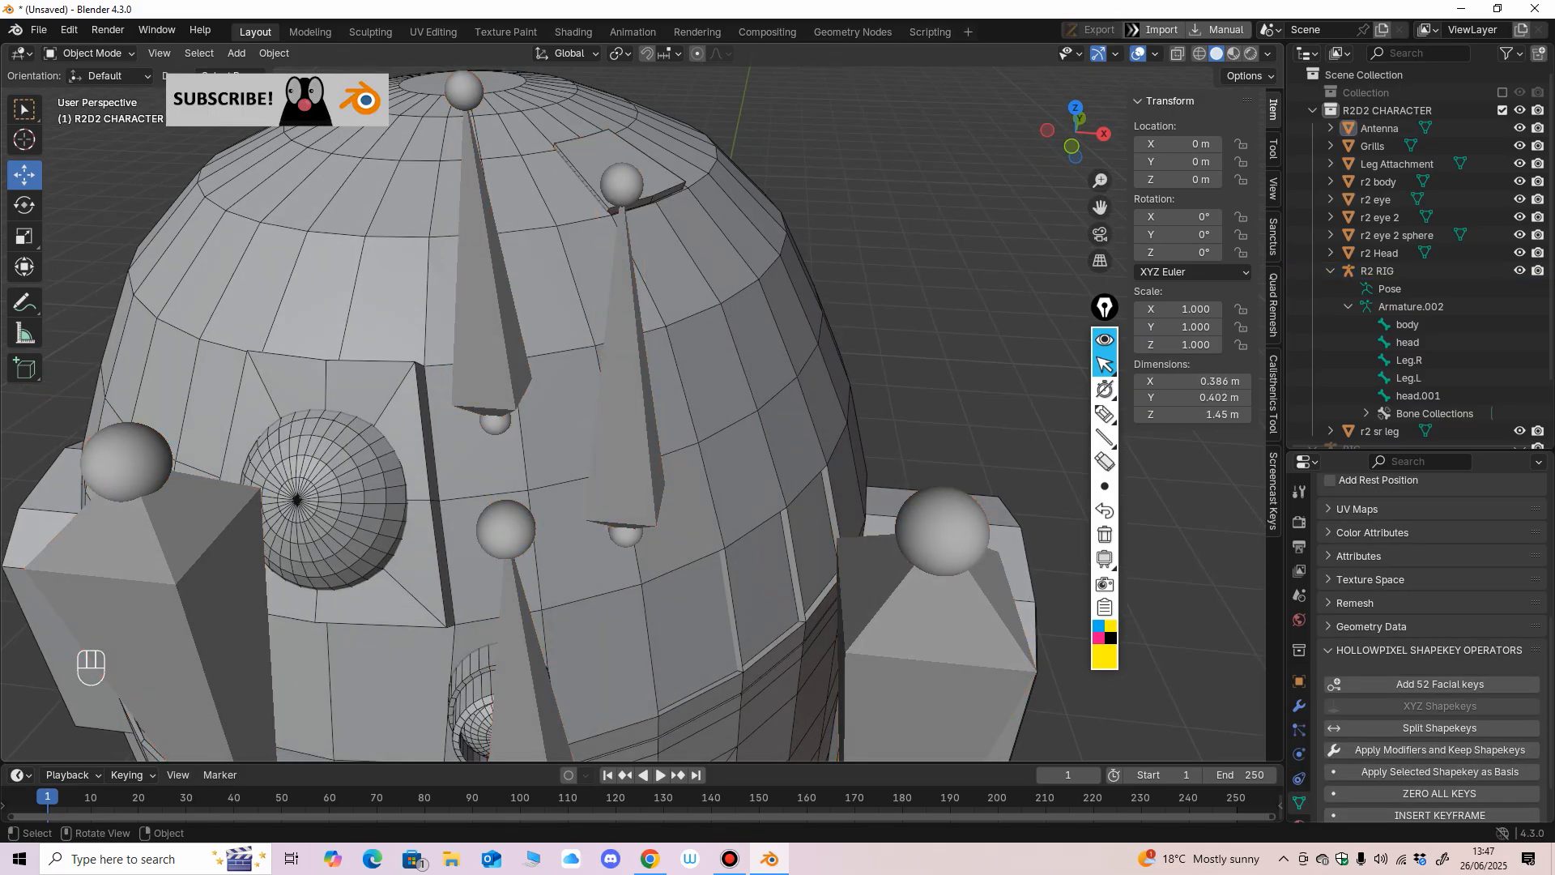
{"action": "left_click", "coordinate": [613, 166]}
{"action": "left_click", "coordinate": [622, 199], "text": "shift"}
{"action": "left_click", "coordinate": [628, 316]}
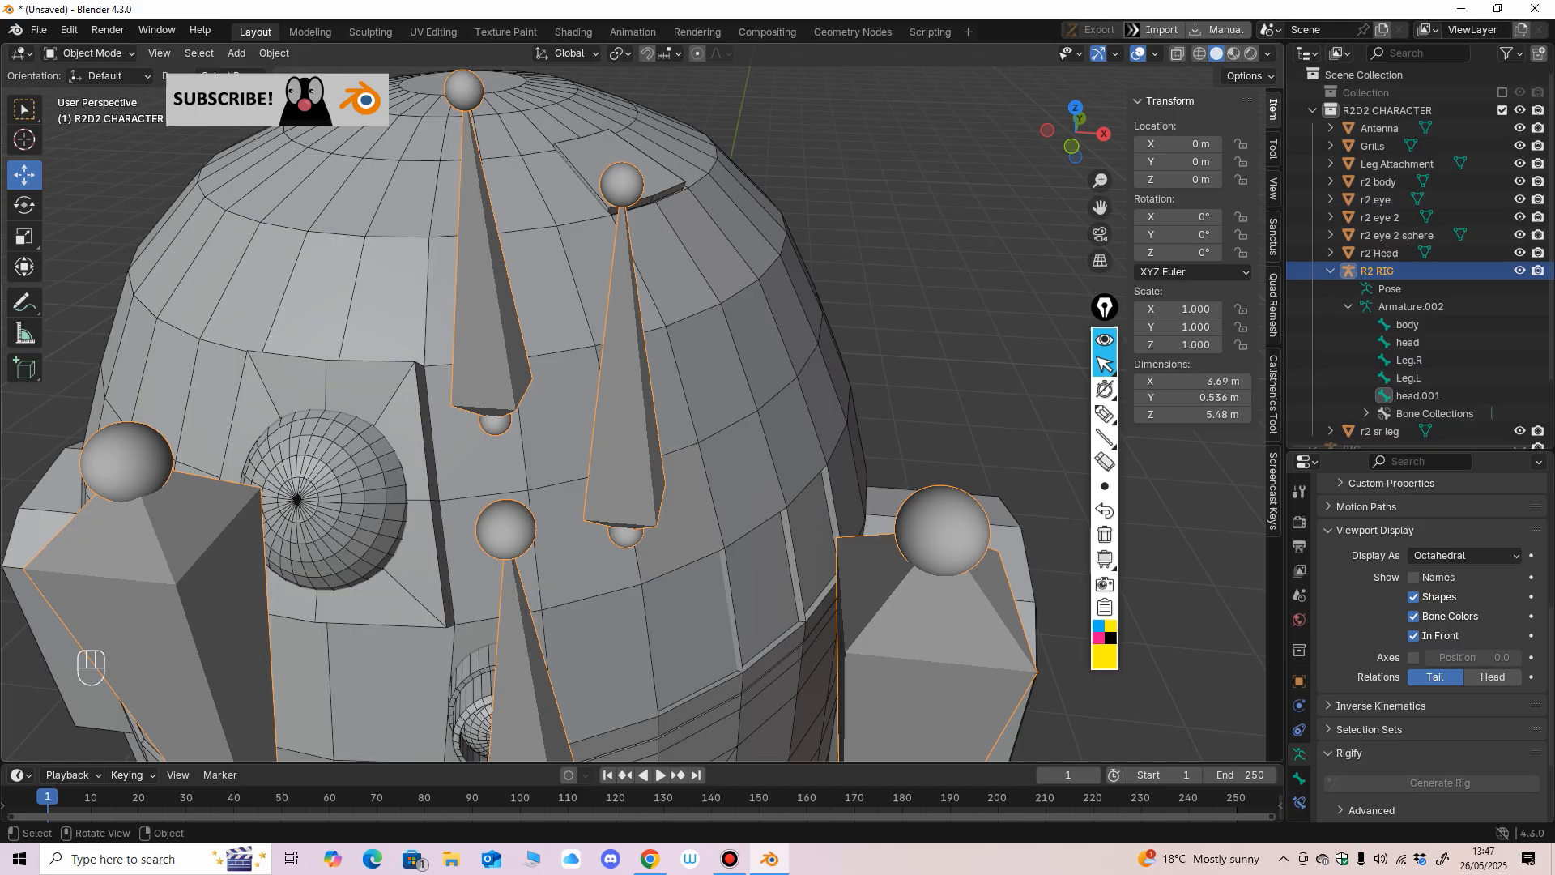
{"action": "left_click", "coordinate": [613, 162], "text": "shift"}
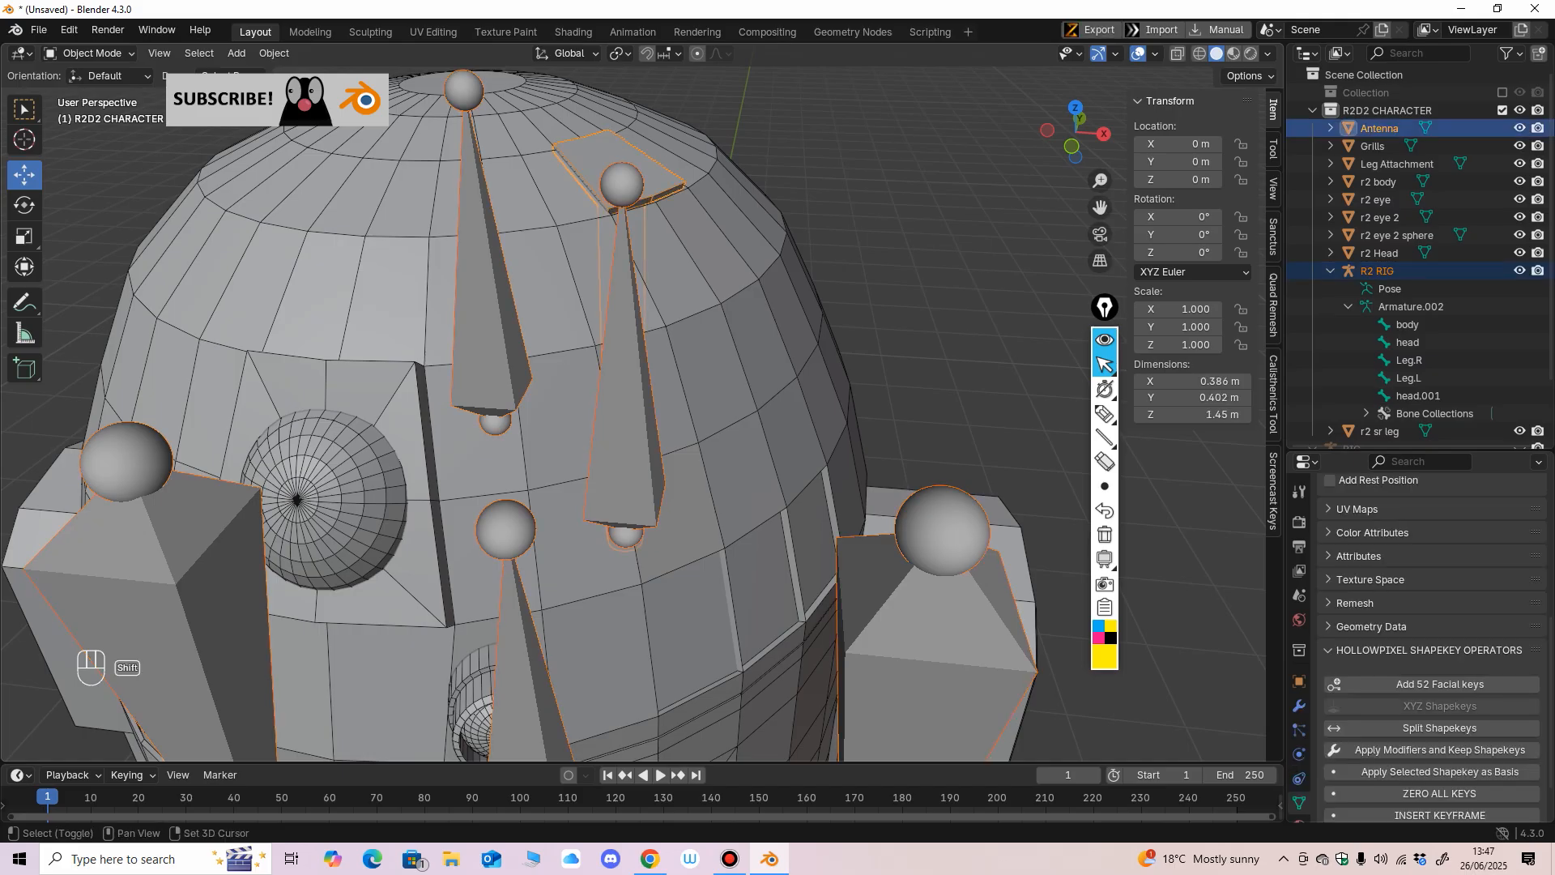
{"action": "key", "text": "KP_Divide"}
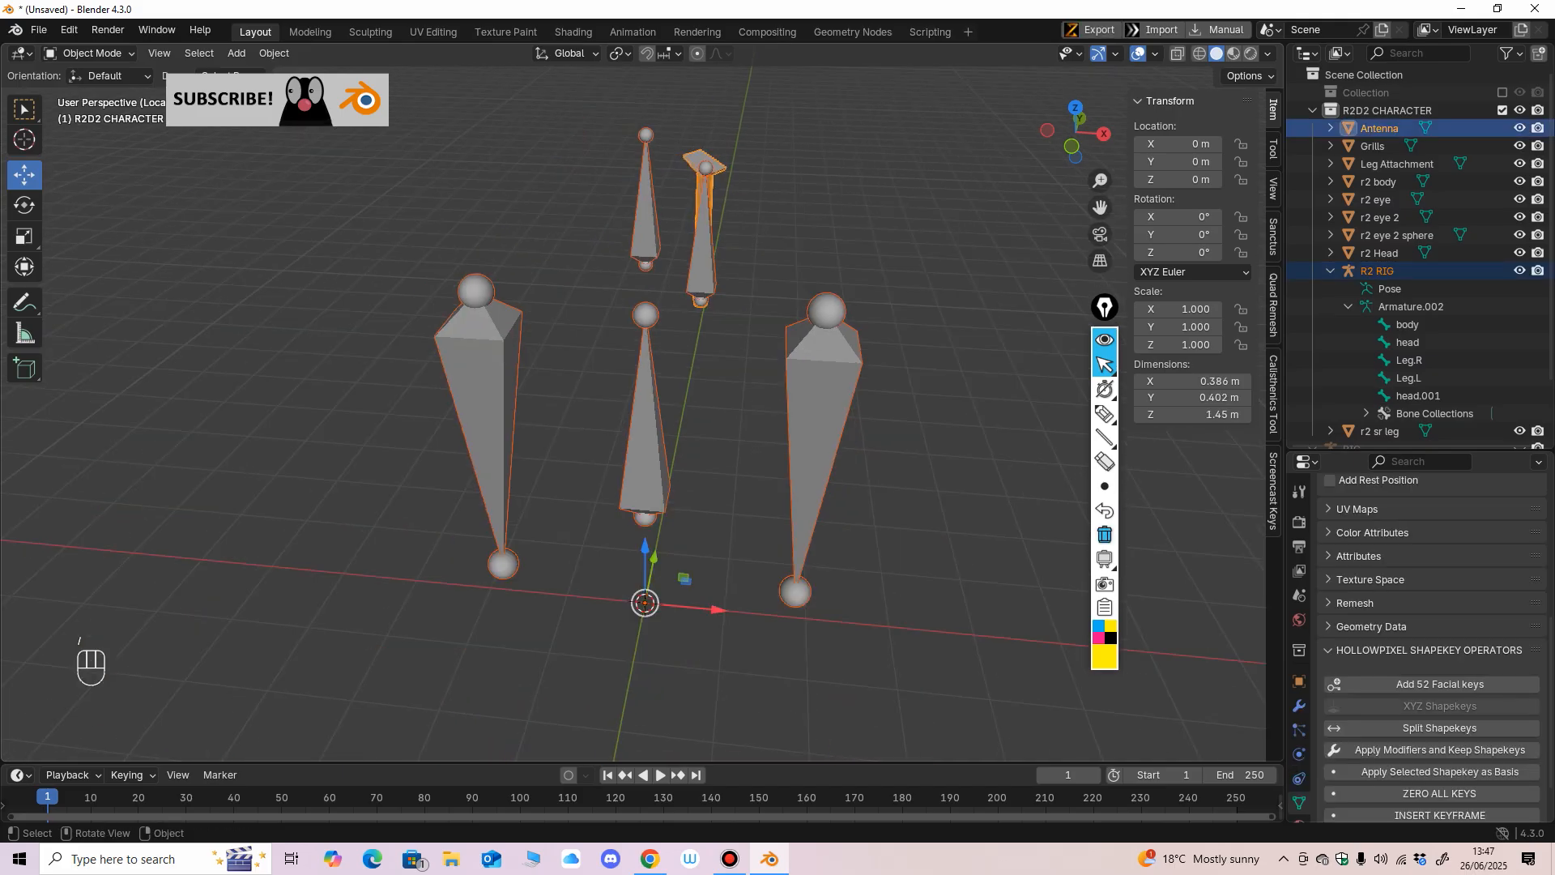
Draw a slash annotation beside the isolated bones and erase it again.
{"action": "left_click", "coordinate": [1104, 414]}
{"action": "left_click_drag", "start_coordinate": [984, 342], "coordinate": [927, 438]}
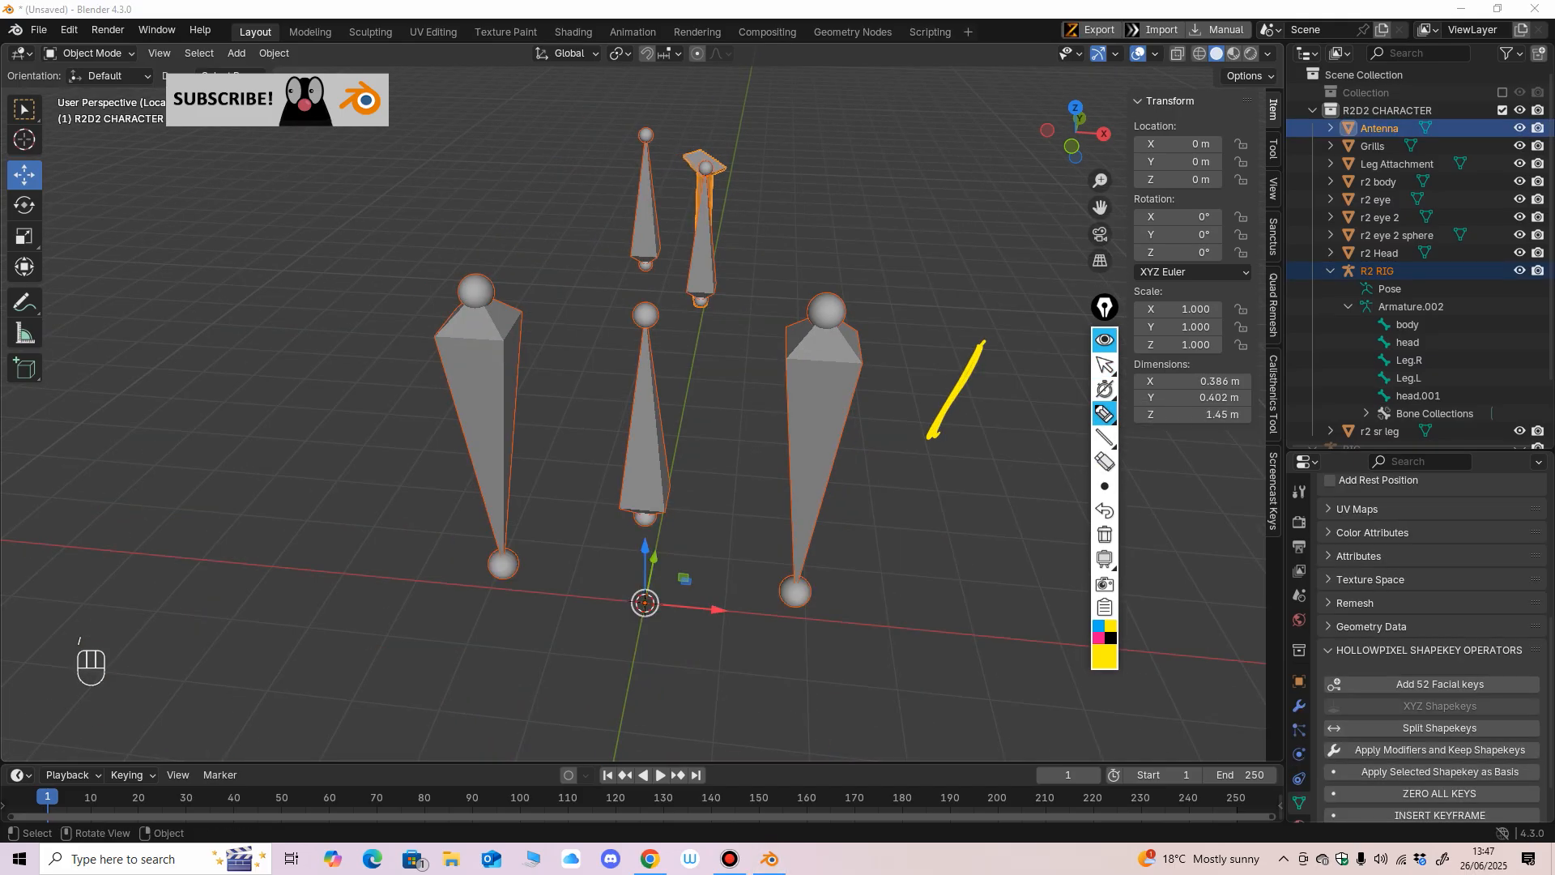
{"action": "mouse_move", "coordinate": [993, 381]}
{"action": "left_mouse_down"}
{"action": "mouse_move", "coordinate": [999, 409]}
{"action": "mouse_move", "coordinate": [947, 398]}
{"action": "left_mouse_up"}
{"action": "left_click", "coordinate": [999, 429]}
{"action": "left_click", "coordinate": [1104, 461]}
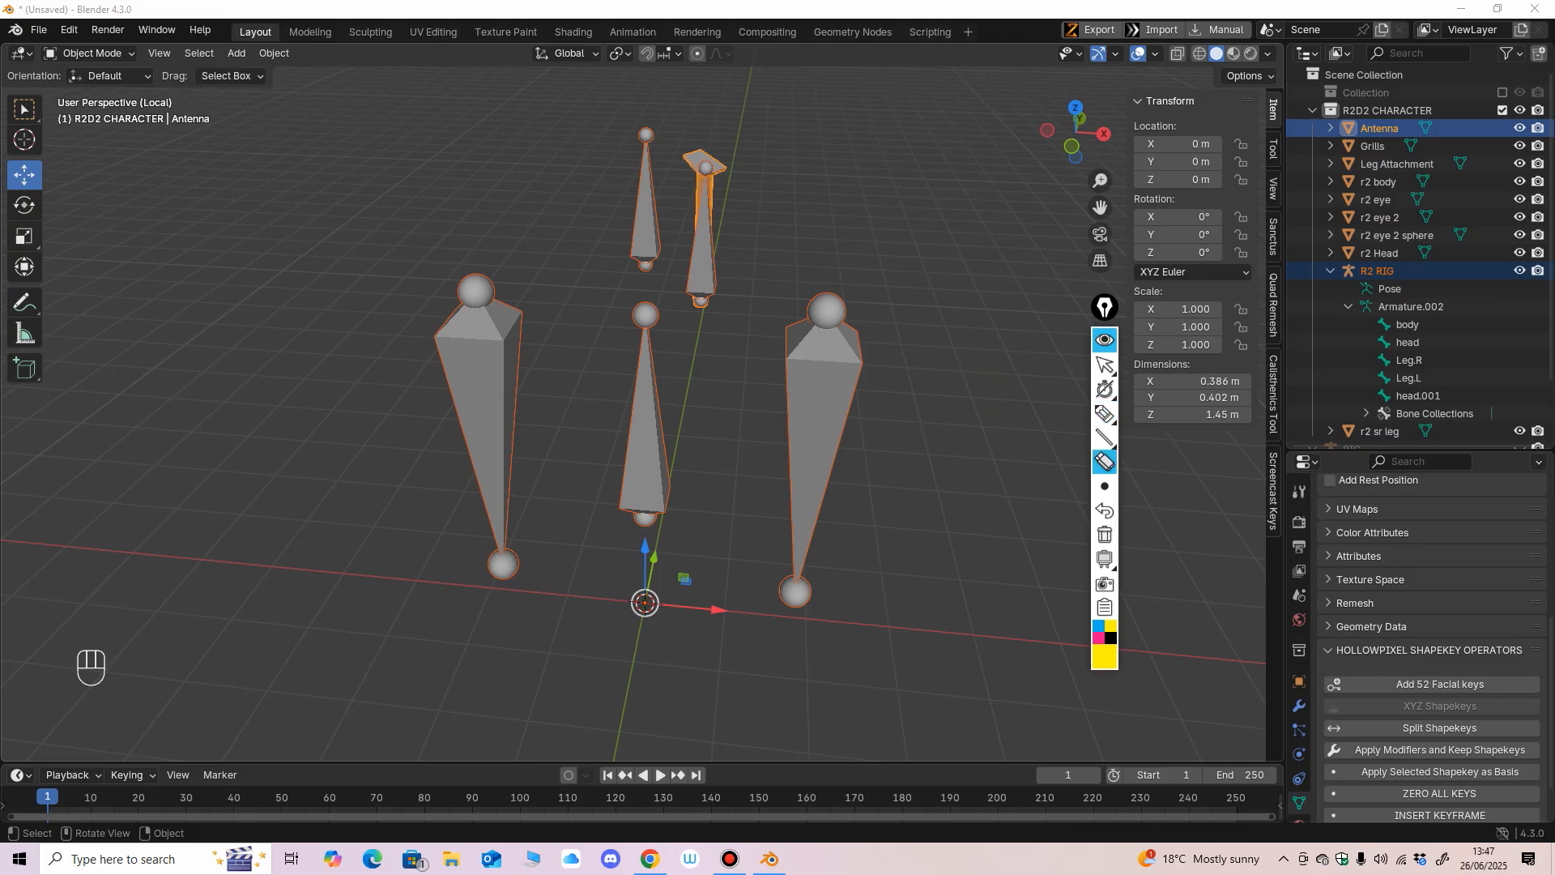
{"action": "left_click", "coordinate": [1105, 365]}
Select only the Antenna and open its mesh in Edit Mode with X-ray on, seen from the front.
{"action": "scroll", "coordinate": [632, 421], "scroll_direction": "up", "scroll_amount": 3}
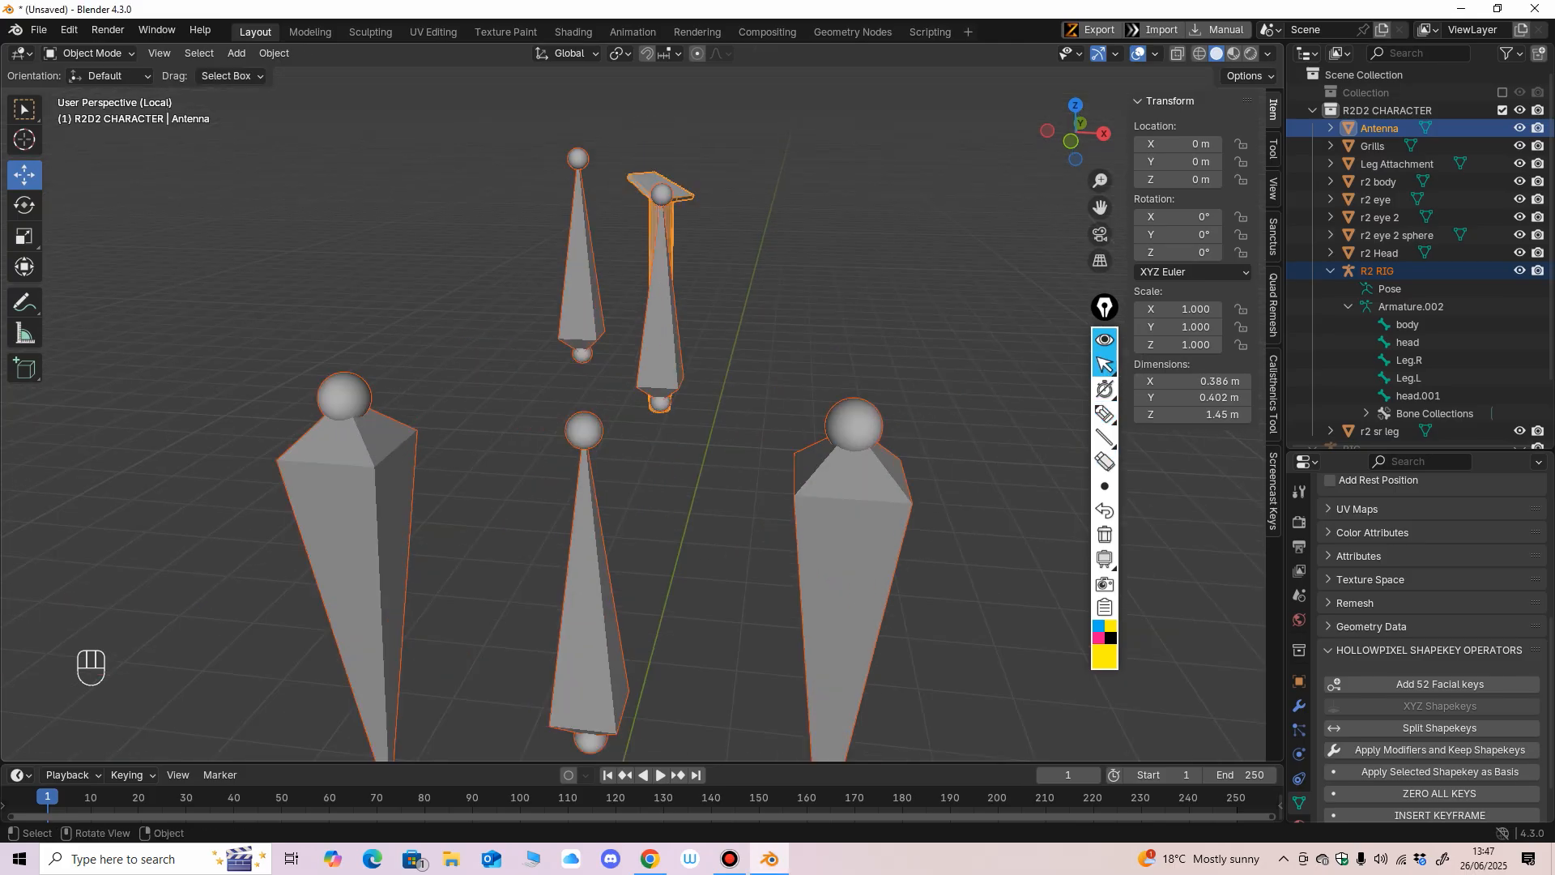
{"action": "middle_click_drag", "start_coordinate": [632, 421], "coordinate": [576, 397]}
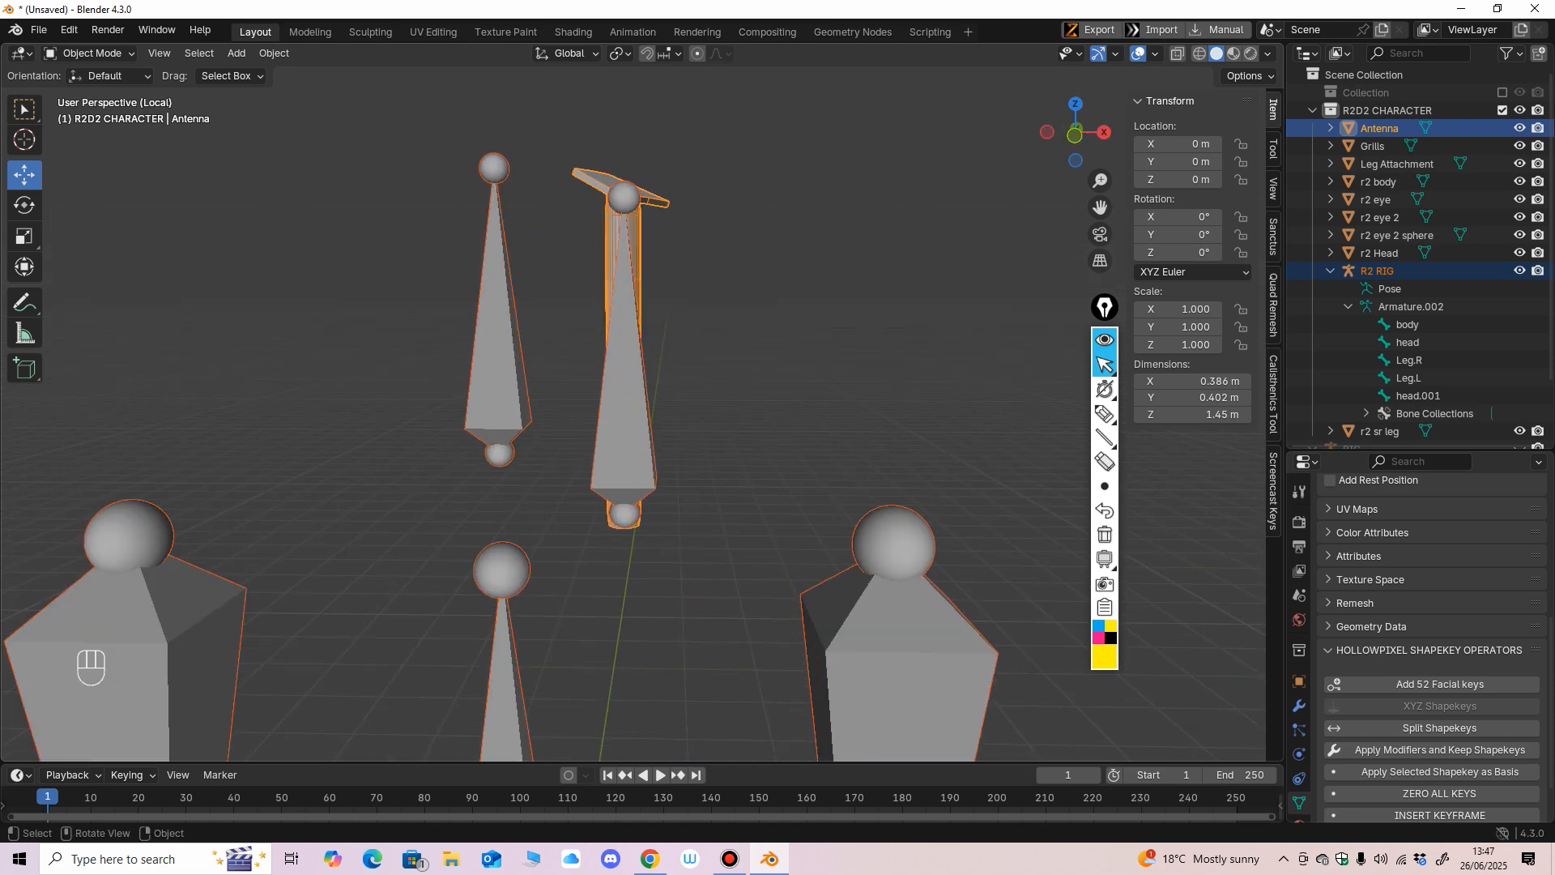
{"action": "left_click", "coordinate": [614, 243]}
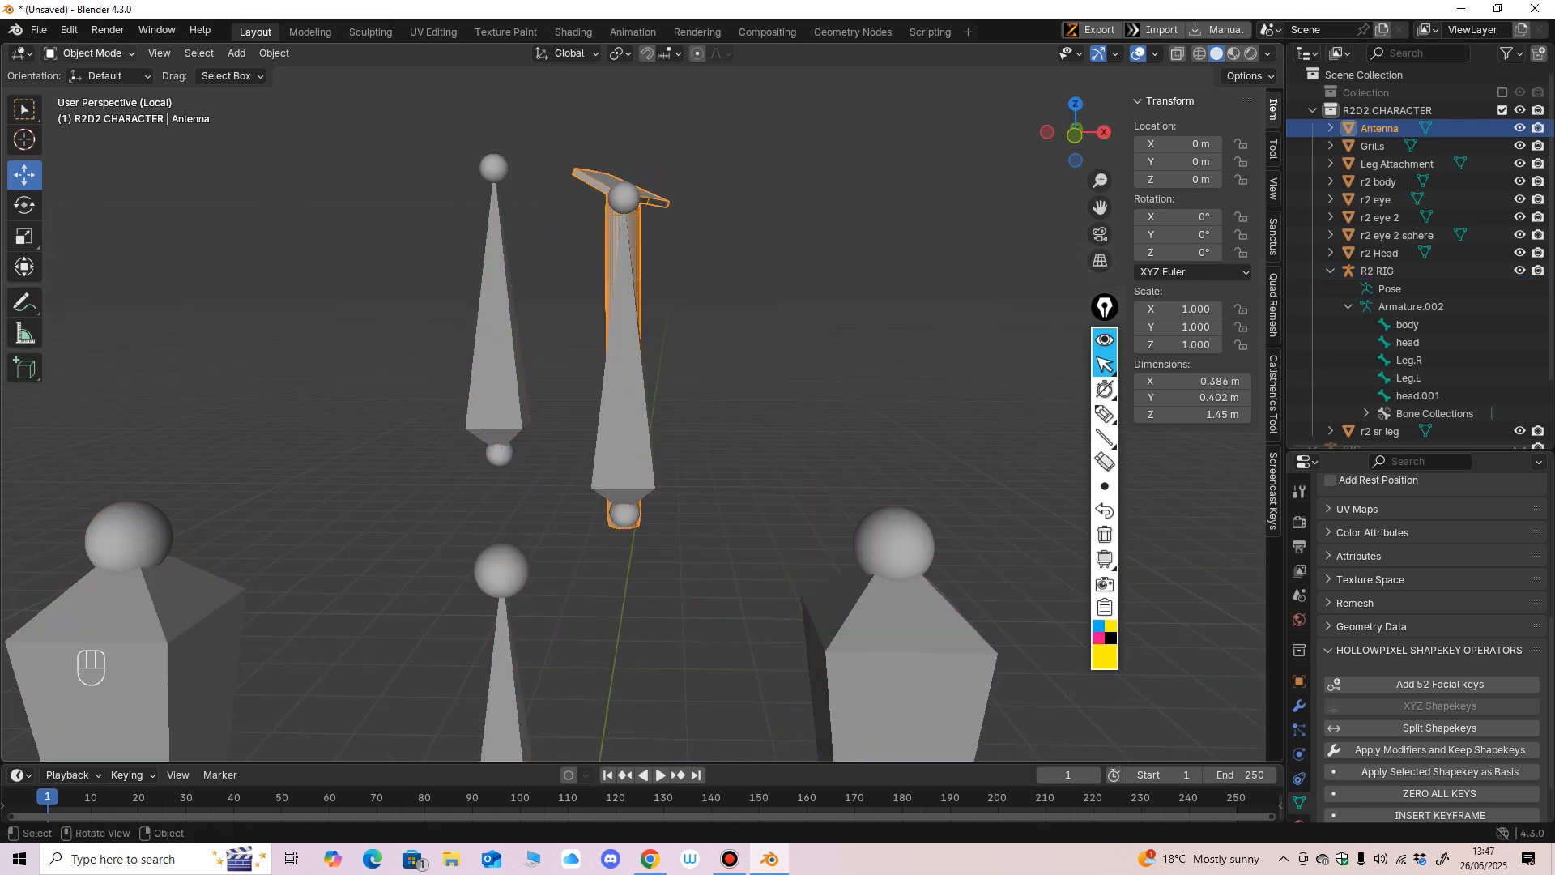
{"action": "key", "text": "Tab"}
{"action": "key", "text": "alt+z"}
{"action": "key", "text": "KP_1"}
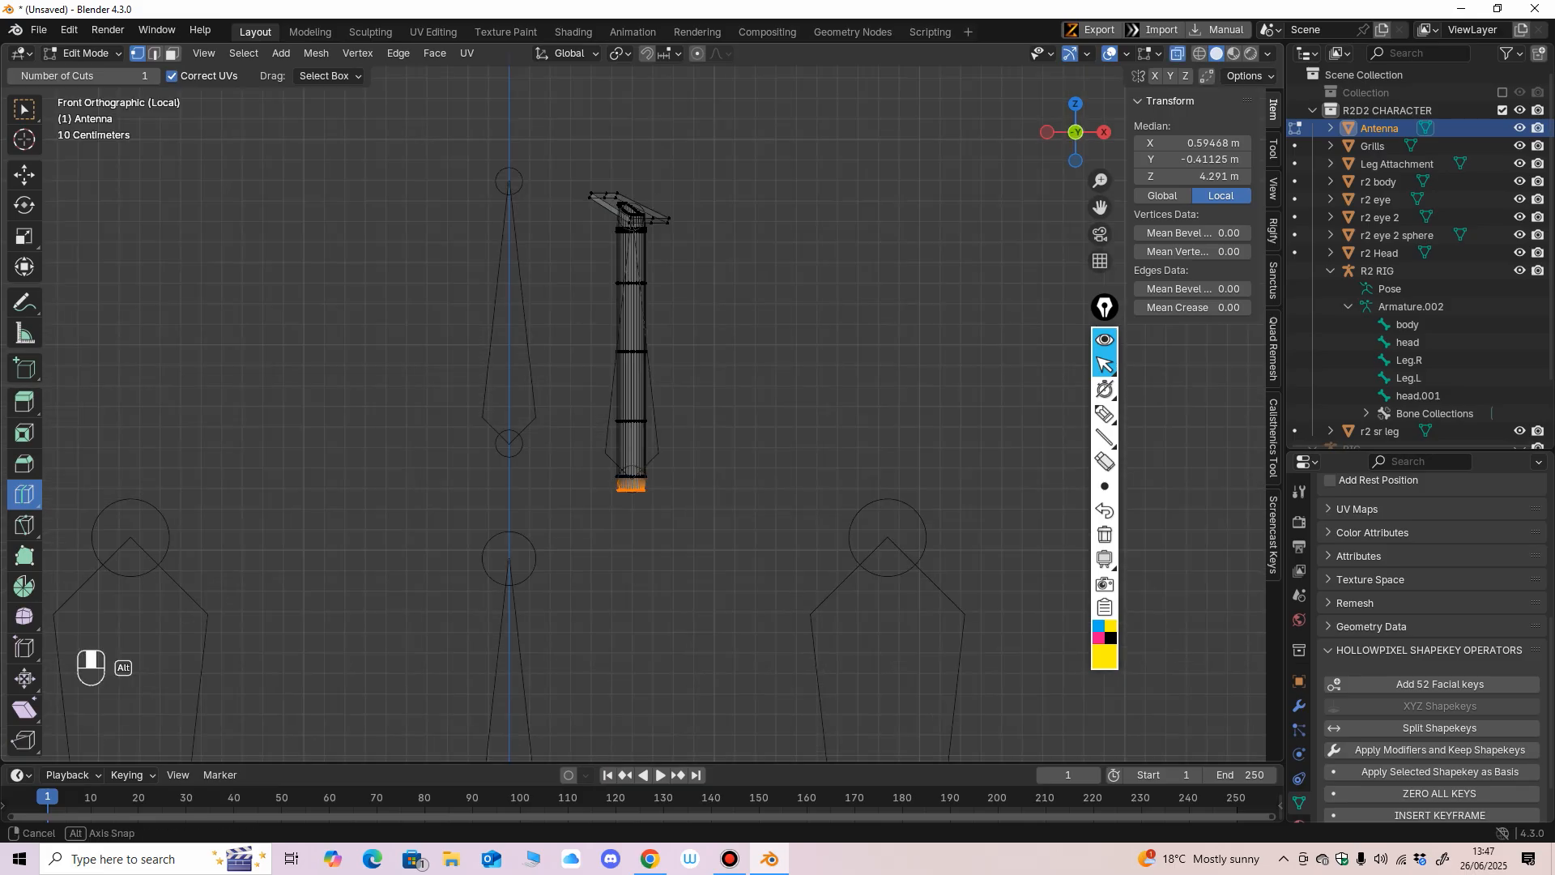
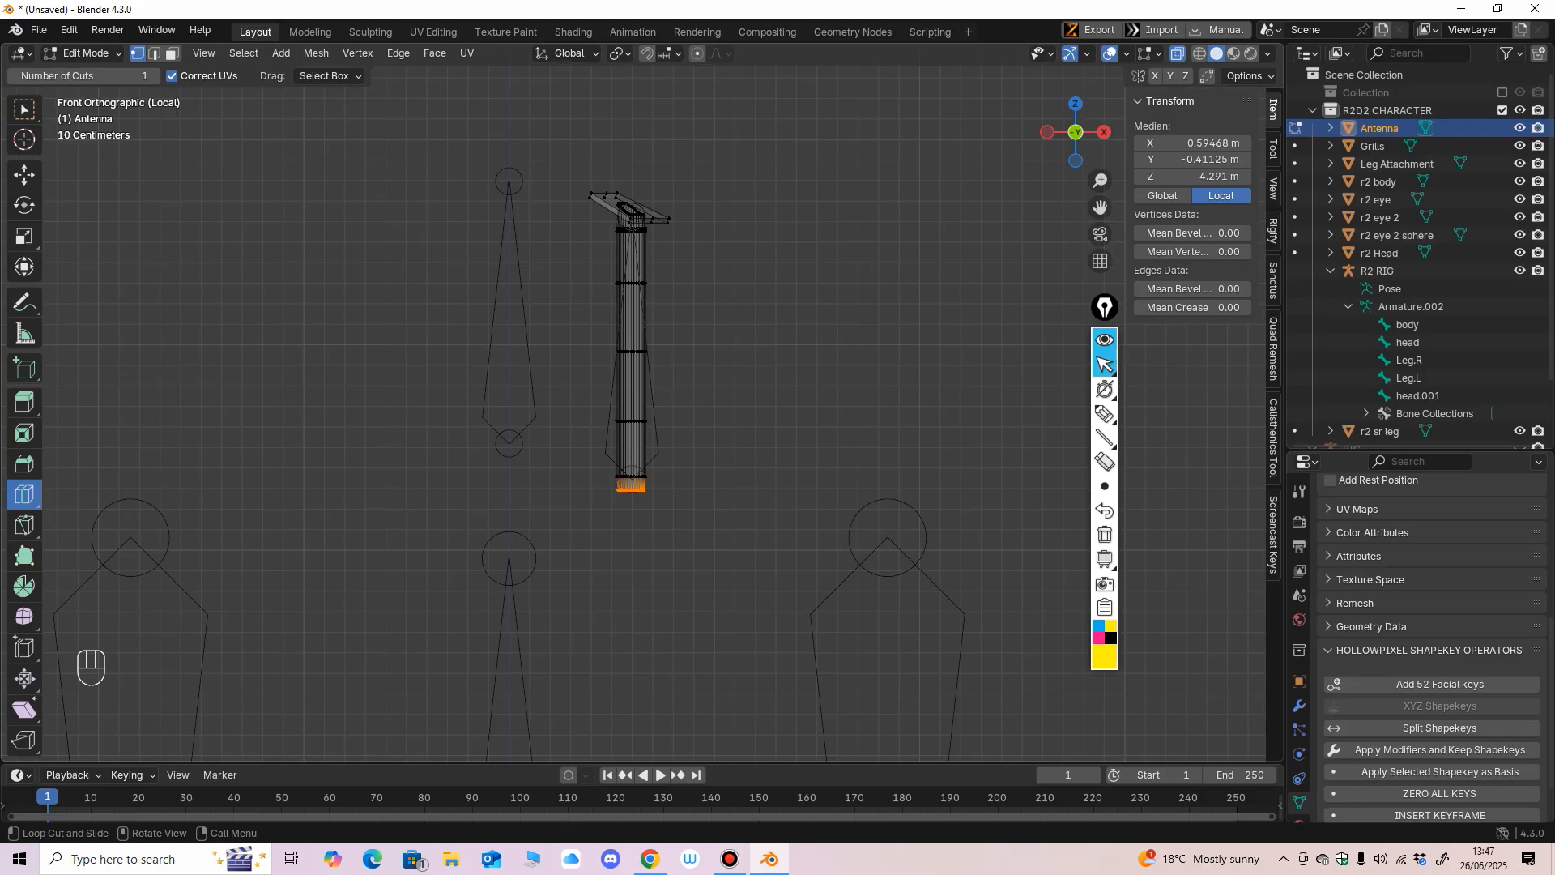
Snap the 3D cursor to the selected vertices at the base of the Antenna mesh.
{"action": "middle_click_drag", "start_coordinate": [567, 437], "coordinate": [591, 417]}
{"action": "left_click", "coordinate": [25, 175]}
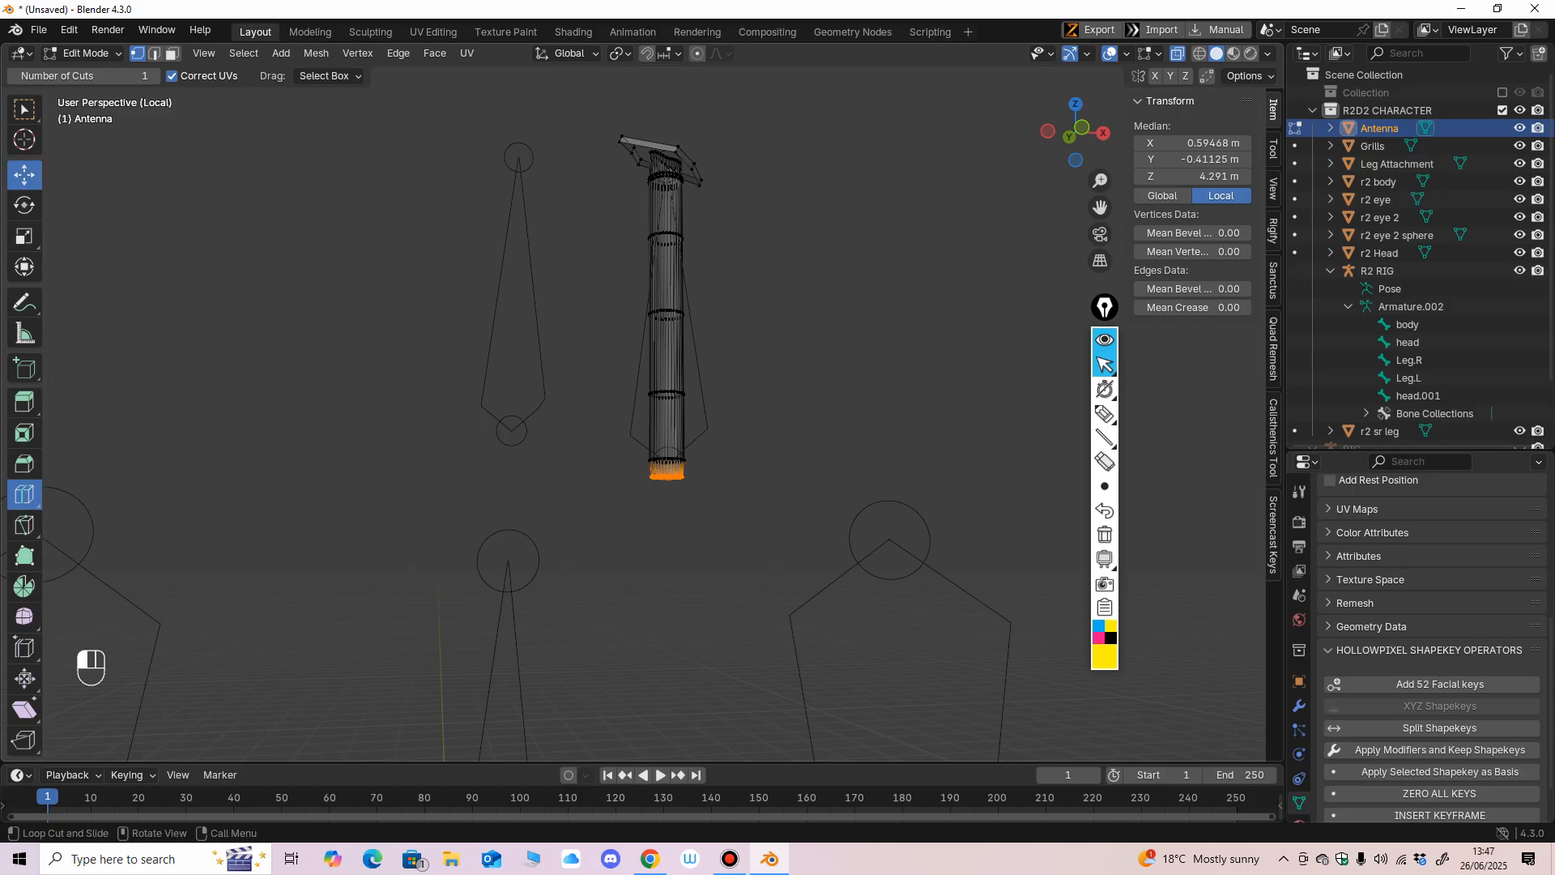
{"action": "middle_click_drag", "start_coordinate": [518, 453], "coordinate": [531, 478], "text": "alt"}
{"action": "left_click", "coordinate": [570, 565]}
{"action": "left_click_drag", "start_coordinate": [570, 567], "coordinate": [690, 482]}
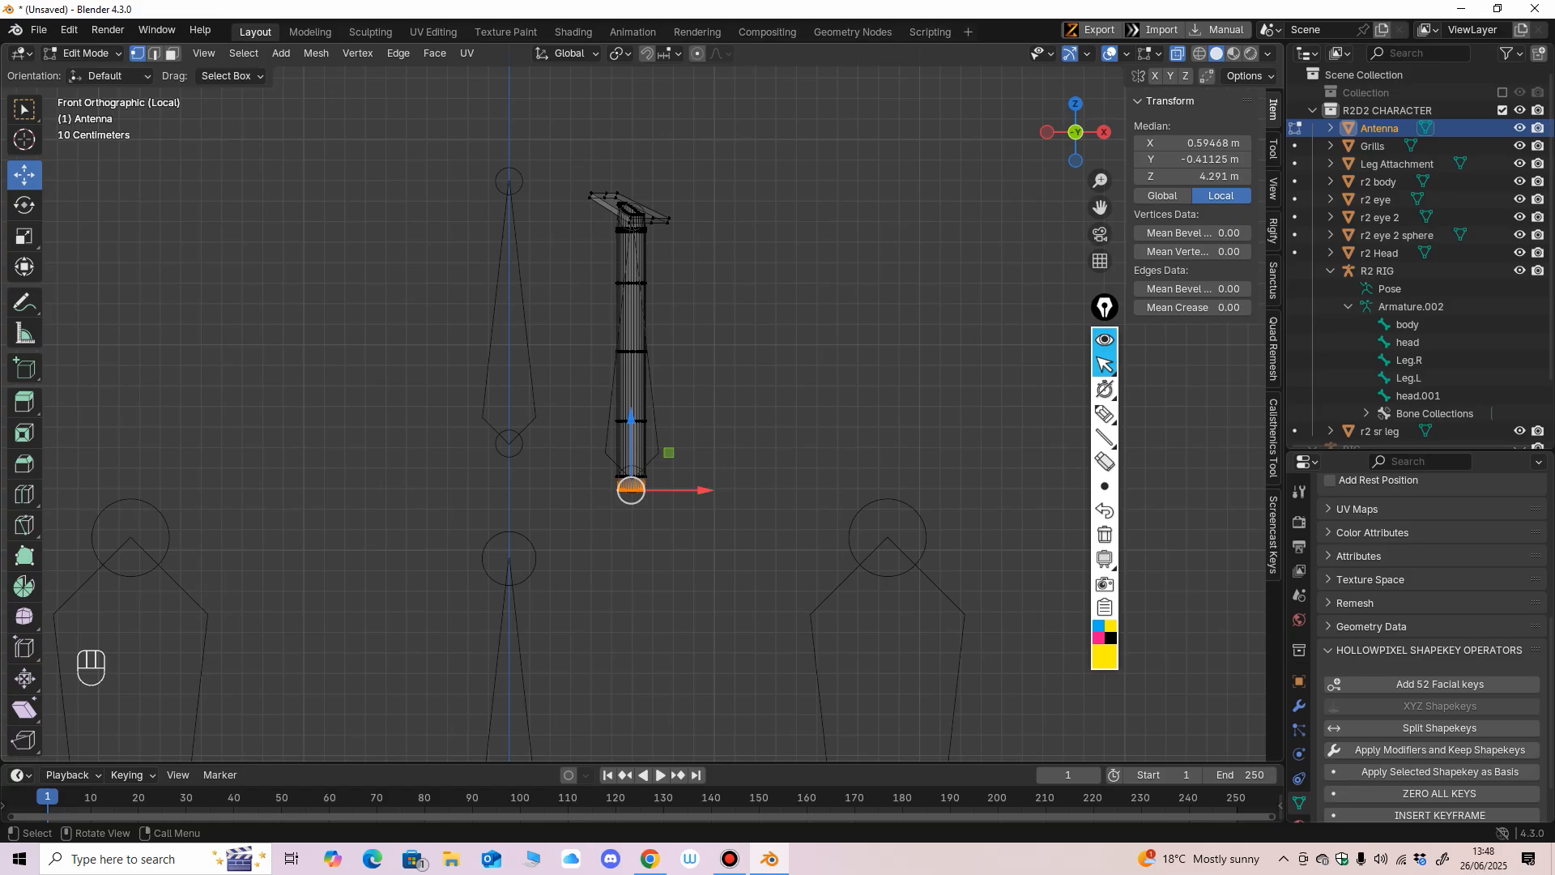
{"action": "key", "text": "shift+s"}
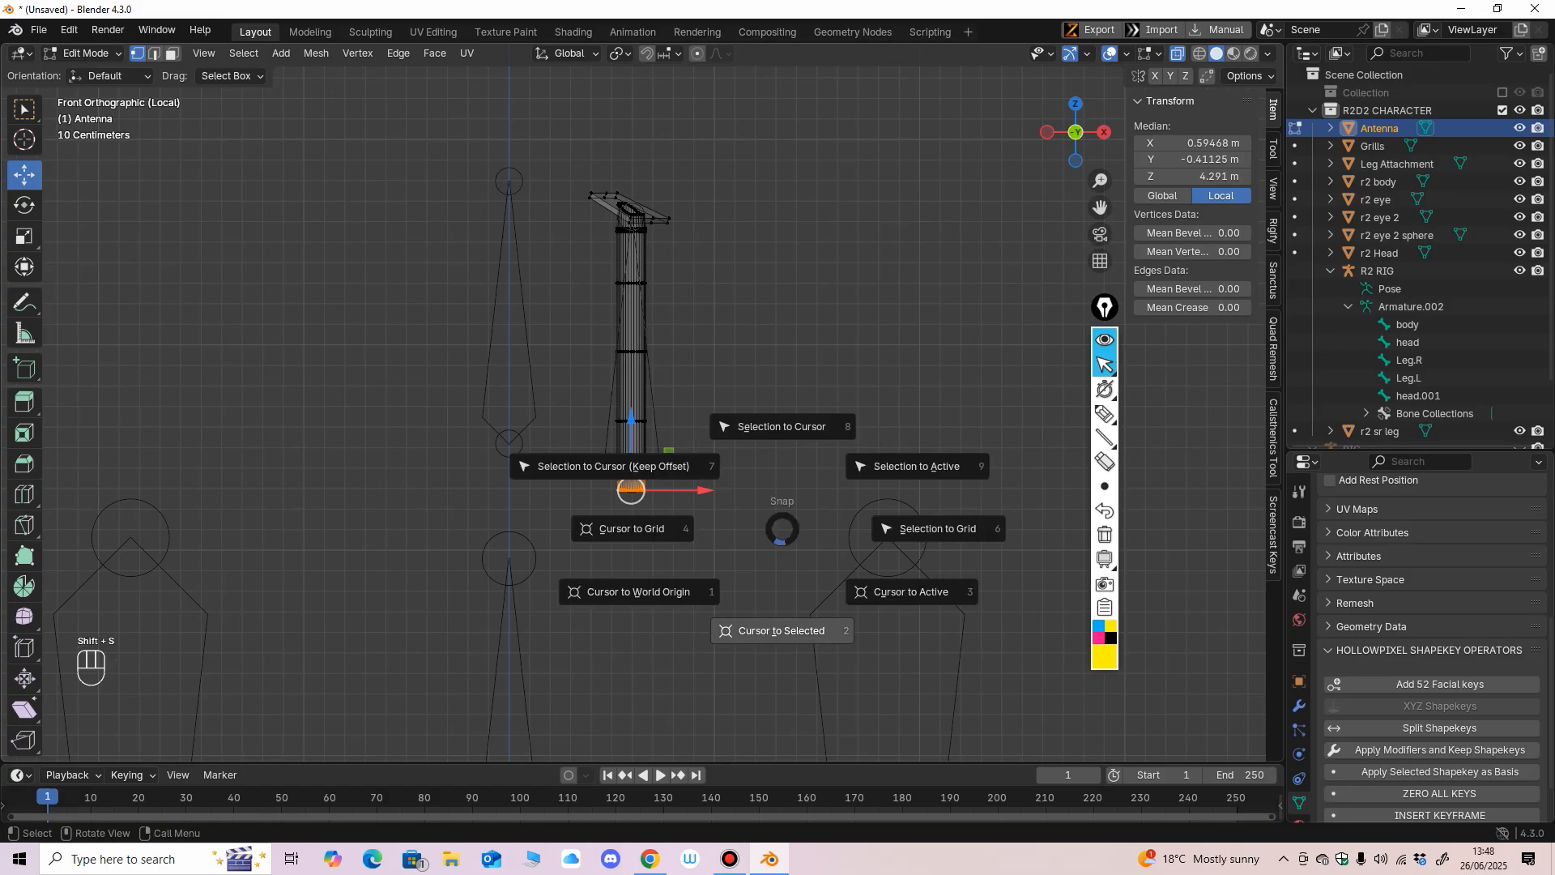
{"action": "left_click", "coordinate": [782, 631]}
{"action": "middle_click_drag", "start_coordinate": [781, 631], "coordinate": [718, 674]}
{"action": "scroll", "coordinate": [778, 599], "scroll_direction": "up", "scroll_amount": 3}
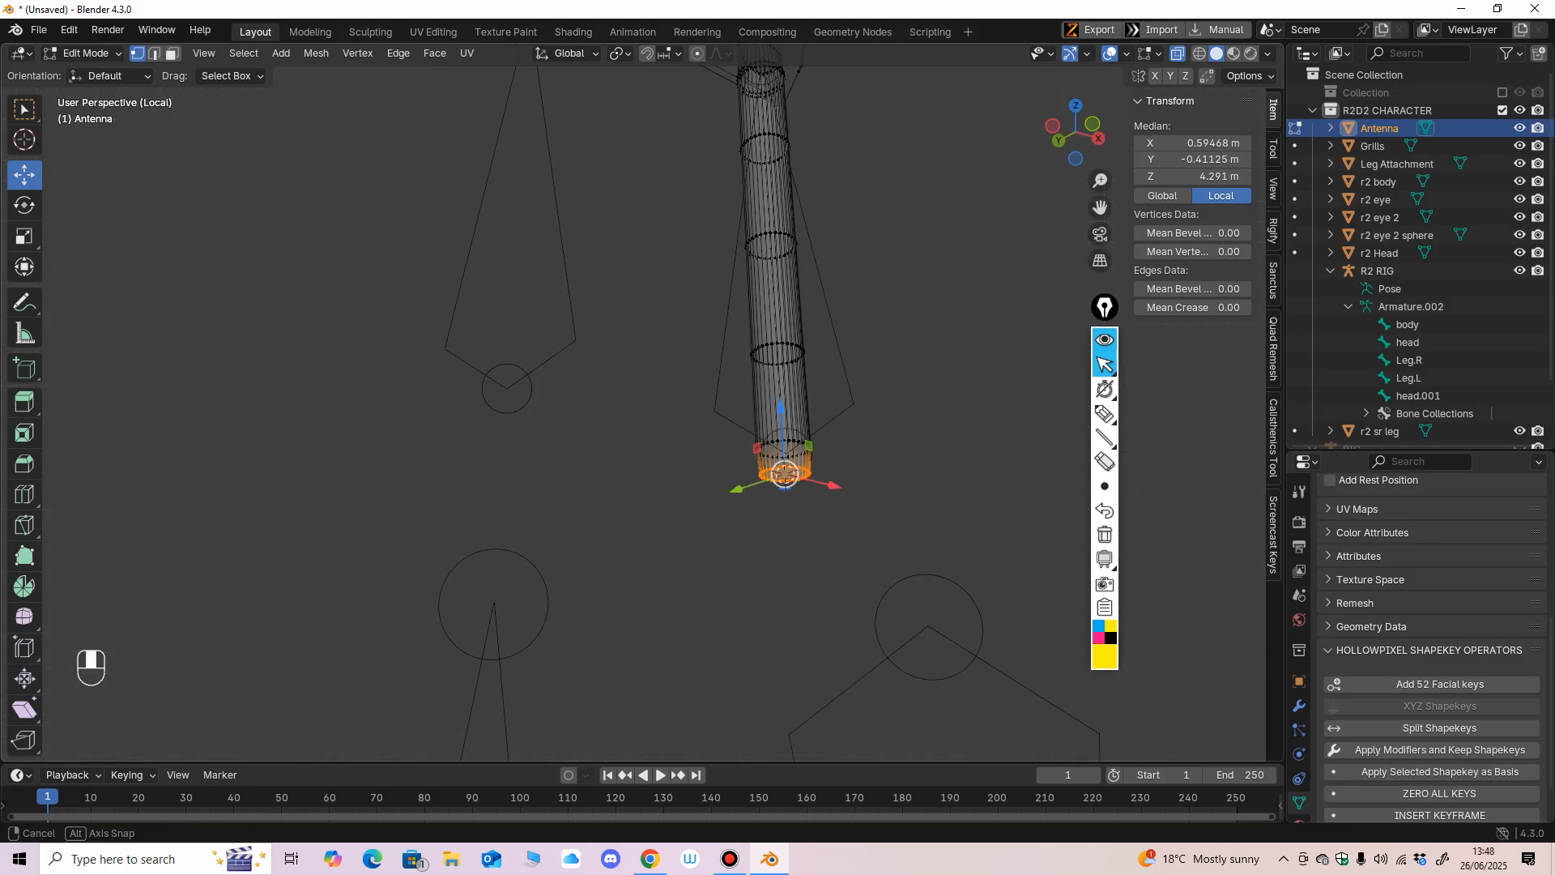
{"action": "middle_click_drag", "start_coordinate": [778, 600], "coordinate": [687, 645]}
Return the Antenna to Object Mode and open the R2 RIG armature in Edit Mode.
{"action": "left_click", "coordinate": [85, 53]}
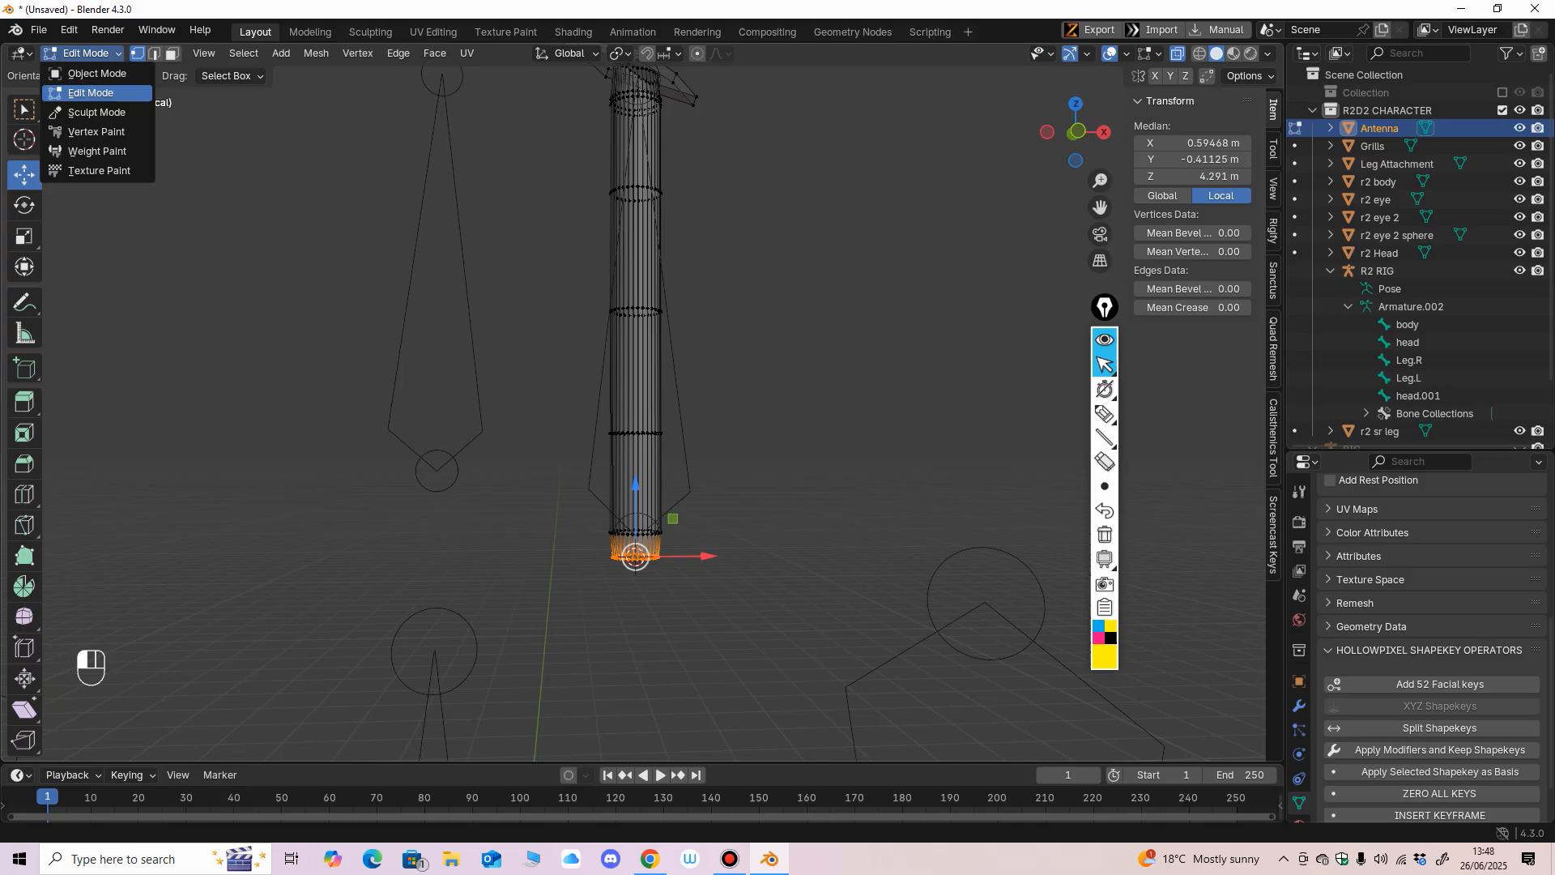
{"action": "left_click", "coordinate": [96, 73]}
{"action": "left_click", "coordinate": [684, 466]}
{"action": "left_click", "coordinate": [85, 53]}
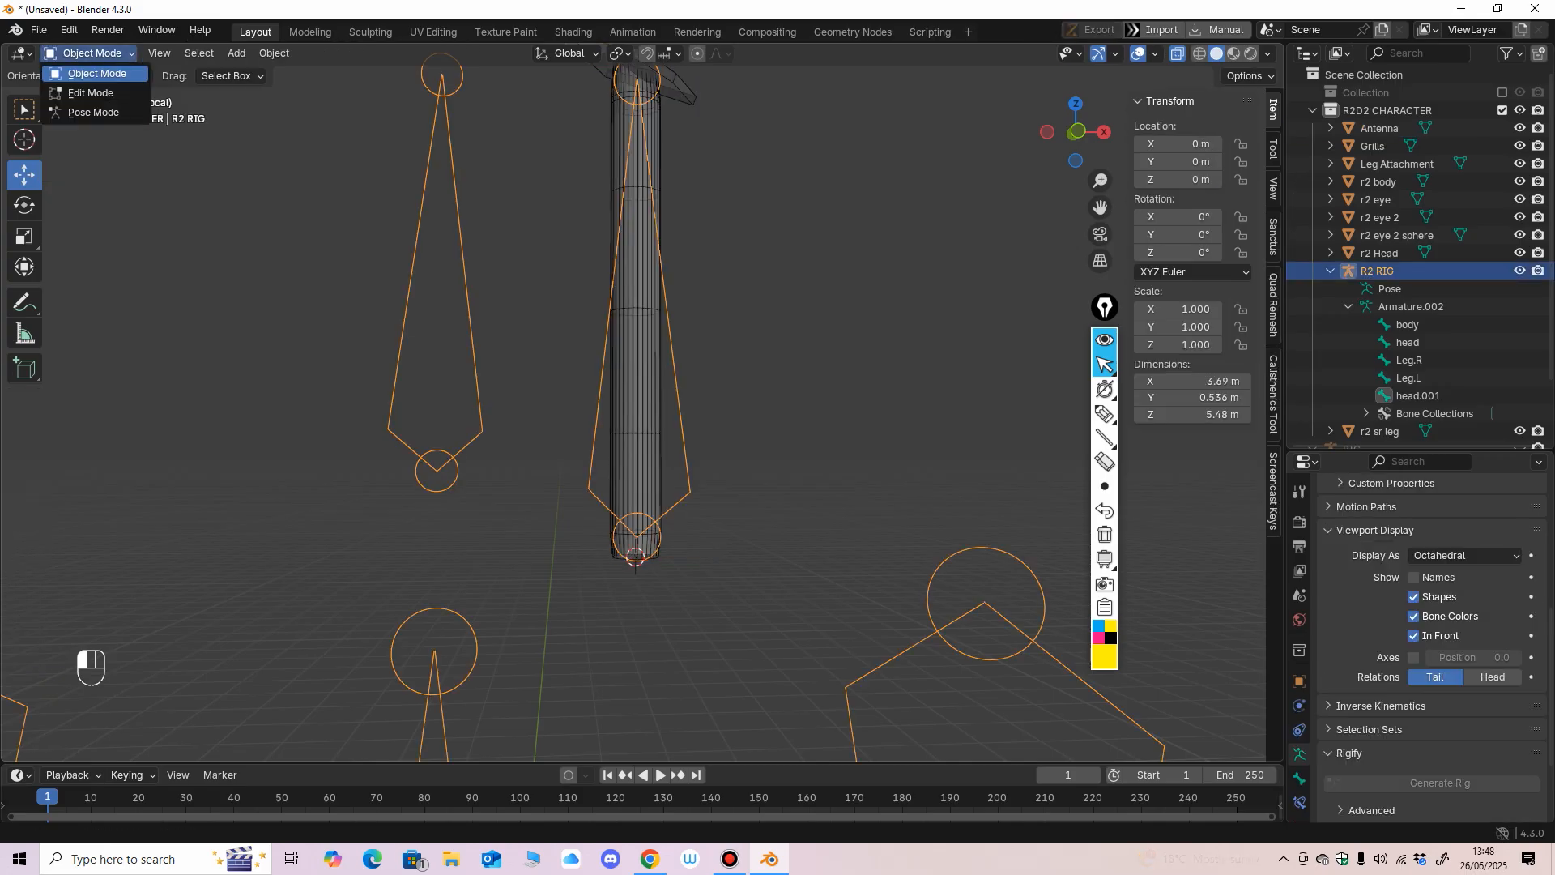
{"action": "left_click", "coordinate": [87, 91]}
{"action": "left_click", "coordinate": [721, 437]}
Snap the head.001 bone to the 3D cursor at the base of the antenna.
{"action": "left_click", "coordinate": [648, 429]}
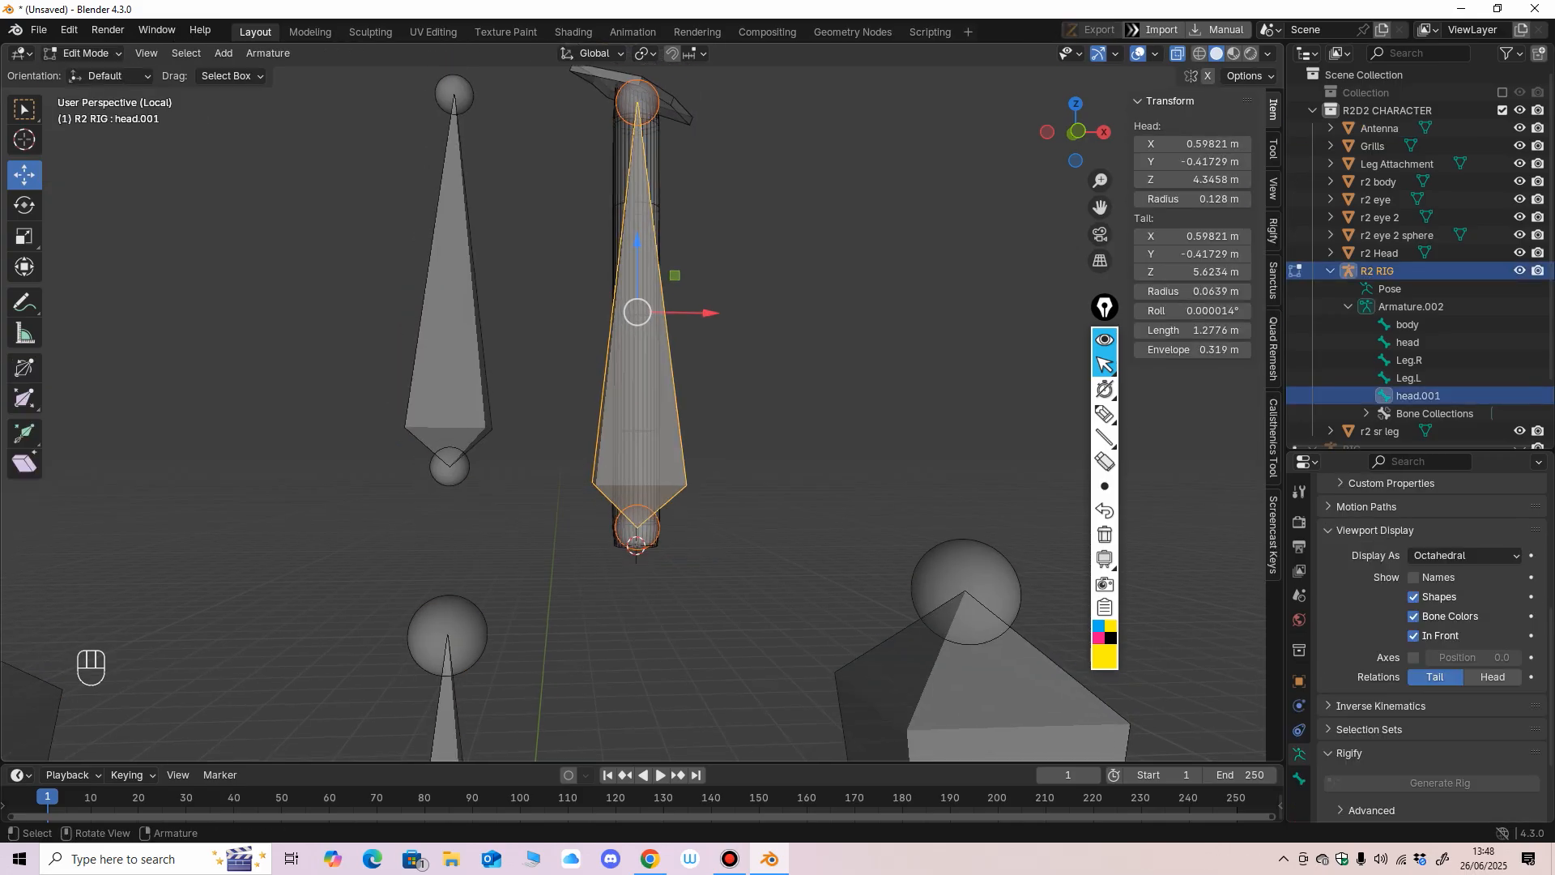
{"action": "middle_click_drag", "start_coordinate": [697, 453], "coordinate": [700, 398]}
{"action": "key", "text": "shift+s"}
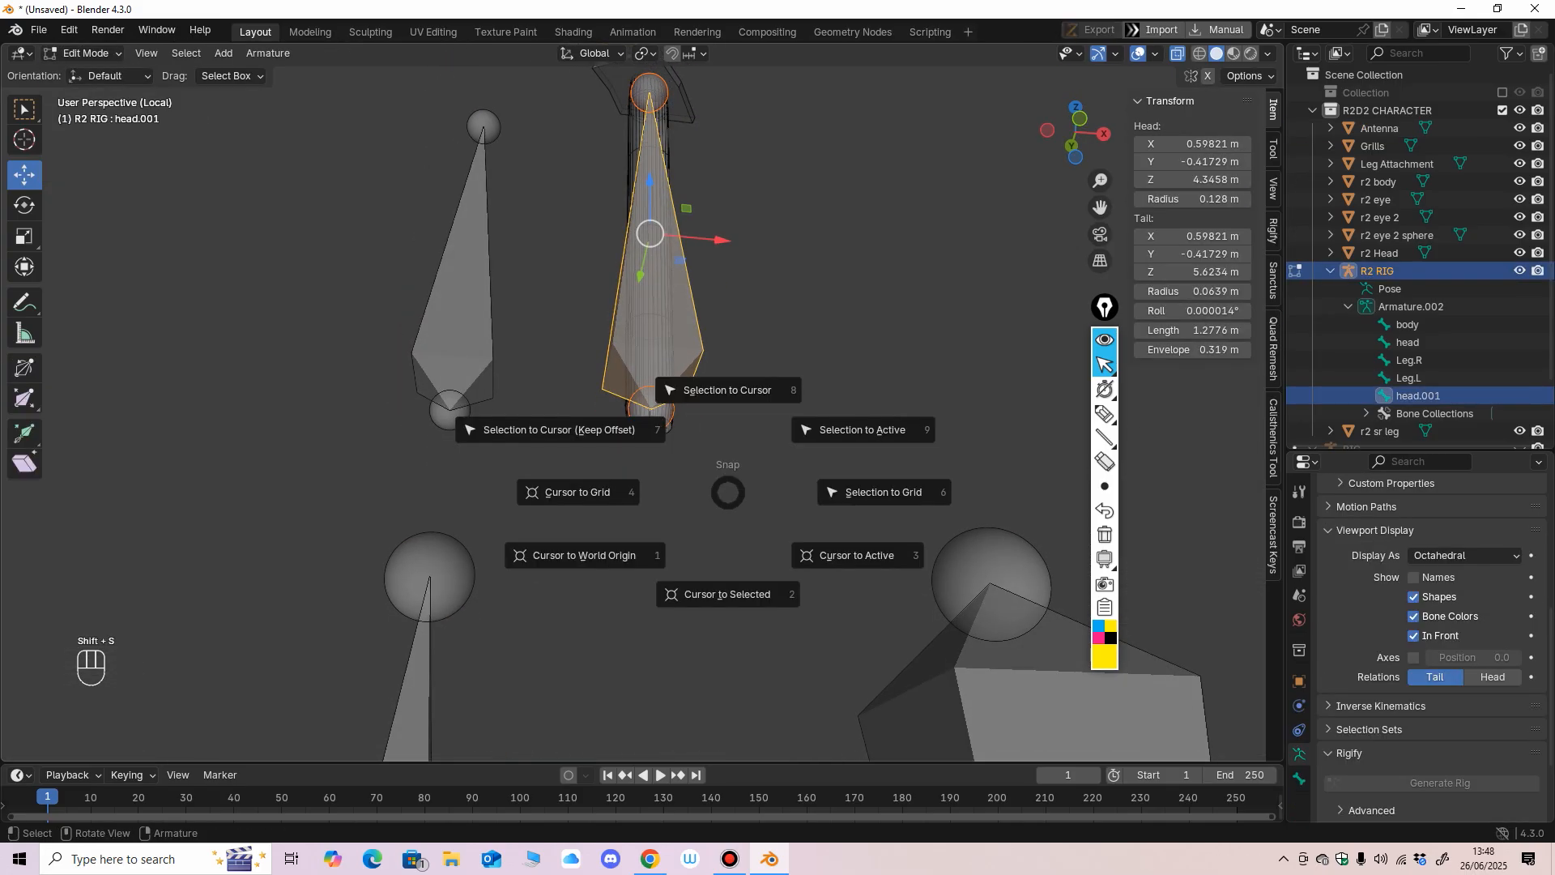
{"action": "left_click", "coordinate": [728, 391]}
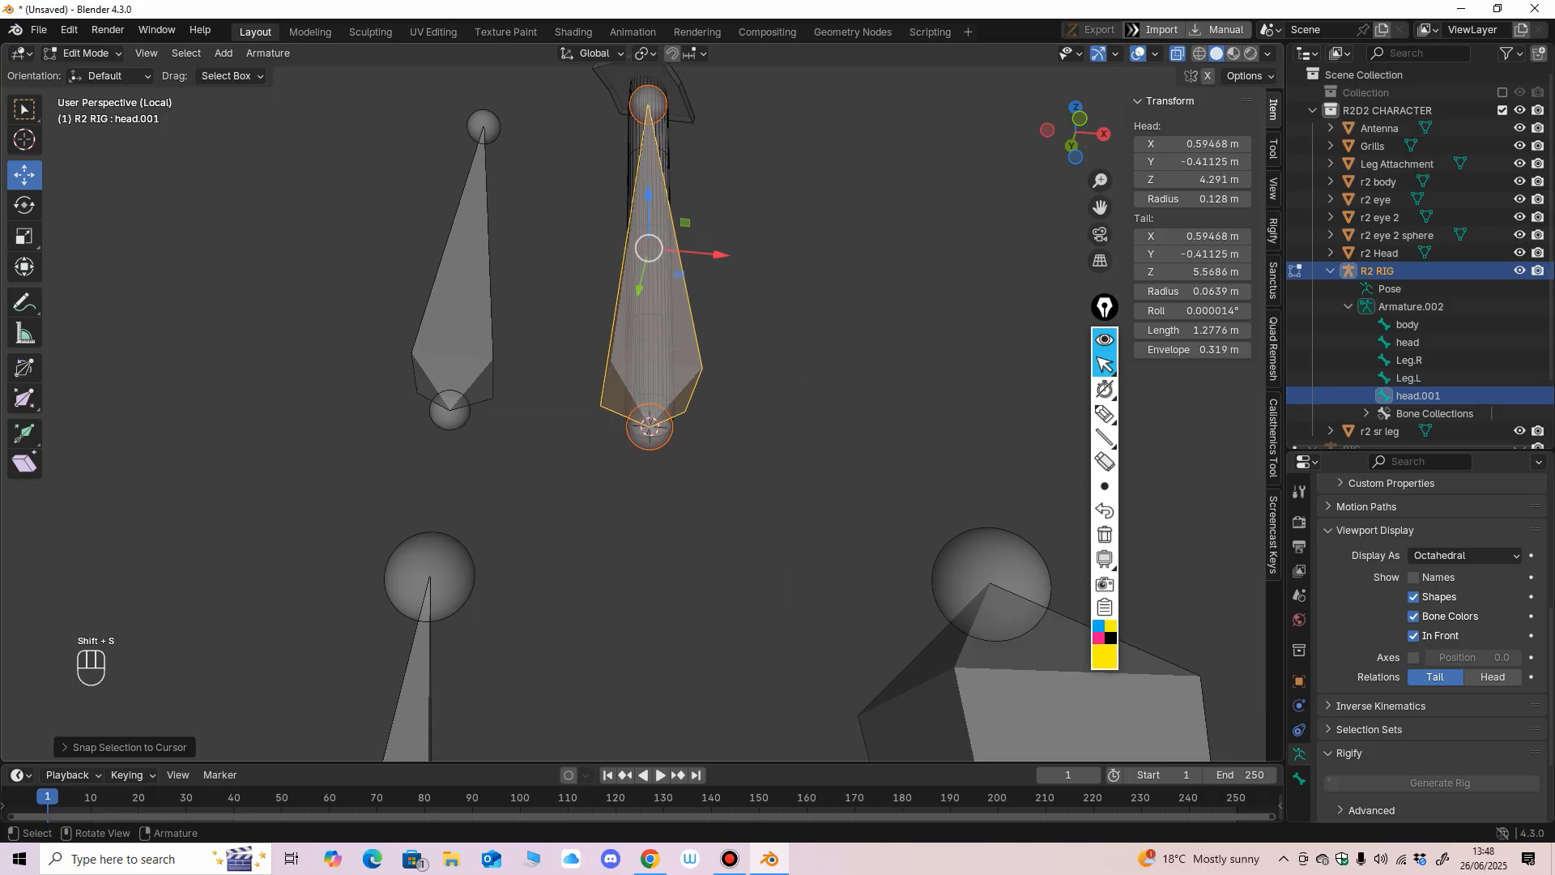
{"action": "middle_click_drag", "start_coordinate": [728, 394], "coordinate": [711, 498]}
{"action": "scroll", "coordinate": [720, 445], "scroll_direction": "down", "scroll_amount": 1}
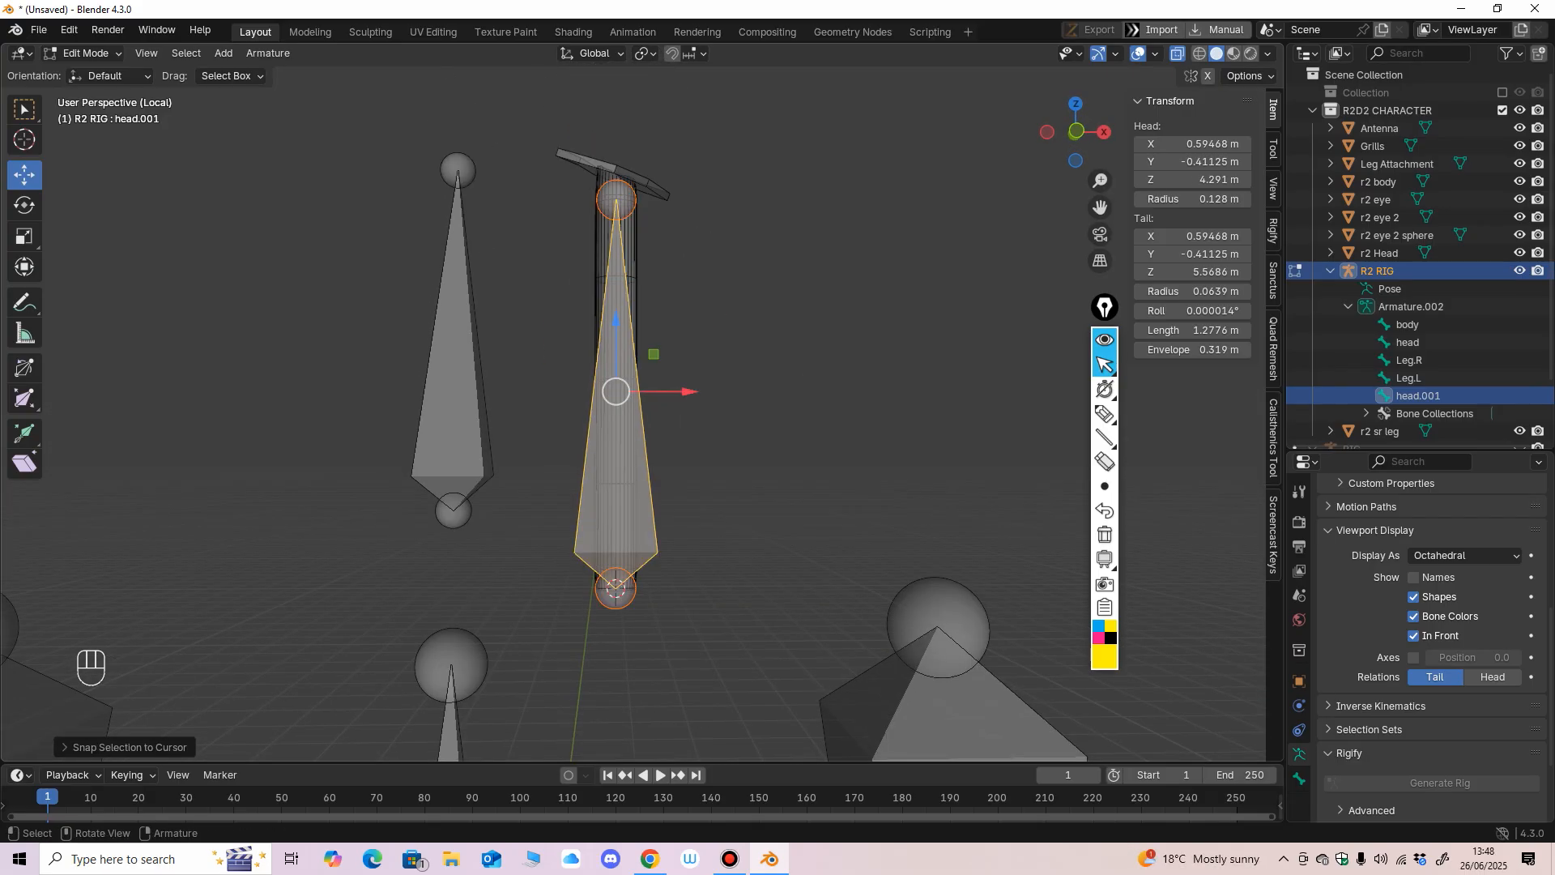
Raise the tail of the head.001 bone along Z to about 5.62 m, near the antenna's top.
{"action": "left_click", "coordinate": [618, 197]}
{"action": "middle_click_drag", "start_coordinate": [619, 197], "coordinate": [606, 210]}
{"action": "left_click_drag", "start_coordinate": [587, 149], "coordinate": [586, 134]}
{"action": "middle_click_drag", "start_coordinate": [587, 134], "coordinate": [567, 259]}
{"action": "key", "text": "KP_1"}
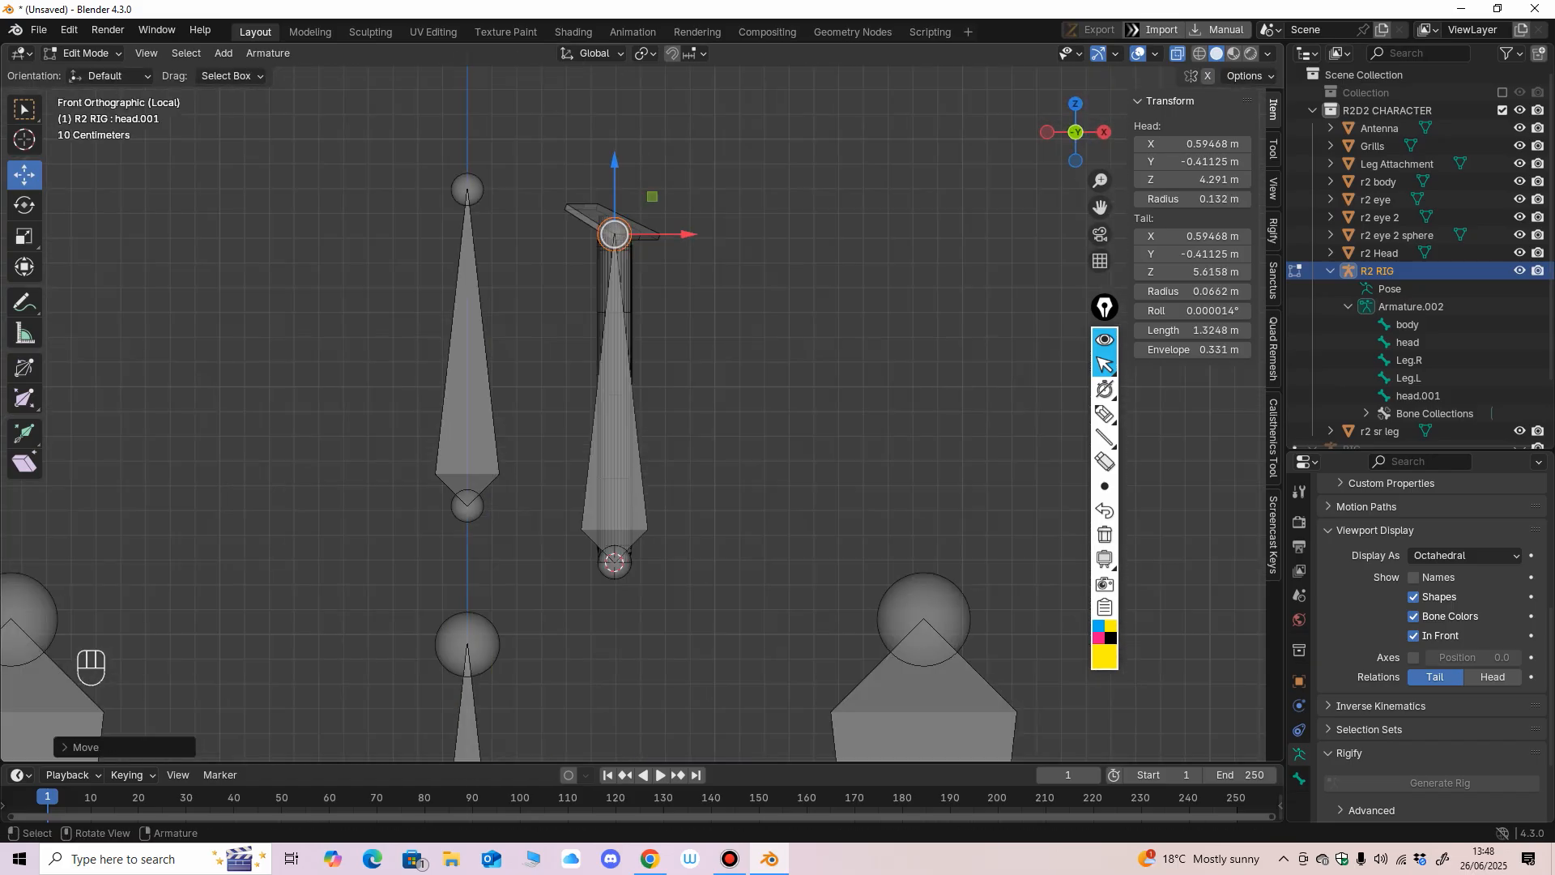
{"action": "scroll", "coordinate": [632, 413], "scroll_direction": "down", "scroll_amount": 2}
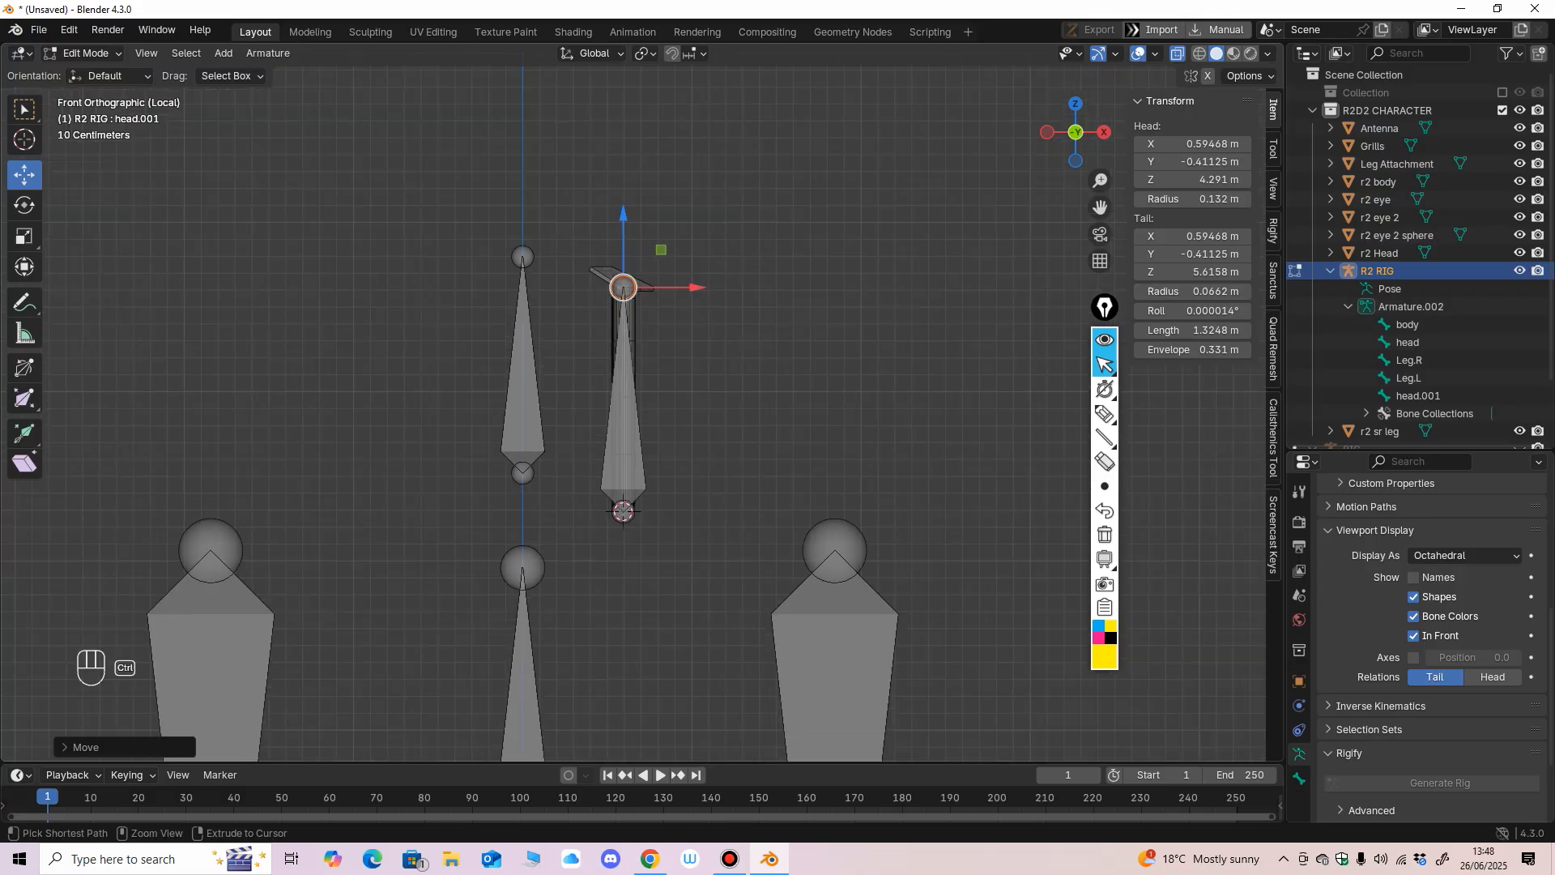
{"action": "middle_click_drag", "start_coordinate": [631, 413], "coordinate": [640, 356], "text": "shift"}
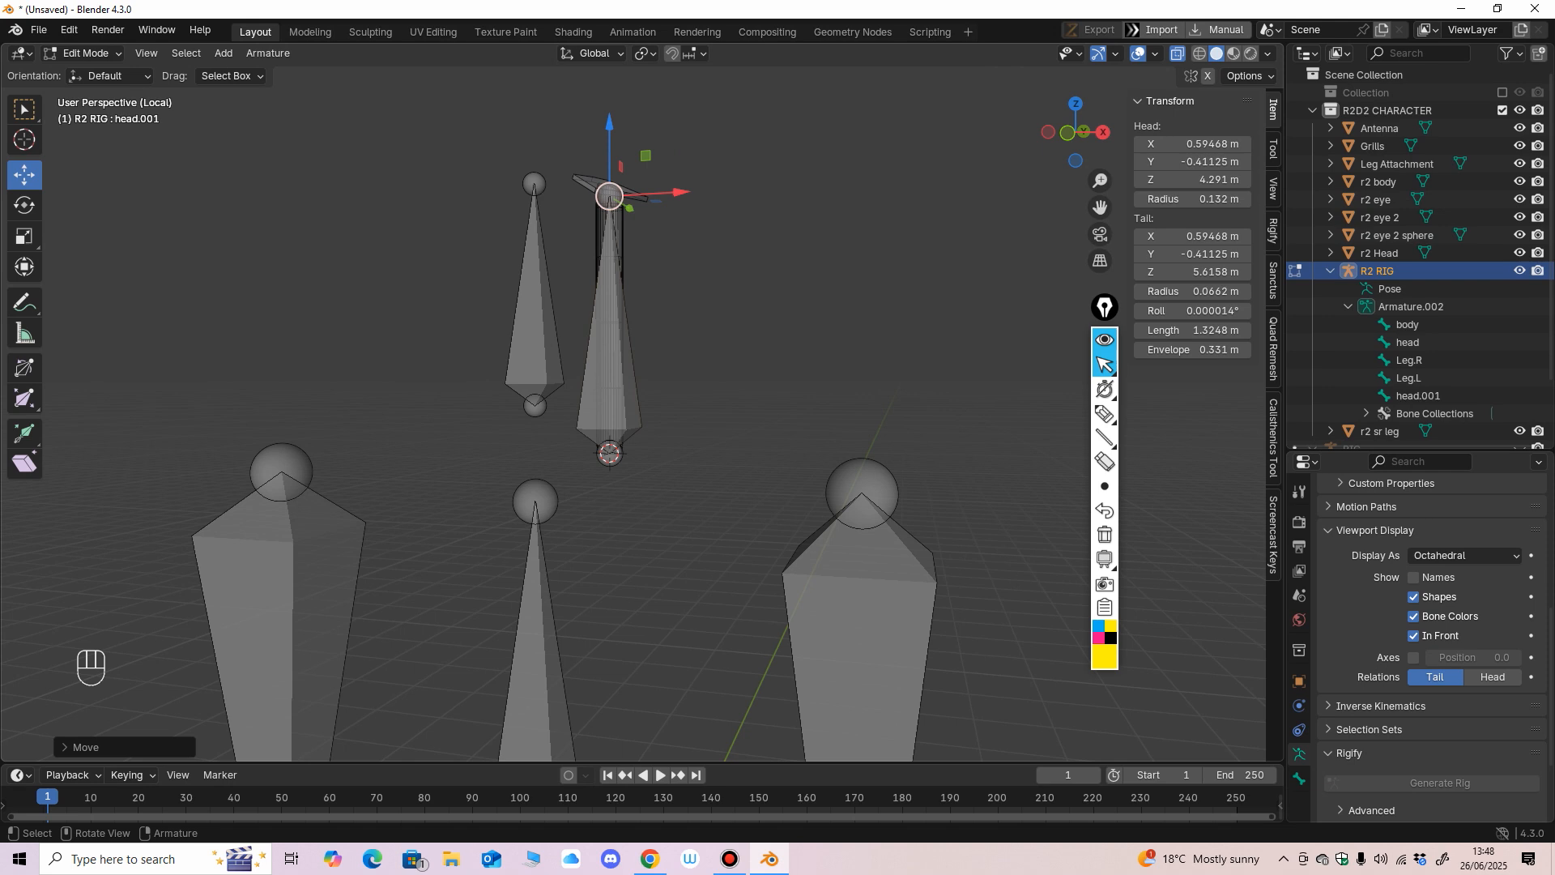
{"action": "middle_click_drag", "start_coordinate": [640, 356], "coordinate": [633, 471]}
{"action": "scroll", "coordinate": [675, 363], "scroll_direction": "up", "scroll_amount": 1}
Switch the R2 RIG to Object Mode, leave Local View and turn off X-ray.
{"action": "left_click", "coordinate": [85, 53]}
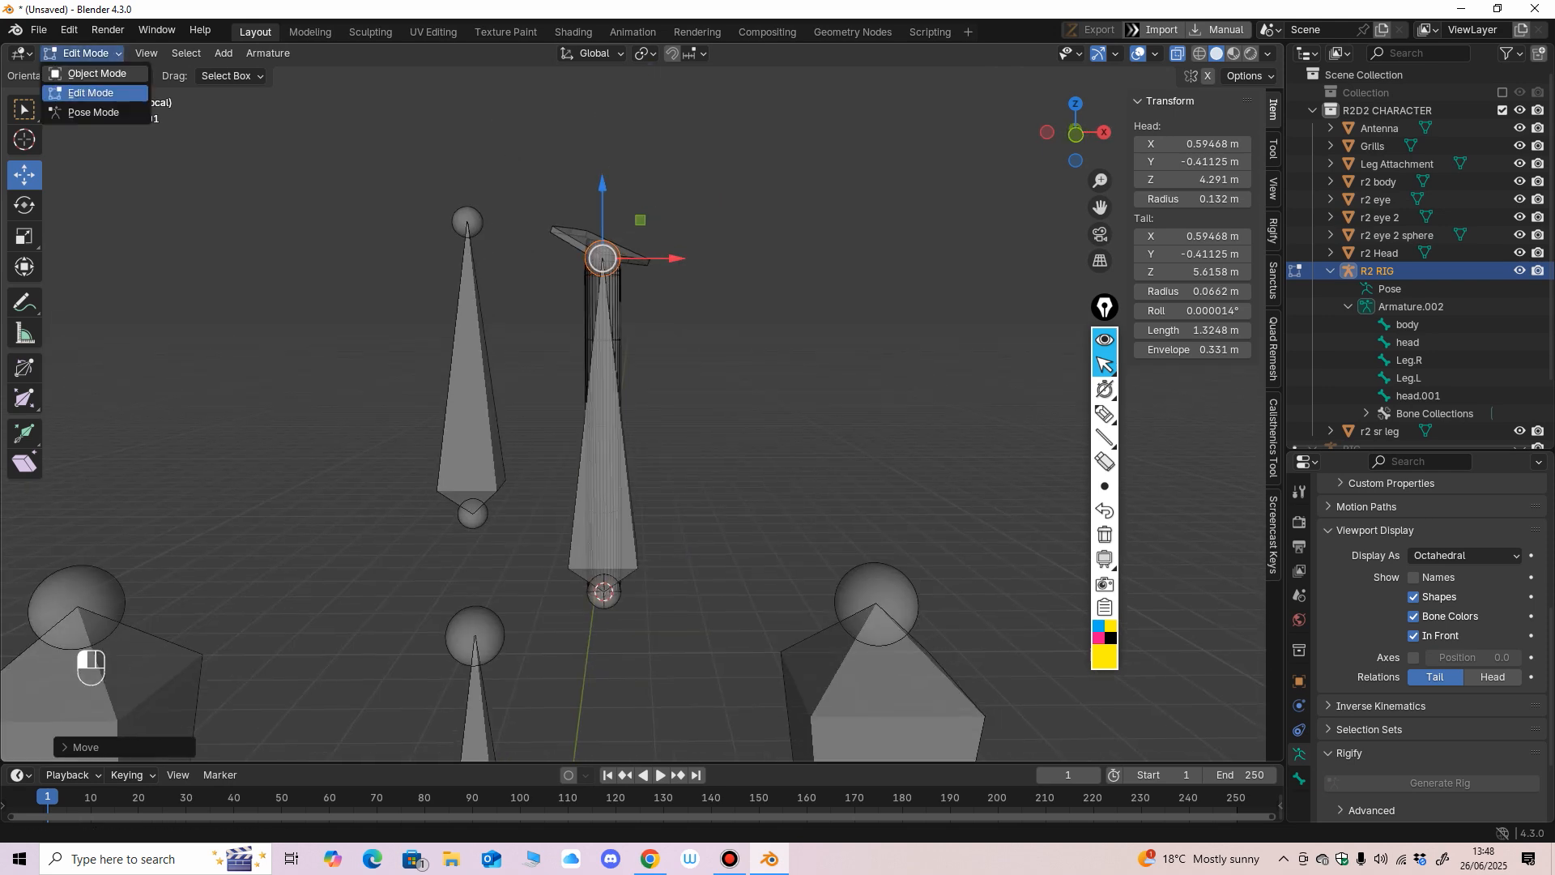
{"action": "left_click", "coordinate": [81, 75]}
{"action": "middle_click_drag", "start_coordinate": [633, 405], "coordinate": [628, 394]}
{"action": "key", "text": "KP_Divide"}
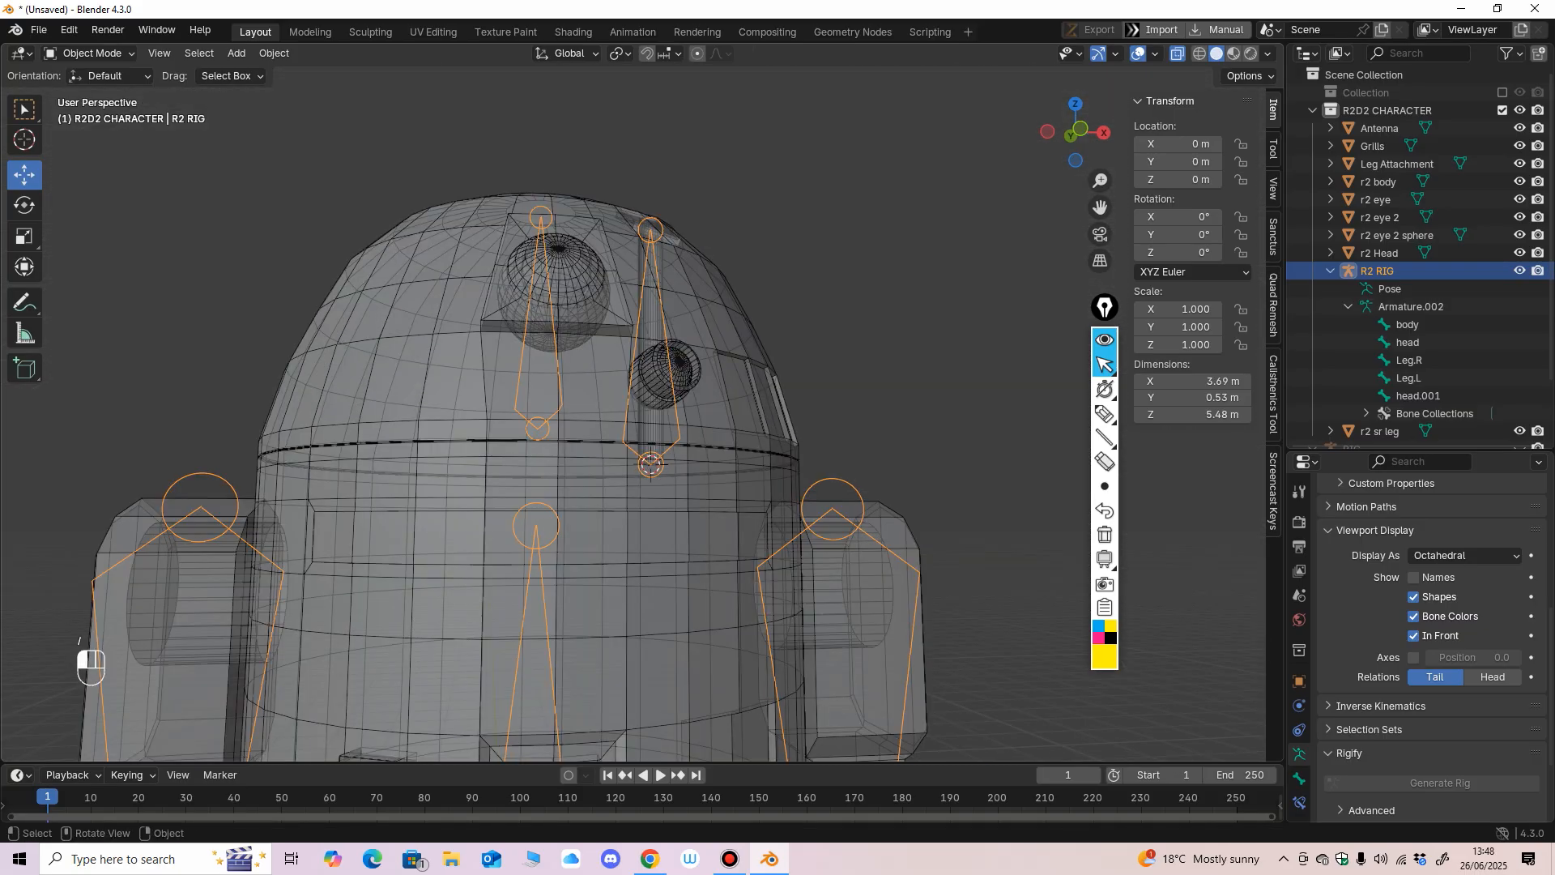
{"action": "left_click", "coordinate": [1178, 53]}
{"action": "middle_click_drag", "start_coordinate": [810, 284], "coordinate": [787, 319]}
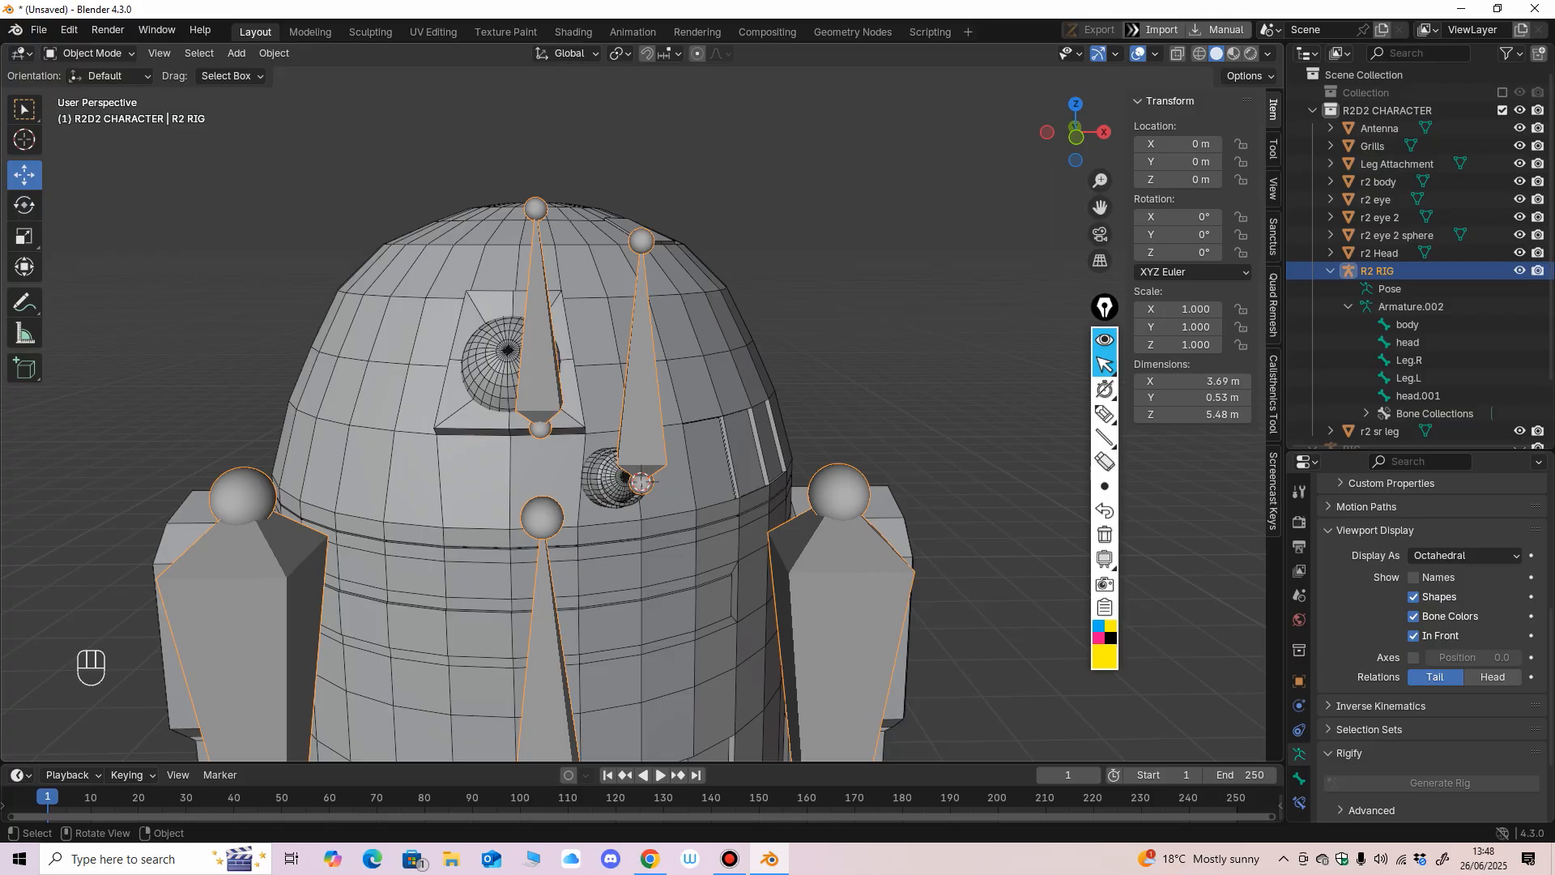
Rename the head.001 bone of the R2 RIG as Antenna in Edit Mode.
{"action": "left_click", "coordinate": [87, 53]}
{"action": "left_click", "coordinate": [81, 71]}
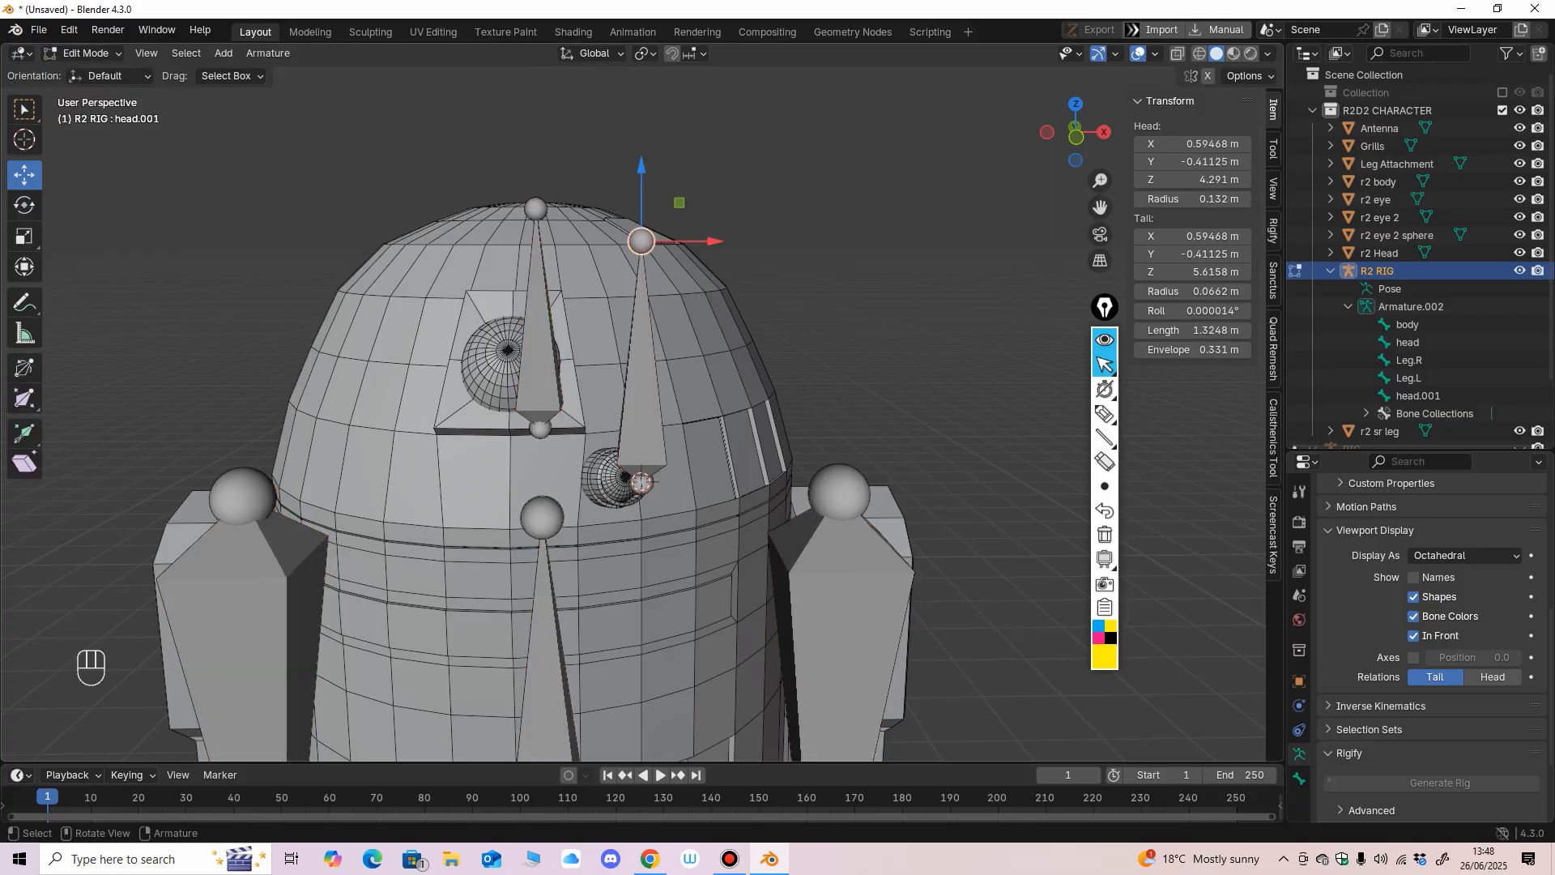
{"action": "left_click", "coordinate": [641, 453]}
{"action": "key", "text": "F2"}
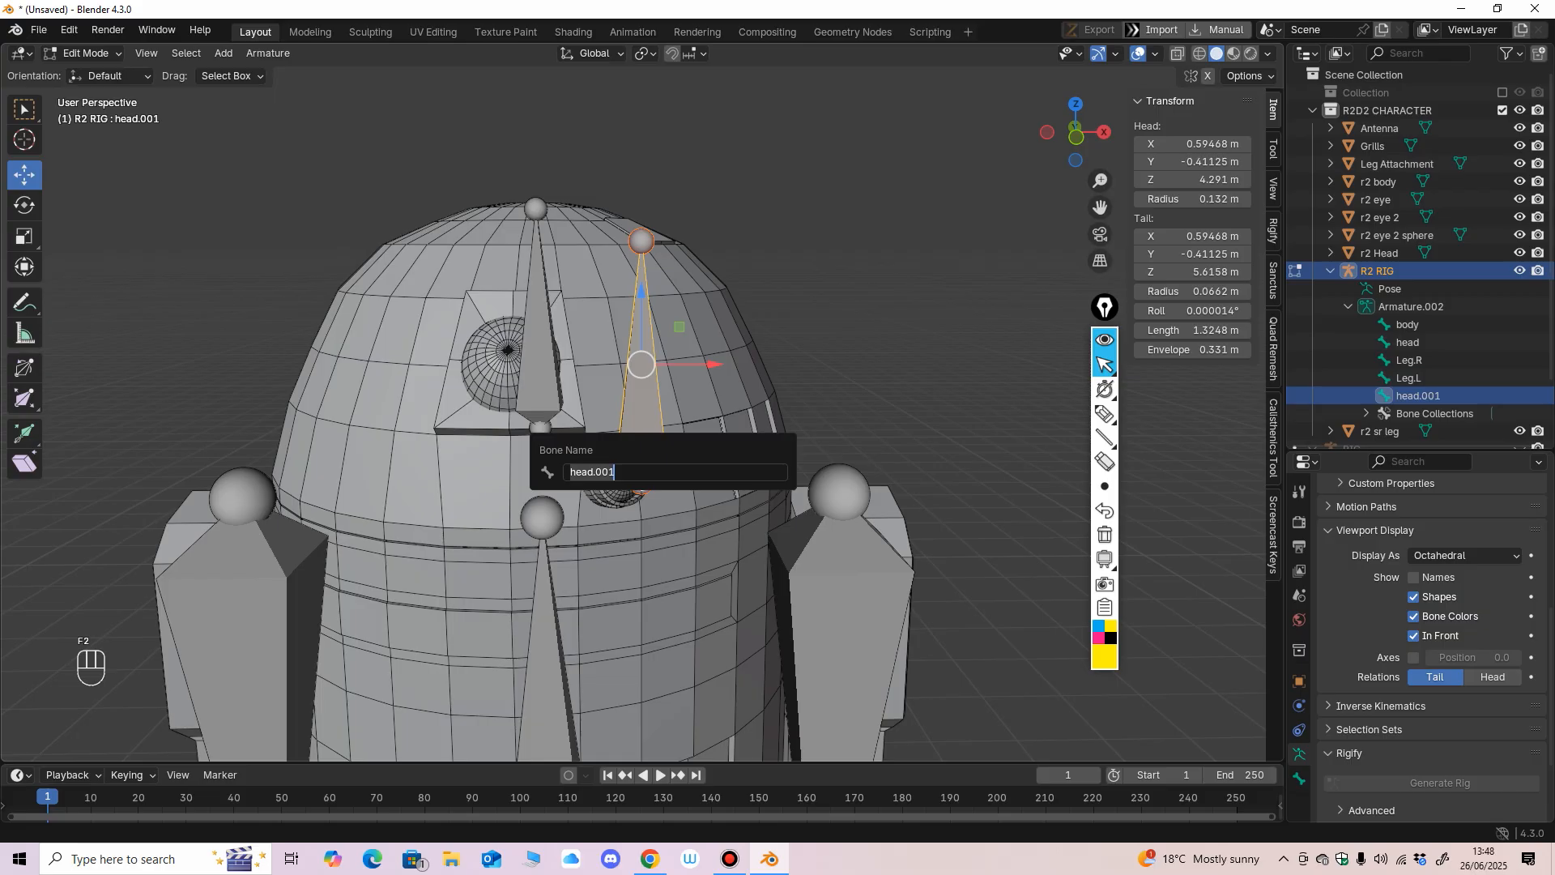
{"action": "type", "text": "Antenna"}
{"action": "key", "text": "Return"}
{"action": "key", "text": "KP_1"}
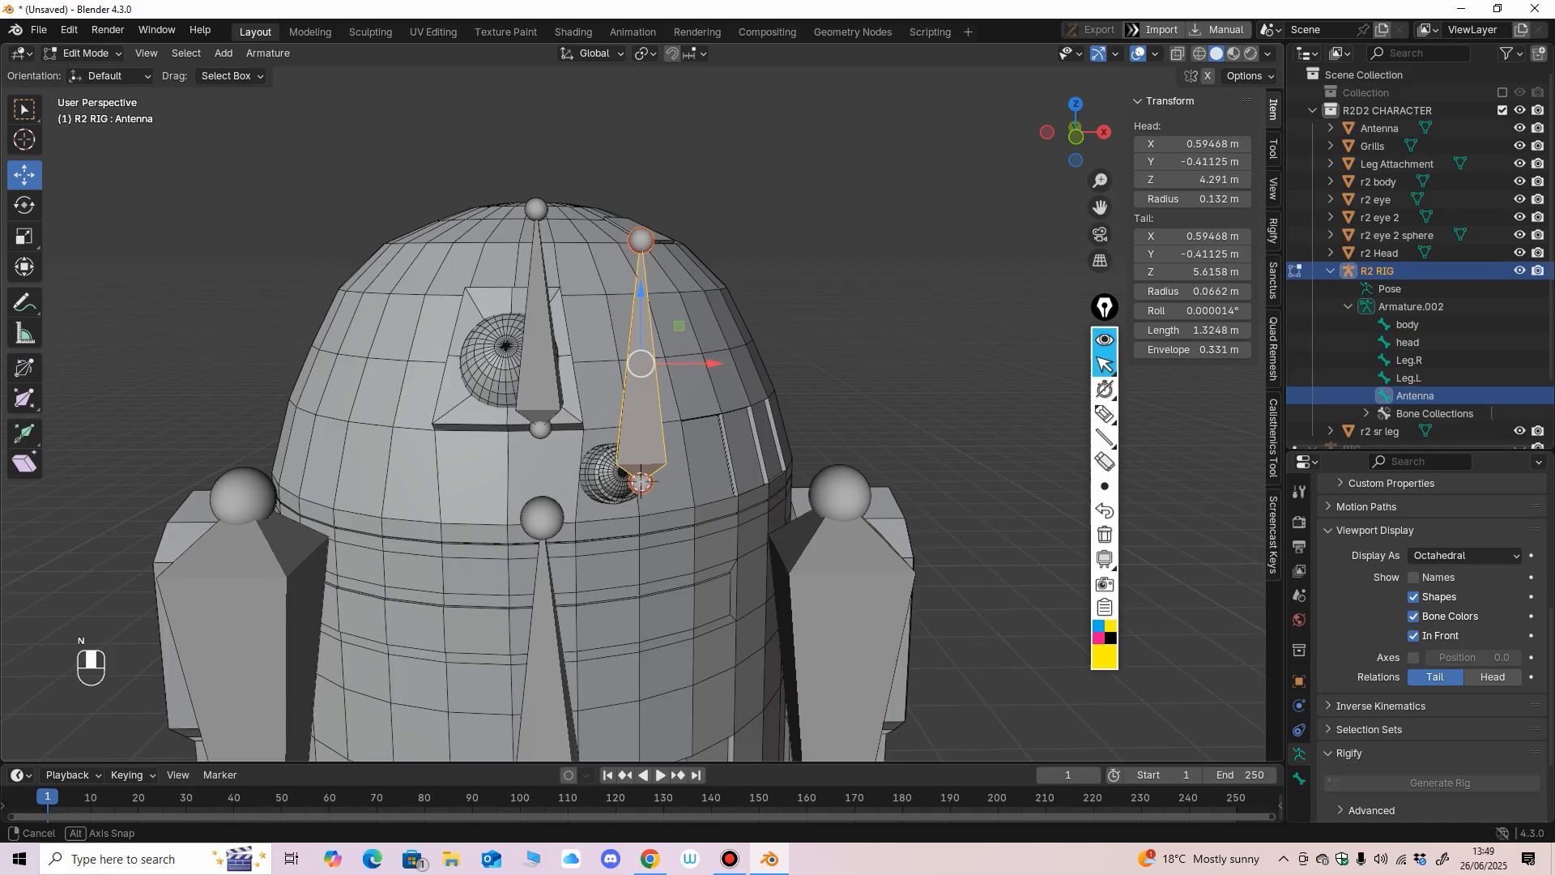
{"action": "scroll", "coordinate": [523, 280], "scroll_direction": "up", "scroll_amount": 2}
{"action": "middle_click_drag", "start_coordinate": [523, 279], "coordinate": [539, 235]}
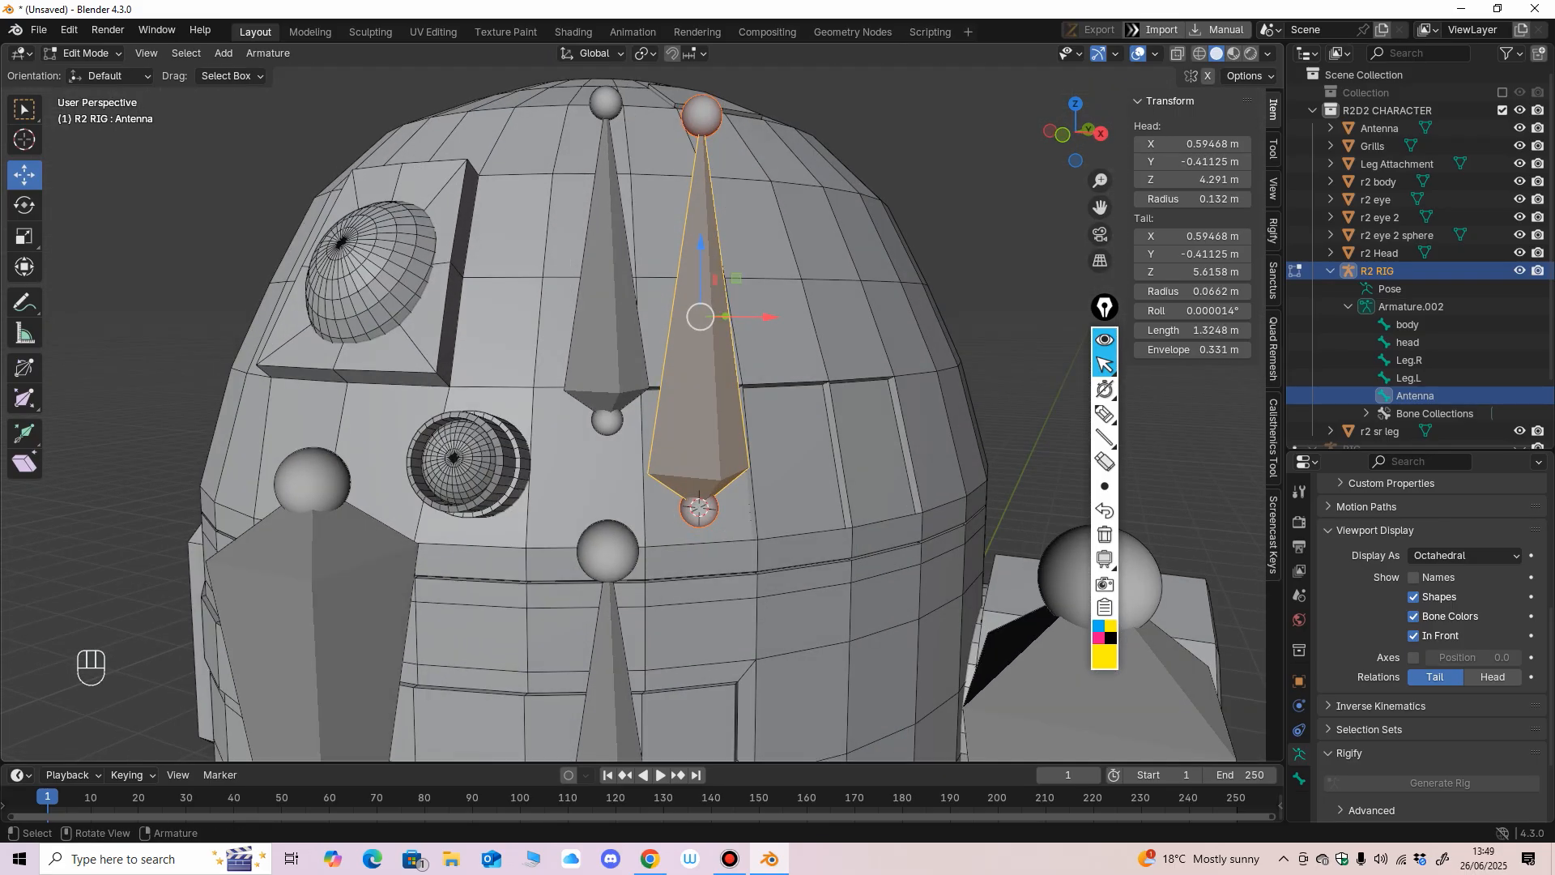
In Object Mode, select the r2 eye together with the R2 RIG and isolate both in Local View.
{"action": "left_click", "coordinate": [83, 54]}
{"action": "left_click", "coordinate": [90, 72]}
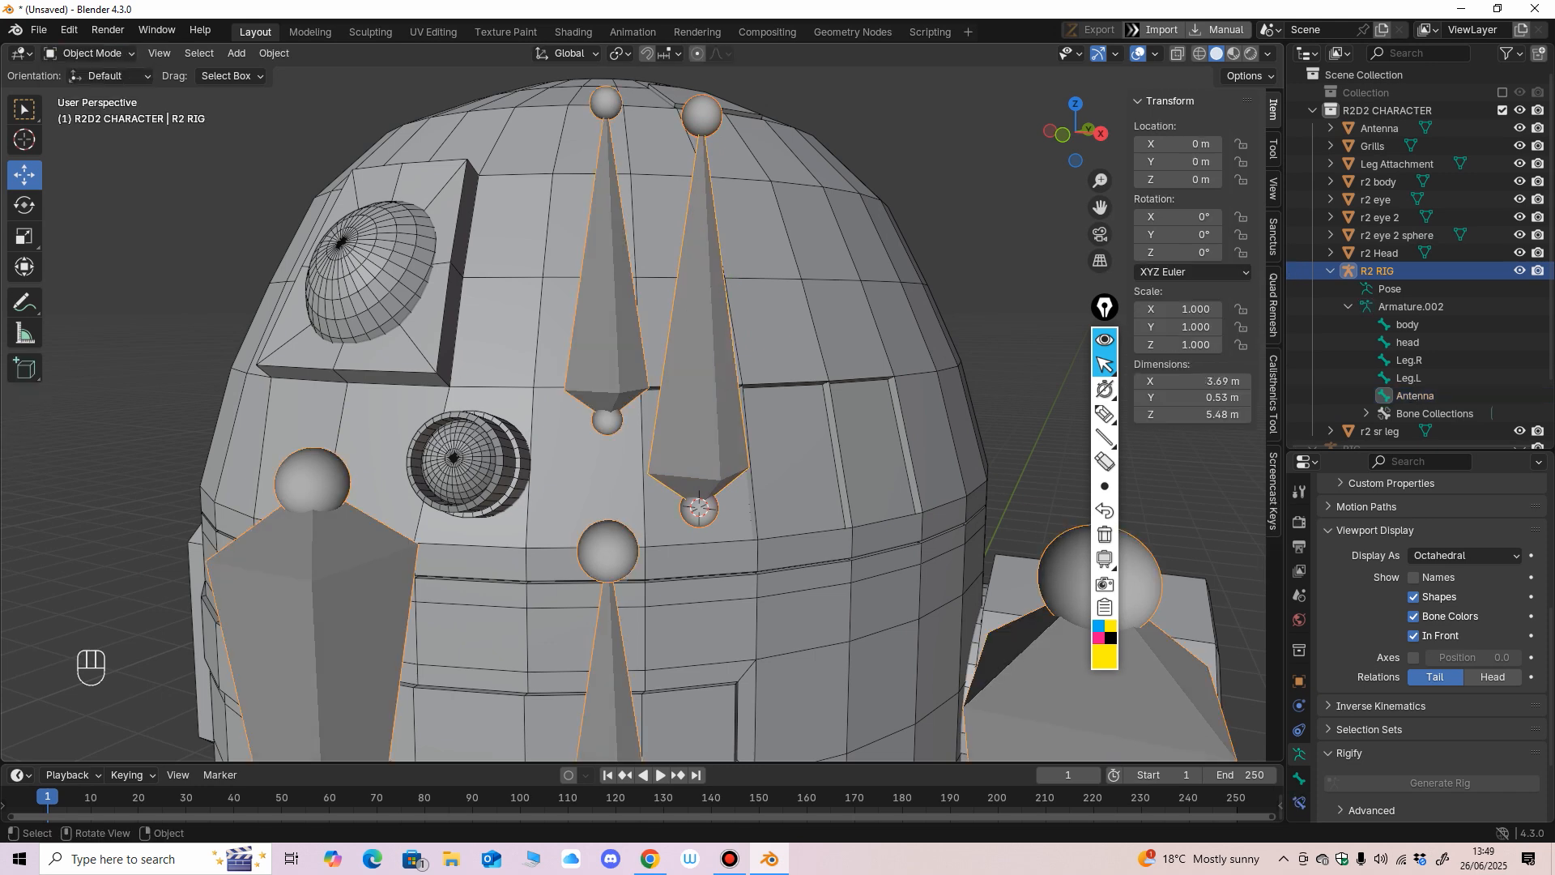
{"action": "left_click", "coordinate": [174, 207]}
{"action": "left_click", "coordinate": [689, 380]}
{"action": "left_click", "coordinate": [798, 320]}
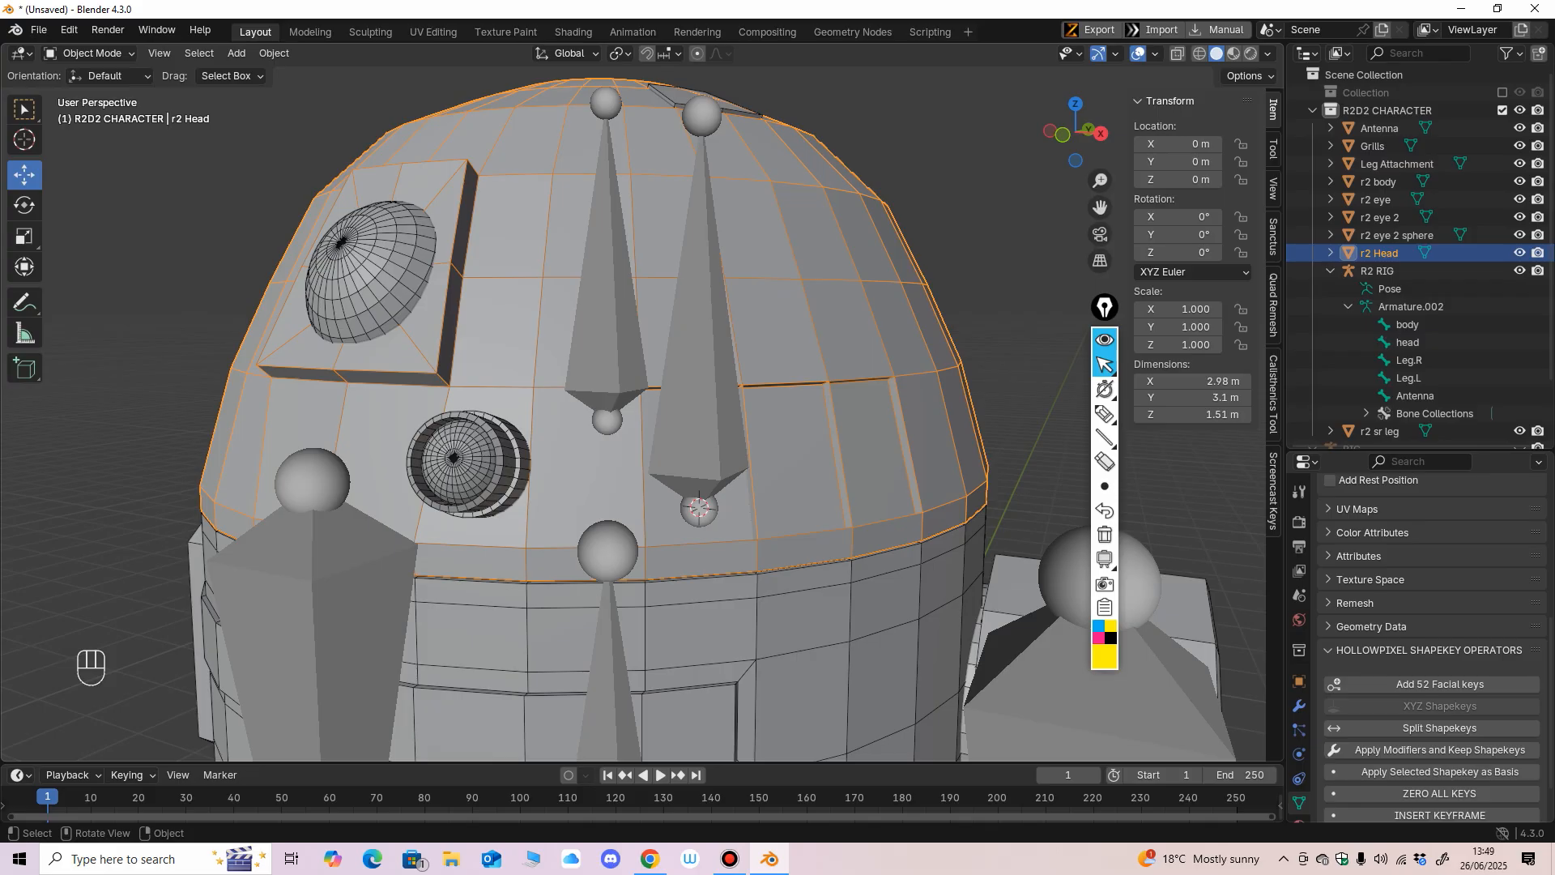
{"action": "left_click", "coordinate": [374, 274]}
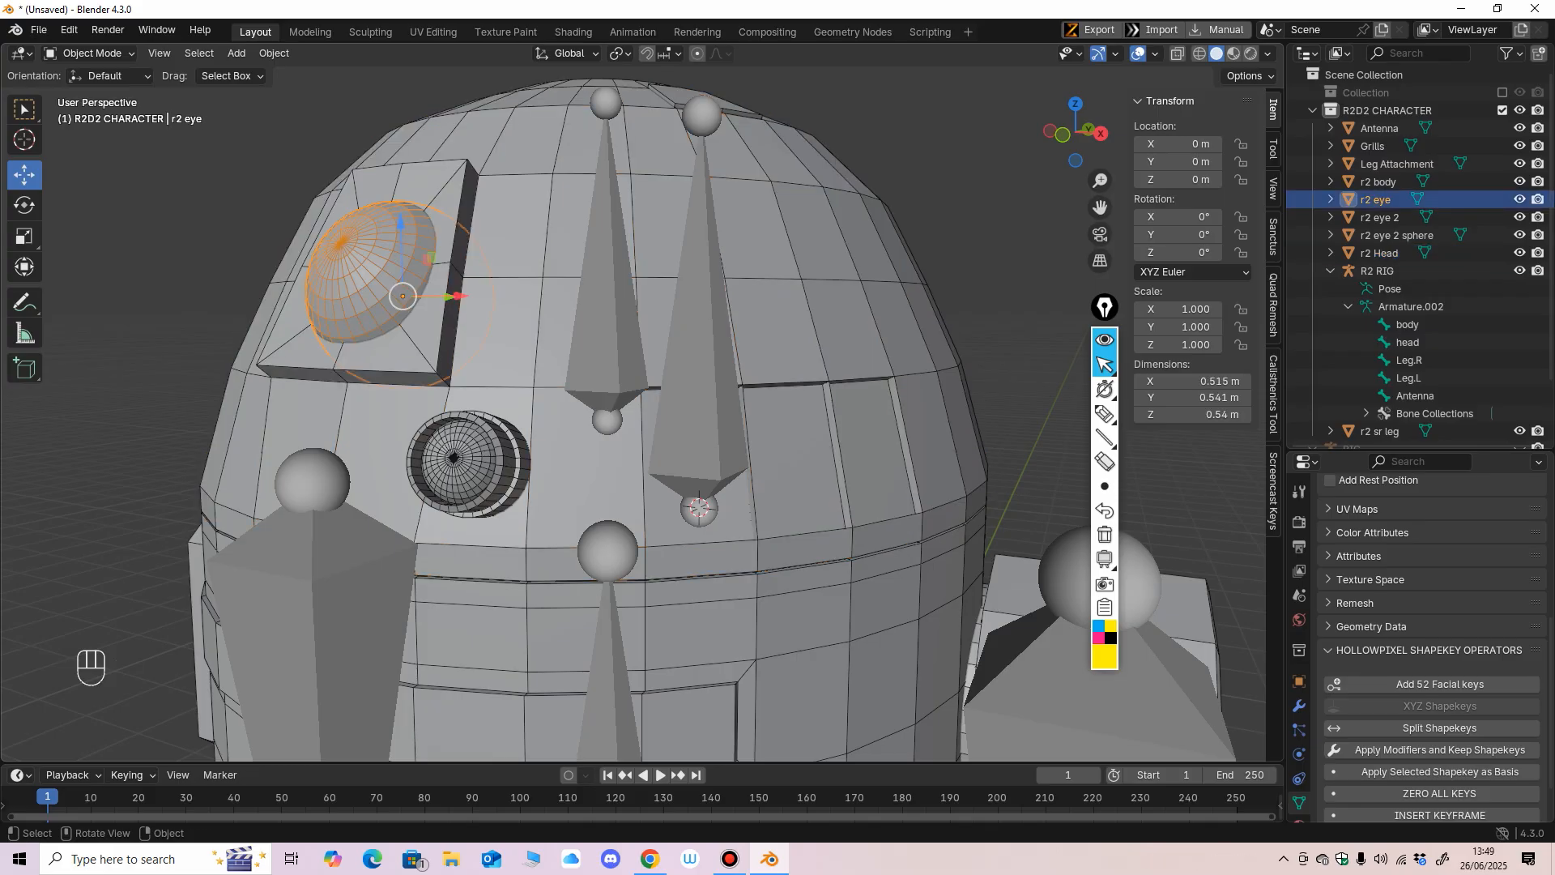
{"action": "scroll", "coordinate": [632, 405], "scroll_direction": "down", "scroll_amount": 2}
{"action": "left_click", "coordinate": [617, 350], "text": "shift"}
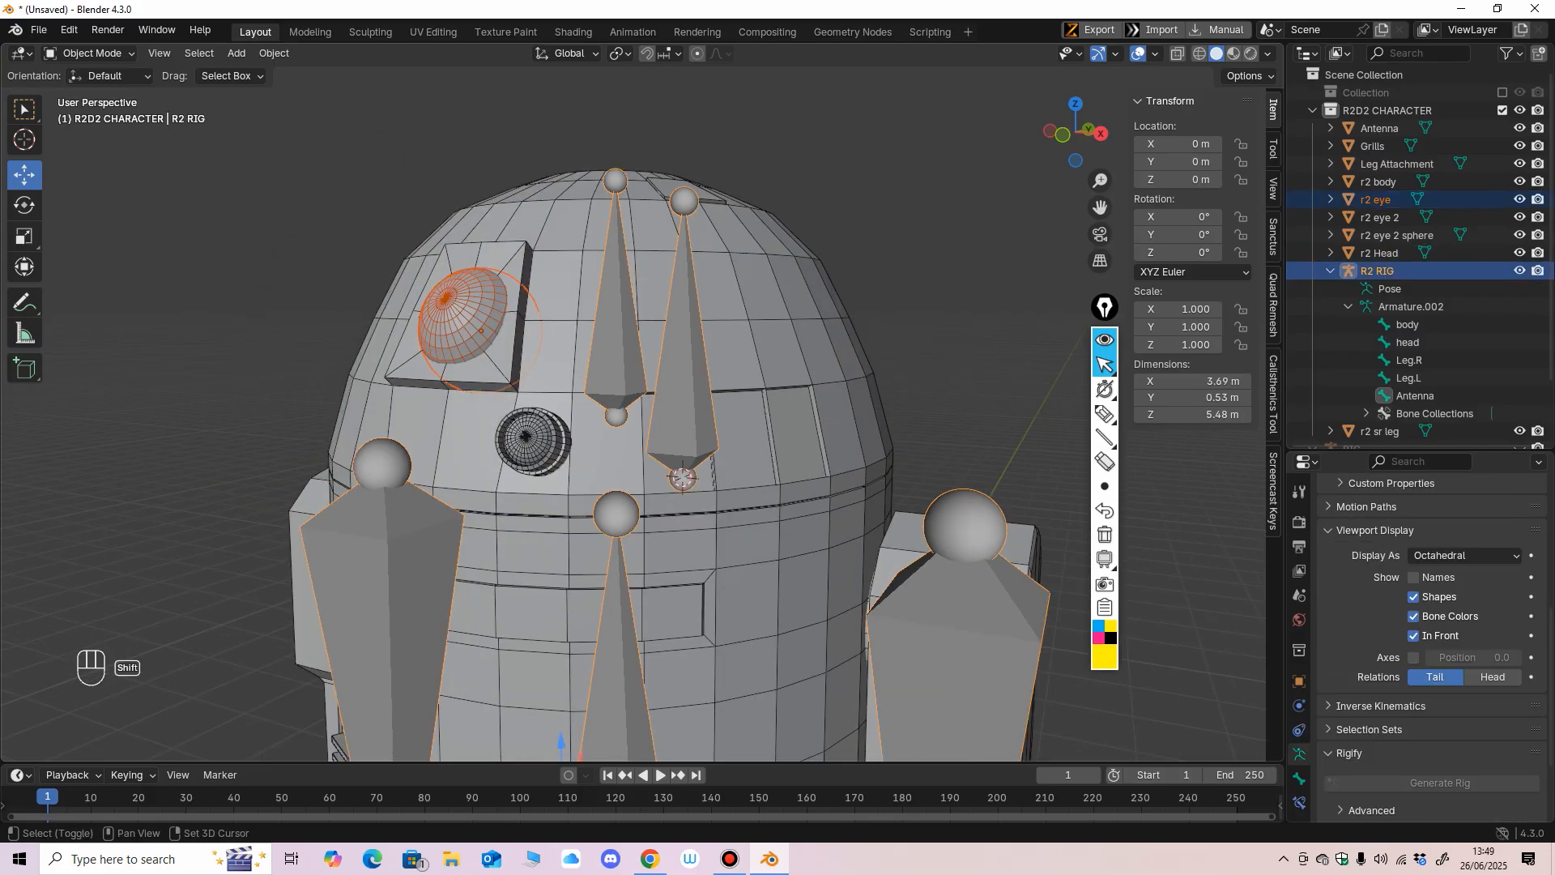
{"action": "key", "text": "slash"}
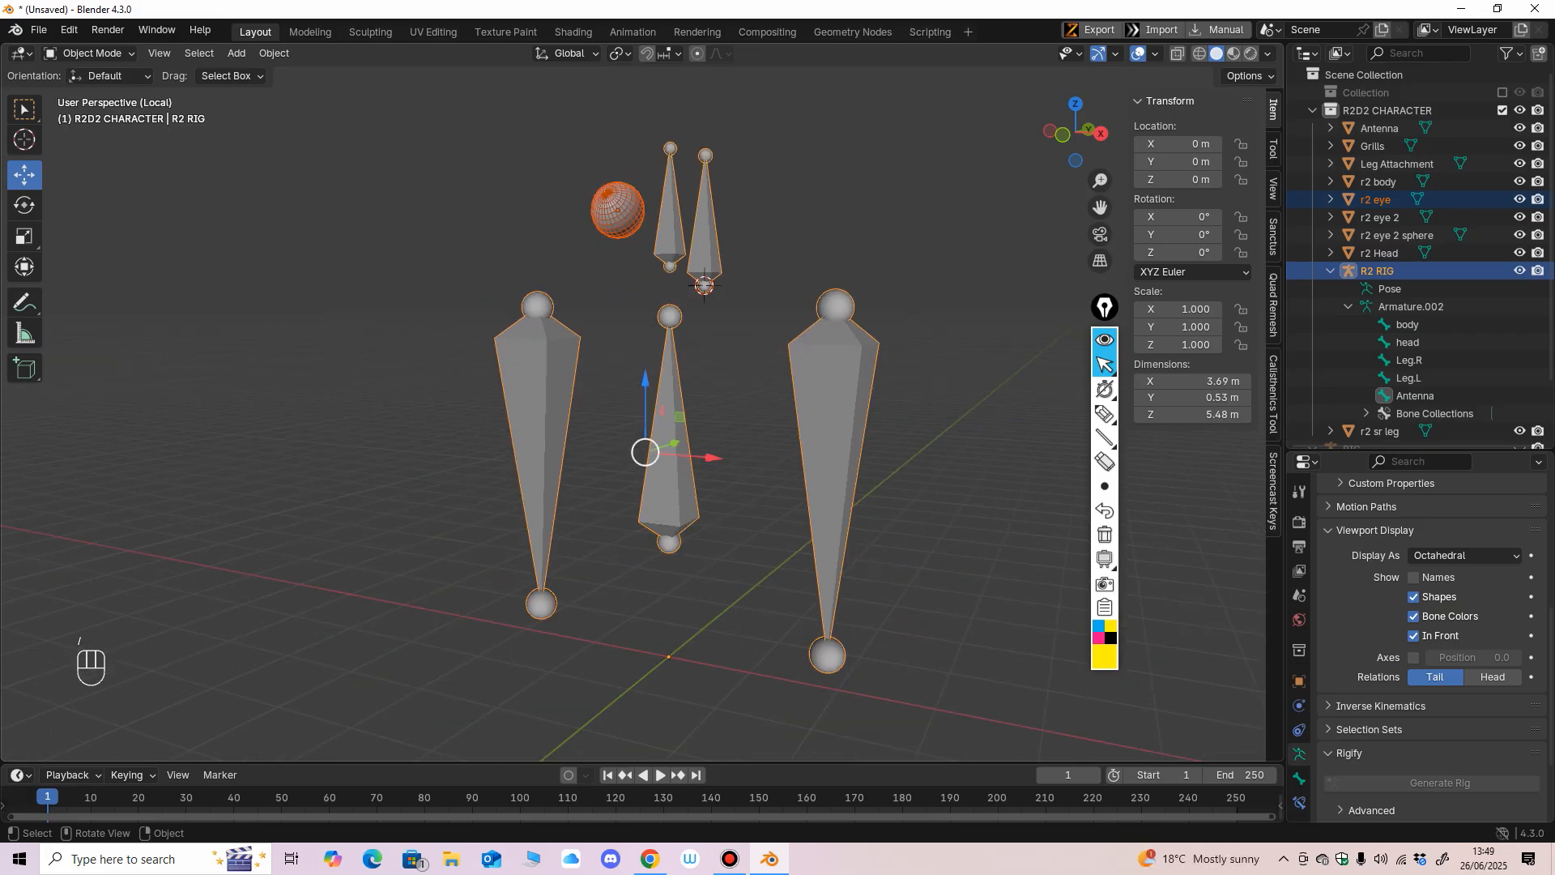
{"action": "scroll", "coordinate": [617, 458], "scroll_direction": "up", "scroll_amount": 2}
Try to rotate the r2 eye with the Rotate tool and undo the rotation.
{"action": "middle_click_drag", "start_coordinate": [639, 348], "coordinate": [645, 459], "text": "shift"}
{"action": "middle_click_drag", "start_coordinate": [646, 459], "coordinate": [558, 523], "text": "shift"}
{"action": "scroll", "coordinate": [592, 539], "scroll_direction": "up", "scroll_amount": 2}
{"action": "left_click", "coordinate": [519, 438]}
{"action": "left_click", "coordinate": [444, 360]}
{"action": "mouse_move", "coordinate": [444, 360]}
{"action": "middle_mouse_down"}
{"action": "mouse_move", "coordinate": [412, 349]}
{"action": "mouse_move", "coordinate": [455, 386]}
{"action": "middle_mouse_up"}
{"action": "left_click", "coordinate": [24, 205]}
{"action": "left_click_drag", "start_coordinate": [456, 388], "coordinate": [497, 401]}
{"action": "key", "text": "ctrl+z"}
{"action": "middle_click_drag", "start_coordinate": [497, 401], "coordinate": [536, 415]}
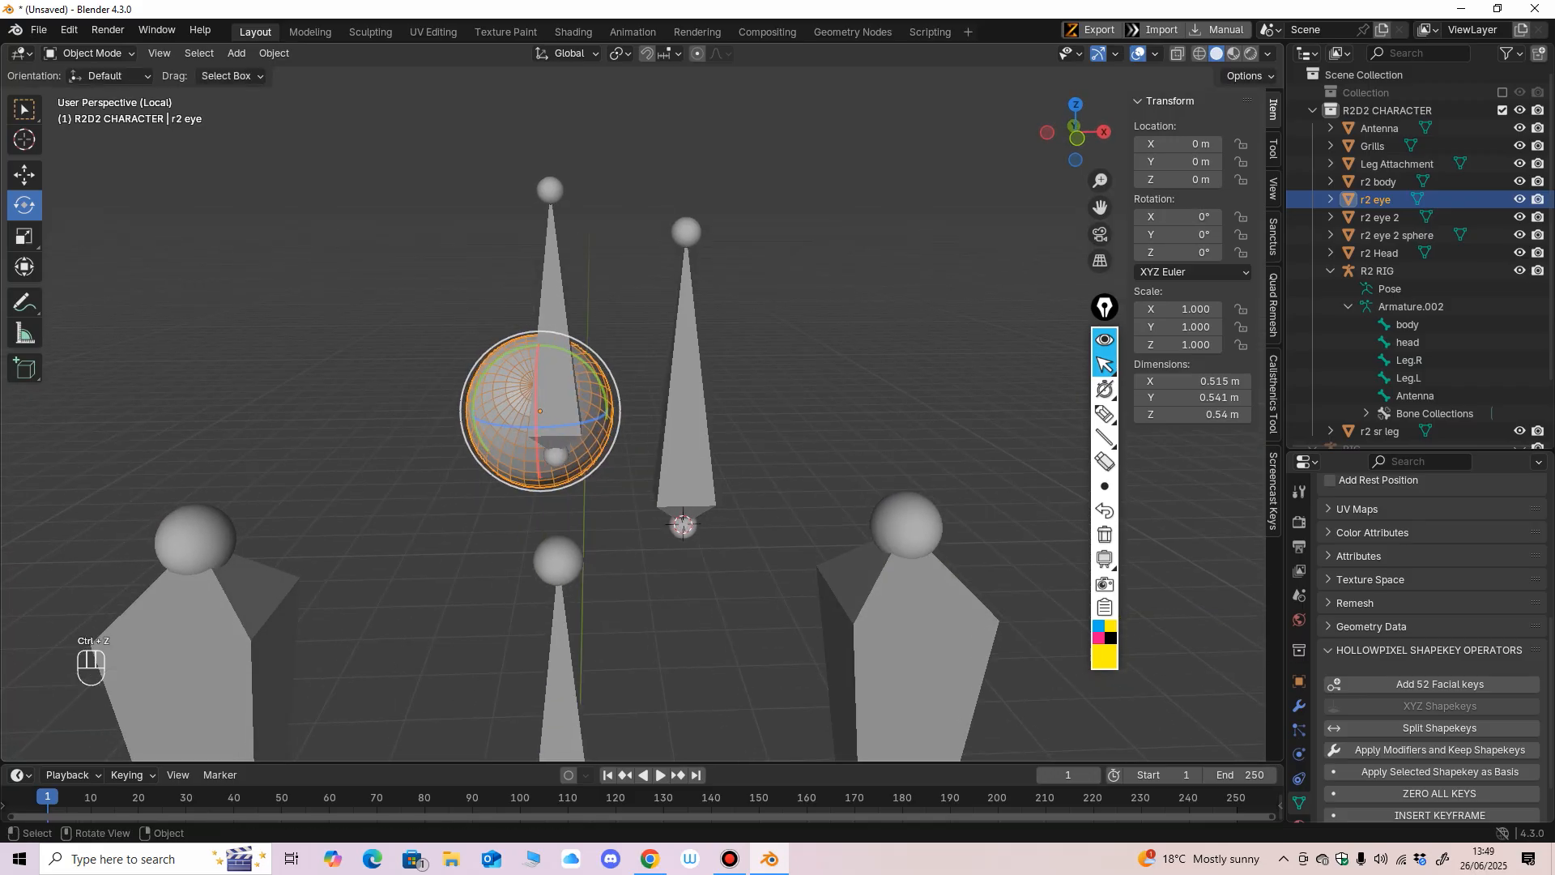
Try rotating the r2 eye in Local transform orientation and restore the Global orientation.
{"action": "left_click", "coordinate": [568, 54]}
{"action": "left_click", "coordinate": [554, 127]}
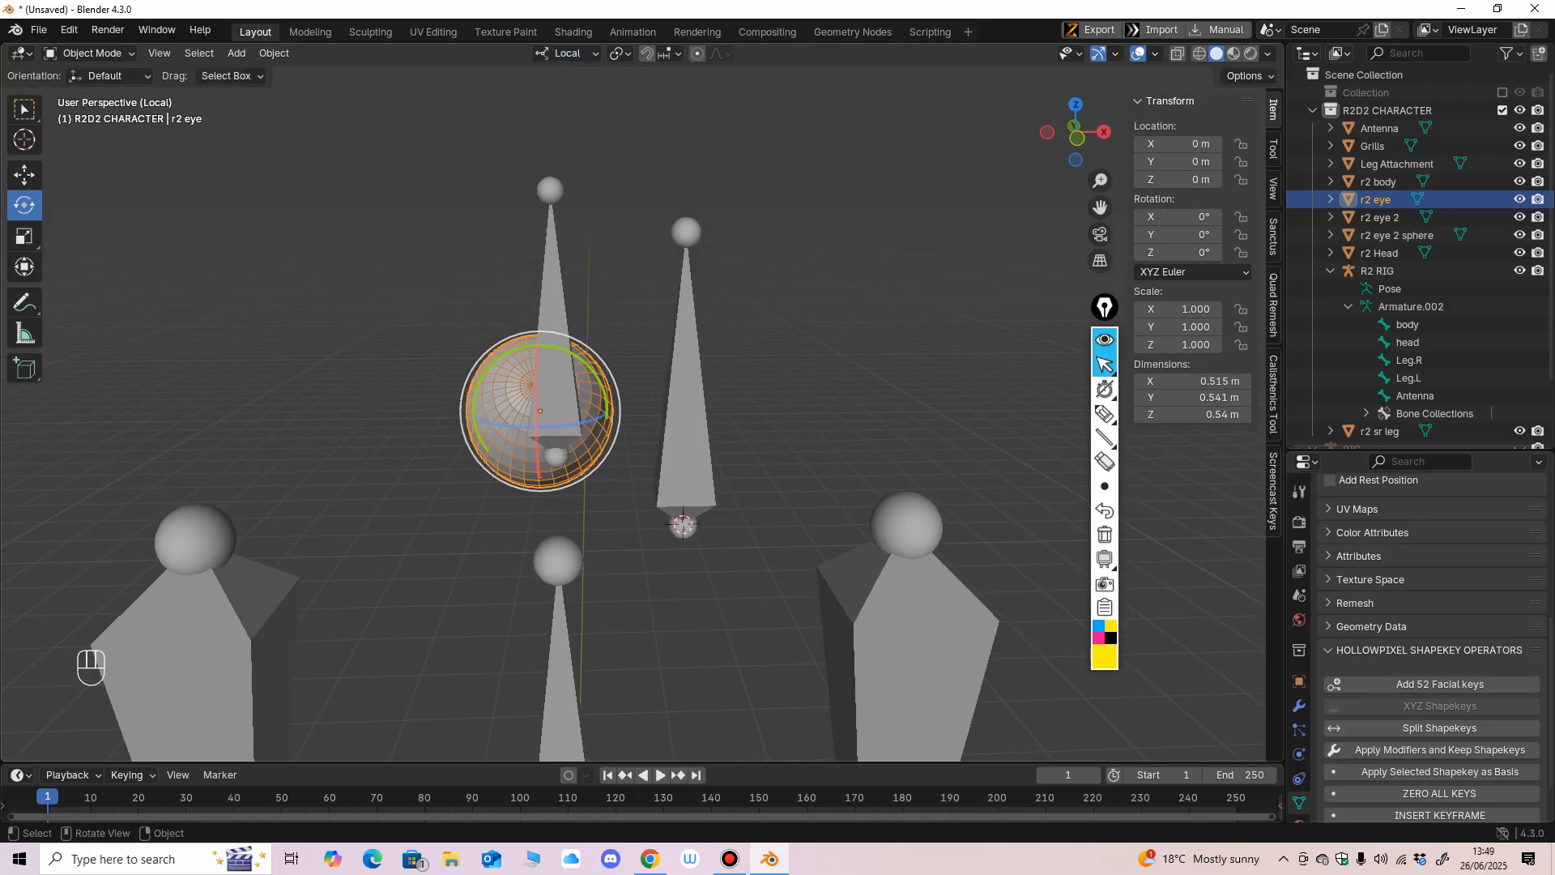
{"action": "middle_click_drag", "start_coordinate": [528, 324], "coordinate": [538, 317]}
{"action": "left_click_drag", "start_coordinate": [538, 324], "coordinate": [565, 355]}
{"action": "key", "text": "ctrl+z"}
{"action": "left_click", "coordinate": [571, 53]}
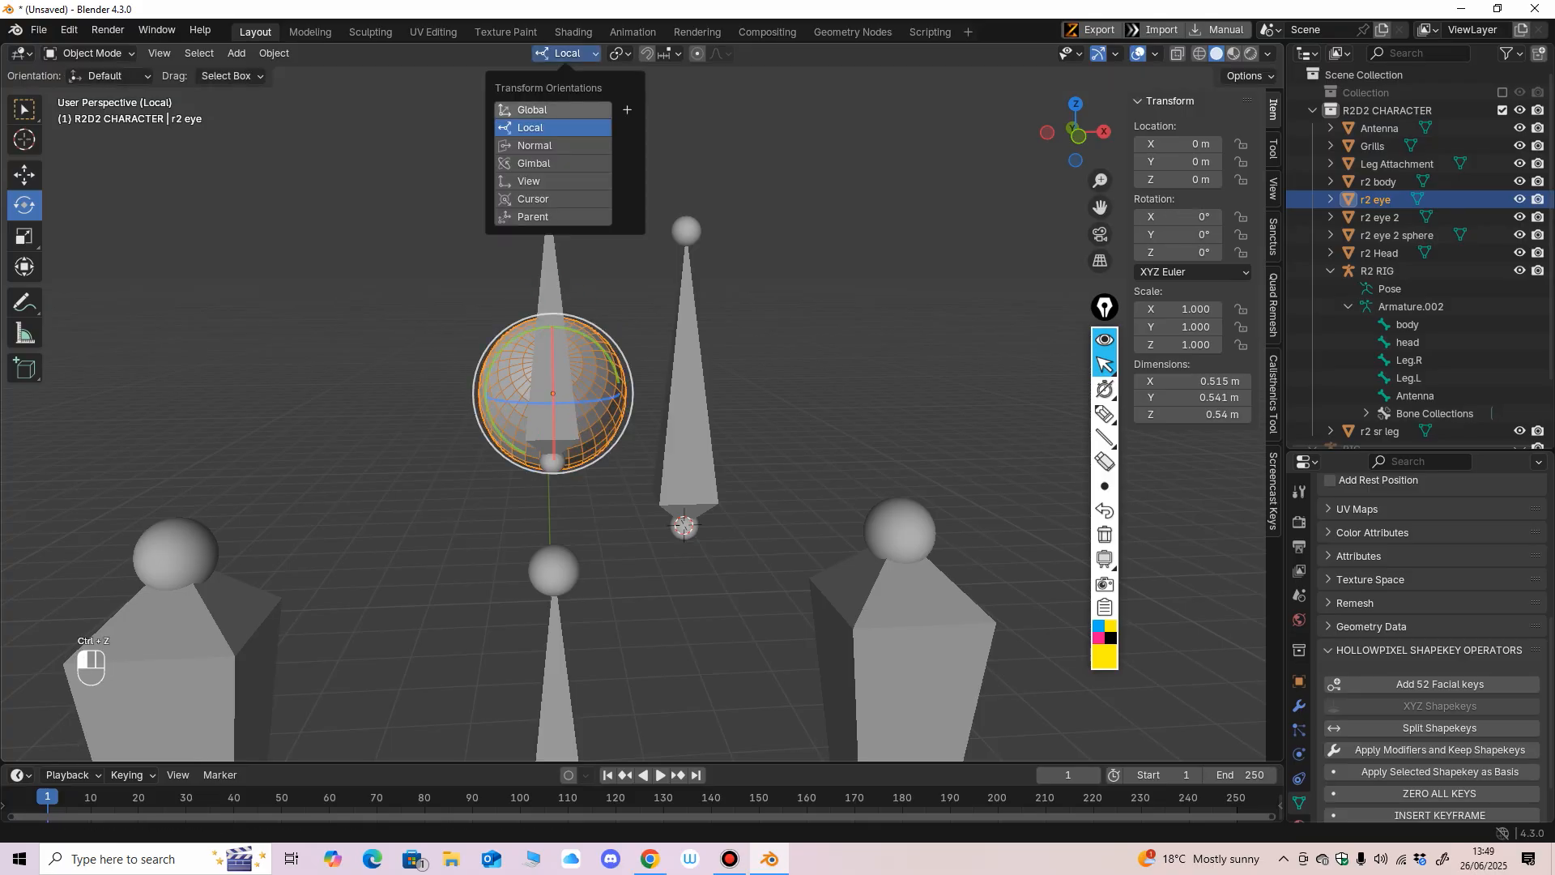
{"action": "left_click", "coordinate": [554, 110]}
Duplicate the Antenna bone in the R2 RIG and place the copy's head at about X 1.15, Y -0.34, Z 4.94 m.
{"action": "middle_click_drag", "start_coordinate": [583, 324], "coordinate": [504, 327]}
{"action": "left_click", "coordinate": [595, 375]}
{"action": "left_click", "coordinate": [95, 53]}
{"action": "left_click", "coordinate": [89, 93]}
{"action": "key", "text": "shift+d"}
{"action": "left_click", "coordinate": [652, 185]}
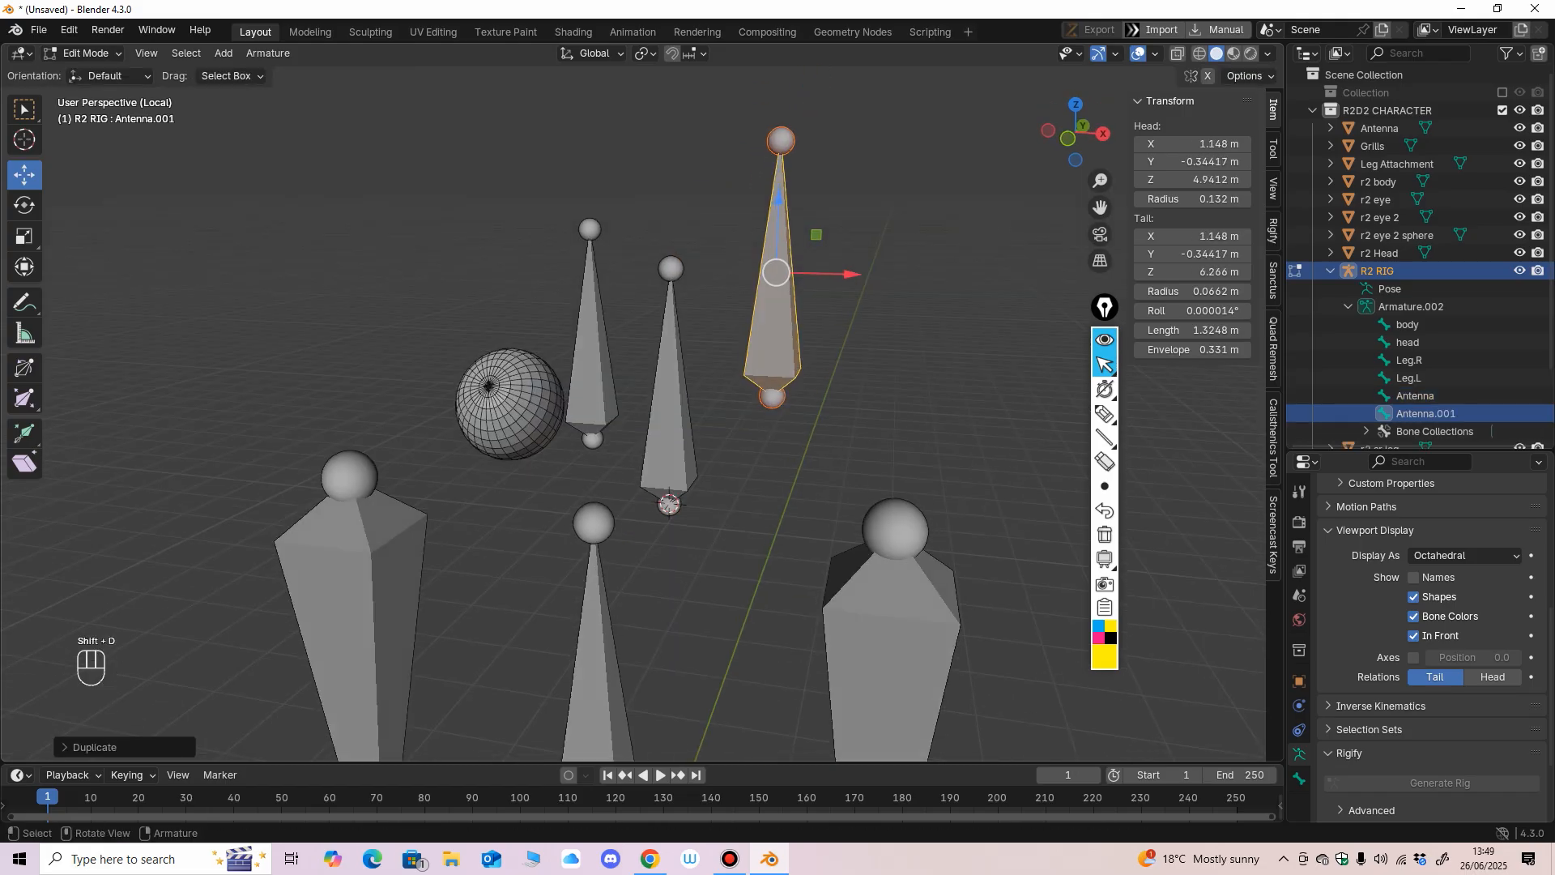
Try snapping the duplicated Antenna.001 bone to the 3D cursor and undo the snap.
{"action": "key", "text": "shift+s"}
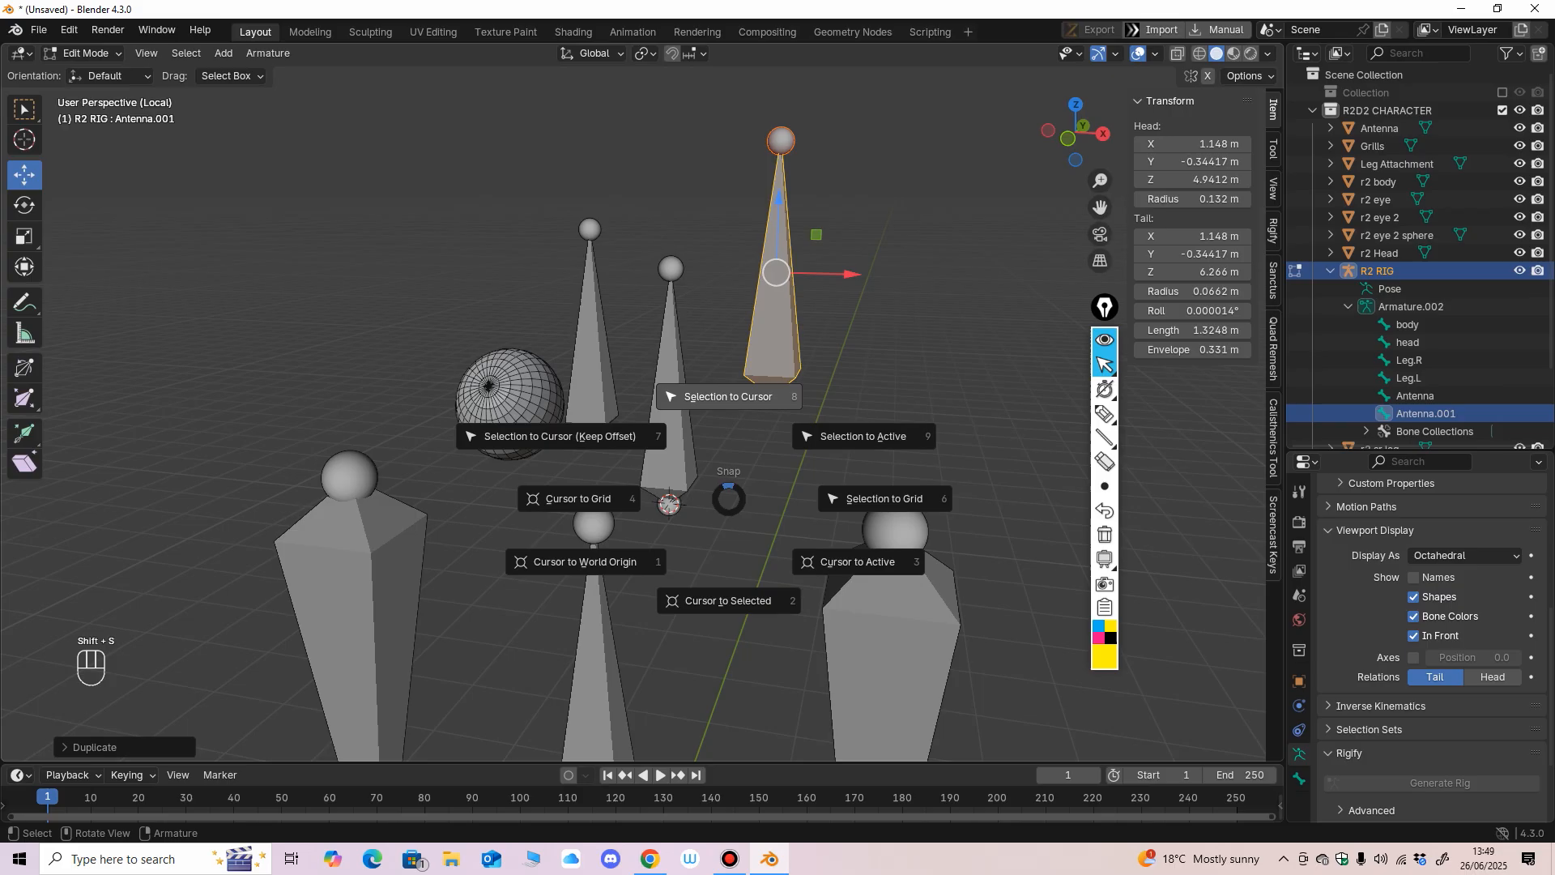
{"action": "left_click", "coordinate": [728, 397]}
{"action": "key", "text": "ctrl+z"}
{"action": "middle_click_drag", "start_coordinate": [713, 405], "coordinate": [722, 405]}
{"action": "scroll", "coordinate": [722, 405], "scroll_direction": "up", "scroll_amount": 1}
Switch to Object Mode, select the r2 eye and snap the 3D cursor to it.
{"action": "left_click", "coordinate": [88, 53]}
{"action": "left_click", "coordinate": [94, 74]}
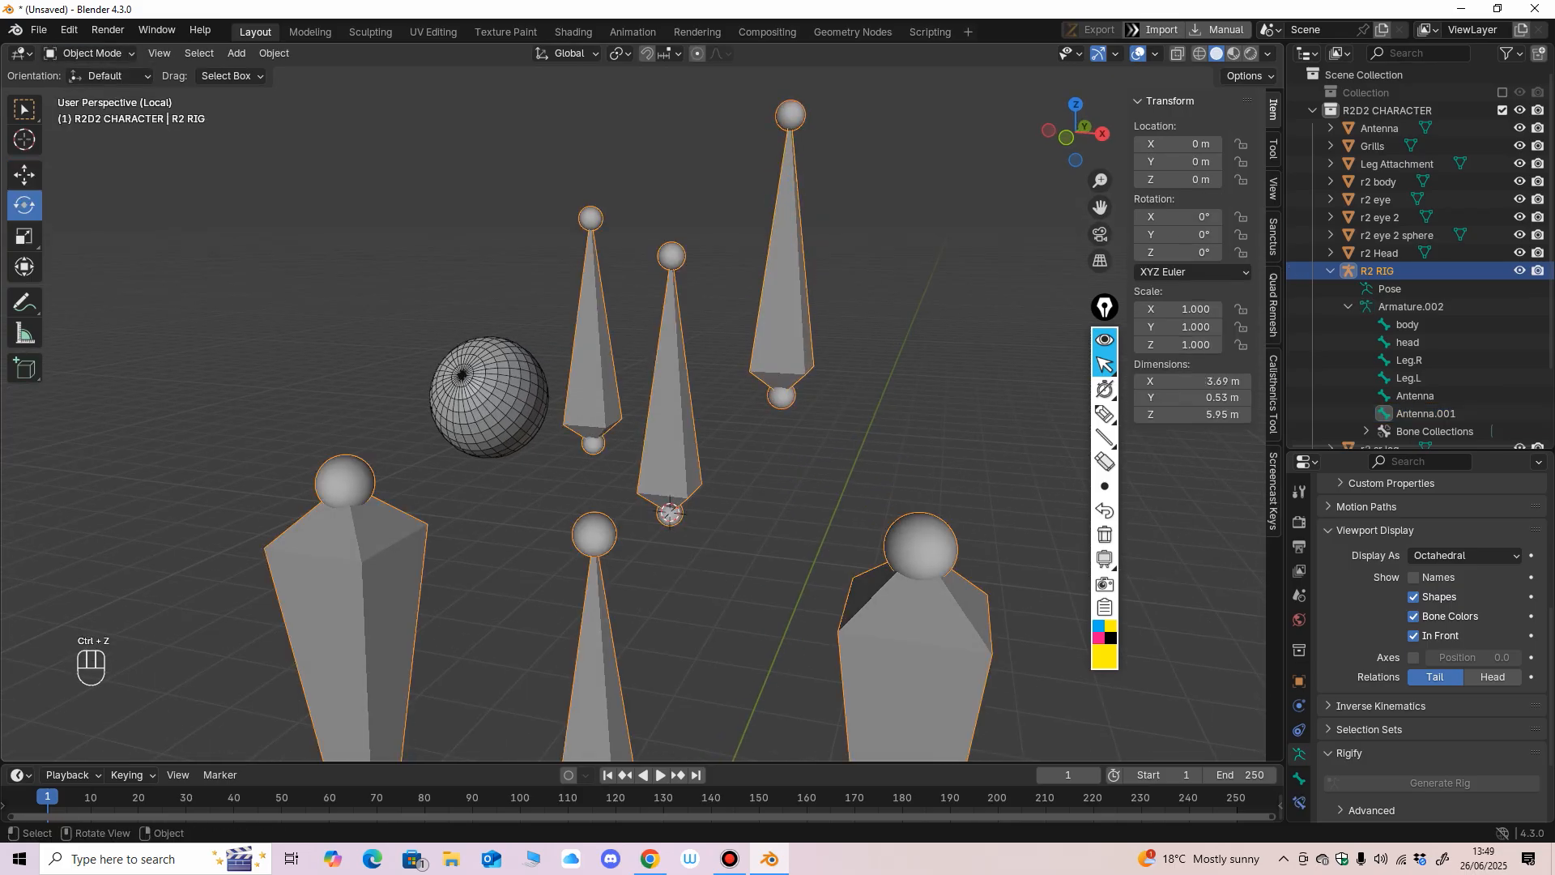
{"action": "left_click", "coordinate": [489, 397]}
{"action": "middle_click_drag", "start_coordinate": [489, 397], "coordinate": [473, 395]}
{"action": "key", "text": "shift+s"}
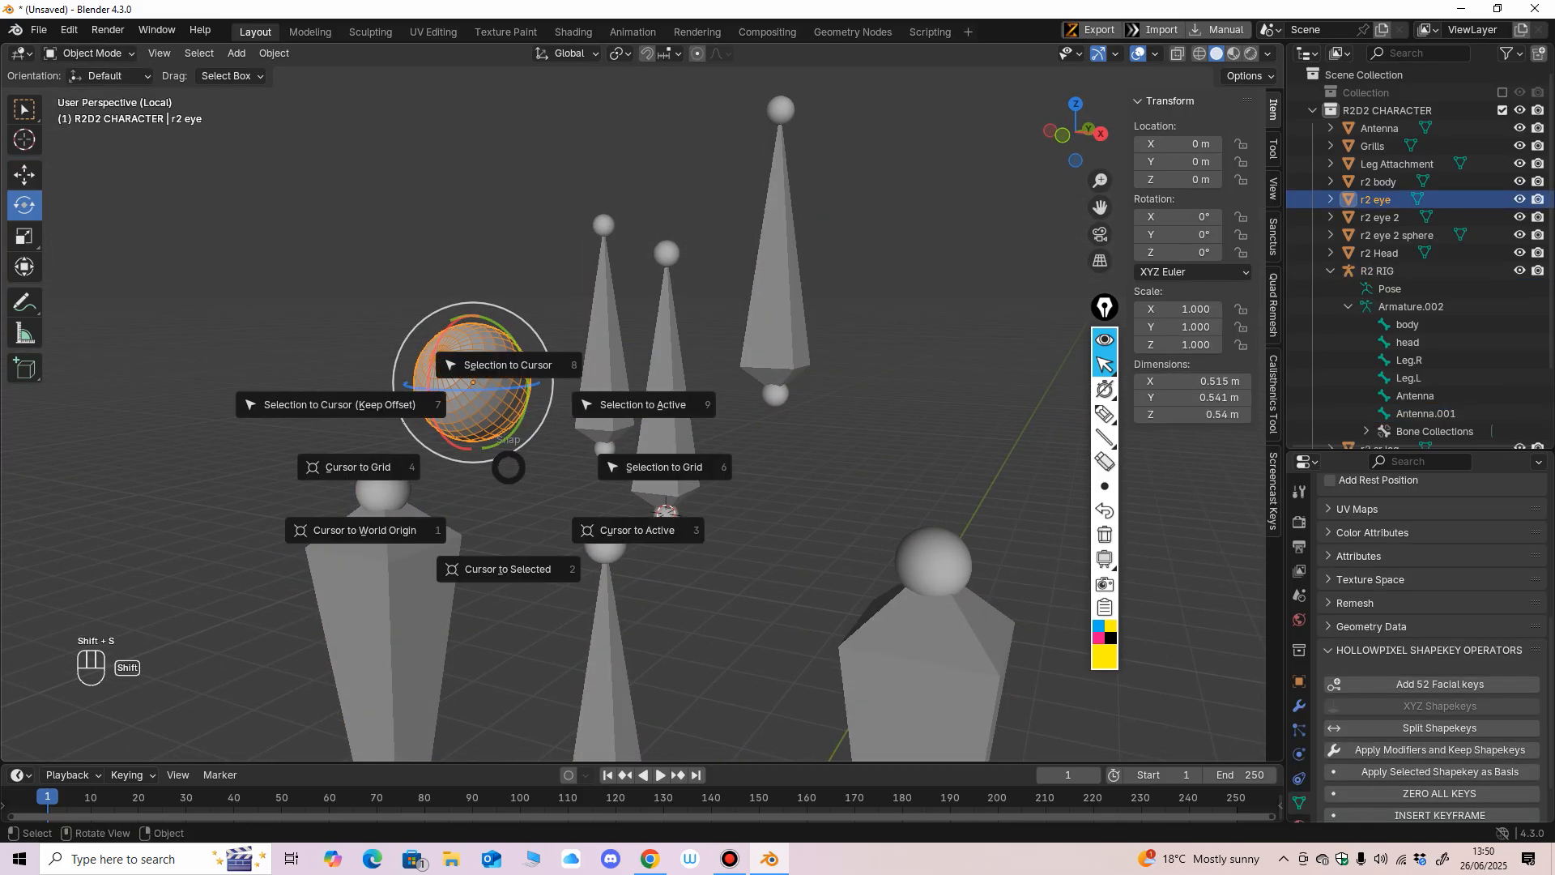
{"action": "left_click", "coordinate": [508, 563]}
{"action": "middle_click_drag", "start_coordinate": [508, 563], "coordinate": [373, 556]}
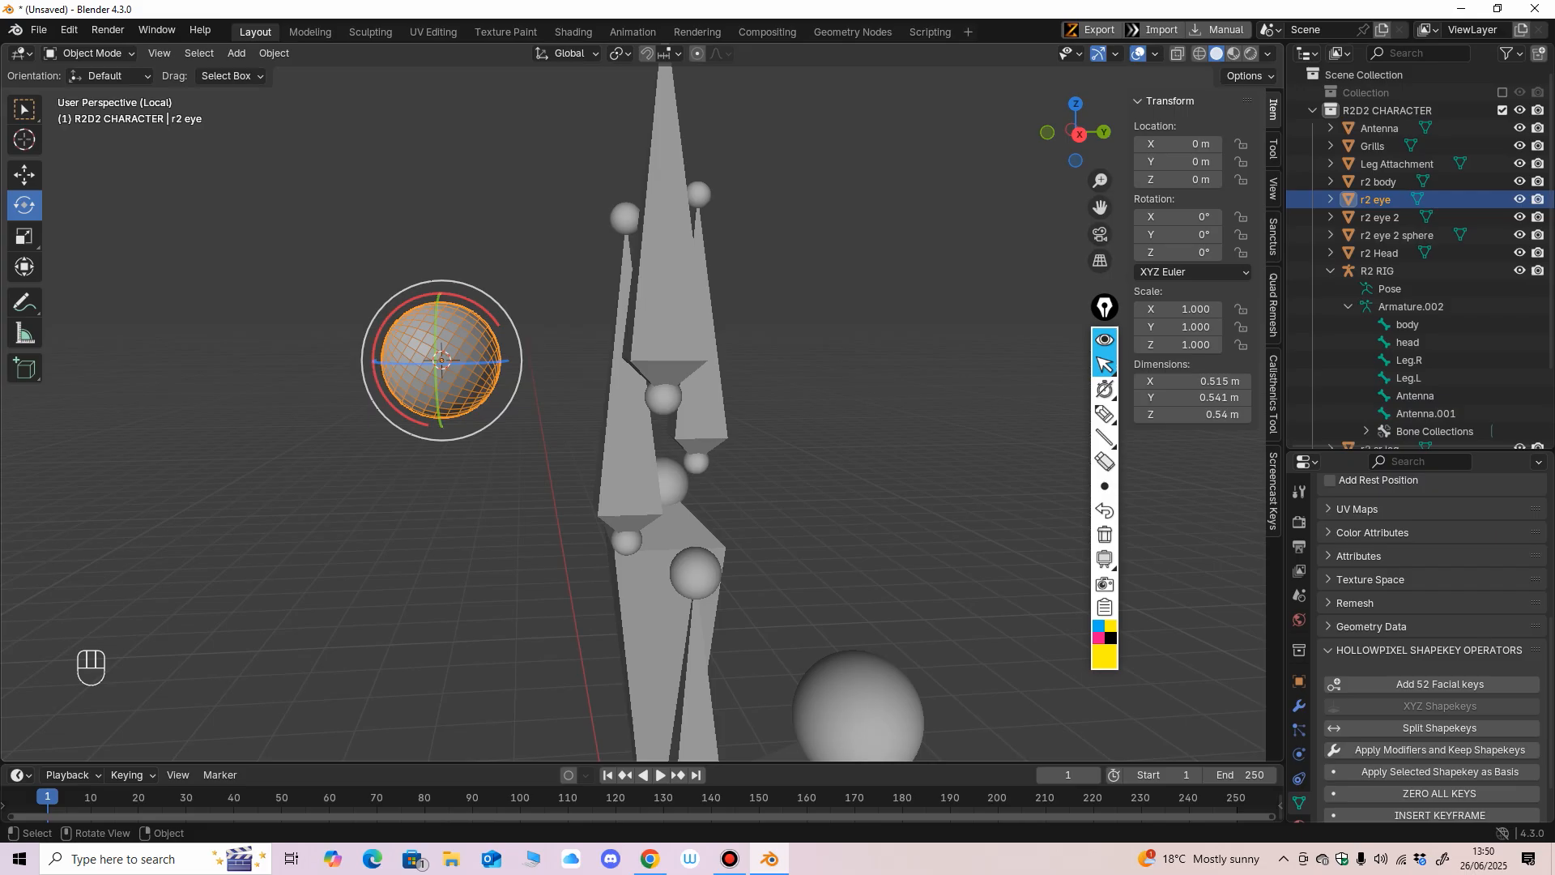
{"action": "middle_click_drag", "start_coordinate": [373, 555], "coordinate": [438, 557]}
{"action": "scroll", "coordinate": [435, 554], "scroll_direction": "up", "scroll_amount": 1}
{"action": "scroll", "coordinate": [438, 557], "scroll_direction": "down", "scroll_amount": 2}
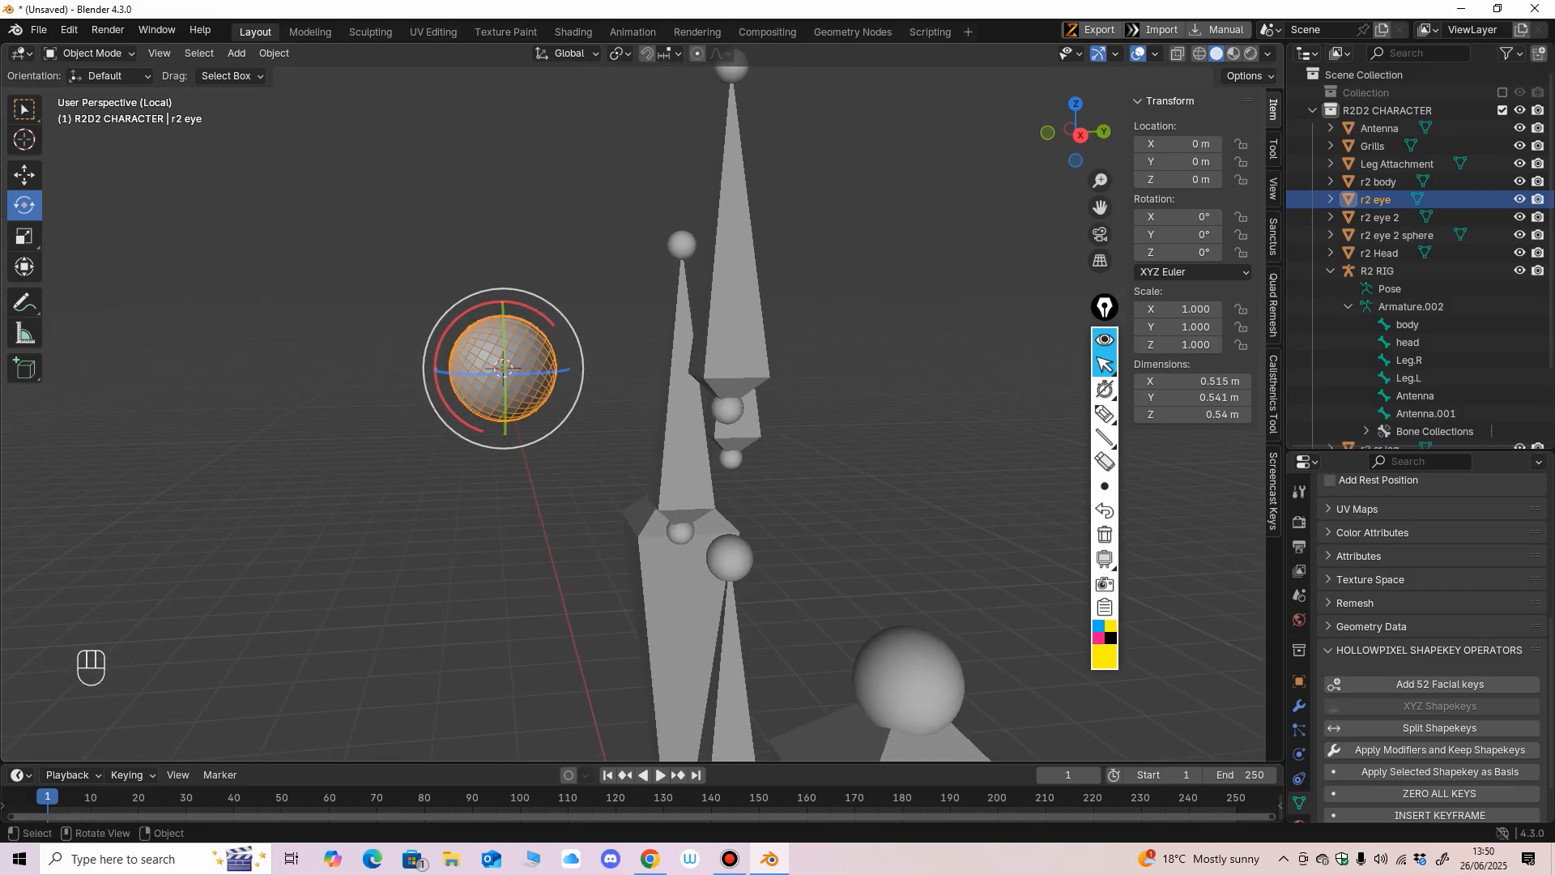
{"action": "middle_click_drag", "start_coordinate": [690, 450], "coordinate": [684, 453]}
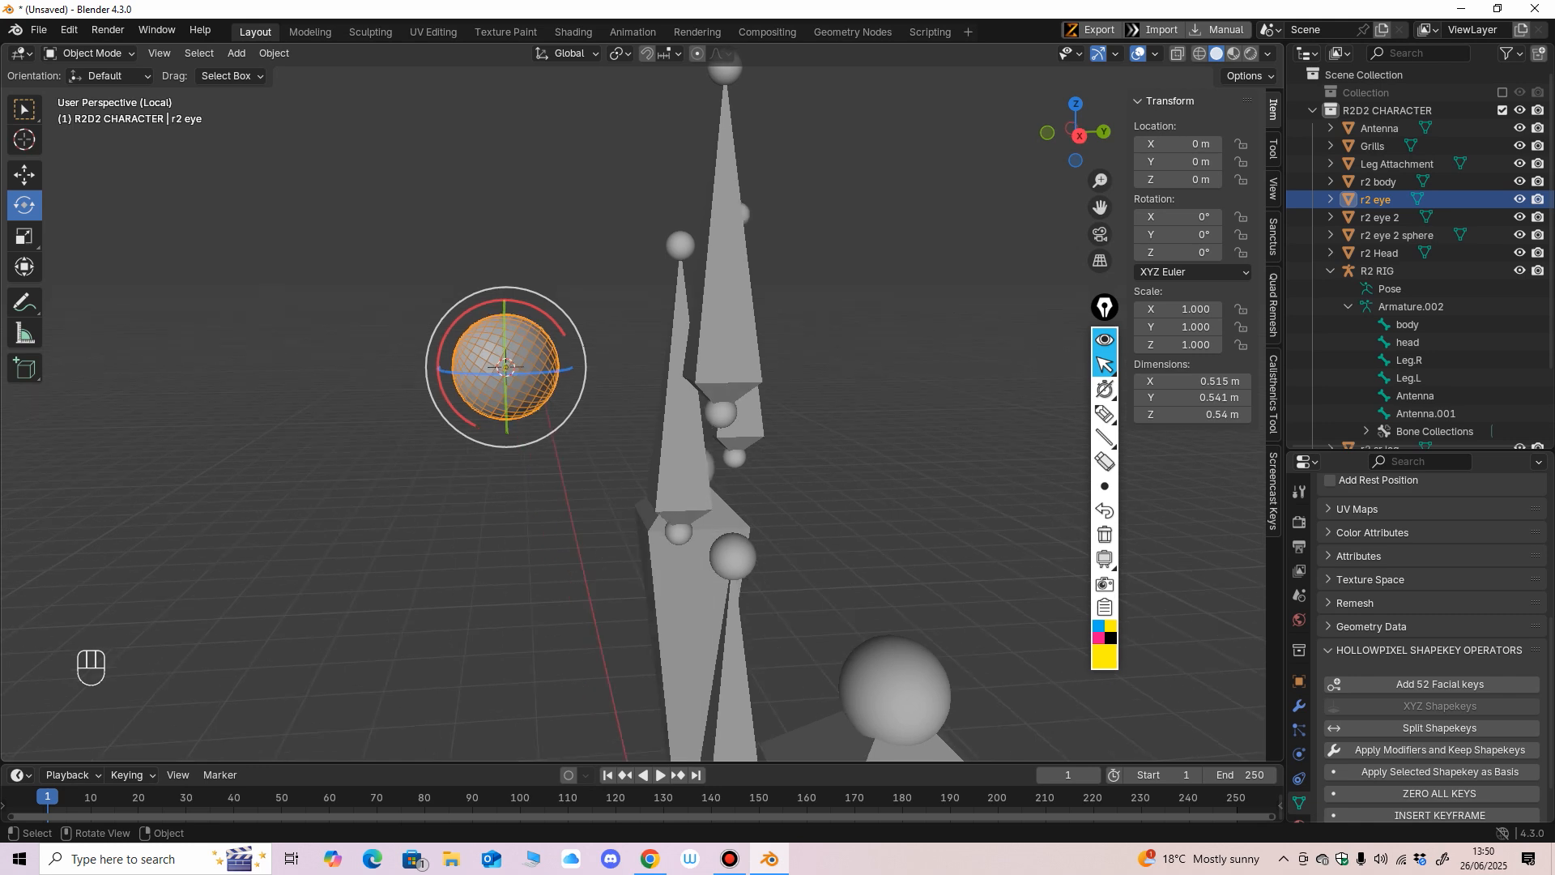
Enter Edit Mode on the R2 RIG and snap the Antenna.001 bone to the 3D cursor at the r2 eye.
{"action": "left_click", "coordinate": [684, 454]}
{"action": "left_click", "coordinate": [90, 54]}
{"action": "left_click", "coordinate": [89, 93]}
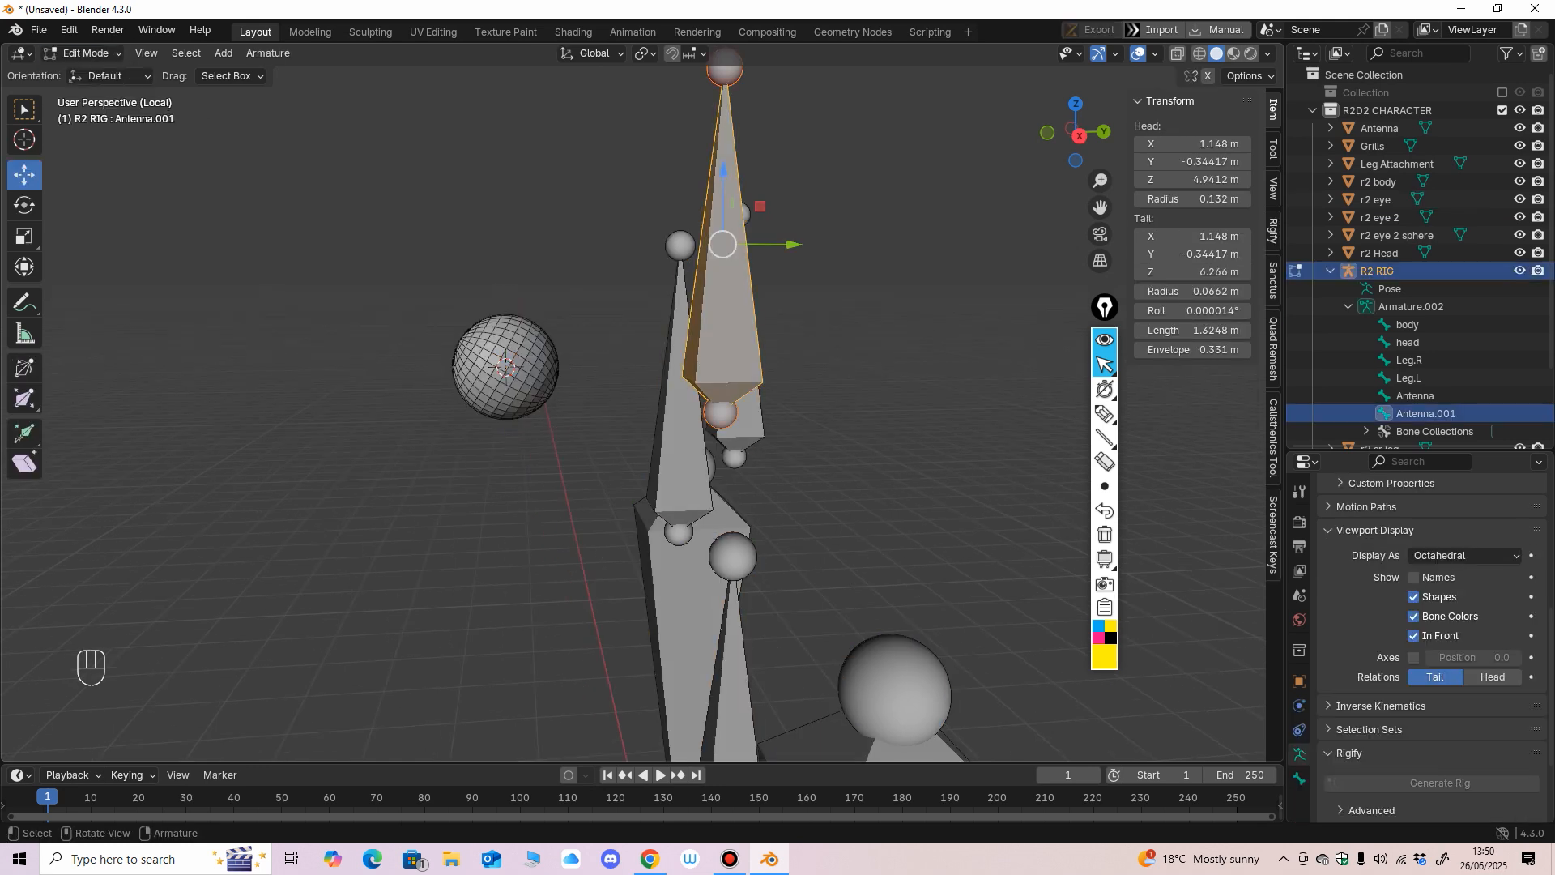
{"action": "middle_click_drag", "start_coordinate": [518, 340], "coordinate": [545, 338]}
{"action": "key", "text": "shift+s"}
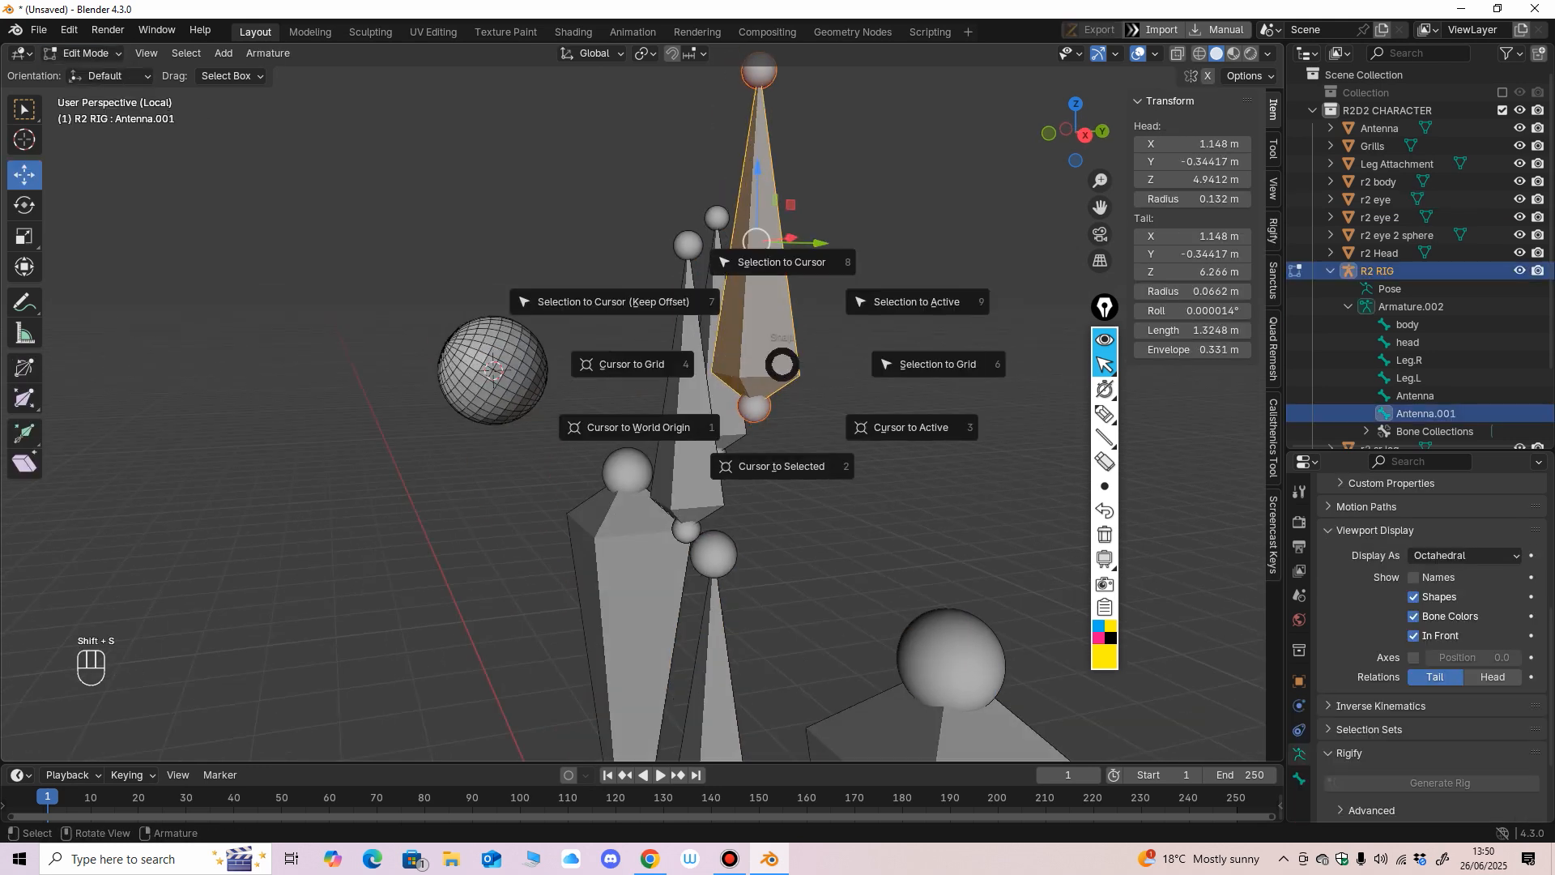
{"action": "left_click", "coordinate": [782, 266]}
{"action": "middle_click_drag", "start_coordinate": [673, 285], "coordinate": [741, 287]}
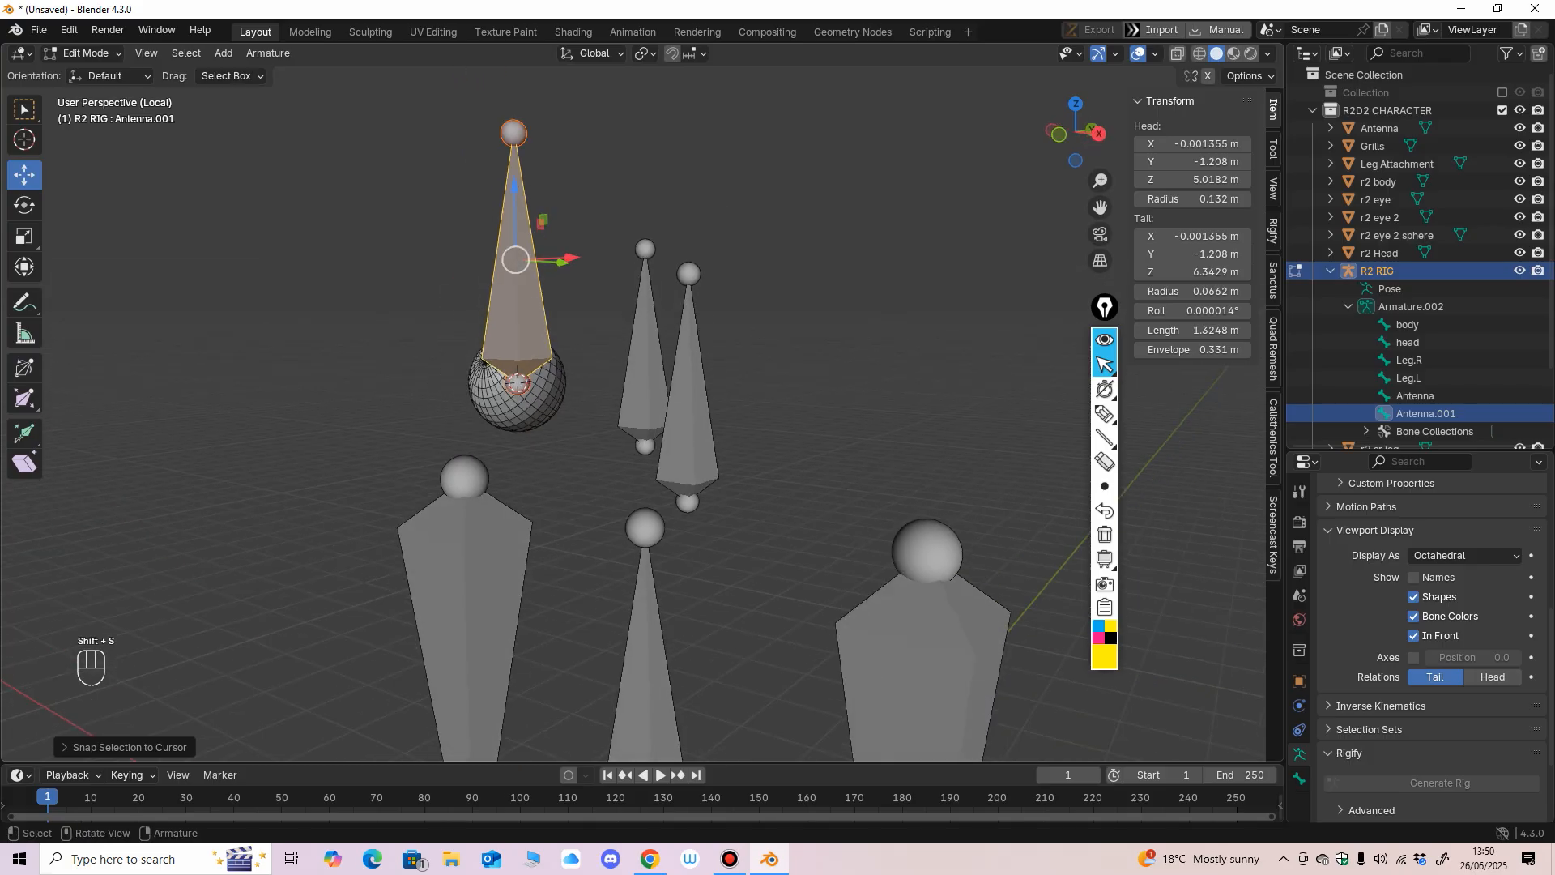
Shorten the Antenna.001 bone to about 0.31 m by lowering its tail to about Z 5.32 m.
{"action": "left_click", "coordinate": [514, 134]}
{"action": "left_click_drag", "start_coordinate": [513, 63], "coordinate": [515, 269]}
{"action": "mouse_move", "coordinate": [559, 284]}
{"action": "middle_mouse_down"}
{"action": "mouse_move", "coordinate": [445, 285]}
{"action": "mouse_move", "coordinate": [546, 278]}
{"action": "middle_mouse_up"}
{"action": "scroll", "coordinate": [546, 278], "scroll_direction": "up", "scroll_amount": 1}
{"action": "left_click_drag", "start_coordinate": [595, 240], "coordinate": [594, 228]}
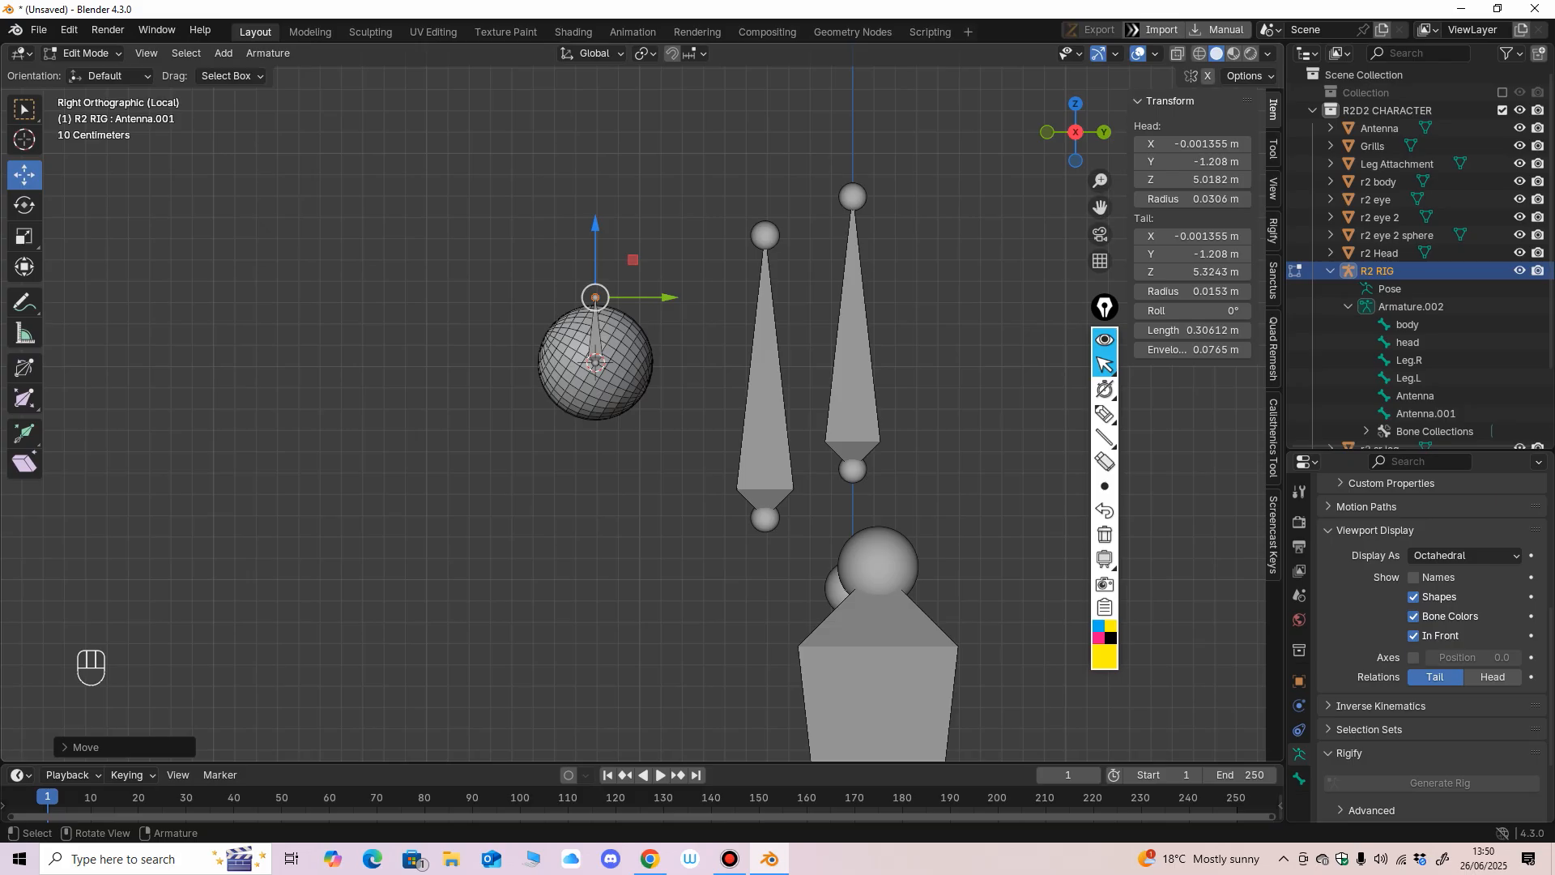
{"action": "middle_click_drag", "start_coordinate": [642, 389], "coordinate": [675, 471], "text": "ctrl"}
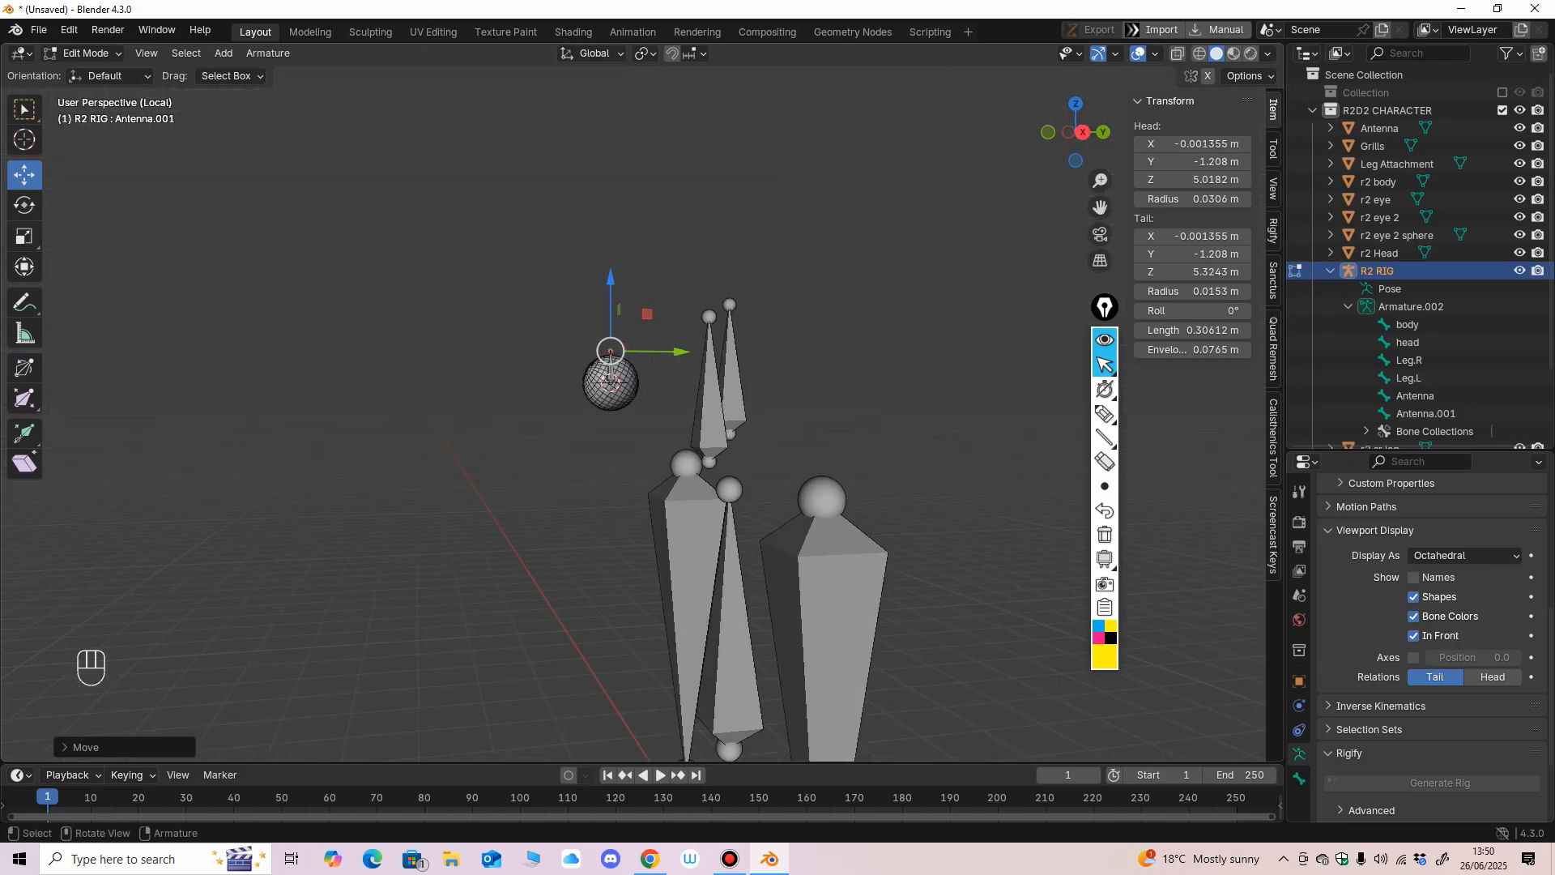
Save the project under a new file name, part 4 rigging.blend, in the Beginning Blender folder.
{"action": "left_click", "coordinate": [38, 29]}
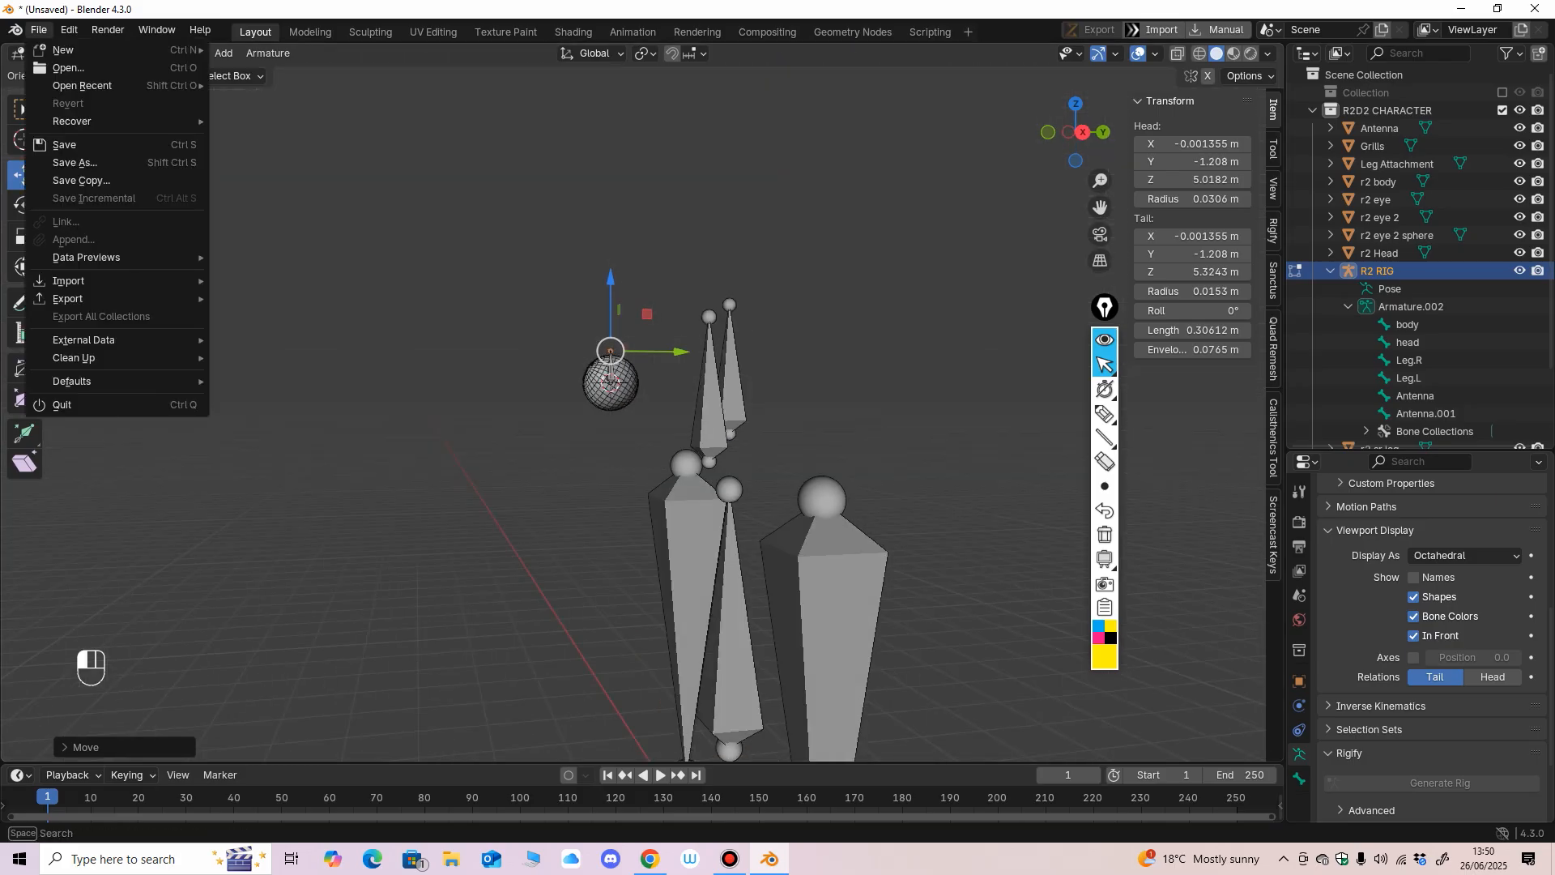
{"action": "left_click", "coordinate": [74, 162]}
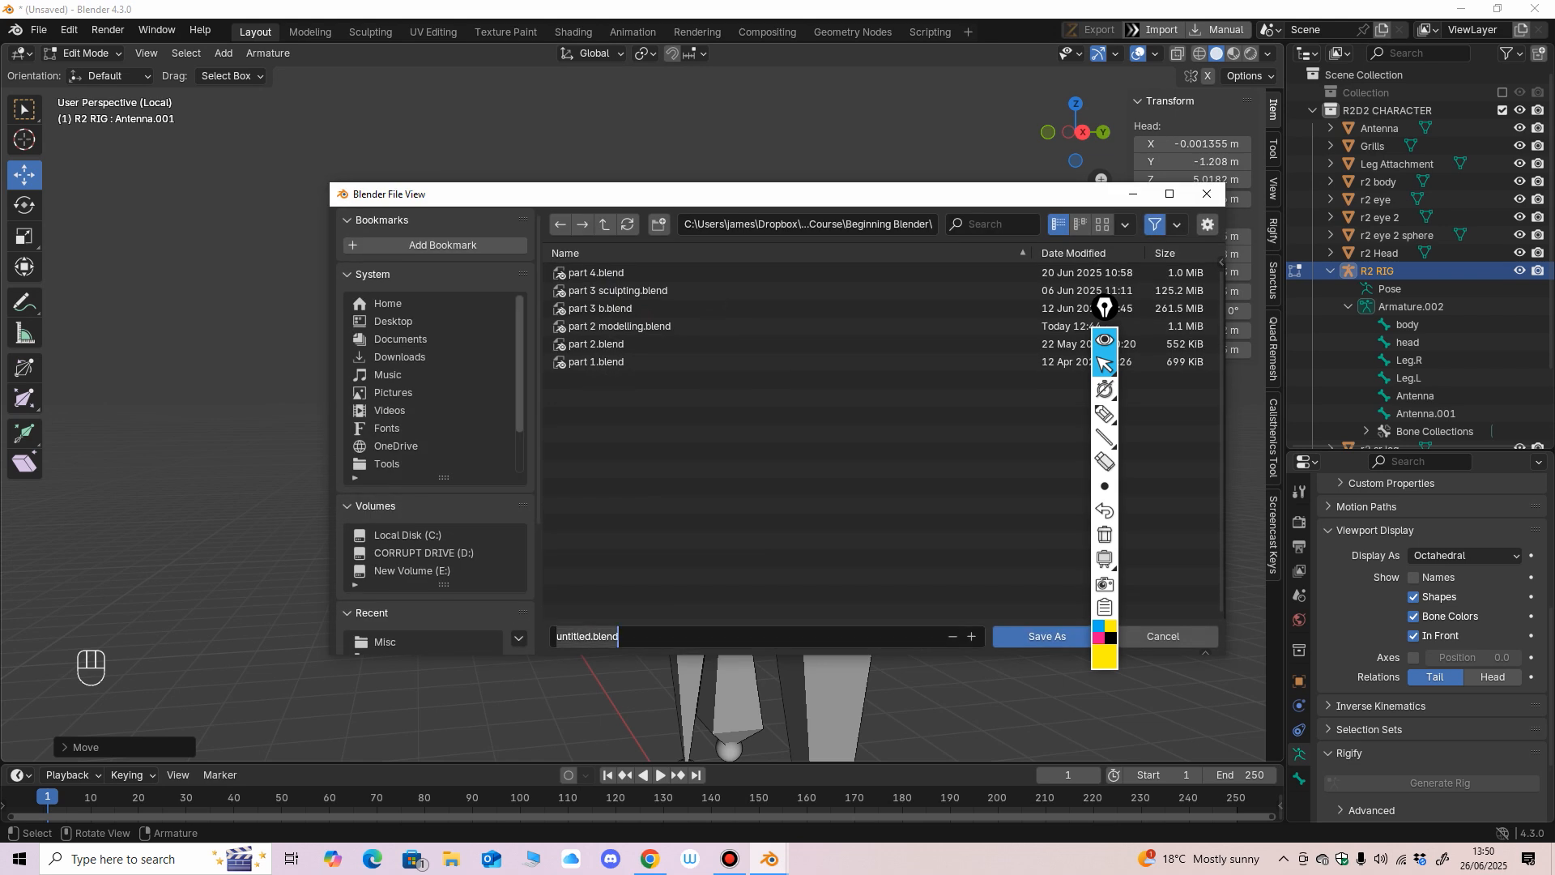
{"action": "left_click", "coordinate": [617, 274]}
{"action": "left_click", "coordinate": [615, 308]}
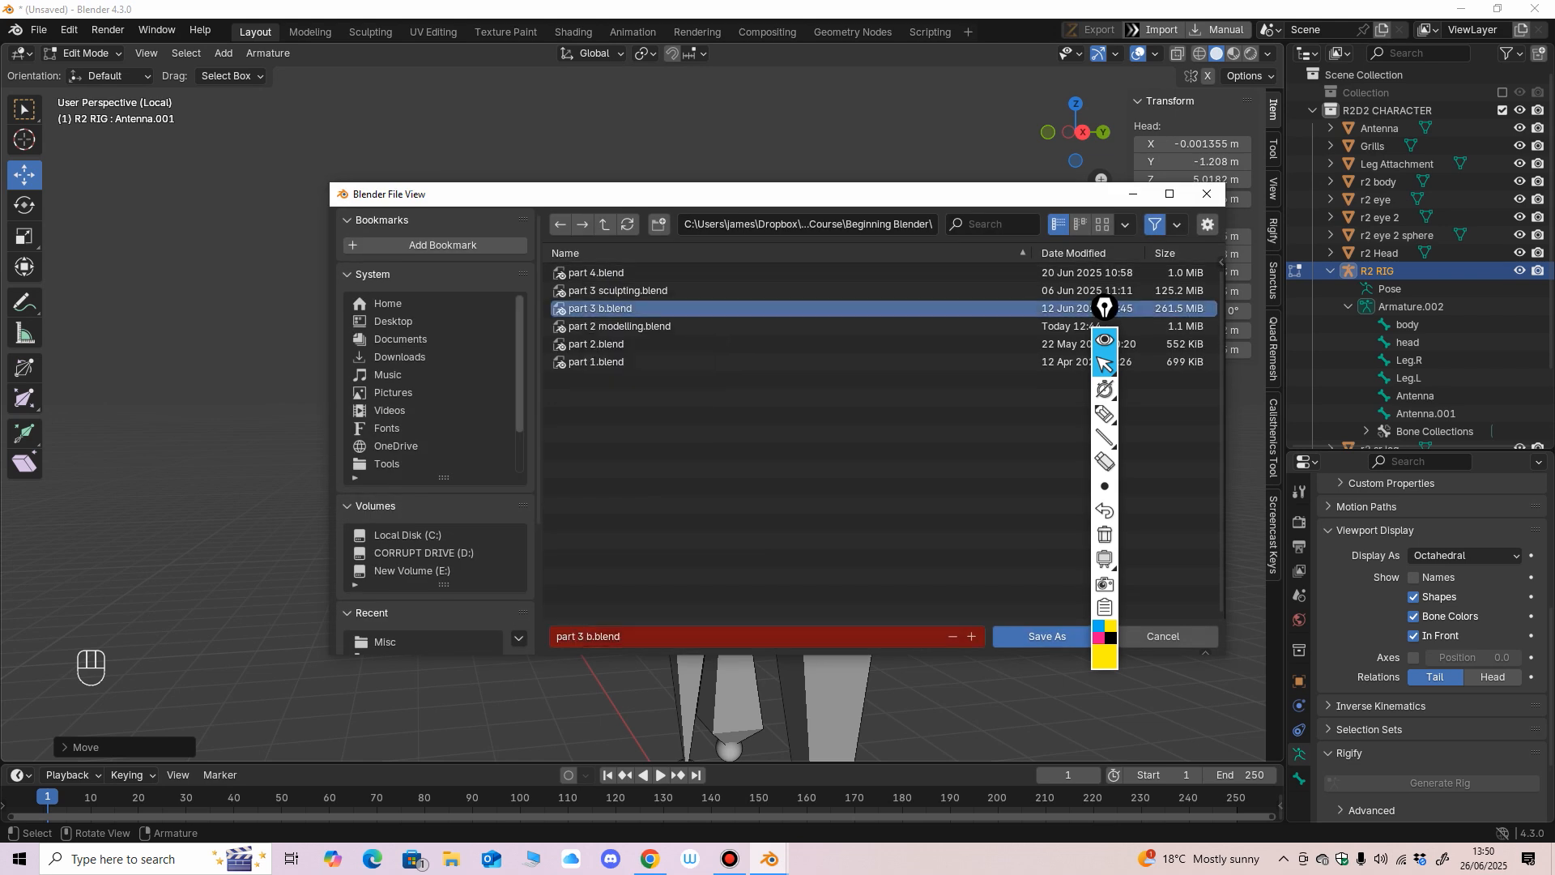
{"action": "left_click", "coordinate": [616, 273]}
{"action": "left_click", "coordinate": [615, 637]}
{"action": "left_click", "coordinate": [616, 637]}
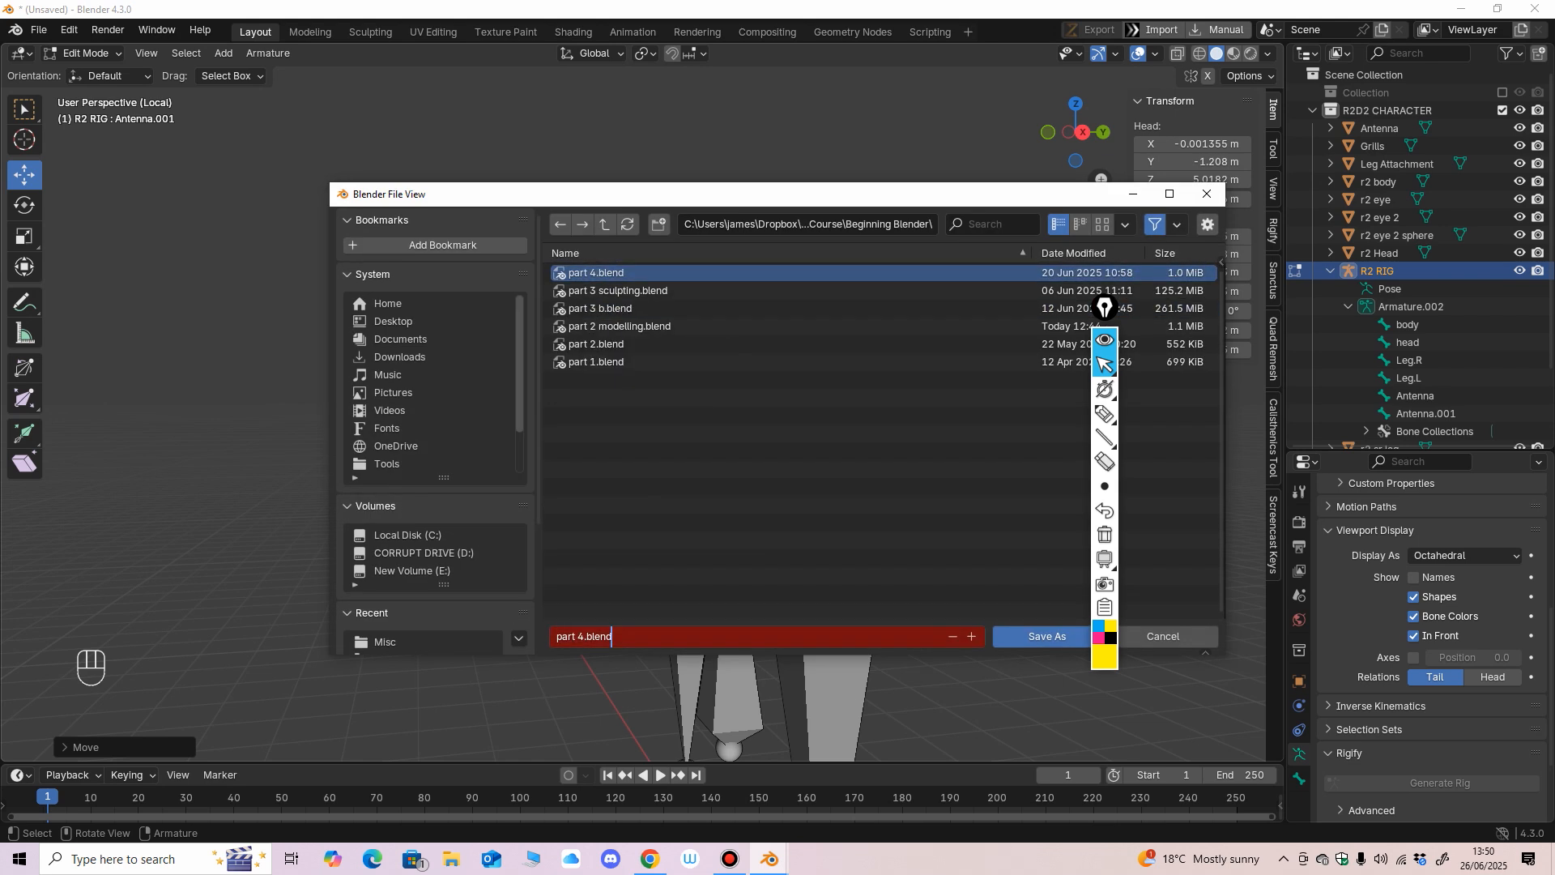
{"action": "key", "text": "BackSpace"}
{"action": "key", "text": "Return"}
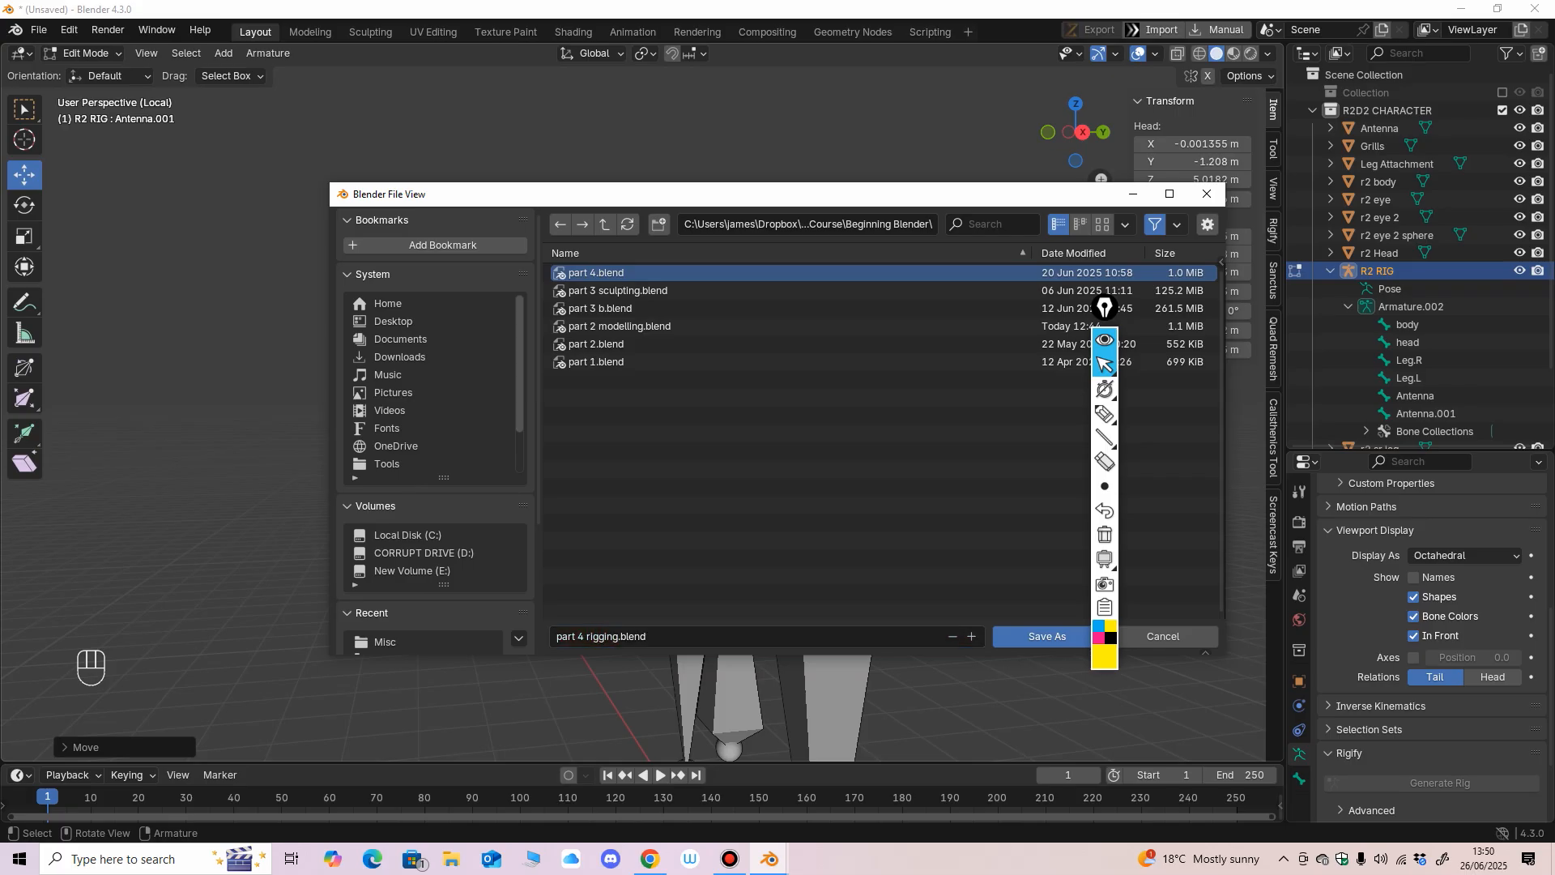
{"action": "left_click", "coordinate": [1045, 636]}
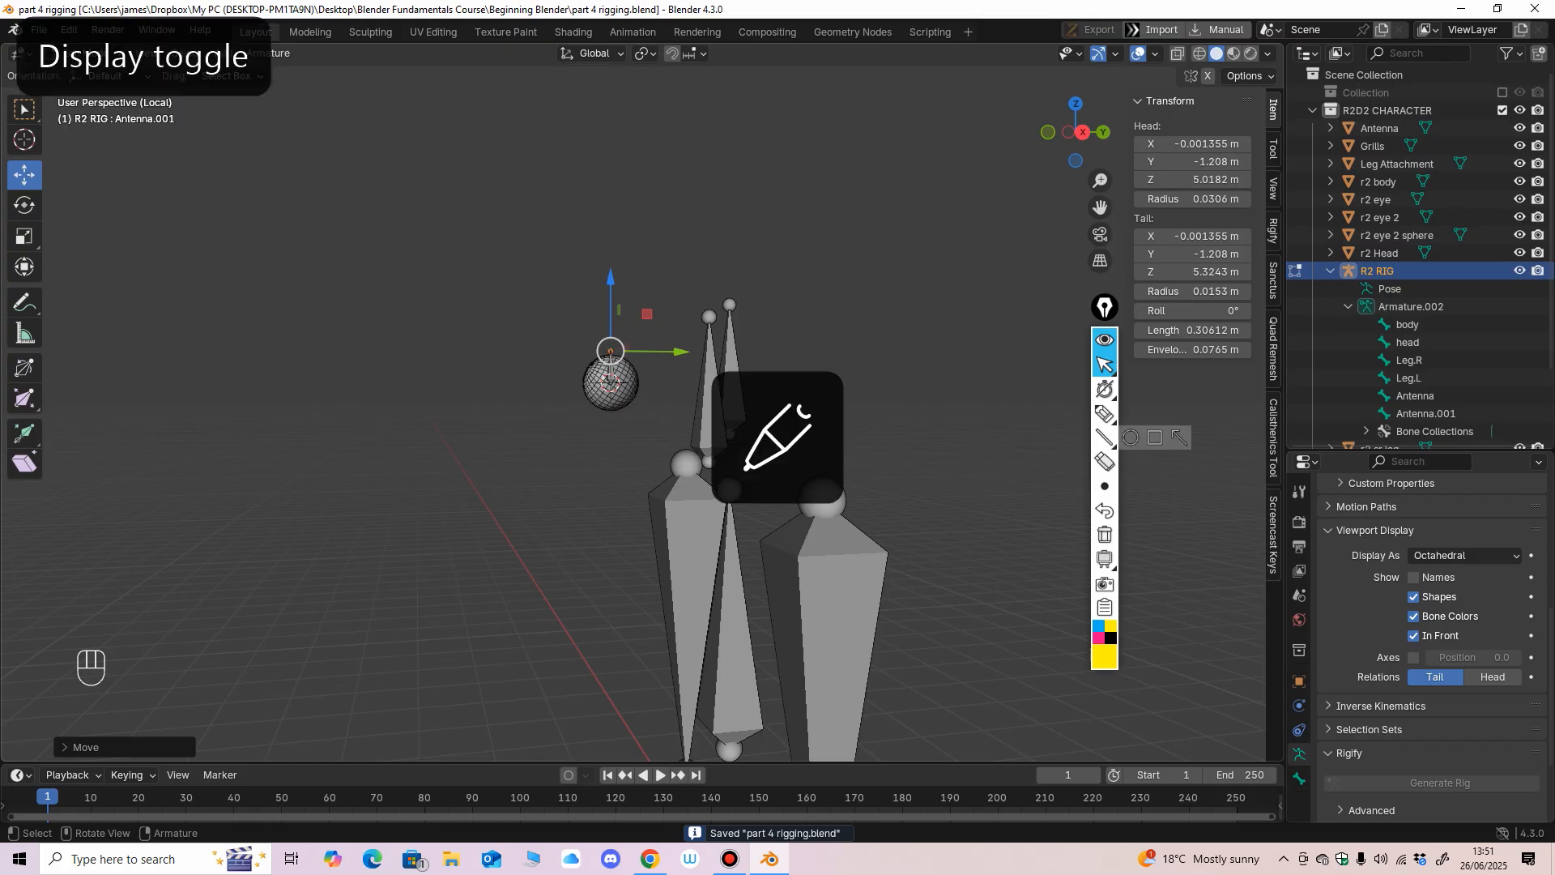
Exit Local View to bring back the whole R2D2 character and show it from the front.
{"action": "middle_click_drag", "start_coordinate": [688, 453], "coordinate": [680, 421]}
{"action": "middle_click_drag", "start_coordinate": [680, 421], "coordinate": [721, 393], "text": "ctrl"}
{"action": "middle_click_drag", "start_coordinate": [721, 393], "coordinate": [798, 353], "text": "ctrl"}
{"action": "key", "text": "KP_Divide"}
{"action": "middle_click_drag", "start_coordinate": [798, 352], "coordinate": [676, 449], "text": "shift"}
{"action": "middle_click_drag", "start_coordinate": [676, 450], "coordinate": [705, 447]}
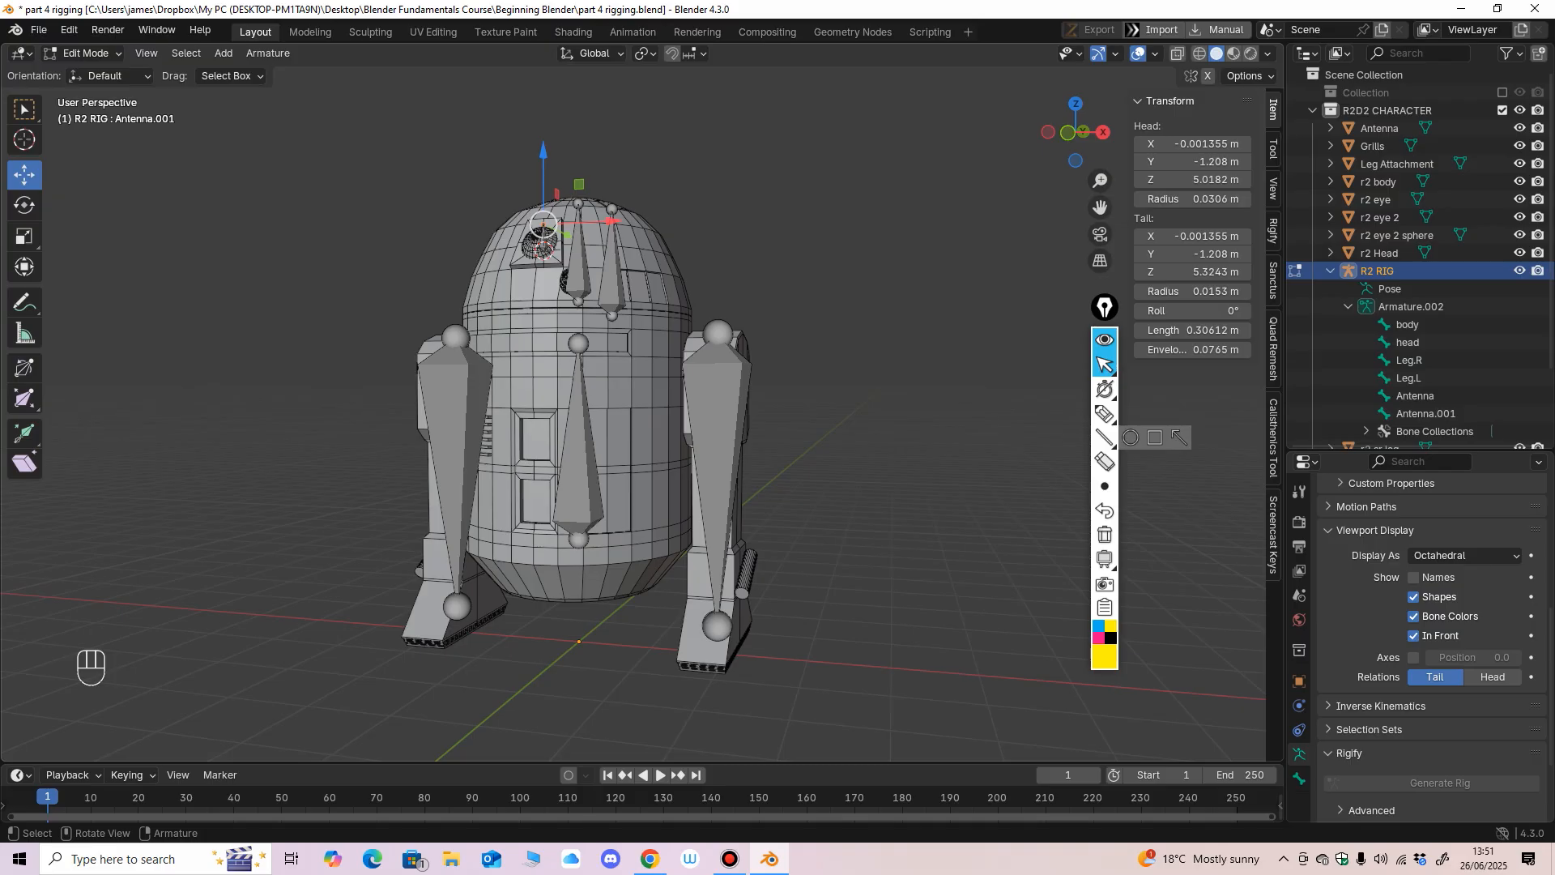
{"action": "key", "text": "KP_1"}
{"action": "scroll", "coordinate": [567, 405], "scroll_direction": "up", "scroll_amount": 3}
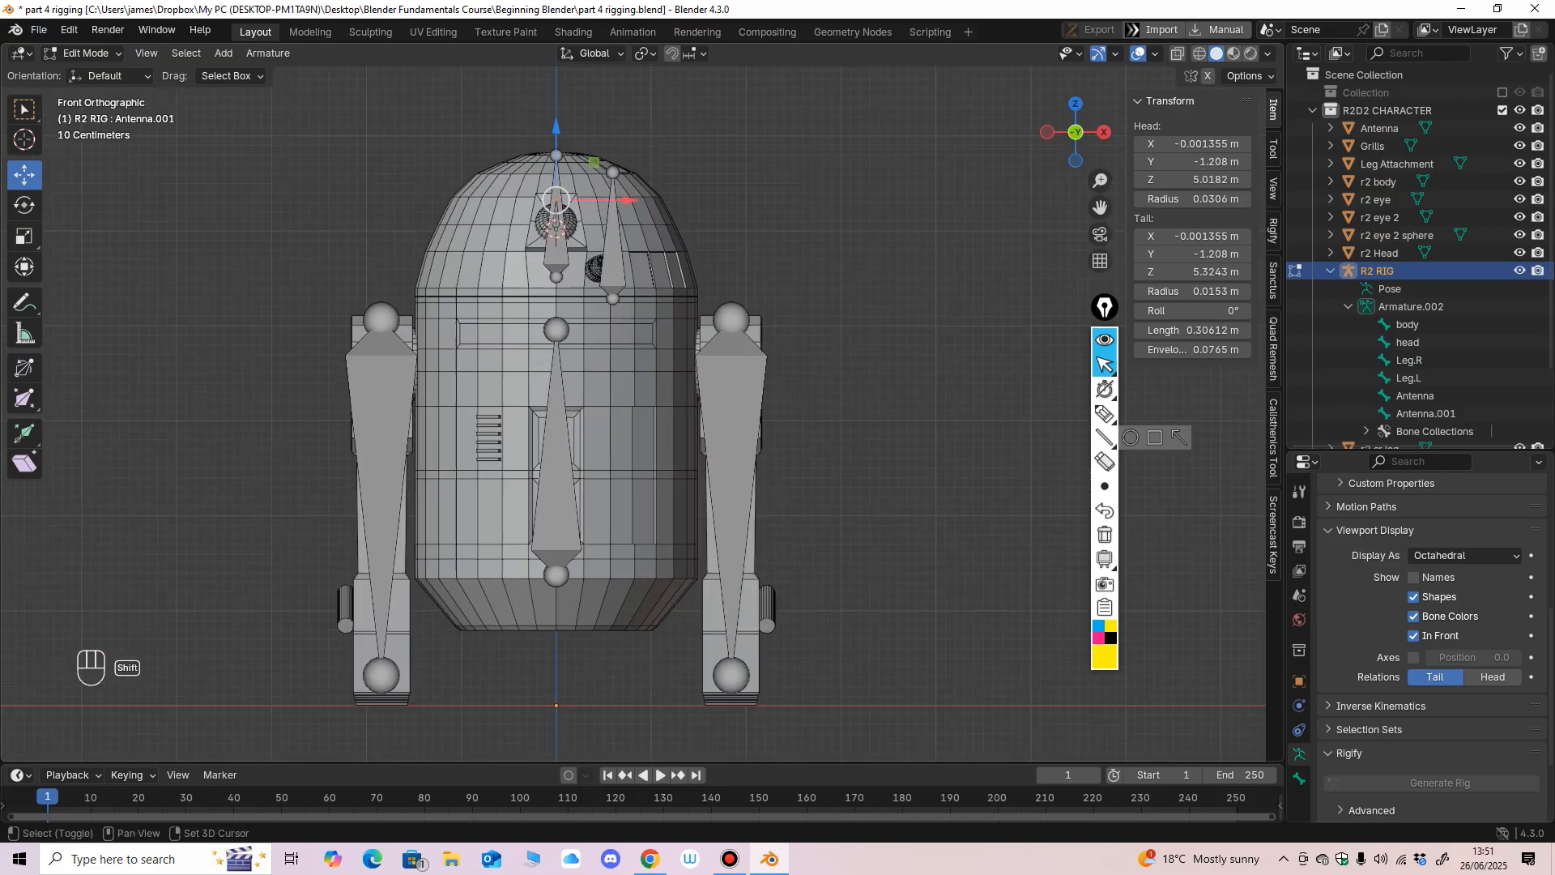
Switch to Object Mode and examine the origins of the head, leg, antenna and R2 RIG objects by selecting them in turn.
{"action": "left_click", "coordinate": [87, 54]}
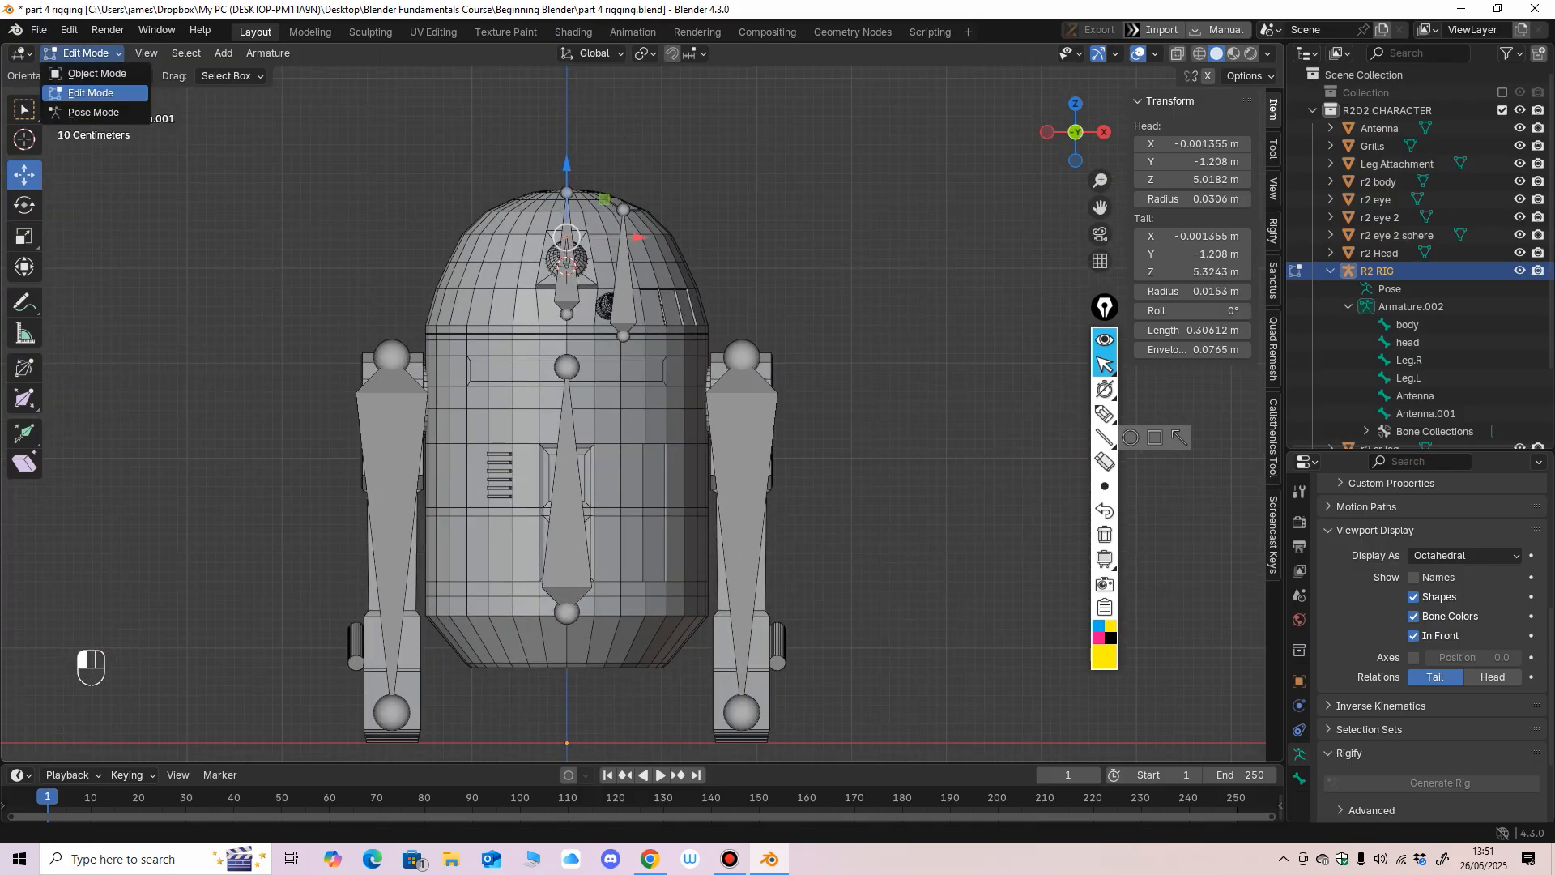
{"action": "left_click", "coordinate": [89, 71]}
{"action": "left_click", "coordinate": [502, 414]}
{"action": "left_click", "coordinate": [502, 275]}
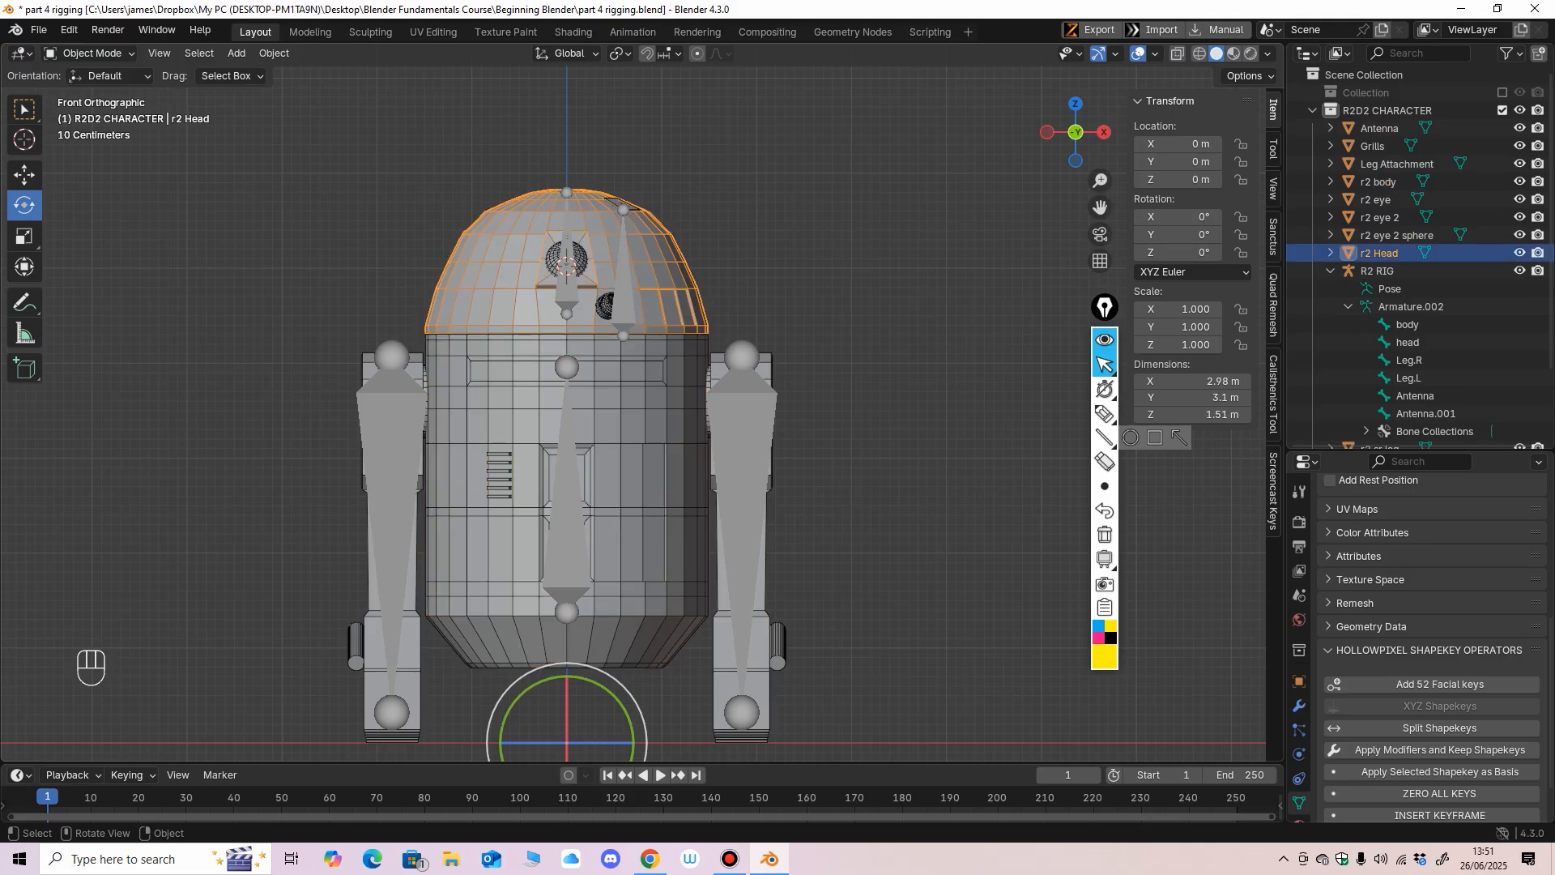
{"action": "left_click", "coordinate": [409, 632]}
{"action": "middle_click_drag", "start_coordinate": [409, 631], "coordinate": [455, 677], "text": "ctrl"}
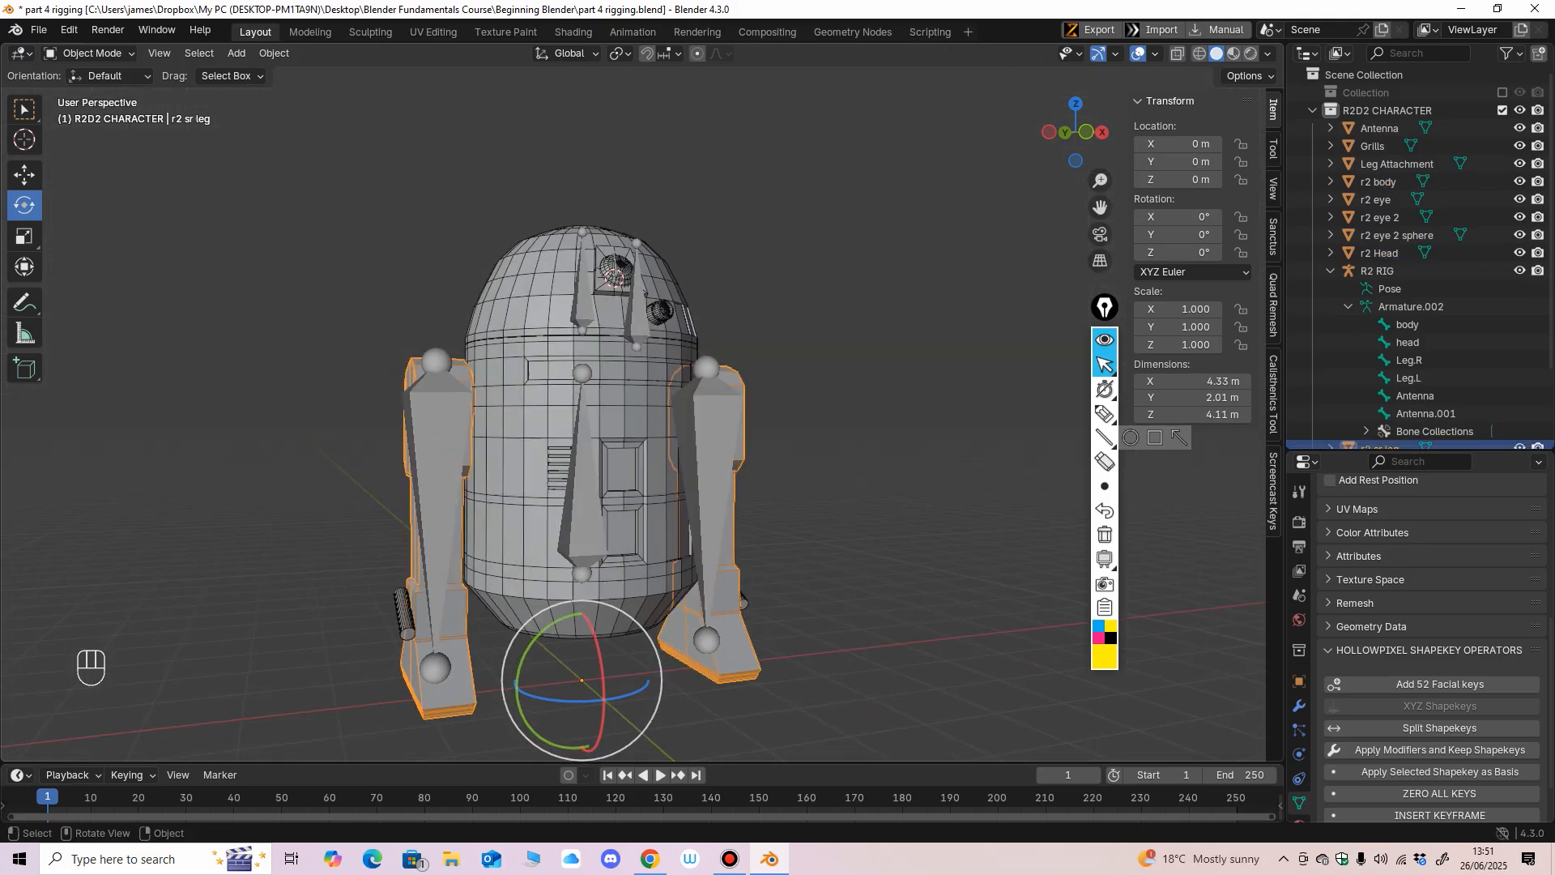
{"action": "left_click", "coordinate": [618, 274]}
{"action": "middle_click_drag", "start_coordinate": [619, 274], "coordinate": [616, 224], "text": "ctrl"}
{"action": "middle_click_drag", "start_coordinate": [616, 224], "coordinate": [569, 268]}
{"action": "middle_click_drag", "start_coordinate": [559, 324], "coordinate": [559, 276], "text": "ctrl"}
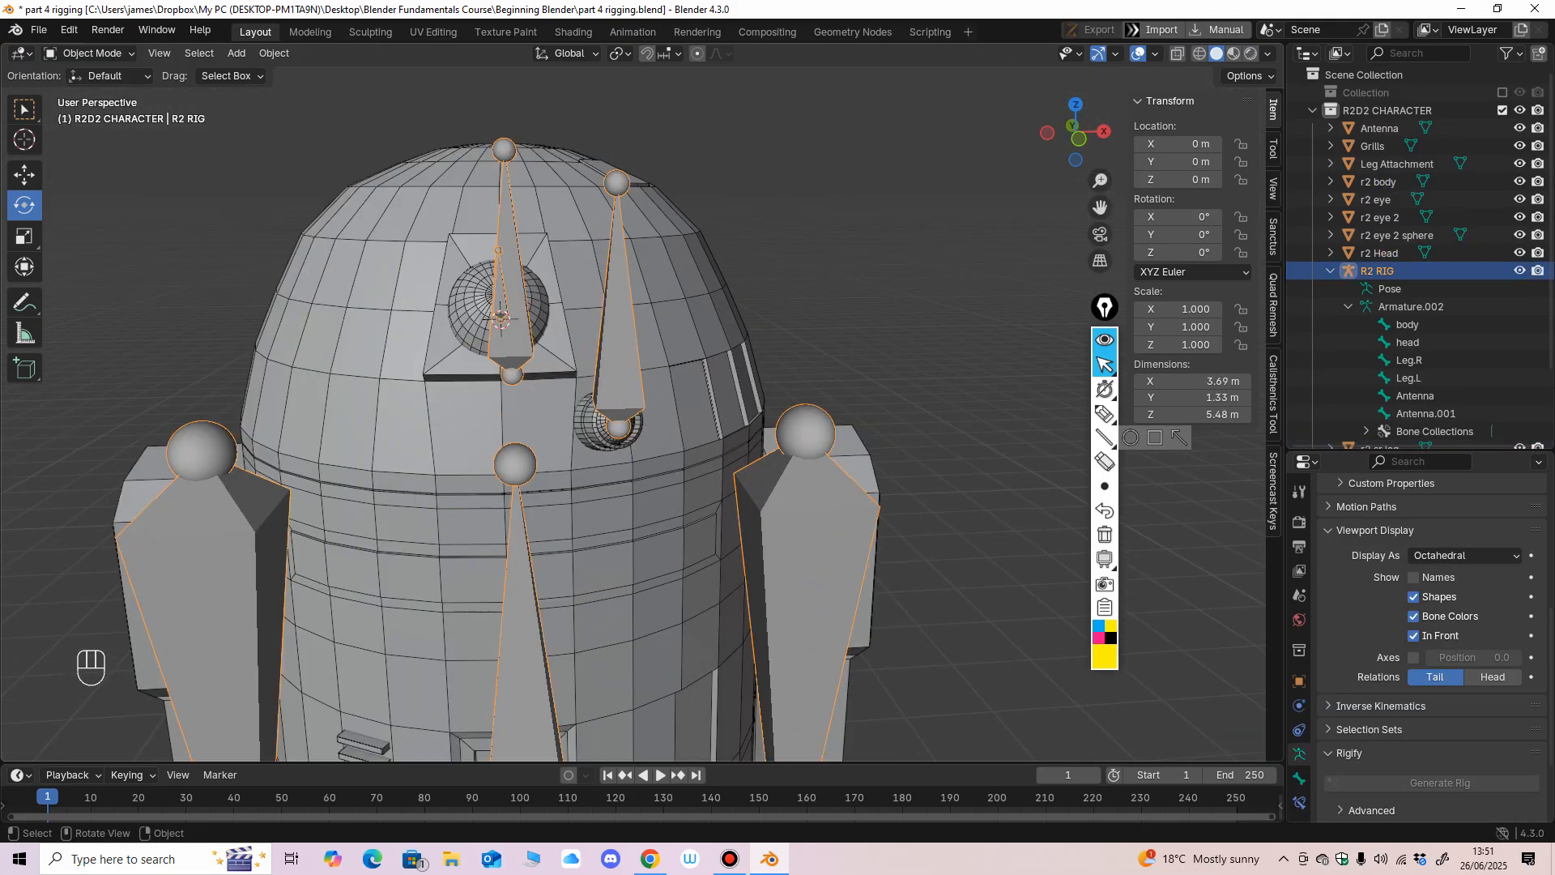
{"action": "left_click", "coordinate": [489, 320]}
{"action": "middle_click_drag", "start_coordinate": [489, 320], "coordinate": [454, 330]}
{"action": "left_click", "coordinate": [582, 180]}
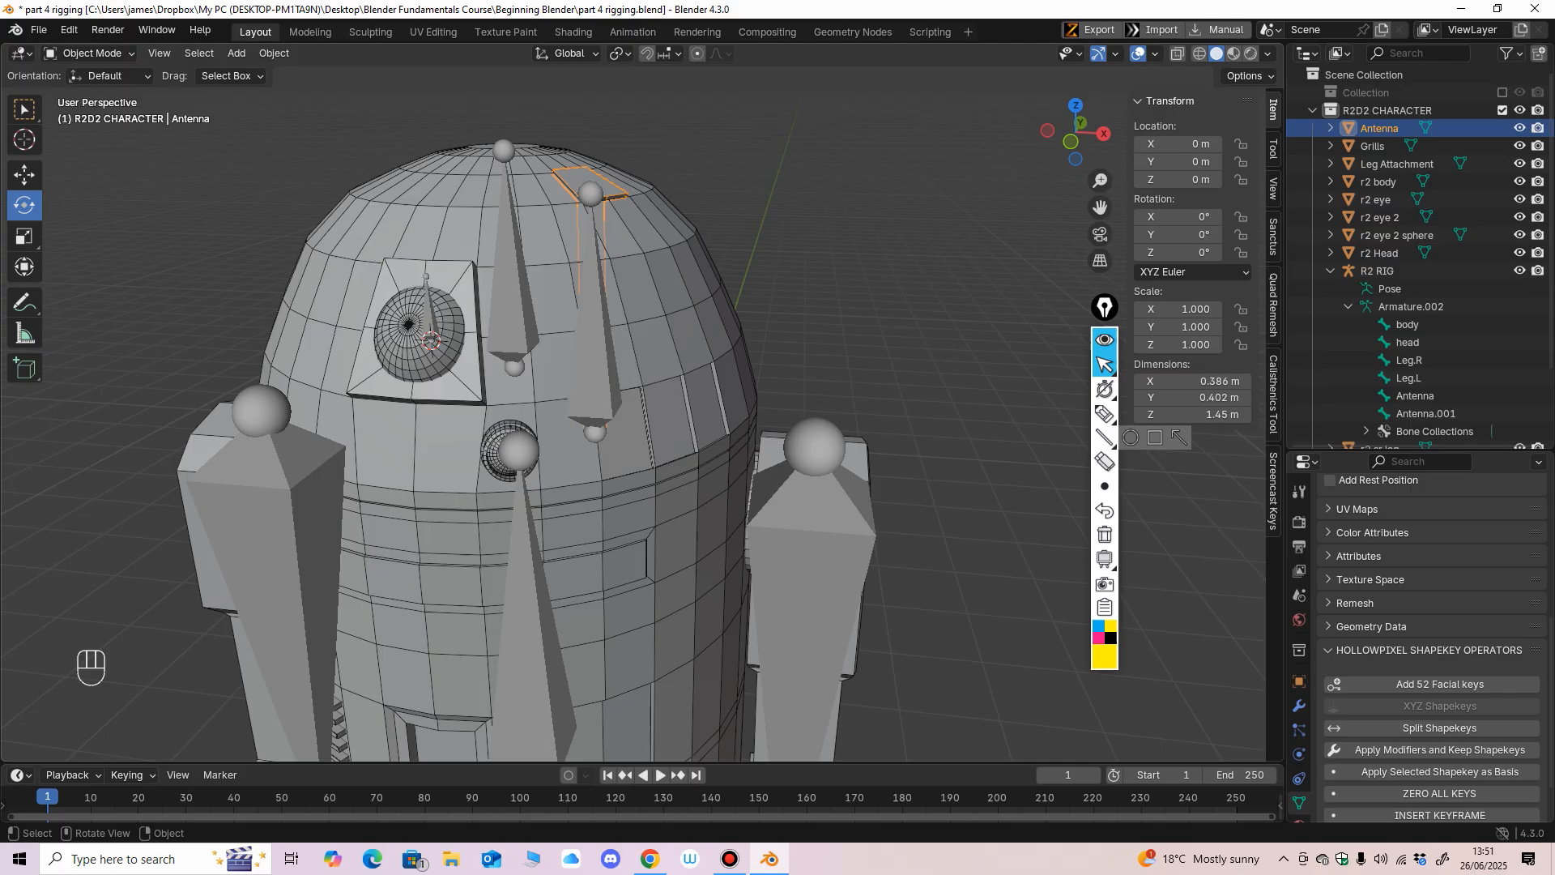
{"action": "left_click", "coordinate": [496, 463]}
{"action": "middle_click_drag", "start_coordinate": [496, 463], "coordinate": [519, 433], "text": "alt"}
{"action": "left_click", "coordinate": [612, 340]}
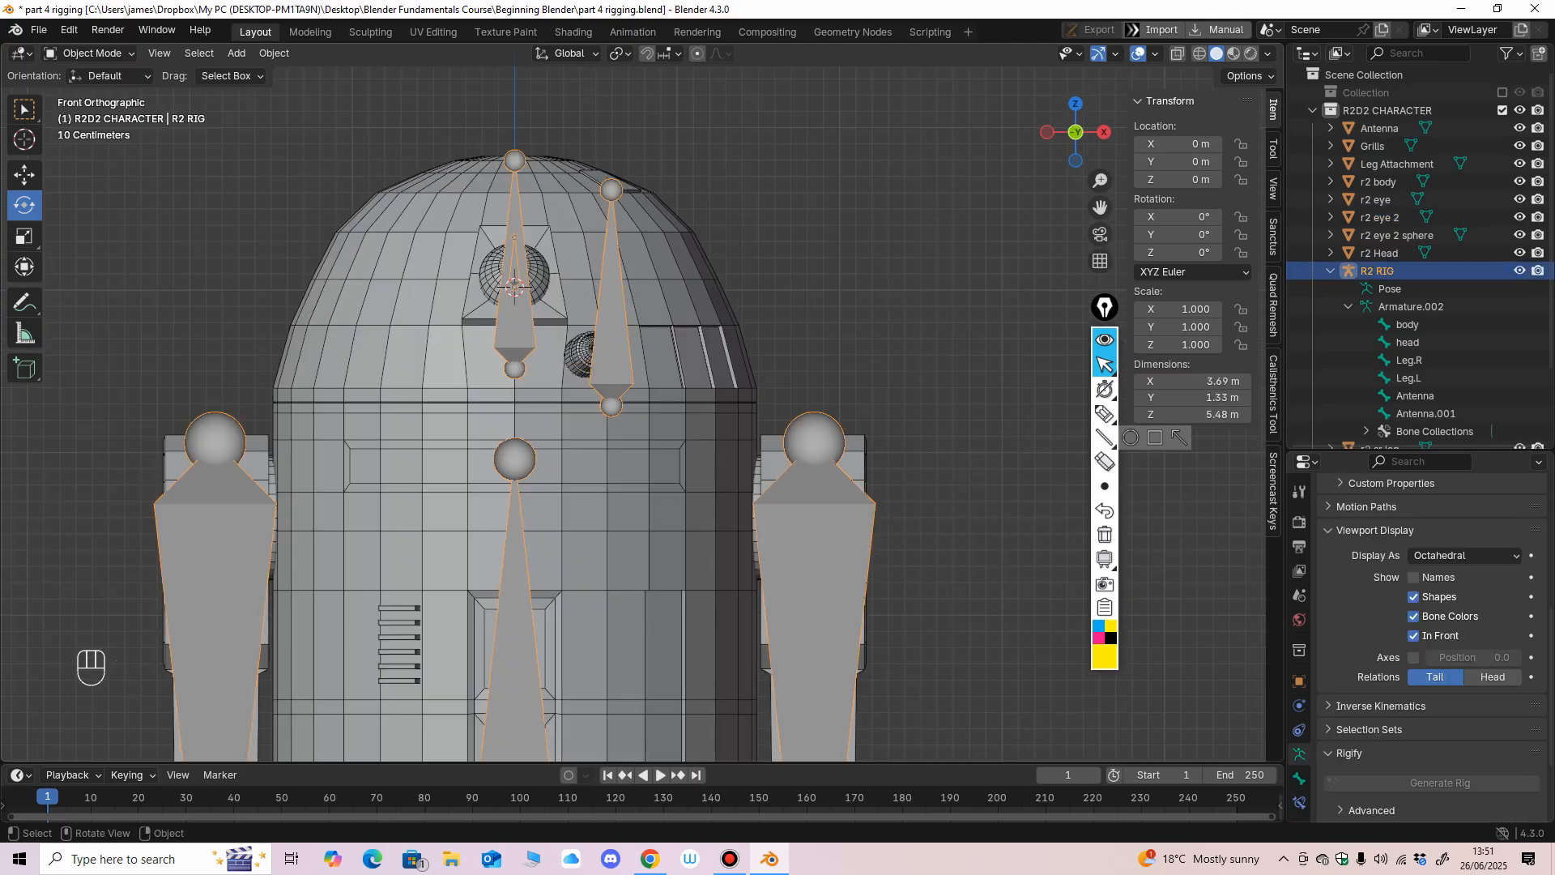
{"action": "mouse_move", "coordinate": [611, 340]}
{"action": "middle_mouse_down", "text": "ctrl"}
{"action": "mouse_move", "coordinate": [611, 429]}
{"action": "mouse_move", "coordinate": [620, 364]}
{"action": "middle_mouse_up", "text": "ctrl"}
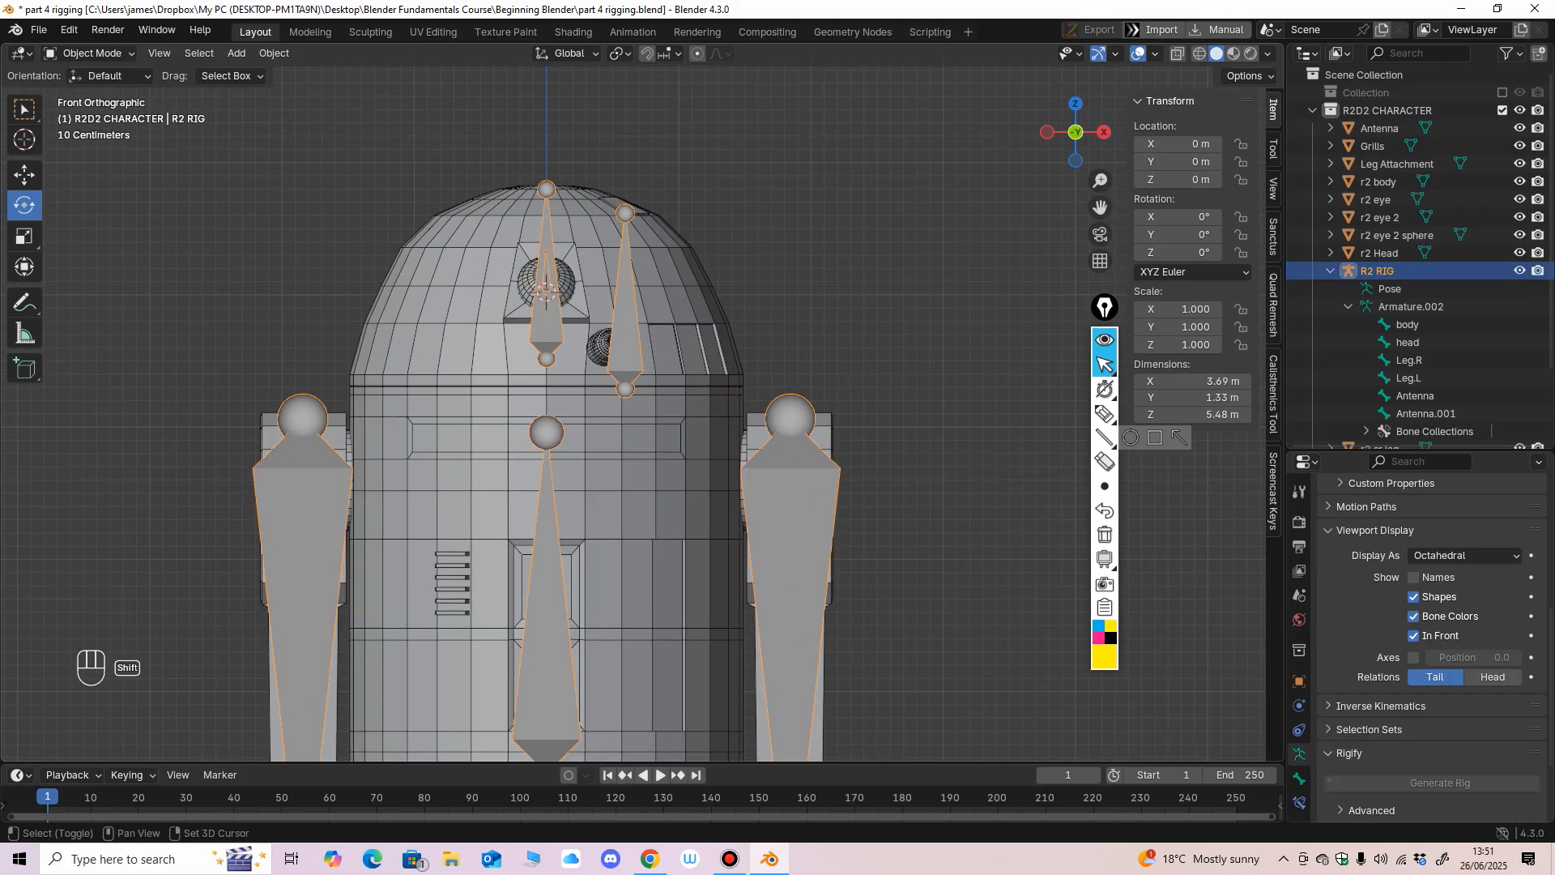
{"action": "middle_click_drag", "start_coordinate": [729, 486], "coordinate": [720, 311], "text": "shift"}
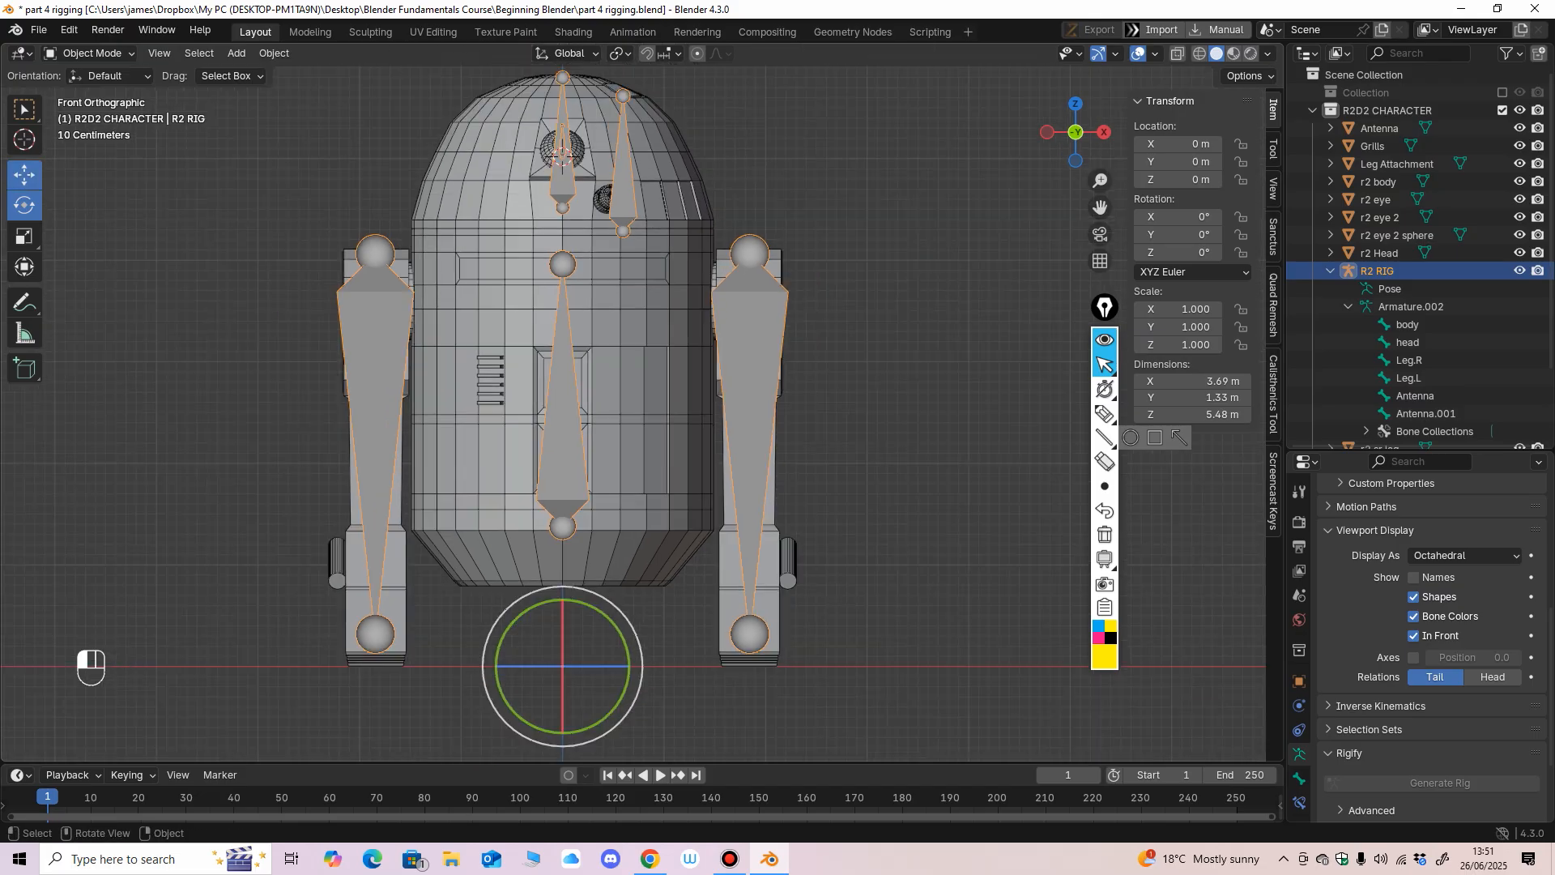
Activate the Move tool with the R2 RIG selected and snap the 3D cursor to the world origin.
{"action": "left_click", "coordinate": [24, 174]}
{"action": "scroll", "coordinate": [633, 413], "scroll_direction": "up", "scroll_amount": 1}
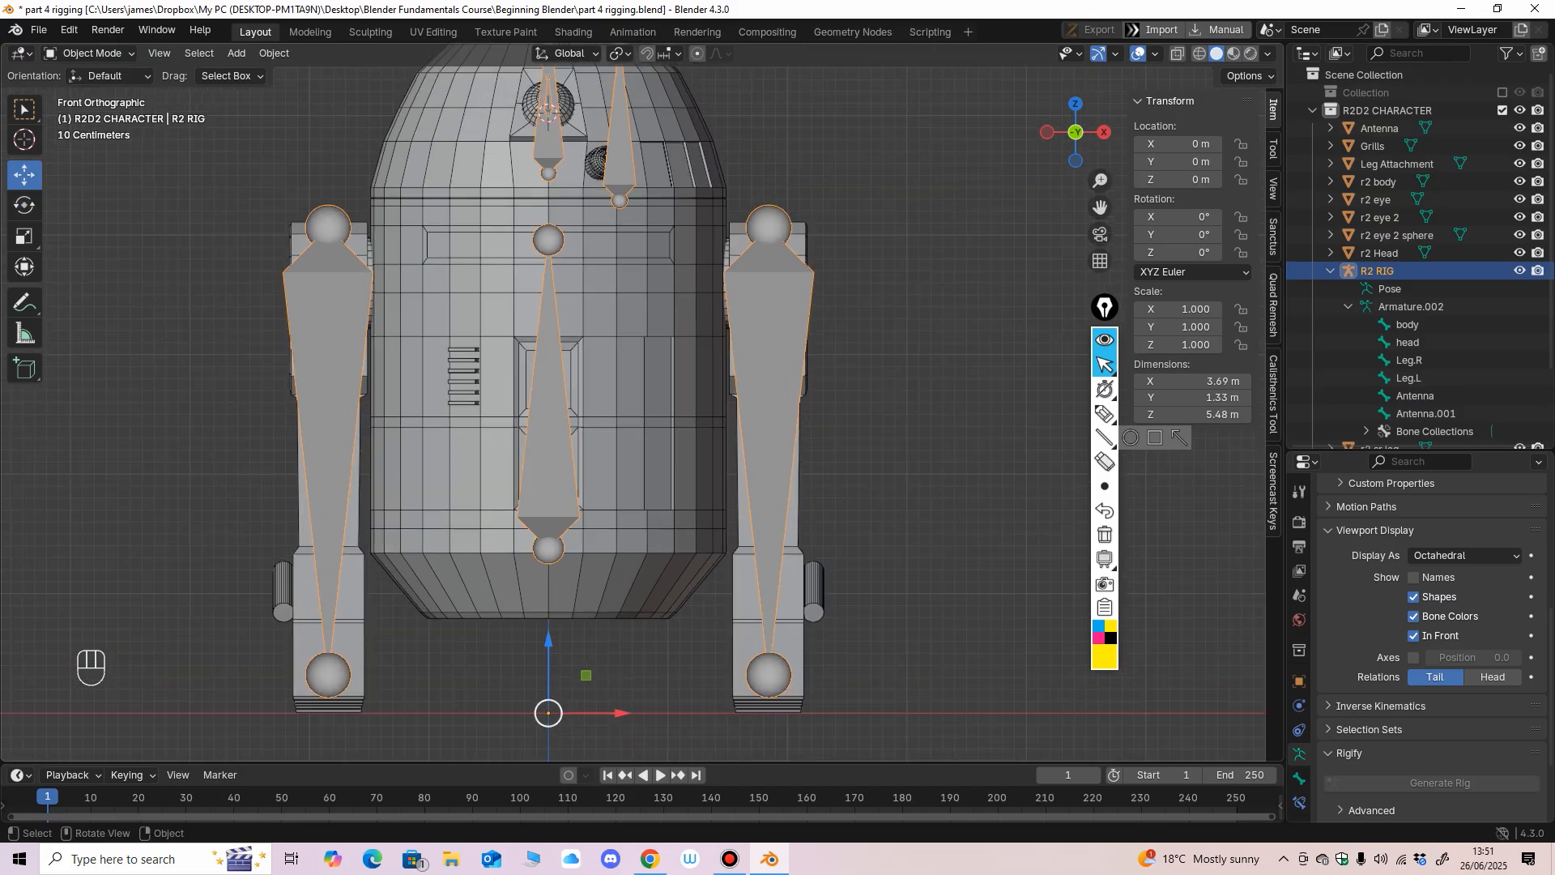
{"action": "middle_click_drag", "start_coordinate": [623, 388], "coordinate": [725, 304]}
{"action": "key", "text": "shift+s"}
{"action": "left_click", "coordinate": [413, 682]}
{"action": "scroll", "coordinate": [677, 293], "scroll_direction": "up", "scroll_amount": 1}
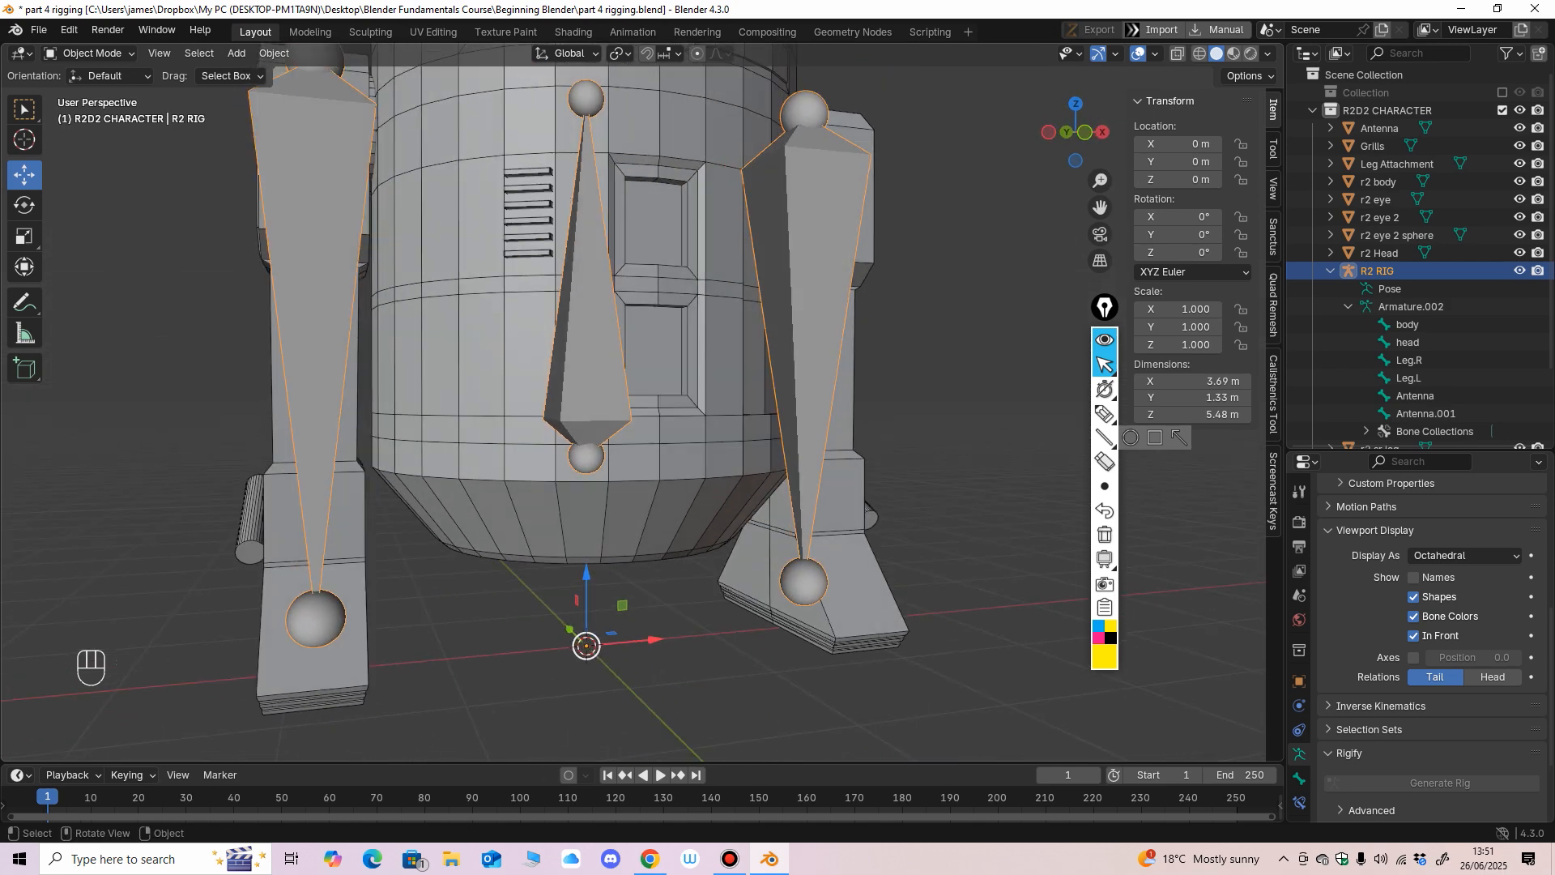
{"action": "middle_click_drag", "start_coordinate": [586, 646], "coordinate": [589, 601]}
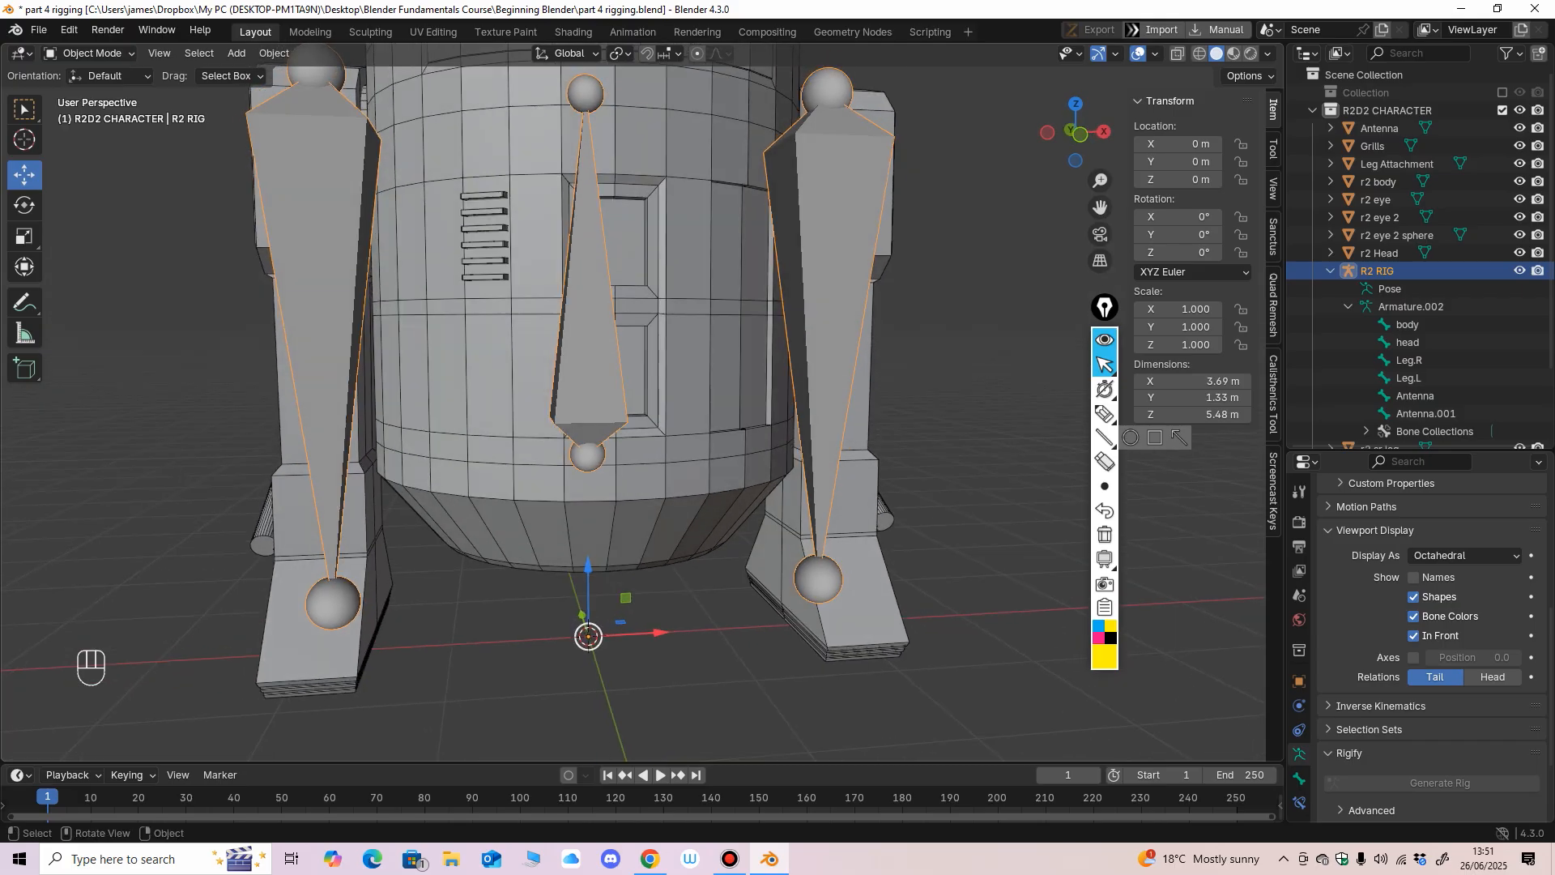
{"action": "key", "text": "shift+s"}
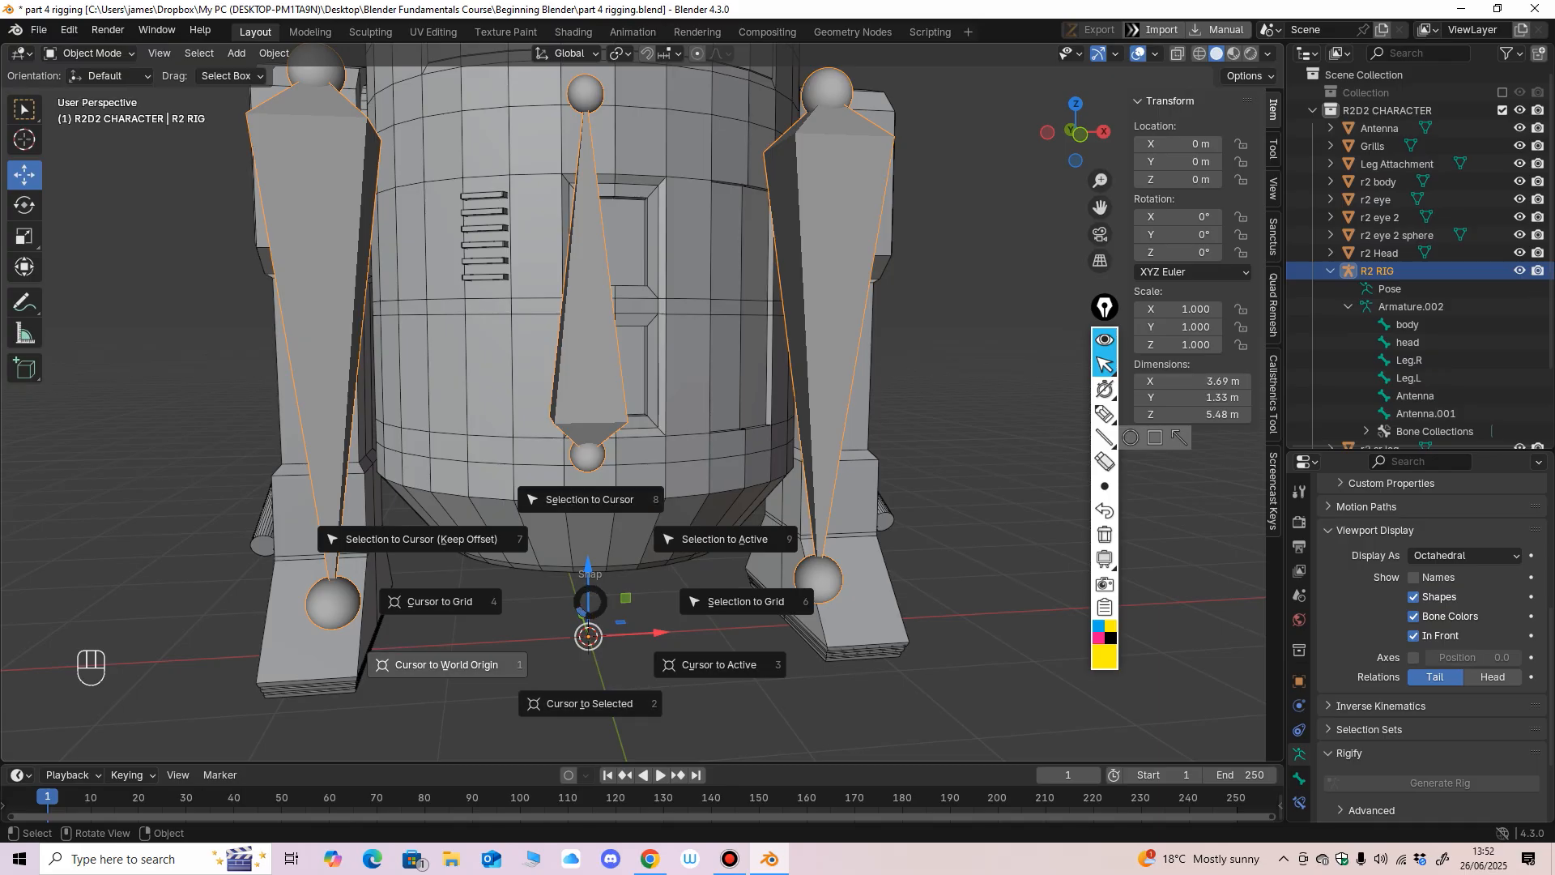
{"action": "key", "text": "Escape"}
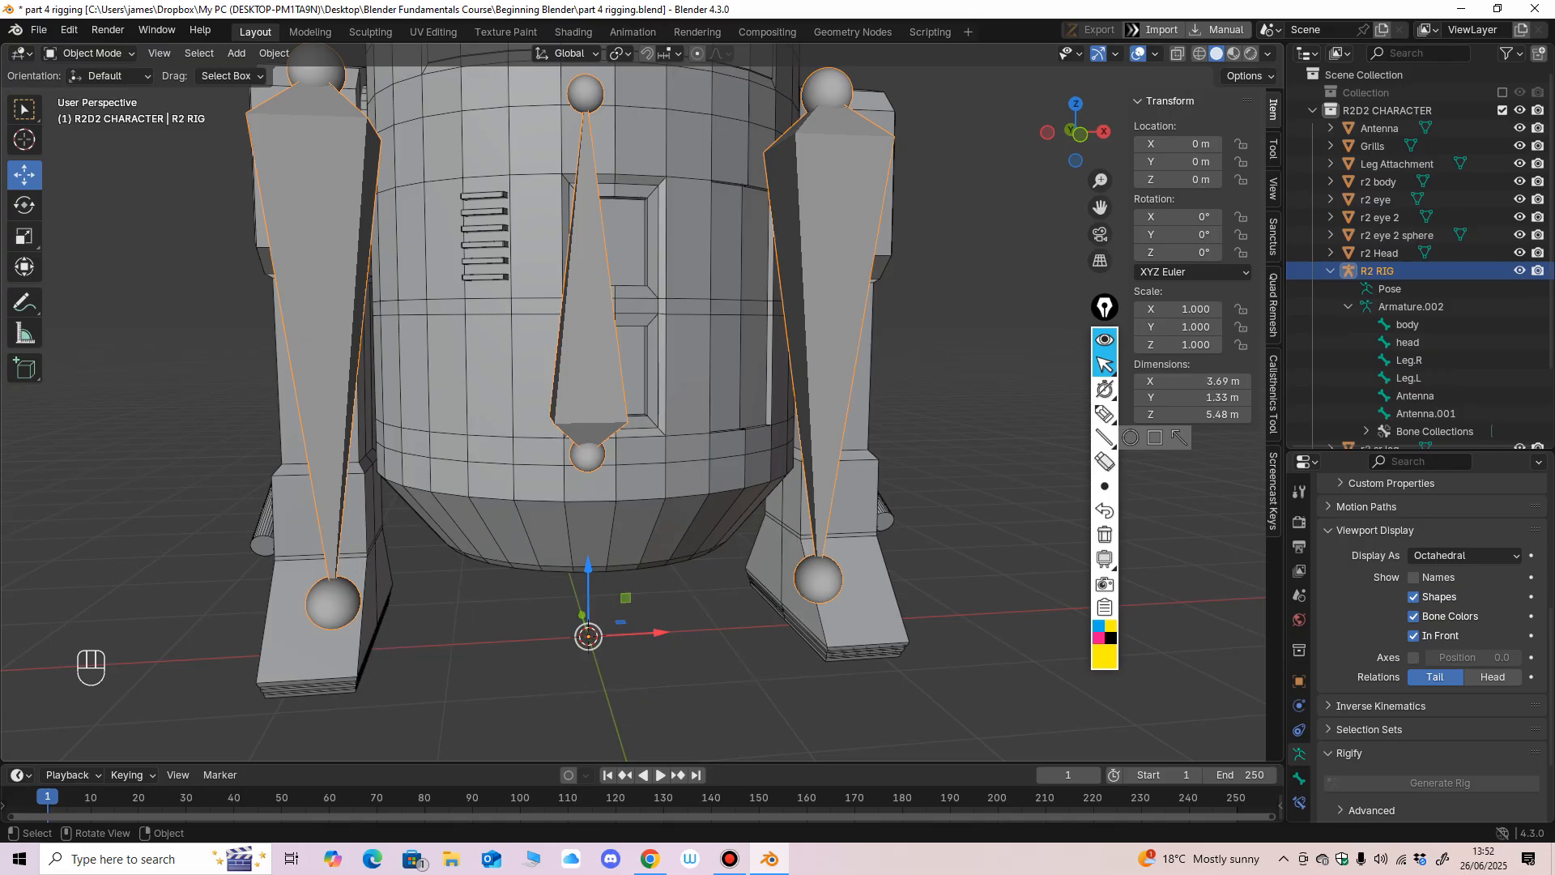
{"action": "mouse_move", "coordinate": [615, 389]}
{"action": "middle_mouse_down"}
{"action": "mouse_move", "coordinate": [579, 391]}
{"action": "mouse_move", "coordinate": [610, 394]}
{"action": "middle_mouse_up"}
{"action": "scroll", "coordinate": [579, 391], "scroll_direction": "down", "scroll_amount": 1}
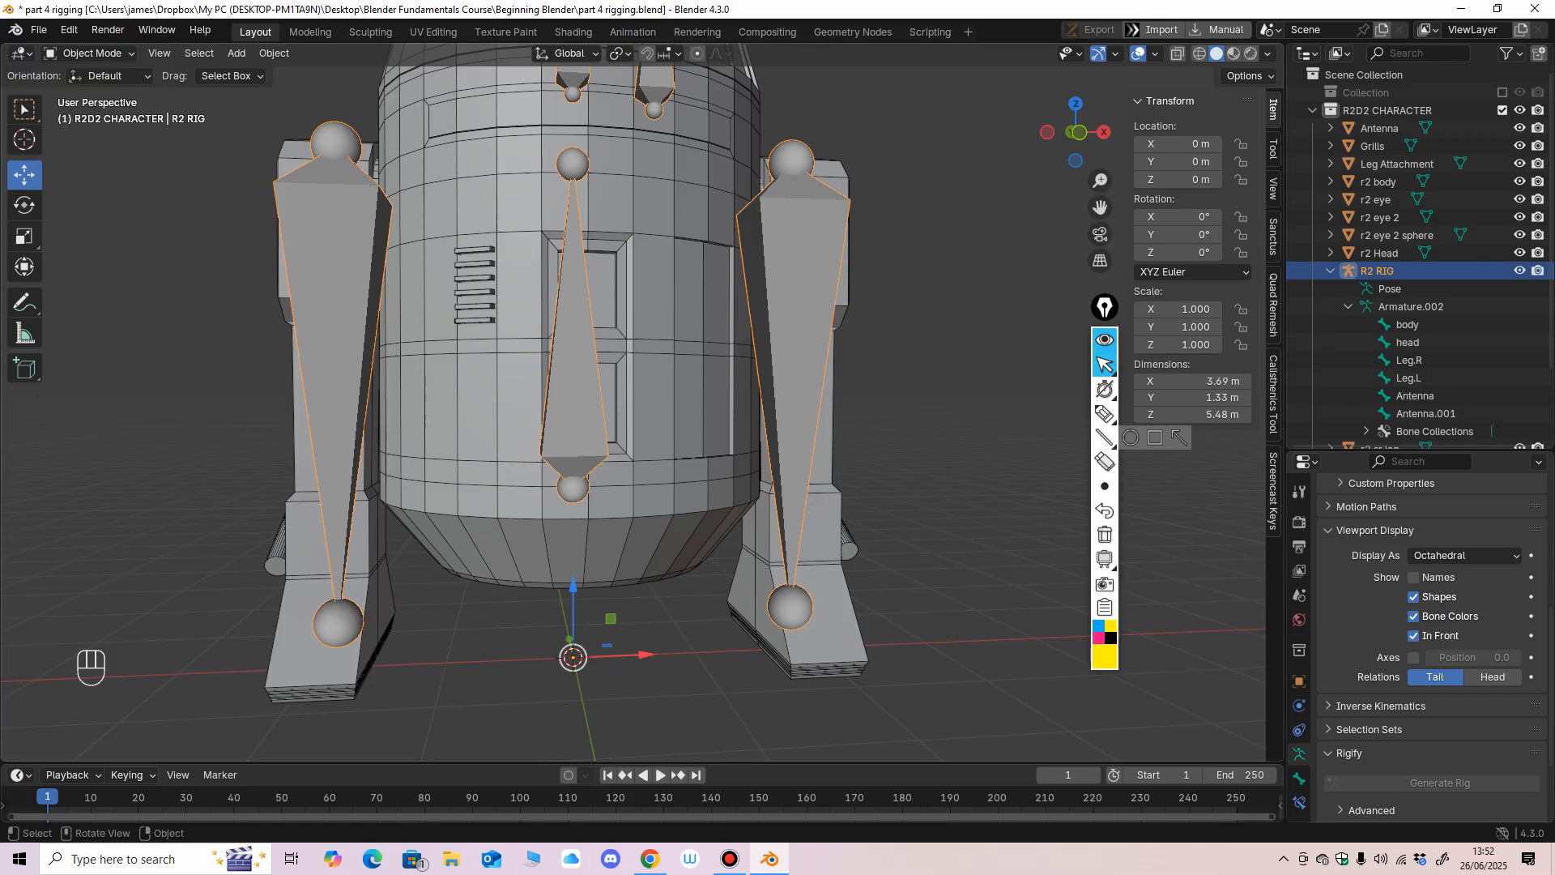
{"action": "scroll", "coordinate": [630, 411], "scroll_direction": "down", "scroll_amount": 1}
{"action": "middle_click_drag", "start_coordinate": [633, 405], "coordinate": [577, 564]}
{"action": "scroll", "coordinate": [535, 454], "scroll_direction": "down", "scroll_amount": 2}
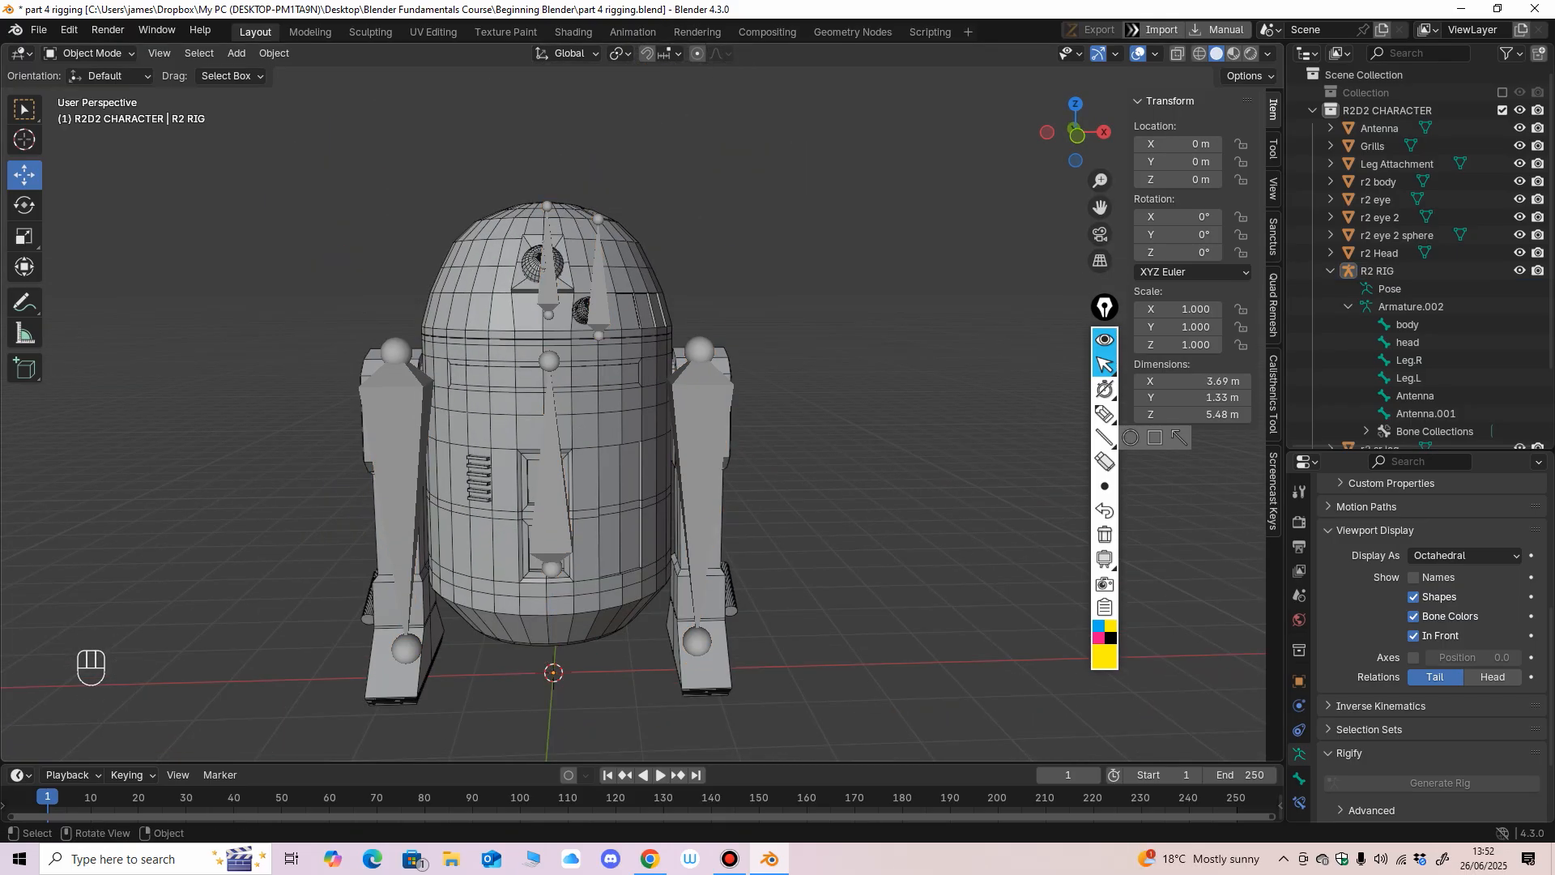
{"action": "middle_click_drag", "start_coordinate": [534, 455], "coordinate": [579, 425]}
{"action": "mouse_move", "coordinate": [563, 629]}
{"action": "left_mouse_down"}
{"action": "mouse_move", "coordinate": [645, 545]}
{"action": "mouse_move", "coordinate": [573, 627]}
{"action": "left_mouse_up"}
{"action": "key", "text": "ctrl+z"}
{"action": "middle_click_drag", "start_coordinate": [580, 454], "coordinate": [552, 408]}
{"action": "scroll", "coordinate": [571, 450], "scroll_direction": "up", "scroll_amount": 1}
In Edit Mode, parent the Leg.R and Leg.L bones of the R2 RIG to the body bone with Keep Offset.
{"action": "left_click", "coordinate": [89, 52]}
{"action": "left_click", "coordinate": [90, 94]}
{"action": "mouse_move", "coordinate": [553, 409]}
{"action": "middle_mouse_down", "text": "shift"}
{"action": "mouse_move", "coordinate": [524, 457]}
{"action": "mouse_move", "coordinate": [525, 421]}
{"action": "middle_mouse_up", "text": "shift"}
{"action": "mouse_move", "coordinate": [525, 421]}
{"action": "middle_mouse_down"}
{"action": "mouse_move", "coordinate": [515, 441]}
{"action": "mouse_move", "coordinate": [574, 353]}
{"action": "mouse_move", "coordinate": [520, 410]}
{"action": "mouse_move", "coordinate": [487, 405]}
{"action": "mouse_move", "coordinate": [491, 441]}
{"action": "mouse_move", "coordinate": [524, 447]}
{"action": "middle_mouse_up"}
{"action": "left_click", "coordinate": [693, 410]}
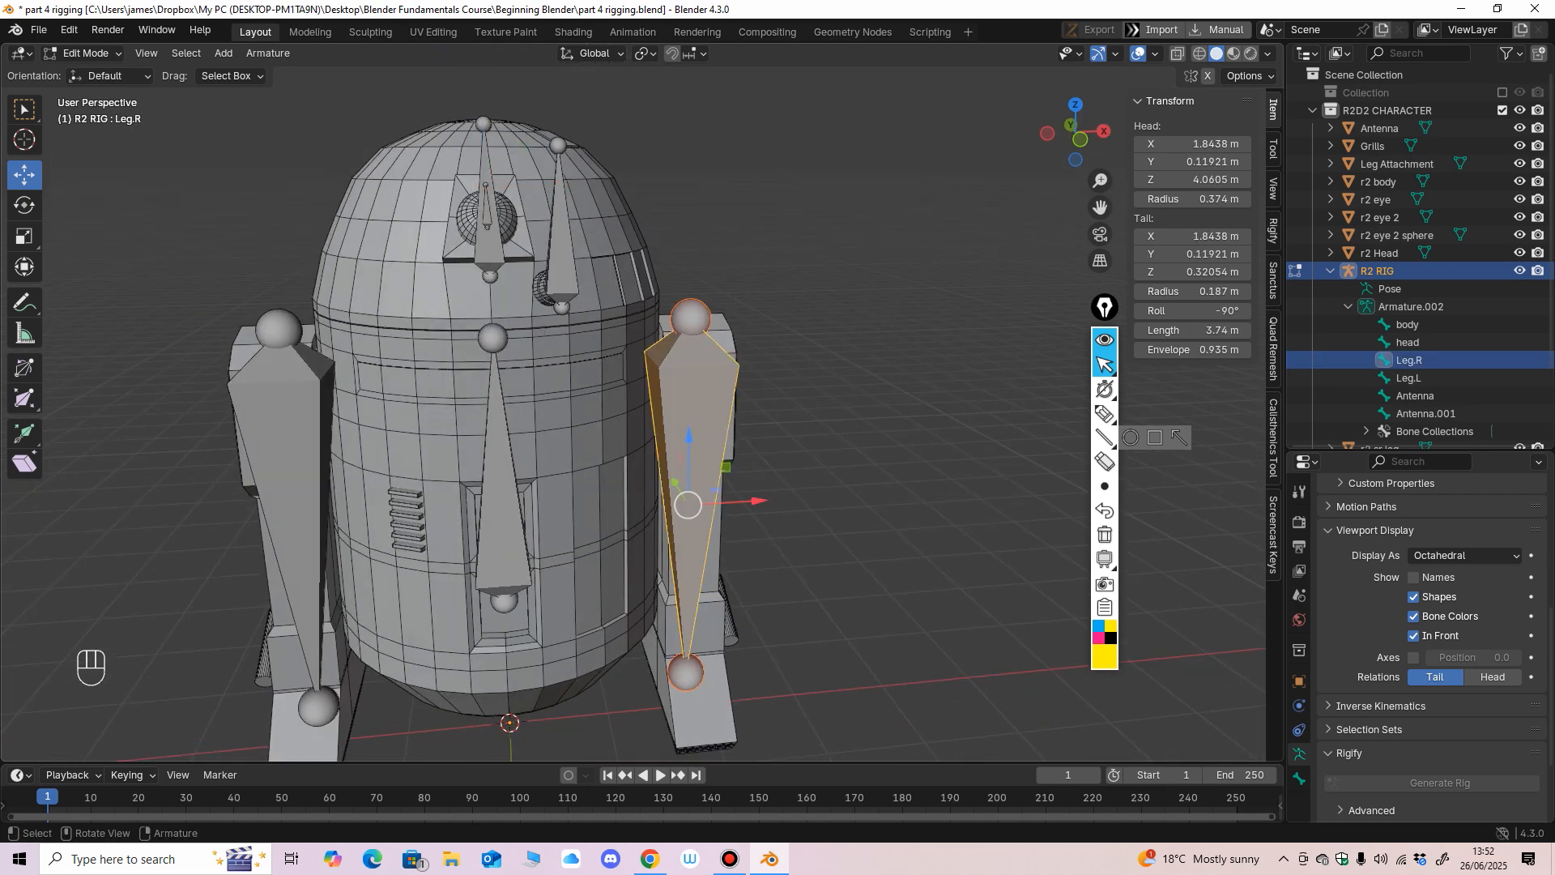
{"action": "left_click", "coordinate": [293, 431], "text": "shift"}
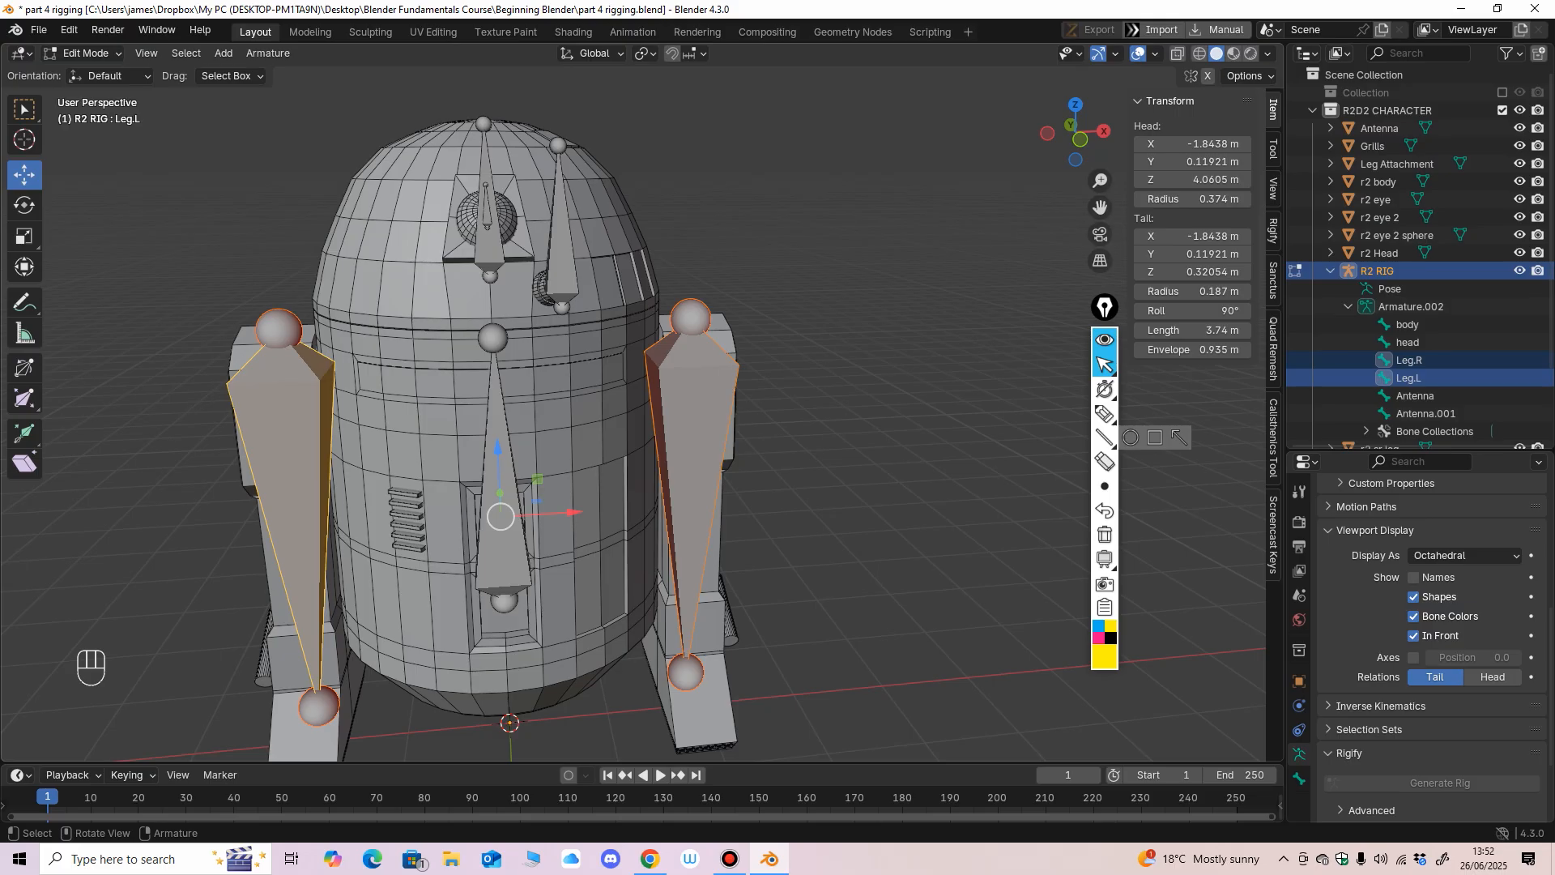
{"action": "key", "text": "shift"}
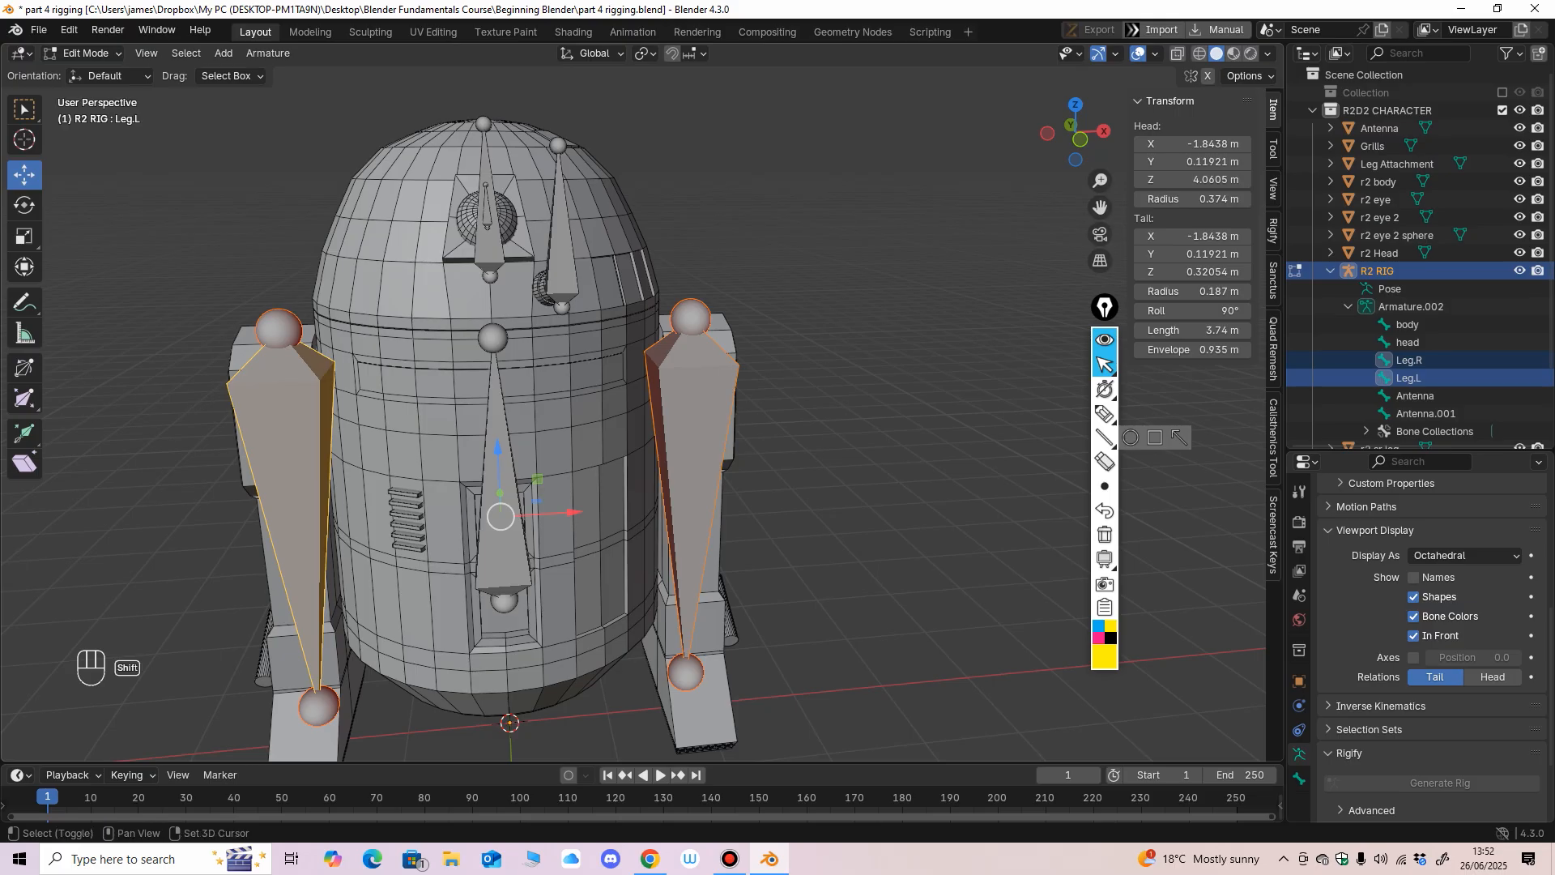
{"action": "left_click", "coordinate": [503, 555], "text": "shift"}
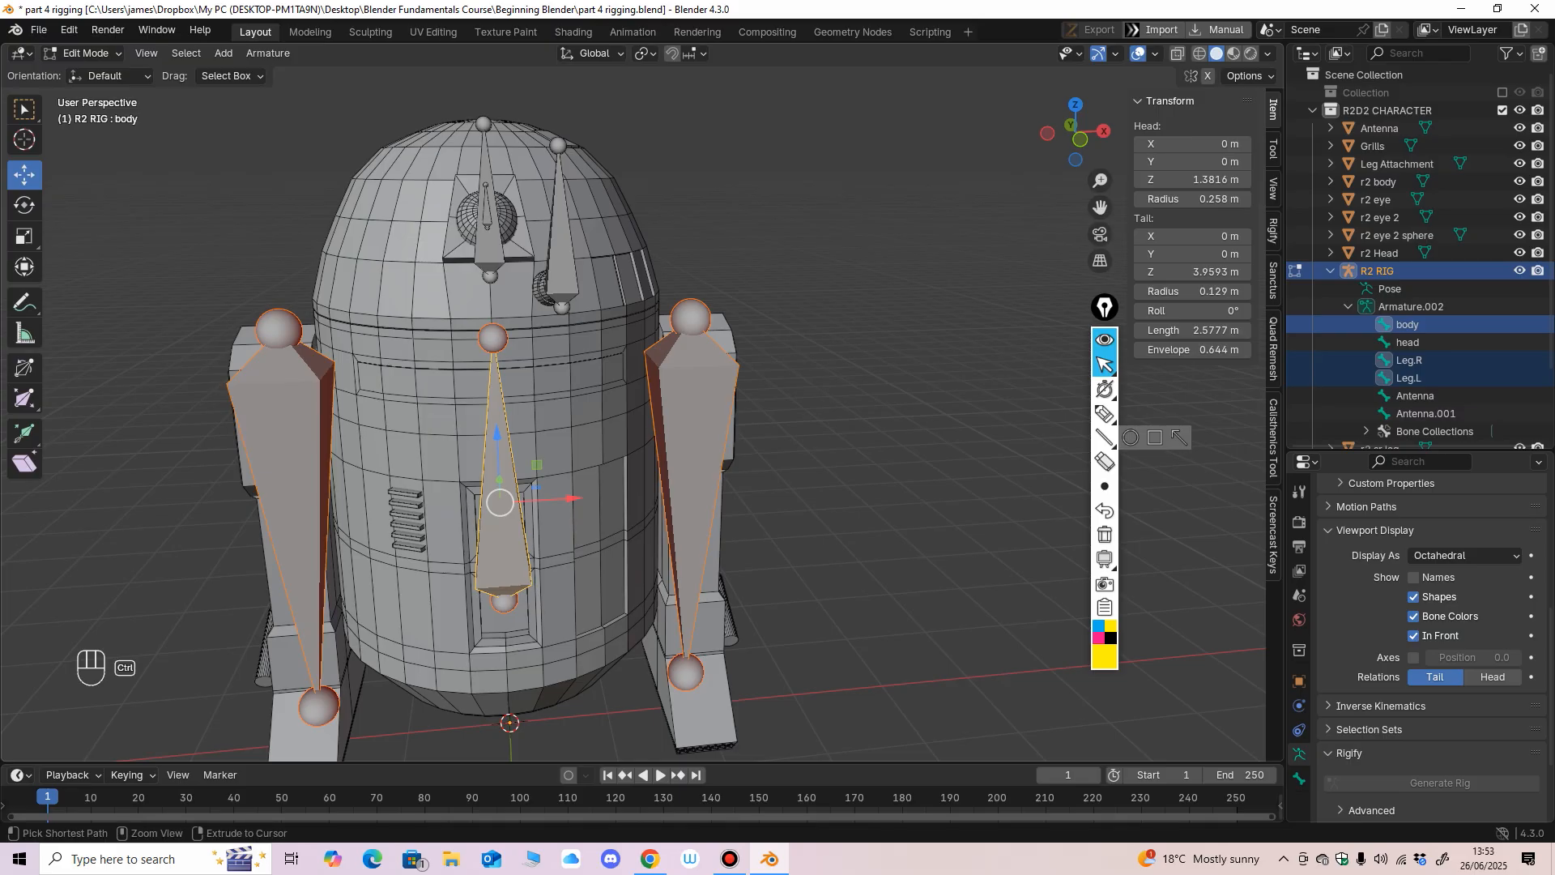
{"action": "key", "text": "ctrl+p"}
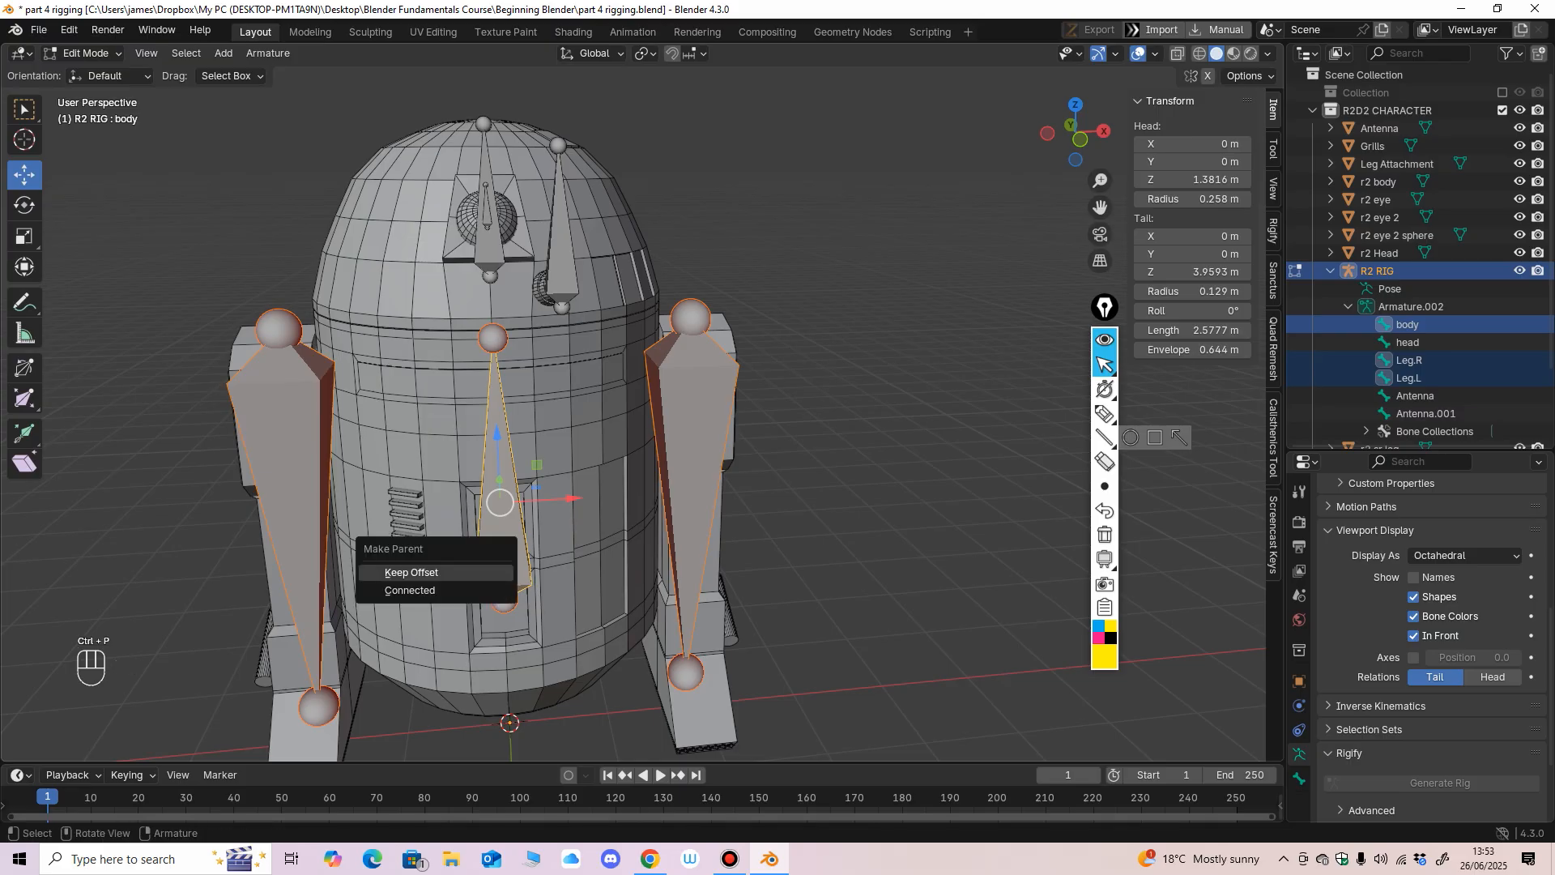
{"action": "left_click", "coordinate": [481, 572]}
Switch the Relationship Lines overlay off and on again to examine the links between the leg bones and the body bone.
{"action": "scroll", "coordinate": [548, 232], "scroll_direction": "up", "scroll_amount": 3}
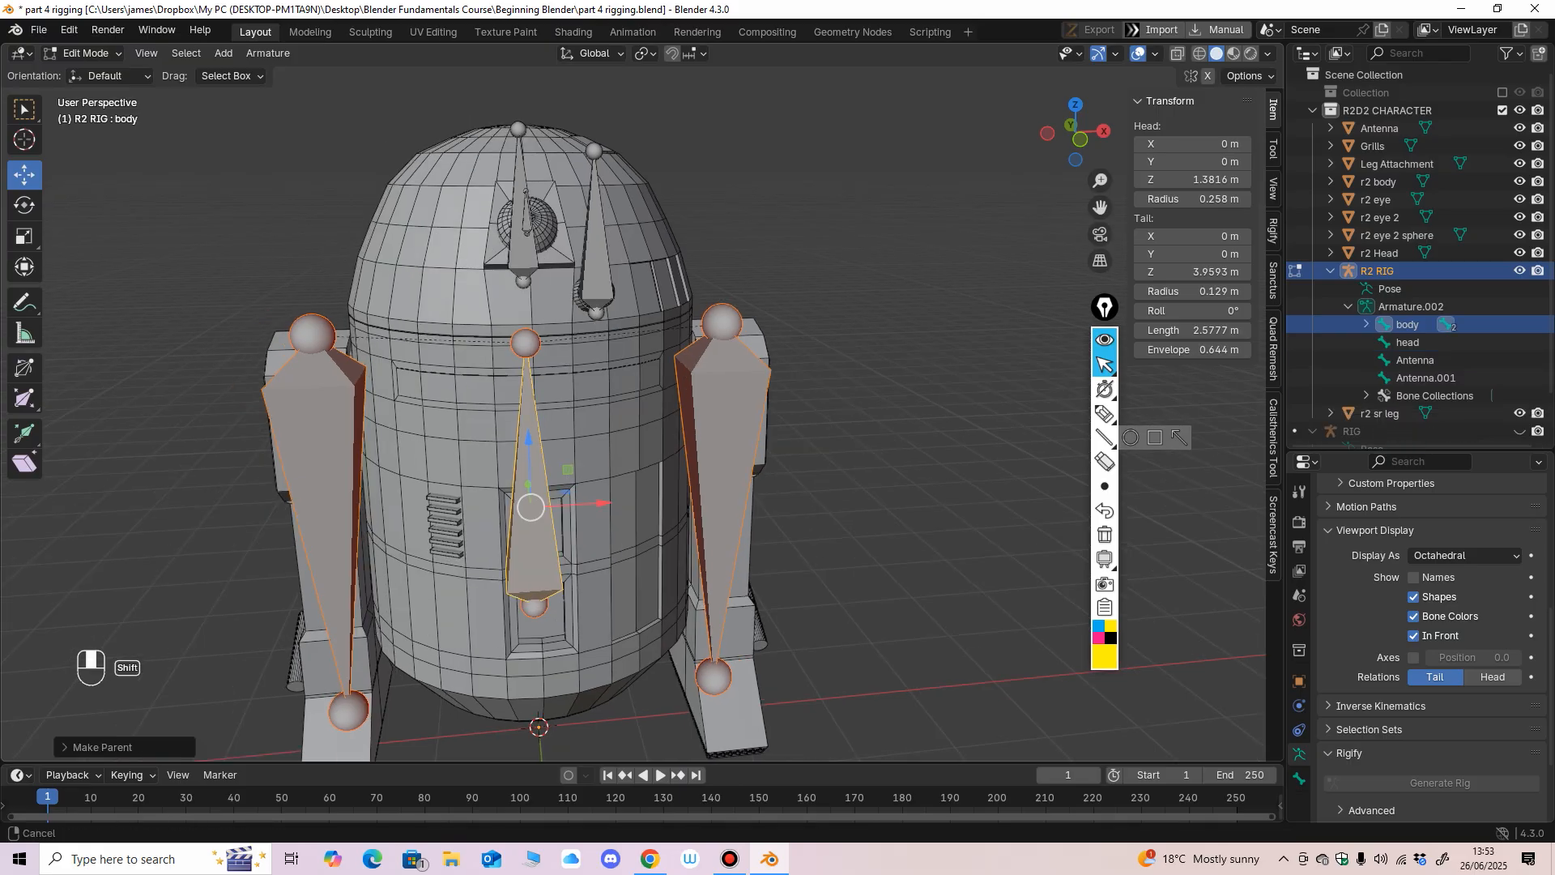
{"action": "middle_click_drag", "start_coordinate": [547, 267], "coordinate": [512, 248]}
{"action": "left_click", "coordinate": [1155, 54]}
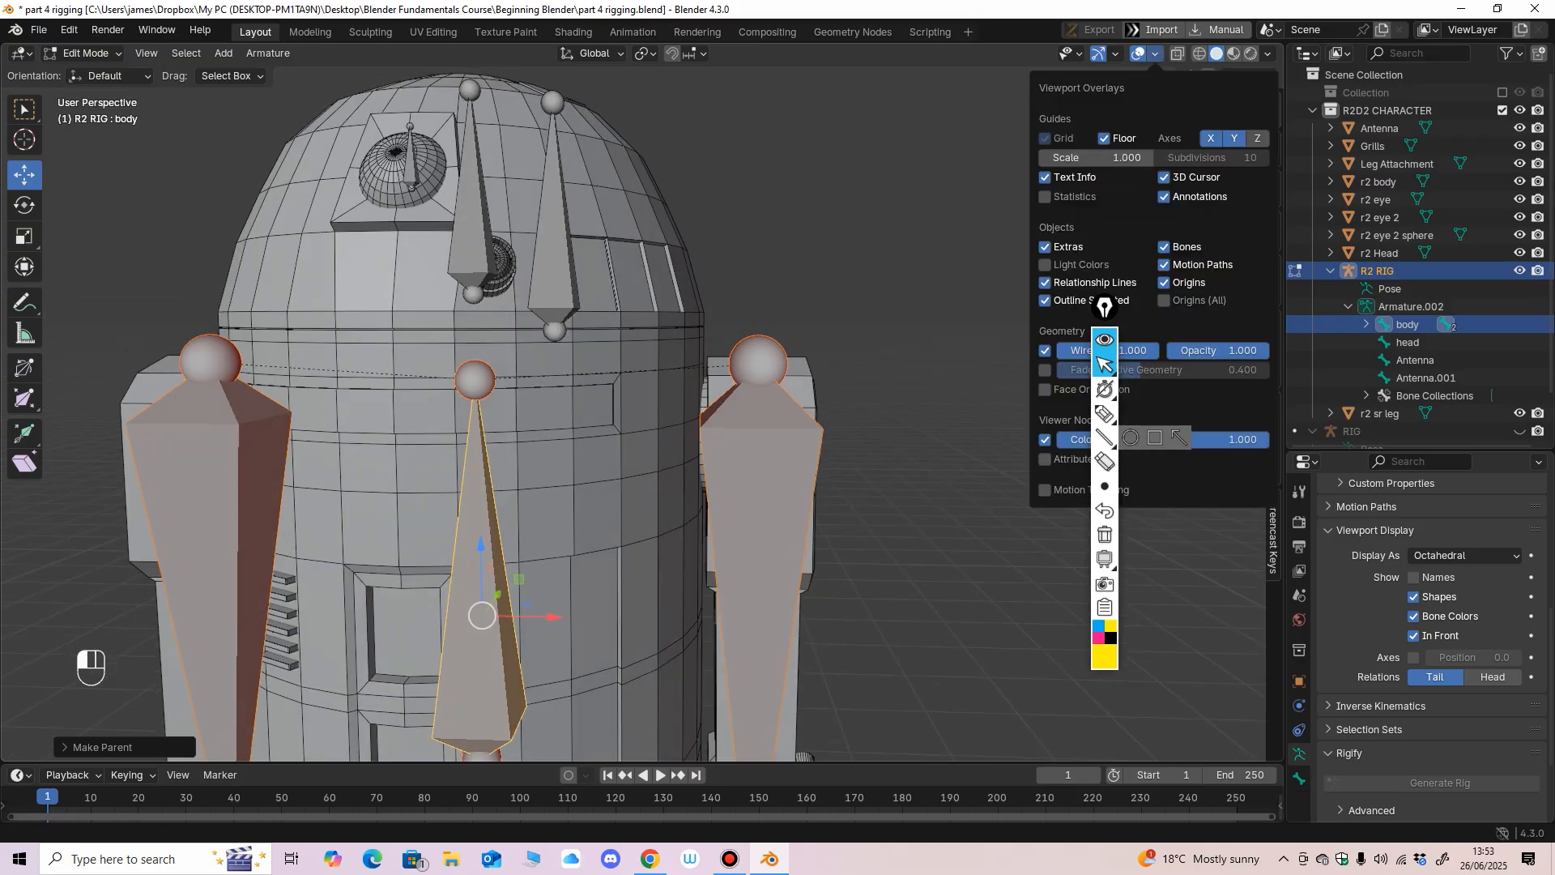
{"action": "left_click", "coordinate": [1046, 282]}
{"action": "left_click", "coordinate": [1045, 282]}
Mark the dashed relationship lines from both leg bones to the body bone with yellow pen outlines and arrows.
{"action": "left_click", "coordinate": [1105, 414]}
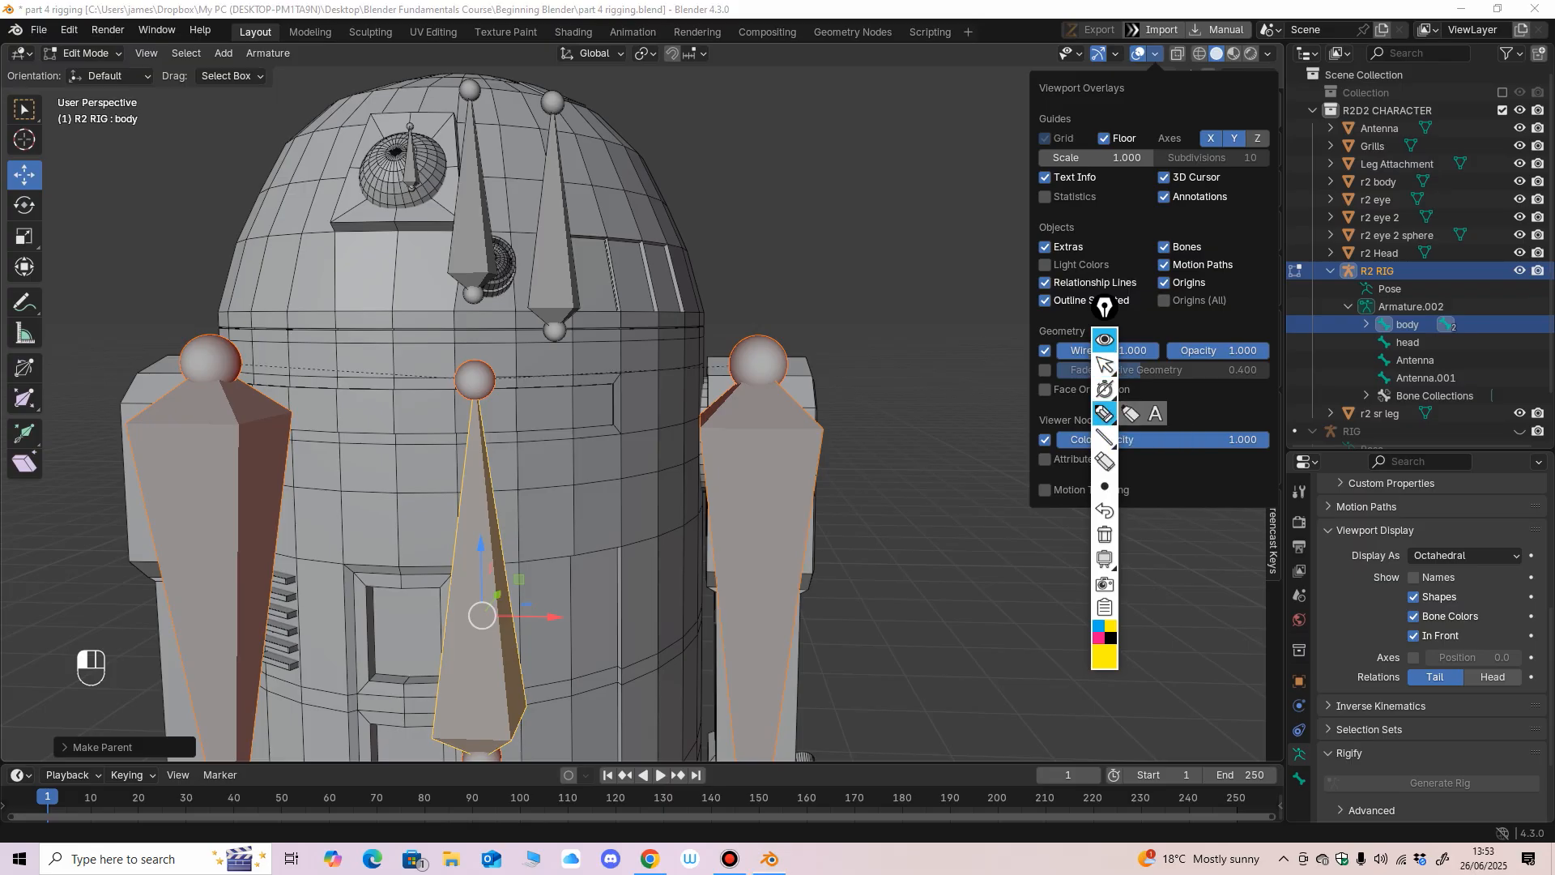
{"action": "mouse_move", "coordinate": [539, 362]}
{"action": "left_mouse_down"}
{"action": "mouse_move", "coordinate": [523, 362]}
{"action": "mouse_move", "coordinate": [578, 395]}
{"action": "mouse_move", "coordinate": [674, 380]}
{"action": "left_mouse_up"}
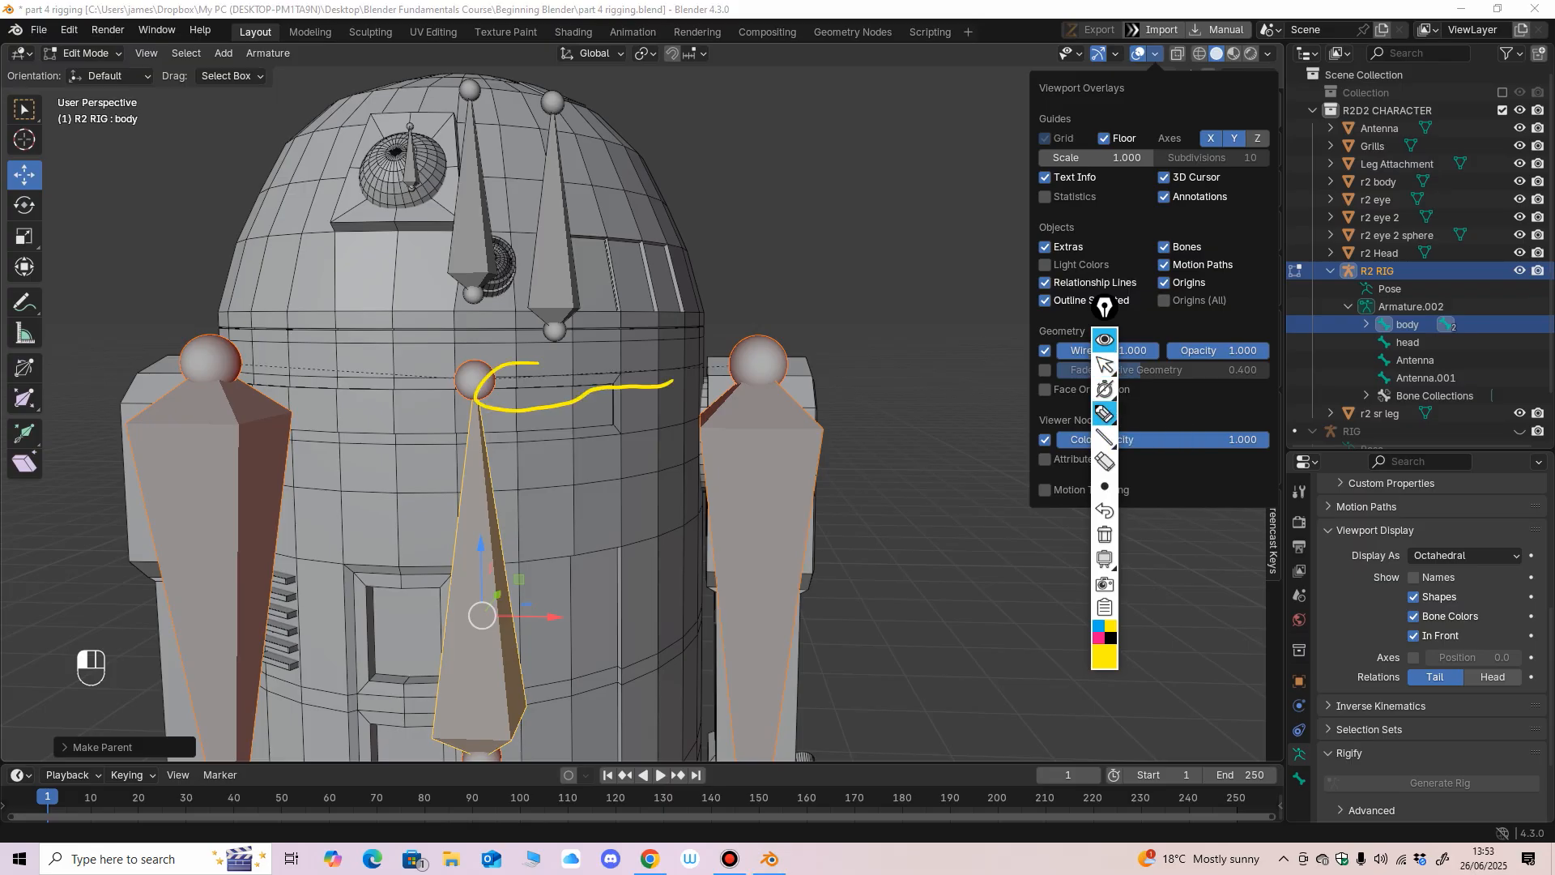
{"action": "mouse_move", "coordinate": [397, 350]}
{"action": "left_mouse_down"}
{"action": "mouse_move", "coordinate": [427, 356]}
{"action": "mouse_move", "coordinate": [331, 406]}
{"action": "mouse_move", "coordinate": [384, 351]}
{"action": "mouse_move", "coordinate": [316, 377]}
{"action": "mouse_move", "coordinate": [349, 390]}
{"action": "left_mouse_up"}
{"action": "key", "text": "ctrl+z"}
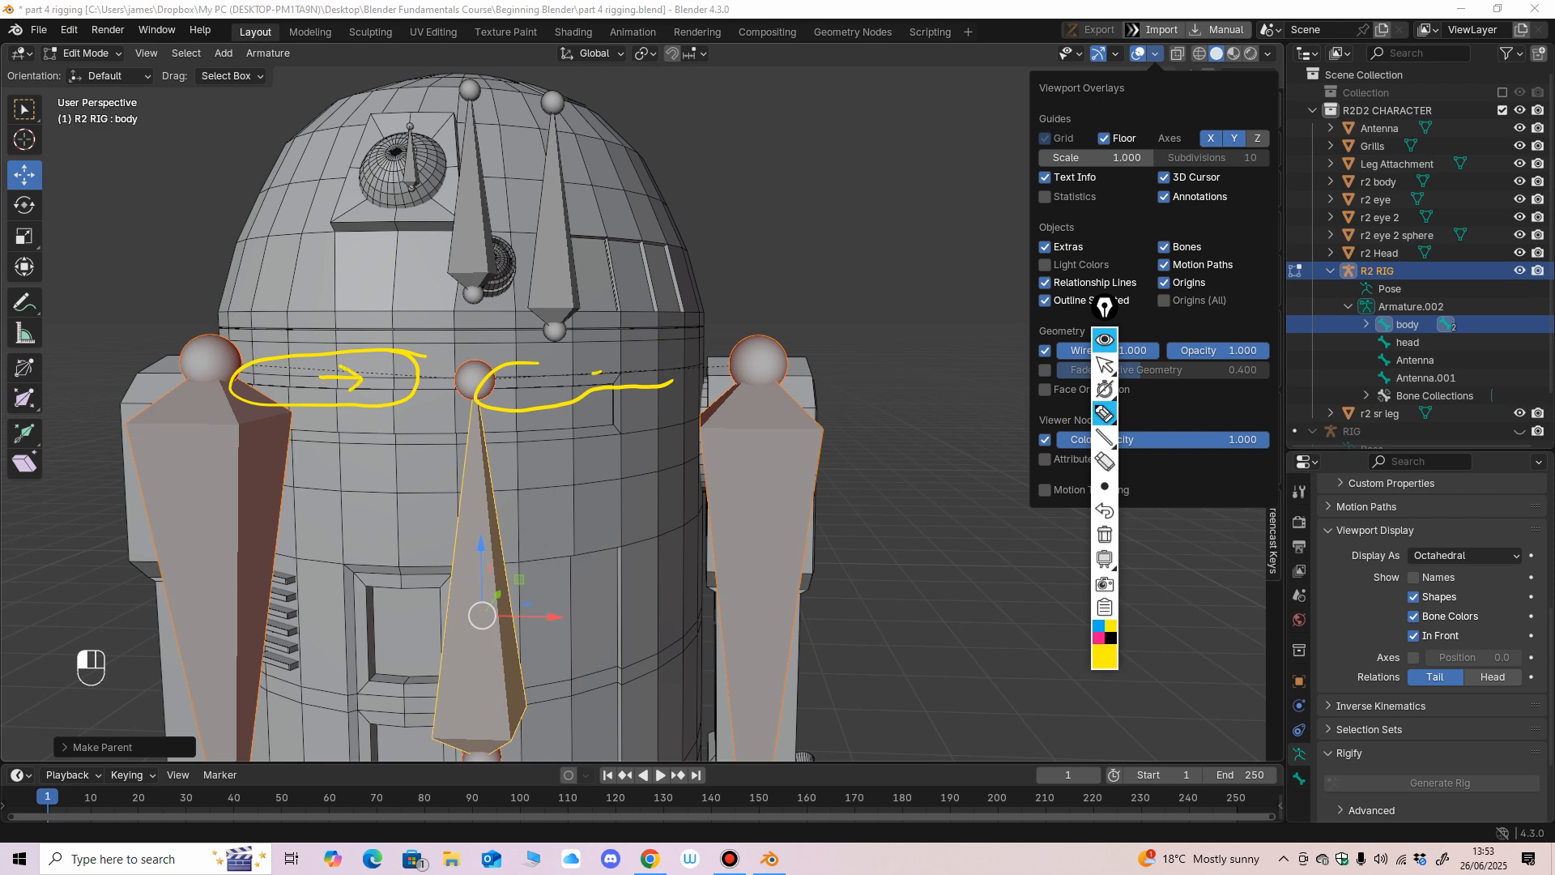
{"action": "mouse_move", "coordinate": [596, 373]}
{"action": "left_mouse_down"}
{"action": "mouse_move", "coordinate": [536, 376]}
{"action": "mouse_move", "coordinate": [552, 391]}
{"action": "left_mouse_up"}
{"action": "left_click", "coordinate": [1104, 364]}
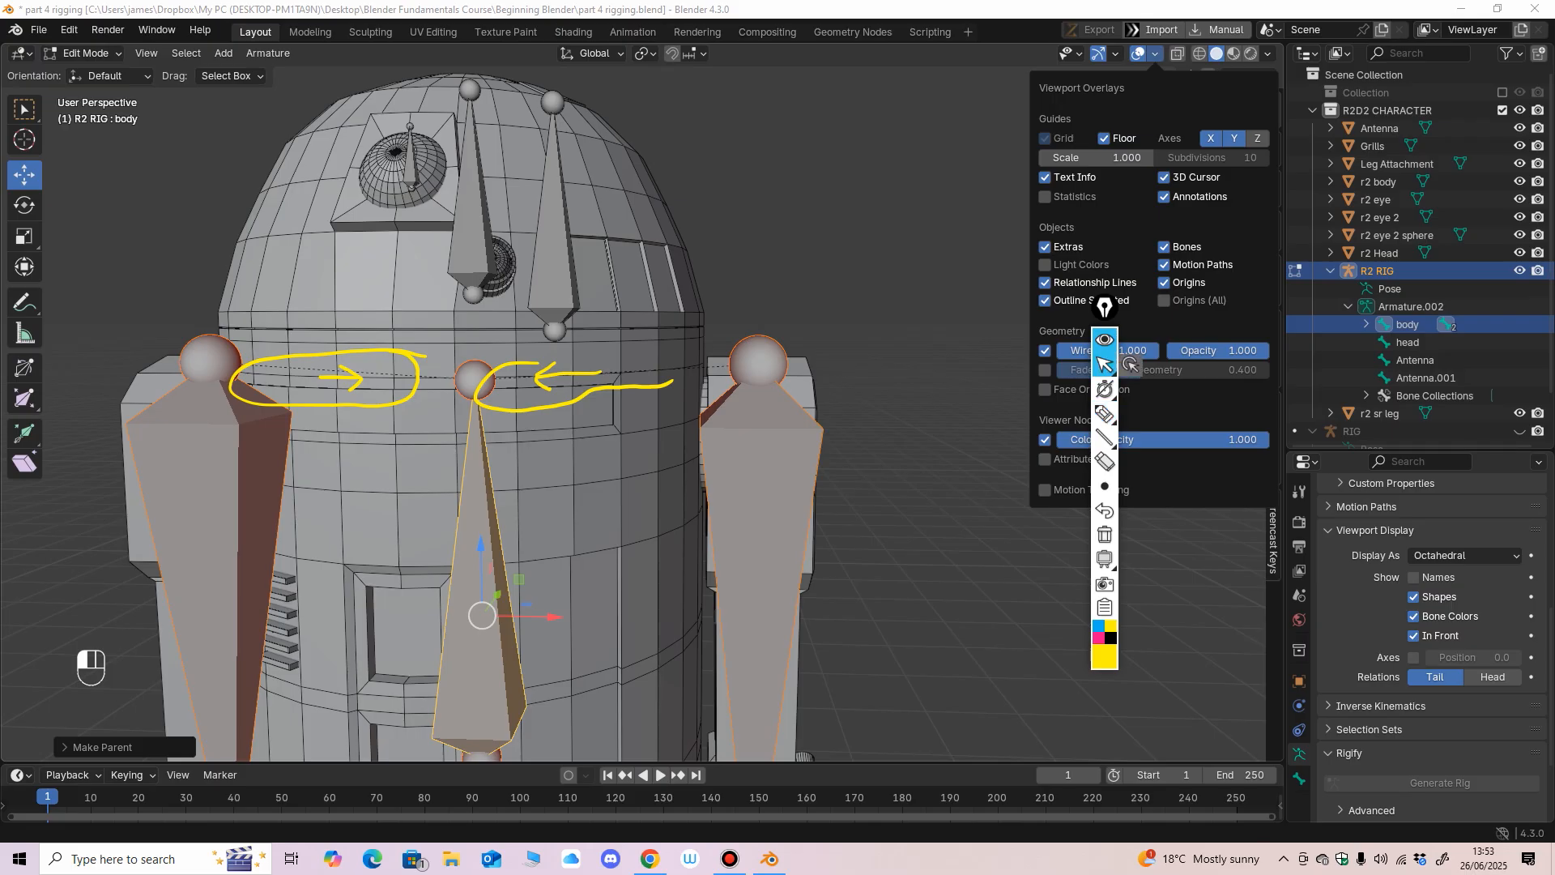
Compare the viewport with Relationship Lines off and on, and erase the yellow pen marks.
{"action": "left_click", "coordinate": [1086, 282]}
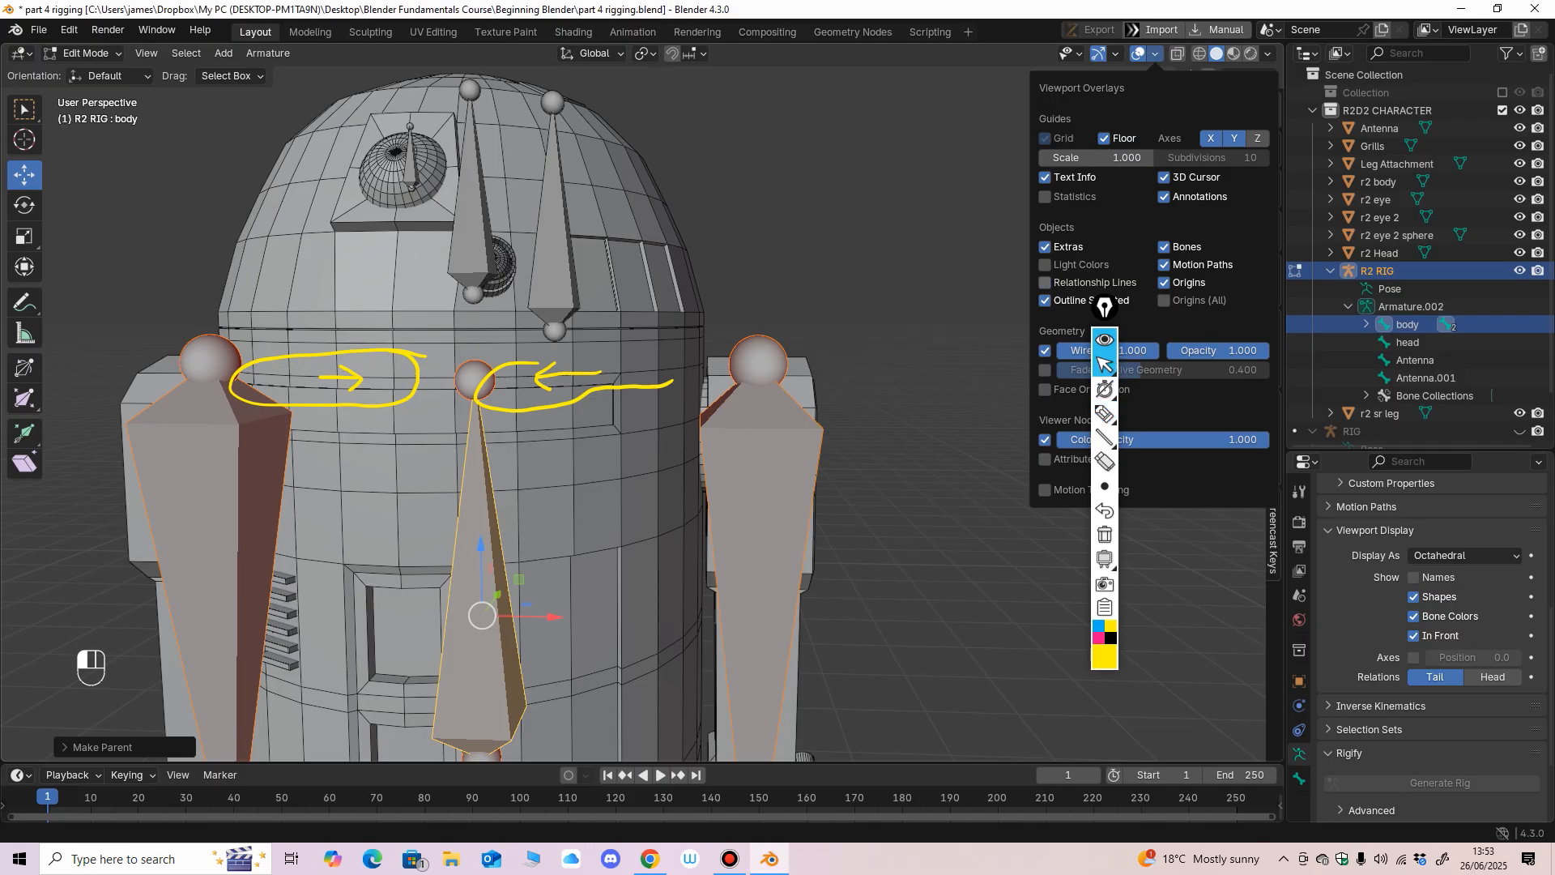
{"action": "left_click", "coordinate": [1085, 281]}
{"action": "left_click", "coordinate": [1105, 462]}
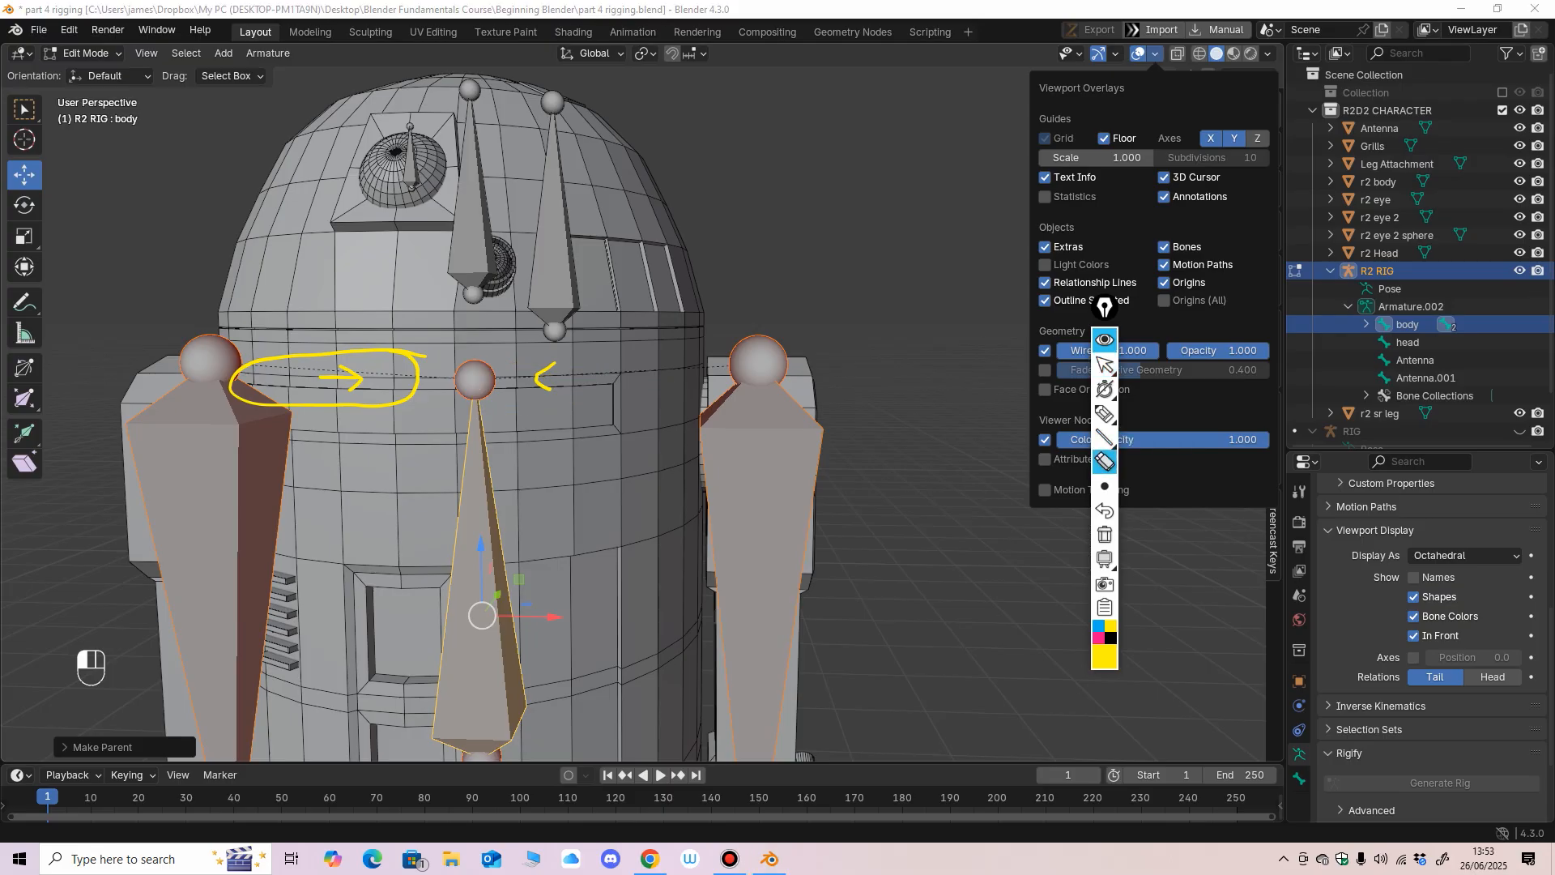
{"action": "left_click", "coordinate": [1104, 364]}
Parent the head bone of the R2 RIG to the body bone with Keep Offset.
{"action": "mouse_move", "coordinate": [907, 389]}
{"action": "middle_mouse_down"}
{"action": "mouse_move", "coordinate": [939, 389]}
{"action": "mouse_move", "coordinate": [951, 409]}
{"action": "middle_mouse_up"}
{"action": "middle_click_drag", "start_coordinate": [951, 409], "coordinate": [951, 494], "text": "ctrl"}
{"action": "scroll", "coordinate": [643, 403], "scroll_direction": "up", "scroll_amount": 2}
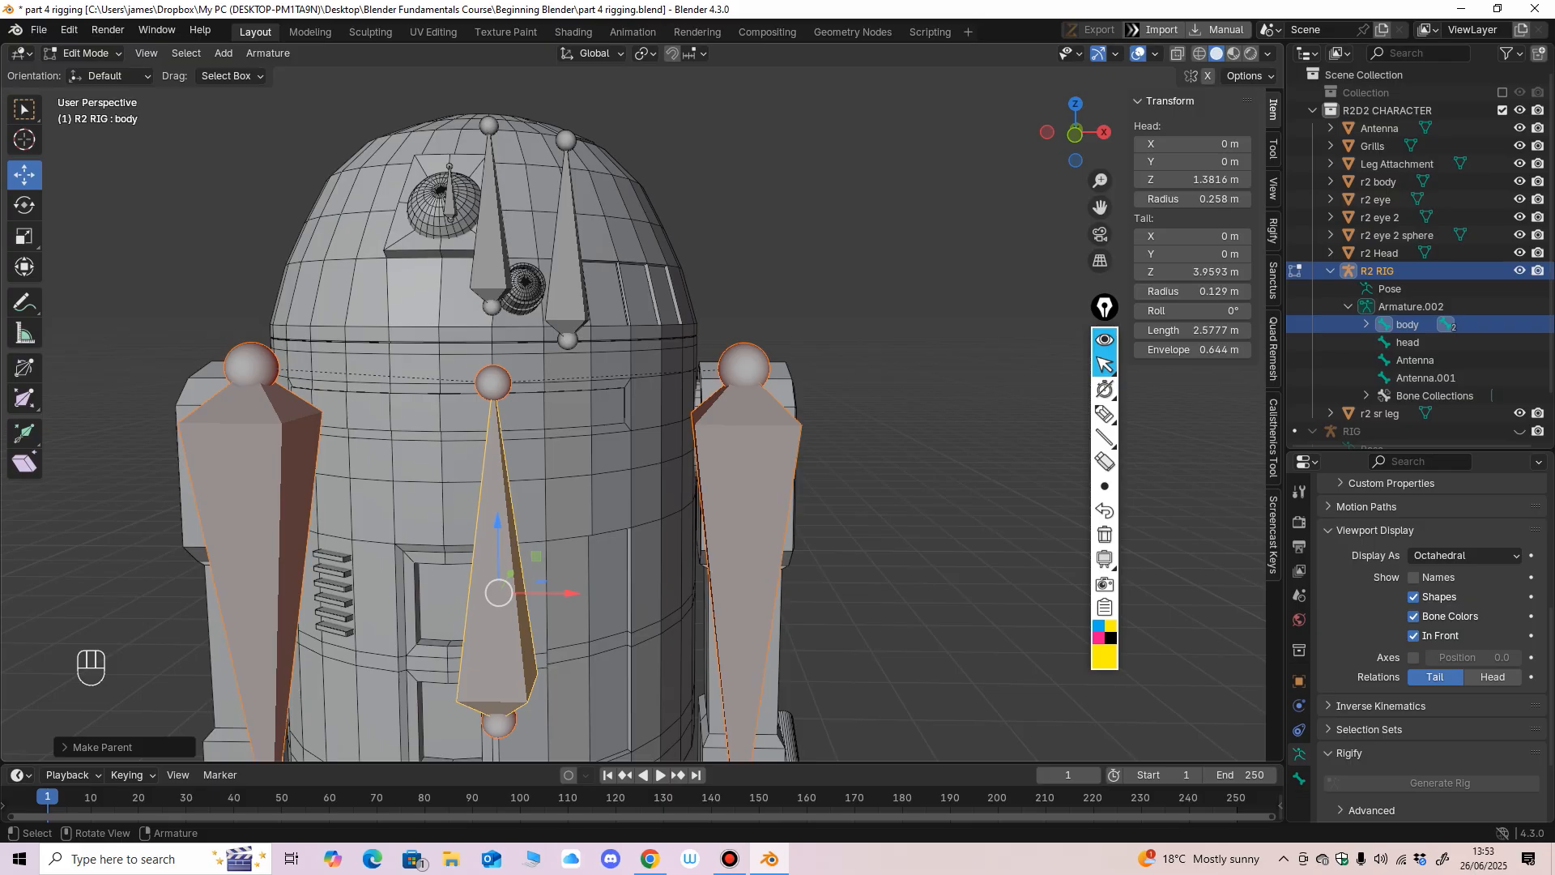
{"action": "scroll", "coordinate": [561, 543], "scroll_direction": "up", "scroll_amount": 1}
{"action": "middle_click_drag", "start_coordinate": [551, 502], "coordinate": [570, 538], "text": "shift"}
{"action": "left_click", "coordinate": [484, 300]}
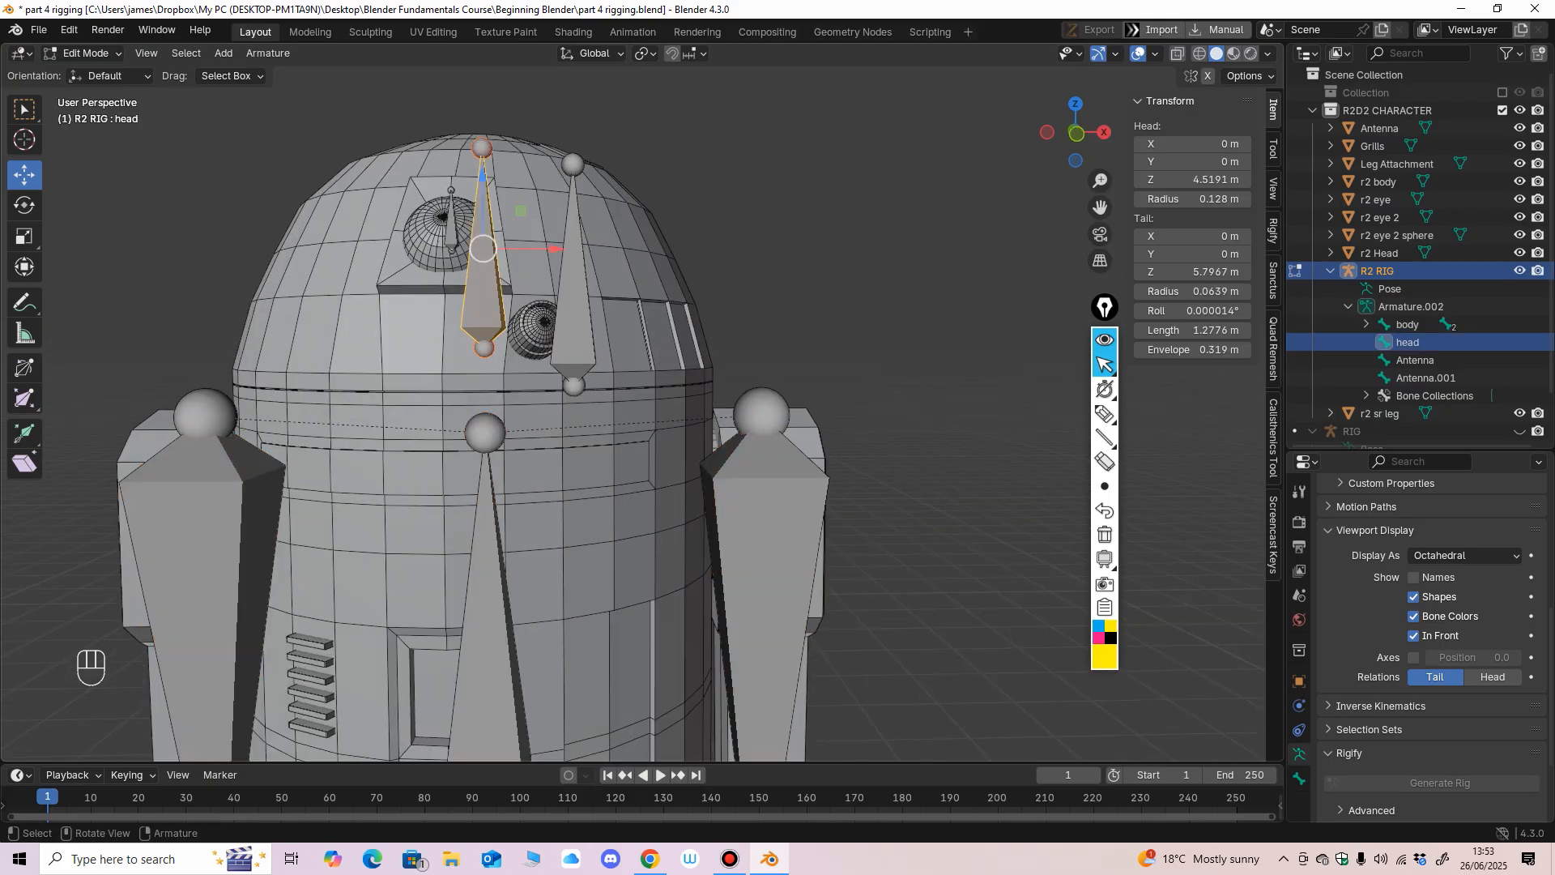
{"action": "middle_click_drag", "start_coordinate": [538, 453], "coordinate": [498, 462]}
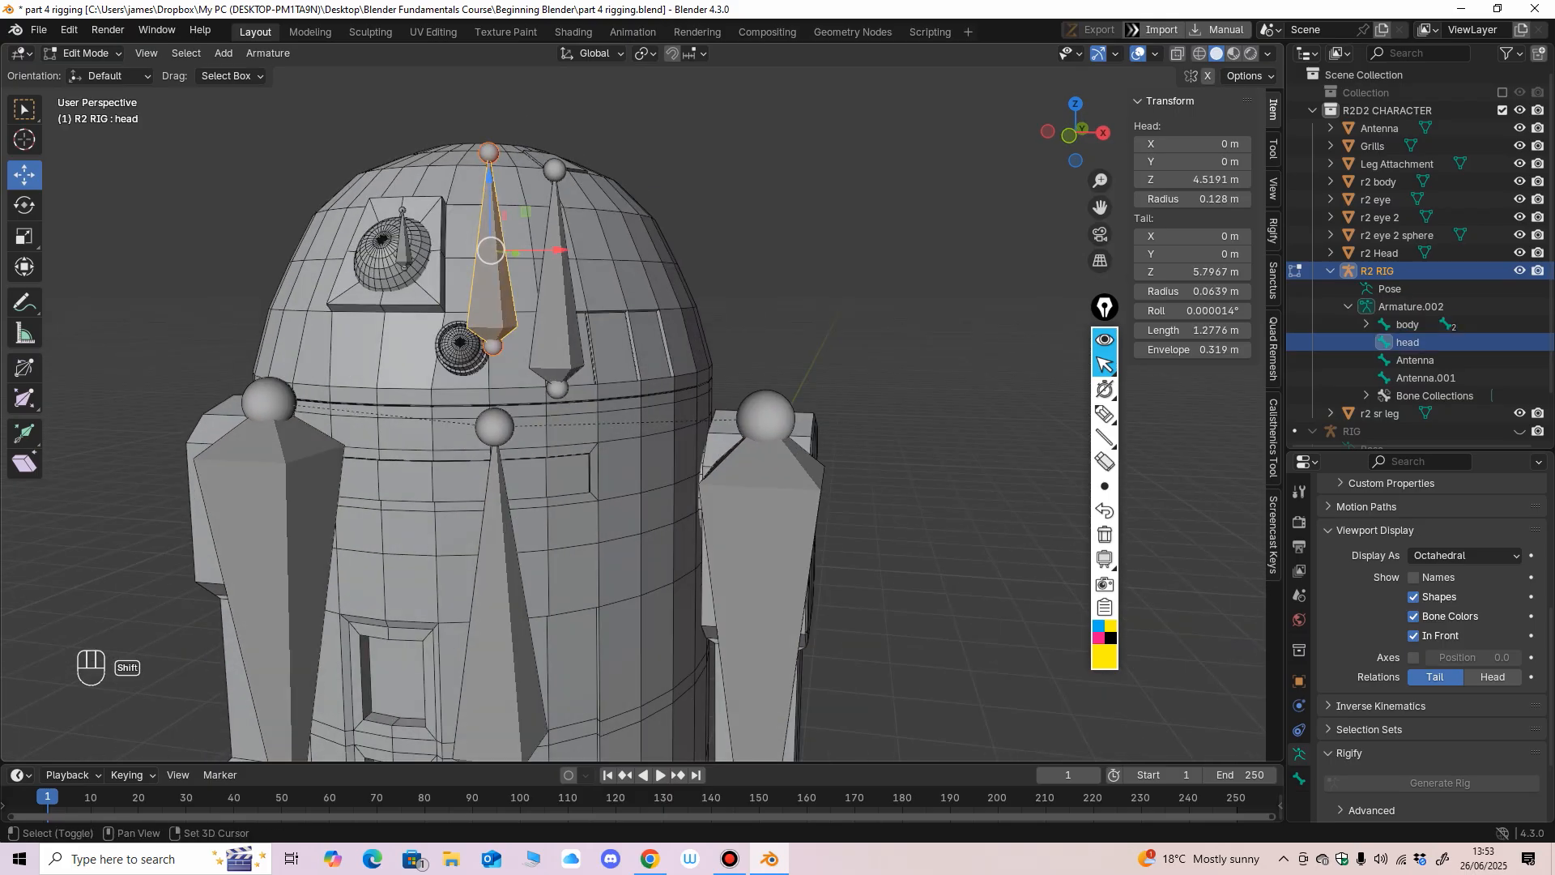
{"action": "left_click", "coordinate": [498, 534], "text": "shift"}
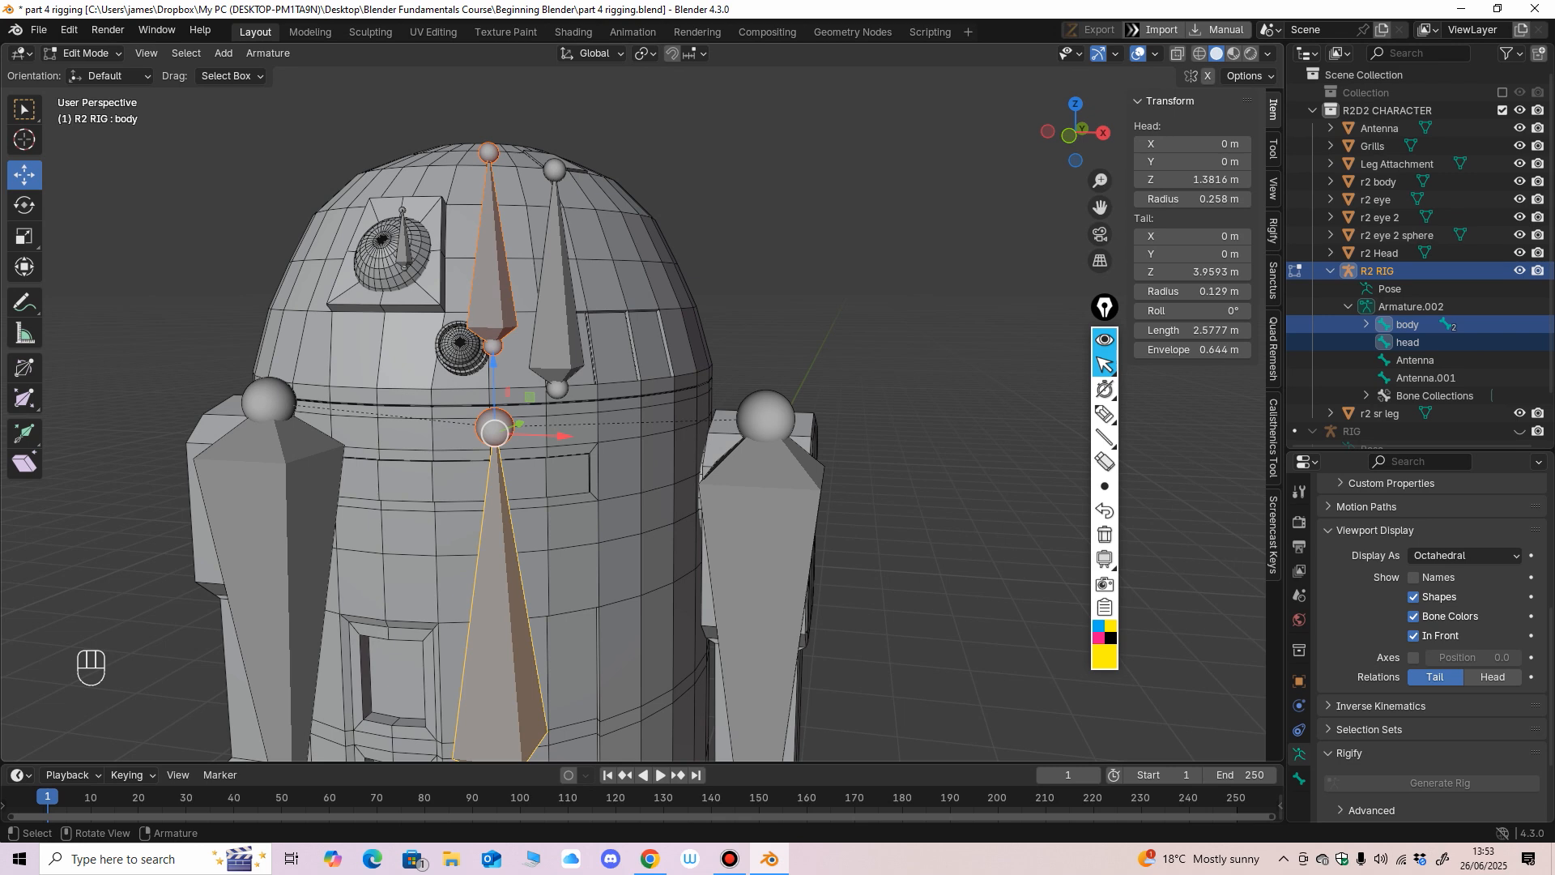
{"action": "key", "text": "ctrl+p"}
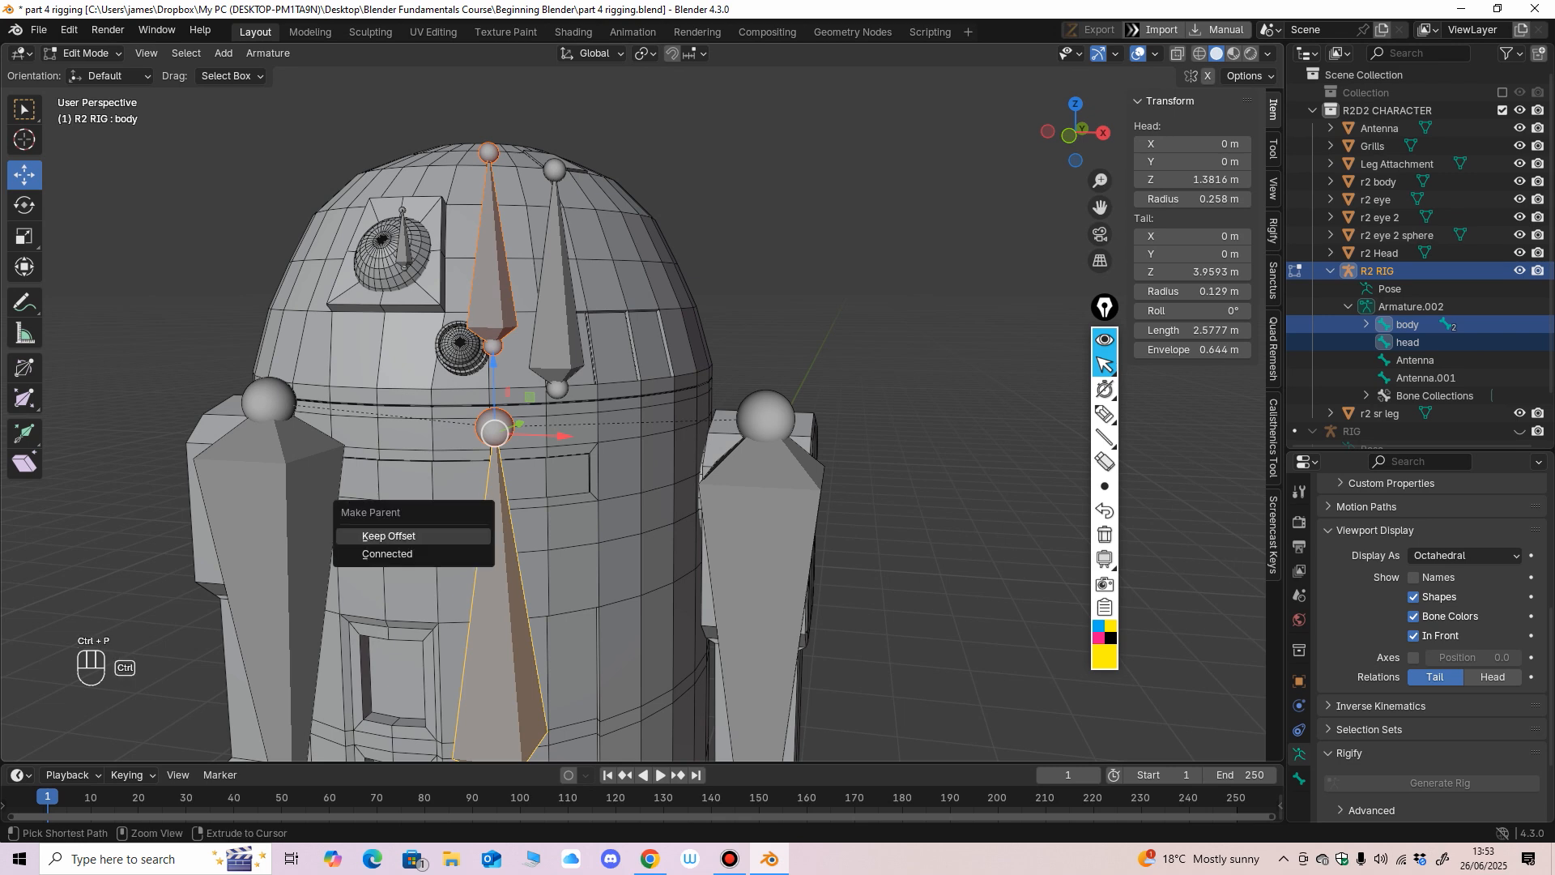
{"action": "left_click", "coordinate": [458, 536]}
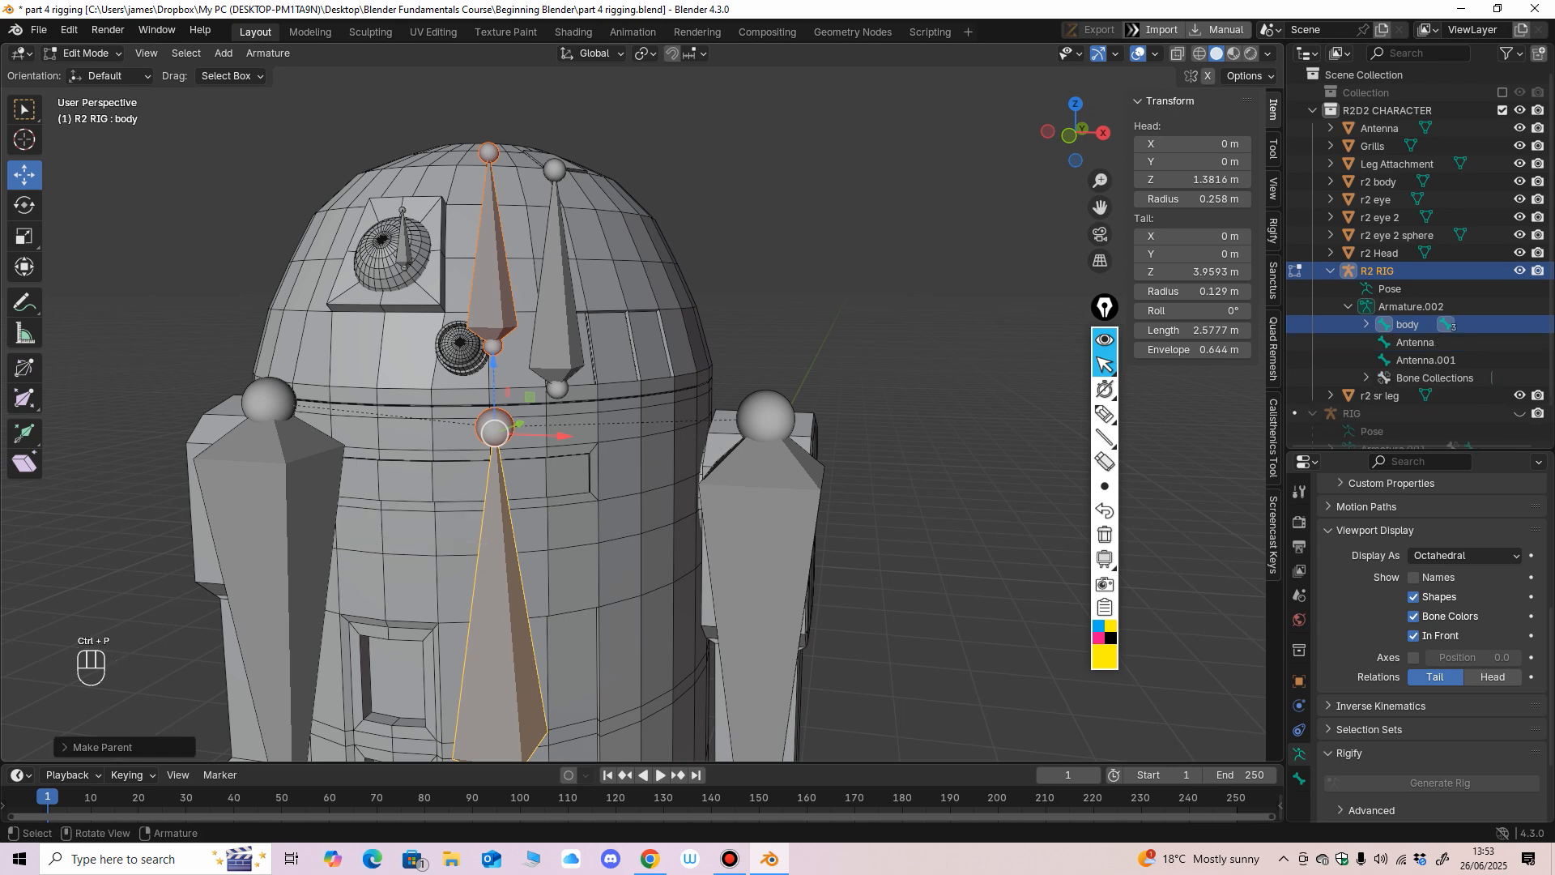
Parent the Antenna and Antenna.001 bones to the head bone with Keep Offset, and select only the head bone.
{"action": "middle_click_drag", "start_coordinate": [486, 519], "coordinate": [534, 443]}
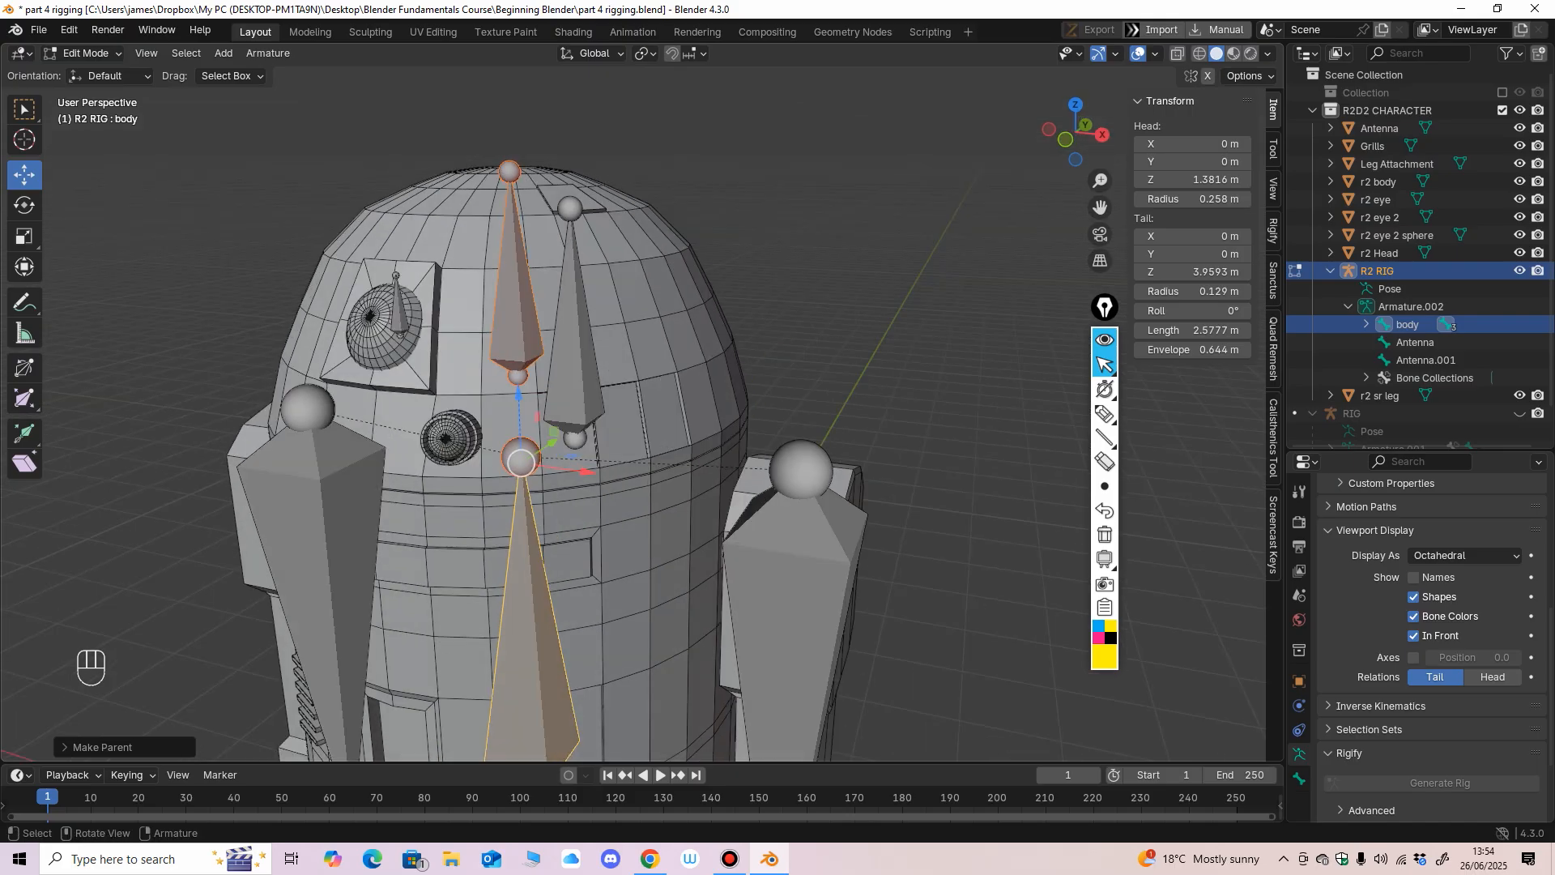
{"action": "middle_click_drag", "start_coordinate": [559, 390], "coordinate": [581, 382]}
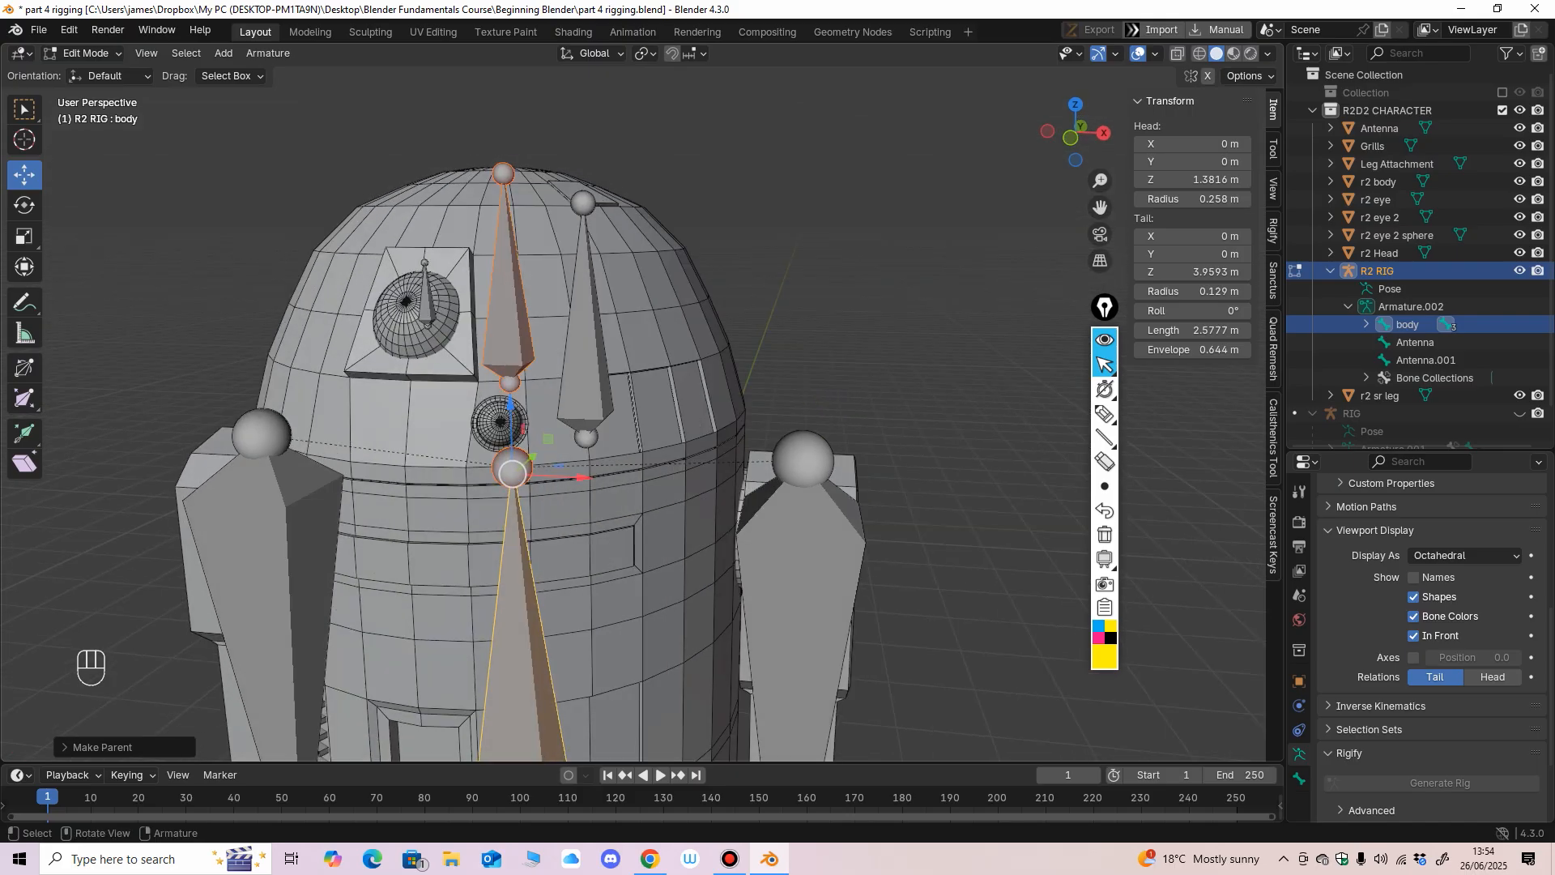
{"action": "left_click", "coordinate": [585, 381]}
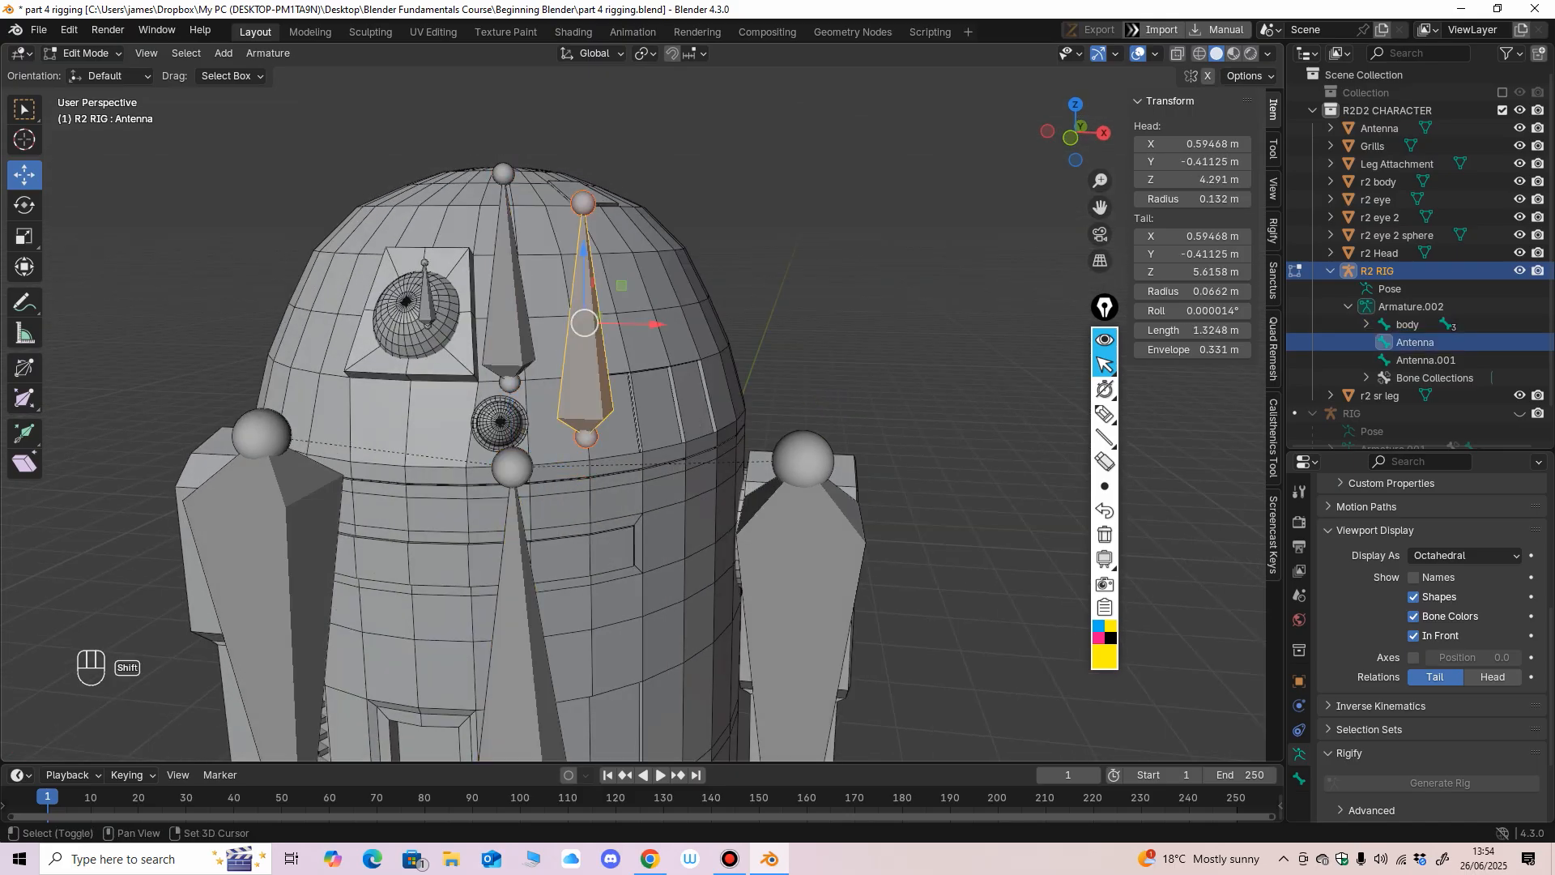
{"action": "left_click", "coordinate": [426, 293], "text": "shift"}
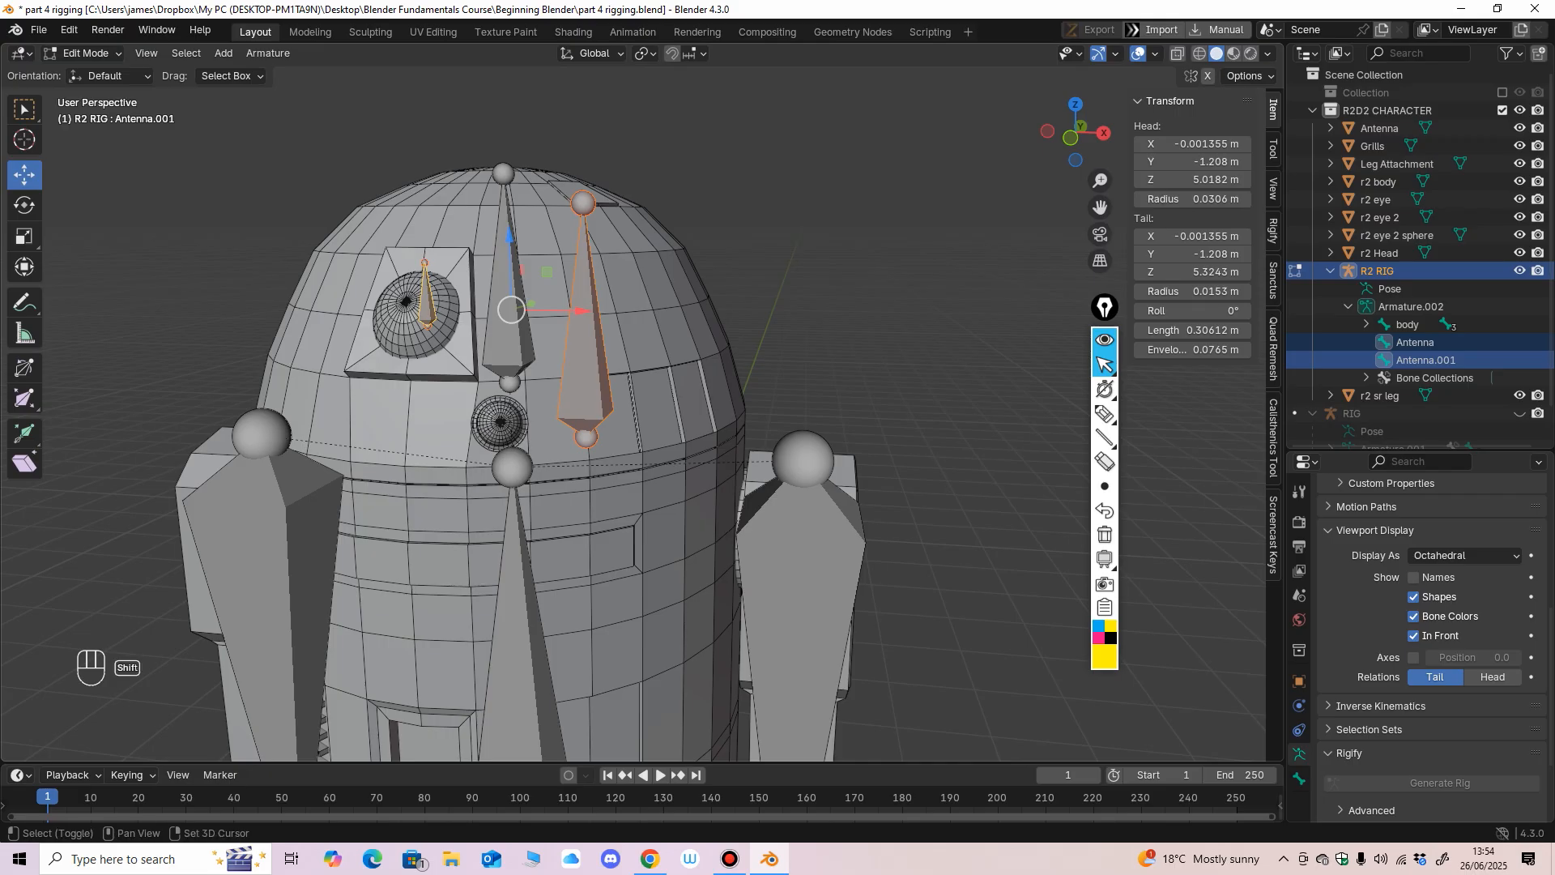
{"action": "left_click", "coordinate": [509, 344], "text": "shift"}
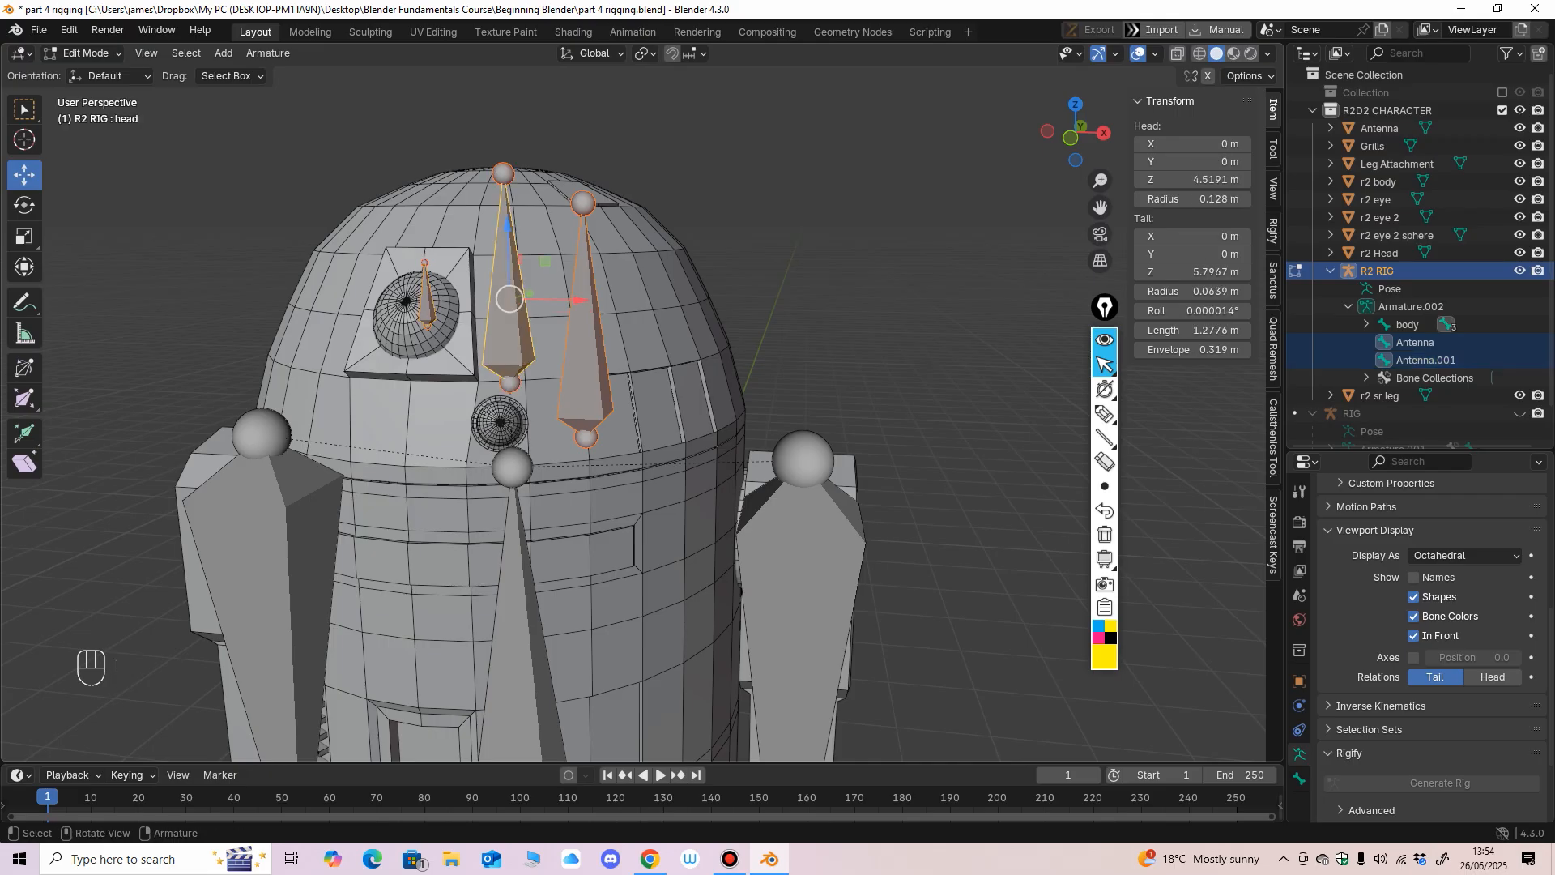
{"action": "key", "text": "ctrl+p"}
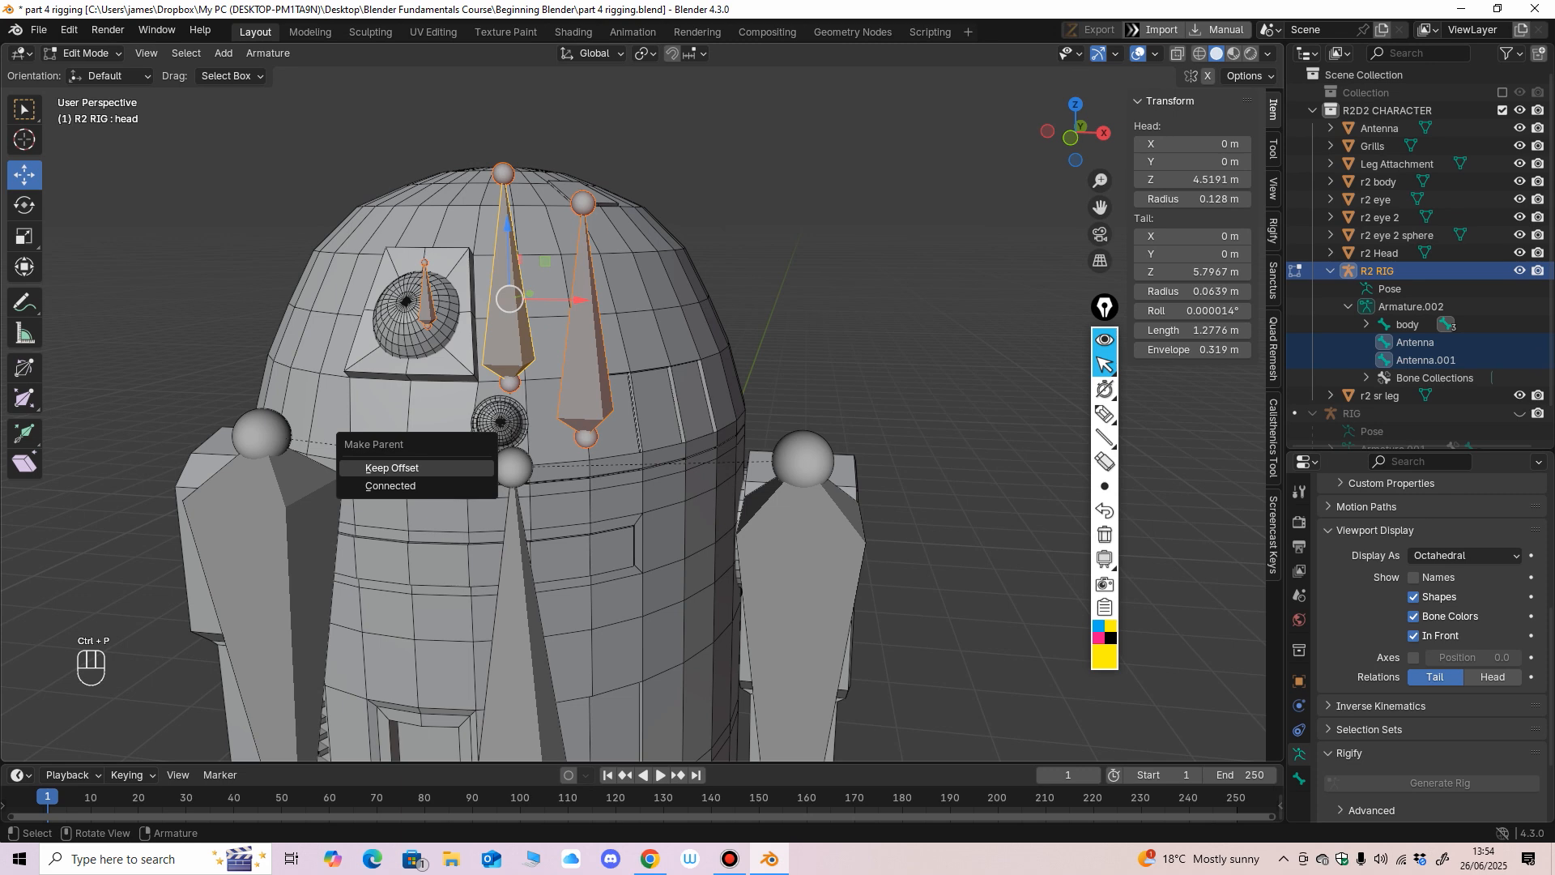
{"action": "left_click", "coordinate": [441, 468]}
{"action": "middle_click_drag", "start_coordinate": [441, 468], "coordinate": [460, 466]}
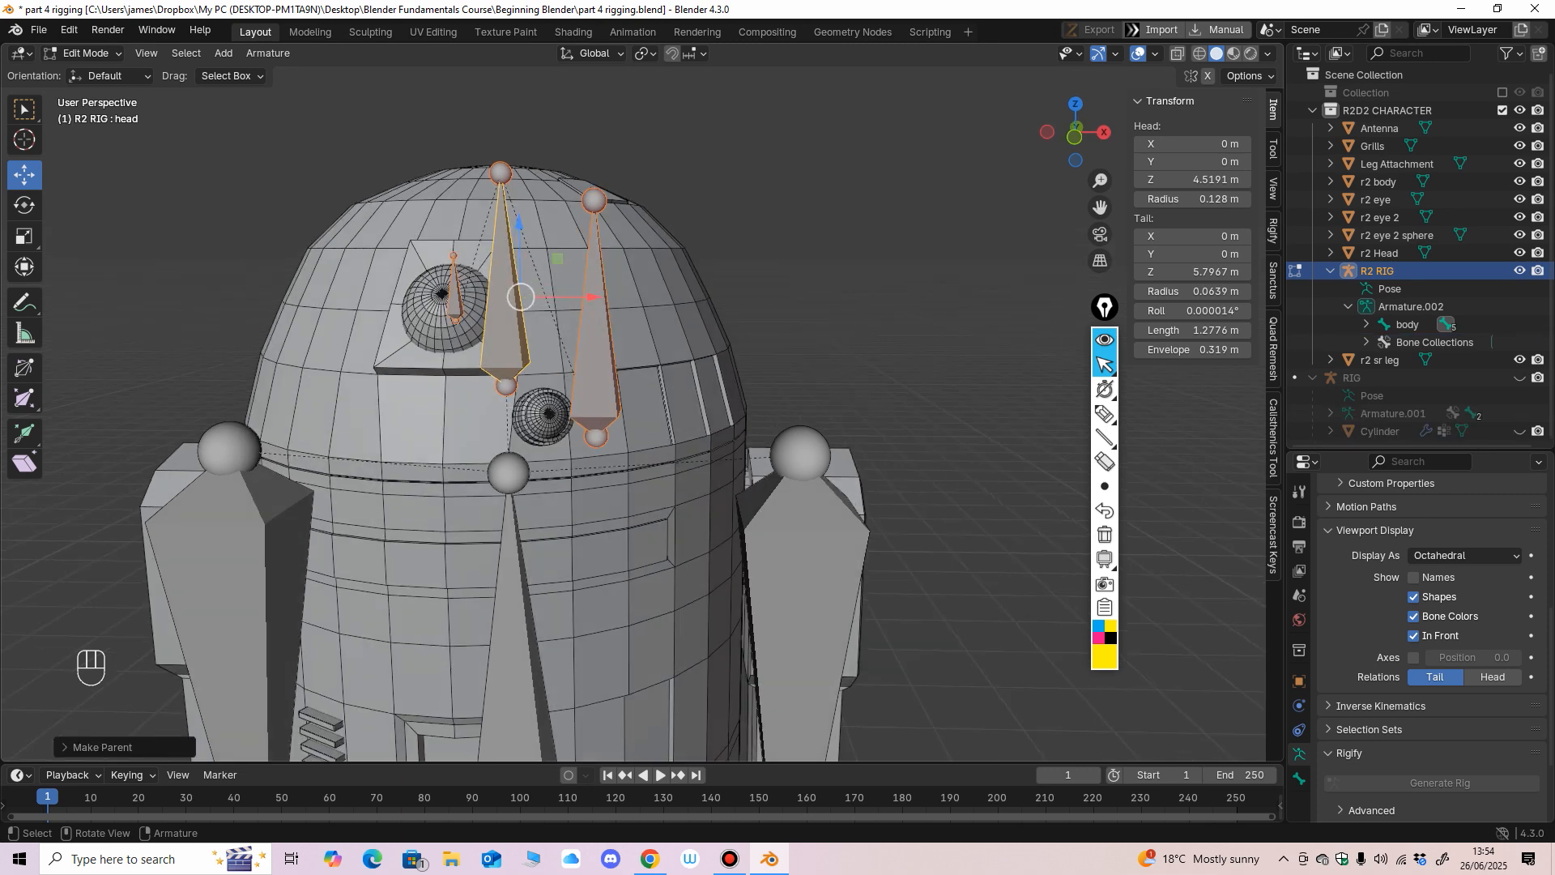
{"action": "left_click", "coordinate": [507, 340]}
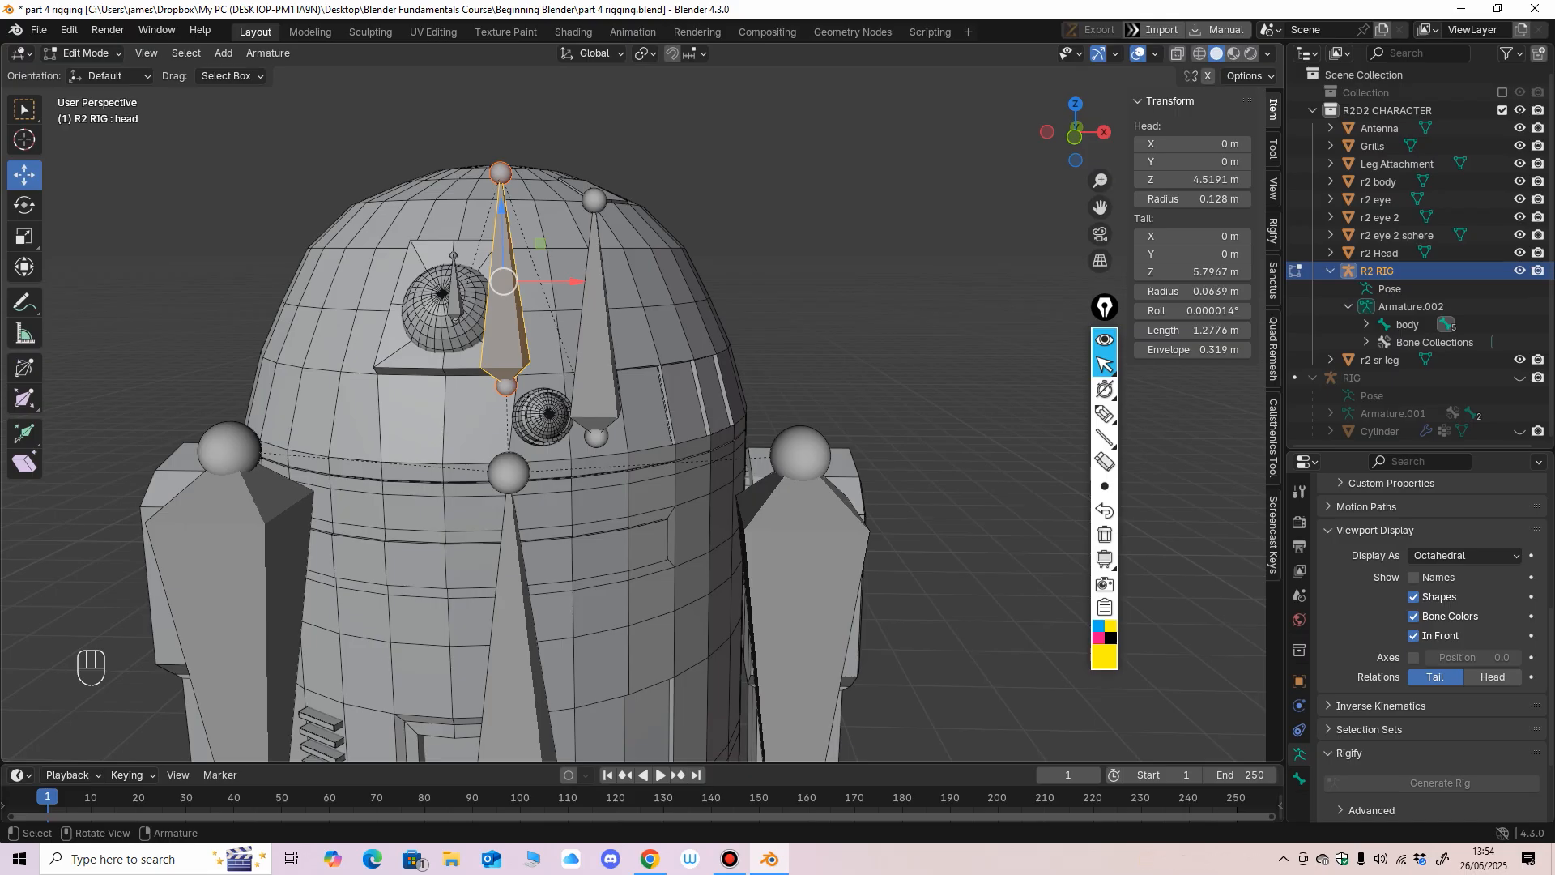
Label the body bone P, the leg and antenna bones C, and the head bone C and P in yellow pen, and erase the labels.
{"action": "scroll", "coordinate": [567, 405], "scroll_direction": "down", "scroll_amount": 3}
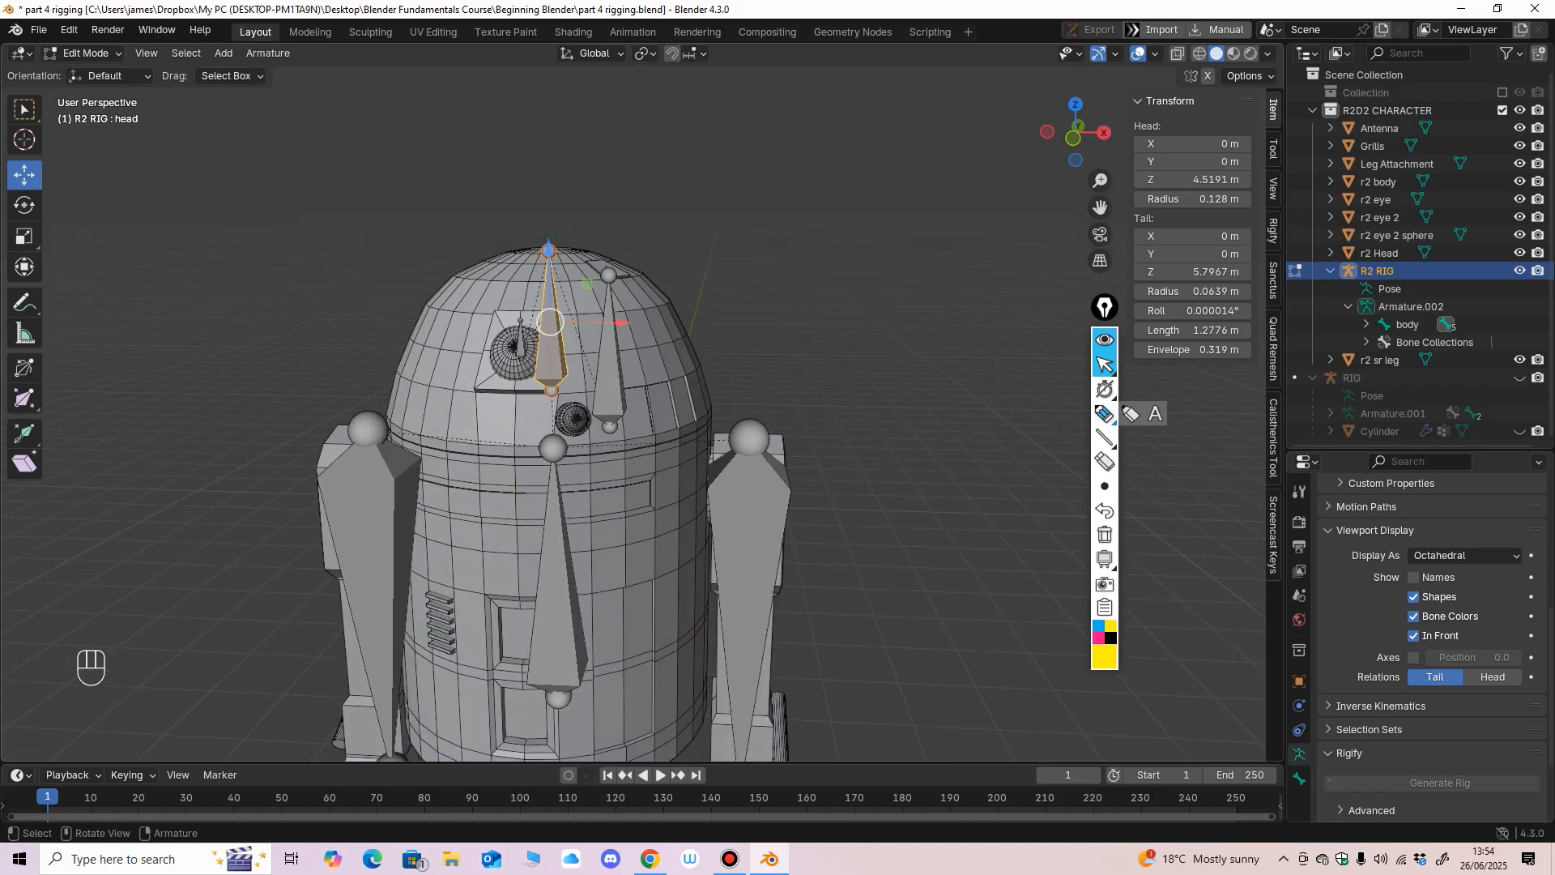
{"action": "left_click", "coordinate": [1104, 415]}
{"action": "left_click_drag", "start_coordinate": [566, 541], "coordinate": [549, 565]}
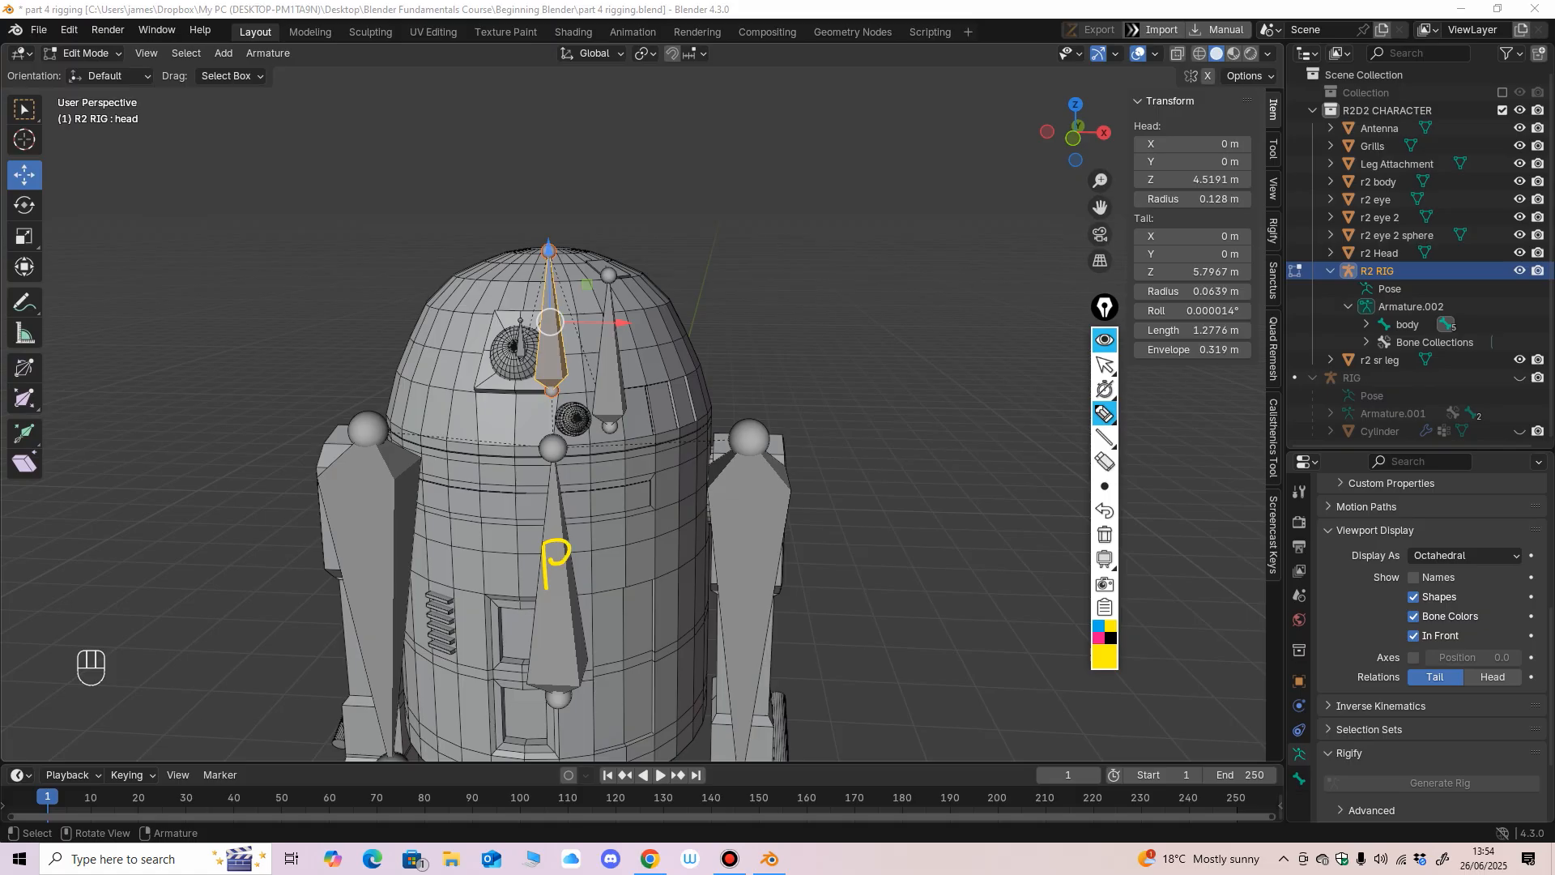
{"action": "left_click_drag", "start_coordinate": [375, 550], "coordinate": [375, 573]}
{"action": "left_click_drag", "start_coordinate": [744, 539], "coordinate": [758, 558]}
{"action": "mouse_move", "coordinate": [552, 328]}
{"action": "left_mouse_down"}
{"action": "mouse_move", "coordinate": [579, 384]}
{"action": "mouse_move", "coordinate": [557, 326]}
{"action": "left_mouse_up"}
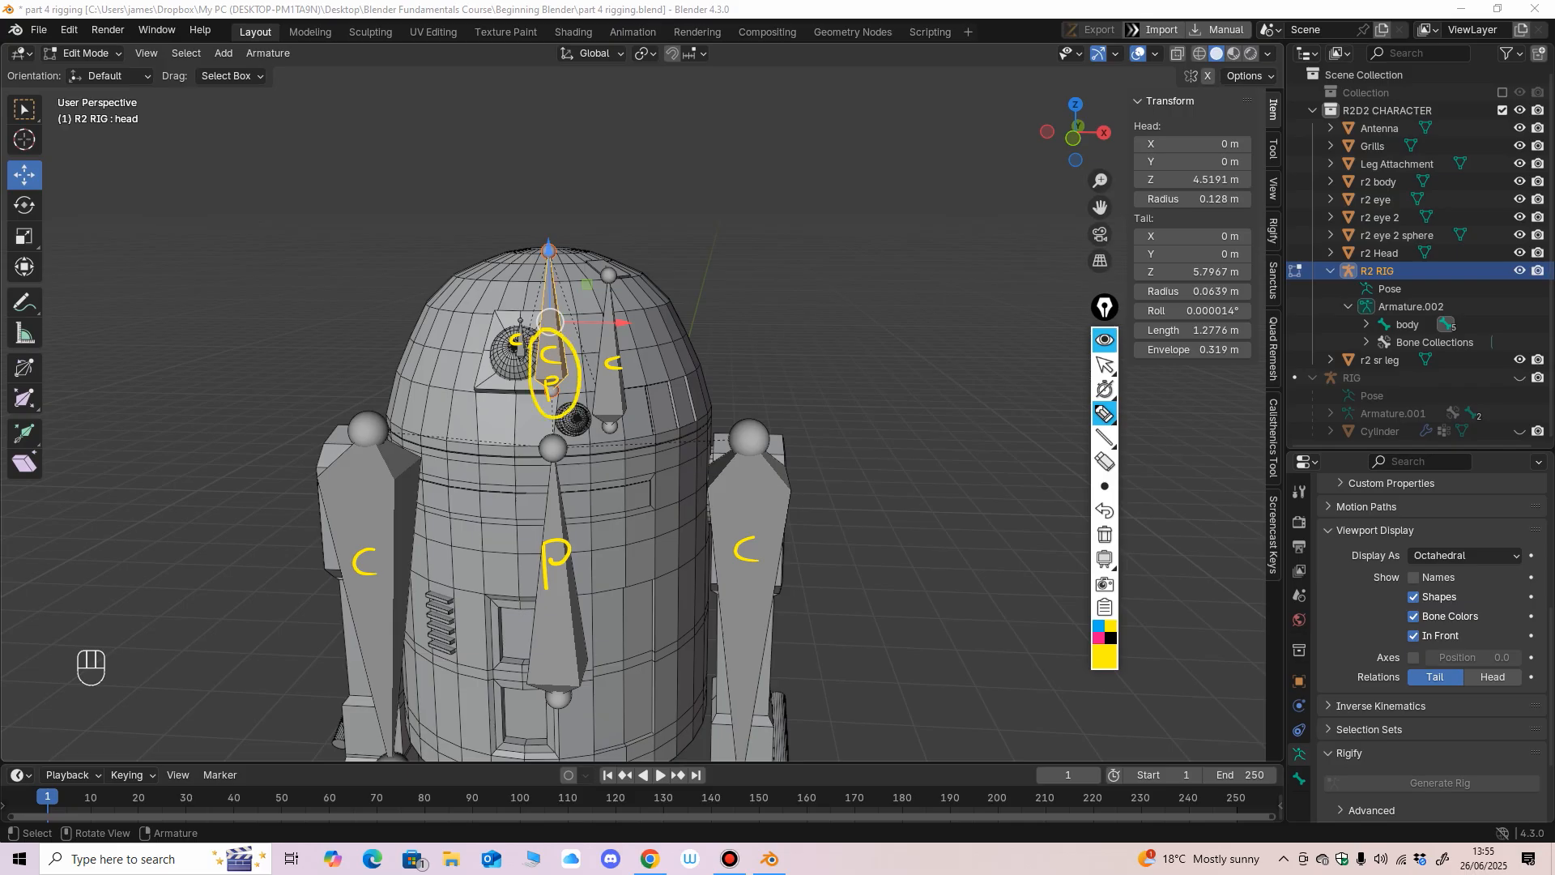
{"action": "left_click", "coordinate": [1107, 365]}
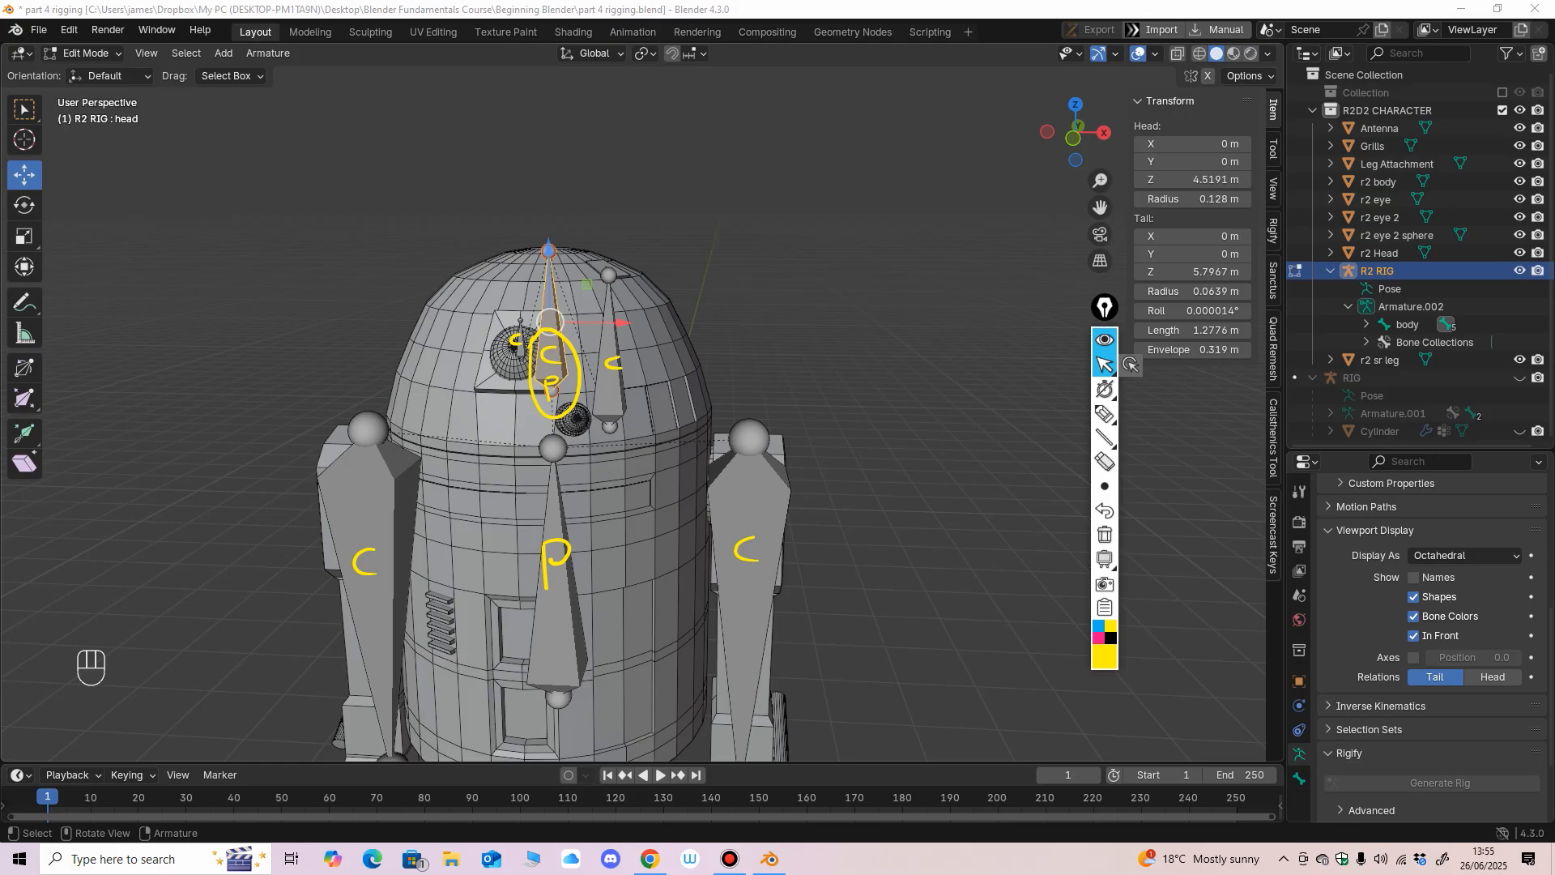
{"action": "left_click", "coordinate": [1105, 462]}
{"action": "mouse_move", "coordinate": [614, 363]}
{"action": "left_mouse_down"}
{"action": "mouse_move", "coordinate": [556, 562]}
{"action": "mouse_move", "coordinate": [364, 562]}
{"action": "mouse_move", "coordinate": [746, 548]}
{"action": "left_mouse_up"}
{"action": "left_click", "coordinate": [1106, 365]}
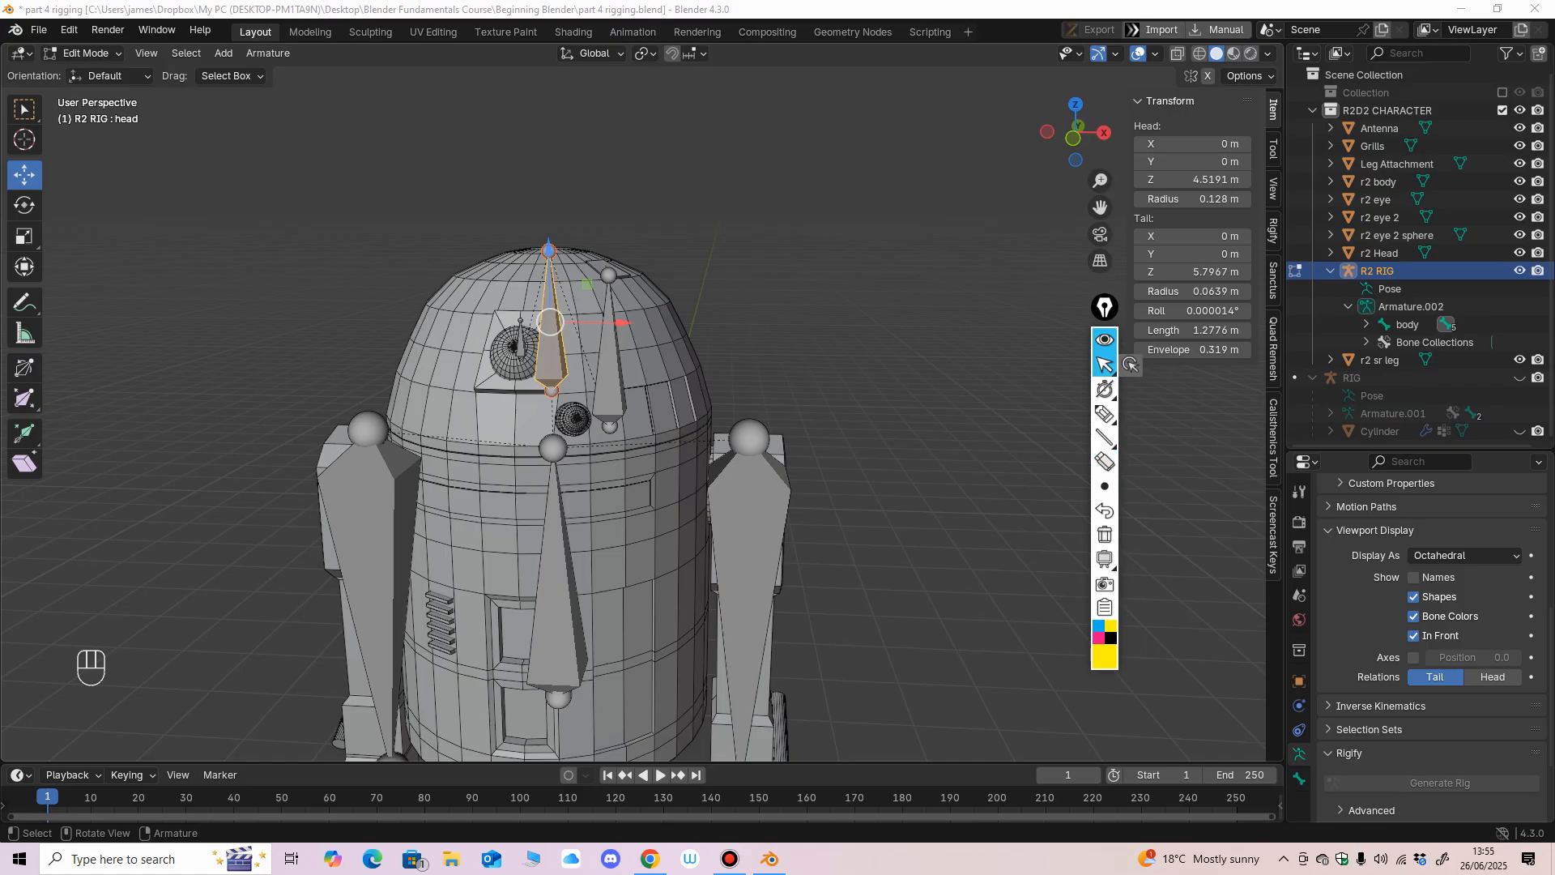
Switch the R2 RIG to Pose Mode, test the body bone by rotating it, and undo the rotation.
{"action": "mouse_move", "coordinate": [777, 381]}
{"action": "middle_mouse_down"}
{"action": "mouse_move", "coordinate": [887, 340]}
{"action": "mouse_move", "coordinate": [788, 371]}
{"action": "middle_mouse_up"}
{"action": "left_click", "coordinate": [85, 53]}
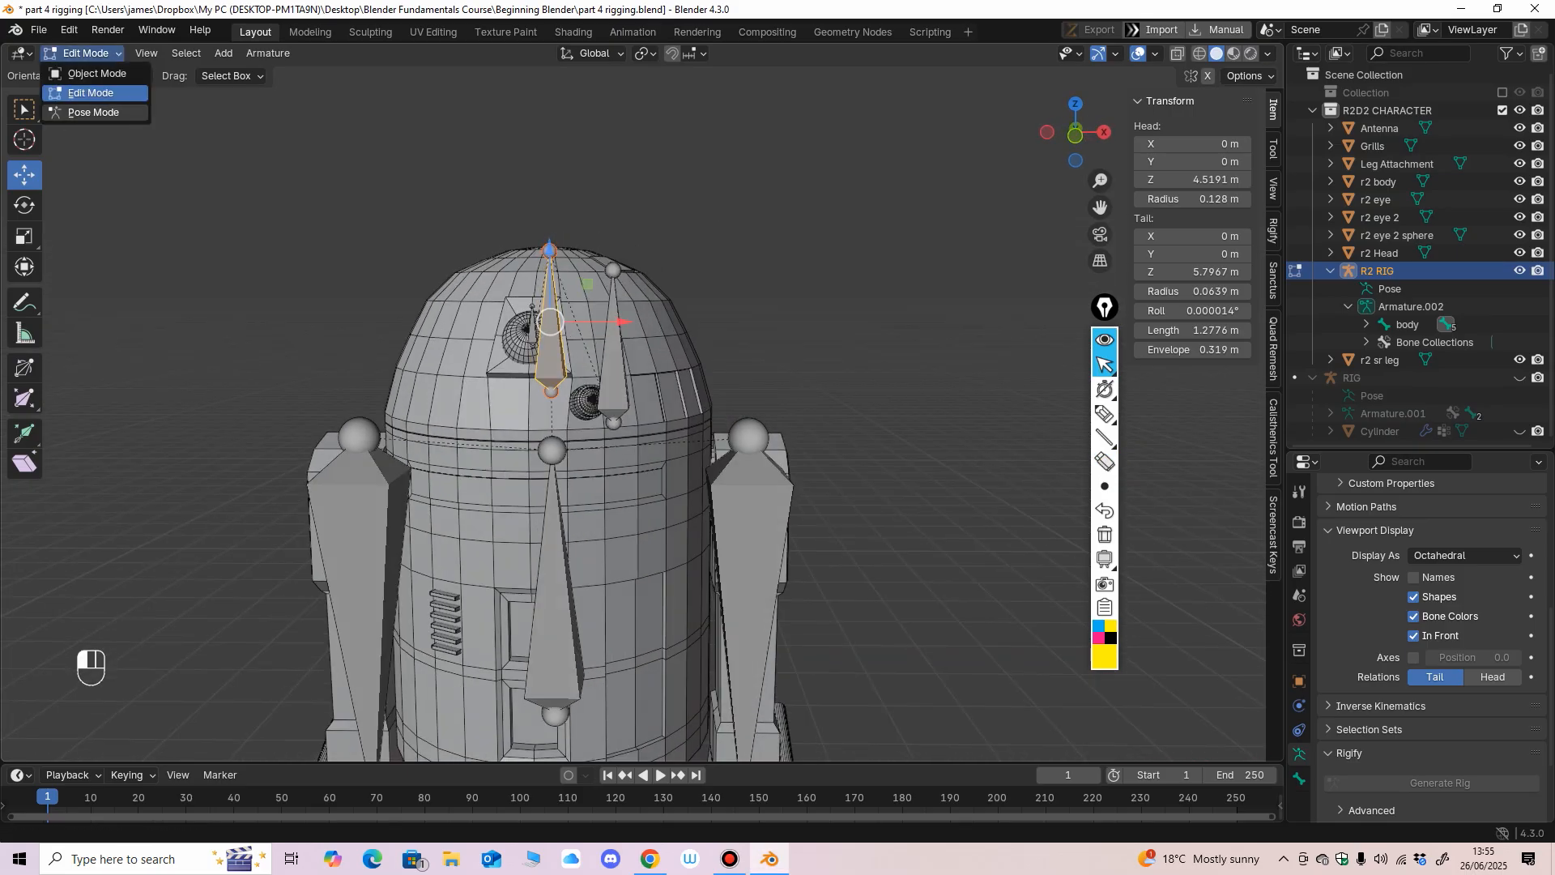
{"action": "left_click", "coordinate": [87, 114]}
{"action": "middle_click_drag", "start_coordinate": [725, 534], "coordinate": [720, 465], "text": "ctrl"}
{"action": "left_click", "coordinate": [531, 640]}
{"action": "middle_click_drag", "start_coordinate": [531, 640], "coordinate": [533, 705], "text": "ctrl"}
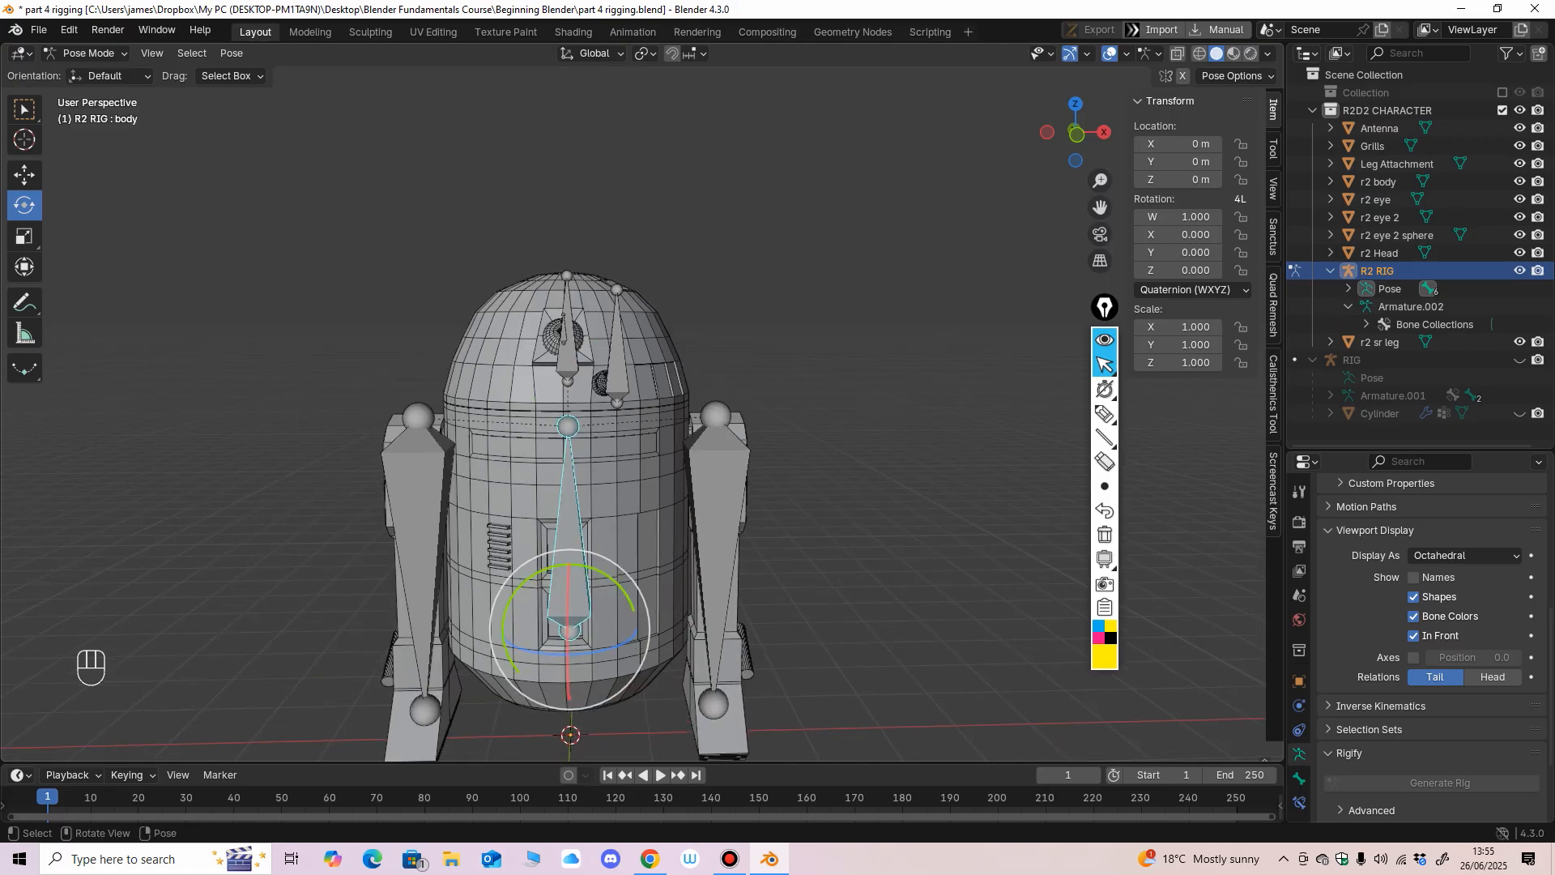
{"action": "left_click_drag", "start_coordinate": [627, 584], "coordinate": [629, 598]}
{"action": "key", "text": "ctrl+z"}
Test the Leg.R bone and the head bone by rotating each one, undoing every rotation.
{"action": "left_click", "coordinate": [713, 559]}
{"action": "left_click_drag", "start_coordinate": [663, 378], "coordinate": [666, 437]}
{"action": "key", "text": "ctrl+z"}
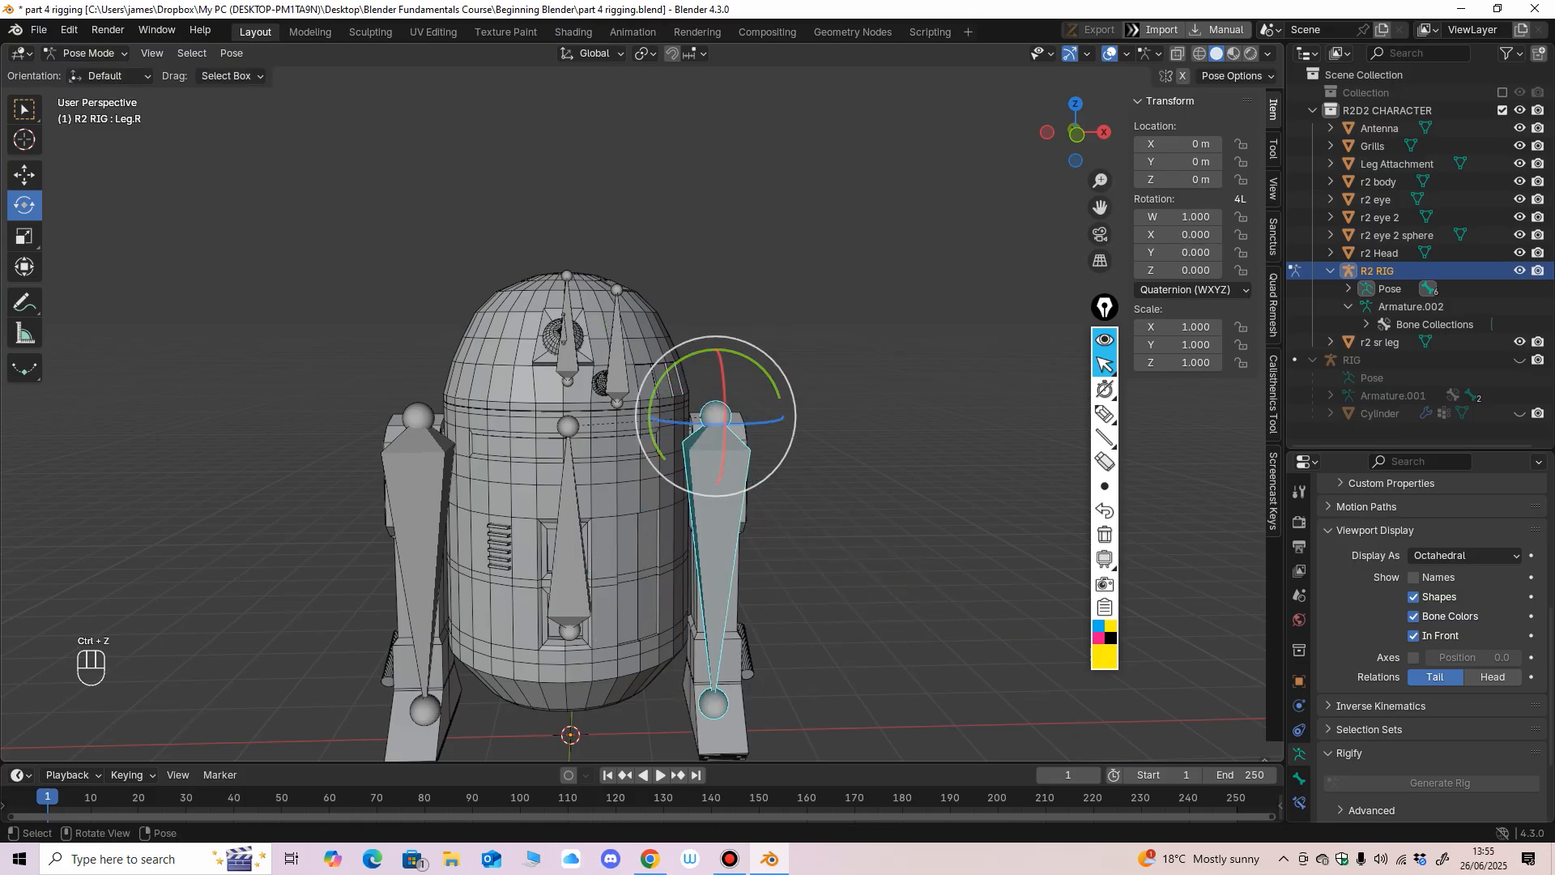
{"action": "left_click", "coordinate": [568, 355]}
{"action": "left_click_drag", "start_coordinate": [568, 354], "coordinate": [575, 365]}
{"action": "key", "text": "ctrl+z"}
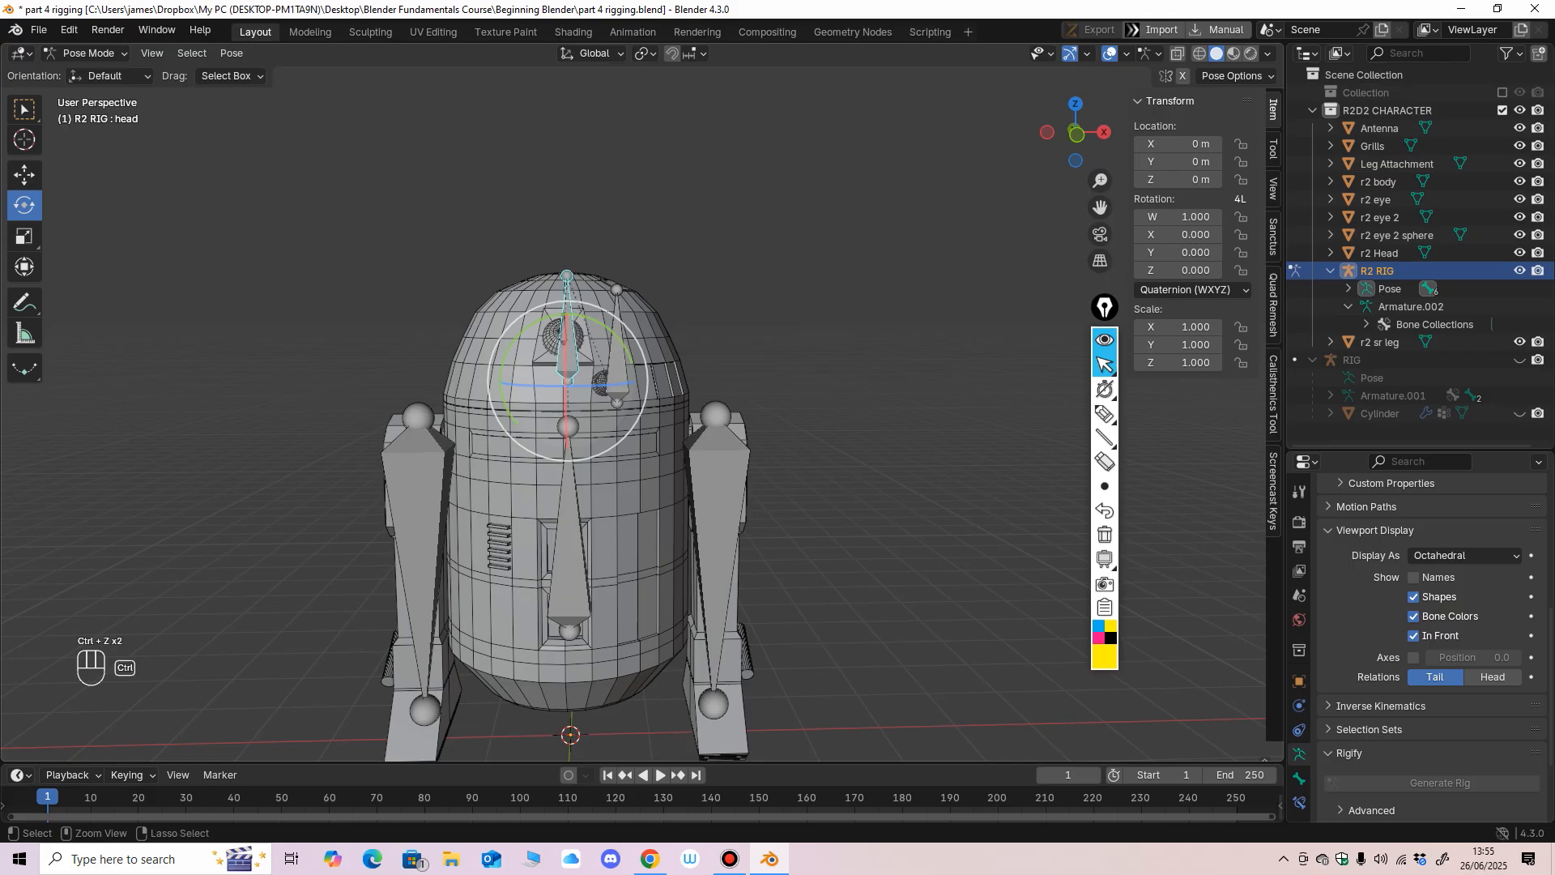
Test further rotations of the head bone from above and in the front view, undoing each one.
{"action": "middle_click_drag", "start_coordinate": [577, 384], "coordinate": [575, 418]}
{"action": "left_click_drag", "start_coordinate": [569, 410], "coordinate": [591, 411]}
{"action": "key", "text": "ctrl+z"}
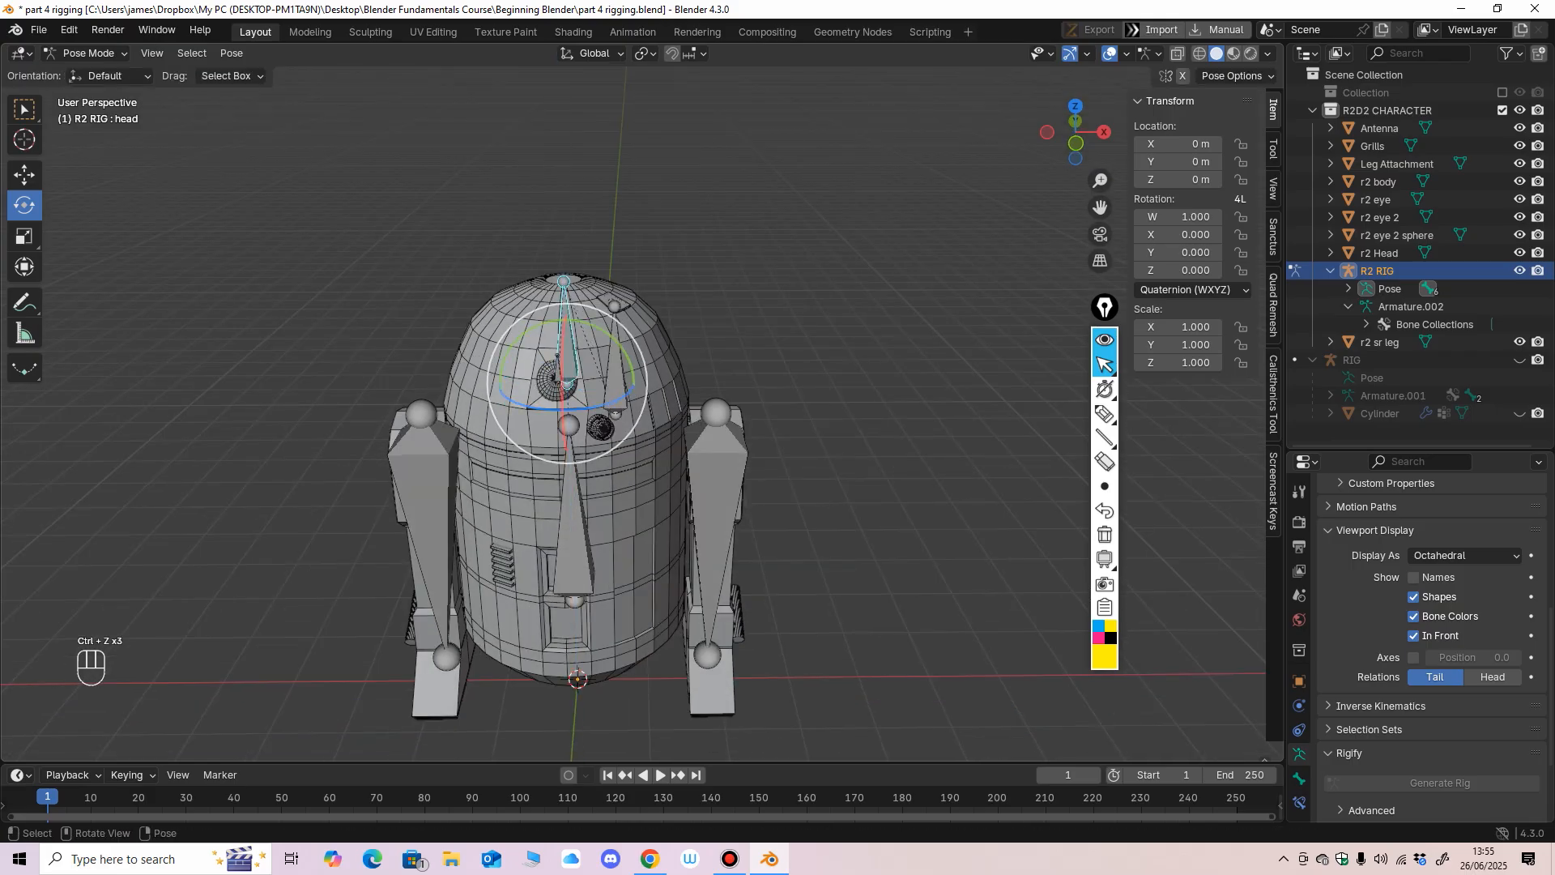
{"action": "scroll", "coordinate": [587, 409], "scroll_direction": "up", "scroll_amount": 2}
{"action": "middle_click_drag", "start_coordinate": [584, 406], "coordinate": [590, 451]}
{"action": "mouse_move", "coordinate": [545, 430]}
{"action": "left_mouse_down"}
{"action": "mouse_move", "coordinate": [583, 404]}
{"action": "mouse_move", "coordinate": [565, 420]}
{"action": "left_mouse_up"}
{"action": "key", "text": "ctrl+z"}
{"action": "middle_click_drag", "start_coordinate": [565, 421], "coordinate": [565, 349]}
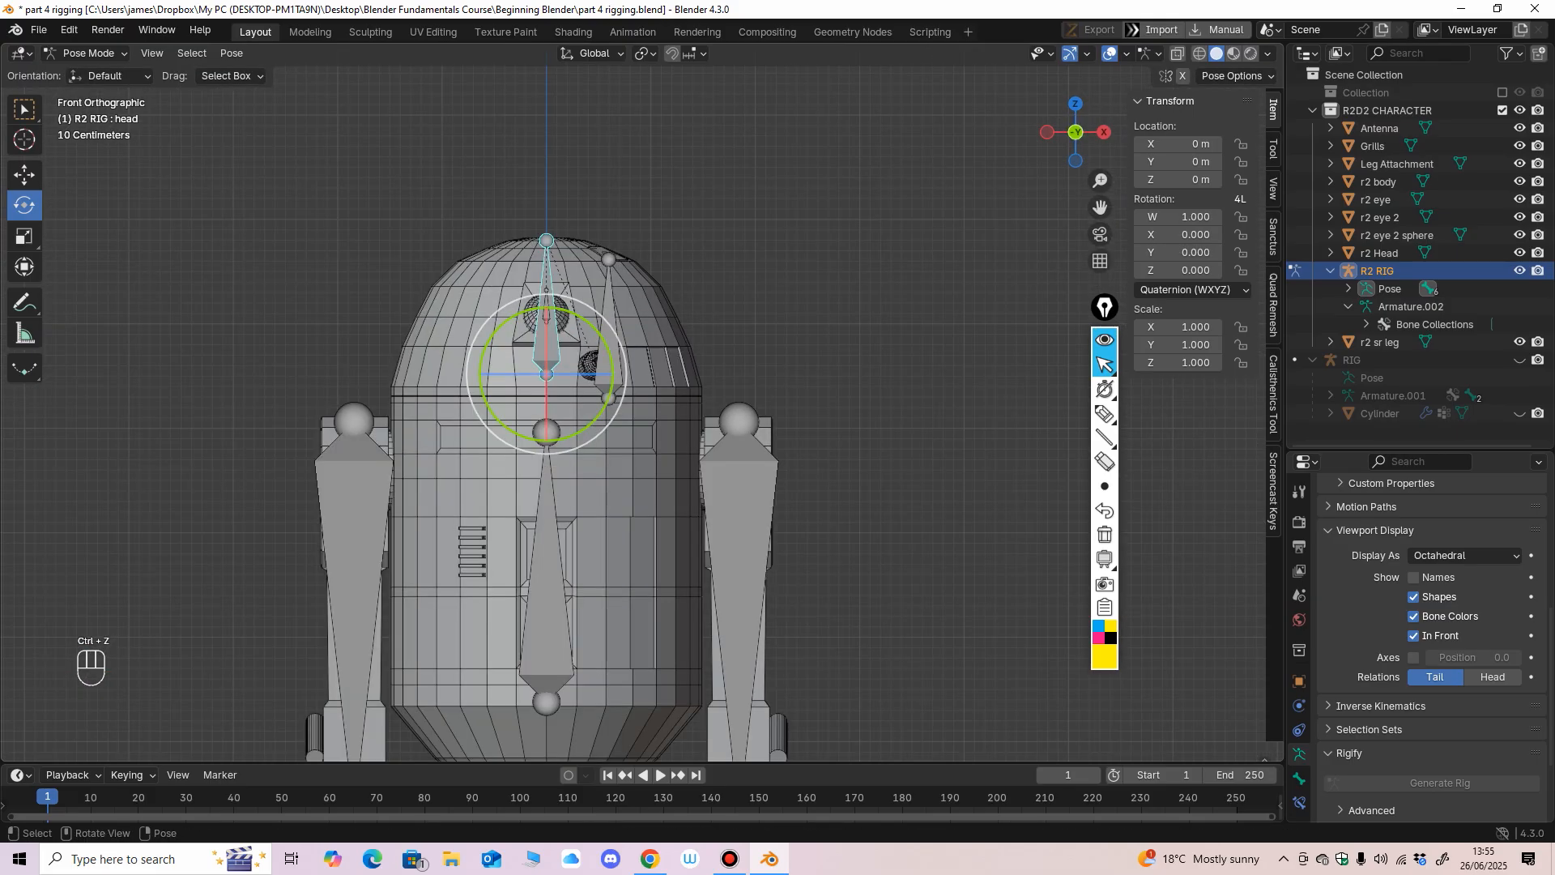
{"action": "left_click_drag", "start_coordinate": [594, 327], "coordinate": [578, 315]}
{"action": "key", "text": "ctrl+z"}
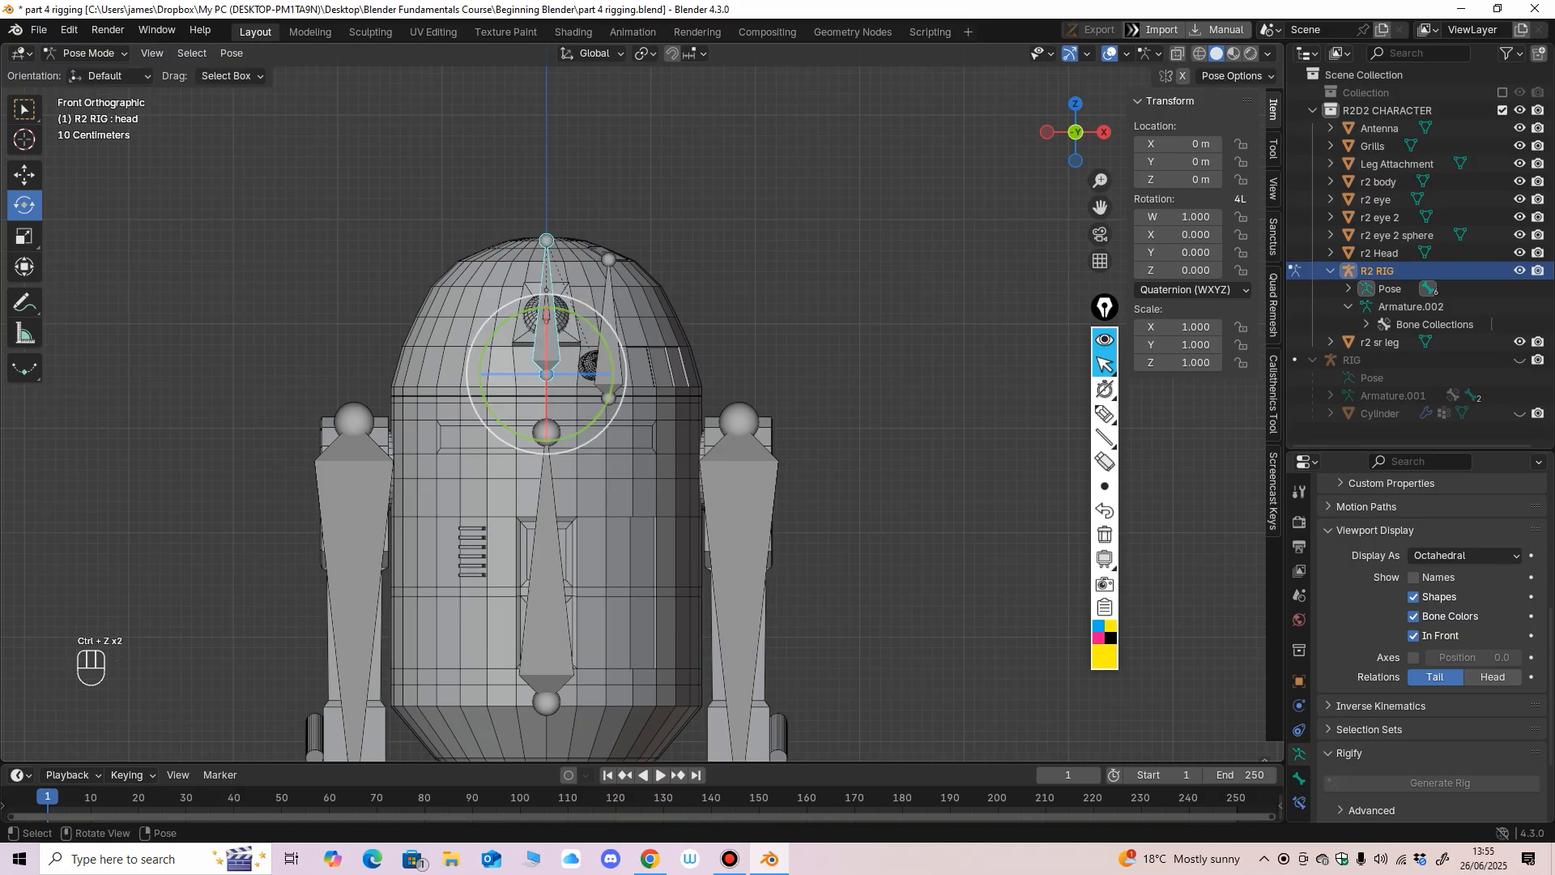
Return the R2 RIG to Object Mode and view the whole character from the front.
{"action": "middle_click_drag", "start_coordinate": [579, 316], "coordinate": [522, 365]}
{"action": "left_click", "coordinate": [87, 52]}
{"action": "left_click", "coordinate": [81, 66]}
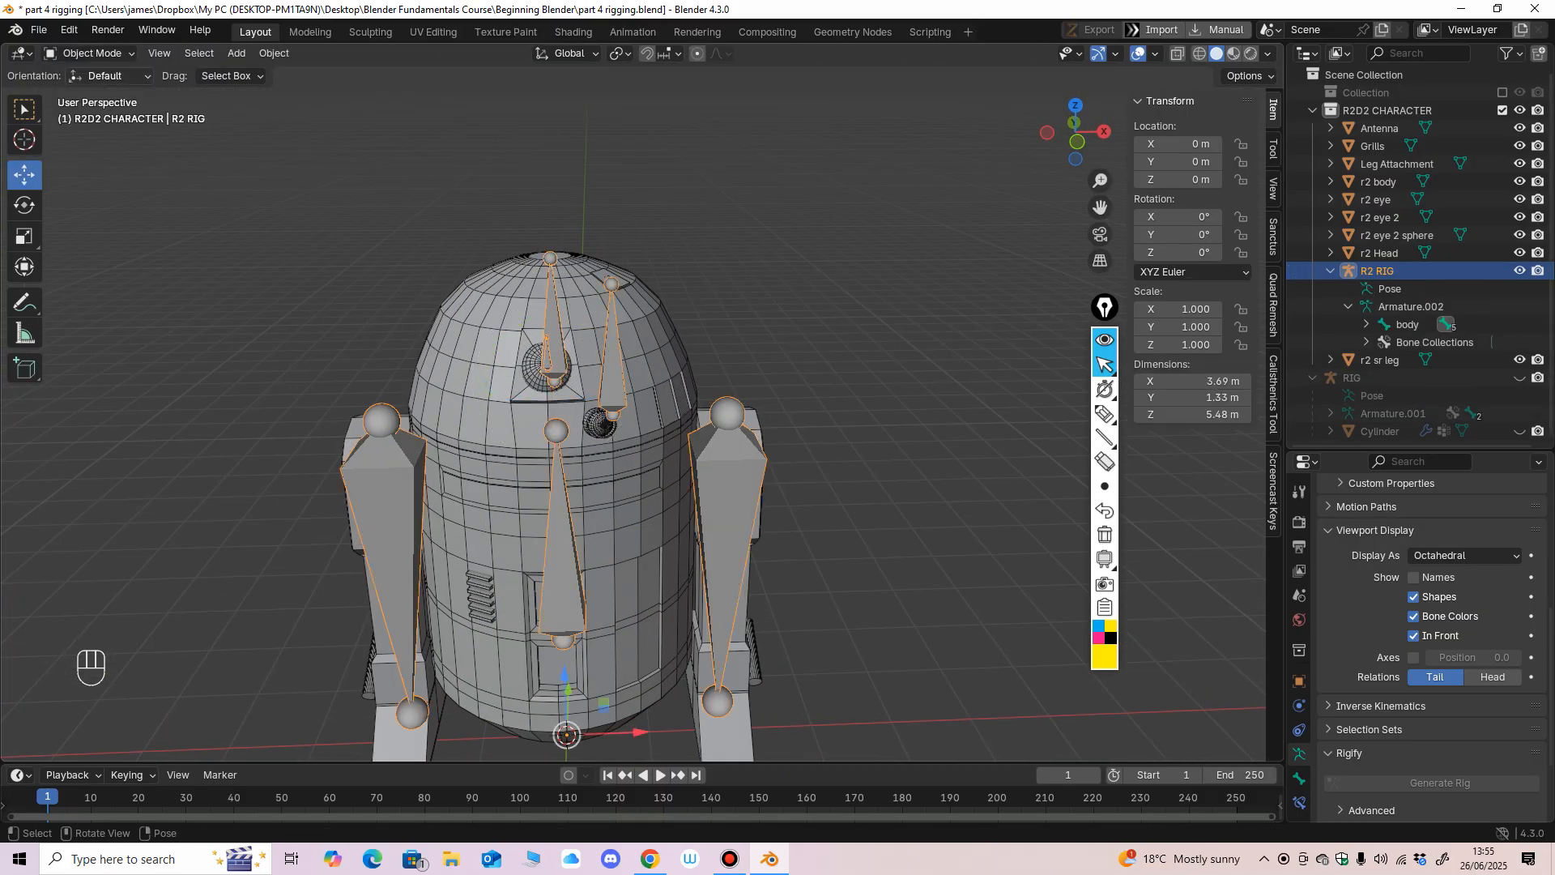
{"action": "key", "text": "KP_1"}
{"action": "mouse_move", "coordinate": [651, 397]}
{"action": "middle_mouse_down", "text": "ctrl"}
{"action": "mouse_move", "coordinate": [651, 365]}
{"action": "mouse_move", "coordinate": [650, 409]}
{"action": "middle_mouse_up", "text": "ctrl"}
{"action": "mouse_move", "coordinate": [651, 409]}
{"action": "middle_mouse_down"}
{"action": "mouse_move", "coordinate": [657, 462]}
{"action": "mouse_move", "coordinate": [632, 386]}
{"action": "mouse_move", "coordinate": [539, 389]}
{"action": "mouse_move", "coordinate": [632, 371]}
{"action": "mouse_move", "coordinate": [637, 398]}
{"action": "middle_mouse_up"}
{"action": "middle_click_drag", "start_coordinate": [638, 399], "coordinate": [637, 425], "text": "ctrl"}
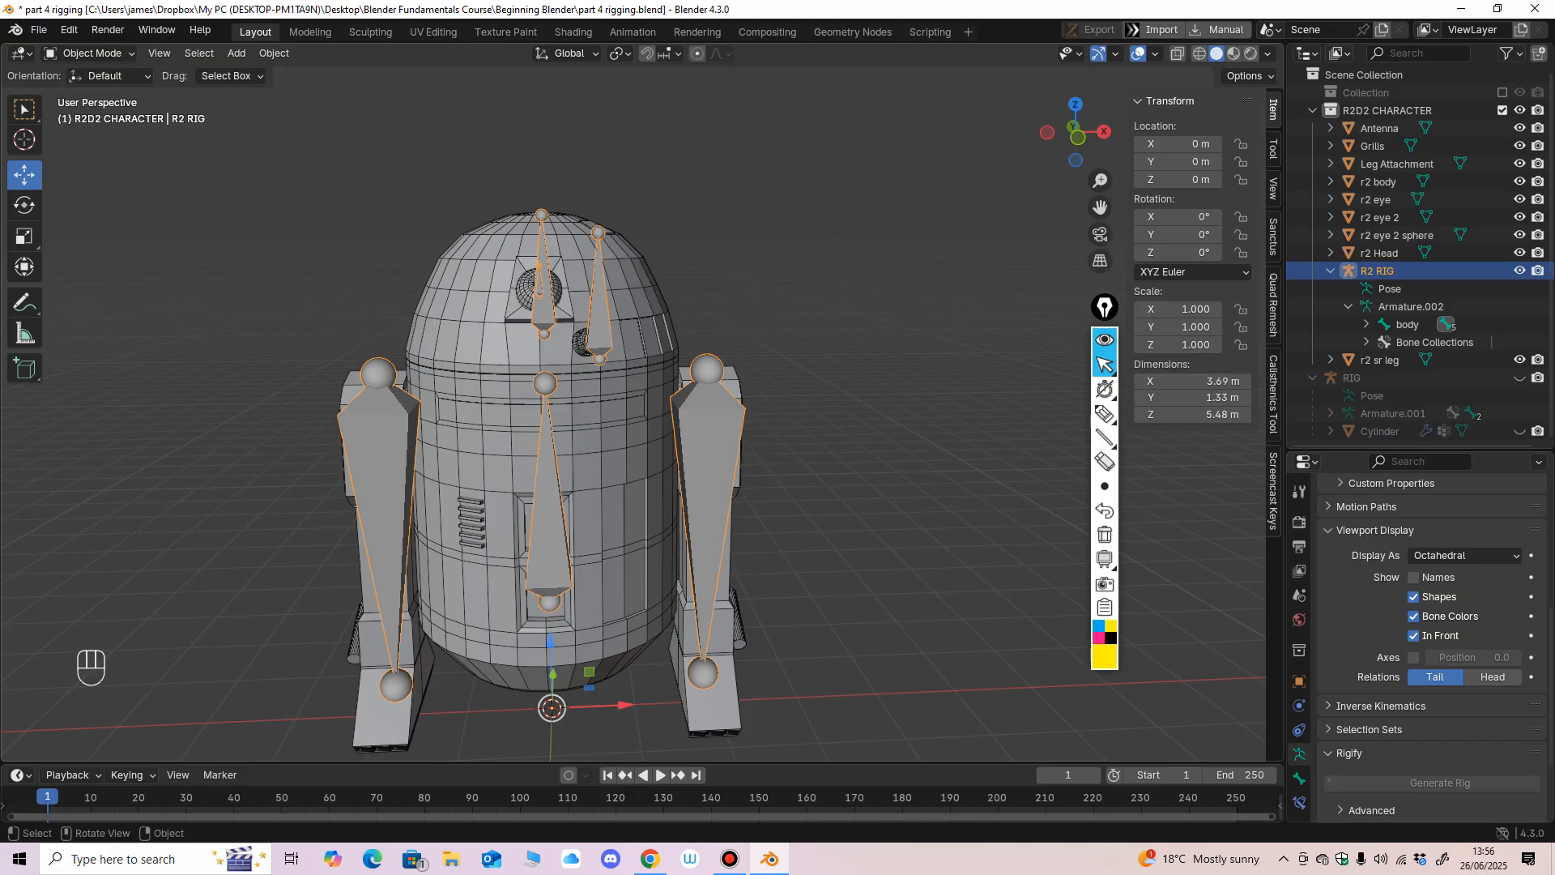
Select the r2 Head mesh as the first part to bind to the rig.
{"action": "mouse_move", "coordinate": [637, 425]}
{"action": "middle_mouse_down"}
{"action": "mouse_move", "coordinate": [610, 453]}
{"action": "mouse_move", "coordinate": [635, 437]}
{"action": "mouse_move", "coordinate": [635, 405]}
{"action": "middle_mouse_up"}
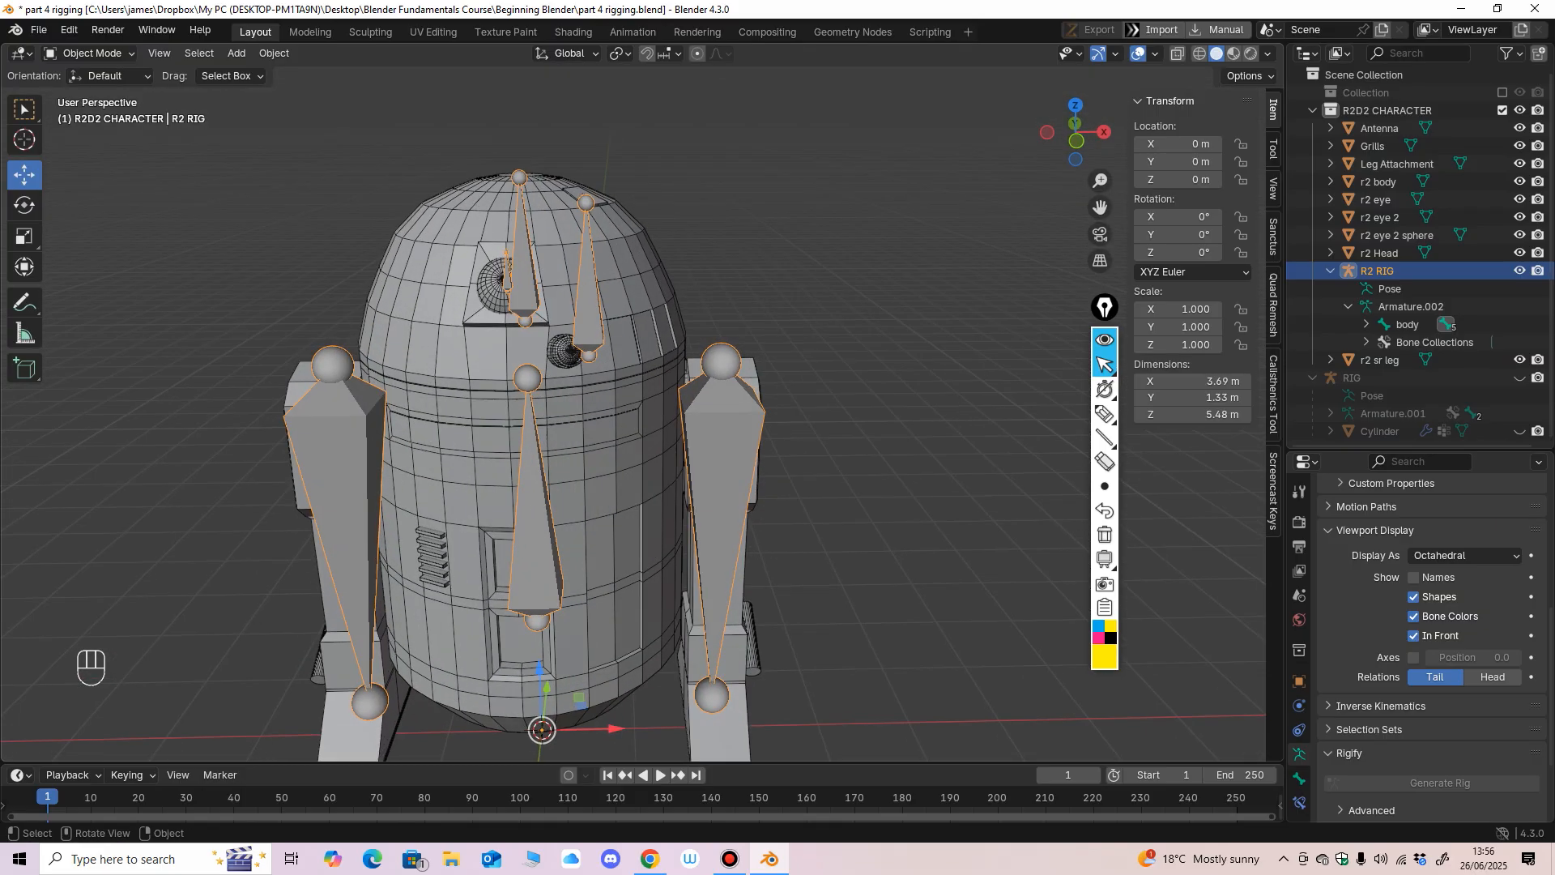
{"action": "left_click", "coordinate": [625, 330]}
{"action": "middle_click_drag", "start_coordinate": [626, 330], "coordinate": [564, 339]}
{"action": "scroll", "coordinate": [518, 421], "scroll_direction": "up", "scroll_amount": 2}
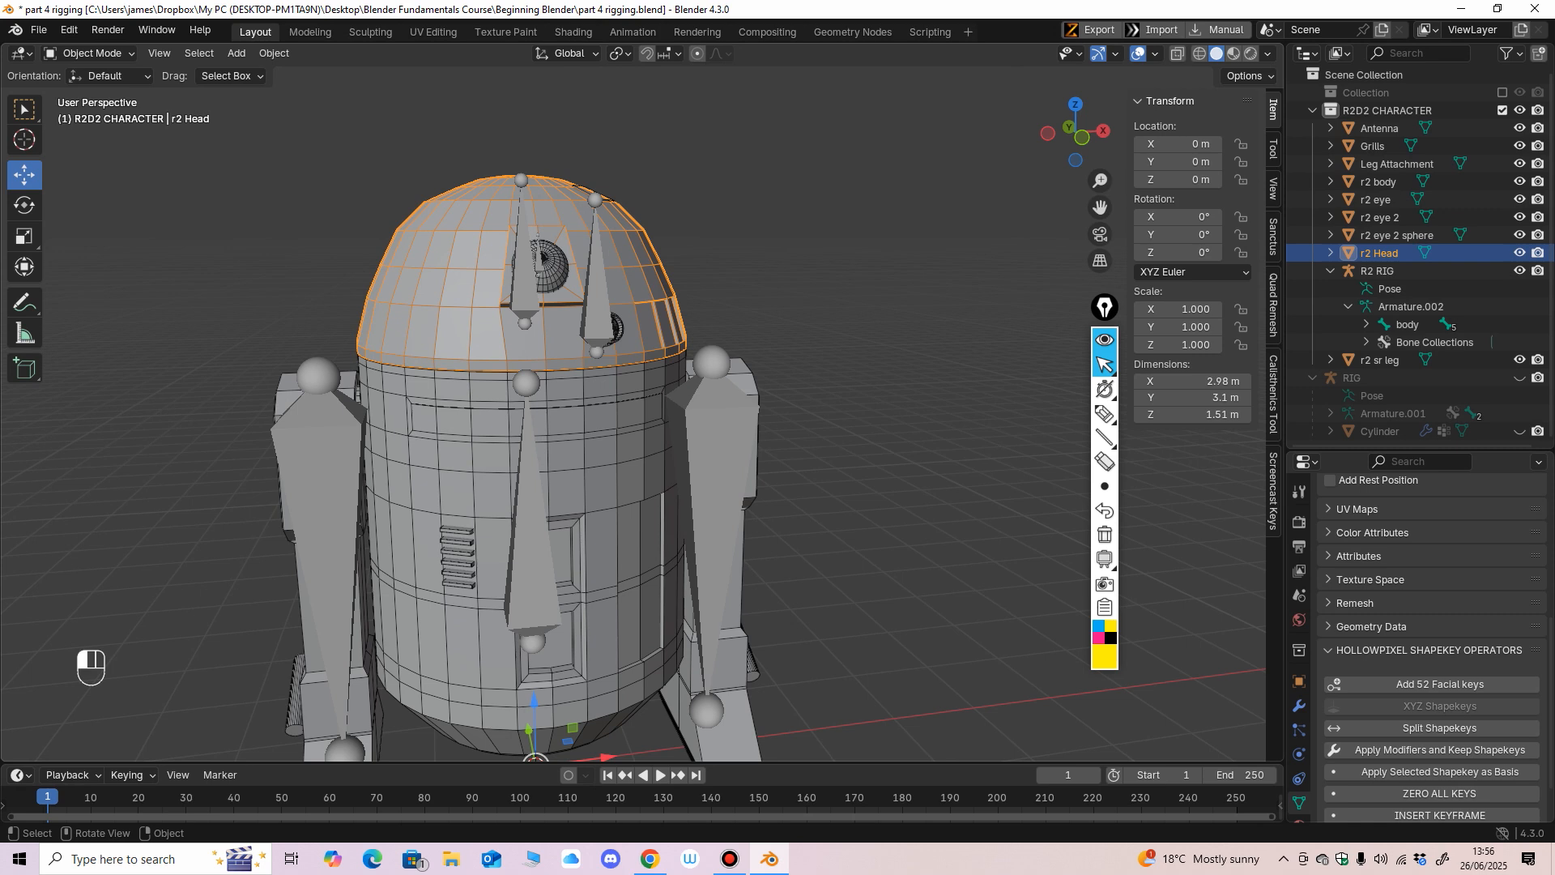
{"action": "left_click", "coordinate": [794, 275]}
{"action": "left_click", "coordinate": [632, 279]}
{"action": "middle_click_drag", "start_coordinate": [632, 279], "coordinate": [634, 306]}
{"action": "scroll", "coordinate": [634, 306], "scroll_direction": "up", "scroll_amount": 2}
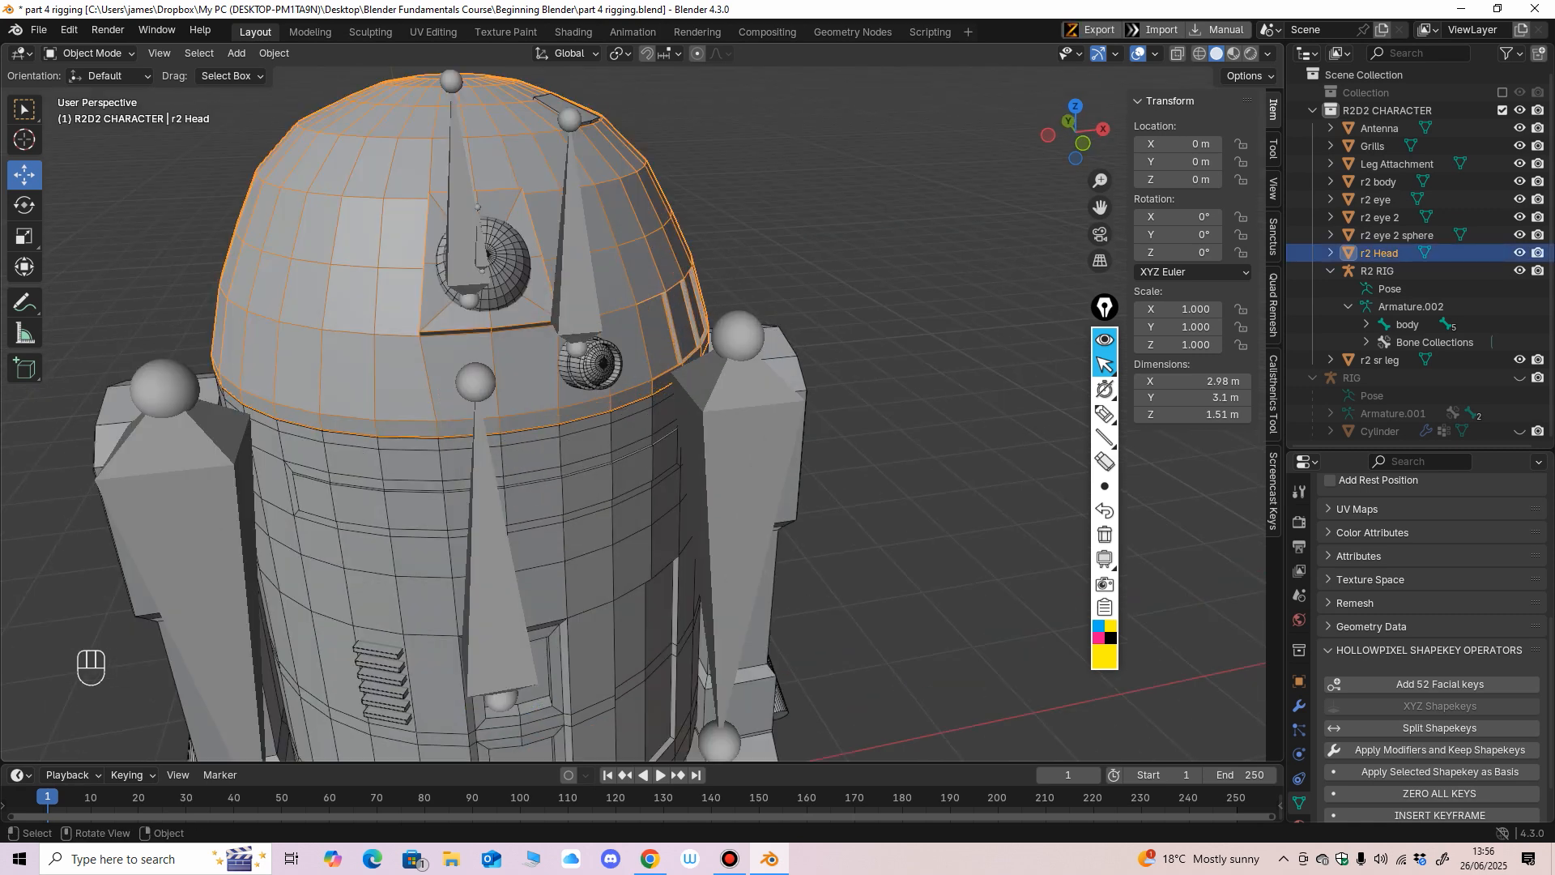
Add the r2 eye, r2 eye 2, r2 eye 2 sphere and Antenna meshes to the selection.
{"action": "left_click", "coordinate": [509, 274], "text": "shift"}
{"action": "middle_click_drag", "start_coordinate": [508, 274], "coordinate": [460, 262]}
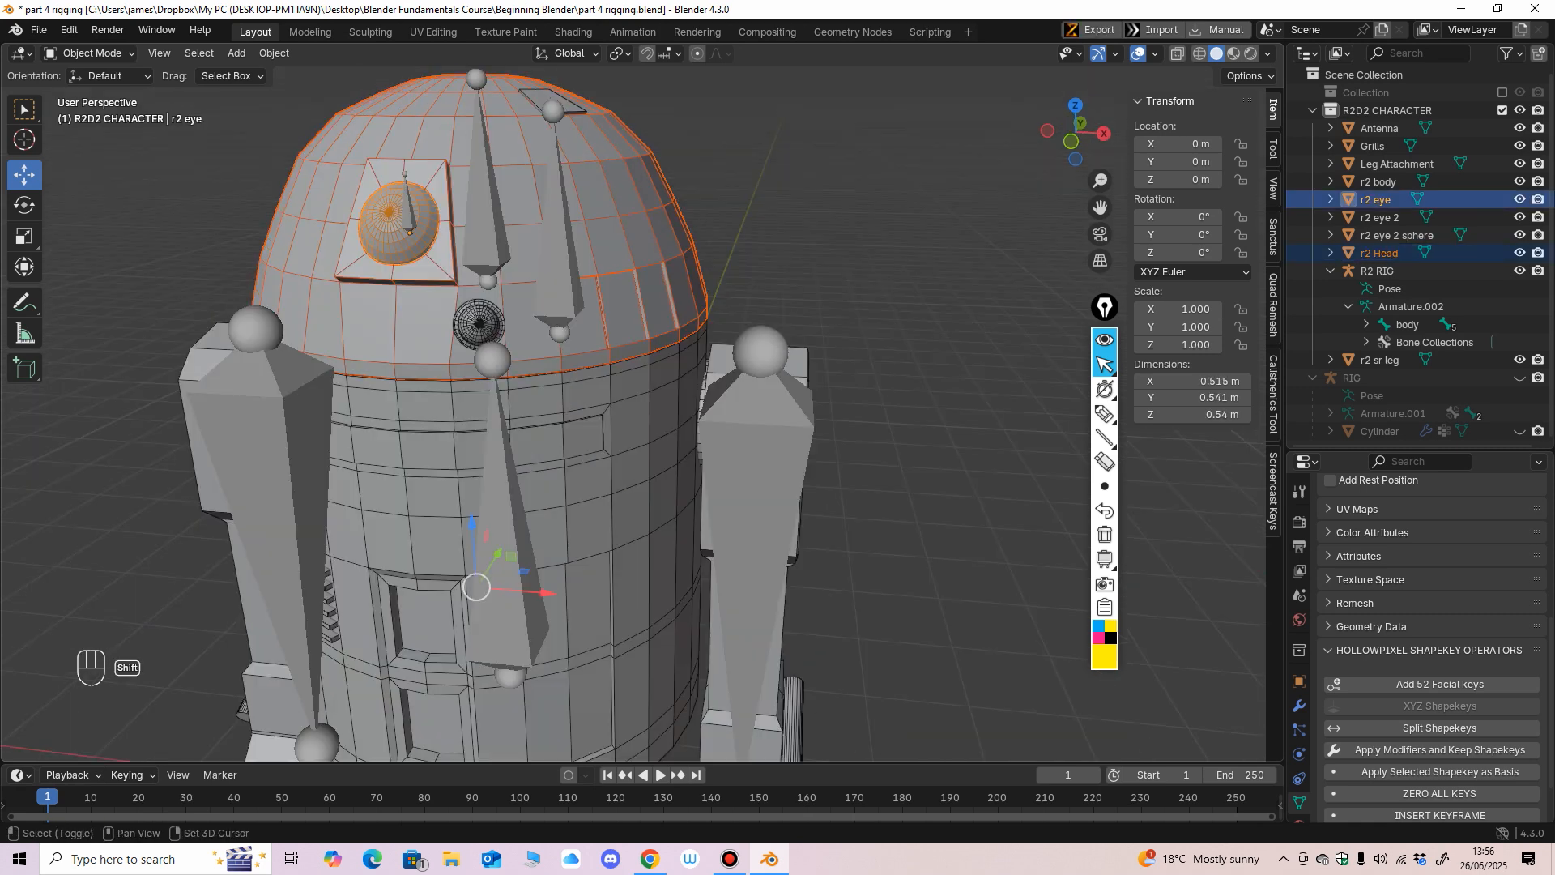
{"action": "left_click", "coordinate": [479, 324], "text": "shift"}
{"action": "middle_click_drag", "start_coordinate": [479, 323], "coordinate": [437, 421]}
{"action": "left_click", "coordinate": [512, 383], "text": "shift"}
{"action": "left_click", "coordinate": [559, 121], "text": "shift"}
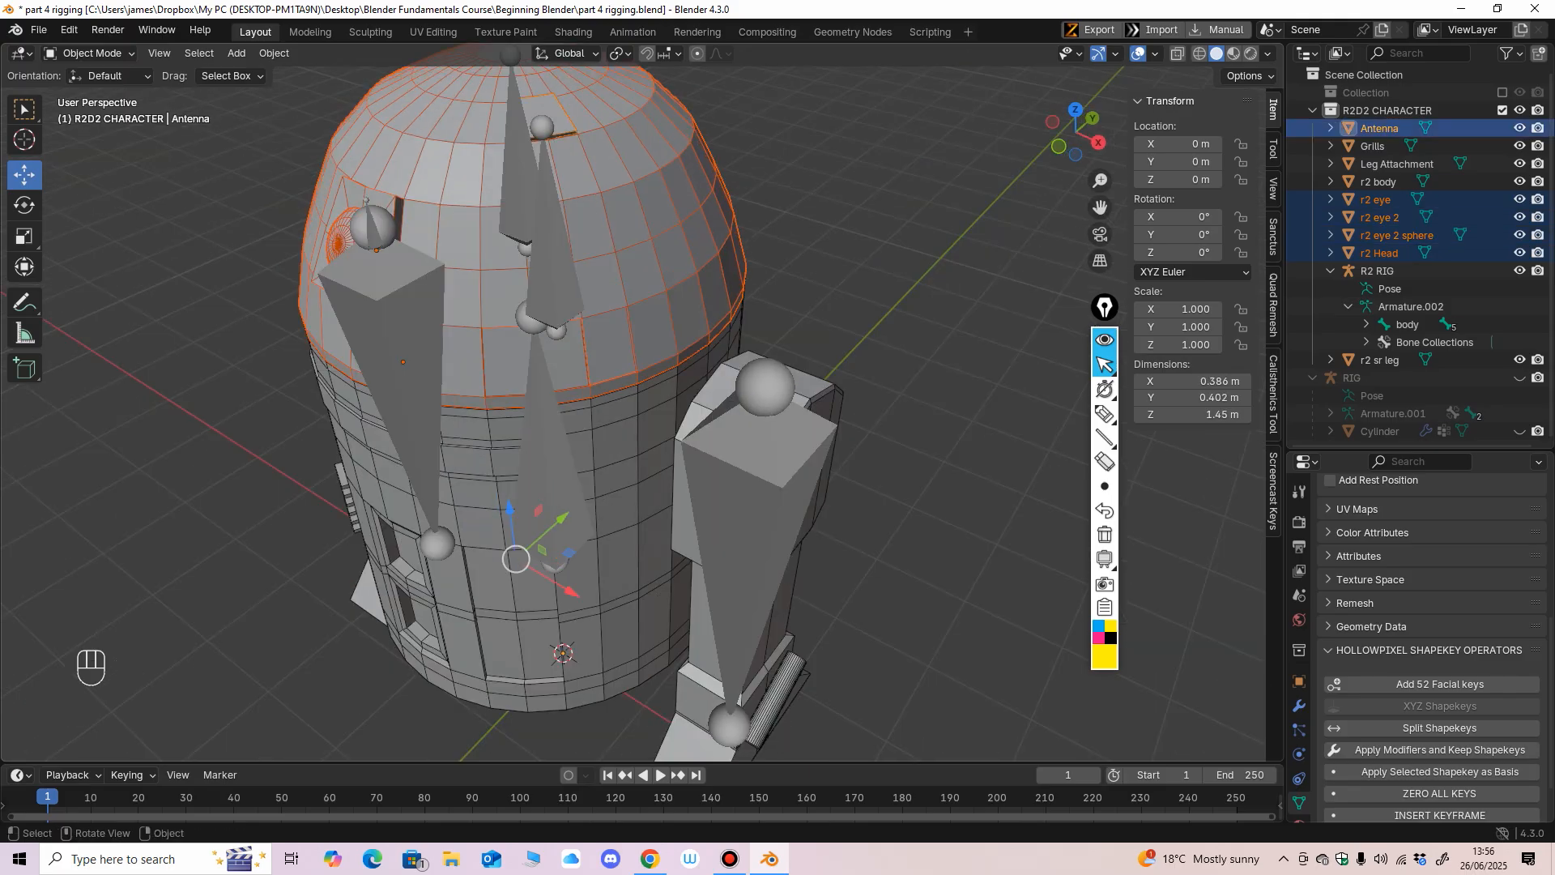
Extend the selection with the r2 sr leg, r2 body, Grills and Leg Attachment meshes.
{"action": "scroll", "coordinate": [559, 122], "scroll_direction": "down", "scroll_amount": 2}
{"action": "middle_click_drag", "start_coordinate": [559, 122], "coordinate": [620, 65]}
{"action": "mouse_move", "coordinate": [652, 575]}
{"action": "middle_mouse_down"}
{"action": "mouse_move", "coordinate": [715, 539]}
{"action": "mouse_move", "coordinate": [682, 568]}
{"action": "middle_mouse_up"}
{"action": "left_click", "coordinate": [721, 559], "text": "shift"}
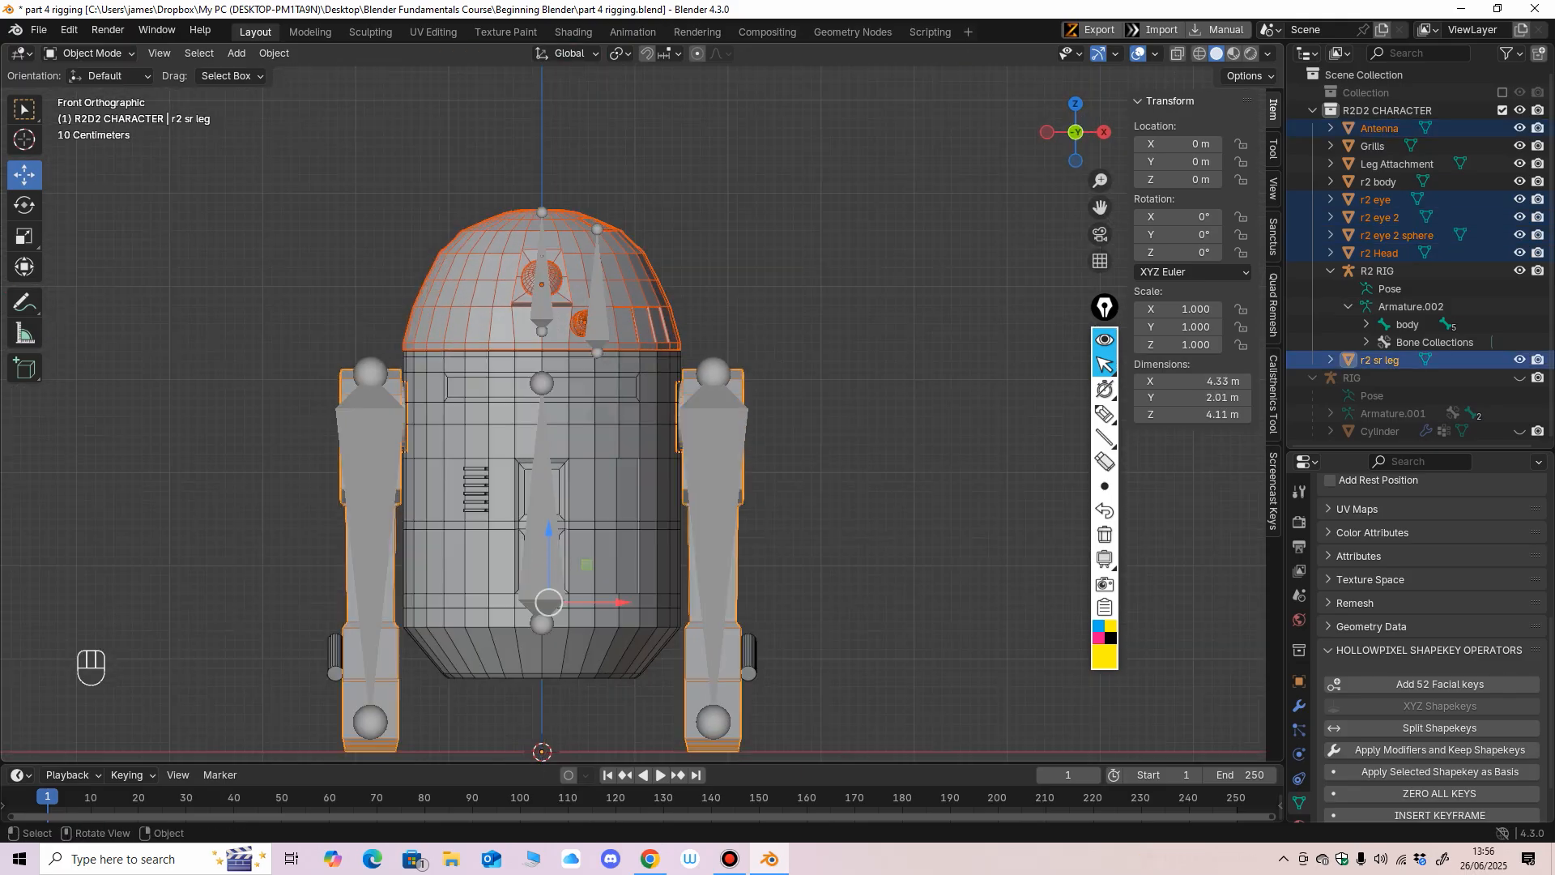
{"action": "left_click", "coordinate": [630, 559], "text": "shift"}
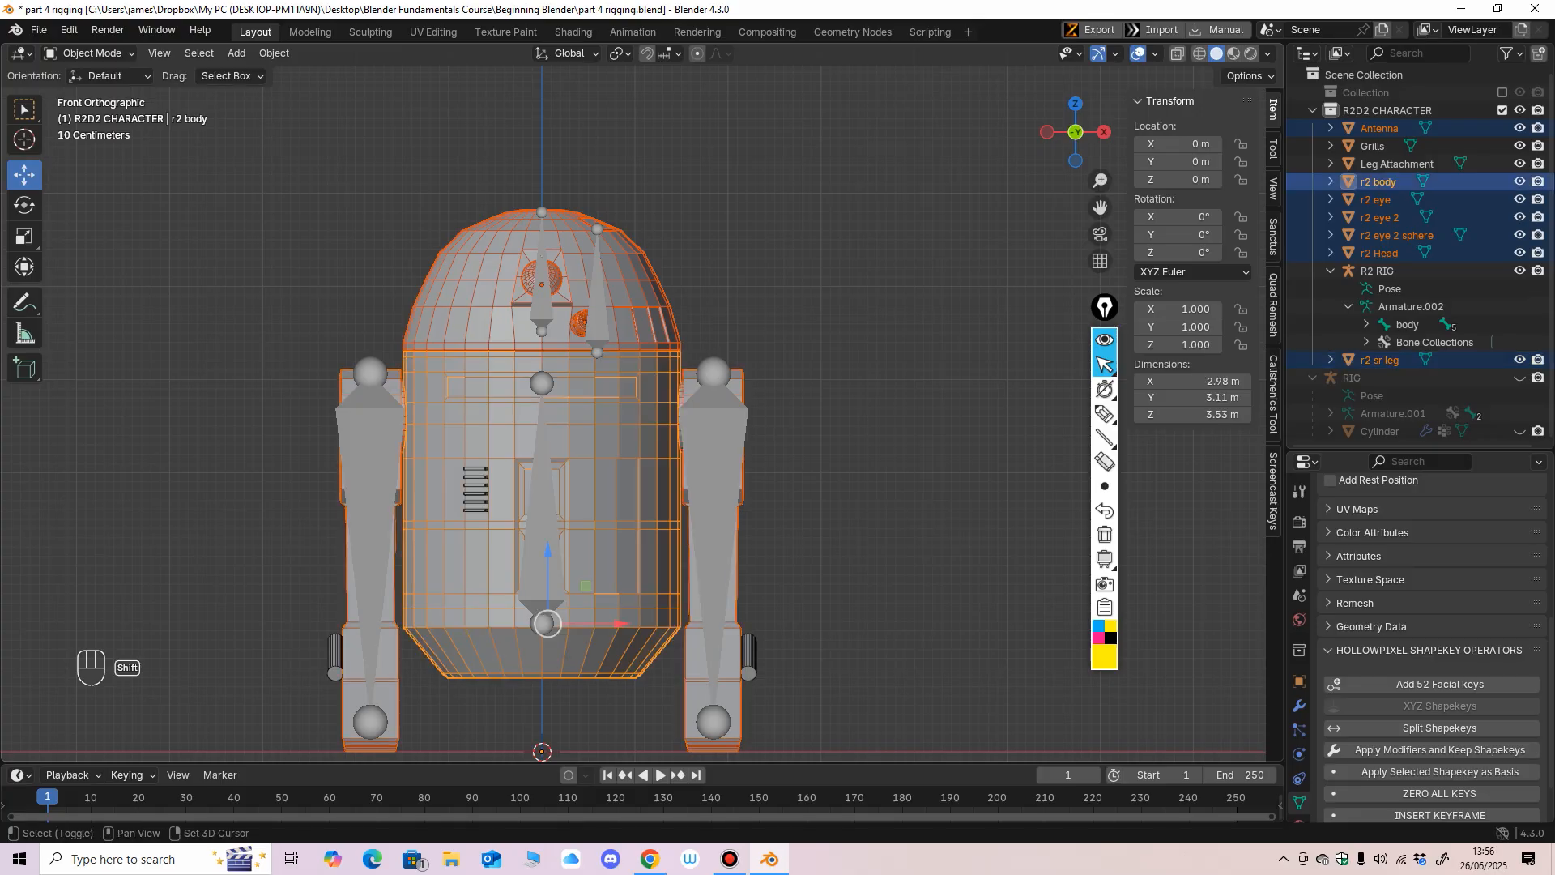
{"action": "middle_click_drag", "start_coordinate": [630, 559], "coordinate": [676, 549]}
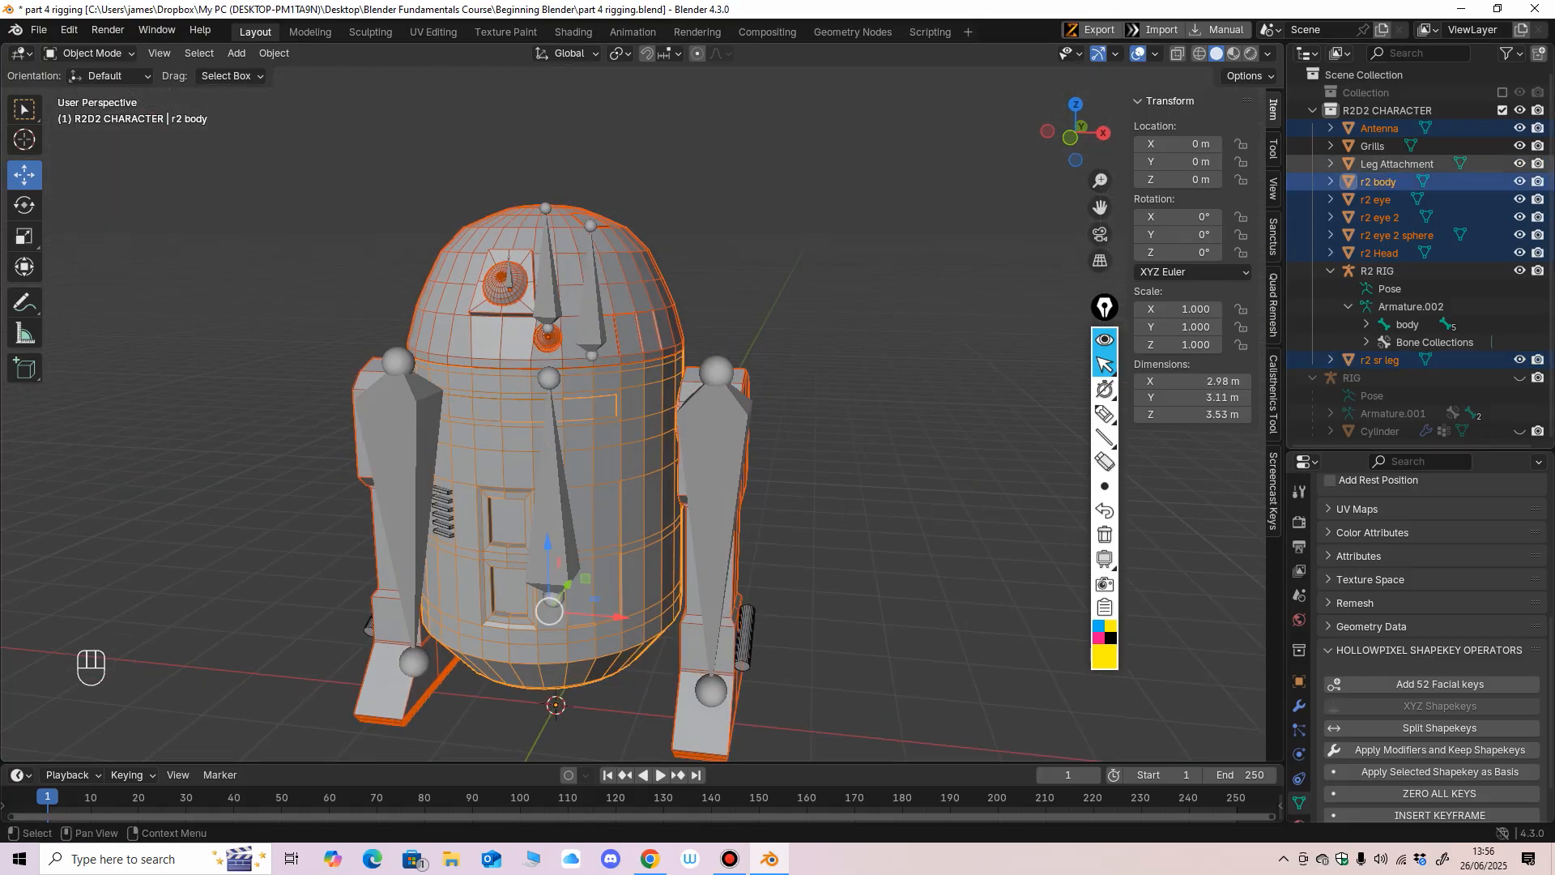
{"action": "left_click", "coordinate": [1372, 146], "text": "ctrl"}
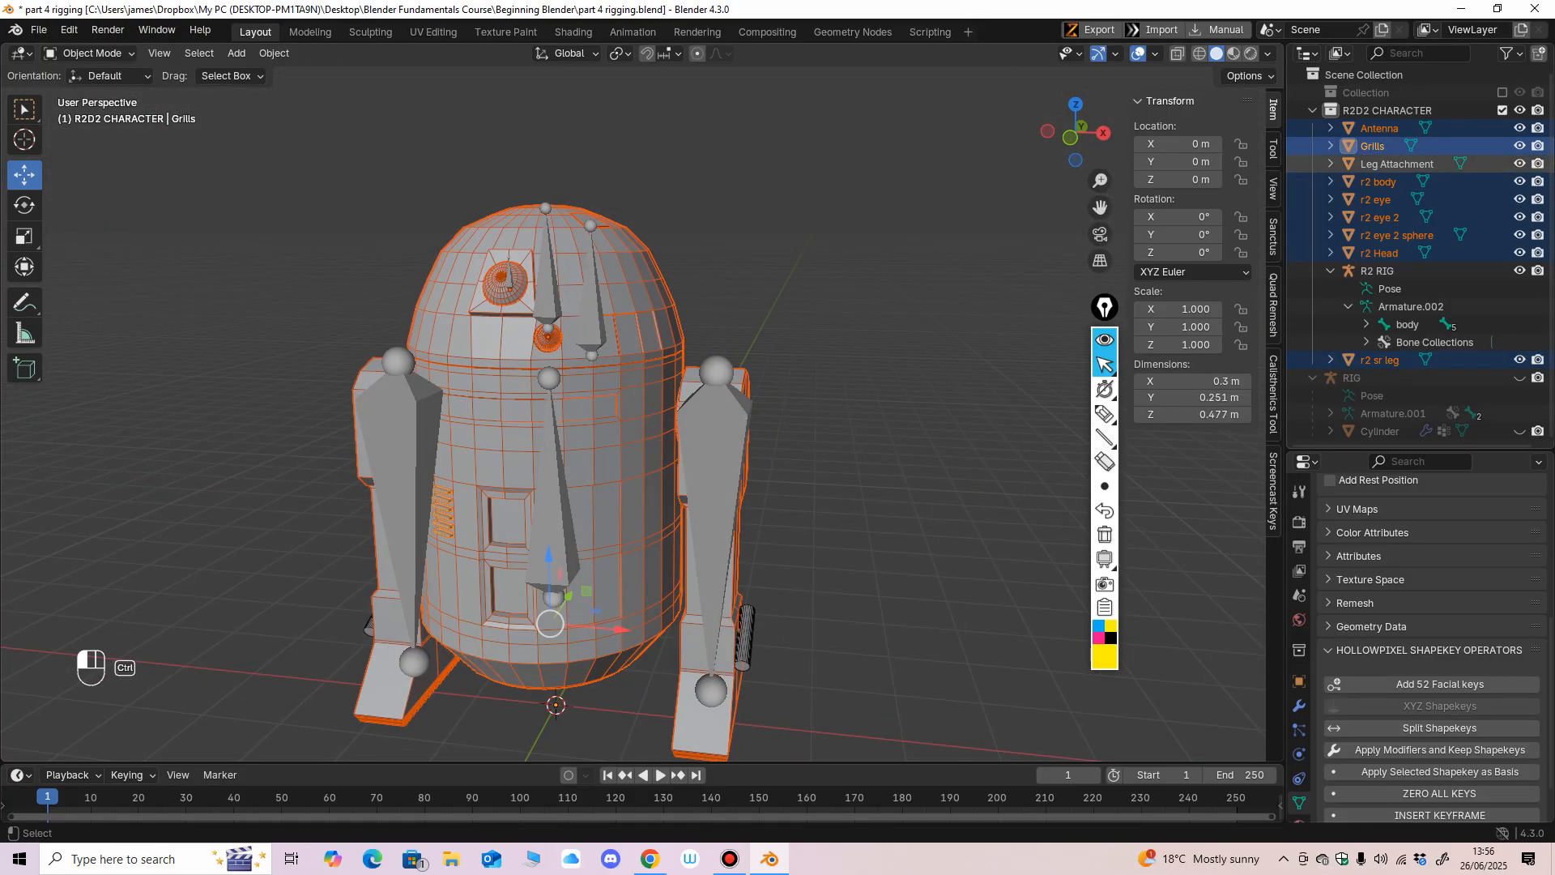
{"action": "left_click", "coordinate": [1396, 163], "text": "ctrl"}
{"action": "middle_click_drag", "start_coordinate": [931, 340], "coordinate": [903, 271]}
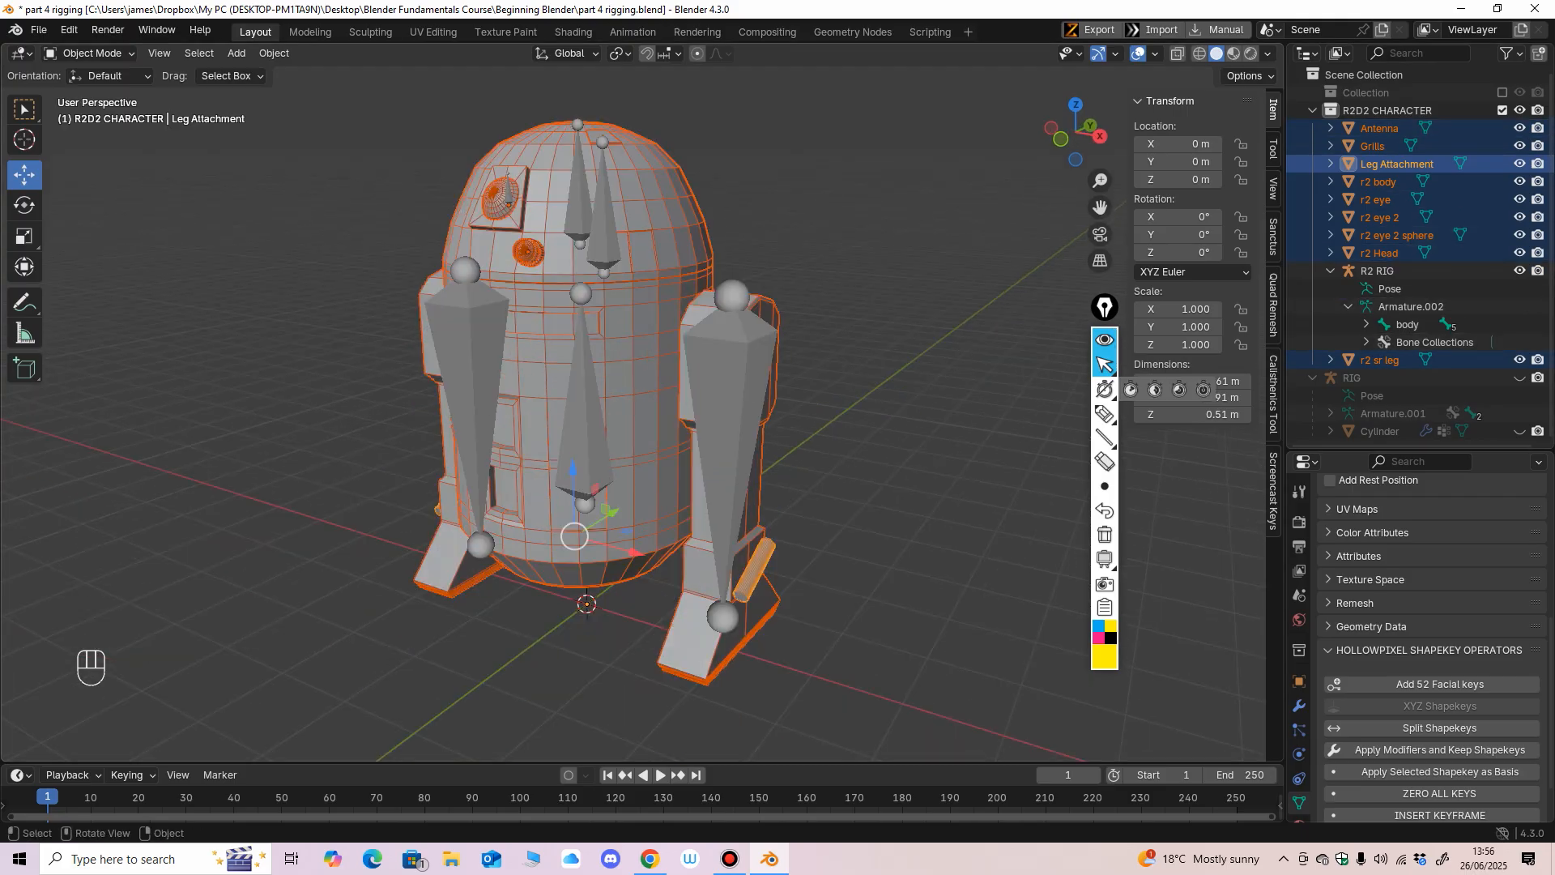
{"action": "middle_click_drag", "start_coordinate": [907, 389], "coordinate": [944, 328]}
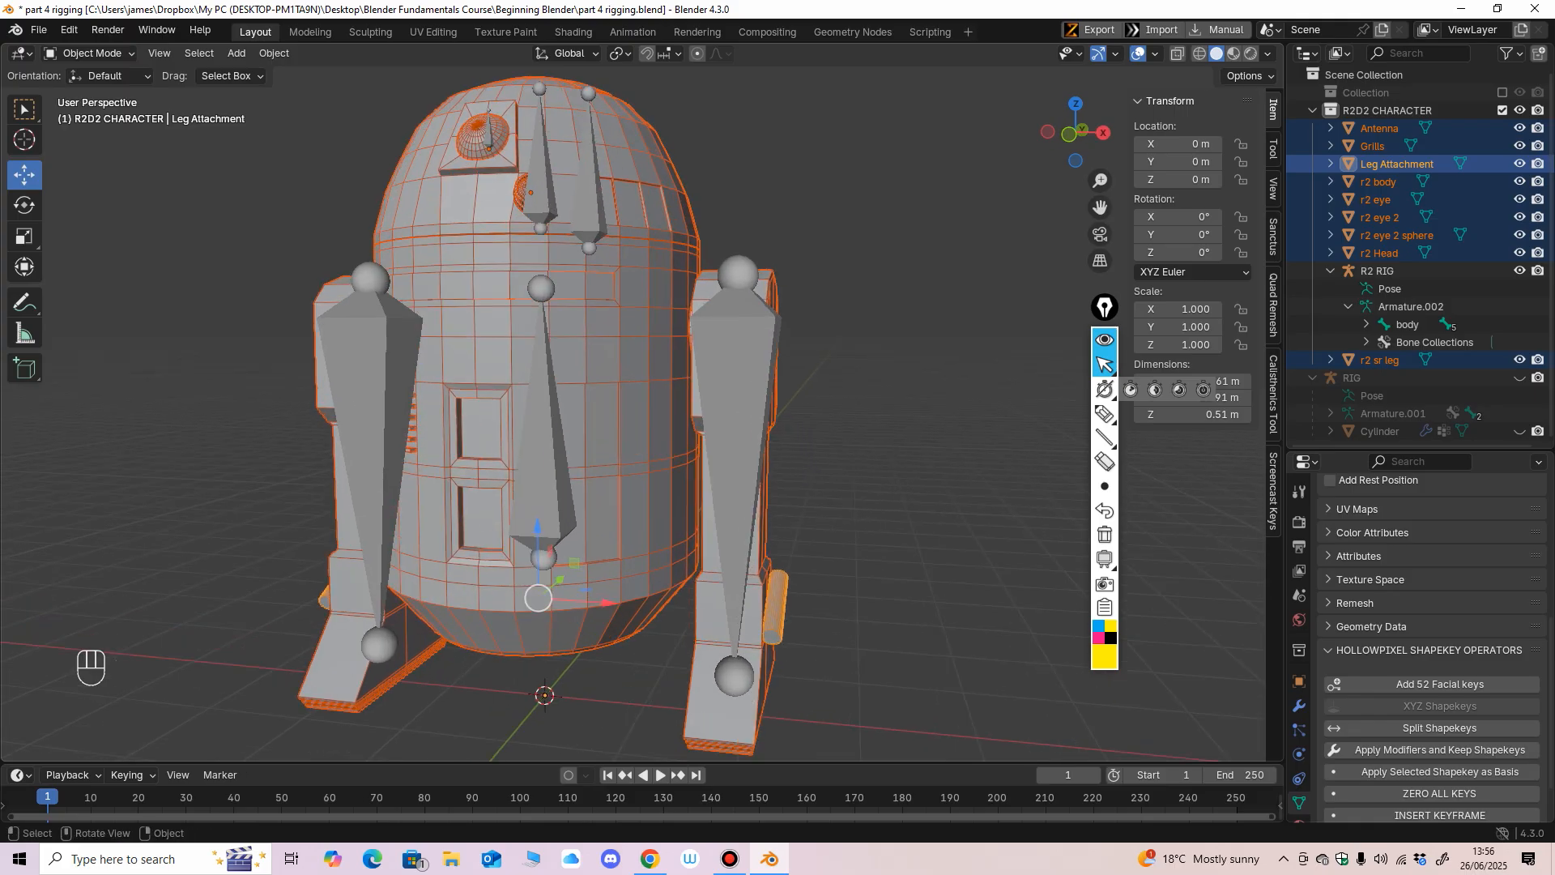
Add the R2 RIG as the active object and parent all selected meshes to it by Armature Deform With Empty Groups.
{"action": "key", "text": "shift"}
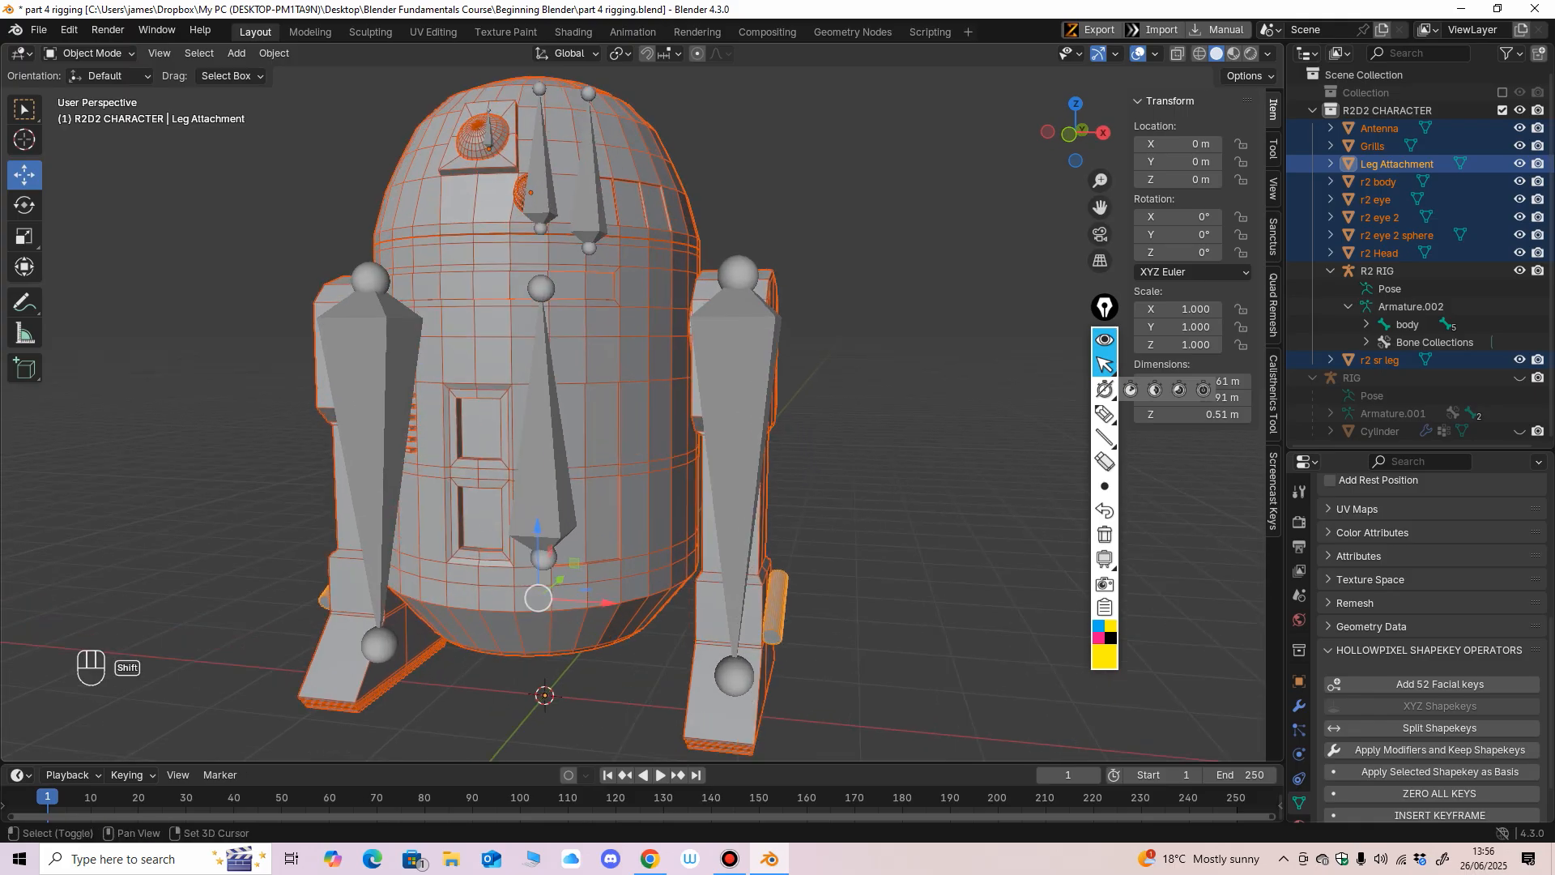
{"action": "left_click", "coordinate": [737, 389], "text": "shift"}
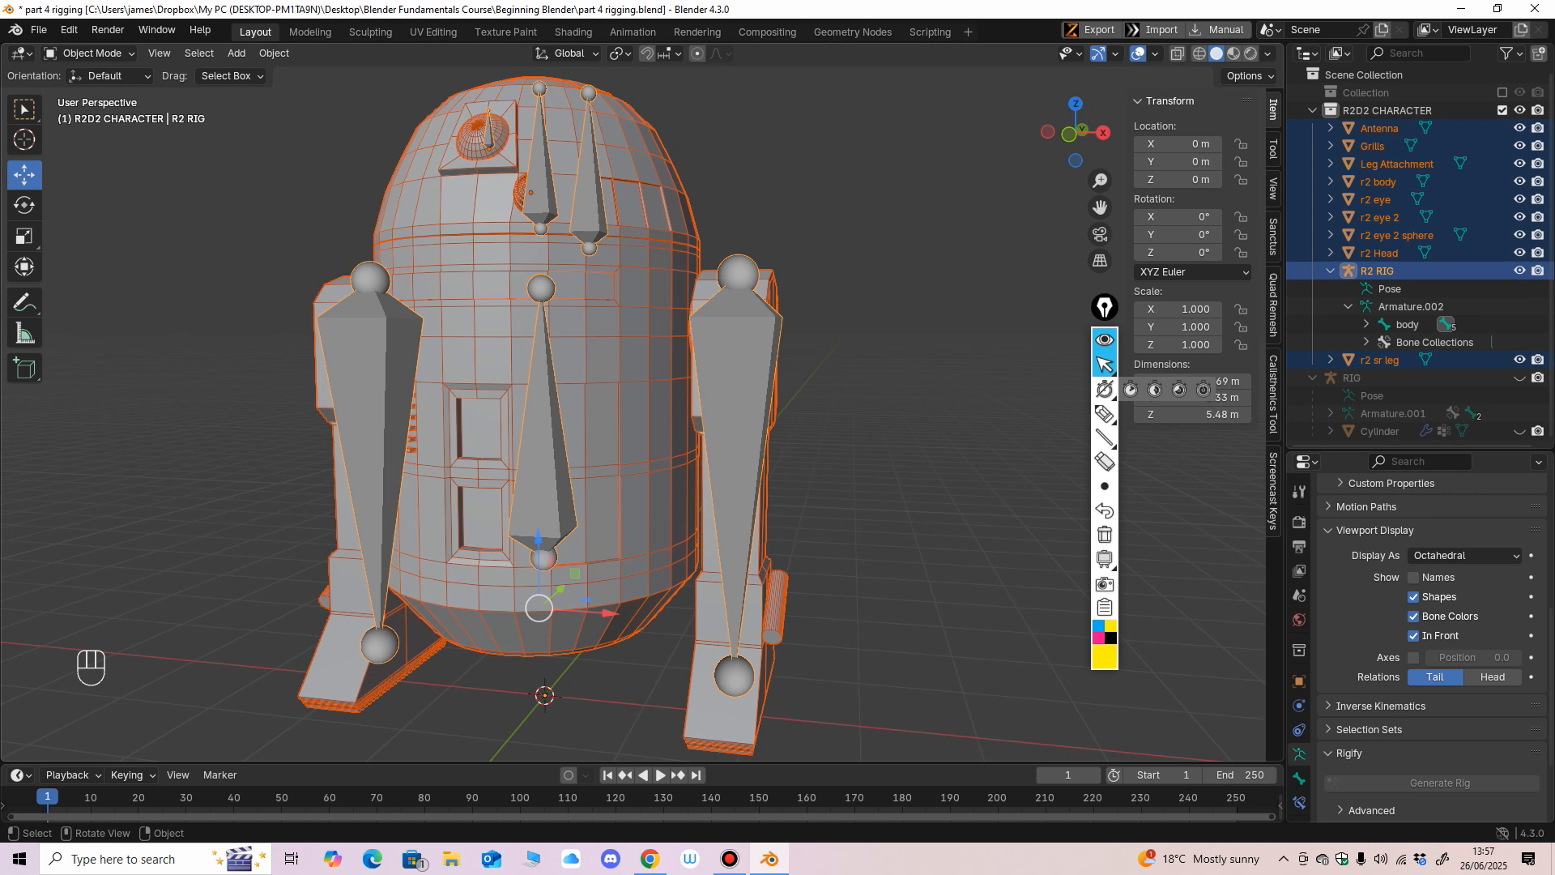
{"action": "key", "text": "ctrl+p"}
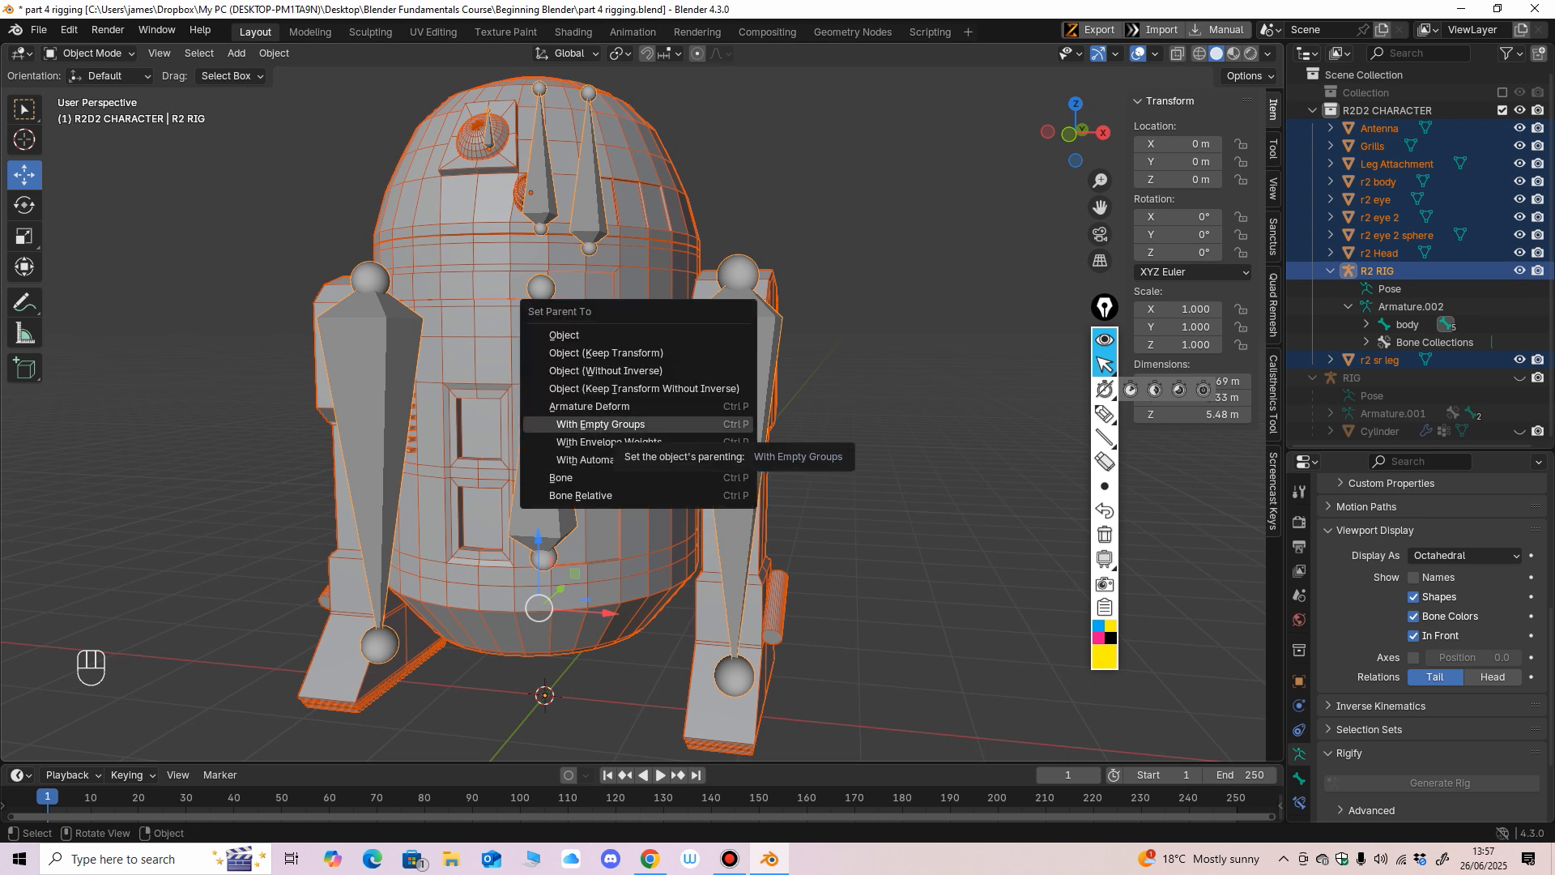
{"action": "left_click", "coordinate": [626, 425]}
{"action": "key", "text": "KP_1"}
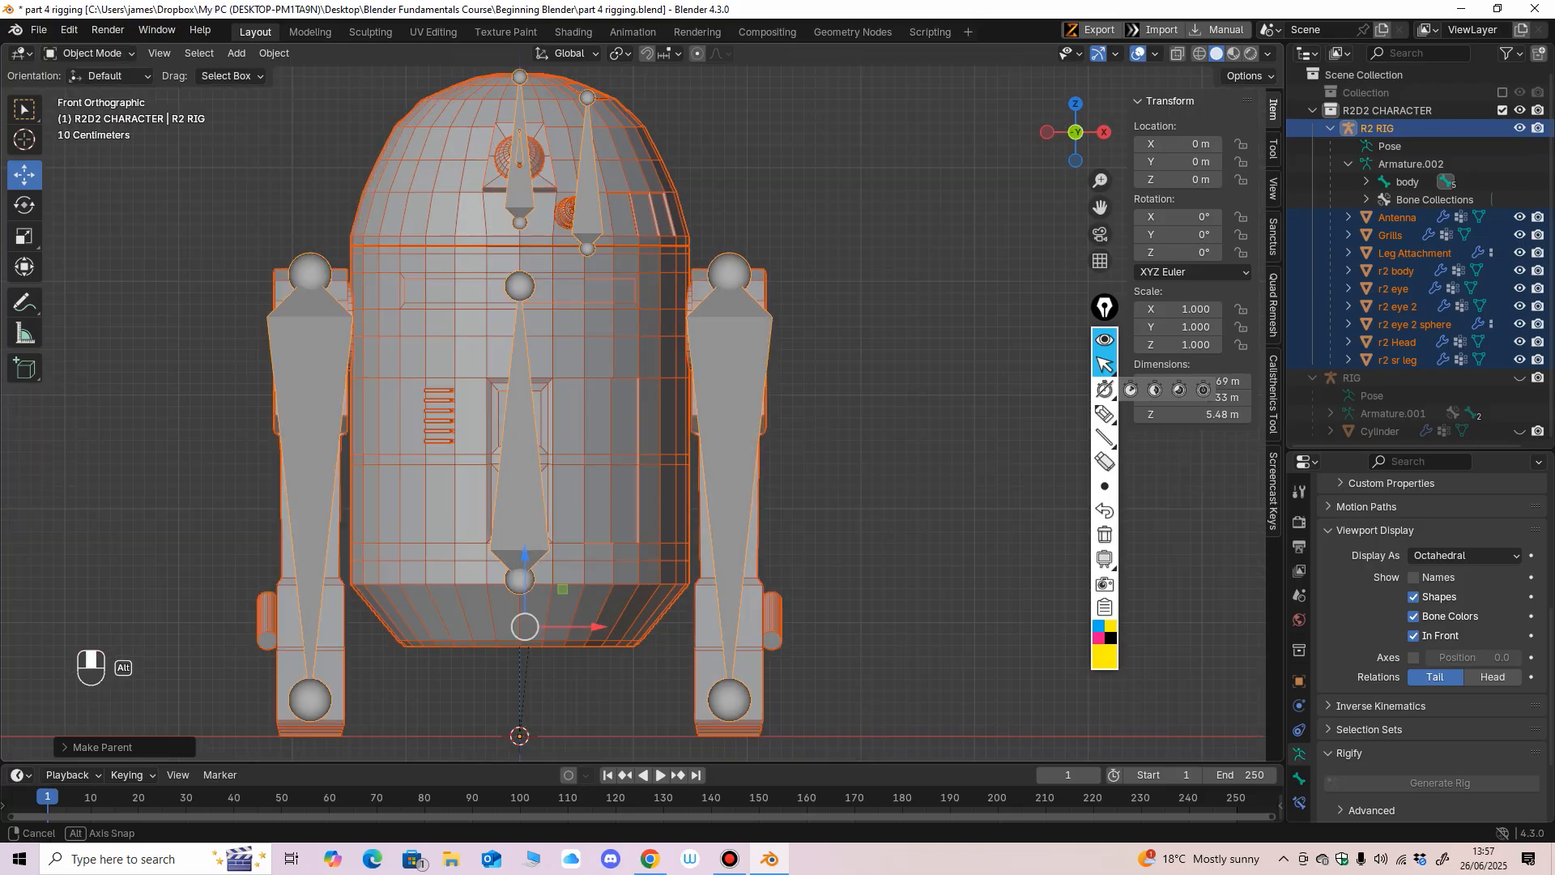
{"action": "scroll", "coordinate": [632, 417], "scroll_direction": "up", "scroll_amount": 1}
{"action": "scroll", "coordinate": [631, 417], "scroll_direction": "down", "scroll_amount": 2}
{"action": "scroll", "coordinate": [632, 417], "scroll_direction": "down", "scroll_amount": 1}
{"action": "mouse_move", "coordinate": [632, 417]}
{"action": "middle_mouse_down"}
{"action": "mouse_move", "coordinate": [522, 427]}
{"action": "mouse_move", "coordinate": [615, 420]}
{"action": "middle_mouse_up"}
{"action": "scroll", "coordinate": [541, 432], "scroll_direction": "up", "scroll_amount": 2}
{"action": "key", "text": "KP_1"}
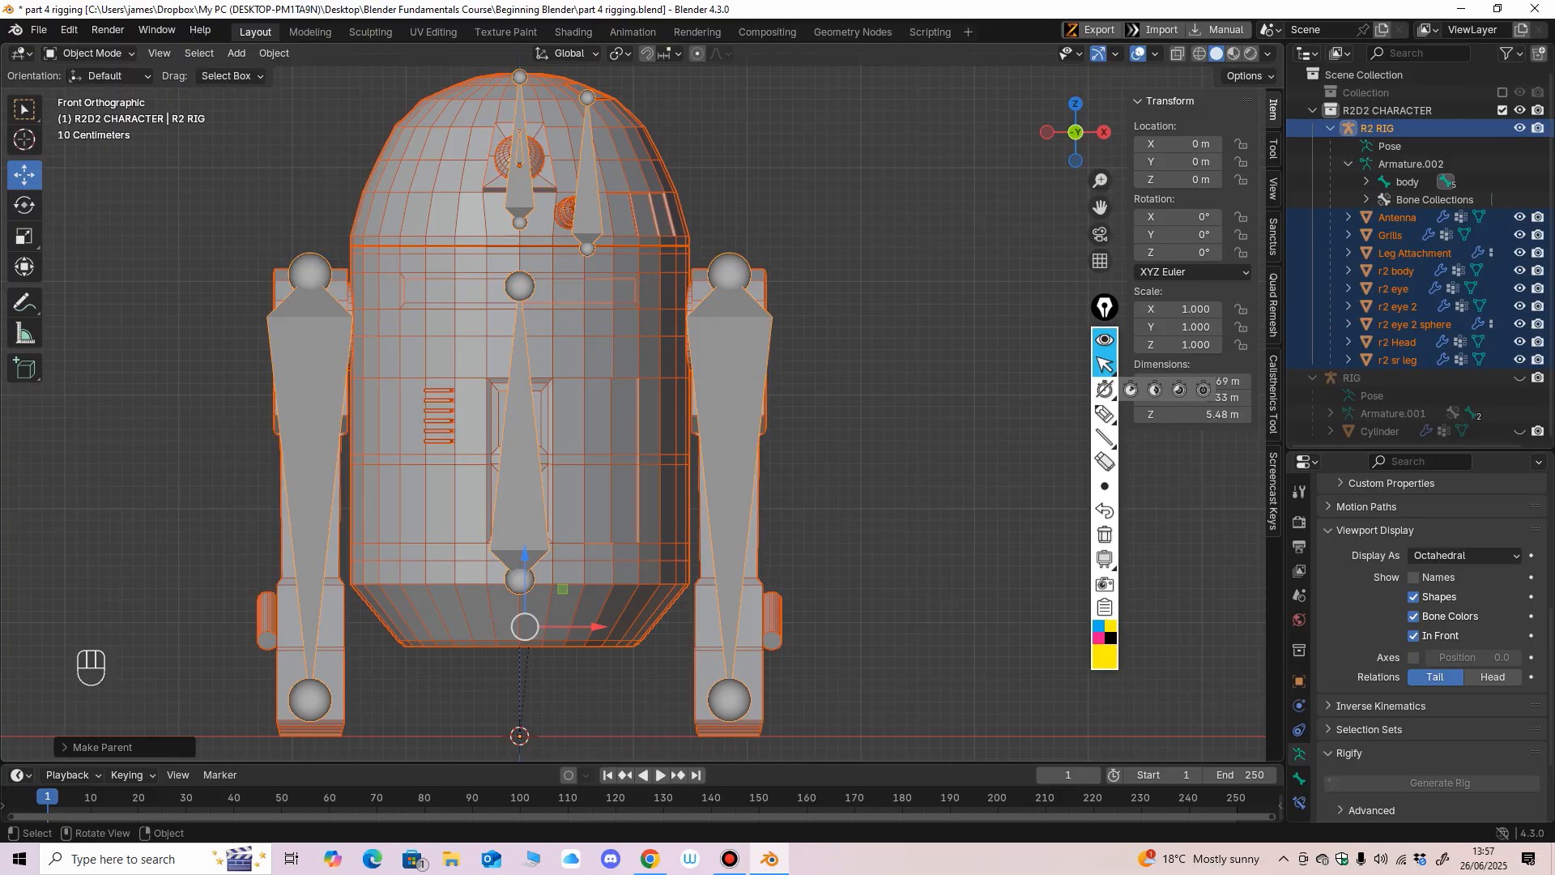
{"action": "scroll", "coordinate": [632, 417], "scroll_direction": "down", "scroll_amount": 1}
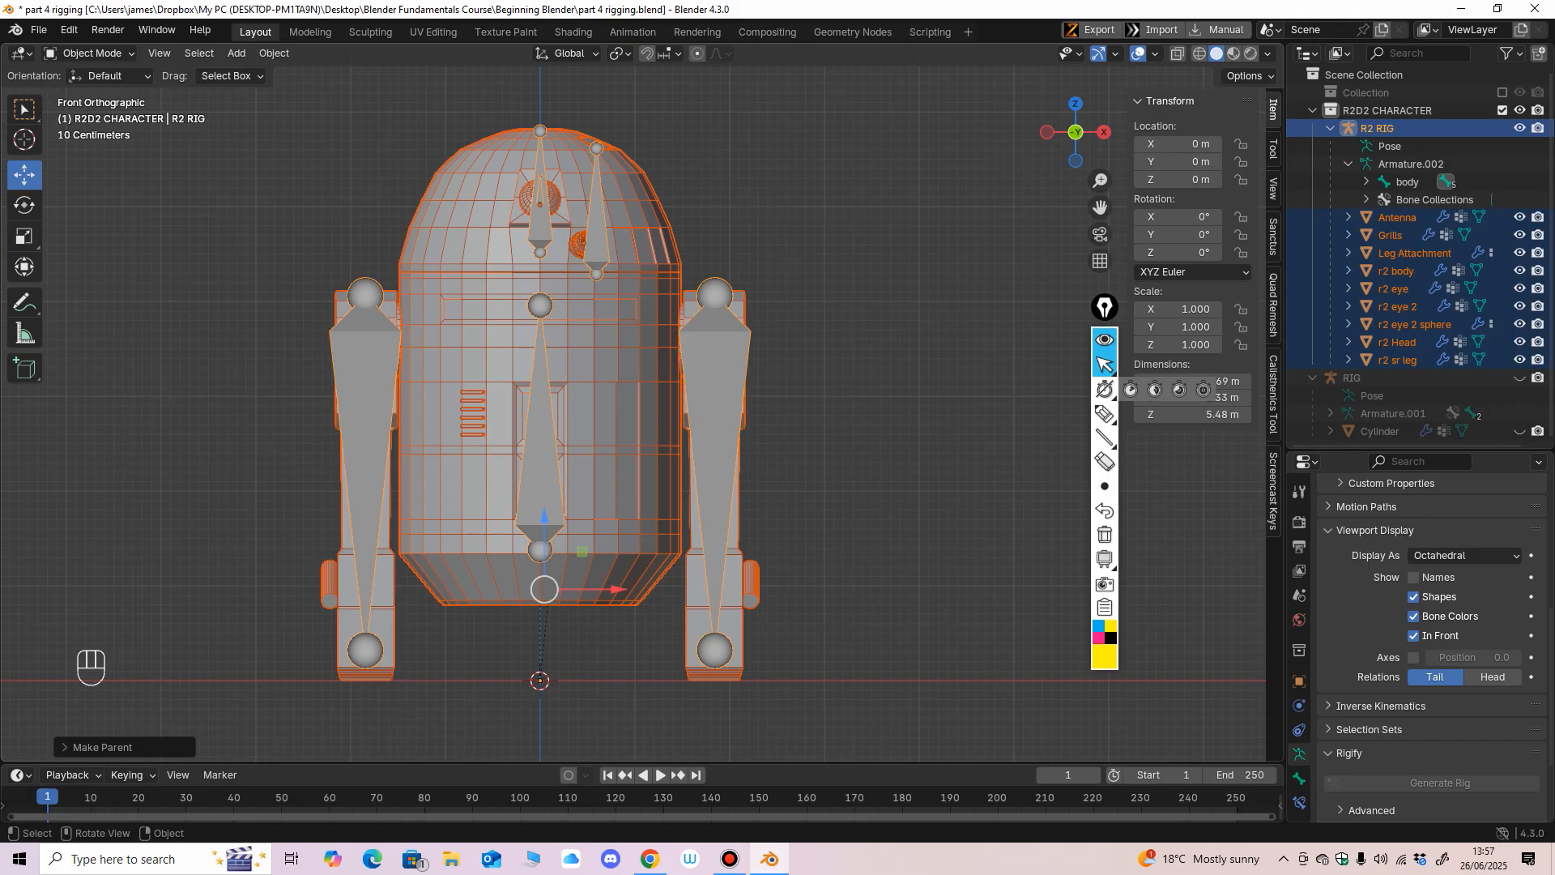
{"action": "middle_click_drag", "start_coordinate": [632, 417], "coordinate": [600, 420]}
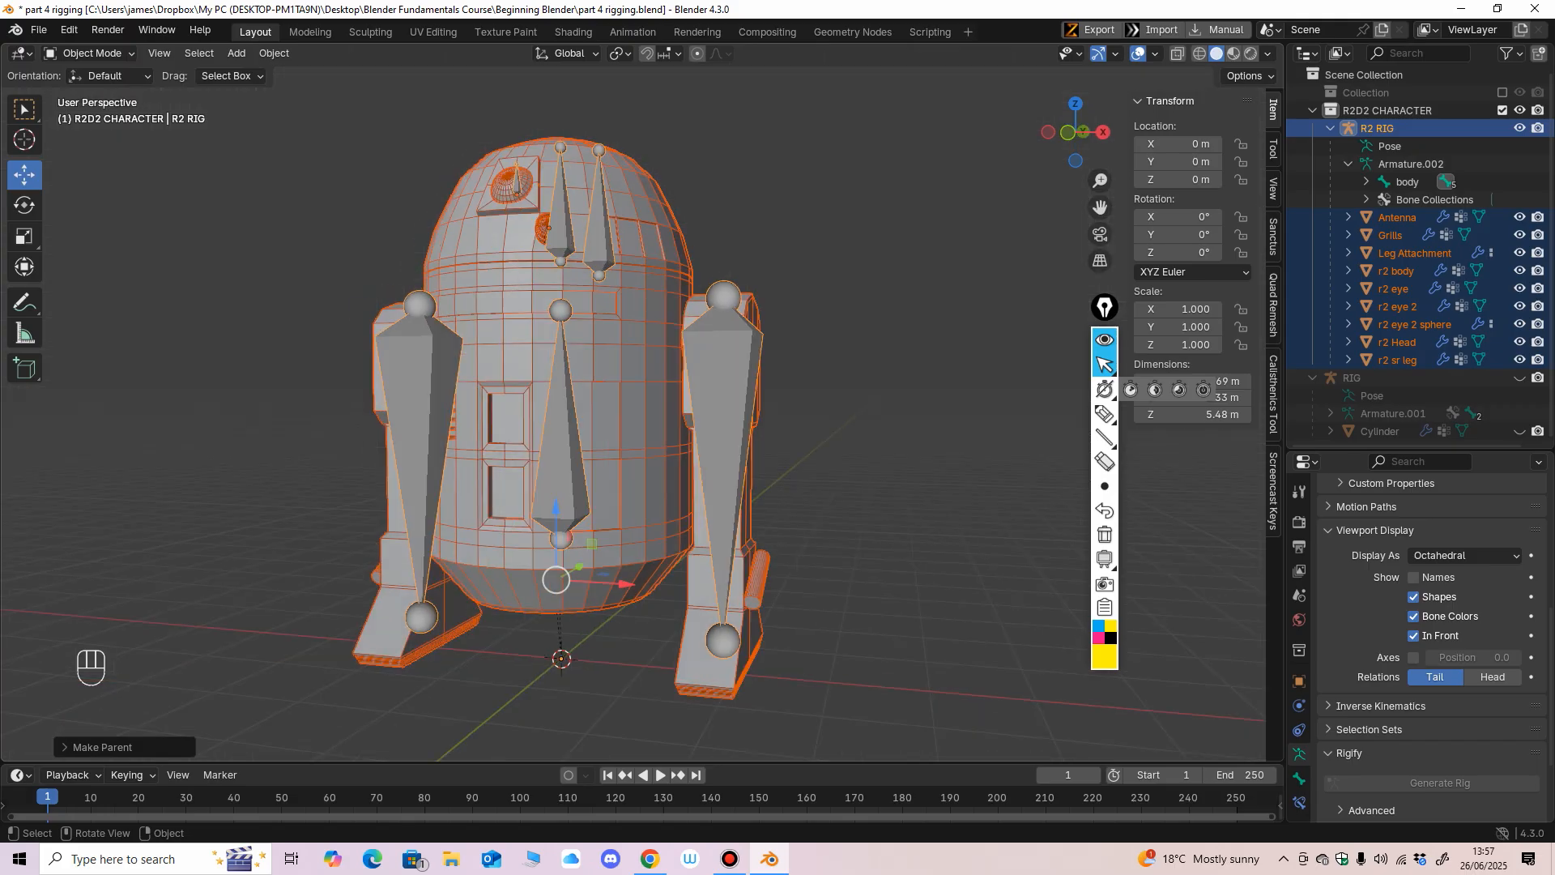
{"action": "key", "text": "KP_1"}
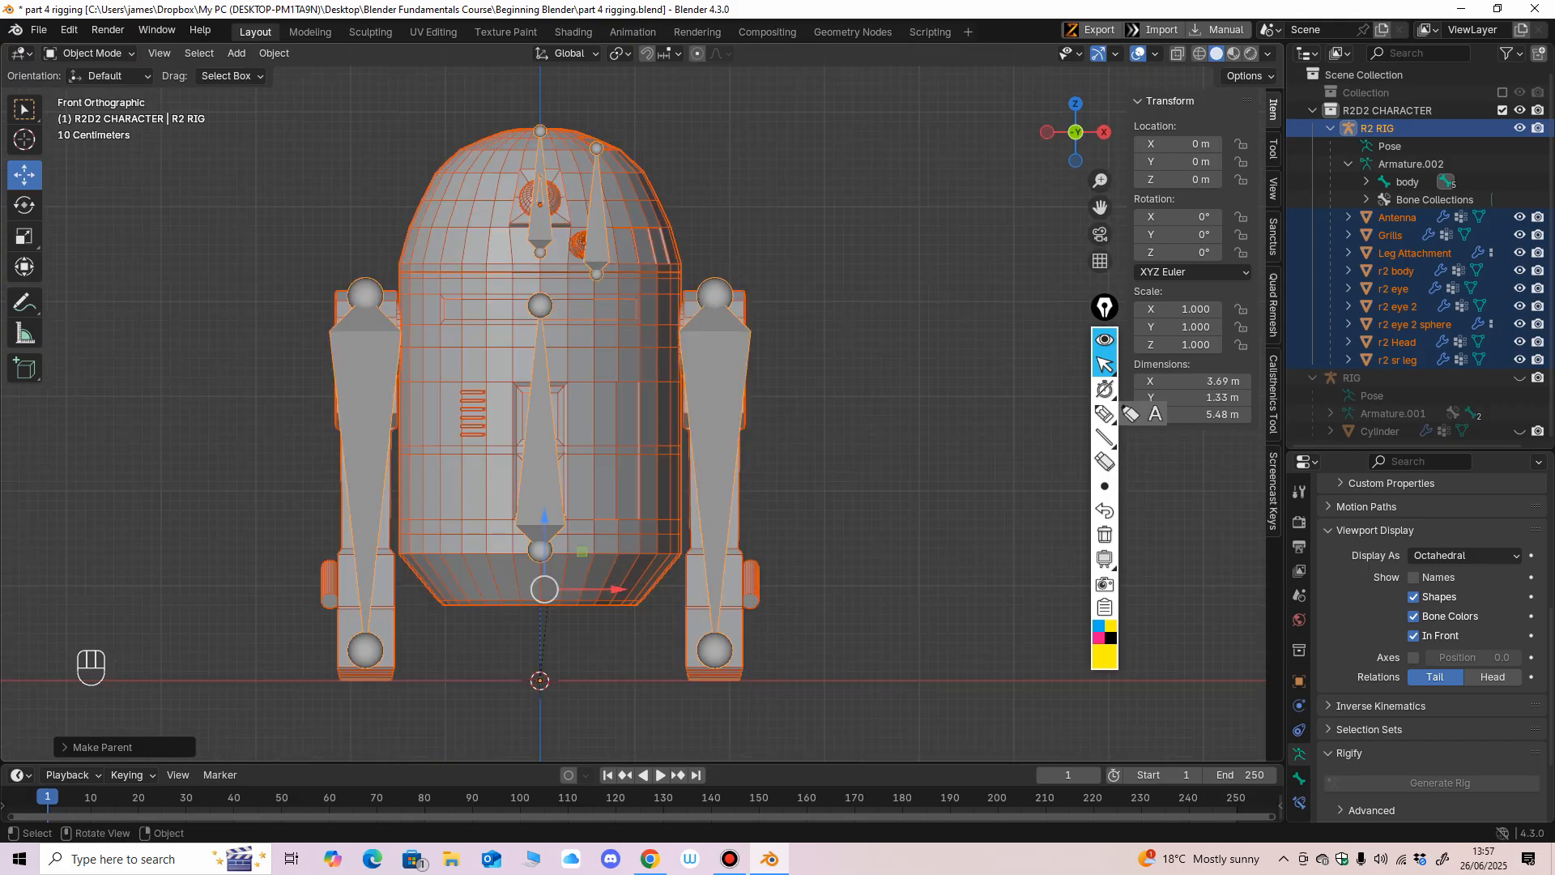
Clear the selection and select only the R2 RIG armature in the front view.
{"action": "left_click", "coordinate": [858, 405]}
{"action": "left_click", "coordinate": [540, 454]}
{"action": "middle_click_drag", "start_coordinate": [551, 405], "coordinate": [551, 470], "text": "ctrl"}
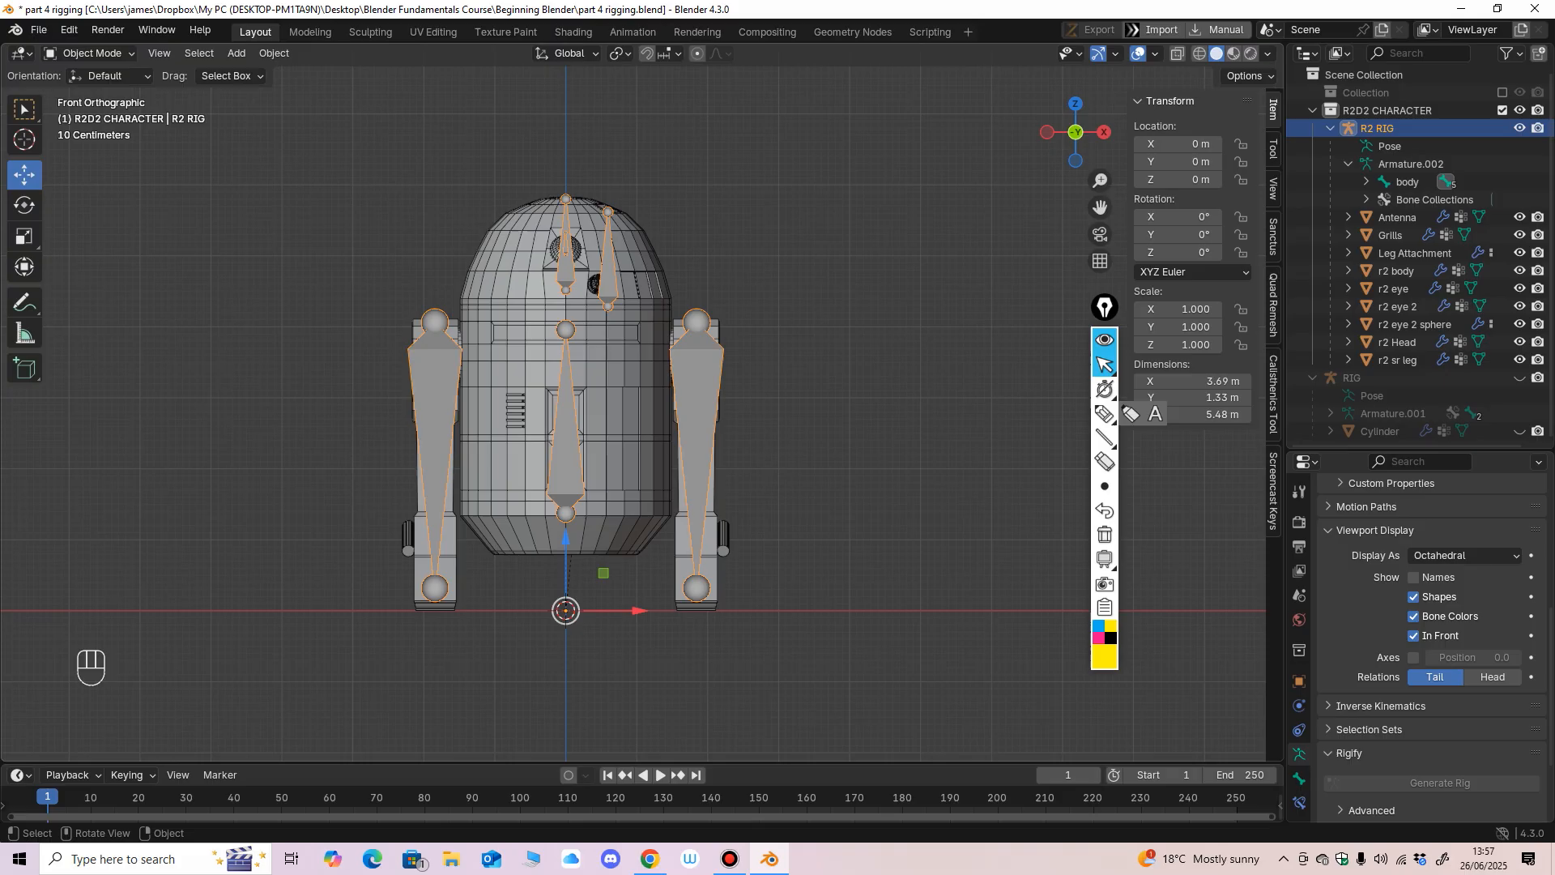
{"action": "left_click_drag", "start_coordinate": [565, 612], "coordinate": [545, 524]}
{"action": "key", "text": "ctrl+z"}
{"action": "scroll", "coordinate": [556, 413], "scroll_direction": "up", "scroll_amount": 2}
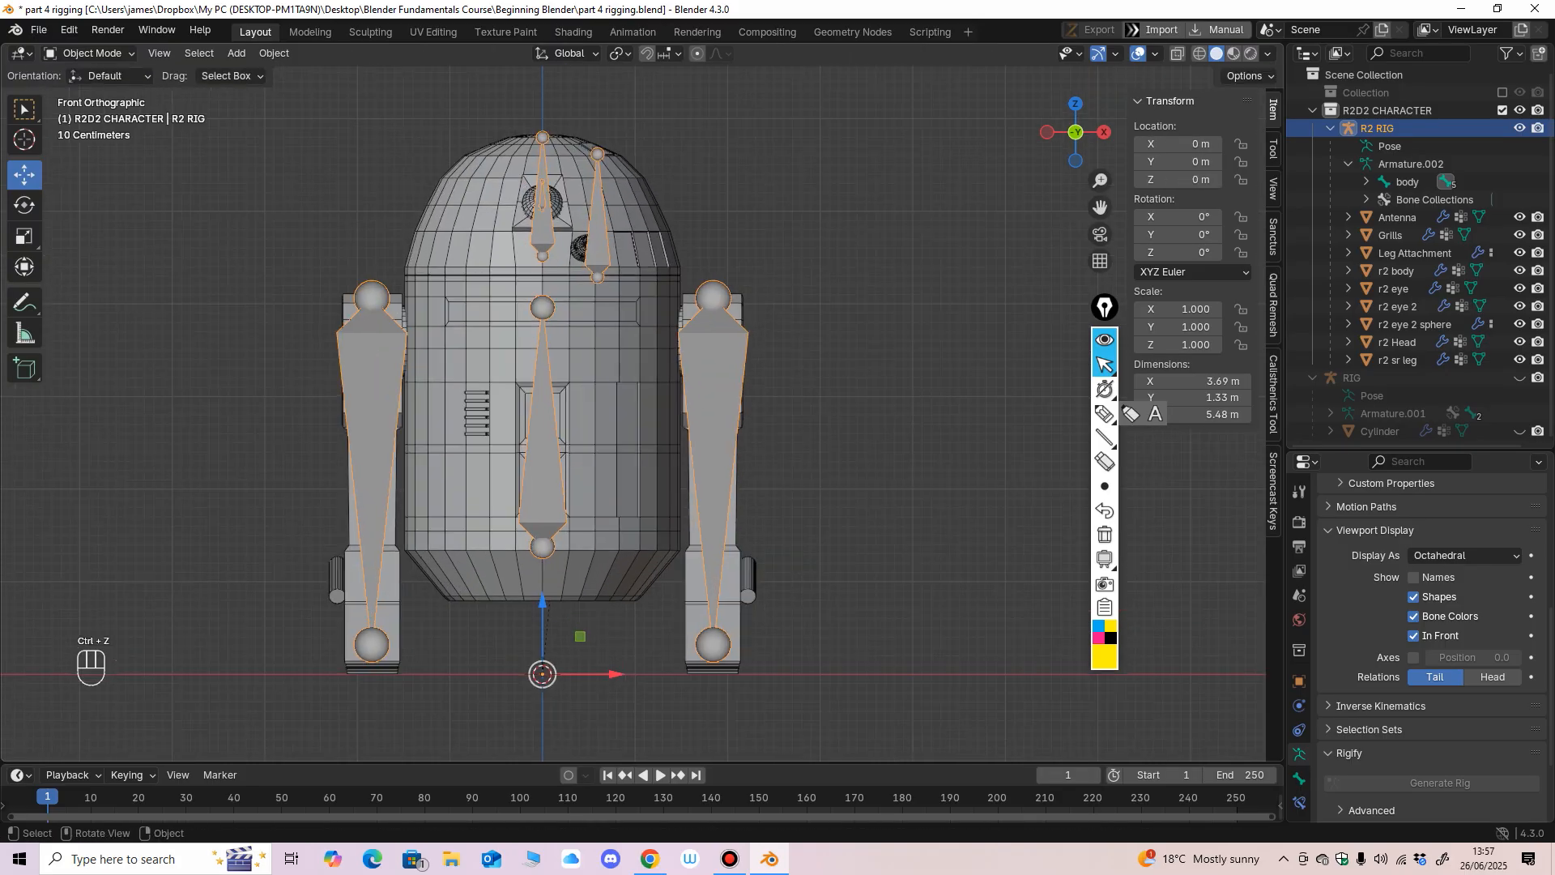
{"action": "left_click", "coordinate": [584, 437]}
{"action": "left_click", "coordinate": [549, 438]}
{"action": "middle_click_drag", "start_coordinate": [559, 437], "coordinate": [559, 485]}
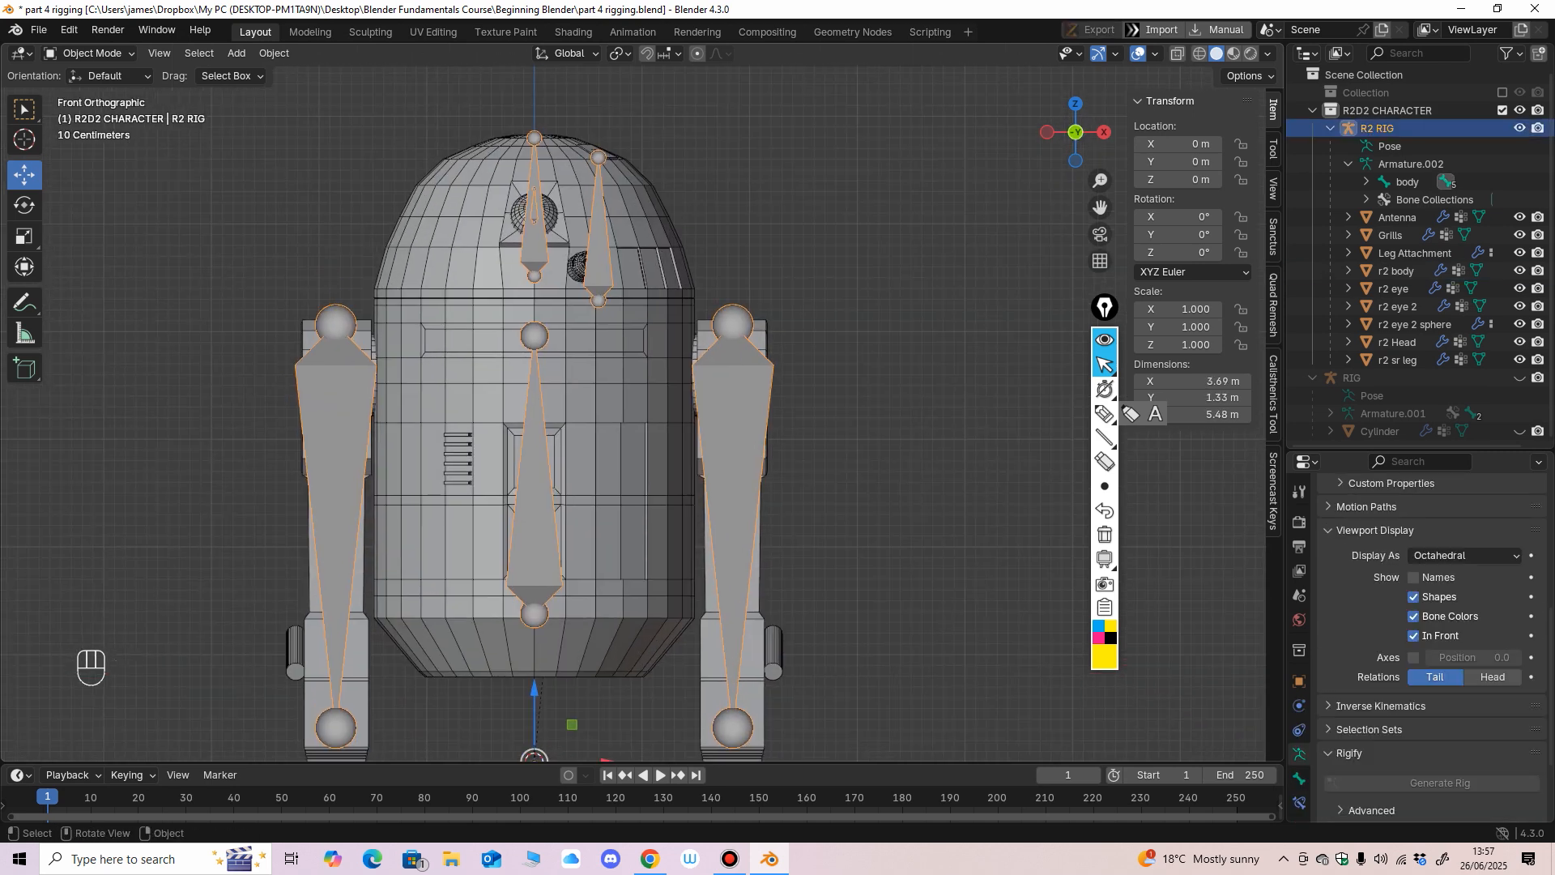
Select the R2 RIG together with the r2 body mesh as active object and switch to Weight Paint mode.
{"action": "left_click_drag", "start_coordinate": [1105, 307], "coordinate": [1064, 319]}
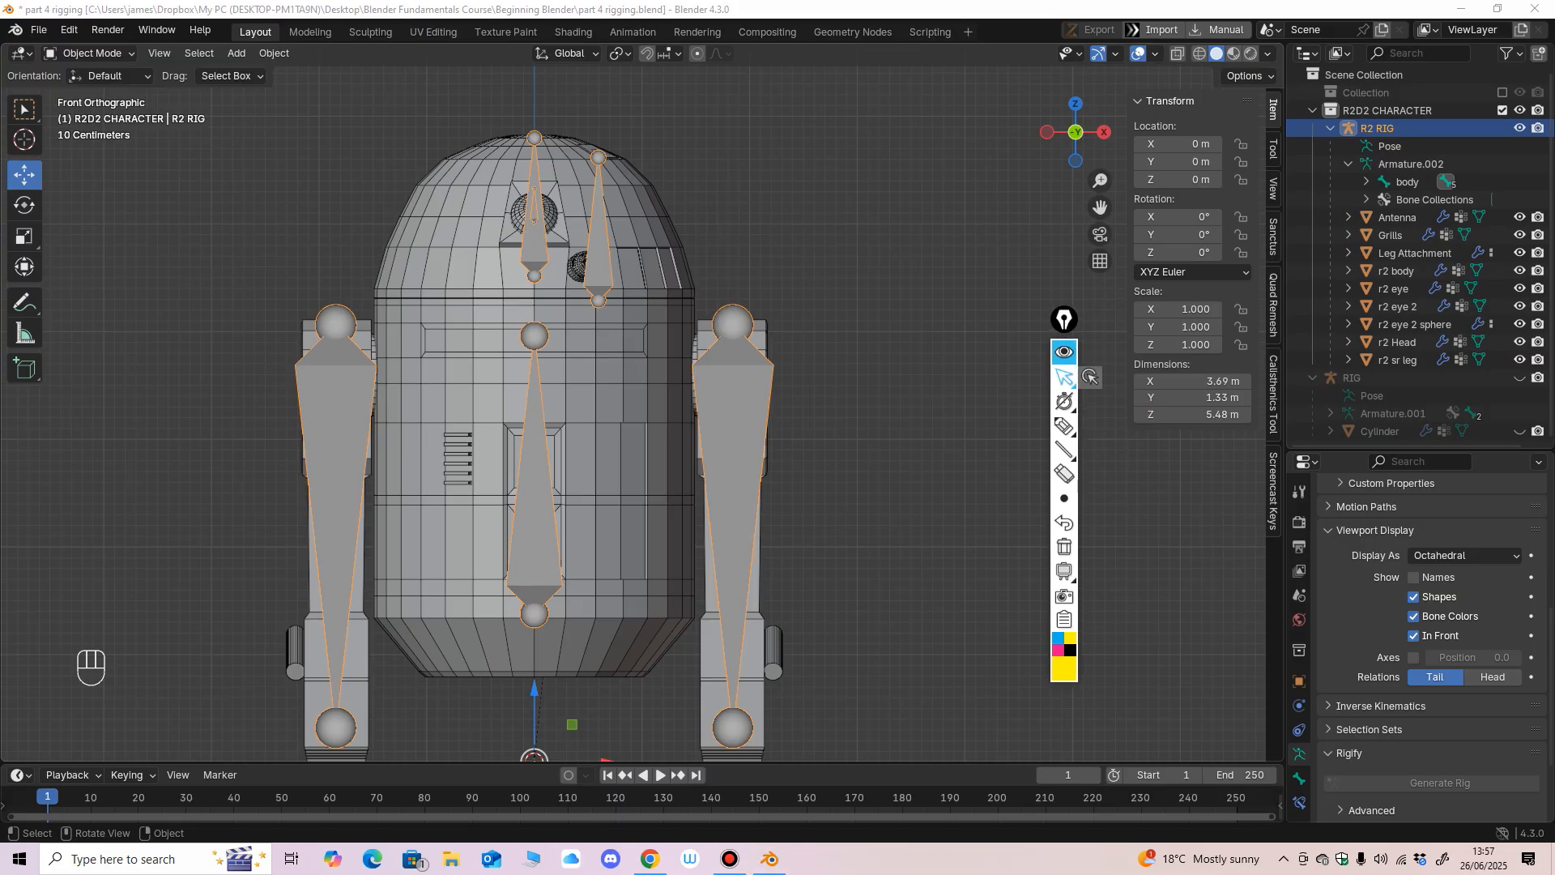
{"action": "mouse_move", "coordinate": [729, 437]}
{"action": "middle_mouse_down"}
{"action": "mouse_move", "coordinate": [652, 439]}
{"action": "mouse_move", "coordinate": [758, 429]}
{"action": "middle_mouse_up"}
{"action": "left_click", "coordinate": [749, 436]}
{"action": "left_click", "coordinate": [687, 429]}
{"action": "left_click", "coordinate": [770, 429]}
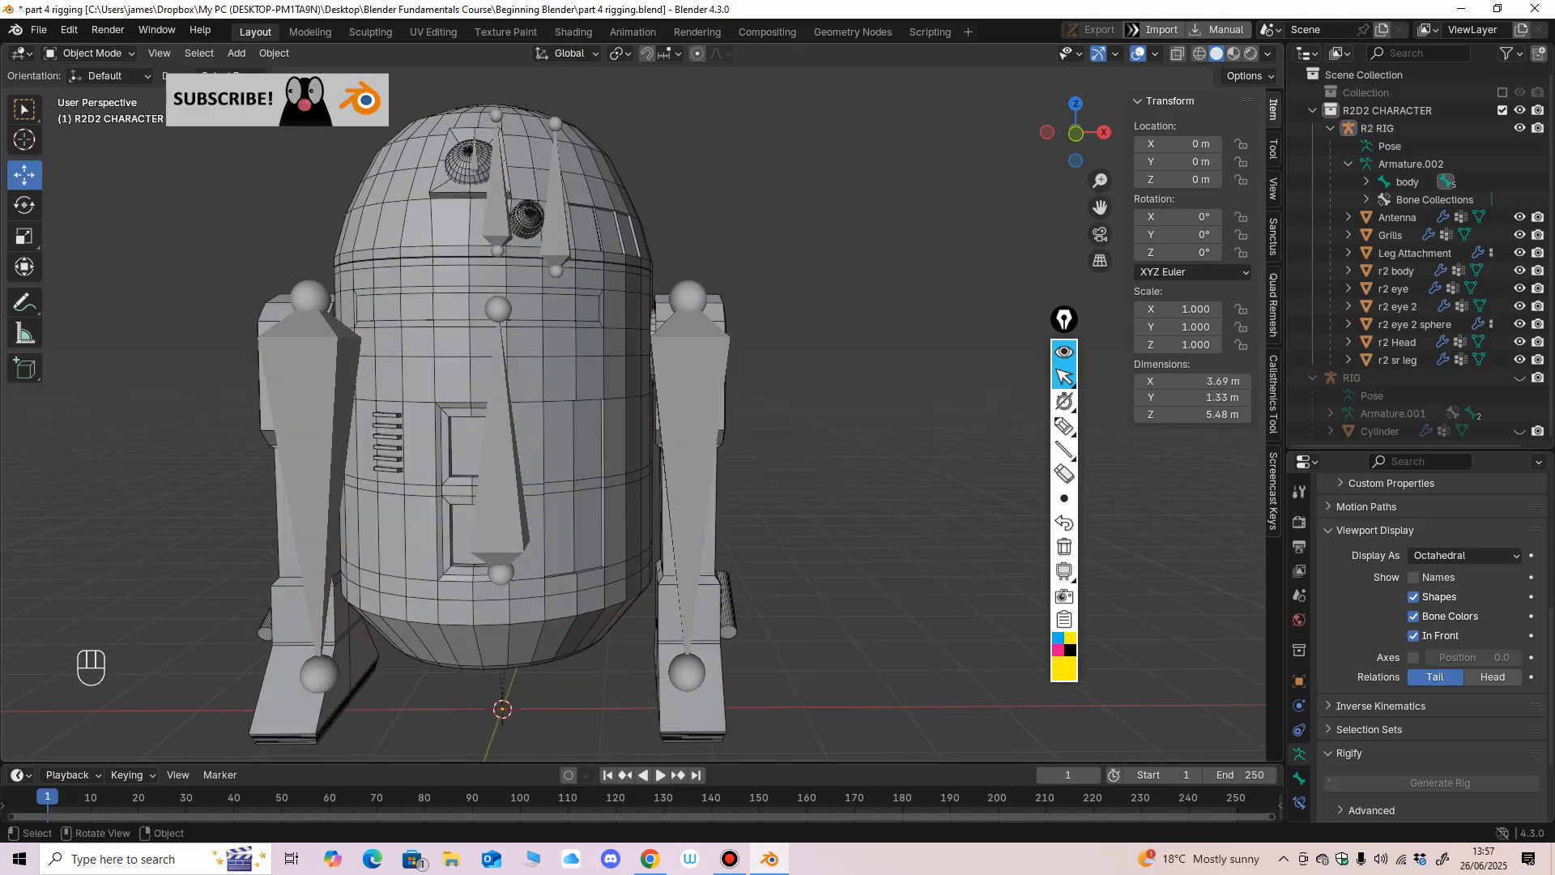
{"action": "left_click", "coordinate": [688, 430]}
{"action": "middle_click_drag", "start_coordinate": [689, 429], "coordinate": [674, 428]}
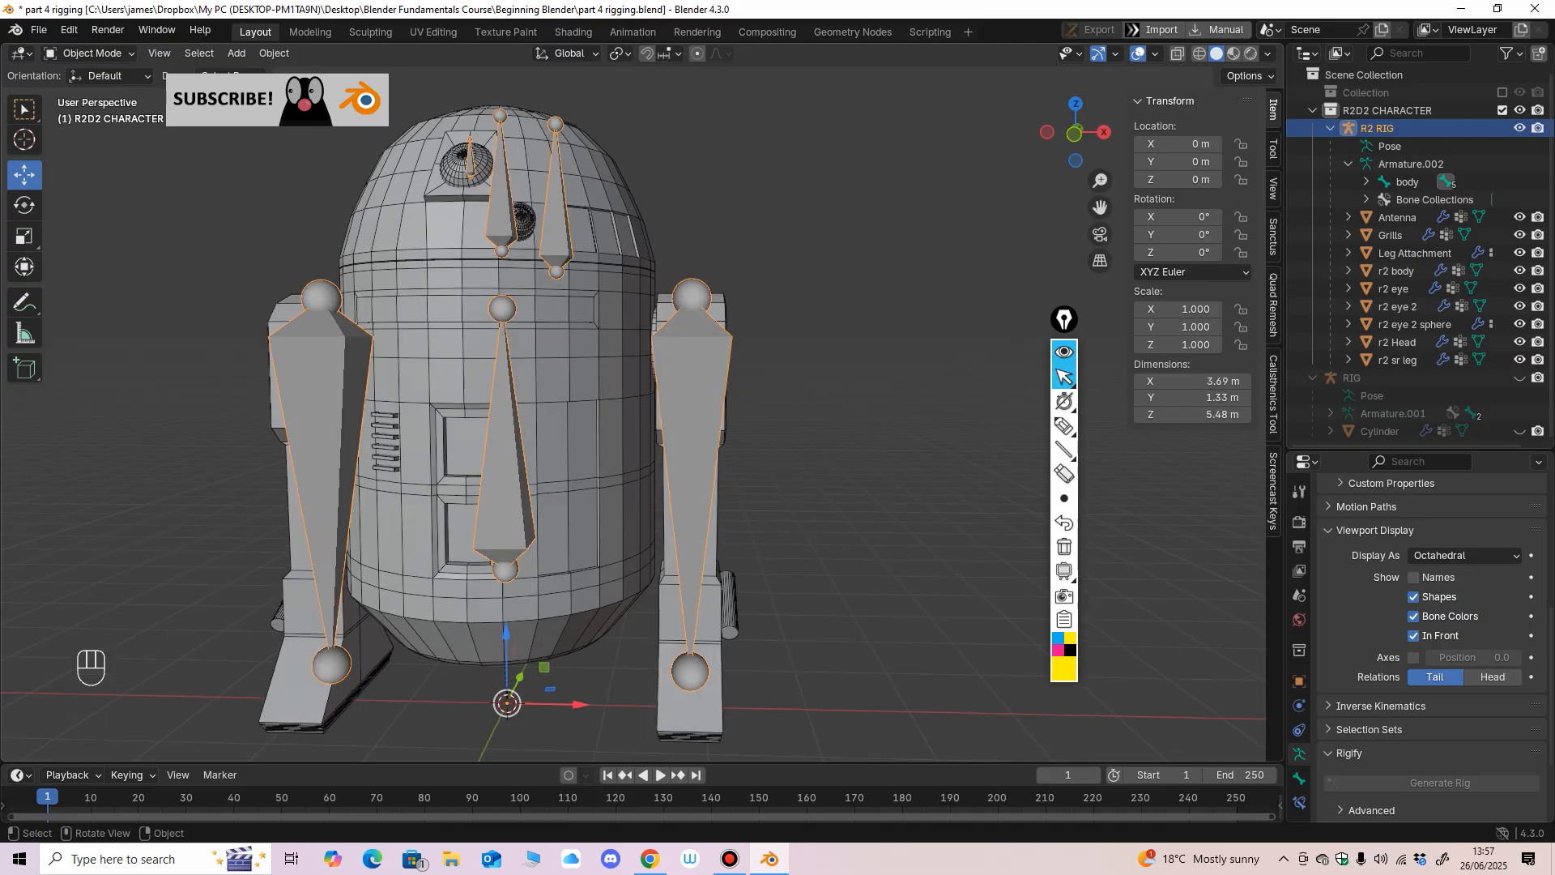
{"action": "left_click", "coordinate": [611, 429], "text": "shift"}
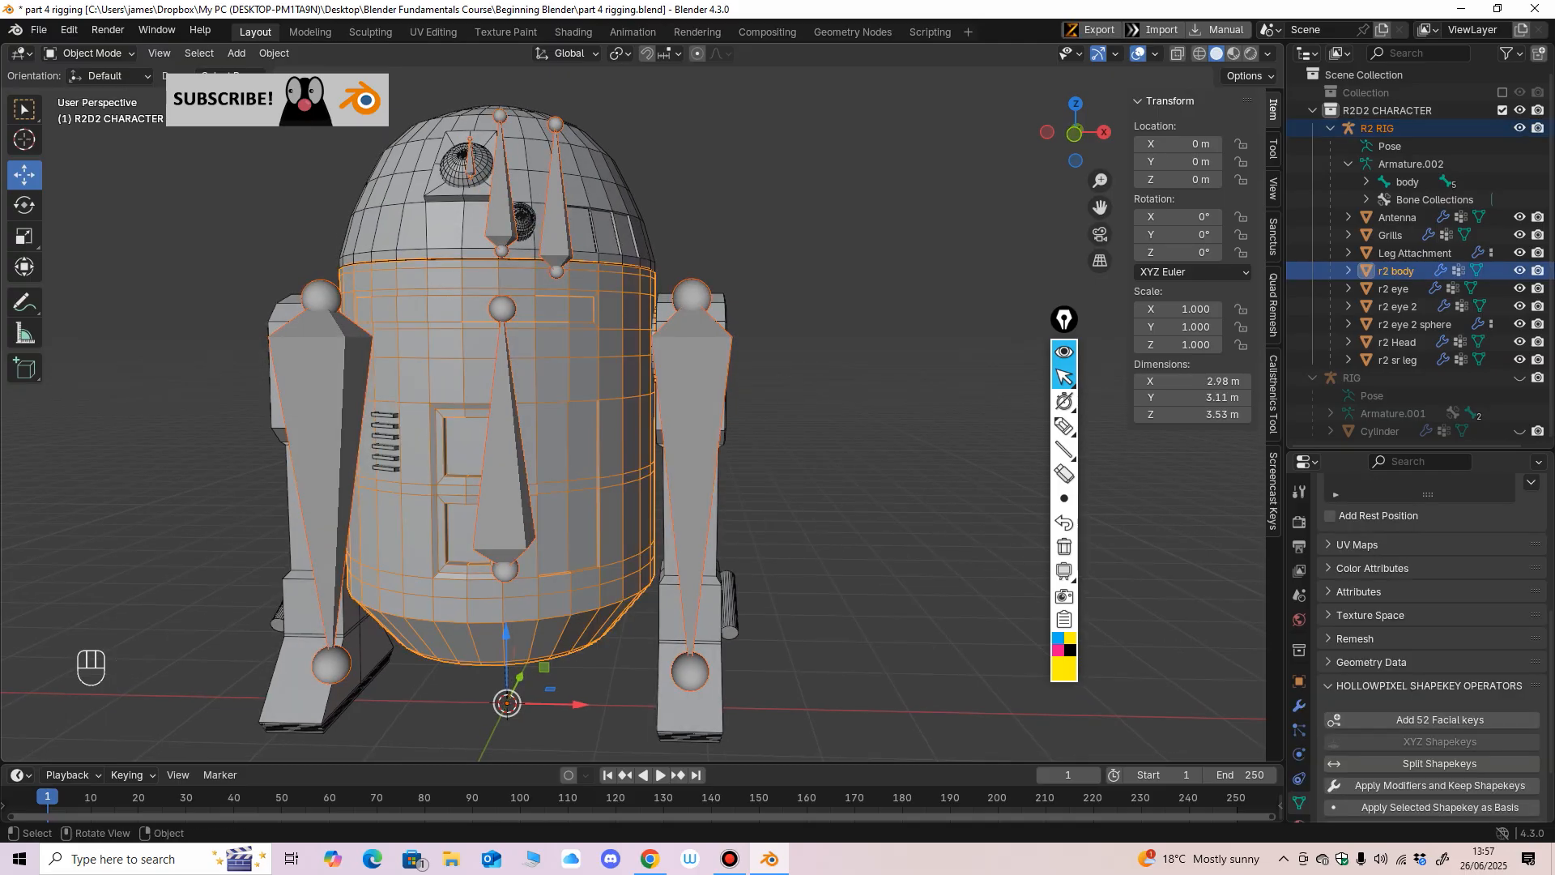
{"action": "left_click", "coordinate": [85, 53]}
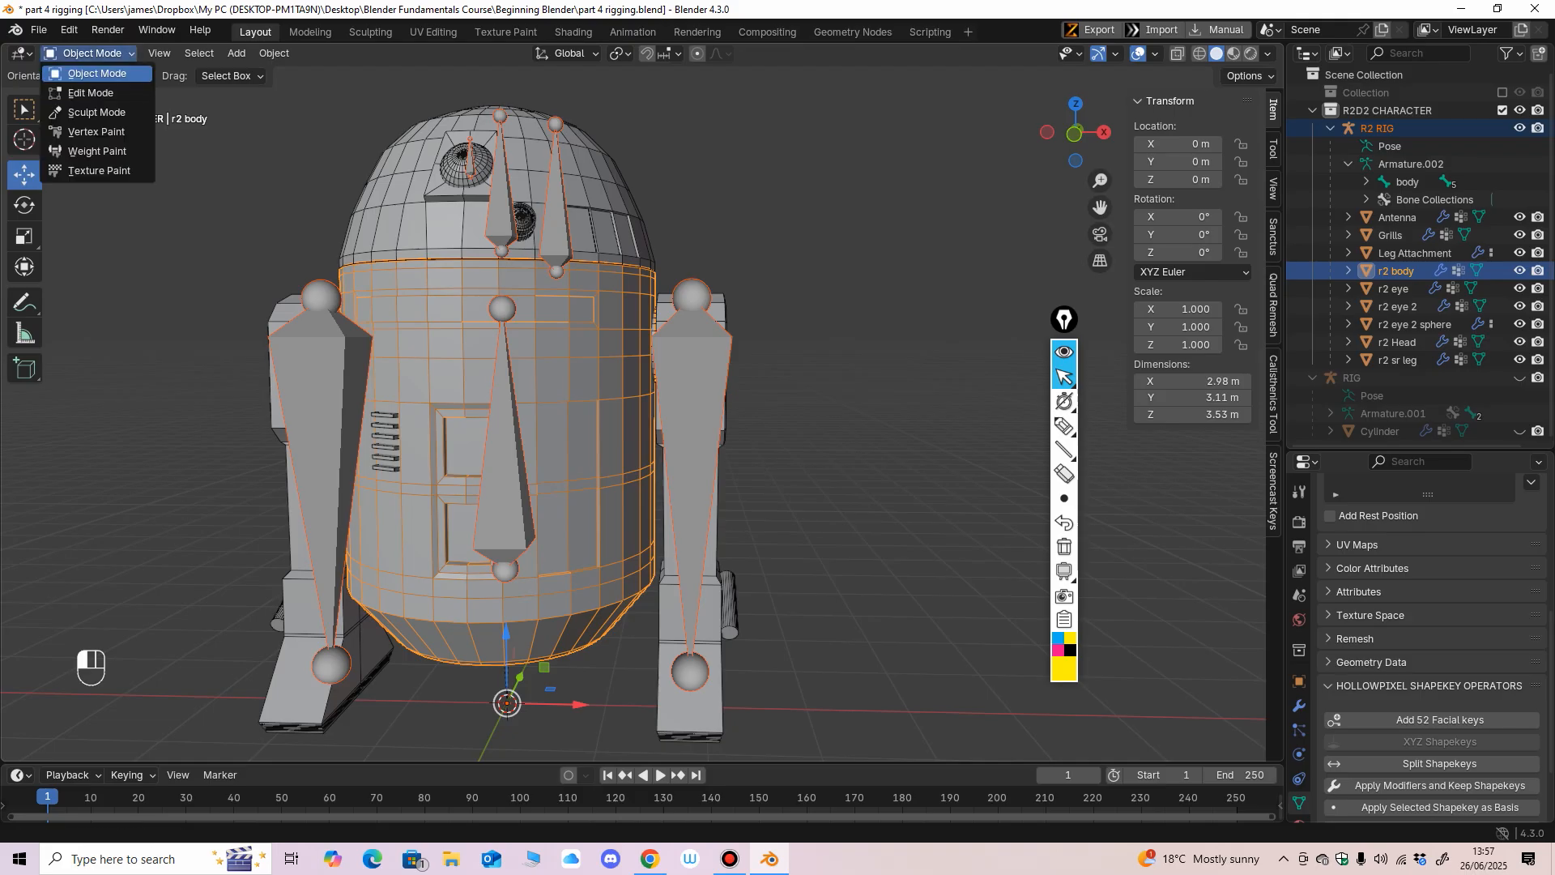
{"action": "left_click", "coordinate": [89, 151]}
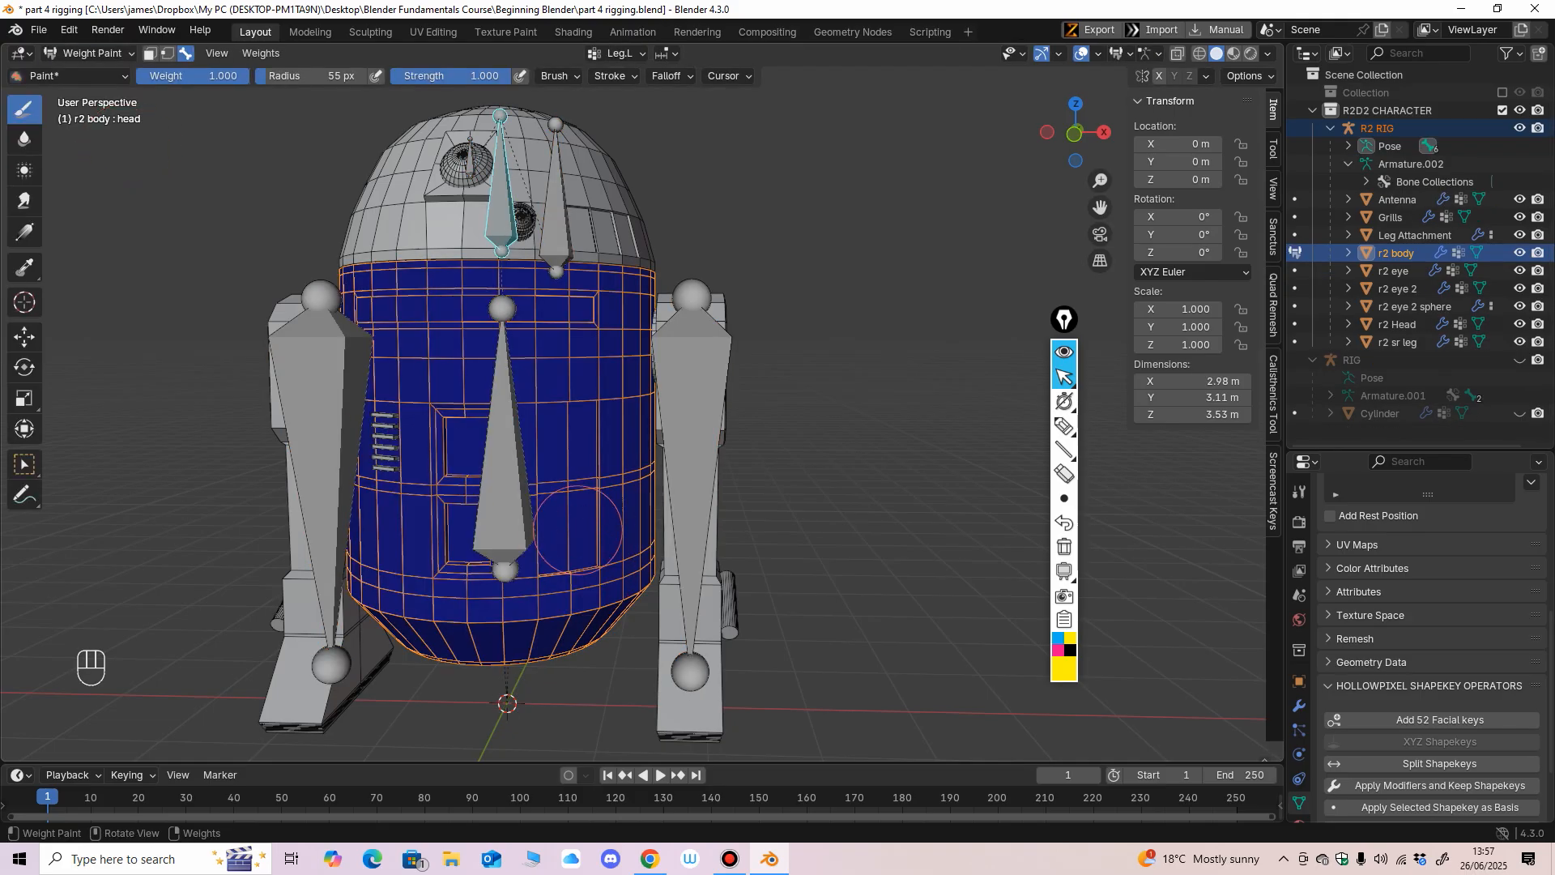
Enlarge the paint brush radius to 134 px and make the body bone active for weight painting the r2 body mesh.
{"action": "key", "text": "f"}
{"action": "left_click", "coordinate": [665, 532]}
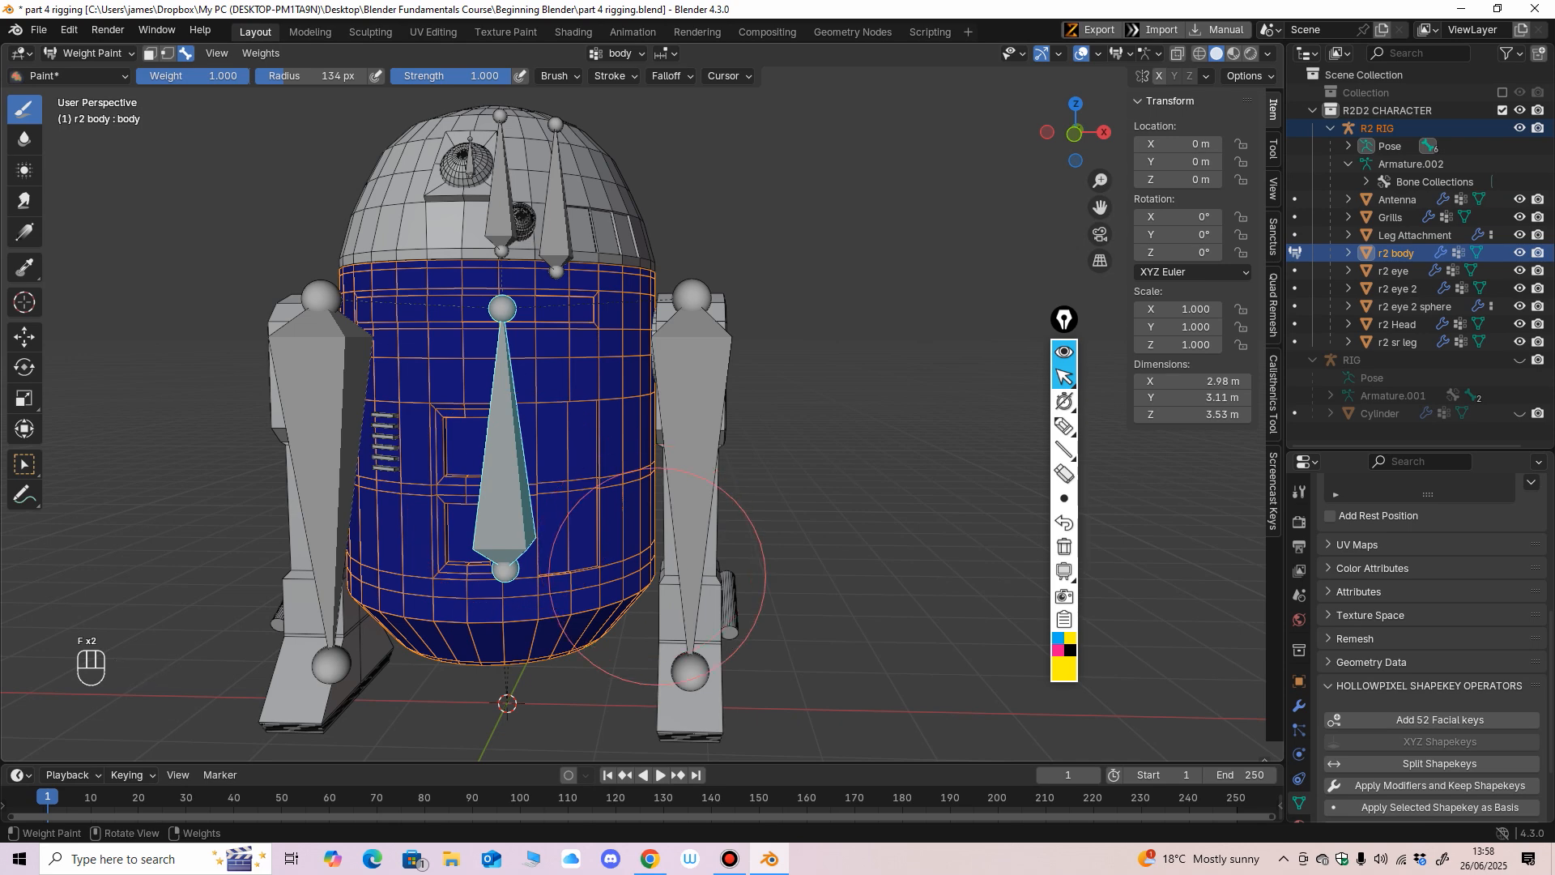
{"action": "mouse_move", "coordinate": [659, 558]}
{"action": "middle_mouse_down"}
{"action": "mouse_move", "coordinate": [597, 569]}
{"action": "mouse_move", "coordinate": [713, 555]}
{"action": "mouse_move", "coordinate": [729, 534]}
{"action": "middle_mouse_up"}
{"action": "left_click", "coordinate": [691, 484], "text": "ctrl+shift"}
{"action": "left_click", "coordinate": [509, 458], "text": "ctrl+shift"}
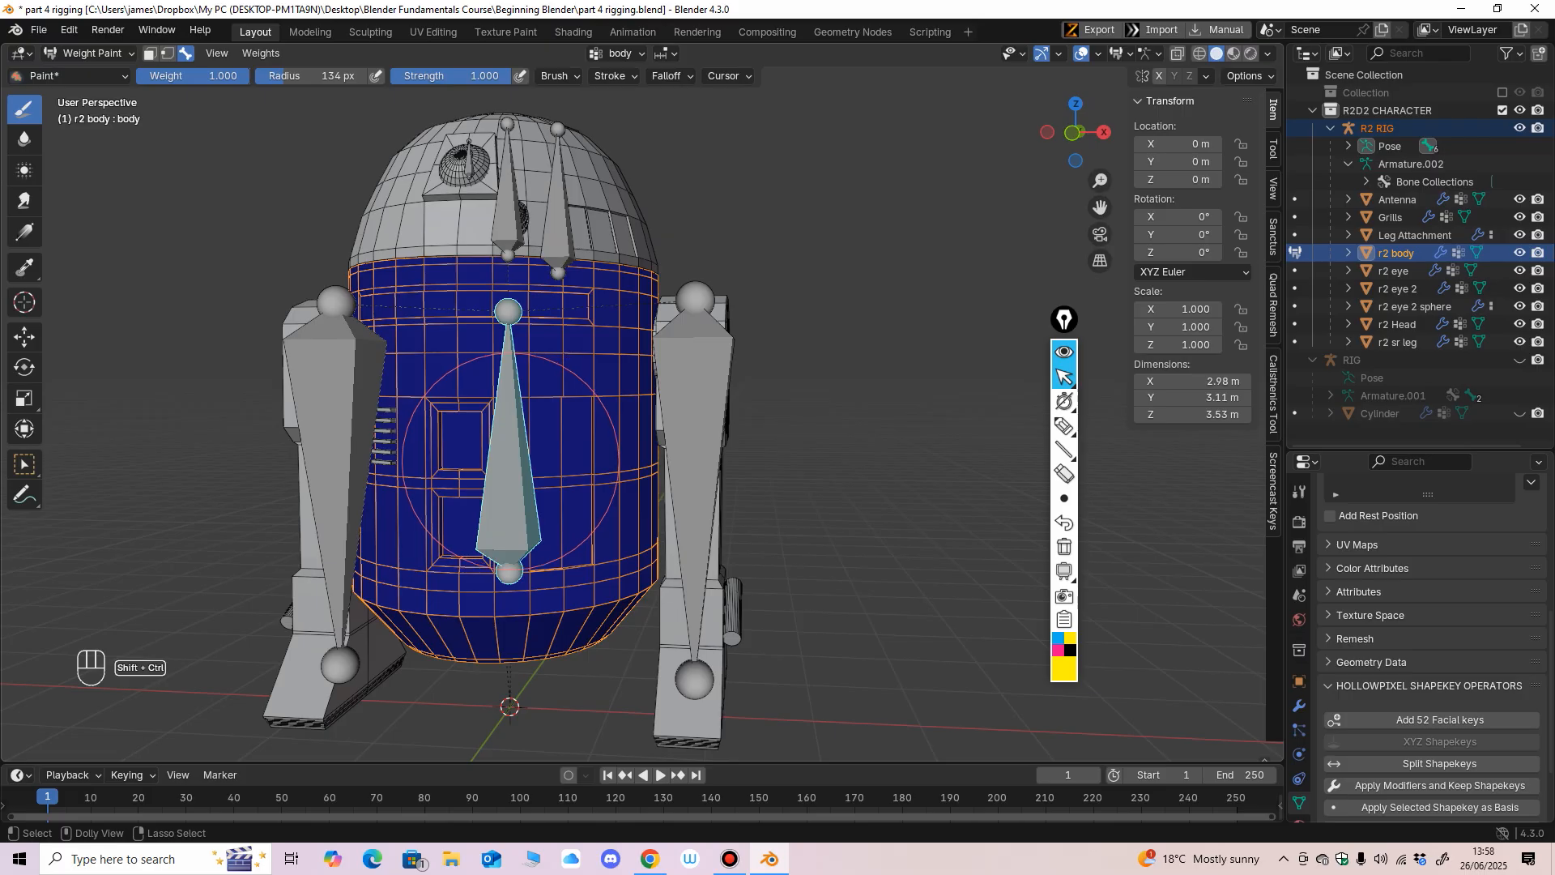
{"action": "middle_click_drag", "start_coordinate": [508, 462], "coordinate": [626, 494], "text": "alt"}
{"action": "scroll", "coordinate": [626, 494], "scroll_direction": "down", "scroll_amount": 1}
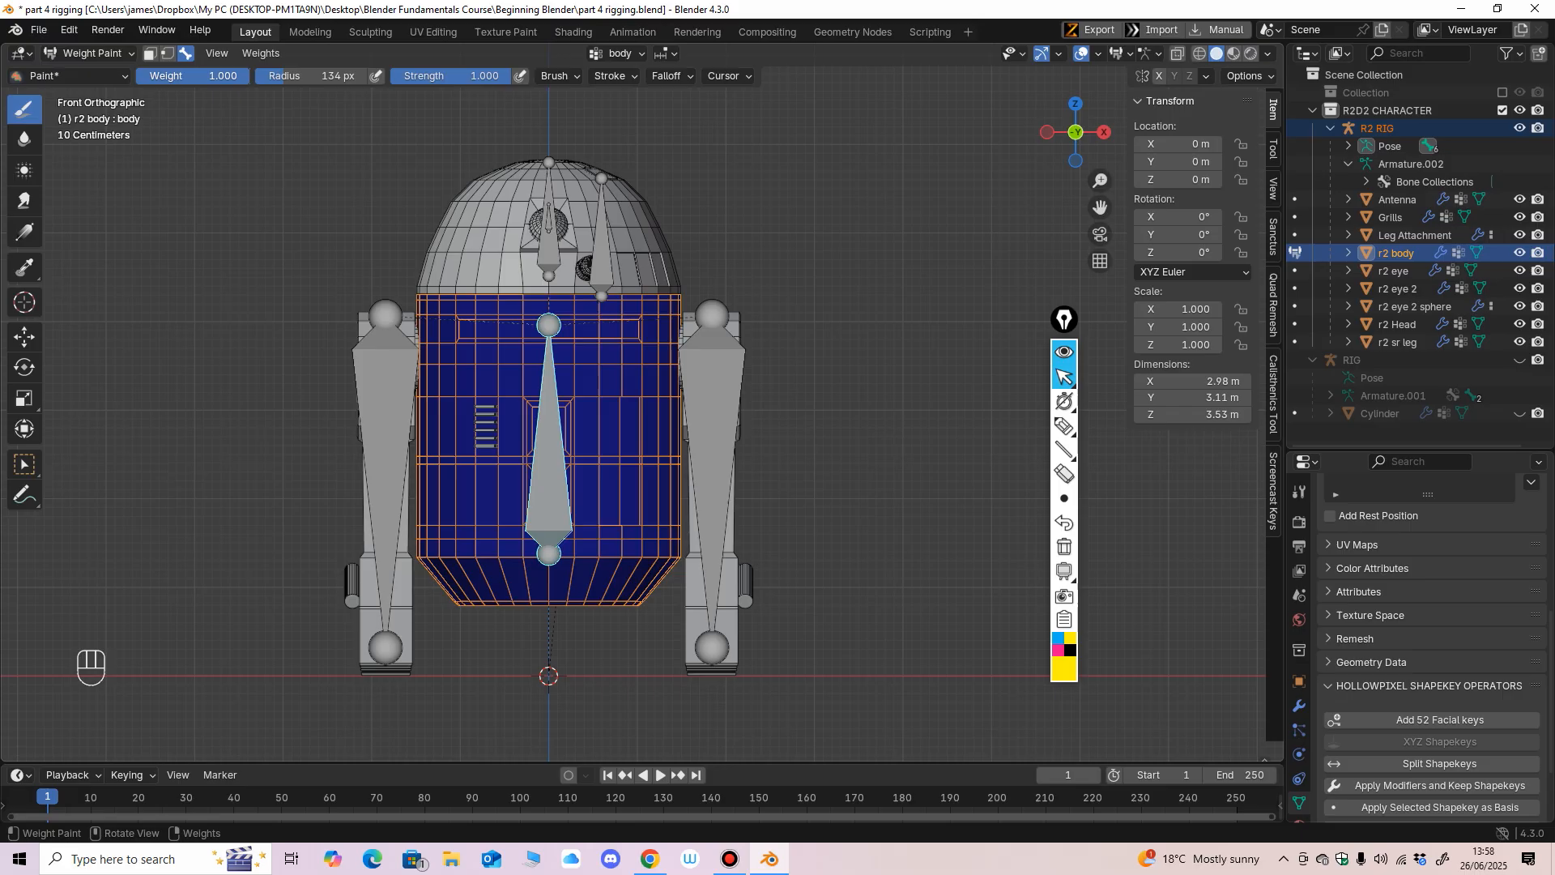
Set the brush radius to 204 px and paint the r2 body mesh with weight 1.000 for the body bone.
{"action": "left_click_drag", "start_coordinate": [194, 76], "coordinate": [167, 75]}
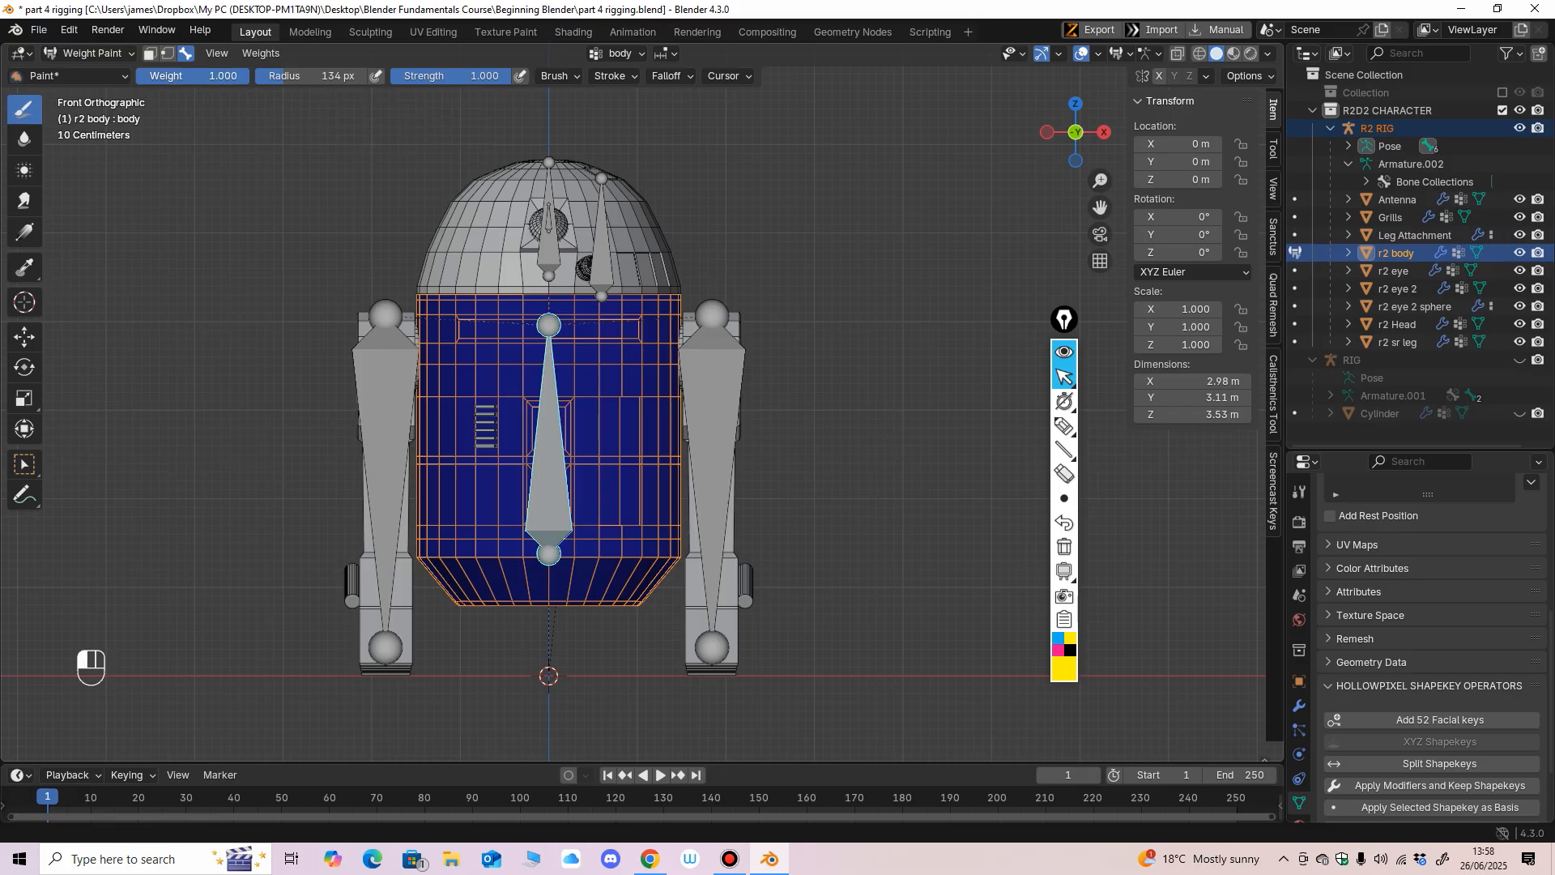
{"action": "key", "text": "f"}
{"action": "left_click", "coordinate": [708, 416]}
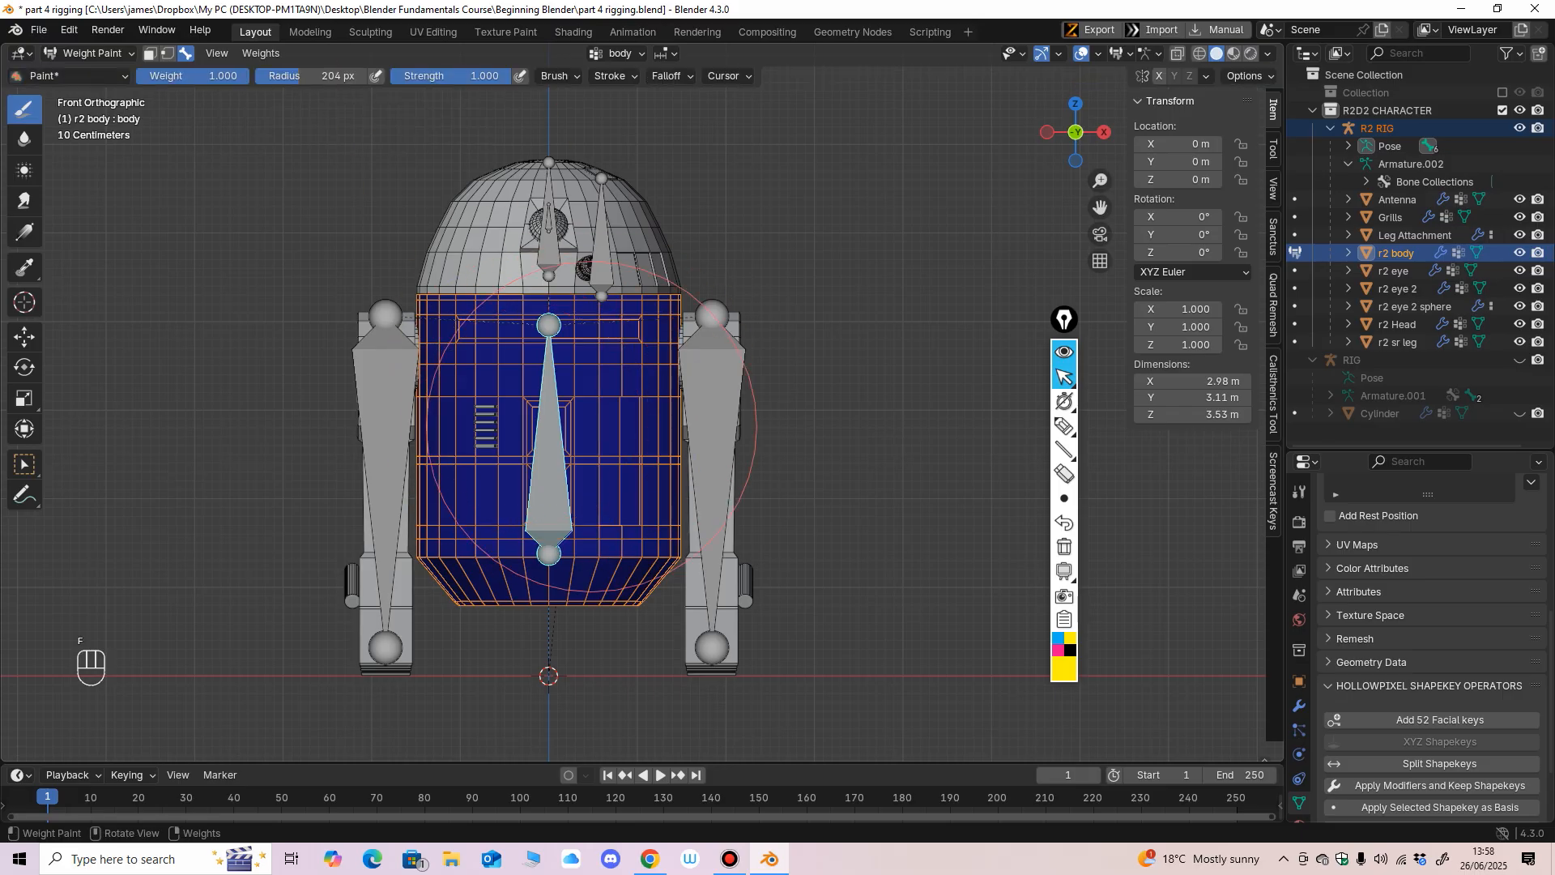
{"action": "mouse_move", "coordinate": [558, 320]}
{"action": "left_mouse_down"}
{"action": "mouse_move", "coordinate": [541, 330]}
{"action": "mouse_move", "coordinate": [512, 478]}
{"action": "left_mouse_up"}
{"action": "mouse_move", "coordinate": [466, 283]}
{"action": "left_mouse_down"}
{"action": "mouse_move", "coordinate": [494, 413]}
{"action": "mouse_move", "coordinate": [579, 304]}
{"action": "mouse_move", "coordinate": [559, 567]}
{"action": "mouse_move", "coordinate": [507, 562]}
{"action": "left_mouse_up"}
{"action": "middle_click_drag", "start_coordinate": [518, 567], "coordinate": [729, 389]}
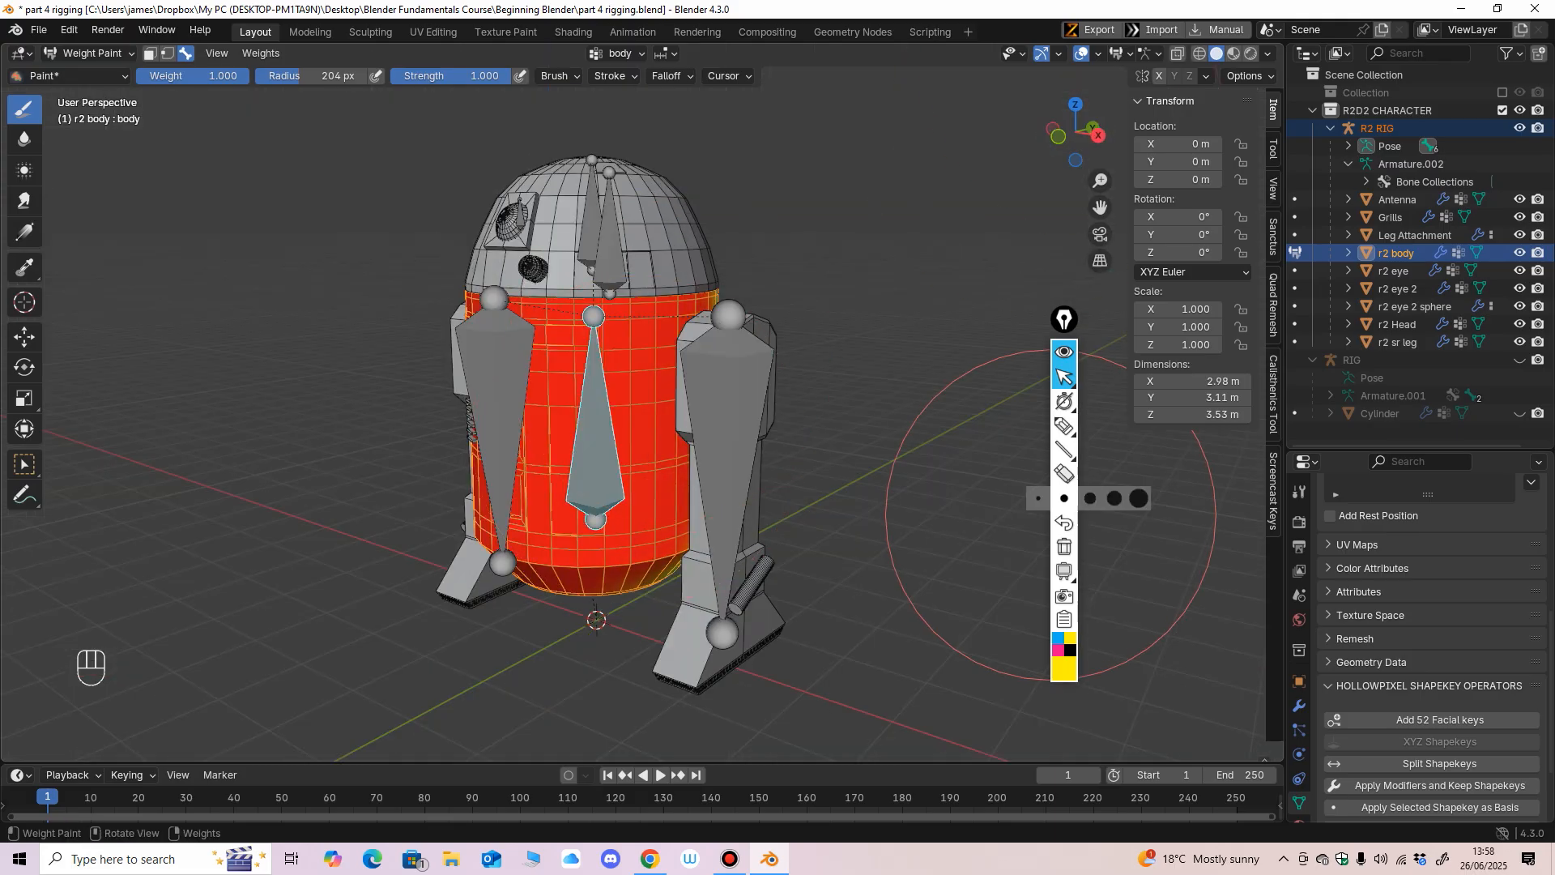
{"action": "mouse_move", "coordinate": [1065, 426]}
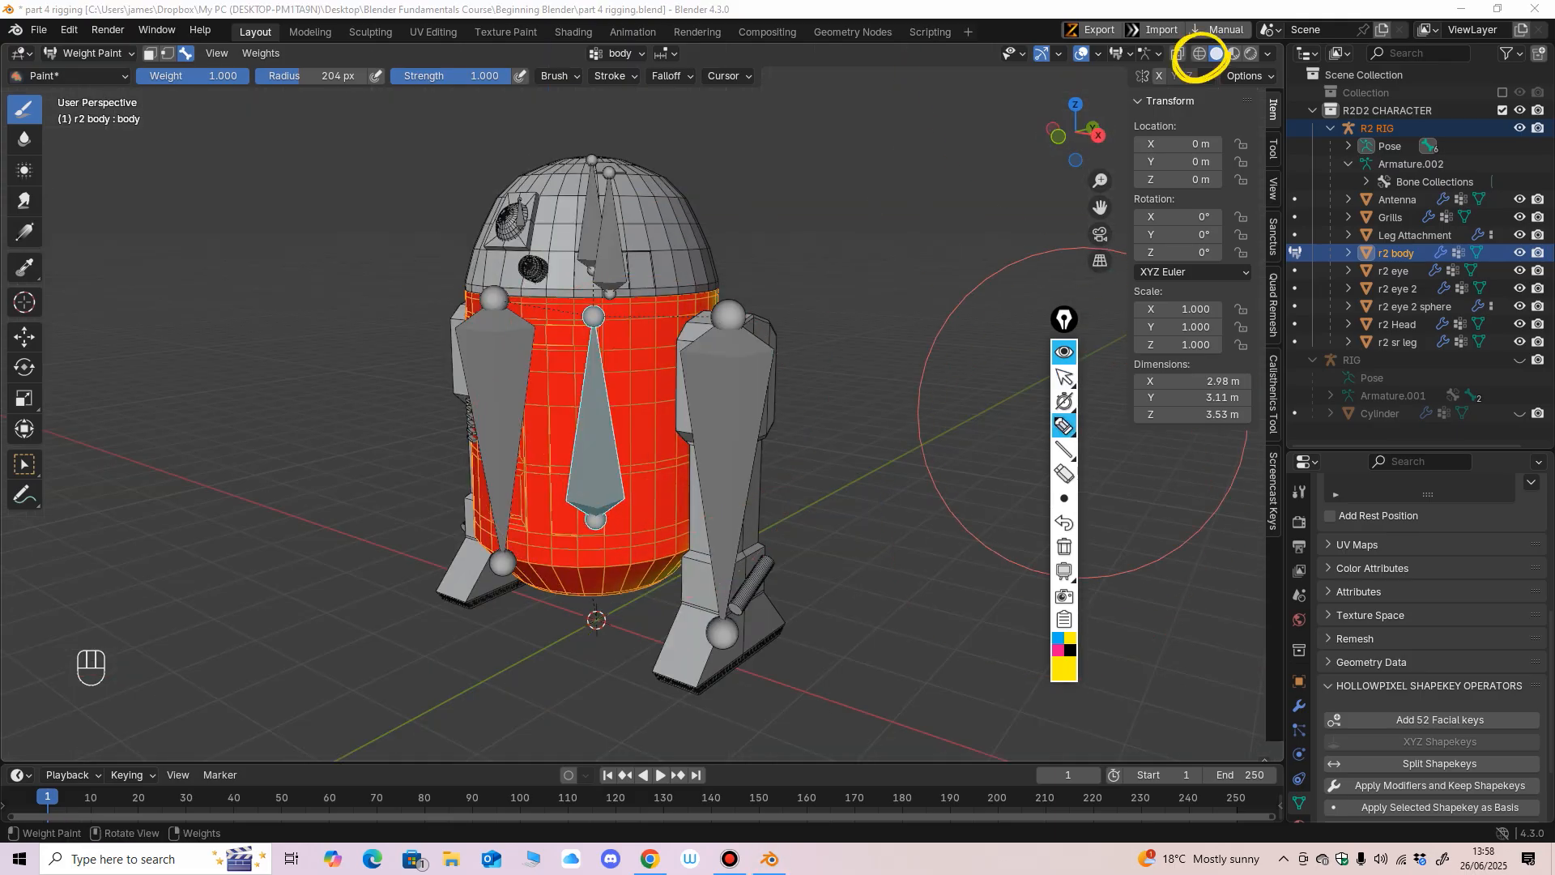
Show the model in wireframe and paint the unweighted rear of the r2 body mesh with weight 1.000 for the body bone.
{"action": "left_click", "coordinate": [1065, 377]}
{"action": "left_click", "coordinate": [1198, 54]}
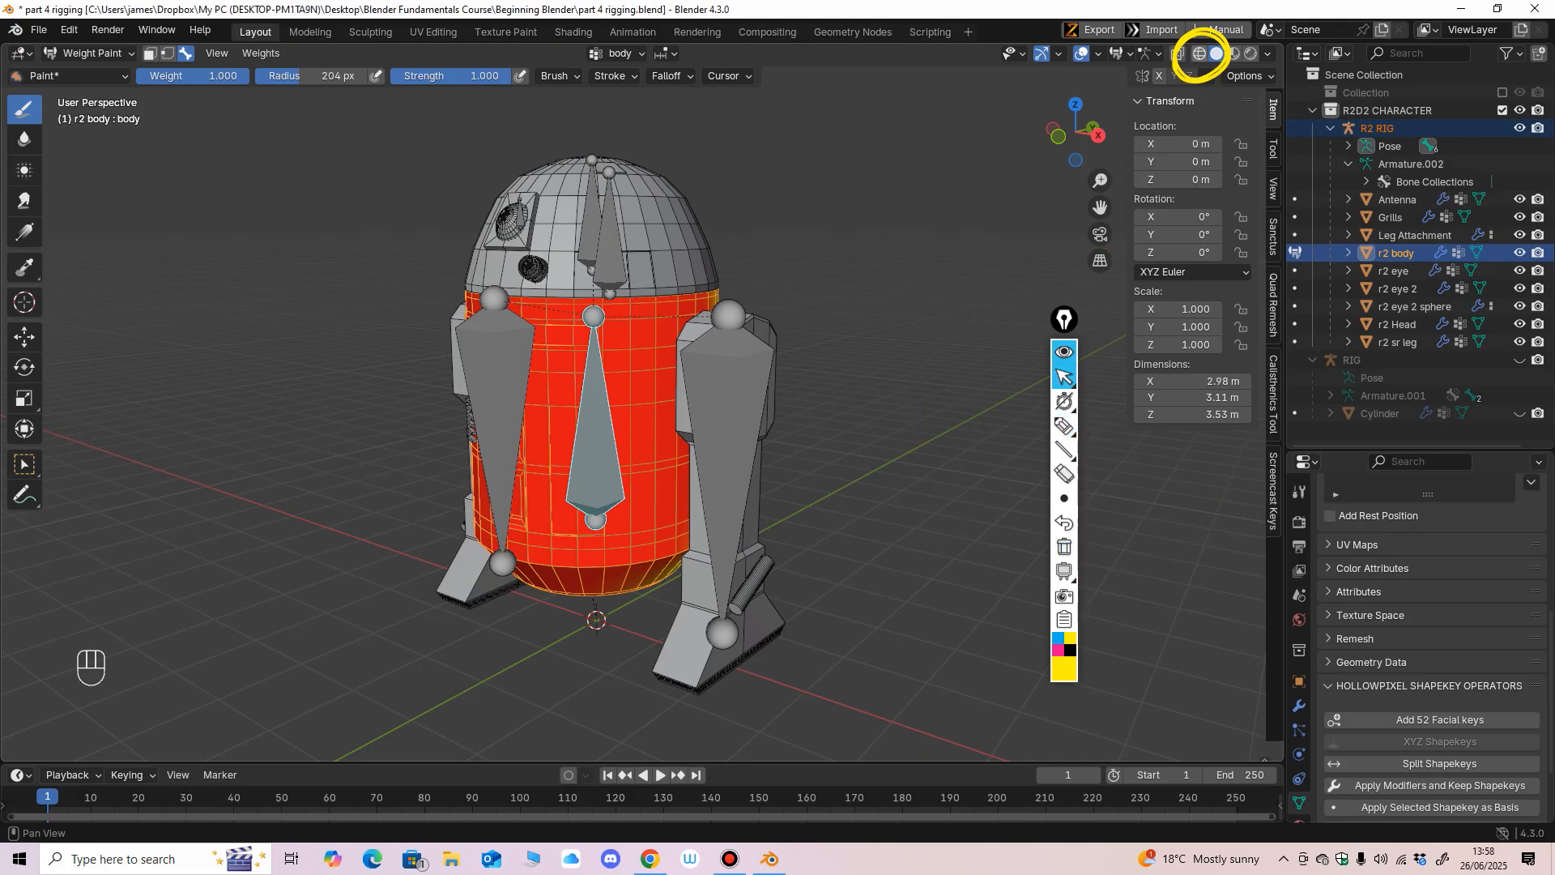
{"action": "scroll", "coordinate": [712, 440], "scroll_direction": "up", "scroll_amount": 2}
{"action": "mouse_move", "coordinate": [821, 414]}
{"action": "middle_mouse_down"}
{"action": "mouse_move", "coordinate": [712, 437]}
{"action": "mouse_move", "coordinate": [694, 413]}
{"action": "mouse_move", "coordinate": [599, 416]}
{"action": "middle_mouse_up"}
{"action": "scroll", "coordinate": [711, 440], "scroll_direction": "down", "scroll_amount": 1}
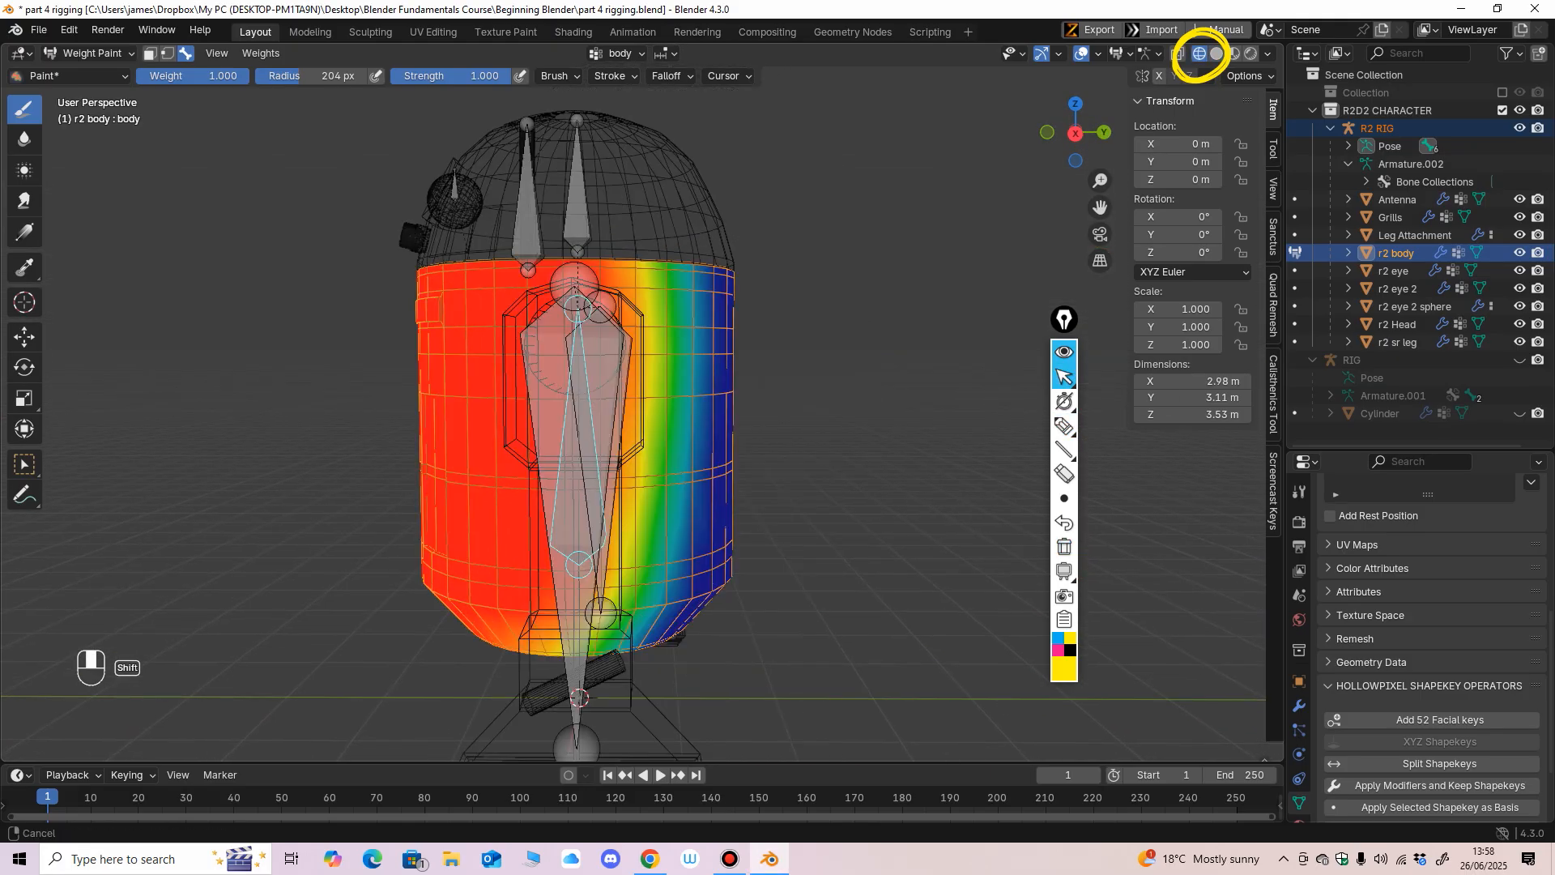
{"action": "scroll", "coordinate": [447, 425], "scroll_direction": "down", "scroll_amount": 3}
{"action": "mouse_move", "coordinate": [440, 441]}
{"action": "middle_mouse_down"}
{"action": "mouse_move", "coordinate": [222, 350]}
{"action": "mouse_move", "coordinate": [531, 503]}
{"action": "mouse_move", "coordinate": [591, 305]}
{"action": "mouse_move", "coordinate": [614, 409]}
{"action": "mouse_move", "coordinate": [694, 555]}
{"action": "mouse_move", "coordinate": [677, 330]}
{"action": "mouse_move", "coordinate": [597, 305]}
{"action": "mouse_move", "coordinate": [660, 555]}
{"action": "mouse_move", "coordinate": [556, 632]}
{"action": "mouse_move", "coordinate": [761, 574]}
{"action": "mouse_move", "coordinate": [781, 424]}
{"action": "mouse_move", "coordinate": [810, 453]}
{"action": "mouse_move", "coordinate": [729, 640]}
{"action": "mouse_move", "coordinate": [745, 486]}
{"action": "mouse_move", "coordinate": [798, 337]}
{"action": "mouse_move", "coordinate": [729, 389]}
{"action": "mouse_move", "coordinate": [746, 348]}
{"action": "mouse_move", "coordinate": [567, 357]}
{"action": "mouse_move", "coordinate": [399, 329]}
{"action": "middle_mouse_up"}
{"action": "mouse_move", "coordinate": [664, 517]}
{"action": "middle_mouse_down"}
{"action": "mouse_move", "coordinate": [704, 527]}
{"action": "mouse_move", "coordinate": [757, 494]}
{"action": "middle_mouse_up"}
{"action": "middle_click_drag", "start_coordinate": [757, 494], "coordinate": [644, 486], "text": "shift"}
{"action": "scroll", "coordinate": [644, 484], "scroll_direction": "up", "scroll_amount": 1}
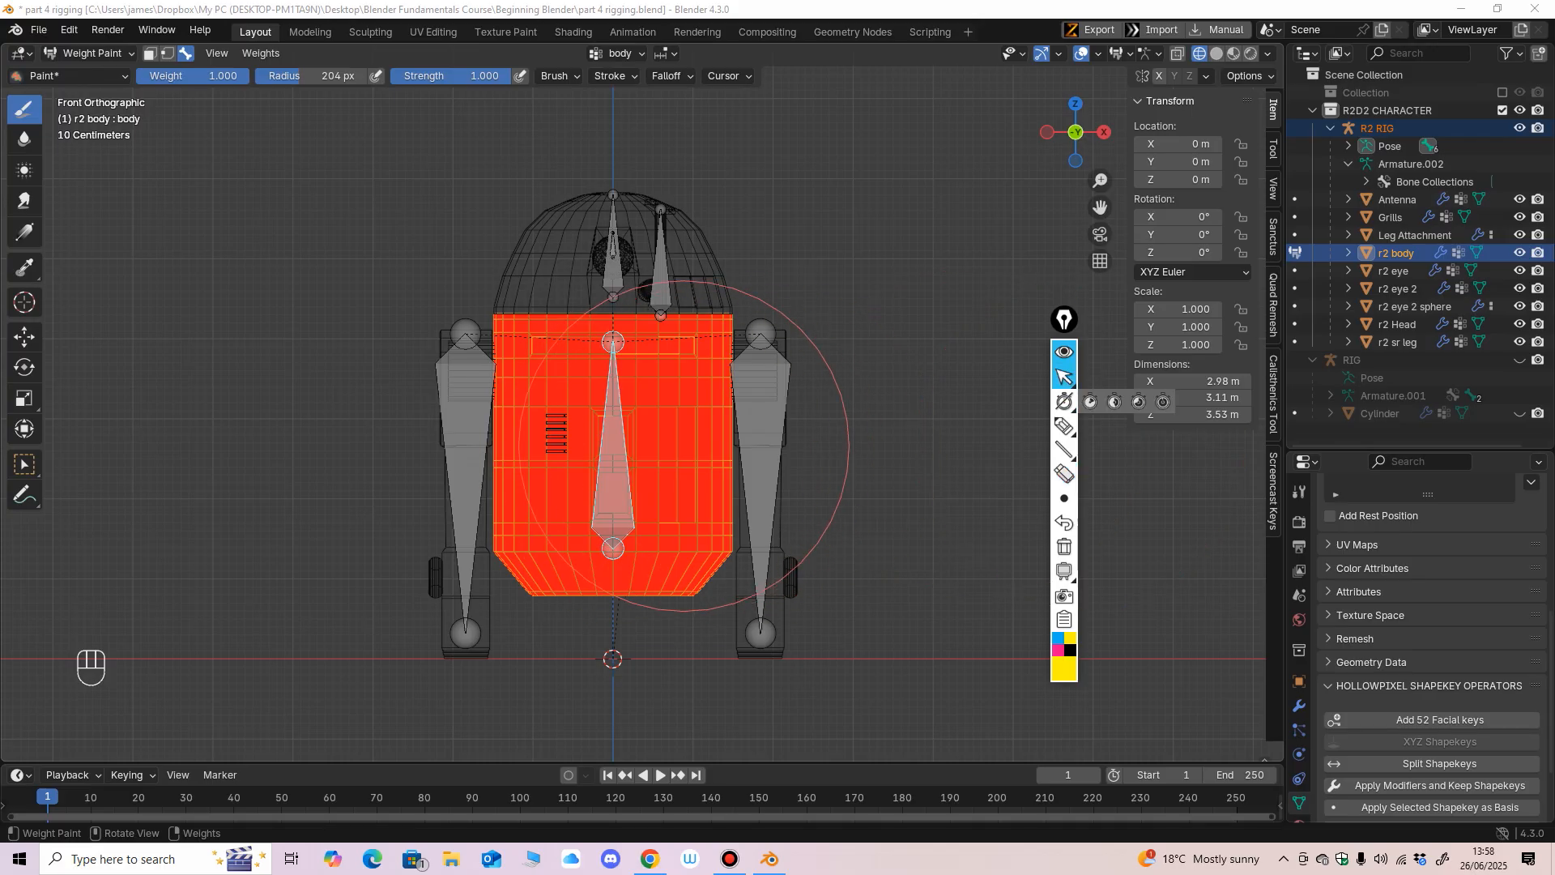
Reduce the brush radius to 132 px and return the viewport to solid shading in the front view.
{"action": "middle_click_drag", "start_coordinate": [684, 445], "coordinate": [859, 433]}
{"action": "key", "text": "f"}
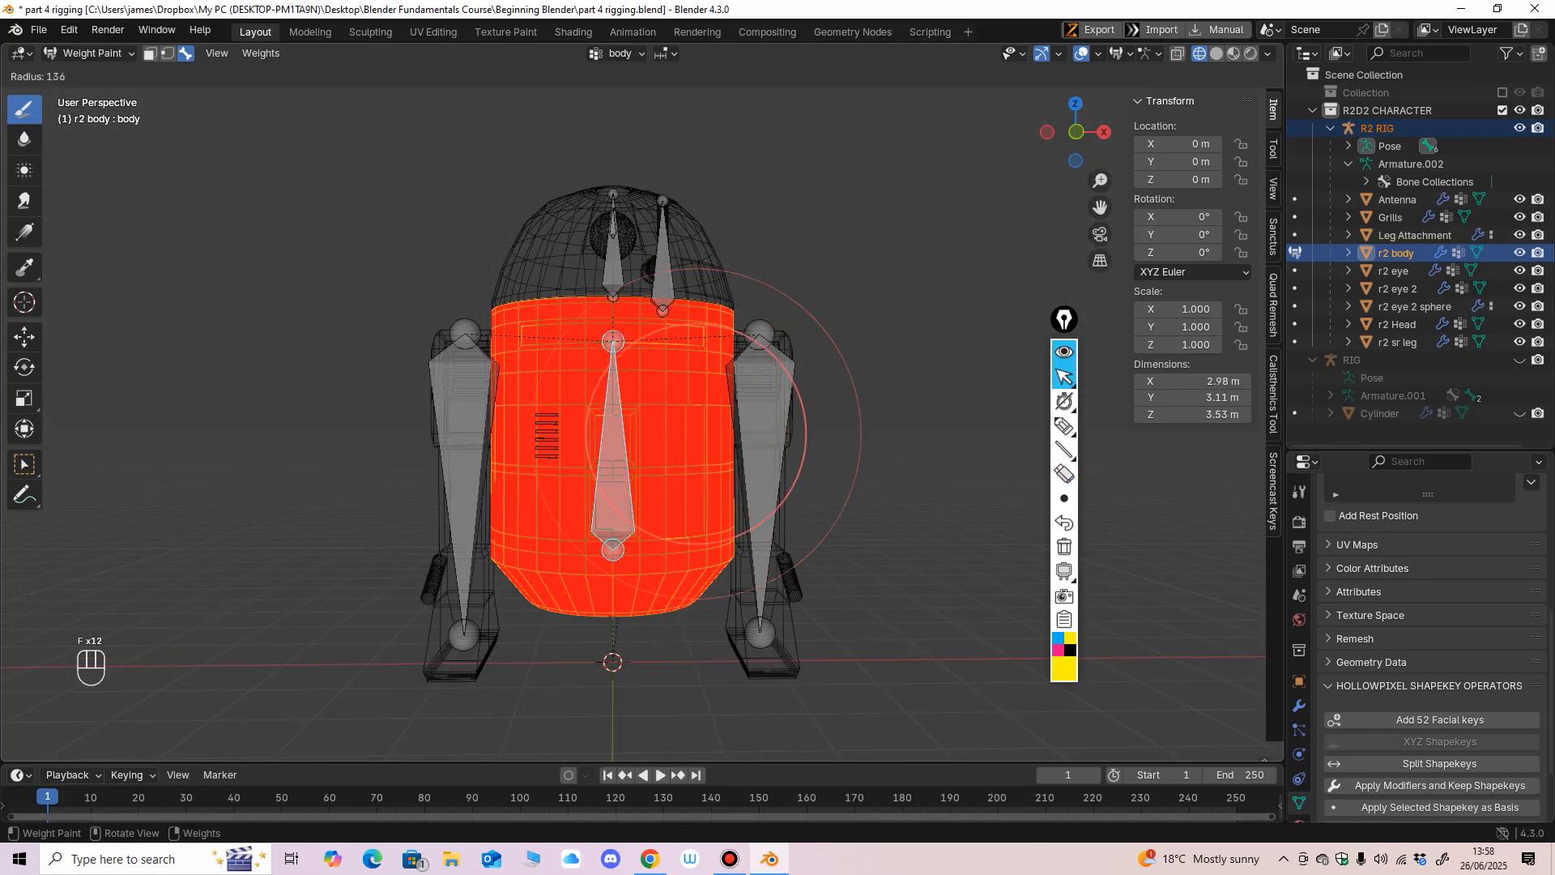
{"action": "left_click", "coordinate": [803, 433]}
{"action": "key", "text": "KP_1"}
{"action": "left_click", "coordinate": [1217, 53]}
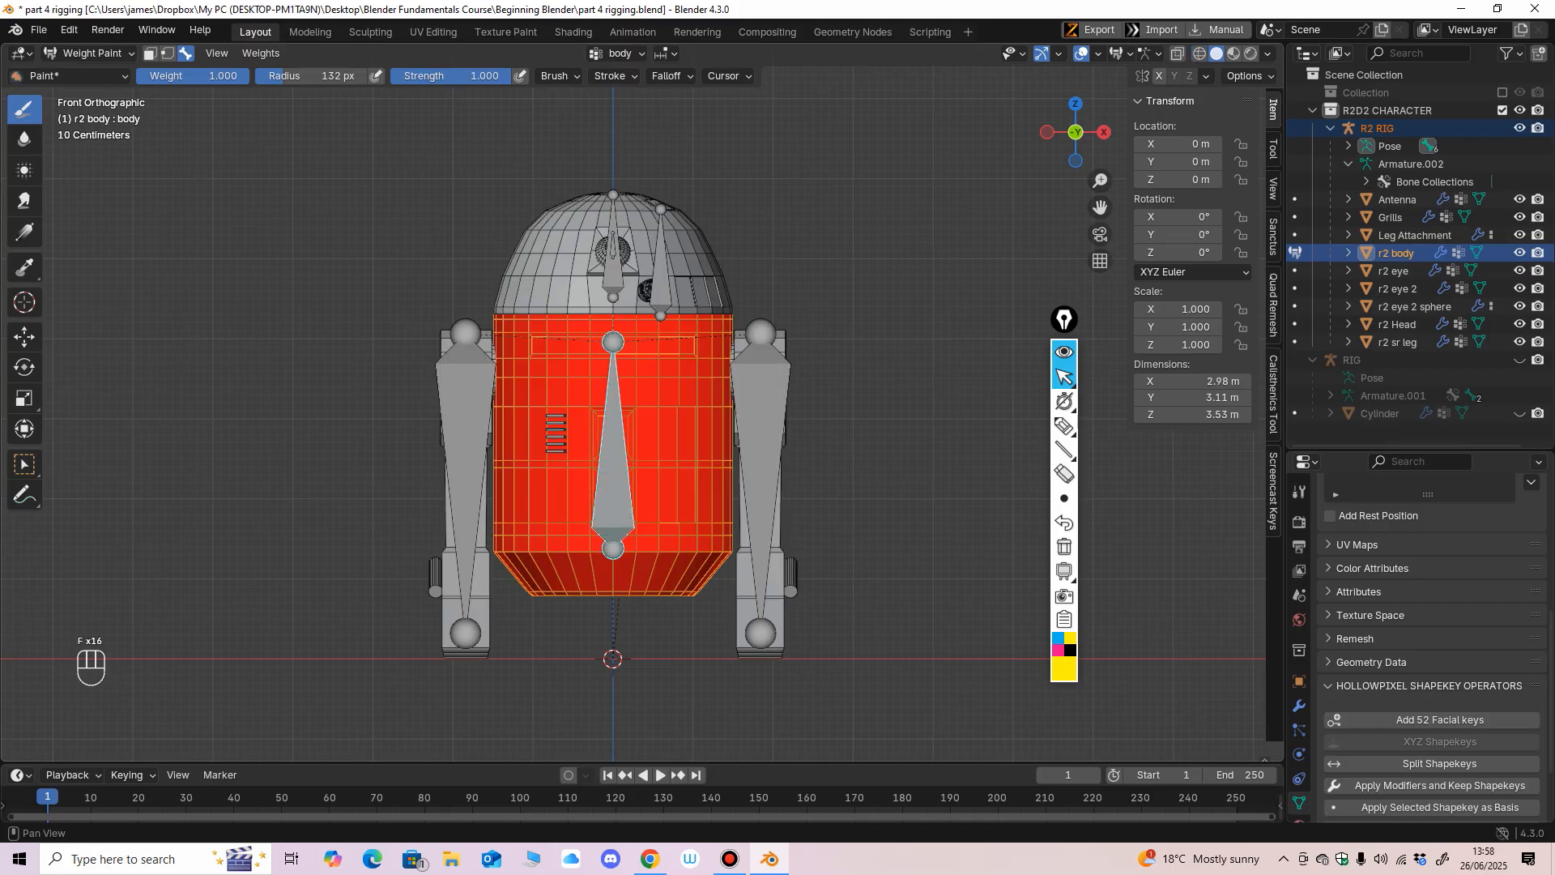
{"action": "scroll", "coordinate": [639, 437], "scroll_direction": "down", "scroll_amount": 2}
{"action": "middle_click_drag", "start_coordinate": [611, 442], "coordinate": [720, 451]}
{"action": "key", "text": "KP_1"}
{"action": "scroll", "coordinate": [695, 454], "scroll_direction": "up", "scroll_amount": 1}
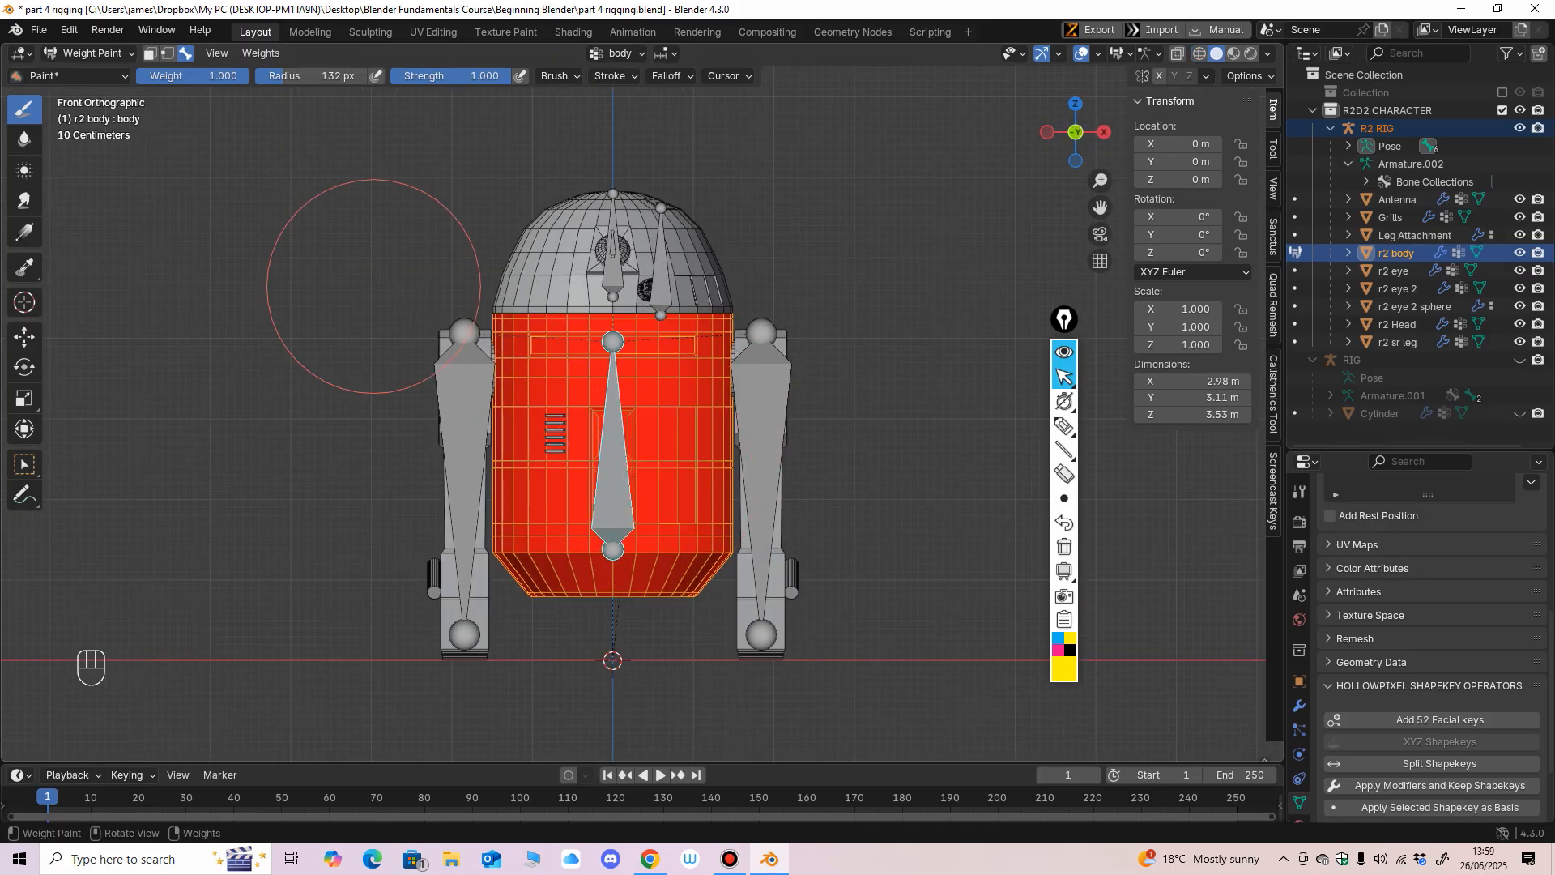
Leave Weight Paint mode, select only the R2 RIG armature and switch it to Pose Mode.
{"action": "left_click", "coordinate": [89, 53]}
{"action": "left_click", "coordinate": [91, 73]}
{"action": "left_click", "coordinate": [373, 292]}
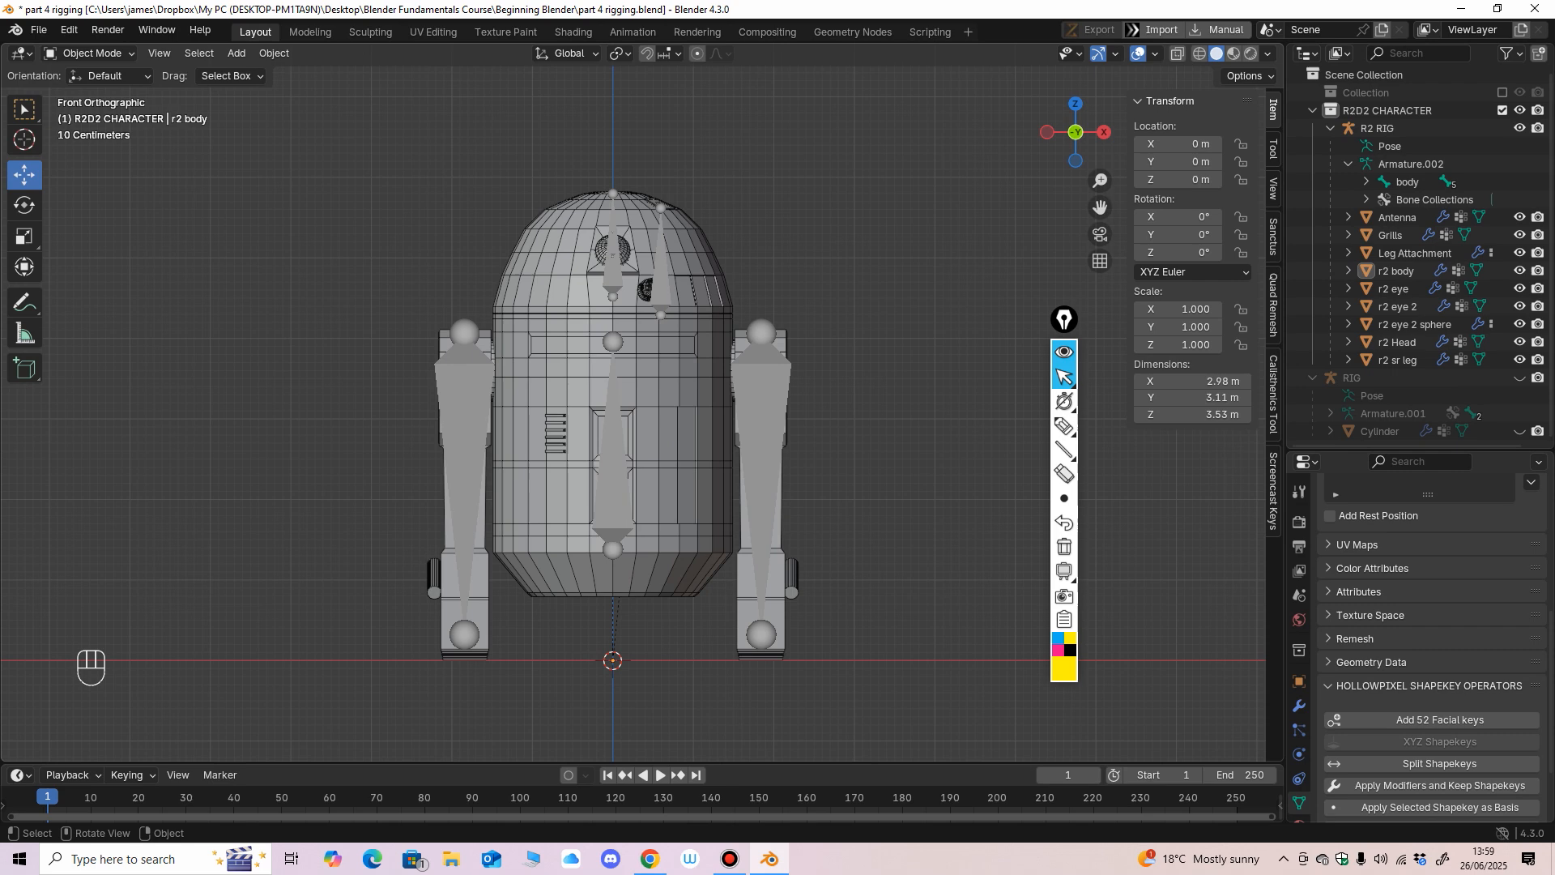
{"action": "left_click", "coordinate": [465, 405]}
{"action": "mouse_move", "coordinate": [650, 622]}
{"action": "middle_mouse_down"}
{"action": "mouse_move", "coordinate": [567, 624]}
{"action": "mouse_move", "coordinate": [688, 620]}
{"action": "mouse_move", "coordinate": [628, 625]}
{"action": "middle_mouse_up"}
{"action": "key", "text": "alt+a"}
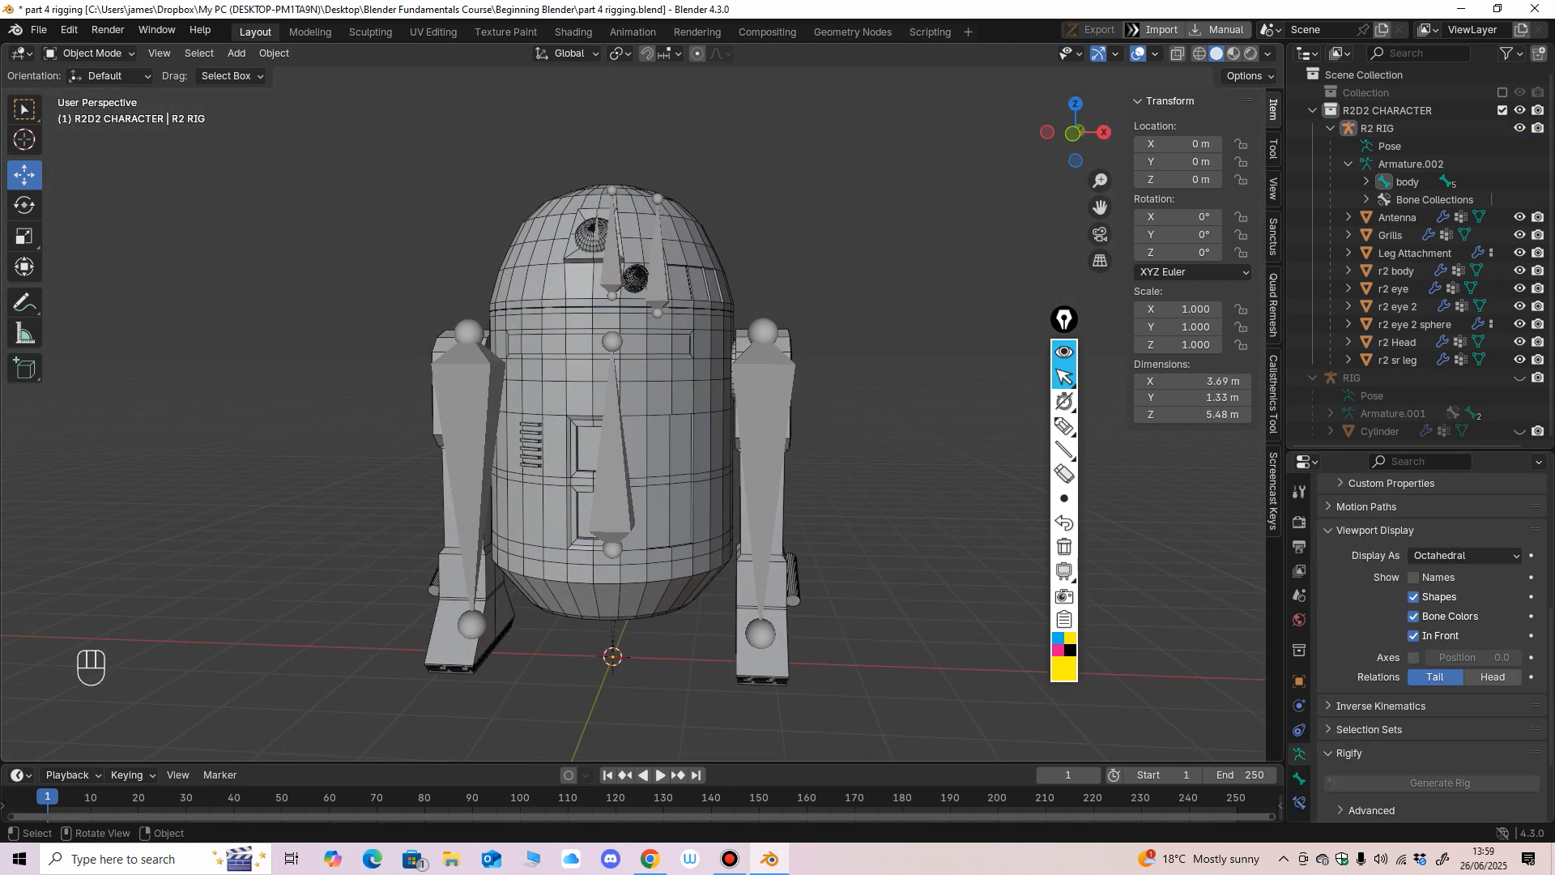
{"action": "left_click", "coordinate": [671, 461]}
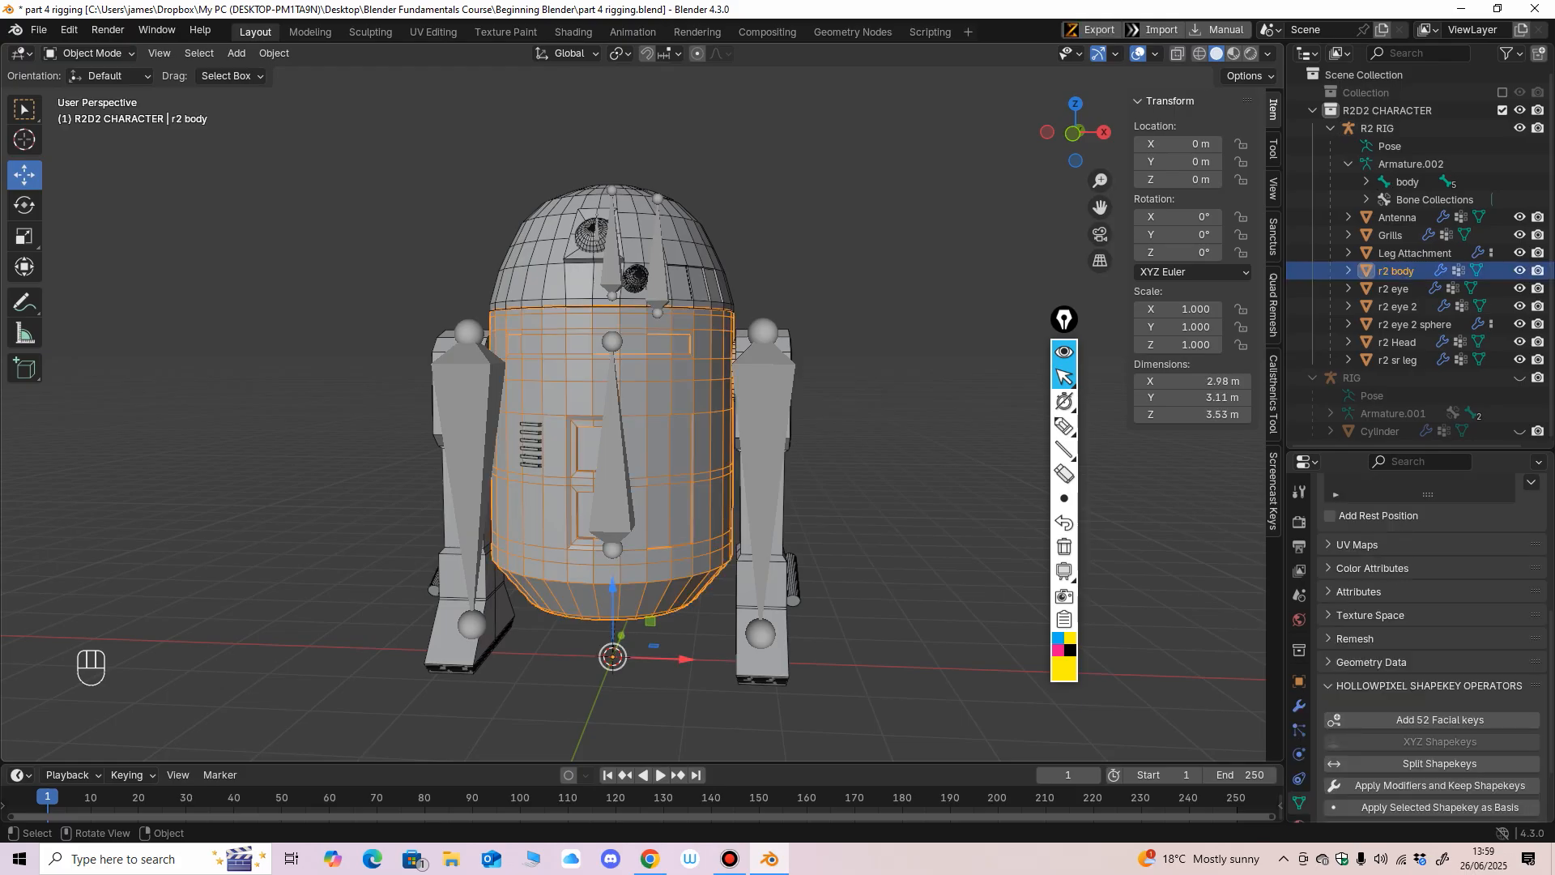
{"action": "left_click", "coordinate": [617, 465]}
{"action": "middle_click_drag", "start_coordinate": [618, 465], "coordinate": [641, 463]}
{"action": "key", "text": "ctrl+Tab"}
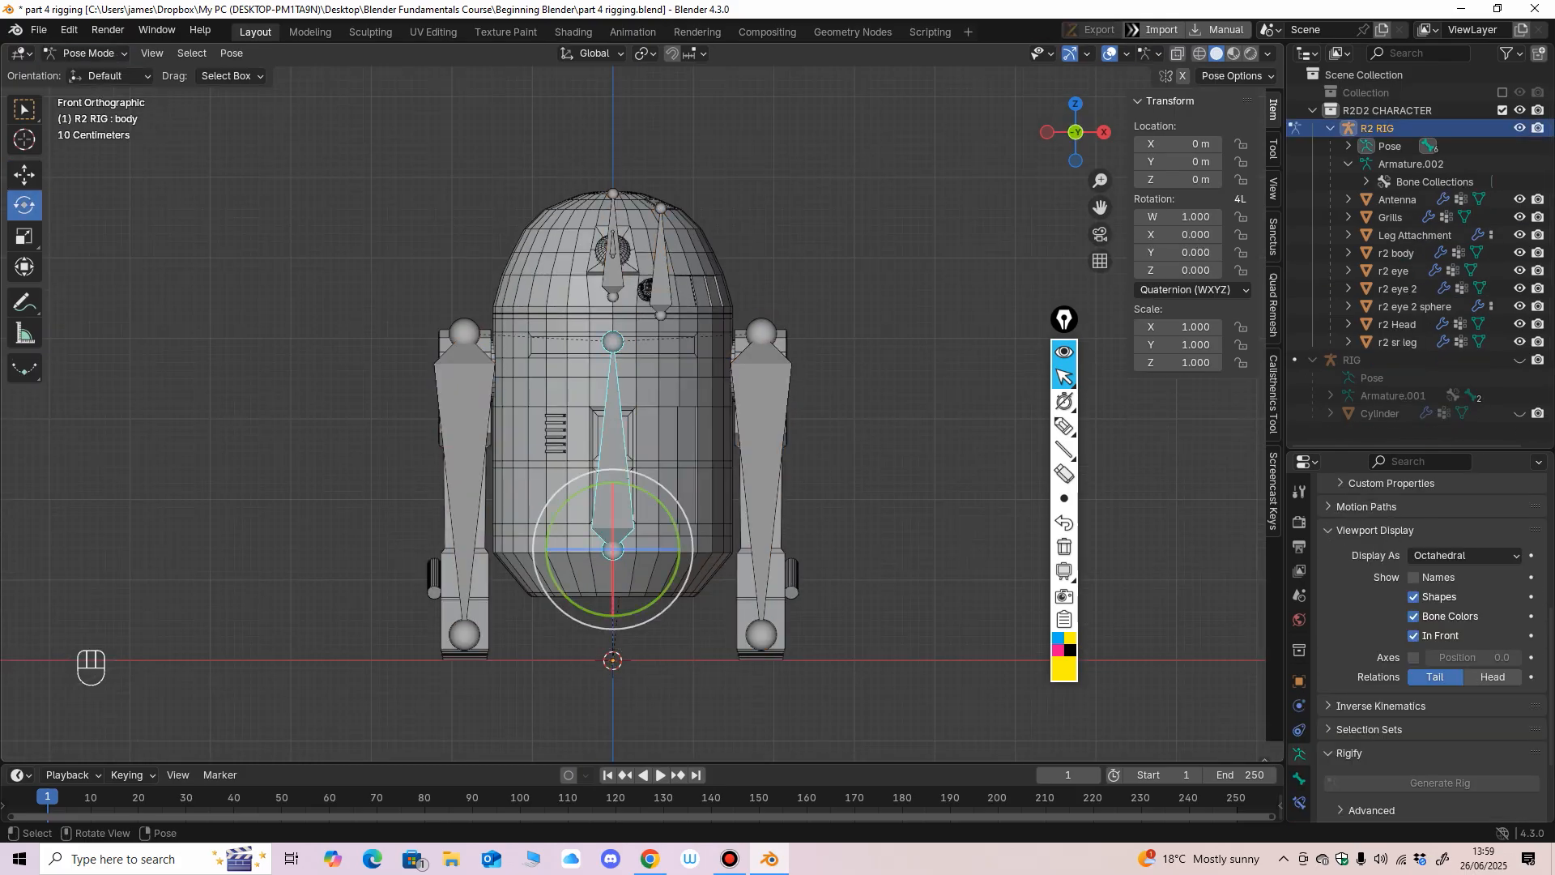
Test-rotate the body bone several times to check how the body follows, undoing each rotation.
{"action": "mouse_move", "coordinate": [658, 501]}
{"action": "left_mouse_down"}
{"action": "mouse_move", "coordinate": [638, 497]}
{"action": "mouse_move", "coordinate": [665, 531]}
{"action": "mouse_move", "coordinate": [642, 503]}
{"action": "left_mouse_up"}
{"action": "key", "text": "ctrl+z"}
{"action": "middle_click_drag", "start_coordinate": [640, 406], "coordinate": [641, 338], "text": "ctrl"}
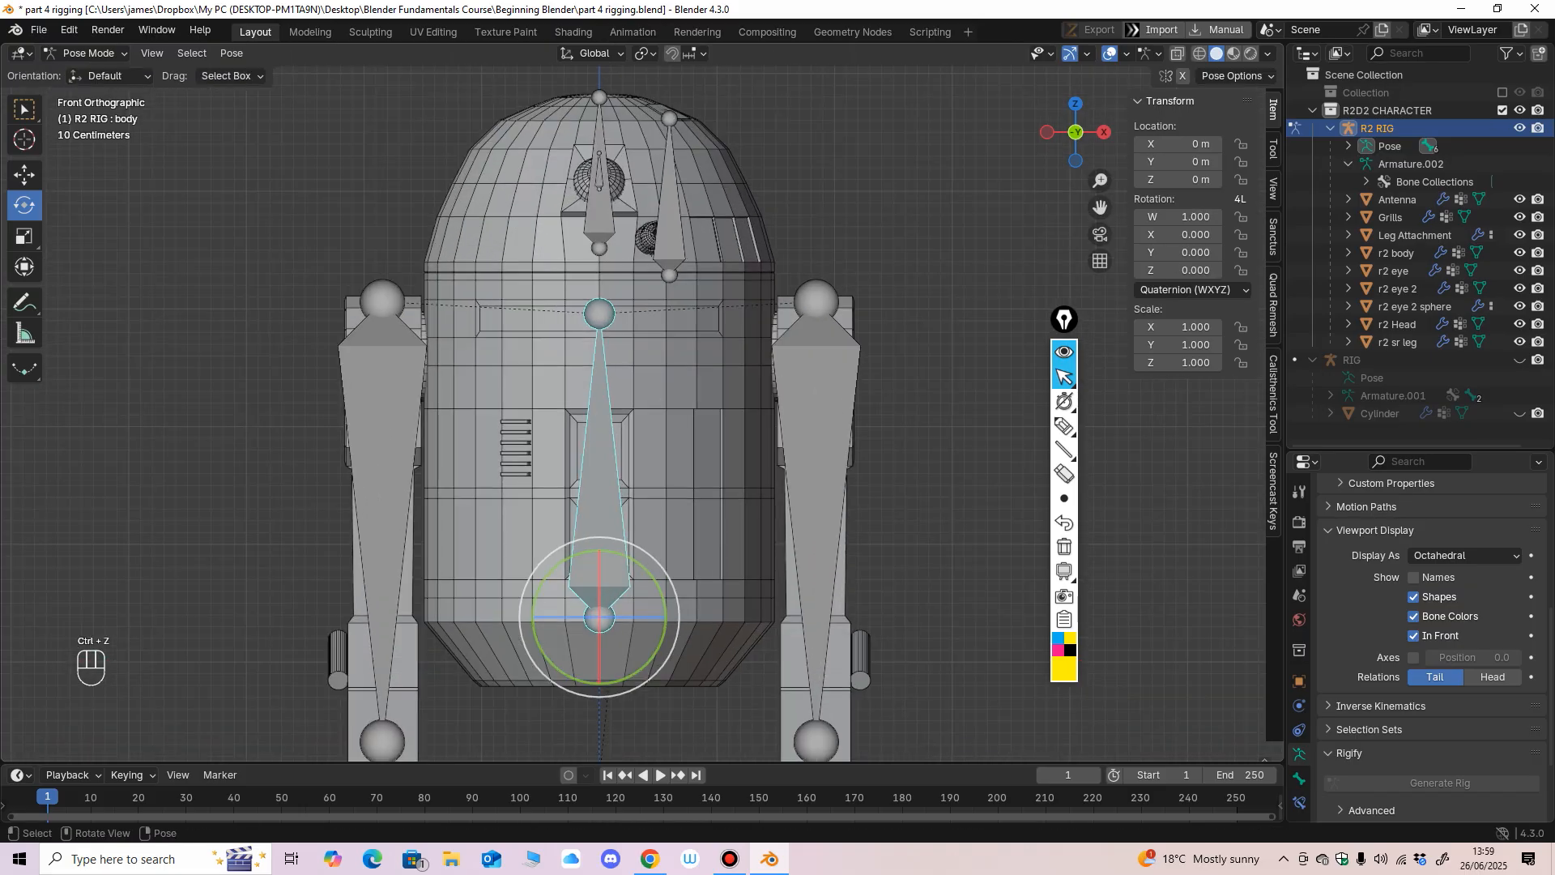
{"action": "mouse_move", "coordinate": [651, 574]}
{"action": "left_mouse_down"}
{"action": "mouse_move", "coordinate": [669, 622]}
{"action": "mouse_move", "coordinate": [638, 563]}
{"action": "left_mouse_up"}
{"action": "key", "text": "ctrl+z"}
{"action": "middle_click_drag", "start_coordinate": [640, 486], "coordinate": [583, 462]}
{"action": "middle_click_drag", "start_coordinate": [583, 461], "coordinate": [630, 456]}
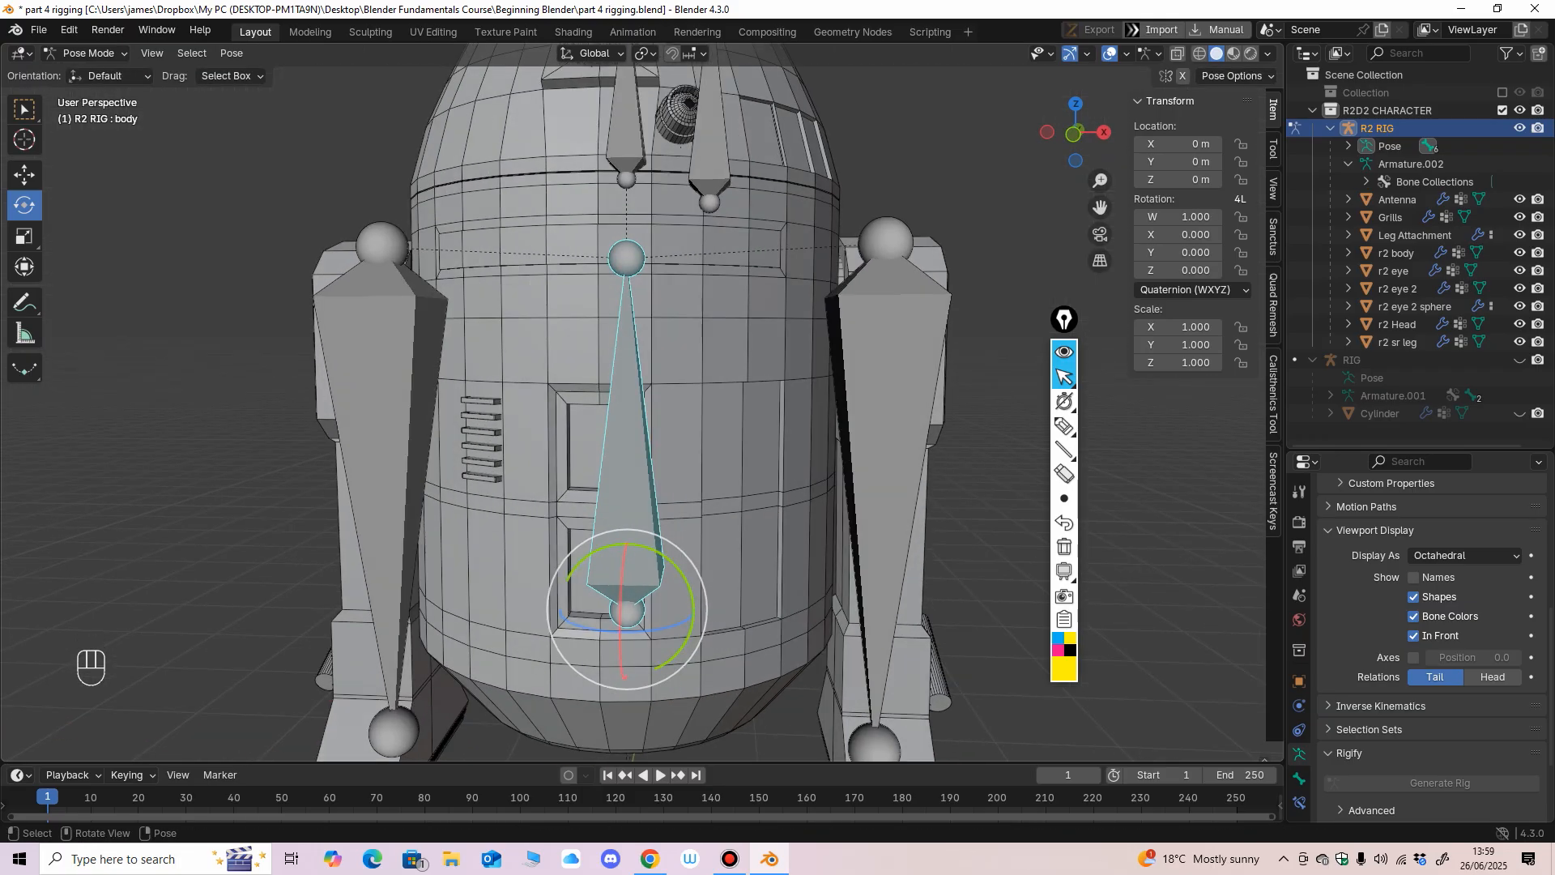
{"action": "left_click_drag", "start_coordinate": [671, 562], "coordinate": [688, 569]}
{"action": "key", "text": "ctrl+z"}
Return to Object Mode, select the R2 RIG together with the Grills mesh as active object and enter Weight Paint mode.
{"action": "left_click", "coordinate": [88, 53]}
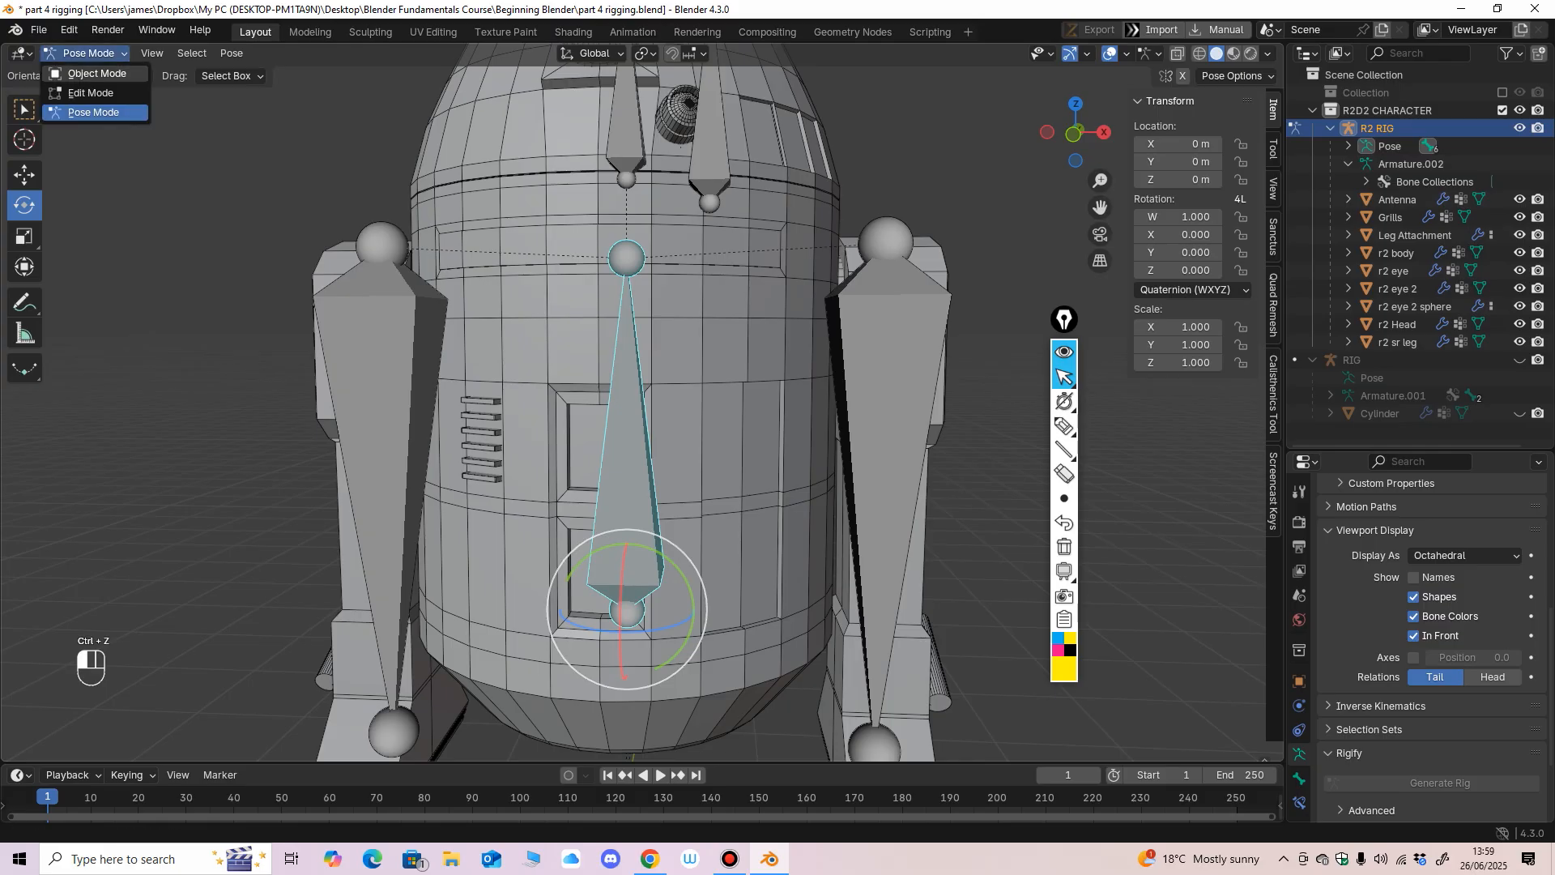
{"action": "left_click", "coordinate": [81, 74]}
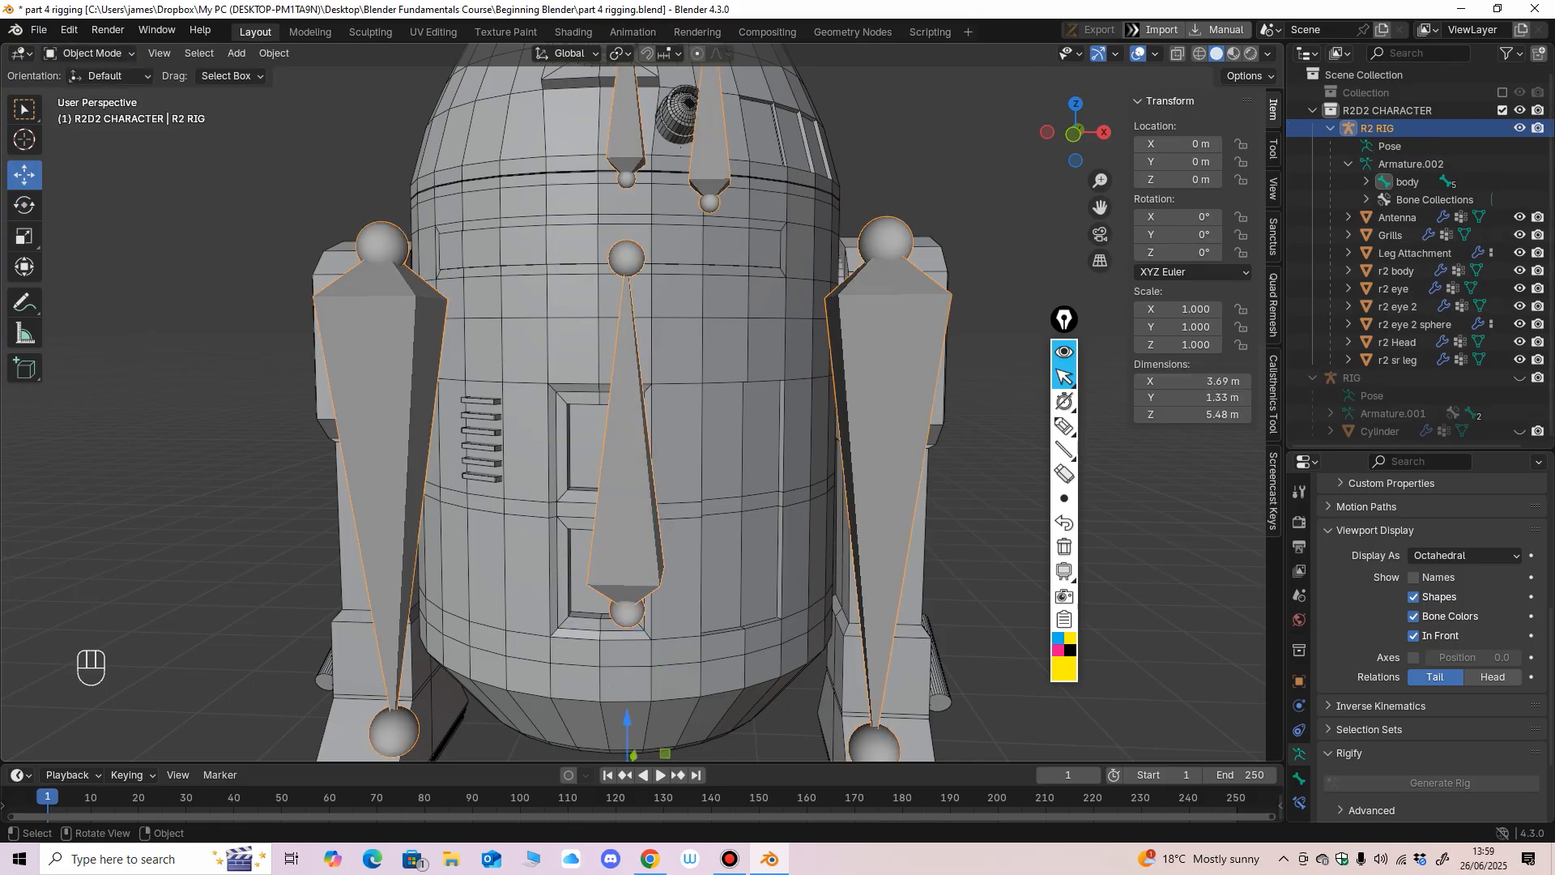
{"action": "key", "text": "alt+a"}
{"action": "key", "text": "a"}
{"action": "left_click", "coordinate": [484, 446], "text": "shift"}
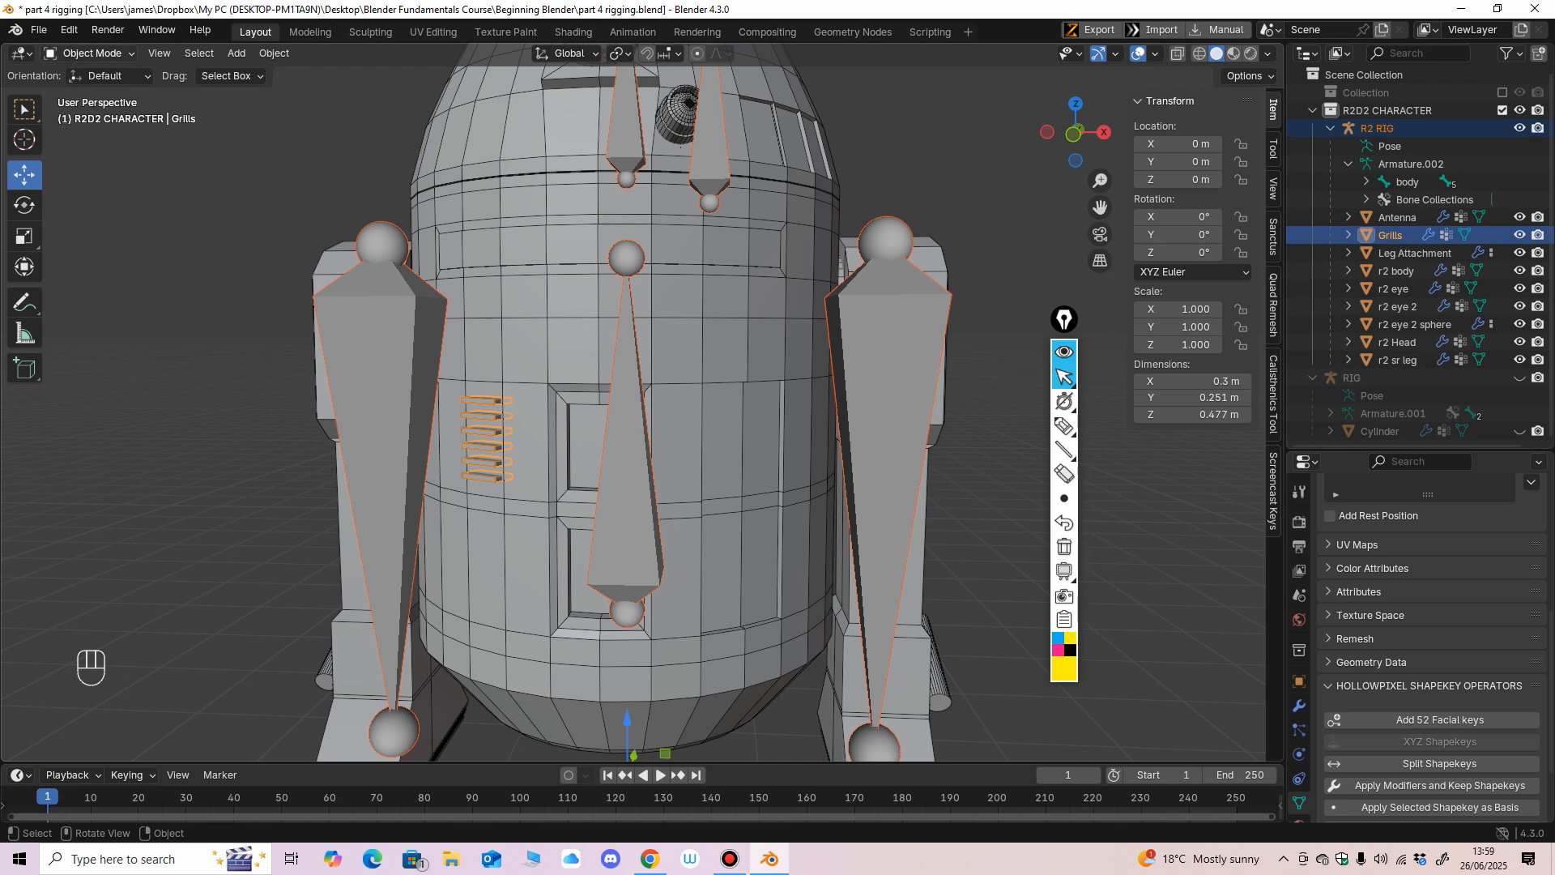
{"action": "left_click", "coordinate": [89, 53]}
{"action": "left_click", "coordinate": [89, 144]}
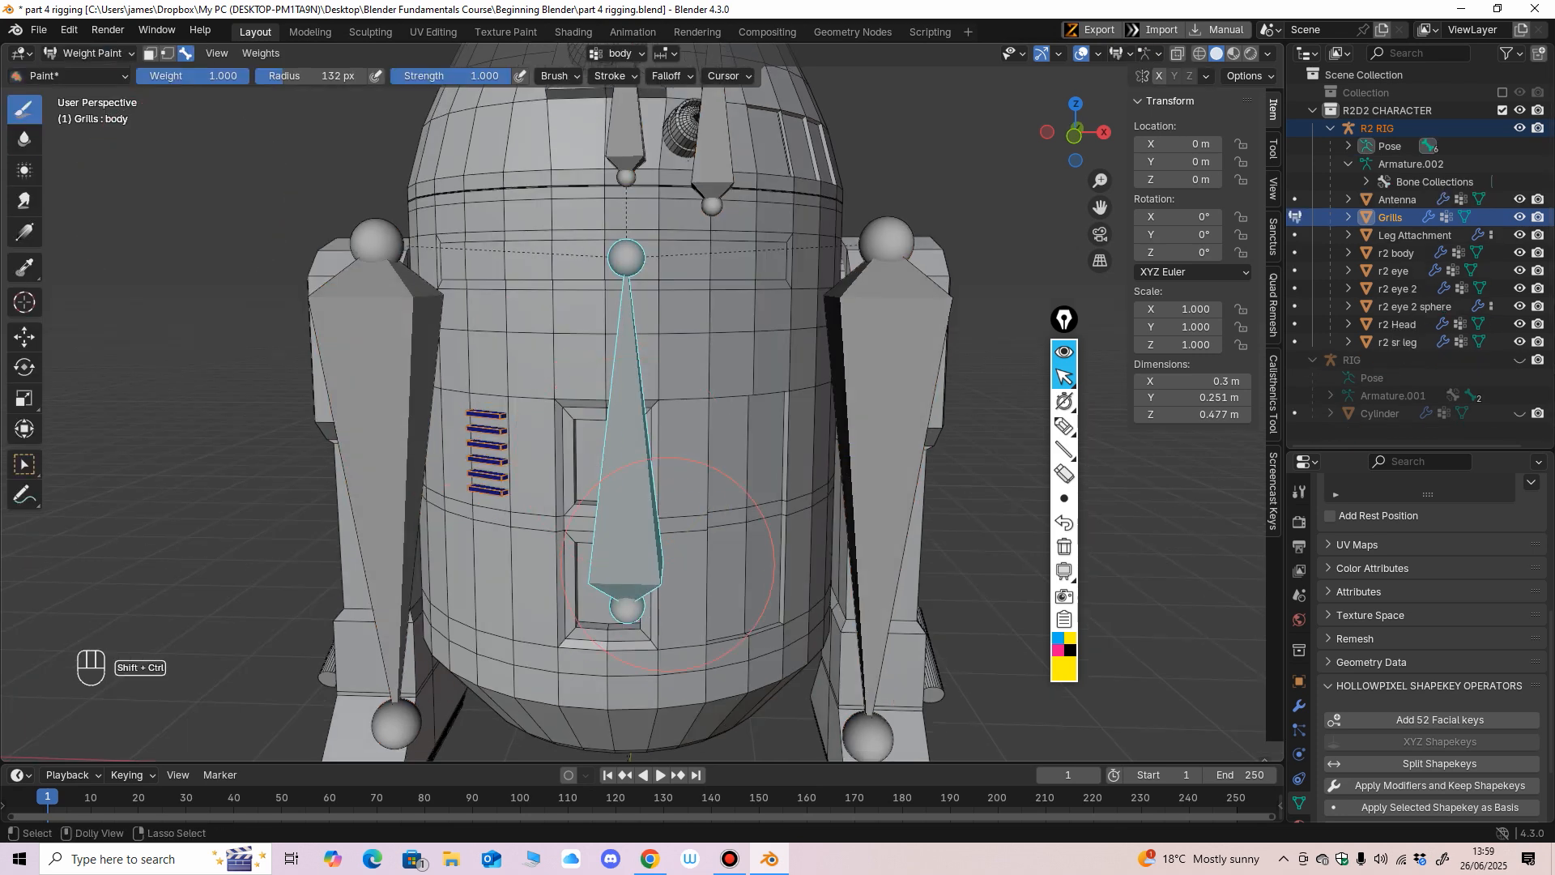
Paint the Grills mesh with weight 1.000 for the body bone and check the coverage in wireframe before restoring solid shading.
{"action": "middle_click_drag", "start_coordinate": [668, 565], "coordinate": [686, 478]}
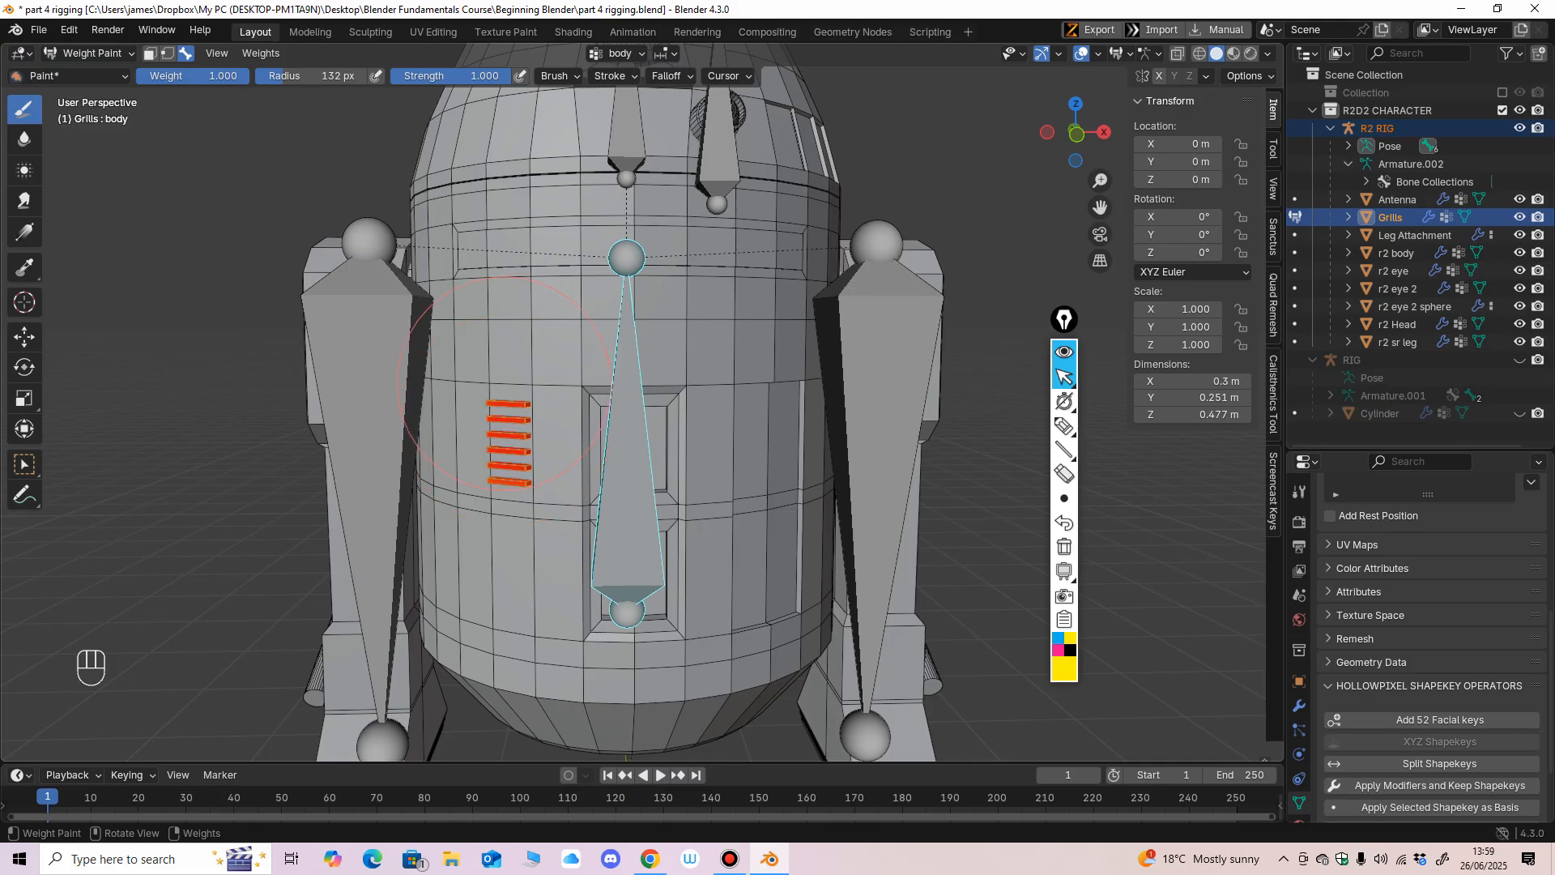
{"action": "left_click", "coordinate": [1199, 53]}
{"action": "mouse_move", "coordinate": [540, 405]}
{"action": "middle_mouse_down"}
{"action": "mouse_move", "coordinate": [449, 410]}
{"action": "mouse_move", "coordinate": [827, 396]}
{"action": "mouse_move", "coordinate": [709, 461]}
{"action": "middle_mouse_up"}
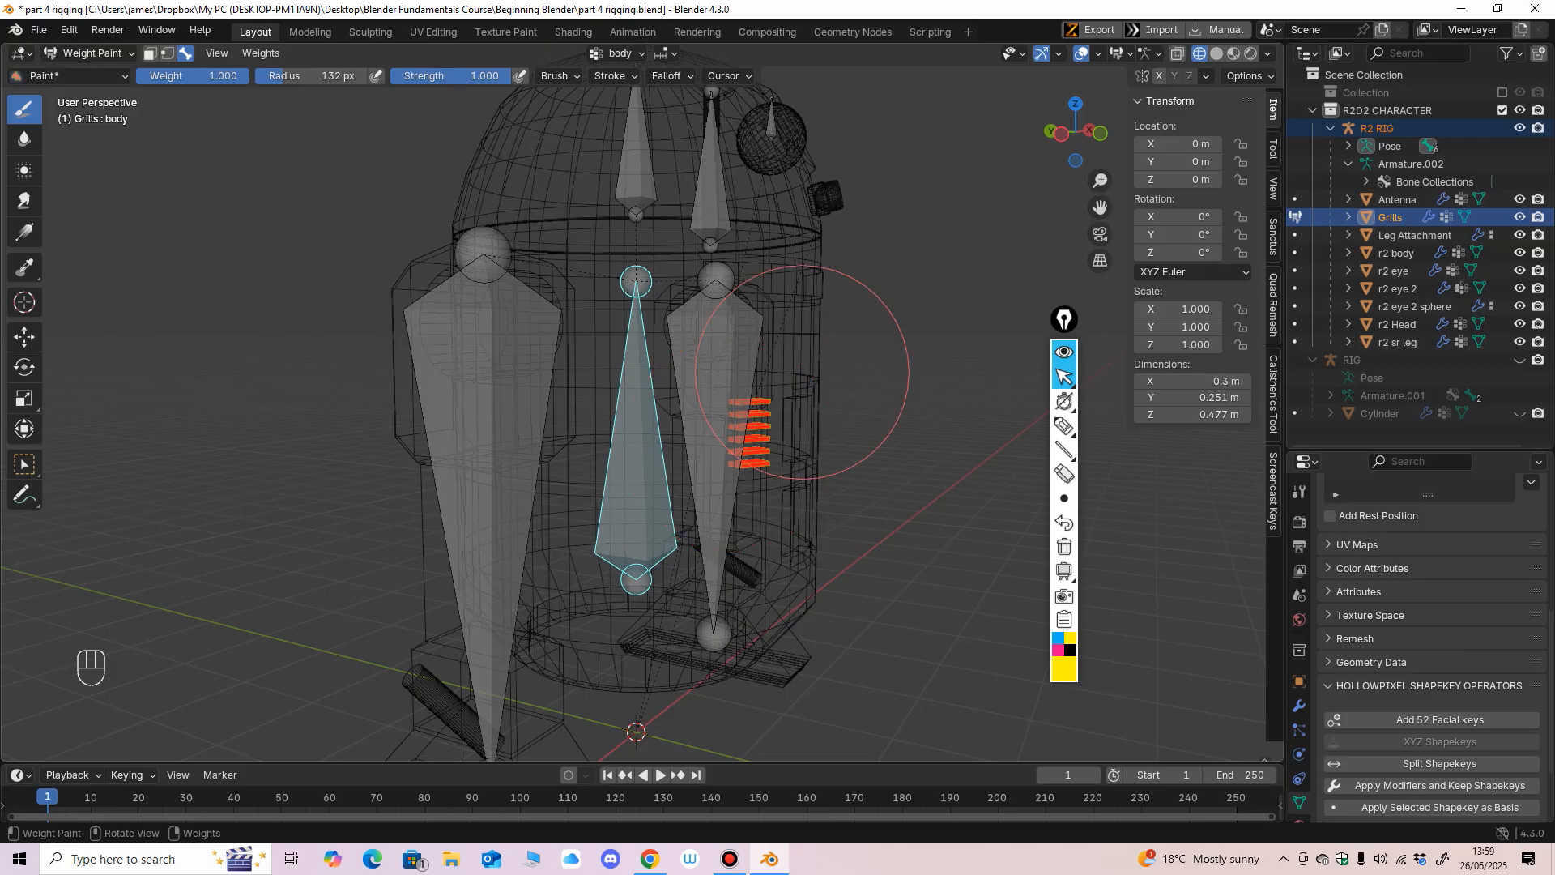
{"action": "left_click", "coordinate": [1216, 54]}
{"action": "middle_click_drag", "start_coordinate": [615, 284], "coordinate": [454, 275]}
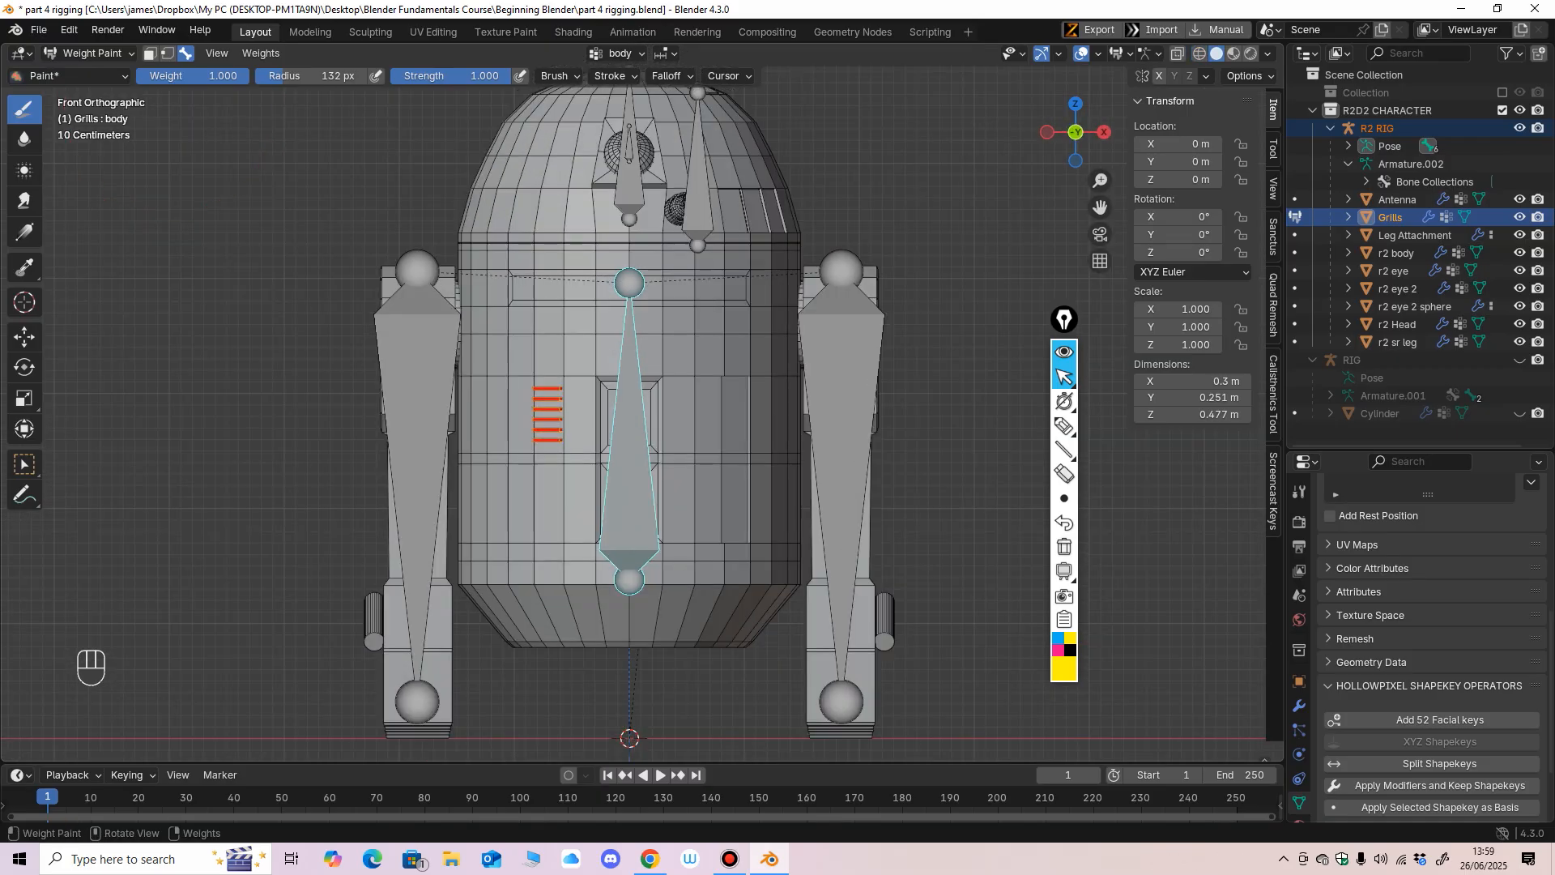
Put the R2 RIG in Pose Mode, test-rotate the body bone with the grills attached, and undo the rotation.
{"action": "left_click", "coordinate": [91, 53]}
{"action": "left_click", "coordinate": [90, 76]}
{"action": "left_click", "coordinate": [417, 405]}
{"action": "left_click", "coordinate": [91, 54]}
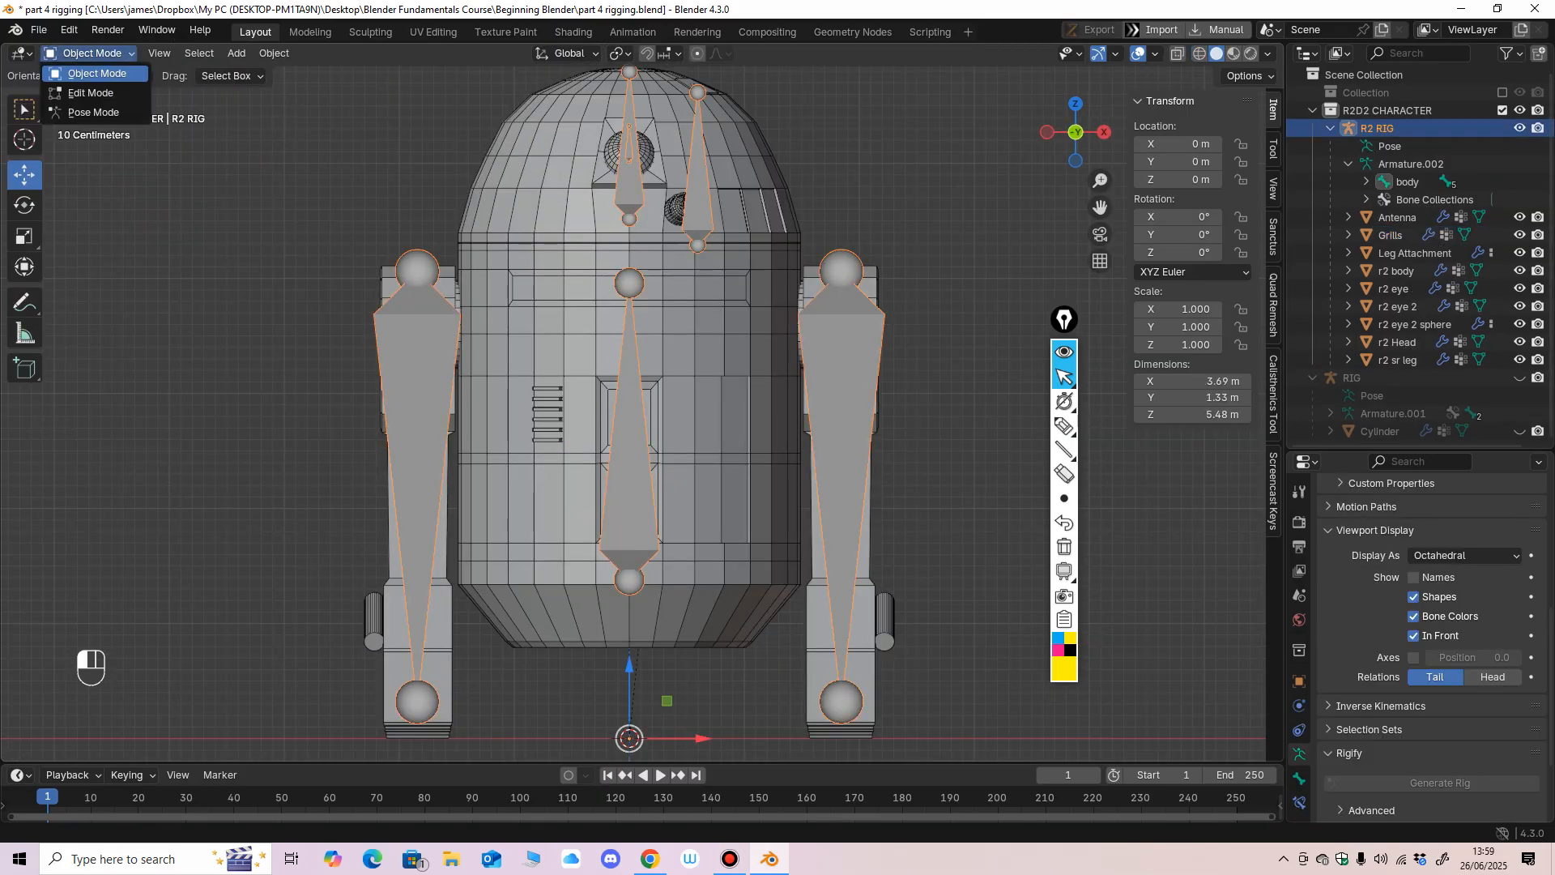
{"action": "left_click", "coordinate": [91, 113]}
{"action": "left_click_drag", "start_coordinate": [685, 543], "coordinate": [658, 513]}
{"action": "key", "text": "ctrl+z"}
{"action": "key", "text": "ctrl+z"}
{"action": "middle_click_drag", "start_coordinate": [658, 514], "coordinate": [476, 537], "text": "shift"}
Return to Object Mode, select the R2 RIG with the r2 sr leg mesh as active object and enter Weight Paint mode.
{"action": "left_click", "coordinate": [86, 54]}
{"action": "left_click", "coordinate": [95, 75]}
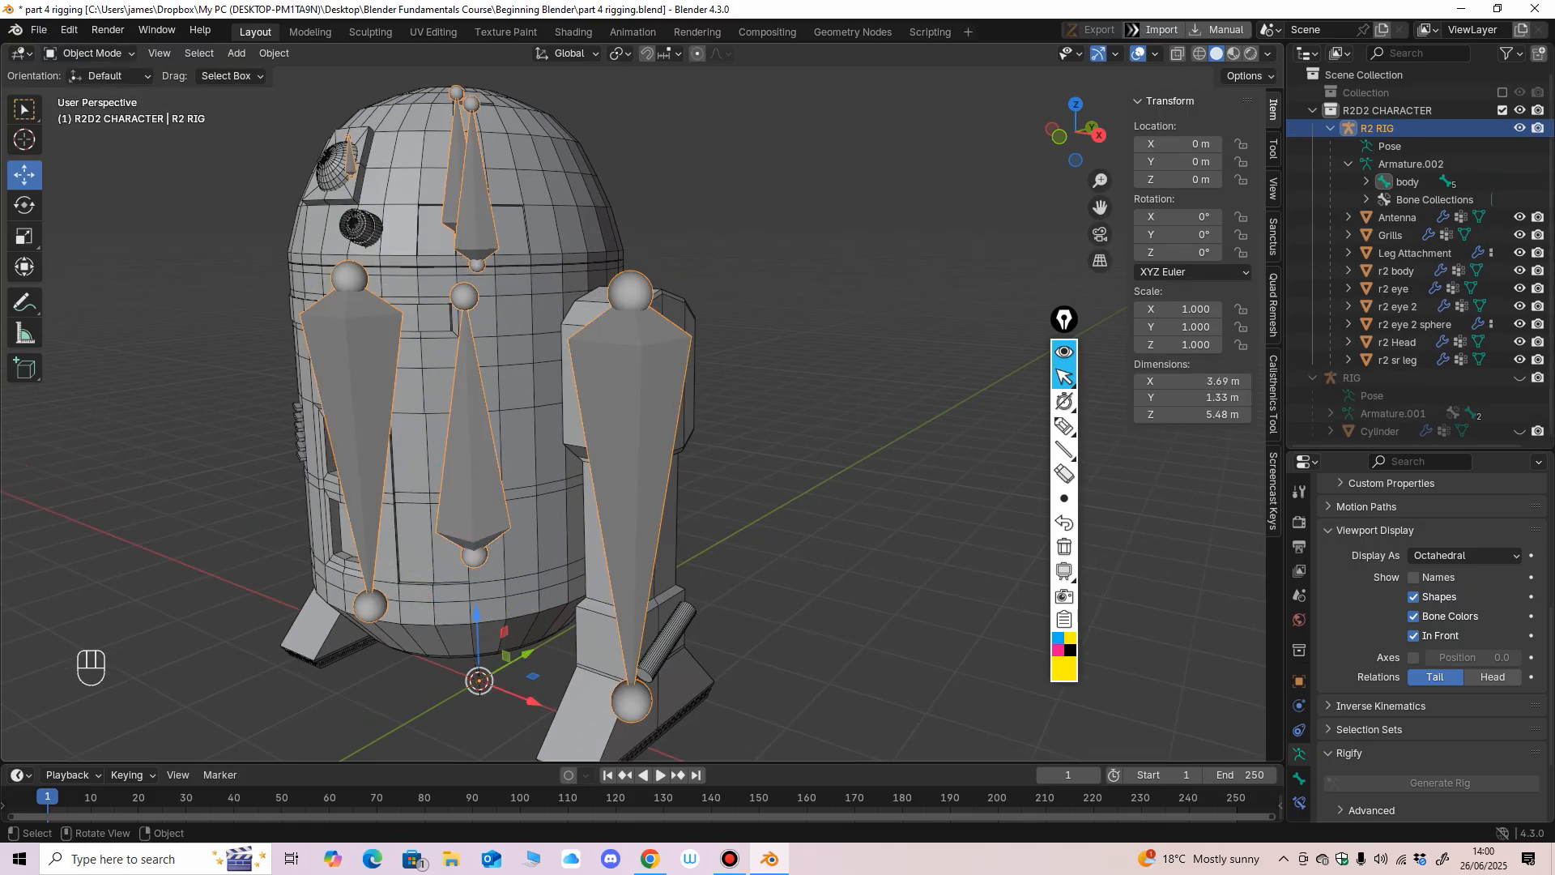
{"action": "middle_click_drag", "start_coordinate": [713, 356], "coordinate": [745, 359]}
{"action": "left_click", "coordinate": [810, 364]}
{"action": "left_click", "coordinate": [640, 388]}
{"action": "middle_click_drag", "start_coordinate": [639, 389], "coordinate": [546, 392]}
{"action": "scroll", "coordinate": [546, 392], "scroll_direction": "up", "scroll_amount": 2}
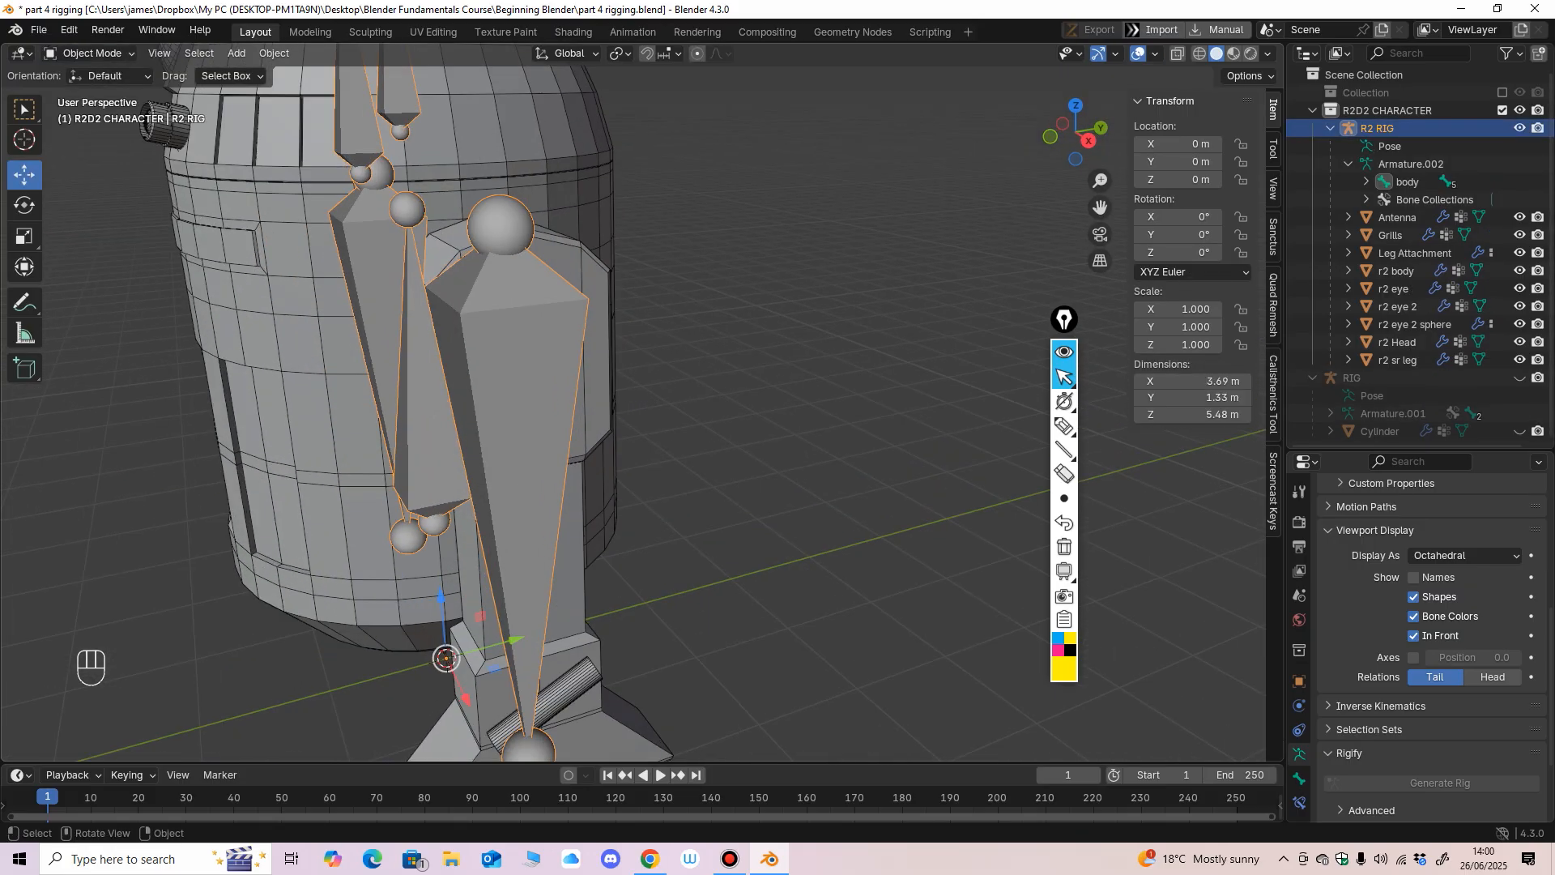
{"action": "left_click", "coordinate": [594, 397], "text": "shift"}
{"action": "scroll", "coordinate": [593, 397], "scroll_direction": "down", "scroll_amount": 2}
{"action": "key", "text": "KP_1"}
{"action": "scroll", "coordinate": [594, 397], "scroll_direction": "down", "scroll_amount": 1}
{"action": "middle_click_drag", "start_coordinate": [593, 397], "coordinate": [640, 400], "text": "shift"}
{"action": "left_click", "coordinate": [91, 54]}
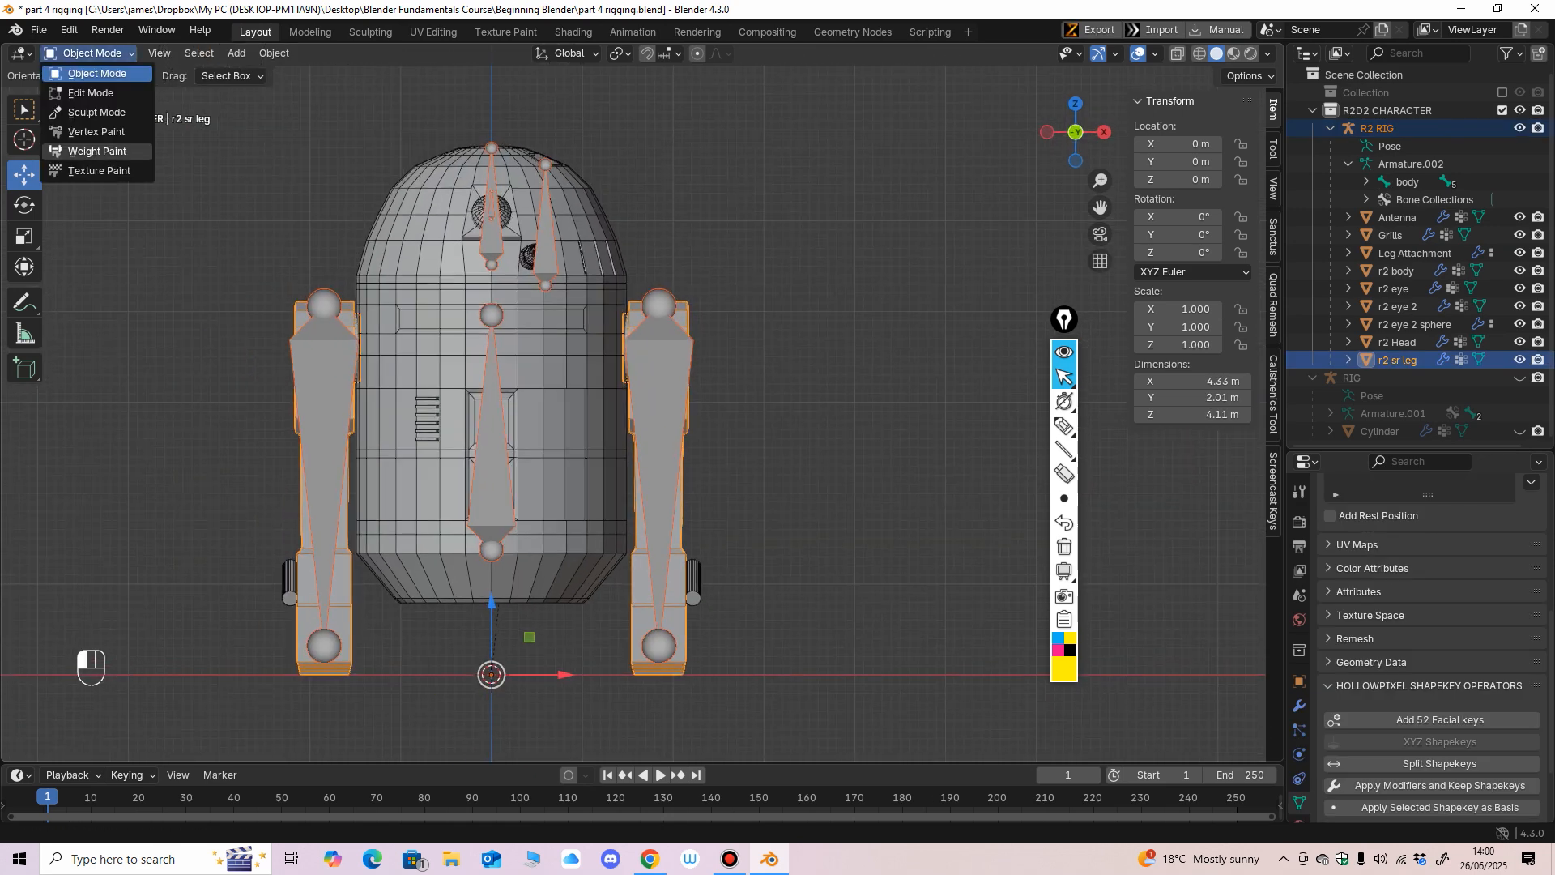
{"action": "left_click", "coordinate": [91, 152]}
Make the Leg.R bone active and paint its leg of the r2 sr leg mesh with weight 1.000 down to the foot.
{"action": "left_click", "coordinate": [666, 433], "text": "ctrl+shift"}
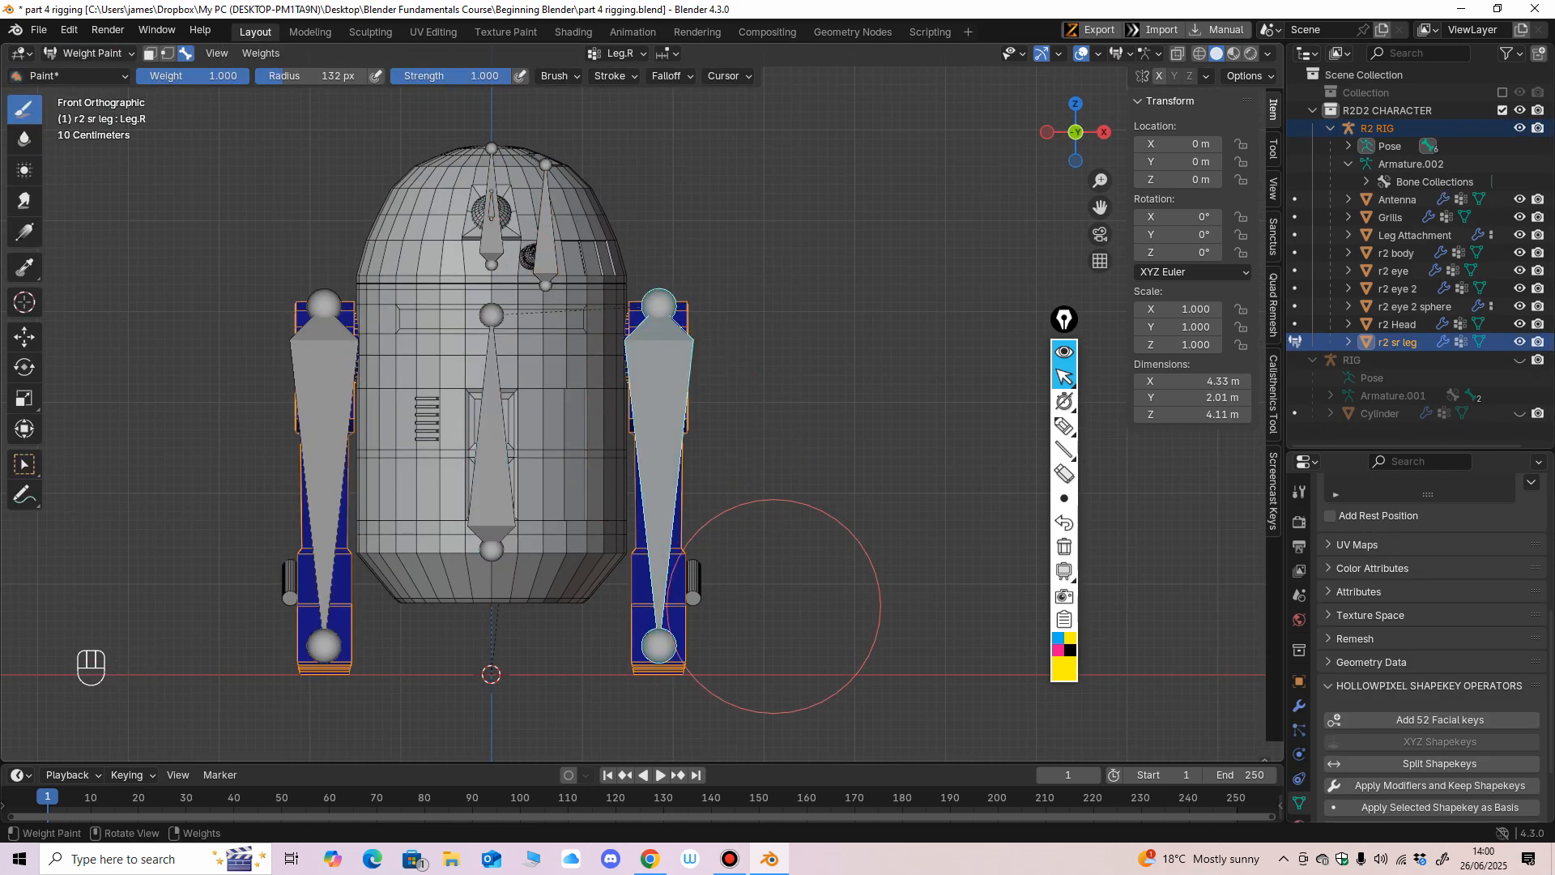
{"action": "middle_click_drag", "start_coordinate": [775, 604], "coordinate": [751, 499]}
{"action": "left_click_drag", "start_coordinate": [665, 503], "coordinate": [611, 377]}
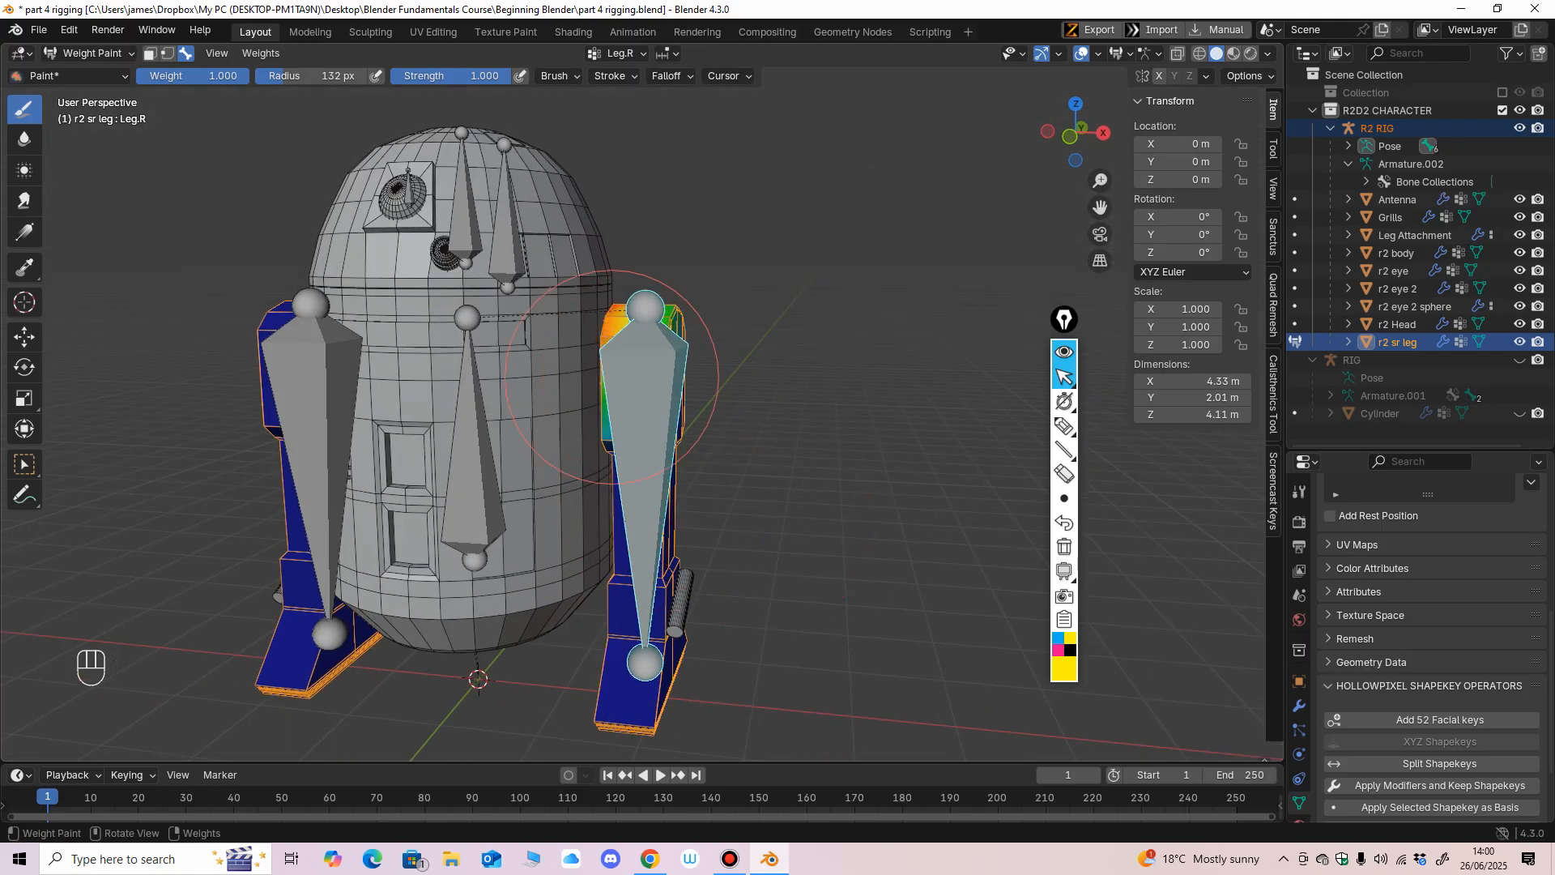
{"action": "scroll", "coordinate": [646, 431], "scroll_direction": "down", "scroll_amount": 1}
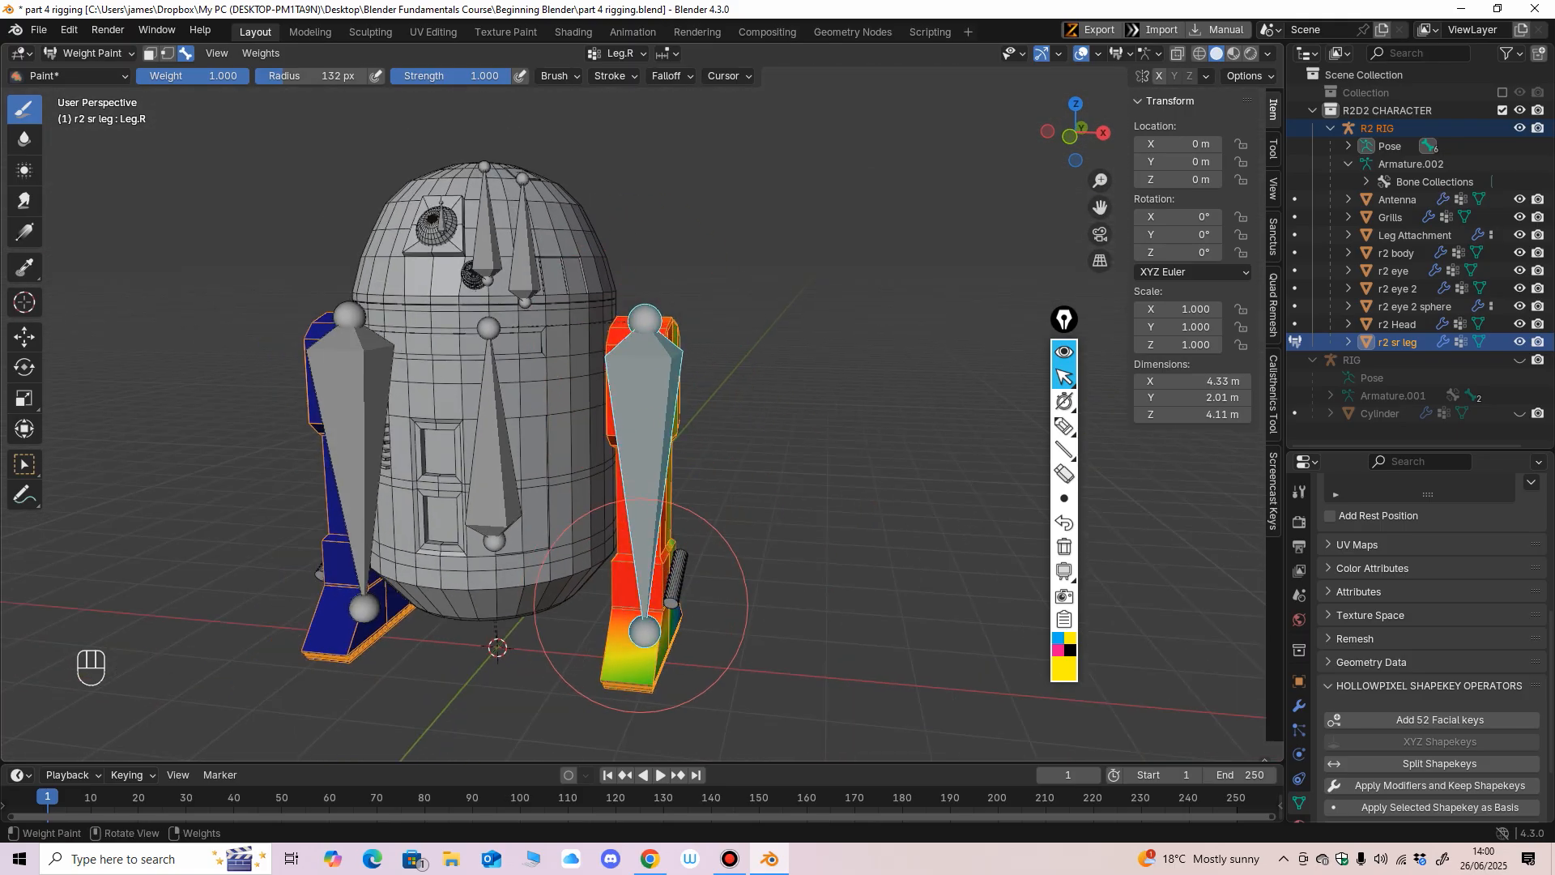
{"action": "middle_click_drag", "start_coordinate": [641, 605], "coordinate": [635, 653]}
{"action": "middle_click_drag", "start_coordinate": [729, 648], "coordinate": [666, 437]}
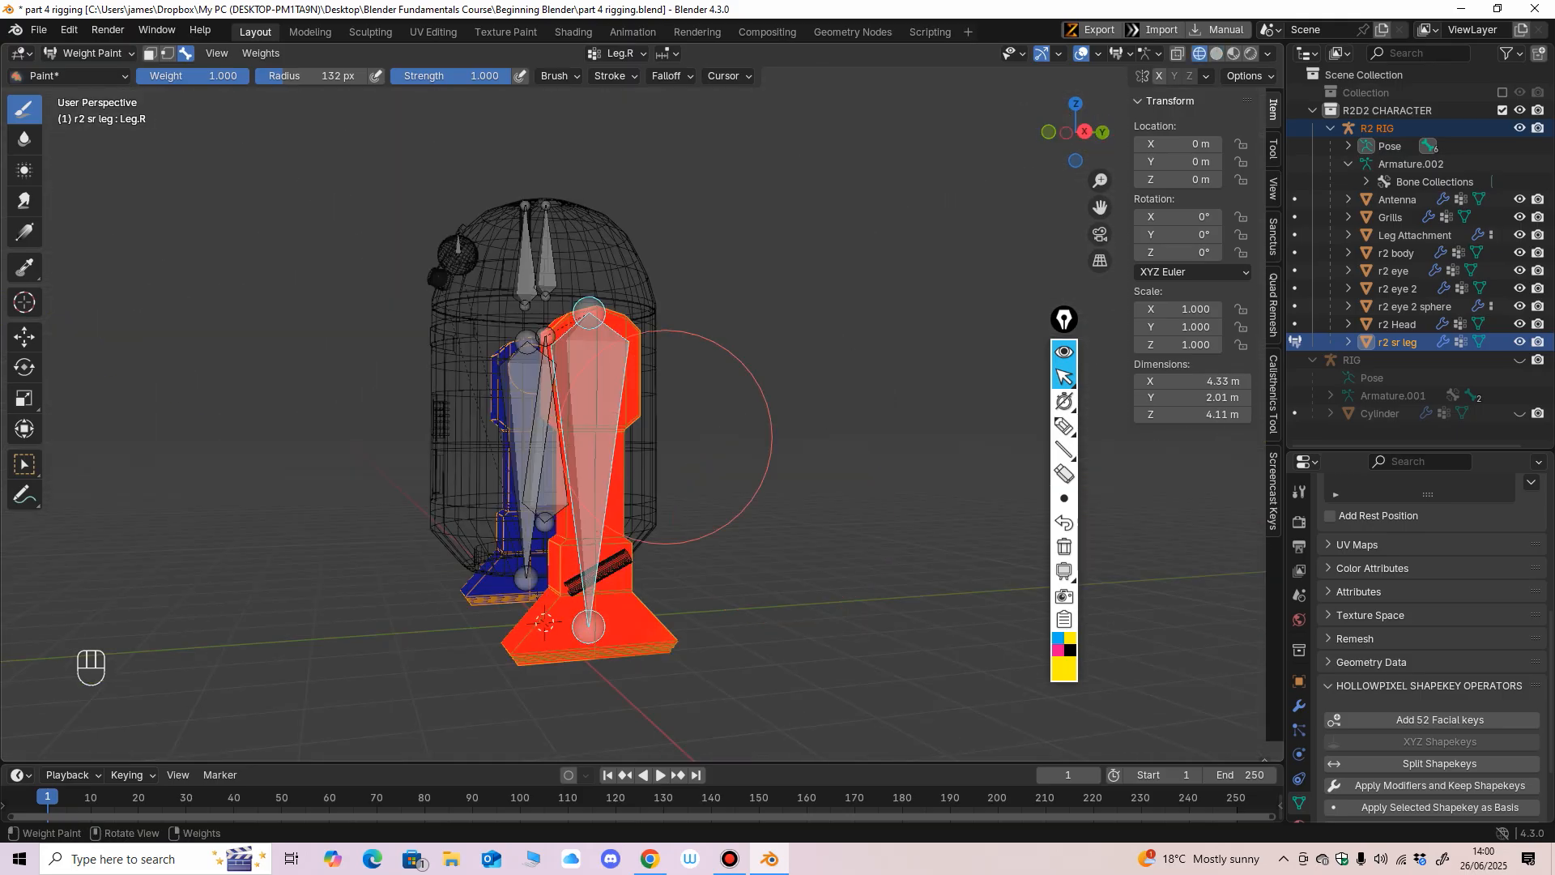
Paint the remaining sides of the Leg.R leg in wireframe and undo the unwanted last stroke.
{"action": "left_click_drag", "start_coordinate": [585, 307], "coordinate": [624, 559]}
{"action": "mouse_move", "coordinate": [718, 599]}
{"action": "middle_mouse_down"}
{"action": "mouse_move", "coordinate": [802, 577]}
{"action": "mouse_move", "coordinate": [826, 539]}
{"action": "mouse_move", "coordinate": [729, 156]}
{"action": "middle_mouse_up"}
{"action": "key", "text": "ctrl+z"}
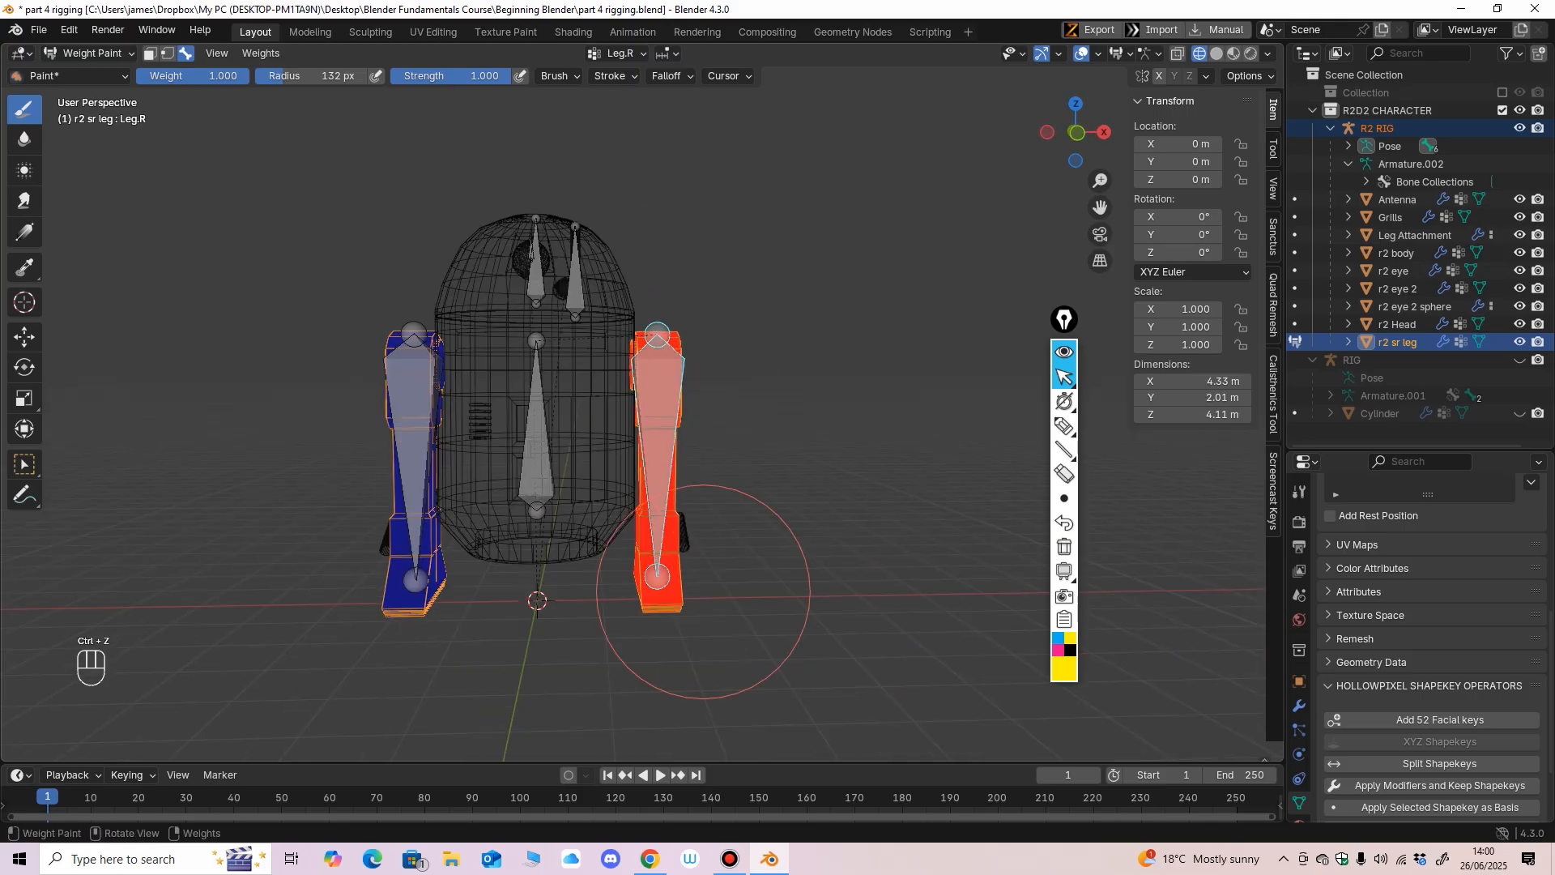
{"action": "mouse_move", "coordinate": [660, 642]}
{"action": "middle_mouse_down"}
{"action": "mouse_move", "coordinate": [701, 360]}
{"action": "mouse_move", "coordinate": [714, 431]}
{"action": "mouse_move", "coordinate": [688, 364]}
{"action": "mouse_move", "coordinate": [1087, 171]}
{"action": "middle_mouse_up"}
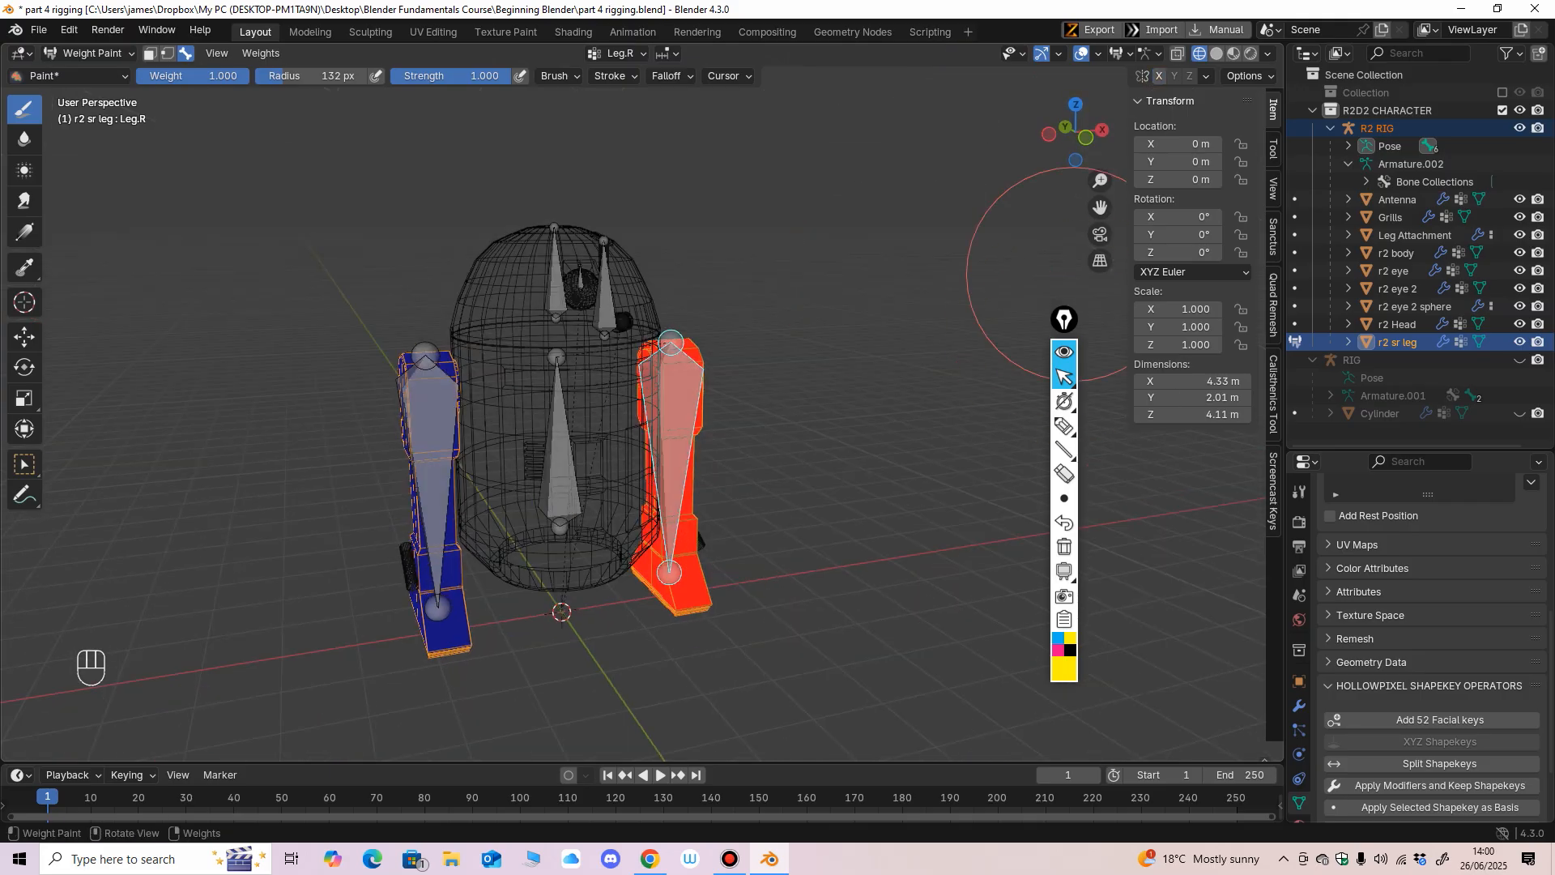
Go over the Leg.R leg from the front, below and the sides at weight 1.000 to cover any missed areas.
{"action": "left_click", "coordinate": [1064, 425]}
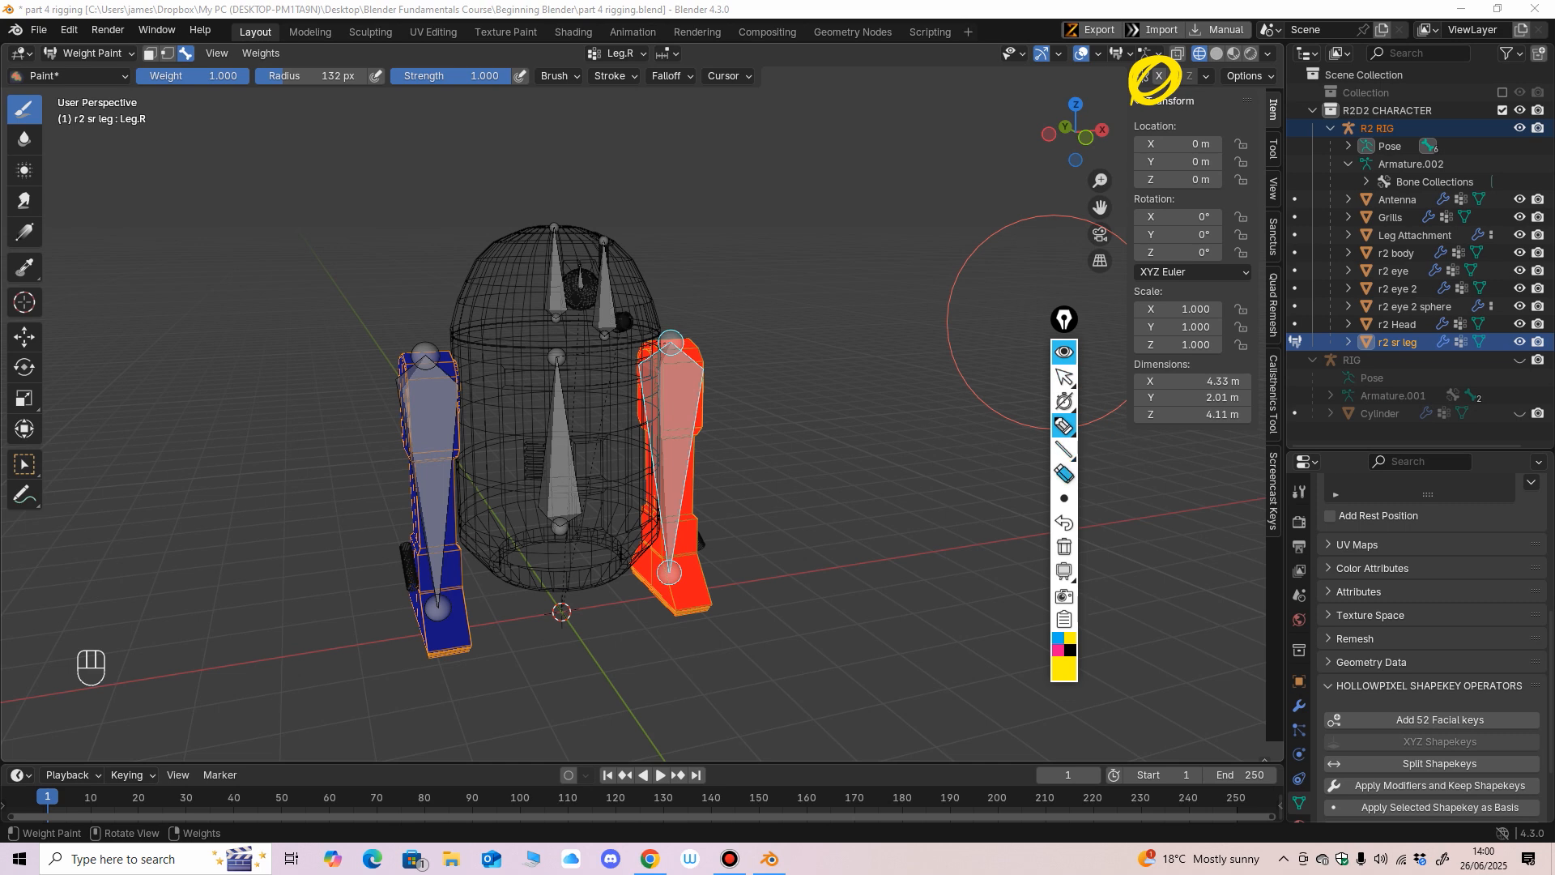
{"action": "left_click", "coordinate": [1064, 378]}
{"action": "middle_click_drag", "start_coordinate": [758, 366], "coordinate": [713, 333]}
{"action": "mouse_move", "coordinate": [694, 398]}
{"action": "middle_mouse_down", "text": "shift"}
{"action": "mouse_move", "coordinate": [687, 414]}
{"action": "mouse_move", "coordinate": [727, 315]}
{"action": "middle_mouse_up", "text": "shift"}
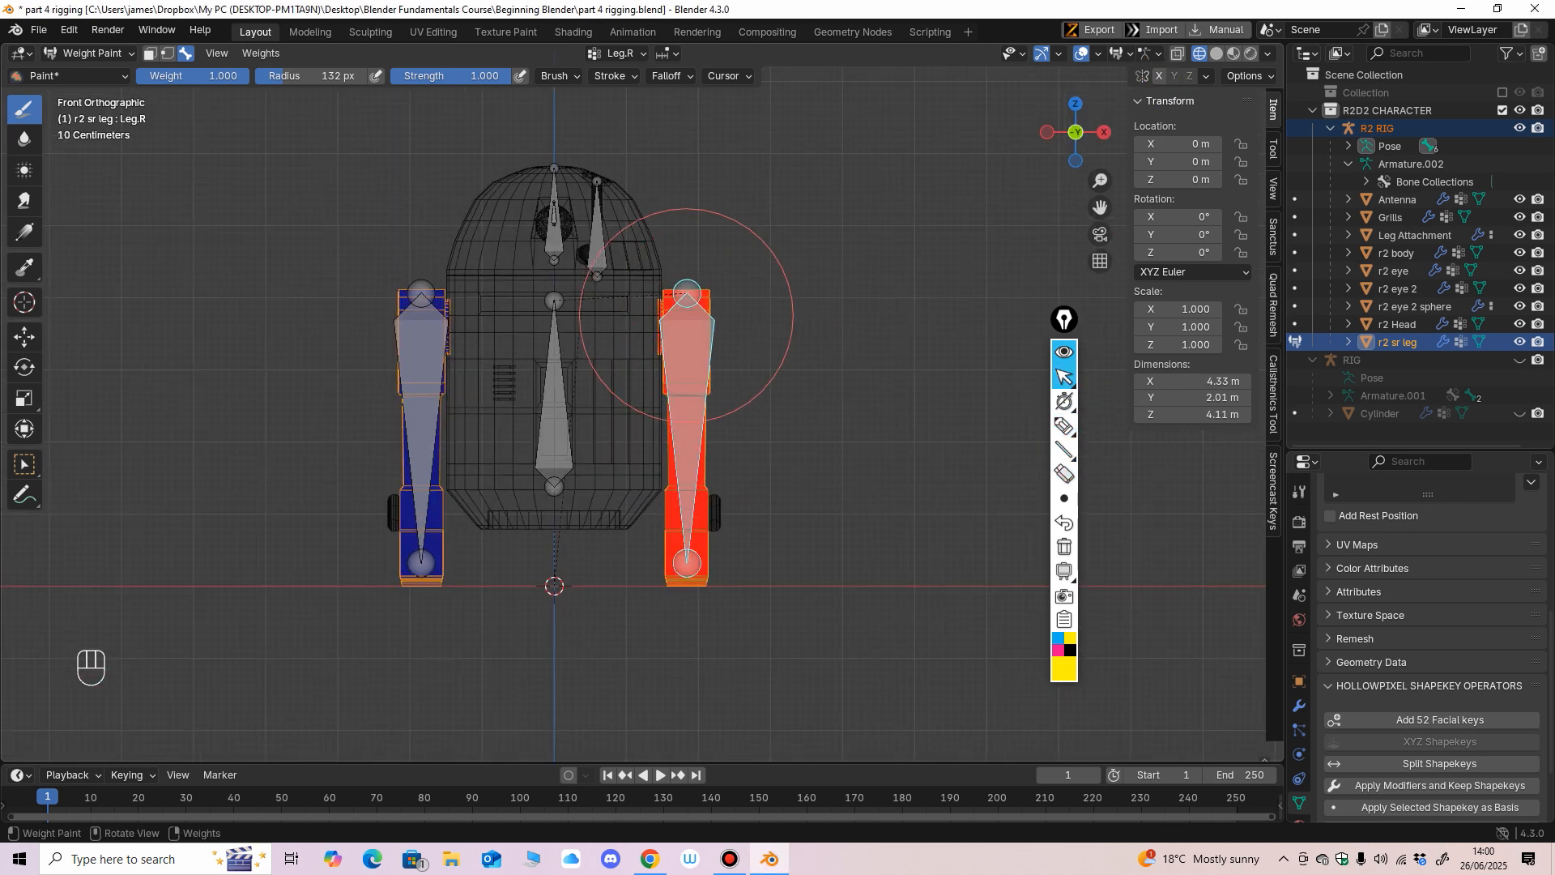
{"action": "mouse_move", "coordinate": [662, 551]}
{"action": "middle_mouse_down"}
{"action": "mouse_move", "coordinate": [728, 330]}
{"action": "mouse_move", "coordinate": [711, 295]}
{"action": "mouse_move", "coordinate": [721, 382]}
{"action": "mouse_move", "coordinate": [693, 360]}
{"action": "mouse_move", "coordinate": [729, 364]}
{"action": "middle_mouse_up"}
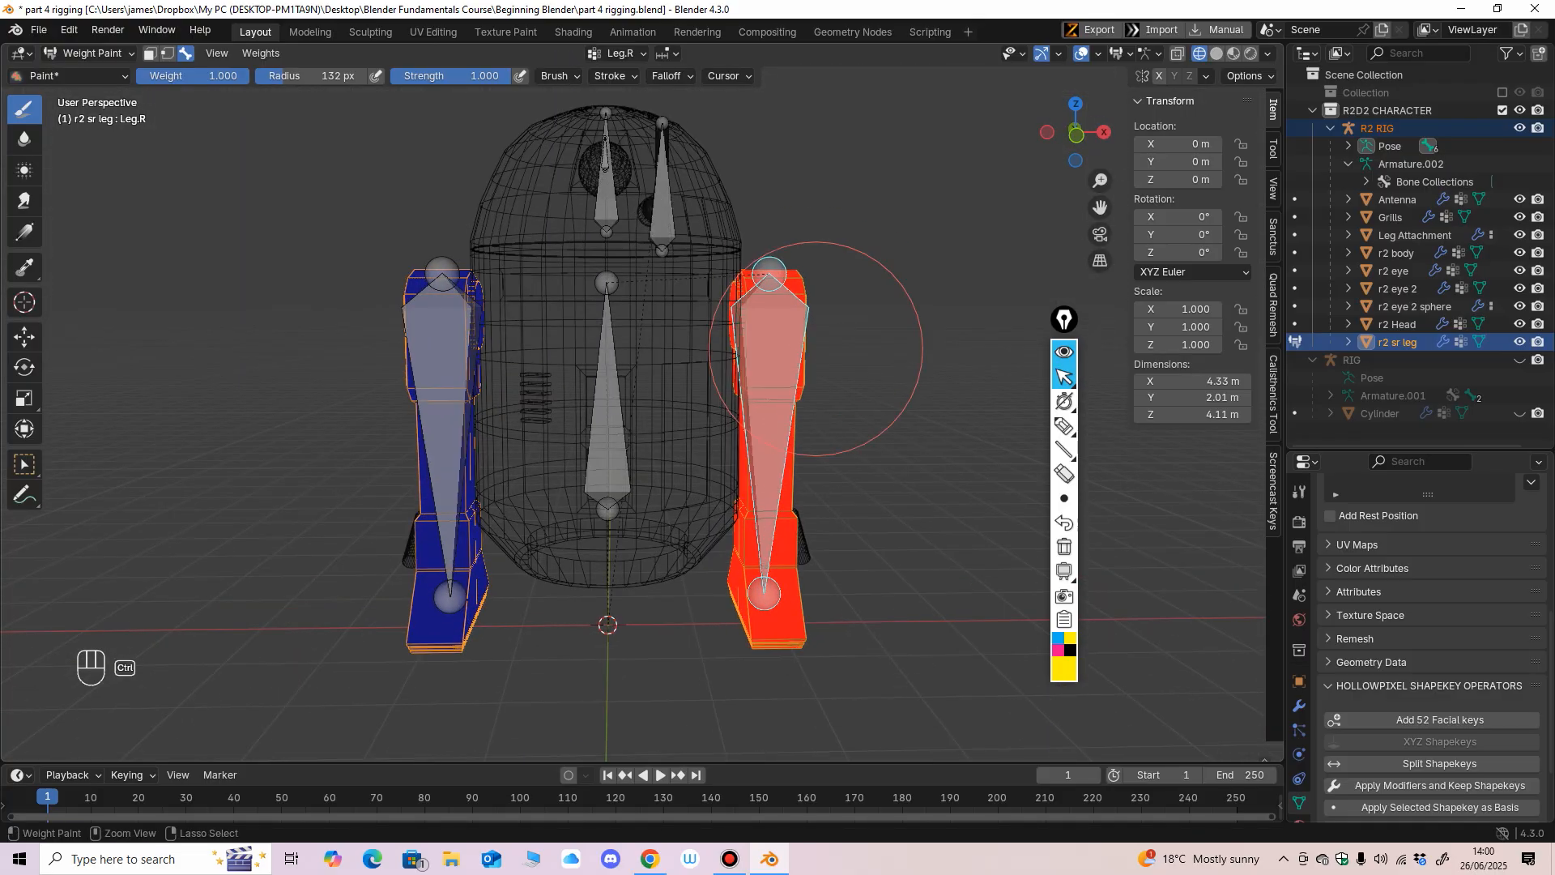
{"action": "left_click", "coordinate": [442, 365], "text": "ctrl"}
{"action": "middle_click_drag", "start_coordinate": [486, 381], "coordinate": [518, 478], "text": "ctrl"}
{"action": "mouse_move", "coordinate": [518, 478]}
{"action": "middle_mouse_down"}
{"action": "mouse_move", "coordinate": [599, 461]}
{"action": "mouse_move", "coordinate": [614, 441]}
{"action": "mouse_move", "coordinate": [583, 452]}
{"action": "mouse_move", "coordinate": [648, 389]}
{"action": "mouse_move", "coordinate": [802, 356]}
{"action": "middle_mouse_up"}
{"action": "left_click", "coordinate": [706, 365], "text": "ctrl"}
{"action": "middle_click_drag", "start_coordinate": [695, 579], "coordinate": [741, 415]}
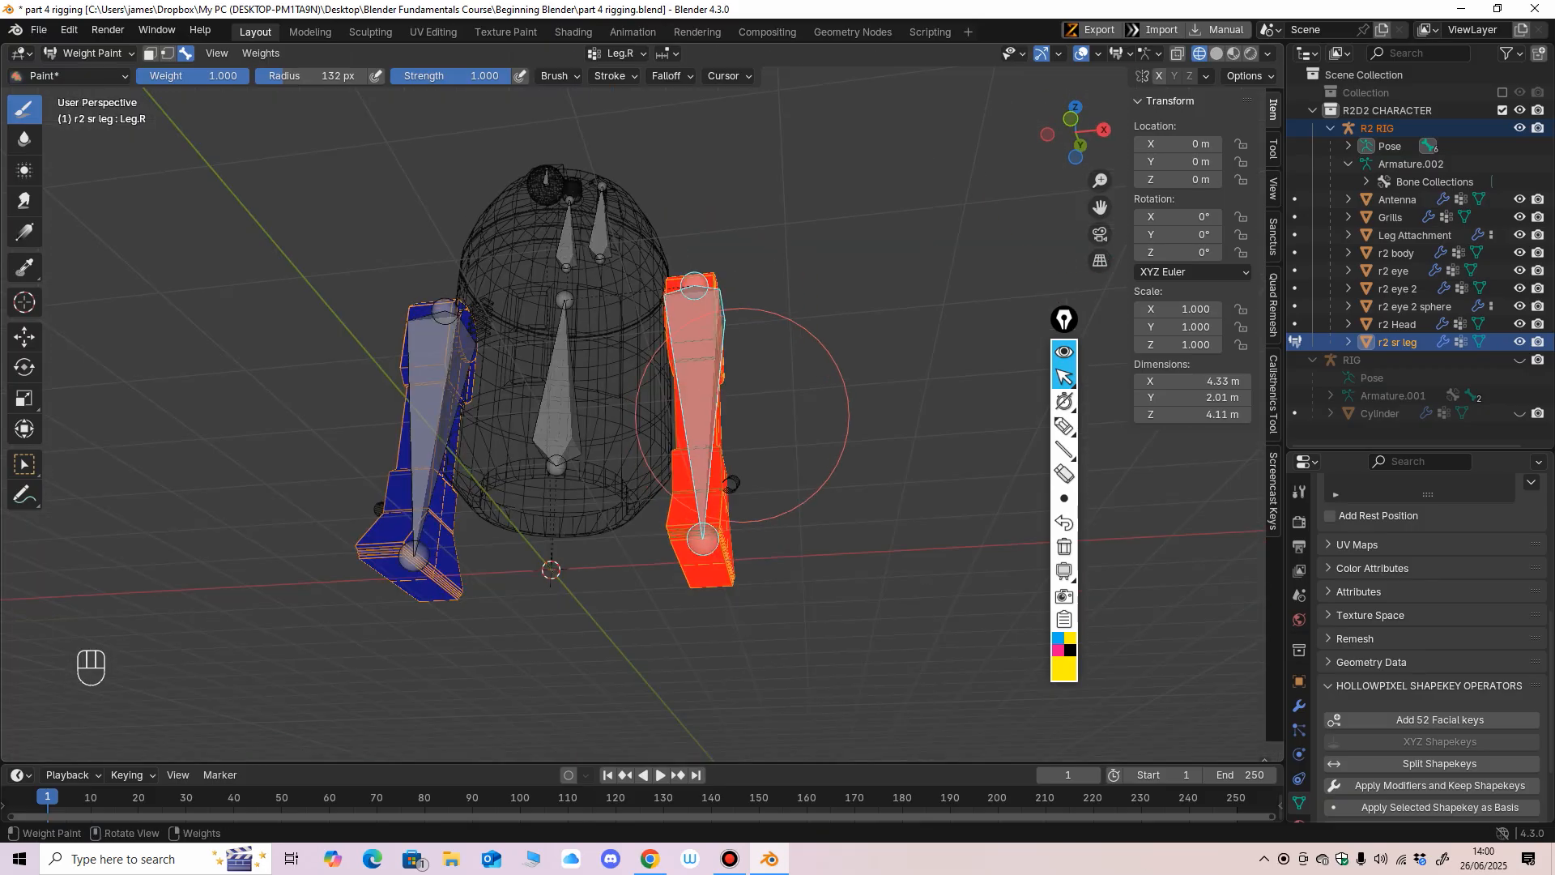
{"action": "middle_click_drag", "start_coordinate": [711, 581], "coordinate": [729, 381], "text": "alt"}
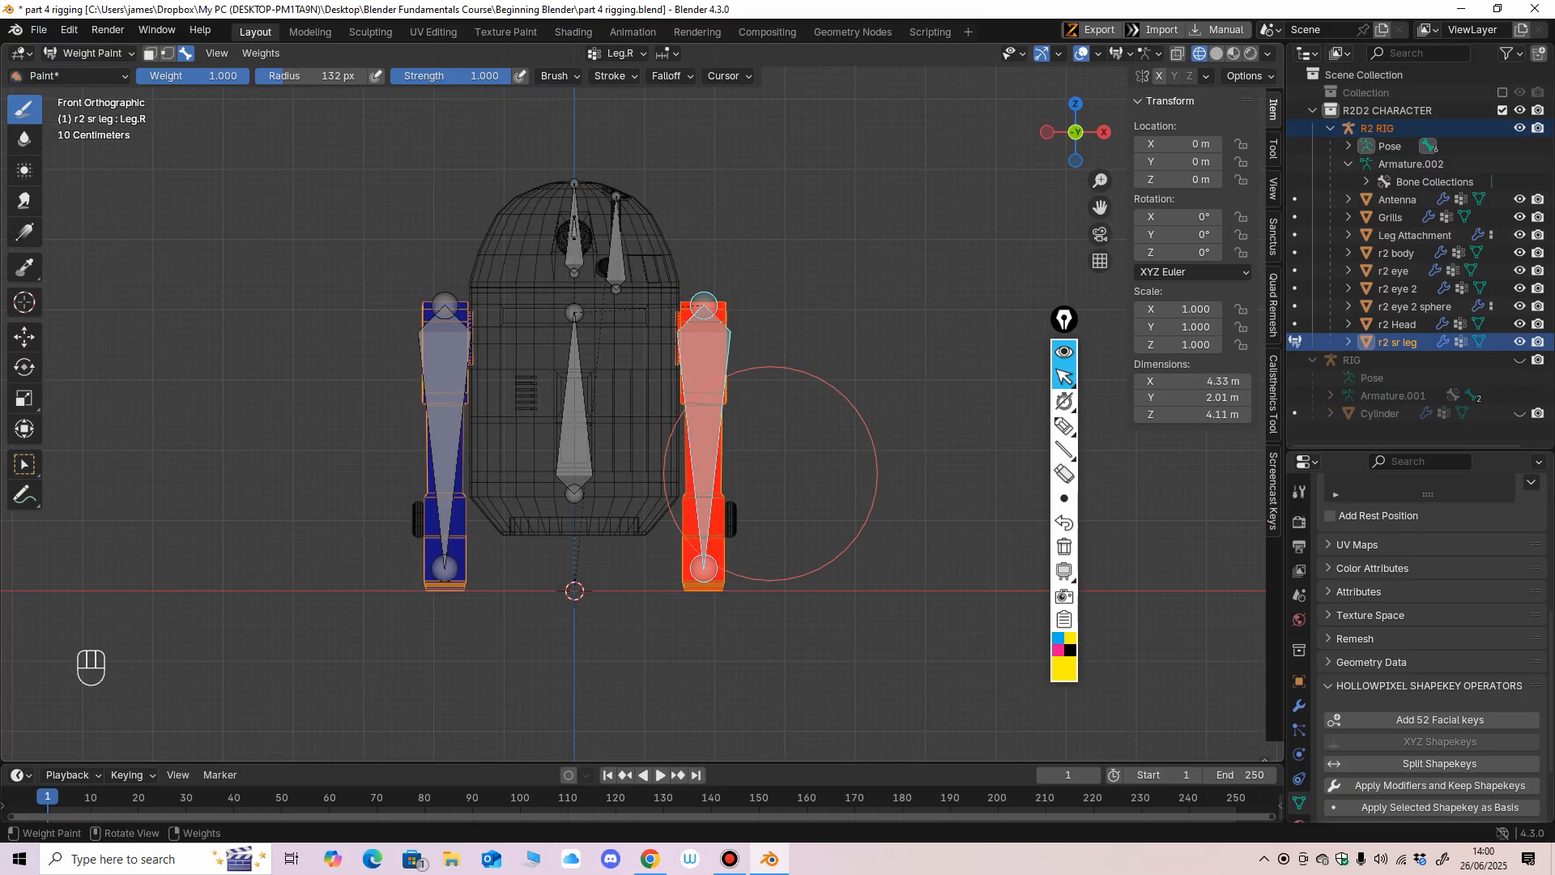
{"action": "middle_click_drag", "start_coordinate": [770, 472], "coordinate": [706, 303]}
{"action": "middle_click_drag", "start_coordinate": [741, 486], "coordinate": [850, 506]}
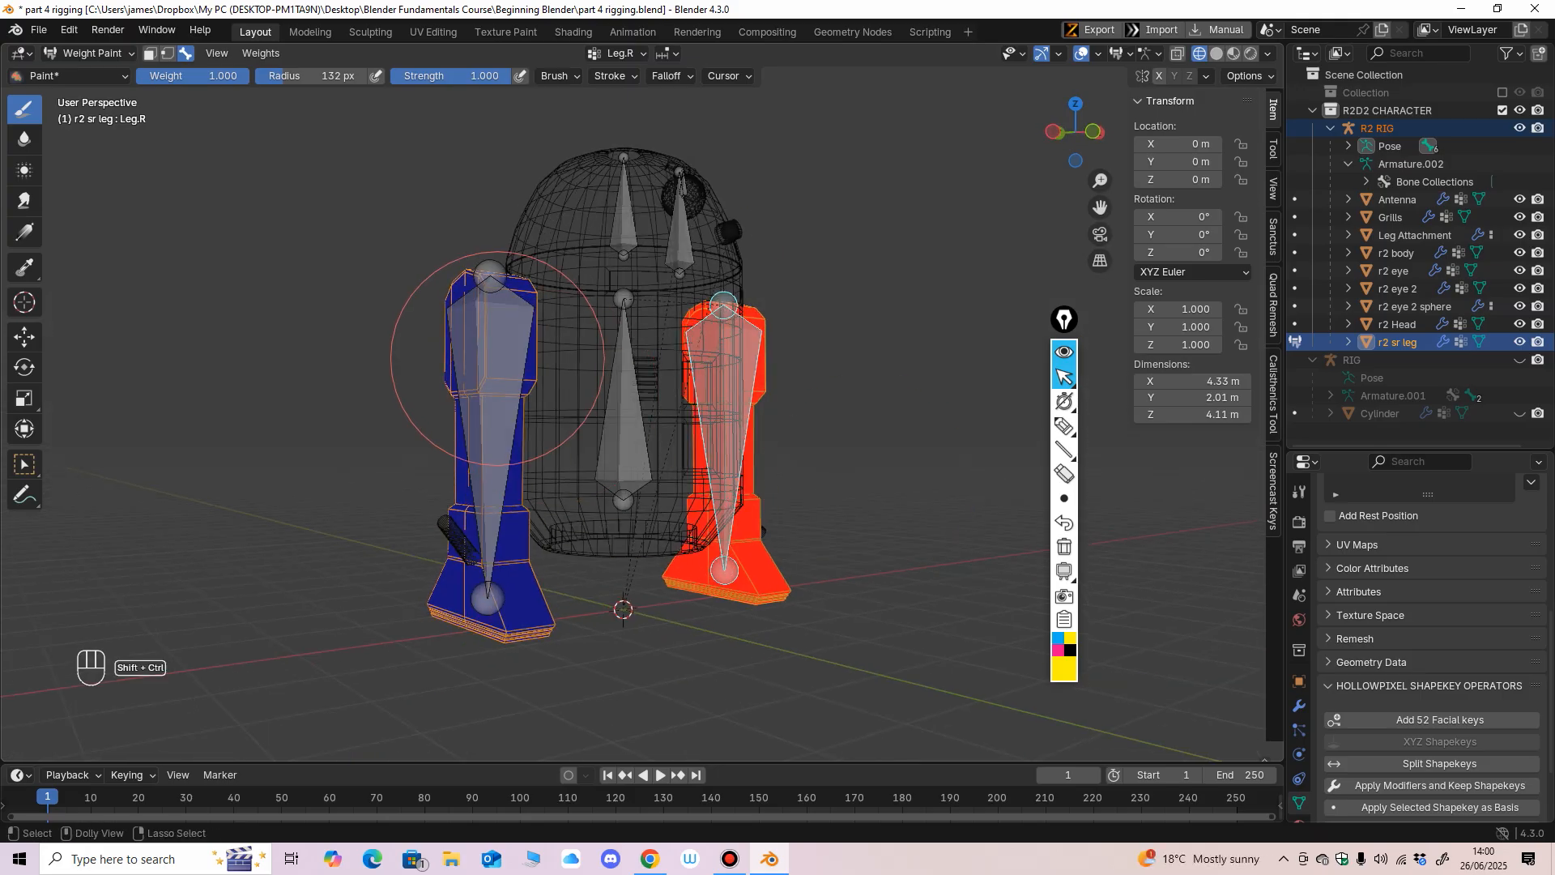
Alternate the active bone between Leg.L and Leg.R and examine the weight coverage on both legs from several sides.
{"action": "left_click", "coordinate": [509, 368], "text": "ctrl+shift"}
{"action": "mouse_move", "coordinate": [508, 368]}
{"action": "middle_mouse_down"}
{"action": "mouse_move", "coordinate": [480, 585]}
{"action": "mouse_move", "coordinate": [814, 592]}
{"action": "mouse_move", "coordinate": [908, 540]}
{"action": "middle_mouse_up"}
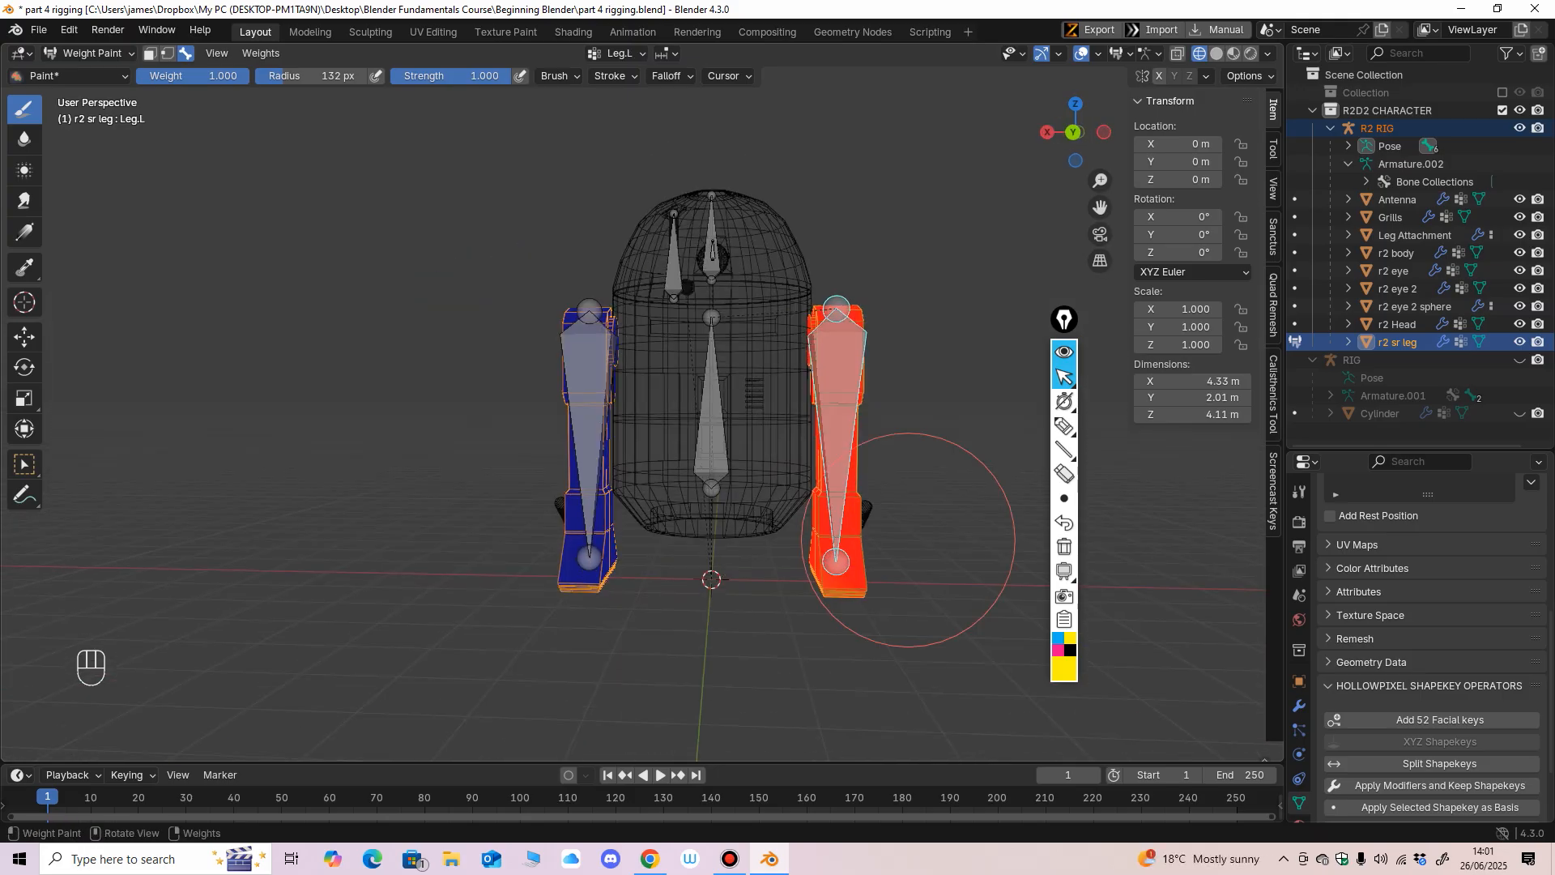
{"action": "middle_click_drag", "start_coordinate": [799, 548], "coordinate": [980, 553]}
{"action": "left_click", "coordinate": [695, 392], "text": "ctrl+shift"}
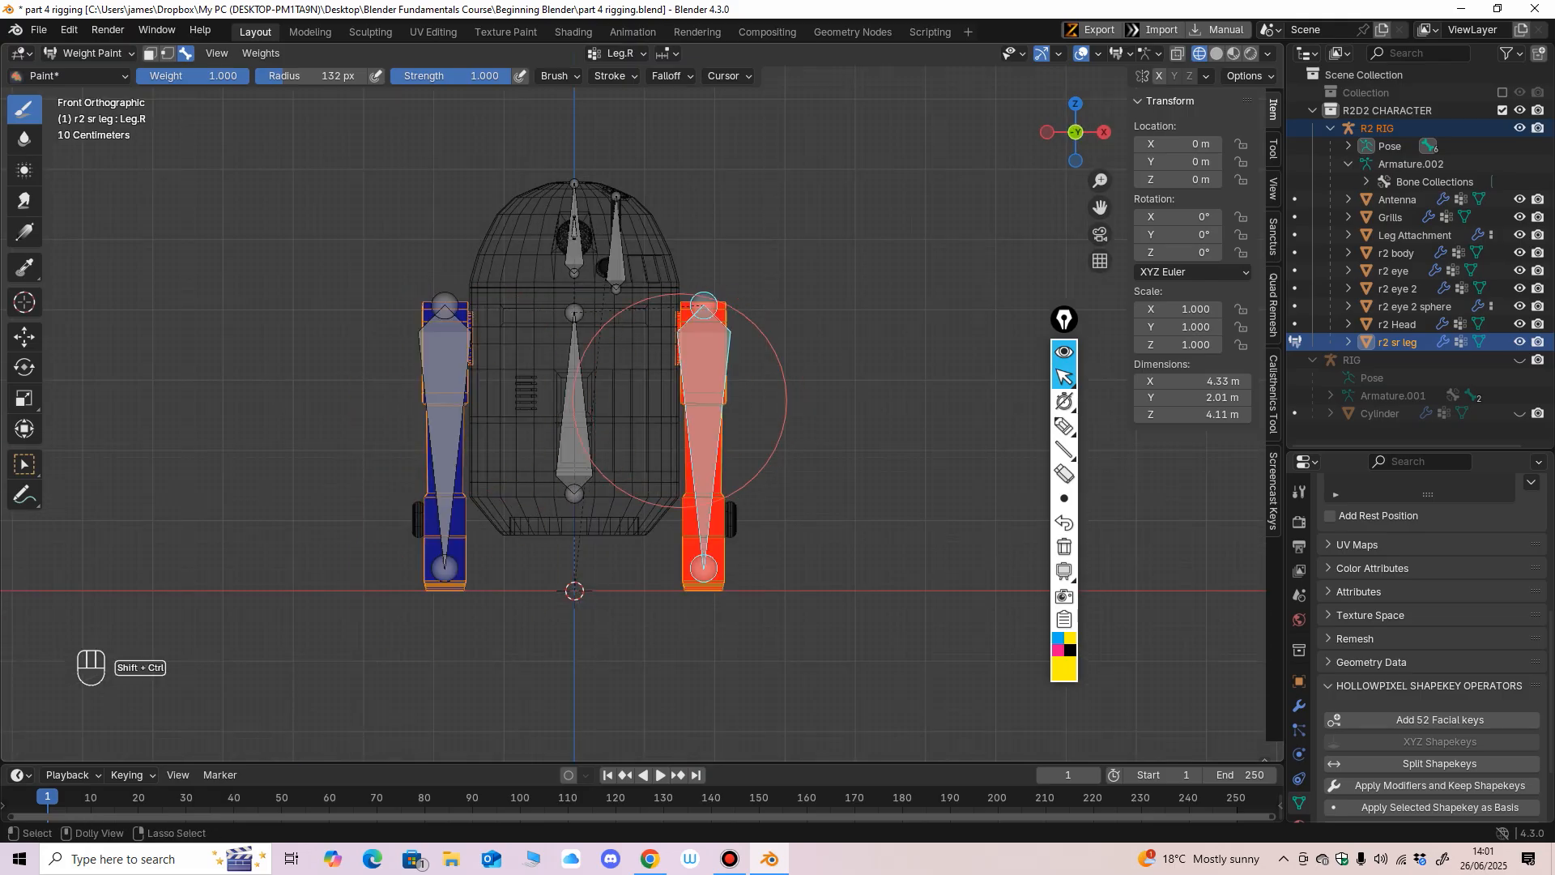
{"action": "left_click", "coordinate": [458, 380], "text": "ctrl+shift"}
{"action": "mouse_move", "coordinate": [469, 294]}
{"action": "middle_mouse_down"}
{"action": "mouse_move", "coordinate": [459, 567]}
{"action": "mouse_move", "coordinate": [434, 551]}
{"action": "middle_mouse_up"}
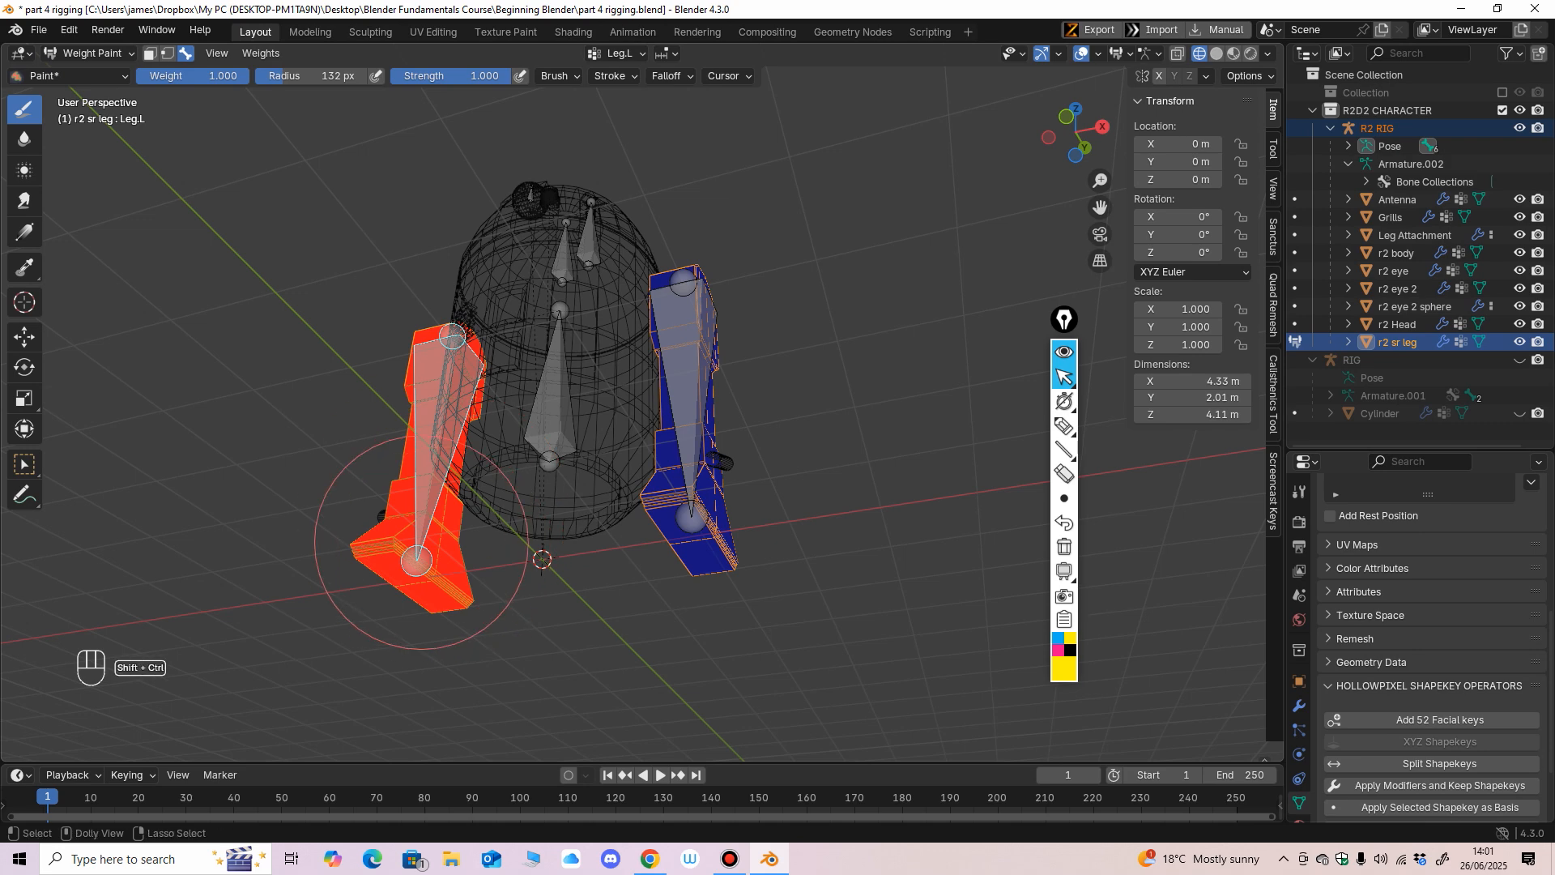
{"action": "middle_click_drag", "start_coordinate": [430, 420], "coordinate": [462, 388]}
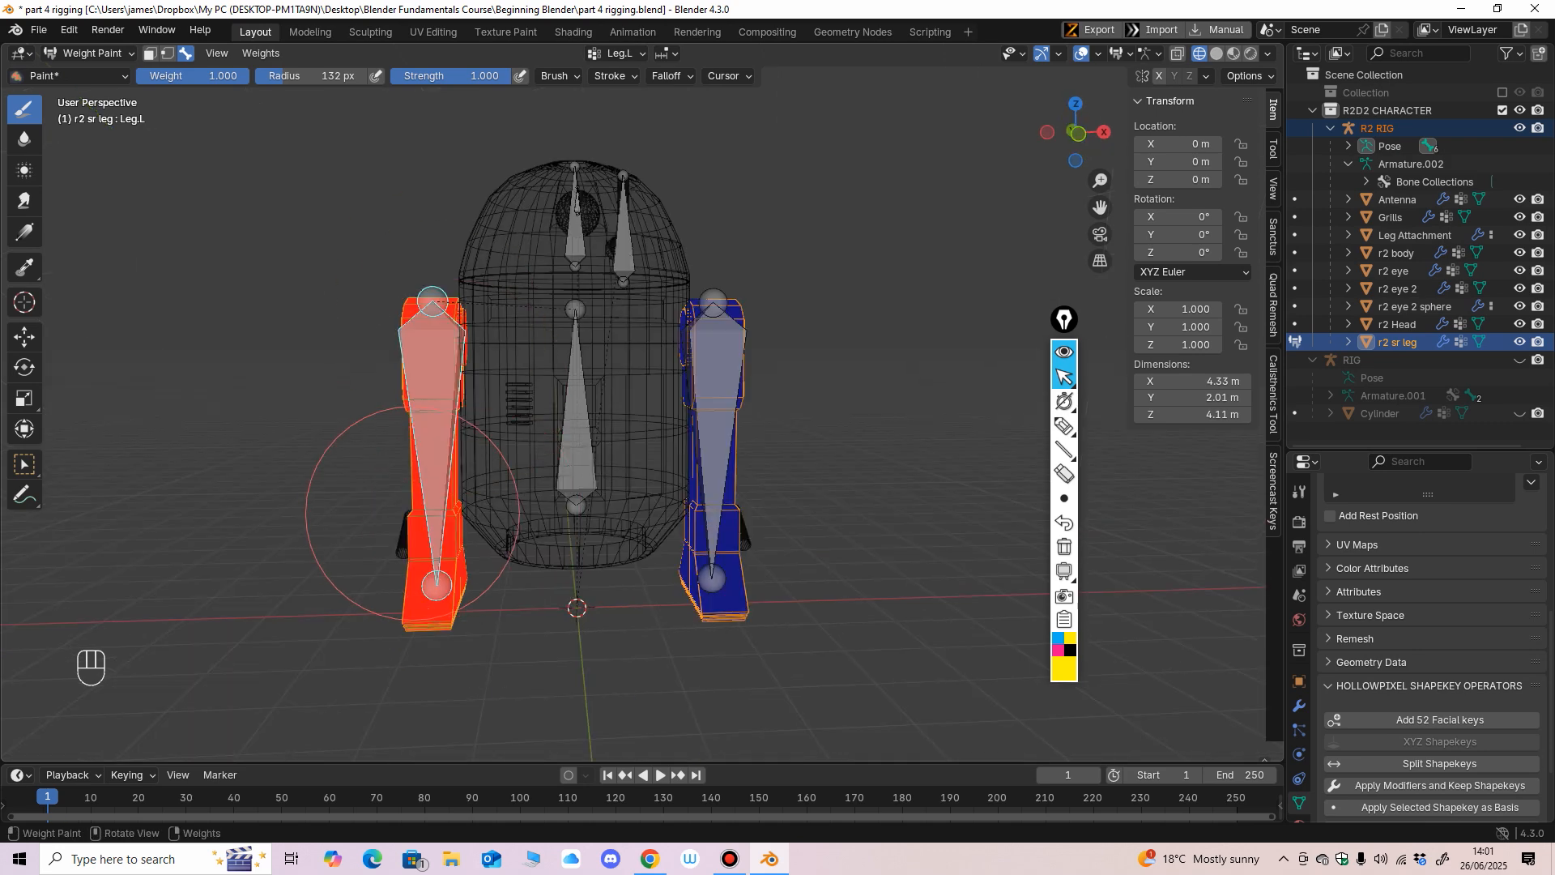
{"action": "mouse_move", "coordinate": [410, 516]}
{"action": "middle_mouse_down"}
{"action": "mouse_move", "coordinate": [518, 498]}
{"action": "mouse_move", "coordinate": [456, 464]}
{"action": "middle_mouse_up"}
Return to Object Mode with solid shading, select only the R2 RIG and enter Pose Mode.
{"action": "left_click", "coordinate": [89, 53]}
{"action": "left_click", "coordinate": [91, 73]}
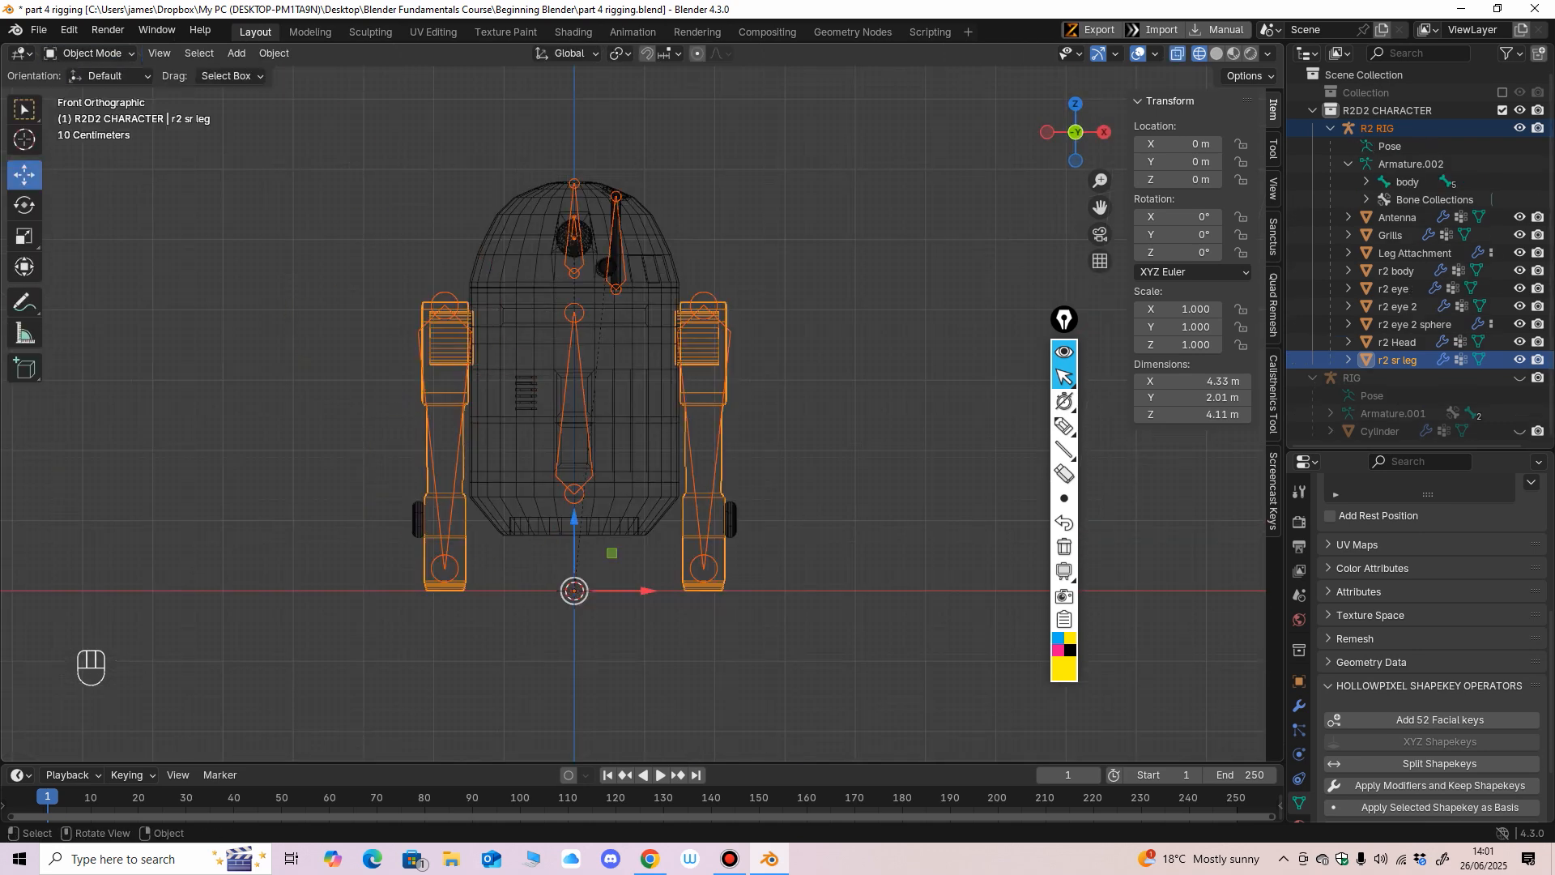
{"action": "left_click", "coordinate": [445, 454]}
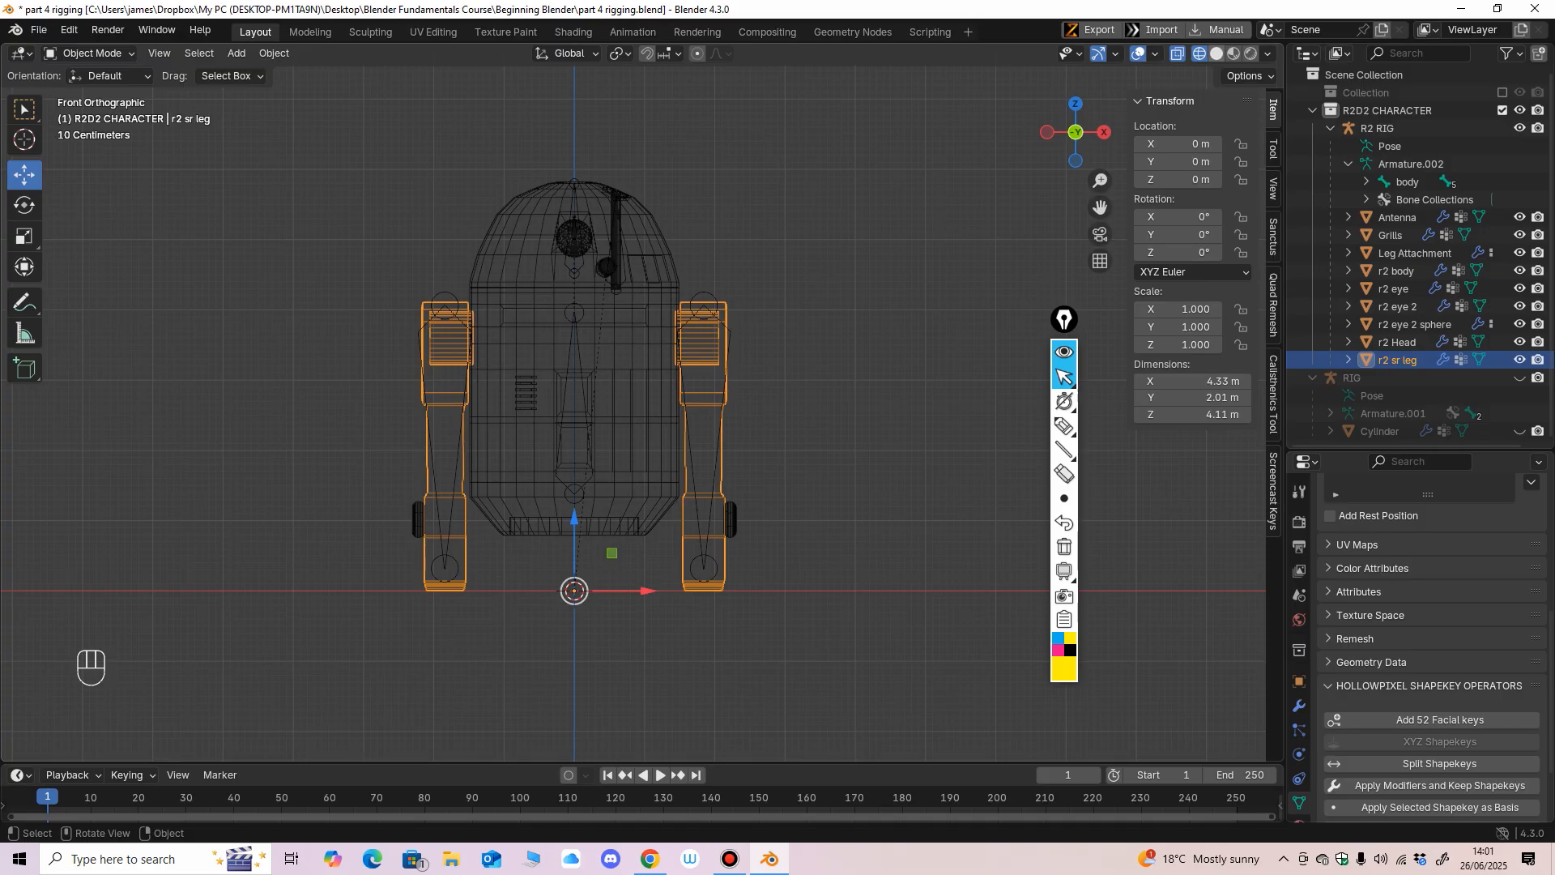
{"action": "key", "text": "shift+z"}
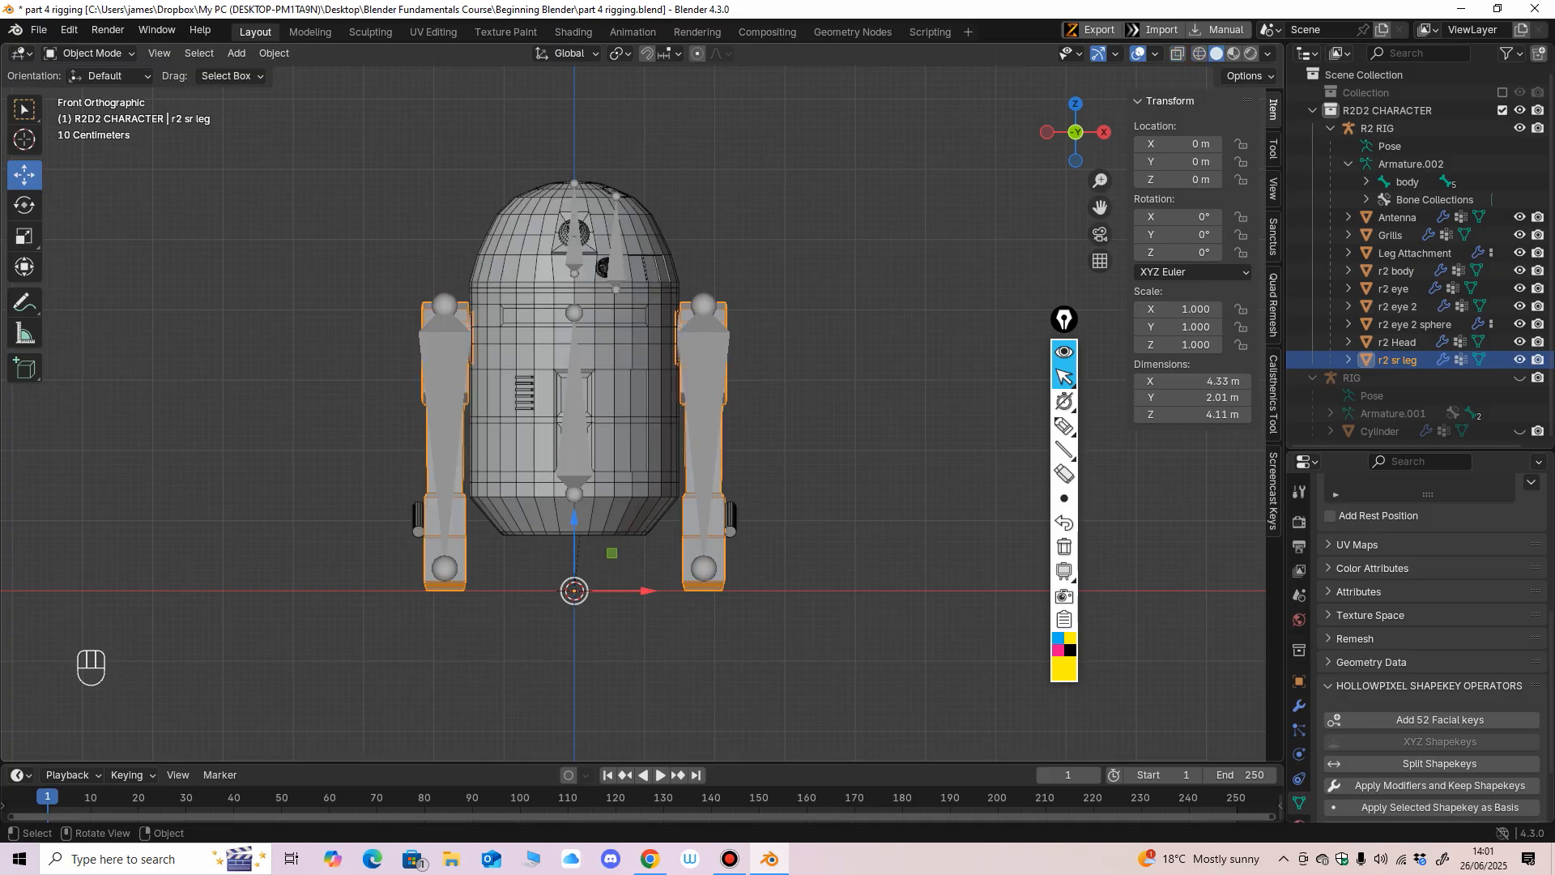
{"action": "left_click", "coordinate": [445, 437]}
{"action": "left_click", "coordinate": [90, 54]}
{"action": "left_click", "coordinate": [88, 113]}
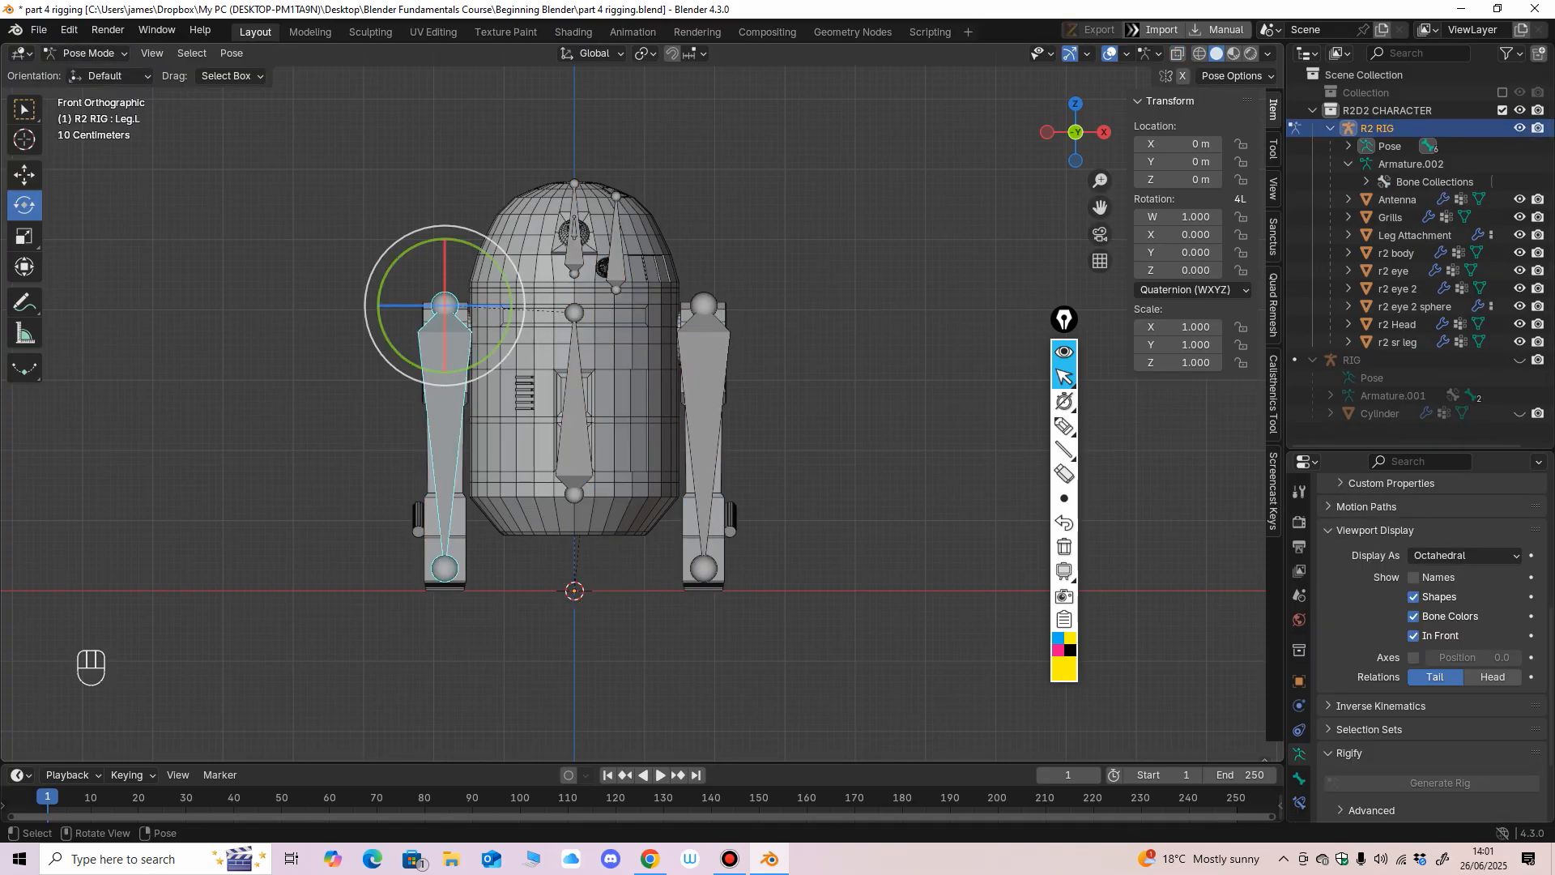
Test-rotate the Leg.R and Leg.L bones to check how the legs follow, undoing each rotation.
{"action": "left_click", "coordinate": [704, 405]}
{"action": "left_click_drag", "start_coordinate": [565, 296], "coordinate": [556, 300]}
{"action": "middle_click_drag", "start_coordinate": [559, 303], "coordinate": [633, 328]}
{"action": "key", "text": "ctrl+z"}
{"action": "left_click_drag", "start_coordinate": [647, 354], "coordinate": [626, 303]}
{"action": "middle_click_drag", "start_coordinate": [627, 303], "coordinate": [669, 286]}
{"action": "key", "text": "ctrl+z"}
{"action": "left_click_drag", "start_coordinate": [692, 334], "coordinate": [695, 301]}
{"action": "key", "text": "ctrl+z"}
{"action": "left_click", "coordinate": [432, 366]}
{"action": "middle_click_drag", "start_coordinate": [432, 366], "coordinate": [520, 369]}
{"action": "left_click_drag", "start_coordinate": [508, 344], "coordinate": [502, 296]}
{"action": "key", "text": "ctrl+z"}
{"action": "middle_click_drag", "start_coordinate": [502, 297], "coordinate": [519, 298]}
{"action": "middle_click_drag", "start_coordinate": [518, 298], "coordinate": [529, 233], "text": "shift"}
Return to Object Mode and select the R2 RIG with the Leg Attachment mesh as active object.
{"action": "left_click", "coordinate": [89, 52]}
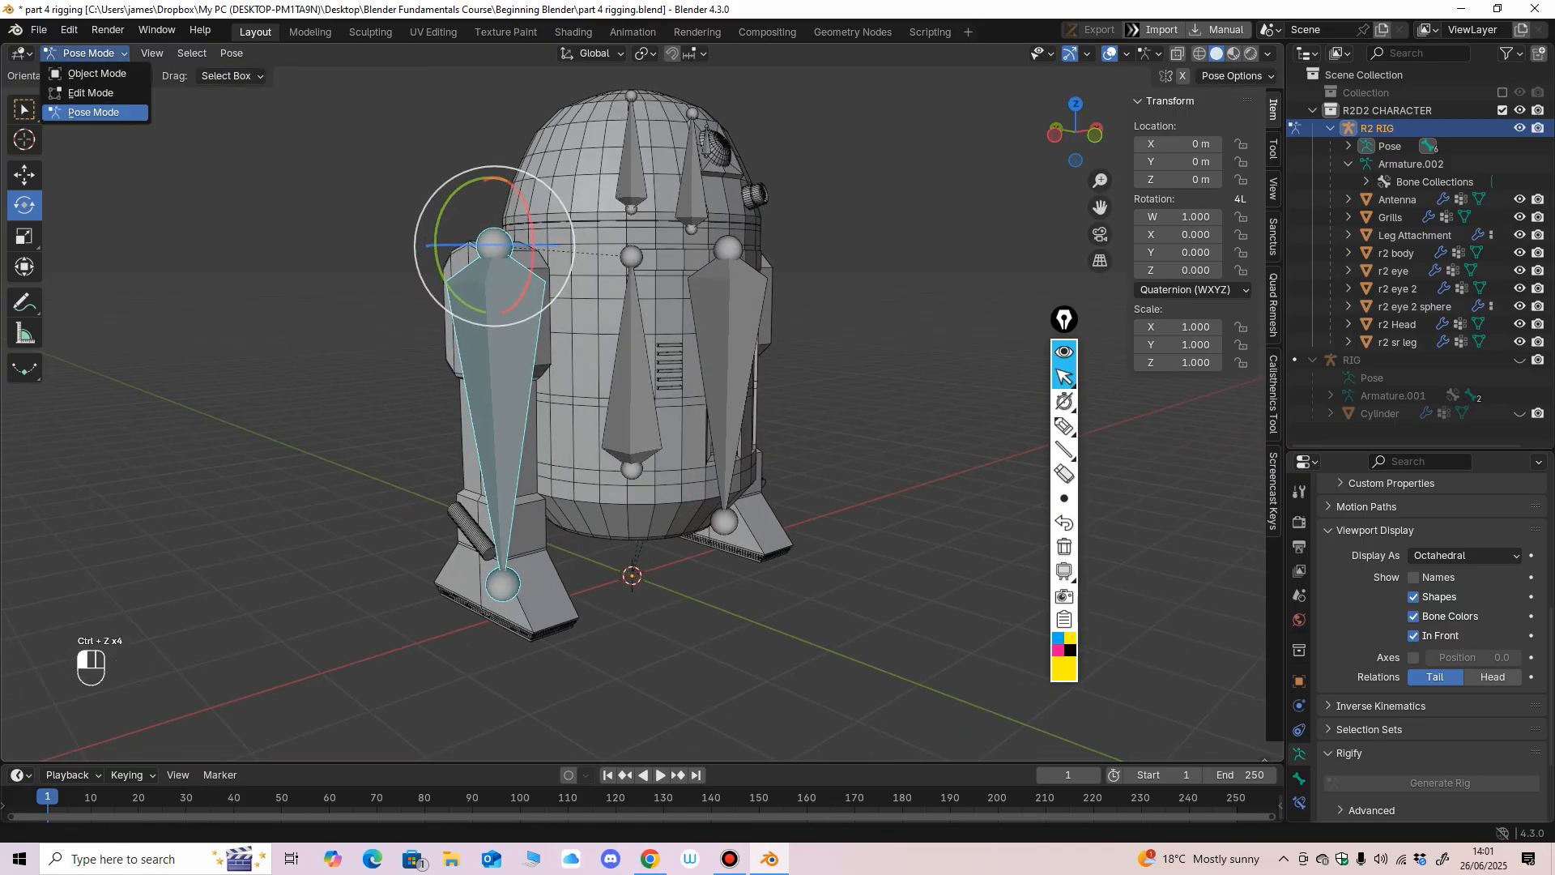
{"action": "left_click", "coordinate": [81, 69]}
{"action": "middle_click_drag", "start_coordinate": [340, 243], "coordinate": [361, 243]}
{"action": "left_click", "coordinate": [361, 243]}
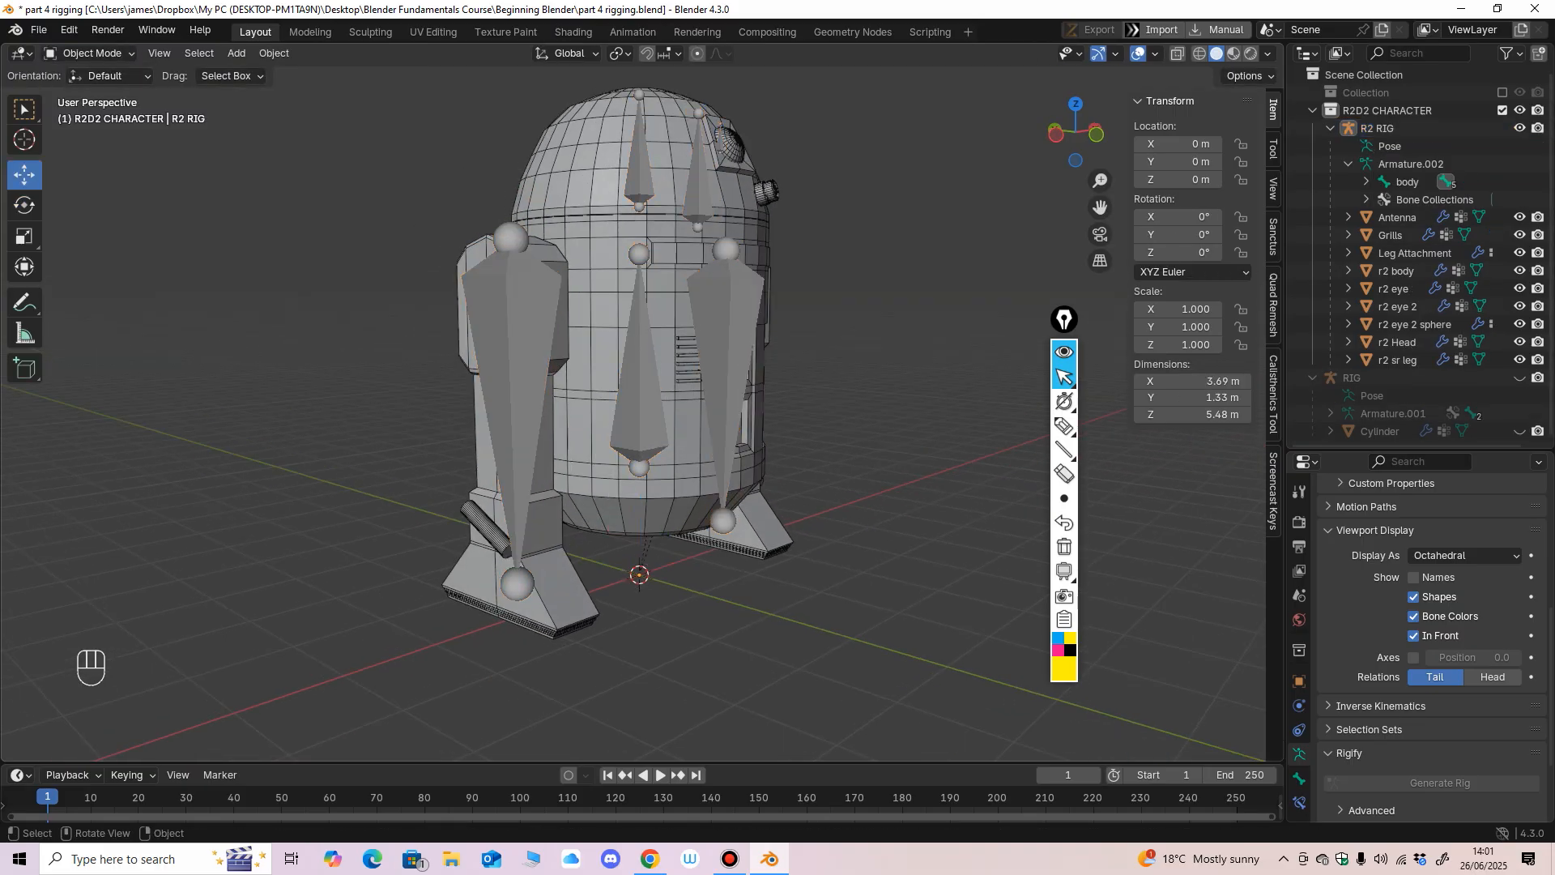
{"action": "left_click", "coordinate": [514, 341]}
{"action": "left_click", "coordinate": [484, 528], "text": "shift"}
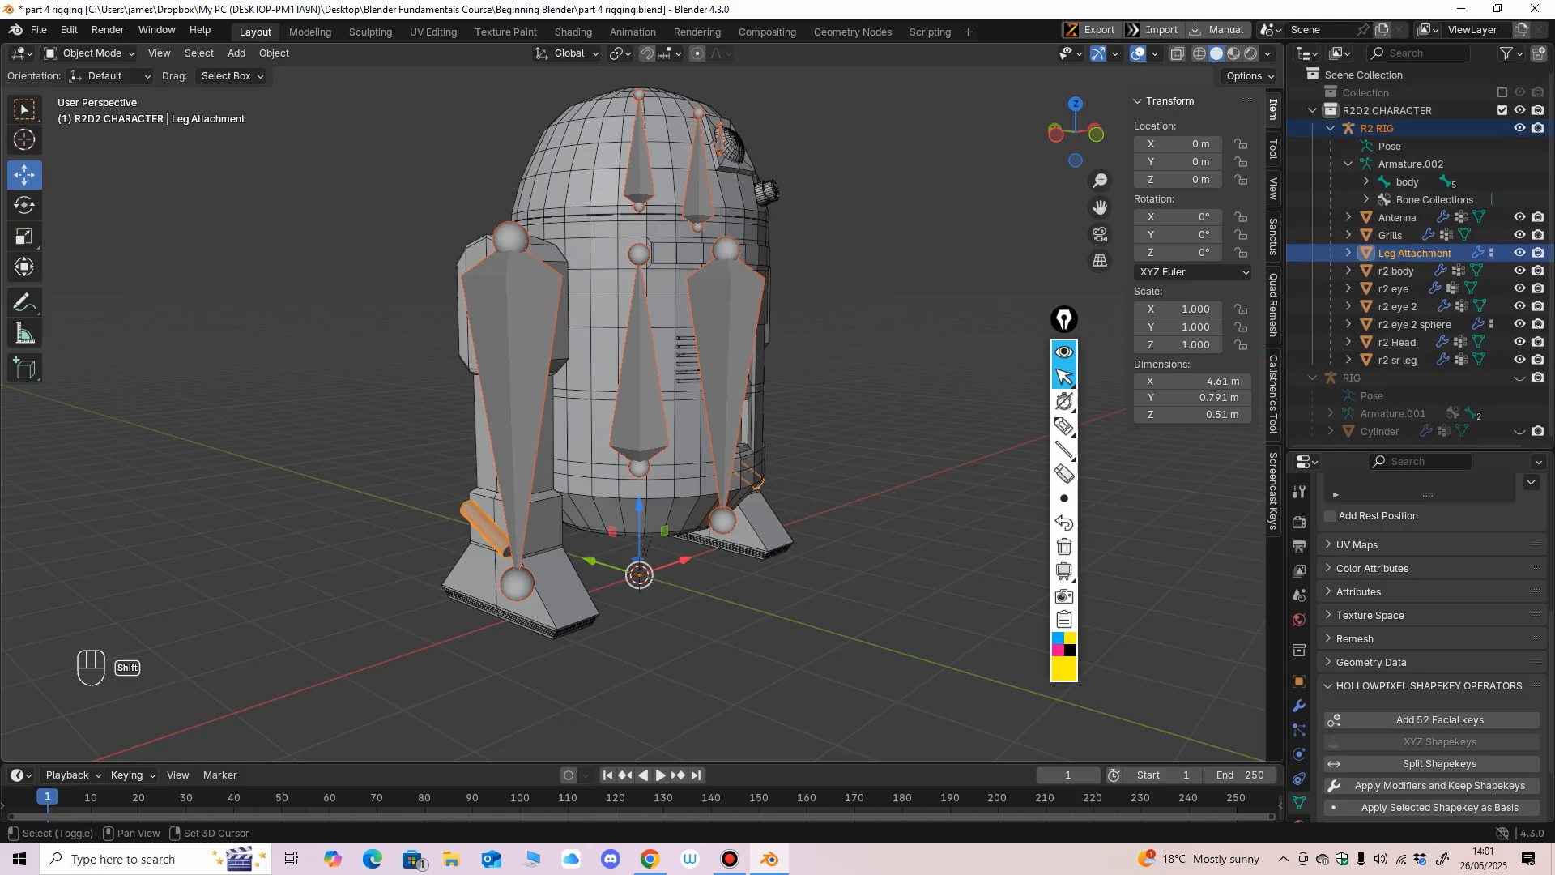
Enter Weight Paint mode with the Leg.L bone active and paint its side of the Leg Attachment mesh with weight 1.000.
{"action": "left_click", "coordinate": [89, 53]}
{"action": "left_click", "coordinate": [121, 152]}
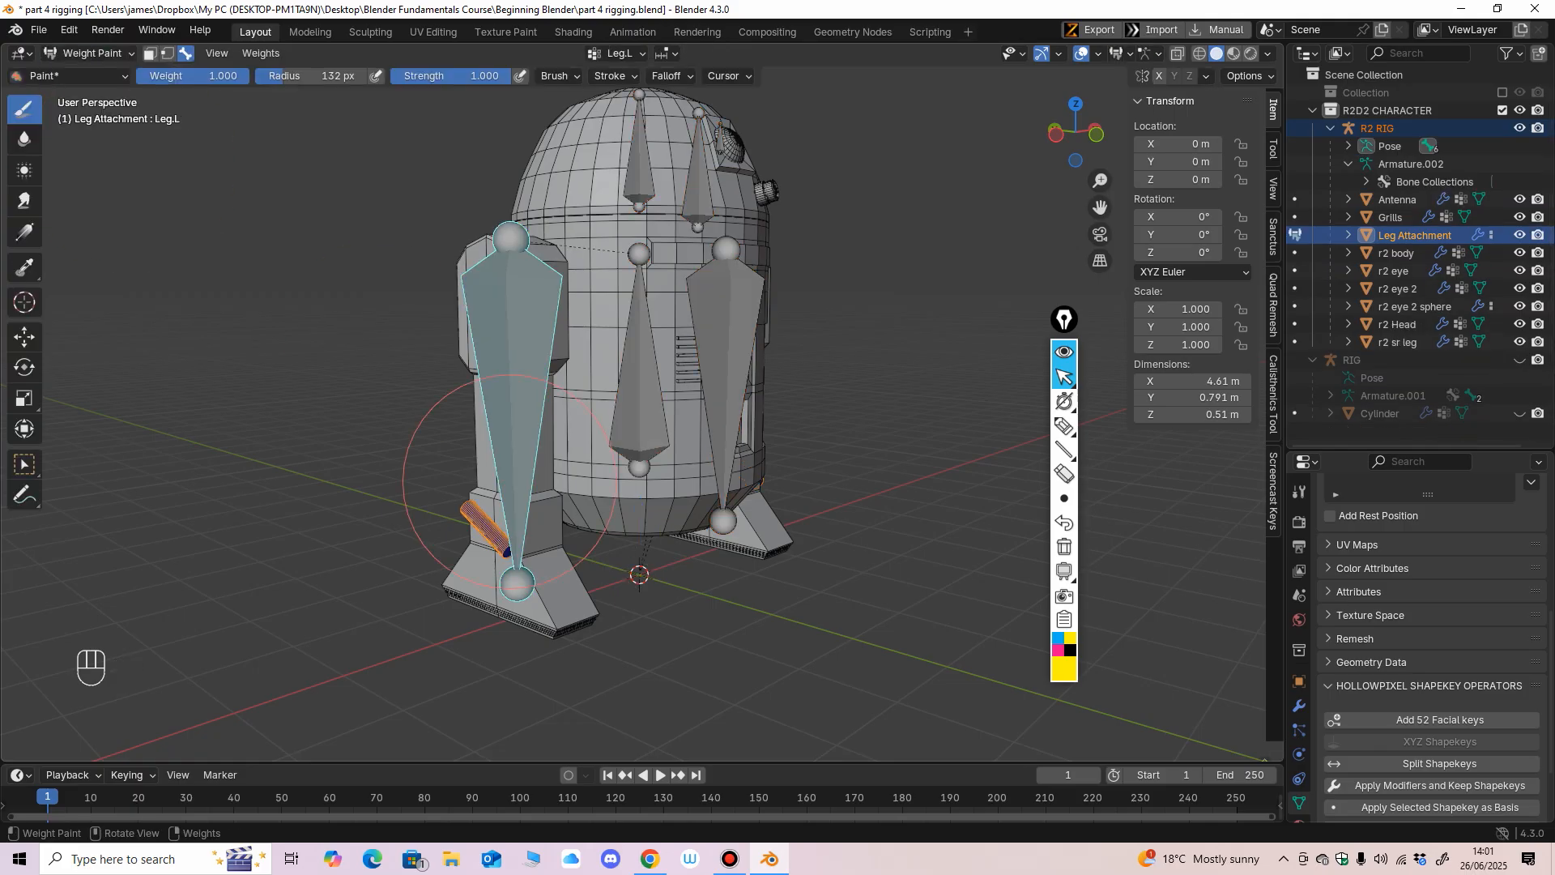
{"action": "left_click", "coordinate": [510, 482], "text": "ctrl+shift"}
{"action": "mouse_move", "coordinate": [481, 520]}
{"action": "left_mouse_down"}
{"action": "mouse_move", "coordinate": [467, 499]}
{"action": "mouse_move", "coordinate": [503, 560]}
{"action": "left_mouse_up"}
{"action": "mouse_move", "coordinate": [484, 543]}
{"action": "middle_mouse_down"}
{"action": "mouse_move", "coordinate": [440, 551]}
{"action": "mouse_move", "coordinate": [285, 303]}
{"action": "middle_mouse_up"}
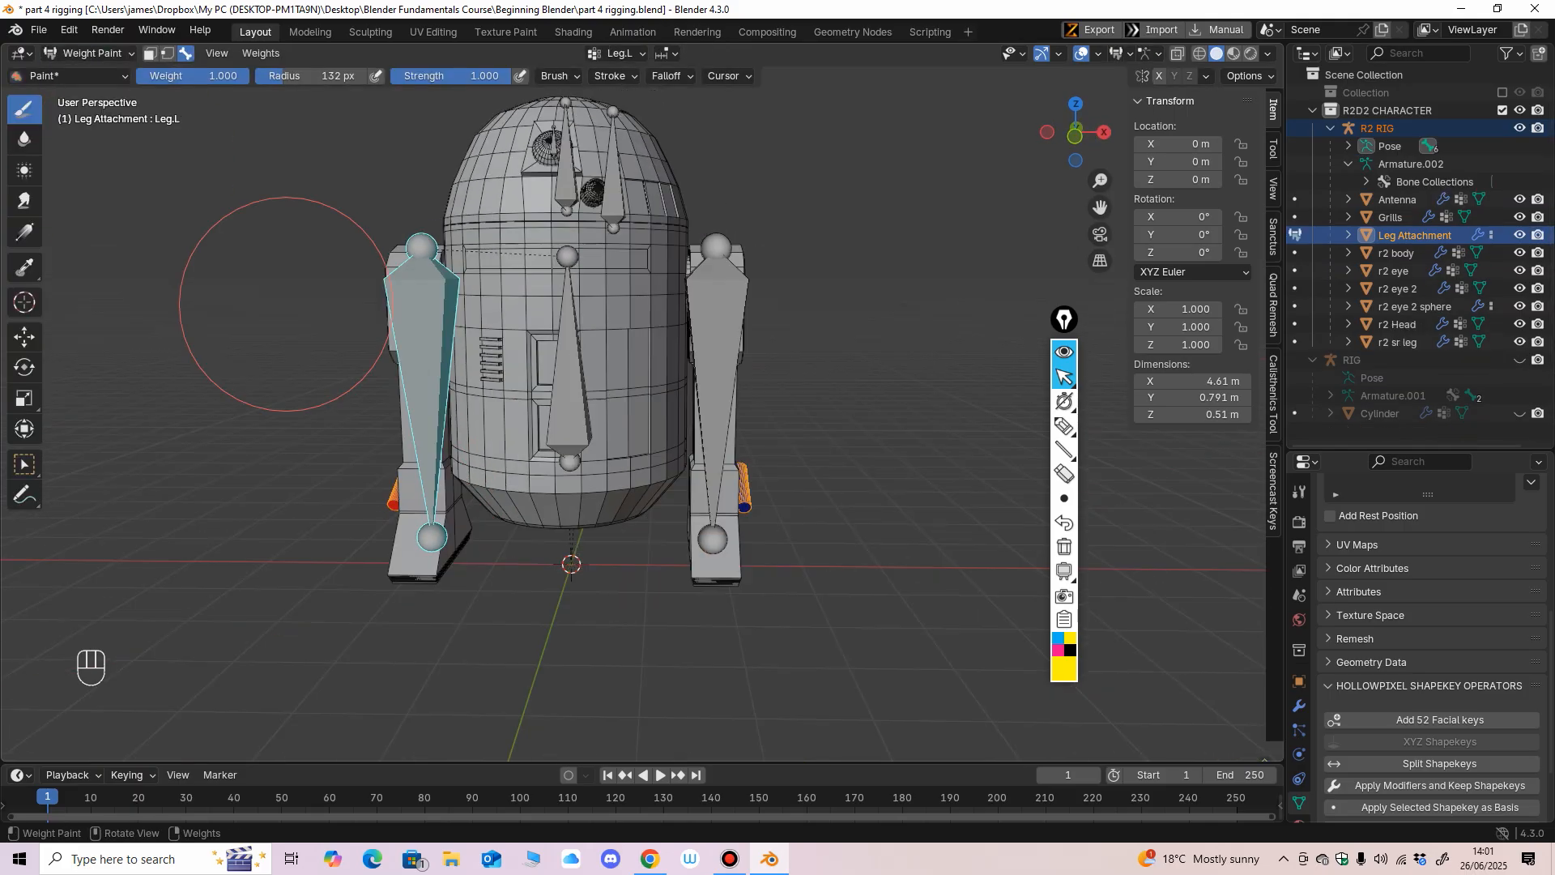
Return to Object Mode, clear the selection and reselect the R2 RIG with the Leg Attachment mesh as active object.
{"action": "left_click", "coordinate": [89, 53]}
{"action": "left_click", "coordinate": [91, 78]}
{"action": "middle_click_drag", "start_coordinate": [526, 454], "coordinate": [468, 464]}
{"action": "left_click", "coordinate": [818, 518]}
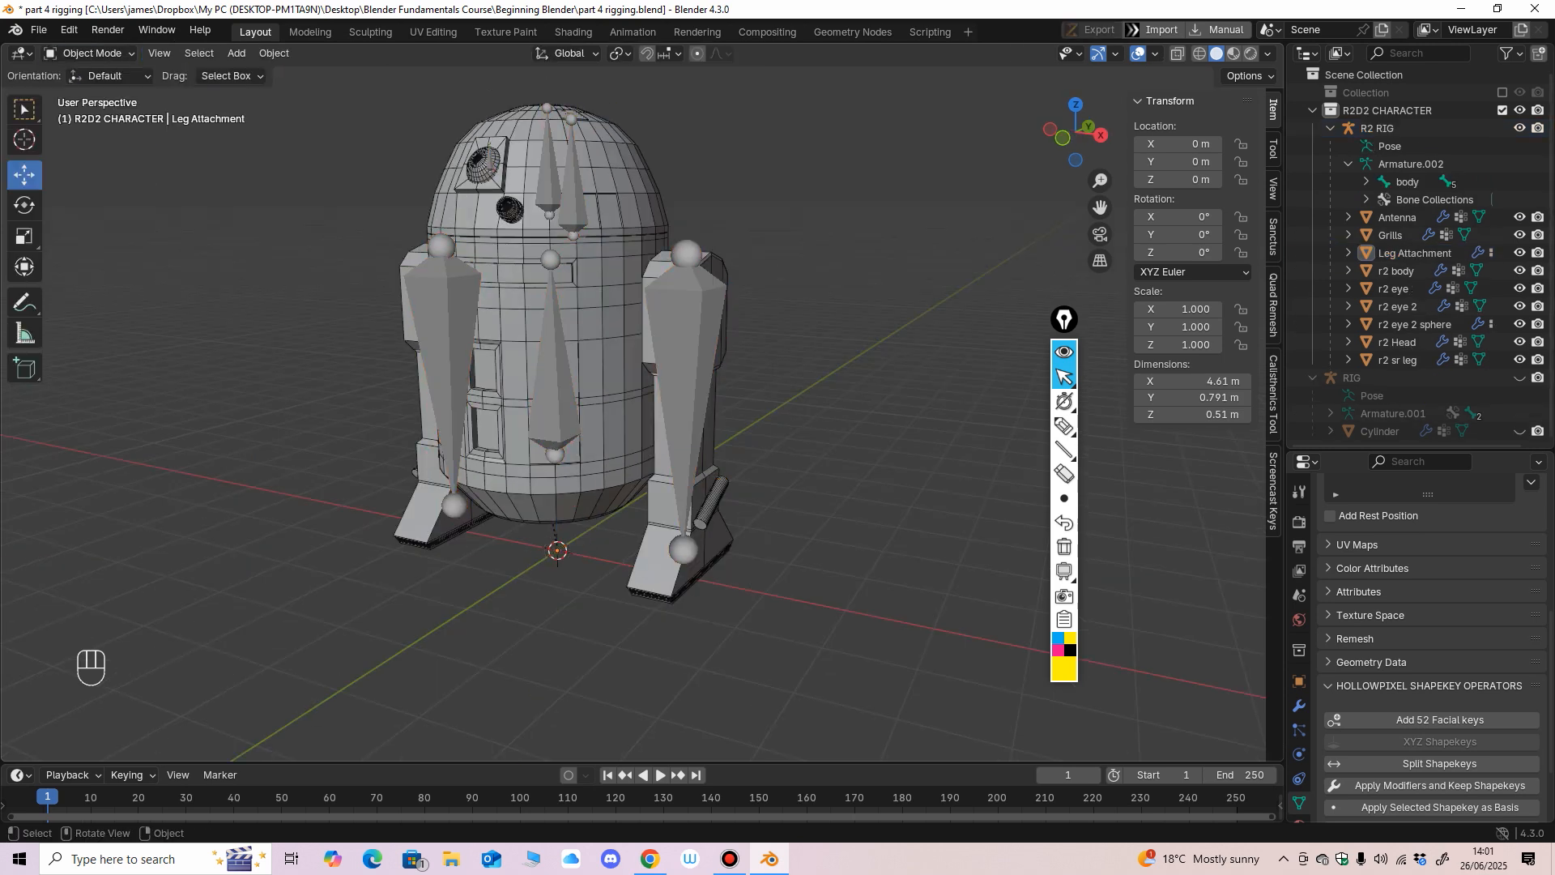
{"action": "left_click", "coordinate": [713, 504]}
{"action": "left_click", "coordinate": [688, 405]}
{"action": "left_click", "coordinate": [711, 501], "text": "shift"}
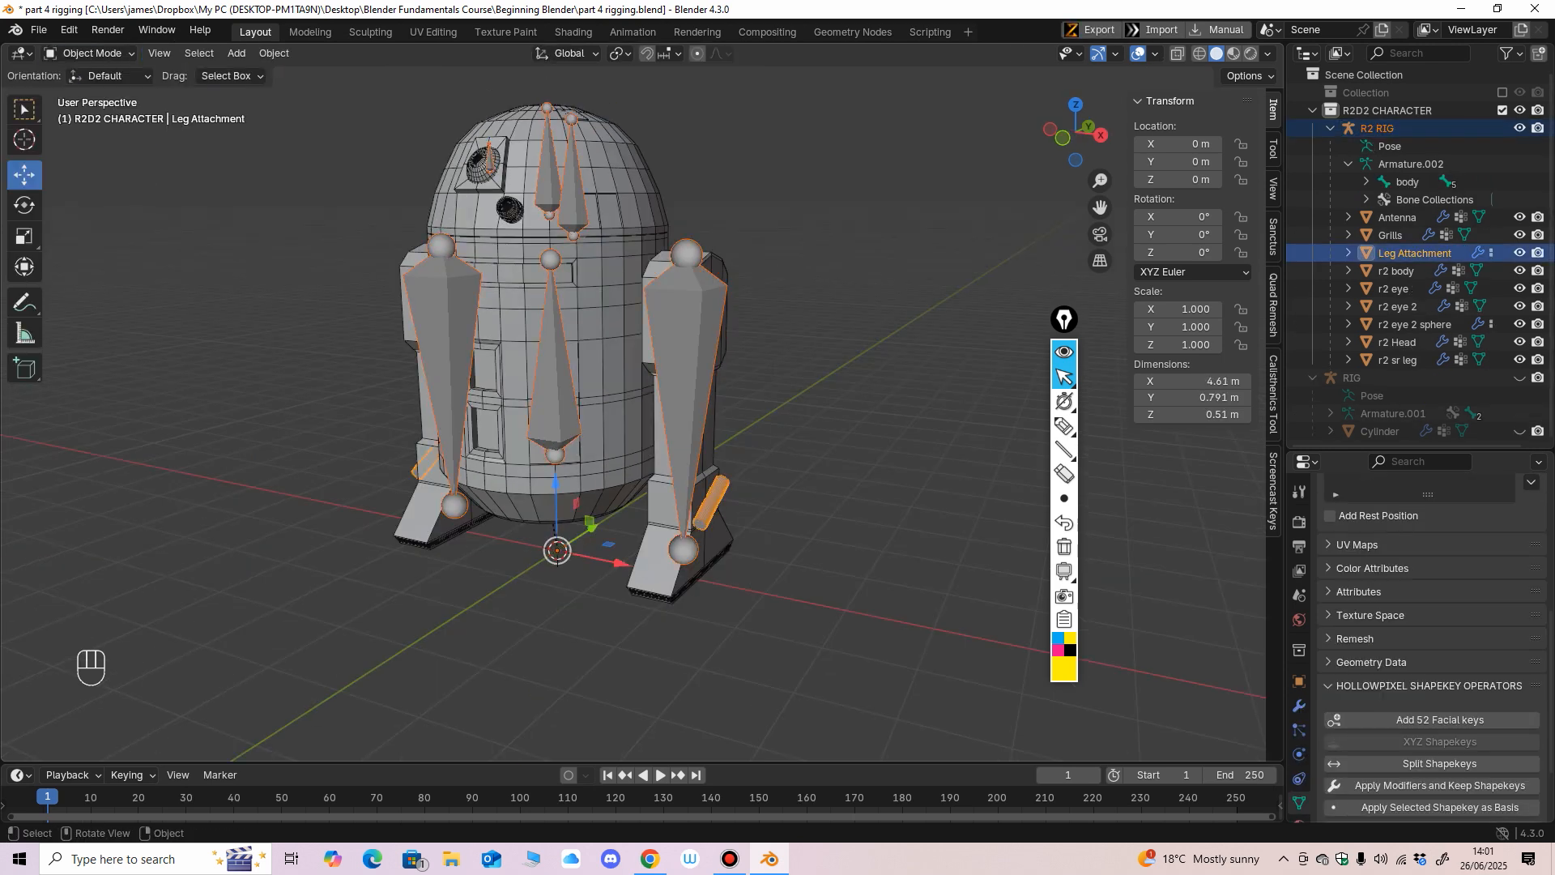
Enter Weight Paint mode, make the Leg.R bone active and paint its side of the Leg Attachment mesh with weight 1.000.
{"action": "left_click", "coordinate": [89, 53]}
{"action": "left_click", "coordinate": [89, 132]}
{"action": "left_click", "coordinate": [687, 453], "text": "ctrl+shift"}
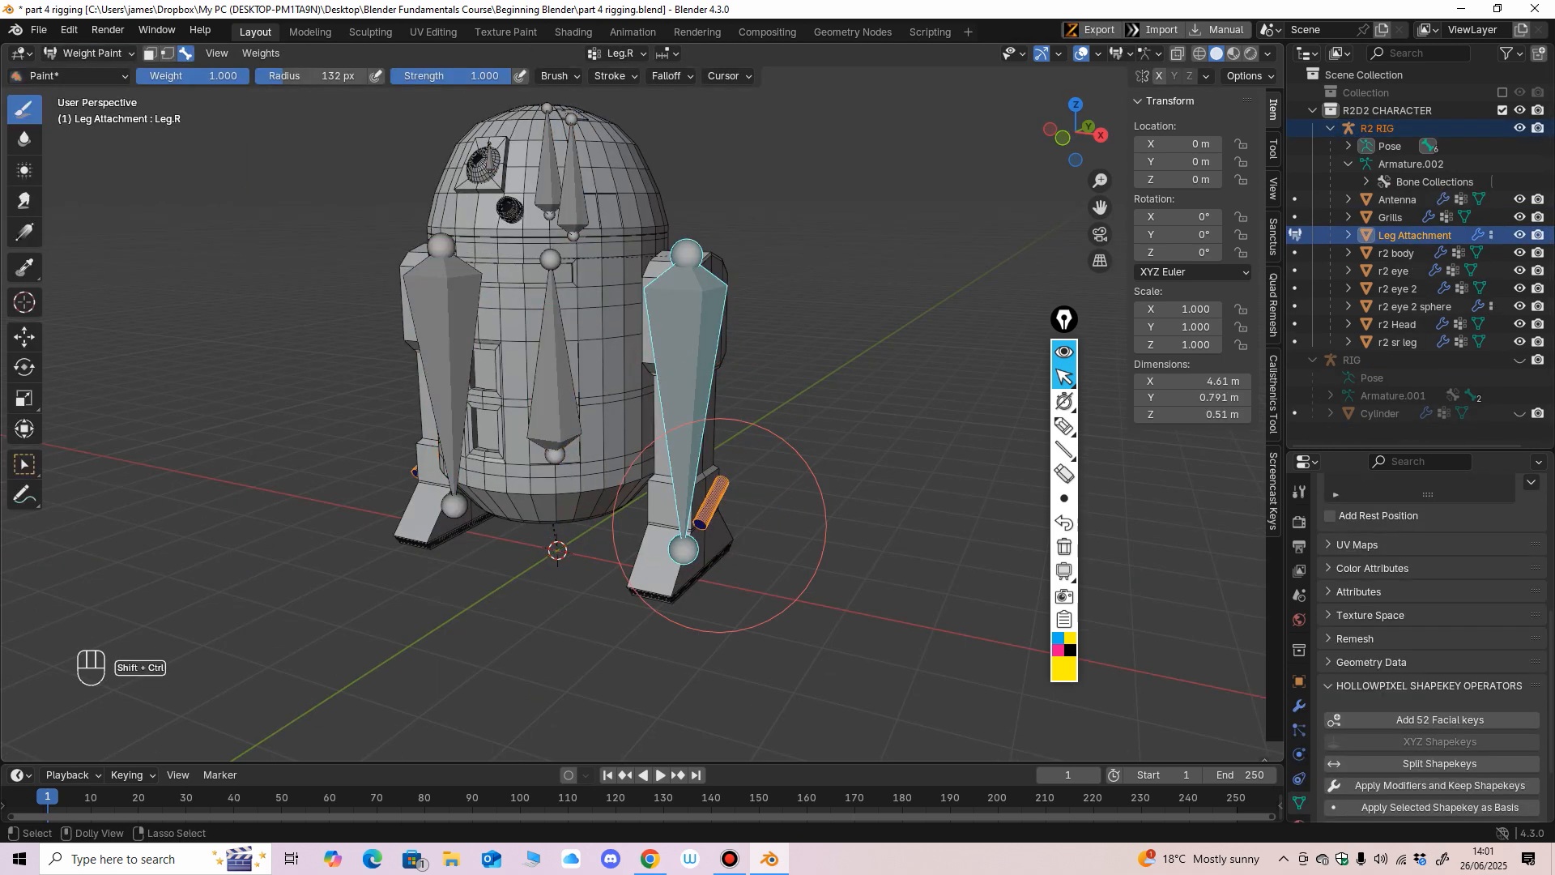
{"action": "middle_click_drag", "start_coordinate": [688, 479], "coordinate": [727, 486]}
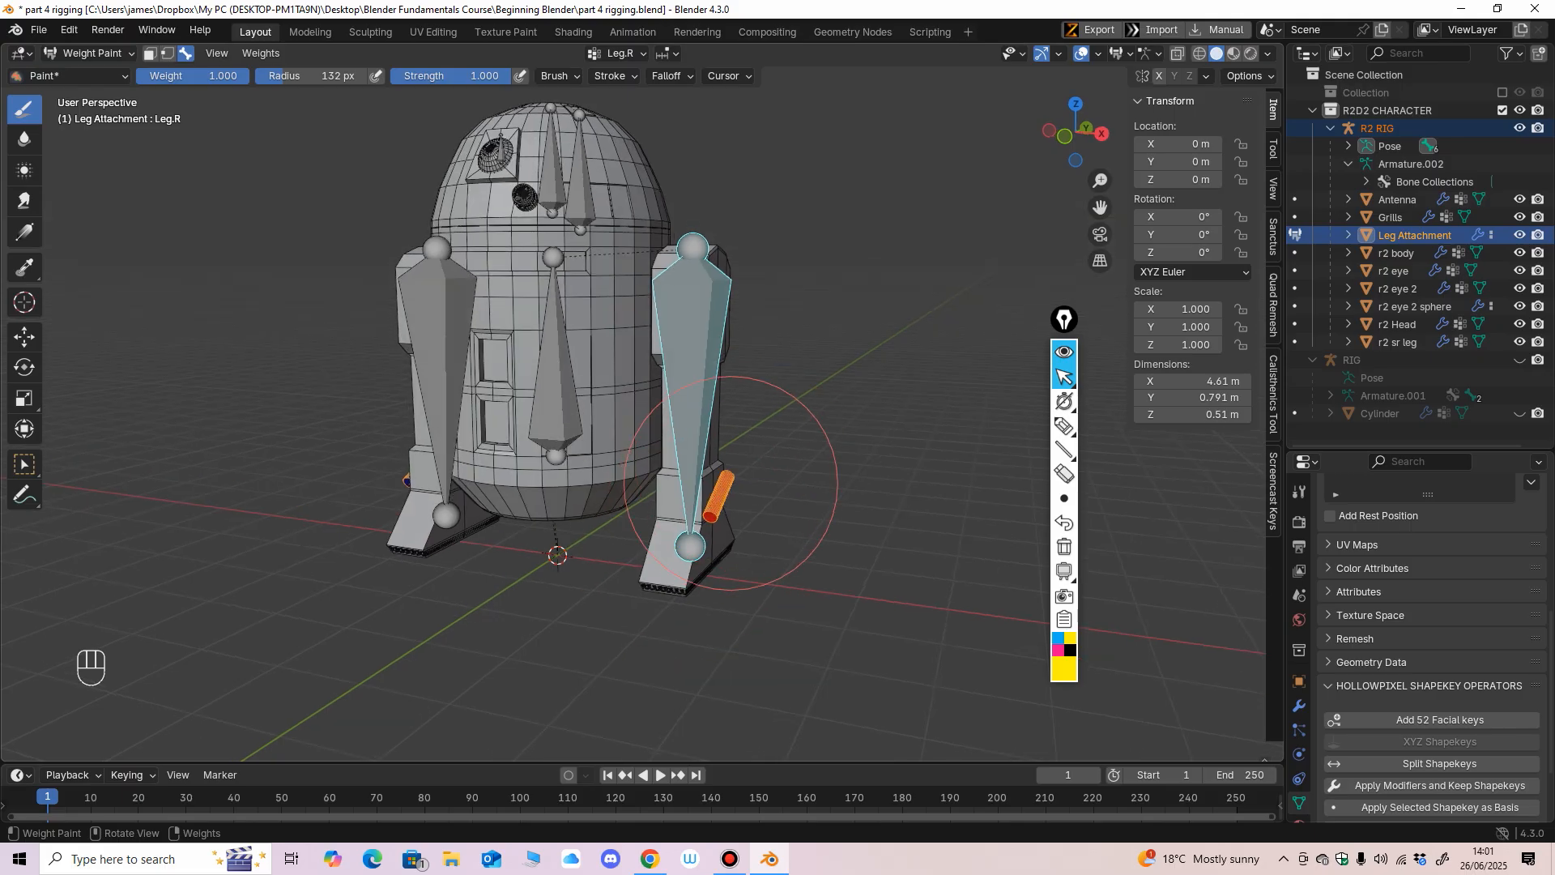
Return to Object Mode with only the R2 RIG selected and enter Pose Mode.
{"action": "key", "text": "ctrl+z"}
{"action": "key", "text": "ctrl+z"}
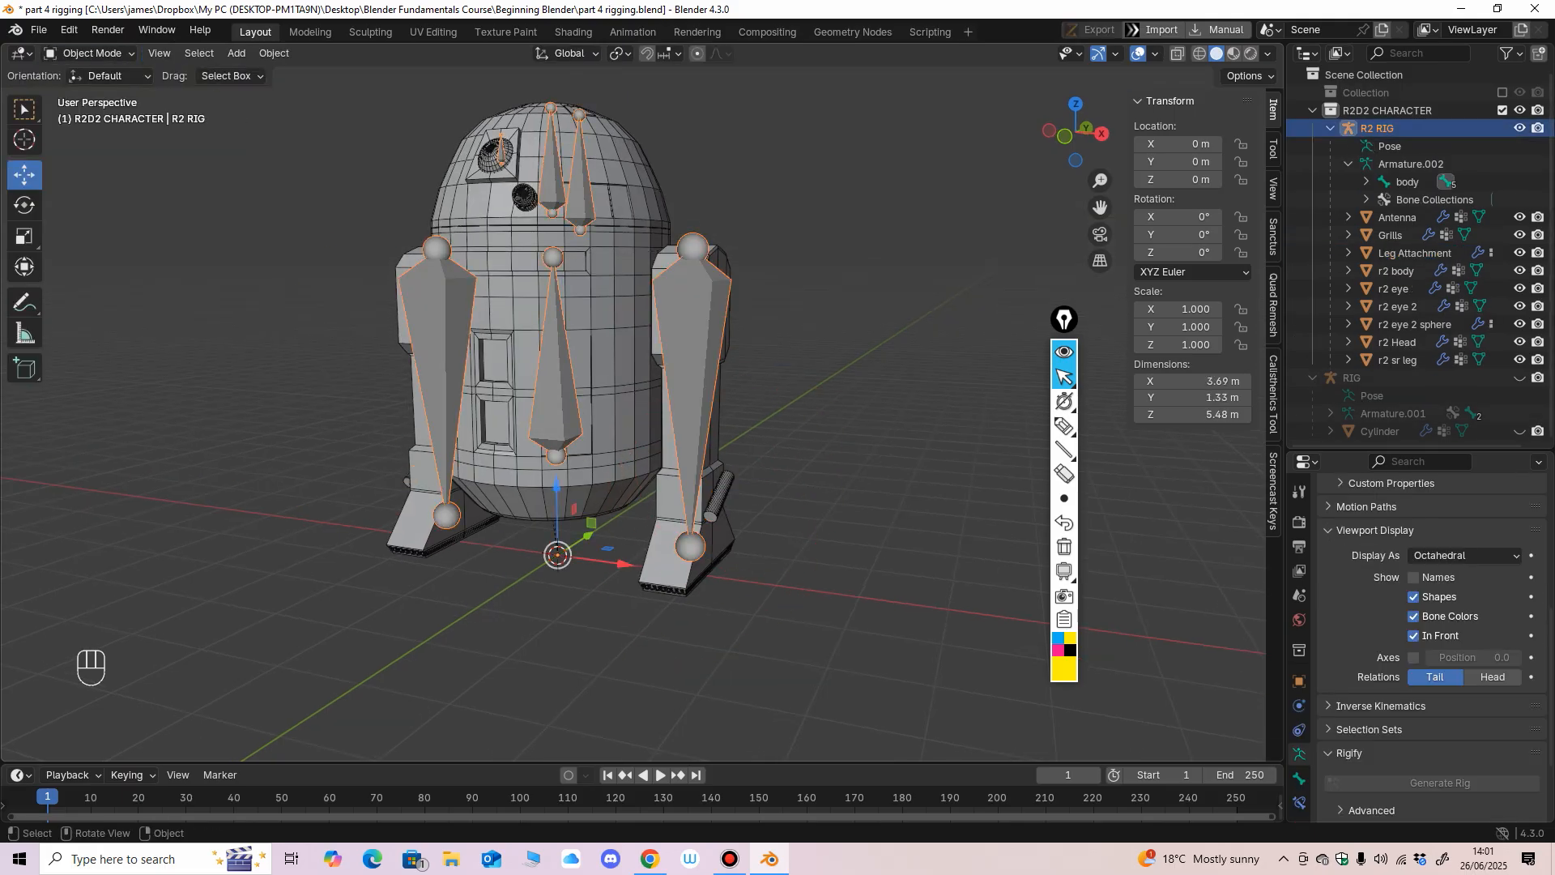
{"action": "left_click", "coordinate": [90, 54]}
{"action": "left_click", "coordinate": [88, 114]}
Test-rotate the Leg.R bone to check that the leg and its attachment follow, and undo the rotation.
{"action": "middle_click_drag", "start_coordinate": [648, 312], "coordinate": [597, 308]}
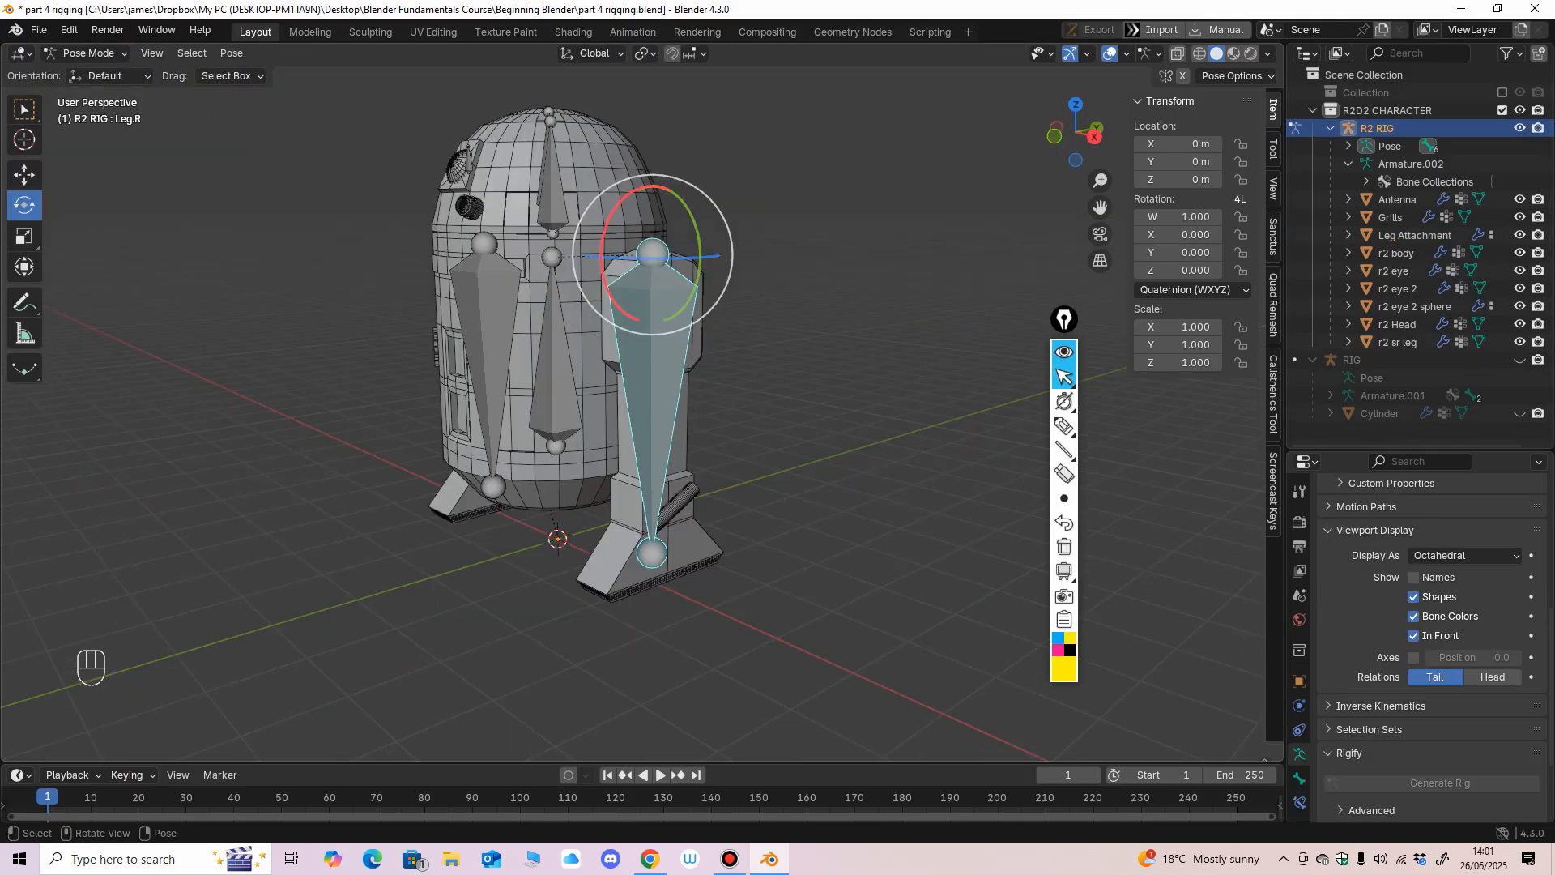
{"action": "left_click_drag", "start_coordinate": [607, 292], "coordinate": [600, 266]}
{"action": "key", "text": "ctrl+z"}
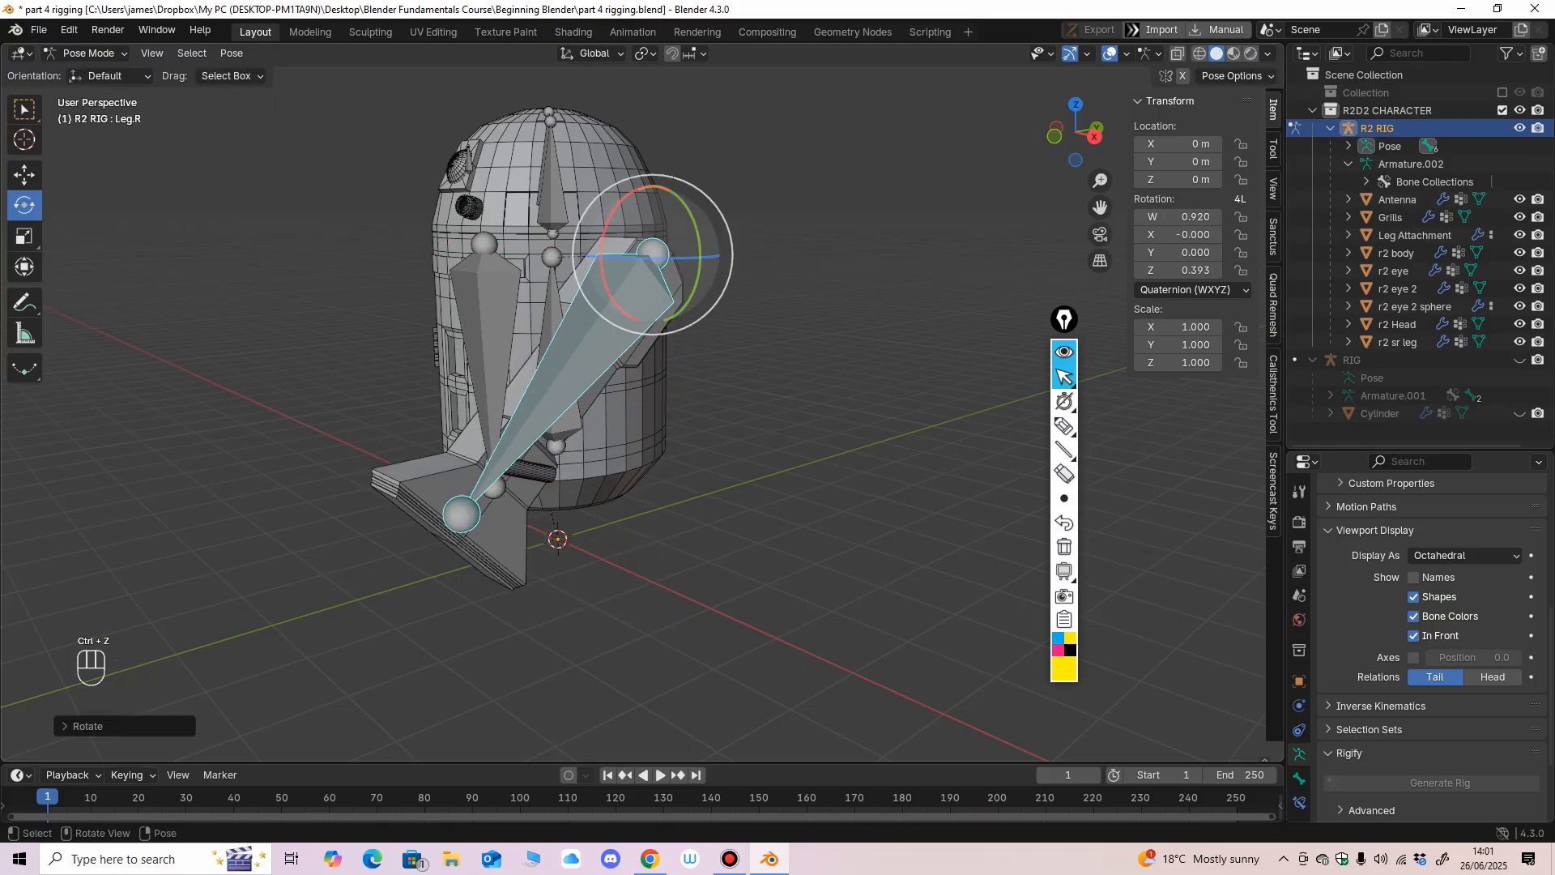
{"action": "key", "text": "ctrl+z"}
{"action": "middle_click_drag", "start_coordinate": [601, 269], "coordinate": [693, 272]}
{"action": "scroll", "coordinate": [734, 397], "scroll_direction": "up", "scroll_amount": 2}
{"action": "middle_click_drag", "start_coordinate": [693, 272], "coordinate": [713, 392], "text": "shift"}
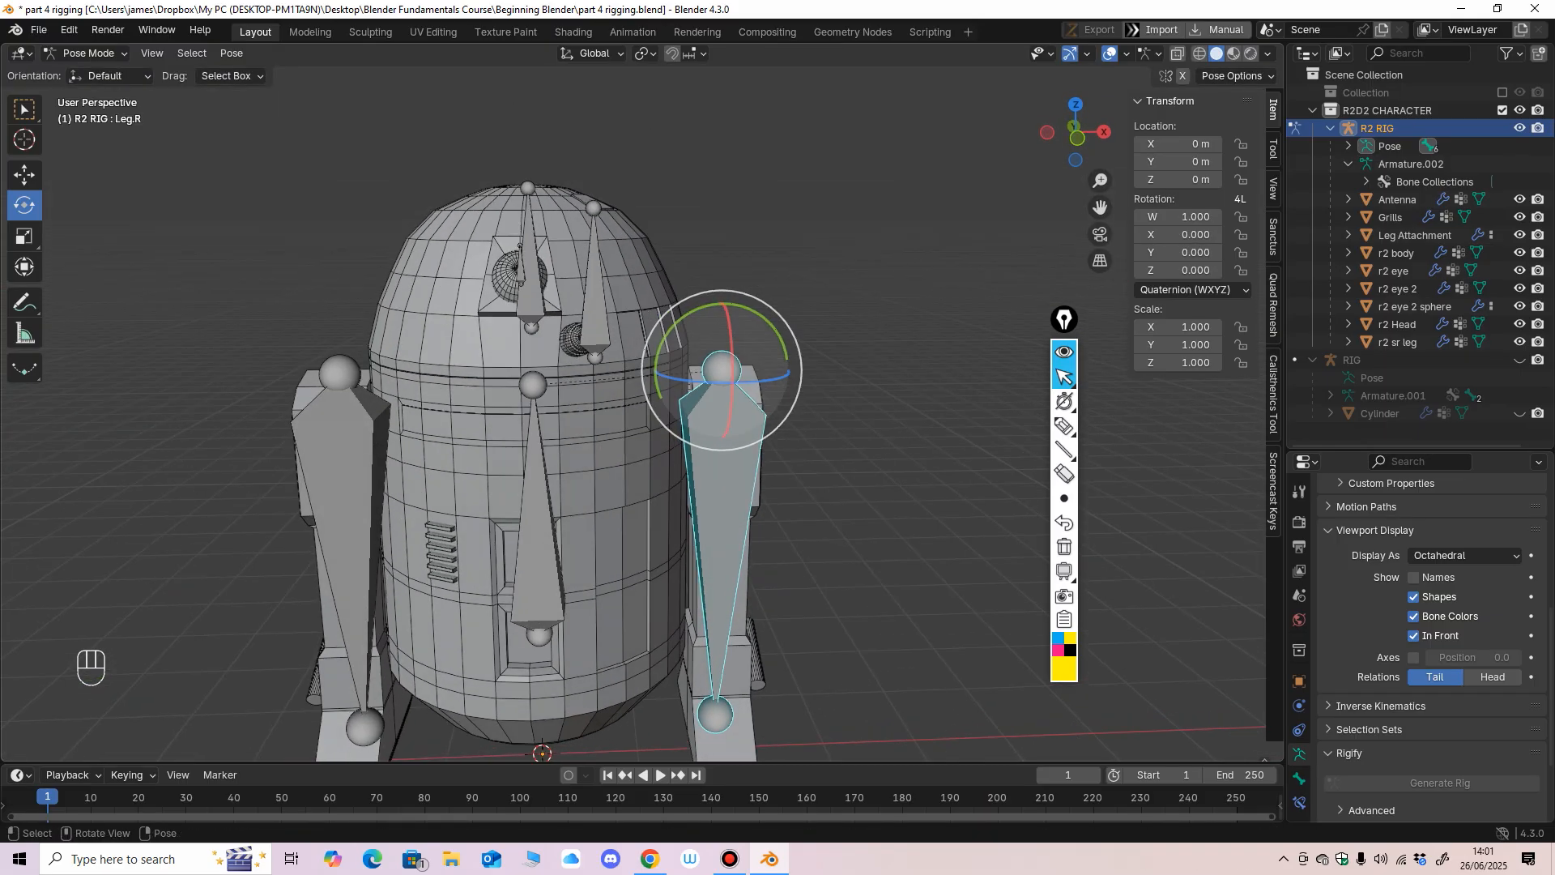
Return to Object Mode, clear the selection and select the R2 RIG with the r2 Head mesh as active object.
{"action": "left_click", "coordinate": [88, 52]}
{"action": "left_click", "coordinate": [89, 65]}
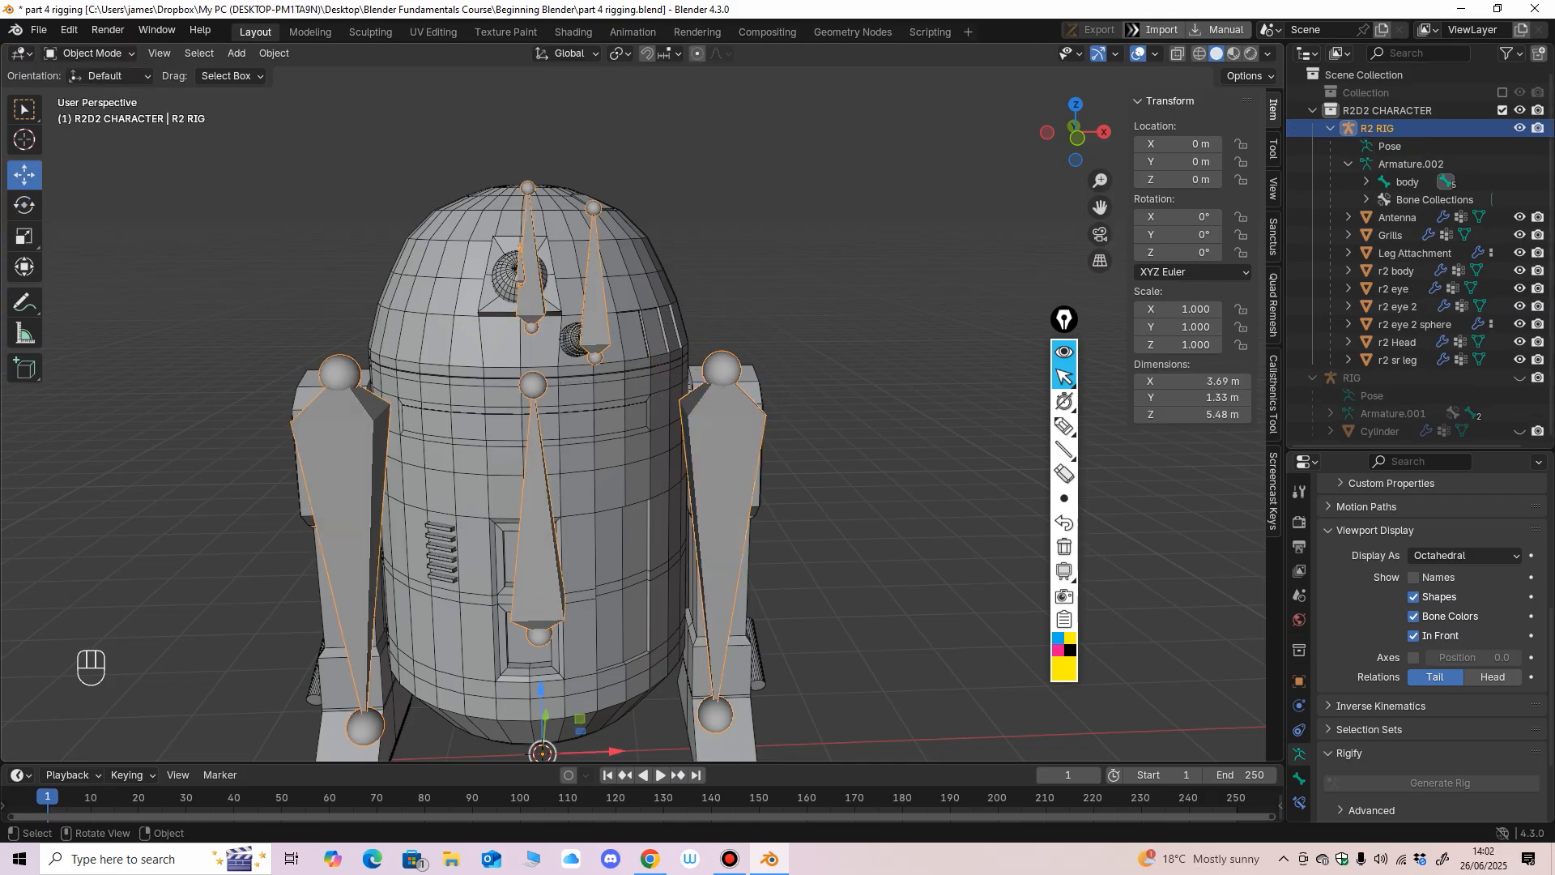
{"action": "key", "text": "alt+a"}
{"action": "left_click", "coordinate": [723, 453]}
{"action": "middle_click_drag", "start_coordinate": [724, 454], "coordinate": [654, 458]}
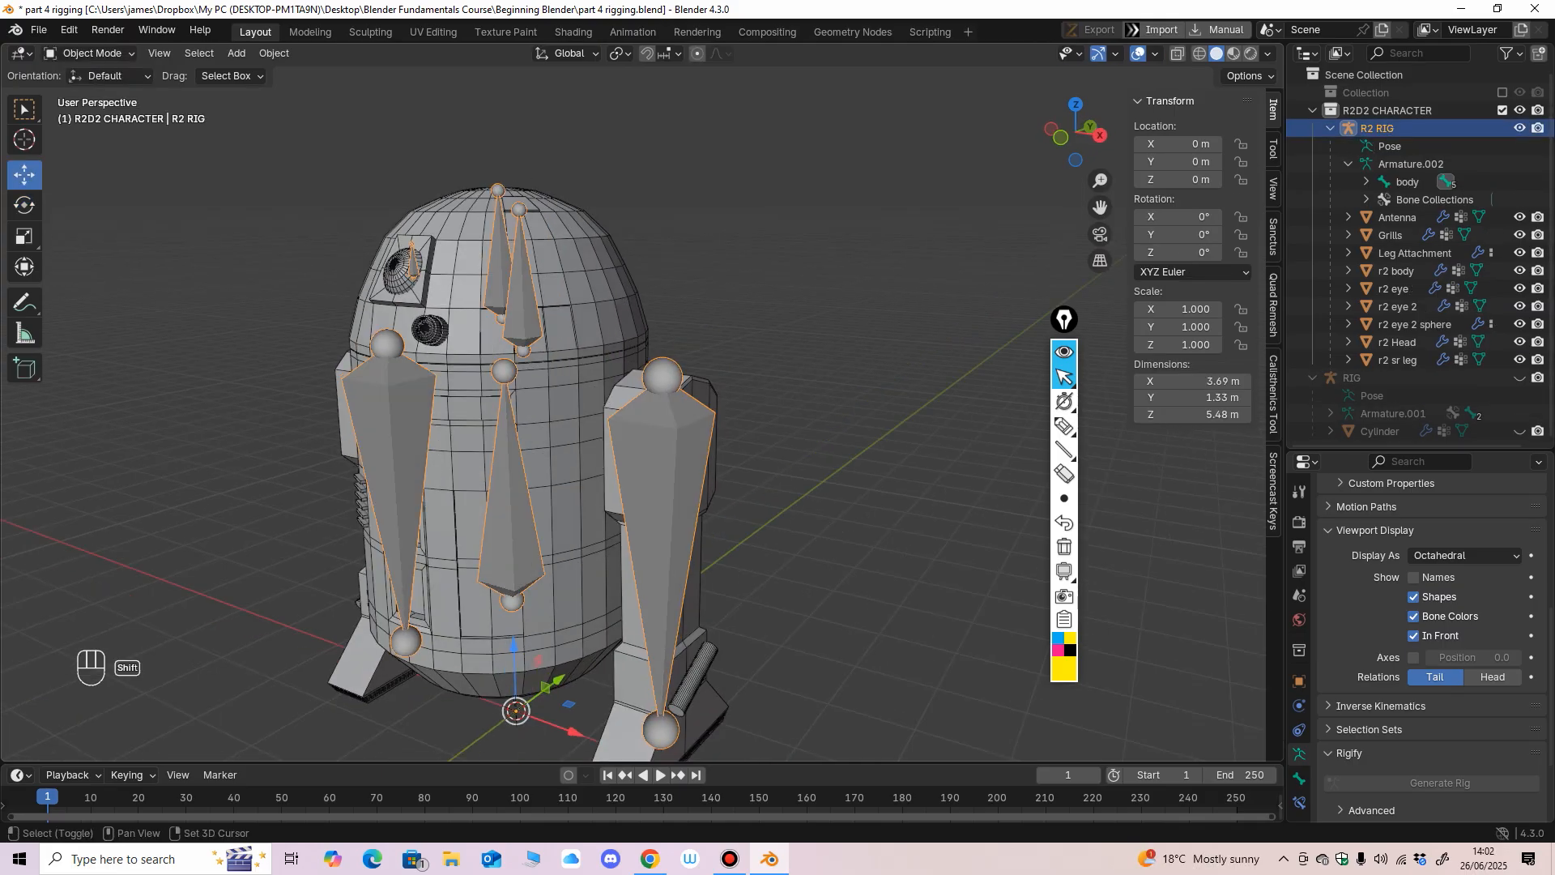
{"action": "left_click", "coordinate": [609, 302], "text": "shift"}
Enter Weight Paint mode, make the head bone active and paint the front of the r2 Head mesh with weight 1.000.
{"action": "left_click", "coordinate": [89, 54]}
{"action": "left_click", "coordinate": [101, 150]}
{"action": "mouse_move", "coordinate": [518, 324]}
{"action": "middle_mouse_down"}
{"action": "mouse_move", "coordinate": [552, 330]}
{"action": "mouse_move", "coordinate": [538, 330]}
{"action": "middle_mouse_up"}
{"action": "left_click", "coordinate": [522, 286], "text": "ctrl+shift"}
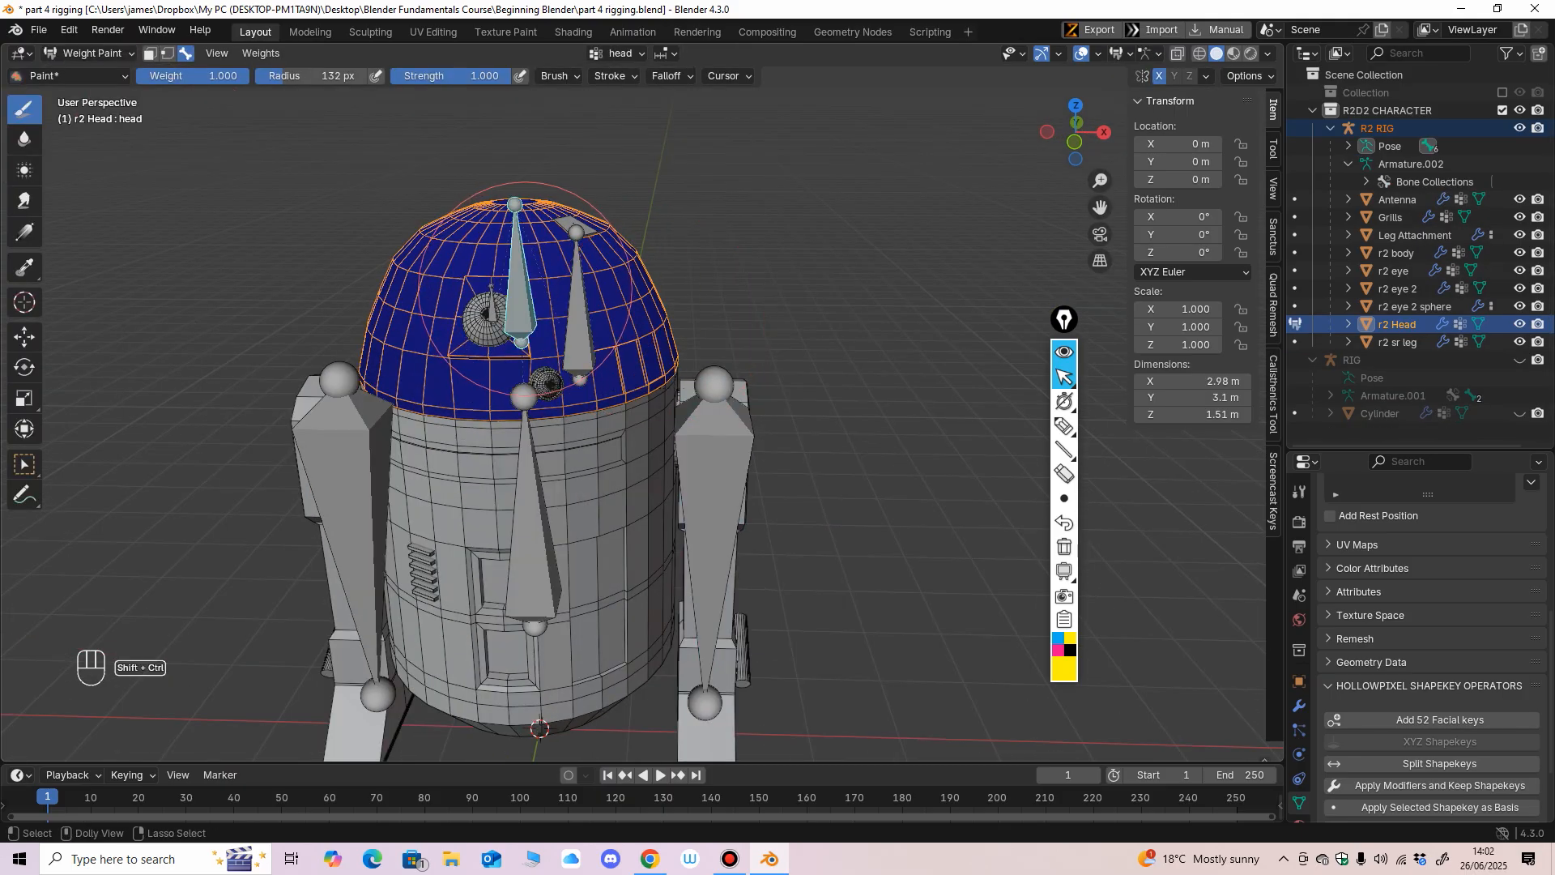
{"action": "middle_click_drag", "start_coordinate": [647, 360], "coordinate": [670, 368]}
{"action": "mouse_move", "coordinate": [531, 206]}
{"action": "left_mouse_down"}
{"action": "mouse_move", "coordinate": [448, 201]}
{"action": "mouse_move", "coordinate": [538, 226]}
{"action": "mouse_move", "coordinate": [567, 312]}
{"action": "left_mouse_up"}
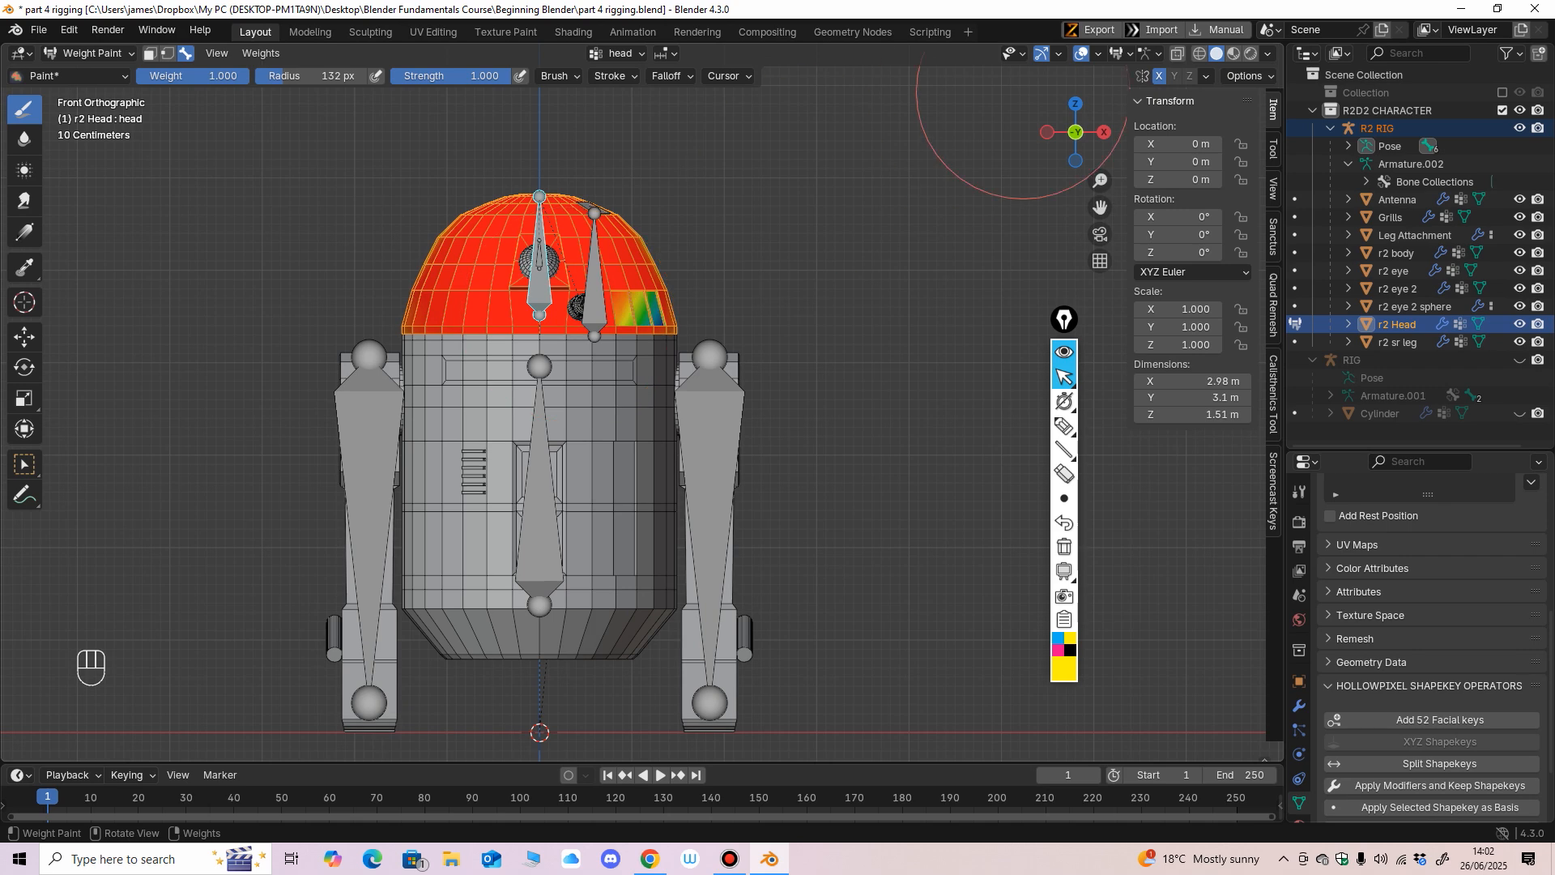
Paint the remaining sides and back of the r2 Head mesh with weight 1.000, checking the coverage in wireframe.
{"action": "middle_click_drag", "start_coordinate": [750, 274], "coordinate": [512, 307]}
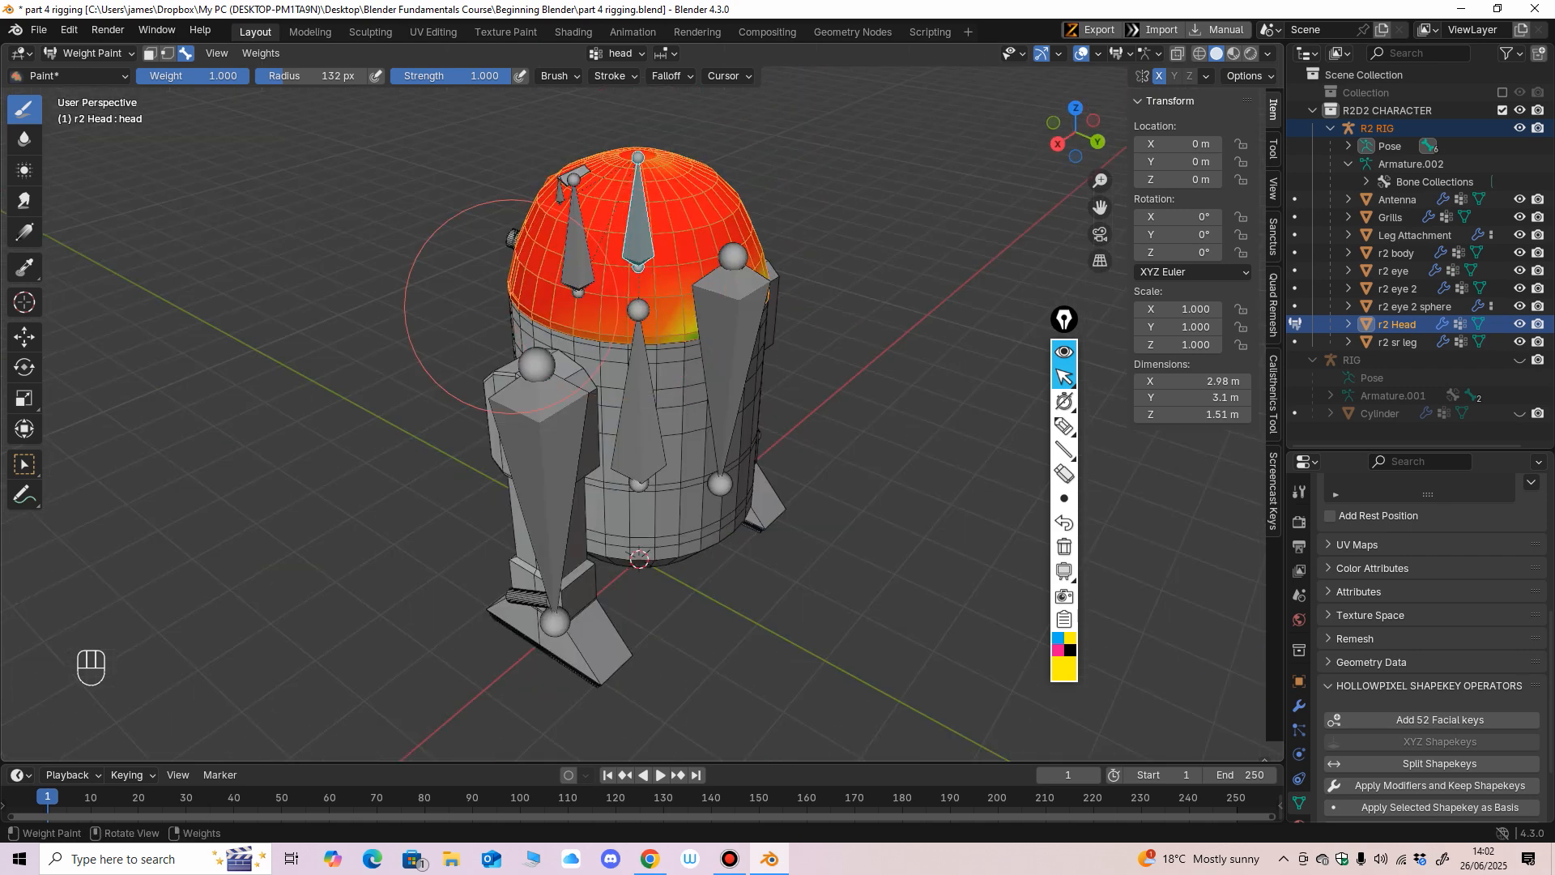
{"action": "middle_click_drag", "start_coordinate": [735, 297], "coordinate": [650, 242]}
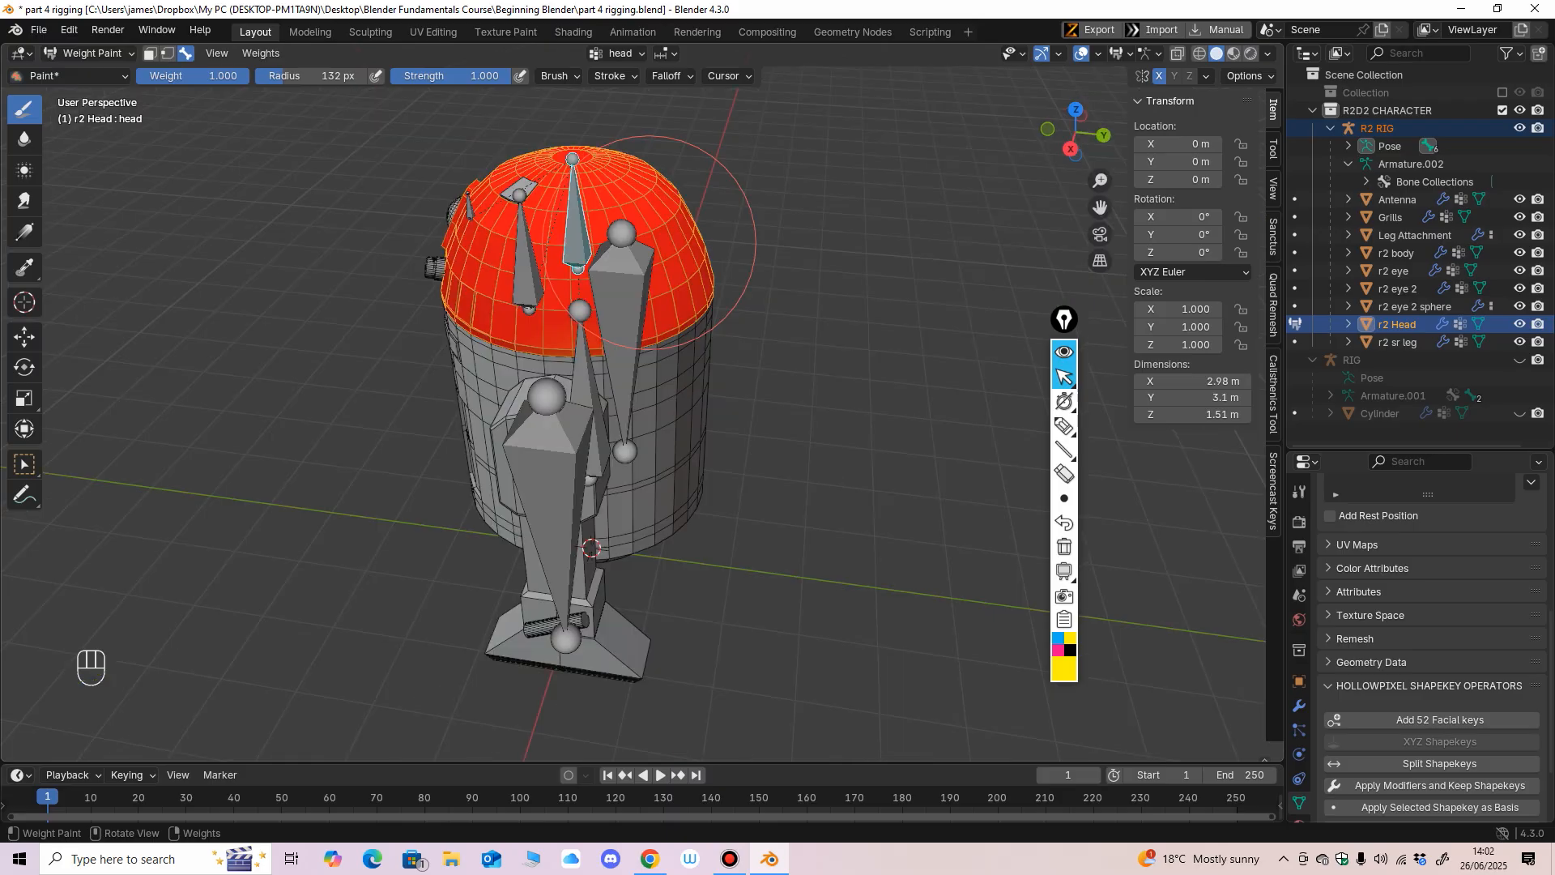
{"action": "mouse_move", "coordinate": [533, 354]}
{"action": "middle_mouse_down"}
{"action": "mouse_move", "coordinate": [655, 307]}
{"action": "mouse_move", "coordinate": [780, 224]}
{"action": "middle_mouse_up"}
{"action": "scroll", "coordinate": [685, 292], "scroll_direction": "up", "scroll_amount": 3}
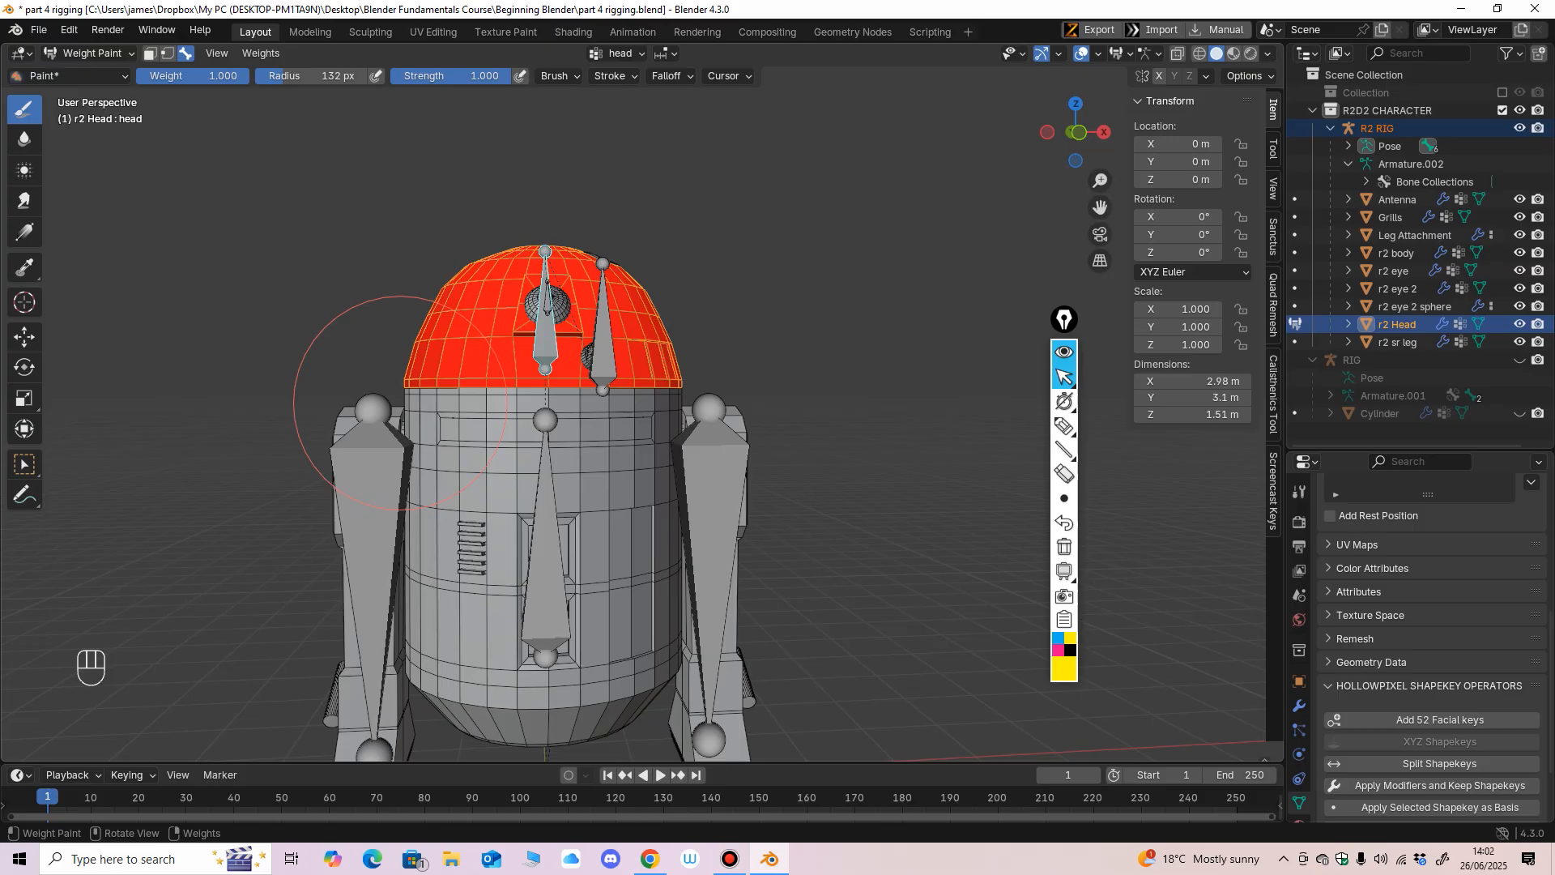
{"action": "mouse_move", "coordinate": [399, 402]}
{"action": "middle_mouse_down", "text": "shift"}
{"action": "mouse_move", "coordinate": [420, 276]}
{"action": "mouse_move", "coordinate": [543, 413]}
{"action": "mouse_move", "coordinate": [385, 450]}
{"action": "mouse_move", "coordinate": [391, 522]}
{"action": "mouse_move", "coordinate": [381, 441]}
{"action": "mouse_move", "coordinate": [973, 162]}
{"action": "middle_mouse_up", "text": "shift"}
{"action": "key", "text": "shift+z"}
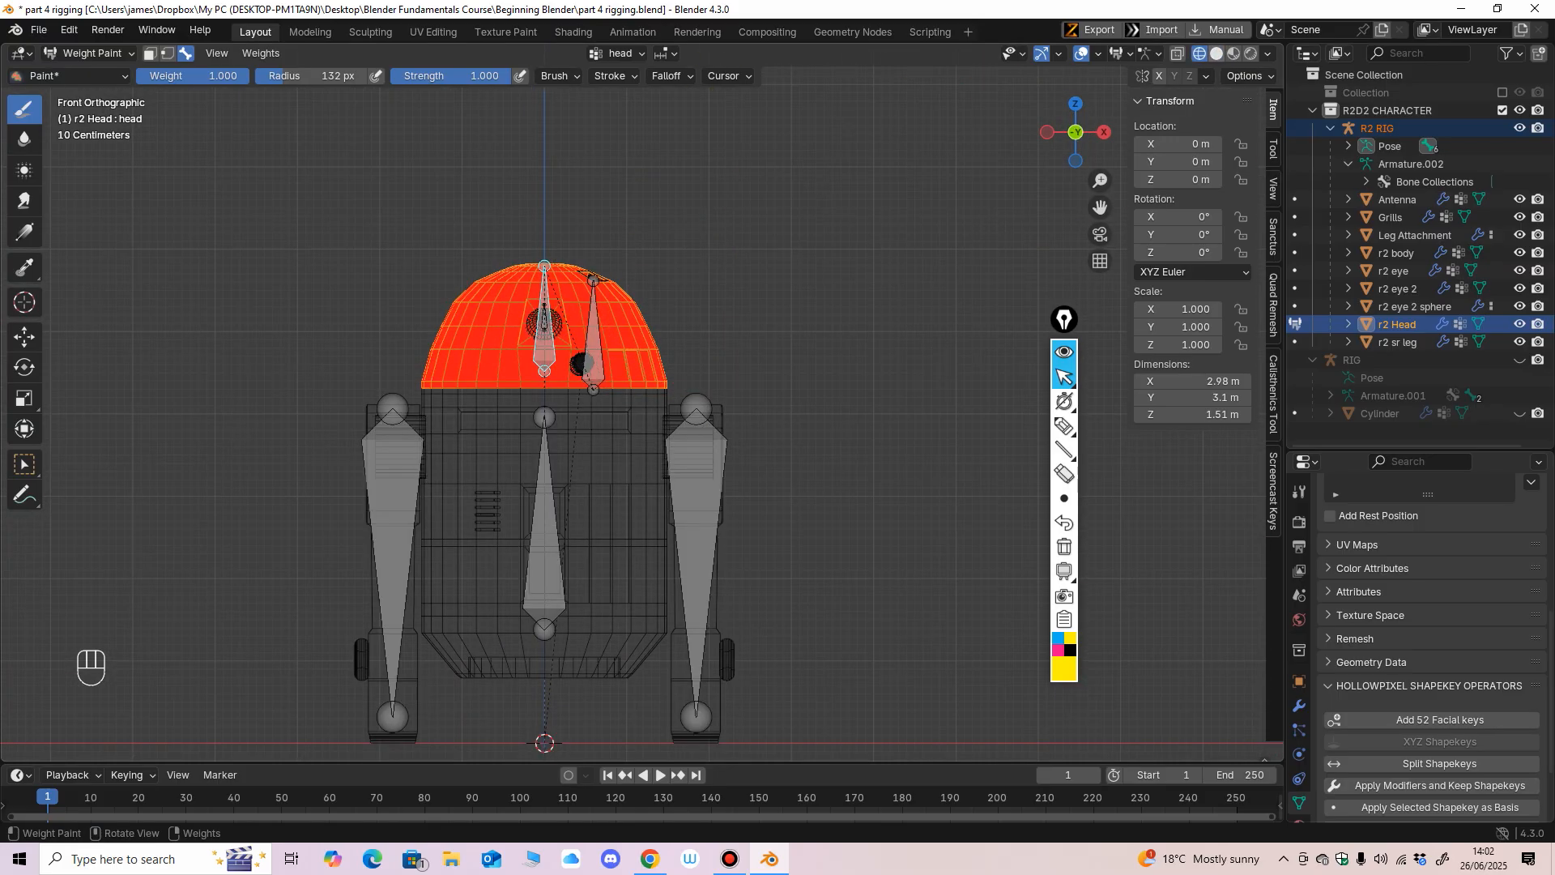
{"action": "key", "text": "shift+z"}
{"action": "scroll", "coordinate": [746, 233], "scroll_direction": "up", "scroll_amount": 2}
Return to Object Mode, clear the selection and select the R2 RIG with the r2 eye mesh as active object.
{"action": "left_click", "coordinate": [87, 53]}
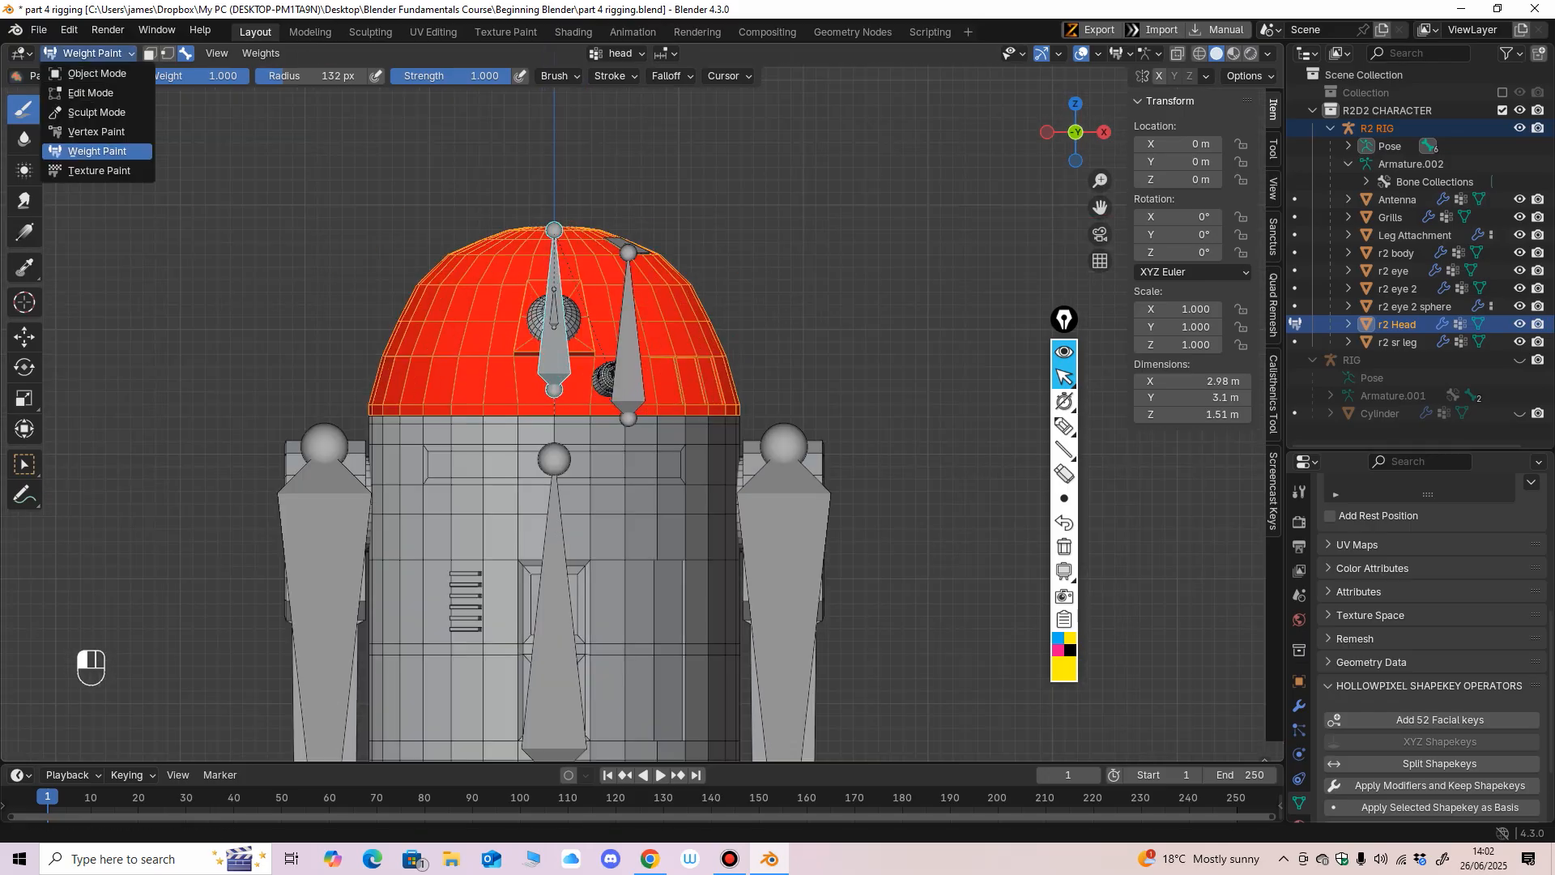
{"action": "left_click", "coordinate": [96, 73]}
{"action": "mouse_move", "coordinate": [518, 324]}
{"action": "middle_mouse_down"}
{"action": "mouse_move", "coordinate": [413, 377]}
{"action": "mouse_move", "coordinate": [522, 340]}
{"action": "middle_mouse_up"}
{"action": "middle_click_drag", "start_coordinate": [523, 341], "coordinate": [522, 285], "text": "ctrl"}
{"action": "middle_click_drag", "start_coordinate": [523, 285], "coordinate": [444, 298]}
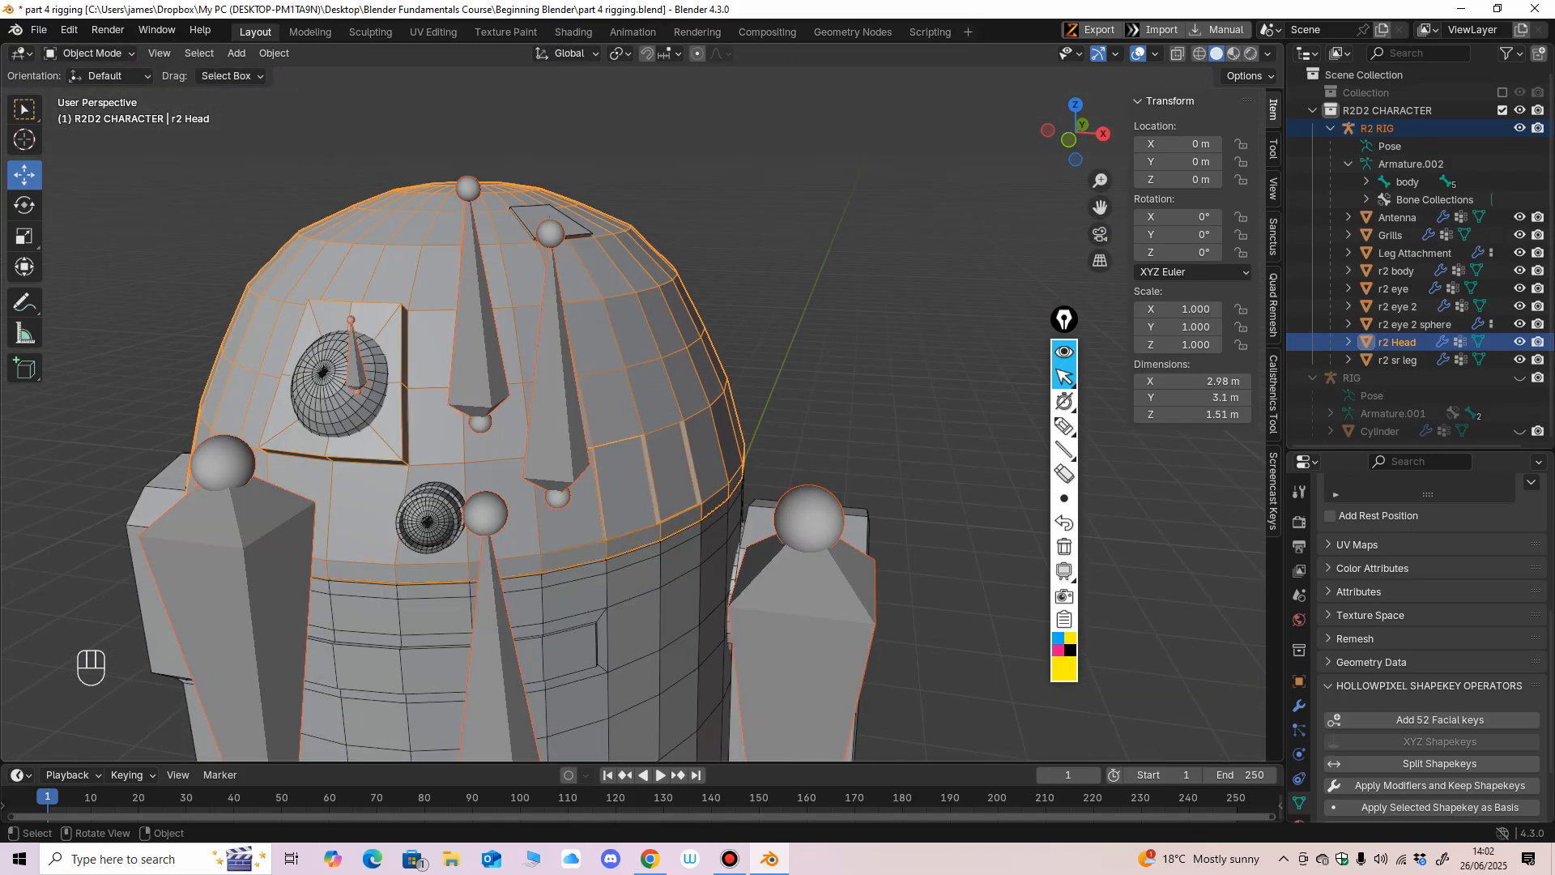
{"action": "key", "text": "alt+a"}
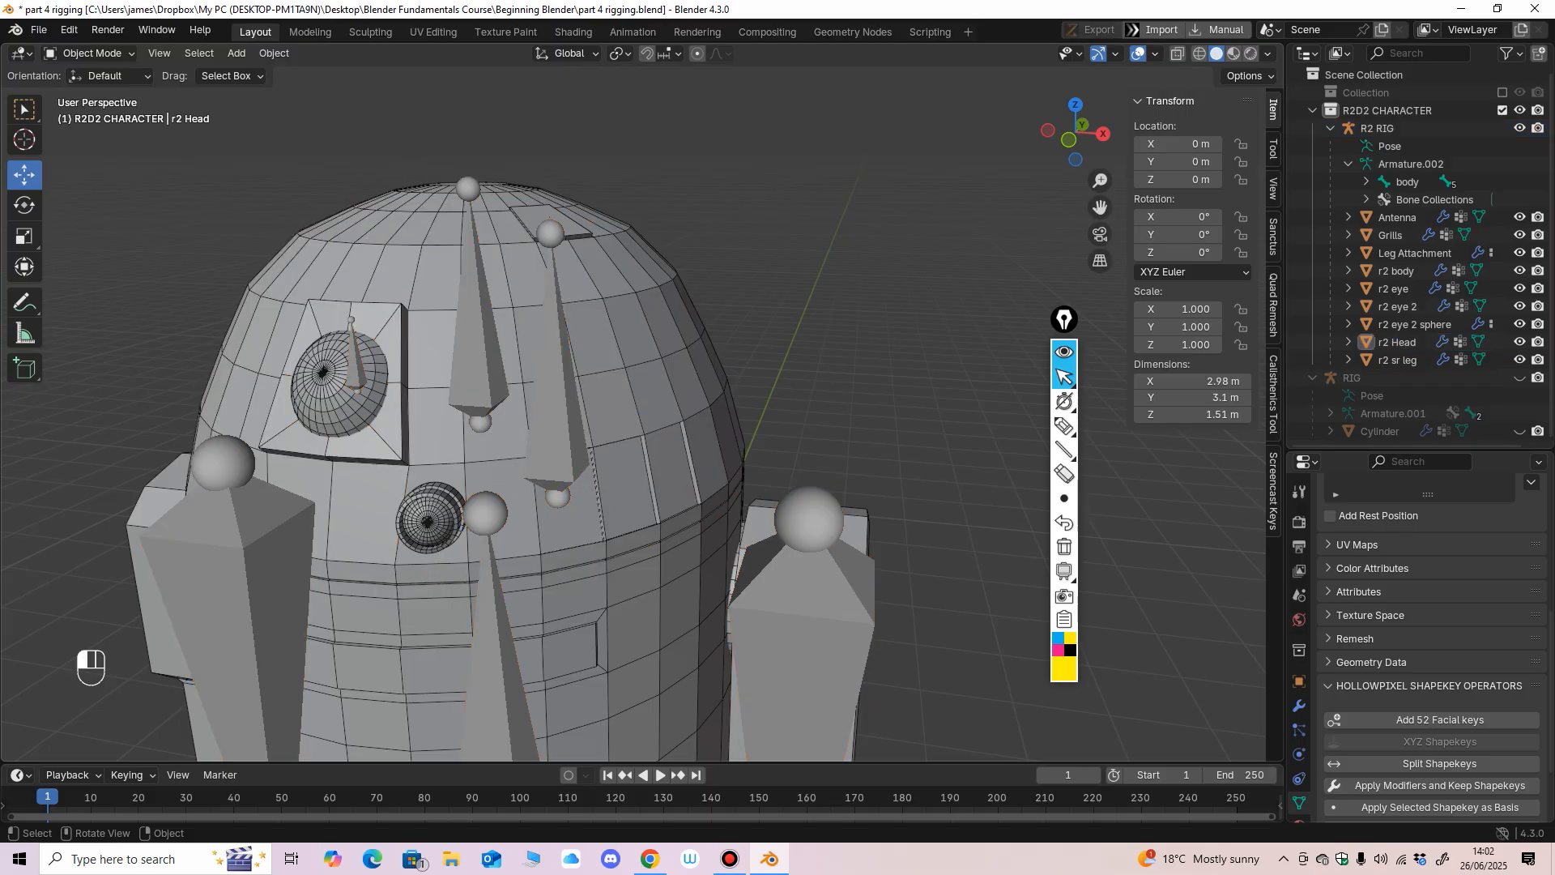
{"action": "left_click", "coordinate": [486, 356]}
{"action": "left_click", "coordinate": [339, 379], "text": "shift"}
Enter Weight Paint mode, make the Antenna.001 bone at the eye active and paint the r2 eye mesh with weight 1.000.
{"action": "left_click", "coordinate": [92, 52]}
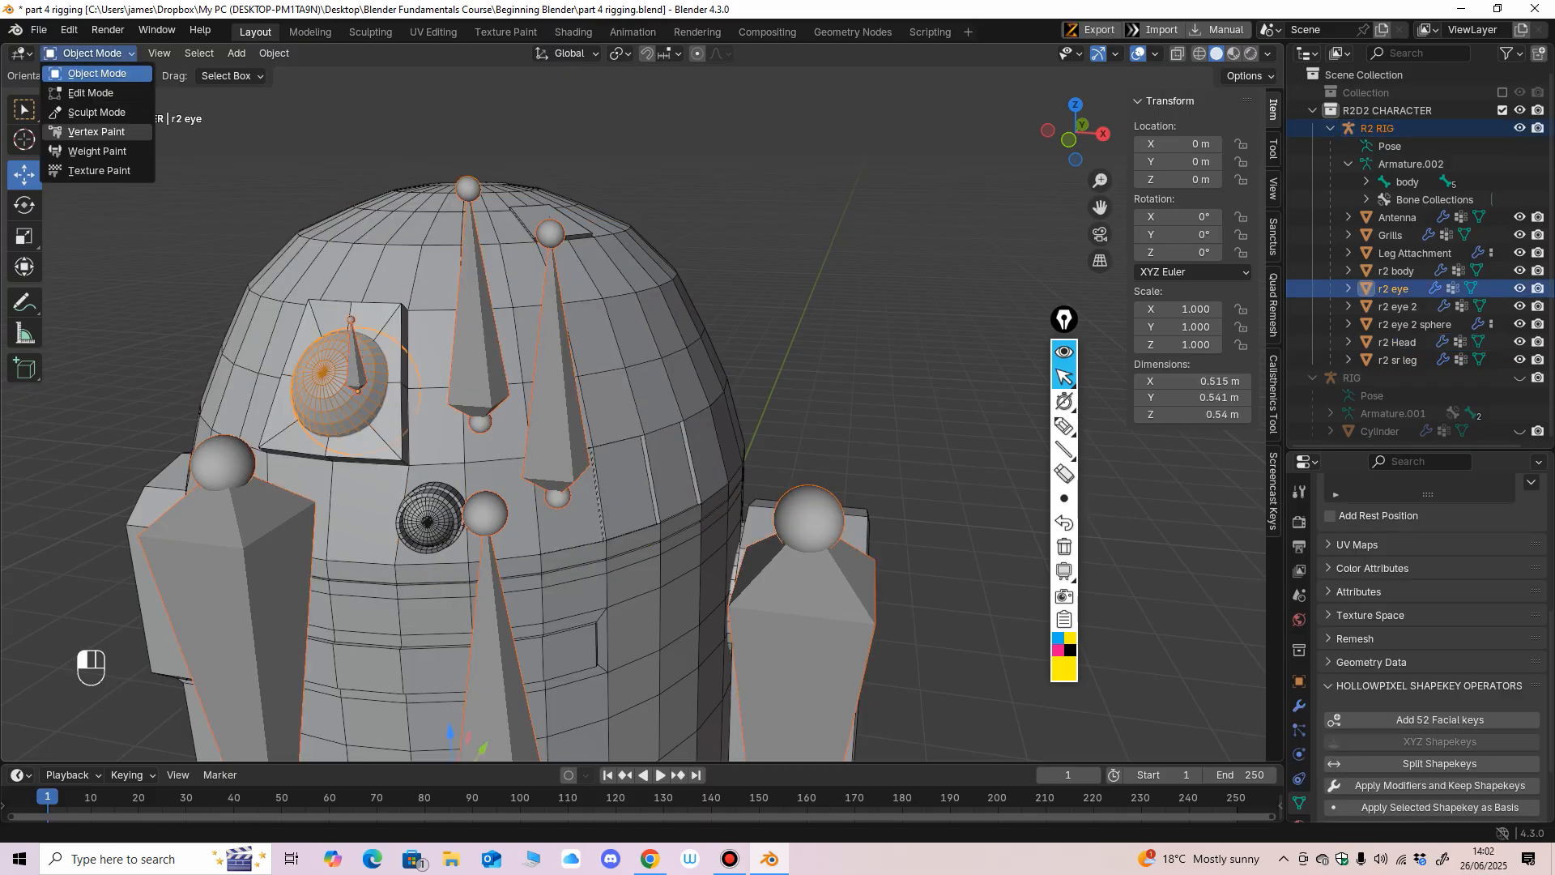
{"action": "left_click", "coordinate": [89, 152]}
{"action": "left_click", "coordinate": [354, 364], "text": "ctrl"}
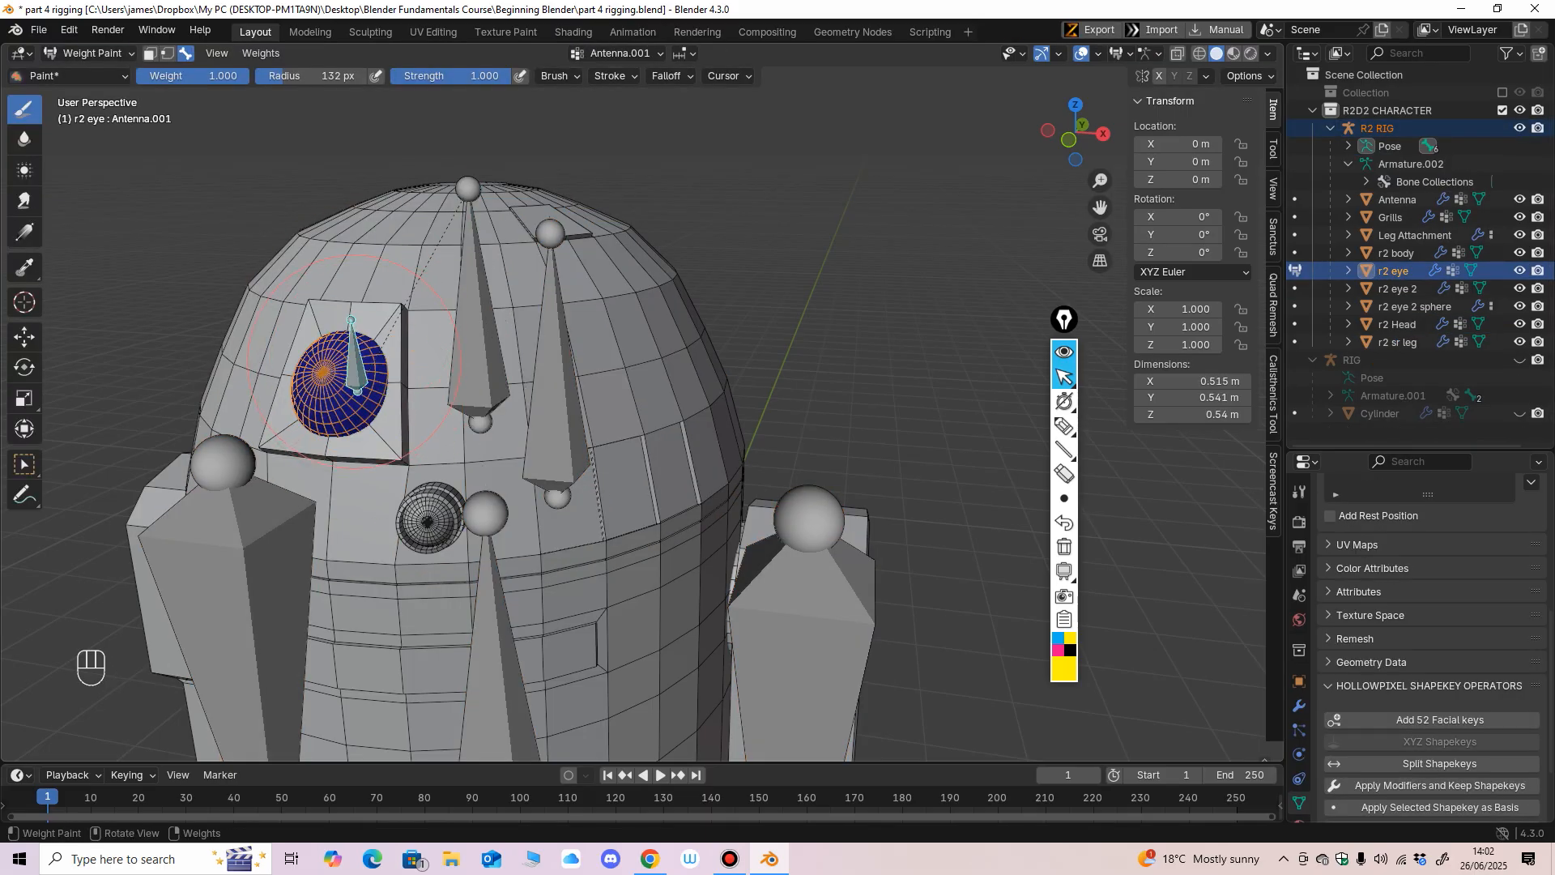
{"action": "left_click_drag", "start_coordinate": [354, 362], "coordinate": [326, 423]}
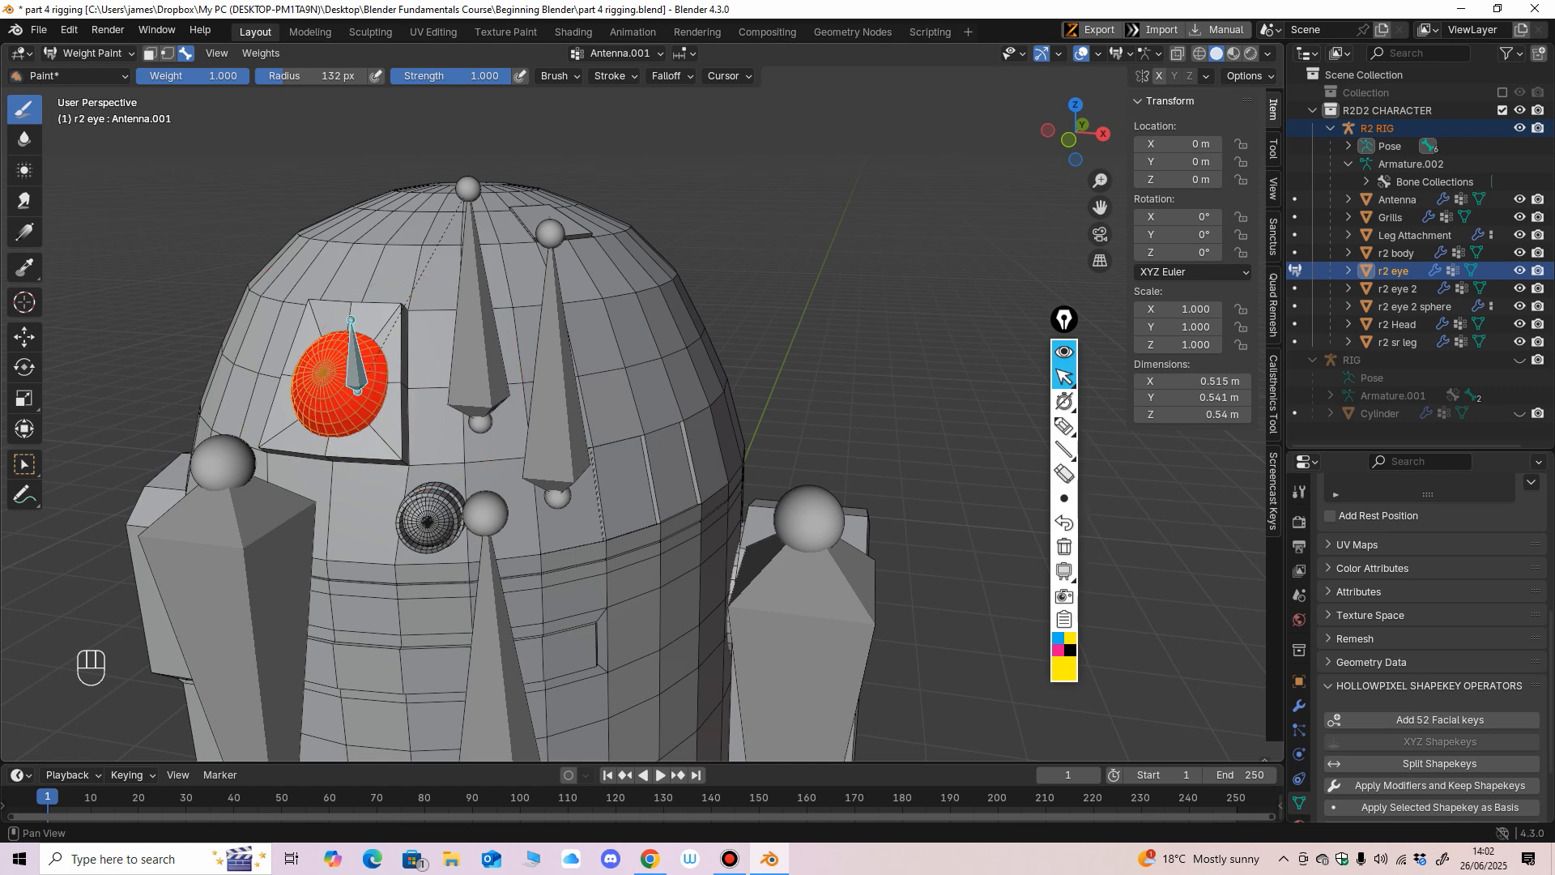
Check the r2 eye mesh's weight coverage in wireframe and return to Object Mode with solid shading.
{"action": "key", "text": "shift+z"}
{"action": "middle_click_drag", "start_coordinate": [486, 356], "coordinate": [608, 328]}
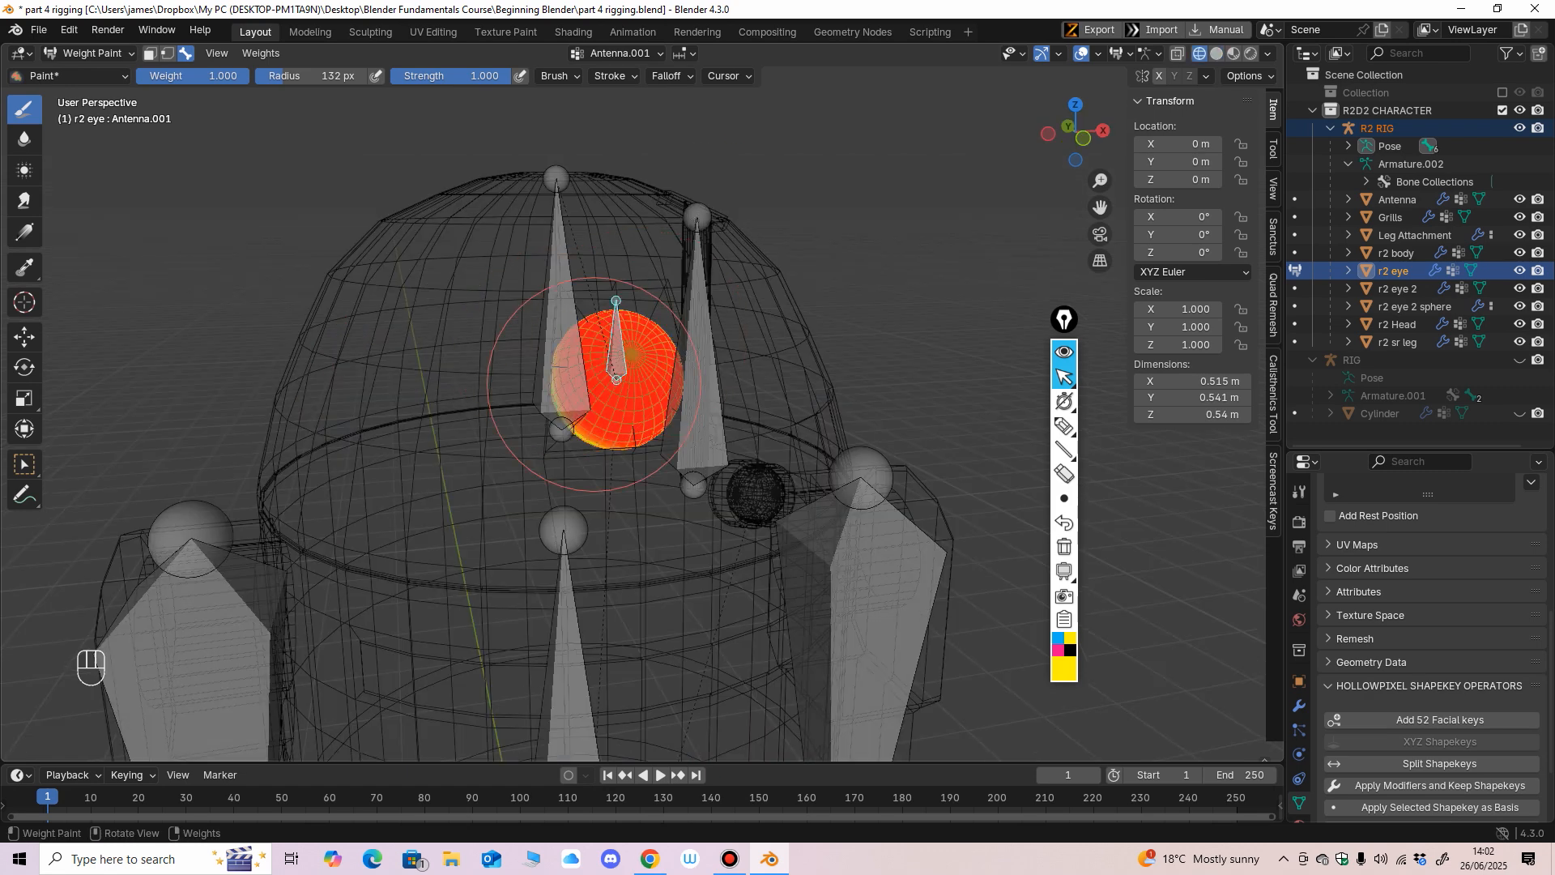
{"action": "mouse_move", "coordinate": [594, 384]}
{"action": "middle_mouse_down"}
{"action": "mouse_move", "coordinate": [964, 316]}
{"action": "mouse_move", "coordinate": [740, 392]}
{"action": "mouse_move", "coordinate": [821, 394]}
{"action": "mouse_move", "coordinate": [867, 308]}
{"action": "mouse_move", "coordinate": [851, 348]}
{"action": "mouse_move", "coordinate": [489, 367]}
{"action": "mouse_move", "coordinate": [437, 438]}
{"action": "mouse_move", "coordinate": [475, 405]}
{"action": "middle_mouse_up"}
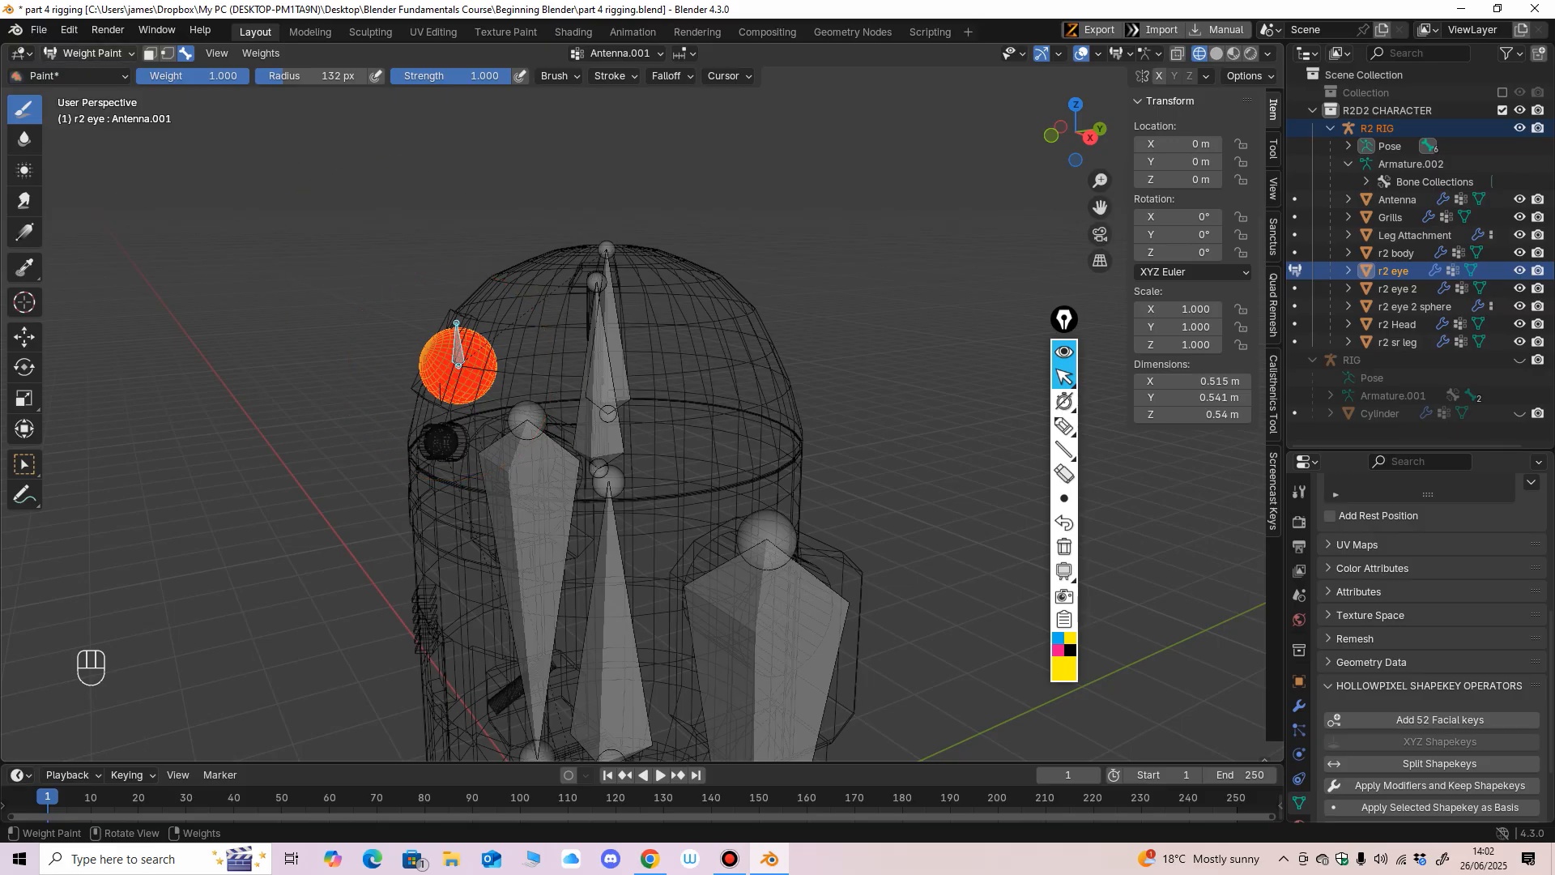
{"action": "left_click", "coordinate": [90, 54]}
{"action": "left_click", "coordinate": [97, 75]}
{"action": "middle_click_drag", "start_coordinate": [364, 340], "coordinate": [567, 328]}
{"action": "left_click", "coordinate": [1217, 53]}
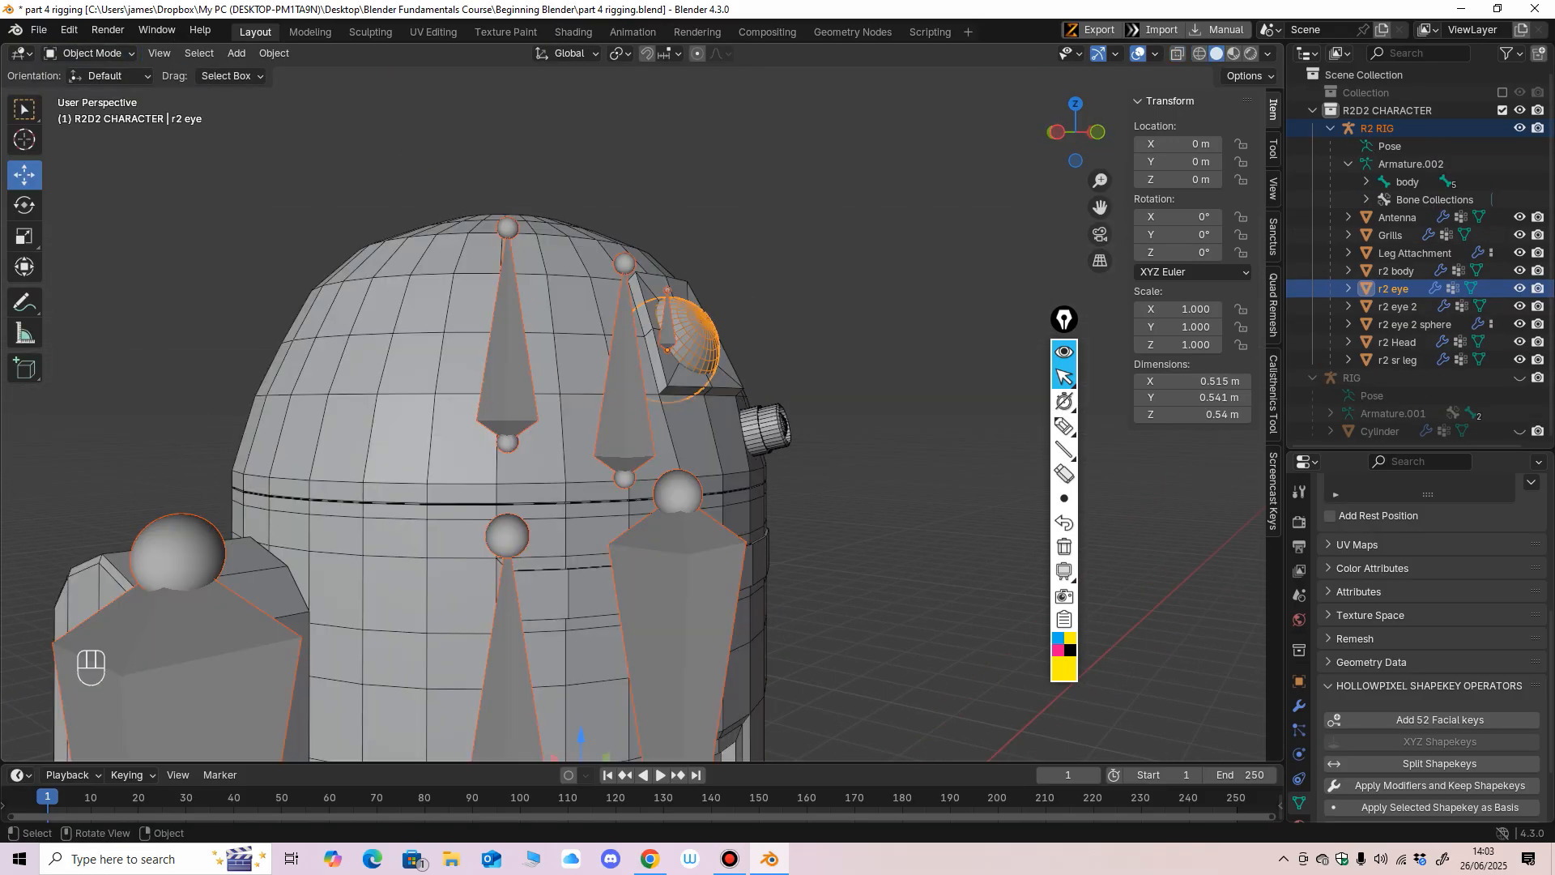
Select the R2 RIG with the Antenna mesh as active object and enter Weight Paint mode.
{"action": "mouse_move", "coordinate": [988, 243]}
{"action": "middle_mouse_down"}
{"action": "mouse_move", "coordinate": [863, 263]}
{"action": "mouse_move", "coordinate": [839, 283]}
{"action": "middle_mouse_up"}
{"action": "left_click", "coordinate": [859, 280]}
{"action": "left_click", "coordinate": [601, 397]}
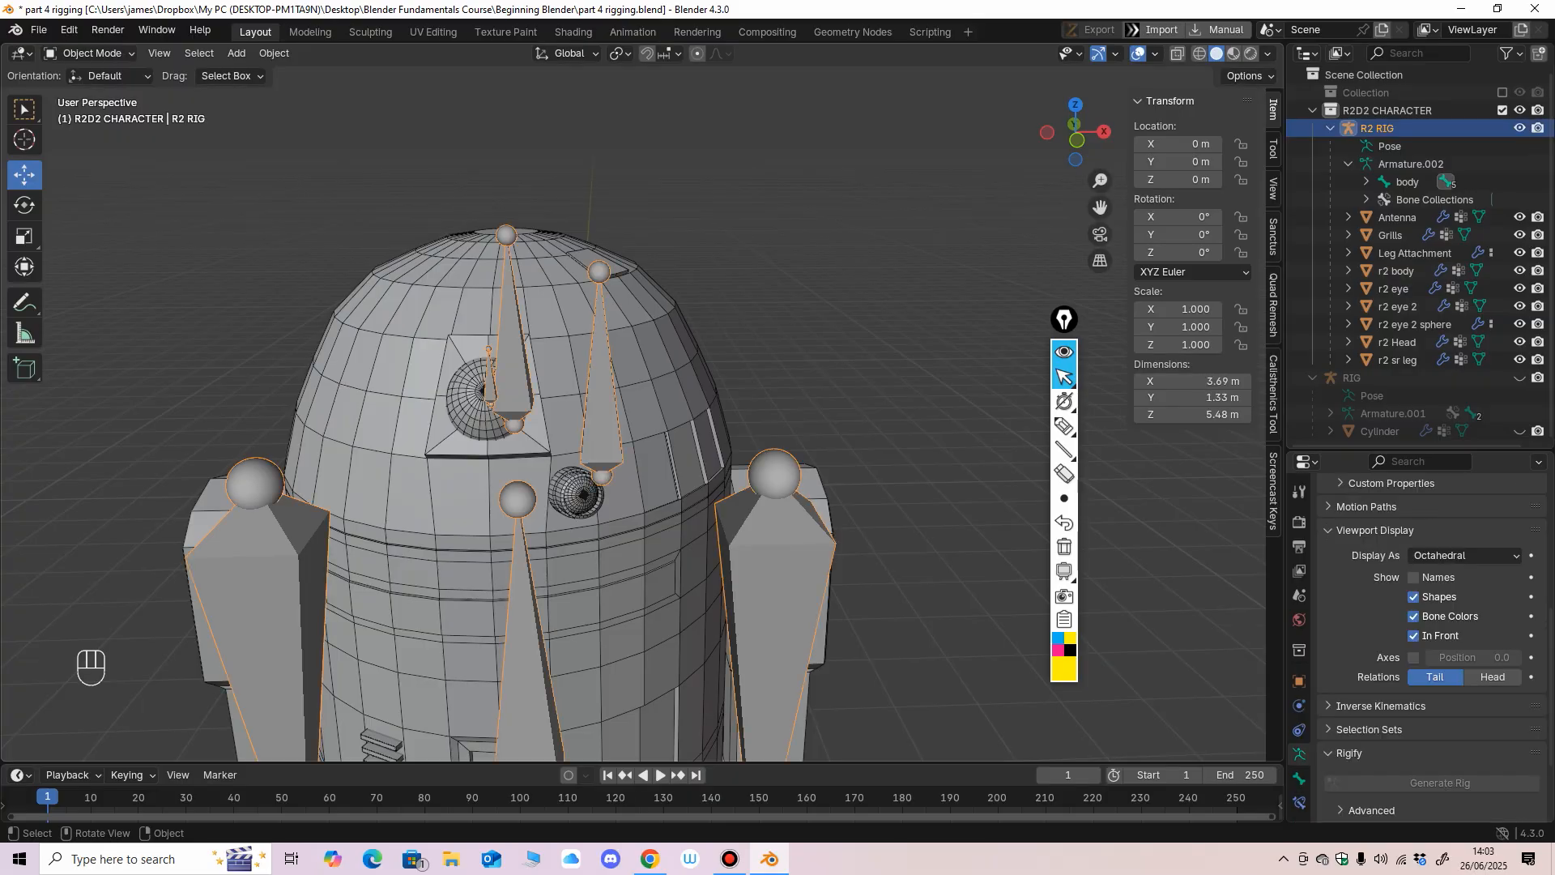
{"action": "middle_click_drag", "start_coordinate": [601, 396], "coordinate": [570, 438]}
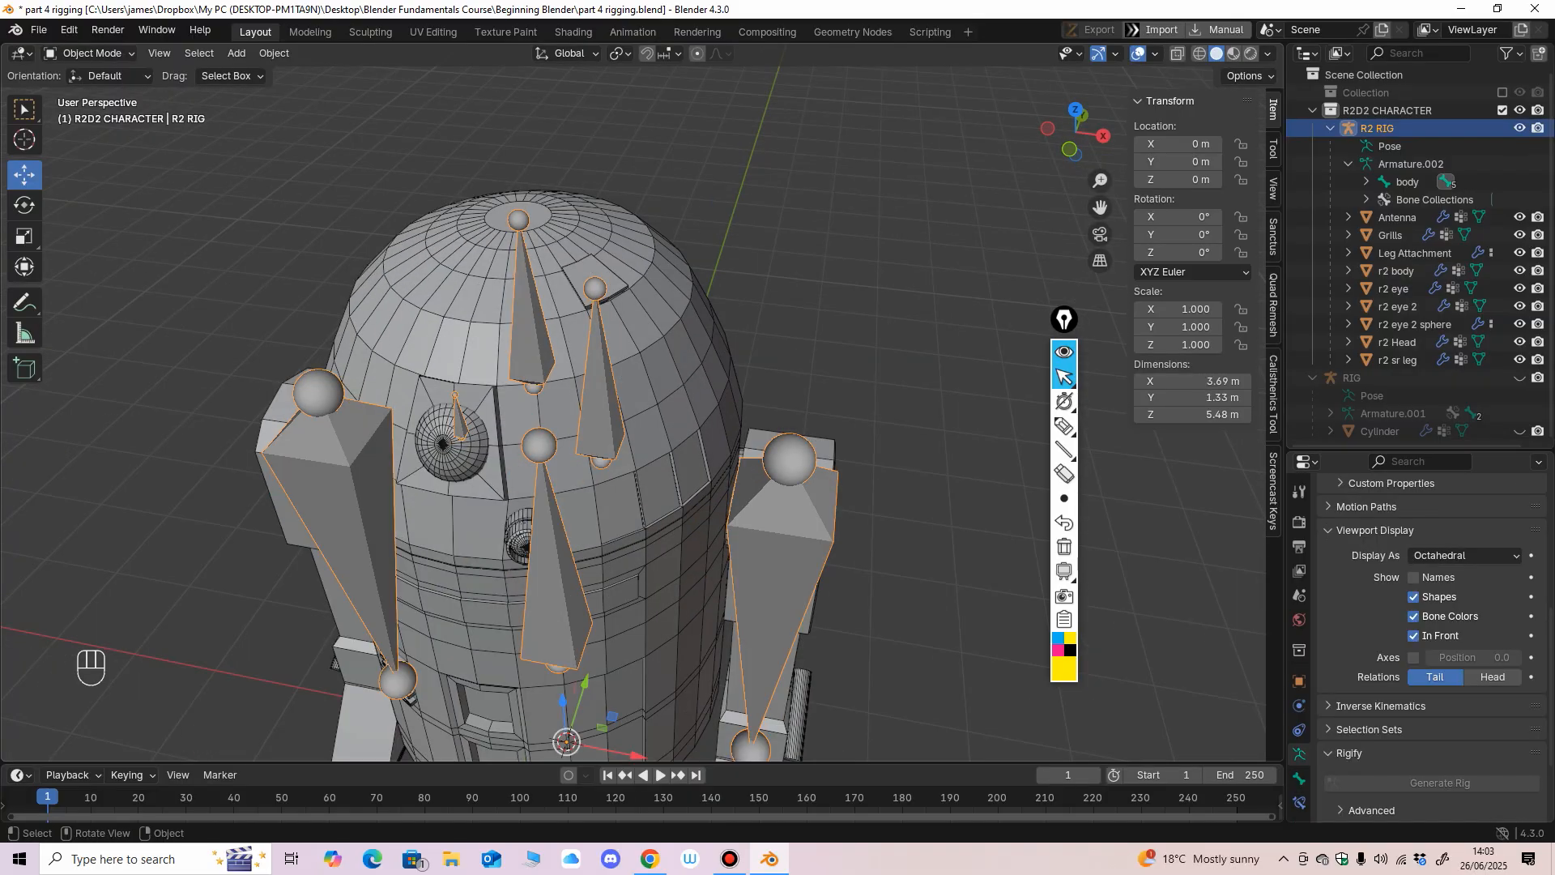
{"action": "left_click", "coordinate": [585, 275], "text": "shift"}
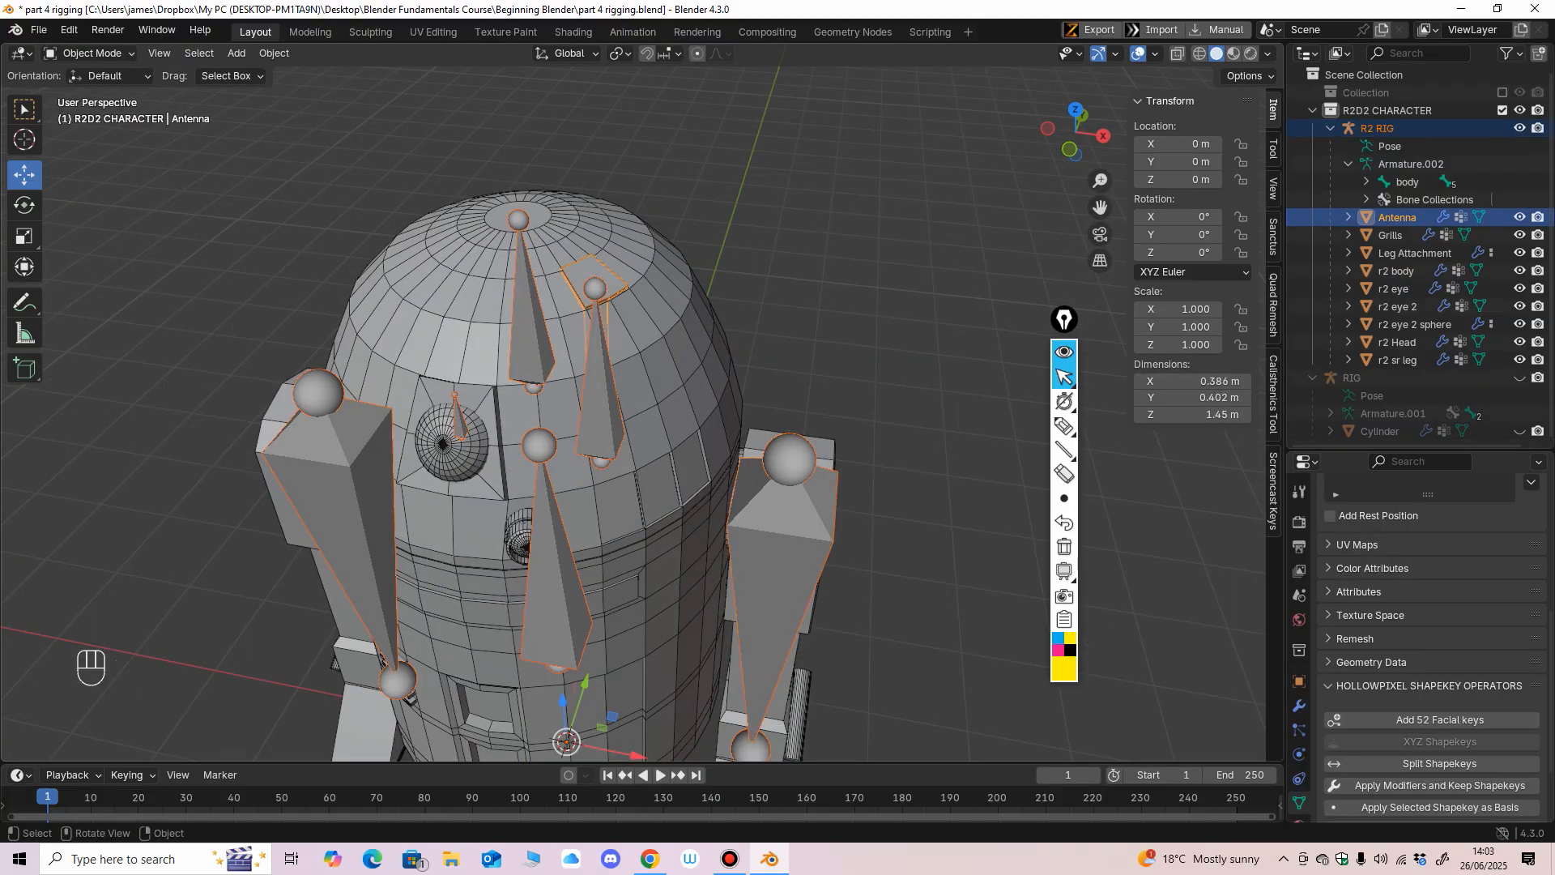
{"action": "middle_click_drag", "start_coordinate": [584, 275], "coordinate": [524, 250]}
{"action": "left_click", "coordinate": [94, 54]}
{"action": "left_click", "coordinate": [95, 152]}
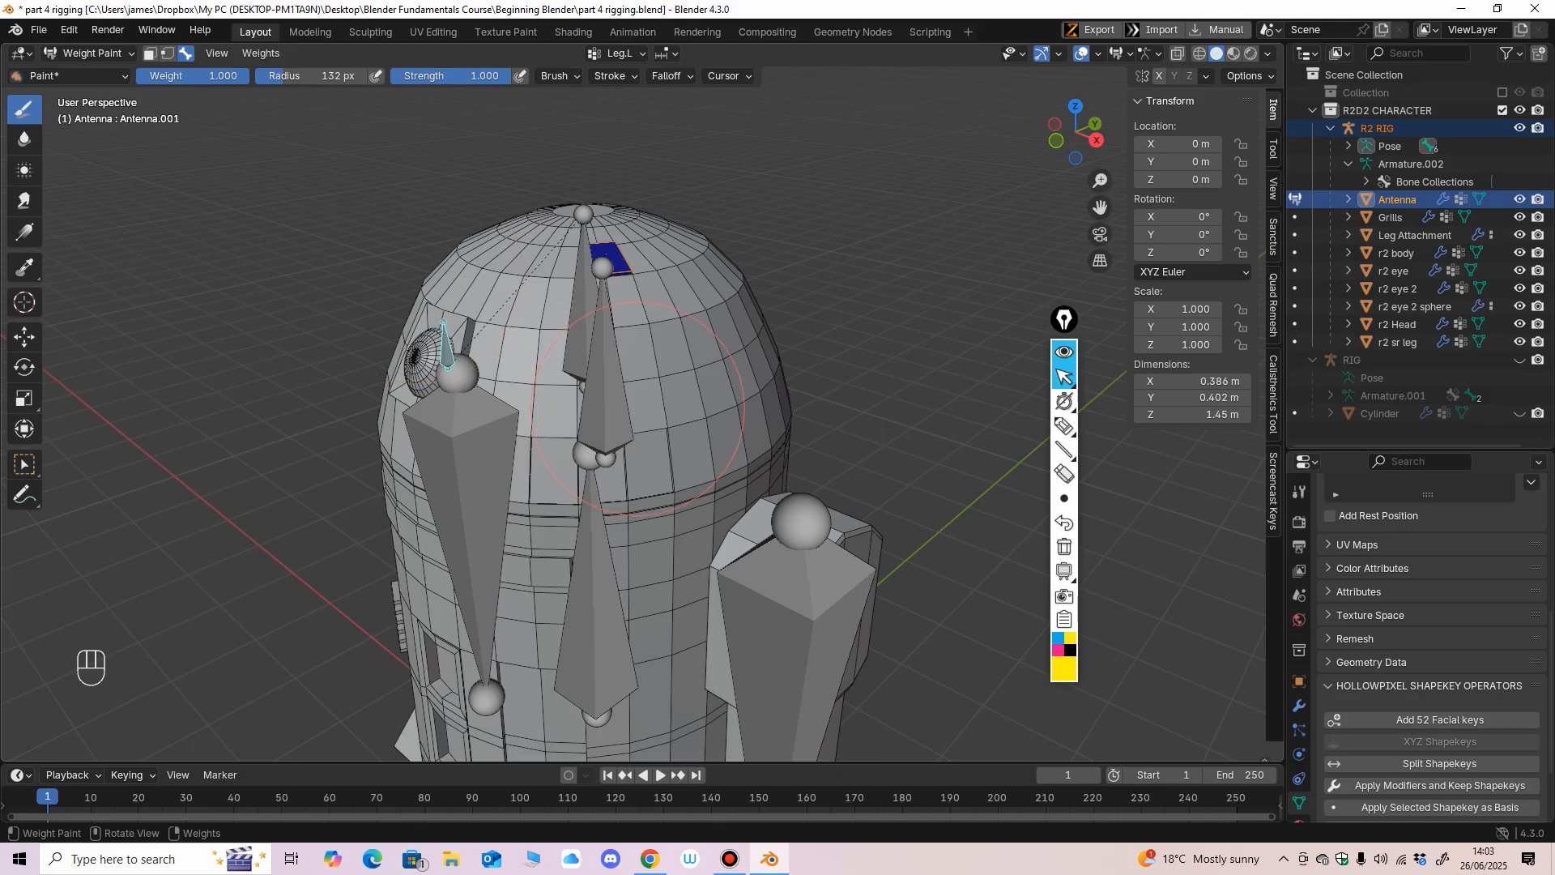
Make the Antenna bone active and paint the whole Antenna mesh with weight 1.000, using wireframe to reach its hidden parts.
{"action": "middle_click_drag", "start_coordinate": [674, 349], "coordinate": [735, 336]}
{"action": "left_click", "coordinate": [608, 405], "text": "ctrl+shift"}
{"action": "middle_click_drag", "start_coordinate": [755, 418], "coordinate": [754, 353]}
{"action": "left_click", "coordinate": [1199, 53]}
{"action": "mouse_move", "coordinate": [640, 307]}
{"action": "left_mouse_down"}
{"action": "mouse_move", "coordinate": [576, 243]}
{"action": "mouse_move", "coordinate": [596, 389]}
{"action": "left_mouse_up"}
{"action": "middle_click_drag", "start_coordinate": [659, 399], "coordinate": [521, 348]}
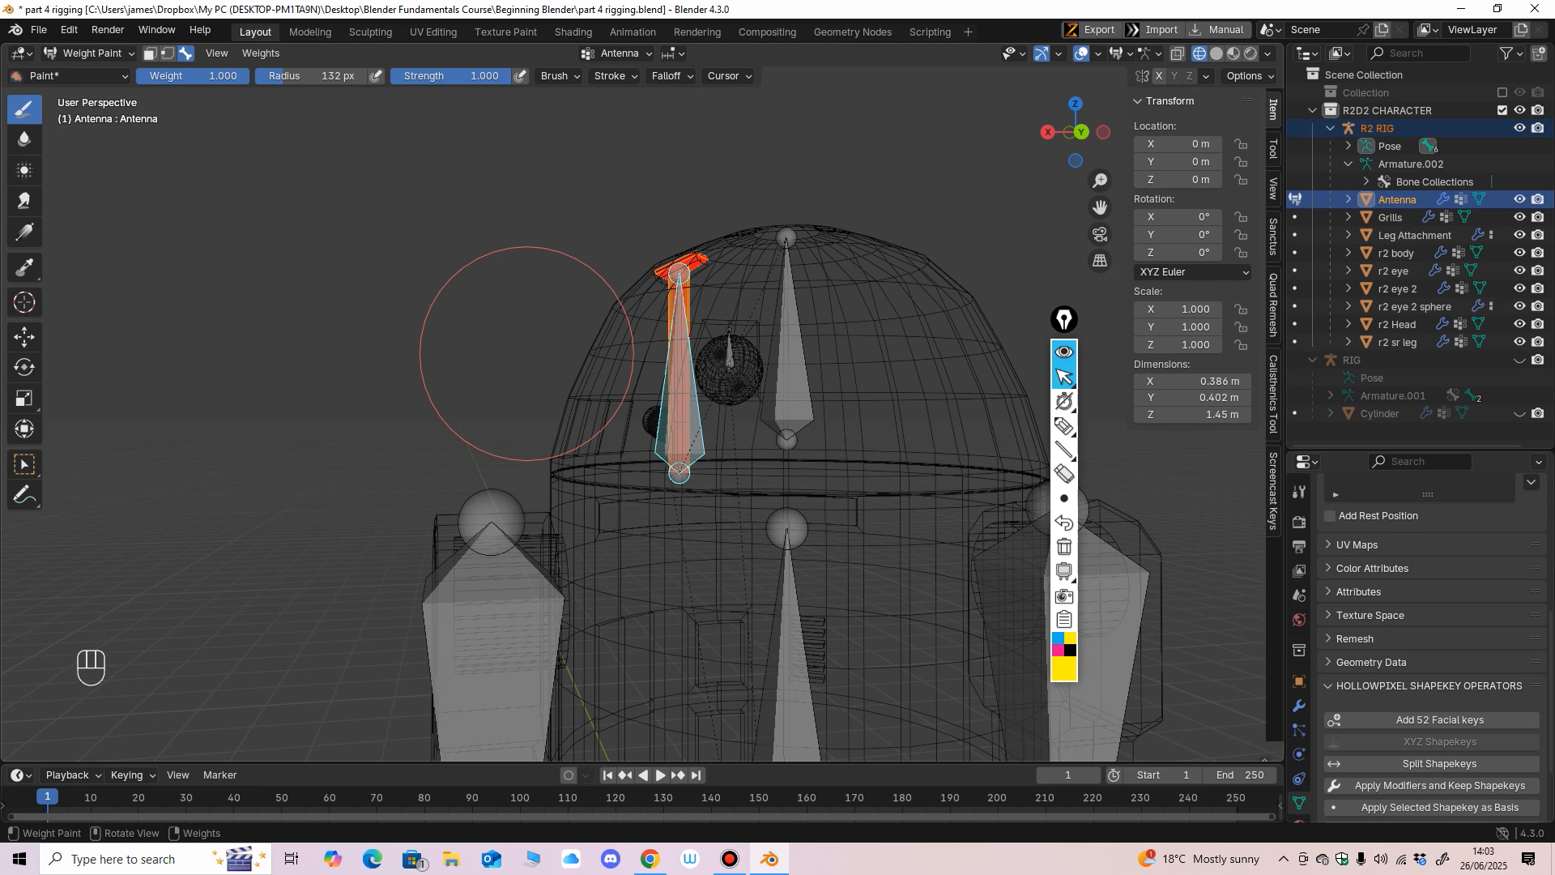
{"action": "middle_click_drag", "start_coordinate": [659, 278], "coordinate": [445, 494]}
{"action": "scroll", "coordinate": [447, 490], "scroll_direction": "up", "scroll_amount": 3}
{"action": "middle_click_drag", "start_coordinate": [687, 477], "coordinate": [701, 366]}
{"action": "mouse_move", "coordinate": [693, 440]}
{"action": "middle_mouse_down"}
{"action": "mouse_move", "coordinate": [642, 451]}
{"action": "mouse_move", "coordinate": [615, 267]}
{"action": "middle_mouse_up"}
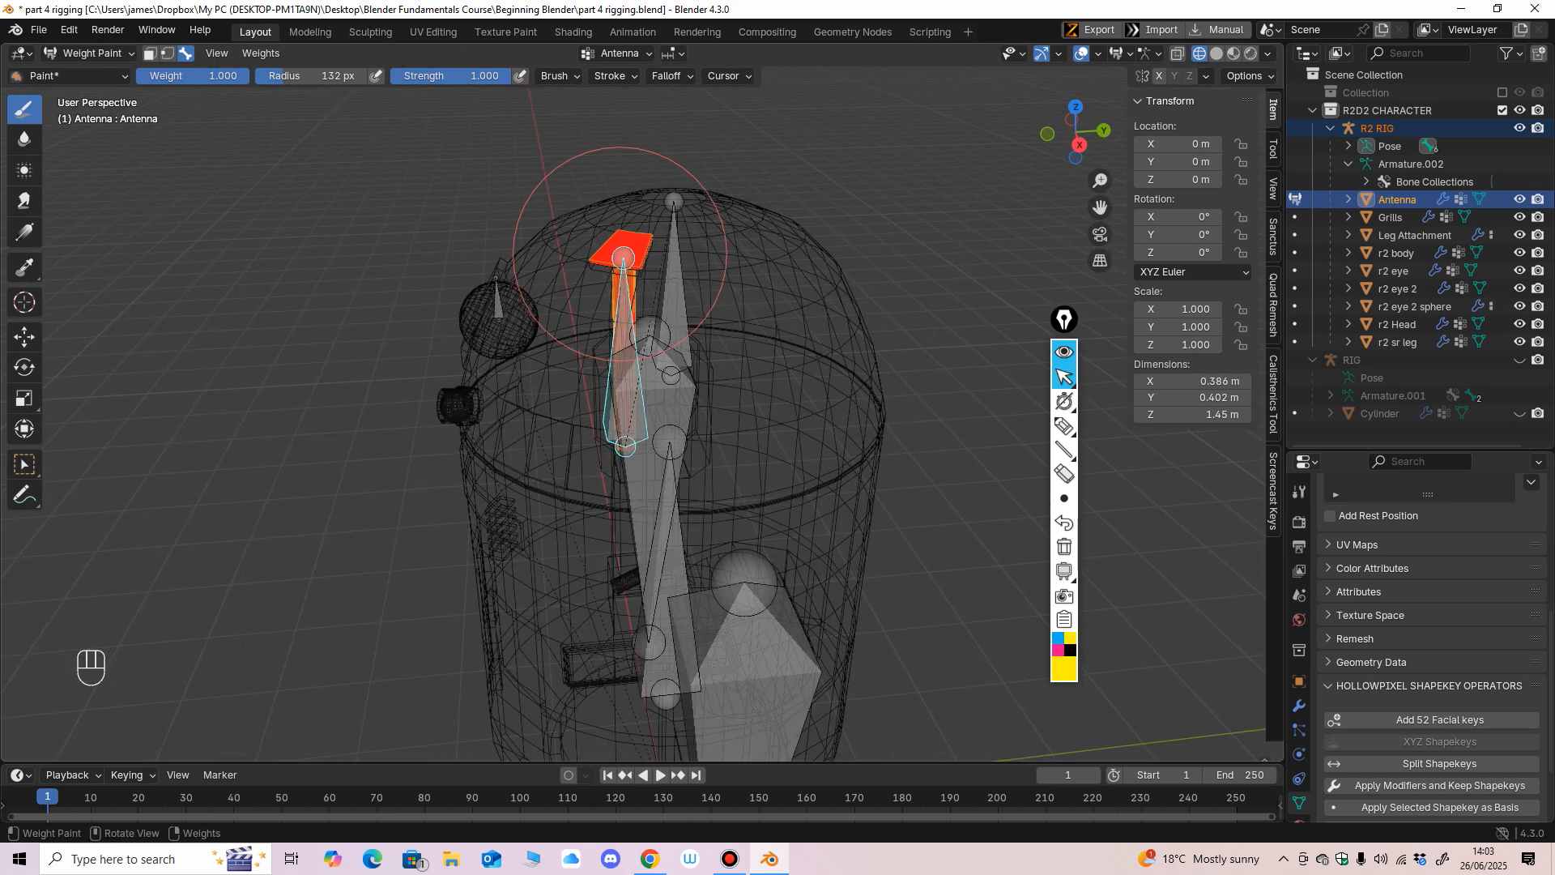
Restore solid shading and return from Weight Paint mode to Object Mode.
{"action": "left_click", "coordinate": [1216, 53]}
{"action": "mouse_move", "coordinate": [749, 279]}
{"action": "middle_mouse_down"}
{"action": "mouse_move", "coordinate": [872, 278]}
{"action": "mouse_move", "coordinate": [763, 305]}
{"action": "mouse_move", "coordinate": [818, 283]}
{"action": "mouse_move", "coordinate": [834, 308]}
{"action": "middle_mouse_up"}
{"action": "scroll", "coordinate": [873, 278], "scroll_direction": "down", "scroll_amount": 3}
{"action": "scroll", "coordinate": [765, 303], "scroll_direction": "up", "scroll_amount": 4}
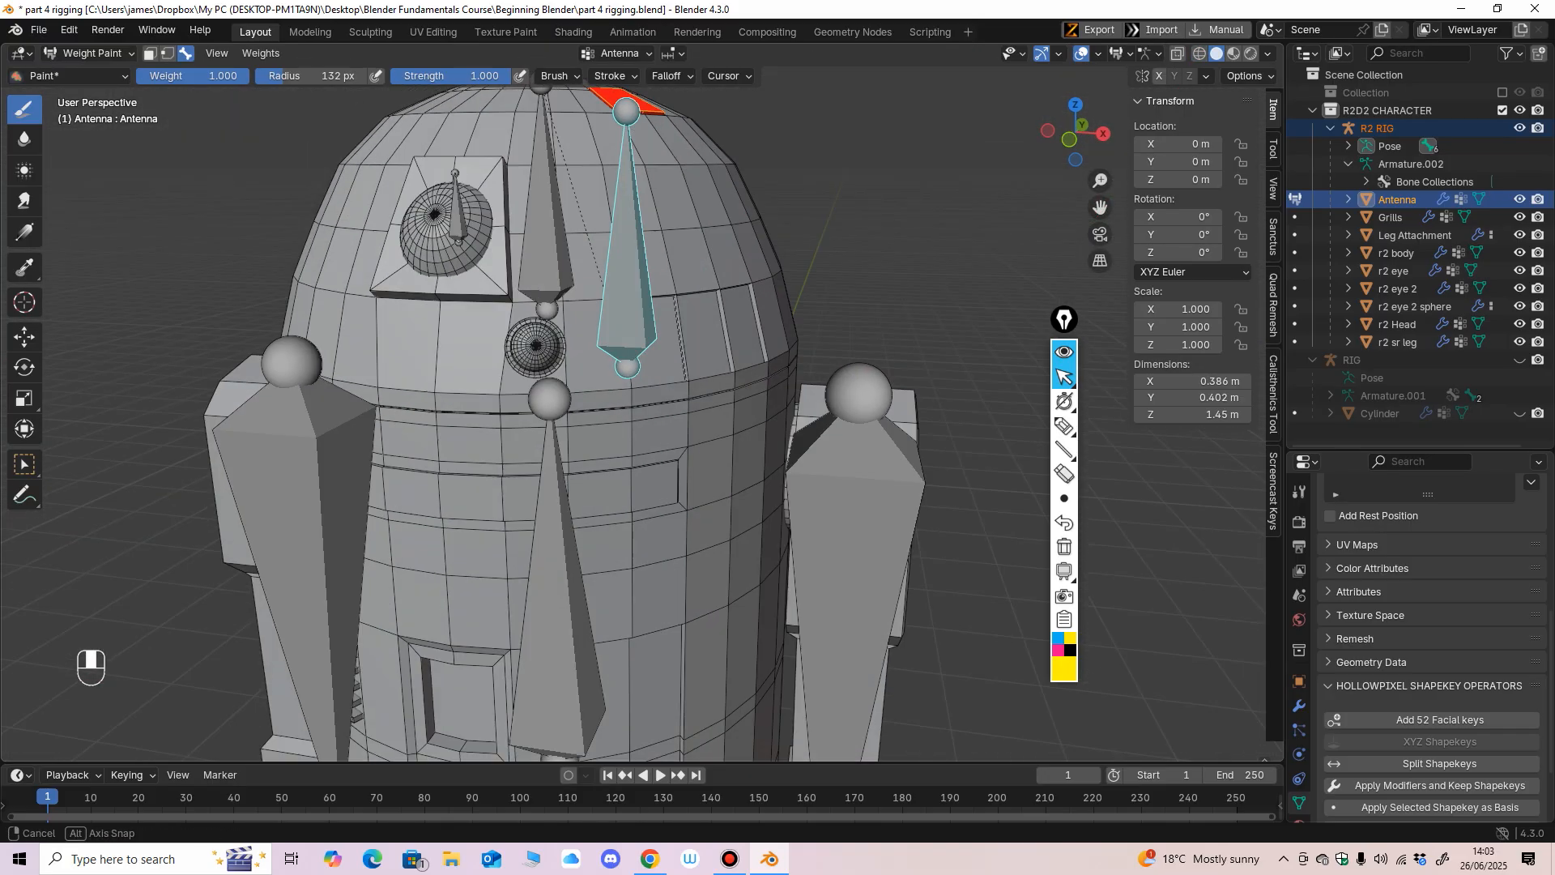
{"action": "left_click", "coordinate": [90, 54]}
{"action": "left_click", "coordinate": [94, 72]}
Select the R2 RIG with the r2 eye 2 mesh as active object and enter Weight Paint mode.
{"action": "middle_click_drag", "start_coordinate": [421, 267], "coordinate": [403, 268]}
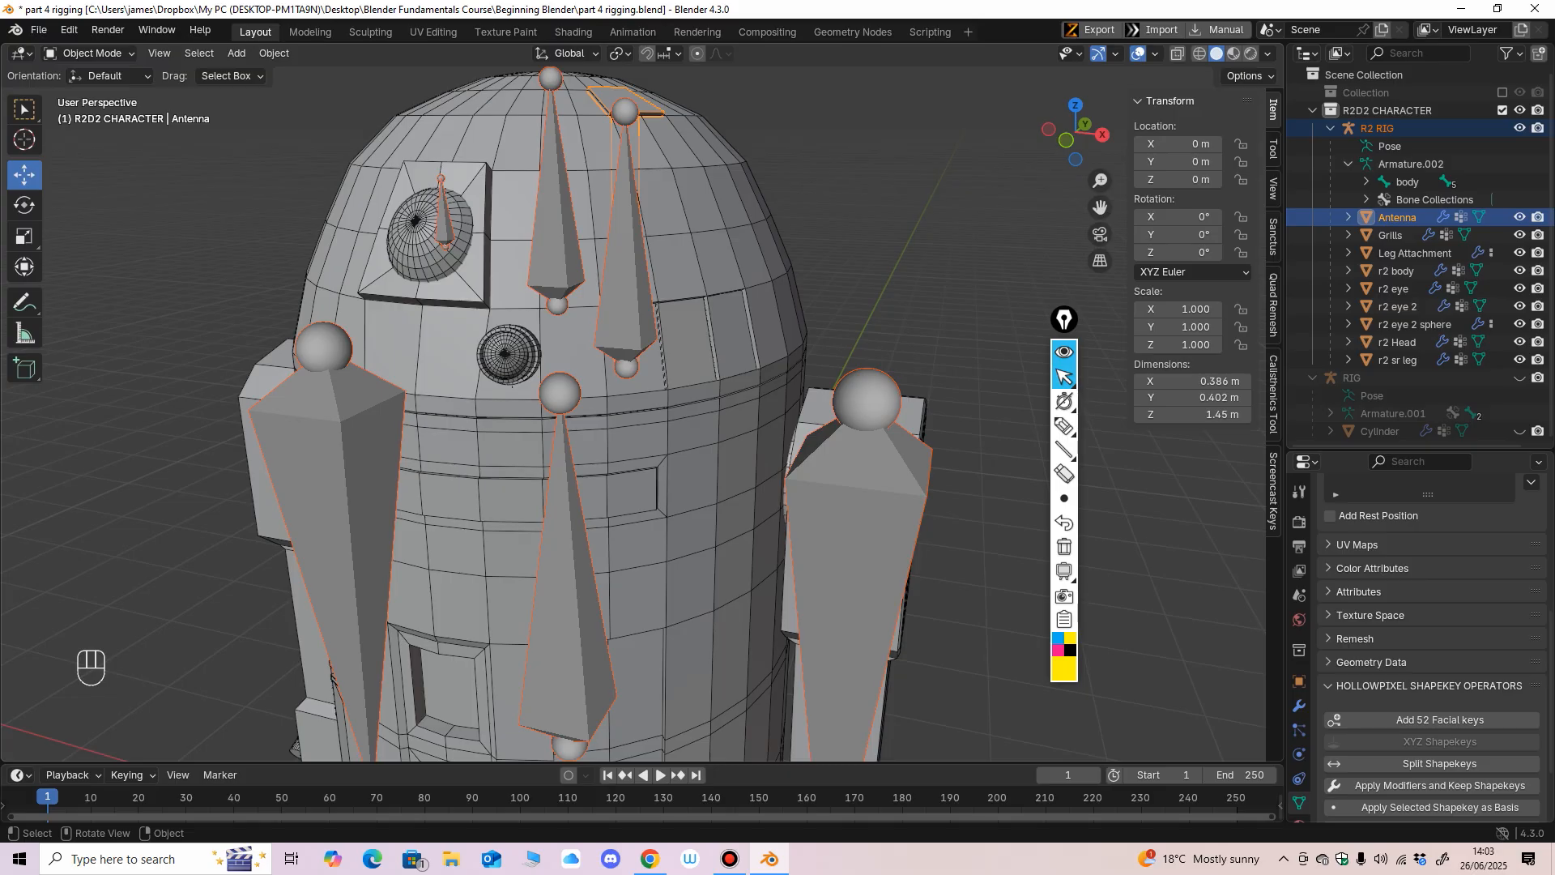
{"action": "left_click", "coordinate": [563, 518]}
{"action": "middle_click_drag", "start_coordinate": [564, 519], "coordinate": [550, 527]}
{"action": "left_click", "coordinate": [488, 379], "text": "shift"}
{"action": "middle_click_drag", "start_coordinate": [488, 379], "coordinate": [485, 368]}
{"action": "left_click", "coordinate": [92, 54]}
{"action": "left_click", "coordinate": [105, 150]}
{"action": "left_click", "coordinate": [634, 320], "text": "ctrl+shift"}
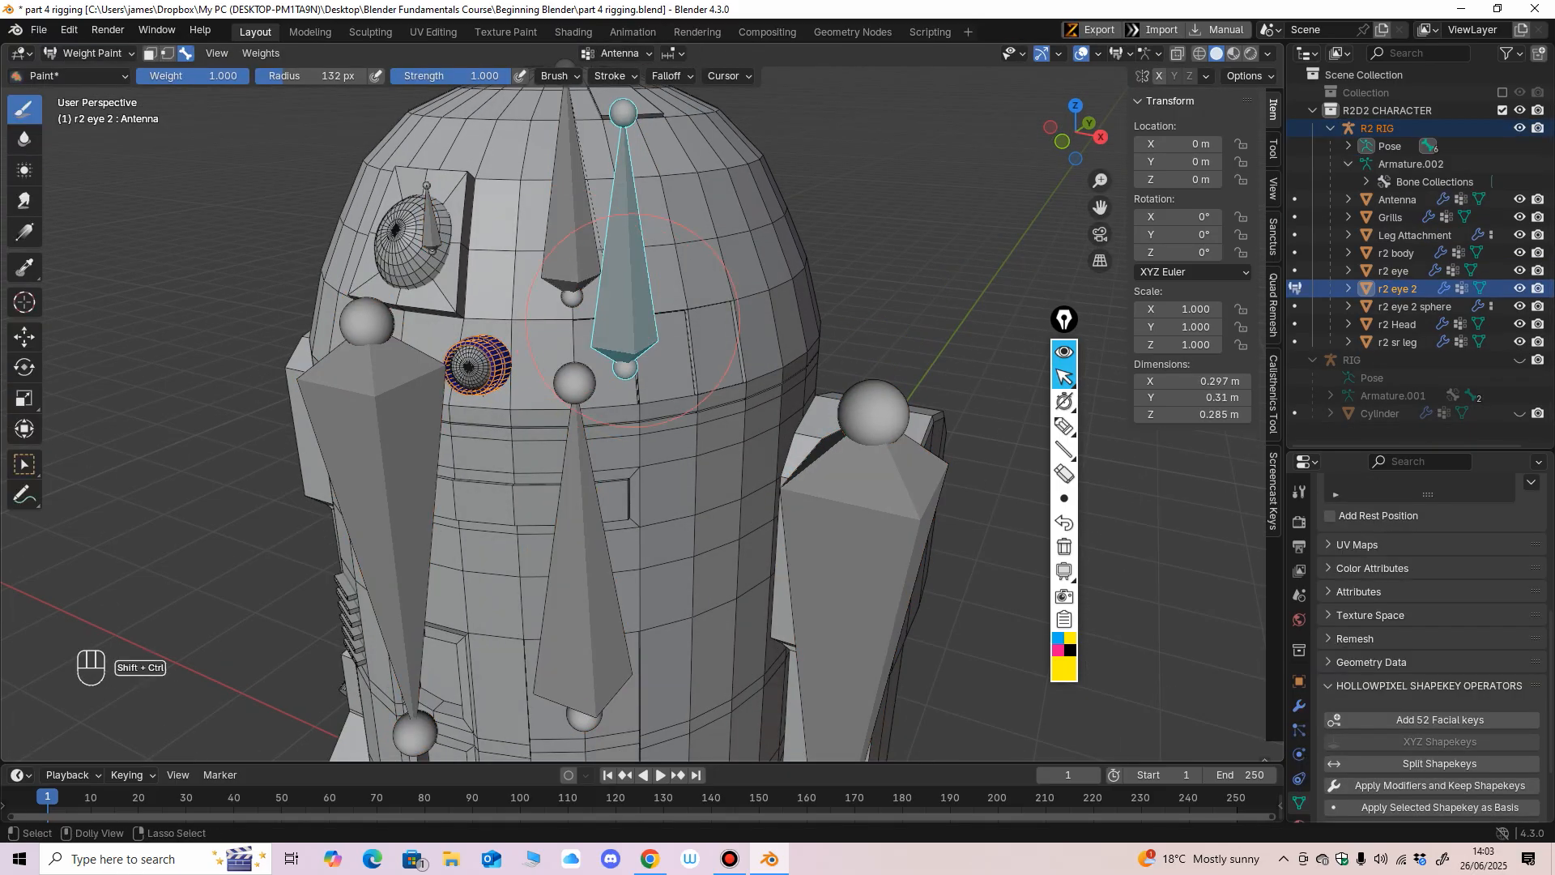
{"action": "middle_click_drag", "start_coordinate": [478, 328], "coordinate": [570, 367]}
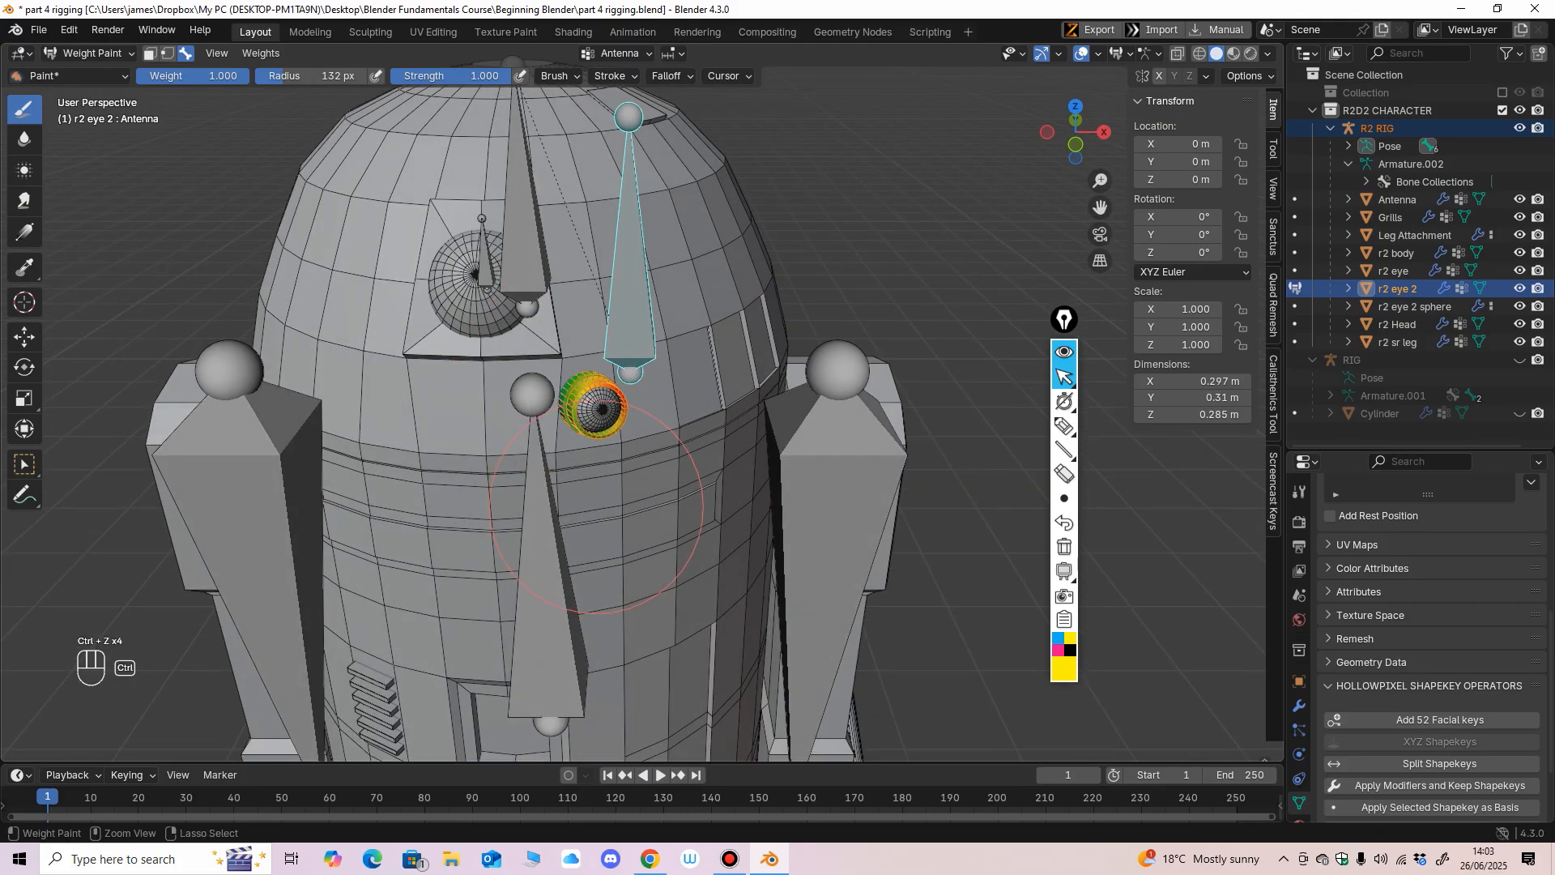
{"action": "middle_click_drag", "start_coordinate": [607, 484], "coordinate": [536, 496]}
Make the head bone active and paint the r2 eye 2 mesh with weight 1.000, checking the coverage in wireframe.
{"action": "left_click", "coordinate": [576, 231], "text": "ctrl+shift"}
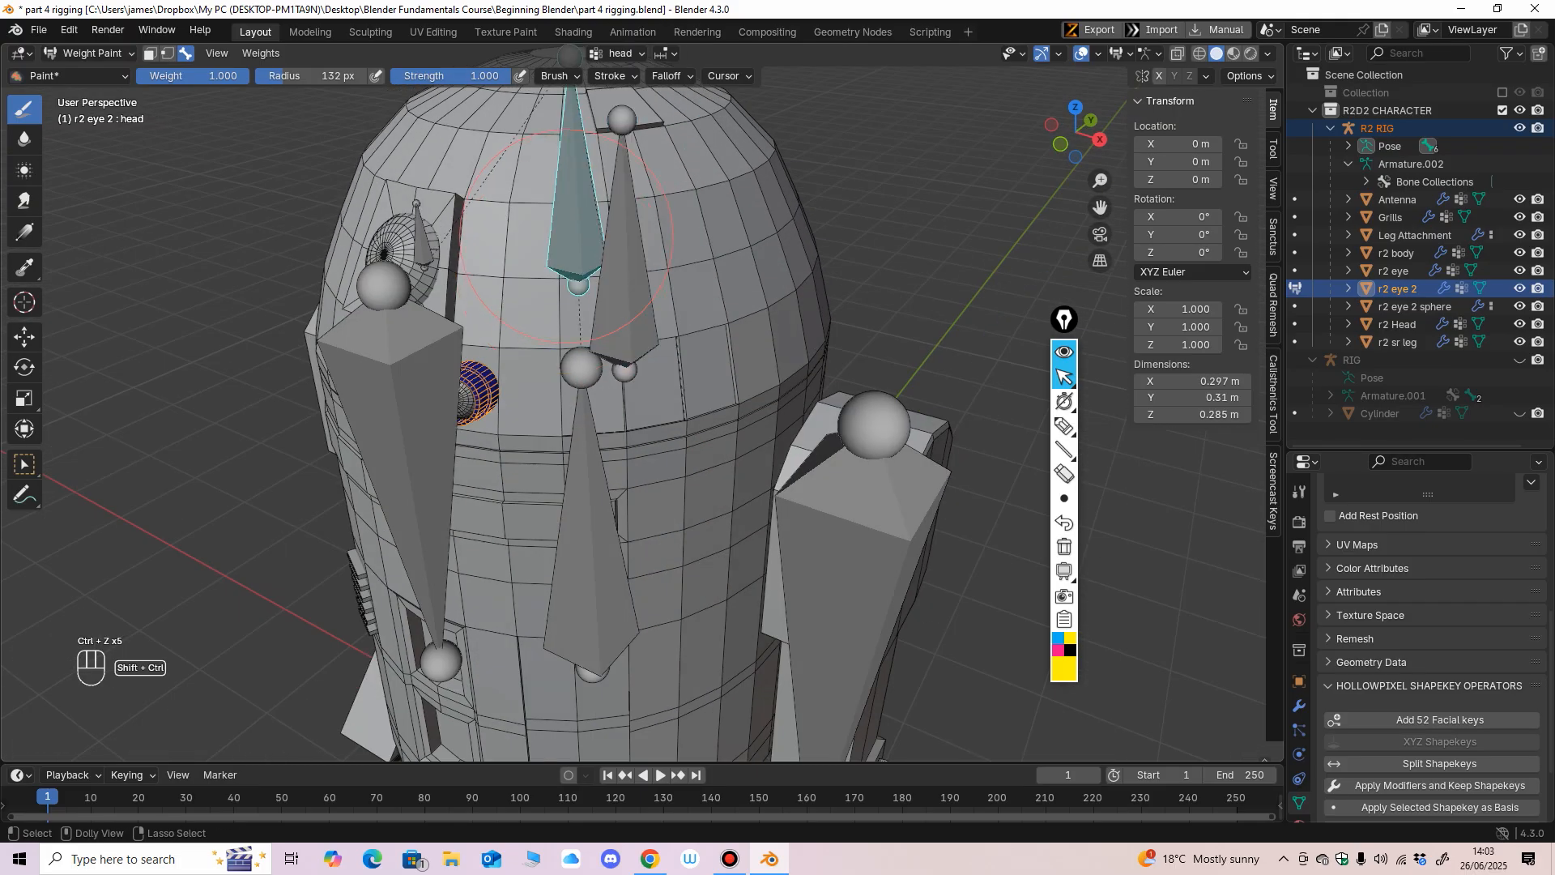
{"action": "mouse_move", "coordinate": [577, 231]}
{"action": "middle_mouse_down"}
{"action": "mouse_move", "coordinate": [640, 220]}
{"action": "mouse_move", "coordinate": [603, 223]}
{"action": "mouse_move", "coordinate": [494, 367]}
{"action": "mouse_move", "coordinate": [692, 302]}
{"action": "mouse_move", "coordinate": [389, 324]}
{"action": "mouse_move", "coordinate": [584, 324]}
{"action": "mouse_move", "coordinate": [457, 324]}
{"action": "middle_mouse_up"}
{"action": "left_click", "coordinate": [1200, 54]}
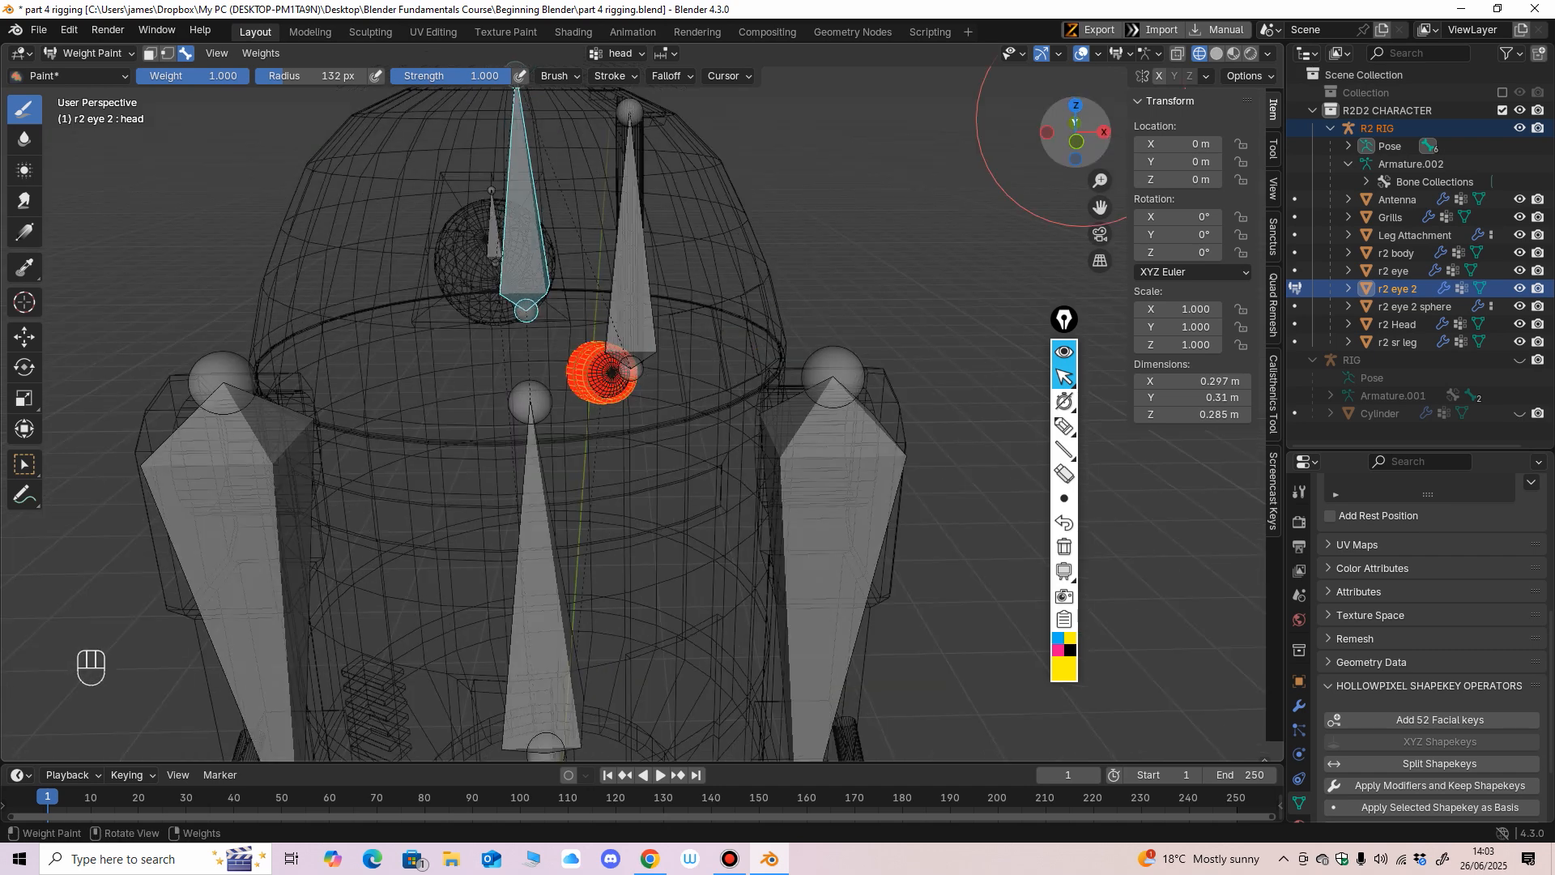
{"action": "left_click", "coordinate": [1216, 53]}
{"action": "middle_click_drag", "start_coordinate": [716, 234], "coordinate": [621, 240]}
Return to Object Mode, make the r2 eye 2 sphere mesh active with the R2 RIG selected, and enter Weight Paint mode.
{"action": "left_click", "coordinate": [90, 53]}
{"action": "left_click", "coordinate": [104, 76]}
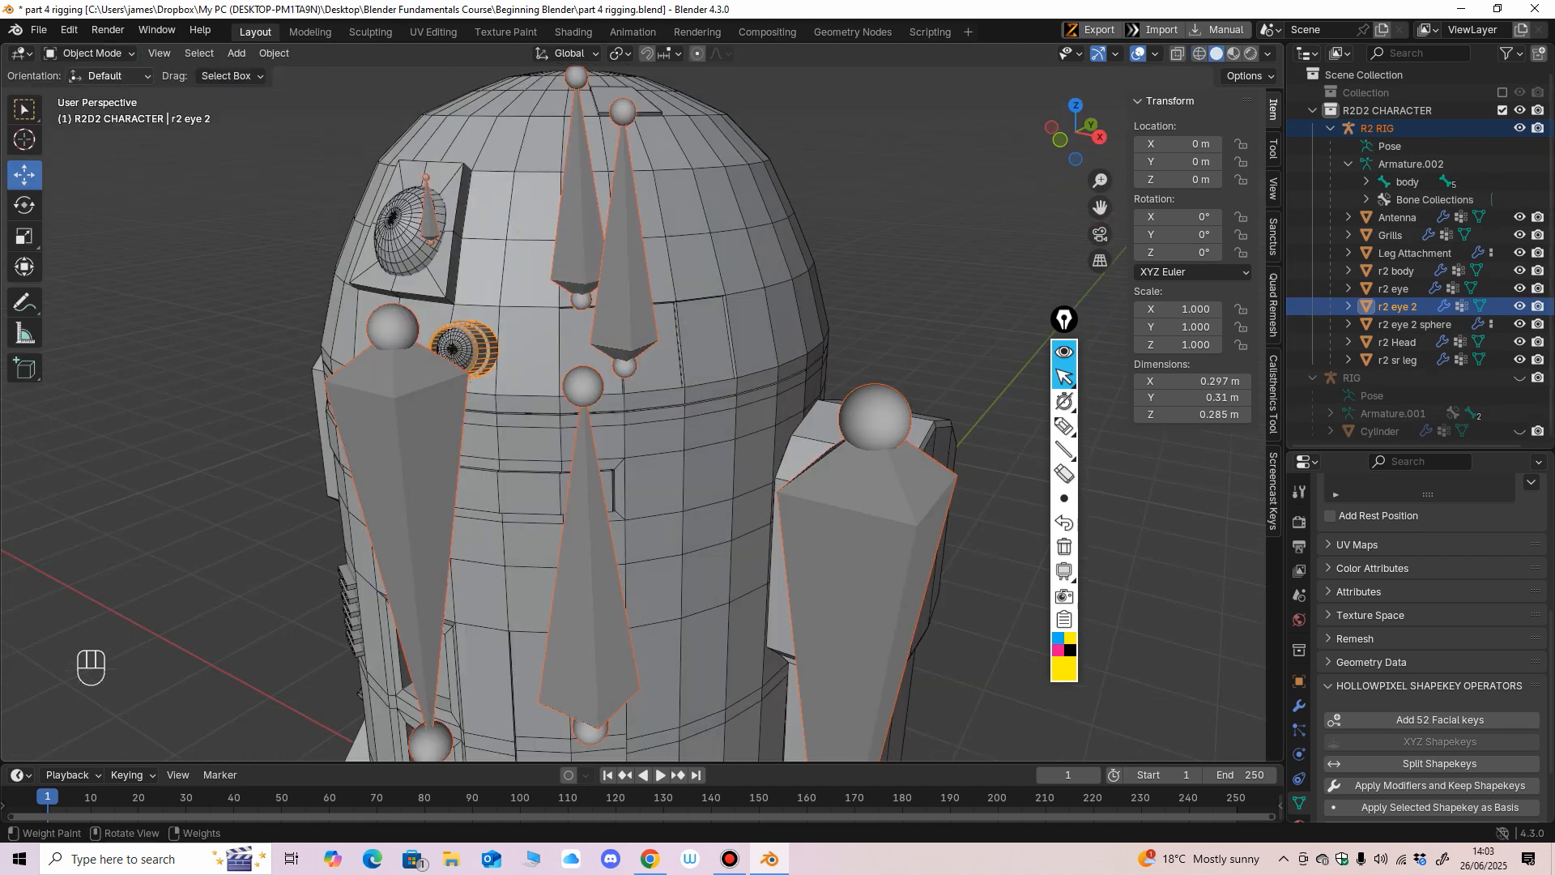
{"action": "middle_click_drag", "start_coordinate": [453, 267], "coordinate": [499, 273]}
{"action": "mouse_move", "coordinate": [518, 340]}
{"action": "middle_mouse_down"}
{"action": "mouse_move", "coordinate": [455, 362]}
{"action": "mouse_move", "coordinate": [510, 366]}
{"action": "middle_mouse_up"}
{"action": "left_click", "coordinate": [433, 364]}
{"action": "left_click", "coordinate": [476, 361], "text": "shift"}
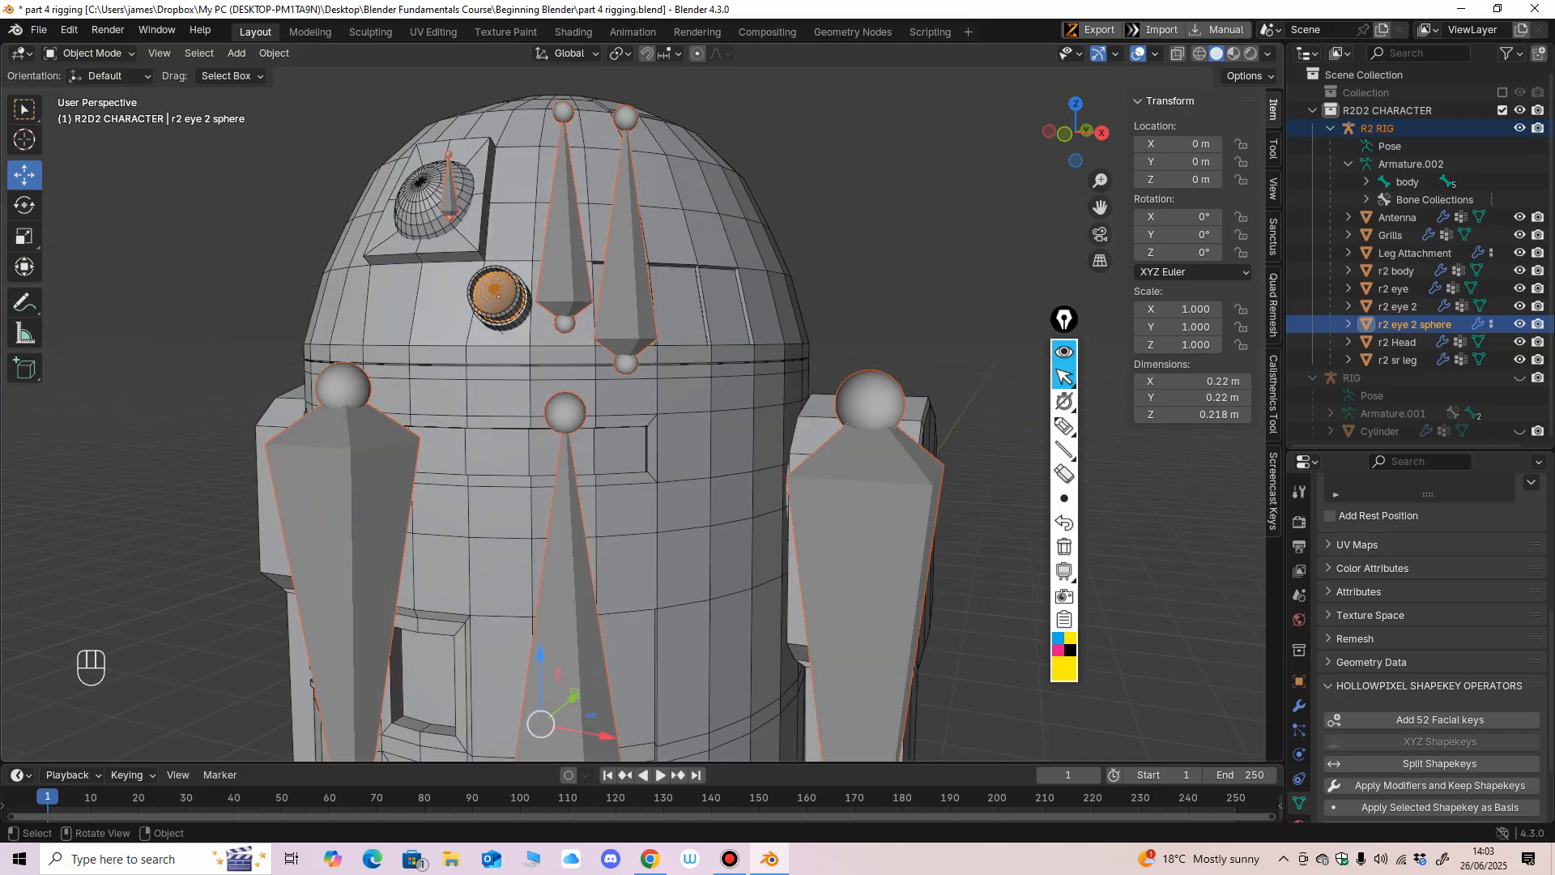
{"action": "left_click", "coordinate": [91, 53]}
{"action": "left_click", "coordinate": [97, 151]}
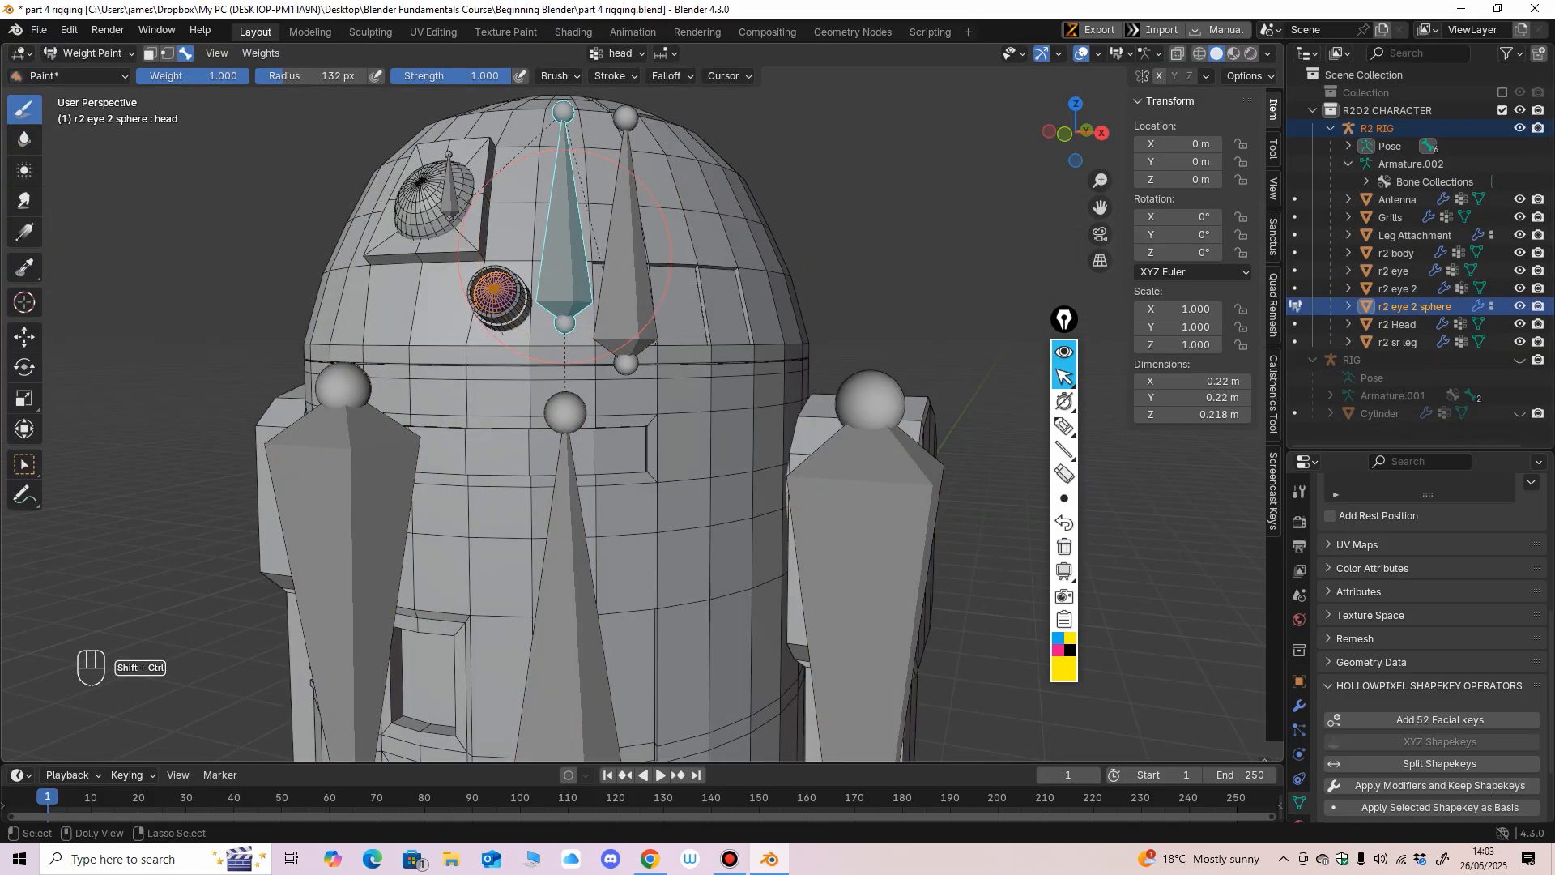
Paint the r2 eye 2 sphere with weight 1.000 for the head bone, check it in wireframe and return to Object Mode.
{"action": "mouse_move", "coordinate": [564, 257]}
{"action": "middle_mouse_down"}
{"action": "mouse_move", "coordinate": [496, 387]}
{"action": "mouse_move", "coordinate": [471, 297]}
{"action": "mouse_move", "coordinate": [786, 324]}
{"action": "middle_mouse_up"}
{"action": "key", "text": "shift+z"}
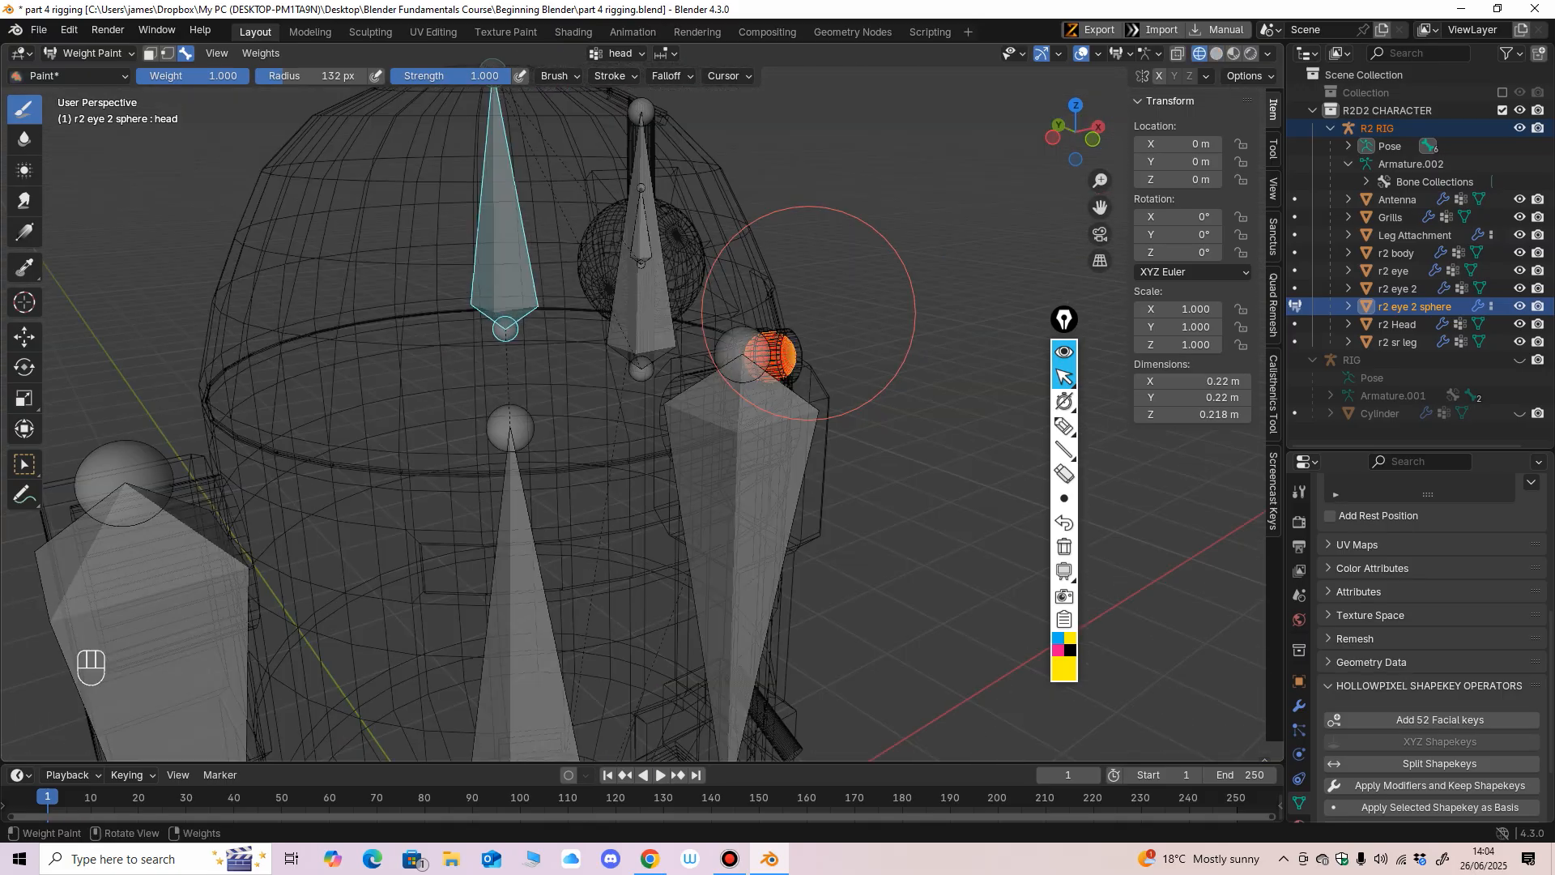
{"action": "left_click", "coordinate": [92, 53]}
{"action": "left_click", "coordinate": [96, 73]}
Restore solid shading, select only the R2 RIG armature and enter Pose Mode.
{"action": "key", "text": "KP_1"}
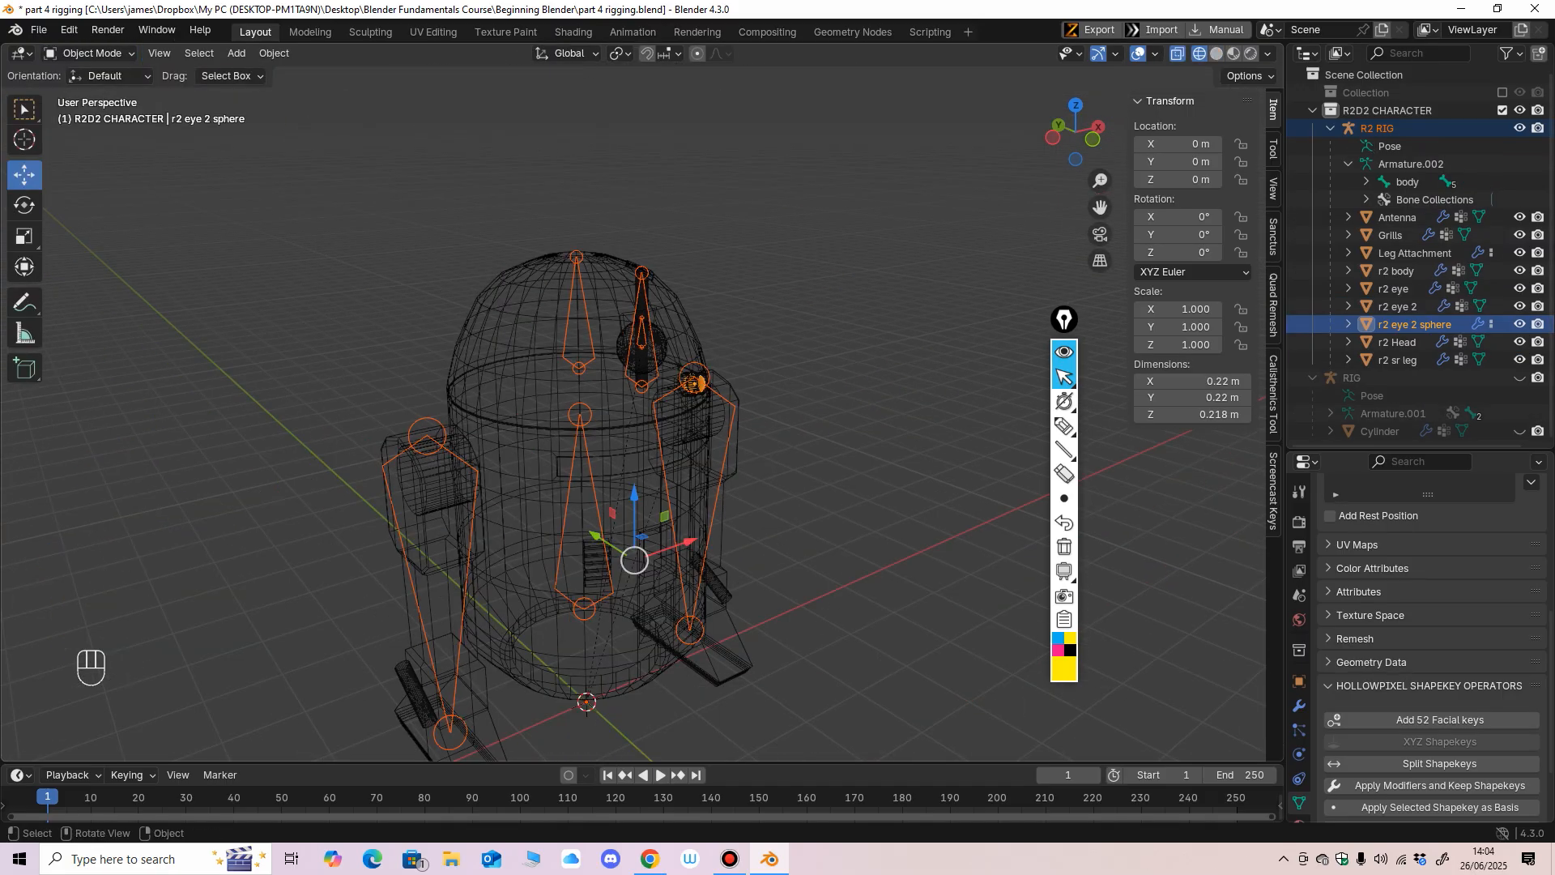
{"action": "key", "text": "shift+z"}
{"action": "middle_click_drag", "start_coordinate": [875, 510], "coordinate": [846, 444], "text": "shift"}
{"action": "left_click", "coordinate": [847, 444]}
{"action": "left_click", "coordinate": [695, 445]}
{"action": "scroll", "coordinate": [632, 413], "scroll_direction": "down", "scroll_amount": 2}
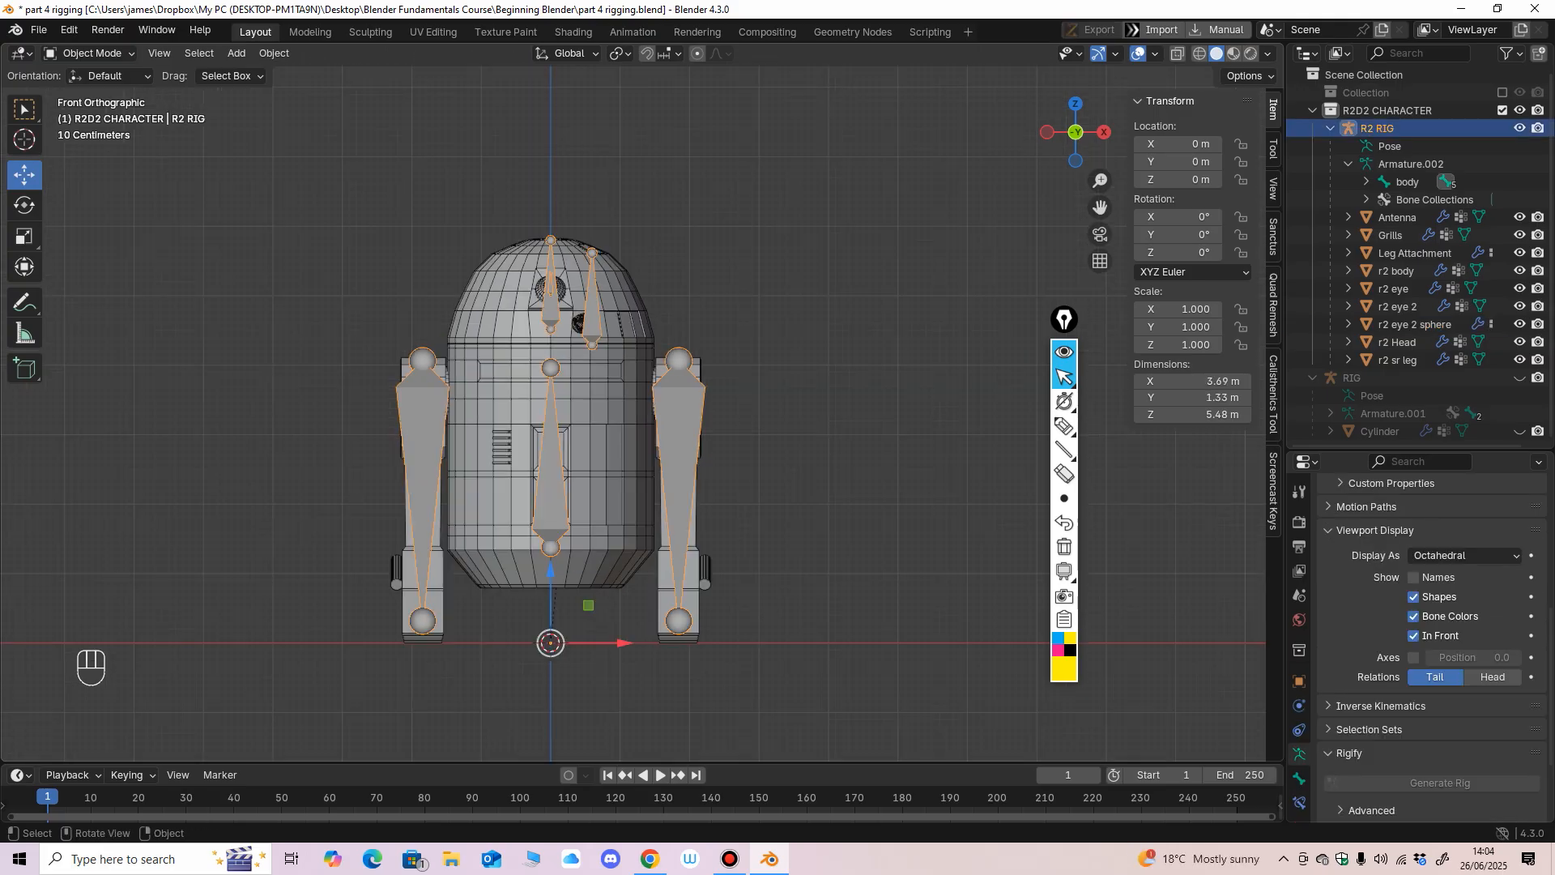
{"action": "left_click", "coordinate": [91, 52]}
{"action": "left_click", "coordinate": [96, 108]}
Test the body bone by rotating it in the front view, and undo the rotation.
{"action": "left_click", "coordinate": [551, 486]}
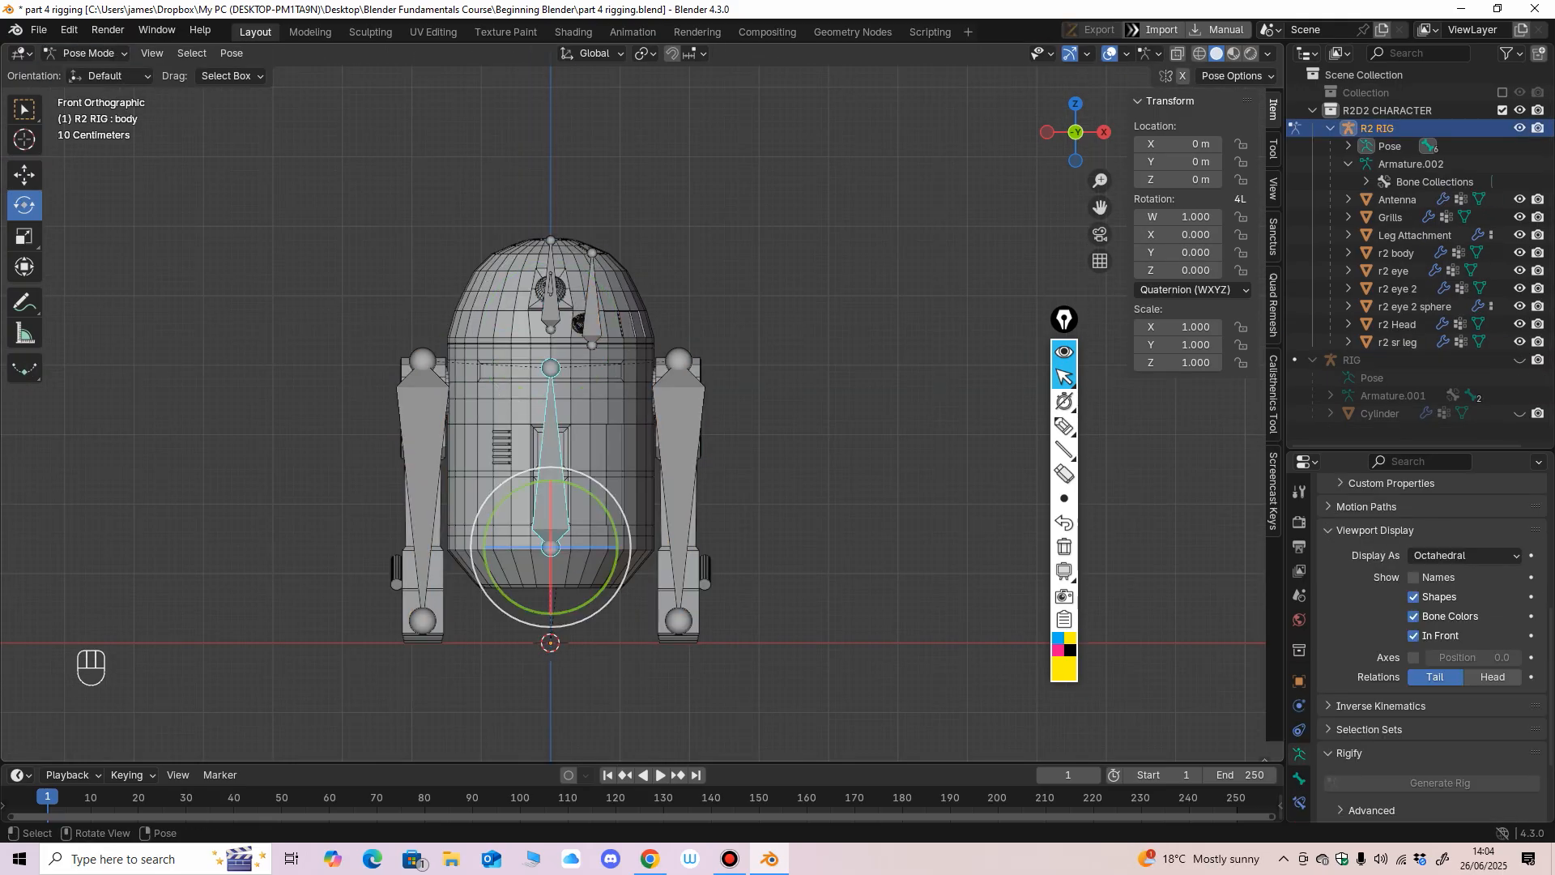
{"action": "mouse_move", "coordinate": [587, 504]}
{"action": "left_mouse_down"}
{"action": "mouse_move", "coordinate": [609, 547]}
{"action": "mouse_move", "coordinate": [567, 489]}
{"action": "left_mouse_up"}
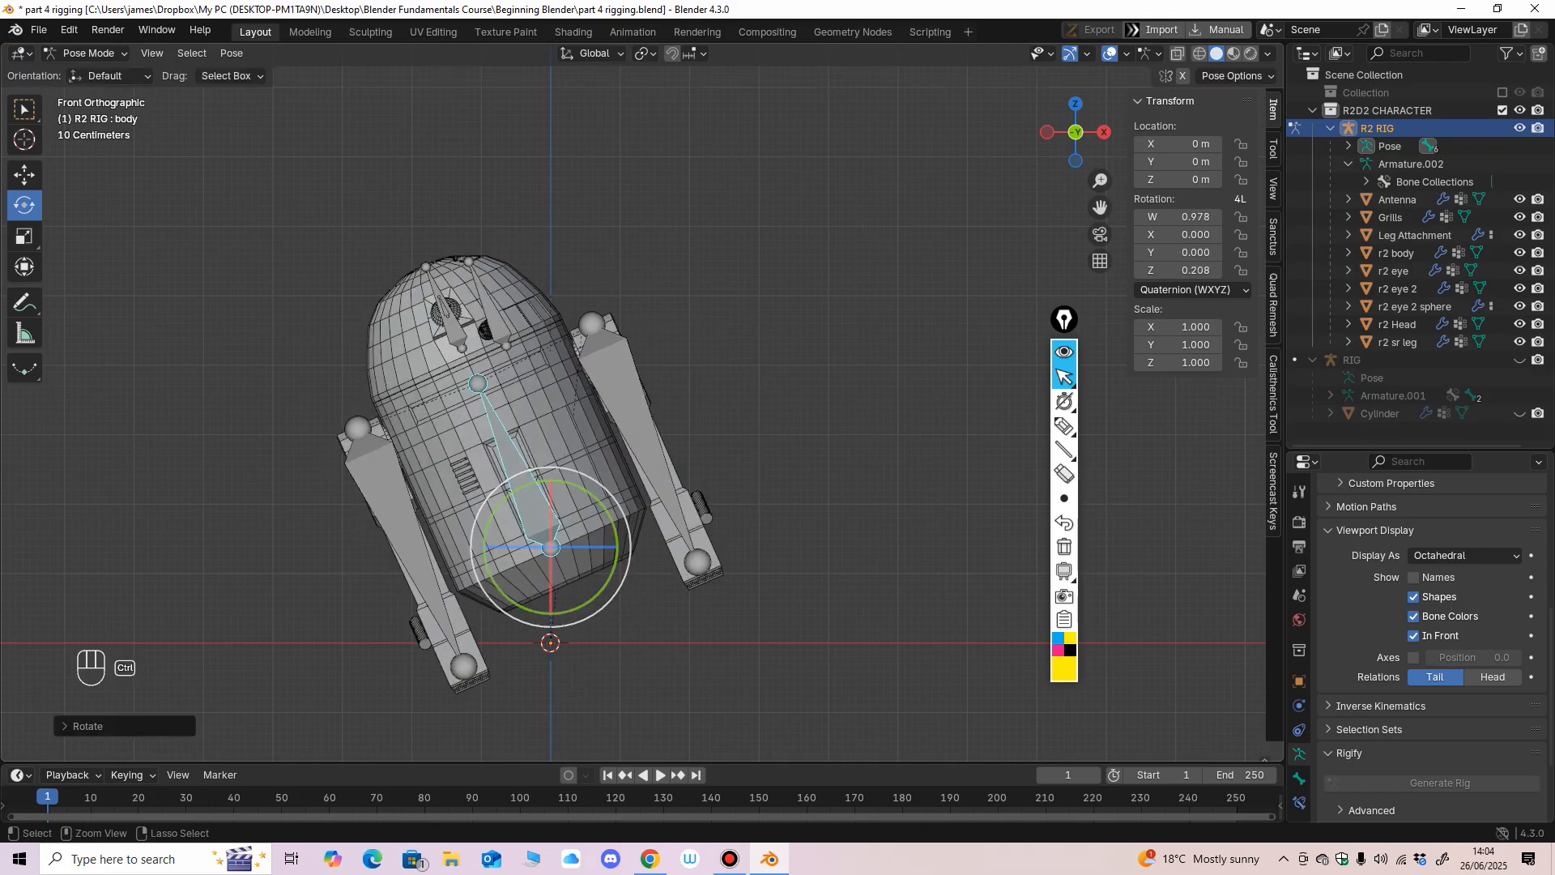
{"action": "key", "text": "ctrl+z"}
{"action": "scroll", "coordinate": [567, 445], "scroll_direction": "up", "scroll_amount": 2}
Select the head bone, test-rotate it about the global Z axis and undo the rotation.
{"action": "middle_click_drag", "start_coordinate": [559, 324], "coordinate": [578, 403], "text": "shift"}
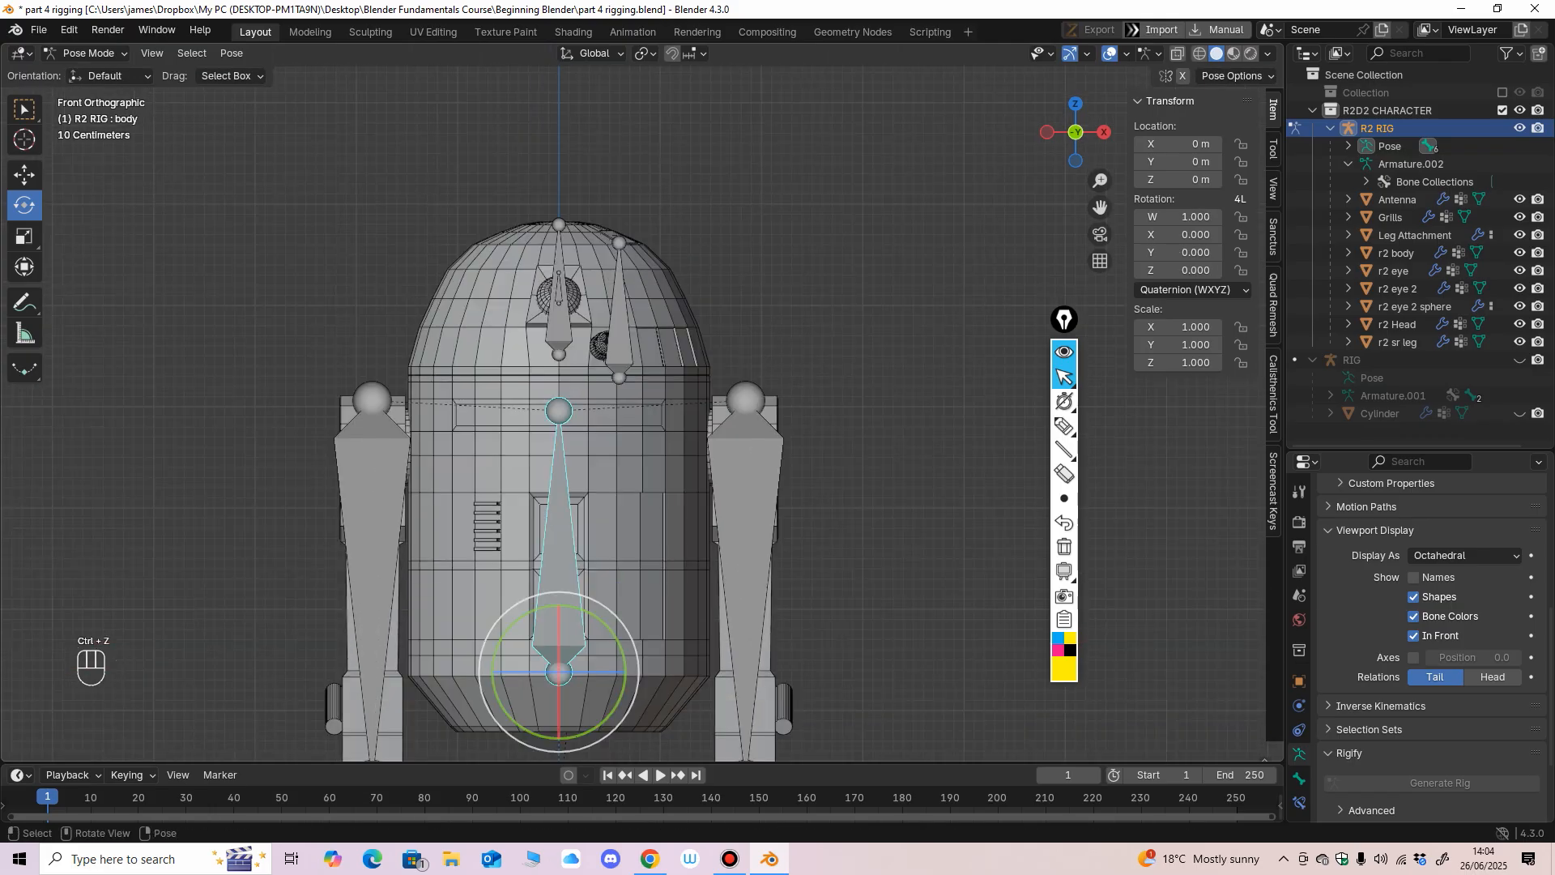
{"action": "left_click", "coordinate": [560, 331]}
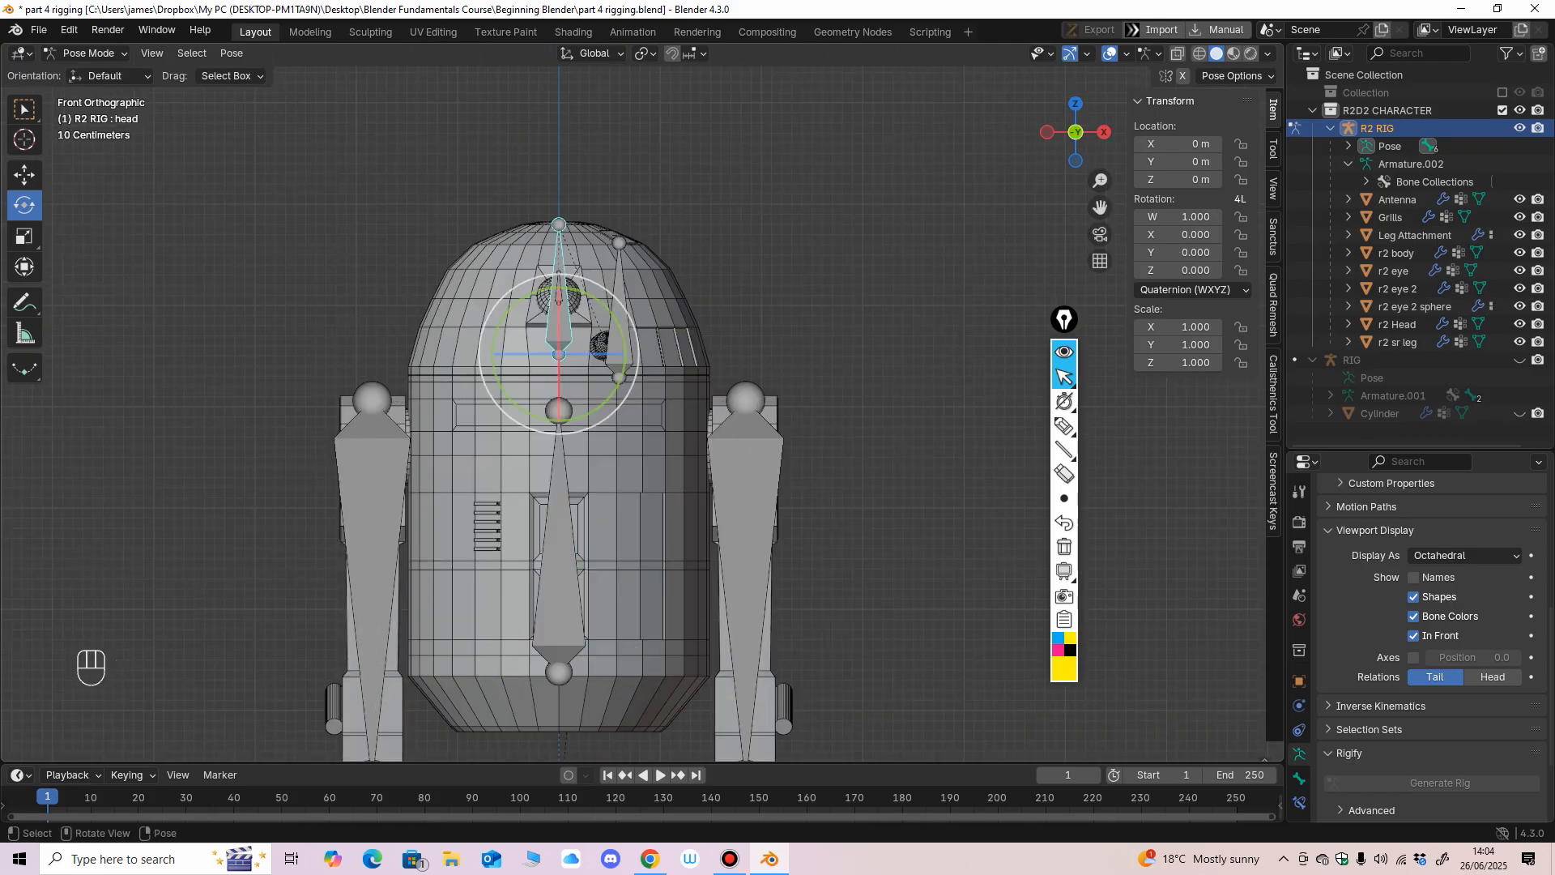
{"action": "left_click_drag", "start_coordinate": [590, 353], "coordinate": [590, 339]}
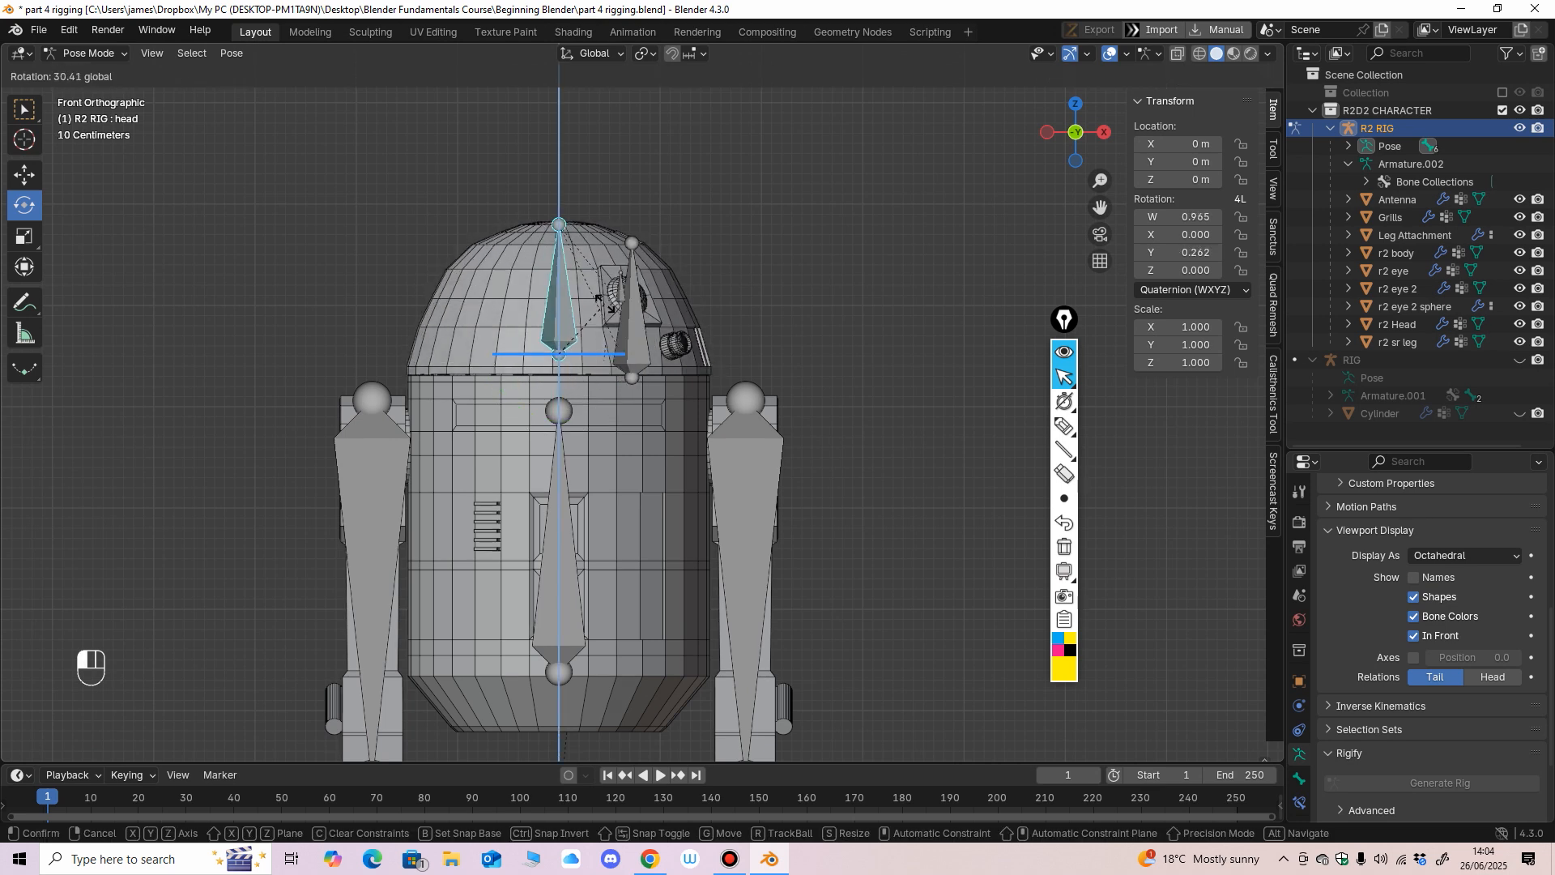
{"action": "left_click_drag", "start_coordinate": [601, 339], "coordinate": [602, 341]}
{"action": "middle_click_drag", "start_coordinate": [602, 341], "coordinate": [603, 460]}
{"action": "key", "text": "ctrl+z"}
Spin the head bone about the vertical axis again while viewing from above, undoing each test rotation.
{"action": "left_click_drag", "start_coordinate": [587, 391], "coordinate": [592, 396]}
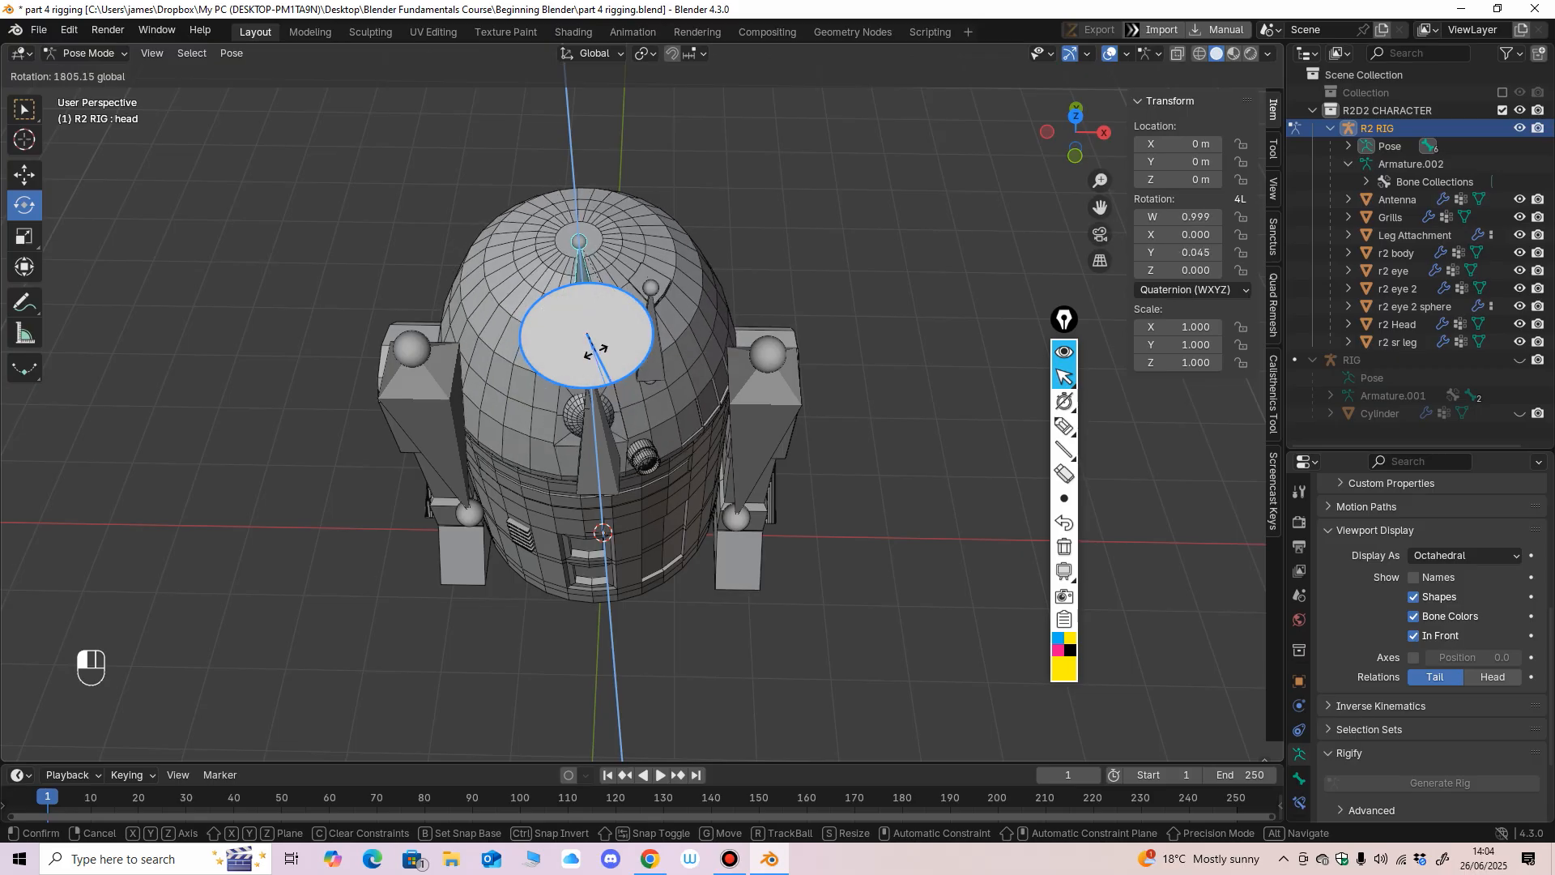
{"action": "key", "text": "ctrl+z"}
{"action": "mouse_move", "coordinate": [614, 381]}
{"action": "left_mouse_down"}
{"action": "mouse_move", "coordinate": [573, 385]}
{"action": "mouse_move", "coordinate": [617, 377]}
{"action": "left_mouse_up"}
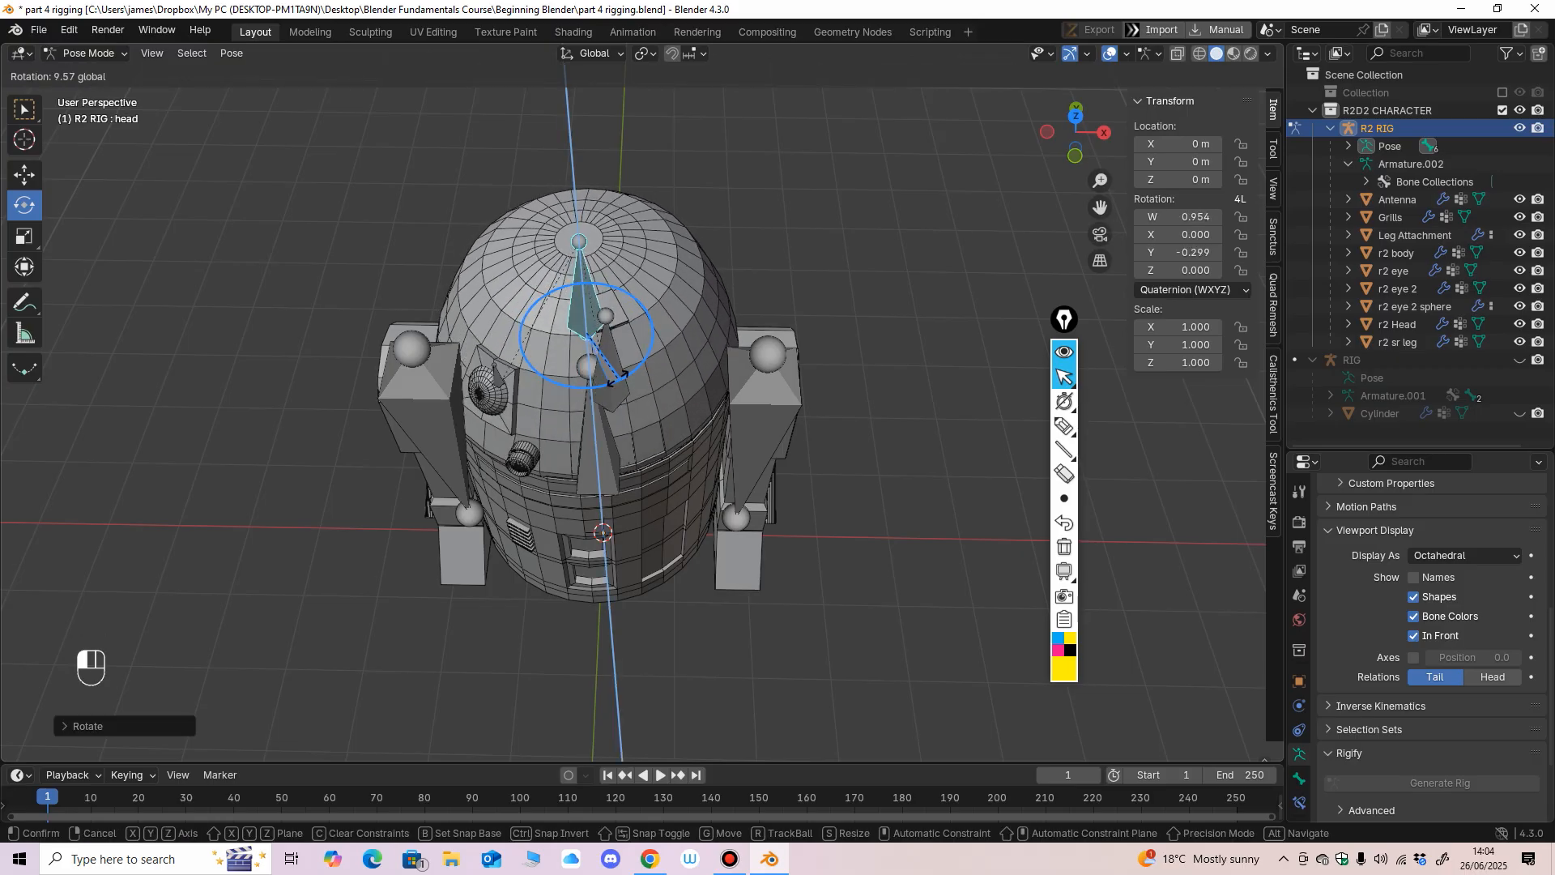
{"action": "key", "text": "ctrl+z"}
{"action": "middle_click_drag", "start_coordinate": [602, 519], "coordinate": [616, 368]}
{"action": "key", "text": "ctrl+z"}
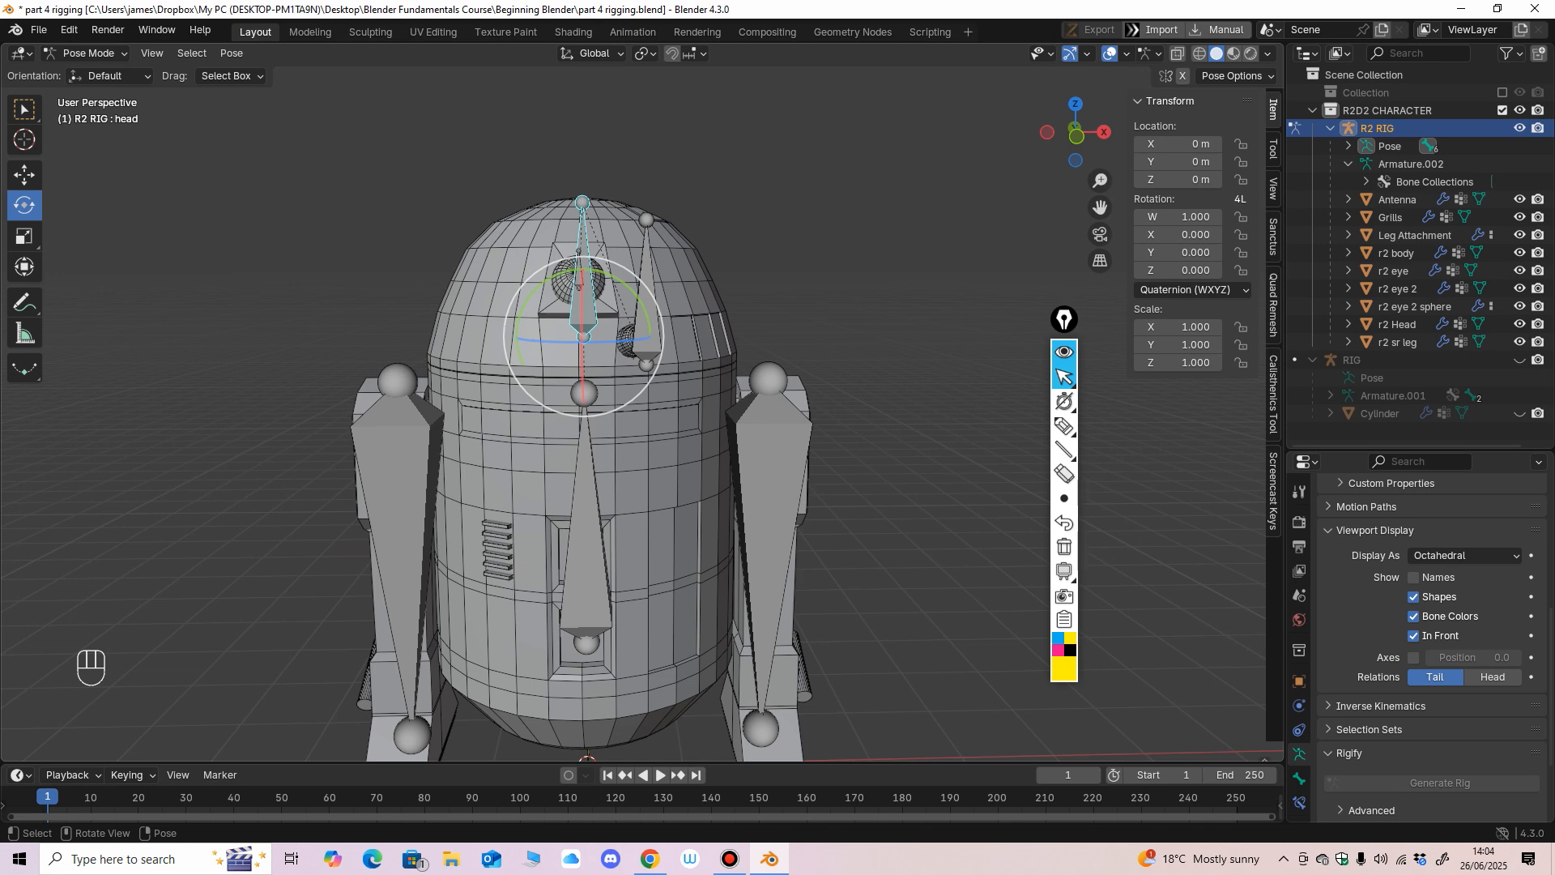
Select the Antenna bone, test-move it straight up out of the head with the Move tool and undo each move.
{"action": "left_click", "coordinate": [647, 312]}
{"action": "middle_click_drag", "start_coordinate": [647, 312], "coordinate": [551, 356]}
{"action": "left_click", "coordinate": [25, 175]}
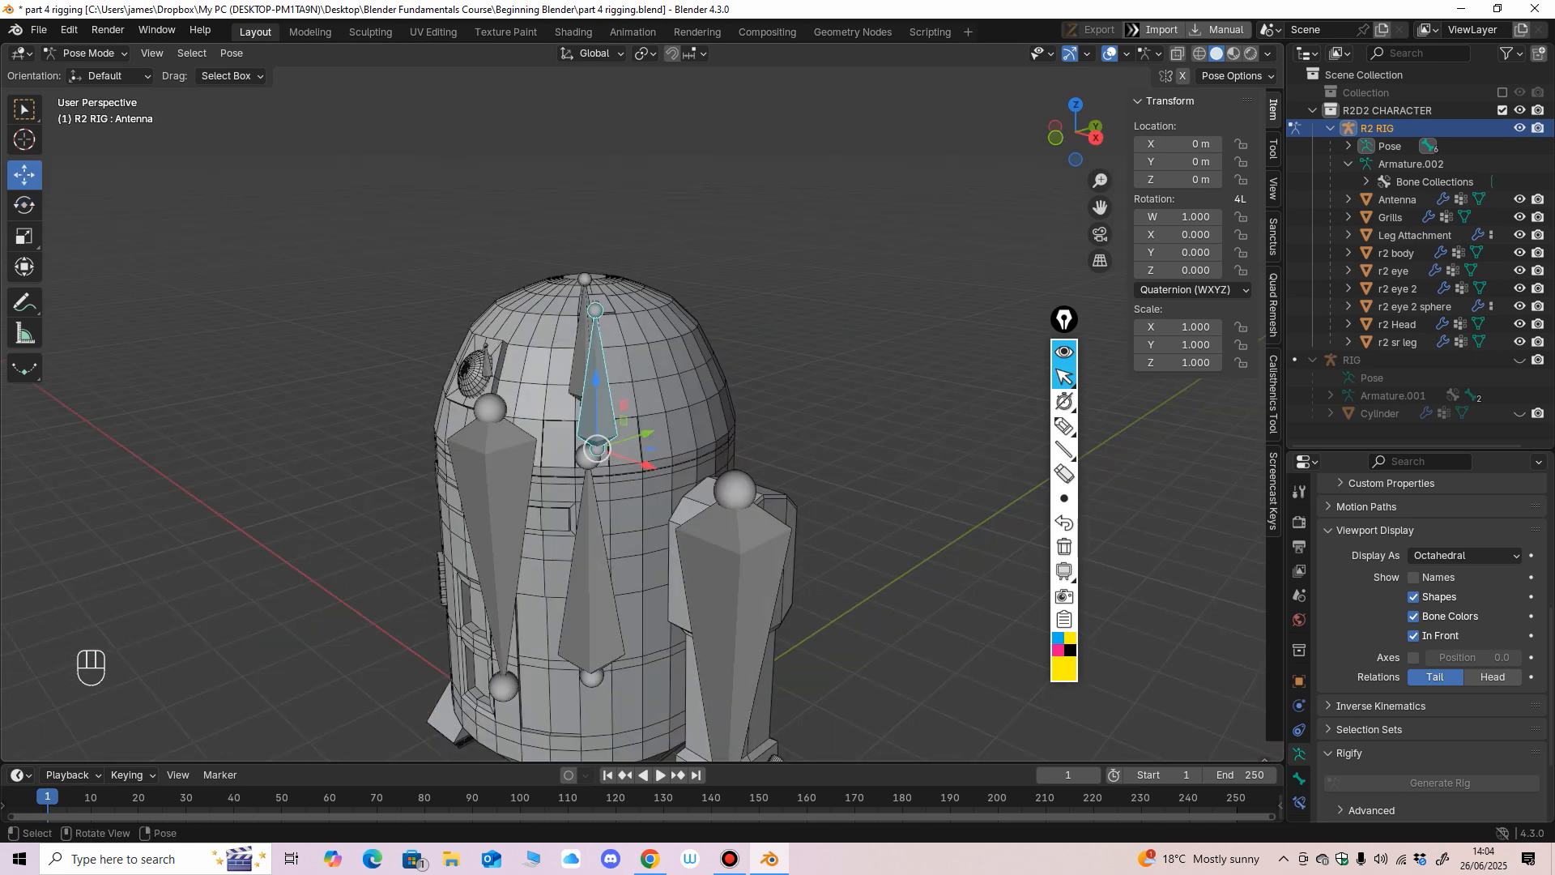
{"action": "left_click_drag", "start_coordinate": [597, 379], "coordinate": [596, 340]}
{"action": "middle_click_drag", "start_coordinate": [597, 340], "coordinate": [709, 324]}
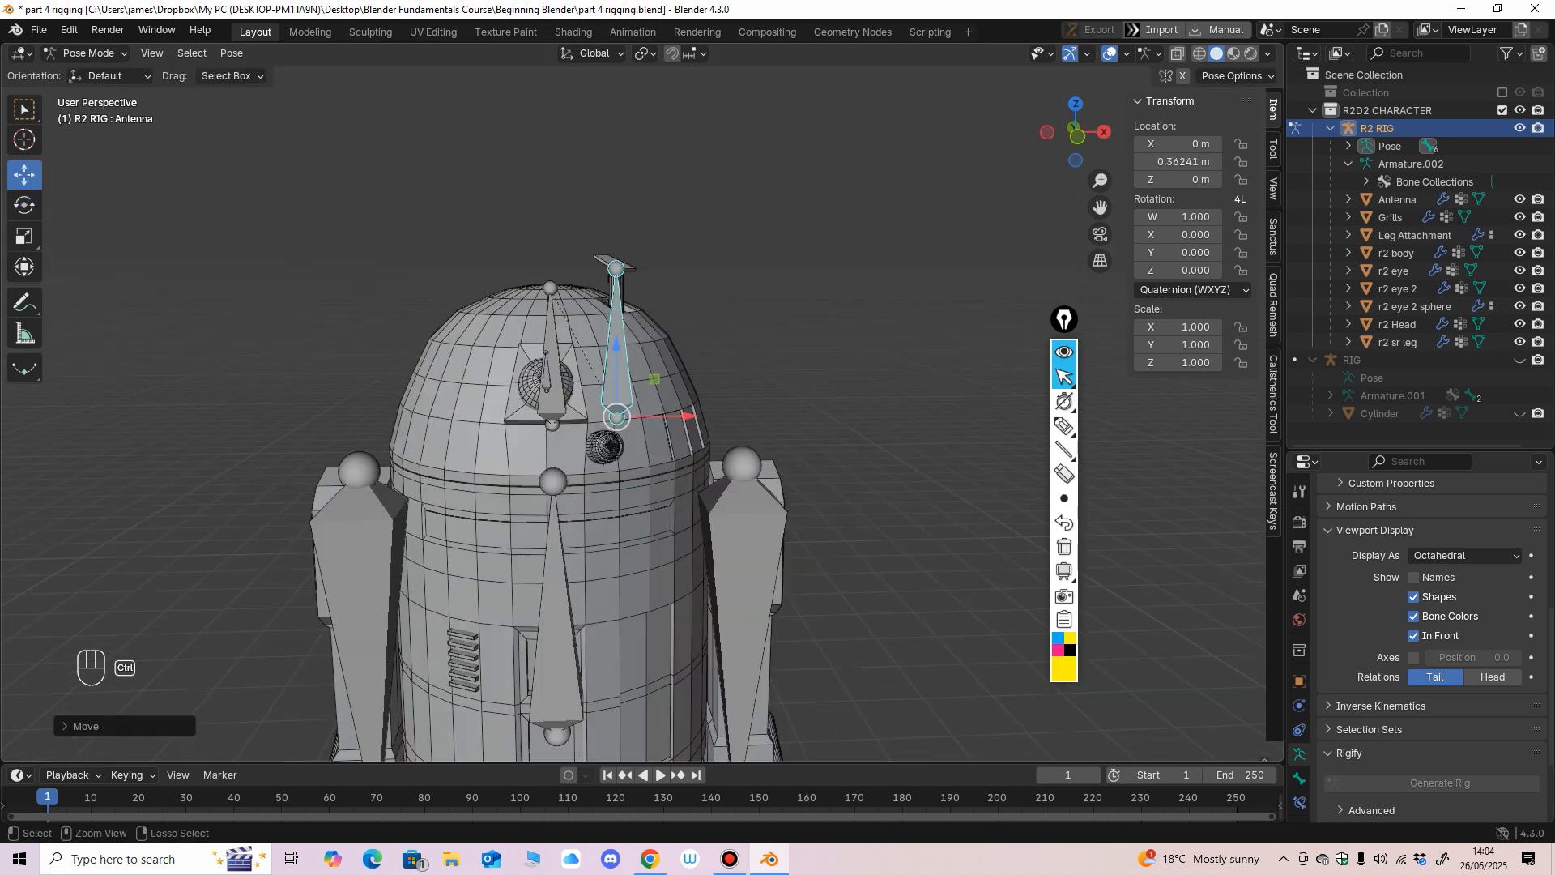
{"action": "key", "text": "ctrl+z"}
{"action": "left_click_drag", "start_coordinate": [617, 384], "coordinate": [616, 296]}
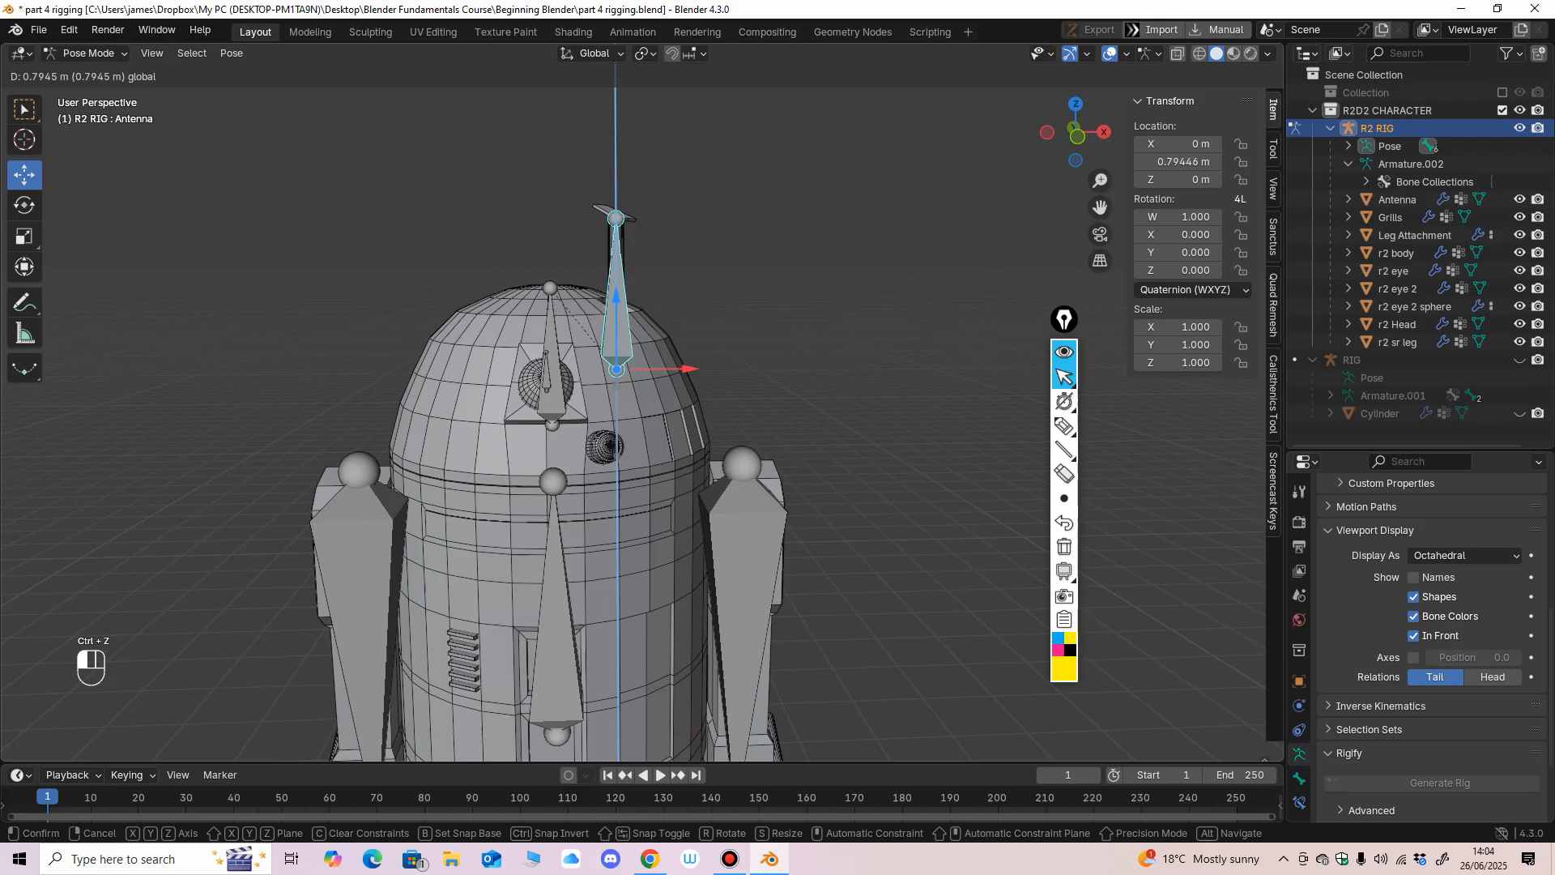
{"action": "key", "text": "ctrl+z"}
Select the Antenna.001 bone at the eye, test it with a free trackball rotation and undo it.
{"action": "scroll", "coordinate": [567, 389], "scroll_direction": "up", "scroll_amount": 1}
{"action": "middle_click_drag", "start_coordinate": [567, 388], "coordinate": [460, 380]}
{"action": "left_click", "coordinate": [537, 374]}
{"action": "left_click", "coordinate": [24, 205]}
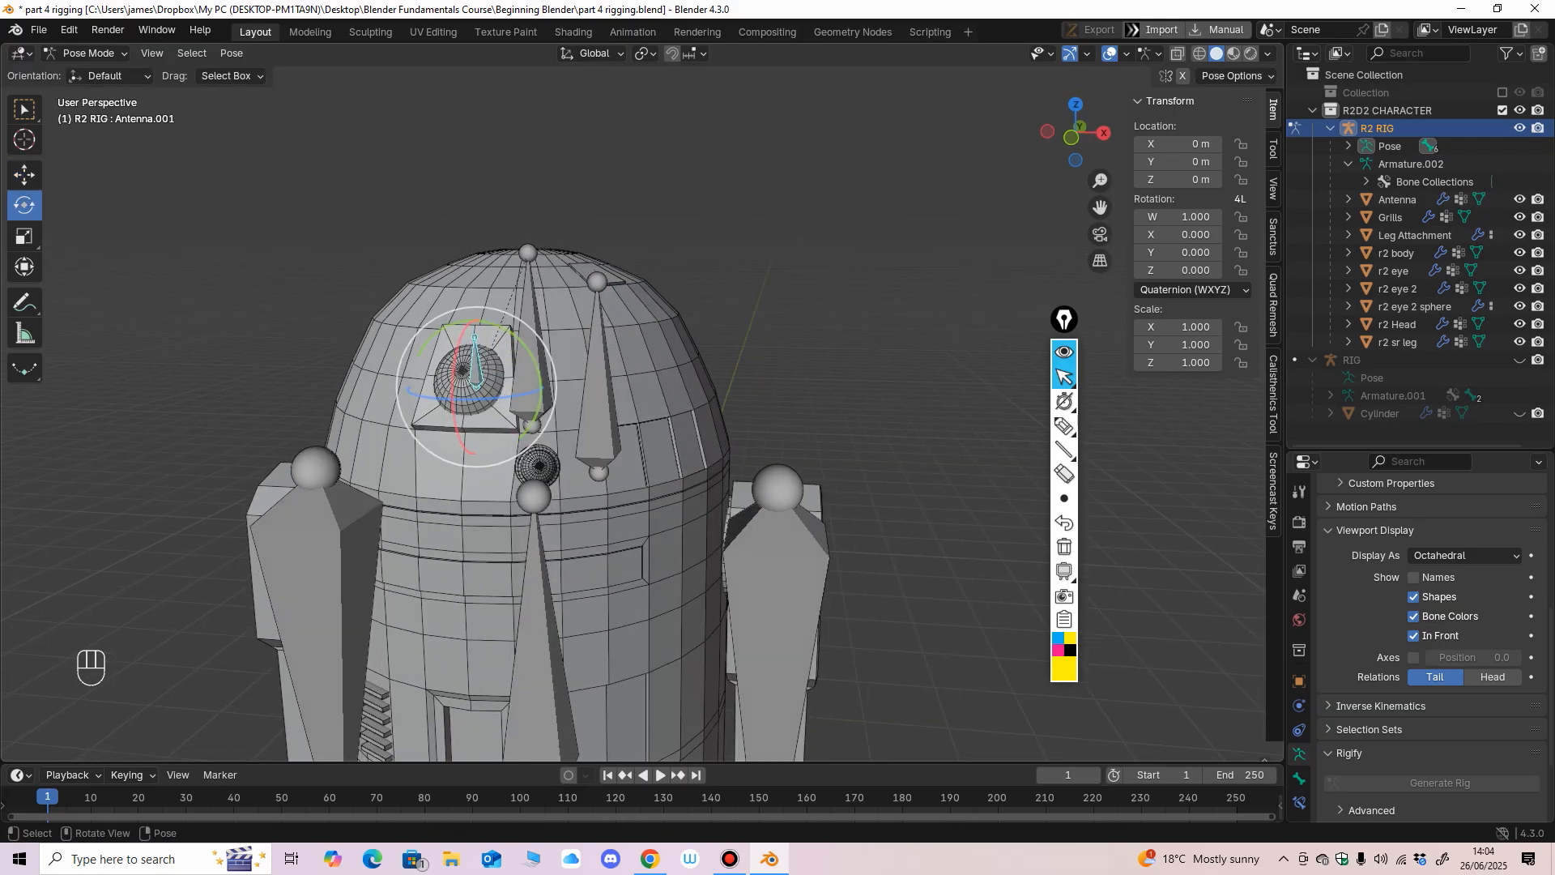
{"action": "mouse_move", "coordinate": [466, 381]}
{"action": "left_mouse_down"}
{"action": "mouse_move", "coordinate": [457, 359]}
{"action": "mouse_move", "coordinate": [468, 371]}
{"action": "left_mouse_up"}
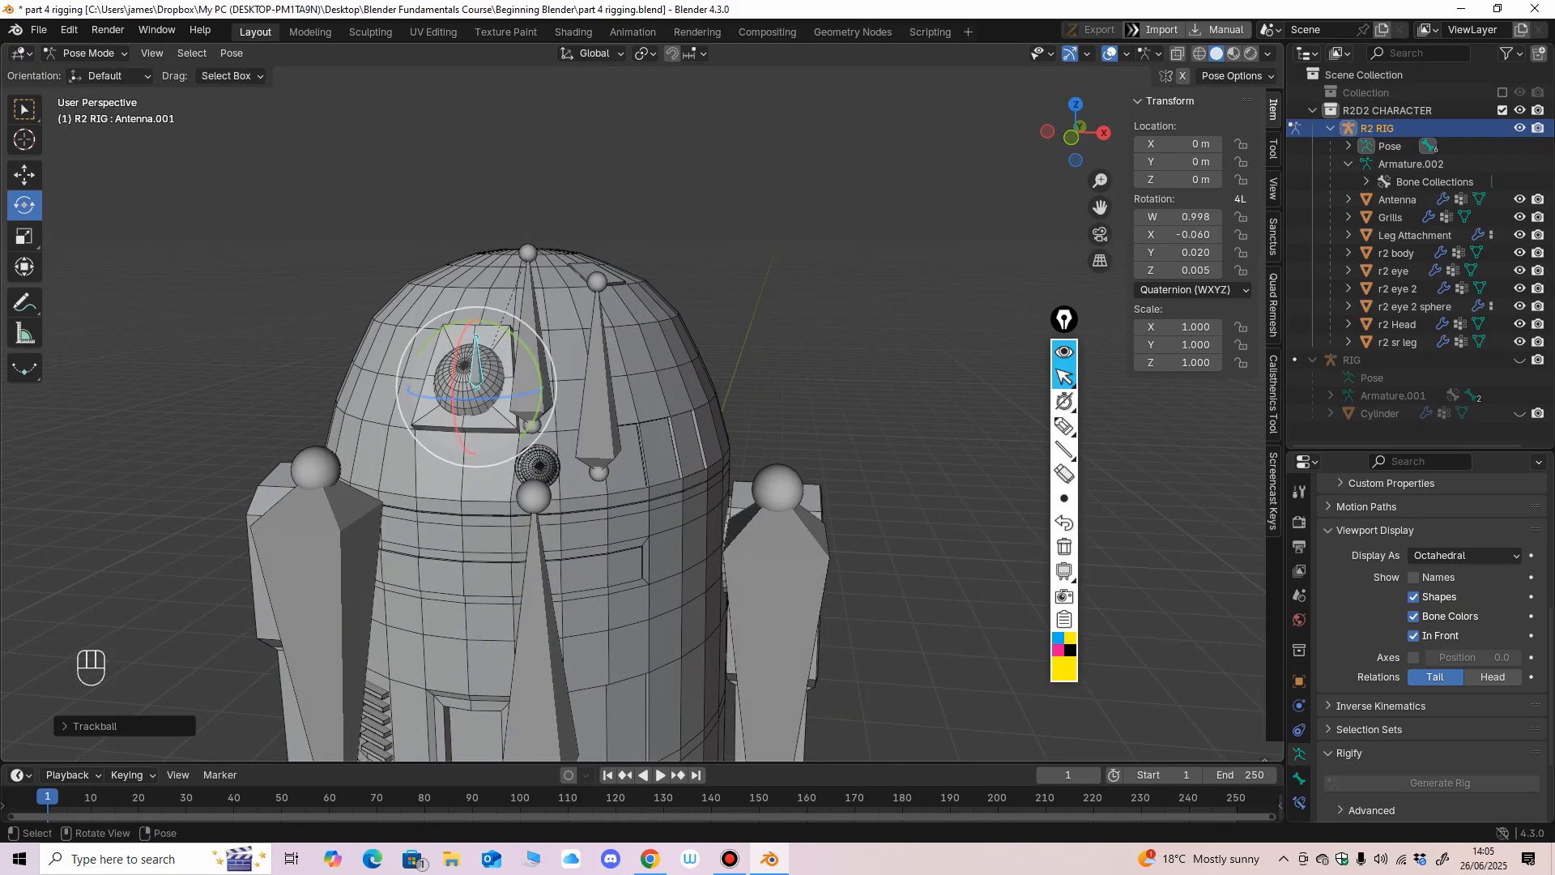
{"action": "key", "text": "ctrl+z"}
Select the Leg.L bone, test-rotate it at the shoulder joint and undo the rotation.
{"action": "scroll", "coordinate": [470, 405], "scroll_direction": "down", "scroll_amount": 2}
{"action": "middle_click_drag", "start_coordinate": [469, 405], "coordinate": [518, 384]}
{"action": "left_click", "coordinate": [400, 543]}
{"action": "scroll", "coordinate": [405, 538], "scroll_direction": "down", "scroll_amount": 1}
{"action": "middle_click_drag", "start_coordinate": [405, 539], "coordinate": [490, 510]}
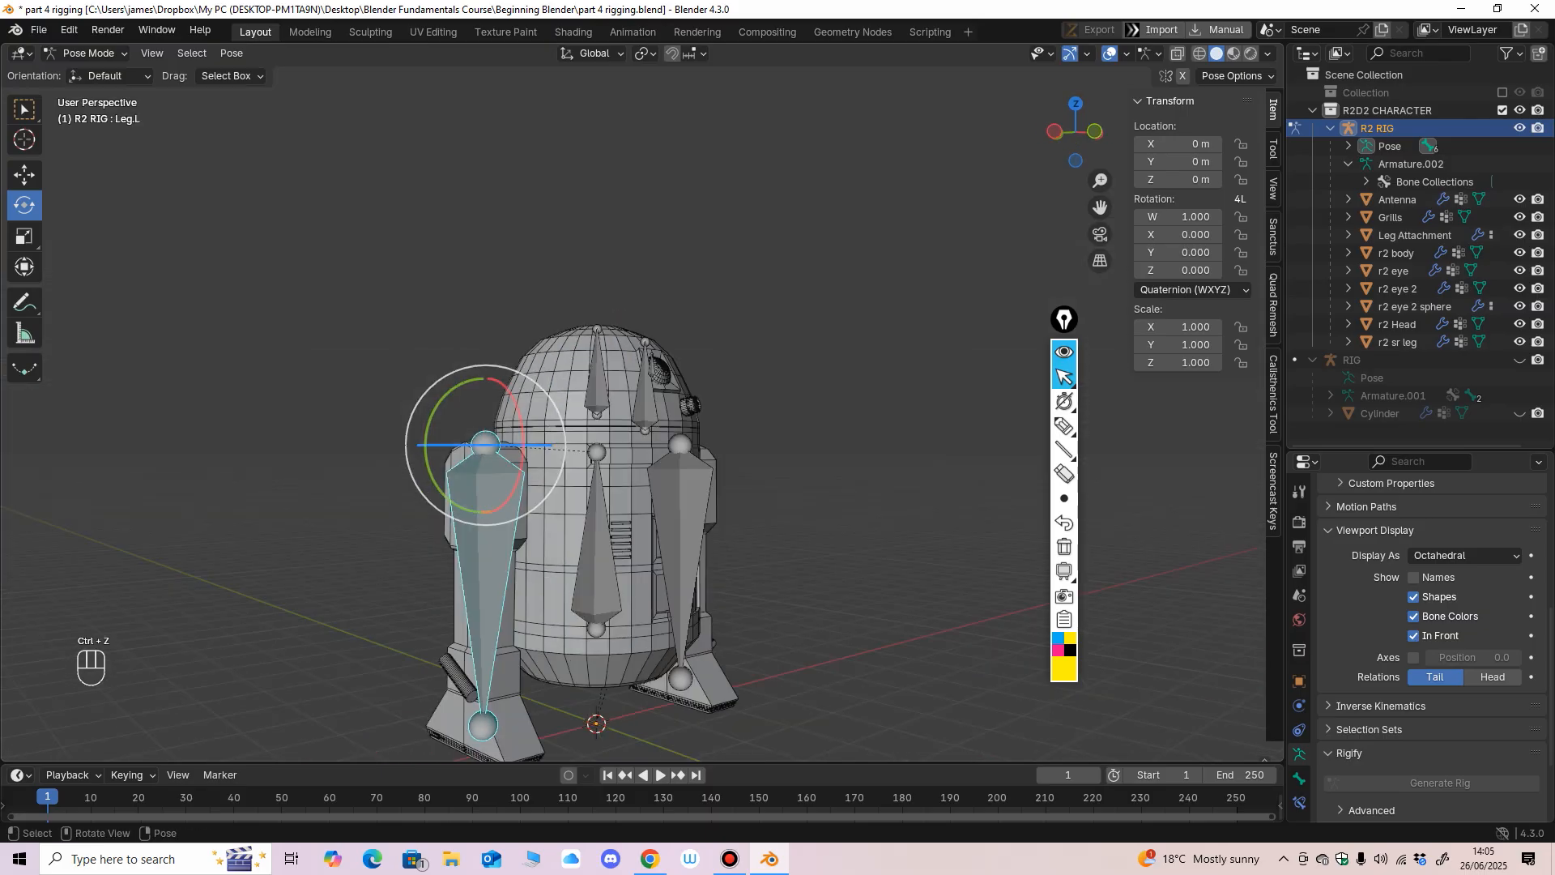
{"action": "left_click_drag", "start_coordinate": [517, 494], "coordinate": [551, 476]}
{"action": "key", "text": "ctrl+z"}
Annotate the view with the yellow pen: write C and P beside the head, P on the body bone and C on the unselected leg bone.
{"action": "middle_click_drag", "start_coordinate": [551, 476], "coordinate": [520, 398]}
{"action": "scroll", "coordinate": [454, 474], "scroll_direction": "up", "scroll_amount": 1}
{"action": "middle_click_drag", "start_coordinate": [520, 399], "coordinate": [481, 348], "text": "ctrl"}
{"action": "left_click", "coordinate": [1064, 426]}
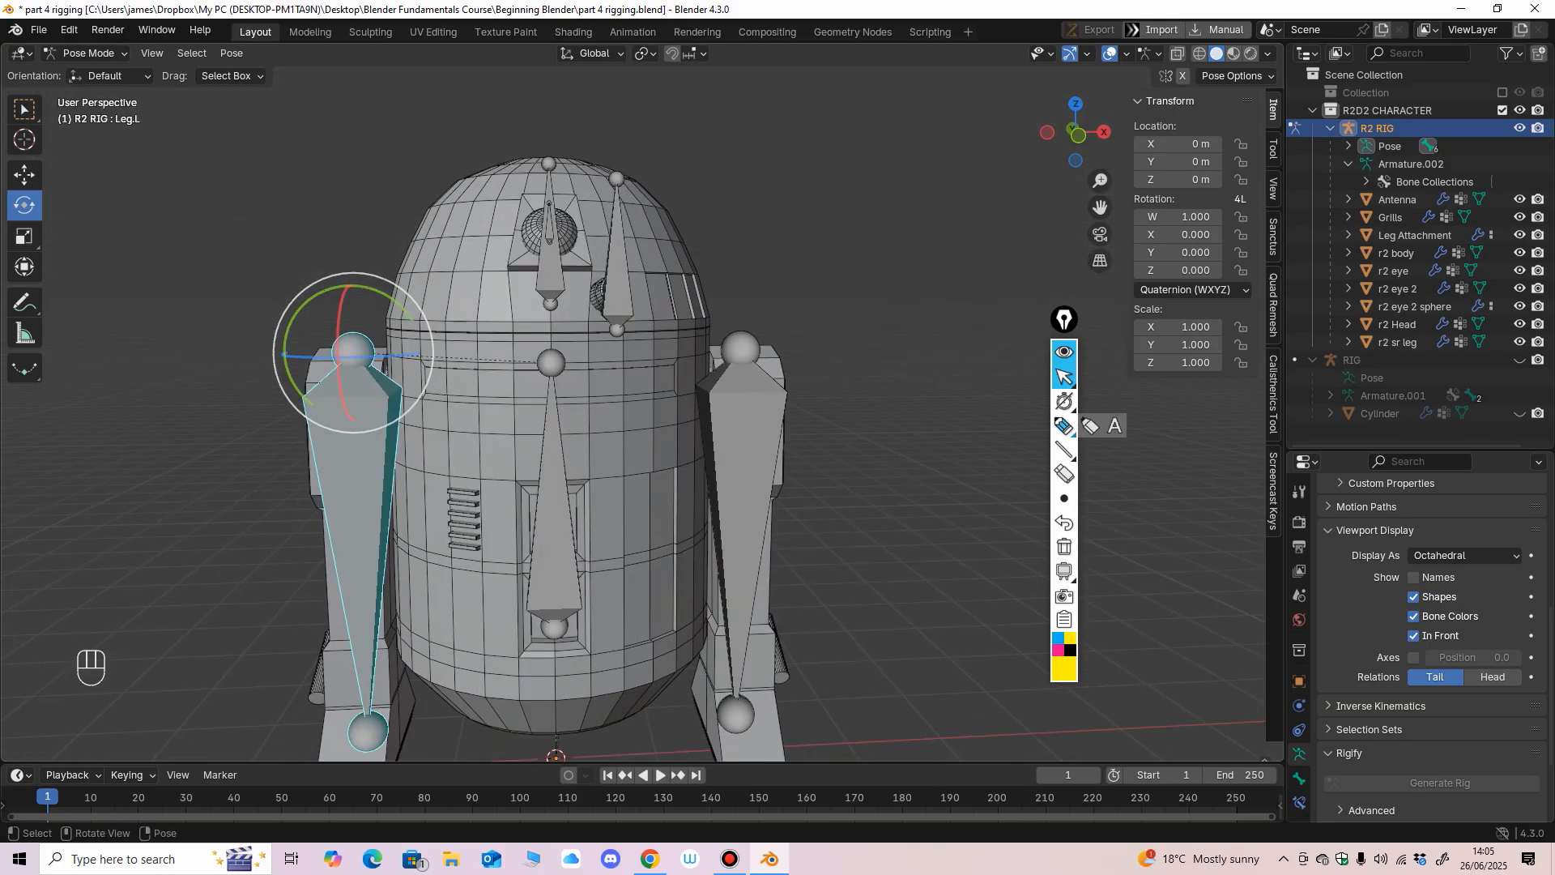
{"action": "mouse_move", "coordinate": [826, 164]}
{"action": "left_mouse_down"}
{"action": "mouse_move", "coordinate": [784, 185]}
{"action": "mouse_move", "coordinate": [840, 220]}
{"action": "left_mouse_up"}
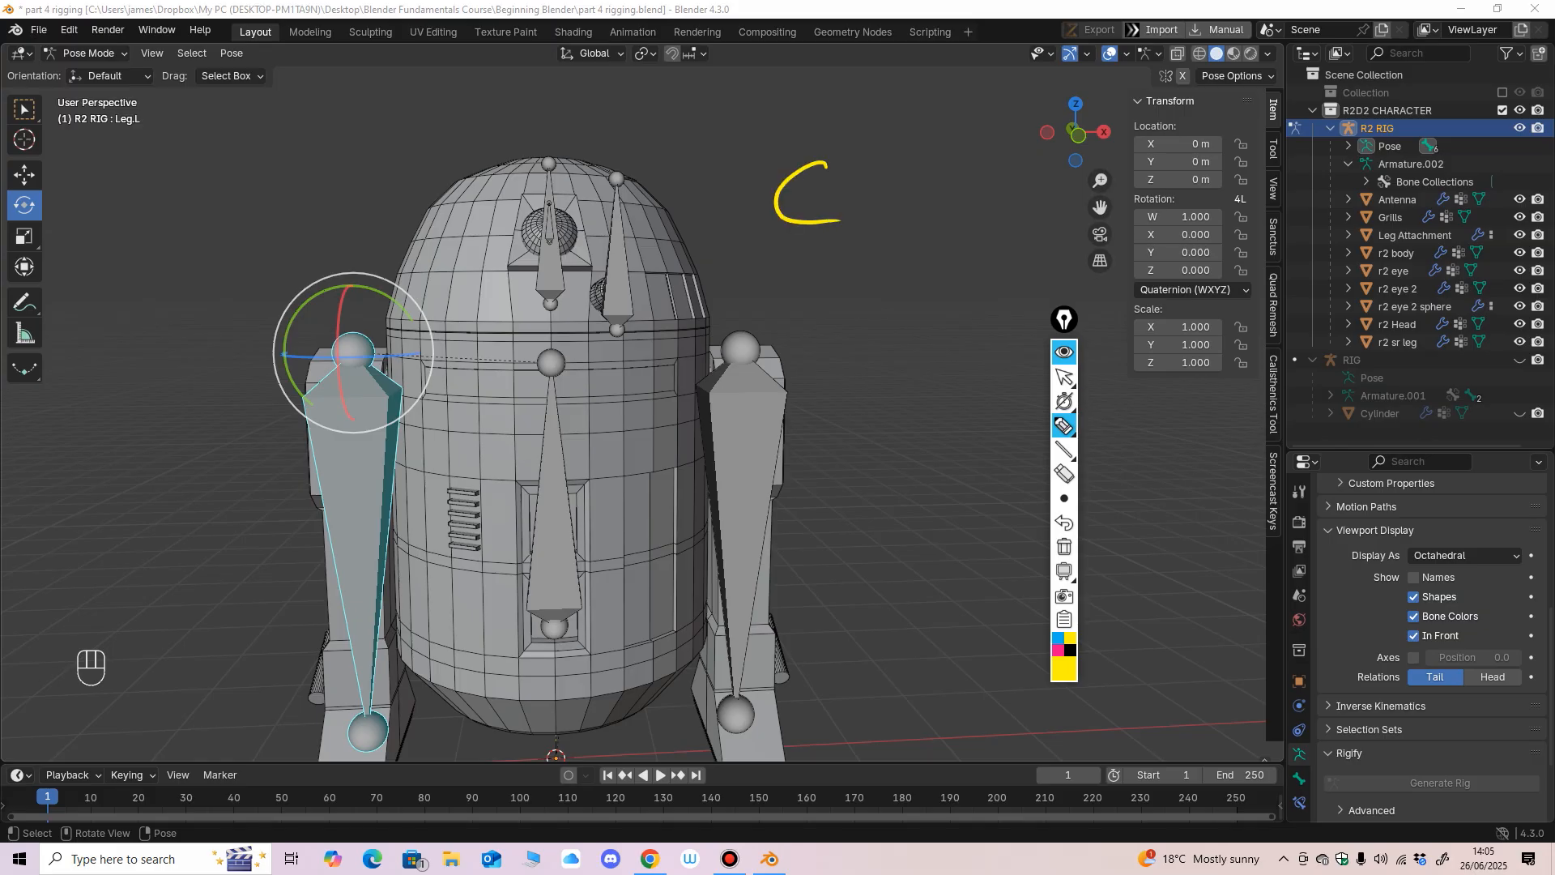
{"action": "left_click_drag", "start_coordinate": [897, 158], "coordinate": [895, 220]}
{"action": "left_click_drag", "start_coordinate": [888, 148], "coordinate": [902, 183]}
{"action": "left_click_drag", "start_coordinate": [750, 423], "coordinate": [757, 442]}
{"action": "left_click_drag", "start_coordinate": [546, 439], "coordinate": [544, 469]}
{"action": "left_click_drag", "start_coordinate": [542, 434], "coordinate": [545, 447]}
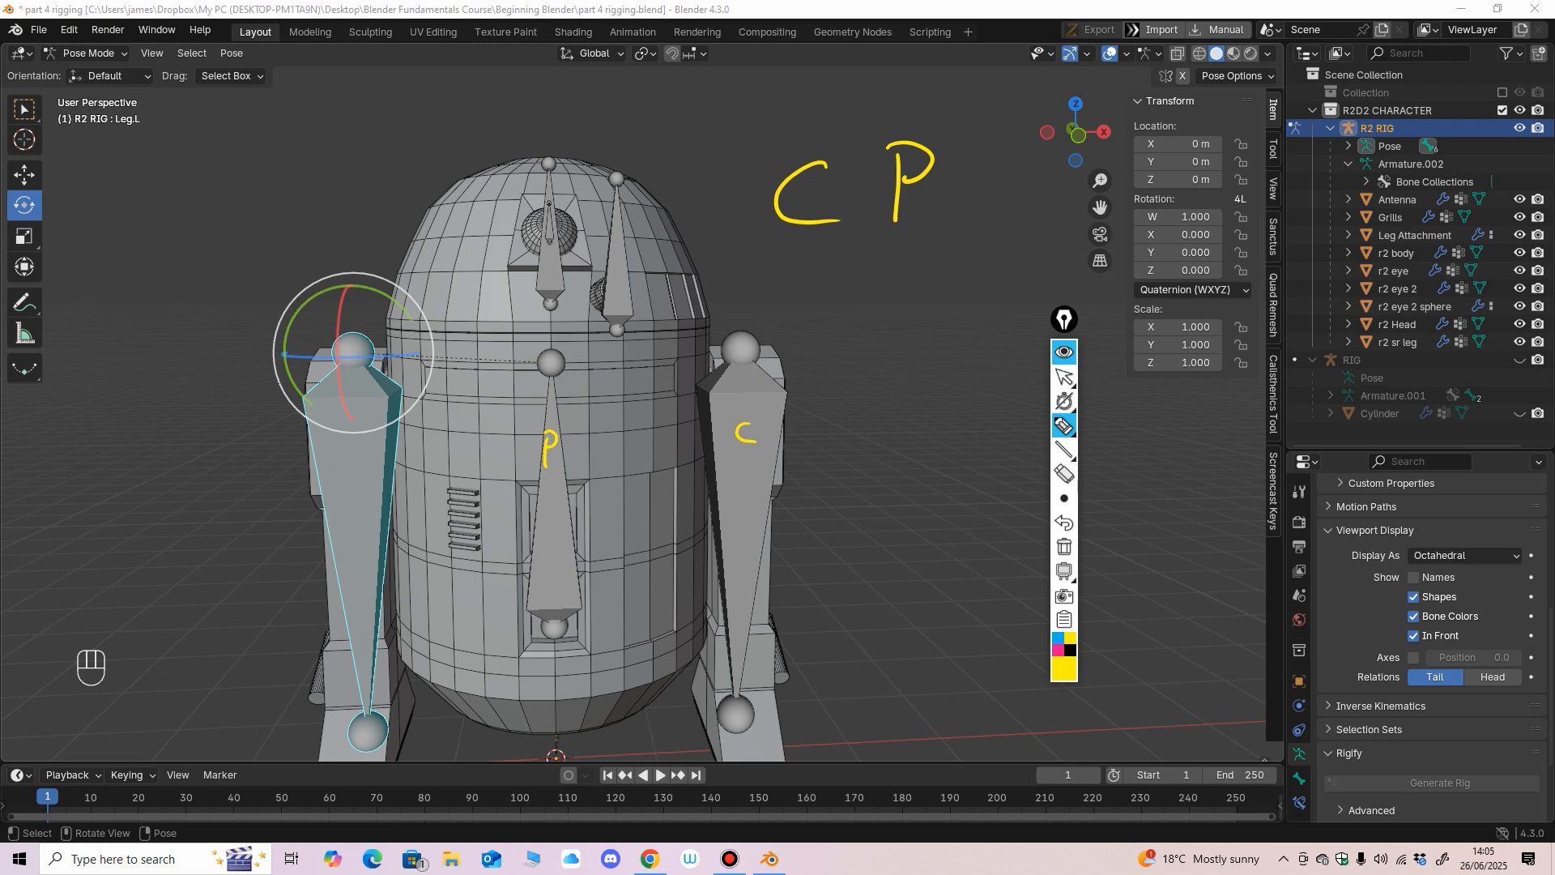
{"action": "mouse_move", "coordinate": [546, 265]}
{"action": "left_mouse_down"}
{"action": "mouse_move", "coordinate": [544, 290]}
{"action": "mouse_move", "coordinate": [546, 277]}
{"action": "mouse_move", "coordinate": [625, 283]}
{"action": "mouse_move", "coordinate": [551, 311]}
{"action": "mouse_move", "coordinate": [547, 405]}
{"action": "mouse_move", "coordinate": [565, 380]}
{"action": "left_mouse_up"}
Erase all the yellow letters from the view with the annotation eraser and return to the normal cursor.
{"action": "left_click", "coordinate": [1064, 474]}
{"action": "left_click_drag", "start_coordinate": [931, 166], "coordinate": [781, 199]}
{"action": "left_click_drag", "start_coordinate": [549, 267], "coordinate": [532, 387]}
{"action": "left_click_drag", "start_coordinate": [547, 466], "coordinate": [547, 340]}
{"action": "left_click_drag", "start_coordinate": [614, 271], "coordinate": [622, 282]}
{"action": "left_click_drag", "start_coordinate": [739, 425], "coordinate": [754, 439]}
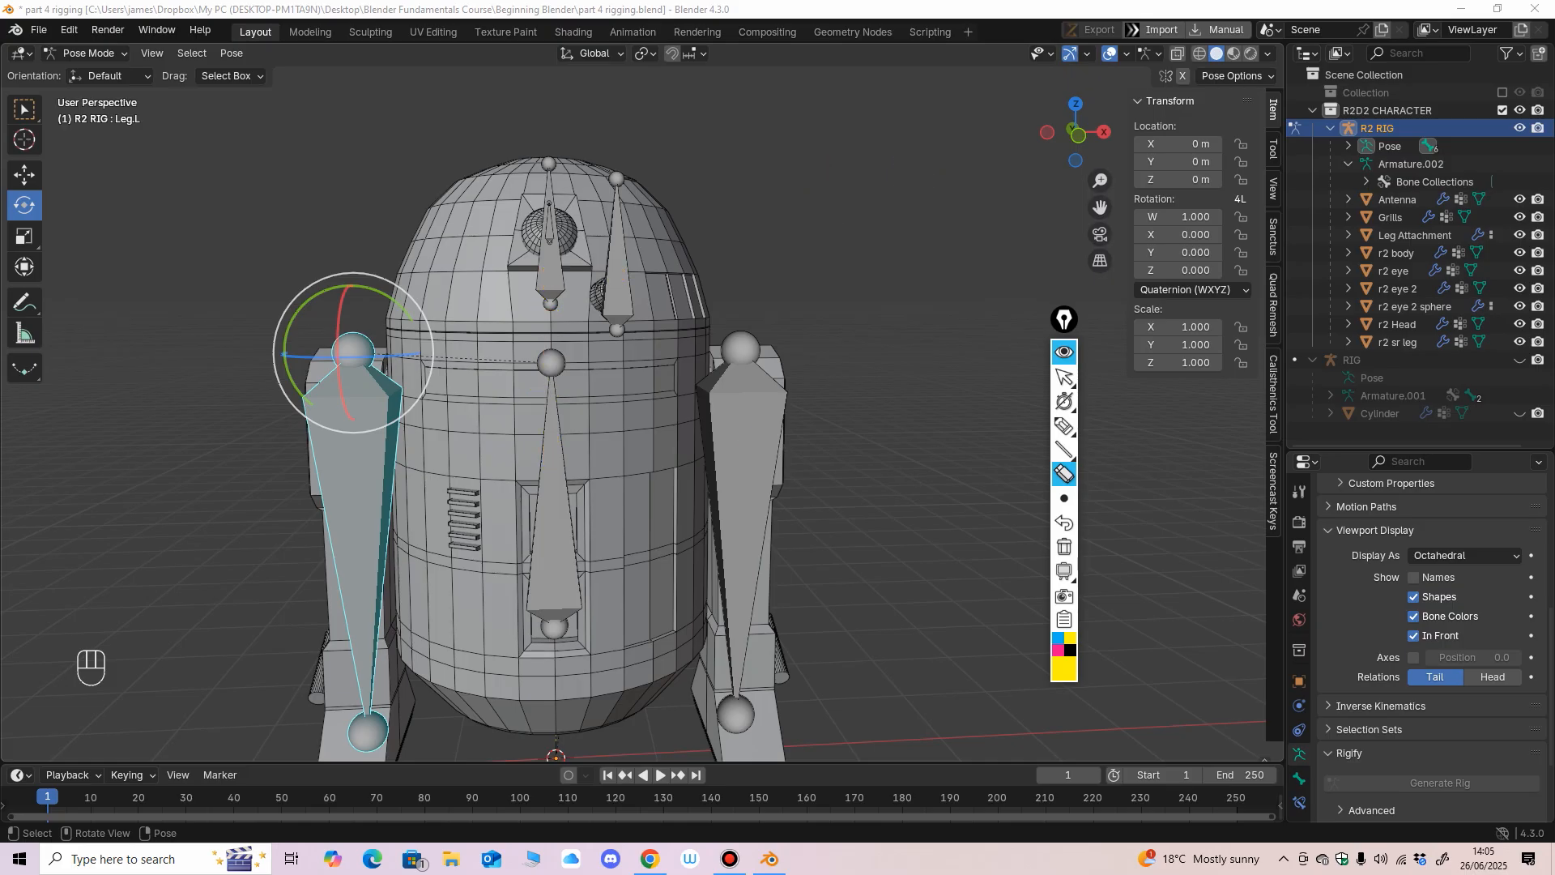
{"action": "left_click", "coordinate": [1066, 377]}
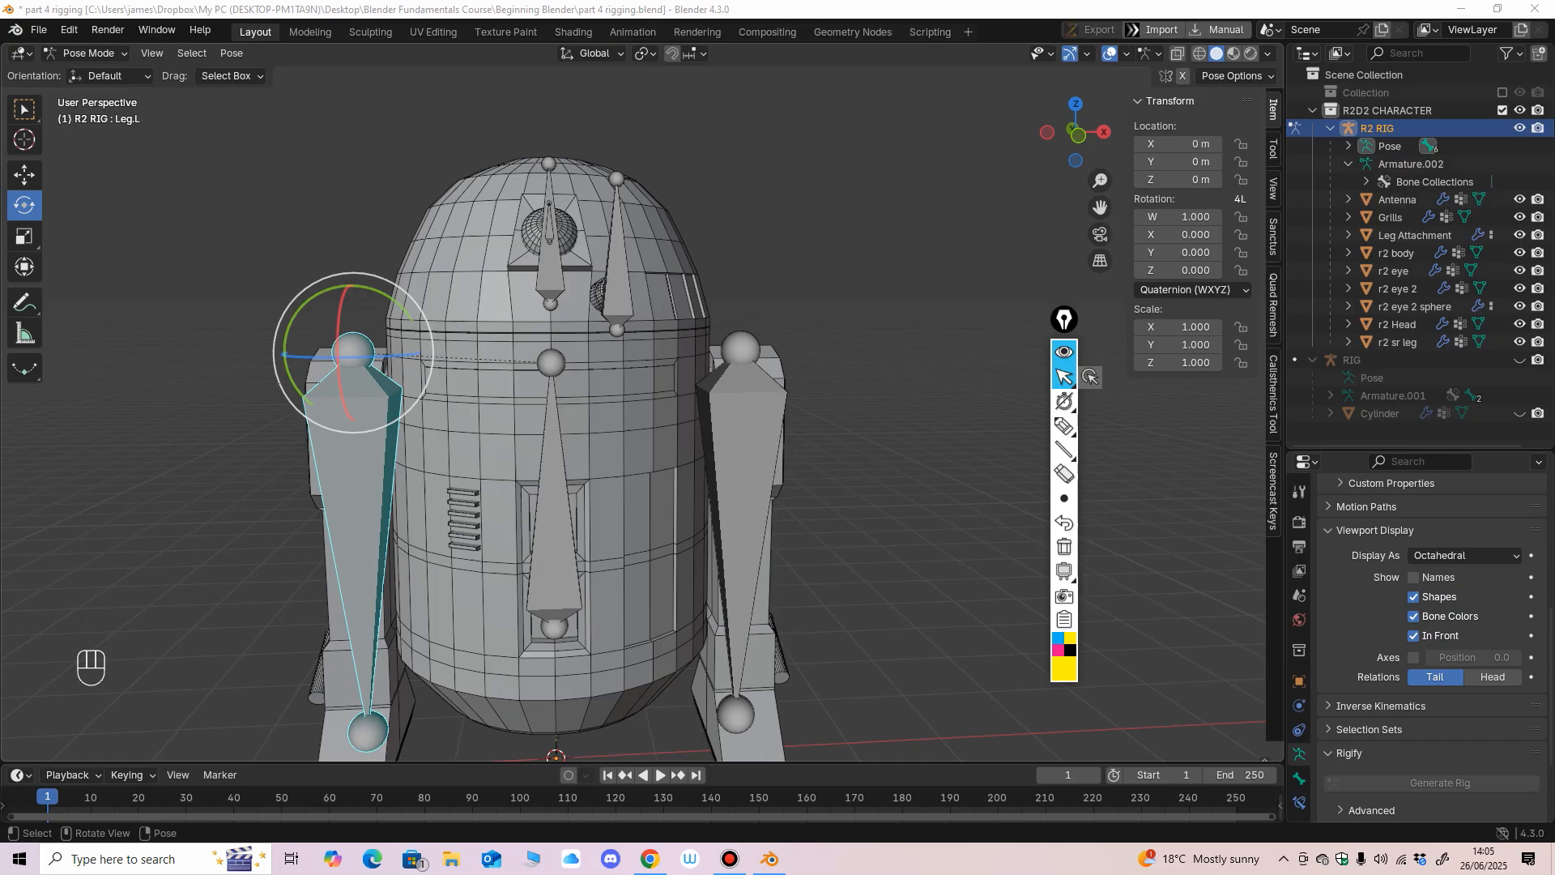
Switch the R2 RIG armature from Pose Mode to Object Mode and view the whole rig from a raised front angle.
{"action": "left_click", "coordinate": [87, 54]}
{"action": "left_click", "coordinate": [91, 74]}
{"action": "middle_click_drag", "start_coordinate": [567, 389], "coordinate": [484, 421]}
{"action": "middle_click_drag", "start_coordinate": [484, 421], "coordinate": [487, 478], "text": "ctrl"}
{"action": "middle_click_drag", "start_coordinate": [487, 478], "coordinate": [573, 466]}
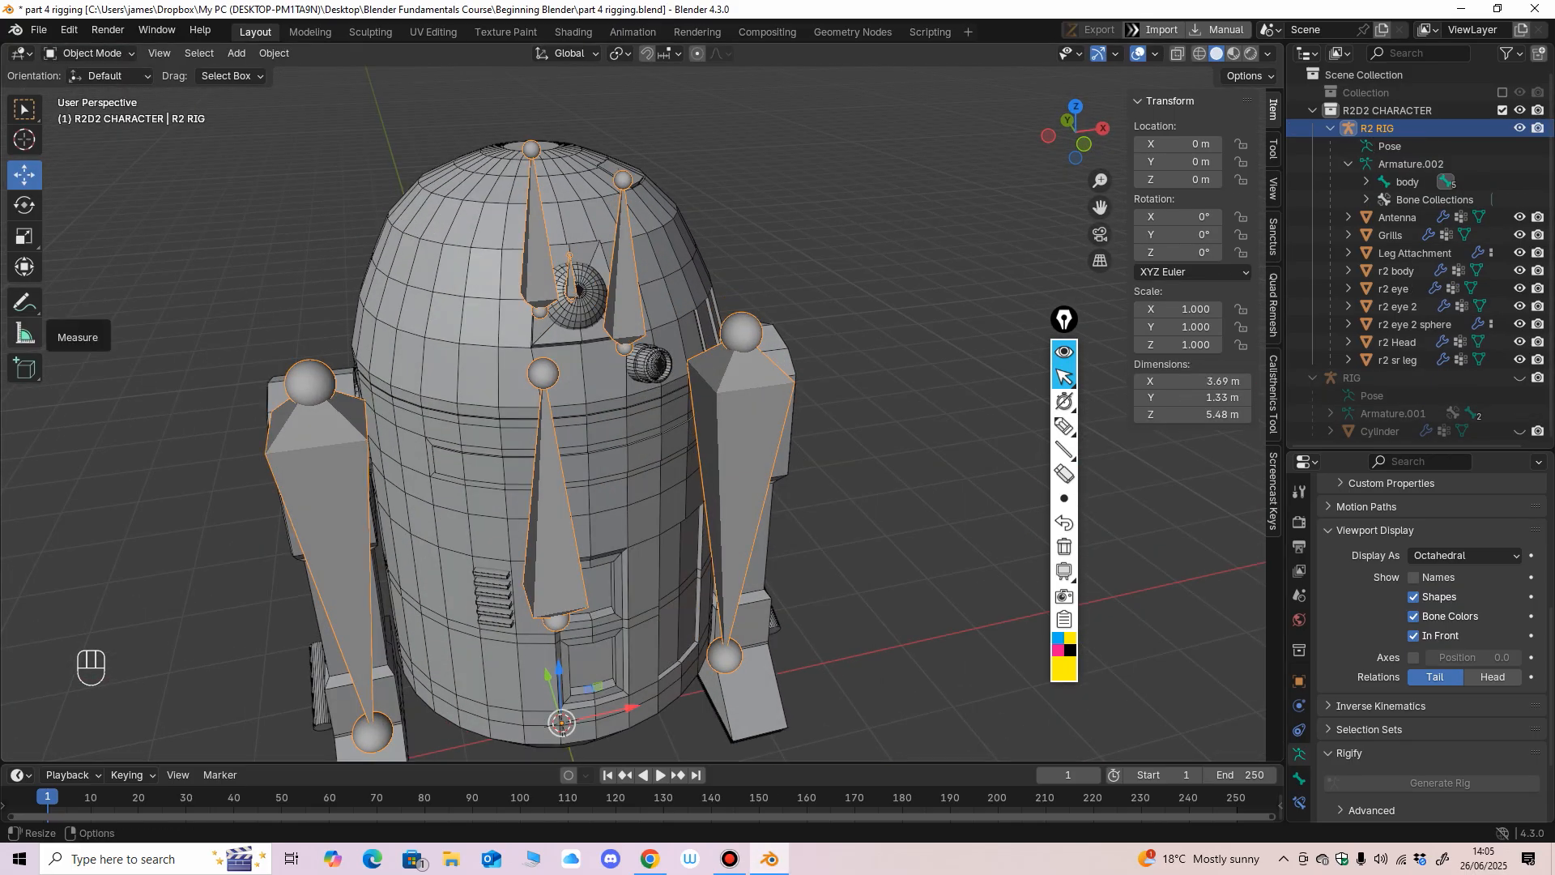
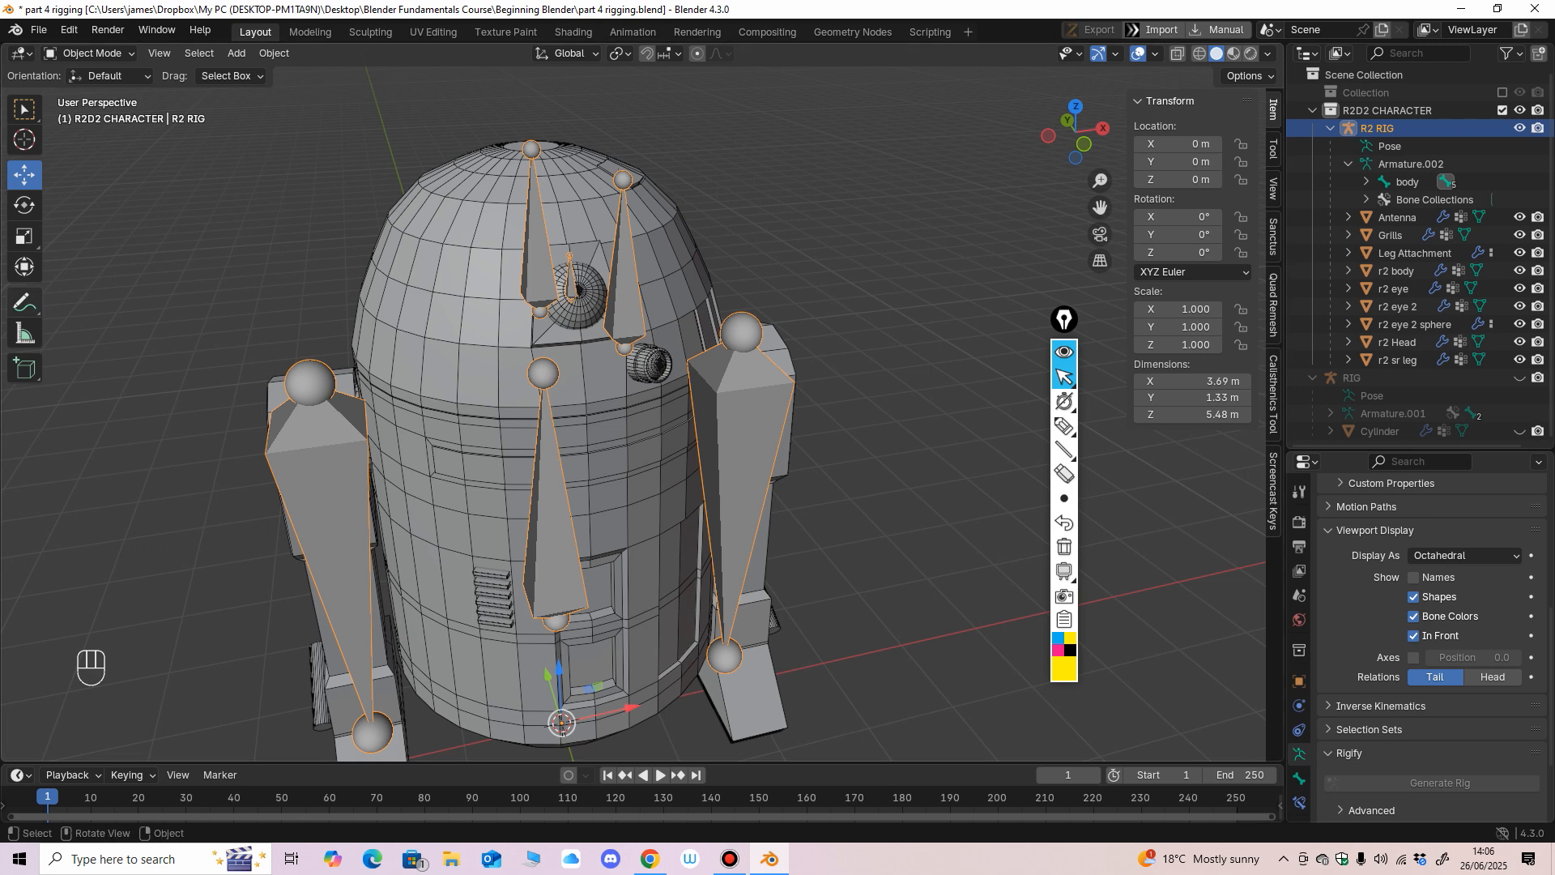
Switch the R2 RIG armature from Object Mode to Pose Mode in the front view.
{"action": "middle_click_drag", "start_coordinate": [632, 413], "coordinate": [623, 405]}
{"action": "scroll", "coordinate": [624, 405], "scroll_direction": "down", "scroll_amount": 1}
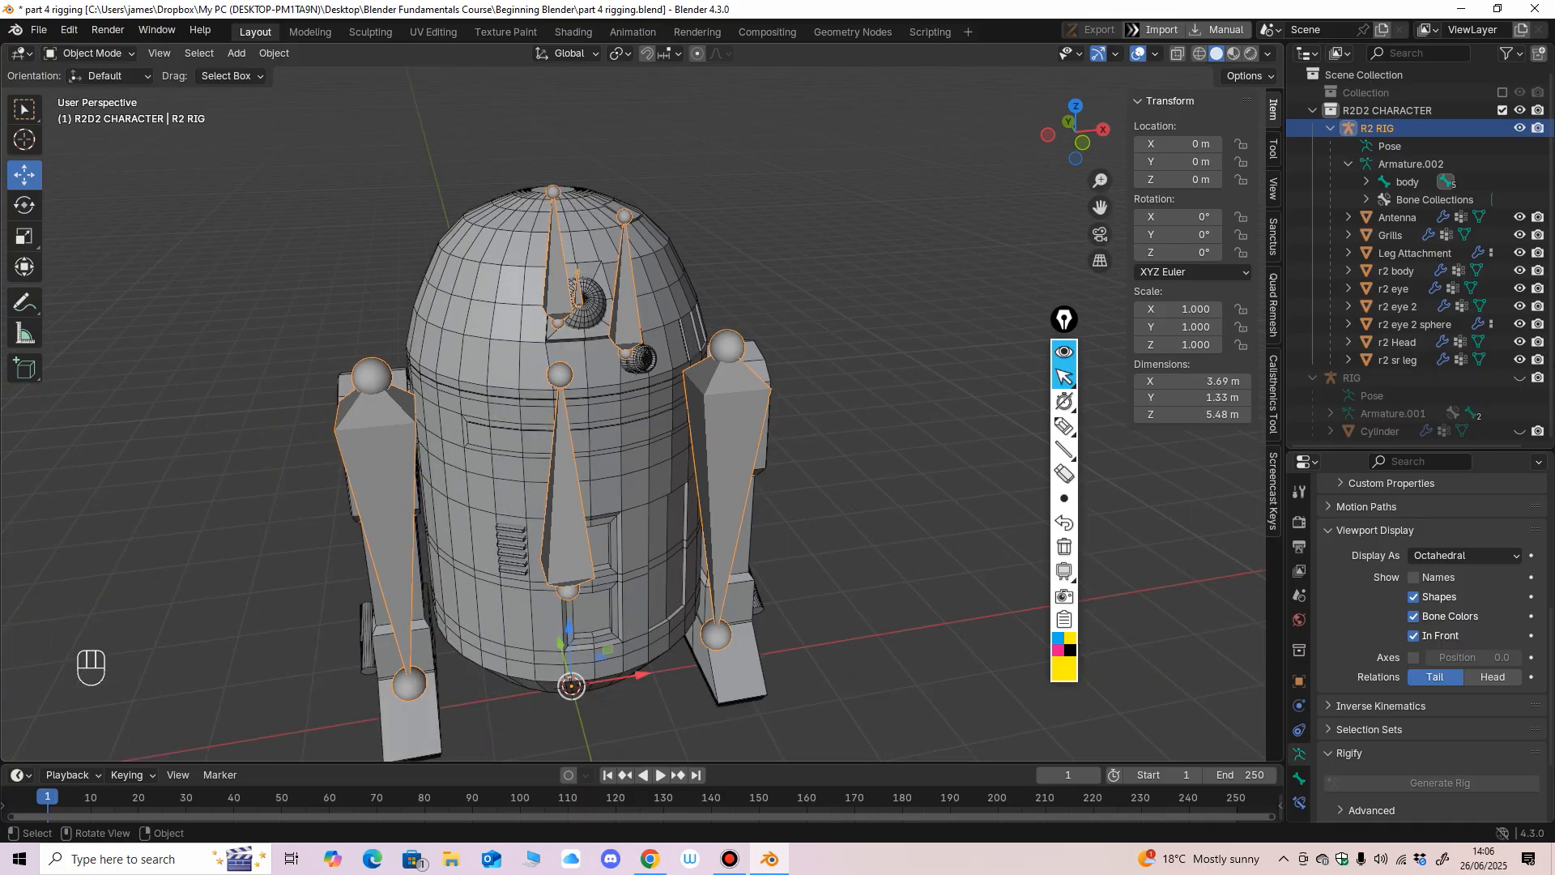
{"action": "middle_click_drag", "start_coordinate": [623, 406], "coordinate": [684, 405]}
{"action": "key", "text": "KP_1"}
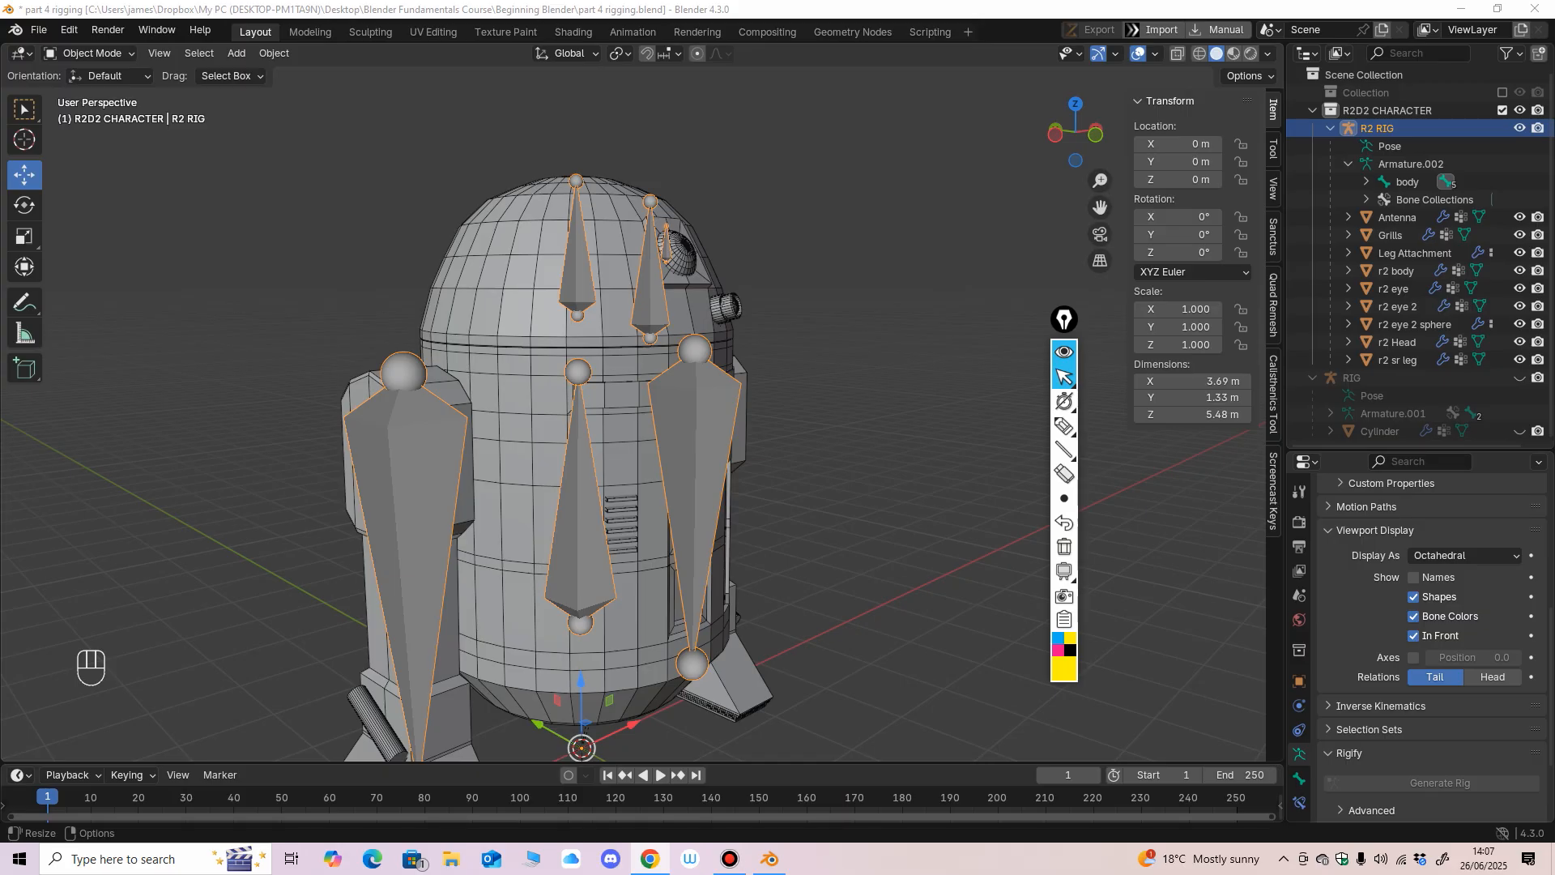
{"action": "middle_click_drag", "start_coordinate": [615, 405], "coordinate": [560, 379]}
{"action": "key", "text": "KP_1"}
{"action": "scroll", "coordinate": [579, 426], "scroll_direction": "up", "scroll_amount": 1}
{"action": "left_click", "coordinate": [91, 53]}
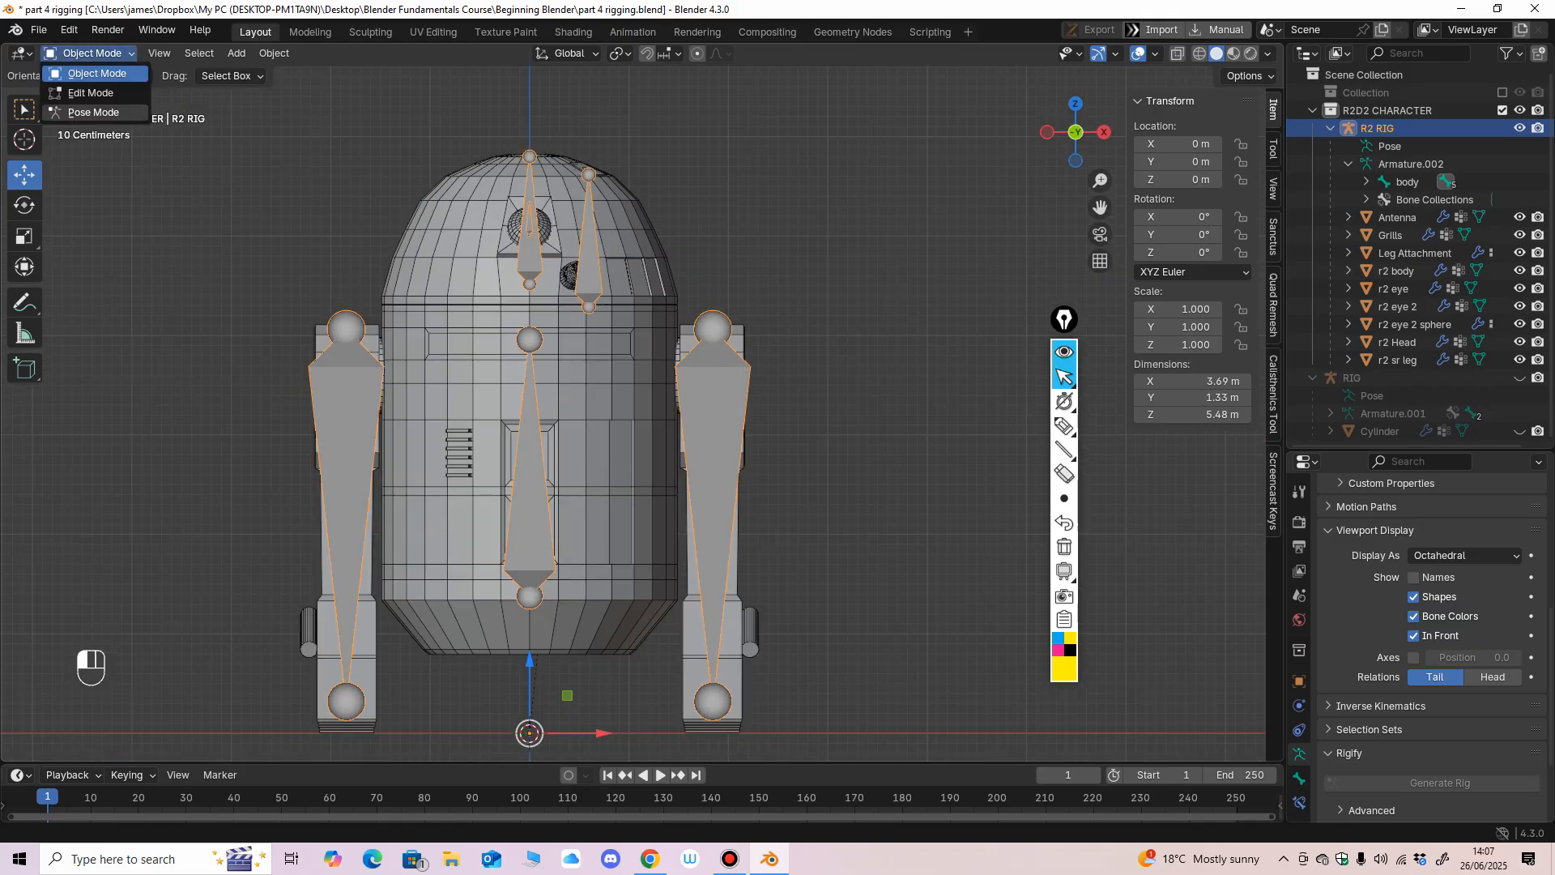
{"action": "left_click", "coordinate": [91, 114]}
Test-rotate the two leg bones at their shoulder joints and undo each rotation.
{"action": "left_click", "coordinate": [714, 453]}
{"action": "left_click_drag", "start_coordinate": [773, 298], "coordinate": [744, 269]}
{"action": "key", "text": "ctrl+z"}
{"action": "key", "text": "ctrl+z"}
{"action": "left_click_drag", "start_coordinate": [405, 301], "coordinate": [406, 344]}
{"action": "key", "text": "ctrl+z"}
{"action": "mouse_move", "coordinate": [407, 344]}
{"action": "middle_mouse_down"}
{"action": "mouse_move", "coordinate": [333, 371]}
{"action": "mouse_move", "coordinate": [393, 364]}
{"action": "middle_mouse_up"}
Select the body bone, test-rotate it and undo the rotation.
{"action": "left_click", "coordinate": [544, 503]}
{"action": "middle_click_drag", "start_coordinate": [537, 507], "coordinate": [603, 541]}
{"action": "left_click_drag", "start_coordinate": [598, 565], "coordinate": [580, 593]}
{"action": "key", "text": "ctrl+z"}
{"action": "middle_click_drag", "start_coordinate": [580, 593], "coordinate": [548, 581]}
Select the head bone, test-rotate it about the vertical axis and undo the turn.
{"action": "left_click", "coordinate": [534, 263]}
{"action": "middle_click_drag", "start_coordinate": [538, 268], "coordinate": [526, 285]}
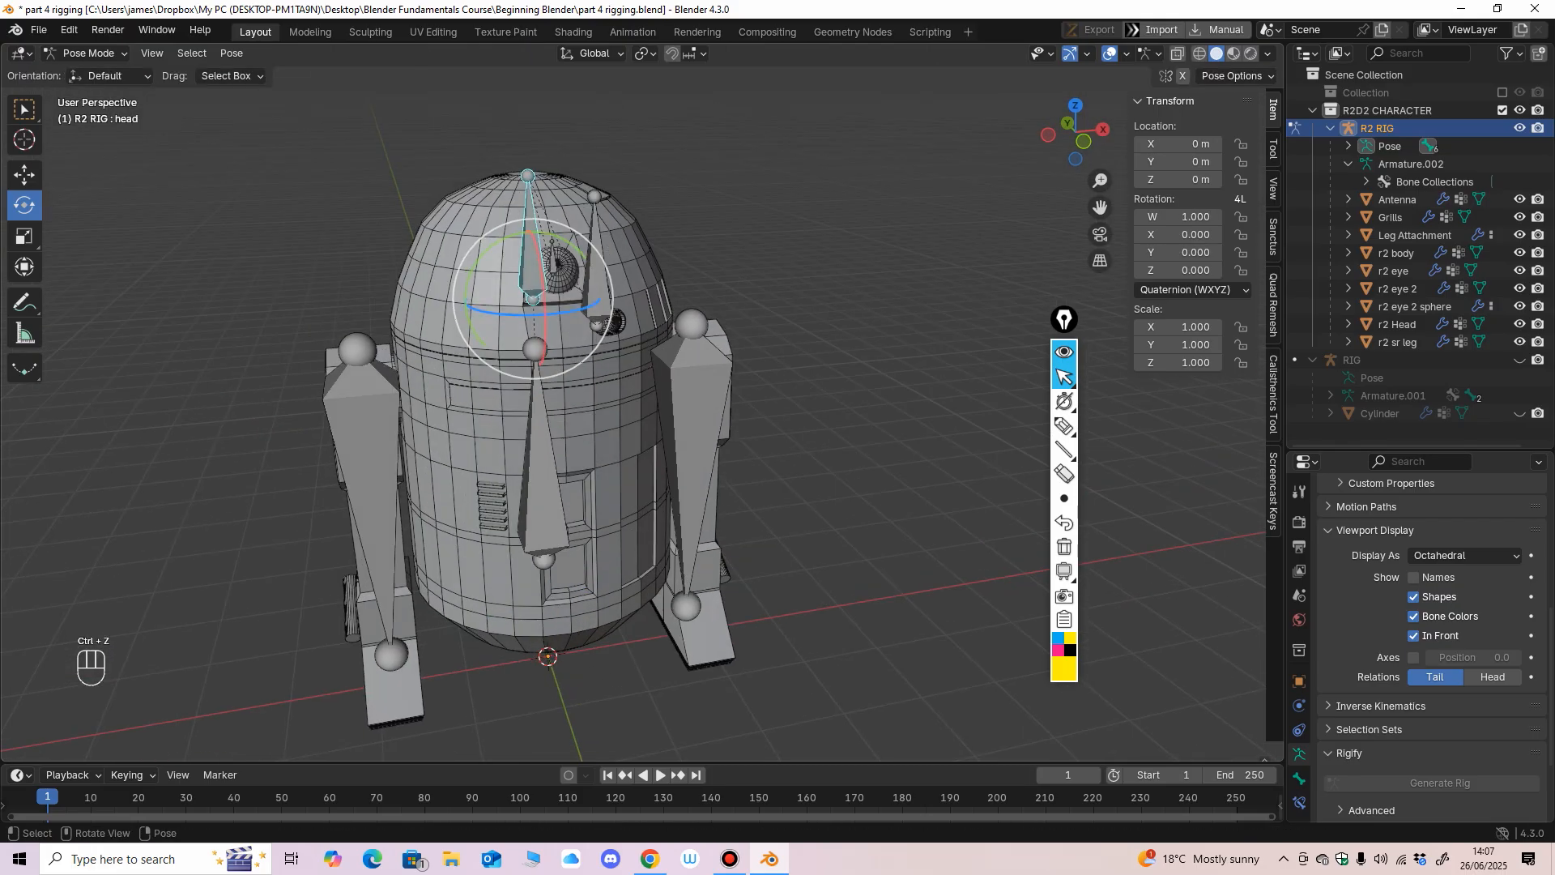
{"action": "mouse_move", "coordinate": [571, 313]}
{"action": "left_mouse_down"}
{"action": "mouse_move", "coordinate": [496, 314]}
{"action": "mouse_move", "coordinate": [590, 313]}
{"action": "left_mouse_up"}
{"action": "key", "text": "ctrl+z"}
Select the Antenna bone, test-rotate it and undo the rotation.
{"action": "scroll", "coordinate": [572, 332], "scroll_direction": "up", "scroll_amount": 1}
{"action": "middle_click_drag", "start_coordinate": [590, 316], "coordinate": [565, 271]}
{"action": "left_click", "coordinate": [580, 271]}
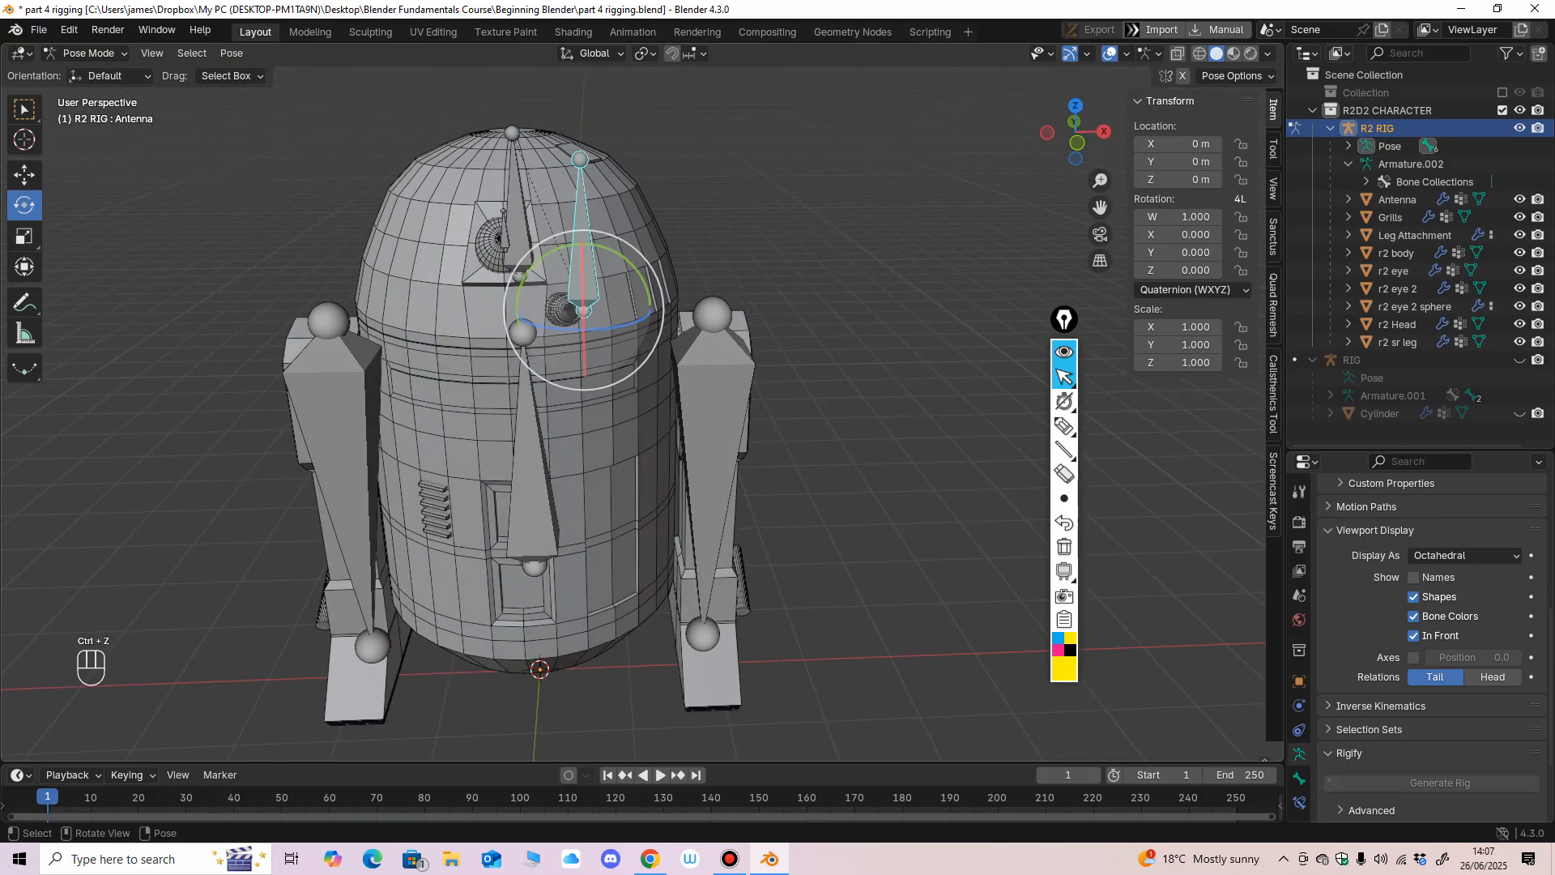
{"action": "left_click_drag", "start_coordinate": [613, 252], "coordinate": [636, 272]}
{"action": "key", "text": "ctrl+z"}
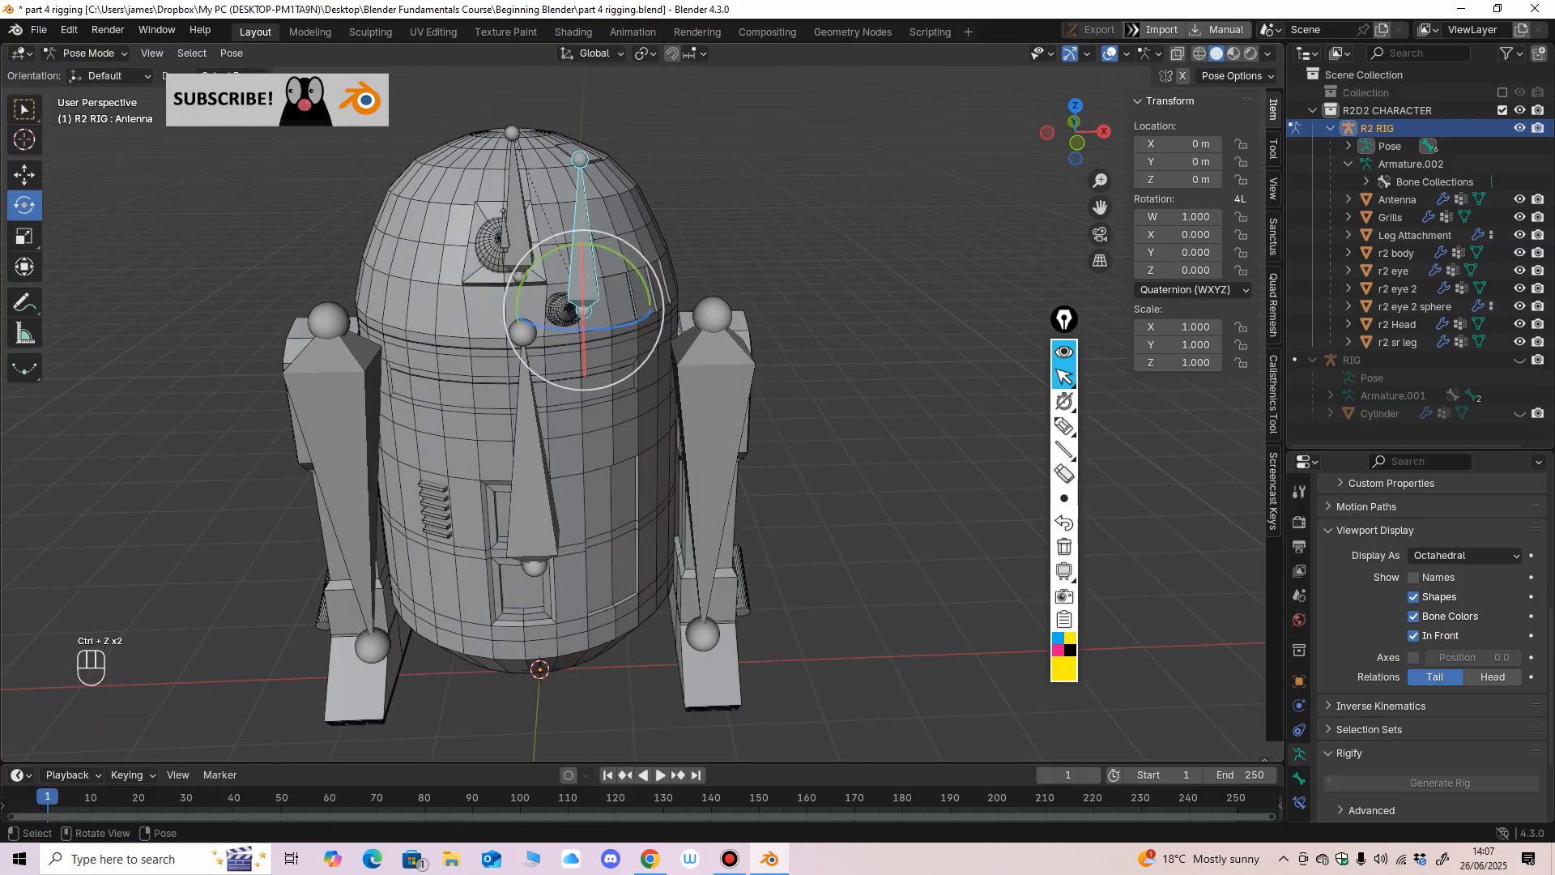
Select the small bone at the round eye, test-rotate it and undo the rotation.
{"action": "left_click", "coordinate": [505, 238]}
{"action": "left_click_drag", "start_coordinate": [512, 234], "coordinate": [507, 274]}
{"action": "key", "text": "ctrl+z"}
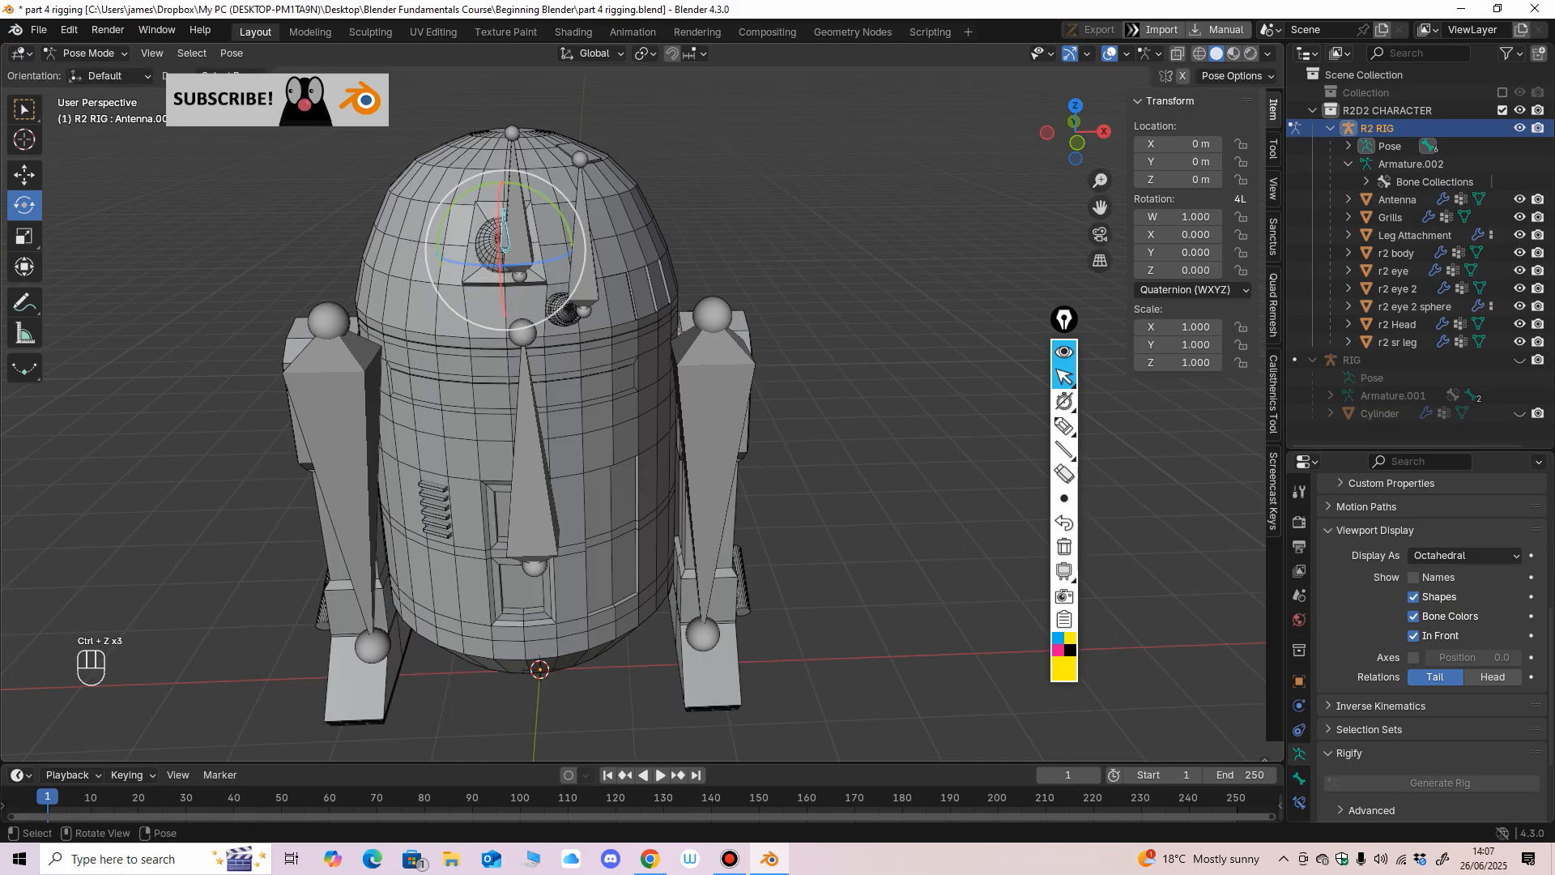
{"action": "key", "text": "ctrl+z"}
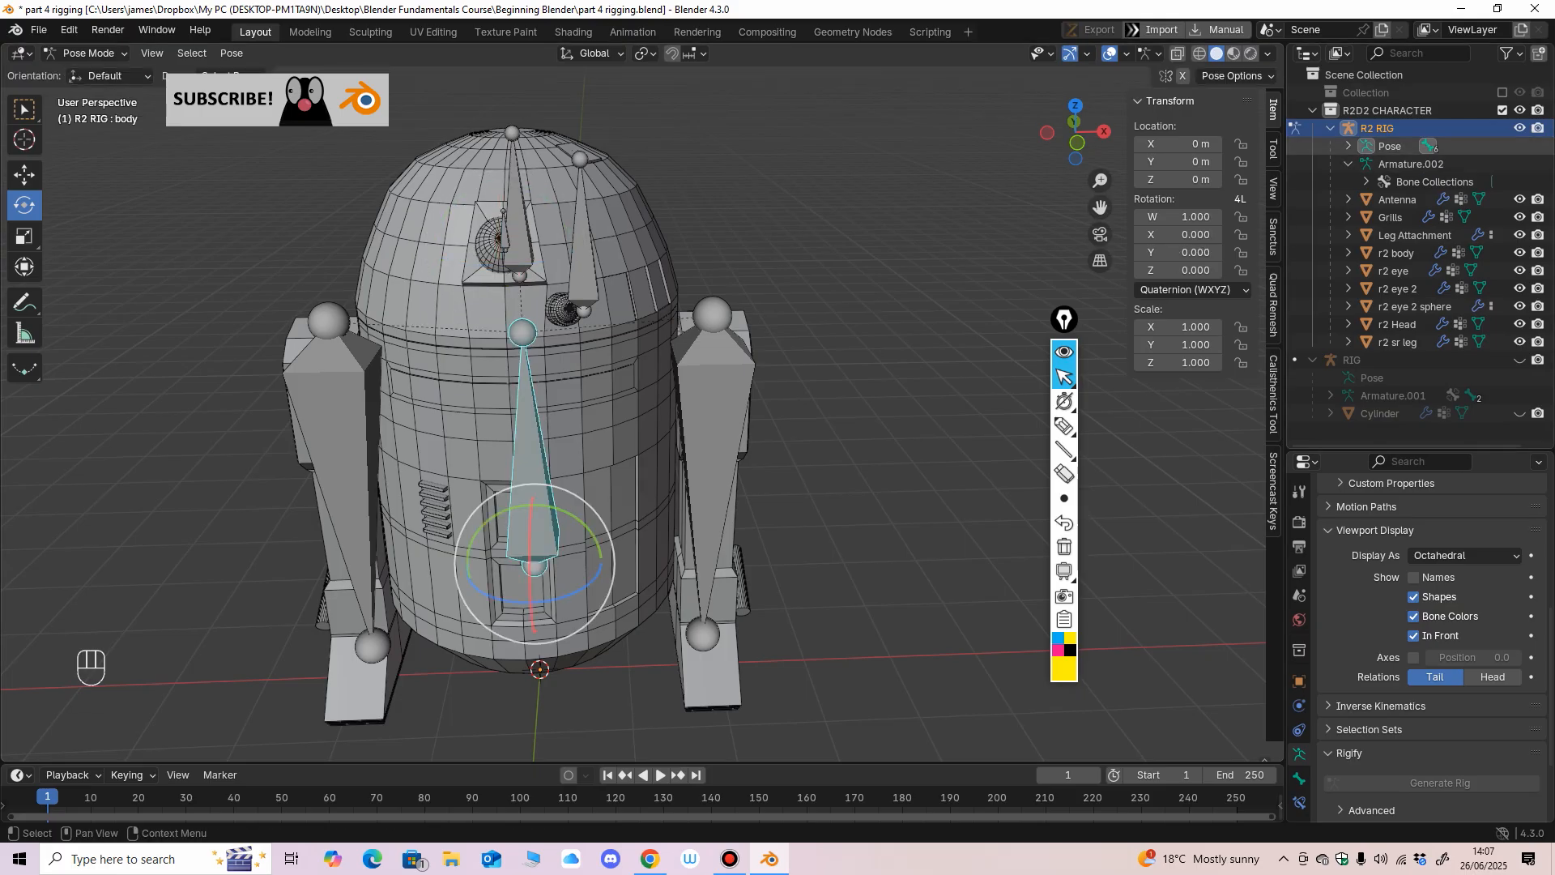
Expand the rig's Pose hierarchy down to the children of the head bone and select the Antenna bone.
{"action": "left_click", "coordinate": [1348, 146]}
{"action": "left_click", "coordinate": [1366, 164]}
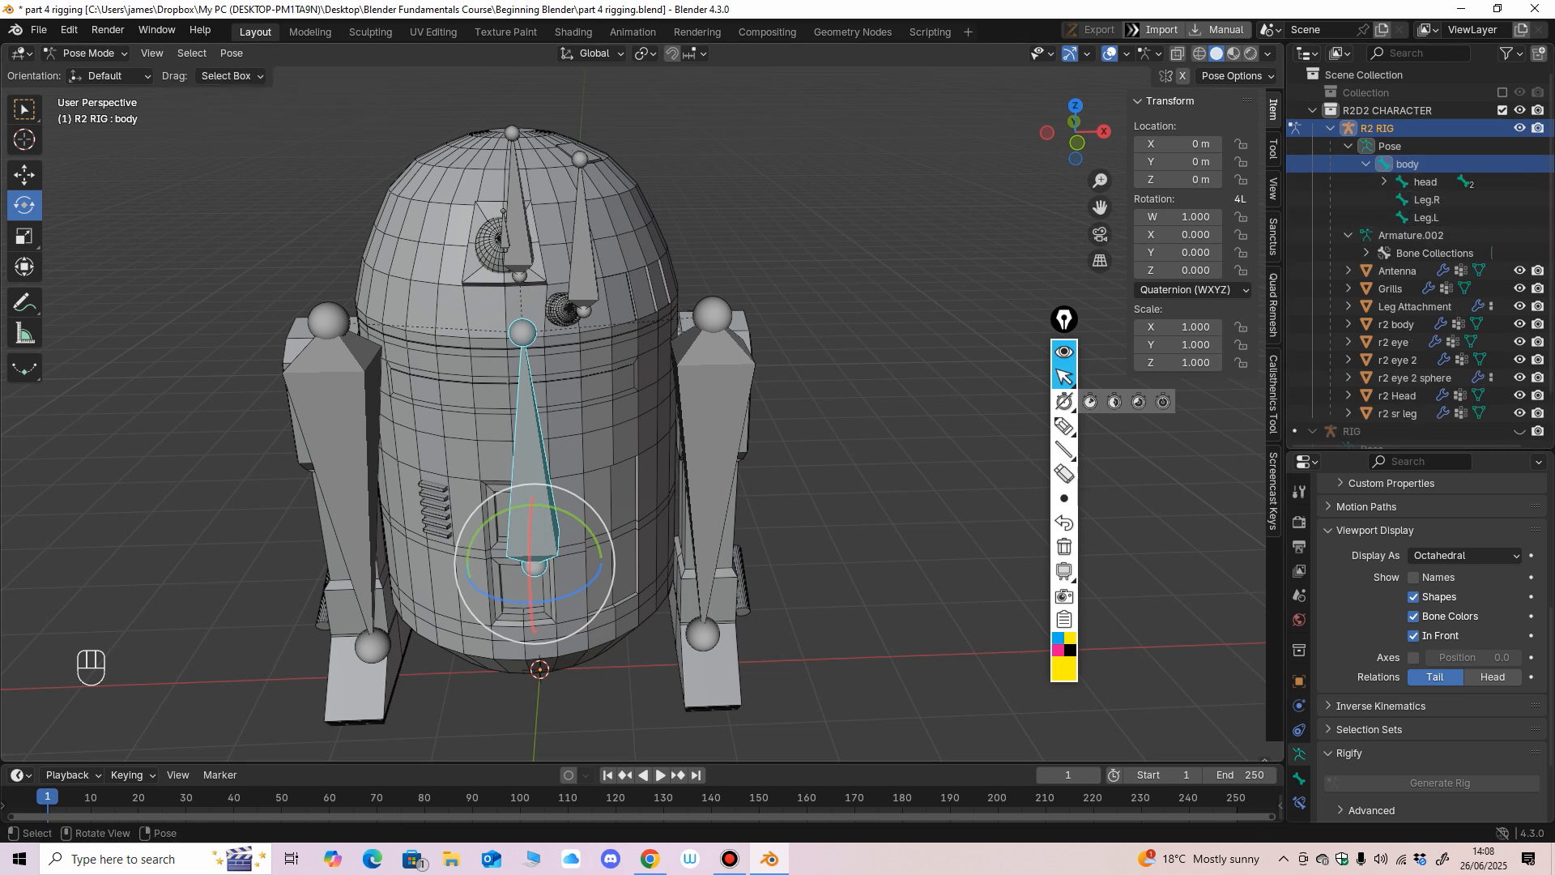
{"action": "left_click", "coordinate": [584, 266]}
{"action": "left_click_drag", "start_coordinate": [595, 356], "coordinate": [594, 381], "text": "shift"}
{"action": "middle_click_drag", "start_coordinate": [595, 357], "coordinate": [594, 381], "text": "shift"}
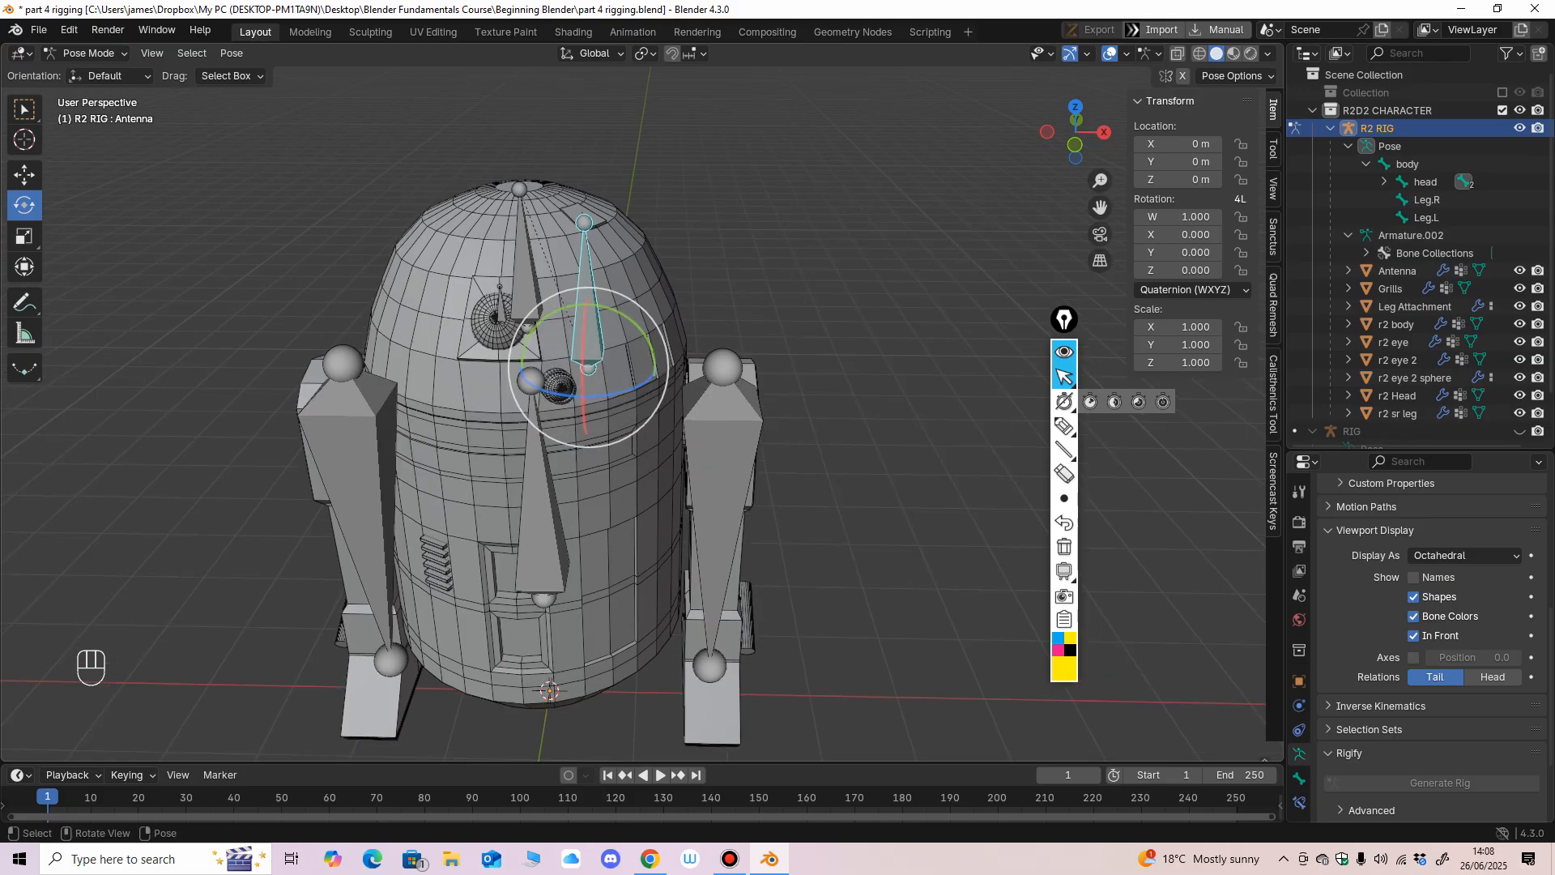
{"action": "left_click", "coordinate": [1383, 182]}
{"action": "left_click", "coordinate": [1383, 182]}
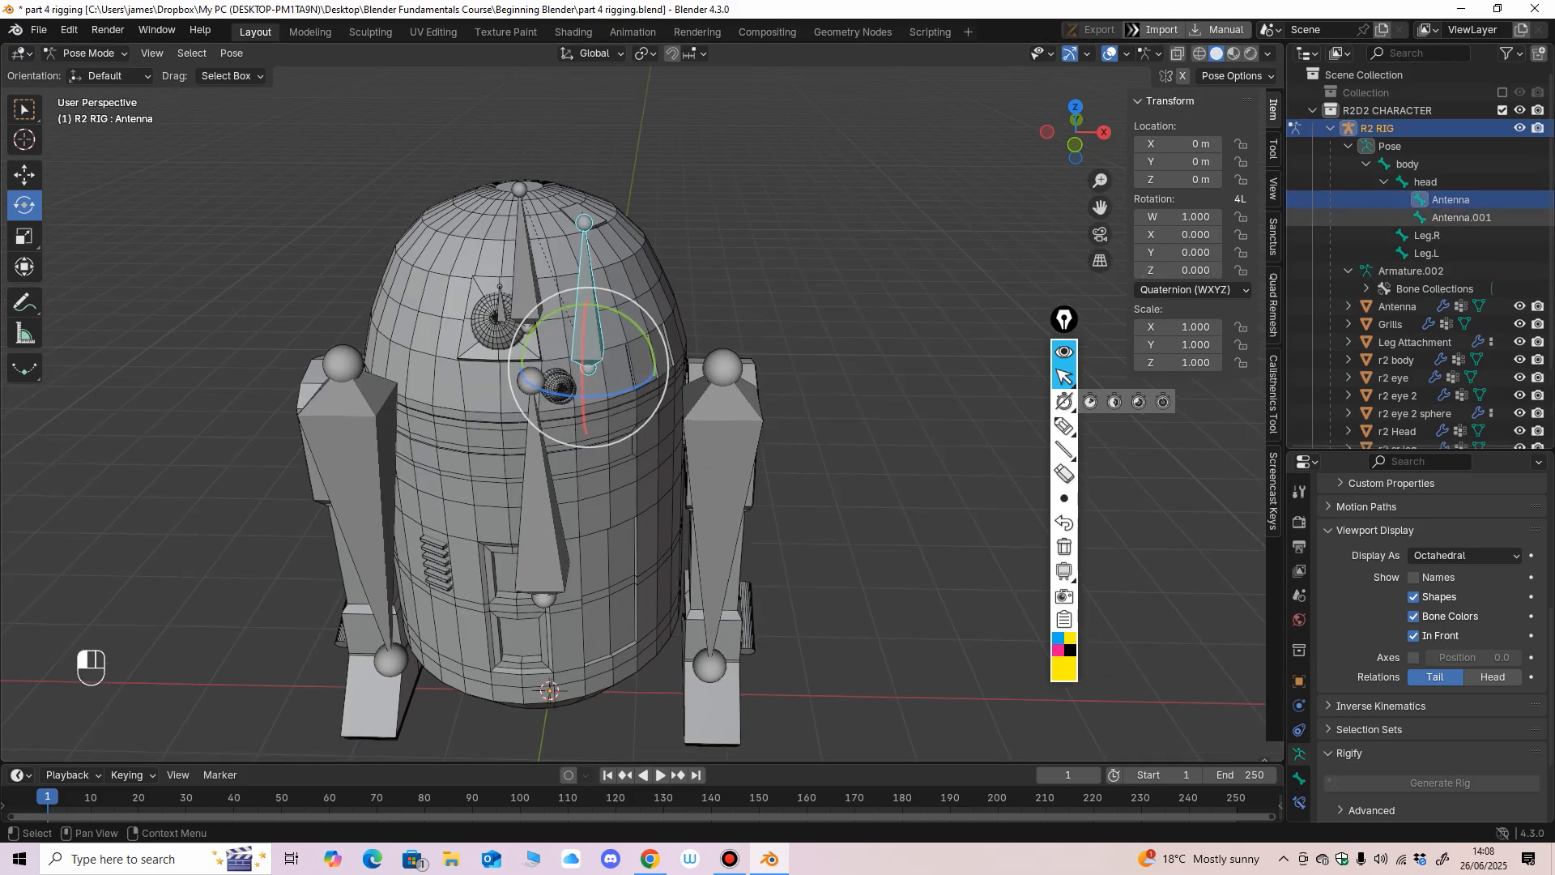
Rename the head's child bone Antenna.001 as eye.
{"action": "left_click", "coordinate": [1461, 217]}
{"action": "key", "text": "F2"}
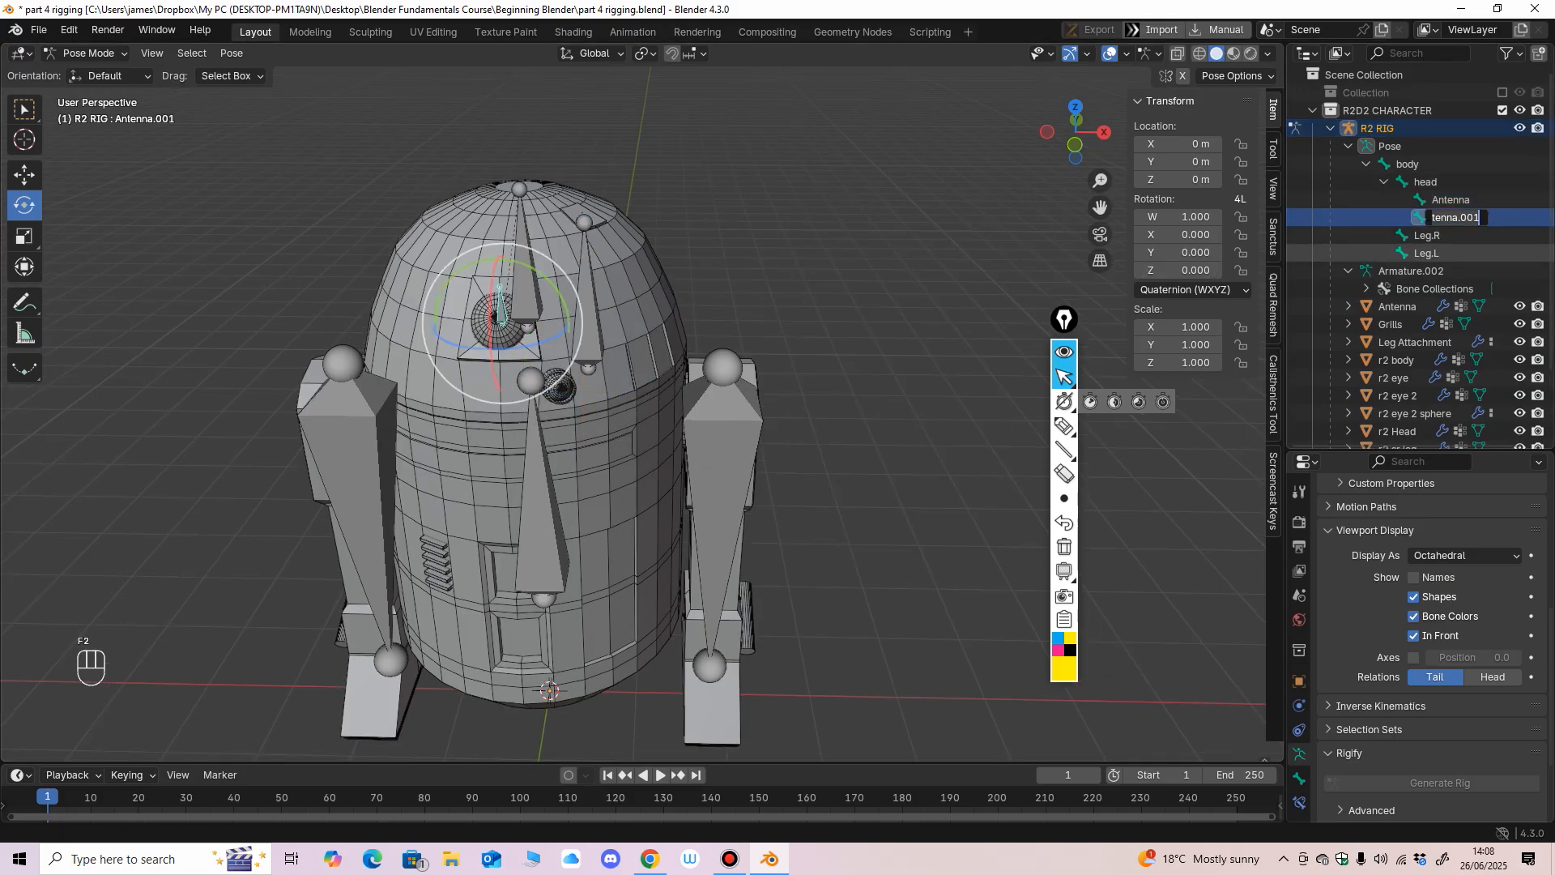
{"action": "key", "text": "Return"}
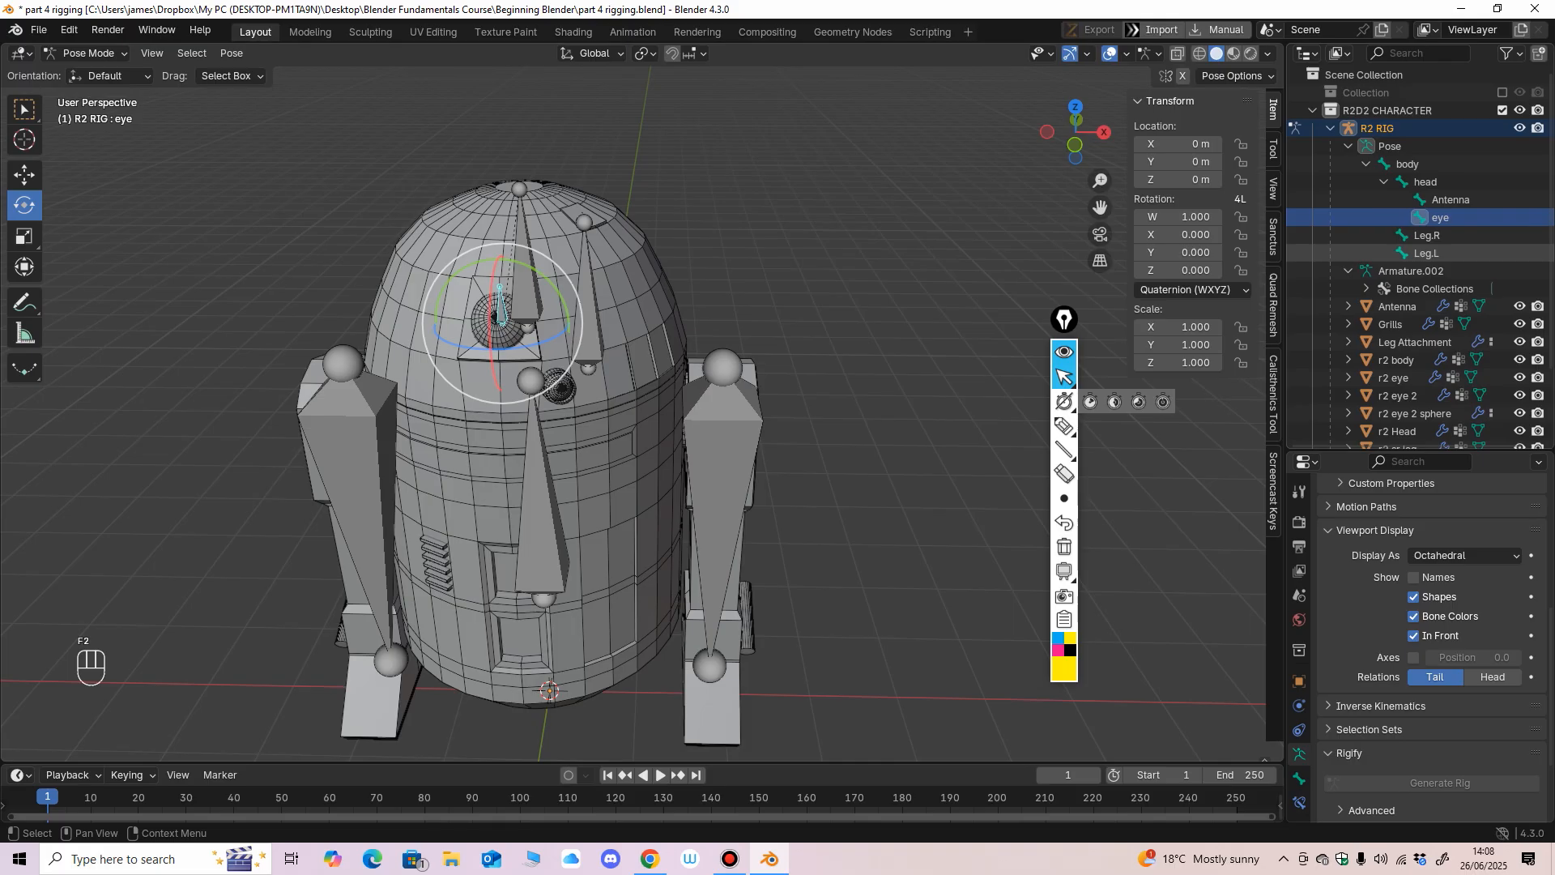
Draw a yellow box with an arrow around the bone hierarchy from body to Leg.L, and erase the annotation.
{"action": "left_click", "coordinate": [1090, 425]}
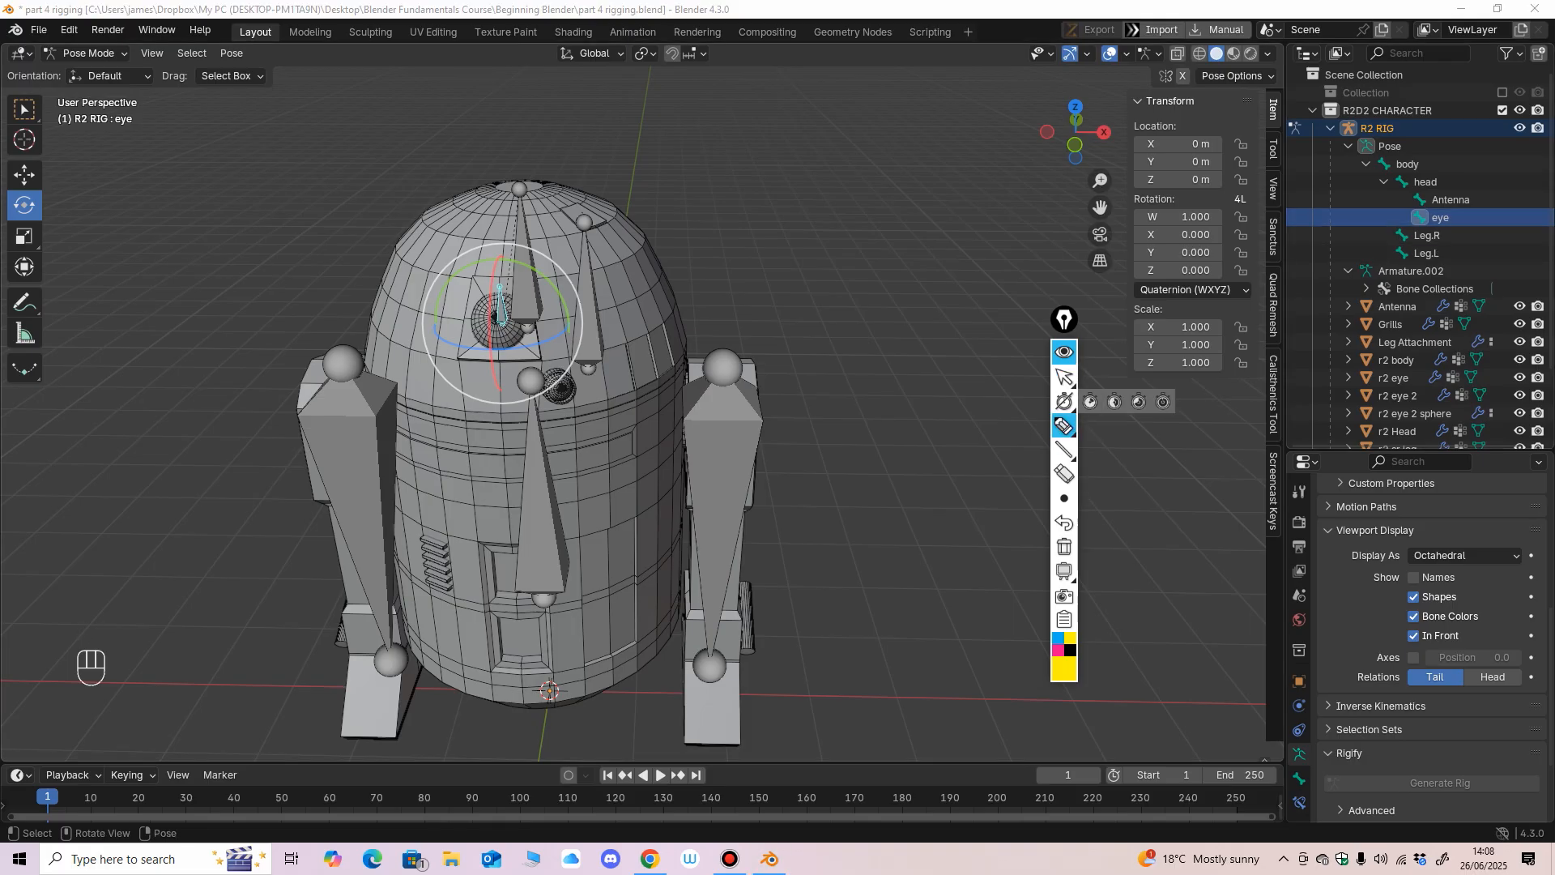
{"action": "left_click_drag", "start_coordinate": [1342, 149], "coordinate": [1495, 153]}
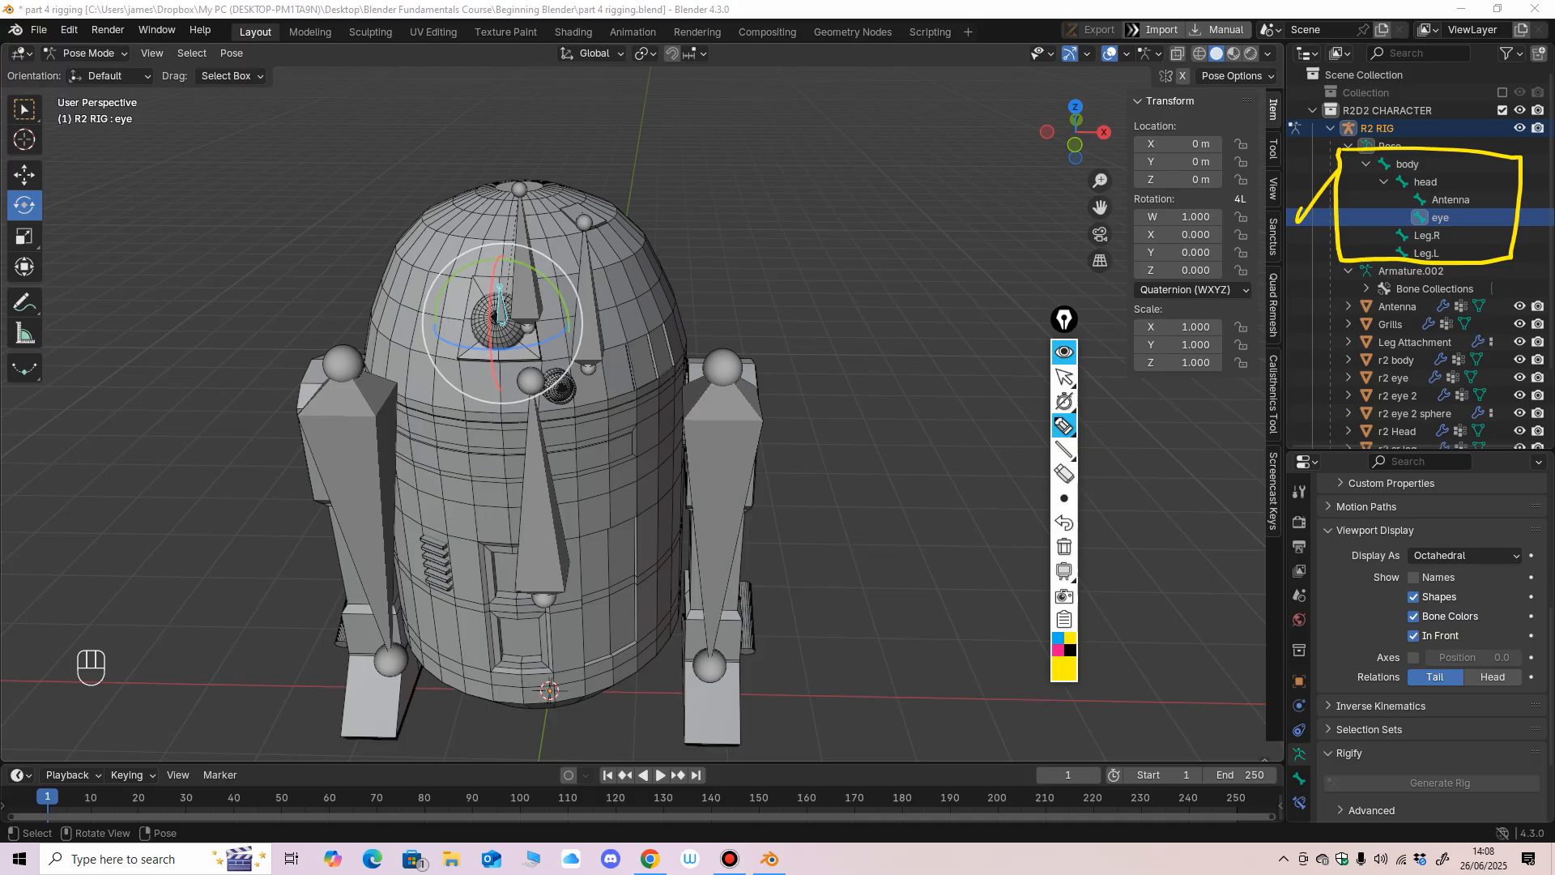
{"action": "left_click", "coordinate": [1339, 235]}
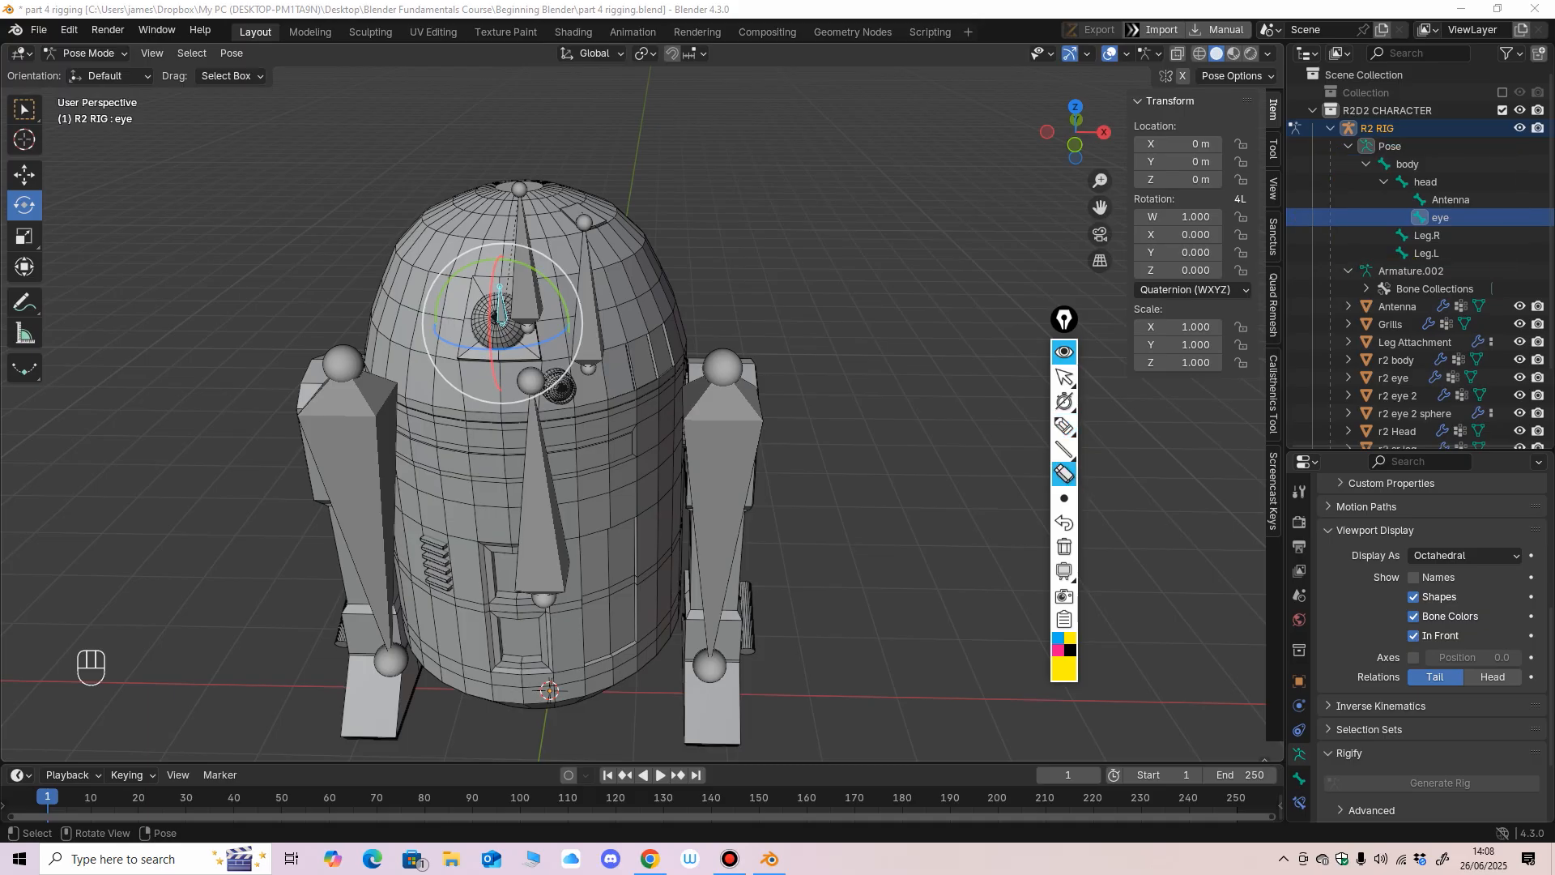
Select the head bone, turn it about the vertical axis towards the back and undo the rotation.
{"action": "middle_click_drag", "start_coordinate": [810, 364], "coordinate": [856, 338]}
{"action": "middle_click_drag", "start_coordinate": [855, 339], "coordinate": [825, 300]}
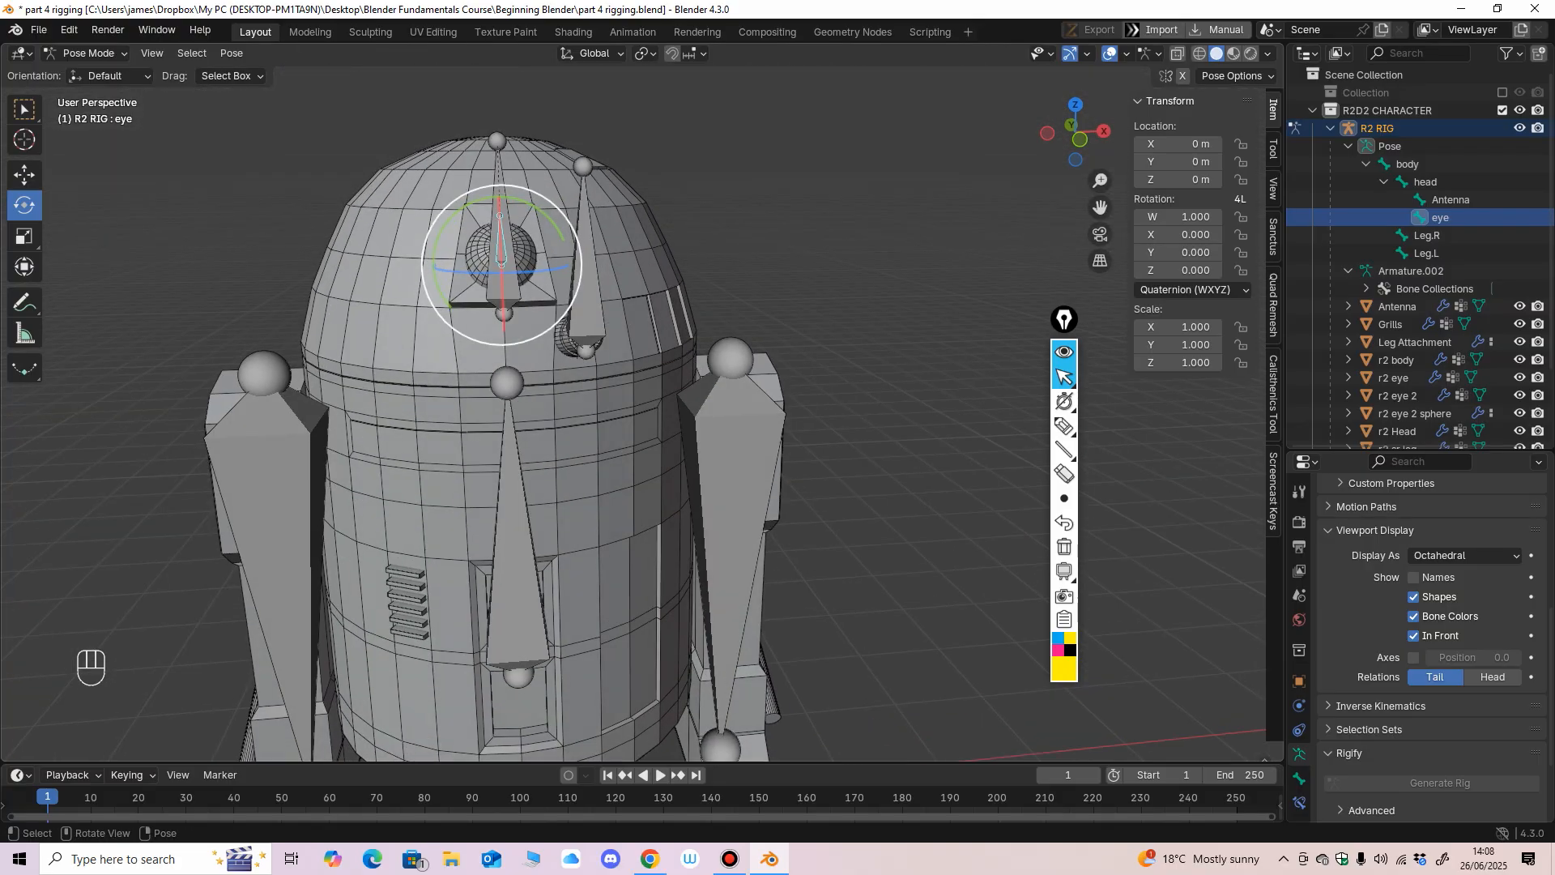
{"action": "left_click", "coordinate": [506, 292]}
{"action": "middle_click_drag", "start_coordinate": [507, 293], "coordinate": [526, 311]}
{"action": "left_click_drag", "start_coordinate": [537, 341], "coordinate": [495, 311]}
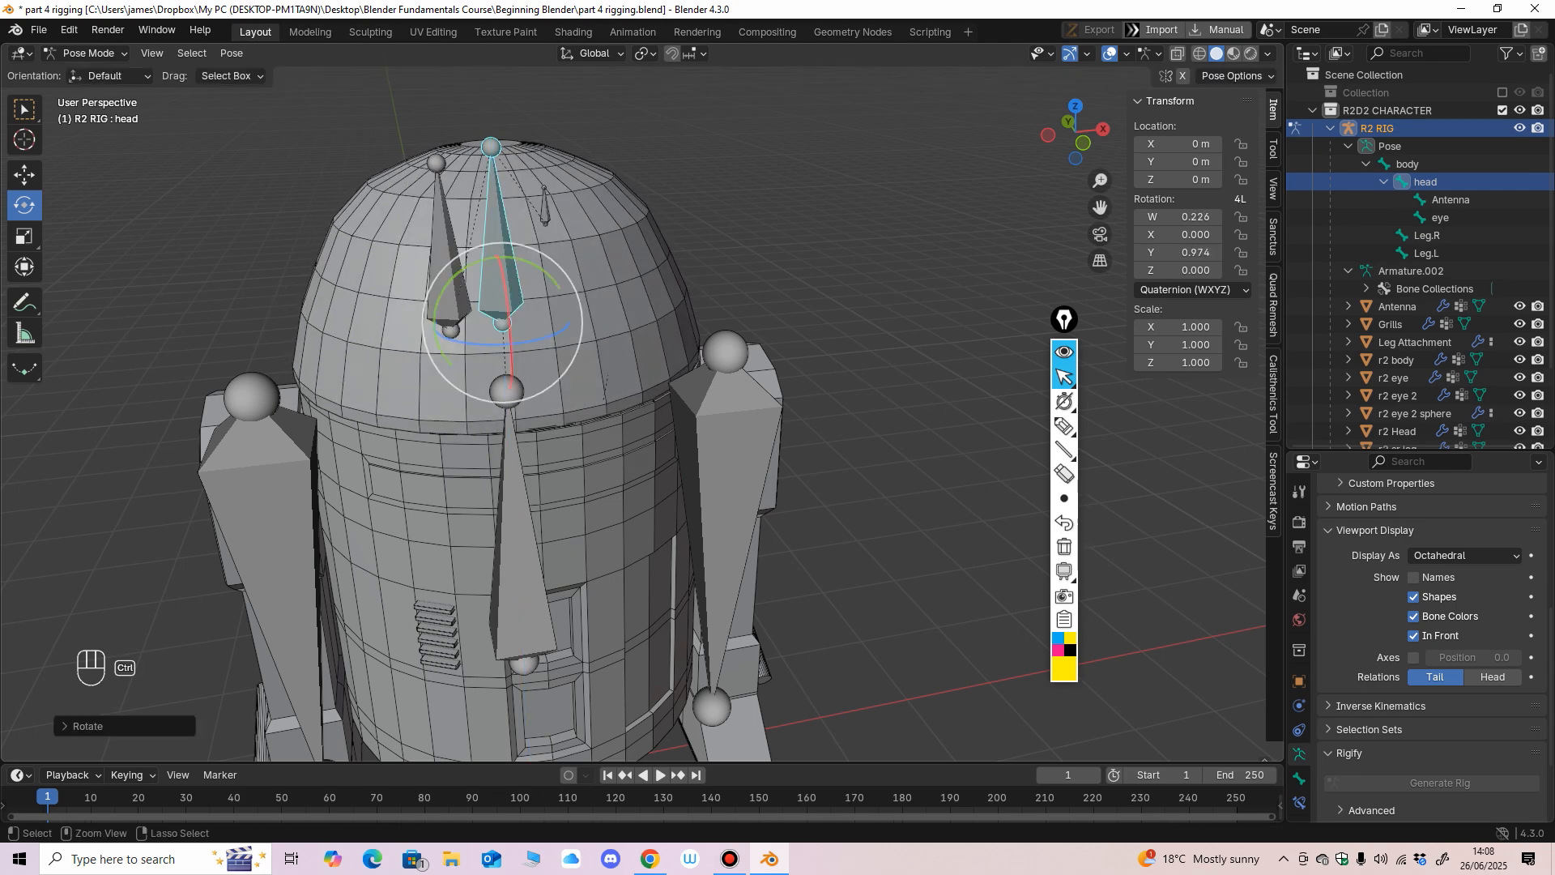
{"action": "key", "text": "ctrl+z"}
Turn the head bone sideways about the global Z axis several more times and undo the test turns.
{"action": "middle_click_drag", "start_coordinate": [495, 311], "coordinate": [536, 339]}
{"action": "mouse_move", "coordinate": [573, 407]}
{"action": "left_mouse_down"}
{"action": "mouse_move", "coordinate": [540, 413]}
{"action": "mouse_move", "coordinate": [574, 406]}
{"action": "left_mouse_up"}
{"action": "middle_click_drag", "start_coordinate": [598, 409], "coordinate": [612, 357]}
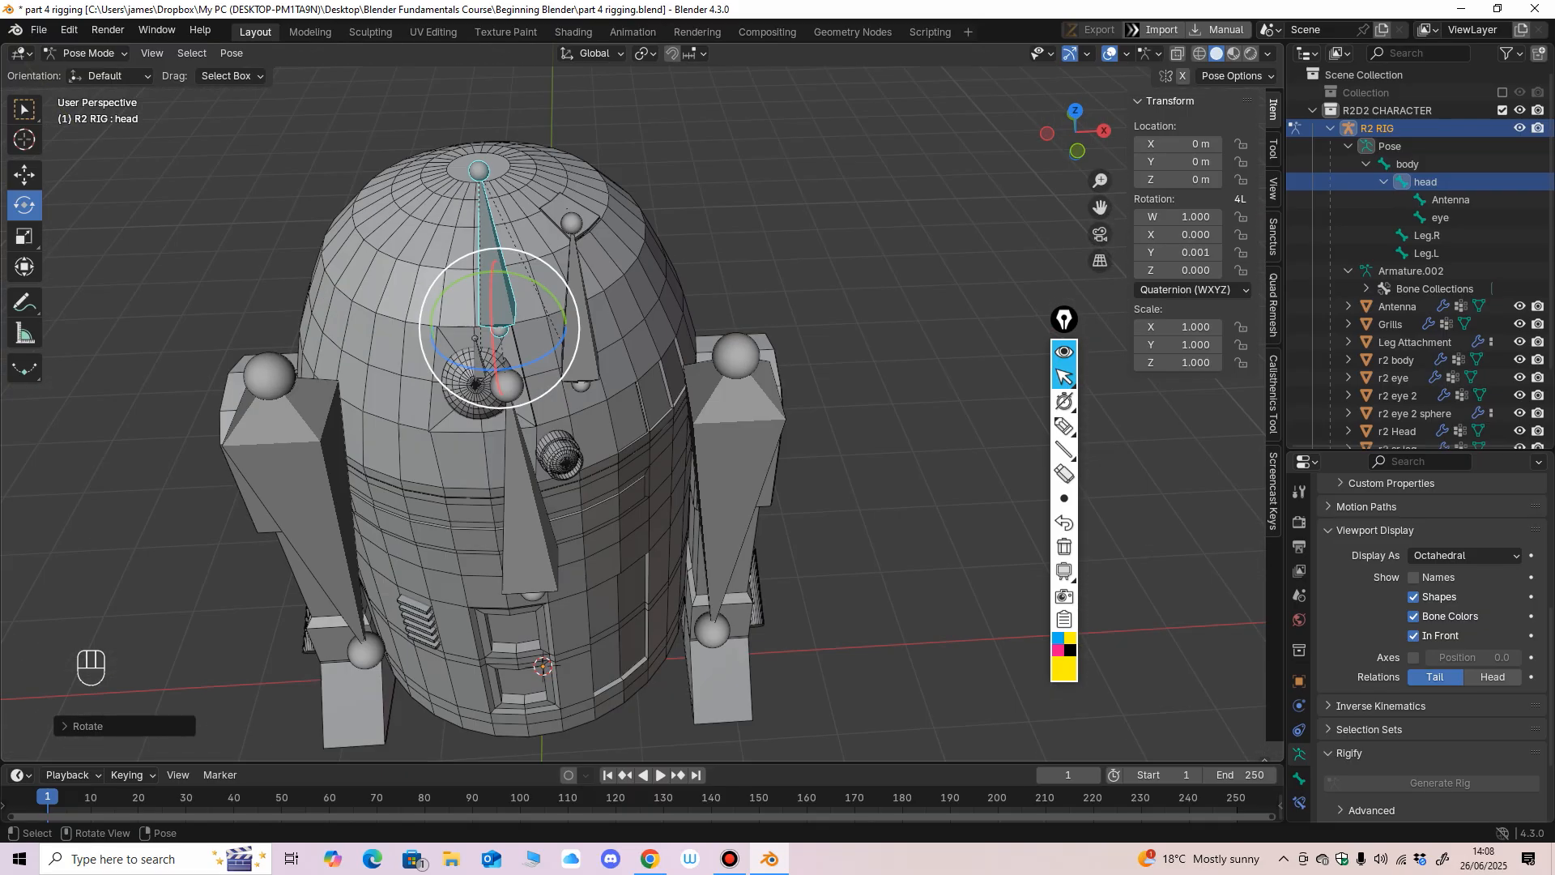
{"action": "left_click_drag", "start_coordinate": [531, 356], "coordinate": [490, 375]}
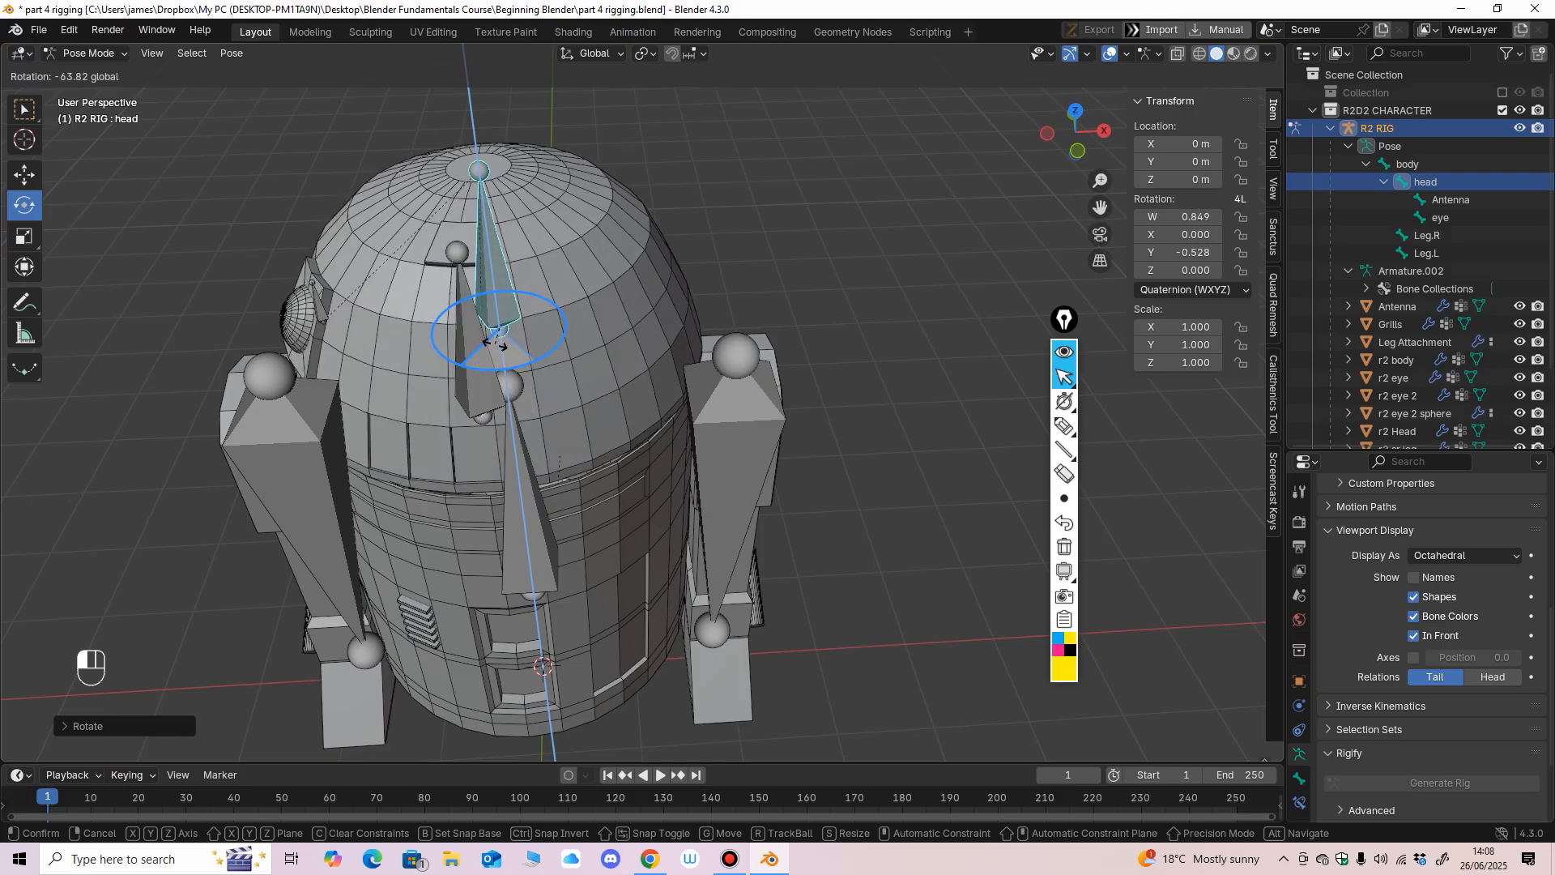
{"action": "left_click_drag", "start_coordinate": [495, 344], "coordinate": [539, 355]}
{"action": "key", "text": "ctrl+z"}
{"action": "middle_click_drag", "start_coordinate": [539, 354], "coordinate": [579, 344]}
{"action": "mouse_move", "coordinate": [572, 344]}
{"action": "left_mouse_down"}
{"action": "mouse_move", "coordinate": [557, 352]}
{"action": "mouse_move", "coordinate": [583, 339]}
{"action": "left_mouse_up"}
{"action": "key", "text": "ctrl+z"}
{"action": "mouse_move", "coordinate": [583, 339]}
{"action": "middle_mouse_down", "text": "ctrl"}
{"action": "mouse_move", "coordinate": [585, 401]}
{"action": "mouse_move", "coordinate": [569, 358]}
{"action": "mouse_move", "coordinate": [599, 360]}
{"action": "mouse_move", "coordinate": [597, 334]}
{"action": "middle_mouse_up", "text": "ctrl"}
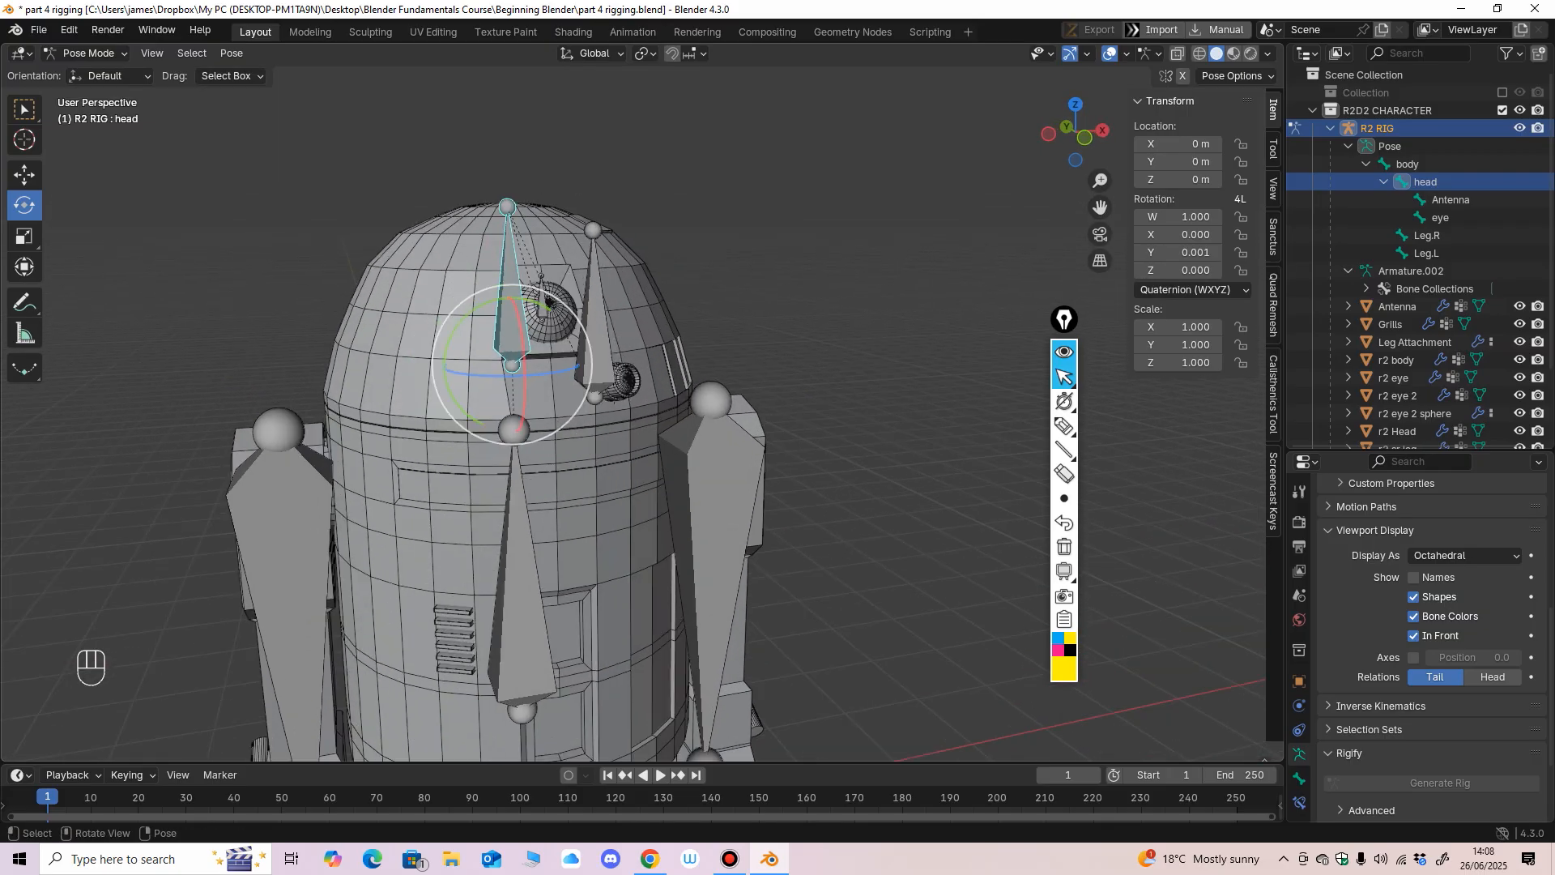
Tilt the head bone freely with trackball rotation and undo all the trackball rotations.
{"action": "middle_click_drag", "start_coordinate": [599, 388], "coordinate": [580, 389]}
{"action": "middle_click_drag", "start_coordinate": [581, 388], "coordinate": [560, 329], "text": "shift"}
{"action": "left_click_drag", "start_coordinate": [552, 328], "coordinate": [557, 338]}
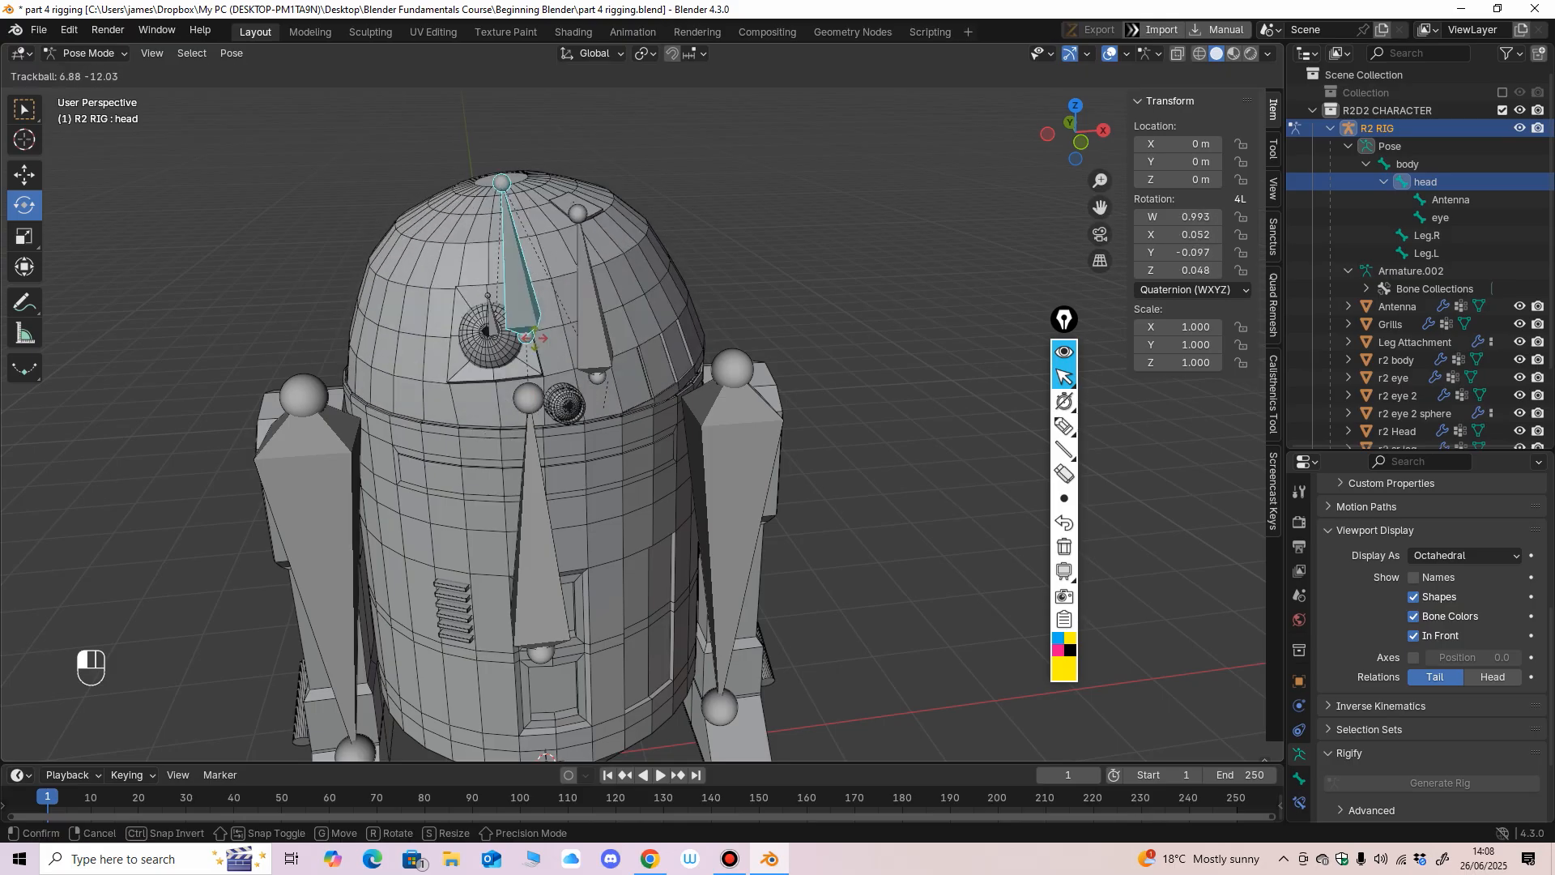
{"action": "key", "text": "ctrl+z"}
{"action": "left_click_drag", "start_coordinate": [538, 326], "coordinate": [563, 247]}
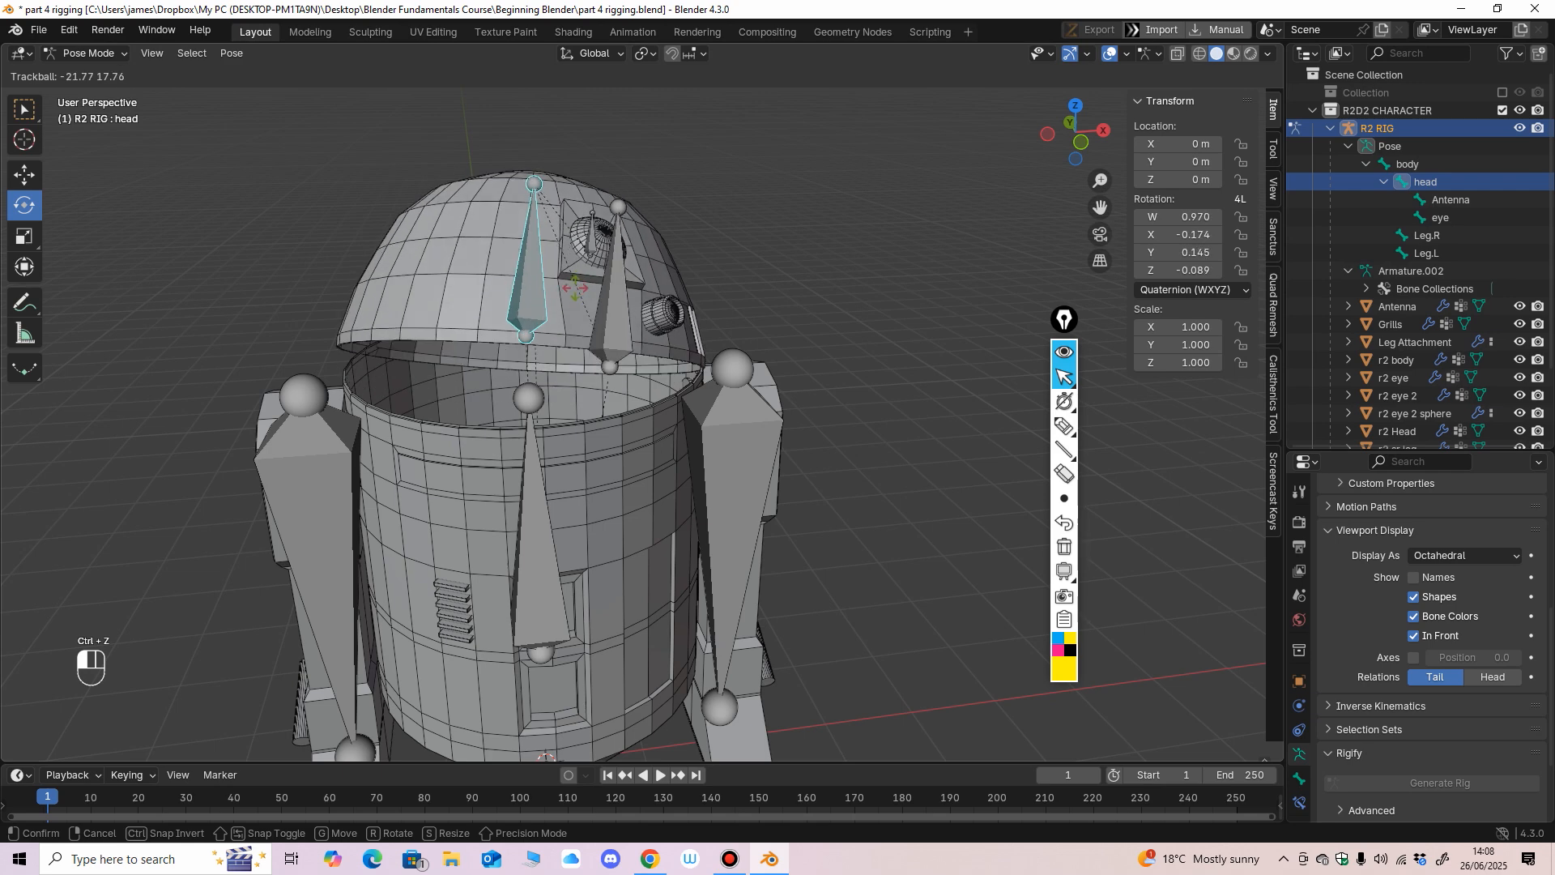
{"action": "mouse_move", "coordinate": [549, 294]}
{"action": "left_mouse_down"}
{"action": "mouse_move", "coordinate": [550, 317]}
{"action": "mouse_move", "coordinate": [562, 297]}
{"action": "mouse_move", "coordinate": [534, 311]}
{"action": "mouse_move", "coordinate": [560, 279]}
{"action": "mouse_move", "coordinate": [533, 307]}
{"action": "left_mouse_up"}
{"action": "key", "text": "ctrl+z"}
{"action": "key", "text": "ctrl+z"}
{"action": "key", "text": "ctrl+z"}
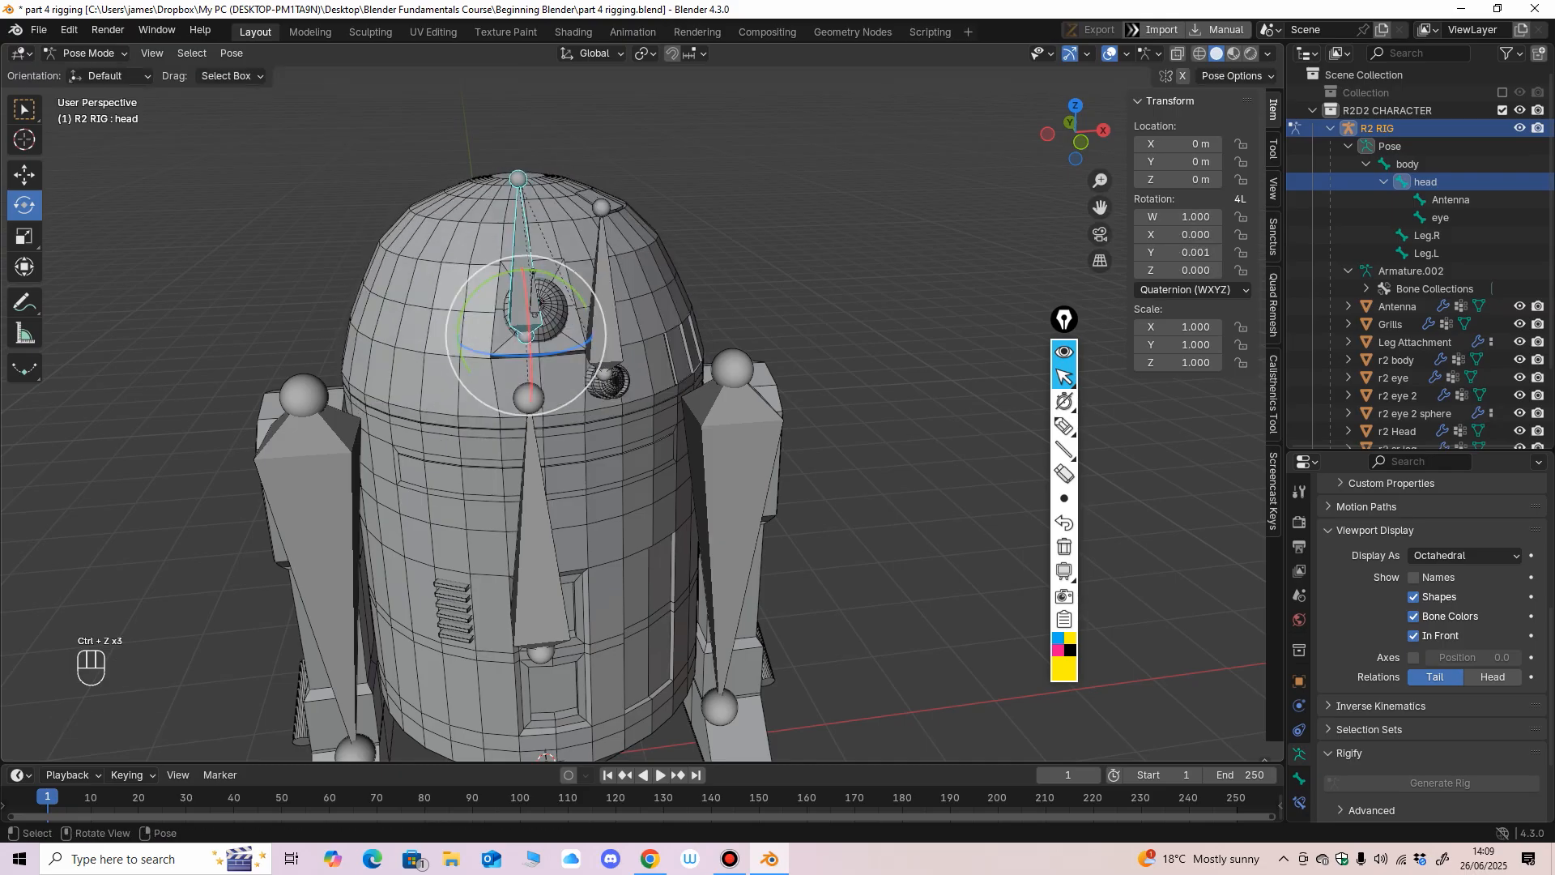
Set the head bone's rotation mode to XYZ Euler and its Y rotation to 0°.
{"action": "middle_click_drag", "start_coordinate": [533, 307], "coordinate": [529, 297]}
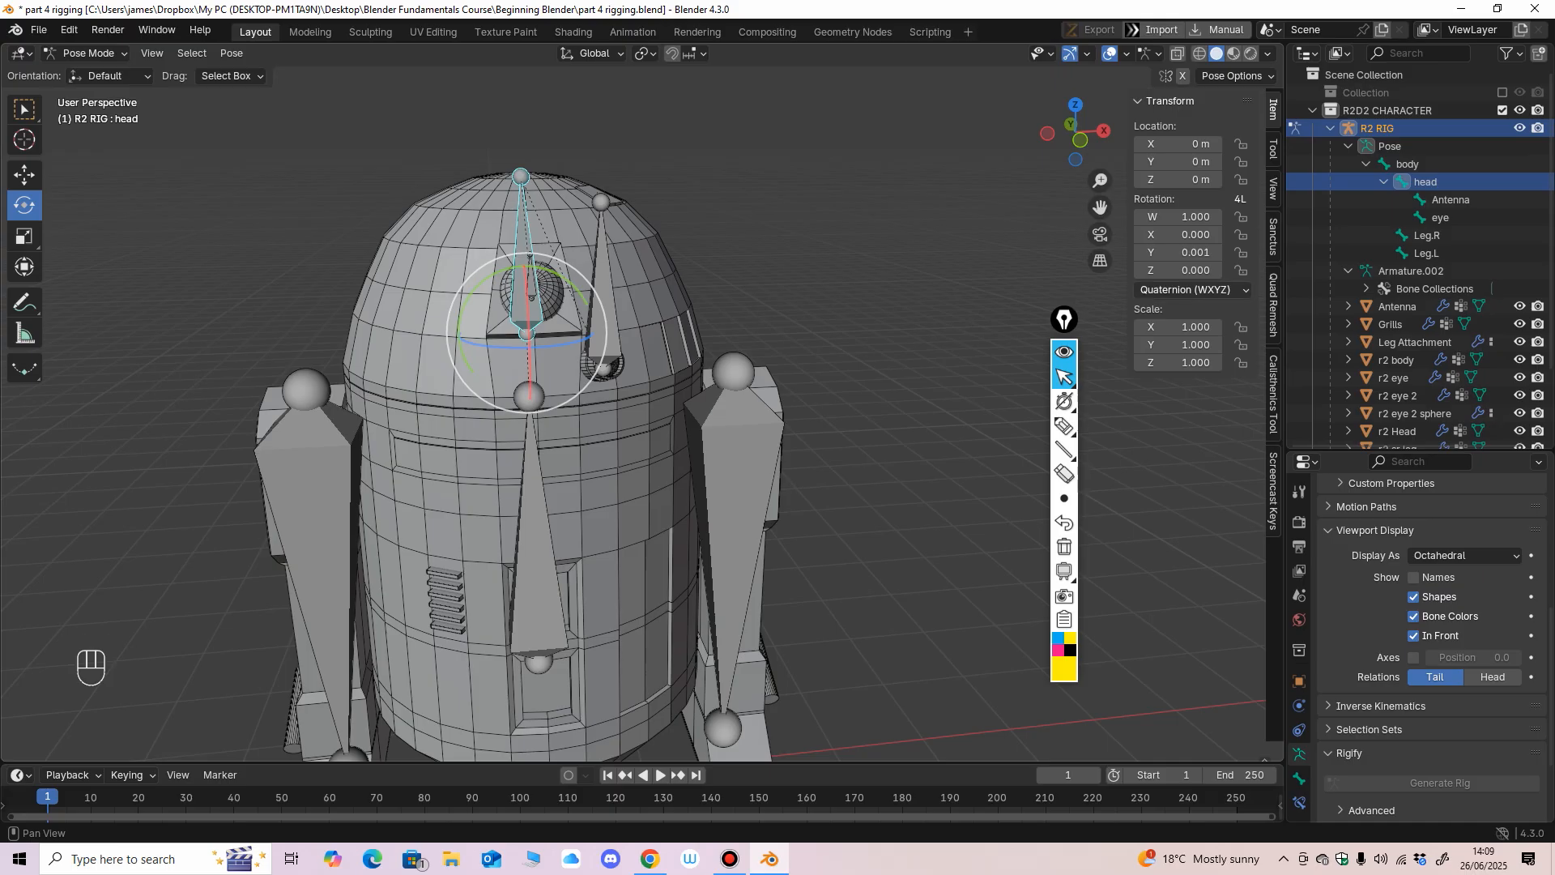
{"action": "left_click", "coordinate": [1190, 289]}
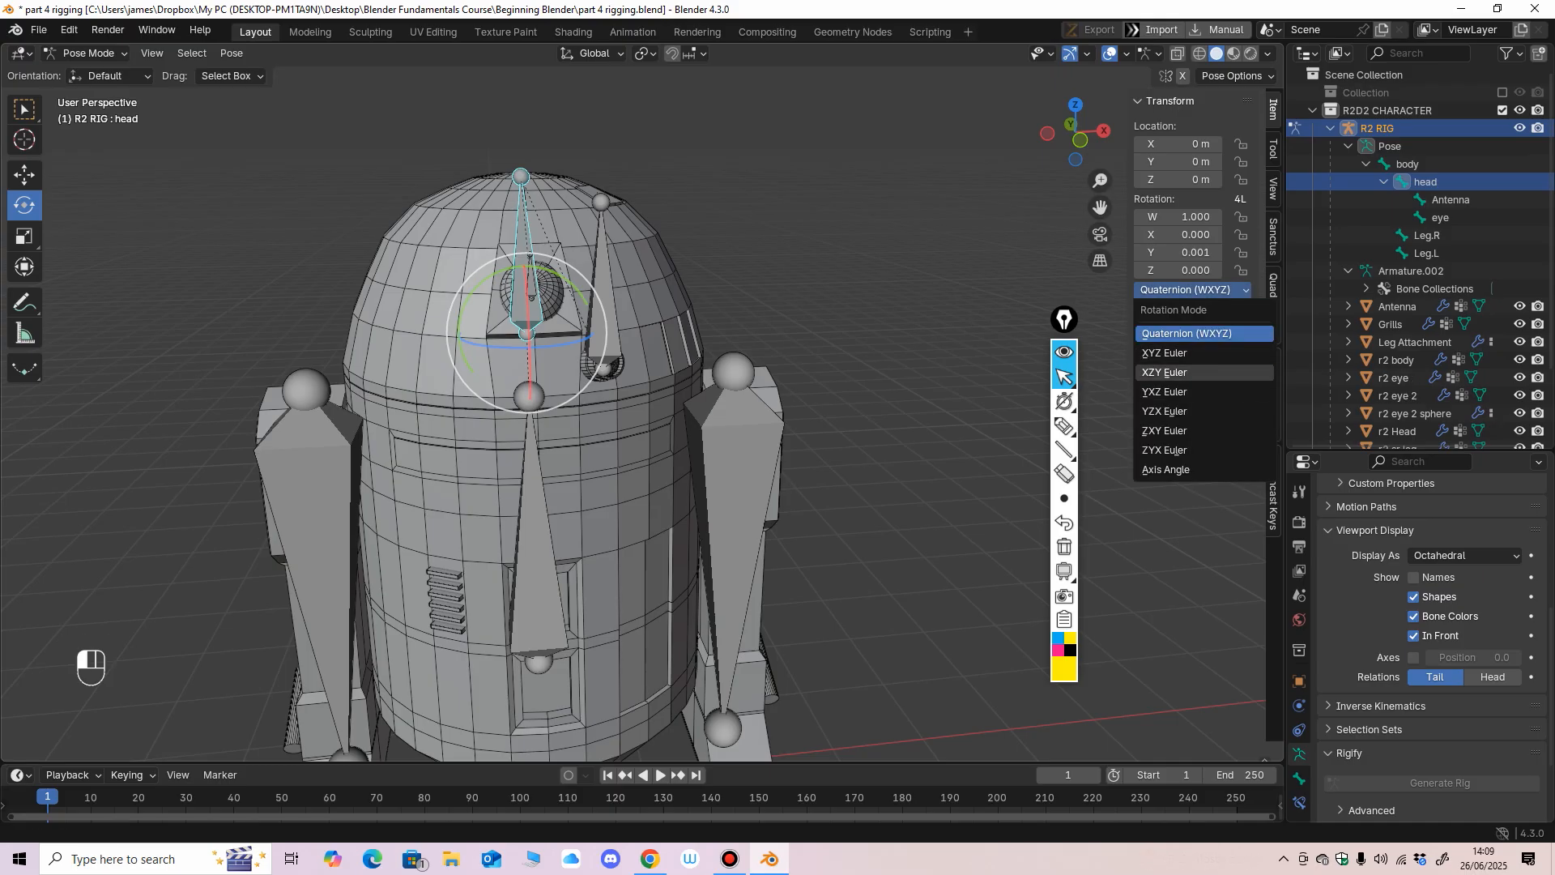
{"action": "left_click", "coordinate": [1164, 353]}
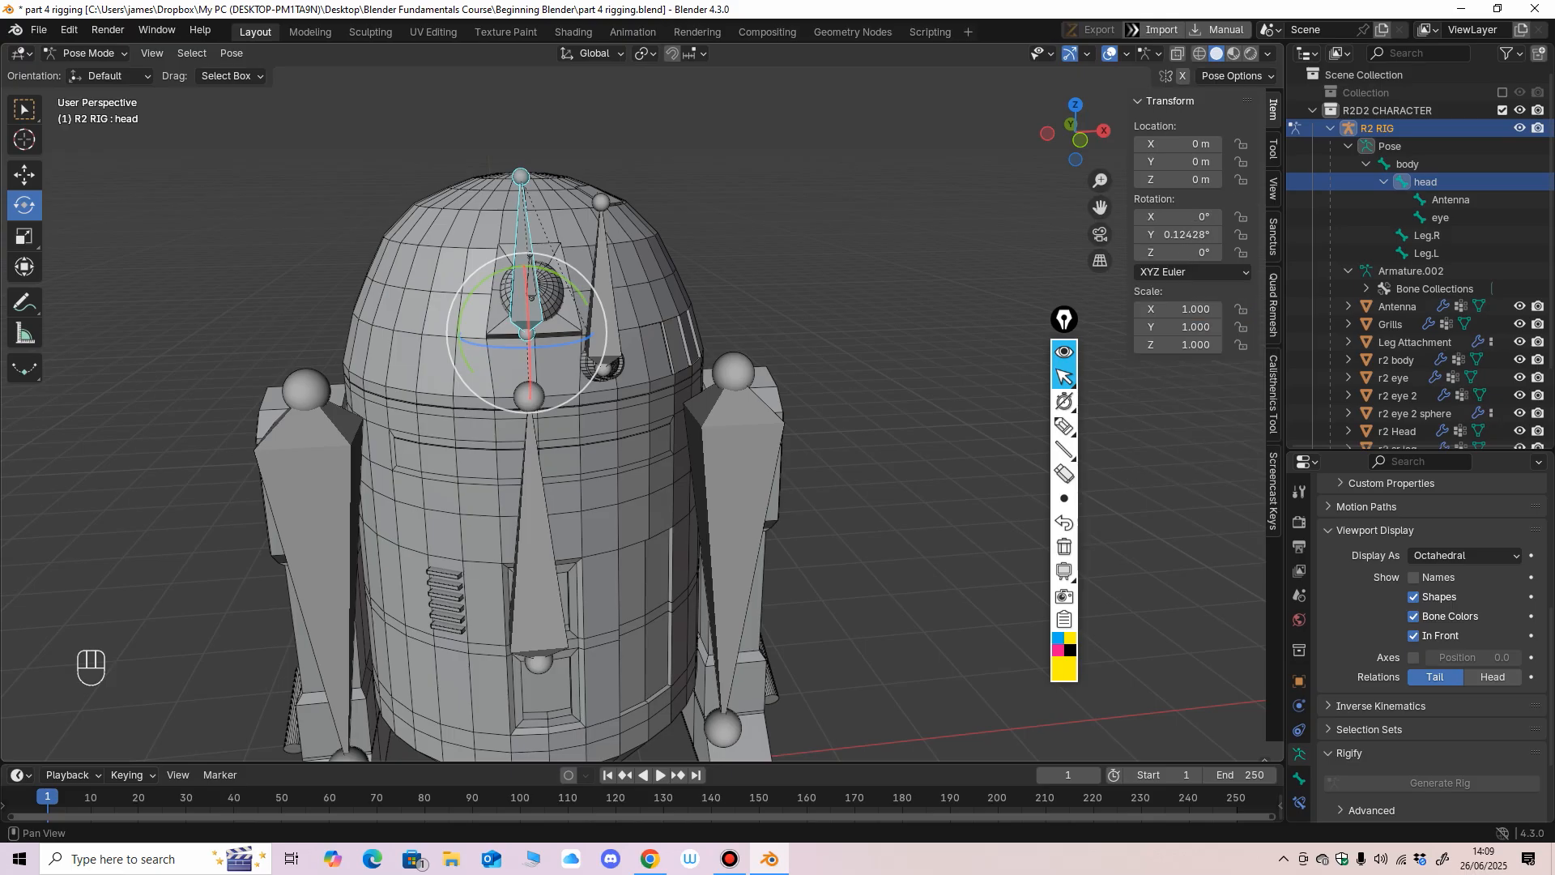
{"action": "left_click", "coordinate": [1177, 235]}
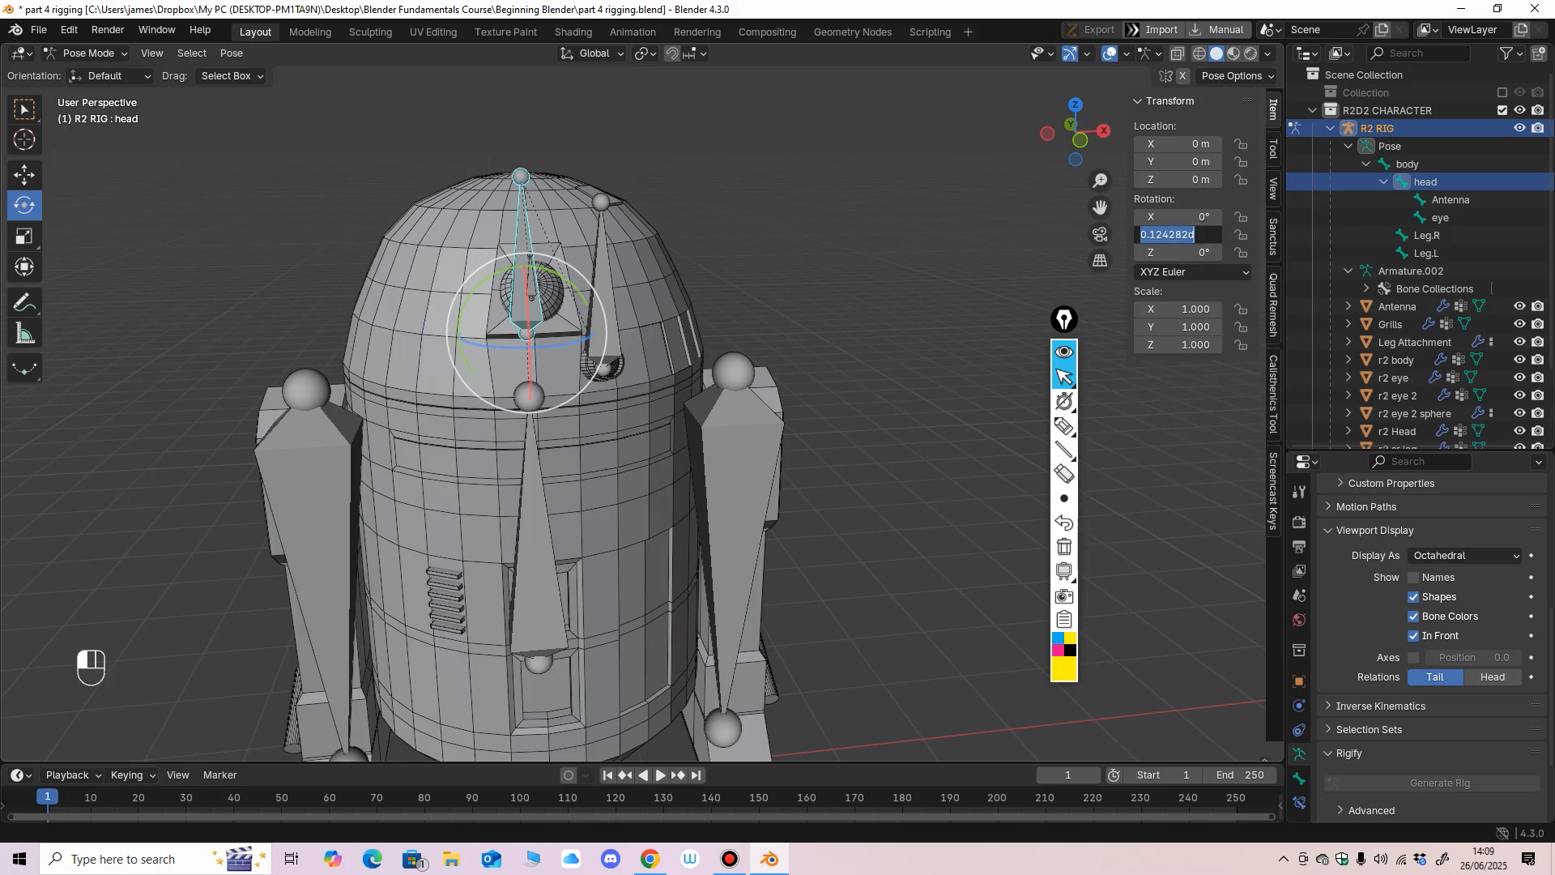
{"action": "key", "text": "Return"}
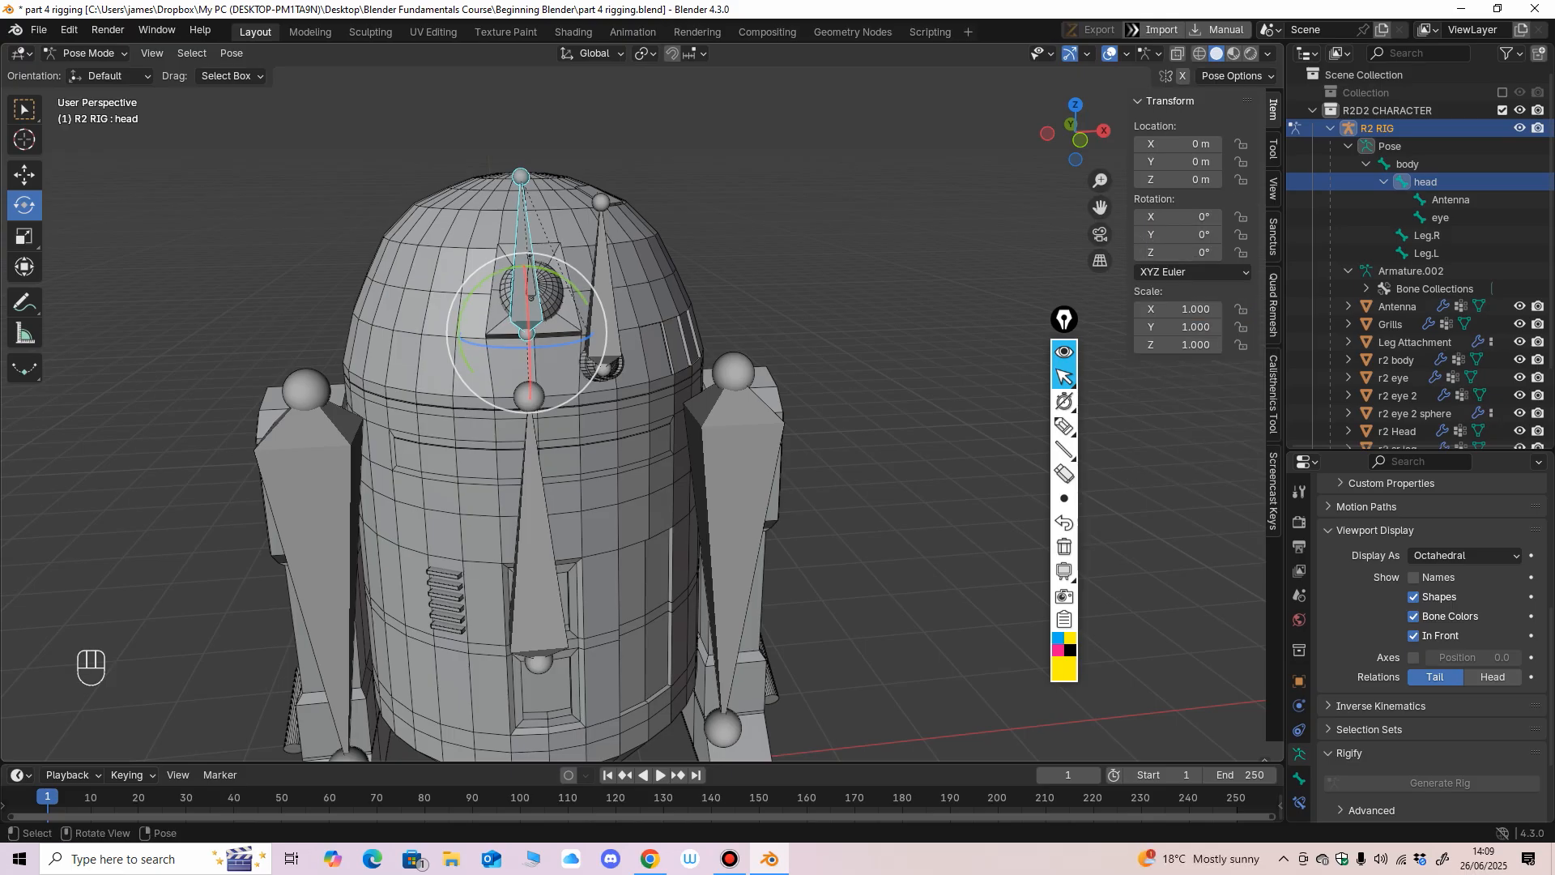
Switch the head bone's rotation mode to Quaternion (WXYZ) and back to XYZ Euler.
{"action": "left_click", "coordinate": [1193, 272]}
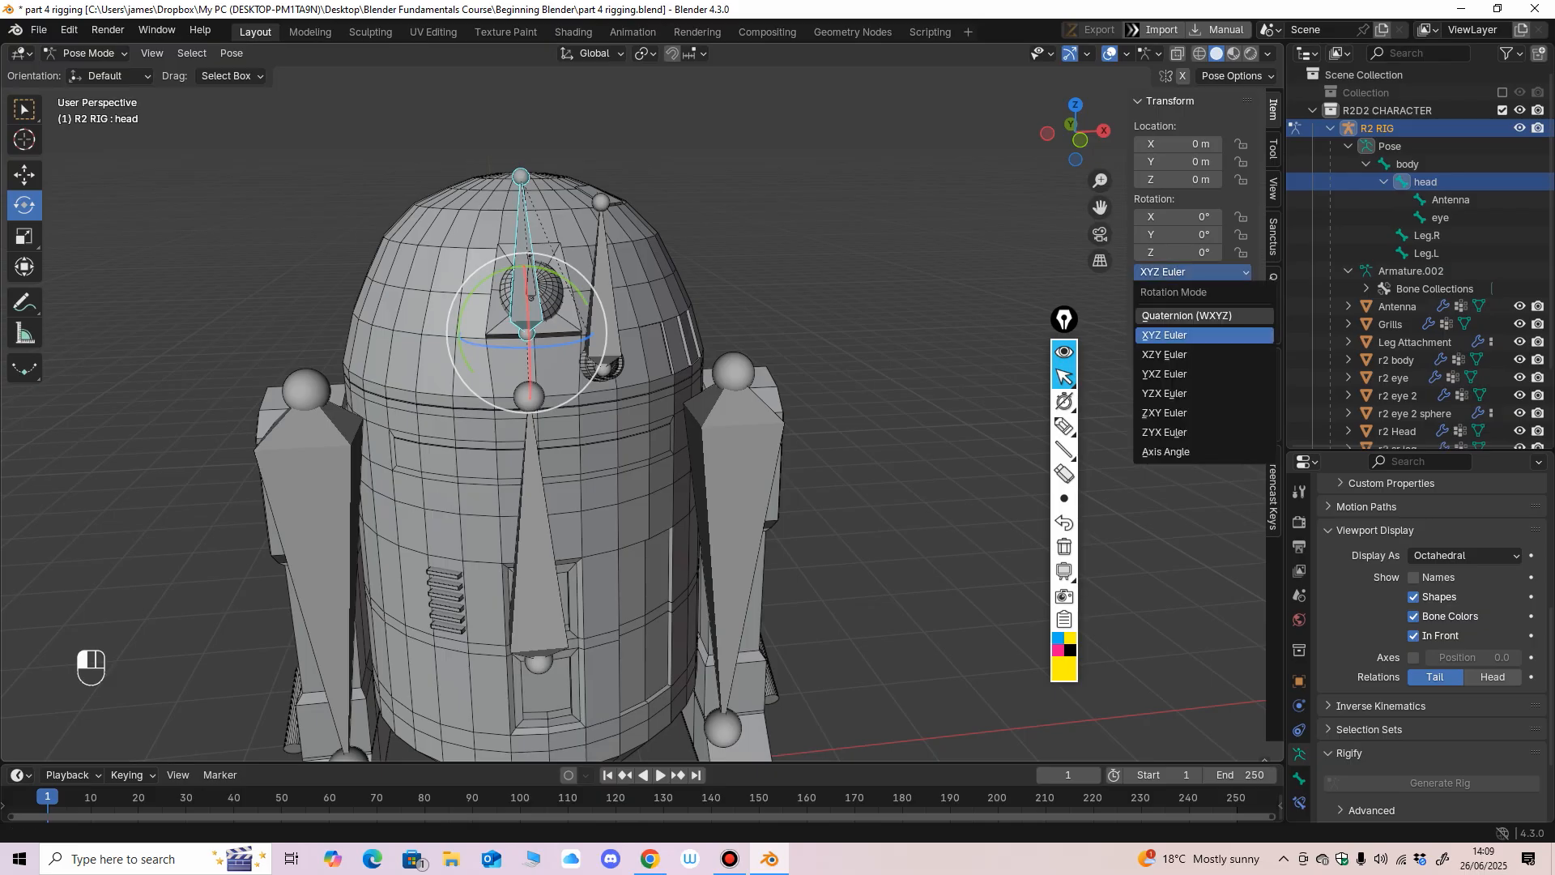
{"action": "left_click", "coordinate": [1183, 316]}
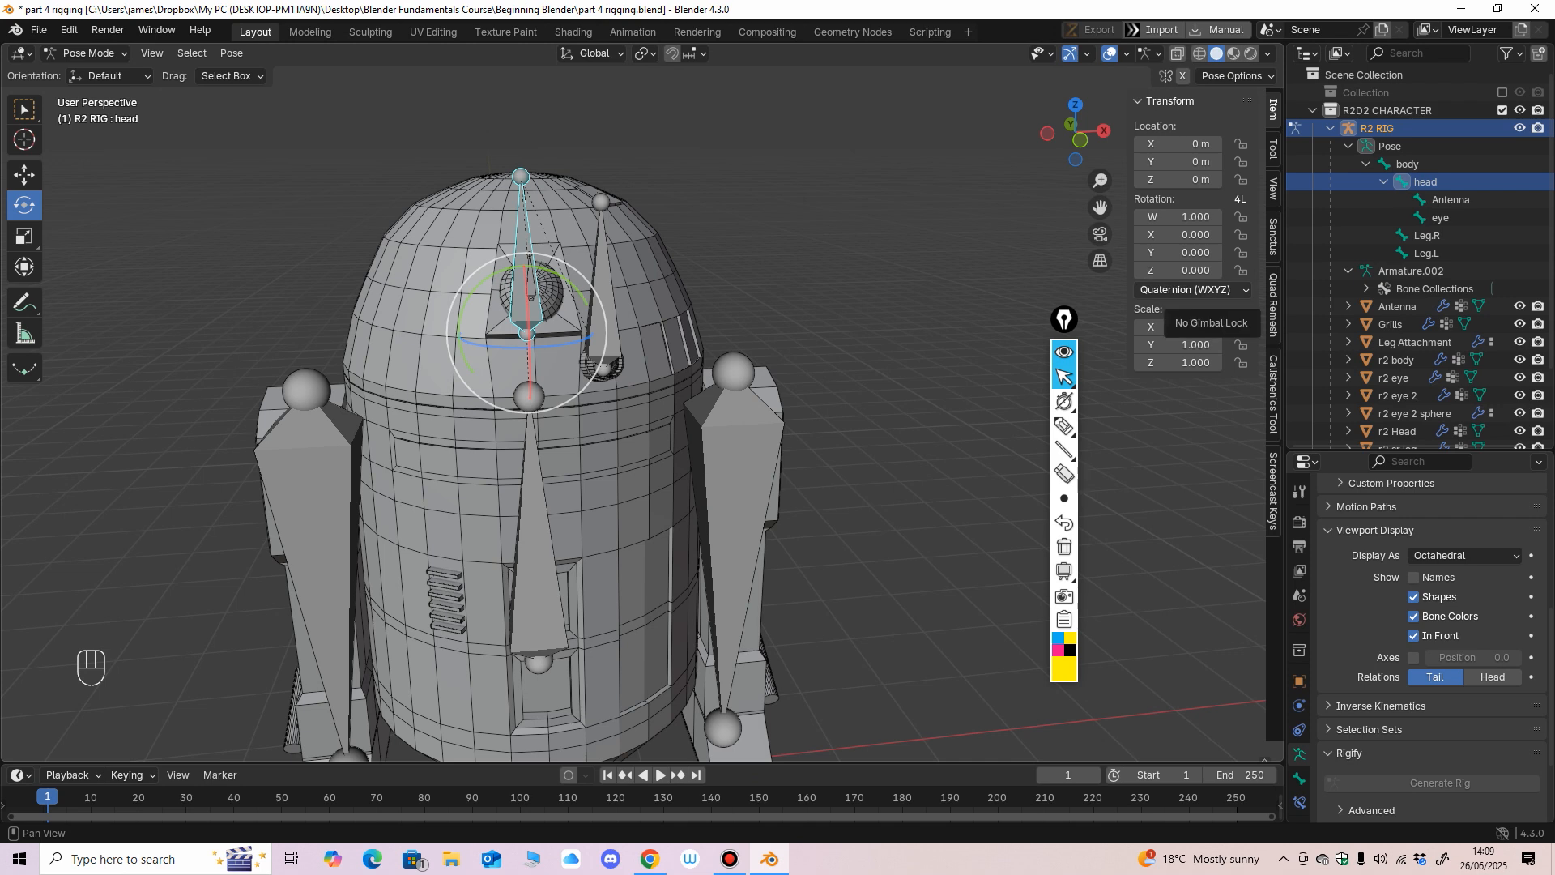
{"action": "left_click", "coordinate": [1190, 289]}
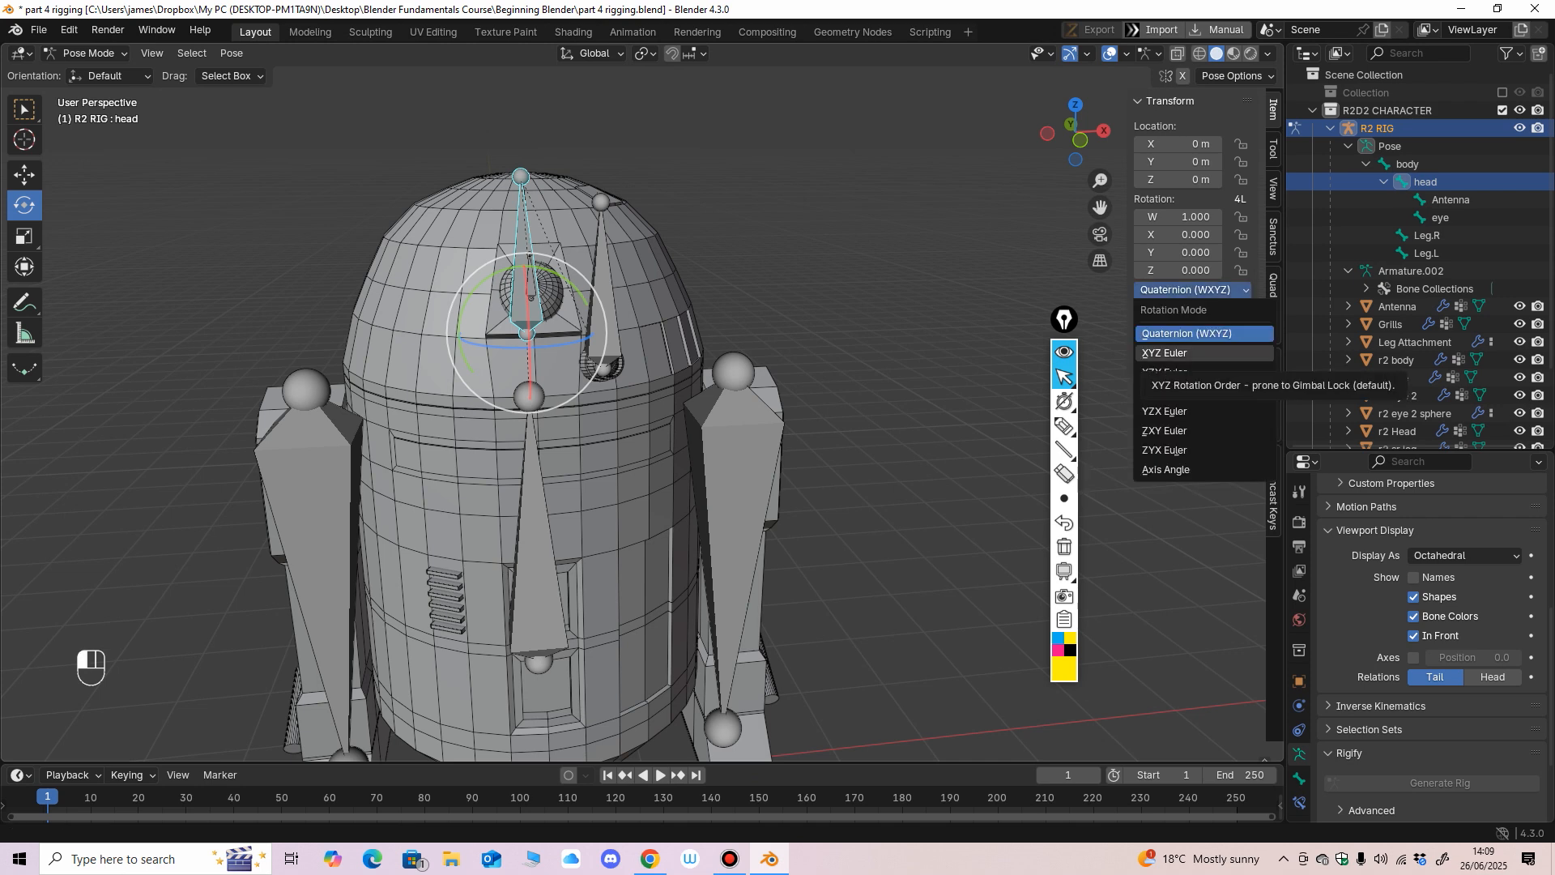
{"action": "left_click", "coordinate": [1182, 352]}
Set the rotation mode of the antenna, right leg and left leg bones to XYZ Euler.
{"action": "left_click", "coordinate": [603, 315]}
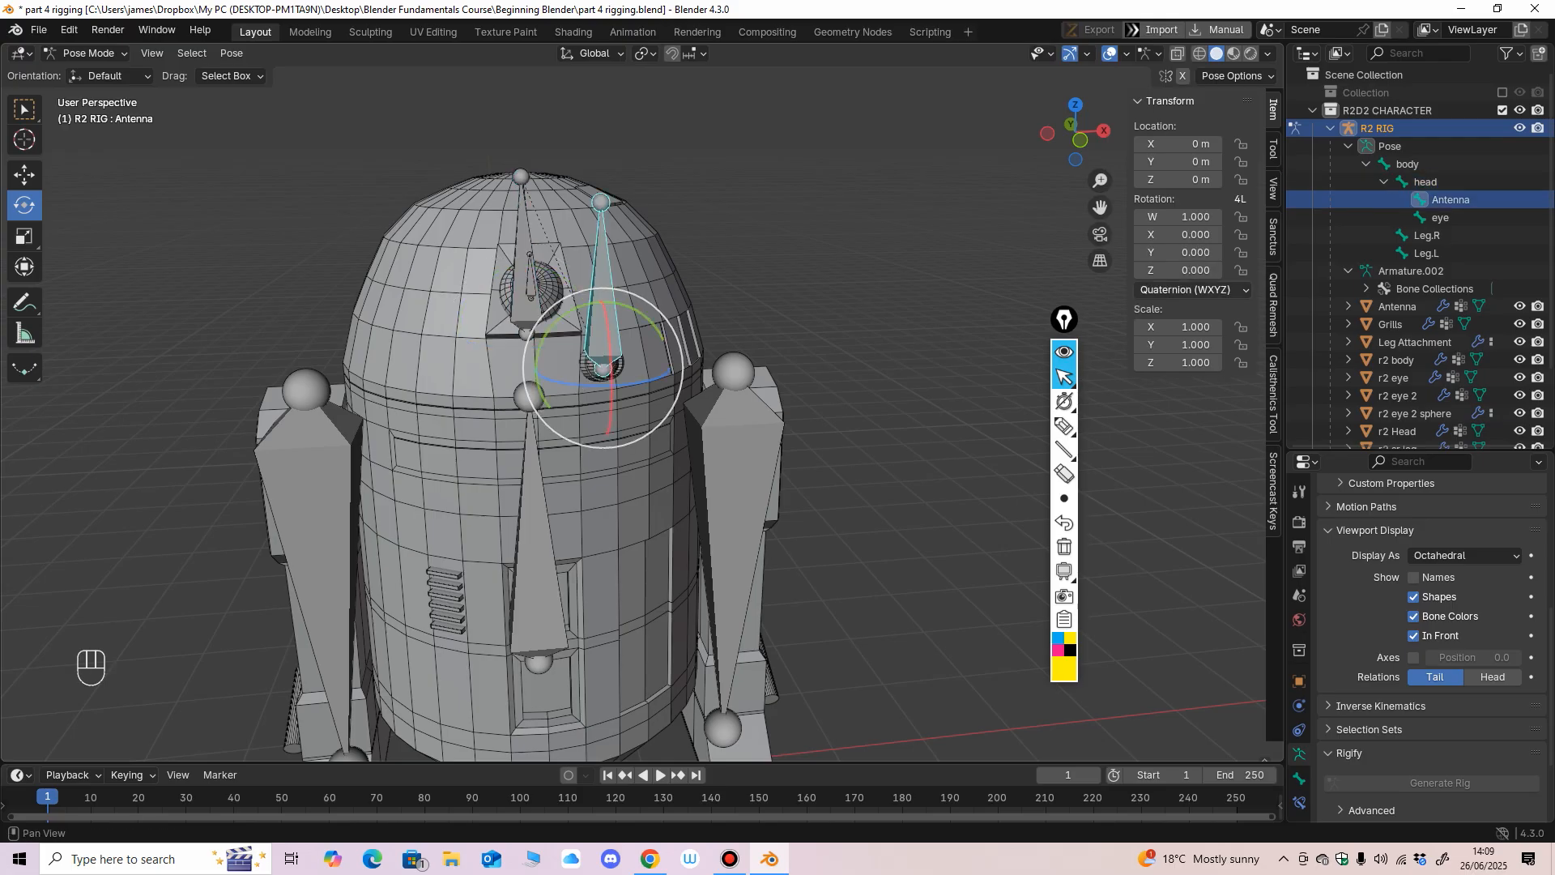
{"action": "left_click", "coordinate": [1189, 290]}
{"action": "left_click", "coordinate": [1183, 353]}
{"action": "left_click", "coordinate": [733, 503]}
{"action": "left_click", "coordinate": [1189, 290]}
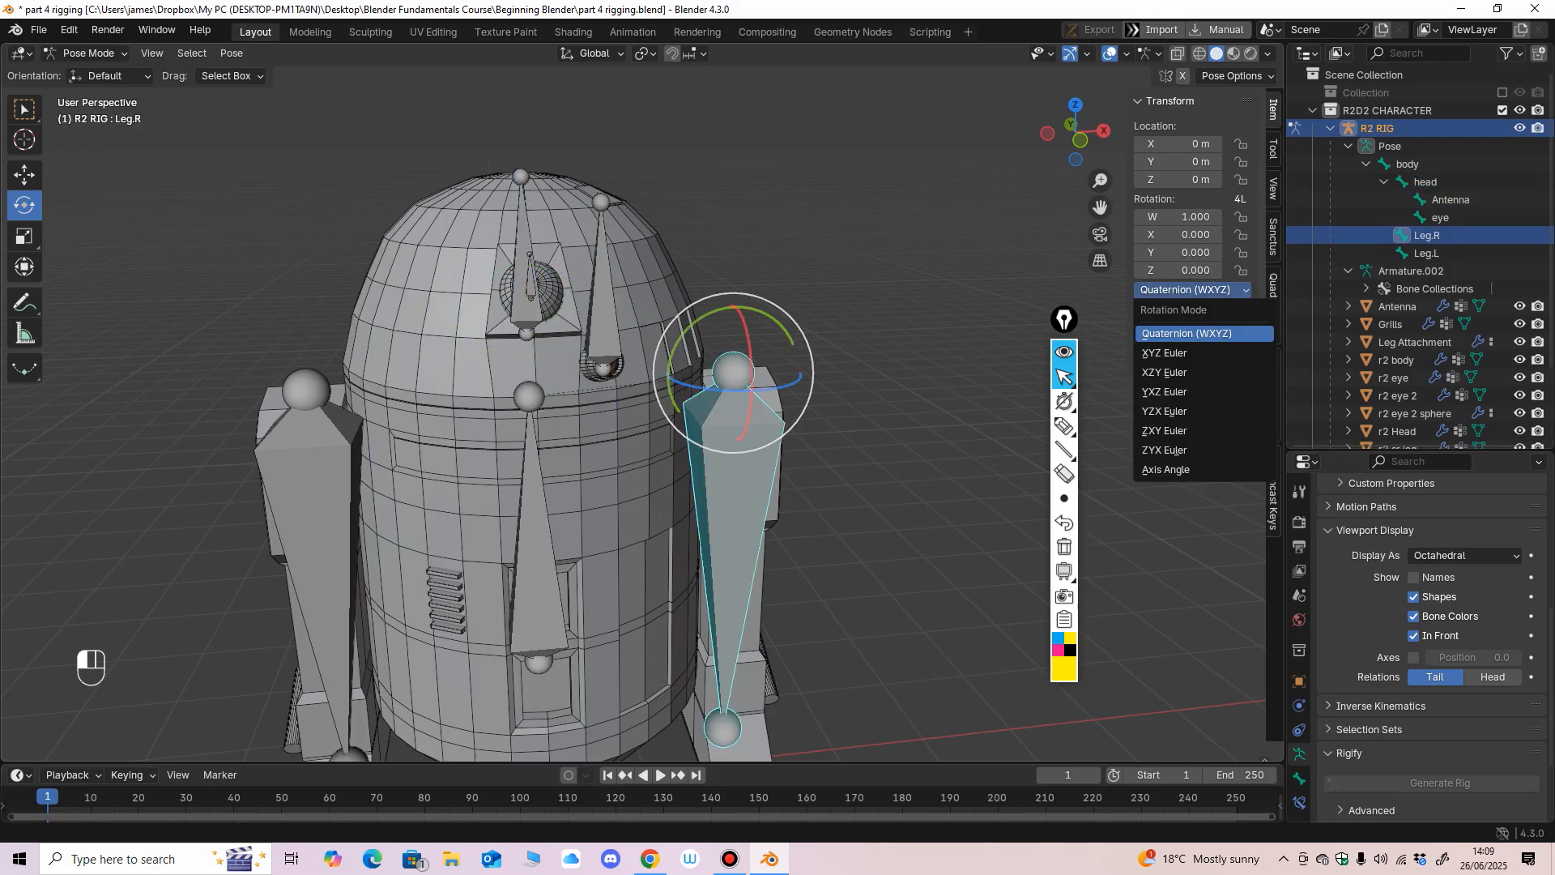
{"action": "left_click", "coordinate": [1183, 353]}
{"action": "left_click", "coordinate": [317, 506]}
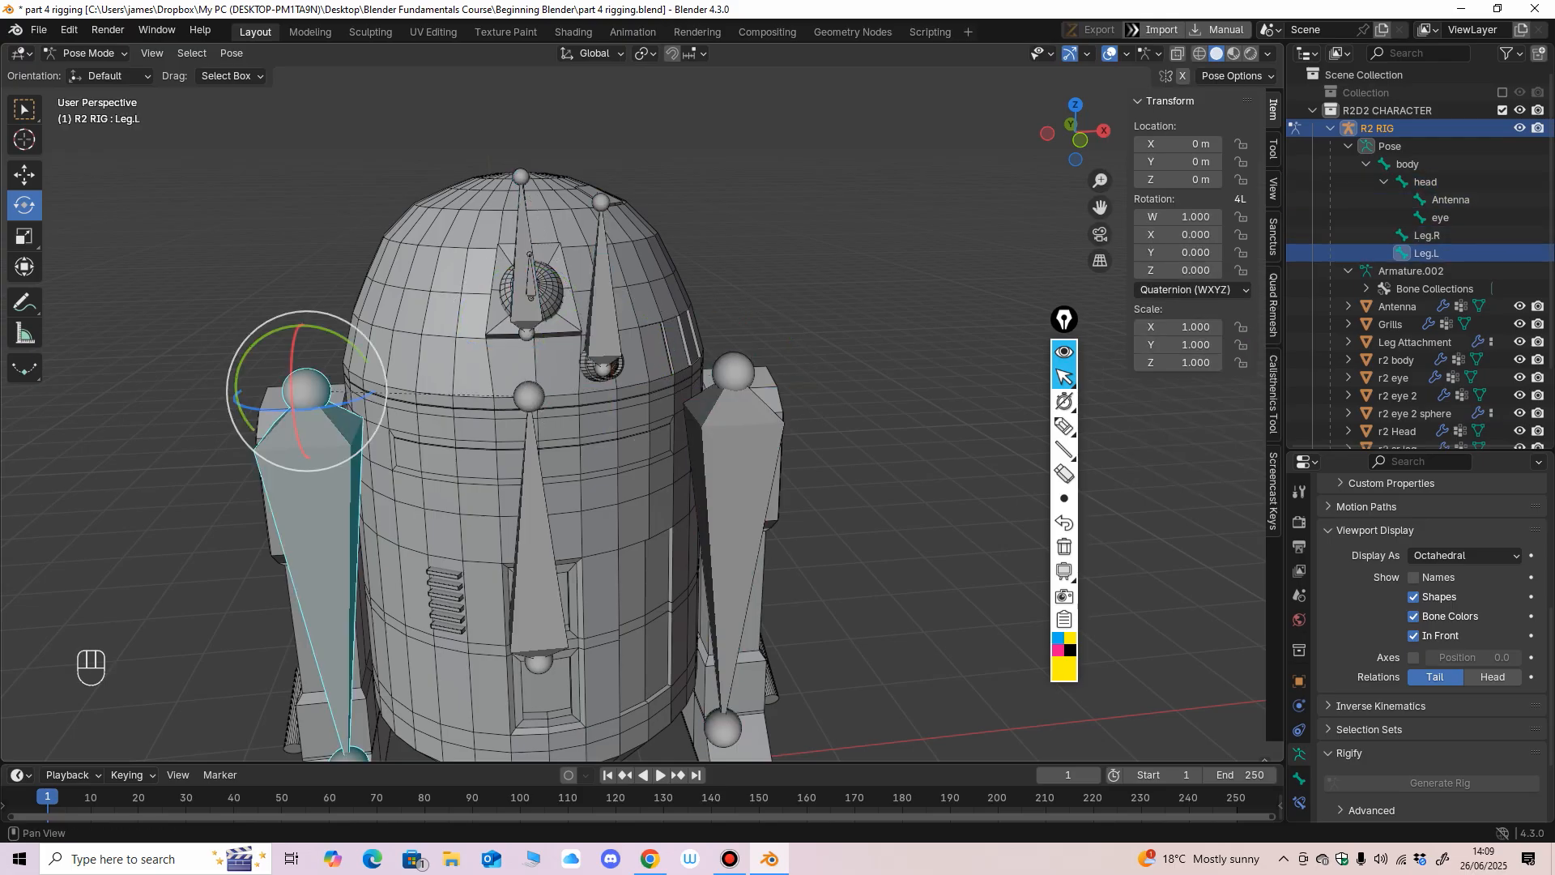
{"action": "left_click", "coordinate": [1189, 290]}
{"action": "left_click", "coordinate": [1182, 353]}
Set the rotation mode of the body and eye bones to XYZ Euler, checking the mode of the other bones.
{"action": "middle_click_drag", "start_coordinate": [931, 486], "coordinate": [1012, 422]}
{"action": "left_click", "coordinate": [561, 422]}
{"action": "left_click", "coordinate": [1189, 290]}
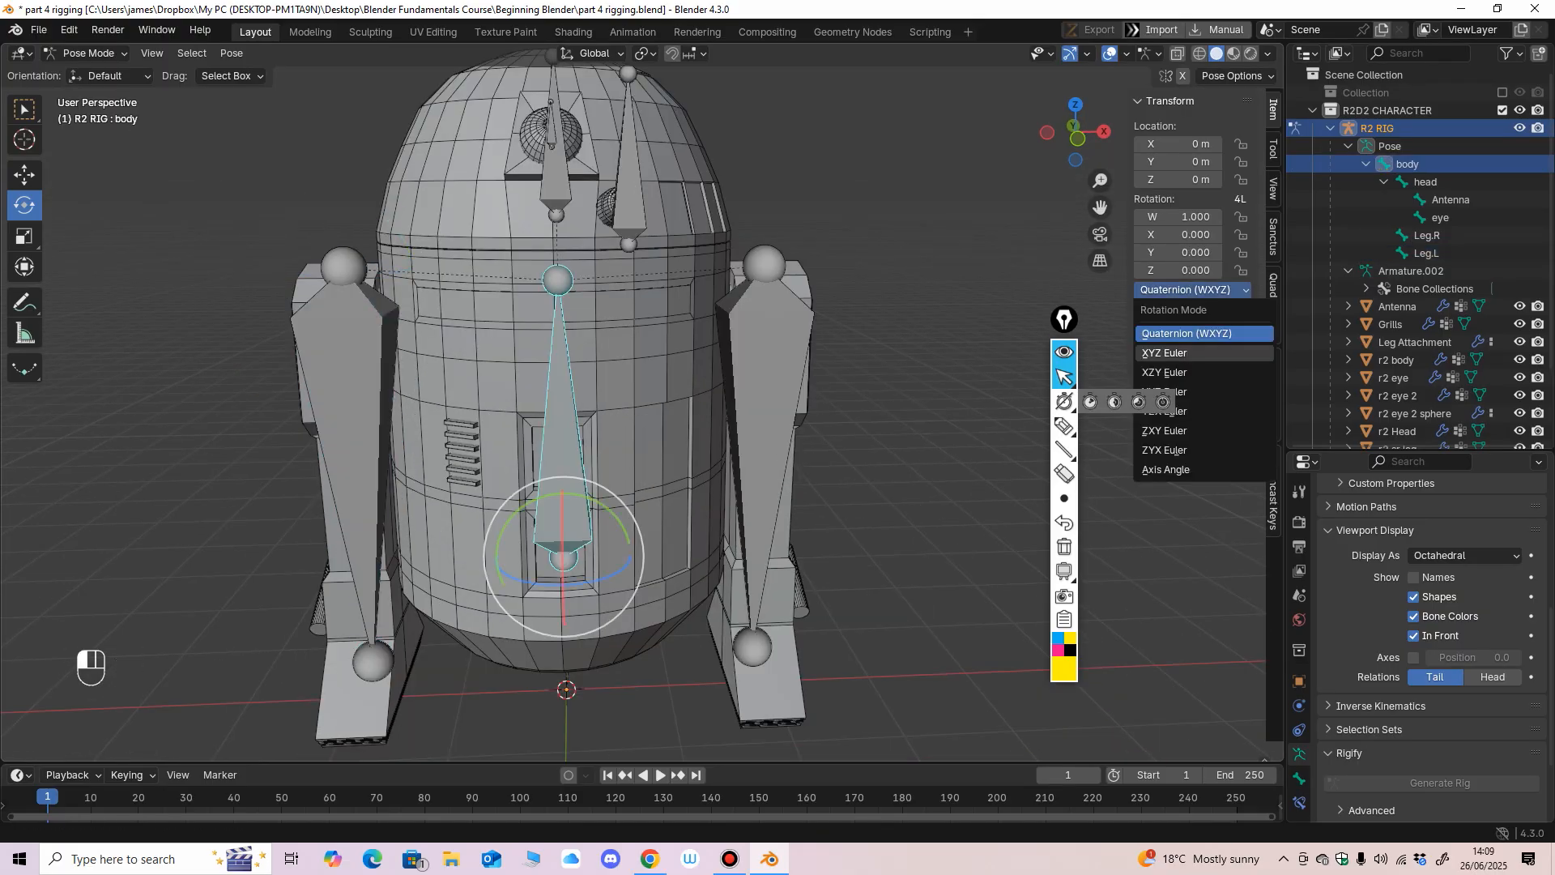
{"action": "left_click", "coordinate": [1182, 353]}
{"action": "left_click", "coordinate": [763, 397]}
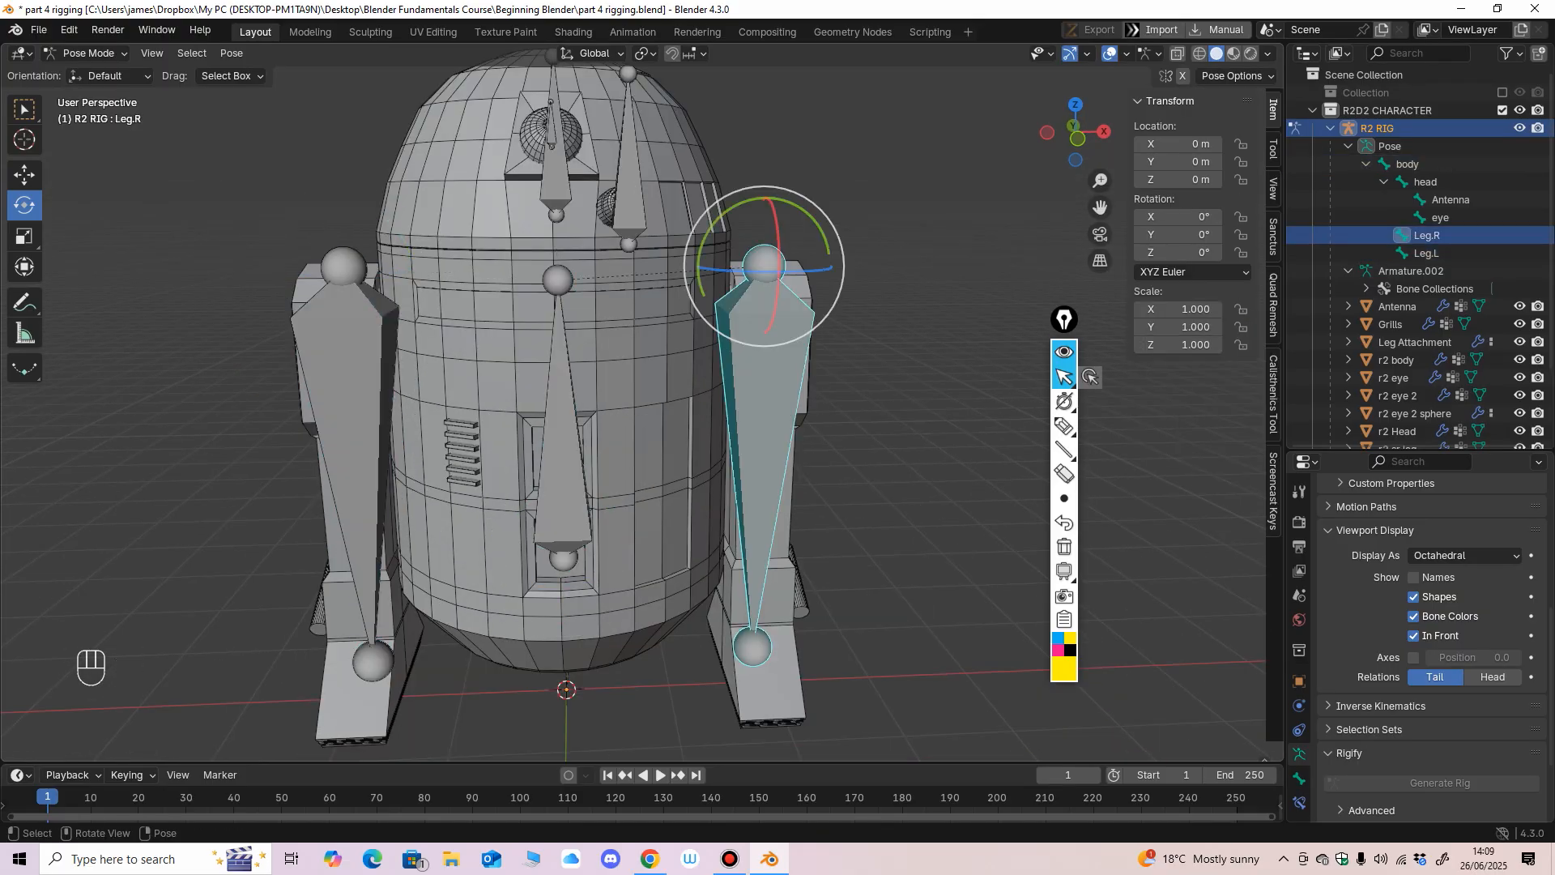
{"action": "left_click", "coordinate": [561, 437]}
{"action": "left_click", "coordinate": [356, 454]}
{"action": "left_click", "coordinate": [556, 171]}
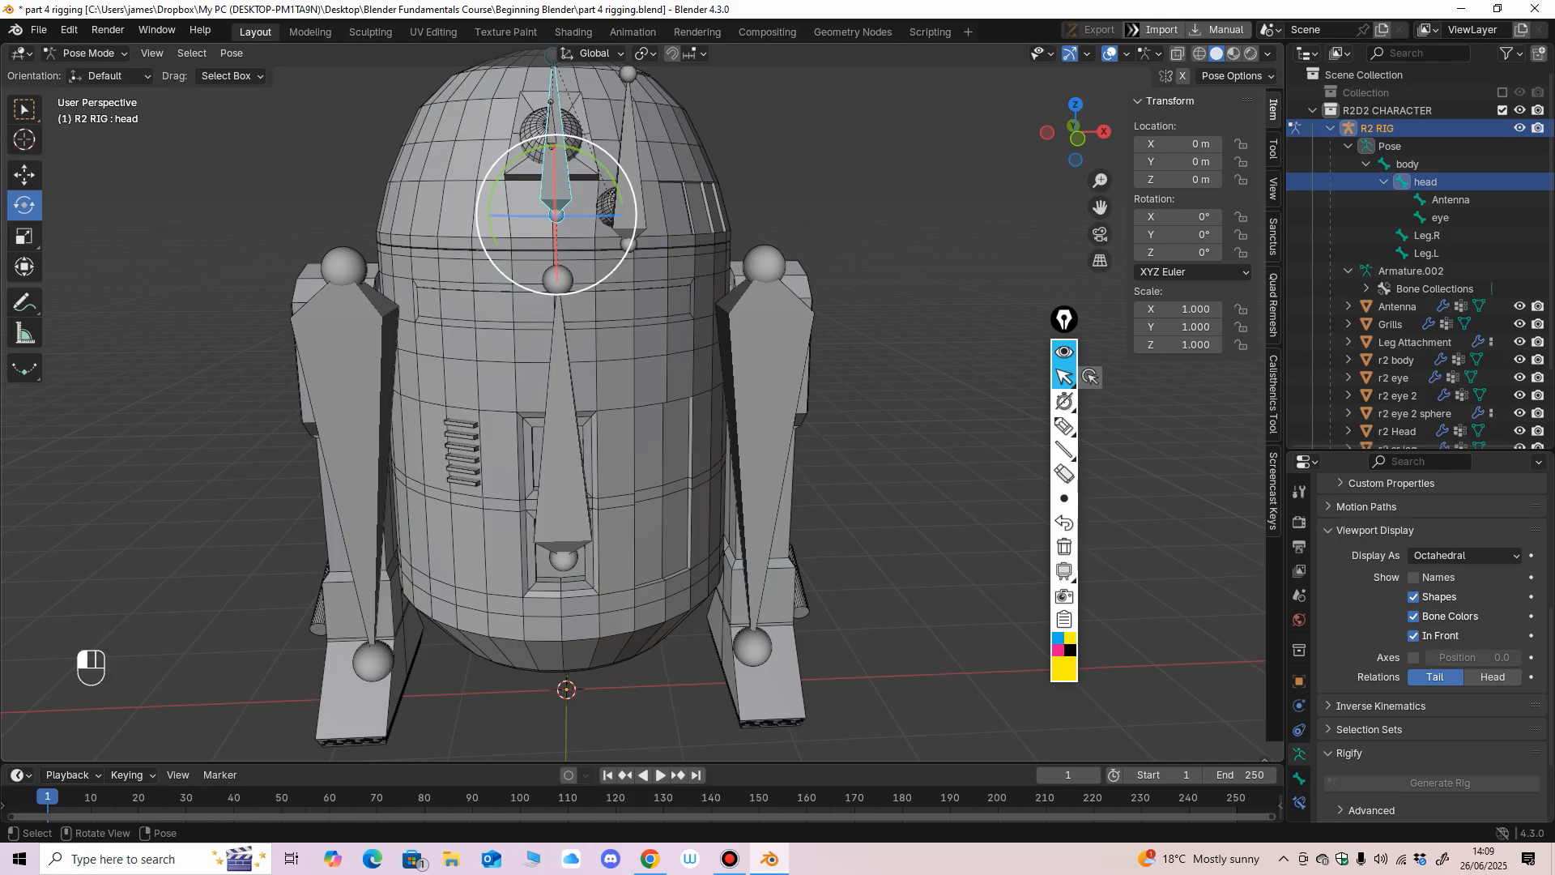
{"action": "left_click", "coordinate": [551, 162]}
{"action": "left_click", "coordinate": [1189, 290]}
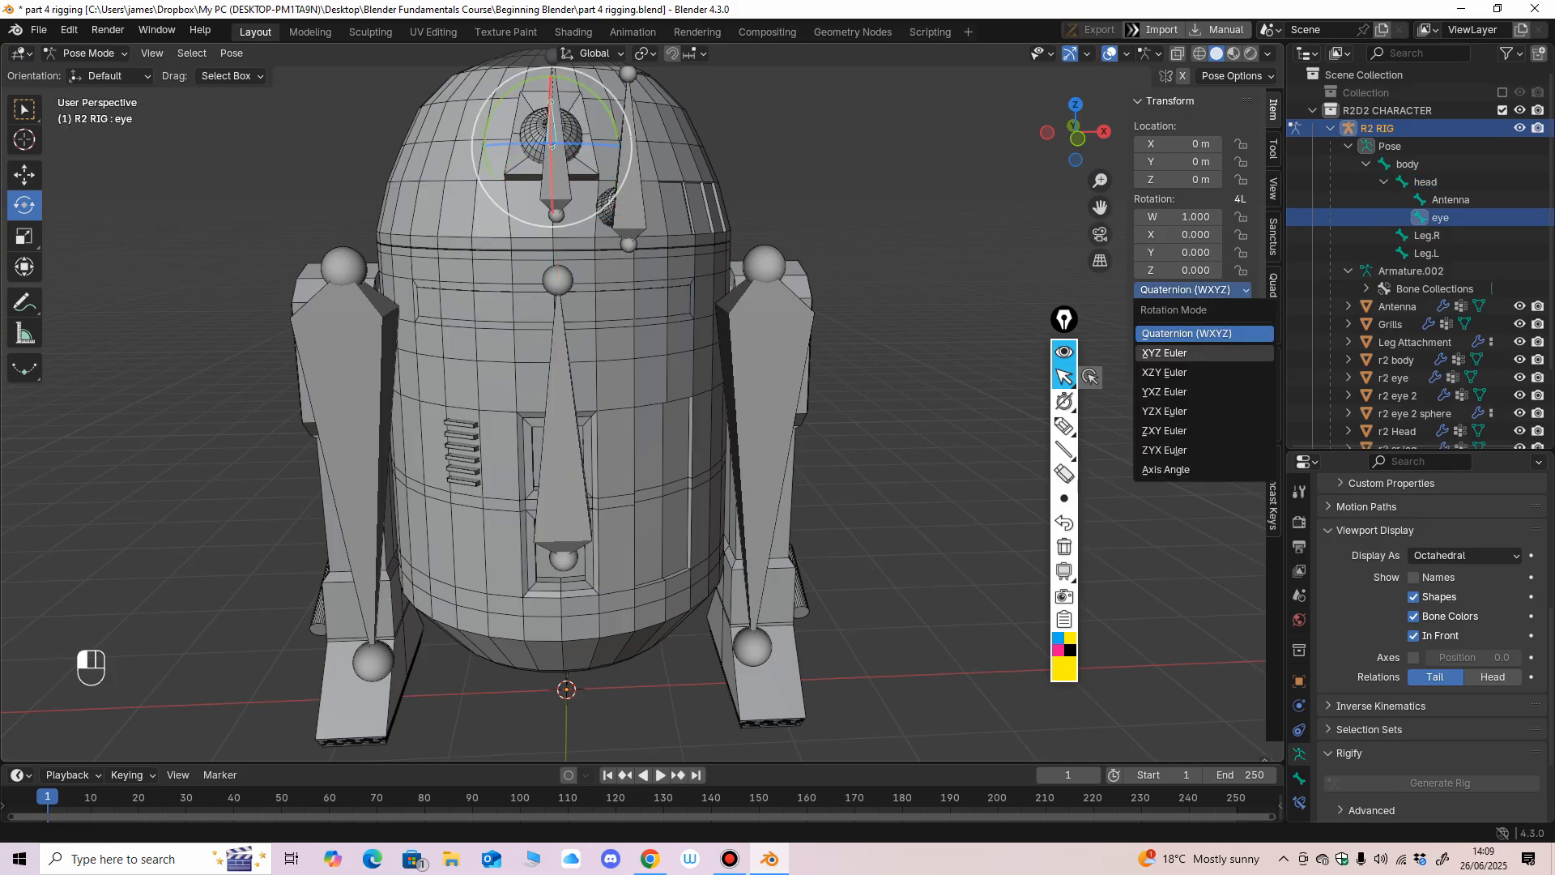
{"action": "left_click", "coordinate": [1165, 352]}
Turn the head bone about 28.65° around its Y axis as a test and undo the turn.
{"action": "left_click", "coordinate": [630, 188]}
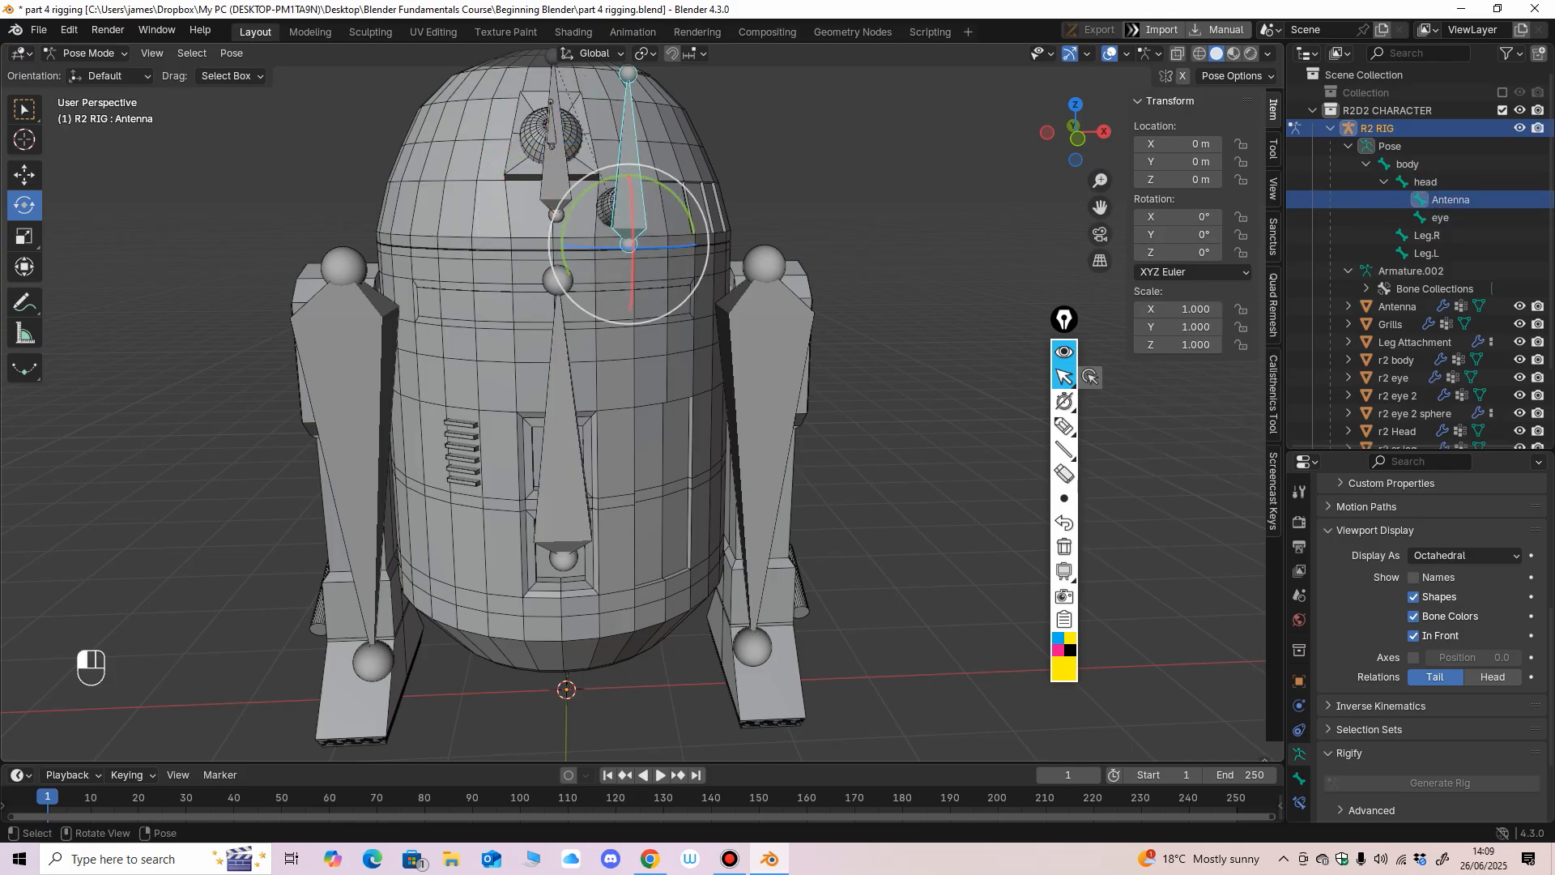
{"action": "left_click", "coordinate": [556, 185]}
{"action": "left_click", "coordinate": [551, 132]}
{"action": "middle_click_drag", "start_coordinate": [559, 219], "coordinate": [527, 220]}
{"action": "middle_click_drag", "start_coordinate": [526, 220], "coordinate": [559, 324], "text": "shift"}
{"action": "left_click", "coordinate": [538, 312]}
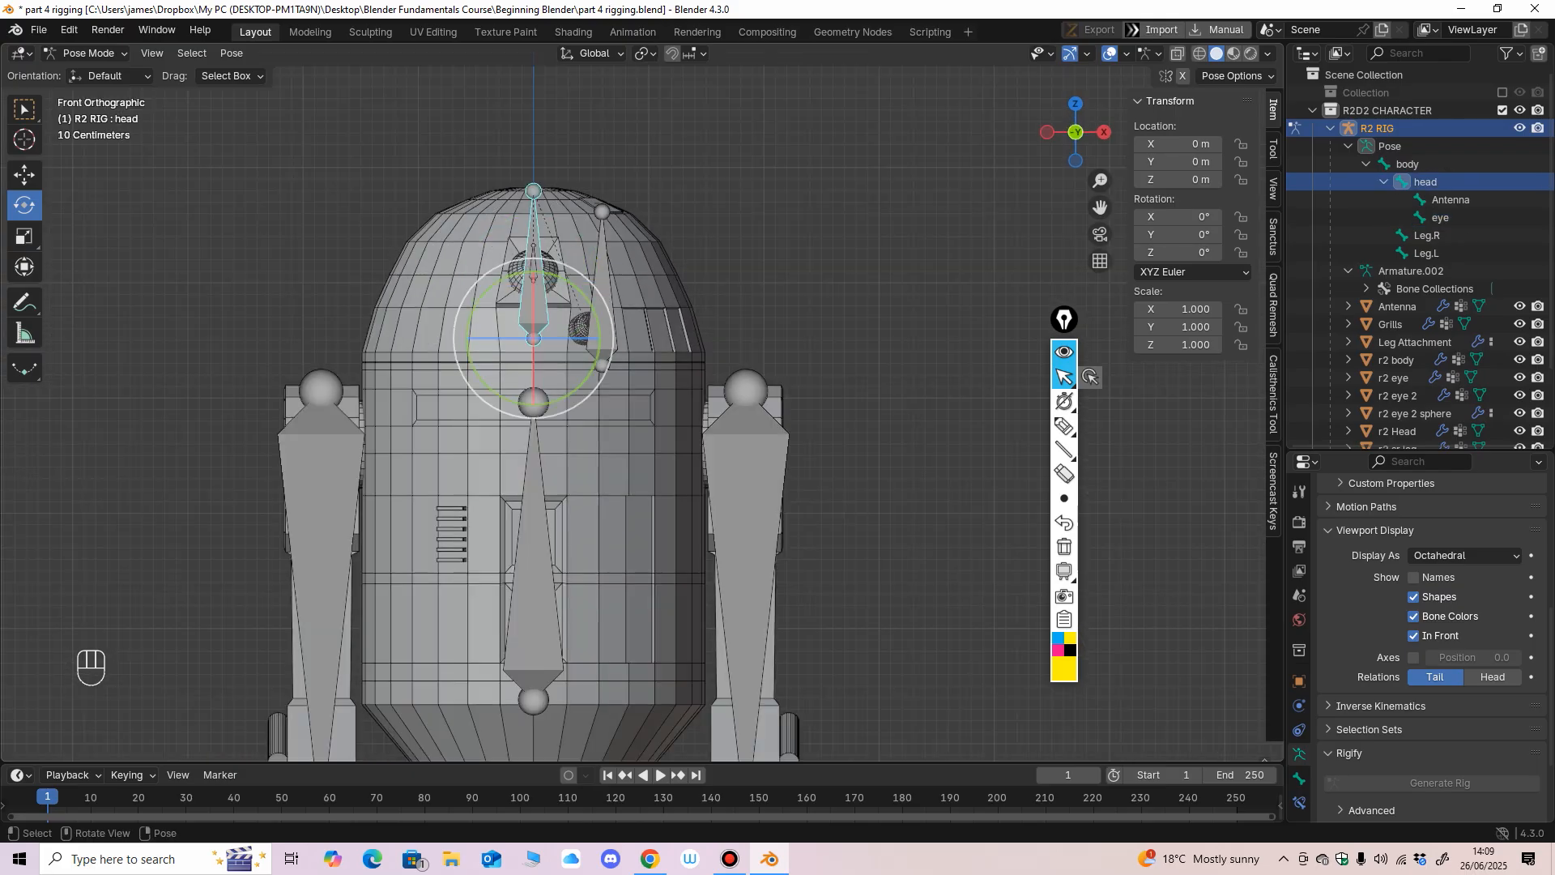
{"action": "left_click_drag", "start_coordinate": [525, 337], "coordinate": [565, 339]}
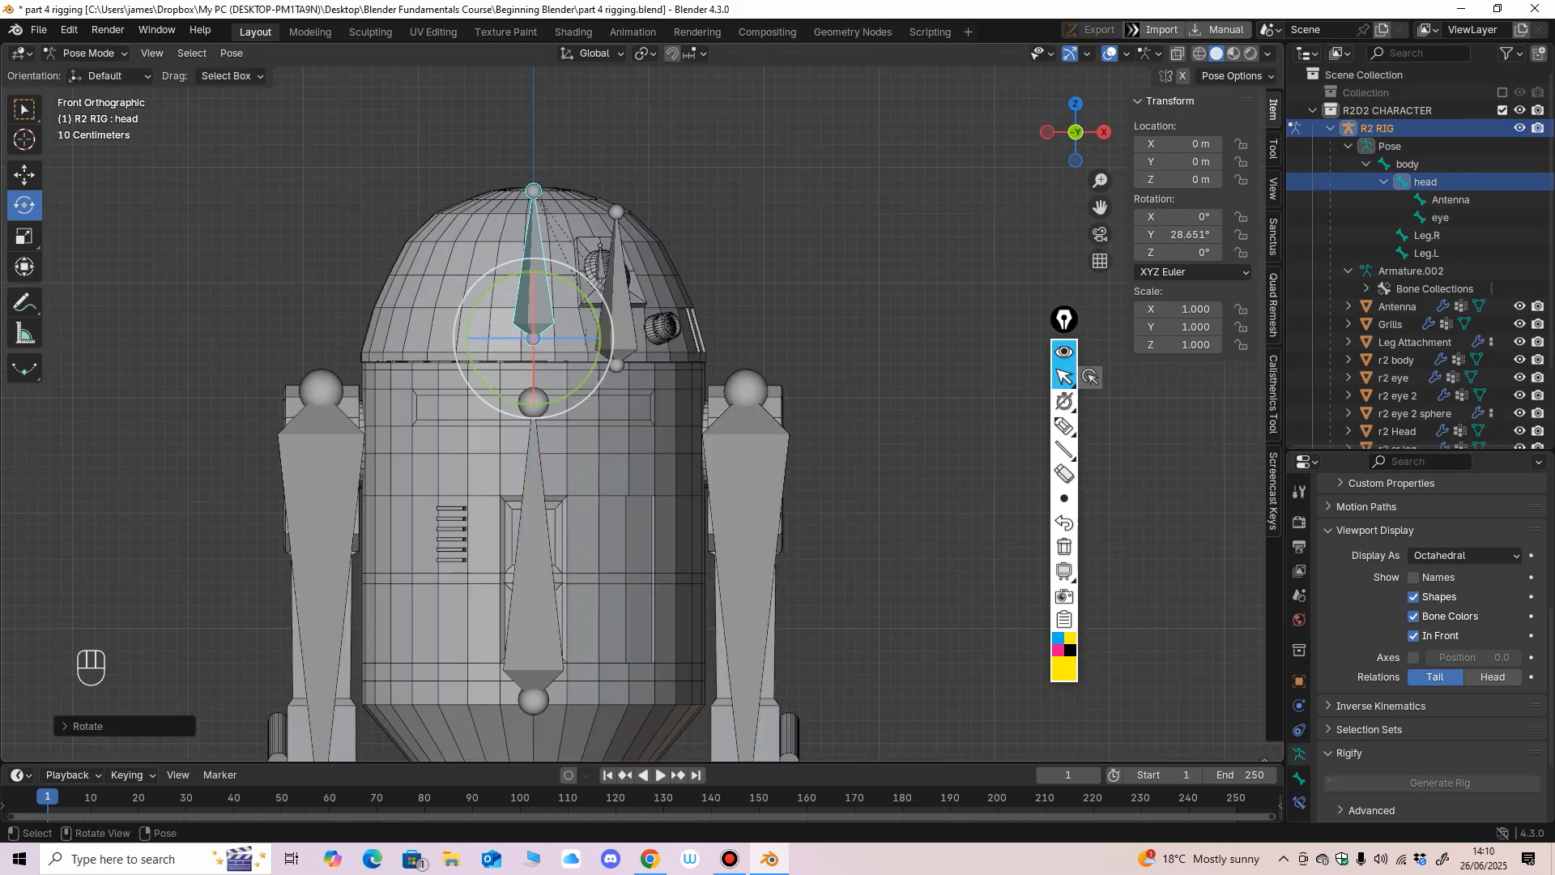
{"action": "key", "text": "ctrl+z"}
Move the body bone forward along the global Y axis as a test of the whole rig and undo the moves.
{"action": "middle_click_drag", "start_coordinate": [565, 339], "coordinate": [514, 322]}
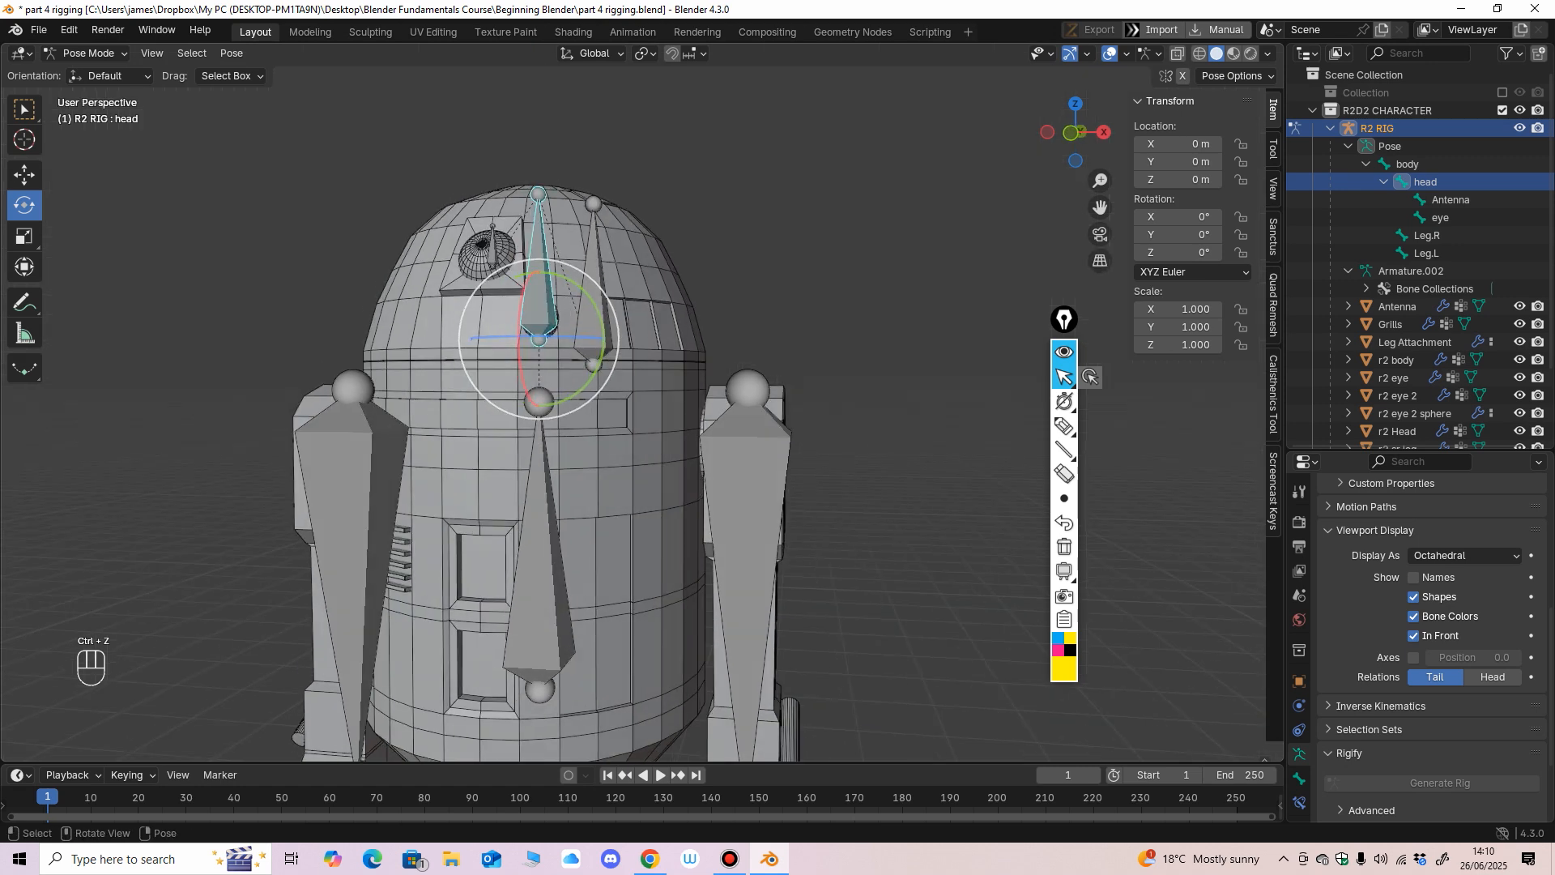
{"action": "scroll", "coordinate": [567, 364], "scroll_direction": "down", "scroll_amount": 4}
{"action": "middle_click_drag", "start_coordinate": [648, 365], "coordinate": [495, 370]}
{"action": "left_click", "coordinate": [629, 460]}
{"action": "left_click", "coordinate": [24, 175]}
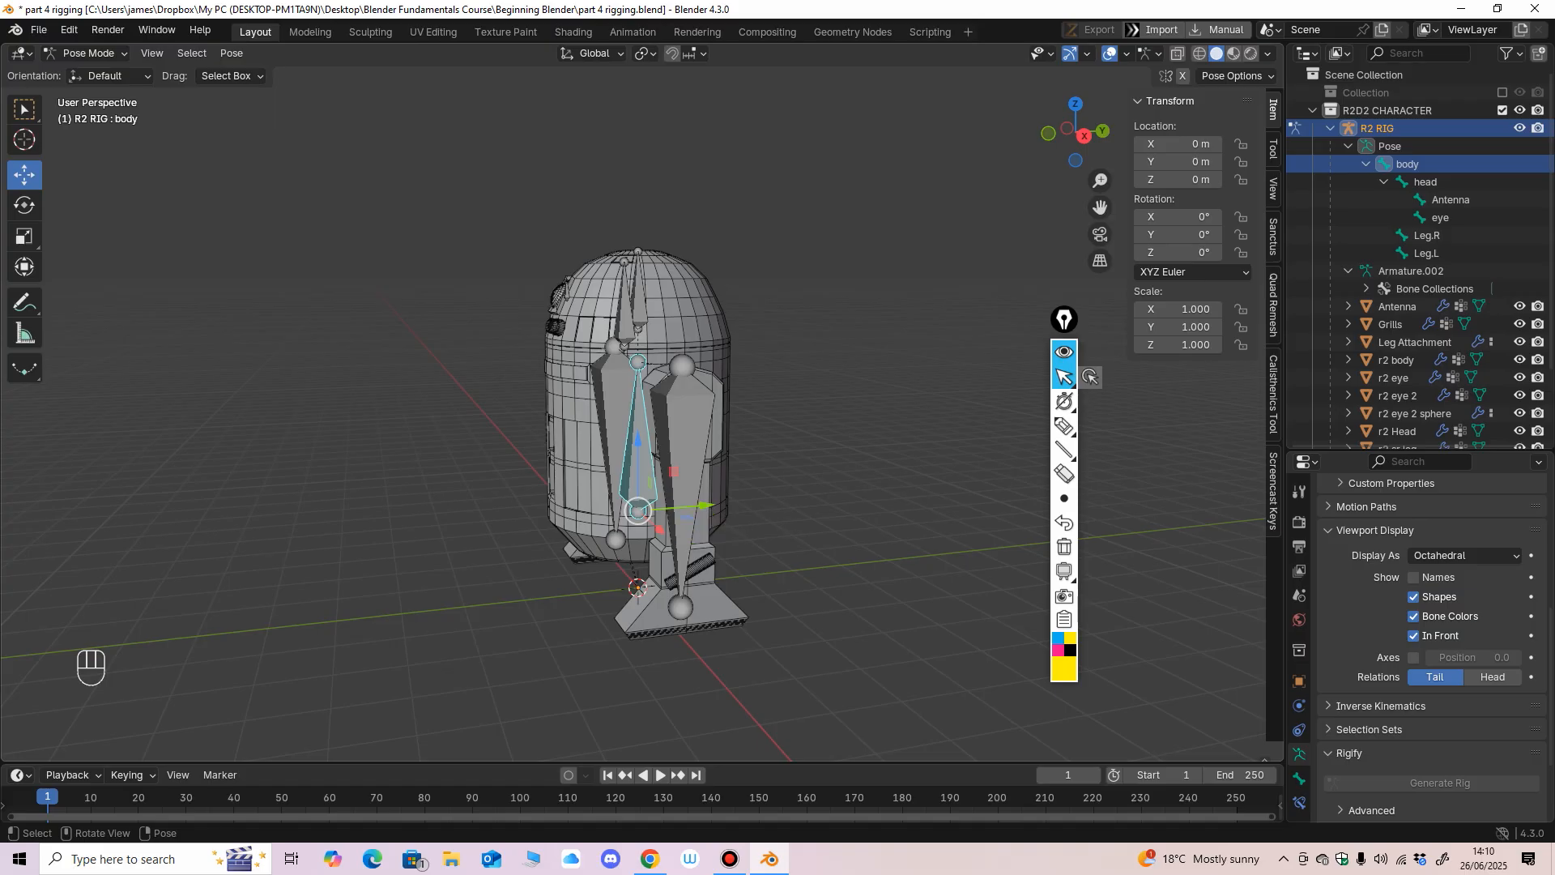
{"action": "left_click_drag", "start_coordinate": [706, 505], "coordinate": [416, 529]}
{"action": "key", "text": "ctrl+z"}
{"action": "middle_click_drag", "start_coordinate": [416, 529], "coordinate": [523, 531]}
{"action": "scroll", "coordinate": [571, 522], "scroll_direction": "down", "scroll_amount": 4}
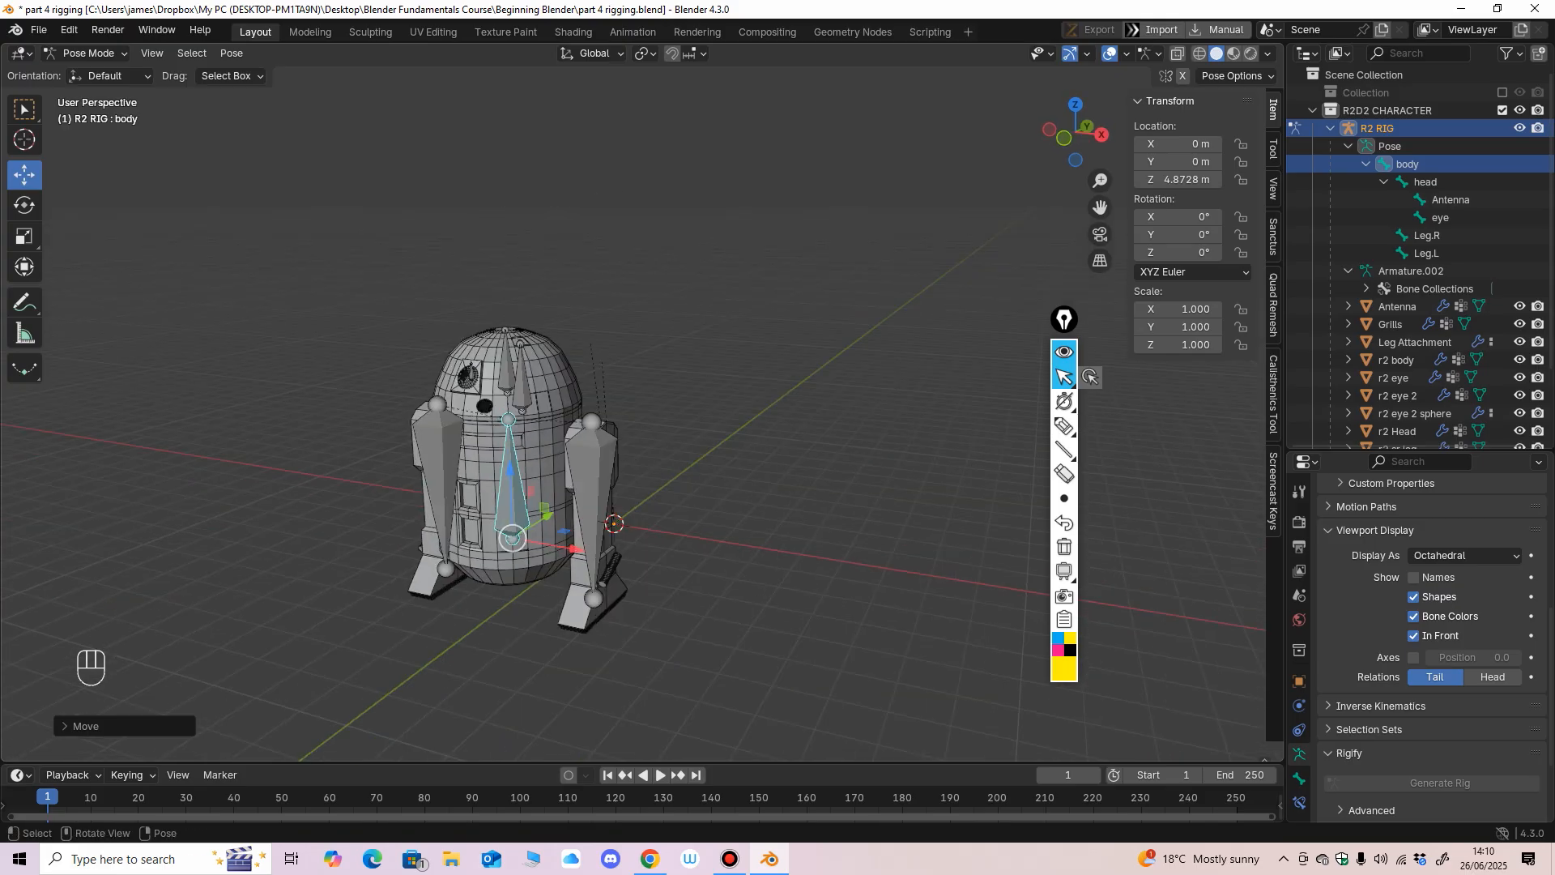
{"action": "key", "text": "ctrl+z"}
Slide the body bone forward about 4.34 m once more, and undo the move and the antenna bone selection.
{"action": "left_click_drag", "start_coordinate": [673, 450], "coordinate": [542, 496]}
{"action": "scroll", "coordinate": [601, 494], "scroll_direction": "up", "scroll_amount": 2}
{"action": "middle_click_drag", "start_coordinate": [541, 495], "coordinate": [611, 493]}
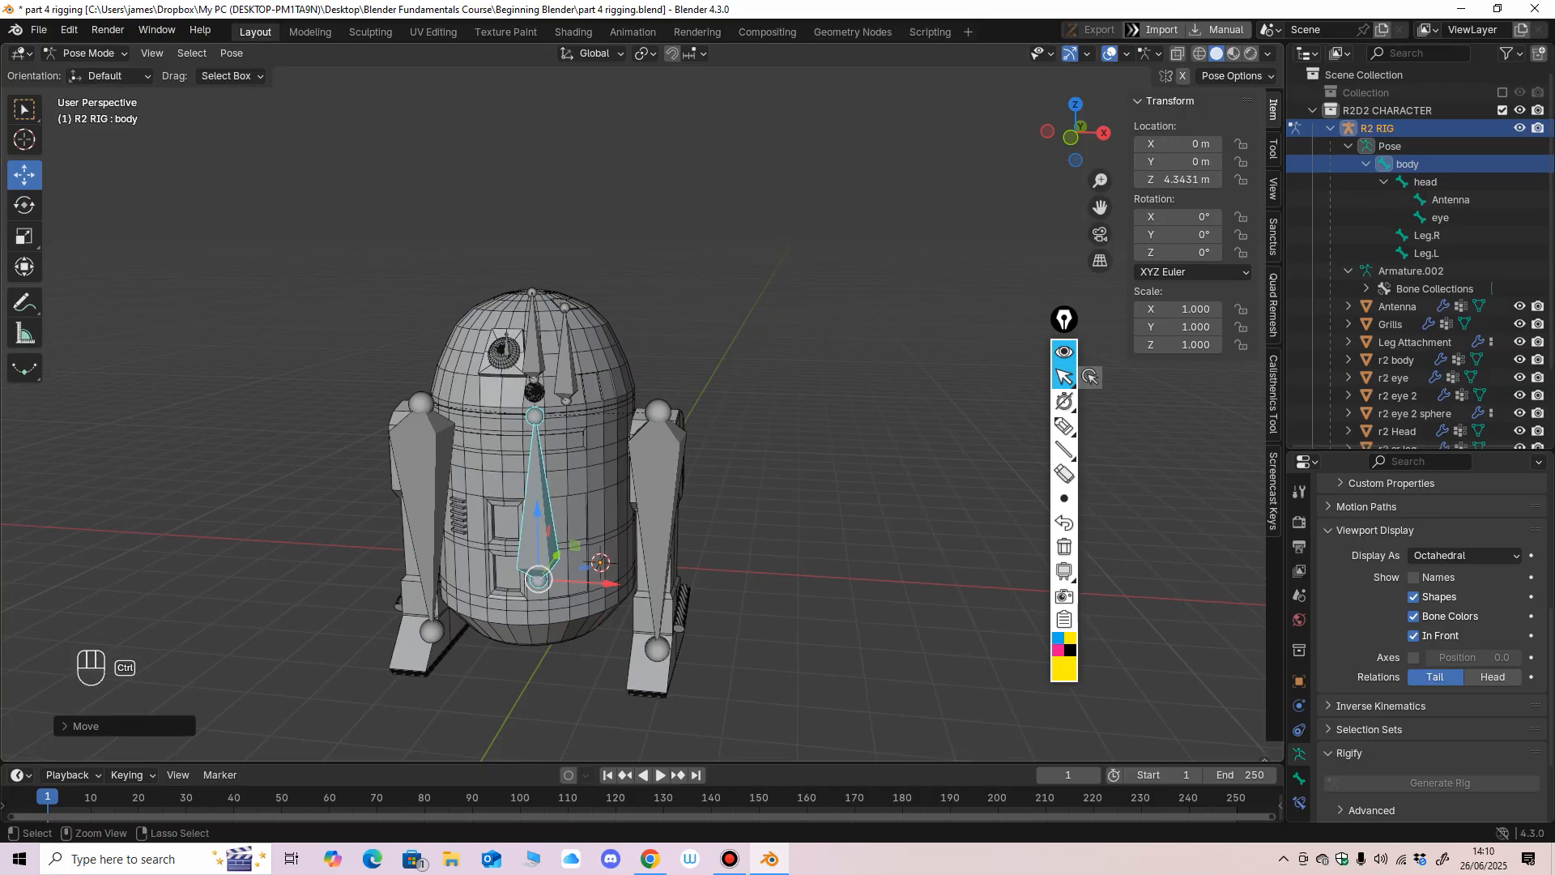
{"action": "scroll", "coordinate": [534, 486], "scroll_direction": "up", "scroll_amount": 2}
{"action": "middle_click_drag", "start_coordinate": [541, 363], "coordinate": [530, 366]}
{"action": "left_click", "coordinate": [527, 369]}
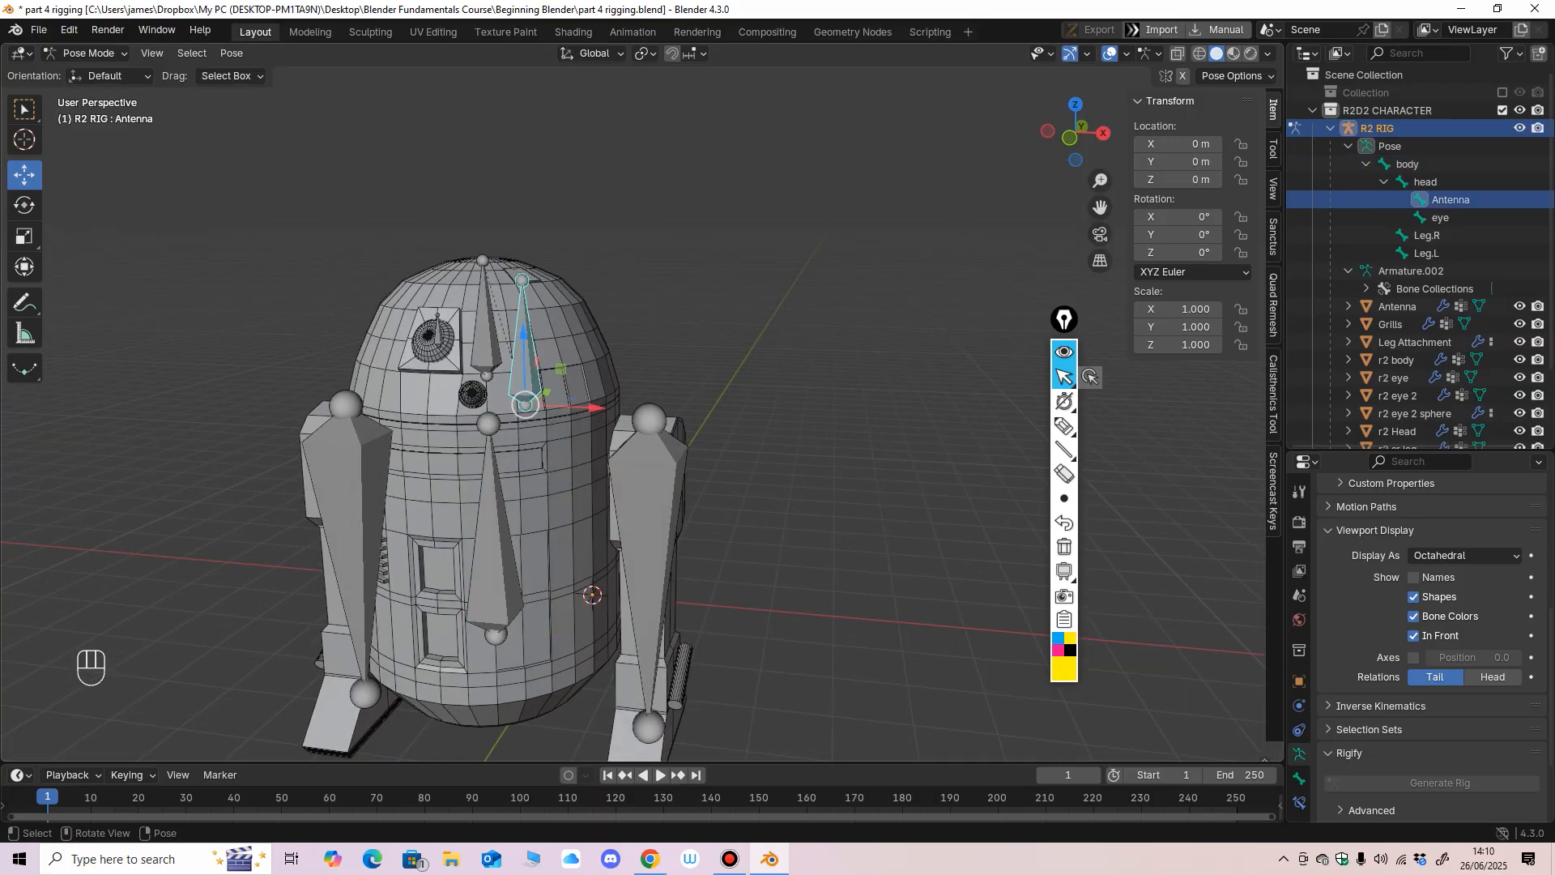
{"action": "key", "text": "ctrl+z"}
{"action": "key", "text": "ctrl+z"}
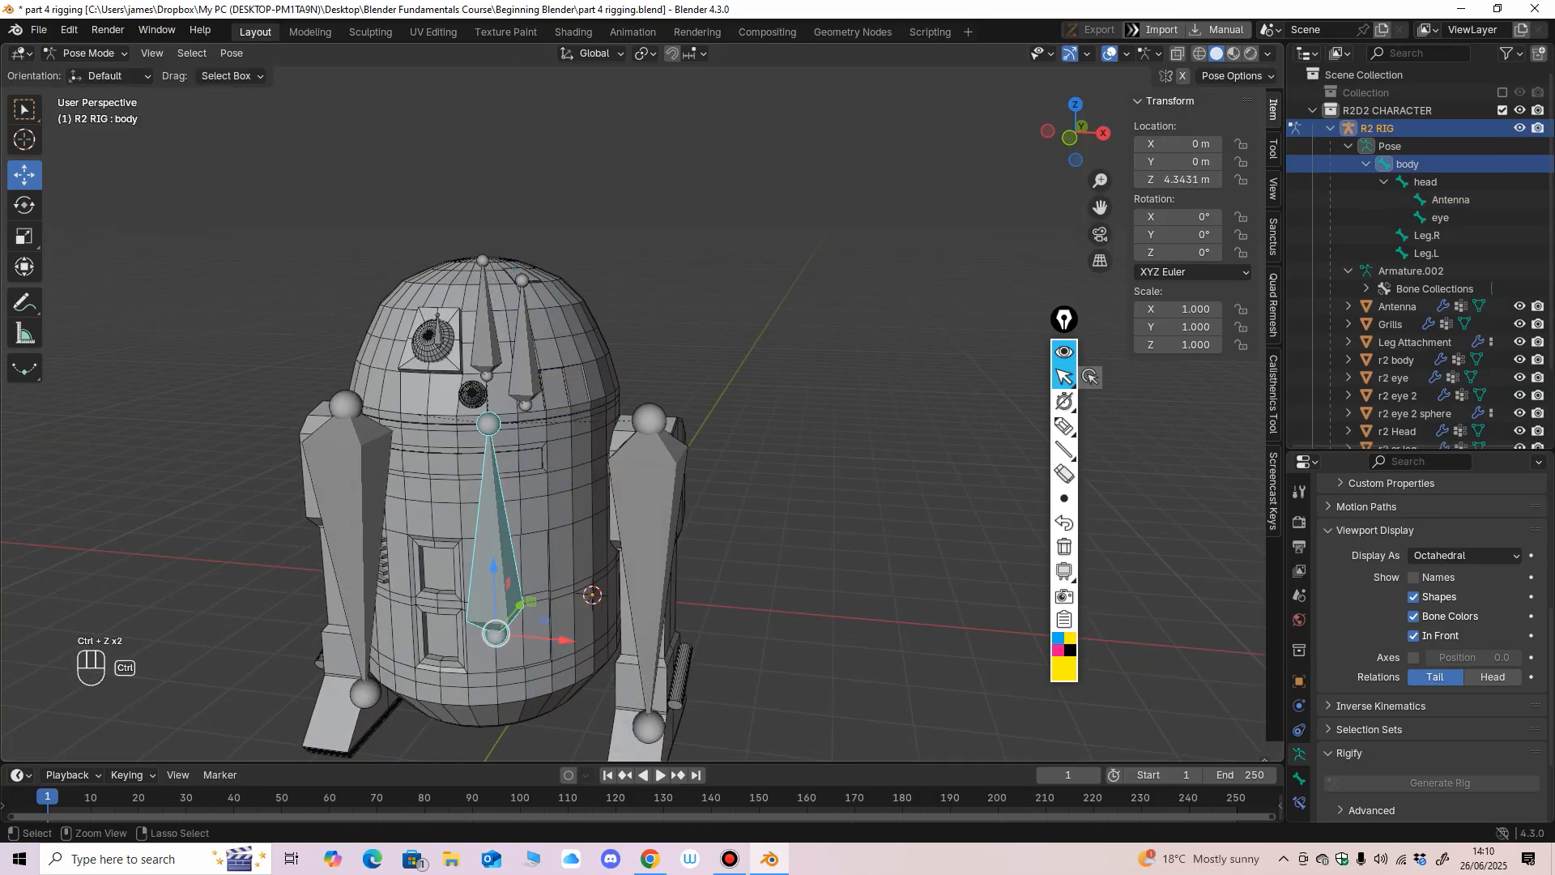
{"action": "key", "text": "ctrl+z"}
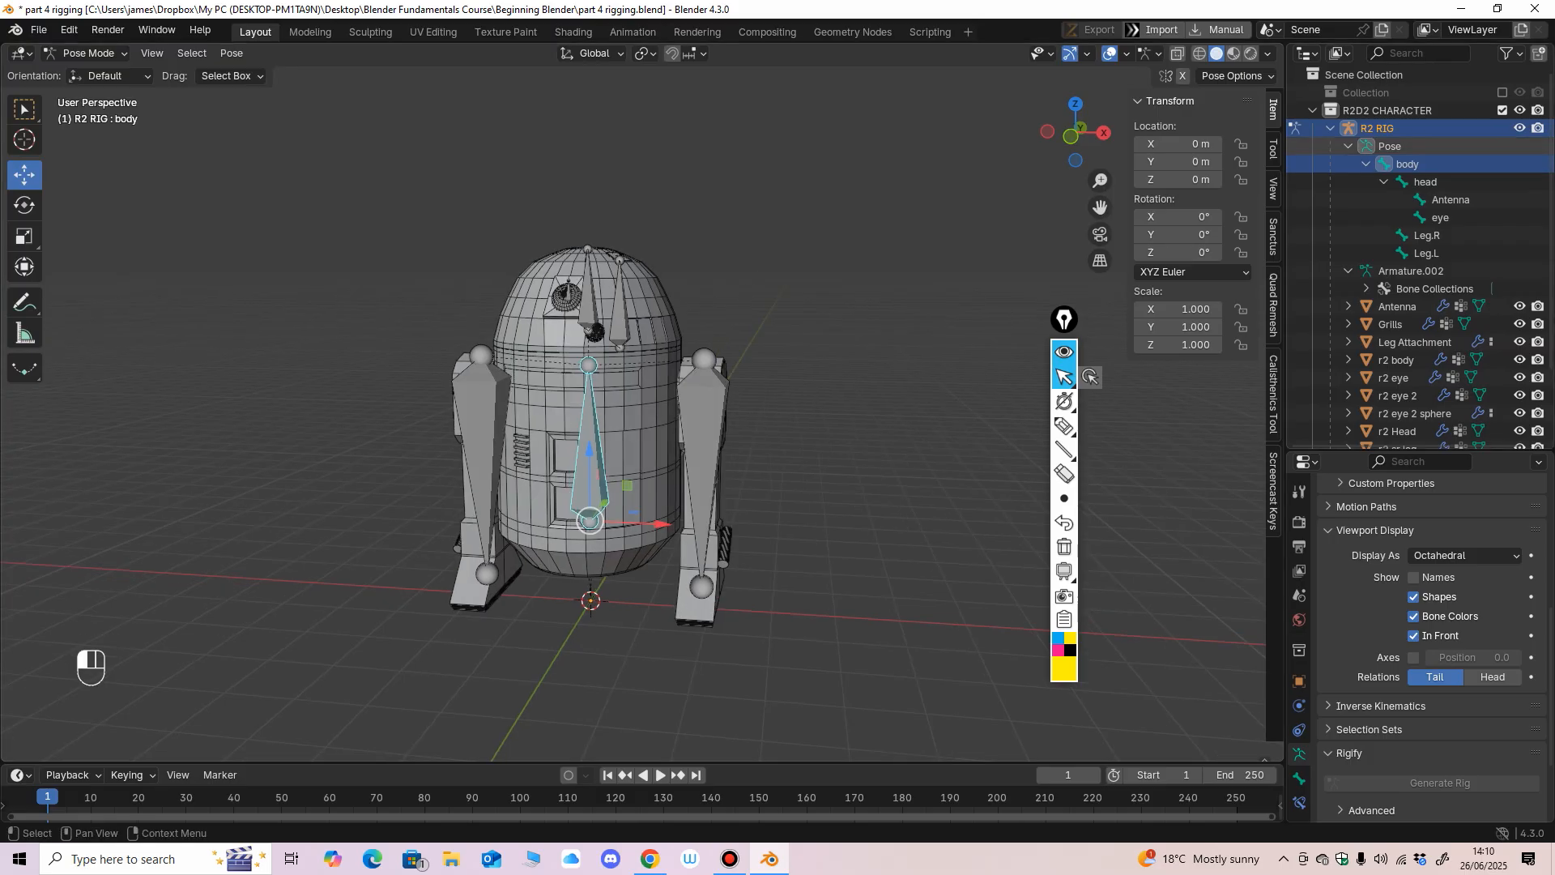
Exclude the R2D2 CHARACTER collection from the view layer and save the file.
{"action": "left_click", "coordinate": [1348, 147]}
{"action": "left_click", "coordinate": [1330, 128]}
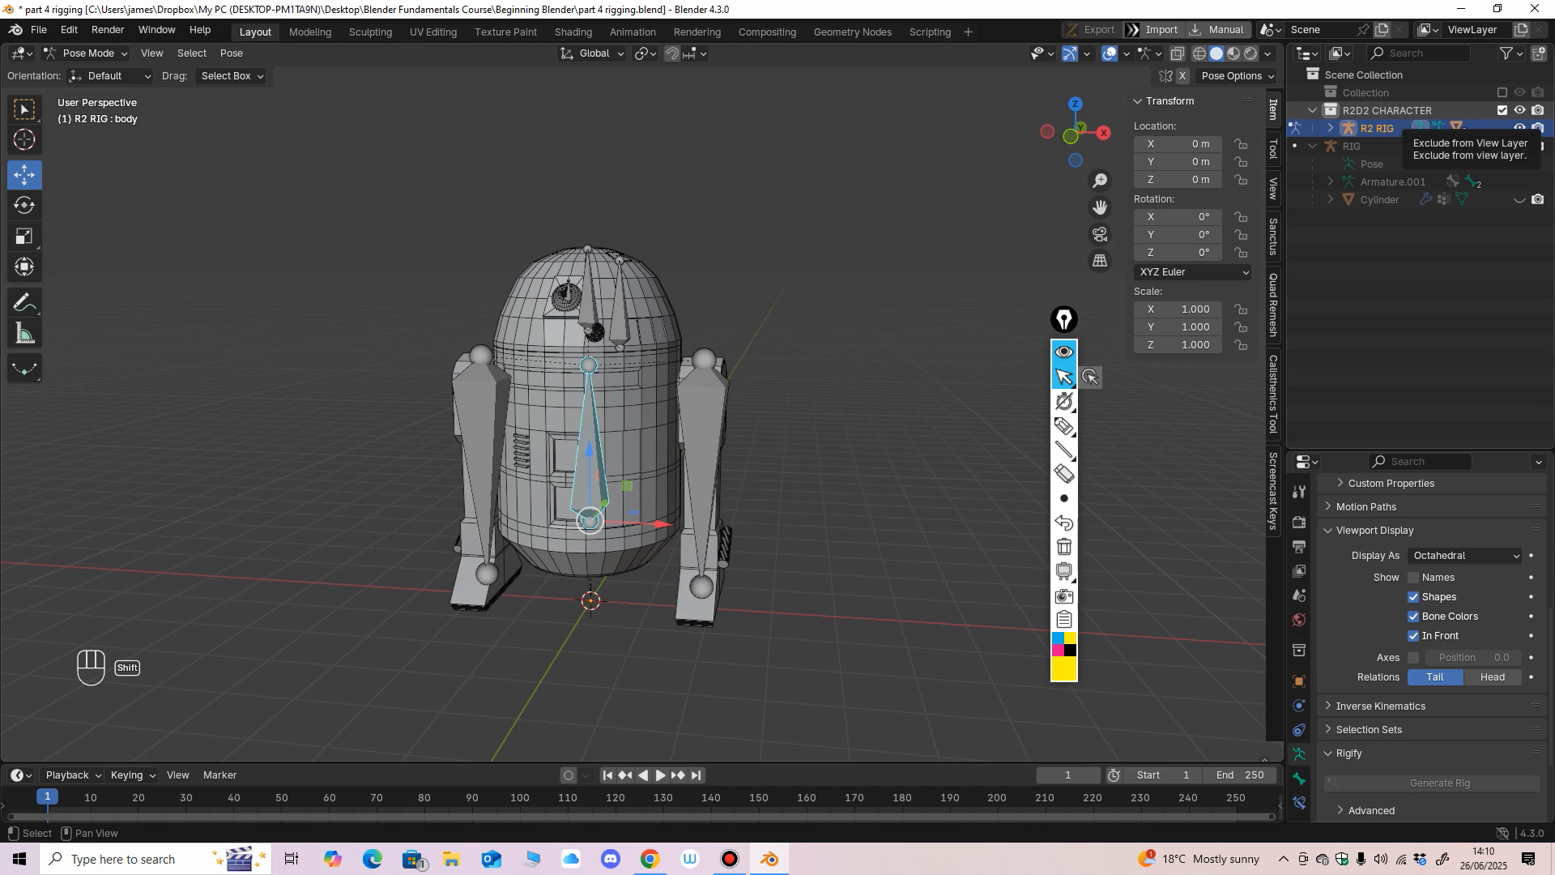
{"action": "middle_click_drag", "start_coordinate": [794, 405], "coordinate": [908, 424]}
{"action": "left_click", "coordinate": [1502, 110]}
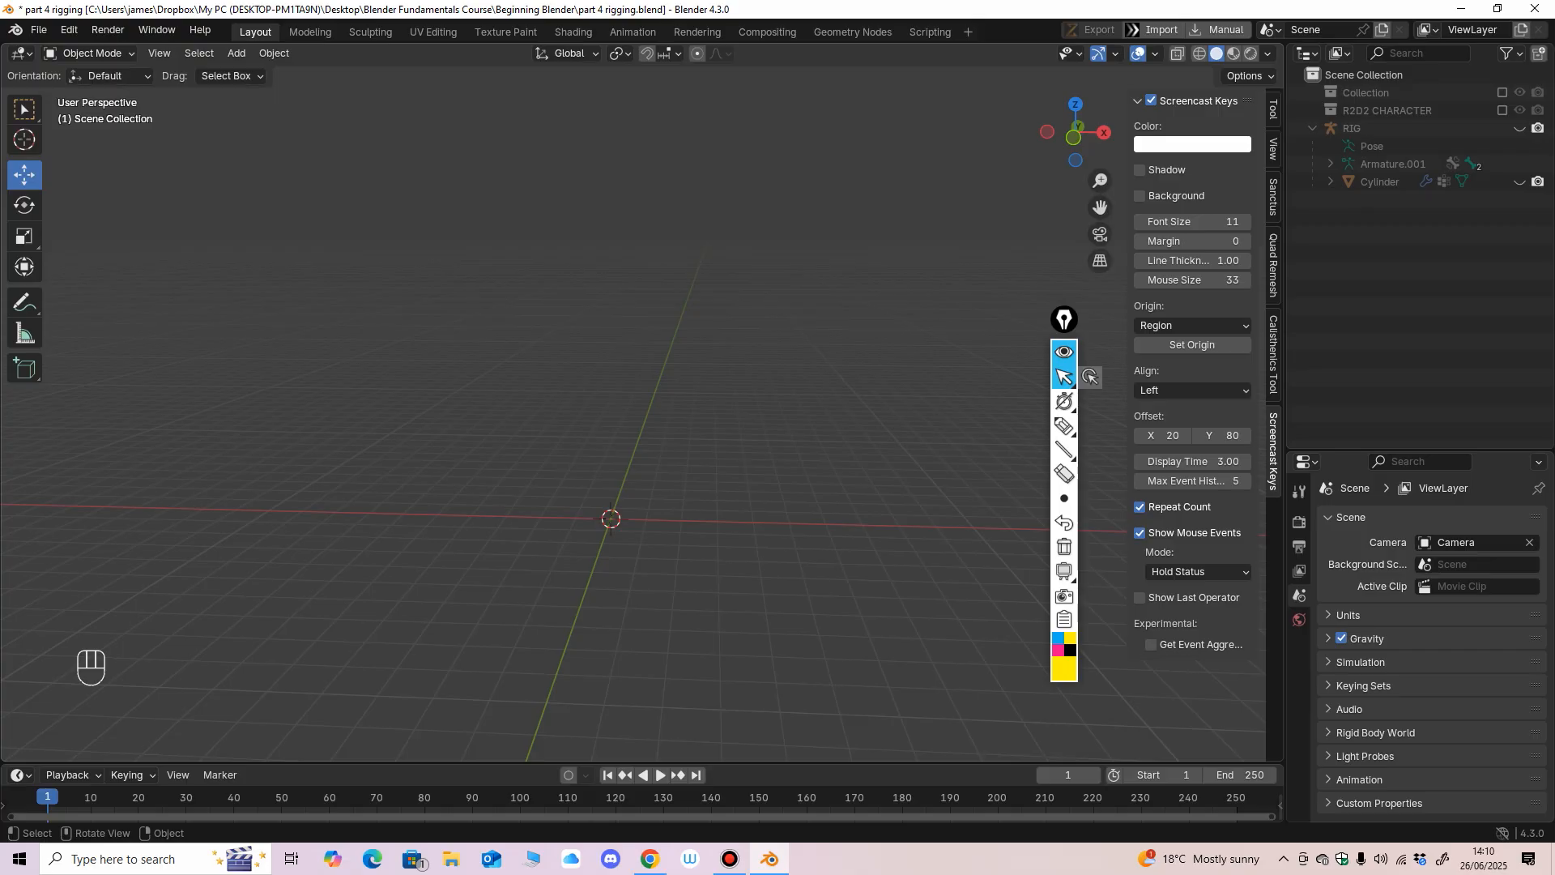
{"action": "left_click", "coordinate": [38, 29]}
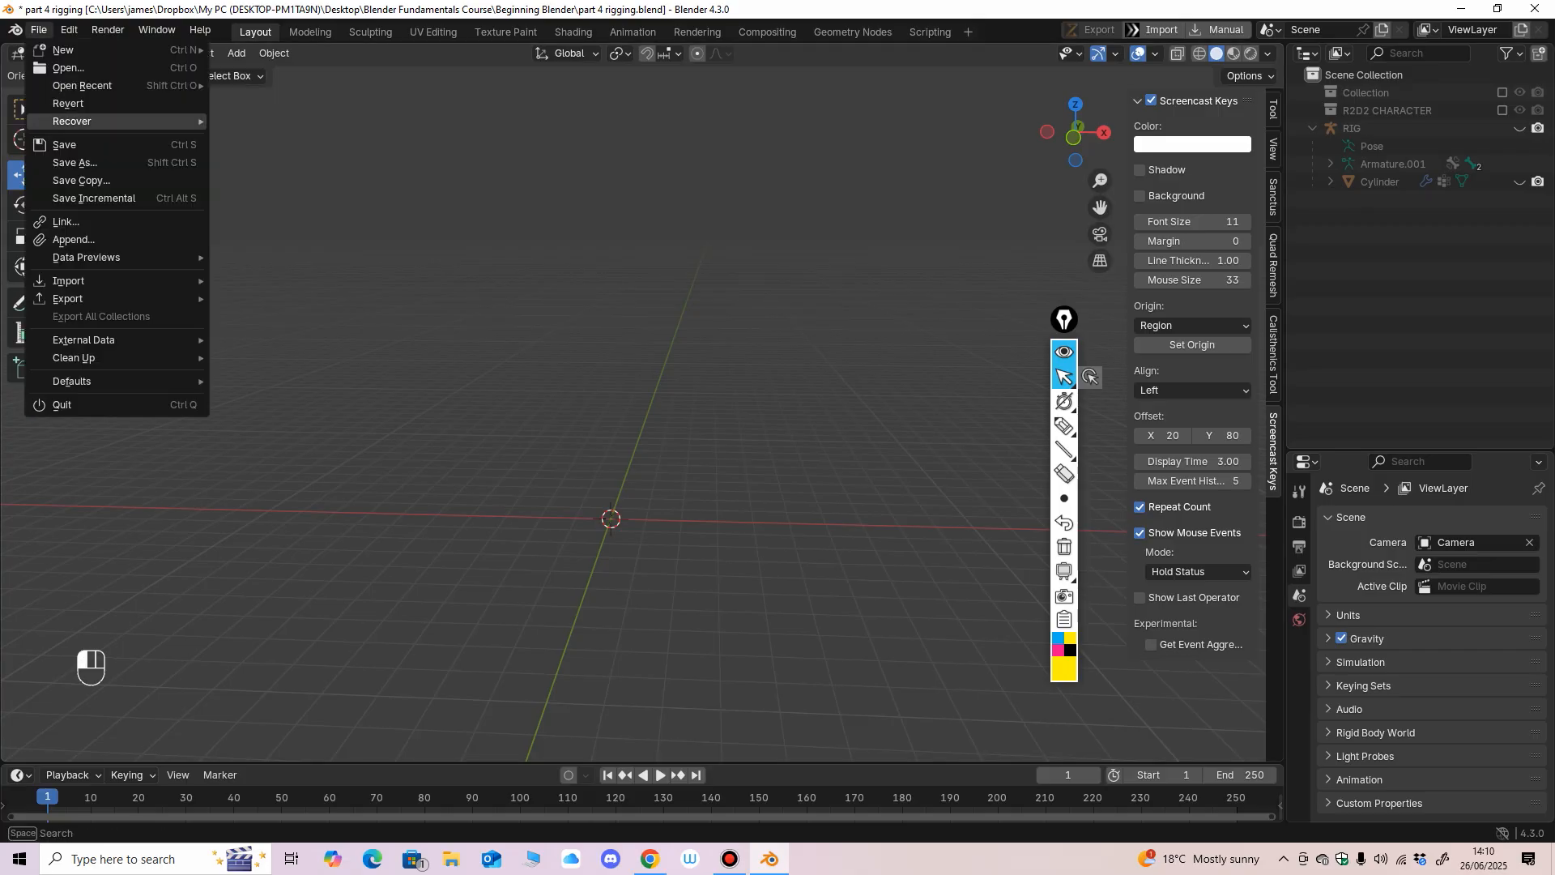
{"action": "left_click", "coordinate": [57, 144]}
Append the MINECRAFT CHARACTER collection from the modelling file.
{"action": "left_click", "coordinate": [38, 29]}
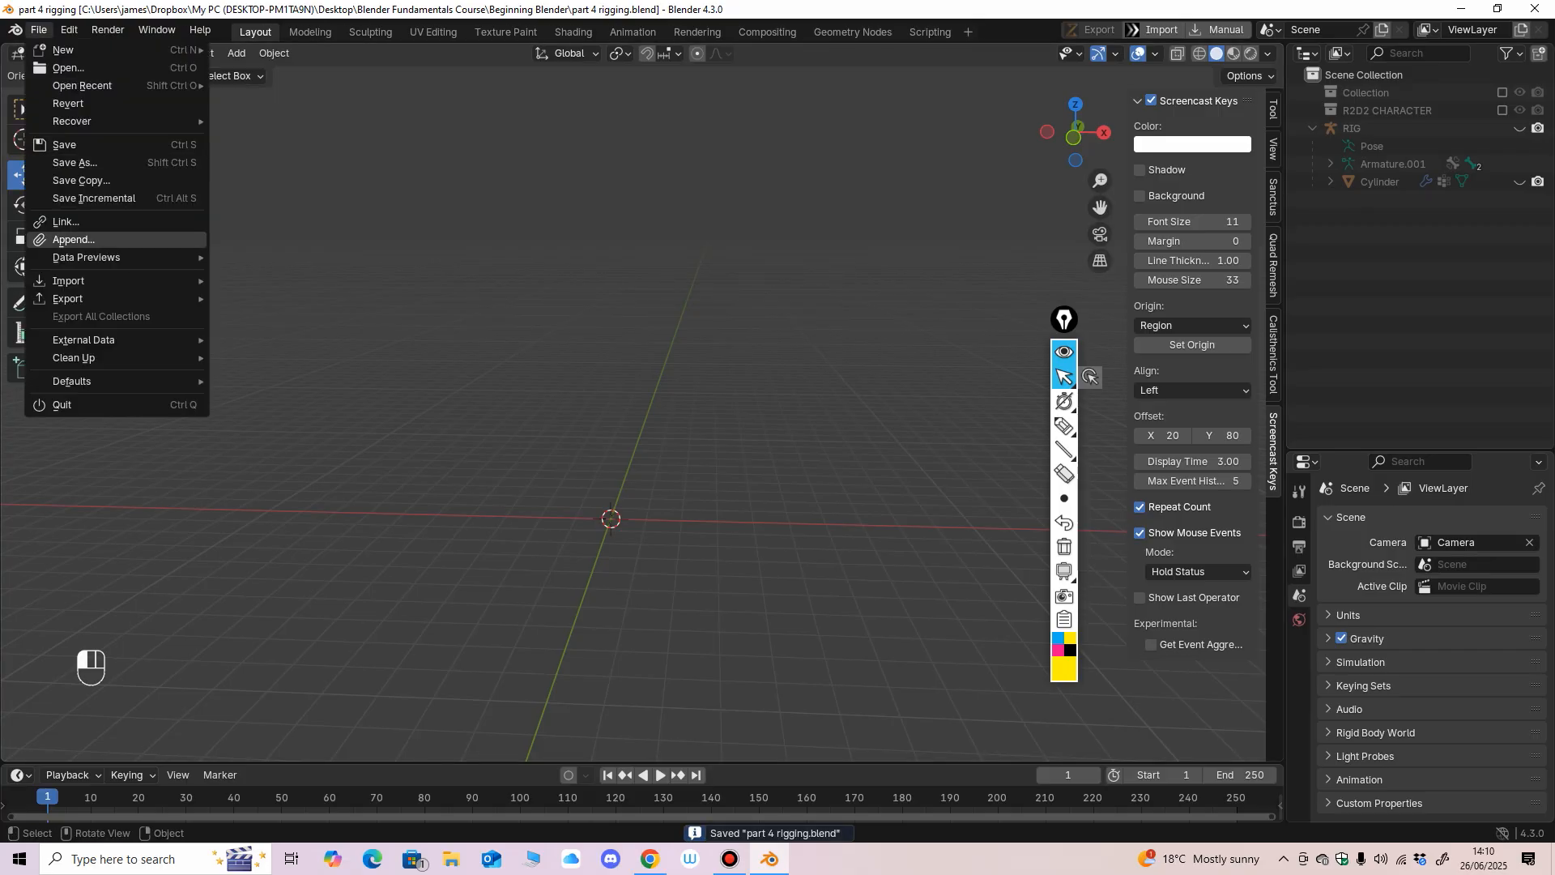
{"action": "left_click", "coordinate": [57, 240]}
{"action": "left_click", "coordinate": [604, 290]}
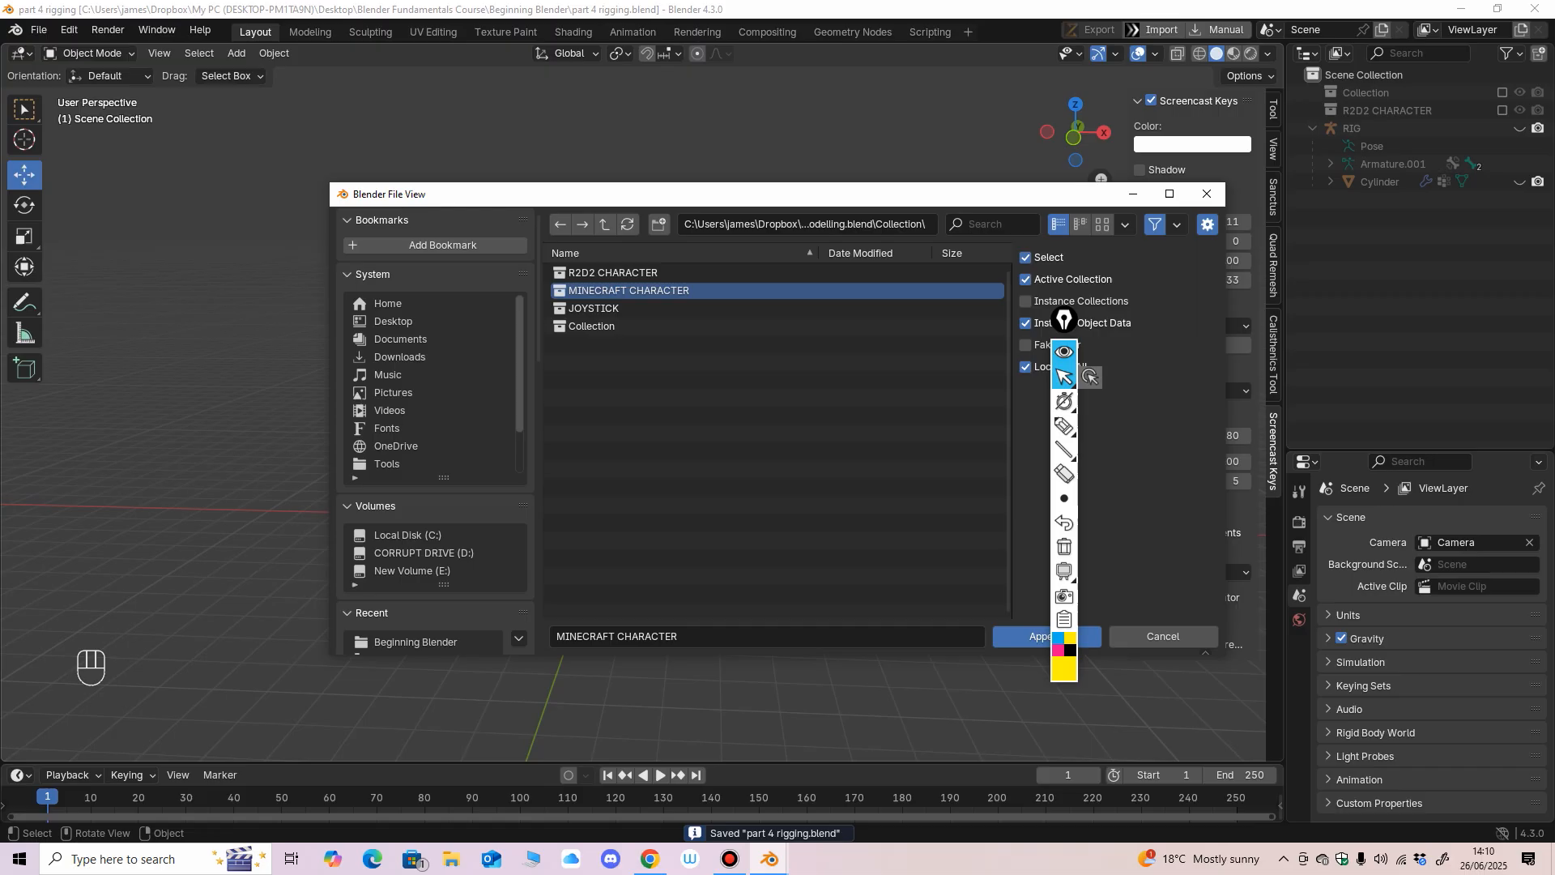
{"action": "left_click", "coordinate": [1029, 636]}
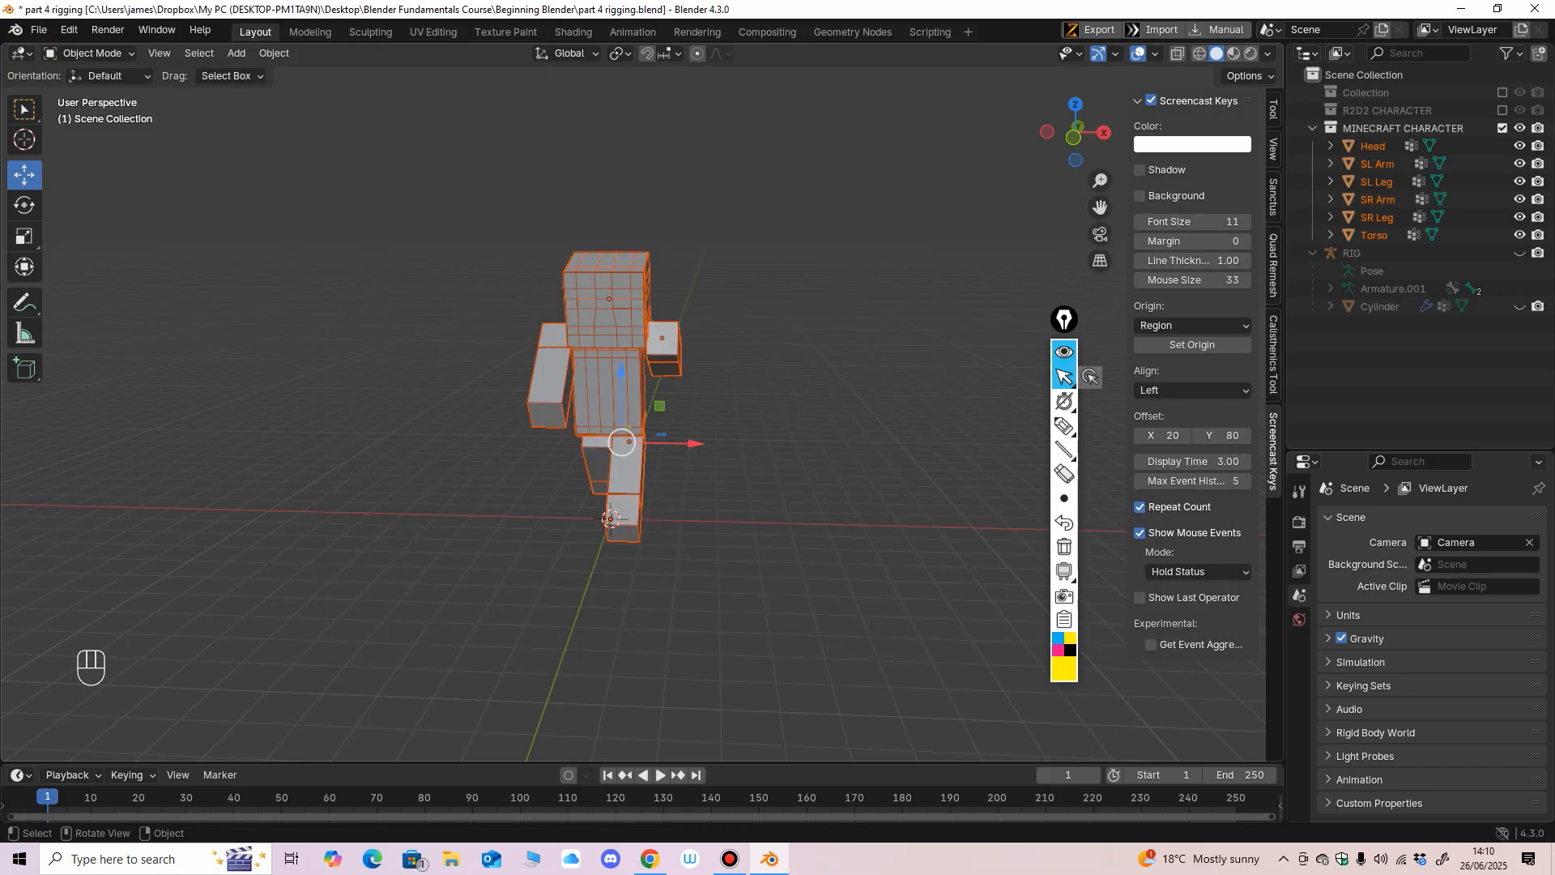
Deselect the Minecraft character and, in the right side view, add a single-bone armature at the world origin.
{"action": "middle_click_drag", "start_coordinate": [729, 437], "coordinate": [547, 509]}
{"action": "scroll", "coordinate": [616, 425], "scroll_direction": "up", "scroll_amount": 4}
{"action": "scroll", "coordinate": [615, 425], "scroll_direction": "down", "scroll_amount": 1}
{"action": "left_click", "coordinate": [810, 486]}
{"action": "middle_click_drag", "start_coordinate": [810, 486], "coordinate": [721, 480]}
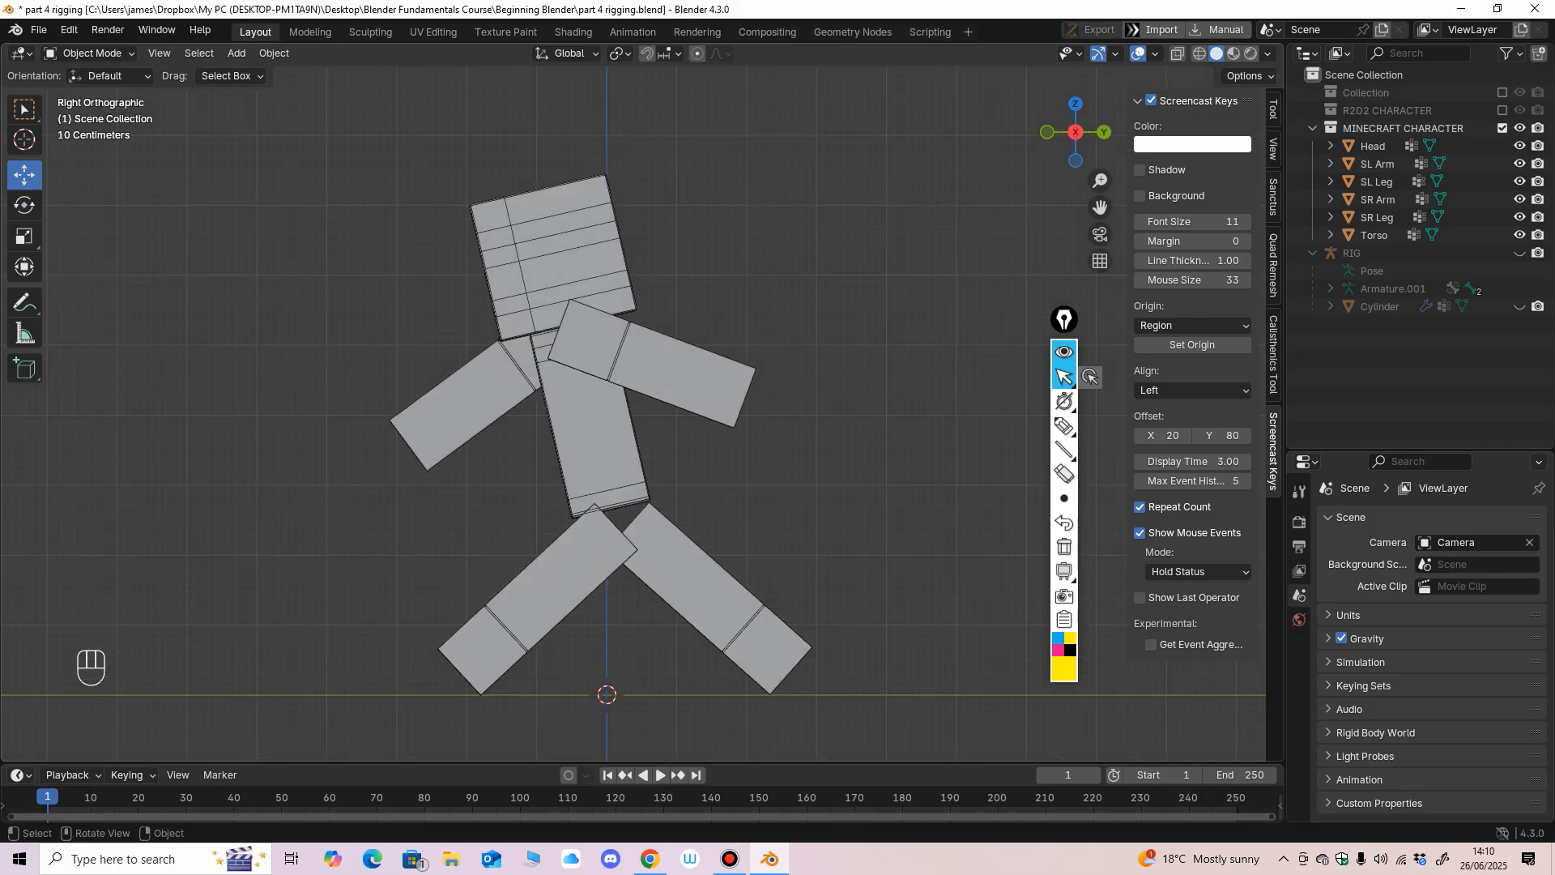
{"action": "left_click", "coordinate": [237, 53]}
{"action": "mouse_move", "coordinate": [267, 73]}
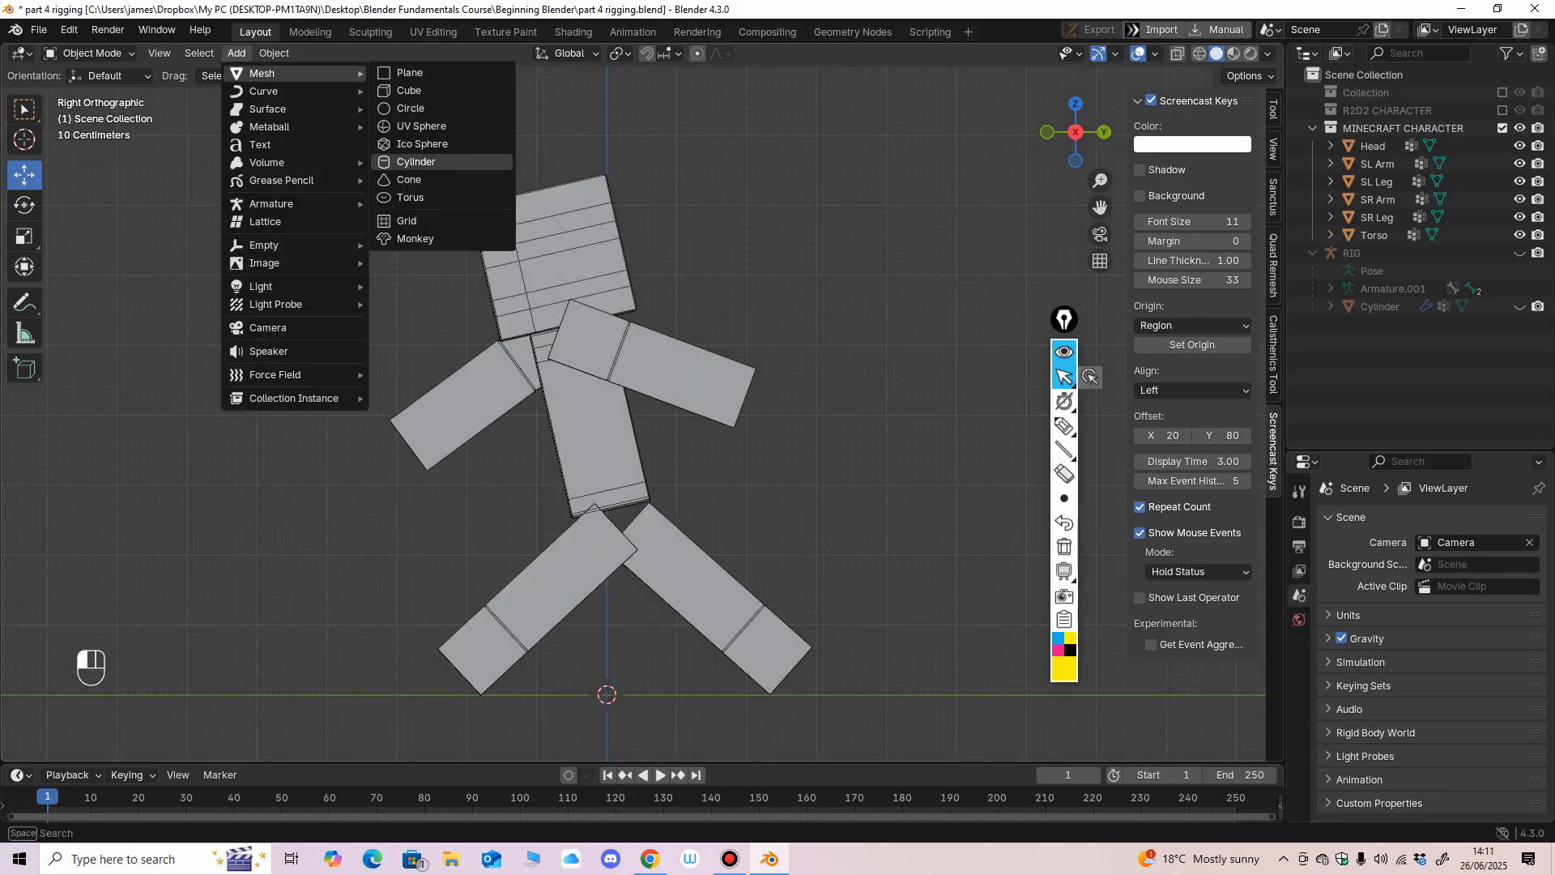
{"action": "mouse_move", "coordinate": [271, 203]}
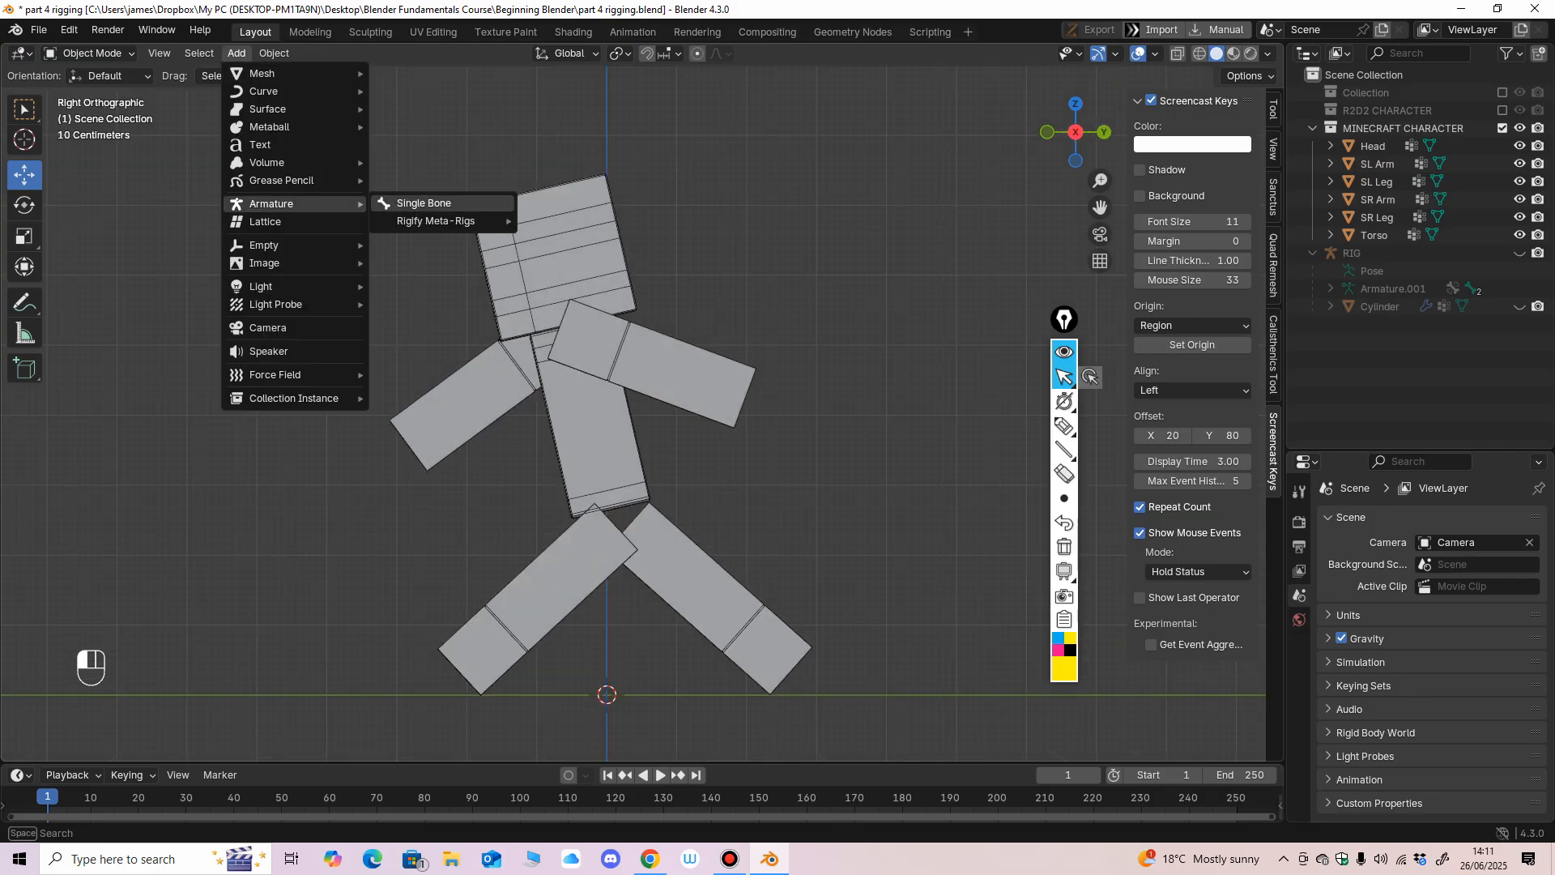
{"action": "left_click", "coordinate": [421, 202]}
Display the new armature in front of the meshes and switch it to Edit Mode.
{"action": "scroll", "coordinate": [567, 405], "scroll_direction": "down", "scroll_amount": 2}
{"action": "mouse_move", "coordinate": [567, 405]}
{"action": "middle_mouse_down"}
{"action": "mouse_move", "coordinate": [729, 421]}
{"action": "mouse_move", "coordinate": [640, 482]}
{"action": "mouse_move", "coordinate": [725, 453]}
{"action": "mouse_move", "coordinate": [737, 396]}
{"action": "mouse_move", "coordinate": [543, 395]}
{"action": "middle_mouse_up"}
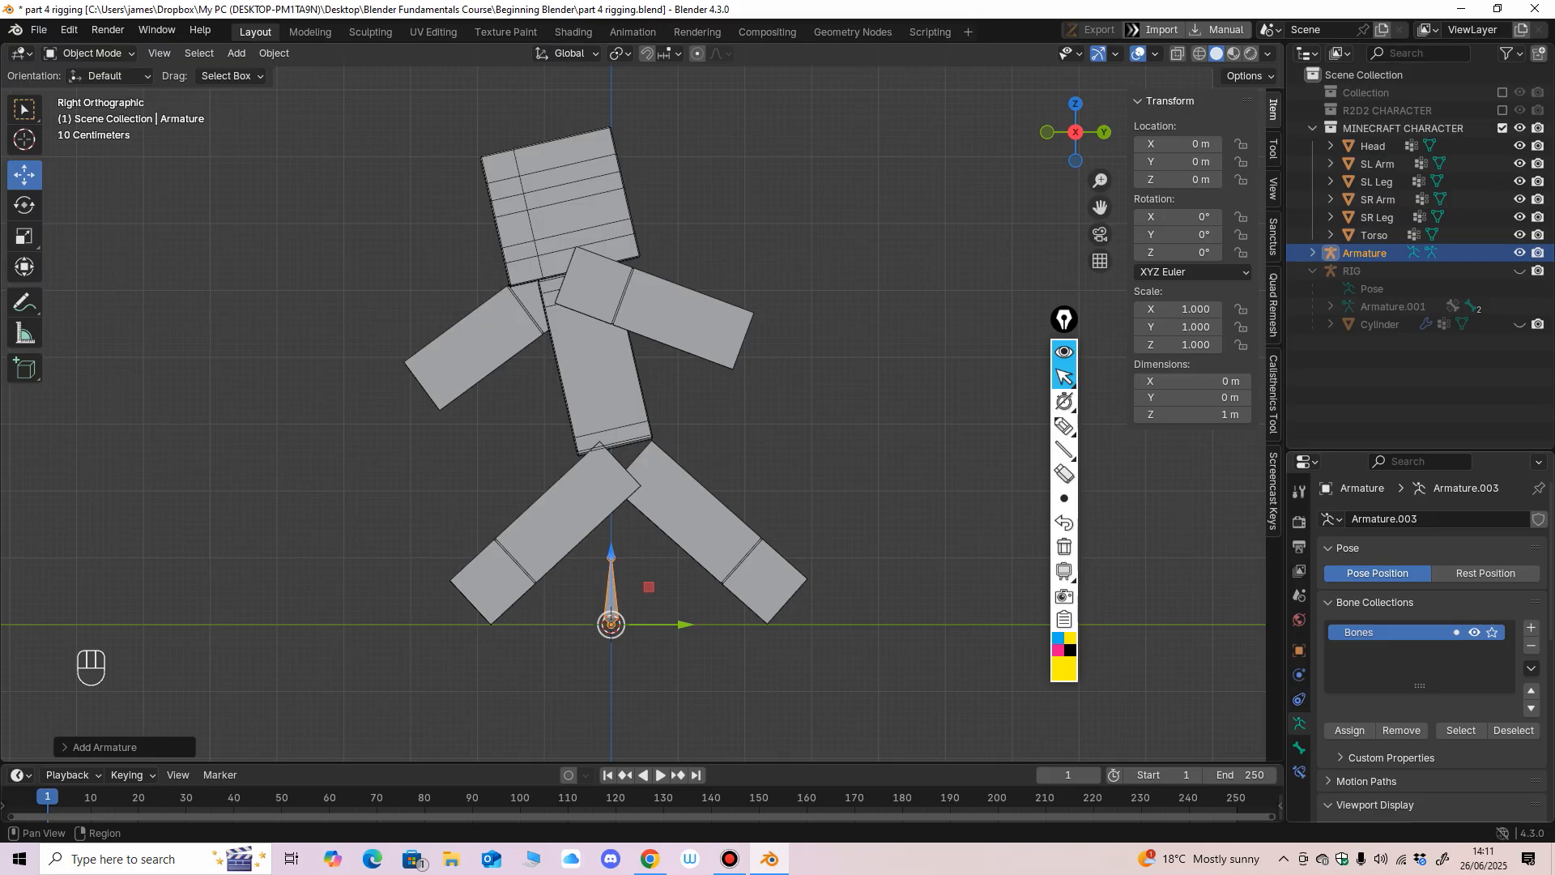
{"action": "scroll", "coordinate": [1425, 648], "scroll_direction": "down", "scroll_amount": 4}
{"action": "scroll", "coordinate": [1425, 647], "scroll_direction": "down", "scroll_amount": 3}
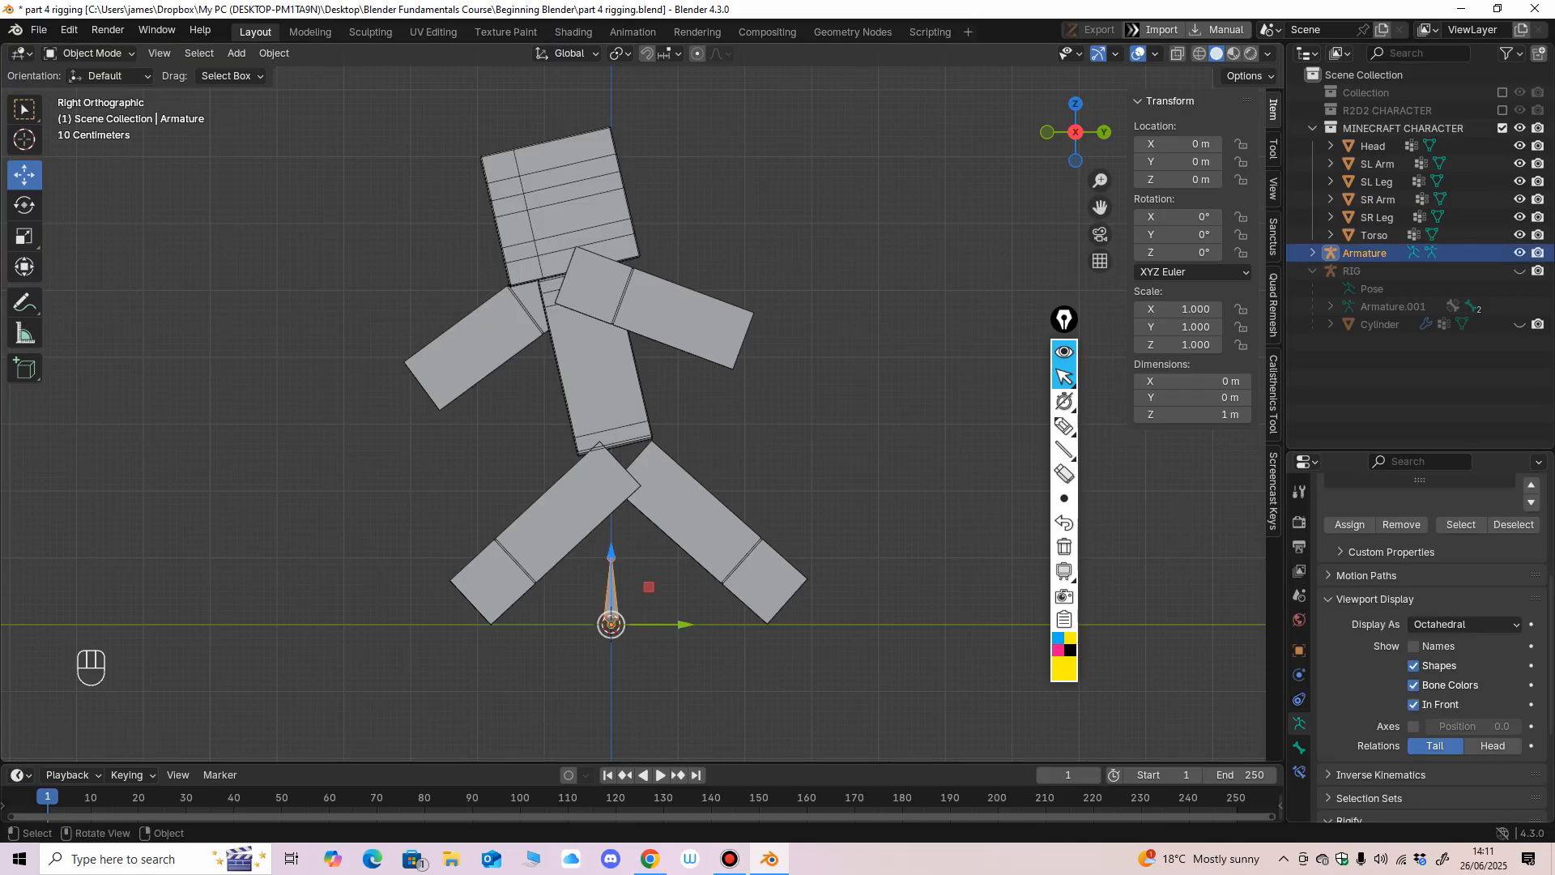
{"action": "left_click", "coordinate": [91, 53]}
{"action": "left_click", "coordinate": [91, 93]}
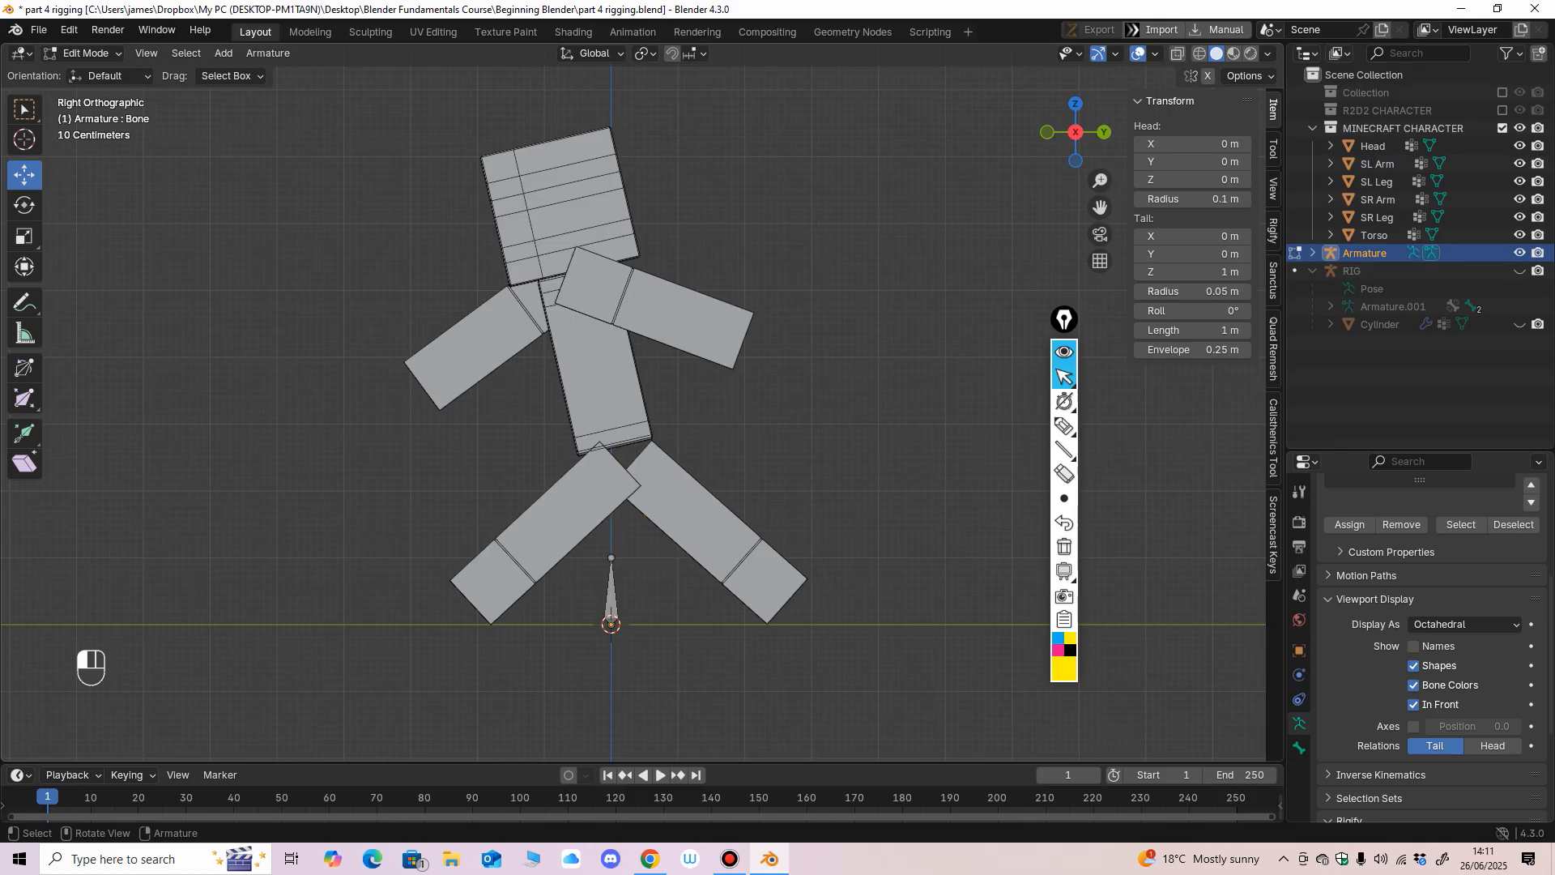
Move the whole bone up to the base of the torso, with its head at about Z 2.65 m.
{"action": "left_click", "coordinate": [611, 591]}
{"action": "left_click_drag", "start_coordinate": [611, 520], "coordinate": [611, 294]}
{"action": "middle_click_drag", "start_coordinate": [611, 296], "coordinate": [769, 328]}
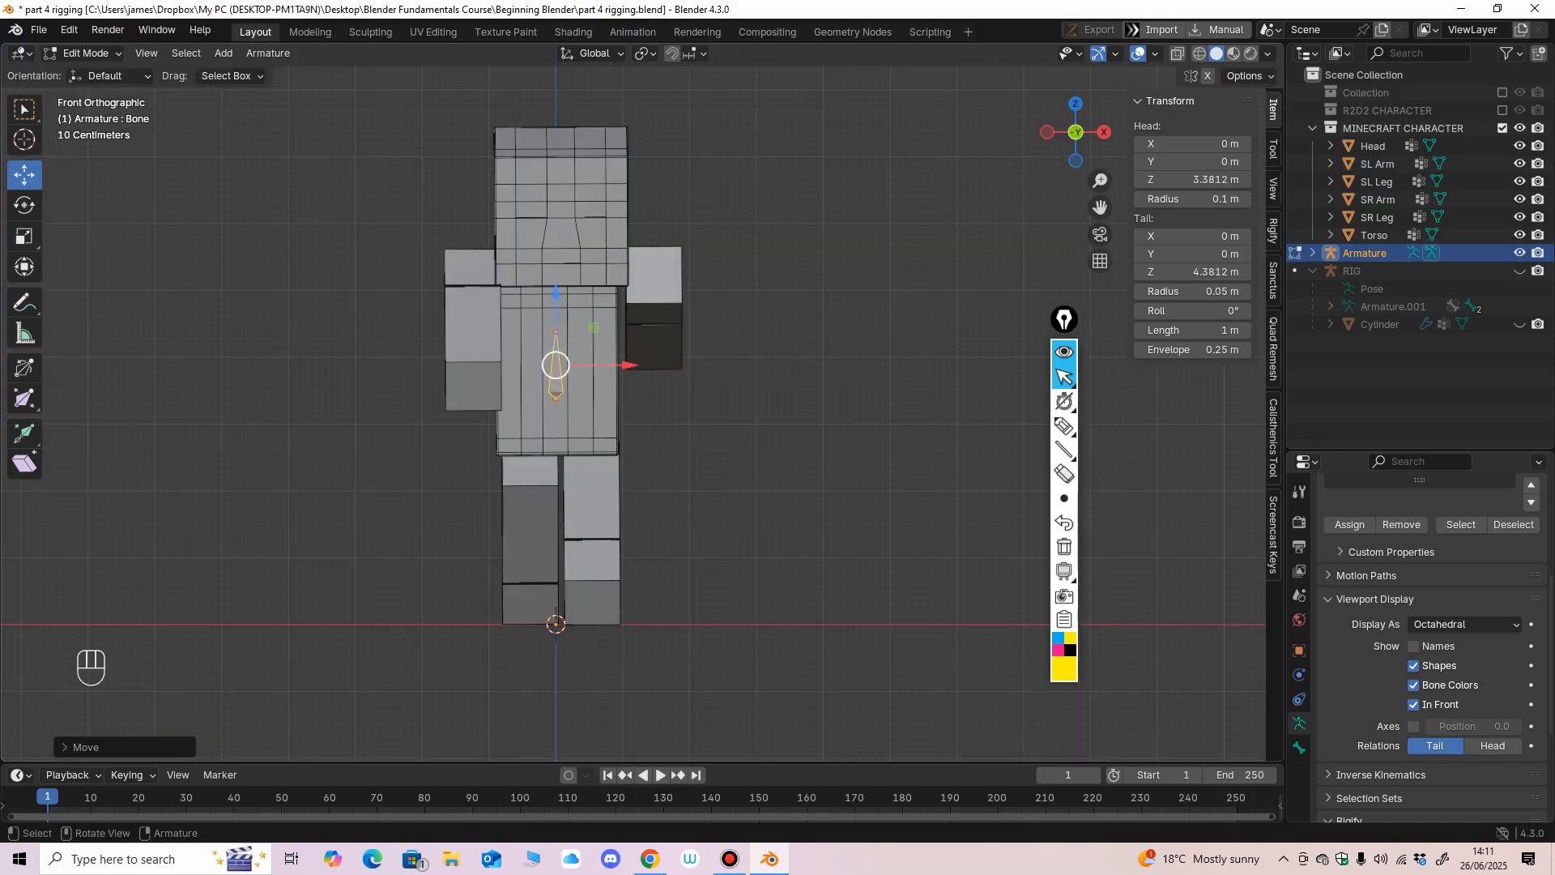
{"action": "left_click_drag", "start_coordinate": [555, 295], "coordinate": [556, 344]}
{"action": "middle_click_drag", "start_coordinate": [648, 340], "coordinate": [478, 344]}
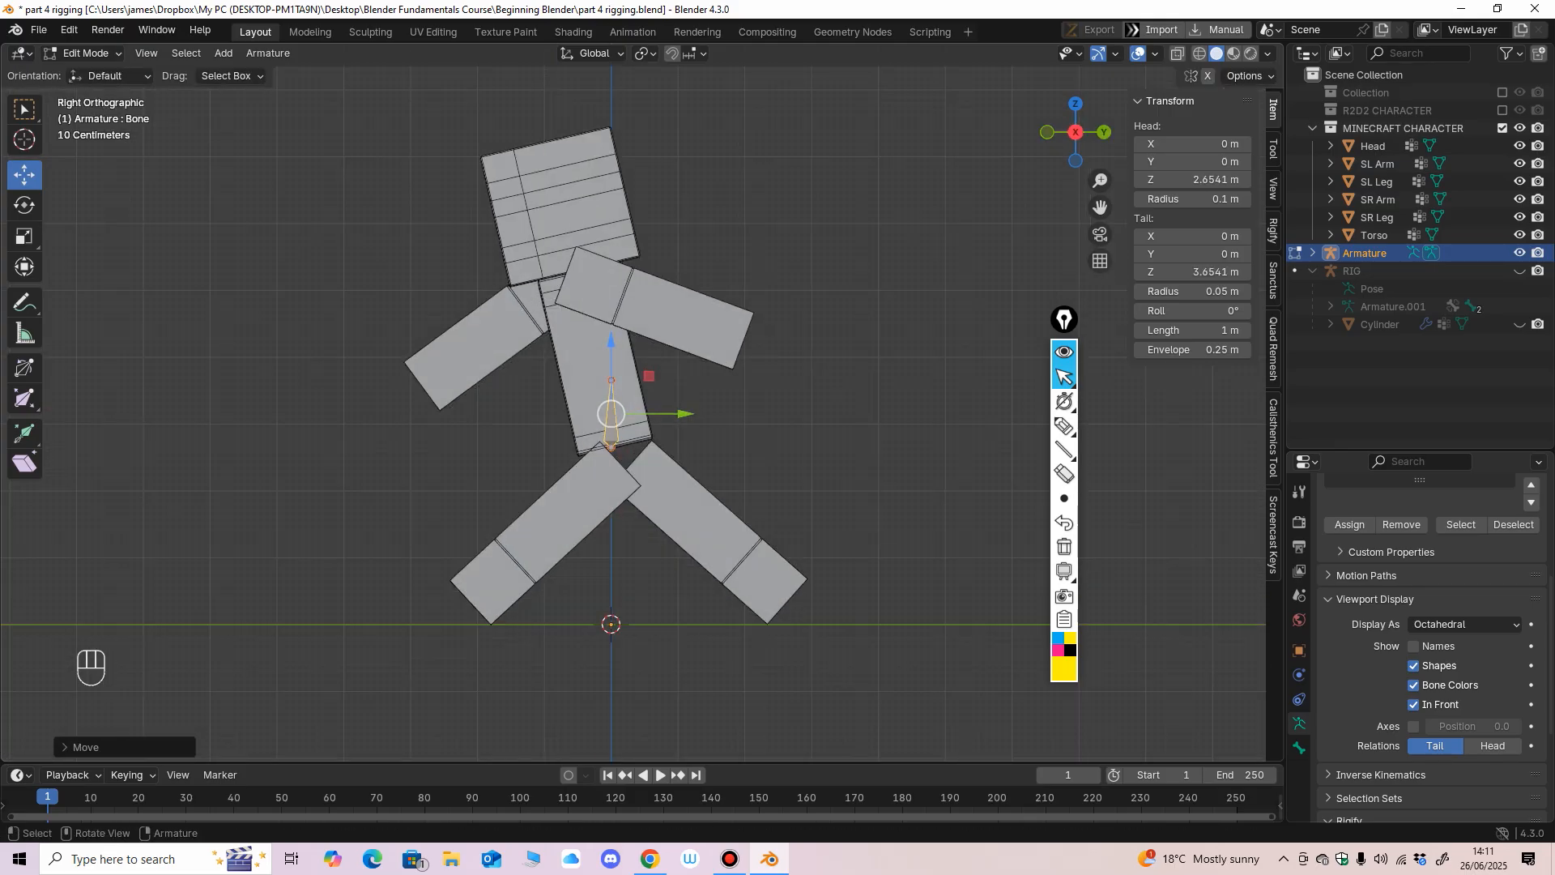
Move the bone's tail up inside the leaning torso to about Y -0.19 m, Z 4.81 m.
{"action": "middle_click_drag", "start_coordinate": [600, 340], "coordinate": [542, 344], "text": "shift"}
{"action": "middle_click_drag", "start_coordinate": [543, 344], "coordinate": [543, 308], "text": "ctrl"}
{"action": "left_click", "coordinate": [545, 397]}
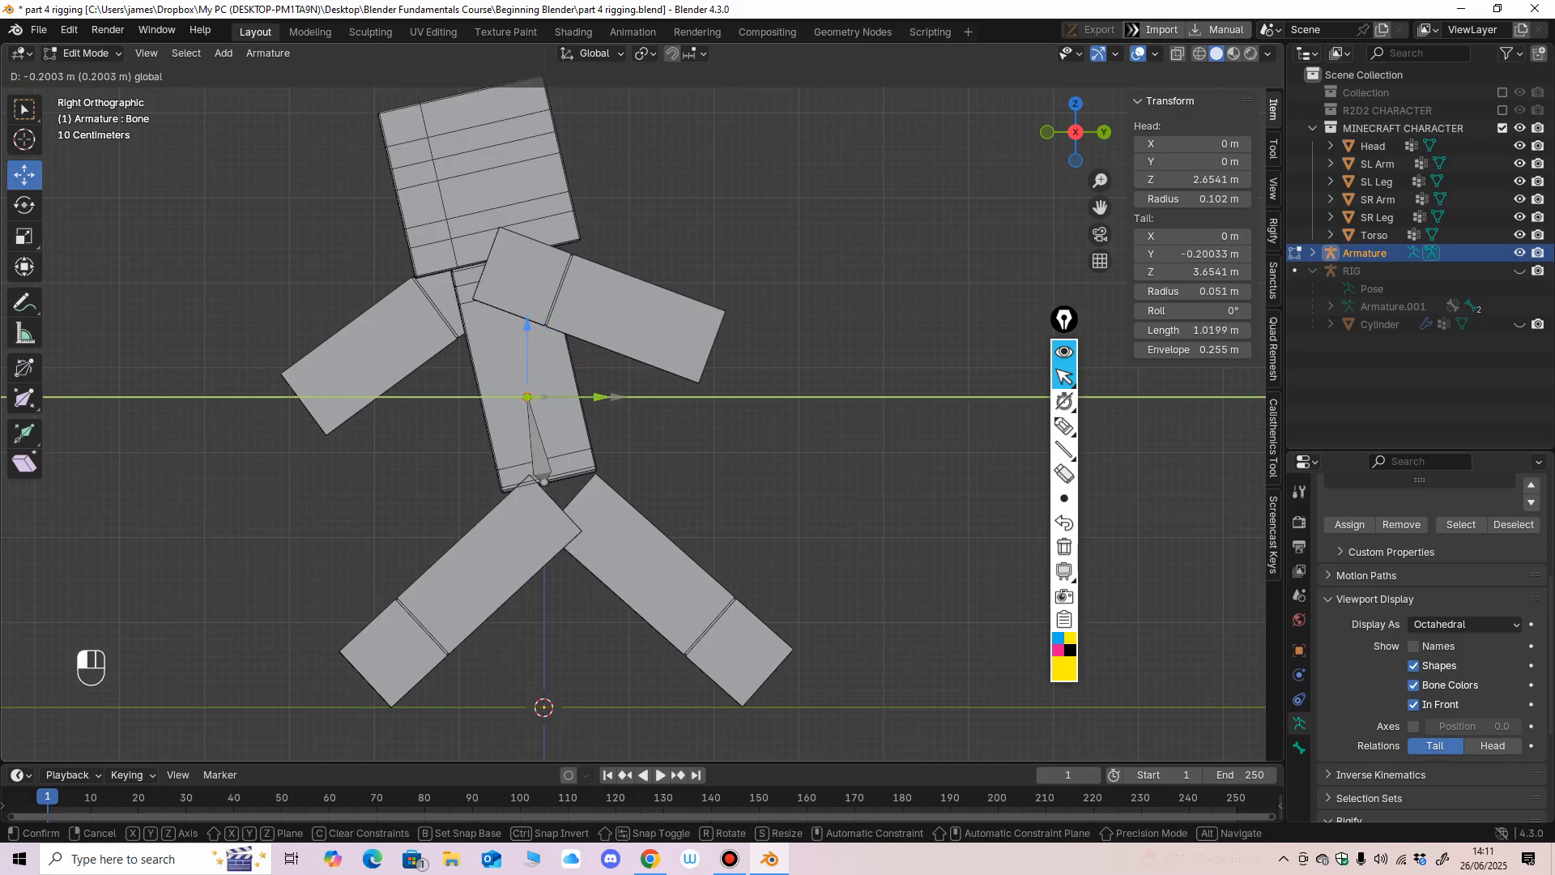
{"action": "left_click_drag", "start_coordinate": [544, 397], "coordinate": [528, 299]}
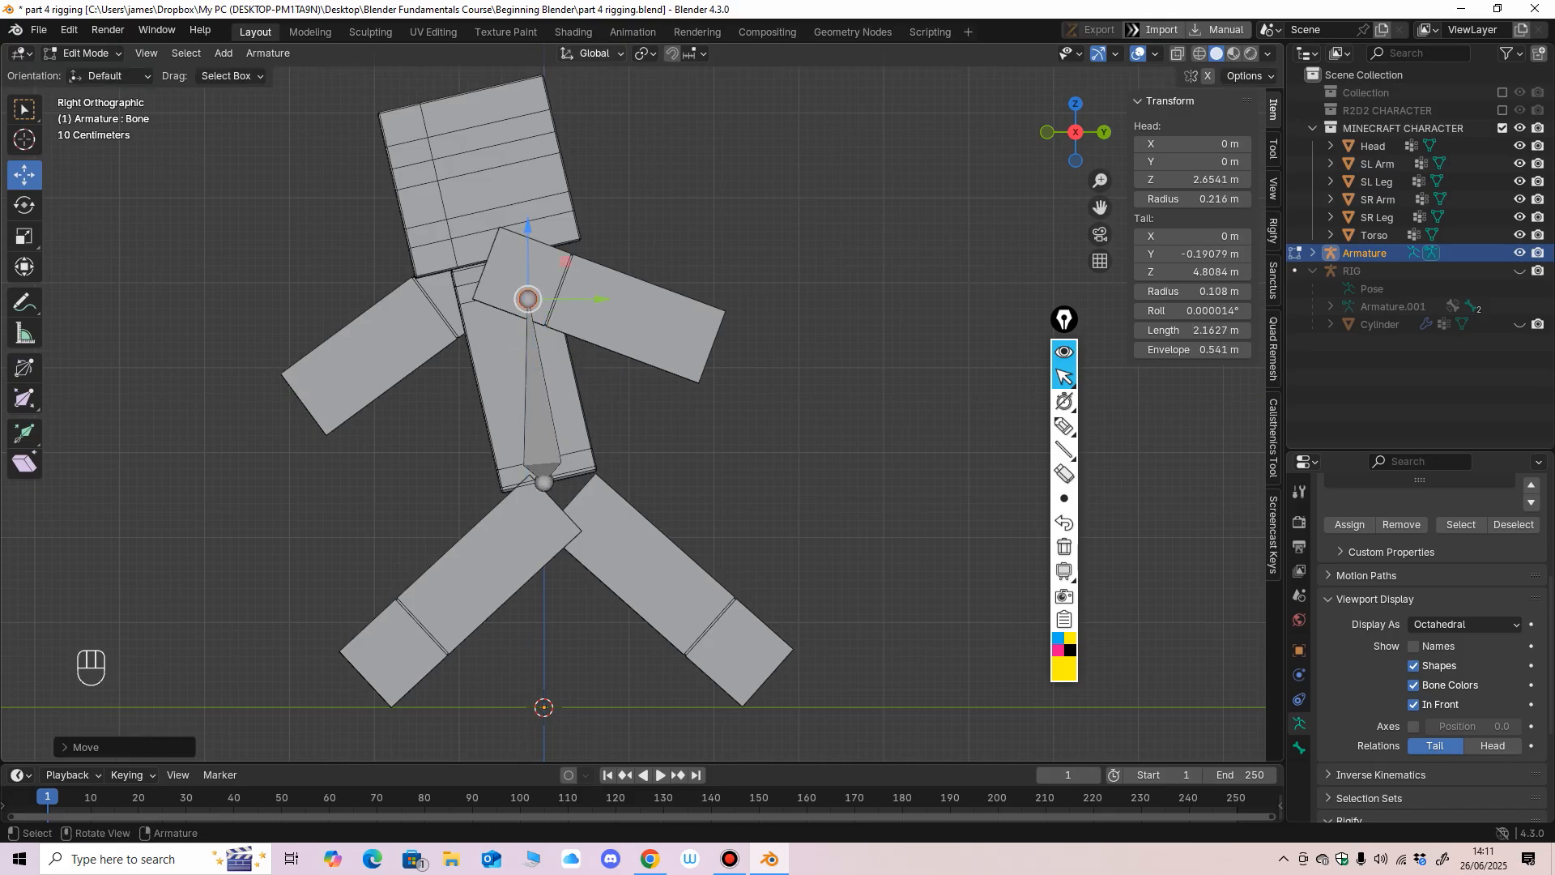
Set the transform orientation to Local and move the bone's tail to the neck at about Y -0.44 m, Z 5.16 m.
{"action": "left_click", "coordinate": [595, 53]}
{"action": "left_click", "coordinate": [596, 130]}
{"action": "key", "text": "g"}
{"action": "key", "text": "y"}
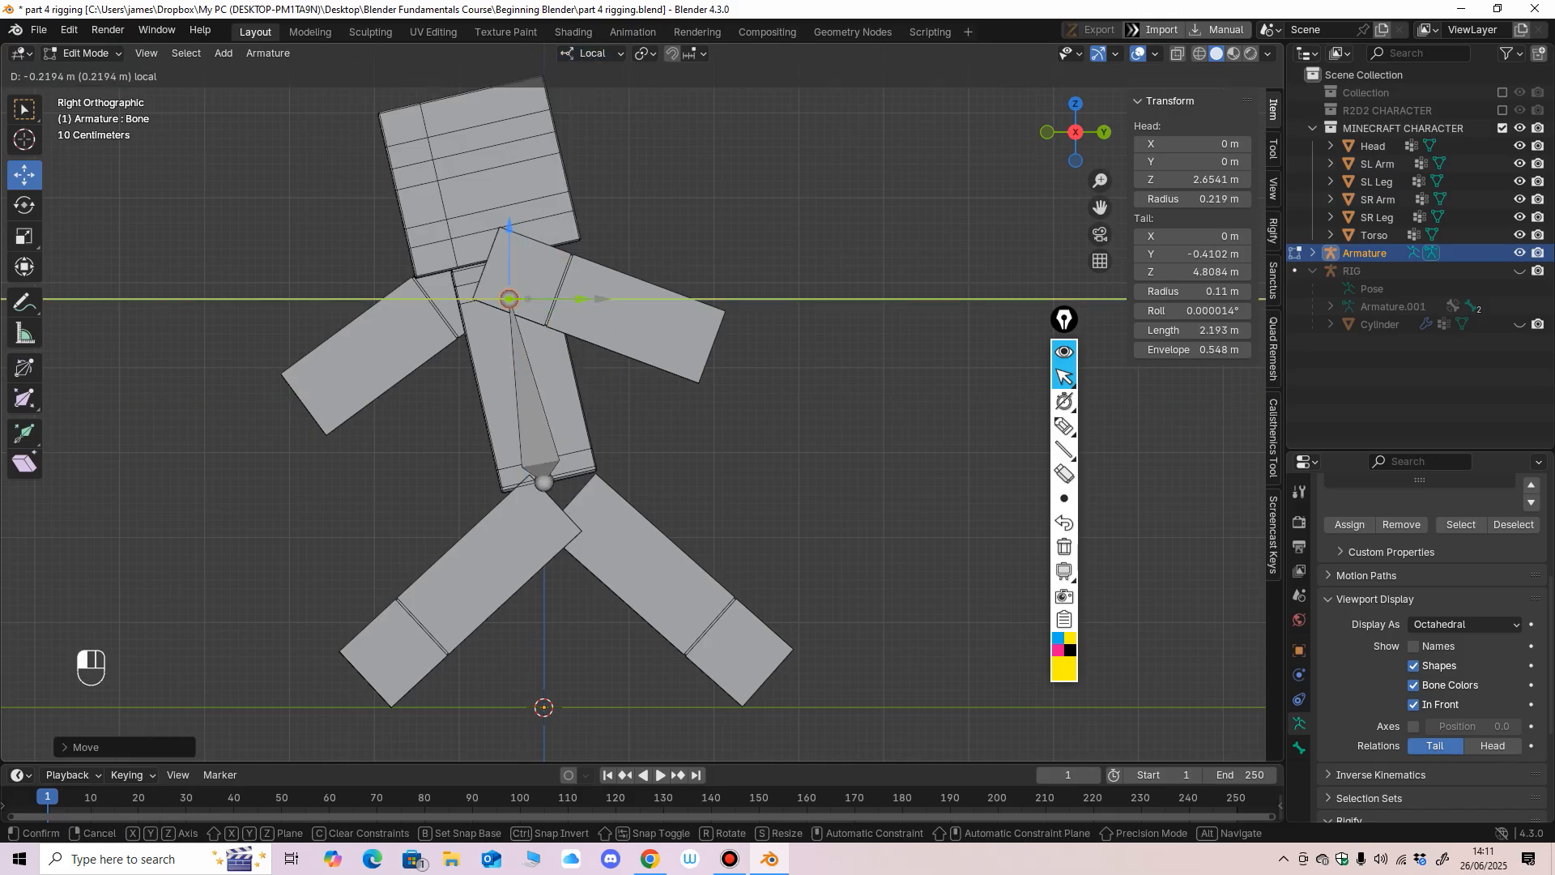
{"action": "left_click_drag", "start_coordinate": [577, 299], "coordinate": [574, 299]}
{"action": "left_click_drag", "start_coordinate": [507, 237], "coordinate": [507, 207]}
{"action": "middle_click_drag", "start_coordinate": [518, 218], "coordinate": [689, 255]}
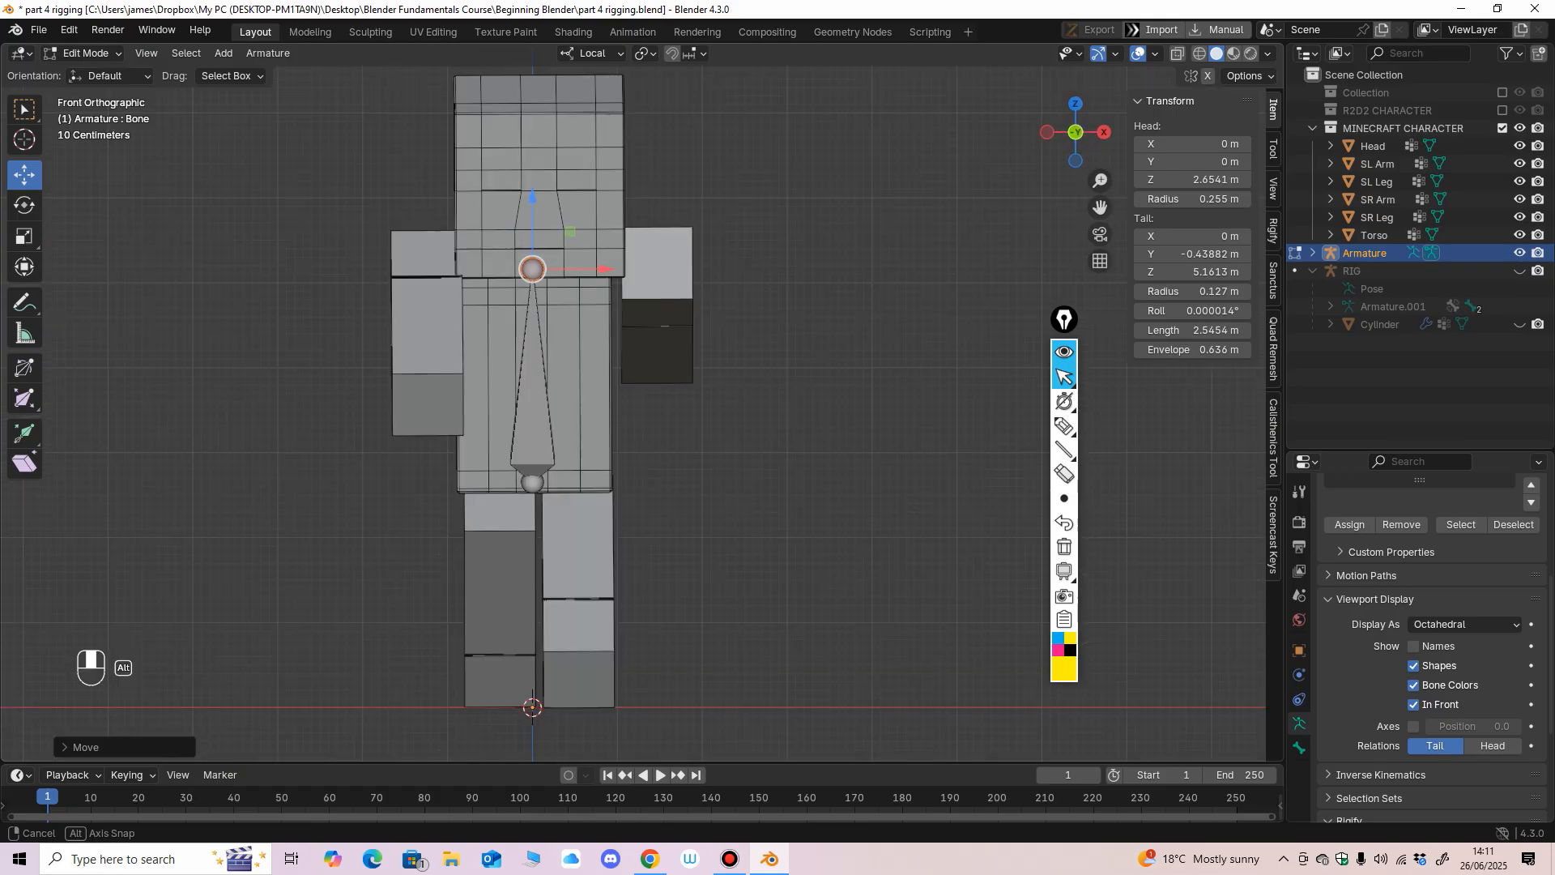
Lower the torso bone's tail to about Z 4.85 m and place a duplicate of the bone beside the backward-swung arm, about X 1.64 m.
{"action": "left_click_drag", "start_coordinate": [532, 199], "coordinate": [533, 226]}
{"action": "middle_click_drag", "start_coordinate": [533, 231], "coordinate": [624, 243]}
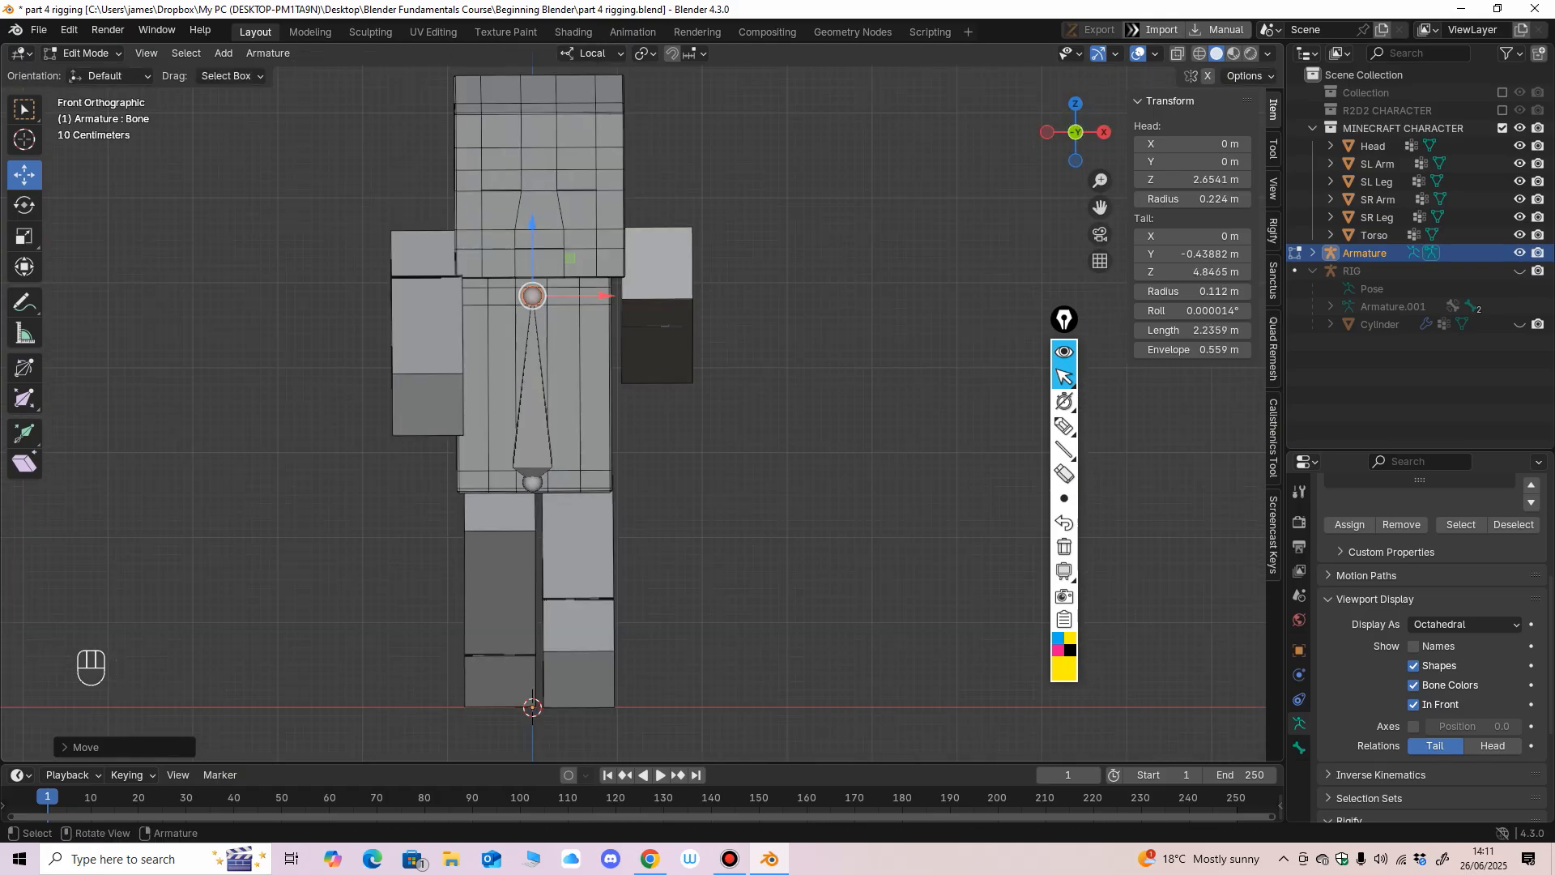
{"action": "left_click", "coordinate": [533, 407]}
{"action": "key", "text": "shift+d"}
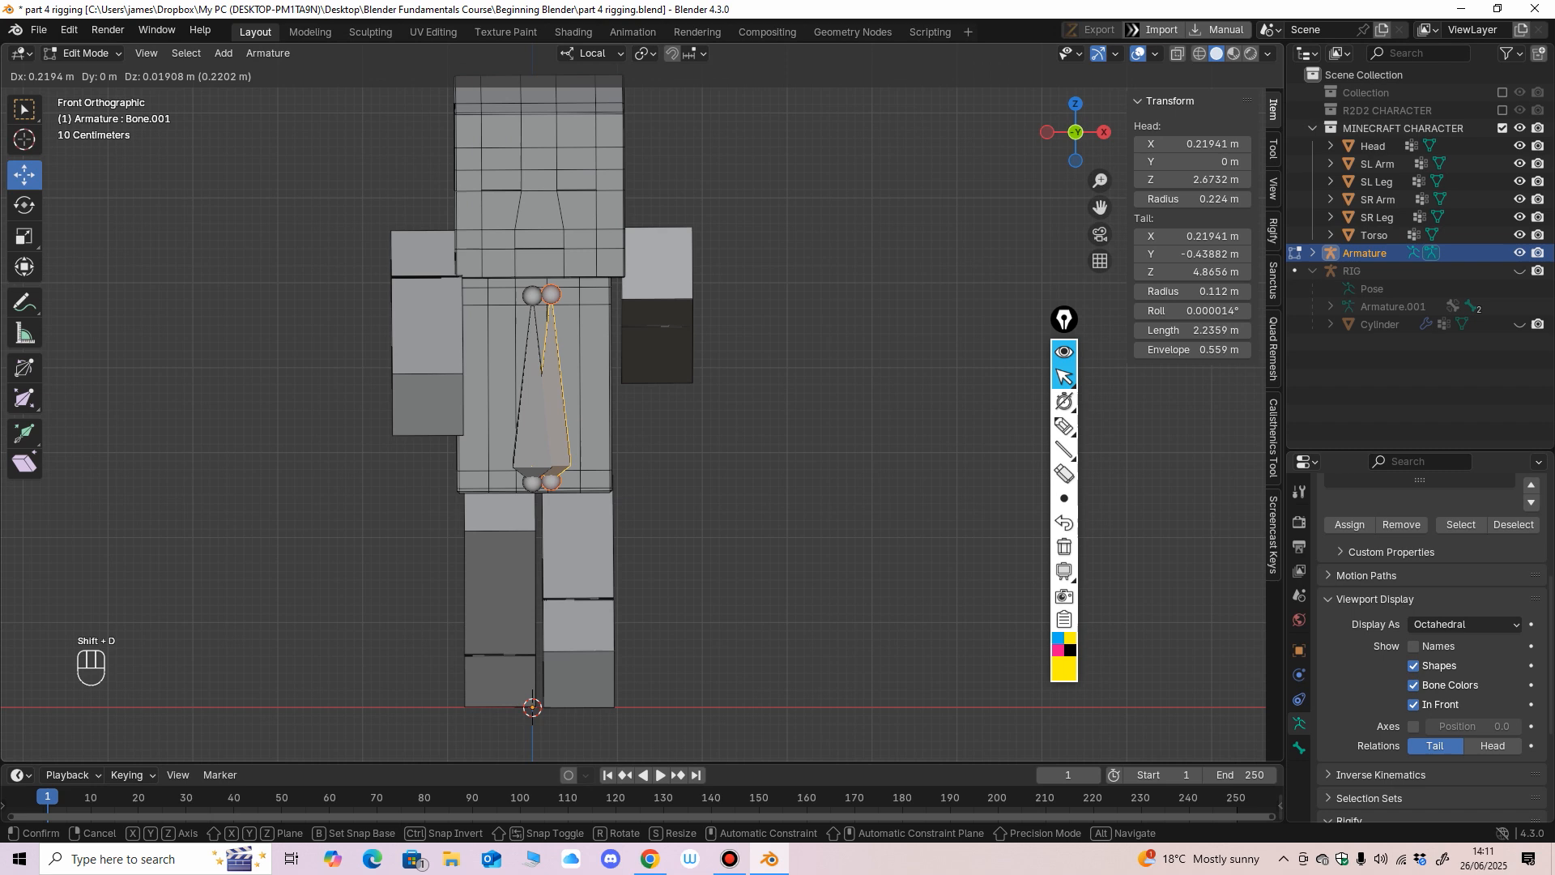
{"action": "left_click", "coordinate": [673, 272]}
Move the duplicated bone so its head sits in the shoulder at about Y -0.61 m, Z 5.25 m.
{"action": "middle_click_drag", "start_coordinate": [673, 273], "coordinate": [486, 274]}
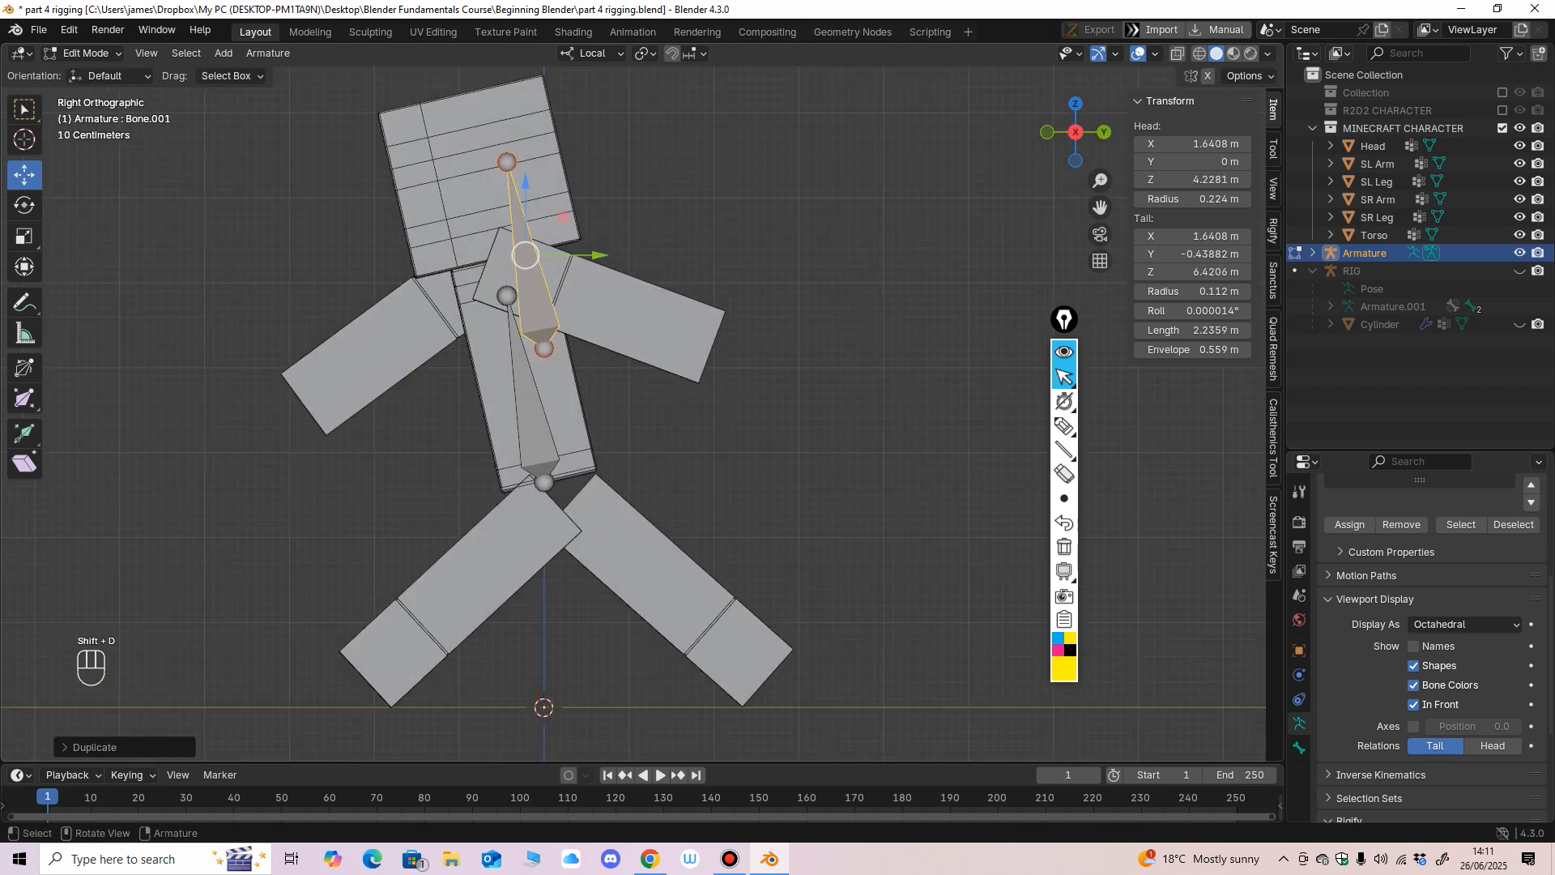
{"action": "left_click_drag", "start_coordinate": [526, 255], "coordinate": [474, 168]}
{"action": "scroll", "coordinate": [474, 169], "scroll_direction": "down", "scroll_amount": 2}
{"action": "middle_click_drag", "start_coordinate": [474, 168], "coordinate": [476, 207], "text": "shift"}
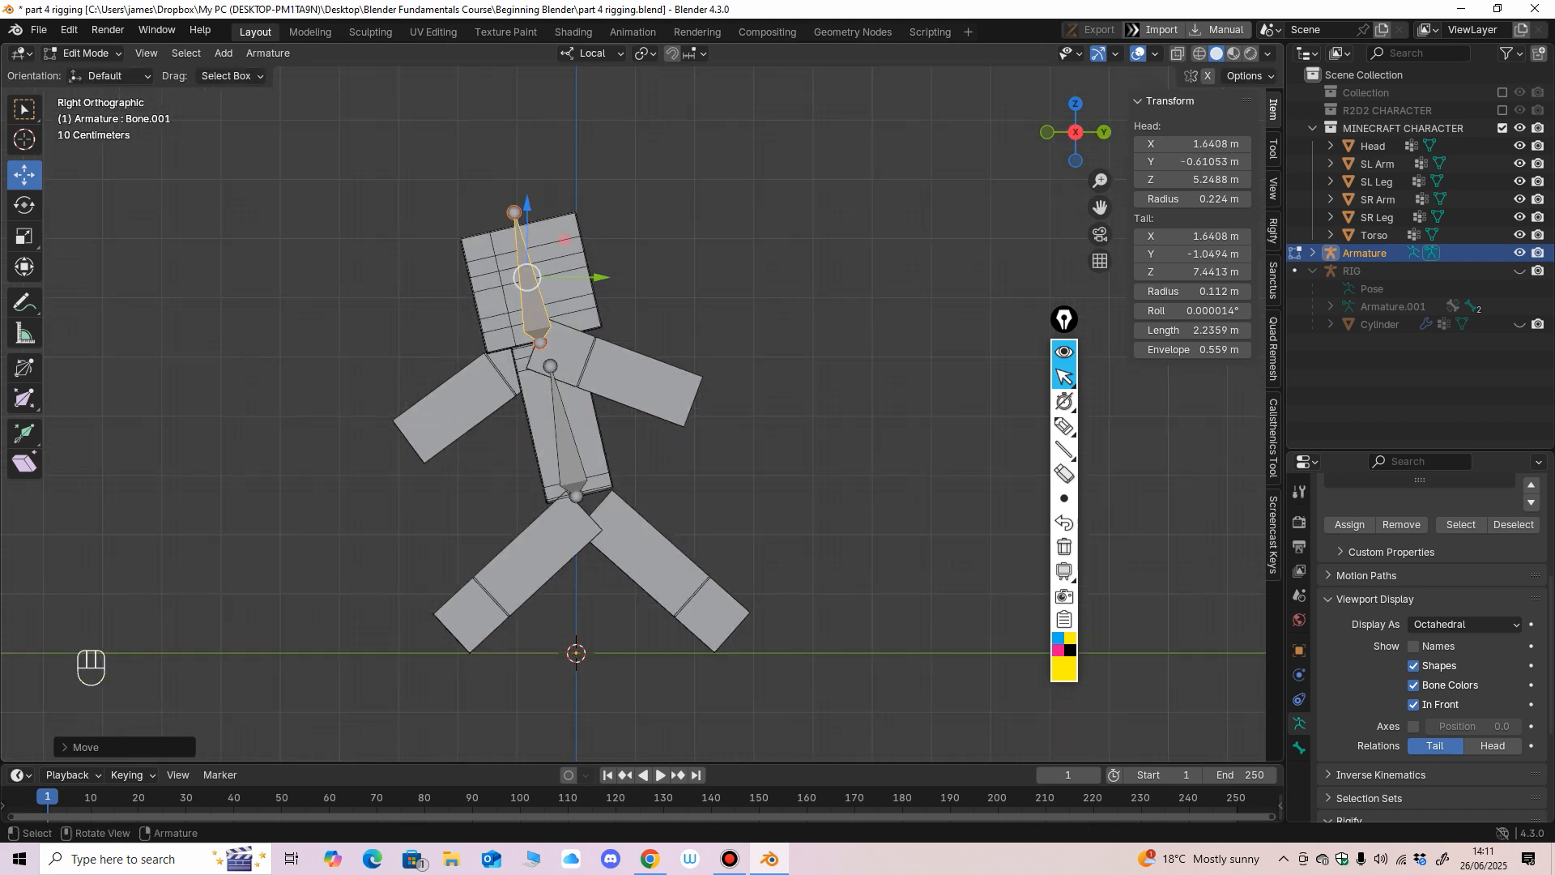
Move this bone's tail to the hand at about Y 2.04 m, Z 4.23 m and center the bone in the arm at about X 1.42 m.
{"action": "left_click", "coordinate": [514, 212]}
{"action": "left_click_drag", "start_coordinate": [514, 212], "coordinate": [697, 402]}
{"action": "middle_click_drag", "start_coordinate": [697, 402], "coordinate": [819, 405]}
{"action": "left_click", "coordinate": [650, 365]}
{"action": "middle_click_drag", "start_coordinate": [650, 365], "coordinate": [703, 309]}
{"action": "left_click_drag", "start_coordinate": [733, 362], "coordinate": [719, 363]}
{"action": "middle_click_drag", "start_coordinate": [719, 363], "coordinate": [712, 437]}
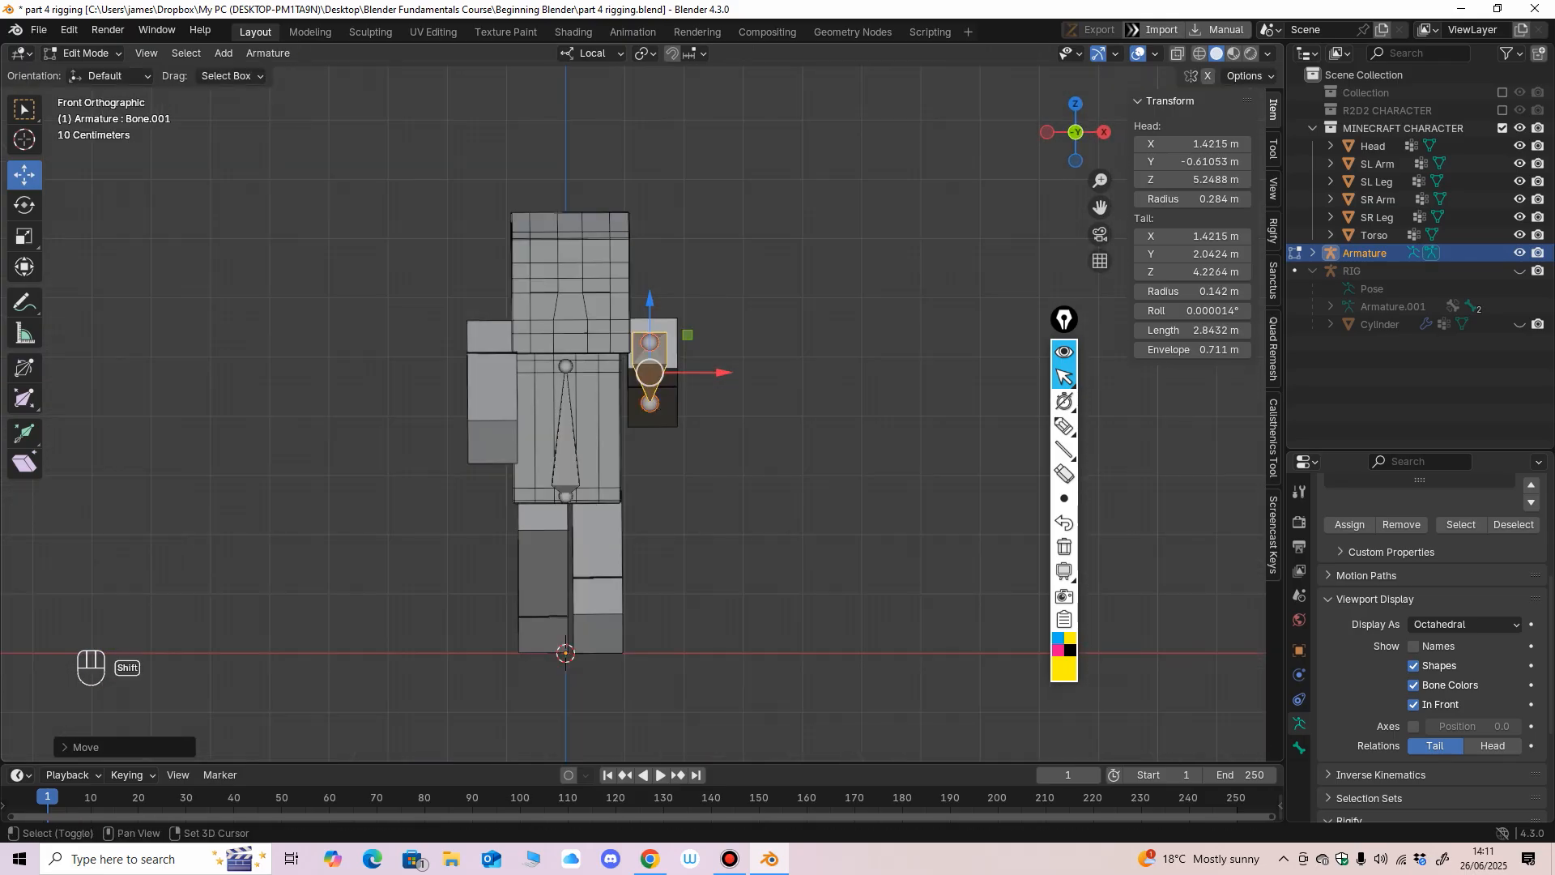
Duplicate the arm bone along the X axis to the opposite arm at about X -1.96 m.
{"action": "key", "text": "shift+d"}
{"action": "key", "text": "x"}
{"action": "left_click", "coordinate": [513, 433]}
{"action": "middle_click_drag", "start_coordinate": [514, 434], "coordinate": [676, 454]}
Try moving the original arm bone's tail onto the forward-swung arm, and undo the move.
{"action": "left_click", "coordinate": [587, 403]}
{"action": "key", "text": "g"}
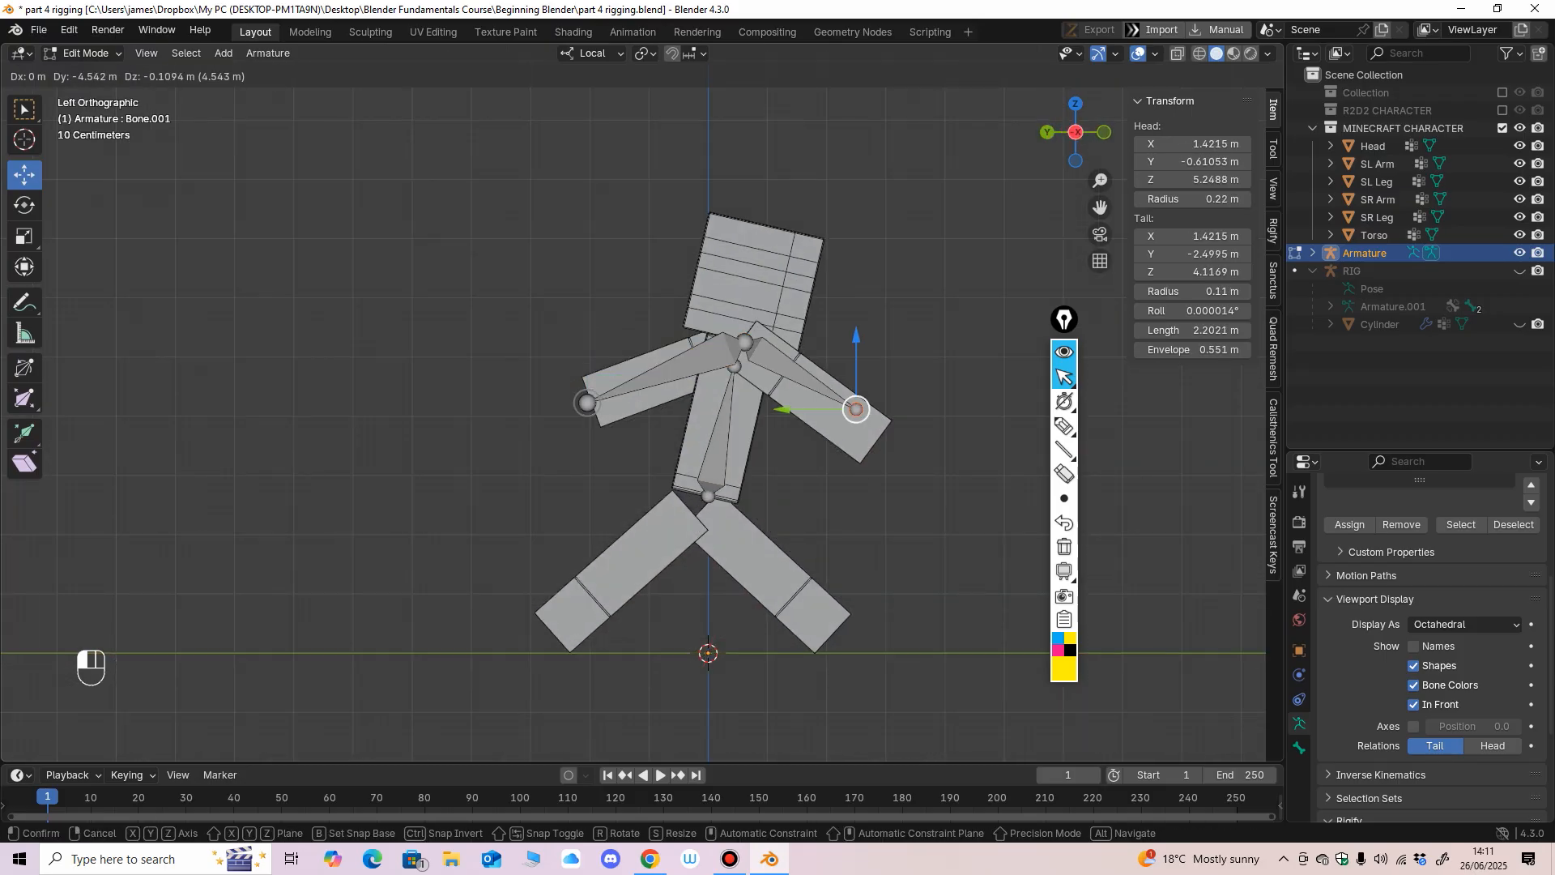
{"action": "left_click", "coordinate": [861, 406]}
{"action": "middle_click_drag", "start_coordinate": [861, 406], "coordinate": [868, 428]}
{"action": "key", "text": "ctrl+z"}
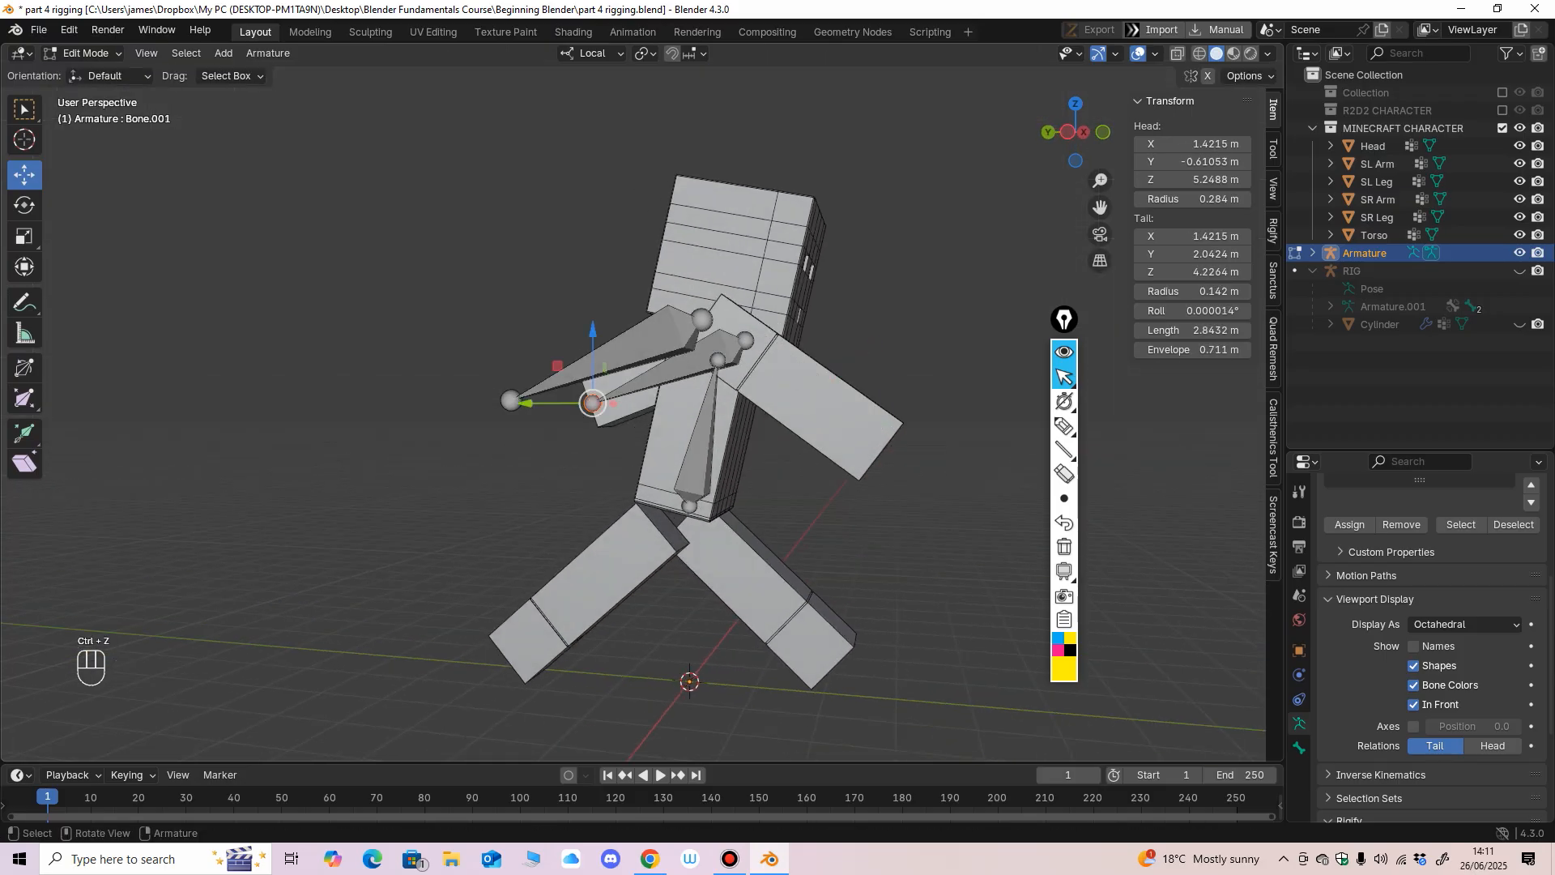
Try moving the duplicated arm bone's tail to the forward hand from an angled perspective view, and undo the move.
{"action": "left_click", "coordinate": [511, 400]}
{"action": "left_click_drag", "start_coordinate": [511, 400], "coordinate": [882, 437]}
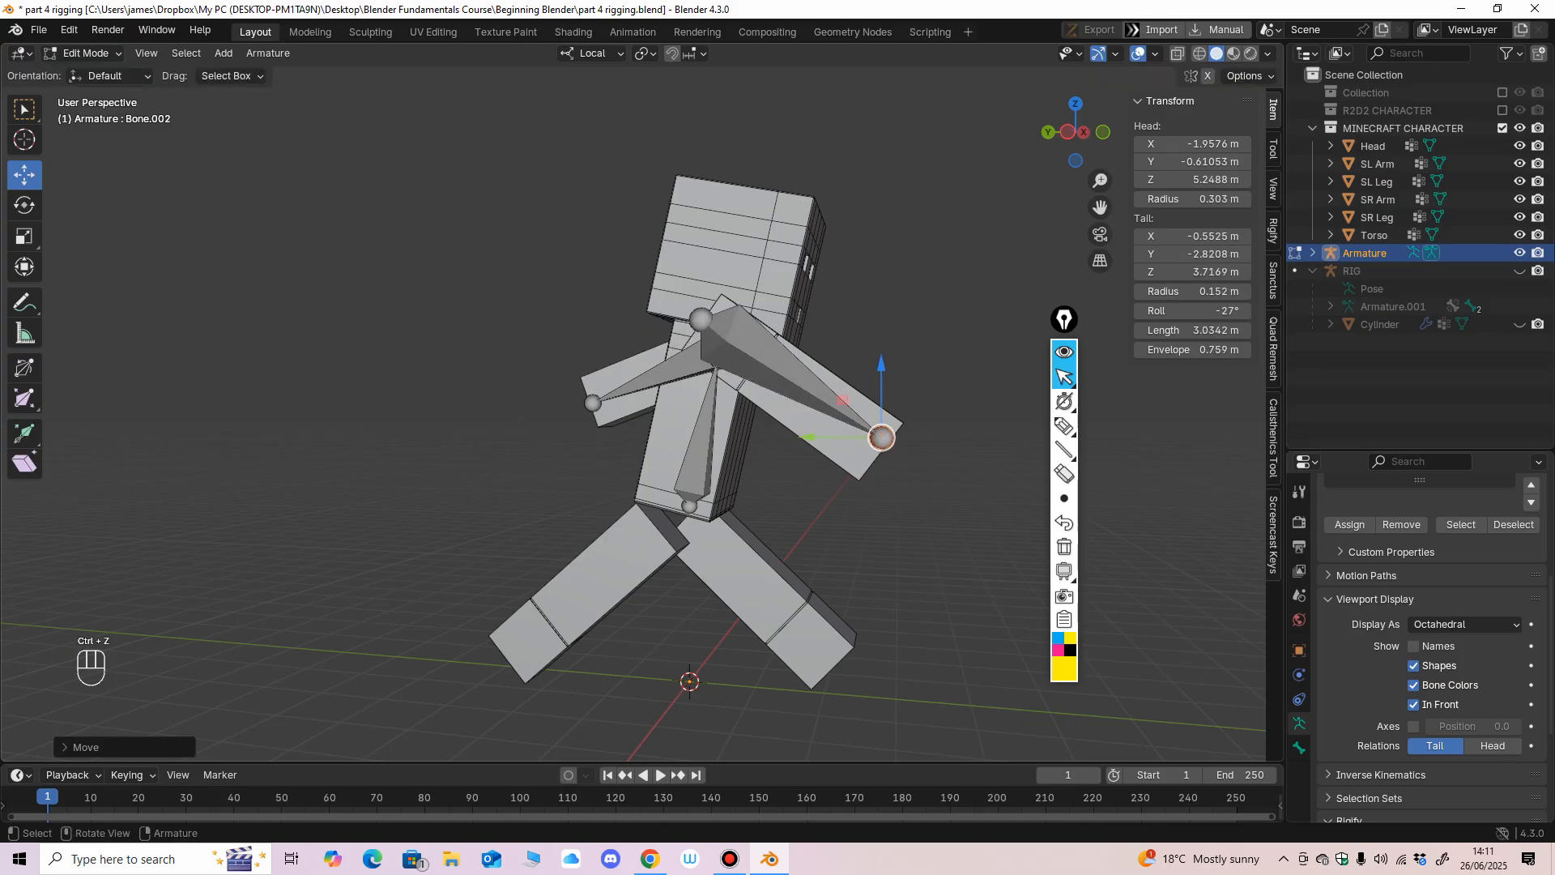
{"action": "middle_click_drag", "start_coordinate": [882, 437], "coordinate": [915, 429]}
{"action": "key", "text": "ctrl+z"}
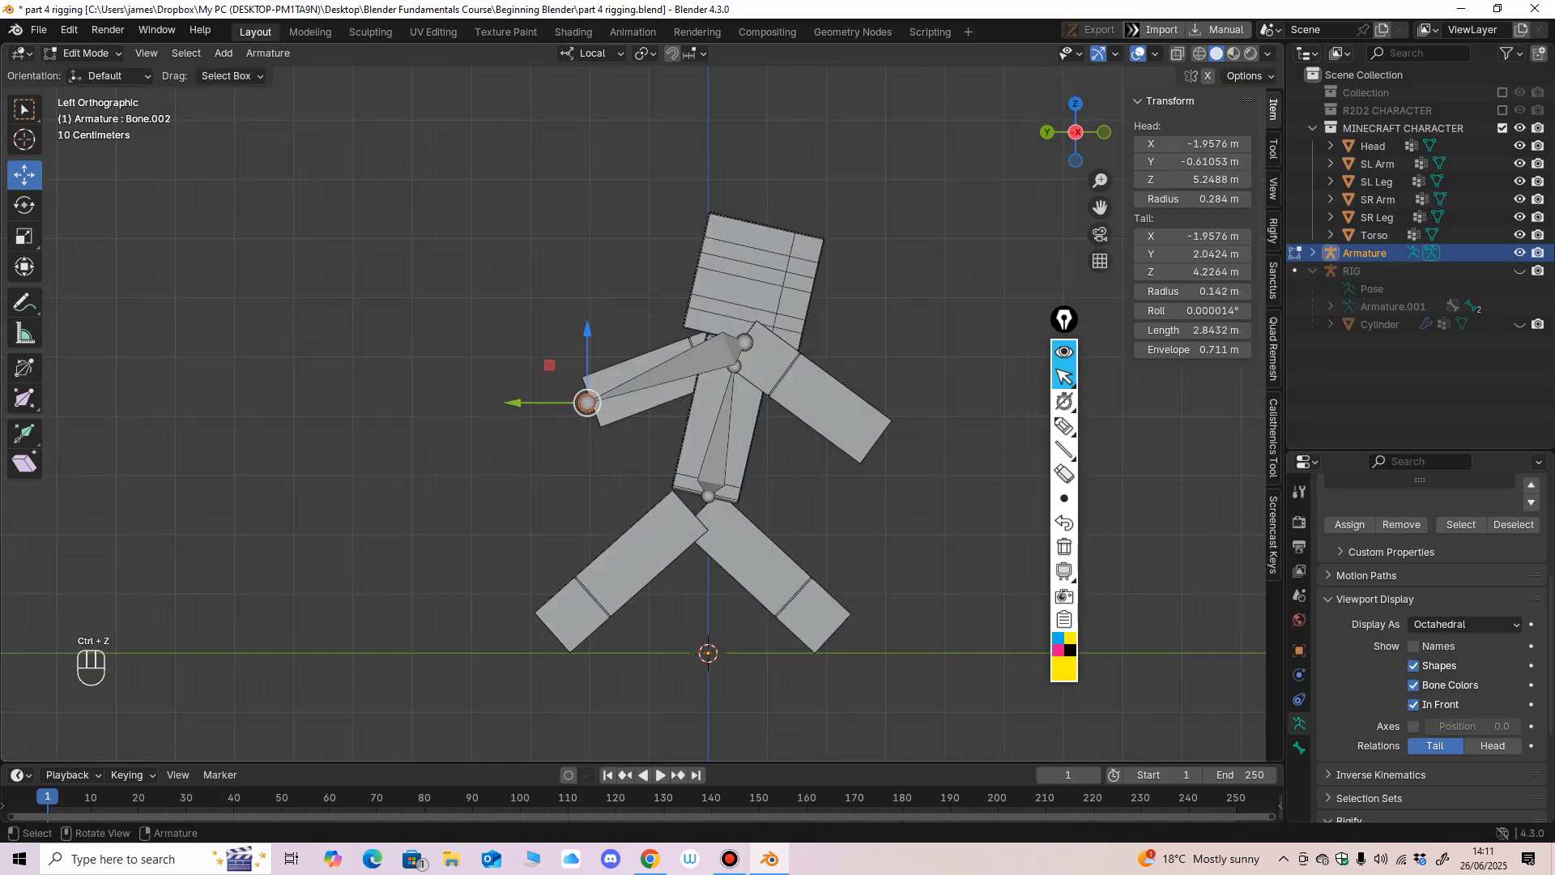
Move the duplicated bone's tail to the forward hand at about Y -2.99 m, Z 3.64 m and shift the bone into the arm at X -1.28 m.
{"action": "left_click_drag", "start_coordinate": [587, 403], "coordinate": [885, 438]}
{"action": "middle_click_drag", "start_coordinate": [884, 437], "coordinate": [892, 518]}
{"action": "middle_click_drag", "start_coordinate": [518, 502], "coordinate": [498, 501]}
{"action": "left_click", "coordinate": [455, 486]}
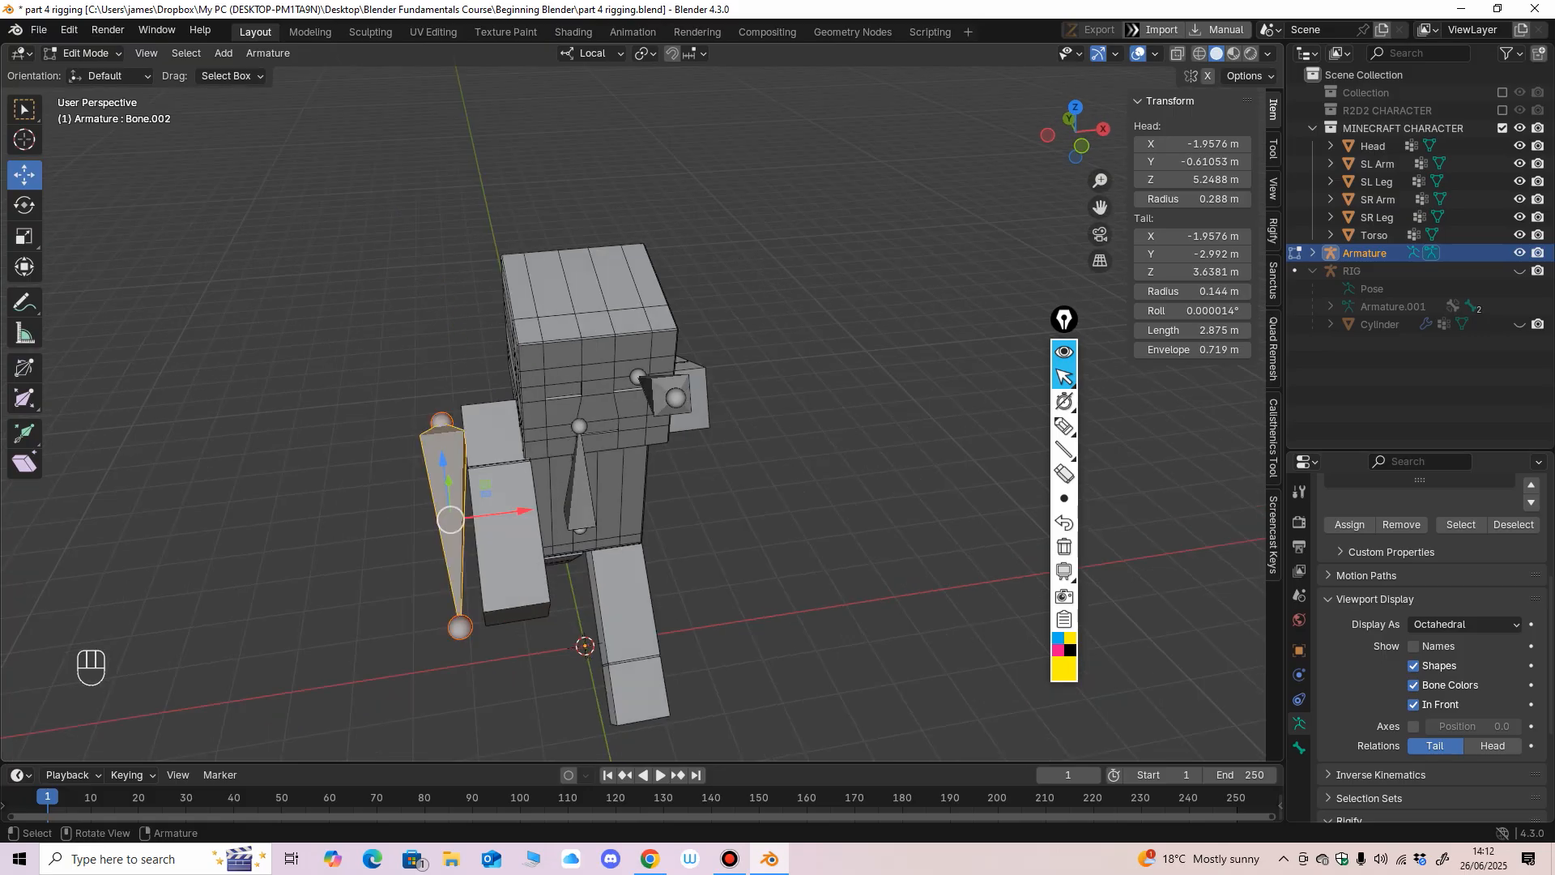
{"action": "left_click_drag", "start_coordinate": [525, 510], "coordinate": [577, 504]}
{"action": "middle_click_drag", "start_coordinate": [577, 504], "coordinate": [615, 437]}
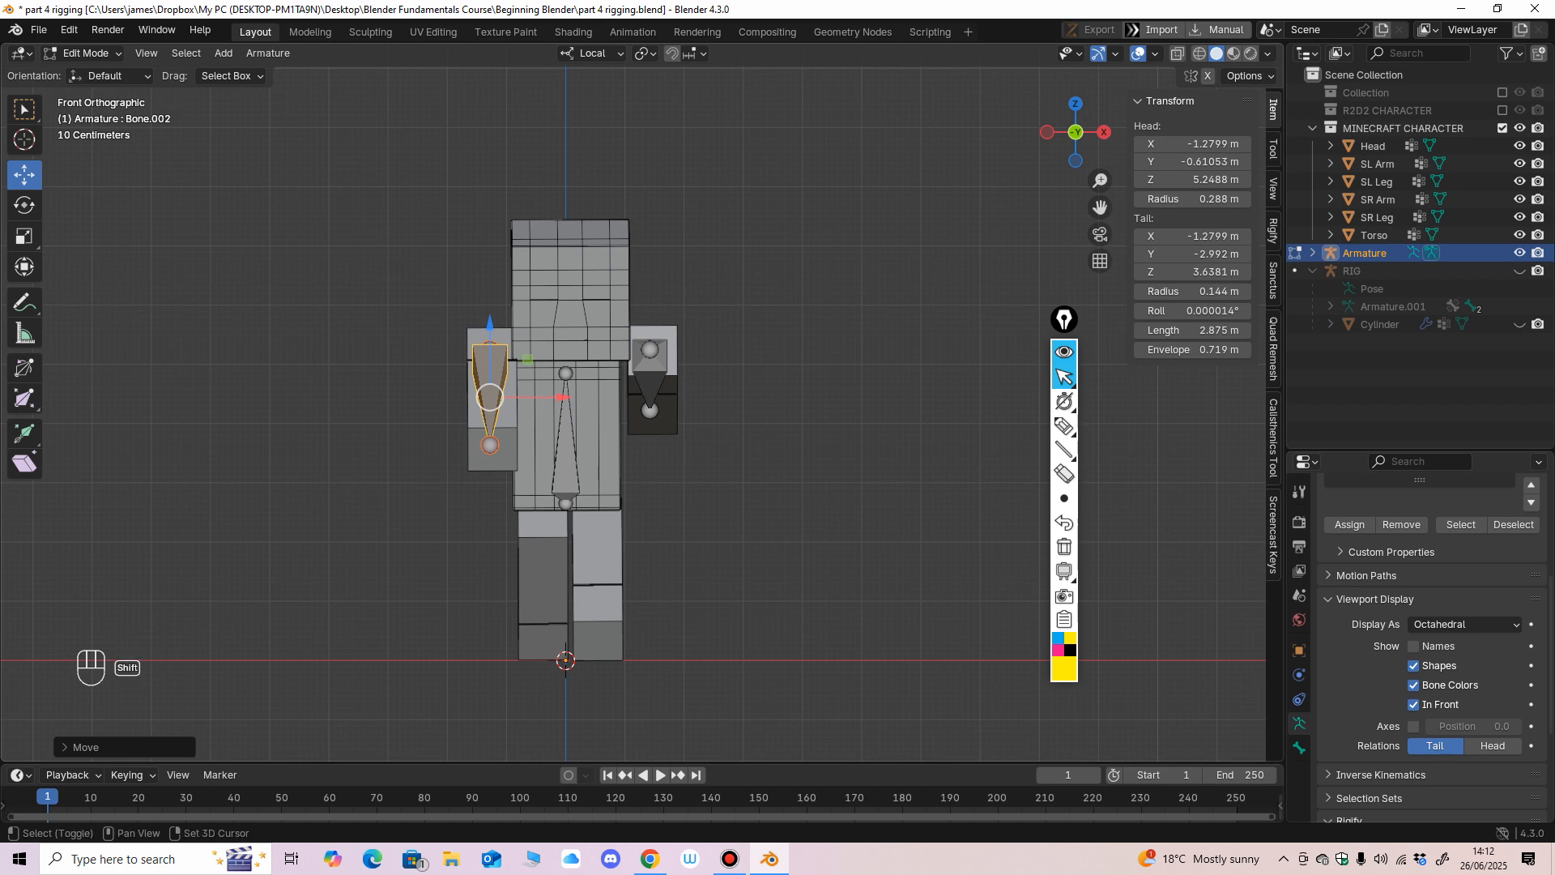
Duplicate the forward arm bone into the forward leg at about X 0.66 m, with its head near Z 2.33 m and tail near Z 0.41 m.
{"action": "key", "text": "shift+d"}
{"action": "left_click", "coordinate": [640, 552]}
{"action": "middle_click_drag", "start_coordinate": [640, 552], "coordinate": [469, 557]}
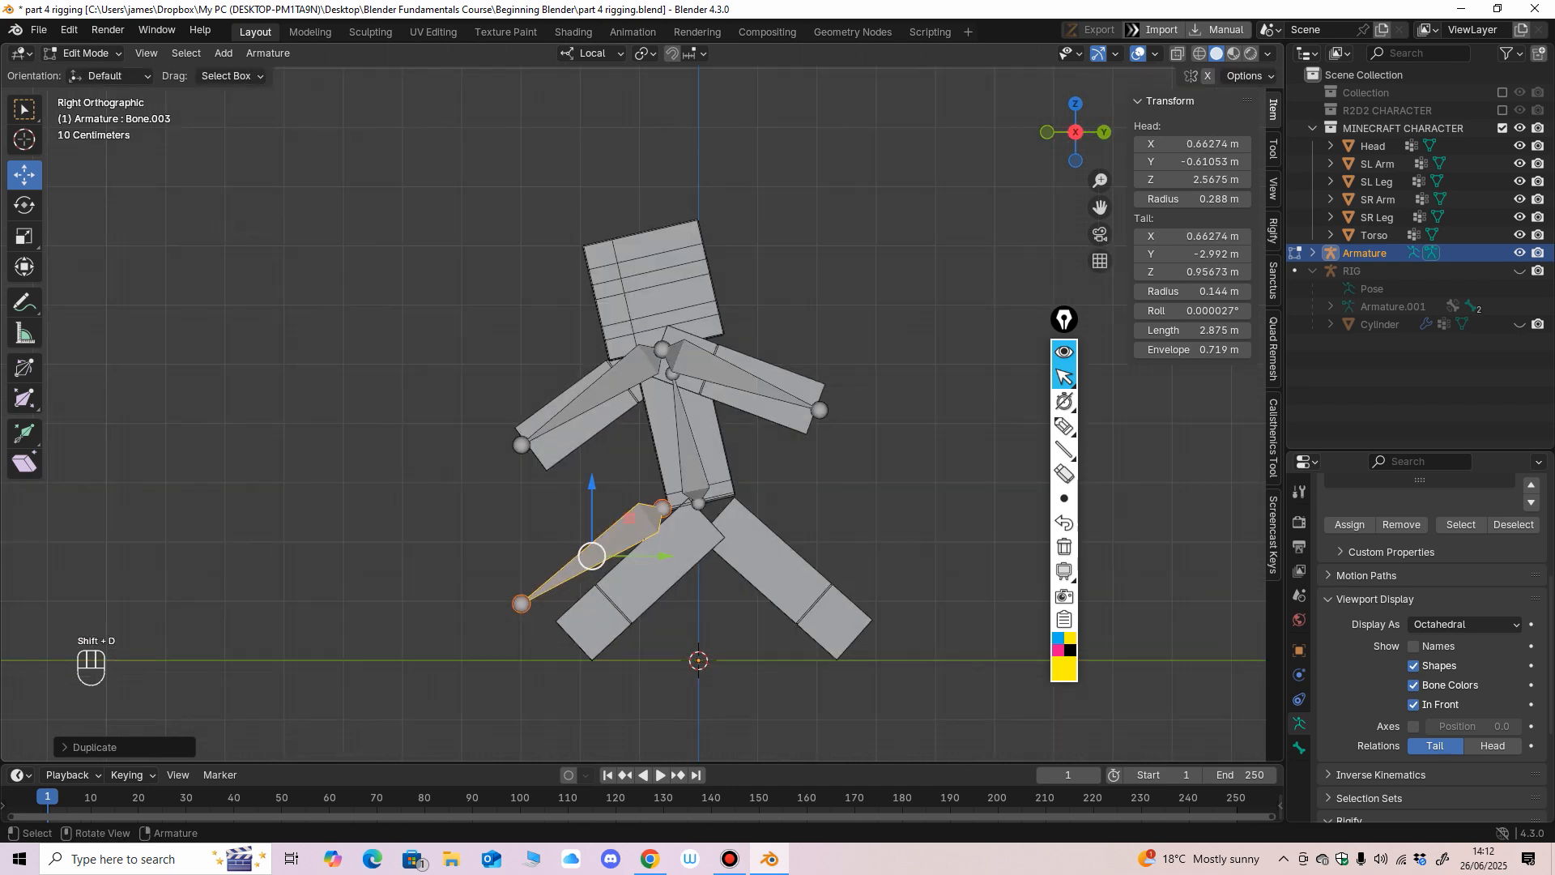
{"action": "left_click_drag", "start_coordinate": [592, 555], "coordinate": [635, 570]}
{"action": "left_click", "coordinate": [564, 617]}
{"action": "left_click_drag", "start_coordinate": [564, 617], "coordinate": [580, 635]}
Duplicate the backward arm bone and move it onto the backward leg at about X -0.51 m.
{"action": "left_click", "coordinate": [735, 378]}
{"action": "middle_click_drag", "start_coordinate": [735, 377], "coordinate": [696, 348]}
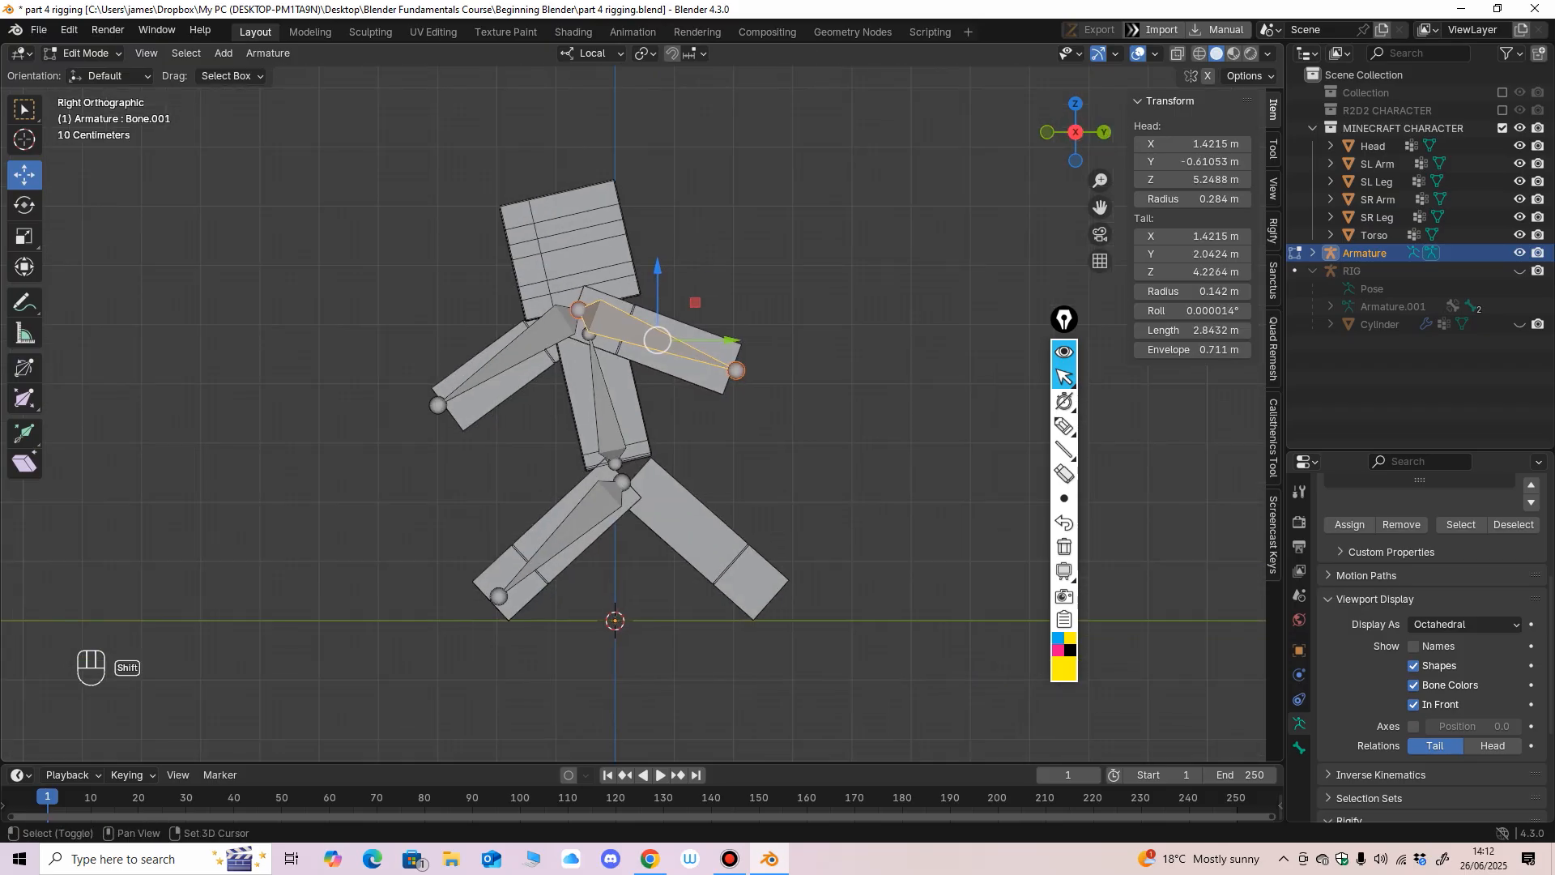
{"action": "key", "text": "shift+d"}
{"action": "left_click", "coordinate": [754, 522]}
{"action": "middle_click_drag", "start_coordinate": [749, 525], "coordinate": [565, 536]}
{"action": "left_click_drag", "start_coordinate": [572, 514], "coordinate": [682, 515]}
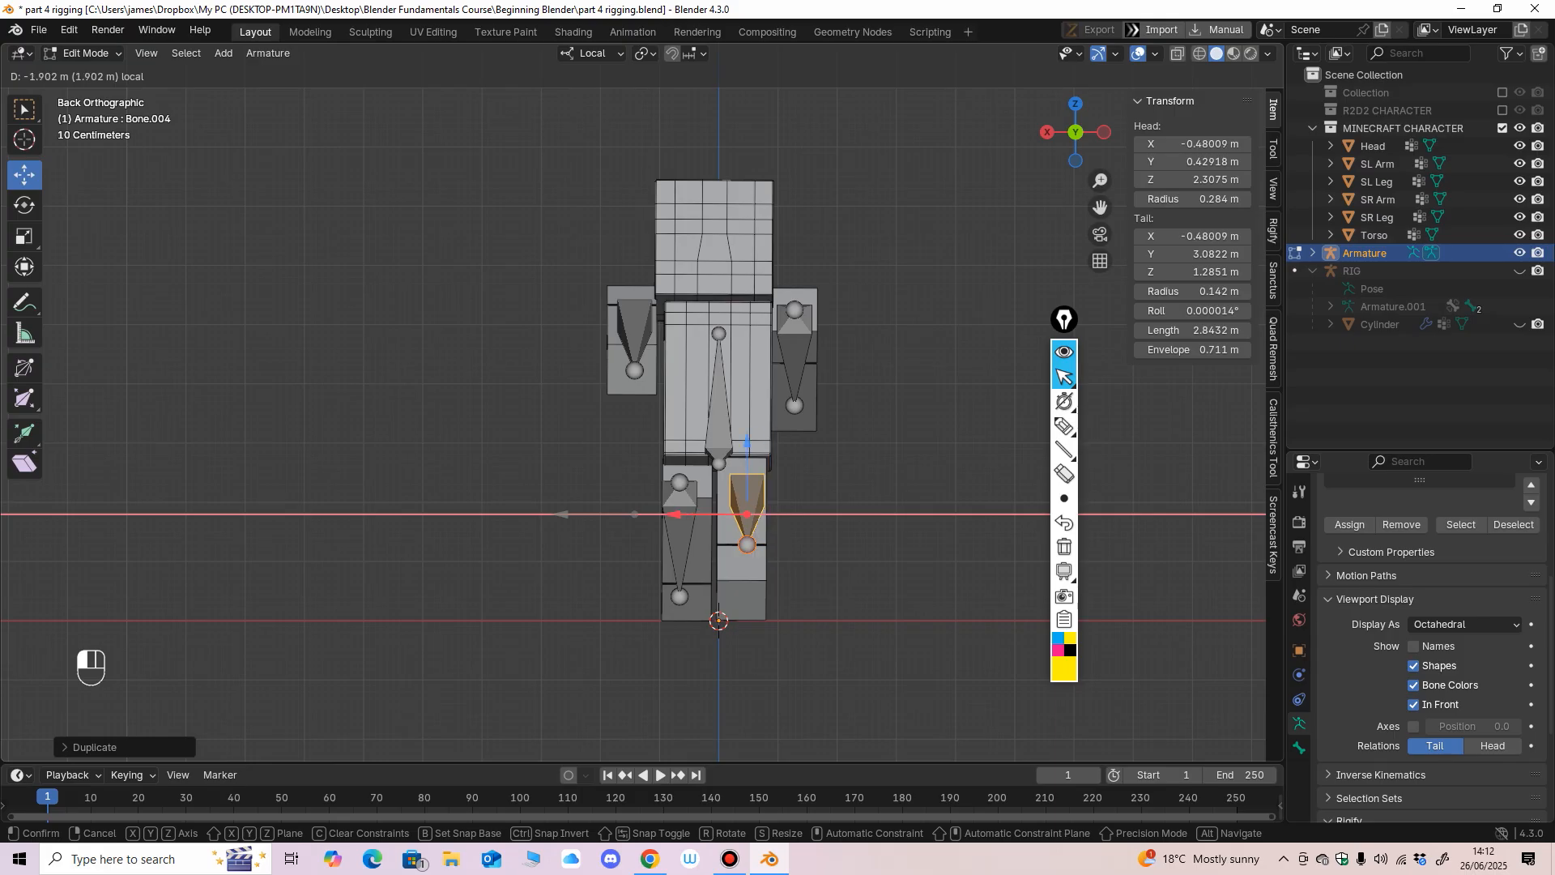
{"action": "middle_click_drag", "start_coordinate": [683, 515], "coordinate": [523, 527]}
Align the backward leg bone inside its leg, with its head at about Y 0.39 m, Z 2.39 m and tail at Y 2.56 m, Z 0.42 m.
{"action": "left_click", "coordinate": [486, 545]}
{"action": "left_click_drag", "start_coordinate": [486, 545], "coordinate": [517, 597]}
{"action": "left_click", "coordinate": [579, 540]}
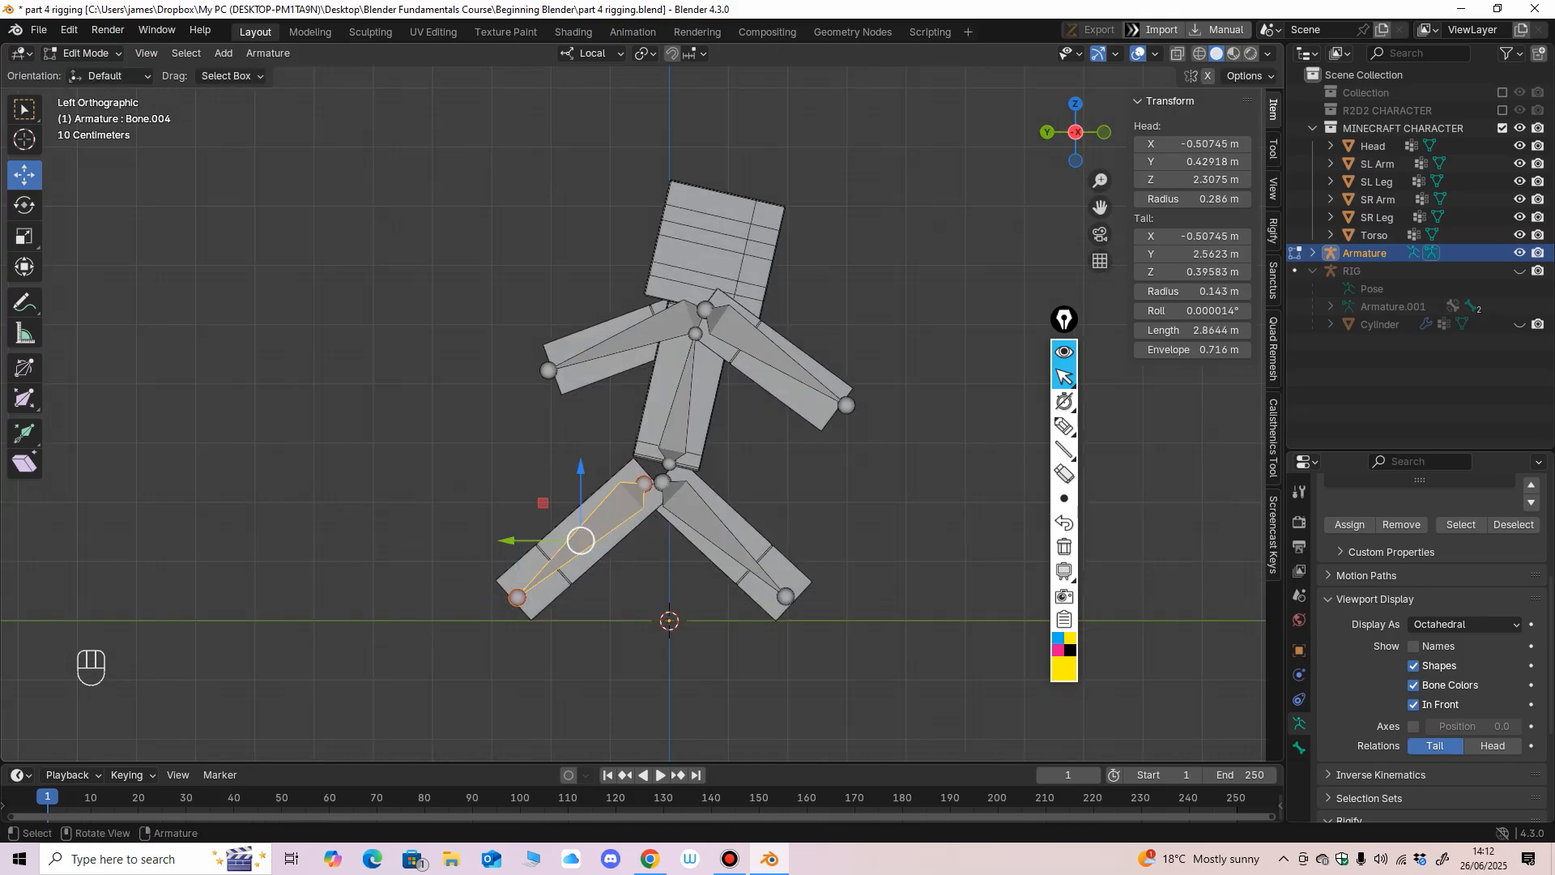
{"action": "left_click_drag", "start_coordinate": [581, 541], "coordinate": [583, 535]}
{"action": "left_click", "coordinate": [520, 592]}
{"action": "left_click_drag", "start_coordinate": [520, 592], "coordinate": [518, 595]}
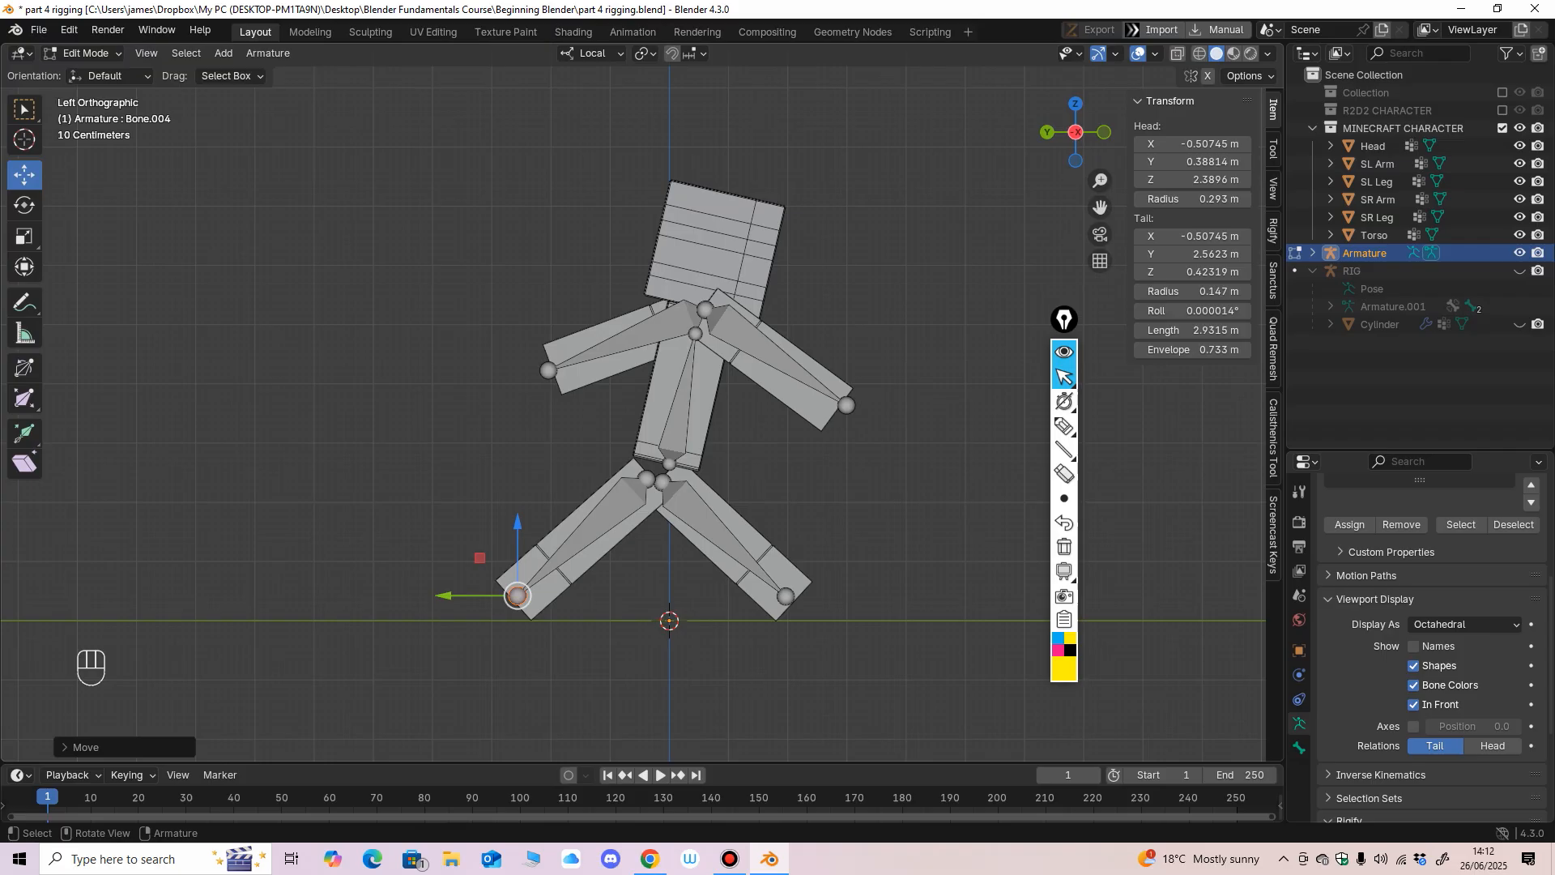
Duplicate the torso bone into the character's head, with the bone's head at about Y -0.55 m, Z 5.24 m and tail at about Z 7.31 m.
{"action": "middle_click_drag", "start_coordinate": [517, 595], "coordinate": [340, 596]}
{"action": "key", "text": "KP_1"}
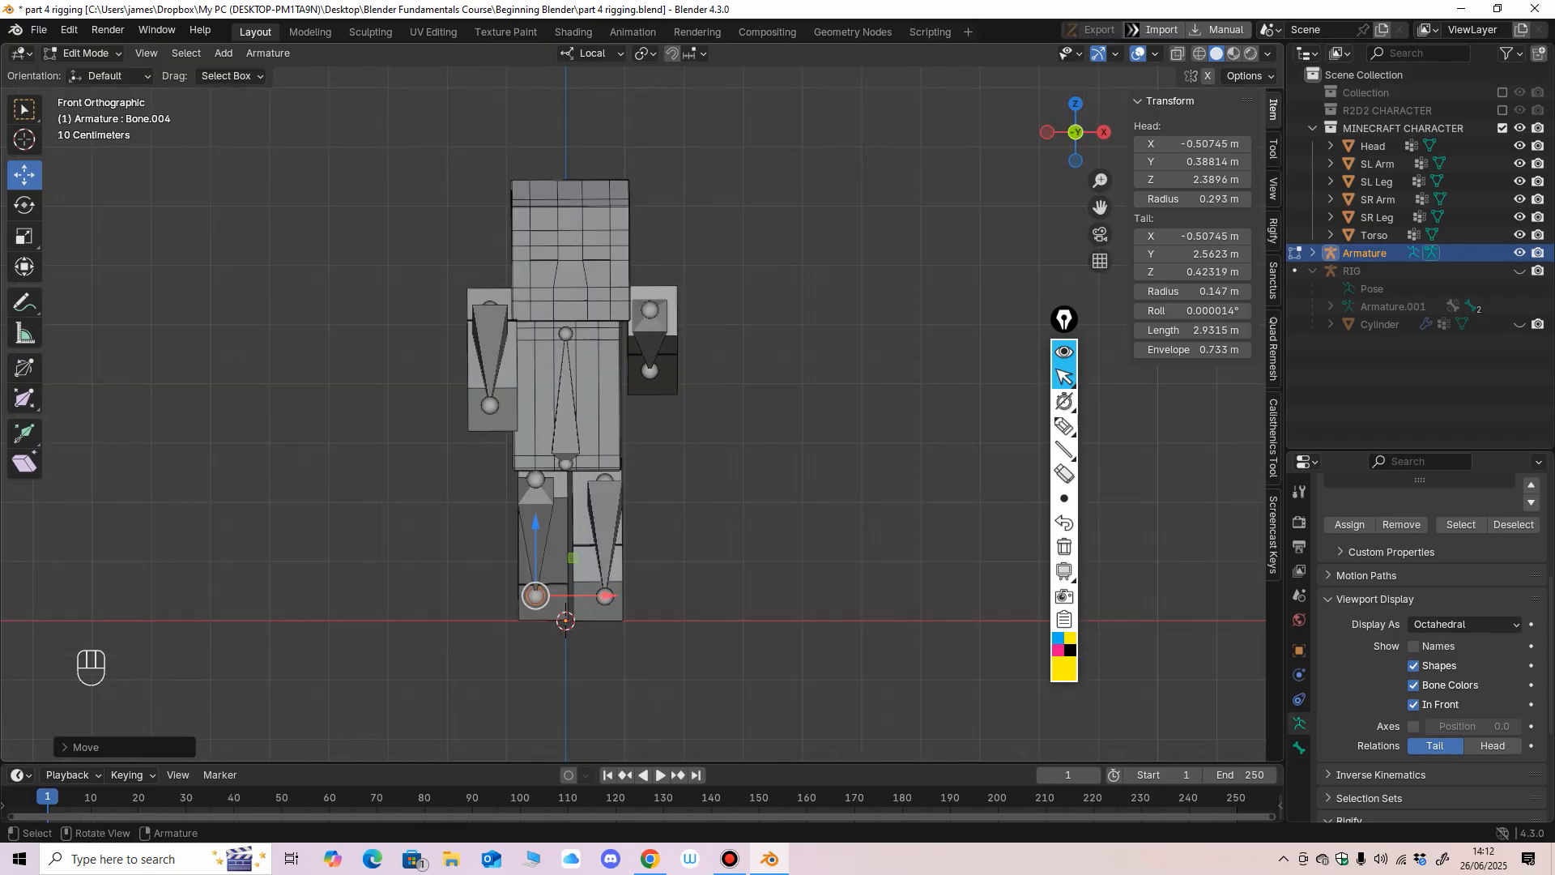
{"action": "left_click", "coordinate": [565, 397]}
{"action": "key", "text": "shift+d"}
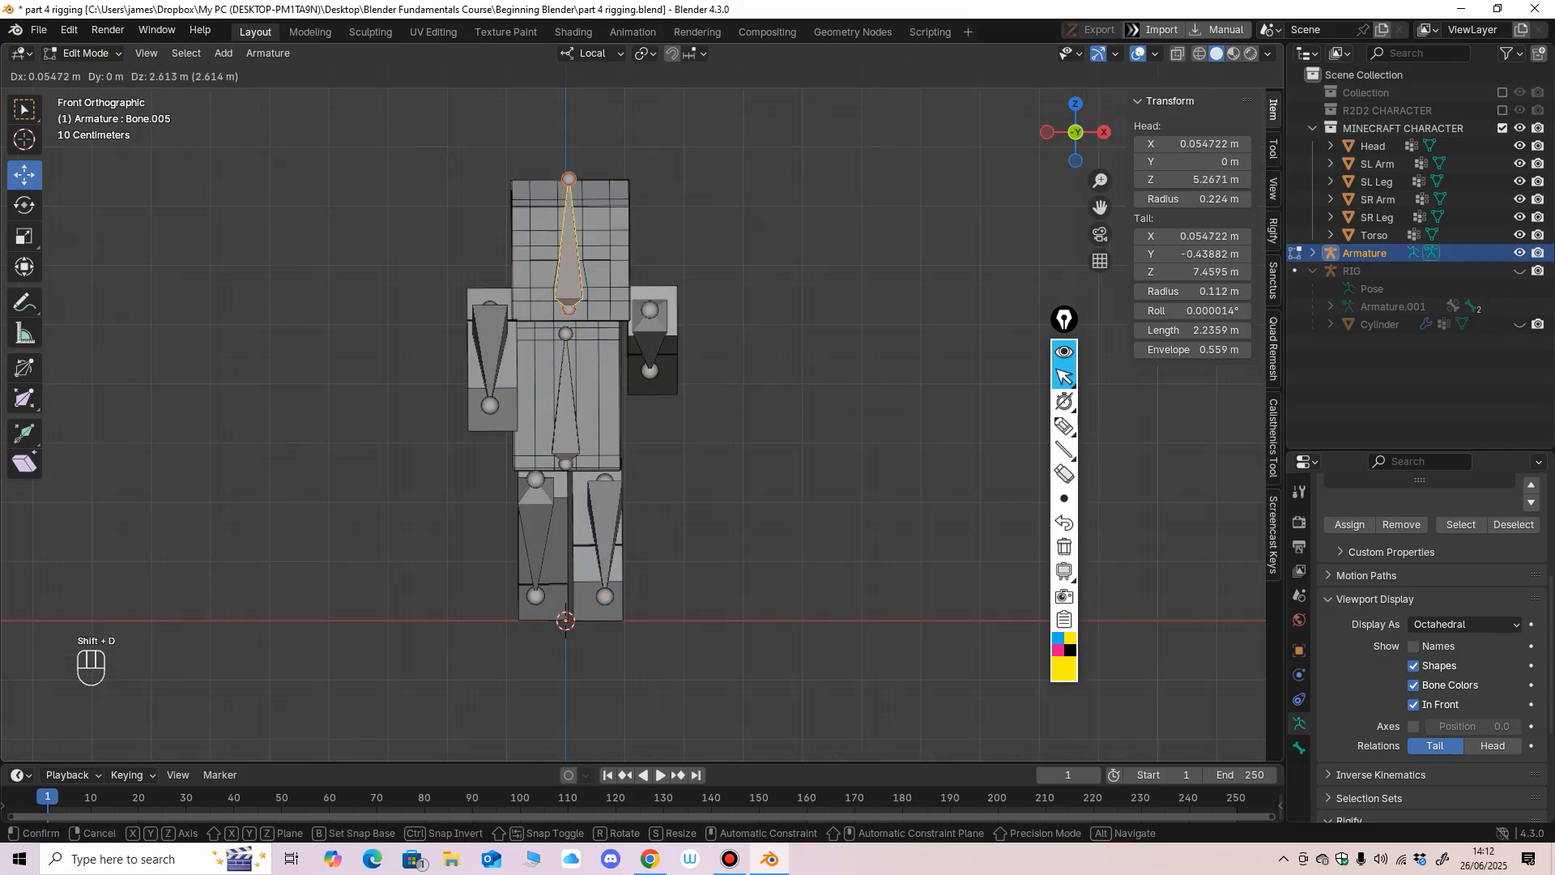
{"action": "left_click", "coordinate": [568, 242]}
{"action": "middle_click_drag", "start_coordinate": [568, 242], "coordinate": [395, 258]}
{"action": "left_click_drag", "start_coordinate": [602, 244], "coordinate": [570, 245]}
{"action": "left_click", "coordinate": [557, 180]}
{"action": "left_click_drag", "start_coordinate": [557, 112], "coordinate": [556, 119]}
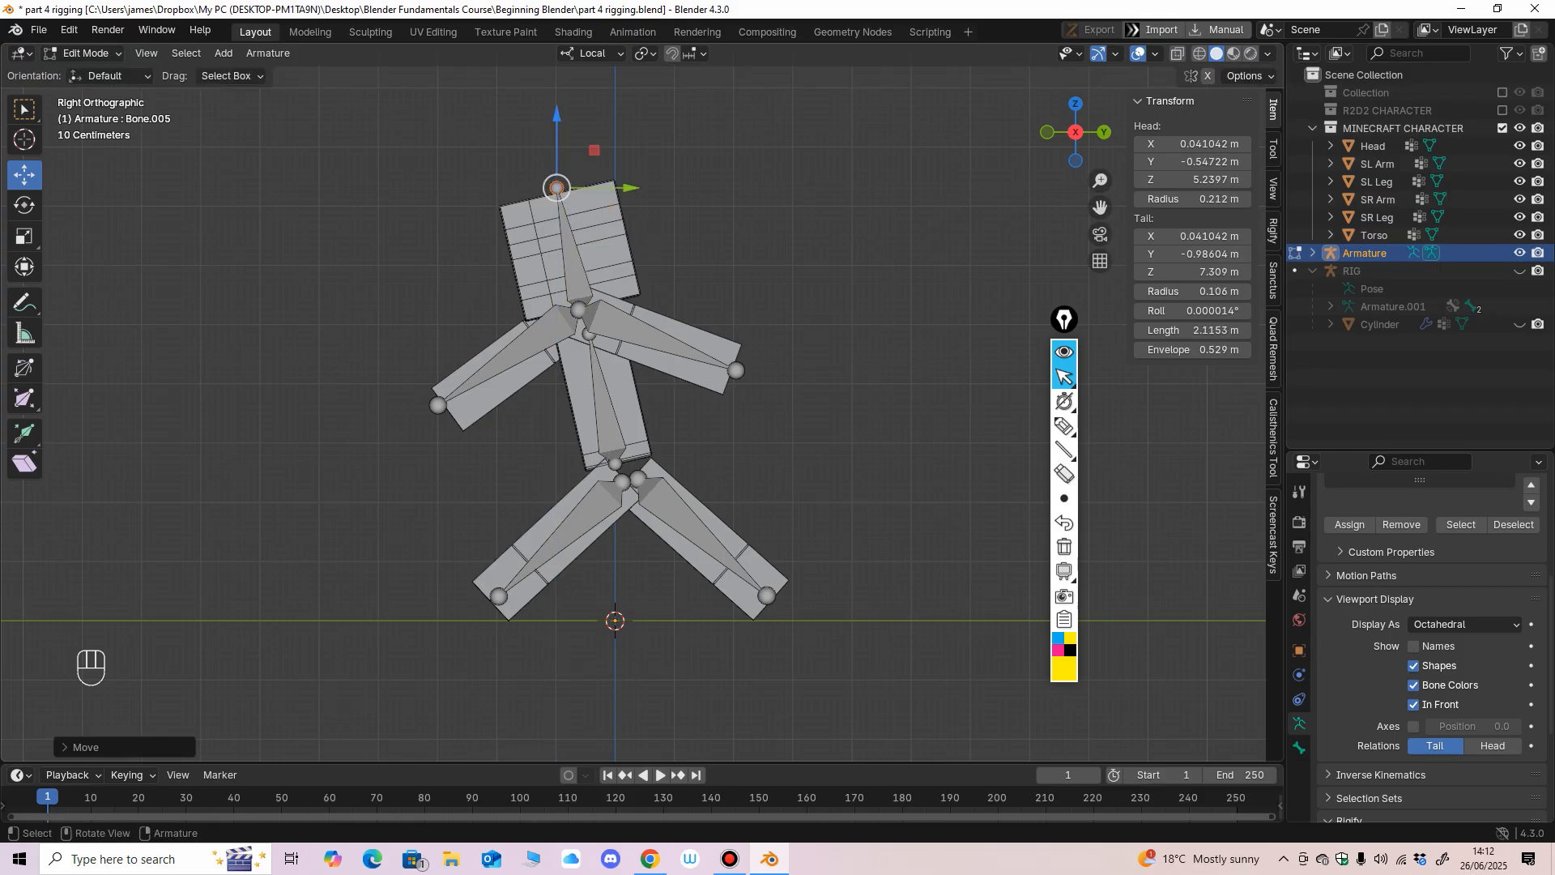
Center the leg bones in their legs at about X 0.50 m and X -0.35 m, and the backward arm bone at about X 1.49 m.
{"action": "middle_click_drag", "start_coordinate": [557, 119], "coordinate": [721, 130]}
{"action": "left_click", "coordinate": [568, 311]}
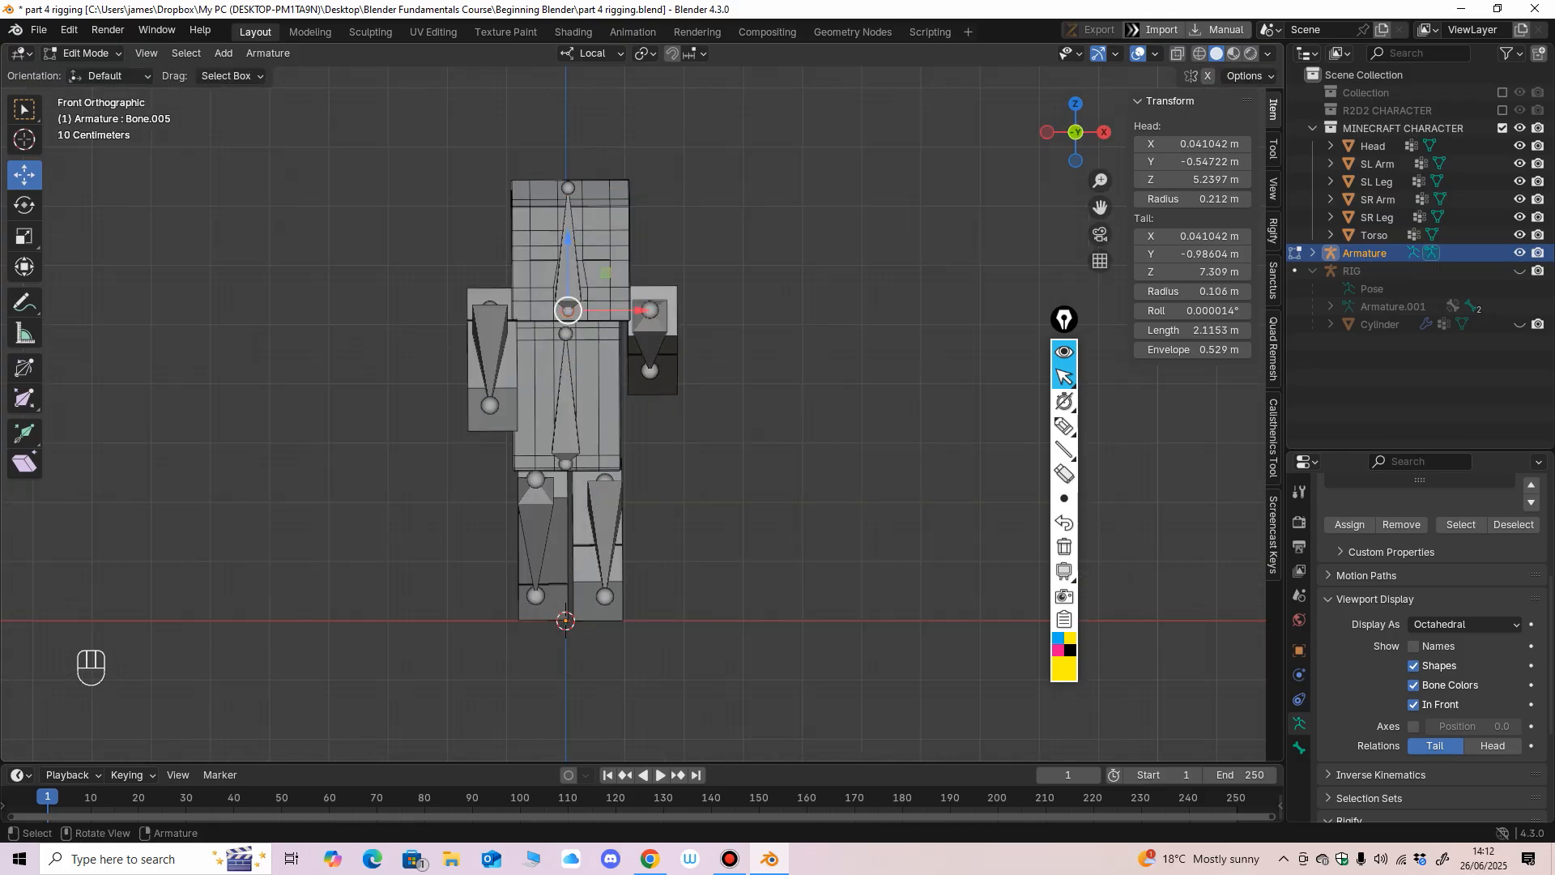
{"action": "middle_click_drag", "start_coordinate": [568, 311], "coordinate": [587, 336]}
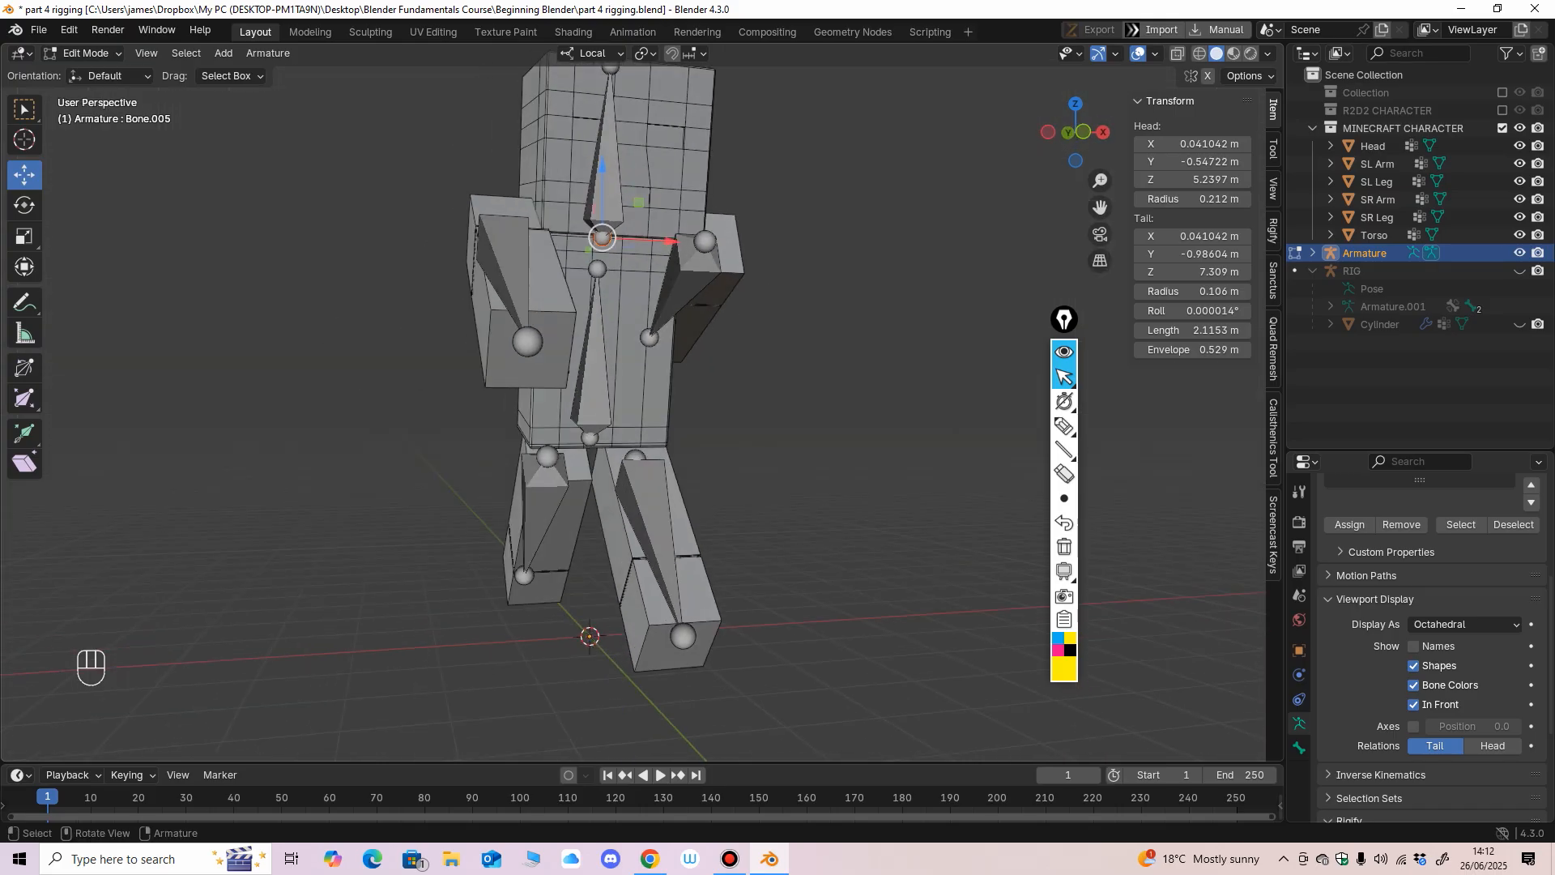
{"action": "key", "text": "KP_1"}
{"action": "left_click", "coordinate": [630, 514]}
{"action": "left_click_drag", "start_coordinate": [701, 527], "coordinate": [630, 525]}
{"action": "left_click", "coordinate": [549, 519]}
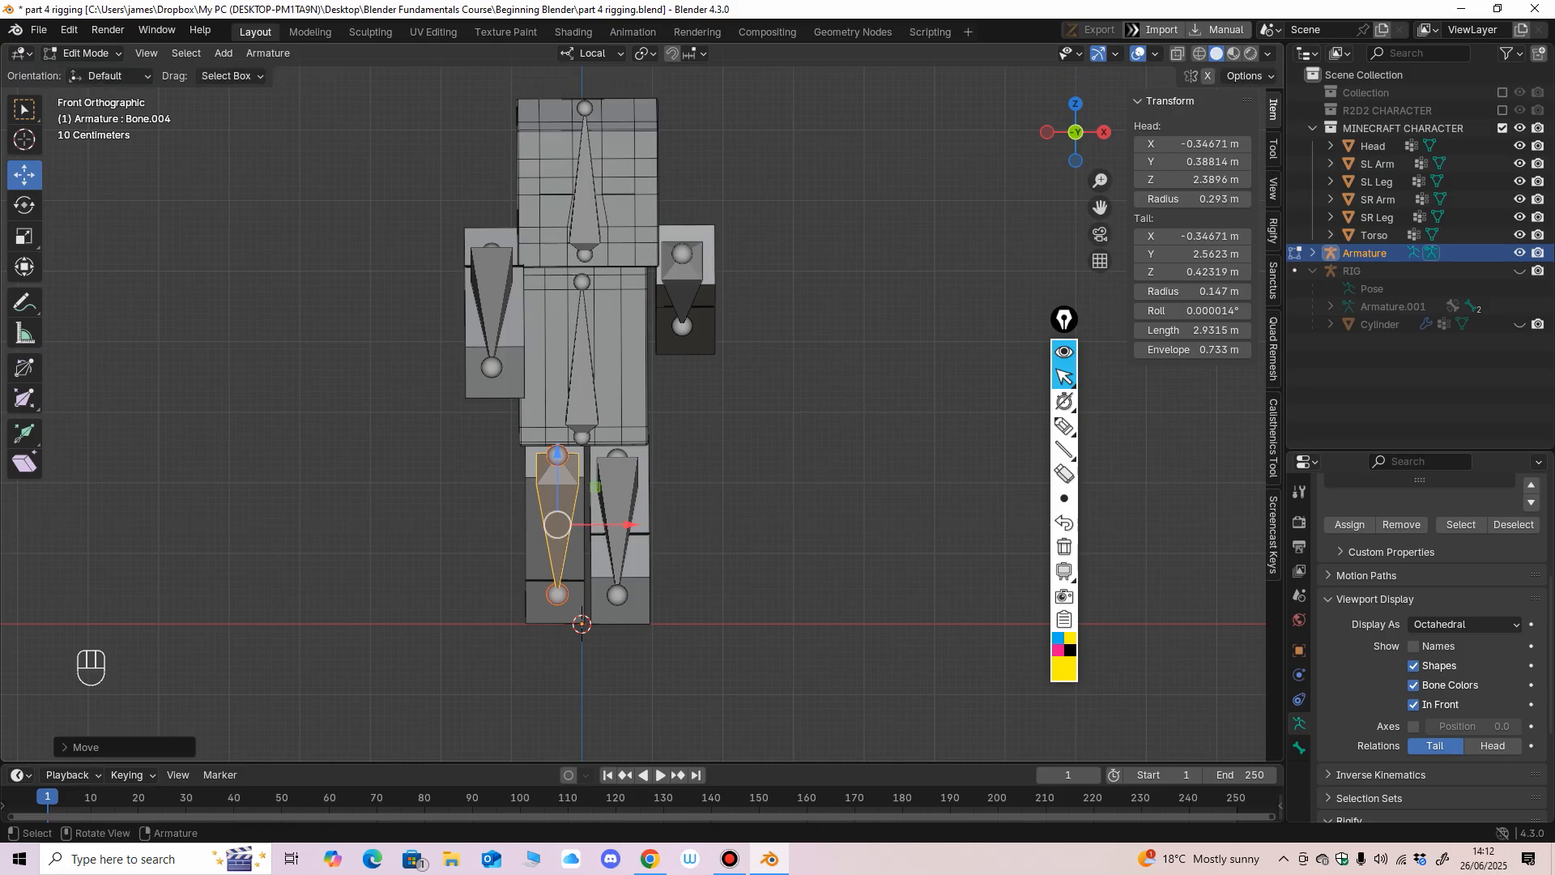
{"action": "left_click", "coordinate": [683, 289]}
{"action": "left_click_drag", "start_coordinate": [757, 289], "coordinate": [762, 289]}
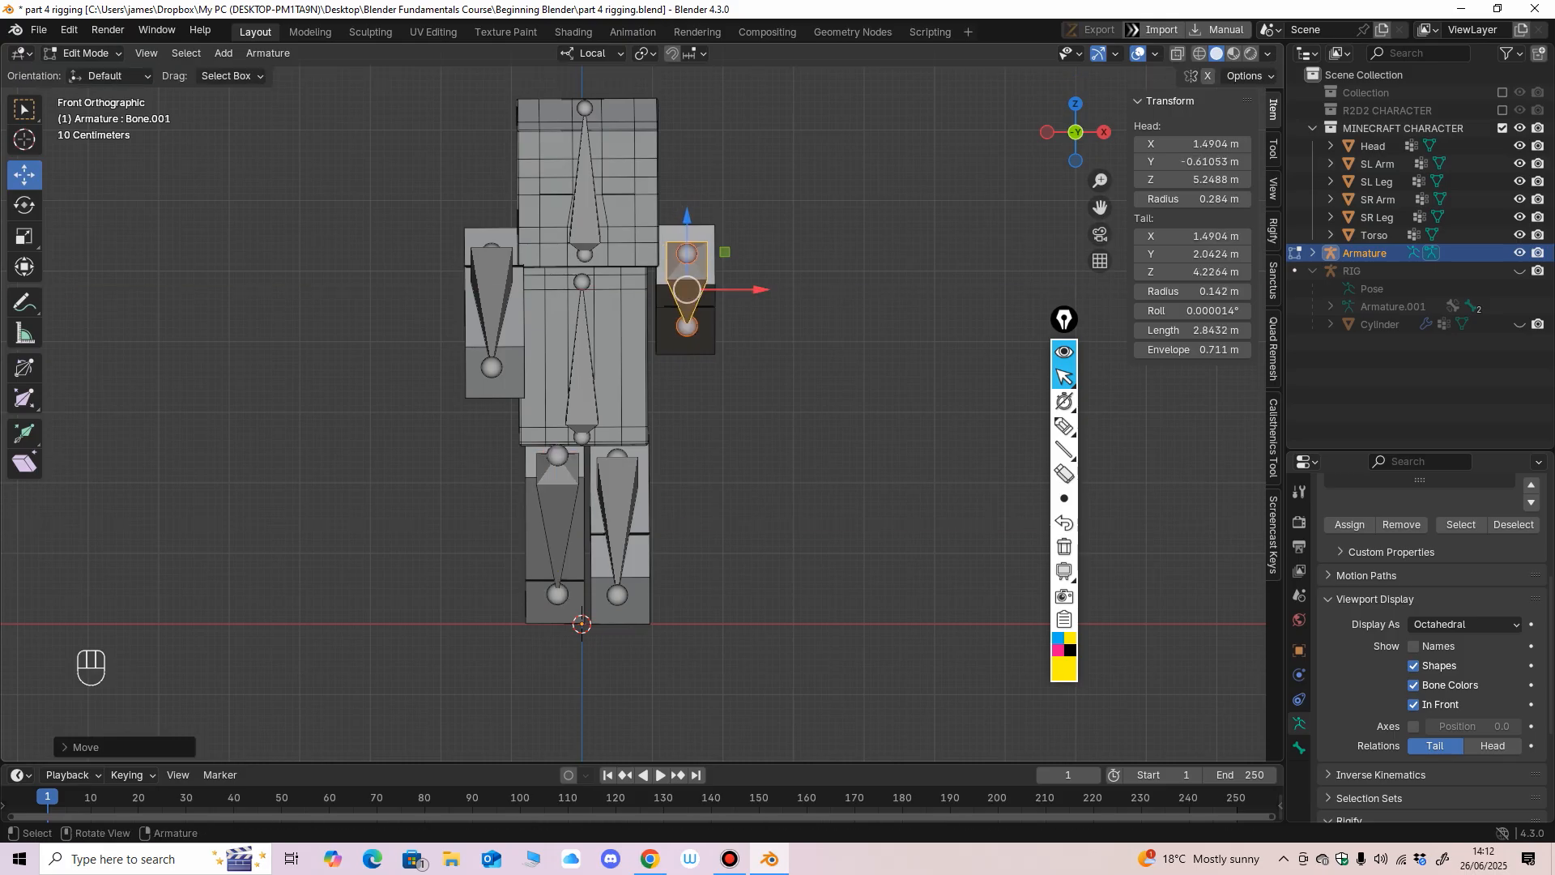
Rename the bone in the forward leg to Leg R.
{"action": "left_click", "coordinate": [617, 494]}
{"action": "key", "text": "F2"}
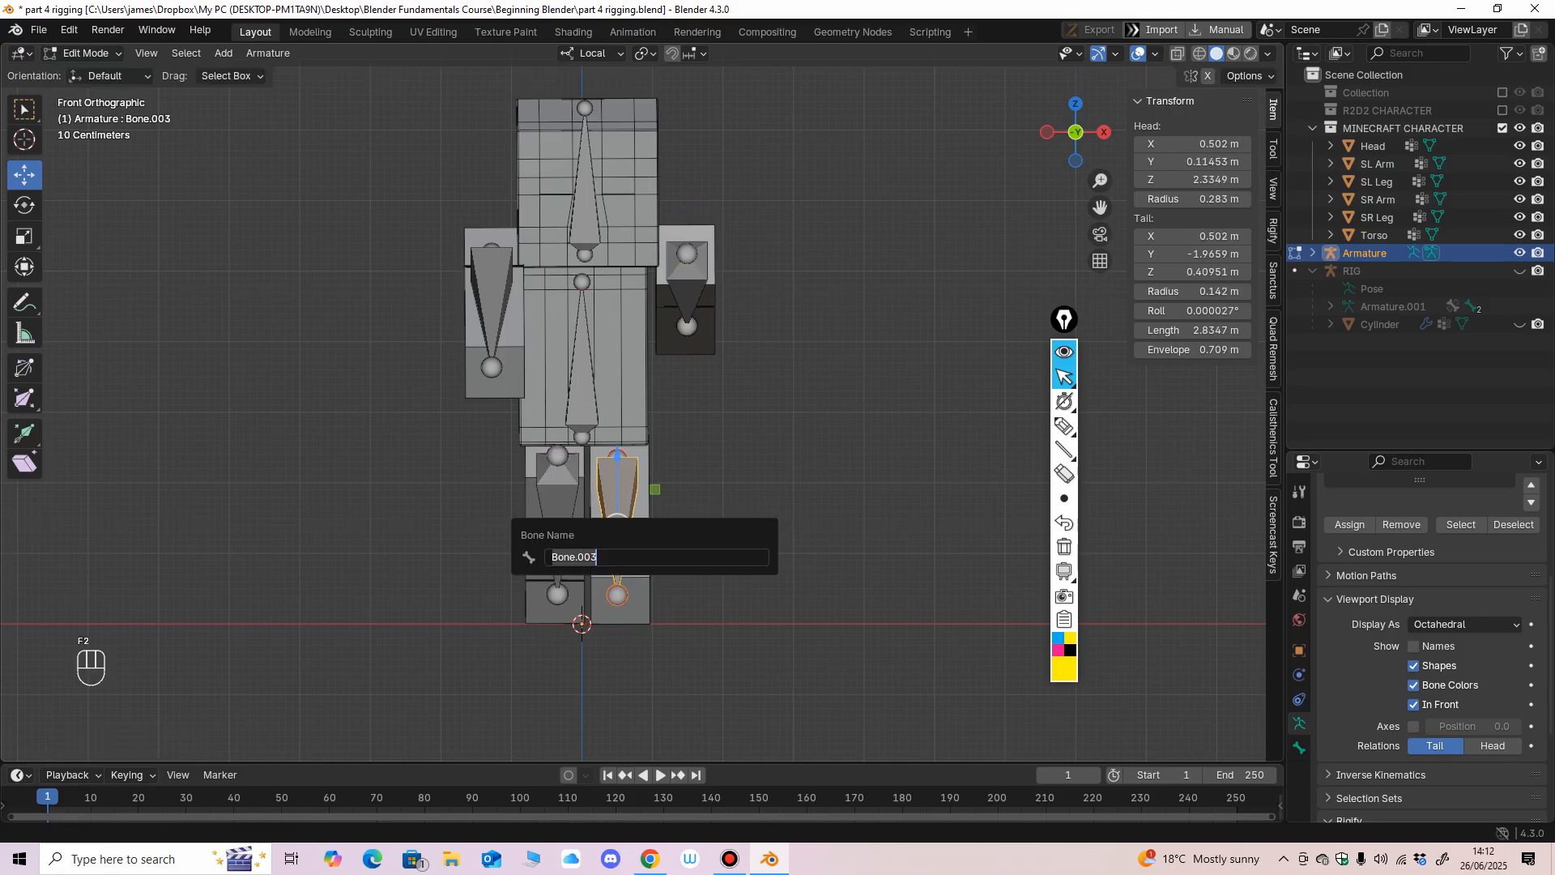
{"action": "type", "text": "Leg R"}
{"action": "key", "text": "Return"}
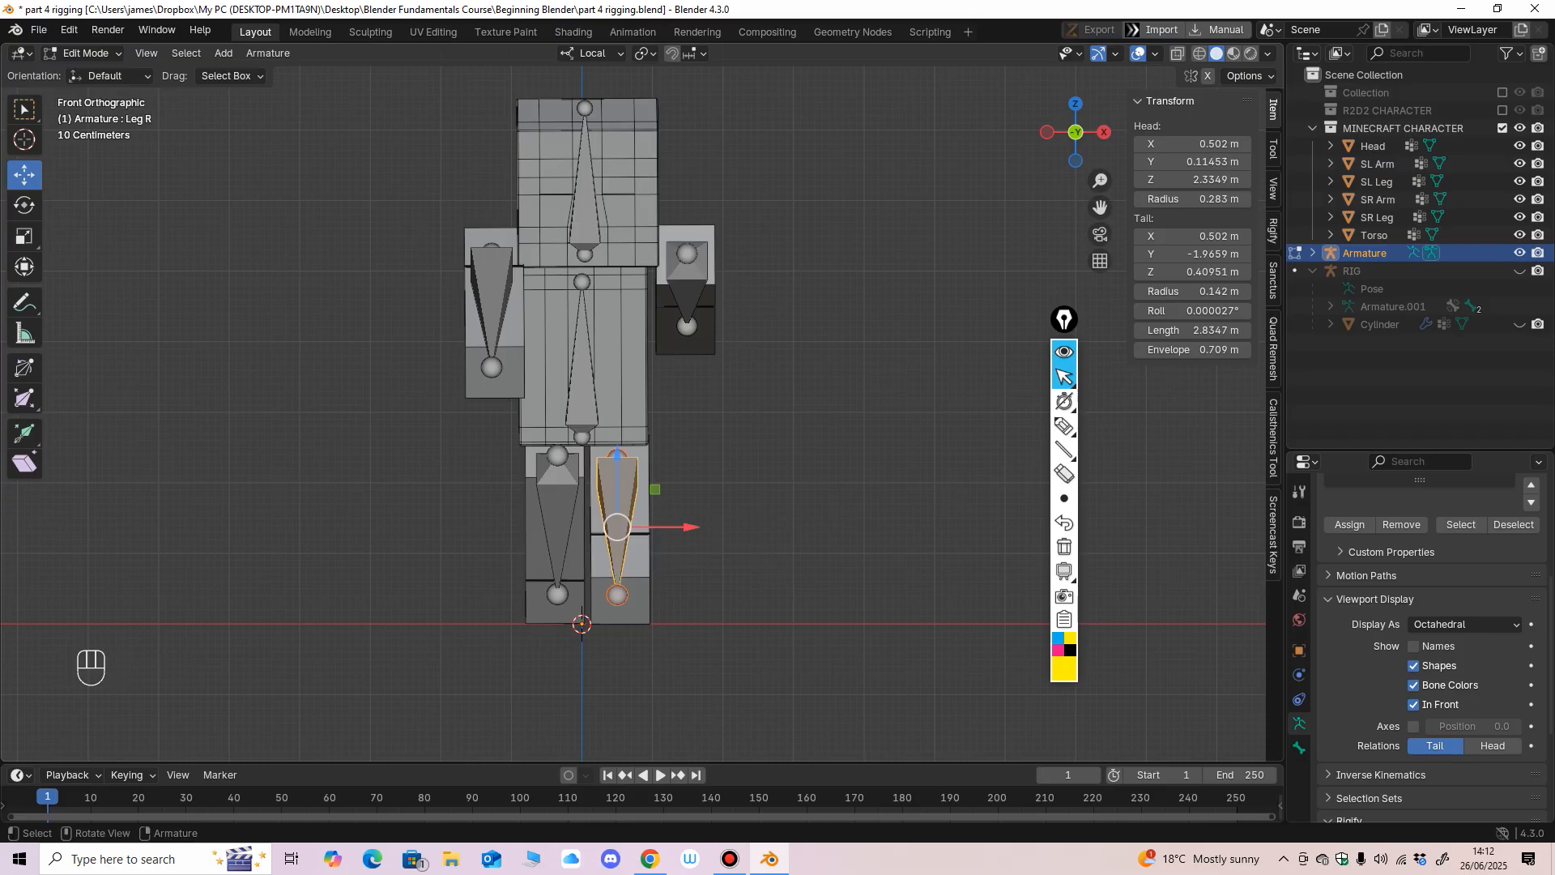
Rename the bone in the backward leg to Leg L.
{"action": "left_click", "coordinate": [558, 516]}
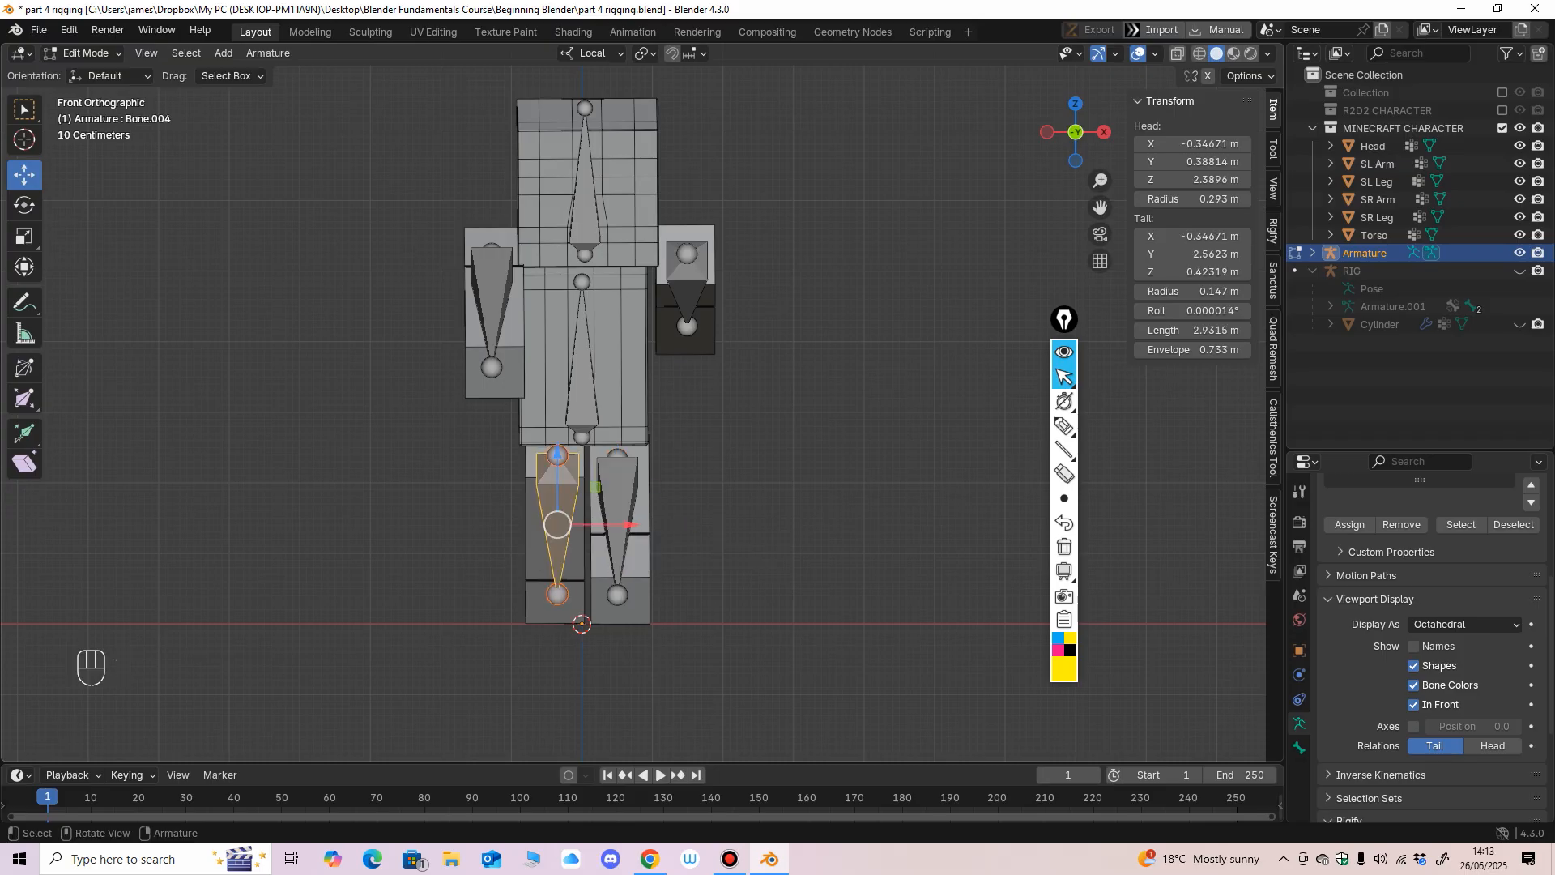
{"action": "key", "text": "F2"}
{"action": "type", "text": "L"}
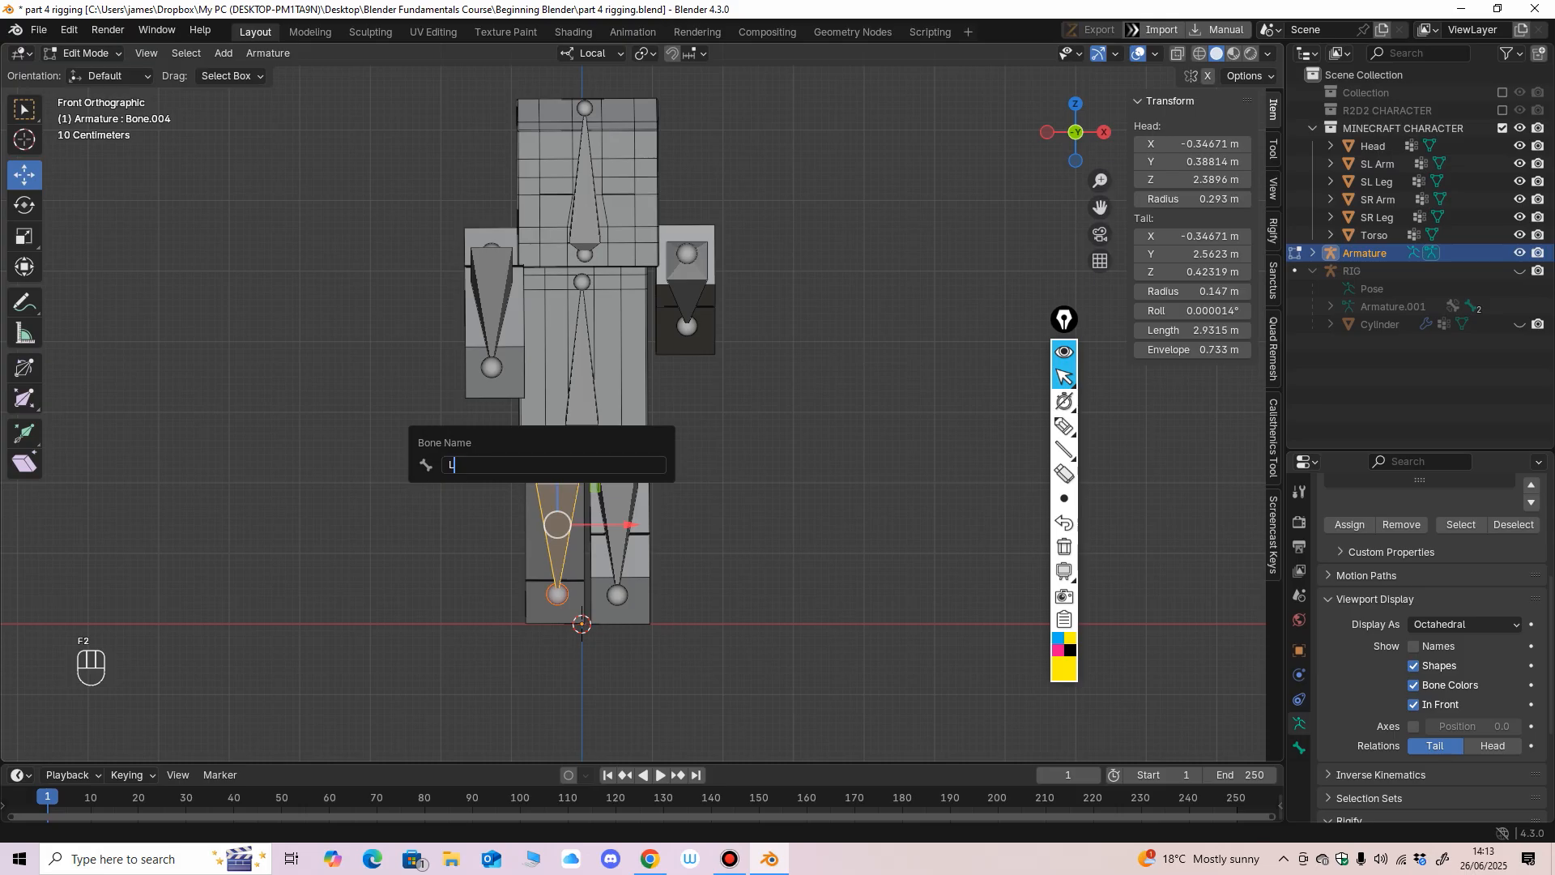
{"action": "type", "text": "eg L"}
{"action": "key", "text": "Return"}
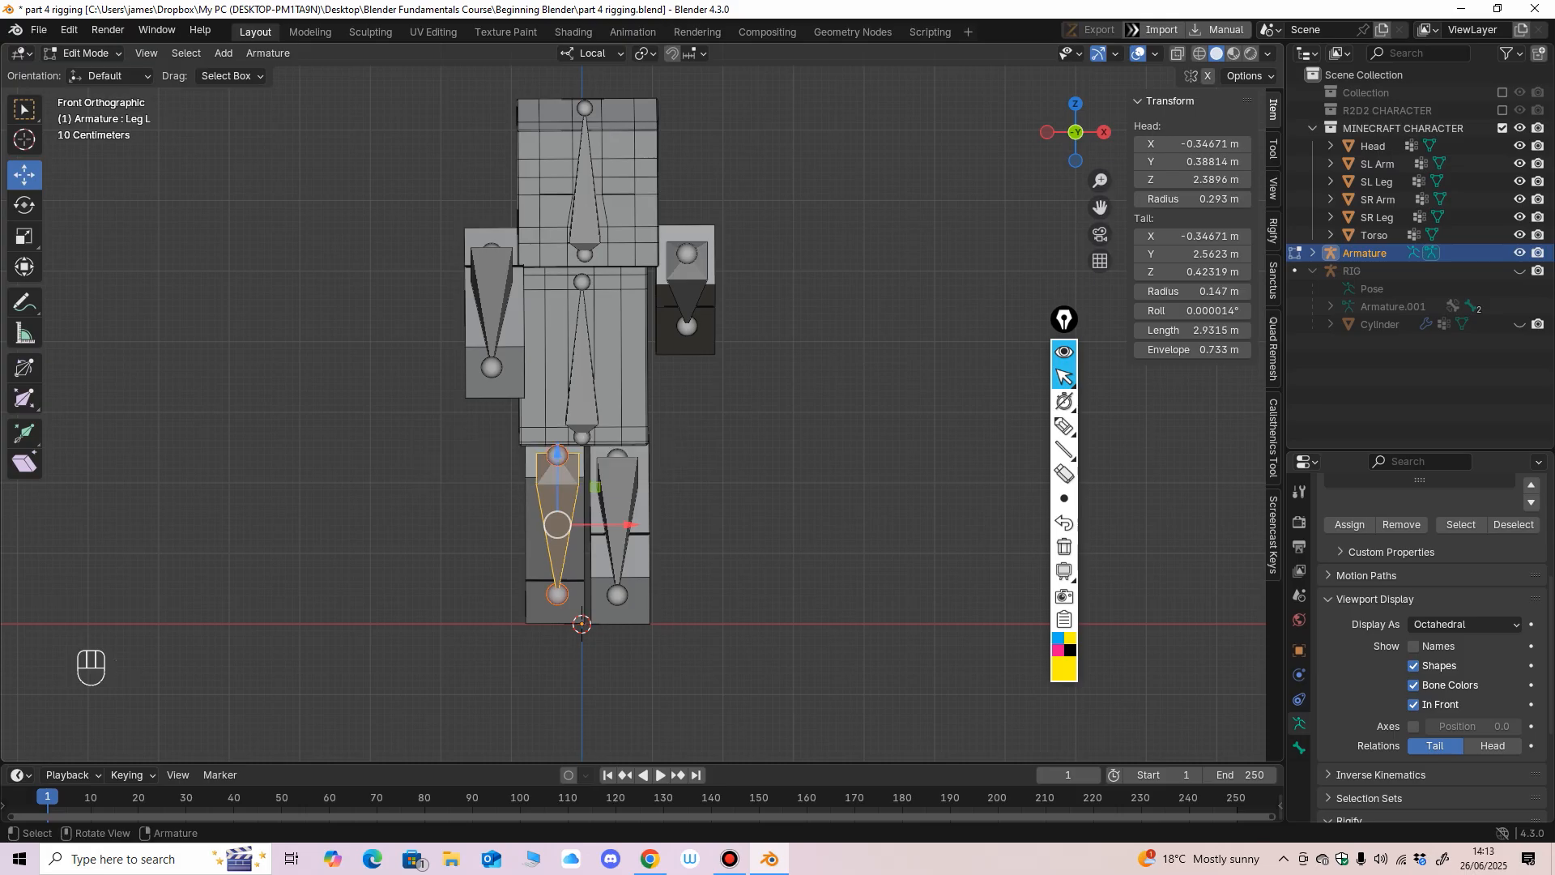
Rename the bone in the backward-swung arm to Arm R.
{"action": "left_click", "coordinate": [686, 300]}
{"action": "key", "text": "F2"}
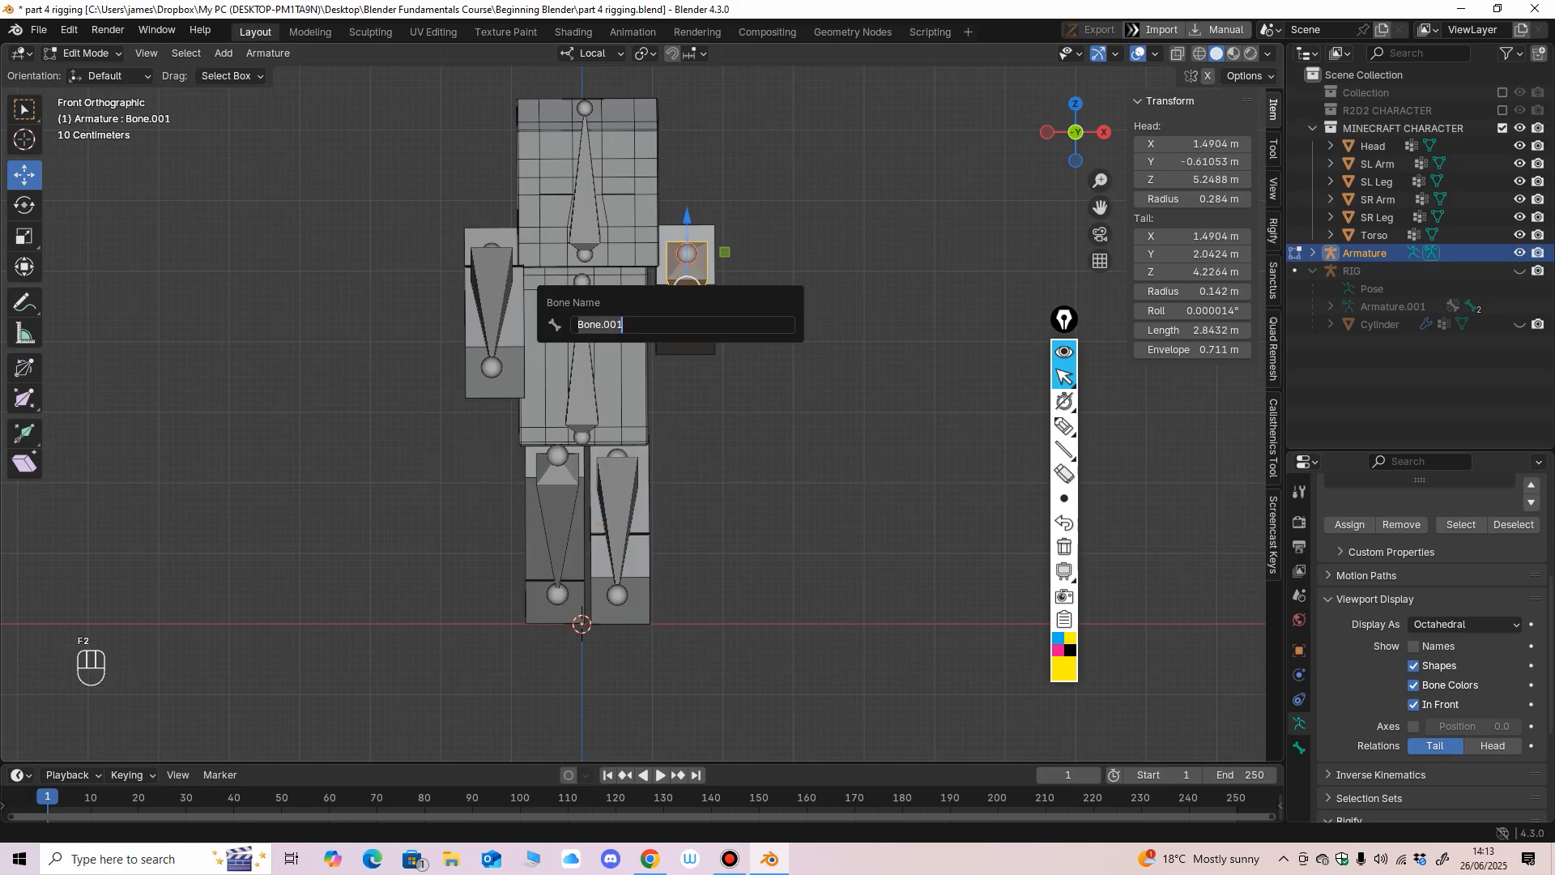
{"action": "type", "text": "Arm R"}
{"action": "key", "text": "Return"}
Rename the bone in the forward-swung arm to Arm L.
{"action": "left_click", "coordinate": [491, 302]}
{"action": "key", "text": "F2"}
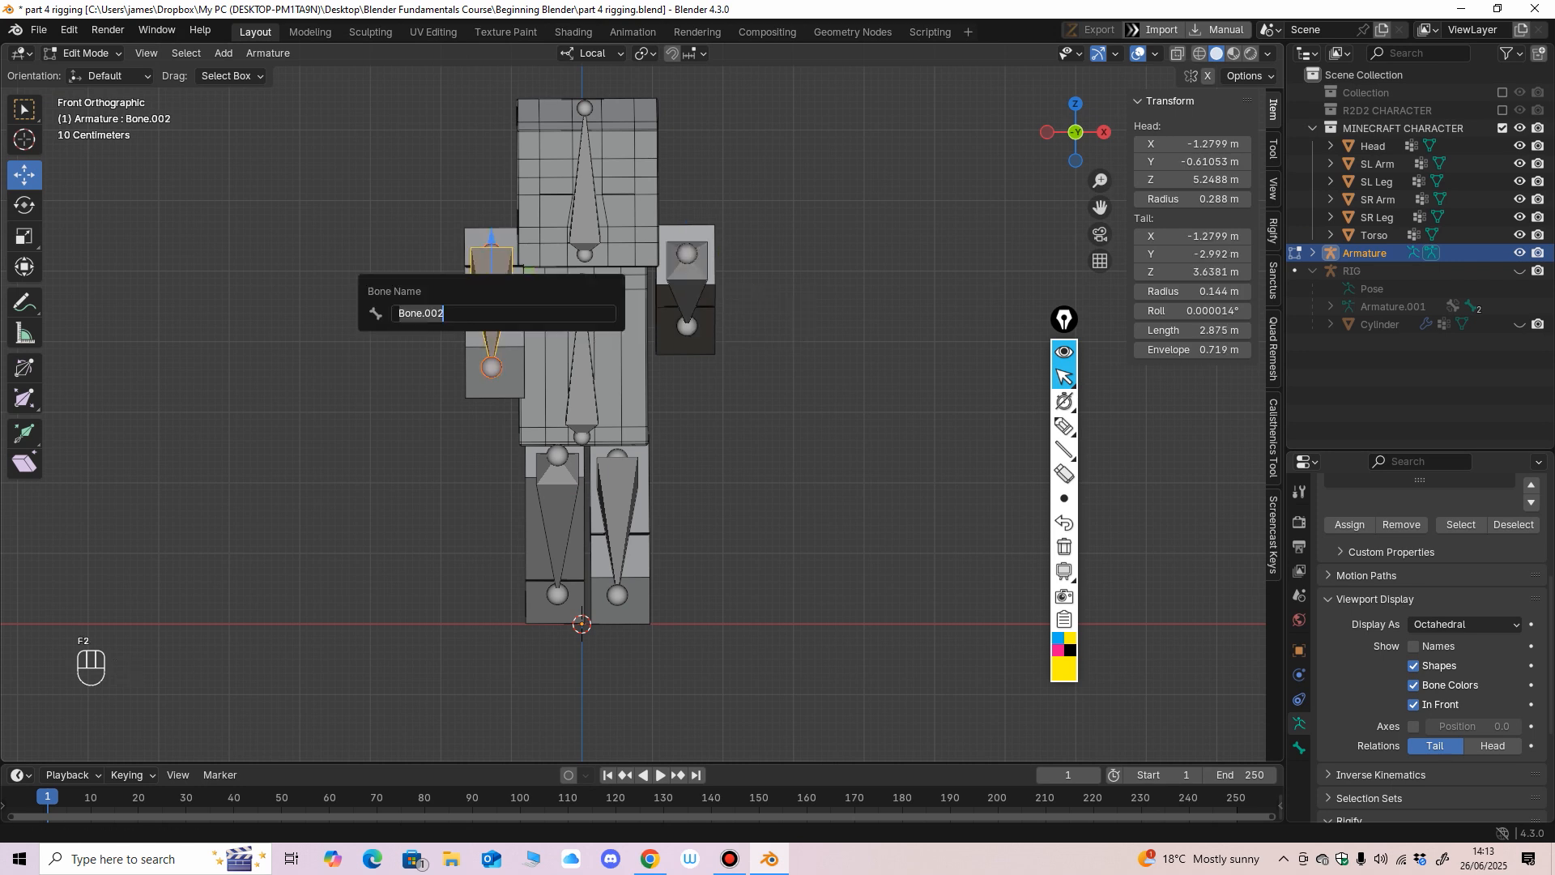
{"action": "type", "text": "Arm L"}
{"action": "key", "text": "Return"}
Rename the torso bone to Body and the bone in the character's head to Head.
{"action": "left_click", "coordinate": [582, 283]}
{"action": "left_click", "coordinate": [582, 348]}
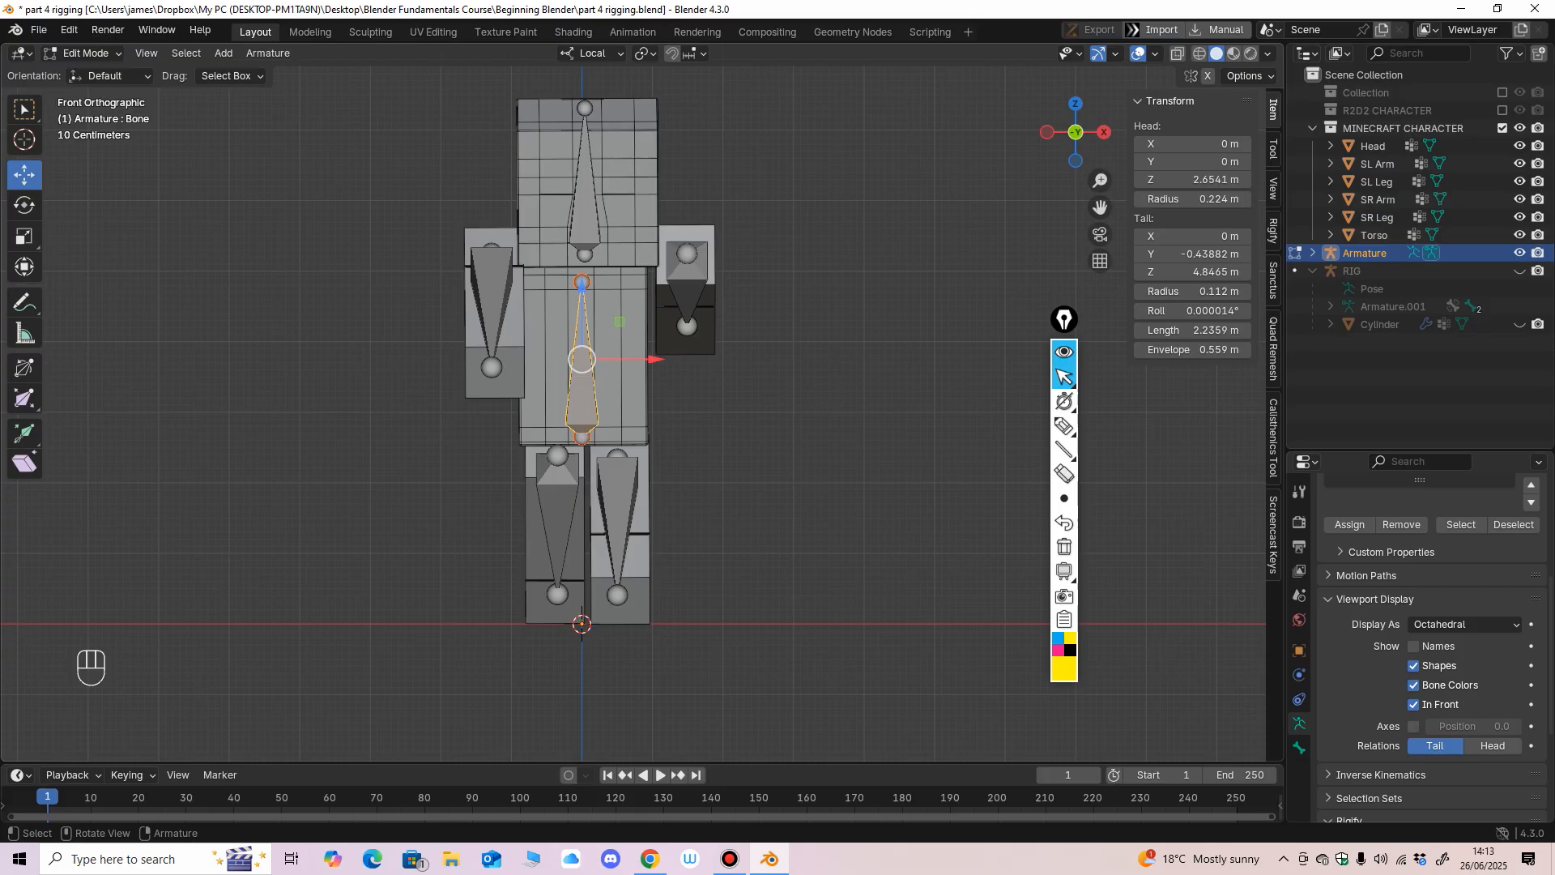
{"action": "key", "text": "F2"}
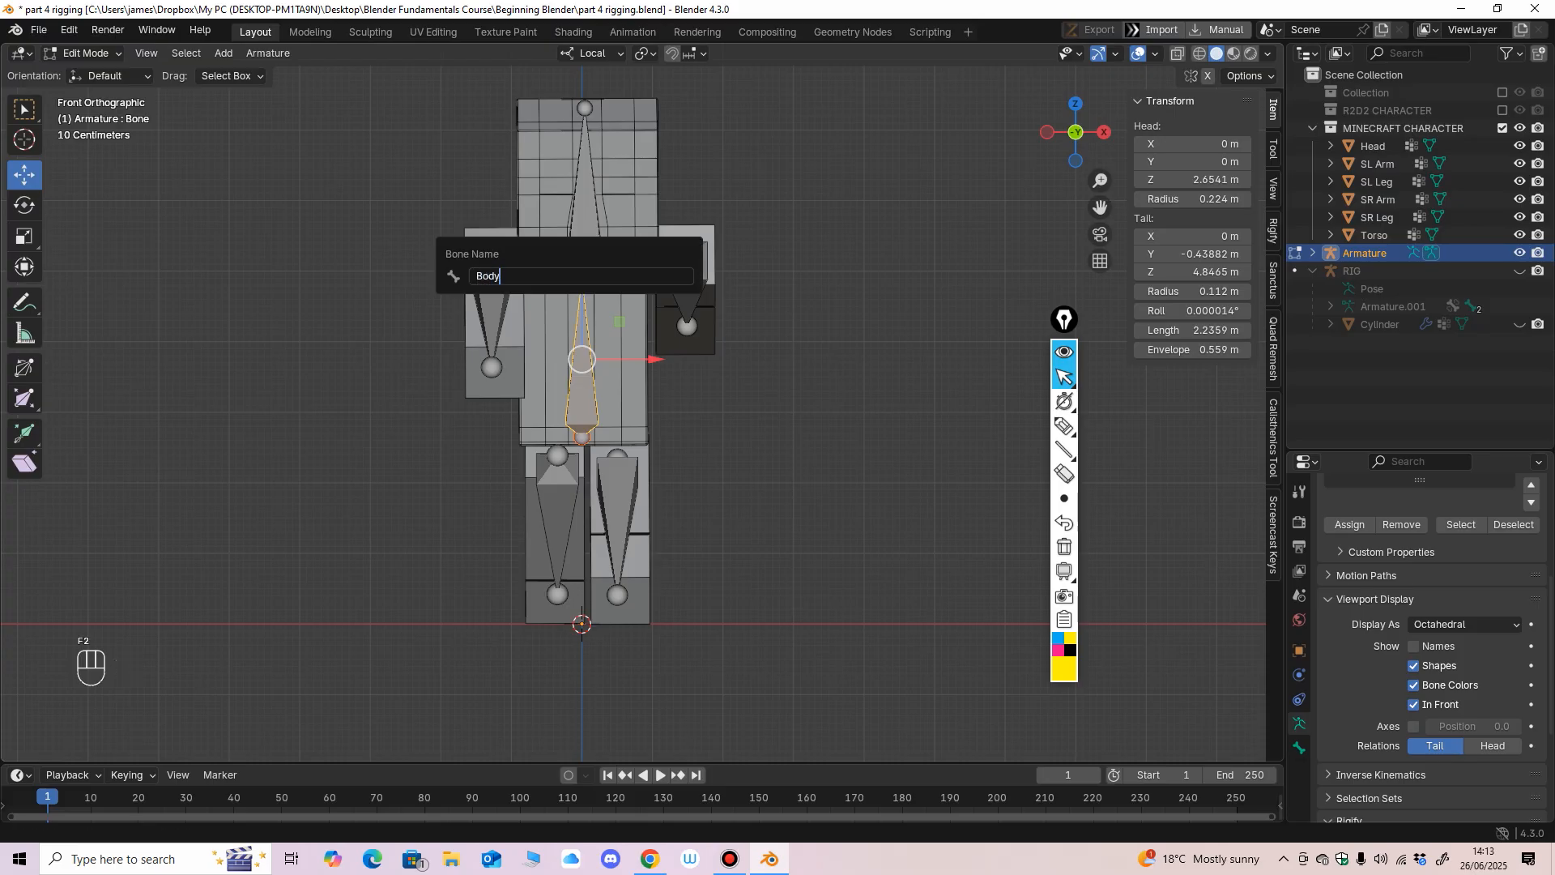
{"action": "key", "text": "Return"}
{"action": "left_click", "coordinate": [585, 202]}
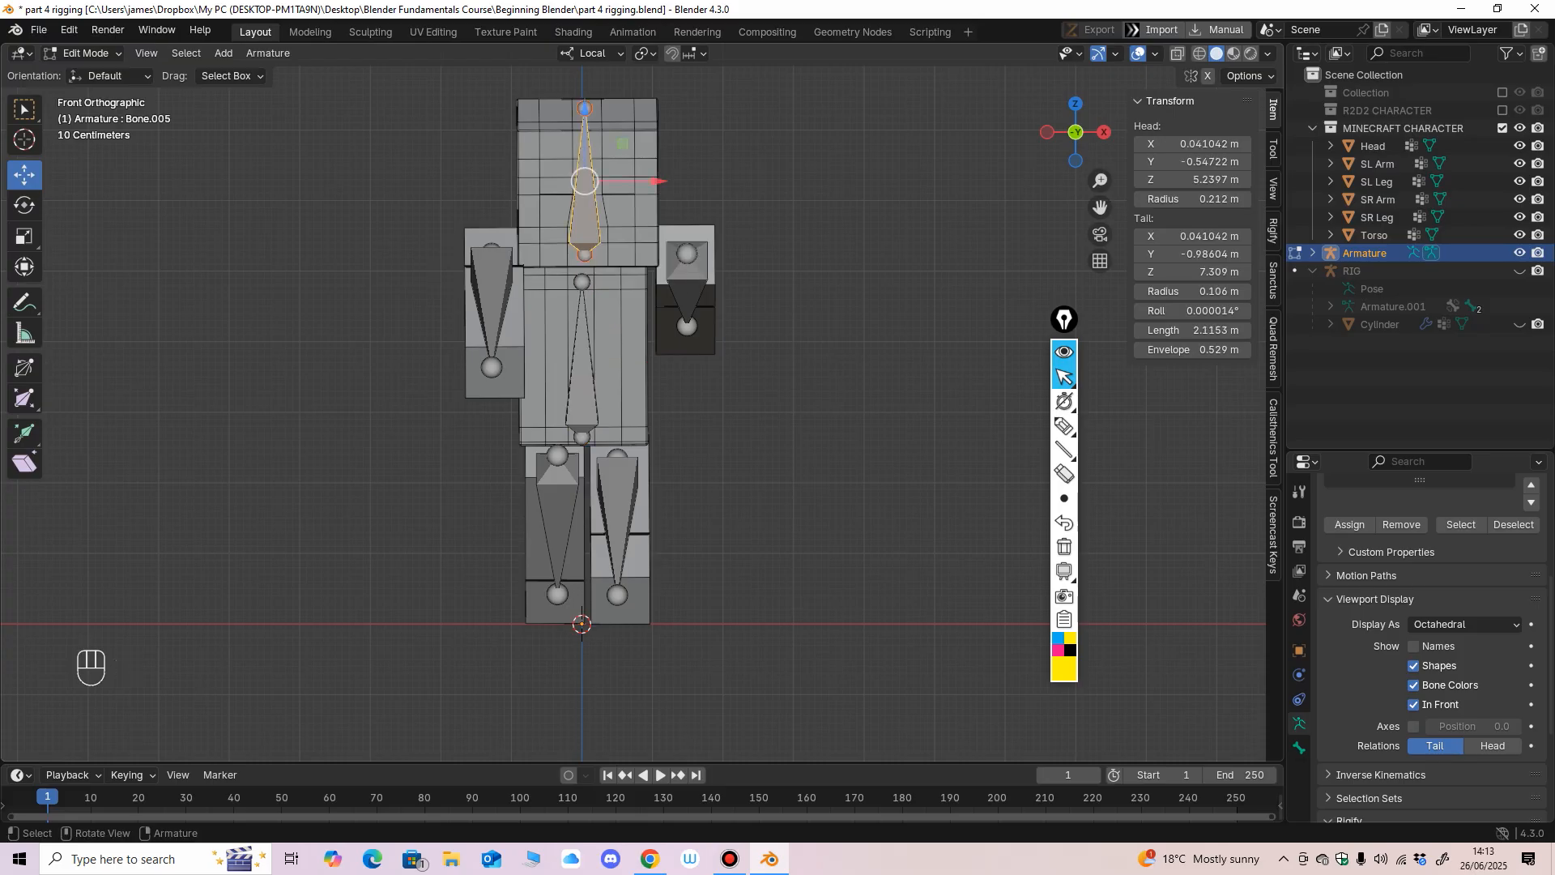
{"action": "key", "text": "F2"}
{"action": "type", "text": "Head"}
{"action": "key", "text": "Return"}
Select the Arm R bone and inspect the bone layout against the character from the side.
{"action": "left_click", "coordinate": [687, 289]}
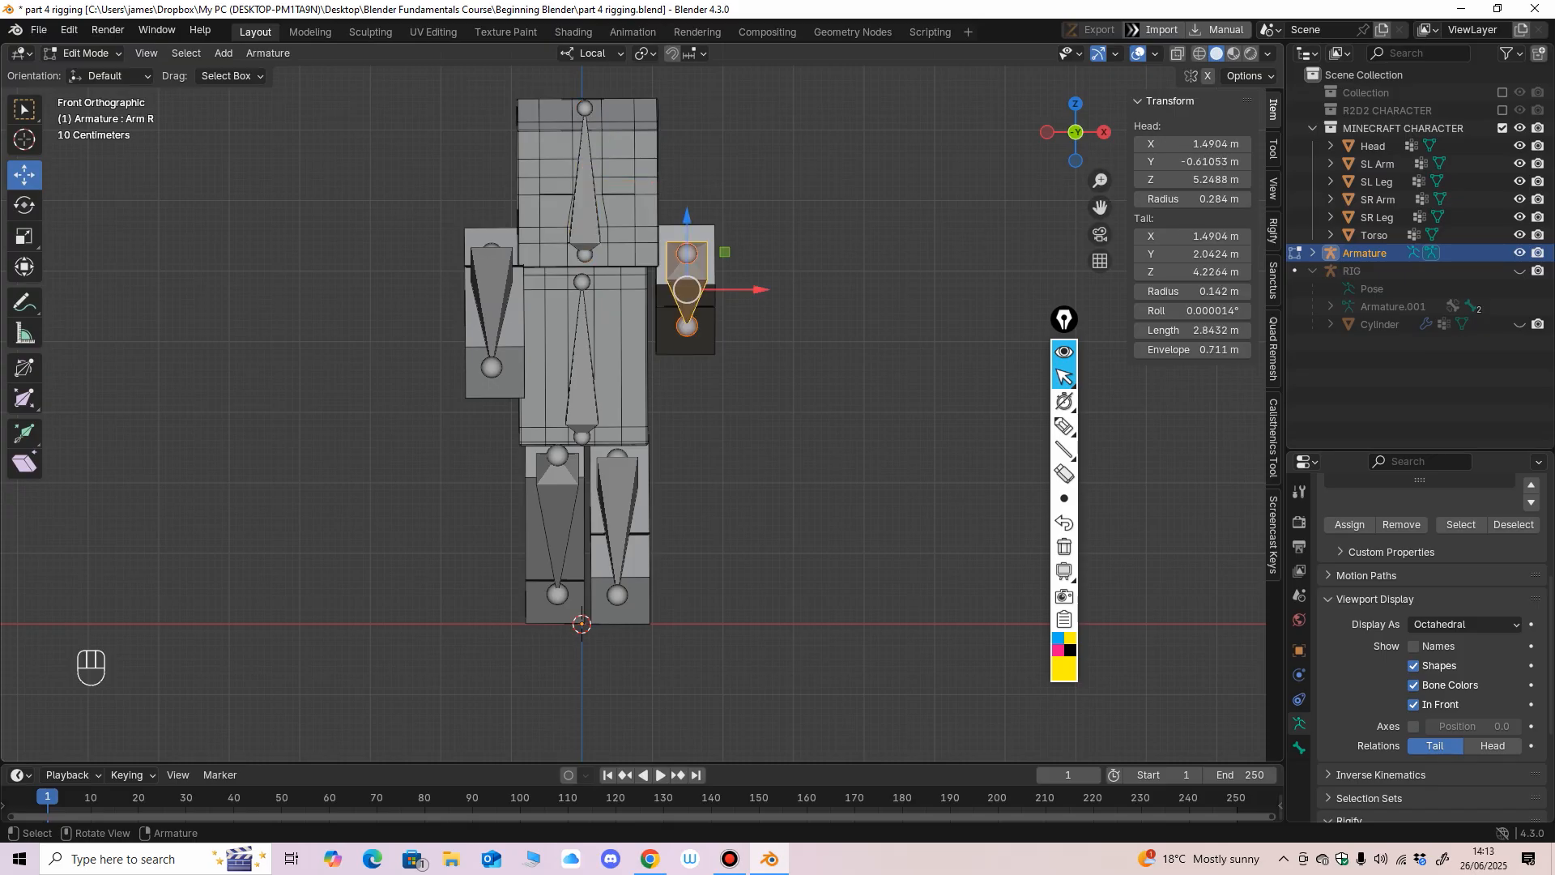
{"action": "middle_click_drag", "start_coordinate": [729, 356], "coordinate": [567, 381]}
{"action": "scroll", "coordinate": [639, 404], "scroll_direction": "down", "scroll_amount": 1}
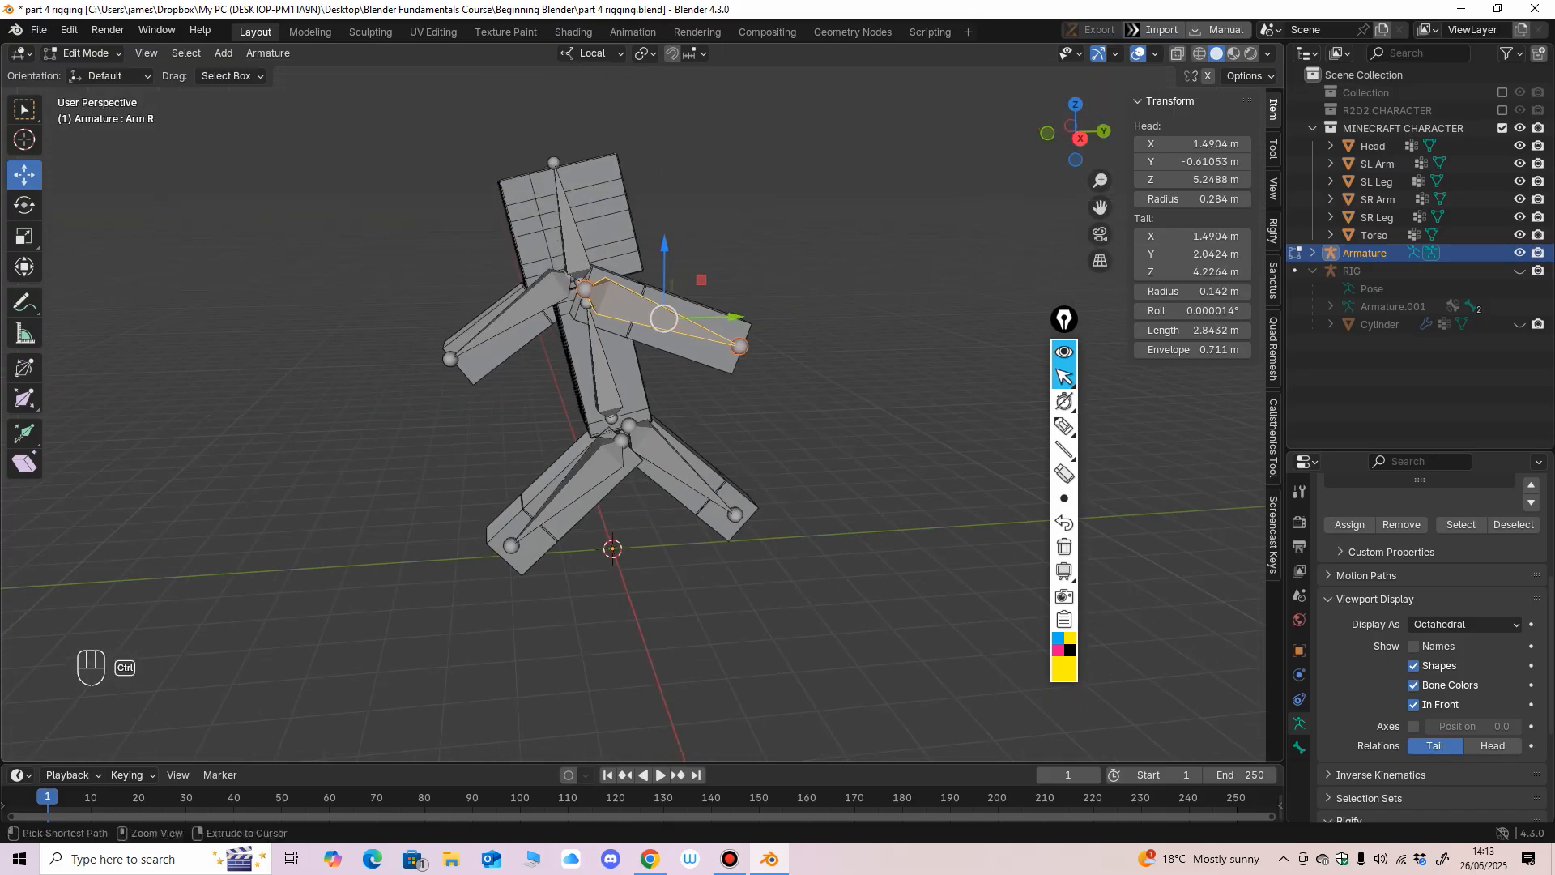
{"action": "key", "text": "KP_1"}
{"action": "scroll", "coordinate": [640, 403], "scroll_direction": "up", "scroll_amount": 2}
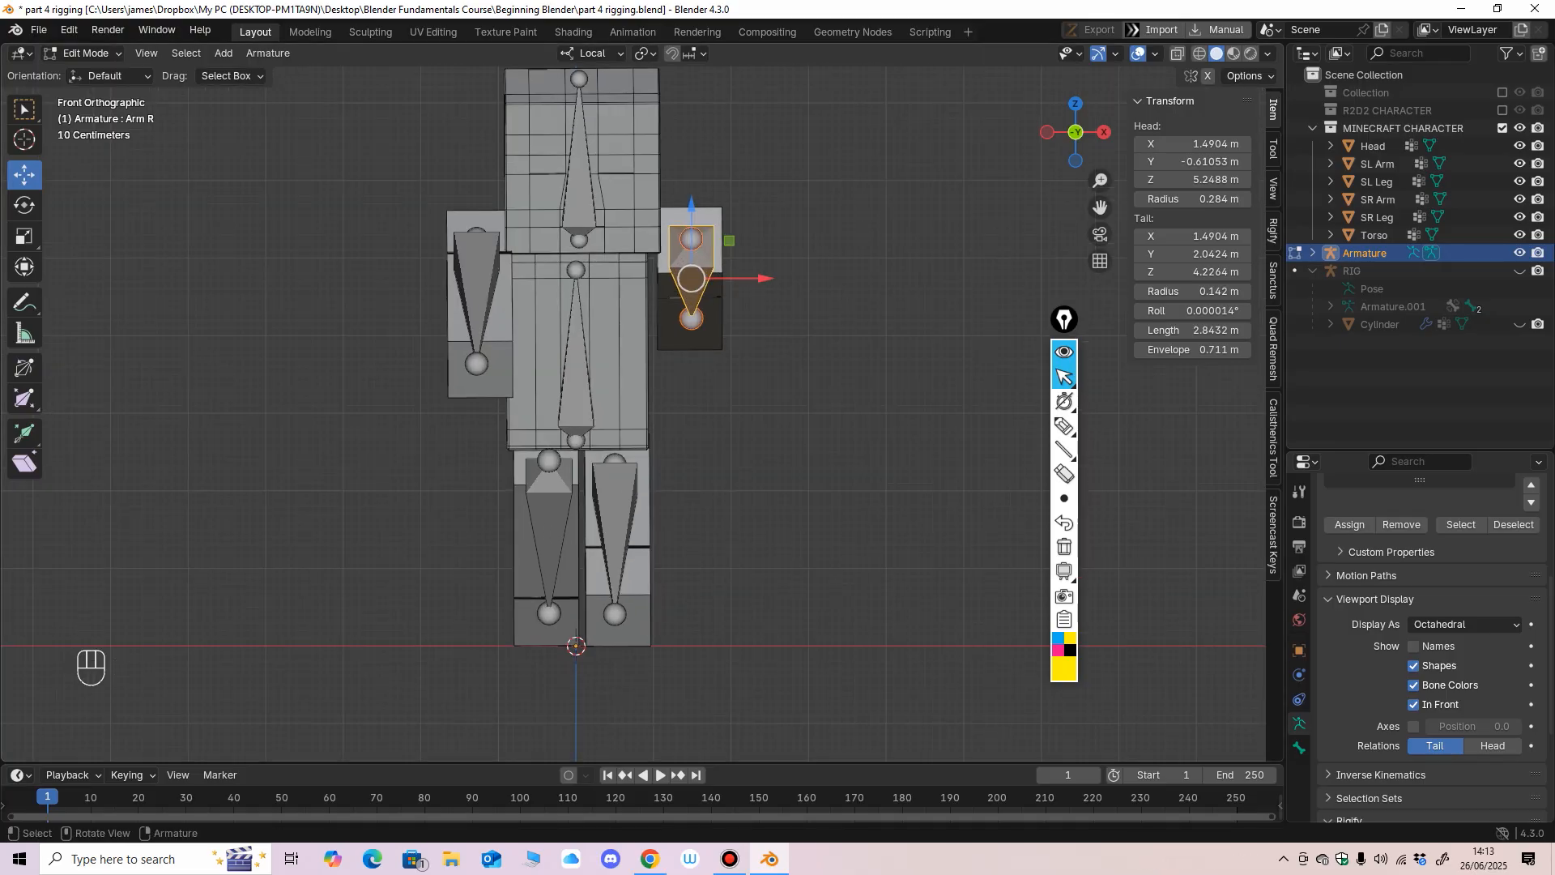
{"action": "middle_click_drag", "start_coordinate": [761, 388], "coordinate": [801, 346]}
{"action": "key", "text": "KP_3"}
{"action": "scroll", "coordinate": [780, 422], "scroll_direction": "down", "scroll_amount": 1}
Write the on-screen notes "Child", "Parent" and "C P" beside the character with the annotation pen.
{"action": "left_click", "coordinate": [1064, 425]}
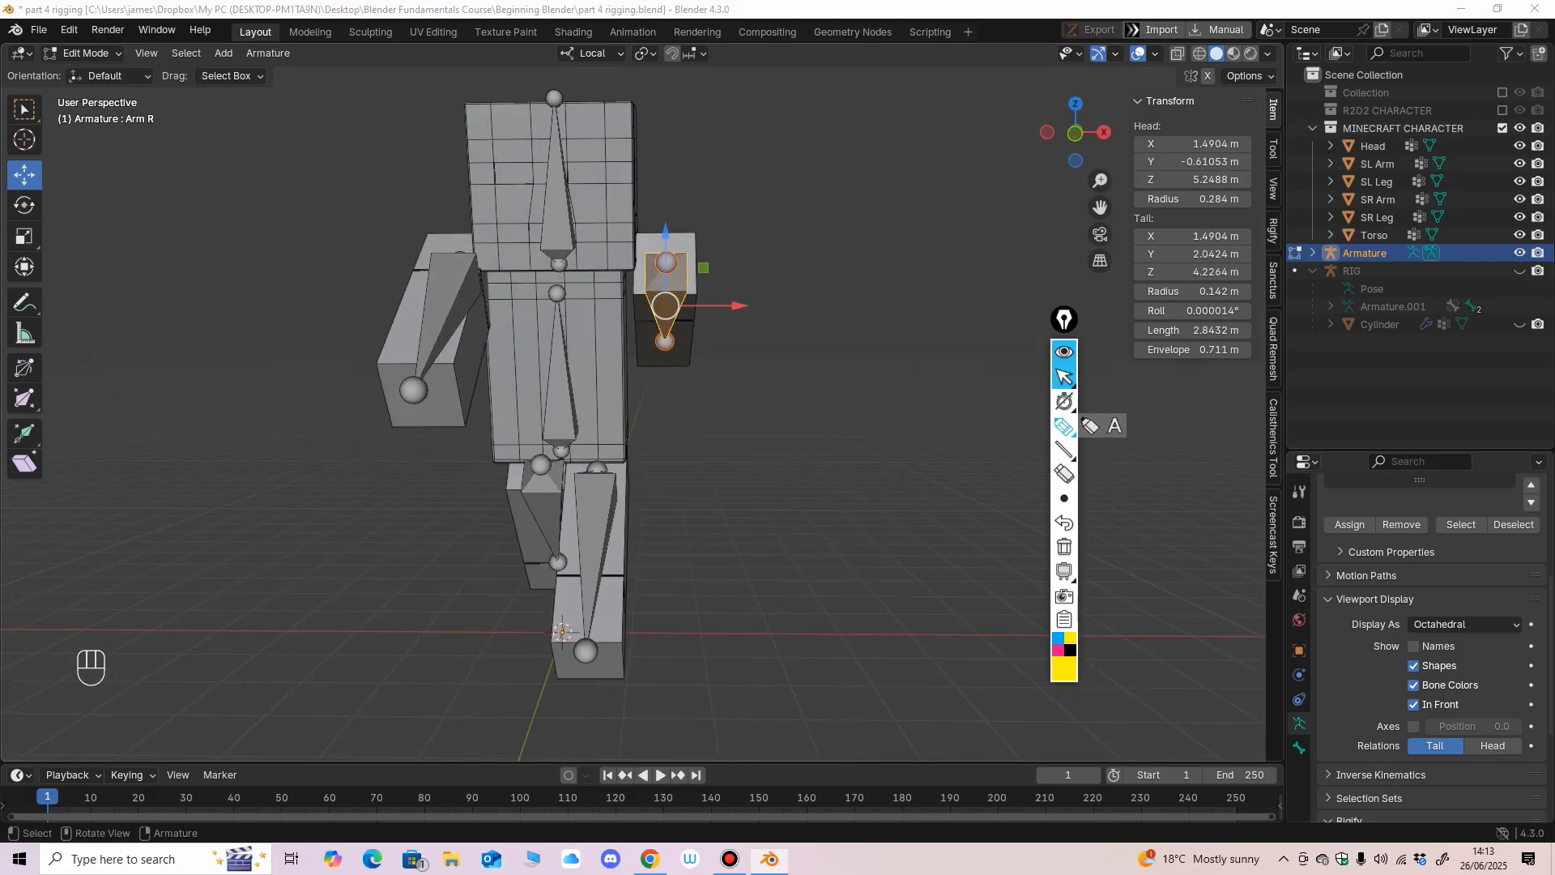
{"action": "mouse_move", "coordinate": [891, 179]}
{"action": "left_mouse_down"}
{"action": "mouse_move", "coordinate": [852, 194]}
{"action": "mouse_move", "coordinate": [897, 240]}
{"action": "mouse_move", "coordinate": [858, 311]}
{"action": "left_mouse_up"}
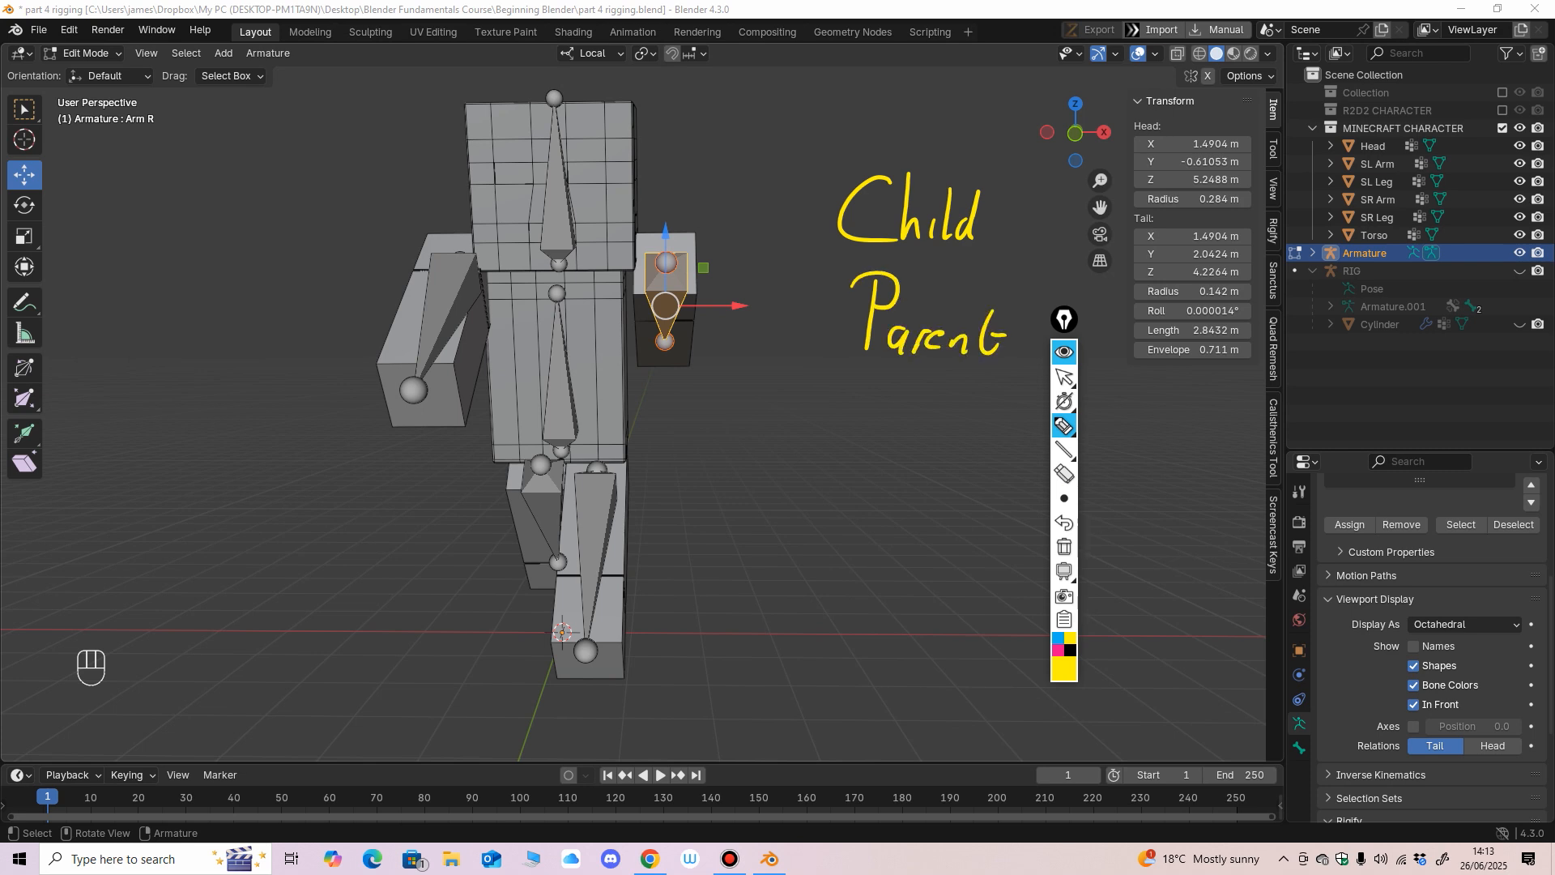
{"action": "left_click_drag", "start_coordinate": [905, 426], "coordinate": [893, 493]}
{"action": "left_click_drag", "start_coordinate": [961, 445], "coordinate": [954, 500]}
{"action": "left_click_drag", "start_coordinate": [958, 421], "coordinate": [964, 454]}
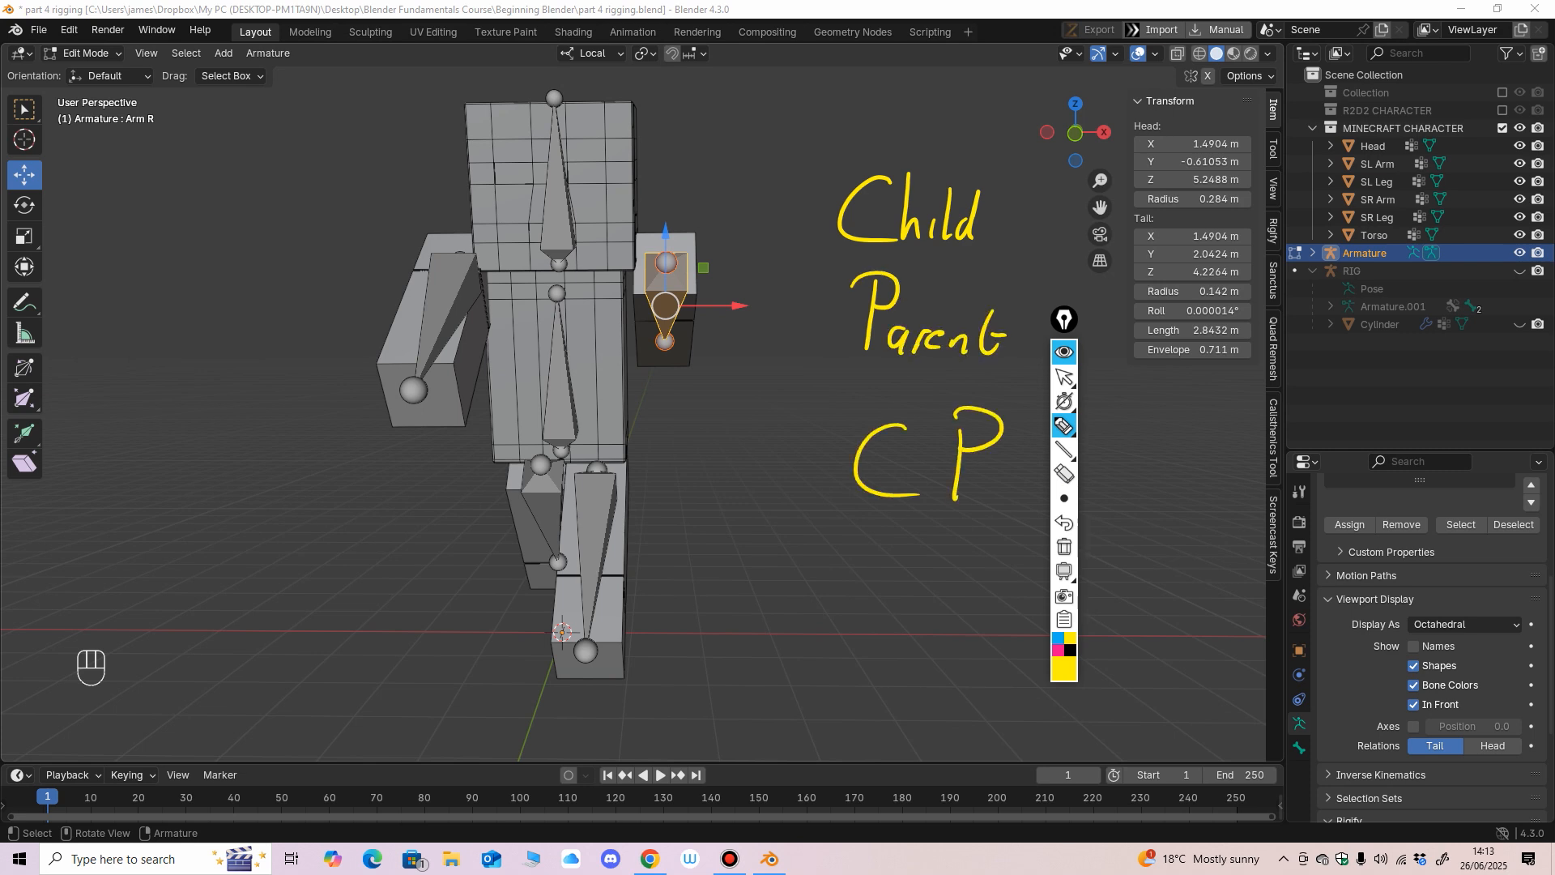
{"action": "left_click", "coordinate": [1064, 378]}
{"action": "mouse_move", "coordinate": [818, 405]}
{"action": "middle_mouse_down"}
{"action": "mouse_move", "coordinate": [803, 413]}
{"action": "mouse_move", "coordinate": [774, 381]}
{"action": "mouse_move", "coordinate": [810, 385]}
{"action": "mouse_move", "coordinate": [810, 409]}
{"action": "mouse_move", "coordinate": [834, 385]}
{"action": "middle_mouse_up"}
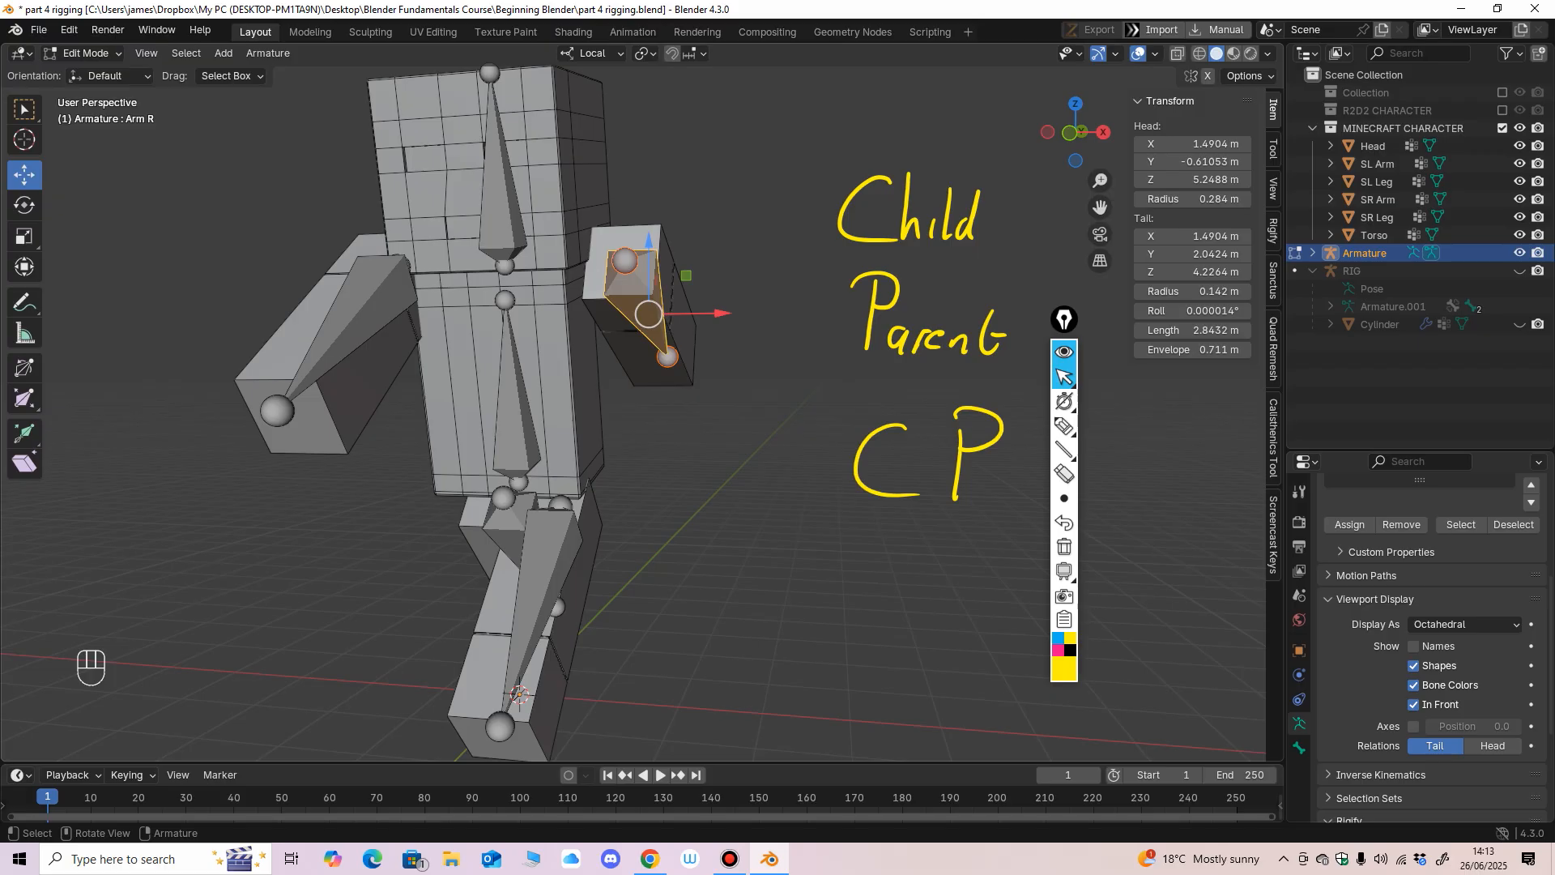
{"action": "left_click", "coordinate": [348, 324]}
{"action": "left_click", "coordinate": [640, 307], "text": "shift"}
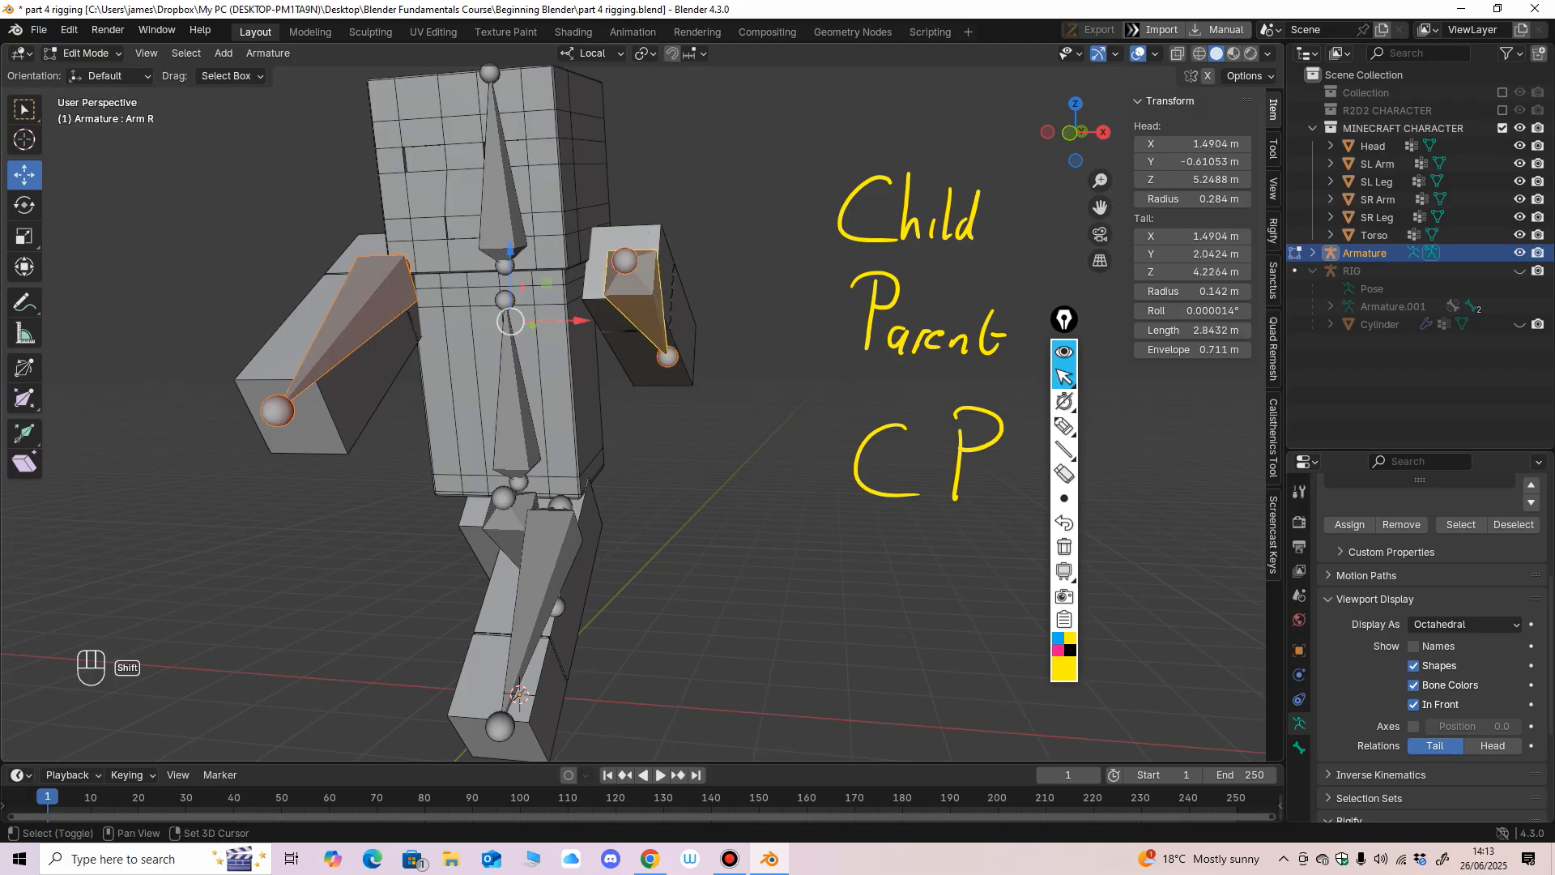
{"action": "left_click", "coordinate": [508, 523], "text": "shift"}
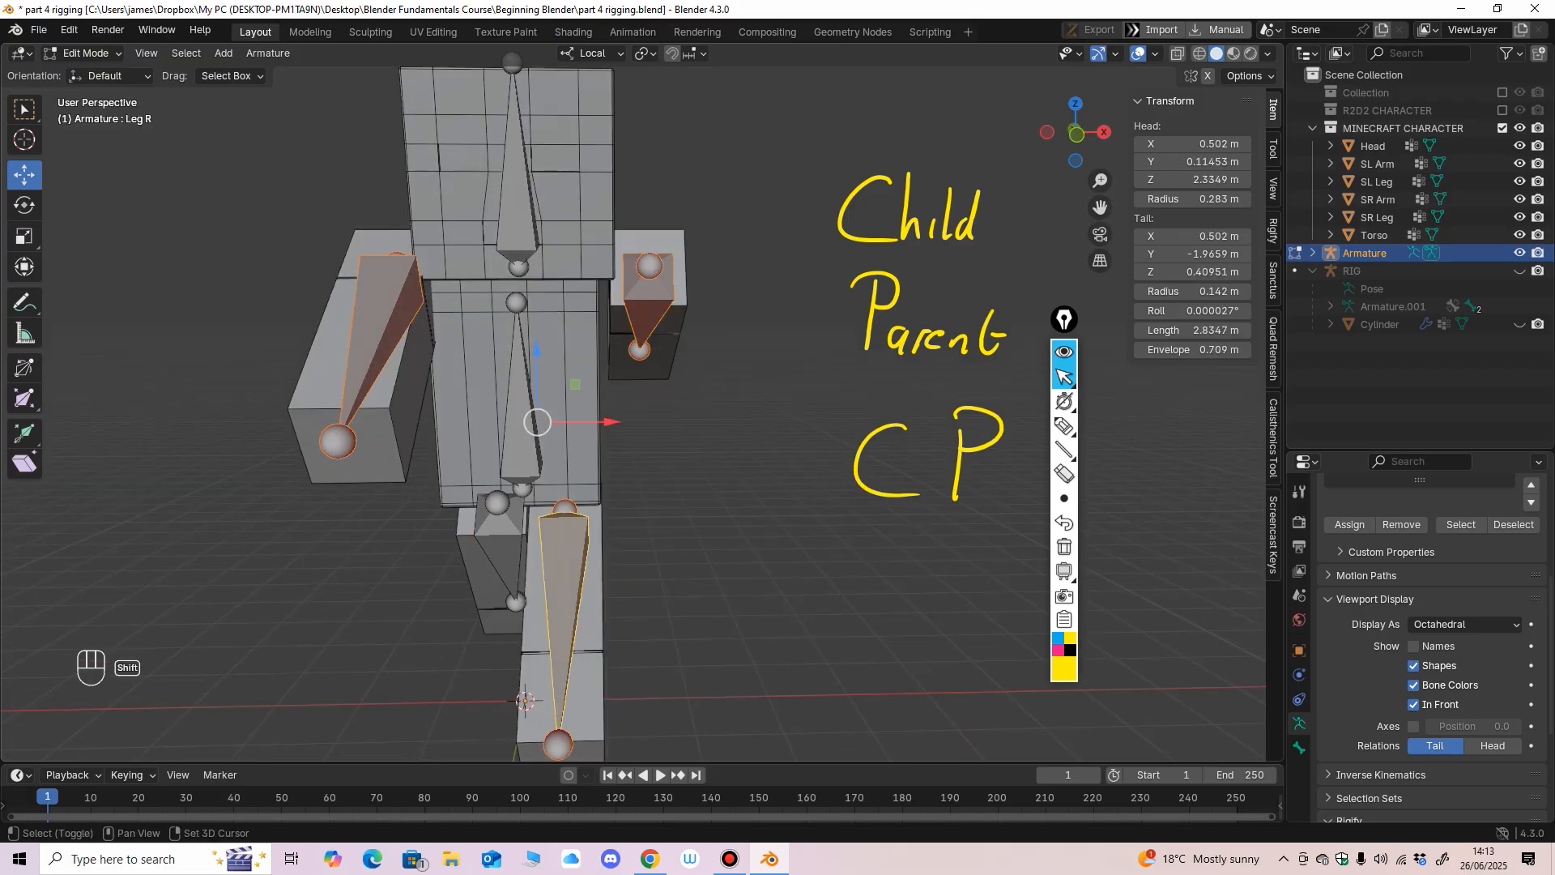
{"action": "left_click", "coordinate": [498, 528], "text": "shift"}
{"action": "middle_click_drag", "start_coordinate": [497, 528], "coordinate": [481, 494]}
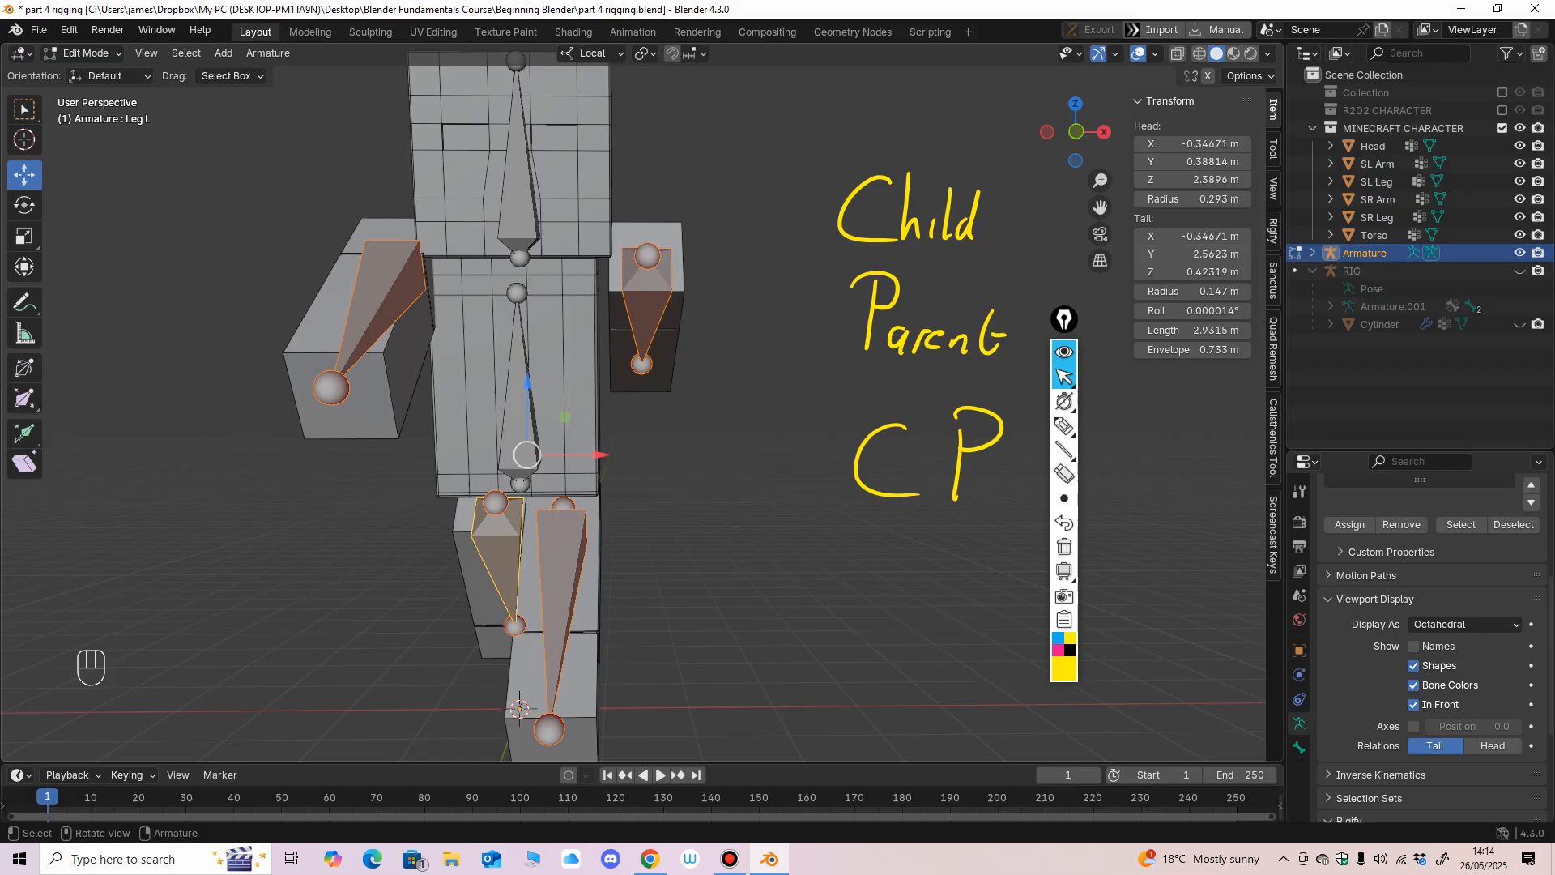
Parent the Arm R, Arm L, Leg L and Leg R bones to the Body bone with Keep Offset.
{"action": "left_click", "coordinate": [647, 306]}
{"action": "left_click", "coordinate": [385, 290], "text": "shift"}
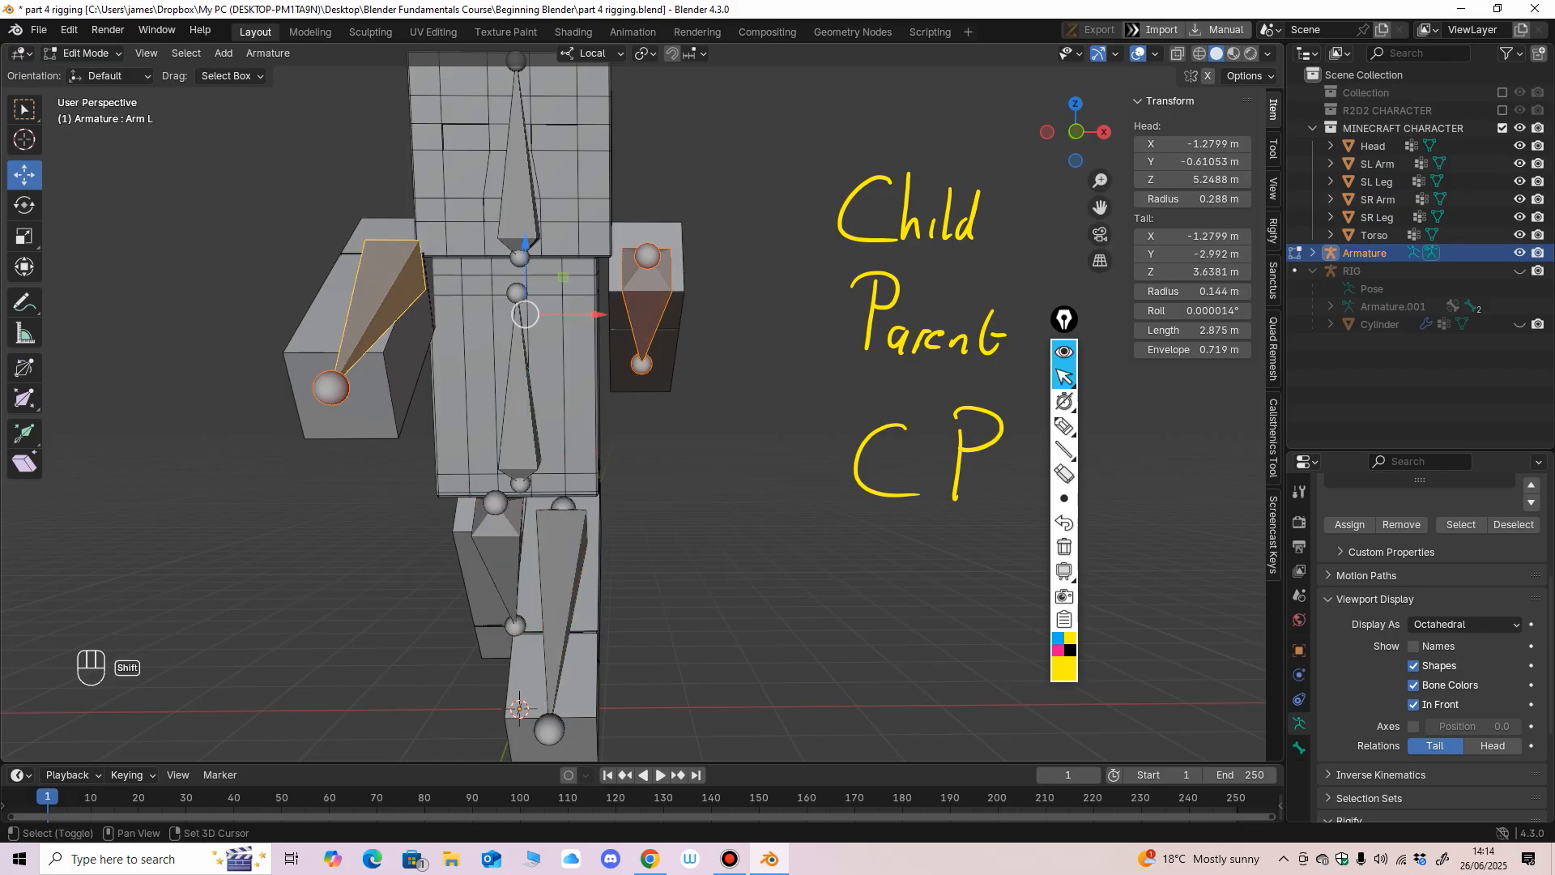
{"action": "left_click", "coordinate": [497, 541], "text": "shift"}
{"action": "left_click", "coordinate": [562, 561], "text": "shift"}
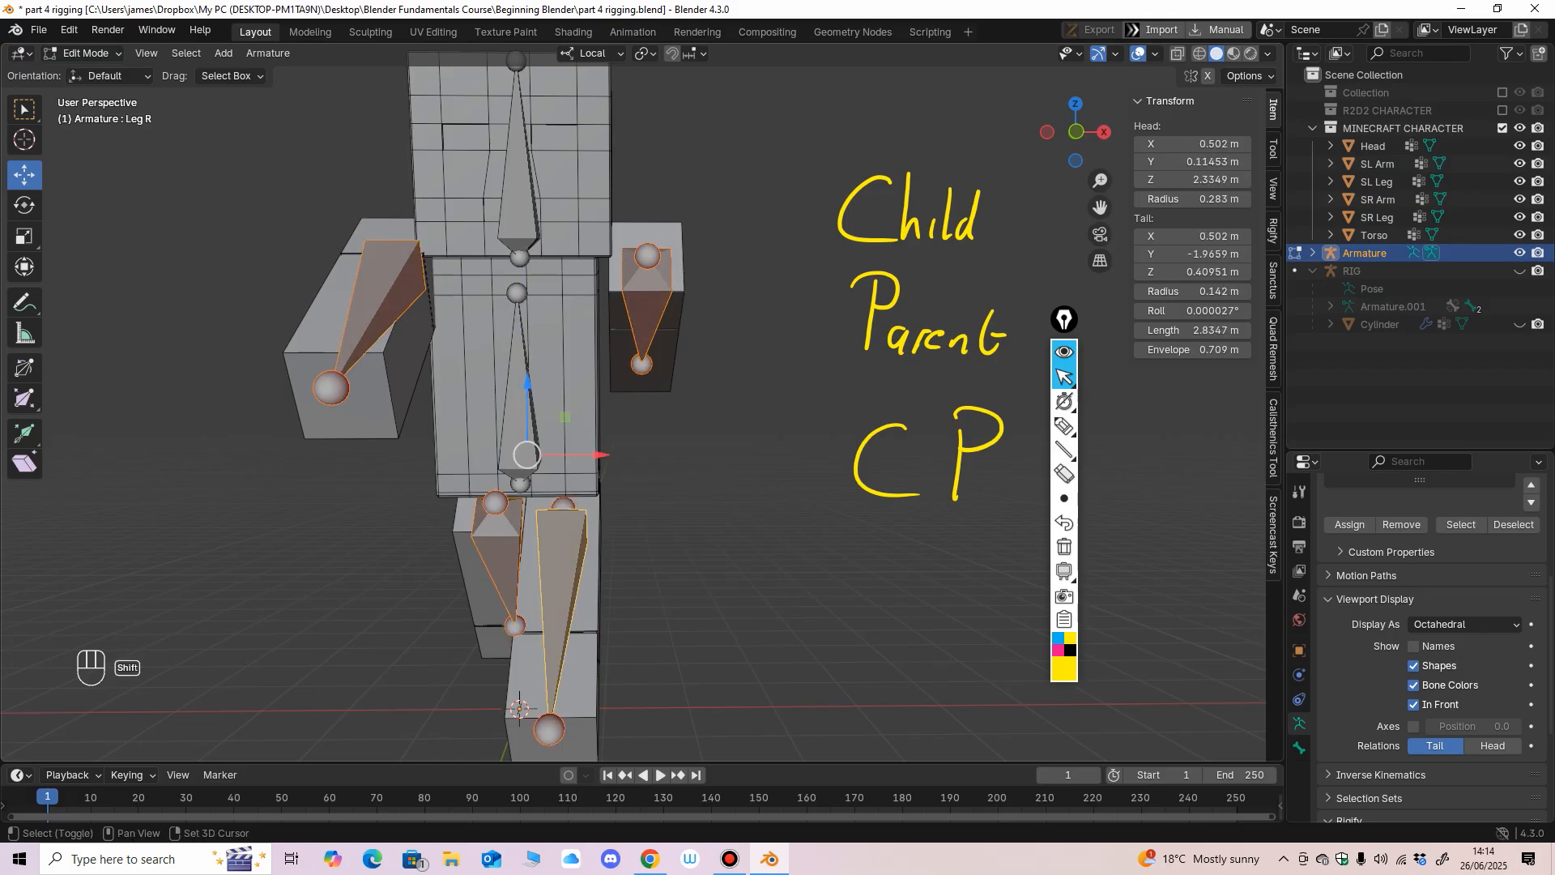
{"action": "left_click", "coordinate": [518, 404], "text": "shift"}
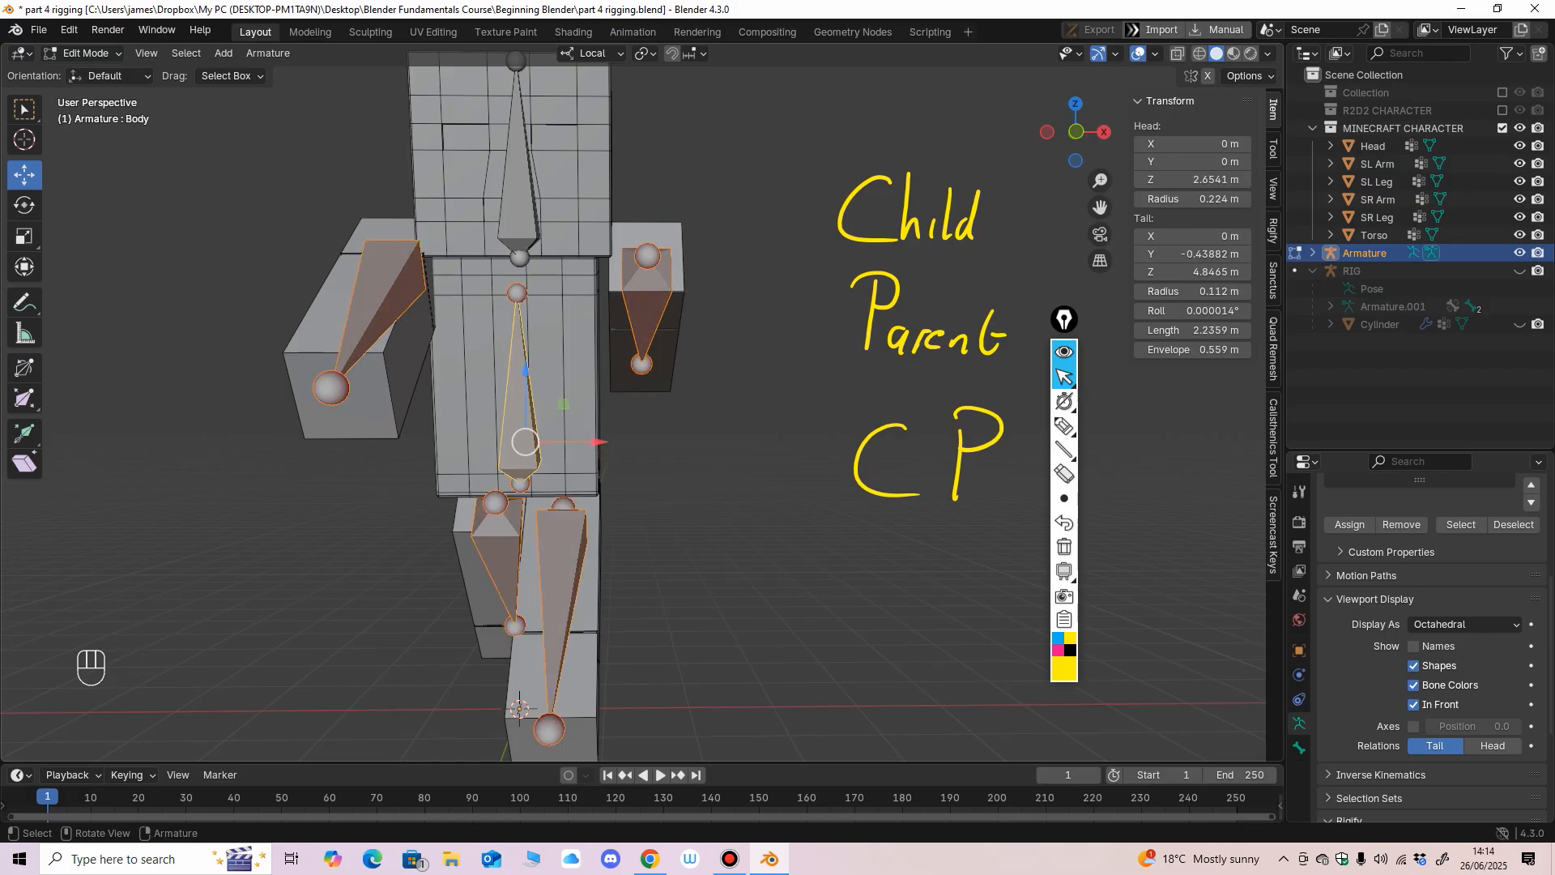
{"action": "key", "text": "ctrl+p"}
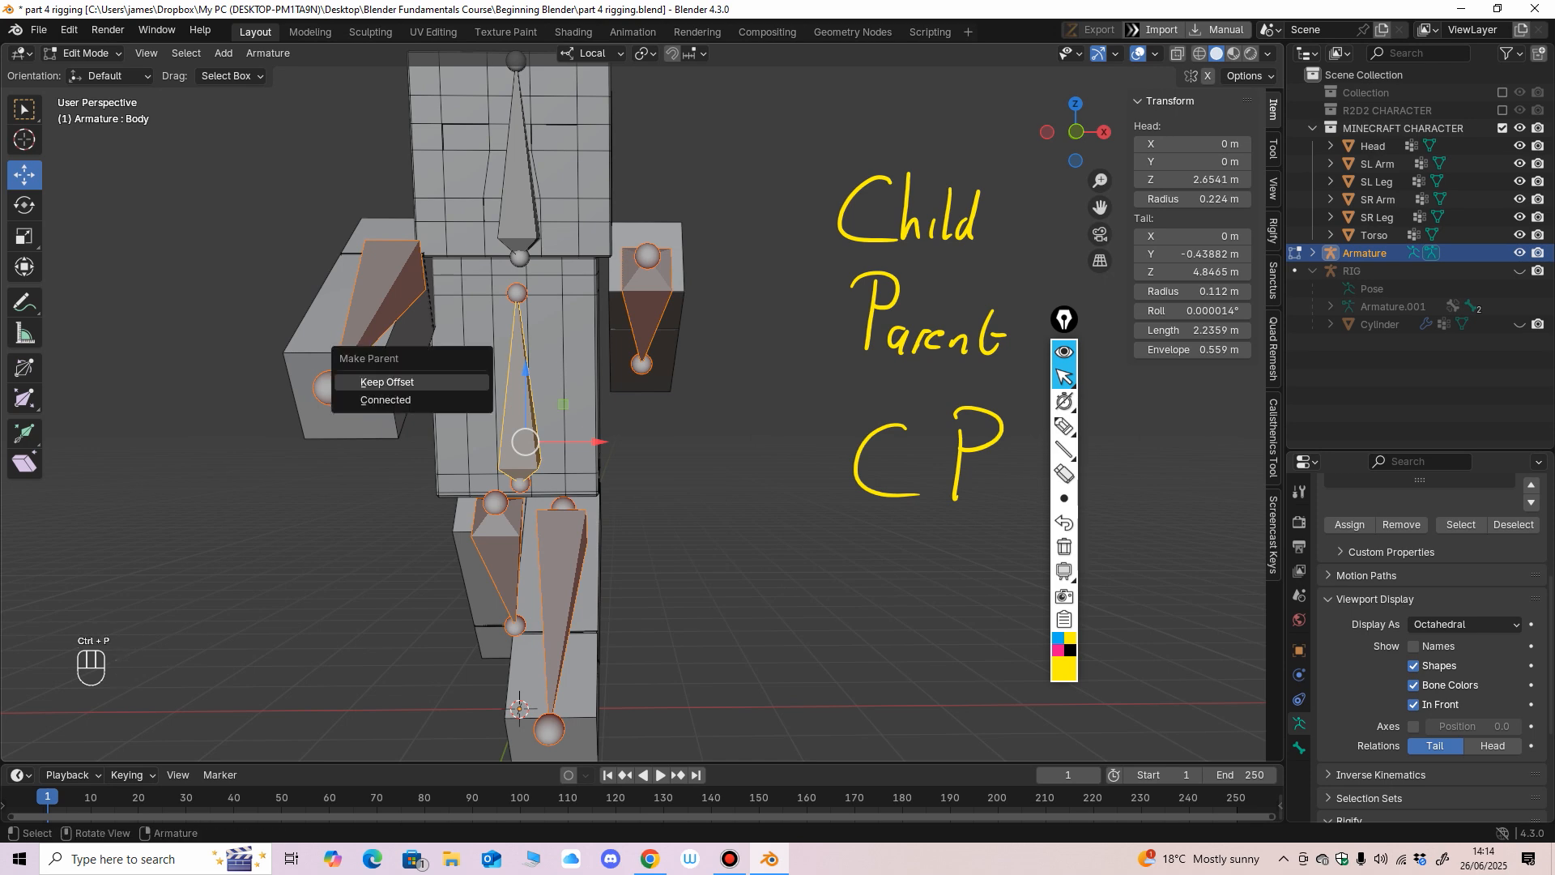
{"action": "left_click", "coordinate": [387, 382]}
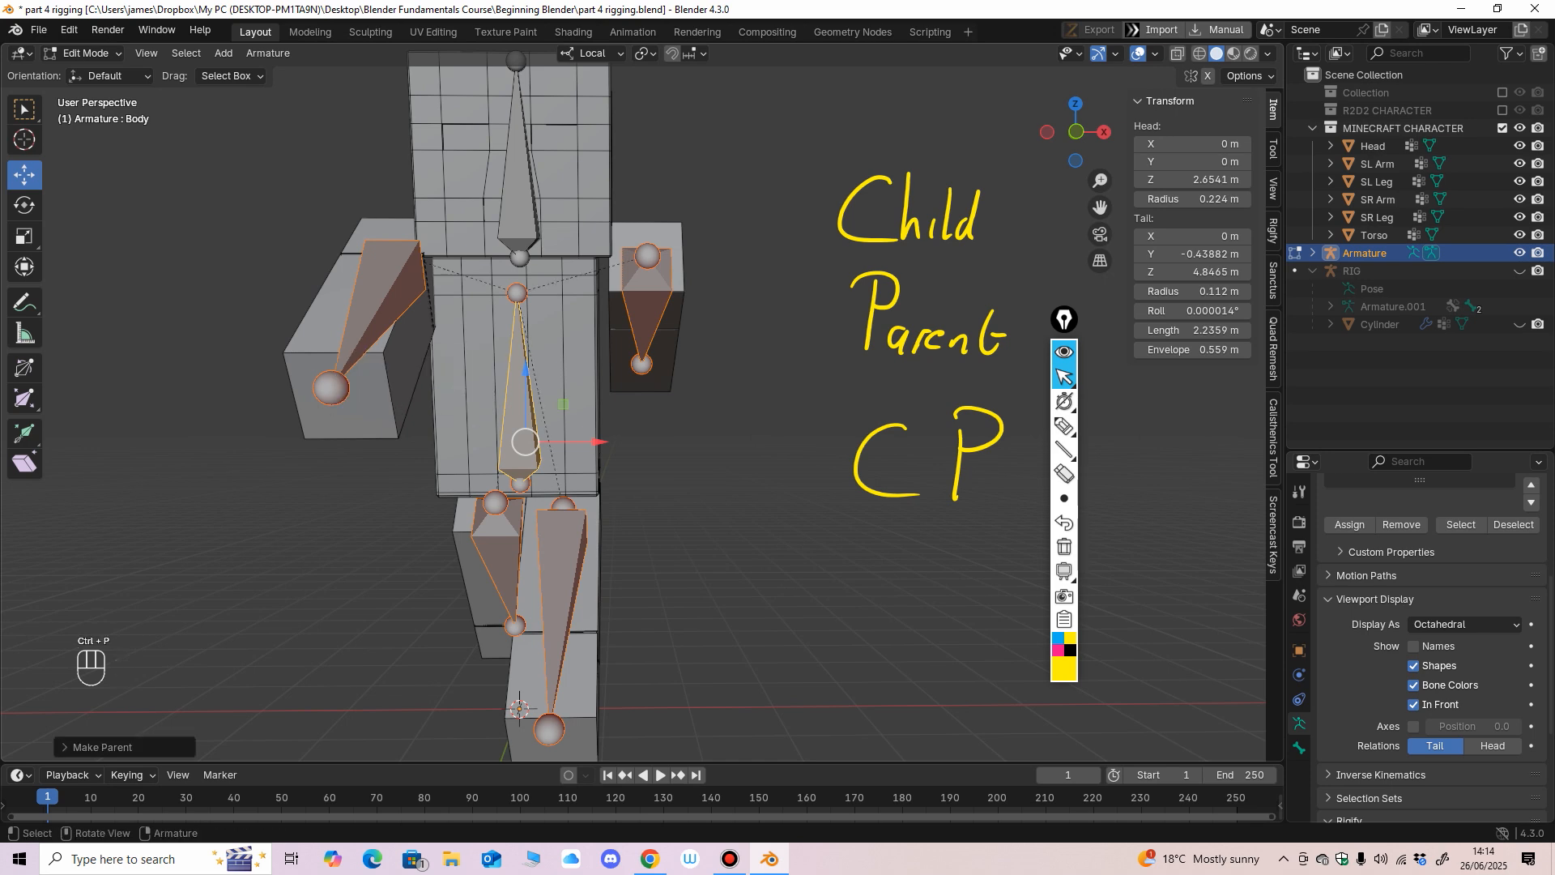
Parent the Head bone to the Body bone with Keep Offset.
{"action": "middle_click_drag", "start_coordinate": [559, 414], "coordinate": [481, 394]}
{"action": "left_click", "coordinate": [516, 421]}
{"action": "left_click", "coordinate": [490, 303]}
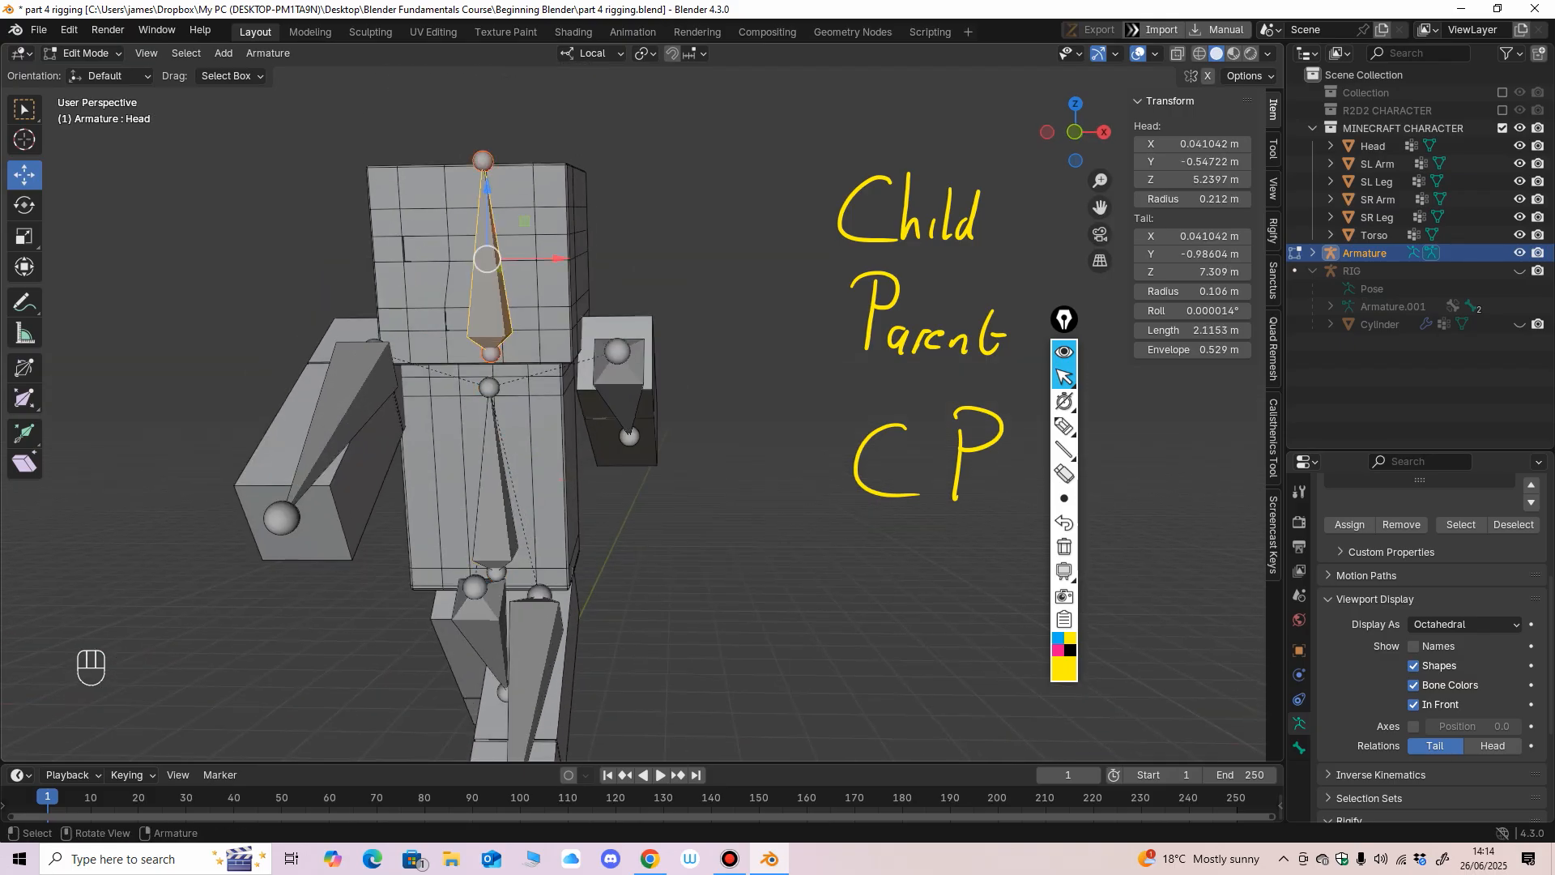
{"action": "left_click", "coordinate": [496, 478], "text": "shift"}
{"action": "key", "text": "ctrl+p"}
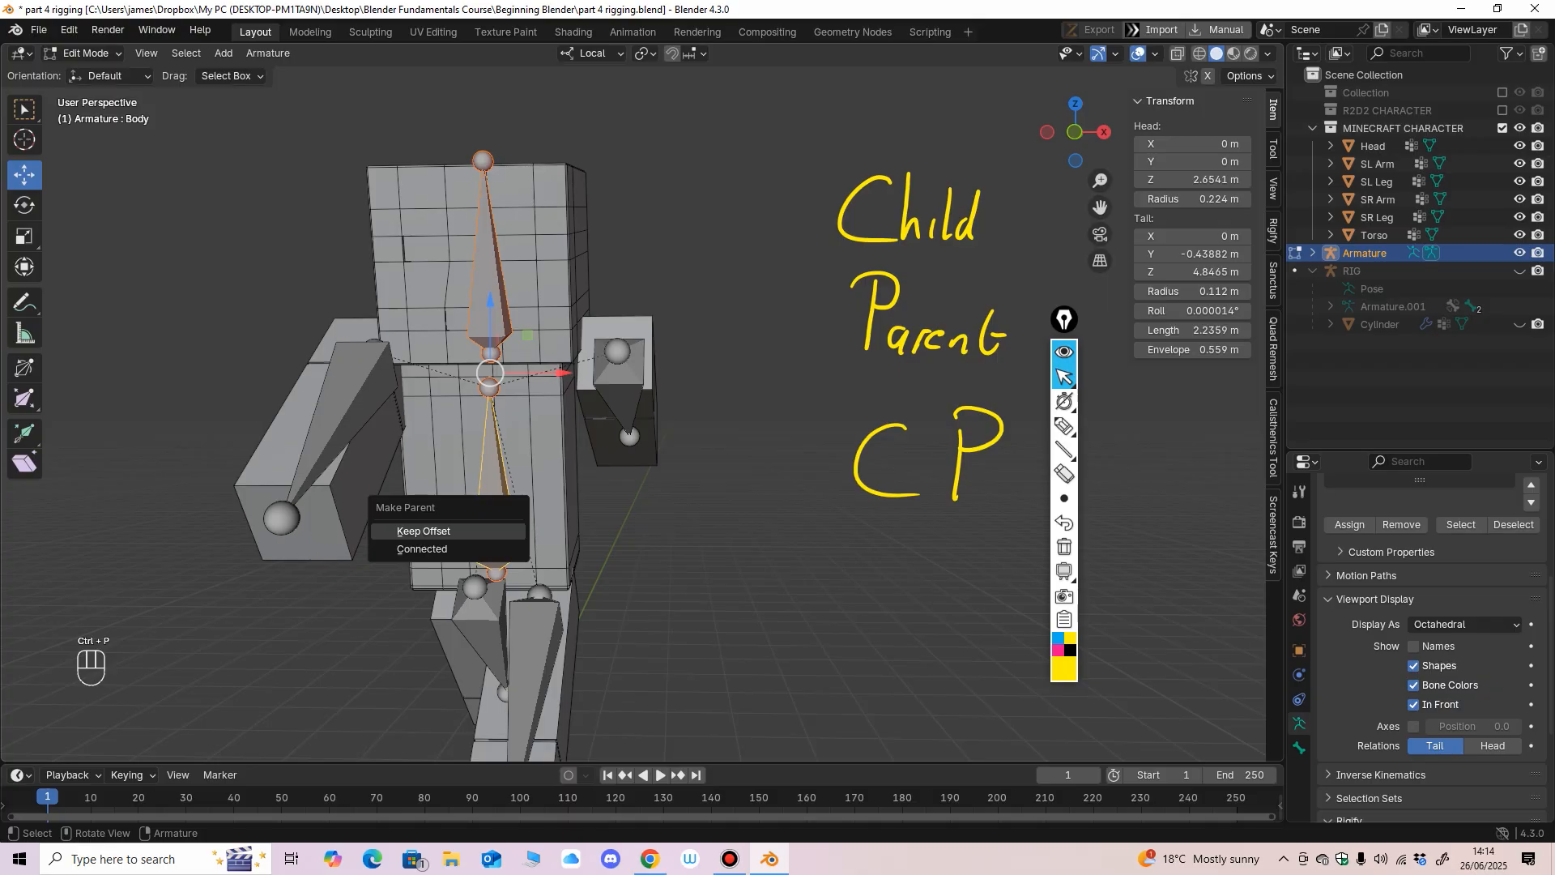
{"action": "left_click", "coordinate": [423, 530]}
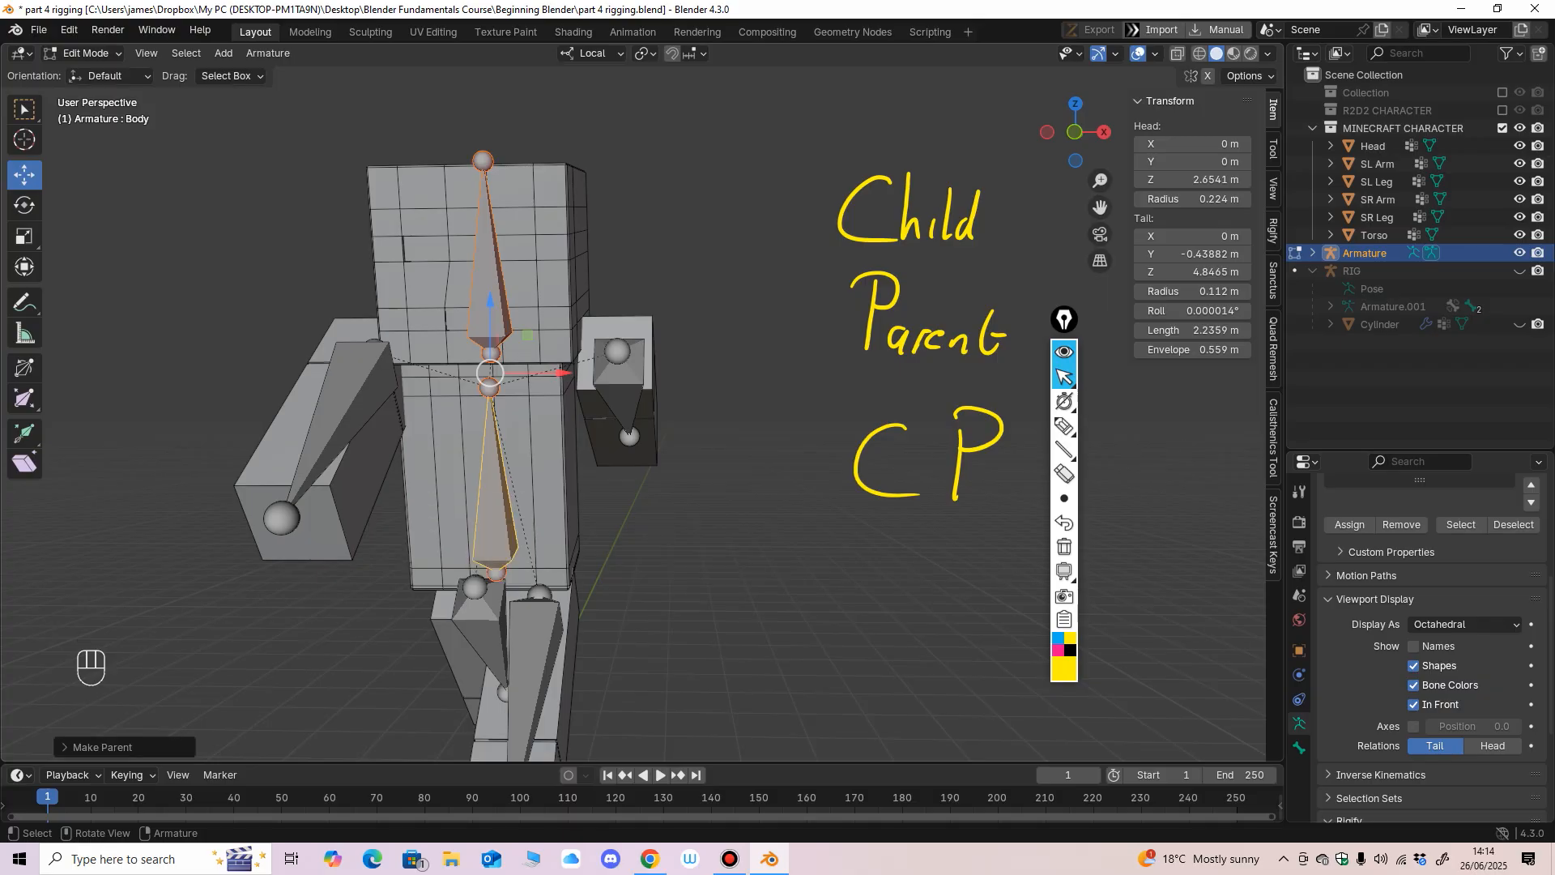
{"action": "middle_click_drag", "start_coordinate": [486, 462], "coordinate": [486, 526], "text": "ctrl"}
{"action": "middle_click_drag", "start_coordinate": [486, 526], "coordinate": [405, 462]}
{"action": "middle_click_drag", "start_coordinate": [405, 462], "coordinate": [535, 430]}
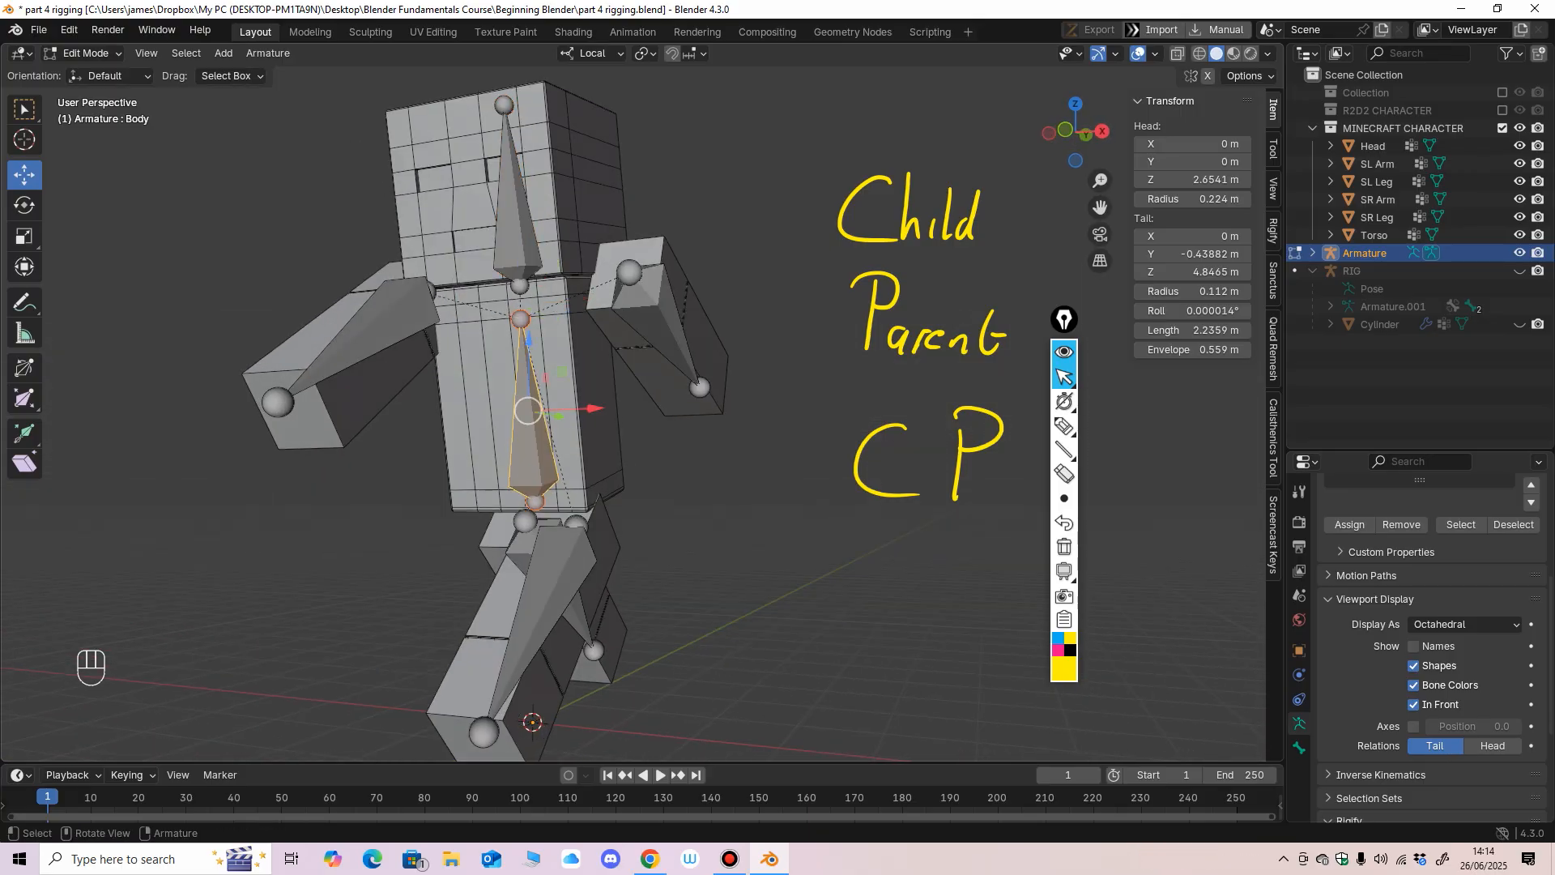
{"action": "left_click_drag", "start_coordinate": [528, 410], "coordinate": [510, 399]}
{"action": "key", "text": "ctrl+z"}
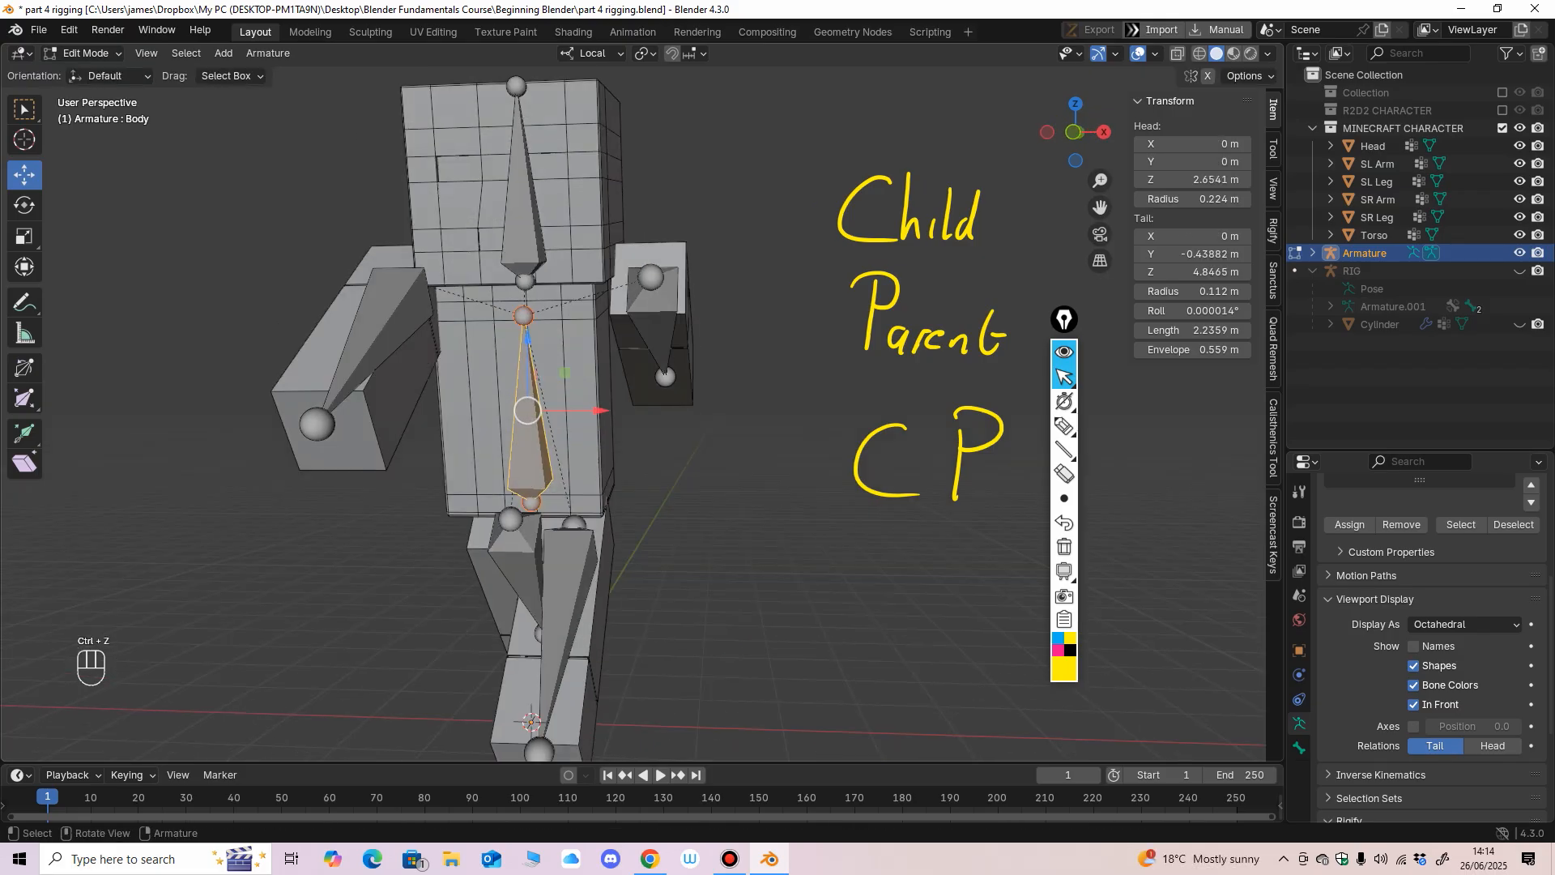
Mark the Body bone with P and the head, arm and leg bones with C, and erase all on-screen annotations.
{"action": "left_click", "coordinate": [1064, 426]}
{"action": "left_click_drag", "start_coordinate": [519, 392], "coordinate": [519, 442]}
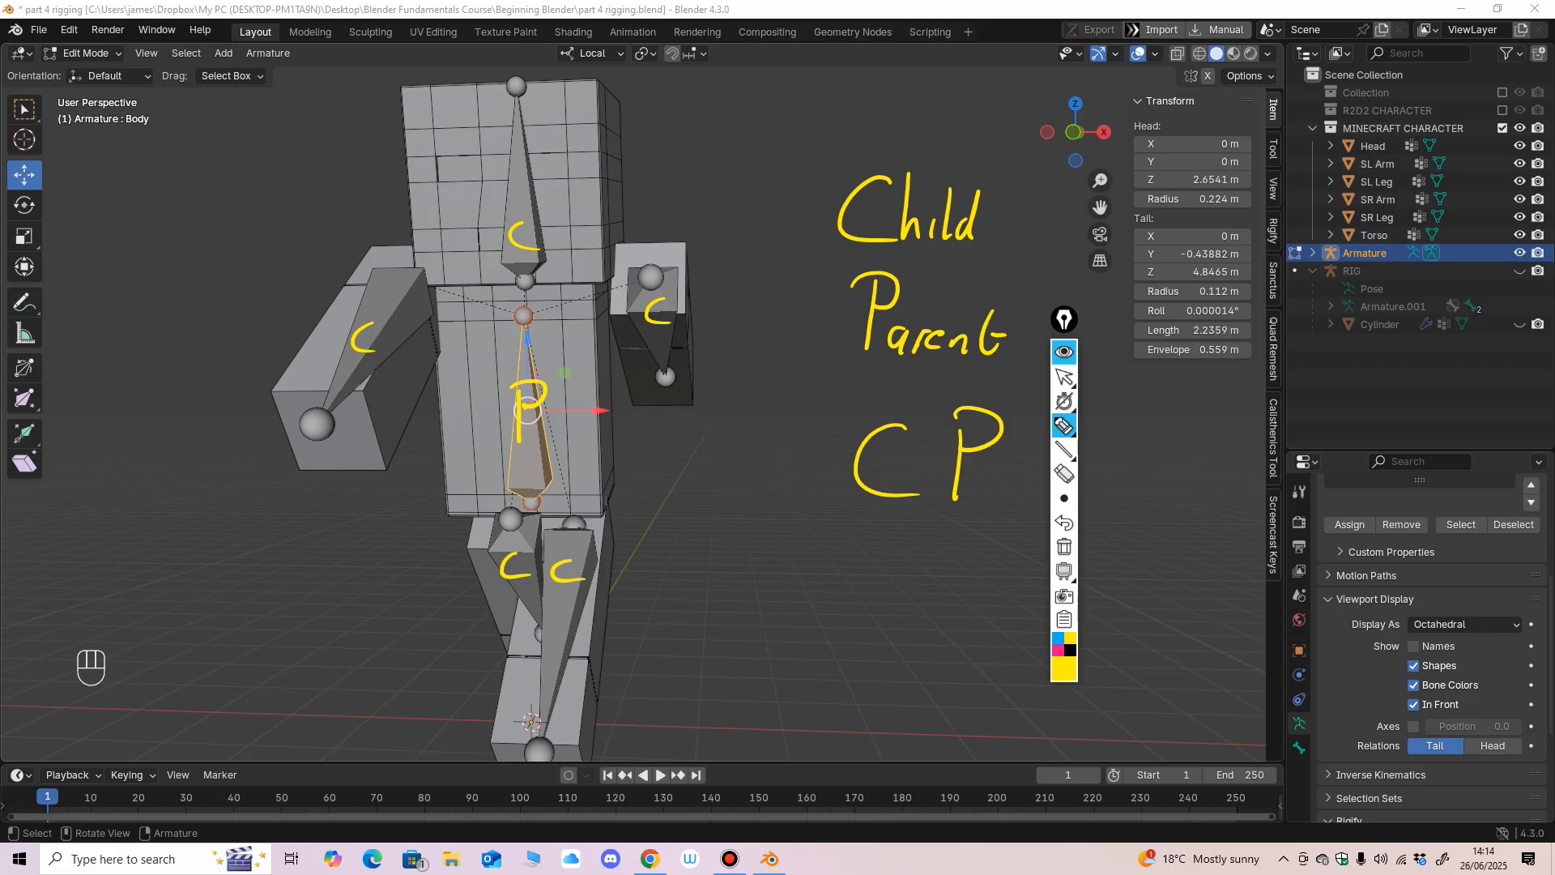
{"action": "left_click", "coordinate": [1064, 474]}
{"action": "left_click_drag", "start_coordinate": [962, 344], "coordinate": [943, 217]}
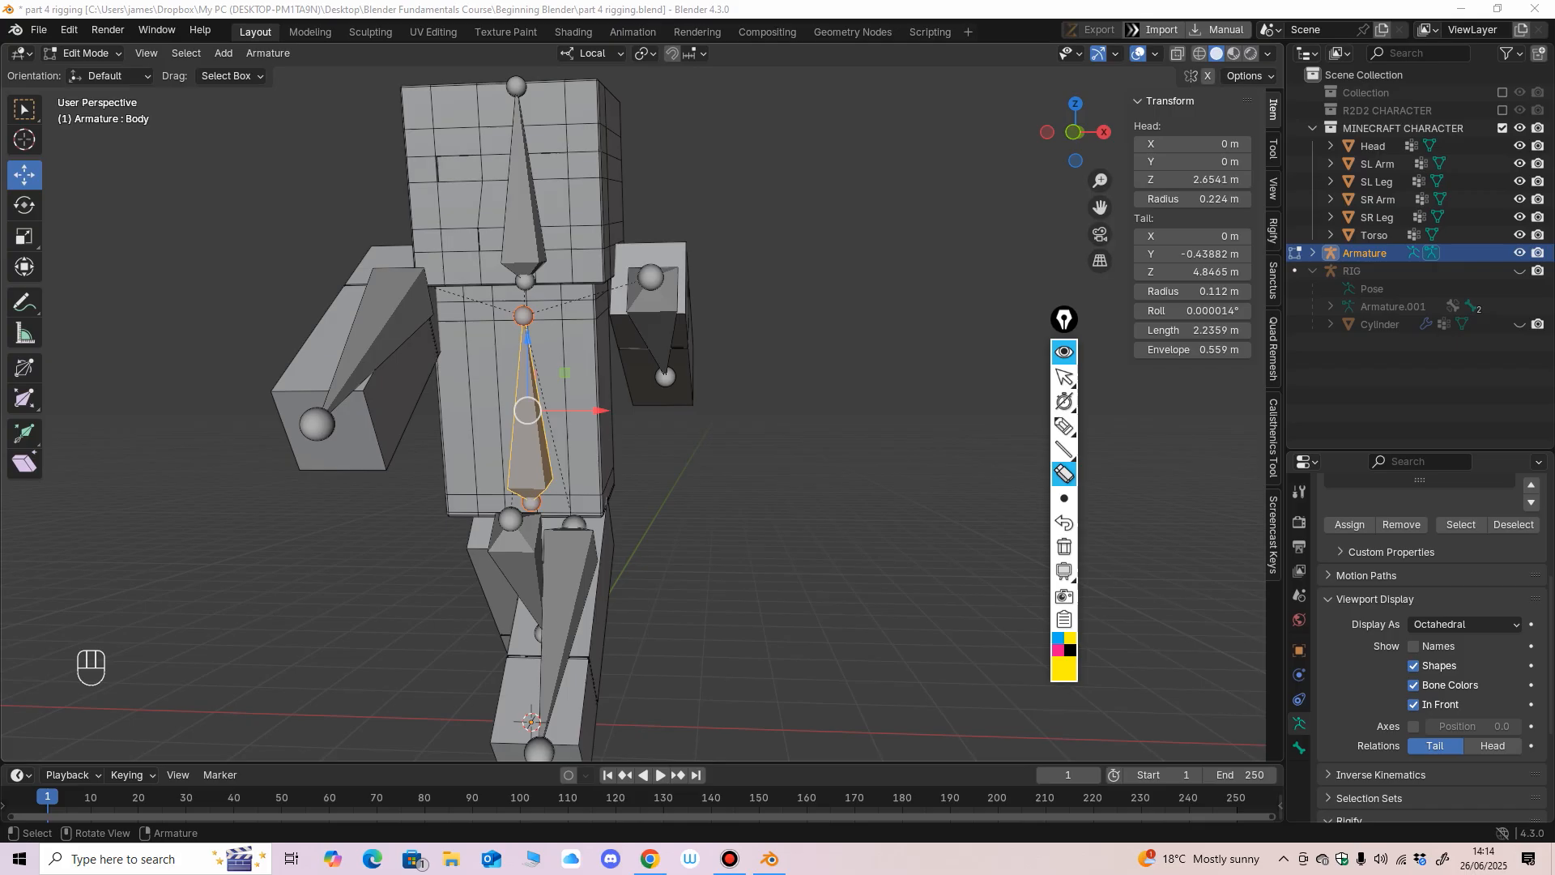
{"action": "left_click", "coordinate": [1064, 378]}
Switch the armature from Edit Mode to Object Mode.
{"action": "mouse_move", "coordinate": [858, 413]}
{"action": "middle_mouse_down"}
{"action": "mouse_move", "coordinate": [769, 422]}
{"action": "mouse_move", "coordinate": [782, 409]}
{"action": "middle_mouse_up"}
{"action": "scroll", "coordinate": [769, 421], "scroll_direction": "down", "scroll_amount": 1}
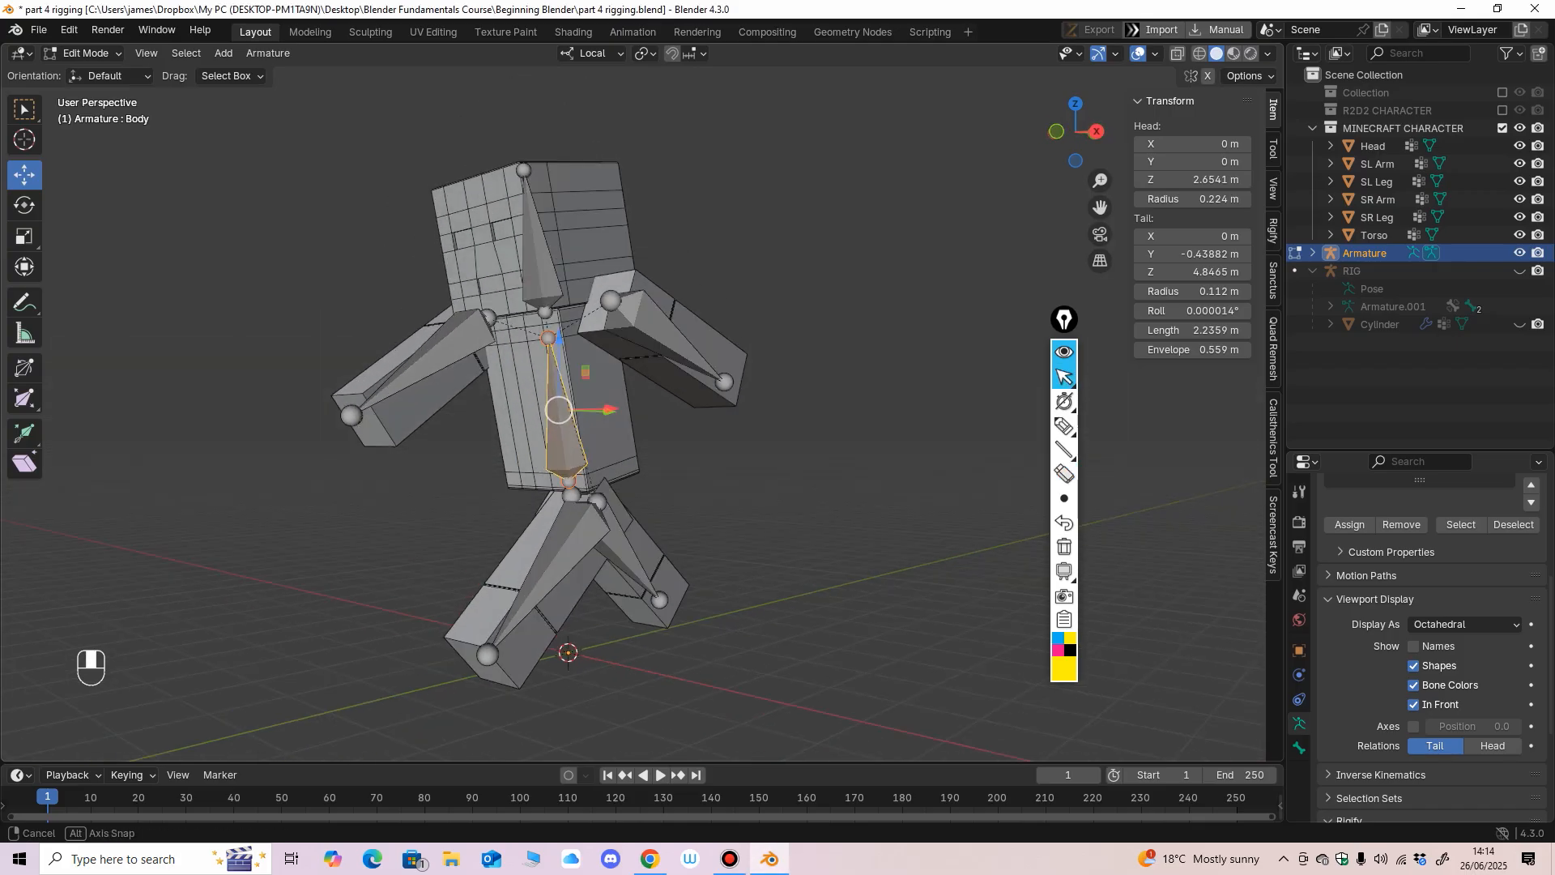
{"action": "left_click", "coordinate": [83, 53]}
{"action": "left_click", "coordinate": [91, 74]}
{"action": "middle_click_drag", "start_coordinate": [688, 397], "coordinate": [721, 412]}
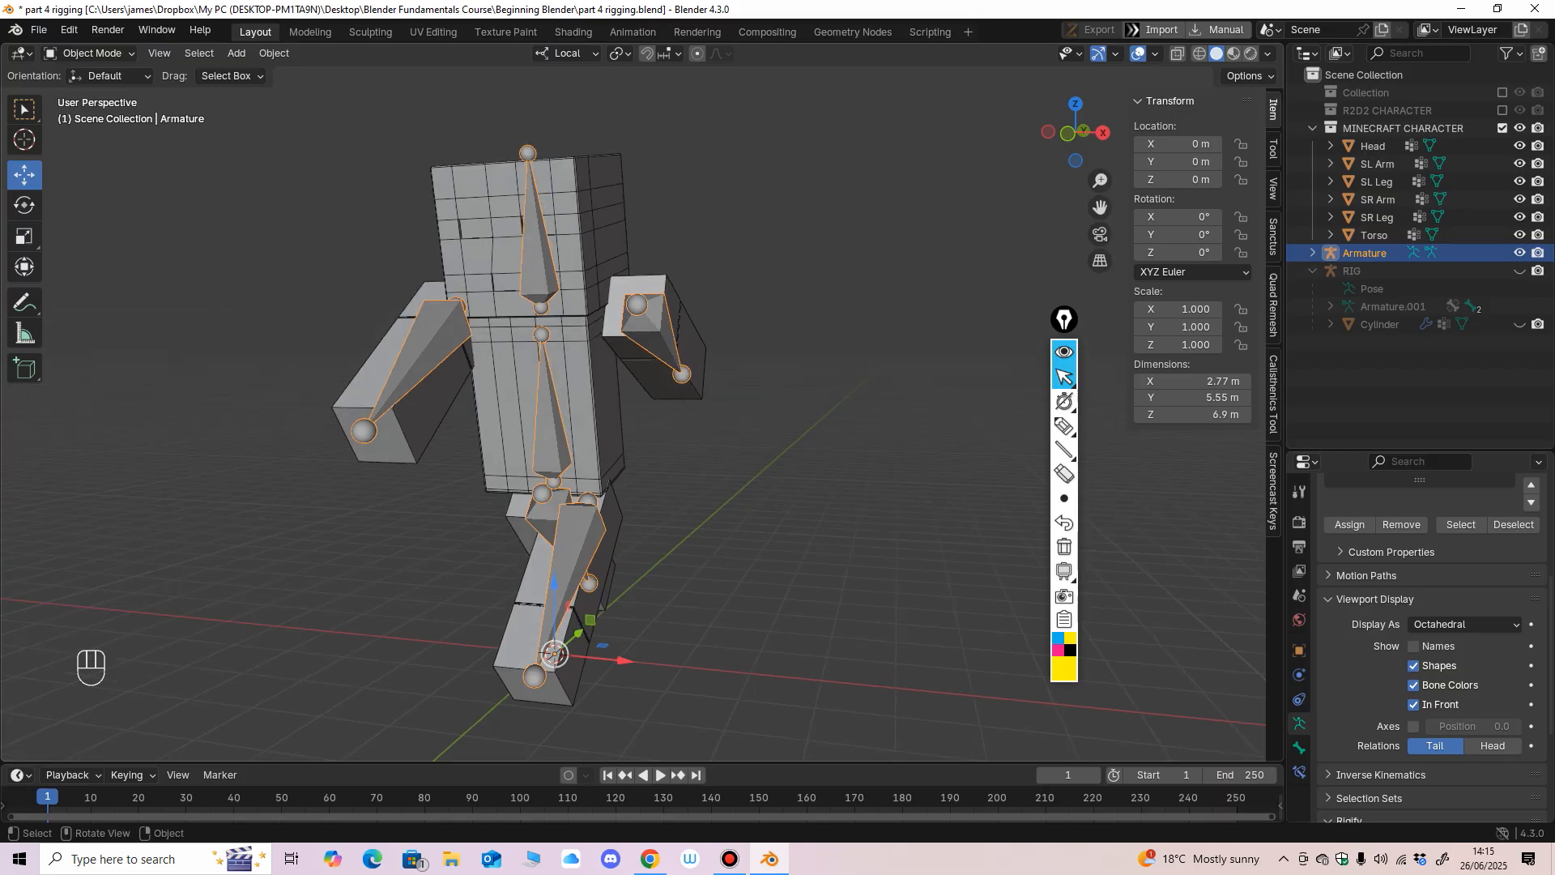
Select the character's head, torso, arm and leg meshes one at a time to identify the separate parts.
{"action": "left_click", "coordinate": [721, 405]}
{"action": "left_click", "coordinate": [498, 235]}
{"action": "left_click", "coordinate": [510, 389]}
{"action": "left_click", "coordinate": [396, 365]}
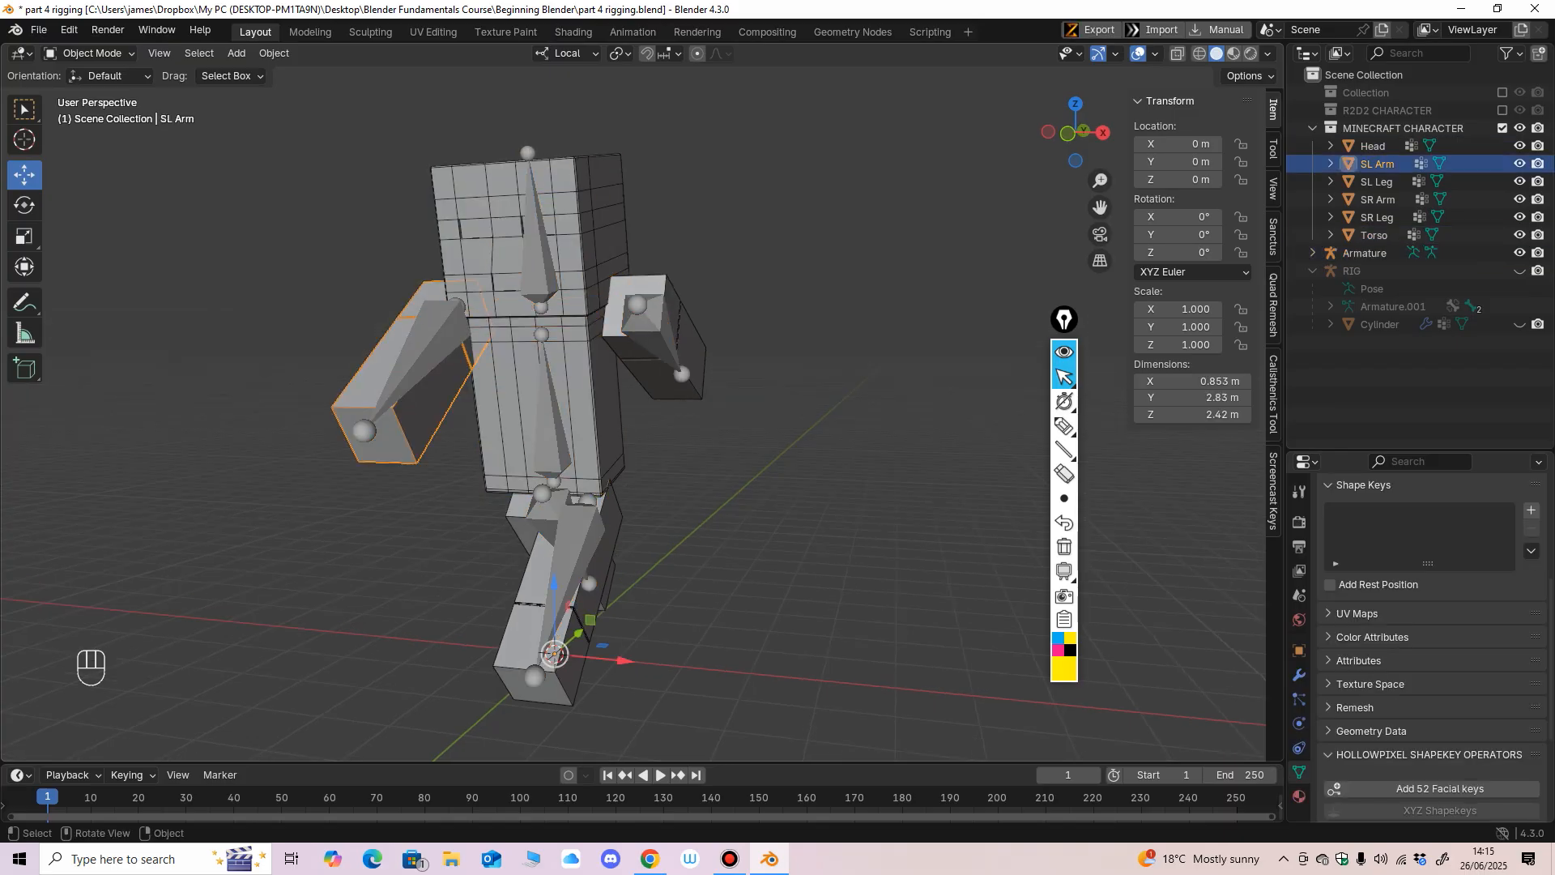
{"action": "left_click", "coordinate": [531, 631]}
{"action": "middle_click_drag", "start_coordinate": [531, 631], "coordinate": [566, 630]}
{"action": "left_click", "coordinate": [520, 544]}
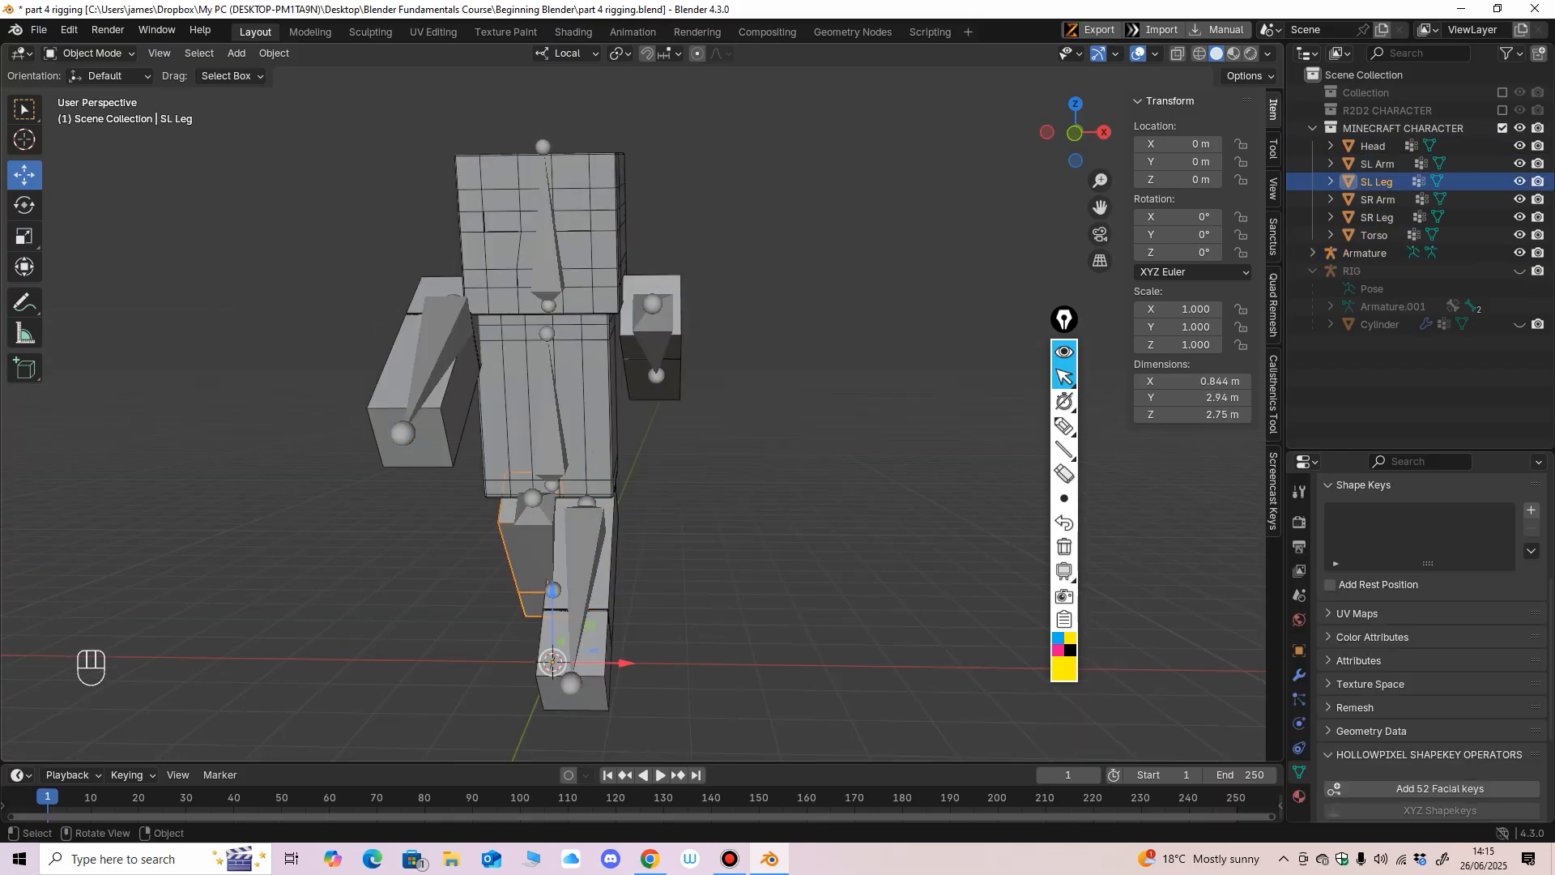
{"action": "middle_click_drag", "start_coordinate": [520, 544], "coordinate": [497, 533]}
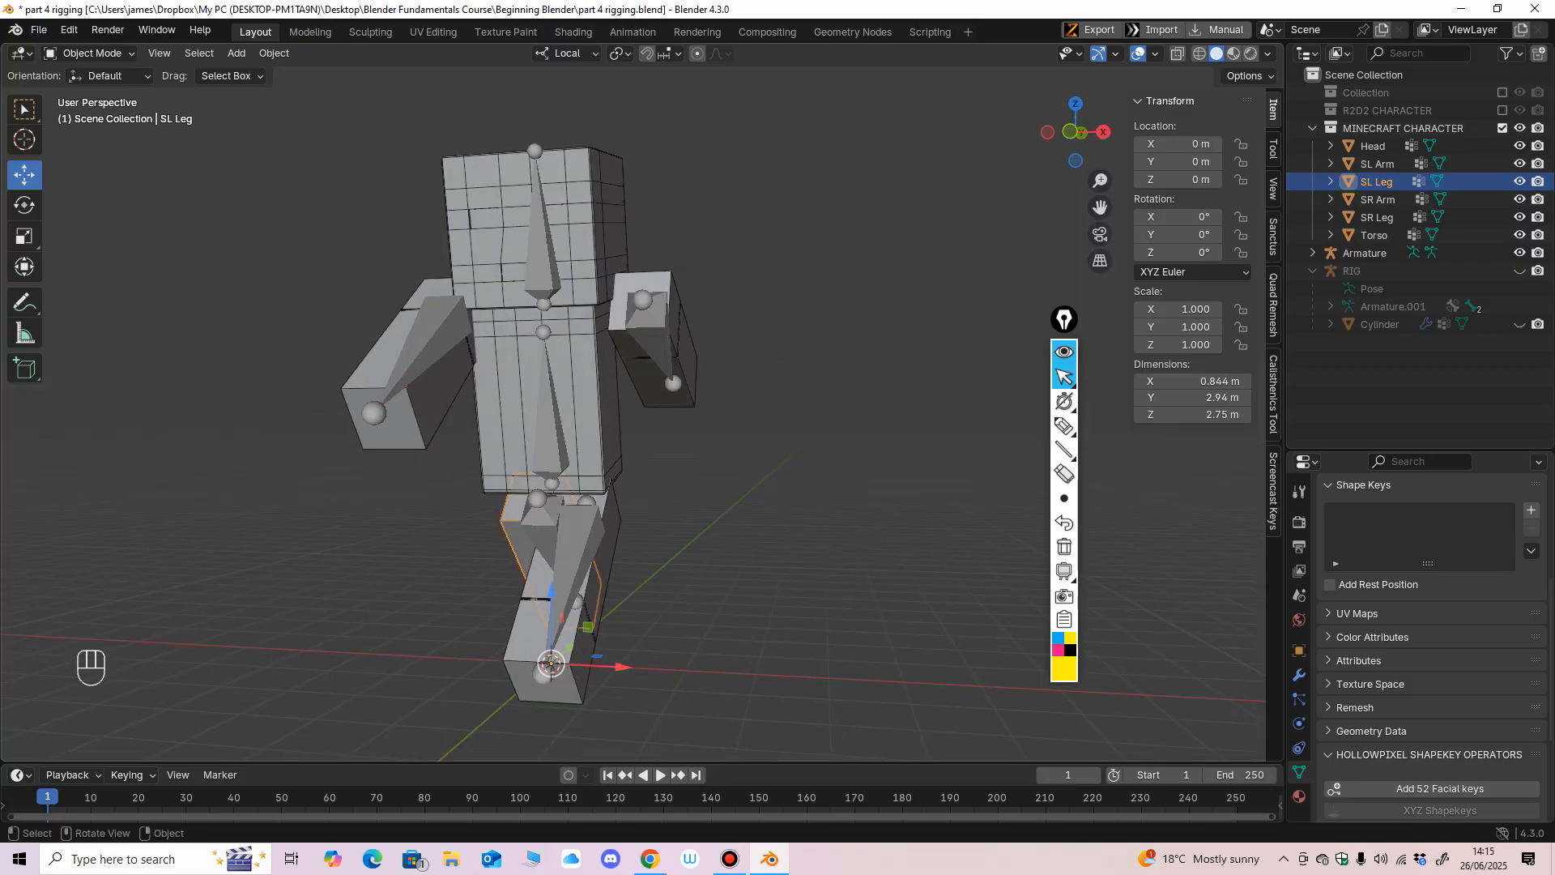
Parent the head, torso, both arm and both leg meshes to the armature with automatic weights.
{"action": "left_click", "coordinate": [502, 235]}
{"action": "left_click", "coordinate": [514, 385], "text": "shift"}
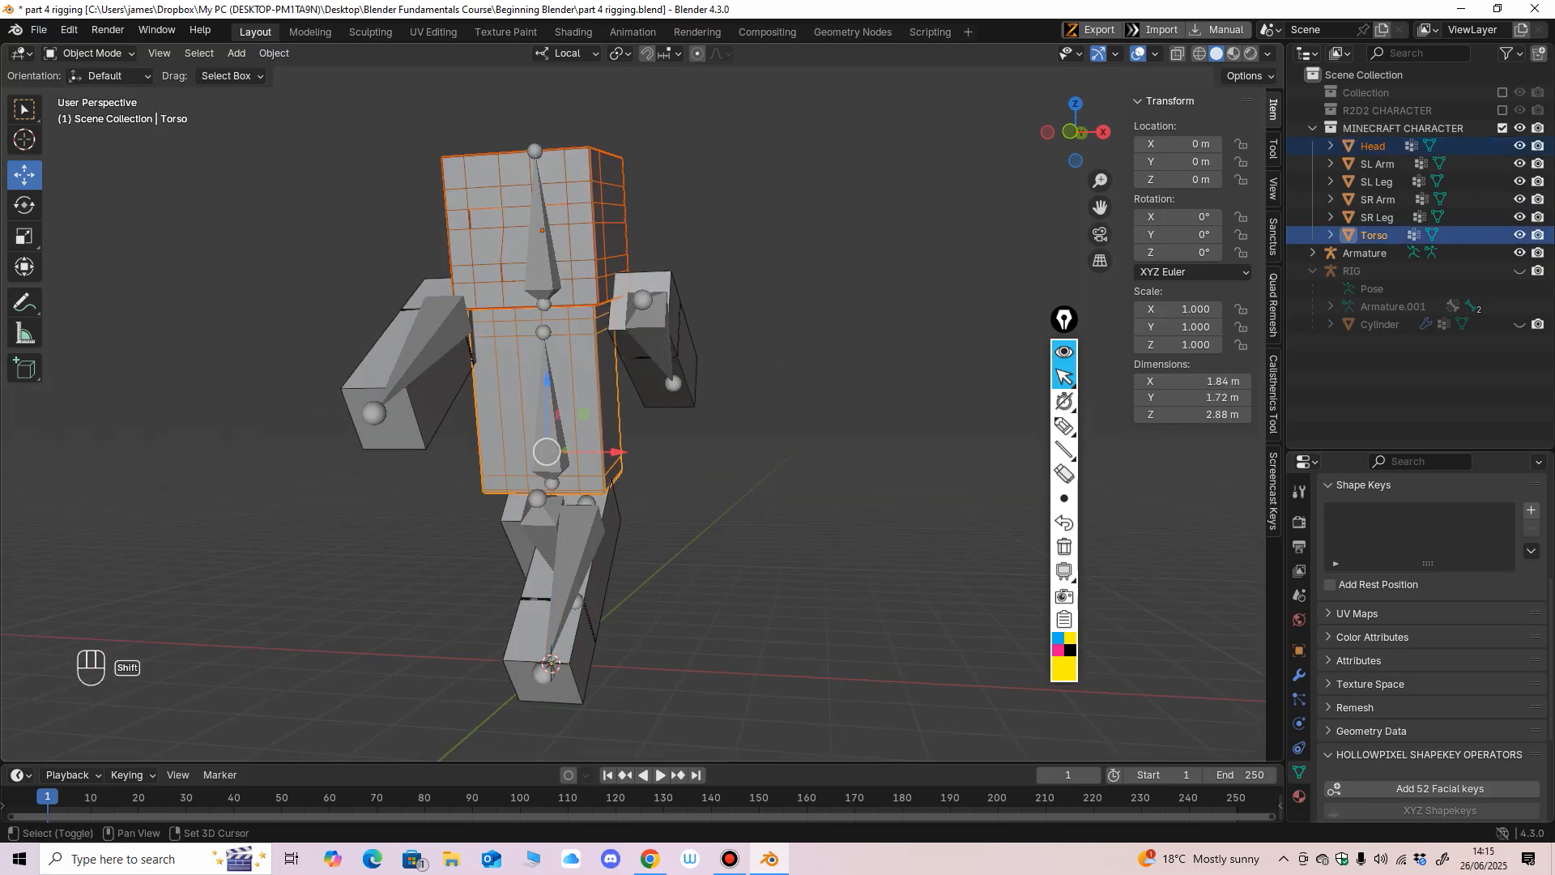
{"action": "left_click", "coordinate": [401, 364], "text": "shift"}
{"action": "left_click", "coordinate": [660, 368], "text": "shift"}
{"action": "left_click", "coordinate": [543, 624], "text": "shift"}
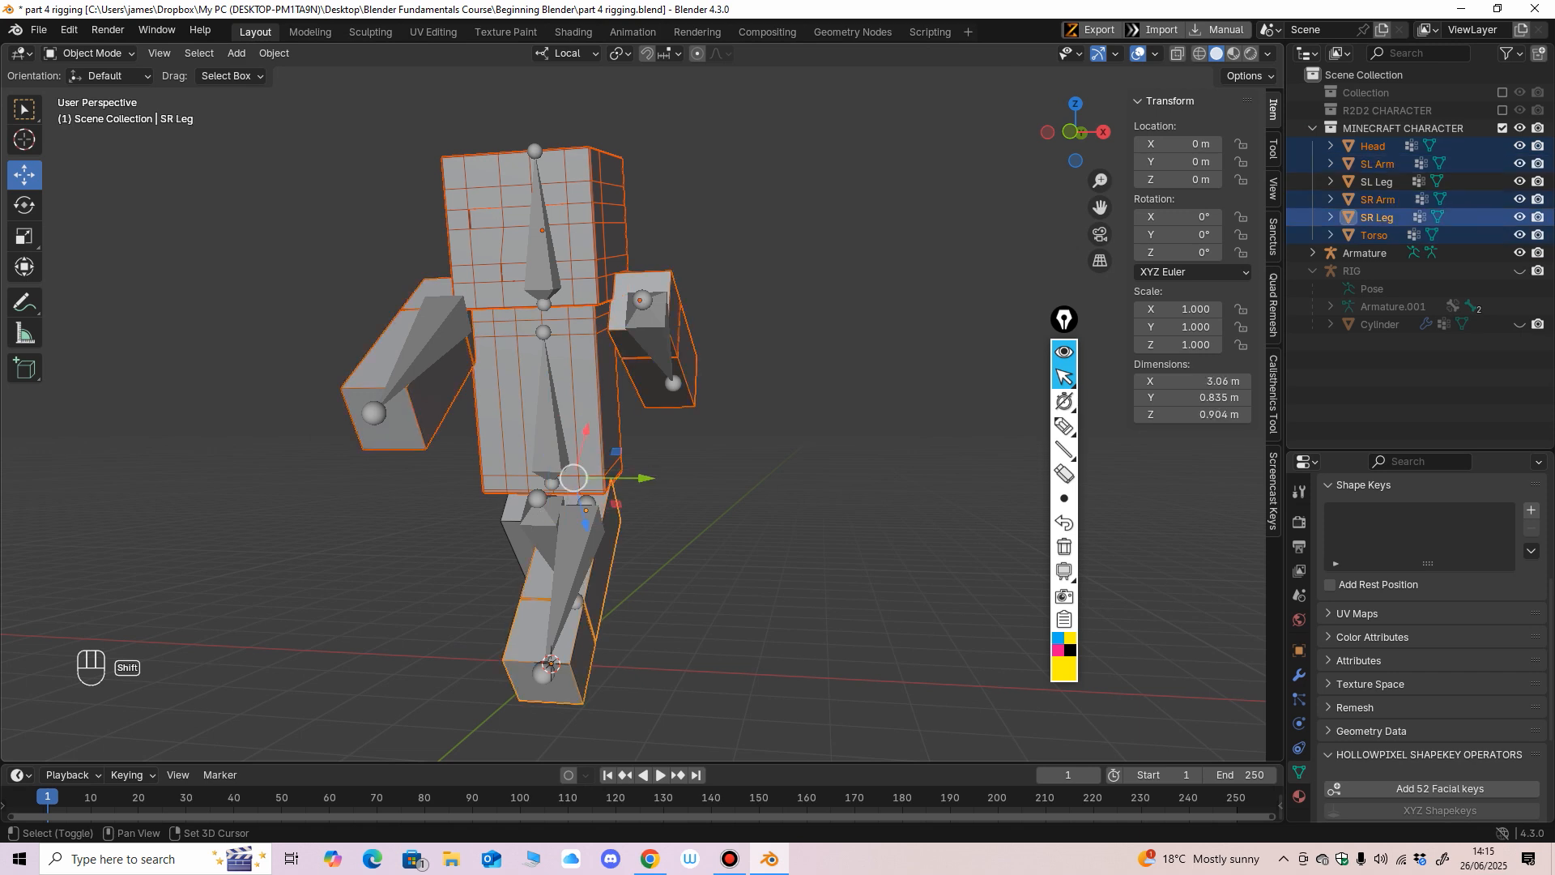
{"action": "left_click", "coordinate": [519, 533], "text": "shift"}
{"action": "left_click", "coordinate": [559, 559], "text": "shift"}
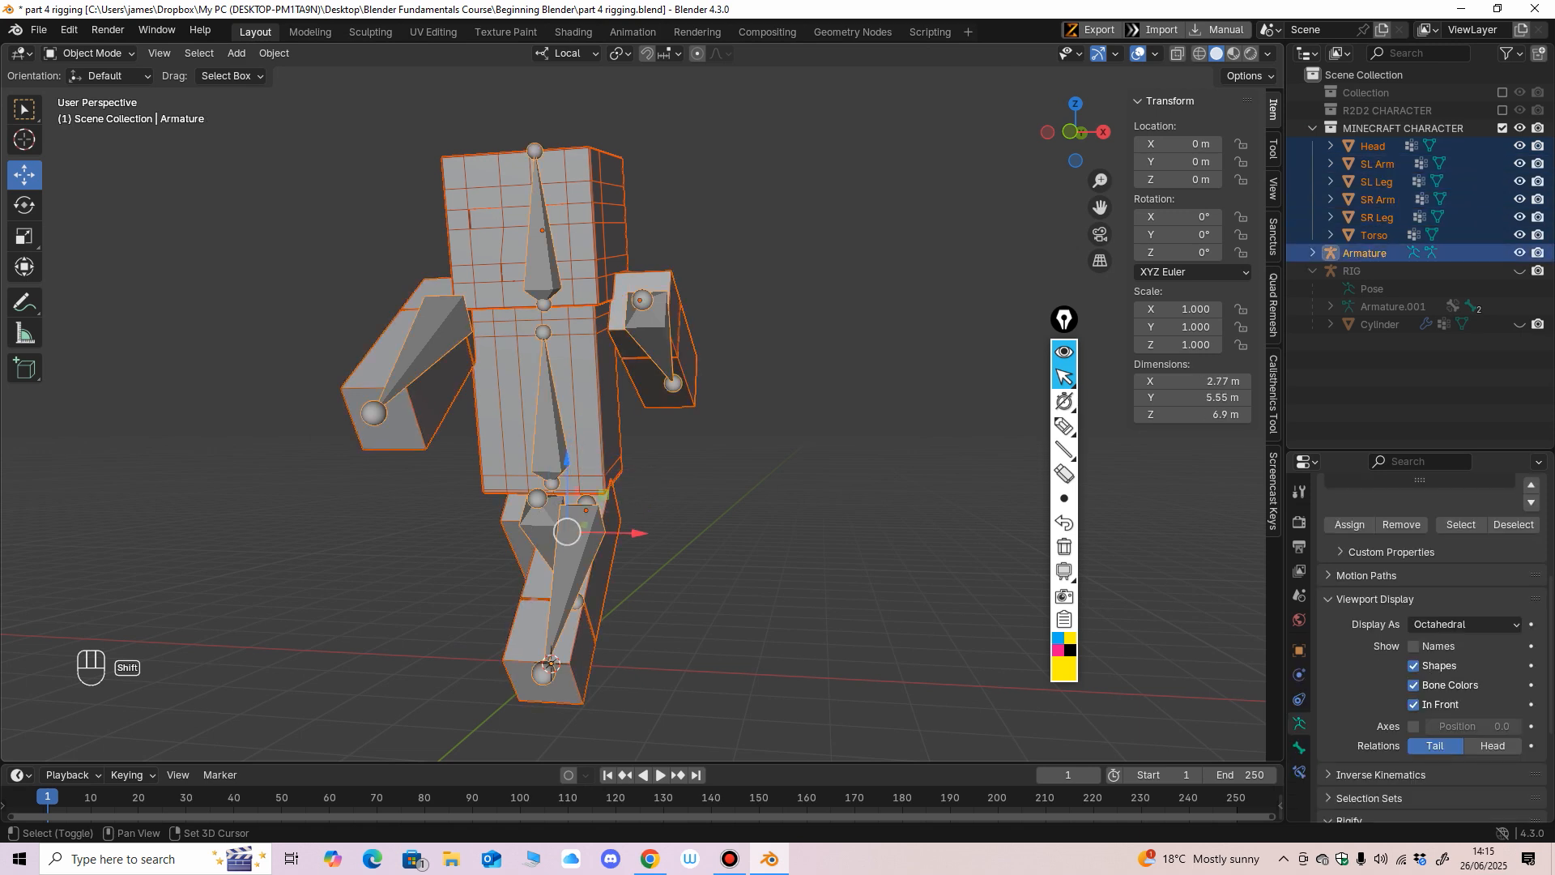
{"action": "middle_click_drag", "start_coordinate": [551, 664], "coordinate": [552, 661]}
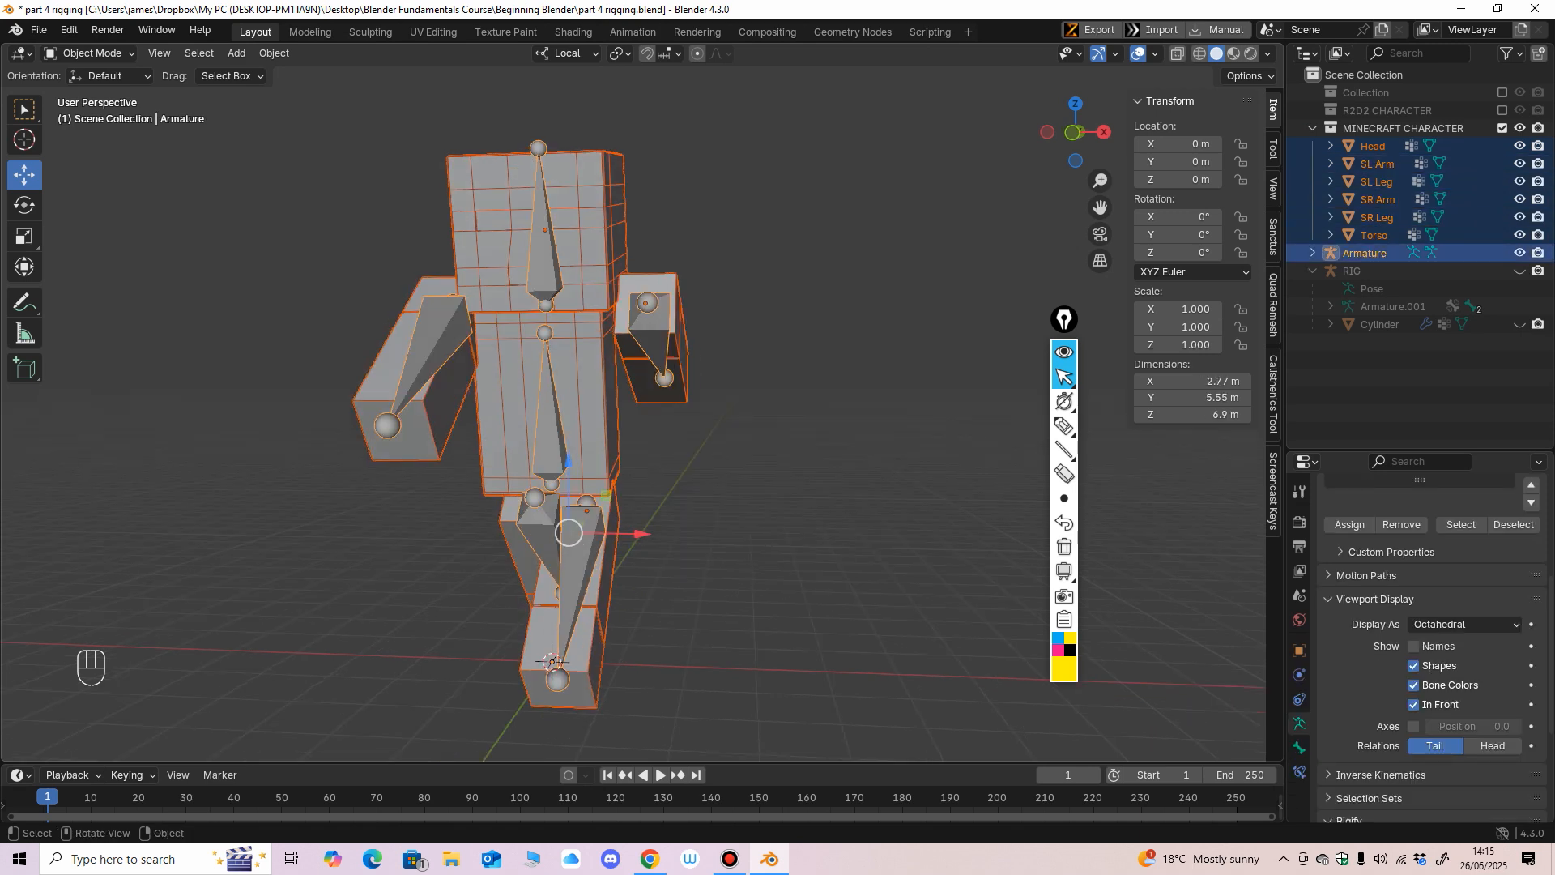
{"action": "key", "text": "ctrl+p"}
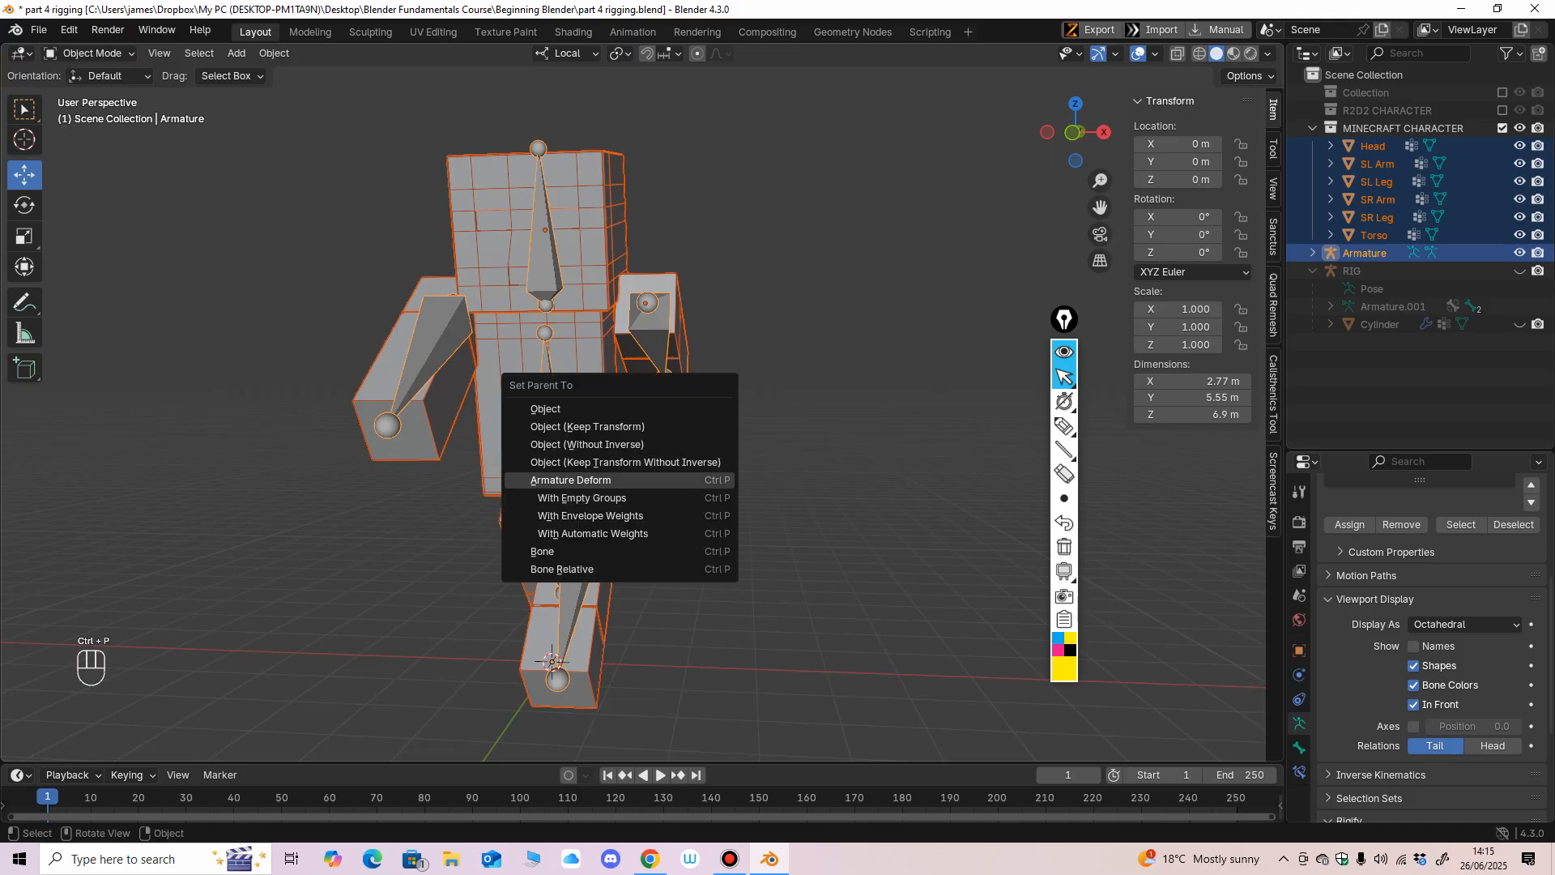
{"action": "left_click", "coordinate": [592, 533]}
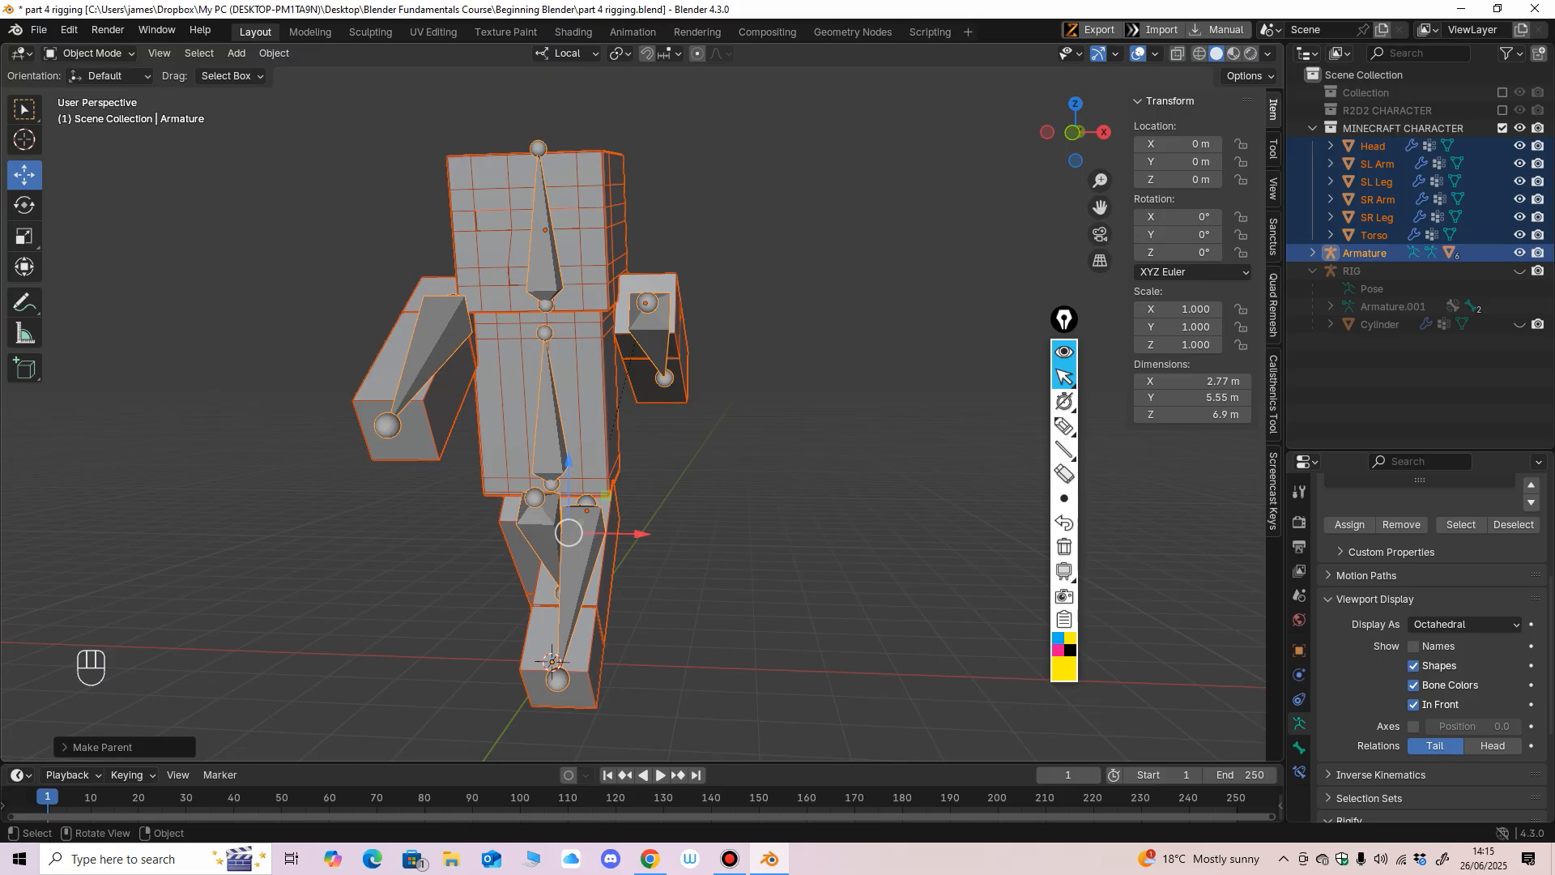
Clear the selection, select the armature together with the Torso mesh, and switch to Weight Paint mode.
{"action": "mouse_move", "coordinate": [777, 453]}
{"action": "middle_mouse_down"}
{"action": "mouse_move", "coordinate": [725, 449]}
{"action": "mouse_move", "coordinate": [751, 437]}
{"action": "middle_mouse_up"}
{"action": "scroll", "coordinate": [725, 449], "scroll_direction": "up", "scroll_amount": 1}
{"action": "scroll", "coordinate": [741, 441], "scroll_direction": "down", "scroll_amount": 1}
{"action": "key", "text": "alt+a"}
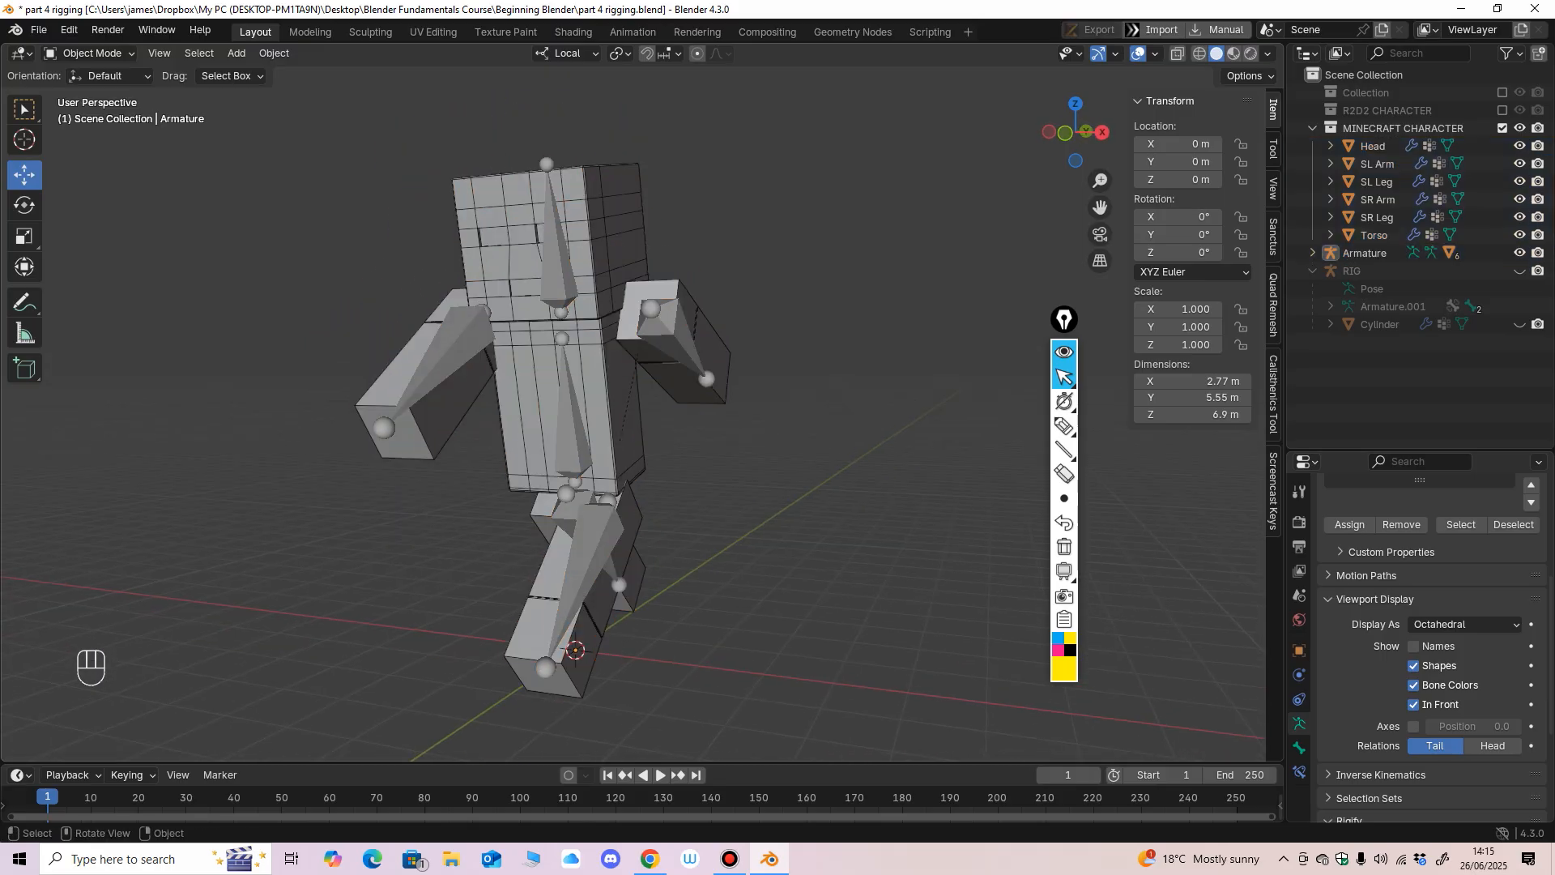
{"action": "left_click", "coordinate": [573, 429]}
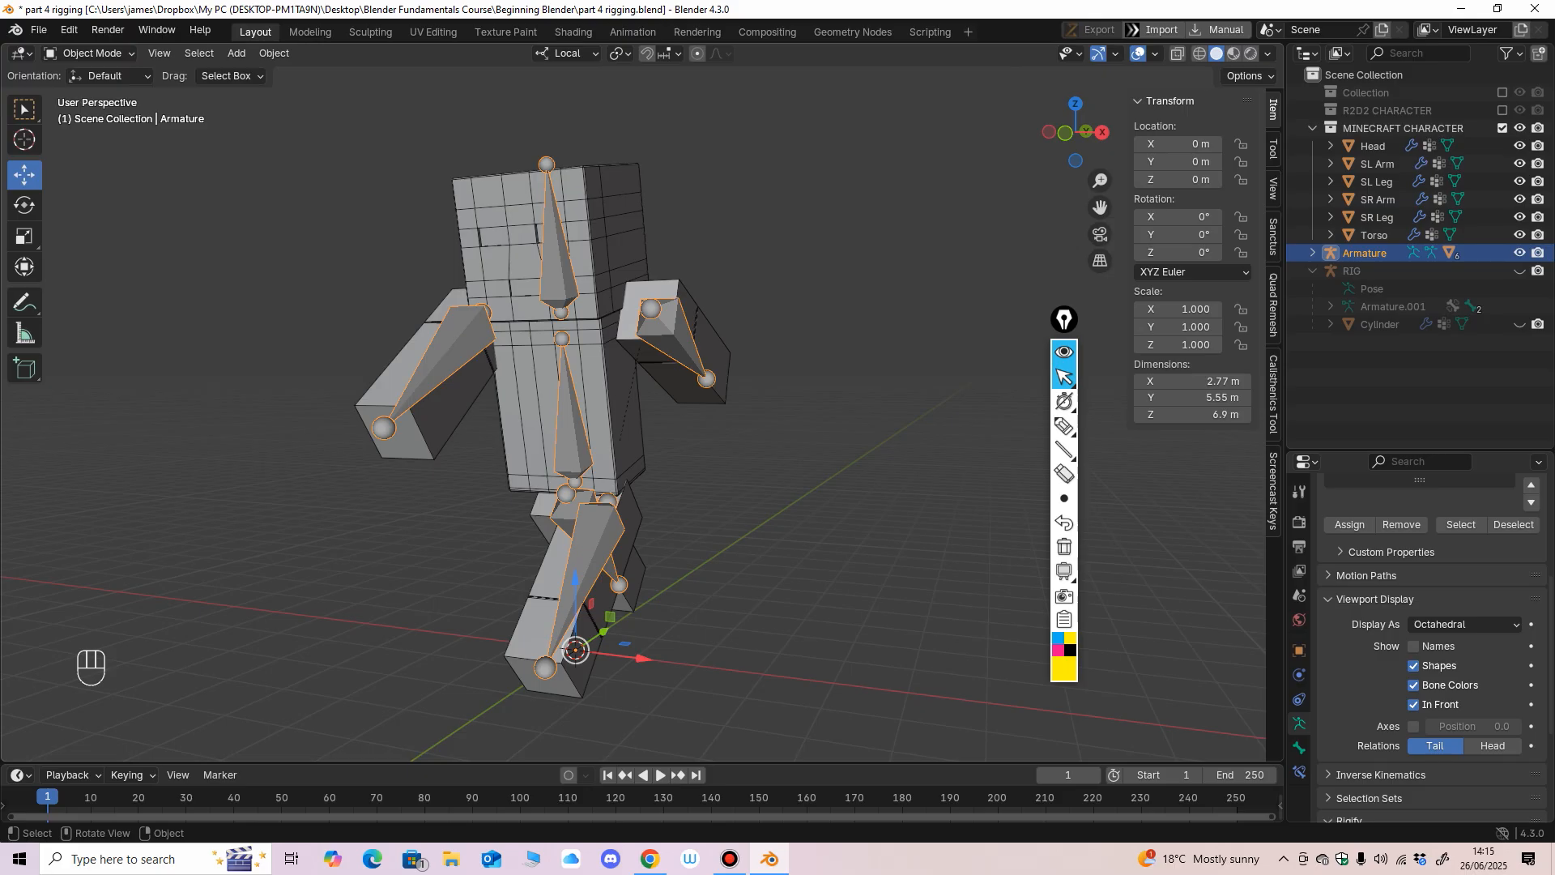
{"action": "left_click", "coordinate": [591, 405], "text": "shift"}
{"action": "left_click", "coordinate": [89, 52]}
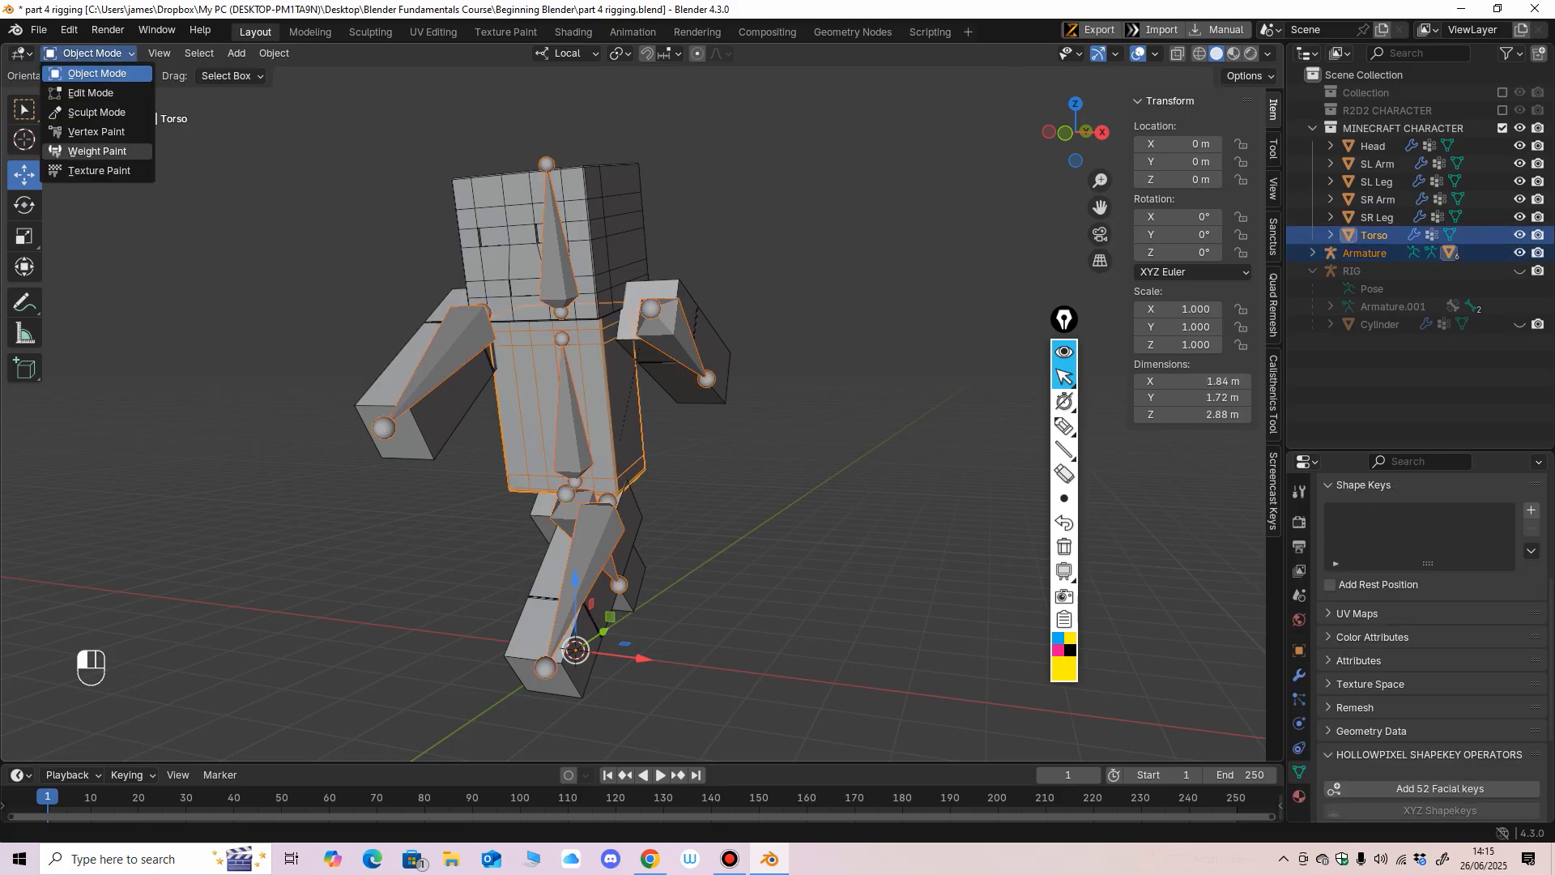
{"action": "left_click", "coordinate": [97, 151]}
{"action": "mouse_move", "coordinate": [694, 497]}
{"action": "middle_mouse_down"}
{"action": "mouse_move", "coordinate": [729, 521]}
{"action": "mouse_move", "coordinate": [712, 486]}
{"action": "mouse_move", "coordinate": [737, 421]}
{"action": "mouse_move", "coordinate": [726, 510]}
{"action": "mouse_move", "coordinate": [733, 453]}
{"action": "mouse_move", "coordinate": [715, 498]}
{"action": "mouse_move", "coordinate": [709, 470]}
{"action": "mouse_move", "coordinate": [696, 496]}
{"action": "mouse_move", "coordinate": [729, 514]}
{"action": "middle_mouse_up"}
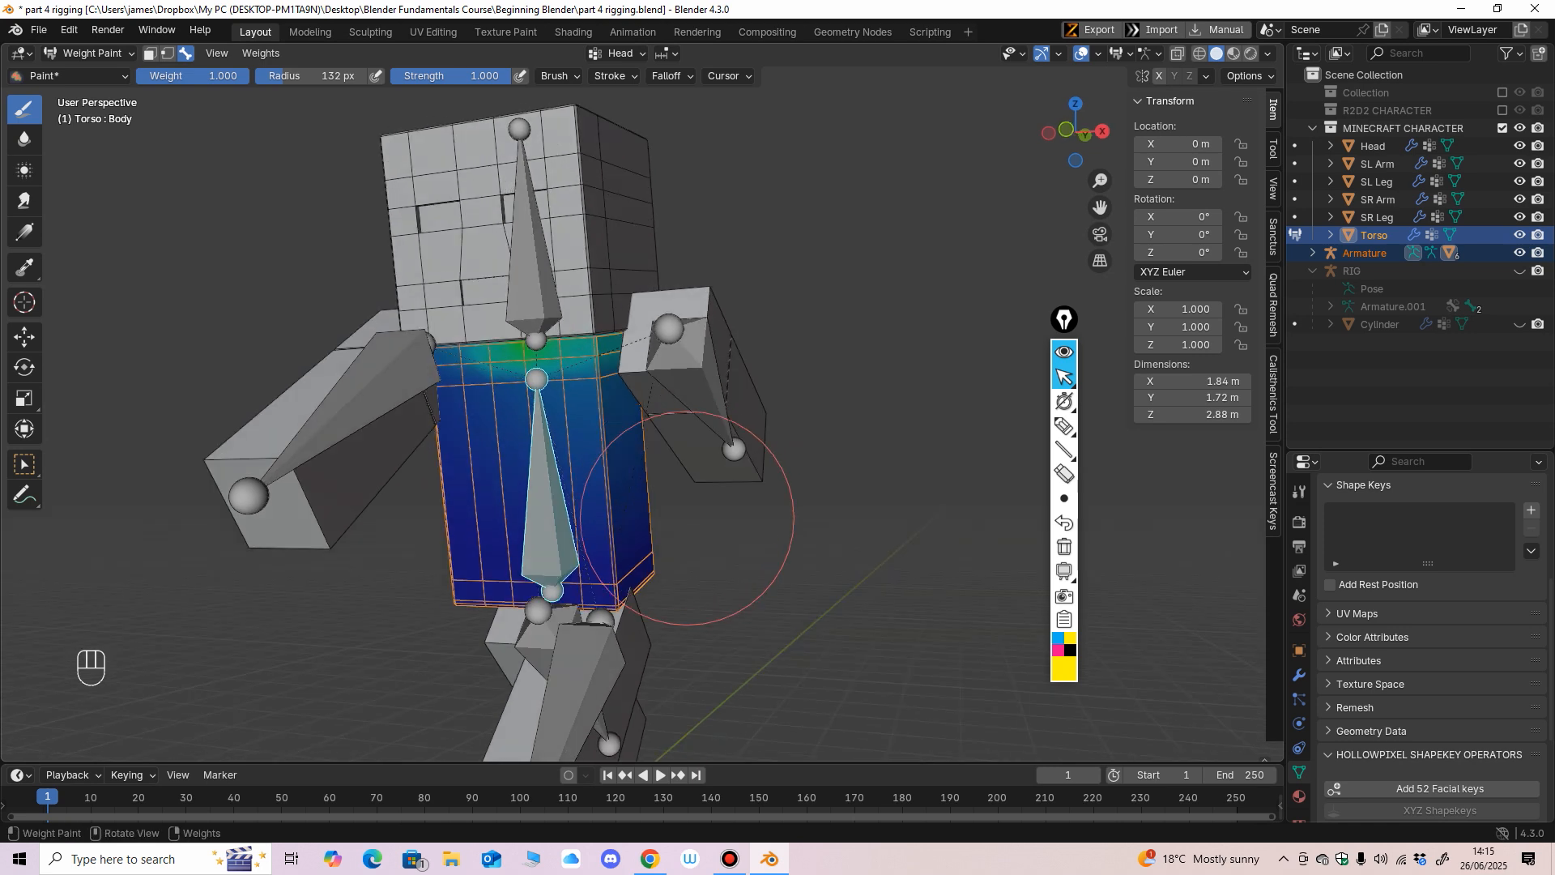
Check the Torso mesh's weights for the Head and right arm bones.
{"action": "key", "text": "f"}
{"action": "left_click", "coordinate": [777, 507]}
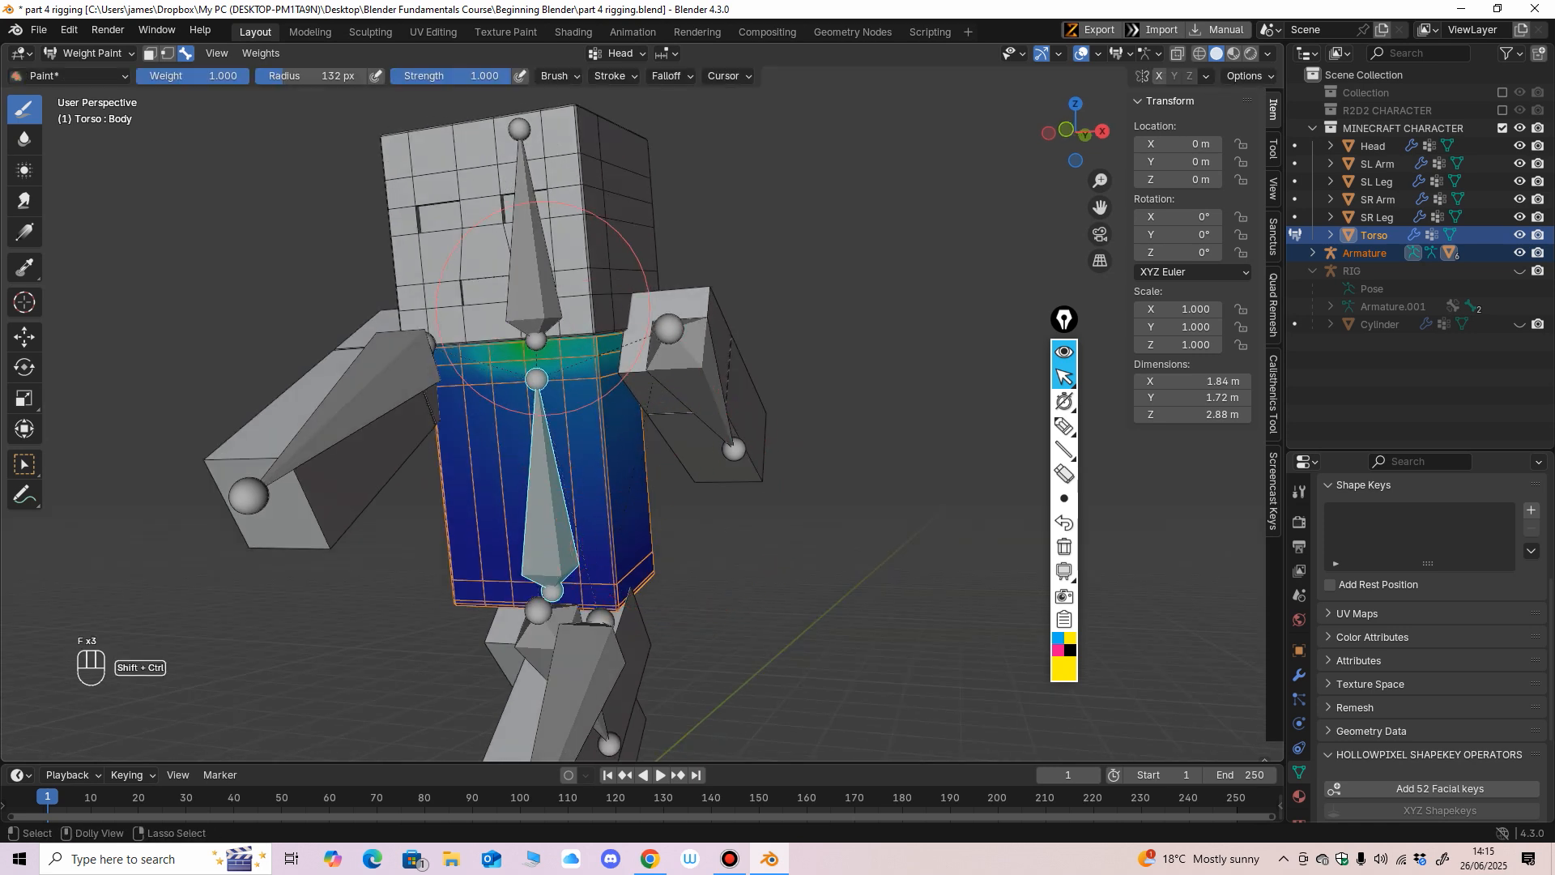
{"action": "left_click", "coordinate": [540, 306], "text": "ctrl+shift"}
{"action": "left_click", "coordinate": [684, 378], "text": "ctrl+shift"}
Remove the Arm L bone's influence from the Torso mesh by painting with weight 0 on all sides in wireframe shading.
{"action": "left_click", "coordinate": [379, 402], "text": "ctrl+shift"}
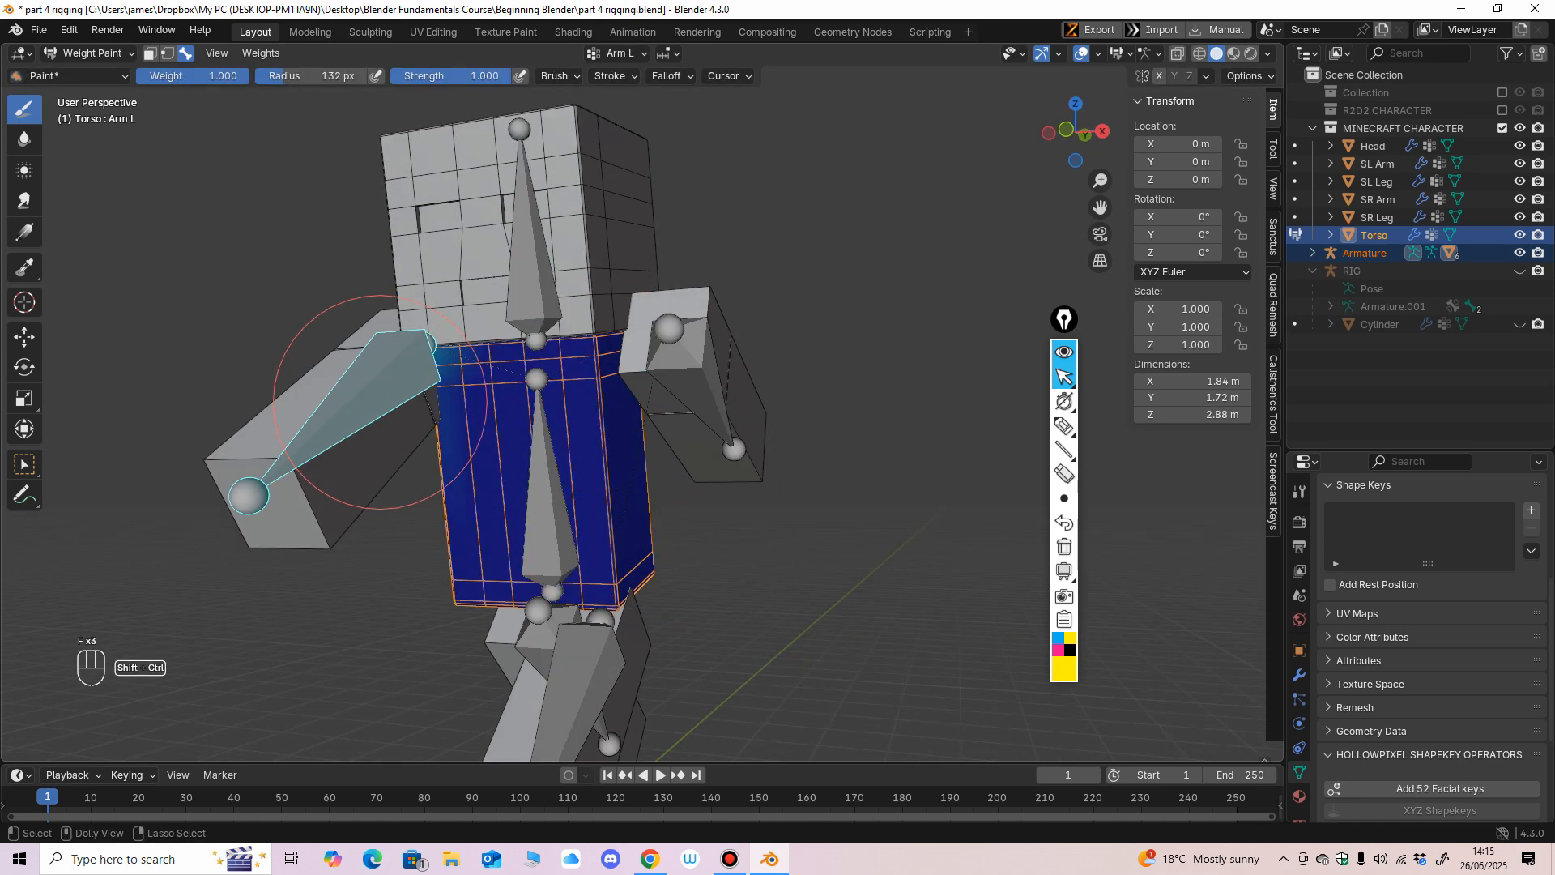
{"action": "mouse_move", "coordinate": [680, 624]}
{"action": "middle_mouse_down"}
{"action": "mouse_move", "coordinate": [719, 479]}
{"action": "mouse_move", "coordinate": [478, 413]}
{"action": "middle_mouse_up"}
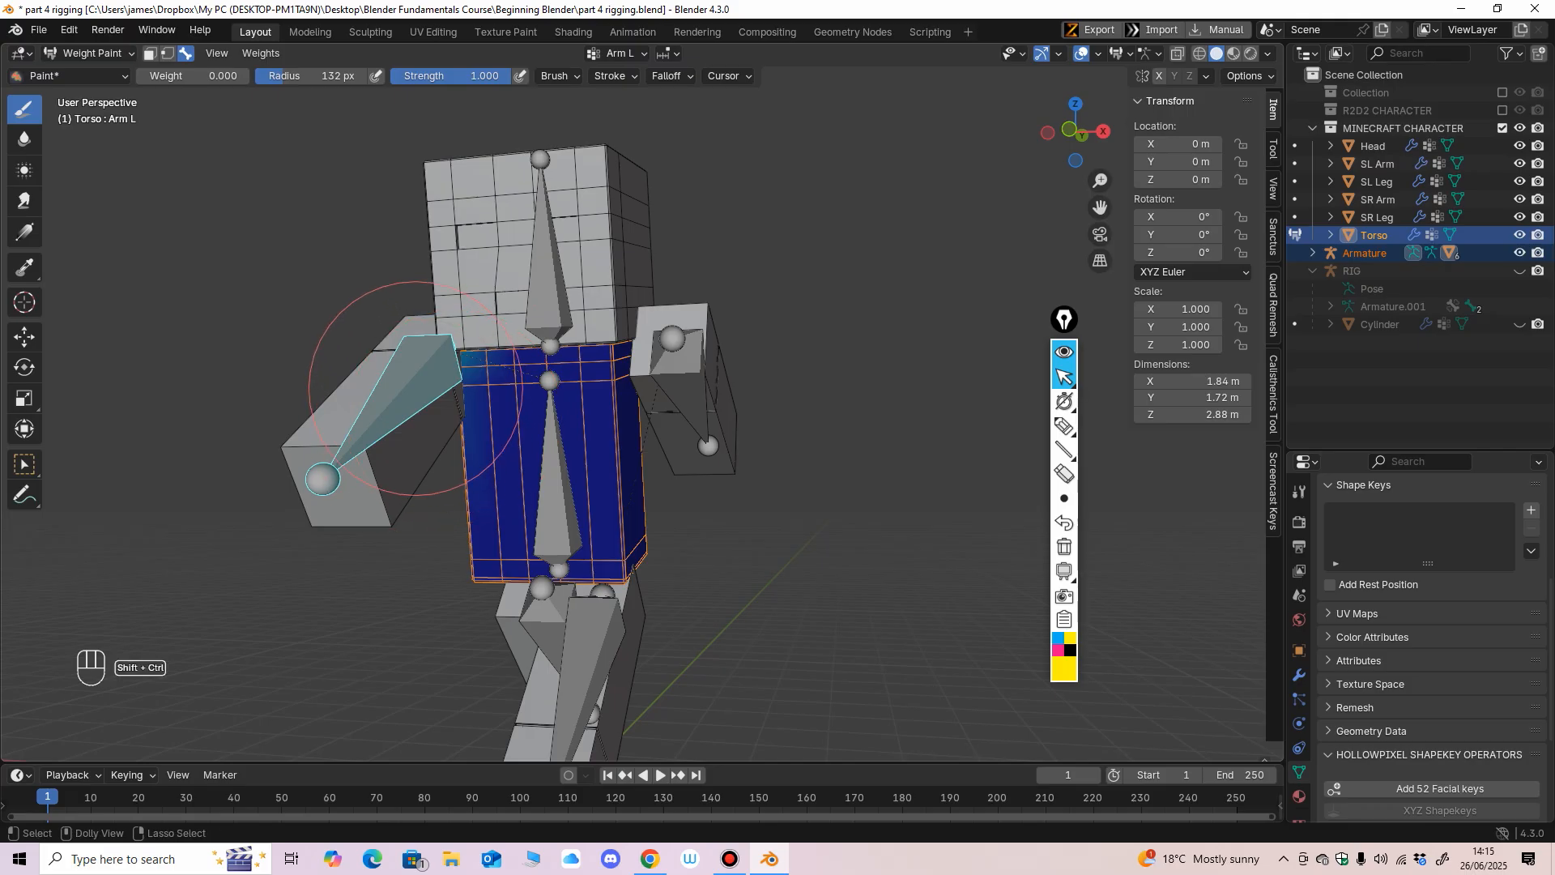
{"action": "middle_click_drag", "start_coordinate": [531, 608], "coordinate": [613, 473]}
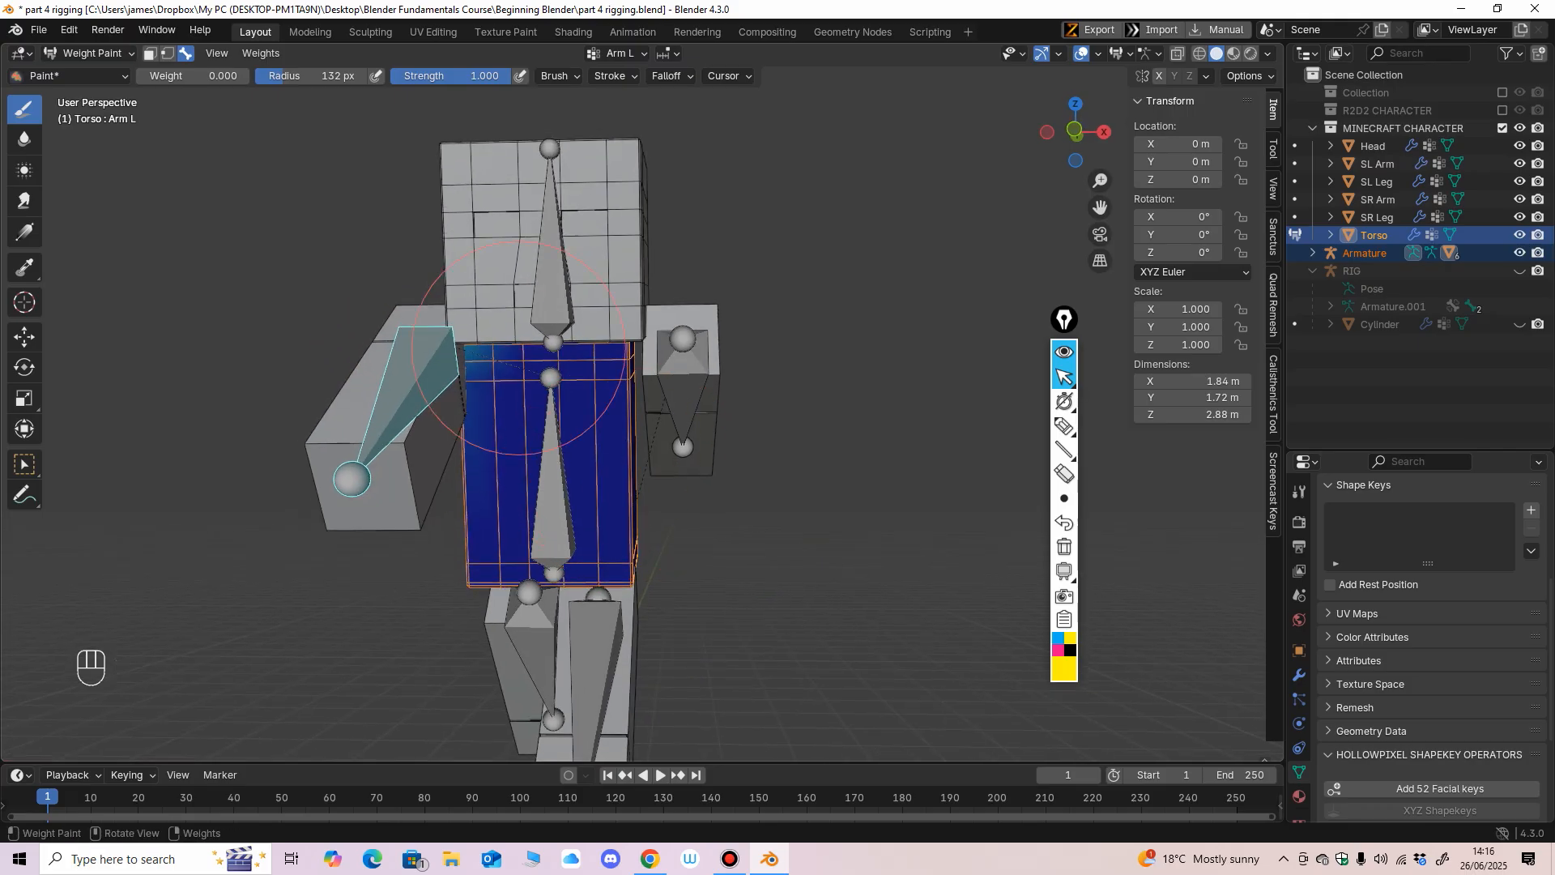
{"action": "key", "text": "shift+z"}
{"action": "middle_click_drag", "start_coordinate": [553, 365], "coordinate": [725, 415]}
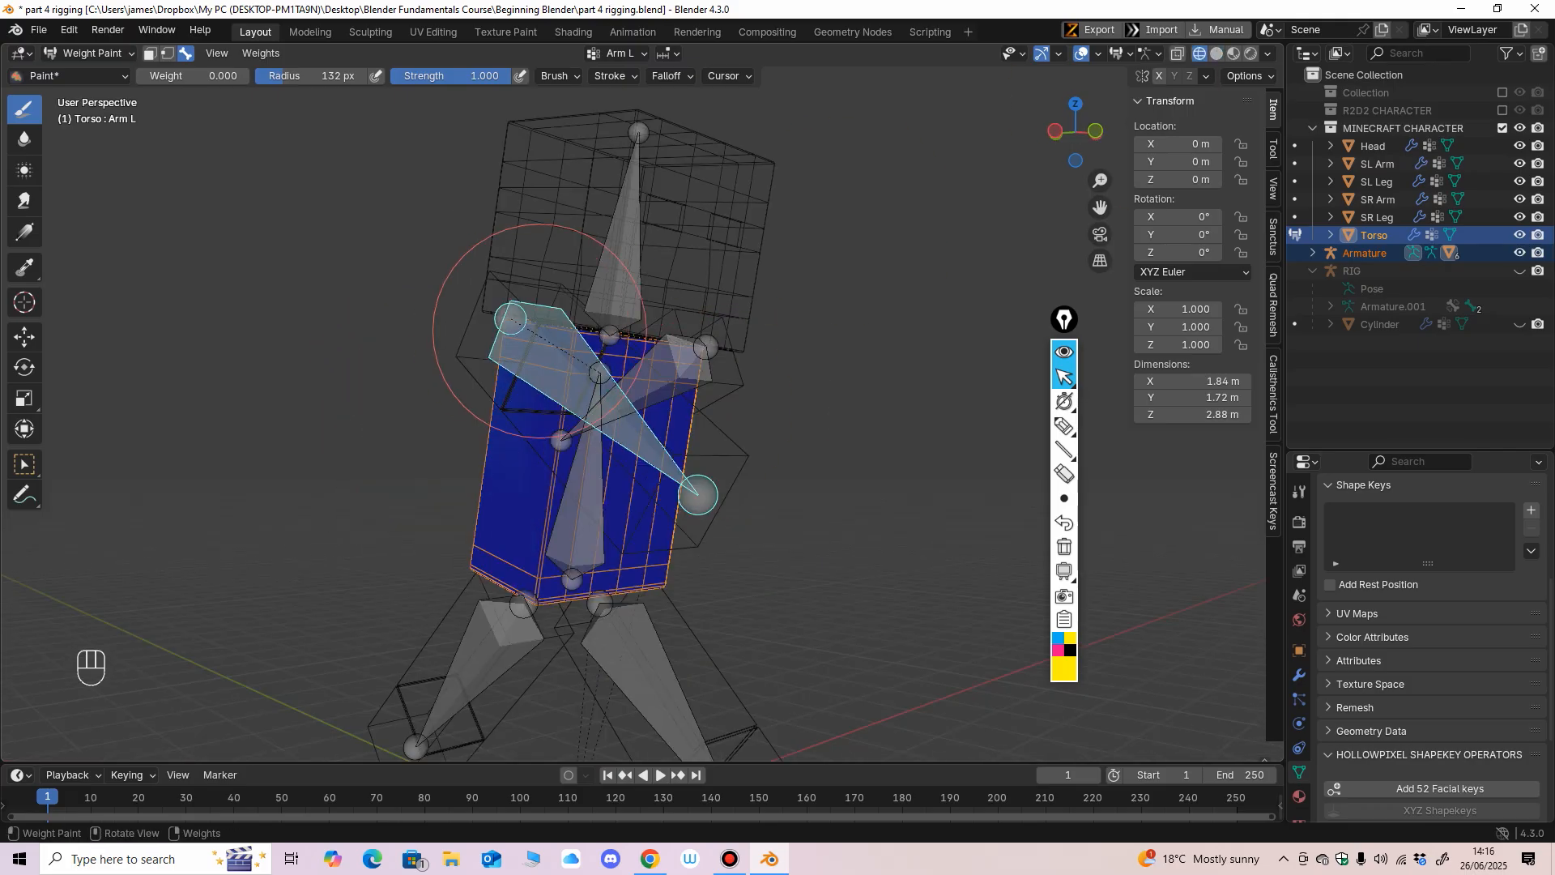
{"action": "mouse_move", "coordinate": [526, 340]}
{"action": "middle_mouse_down"}
{"action": "mouse_move", "coordinate": [643, 348]}
{"action": "mouse_move", "coordinate": [646, 408]}
{"action": "middle_mouse_up"}
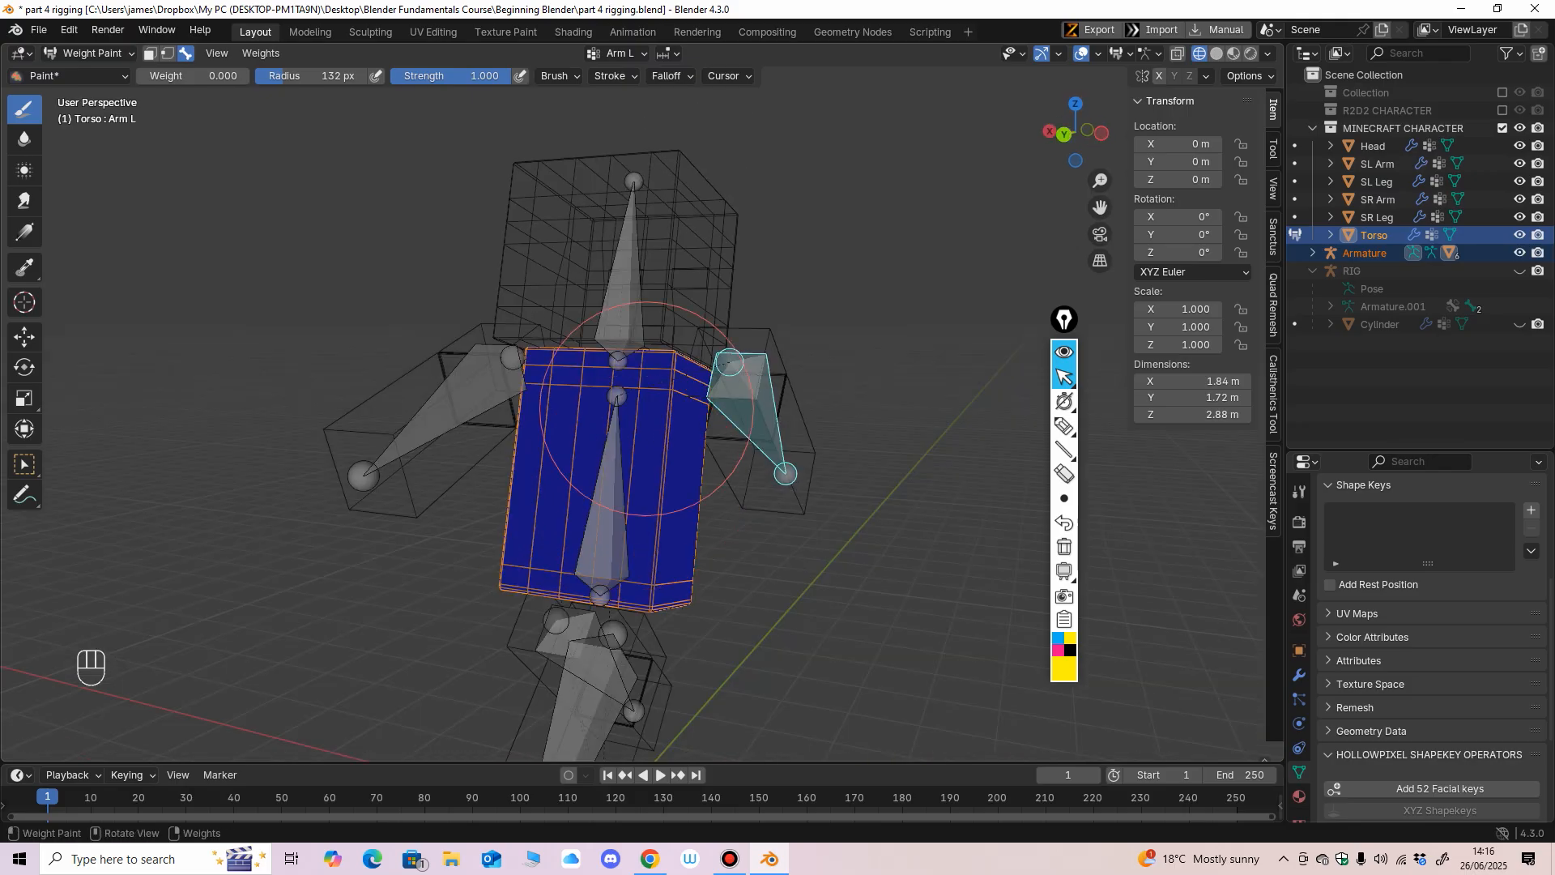
{"action": "mouse_move", "coordinate": [689, 615]}
{"action": "middle_mouse_down"}
{"action": "mouse_move", "coordinate": [608, 417]}
{"action": "mouse_move", "coordinate": [575, 422]}
{"action": "middle_mouse_up"}
{"action": "middle_click_drag", "start_coordinate": [728, 343], "coordinate": [615, 310]}
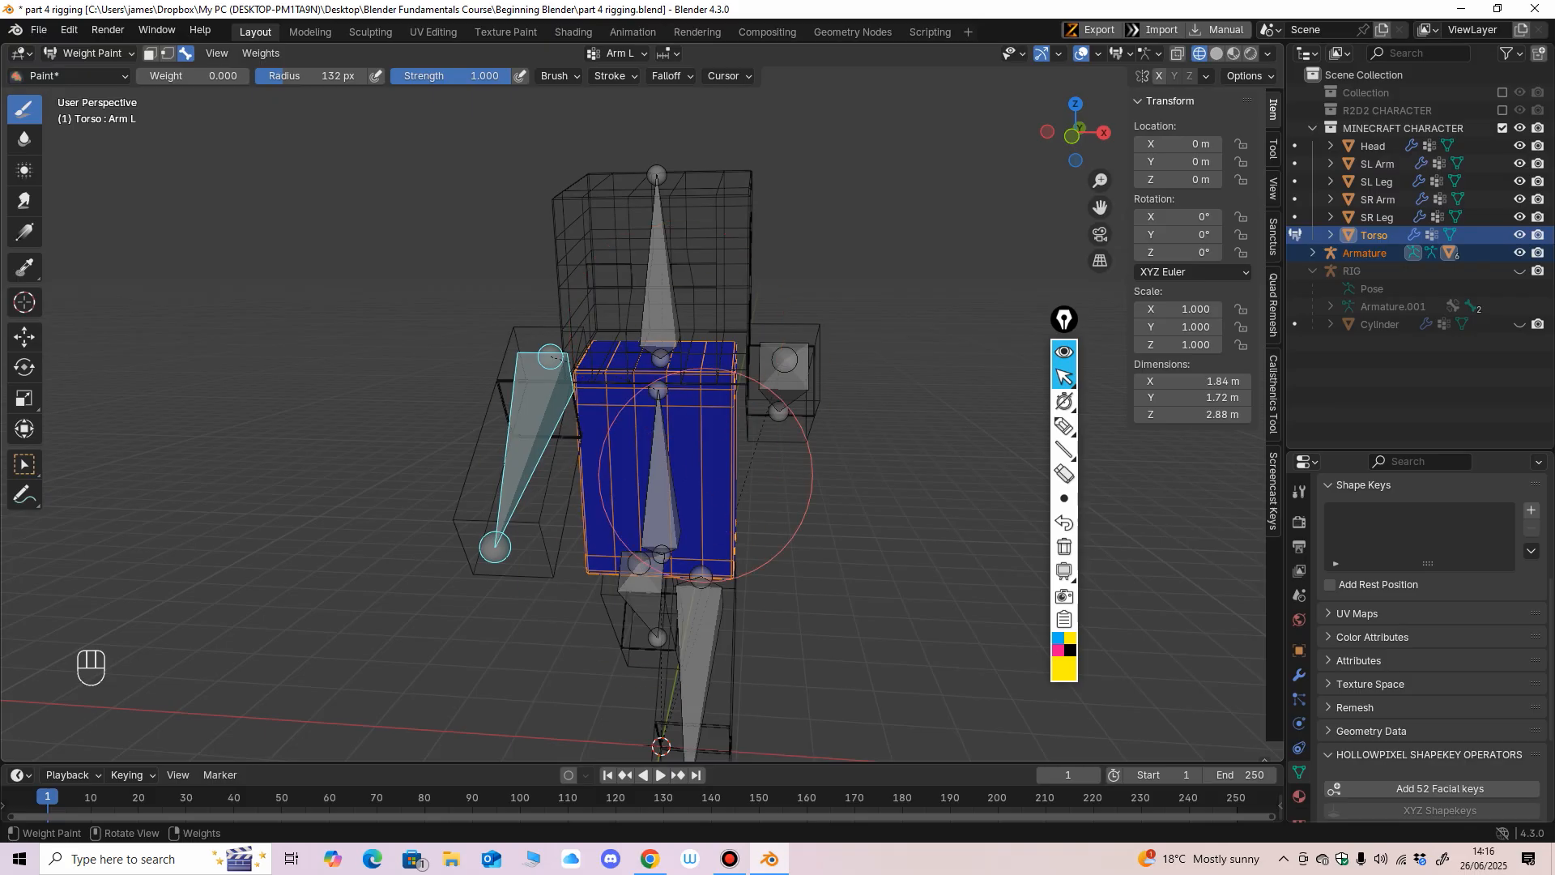
Paint weight 0 over the Torso mesh for the Arm R bone.
{"action": "middle_click_drag", "start_coordinate": [754, 478], "coordinate": [615, 533]}
{"action": "left_click", "coordinate": [669, 392], "text": "ctrl+shift"}
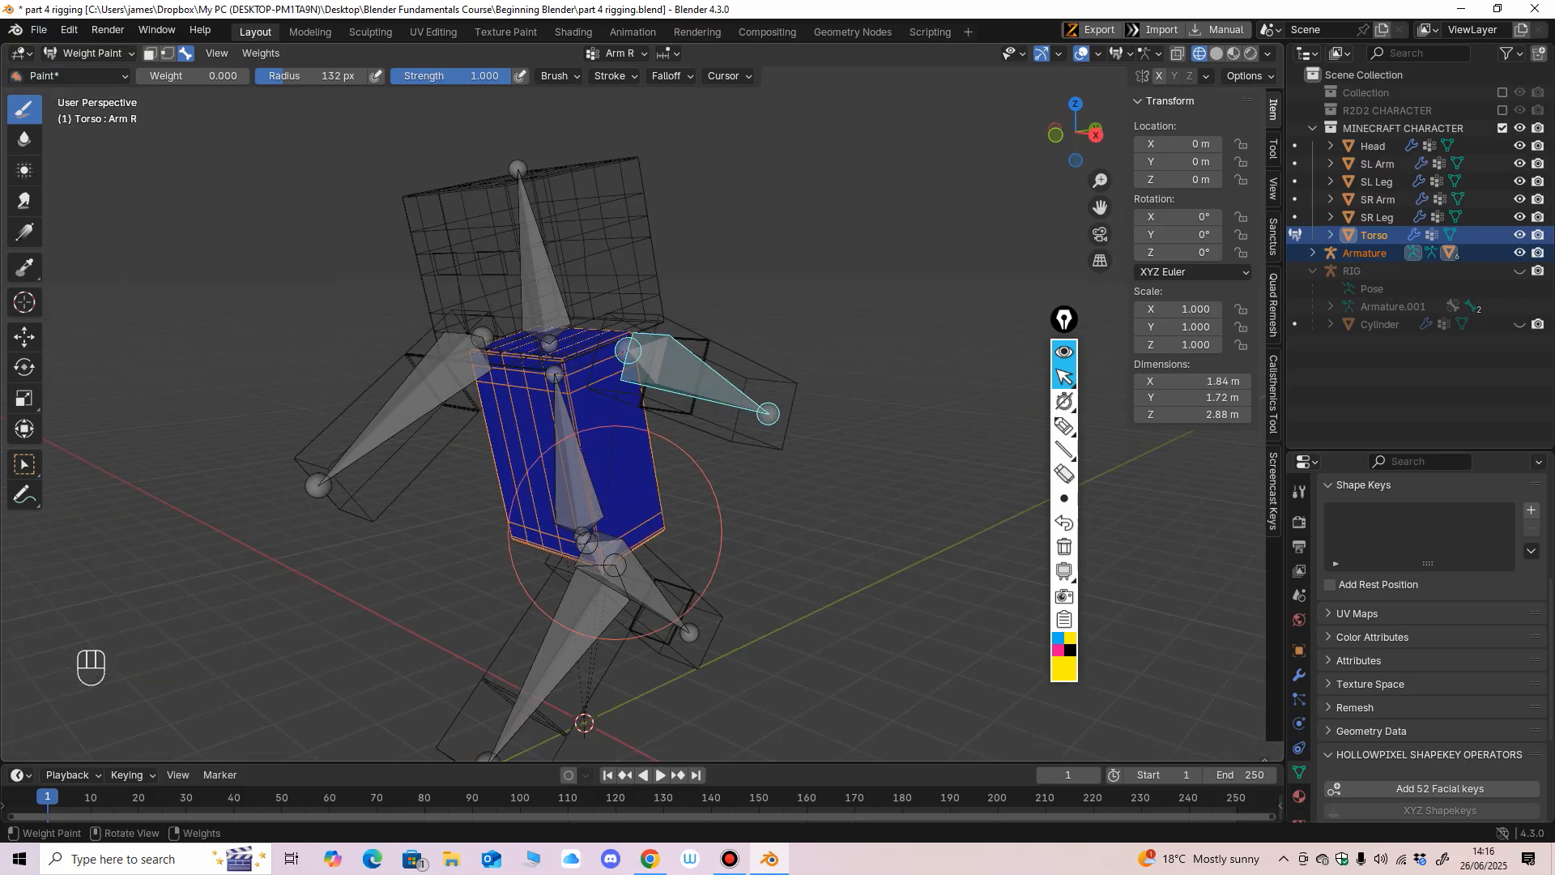
{"action": "middle_click_drag", "start_coordinate": [689, 493], "coordinate": [559, 399]}
Paint weight 0 over the front and back of the Torso mesh for the Leg R bone.
{"action": "left_click", "coordinate": [604, 531], "text": "ctrl+shift"}
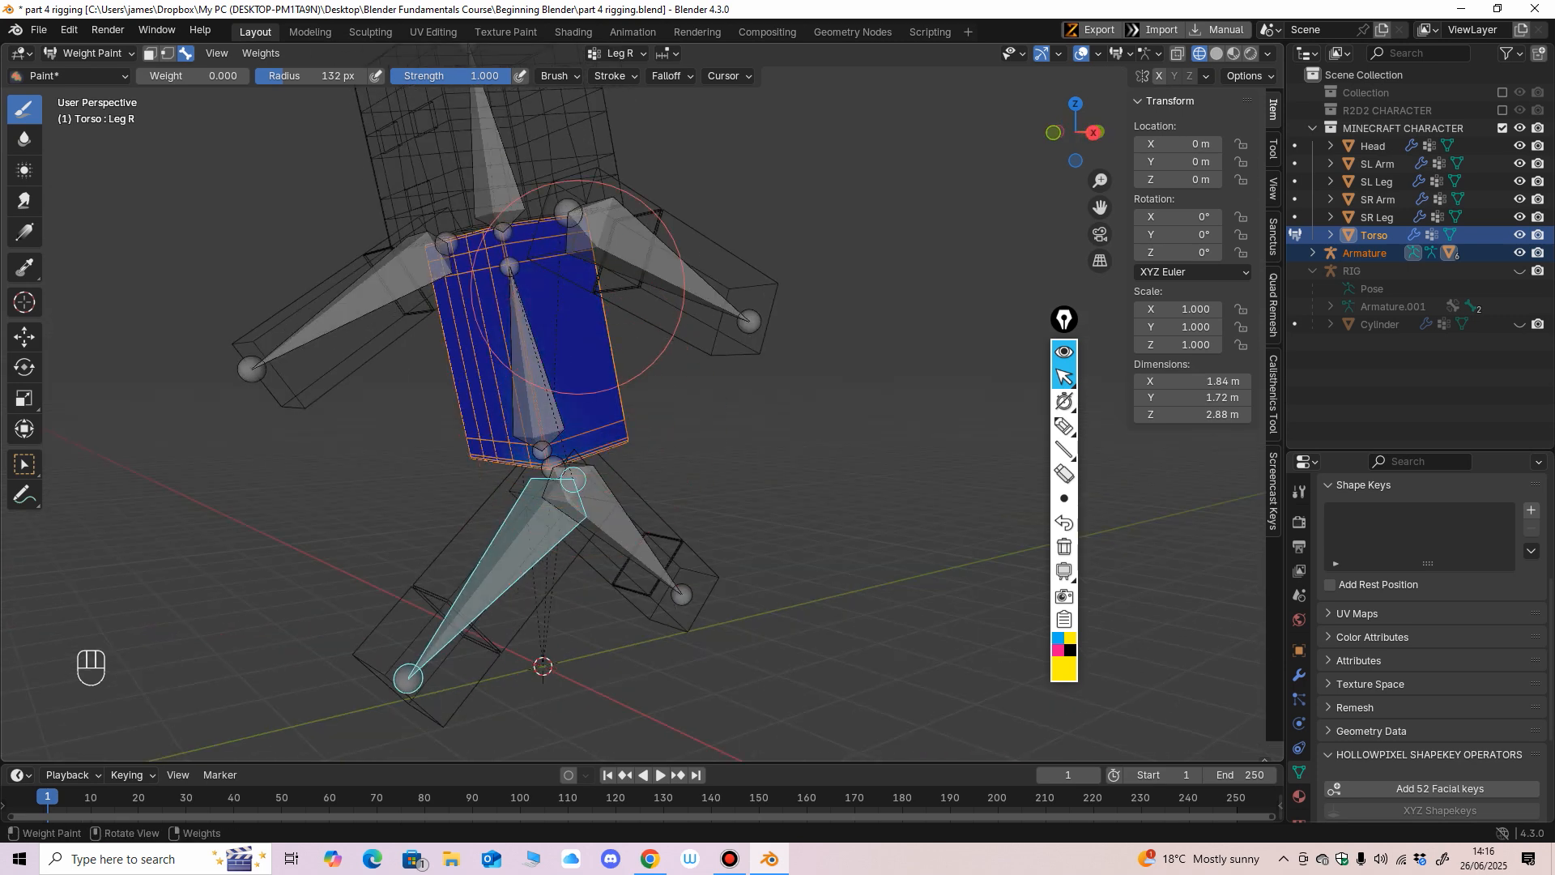
{"action": "middle_click_drag", "start_coordinate": [599, 318], "coordinate": [572, 416]}
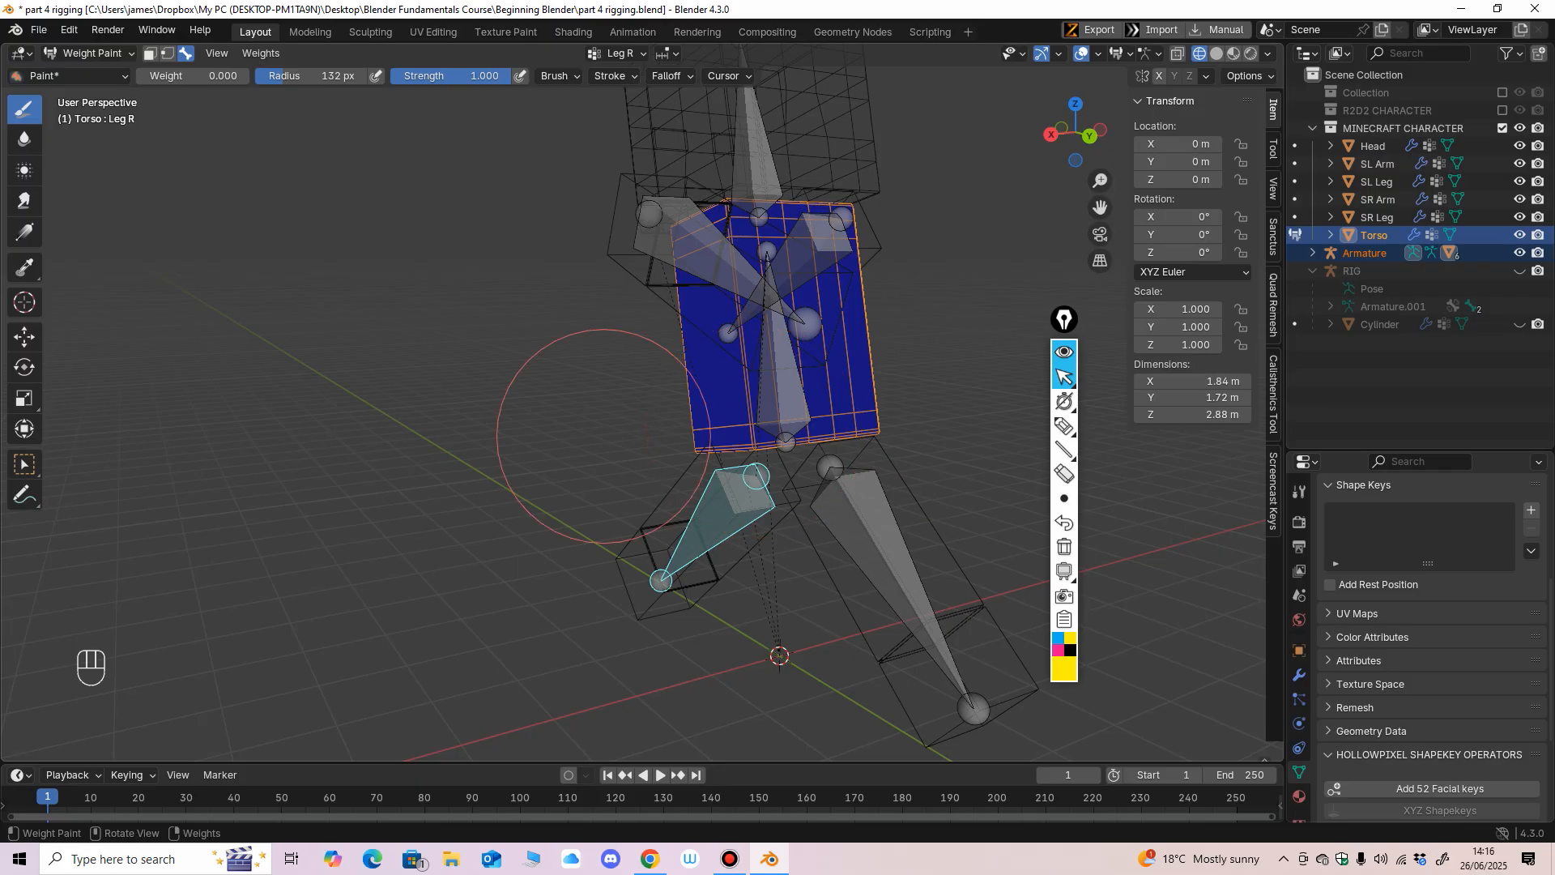
{"action": "middle_click_drag", "start_coordinate": [749, 428], "coordinate": [556, 364]}
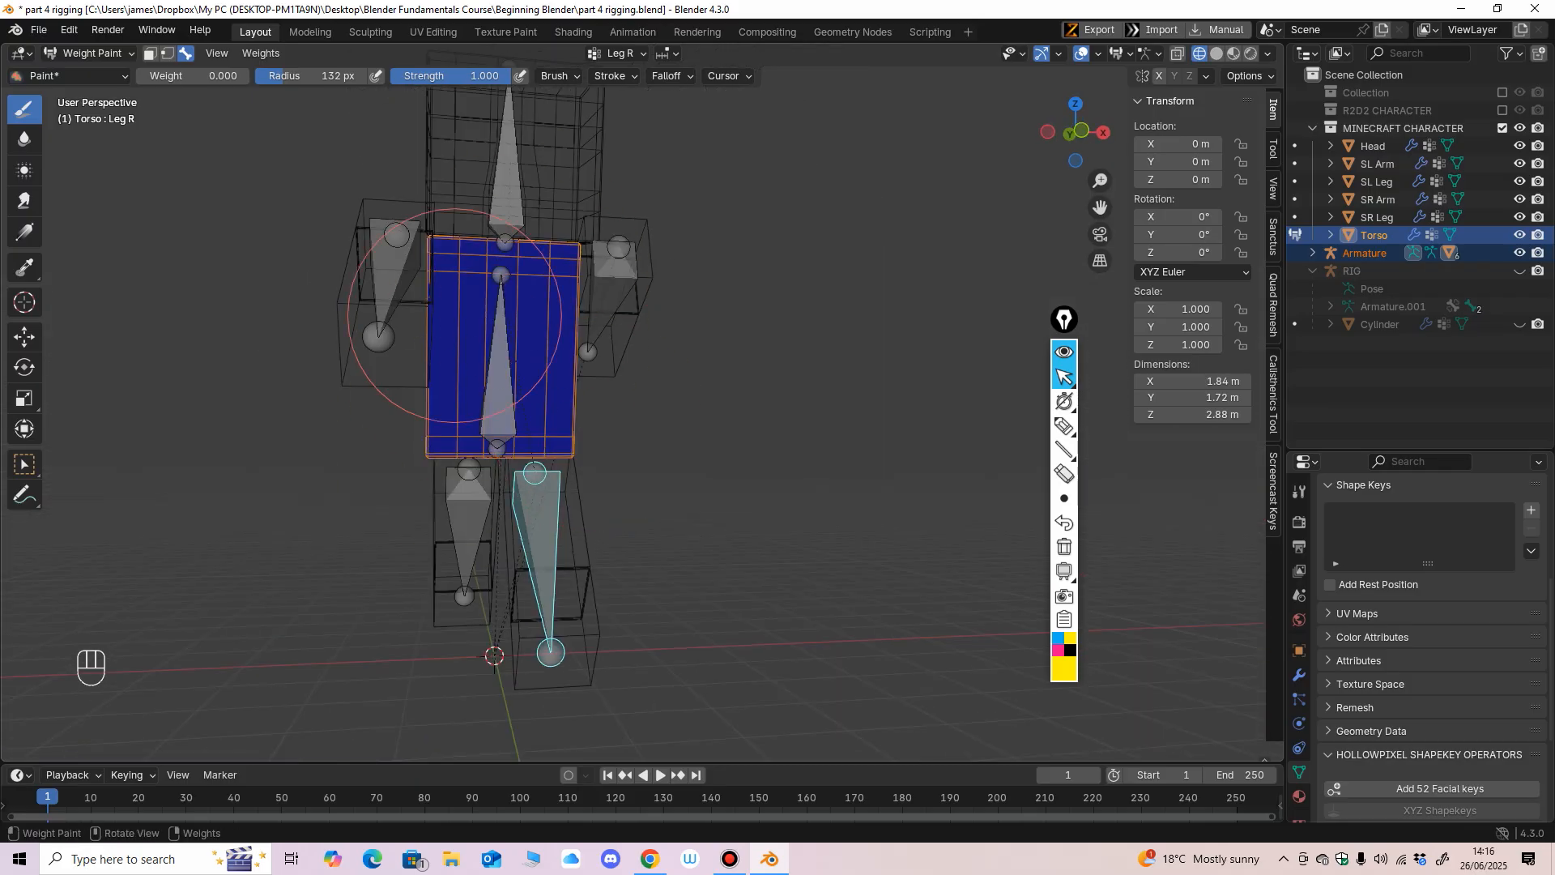
{"action": "middle_click_drag", "start_coordinate": [455, 315], "coordinate": [624, 425]}
{"action": "mouse_move", "coordinate": [695, 364]}
{"action": "middle_mouse_down"}
{"action": "mouse_move", "coordinate": [514, 424]}
{"action": "mouse_move", "coordinate": [602, 442]}
{"action": "middle_mouse_up"}
Remove the Leg L bone's influence from the Torso mesh by painting weight 0 on every side, including the underside.
{"action": "left_click", "coordinate": [454, 551], "text": "ctrl"}
{"action": "middle_click_drag", "start_coordinate": [445, 431], "coordinate": [654, 386]}
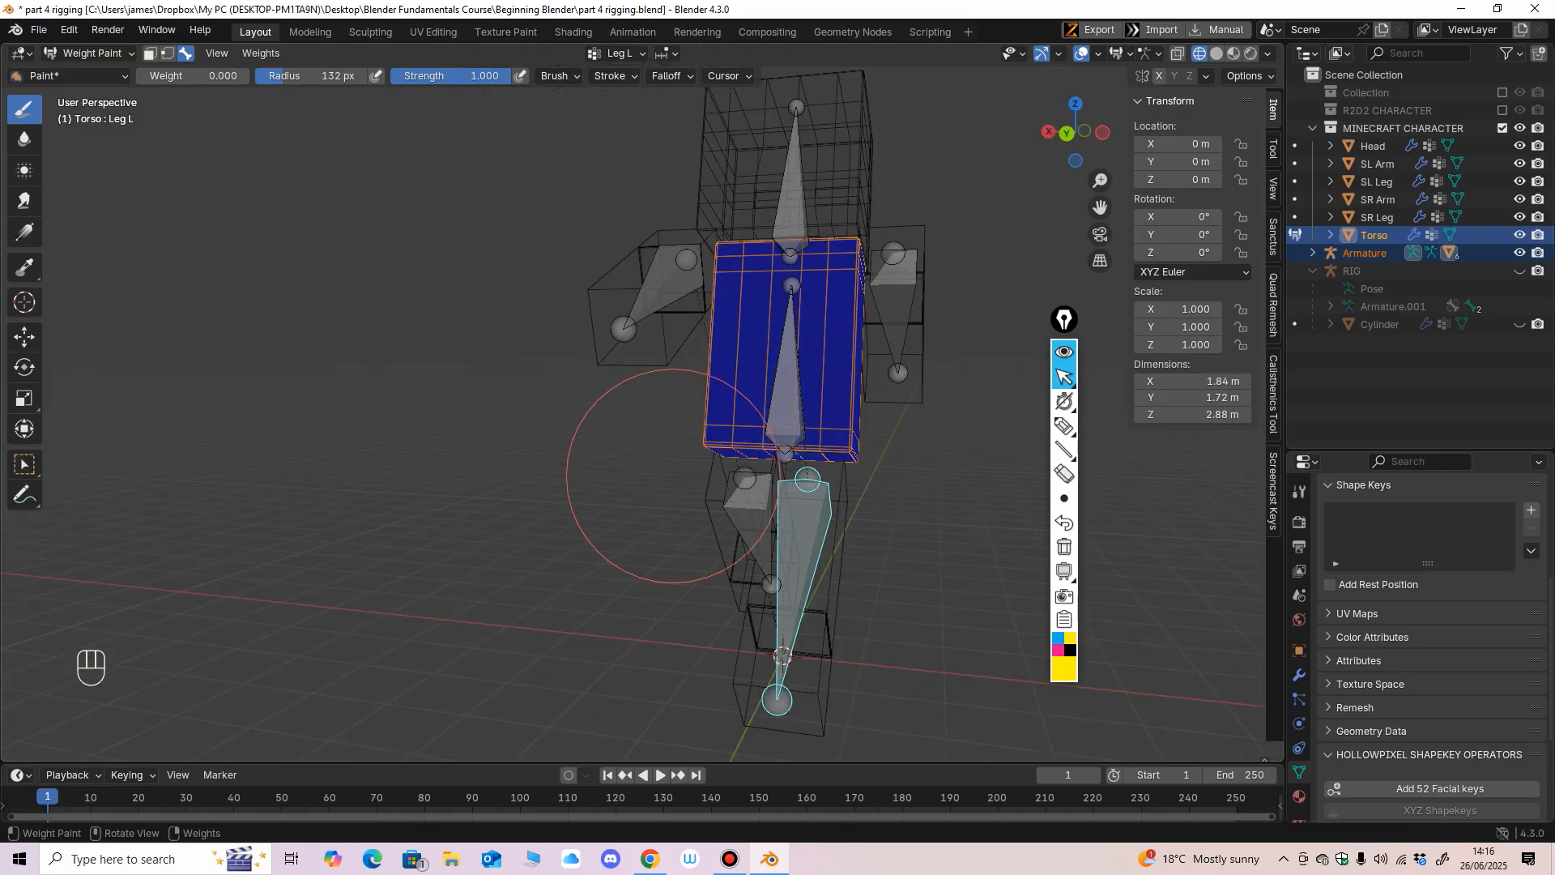
{"action": "middle_click_drag", "start_coordinate": [672, 476], "coordinate": [776, 437]}
{"action": "middle_click_drag", "start_coordinate": [656, 272], "coordinate": [620, 443]}
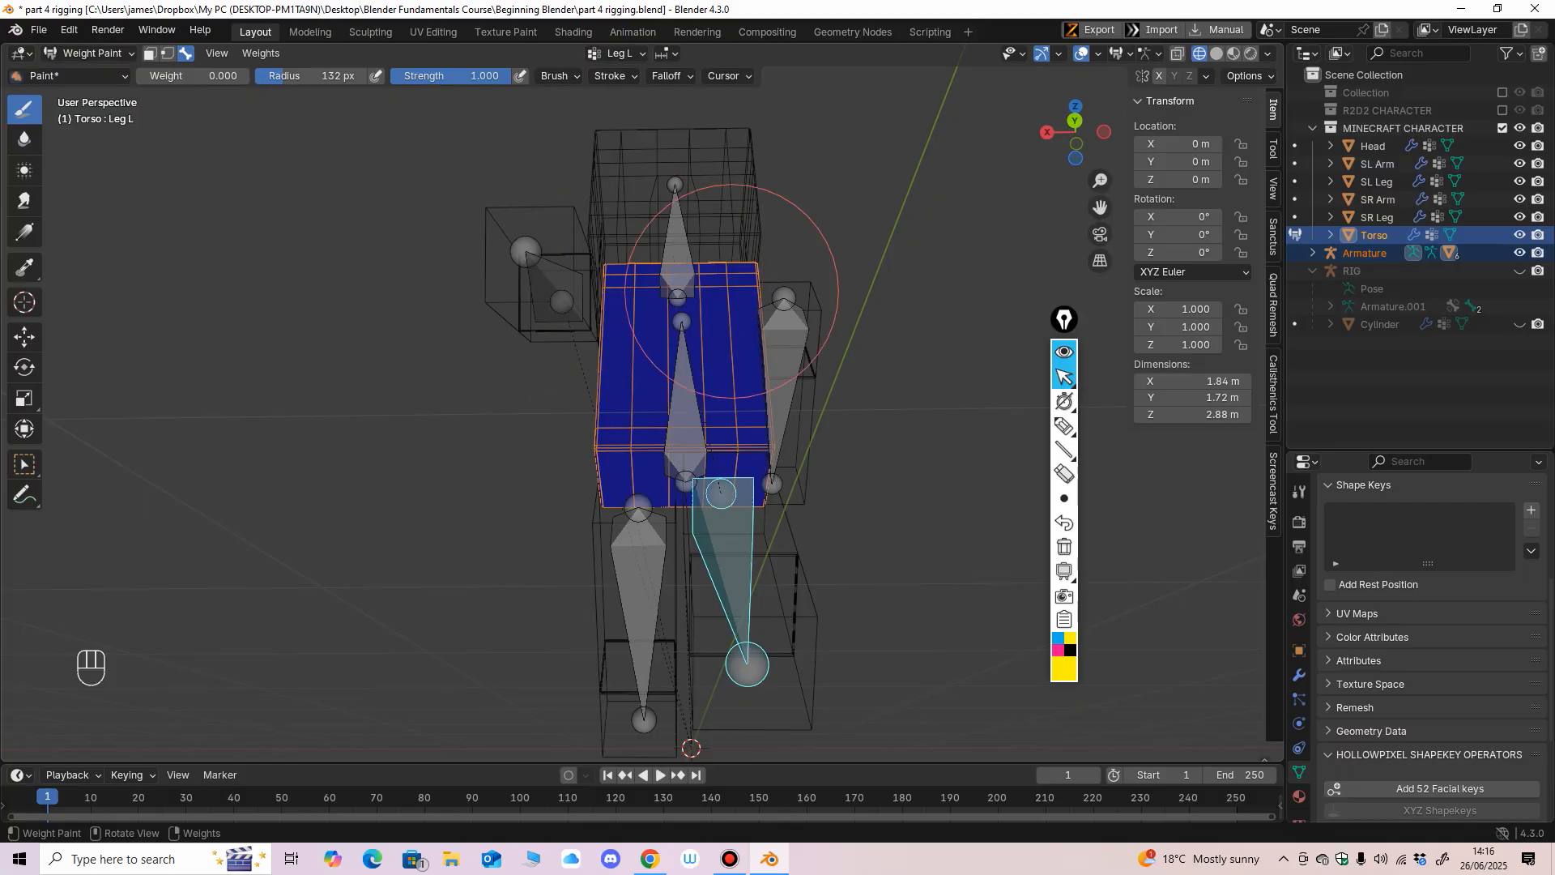
{"action": "mouse_move", "coordinate": [607, 478]}
{"action": "middle_mouse_down"}
{"action": "mouse_move", "coordinate": [672, 267]}
{"action": "mouse_move", "coordinate": [652, 365]}
{"action": "middle_mouse_up"}
{"action": "middle_click_drag", "start_coordinate": [669, 496], "coordinate": [532, 390]}
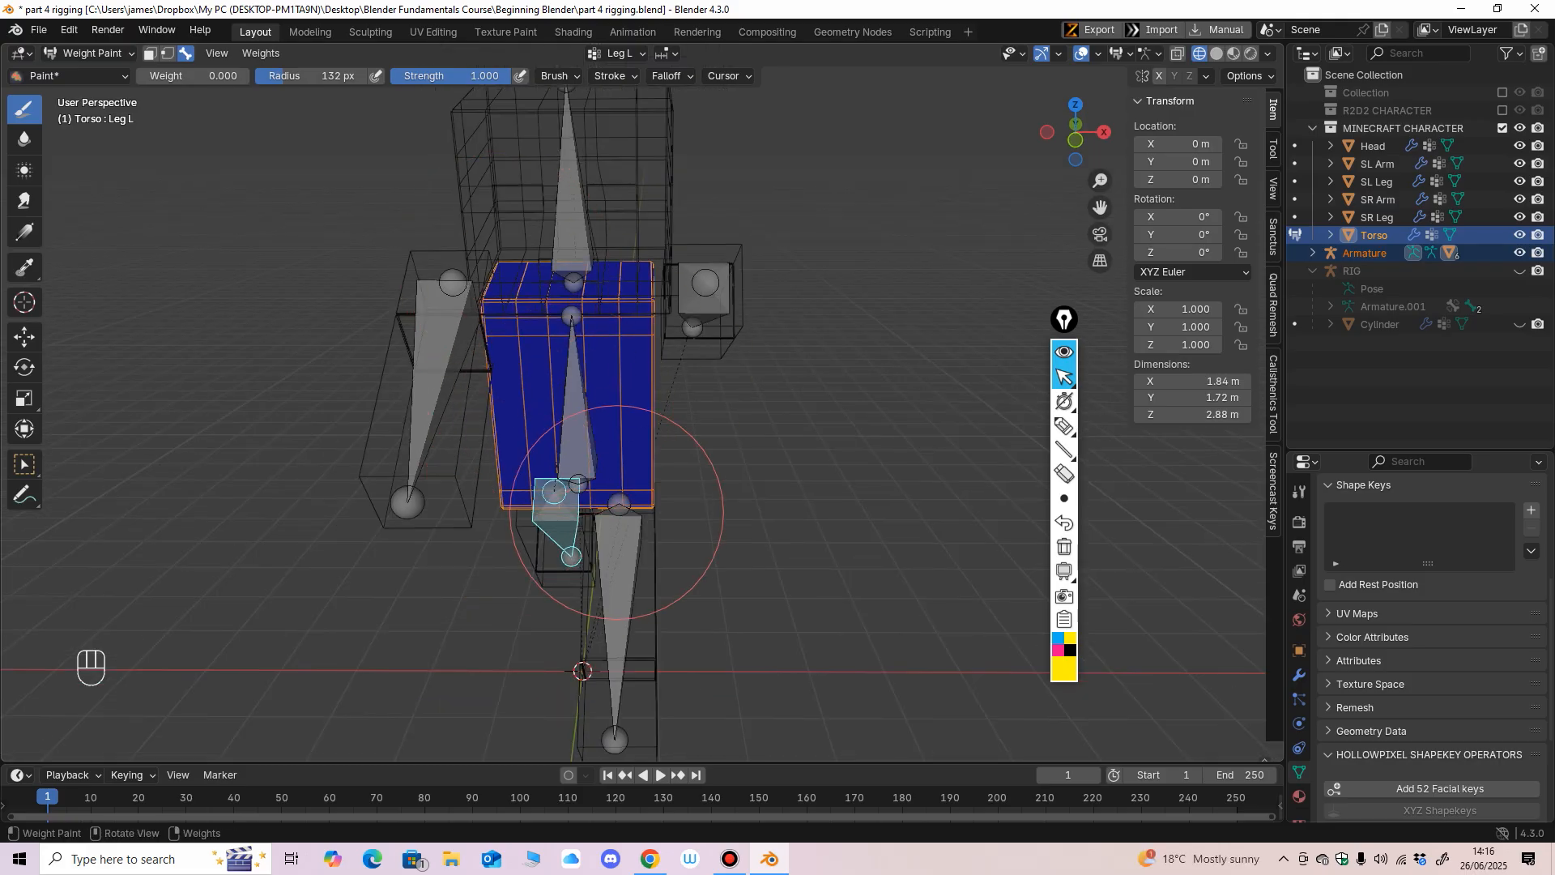
Paint weight 0 over all sides of the Torso mesh for the Head bone.
{"action": "middle_click_drag", "start_coordinate": [615, 497], "coordinate": [620, 389]}
{"action": "middle_click_drag", "start_coordinate": [692, 442], "coordinate": [572, 253]}
{"action": "left_click", "coordinate": [543, 245], "text": "ctrl+shift"}
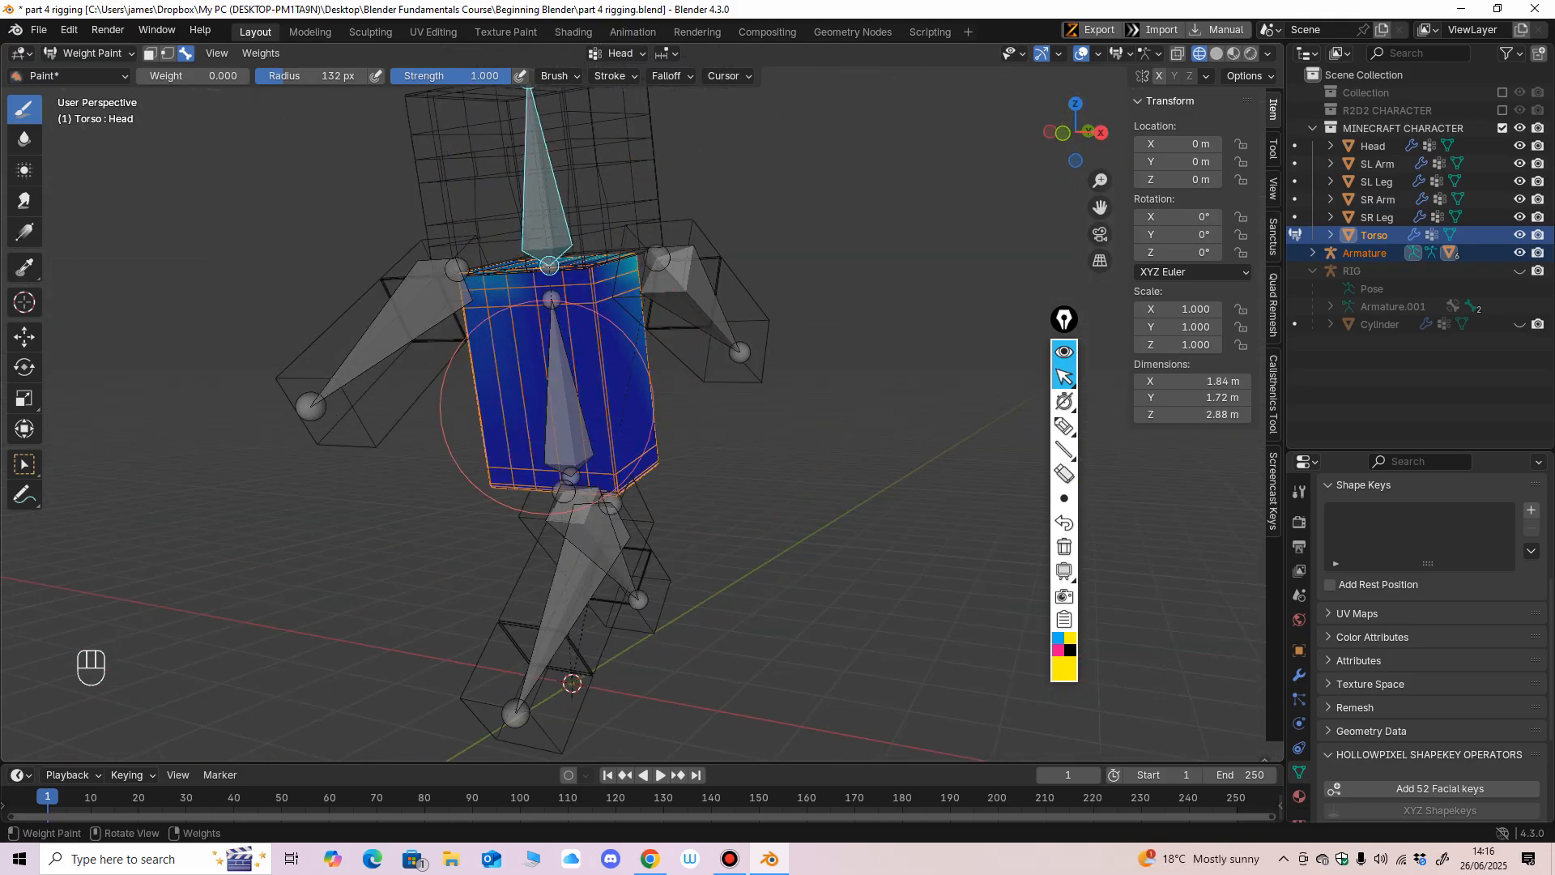
{"action": "middle_click_drag", "start_coordinate": [556, 381], "coordinate": [305, 146]}
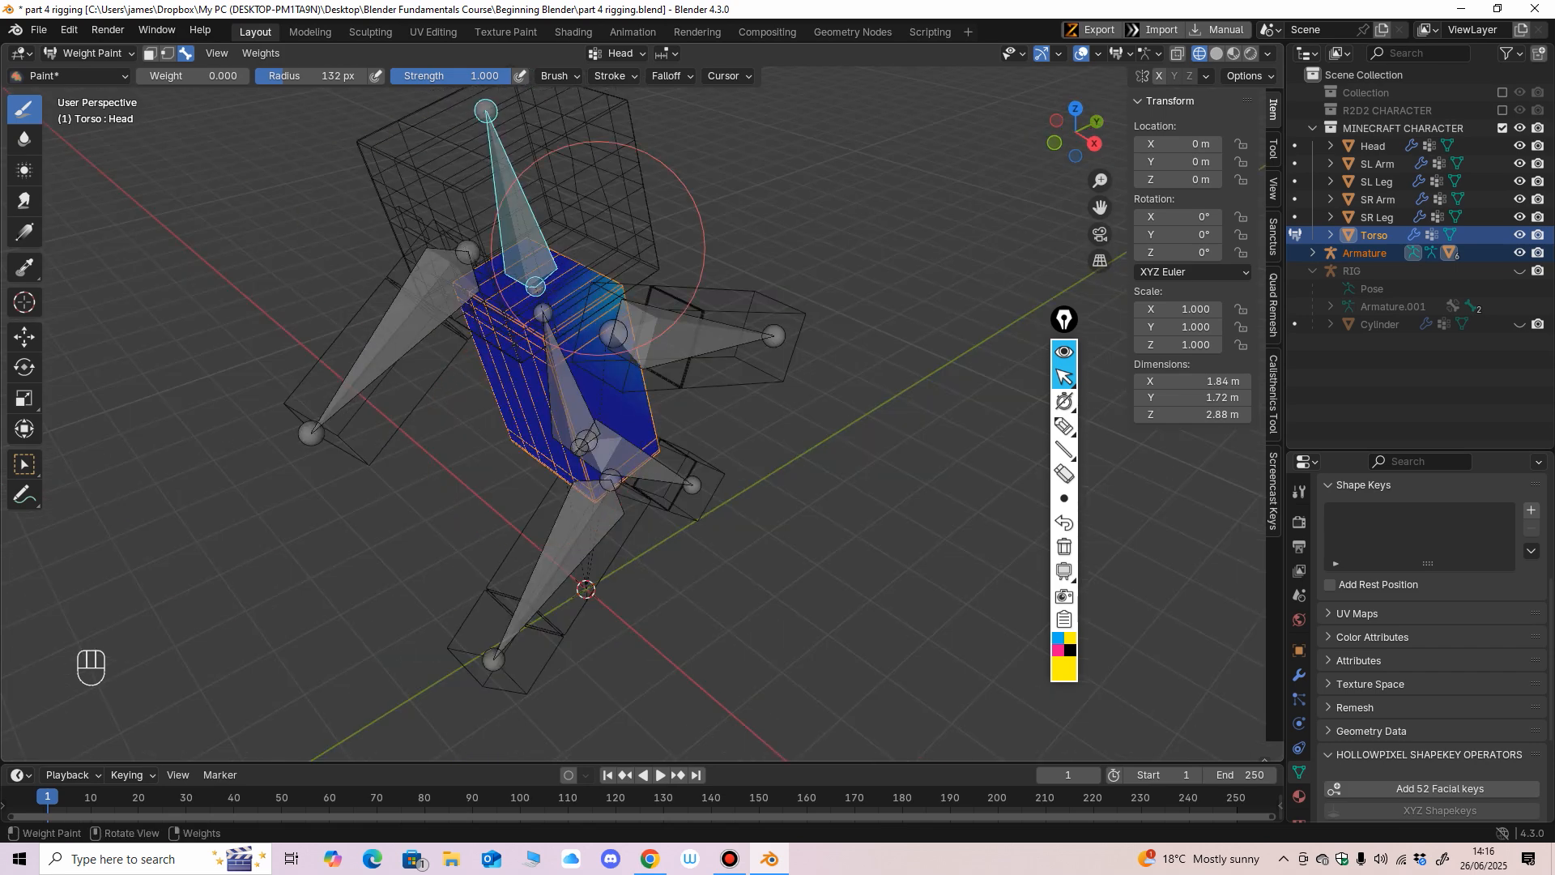
{"action": "mouse_move", "coordinate": [655, 242]}
{"action": "middle_mouse_down"}
{"action": "mouse_move", "coordinate": [625, 260]}
{"action": "mouse_move", "coordinate": [674, 251]}
{"action": "middle_mouse_up"}
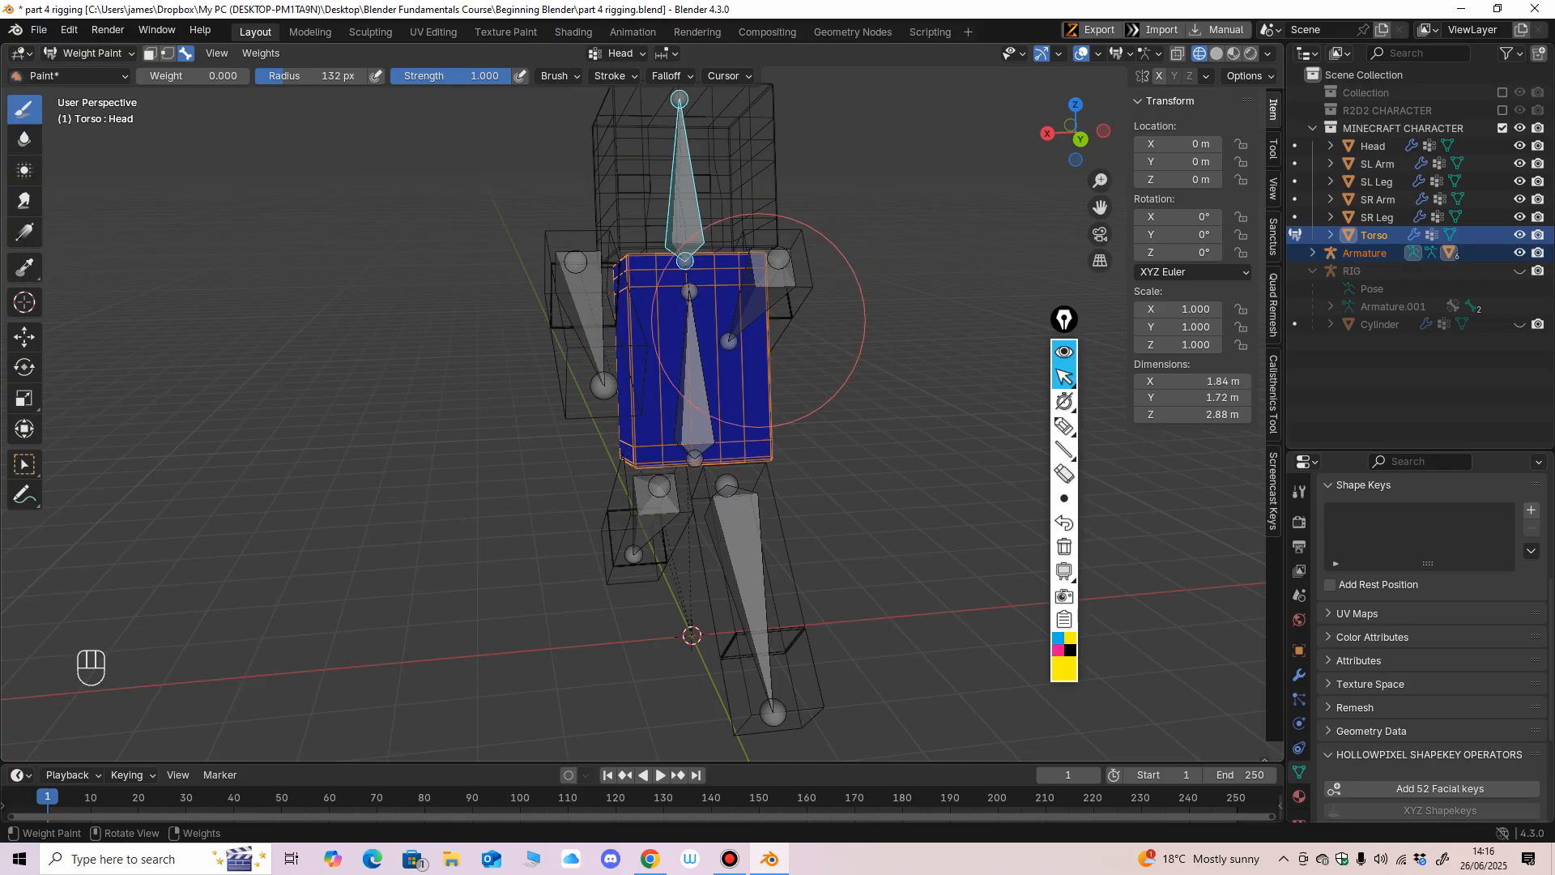
{"action": "mouse_move", "coordinate": [777, 522]}
{"action": "middle_mouse_down"}
{"action": "mouse_move", "coordinate": [818, 486]}
{"action": "mouse_move", "coordinate": [791, 382]}
{"action": "middle_mouse_up"}
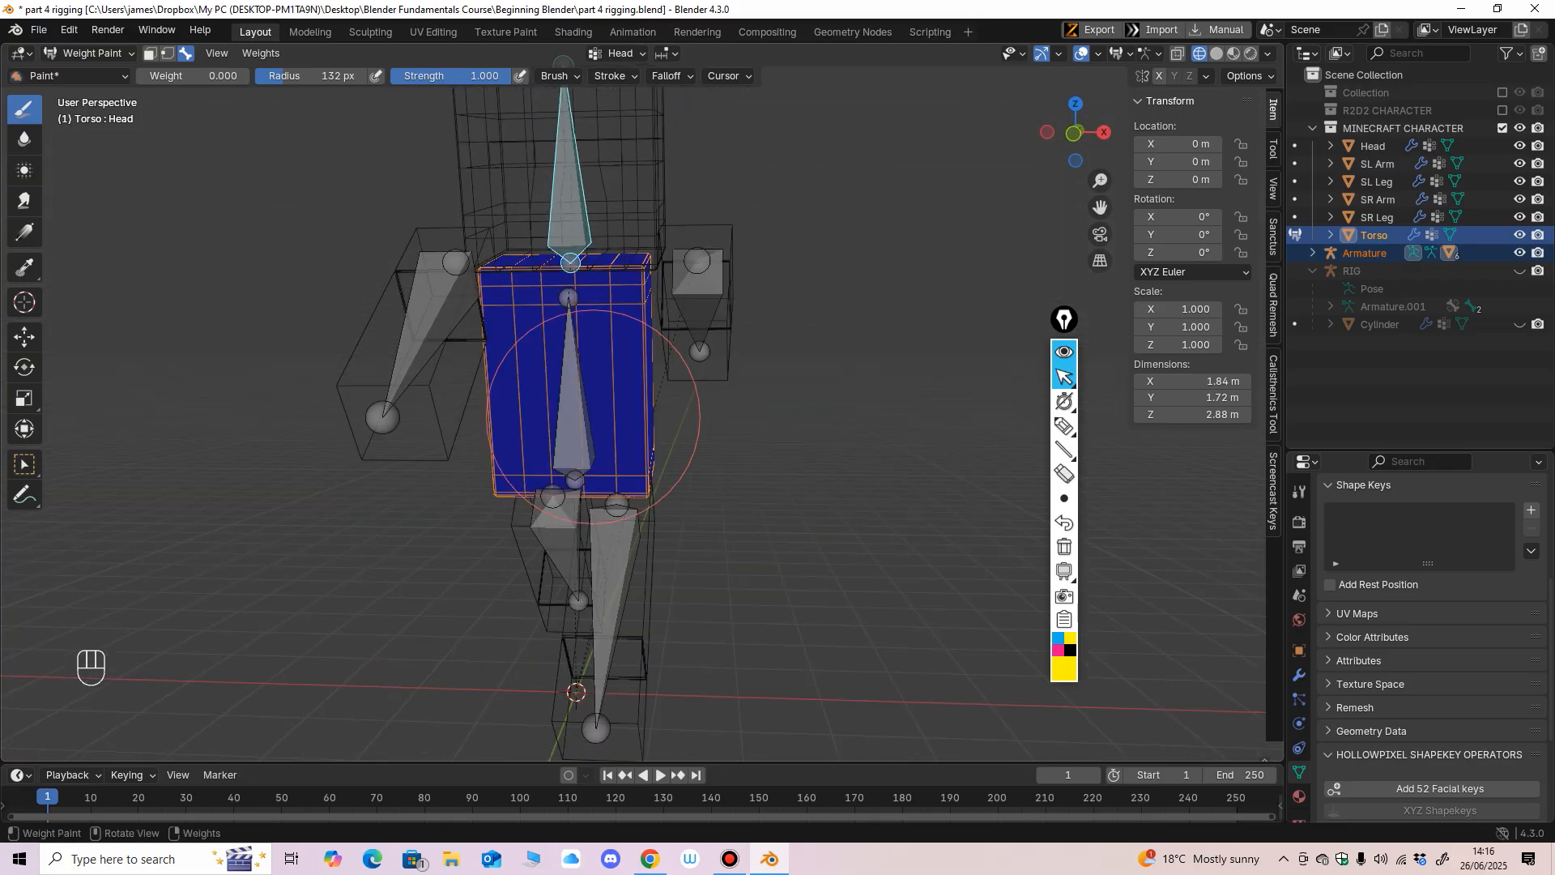
{"action": "middle_click_drag", "start_coordinate": [607, 399], "coordinate": [694, 500]}
Select the Body bone and paint the whole Torso mesh with weight 1 from all sides.
{"action": "left_click", "coordinate": [608, 420], "text": "ctrl+shift"}
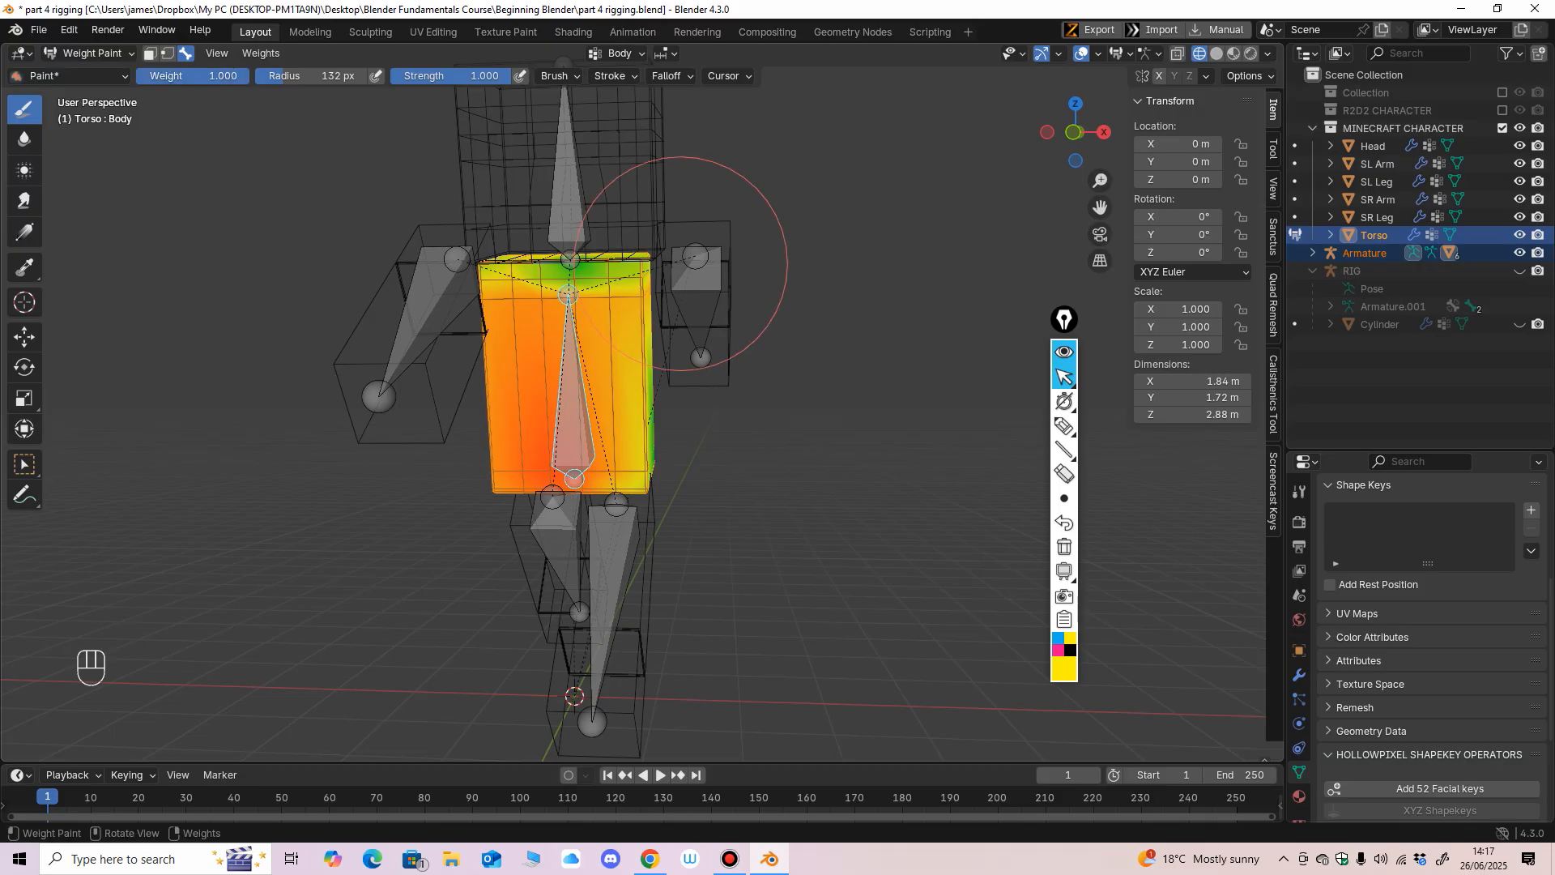
{"action": "mouse_move", "coordinate": [686, 233]}
{"action": "left_mouse_down"}
{"action": "mouse_move", "coordinate": [512, 344]}
{"action": "mouse_move", "coordinate": [460, 340]}
{"action": "mouse_move", "coordinate": [591, 369]}
{"action": "mouse_move", "coordinate": [555, 486]}
{"action": "left_mouse_up"}
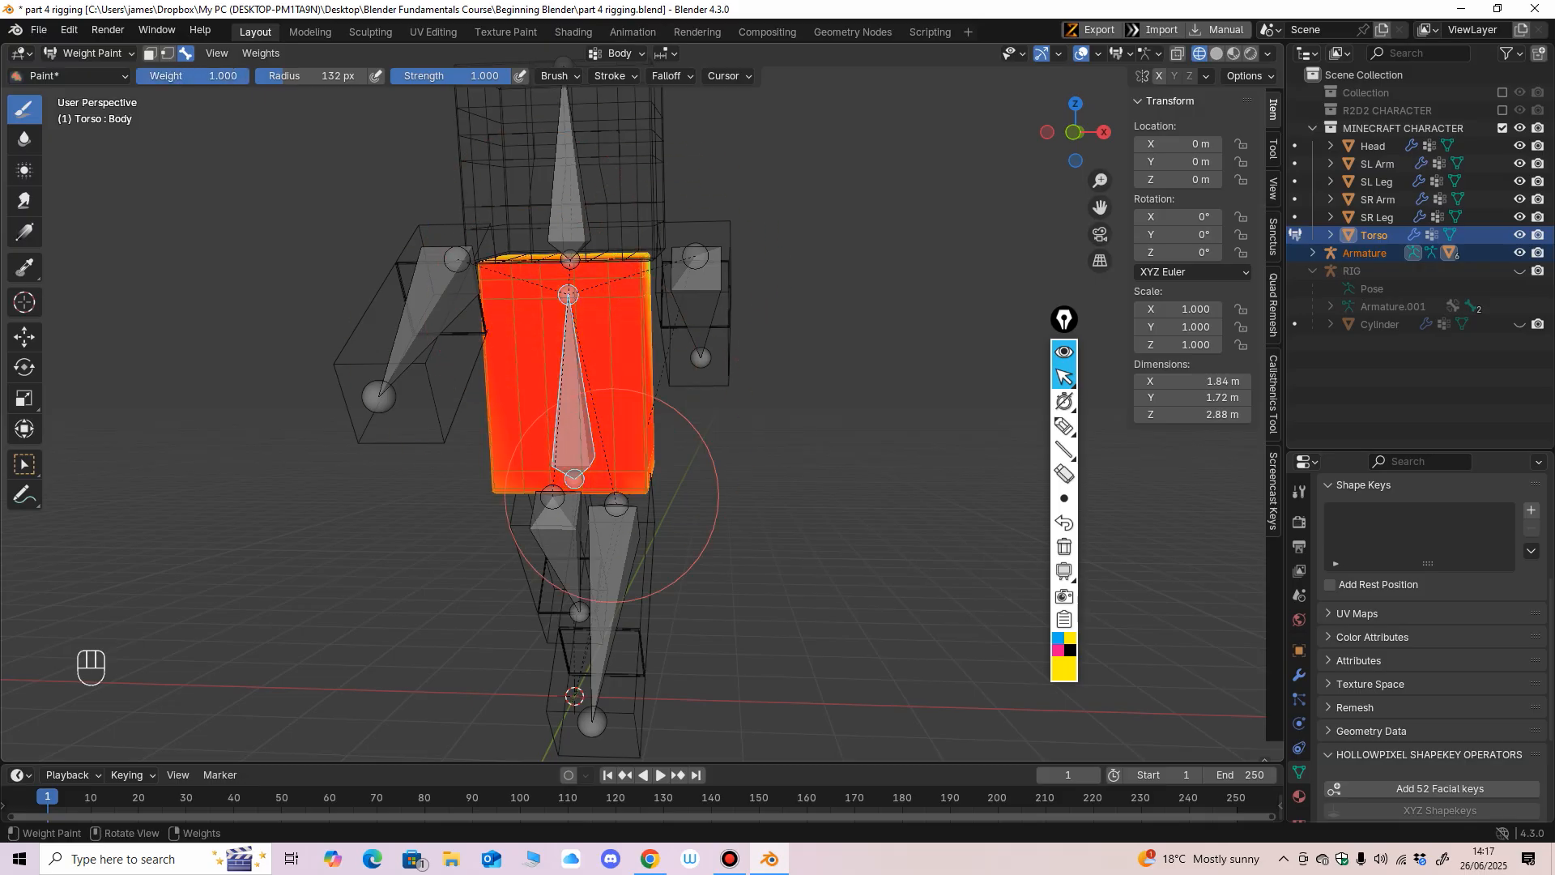
{"action": "middle_click_drag", "start_coordinate": [555, 486], "coordinate": [454, 470]}
{"action": "middle_click_drag", "start_coordinate": [627, 497], "coordinate": [729, 349]}
{"action": "left_click_drag", "start_coordinate": [706, 213], "coordinate": [591, 556]}
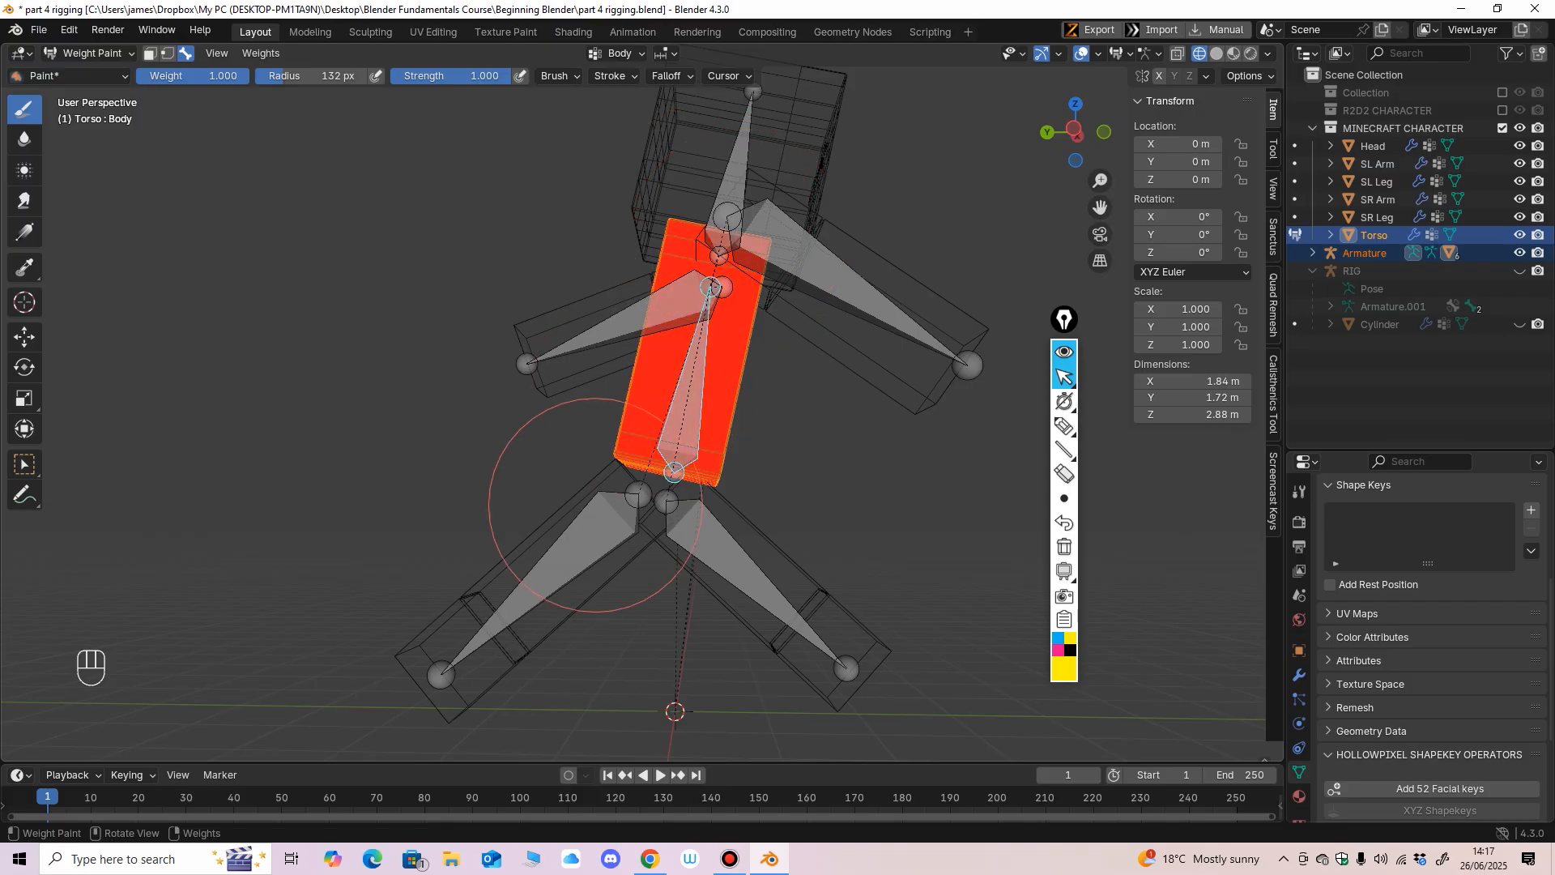
{"action": "mouse_move", "coordinate": [591, 556]}
{"action": "middle_mouse_down"}
{"action": "mouse_move", "coordinate": [608, 451]}
{"action": "mouse_move", "coordinate": [648, 409]}
{"action": "mouse_move", "coordinate": [721, 375]}
{"action": "mouse_move", "coordinate": [686, 331]}
{"action": "mouse_move", "coordinate": [673, 243]}
{"action": "middle_mouse_up"}
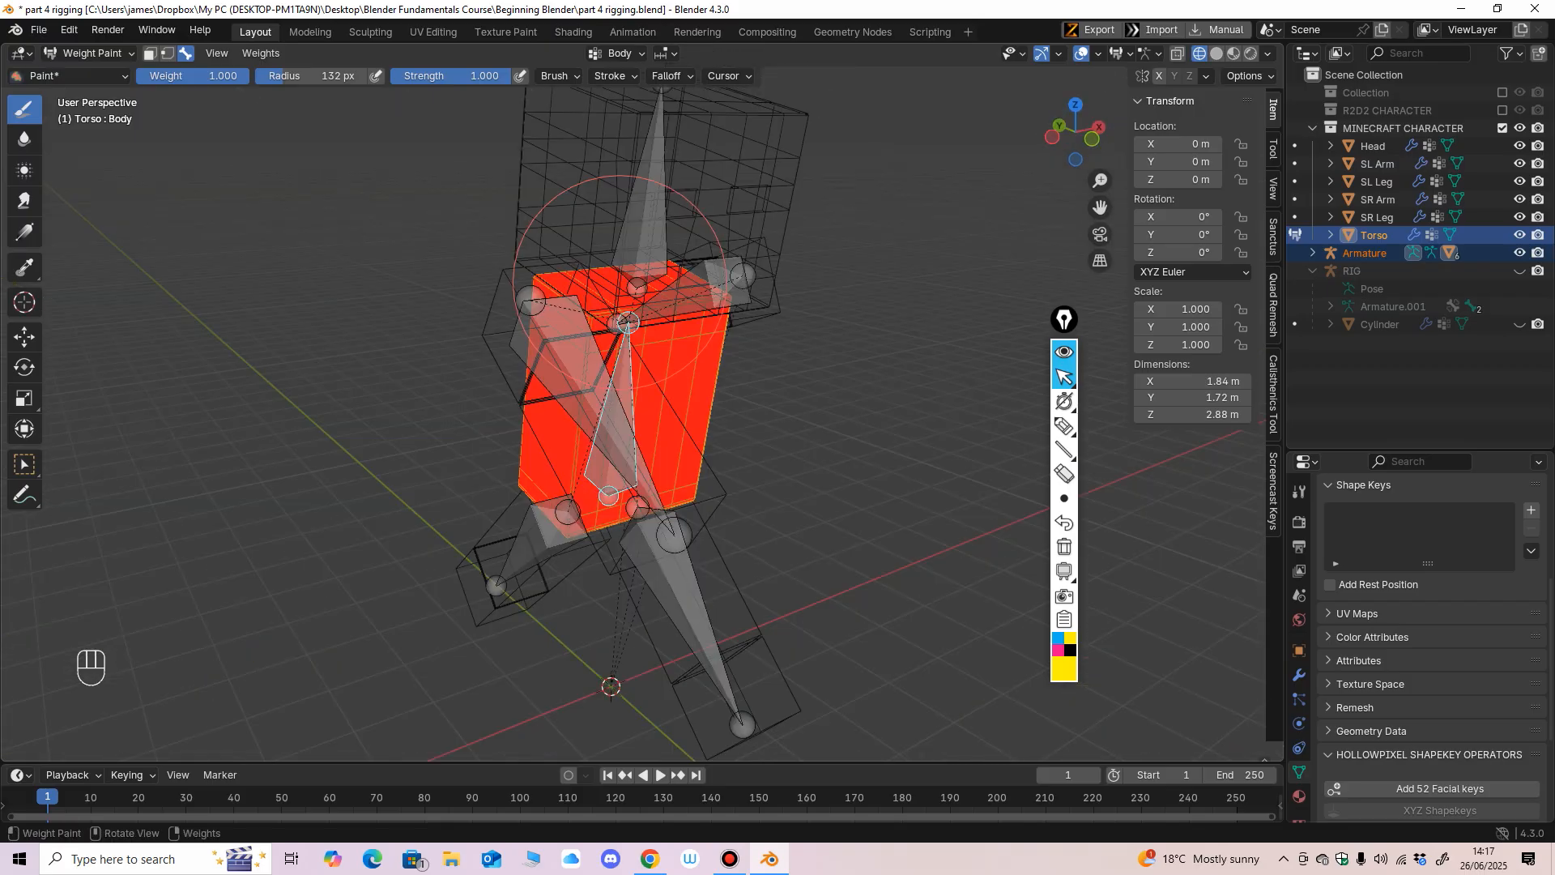
{"action": "mouse_move", "coordinate": [624, 340]}
{"action": "middle_mouse_down"}
{"action": "mouse_move", "coordinate": [729, 324]}
{"action": "mouse_move", "coordinate": [584, 258]}
{"action": "middle_mouse_up"}
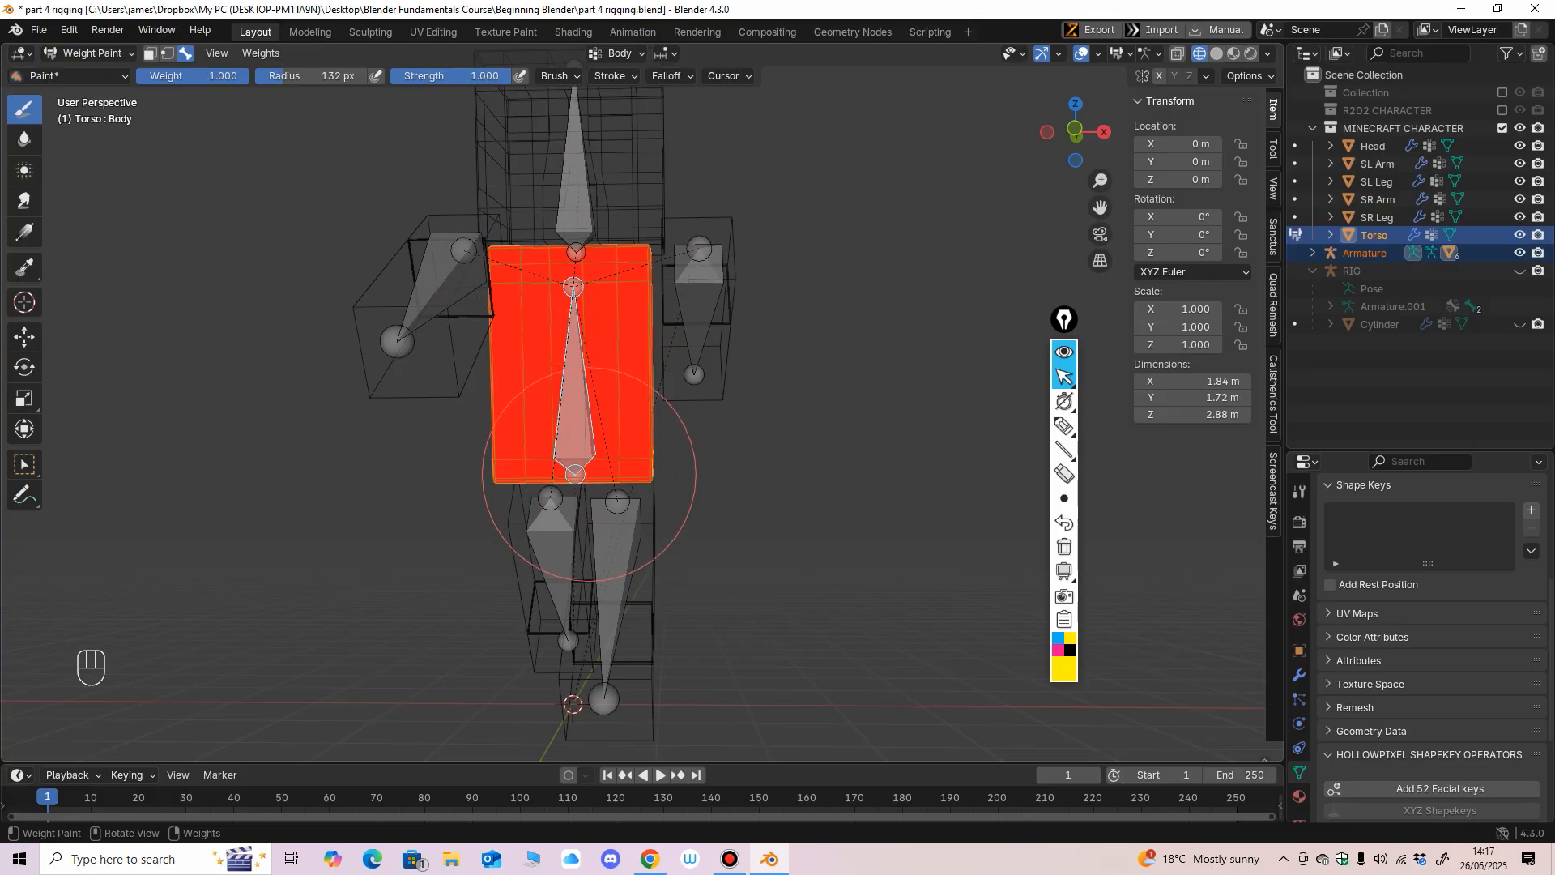
{"action": "middle_click_drag", "start_coordinate": [664, 438], "coordinate": [696, 381]}
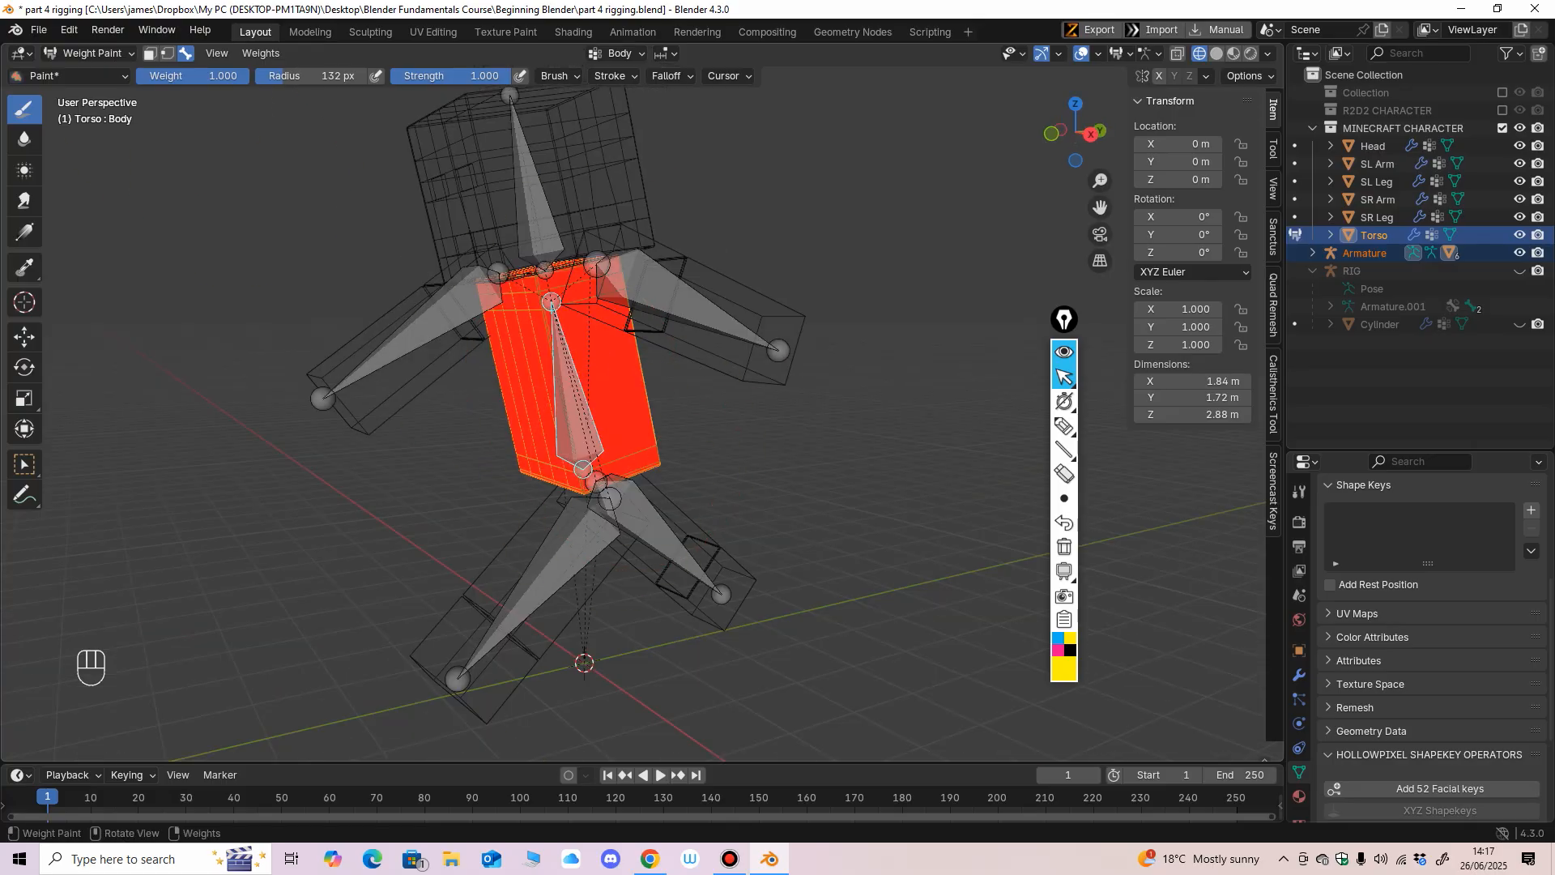
{"action": "mouse_move", "coordinate": [500, 371]}
{"action": "middle_mouse_down"}
{"action": "mouse_move", "coordinate": [482, 292]}
{"action": "mouse_move", "coordinate": [486, 326]}
{"action": "middle_mouse_up"}
Return to Object Mode, select the armature together with the Head mesh, and switch to Weight Paint mode.
{"action": "left_click", "coordinate": [89, 53]}
{"action": "left_click", "coordinate": [92, 74]}
{"action": "middle_click_drag", "start_coordinate": [486, 326], "coordinate": [485, 408], "text": "shift"}
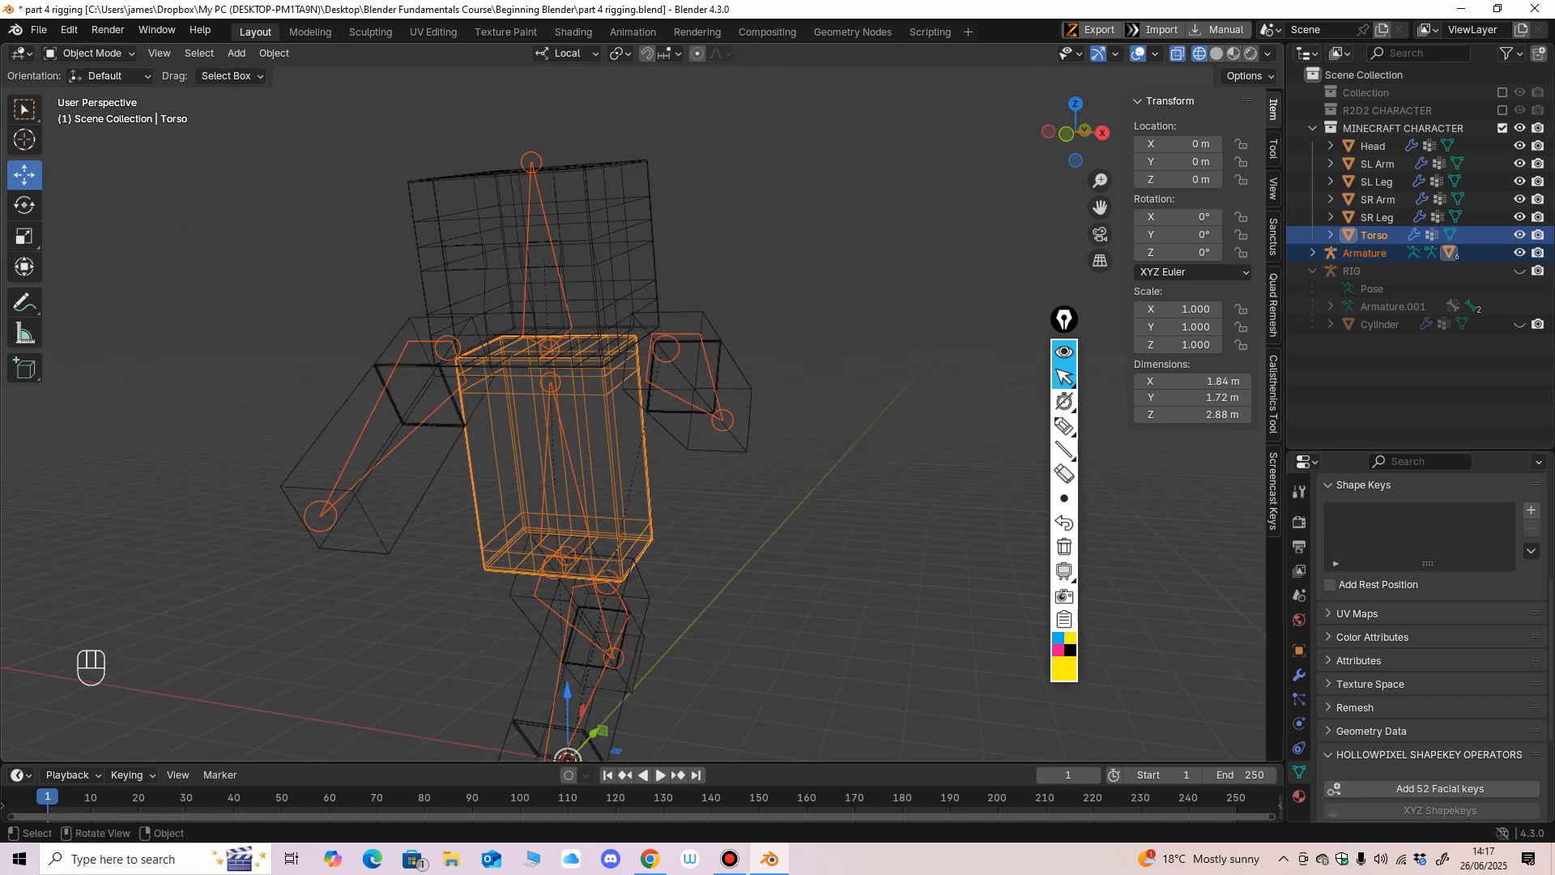
{"action": "left_click", "coordinate": [648, 284]}
{"action": "left_click", "coordinate": [565, 304]}
{"action": "left_click", "coordinate": [597, 296], "text": "shift"}
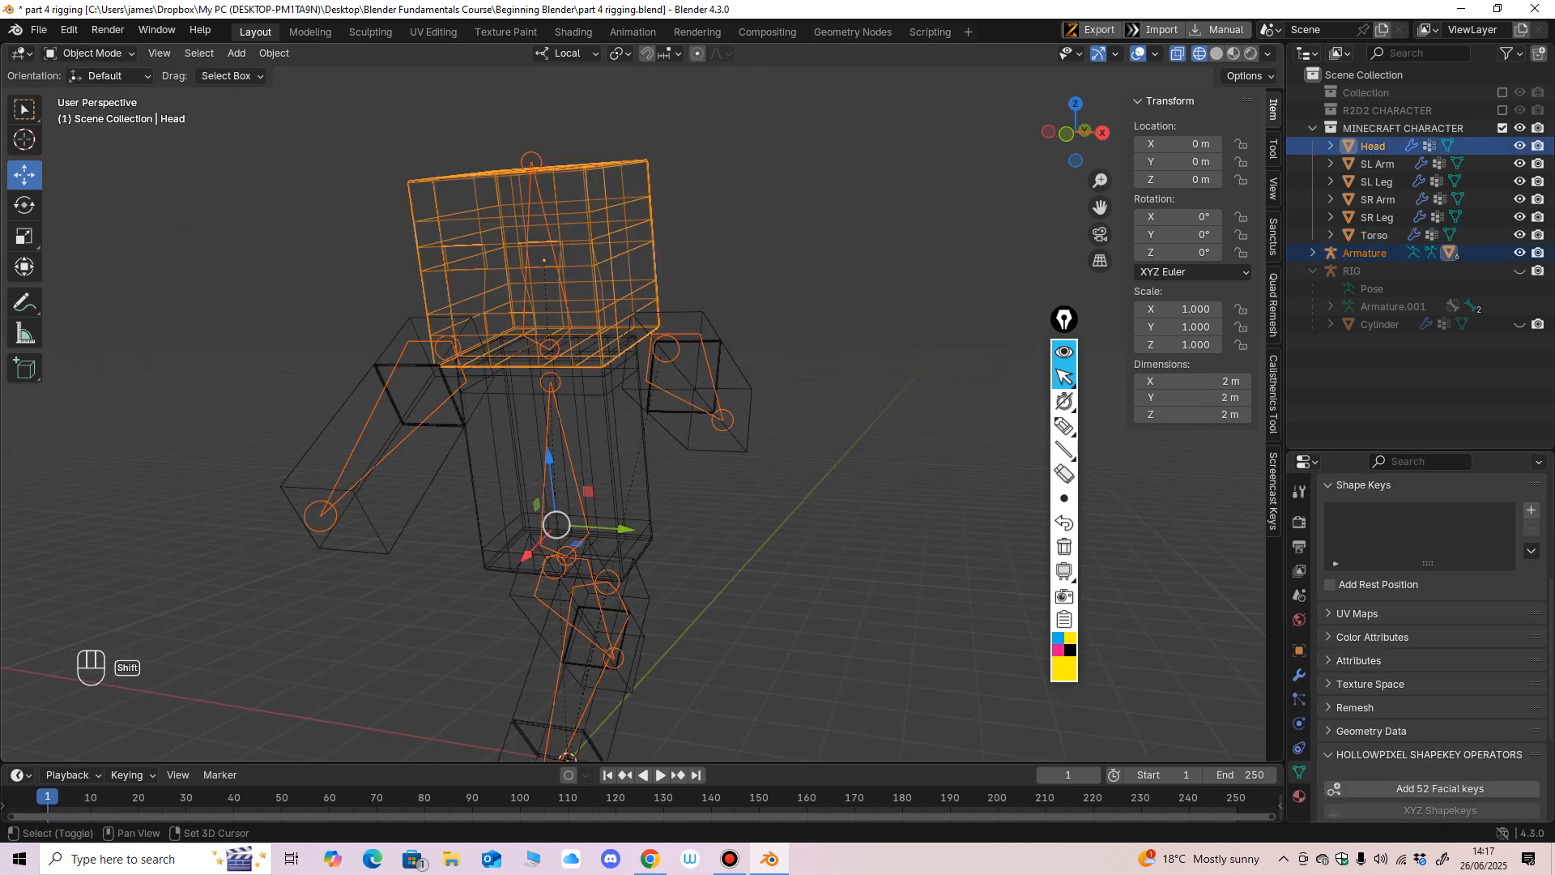
{"action": "left_click", "coordinate": [91, 53]}
{"action": "left_click", "coordinate": [97, 151]}
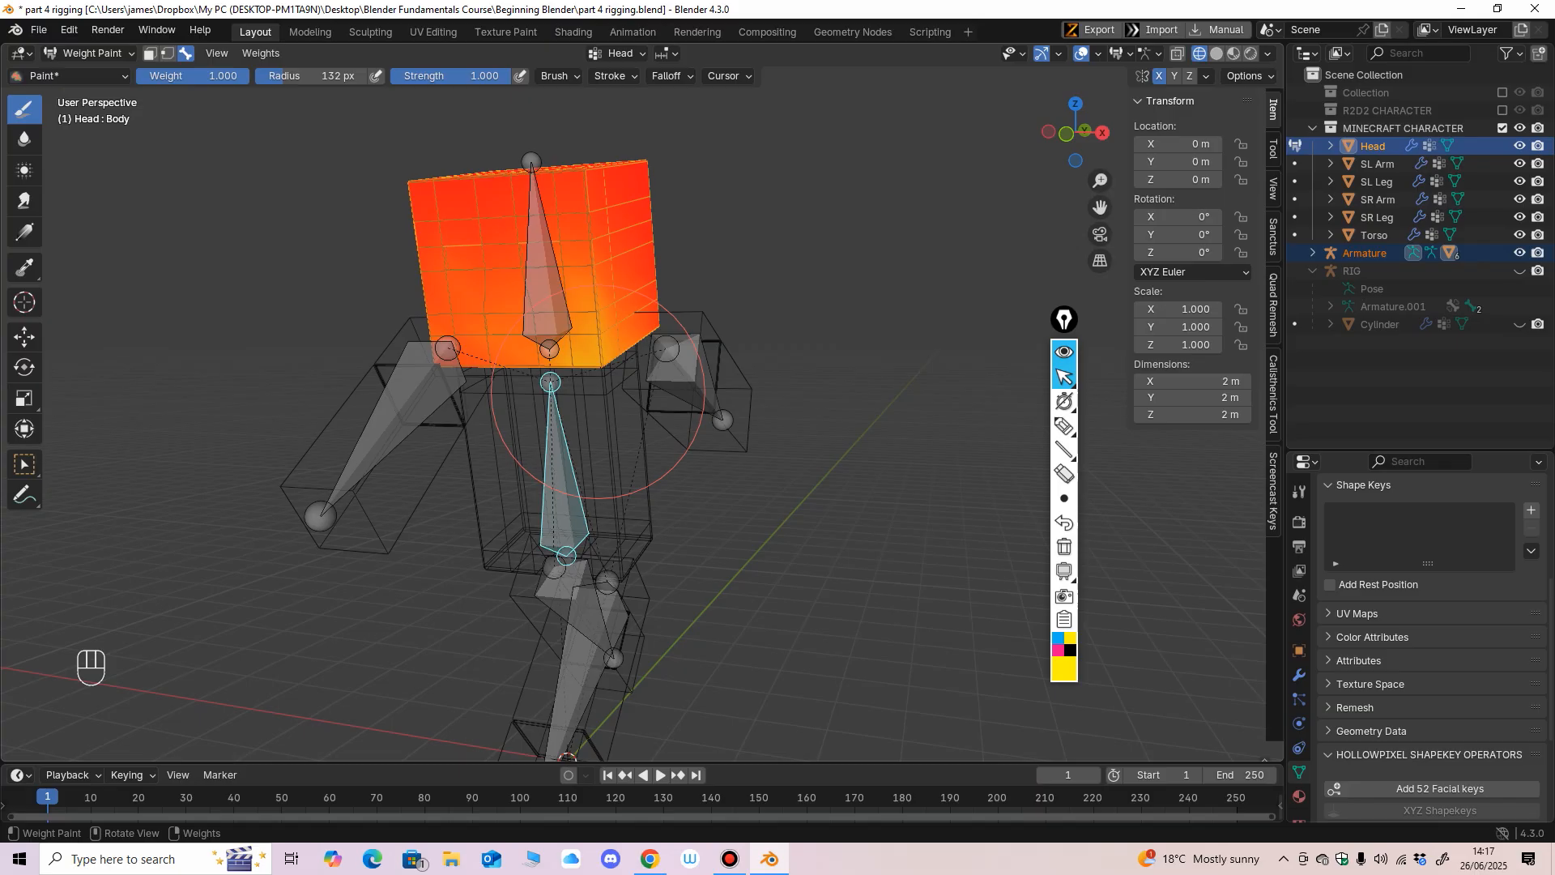
Select the Arm R bone, set the brush weight to 0, and paint its influence off the Head mesh.
{"action": "left_click", "coordinate": [677, 356], "text": "ctrl+shift"}
{"action": "middle_click_drag", "start_coordinate": [655, 483], "coordinate": [638, 495]}
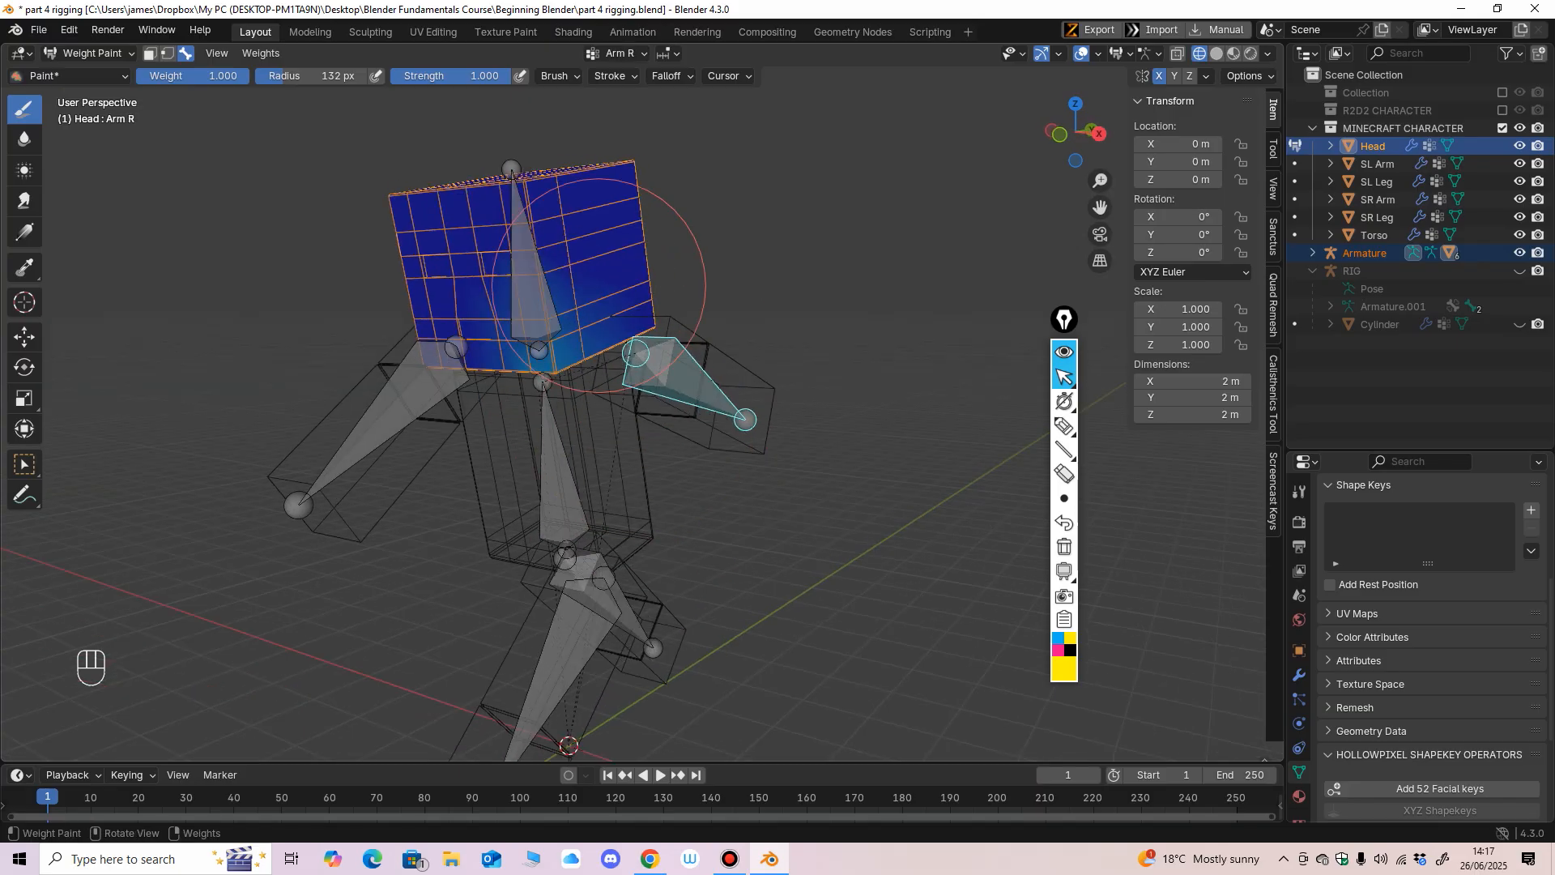
{"action": "left_click_drag", "start_coordinate": [232, 76], "coordinate": [175, 76]}
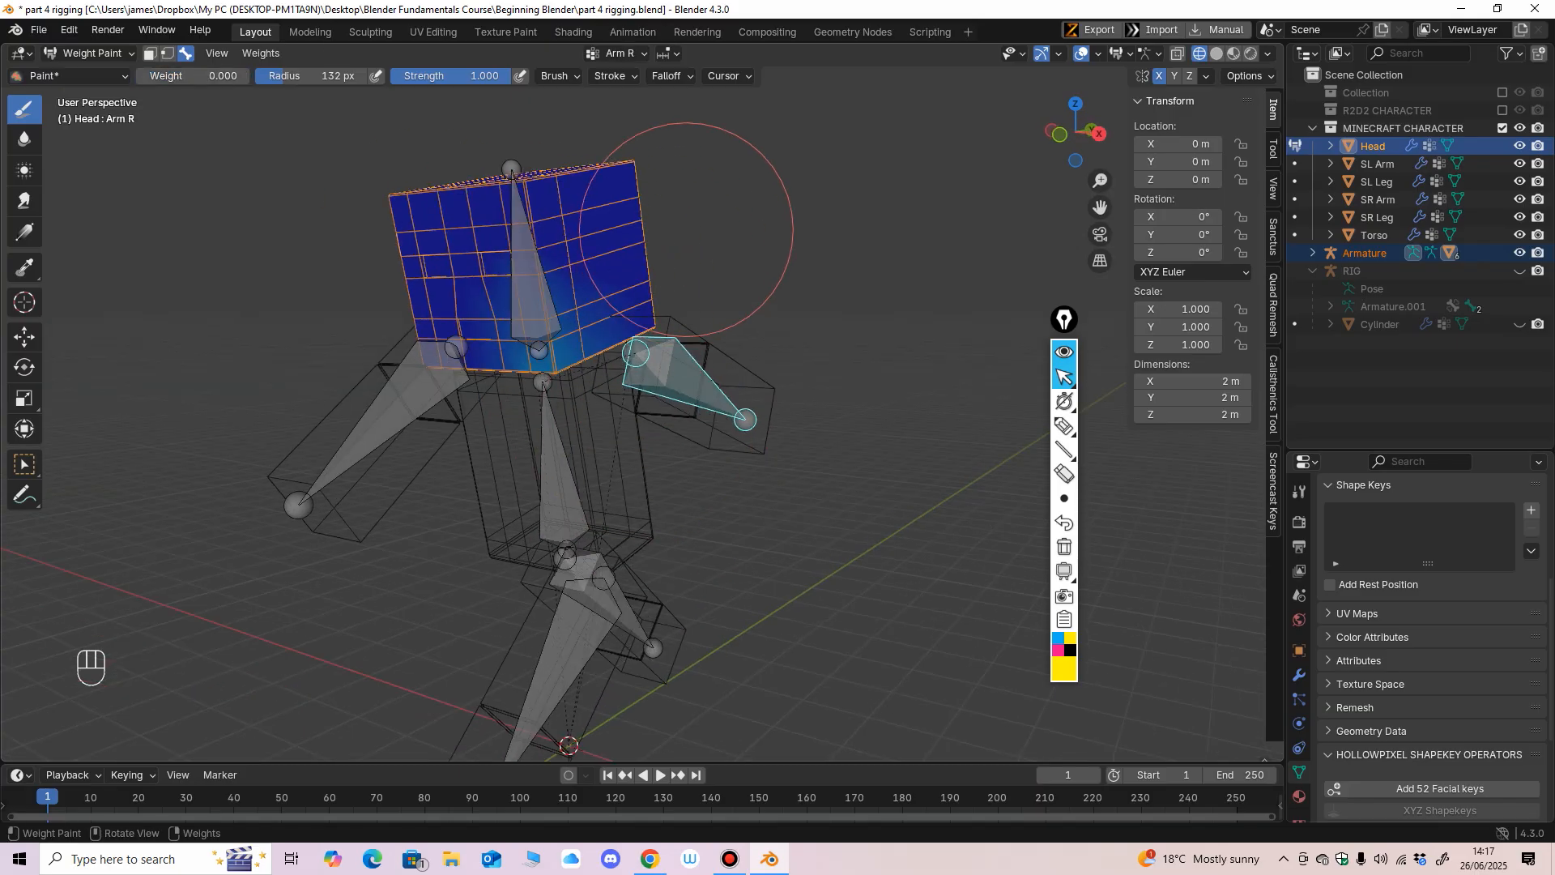
{"action": "middle_click_drag", "start_coordinate": [622, 296], "coordinate": [815, 291]}
{"action": "mouse_move", "coordinate": [489, 346]}
{"action": "middle_mouse_down"}
{"action": "mouse_move", "coordinate": [412, 313]}
{"action": "mouse_move", "coordinate": [571, 274]}
{"action": "mouse_move", "coordinate": [746, 313]}
{"action": "middle_mouse_up"}
Paint weight 0 over the Head mesh for the Arm L and Body bones, and check the Leg R bone's weights.
{"action": "left_click", "coordinate": [445, 364], "text": "ctrl+shift"}
{"action": "middle_click_drag", "start_coordinate": [866, 305], "coordinate": [562, 434]}
{"action": "left_click", "coordinate": [569, 441], "text": "ctrl+shift"}
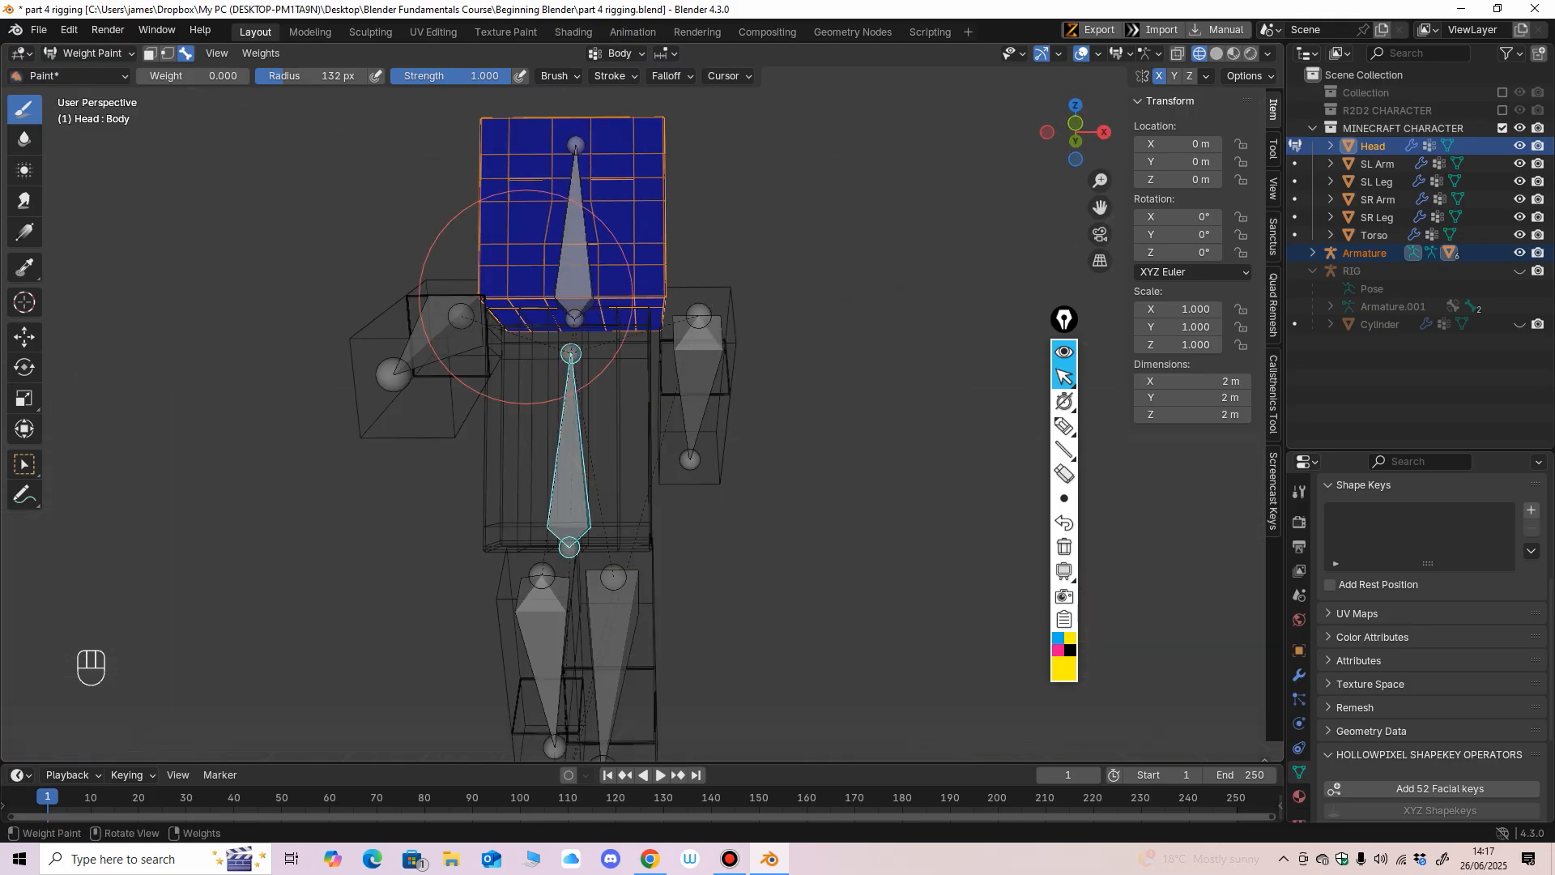
{"action": "left_click", "coordinate": [620, 652], "text": "ctrl+shift"}
{"action": "middle_click_drag", "start_coordinate": [620, 652], "coordinate": [637, 317]}
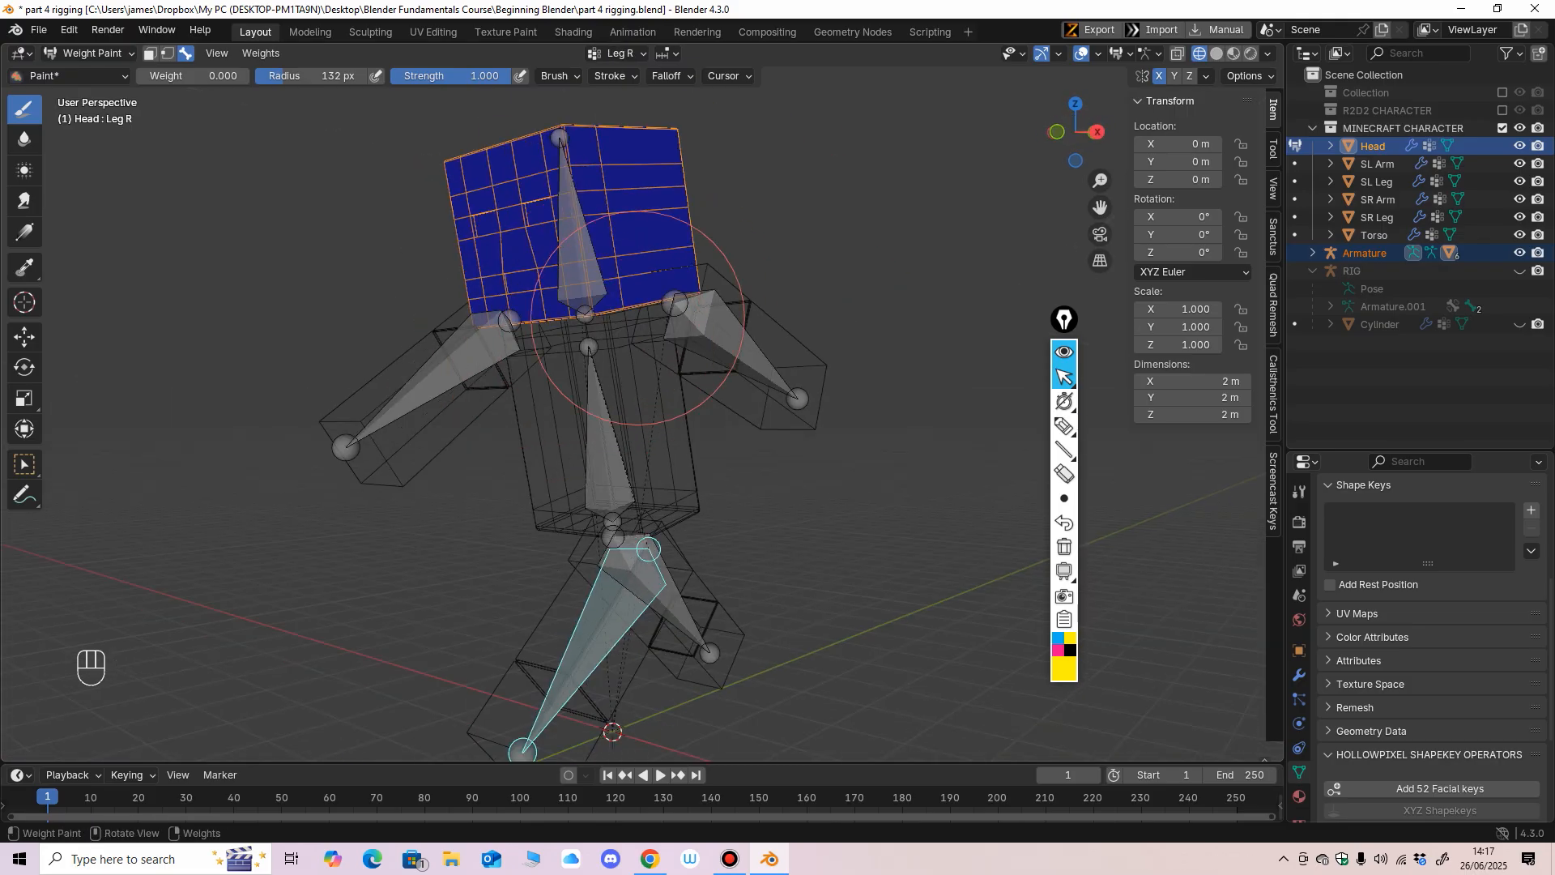
Select the Head bone, raise the brush to full weight, and paint the entire Head mesh from all sides.
{"action": "left_click", "coordinate": [577, 235], "text": "ctrl+shift"}
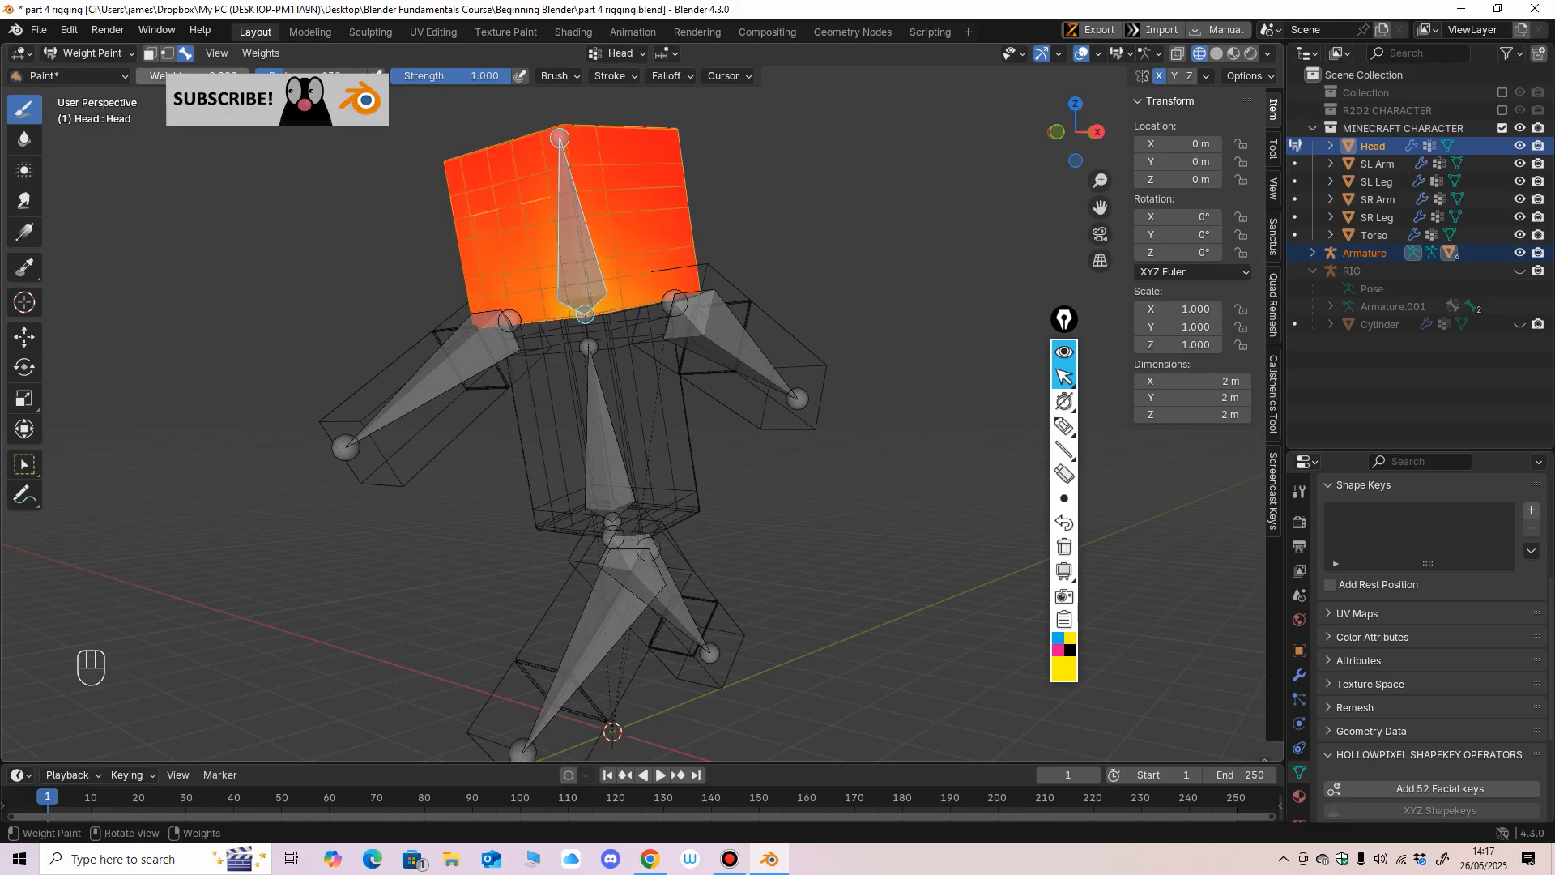
{"action": "left_click_drag", "start_coordinate": [191, 76], "coordinate": [312, 78]}
{"action": "left_click_drag", "start_coordinate": [575, 222], "coordinate": [576, 282]}
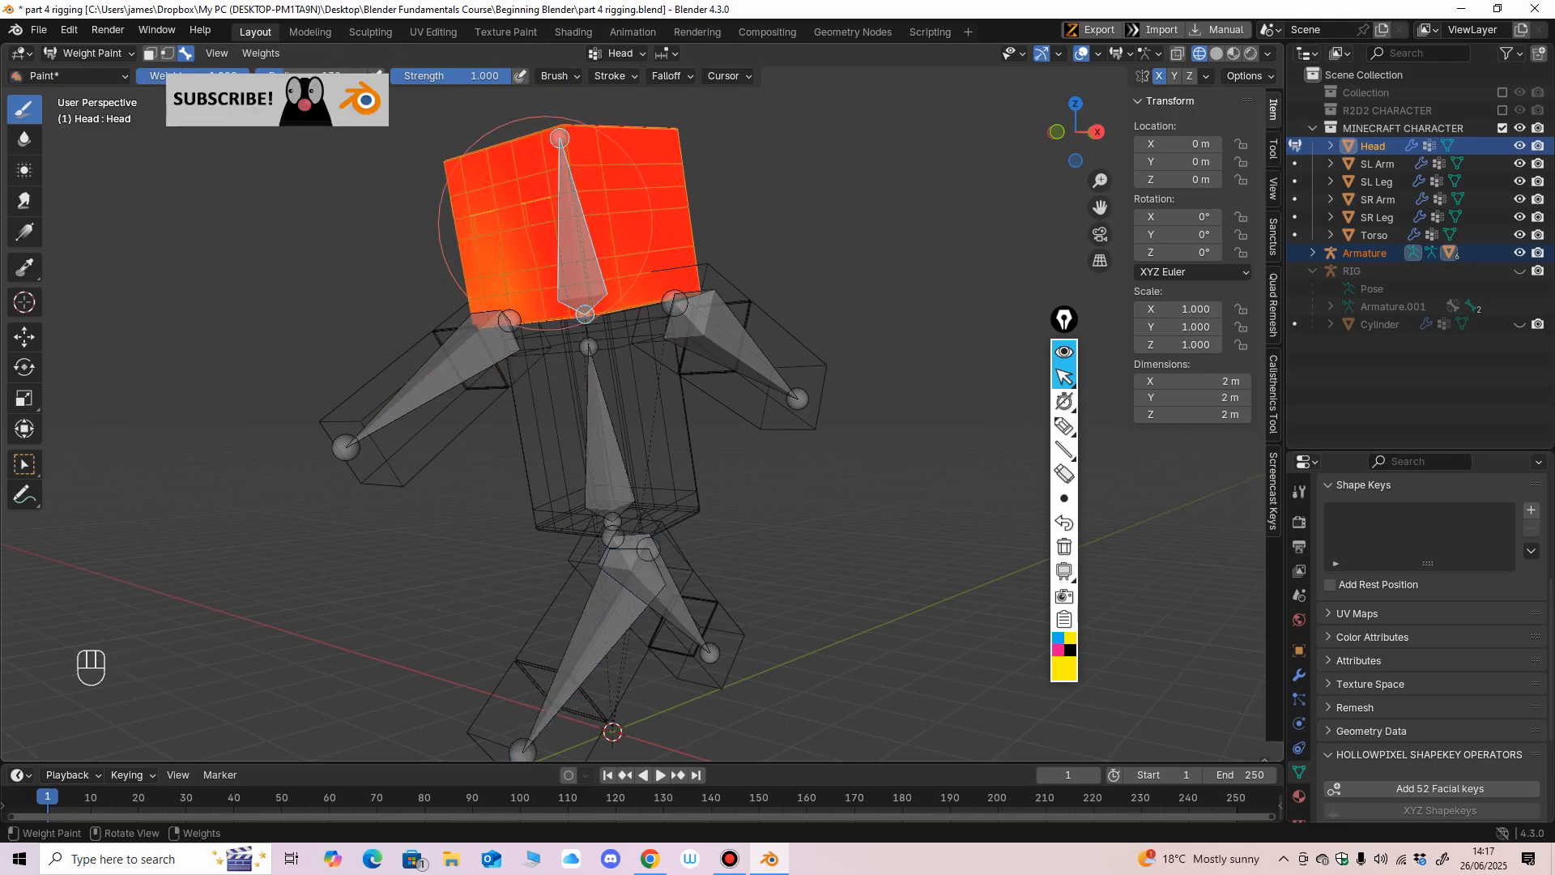
{"action": "middle_click_drag", "start_coordinate": [550, 219], "coordinate": [587, 391]}
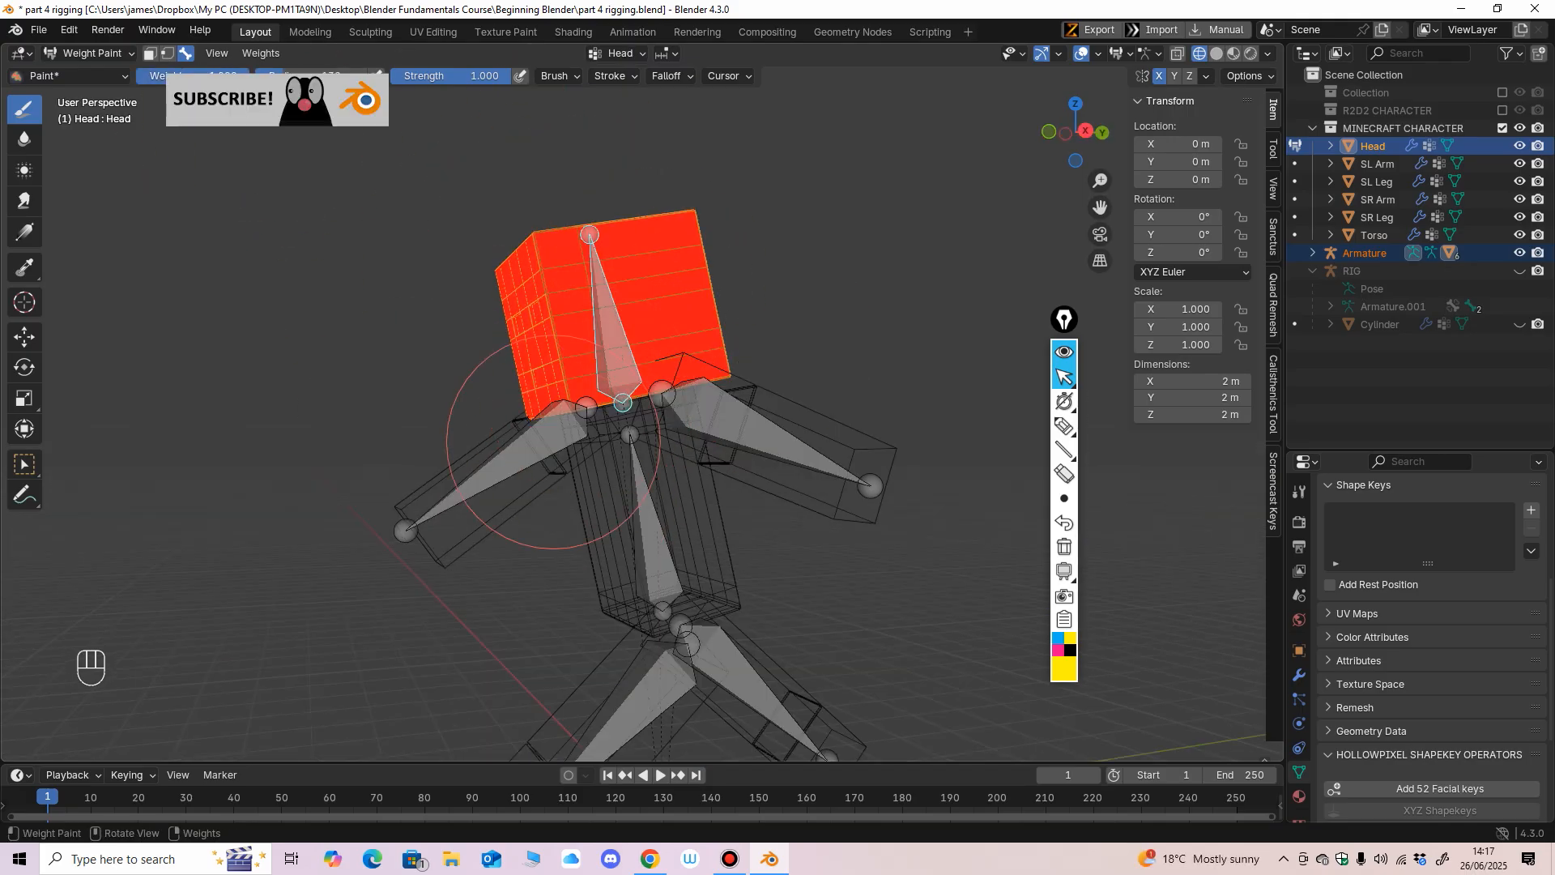
{"action": "middle_click_drag", "start_coordinate": [553, 441], "coordinate": [609, 341]}
{"action": "middle_click_drag", "start_coordinate": [729, 353], "coordinate": [698, 241]}
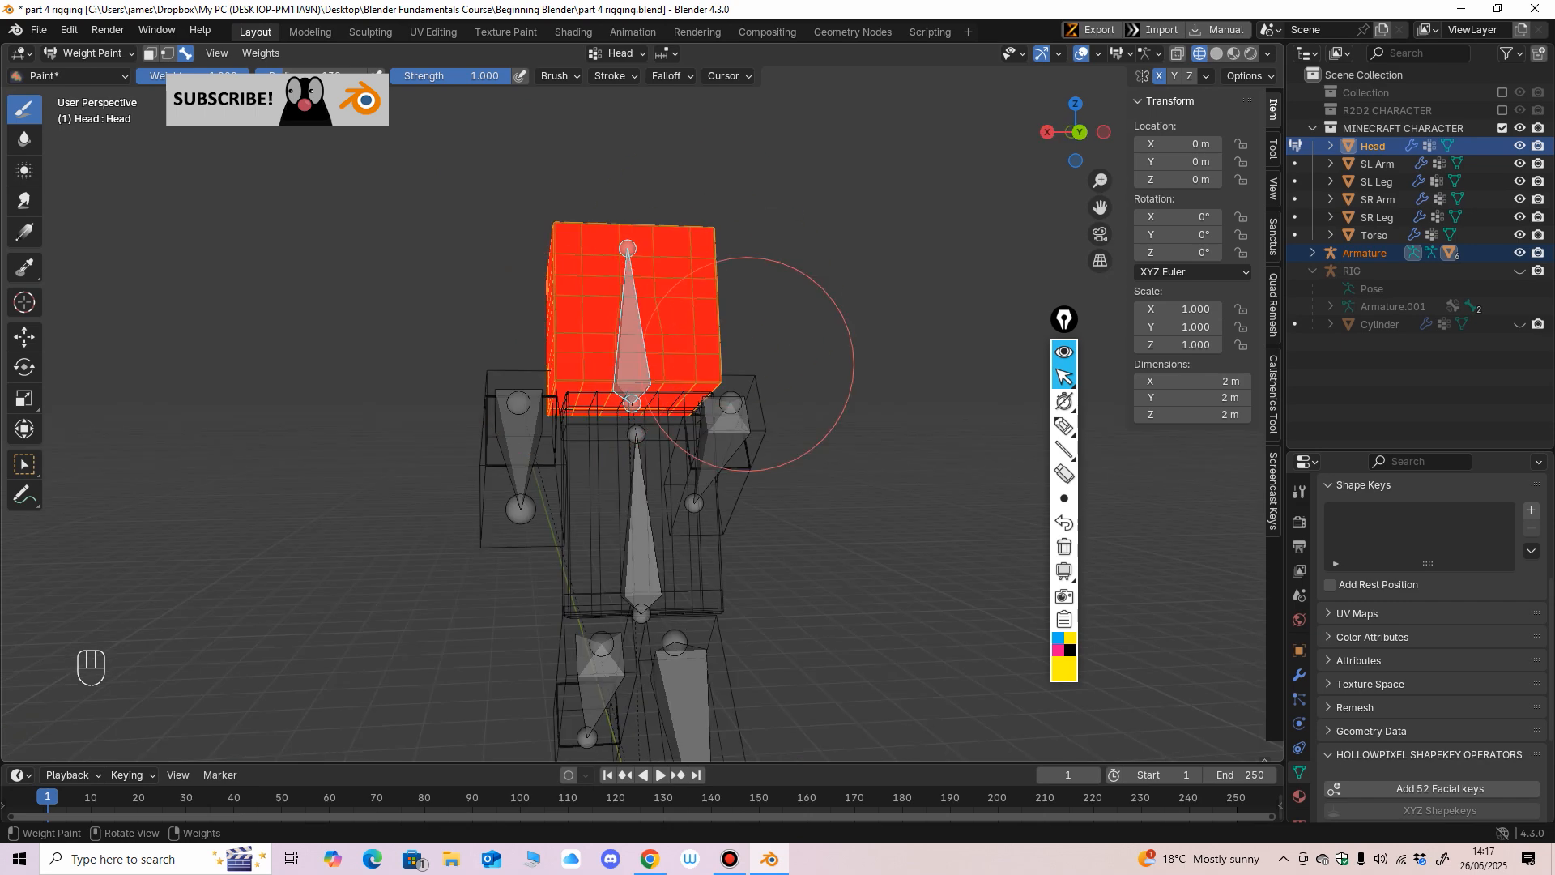
Leave the Head mesh, return to Object Mode, select the armature together with the SL Leg, and switch to Weight Paint mode.
{"action": "middle_click_drag", "start_coordinate": [747, 364], "coordinate": [622, 300]}
{"action": "middle_click_drag", "start_coordinate": [539, 389], "coordinate": [567, 470]}
{"action": "scroll", "coordinate": [647, 466], "scroll_direction": "down", "scroll_amount": 2}
{"action": "middle_click_drag", "start_coordinate": [567, 470], "coordinate": [567, 389], "text": "ctrl"}
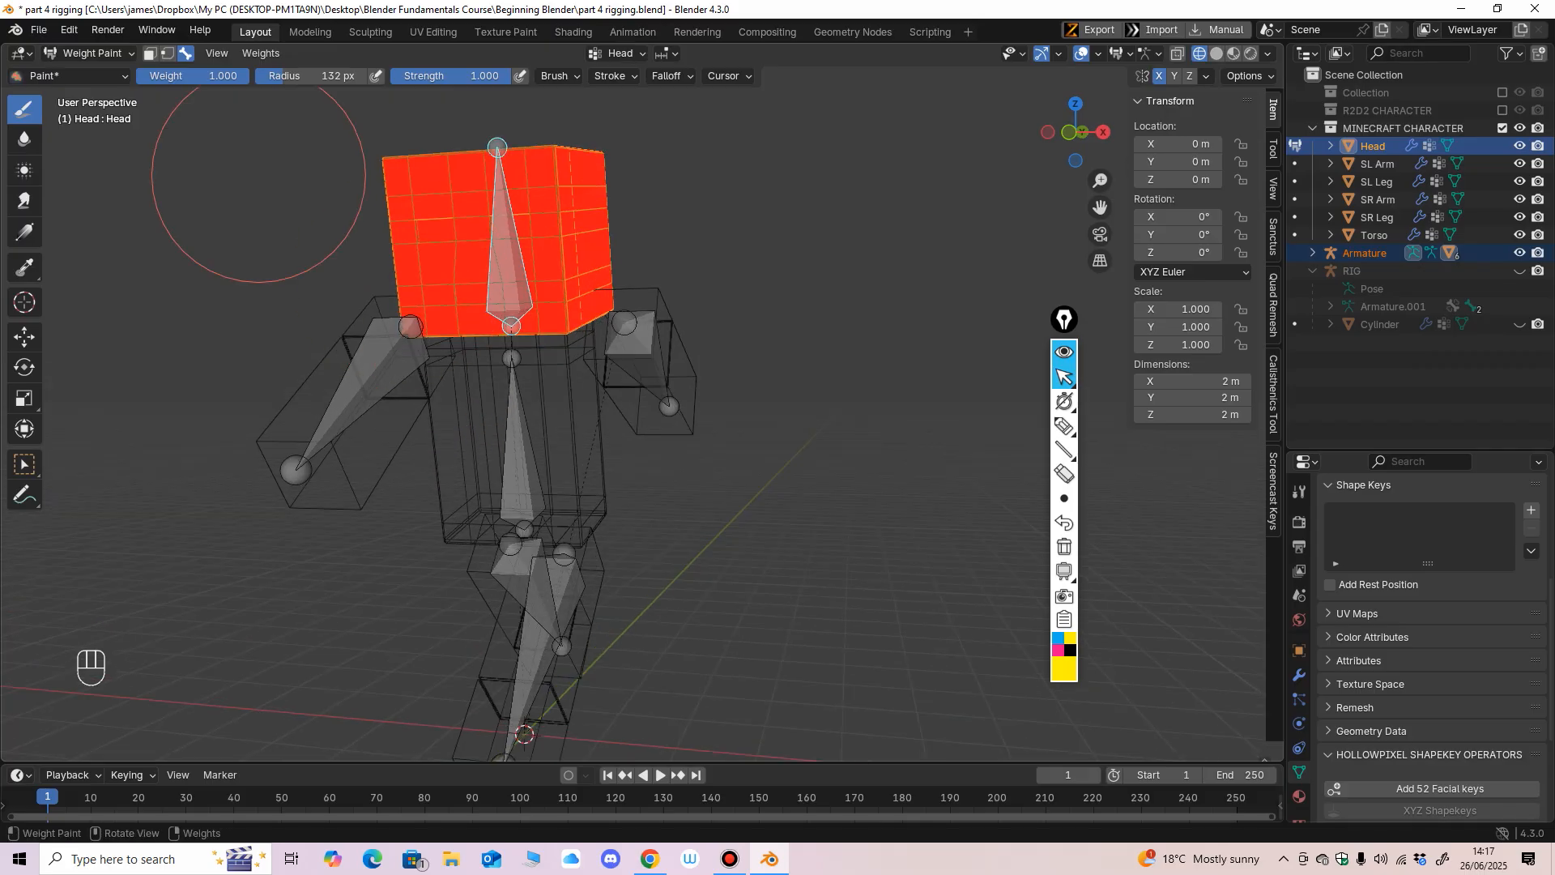
{"action": "left_click", "coordinate": [89, 53]}
{"action": "left_click", "coordinate": [81, 64]}
{"action": "mouse_move", "coordinate": [567, 453]}
{"action": "middle_mouse_down"}
{"action": "mouse_move", "coordinate": [640, 478]}
{"action": "mouse_move", "coordinate": [575, 445]}
{"action": "mouse_move", "coordinate": [632, 433]}
{"action": "mouse_move", "coordinate": [591, 441]}
{"action": "middle_mouse_up"}
{"action": "scroll", "coordinate": [640, 478], "scroll_direction": "up", "scroll_amount": 1}
{"action": "middle_click_drag", "start_coordinate": [591, 441], "coordinate": [617, 367], "text": "shift"}
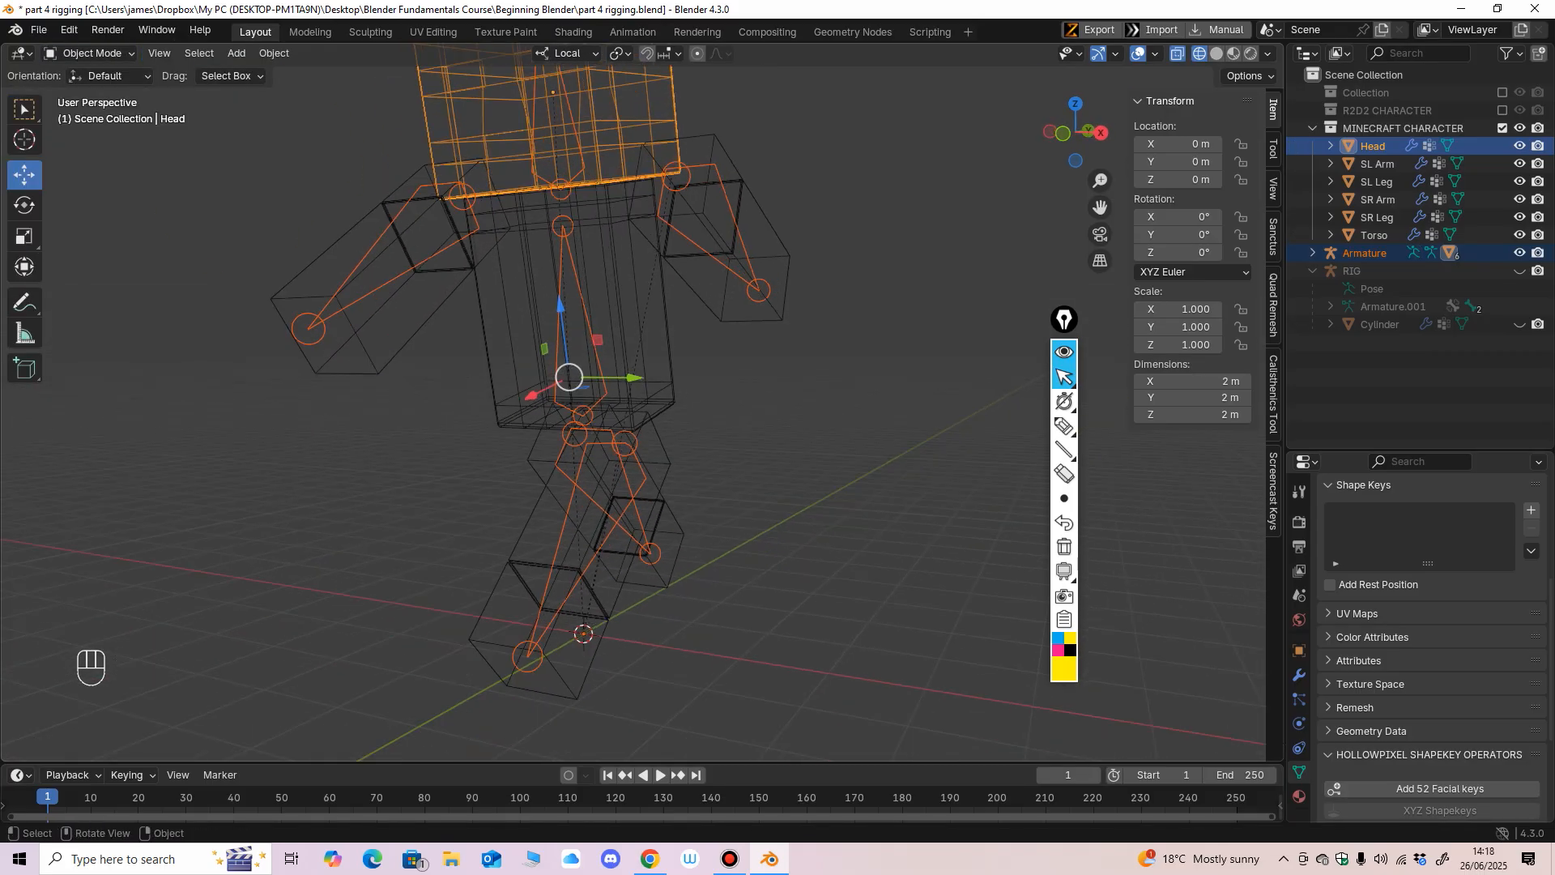
{"action": "left_click", "coordinate": [598, 363]}
{"action": "left_click", "coordinate": [640, 522], "text": "shift"}
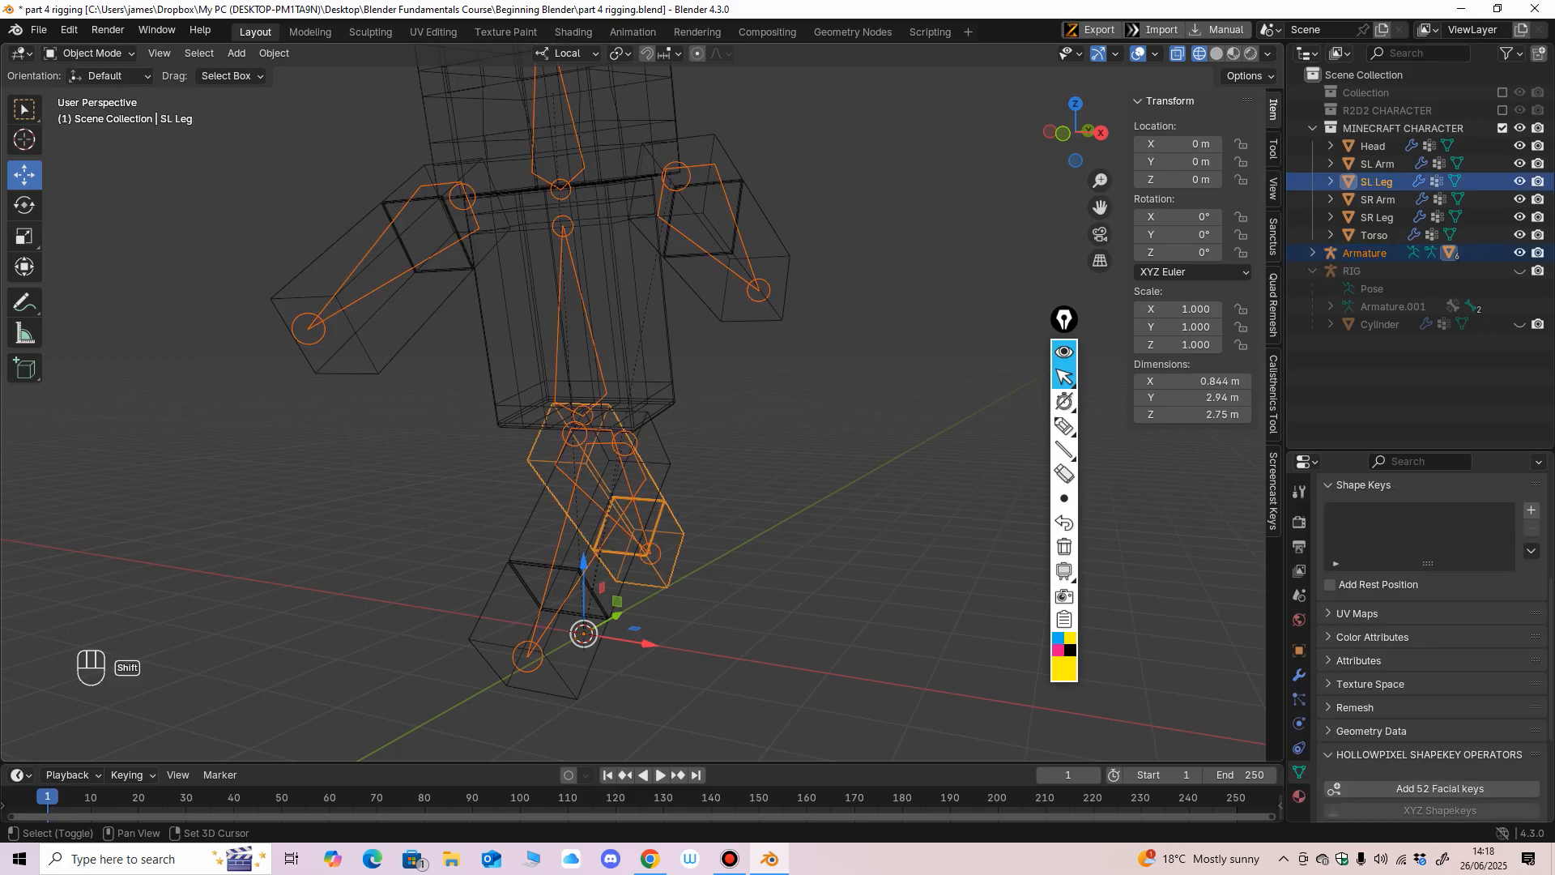
{"action": "left_click", "coordinate": [90, 52]}
{"action": "left_click", "coordinate": [81, 152]}
Select the Body bone, set the brush weight to 0, and clear its influence from the SL Leg mesh.
{"action": "middle_click_drag", "start_coordinate": [482, 402], "coordinate": [580, 401]}
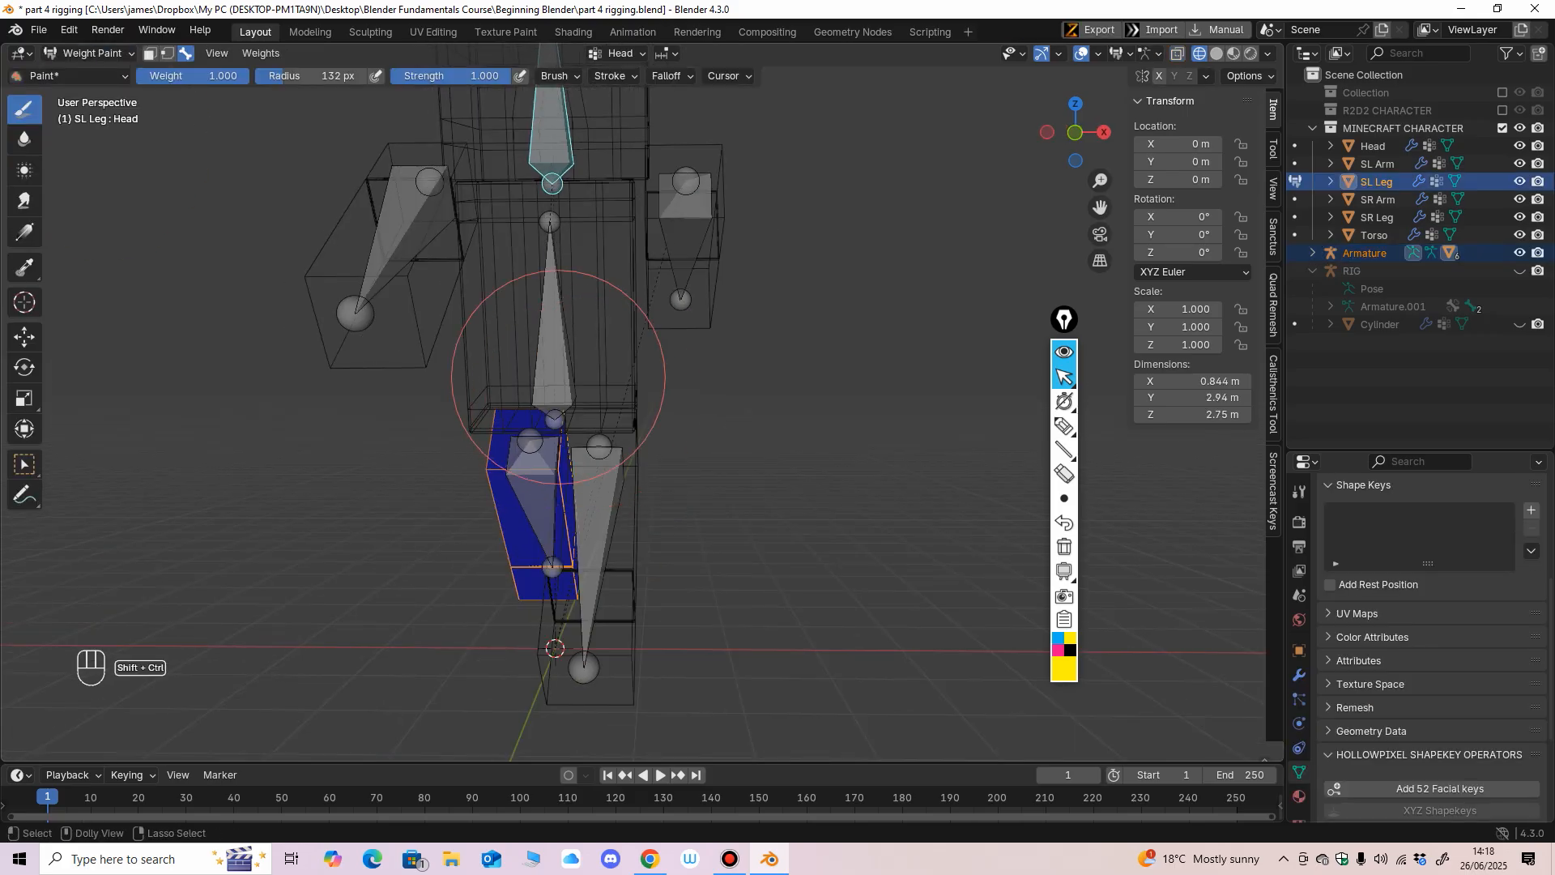
{"action": "left_click", "coordinate": [558, 338], "text": "ctrl+shift"}
{"action": "middle_click_drag", "start_coordinate": [558, 340], "coordinate": [648, 365]}
{"action": "scroll", "coordinate": [664, 421], "scroll_direction": "down", "scroll_amount": 1}
{"action": "middle_click_drag", "start_coordinate": [676, 454], "coordinate": [695, 460]}
{"action": "middle_click_drag", "start_coordinate": [286, 148], "coordinate": [297, 220]}
{"action": "left_click_drag", "start_coordinate": [215, 76], "coordinate": [88, 81]}
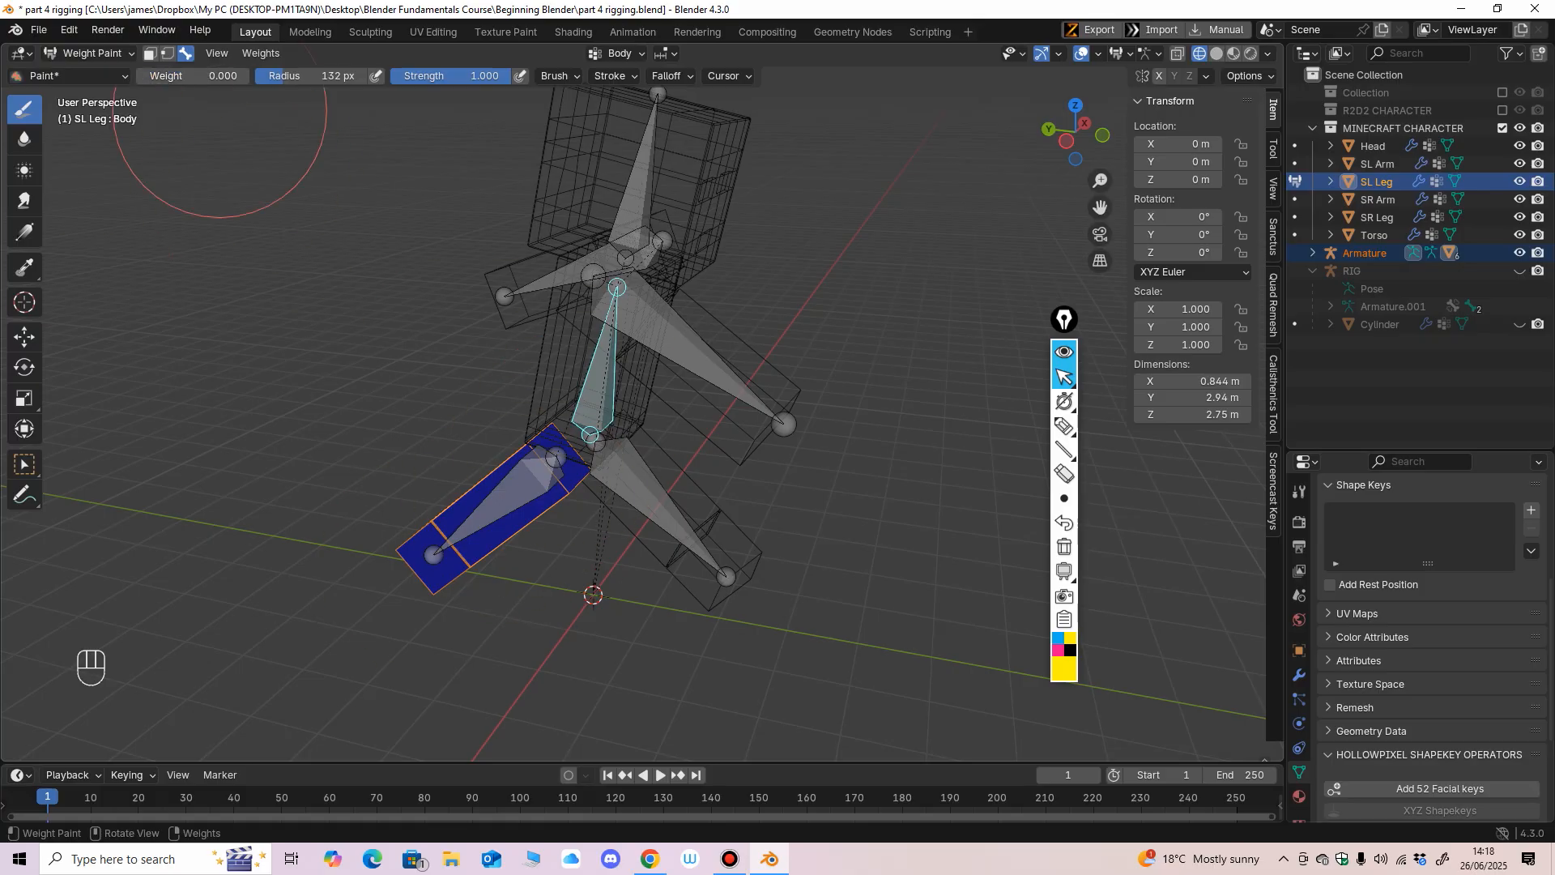
{"action": "middle_click_drag", "start_coordinate": [478, 377], "coordinate": [450, 349]}
Select the Leg L bone, raise the brush weight to 1, and give the SL Leg mesh full influence.
{"action": "left_click", "coordinate": [506, 490], "text": "ctrl+shift"}
{"action": "left_click_drag", "start_coordinate": [186, 76], "coordinate": [247, 76]}
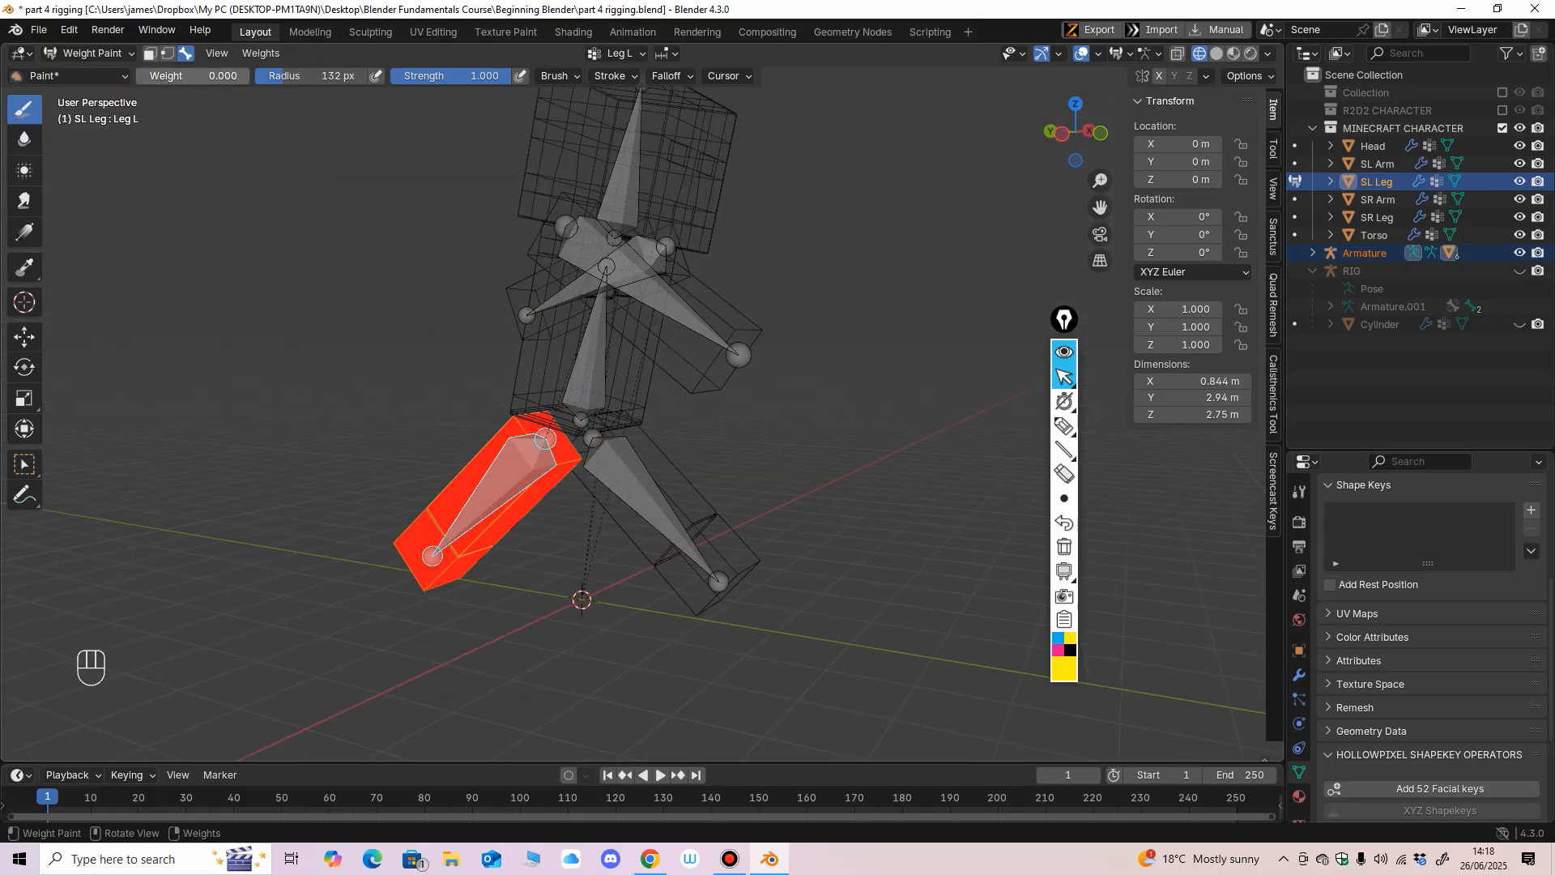
{"action": "middle_click_drag", "start_coordinate": [424, 572], "coordinate": [503, 514]}
Return to Object Mode, select the armature together with the SR Leg, and switch to Weight Paint mode.
{"action": "left_click", "coordinate": [90, 53]}
{"action": "left_click", "coordinate": [96, 73]}
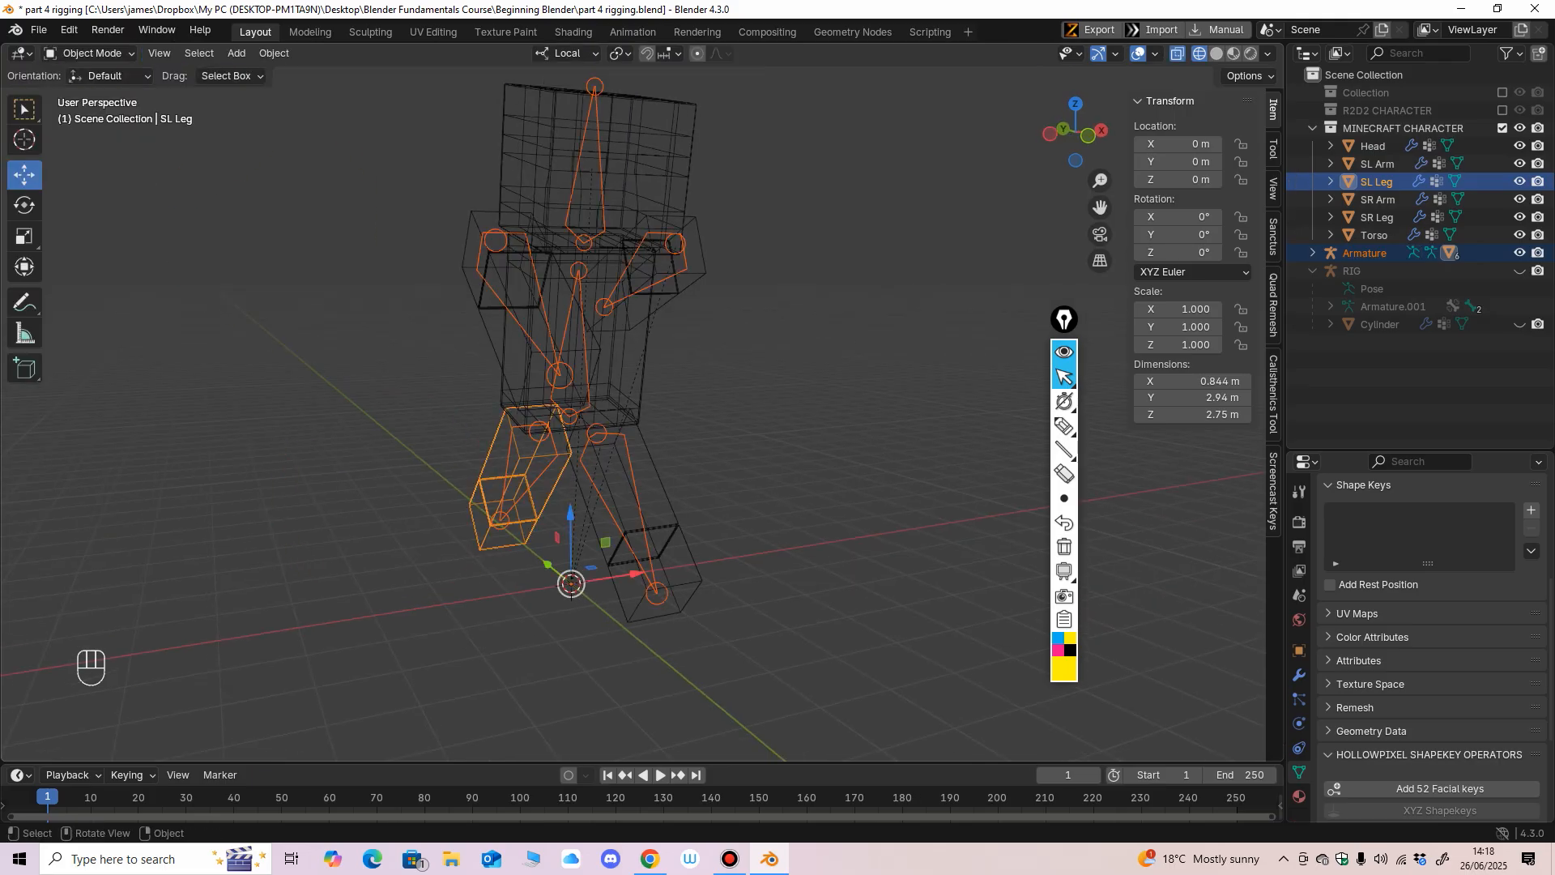
{"action": "left_click", "coordinate": [652, 567]}
{"action": "left_click", "coordinate": [648, 559]}
{"action": "left_click", "coordinate": [677, 526], "text": "shift"}
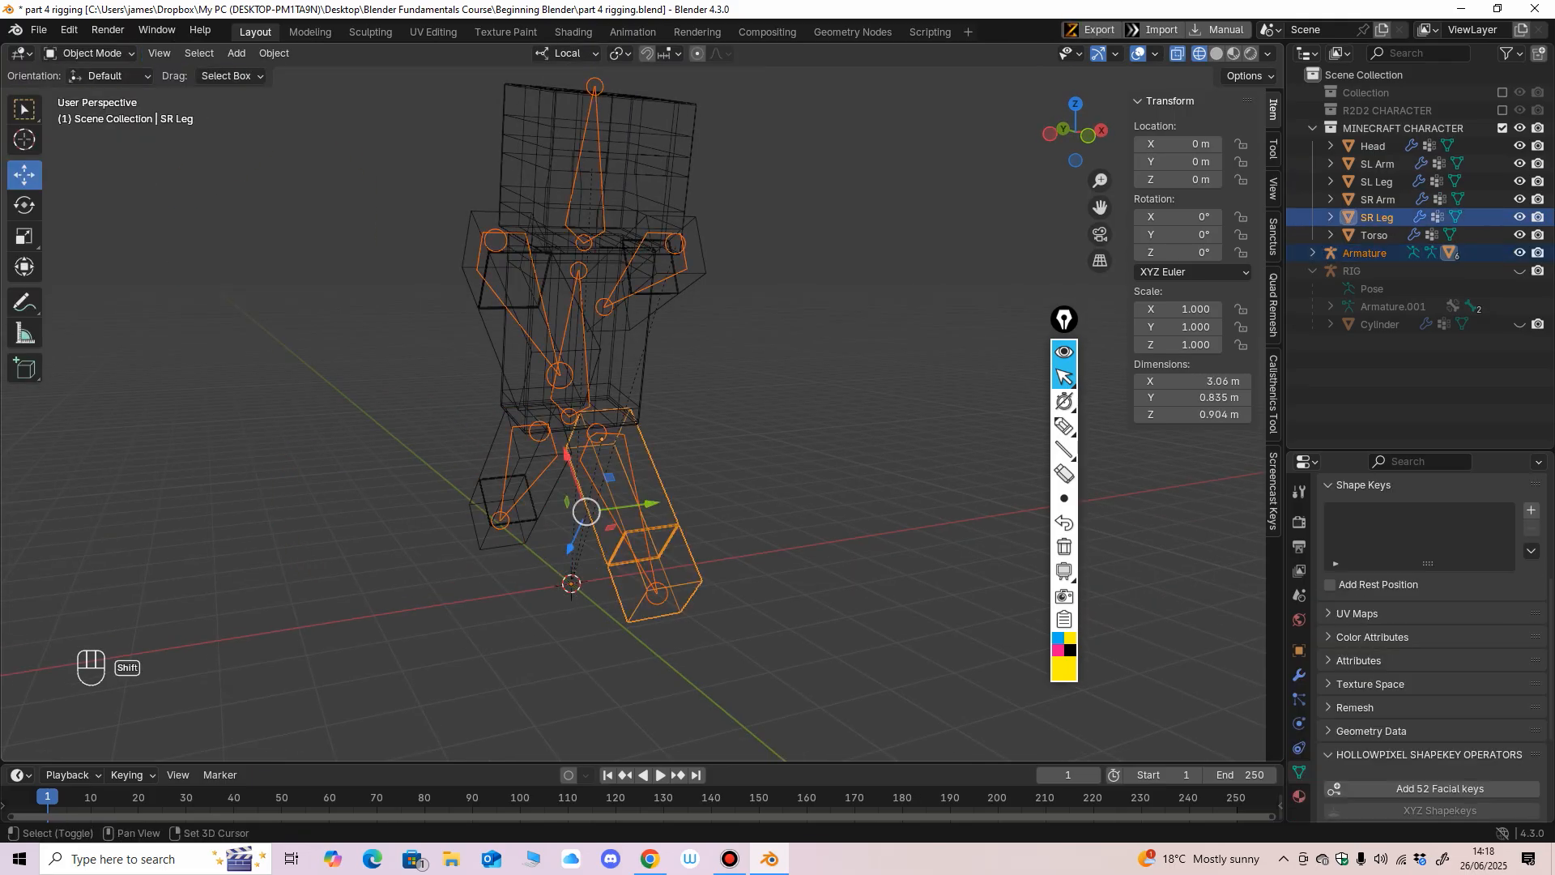
{"action": "left_click", "coordinate": [91, 54]}
{"action": "left_click", "coordinate": [97, 151]}
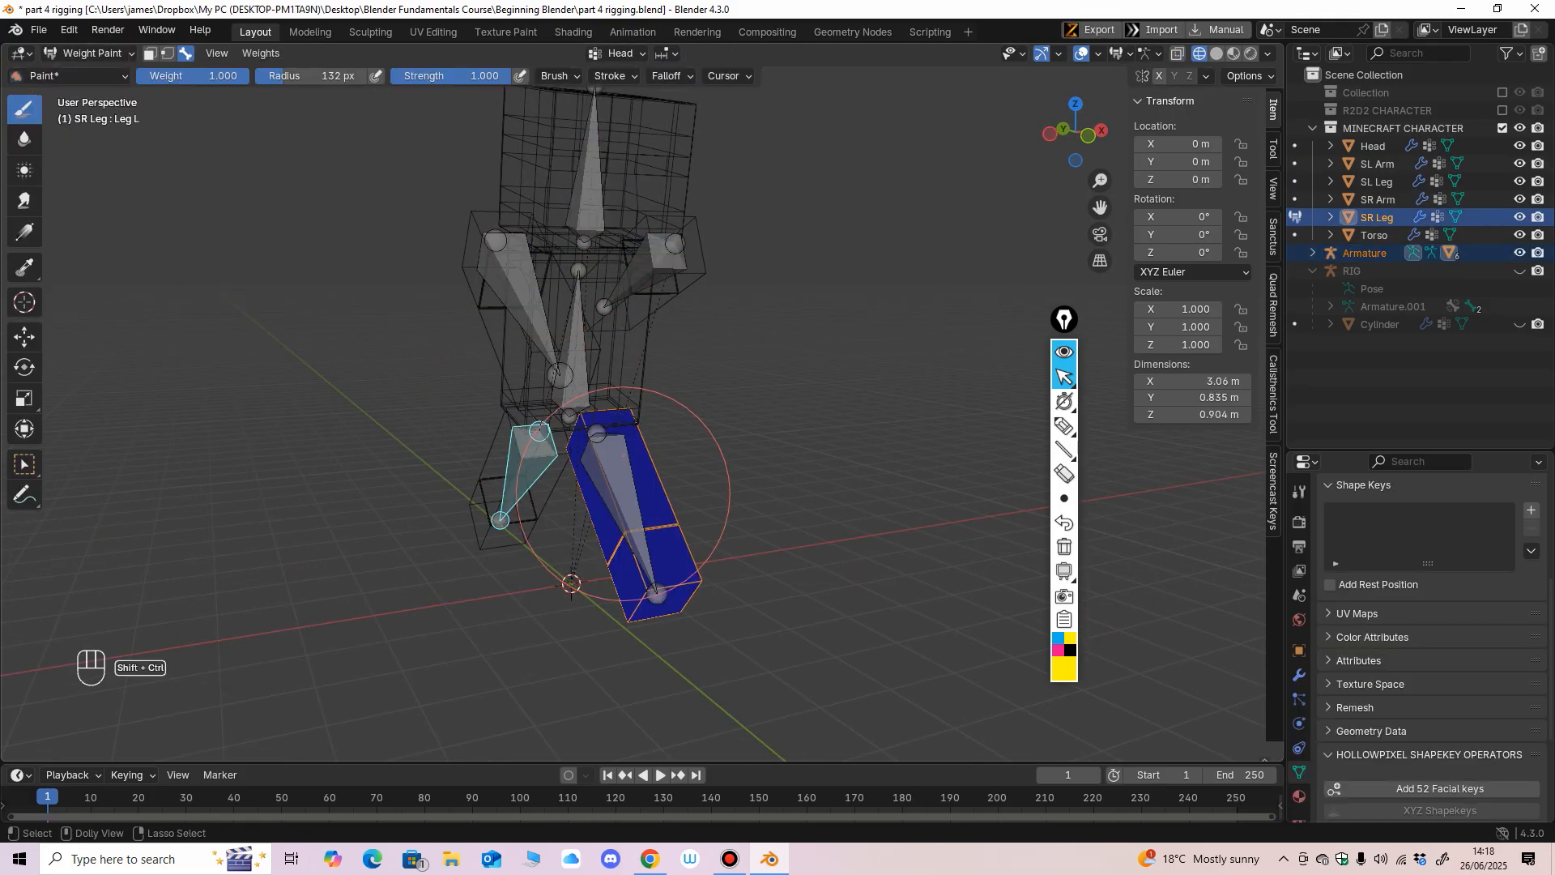
Select the Body bone, set the brush weight to 0, and clear its influence from the SR Leg mesh.
{"action": "mouse_move", "coordinate": [620, 518]}
{"action": "middle_mouse_down"}
{"action": "mouse_move", "coordinate": [539, 486]}
{"action": "mouse_move", "coordinate": [681, 458]}
{"action": "mouse_move", "coordinate": [660, 470]}
{"action": "middle_mouse_up"}
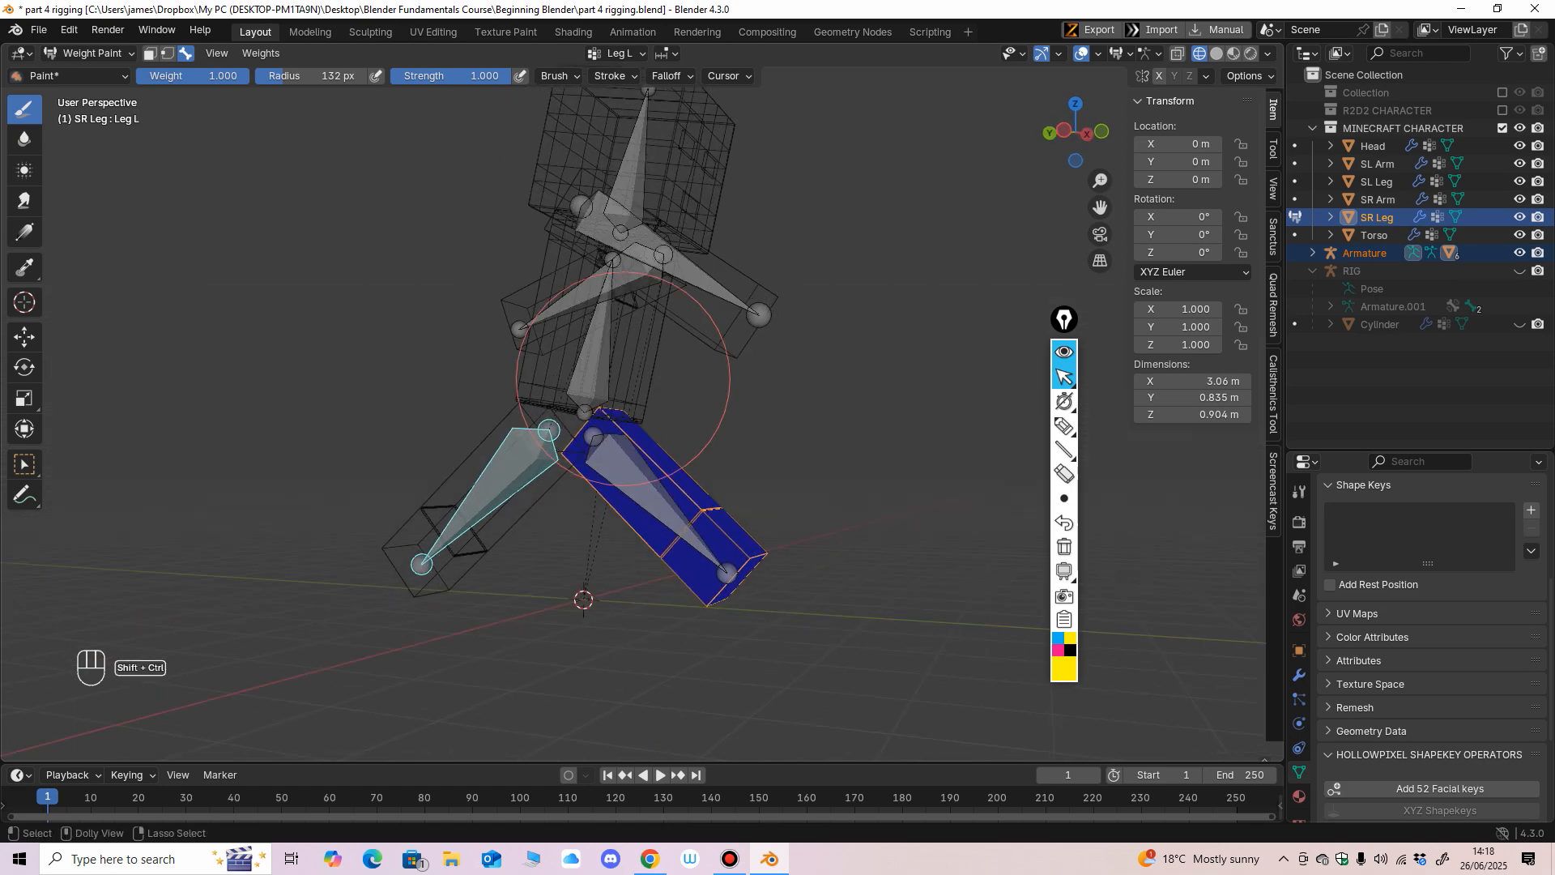
{"action": "left_click", "coordinate": [598, 355], "text": "ctrl+shift"}
{"action": "middle_click_drag", "start_coordinate": [709, 422], "coordinate": [567, 442]}
{"action": "left_click_drag", "start_coordinate": [210, 76], "coordinate": [80, 79]}
{"action": "left_click_drag", "start_coordinate": [602, 404], "coordinate": [587, 467]}
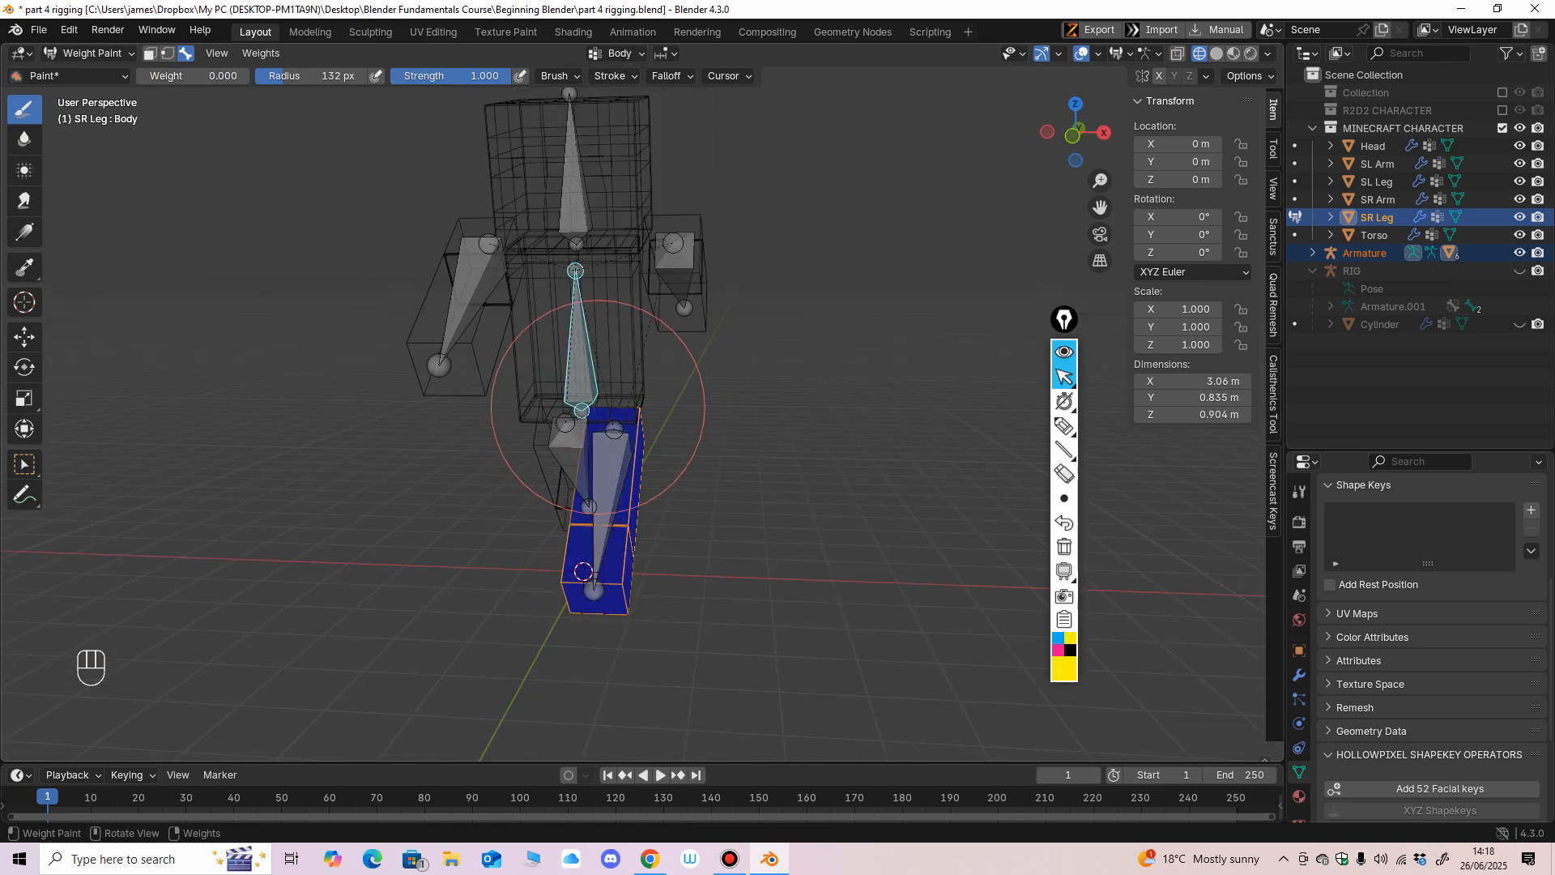
{"action": "middle_click_drag", "start_coordinate": [587, 466], "coordinate": [563, 466]}
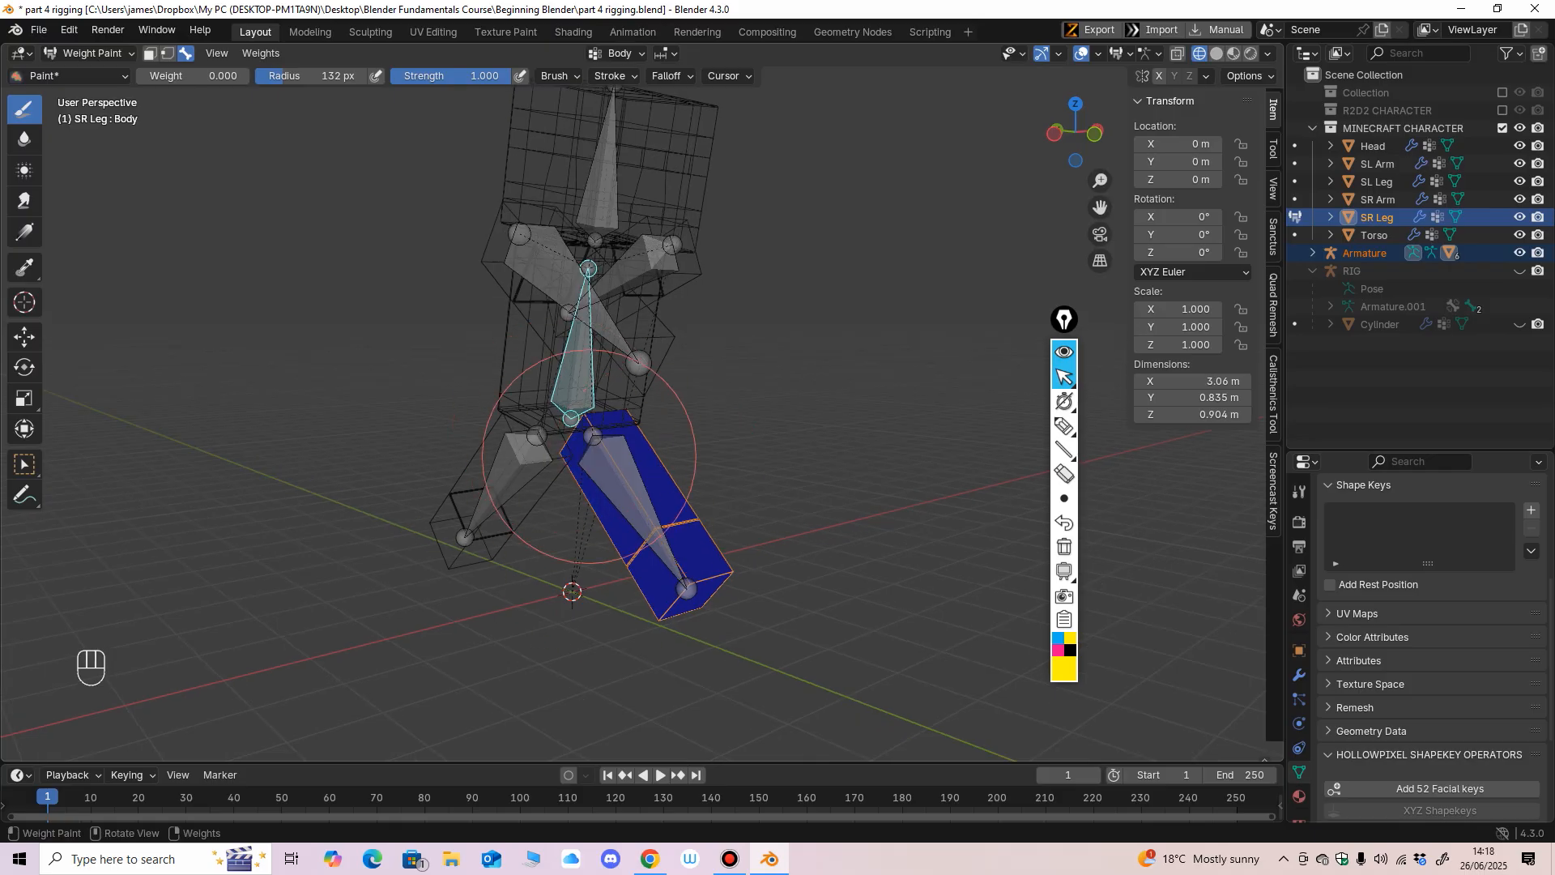
{"action": "middle_click_drag", "start_coordinate": [652, 506], "coordinate": [674, 392]}
{"action": "middle_click_drag", "start_coordinate": [556, 616], "coordinate": [618, 538]}
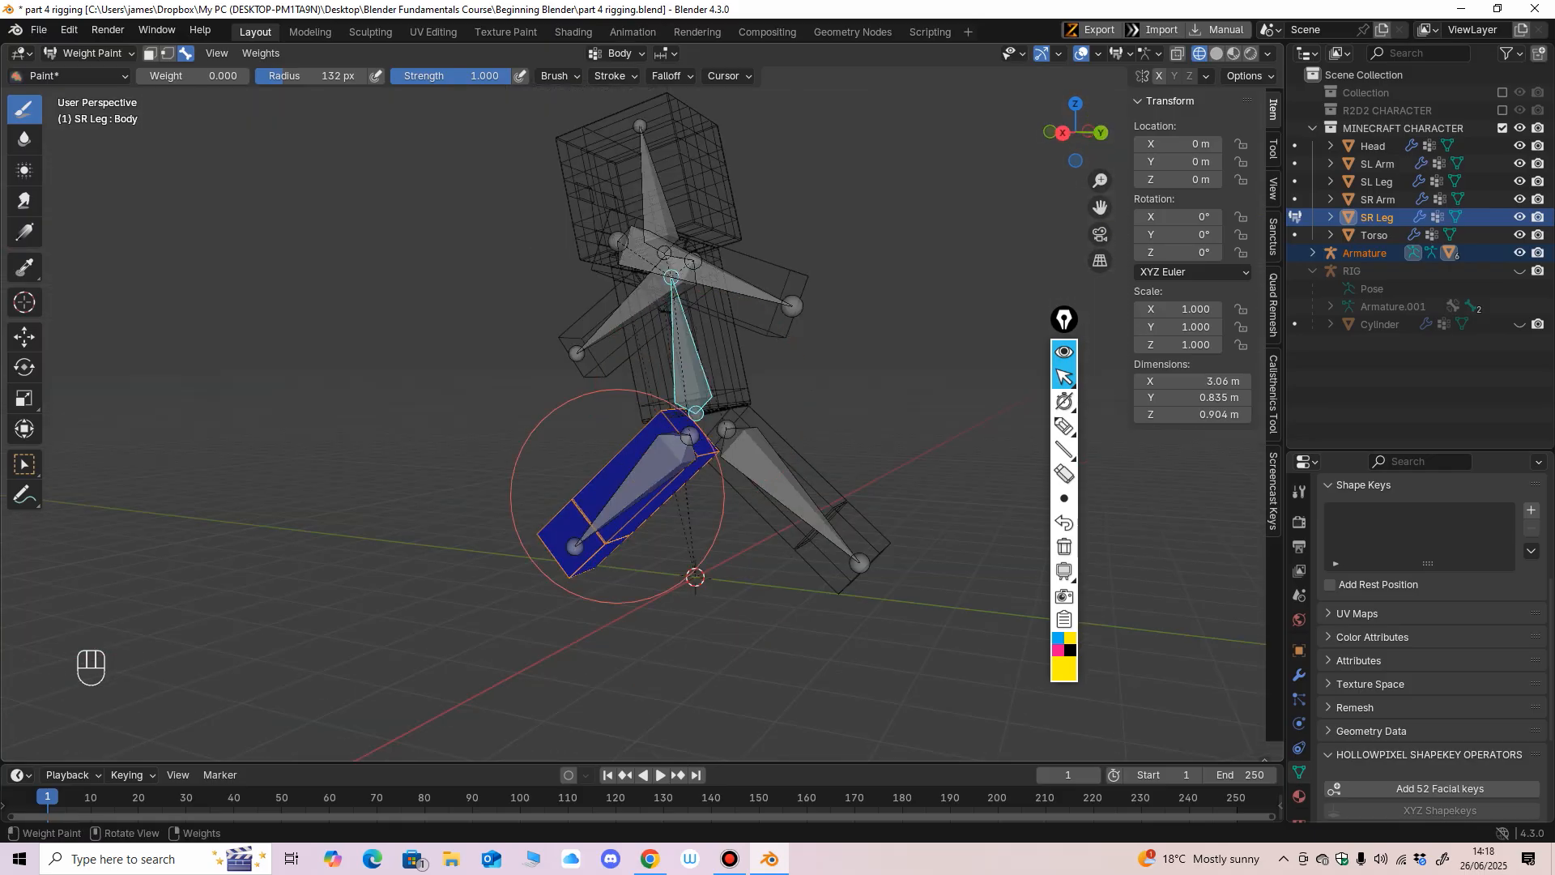
Select the Leg R bone with the brush weight at 1 and enlarge the SR Leg's vertex group list to show every group.
{"action": "left_click", "coordinate": [648, 476], "text": "ctrl+shift"}
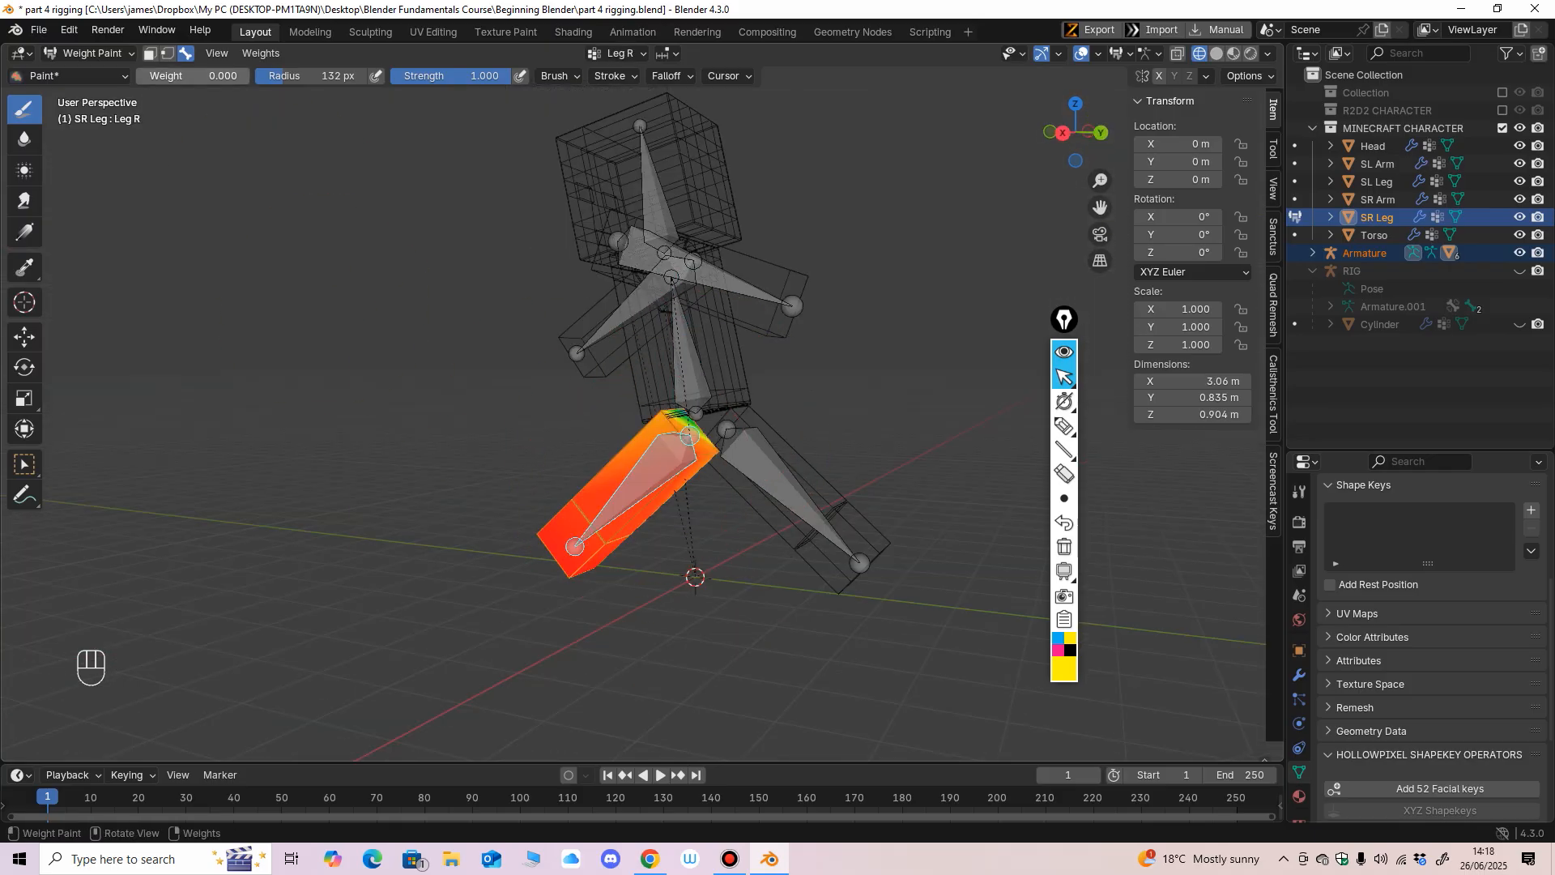
{"action": "mouse_move", "coordinate": [687, 548]}
{"action": "middle_mouse_down"}
{"action": "mouse_move", "coordinate": [608, 555]}
{"action": "mouse_move", "coordinate": [739, 499]}
{"action": "mouse_move", "coordinate": [729, 454]}
{"action": "mouse_move", "coordinate": [781, 399]}
{"action": "mouse_move", "coordinate": [729, 434]}
{"action": "middle_mouse_up"}
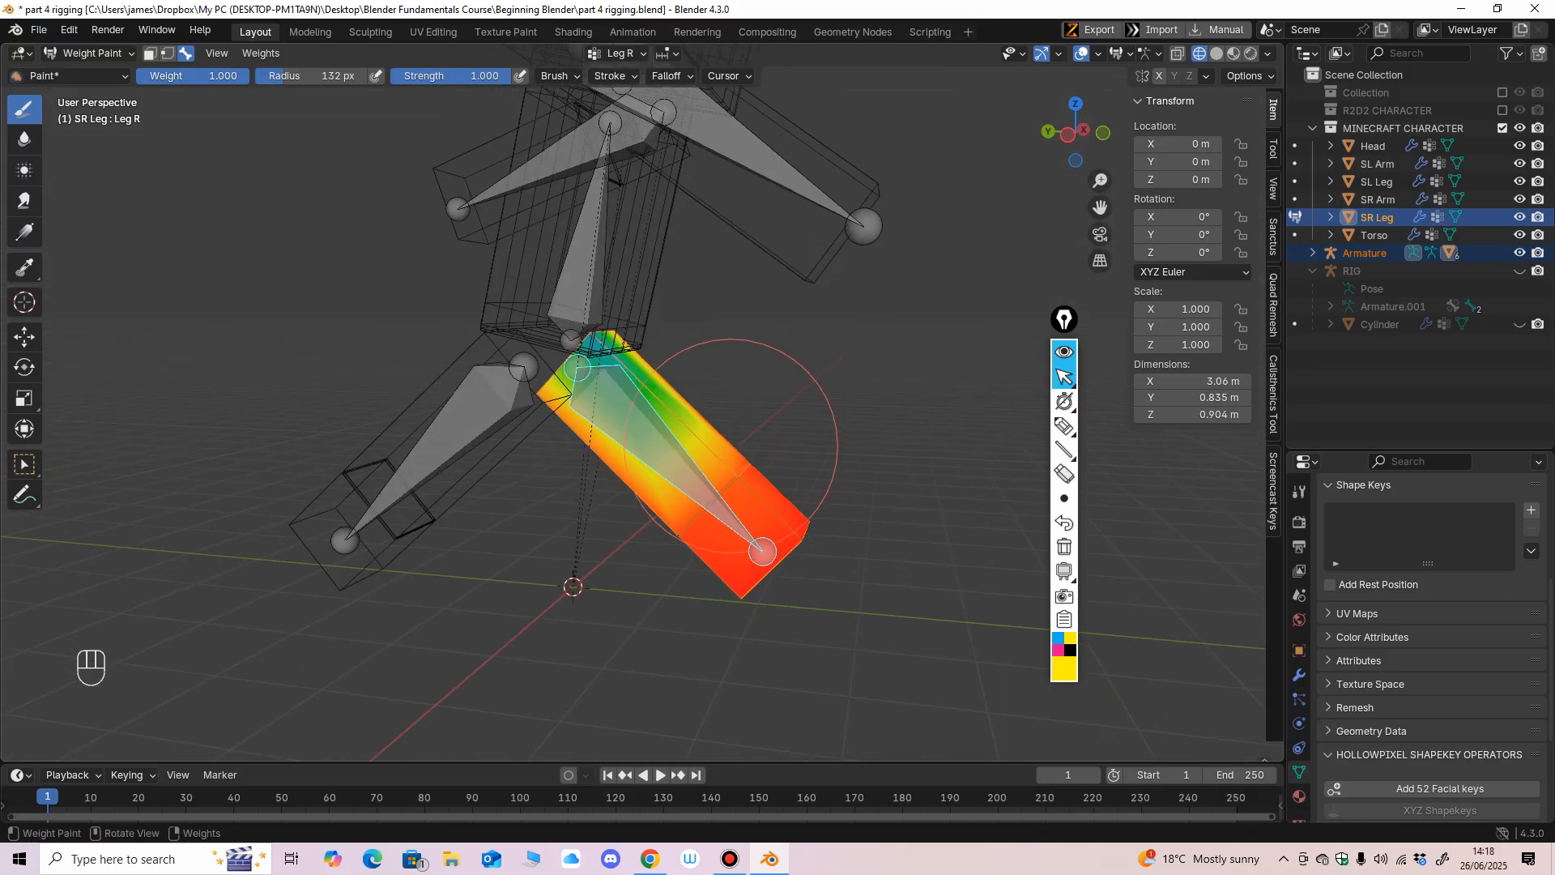
{"action": "scroll", "coordinate": [1298, 640], "scroll_direction": "down", "scroll_amount": 1}
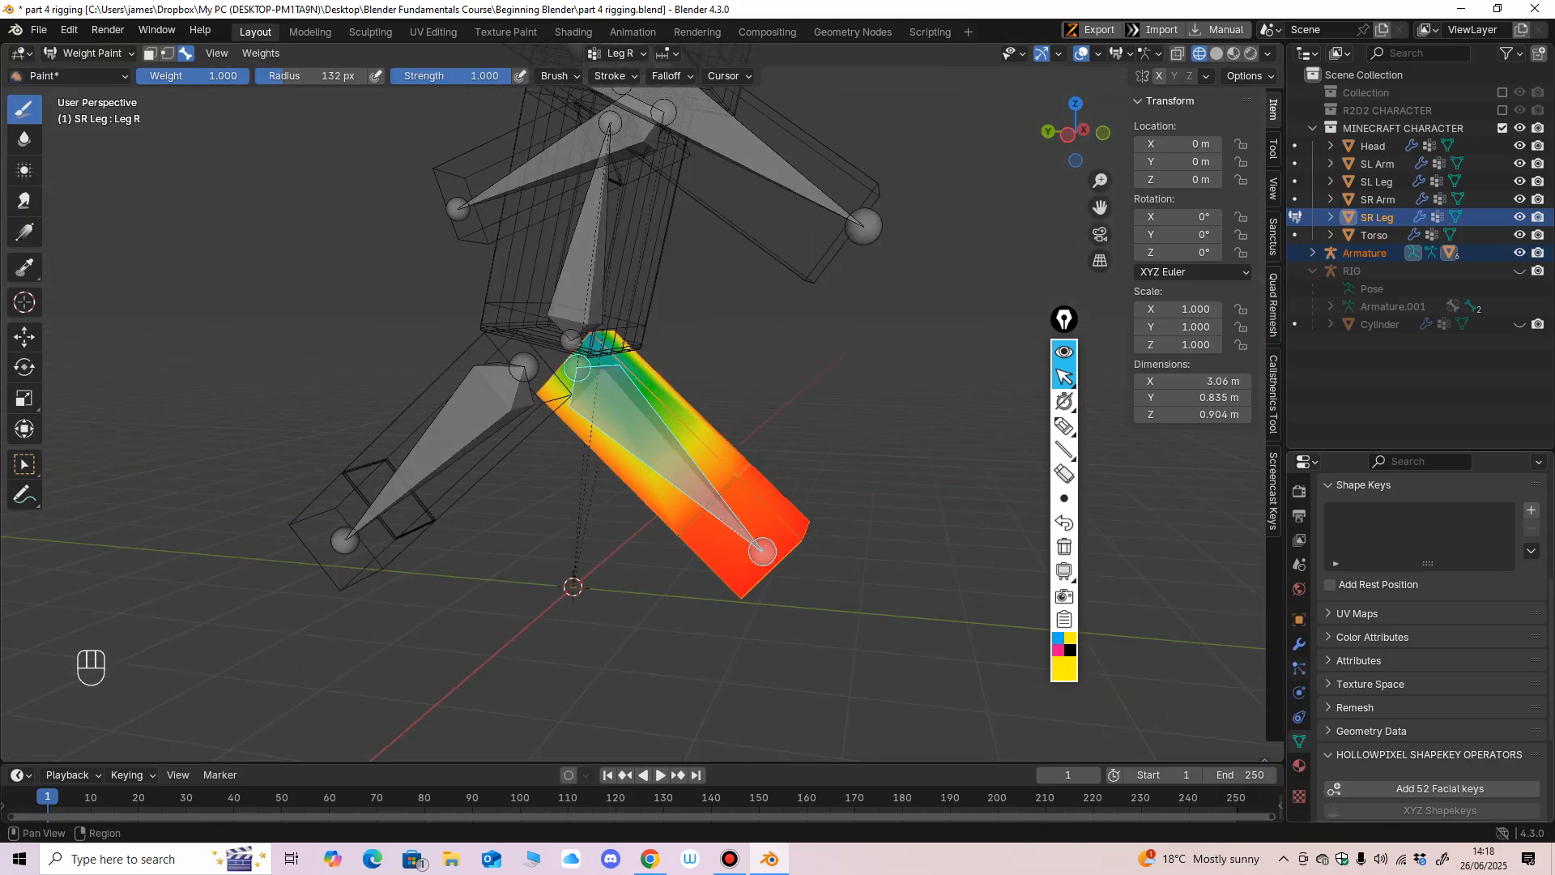
{"action": "scroll", "coordinate": [1430, 632], "scroll_direction": "up", "scroll_amount": 5}
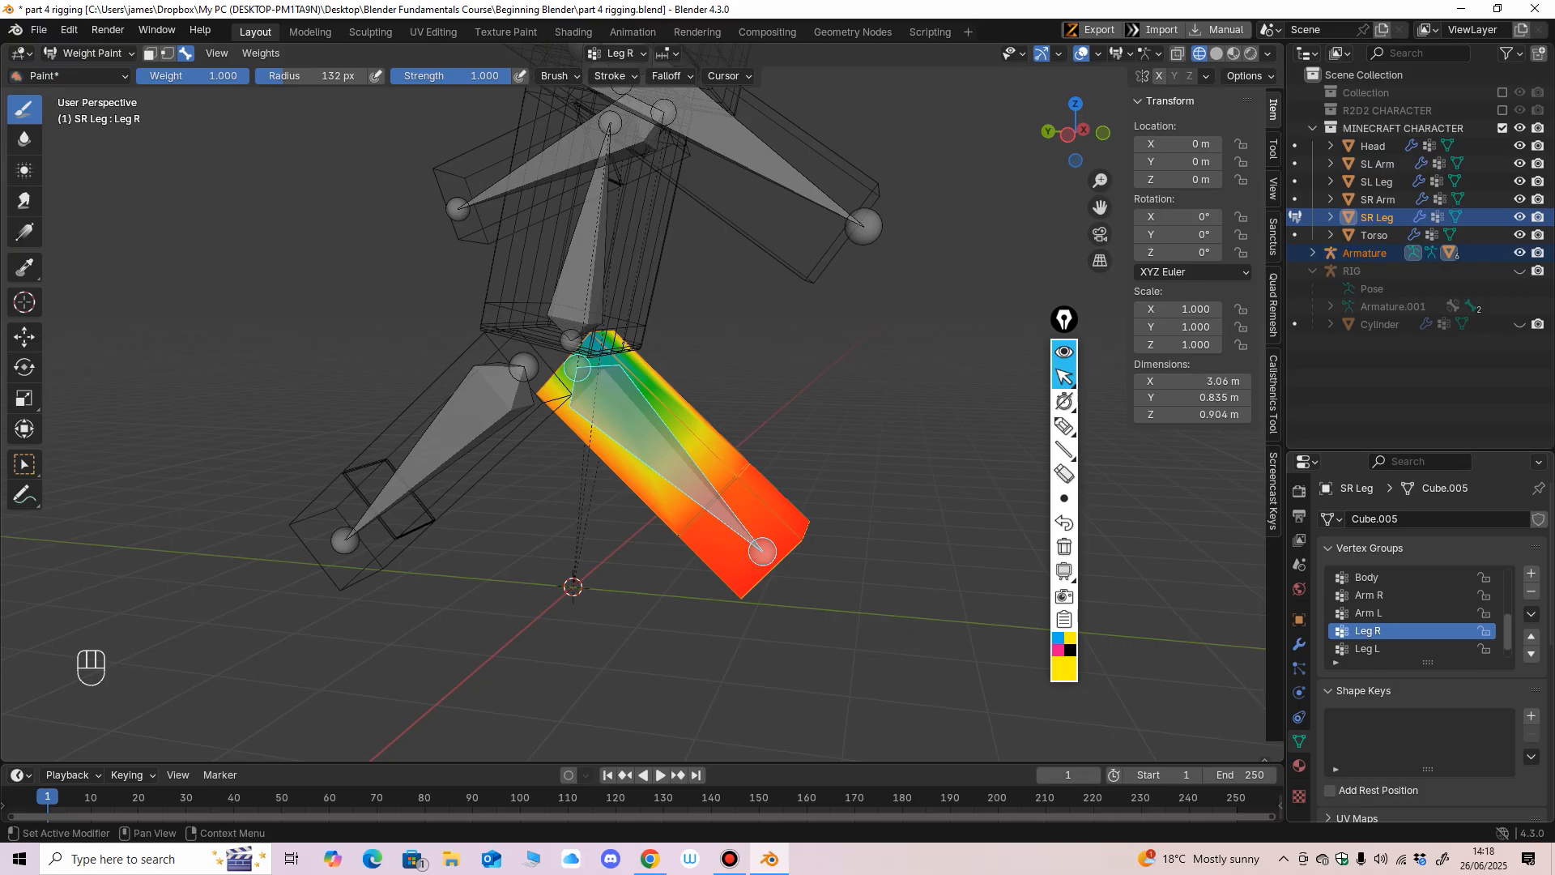
{"action": "mouse_move", "coordinate": [1418, 632]}
{"action": "middle_mouse_down"}
{"action": "mouse_move", "coordinate": [1417, 584]}
{"action": "mouse_move", "coordinate": [1417, 629]}
{"action": "middle_mouse_up"}
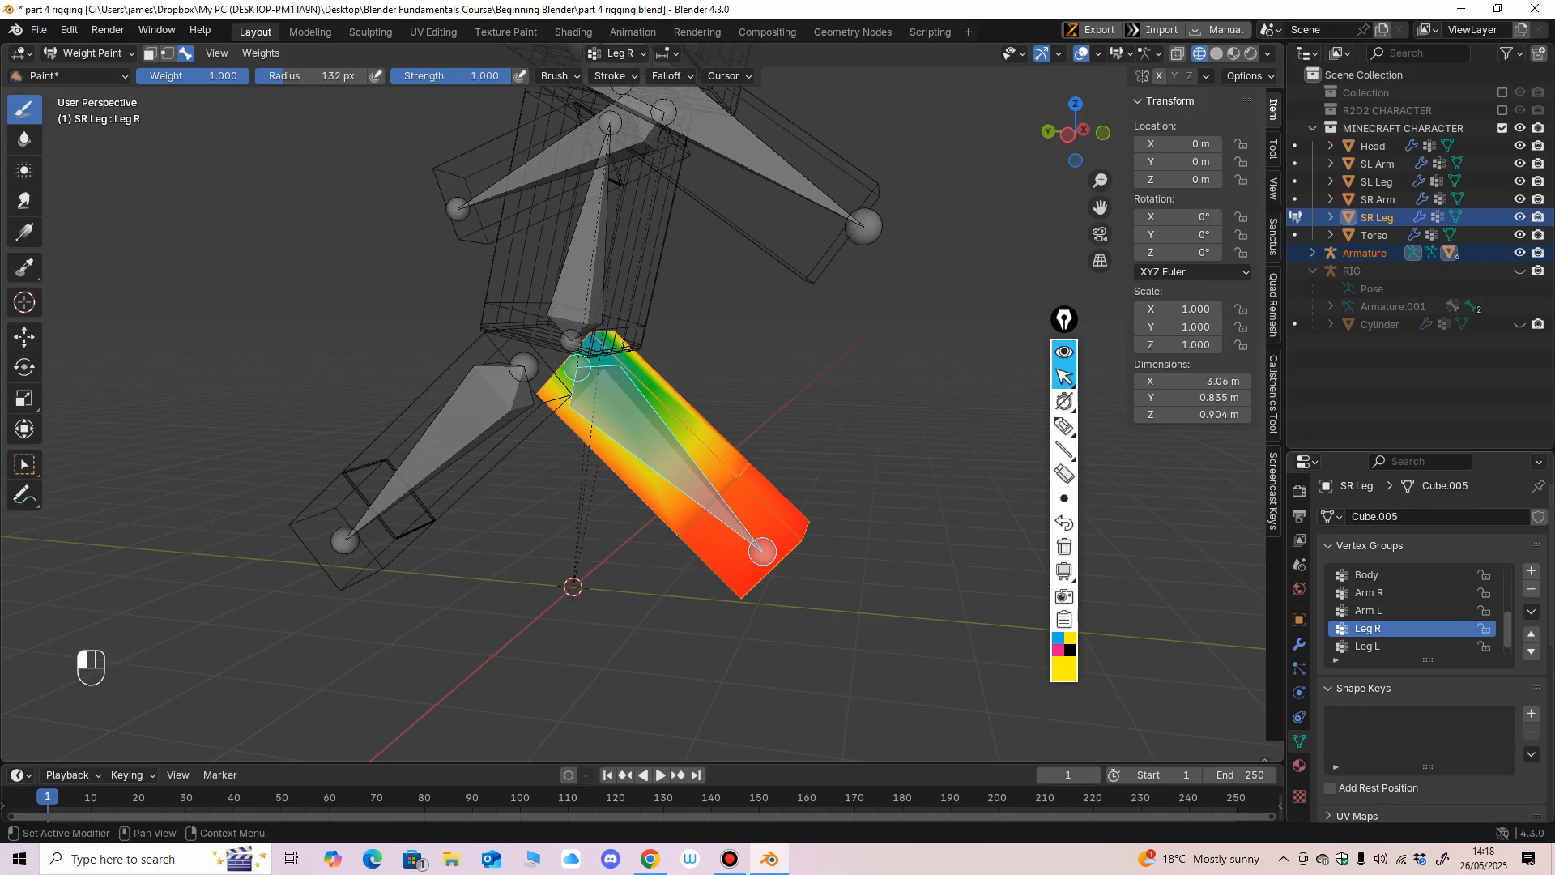
{"action": "left_click_drag", "start_coordinate": [1428, 660], "coordinate": [1428, 767]}
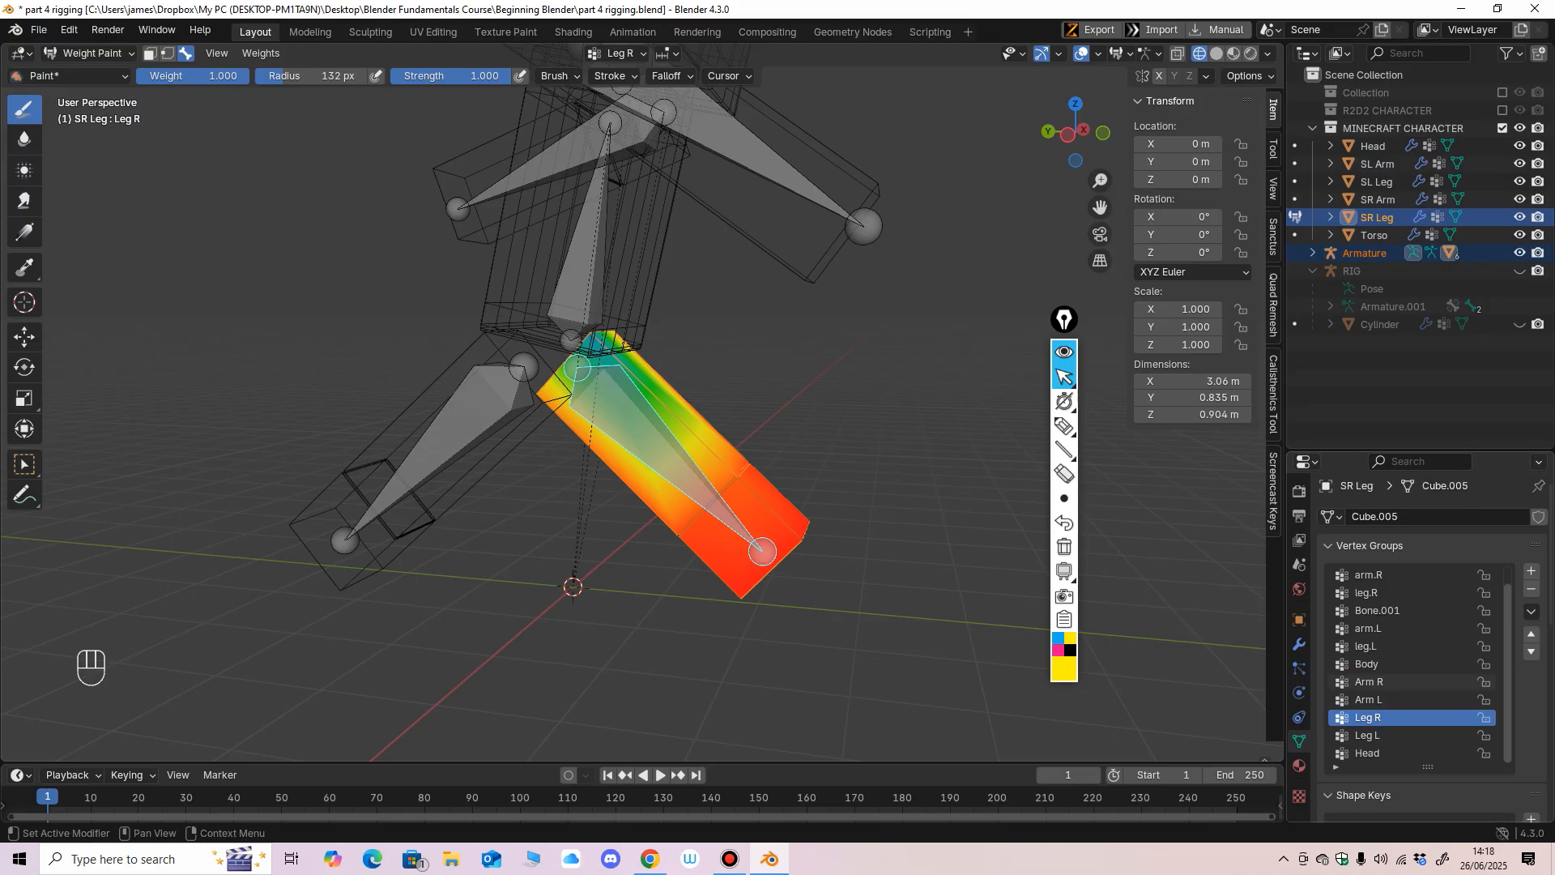
{"action": "middle_click_drag", "start_coordinate": [1422, 664], "coordinate": [1422, 578]}
{"action": "left_click_drag", "start_coordinate": [1428, 681], "coordinate": [1428, 770]}
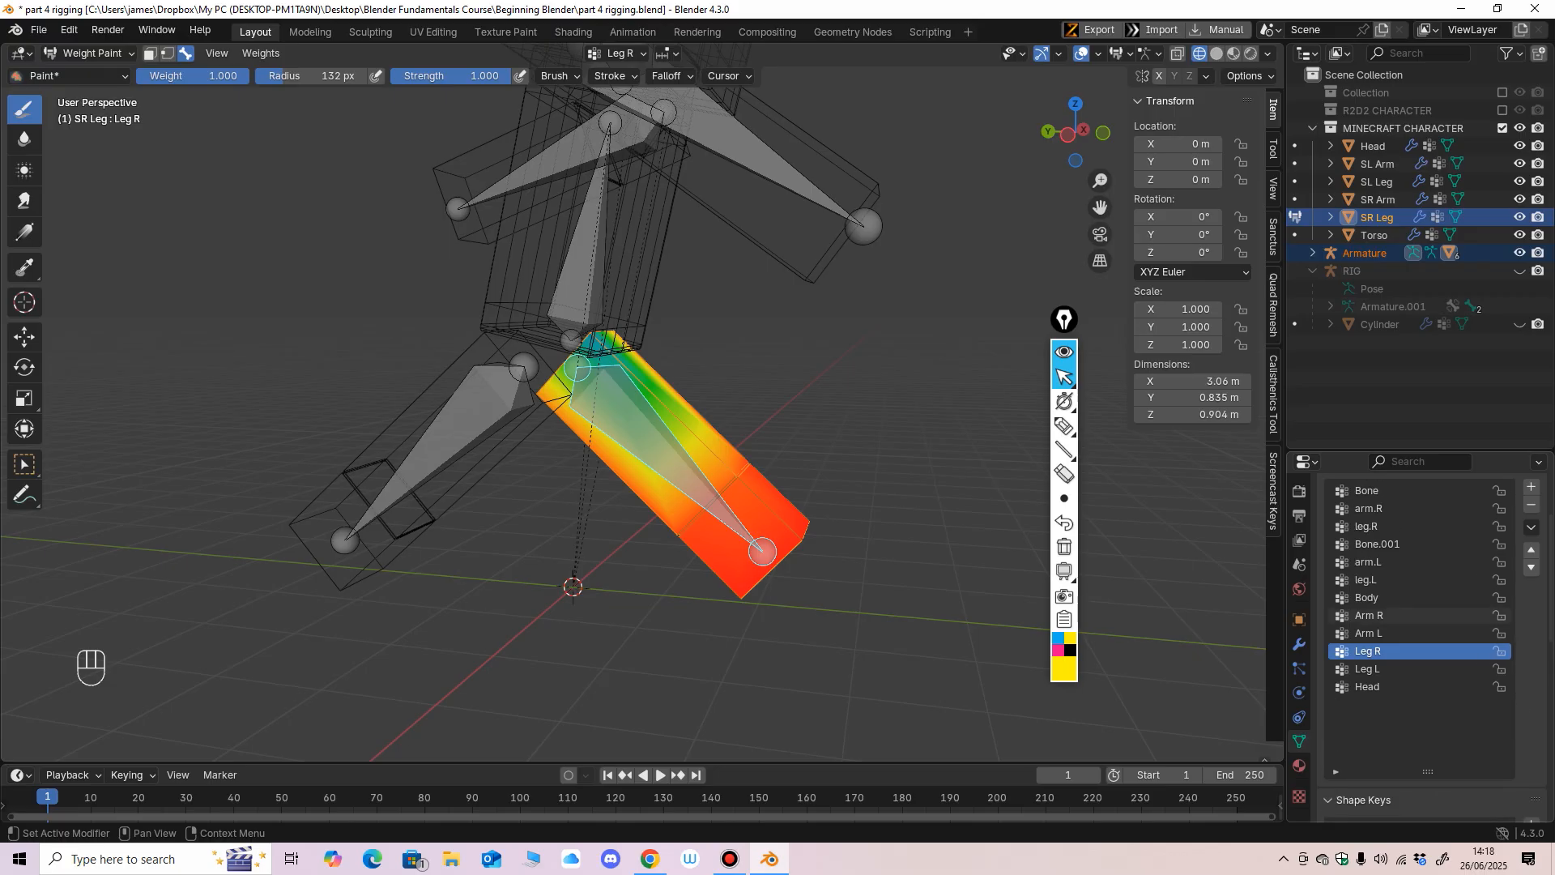
{"action": "middle_click_drag", "start_coordinate": [1421, 577], "coordinate": [1421, 640]}
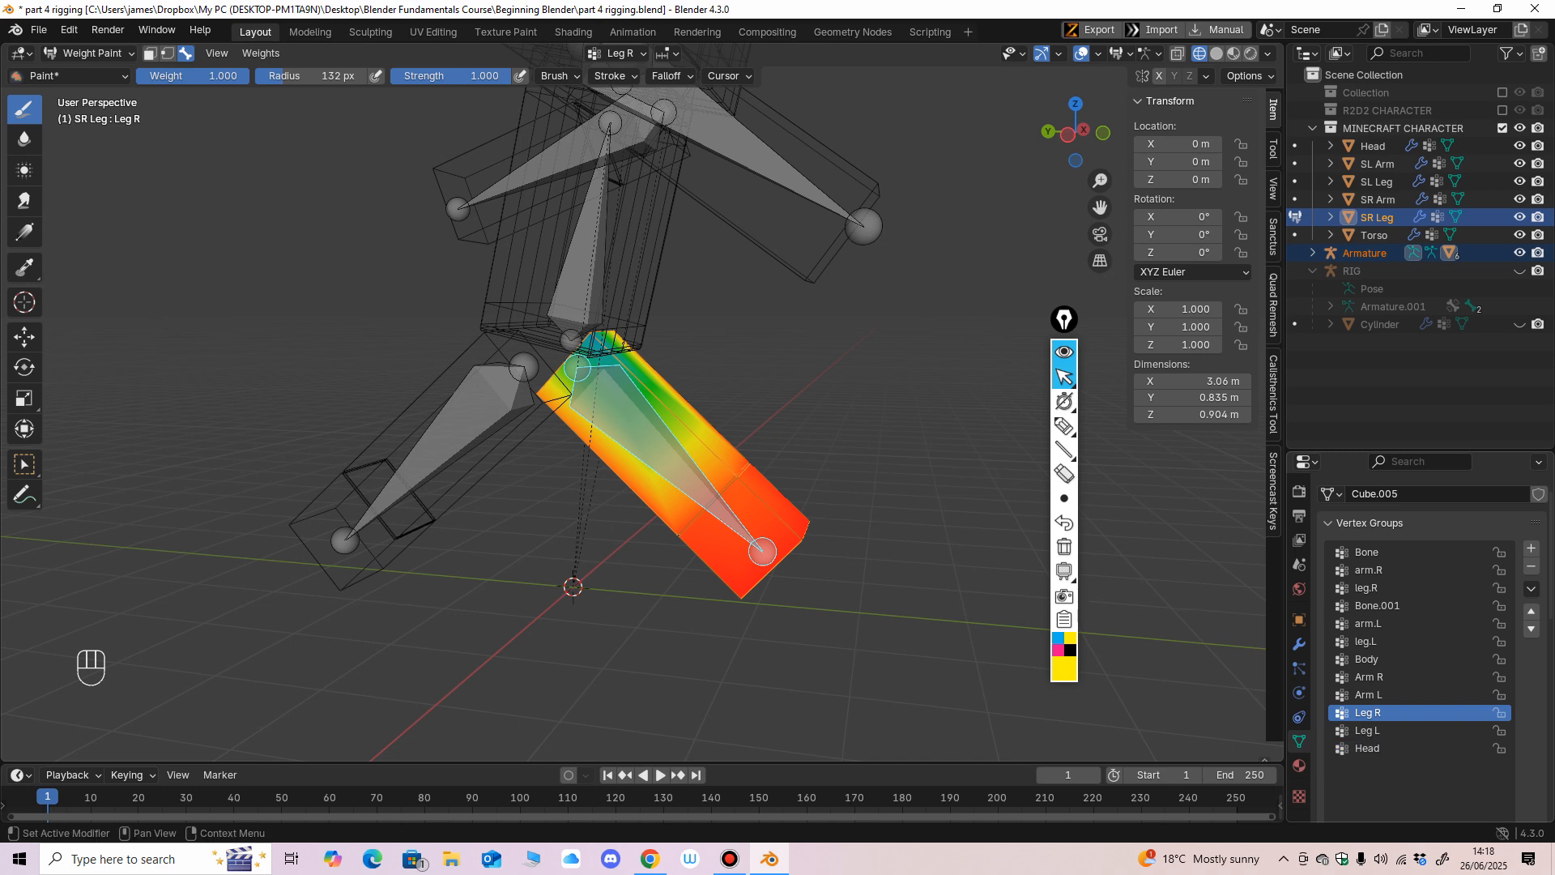
{"action": "middle_click_drag", "start_coordinate": [729, 526], "coordinate": [794, 503]}
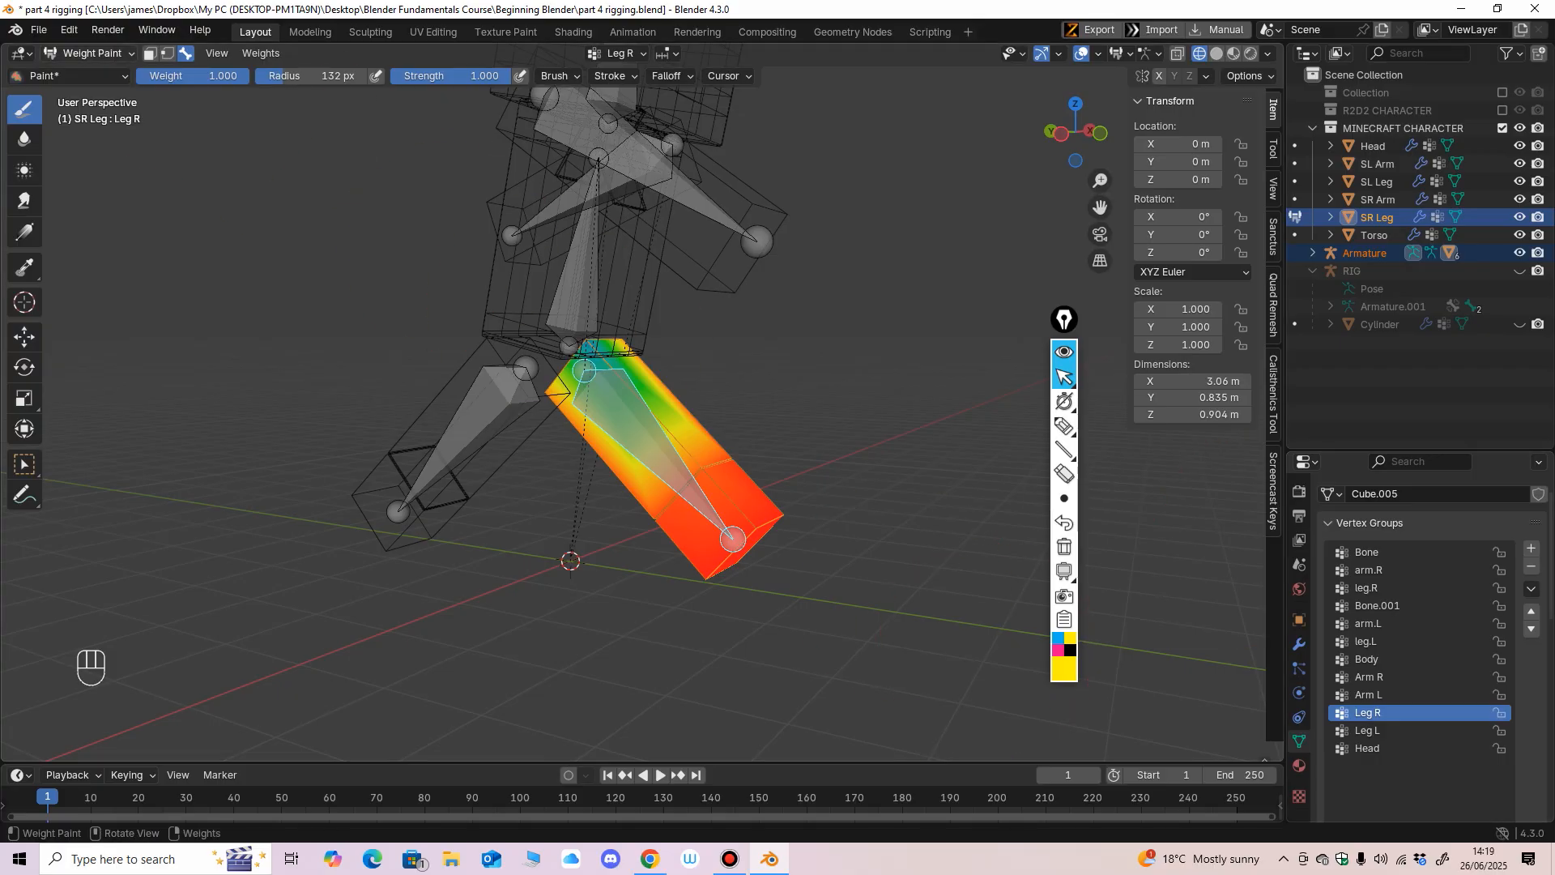
With solid shading in Edit Mode, select the whole SR Leg mesh and assign it to the Leg R vertex group at weight 1.
{"action": "left_click", "coordinate": [89, 52]}
{"action": "left_click", "coordinate": [81, 71]}
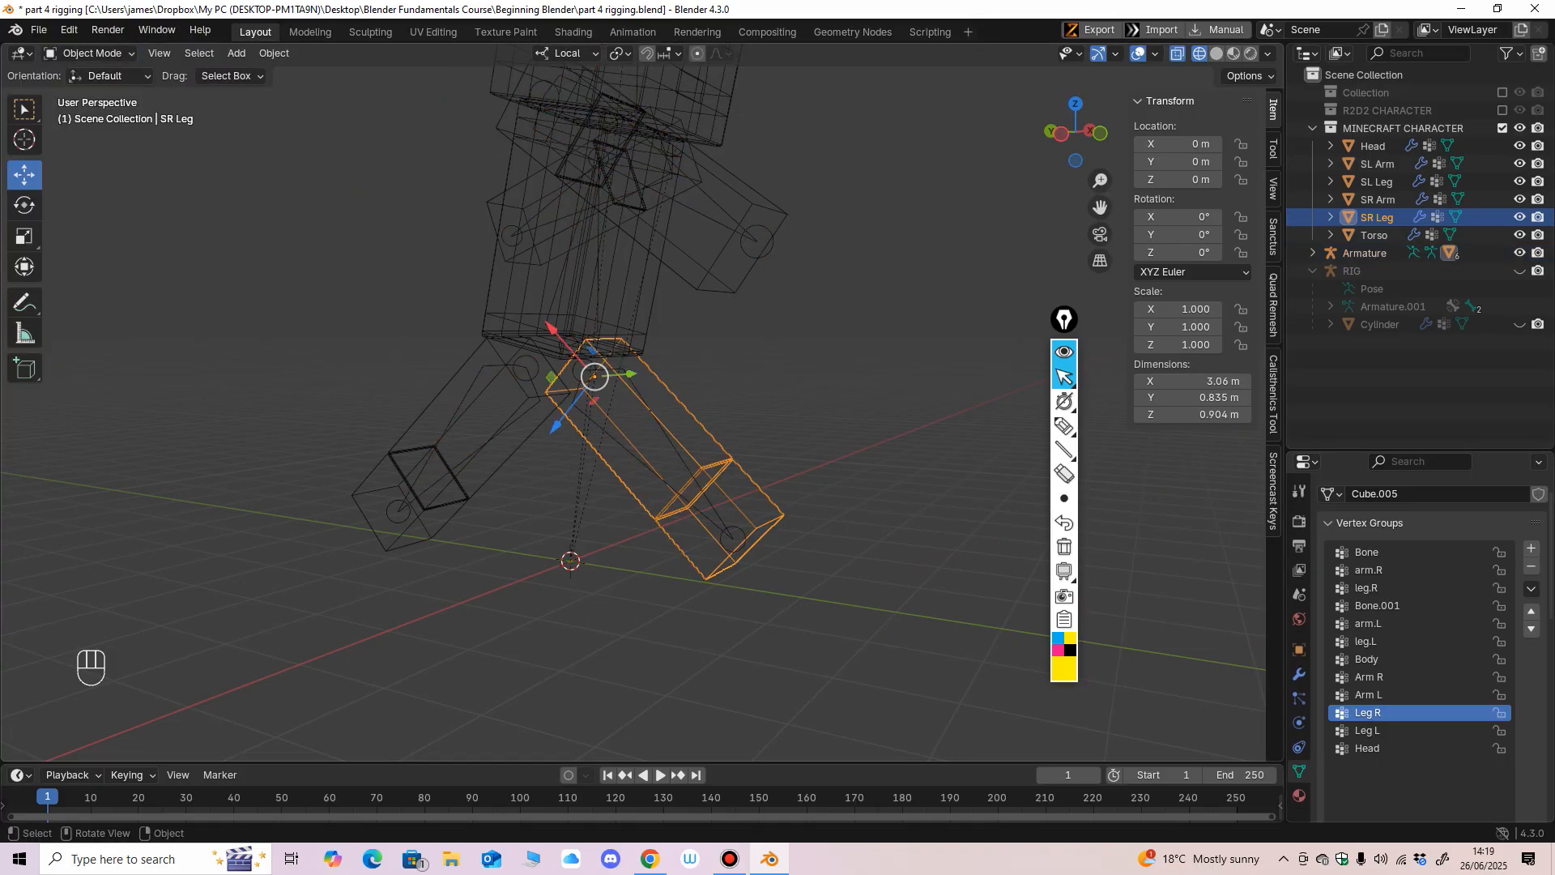
{"action": "left_click", "coordinate": [1217, 53]}
{"action": "left_click", "coordinate": [89, 53]}
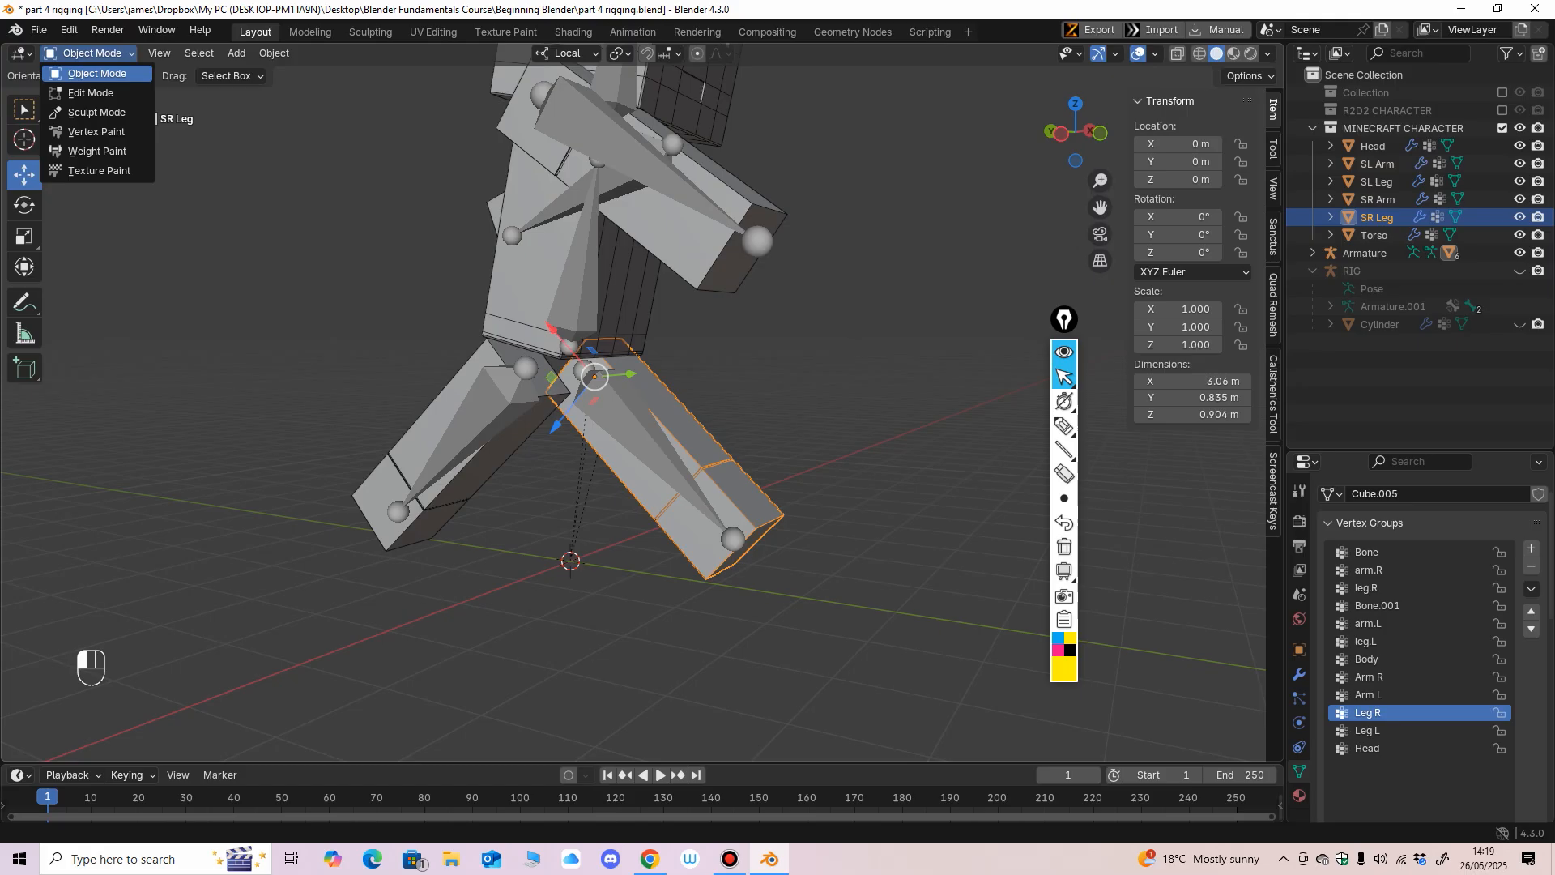
{"action": "left_click", "coordinate": [88, 90]}
{"action": "middle_click_drag", "start_coordinate": [648, 453], "coordinate": [598, 454]}
{"action": "key", "text": "a"}
{"action": "scroll", "coordinate": [1426, 648], "scroll_direction": "down", "scroll_amount": 4}
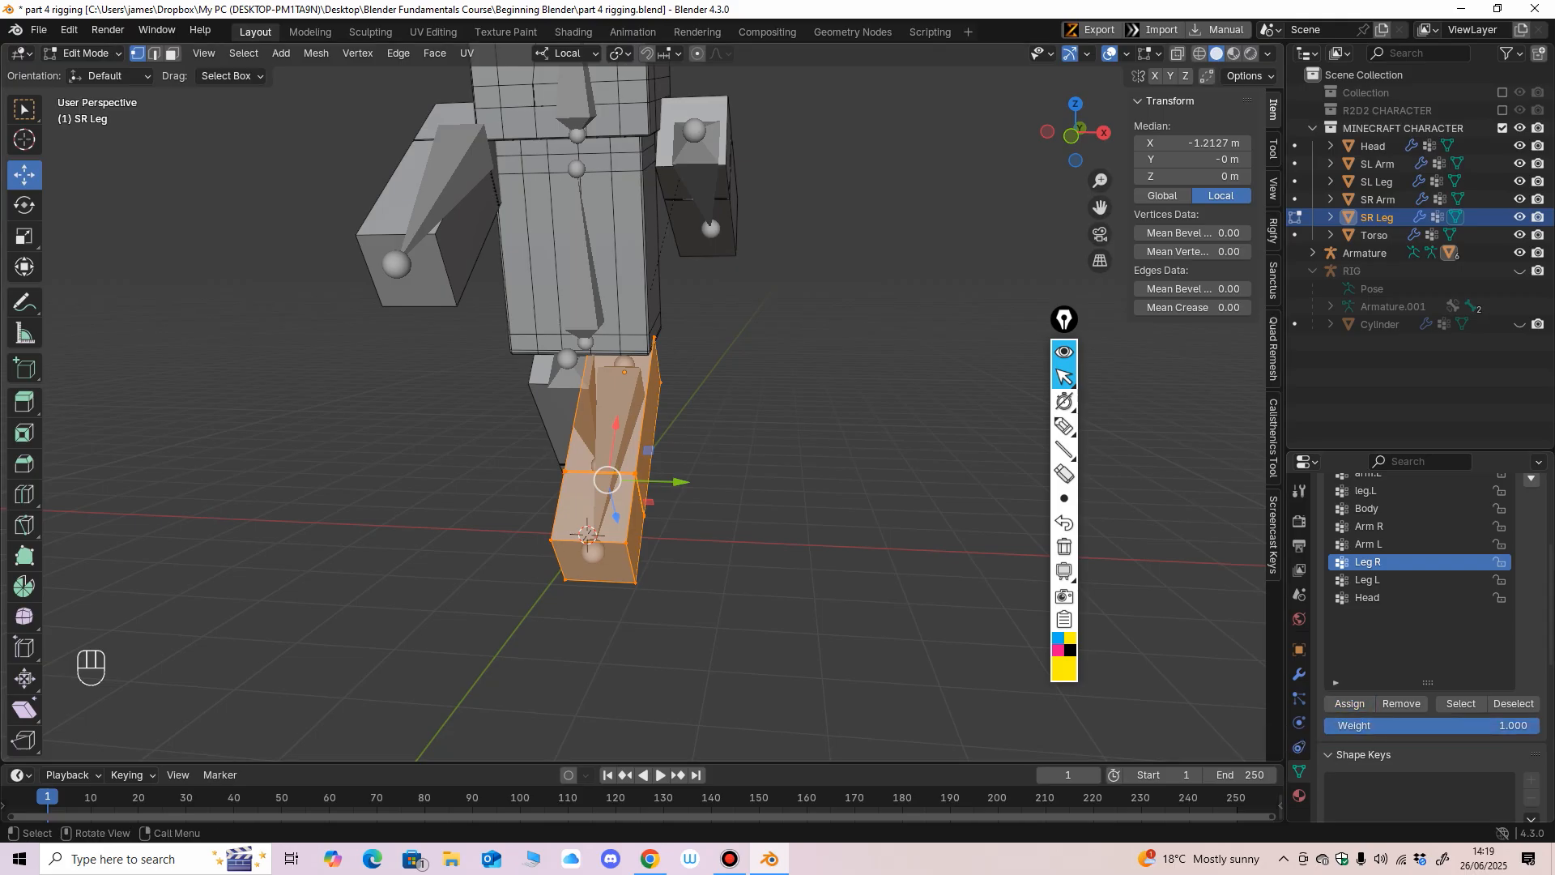
Leave Edit Mode, select the armature together with the SR Leg, and go back to Weight Paint mode.
{"action": "left_click", "coordinate": [85, 53]}
{"action": "left_click", "coordinate": [81, 70]}
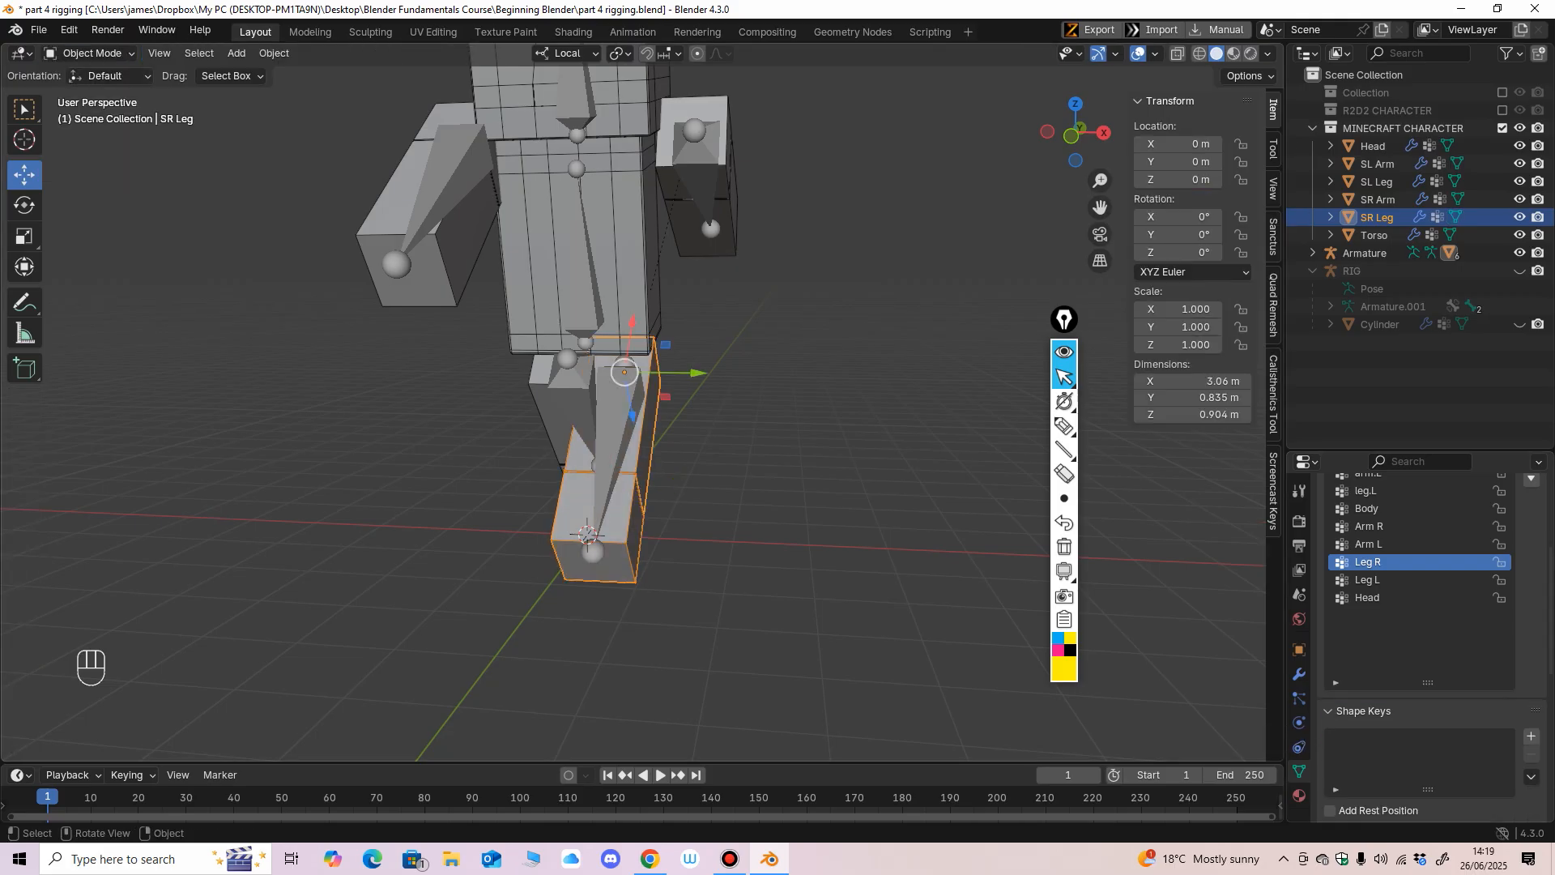
{"action": "left_click", "coordinate": [614, 441]}
{"action": "left_click", "coordinate": [581, 510], "text": "shift"}
{"action": "left_click", "coordinate": [91, 53]}
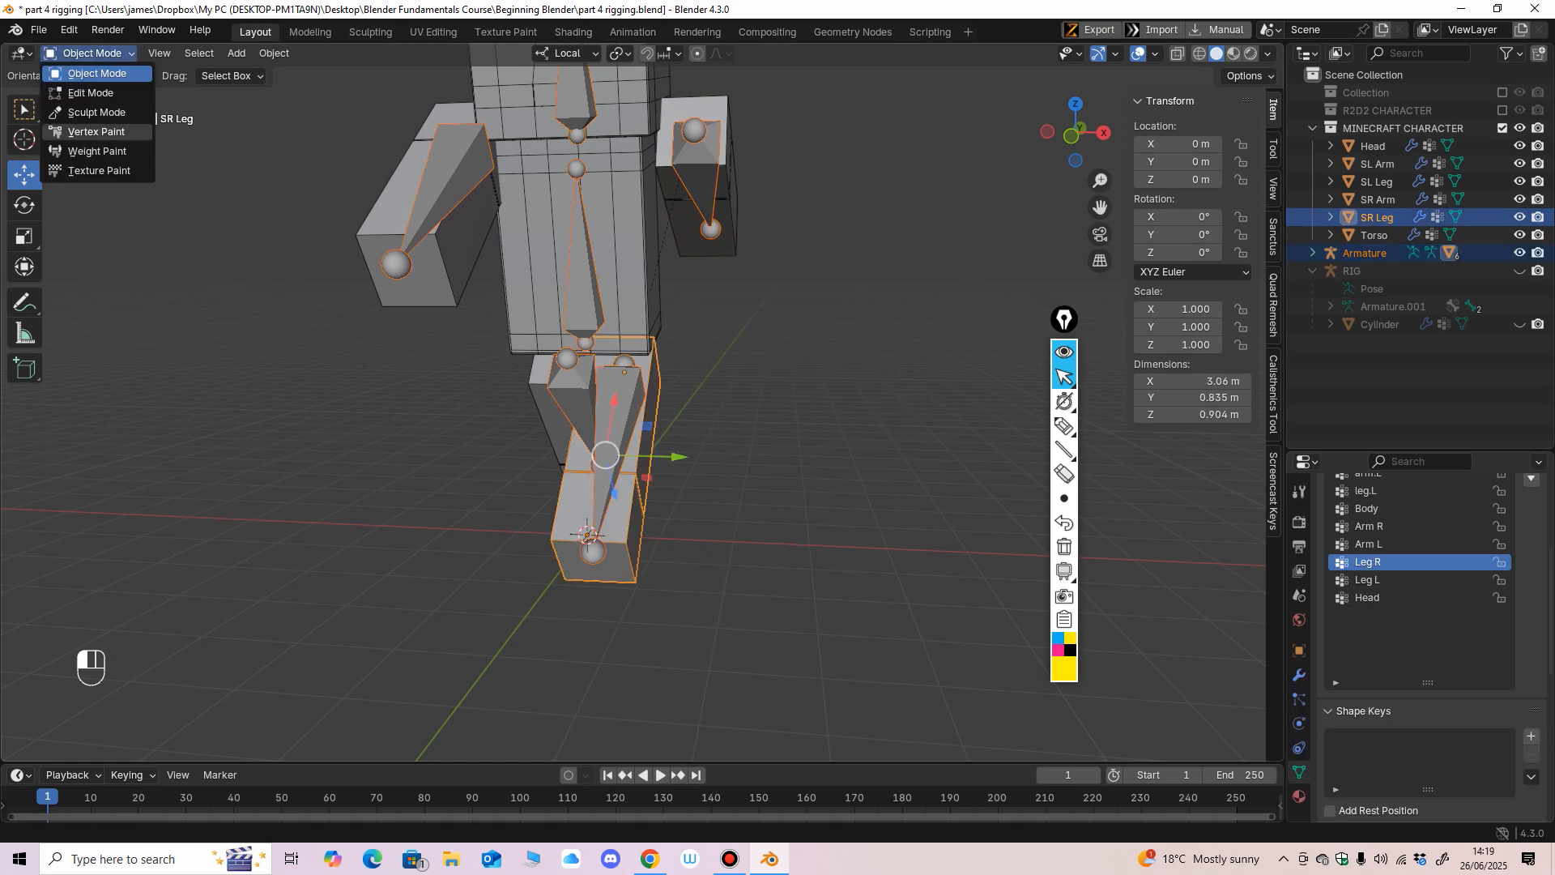
{"action": "left_click", "coordinate": [97, 151]}
Inspect the Leg R weights on the SR Leg mesh from several sides and review its vertex groups.
{"action": "mouse_move", "coordinate": [525, 409]}
{"action": "middle_mouse_down"}
{"action": "mouse_move", "coordinate": [688, 401]}
{"action": "mouse_move", "coordinate": [397, 415]}
{"action": "mouse_move", "coordinate": [353, 433]}
{"action": "middle_mouse_up"}
{"action": "scroll", "coordinate": [700, 413], "scroll_direction": "up", "scroll_amount": 2}
{"action": "mouse_move", "coordinate": [579, 421]}
{"action": "middle_mouse_down"}
{"action": "mouse_move", "coordinate": [701, 413]}
{"action": "mouse_move", "coordinate": [683, 423]}
{"action": "middle_mouse_up"}
{"action": "scroll", "coordinate": [687, 412], "scroll_direction": "down", "scroll_amount": 3}
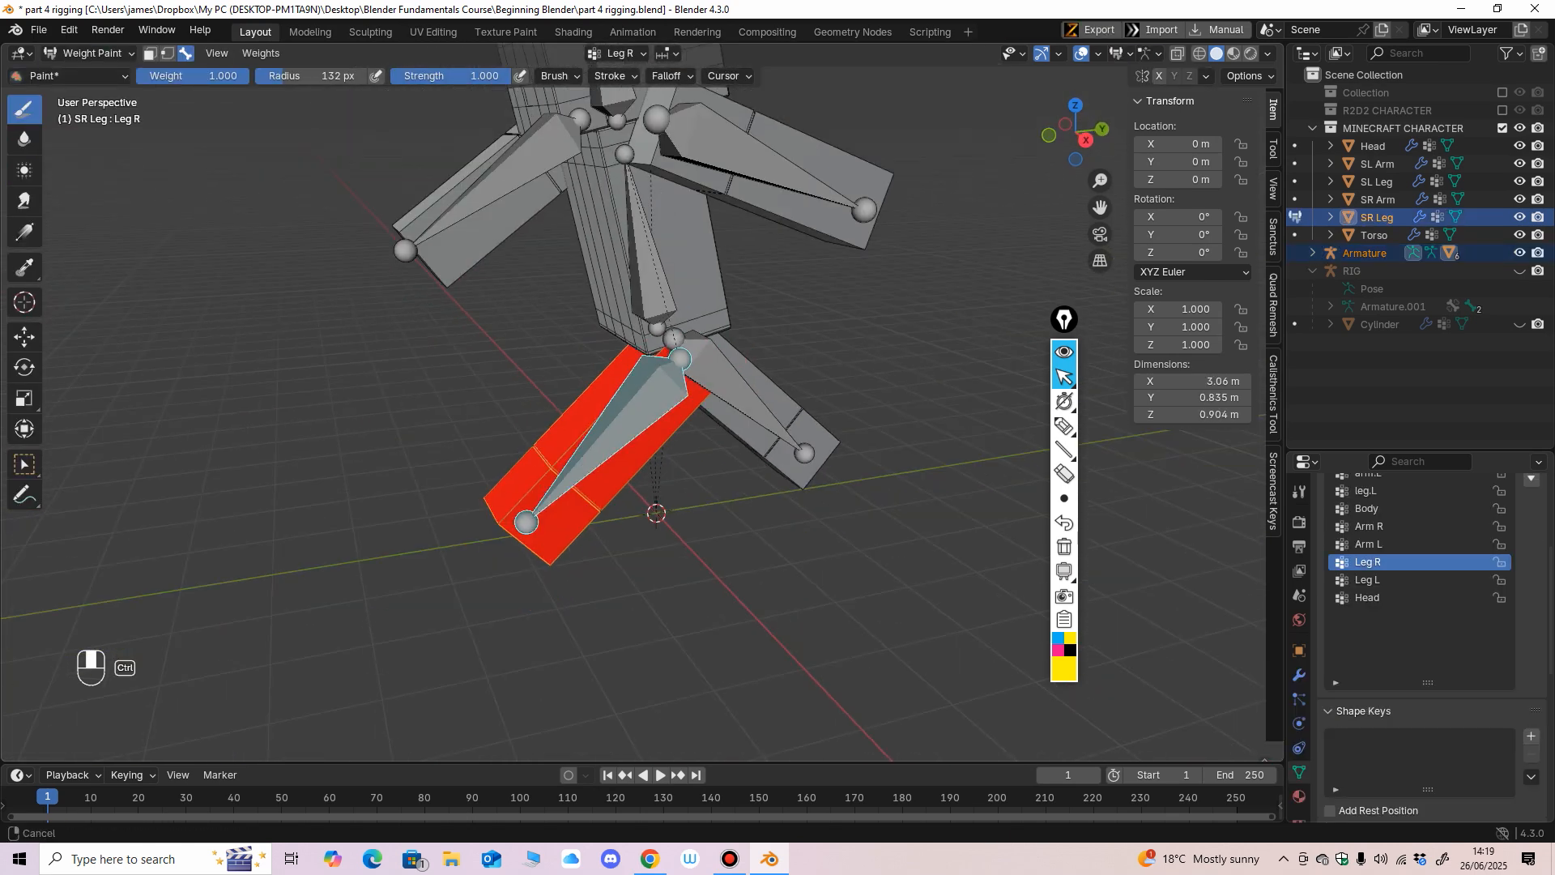
{"action": "scroll", "coordinate": [1417, 616], "scroll_direction": "up", "scroll_amount": 5}
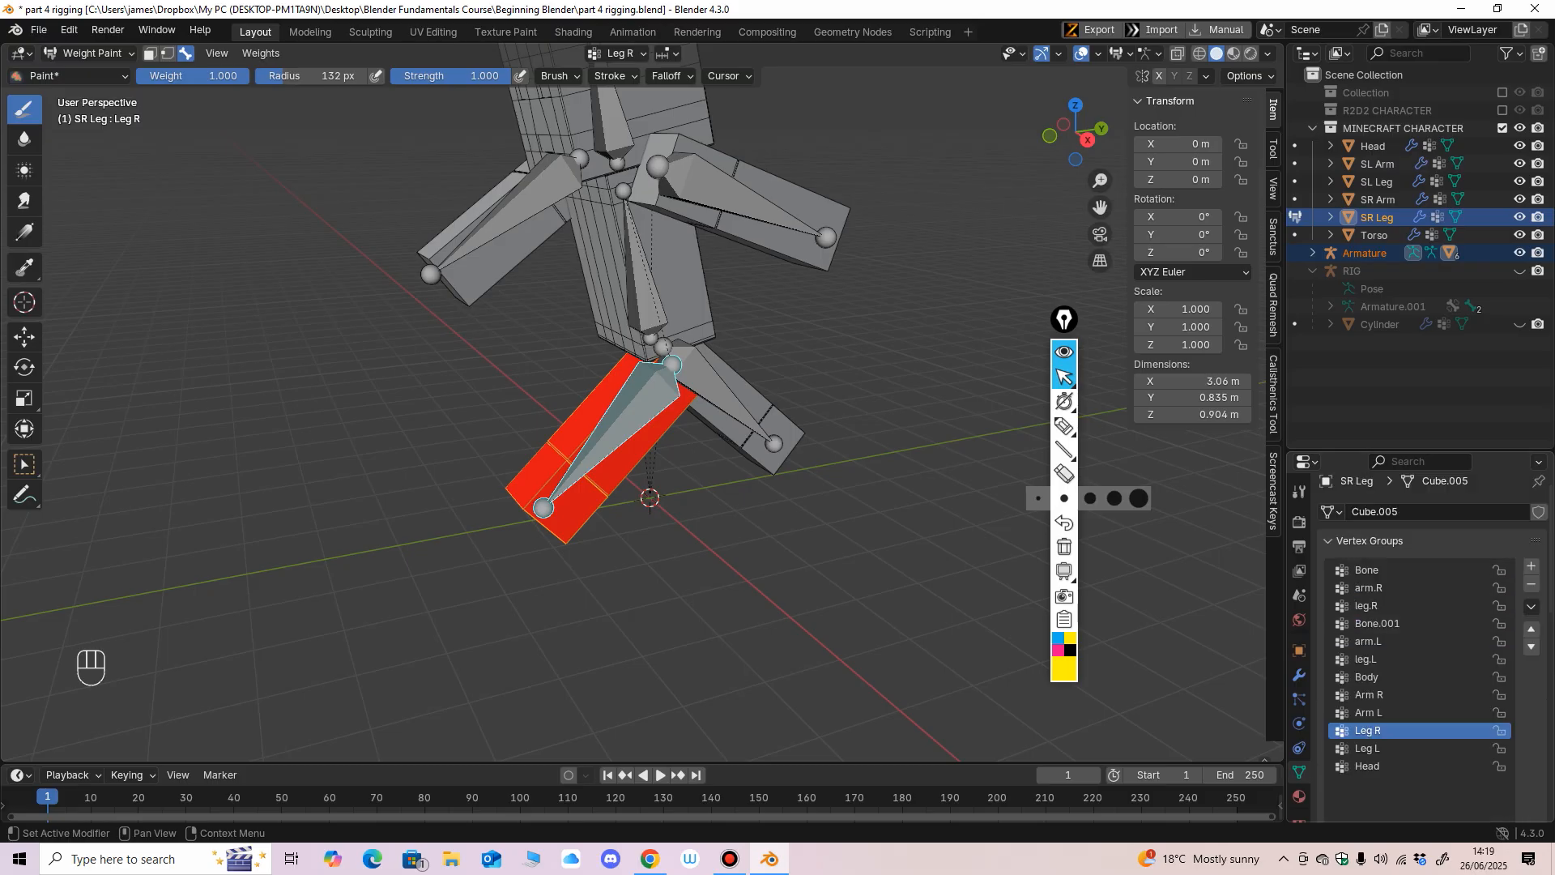
{"action": "scroll", "coordinate": [1417, 615], "scroll_direction": "down", "scroll_amount": 5}
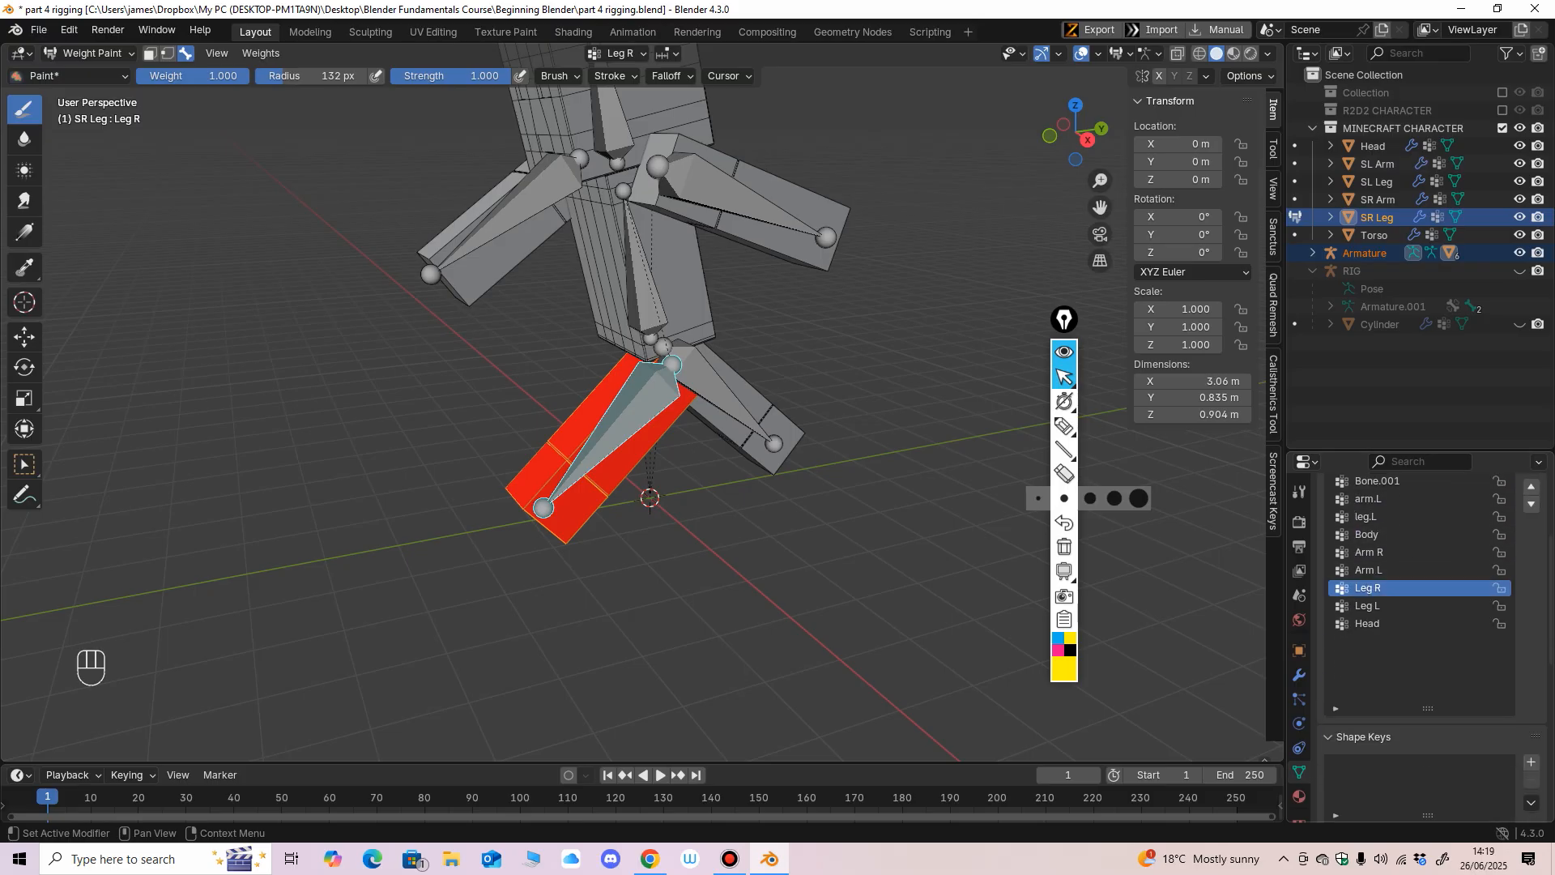
{"action": "middle_click_drag", "start_coordinate": [642, 486], "coordinate": [346, 320]}
Return to Object Mode, select the armature together with the SR Arm, and switch to Weight Paint mode.
{"action": "left_click", "coordinate": [91, 53]}
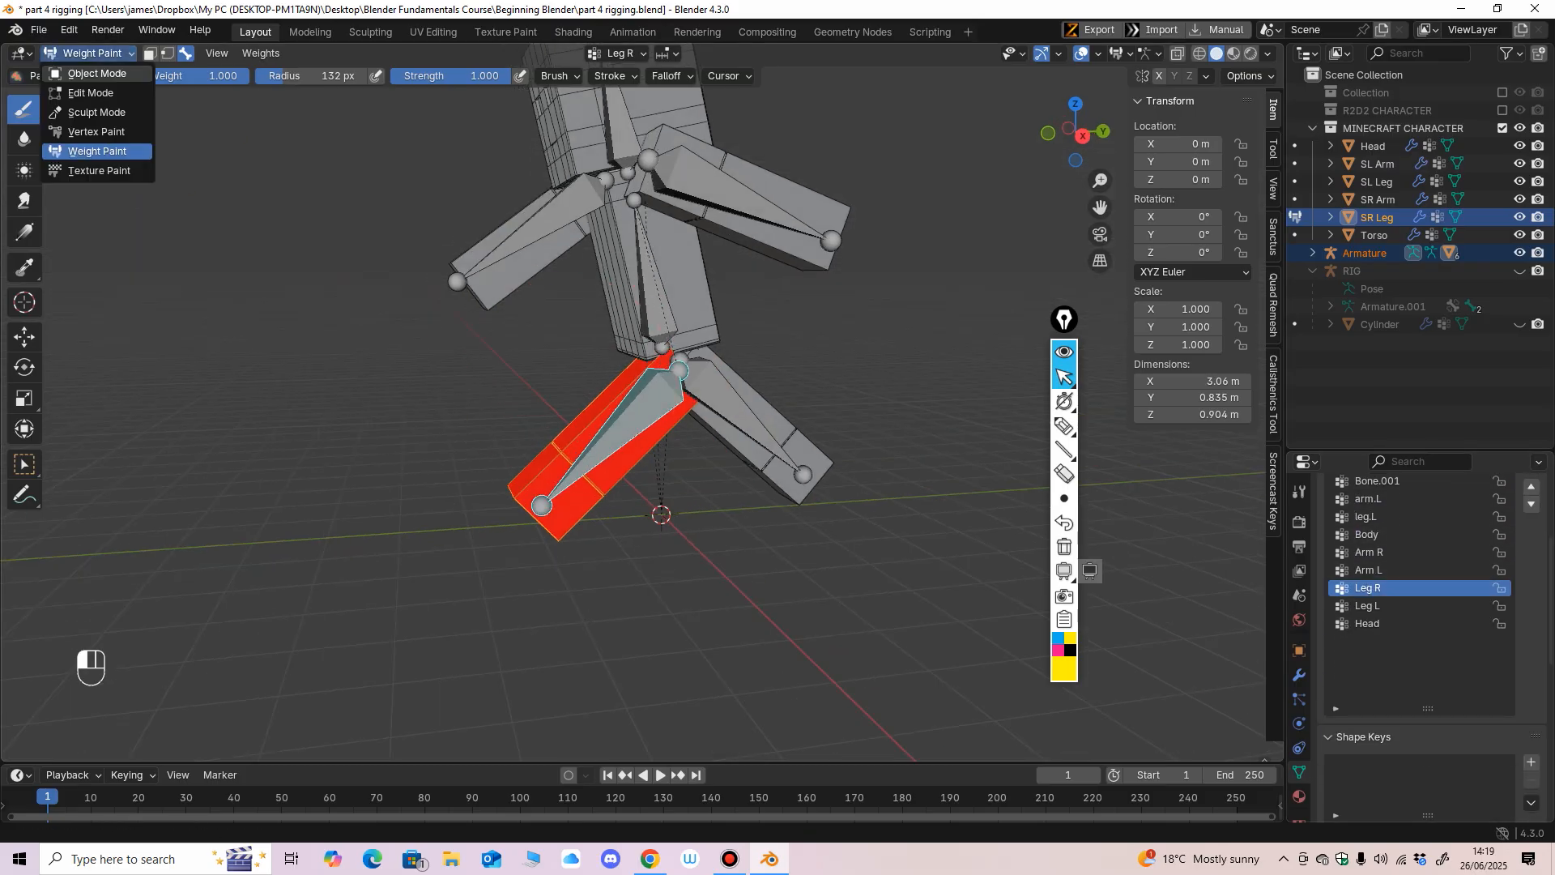
{"action": "left_click", "coordinate": [94, 73]}
{"action": "mouse_move", "coordinate": [503, 324]}
{"action": "middle_mouse_down"}
{"action": "mouse_move", "coordinate": [476, 311]}
{"action": "mouse_move", "coordinate": [406, 422]}
{"action": "middle_mouse_up"}
{"action": "left_click", "coordinate": [689, 326]}
{"action": "middle_click_drag", "start_coordinate": [688, 326], "coordinate": [729, 411]}
{"action": "scroll", "coordinate": [729, 411], "scroll_direction": "down", "scroll_amount": 2}
{"action": "left_click", "coordinate": [658, 387]}
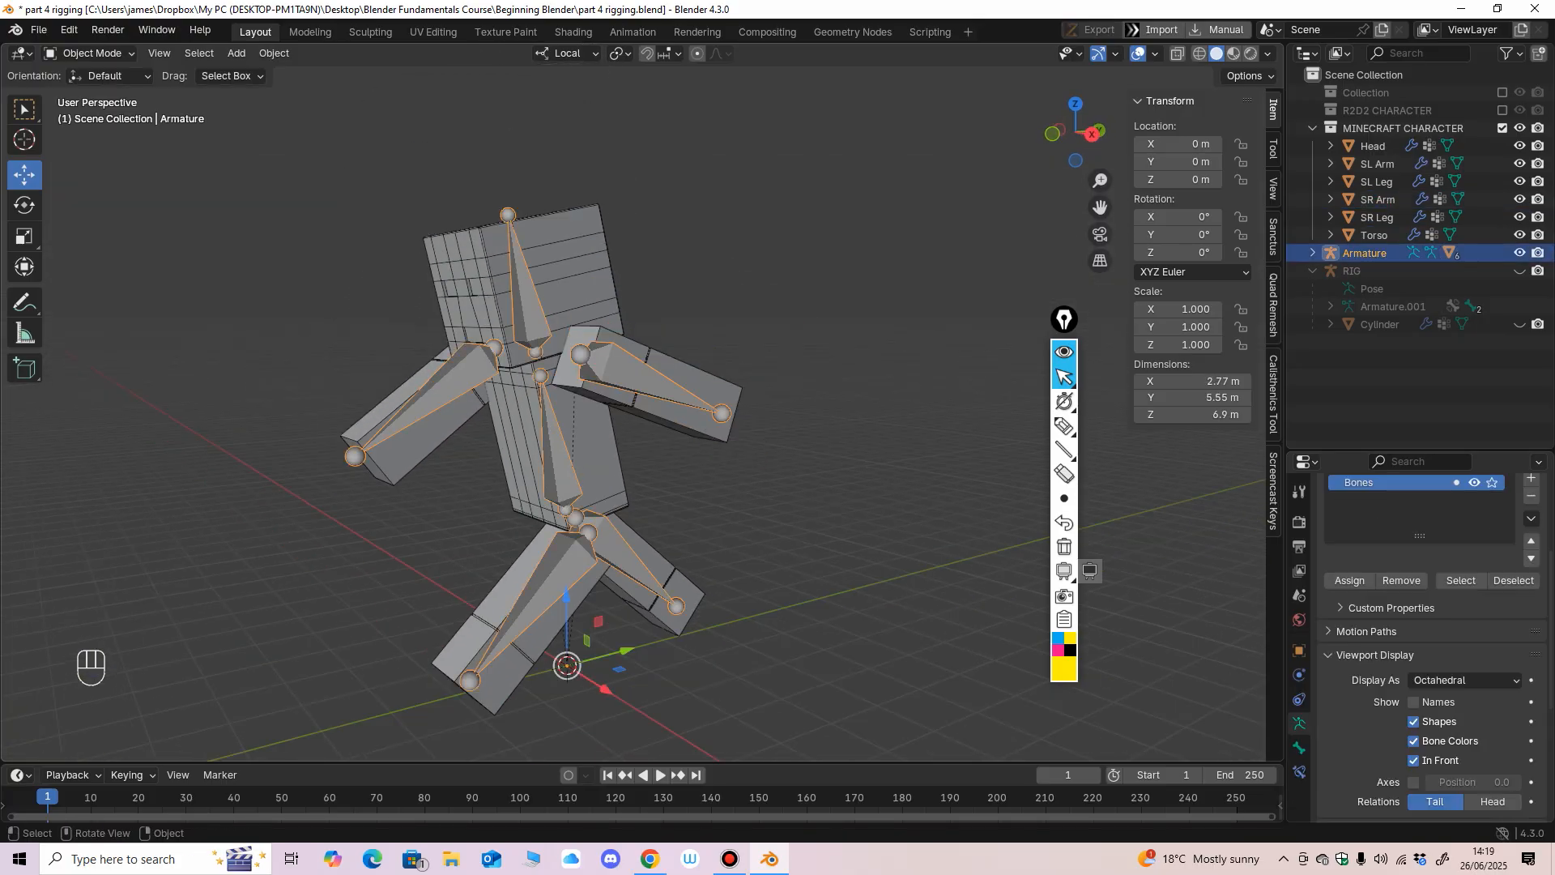
{"action": "left_click", "coordinate": [664, 380], "text": "shift"}
{"action": "left_click", "coordinate": [91, 54]}
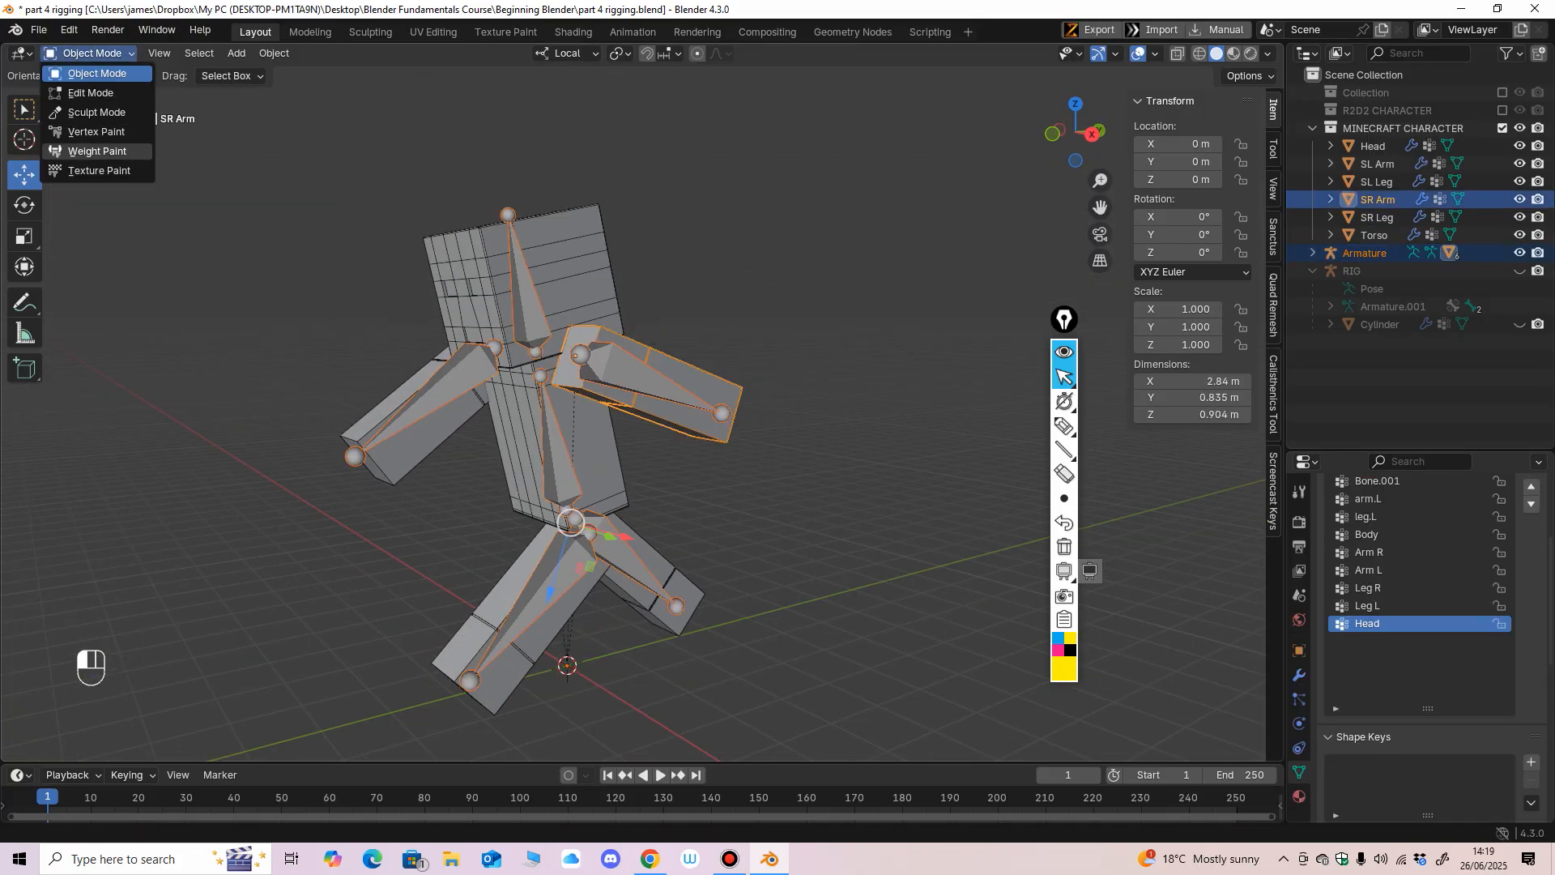
{"action": "left_click", "coordinate": [81, 152]}
Check the SR Arm mesh's weights for the Head, Body, opposite arm, and both leg bones.
{"action": "middle_click_drag", "start_coordinate": [346, 316], "coordinate": [394, 319]}
{"action": "left_click", "coordinate": [540, 322], "text": "ctrl+shift"}
{"action": "left_click", "coordinate": [552, 421], "text": "ctrl+shift"}
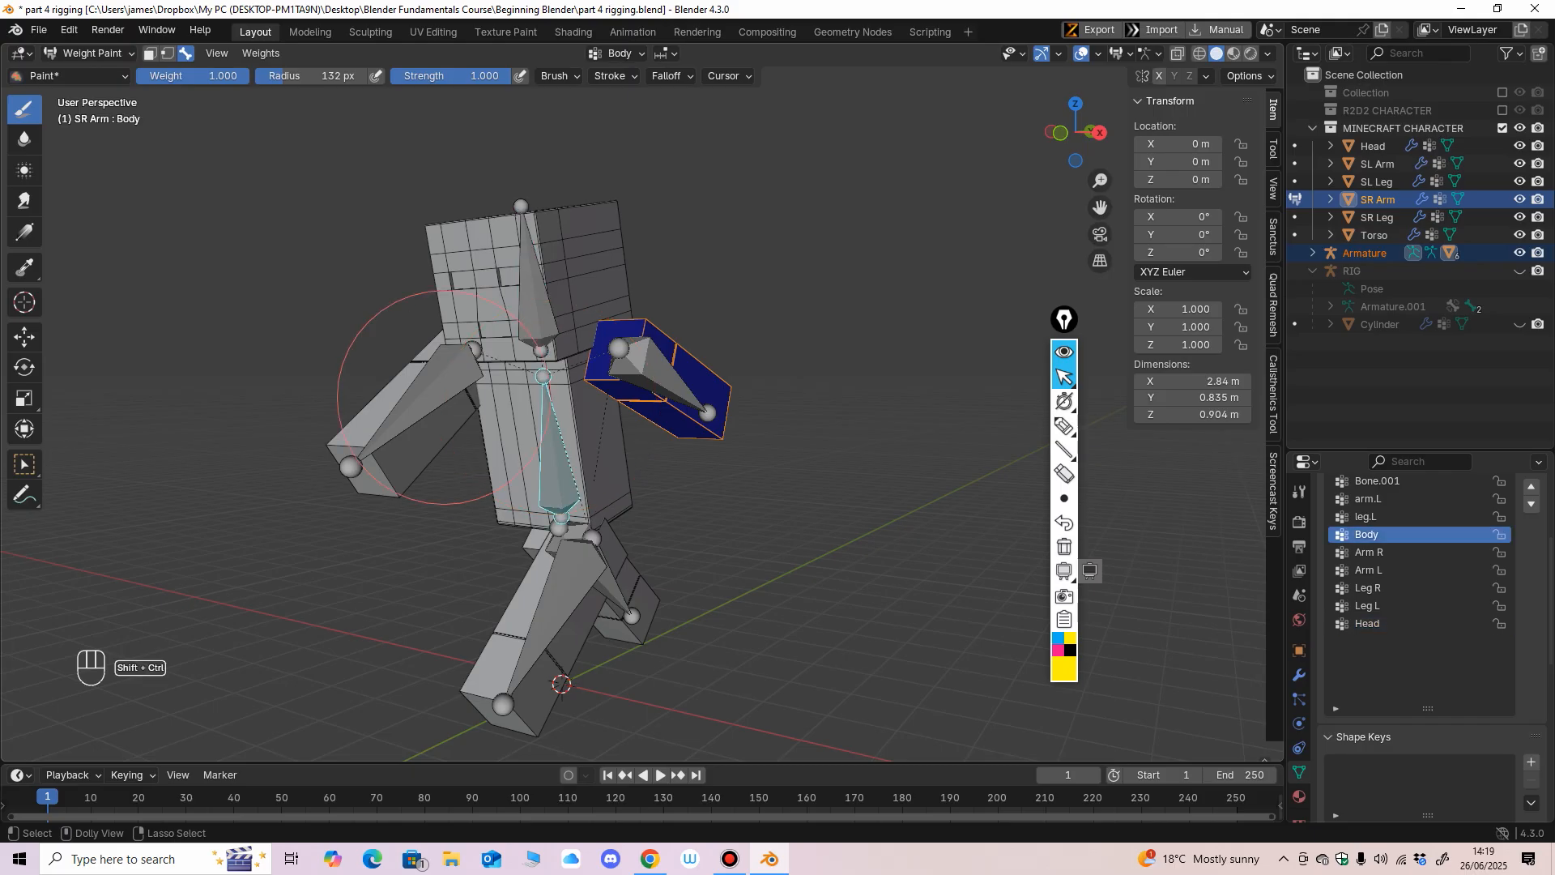
{"action": "left_click", "coordinate": [433, 401], "text": "ctrl+shift"}
{"action": "left_click", "coordinate": [559, 576], "text": "ctrl+shift"}
{"action": "left_click", "coordinate": [611, 587], "text": "ctrl+shift"}
{"action": "middle_click_drag", "start_coordinate": [613, 585], "coordinate": [680, 597]}
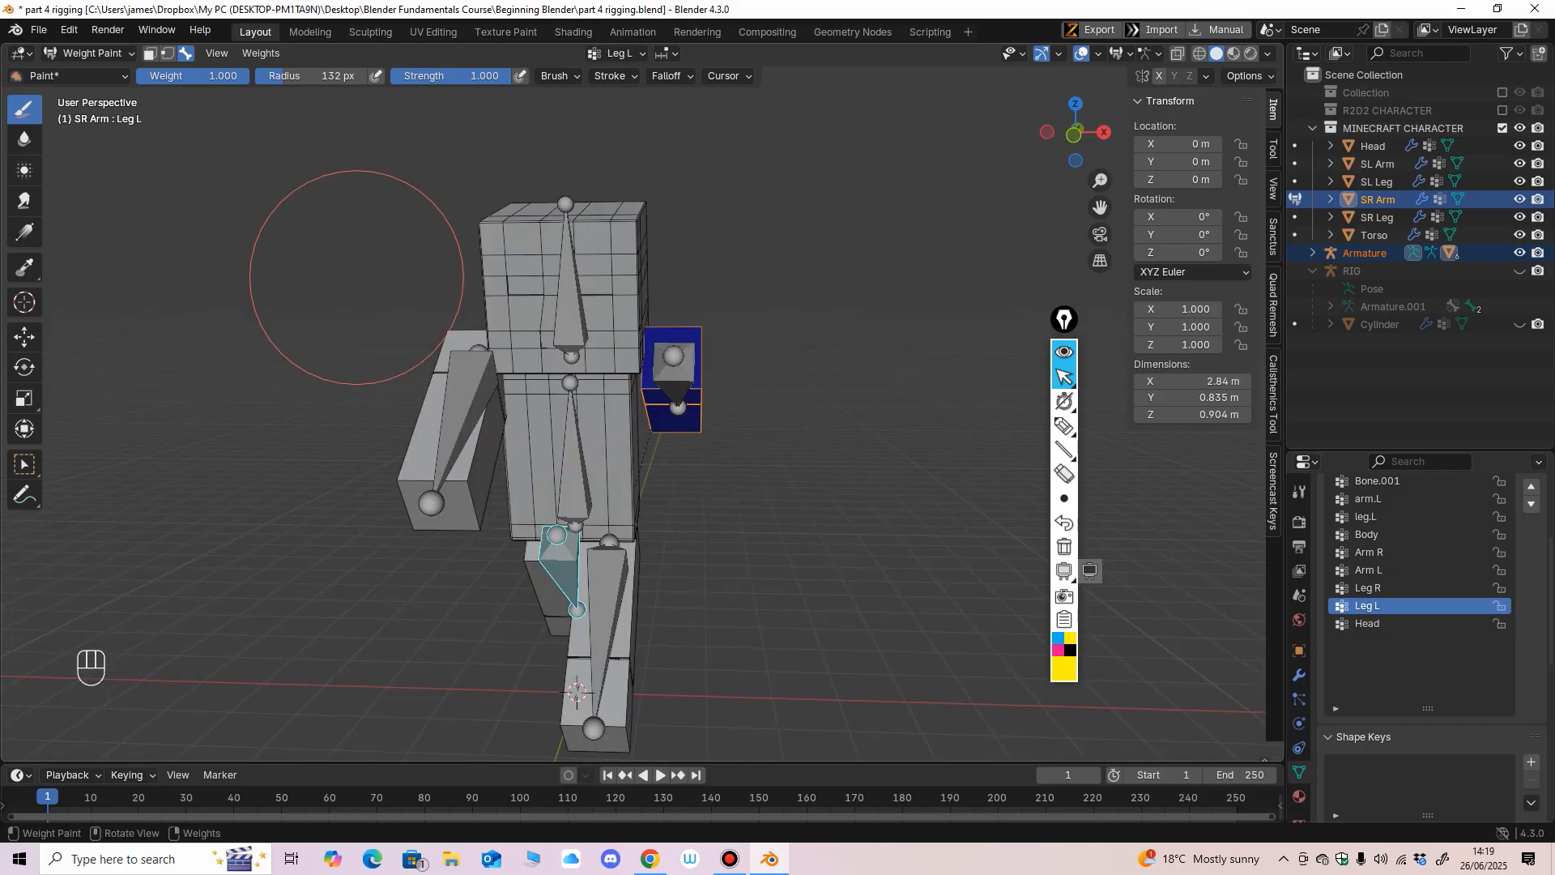
Return to Object Mode, select the armature together with the SL Arm, and switch to Weight Paint mode.
{"action": "left_click", "coordinate": [92, 53]}
{"action": "left_click", "coordinate": [81, 73]}
{"action": "left_click", "coordinate": [449, 429]}
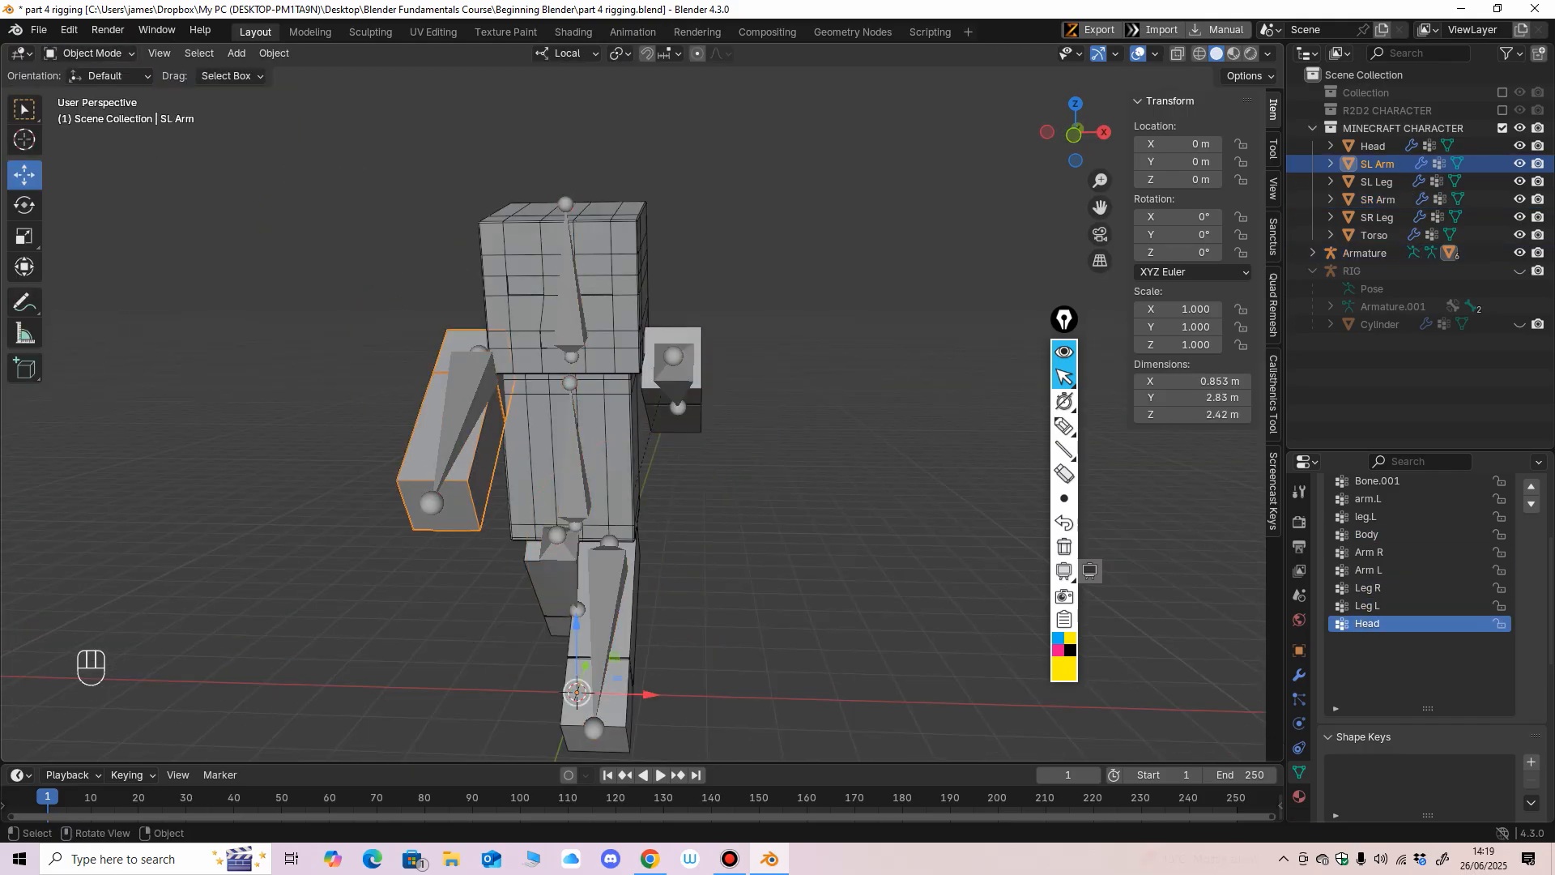
{"action": "left_click", "coordinate": [92, 53]}
{"action": "left_click", "coordinate": [98, 150]}
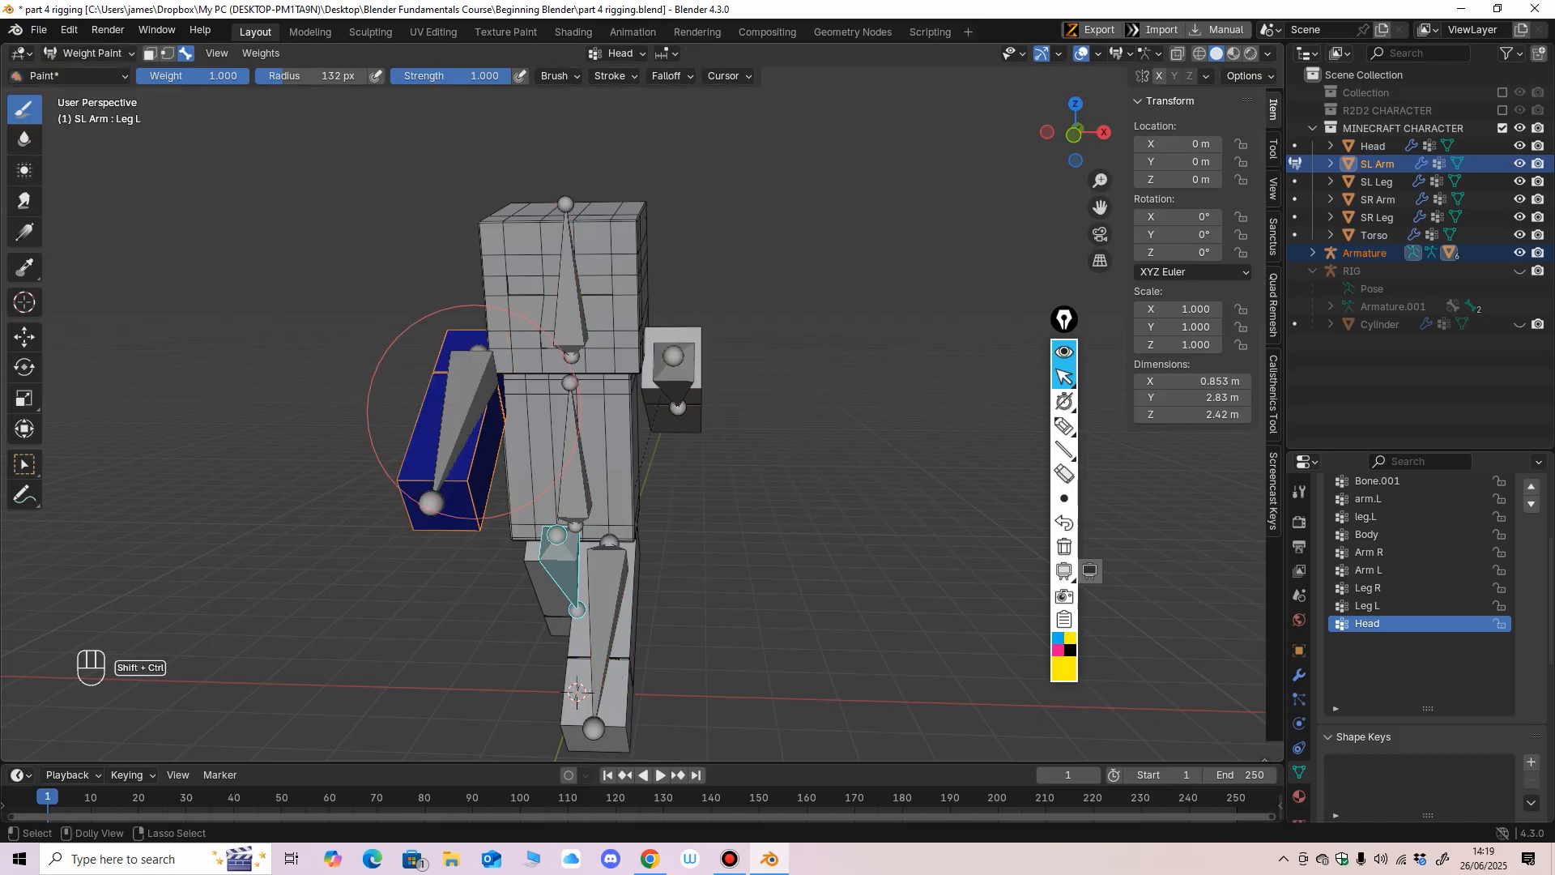
Check the SL Arm mesh's weights for the Arm L bone and leave Weight Paint mode.
{"action": "left_click", "coordinate": [465, 409], "text": "ctrl+shift"}
{"action": "middle_click_drag", "start_coordinate": [464, 411], "coordinate": [402, 332]}
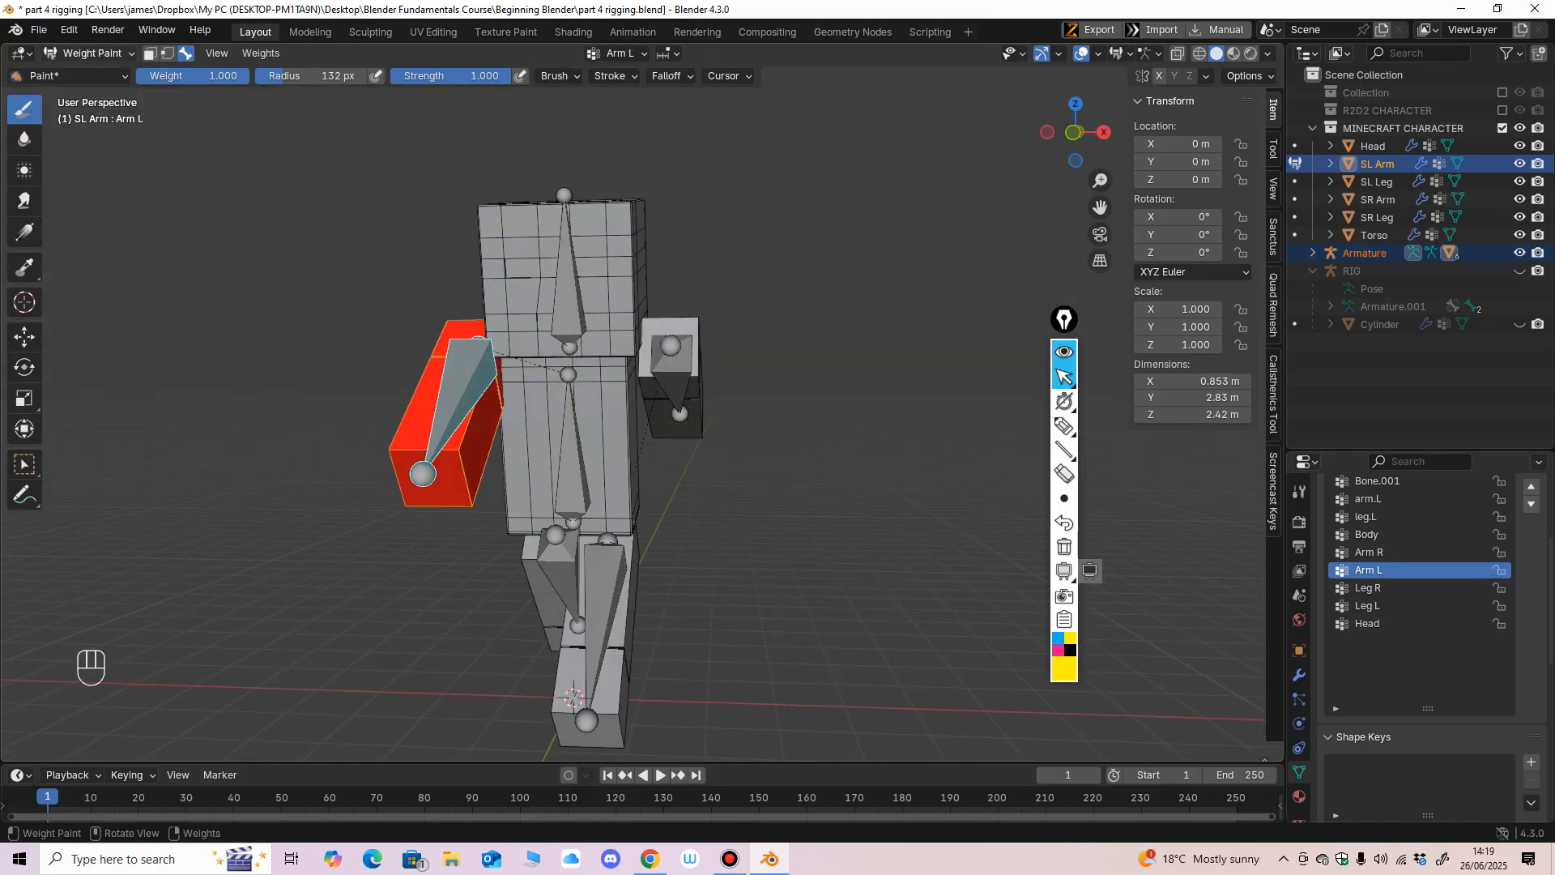
{"action": "left_click", "coordinate": [92, 53]}
{"action": "left_click", "coordinate": [81, 64]}
{"action": "left_click", "coordinate": [569, 274]}
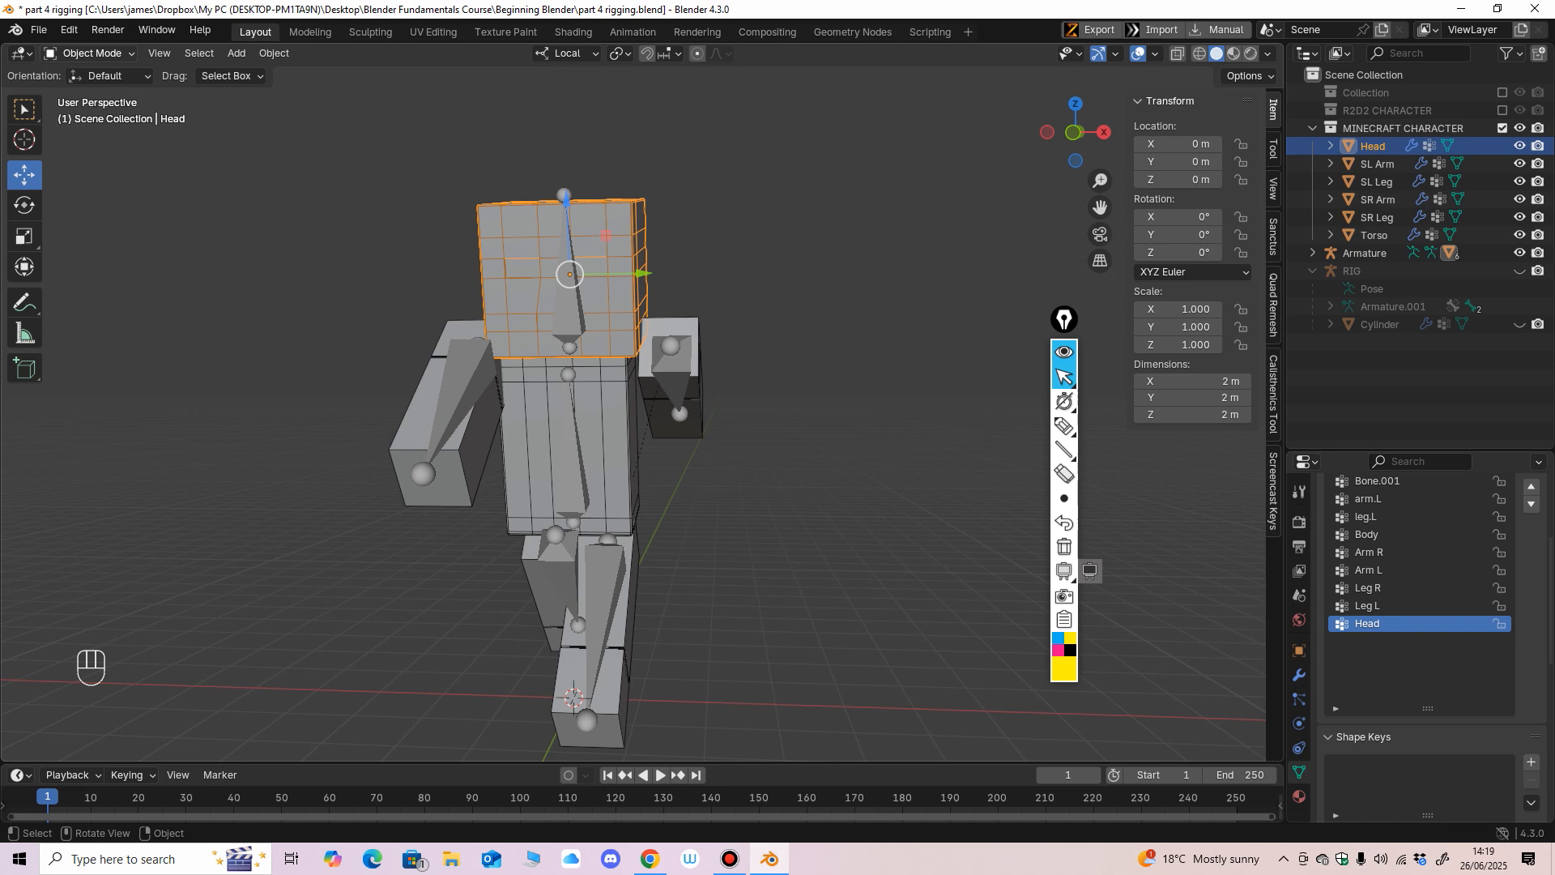
{"action": "left_click", "coordinate": [91, 52]}
{"action": "left_click", "coordinate": [81, 151]}
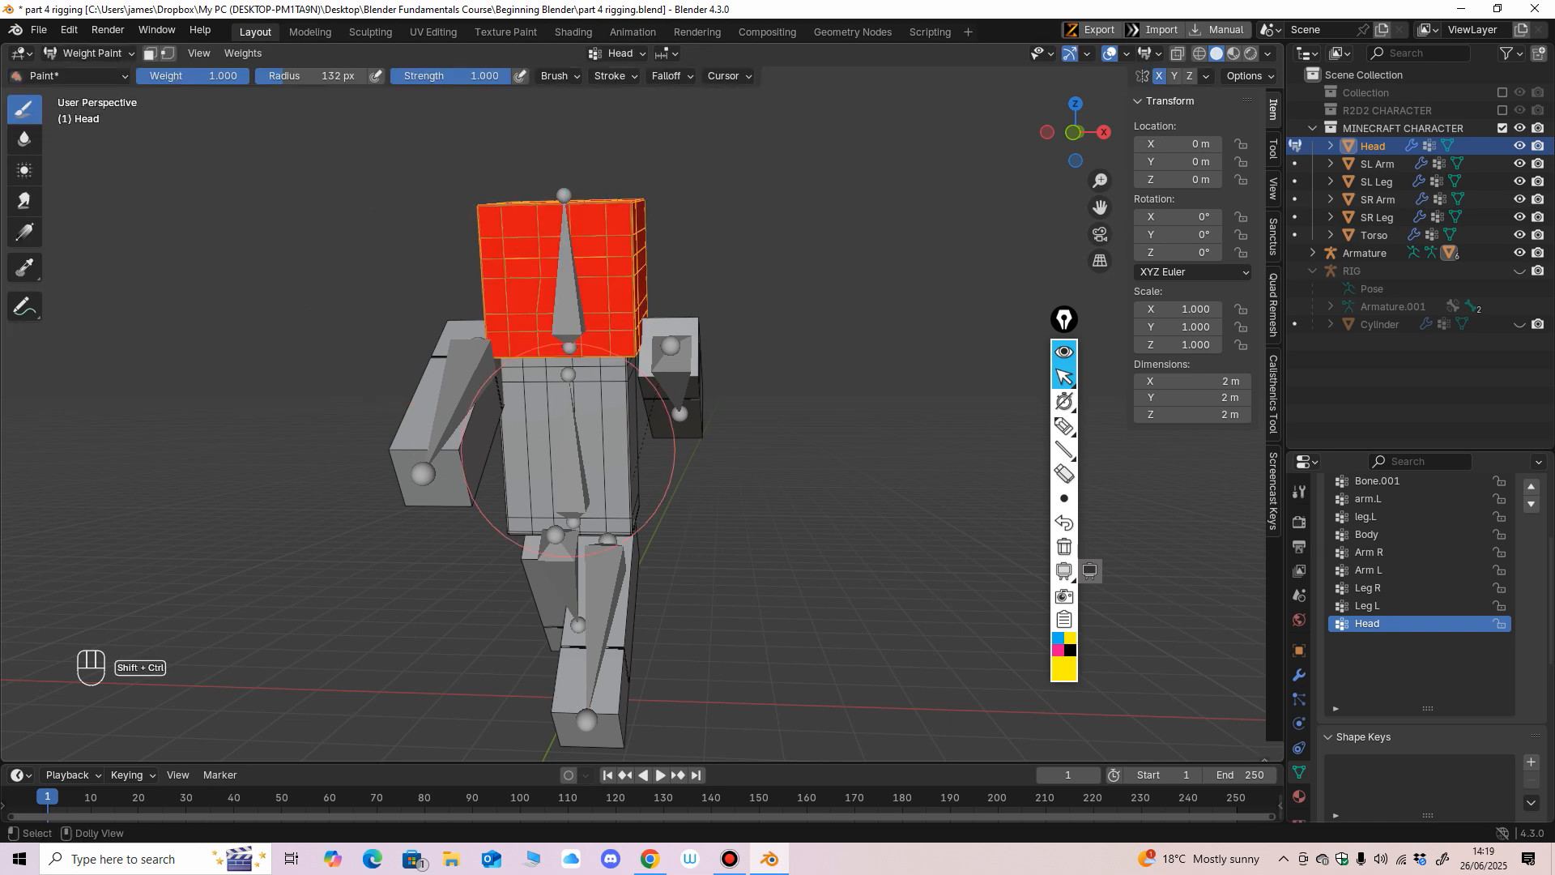
{"action": "left_click", "coordinate": [92, 53]}
{"action": "left_click", "coordinate": [81, 65]}
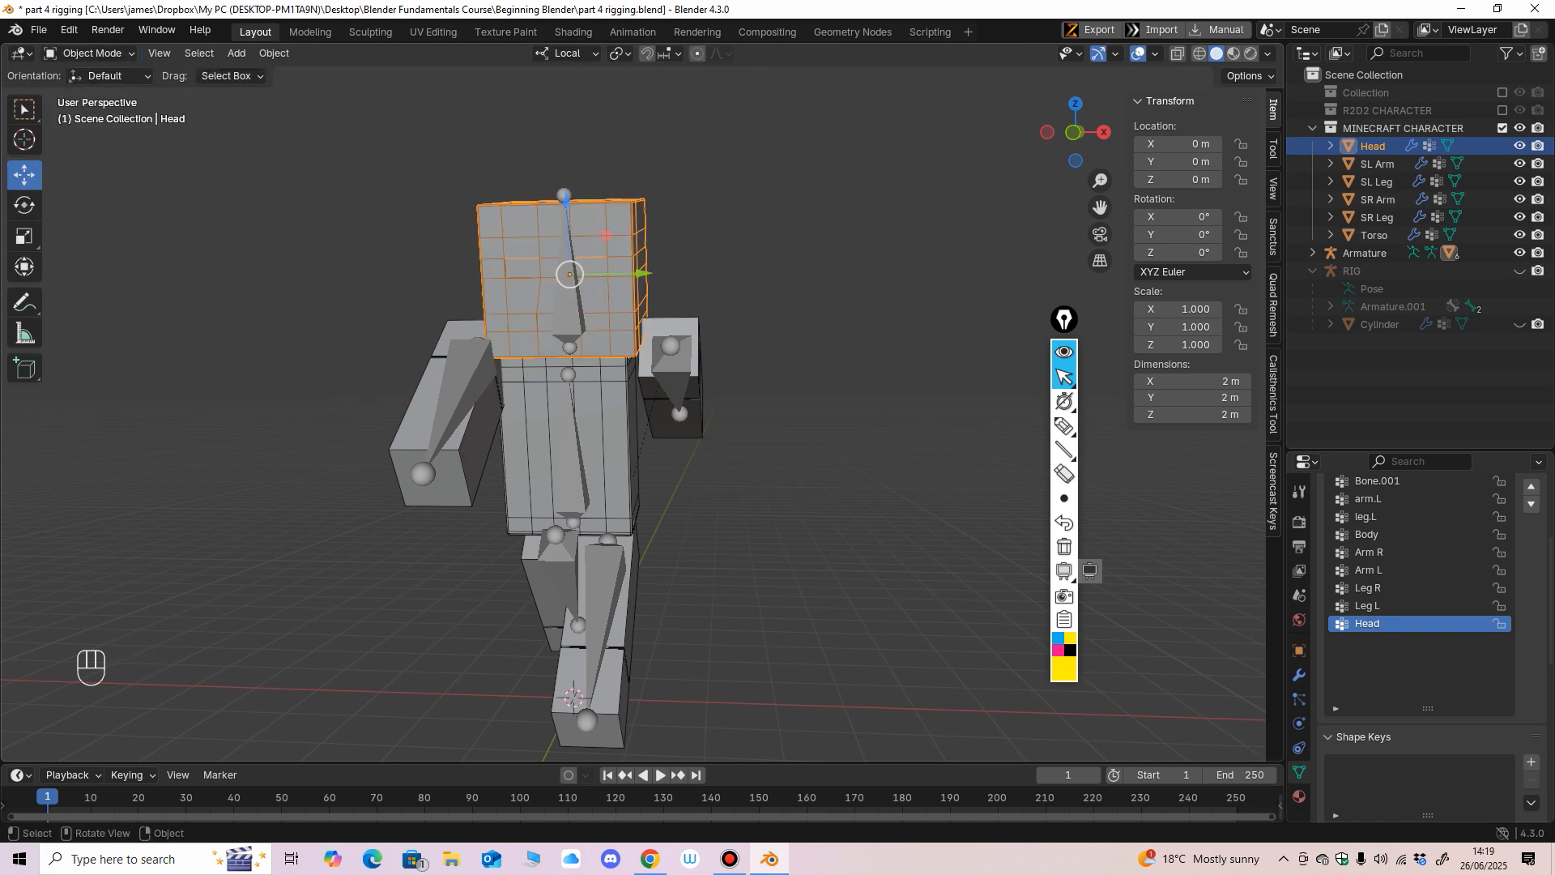
Select the armature together with the Head mesh and enter Weight Paint mode.
{"action": "left_click", "coordinate": [570, 314]}
{"action": "left_click", "coordinate": [609, 438], "text": "shift"}
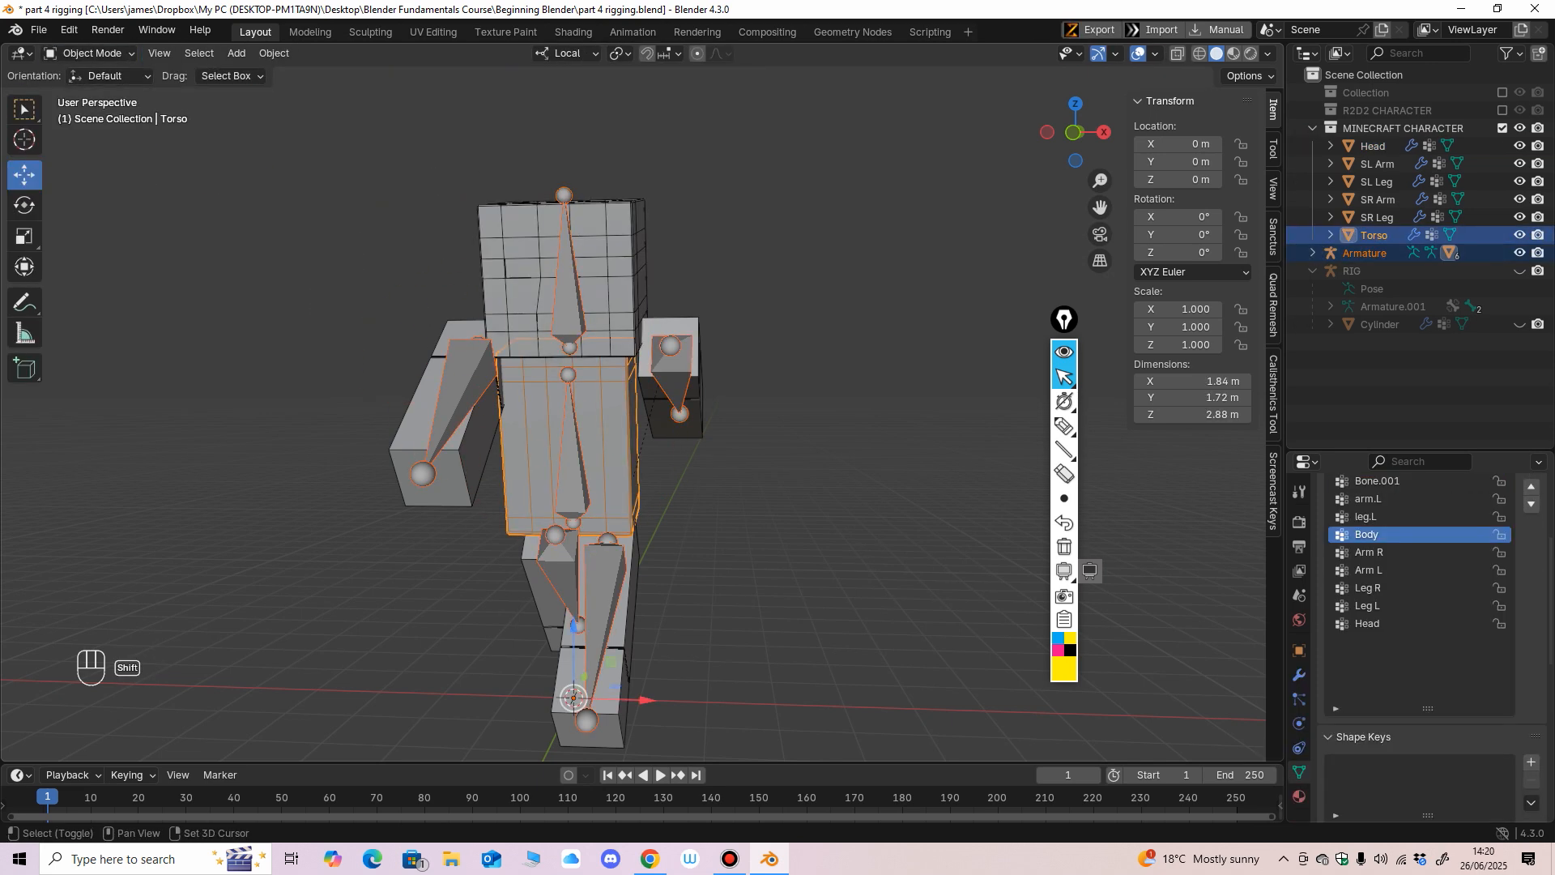
{"action": "left_click", "coordinate": [595, 268], "text": "shift"}
{"action": "left_click", "coordinate": [92, 52]}
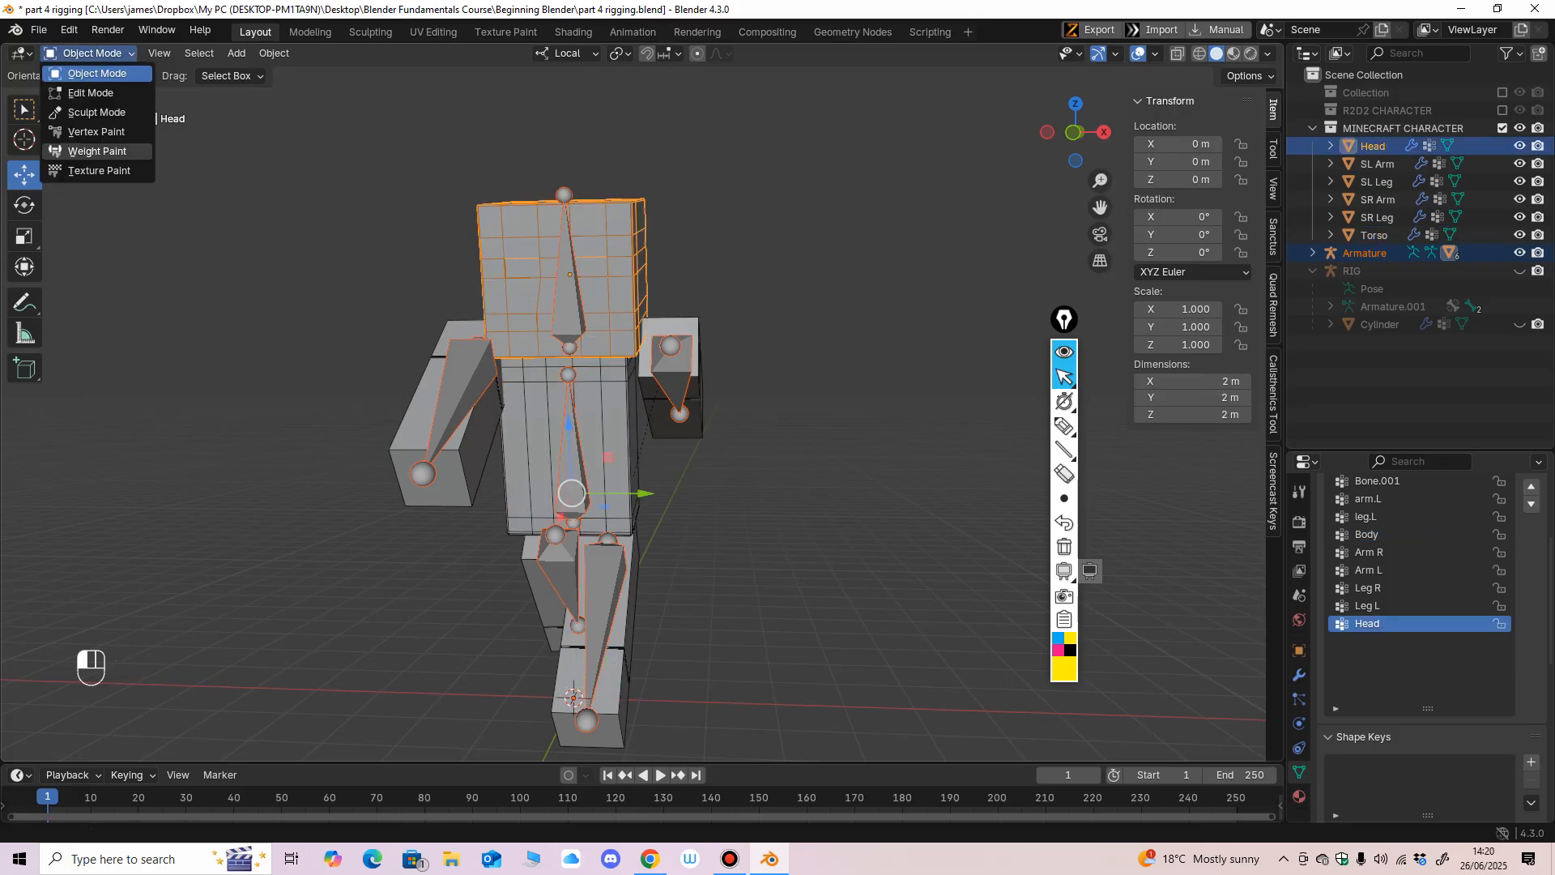
{"action": "left_click", "coordinate": [77, 144]}
Check the Head mesh's weights for both arm bones and the Body bone.
{"action": "left_click", "coordinate": [464, 355], "text": "ctrl+shift"}
{"action": "left_click", "coordinate": [663, 376], "text": "ctrl+shift"}
{"action": "left_click", "coordinate": [574, 430], "text": "ctrl+shift"}
{"action": "middle_click_drag", "start_coordinate": [575, 429], "coordinate": [514, 453]}
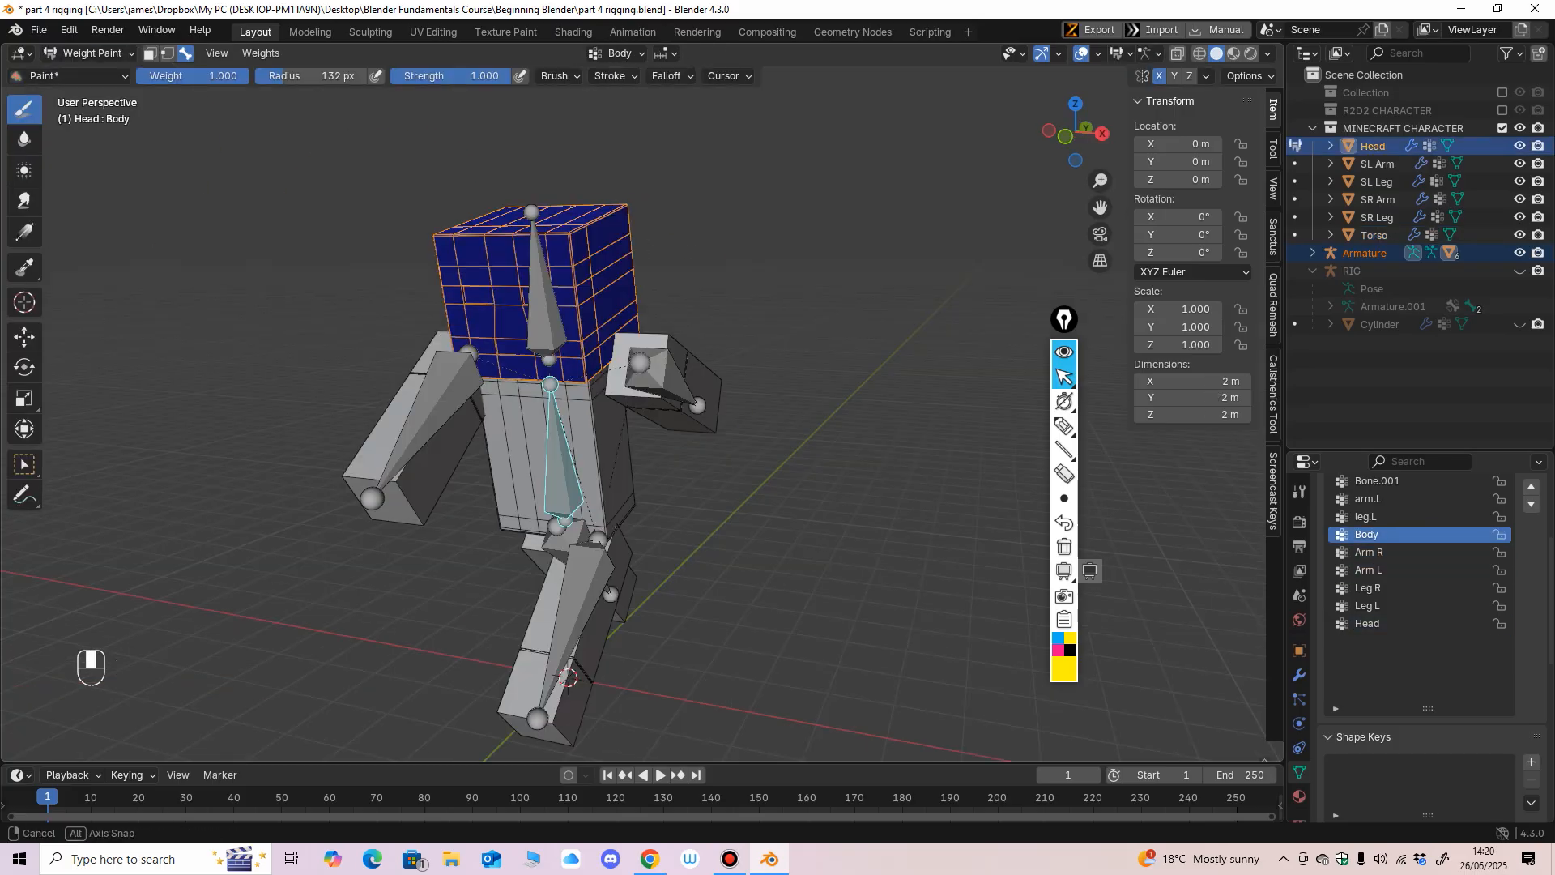
{"action": "middle_click_drag", "start_coordinate": [478, 387], "coordinate": [456, 309], "text": "shift"}
Return to Object Mode, select only the armature, and switch it to Pose Mode.
{"action": "left_click", "coordinate": [91, 52]}
{"action": "left_click", "coordinate": [87, 73]}
{"action": "left_click", "coordinate": [559, 364]}
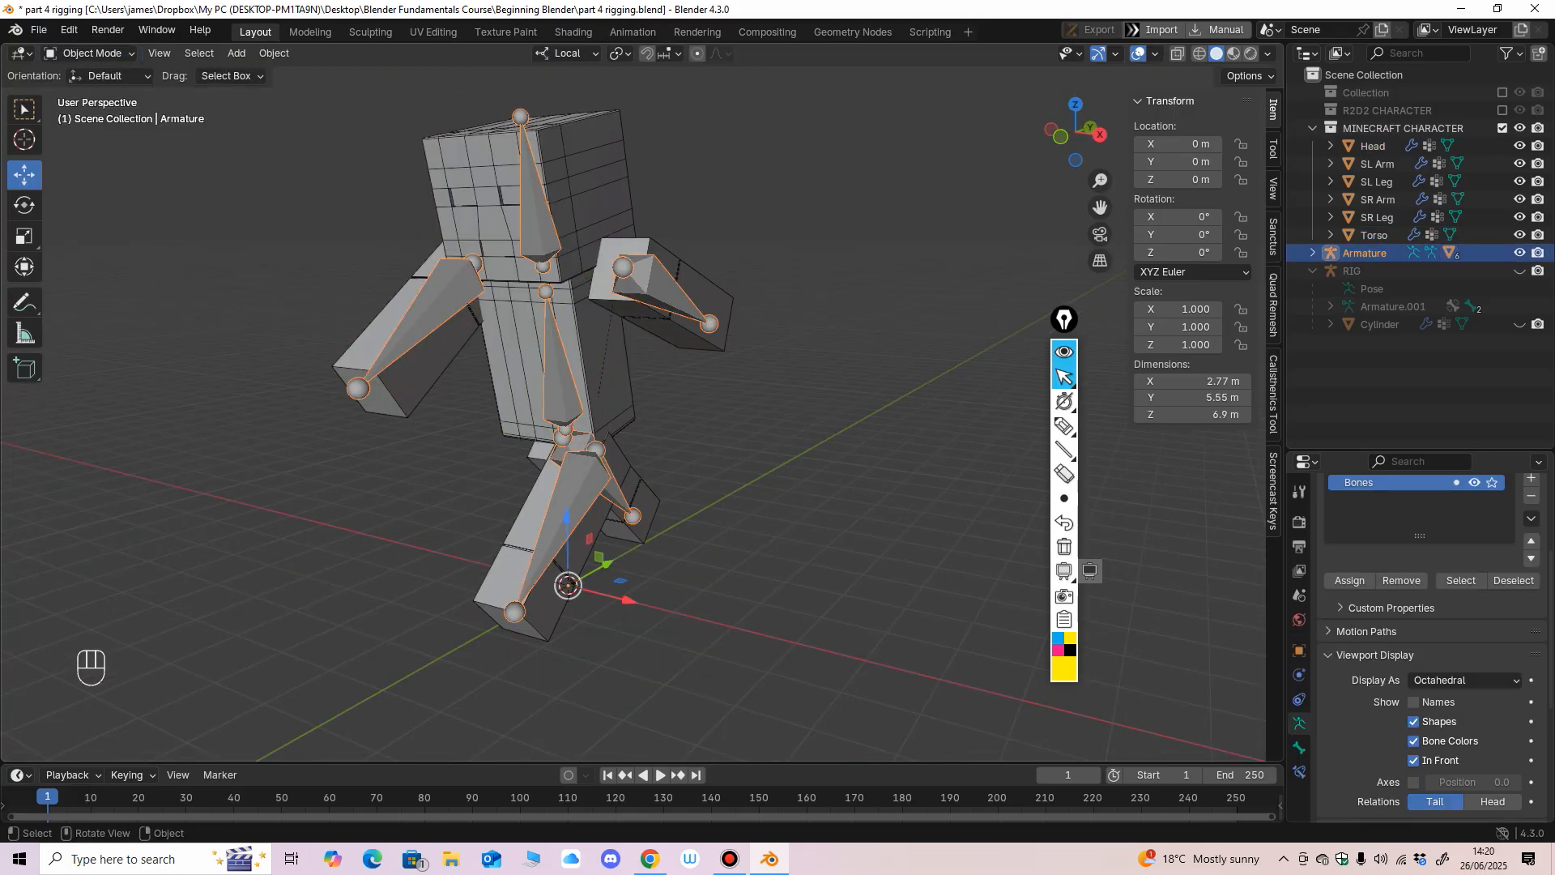
{"action": "middle_click_drag", "start_coordinate": [558, 365], "coordinate": [456, 345]}
{"action": "left_click", "coordinate": [91, 53]}
{"action": "left_click", "coordinate": [87, 112]}
Test the Leg R bone by rotating it in the right side view, and undo the rotation.
{"action": "left_click", "coordinate": [545, 503]}
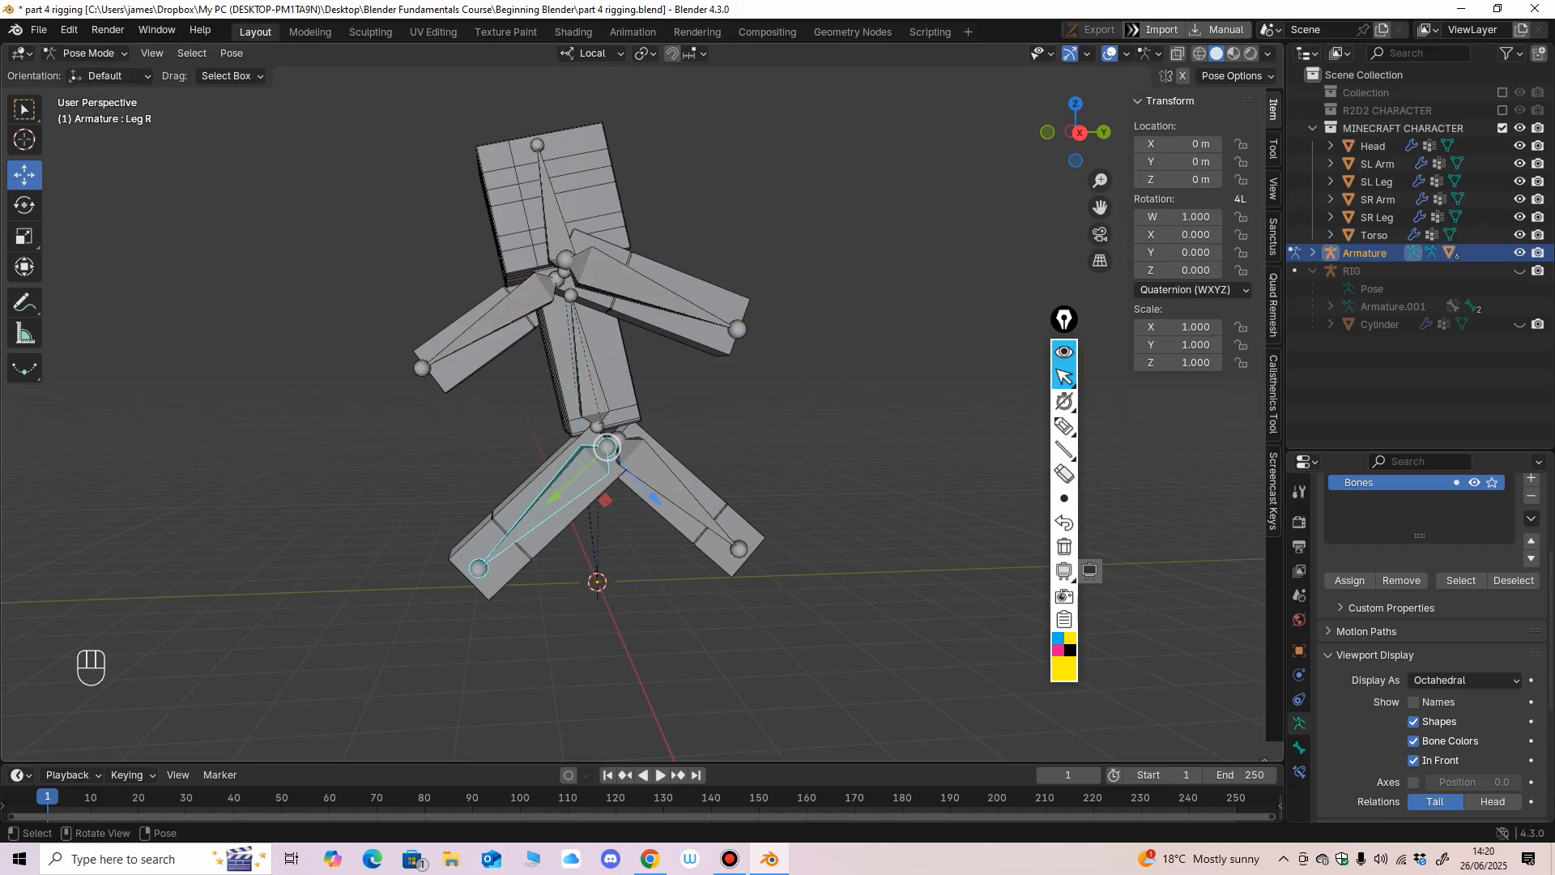
{"action": "key", "text": "KP_3"}
{"action": "left_click", "coordinate": [24, 205]}
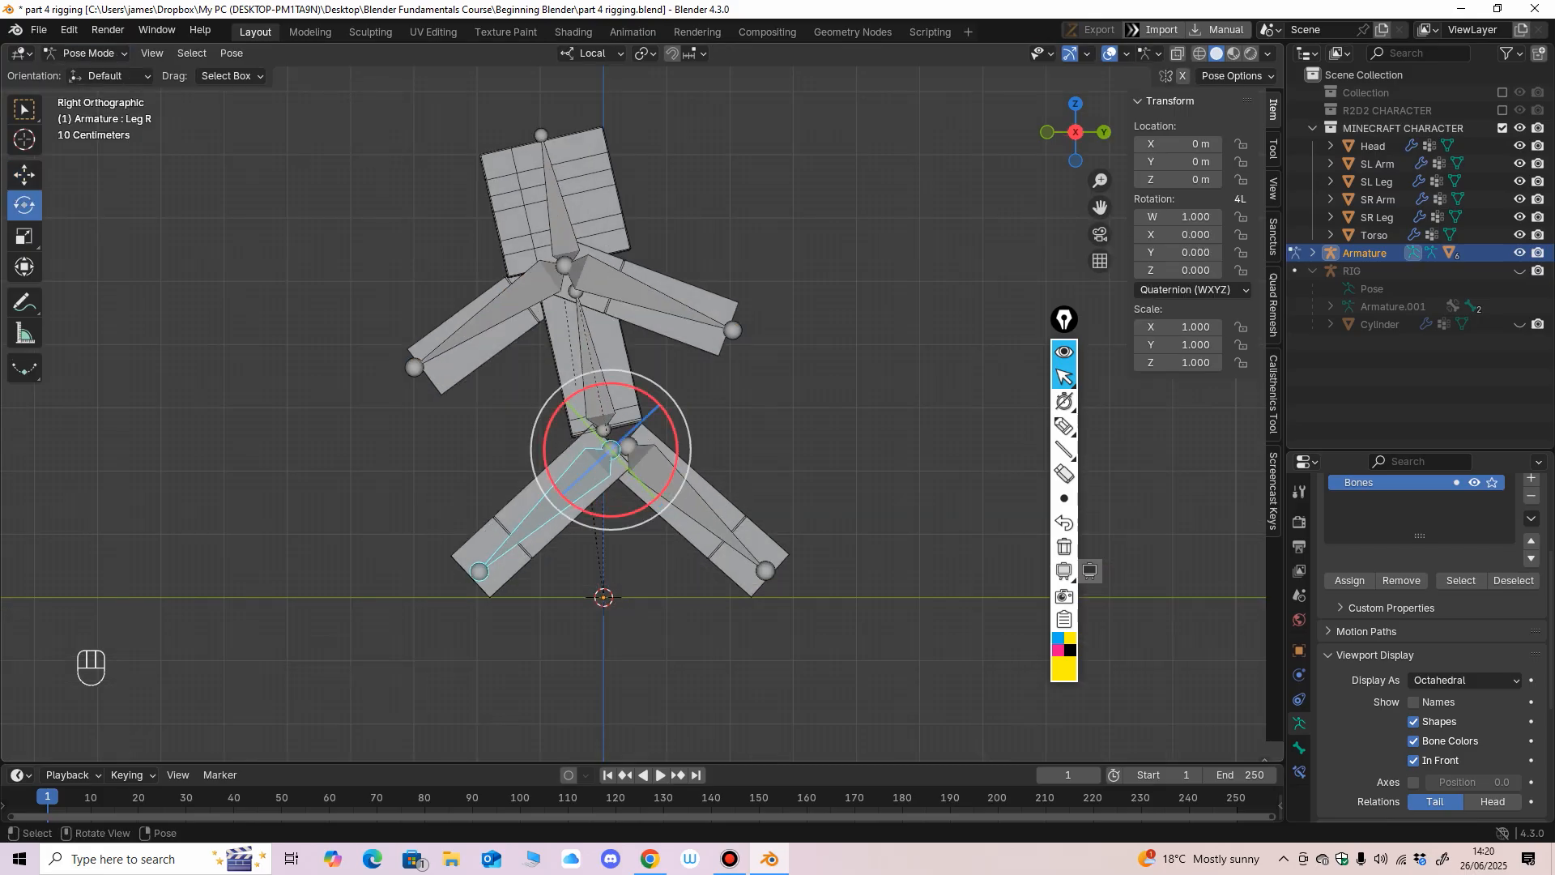
{"action": "left_click_drag", "start_coordinate": [676, 438], "coordinate": [644, 405]}
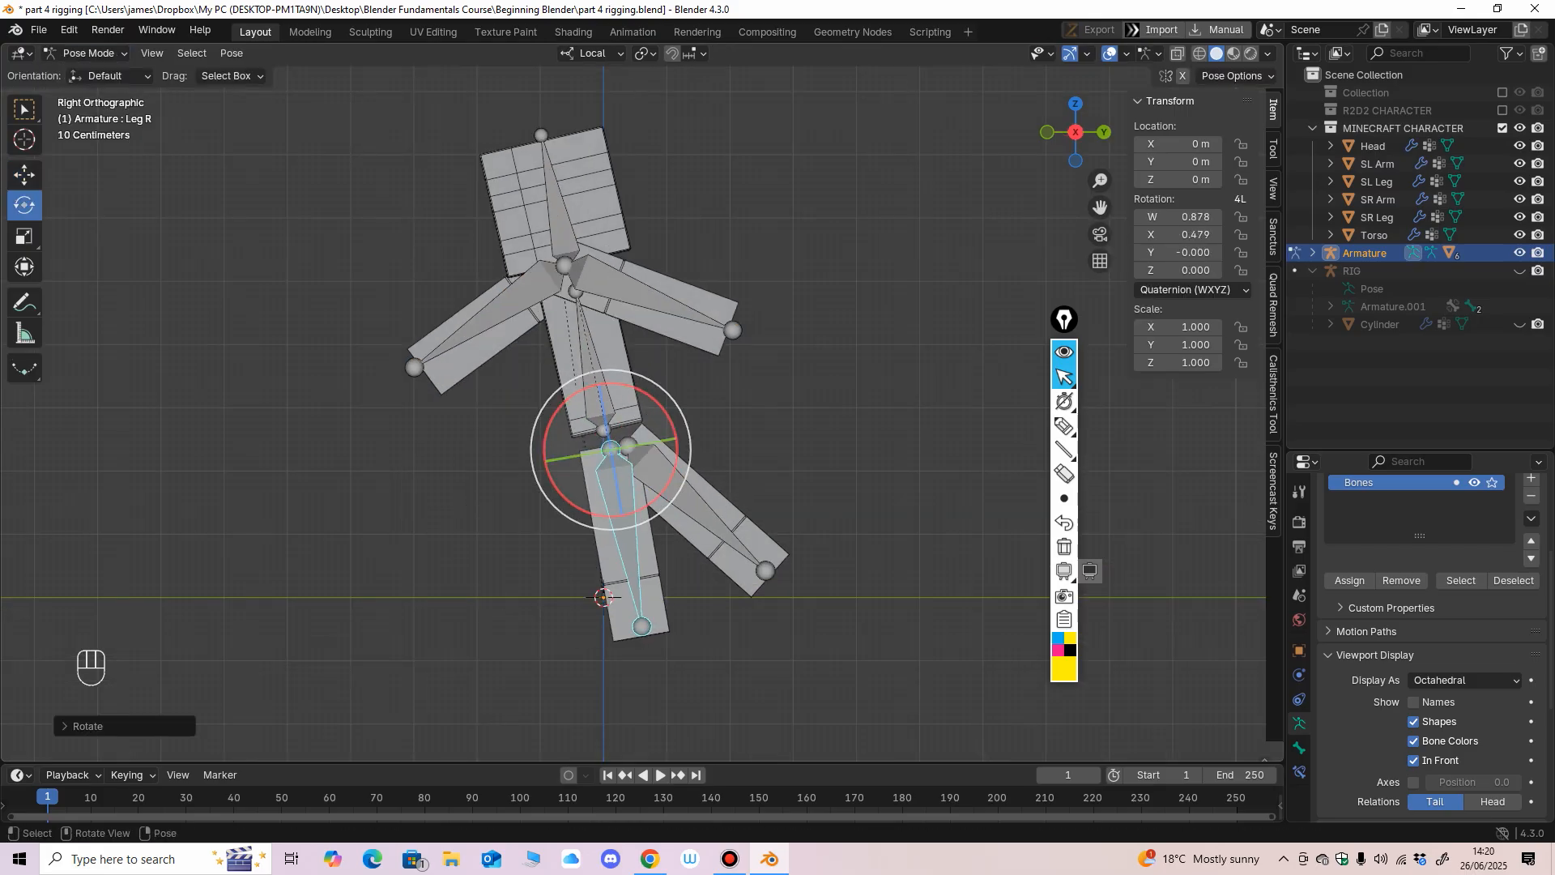
{"action": "middle_click_drag", "start_coordinate": [645, 413], "coordinate": [907, 441]}
{"action": "key", "text": "ctrl+z"}
Test the Leg L bone by rotating it, and undo the rotation.
{"action": "left_click", "coordinate": [541, 515]}
{"action": "middle_click_drag", "start_coordinate": [544, 513], "coordinate": [595, 511]}
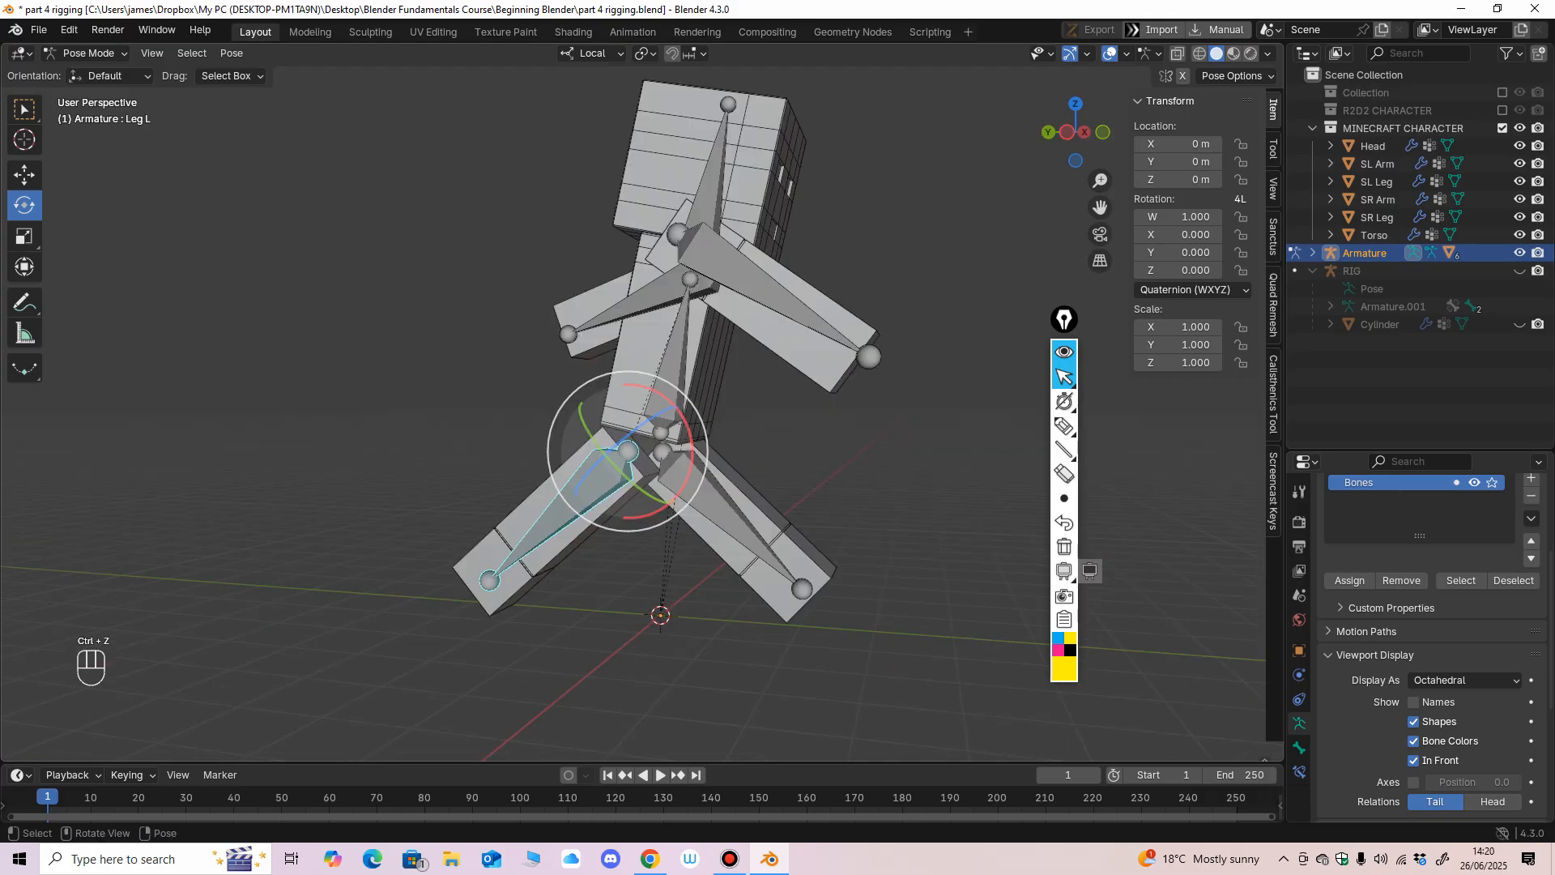
{"action": "mouse_move", "coordinate": [691, 445]}
{"action": "left_mouse_down"}
{"action": "mouse_move", "coordinate": [676, 486]}
{"action": "mouse_move", "coordinate": [687, 418]}
{"action": "left_mouse_up"}
{"action": "key", "text": "ctrl+z"}
Test the two arm bones by rotating each of them, undoing each rotation.
{"action": "left_click", "coordinate": [747, 276]}
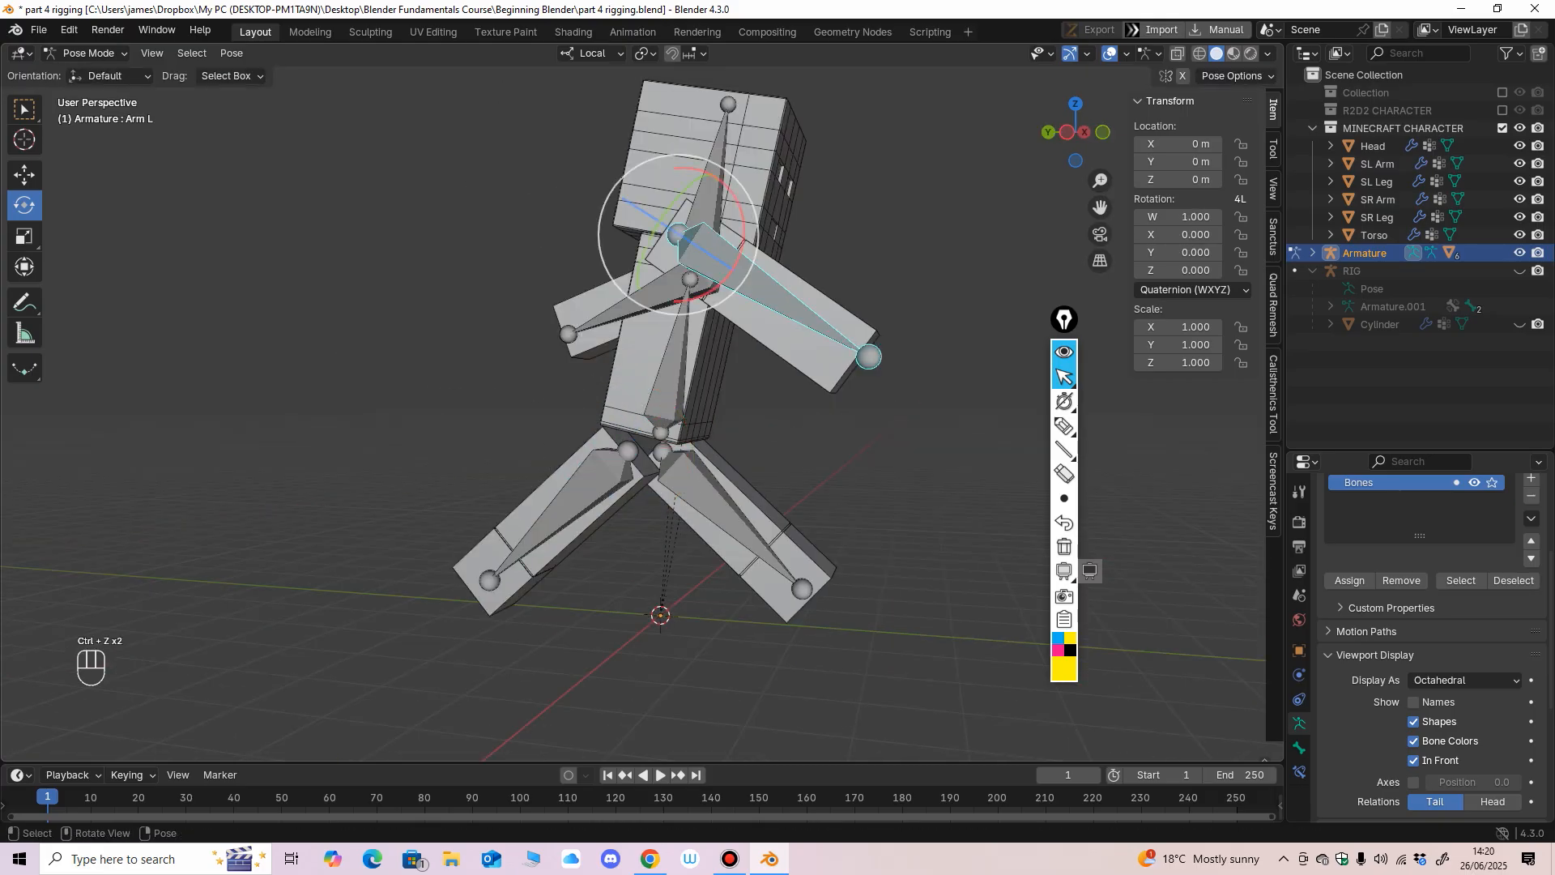
{"action": "middle_click_drag", "start_coordinate": [747, 277], "coordinate": [696, 290]}
{"action": "mouse_move", "coordinate": [646, 264]}
{"action": "left_mouse_down"}
{"action": "mouse_move", "coordinate": [635, 309]}
{"action": "mouse_move", "coordinate": [645, 271]}
{"action": "left_mouse_up"}
{"action": "mouse_move", "coordinate": [645, 272]}
{"action": "middle_mouse_down"}
{"action": "mouse_move", "coordinate": [470, 284]}
{"action": "mouse_move", "coordinate": [647, 278]}
{"action": "middle_mouse_up"}
{"action": "key", "text": "ctrl+z"}
{"action": "left_click", "coordinate": [649, 278]}
{"action": "left_click_drag", "start_coordinate": [595, 271], "coordinate": [602, 217]}
{"action": "key", "text": "ctrl+z"}
Test the Head bone by rotating it, and undo the rotation.
{"action": "left_click", "coordinate": [542, 225]}
{"action": "middle_click_drag", "start_coordinate": [542, 227], "coordinate": [576, 243]}
{"action": "mouse_move", "coordinate": [559, 283]}
{"action": "left_mouse_down"}
{"action": "mouse_move", "coordinate": [597, 281]}
{"action": "mouse_move", "coordinate": [519, 284]}
{"action": "mouse_move", "coordinate": [535, 283]}
{"action": "left_mouse_up"}
{"action": "key", "text": "ctrl+z"}
Test the Body bone by rotating it to tilt the upper body, and undo the rotation.
{"action": "middle_click_drag", "start_coordinate": [575, 340], "coordinate": [534, 344]}
{"action": "left_click", "coordinate": [559, 385]}
{"action": "left_click_drag", "start_coordinate": [553, 394], "coordinate": [605, 363]}
{"action": "key", "text": "ctrl+z"}
{"action": "key", "text": "ctrl+z"}
{"action": "key", "text": "KP_3"}
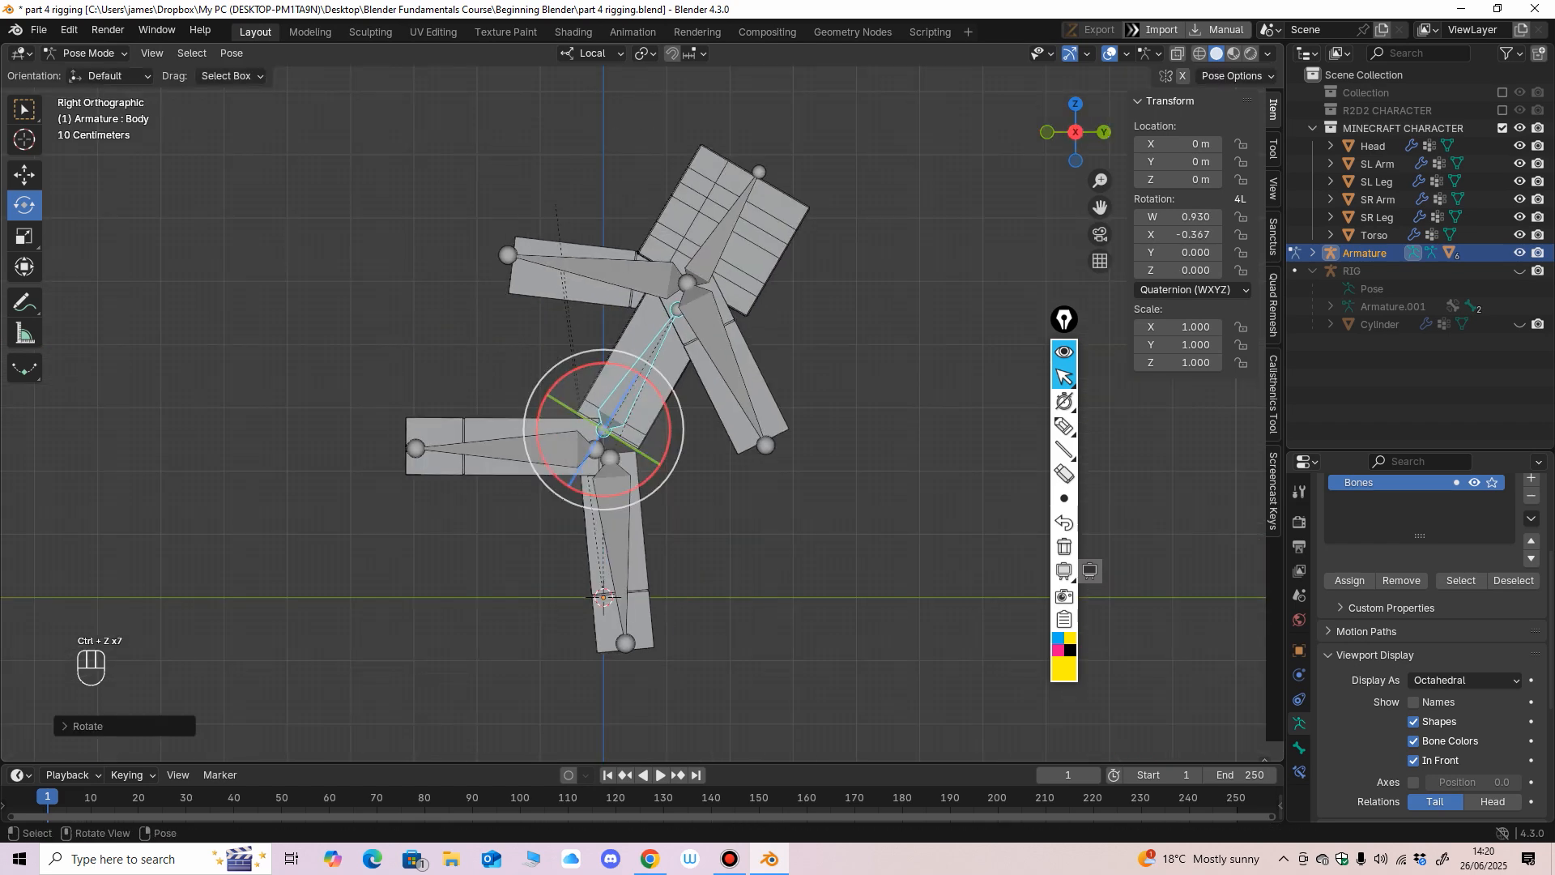
{"action": "key", "text": "ctrl+z"}
Switch the armature back to Object Mode and show the character in the right orthographic view.
{"action": "middle_click_drag", "start_coordinate": [607, 365], "coordinate": [733, 382]}
{"action": "scroll", "coordinate": [887, 380], "scroll_direction": "up", "scroll_amount": 1}
{"action": "scroll", "coordinate": [798, 384], "scroll_direction": "up", "scroll_amount": 1}
{"action": "key", "text": "ctrl+Tab"}
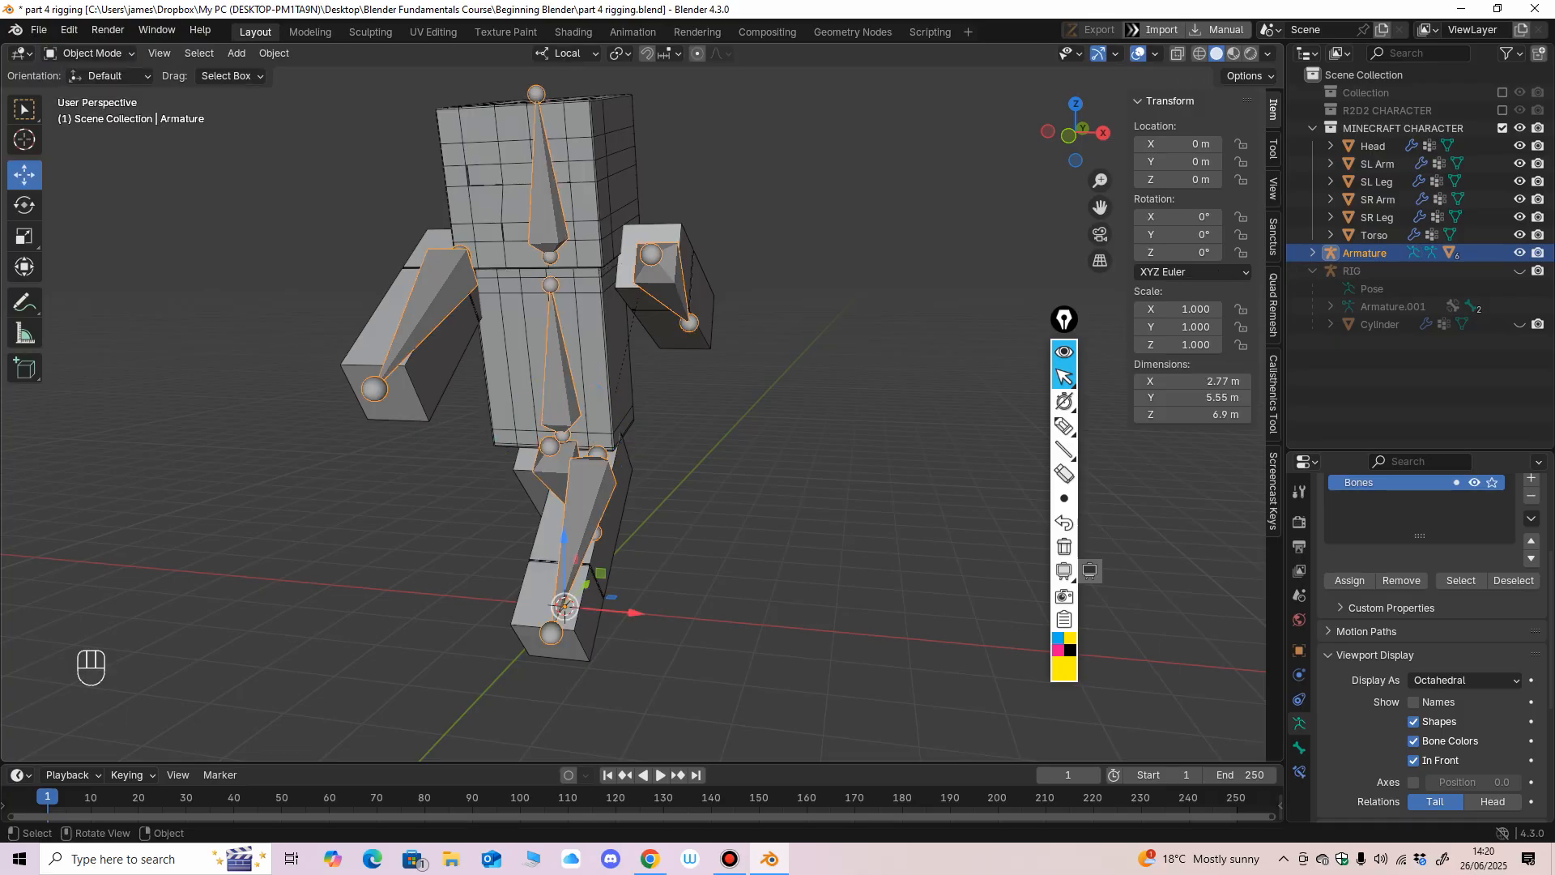
{"action": "key", "text": "KP_3"}
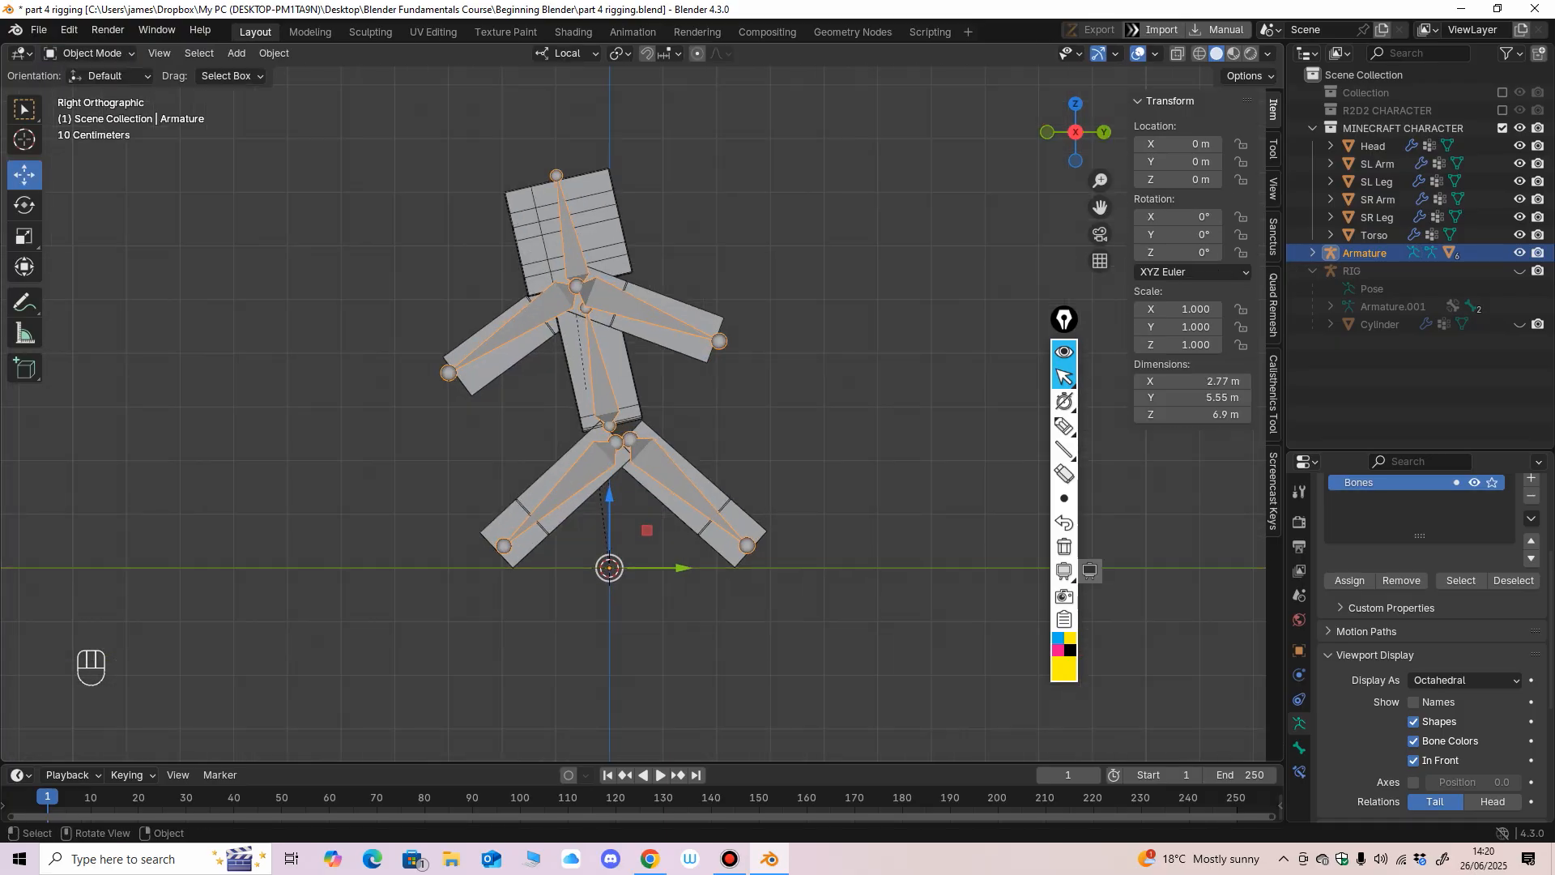
Draw a yellow T-pose figure beside the character with the screen pen, and write the letters T and A next to it.
{"action": "left_click", "coordinate": [1064, 425]}
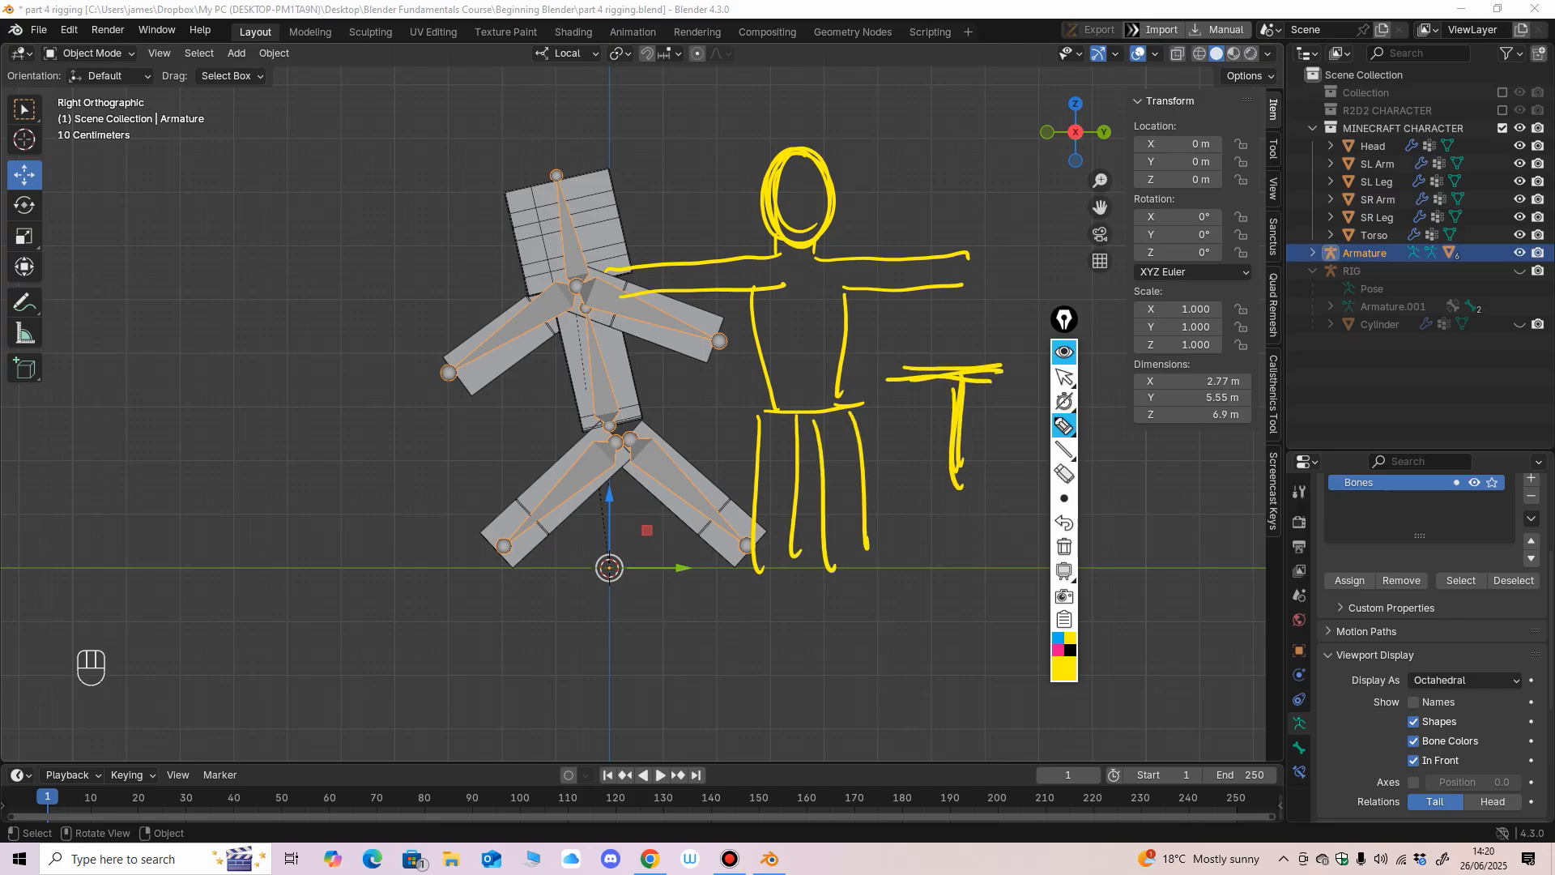
{"action": "left_click_drag", "start_coordinate": [946, 532], "coordinate": [1011, 687]}
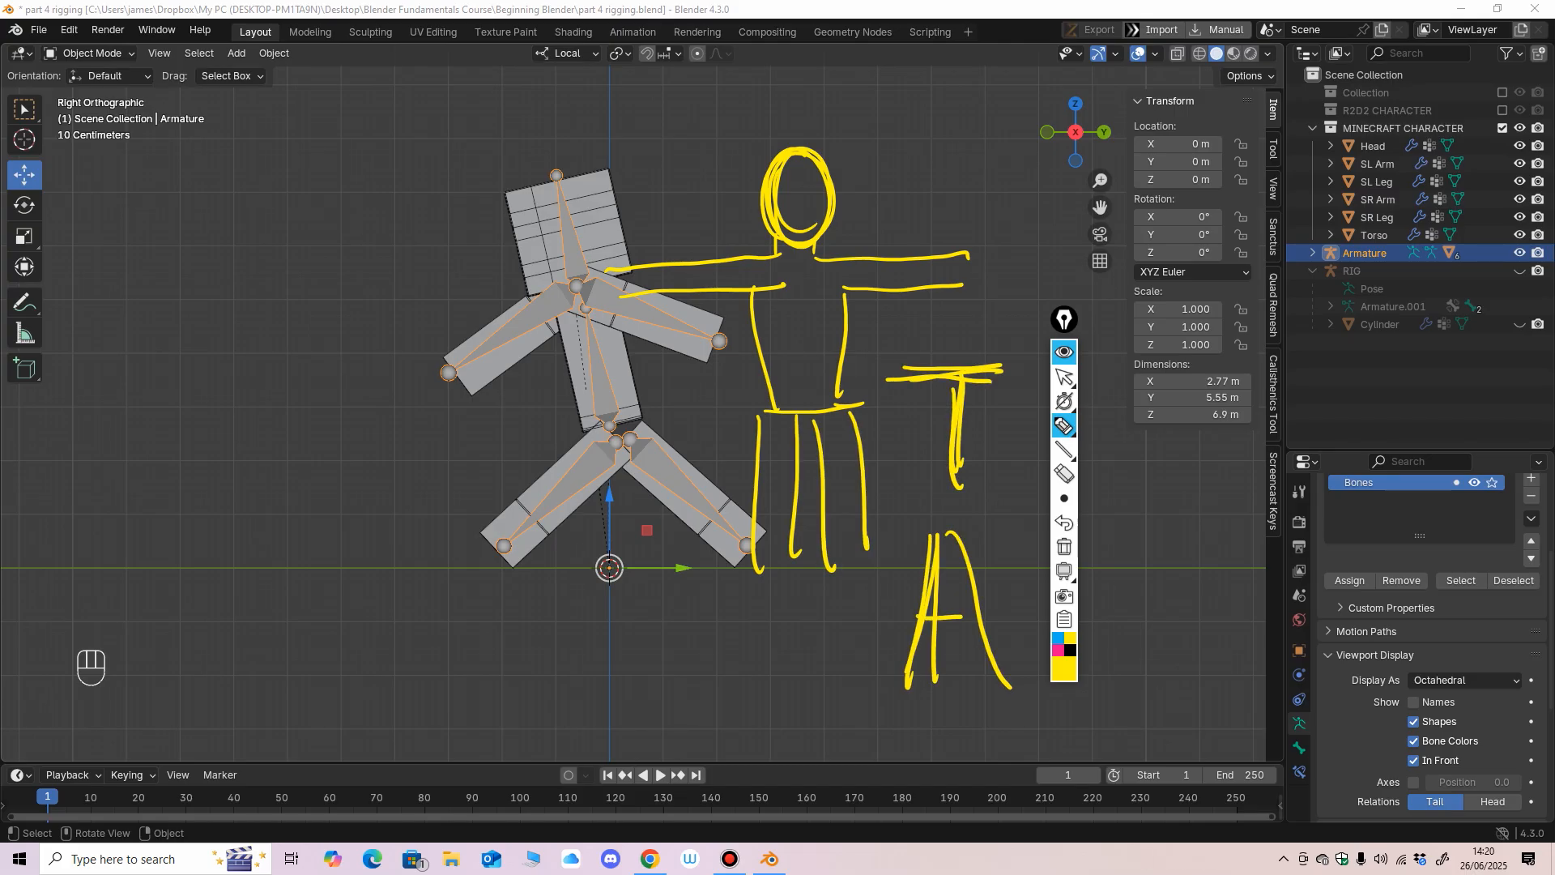
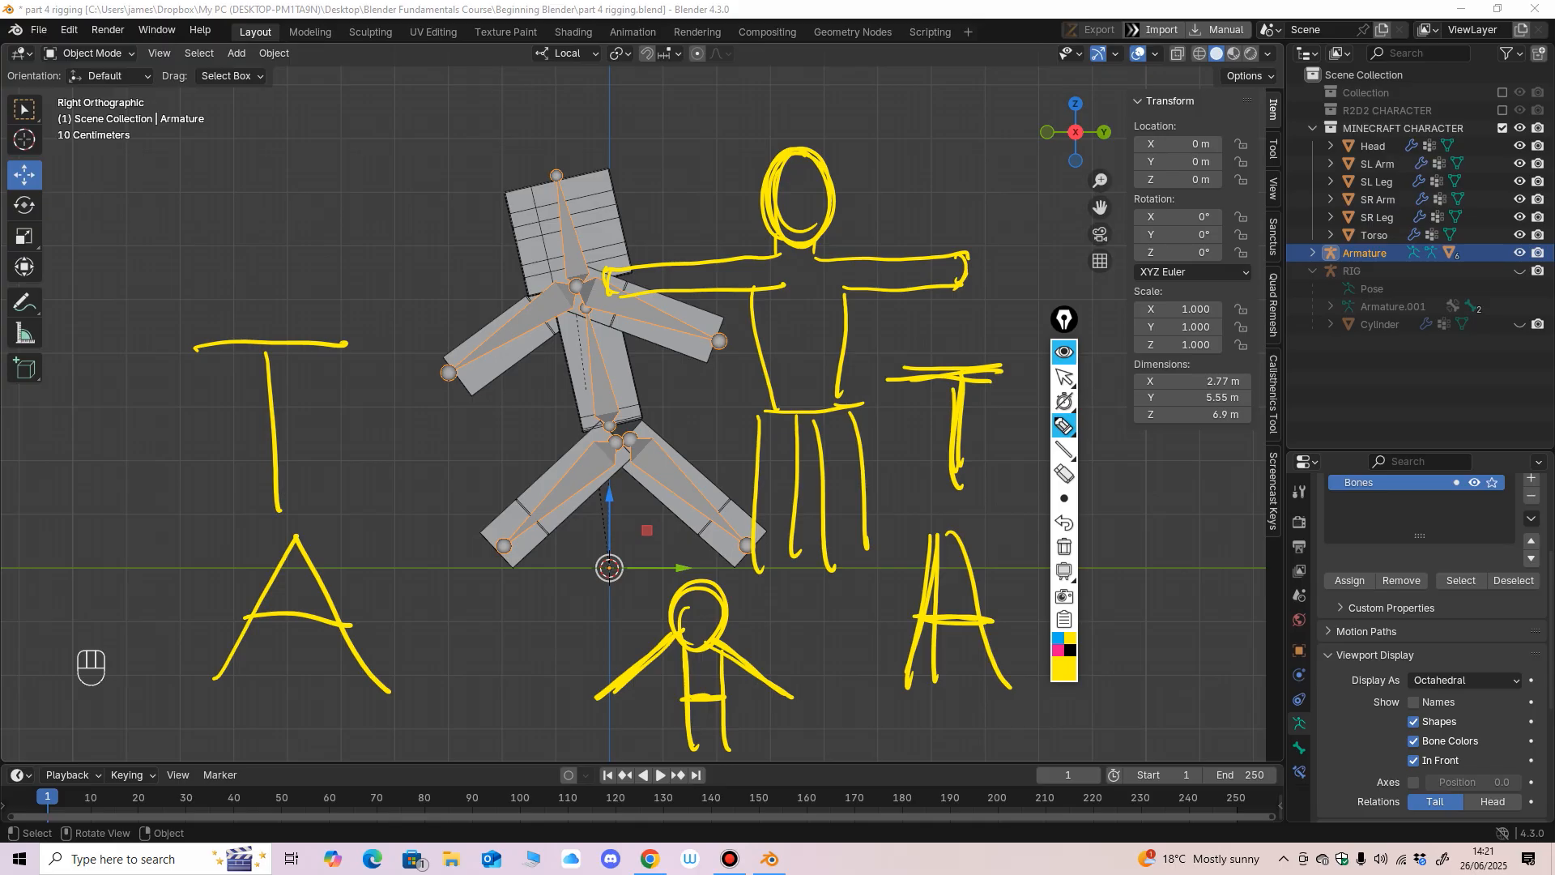
Erase all yellow screen-pen drawings around the character, return to the normal pointer, and show the right orthographic view.
{"action": "left_click_drag", "start_coordinate": [846, 301], "coordinate": [798, 239]}
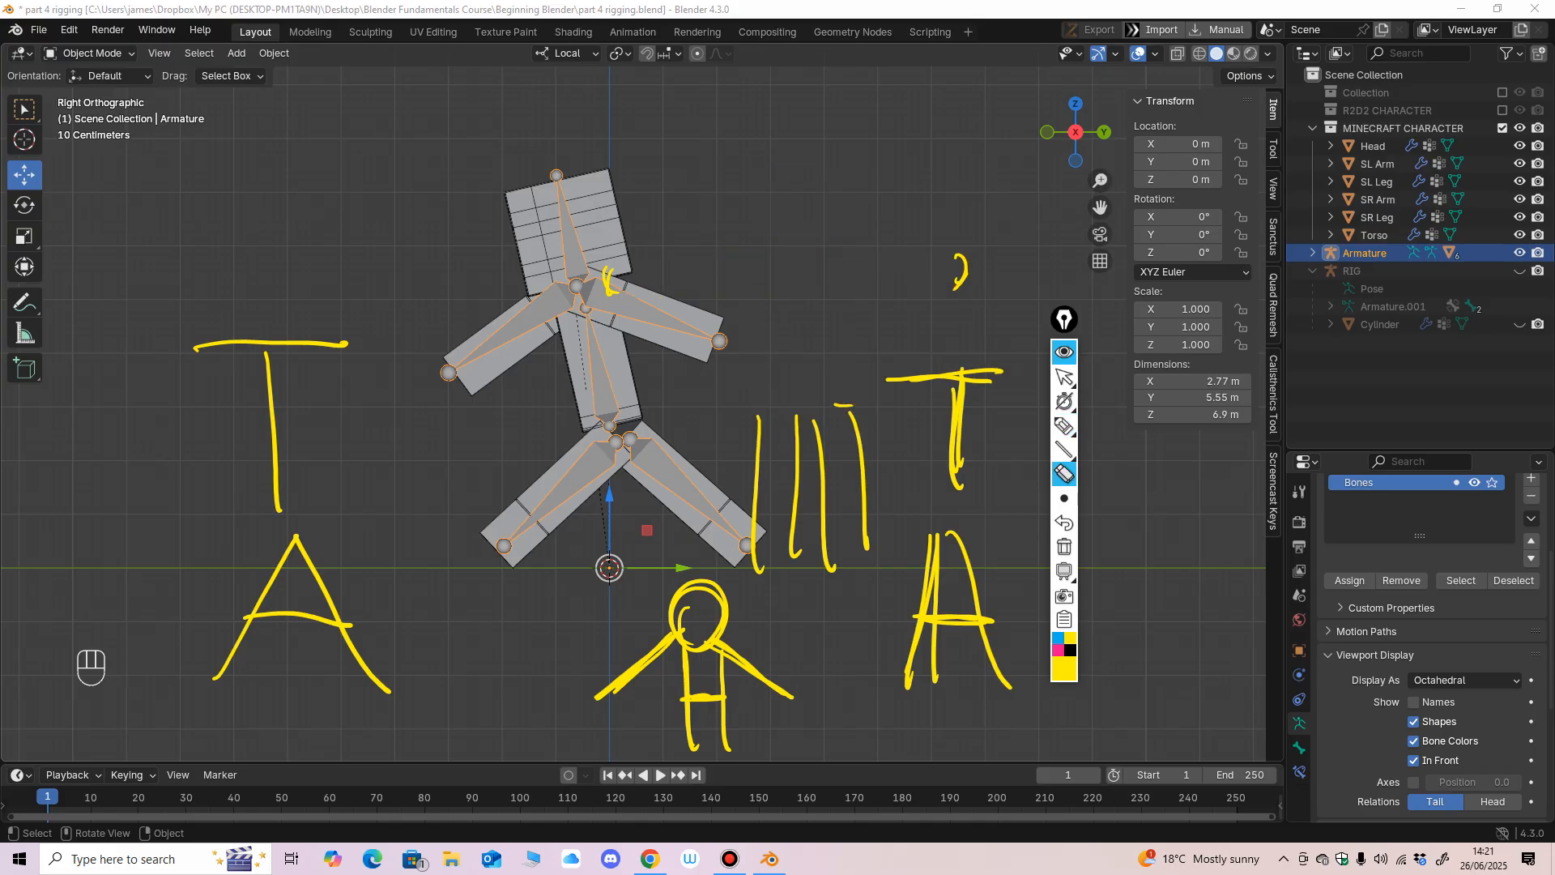
{"action": "mouse_move", "coordinate": [758, 470]}
{"action": "left_mouse_down"}
{"action": "mouse_move", "coordinate": [924, 611]}
{"action": "mouse_move", "coordinate": [690, 698]}
{"action": "left_mouse_up"}
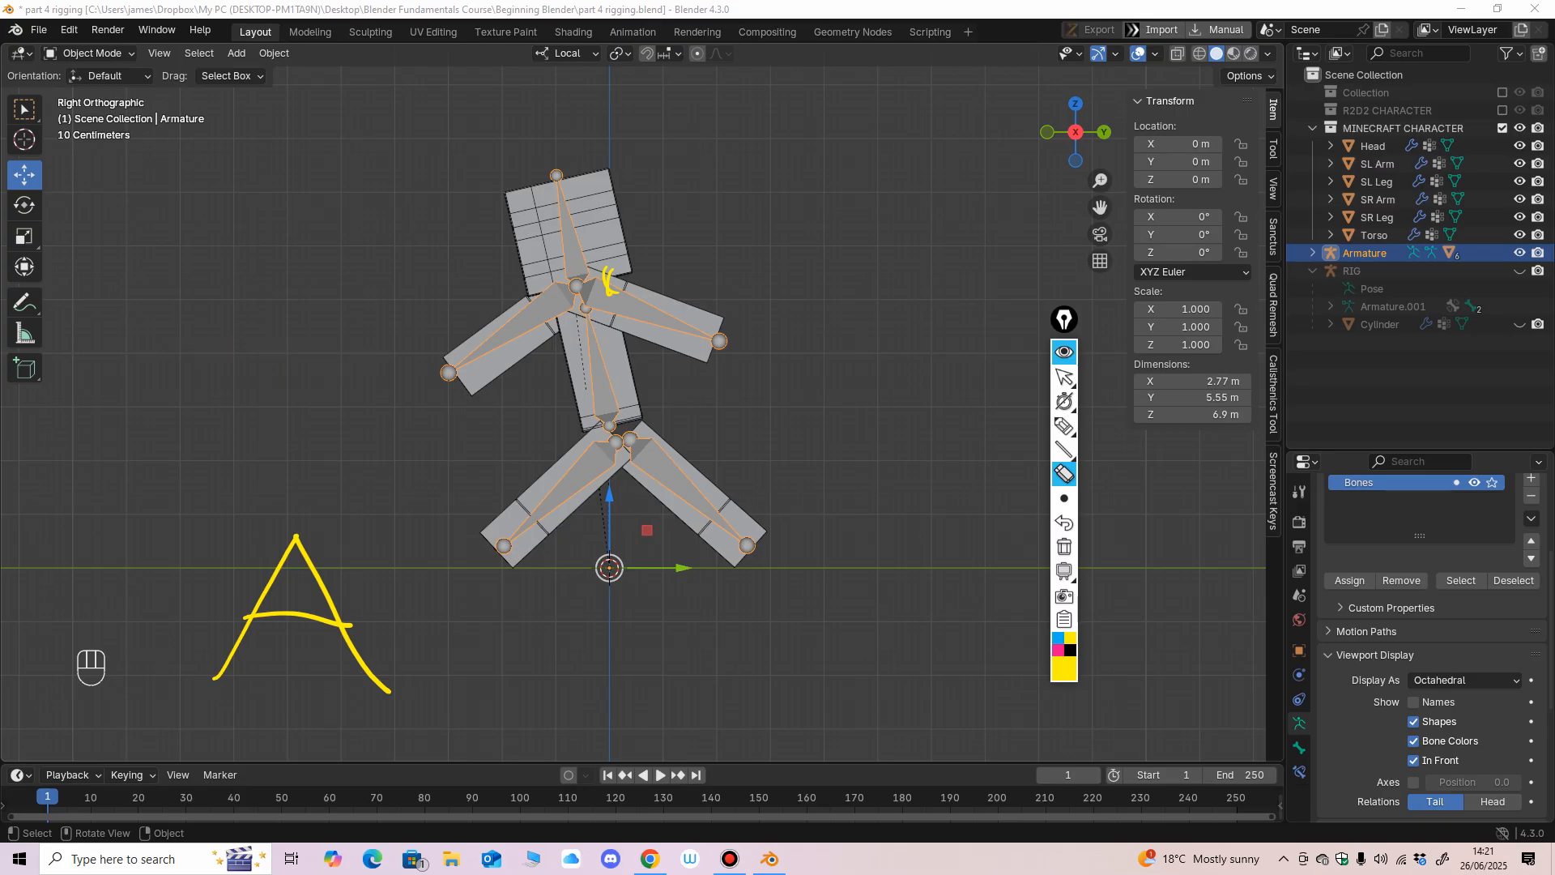
{"action": "left_click_drag", "start_coordinate": [374, 640], "coordinate": [243, 611]}
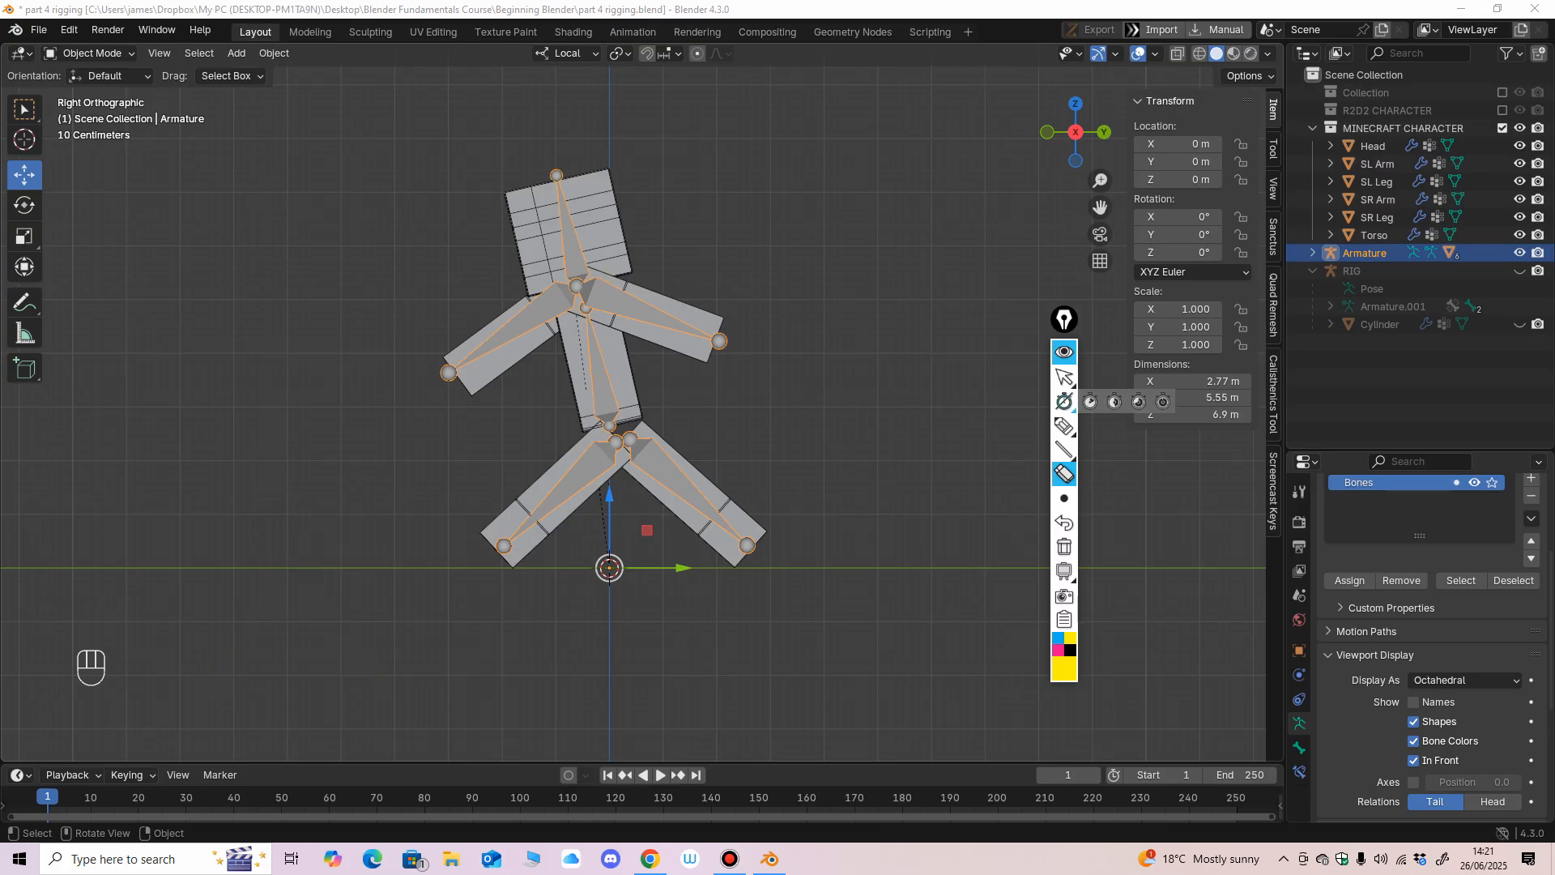
{"action": "left_click", "coordinate": [1064, 376]}
{"action": "mouse_move", "coordinate": [640, 532]}
{"action": "middle_mouse_down"}
{"action": "mouse_move", "coordinate": [615, 536]}
{"action": "mouse_move", "coordinate": [680, 535]}
{"action": "mouse_move", "coordinate": [457, 537]}
{"action": "middle_mouse_up"}
{"action": "key", "text": "KP_3"}
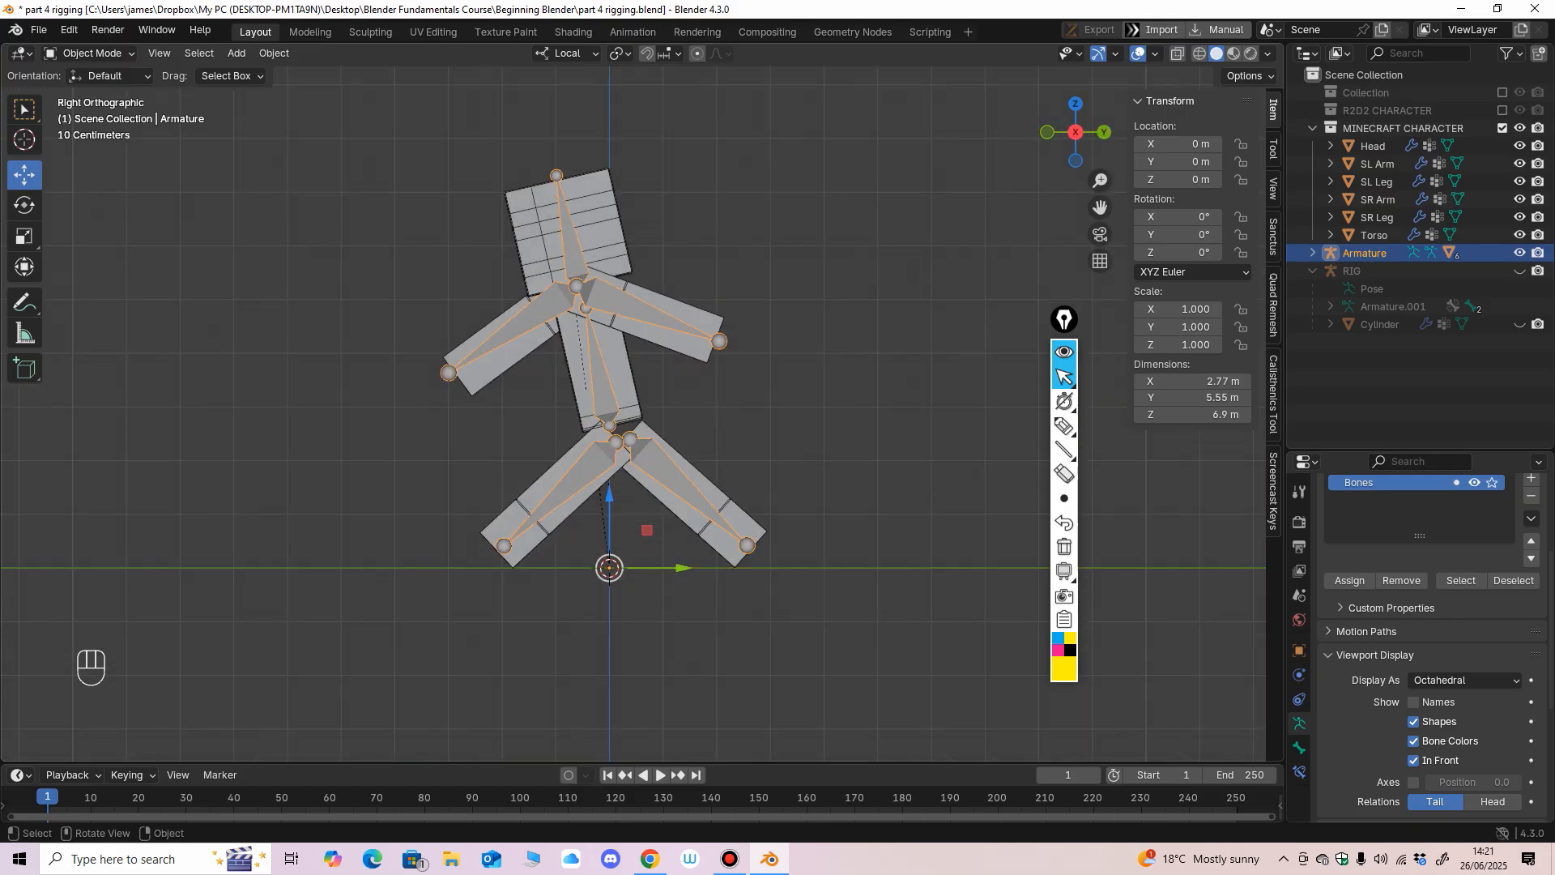
Switch the armature to Pose Mode, test a bone of the upper body, undo the change, and return to Object Mode.
{"action": "left_click", "coordinate": [92, 52]}
{"action": "left_click", "coordinate": [93, 54]}
{"action": "left_click", "coordinate": [90, 114]}
{"action": "middle_click_drag", "start_coordinate": [421, 235], "coordinate": [628, 243]}
{"action": "left_click", "coordinate": [549, 234]}
{"action": "left_click_drag", "start_coordinate": [567, 305], "coordinate": [592, 305]}
{"action": "key", "text": "ctrl+z"}
{"action": "middle_click_drag", "start_coordinate": [591, 305], "coordinate": [486, 302]}
{"action": "left_click", "coordinate": [93, 53]}
{"action": "left_click", "coordinate": [96, 75]}
{"action": "middle_click_drag", "start_coordinate": [421, 259], "coordinate": [349, 261]}
{"action": "middle_click_drag", "start_coordinate": [348, 260], "coordinate": [347, 219], "text": "ctrl"}
{"action": "scroll", "coordinate": [347, 218], "scroll_direction": "down", "scroll_amount": 2}
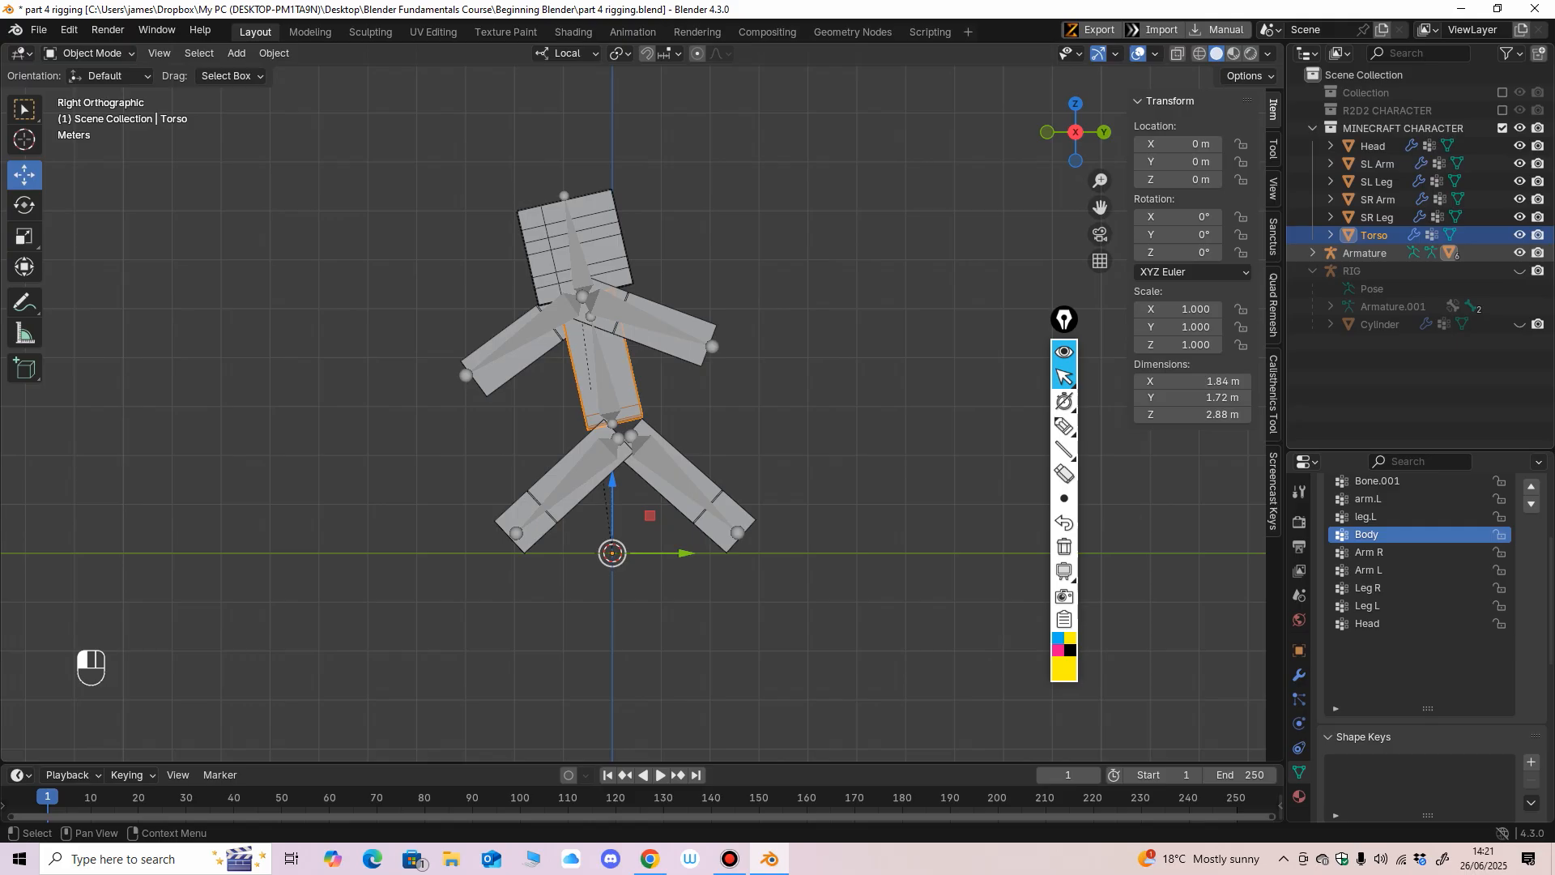
Rename the character's armature to Minecraft RIG and move it into the MINECRAFT CHARACTER collection.
{"action": "key", "text": "F2"}
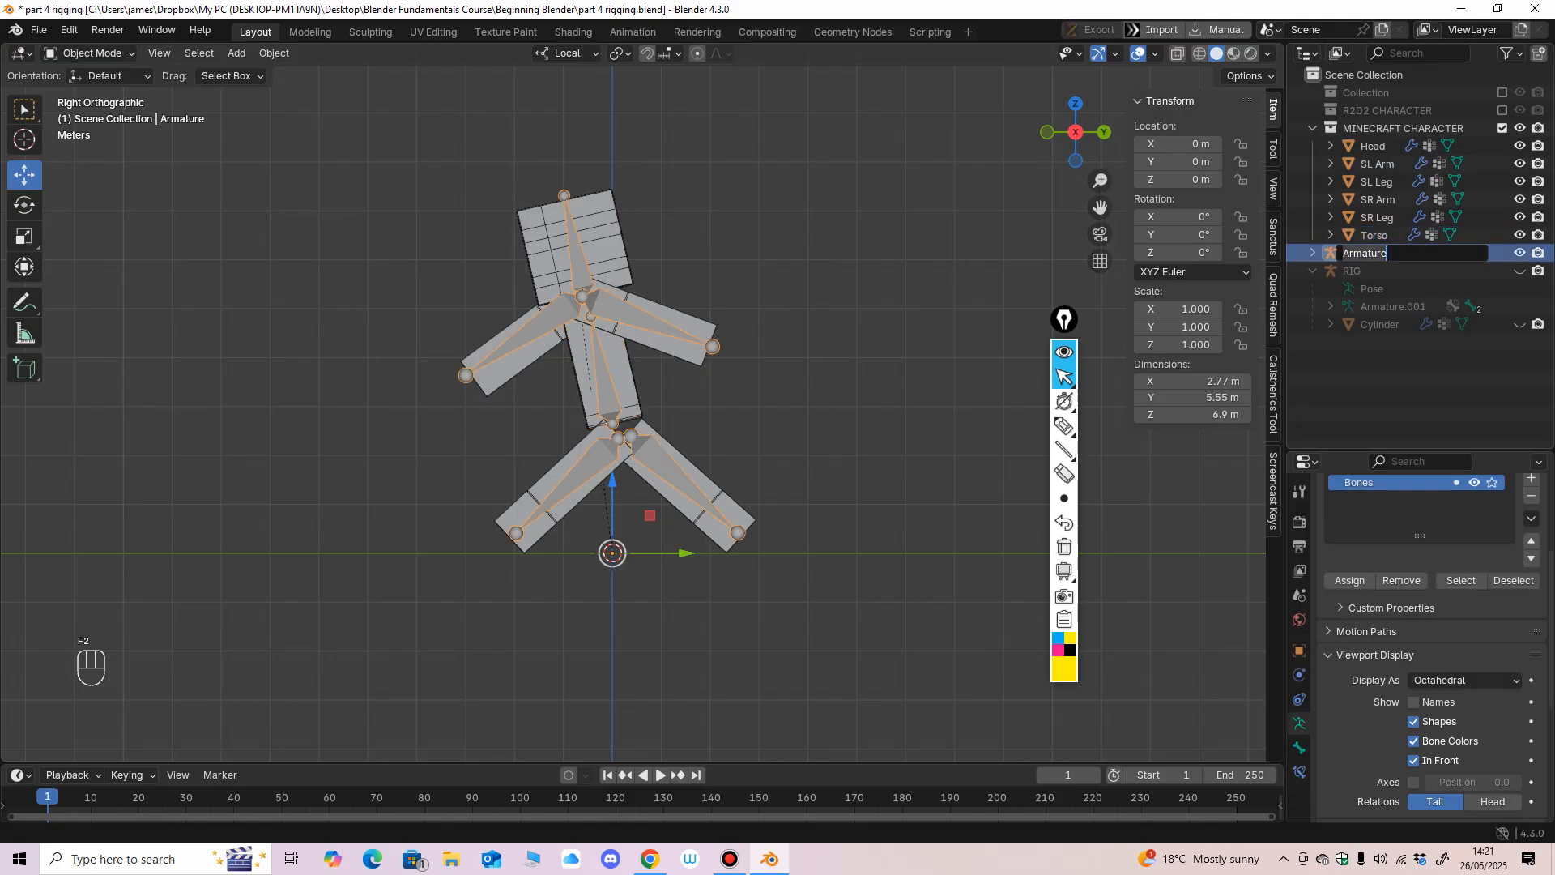
{"action": "type", "text": "Minecraft RIG"}
{"action": "key", "text": "Return"}
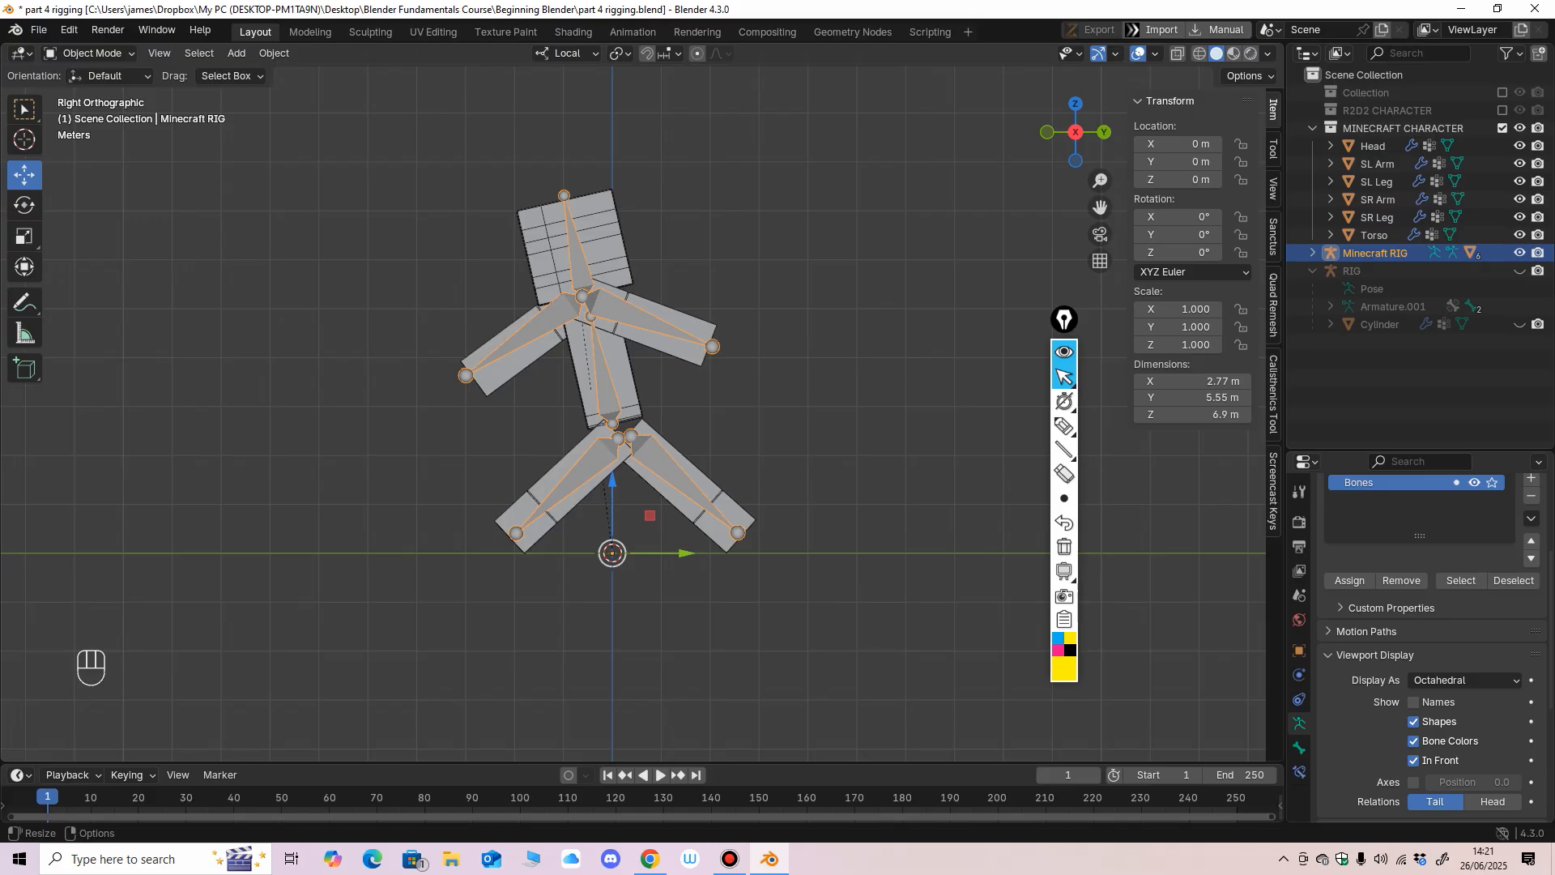
{"action": "left_click_drag", "start_coordinate": [1375, 253], "coordinate": [1369, 120]}
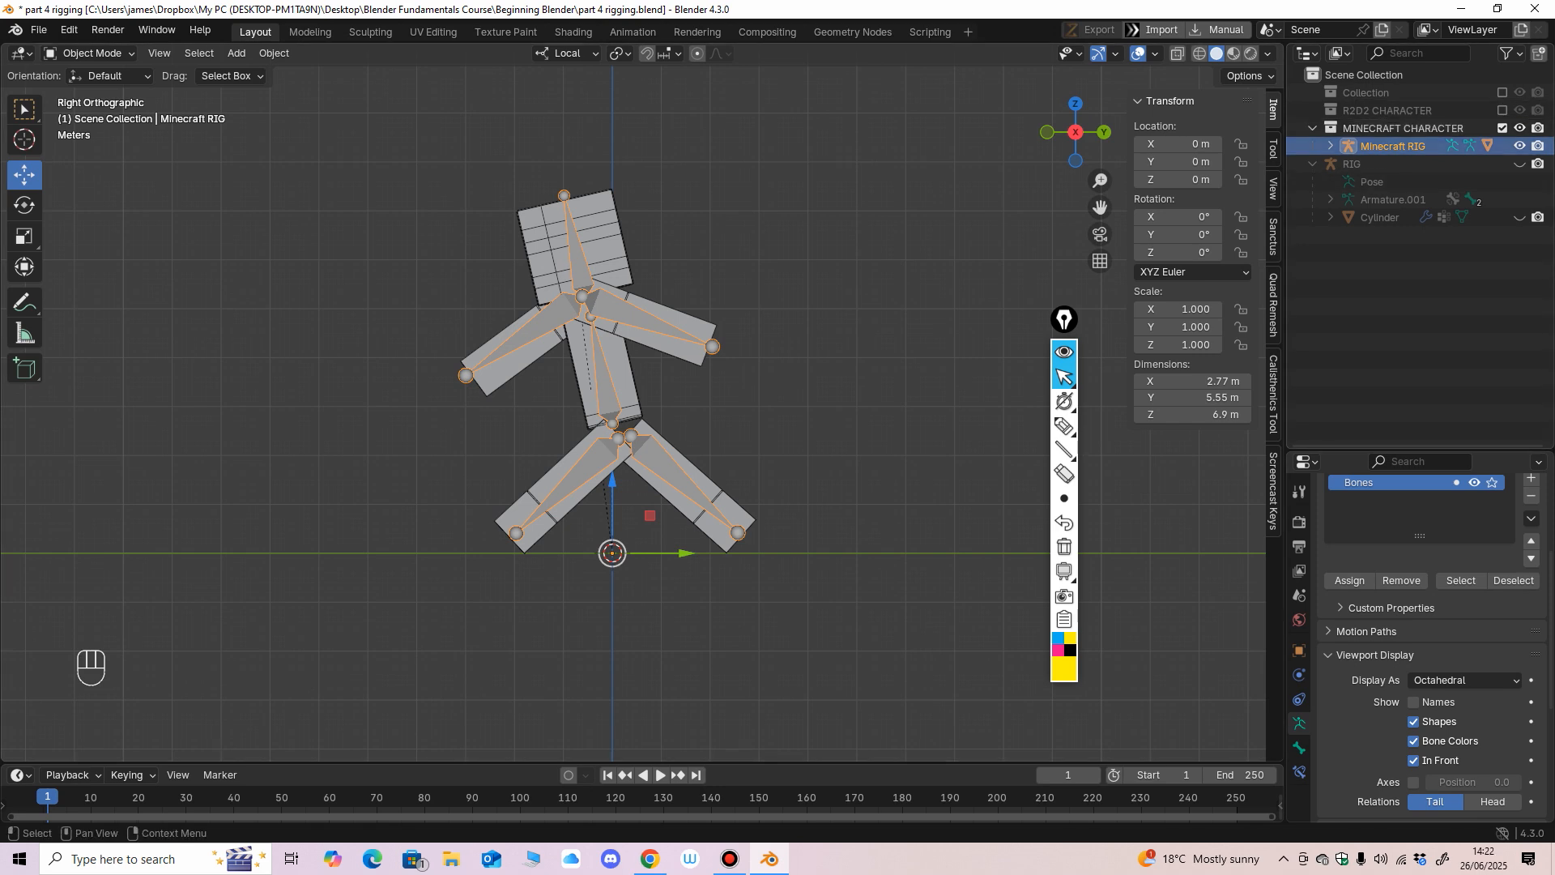
{"action": "left_click", "coordinate": [1312, 128]}
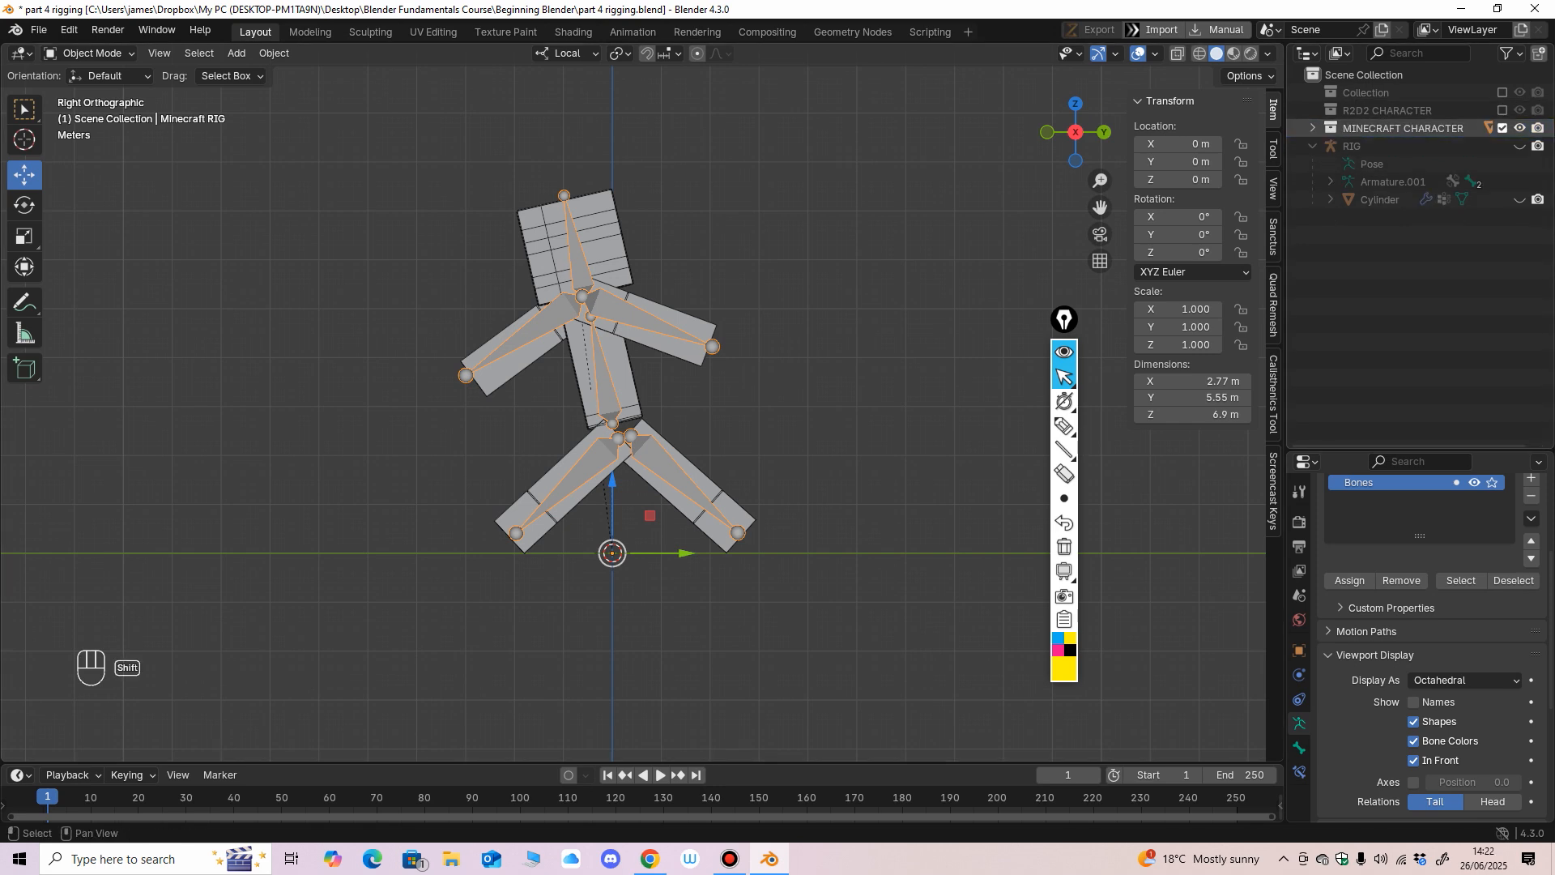
Exclude the MINECRAFT CHARACTER collection, toggle the old RIG object's visibility, and include the collection again.
{"action": "left_click", "coordinate": [1502, 128]}
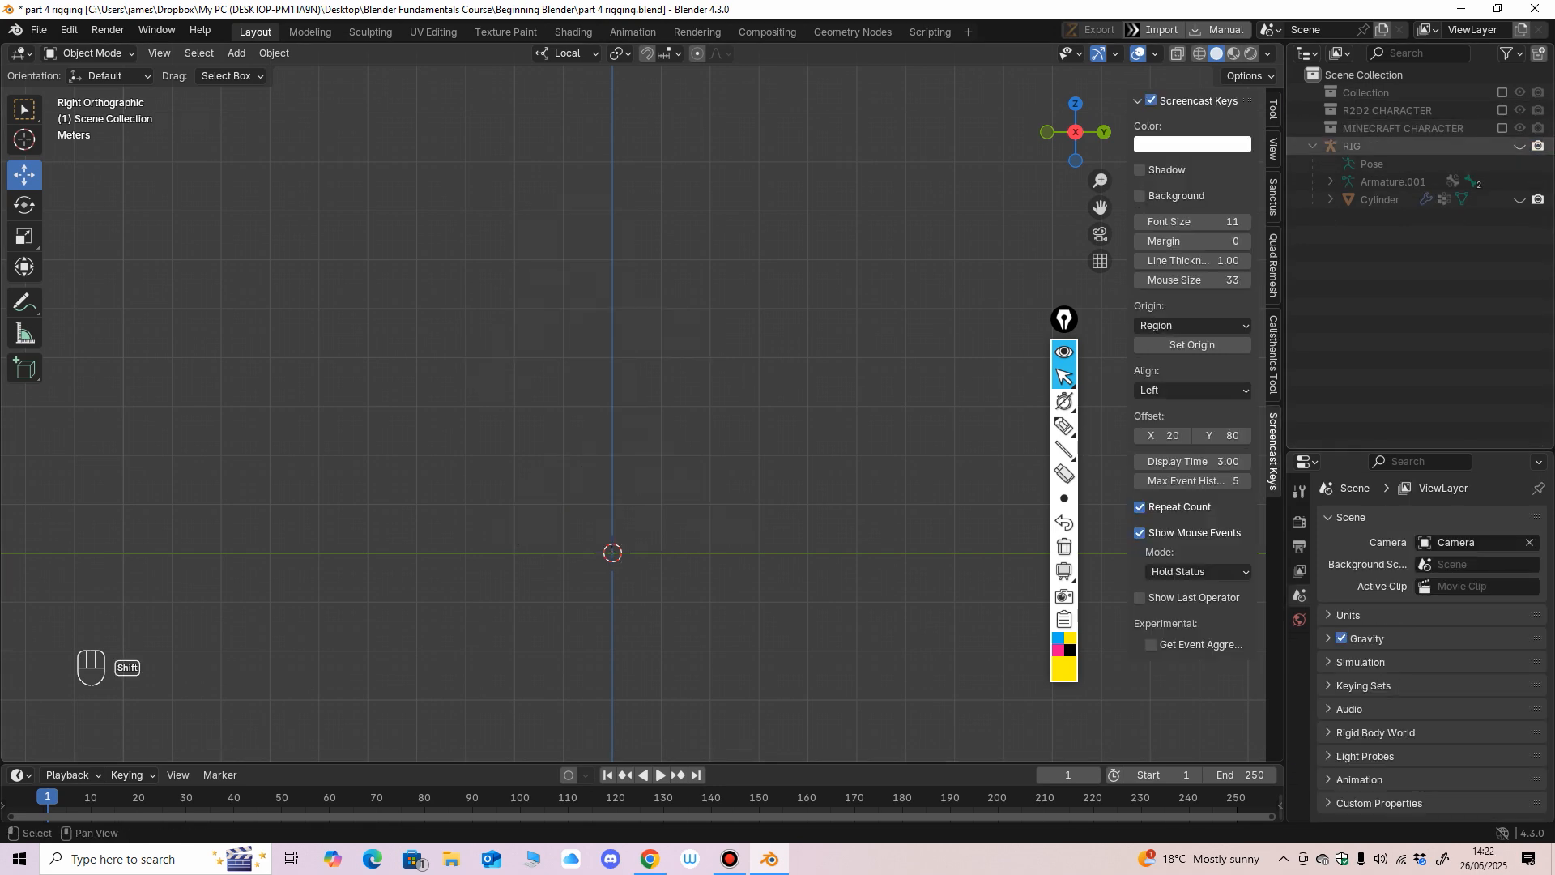
{"action": "left_click", "coordinate": [1519, 145], "text": "shift"}
{"action": "left_click", "coordinate": [1519, 146], "text": "shift"}
{"action": "left_click", "coordinate": [1519, 145], "text": "shift"}
{"action": "left_click", "coordinate": [1519, 145], "text": "shift"}
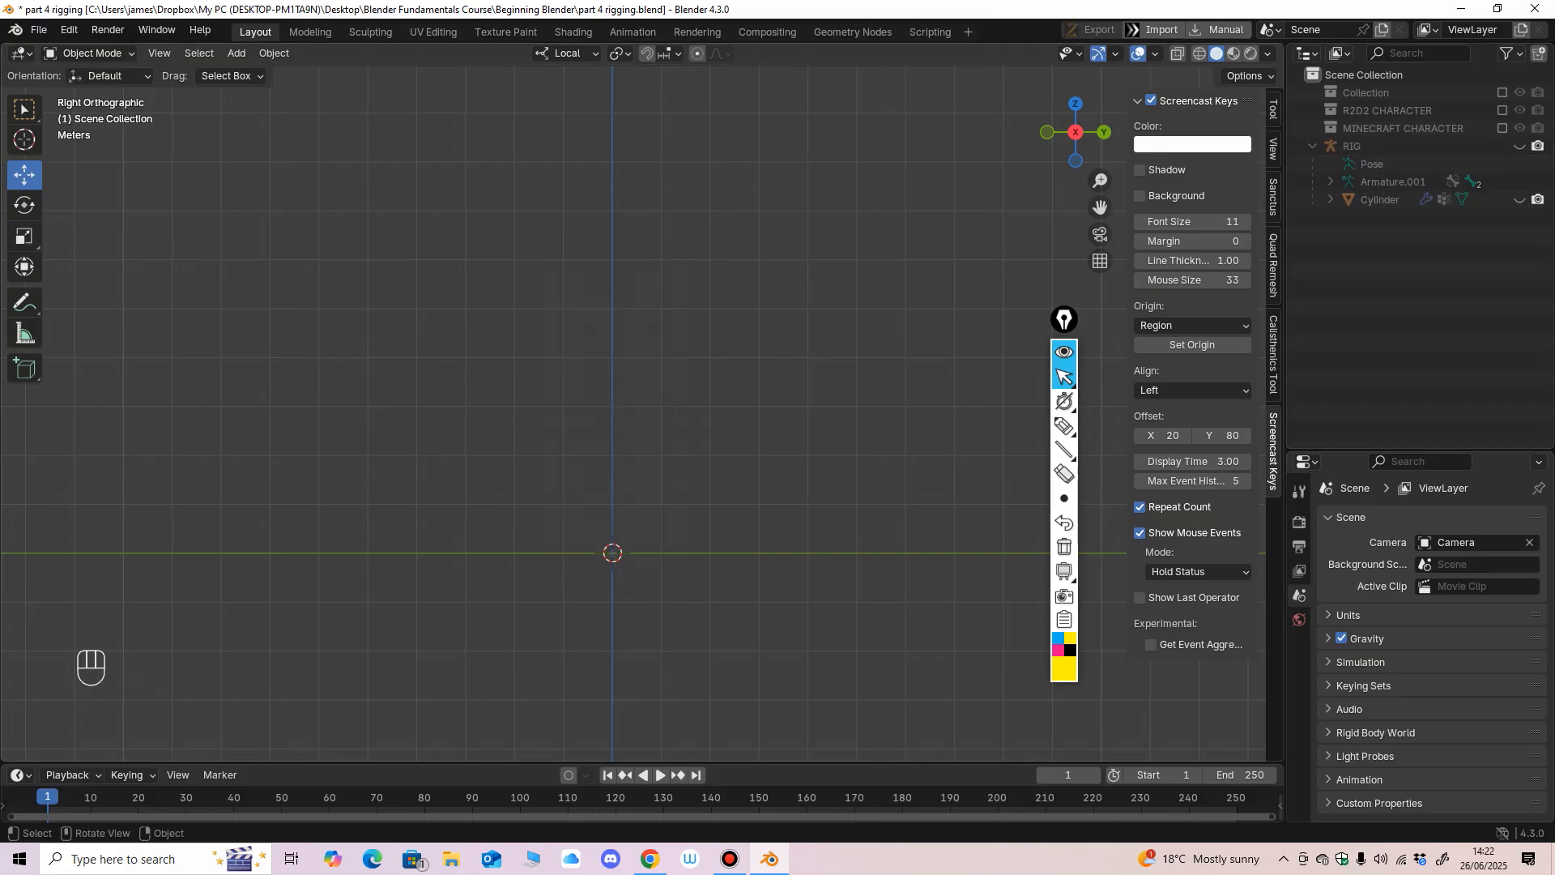
{"action": "middle_click_drag", "start_coordinate": [809, 364], "coordinate": [869, 361]}
{"action": "left_click", "coordinate": [1520, 146]}
{"action": "left_click", "coordinate": [1520, 146]}
{"action": "left_click", "coordinate": [1502, 128]}
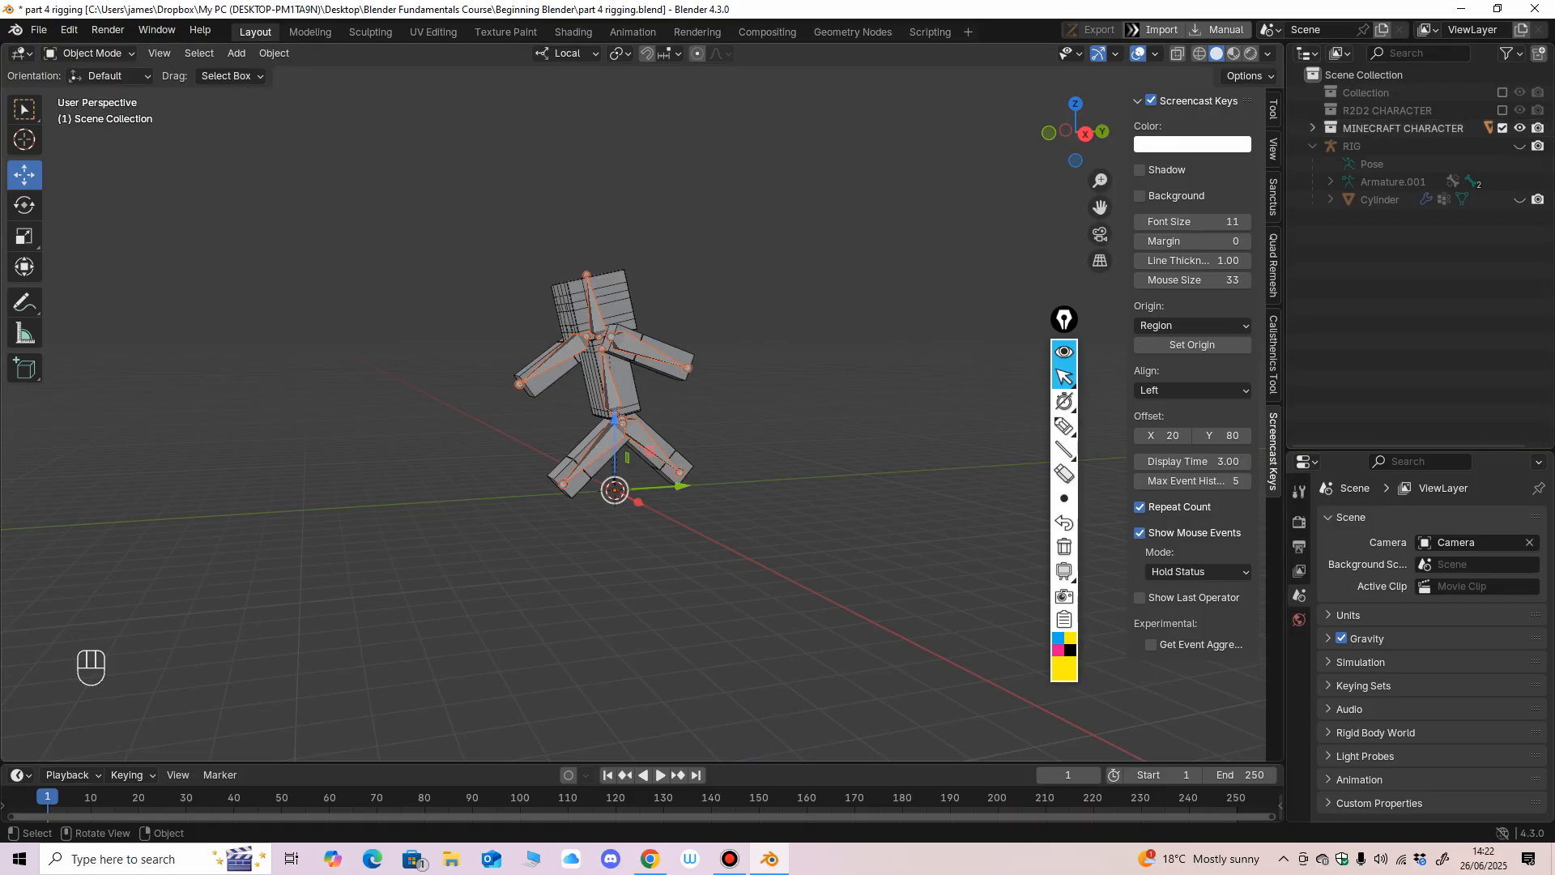
Select the Head mesh and isolate it in local view, facing the front of the face.
{"action": "scroll", "coordinate": [729, 365], "scroll_direction": "up", "scroll_amount": 2}
{"action": "middle_click_drag", "start_coordinate": [728, 365], "coordinate": [802, 453]}
{"action": "scroll", "coordinate": [802, 454], "scroll_direction": "up", "scroll_amount": 2}
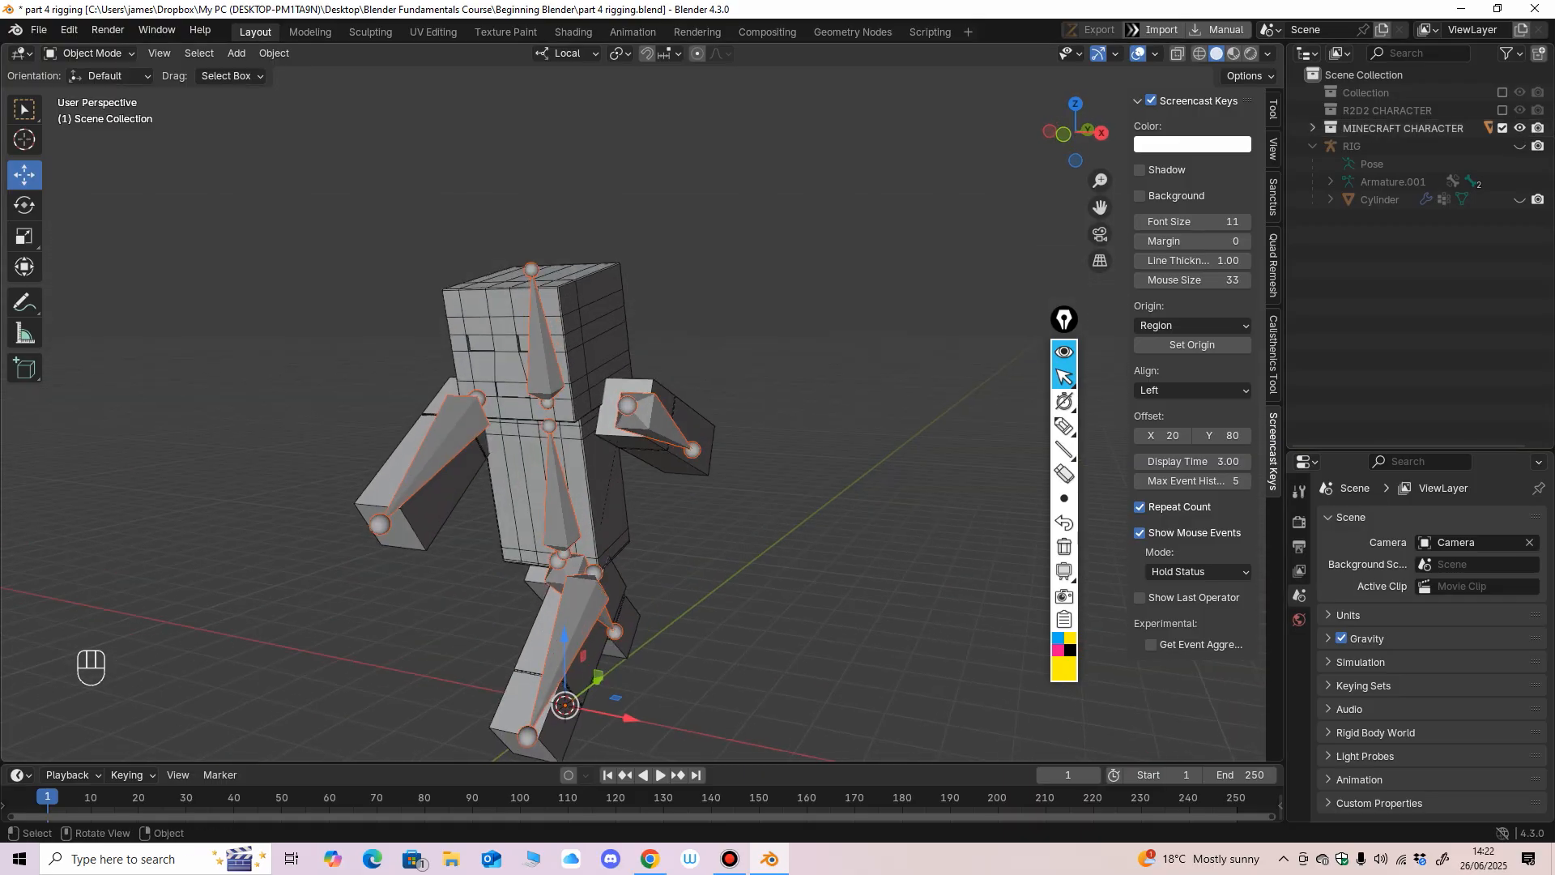
{"action": "left_click", "coordinate": [506, 344]}
{"action": "mouse_move", "coordinate": [518, 348]}
{"action": "middle_mouse_down"}
{"action": "mouse_move", "coordinate": [536, 348]}
{"action": "mouse_move", "coordinate": [499, 343]}
{"action": "middle_mouse_up"}
{"action": "middle_click_drag", "start_coordinate": [639, 405], "coordinate": [640, 361], "text": "ctrl"}
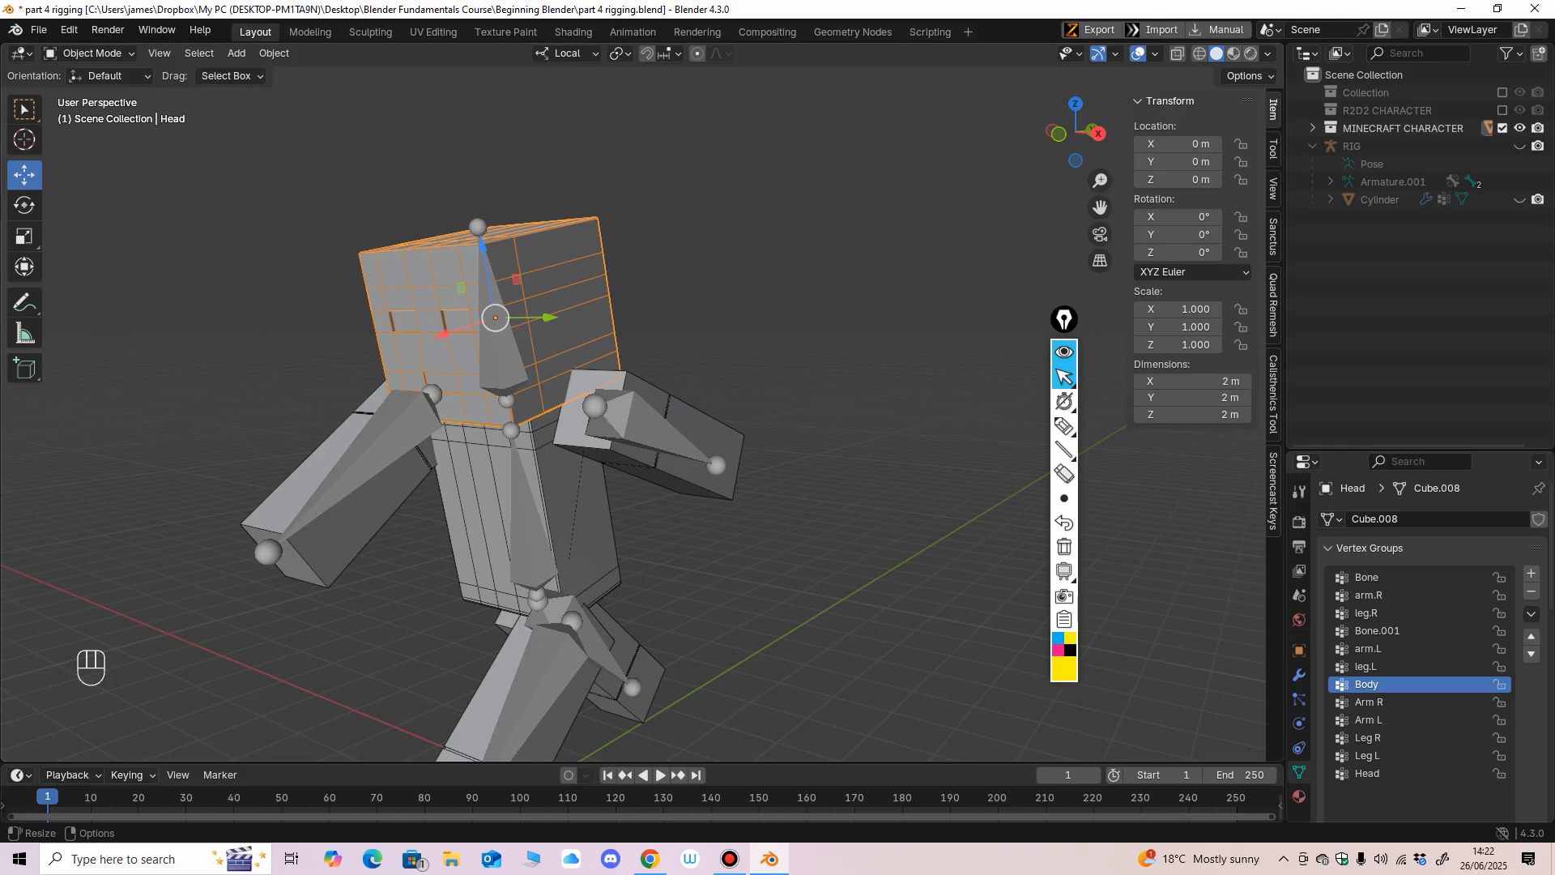
{"action": "middle_click_drag", "start_coordinate": [647, 397], "coordinate": [723, 391]}
{"action": "key", "text": "slash"}
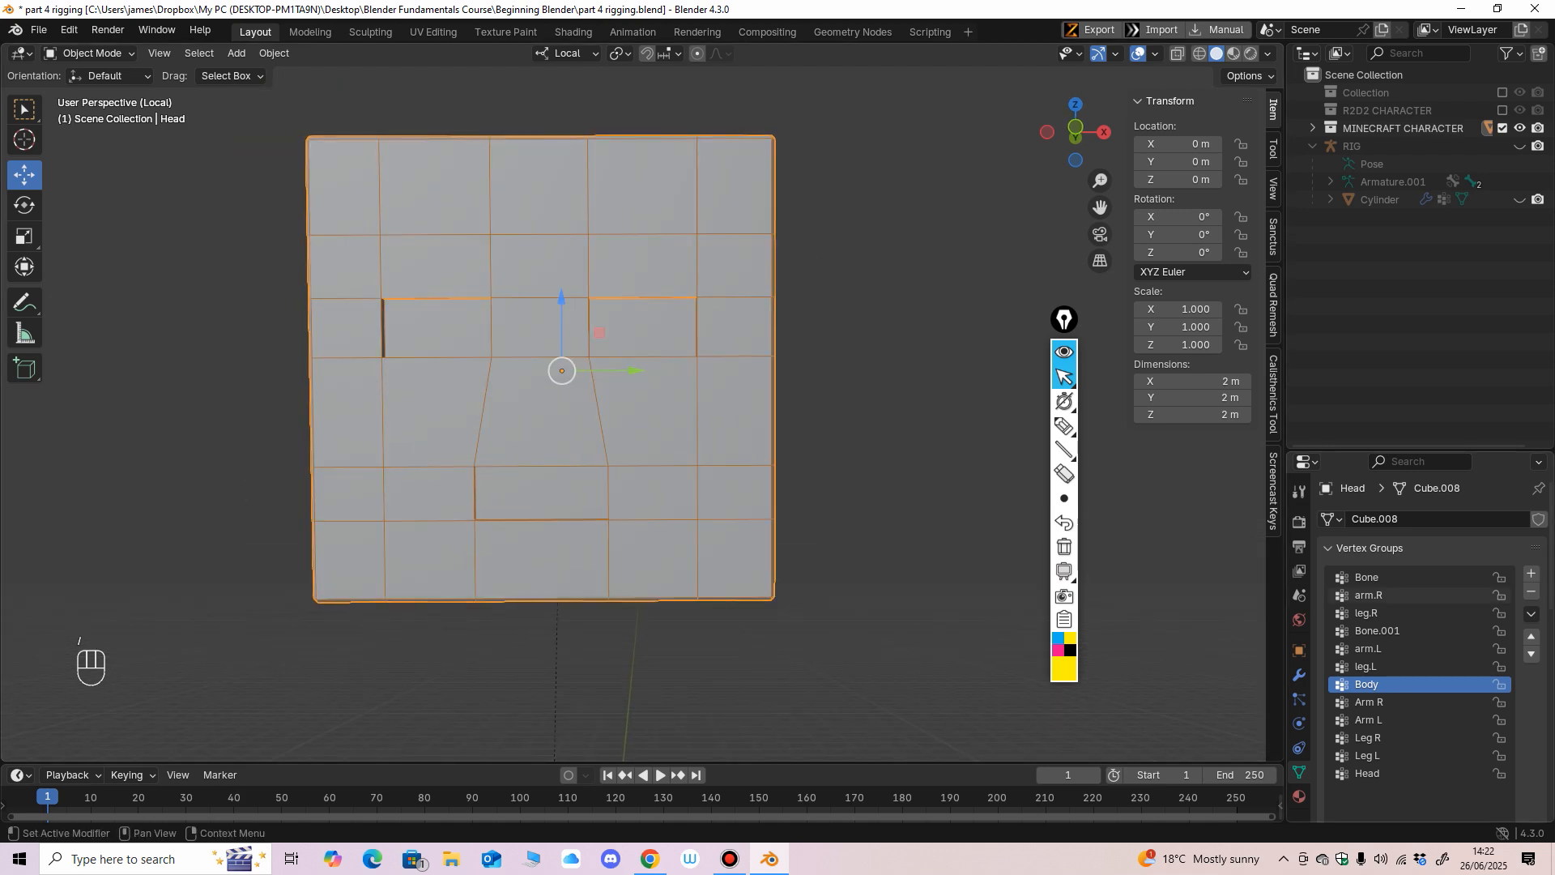
Shorten the head's vertex group list and bring its Shape Keys settings into view.
{"action": "scroll", "coordinate": [1418, 631], "scroll_direction": "down", "scroll_amount": 3}
{"action": "left_click_drag", "start_coordinate": [1428, 775], "coordinate": [1427, 691]}
{"action": "scroll", "coordinate": [1427, 652], "scroll_direction": "down", "scroll_amount": 3}
{"action": "middle_click_drag", "start_coordinate": [777, 405], "coordinate": [782, 405]}
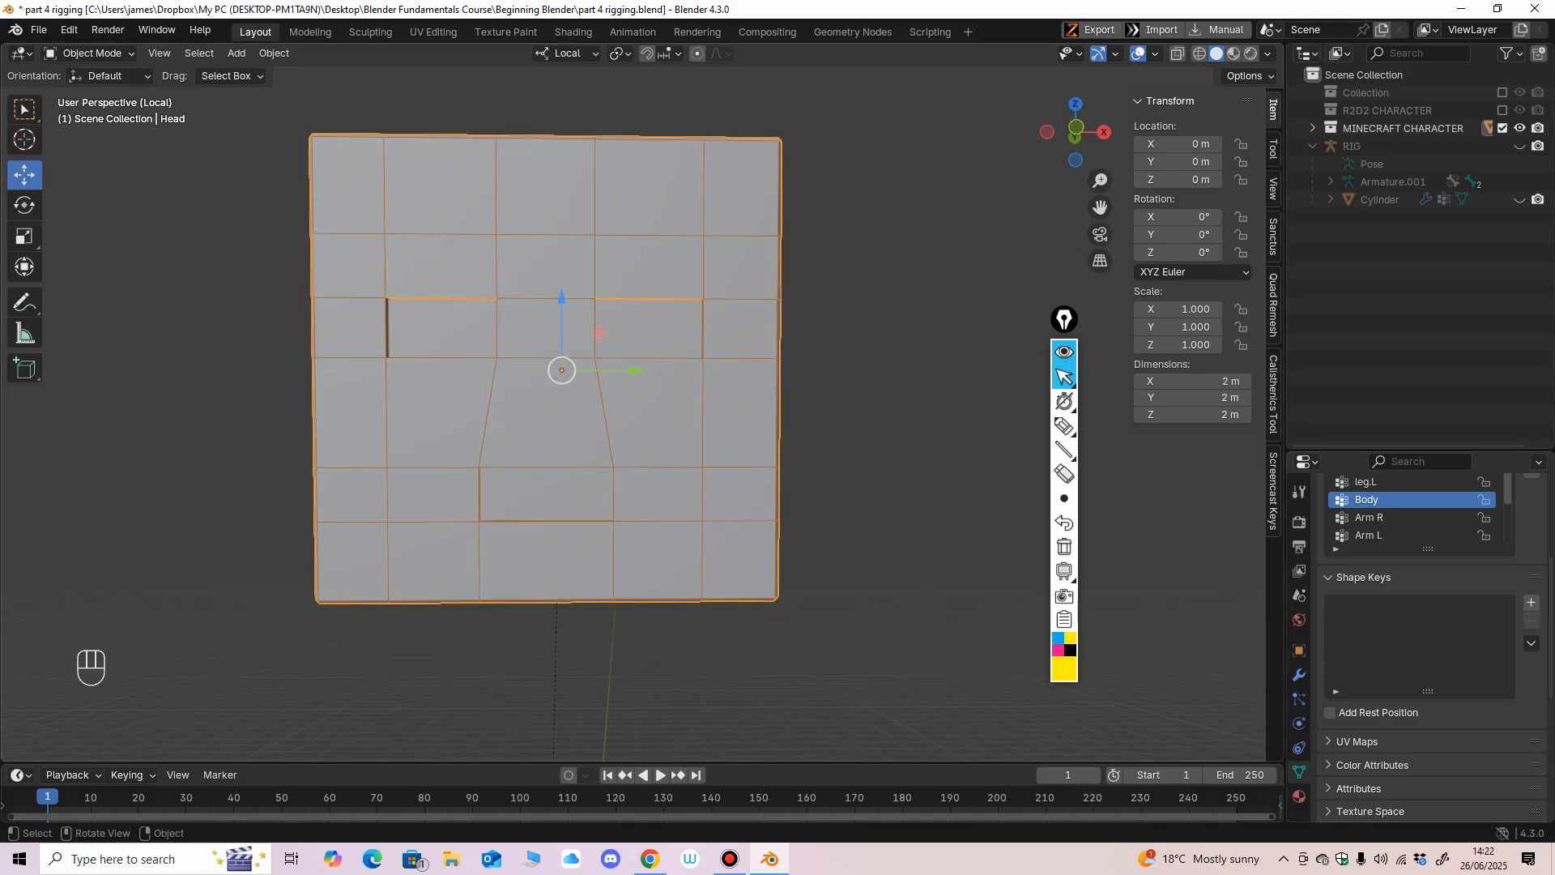
{"action": "mouse_move", "coordinate": [883, 405]}
{"action": "middle_mouse_down"}
{"action": "mouse_move", "coordinate": [903, 409]}
{"action": "mouse_move", "coordinate": [883, 405]}
{"action": "middle_mouse_up"}
{"action": "left_click", "coordinate": [903, 409]}
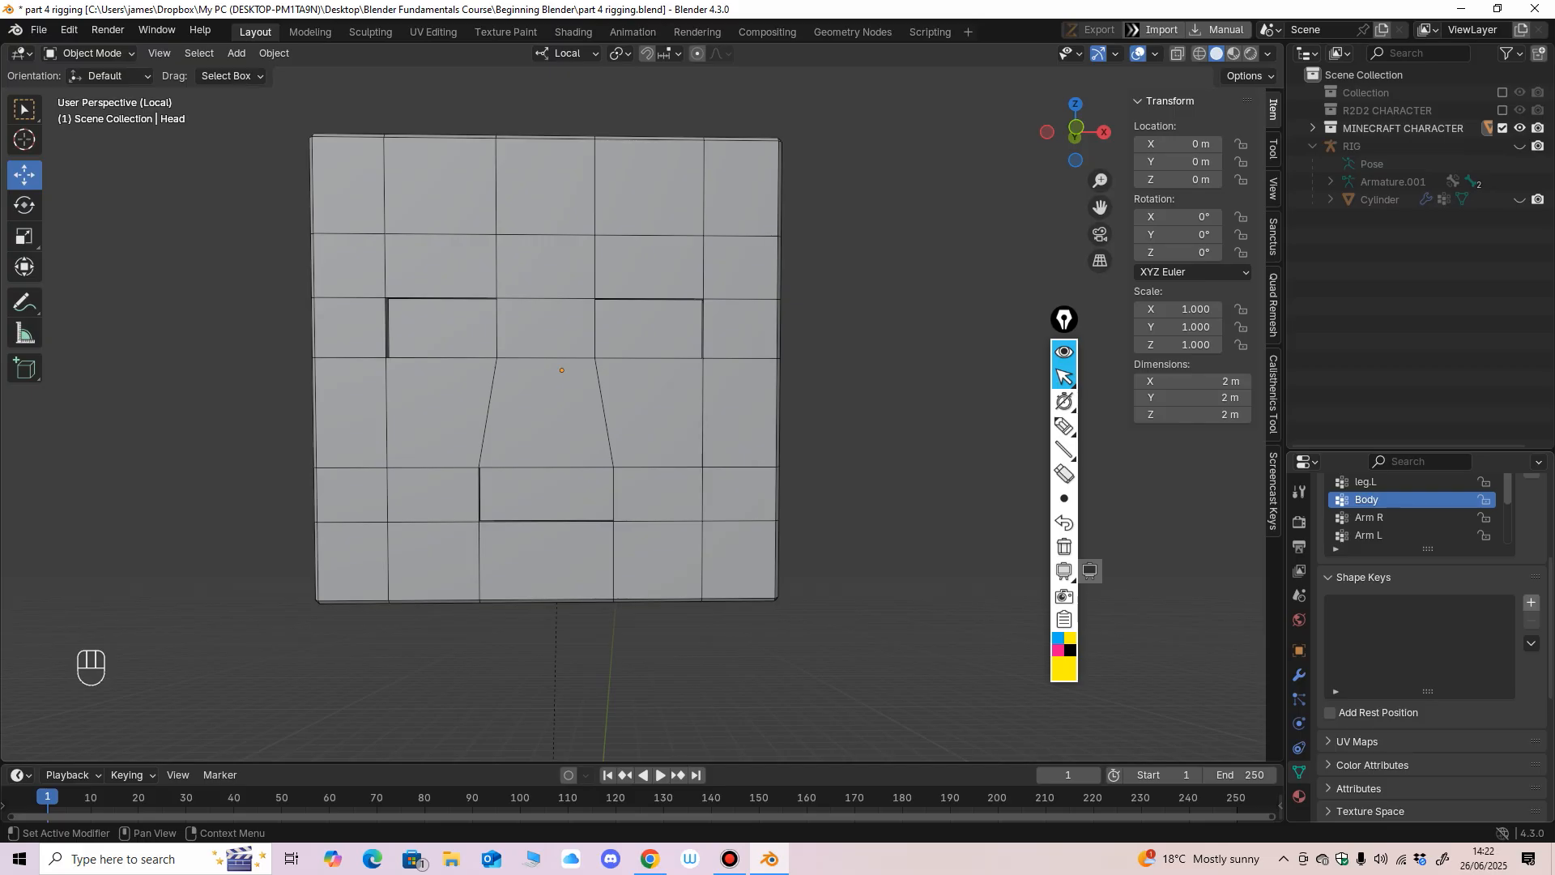
Add a basis shape key and a second shape key to the Head mesh.
{"action": "left_click", "coordinate": [1531, 602]}
{"action": "middle_click_drag", "start_coordinate": [907, 470], "coordinate": [862, 471]}
{"action": "key", "text": "ctrl+z"}
{"action": "key", "text": "ctrl+z"}
{"action": "left_click", "coordinate": [1531, 602]}
{"action": "left_click", "coordinate": [1530, 602]}
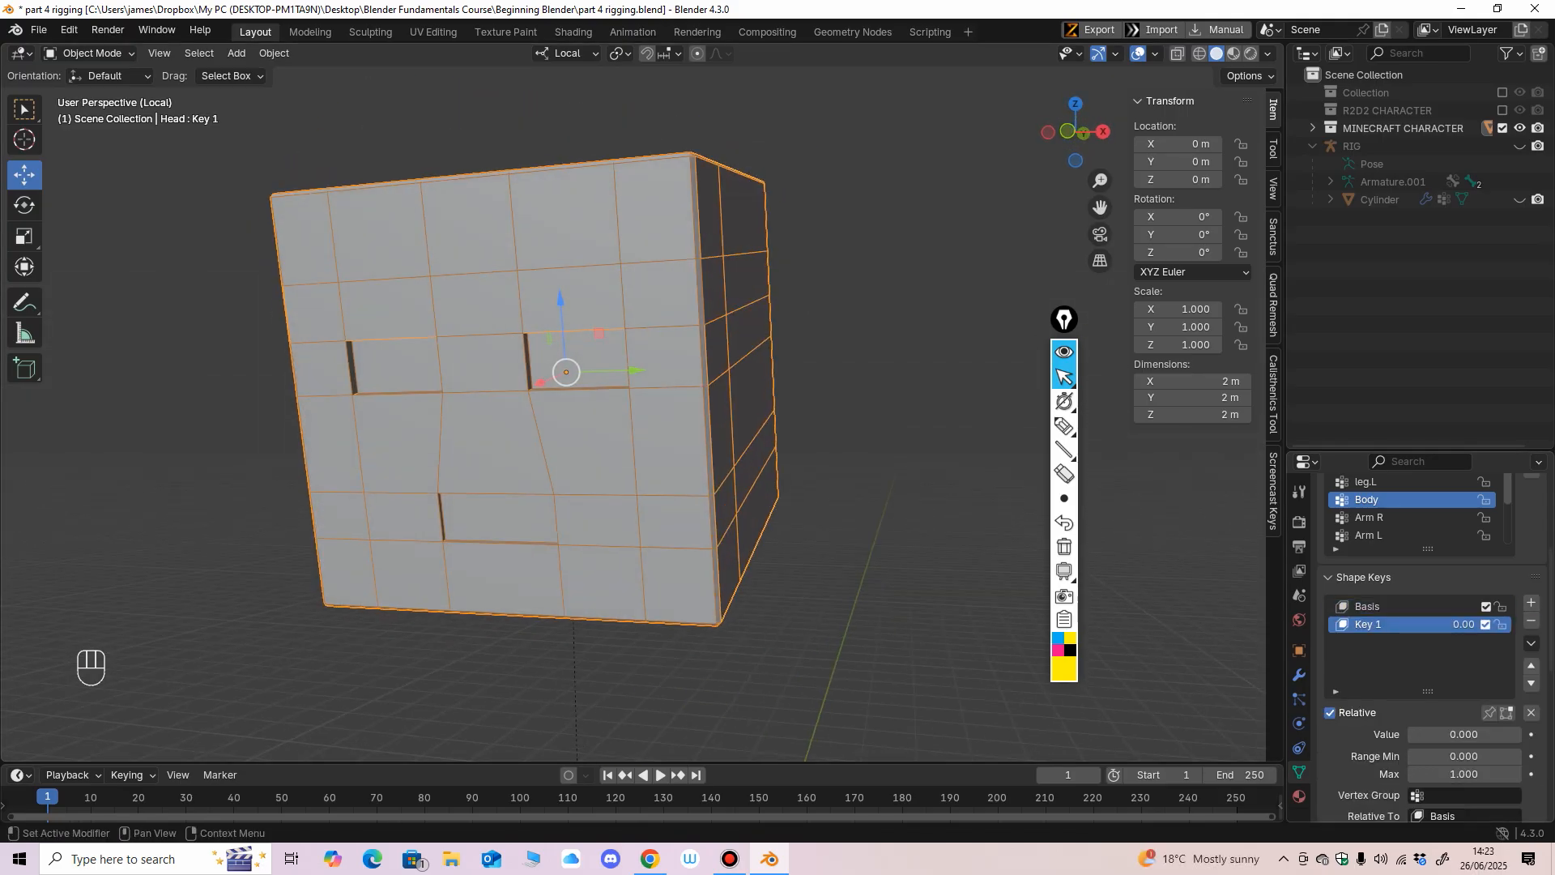
Rename the second shape key to Blink and set its value to 1.000.
{"action": "double_click", "coordinate": [1368, 624]}
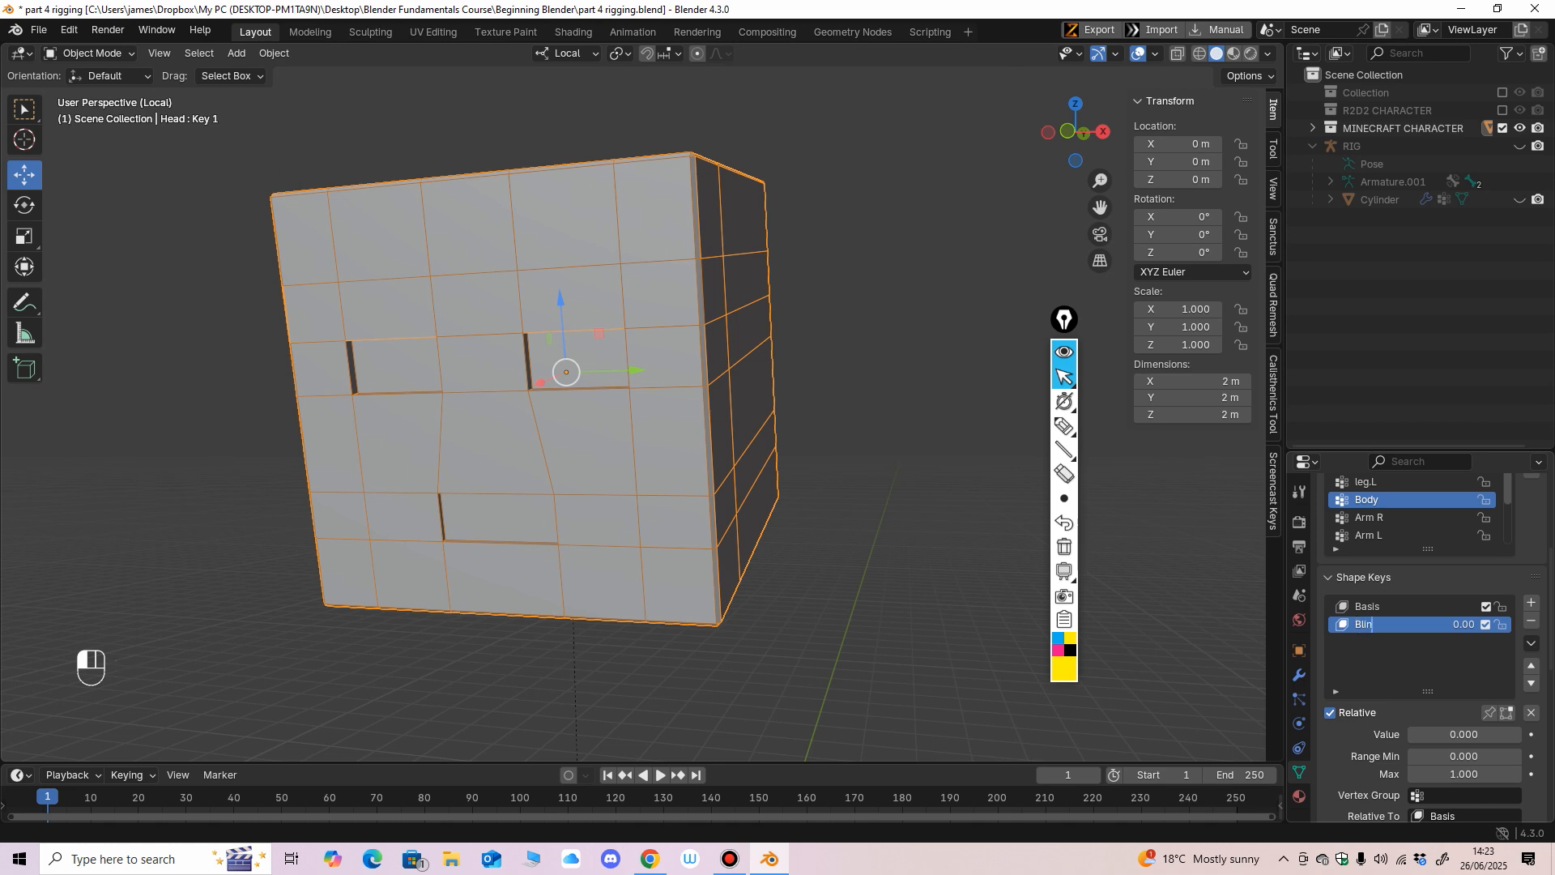
{"action": "key", "text": "Return"}
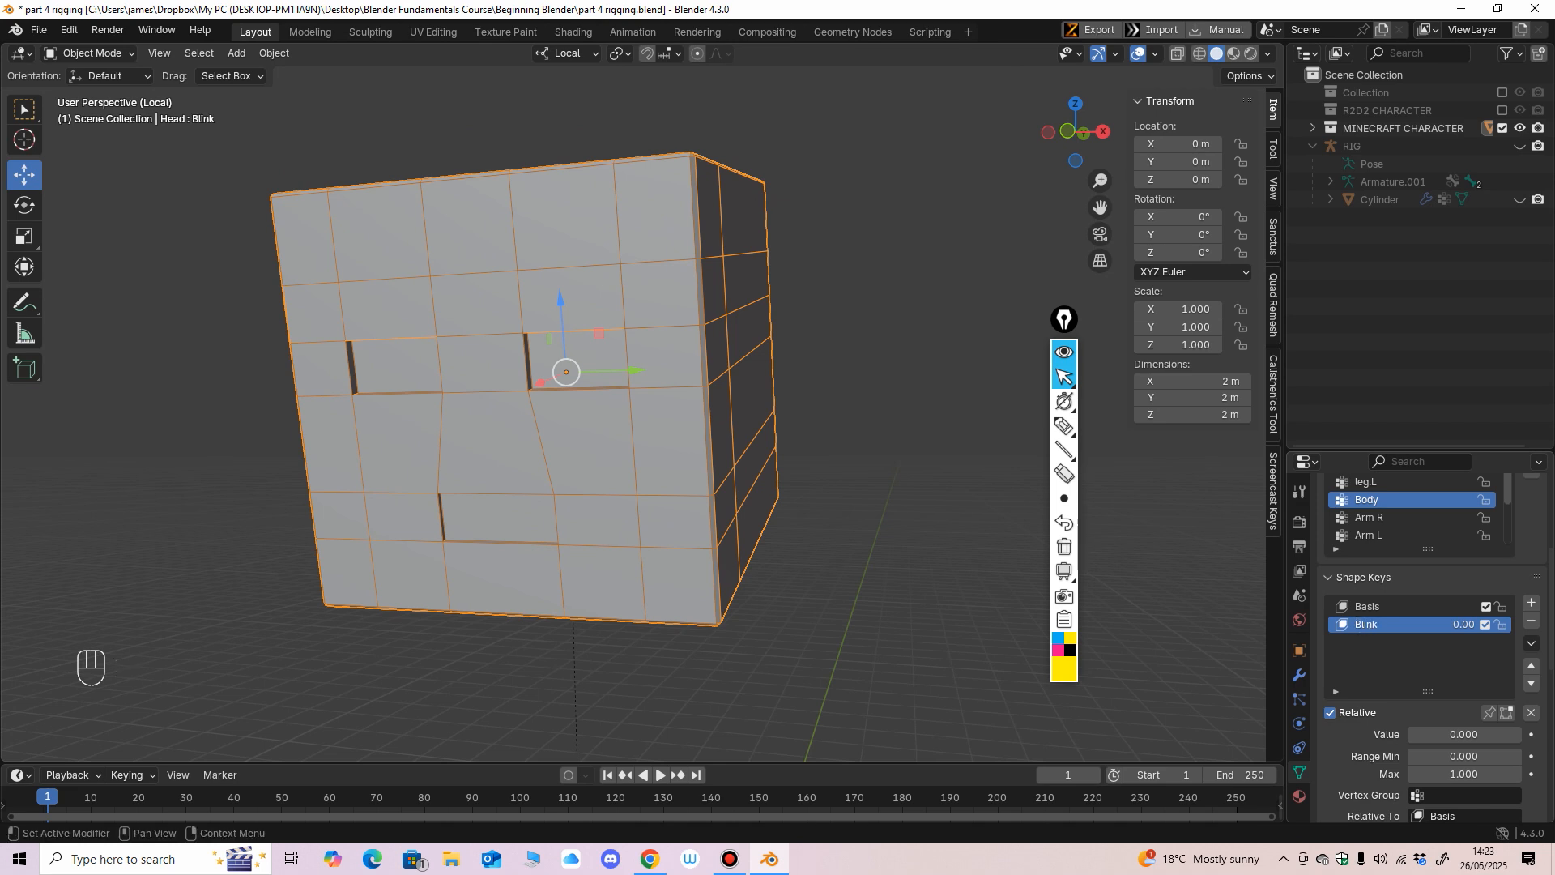
{"action": "scroll", "coordinate": [1425, 648], "scroll_direction": "down", "scroll_amount": 2}
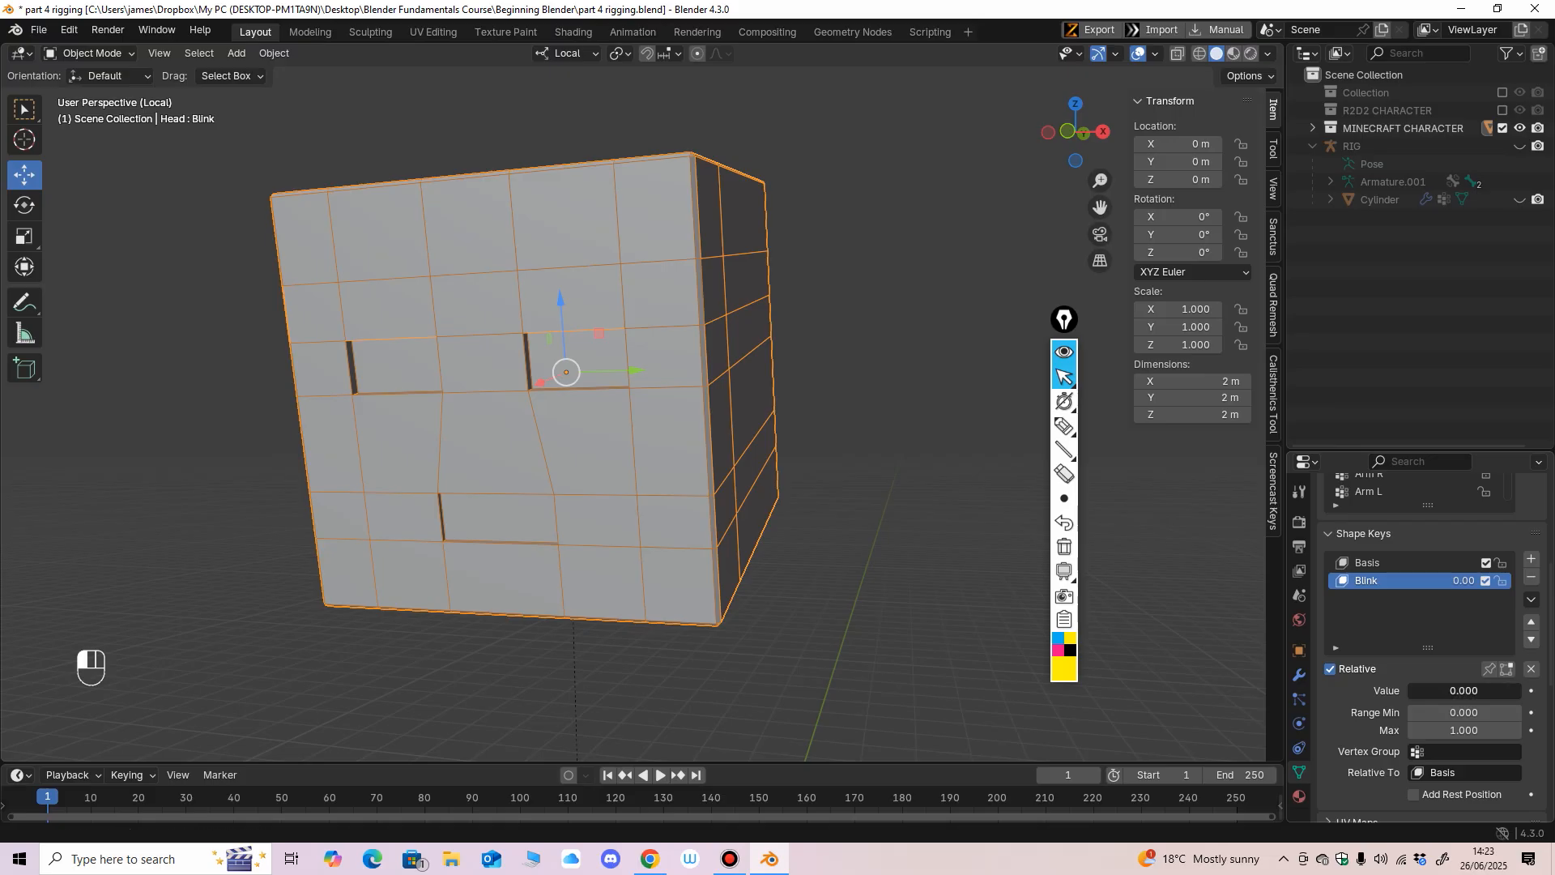
{"action": "key", "text": "Return"}
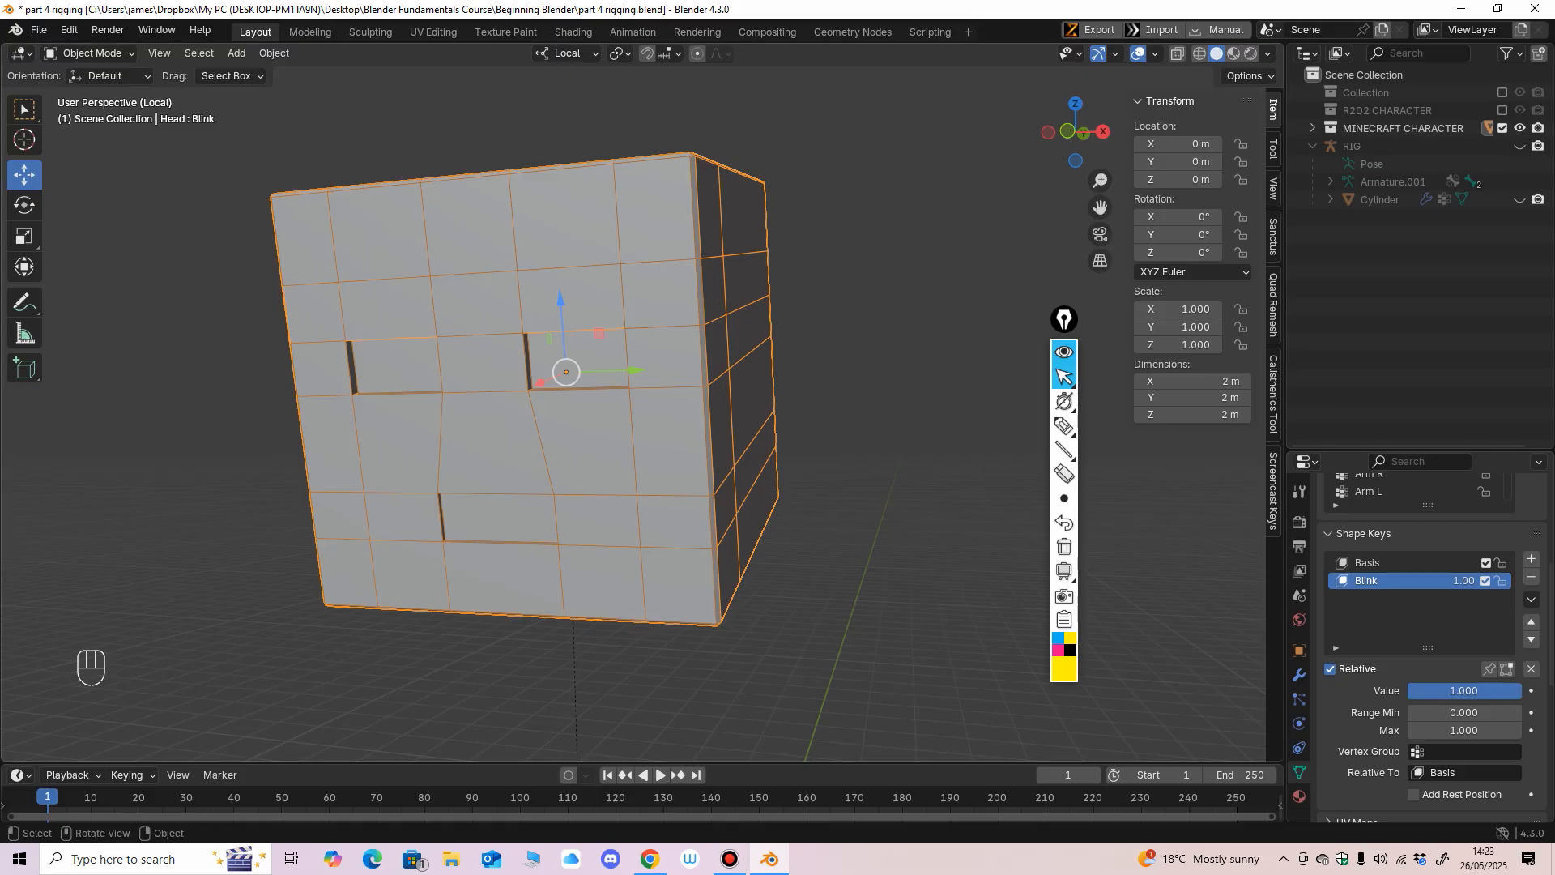
Switch the head to Sculpt Mode and set the brush radius to 50 px over the face.
{"action": "middle_click_drag", "start_coordinate": [858, 453], "coordinate": [890, 442]}
{"action": "left_click", "coordinate": [92, 53]}
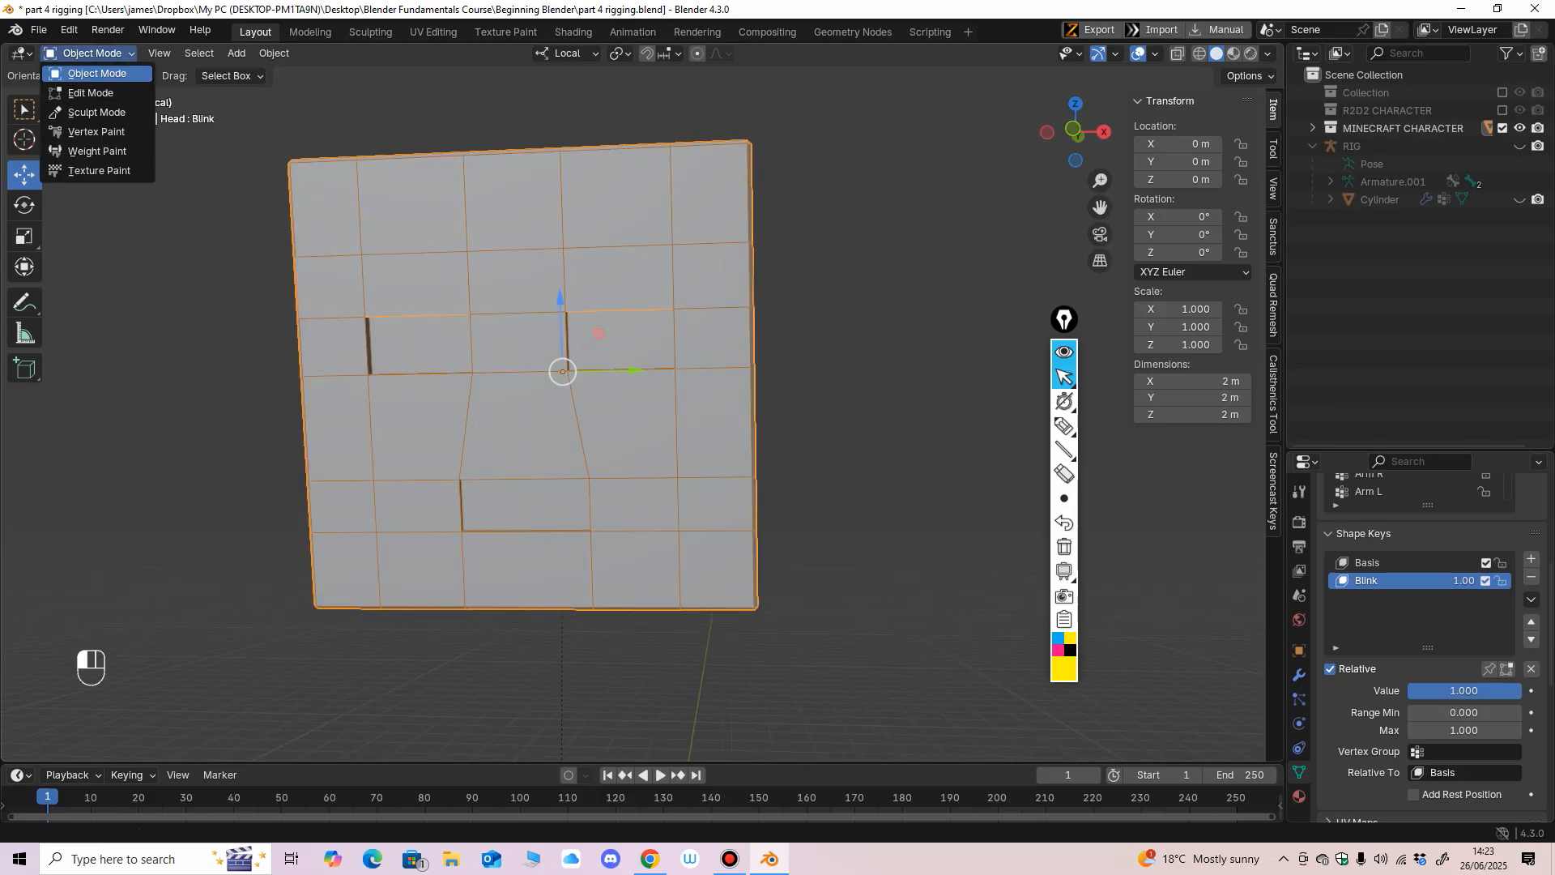
{"action": "left_click", "coordinate": [81, 113]}
{"action": "scroll", "coordinate": [639, 410], "scroll_direction": "up", "scroll_amount": 3}
{"action": "scroll", "coordinate": [639, 410], "scroll_direction": "down", "scroll_amount": 3}
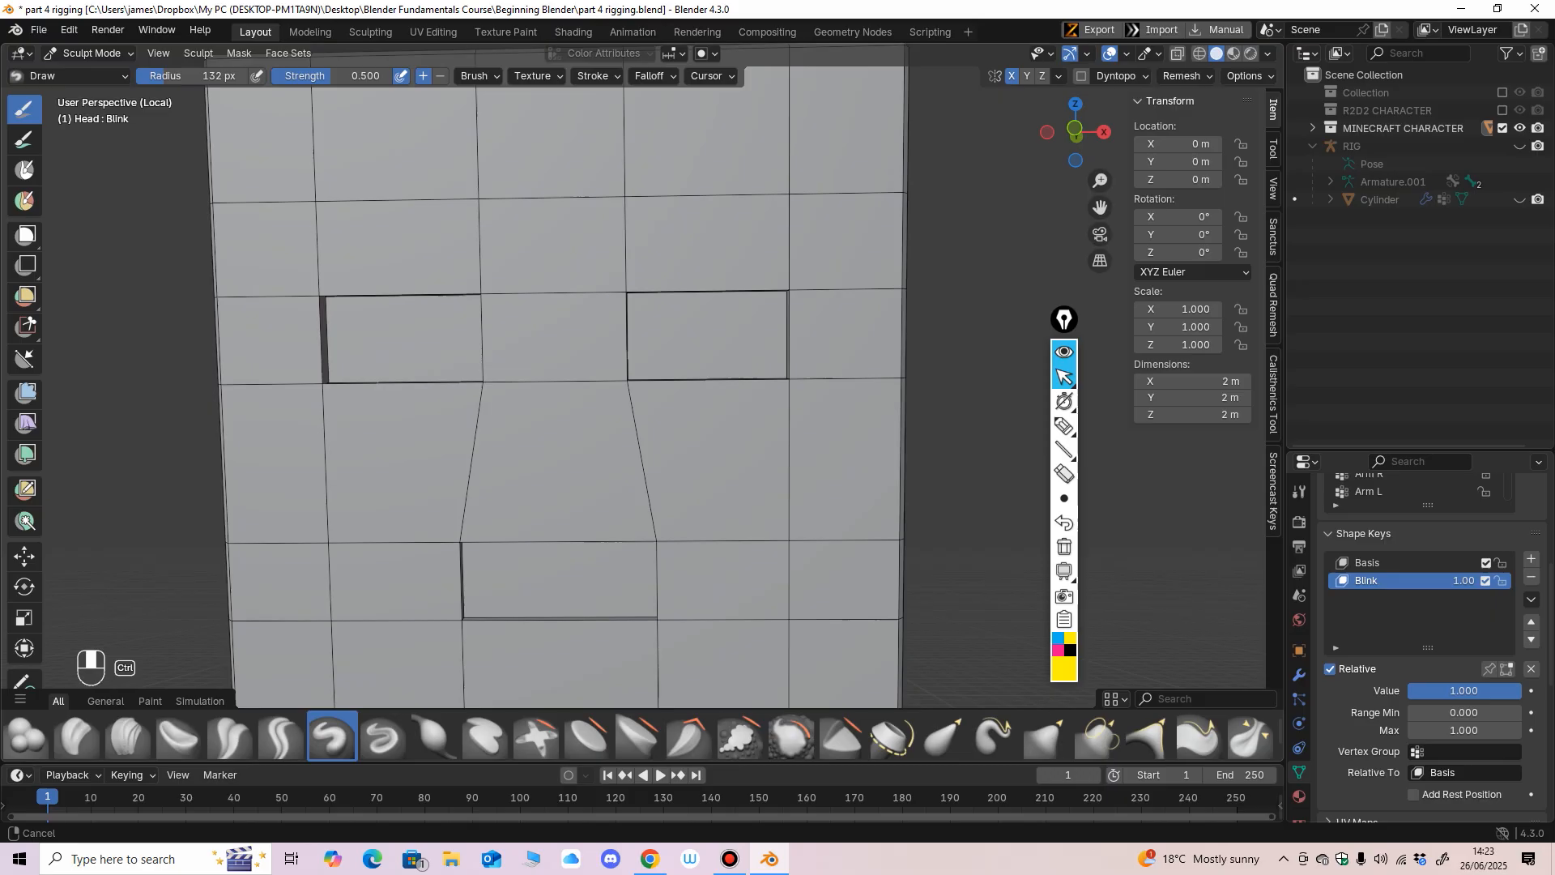
{"action": "scroll", "coordinate": [643, 441], "scroll_direction": "up", "scroll_amount": 3}
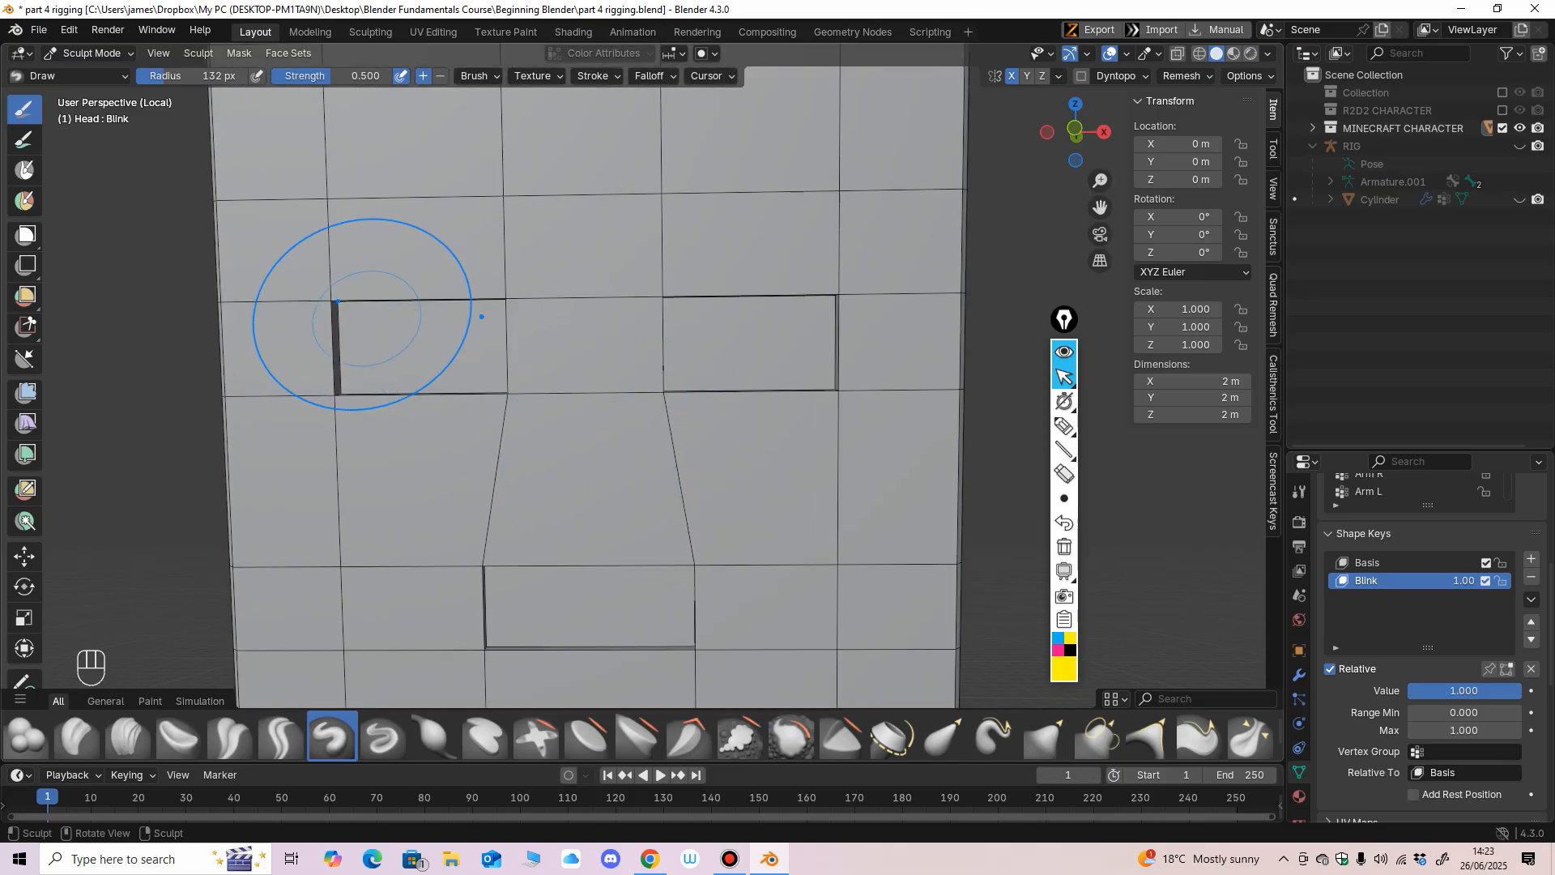
{"action": "key", "text": "f"}
{"action": "left_click", "coordinate": [304, 322]}
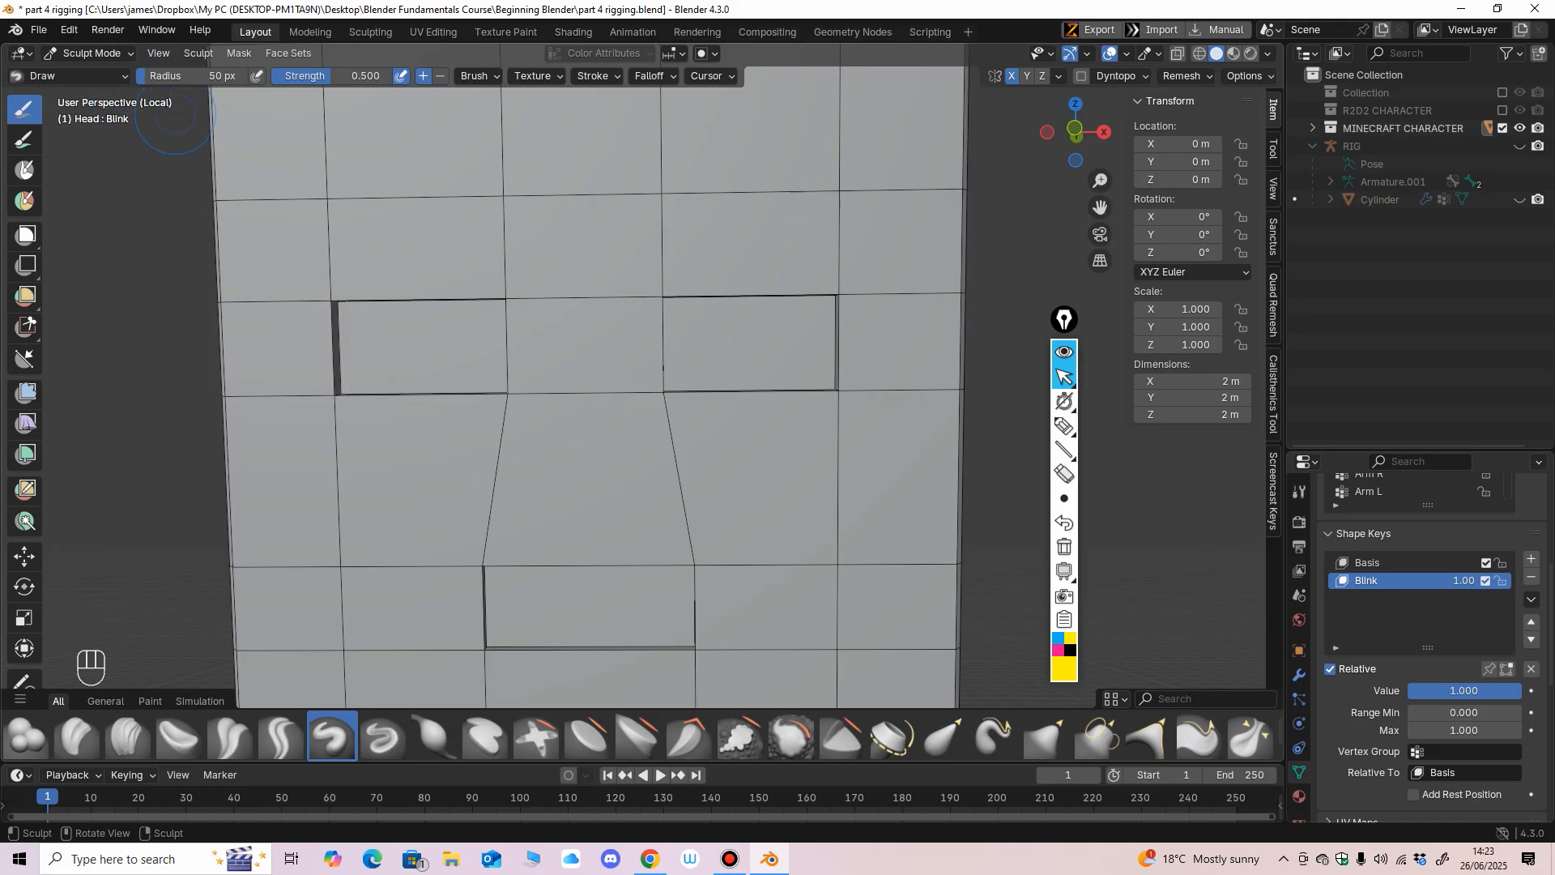
Try to pull an upper eye corner down with the Grab brush, undo the stroke, and return to Object Mode.
{"action": "key", "text": "g"}
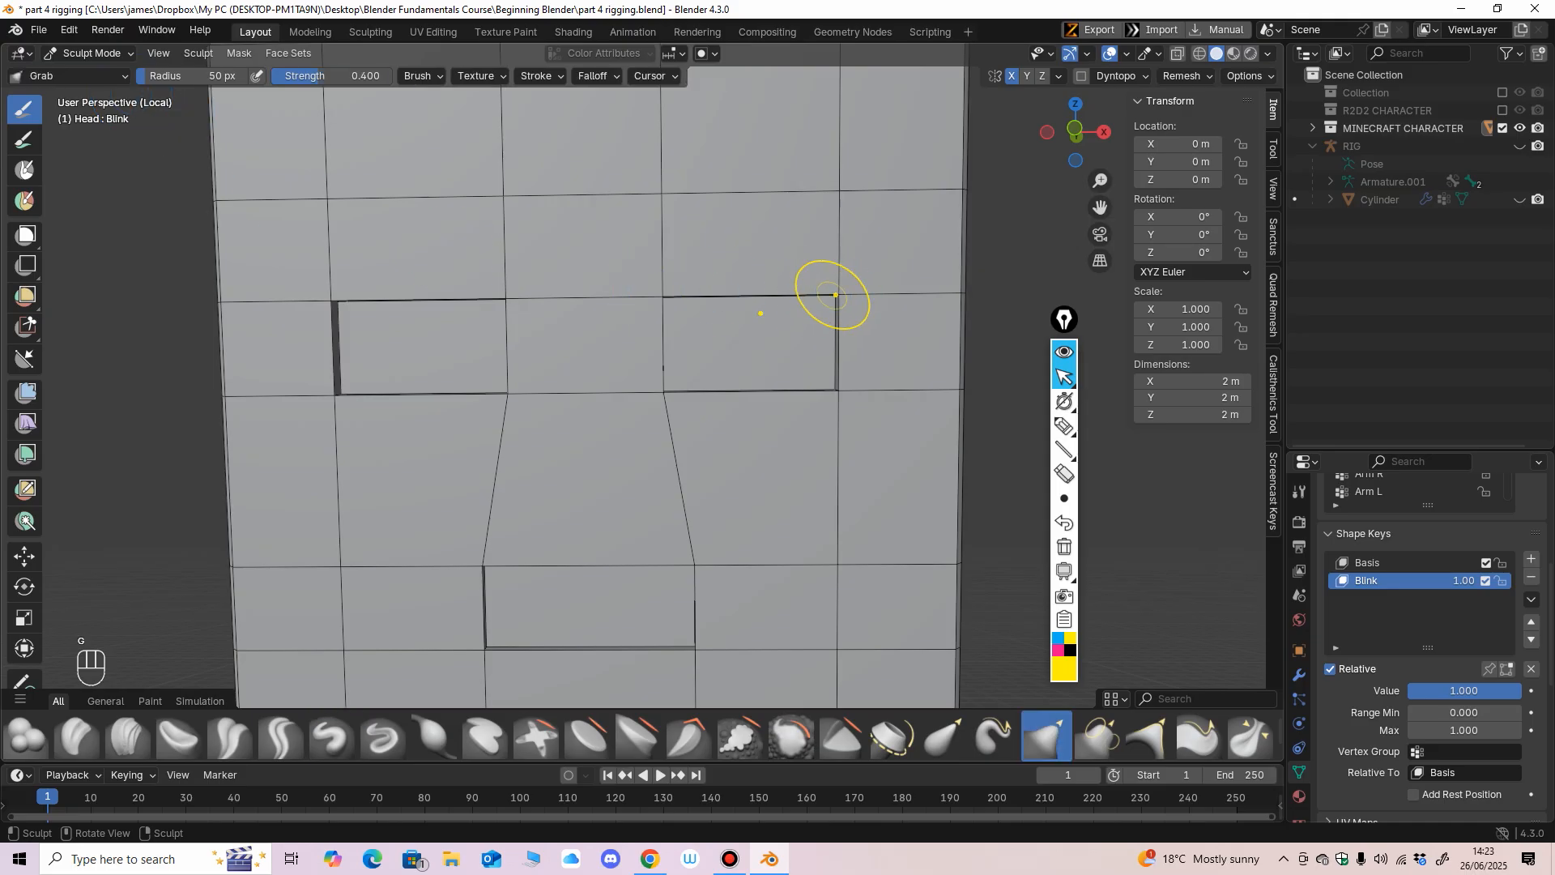
{"action": "left_click_drag", "start_coordinate": [835, 294], "coordinate": [835, 305]}
{"action": "key", "text": "ctrl+z"}
{"action": "left_click", "coordinate": [89, 54]}
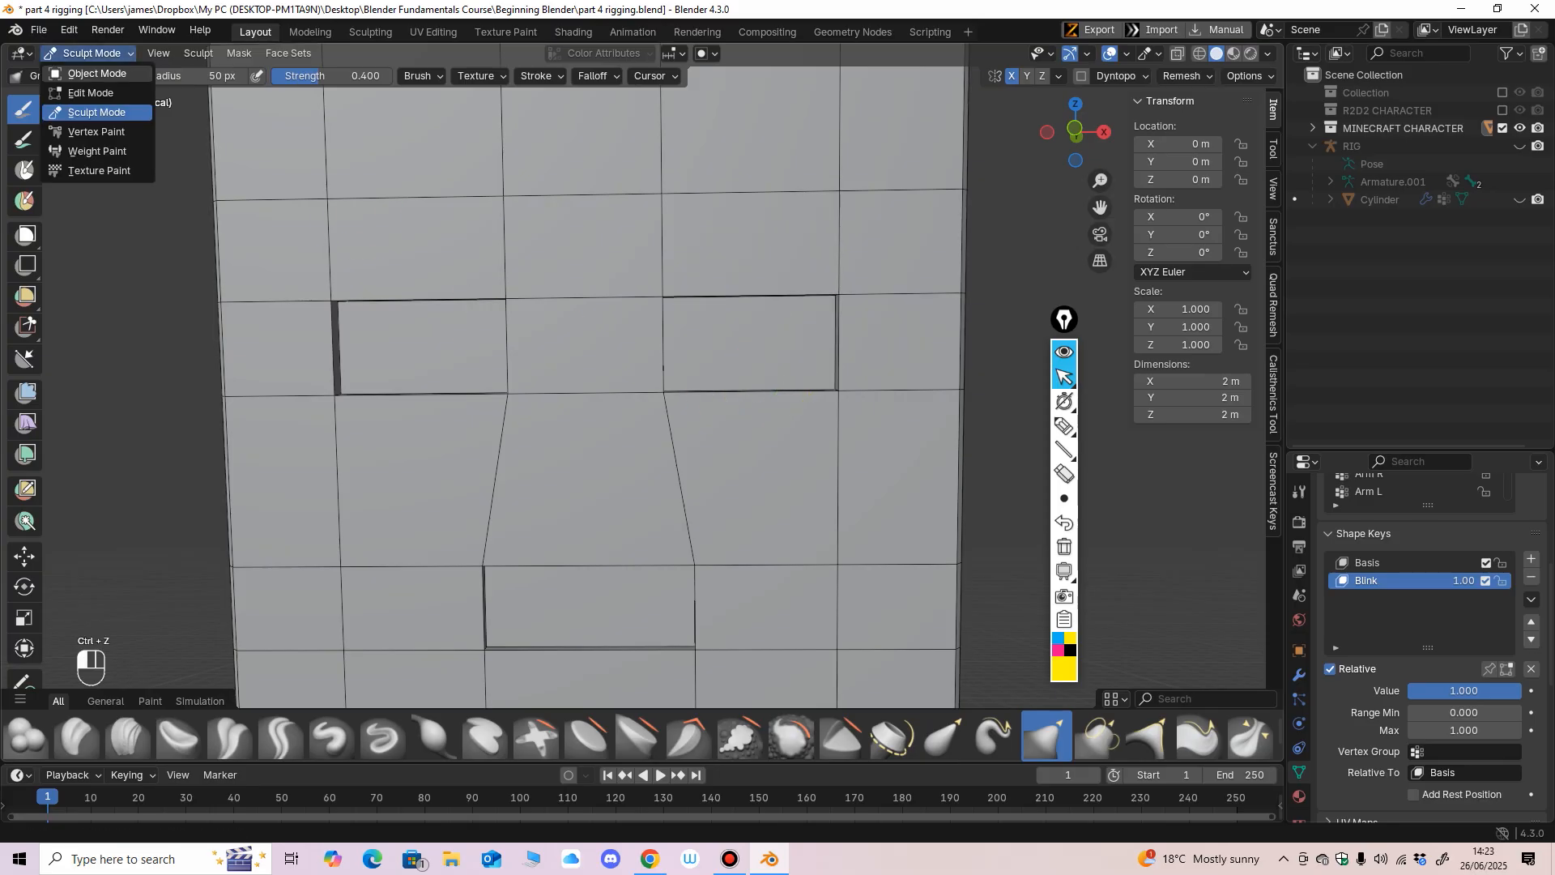
{"action": "left_click", "coordinate": [97, 74]}
{"action": "scroll", "coordinate": [583, 389], "scroll_direction": "down", "scroll_amount": 3}
{"action": "scroll", "coordinate": [583, 388], "scroll_direction": "up", "scroll_amount": 2}
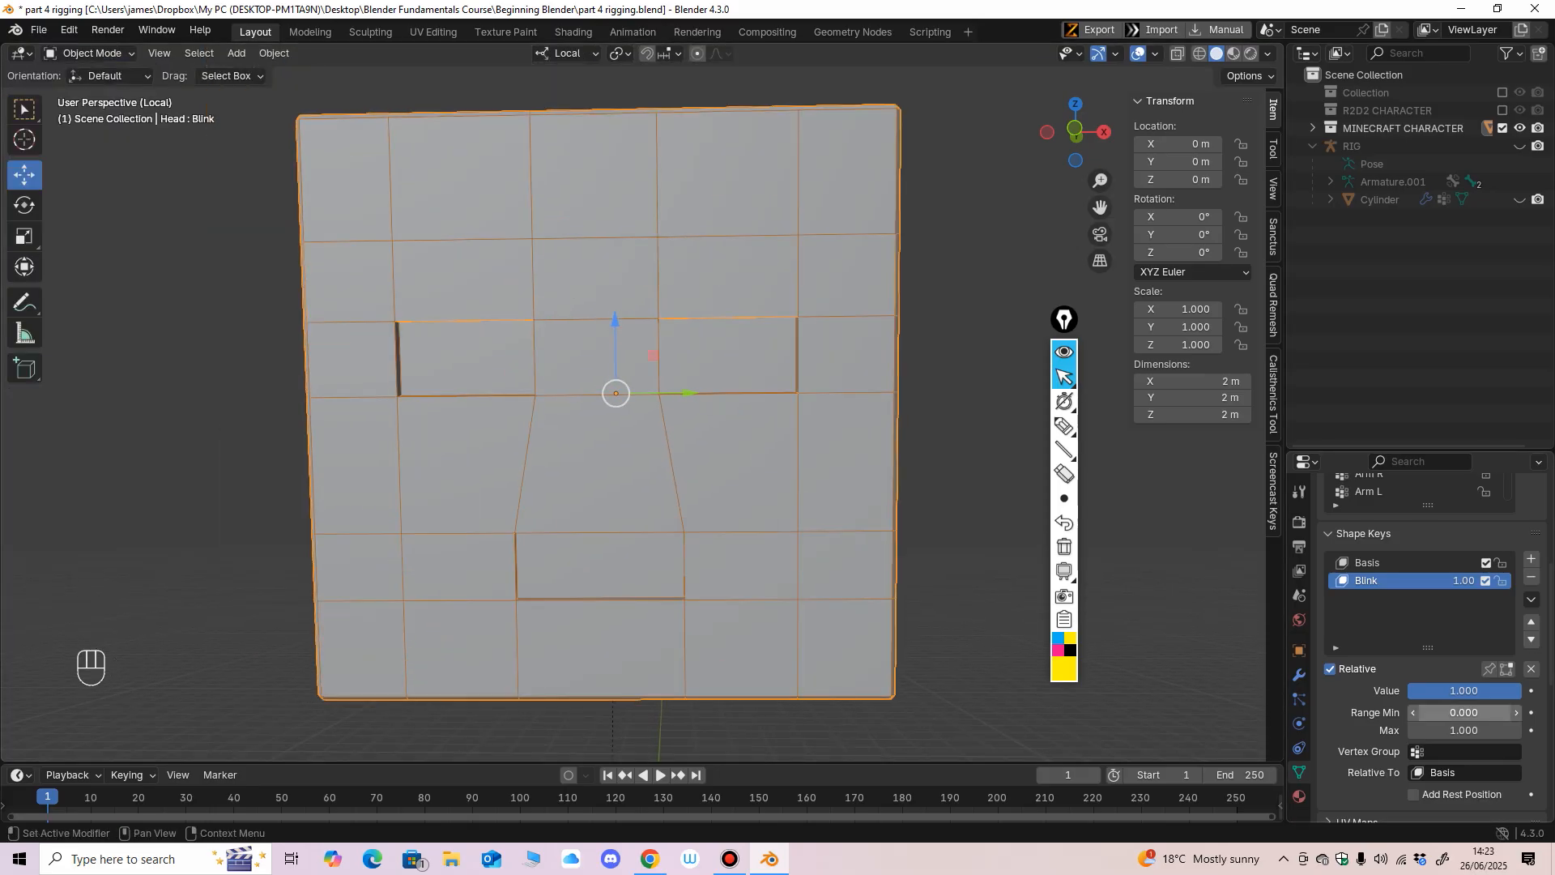
In Edit Mode, move the four vertices along both eyes' upper edges down about 0.25 m to the lower edges for the Blink key.
{"action": "left_click", "coordinate": [91, 53]}
{"action": "left_click", "coordinate": [91, 93]}
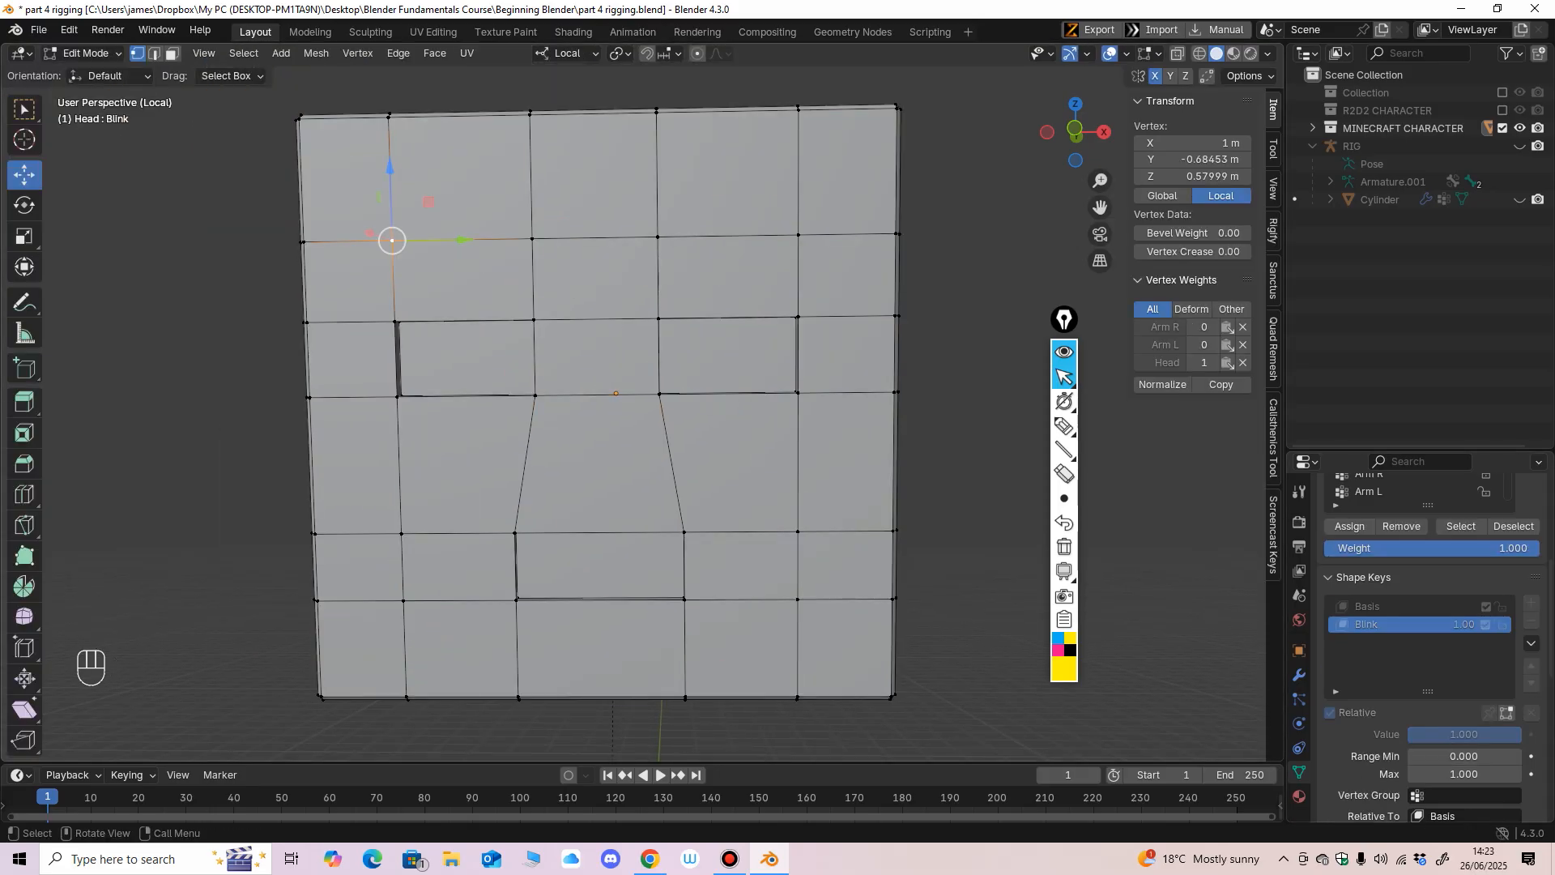
{"action": "left_click", "coordinate": [397, 322]}
{"action": "scroll", "coordinate": [397, 321], "scroll_direction": "up", "scroll_amount": 1}
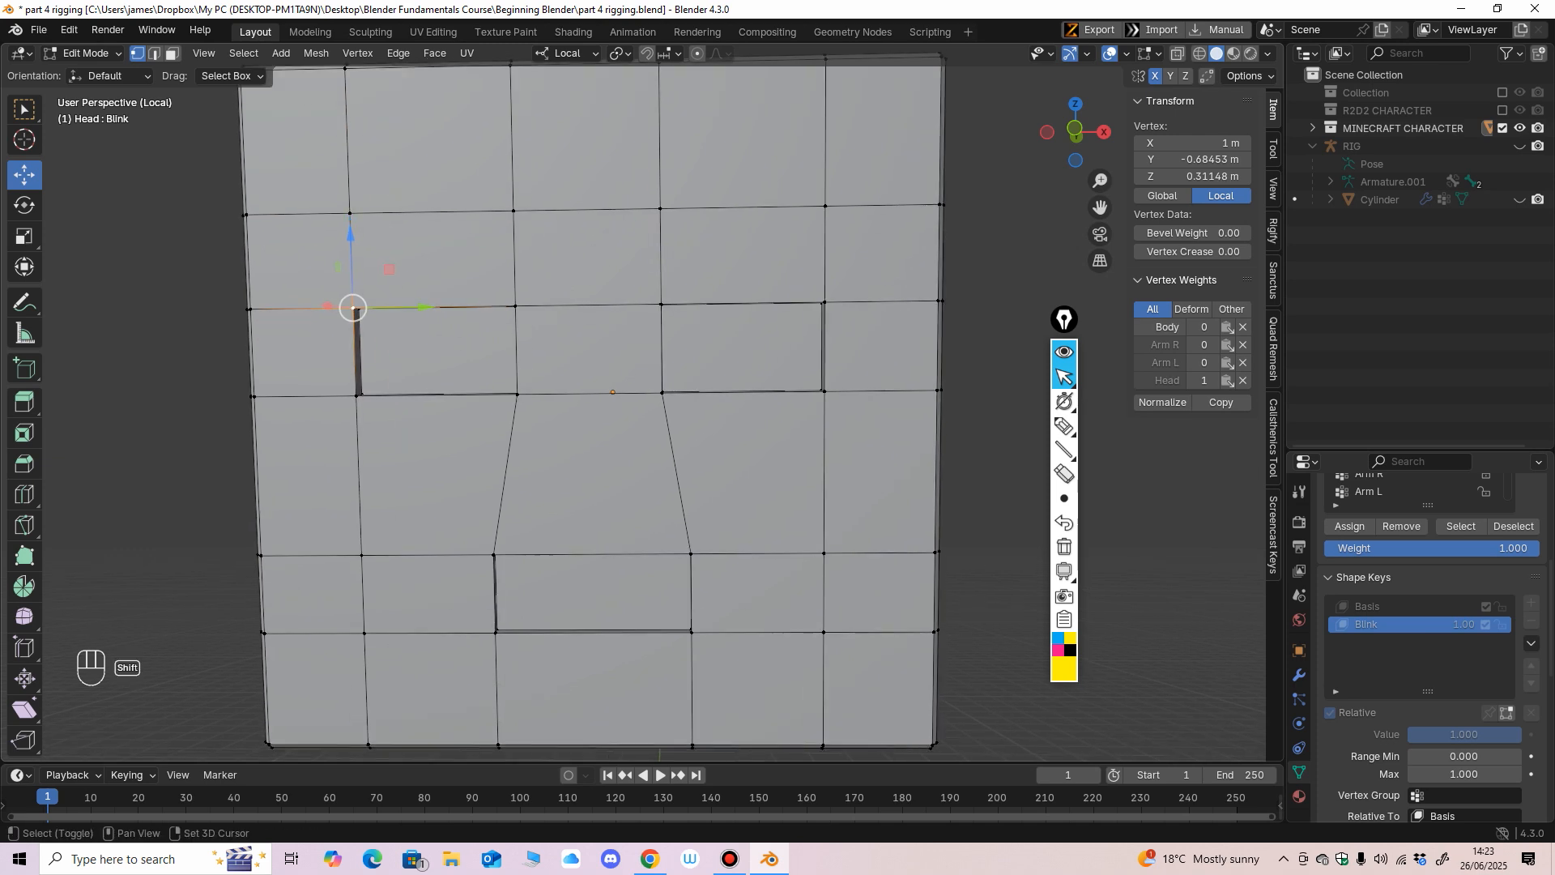
{"action": "left_click", "coordinate": [515, 306], "text": "shift"}
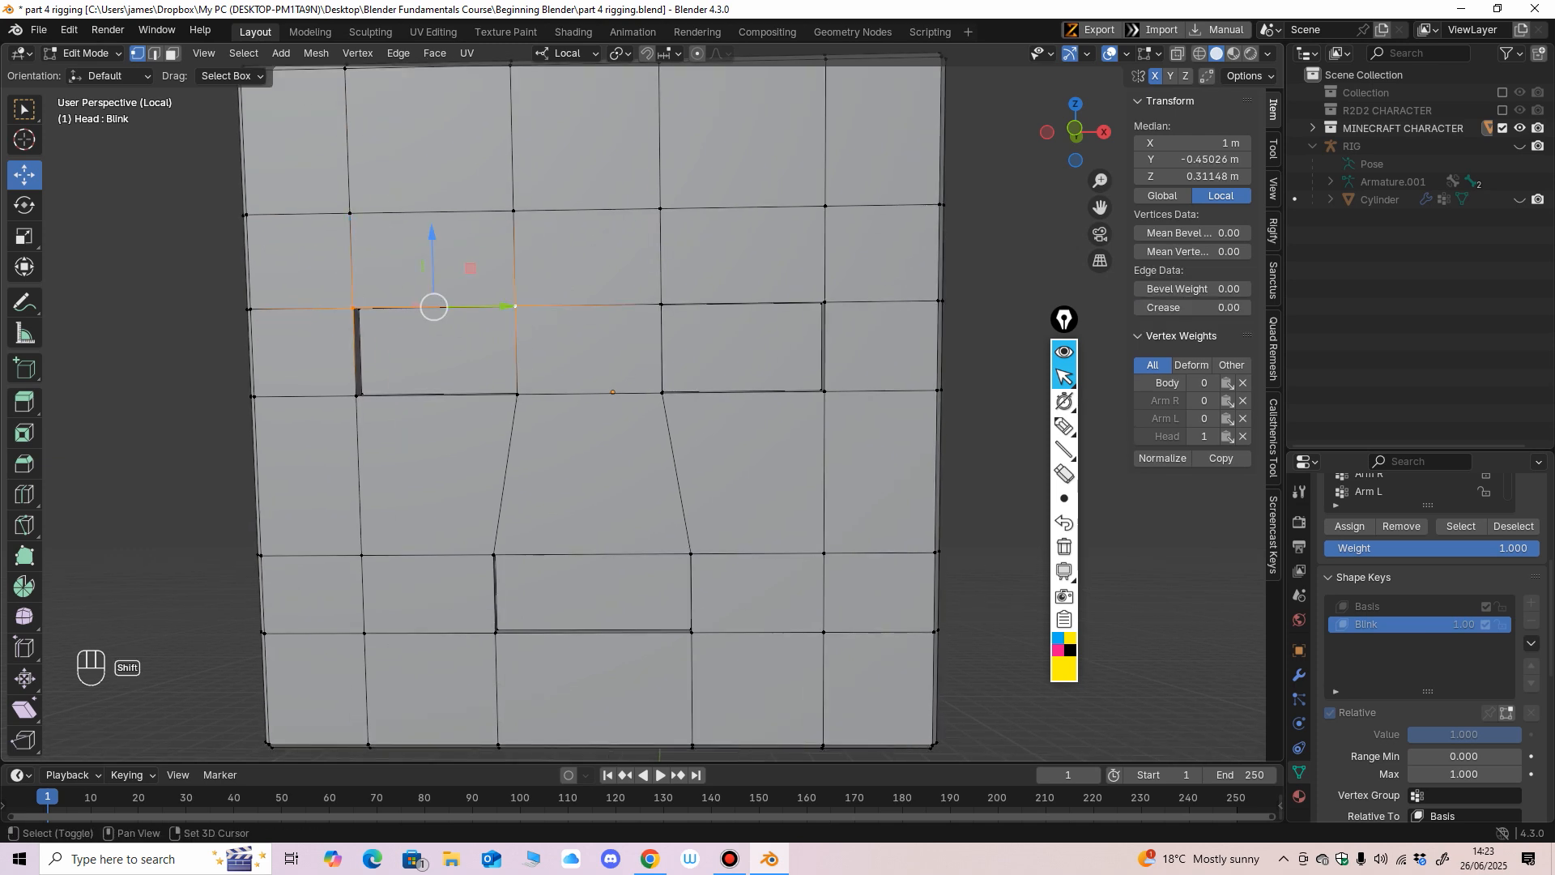
{"action": "left_click", "coordinate": [661, 305], "text": "shift"}
{"action": "left_click", "coordinate": [825, 303], "text": "shift"}
{"action": "scroll", "coordinate": [824, 303], "scroll_direction": "down", "scroll_amount": 2}
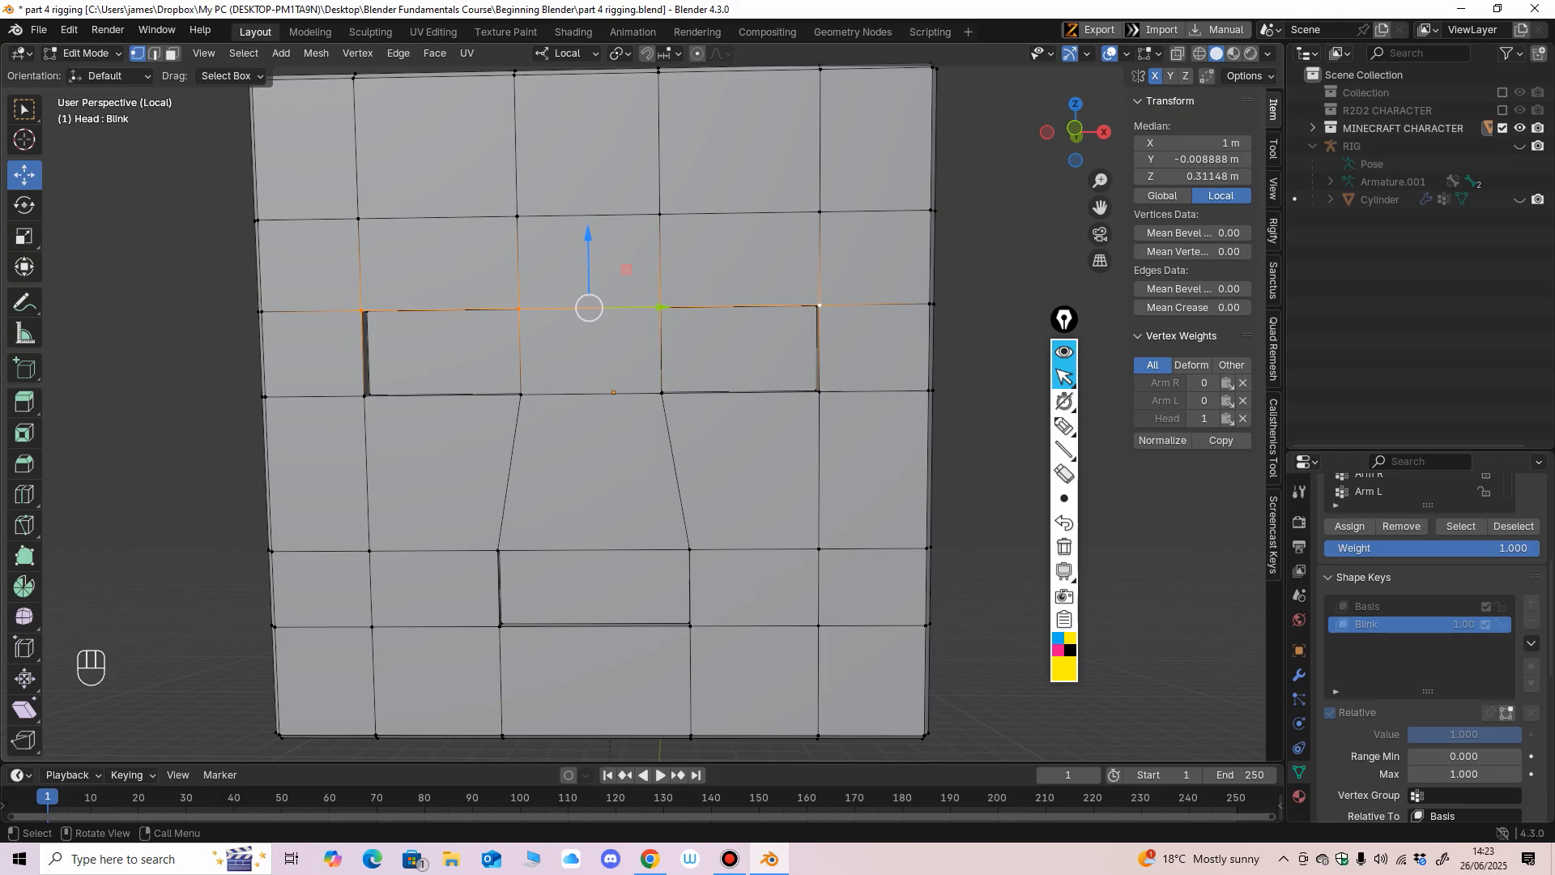
{"action": "left_click_drag", "start_coordinate": [588, 235], "coordinate": [589, 316]}
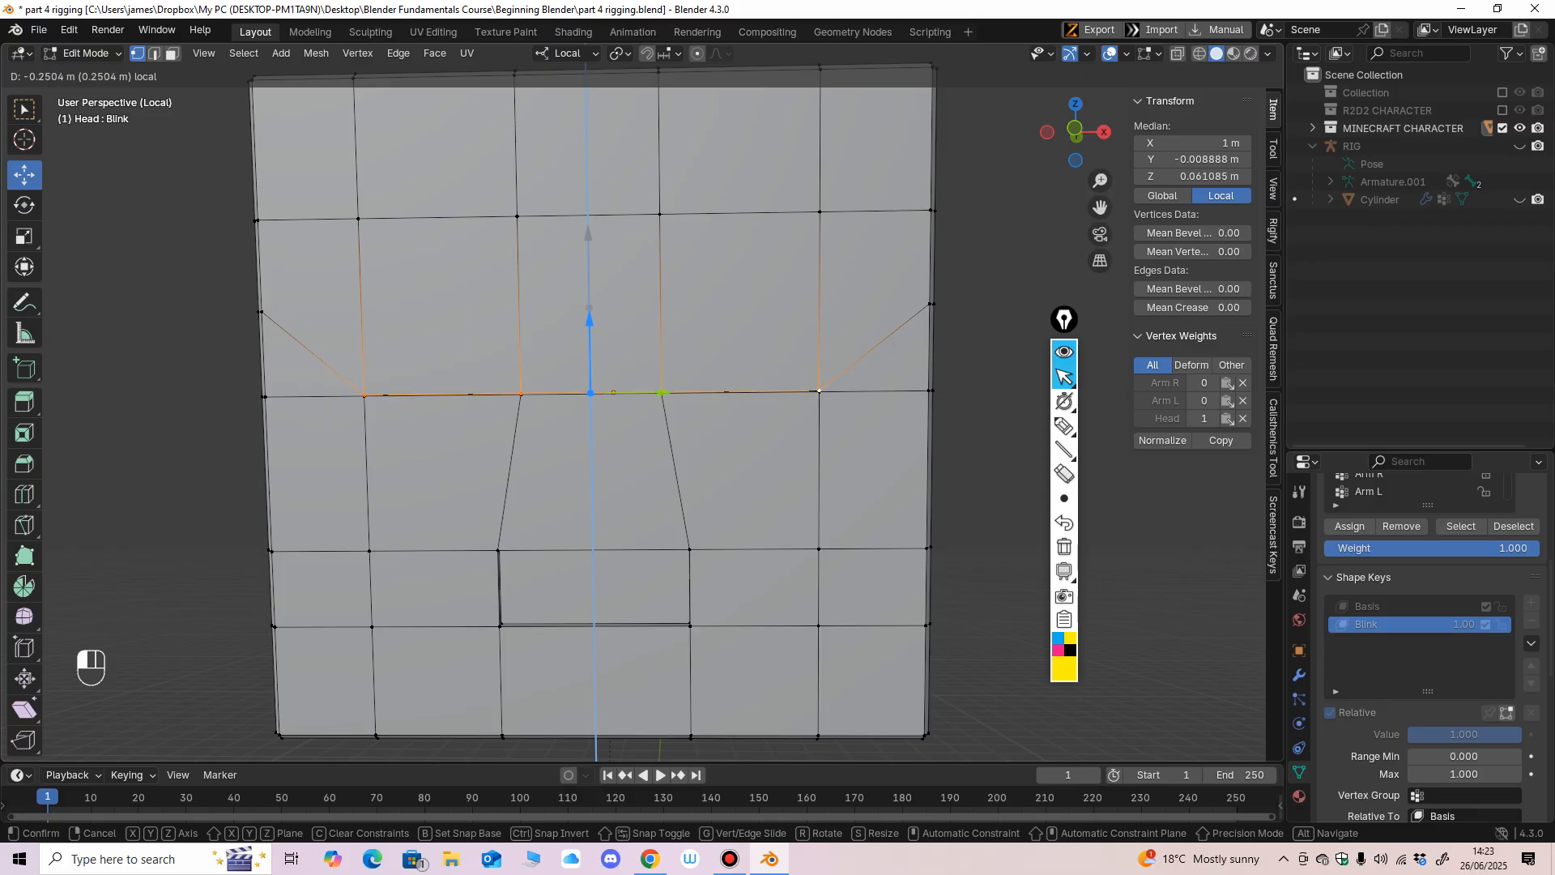
{"action": "left_click_drag", "start_coordinate": [589, 316], "coordinate": [589, 316]}
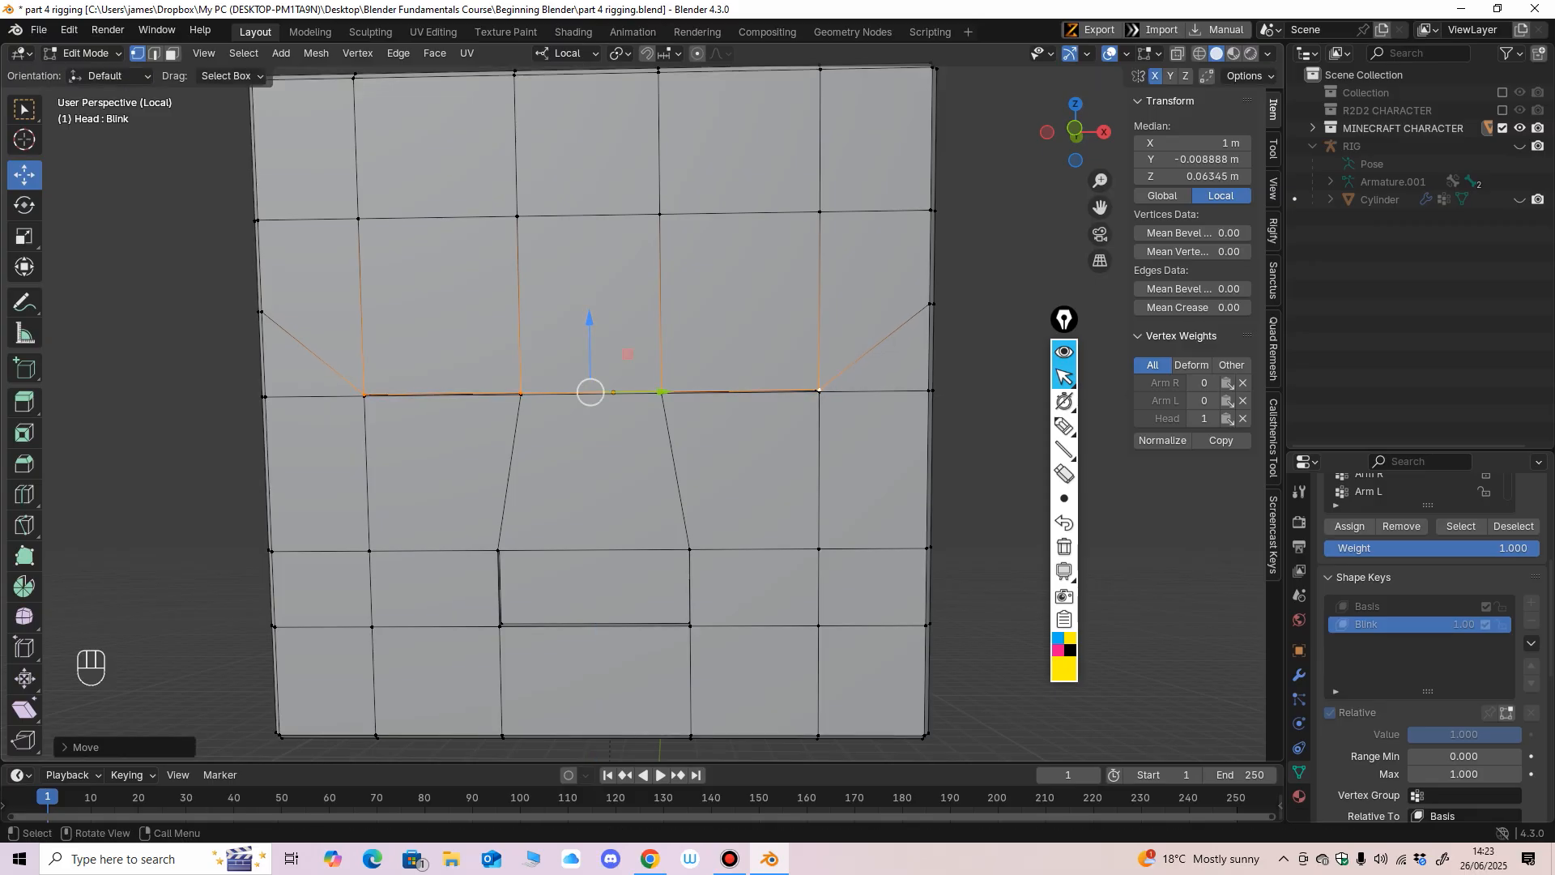
Return the head to Object Mode and test the Blink shape key across its range, leaving its value at 0.000.
{"action": "scroll", "coordinate": [589, 316], "scroll_direction": "down", "scroll_amount": 3}
{"action": "scroll", "coordinate": [588, 315], "scroll_direction": "up", "scroll_amount": 3}
{"action": "left_click", "coordinate": [85, 53]}
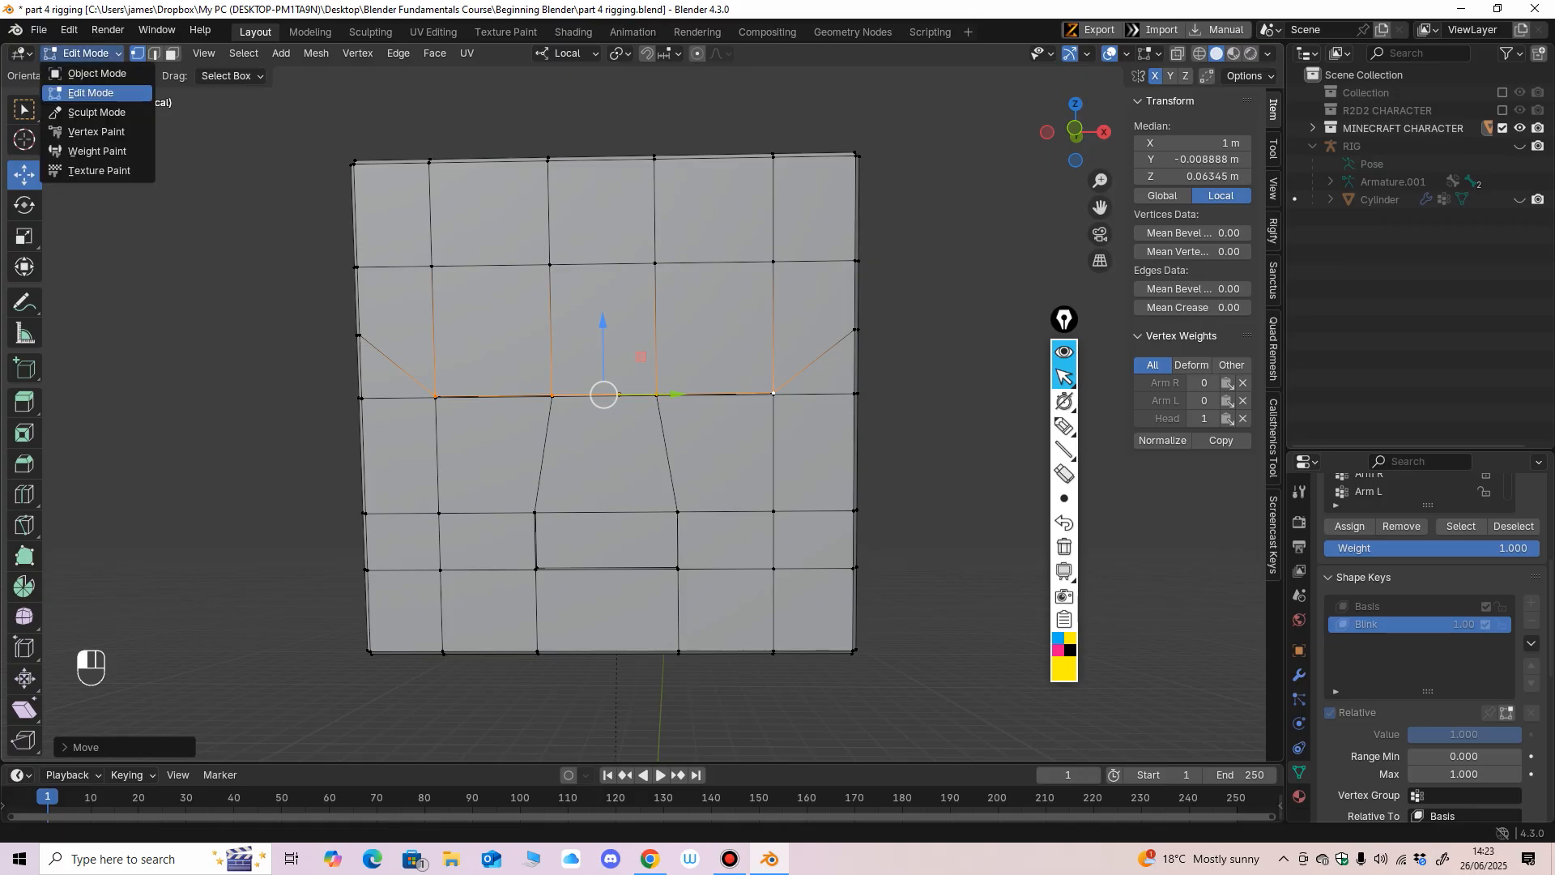
{"action": "left_click", "coordinate": [85, 68]}
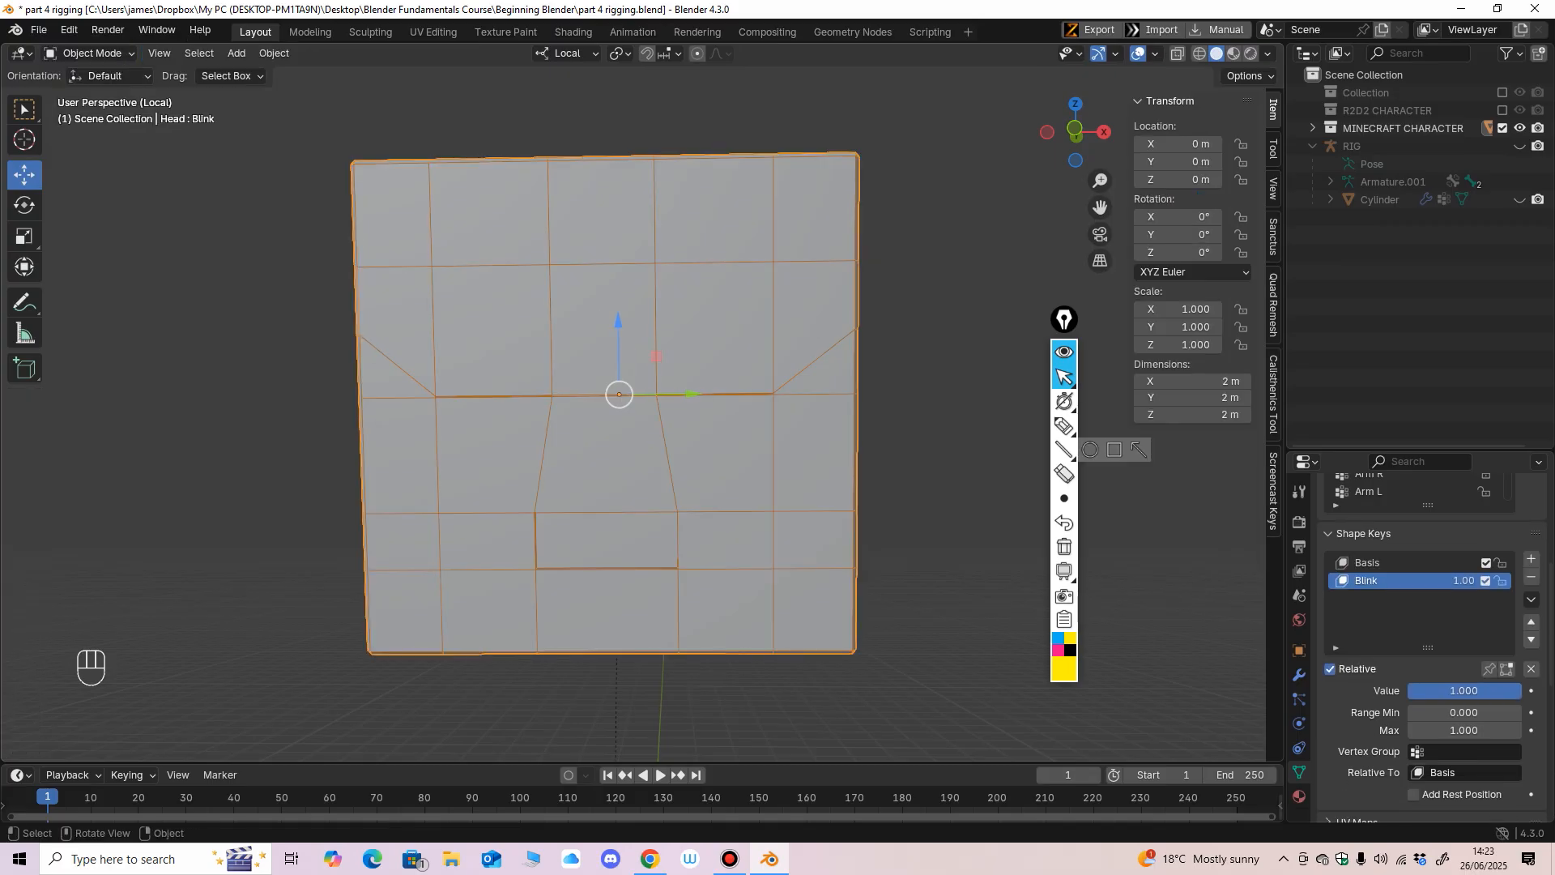
{"action": "scroll", "coordinate": [607, 401], "scroll_direction": "up", "scroll_amount": 1}
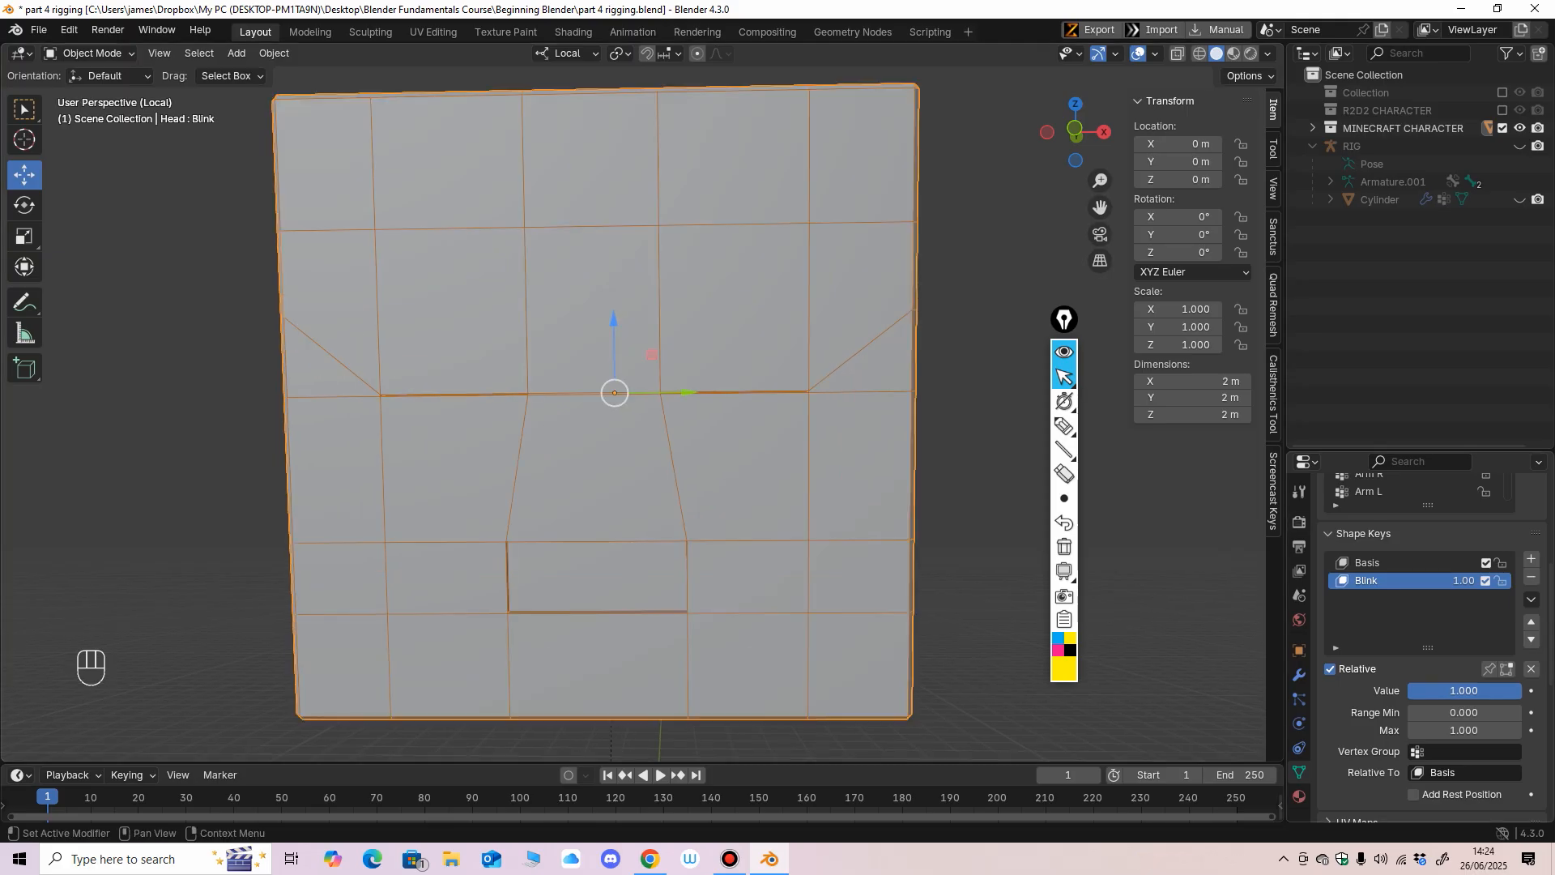
{"action": "left_click_drag", "start_coordinate": [1464, 690], "coordinate": [1515, 690]}
{"action": "left_click_drag", "start_coordinate": [1421, 690], "coordinate": [1515, 690]}
{"action": "scroll", "coordinate": [615, 413], "scroll_direction": "down", "scroll_amount": 2}
{"action": "middle_click_drag", "start_coordinate": [616, 413], "coordinate": [539, 410]}
{"action": "middle_click_drag", "start_coordinate": [778, 421], "coordinate": [813, 427]}
{"action": "left_click_drag", "start_coordinate": [1458, 690], "coordinate": [1410, 690]}
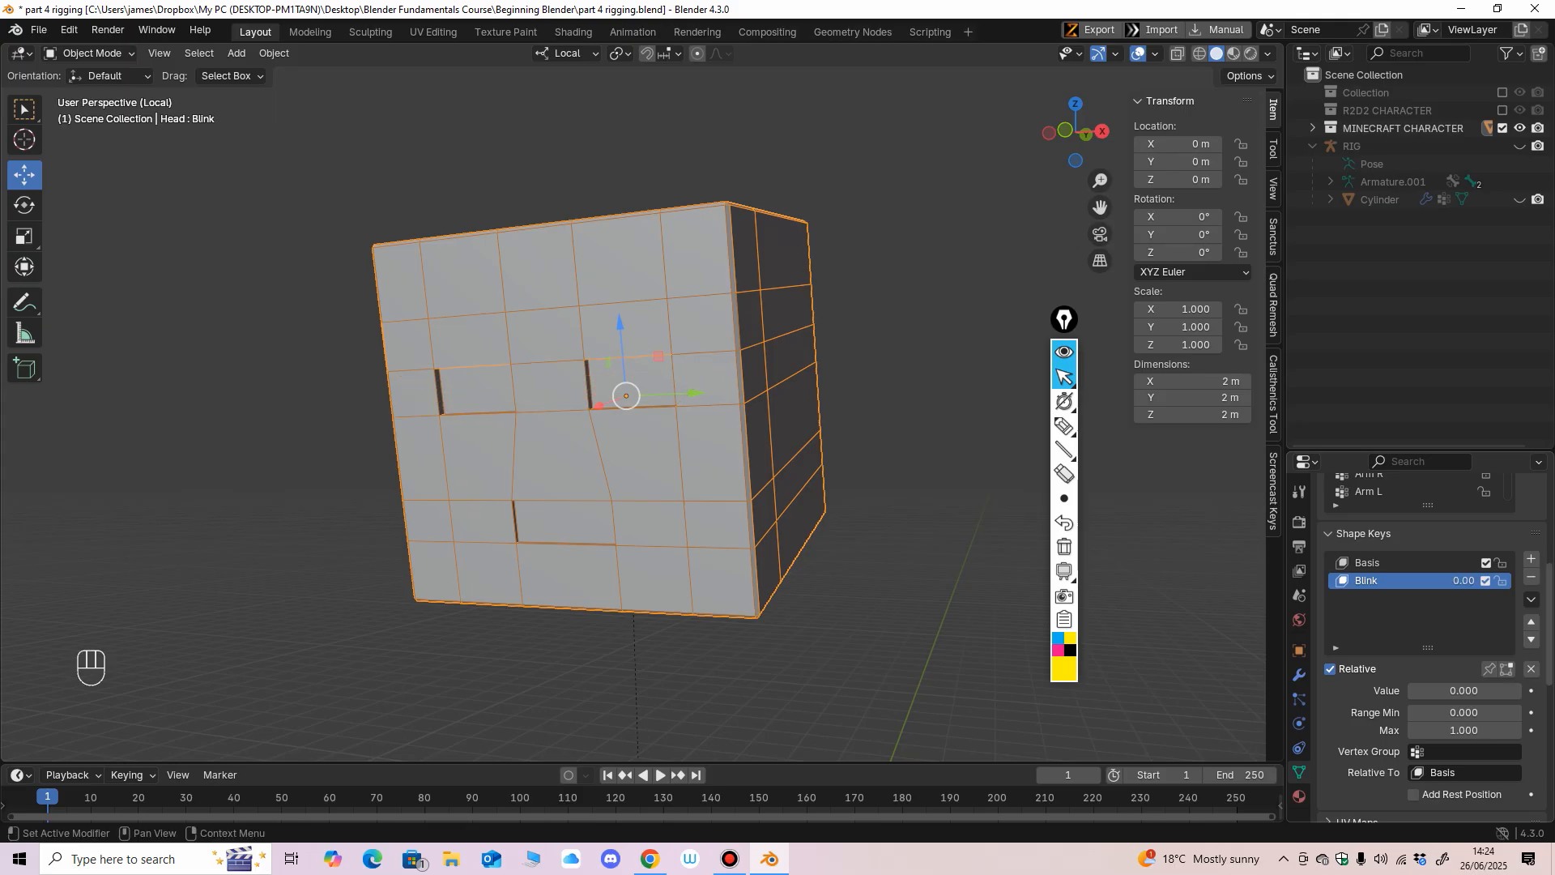
Add a third shape key to the head, rename it Mouth and set its value to 1.000.
{"action": "left_click", "coordinate": [1530, 559]}
{"action": "middle_click_drag", "start_coordinate": [915, 470], "coordinate": [952, 467]}
{"action": "scroll", "coordinate": [952, 466], "scroll_direction": "up", "scroll_amount": 1}
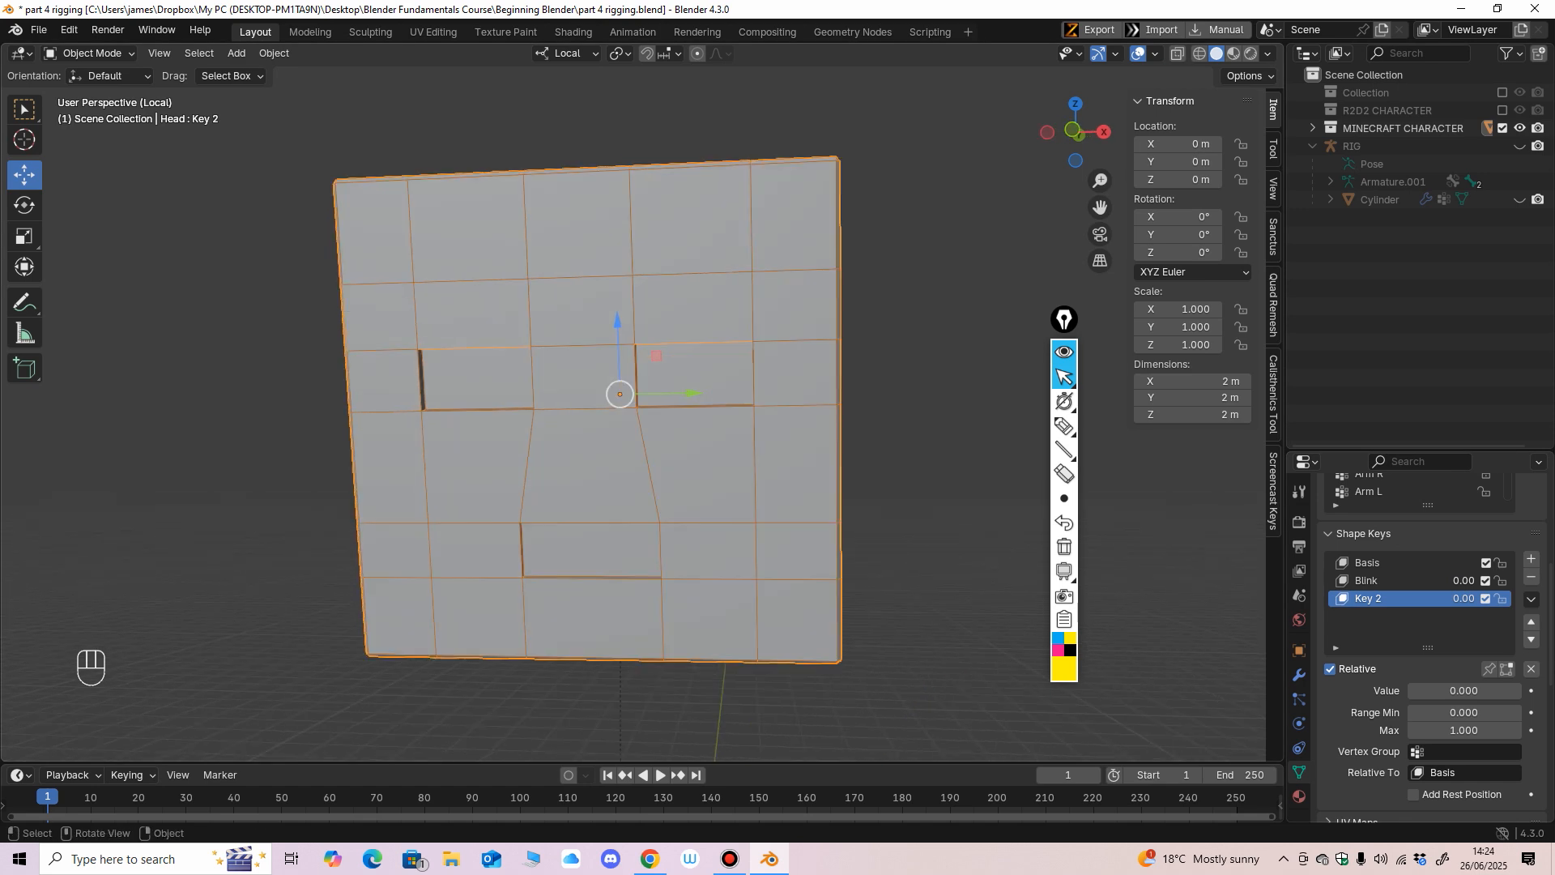
{"action": "double_click", "coordinate": [1368, 598]}
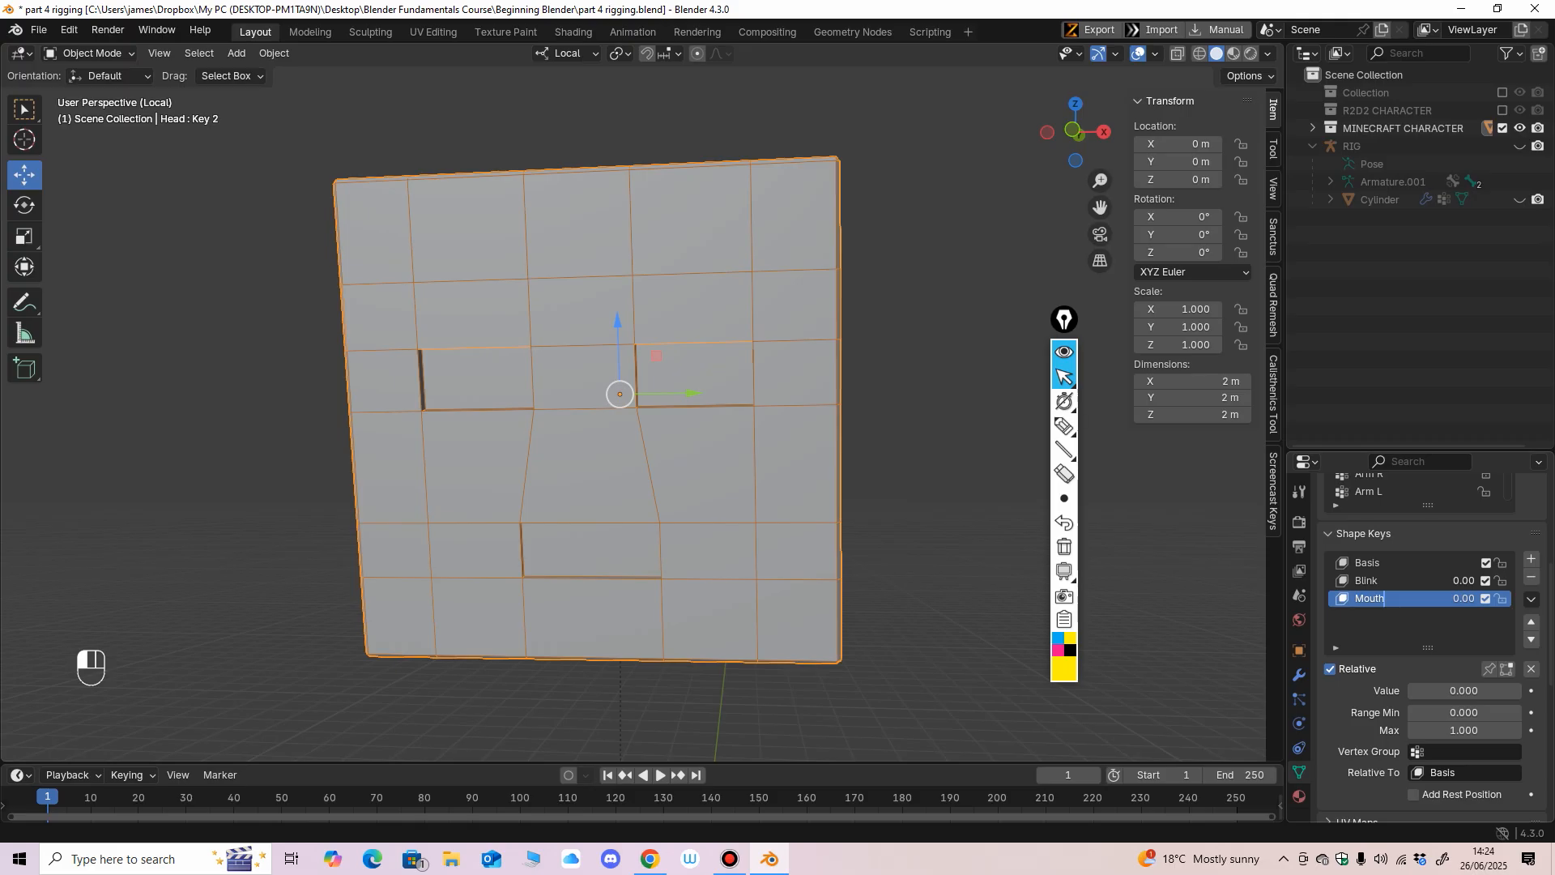
{"action": "key", "text": "Return"}
{"action": "left_click", "coordinate": [1465, 691]}
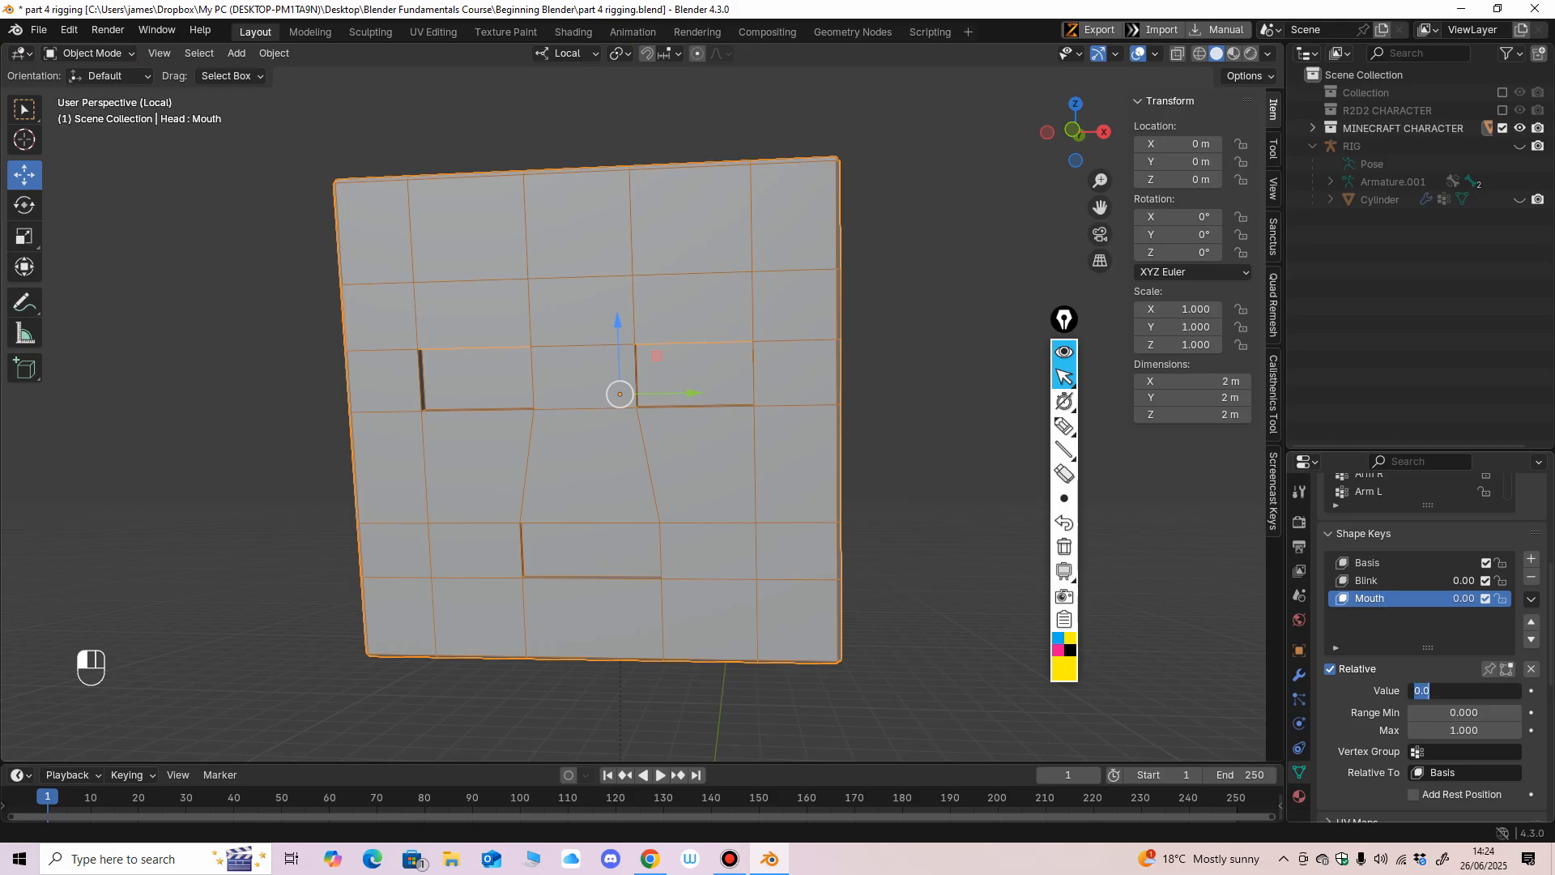
{"action": "type", "text": "1"}
{"action": "key", "text": "Return"}
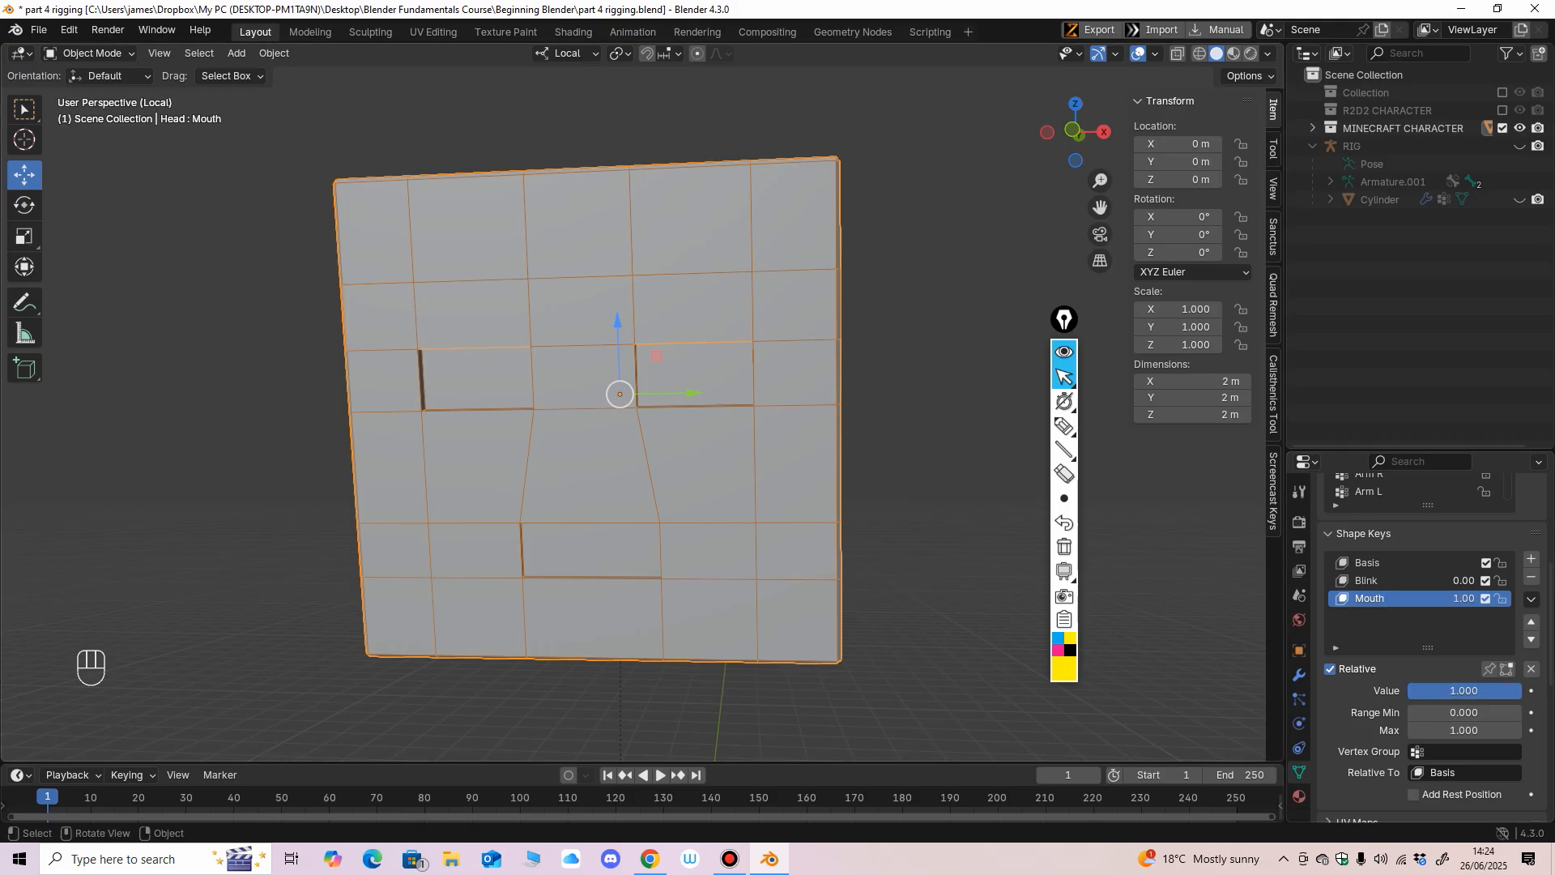
Enter Edit Mode on the Mouth key, try moving one upper mouth corner sideways, and undo the move.
{"action": "middle_click_drag", "start_coordinate": [648, 486], "coordinate": [648, 433], "text": "ctrl"}
{"action": "middle_click_drag", "start_coordinate": [648, 434], "coordinate": [575, 385], "text": "shift"}
{"action": "left_click", "coordinate": [90, 53]}
{"action": "left_click", "coordinate": [90, 93]}
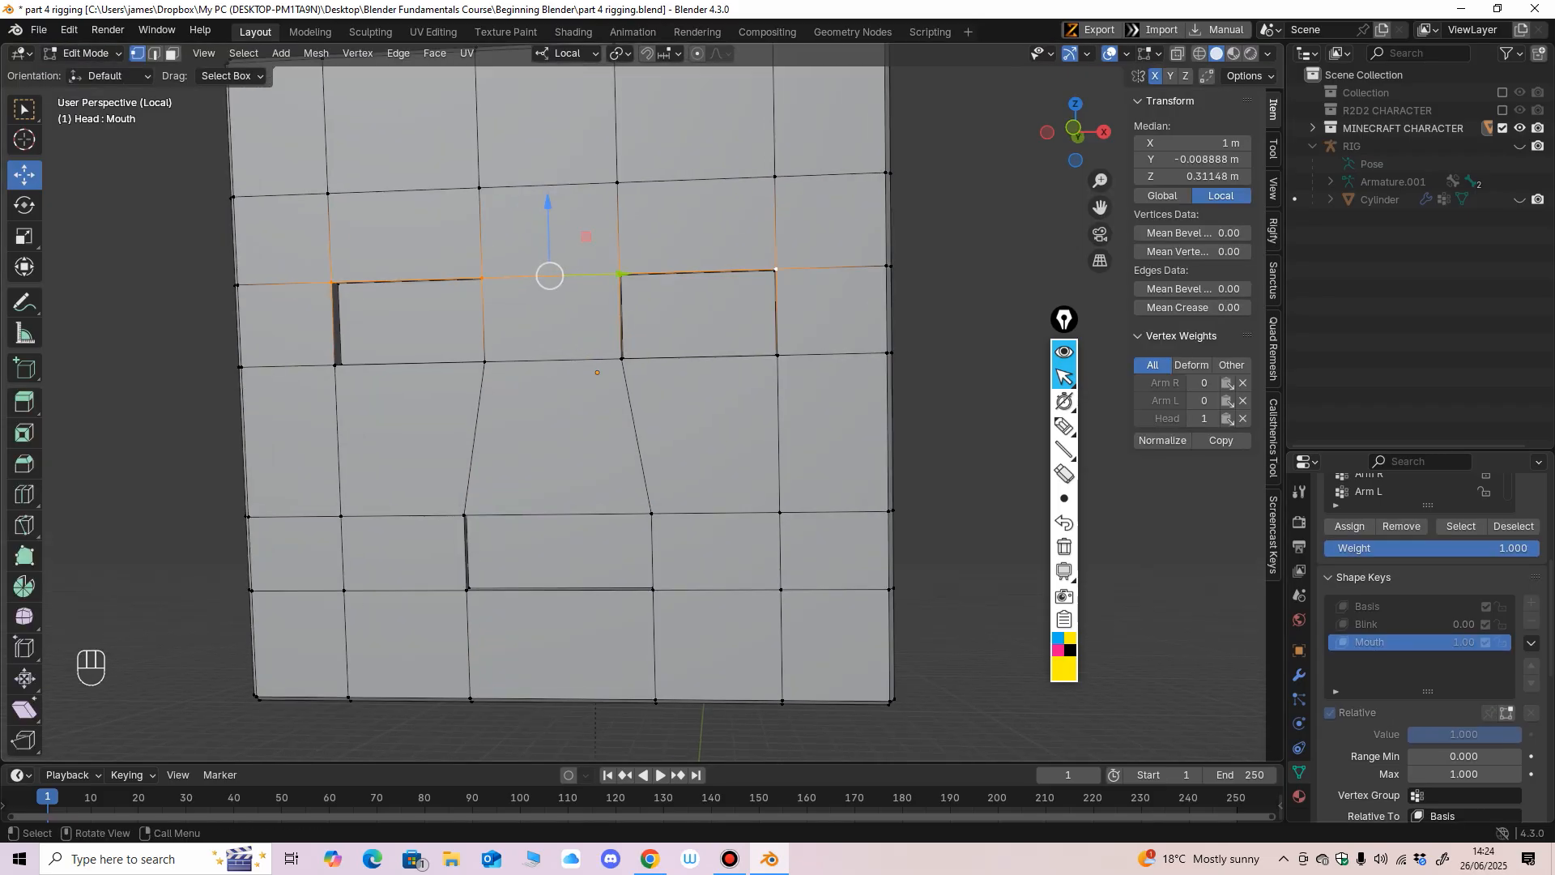
{"action": "left_click", "coordinate": [651, 513]}
{"action": "middle_click_drag", "start_coordinate": [652, 513], "coordinate": [658, 508]}
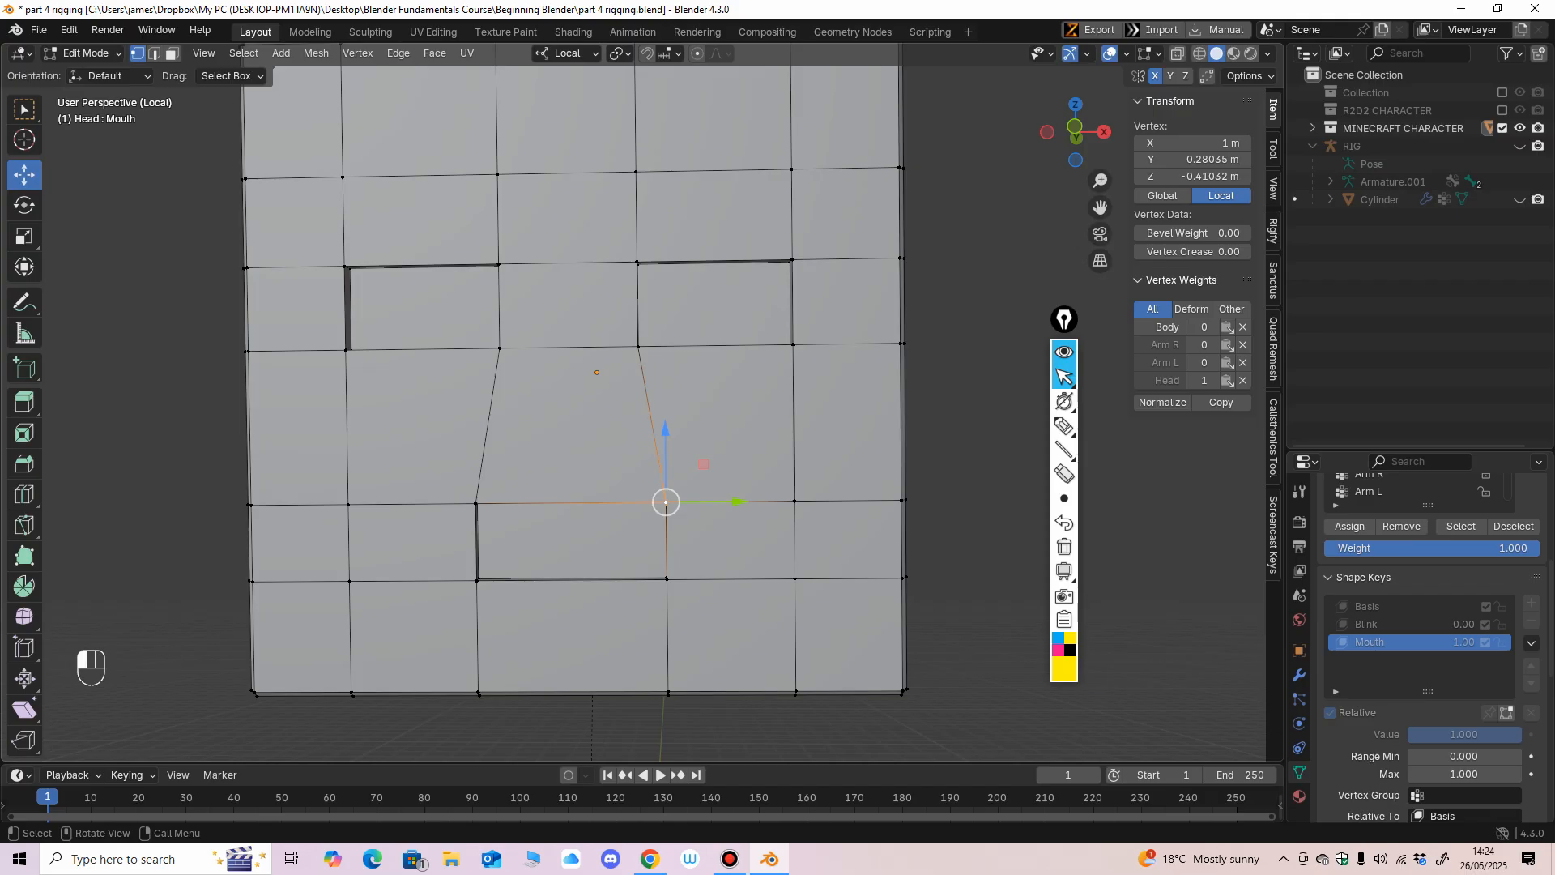
{"action": "left_click_drag", "start_coordinate": [737, 502], "coordinate": [751, 502]}
{"action": "key", "text": "ctrl+z"}
Try scaling the mouth's two front upper corner vertices apart along Y, and undo the scaling.
{"action": "left_click", "coordinate": [476, 503], "text": "shift"}
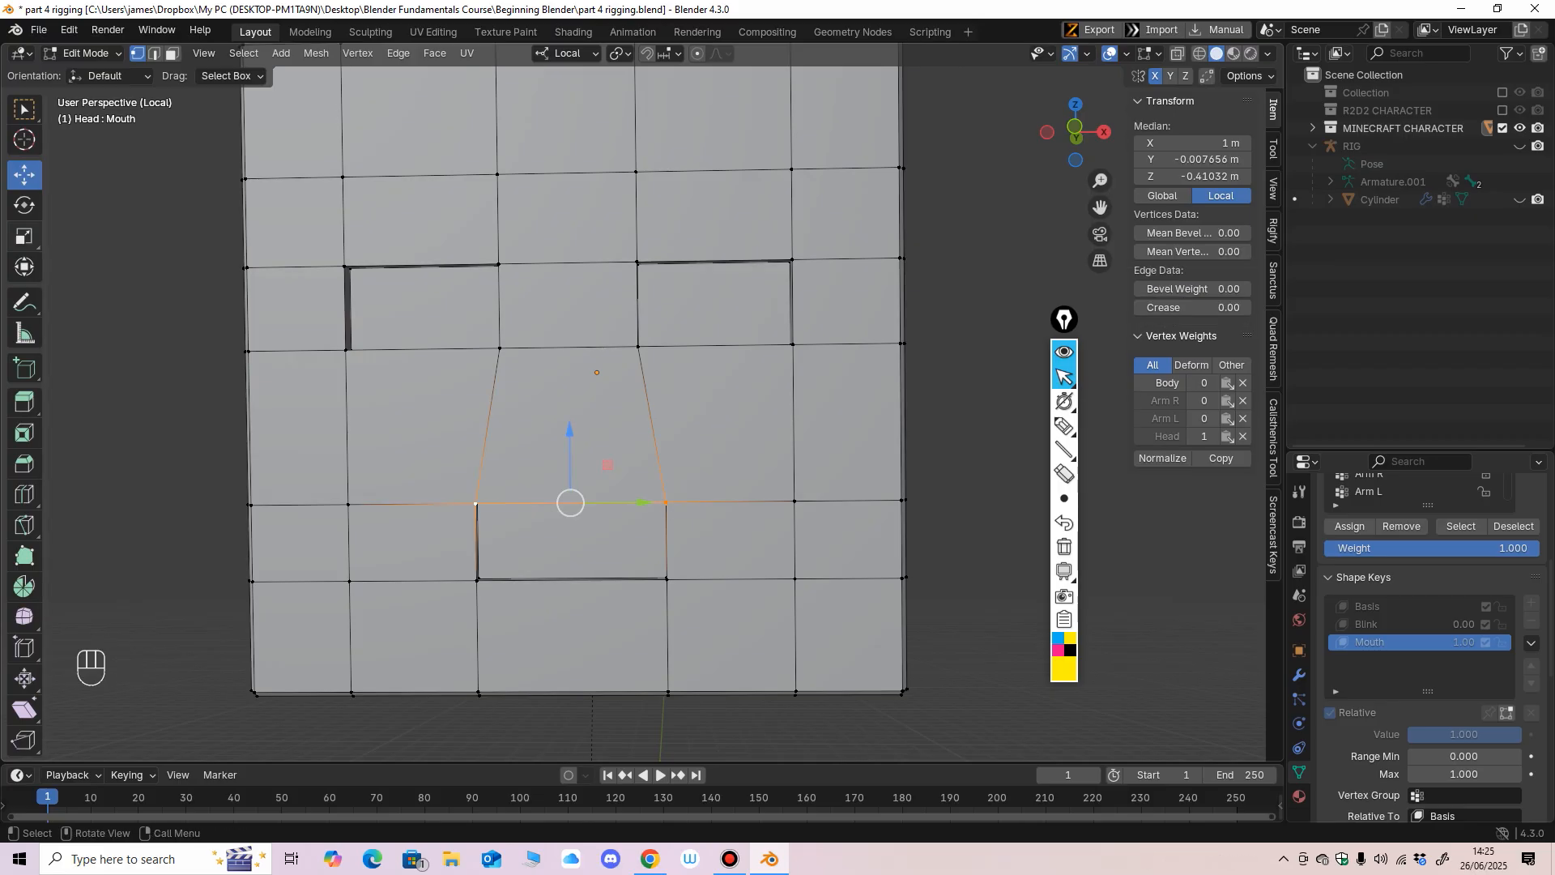
{"action": "left_click", "coordinate": [24, 236]}
{"action": "left_click_drag", "start_coordinate": [648, 500], "coordinate": [688, 496]}
{"action": "middle_click_drag", "start_coordinate": [687, 496], "coordinate": [646, 496]}
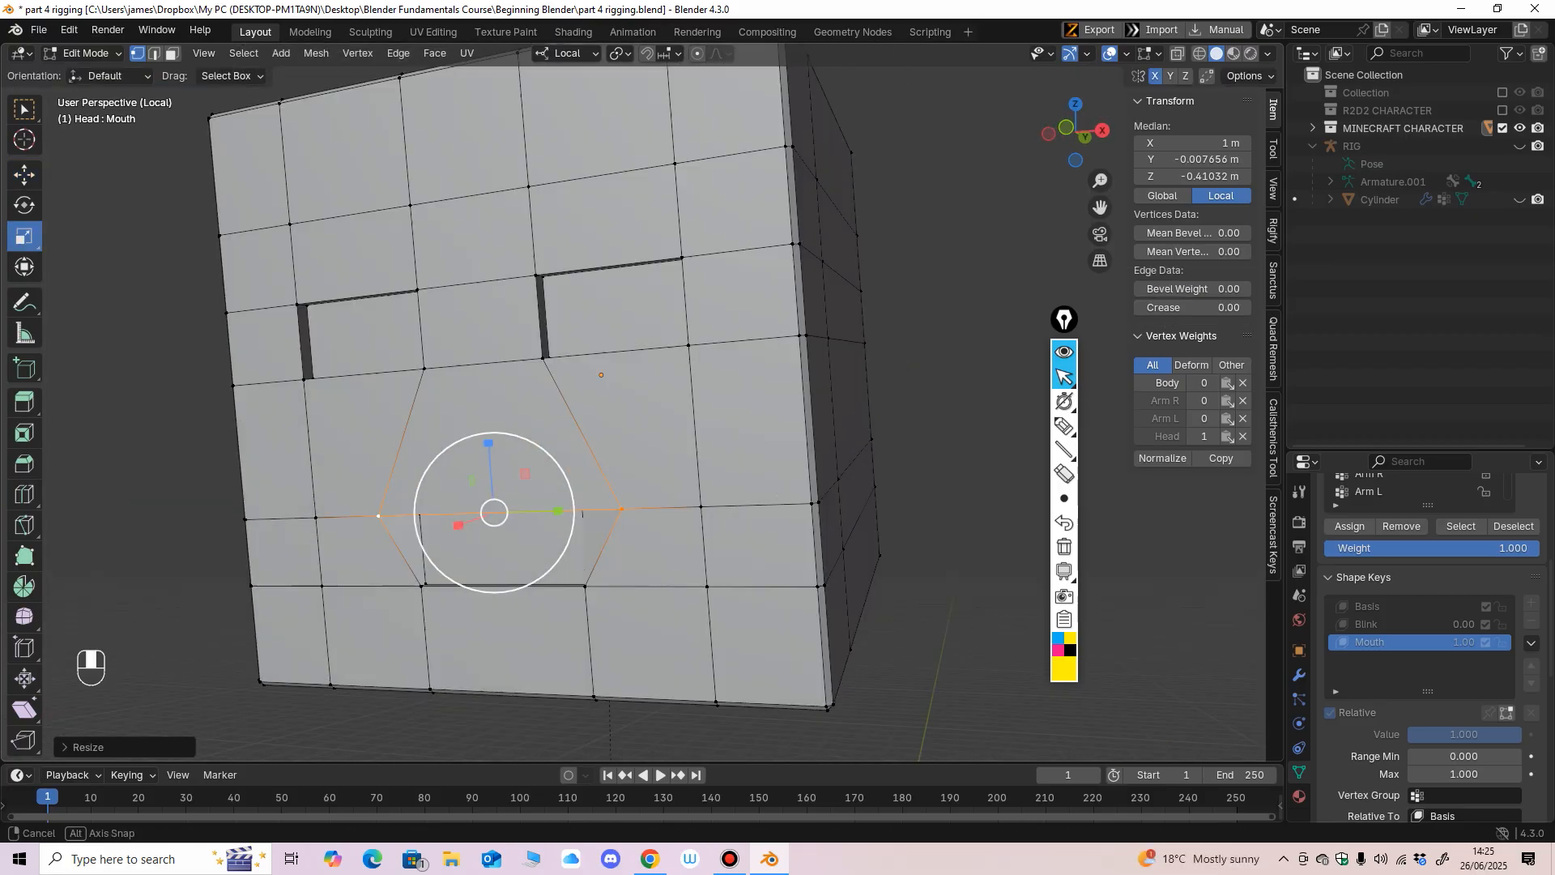
{"action": "middle_click_drag", "start_coordinate": [601, 374], "coordinate": [667, 398]}
{"action": "key", "text": "ctrl+z"}
Select the front and inner vertices at both upper mouth corners and scale them apart along Y to about 1 m.
{"action": "left_click", "coordinate": [599, 382], "text": "shift"}
{"action": "left_click", "coordinate": [633, 379], "text": "shift"}
{"action": "left_click_drag", "start_coordinate": [661, 406], "coordinate": [720, 396]}
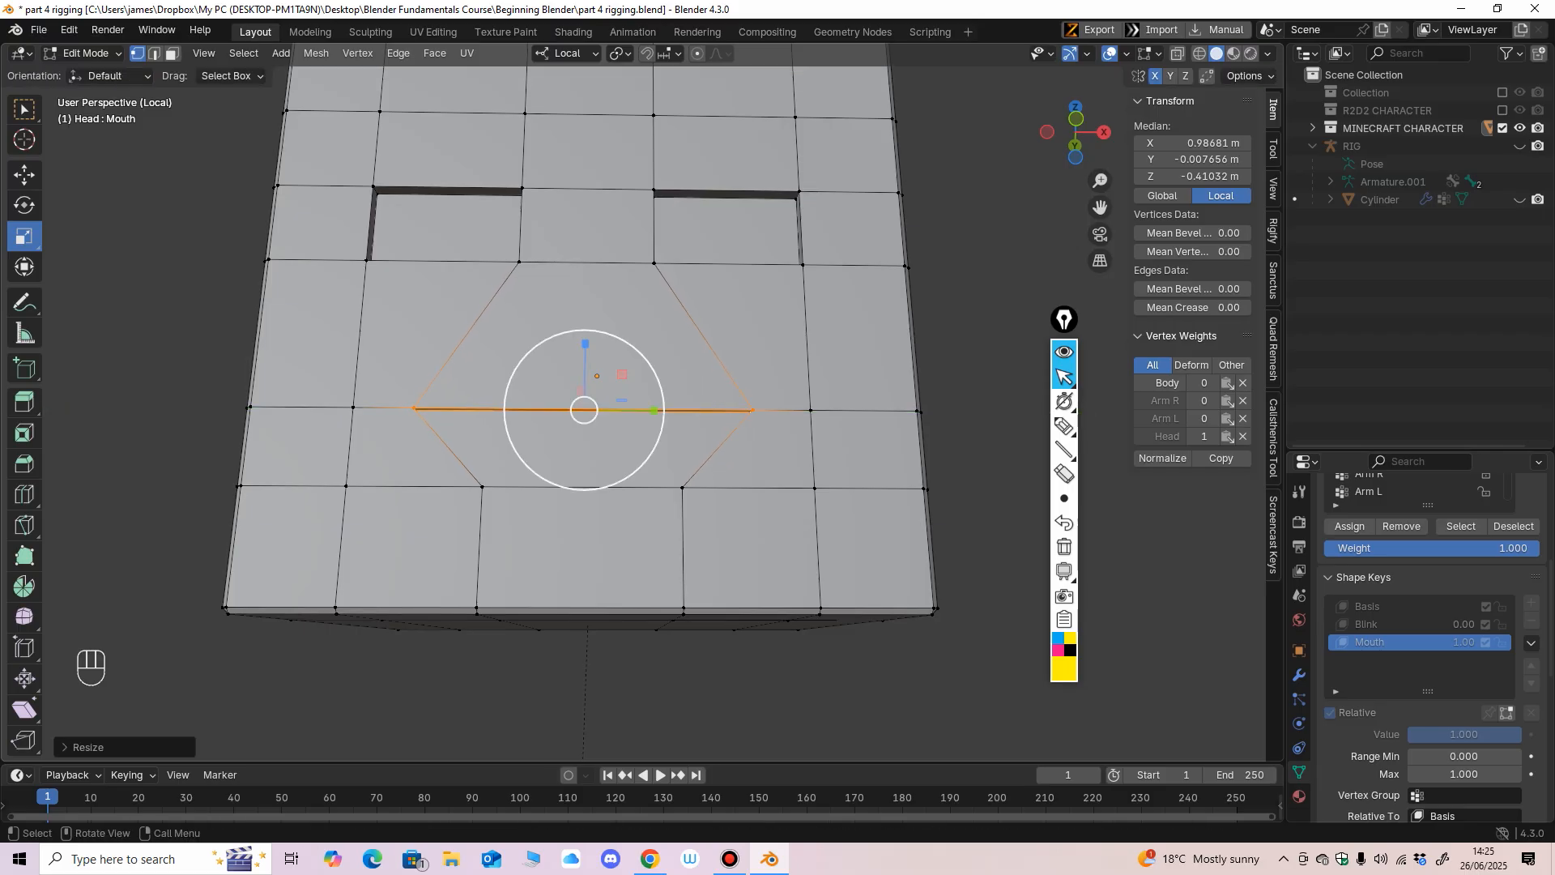
{"action": "middle_click_drag", "start_coordinate": [720, 396], "coordinate": [716, 433]}
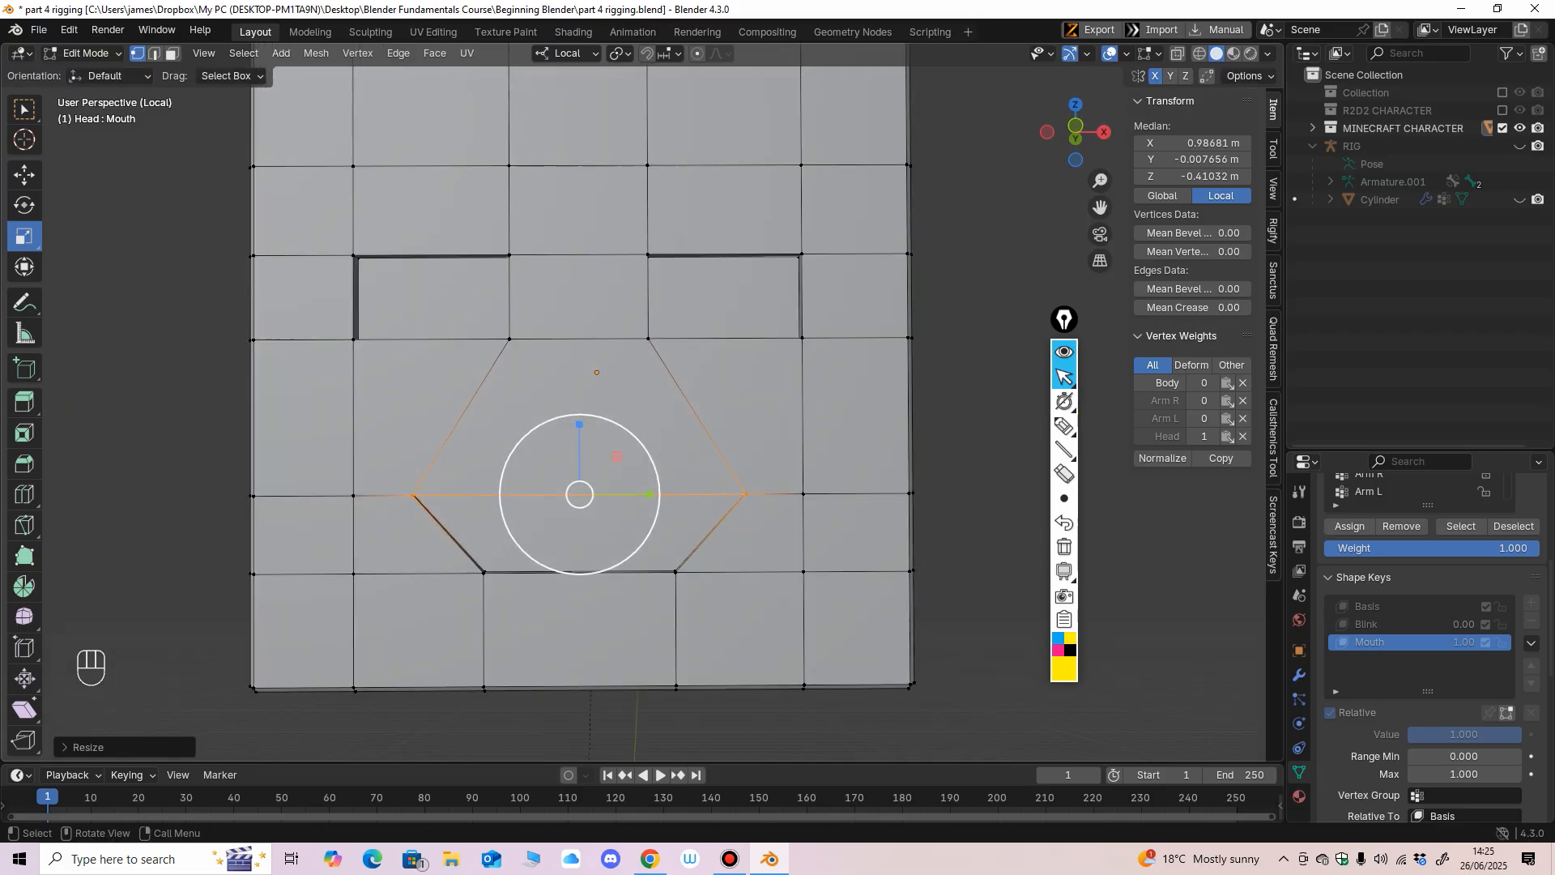
Move the mouth's upper corner vertices up about 0.09 m and its front and inner lower corner vertices down about 0.16 m.
{"action": "left_click", "coordinate": [24, 175]}
{"action": "left_click_drag", "start_coordinate": [579, 421], "coordinate": [579, 391]}
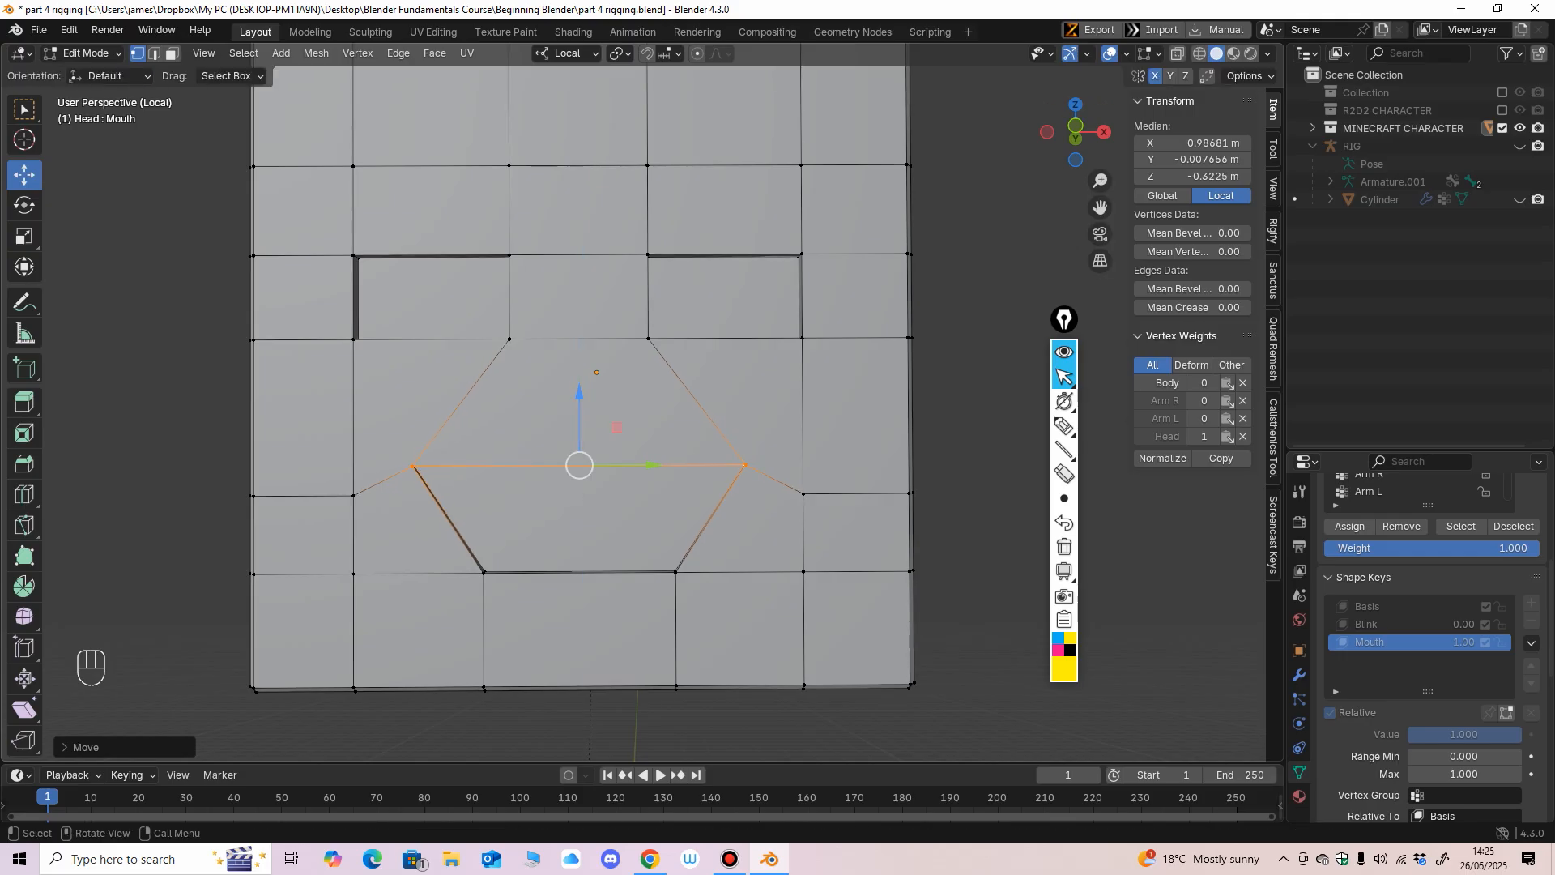
{"action": "left_click", "coordinate": [485, 571]}
{"action": "left_click", "coordinate": [484, 573], "text": "shift"}
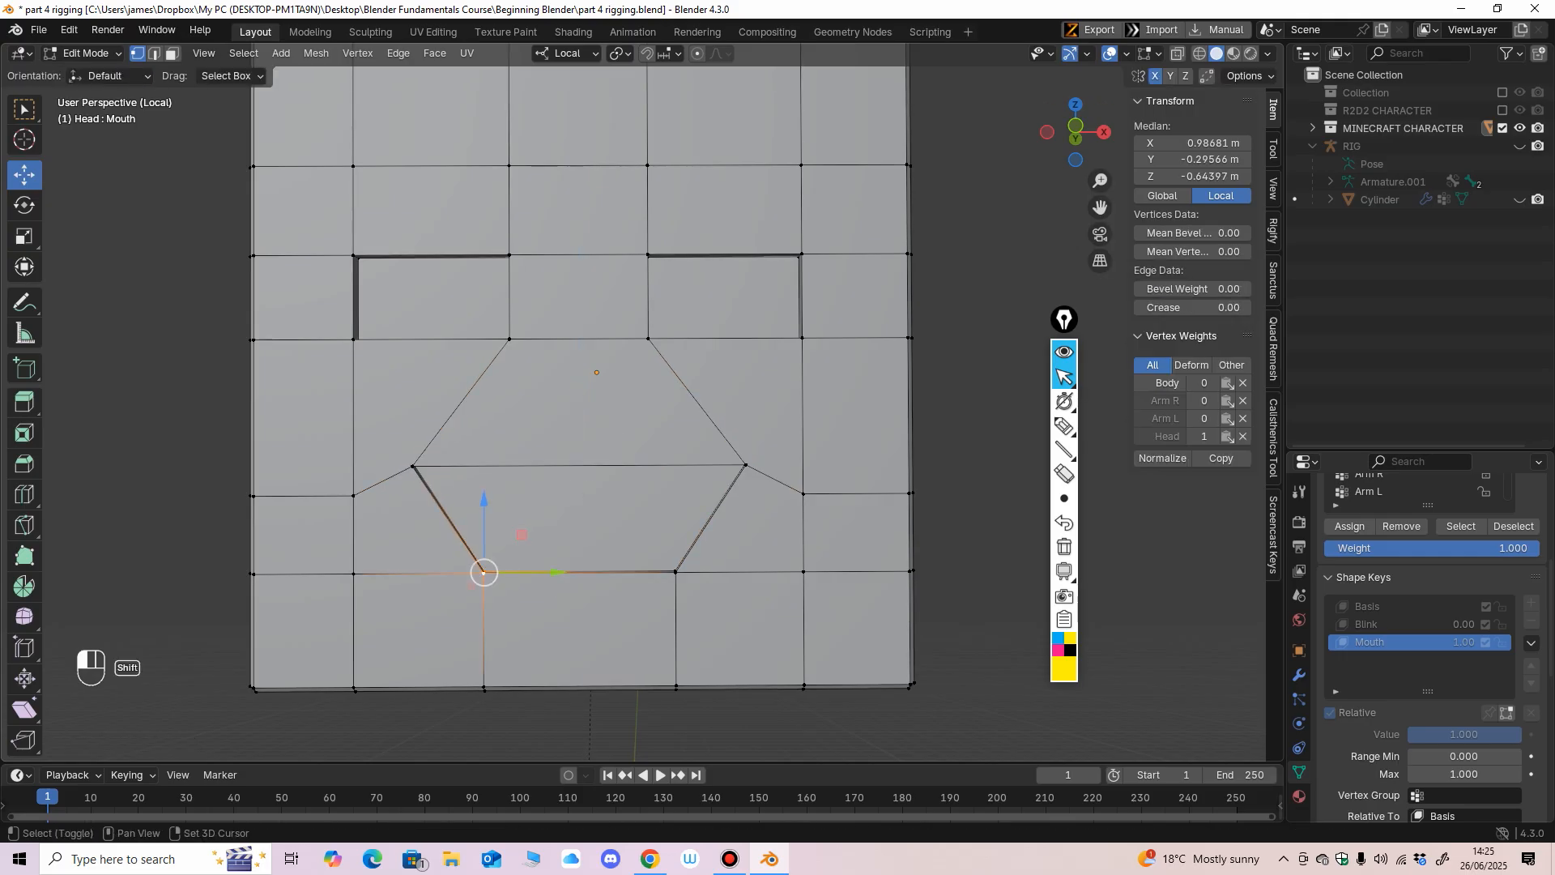
{"action": "left_click", "coordinate": [675, 572], "text": "shift"}
{"action": "middle_click_drag", "start_coordinate": [676, 571], "coordinate": [676, 620], "text": "ctrl"}
{"action": "middle_click_drag", "start_coordinate": [676, 619], "coordinate": [669, 537]}
{"action": "left_click_drag", "start_coordinate": [569, 511], "coordinate": [570, 561]}
{"action": "middle_click_drag", "start_coordinate": [570, 561], "coordinate": [565, 578], "text": "ctrl"}
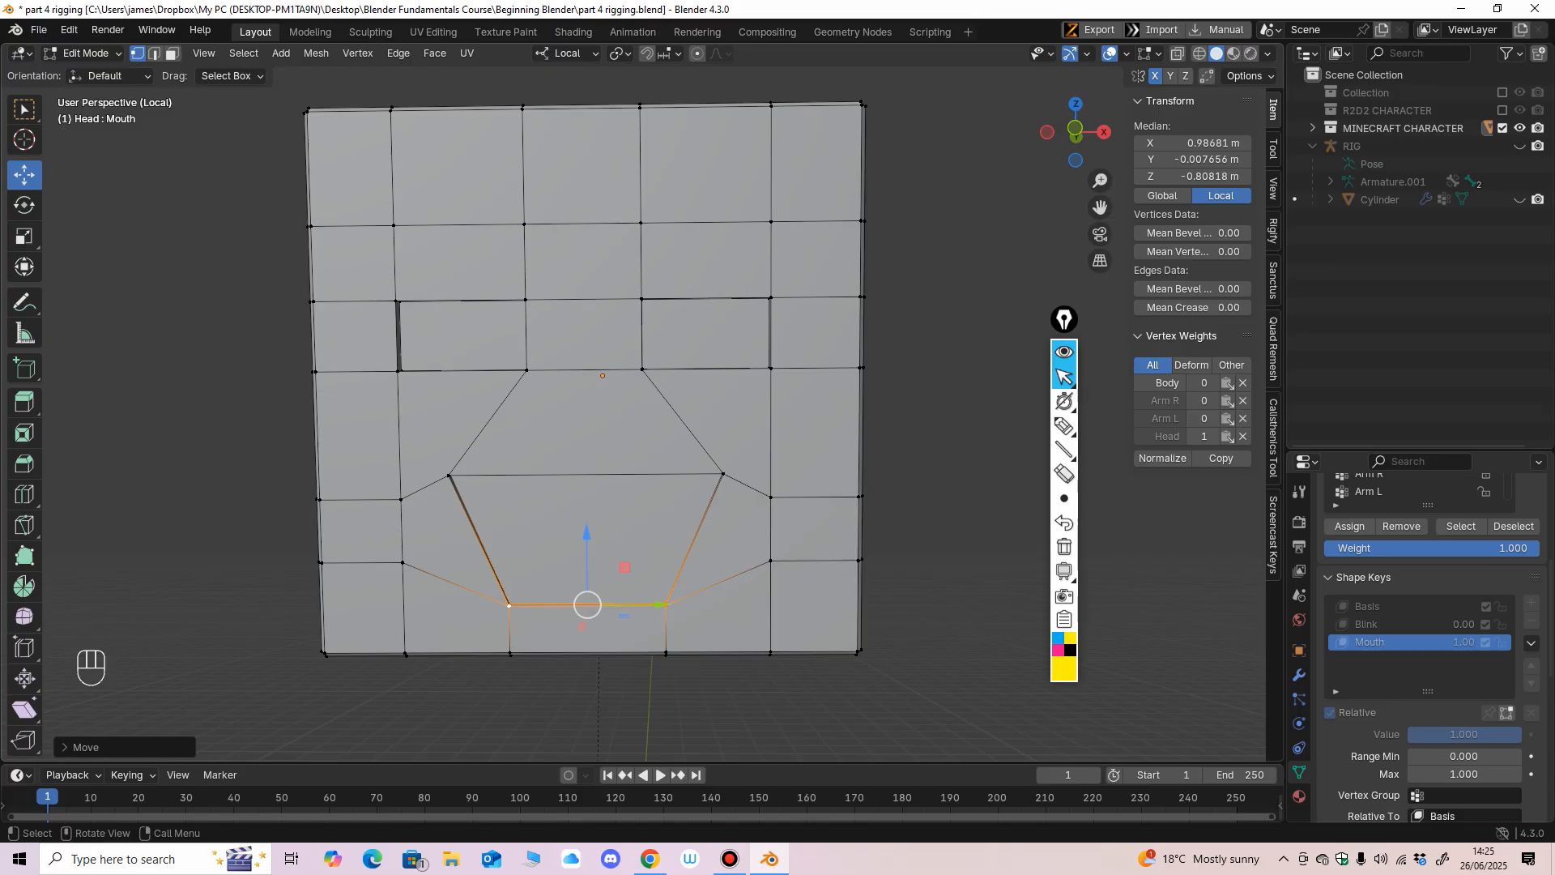
Return to Object Mode and preview the mouth opening by varying the Mouth shape key's value.
{"action": "left_click", "coordinate": [85, 53]}
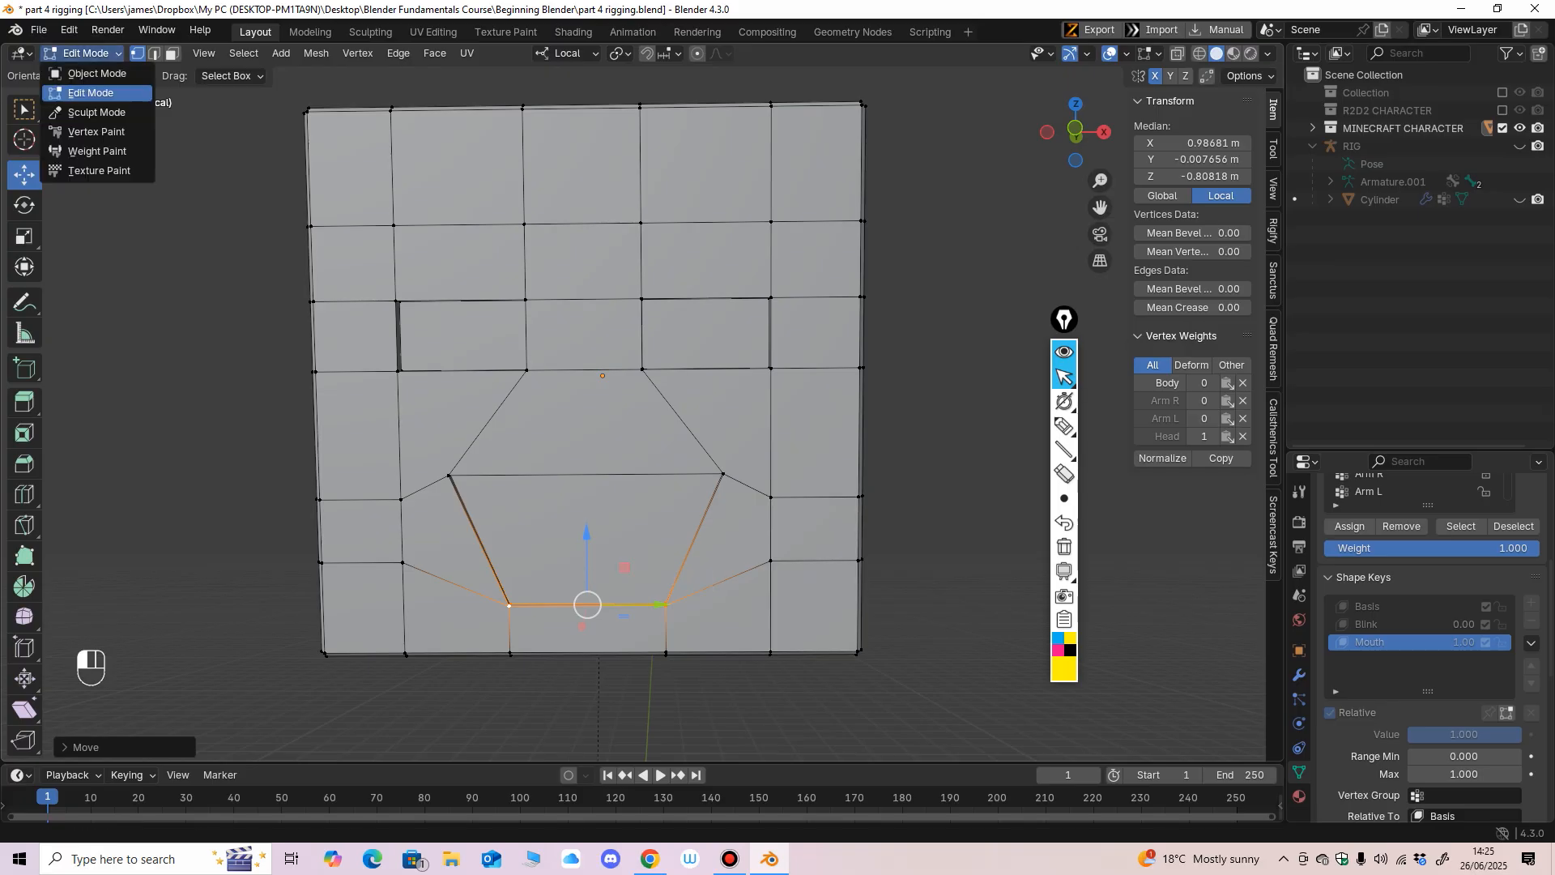
{"action": "left_click", "coordinate": [81, 71]}
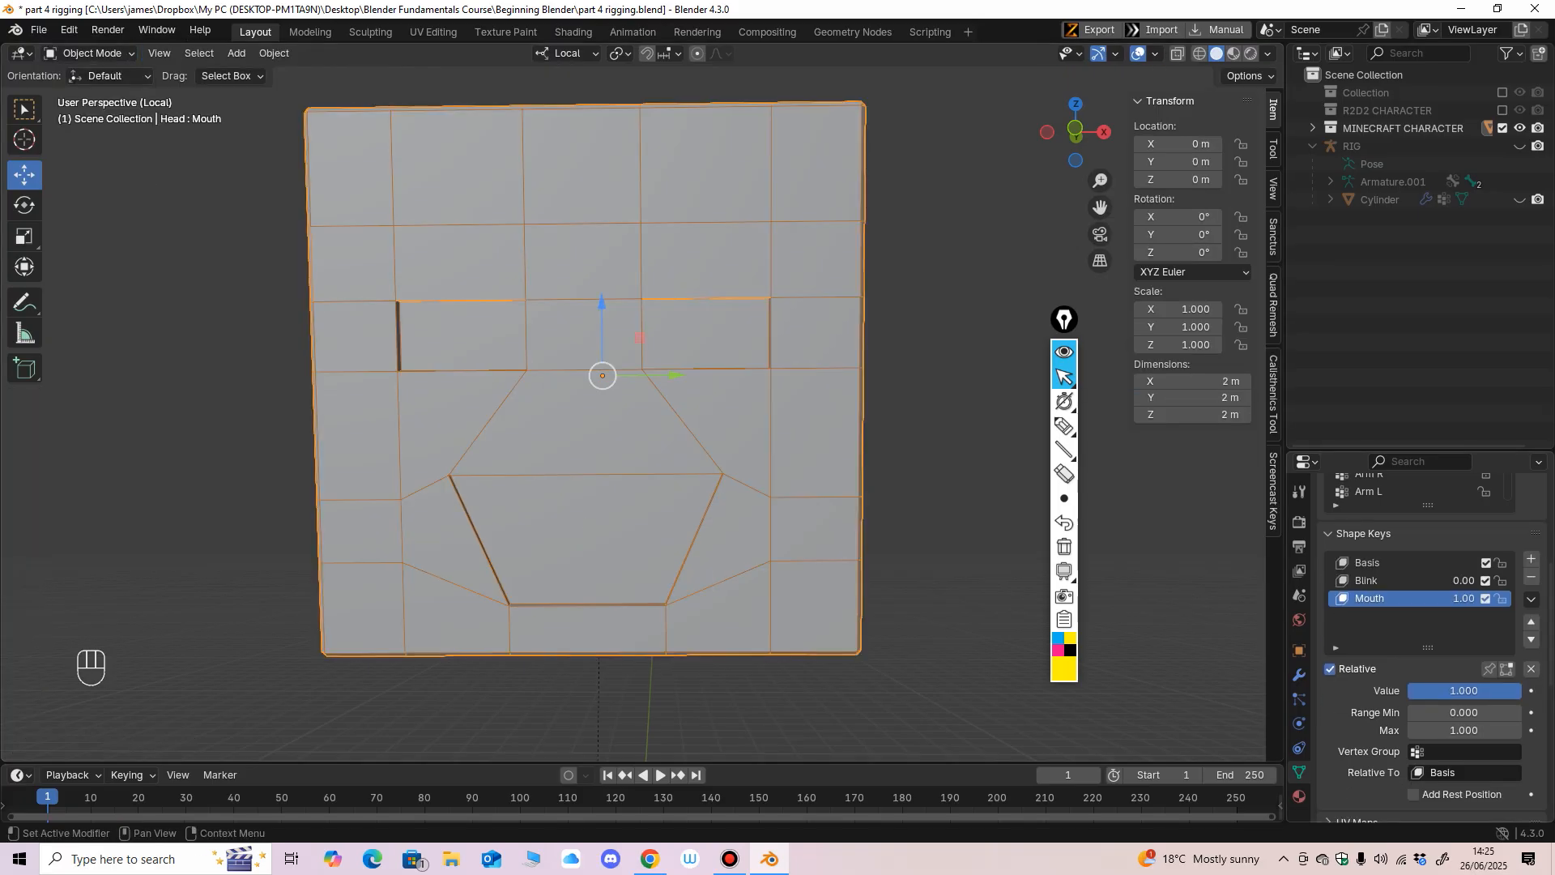
{"action": "left_click_drag", "start_coordinate": [1464, 690], "coordinate": [1521, 690]}
{"action": "middle_click_drag", "start_coordinate": [809, 454], "coordinate": [668, 453]}
In Edit Mode, select the front and inner vertices at all four mouth corners and move them outward along X about 0.11 m.
{"action": "left_click", "coordinate": [89, 52]}
{"action": "left_click", "coordinate": [81, 93]}
{"action": "middle_click_drag", "start_coordinate": [437, 567], "coordinate": [446, 522]}
{"action": "left_click", "coordinate": [372, 462]}
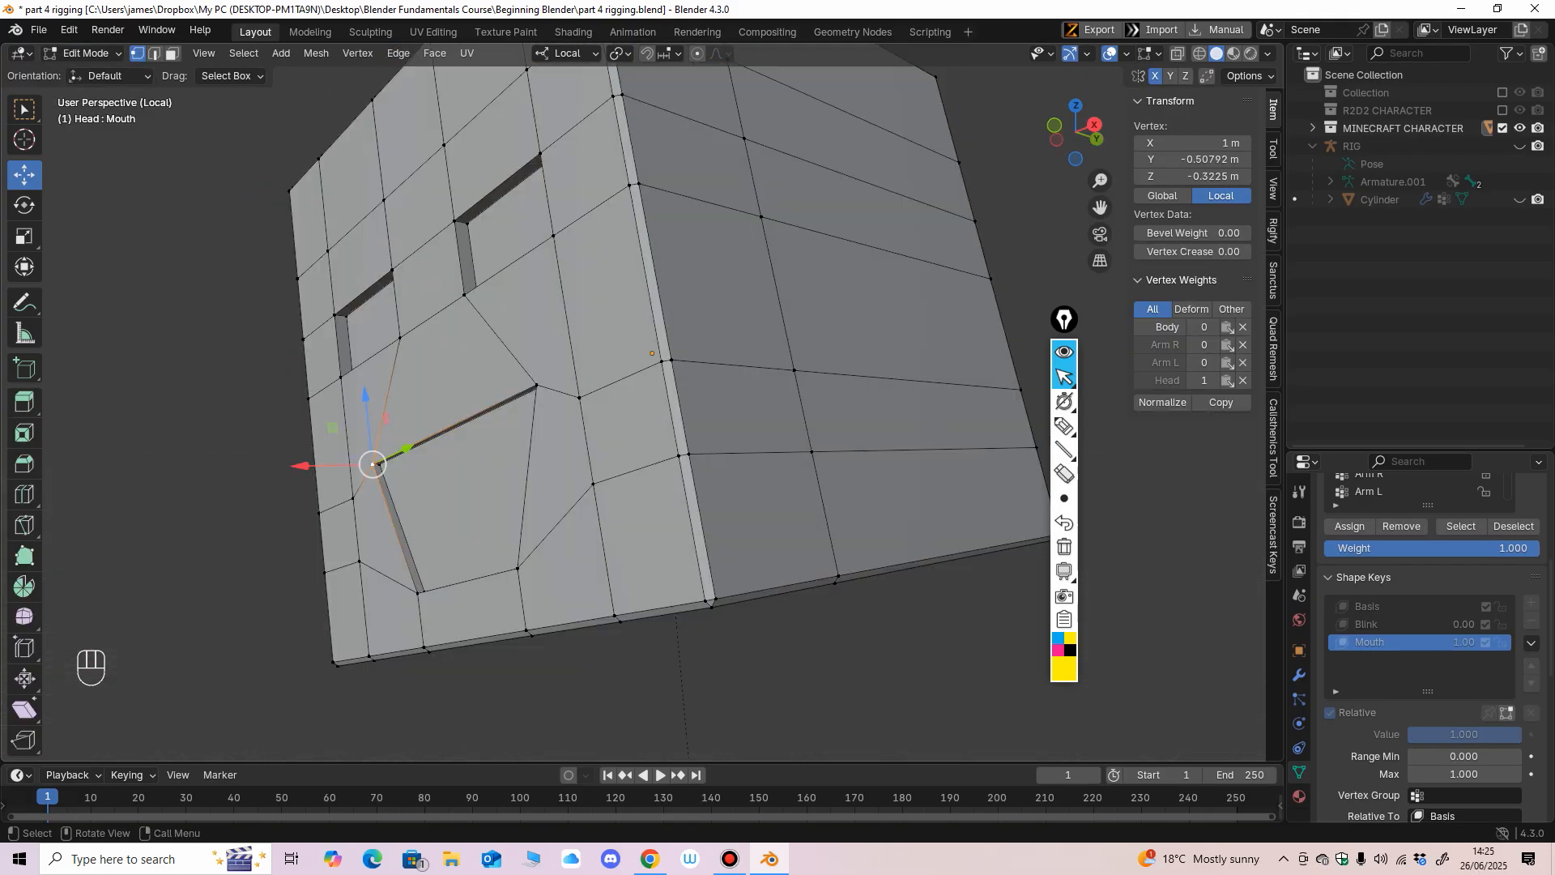
{"action": "left_click", "coordinate": [377, 465], "text": "shift"}
{"action": "middle_click_drag", "start_coordinate": [378, 465], "coordinate": [473, 446]}
{"action": "left_click", "coordinate": [697, 379], "text": "shift"}
{"action": "middle_click_drag", "start_coordinate": [697, 379], "coordinate": [739, 382]}
{"action": "left_click", "coordinate": [822, 416], "text": "shift"}
{"action": "middle_click_drag", "start_coordinate": [822, 417], "coordinate": [776, 429]}
{"action": "left_click", "coordinate": [474, 606], "text": "shift"}
{"action": "left_click", "coordinate": [473, 606], "text": "shift"}
{"action": "left_click", "coordinate": [474, 606], "text": "shift"}
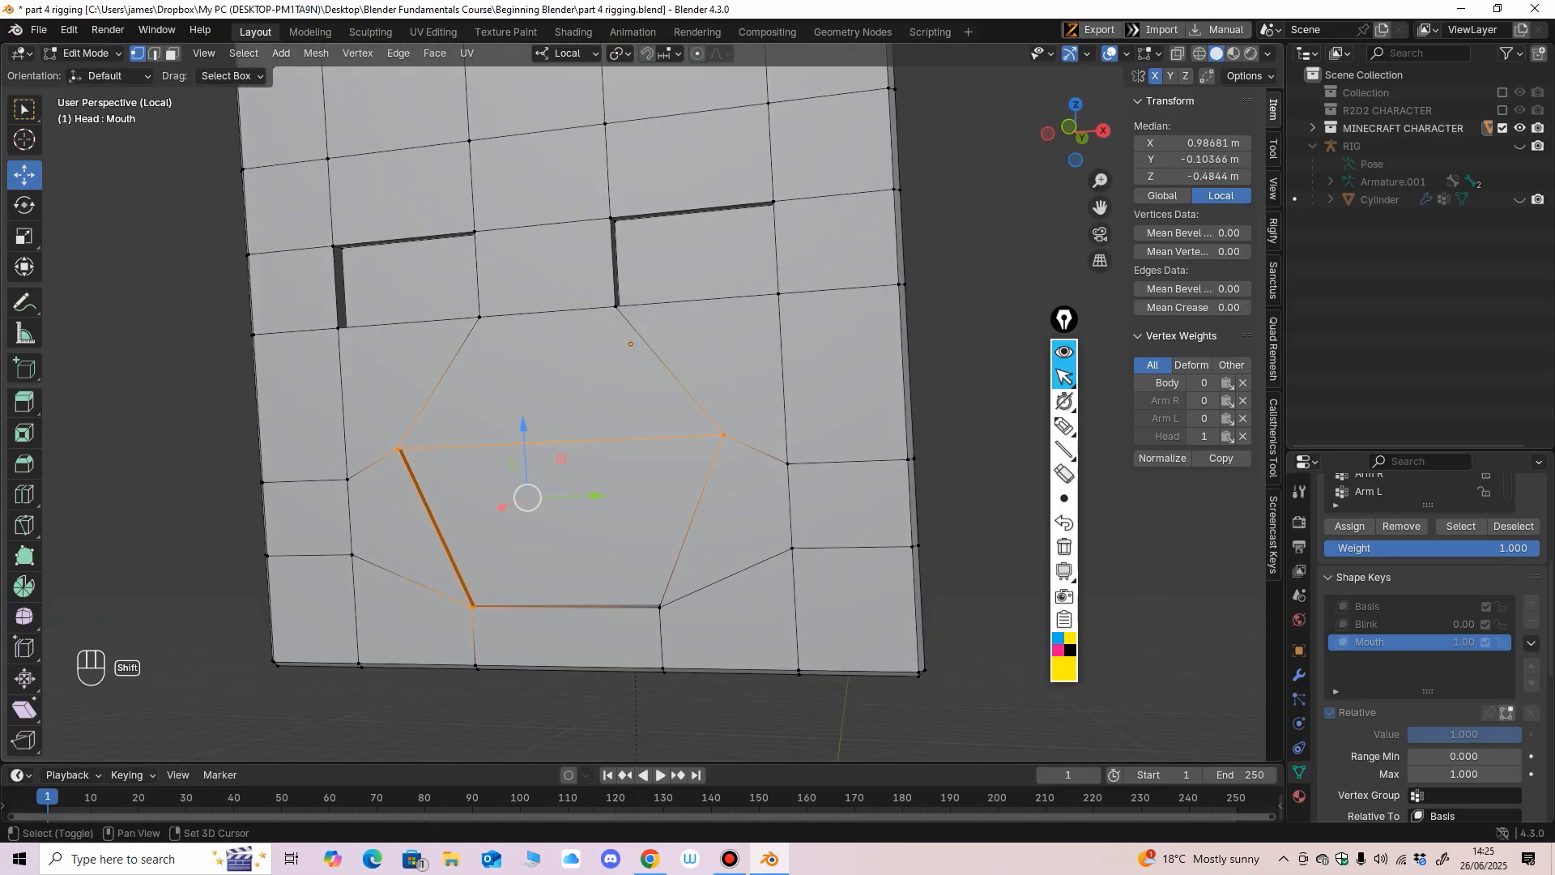
{"action": "left_click", "coordinate": [660, 607], "text": "shift"}
{"action": "middle_click_drag", "start_coordinate": [660, 606], "coordinate": [551, 627]}
{"action": "key", "text": "g"}
{"action": "key", "text": "x"}
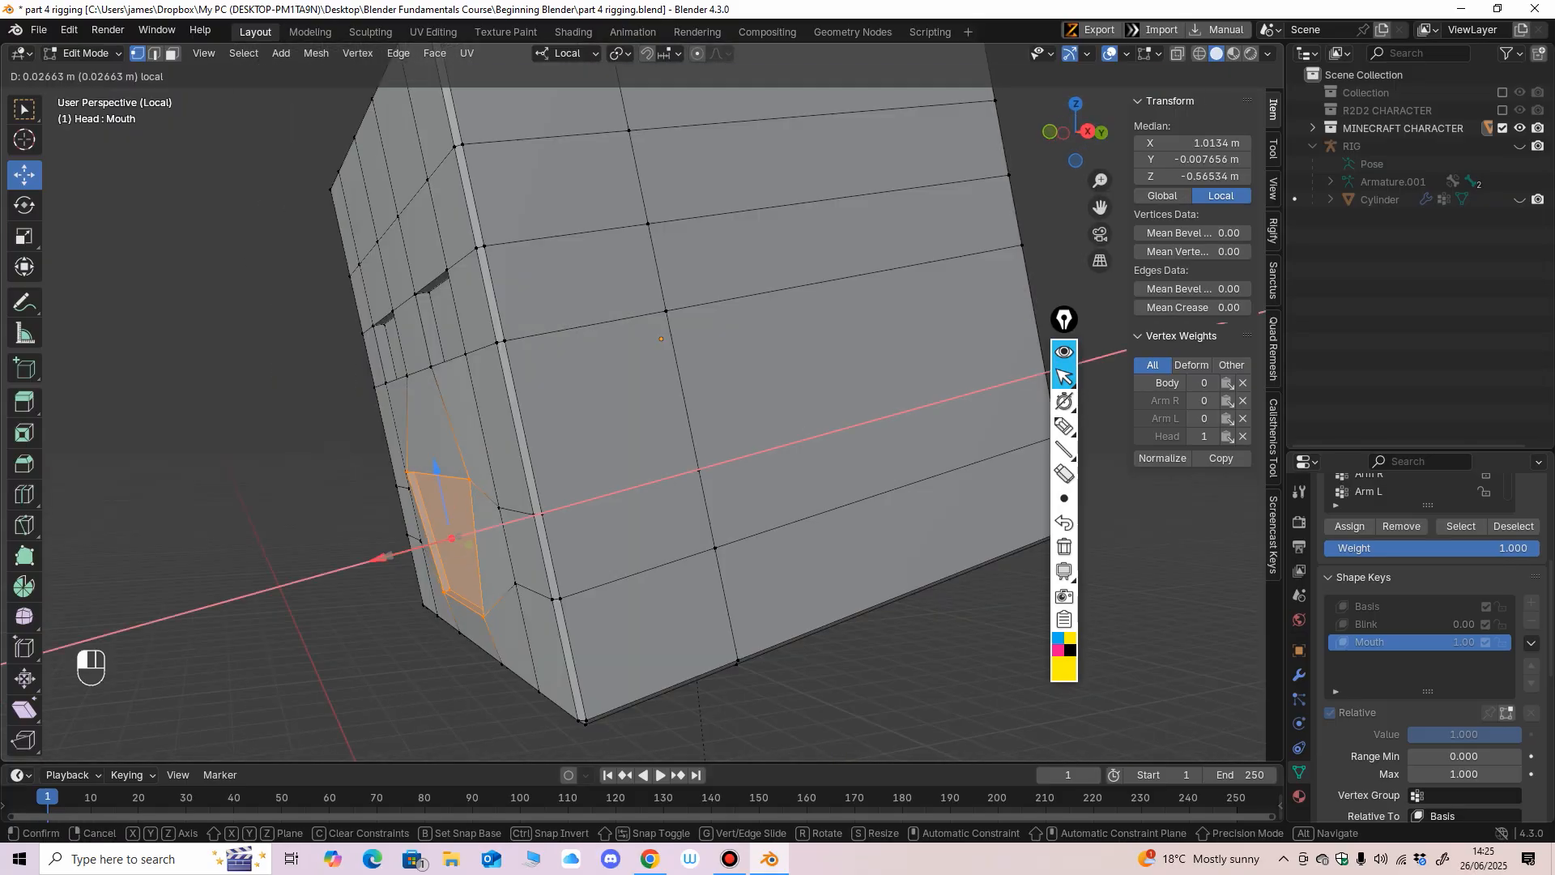
{"action": "left_click_drag", "start_coordinate": [373, 560], "coordinate": [372, 560]}
{"action": "middle_click_drag", "start_coordinate": [371, 560], "coordinate": [407, 596]}
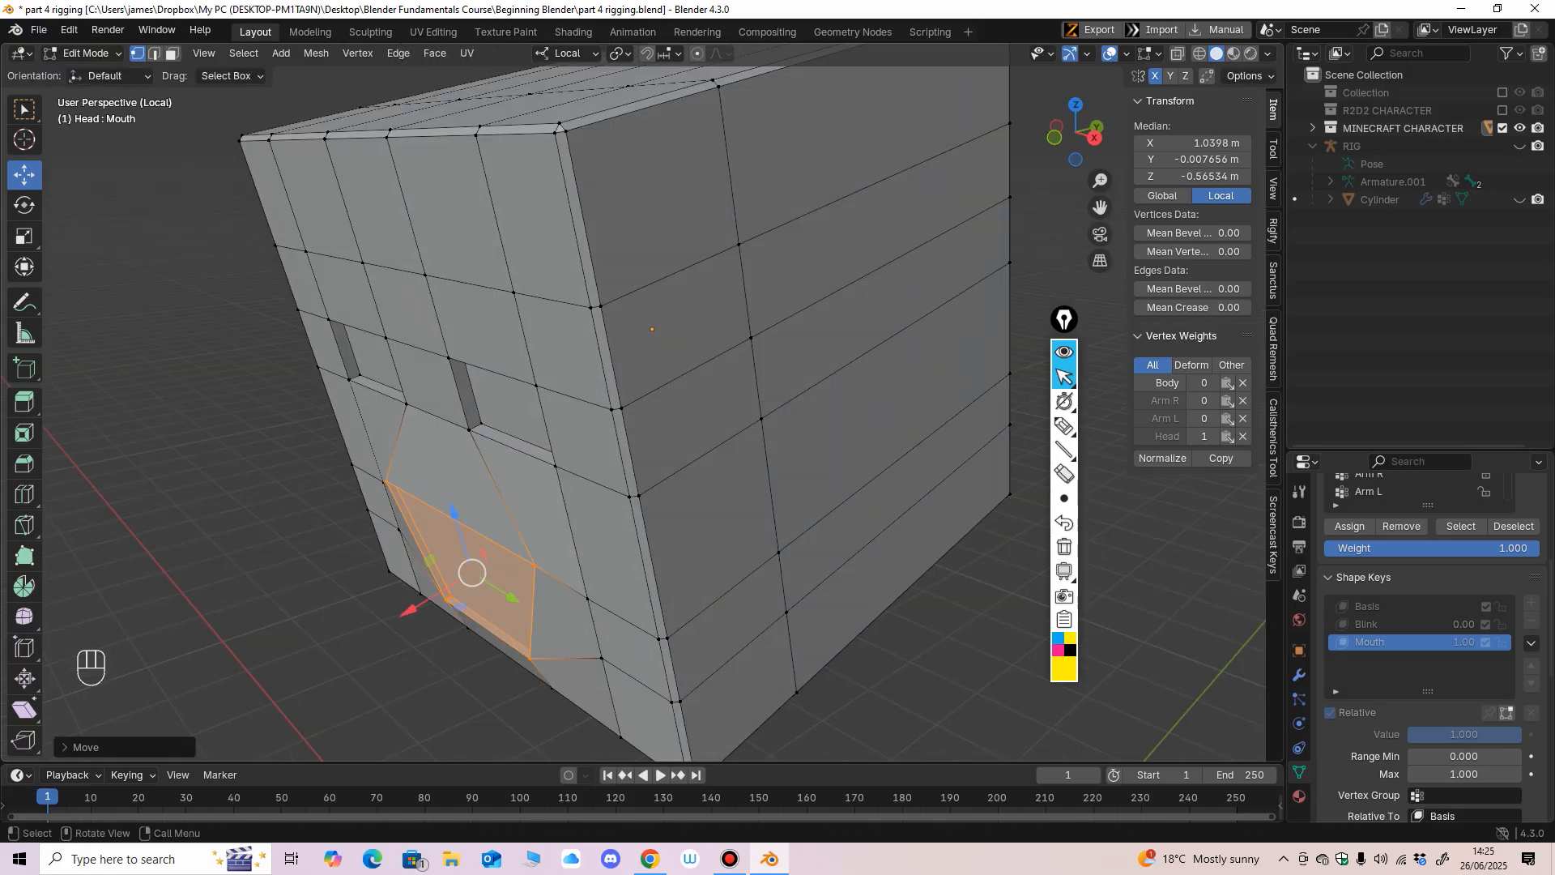
{"action": "left_click_drag", "start_coordinate": [409, 609], "coordinate": [407, 611]}
Select the four face vertices beside the mouth, two on each side, and move them outward along X about 0.01 m.
{"action": "left_click", "coordinate": [588, 600]}
{"action": "left_click", "coordinate": [602, 658], "text": "shift"}
{"action": "middle_click_drag", "start_coordinate": [602, 653], "coordinate": [703, 625]}
{"action": "left_click", "coordinate": [392, 510], "text": "shift"}
{"action": "left_click", "coordinate": [397, 580], "text": "shift"}
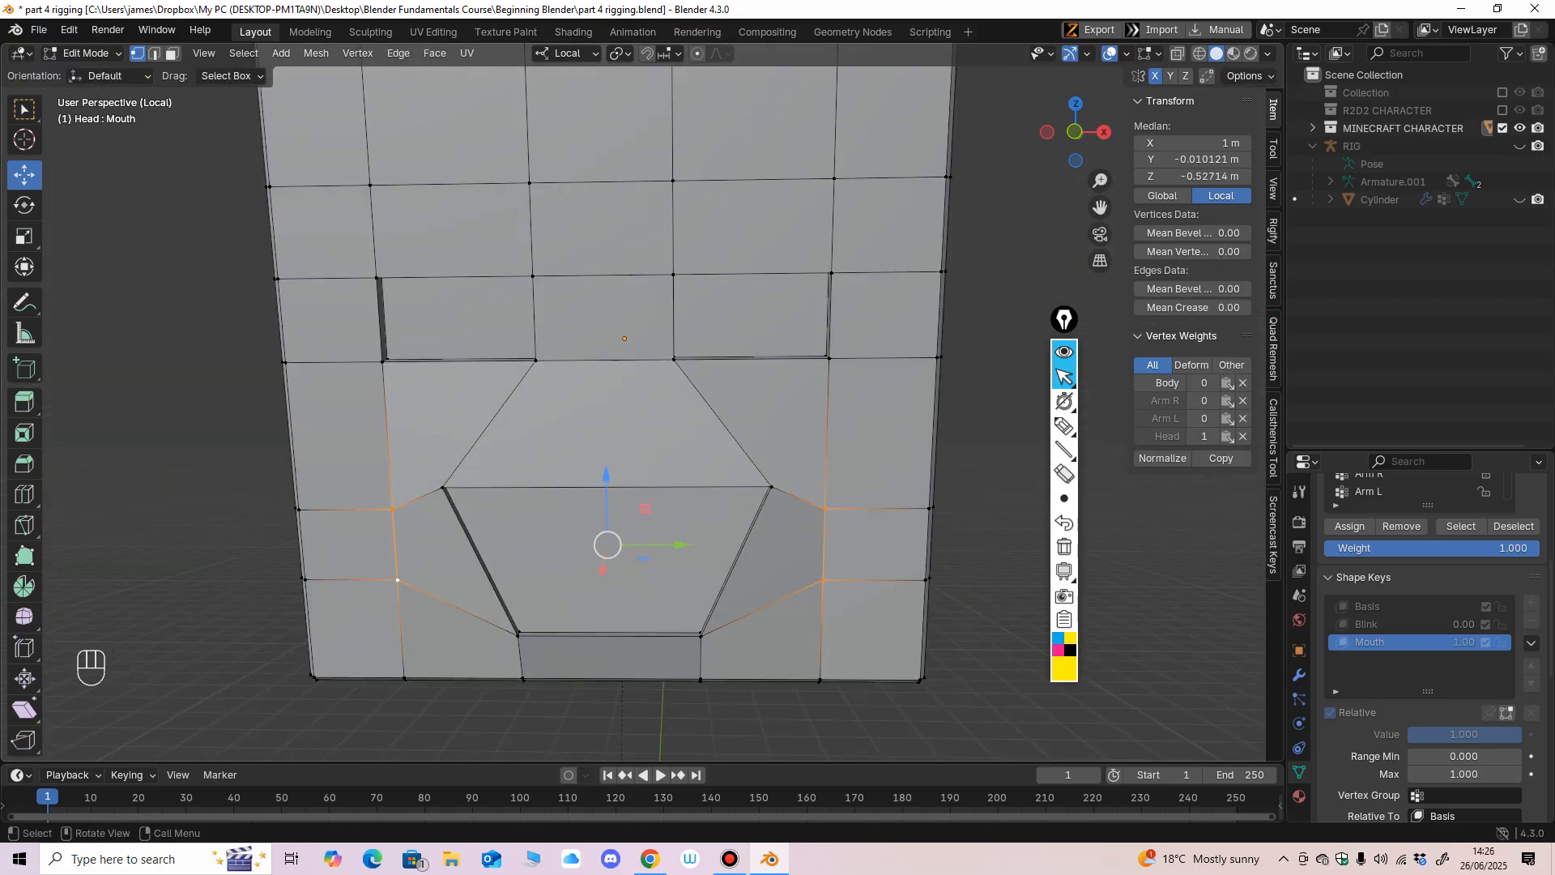
{"action": "scroll", "coordinate": [397, 580], "scroll_direction": "down", "scroll_amount": 2}
{"action": "middle_click_drag", "start_coordinate": [397, 580], "coordinate": [478, 606]}
{"action": "left_click_drag", "start_coordinate": [785, 587], "coordinate": [787, 588]}
{"action": "middle_click_drag", "start_coordinate": [786, 588], "coordinate": [653, 556]}
Return to Object Mode and test the Mouth shape key between 0.000 and 1.000, leaving its value at 0.000.
{"action": "left_click", "coordinate": [84, 54]}
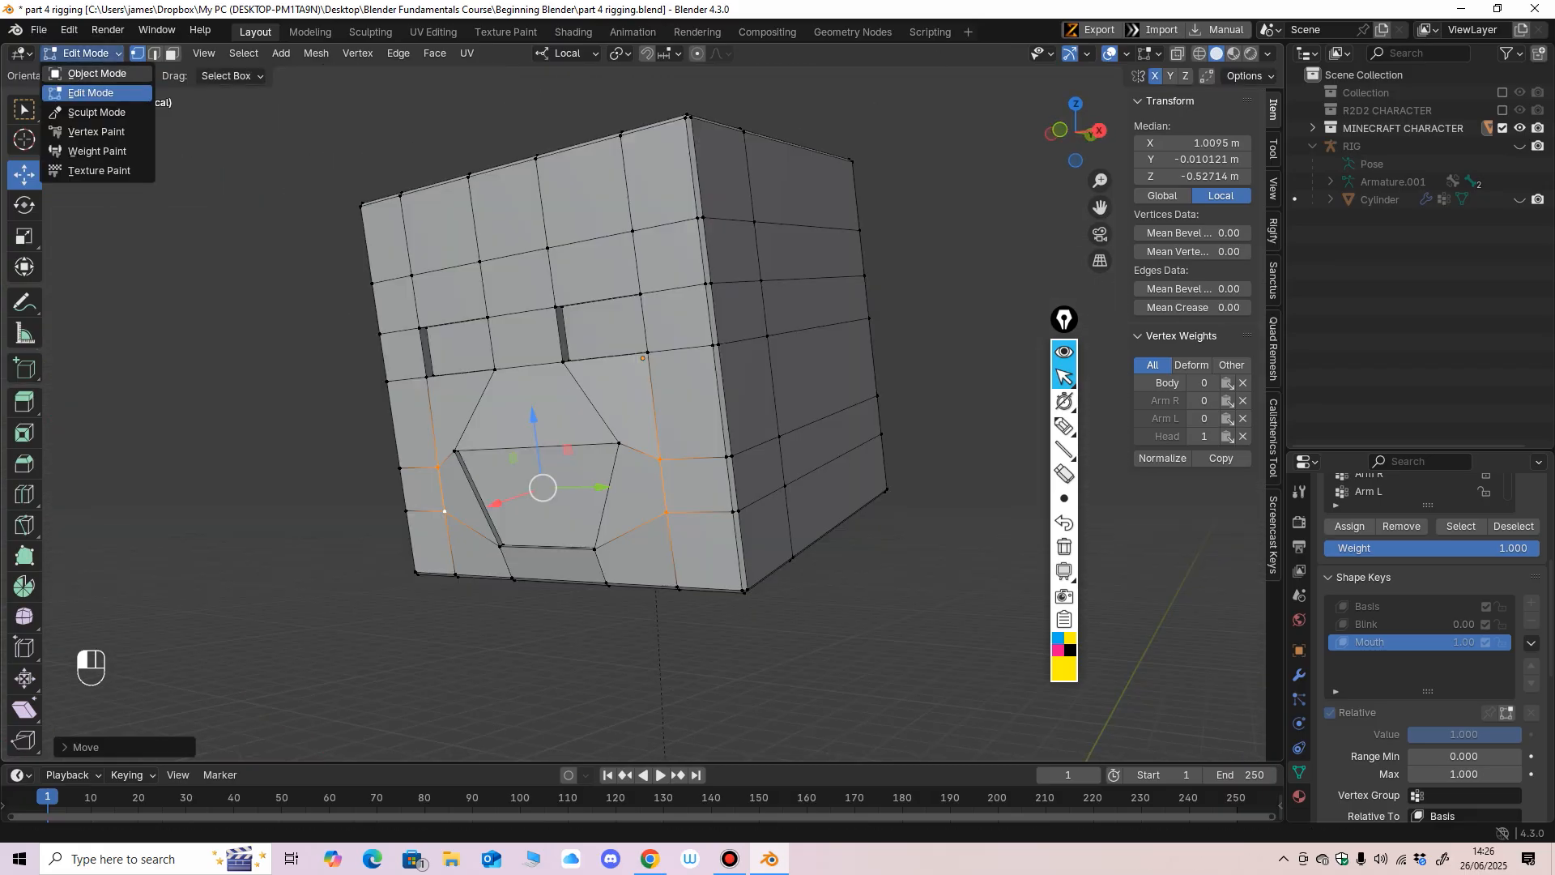
{"action": "left_click", "coordinate": [91, 74]}
{"action": "mouse_move", "coordinate": [1492, 691]}
{"action": "left_mouse_down"}
{"action": "mouse_move", "coordinate": [1414, 691]}
{"action": "mouse_move", "coordinate": [1495, 691]}
{"action": "left_mouse_up"}
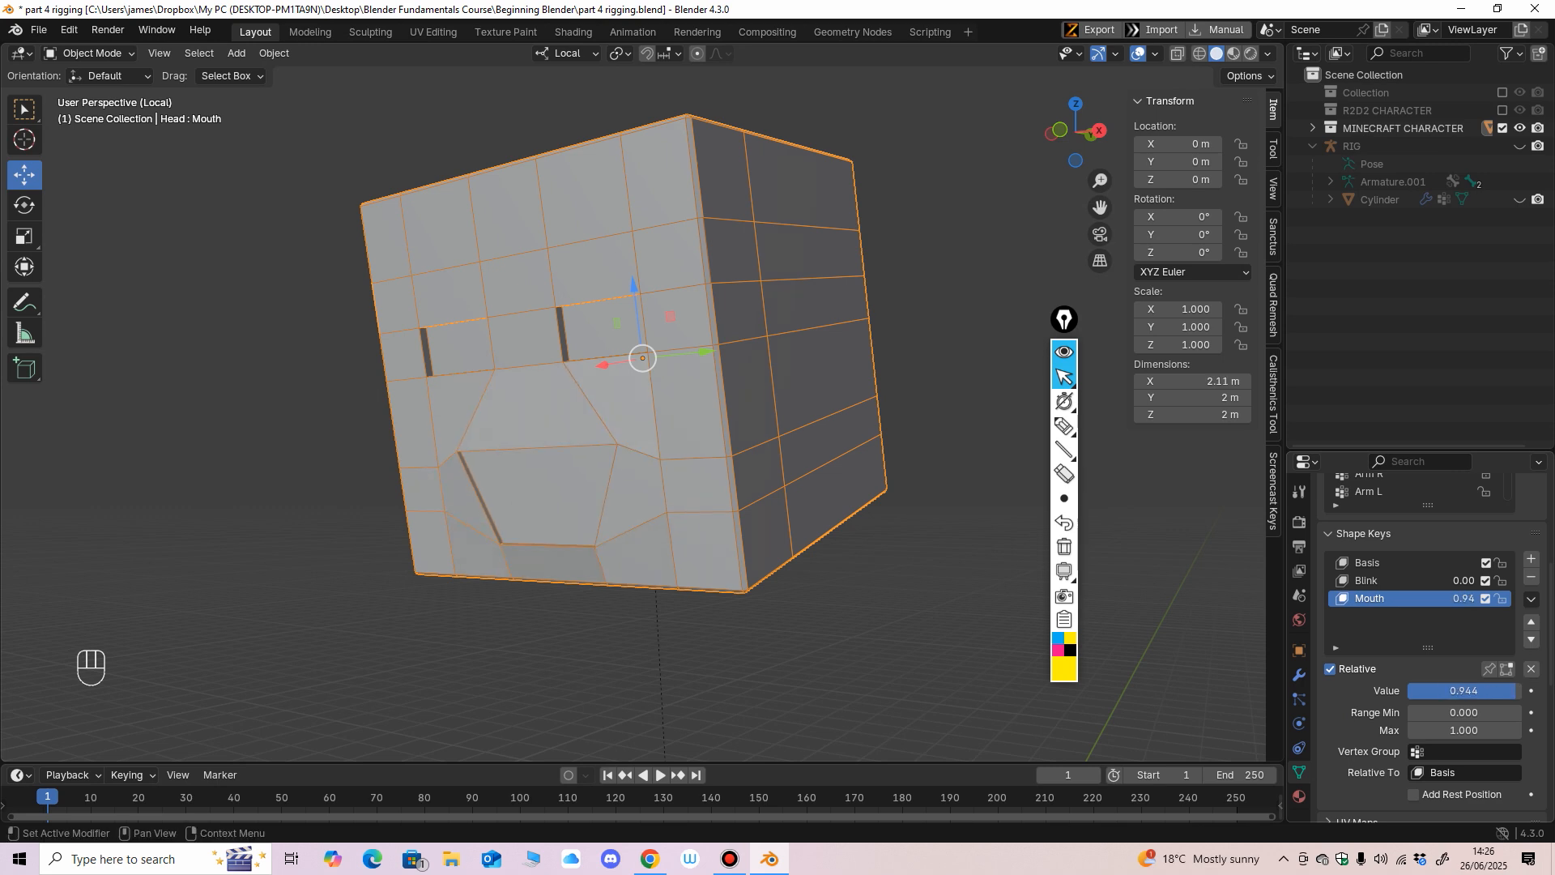
{"action": "middle_click_drag", "start_coordinate": [899, 558], "coordinate": [967, 559]}
{"action": "mouse_move", "coordinate": [1495, 691]}
{"action": "left_mouse_down"}
{"action": "mouse_move", "coordinate": [1450, 691]}
{"action": "mouse_move", "coordinate": [1521, 690]}
{"action": "mouse_move", "coordinate": [1411, 690]}
{"action": "mouse_move", "coordinate": [1511, 691]}
{"action": "left_mouse_up"}
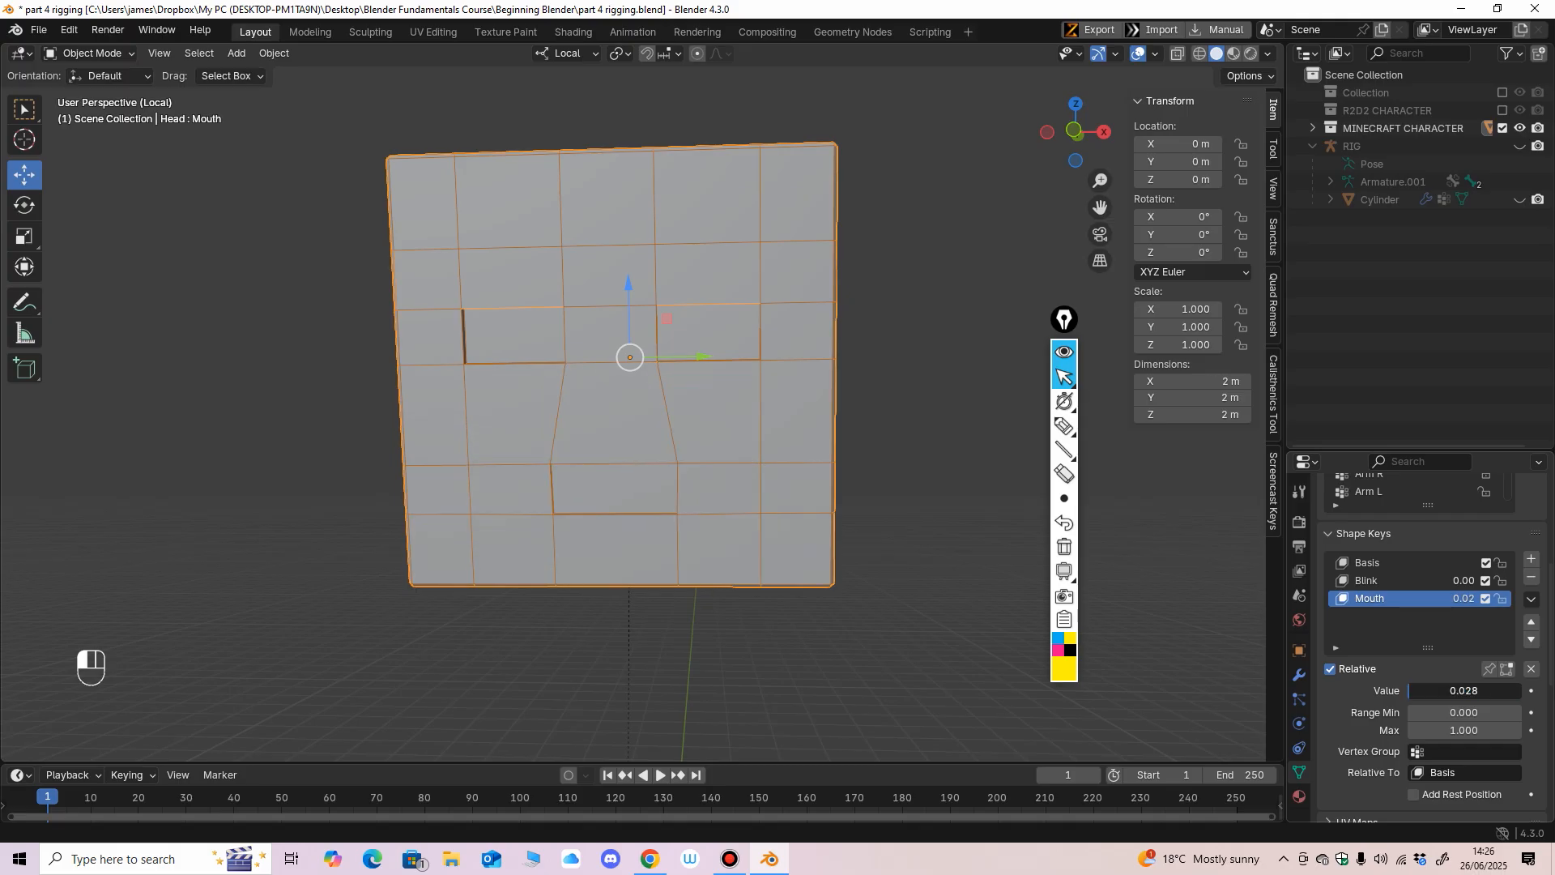
{"action": "mouse_move", "coordinate": [1413, 691]}
{"action": "left_mouse_down"}
{"action": "mouse_move", "coordinate": [1511, 691]}
{"action": "mouse_move", "coordinate": [1409, 691]}
{"action": "left_mouse_up"}
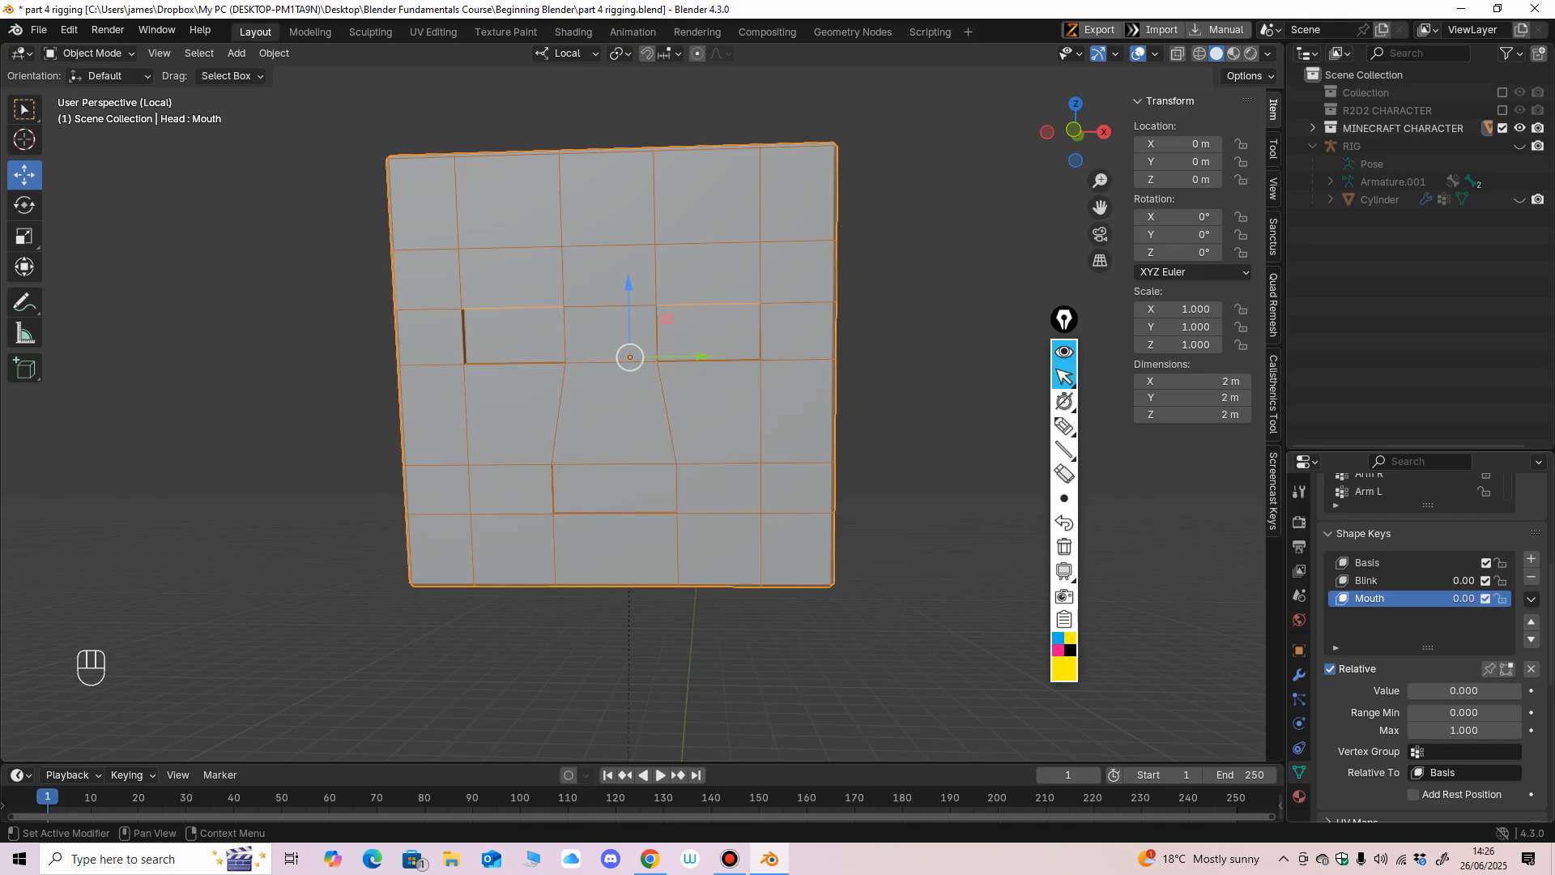
{"action": "left_click_drag", "start_coordinate": [1413, 690], "coordinate": [1511, 691]}
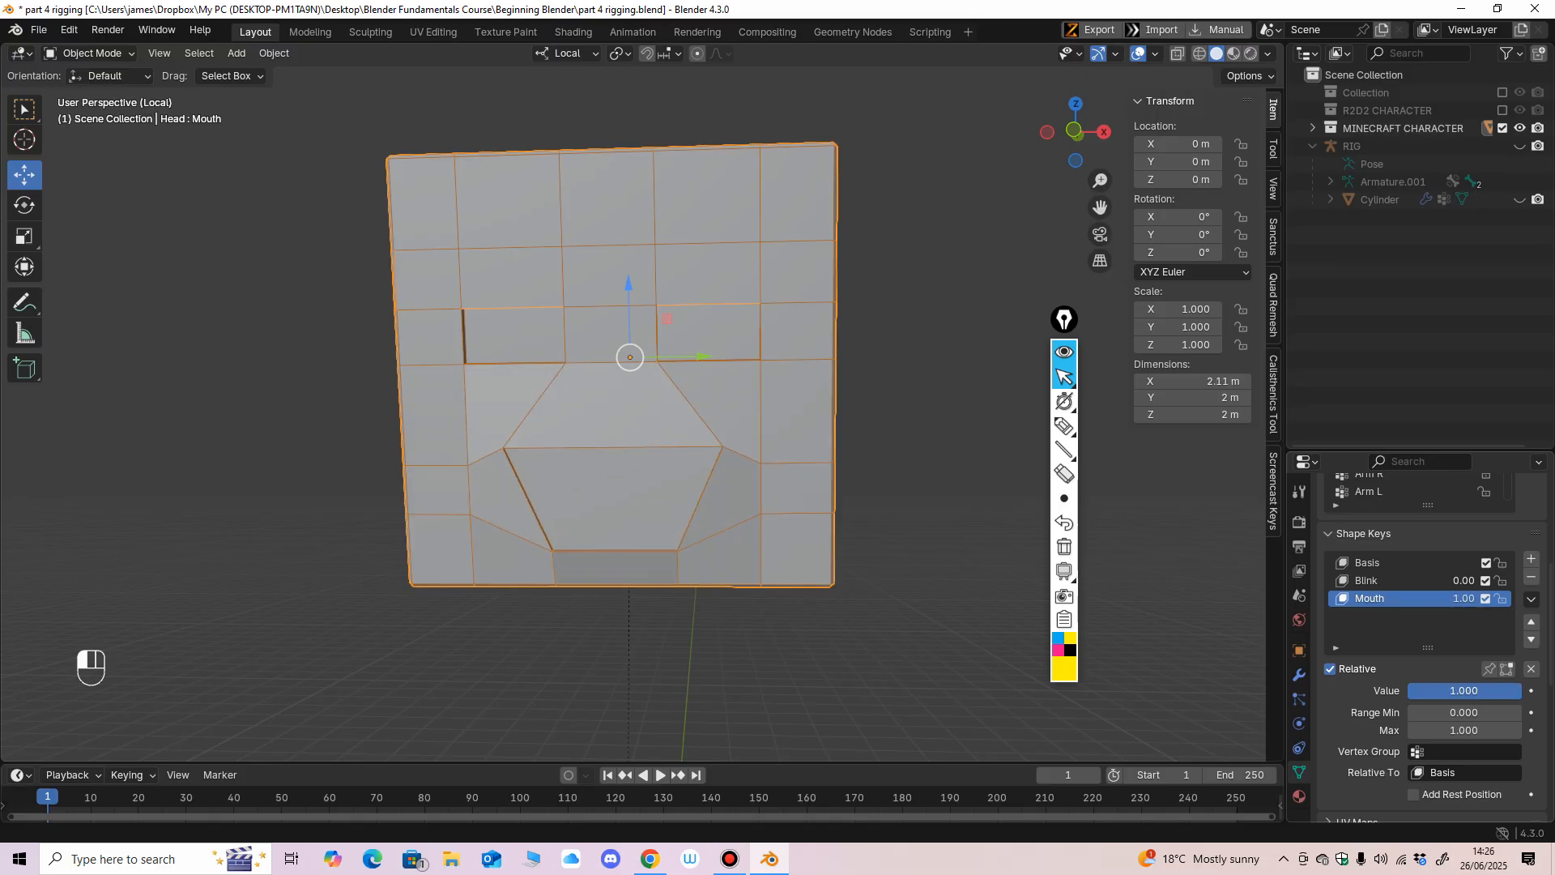
{"action": "left_click", "coordinate": [1531, 690]}
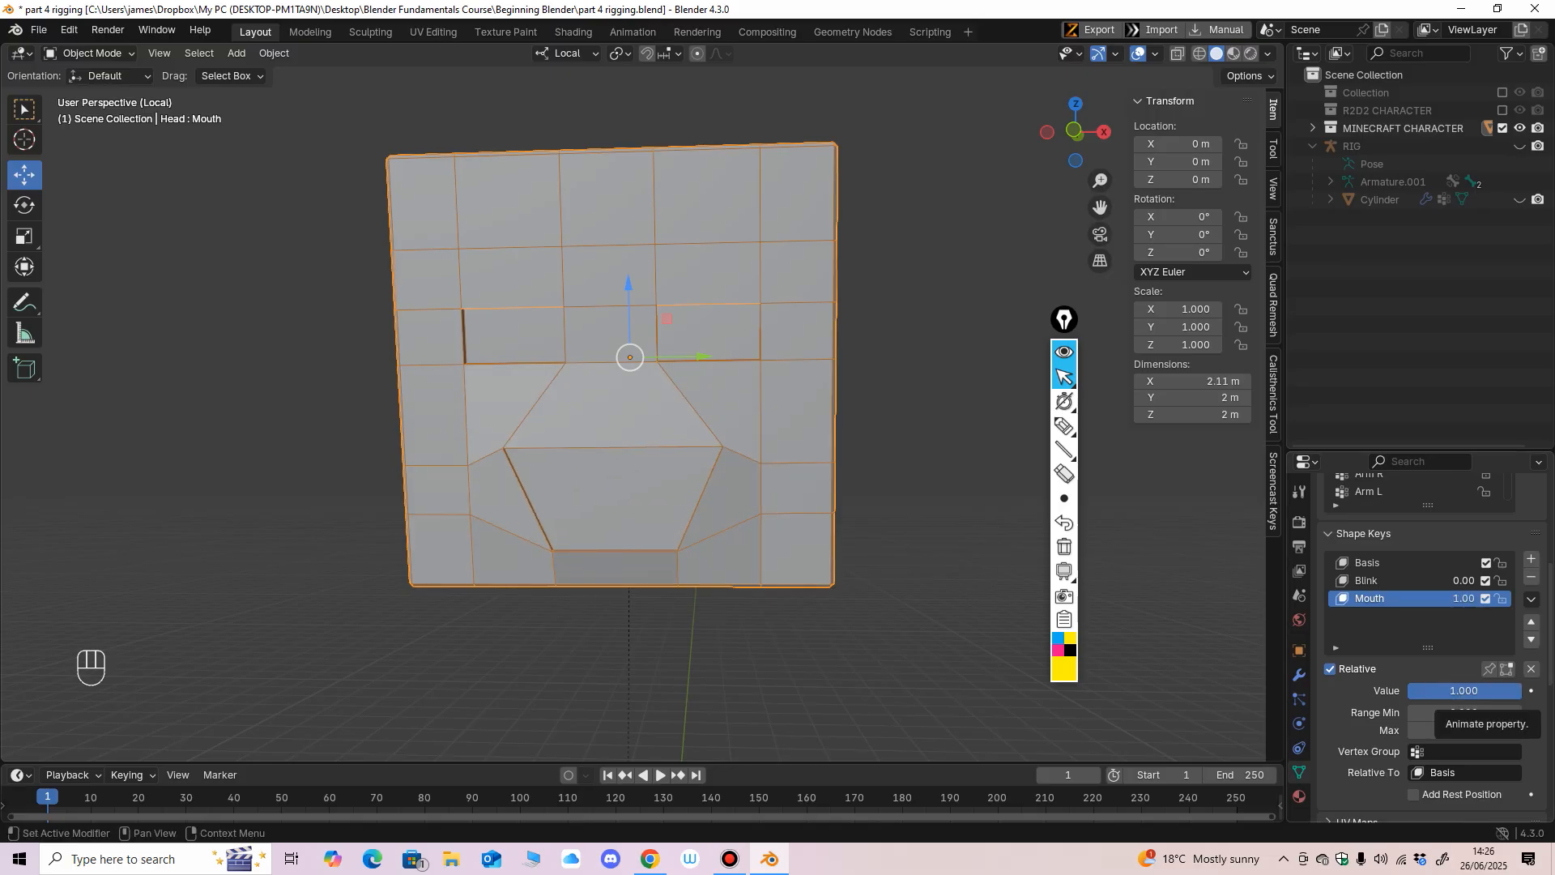
{"action": "left_click", "coordinate": [1531, 690]}
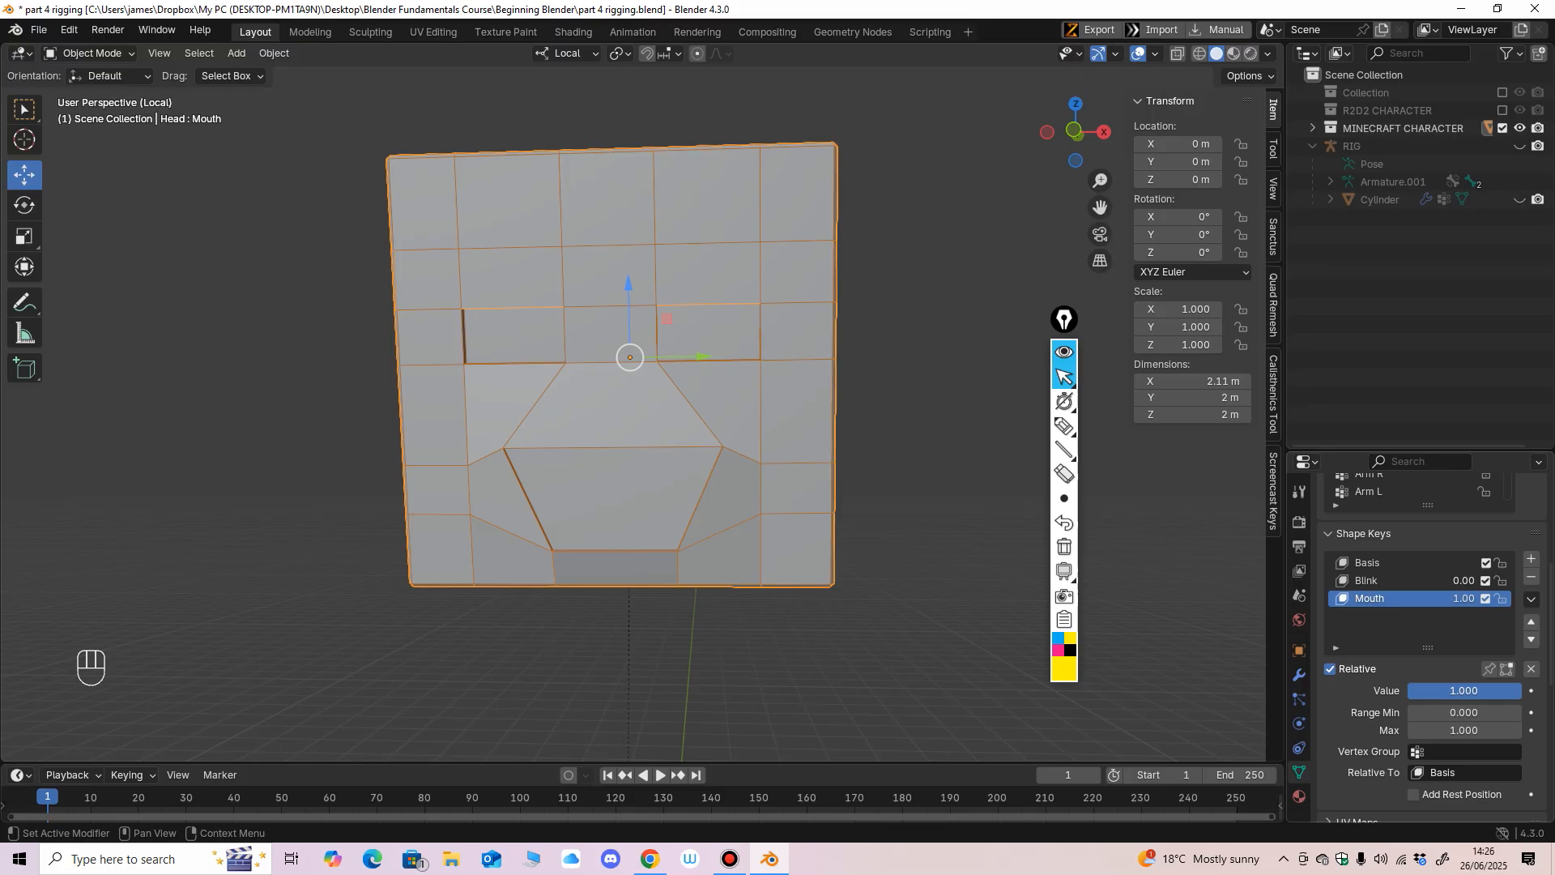
{"action": "left_click_drag", "start_coordinate": [1513, 690], "coordinate": [1410, 690]}
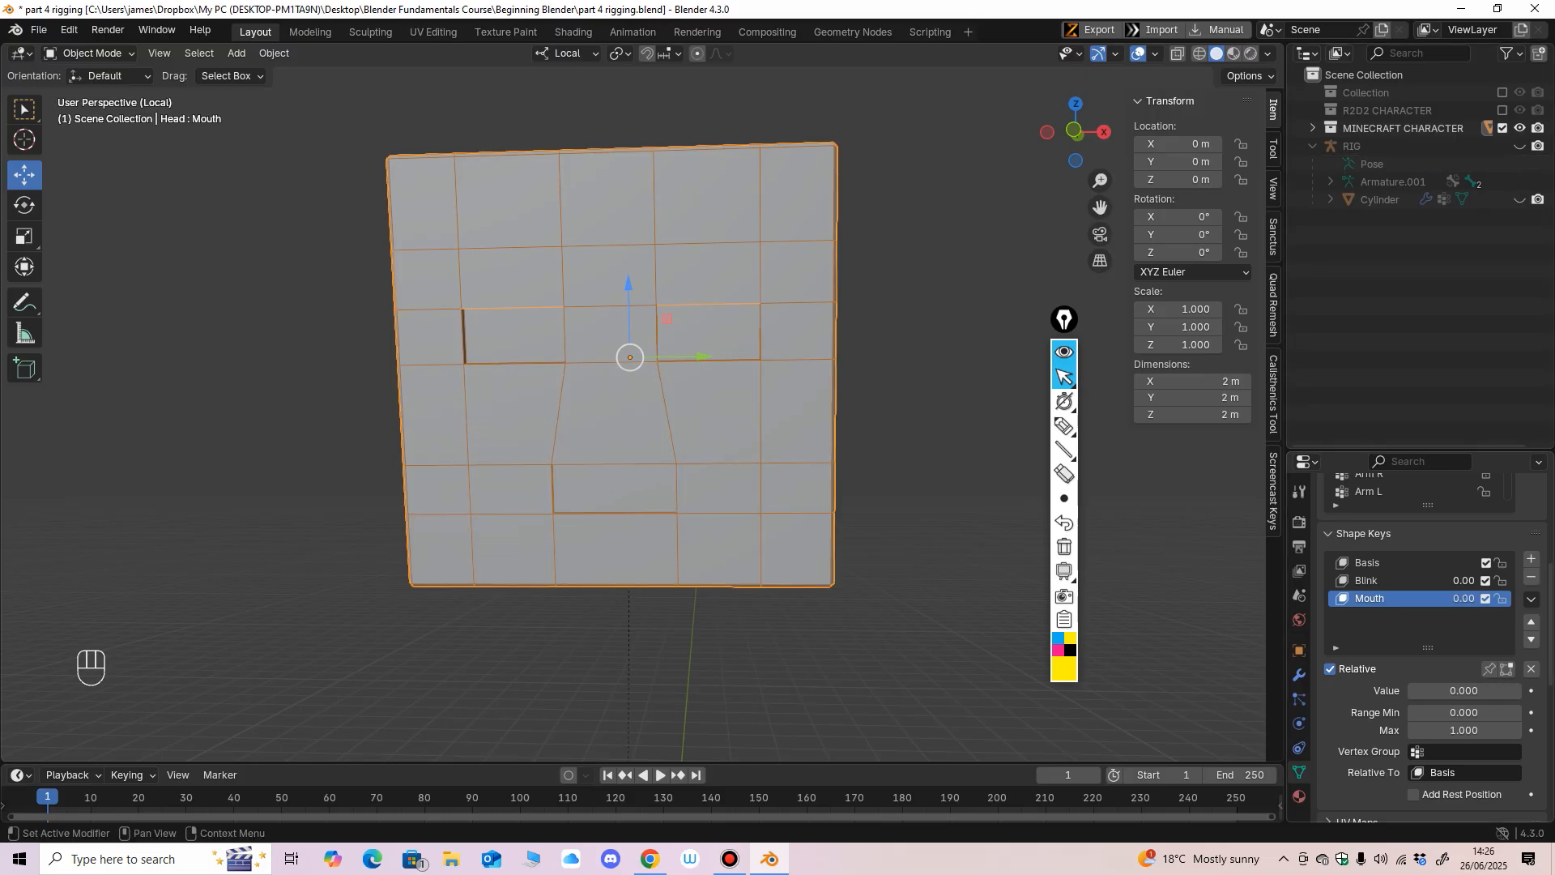
{"action": "scroll", "coordinate": [1433, 648], "scroll_direction": "down", "scroll_amount": 1}
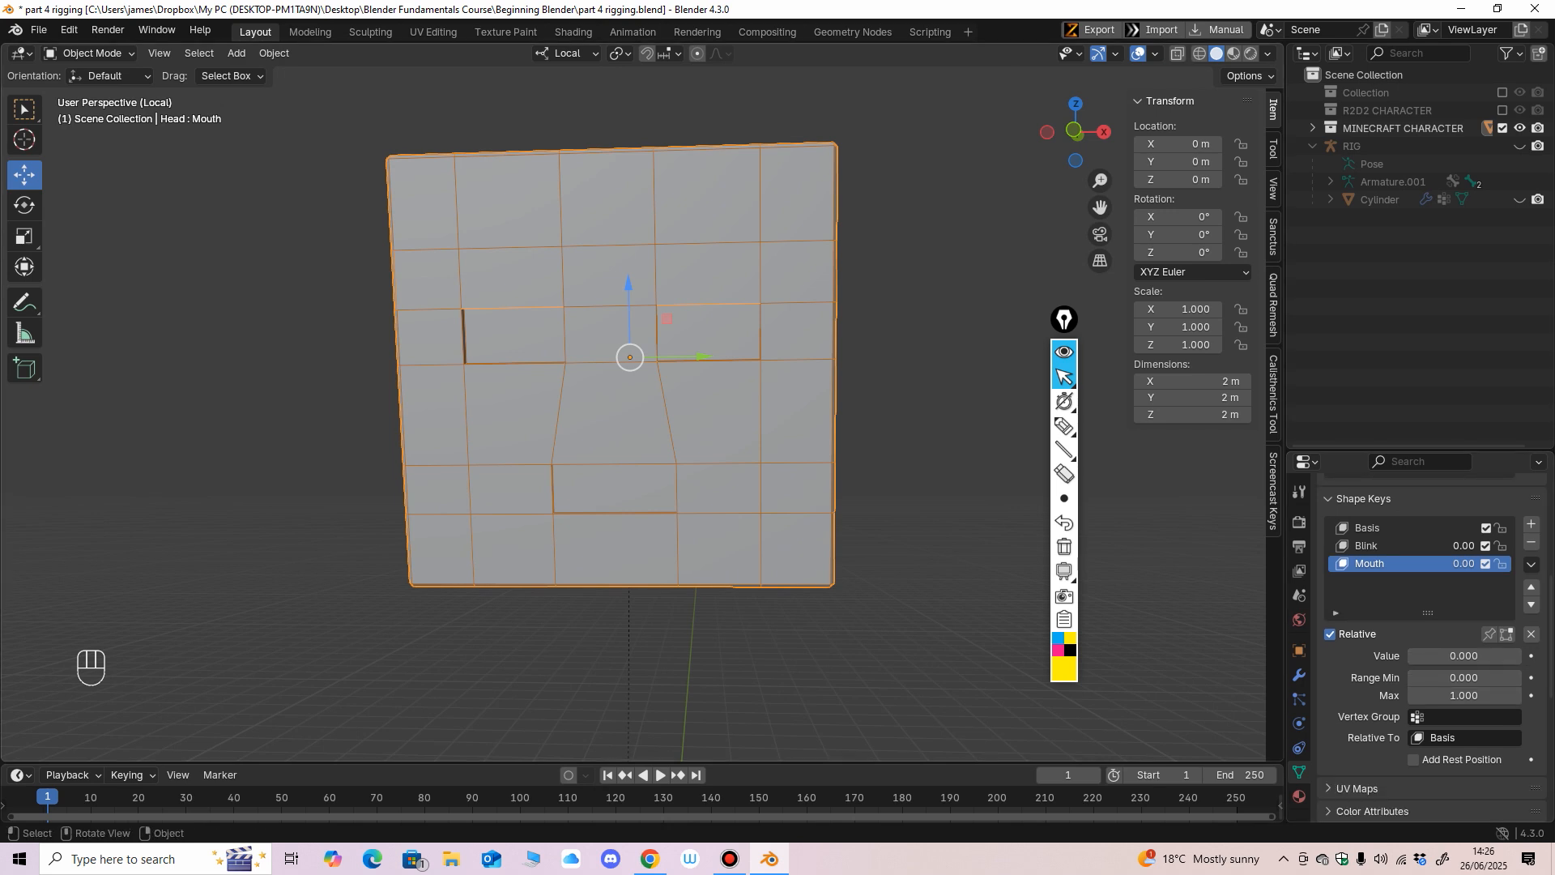
{"action": "left_click", "coordinate": [1064, 426]}
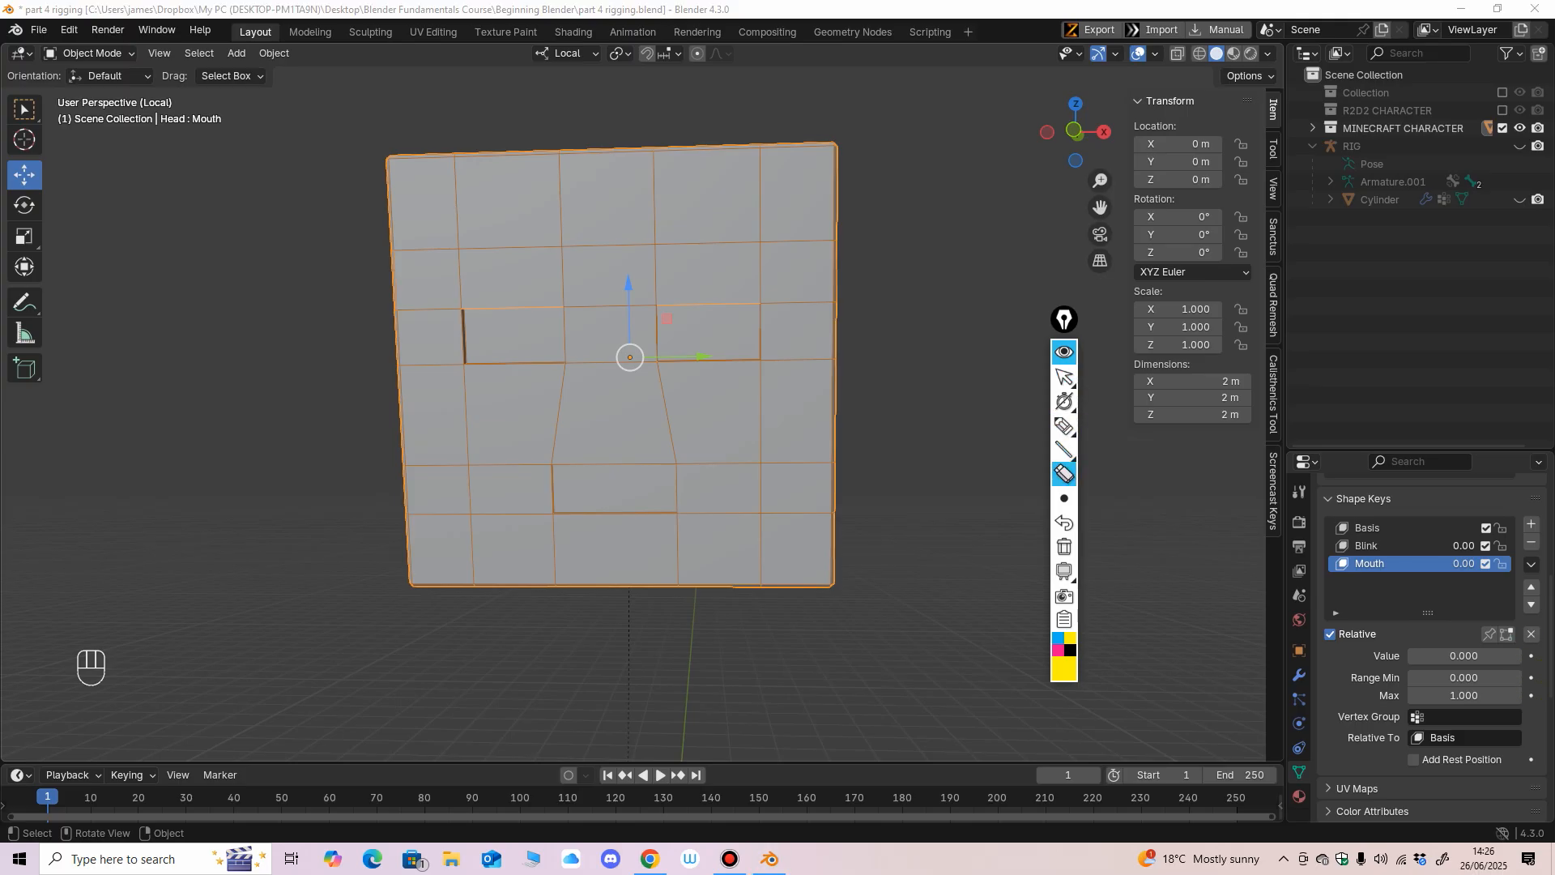
{"action": "left_click", "coordinate": [1064, 377]}
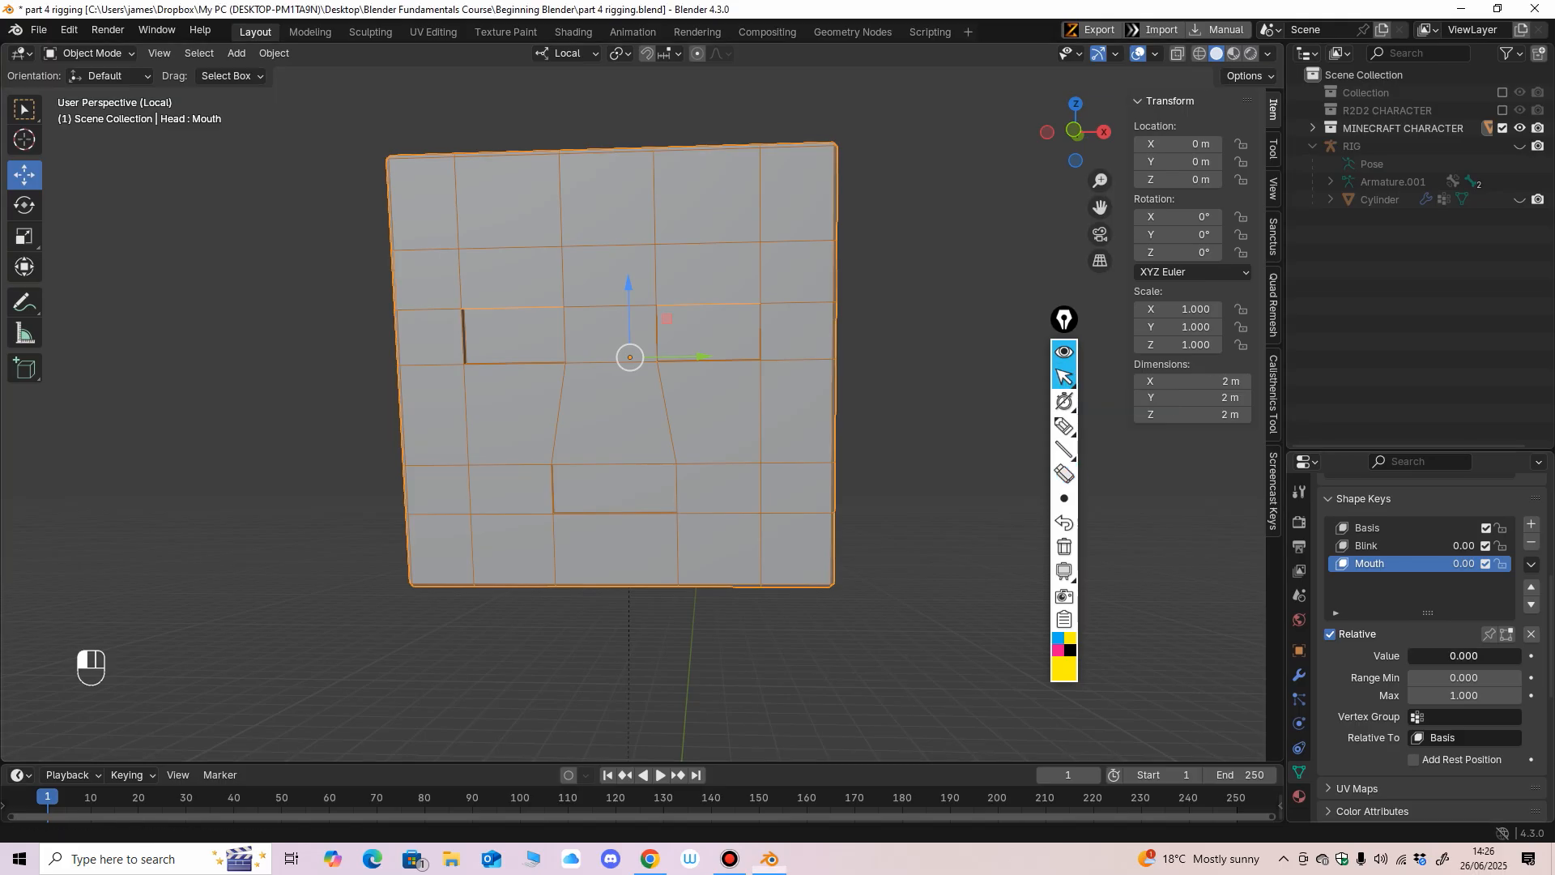
Check the head's Mouth and Blink shape keys, keeping the Mouth value at 0.000.
{"action": "mouse_move", "coordinate": [1442, 655]}
{"action": "left_mouse_down"}
{"action": "mouse_move", "coordinate": [1500, 656]}
{"action": "mouse_move", "coordinate": [1406, 655]}
{"action": "mouse_move", "coordinate": [1535, 656]}
{"action": "mouse_move", "coordinate": [1413, 655]}
{"action": "left_mouse_up"}
{"action": "left_click", "coordinate": [1381, 545]}
{"action": "left_click", "coordinate": [1383, 564]}
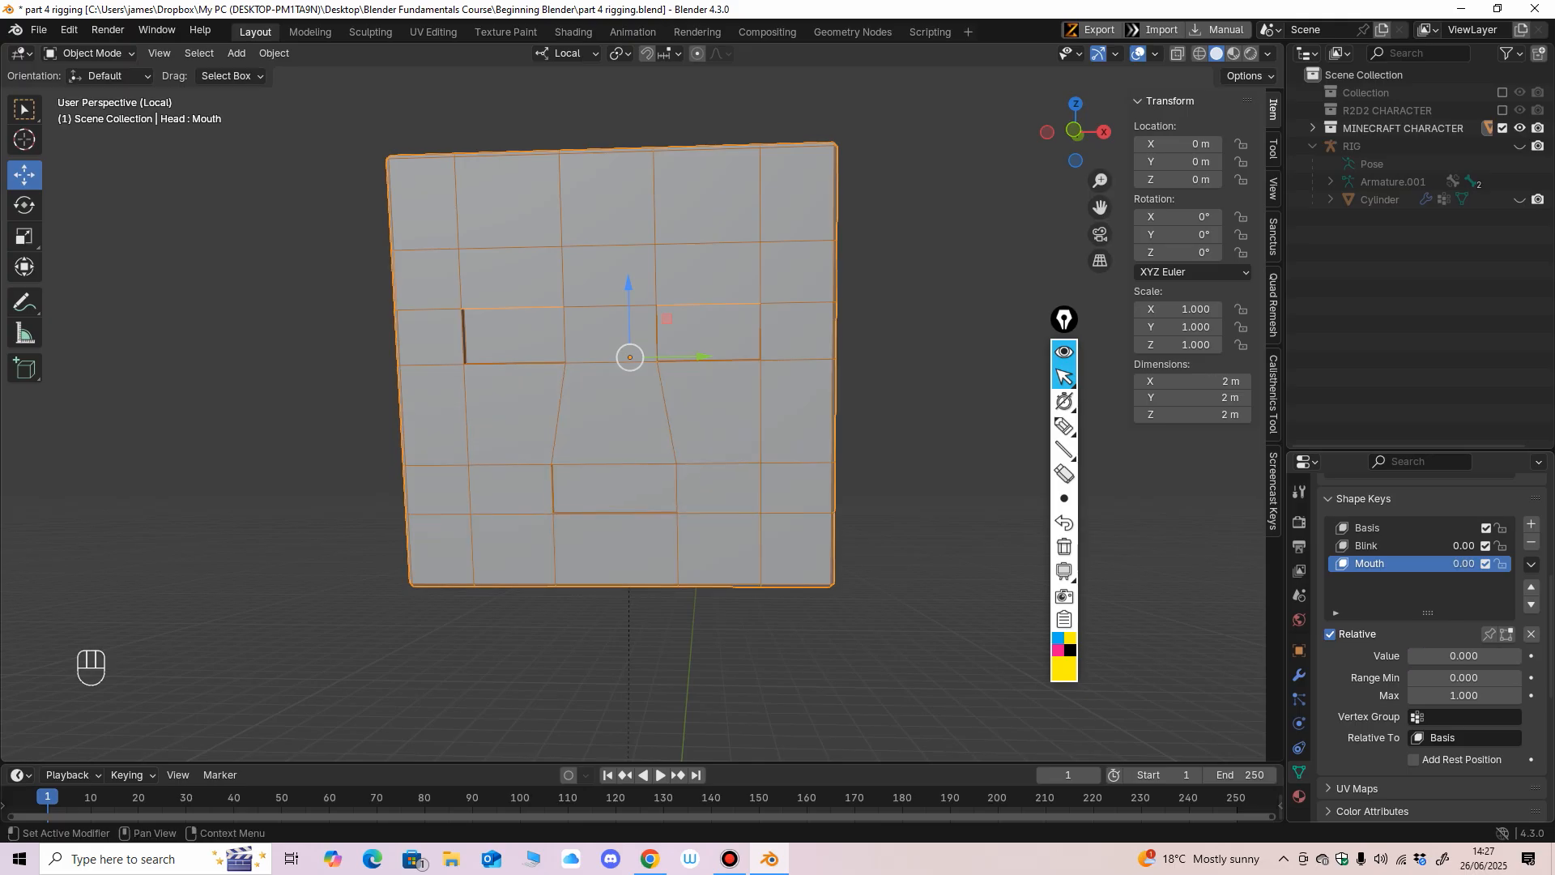
{"action": "scroll", "coordinate": [842, 454], "scroll_direction": "down", "scroll_amount": 1}
{"action": "middle_click_drag", "start_coordinate": [842, 453], "coordinate": [800, 455]}
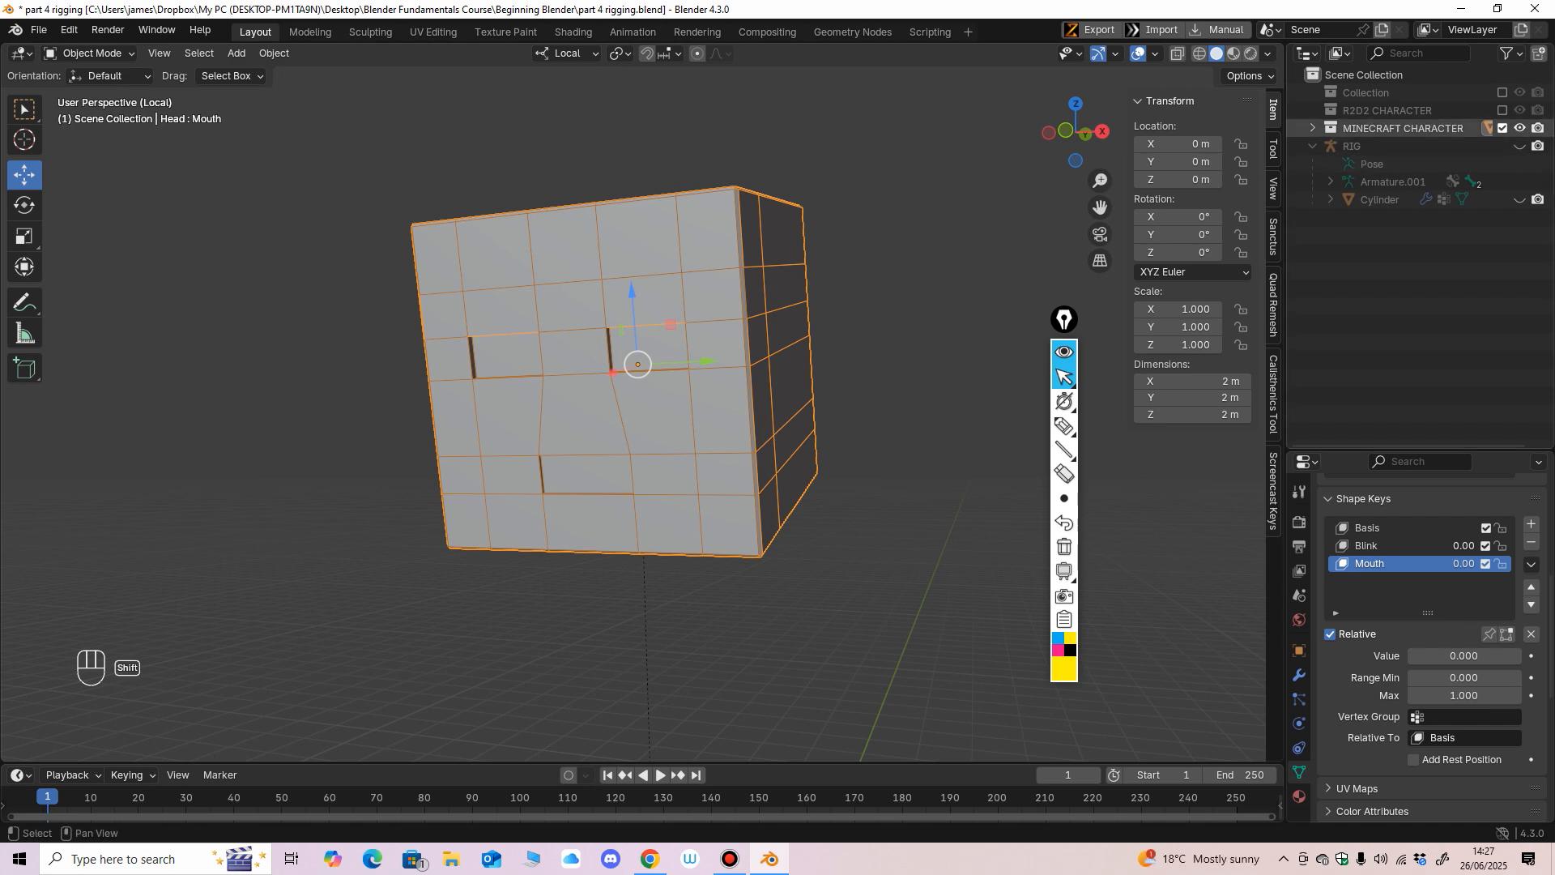
Exclude the MINECRAFT CHARACTER collection from the view layer to get an empty scene.
{"action": "left_click", "coordinate": [1502, 128]}
{"action": "mouse_move", "coordinate": [664, 438]}
{"action": "middle_mouse_down"}
{"action": "mouse_move", "coordinate": [648, 437]}
{"action": "mouse_move", "coordinate": [685, 444]}
{"action": "middle_mouse_up"}
{"action": "middle_click_drag", "start_coordinate": [648, 567], "coordinate": [676, 375], "text": "shift"}
{"action": "middle_click_drag", "start_coordinate": [648, 454], "coordinate": [685, 374], "text": "shift"}
{"action": "scroll", "coordinate": [677, 413], "scroll_direction": "up", "scroll_amount": 3}
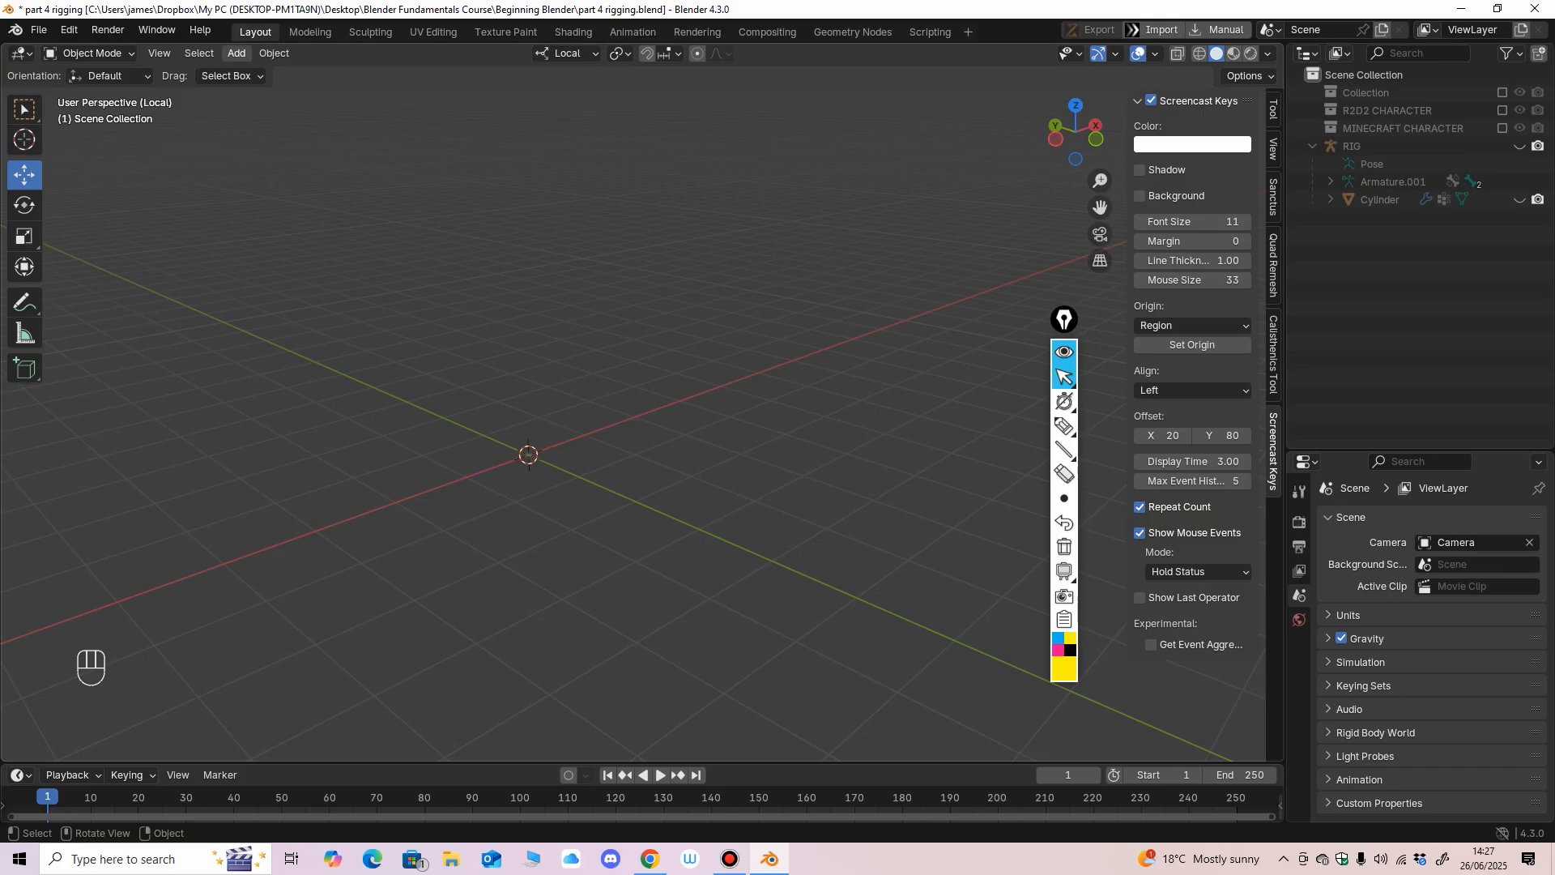
Add a single-bone armature at the world origin.
{"action": "left_click", "coordinate": [237, 53]}
{"action": "mouse_move", "coordinate": [271, 203]}
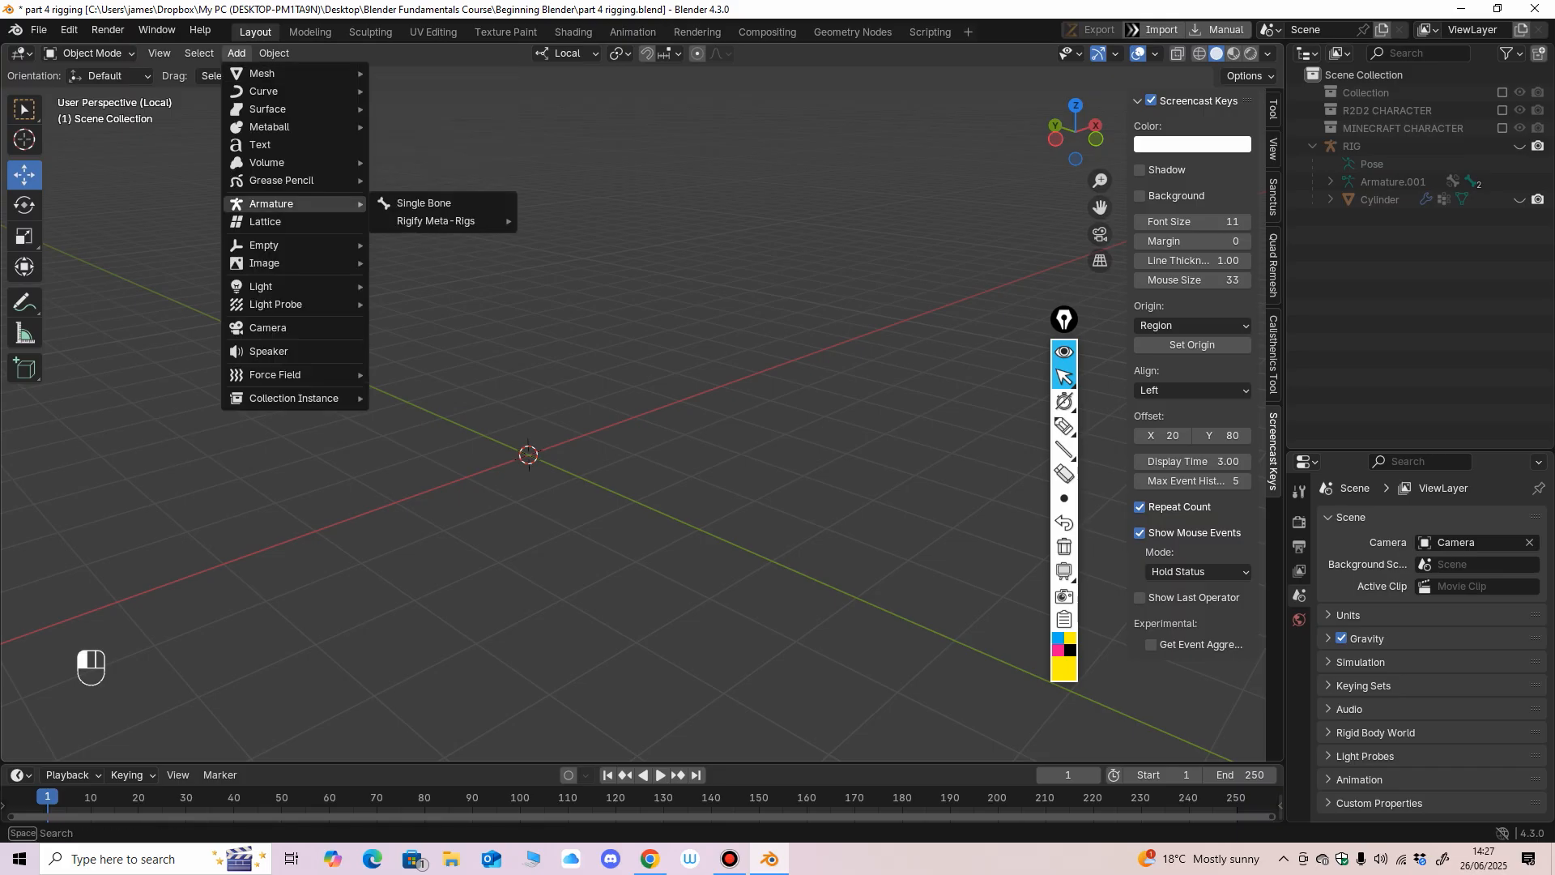
{"action": "left_click", "coordinate": [443, 203]}
{"action": "middle_click_drag", "start_coordinate": [567, 389], "coordinate": [705, 323]}
{"action": "middle_click_drag", "start_coordinate": [705, 324], "coordinate": [707, 294], "text": "ctrl"}
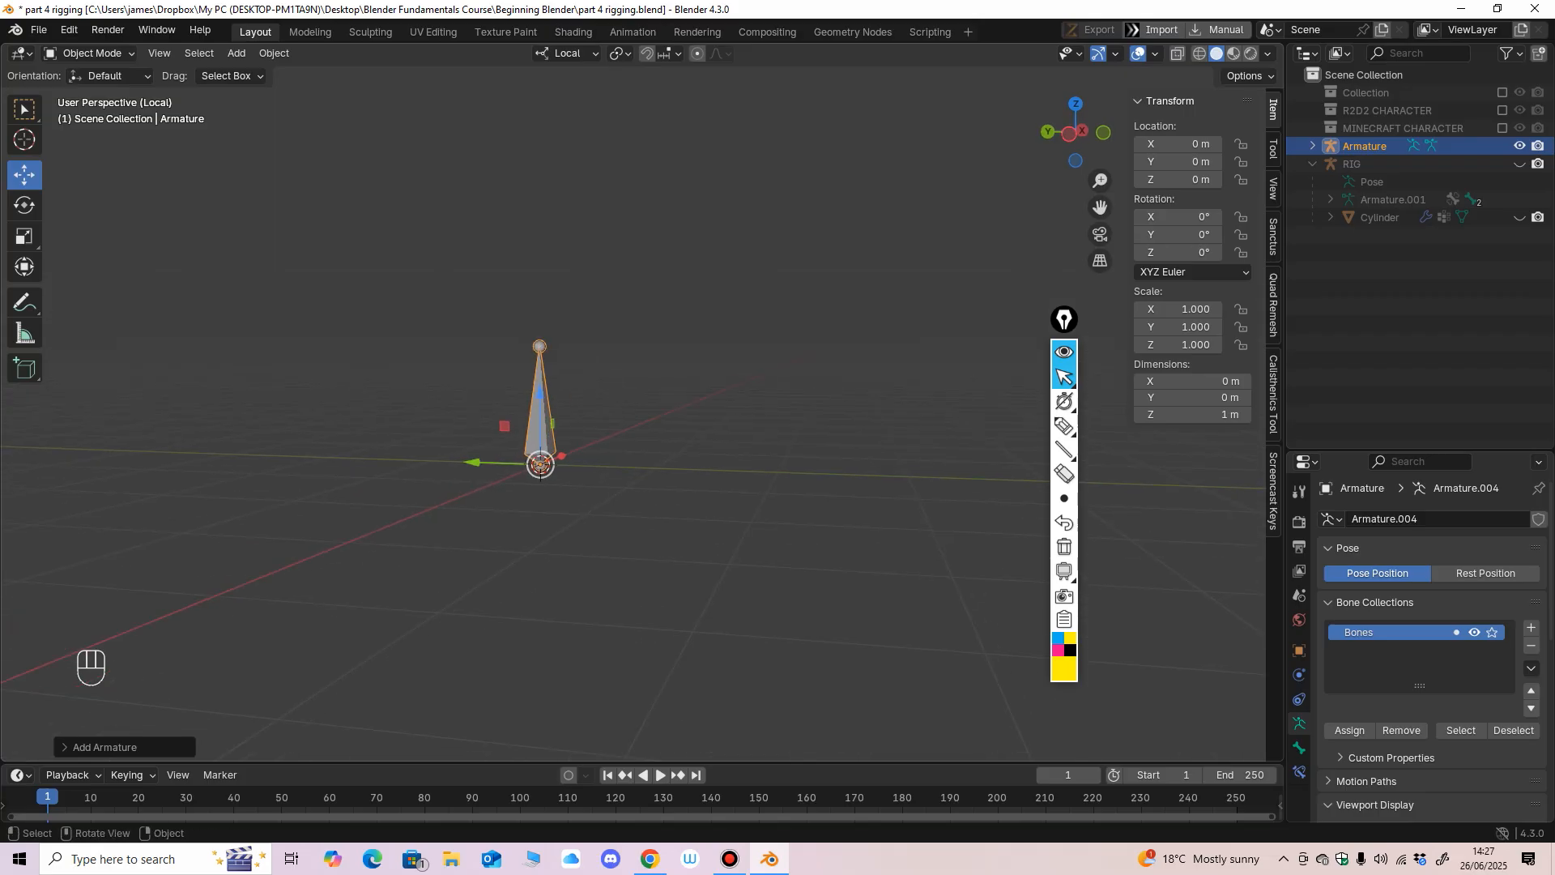
{"action": "key", "text": "KP_Decimal"}
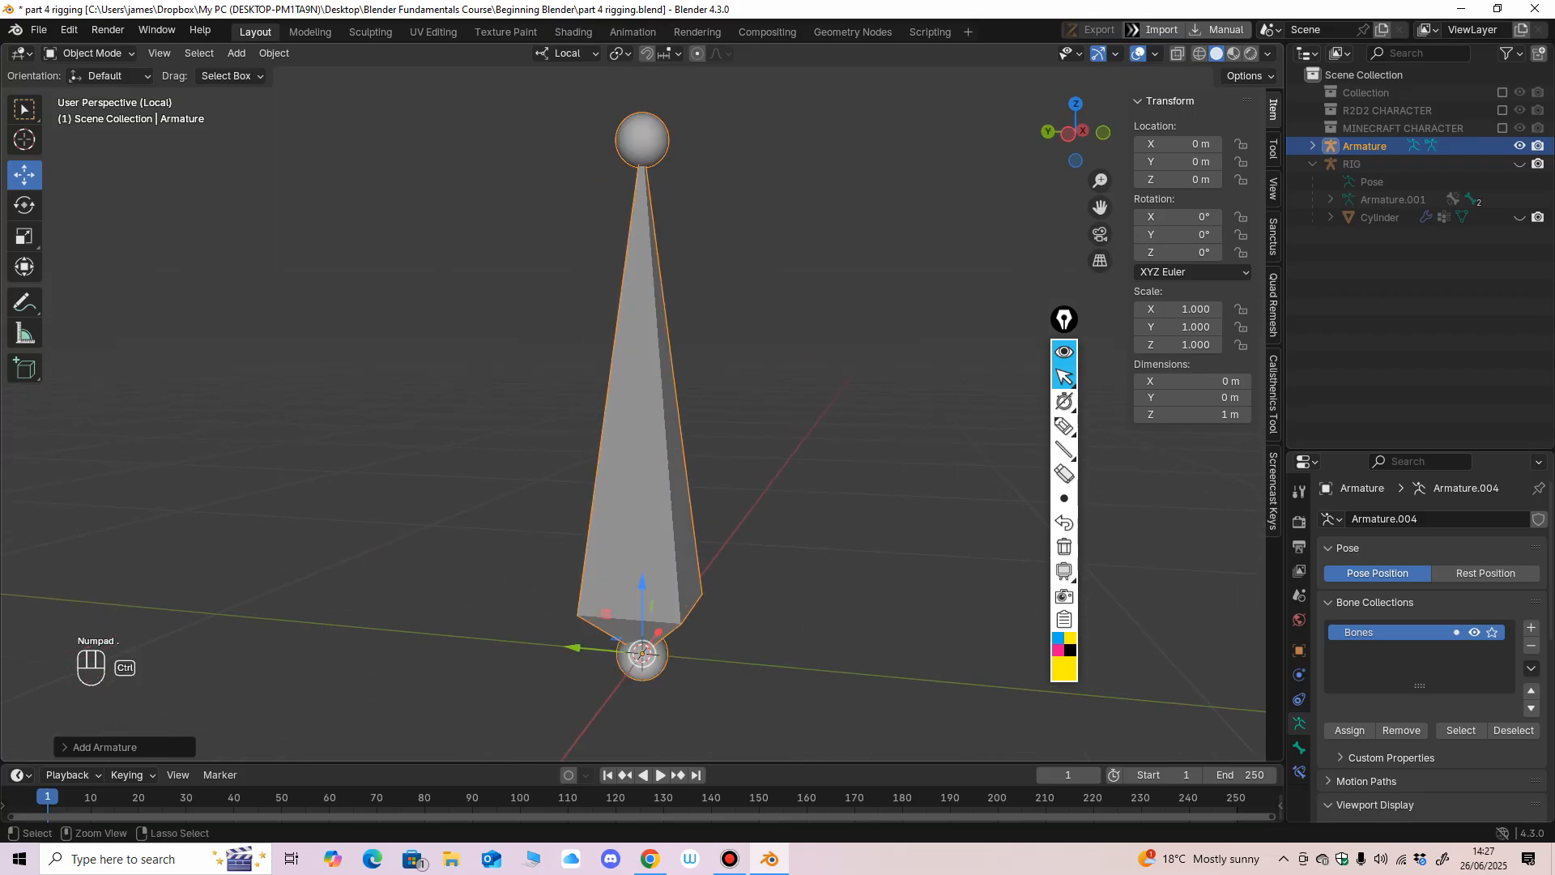
{"action": "scroll", "coordinate": [640, 405], "scroll_direction": "down", "scroll_amount": 3}
{"action": "middle_click_drag", "start_coordinate": [640, 405], "coordinate": [627, 413]}
{"action": "middle_click_drag", "start_coordinate": [626, 414], "coordinate": [536, 391], "text": "shift"}
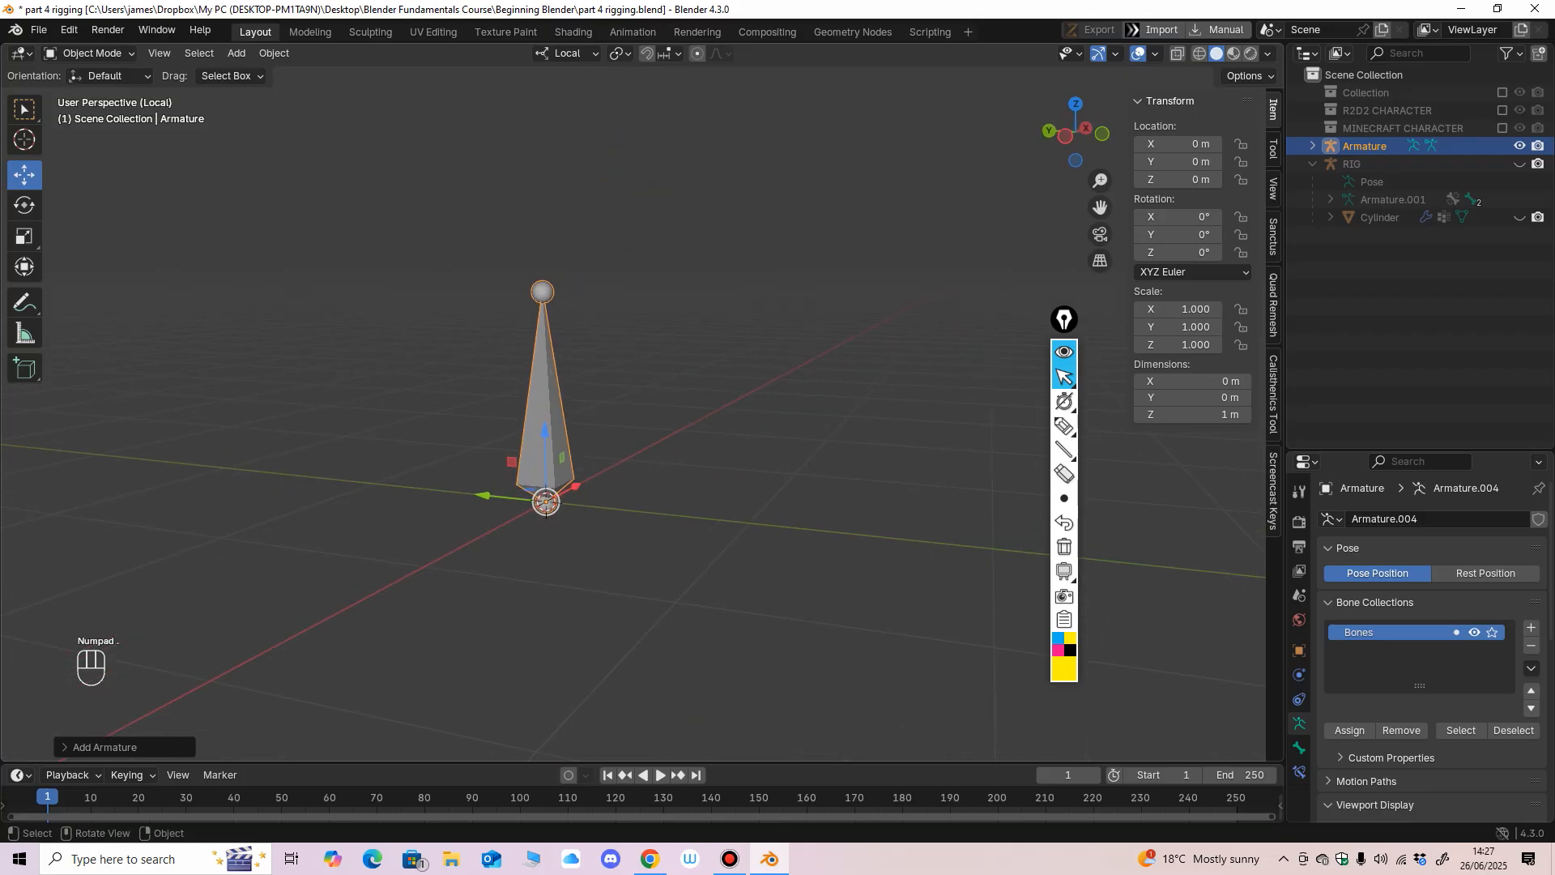
Put the armature in Edit Mode and subdivide its bone once into two bones.
{"action": "left_click", "coordinate": [89, 52]}
{"action": "left_click", "coordinate": [77, 90]}
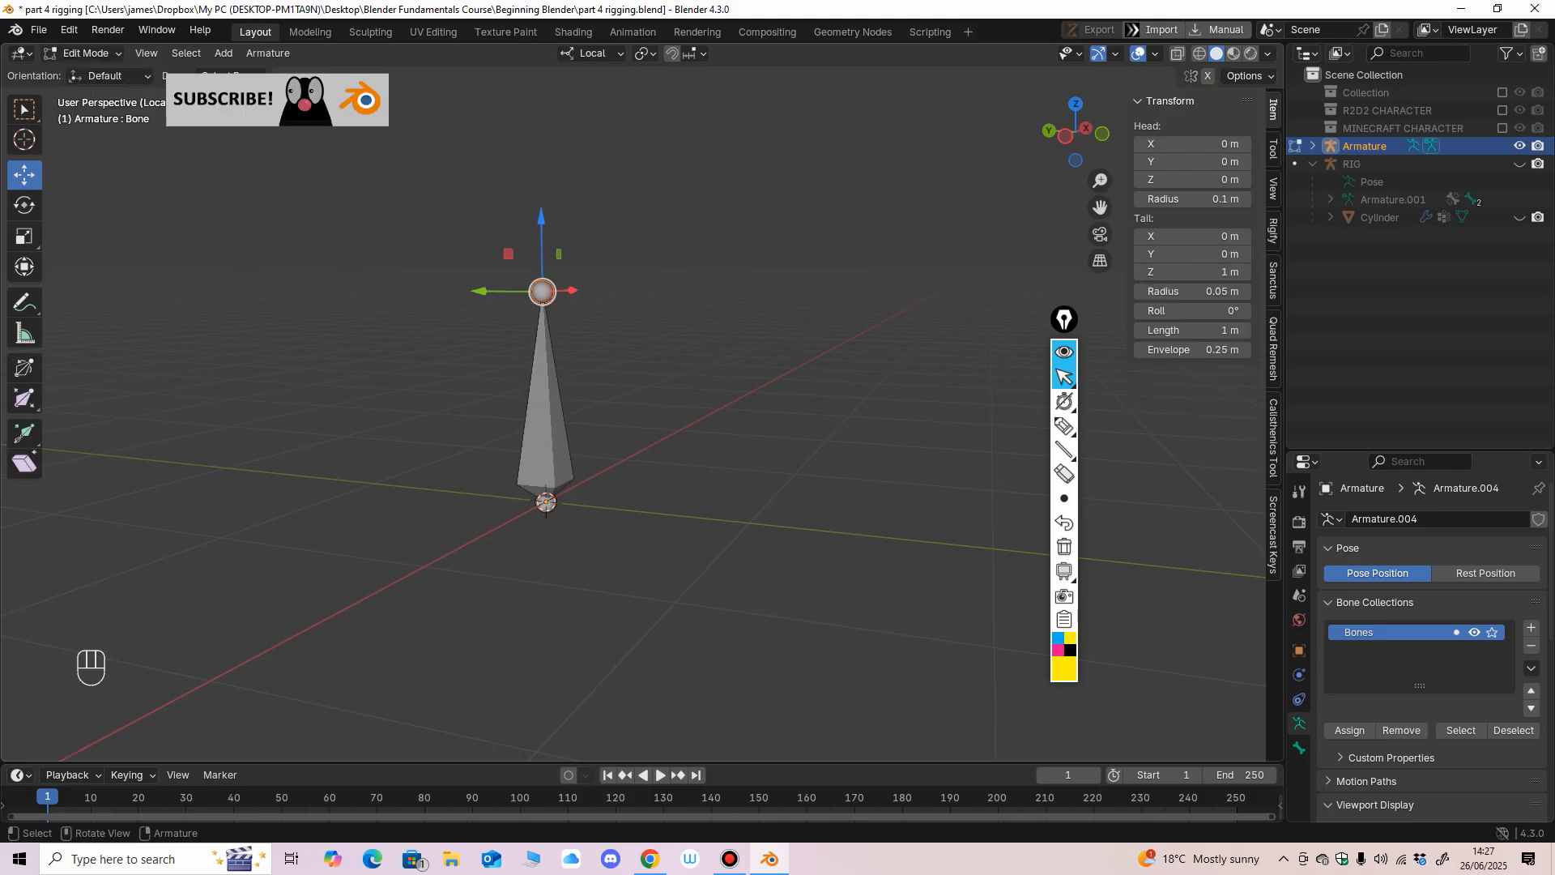
{"action": "left_click", "coordinate": [268, 53]}
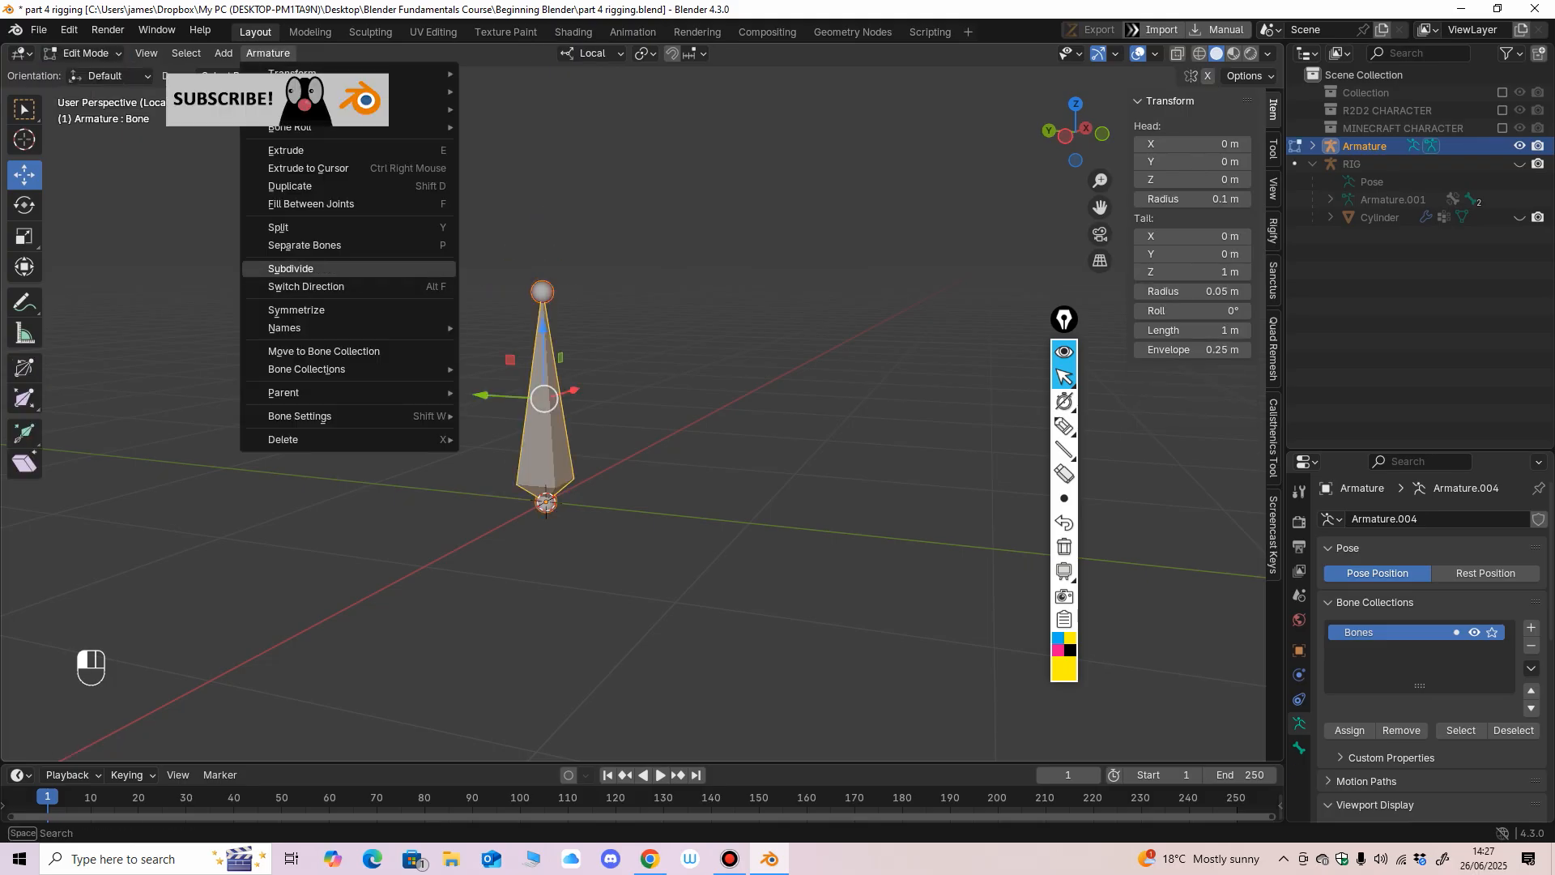
{"action": "left_click", "coordinate": [307, 269]}
Try to subdivide the upper bone once more, and undo that subdivision.
{"action": "middle_click_drag", "start_coordinate": [567, 357], "coordinate": [520, 364]}
{"action": "middle_click_drag", "start_coordinate": [520, 364], "coordinate": [520, 336], "text": "ctrl"}
{"action": "left_click", "coordinate": [535, 350]}
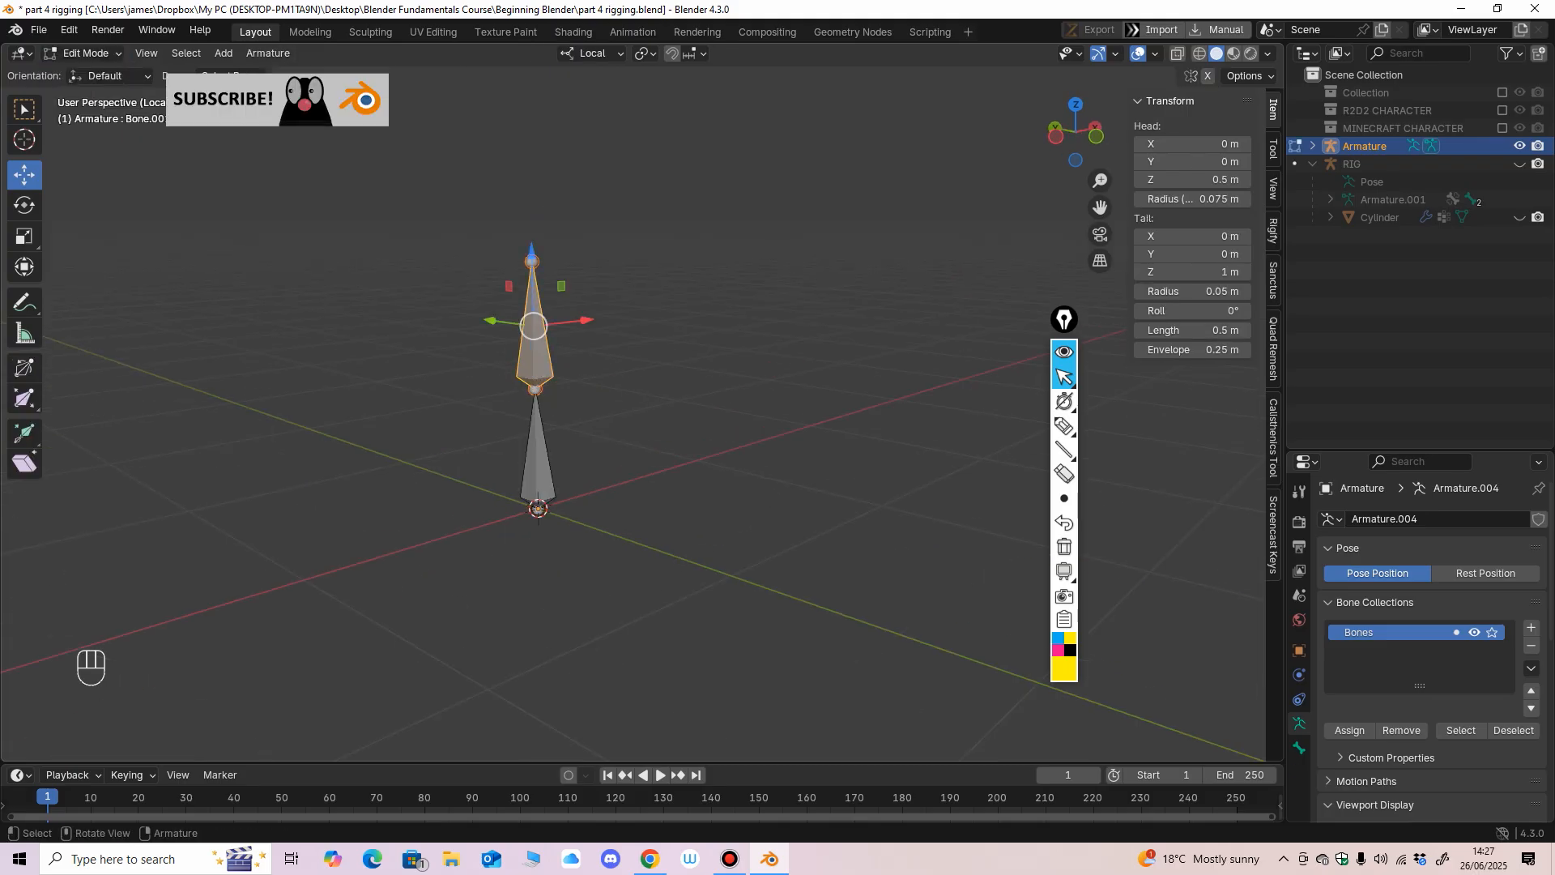
{"action": "left_click", "coordinate": [268, 52]}
{"action": "left_click", "coordinate": [308, 269]}
{"action": "key", "text": "KP_1"}
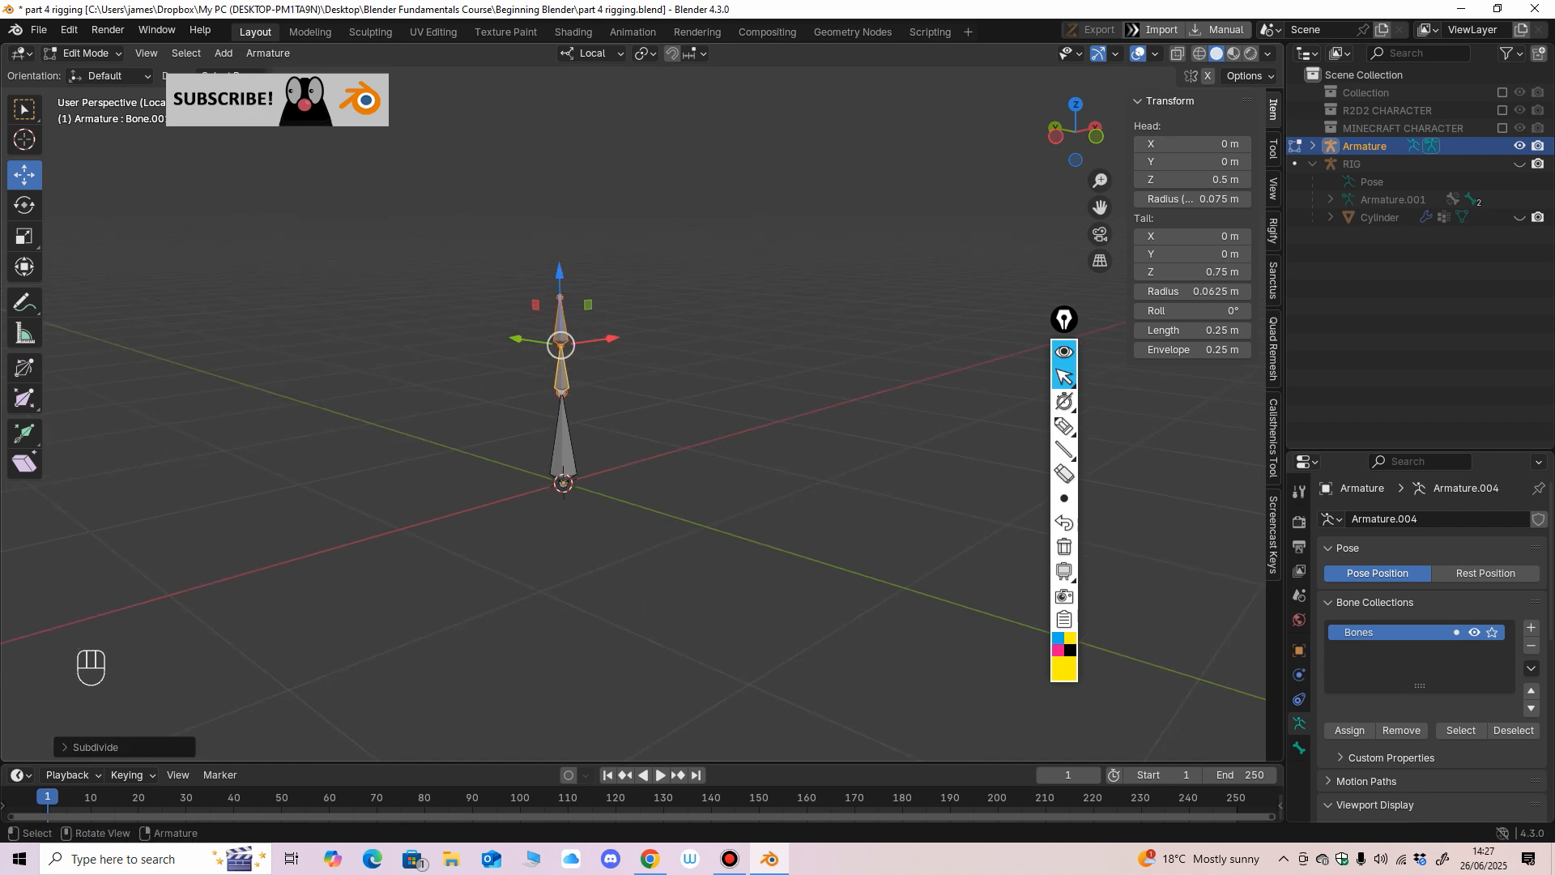
{"action": "scroll", "coordinate": [636, 405], "scroll_direction": "up", "scroll_amount": 2}
{"action": "key", "text": "ctrl+z"}
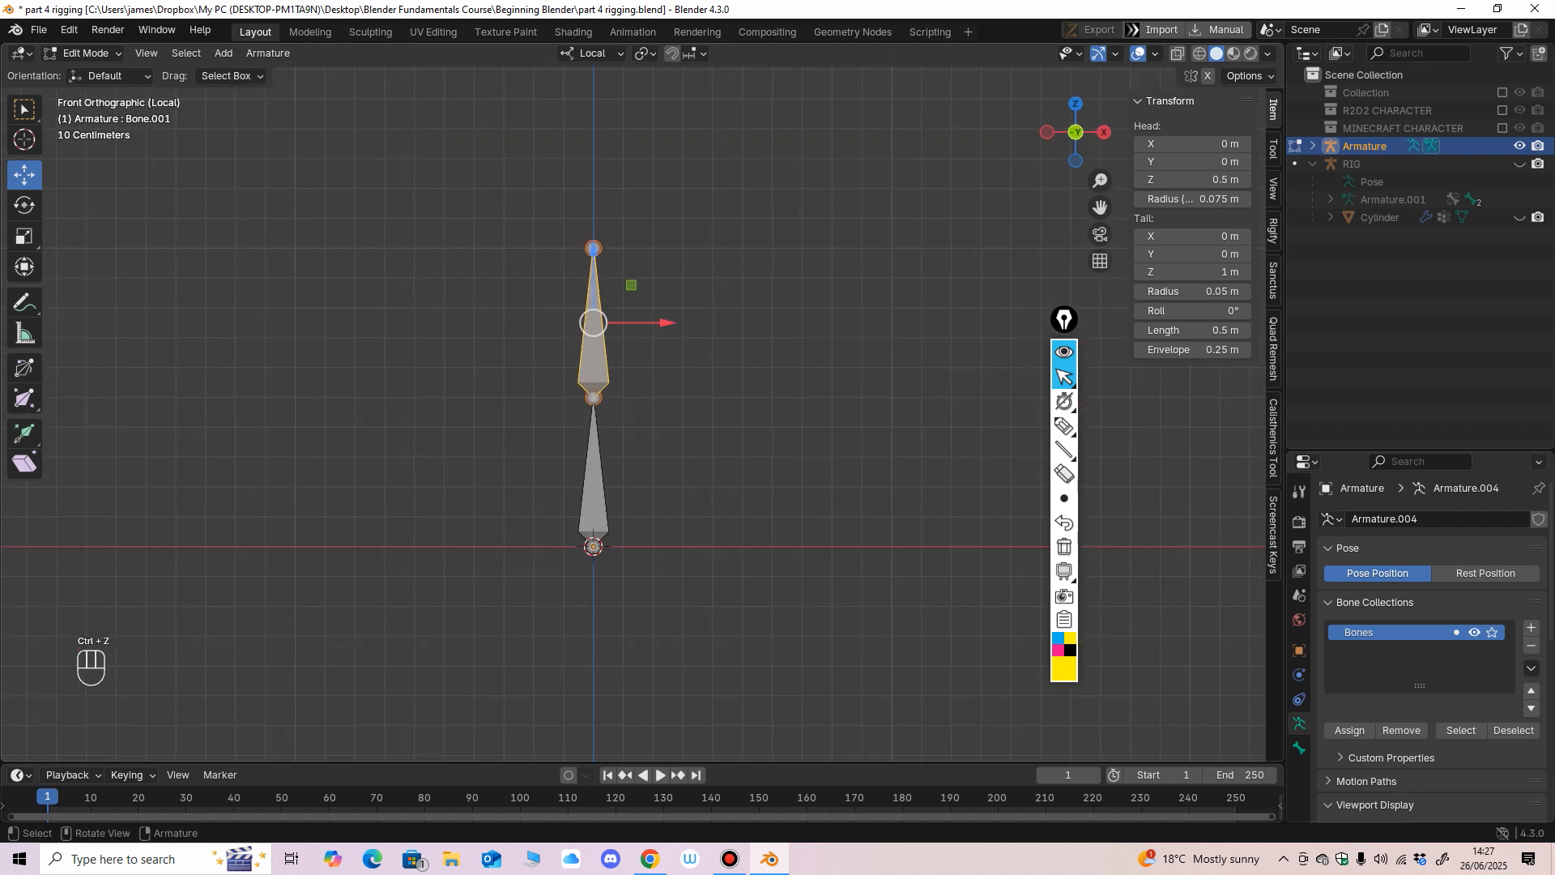
In front view, move the middle joint about 0.02 m along negative X and switch the direction of both bones.
{"action": "left_click", "coordinate": [593, 397]}
{"action": "left_click_drag", "start_coordinate": [594, 397], "coordinate": [587, 397]}
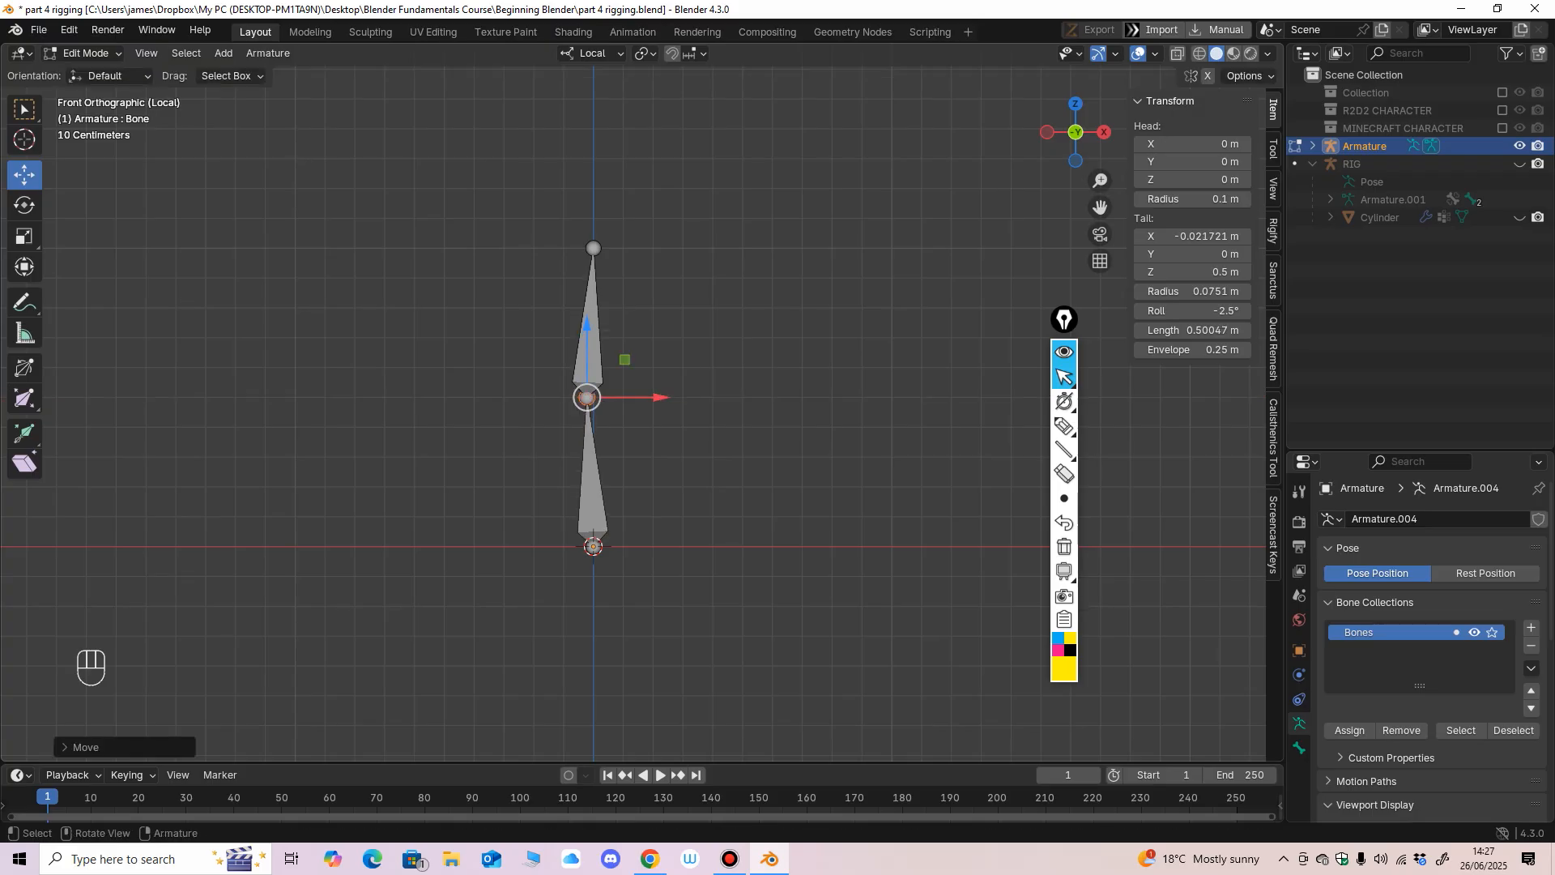
{"action": "left_click", "coordinate": [589, 344]}
{"action": "left_click", "coordinate": [592, 486]}
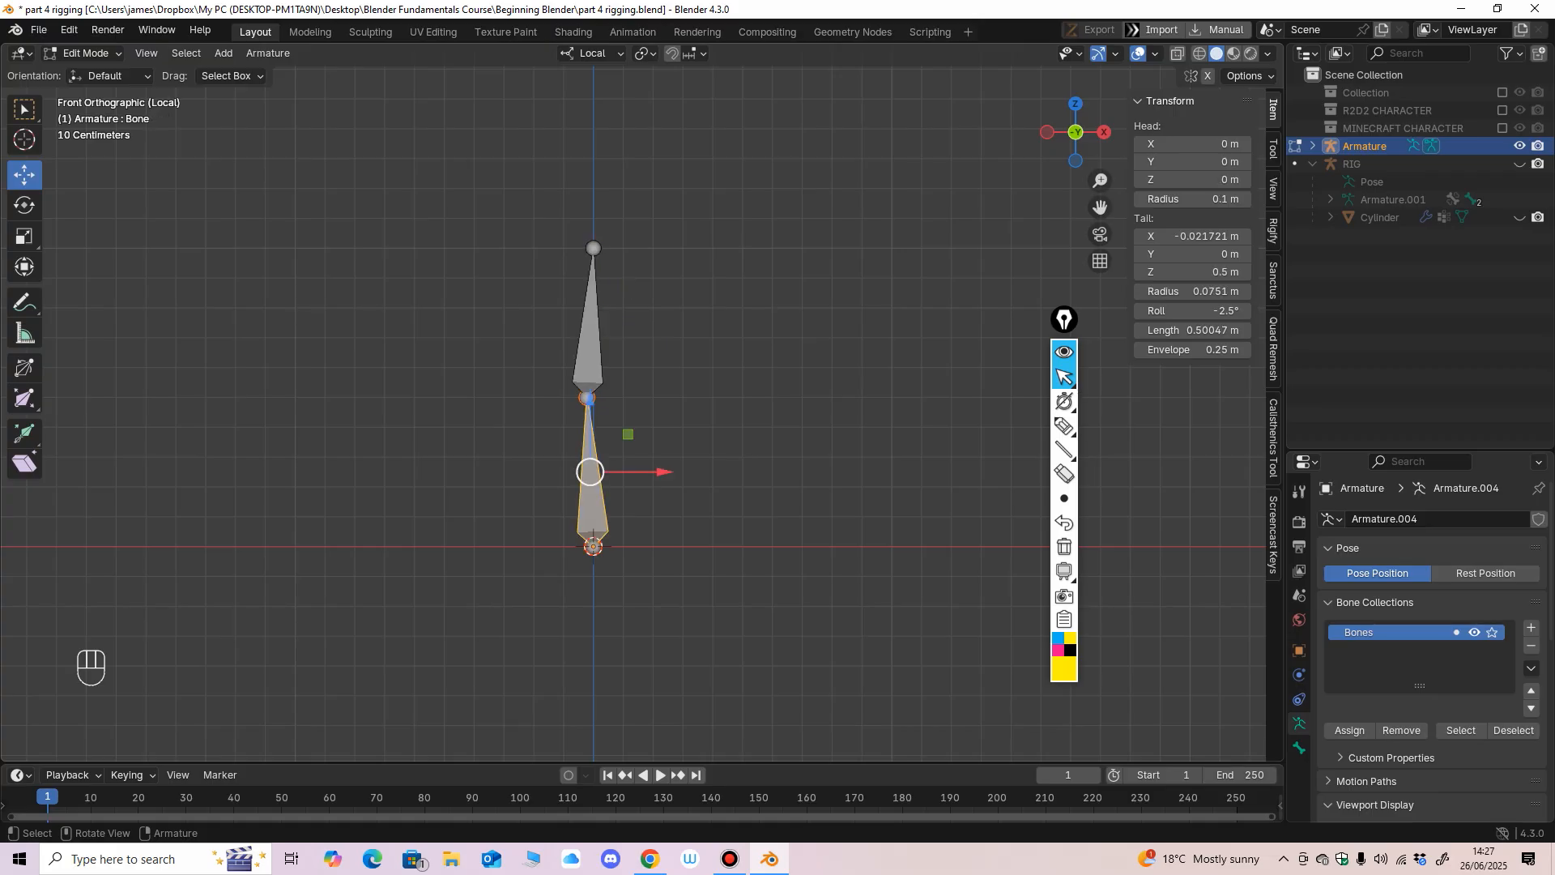
{"action": "left_click", "coordinate": [589, 348], "text": "shift"}
{"action": "left_click", "coordinate": [268, 54]}
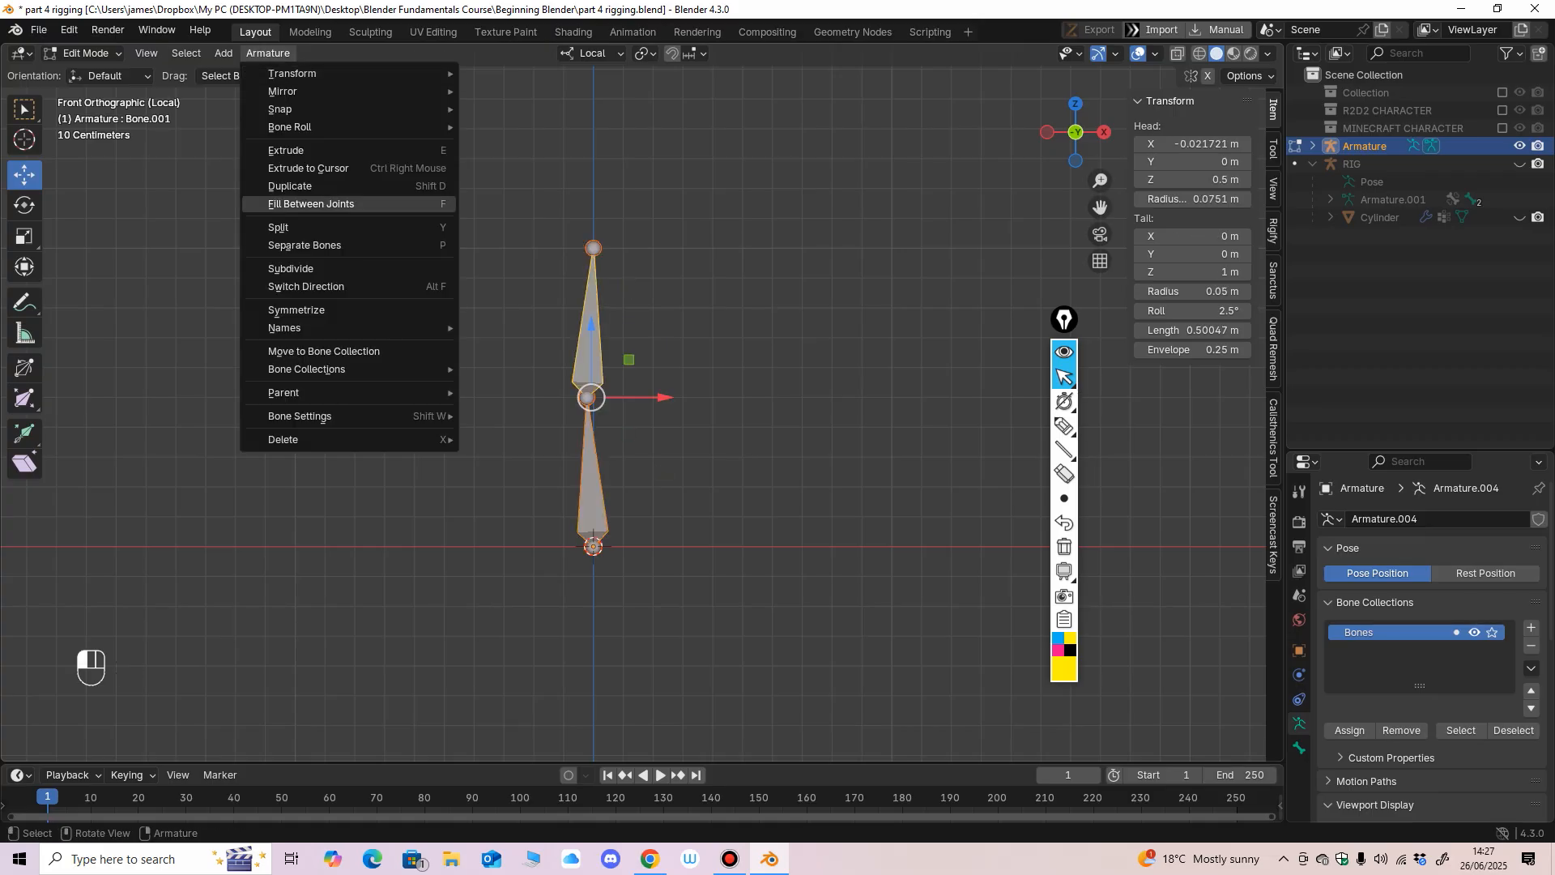
{"action": "left_click", "coordinate": [306, 286]}
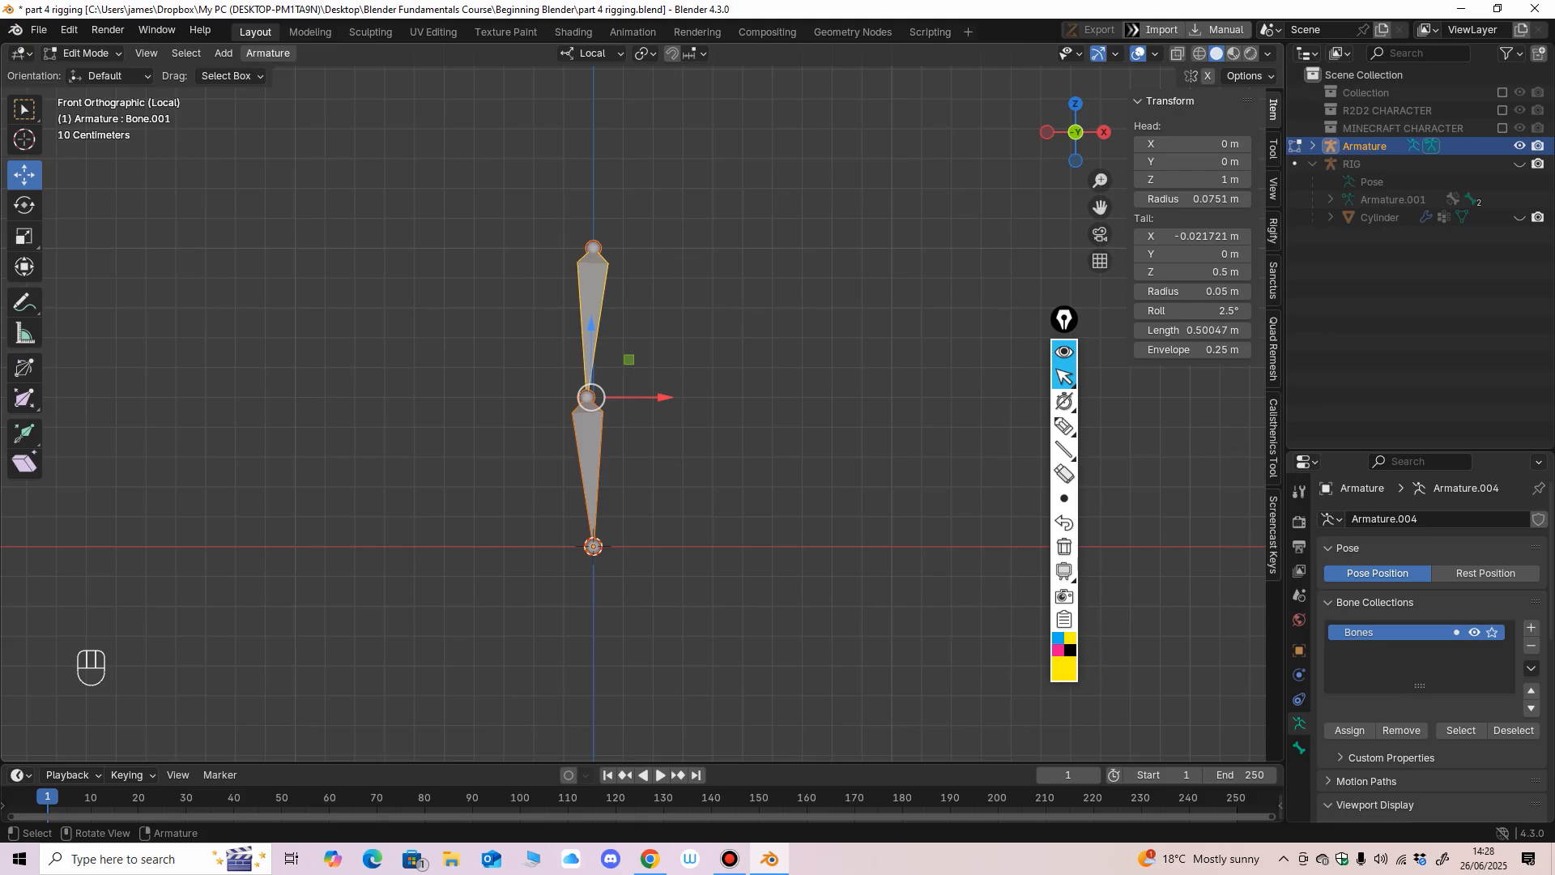
{"action": "left_click", "coordinate": [267, 53]}
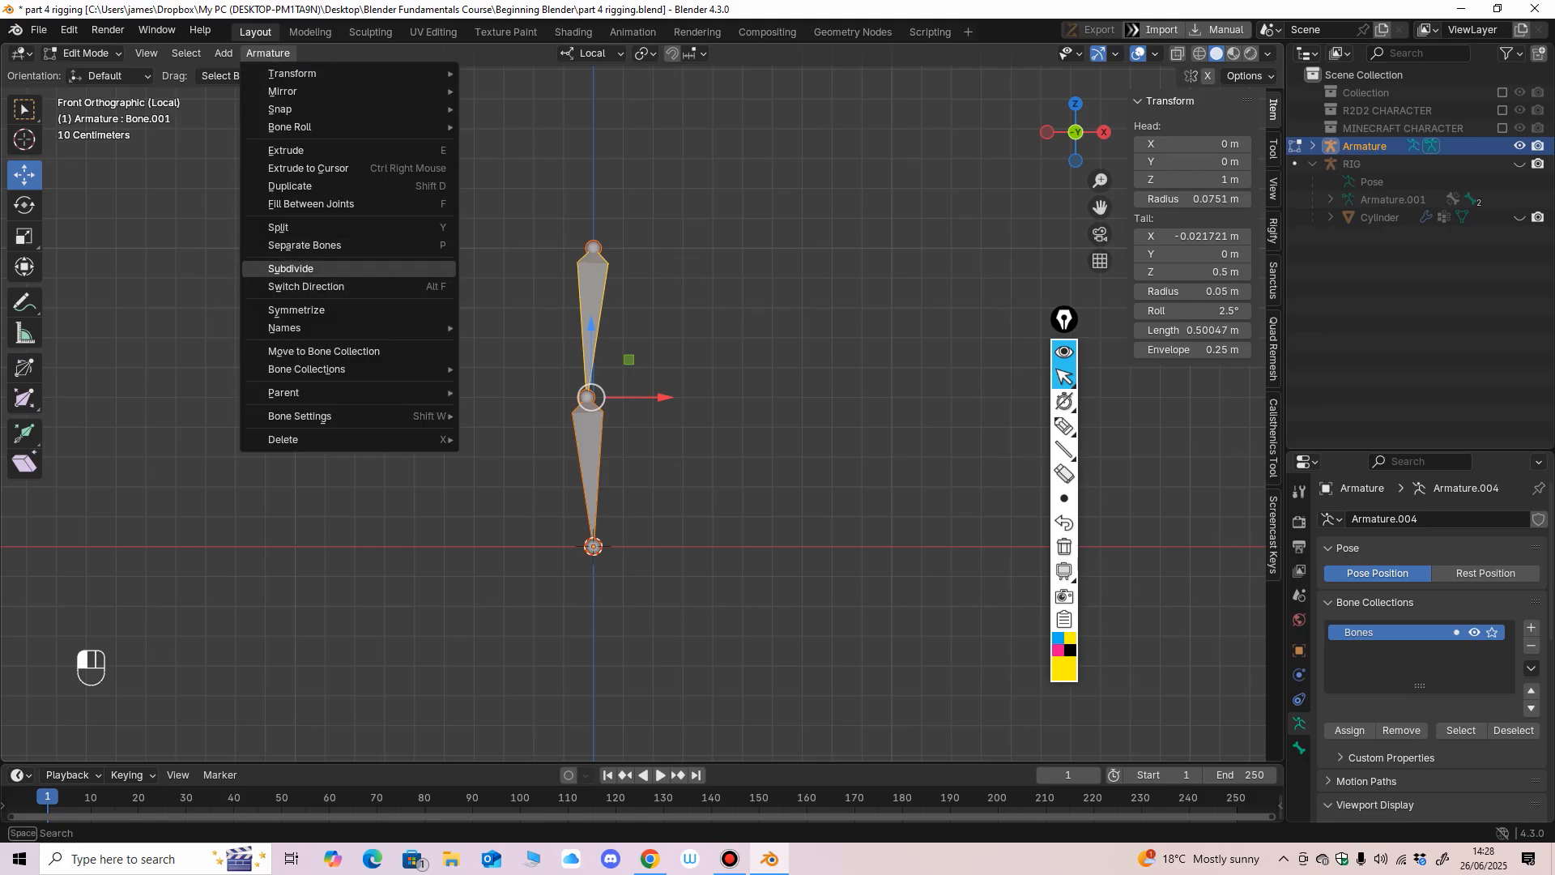
{"action": "left_click", "coordinate": [494, 324]}
Test rotating the upper bone in Pose Mode, undo the rotation and return to Edit Mode.
{"action": "left_click", "coordinate": [593, 312]}
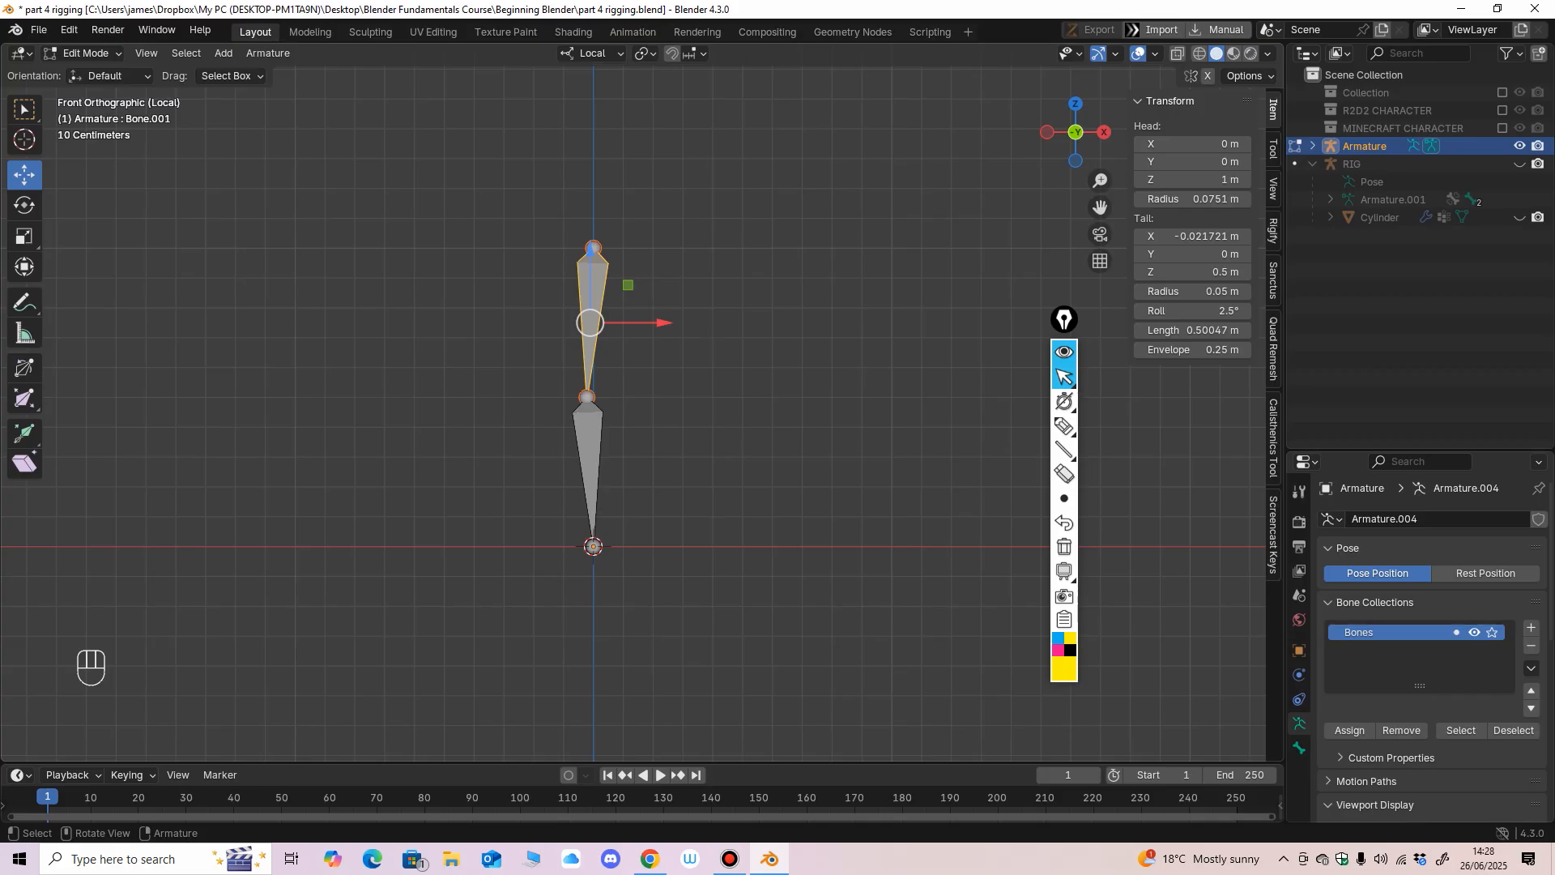
{"action": "left_click", "coordinate": [84, 54]}
{"action": "left_click", "coordinate": [88, 113]}
{"action": "left_click_drag", "start_coordinate": [649, 229], "coordinate": [645, 235]}
{"action": "key", "text": "ctrl+z"}
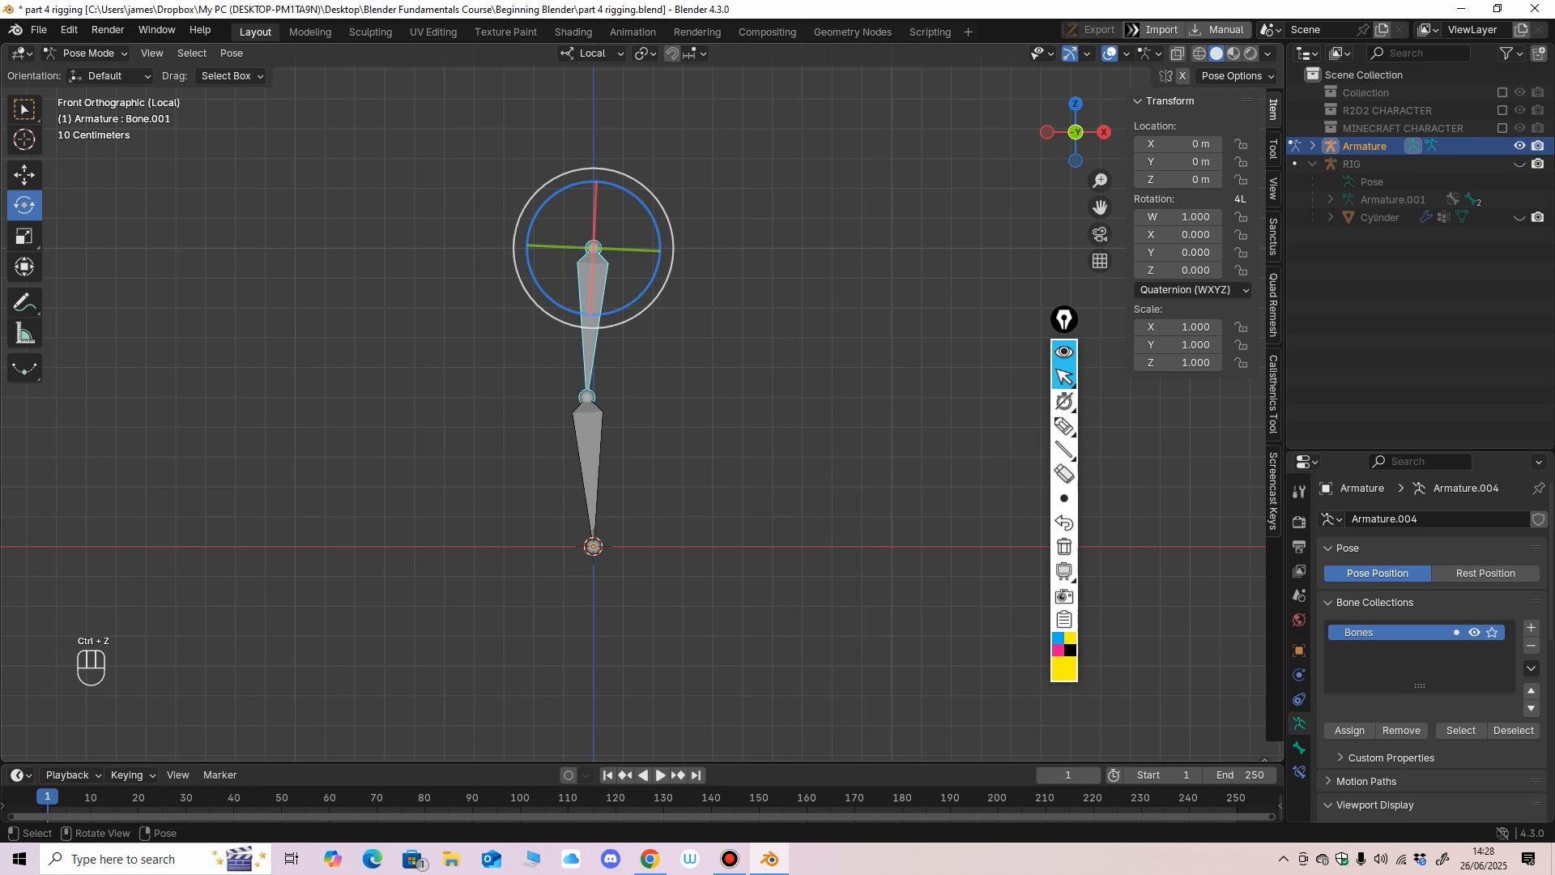
{"action": "left_click", "coordinate": [85, 54]}
{"action": "left_click", "coordinate": [85, 95]}
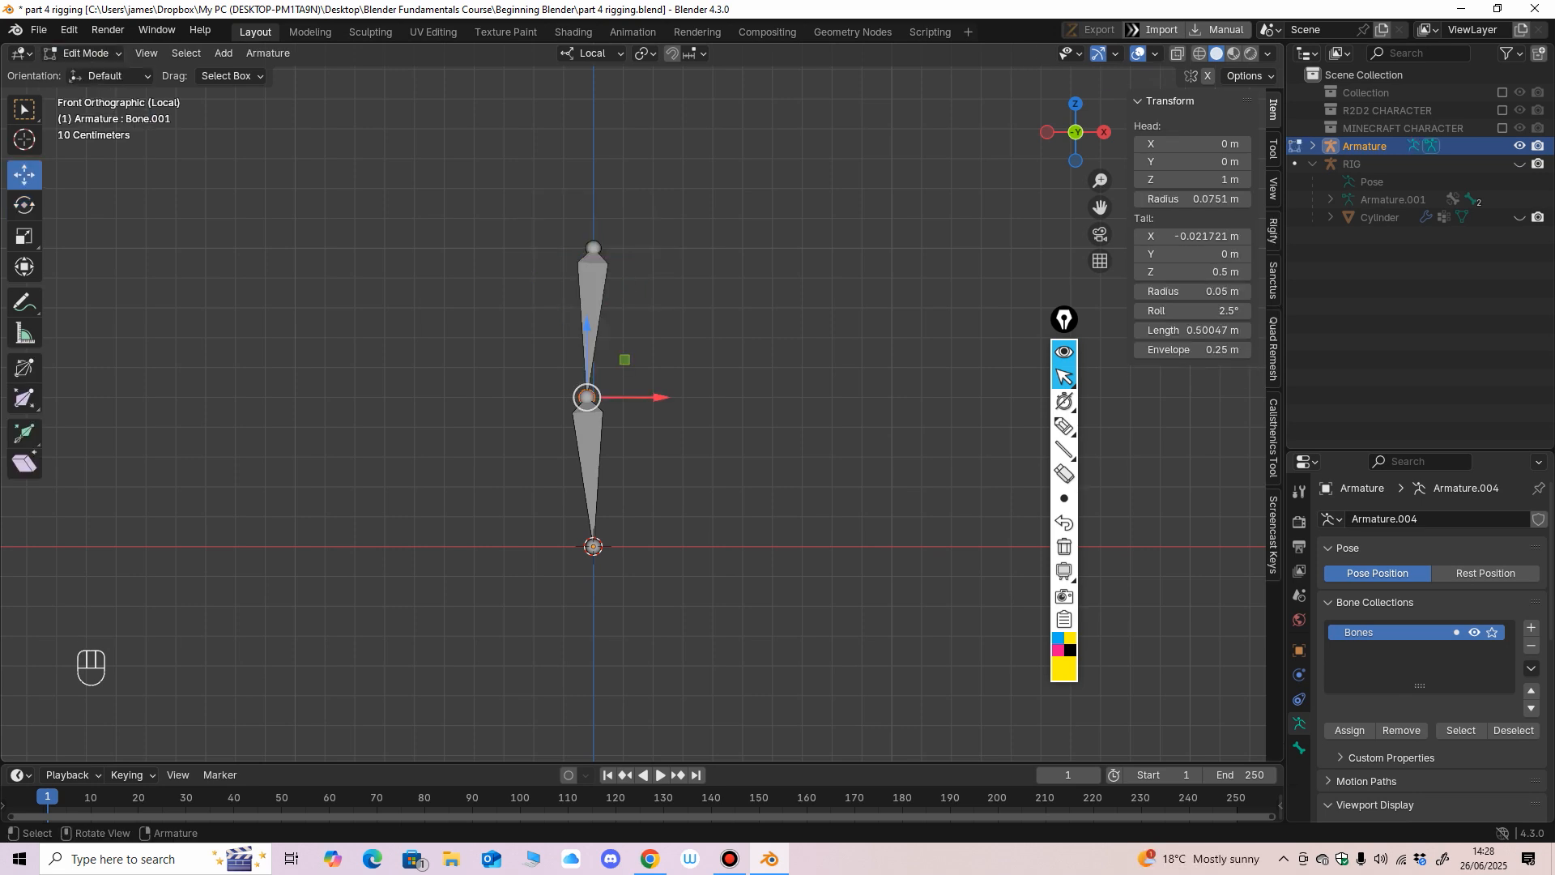
Move the middle joint to about -0.043 m in X and the lowest joint to about 0.011 m in X.
{"action": "left_click_drag", "start_coordinate": [658, 397], "coordinate": [651, 397]}
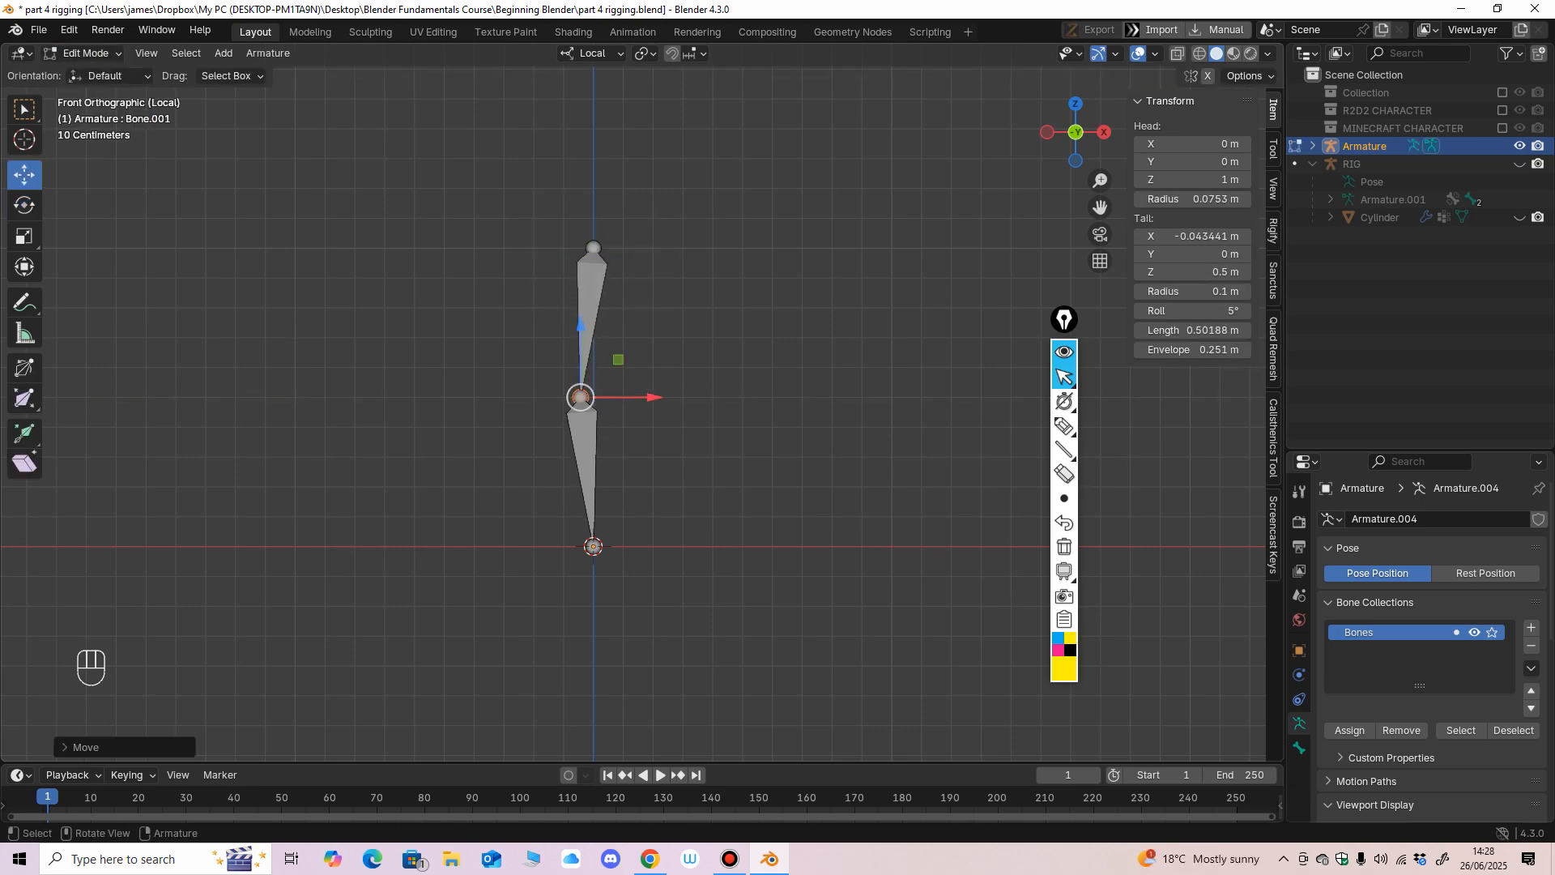
{"action": "left_click", "coordinate": [594, 547]}
{"action": "left_click_drag", "start_coordinate": [664, 547], "coordinate": [667, 547]}
{"action": "middle_click_drag", "start_coordinate": [667, 547], "coordinate": [643, 521], "text": "shift"}
{"action": "scroll", "coordinate": [643, 521], "scroll_direction": "up", "scroll_amount": 1}
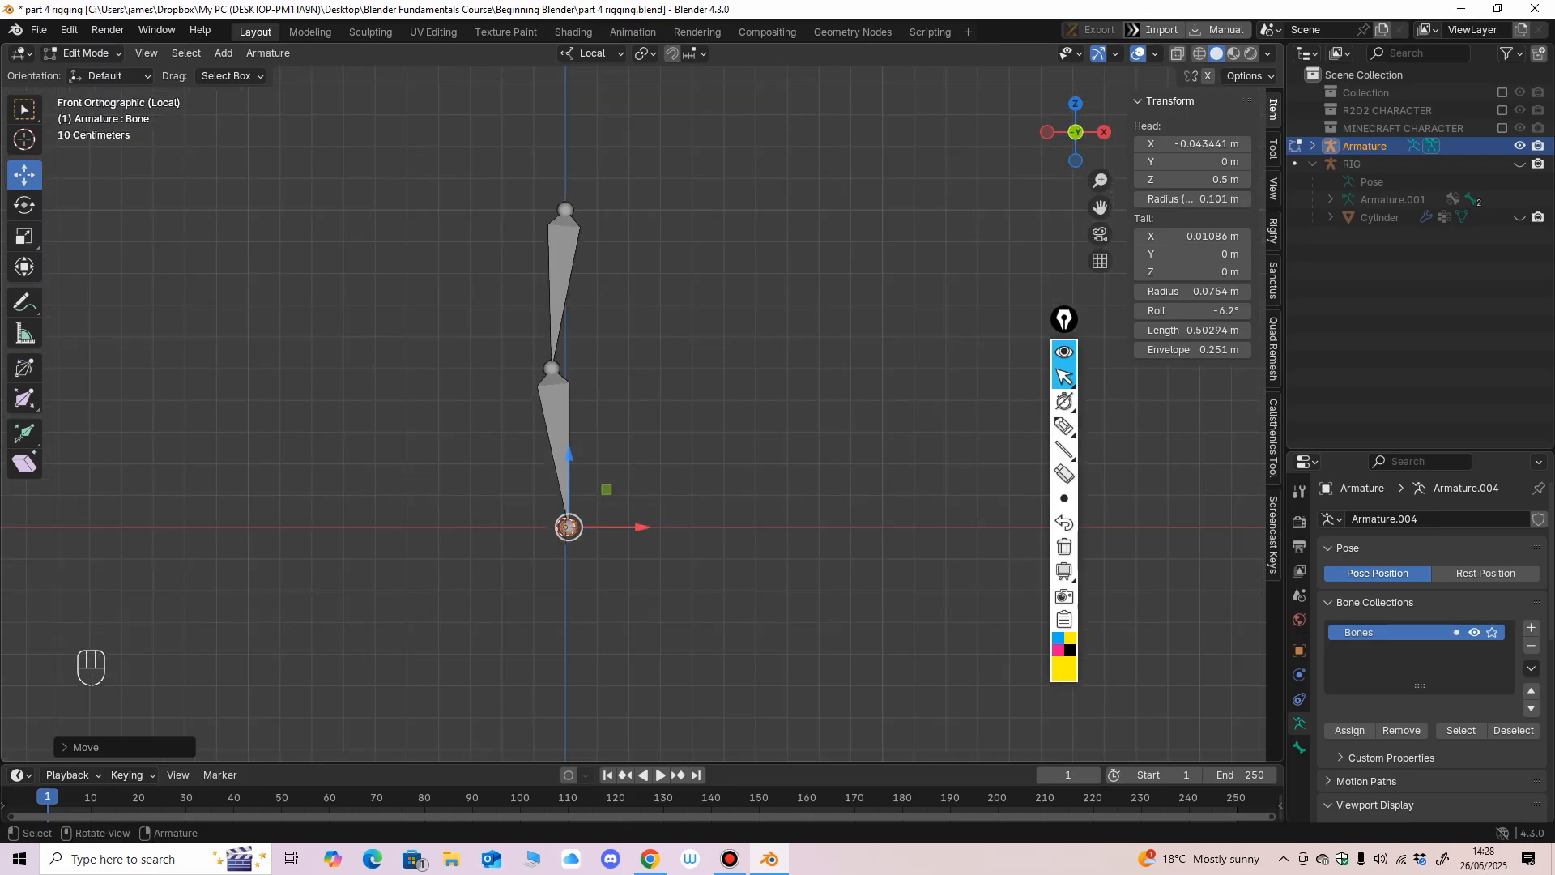
{"action": "left_click", "coordinate": [568, 528]}
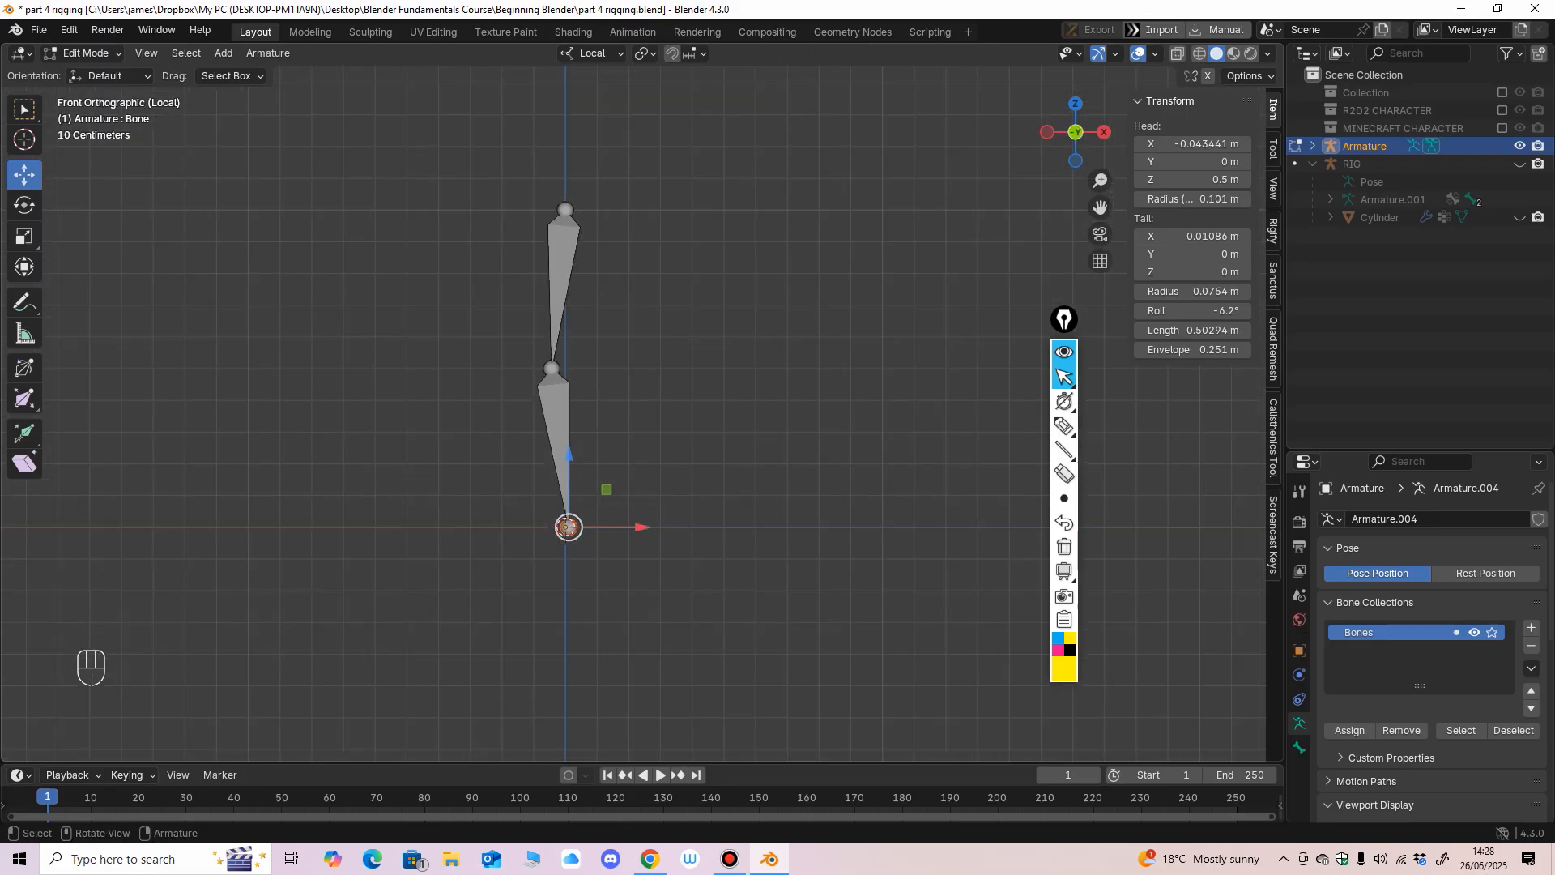
{"action": "middle_click_drag", "start_coordinate": [568, 527], "coordinate": [551, 397]}
{"action": "scroll", "coordinate": [551, 397], "scroll_direction": "up", "scroll_amount": 3}
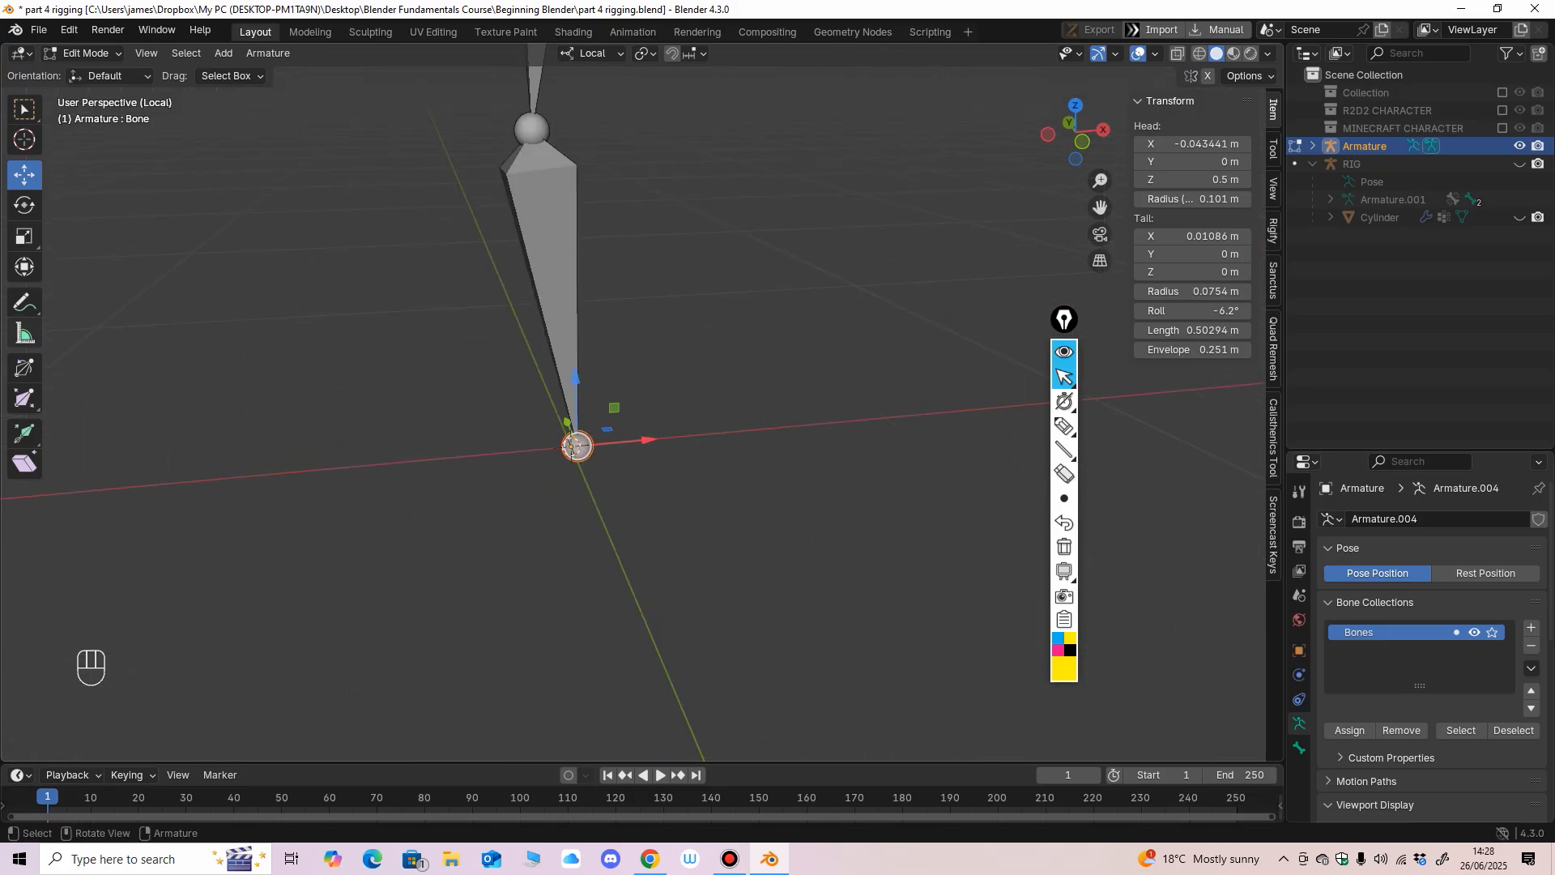
{"action": "left_click", "coordinate": [1064, 425]}
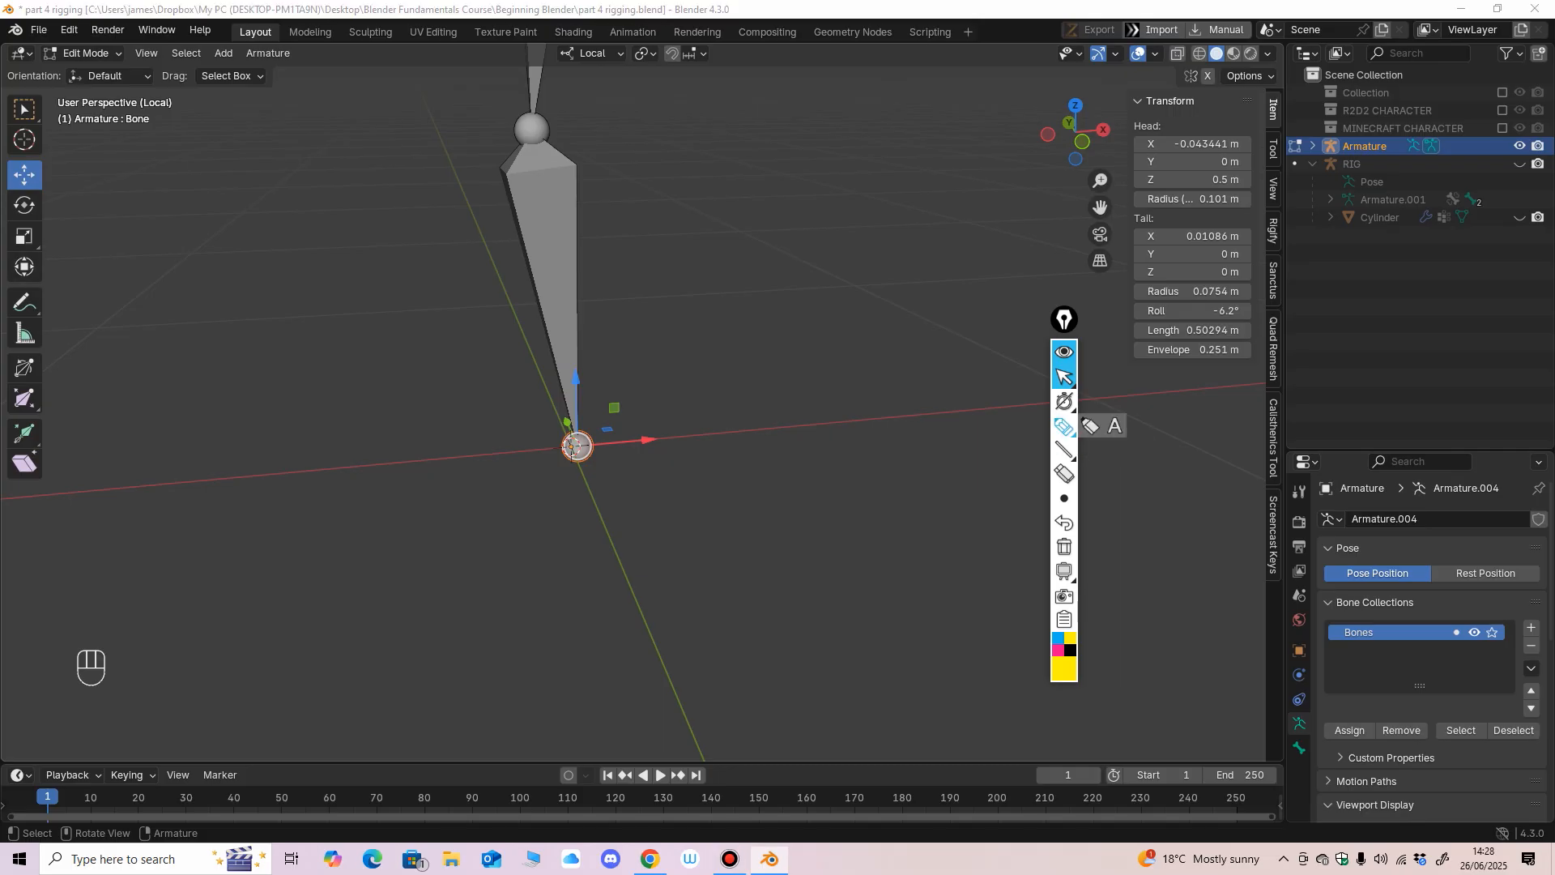
{"action": "mouse_move", "coordinate": [31, 160]}
{"action": "left_mouse_down"}
{"action": "mouse_move", "coordinate": [63, 321]}
{"action": "mouse_move", "coordinate": [27, 504]}
{"action": "left_mouse_up"}
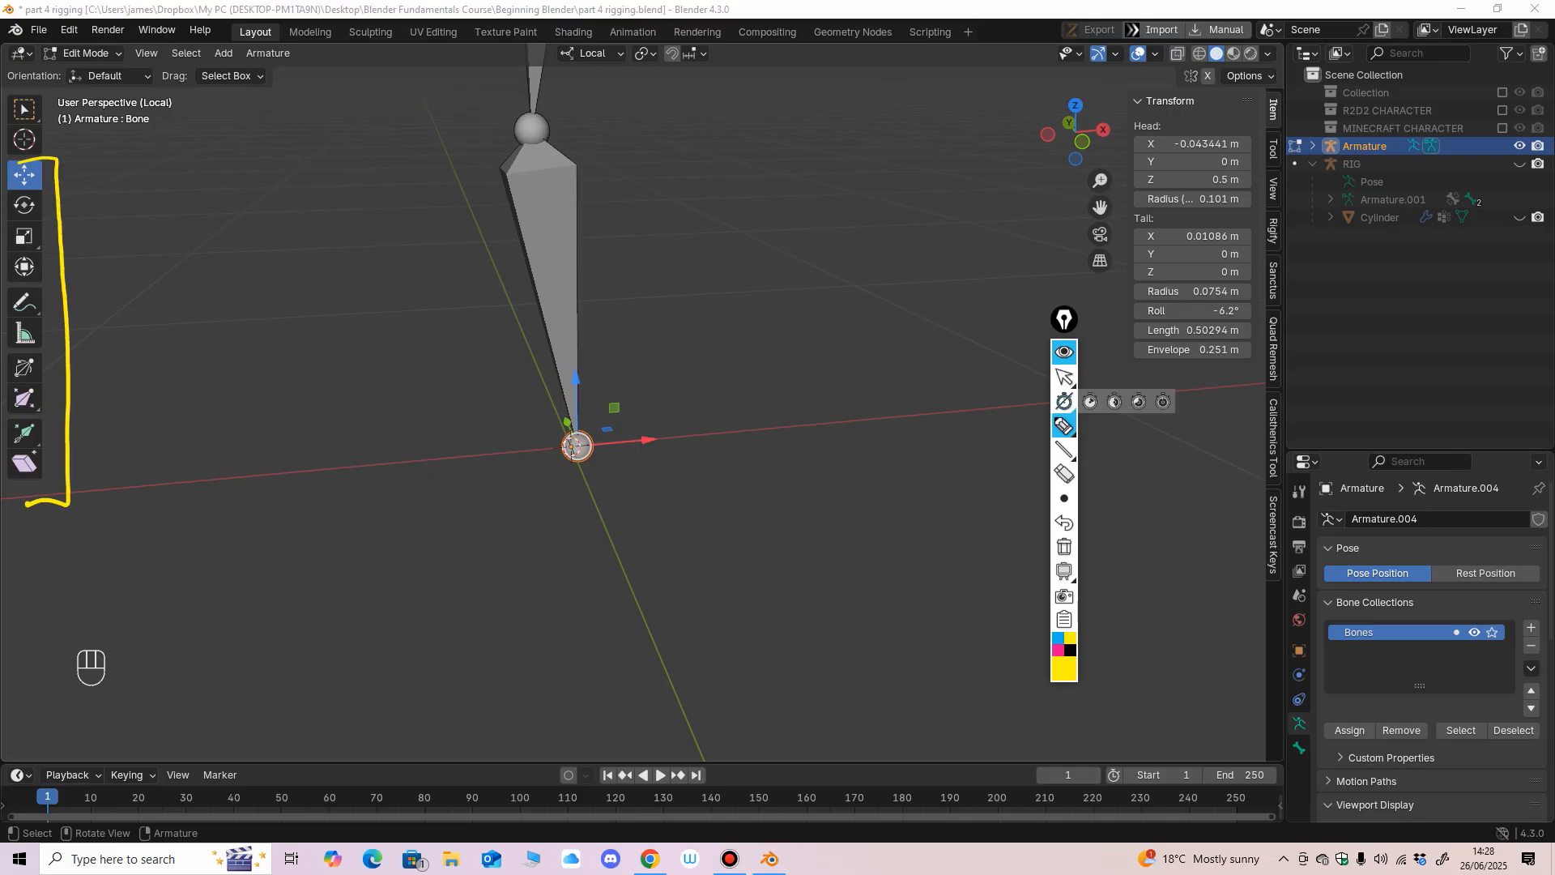
{"action": "left_click", "coordinate": [1065, 377]}
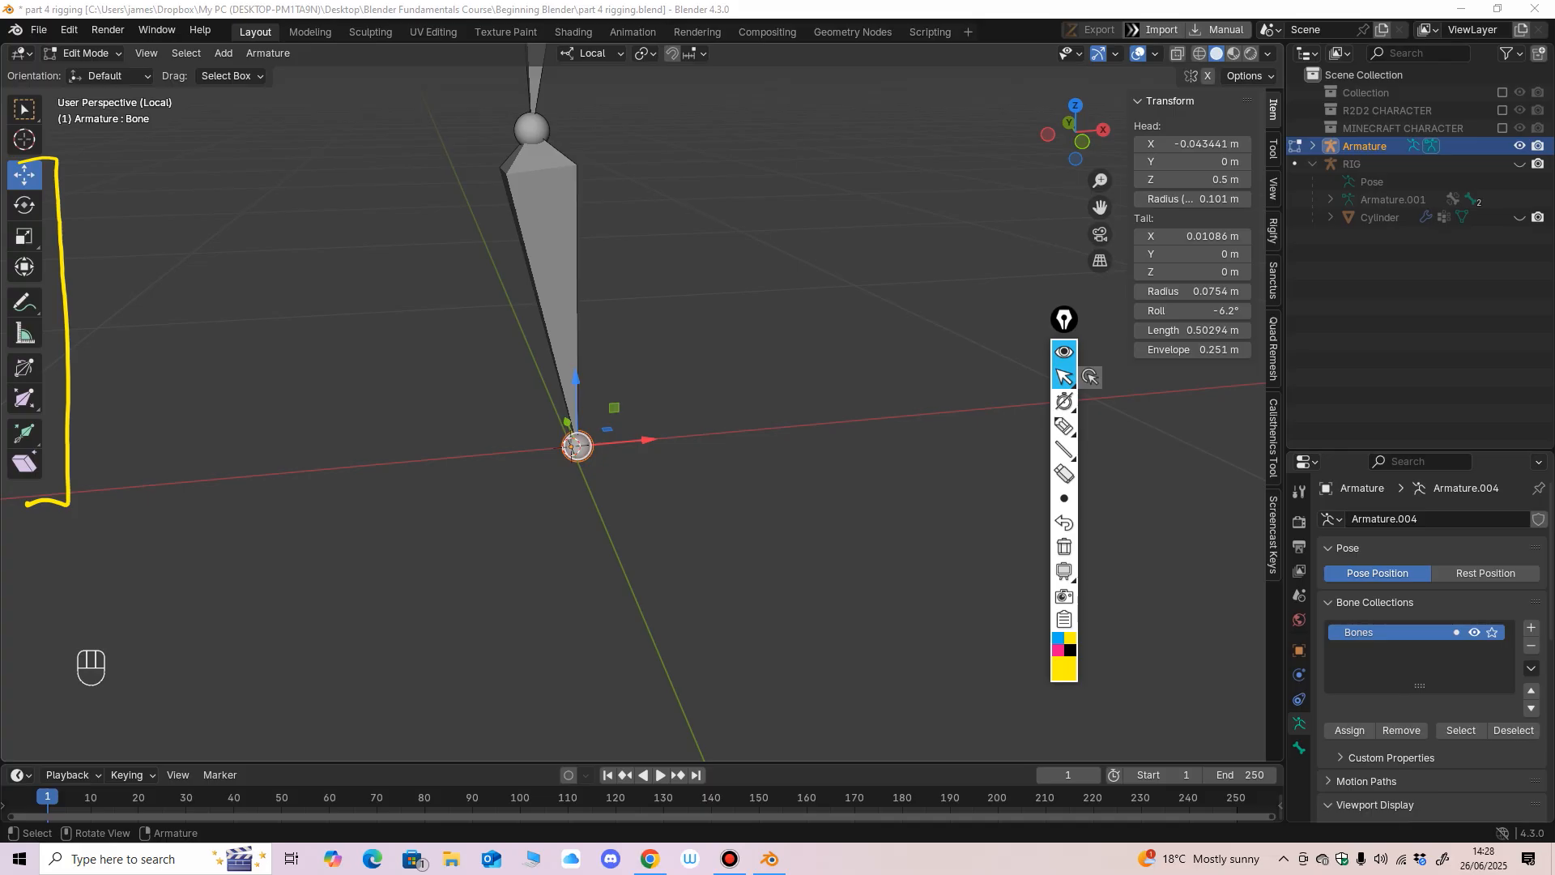
Extrude a new bone about 0.12 m long from the lowest joint with the Extrude tool.
{"action": "left_click", "coordinate": [689, 502]}
{"action": "left_click", "coordinate": [576, 446]}
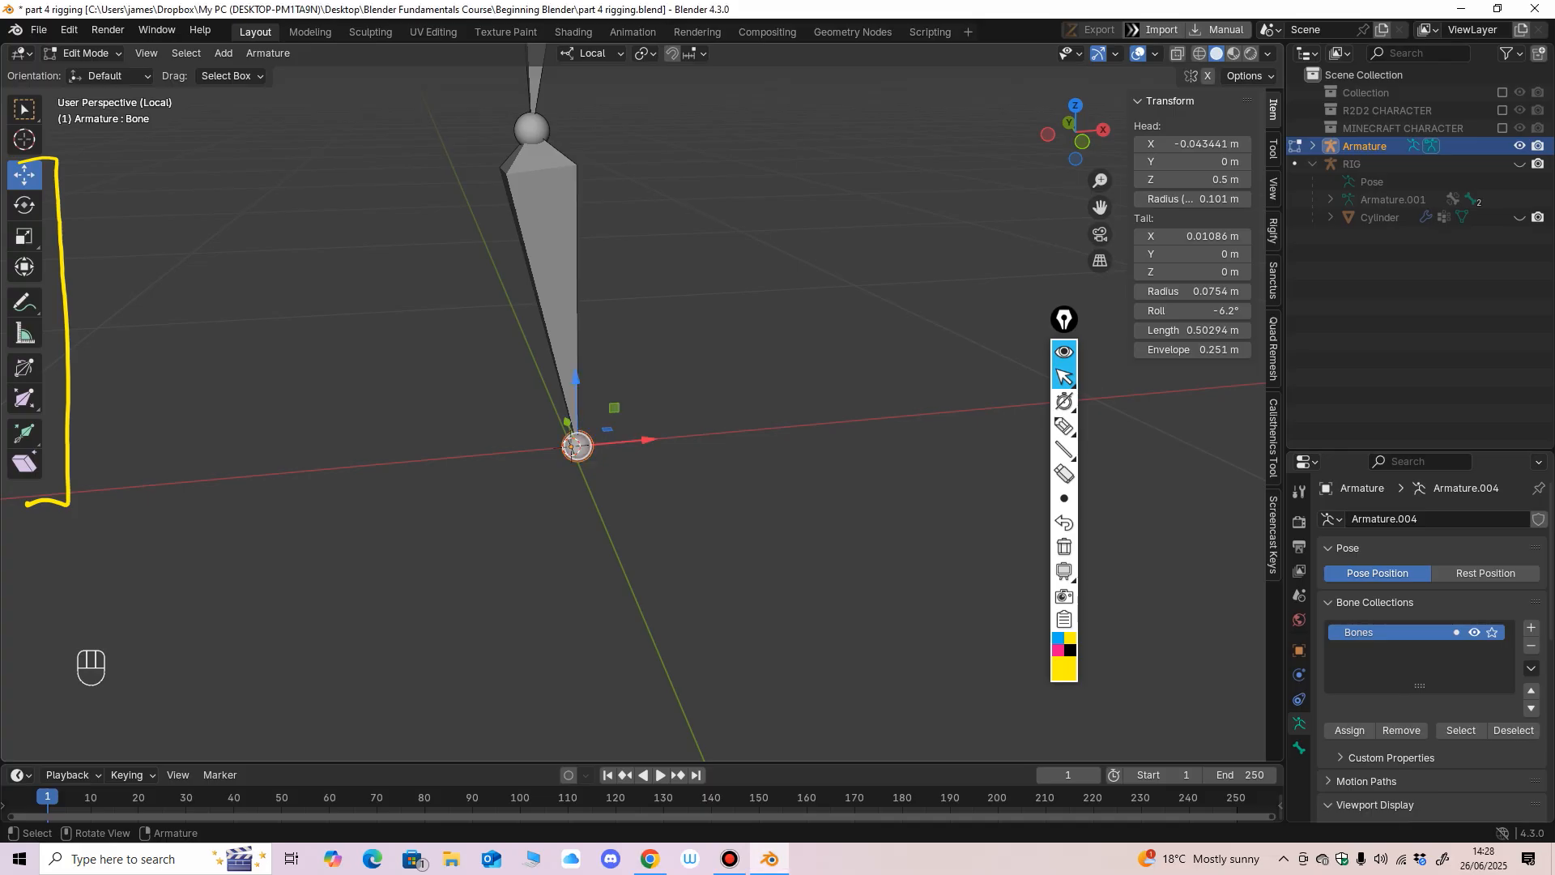
{"action": "left_click", "coordinate": [24, 434]}
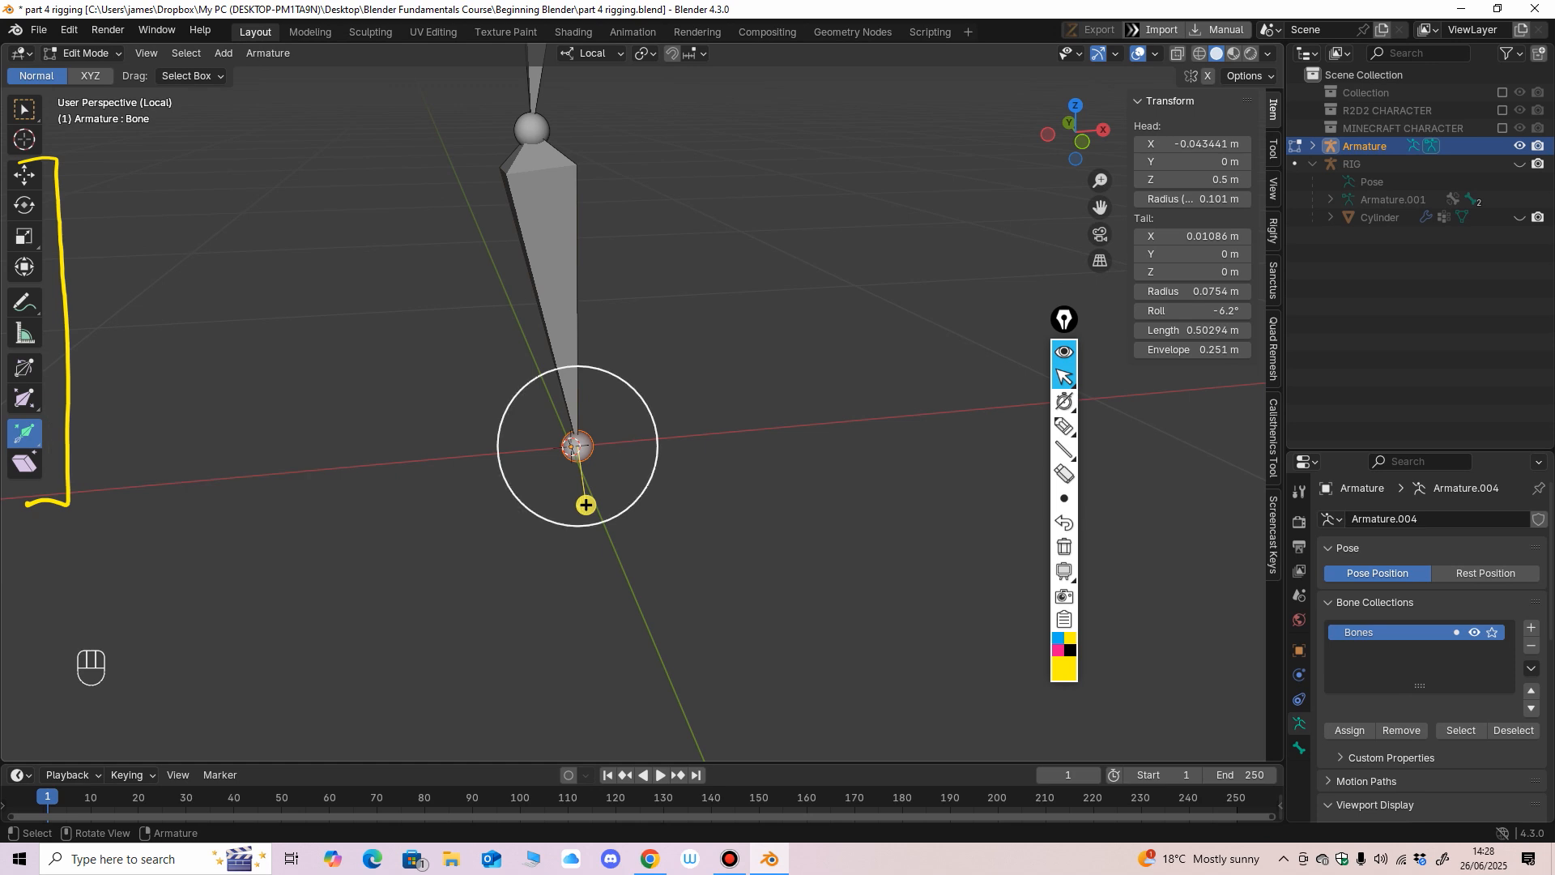
{"action": "left_click_drag", "start_coordinate": [585, 505], "coordinate": [559, 317]}
{"action": "left_click", "coordinate": [24, 175]}
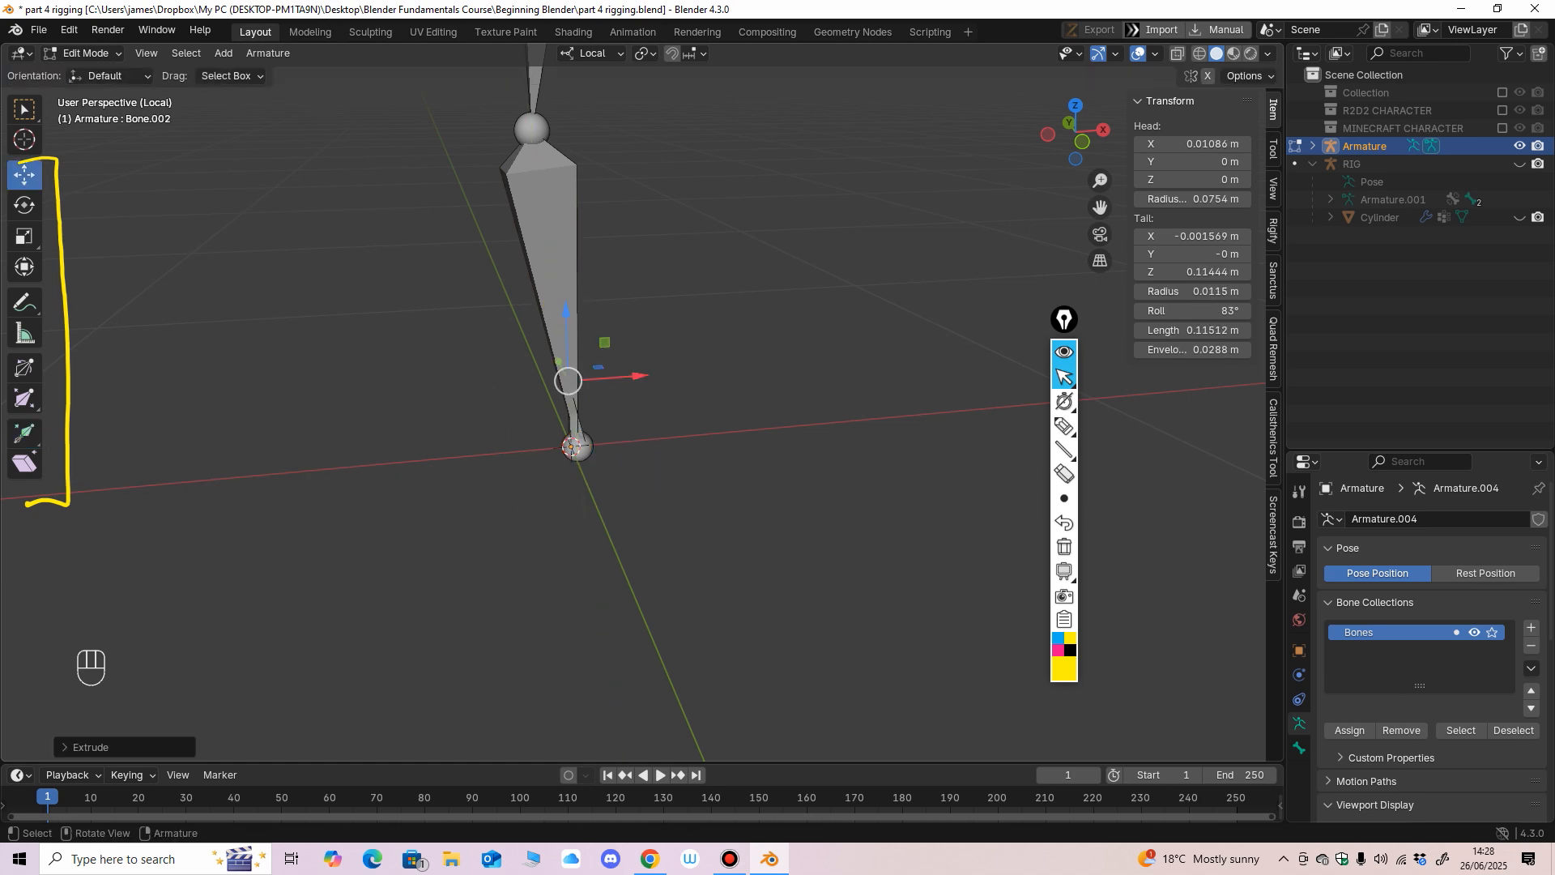
In front view, move the new foot bone's tip to about -0.257 m in X and -0.012 m in Z.
{"action": "left_click_drag", "start_coordinate": [635, 374], "coordinate": [555, 380]}
{"action": "middle_click_drag", "start_coordinate": [555, 380], "coordinate": [541, 357], "text": "alt"}
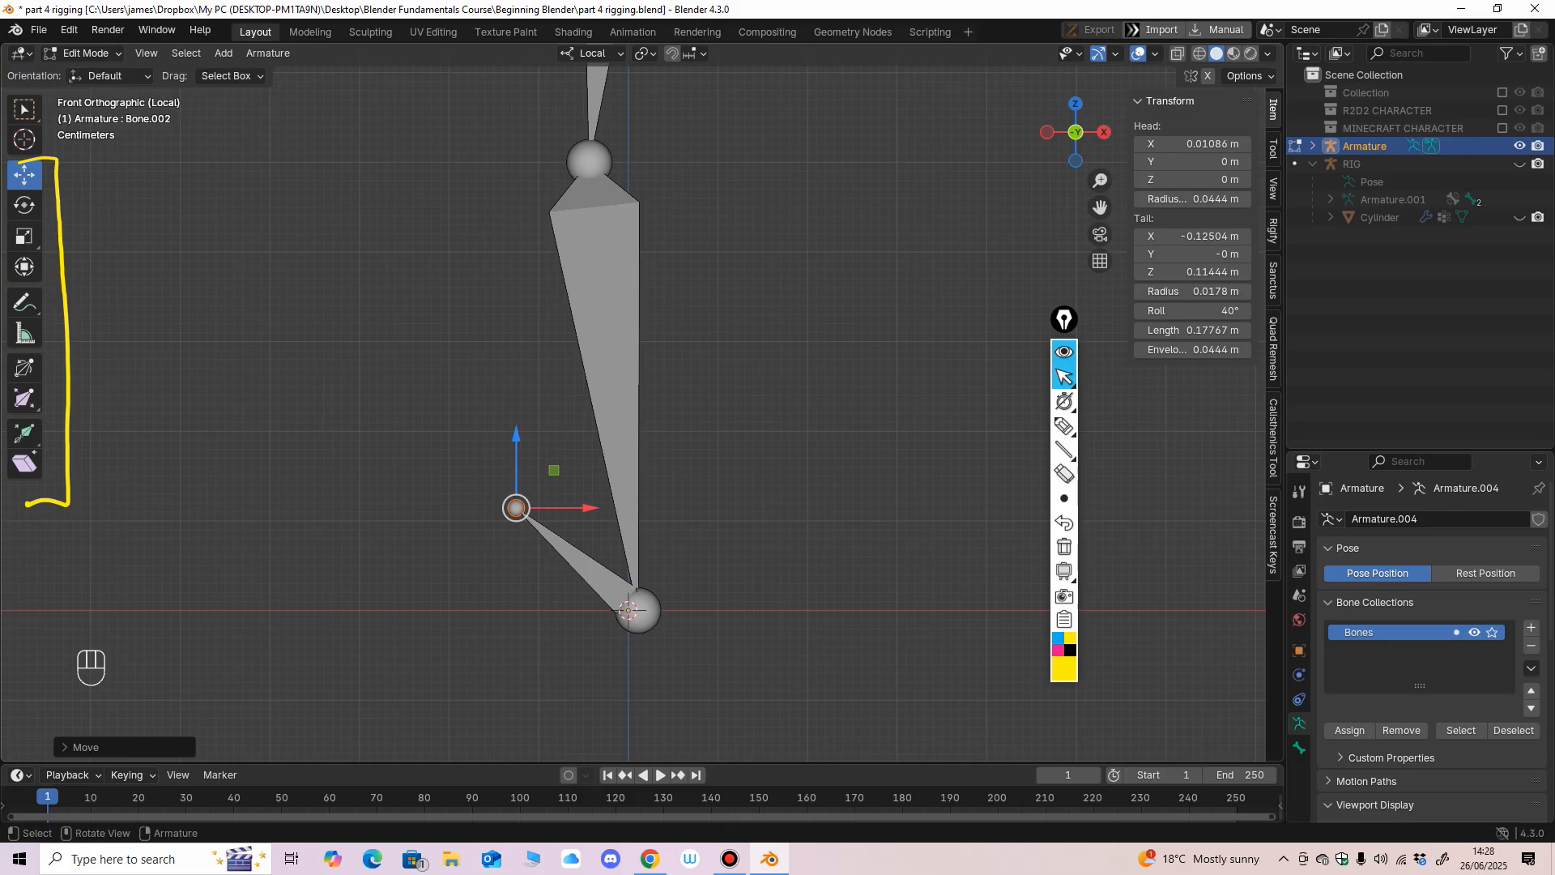
{"action": "left_click_drag", "start_coordinate": [516, 438], "coordinate": [517, 542]}
{"action": "middle_click_drag", "start_coordinate": [518, 540], "coordinate": [521, 636], "text": "ctrl"}
{"action": "left_click_drag", "start_coordinate": [552, 483], "coordinate": [552, 486]}
{"action": "left_click_drag", "start_coordinate": [622, 557], "coordinate": [602, 557]}
{"action": "middle_click_drag", "start_coordinate": [602, 557], "coordinate": [603, 583], "text": "ctrl"}
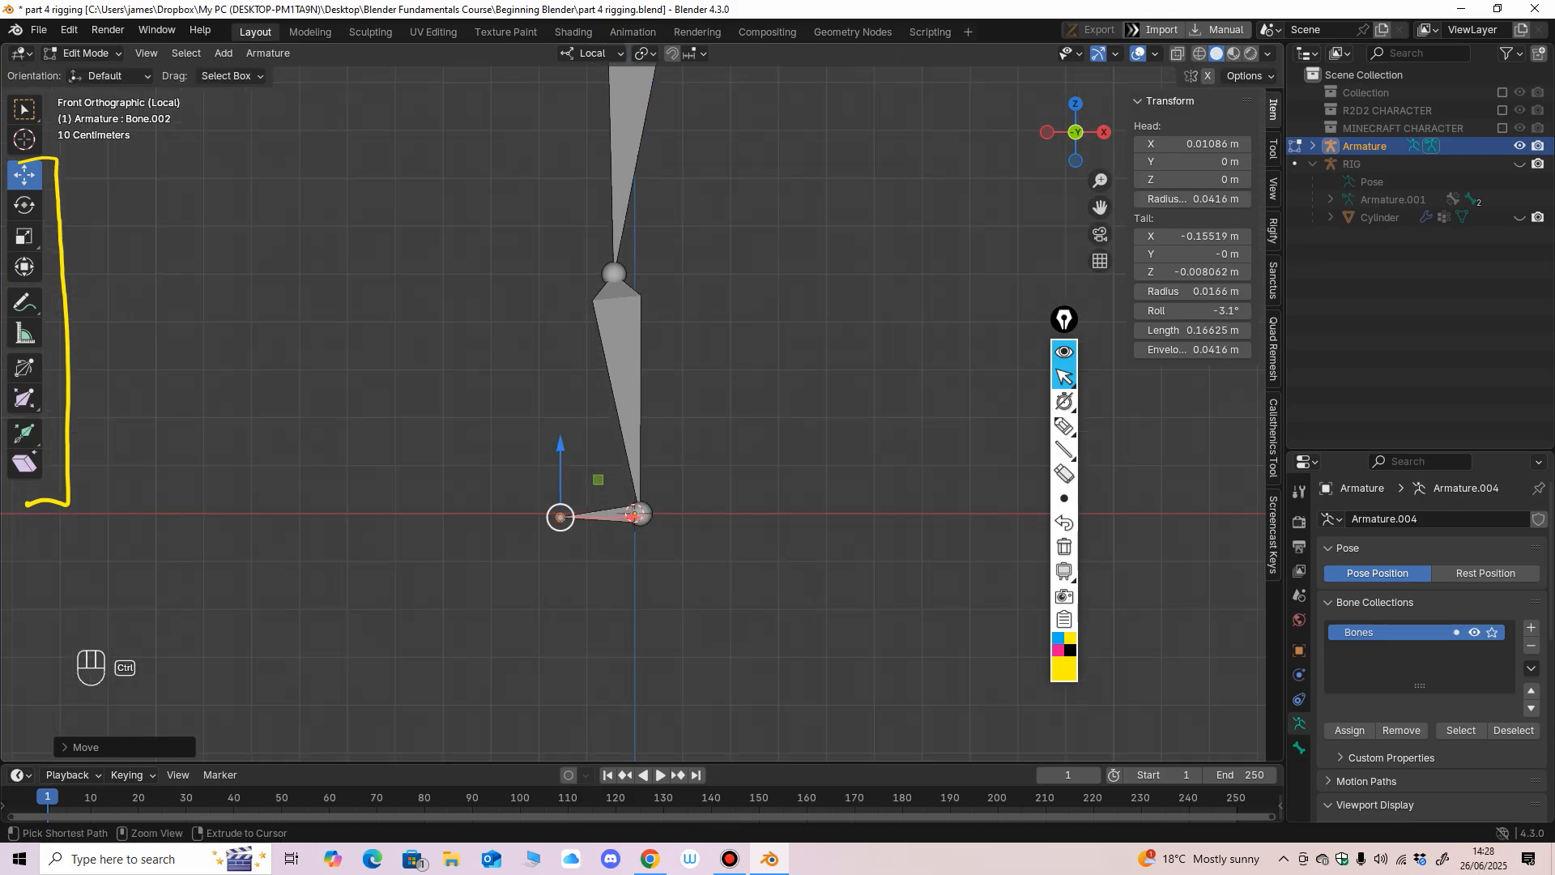
{"action": "left_click_drag", "start_coordinate": [630, 515], "coordinate": [585, 517]}
{"action": "middle_click_drag", "start_coordinate": [585, 516], "coordinate": [584, 541], "text": "ctrl"}
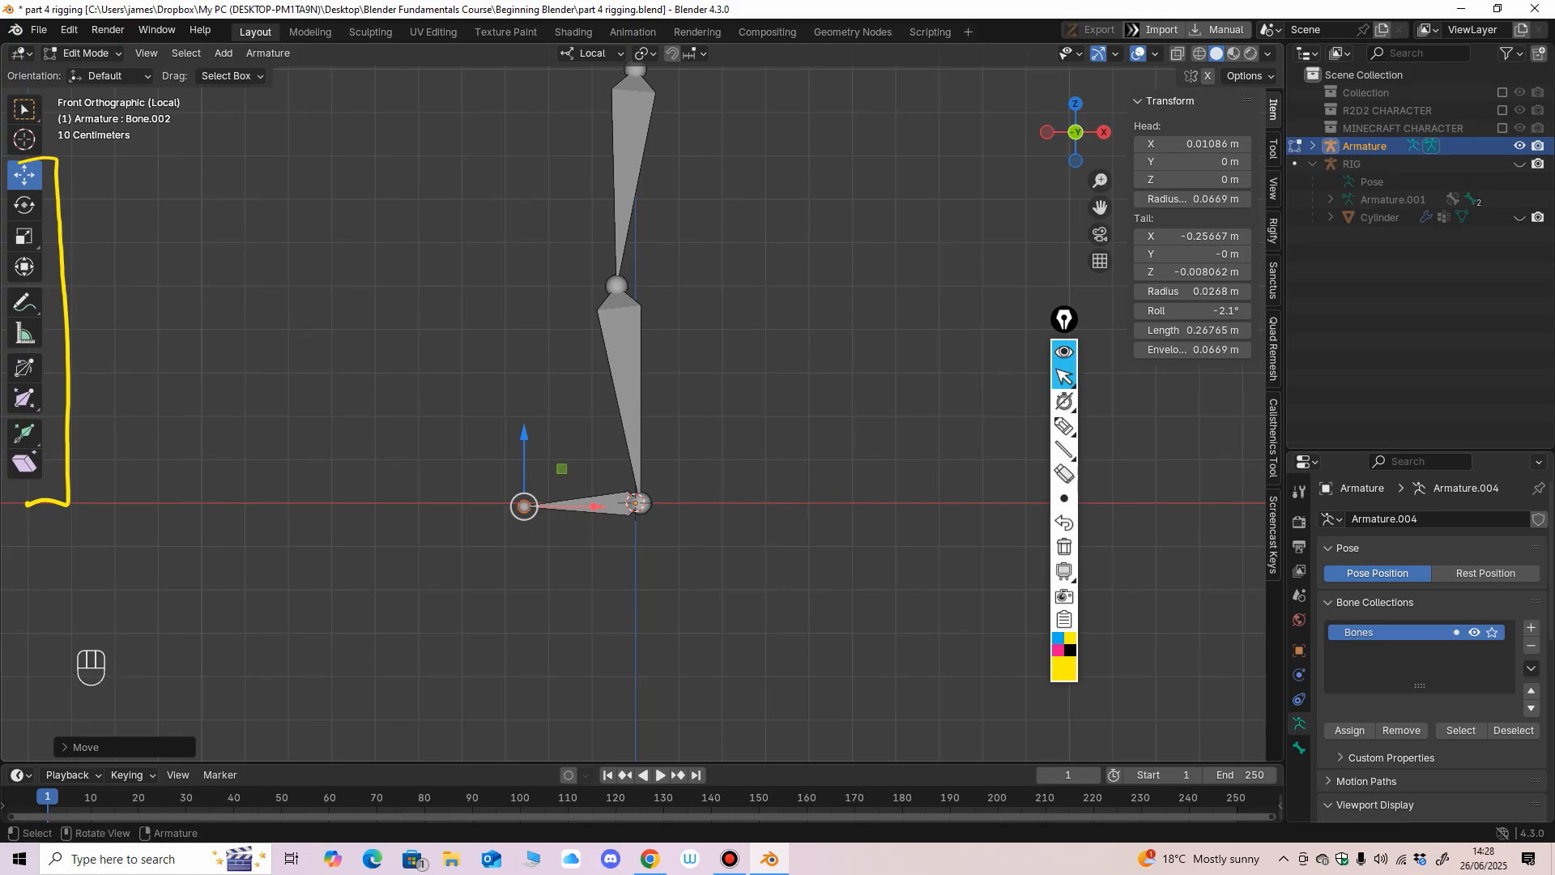
{"action": "left_click_drag", "start_coordinate": [524, 434], "coordinate": [524, 436]}
{"action": "middle_click_drag", "start_coordinate": [535, 453], "coordinate": [532, 523], "text": "shift"}
{"action": "key", "text": "KP_1"}
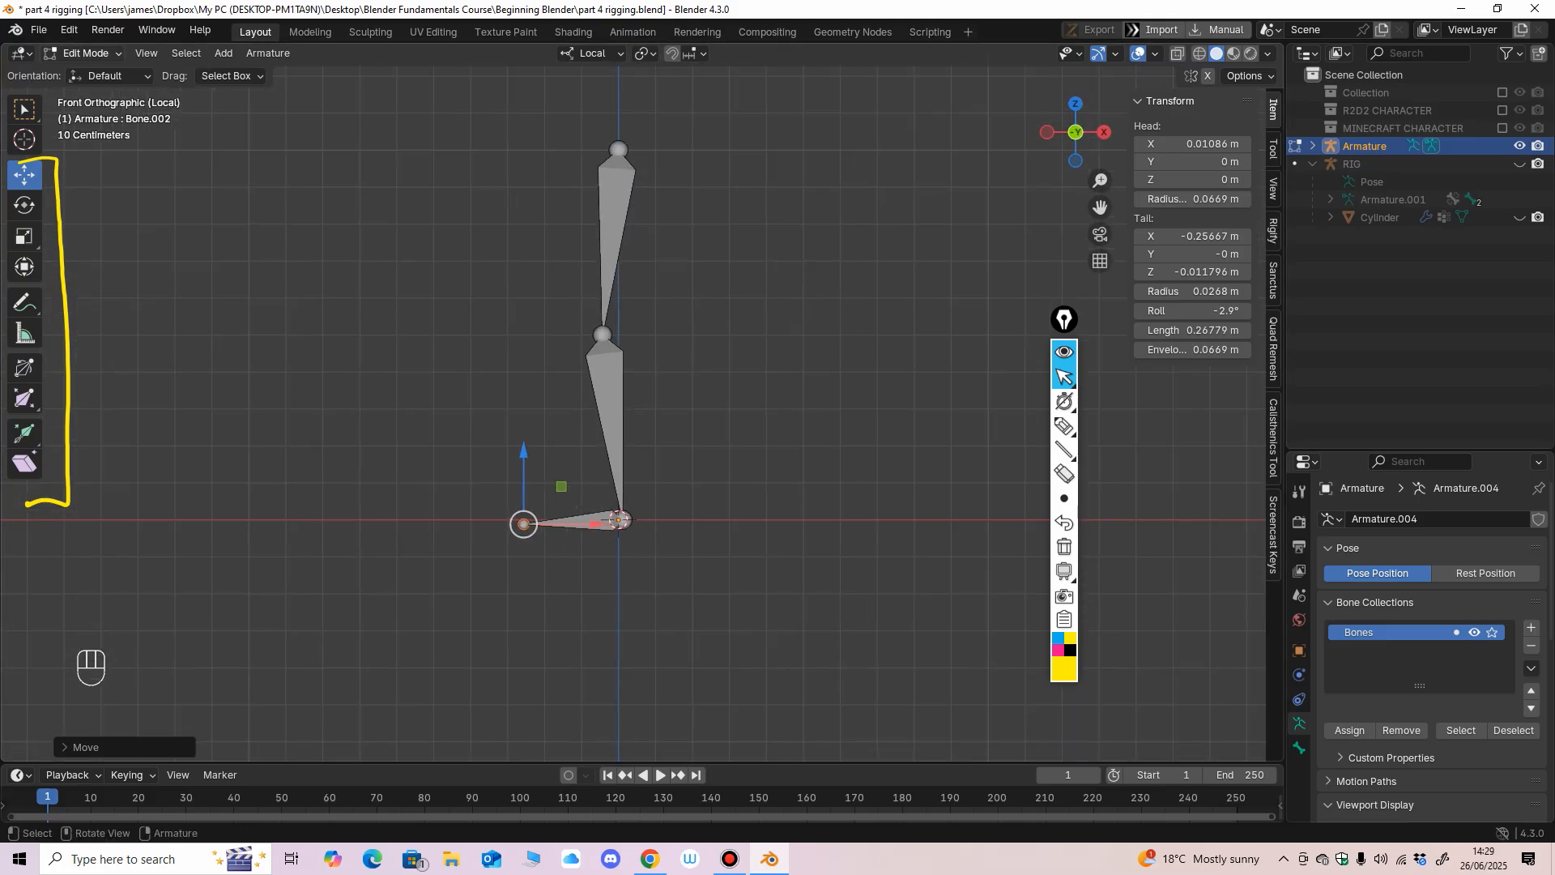
Rename the top bone of the leg as upper and the bone below it as lower.
{"action": "left_click", "coordinate": [614, 219]}
{"action": "key", "text": "F2"}
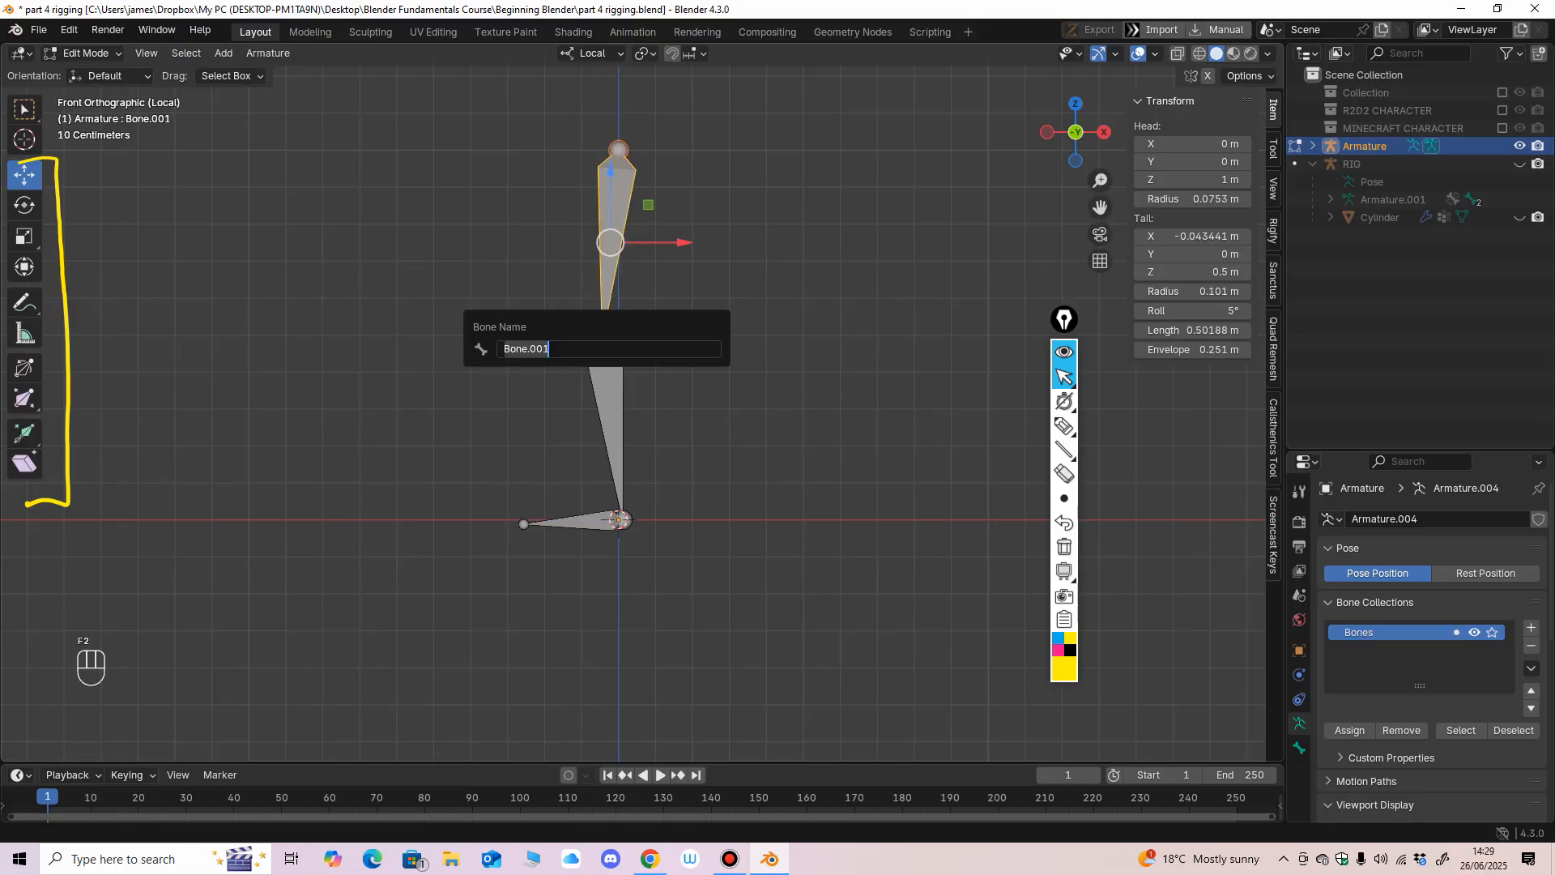
{"action": "type", "text": "upper"}
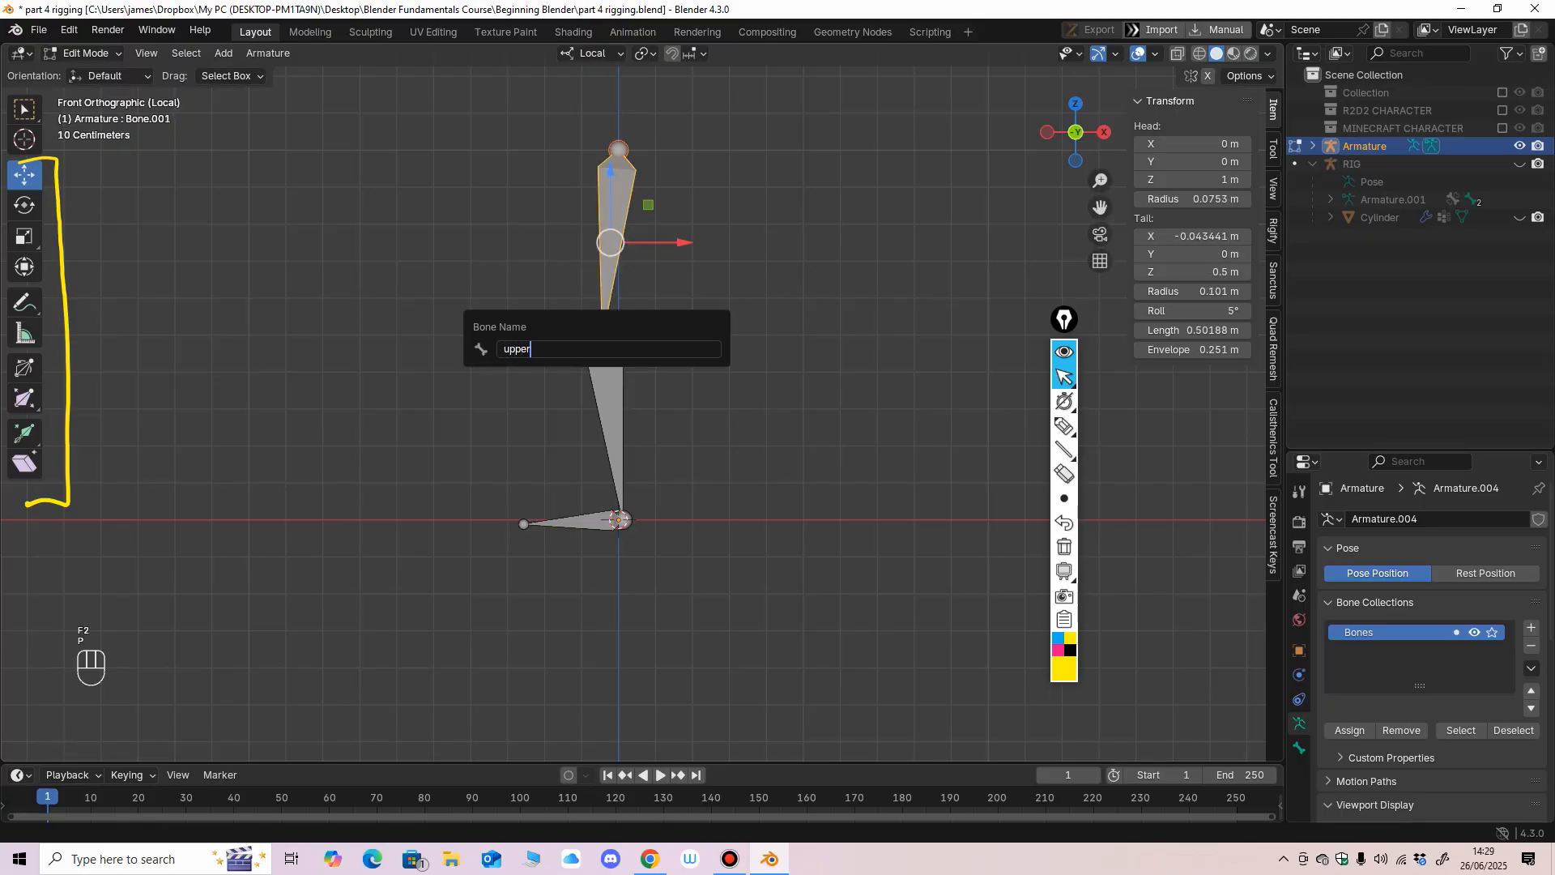
{"action": "key", "text": "Return"}
{"action": "left_click", "coordinate": [612, 413]}
{"action": "key", "text": "F2"}
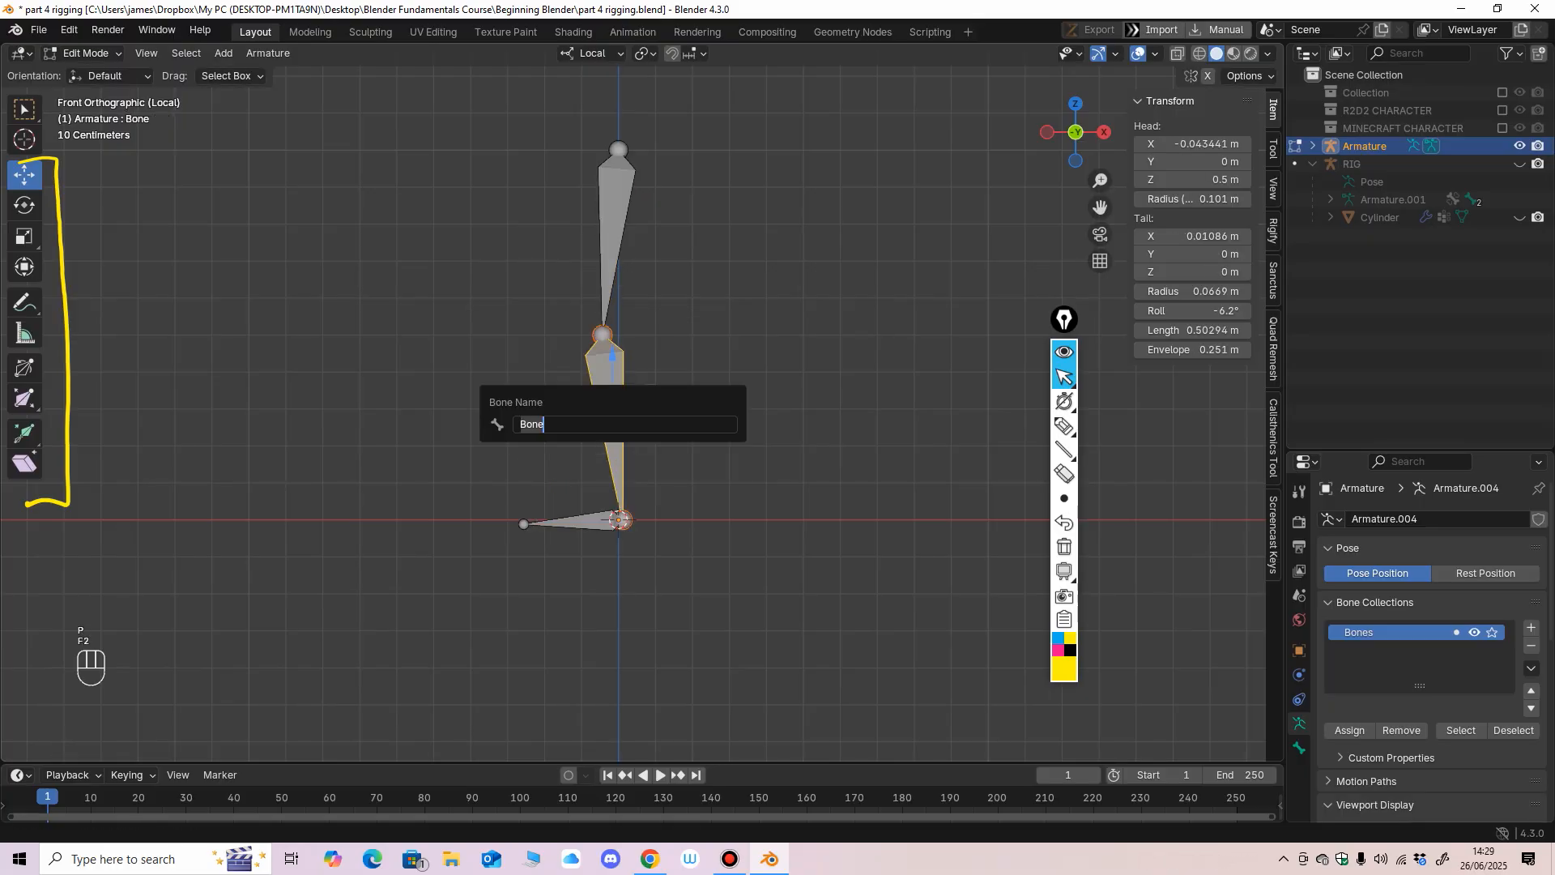
{"action": "type", "text": "lower"}
{"action": "key", "text": "Return"}
Rename the horizontal bone at the base of the leg as foot and return to Object Mode.
{"action": "left_click", "coordinate": [573, 522]}
{"action": "key", "text": "F2"}
{"action": "type", "text": "f"}
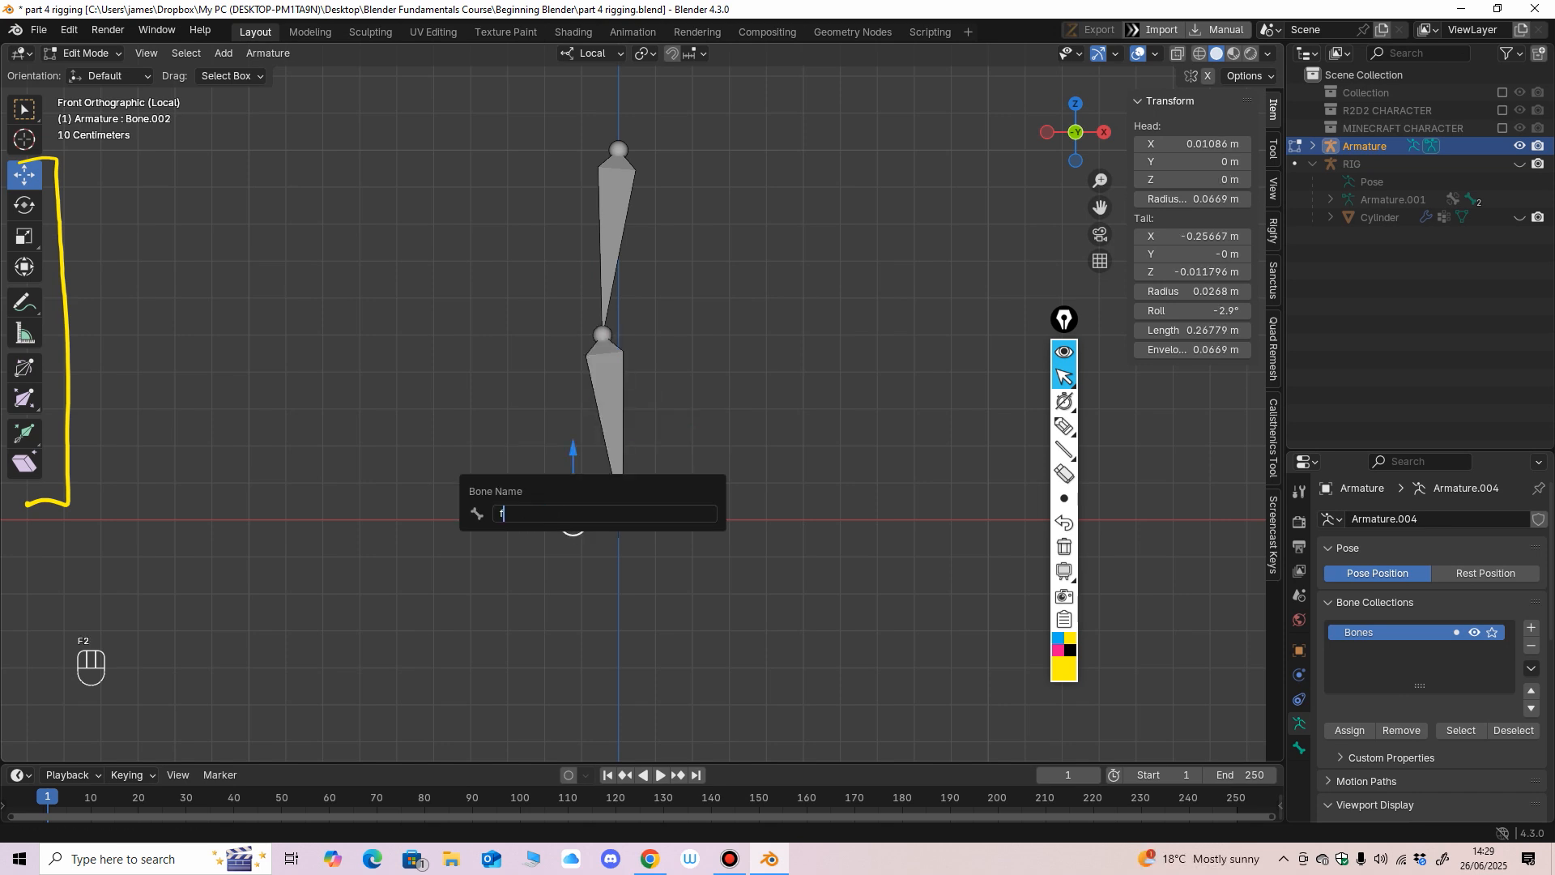
{"action": "type", "text": "oot"}
{"action": "key", "text": "Return"}
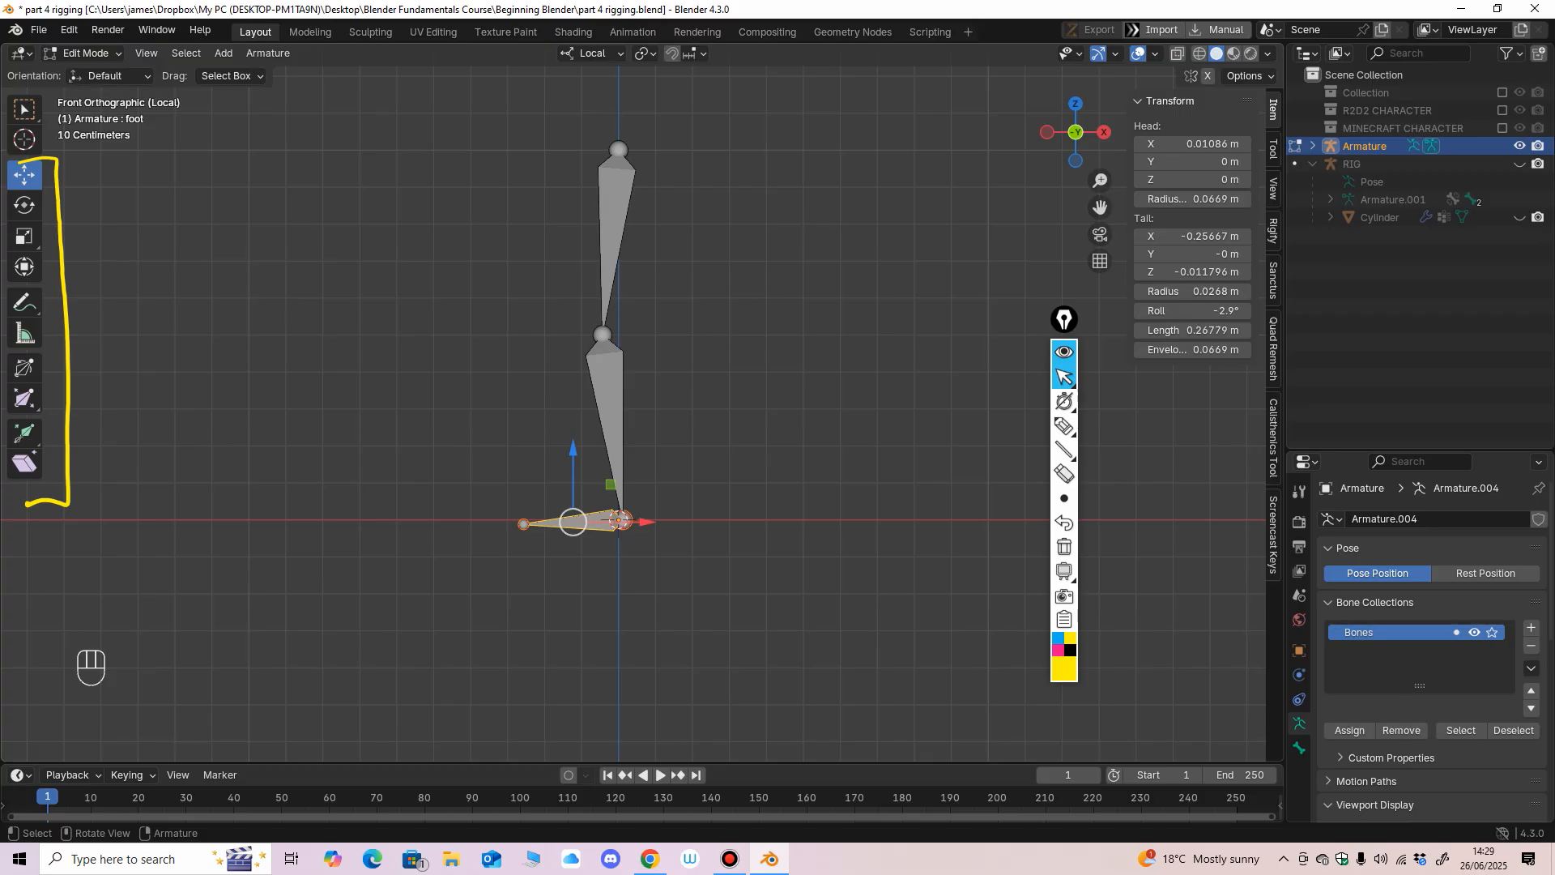
{"action": "key", "text": "Tab"}
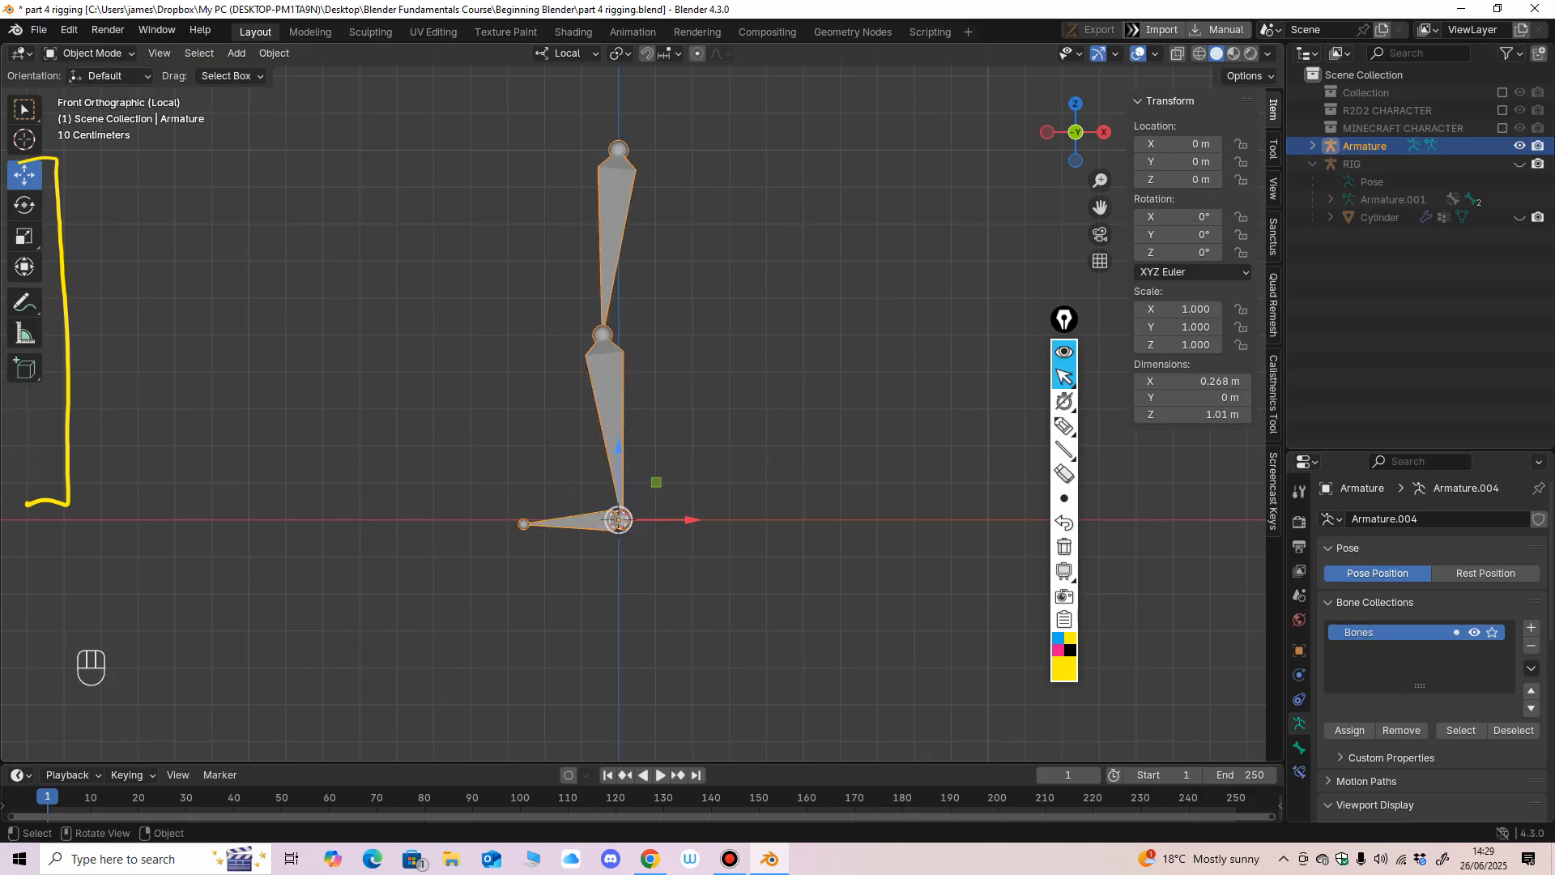
Write the letters FK beside the leg bones with the yellow screen annotation pen.
{"action": "mouse_move", "coordinate": [1064, 426]}
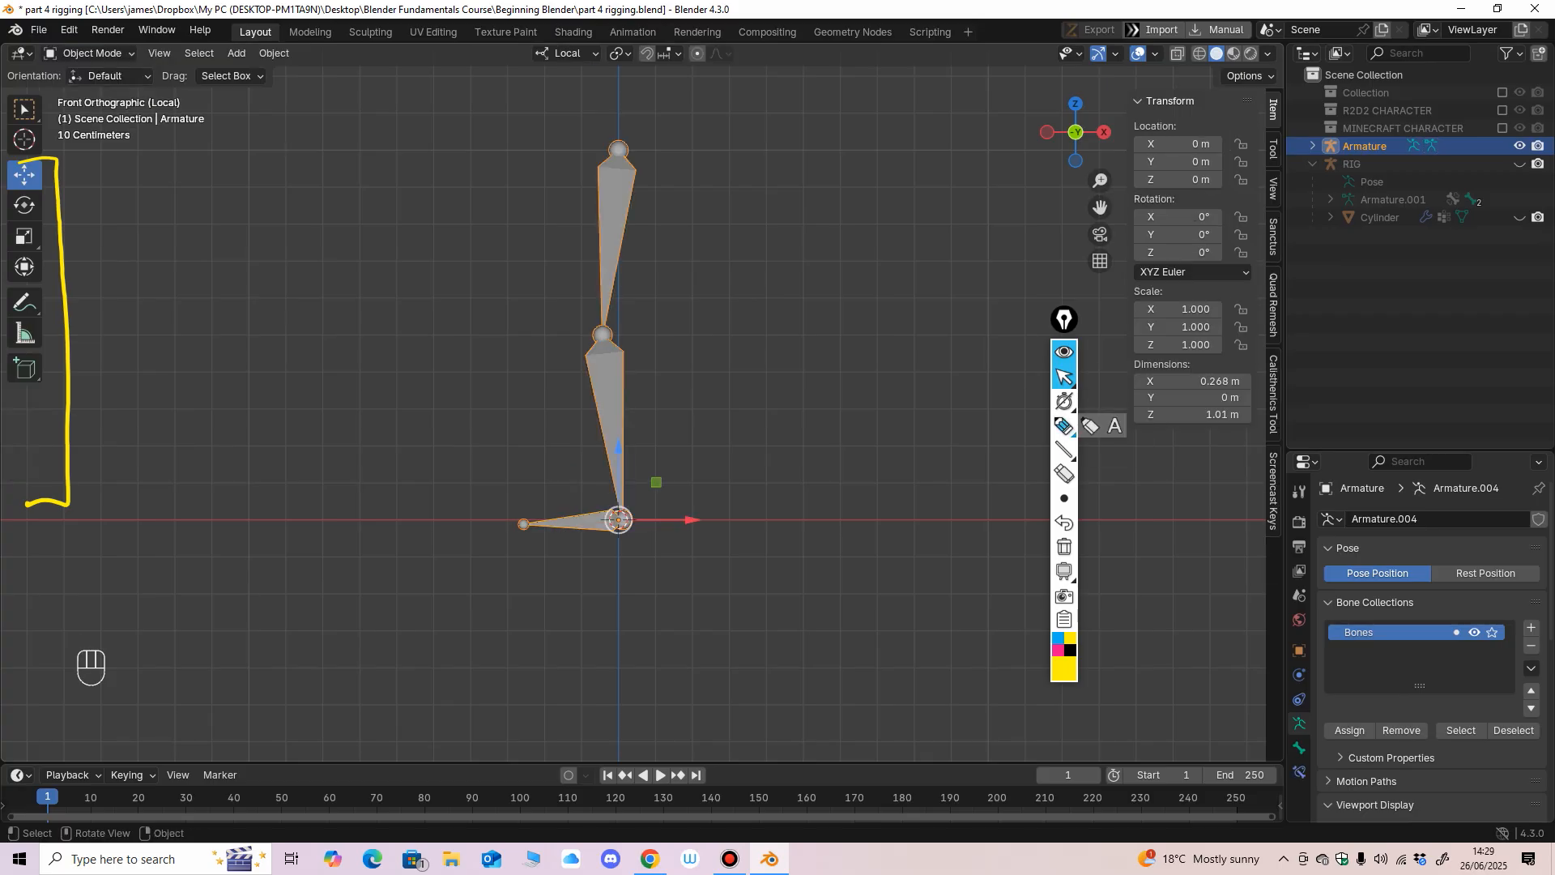
{"action": "left_click", "coordinate": [1065, 426]}
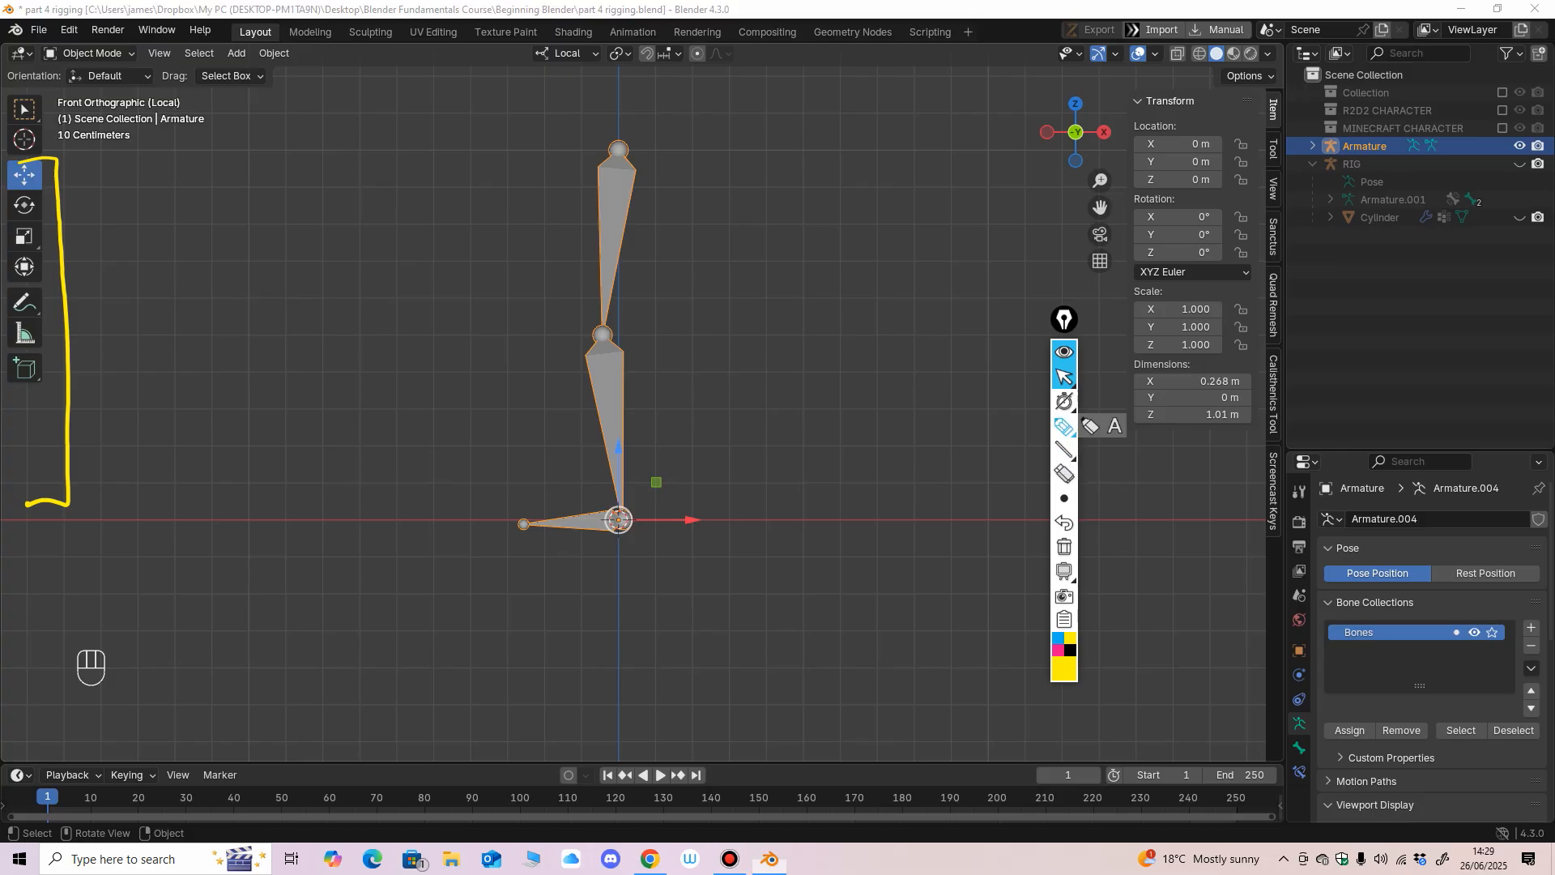
{"action": "left_click_drag", "start_coordinate": [786, 219], "coordinate": [787, 285]}
{"action": "mouse_move", "coordinate": [784, 213]}
{"action": "left_mouse_down"}
{"action": "mouse_move", "coordinate": [832, 209]}
{"action": "mouse_move", "coordinate": [830, 242]}
{"action": "mouse_move", "coordinate": [856, 280]}
{"action": "left_mouse_up"}
{"action": "mouse_move", "coordinate": [902, 213]}
{"action": "left_mouse_down"}
{"action": "mouse_move", "coordinate": [859, 244]}
{"action": "mouse_move", "coordinate": [902, 290]}
{"action": "left_mouse_up"}
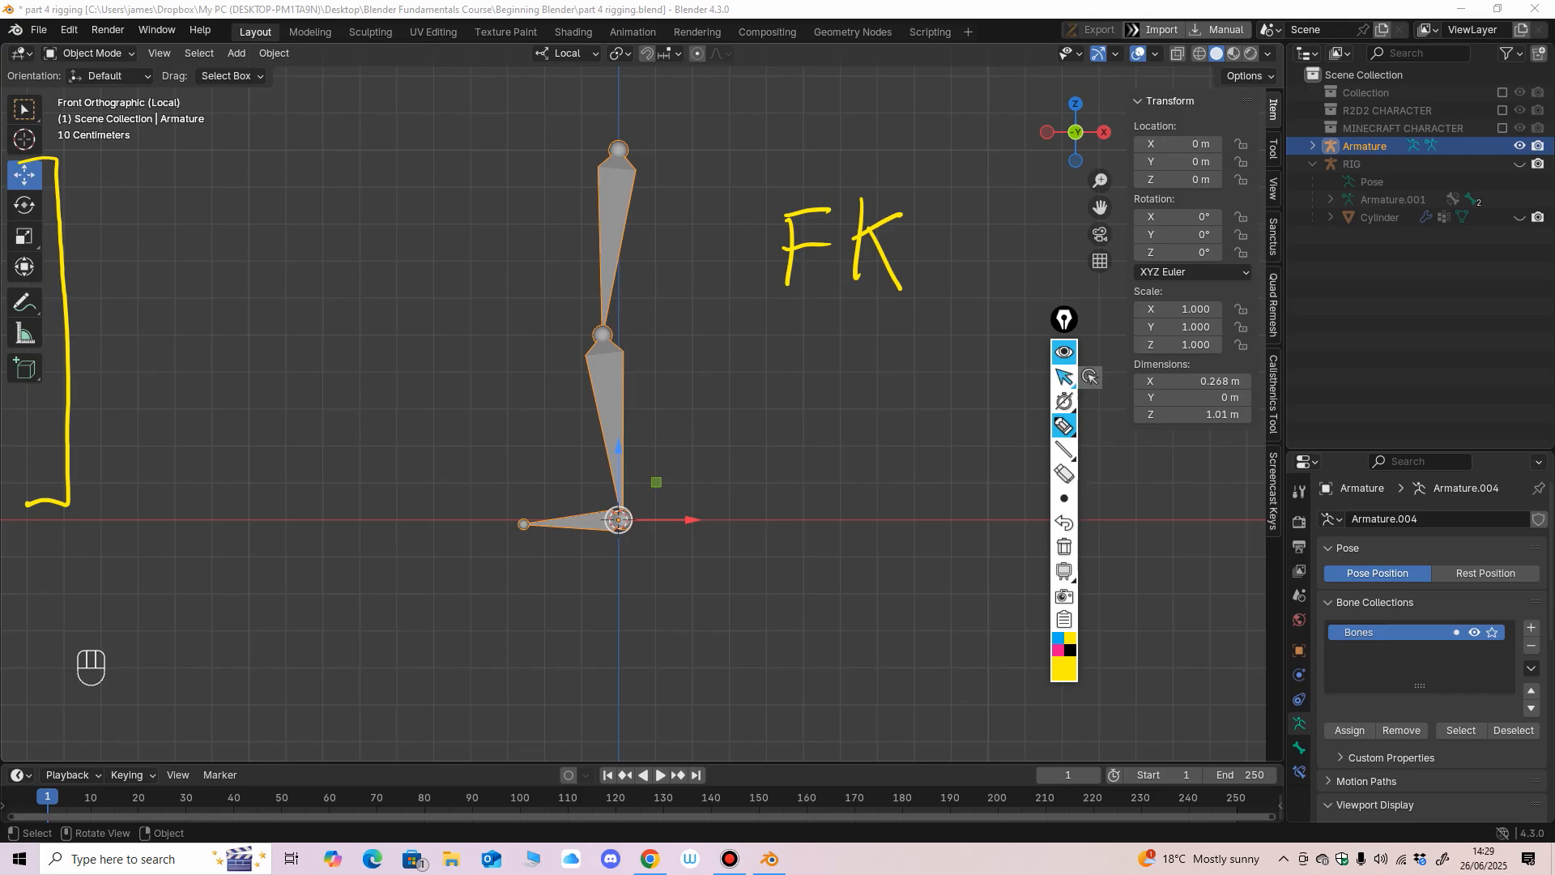
{"action": "left_click", "coordinate": [1065, 378]}
Switch the leg armature from Object Mode to Pose Mode.
{"action": "left_click", "coordinate": [93, 53]}
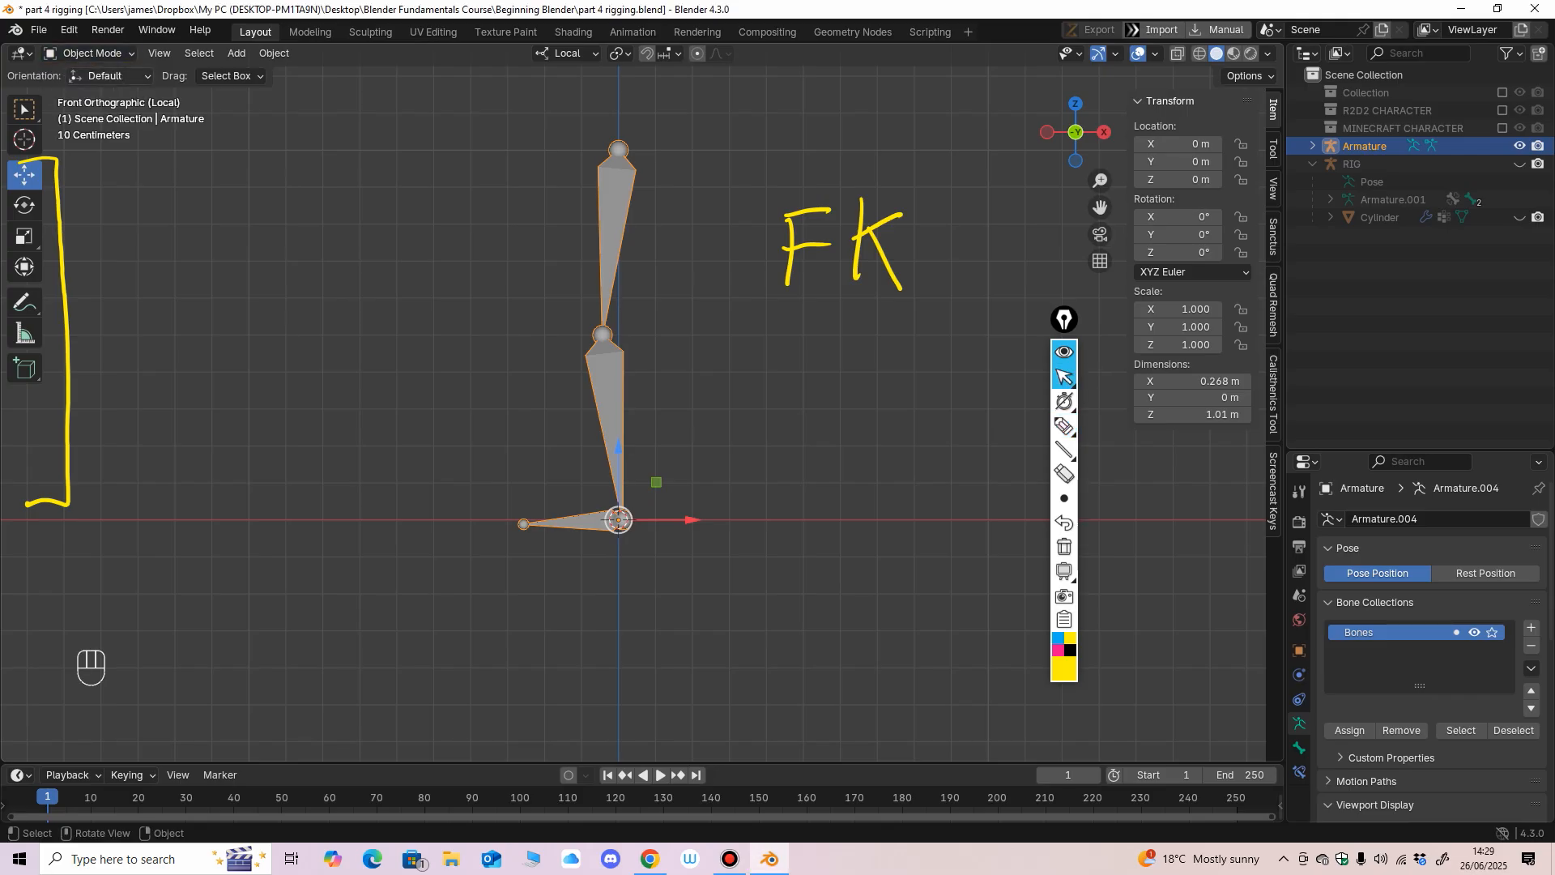
{"action": "left_click", "coordinate": [90, 53]}
{"action": "left_click", "coordinate": [94, 113]}
{"action": "left_click", "coordinate": [470, 235]}
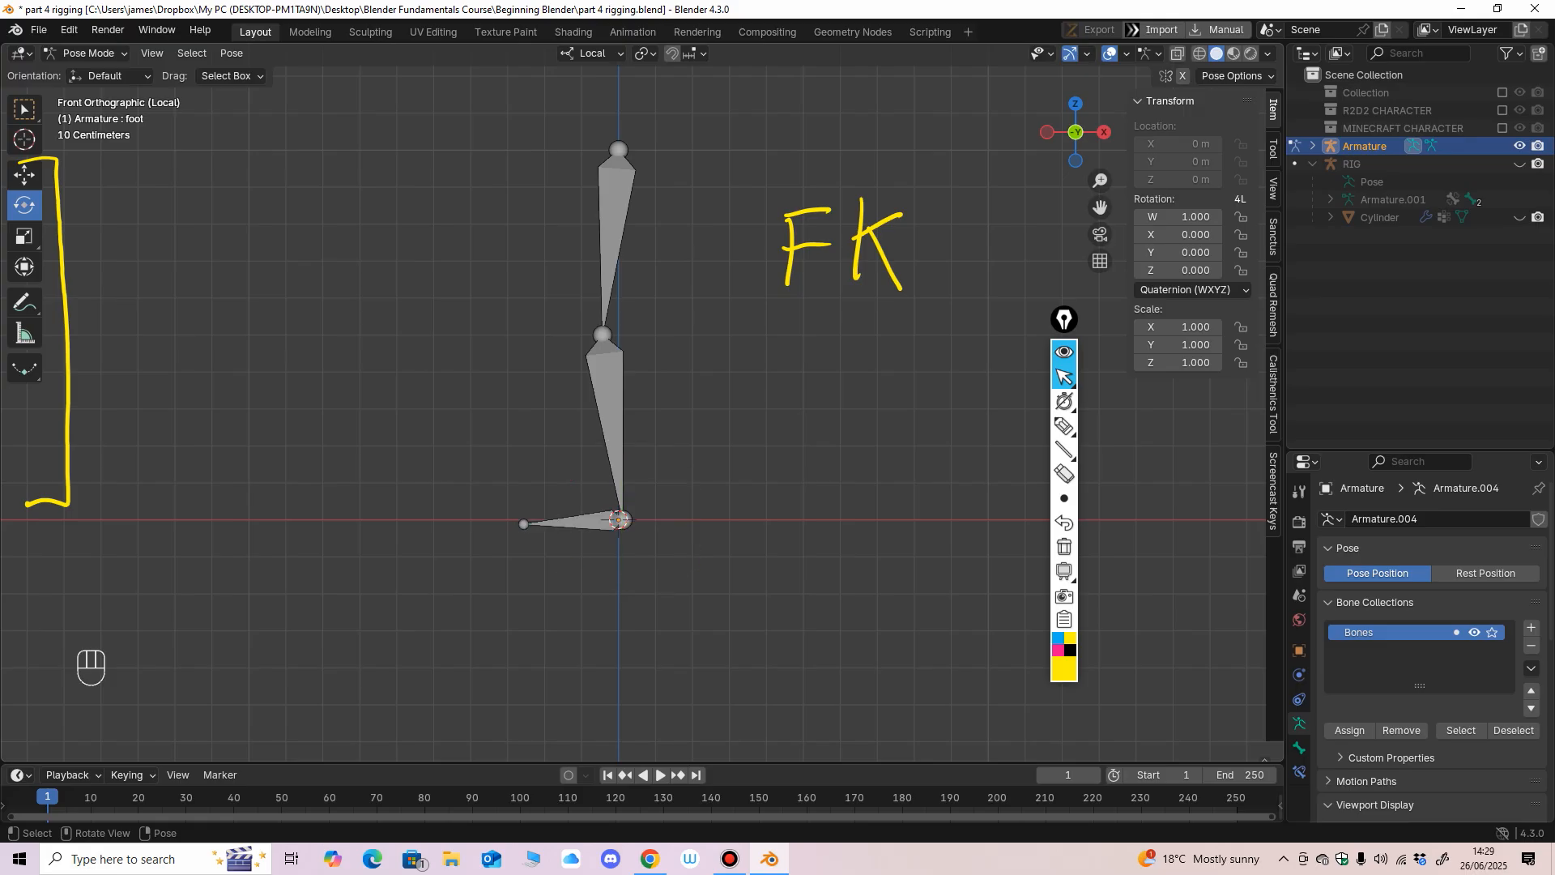
Test forward kinematics by rotating the upper bone, and undo the rotations.
{"action": "left_click", "coordinate": [615, 220]}
{"action": "left_click_drag", "start_coordinate": [681, 127], "coordinate": [652, 162]}
{"action": "key", "text": "ctrl+z"}
{"action": "key", "text": "ctrl+z"}
{"action": "key", "text": "ctrl+z"}
{"action": "key", "text": "ctrl+z"}
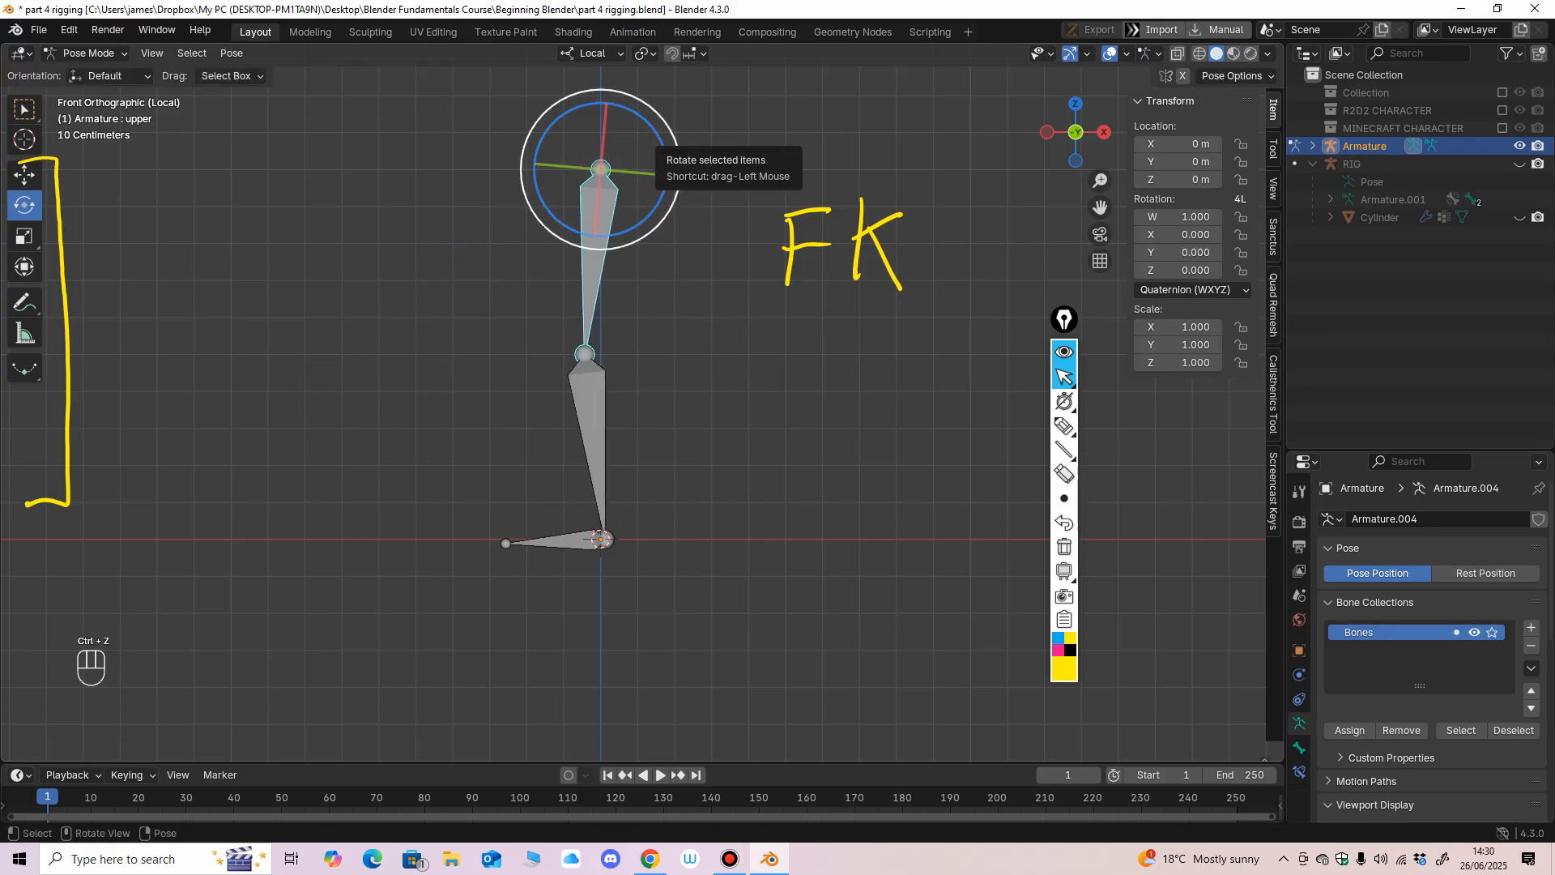
Erase the FK annotation and write the letters IK beside the leg bones in yellow.
{"action": "left_click", "coordinate": [1064, 474]}
{"action": "mouse_move", "coordinate": [887, 239]}
{"action": "left_mouse_down"}
{"action": "mouse_move", "coordinate": [792, 243]}
{"action": "mouse_move", "coordinate": [801, 212]}
{"action": "mouse_move", "coordinate": [820, 279]}
{"action": "left_mouse_up"}
{"action": "left_click", "coordinate": [1064, 426]}
{"action": "left_click_drag", "start_coordinate": [793, 173], "coordinate": [852, 168]}
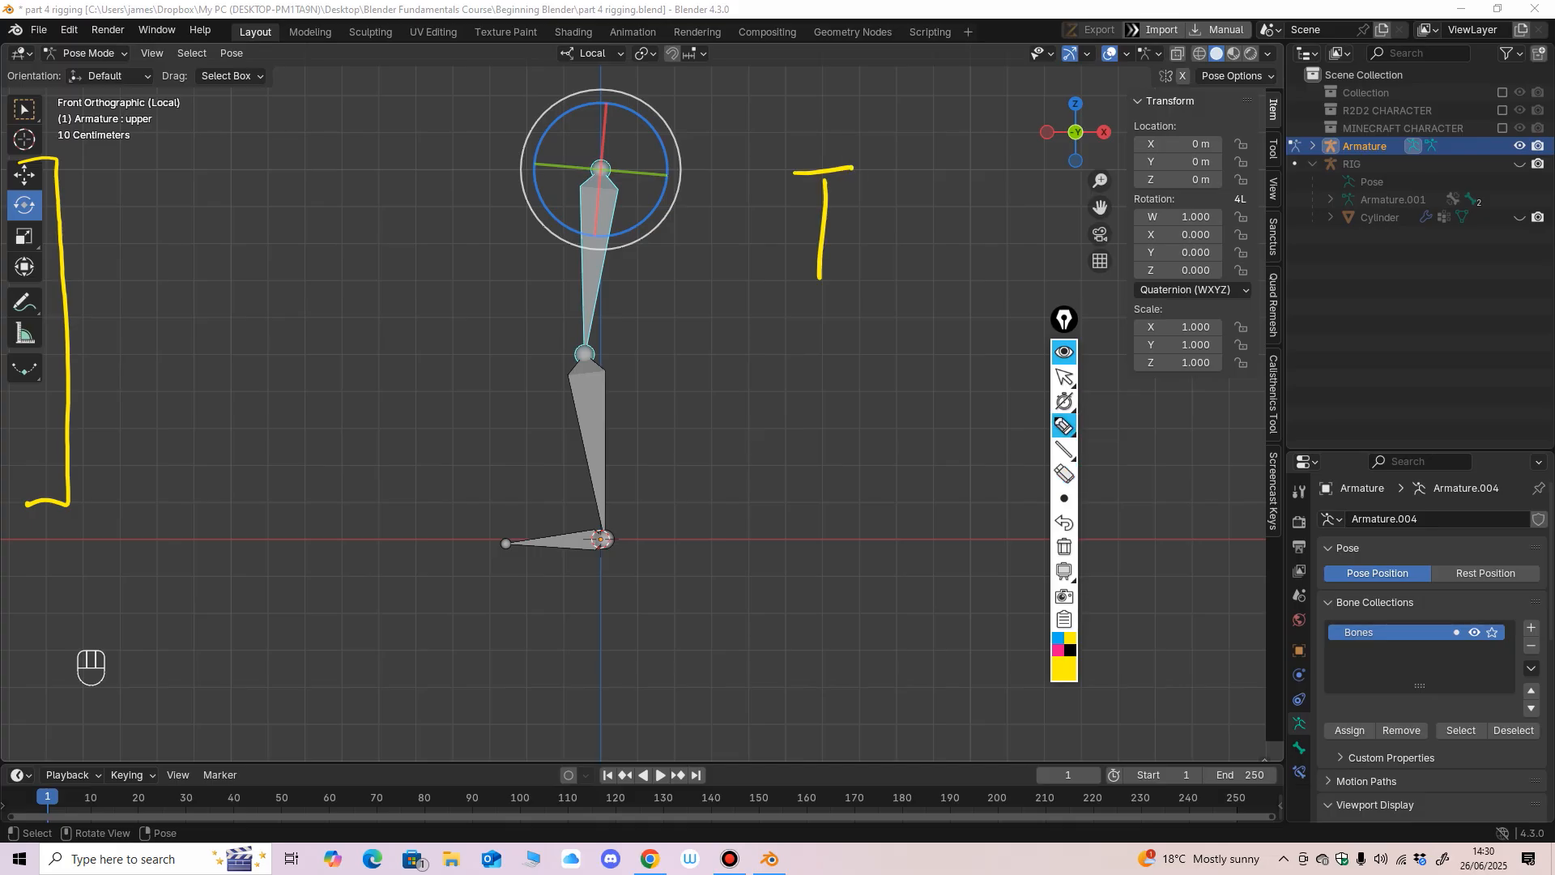
{"action": "left_click_drag", "start_coordinate": [787, 290], "coordinate": [851, 292]}
{"action": "left_click_drag", "start_coordinate": [895, 160], "coordinate": [888, 260]}
{"action": "left_click_drag", "start_coordinate": [916, 207], "coordinate": [954, 186]}
{"action": "left_click_drag", "start_coordinate": [897, 220], "coordinate": [937, 292]}
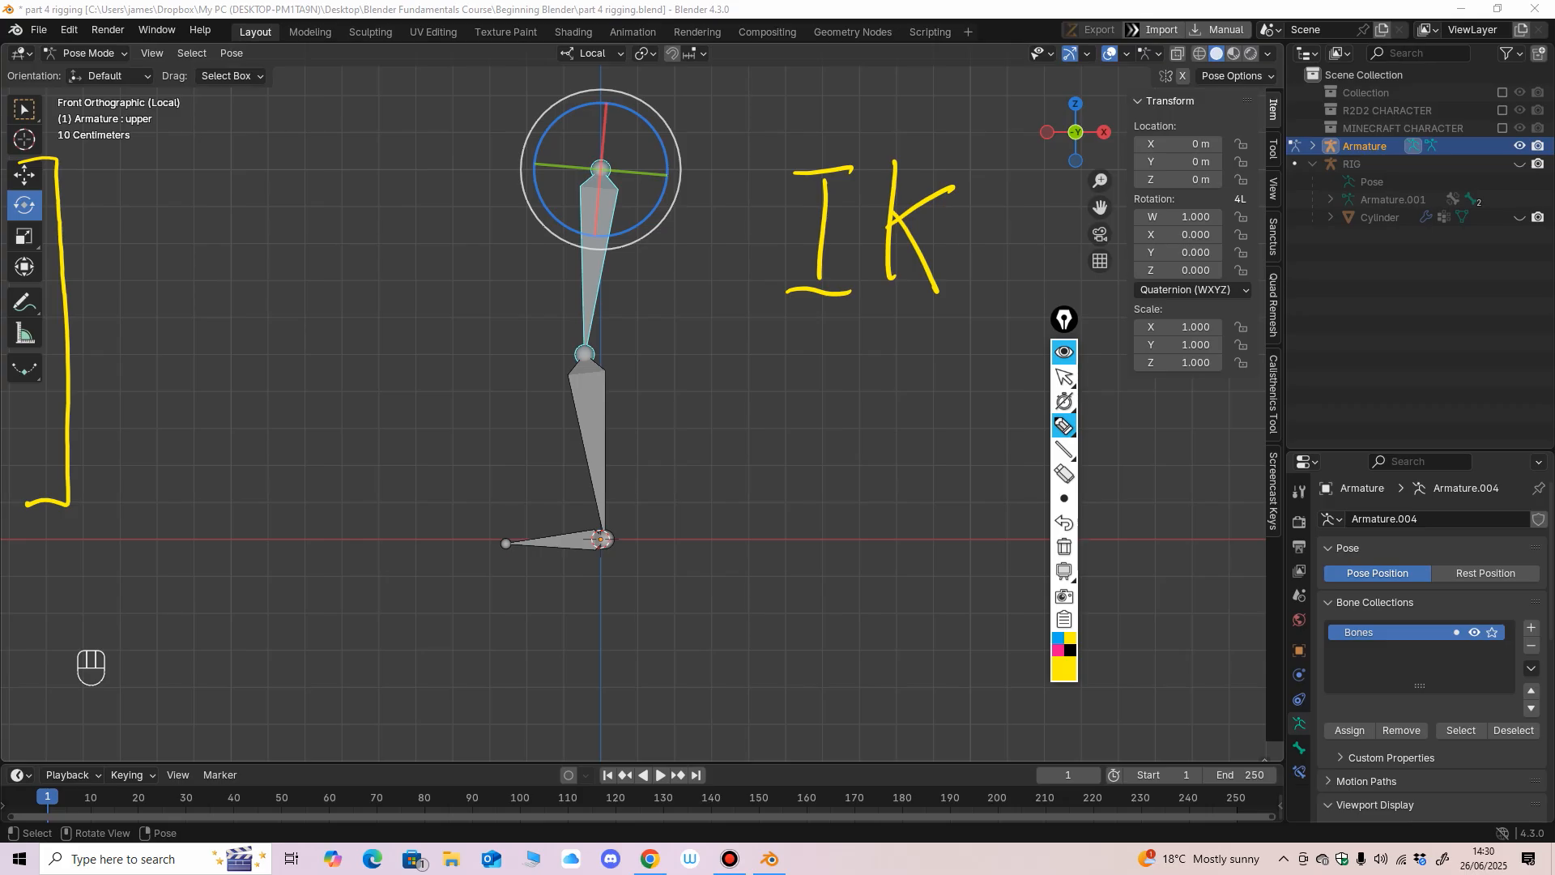
{"action": "left_click", "coordinate": [1064, 498]}
{"action": "left_click", "coordinate": [1064, 377]}
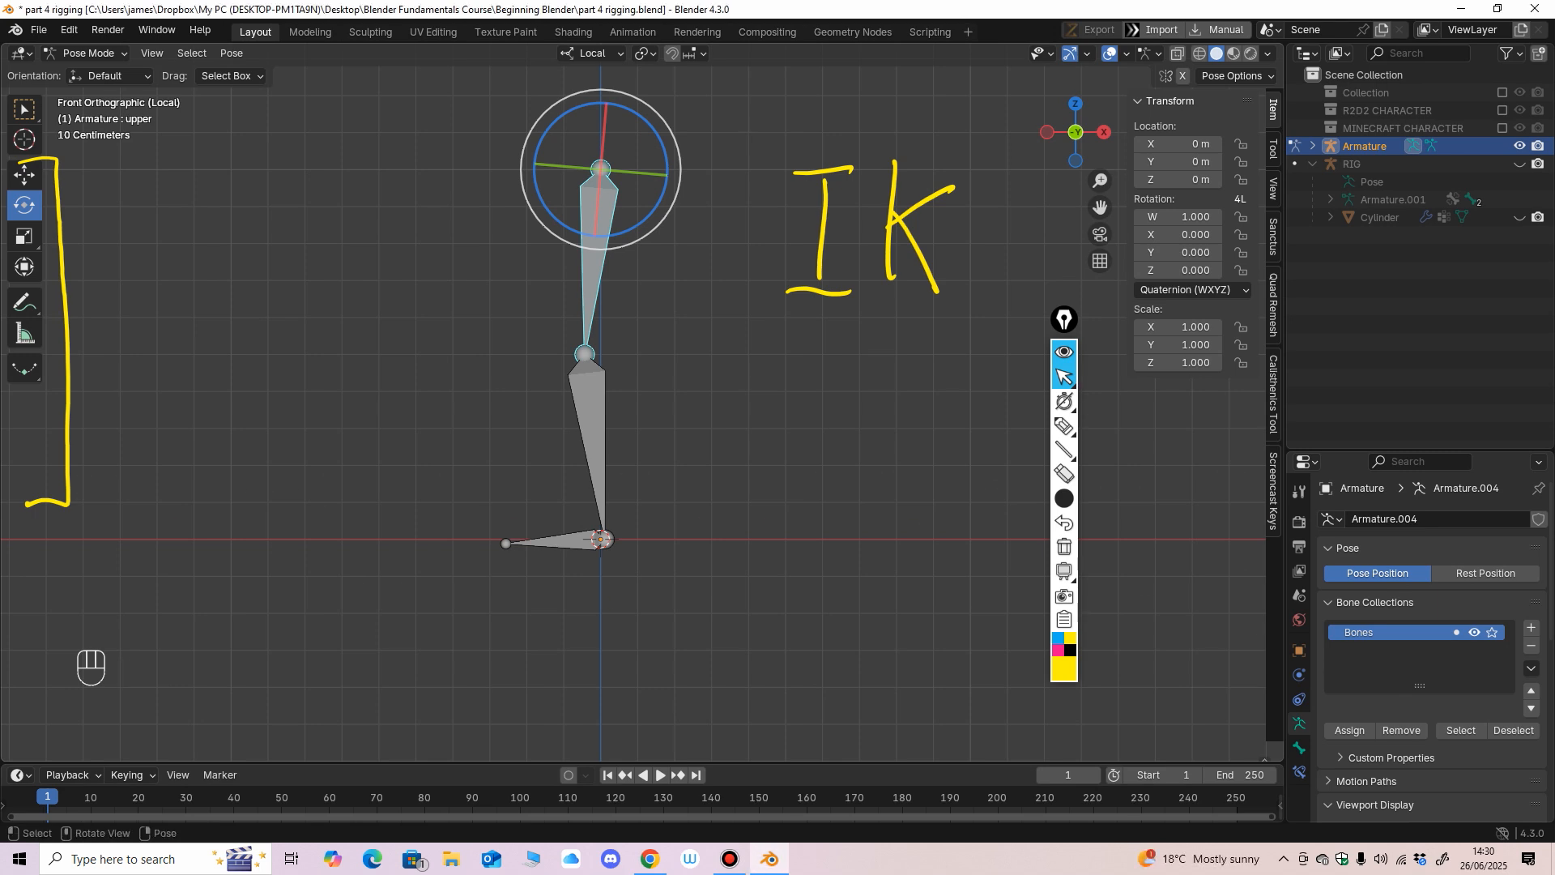
Circle the Bone Constraints properties icon with a thin yellow annotation stroke.
{"action": "mouse_move", "coordinate": [729, 405]}
{"action": "middle_mouse_down"}
{"action": "mouse_move", "coordinate": [794, 438]}
{"action": "mouse_move", "coordinate": [749, 426]}
{"action": "middle_mouse_up"}
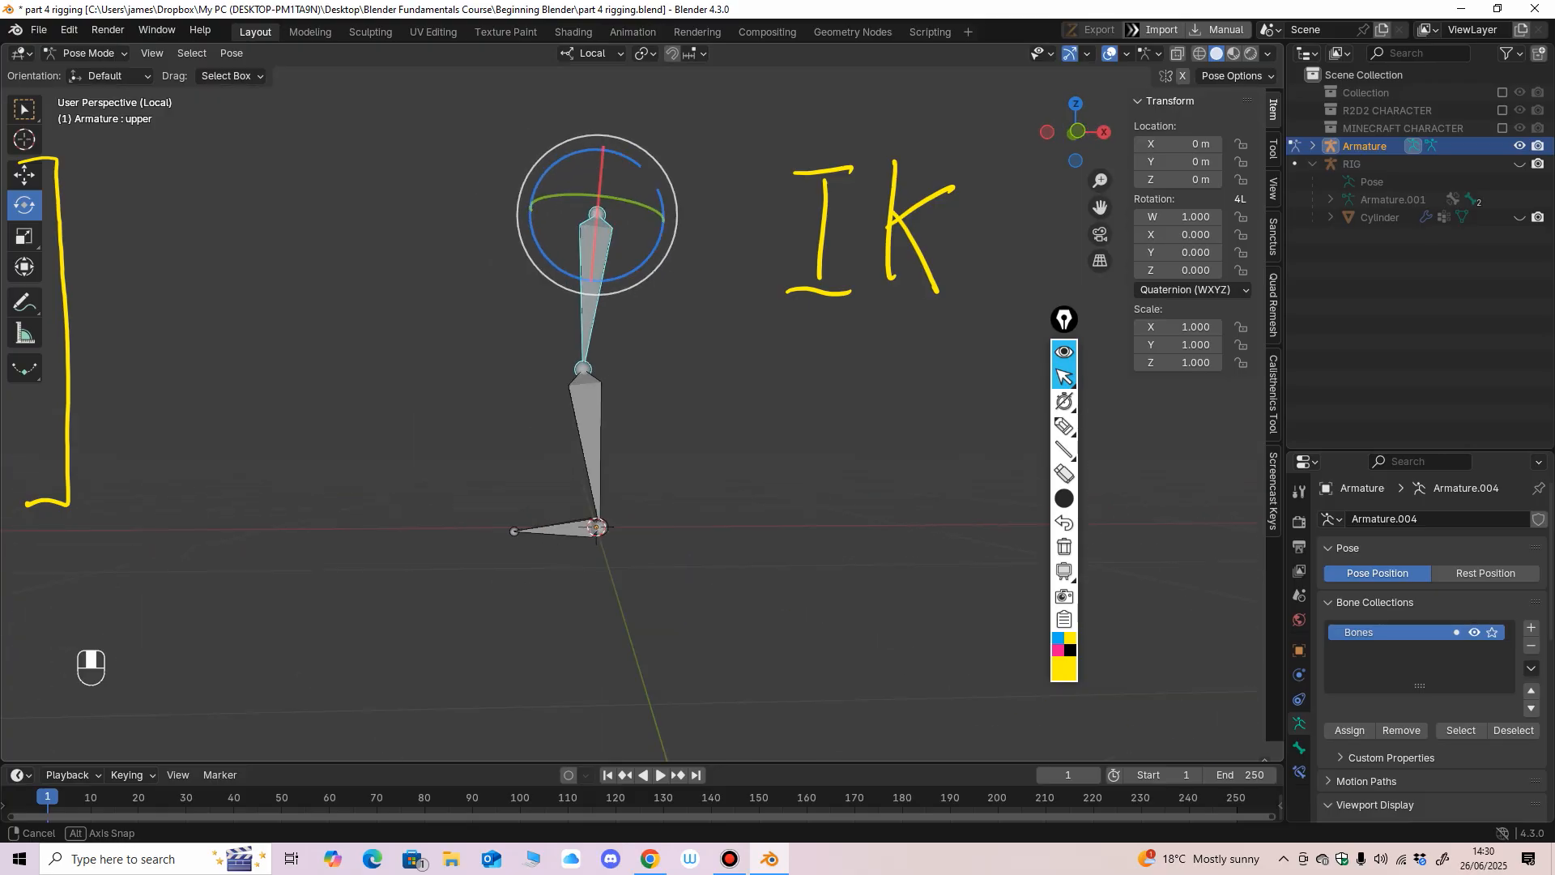
{"action": "key", "text": "KP_1"}
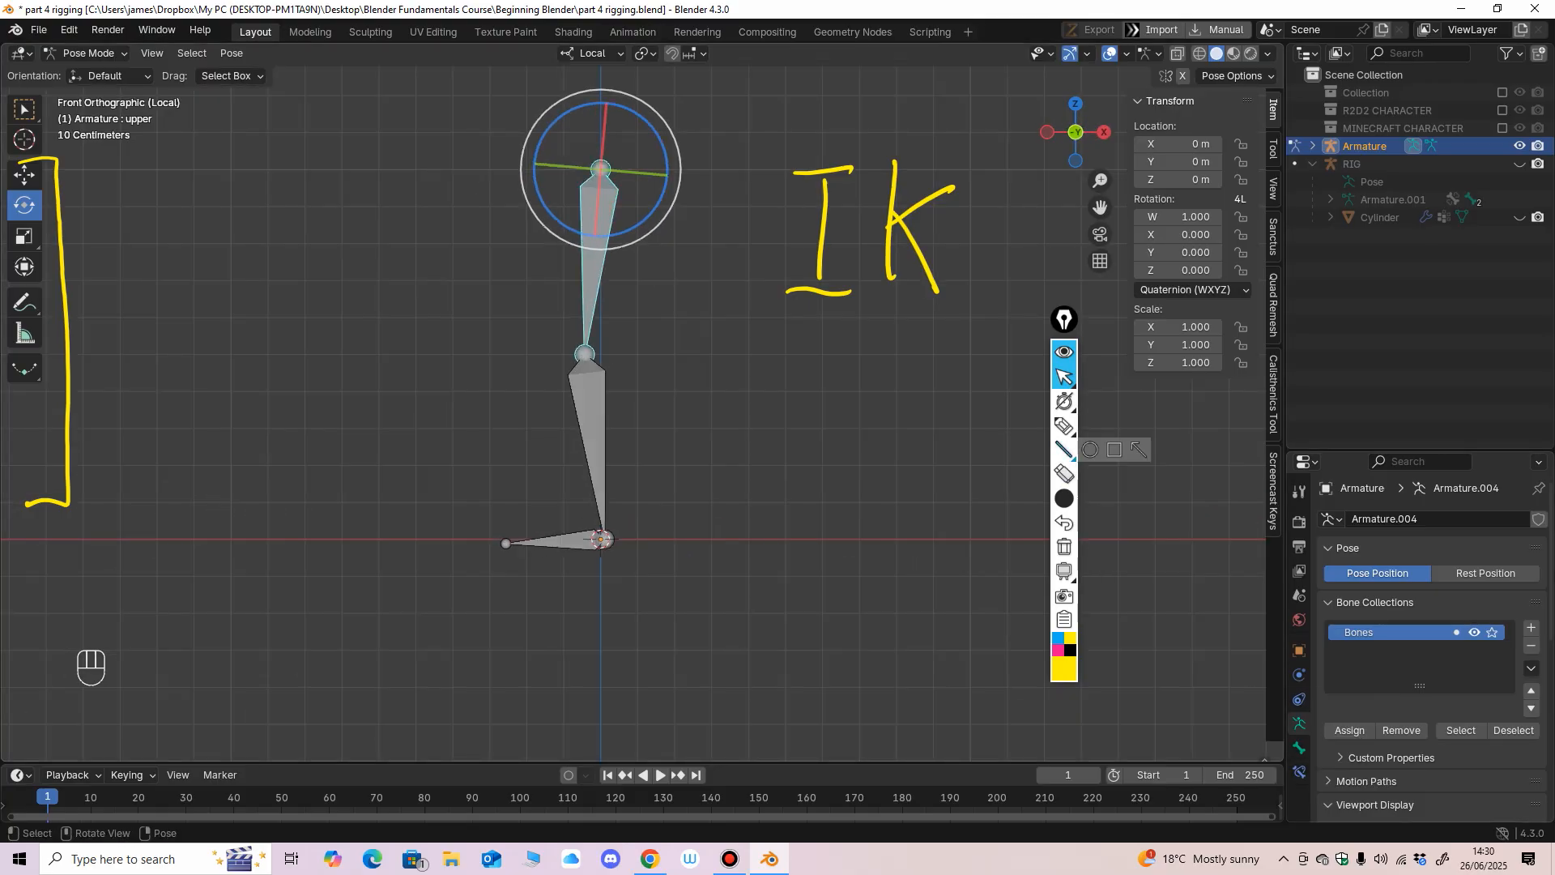
{"action": "left_click", "coordinate": [1063, 426]}
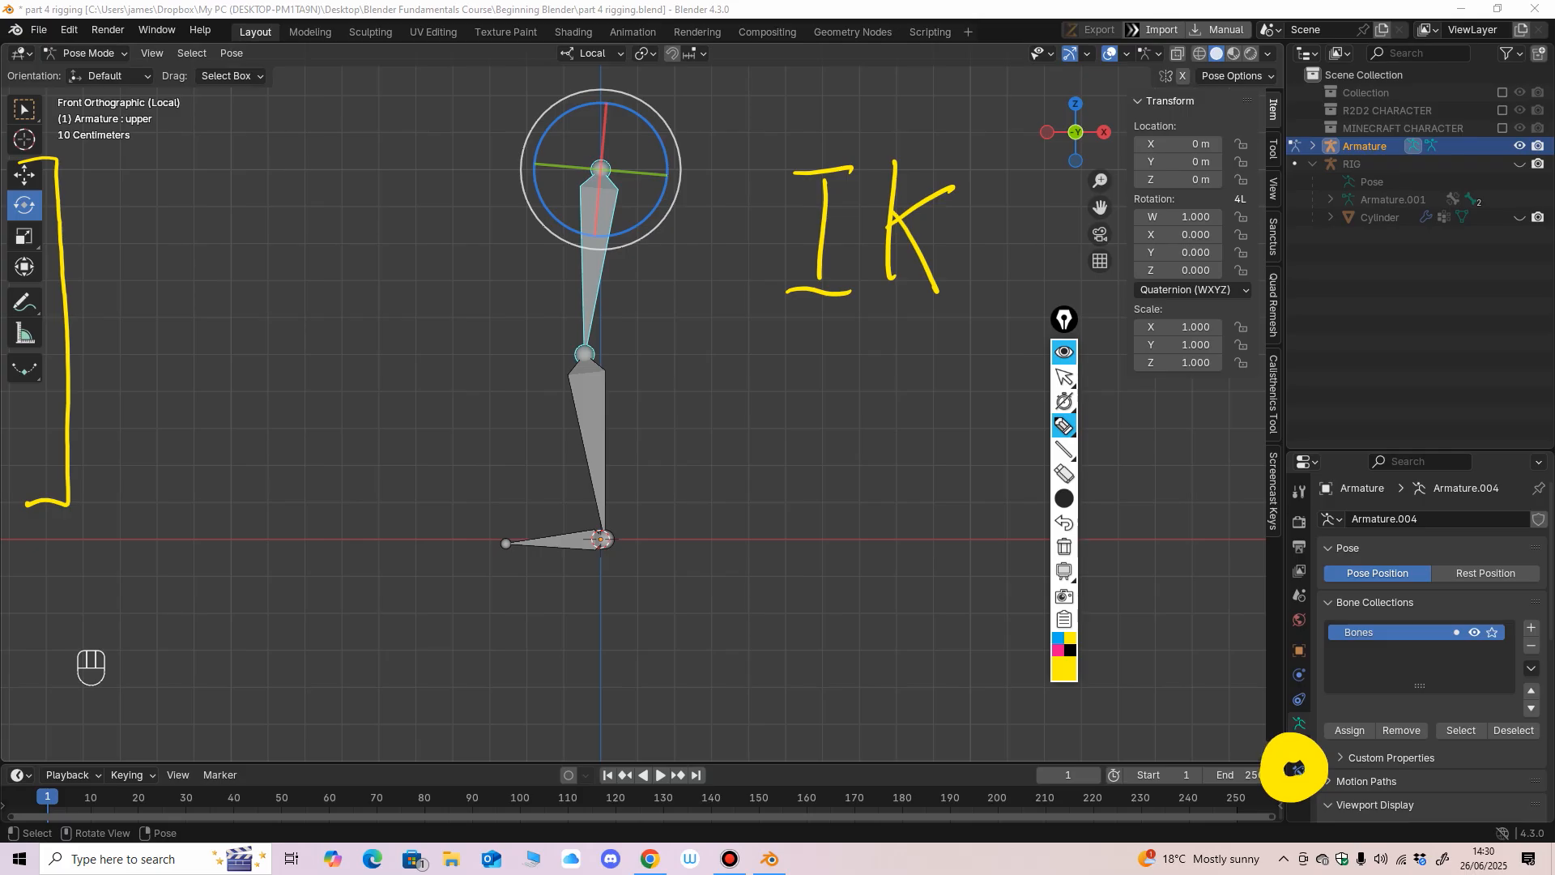
{"action": "mouse_move", "coordinate": [1063, 498]}
{"action": "left_click", "coordinate": [965, 498]}
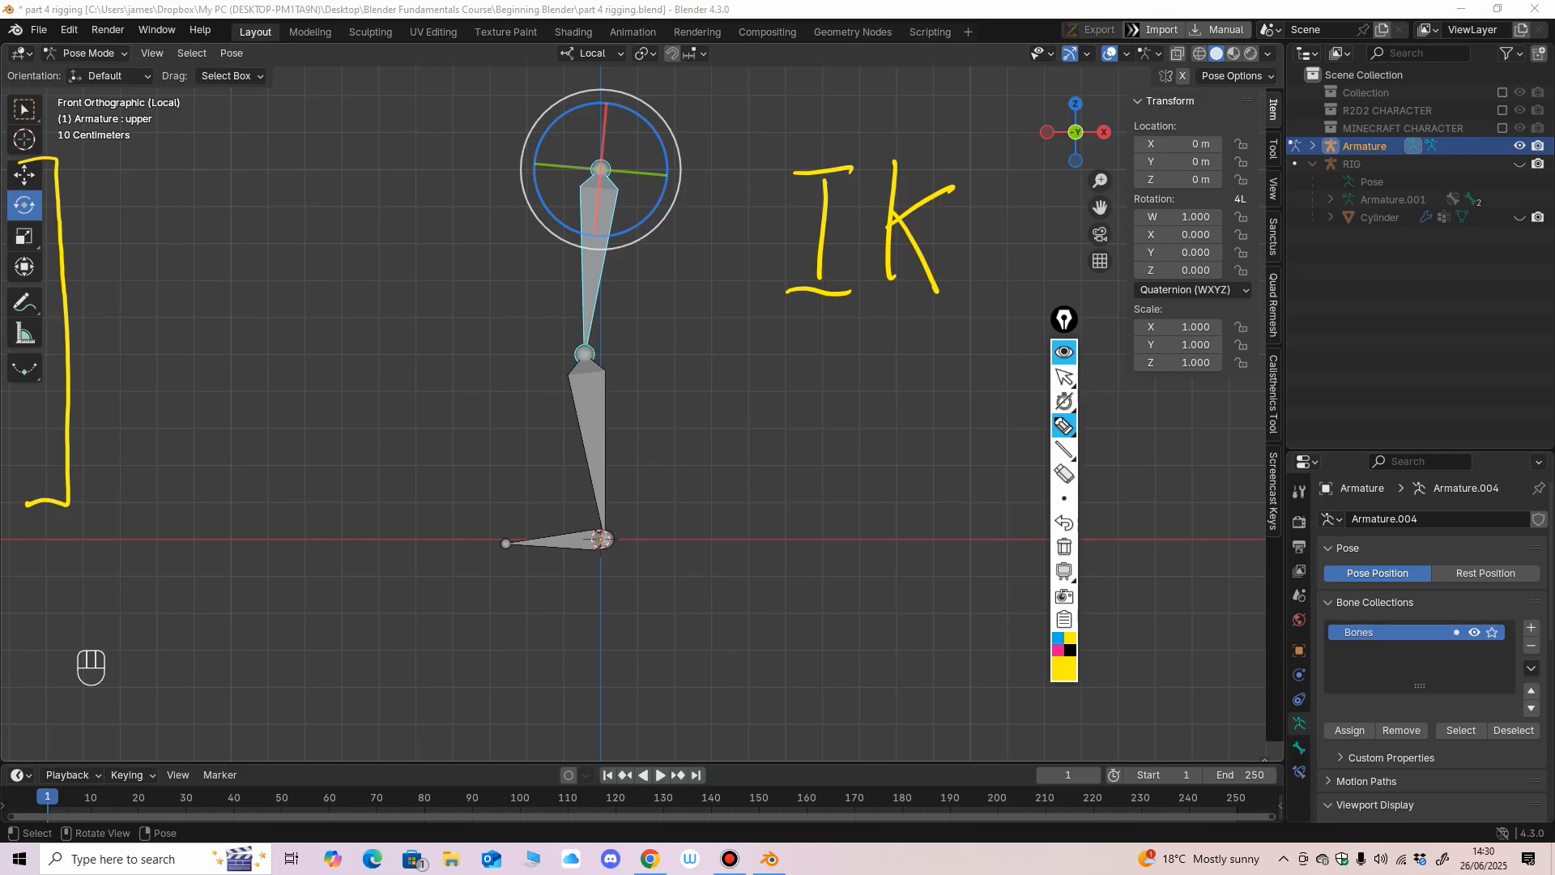
{"action": "mouse_move", "coordinate": [1296, 745]}
{"action": "left_mouse_down"}
{"action": "mouse_move", "coordinate": [1320, 767]}
{"action": "mouse_move", "coordinate": [1298, 747]}
{"action": "mouse_move", "coordinate": [1319, 762]}
{"action": "mouse_move", "coordinate": [1264, 781]}
{"action": "left_mouse_up"}
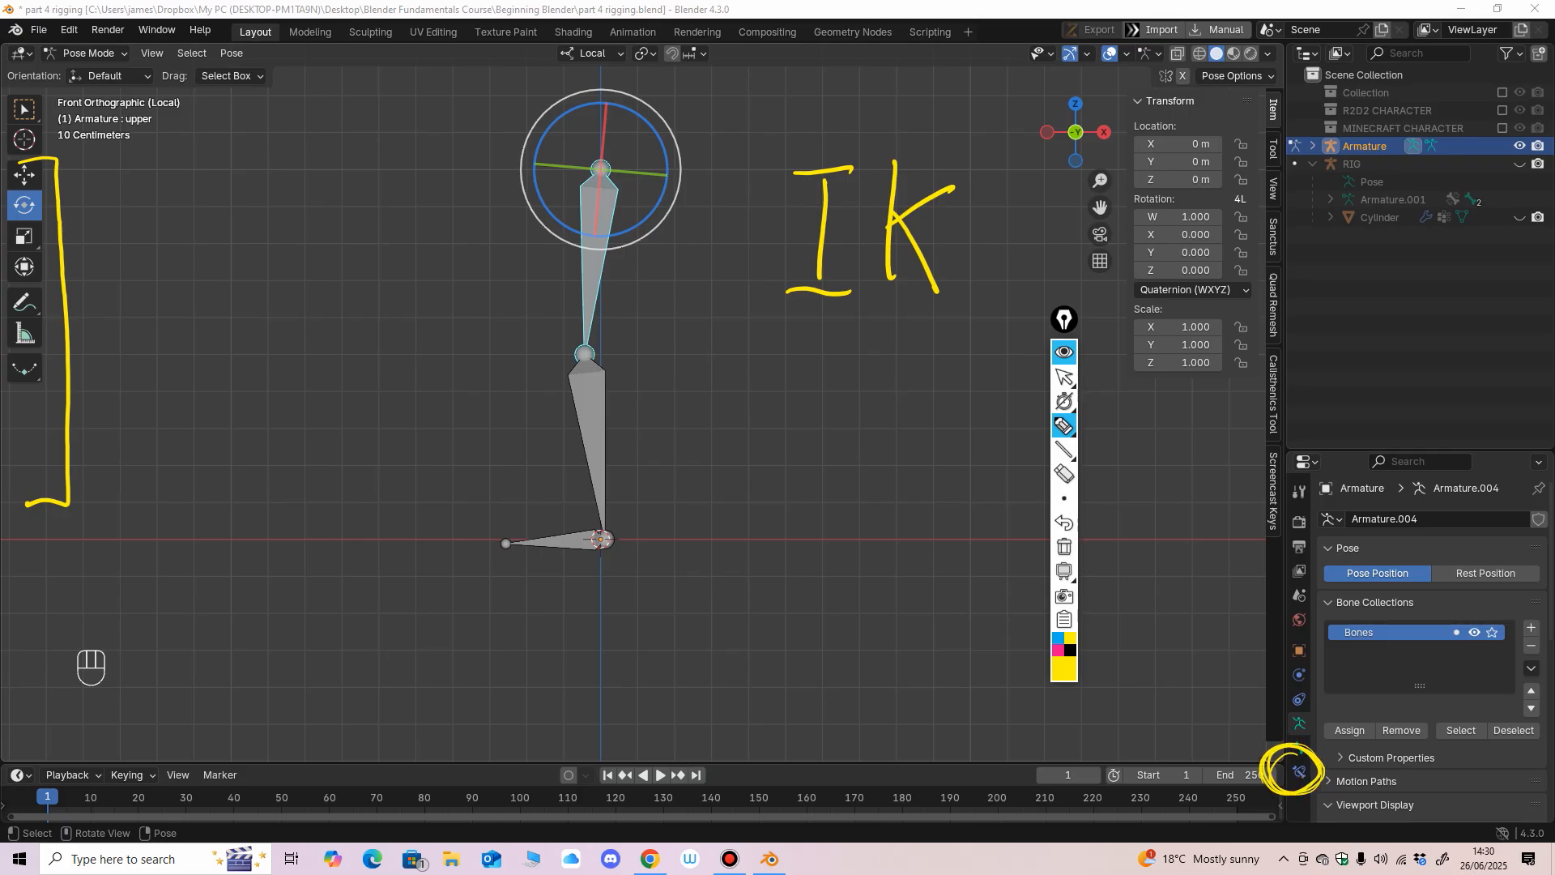
{"action": "left_click", "coordinate": [1064, 377]}
Add an Inverse Kinematics bone constraint to the lower bone with a chain length of 2.
{"action": "left_click", "coordinate": [1299, 771]}
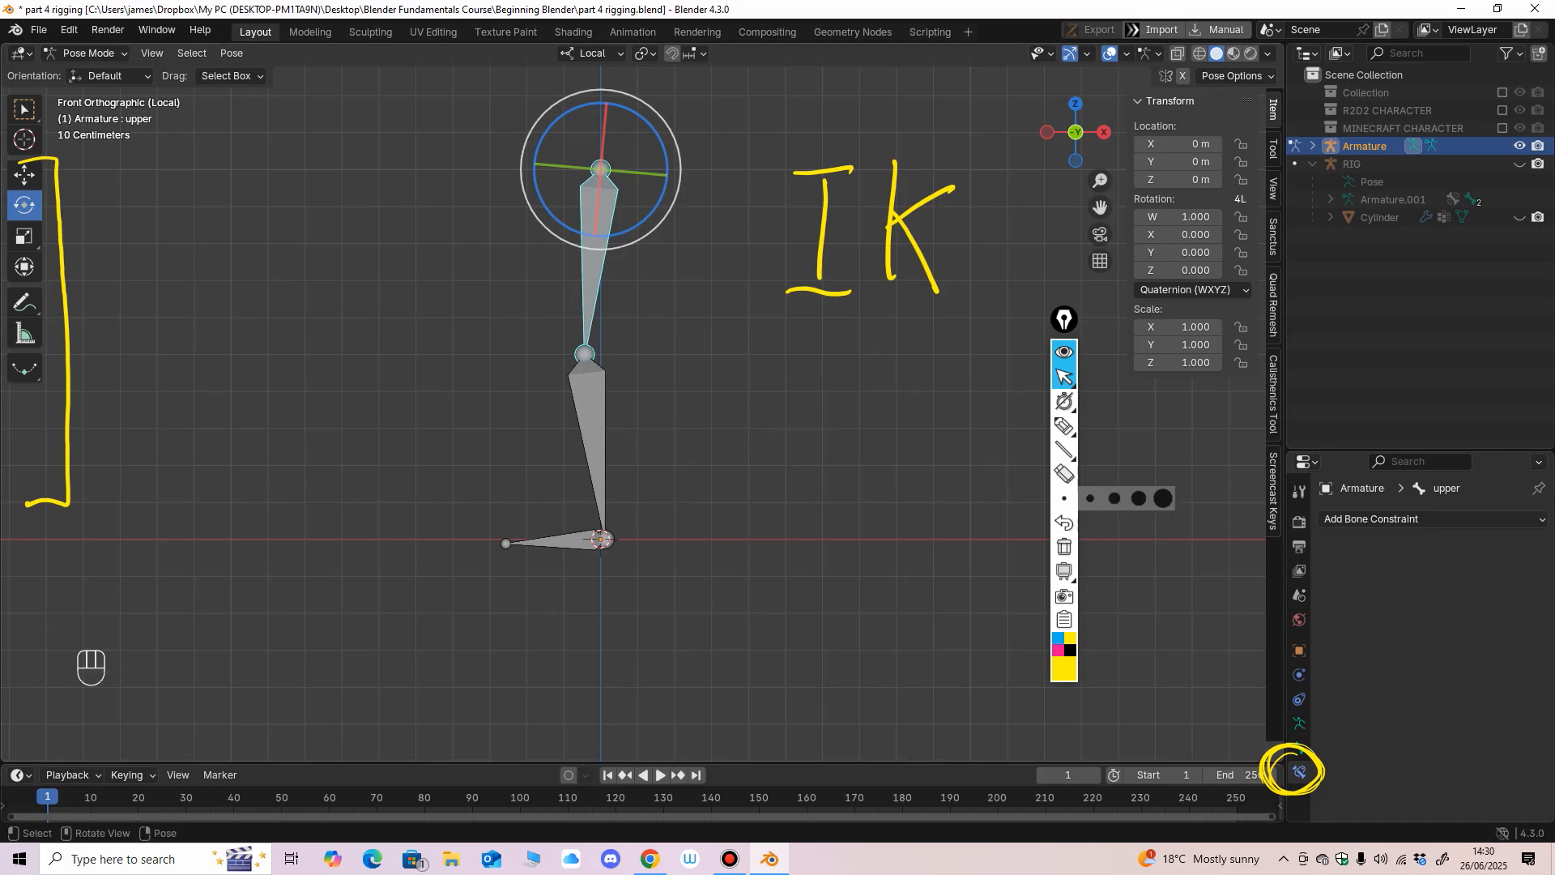
{"action": "left_click", "coordinate": [1306, 461]}
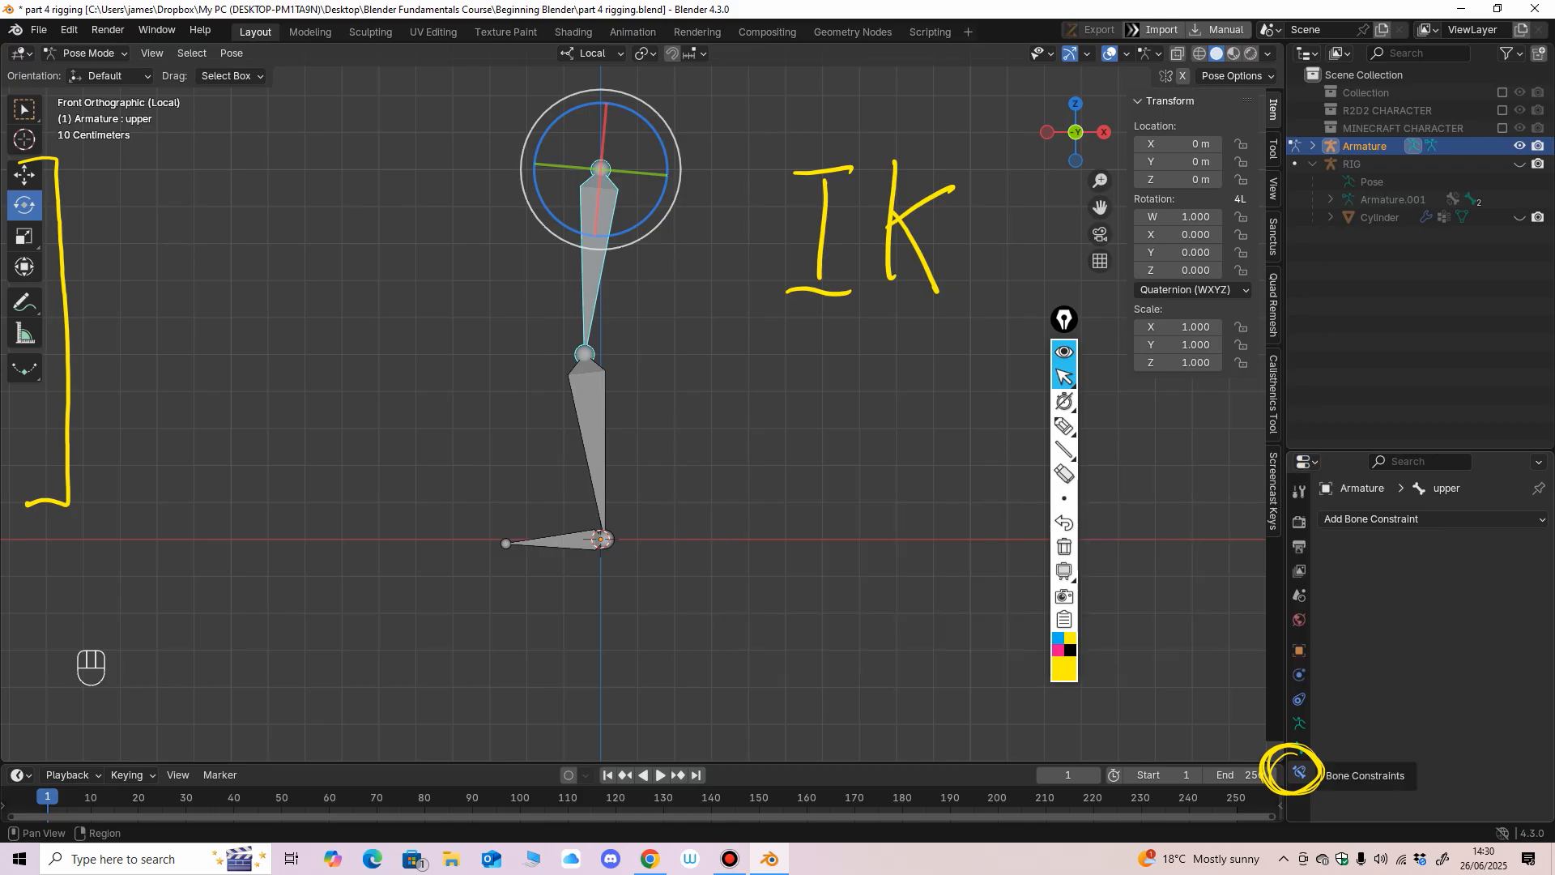
{"action": "key", "text": "alt+a"}
{"action": "left_click", "coordinate": [559, 541]}
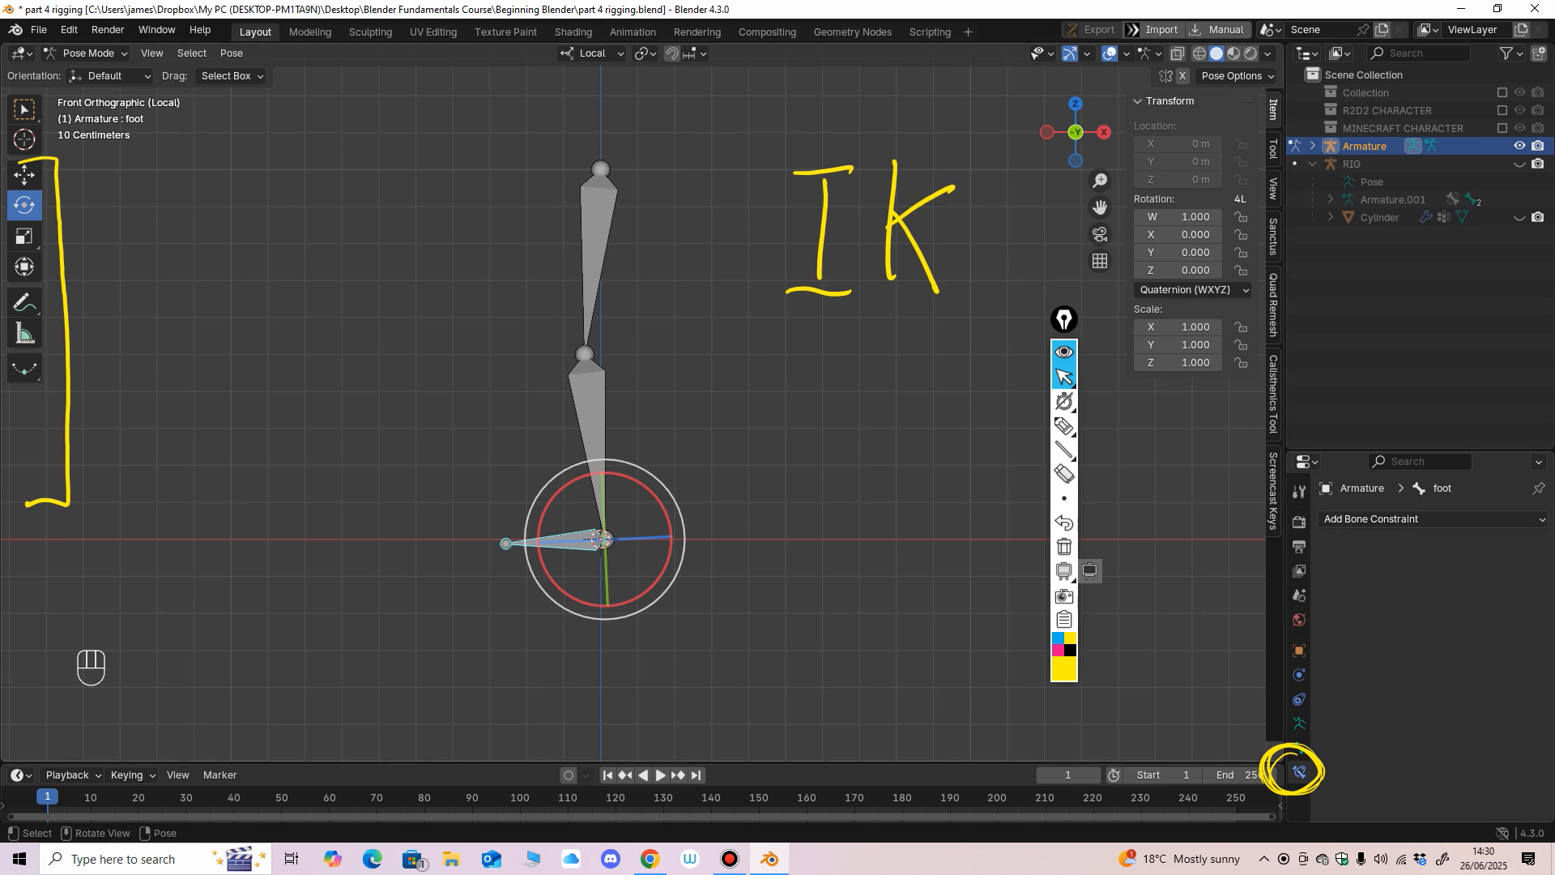
{"action": "left_click", "coordinate": [592, 437]}
{"action": "left_click", "coordinate": [1377, 519]}
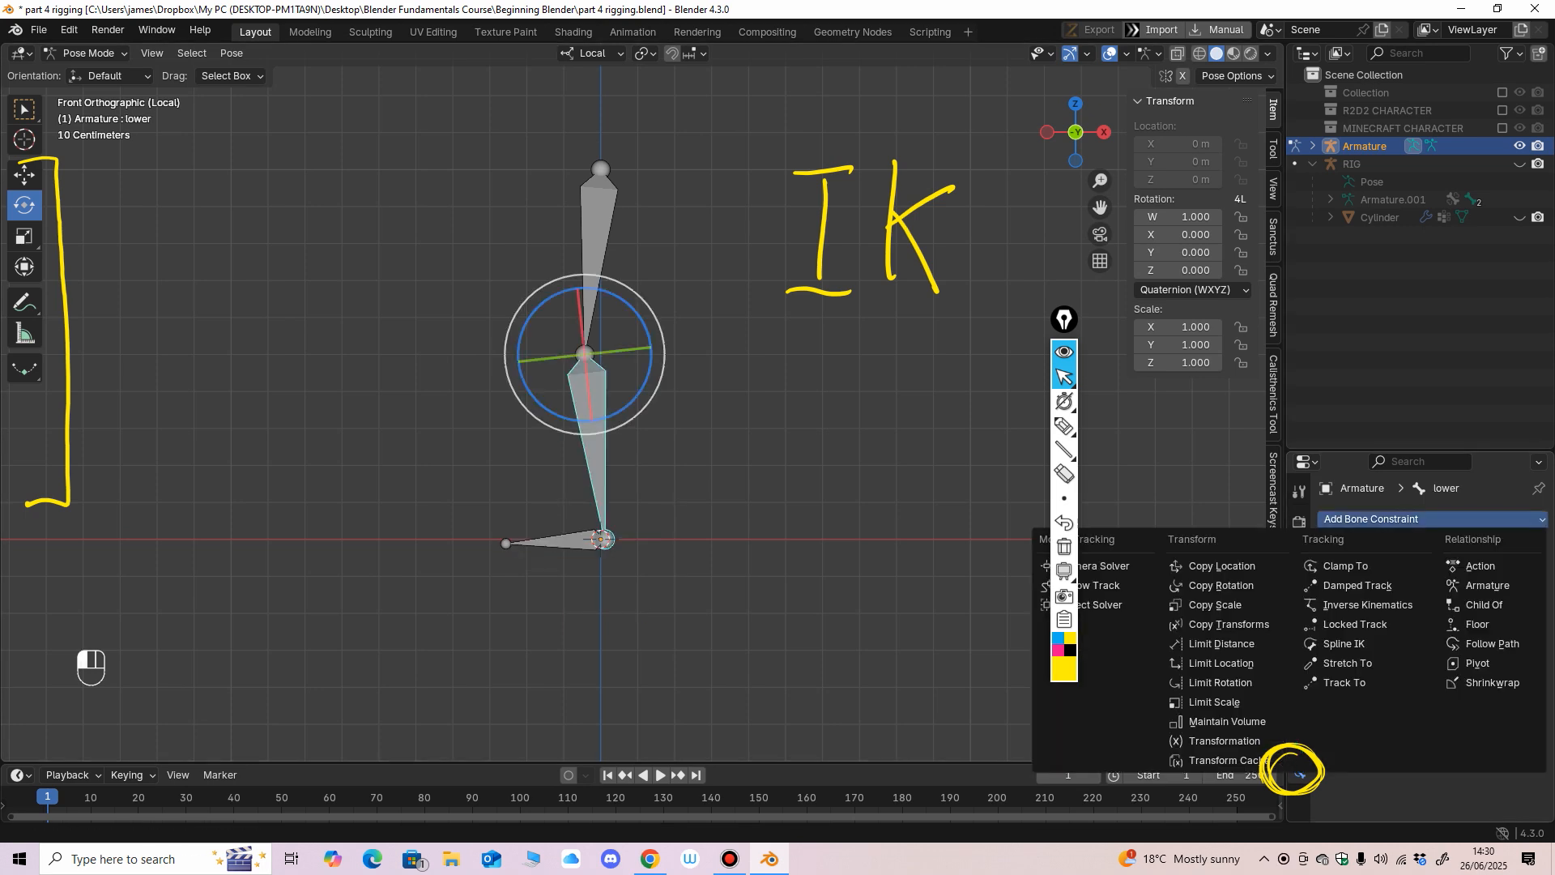
{"action": "left_click", "coordinate": [1368, 605]}
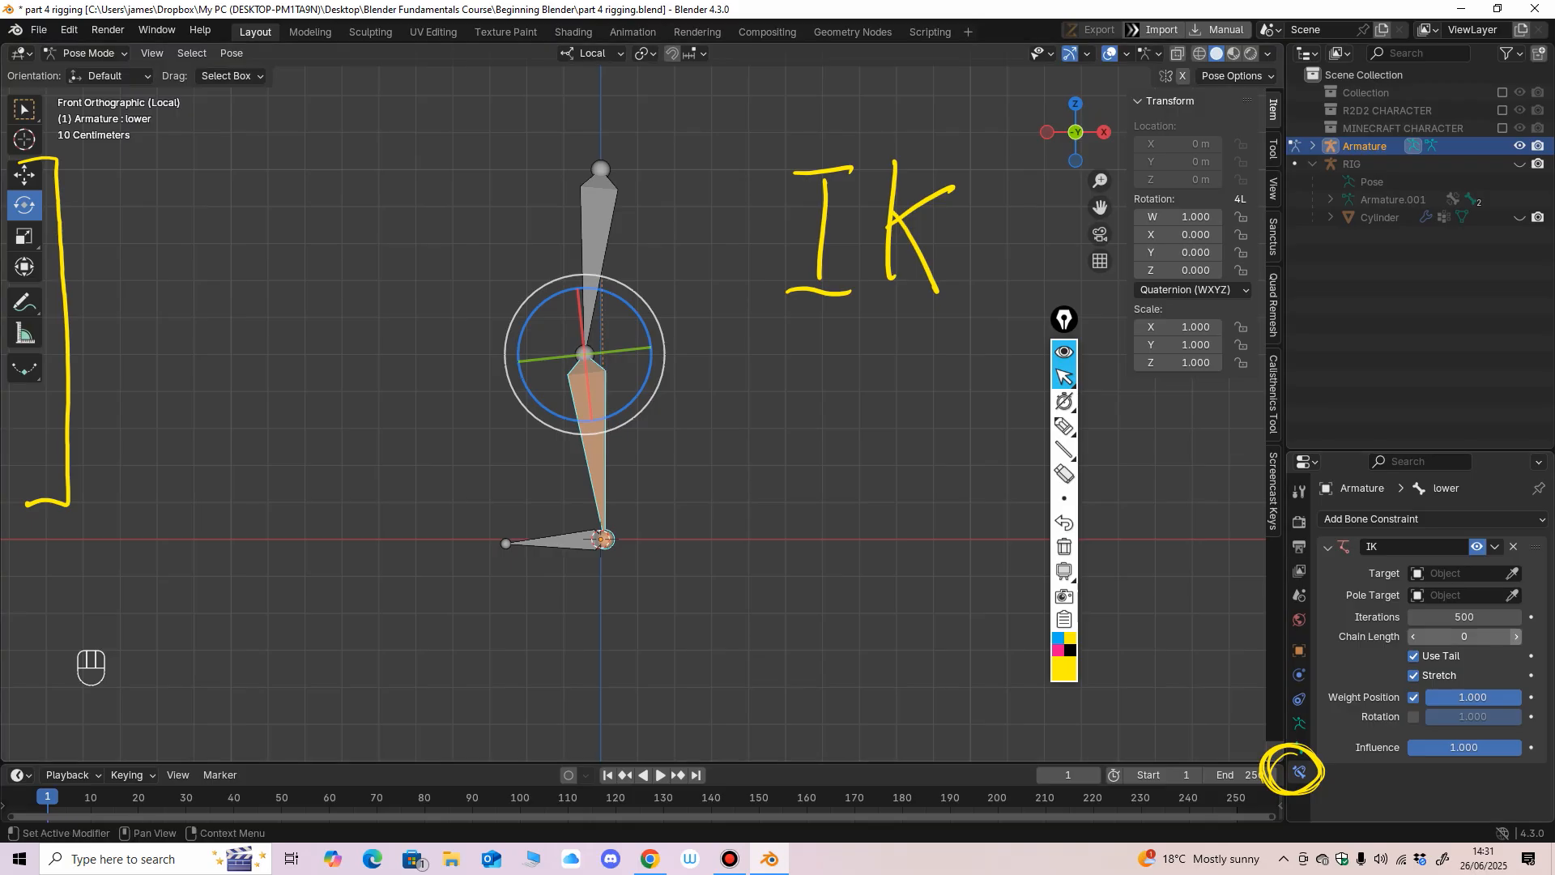
{"action": "left_click", "coordinate": [1515, 636]}
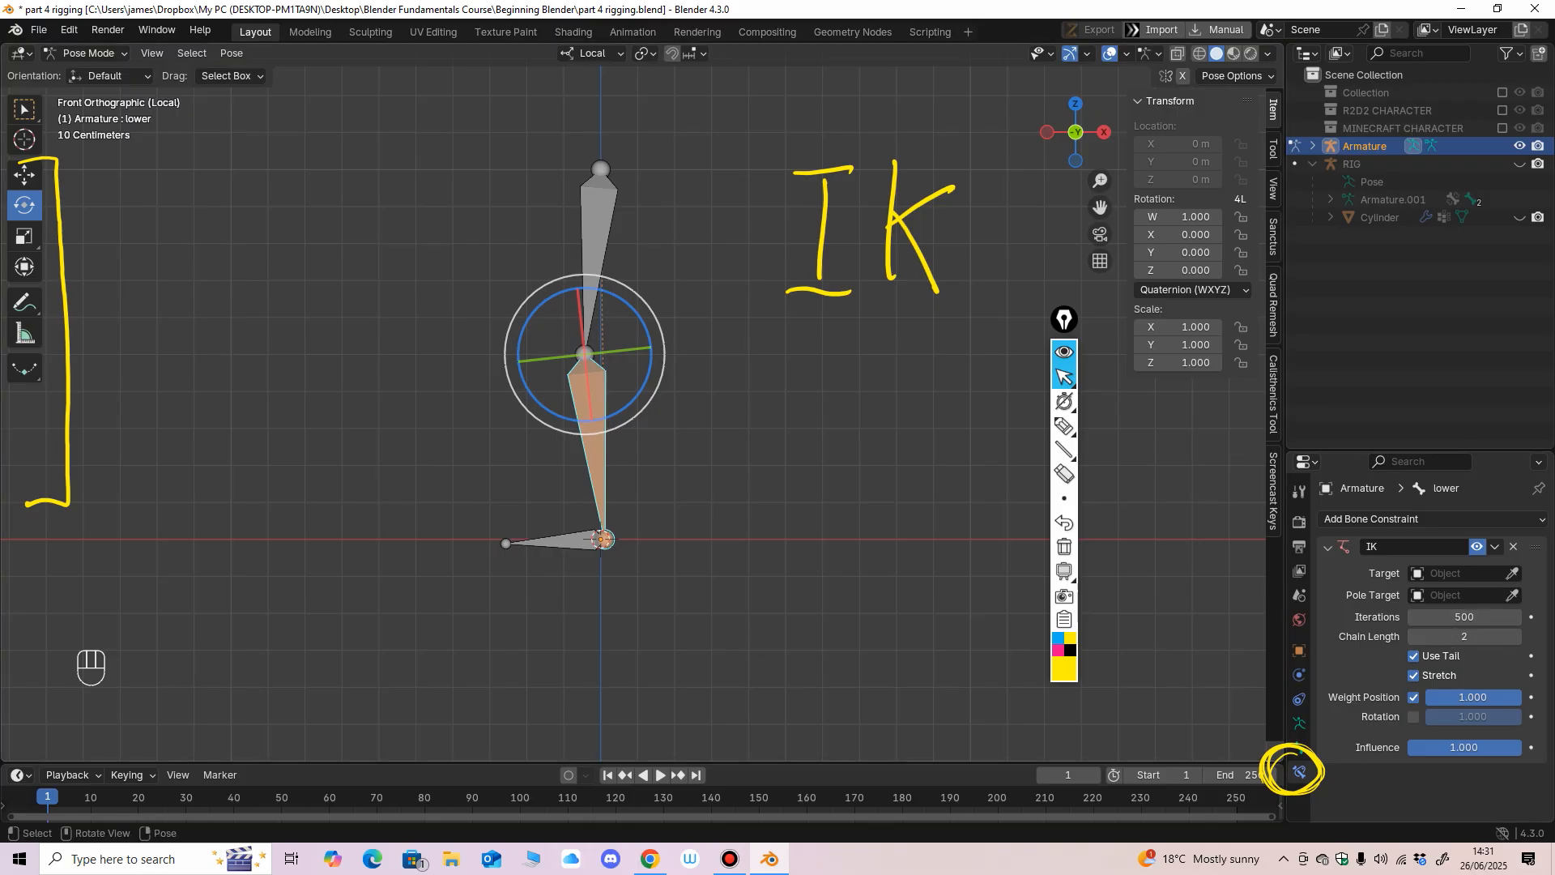
Test the IK chain by moving the lower bone freely with the Move tool so the knee bends.
{"action": "left_click", "coordinate": [25, 175]}
{"action": "left_click", "coordinate": [389, 341]}
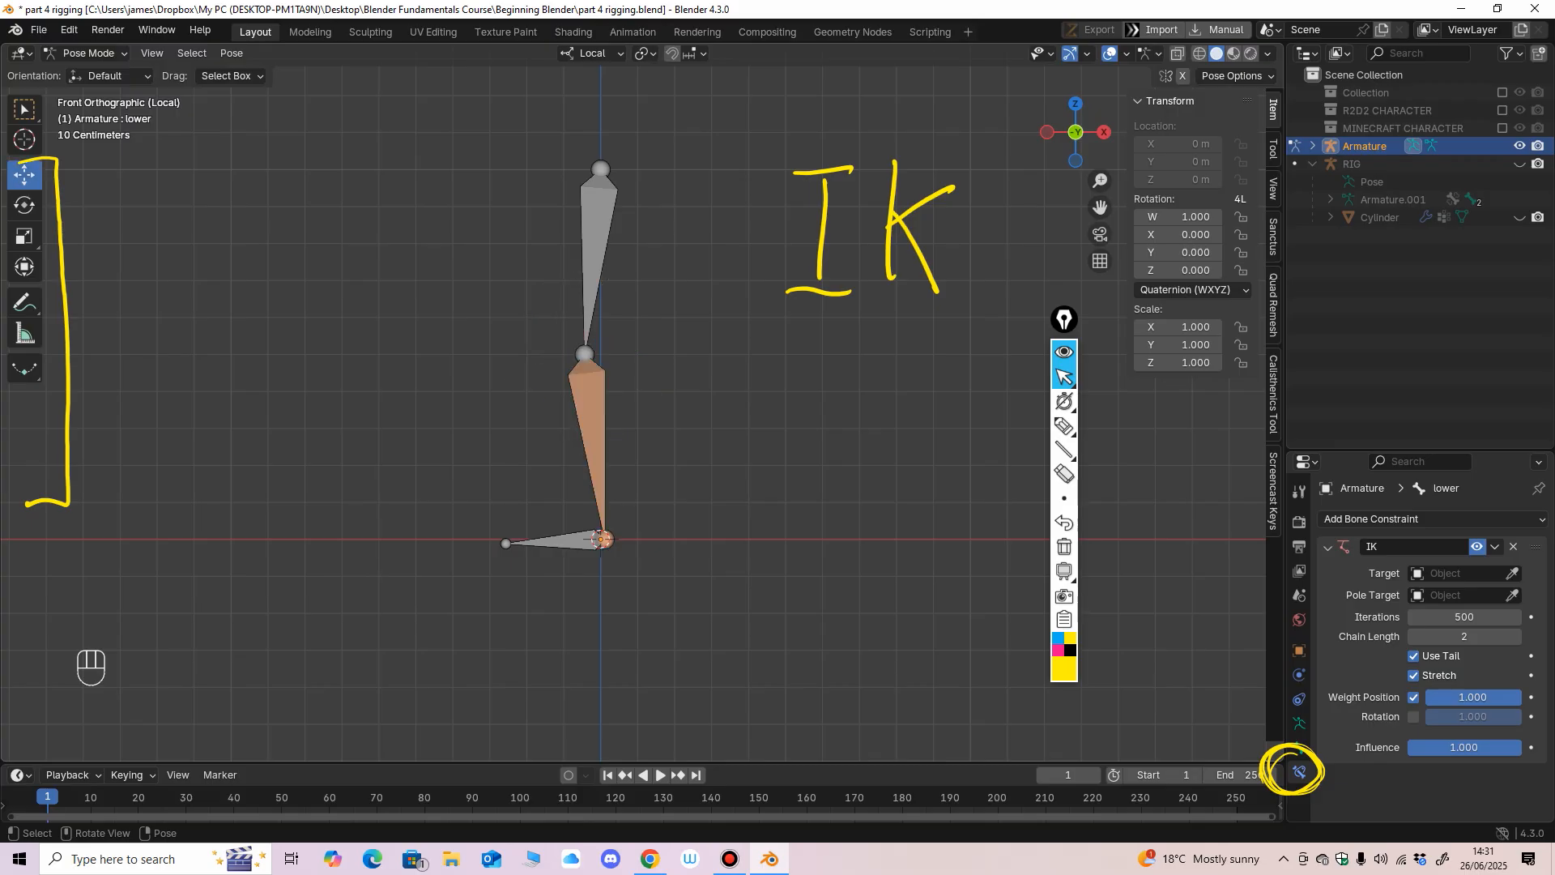
{"action": "left_click", "coordinate": [584, 354]}
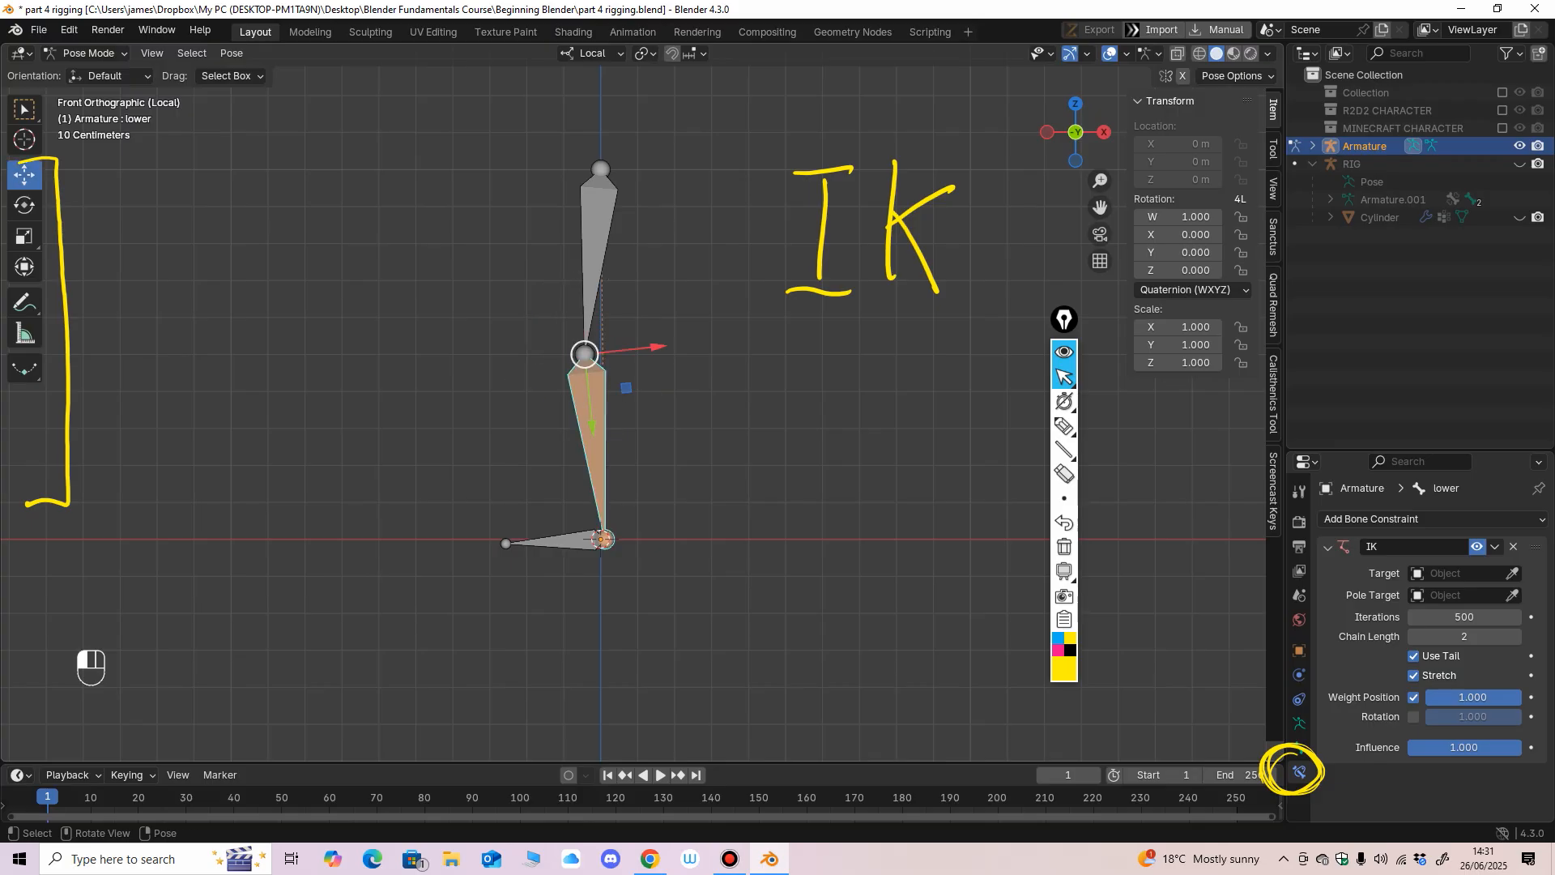
{"action": "left_click_drag", "start_coordinate": [585, 354], "coordinate": [590, 206]}
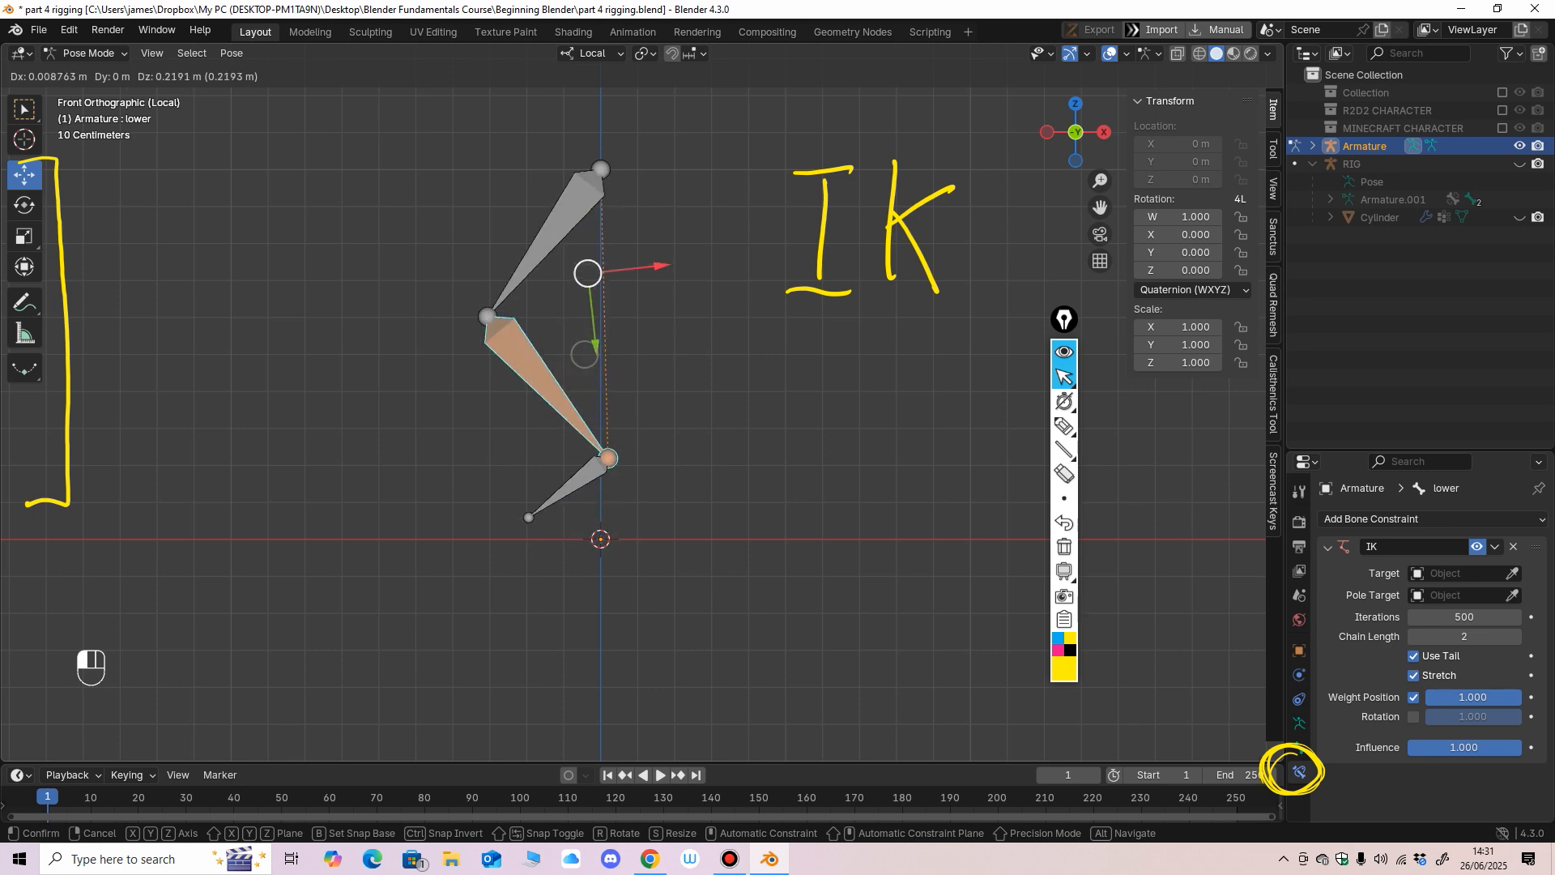
{"action": "mouse_move", "coordinate": [585, 237]}
{"action": "left_mouse_down"}
{"action": "mouse_move", "coordinate": [596, 354]}
{"action": "mouse_move", "coordinate": [590, 258]}
{"action": "left_mouse_up"}
{"action": "left_click_drag", "start_coordinate": [481, 311], "coordinate": [531, 341]}
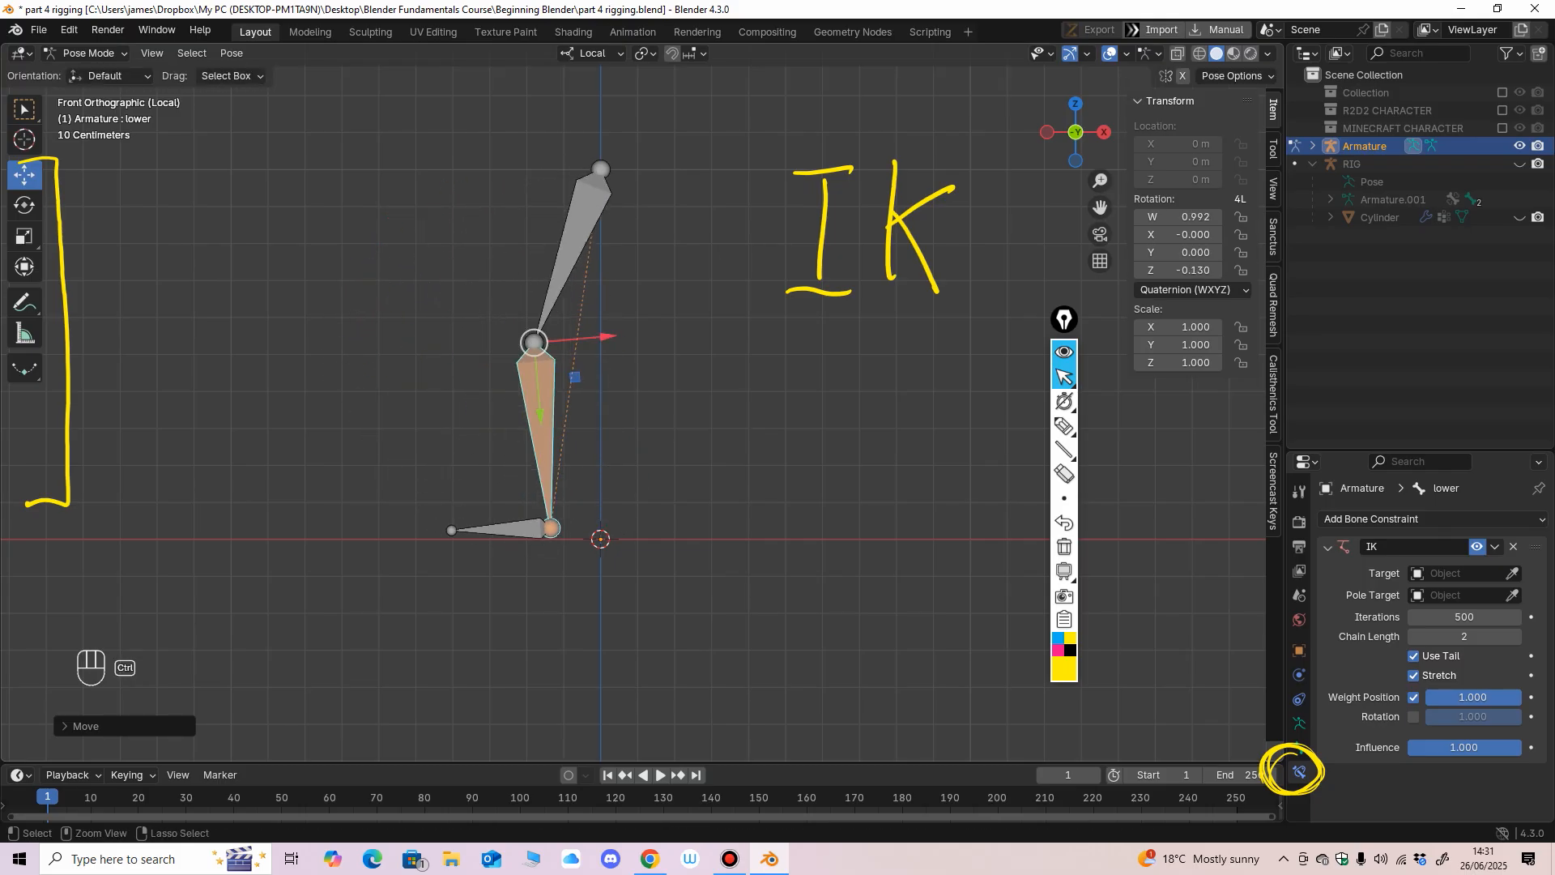
Undo the test moves and remove the IK constraint from the lower bone.
{"action": "key", "text": "ctrl+z"}
{"action": "key", "text": "ctrl+z"}
{"action": "key", "text": "ctrl+z"}
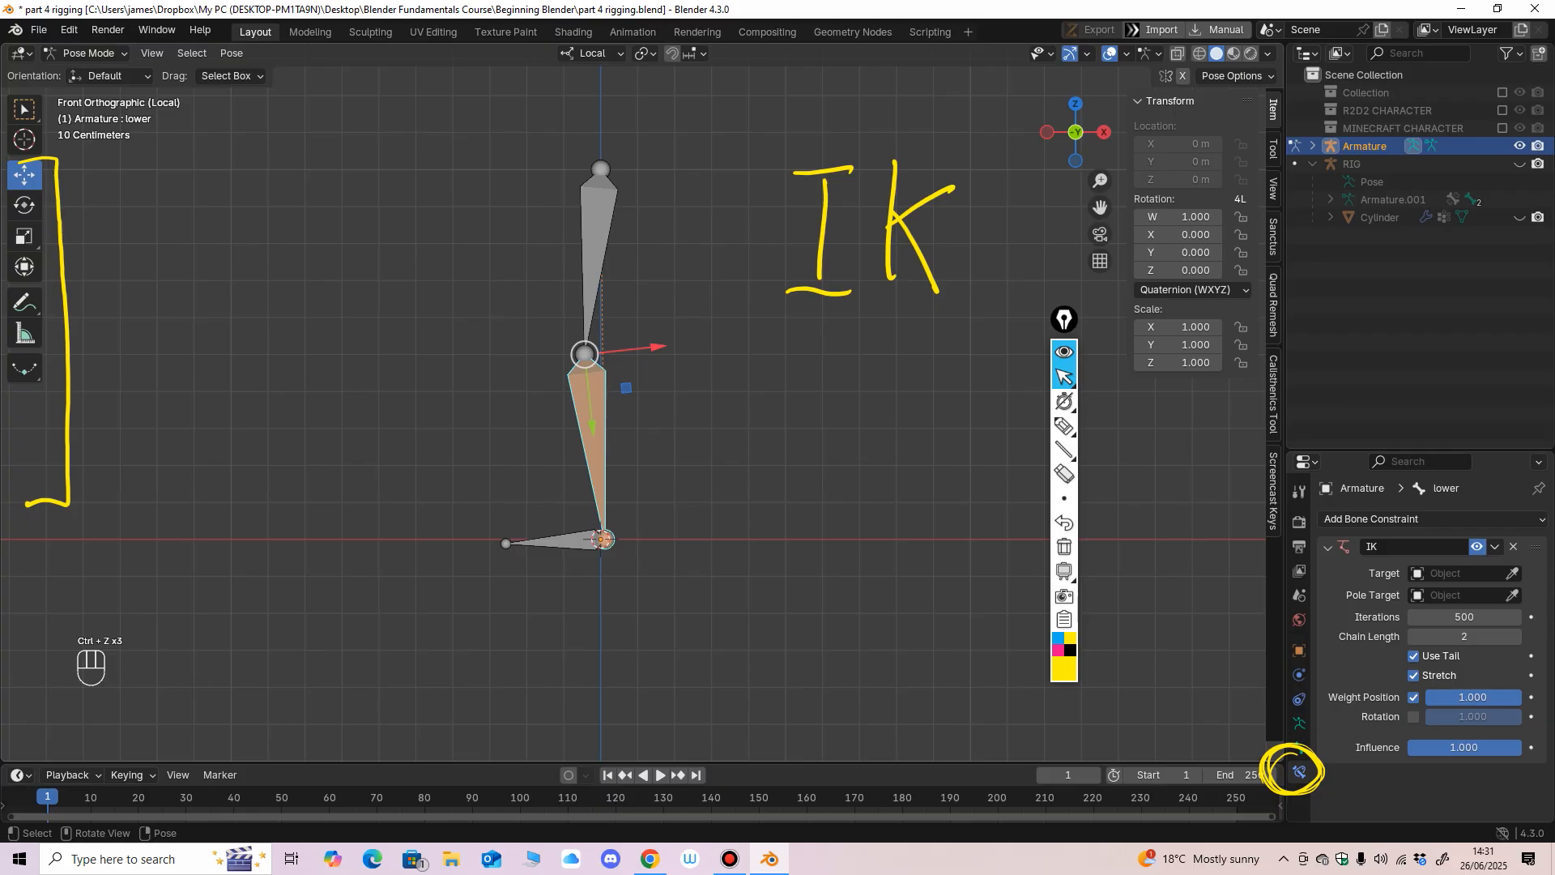
{"action": "left_click", "coordinate": [1513, 546]}
Duplicate the foot bone in place in Edit Mode.
{"action": "left_click", "coordinate": [561, 540]}
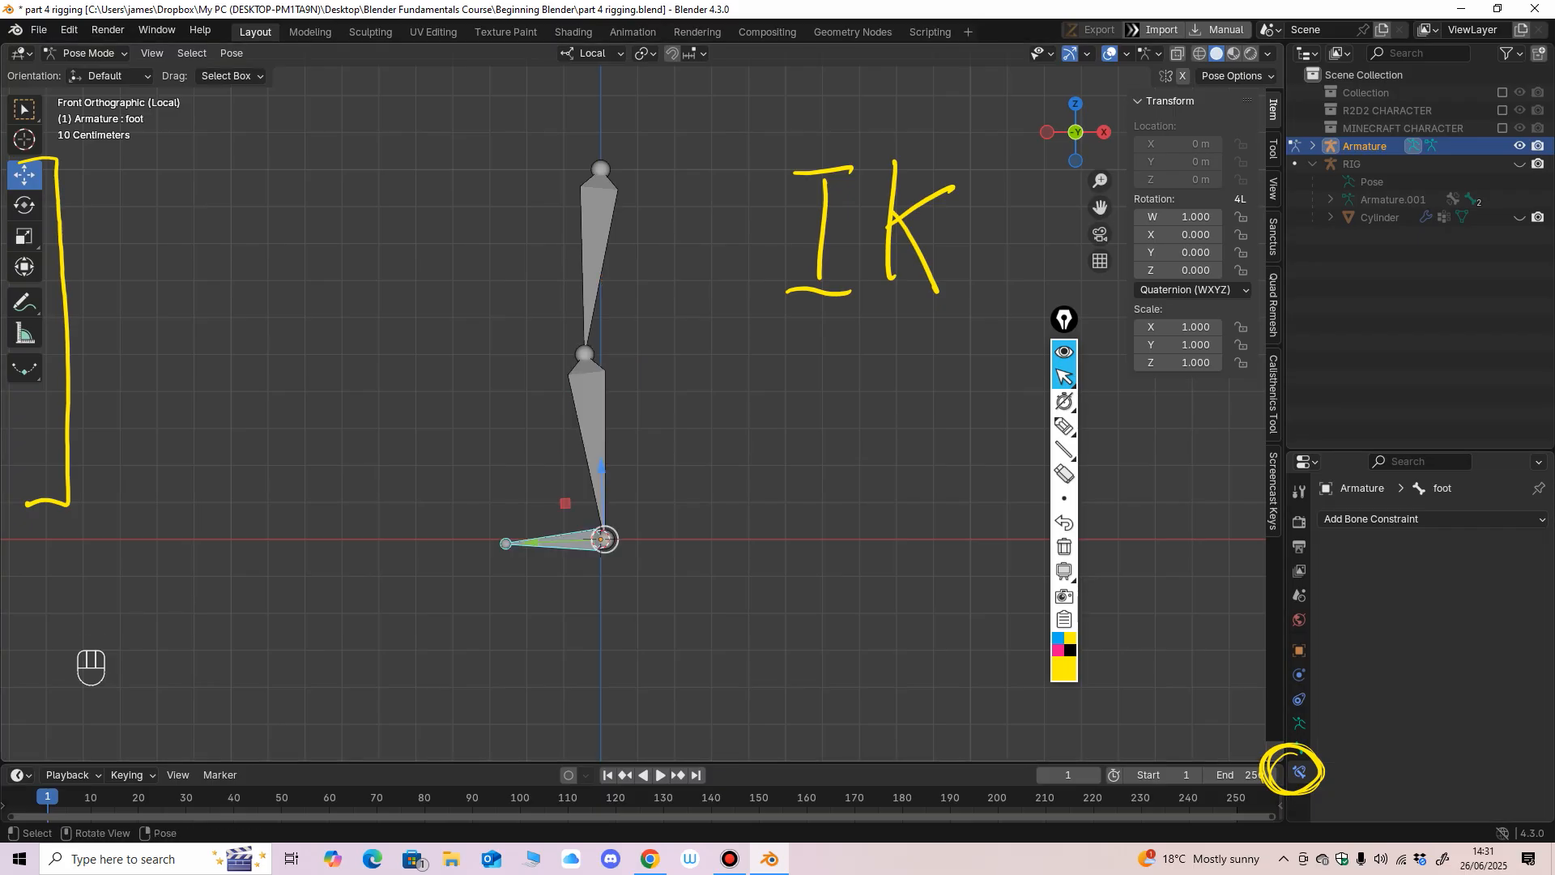
{"action": "middle_click_drag", "start_coordinate": [560, 540], "coordinate": [610, 537]}
{"action": "key", "text": "KP_1"}
{"action": "scroll", "coordinate": [565, 560], "scroll_direction": "up", "scroll_amount": 1}
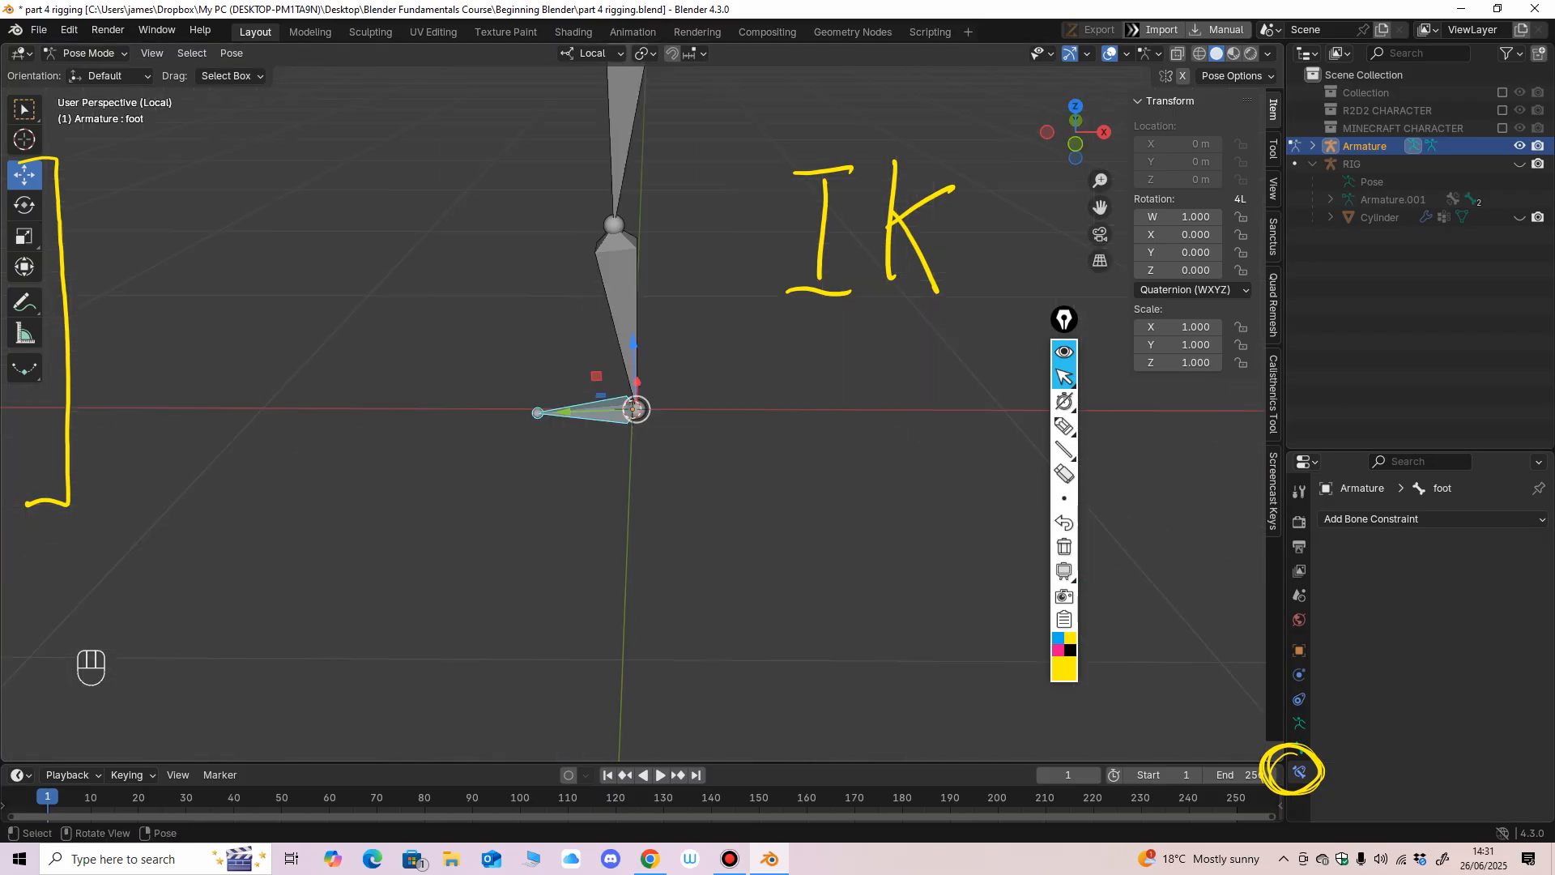
{"action": "left_click", "coordinate": [87, 53]}
{"action": "left_click", "coordinate": [85, 93]}
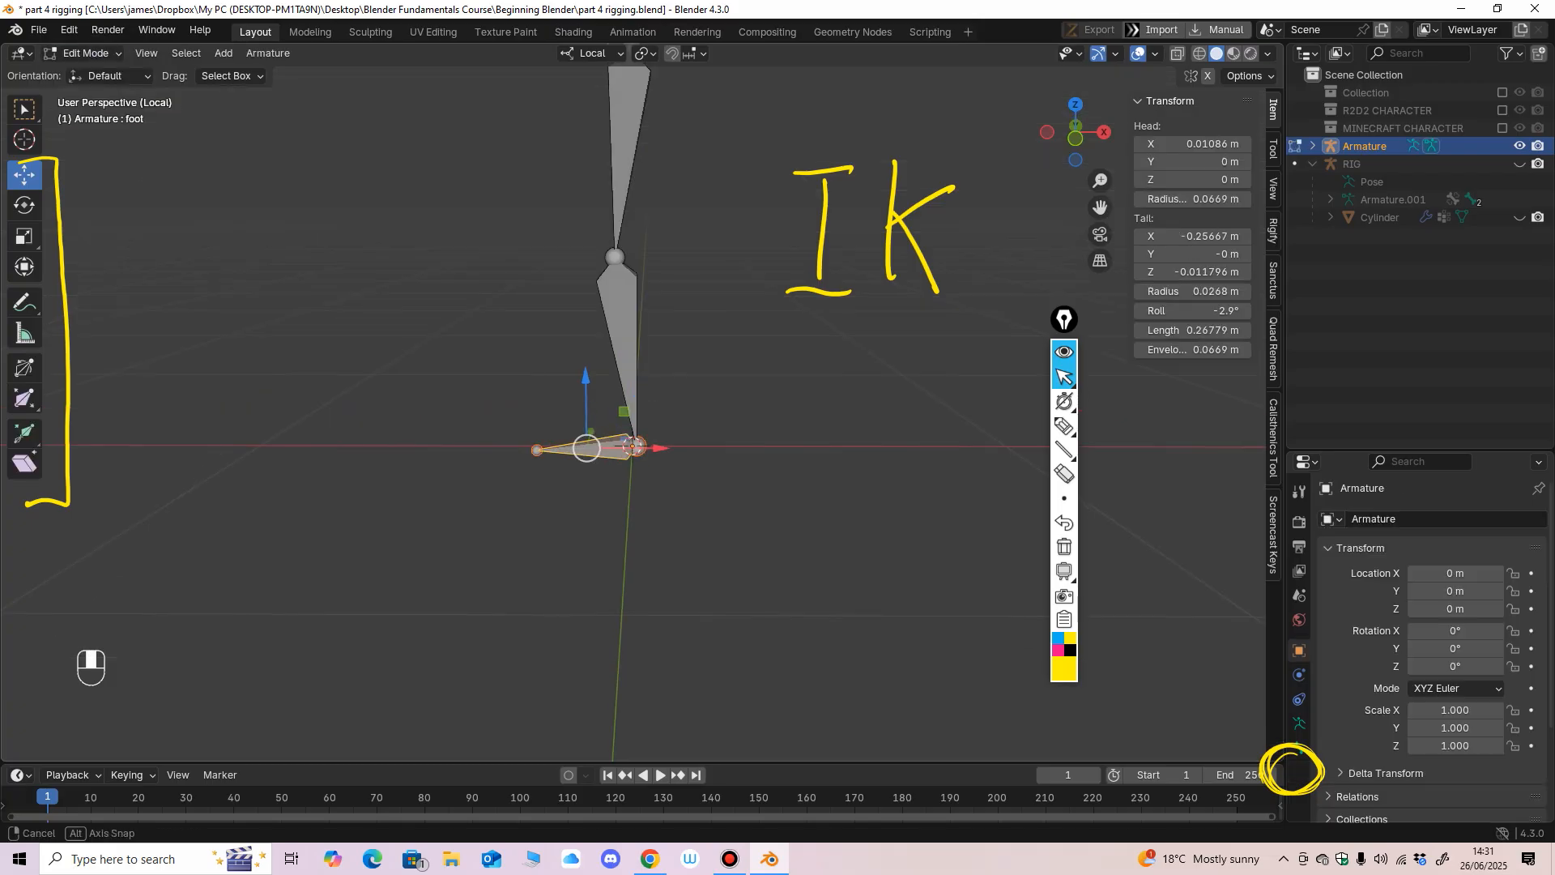
{"action": "key", "text": "KP_1"}
{"action": "key", "text": "shift+d"}
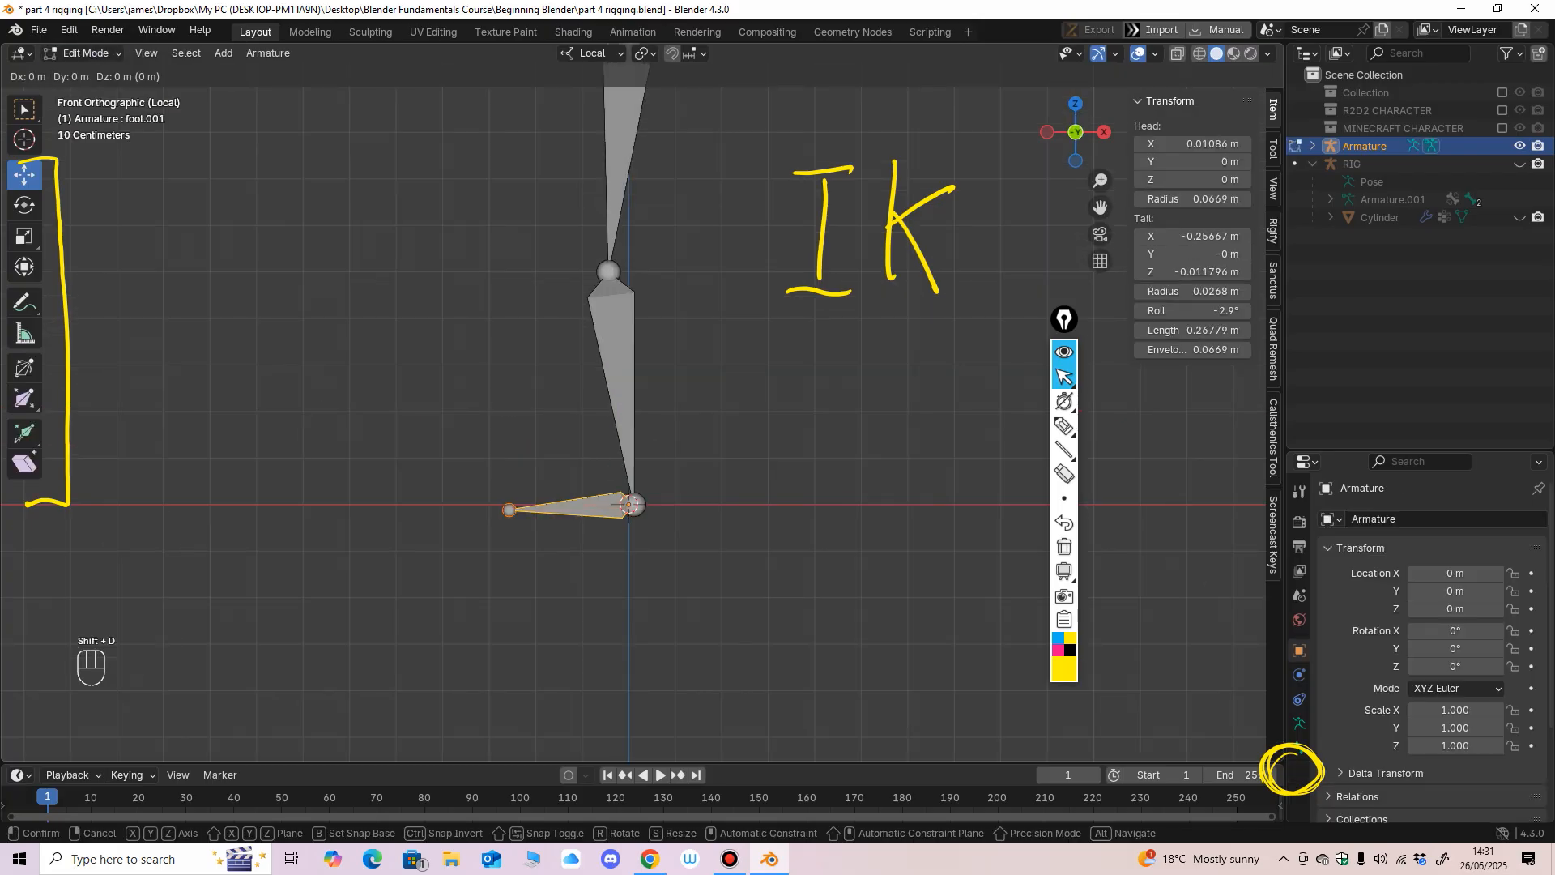
{"action": "key", "text": "Return"}
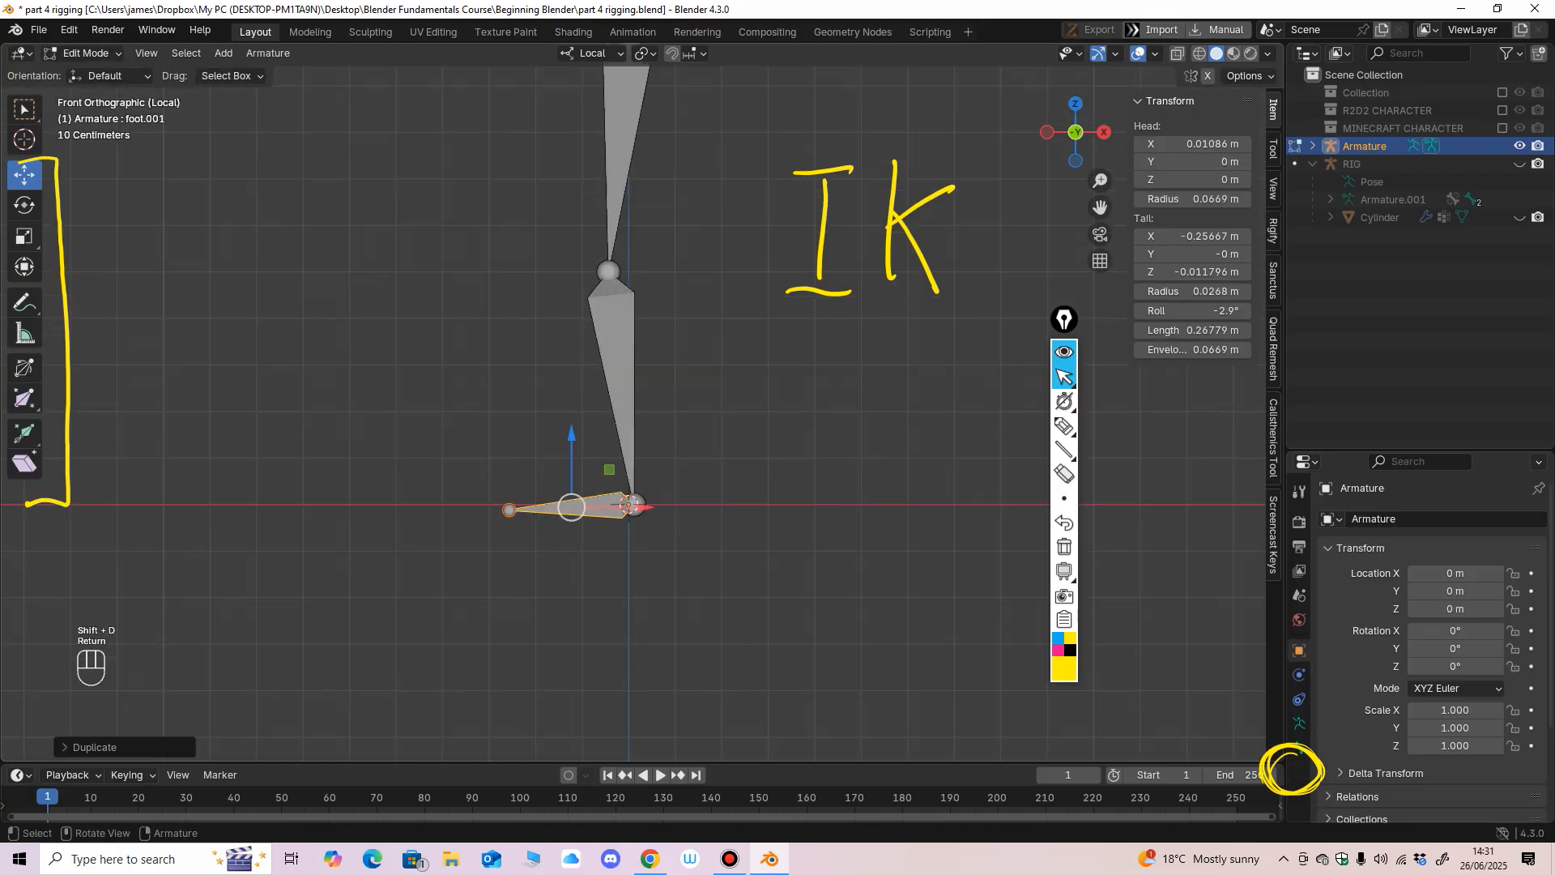
Rename the duplicated foot bone to IK CTRL.
{"action": "key", "text": "F2"}
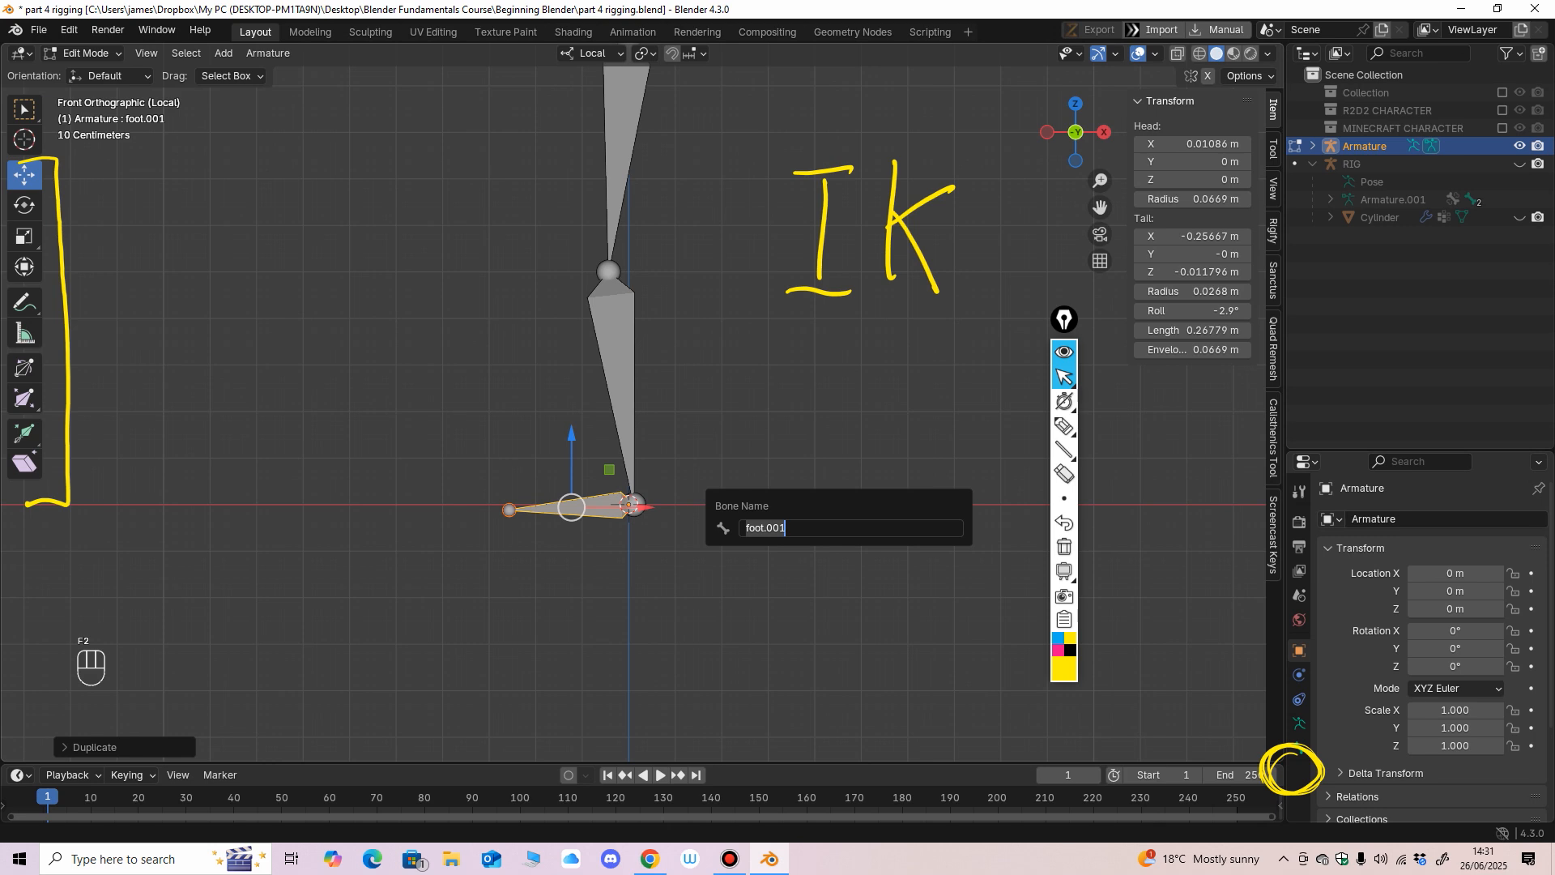
{"action": "type", "text": "IK"}
{"action": "key", "text": "Return"}
{"action": "key", "text": "F2"}
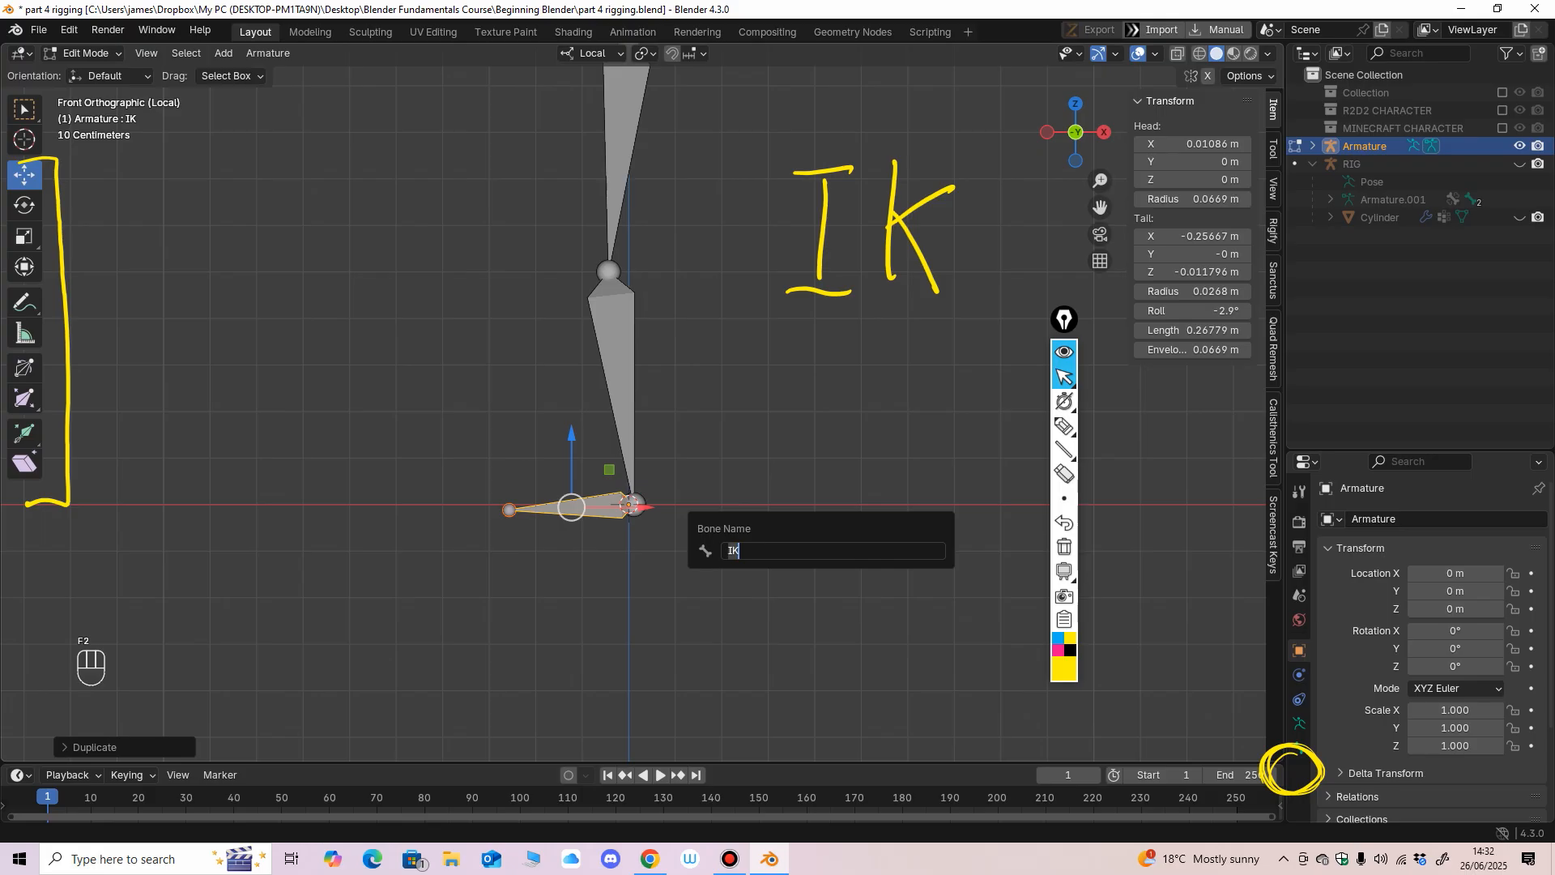
{"action": "key", "text": "Right"}
{"action": "type", "text": "CTRL"}
{"action": "key", "text": "Return"}
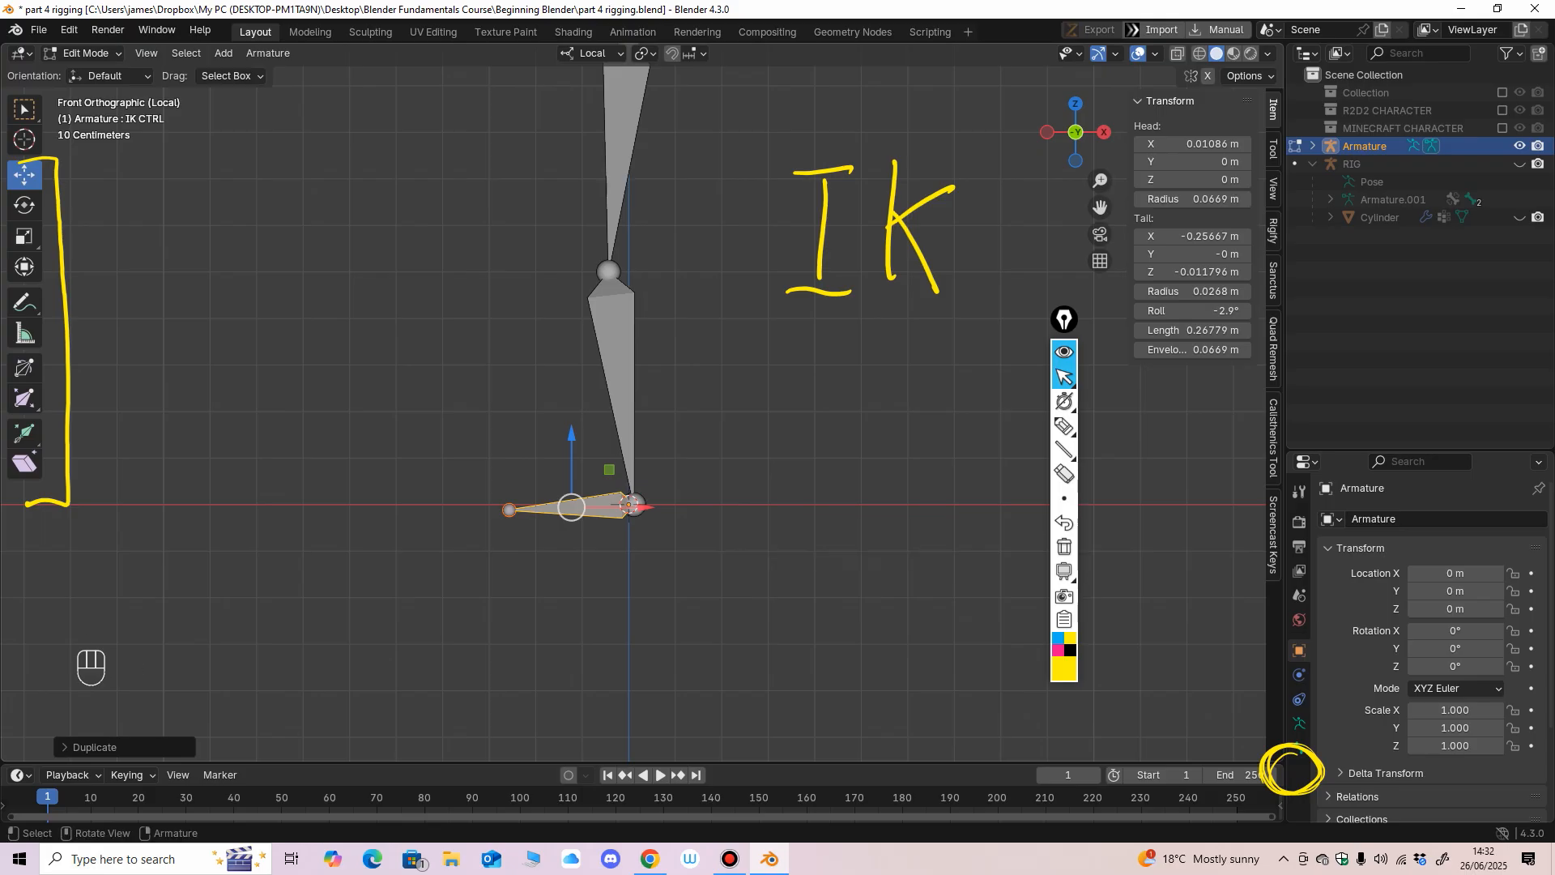
In Pose Mode, add an Inverse Kinematics constraint to the lower bone with the leg's own Armature object as its target.
{"action": "middle_click_drag", "start_coordinate": [602, 552], "coordinate": [601, 607], "text": "ctrl"}
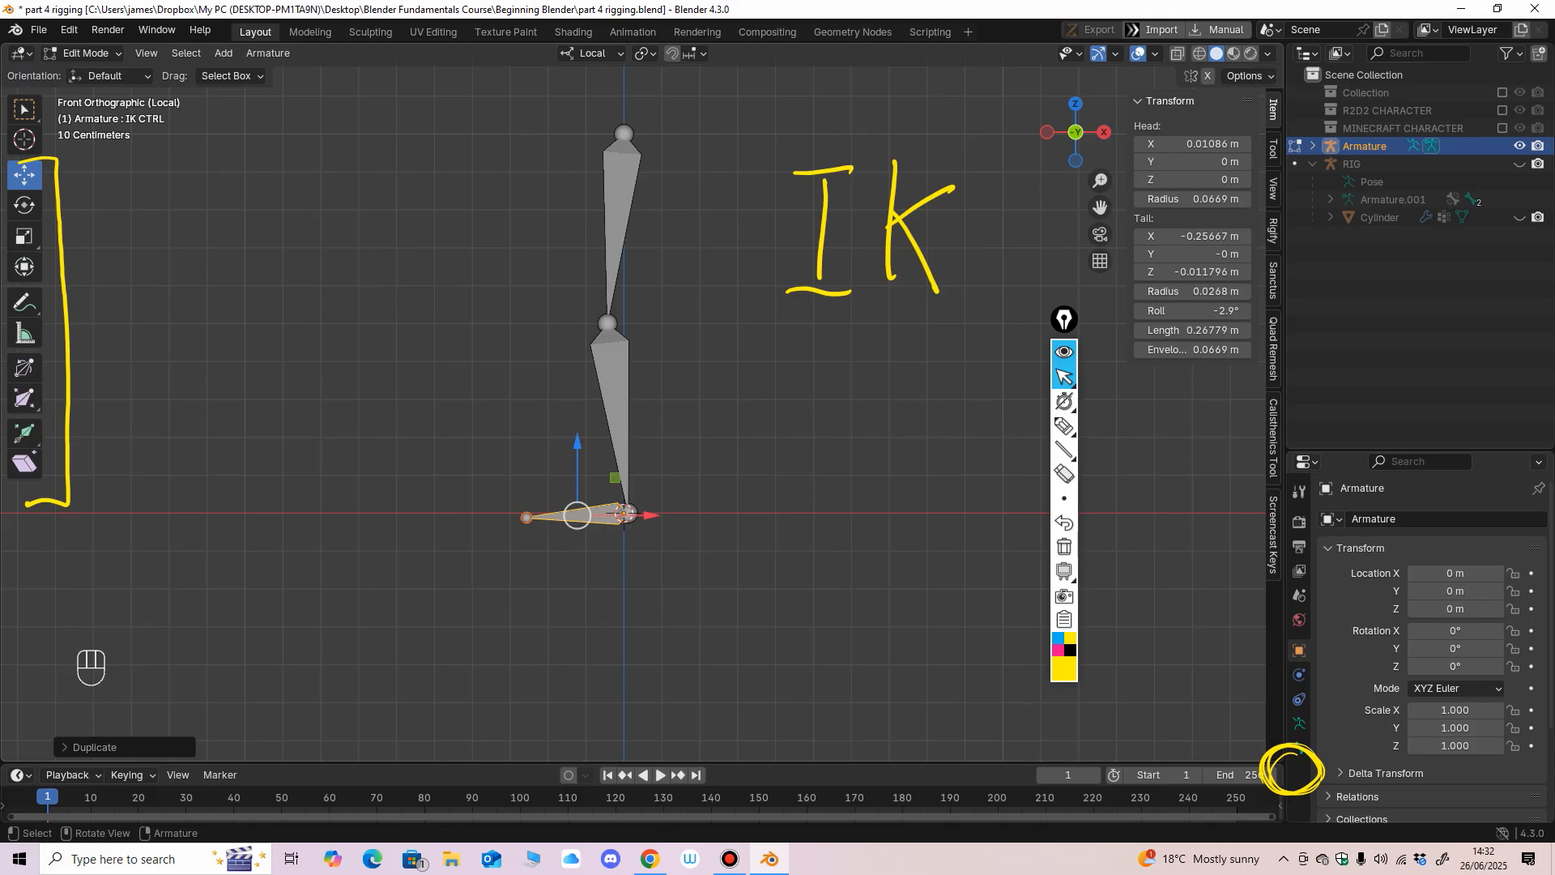
{"action": "left_click", "coordinate": [85, 52]}
{"action": "left_click", "coordinate": [89, 74]}
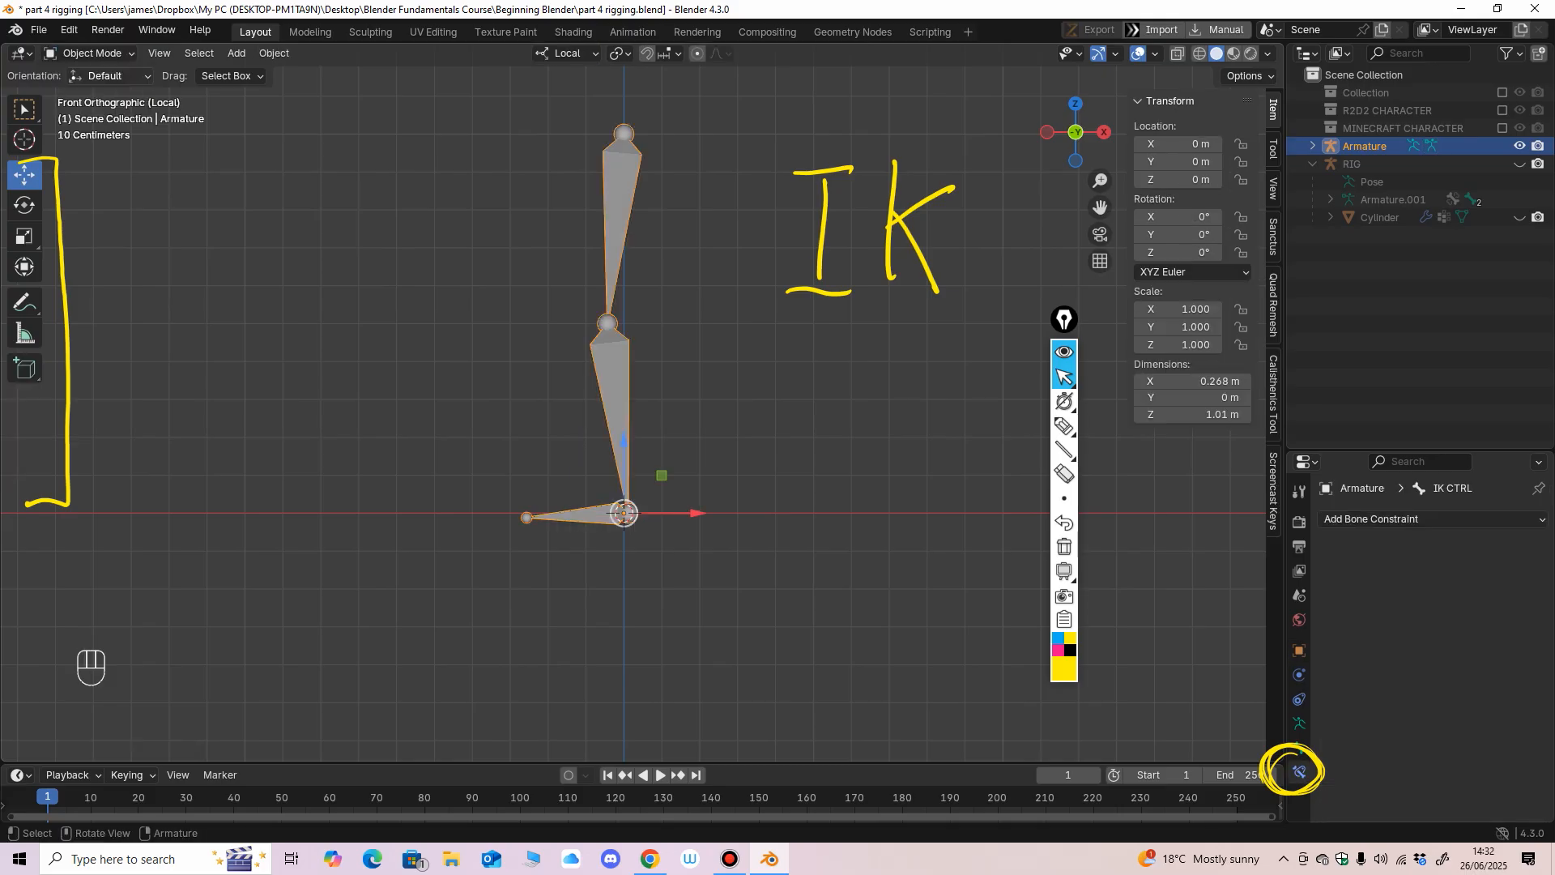
{"action": "left_click", "coordinate": [85, 52]}
{"action": "left_click", "coordinate": [89, 113]}
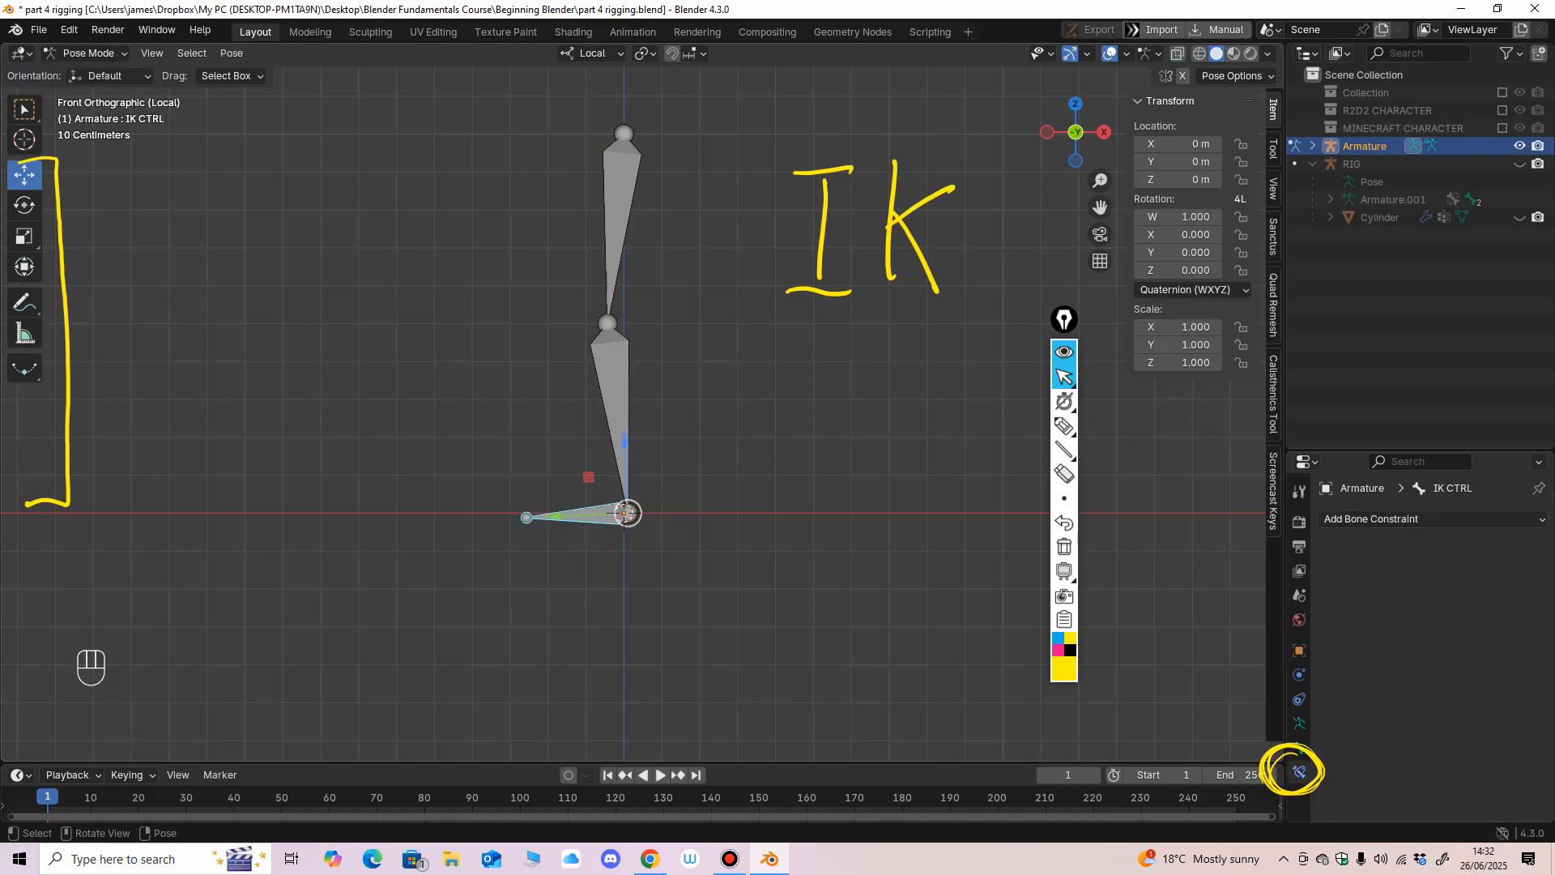
{"action": "left_click", "coordinate": [616, 397]}
{"action": "left_click", "coordinate": [1377, 518]}
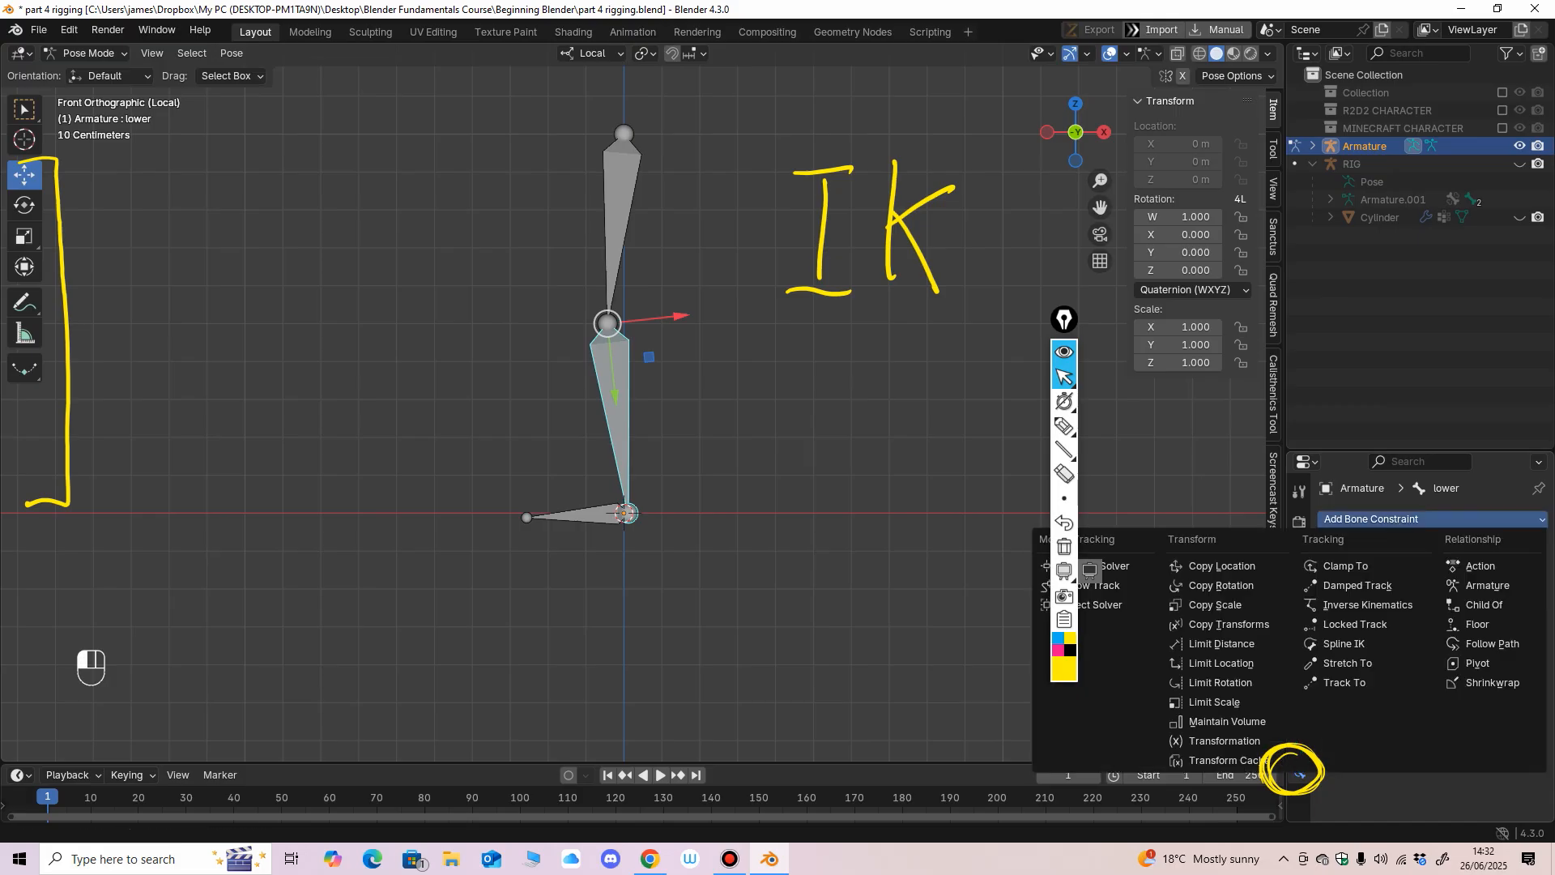
{"action": "left_click", "coordinate": [1367, 604]}
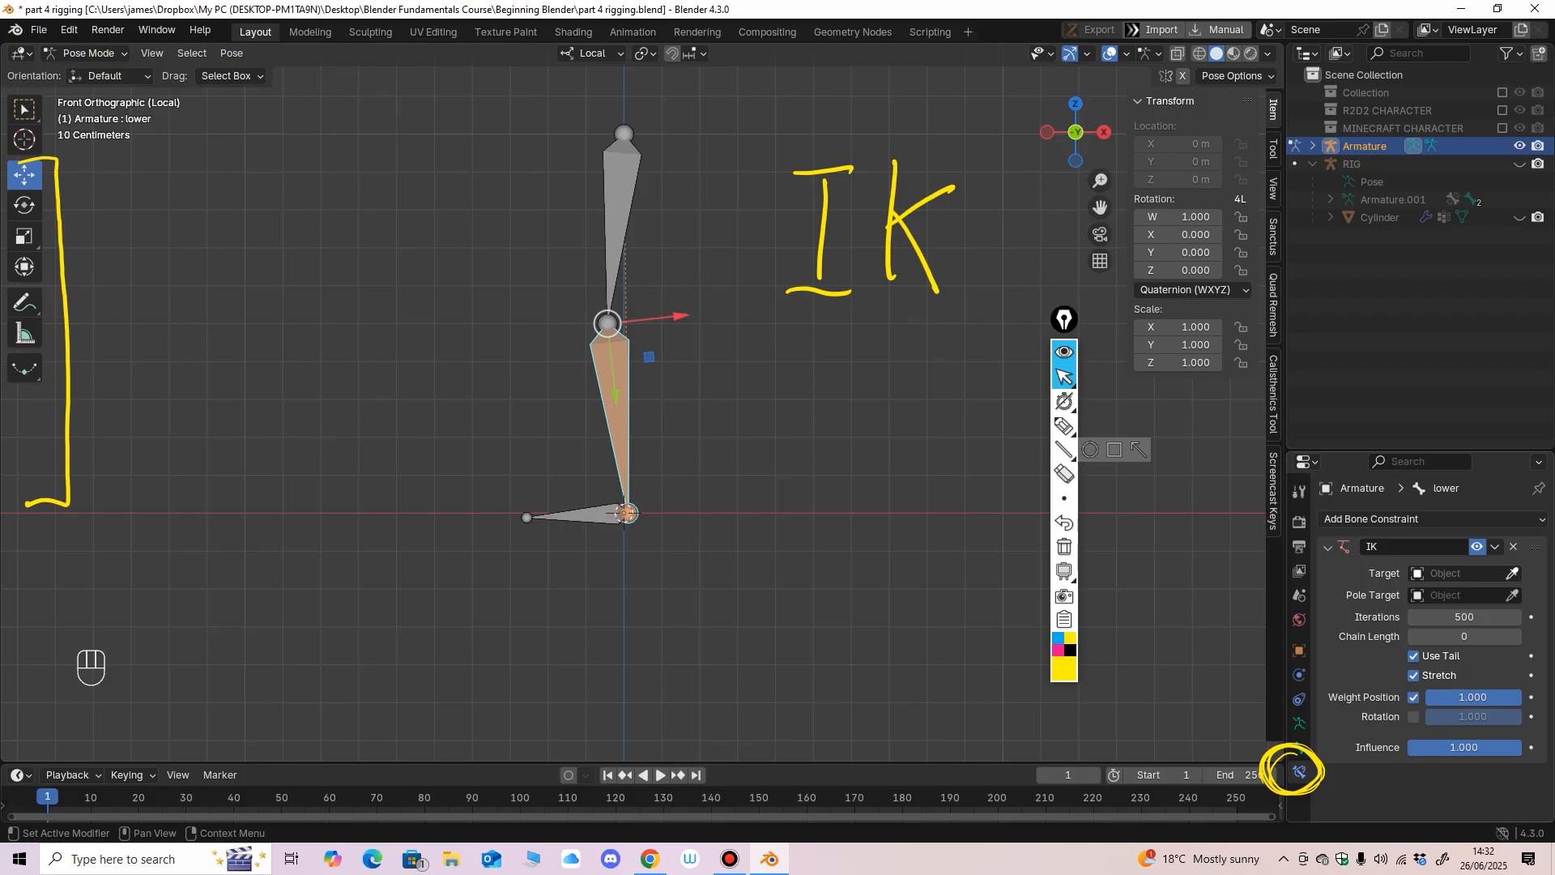
{"action": "left_click", "coordinate": [1512, 574]}
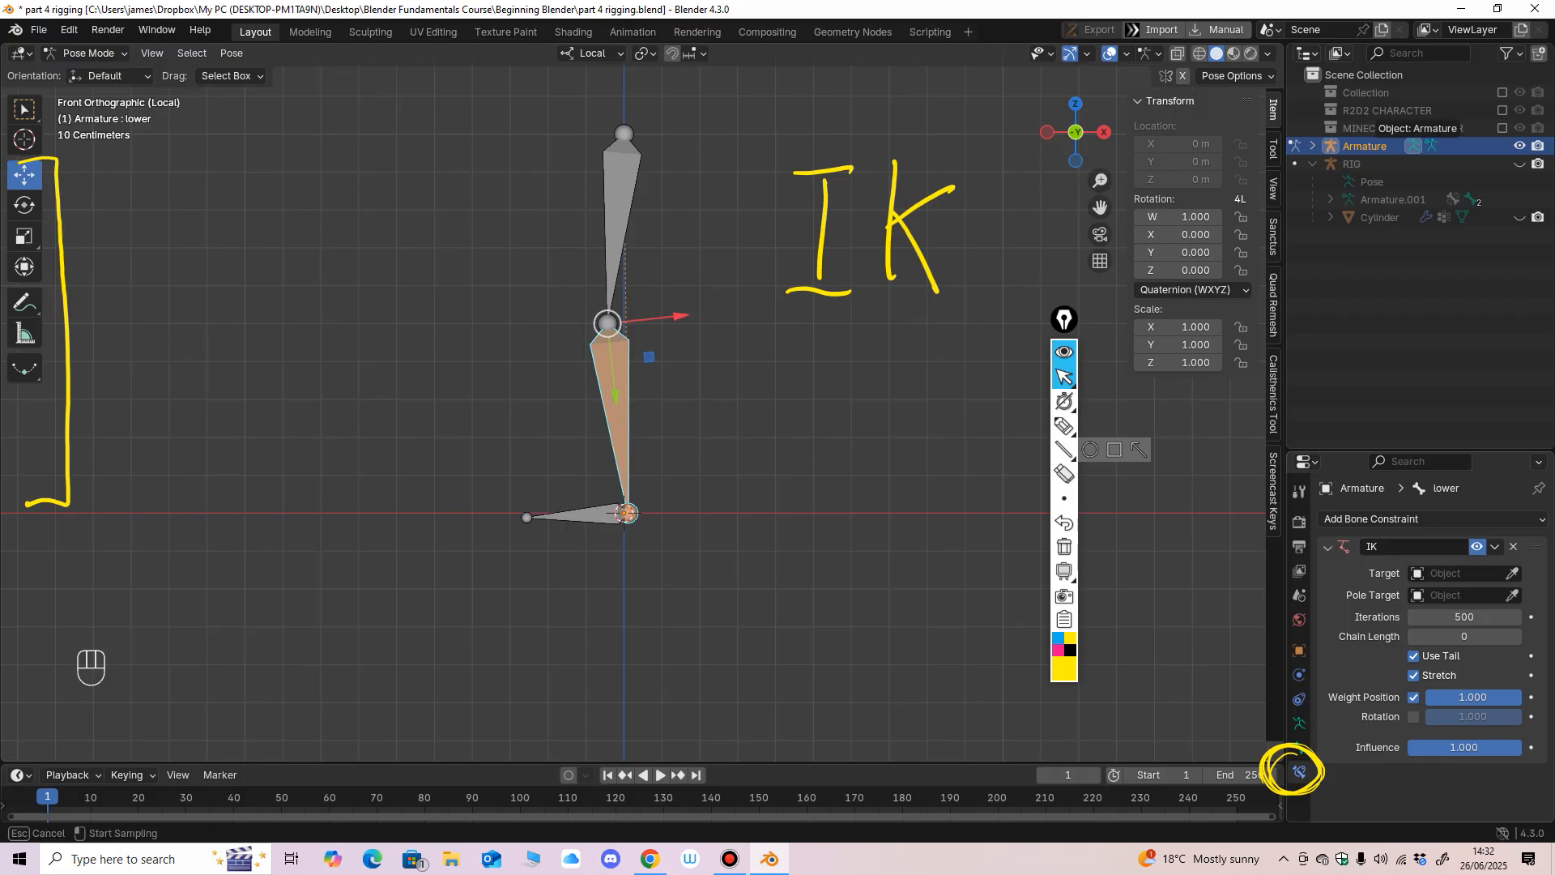
{"action": "left_click", "coordinate": [1413, 146]}
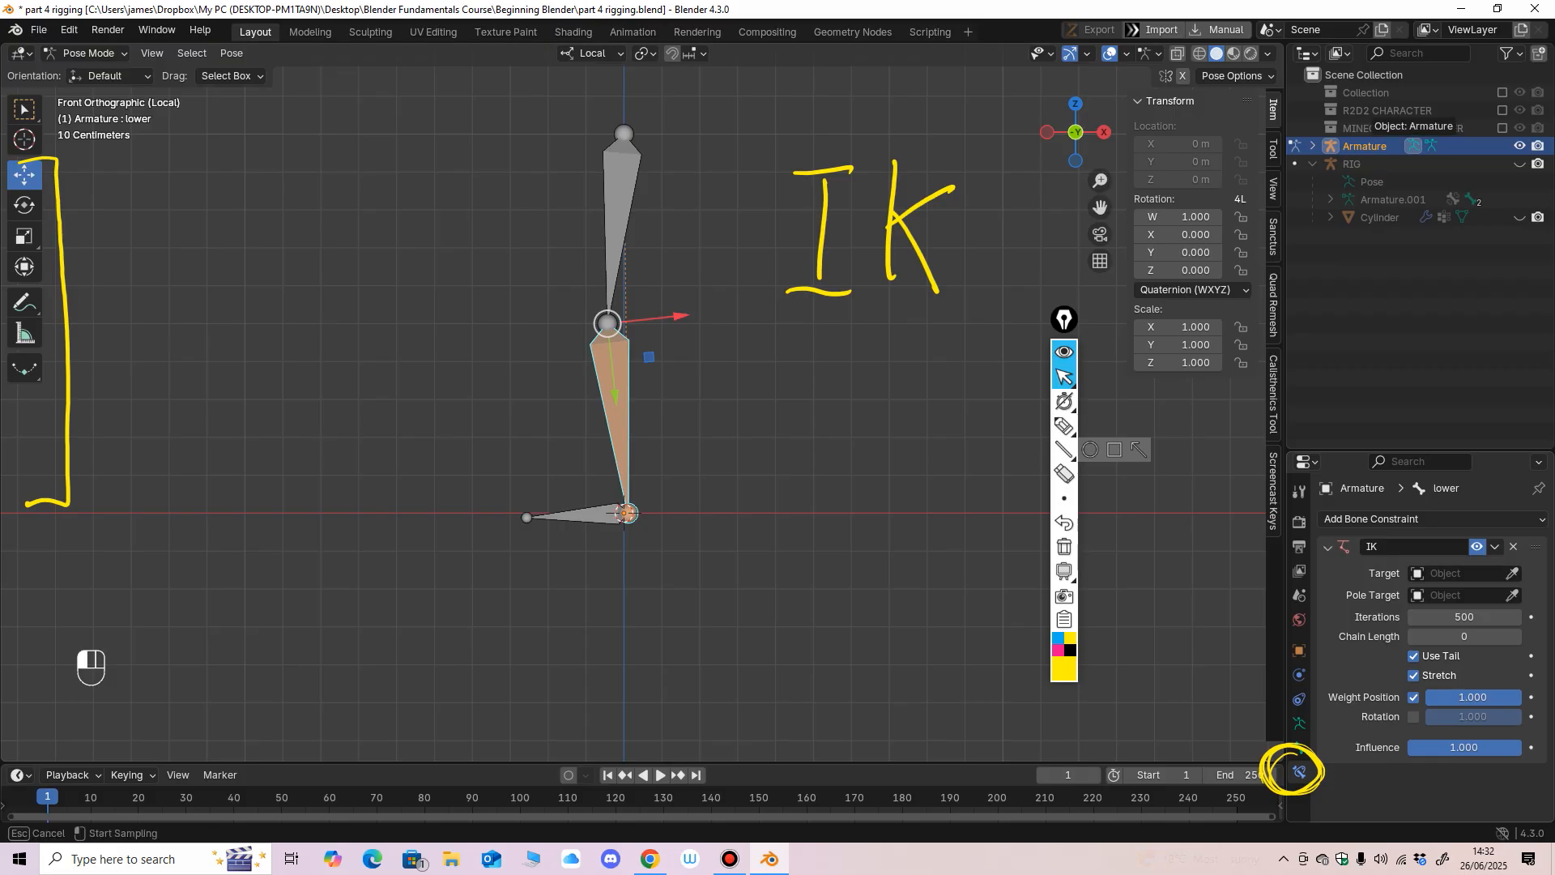
Rename the leg's Armature object to Leg Rig.
{"action": "key", "text": "F2"}
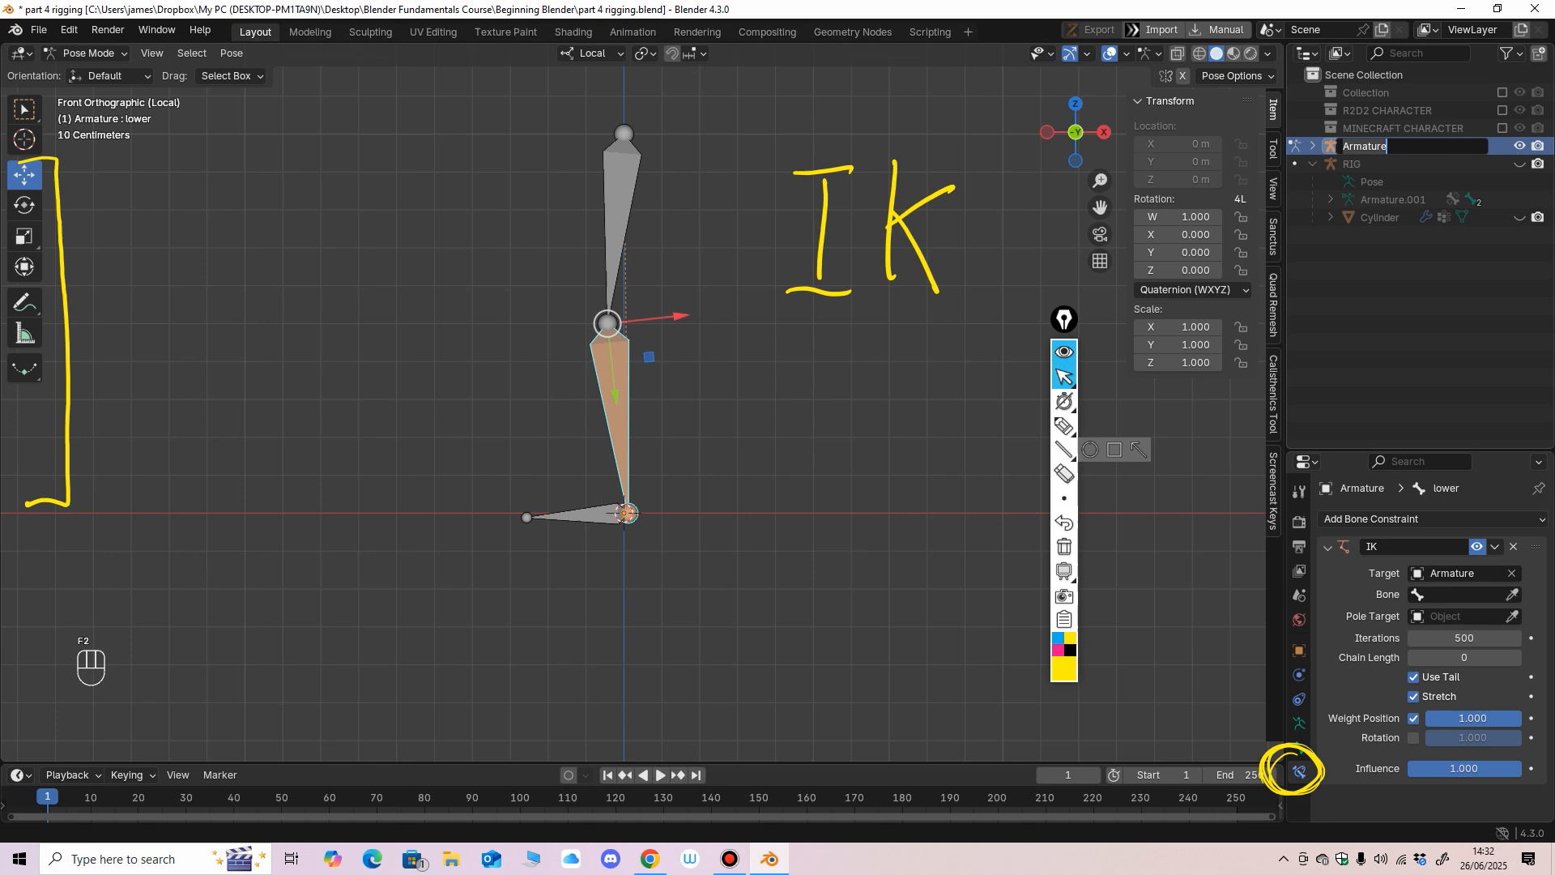
{"action": "key", "text": "shift"}
{"action": "type", "text": "Leg Rig"}
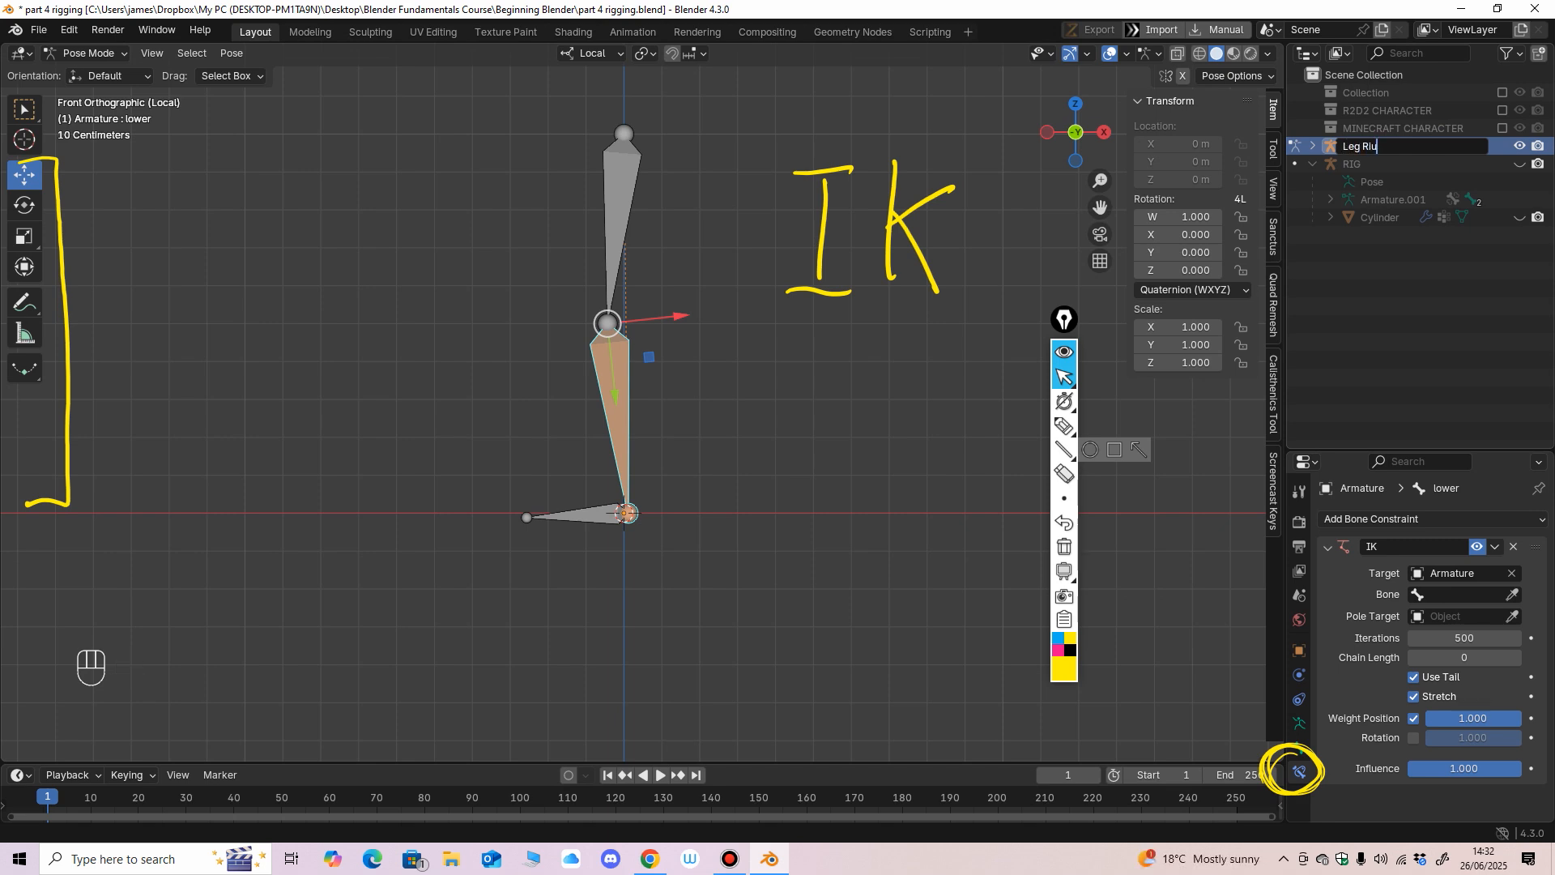
{"action": "key", "text": "Return"}
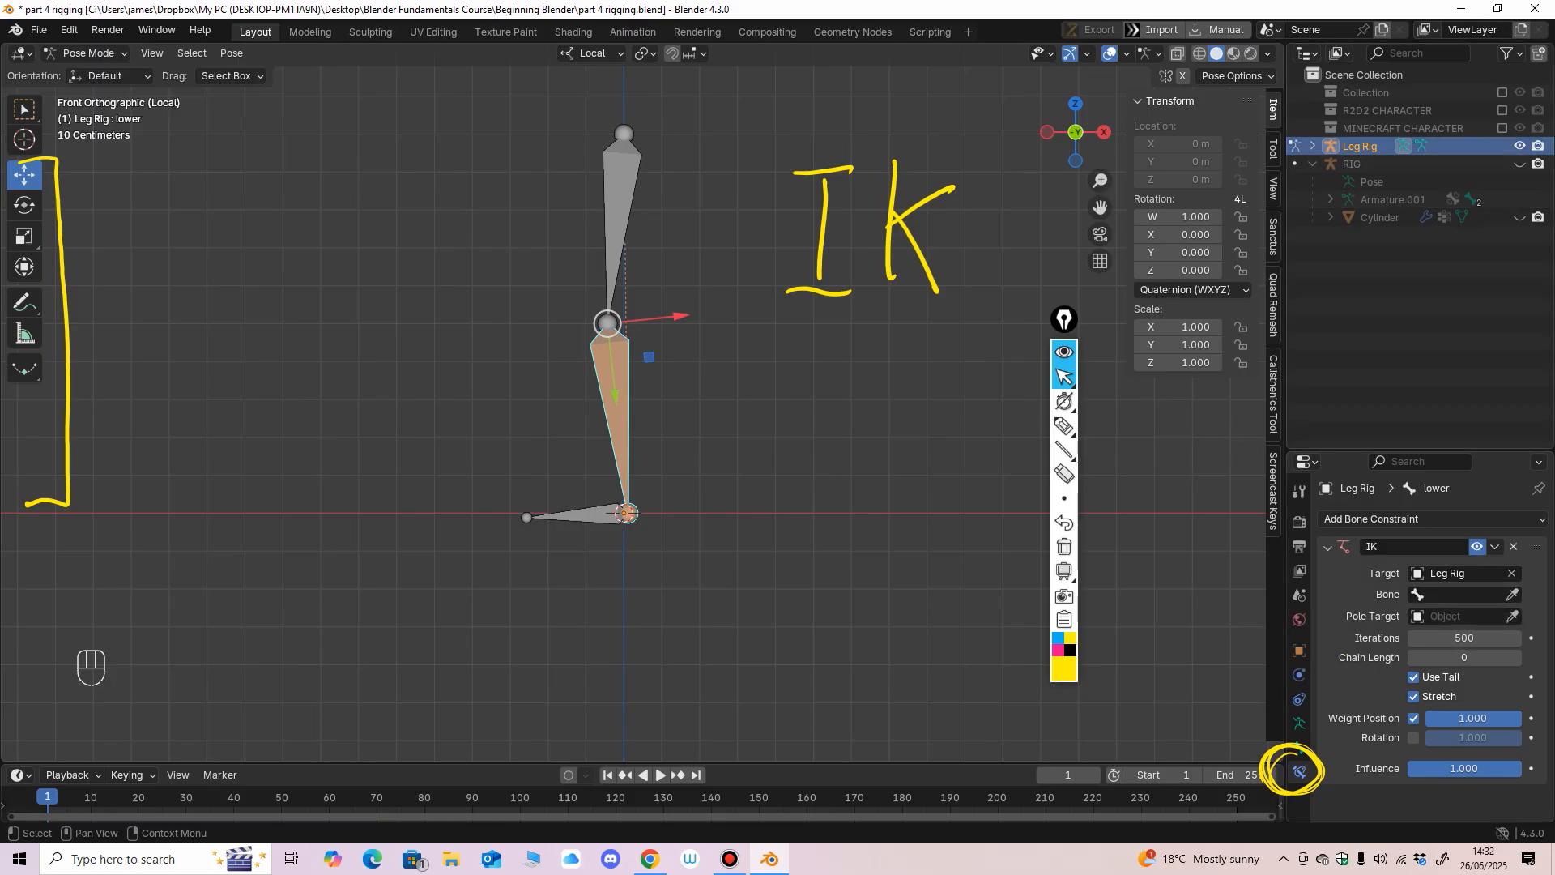
Expand the Leg Rig's pose bone hierarchy and set IK CTRL as the IK constraint's target bone.
{"action": "left_click", "coordinate": [1312, 146]}
{"action": "left_click", "coordinate": [1330, 182]}
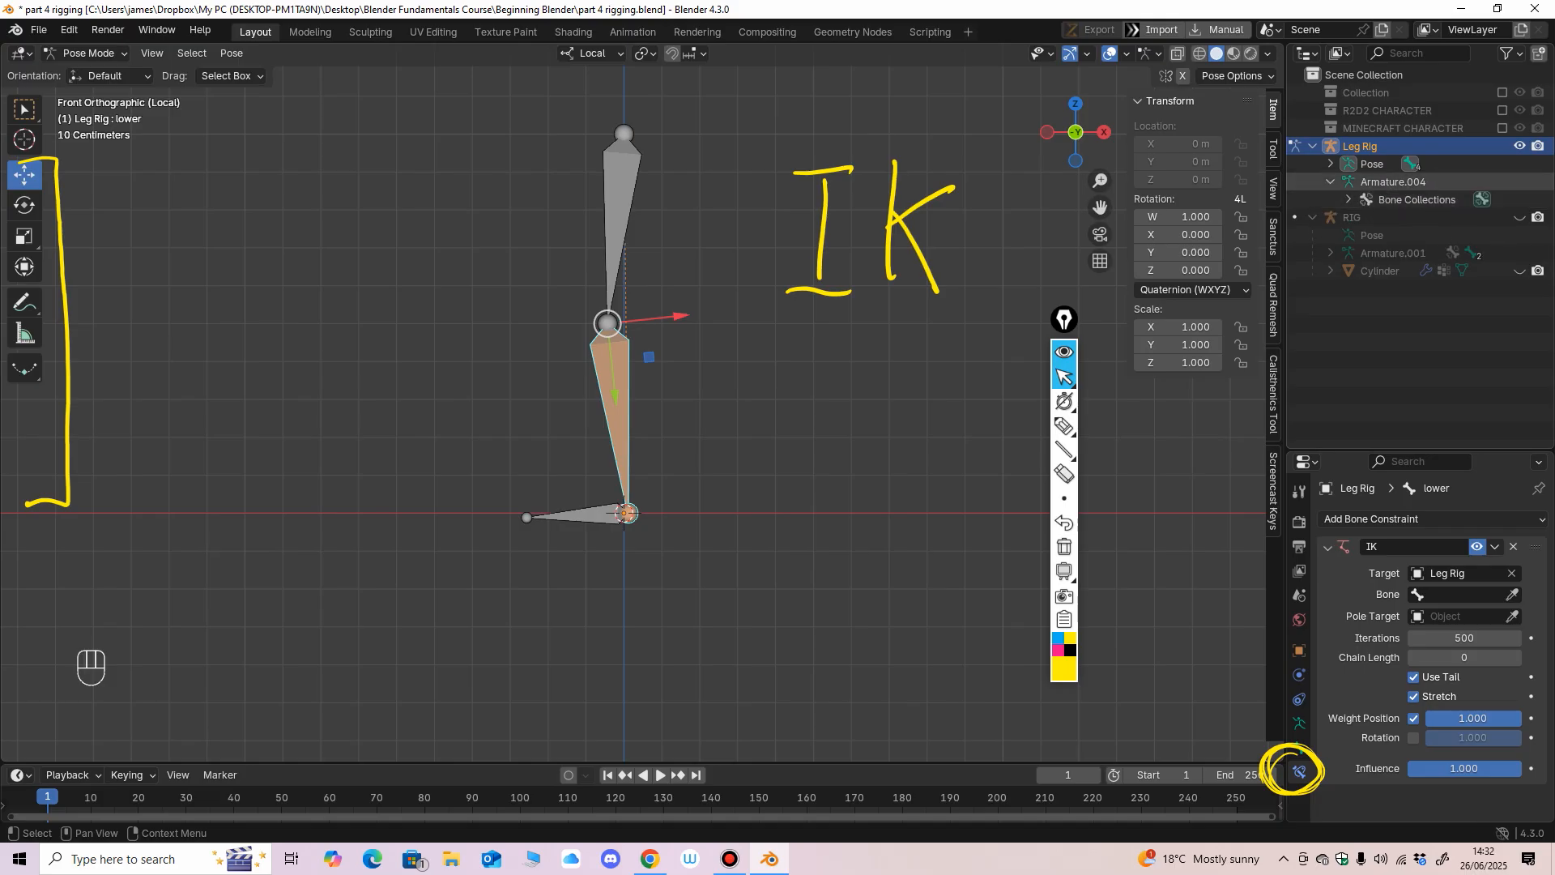
{"action": "left_click", "coordinate": [1330, 164]}
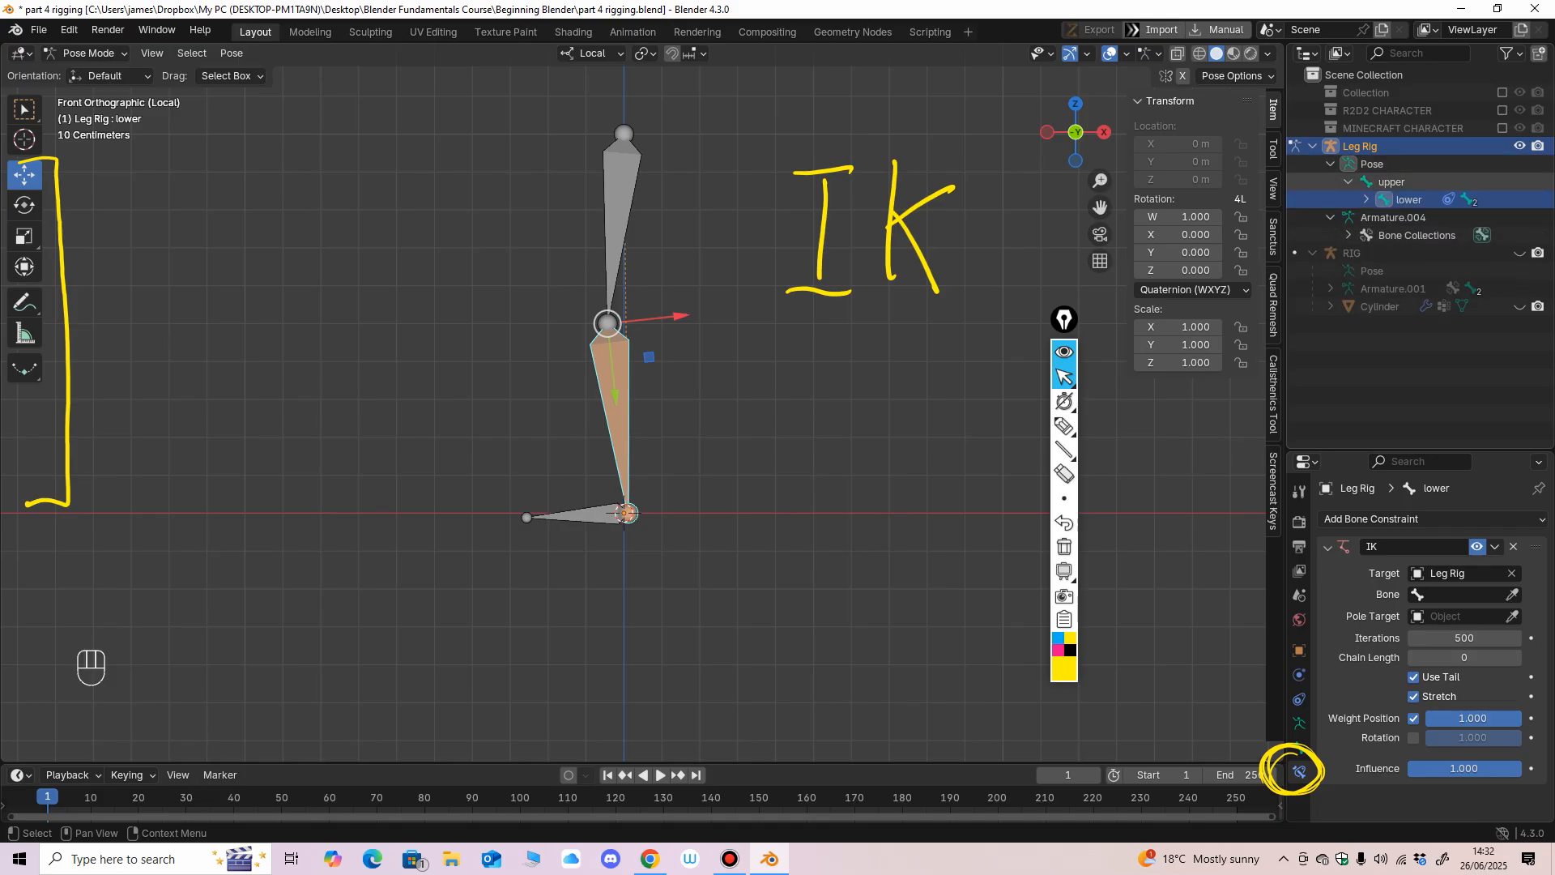
{"action": "left_click", "coordinate": [1366, 199]}
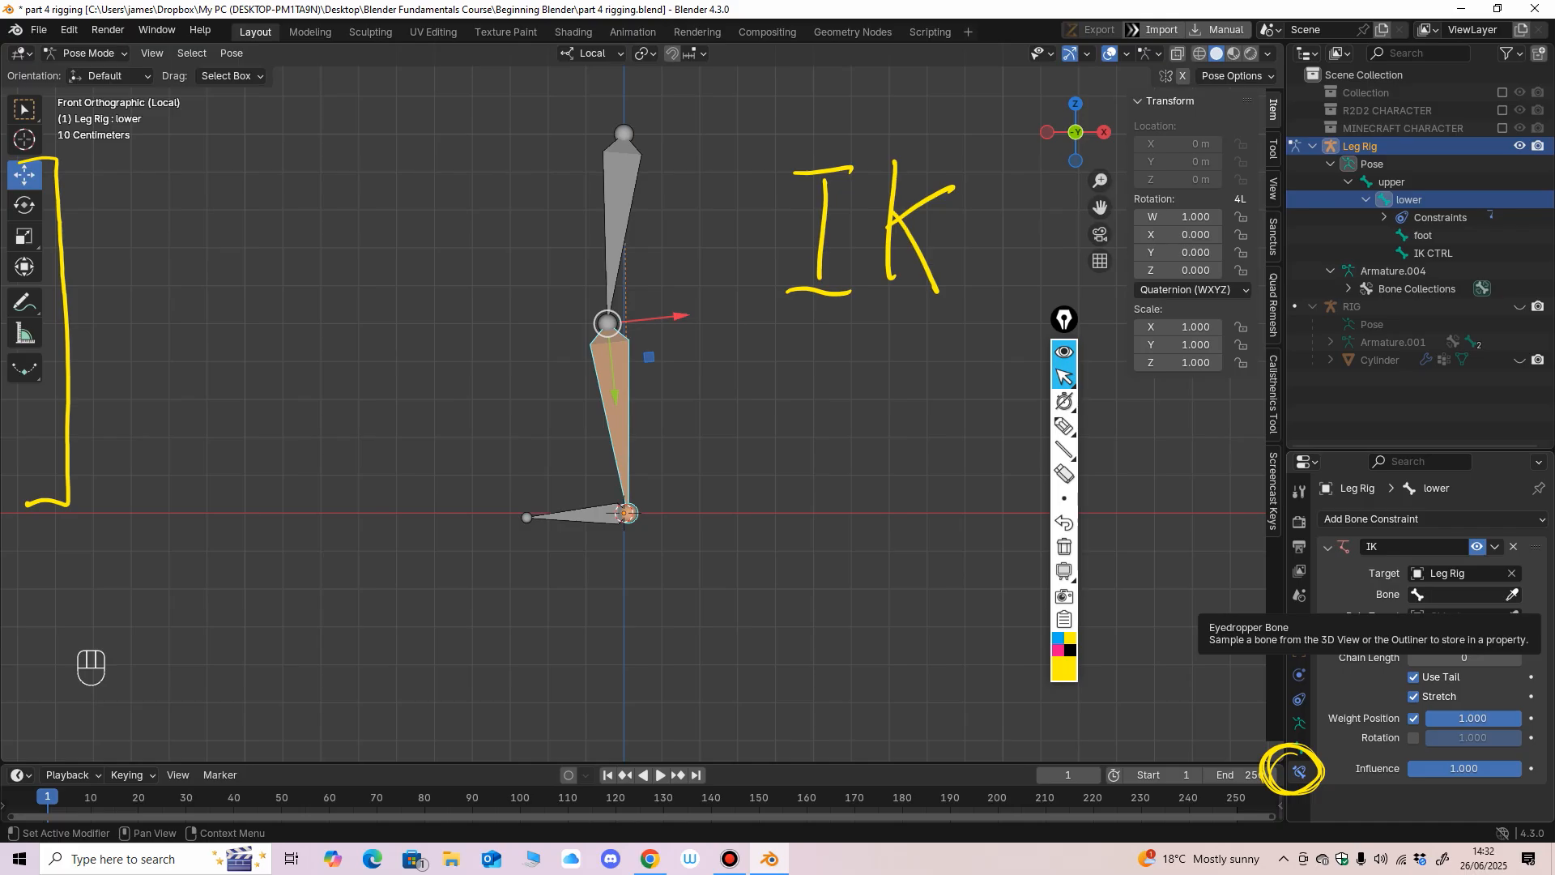
{"action": "left_click", "coordinate": [1511, 595]}
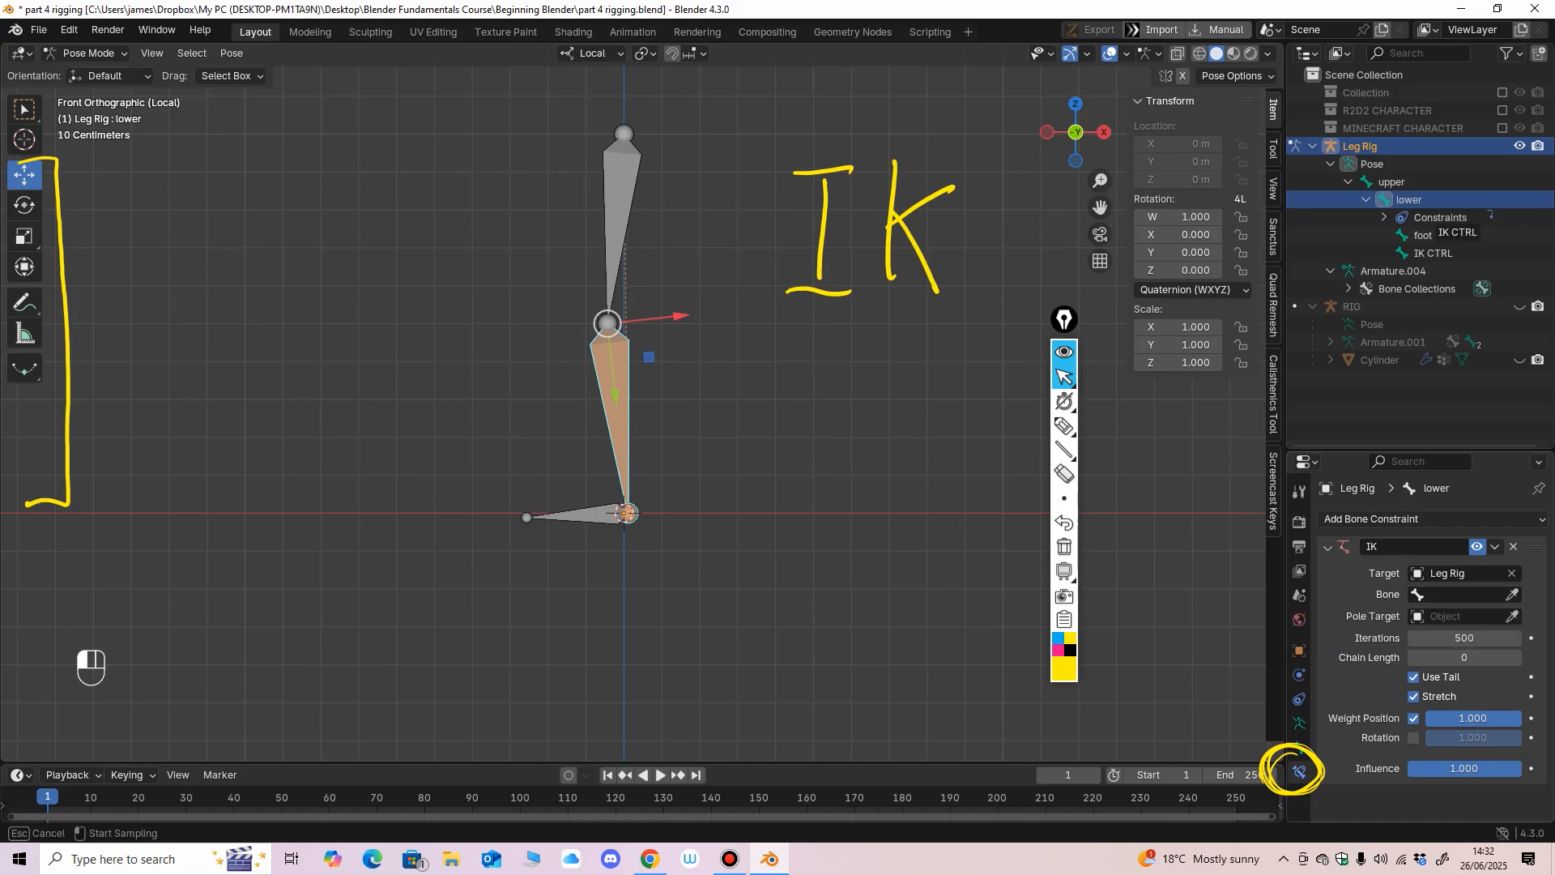
{"action": "left_click", "coordinate": [1432, 253]}
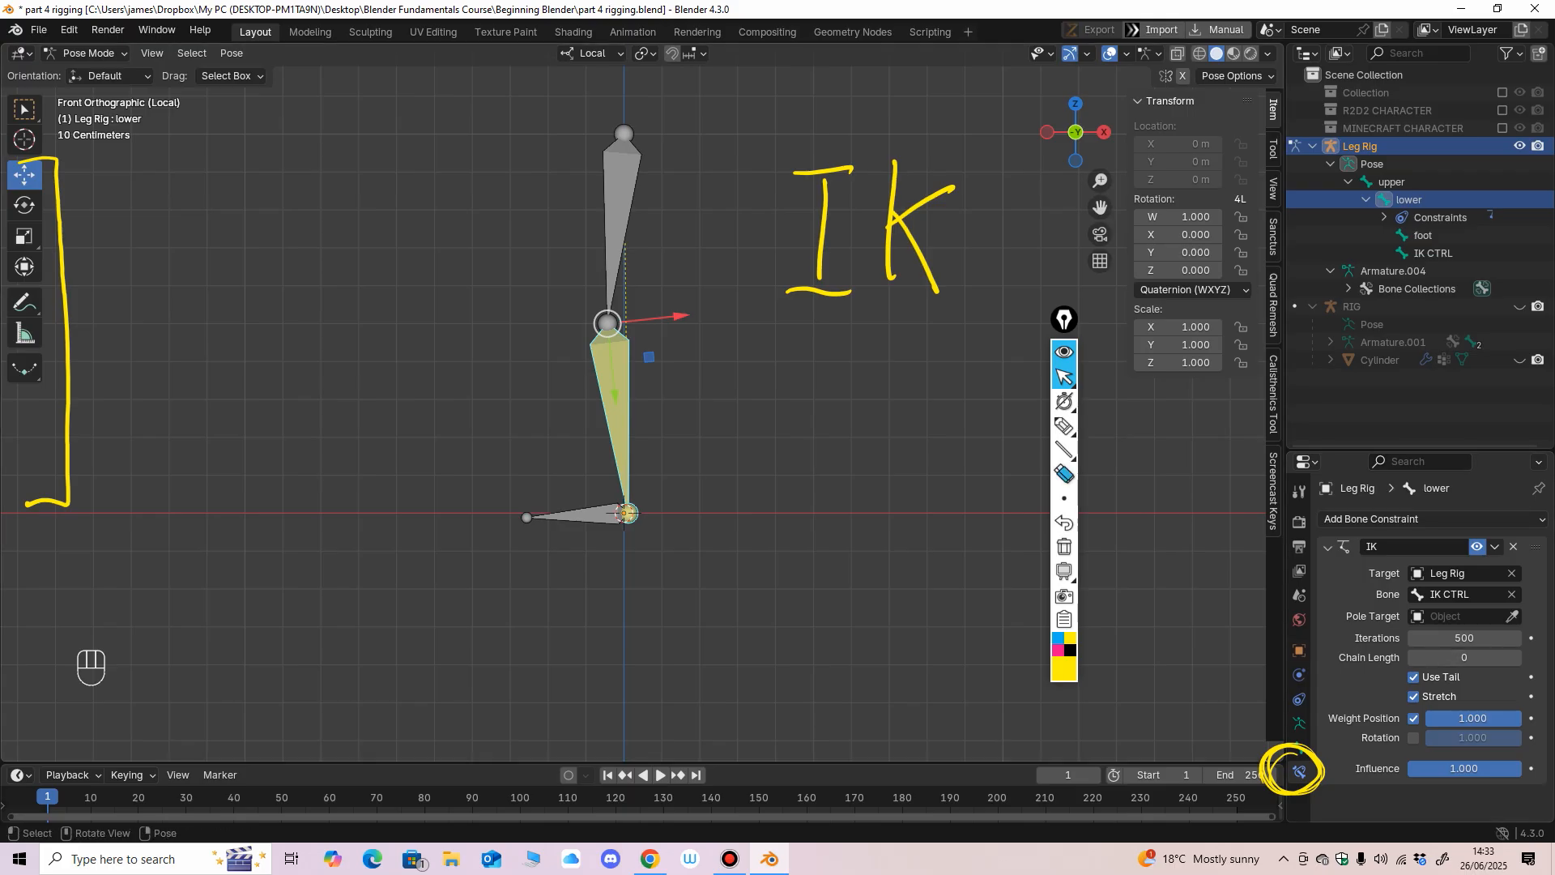
Erase the yellow circle around the Bone Constraints icon and circle the constraint's Chain Length label with the pen.
{"action": "left_click", "coordinate": [1064, 474]}
{"action": "left_click_drag", "start_coordinate": [1265, 763], "coordinate": [1294, 773]}
{"action": "left_click", "coordinate": [1064, 425]}
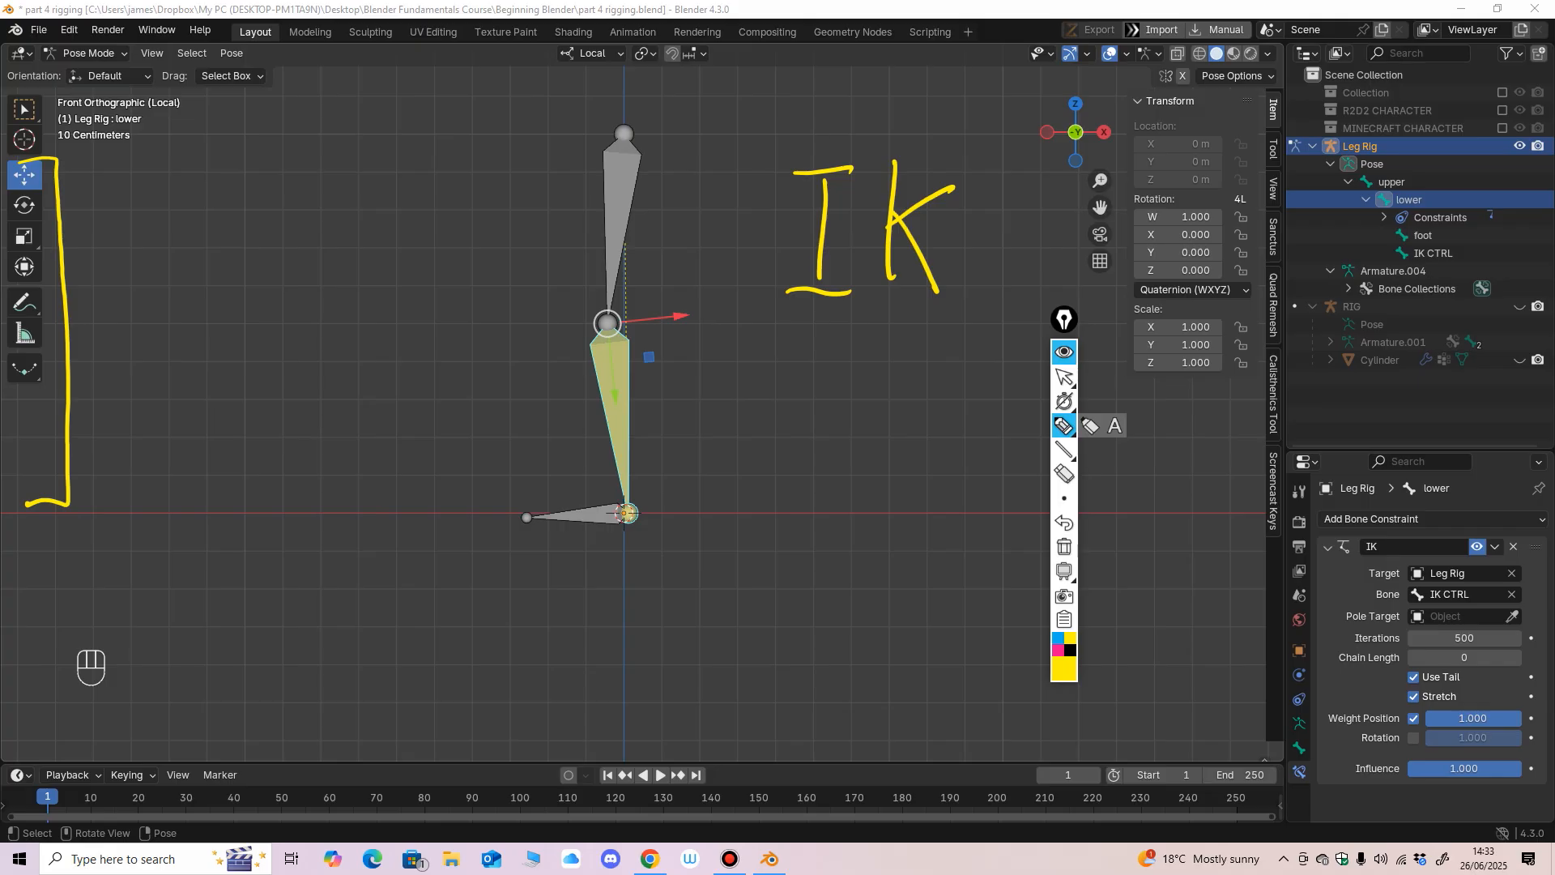
{"action": "mouse_move", "coordinate": [1397, 637]}
{"action": "left_mouse_down"}
{"action": "mouse_move", "coordinate": [1335, 646]}
{"action": "mouse_move", "coordinate": [1401, 653]}
{"action": "left_mouse_up"}
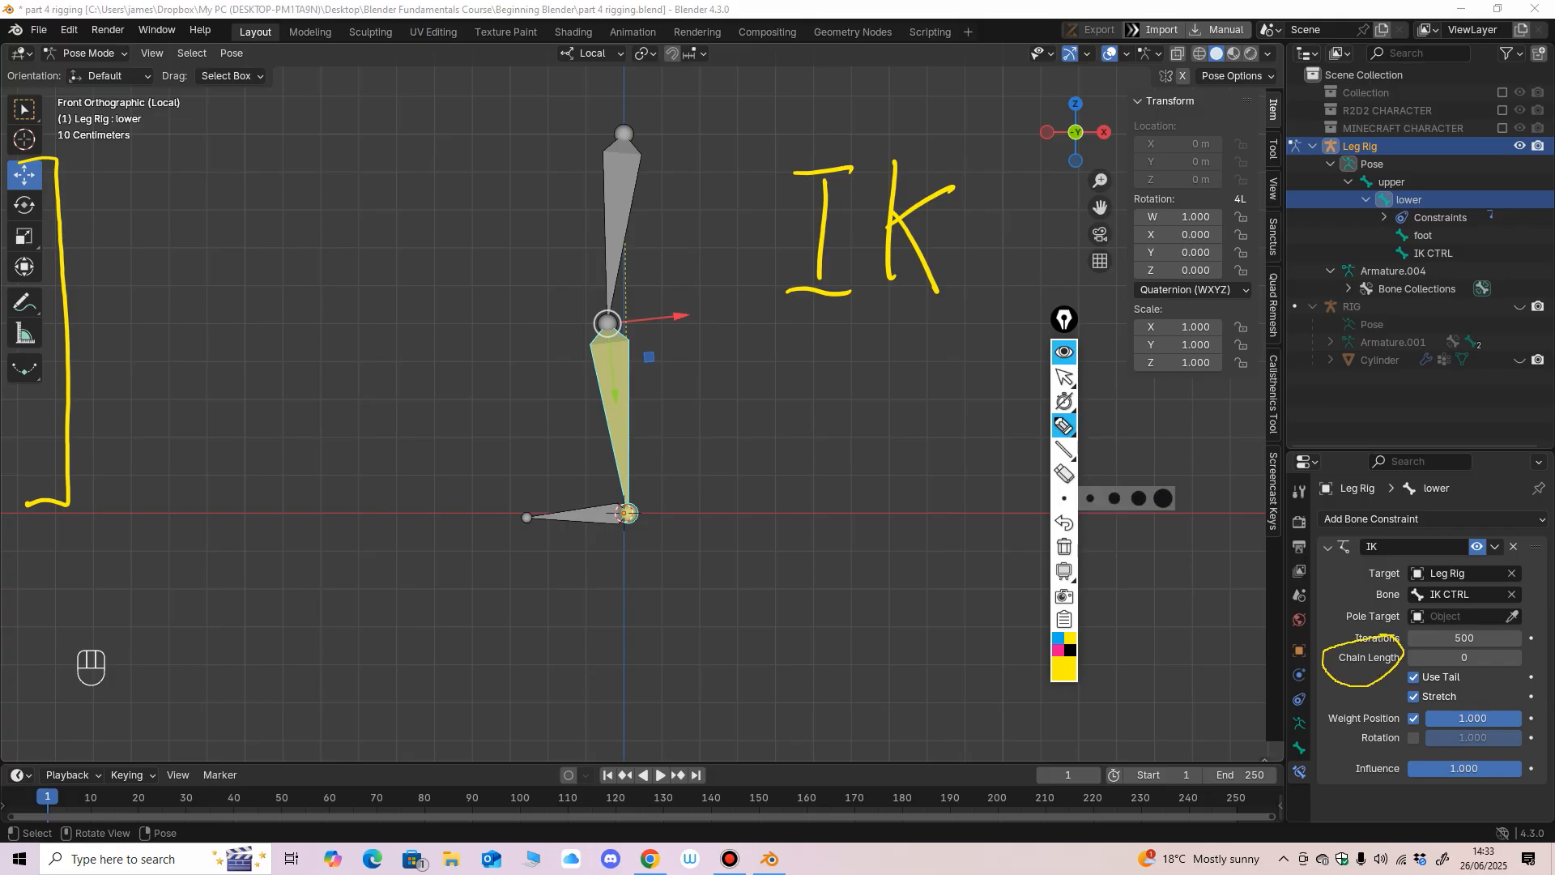
Set the IK constraint's Chain Length to 2.
{"action": "mouse_move", "coordinate": [1063, 450]}
{"action": "left_click", "coordinate": [1064, 377]}
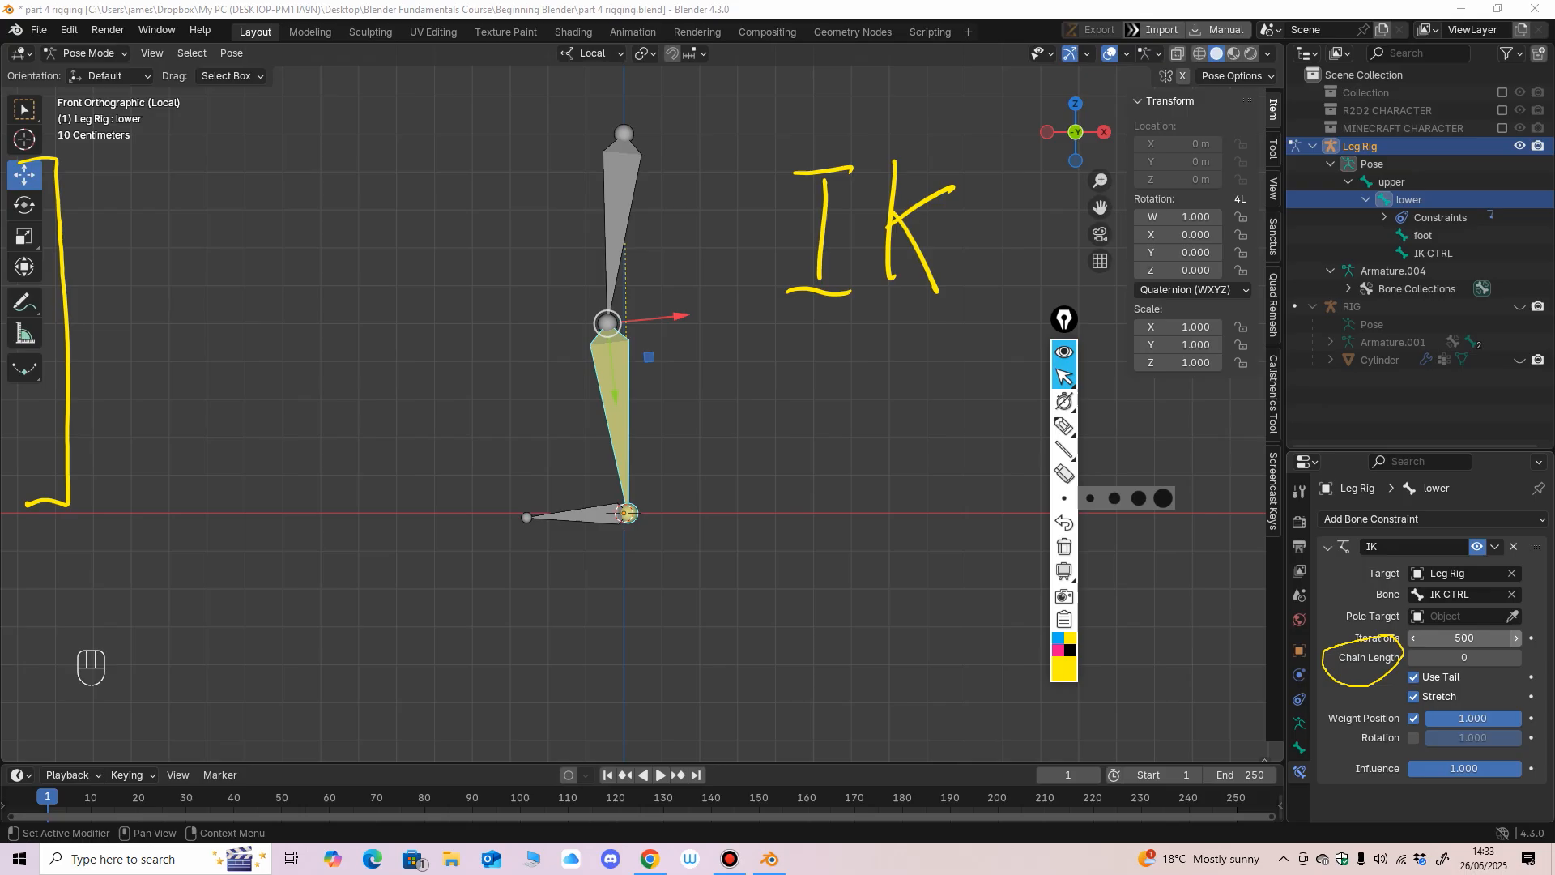
{"action": "left_click", "coordinate": [1515, 657]}
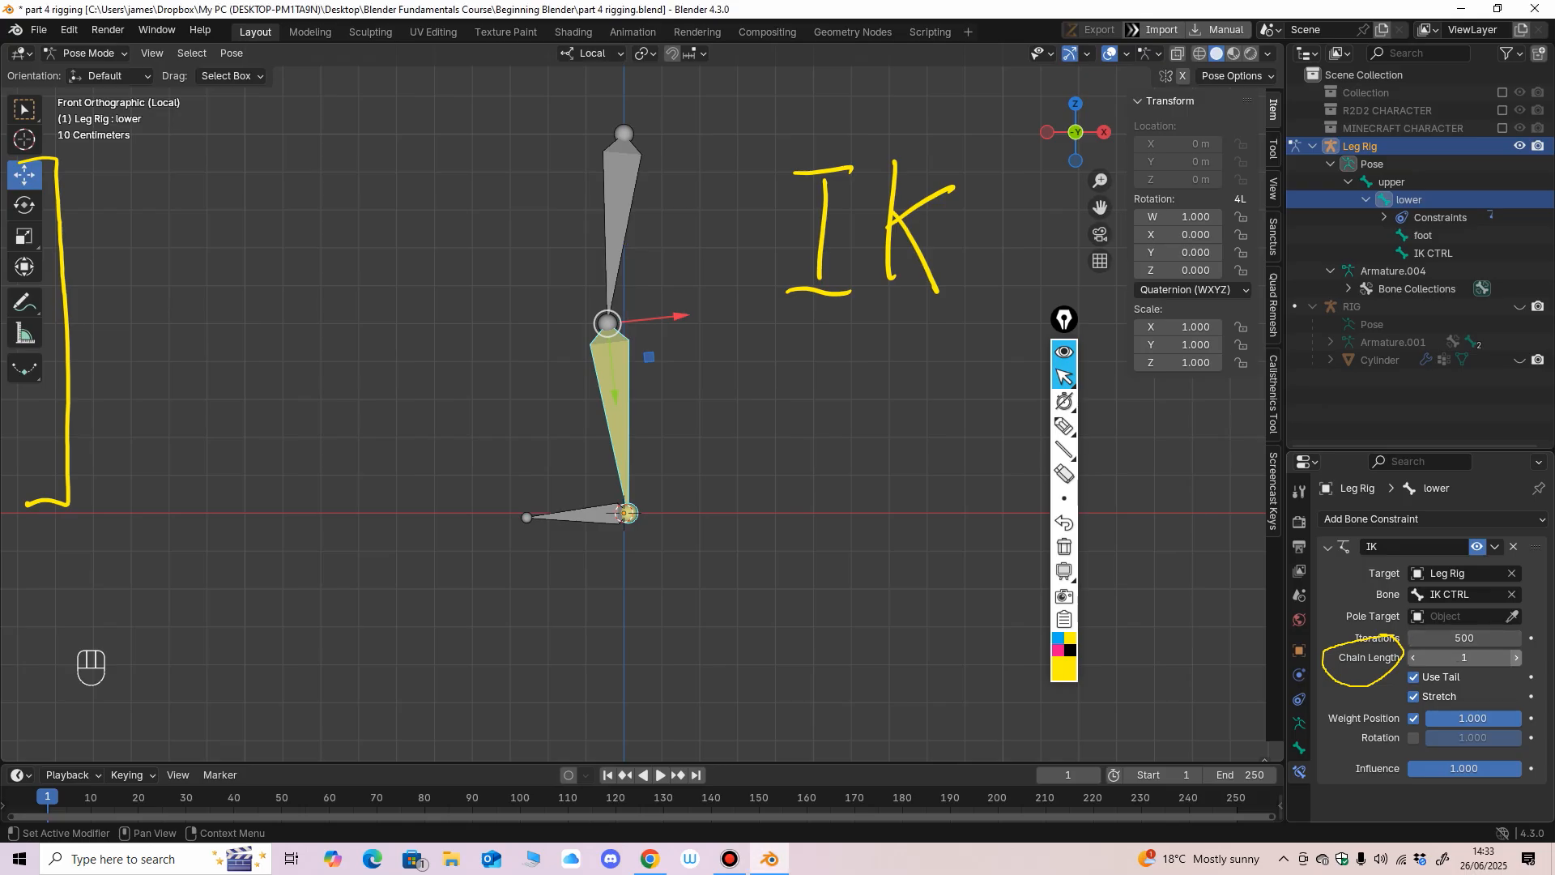
{"action": "left_click", "coordinate": [1515, 657]}
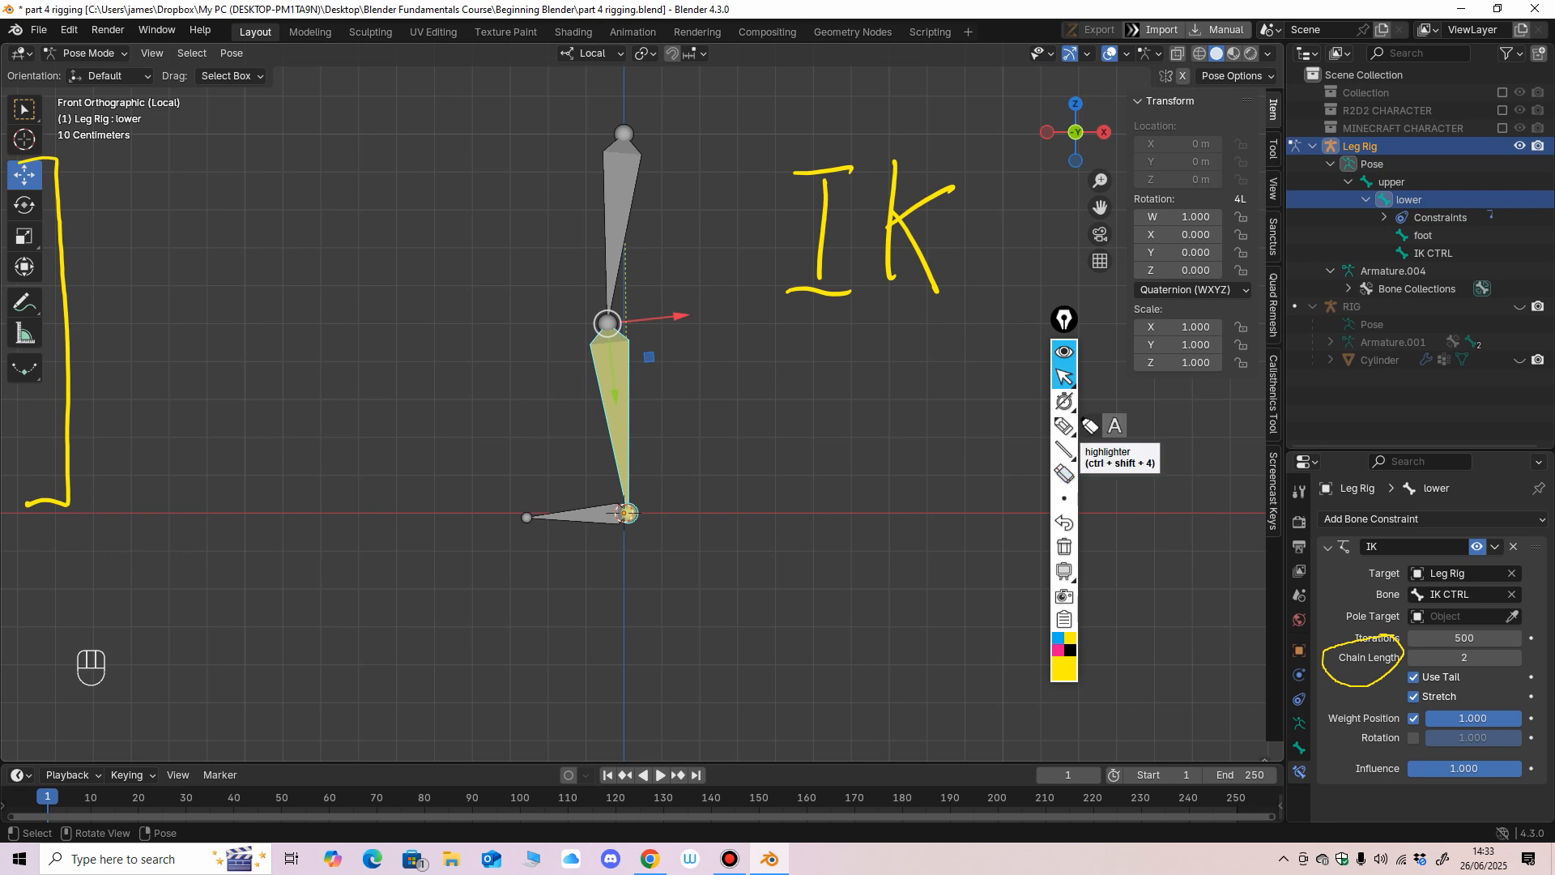
Sketch a three-segment chain numbered 1 to 3 and a two-segment chain numbered 1 and 2 beside the leg bones.
{"action": "left_click", "coordinate": [1063, 426]}
{"action": "mouse_move", "coordinate": [704, 540]}
{"action": "left_mouse_down"}
{"action": "mouse_move", "coordinate": [778, 479]}
{"action": "mouse_move", "coordinate": [874, 506]}
{"action": "mouse_move", "coordinate": [867, 494]}
{"action": "mouse_move", "coordinate": [917, 622]}
{"action": "left_mouse_up"}
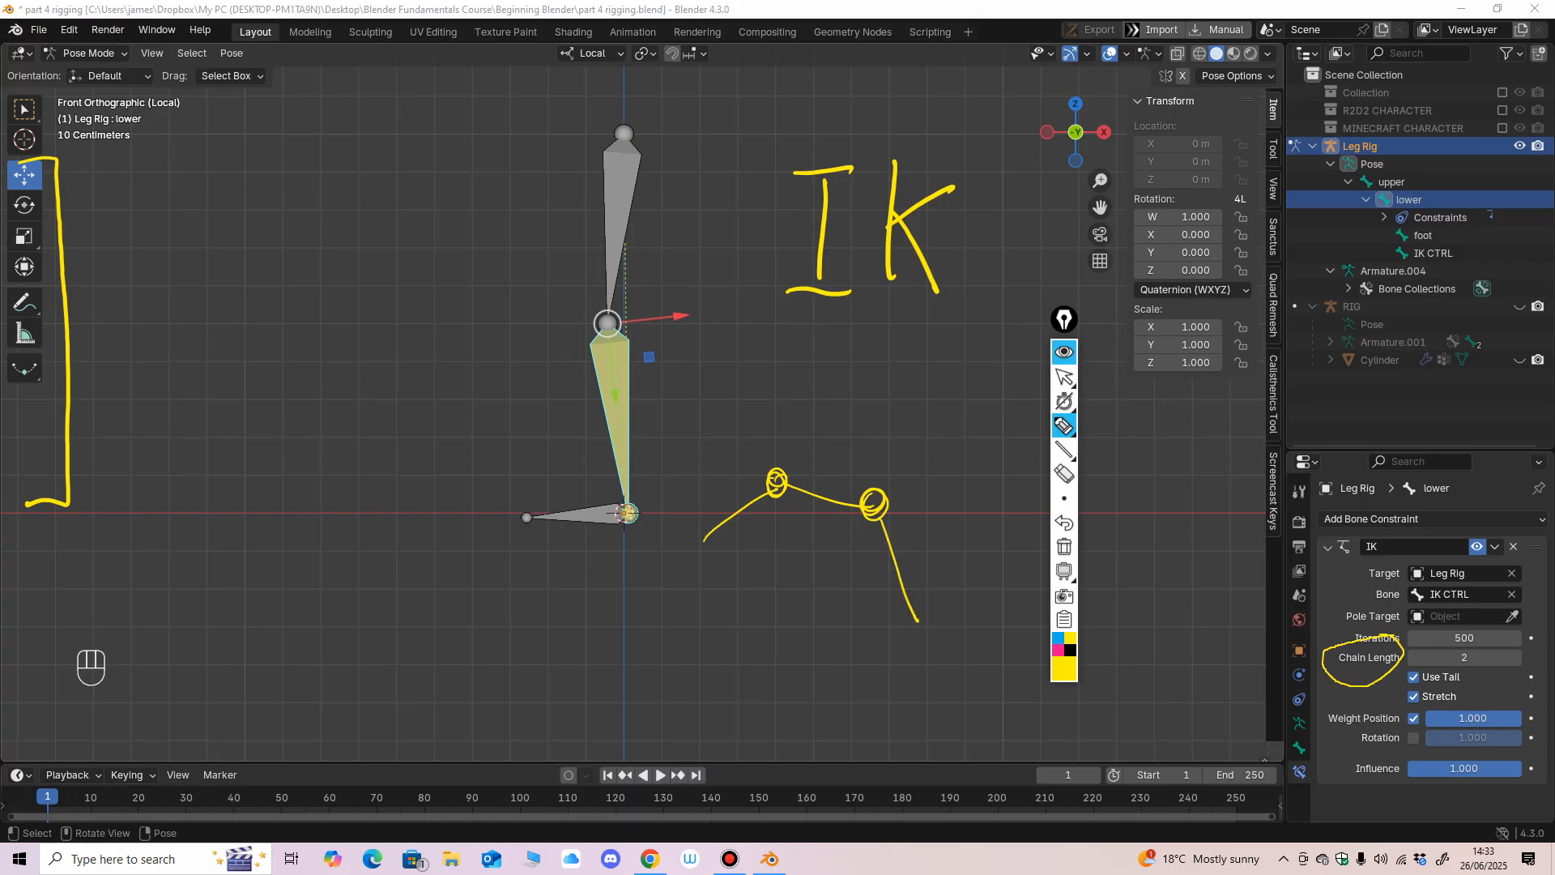
{"action": "left_click_drag", "start_coordinate": [813, 471], "coordinate": [827, 484]}
{"action": "left_click_drag", "start_coordinate": [903, 540], "coordinate": [905, 557]}
{"action": "left_click_drag", "start_coordinate": [754, 237], "coordinate": [762, 425]}
{"action": "left_click_drag", "start_coordinate": [721, 293], "coordinate": [716, 303]}
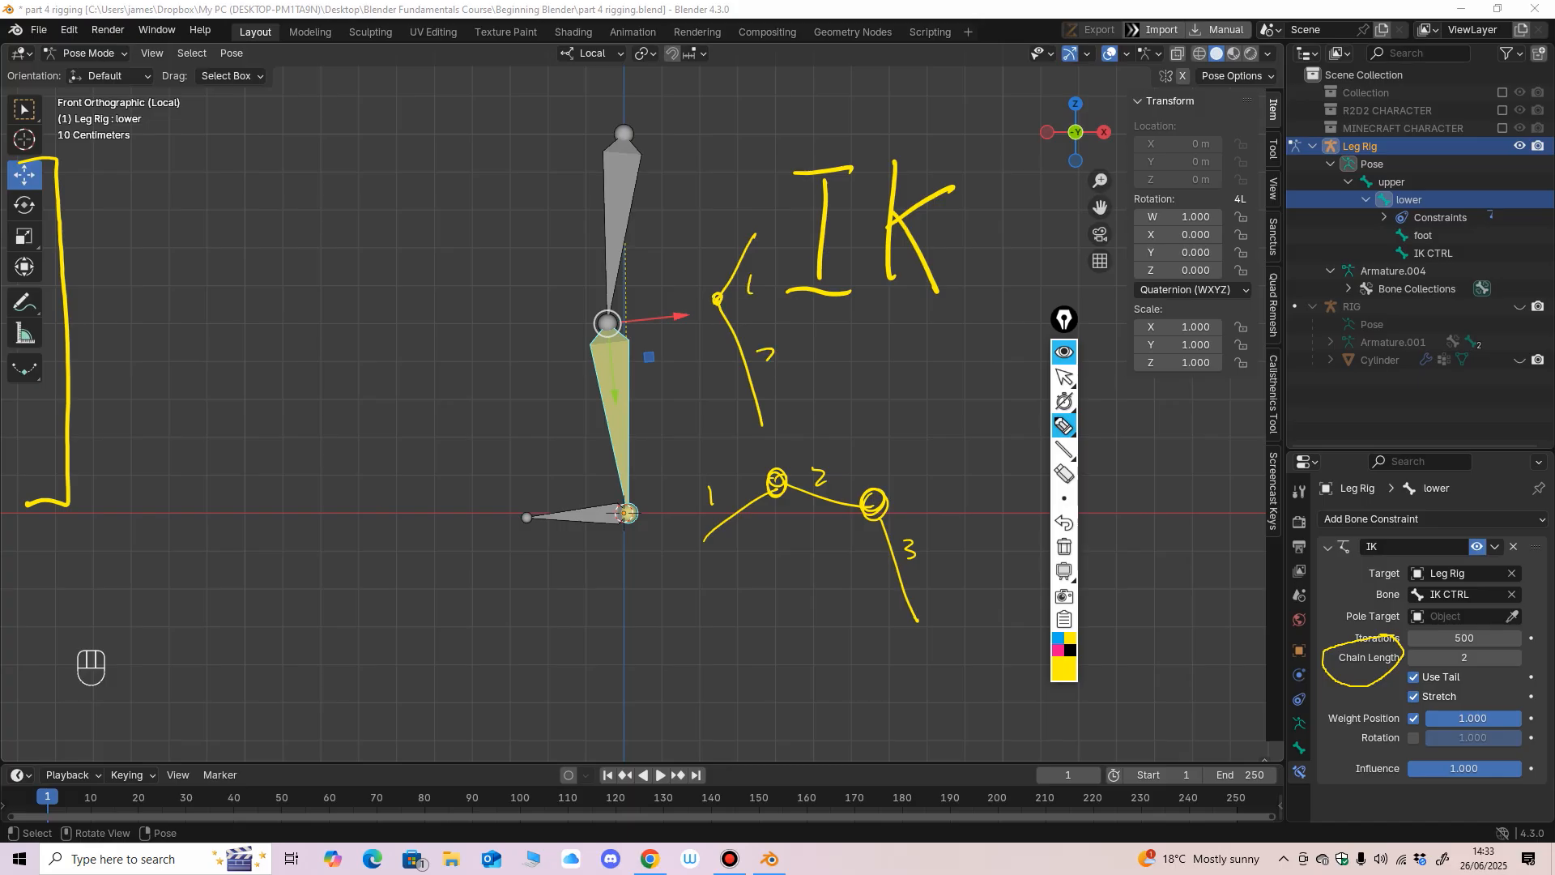
{"action": "left_click_drag", "start_coordinate": [766, 362], "coordinate": [776, 365]}
Erase the numbered chain sketches and the handwritten IK lettering beside the leg bones.
{"action": "left_click", "coordinate": [1064, 474]}
{"action": "mouse_move", "coordinate": [875, 504]}
{"action": "left_mouse_down"}
{"action": "mouse_move", "coordinate": [773, 483]}
{"action": "mouse_move", "coordinate": [746, 368]}
{"action": "left_mouse_up"}
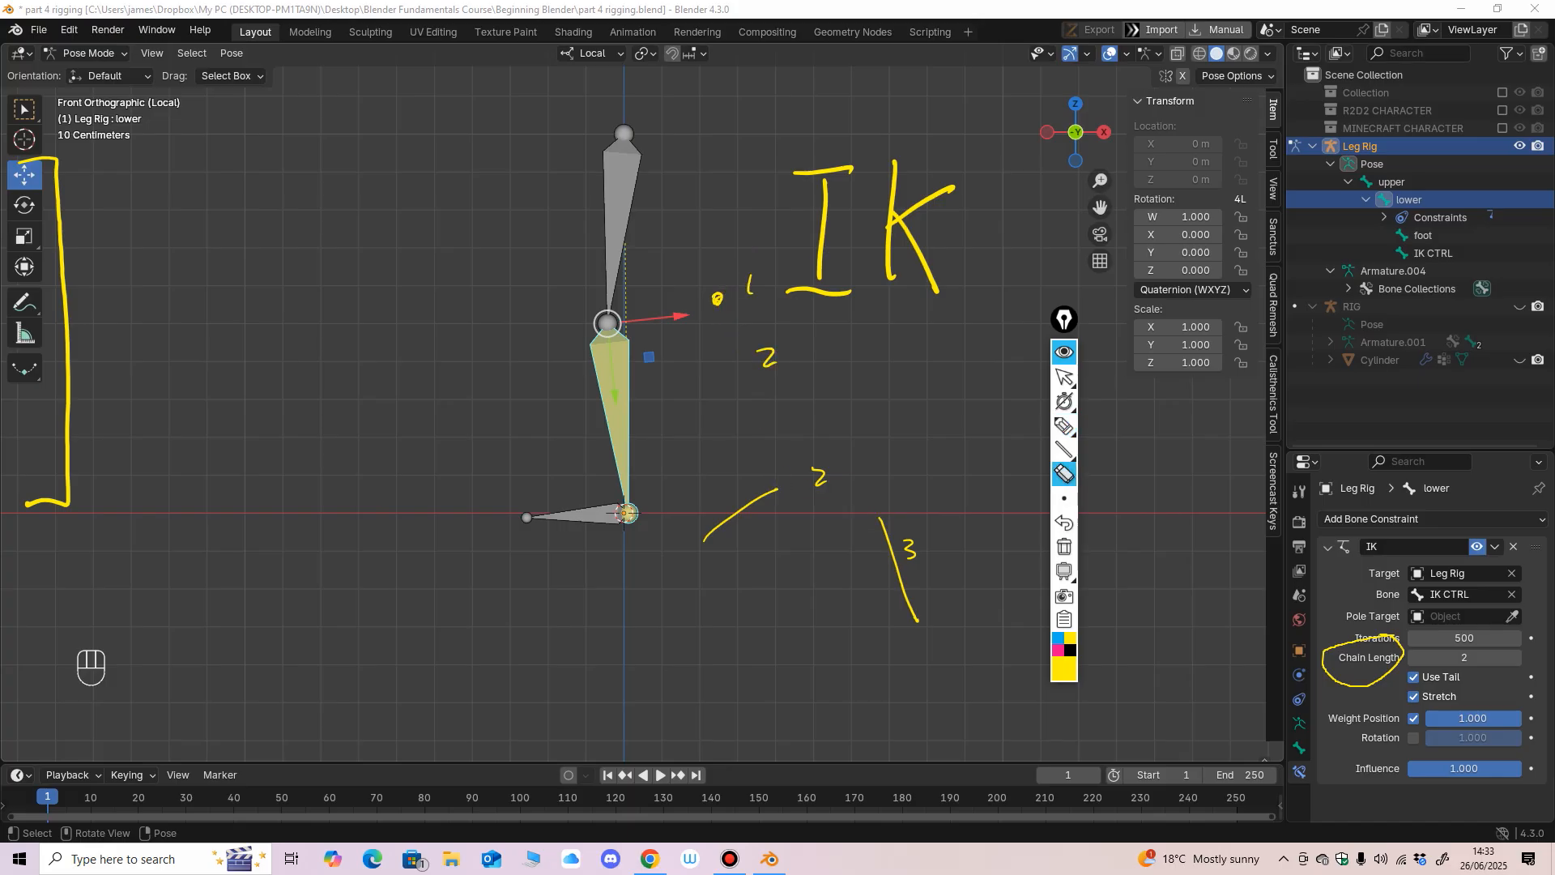
{"action": "mouse_move", "coordinate": [818, 293]}
{"action": "left_mouse_down"}
{"action": "mouse_move", "coordinate": [822, 243]}
{"action": "mouse_move", "coordinate": [750, 285]}
{"action": "mouse_move", "coordinate": [891, 194]}
{"action": "mouse_move", "coordinate": [917, 223]}
{"action": "left_mouse_up"}
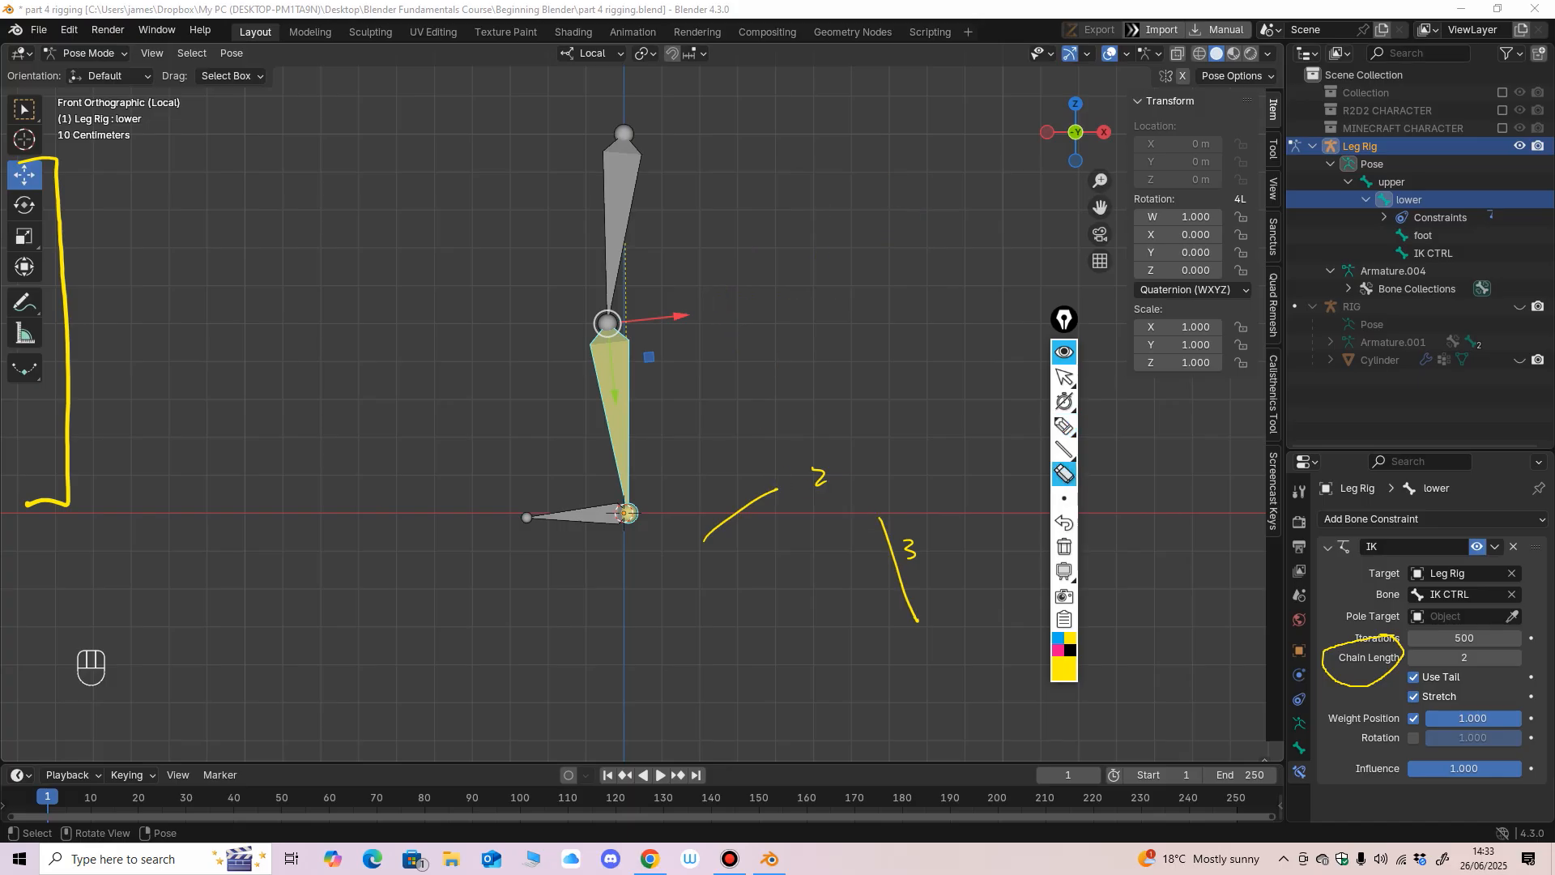
{"action": "mouse_move", "coordinate": [914, 549]}
{"action": "left_mouse_down"}
{"action": "mouse_move", "coordinate": [858, 518]}
{"action": "mouse_move", "coordinate": [738, 513]}
{"action": "left_mouse_up"}
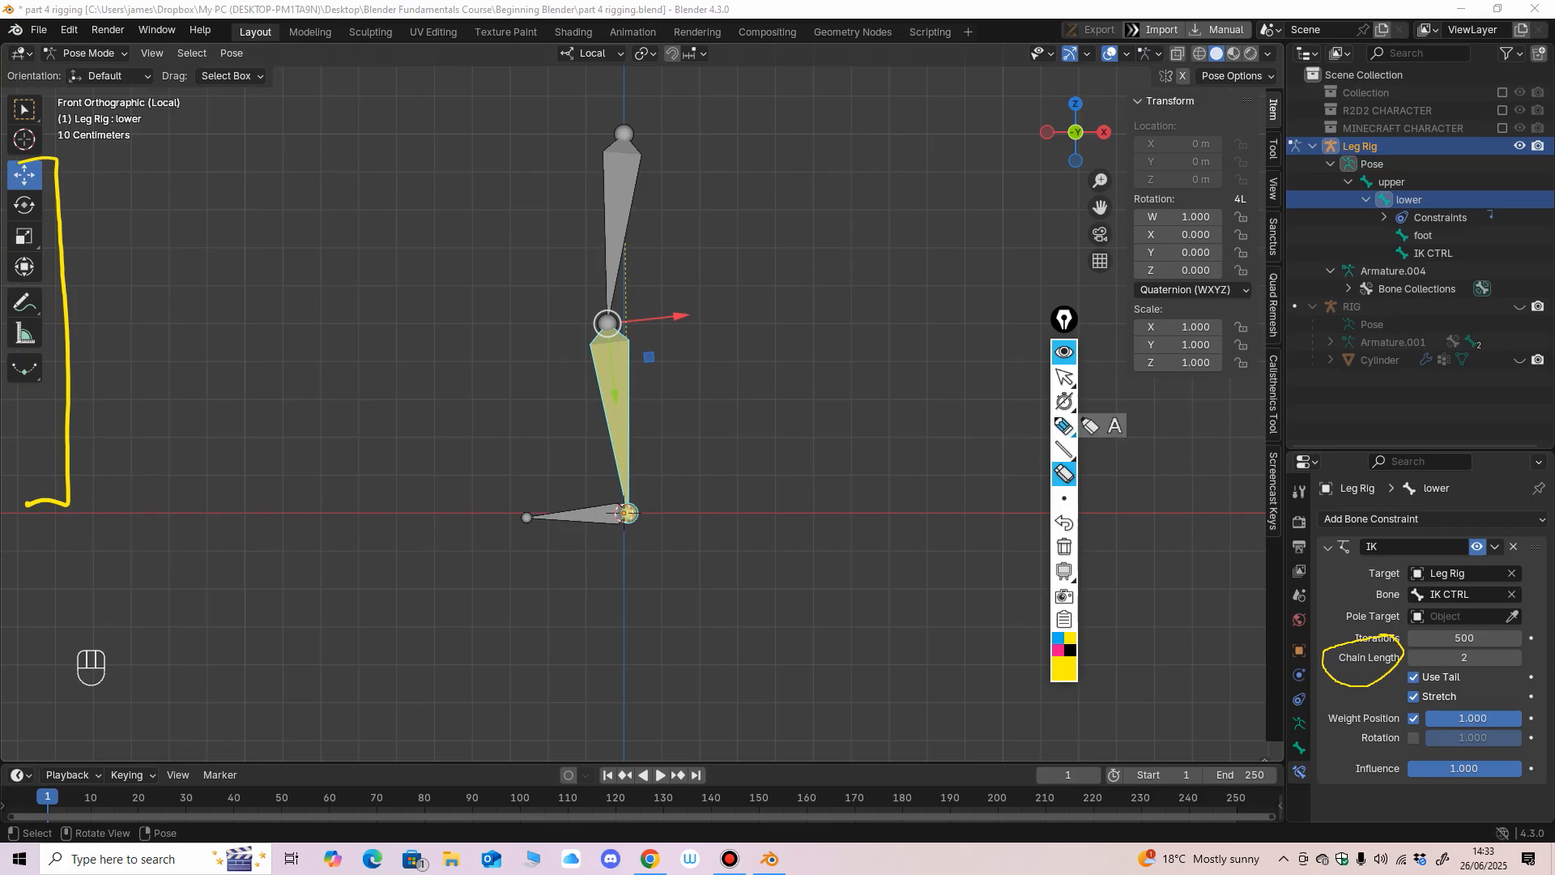
Handwrite a large yellow "IK" beside the upper leg bone and underline it several times.
{"action": "left_click", "coordinate": [1064, 426]}
{"action": "left_click_drag", "start_coordinate": [805, 142], "coordinate": [802, 231]}
{"action": "left_click_drag", "start_coordinate": [763, 140], "coordinate": [867, 134]}
{"action": "left_click_drag", "start_coordinate": [768, 249], "coordinate": [872, 235]}
{"action": "left_click_drag", "start_coordinate": [905, 128], "coordinate": [899, 221]}
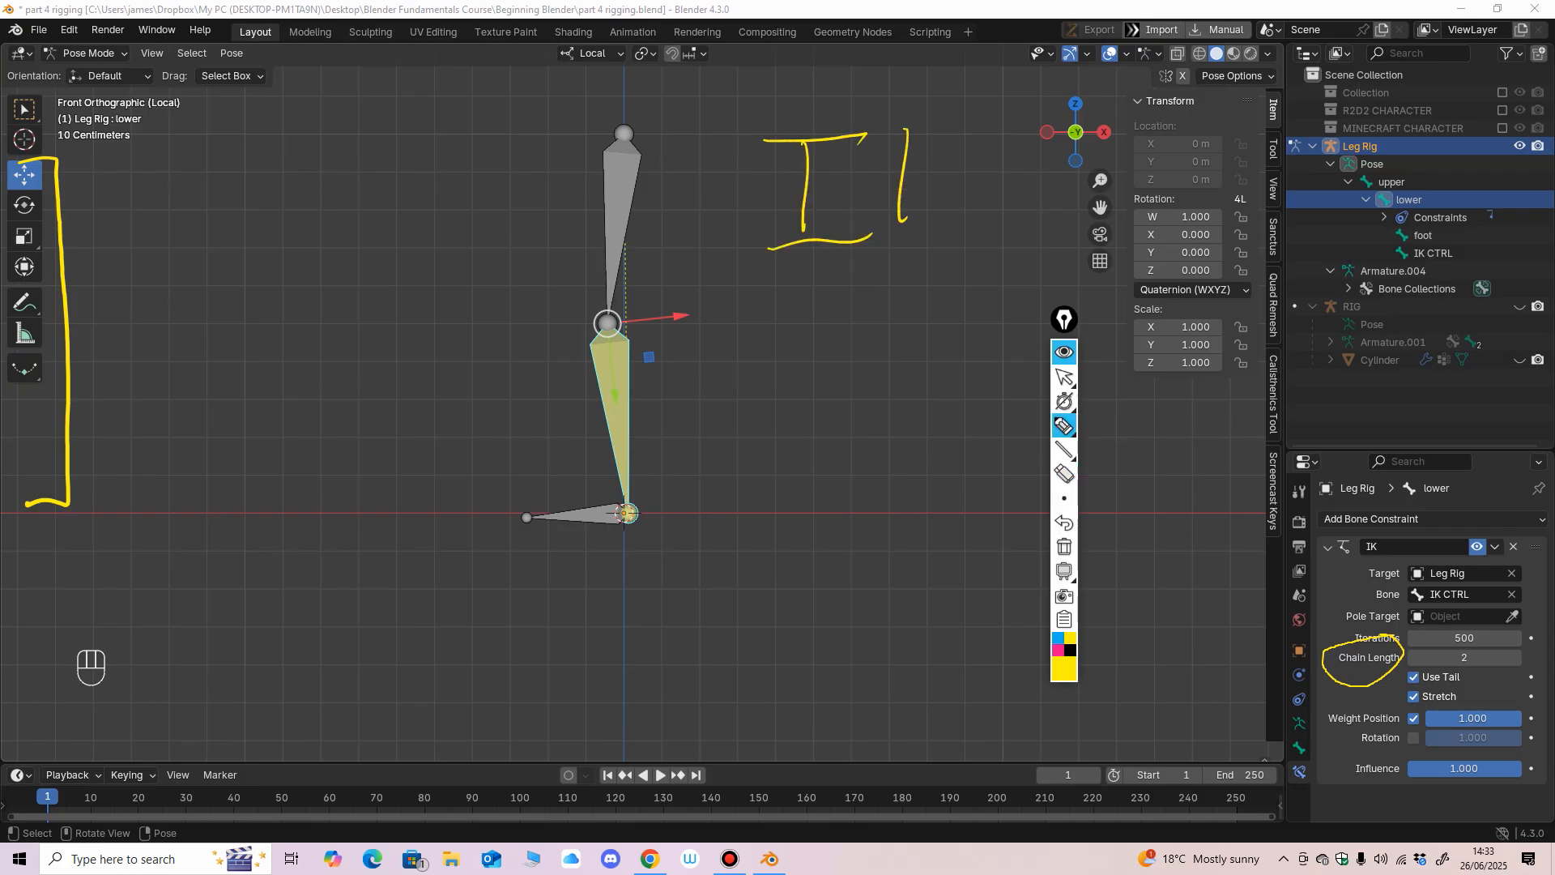
{"action": "left_click_drag", "start_coordinate": [953, 158], "coordinate": [942, 229]}
{"action": "mouse_move", "coordinate": [786, 296]}
{"action": "left_mouse_down"}
{"action": "mouse_move", "coordinate": [986, 256]}
{"action": "mouse_move", "coordinate": [818, 302]}
{"action": "mouse_move", "coordinate": [957, 271]}
{"action": "left_mouse_up"}
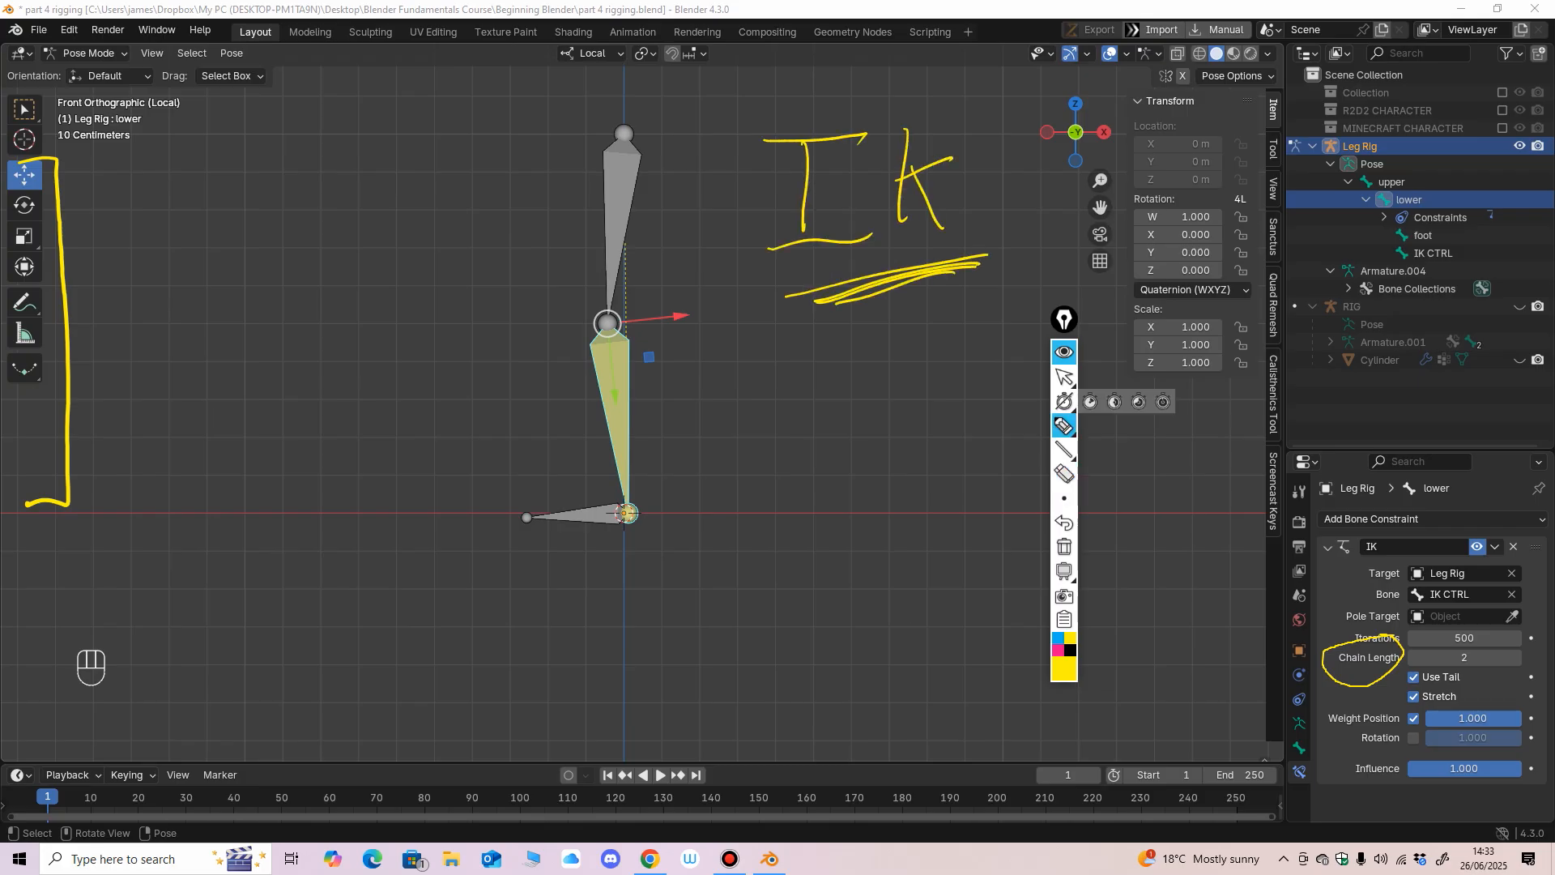
Try moving the IK CTRL bone at the ankle slightly to test the leg's bend, and undo the move.
{"action": "left_click", "coordinate": [1064, 377]}
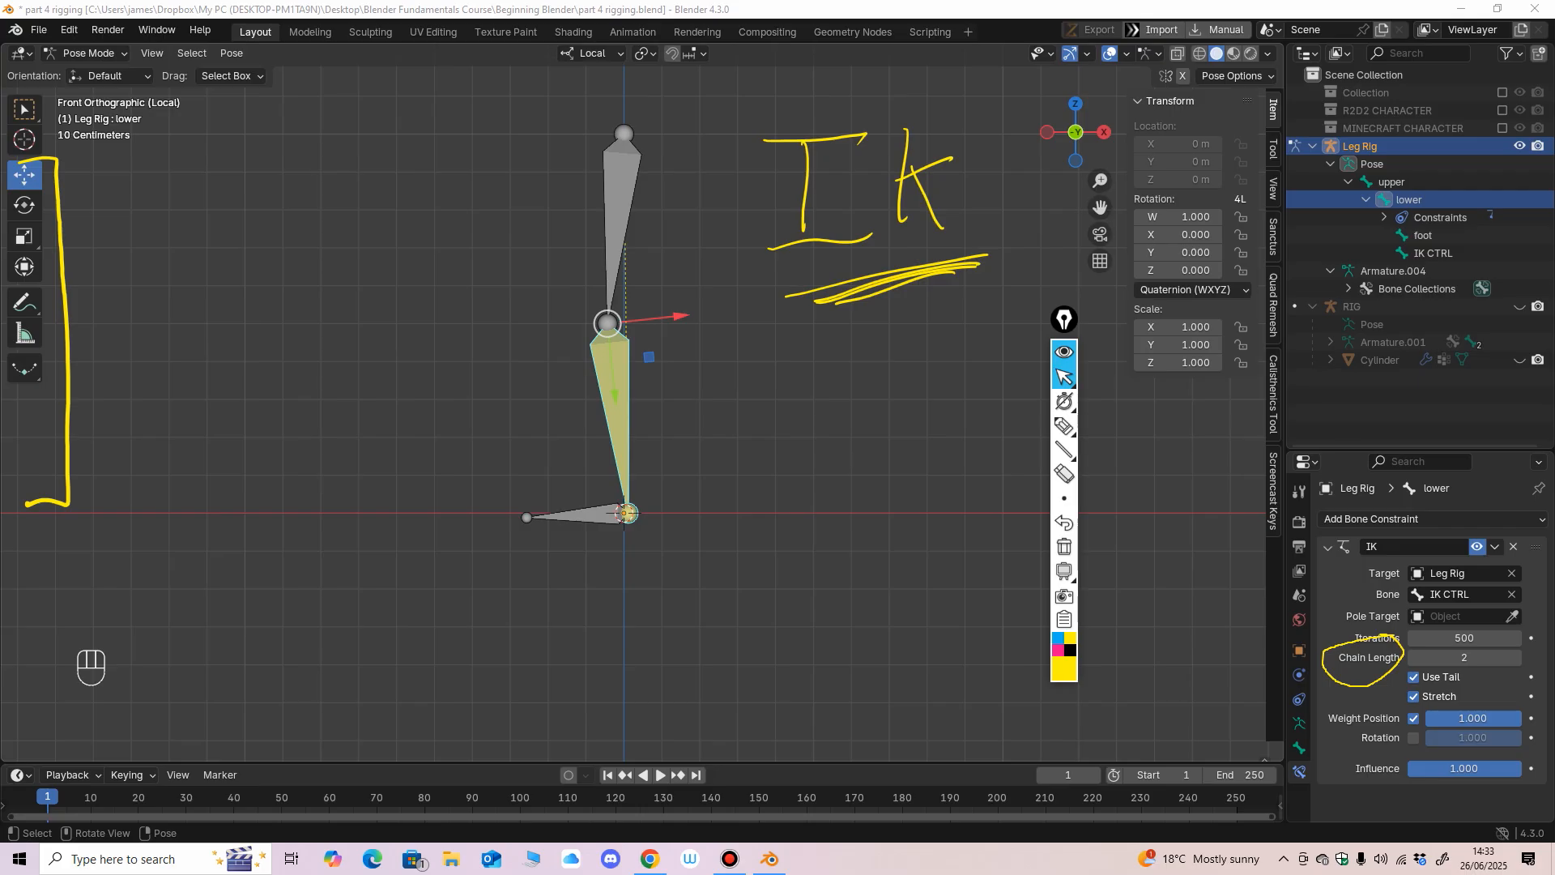
{"action": "left_click", "coordinate": [615, 514]}
{"action": "left_click", "coordinate": [616, 513]}
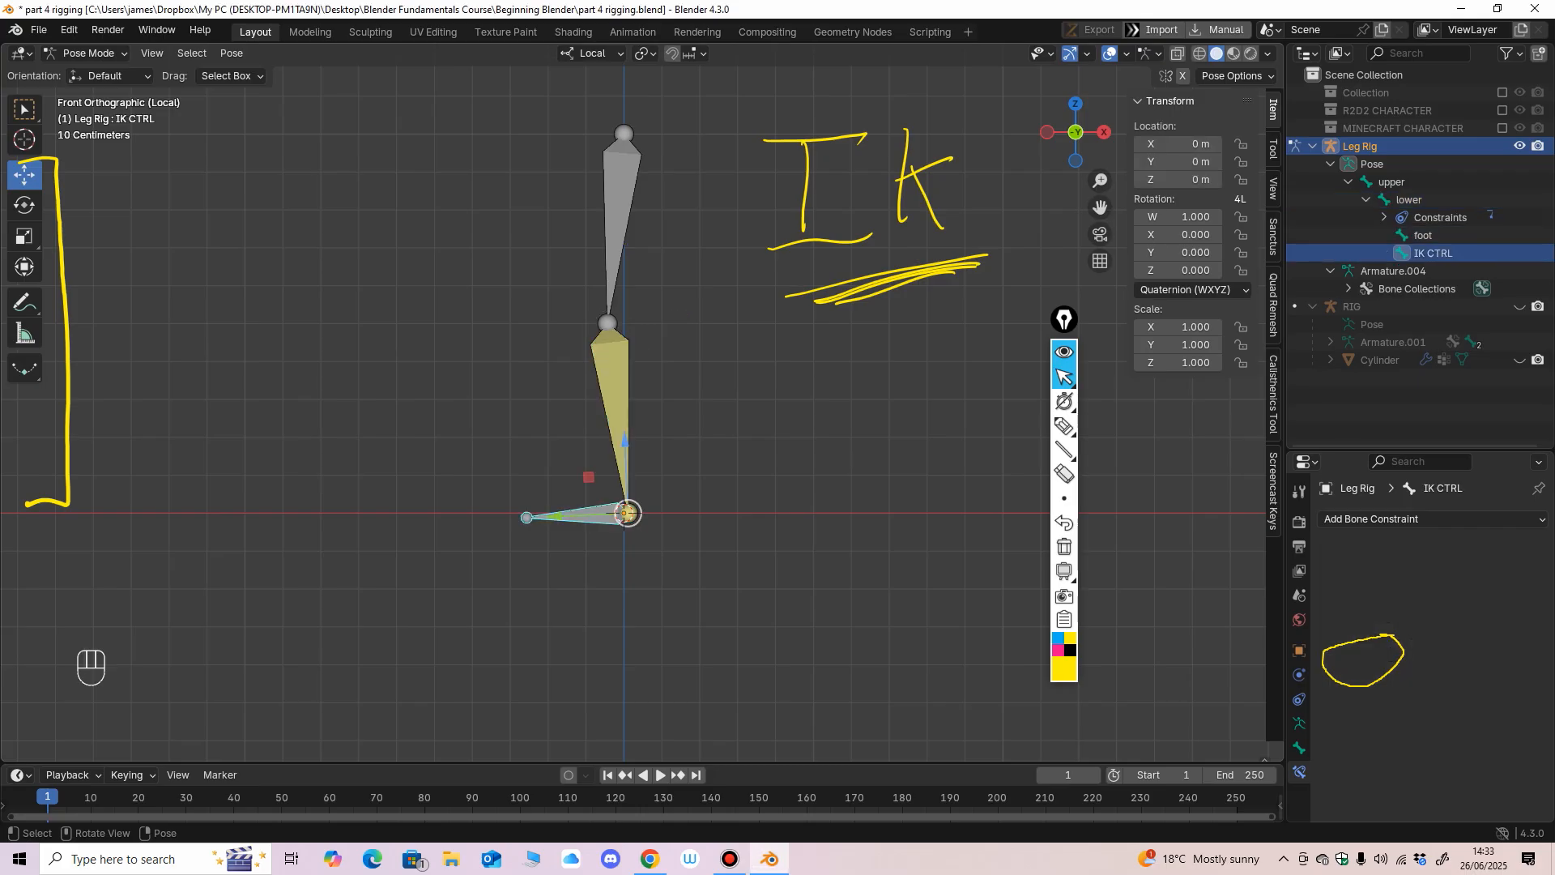
{"action": "mouse_move", "coordinate": [625, 513]}
{"action": "left_mouse_down"}
{"action": "mouse_move", "coordinate": [580, 424]}
{"action": "mouse_move", "coordinate": [545, 480]}
{"action": "mouse_move", "coordinate": [610, 447]}
{"action": "mouse_move", "coordinate": [537, 463]}
{"action": "mouse_move", "coordinate": [562, 485]}
{"action": "mouse_move", "coordinate": [617, 449]}
{"action": "mouse_move", "coordinate": [559, 406]}
{"action": "mouse_move", "coordinate": [586, 513]}
{"action": "mouse_move", "coordinate": [606, 451]}
{"action": "mouse_move", "coordinate": [583, 410]}
{"action": "mouse_move", "coordinate": [610, 468]}
{"action": "mouse_move", "coordinate": [673, 495]}
{"action": "mouse_move", "coordinate": [670, 511]}
{"action": "mouse_move", "coordinate": [642, 469]}
{"action": "mouse_move", "coordinate": [615, 463]}
{"action": "mouse_move", "coordinate": [617, 514]}
{"action": "mouse_move", "coordinate": [635, 486]}
{"action": "mouse_move", "coordinate": [604, 472]}
{"action": "mouse_move", "coordinate": [623, 512]}
{"action": "left_mouse_up"}
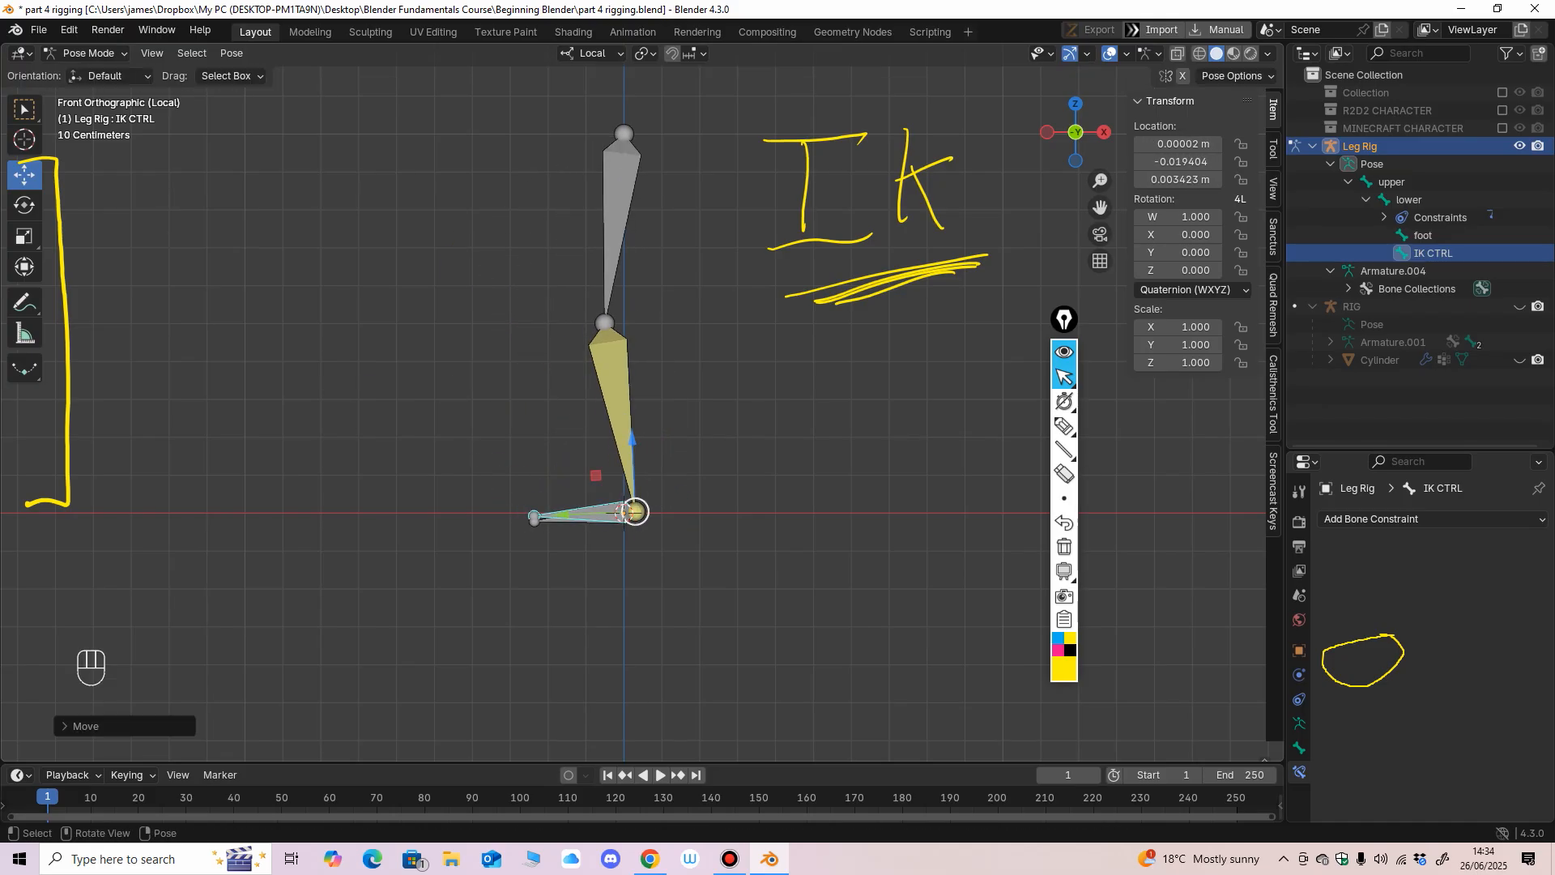
{"action": "key", "text": "ctrl+z"}
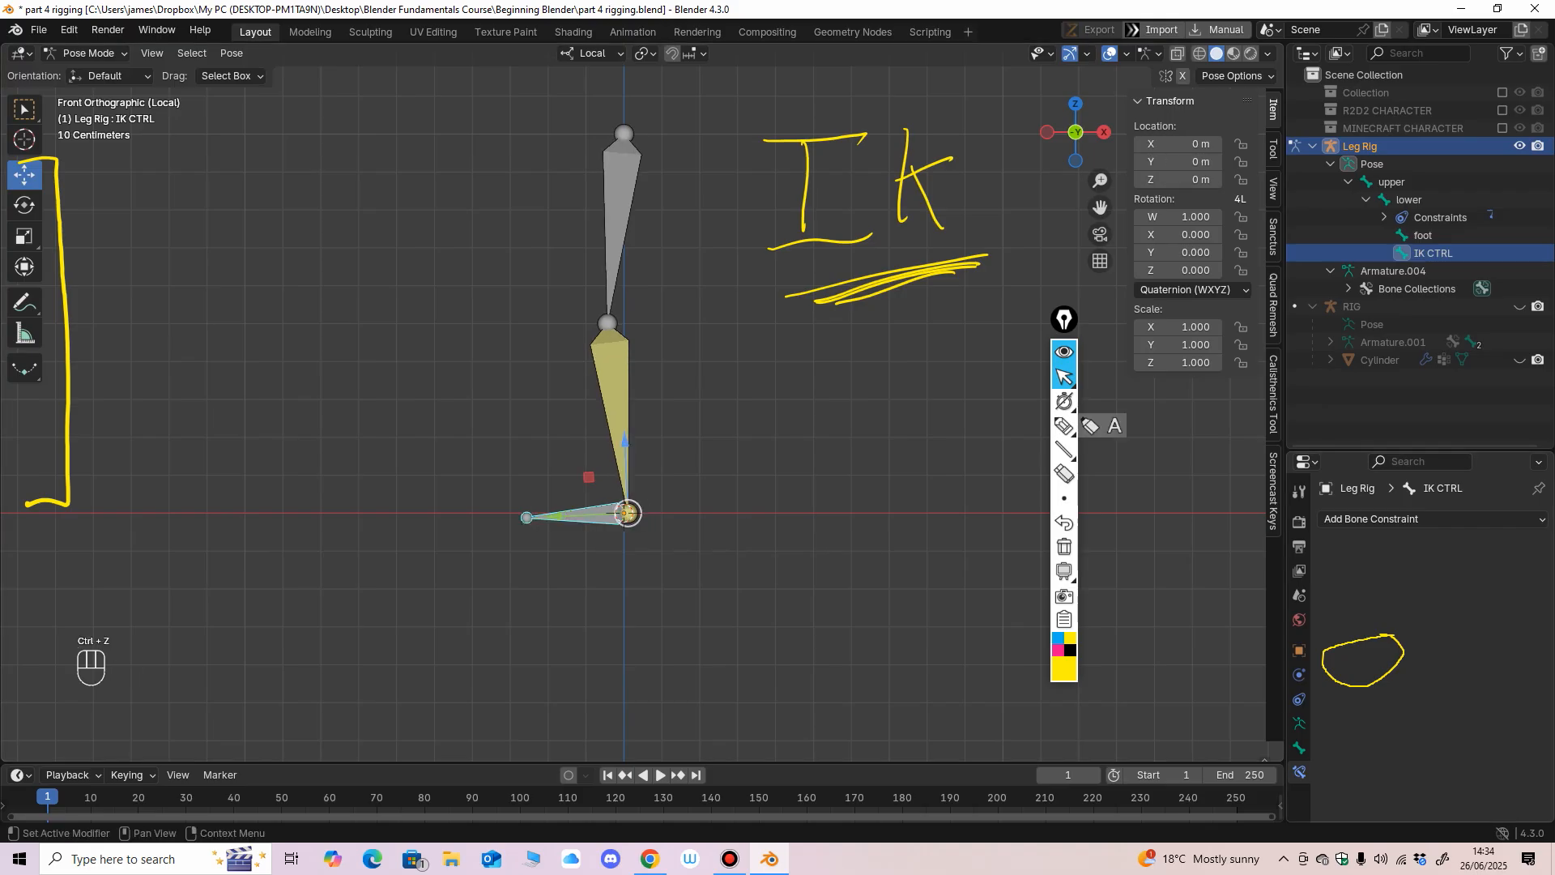
Select the lower leg bone and sketch a small yellow scribble beside the knee and a curved arrow around the bone.
{"action": "left_click", "coordinate": [644, 413]}
{"action": "left_click", "coordinate": [617, 405]}
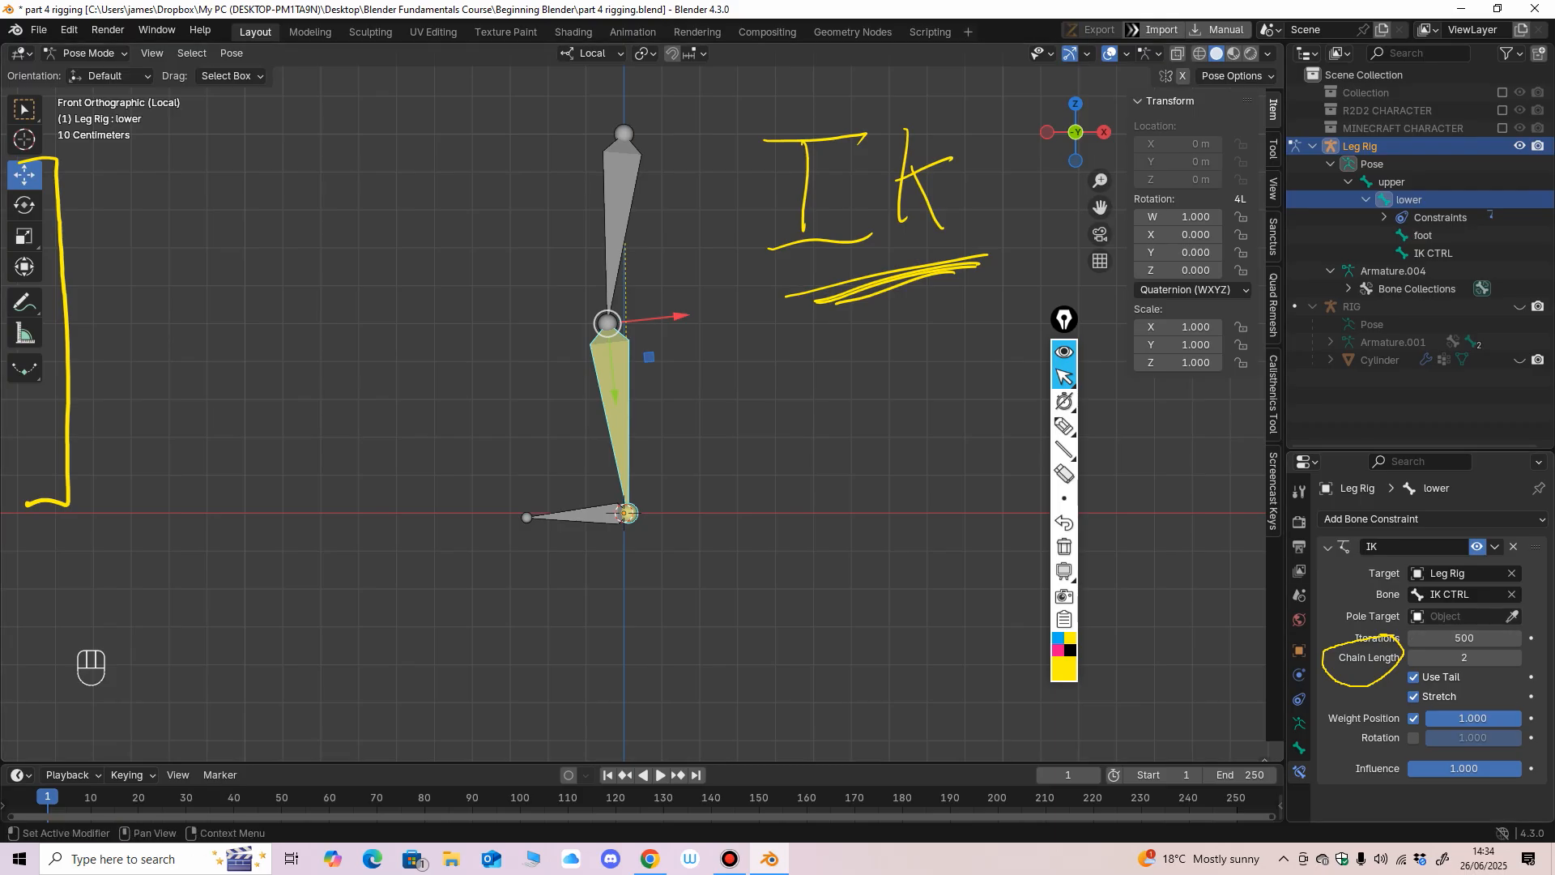
{"action": "mouse_move", "coordinate": [1064, 498]}
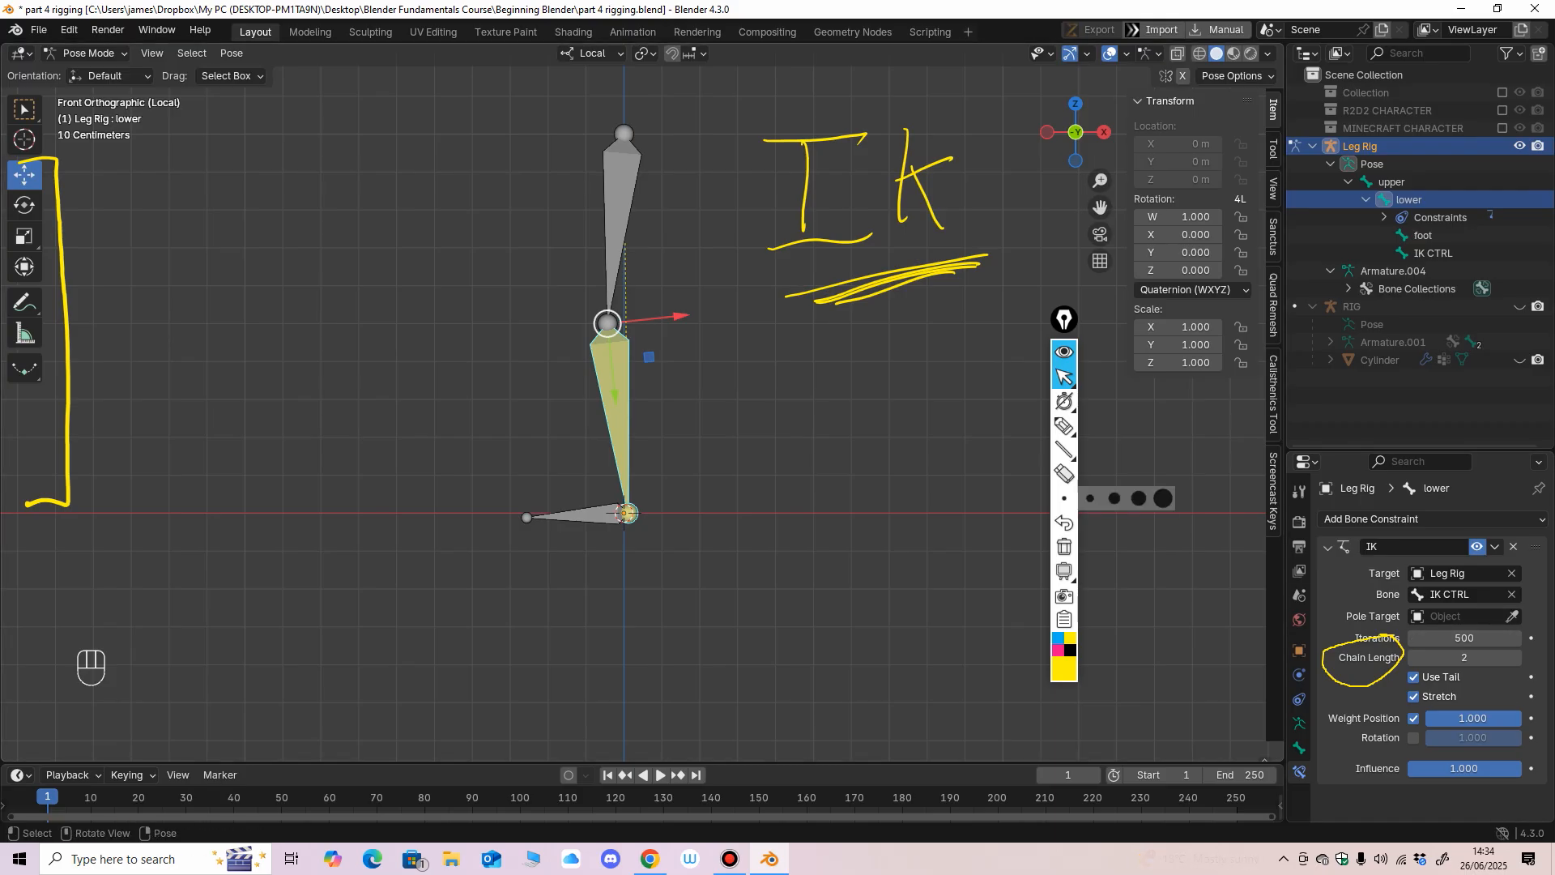
{"action": "middle_click_drag", "start_coordinate": [648, 358], "coordinate": [579, 377]}
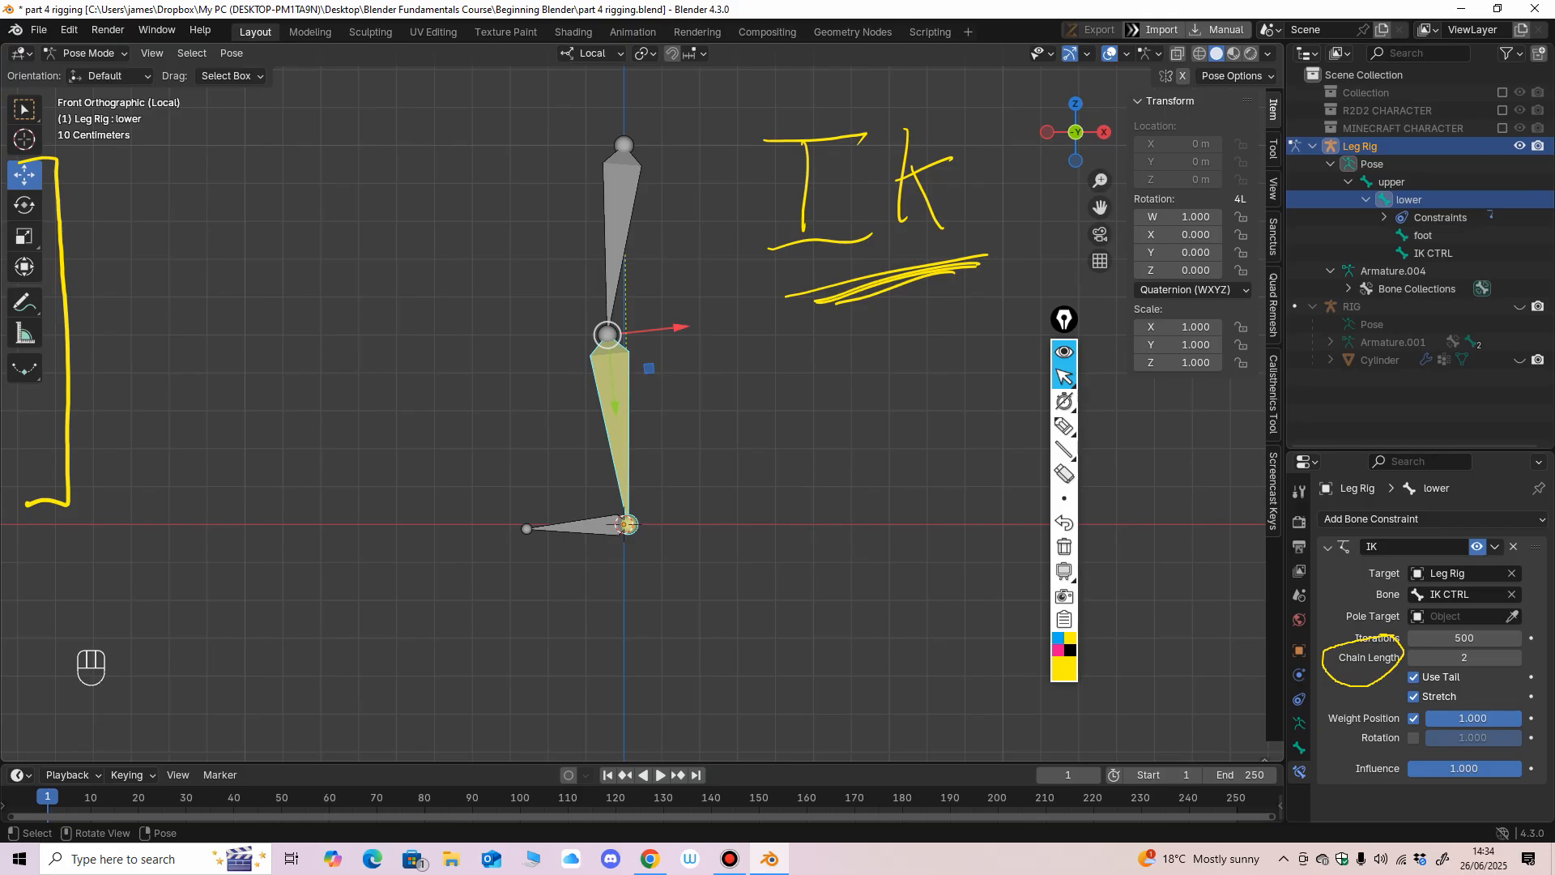
{"action": "left_click", "coordinate": [1065, 425]}
{"action": "left_click_drag", "start_coordinate": [713, 336], "coordinate": [734, 341]}
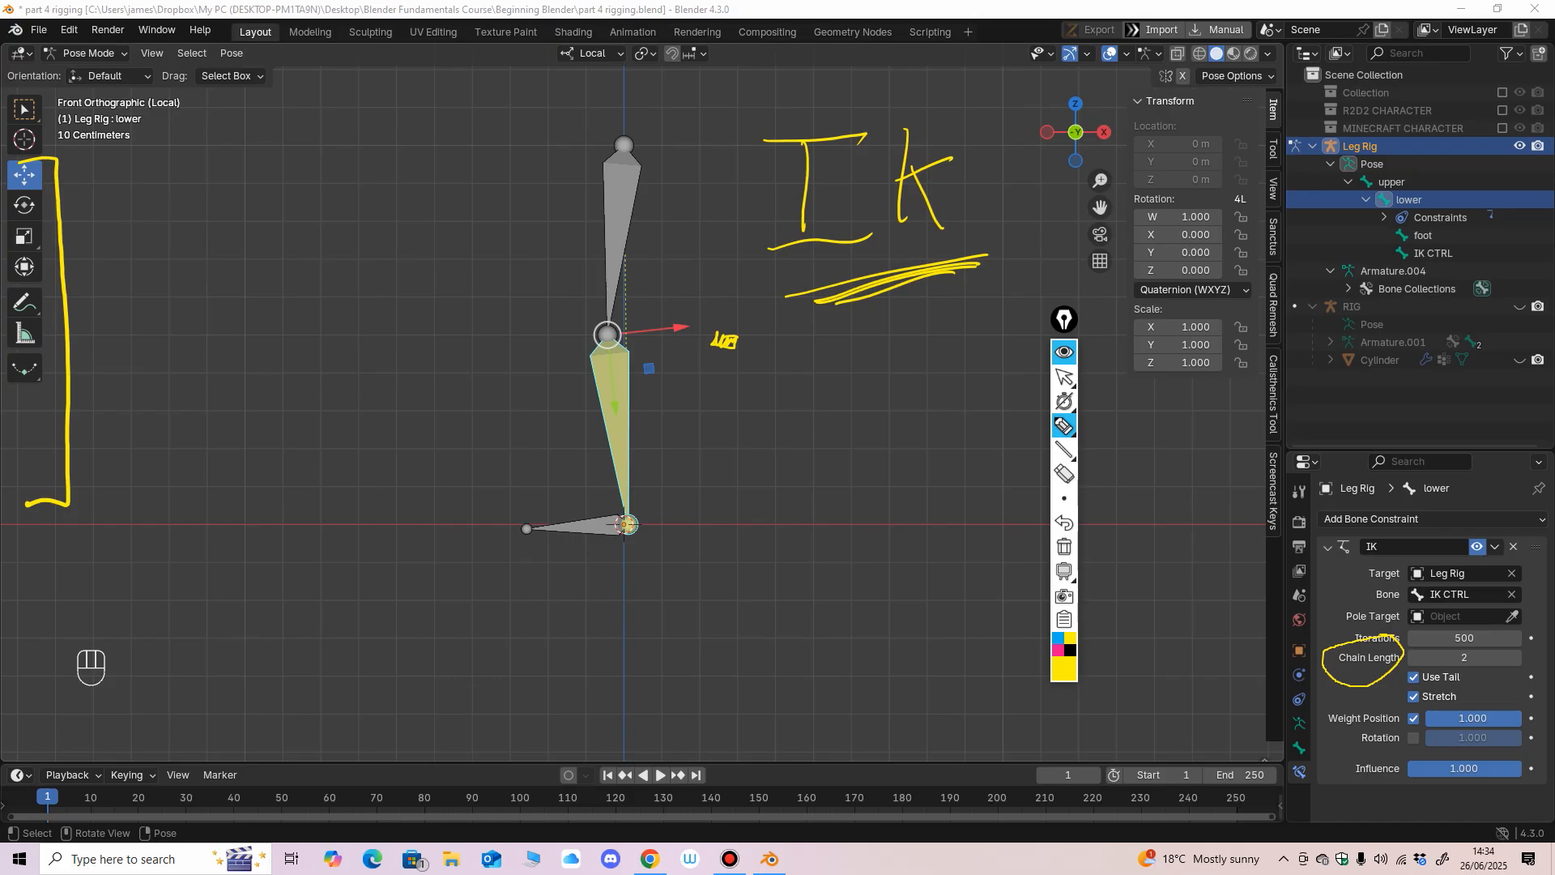
{"action": "left_click_drag", "start_coordinate": [566, 401], "coordinate": [612, 458]}
{"action": "mouse_move", "coordinate": [1064, 426]}
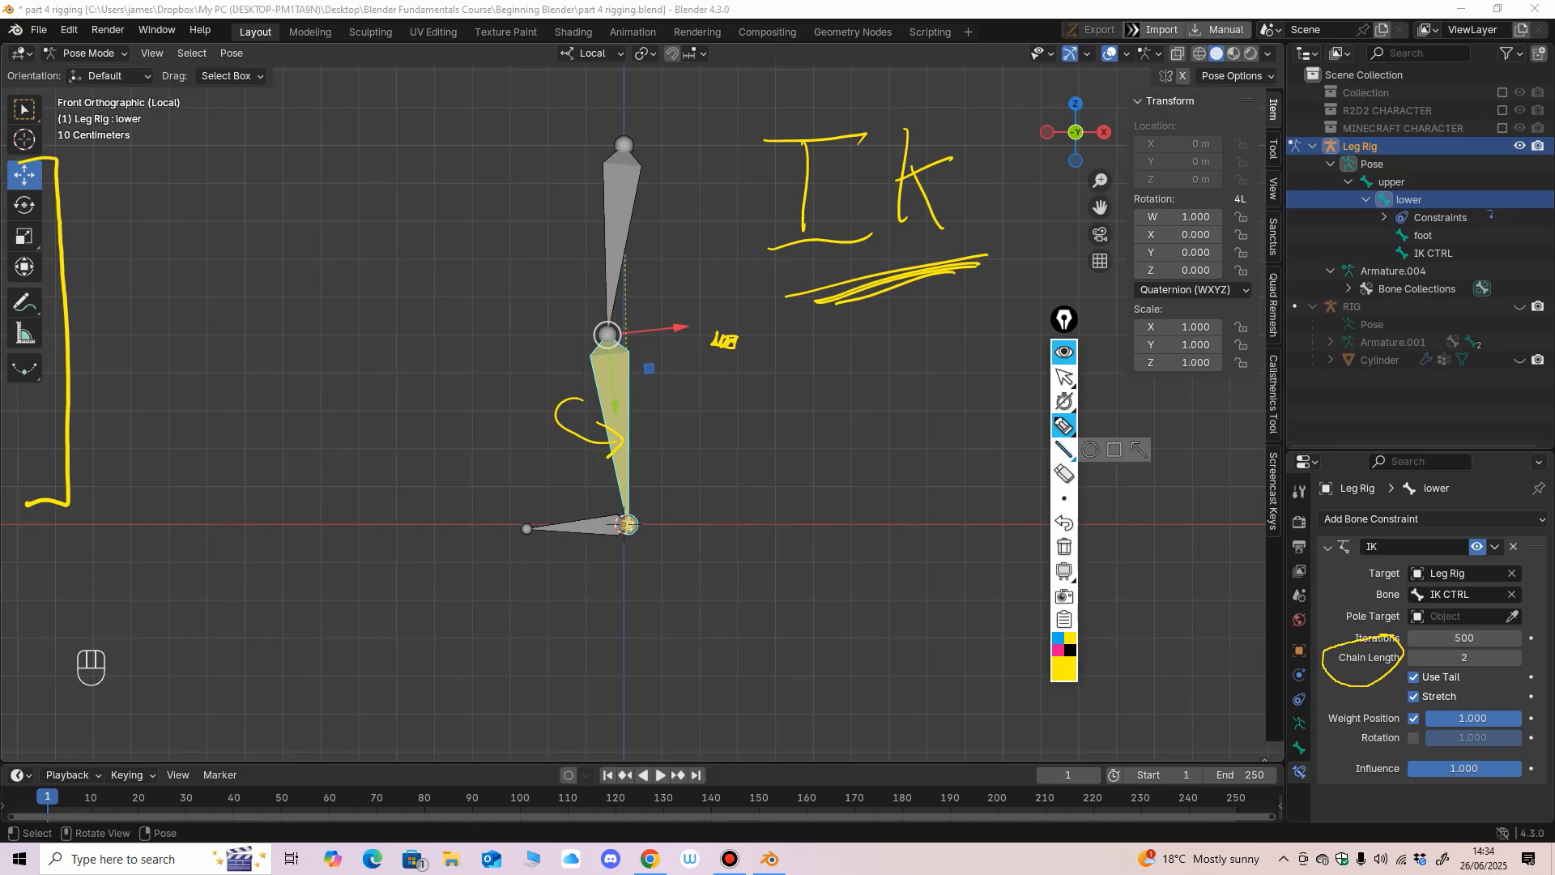
Raise the IK CTRL bone by about 0.036 m to bend the knee.
{"action": "left_click", "coordinate": [1065, 376]}
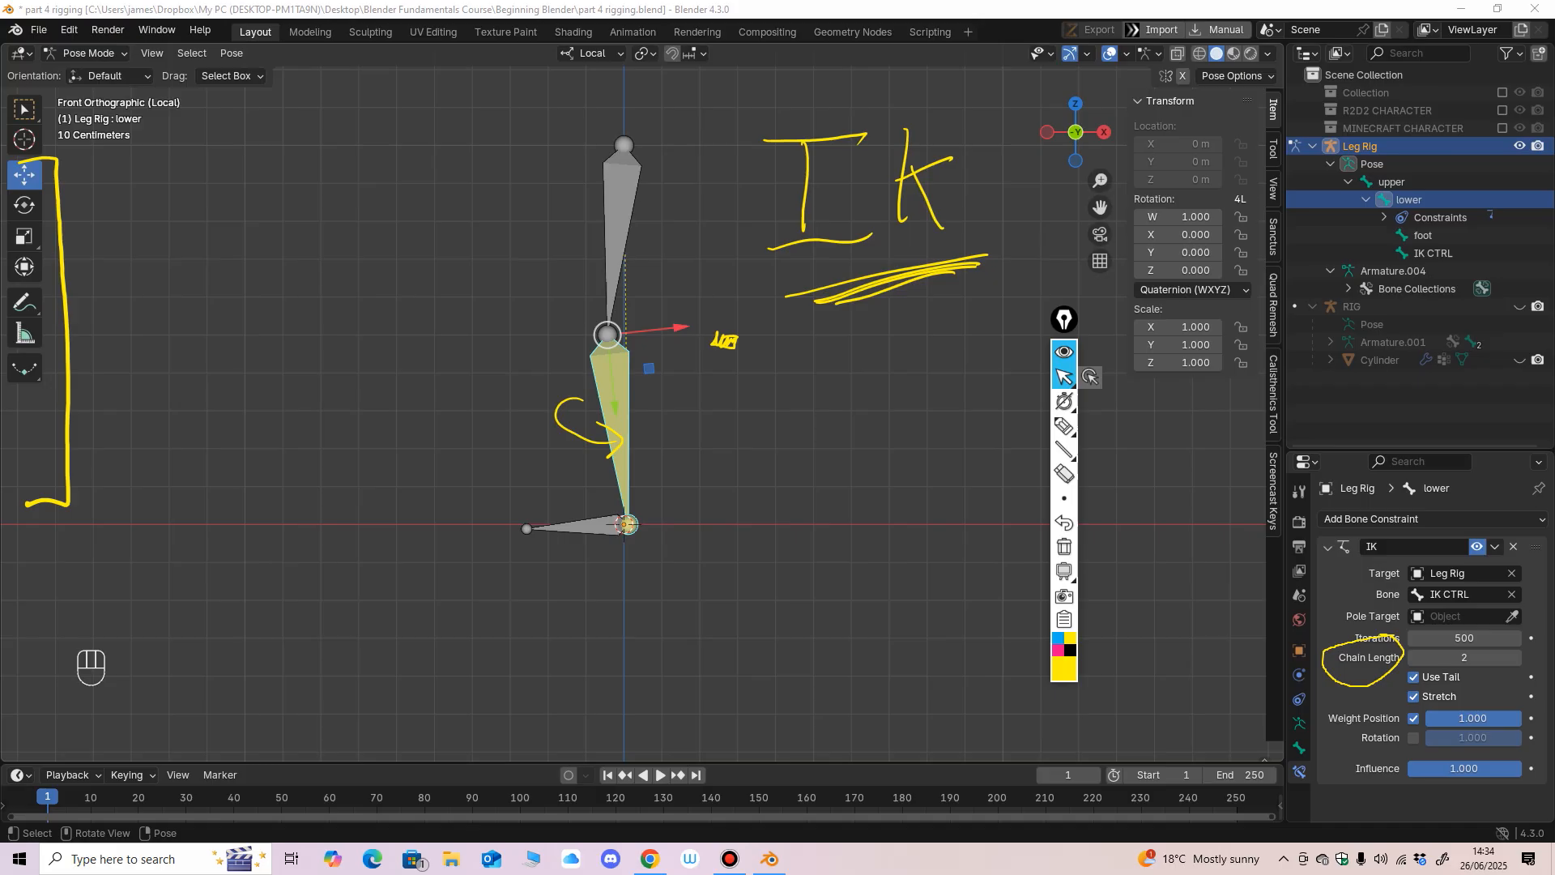
{"action": "left_click", "coordinate": [627, 524]}
{"action": "mouse_move", "coordinate": [628, 524]}
{"action": "left_mouse_down"}
{"action": "mouse_move", "coordinate": [612, 513]}
{"action": "mouse_move", "coordinate": [621, 493]}
{"action": "mouse_move", "coordinate": [618, 511]}
{"action": "mouse_move", "coordinate": [616, 496]}
{"action": "mouse_move", "coordinate": [592, 507]}
{"action": "mouse_move", "coordinate": [635, 527]}
{"action": "mouse_move", "coordinate": [628, 513]}
{"action": "mouse_move", "coordinate": [646, 517]}
{"action": "mouse_move", "coordinate": [631, 510]}
{"action": "left_mouse_up"}
Add a Copy Transforms constraint to the foot bone, targeting the Leg Rig's IK CTRL bone.
{"action": "left_click", "coordinate": [623, 525]}
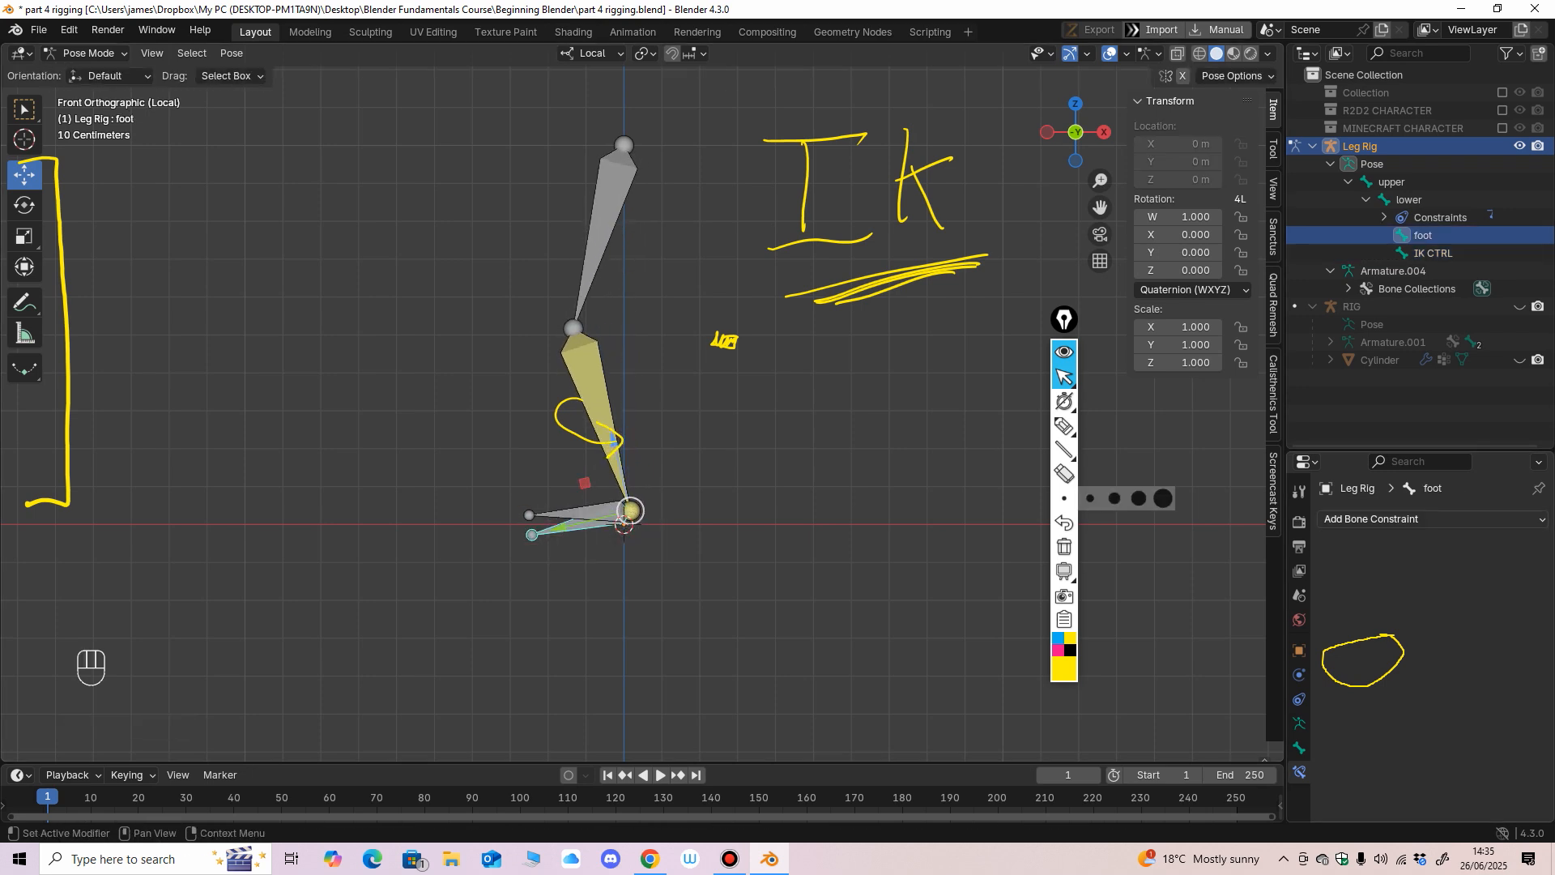
{"action": "left_click", "coordinate": [1372, 519]}
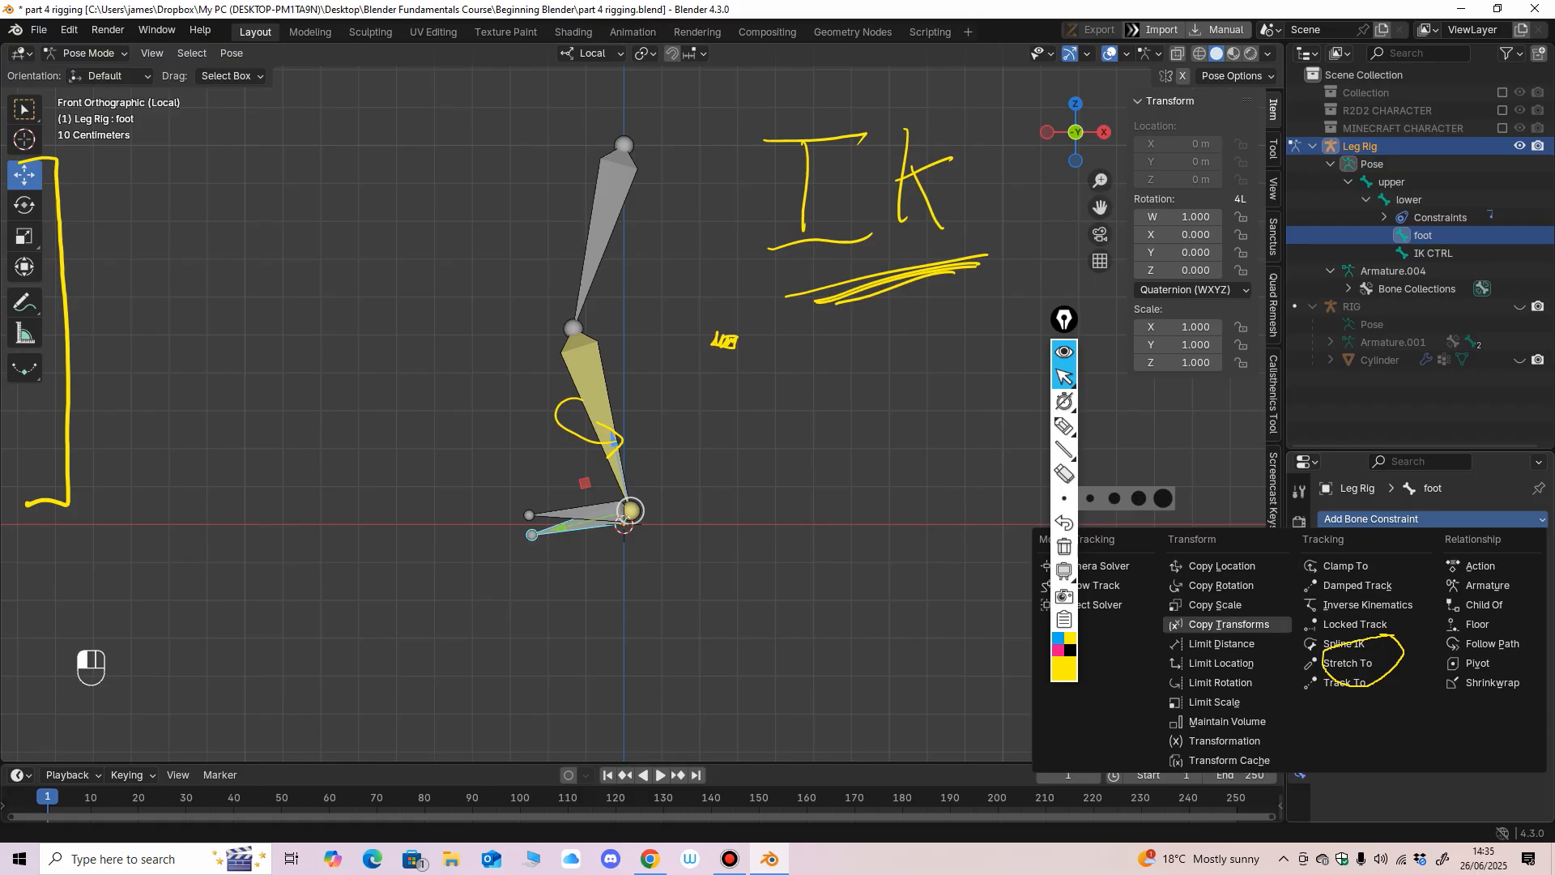
{"action": "left_click", "coordinate": [1228, 624]}
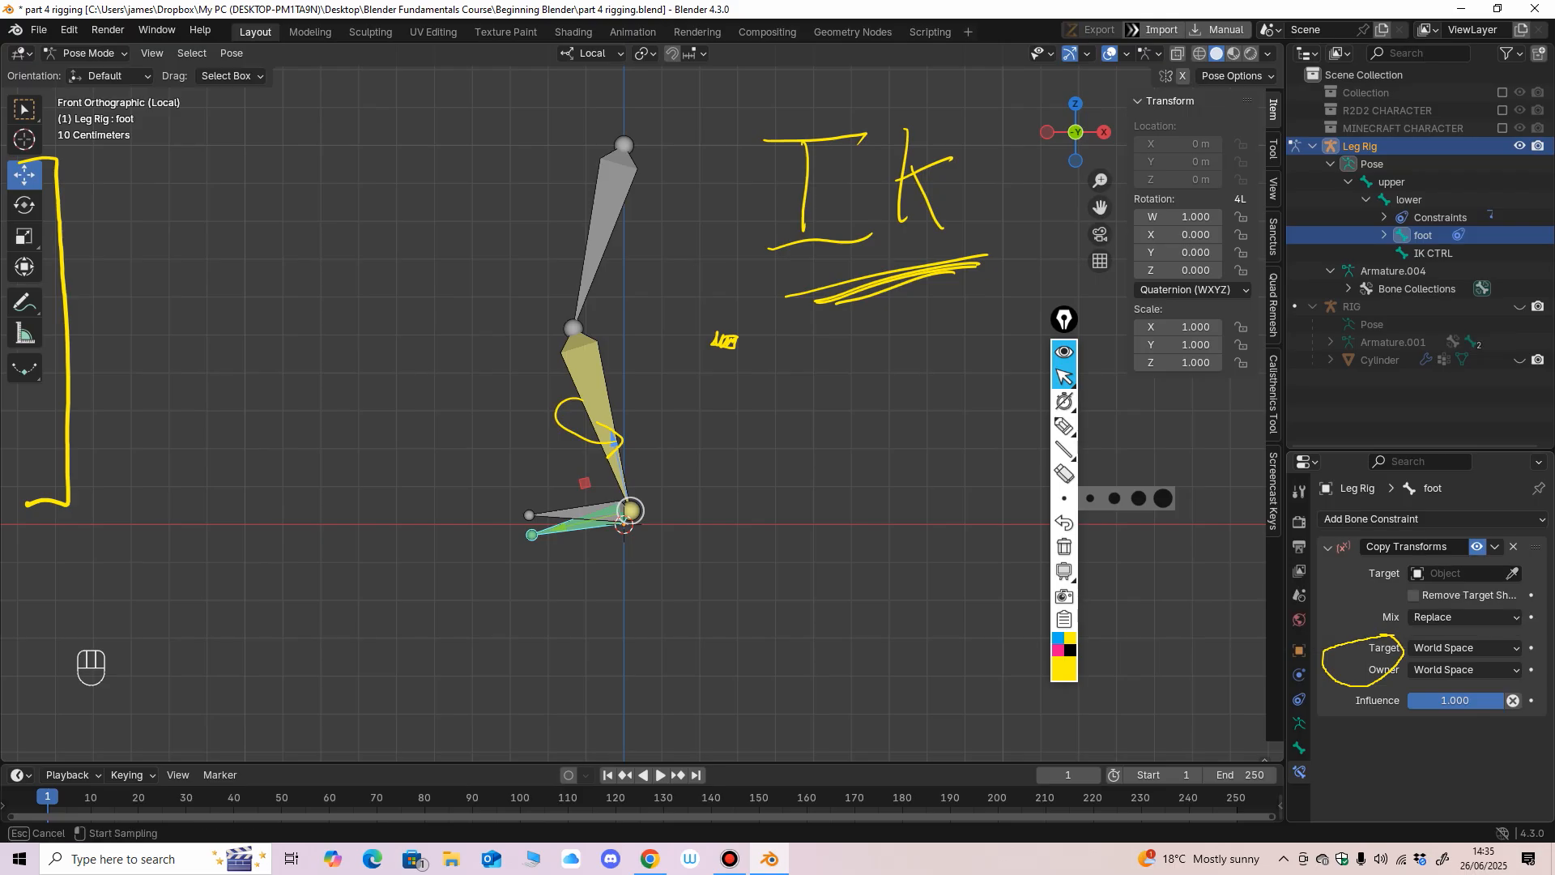
{"action": "left_click", "coordinate": [1512, 573]}
{"action": "left_click", "coordinate": [1433, 253]}
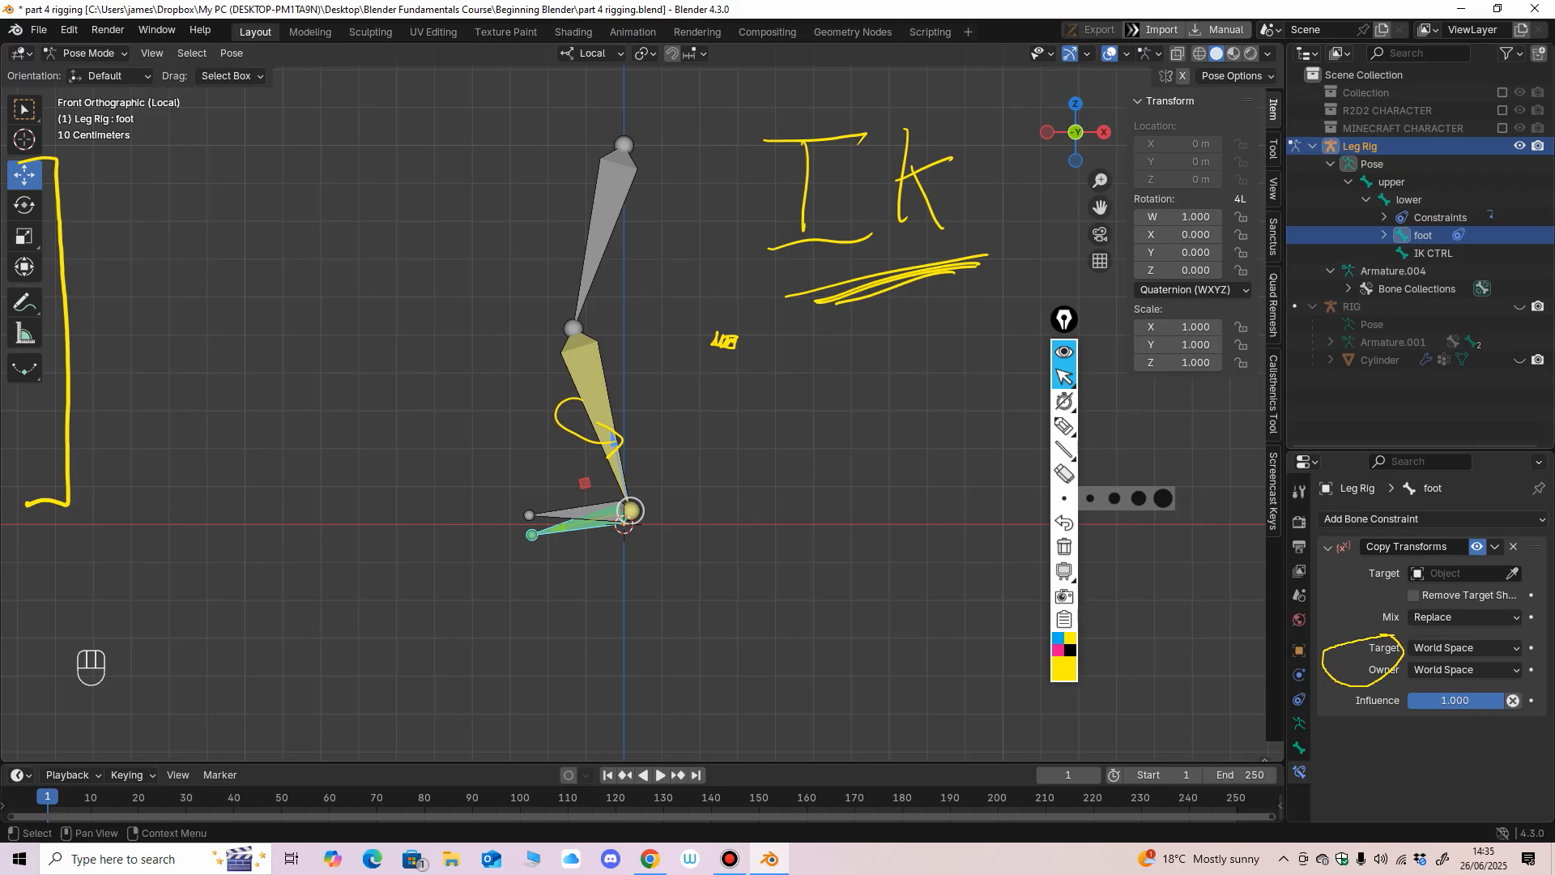
{"action": "left_click", "coordinate": [1512, 574]}
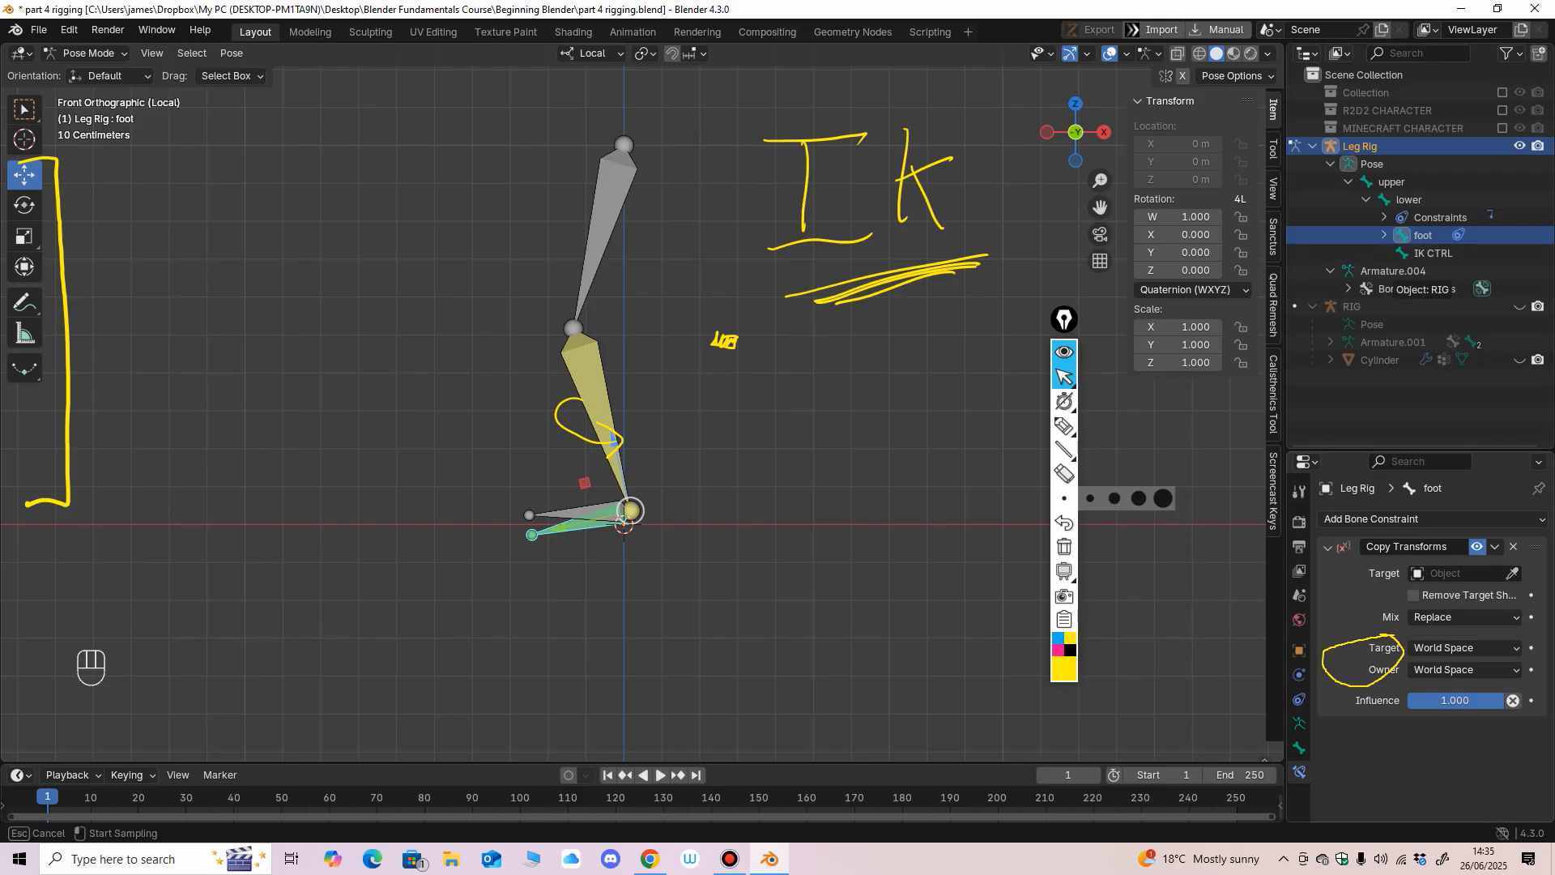
{"action": "left_click", "coordinate": [1369, 146]}
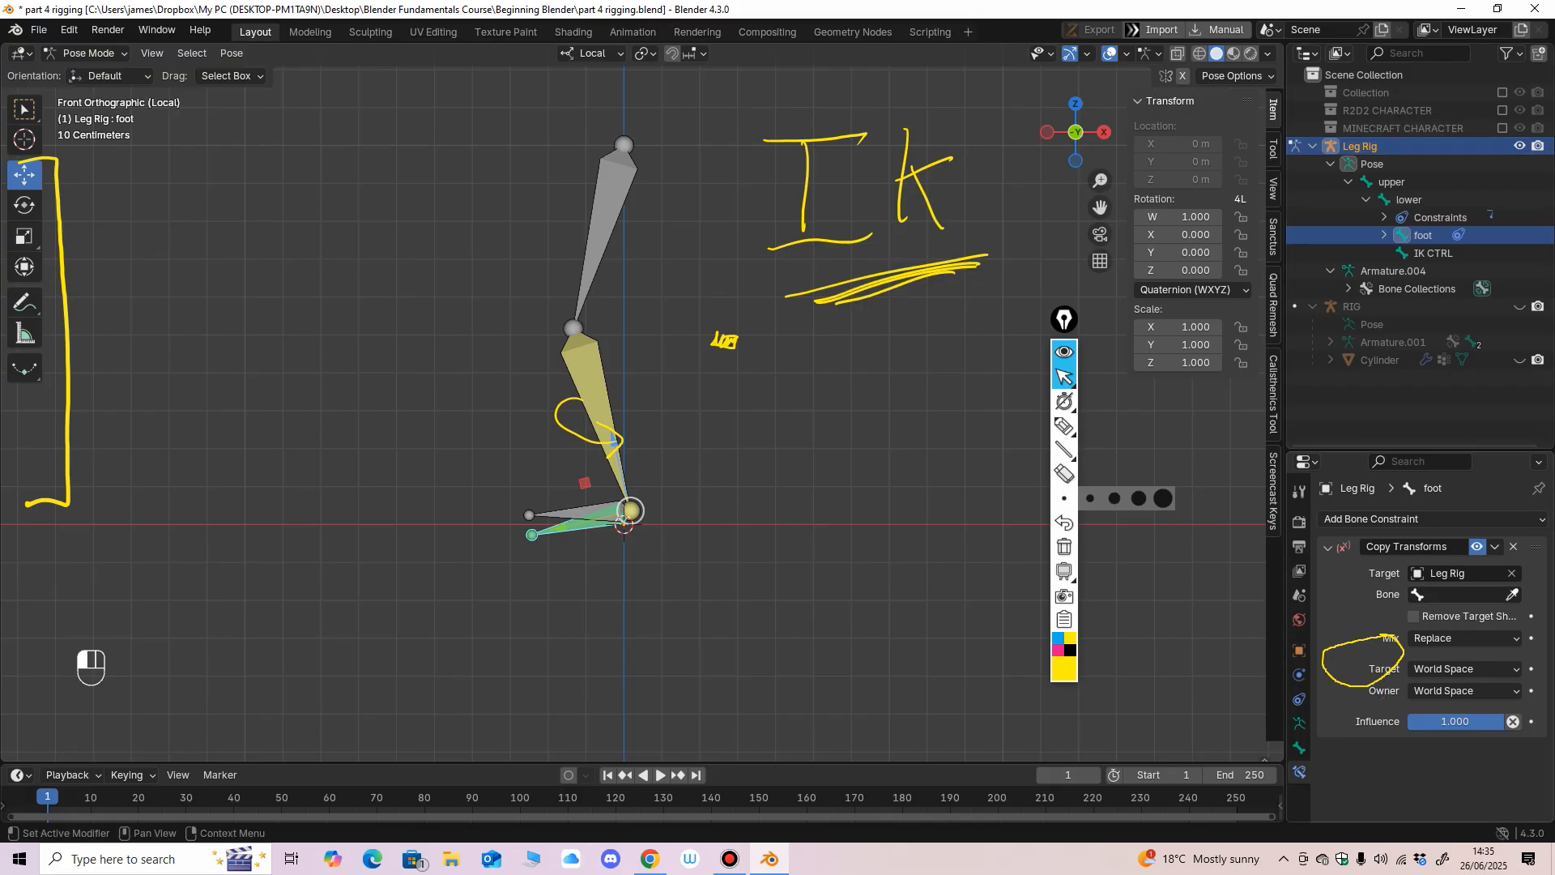
{"action": "left_click", "coordinate": [1512, 594]}
{"action": "left_click", "coordinate": [1434, 253]}
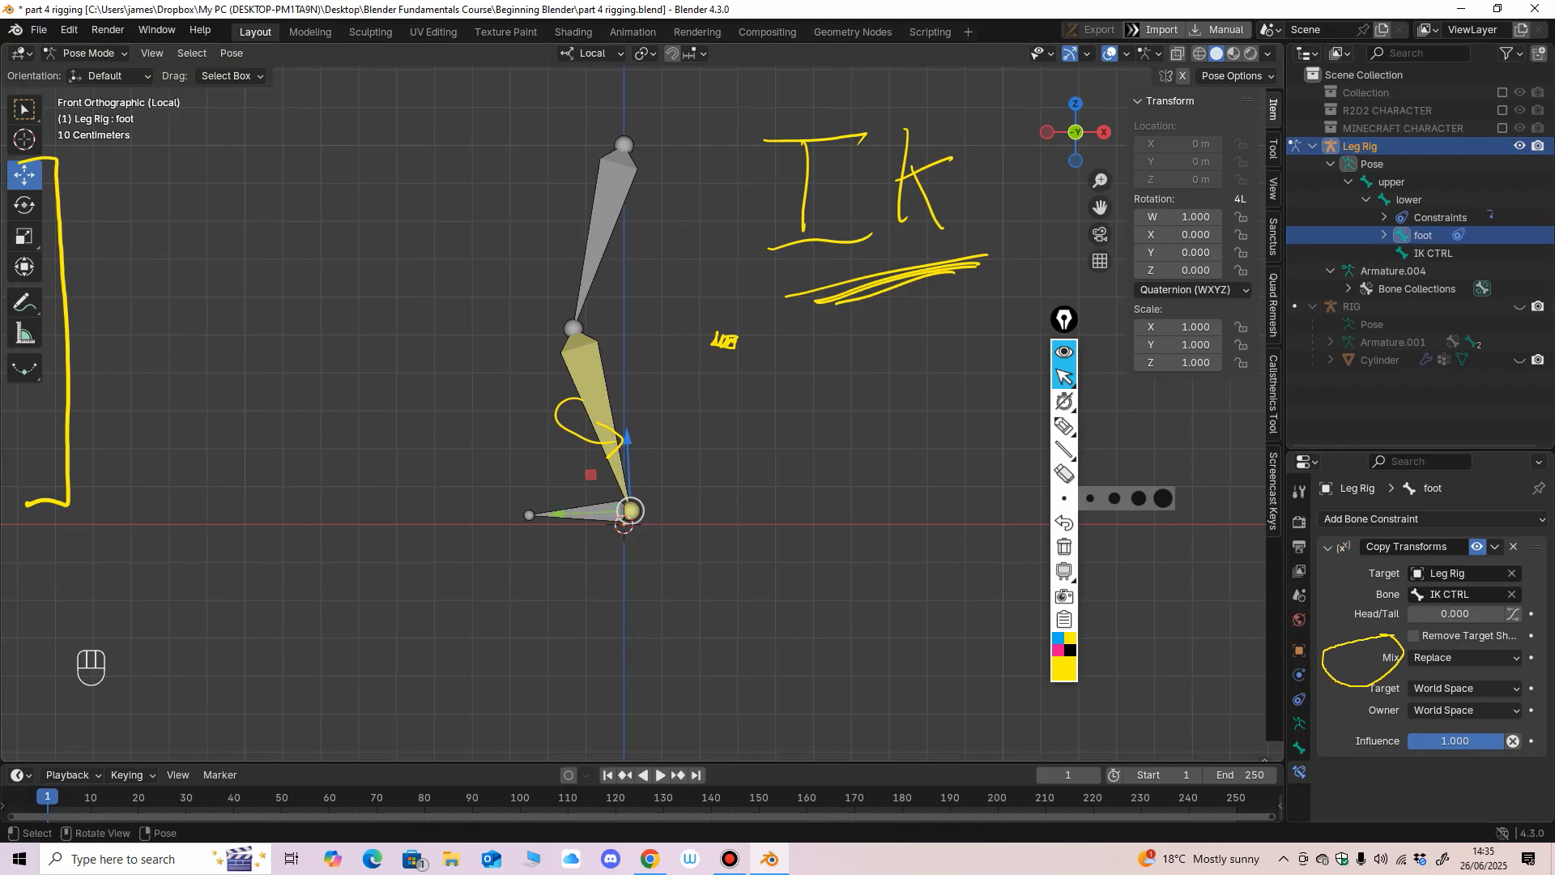
Test the foot constraint by moving the IK CTRL bone to about Y -0.058 m and Z 0.026 m.
{"action": "mouse_move", "coordinate": [631, 511]}
{"action": "left_mouse_down"}
{"action": "mouse_move", "coordinate": [600, 447]}
{"action": "mouse_move", "coordinate": [642, 518]}
{"action": "mouse_move", "coordinate": [591, 521]}
{"action": "mouse_move", "coordinate": [630, 511]}
{"action": "left_mouse_up"}
{"action": "key", "text": "ctrl+z"}
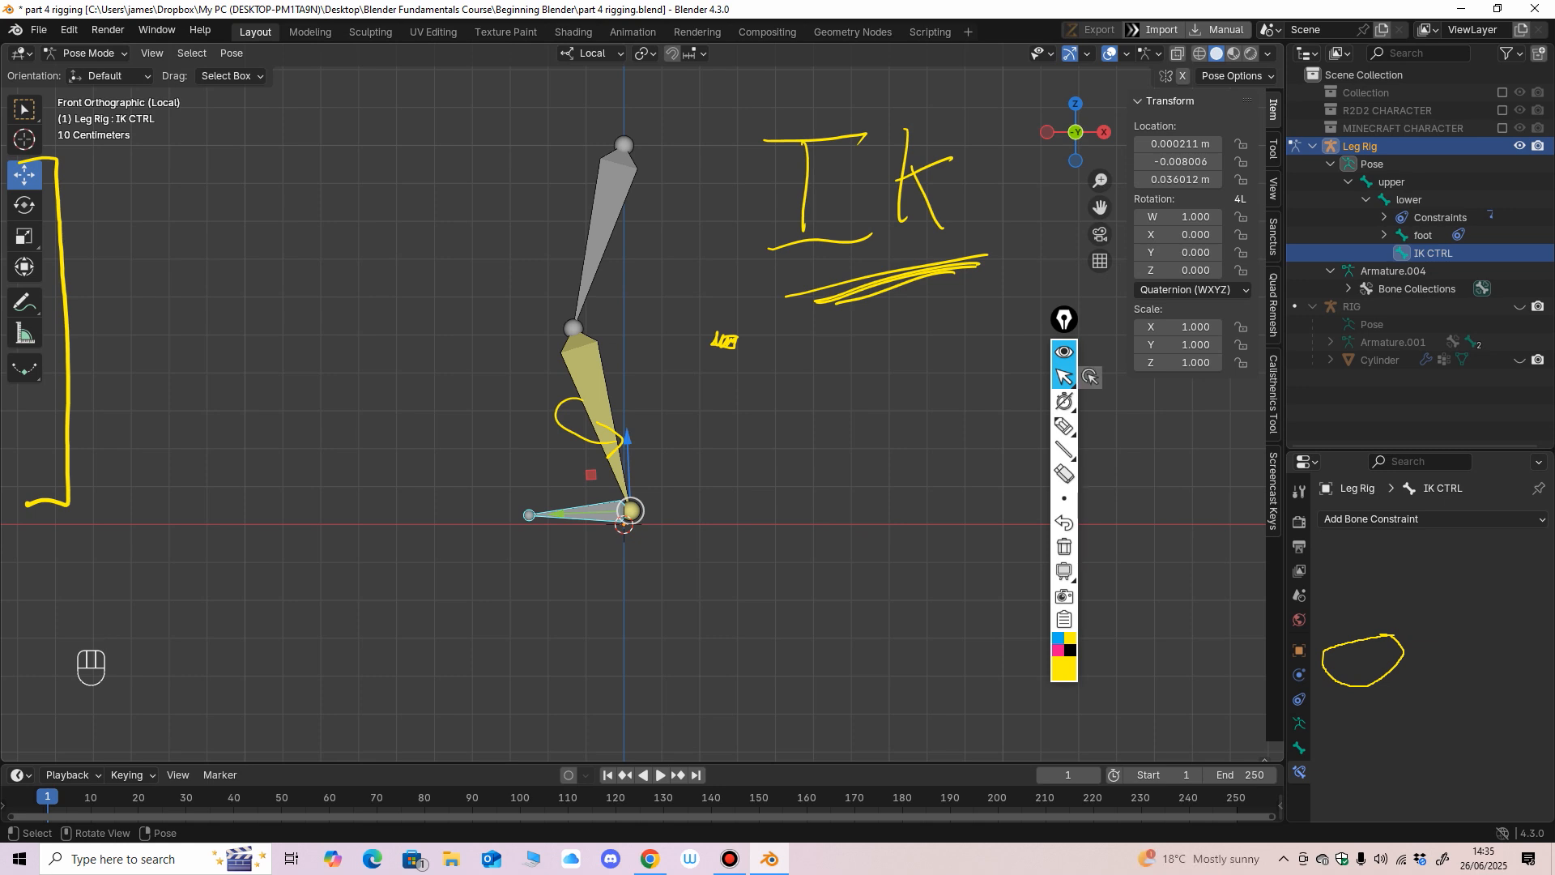
{"action": "mouse_move", "coordinate": [630, 511]}
{"action": "left_mouse_down"}
{"action": "mouse_move", "coordinate": [522, 513]}
{"action": "mouse_move", "coordinate": [537, 499]}
{"action": "mouse_move", "coordinate": [712, 520]}
{"action": "mouse_move", "coordinate": [573, 504]}
{"action": "mouse_move", "coordinate": [650, 514]}
{"action": "left_mouse_up"}
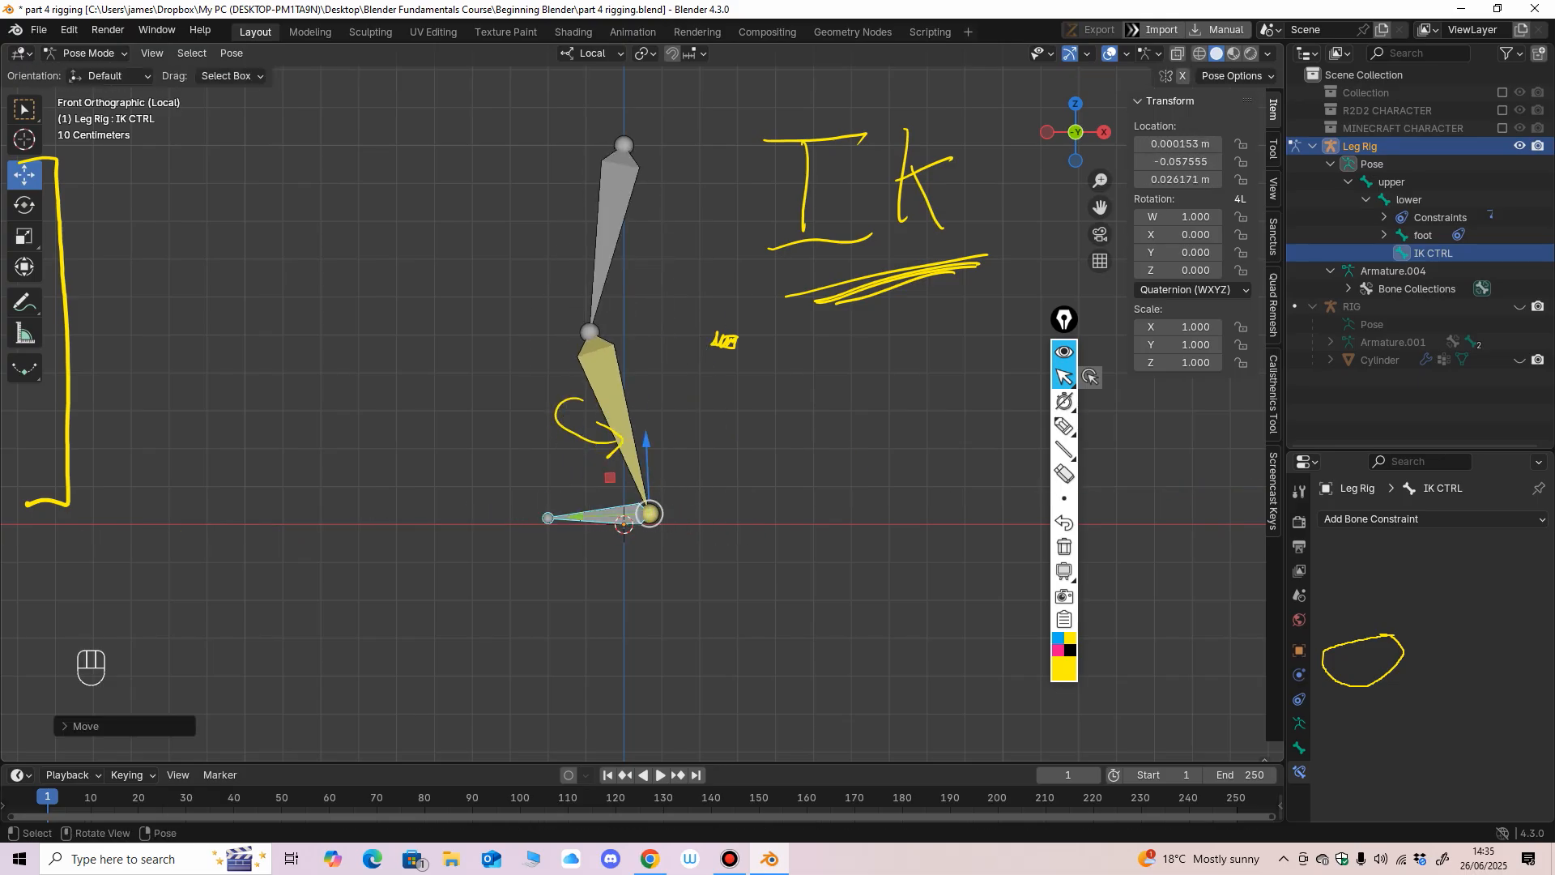
Try rotating the lower leg bone directly, and undo the rotation.
{"action": "left_click", "coordinate": [606, 373]}
{"action": "key", "text": "r"}
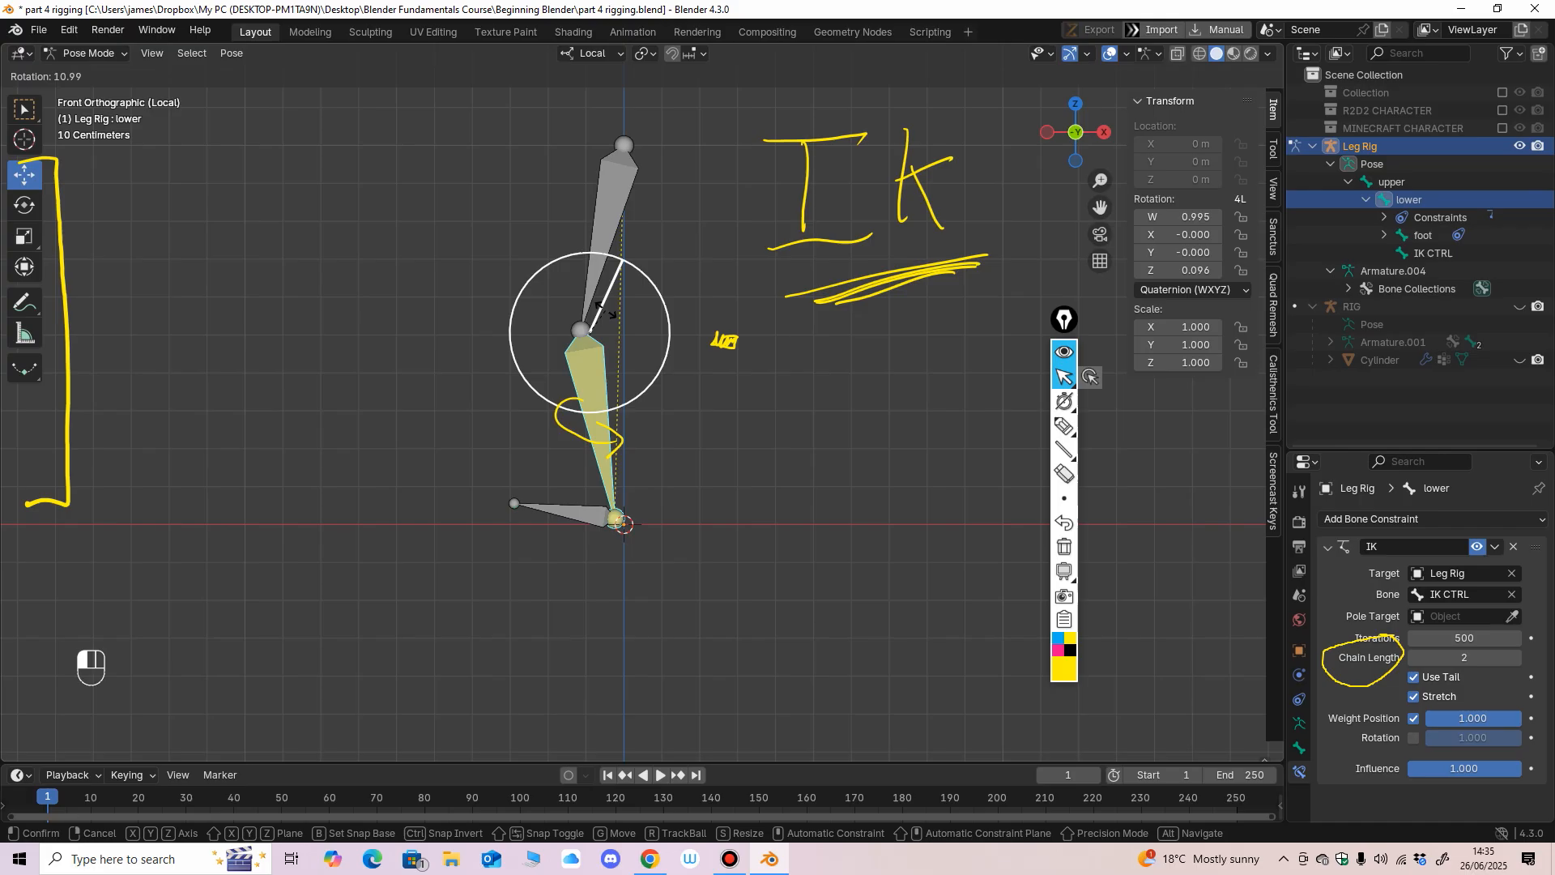
{"action": "left_click_drag", "start_coordinate": [606, 311], "coordinate": [600, 312]}
{"action": "key", "text": "ctrl+z"}
{"action": "middle_click_drag", "start_coordinate": [664, 348], "coordinate": [807, 381]}
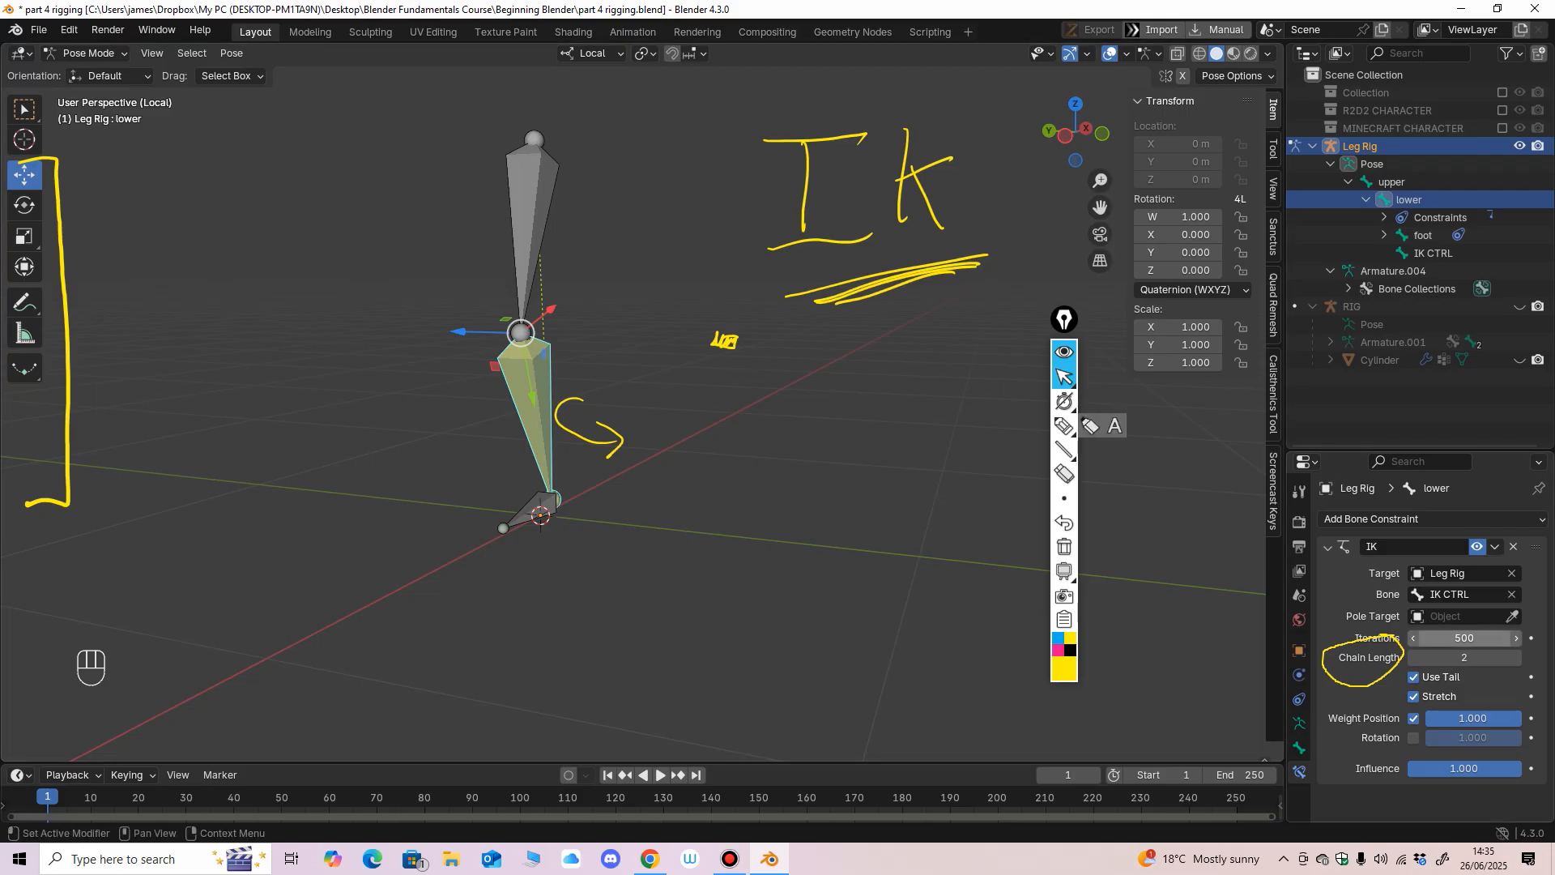
{"action": "left_click", "coordinate": [1377, 518]}
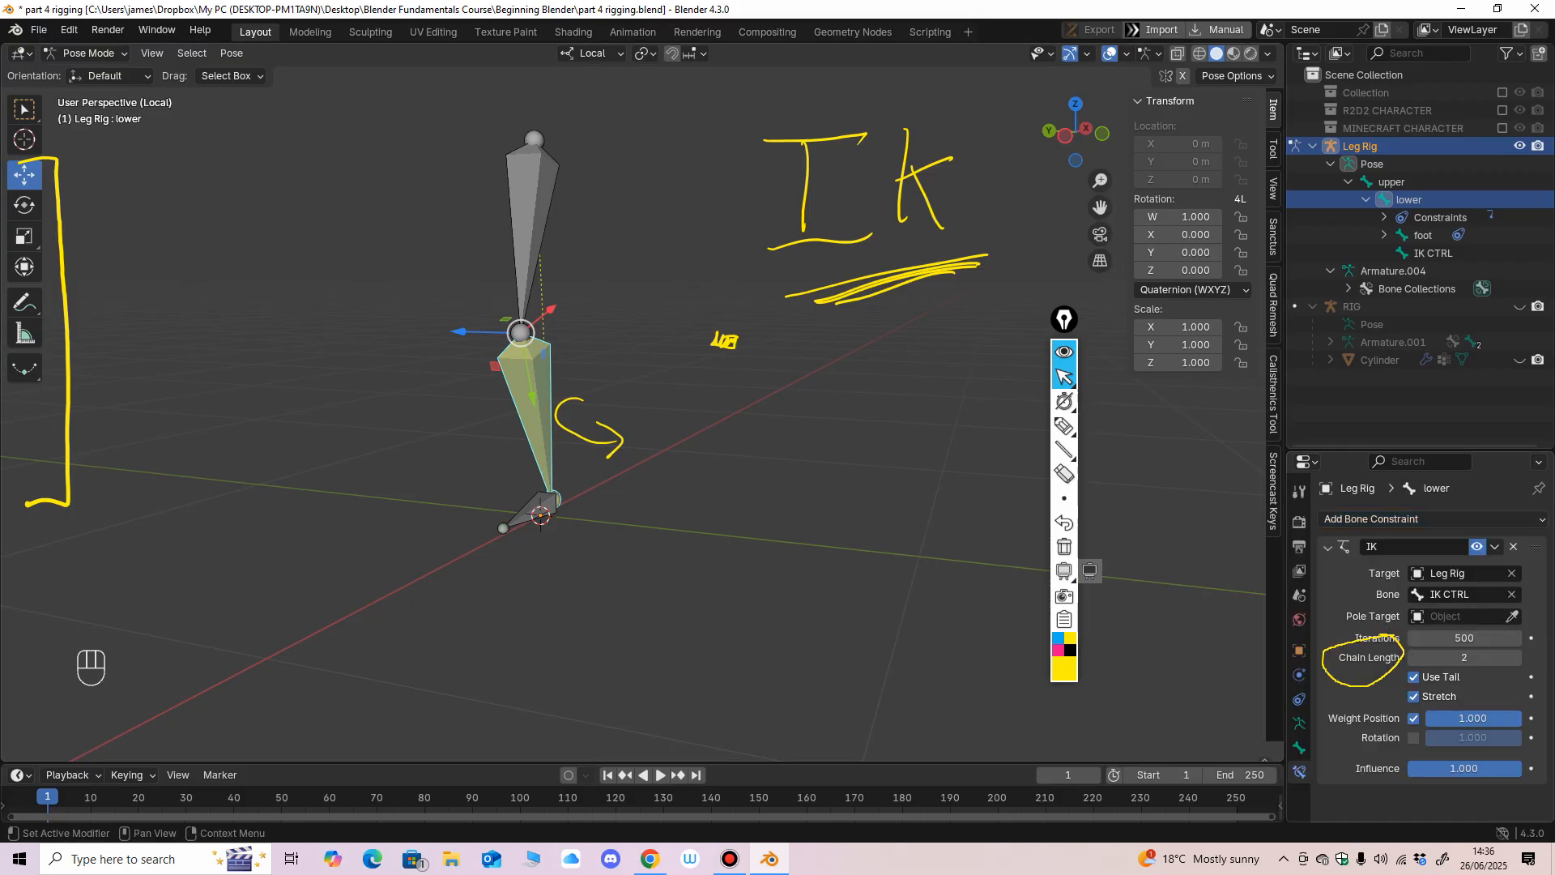
{"action": "left_click", "coordinate": [1377, 518]}
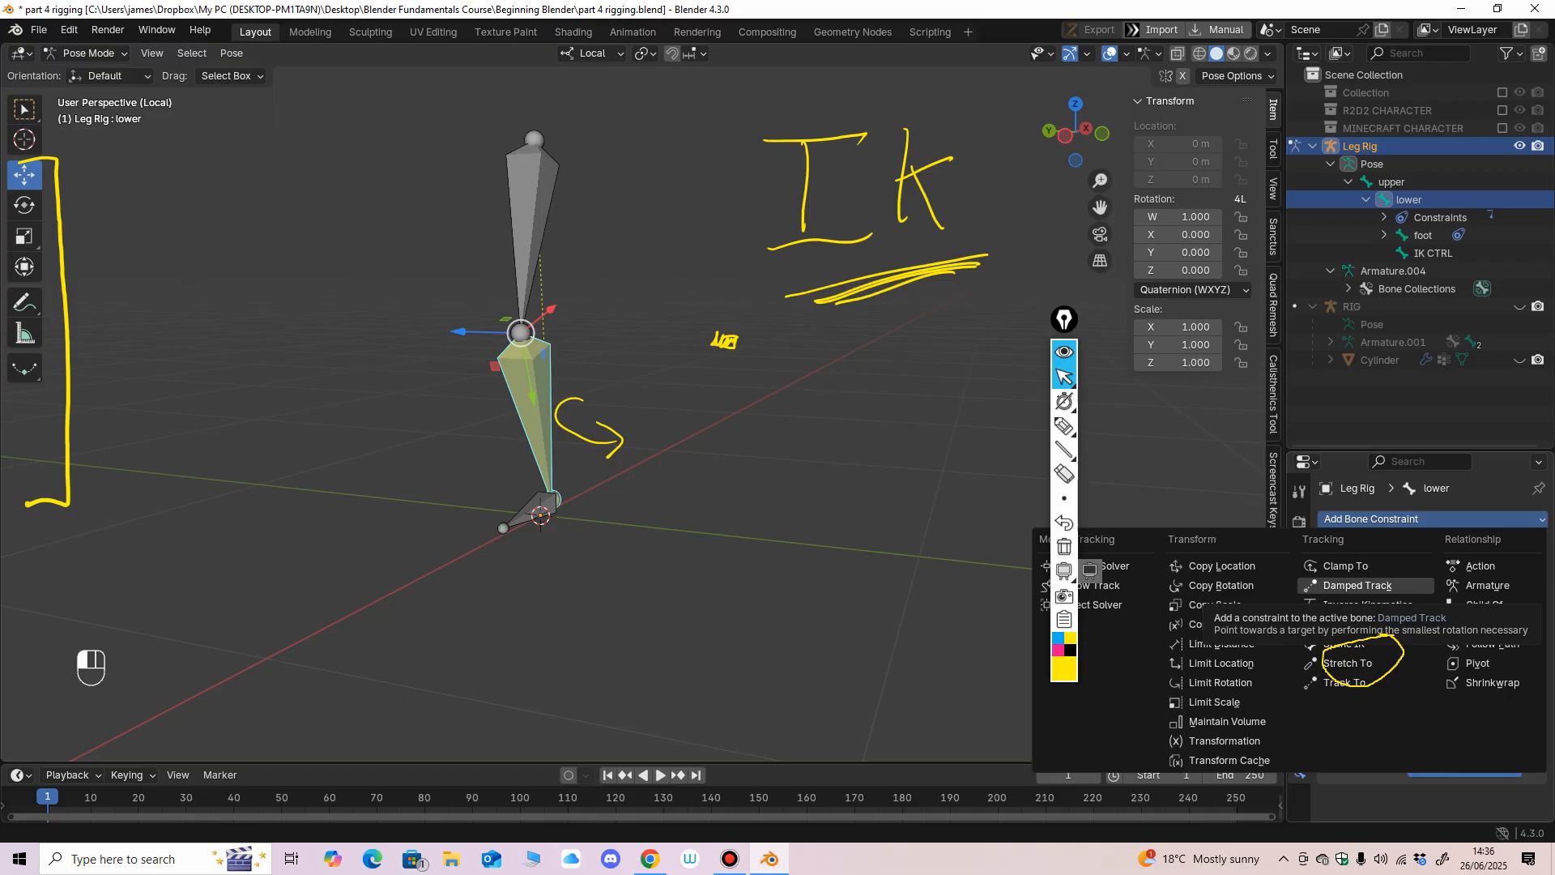
{"action": "left_click", "coordinate": [1367, 605]}
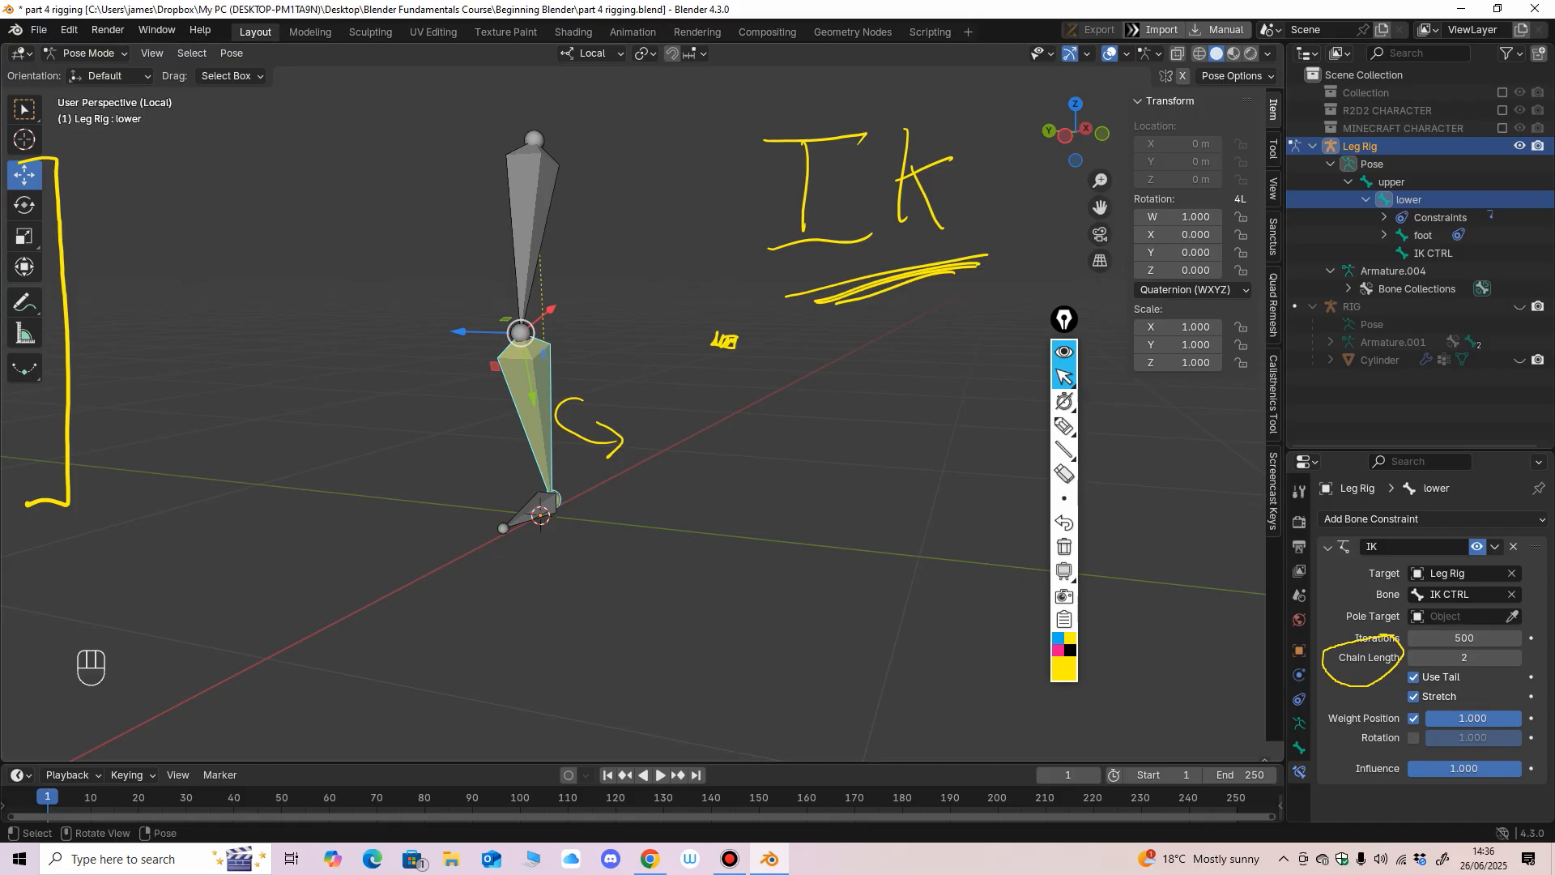
Erase the handwritten IK with its underlines, the small scribble and the curved arrow around the leg bones.
{"action": "left_click", "coordinate": [1064, 473]}
{"action": "mouse_move", "coordinate": [964, 269]}
{"action": "left_mouse_down"}
{"action": "mouse_move", "coordinate": [931, 212]}
{"action": "mouse_move", "coordinate": [810, 142]}
{"action": "mouse_move", "coordinate": [725, 341]}
{"action": "left_mouse_up"}
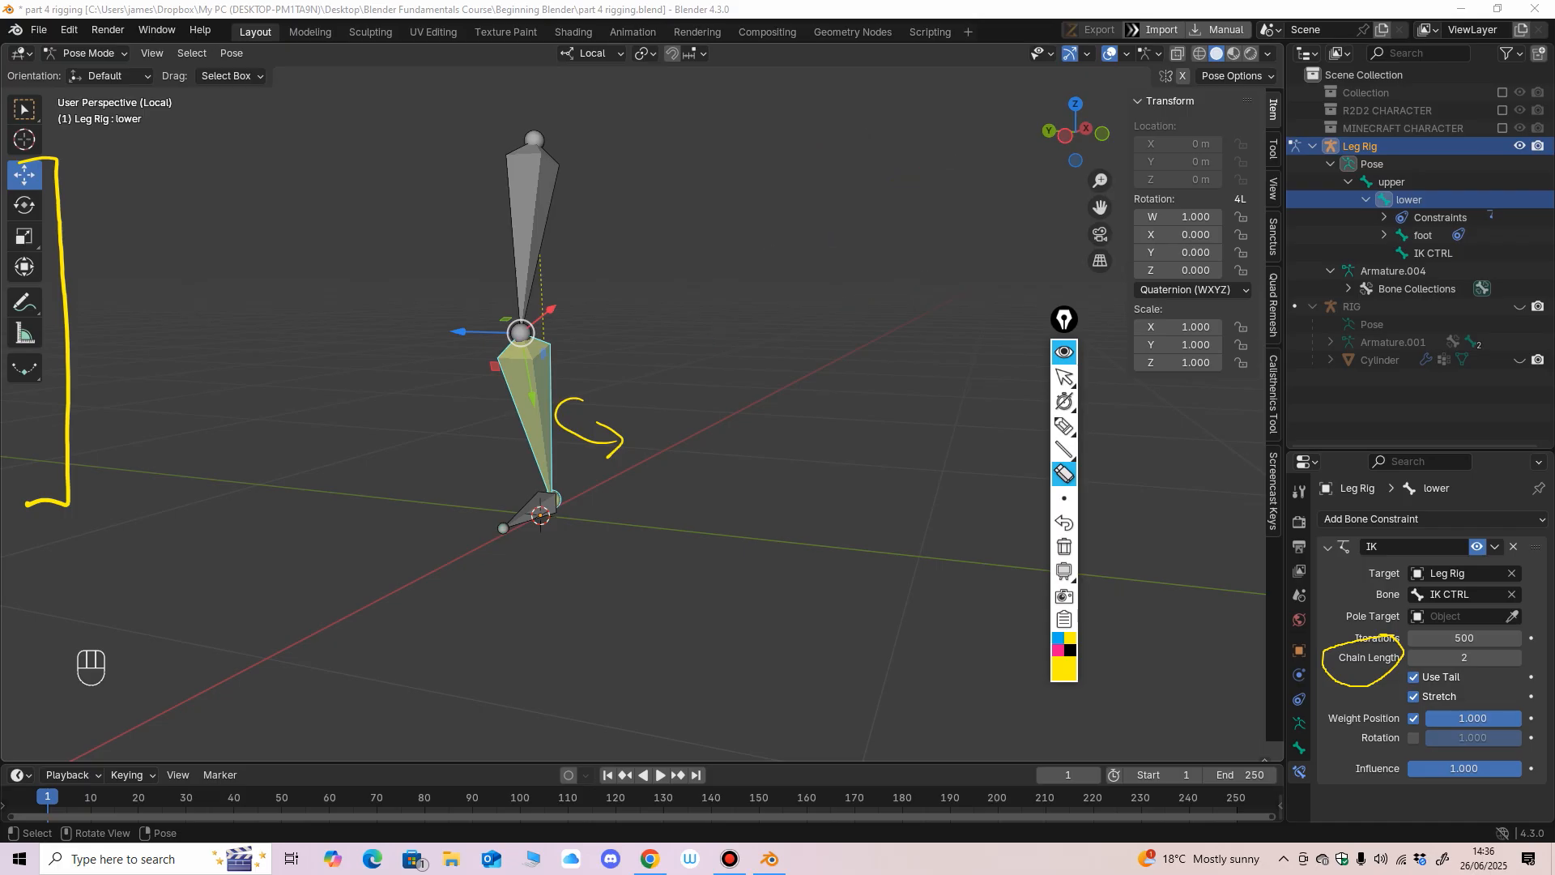
{"action": "left_click_drag", "start_coordinate": [624, 434], "coordinate": [563, 419]}
{"action": "left_click", "coordinate": [1065, 378]}
Return to the front view and set the lower bone's IK Chain Length to 3.
{"action": "left_click", "coordinate": [1102, 134]}
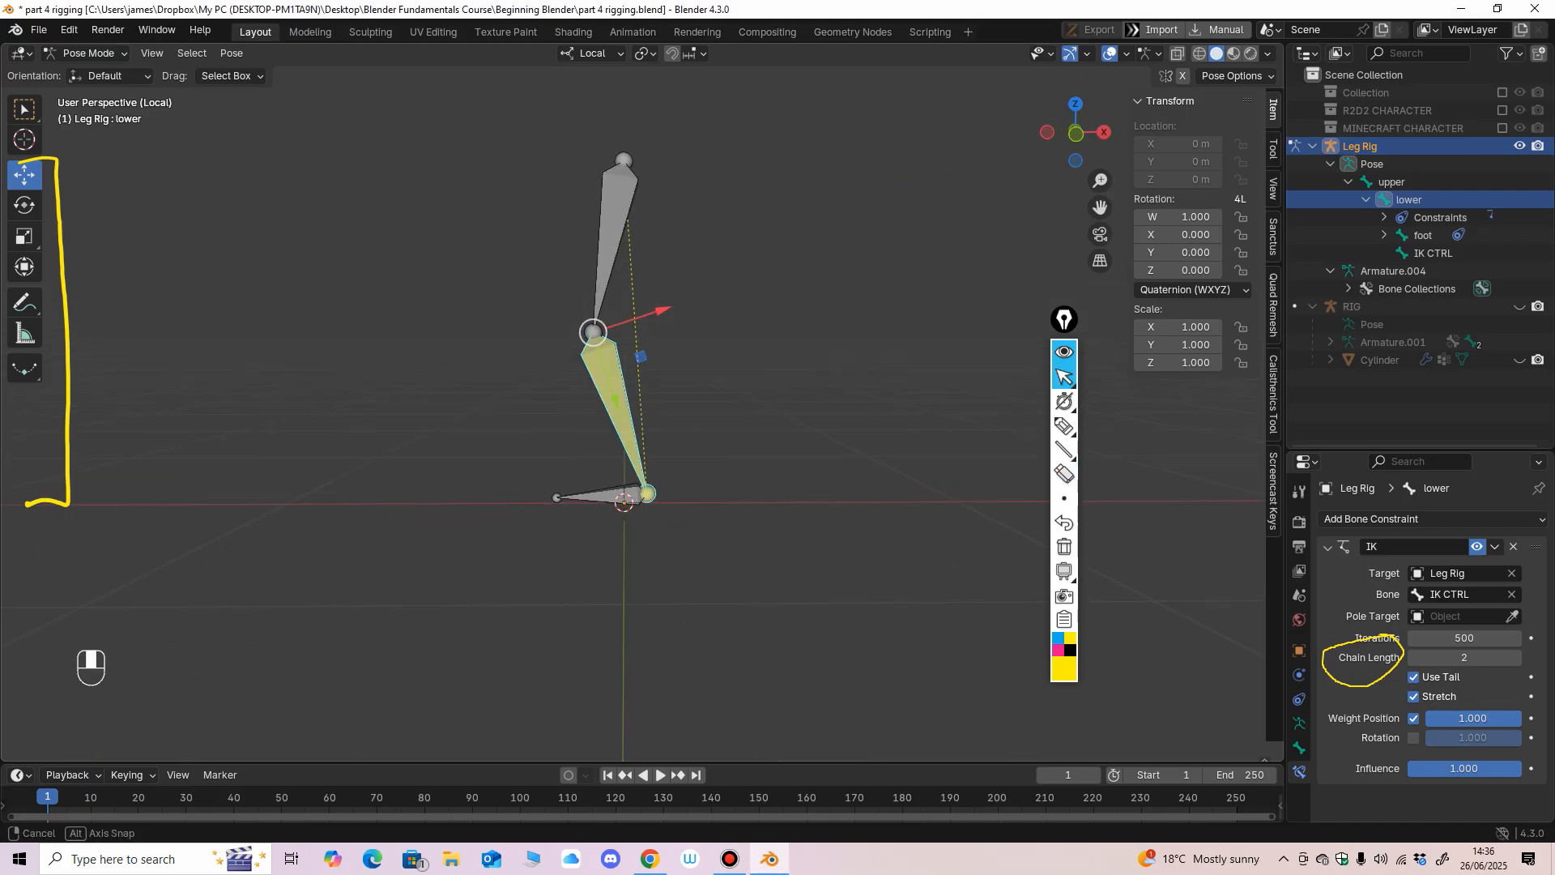
{"action": "middle_click", "coordinate": [1426, 648]}
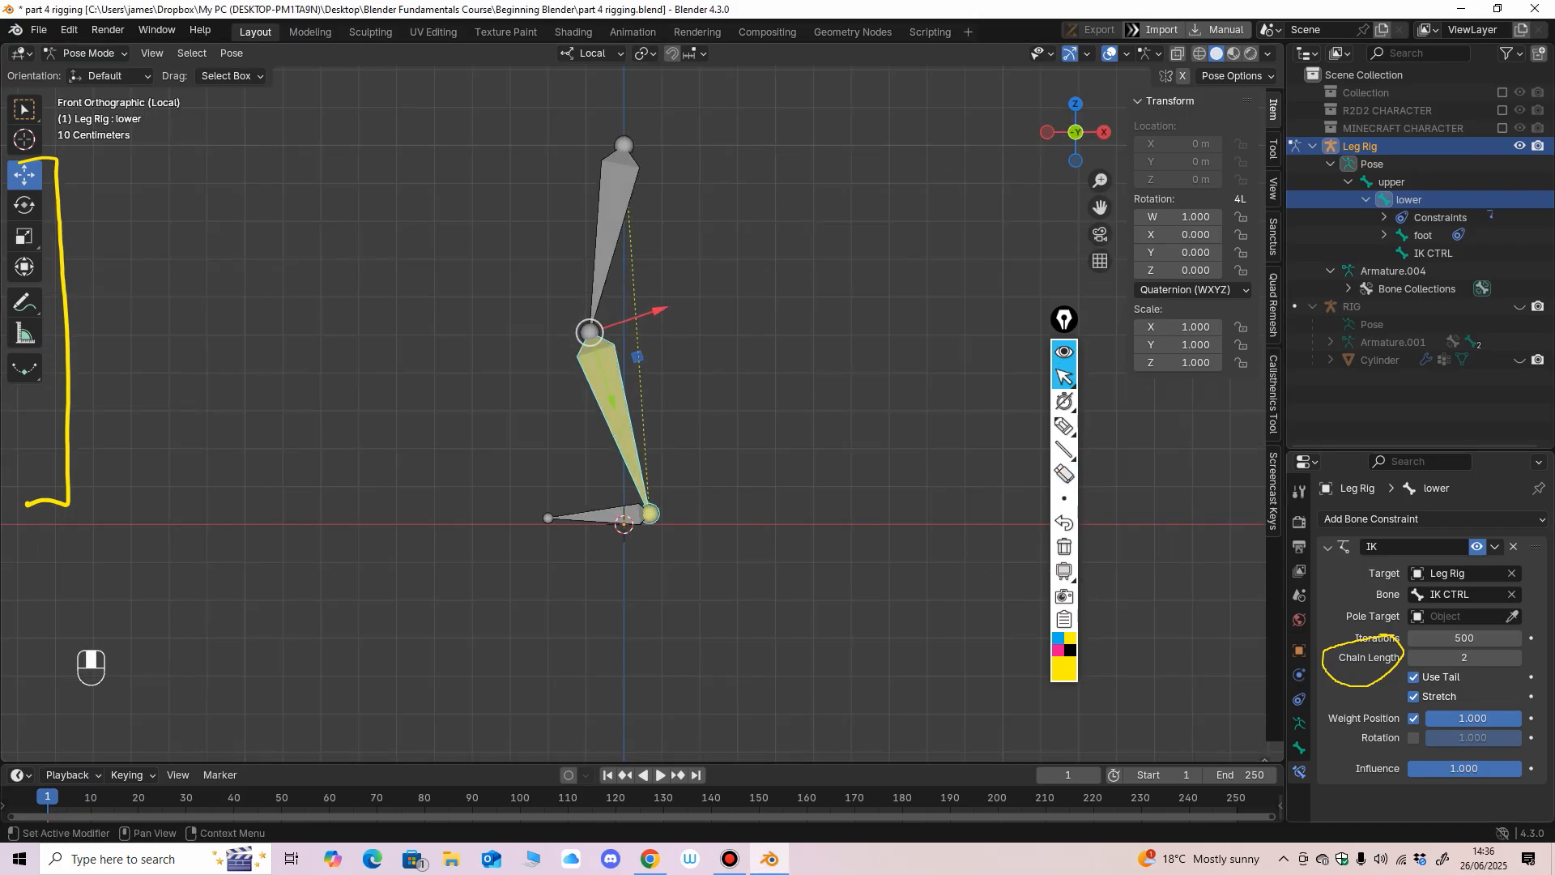
{"action": "left_click", "coordinate": [1516, 658]}
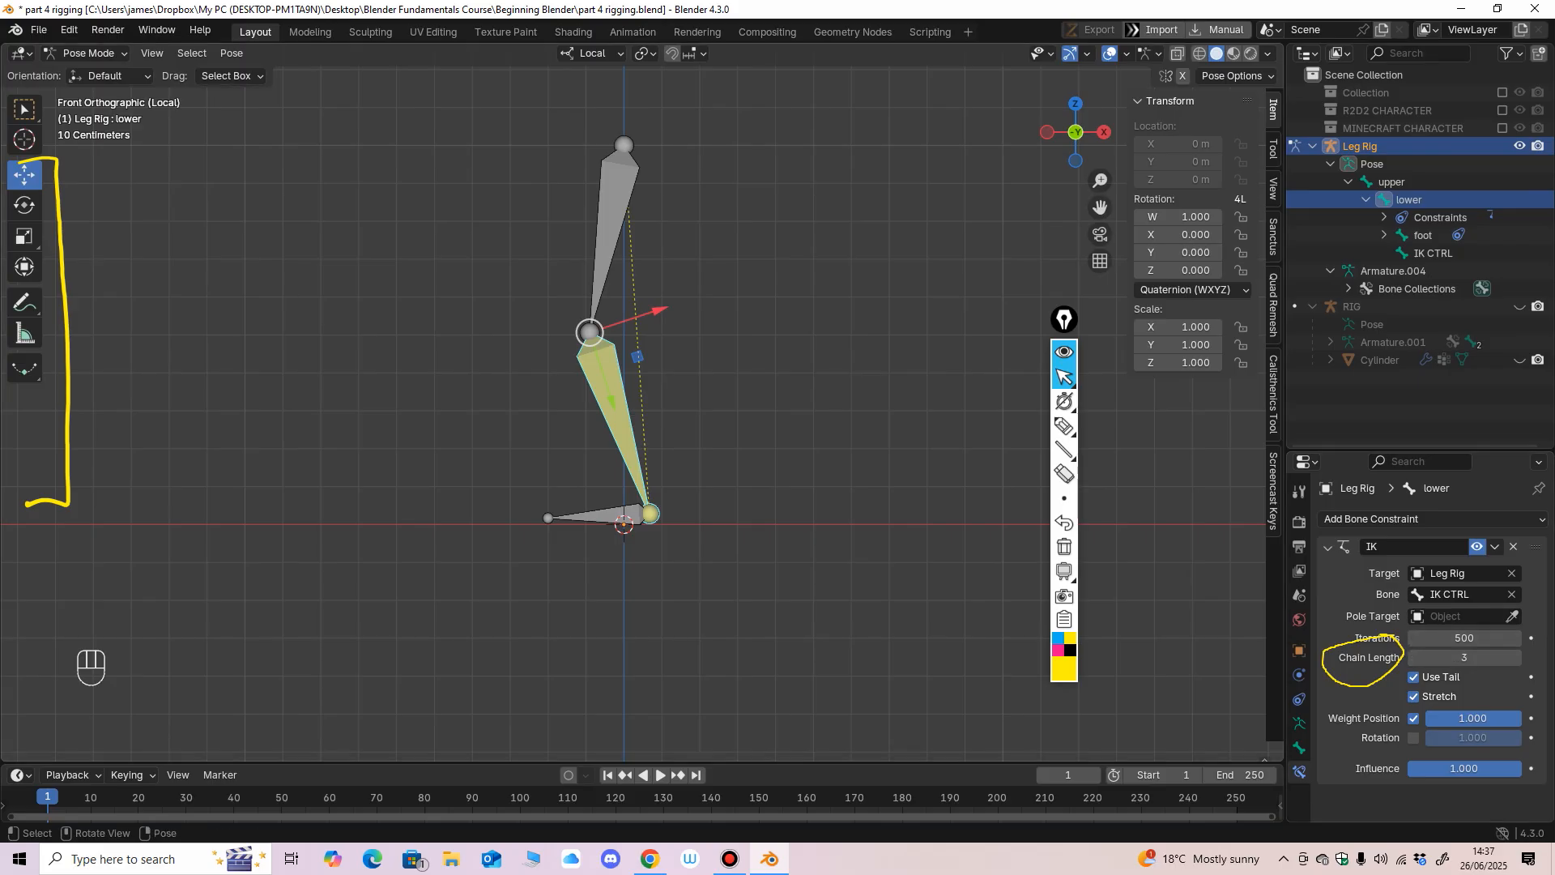
Try moving the IK CTRL bone with the longer chain, undo the move and reselect the lower bone.
{"action": "left_click", "coordinate": [651, 513]}
{"action": "key", "text": "g"}
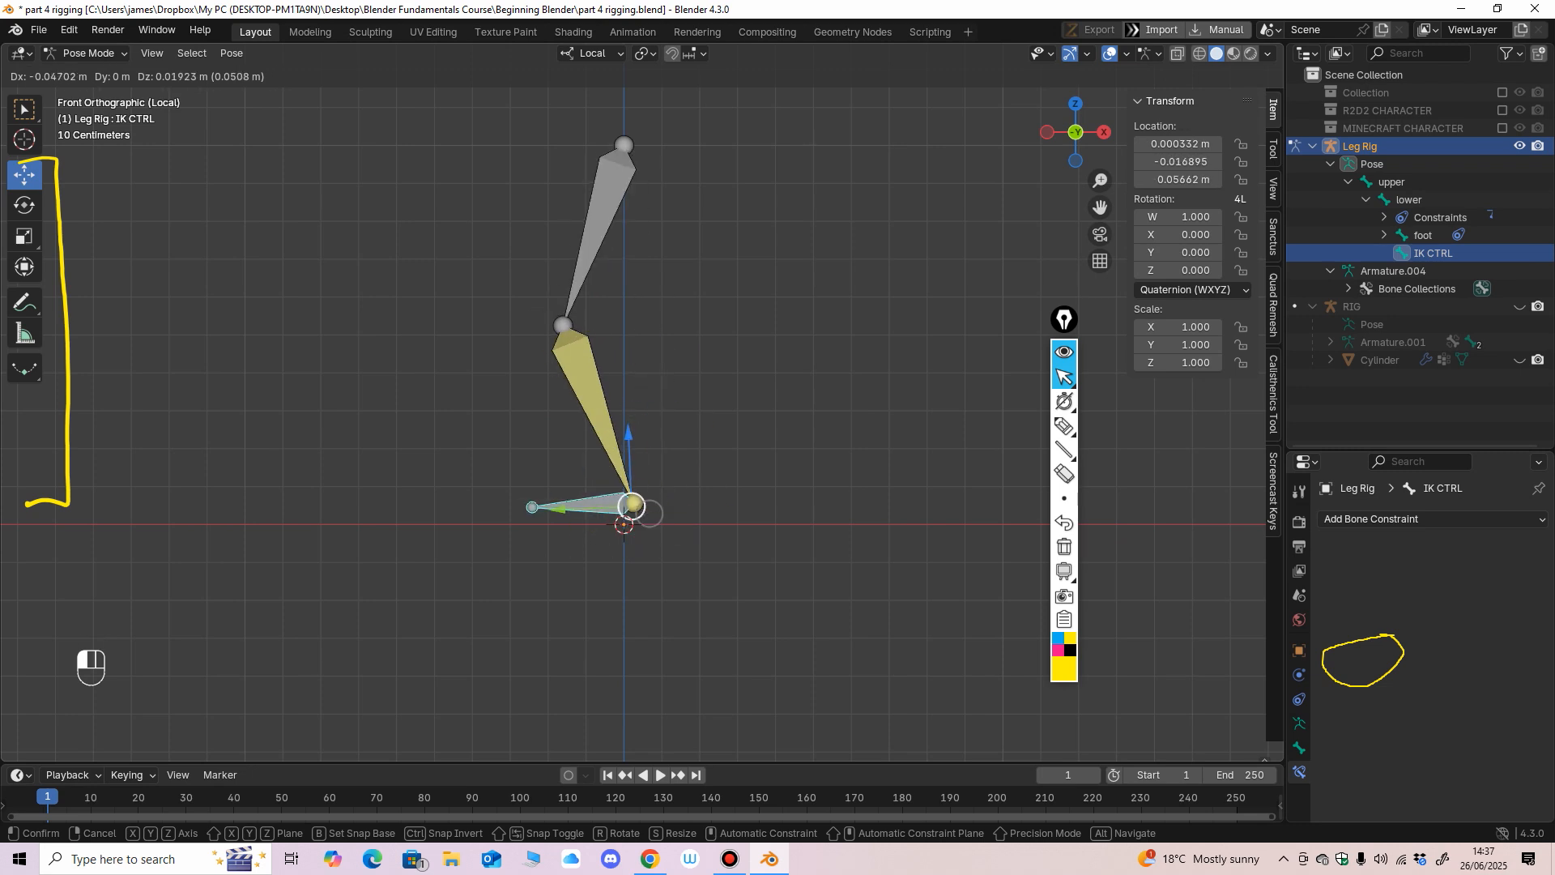
{"action": "left_click_drag", "start_coordinate": [638, 498], "coordinate": [636, 495]}
{"action": "key", "text": "ctrl+z"}
{"action": "left_click", "coordinate": [616, 409]}
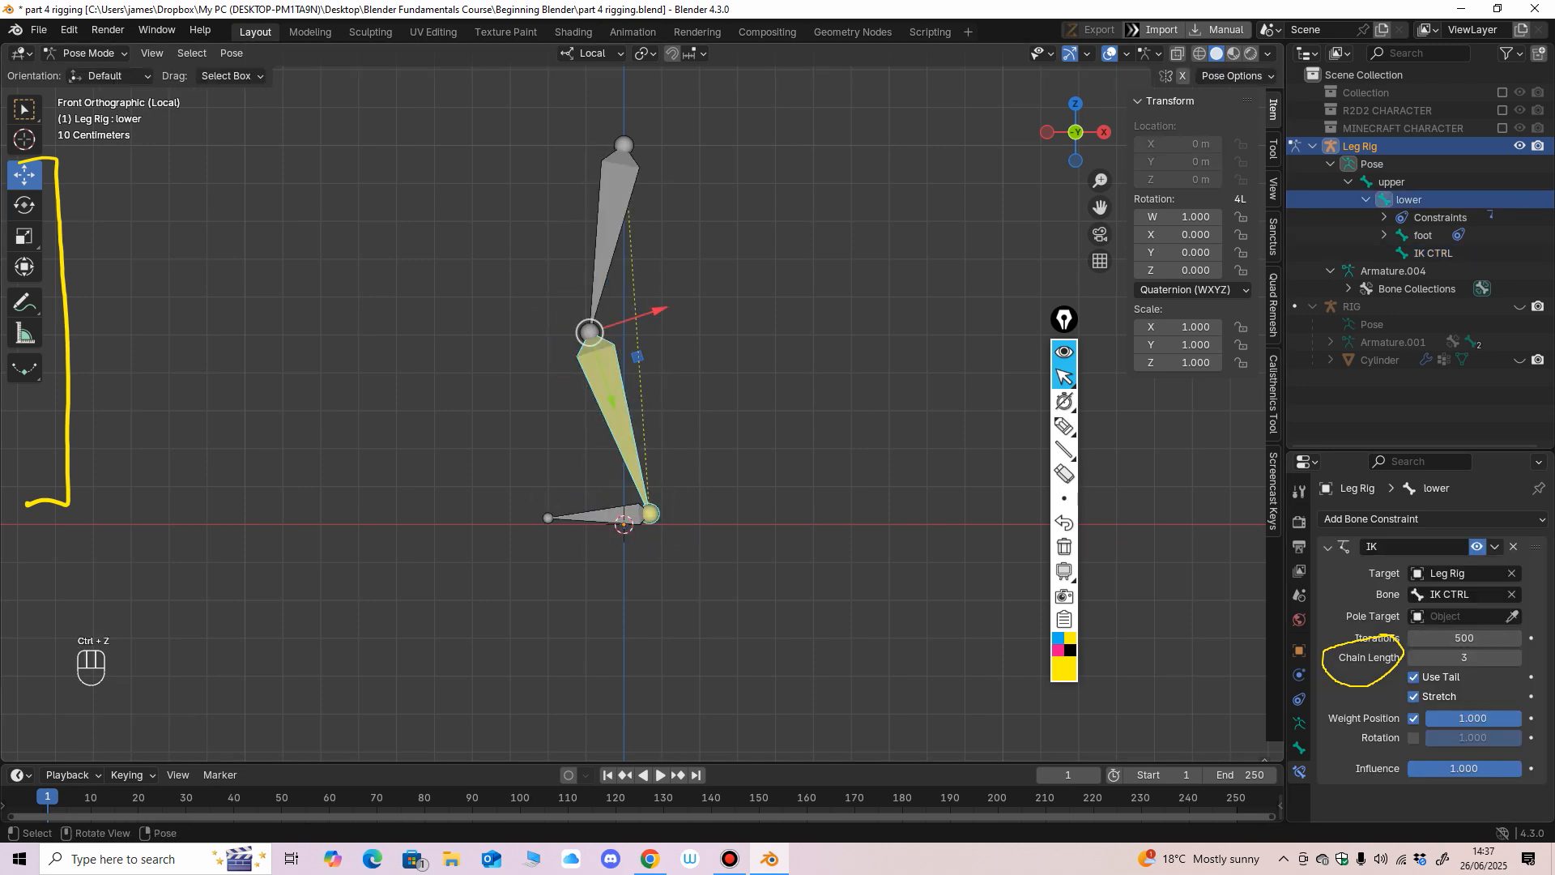
Collapse and hide the Leg Rig in the scene hierarchy, and switch to Object Mode.
{"action": "middle_click_drag", "start_coordinate": [754, 478], "coordinate": [885, 496]}
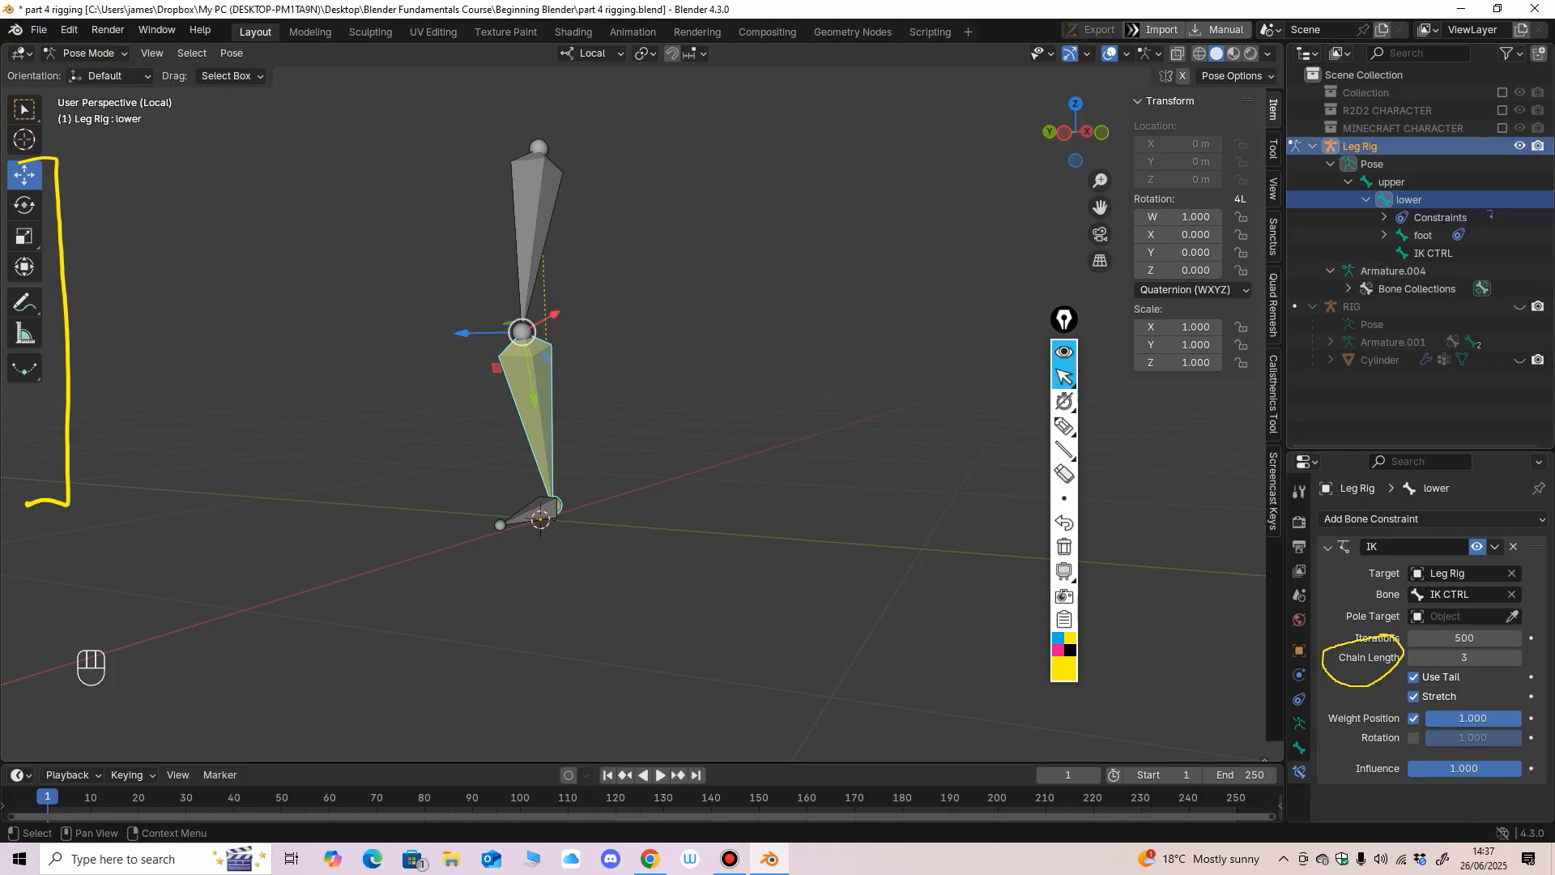
{"action": "left_click", "coordinate": [1312, 146]}
{"action": "left_click", "coordinate": [1520, 146], "text": "shift"}
{"action": "middle_click_drag", "start_coordinate": [749, 421], "coordinate": [721, 466]}
{"action": "left_click", "coordinate": [88, 52]}
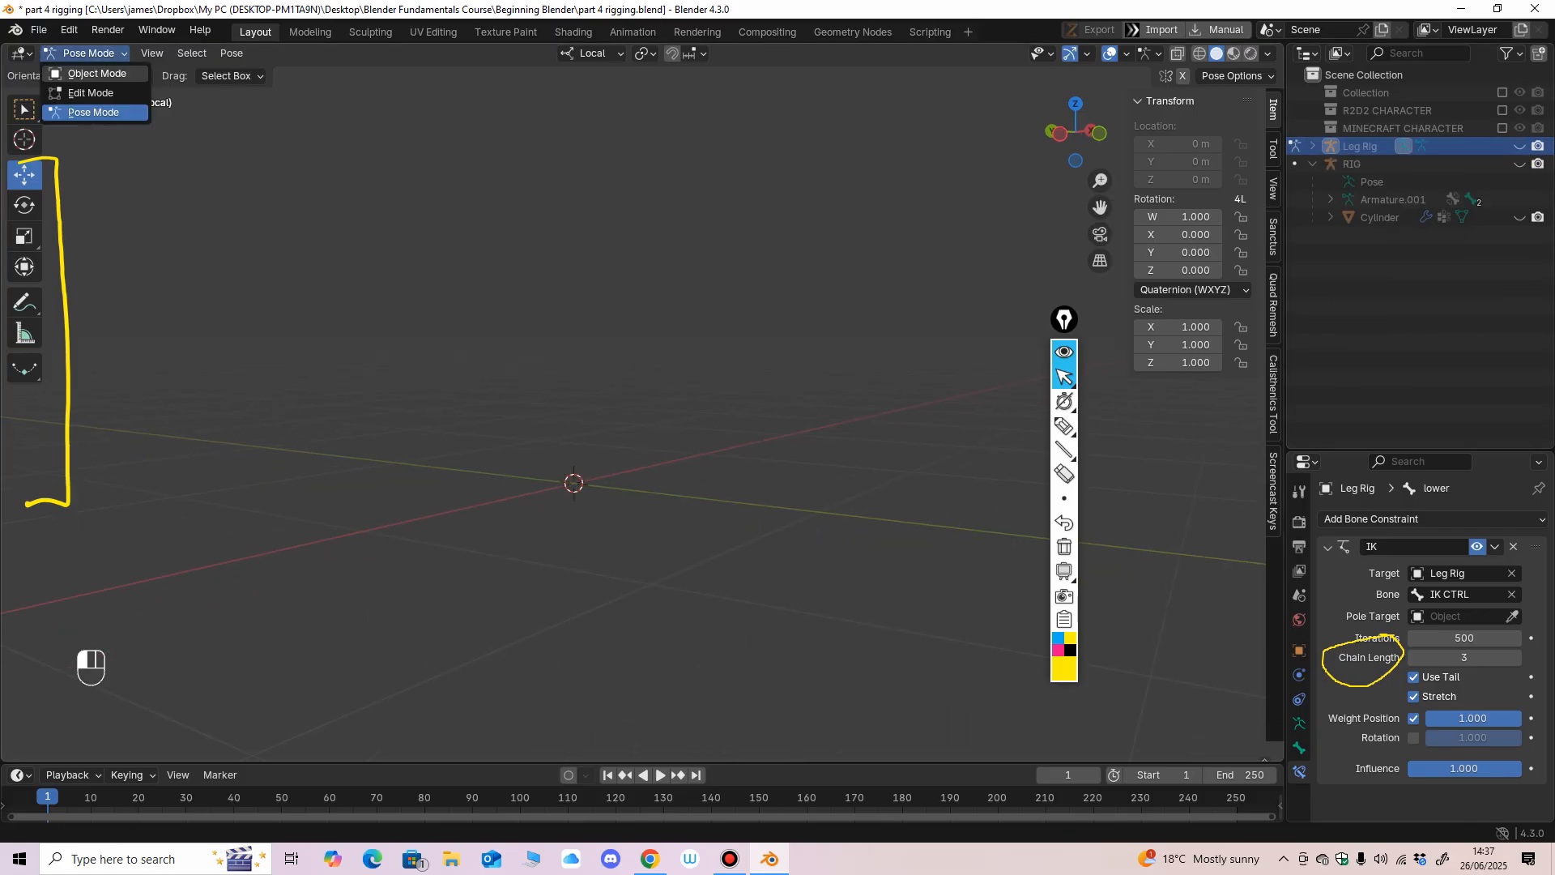
{"action": "left_click", "coordinate": [85, 85]}
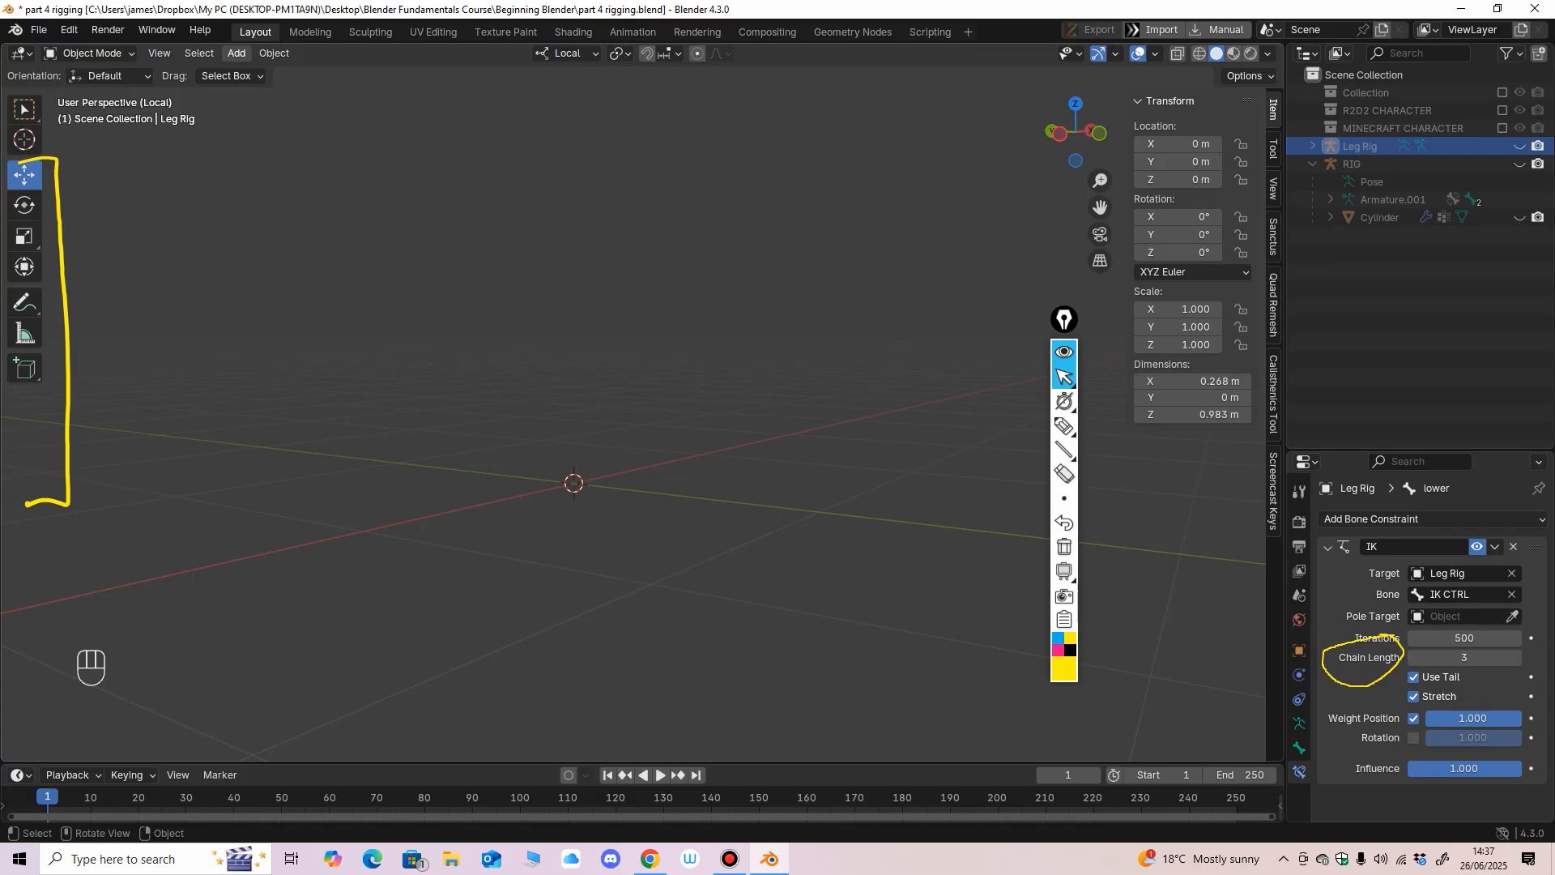
Add a Rigify Human meta-rig armature to the scene.
{"action": "left_click", "coordinate": [237, 52]}
{"action": "mouse_move", "coordinate": [272, 203]}
{"action": "mouse_move", "coordinate": [436, 221]}
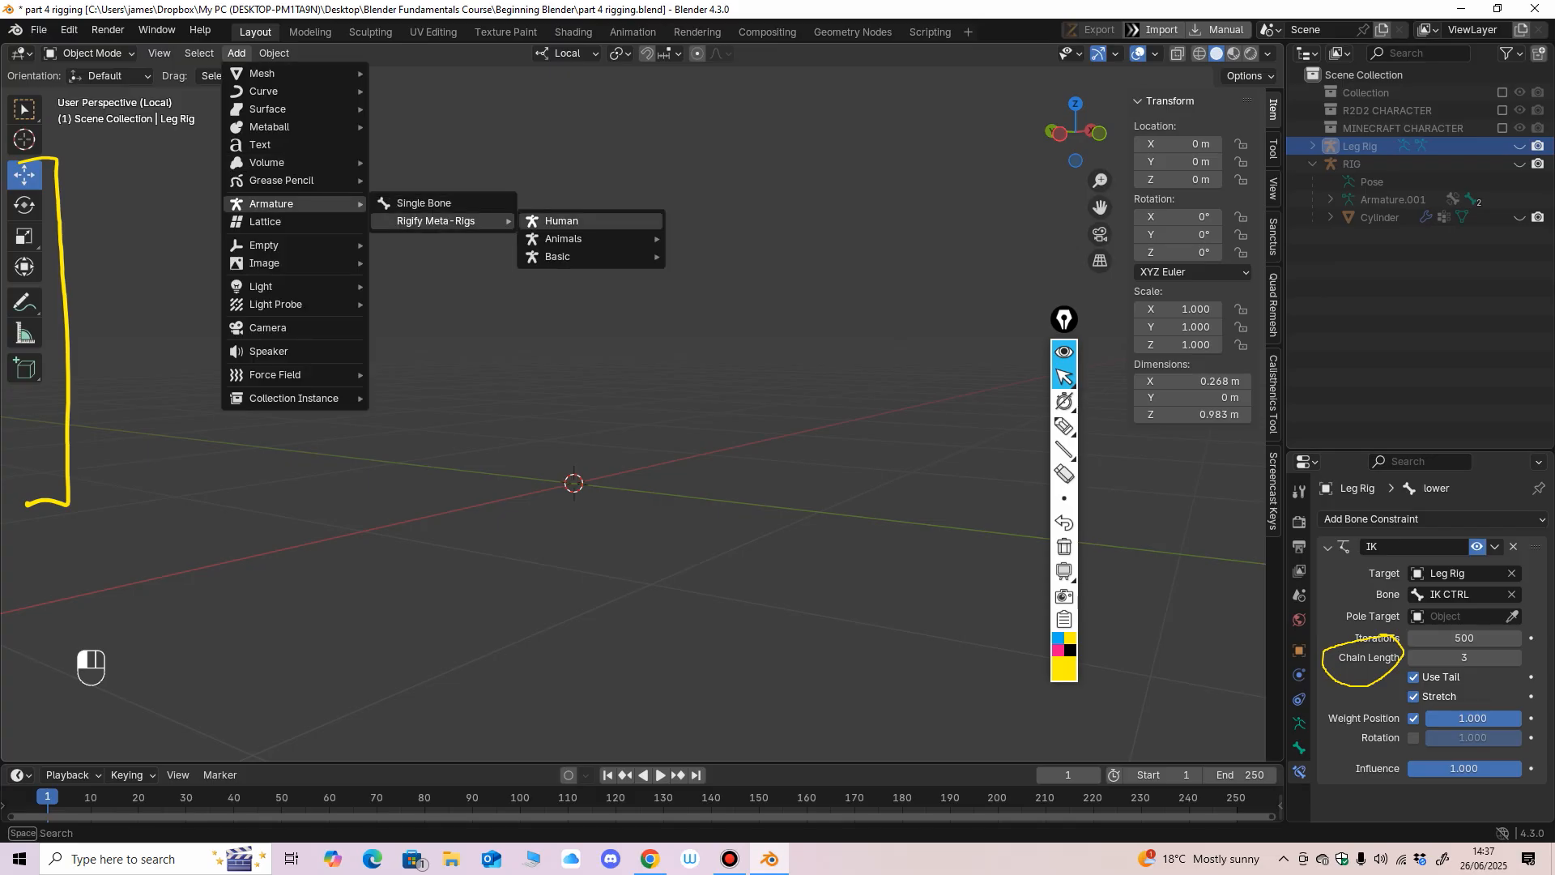
{"action": "left_click", "coordinate": [565, 222]}
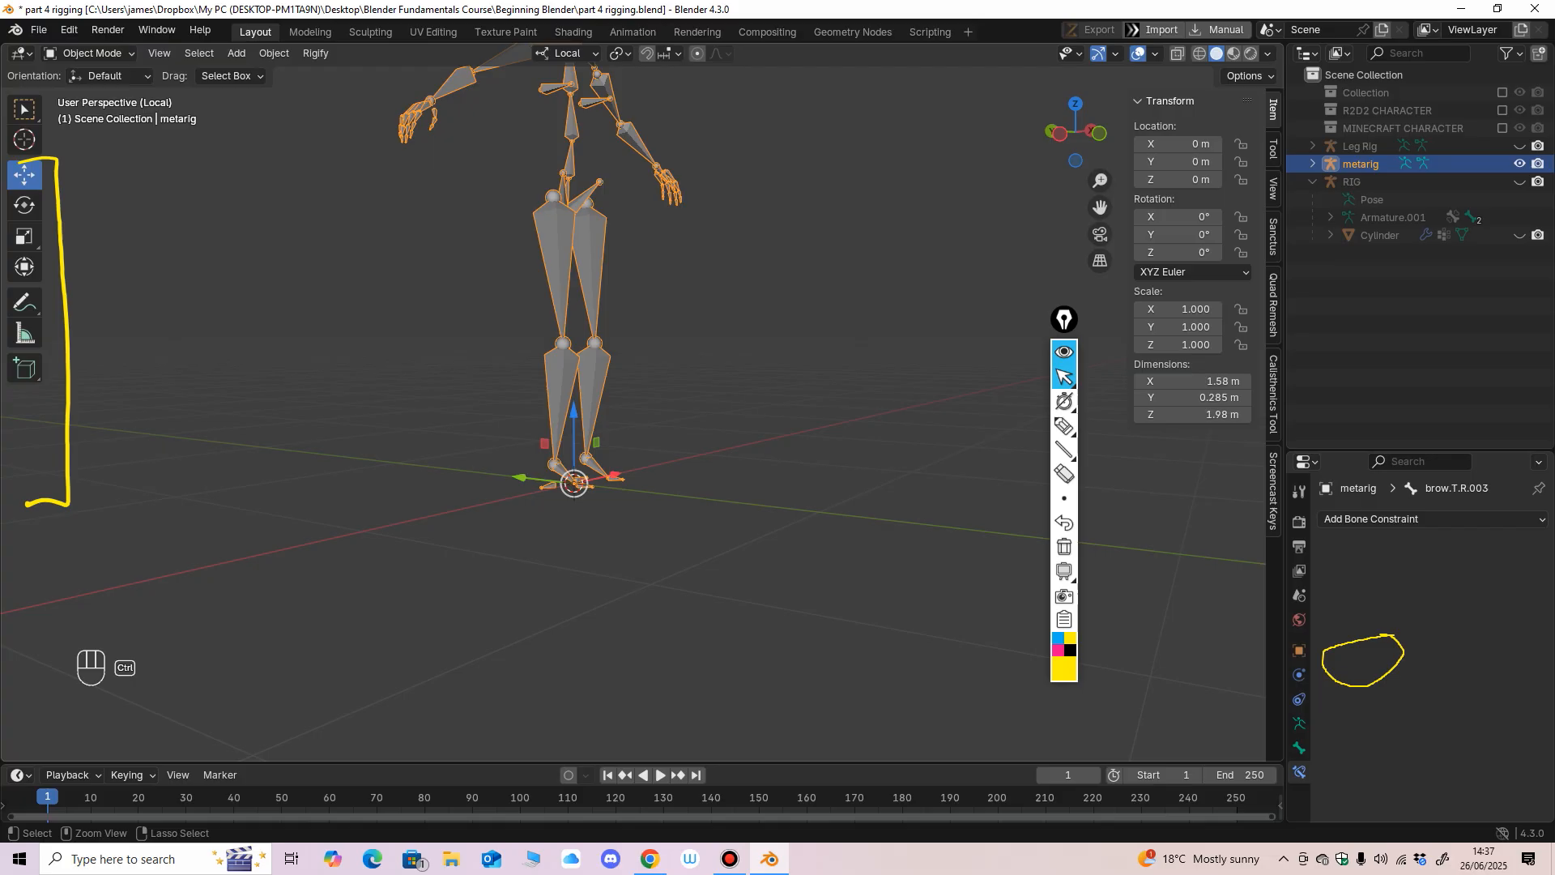
Frame the Human meta-rig's upper body and legs in the front view.
{"action": "middle_click_drag", "start_coordinate": [640, 340], "coordinate": [640, 437], "text": "ctrl"}
{"action": "middle_click_drag", "start_coordinate": [639, 437], "coordinate": [555, 644]}
{"action": "key", "text": "KP_1"}
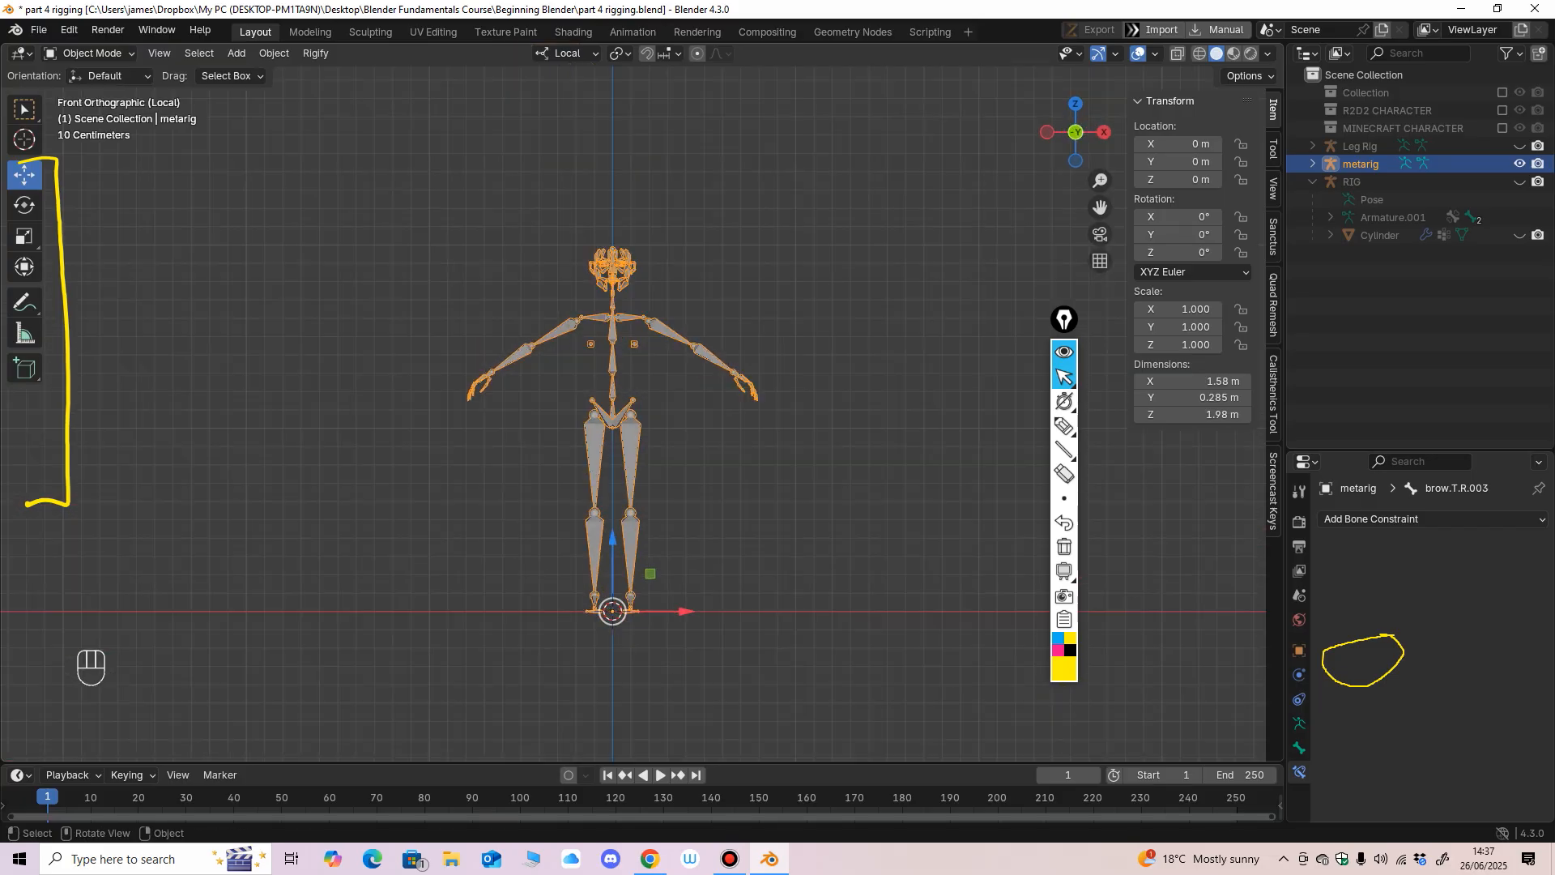
{"action": "scroll", "coordinate": [563, 405], "scroll_direction": "up", "scroll_amount": 4}
{"action": "mouse_move", "coordinate": [632, 429]}
{"action": "middle_mouse_down", "text": "ctrl"}
{"action": "mouse_move", "coordinate": [632, 368]}
{"action": "mouse_move", "coordinate": [543, 401]}
{"action": "mouse_move", "coordinate": [628, 389]}
{"action": "mouse_move", "coordinate": [628, 478]}
{"action": "mouse_move", "coordinate": [657, 387]}
{"action": "middle_mouse_up", "text": "ctrl"}
{"action": "key", "text": "KP_1"}
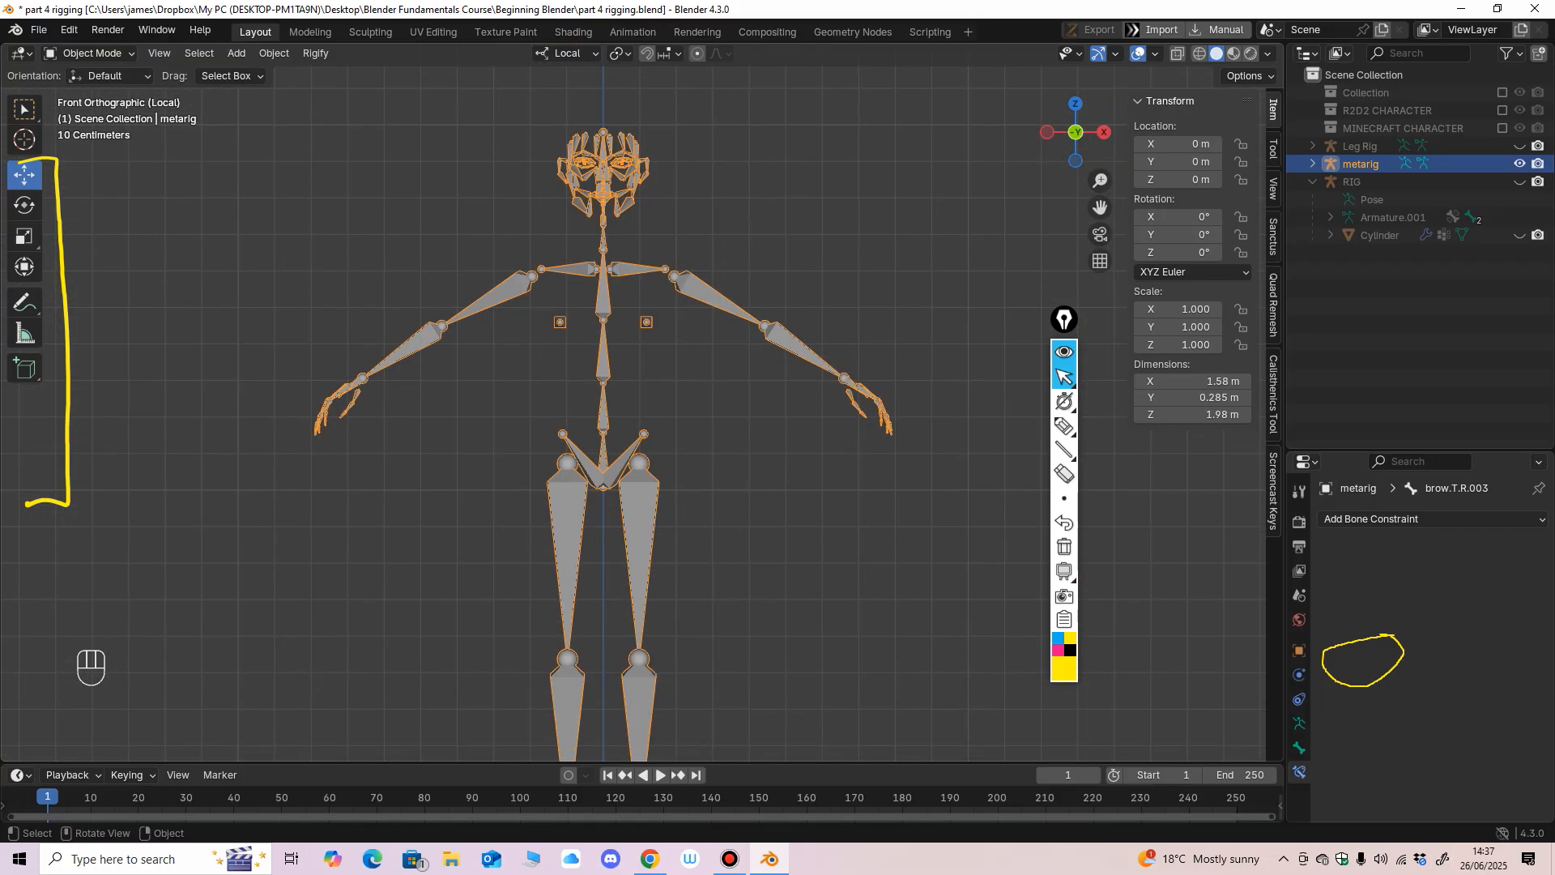
Draw a yellow freehand outline of a character's head, arms, torso and legs around the meta-rig with the screen pen.
{"action": "left_click", "coordinate": [1065, 425]}
{"action": "mouse_move", "coordinate": [494, 259]}
{"action": "left_mouse_down"}
{"action": "mouse_move", "coordinate": [323, 374]}
{"action": "mouse_move", "coordinate": [407, 381]}
{"action": "mouse_move", "coordinate": [521, 318]}
{"action": "mouse_move", "coordinate": [550, 424]}
{"action": "mouse_move", "coordinate": [641, 456]}
{"action": "mouse_move", "coordinate": [658, 324]}
{"action": "mouse_move", "coordinate": [892, 454]}
{"action": "mouse_move", "coordinate": [737, 259]}
{"action": "mouse_move", "coordinate": [685, 241]}
{"action": "mouse_move", "coordinate": [530, 239]}
{"action": "mouse_move", "coordinate": [683, 237]}
{"action": "left_mouse_up"}
{"action": "mouse_move", "coordinate": [567, 225]}
{"action": "left_mouse_down"}
{"action": "mouse_move", "coordinate": [660, 145]}
{"action": "mouse_move", "coordinate": [511, 234]}
{"action": "left_mouse_up"}
{"action": "left_click_drag", "start_coordinate": [536, 466], "coordinate": [549, 700]}
{"action": "left_click_drag", "start_coordinate": [600, 486], "coordinate": [613, 714]}
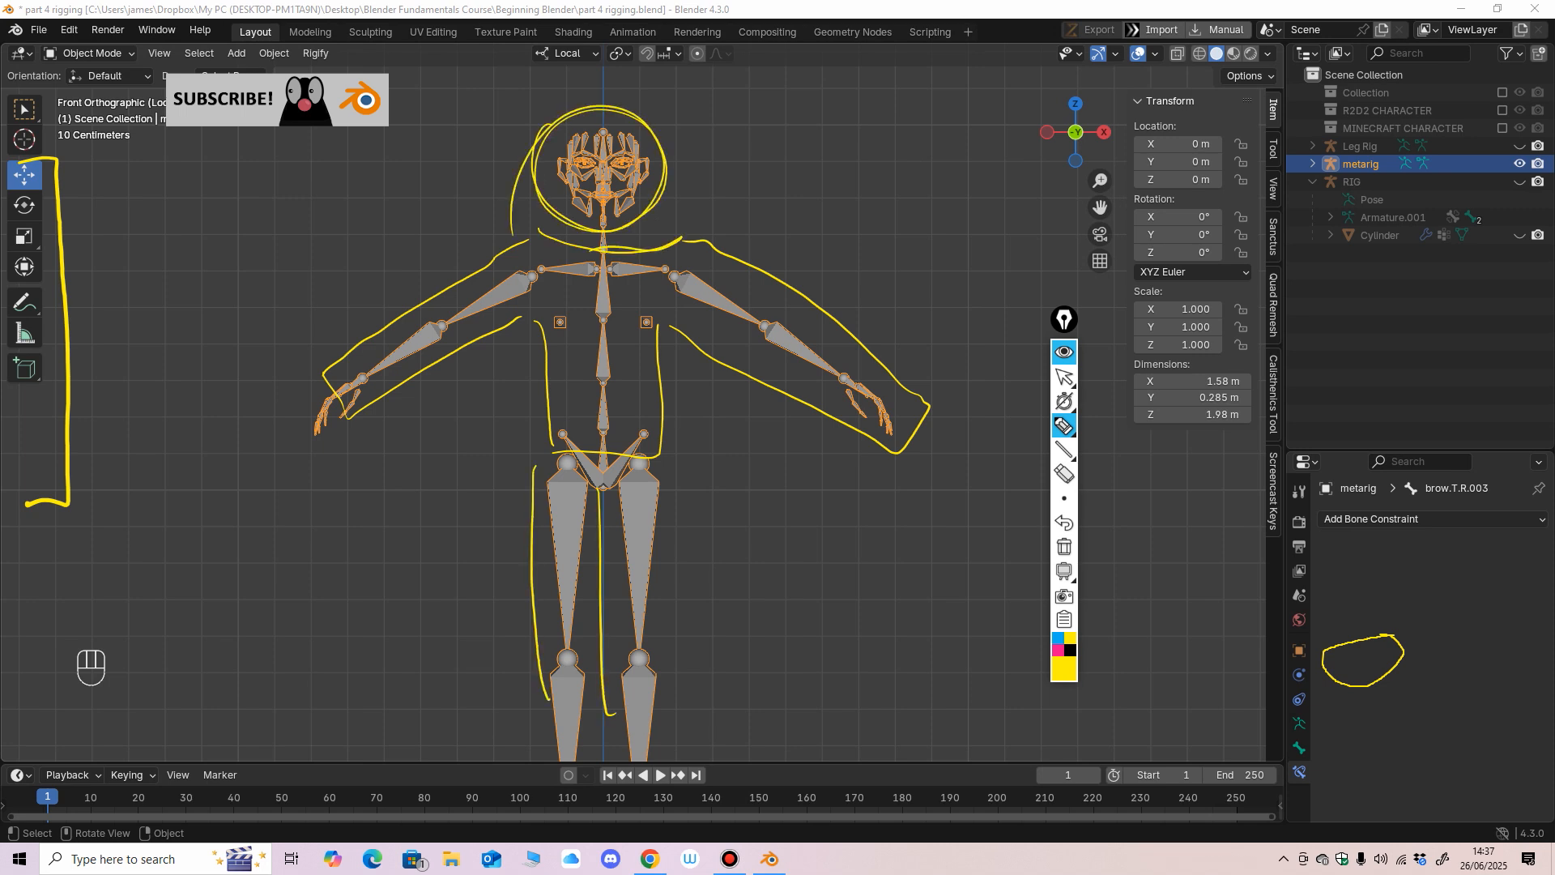
{"action": "left_click_drag", "start_coordinate": [660, 480], "coordinate": [676, 720]}
{"action": "mouse_move", "coordinate": [540, 698]}
{"action": "left_mouse_down"}
{"action": "mouse_move", "coordinate": [664, 719]}
{"action": "mouse_move", "coordinate": [571, 751]}
{"action": "left_mouse_up"}
{"action": "mouse_move", "coordinate": [669, 713]}
{"action": "left_mouse_down"}
{"action": "mouse_move", "coordinate": [668, 741]}
{"action": "mouse_move", "coordinate": [631, 754]}
{"action": "left_mouse_up"}
{"action": "left_click_drag", "start_coordinate": [584, 732], "coordinate": [602, 750]}
{"action": "left_click_drag", "start_coordinate": [613, 730], "coordinate": [614, 754]}
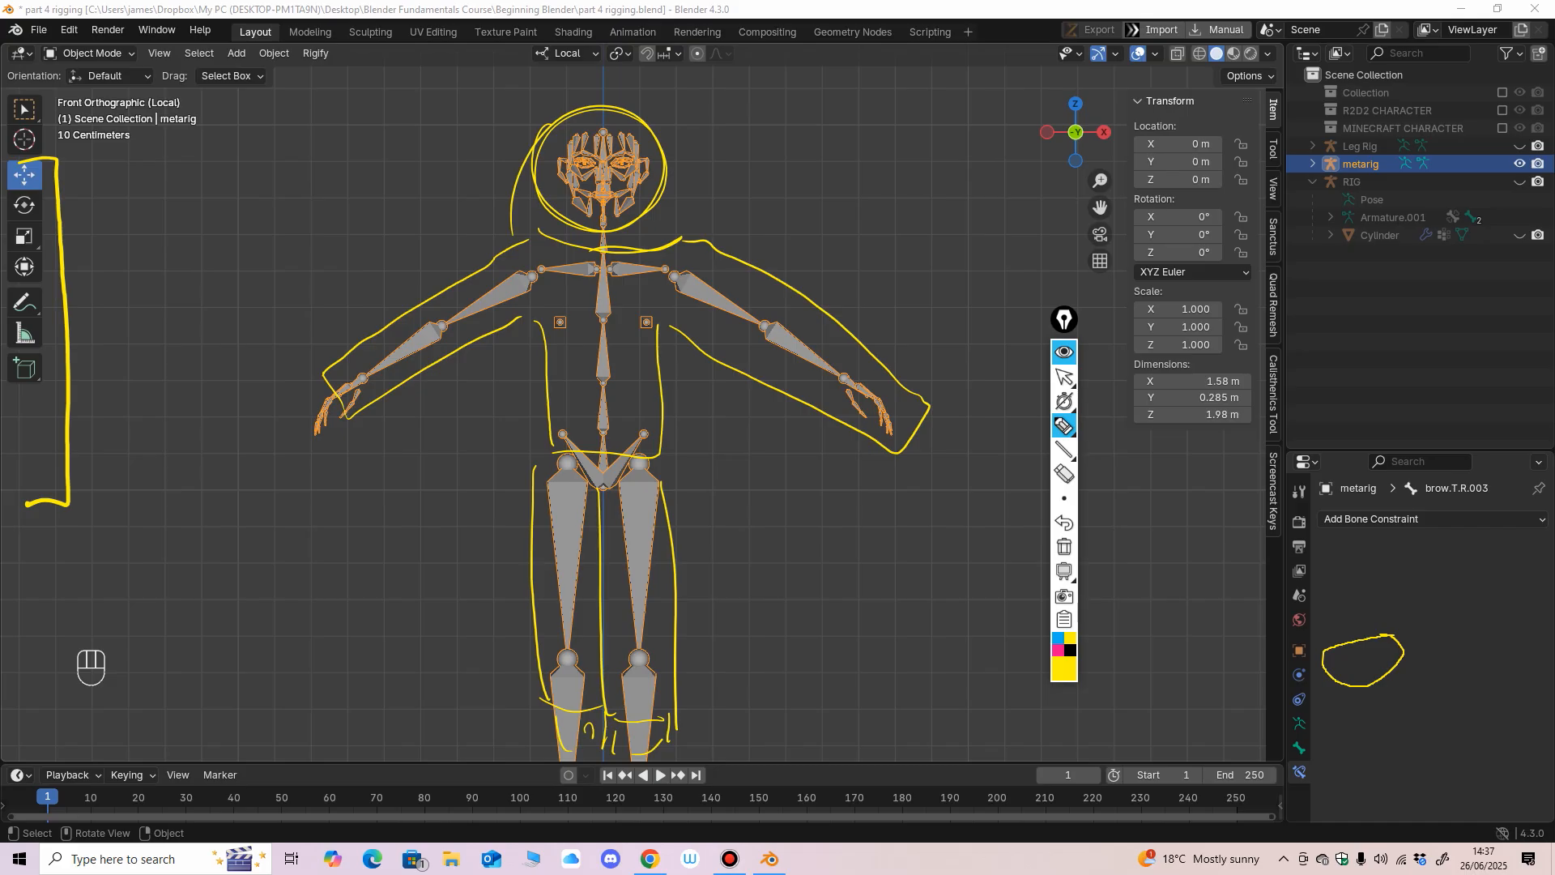
{"action": "left_click", "coordinate": [1064, 376]}
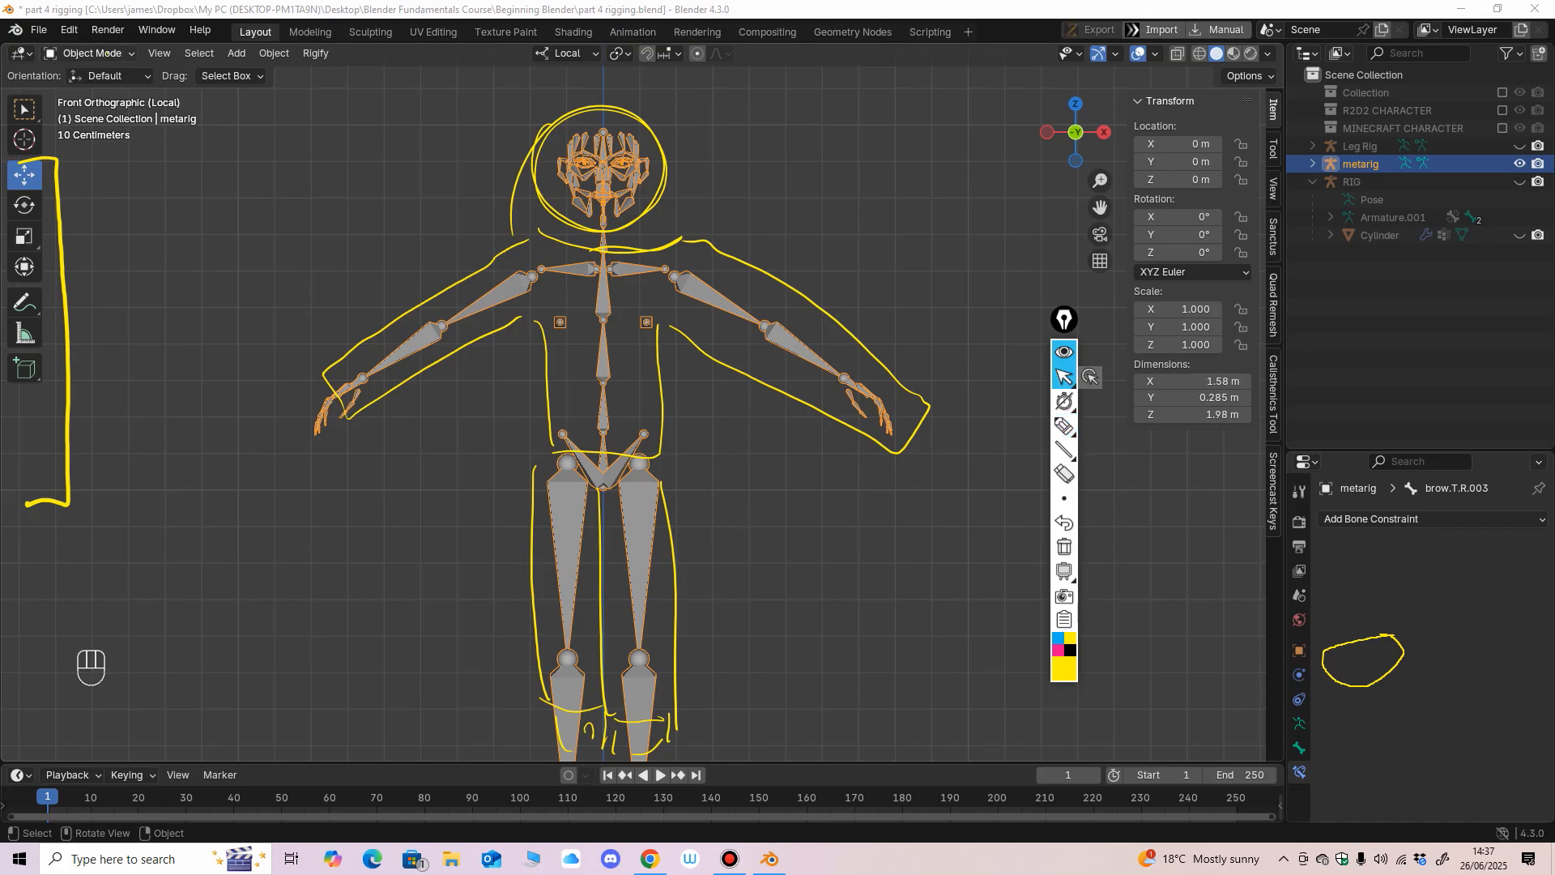
Switch the meta-rig to Edit Mode, undo the last changes and select the left upper arm bone.
{"action": "left_click", "coordinate": [89, 53]}
{"action": "left_click", "coordinate": [81, 75]}
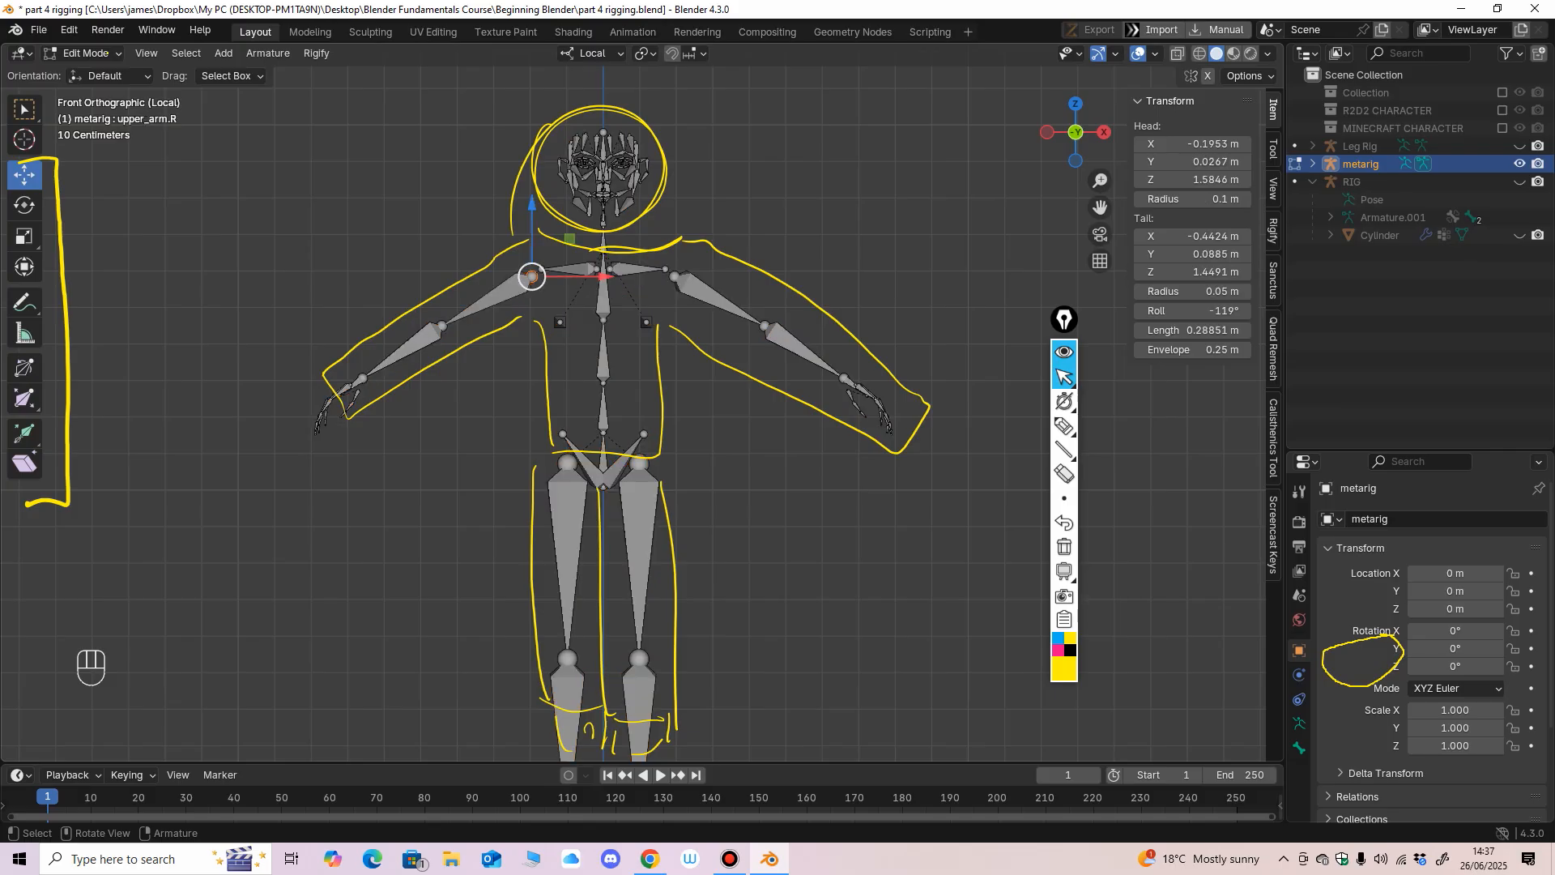
{"action": "key", "text": "ctrl+z"}
{"action": "key", "text": "ctrl+z"}
{"action": "left_click", "coordinate": [706, 306]}
{"action": "left_click_drag", "start_coordinate": [706, 306], "coordinate": [719, 300]}
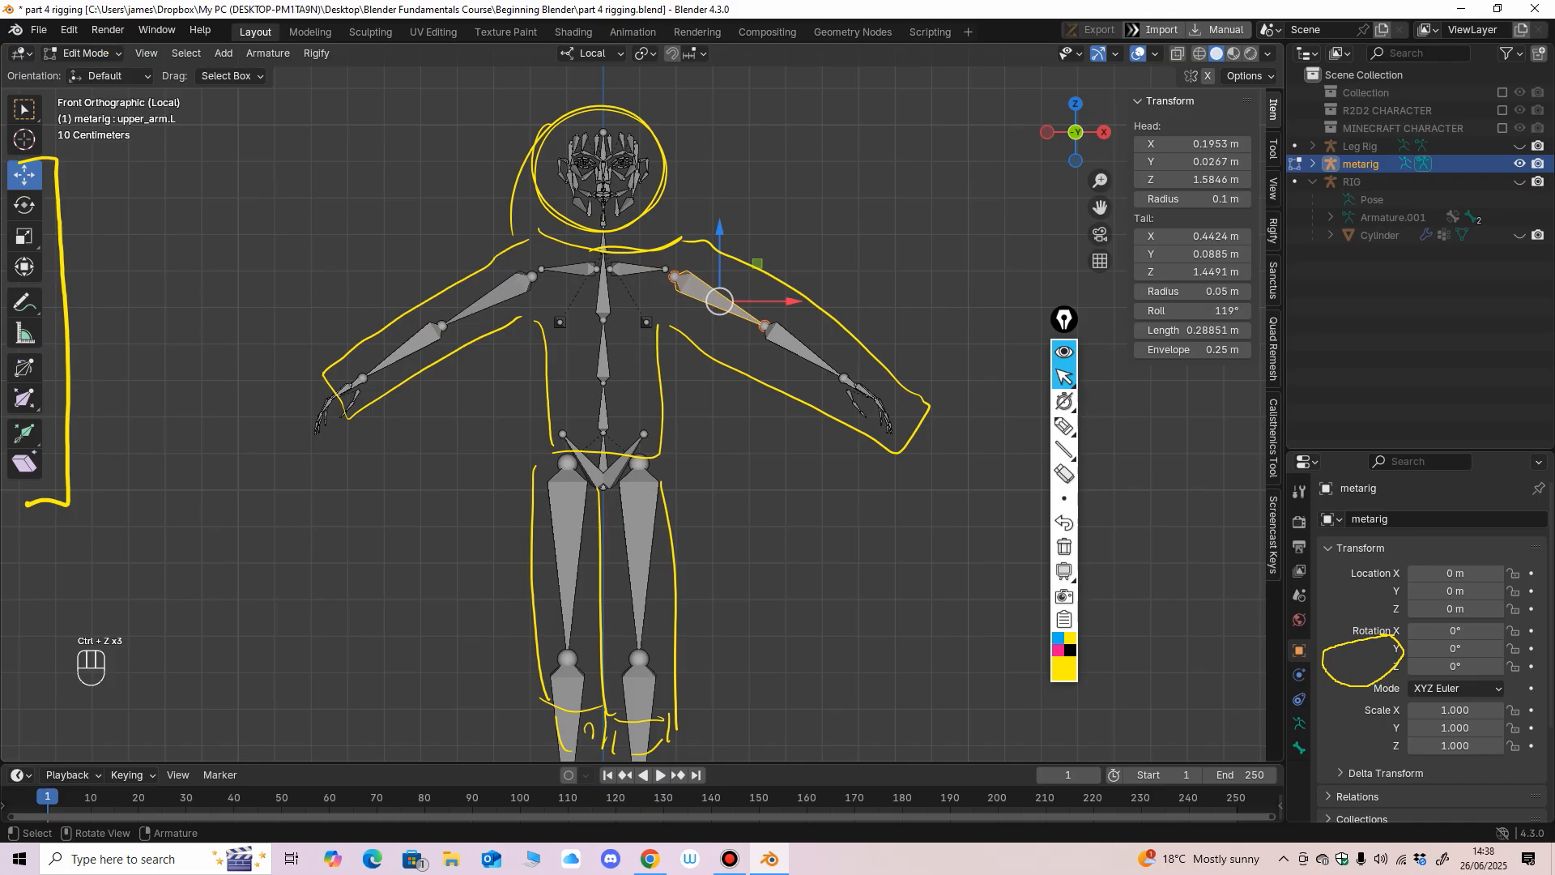
{"action": "scroll", "coordinate": [641, 402], "scroll_direction": "down", "scroll_amount": 1}
{"action": "scroll", "coordinate": [642, 402], "scroll_direction": "up", "scroll_amount": 1}
{"action": "scroll", "coordinate": [642, 403], "scroll_direction": "down", "scroll_amount": 3}
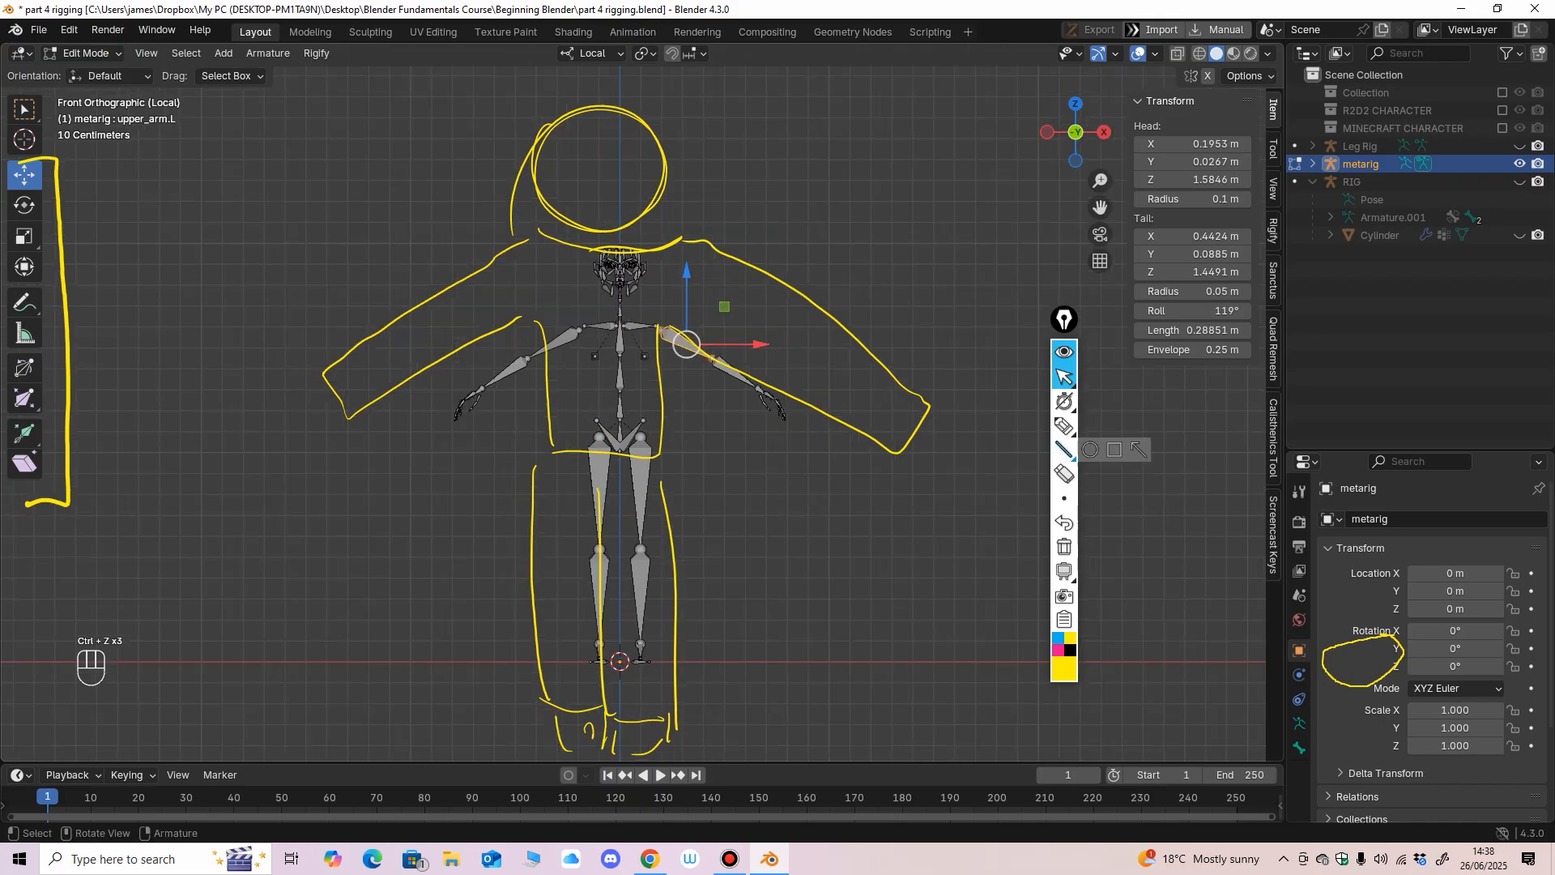
Erase the yellow character outline drawn around the meta-rig.
{"action": "left_click", "coordinate": [1064, 474]}
{"action": "mouse_move", "coordinate": [883, 381]}
{"action": "left_mouse_down"}
{"action": "mouse_move", "coordinate": [658, 405]}
{"action": "mouse_move", "coordinate": [502, 332]}
{"action": "mouse_move", "coordinate": [674, 607]}
{"action": "mouse_move", "coordinate": [599, 736]}
{"action": "left_mouse_up"}
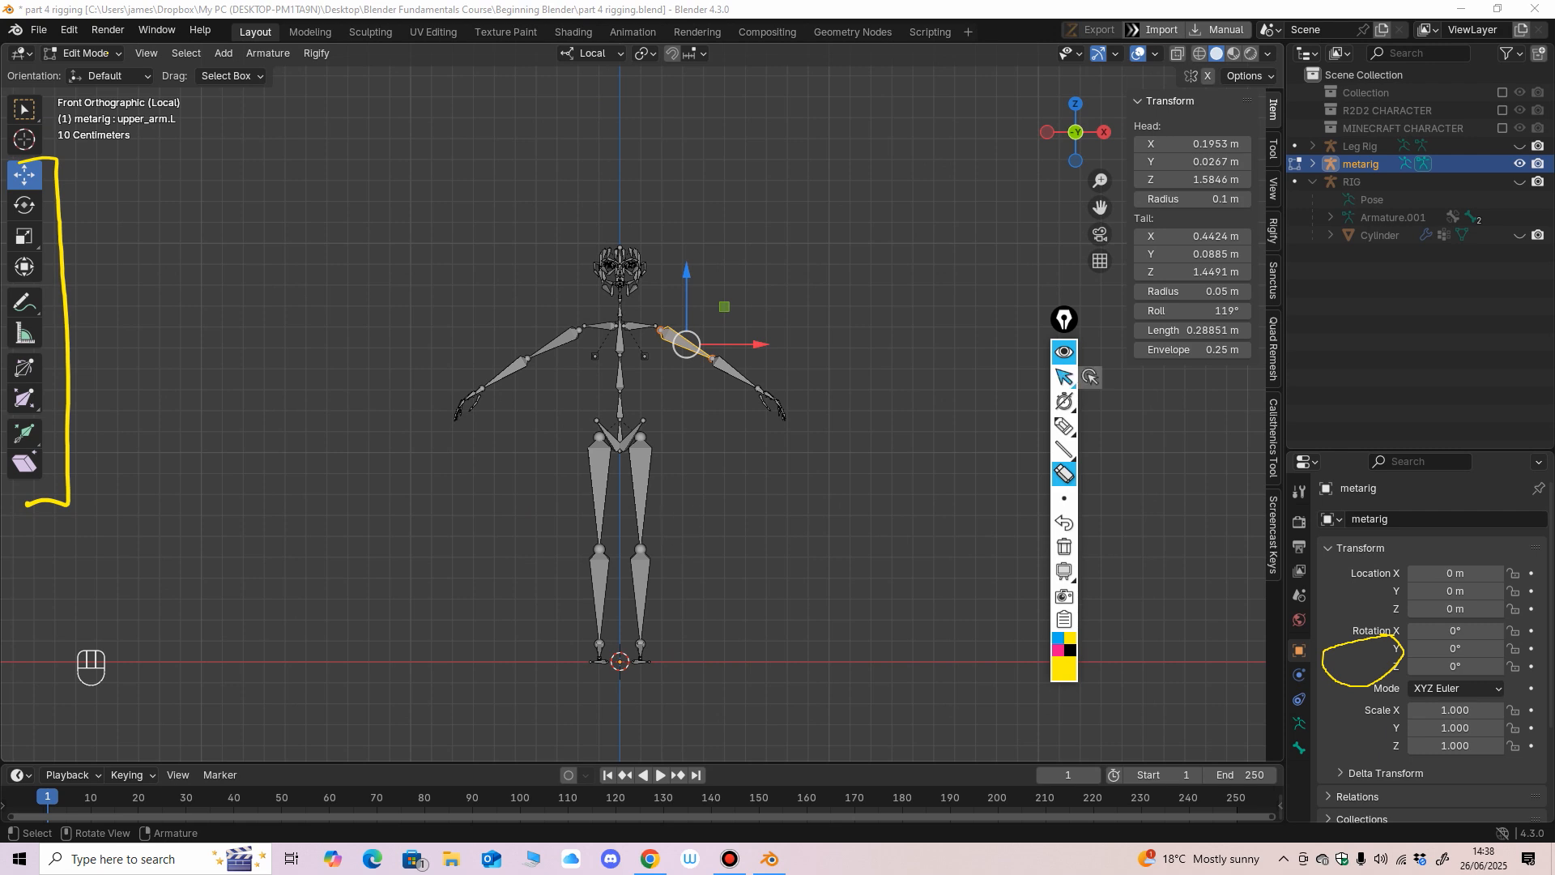
{"action": "left_click", "coordinate": [1065, 377]}
Return to Object Mode and delete the Human meta-rig.
{"action": "left_click", "coordinate": [97, 53]}
{"action": "left_click", "coordinate": [97, 73]}
{"action": "scroll", "coordinate": [642, 403], "scroll_direction": "up", "scroll_amount": 2}
{"action": "left_click", "coordinate": [849, 475]}
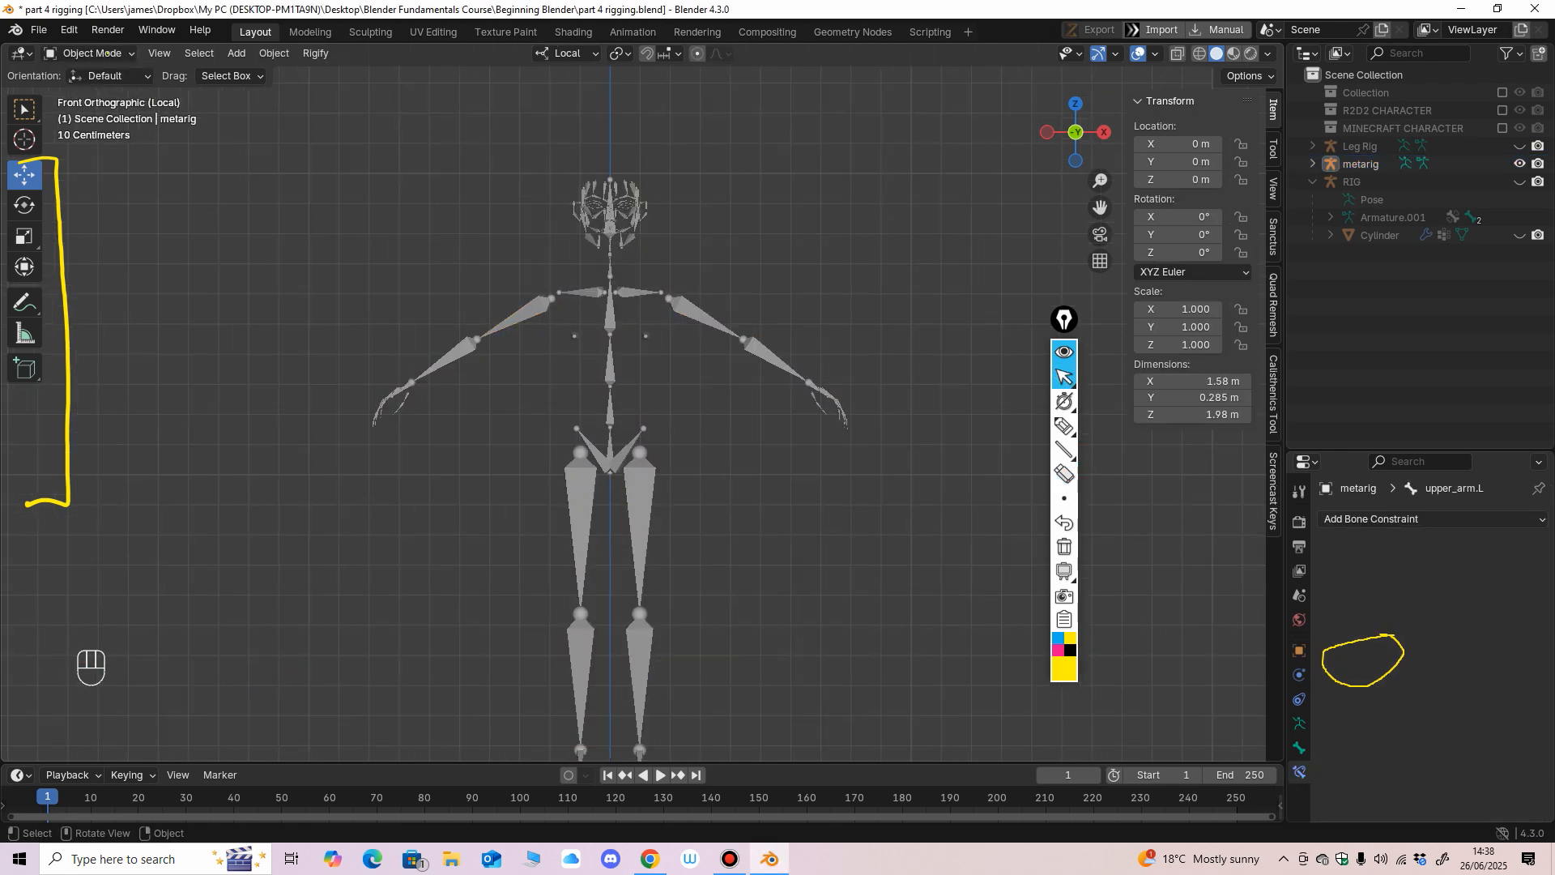
{"action": "left_click", "coordinate": [639, 511]}
{"action": "key", "text": "Delete"}
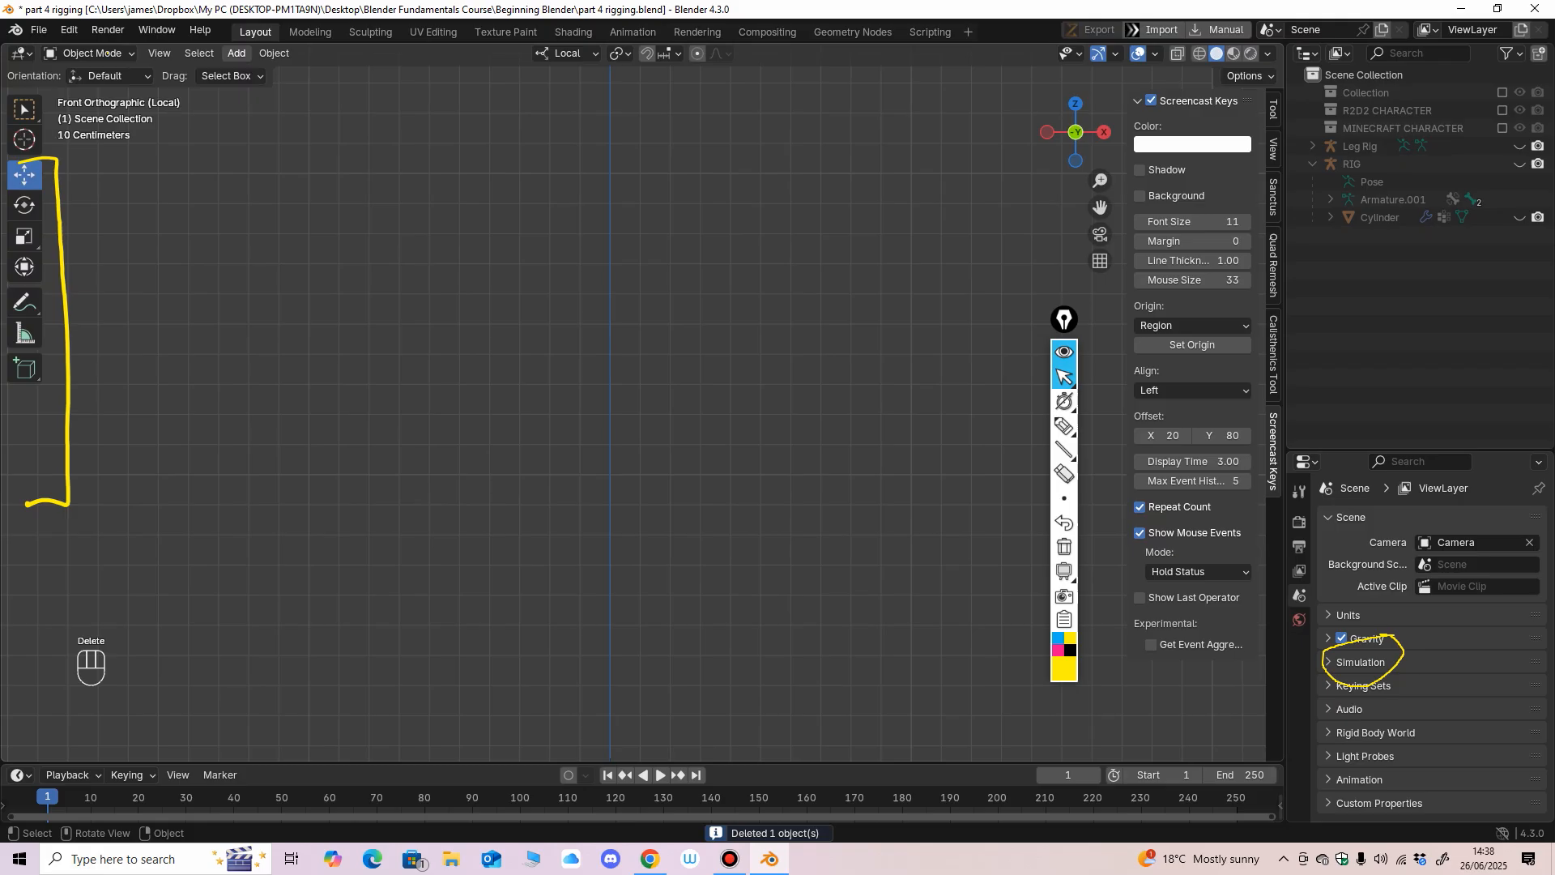
Add a Rigify Basic Human meta-rig armature to the scene.
{"action": "left_click", "coordinate": [237, 52]}
{"action": "mouse_move", "coordinate": [271, 203]}
{"action": "mouse_move", "coordinate": [437, 220]}
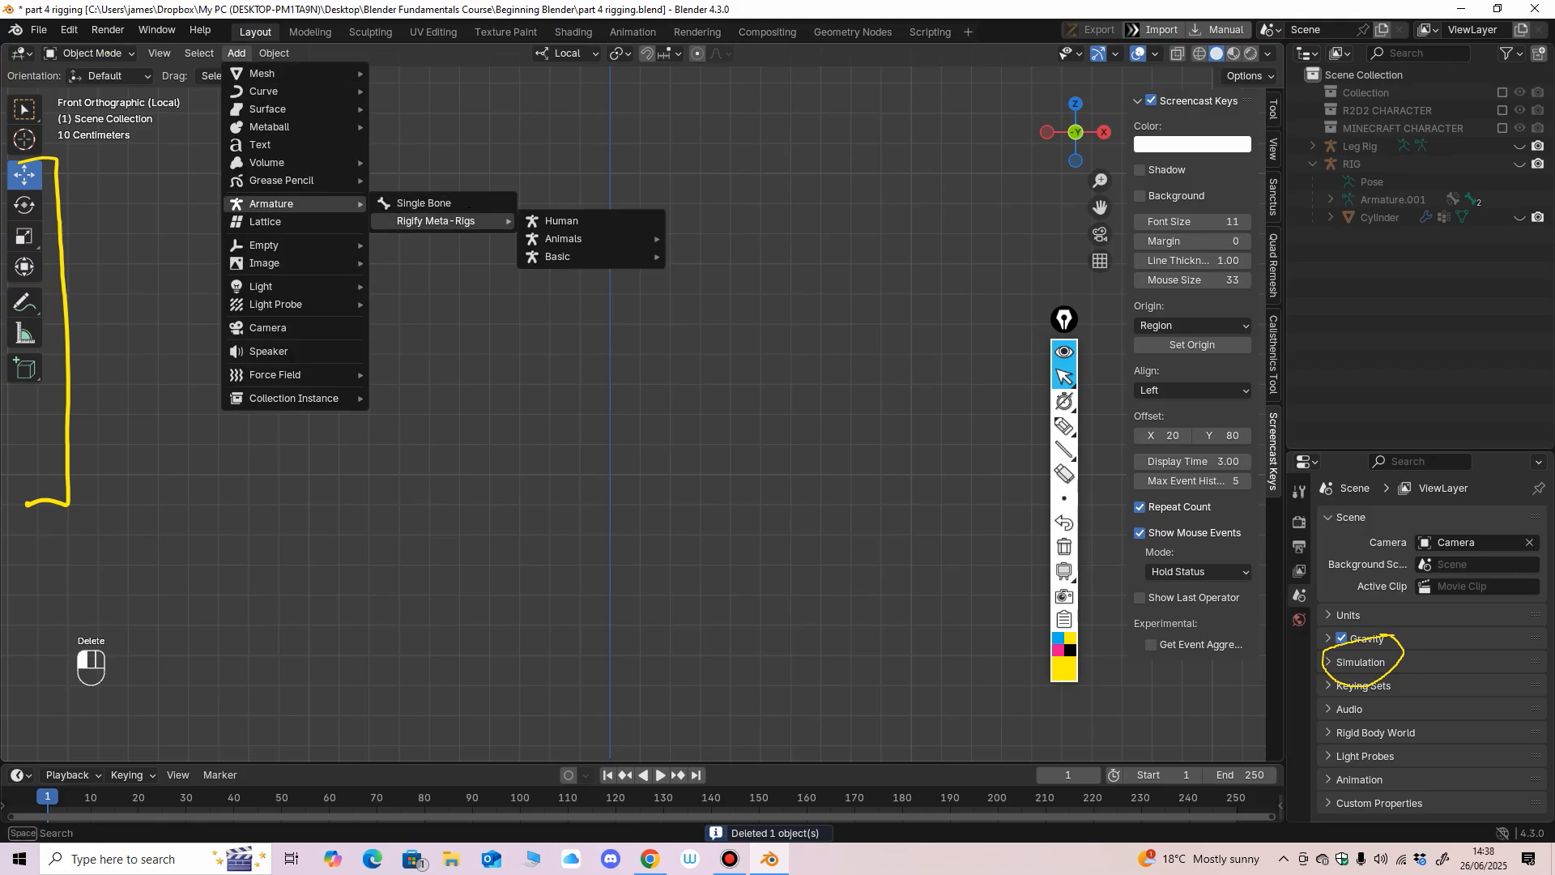
{"action": "mouse_move", "coordinate": [558, 256]}
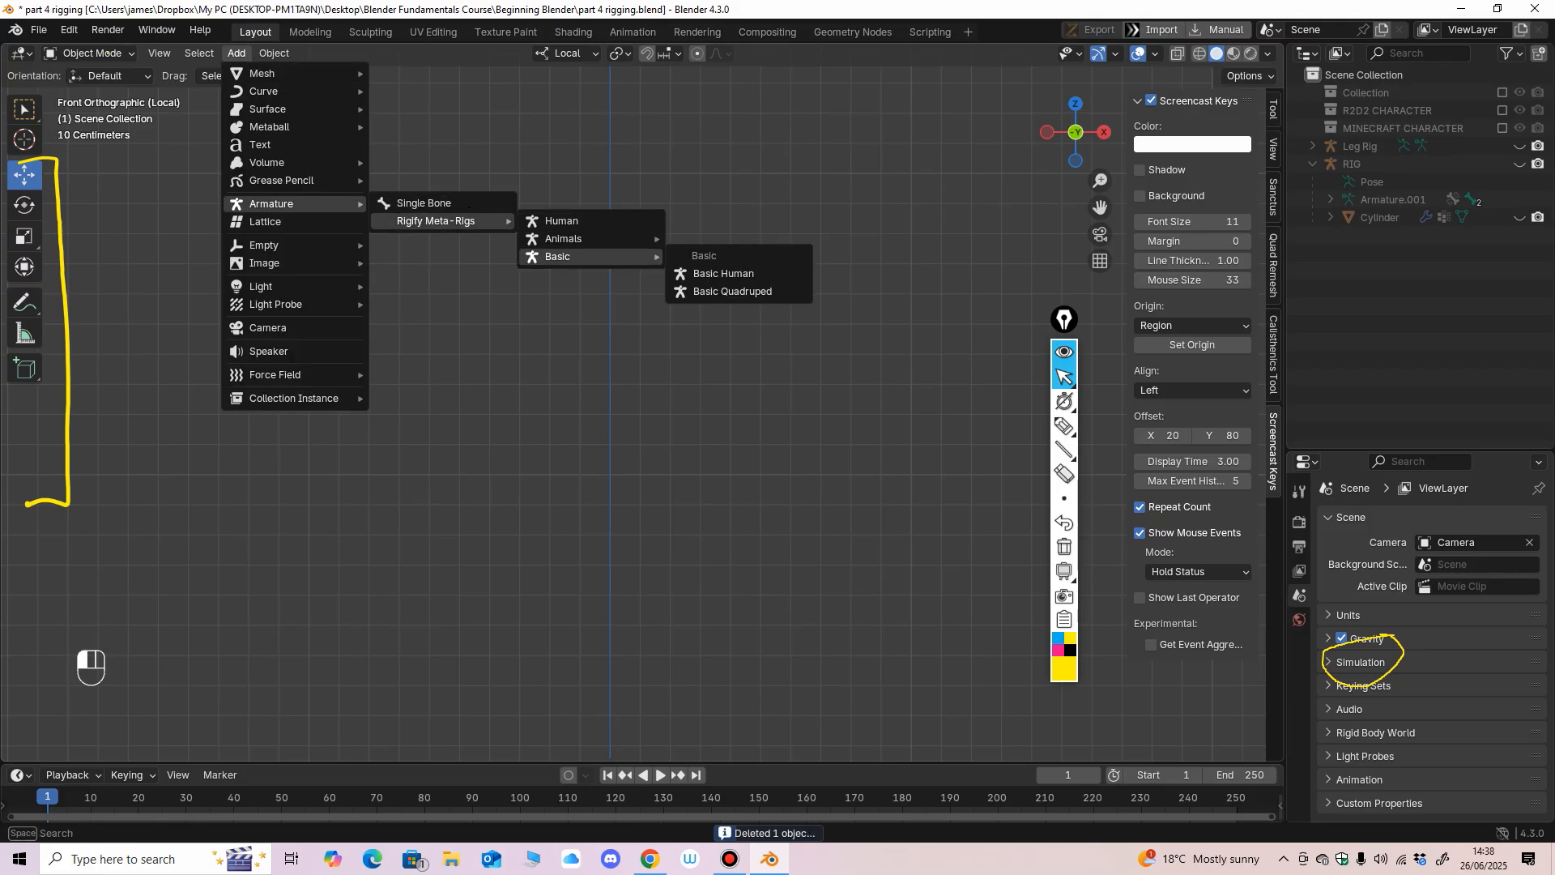
{"action": "left_click", "coordinate": [723, 273]}
Examine the Basic Human meta-rig's simplified head, arm and leg bones from the front and at an angle.
{"action": "mouse_move", "coordinate": [642, 393]}
{"action": "middle_mouse_down", "text": "ctrl"}
{"action": "mouse_move", "coordinate": [643, 438]}
{"action": "mouse_move", "coordinate": [575, 434]}
{"action": "mouse_move", "coordinate": [642, 389]}
{"action": "middle_mouse_up", "text": "ctrl"}
{"action": "middle_click_drag", "start_coordinate": [642, 389], "coordinate": [642, 324], "text": "ctrl"}
{"action": "mouse_move", "coordinate": [642, 389]}
{"action": "middle_mouse_down", "text": "ctrl"}
{"action": "mouse_move", "coordinate": [642, 442]}
{"action": "mouse_move", "coordinate": [587, 438]}
{"action": "mouse_move", "coordinate": [642, 422]}
{"action": "mouse_move", "coordinate": [642, 376]}
{"action": "middle_mouse_up", "text": "ctrl"}
{"action": "middle_click_drag", "start_coordinate": [642, 388], "coordinate": [693, 483]}
{"action": "scroll", "coordinate": [640, 421], "scroll_direction": "up", "scroll_amount": 5}
{"action": "middle_click_drag", "start_coordinate": [693, 405], "coordinate": [643, 470]}
{"action": "key", "text": "KP_1"}
{"action": "middle_click_drag", "start_coordinate": [632, 486], "coordinate": [642, 330], "text": "shift"}
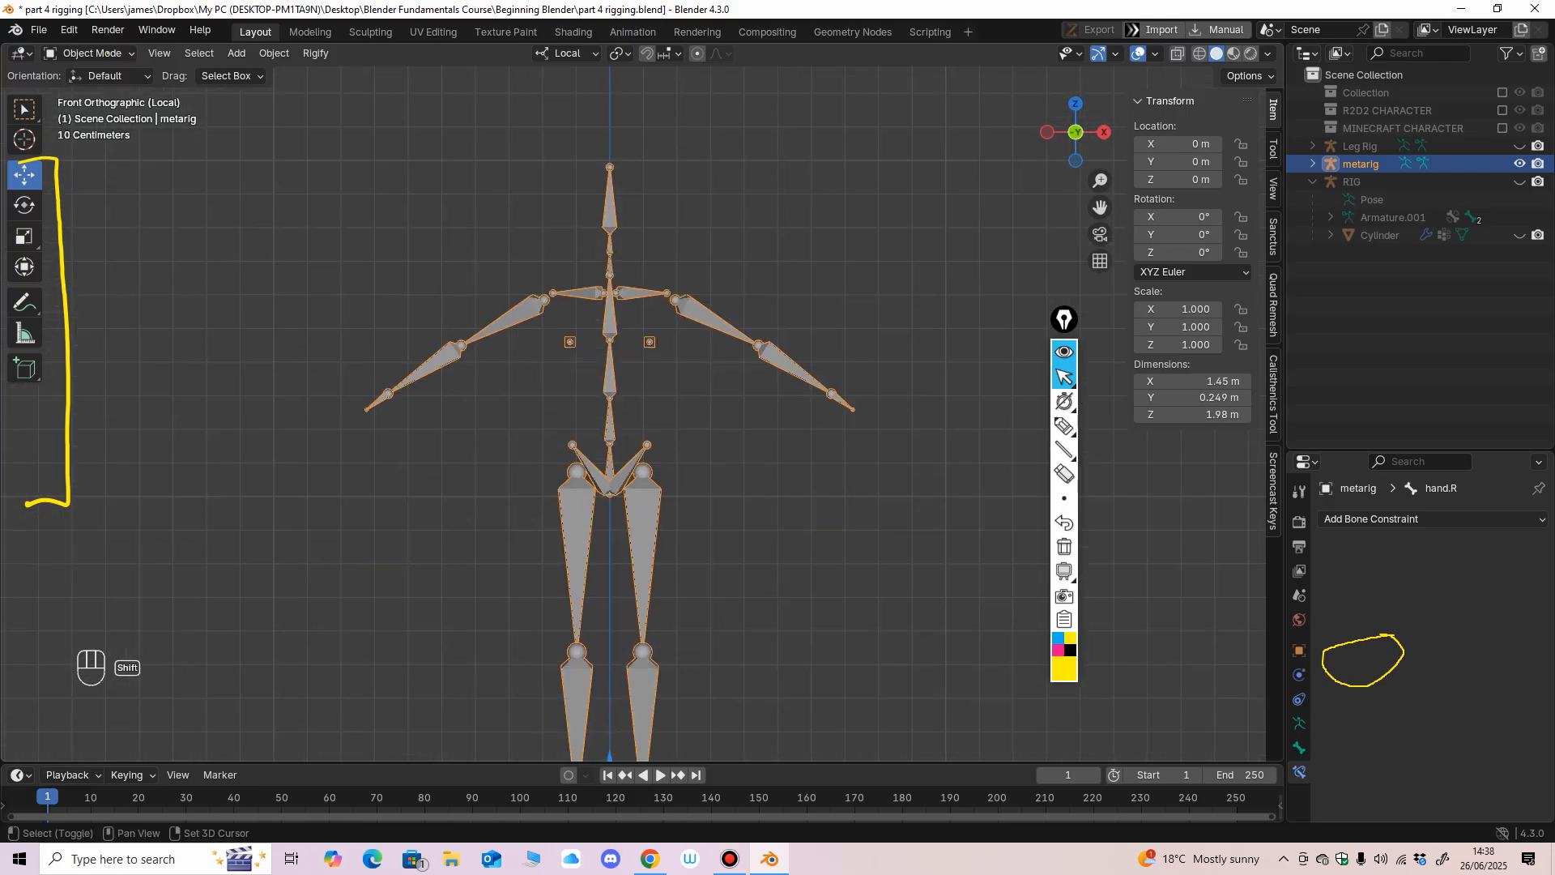
{"action": "scroll", "coordinate": [643, 413], "scroll_direction": "down", "scroll_amount": 2}
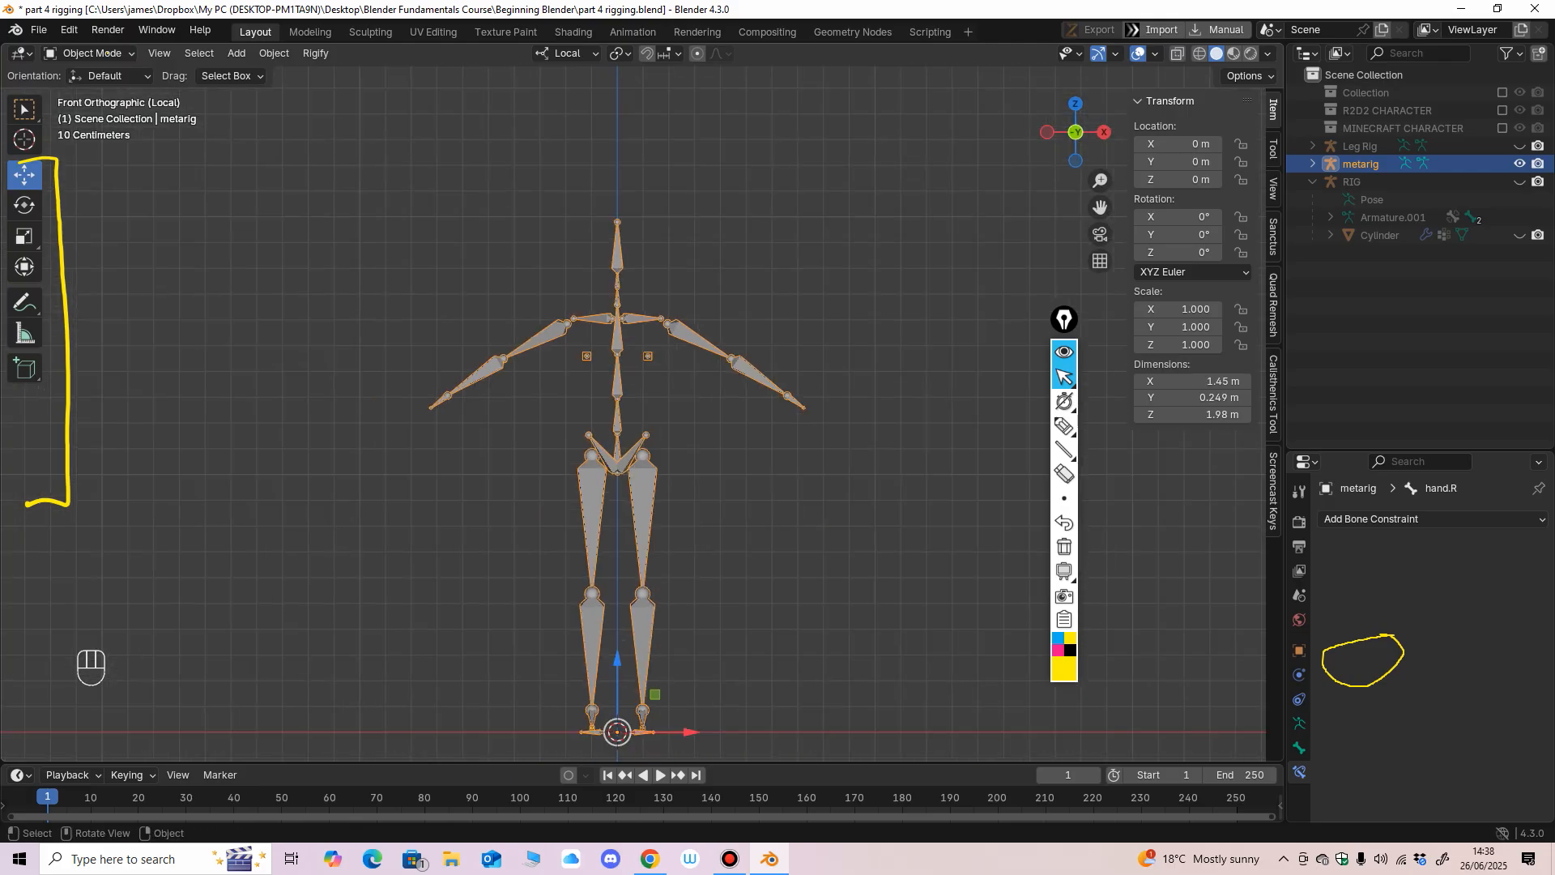
{"action": "middle_click_drag", "start_coordinate": [688, 413], "coordinate": [769, 412]}
{"action": "key", "text": "KP_1"}
{"action": "mouse_move", "coordinate": [632, 413]}
{"action": "middle_mouse_down"}
{"action": "mouse_move", "coordinate": [697, 454]}
{"action": "mouse_move", "coordinate": [697, 426]}
{"action": "mouse_move", "coordinate": [826, 429]}
{"action": "mouse_move", "coordinate": [648, 417]}
{"action": "mouse_move", "coordinate": [648, 376]}
{"action": "mouse_move", "coordinate": [647, 437]}
{"action": "middle_mouse_up"}
{"action": "middle_click_drag", "start_coordinate": [648, 437], "coordinate": [625, 484]}
Replace the Basic Human meta-rig with the Rigify Bird animal meta-rig.
{"action": "key", "text": "Delete"}
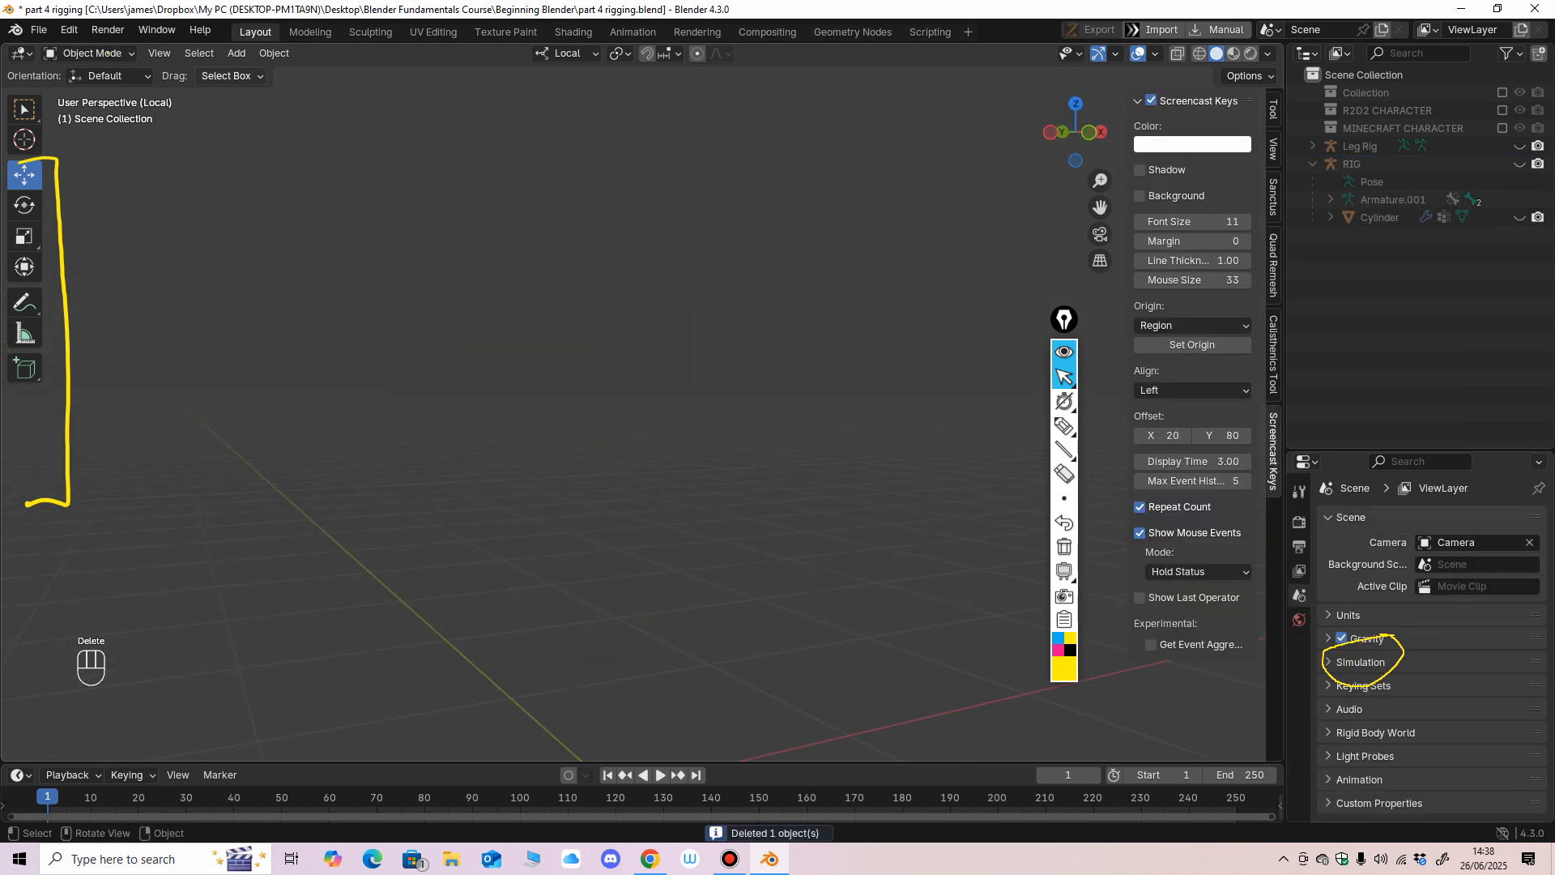
{"action": "left_click", "coordinate": [237, 52]}
{"action": "mouse_move", "coordinate": [271, 203]}
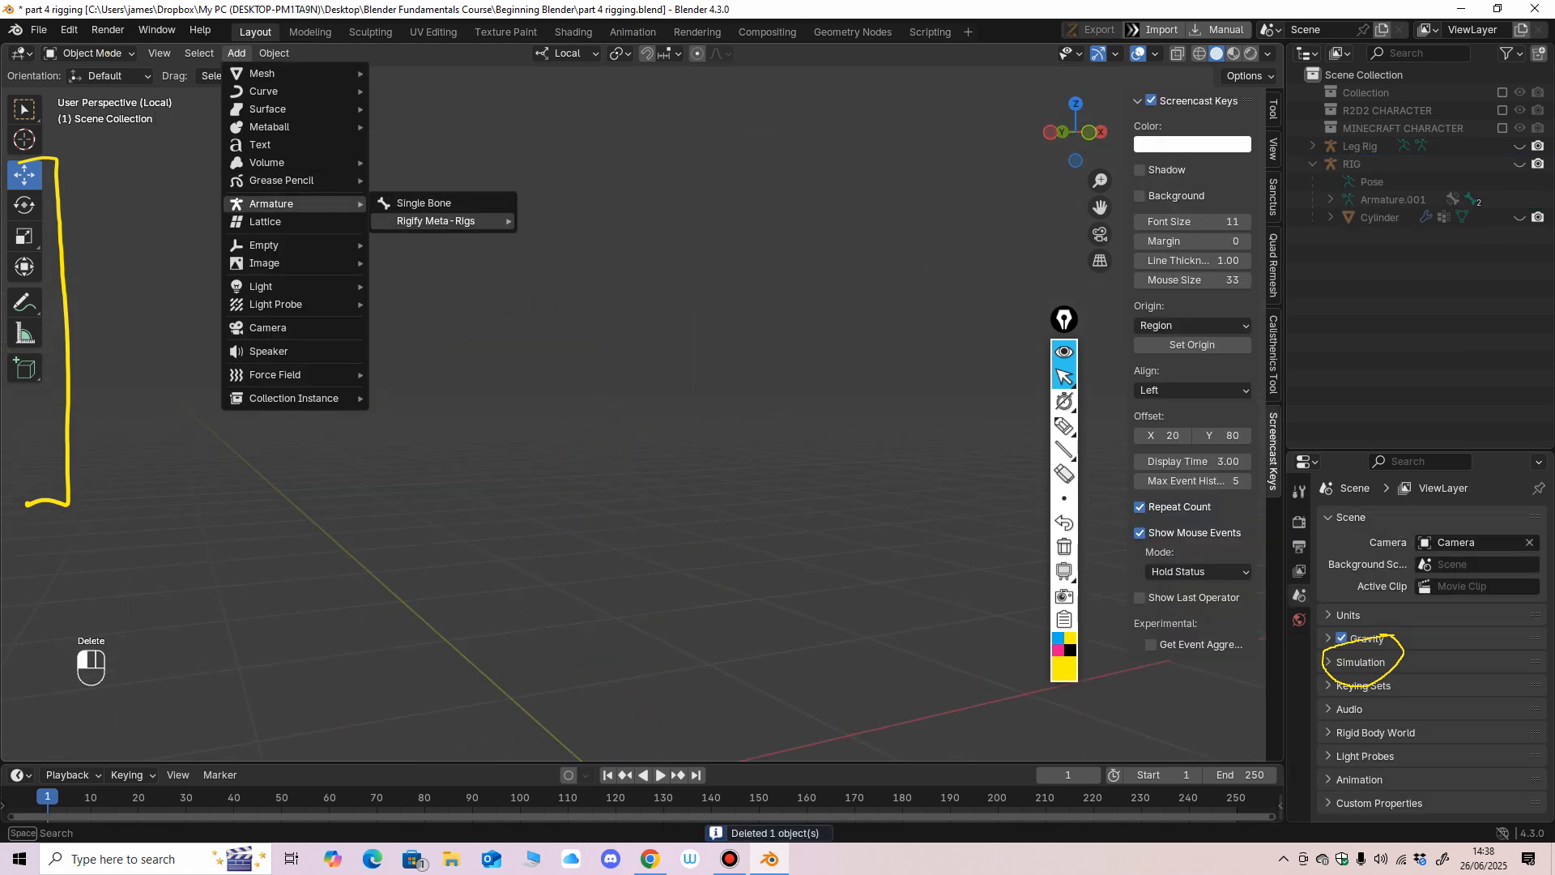
{"action": "mouse_move", "coordinate": [435, 221]}
{"action": "mouse_move", "coordinate": [563, 239]}
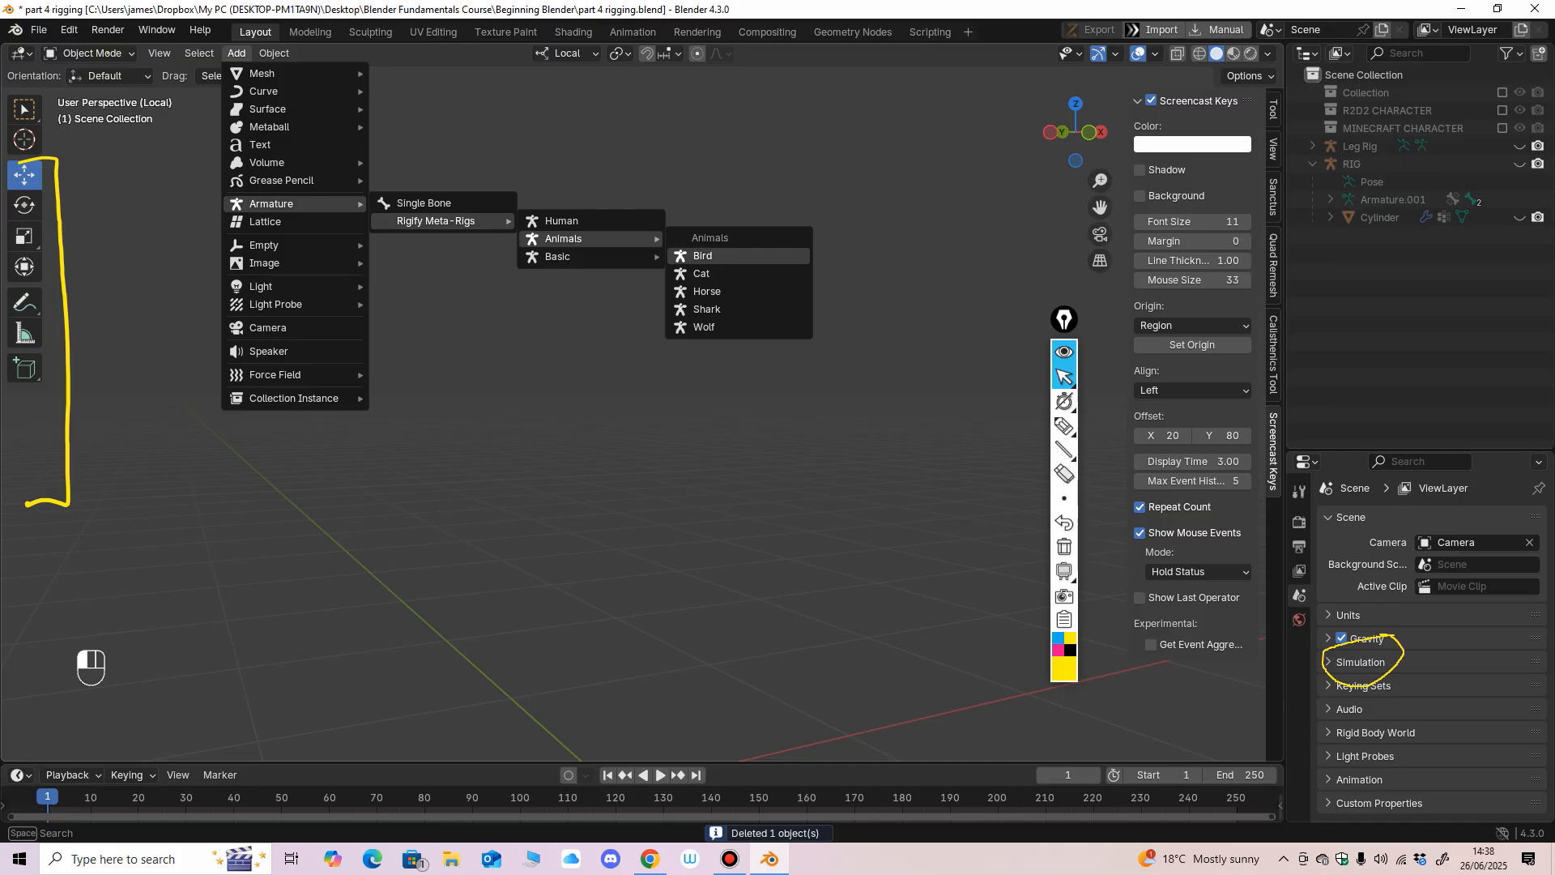
{"action": "left_click", "coordinate": [703, 256]}
View the Bird meta-rig from several angles and erase the yellow circle drawn over the bone constraint properties.
{"action": "middle_click_drag", "start_coordinate": [609, 732], "coordinate": [773, 445], "text": "shift"}
{"action": "scroll", "coordinate": [642, 397], "scroll_direction": "up", "scroll_amount": 4}
{"action": "scroll", "coordinate": [688, 432], "scroll_direction": "up", "scroll_amount": 4}
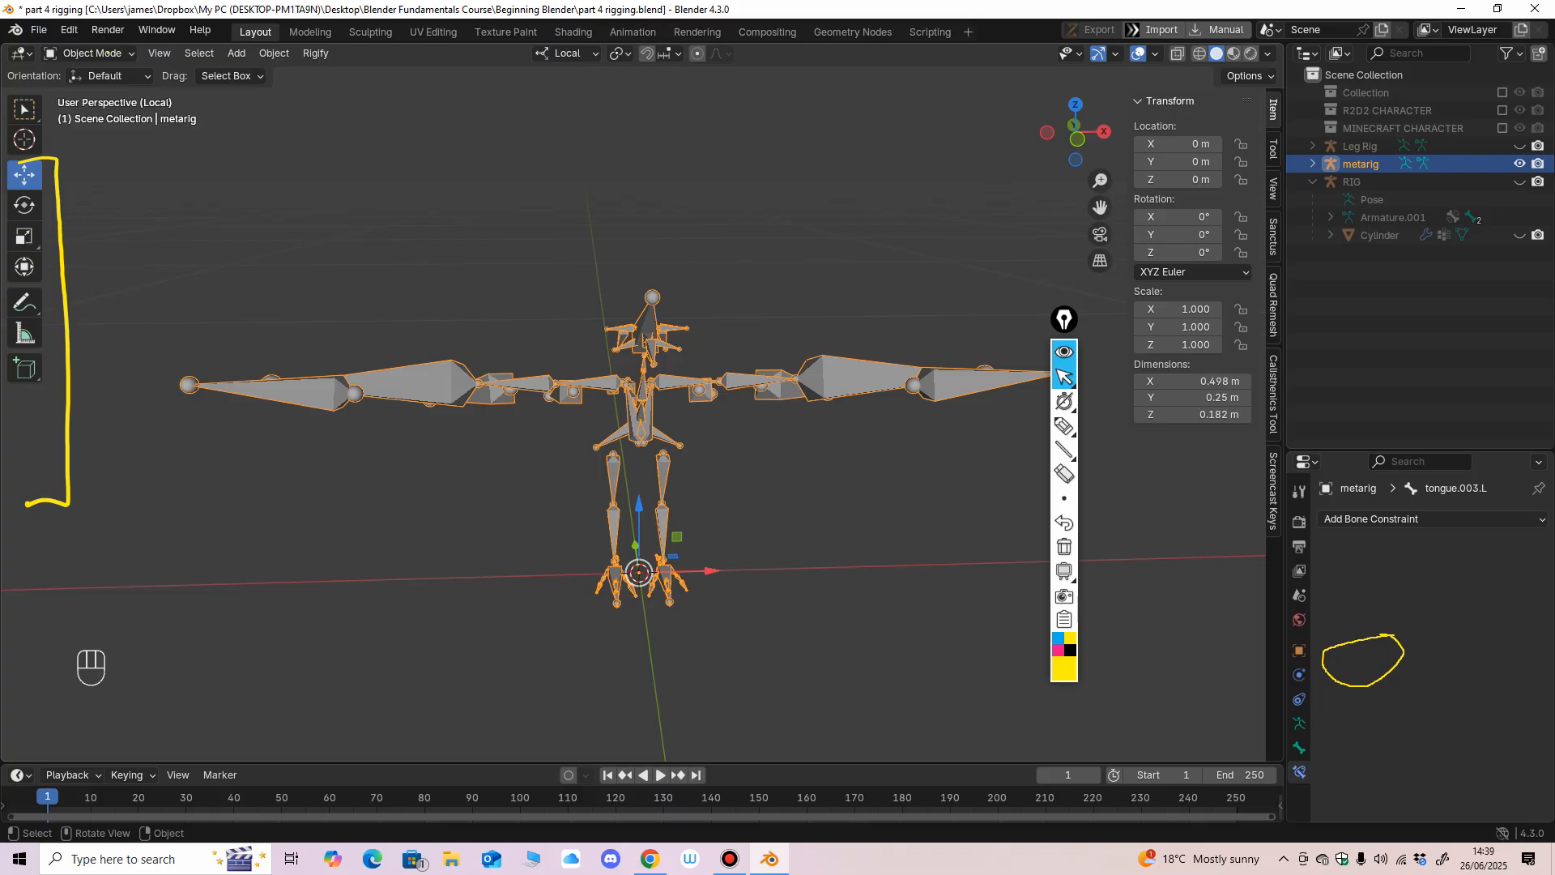
{"action": "middle_click_drag", "start_coordinate": [774, 445], "coordinate": [869, 447]}
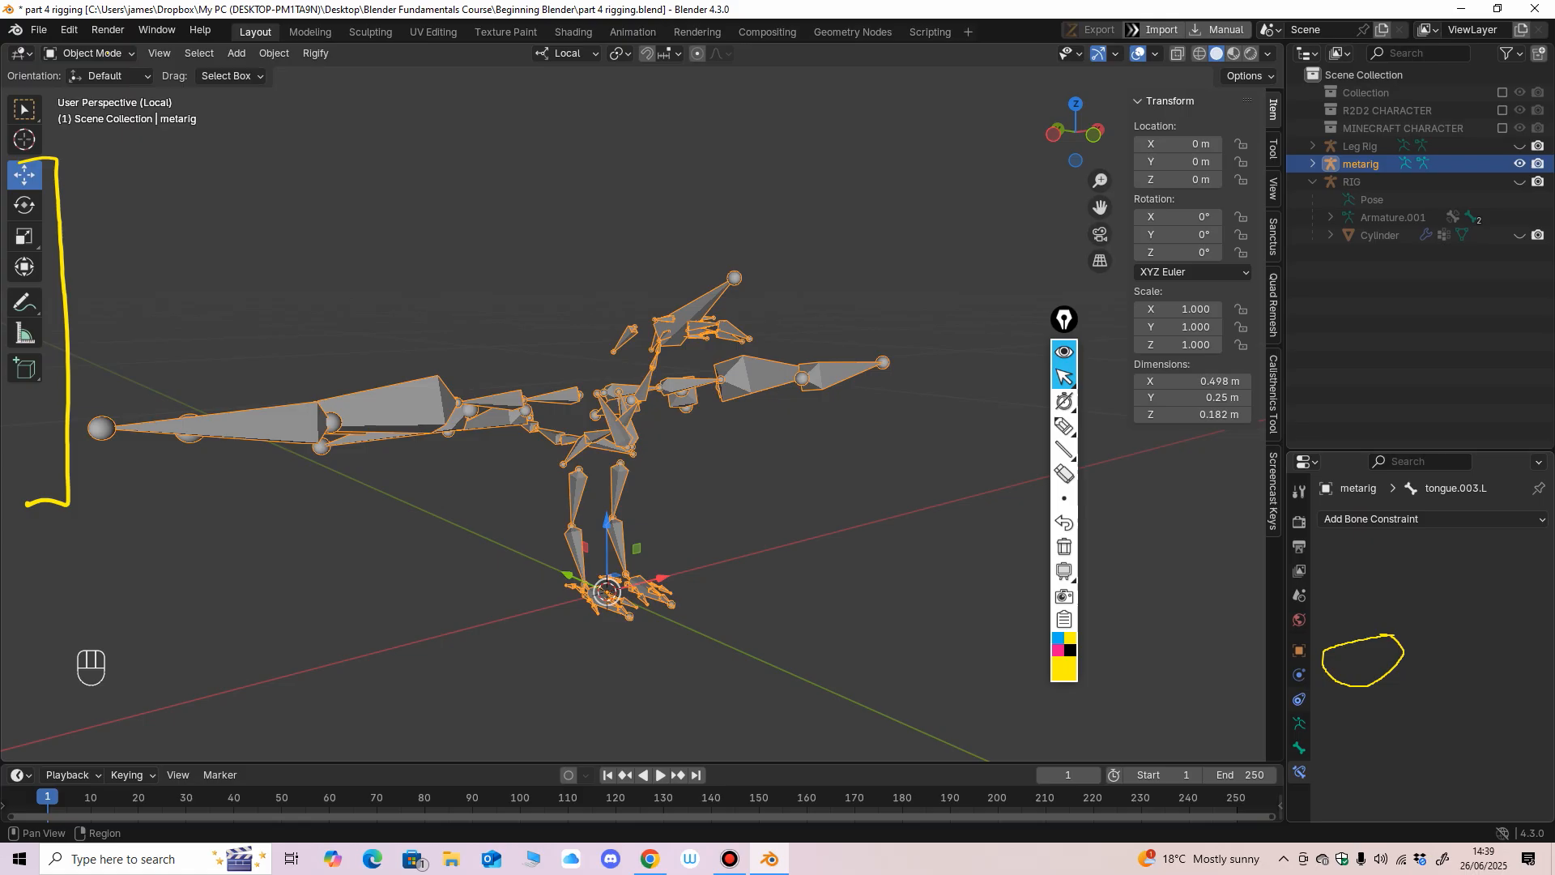
{"action": "left_click", "coordinate": [1064, 474]}
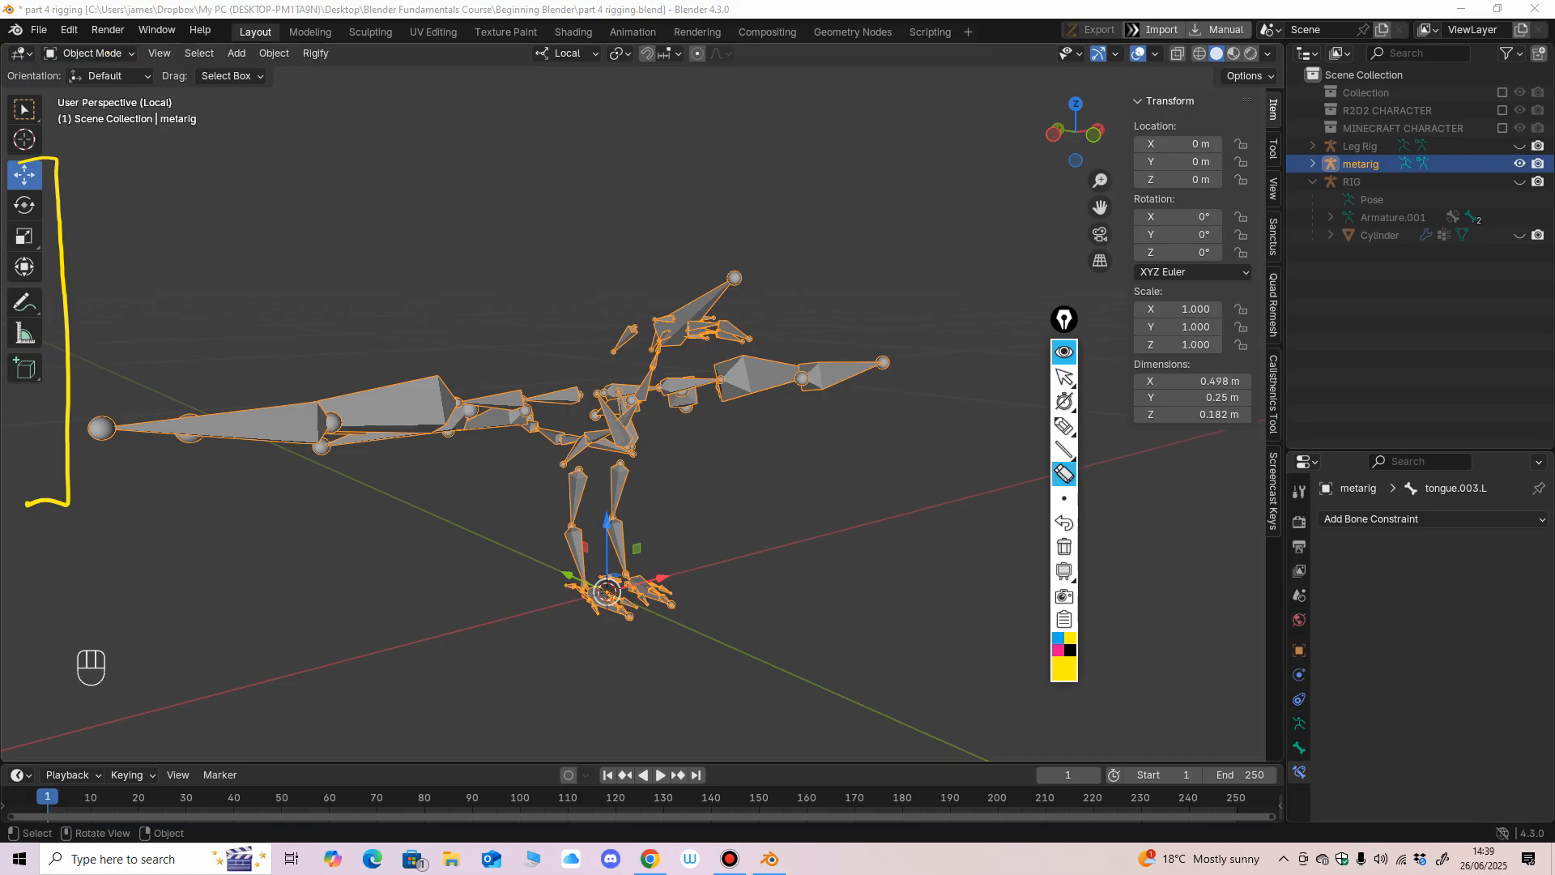
{"action": "left_click", "coordinate": [1065, 377]}
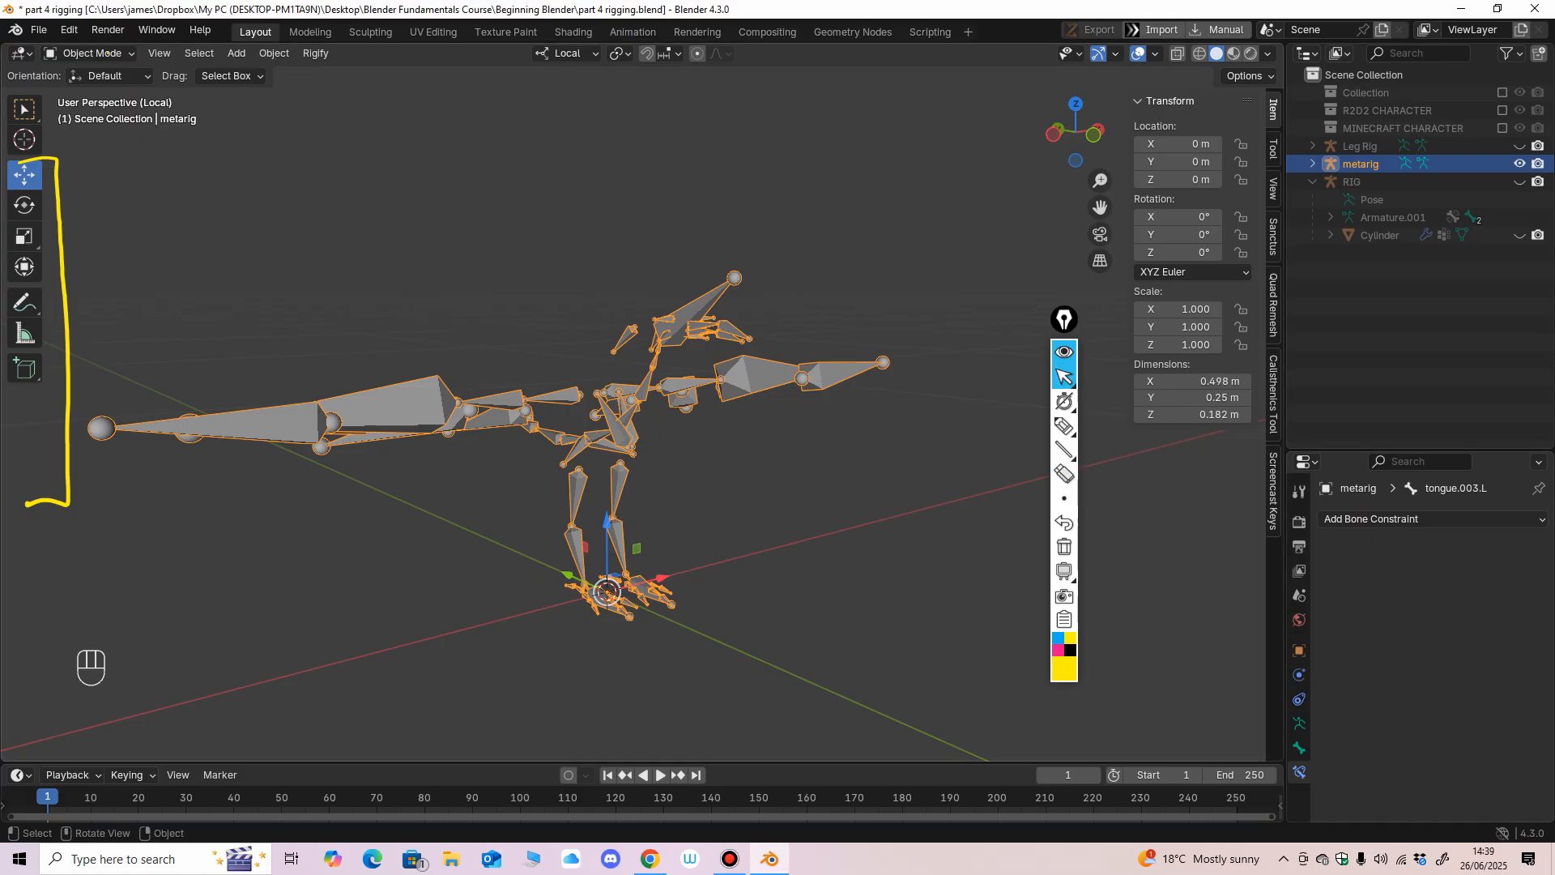
Show the Bird armature's Rigify settings and circle Generate Rig in yellow with the screen pen.
{"action": "left_click", "coordinate": [1299, 722]}
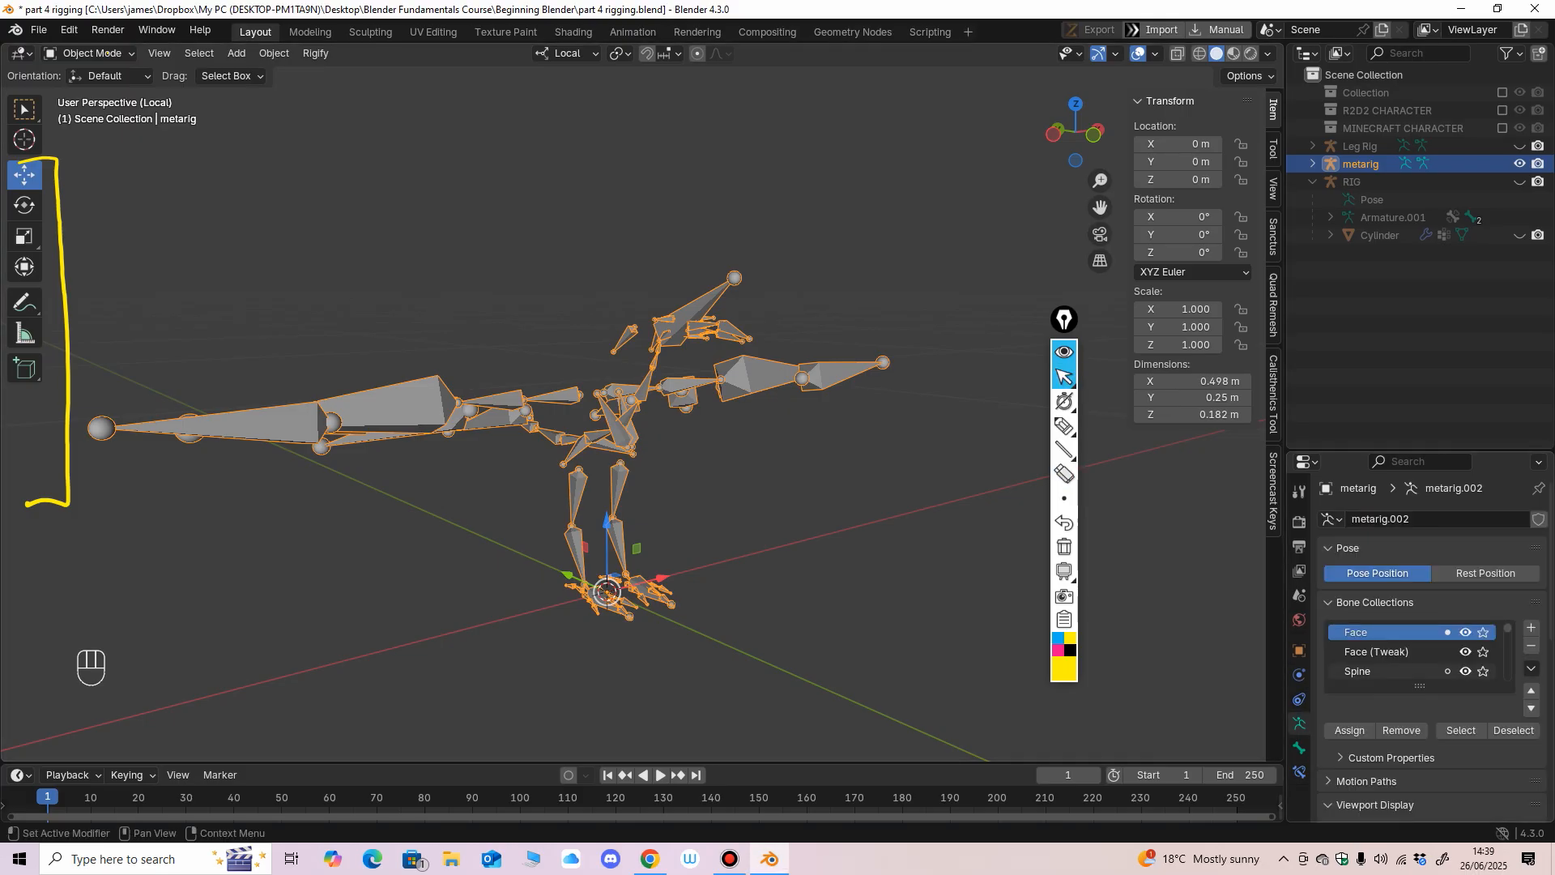
{"action": "scroll", "coordinate": [1429, 648], "scroll_direction": "down", "scroll_amount": 10}
{"action": "scroll", "coordinate": [1430, 648], "scroll_direction": "down", "scroll_amount": 3}
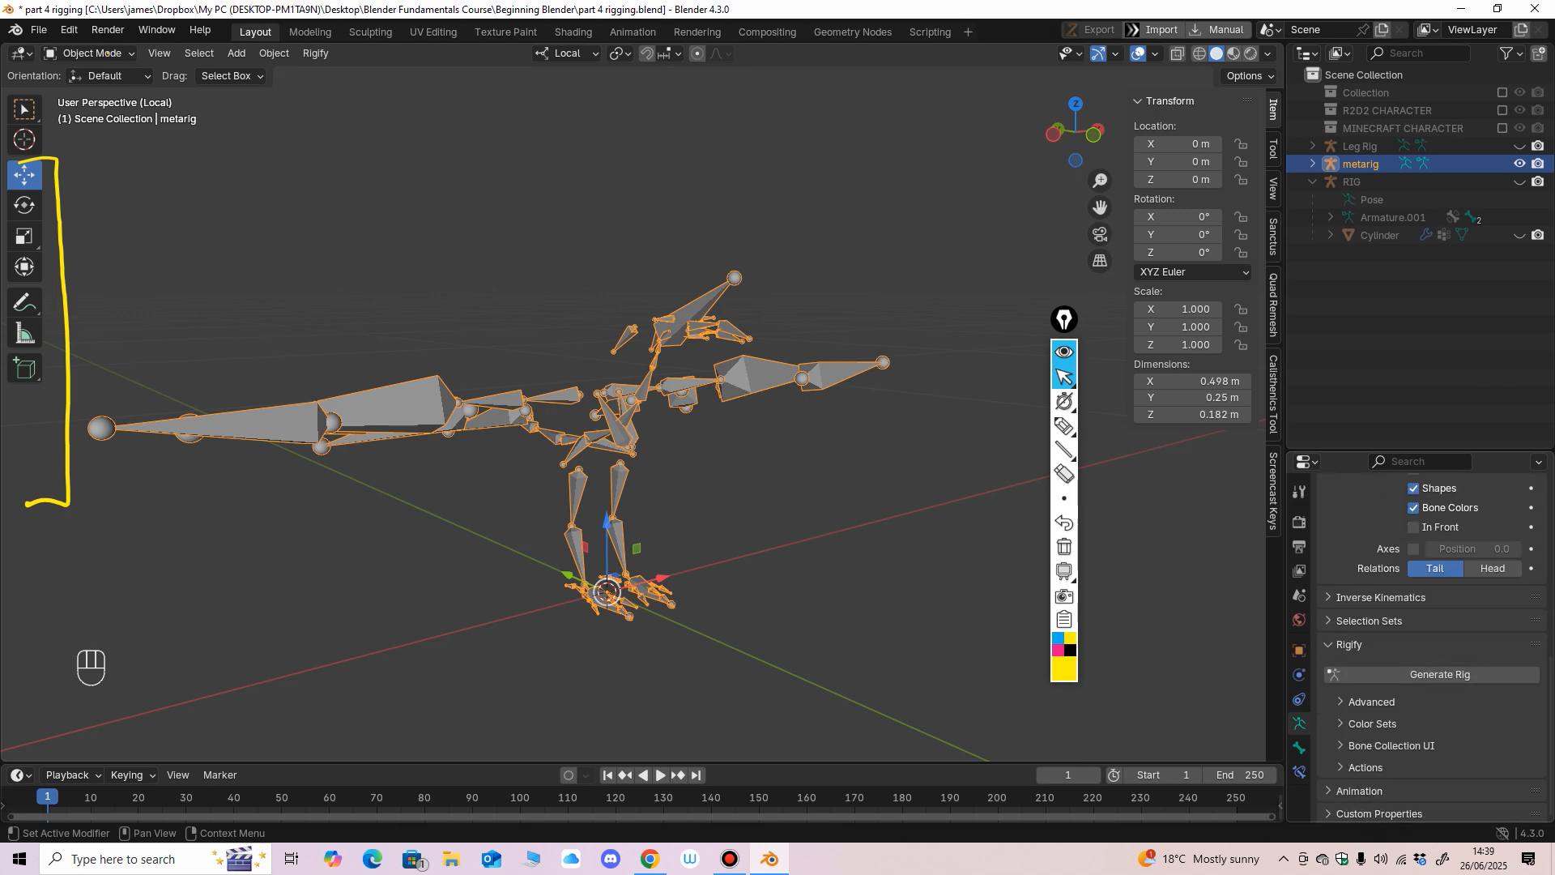
{"action": "left_click", "coordinate": [1064, 425]}
{"action": "left_click_drag", "start_coordinate": [1359, 622], "coordinate": [1307, 706]}
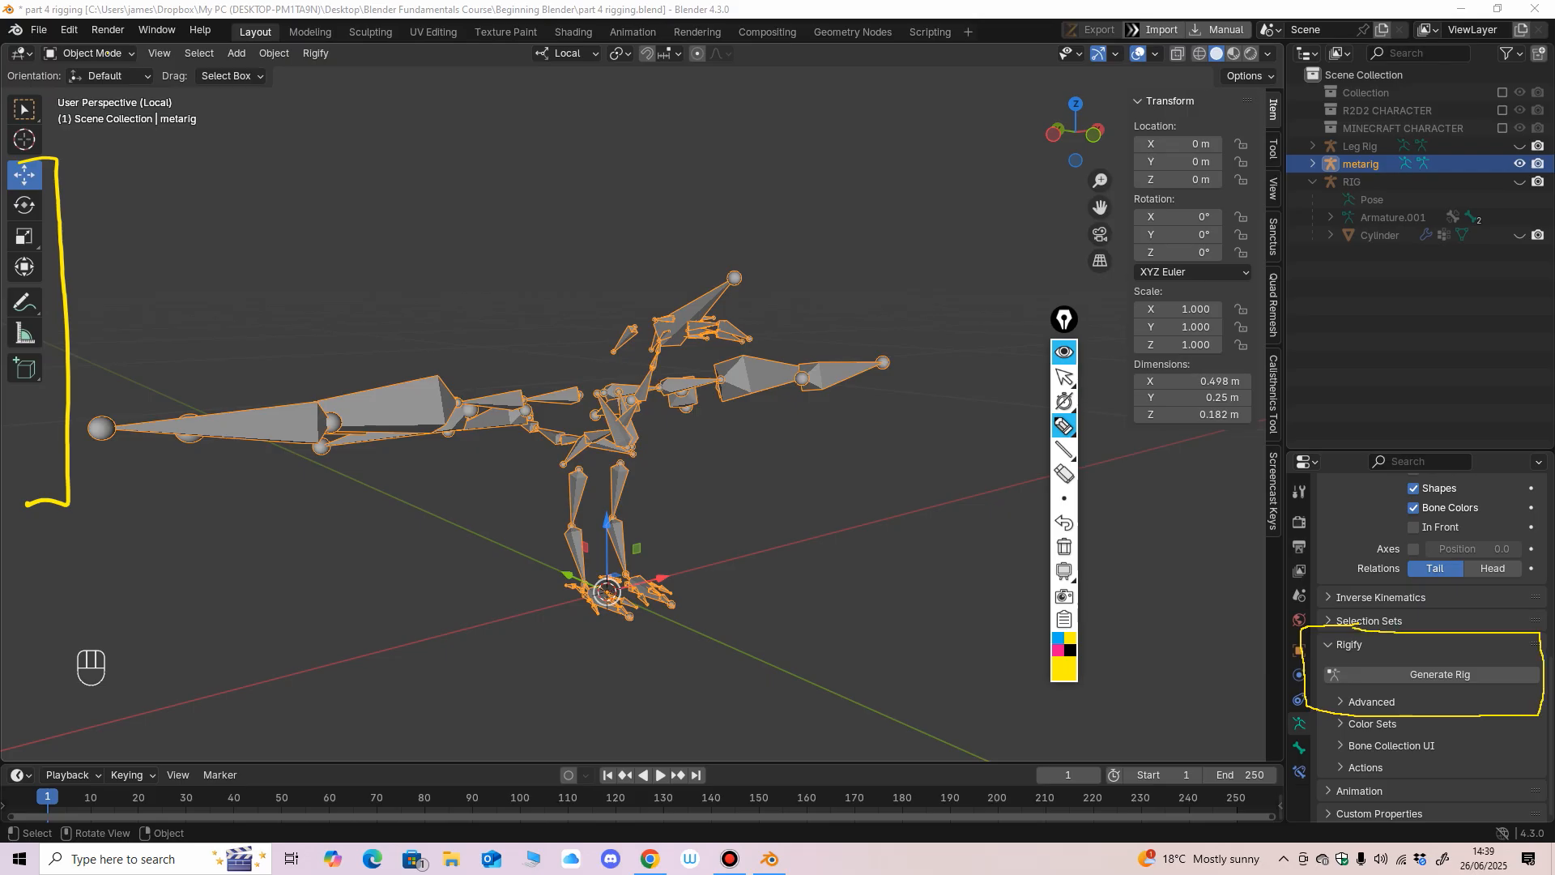
{"action": "left_click", "coordinate": [1064, 377]}
Look over the Bird meta-rig's legs and feet, and erase the yellow circle around Generate Rig.
{"action": "middle_click_drag", "start_coordinate": [810, 438], "coordinate": [482, 348]}
{"action": "scroll", "coordinate": [483, 349], "scroll_direction": "up", "scroll_amount": 2}
{"action": "scroll", "coordinate": [572, 619], "scroll_direction": "up", "scroll_amount": 2}
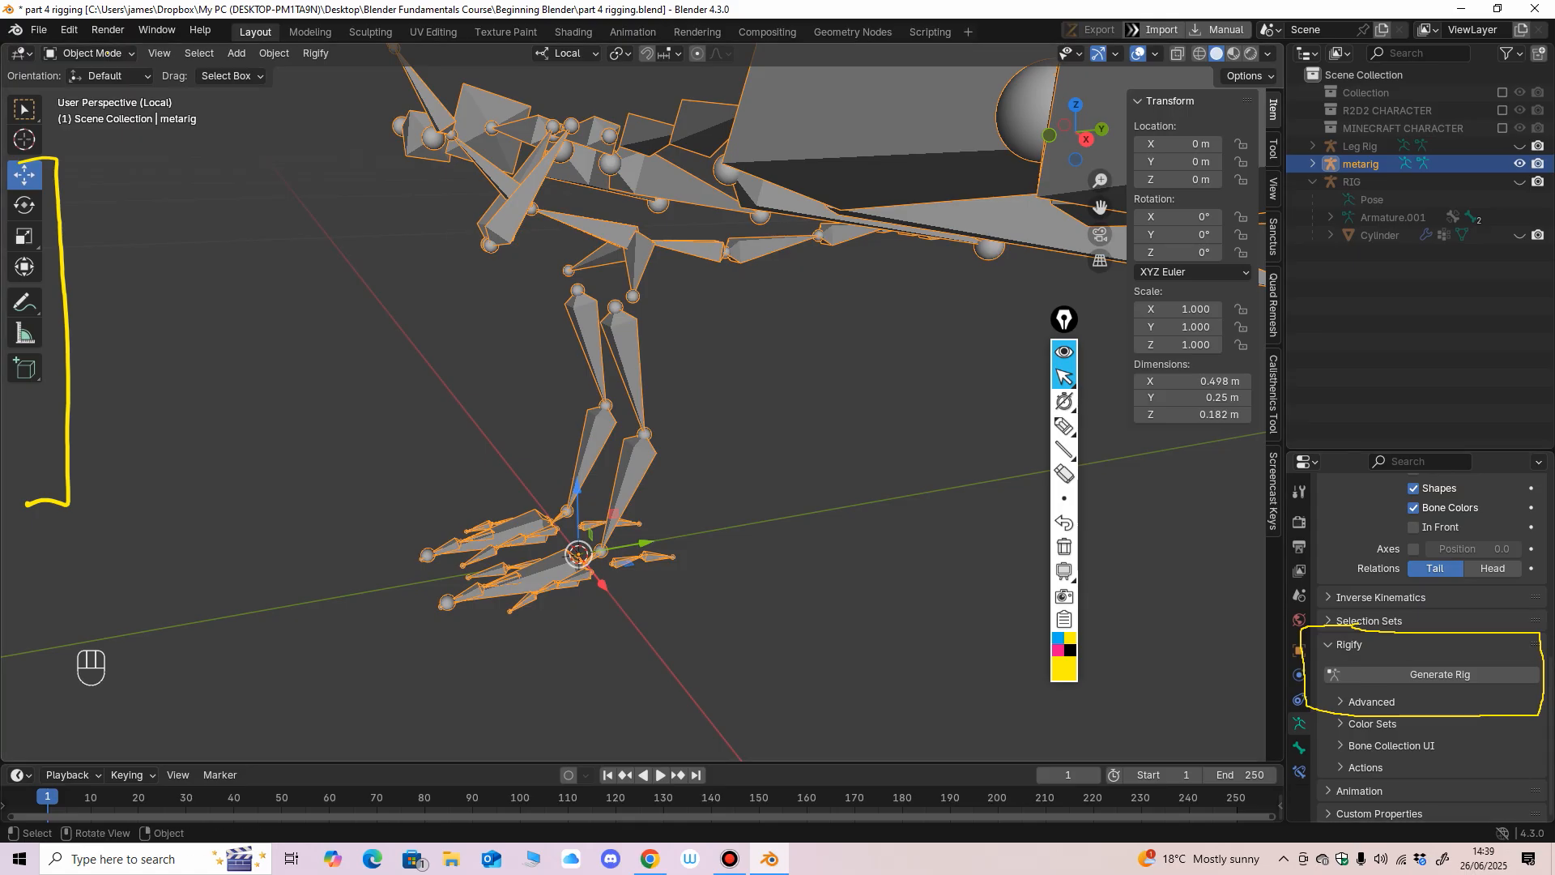
{"action": "left_click", "coordinate": [1064, 474]}
{"action": "left_click", "coordinate": [1305, 672]}
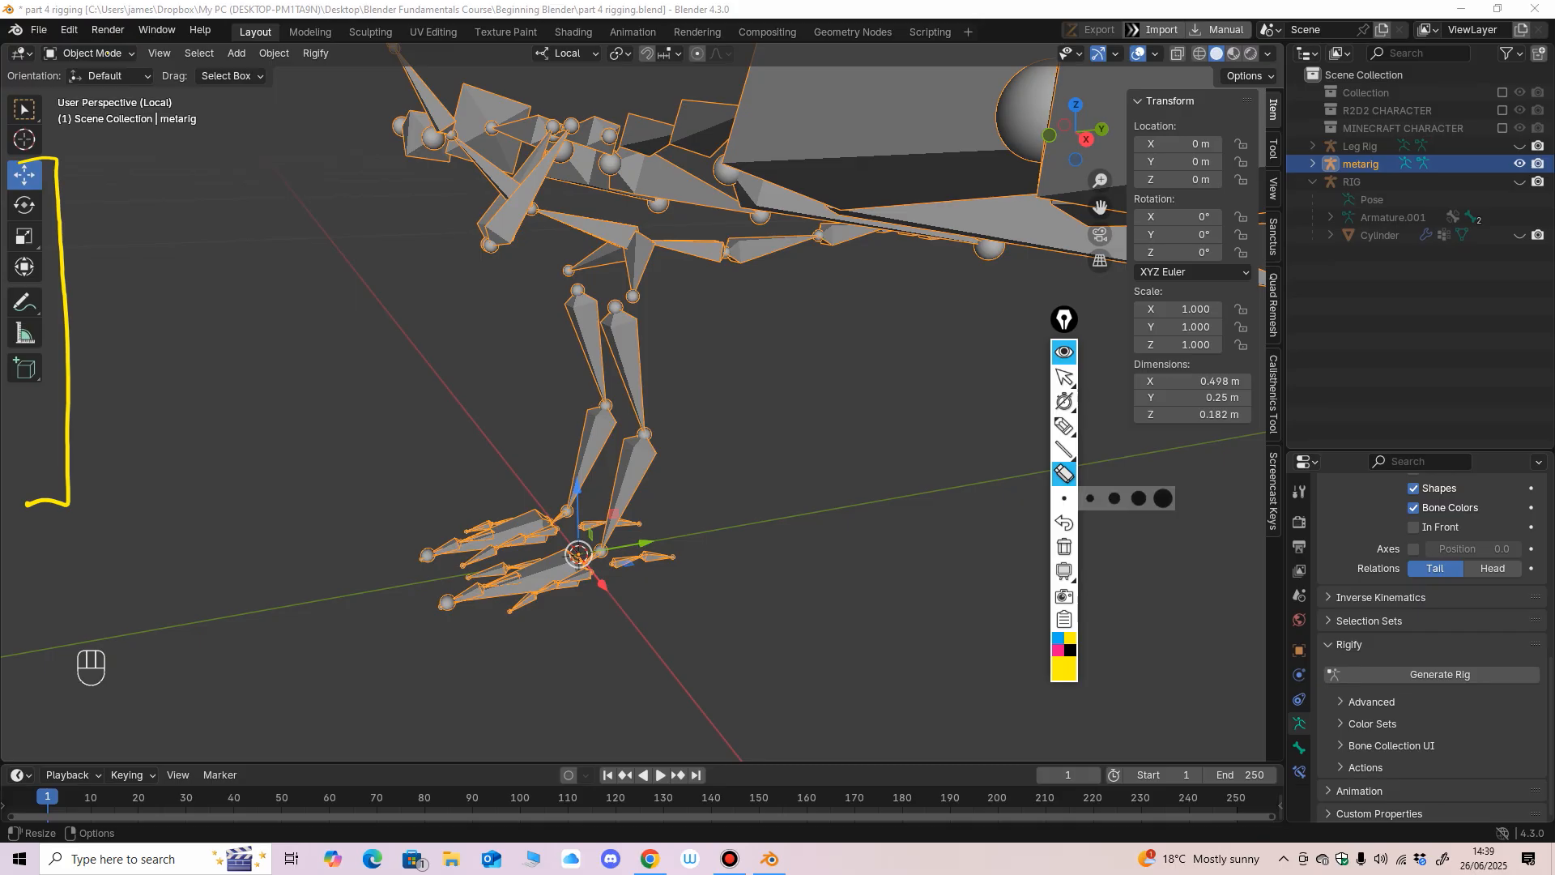
{"action": "left_click", "coordinate": [1064, 377]}
Delete the Bird meta-rig from the scene.
{"action": "scroll", "coordinate": [633, 403], "scroll_direction": "down", "scroll_amount": 4}
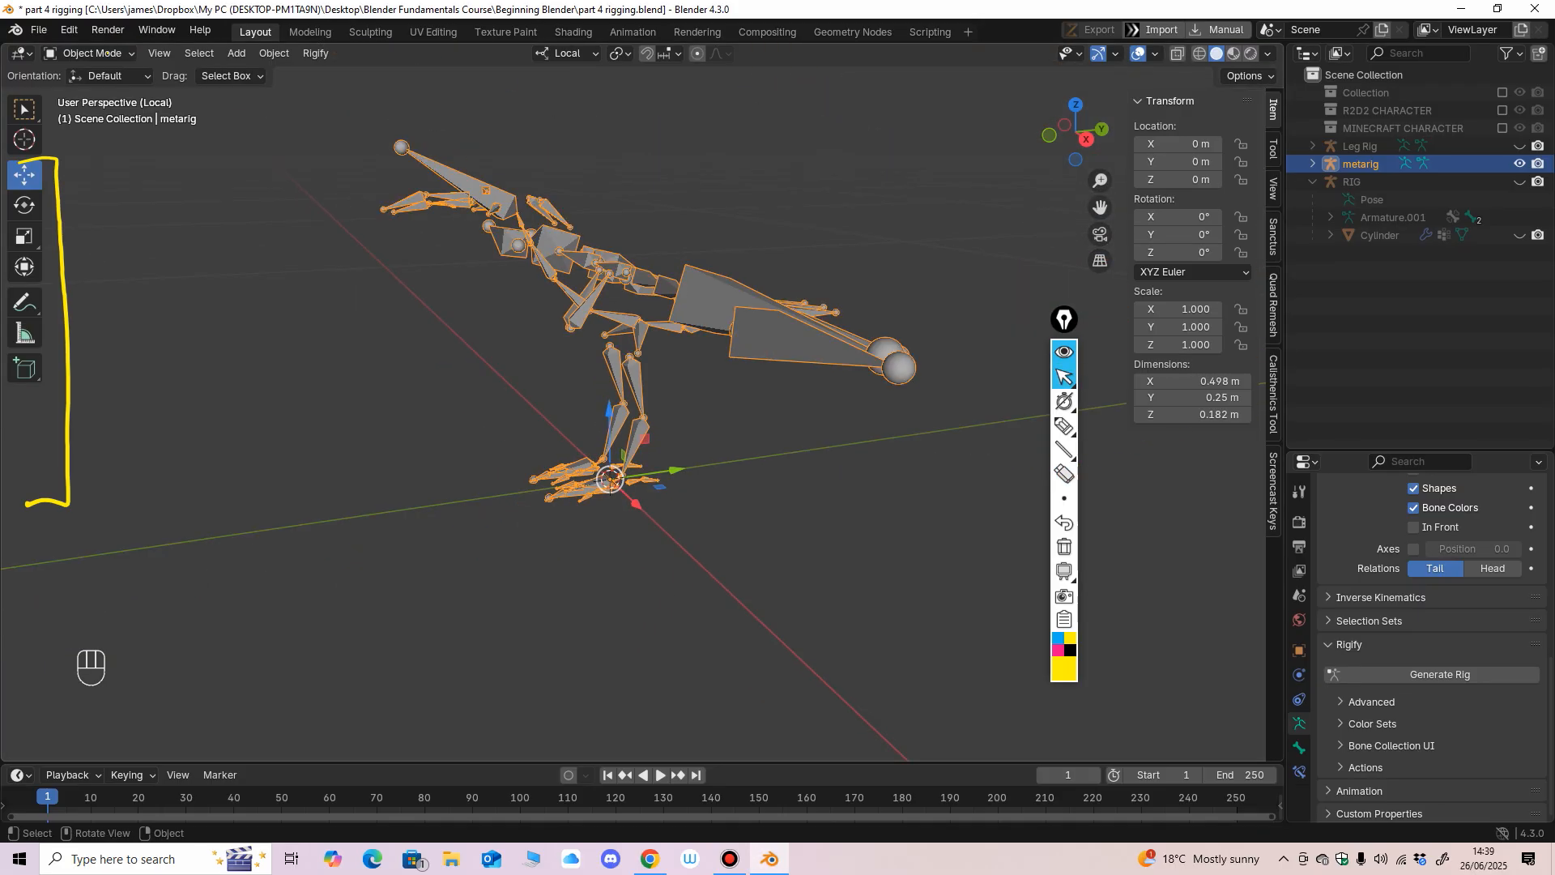
{"action": "key", "text": "Delete"}
{"action": "middle_click_drag", "start_coordinate": [633, 403], "coordinate": [629, 395]}
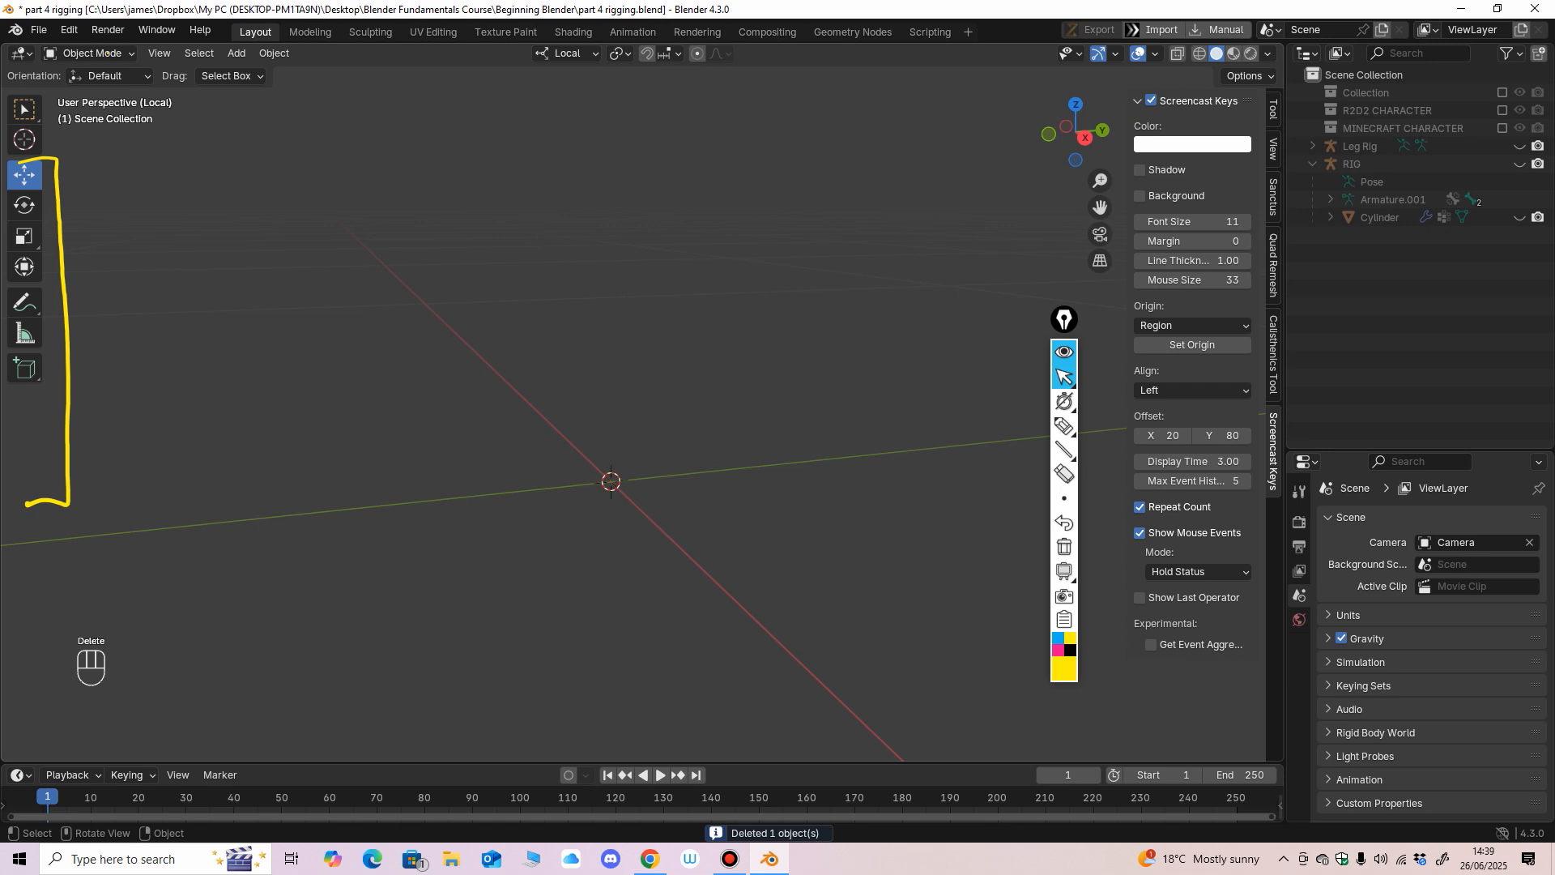
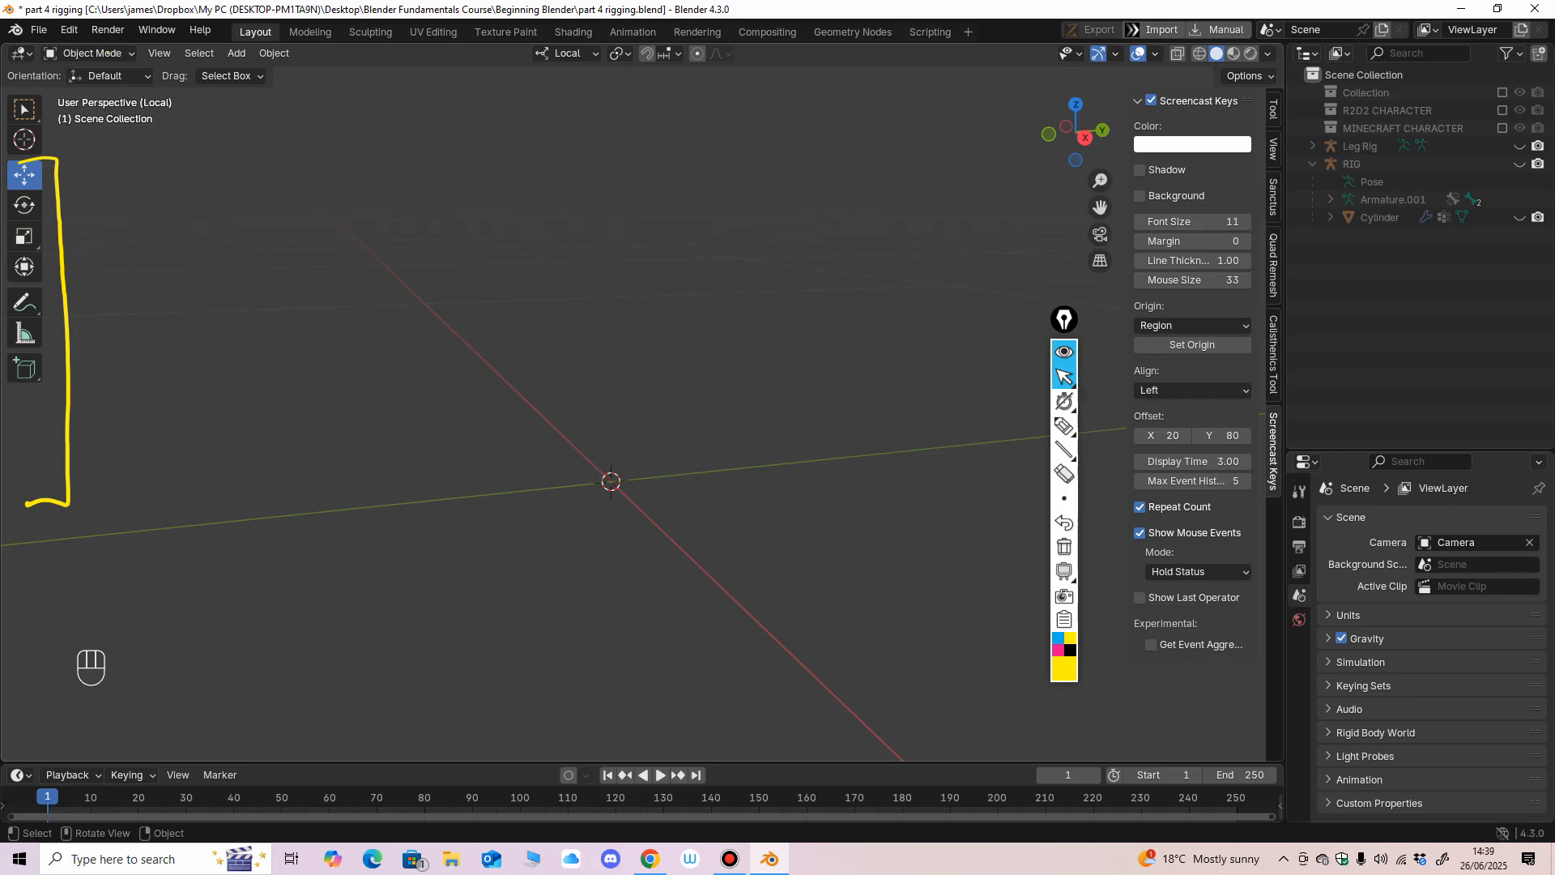
Erase the yellow freehand bracket drawn beside the viewport tools and return to the normal cursor.
{"action": "left_click", "coordinate": [1064, 473]}
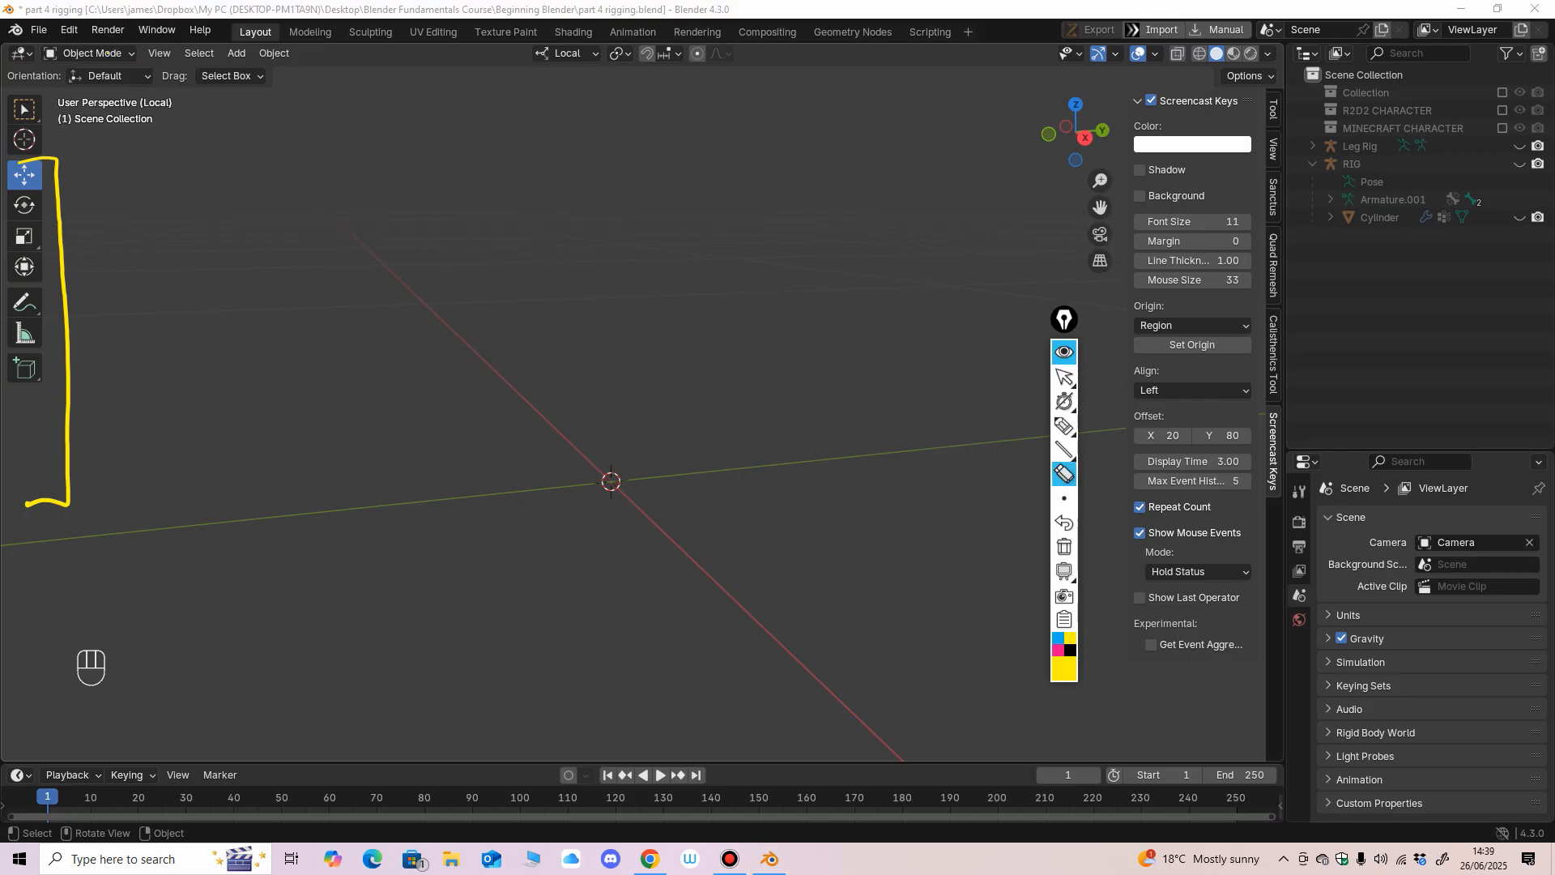
{"action": "left_click", "coordinate": [67, 340]}
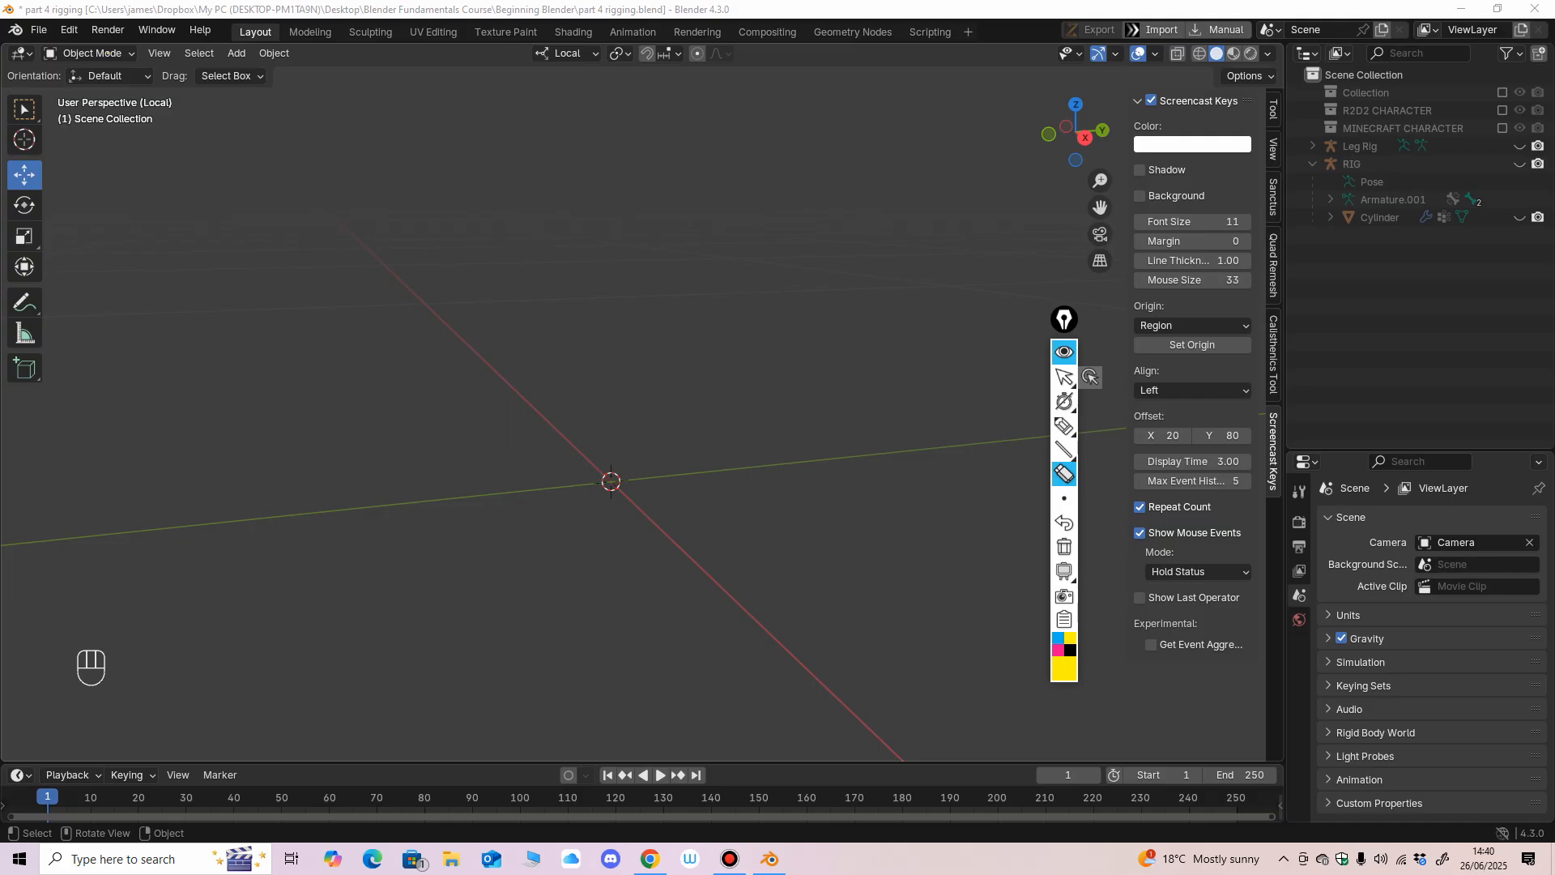
{"action": "left_click", "coordinate": [1065, 377]}
Add a human Rigify meta-rig armature to the scene.
{"action": "left_click", "coordinate": [237, 53]}
{"action": "mouse_move", "coordinate": [300, 203]}
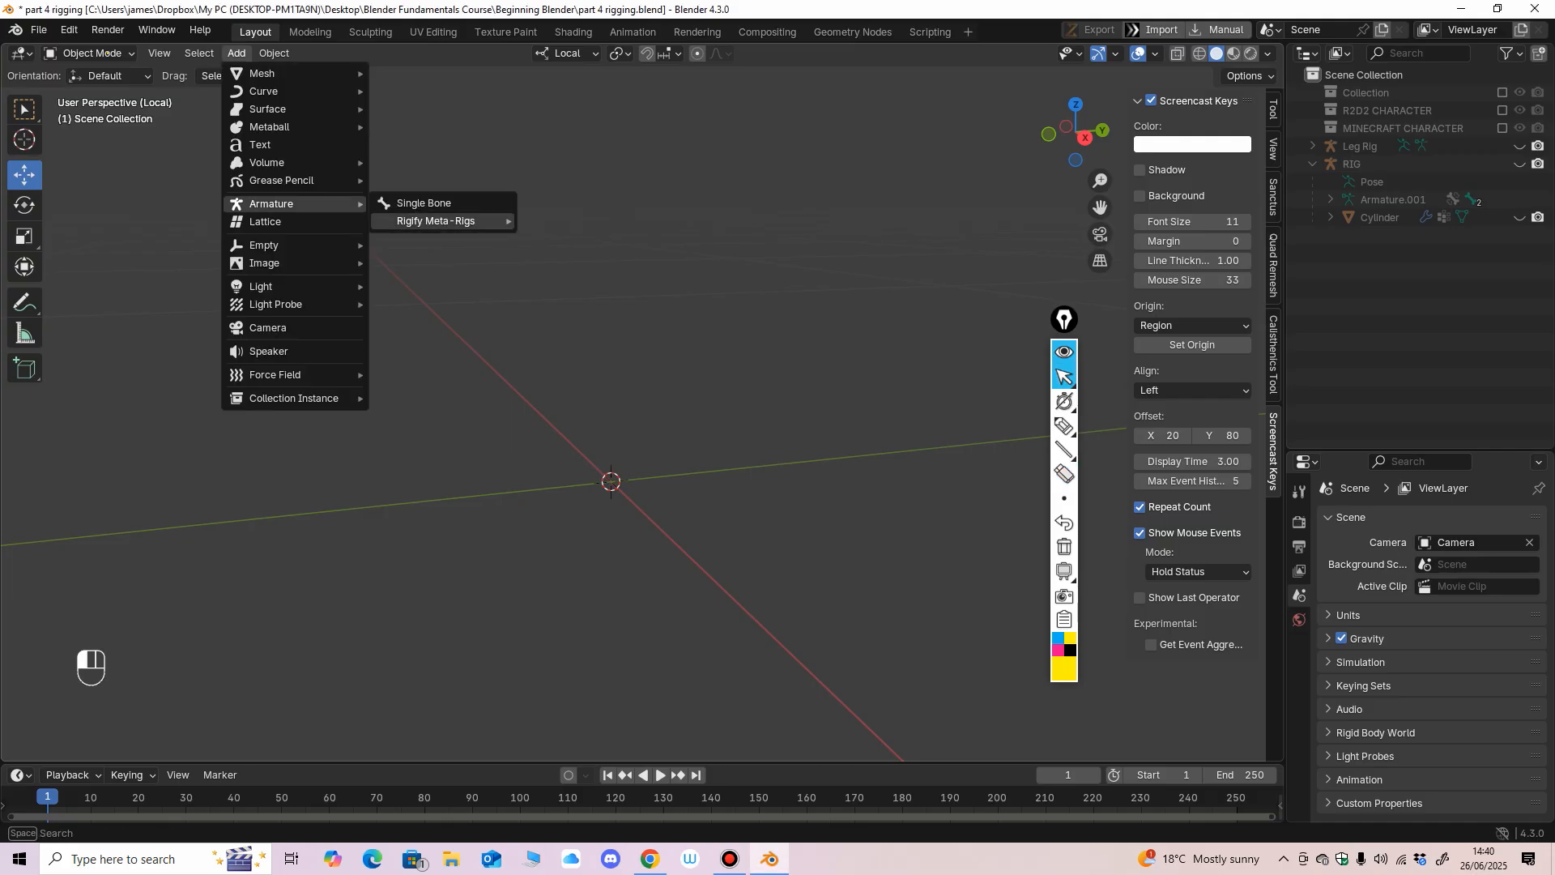
{"action": "mouse_move", "coordinate": [435, 221]}
{"action": "mouse_move", "coordinate": [557, 256]}
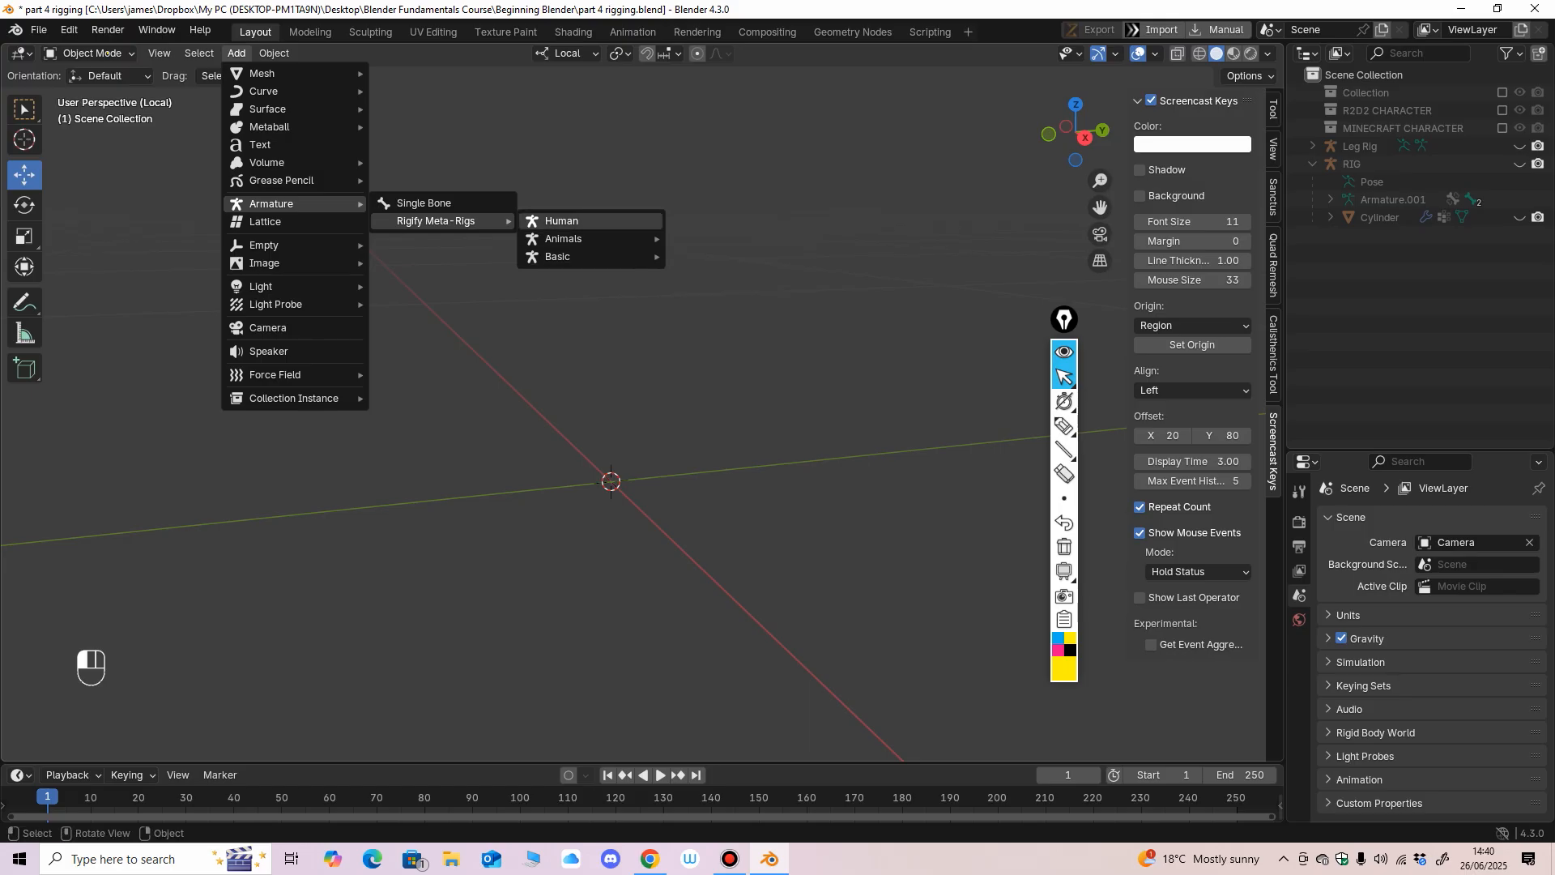
{"action": "left_click", "coordinate": [561, 221]}
Examine the human meta-rig's bones from the feet up through the legs, spine, arms and head.
{"action": "middle_click_drag", "start_coordinate": [632, 364], "coordinate": [632, 453], "text": "ctrl"}
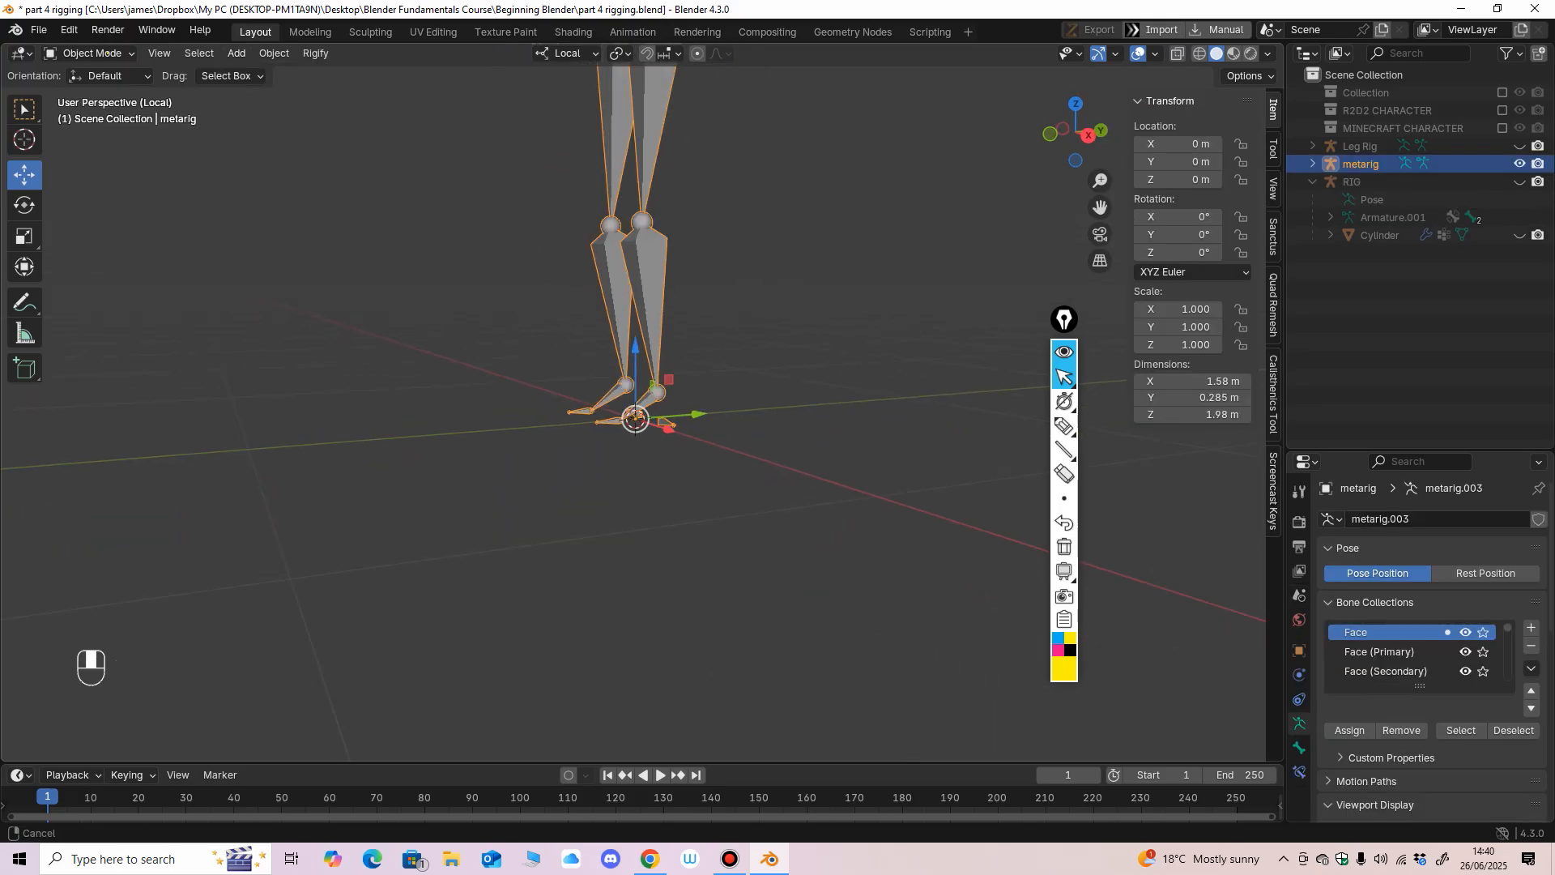
{"action": "middle_click_drag", "start_coordinate": [631, 324], "coordinate": [630, 519], "text": "shift"}
{"action": "middle_click_drag", "start_coordinate": [630, 405], "coordinate": [630, 486], "text": "ctrl"}
{"action": "key", "text": "KP_1"}
{"action": "middle_click_drag", "start_coordinate": [639, 324], "coordinate": [565, 480], "text": "shift"}
{"action": "middle_click_drag", "start_coordinate": [565, 480], "coordinate": [645, 448], "text": "ctrl"}
{"action": "mouse_move", "coordinate": [645, 448]}
{"action": "middle_mouse_down", "text": "ctrl"}
{"action": "mouse_move", "coordinate": [645, 504]}
{"action": "mouse_move", "coordinate": [645, 373]}
{"action": "mouse_move", "coordinate": [645, 431]}
{"action": "middle_mouse_up", "text": "ctrl"}
{"action": "middle_click_drag", "start_coordinate": [645, 431], "coordinate": [639, 526], "text": "shift"}
{"action": "middle_click_drag", "start_coordinate": [624, 393], "coordinate": [664, 429], "text": "shift"}
{"action": "middle_click_drag", "start_coordinate": [665, 429], "coordinate": [653, 463]}
{"action": "middle_click_drag", "start_coordinate": [653, 463], "coordinate": [627, 405], "text": "ctrl"}
{"action": "middle_click_drag", "start_coordinate": [627, 405], "coordinate": [619, 251], "text": "shift"}
{"action": "middle_click_drag", "start_coordinate": [620, 251], "coordinate": [620, 166], "text": "ctrl"}
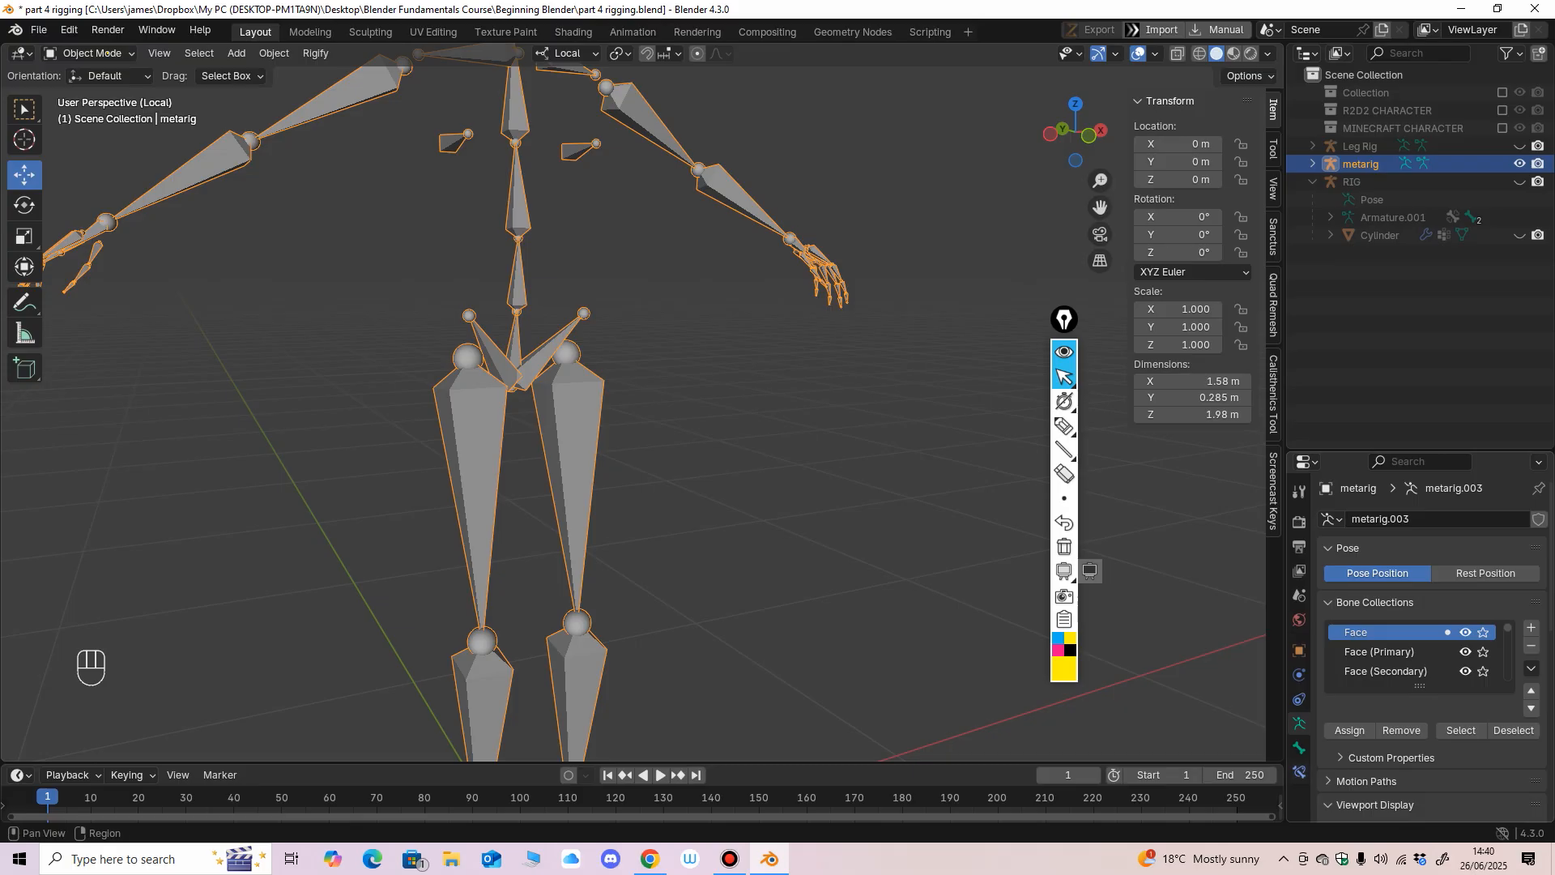
Upgrade the meta-rig's old face rig through its Rigify settings and confirm the upgrade.
{"action": "scroll", "coordinate": [1435, 648], "scroll_direction": "down", "scroll_amount": 8}
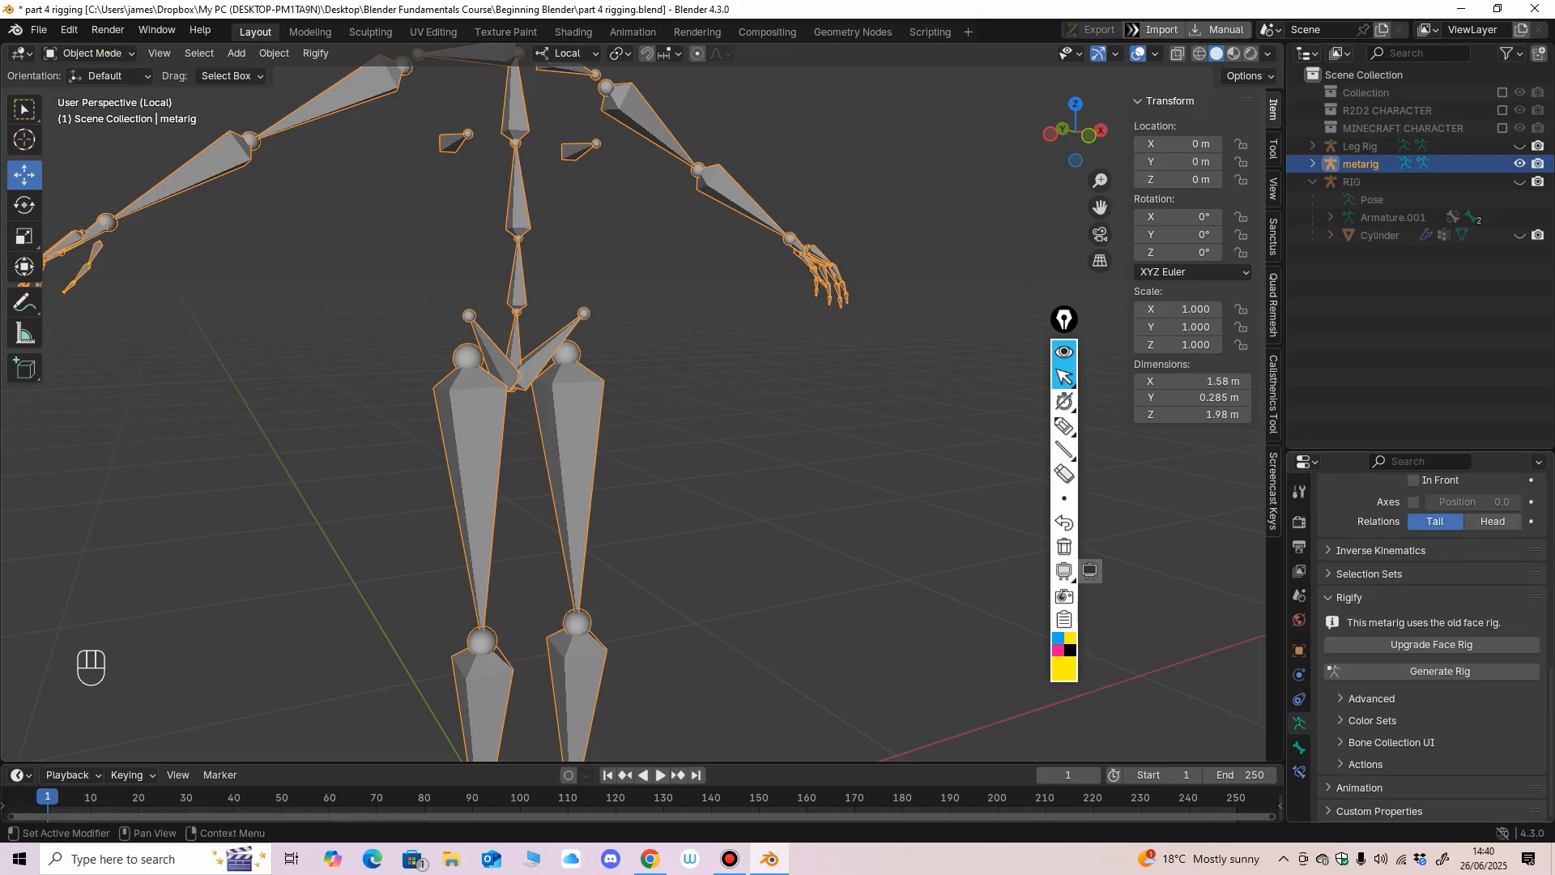
{"action": "middle_click_drag", "start_coordinate": [729, 324], "coordinate": [797, 575], "text": "shift"}
{"action": "left_click", "coordinate": [1353, 644]}
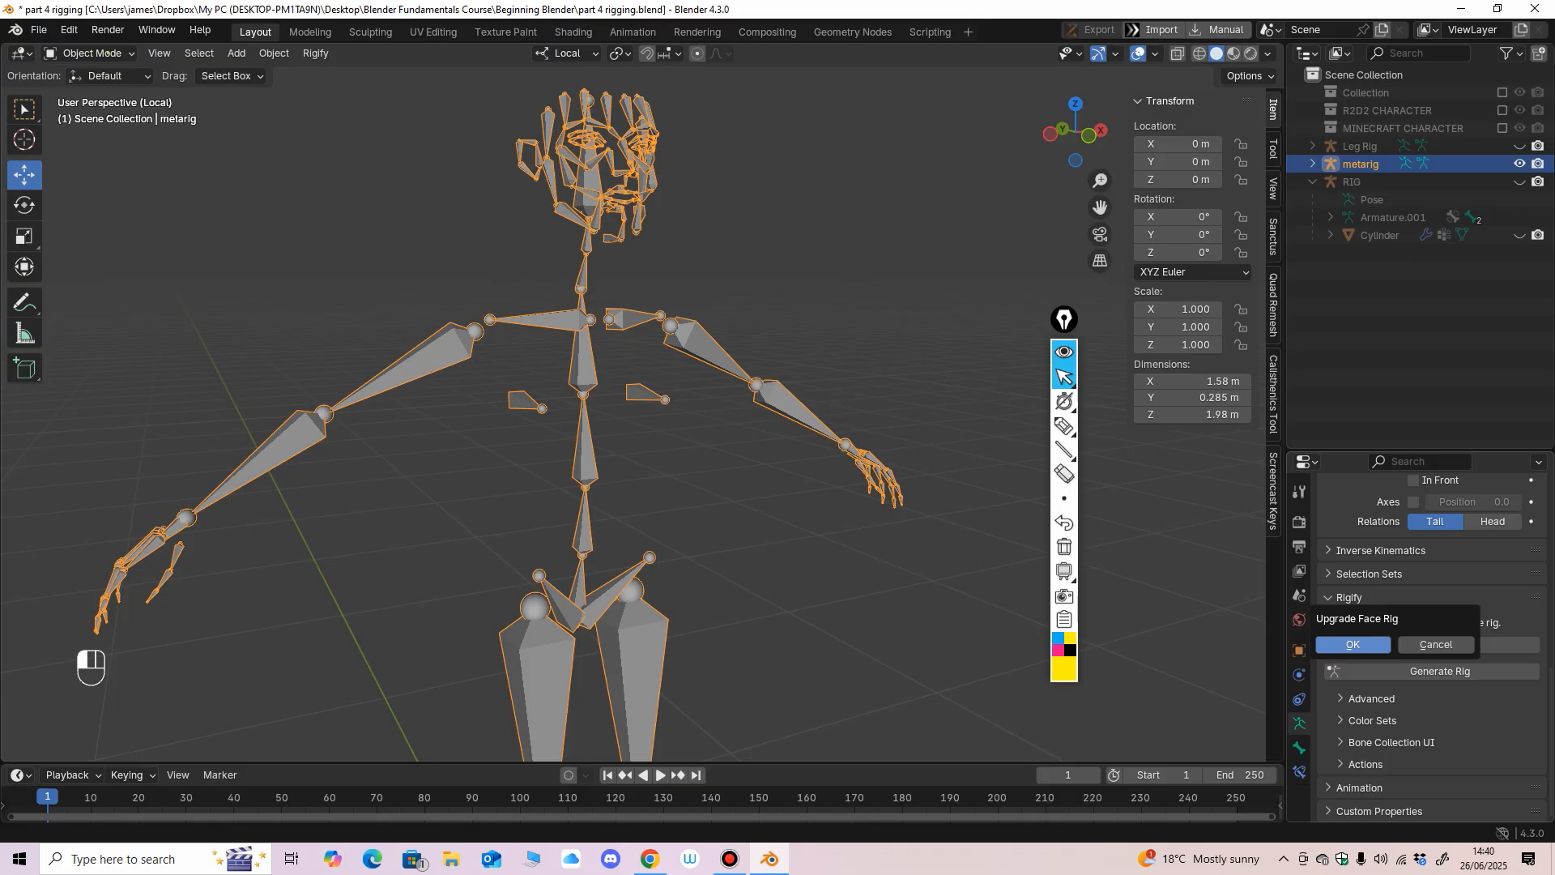
{"action": "left_click", "coordinate": [1353, 644]}
Compare the meta-rig's old and upgraded face bones up close by undoing and redoing the face rig upgrade.
{"action": "middle_click_drag", "start_coordinate": [728, 340], "coordinate": [535, 356]}
{"action": "middle_click_drag", "start_coordinate": [534, 356], "coordinate": [642, 429], "text": "ctrl"}
{"action": "key", "text": "ctrl+z"}
{"action": "key", "text": "ctrl+shift+z"}
{"action": "key", "text": "ctrl+z"}
{"action": "key", "text": "ctrl+shift+z"}
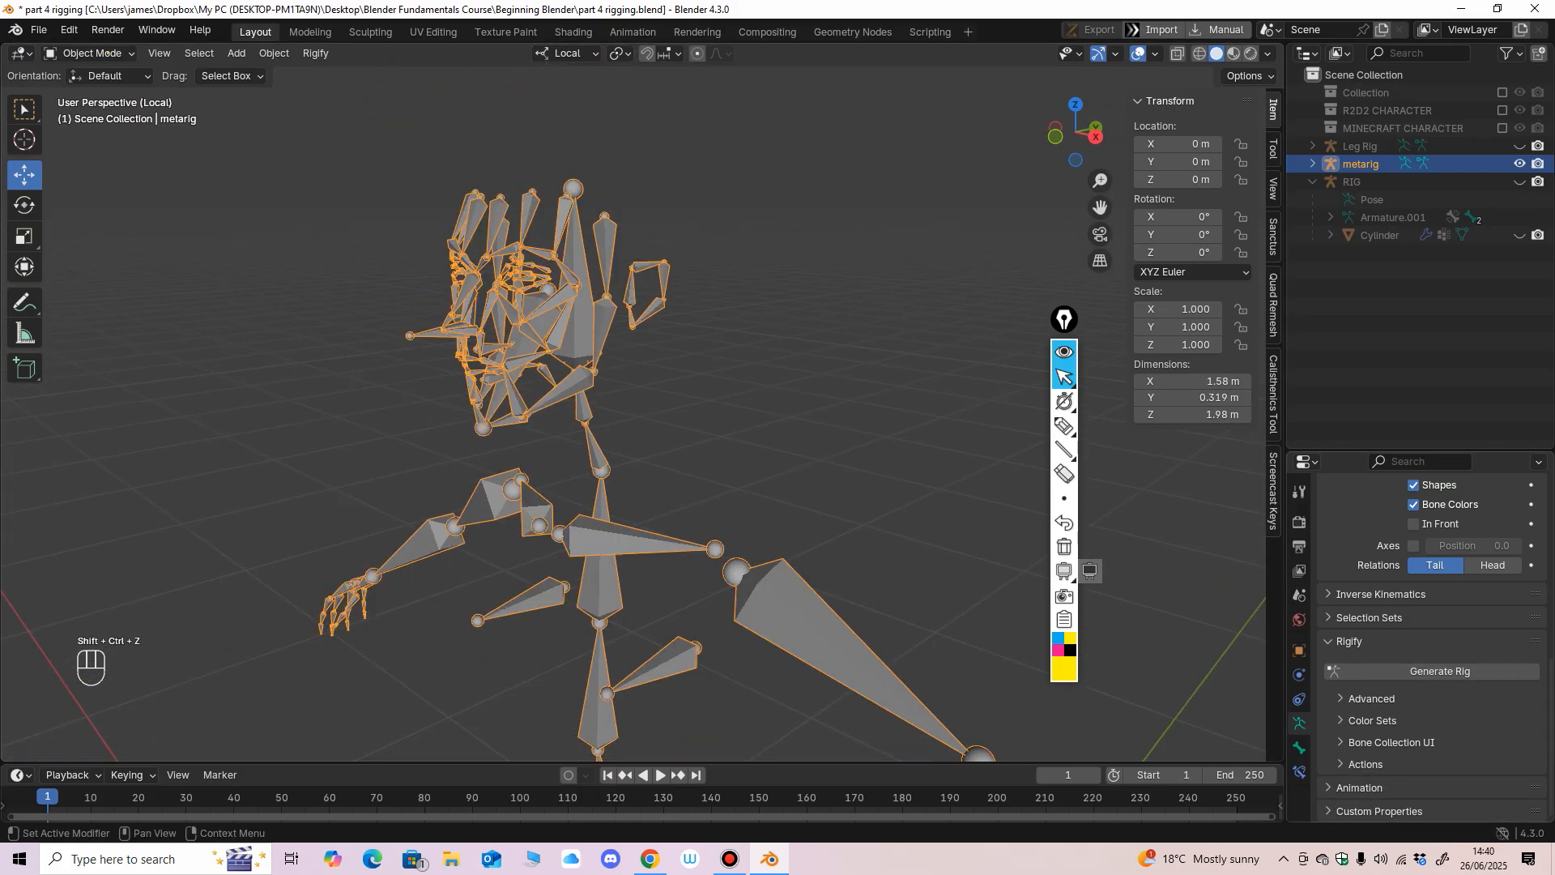
Generate the Rigify control rig from the human meta-rig and view it from the front.
{"action": "left_click", "coordinate": [1440, 670]}
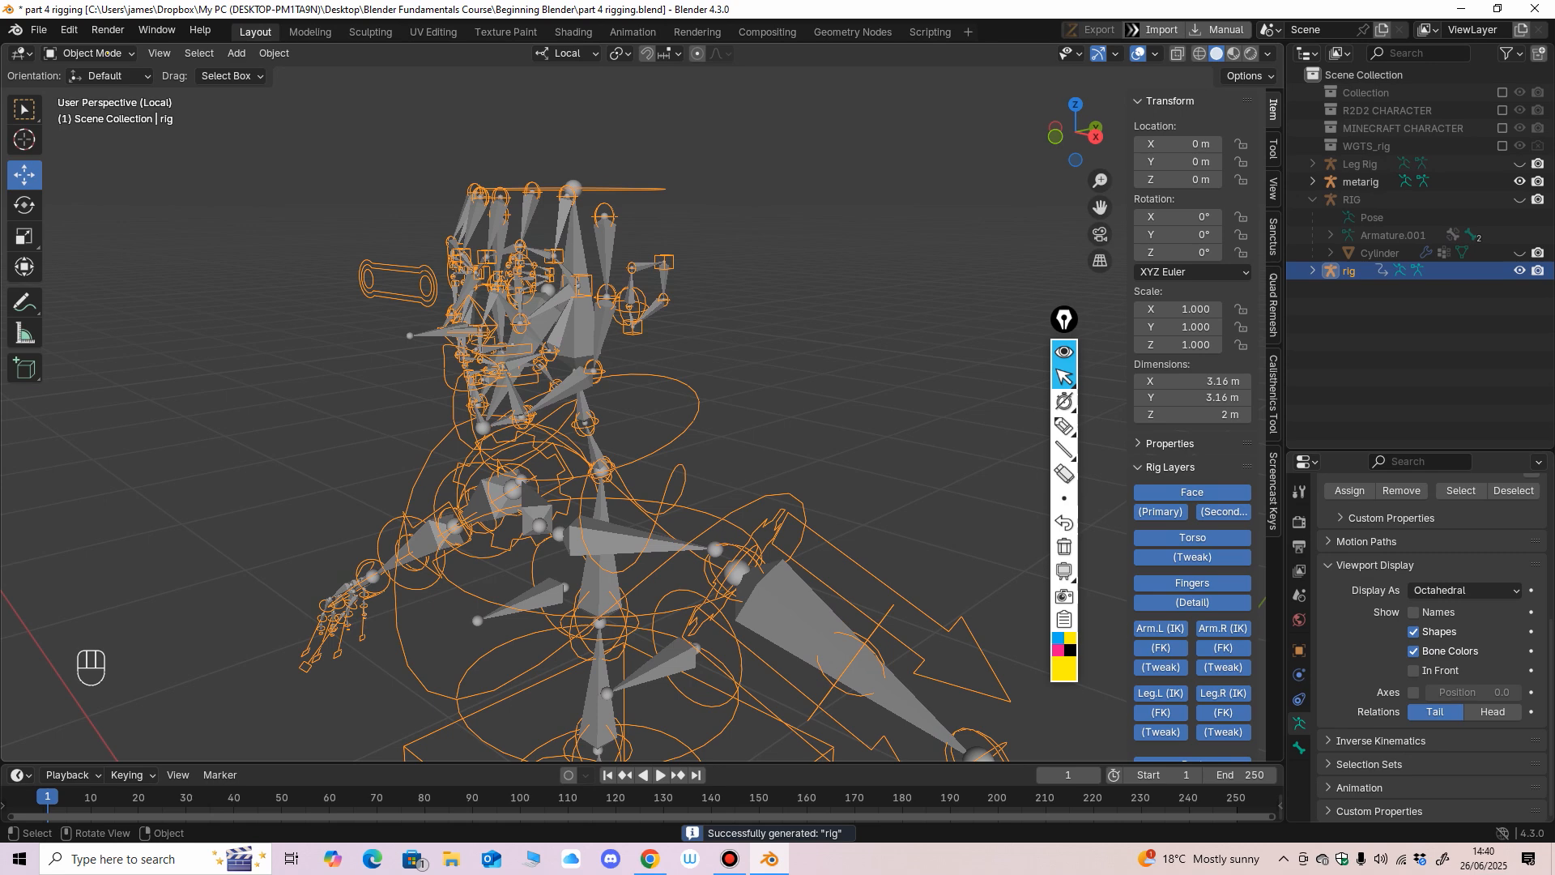
{"action": "middle_click_drag", "start_coordinate": [647, 389], "coordinate": [654, 283], "text": "ctrl"}
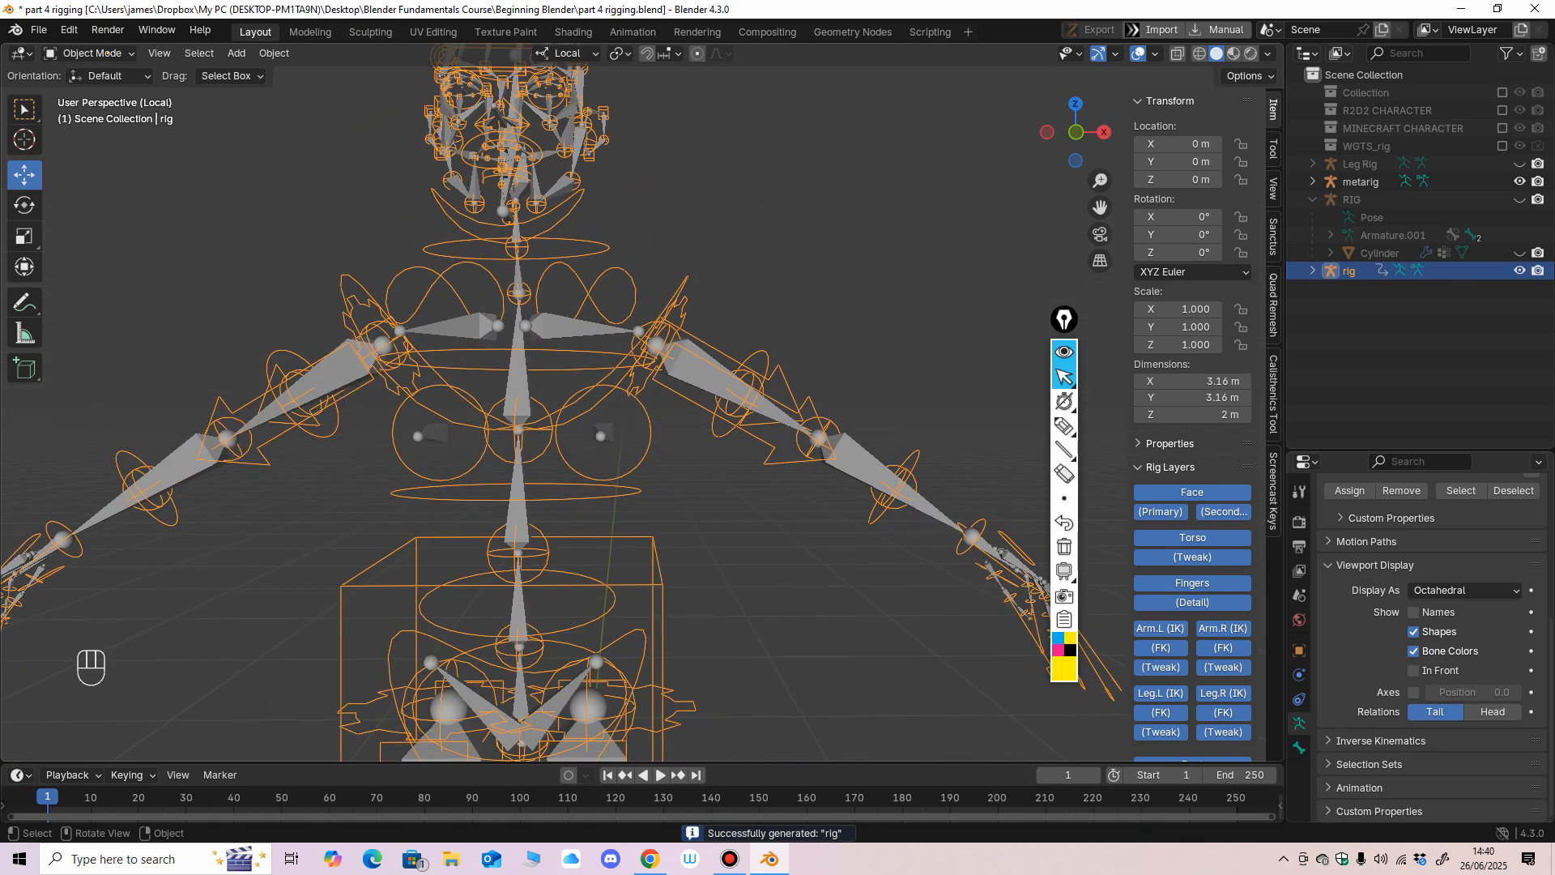
Outline the Rig Layers list with a yellow freehand annotation, and erase it again.
{"action": "left_click_drag", "start_coordinate": [1064, 319], "coordinate": [1050, 188]}
{"action": "left_click", "coordinate": [1050, 295]}
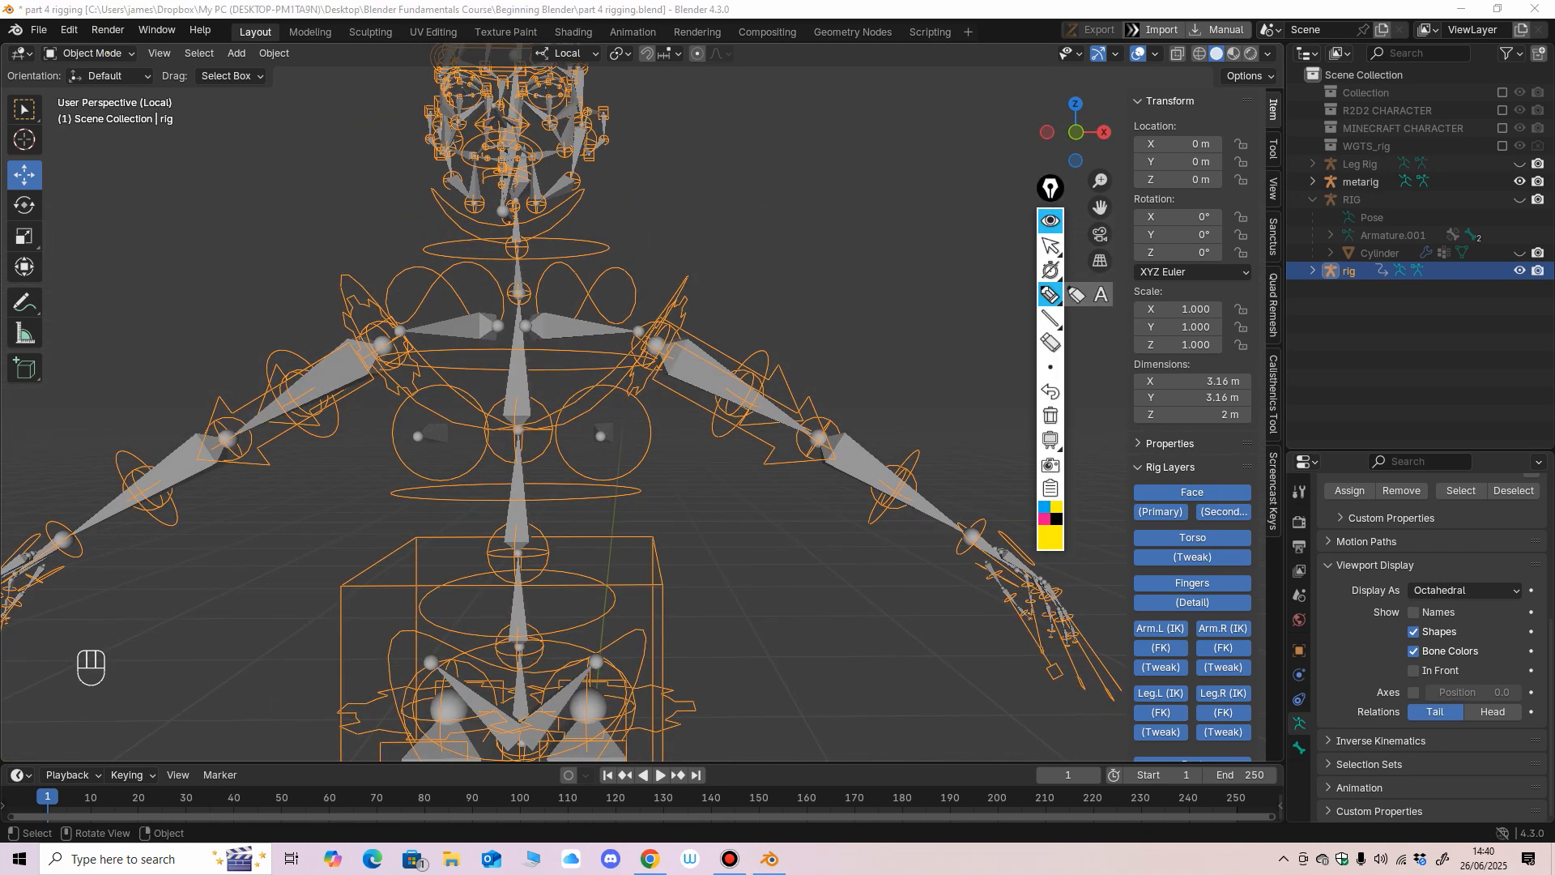
{"action": "mouse_move", "coordinate": [1107, 451]}
{"action": "left_mouse_down"}
{"action": "mouse_move", "coordinate": [1210, 461]}
{"action": "mouse_move", "coordinate": [1256, 646]}
{"action": "left_mouse_up"}
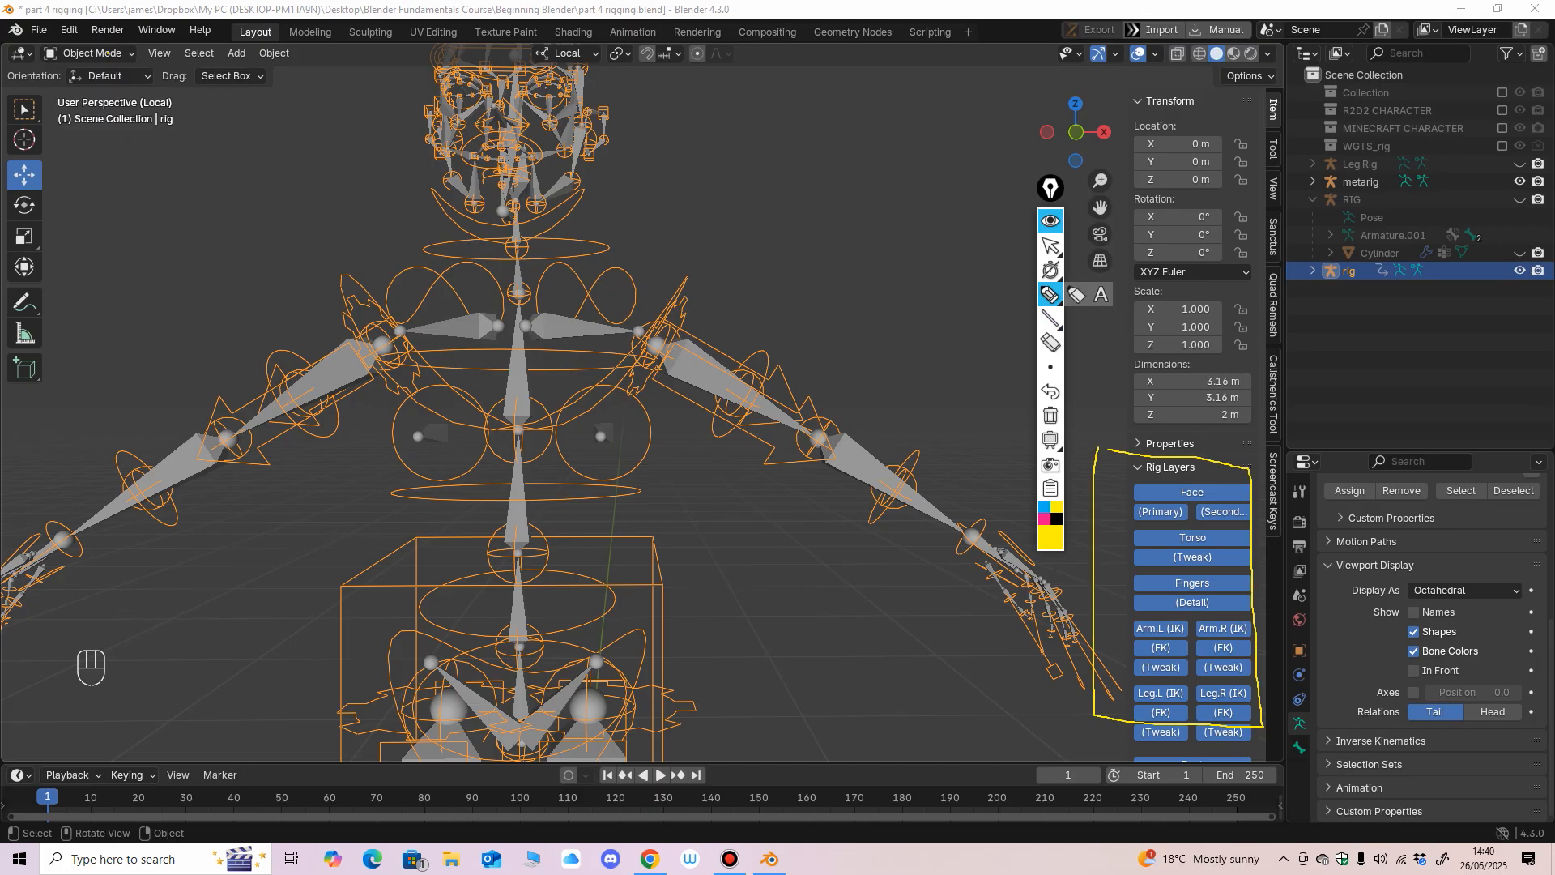
{"action": "left_click", "coordinate": [1050, 246]}
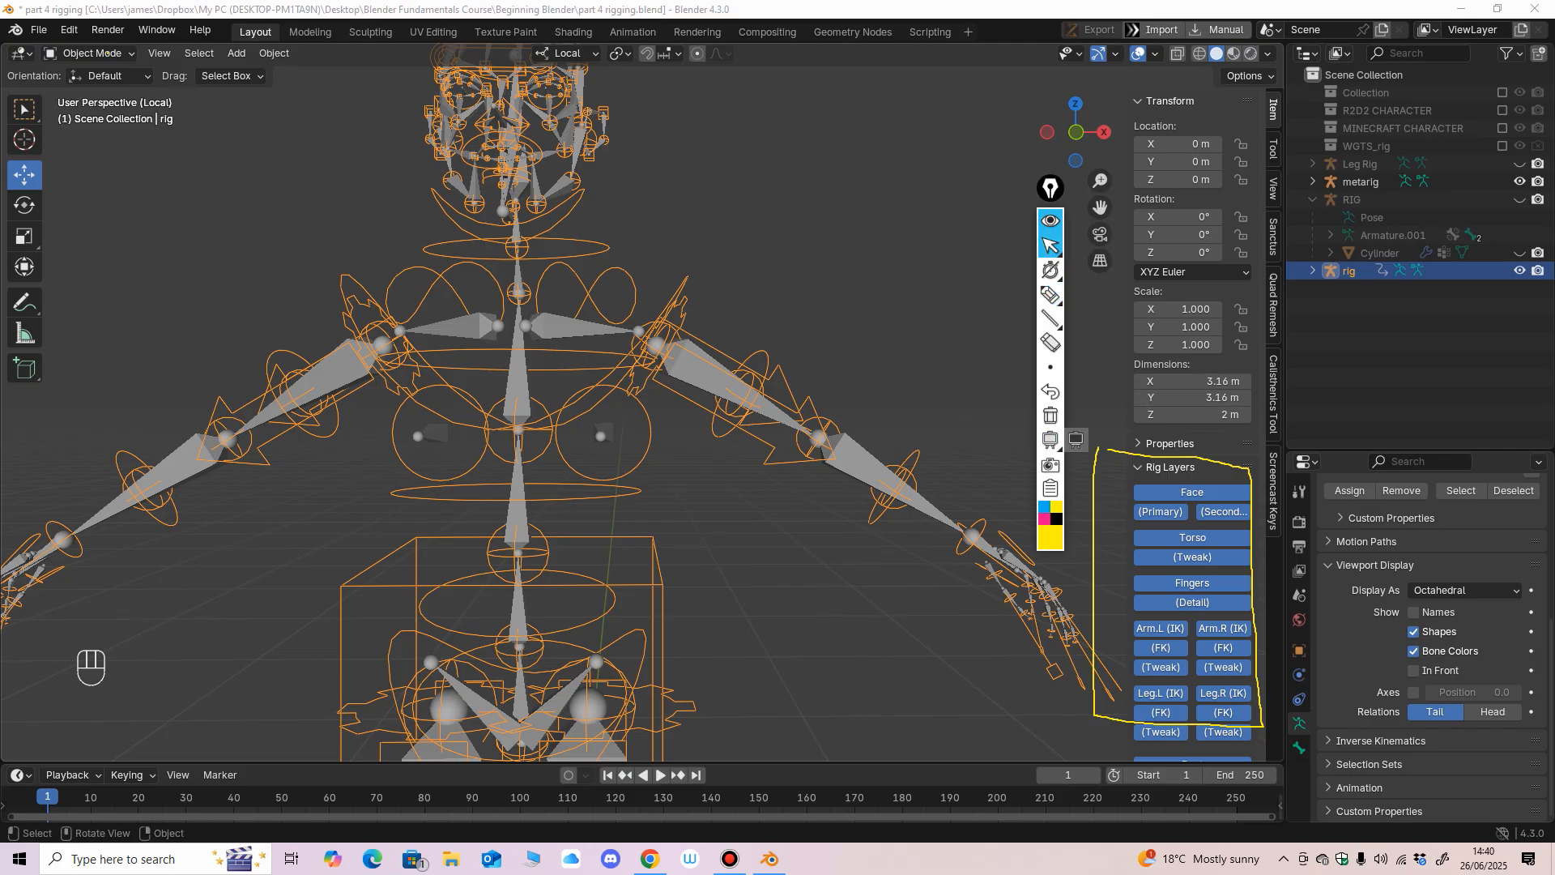
{"action": "double_click", "coordinate": [1050, 342]}
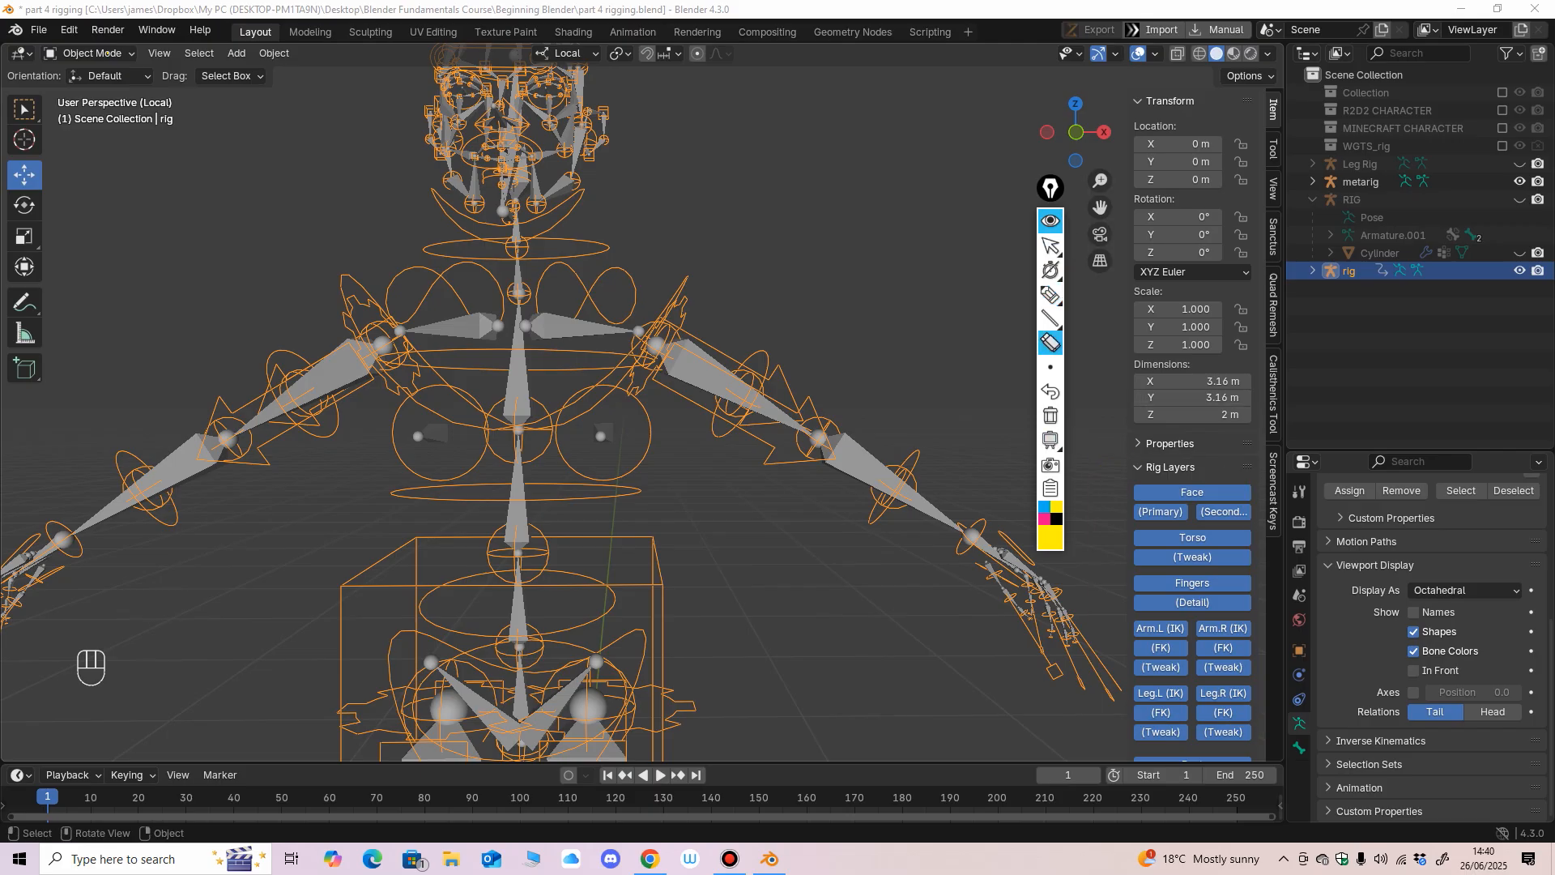
{"action": "left_click", "coordinate": [1051, 247]}
Switch the generated rig to Pose Mode in the front orthographic view.
{"action": "mouse_move", "coordinate": [818, 365]}
{"action": "middle_mouse_down"}
{"action": "mouse_move", "coordinate": [753, 371]}
{"action": "mouse_move", "coordinate": [871, 366]}
{"action": "mouse_move", "coordinate": [810, 357]}
{"action": "middle_mouse_up"}
{"action": "scroll", "coordinate": [753, 371], "scroll_direction": "down", "scroll_amount": 4}
{"action": "scroll", "coordinate": [870, 366], "scroll_direction": "up", "scroll_amount": 3}
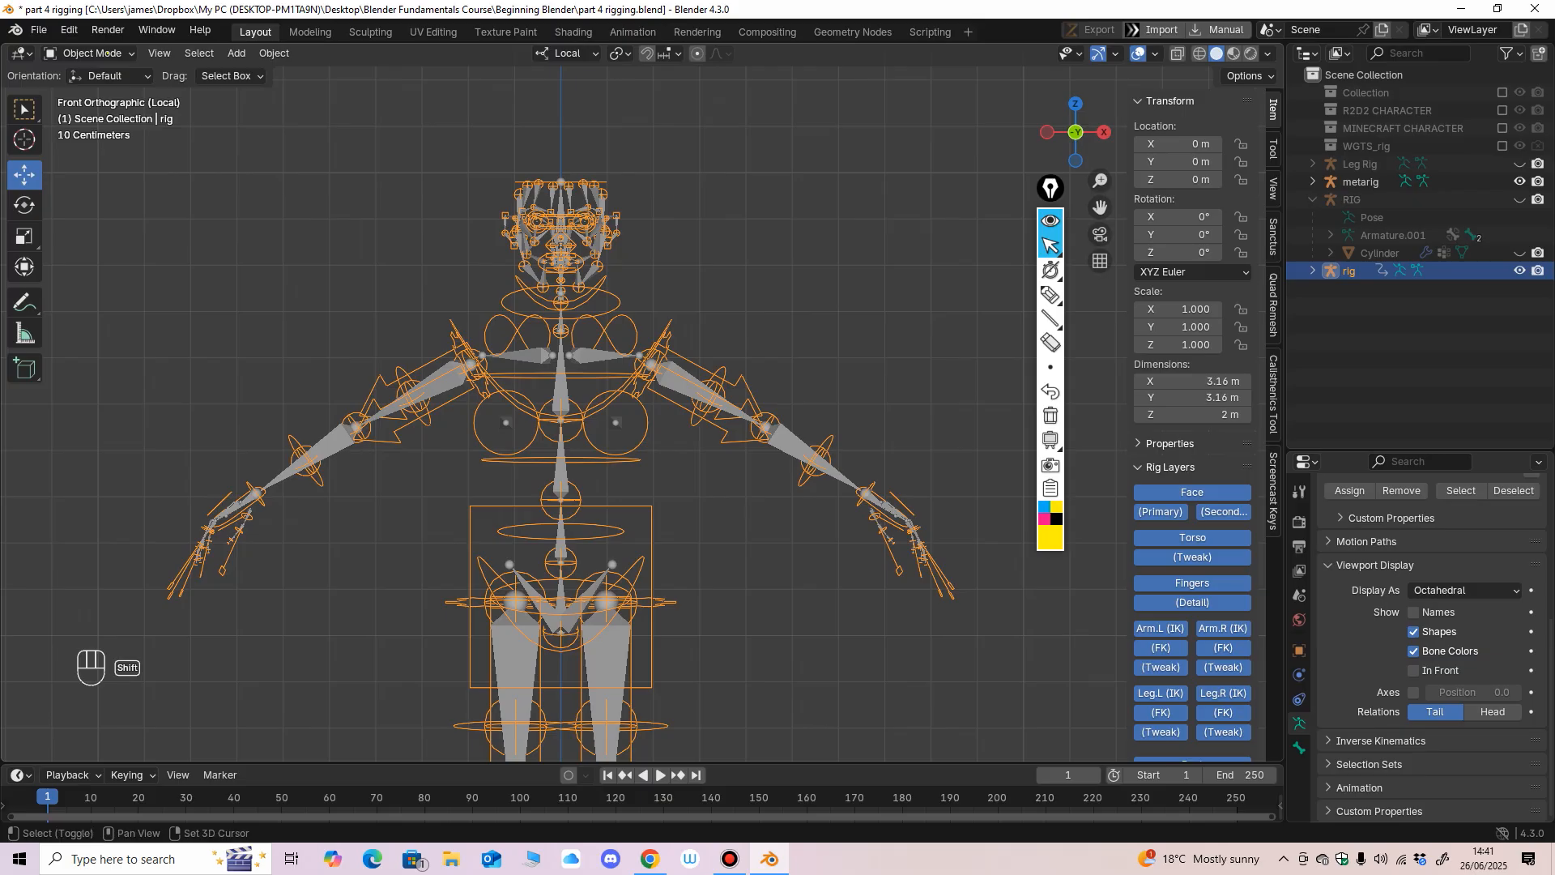
{"action": "middle_click_drag", "start_coordinate": [810, 356], "coordinate": [796, 314], "text": "shift"}
{"action": "left_click", "coordinate": [108, 53]}
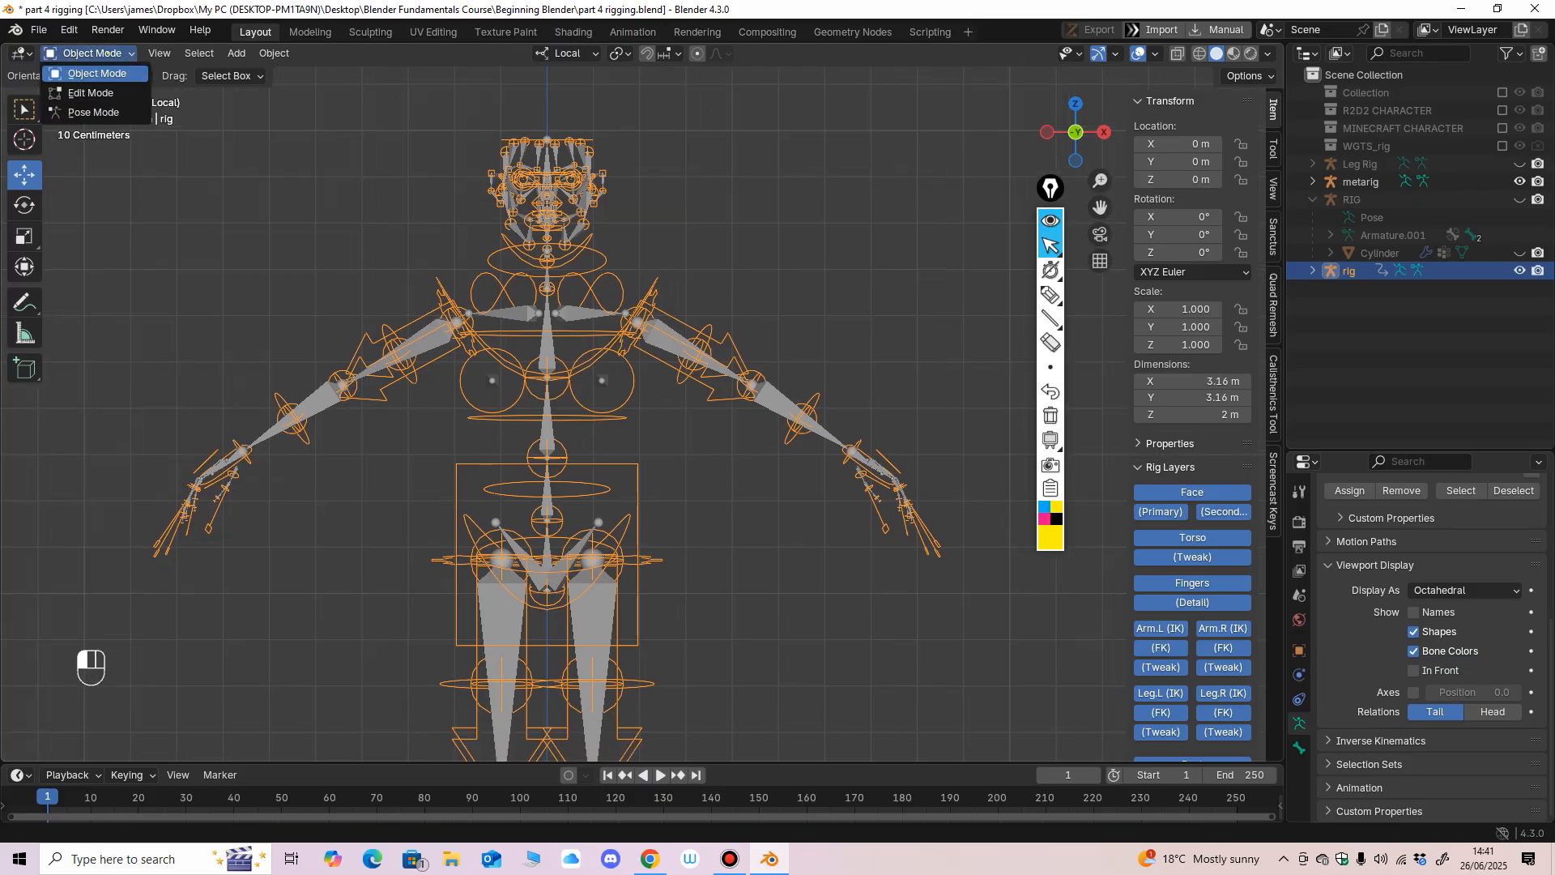
{"action": "left_click", "coordinate": [108, 53]}
{"action": "left_click", "coordinate": [107, 52]}
{"action": "left_click", "coordinate": [89, 93]}
Try rotating the left upper arm's FK control, and undo the rotation.
{"action": "left_click", "coordinate": [704, 344]}
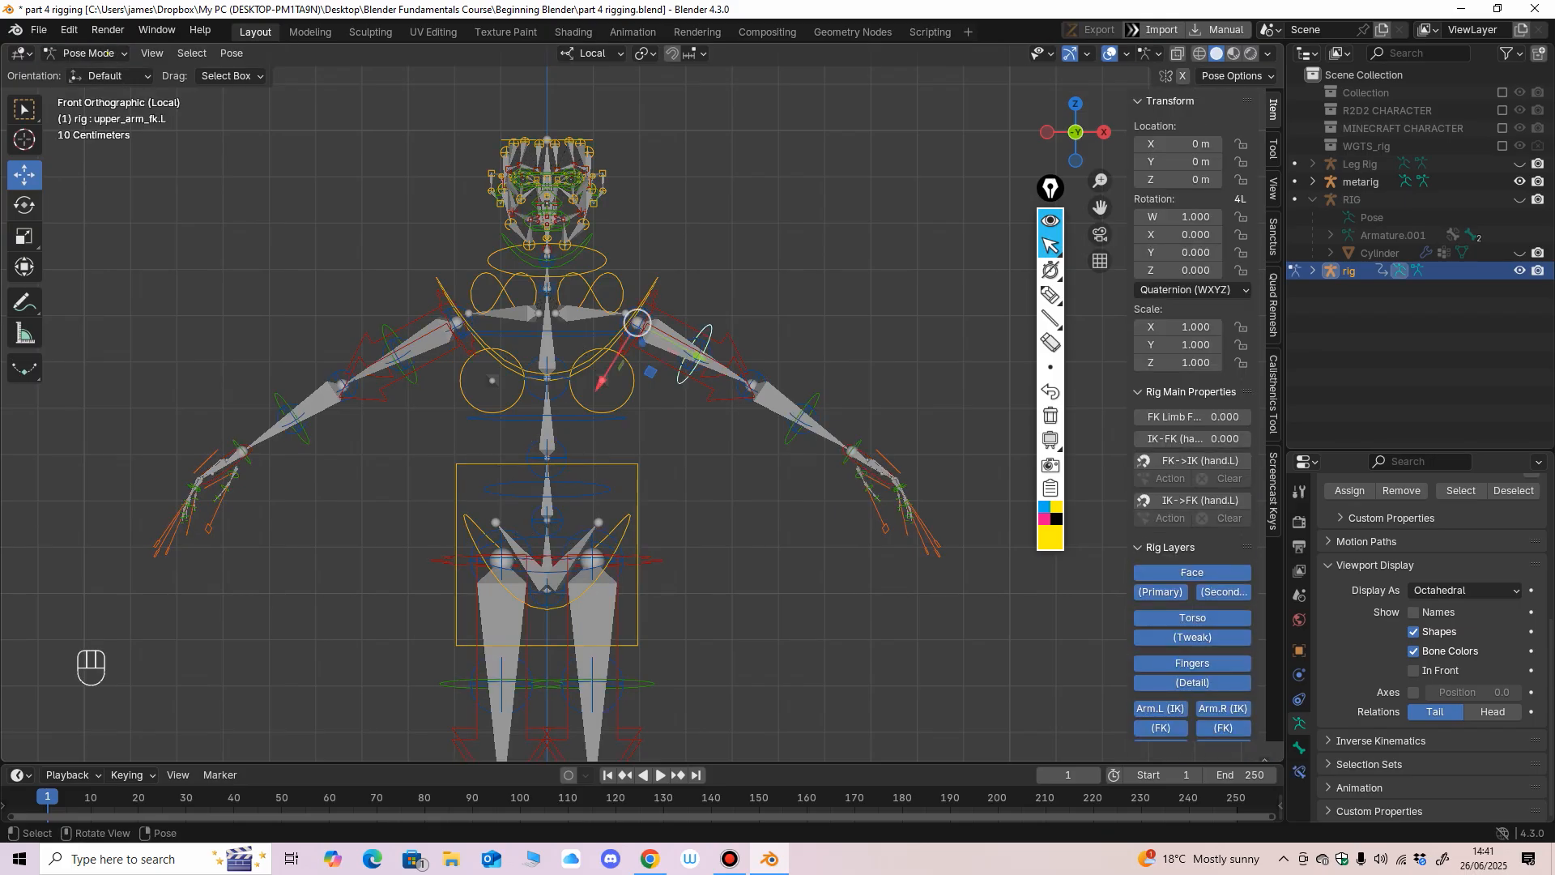
{"action": "left_click", "coordinate": [24, 205]}
{"action": "left_click_drag", "start_coordinate": [693, 286], "coordinate": [679, 254]}
{"action": "key", "text": "ctrl+z"}
{"action": "middle_click_drag", "start_coordinate": [680, 256], "coordinate": [624, 298]}
Try moving the left brow control brow.B.L.002 on the face rig, and undo the move.
{"action": "key", "text": "KP_1"}
{"action": "middle_click_drag", "start_coordinate": [567, 389], "coordinate": [646, 348]}
{"action": "middle_click_drag", "start_coordinate": [646, 348], "coordinate": [759, 536], "text": "shift"}
{"action": "scroll", "coordinate": [684, 519], "scroll_direction": "up", "scroll_amount": 6}
{"action": "scroll", "coordinate": [779, 528], "scroll_direction": "up", "scroll_amount": 4}
{"action": "left_click", "coordinate": [625, 266]}
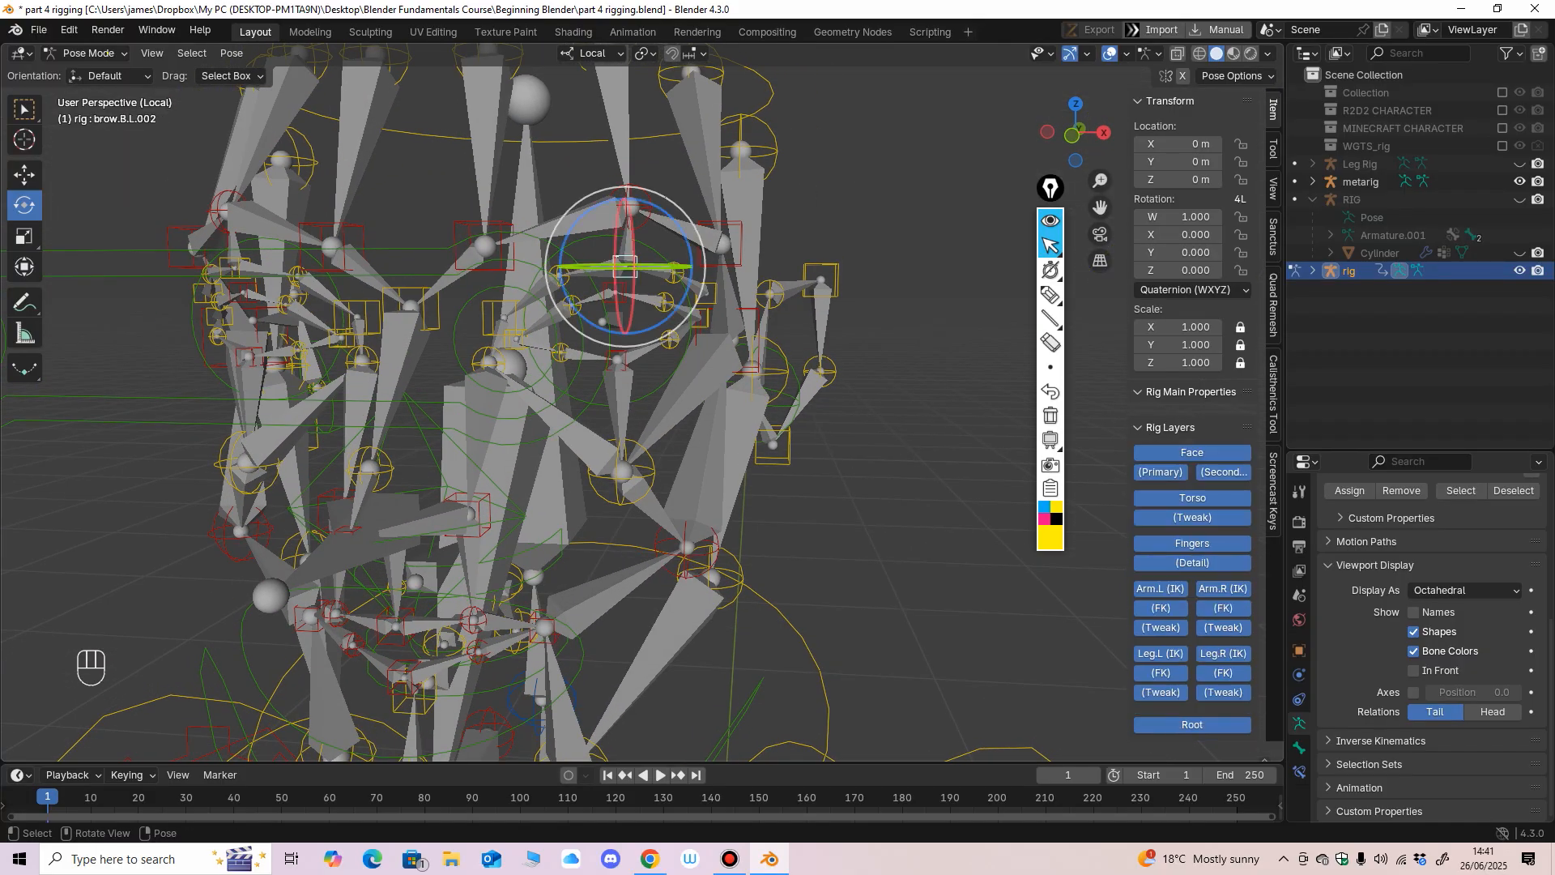
{"action": "left_click", "coordinate": [24, 175]}
{"action": "left_click_drag", "start_coordinate": [625, 266], "coordinate": [625, 249]}
{"action": "key", "text": "ctrl+z"}
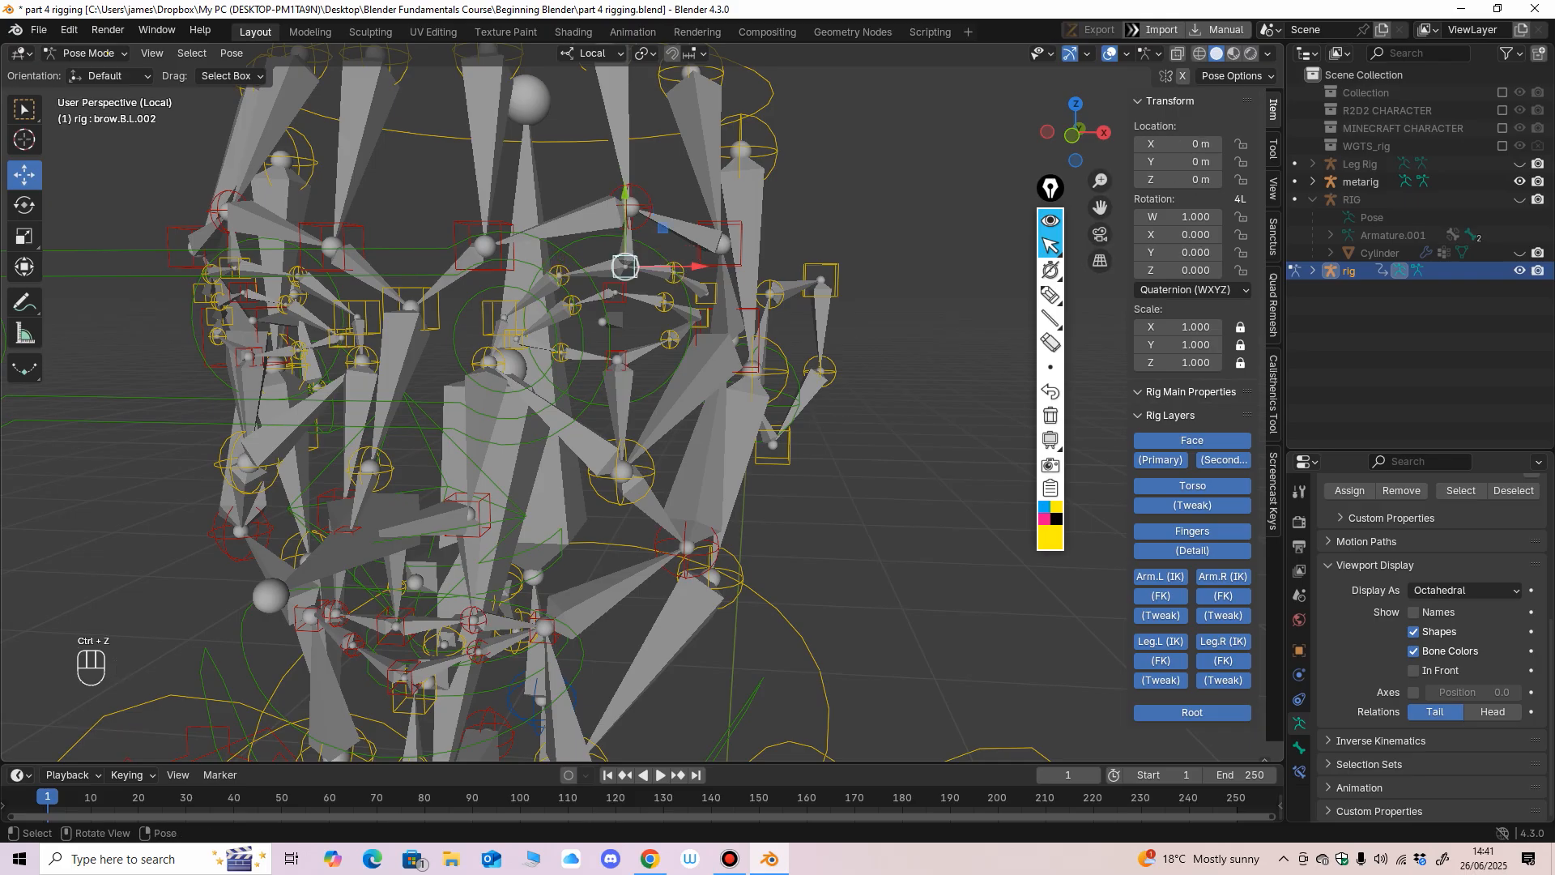
Return the generated rig to Object Mode with the whole figure in view.
{"action": "middle_click_drag", "start_coordinate": [626, 249], "coordinate": [660, 615]}
{"action": "middle_click_drag", "start_coordinate": [660, 616], "coordinate": [636, 434], "text": "shift"}
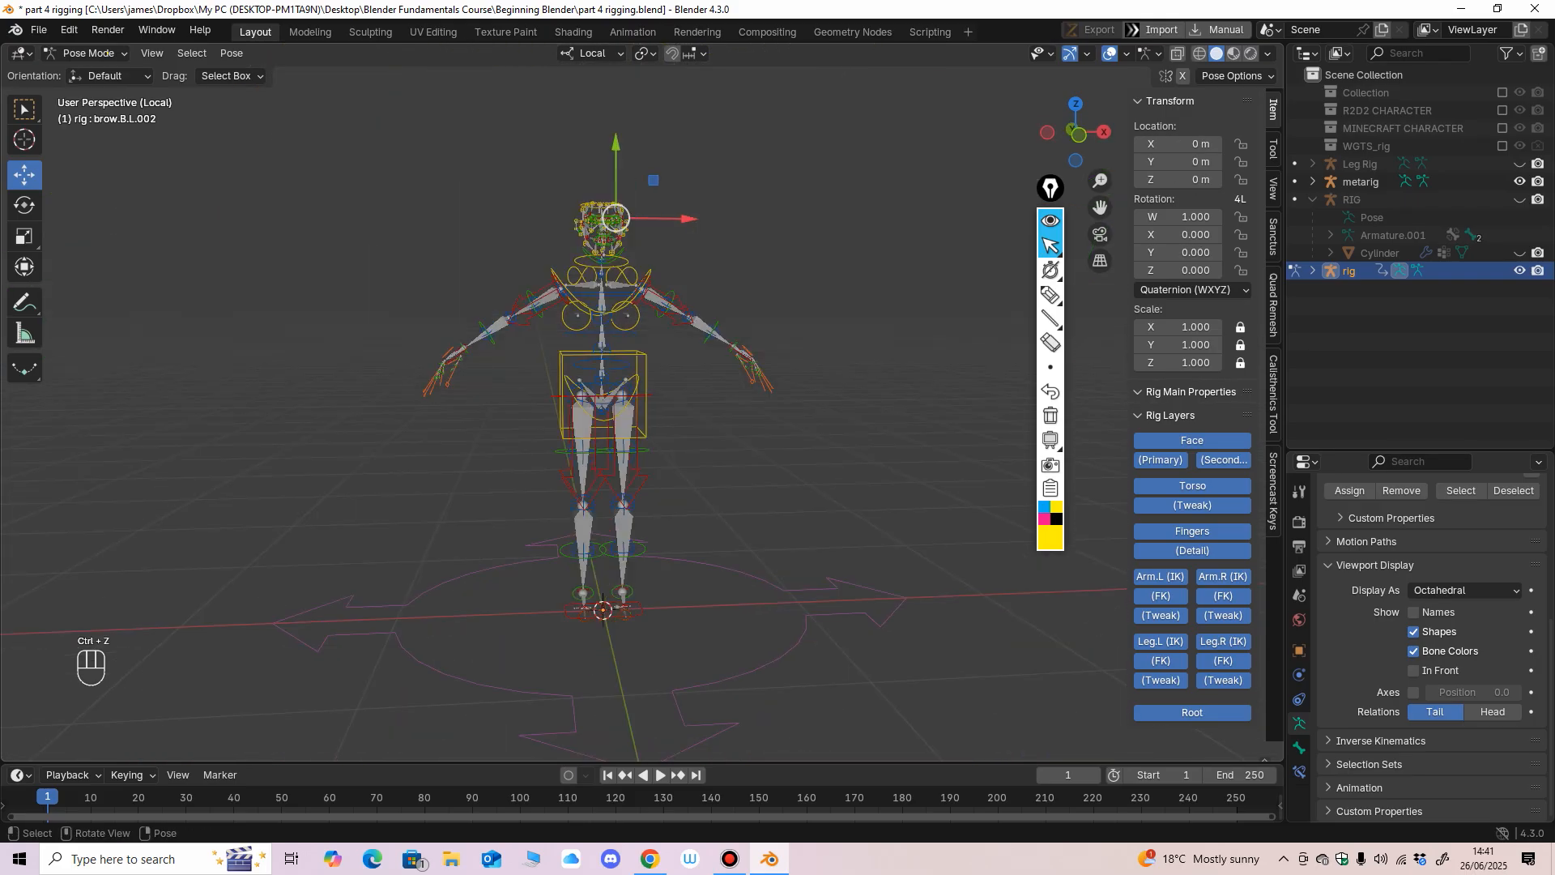
{"action": "left_click", "coordinate": [90, 53]}
{"action": "left_click", "coordinate": [95, 75]}
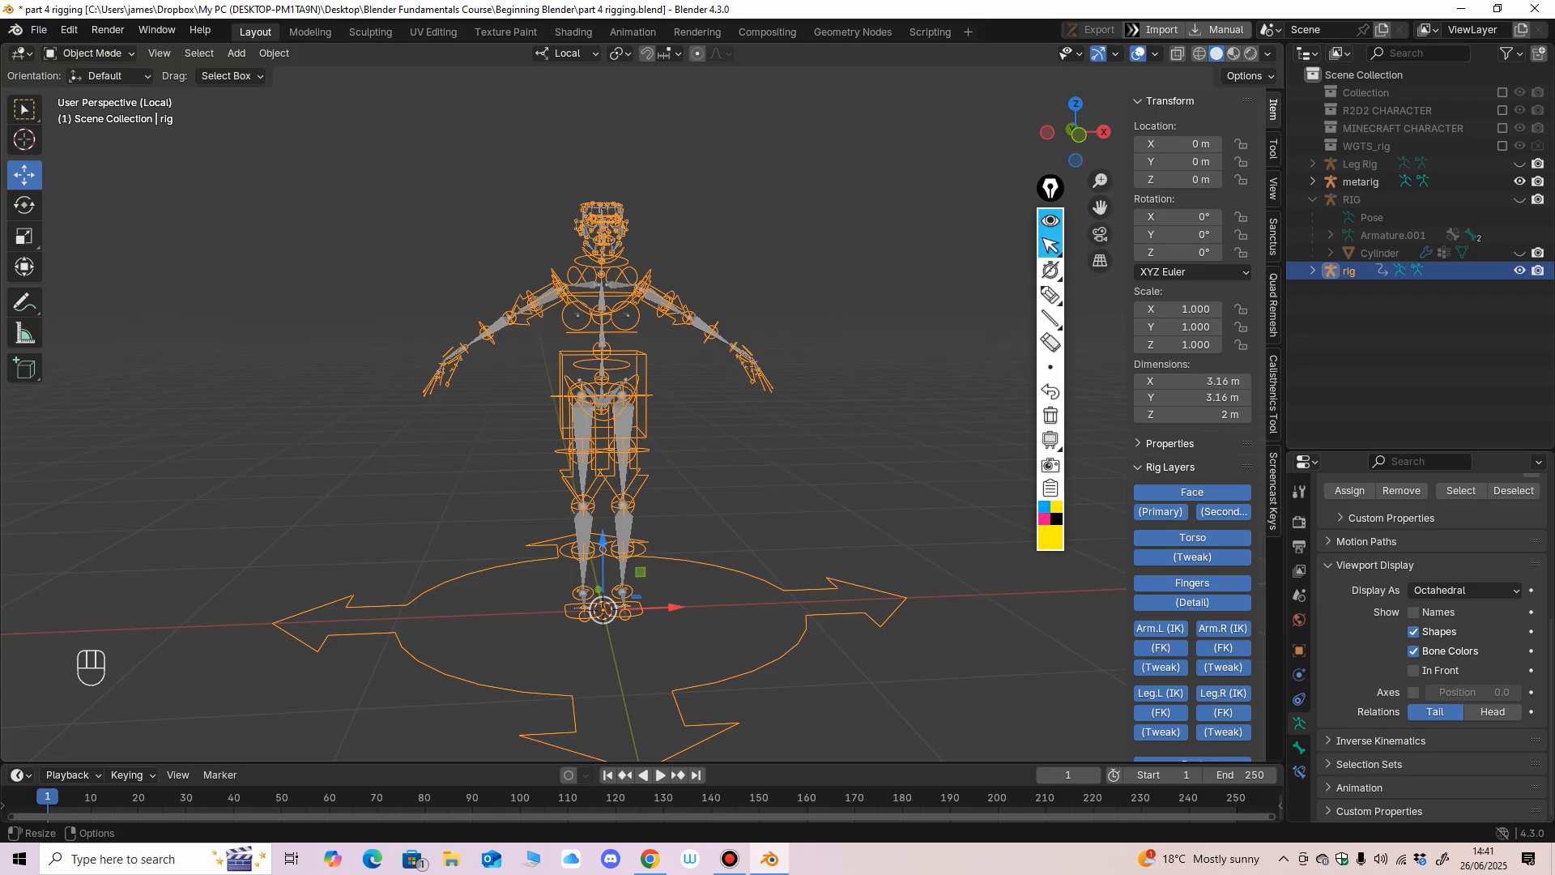
{"action": "left_click", "coordinate": [95, 54]}
{"action": "left_click", "coordinate": [92, 71]}
Box-select the generated rig together with the human meta-rig and delete both.
{"action": "middle_click_drag", "start_coordinate": [435, 148], "coordinate": [443, 147]}
{"action": "left_click_drag", "start_coordinate": [443, 148], "coordinate": [754, 569]}
{"action": "key", "text": "Delete"}
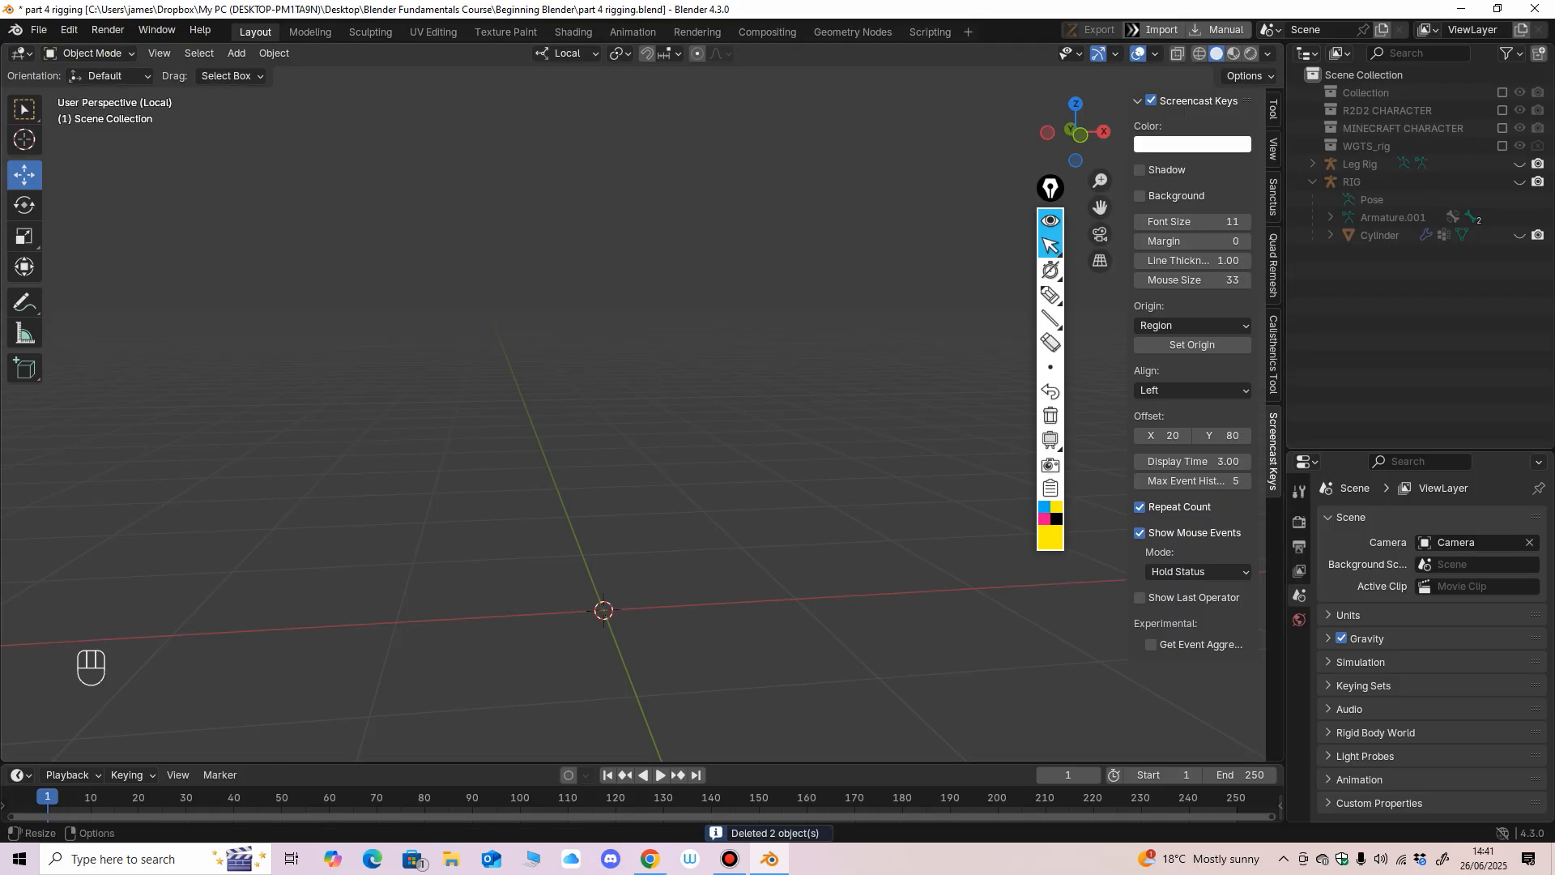
Unhide RIG and Leg Rig with their children to inspect the leg bones and transform values, and hide both again.
{"action": "left_click", "coordinate": [1273, 149]}
{"action": "left_click", "coordinate": [1273, 109]}
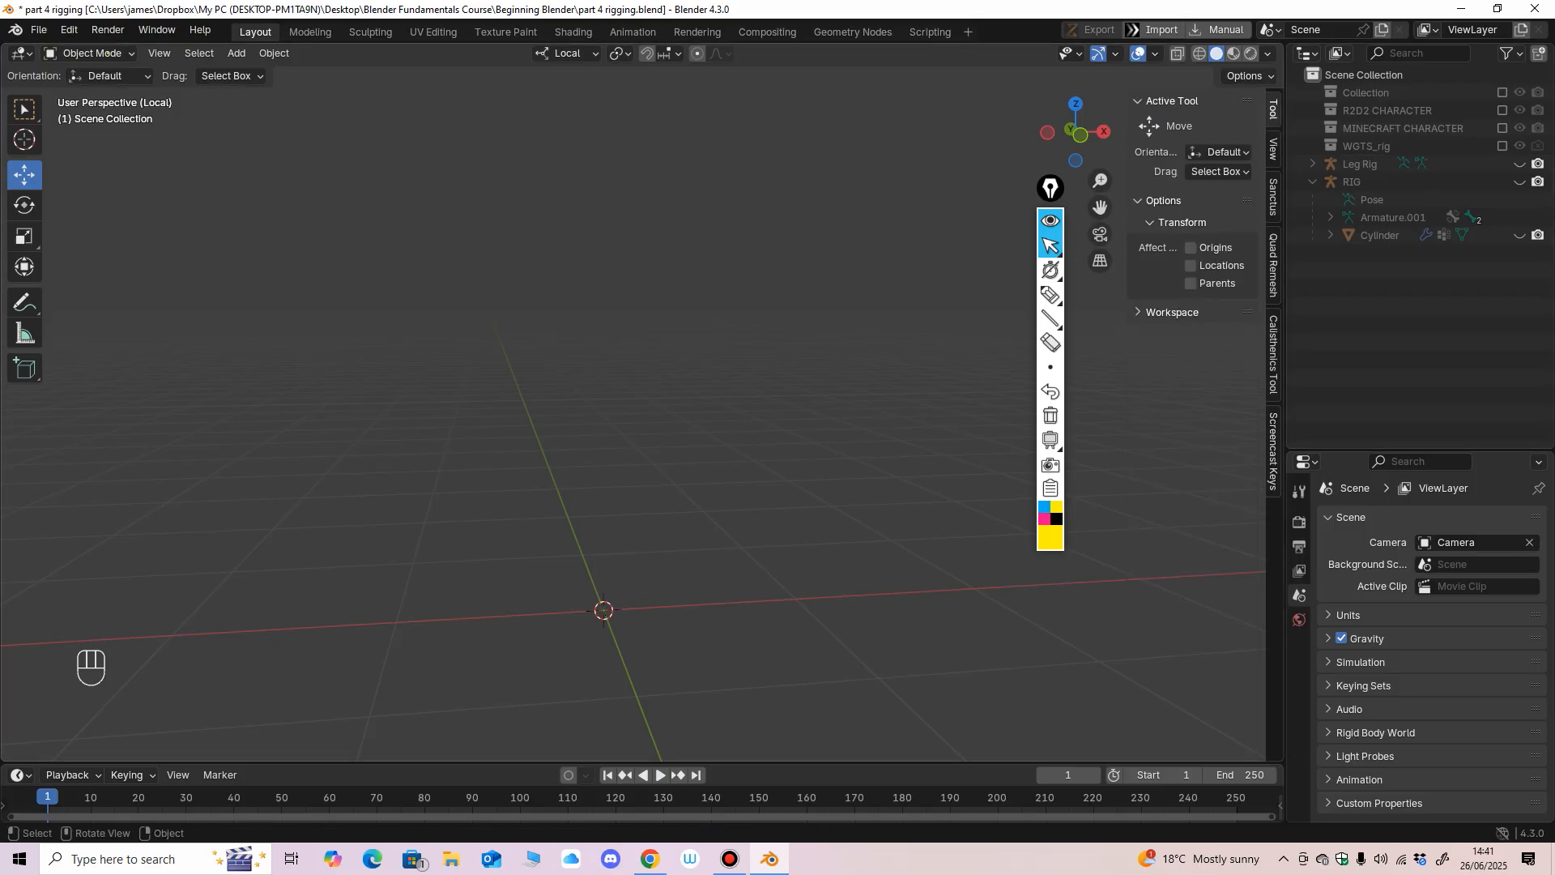
{"action": "key", "text": "shift"}
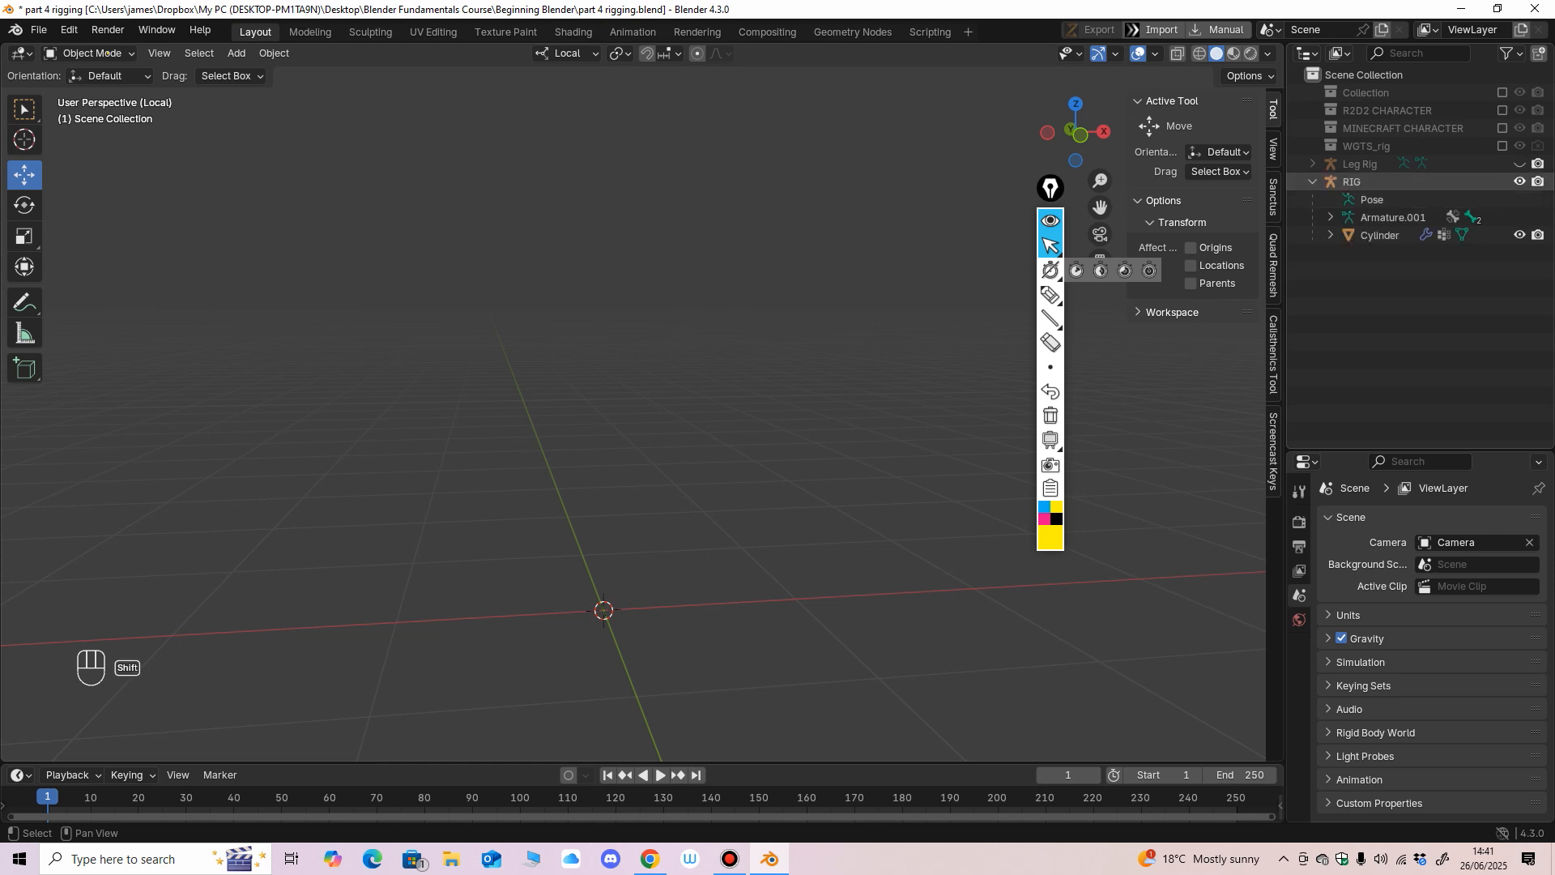
{"action": "left_click", "coordinate": [1519, 181], "text": "shift"}
{"action": "left_click", "coordinate": [1520, 163], "text": "shift"}
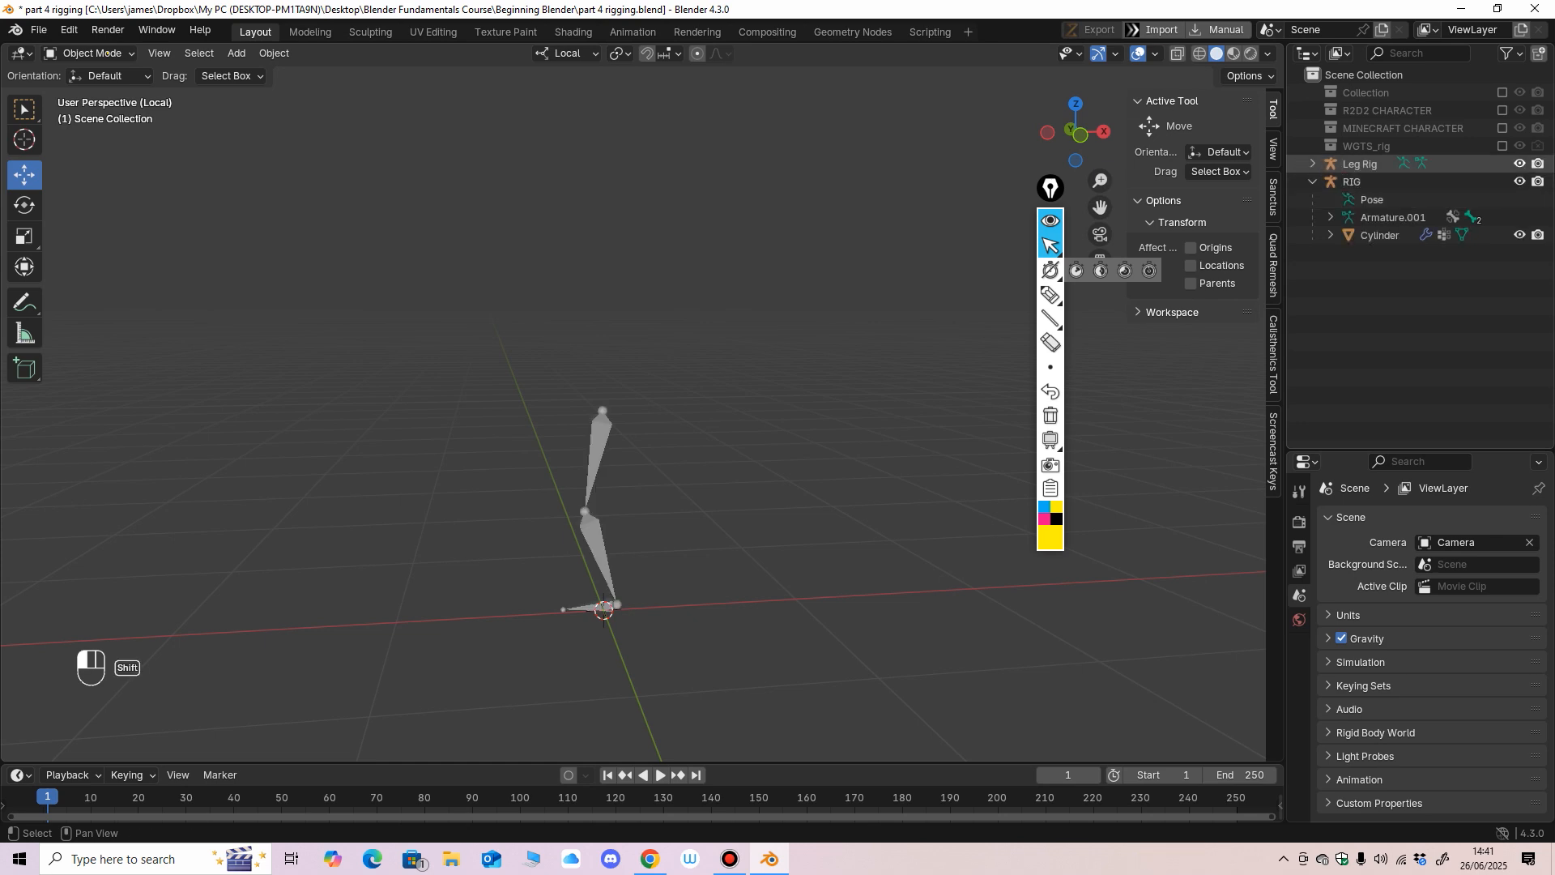
{"action": "left_click", "coordinate": [600, 455]}
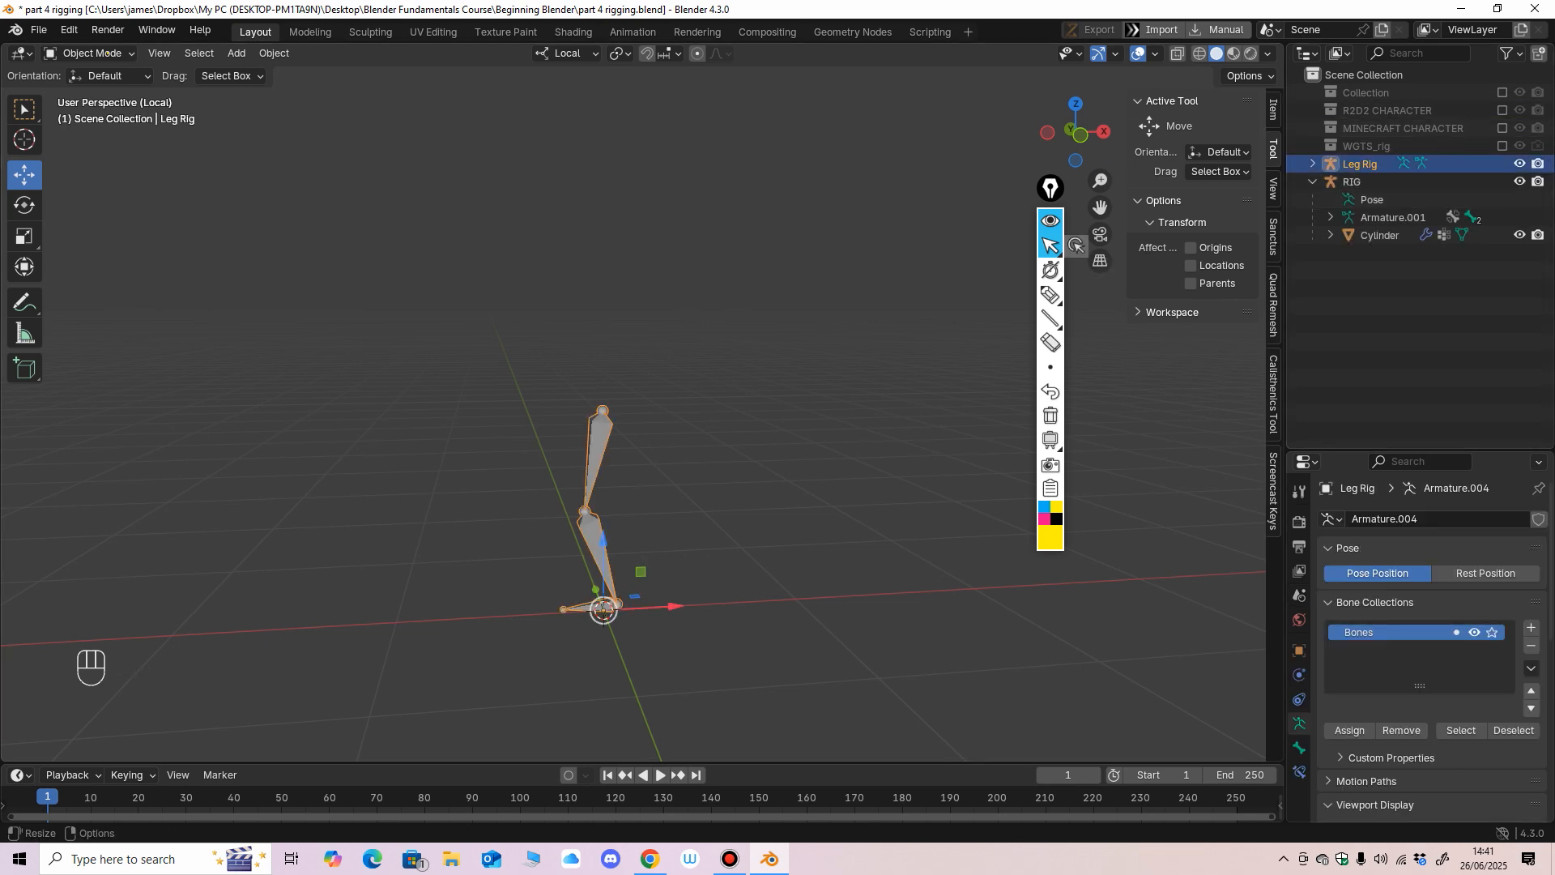
{"action": "left_click", "coordinate": [1273, 109]}
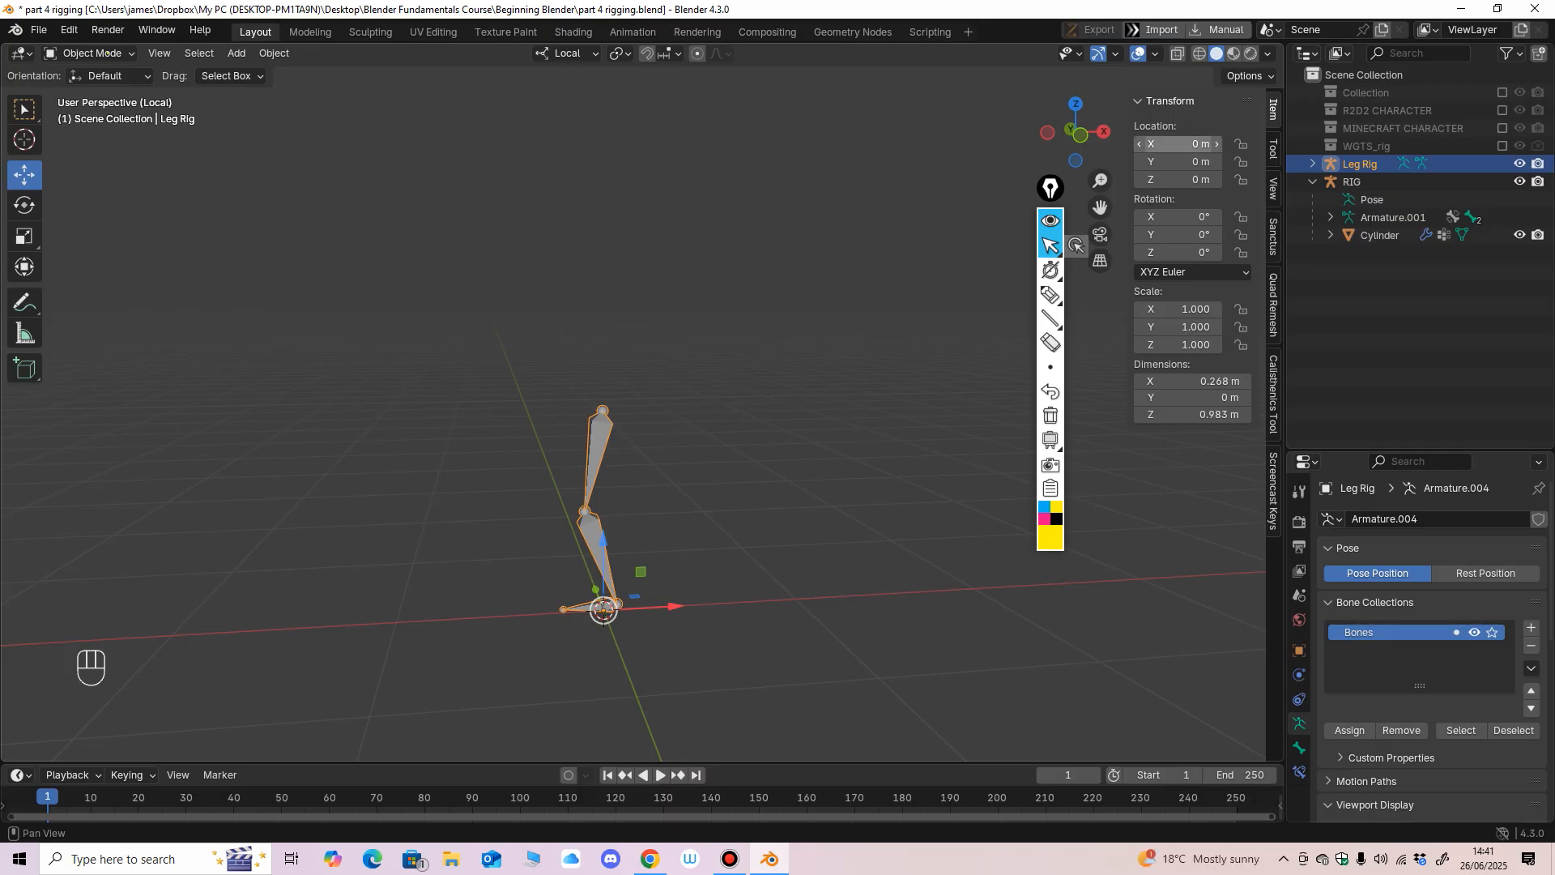
{"action": "mouse_move", "coordinate": [1051, 269]}
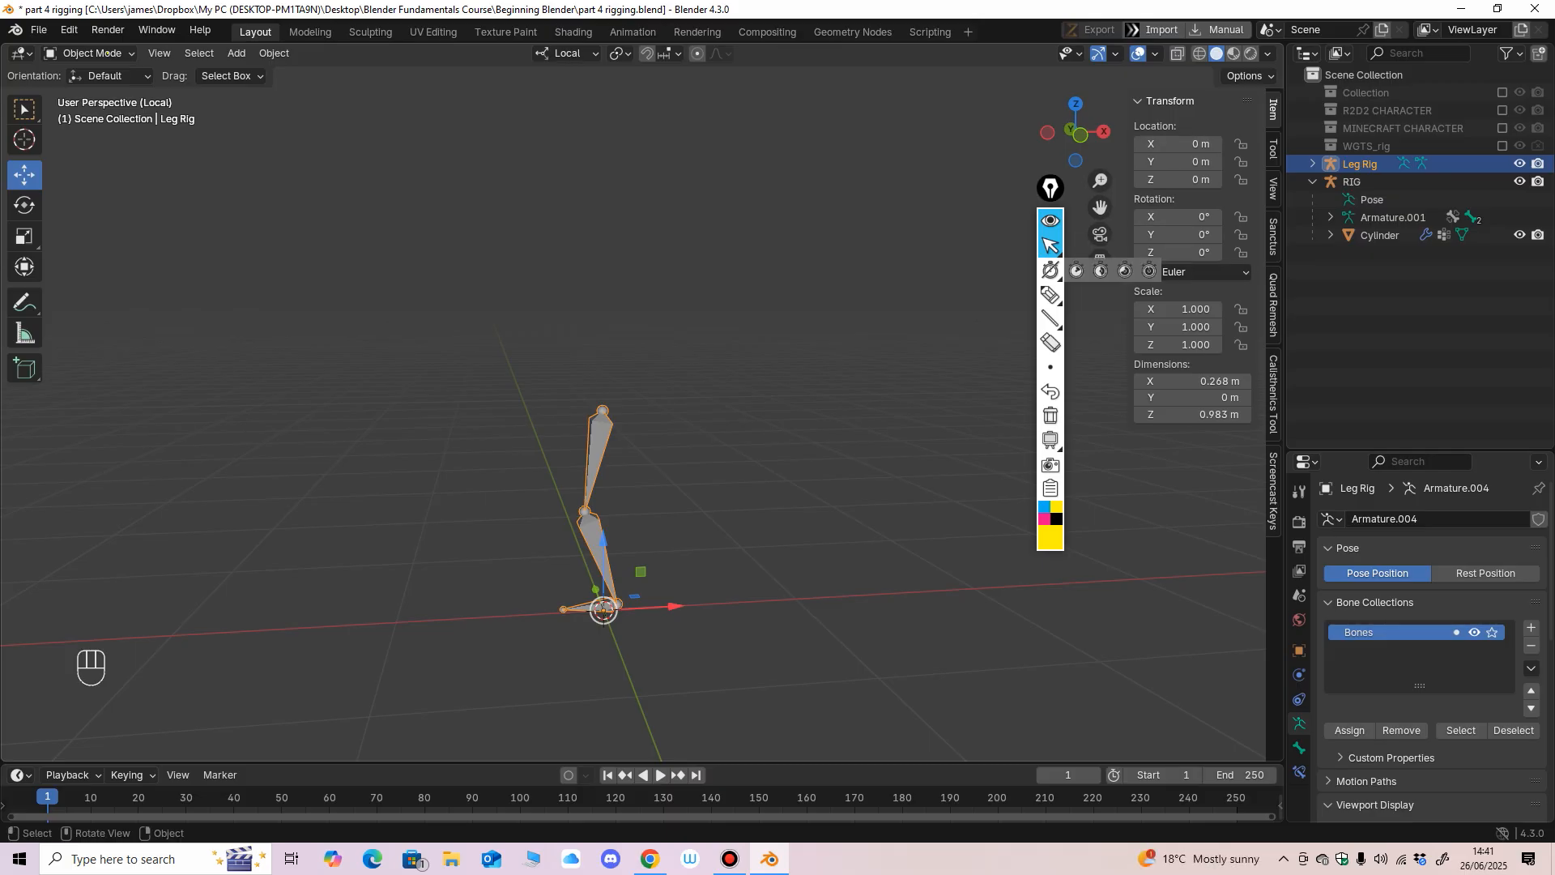
{"action": "middle_click_drag", "start_coordinate": [688, 486], "coordinate": [681, 486]}
{"action": "scroll", "coordinate": [680, 486], "scroll_direction": "up", "scroll_amount": 3}
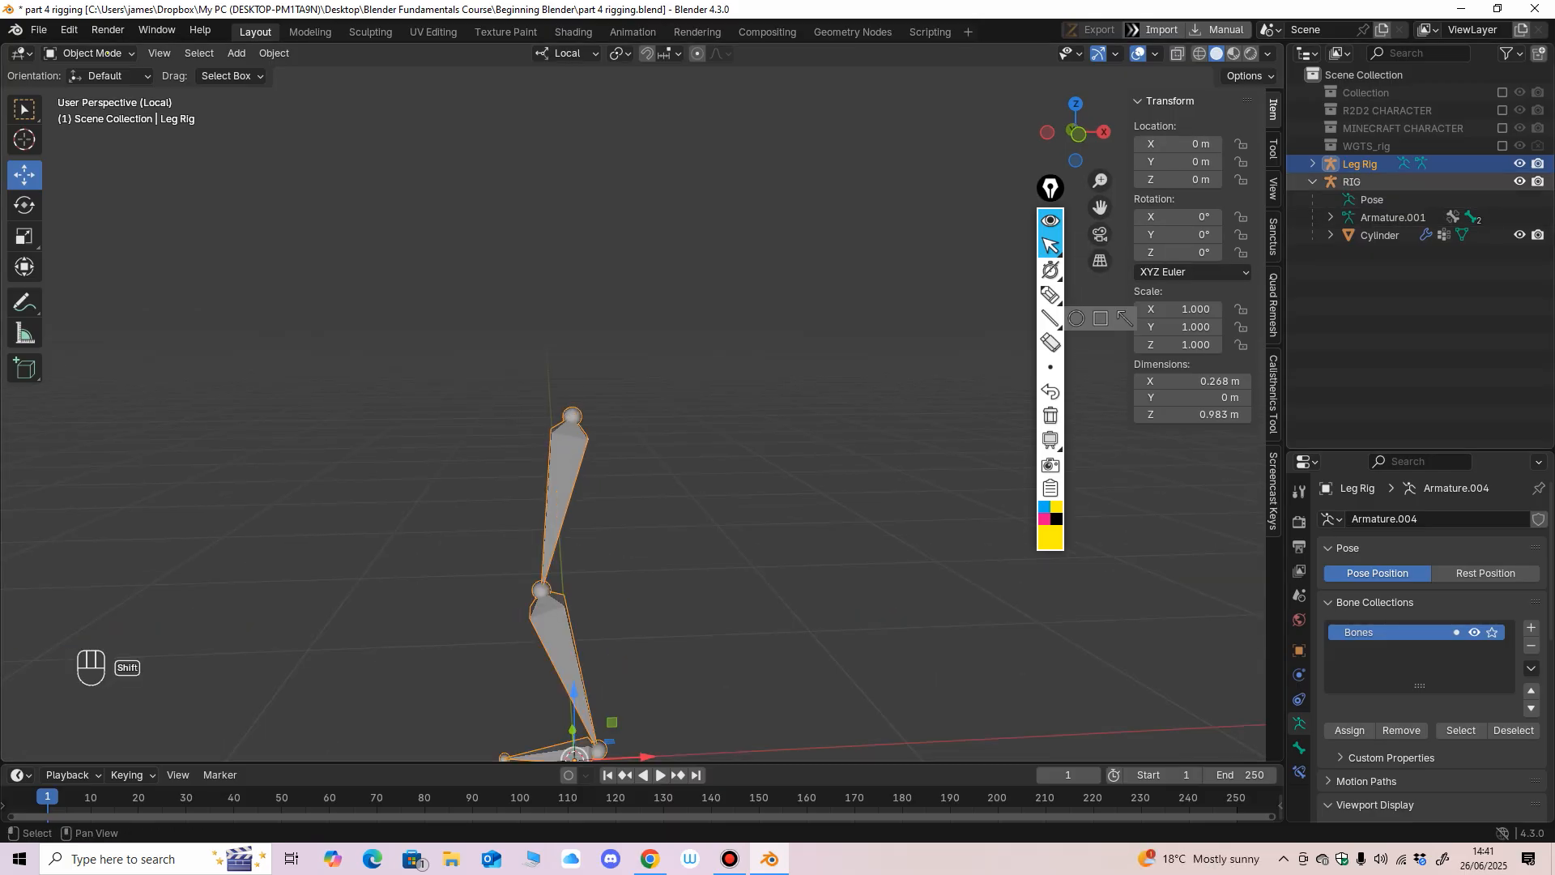
{"action": "left_click", "coordinate": [1519, 164], "text": "shift"}
{"action": "left_click", "coordinate": [1519, 181], "text": "shift"}
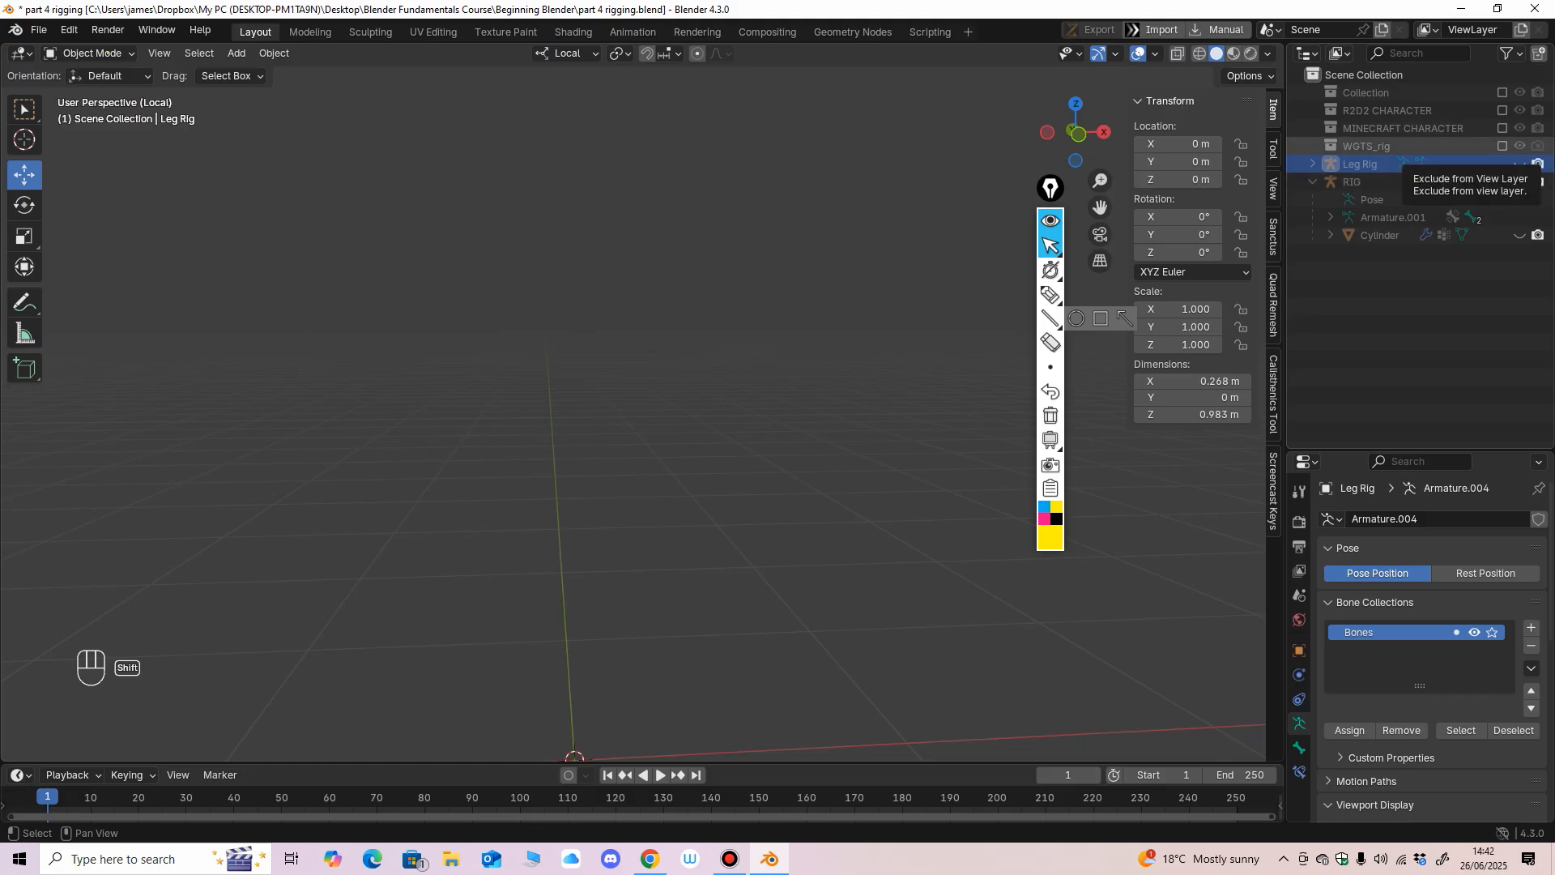
Enable the R2D2 CHARACTER collection in the view layer and select the R2 body mesh.
{"action": "left_click", "coordinate": [1502, 110]}
{"action": "scroll", "coordinate": [688, 446], "scroll_direction": "down", "scroll_amount": 4}
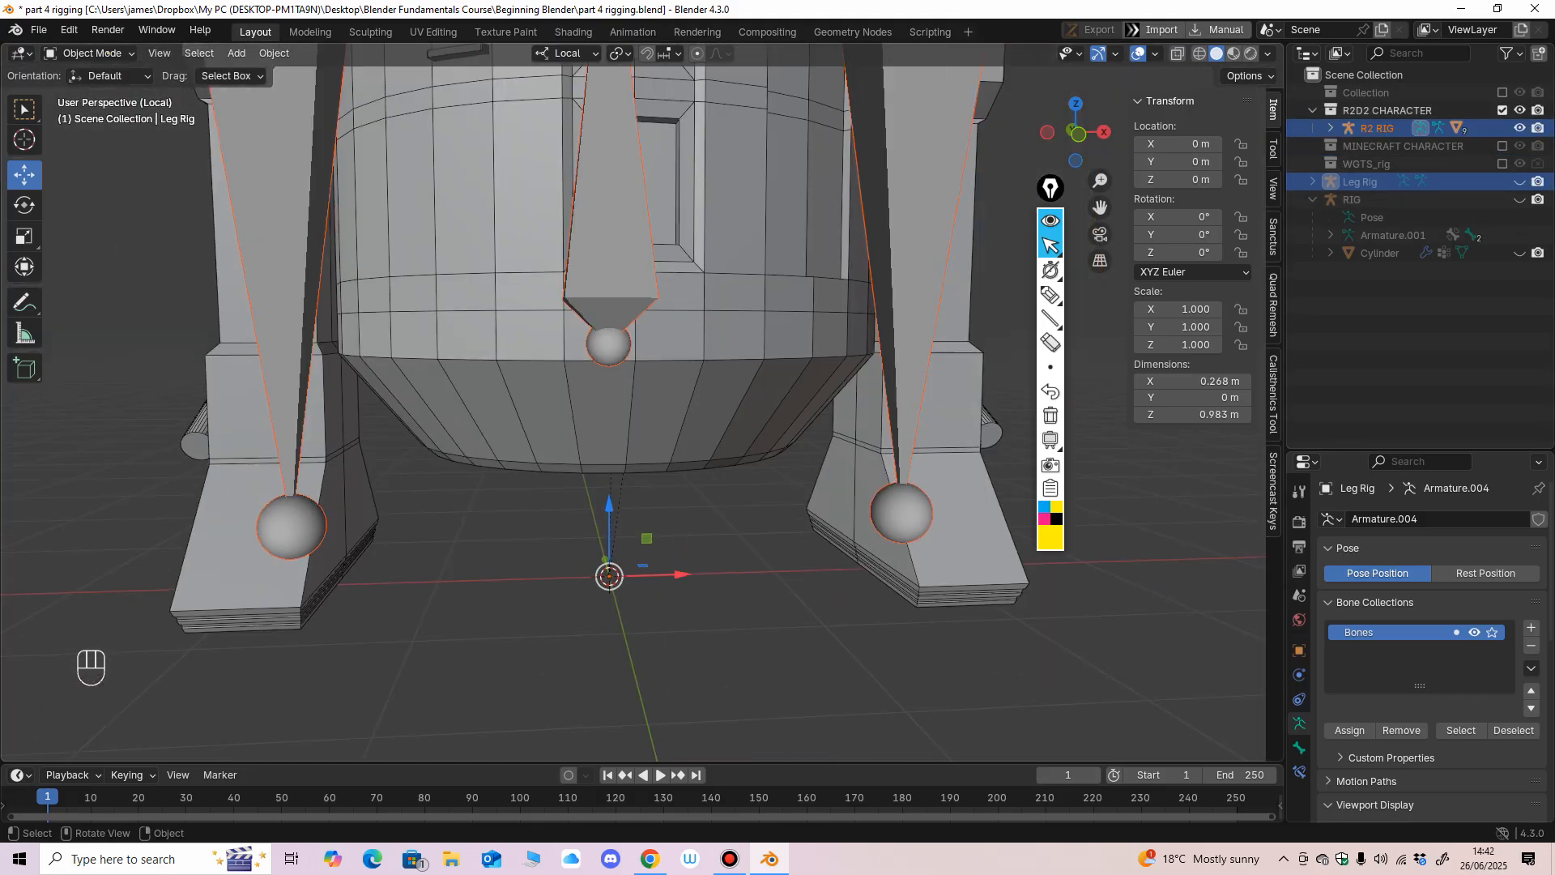
{"action": "left_click", "coordinate": [527, 365]}
Examine the R2D2 model and the placement of its body, head and leg bones from several angles.
{"action": "middle_click_drag", "start_coordinate": [526, 364], "coordinate": [527, 640], "text": "shift"}
{"action": "scroll", "coordinate": [547, 635], "scroll_direction": "down", "scroll_amount": 1}
{"action": "scroll", "coordinate": [642, 404], "scroll_direction": "up", "scroll_amount": 1}
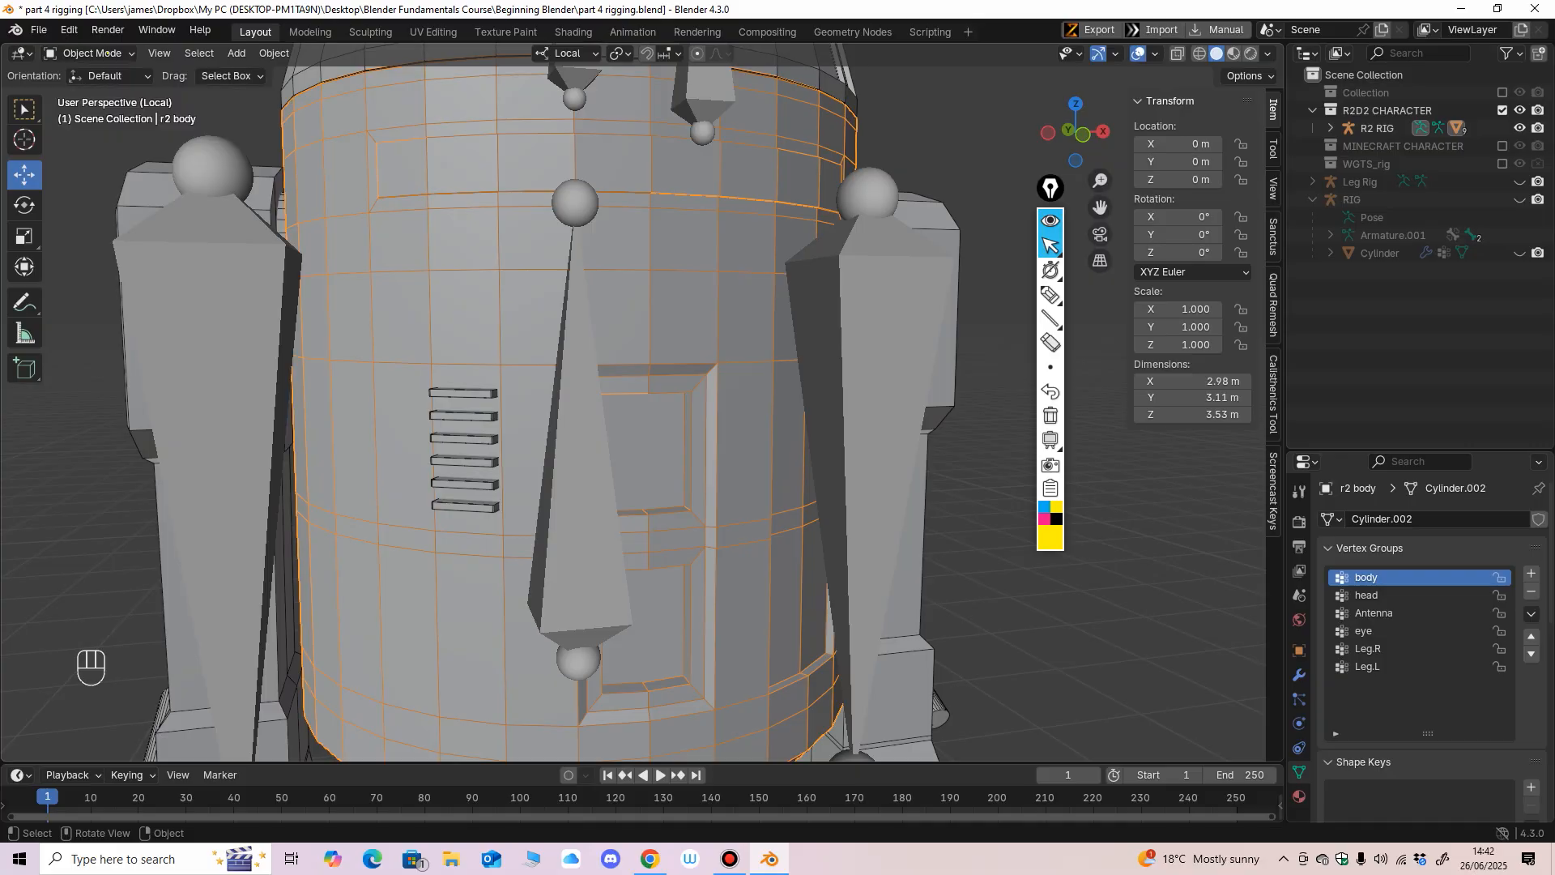
{"action": "scroll", "coordinate": [567, 405], "scroll_direction": "down", "scroll_amount": 1}
{"action": "middle_click_drag", "start_coordinate": [567, 405], "coordinate": [518, 404]}
{"action": "scroll", "coordinate": [689, 409], "scroll_direction": "down", "scroll_amount": 2}
{"action": "scroll", "coordinate": [518, 405], "scroll_direction": "up", "scroll_amount": 2}
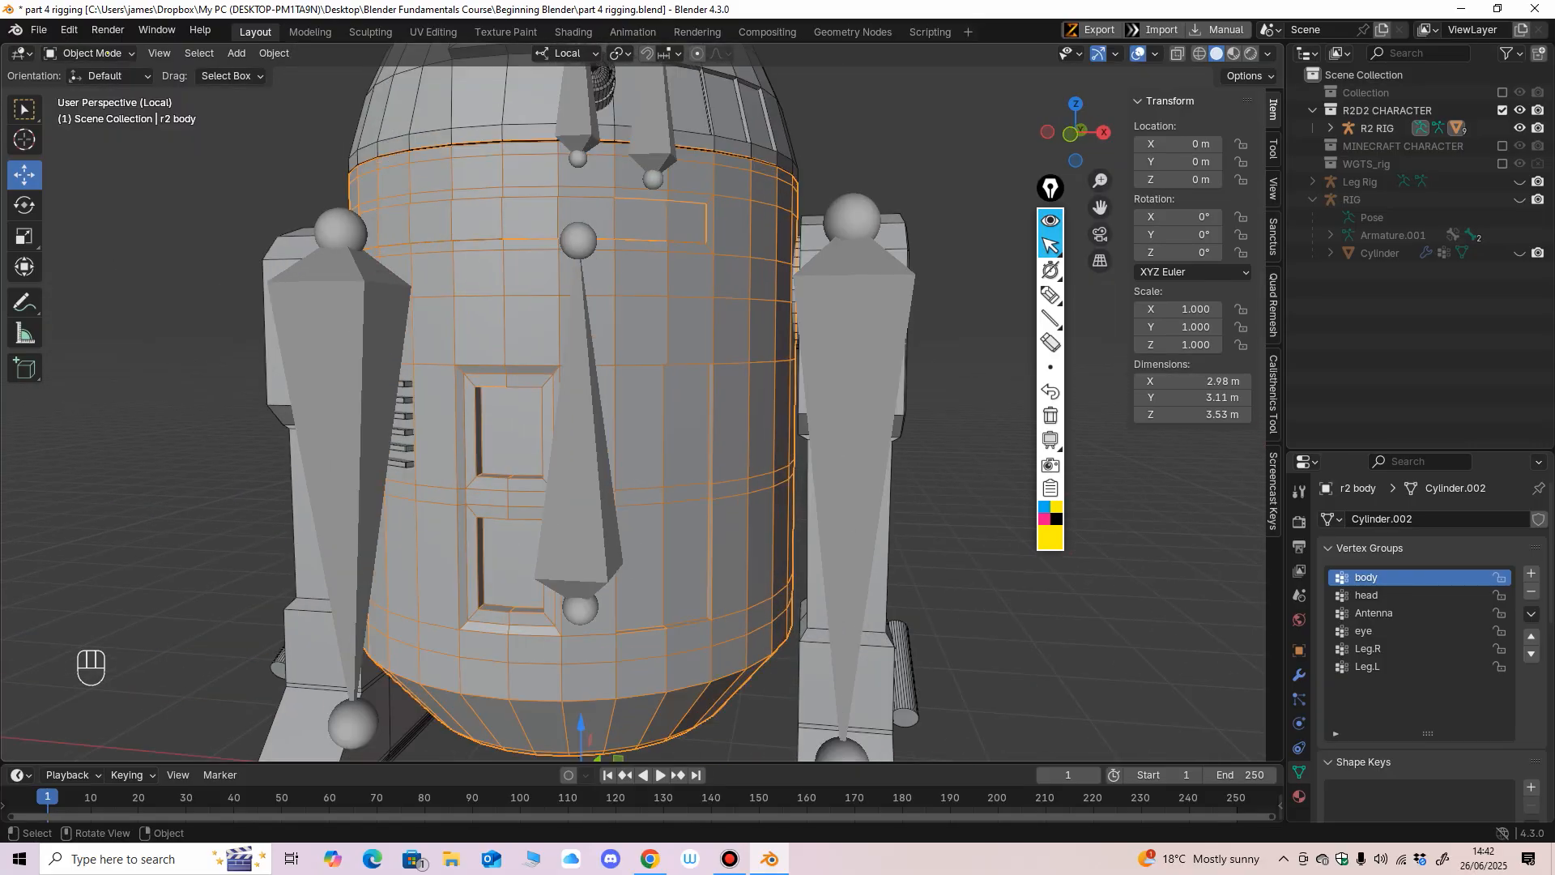
{"action": "scroll", "coordinate": [616, 534], "scroll_direction": "down", "scroll_amount": 2}
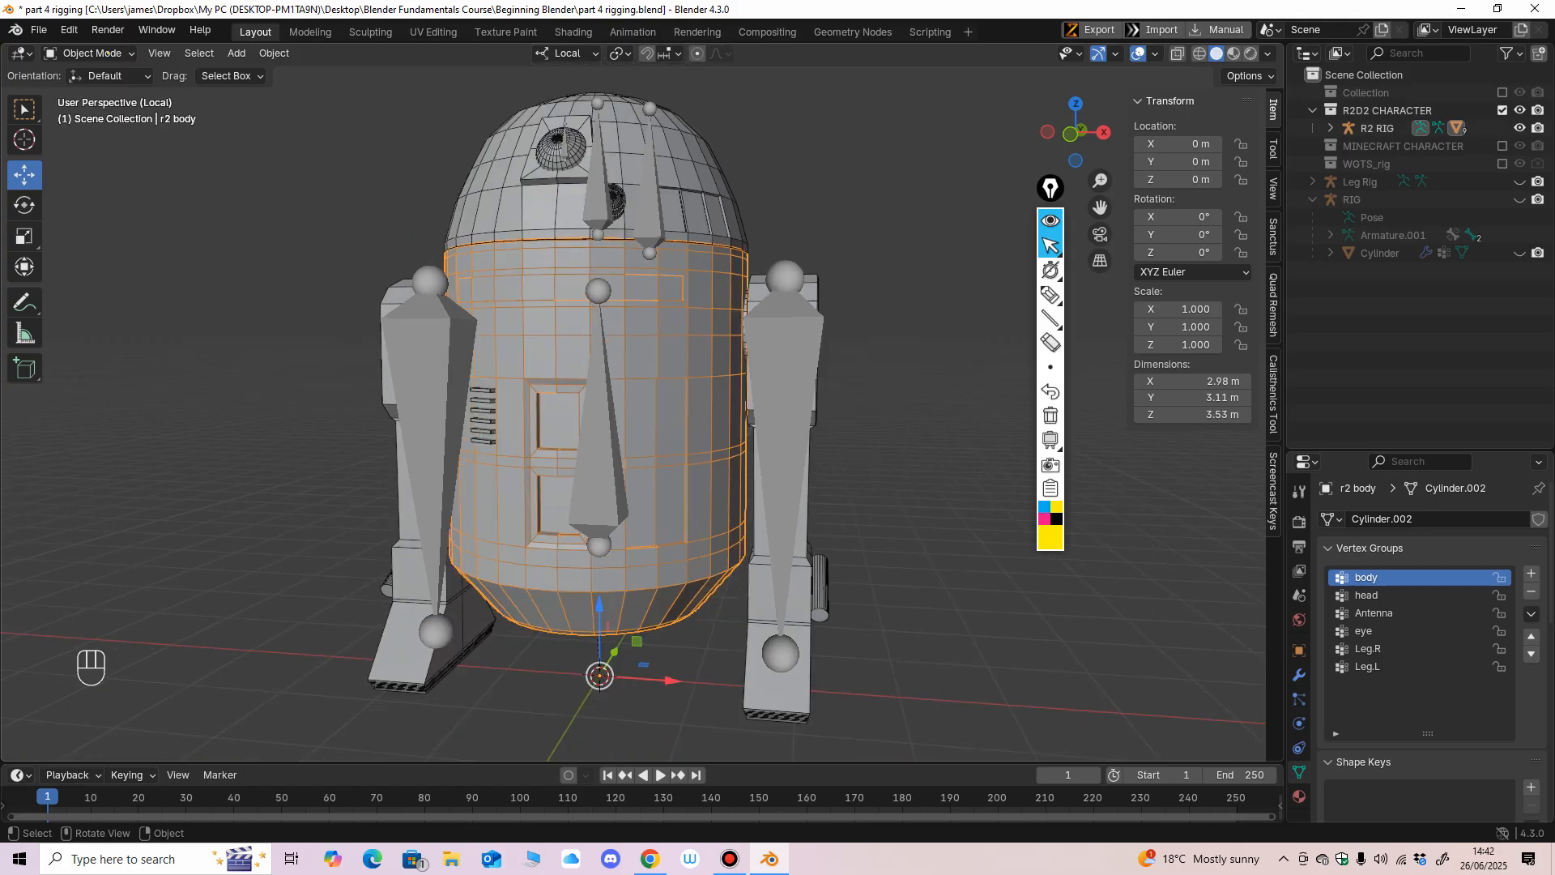
Select the R2 RIG armature, try moving the whole character away from the origin by about 1.57 m, and undo the move.
{"action": "middle_click_drag", "start_coordinate": [615, 538], "coordinate": [640, 531]}
{"action": "middle_click_drag", "start_coordinate": [638, 639], "coordinate": [644, 530], "text": "shift"}
{"action": "left_click", "coordinate": [606, 396]}
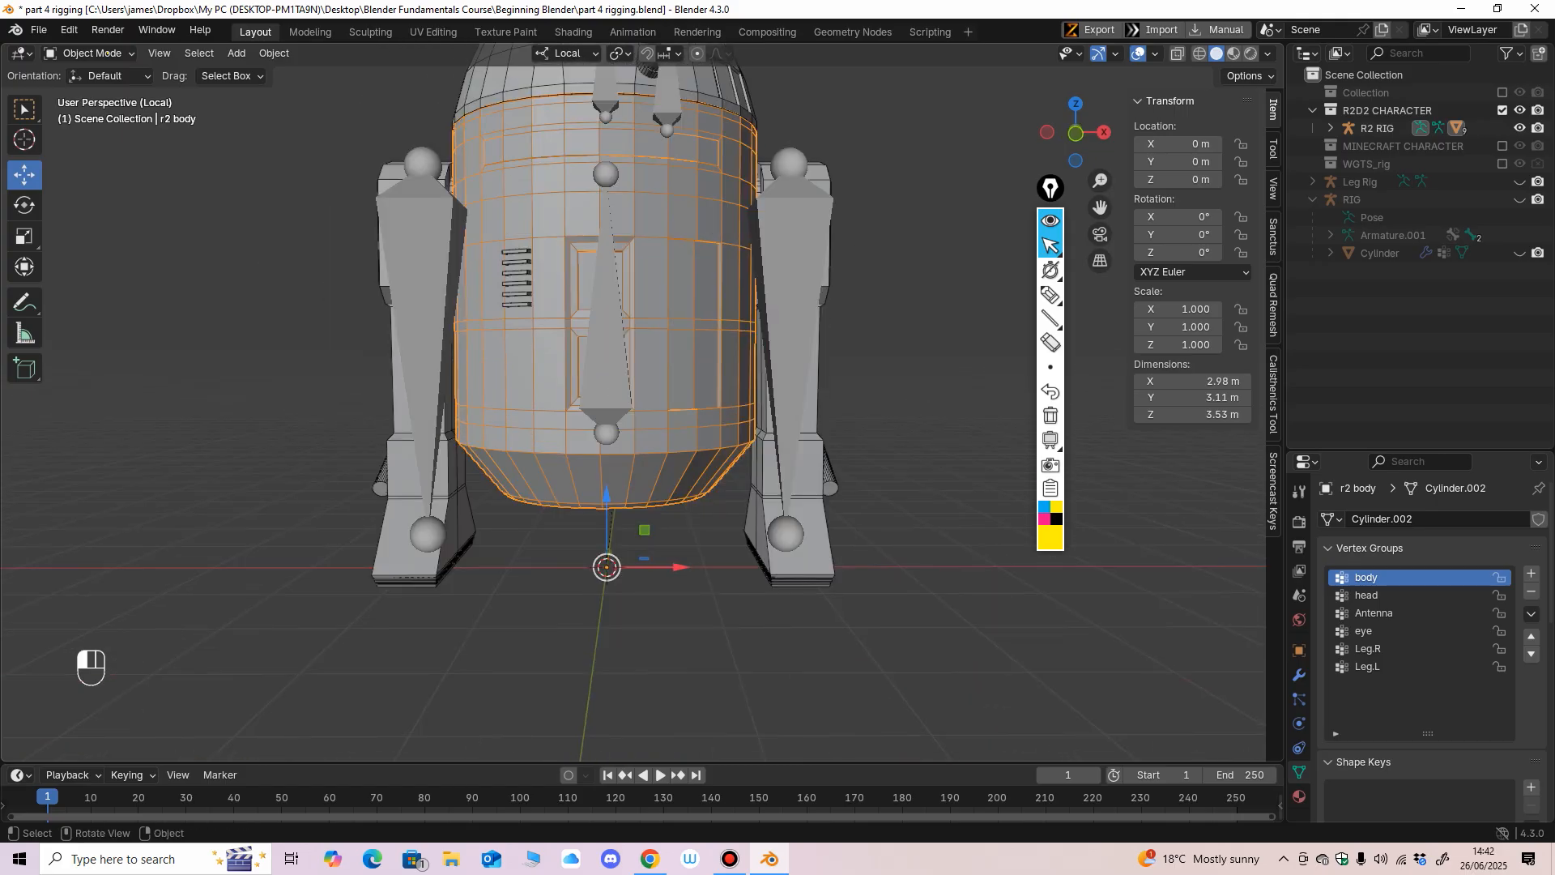
{"action": "left_click_drag", "start_coordinate": [606, 567], "coordinate": [483, 477]}
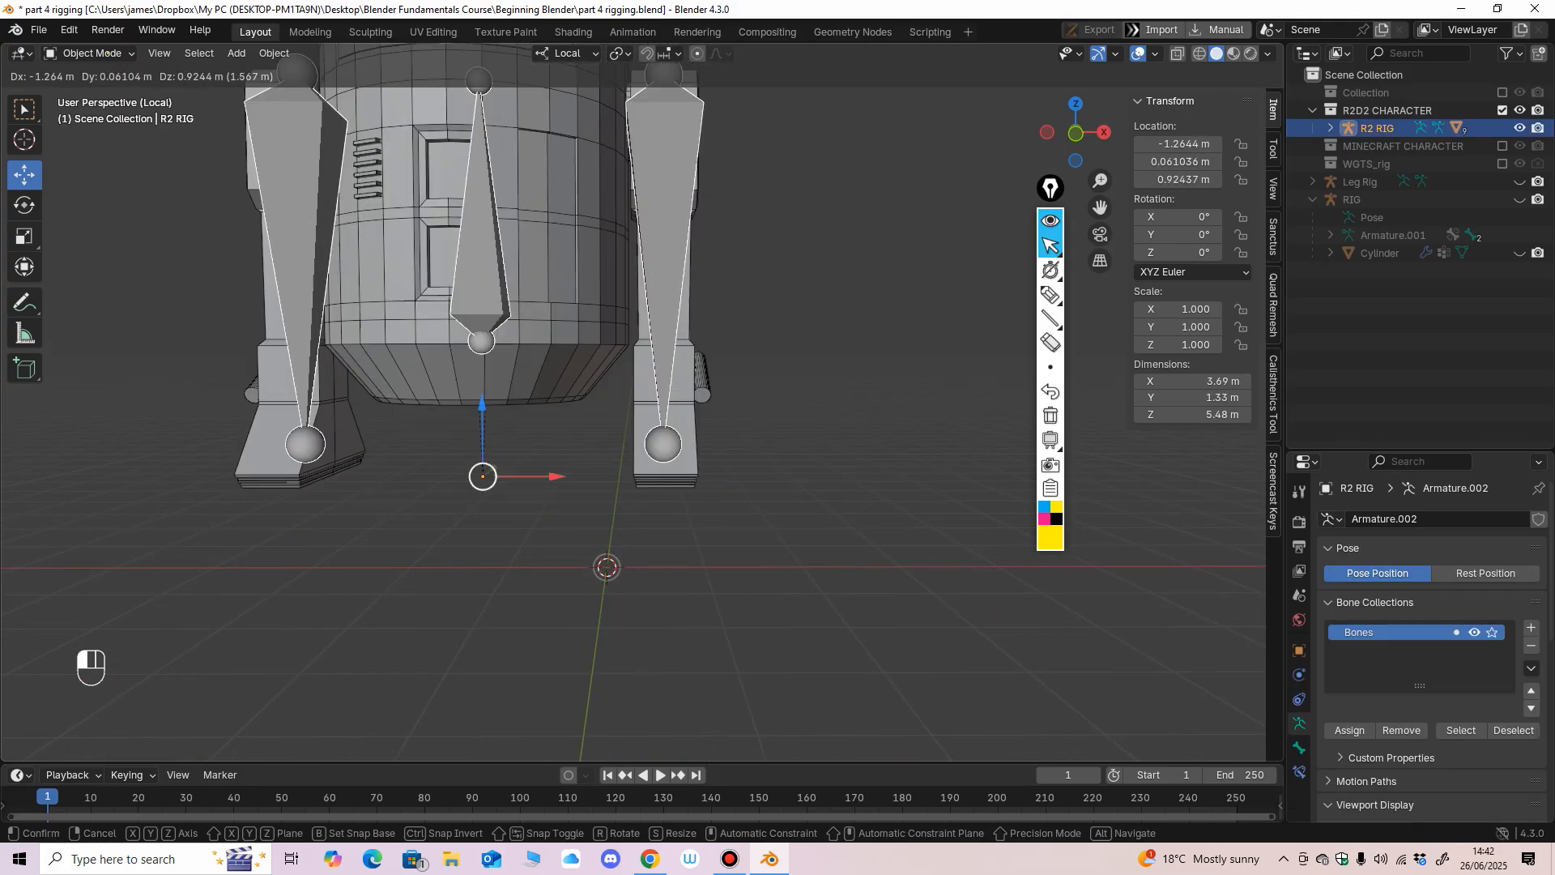
{"action": "key", "text": "ctrl+z"}
{"action": "key", "text": "ctrl+z"}
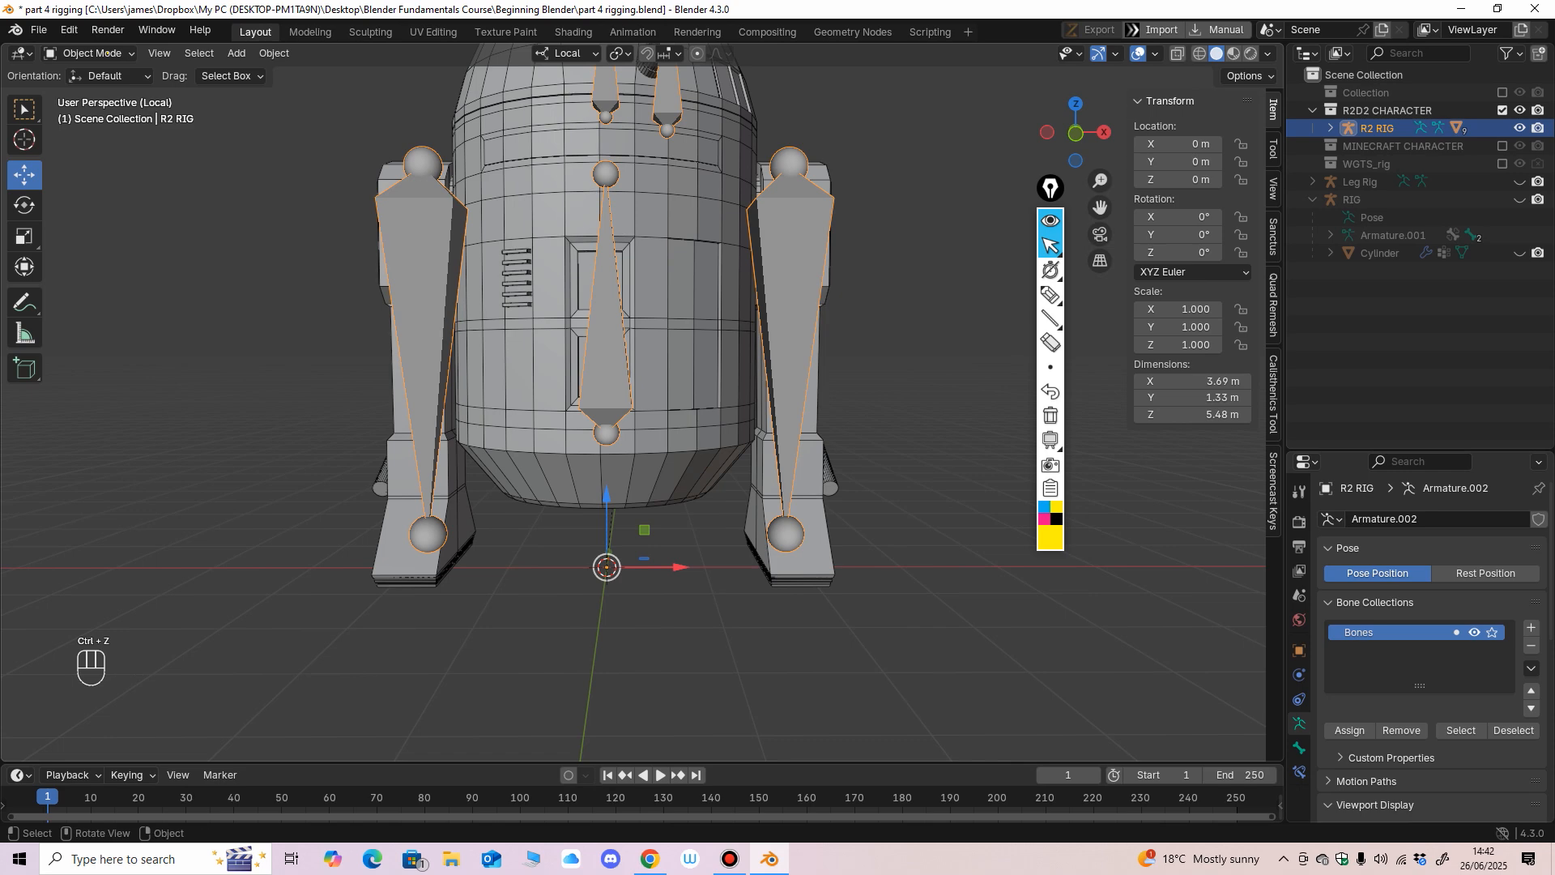
Examine how the R2 RIG bones sit along the R2D2 body and legs from the front and both sides.
{"action": "scroll", "coordinate": [633, 403], "scroll_direction": "down", "scroll_amount": 2}
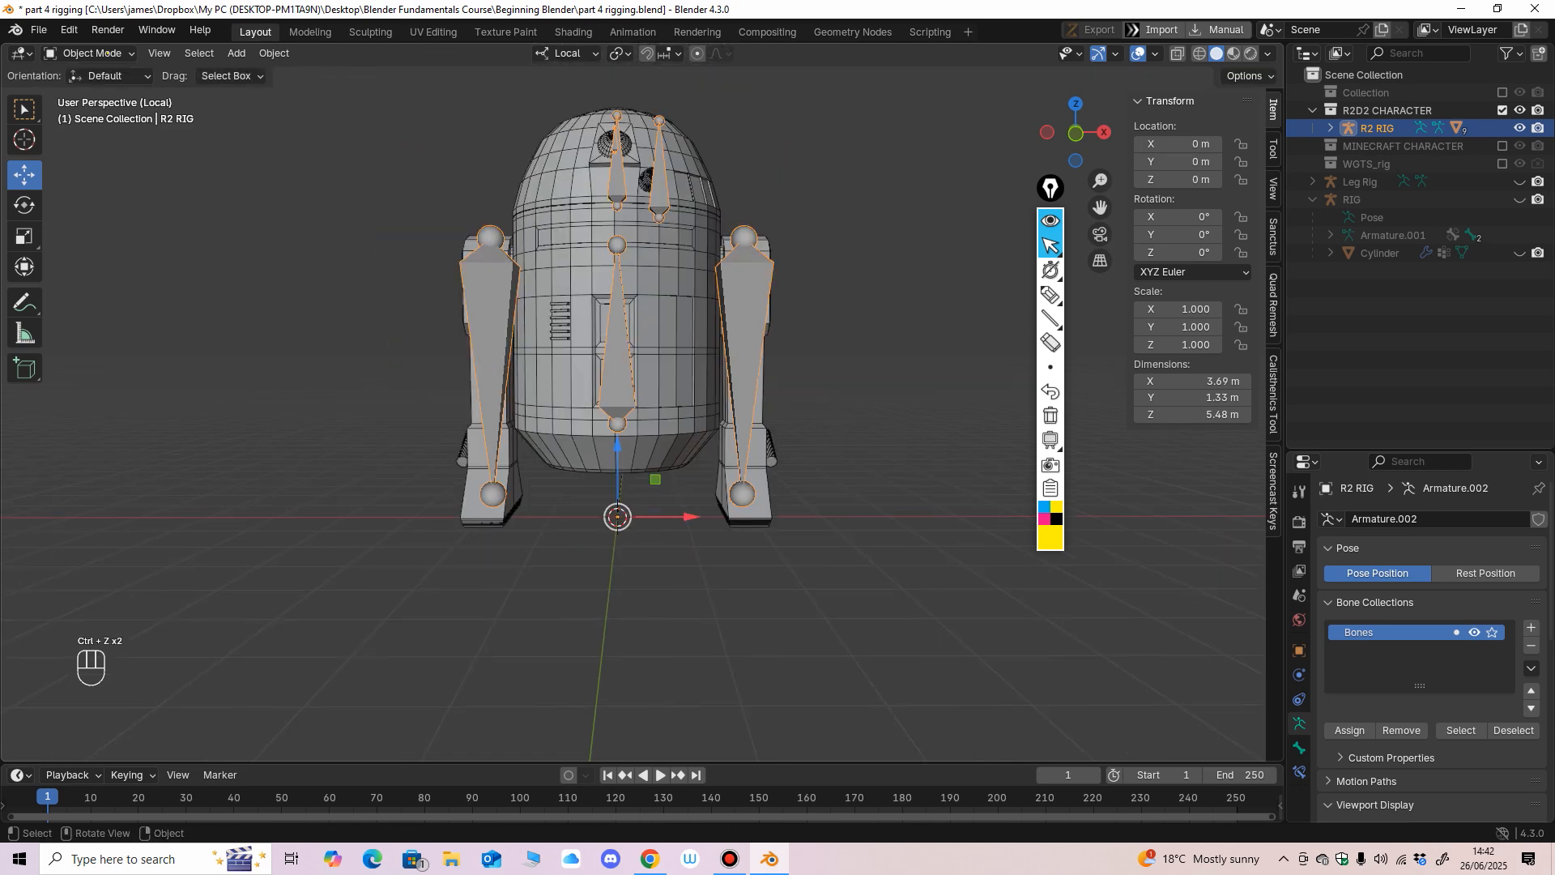
{"action": "middle_click_drag", "start_coordinate": [633, 403], "coordinate": [709, 409]}
{"action": "scroll", "coordinate": [633, 405], "scroll_direction": "down", "scroll_amount": 1}
{"action": "scroll", "coordinate": [709, 409], "scroll_direction": "up", "scroll_amount": 2}
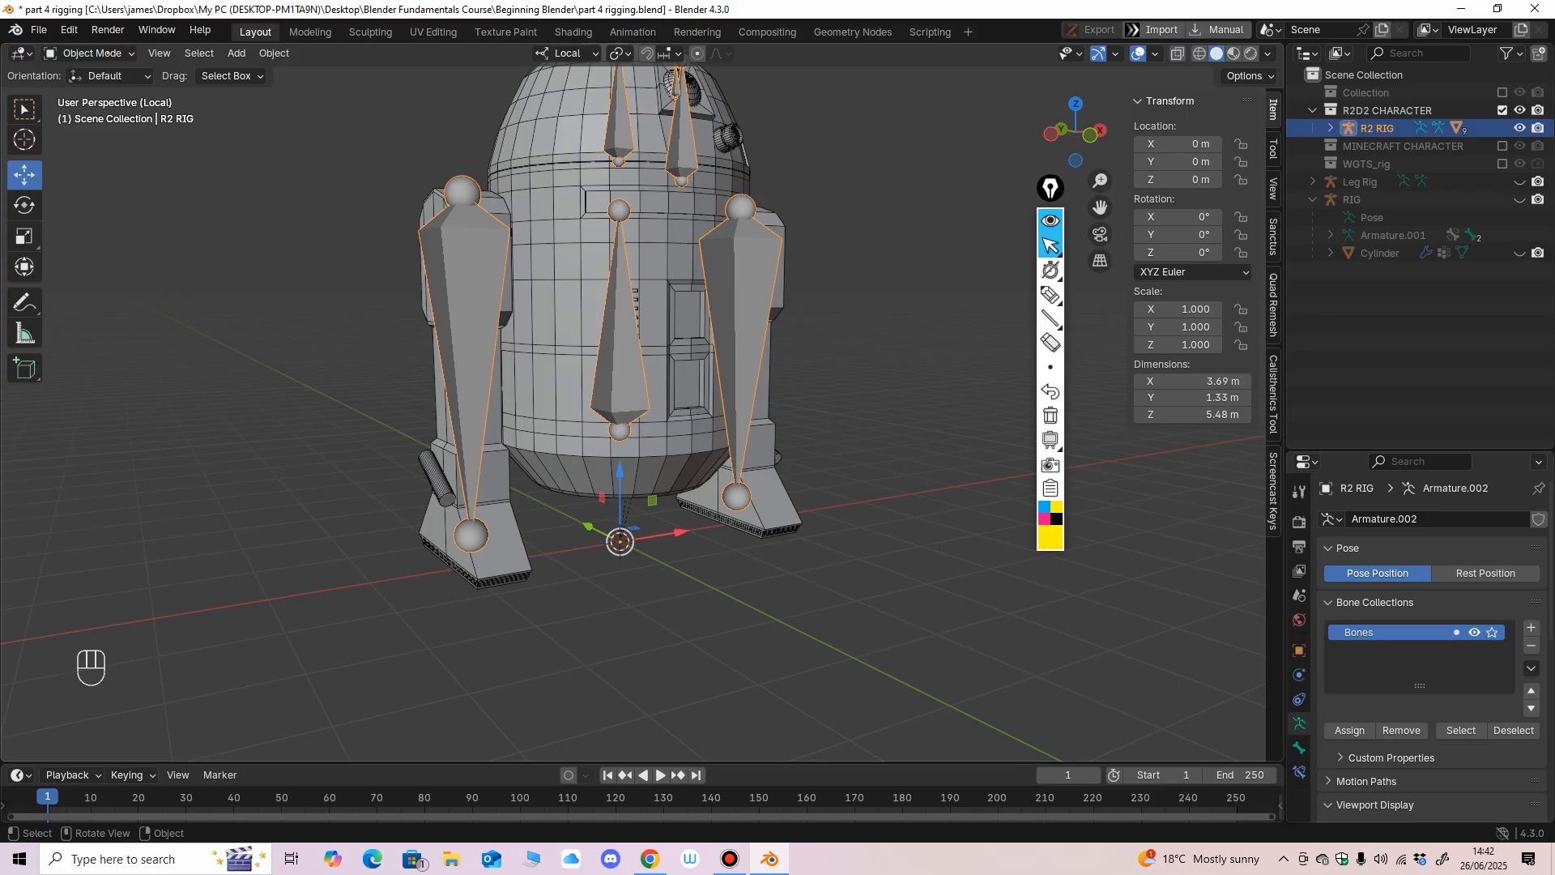
{"action": "scroll", "coordinate": [710, 409], "scroll_direction": "down", "scroll_amount": 1}
{"action": "middle_click_drag", "start_coordinate": [709, 409], "coordinate": [561, 438]}
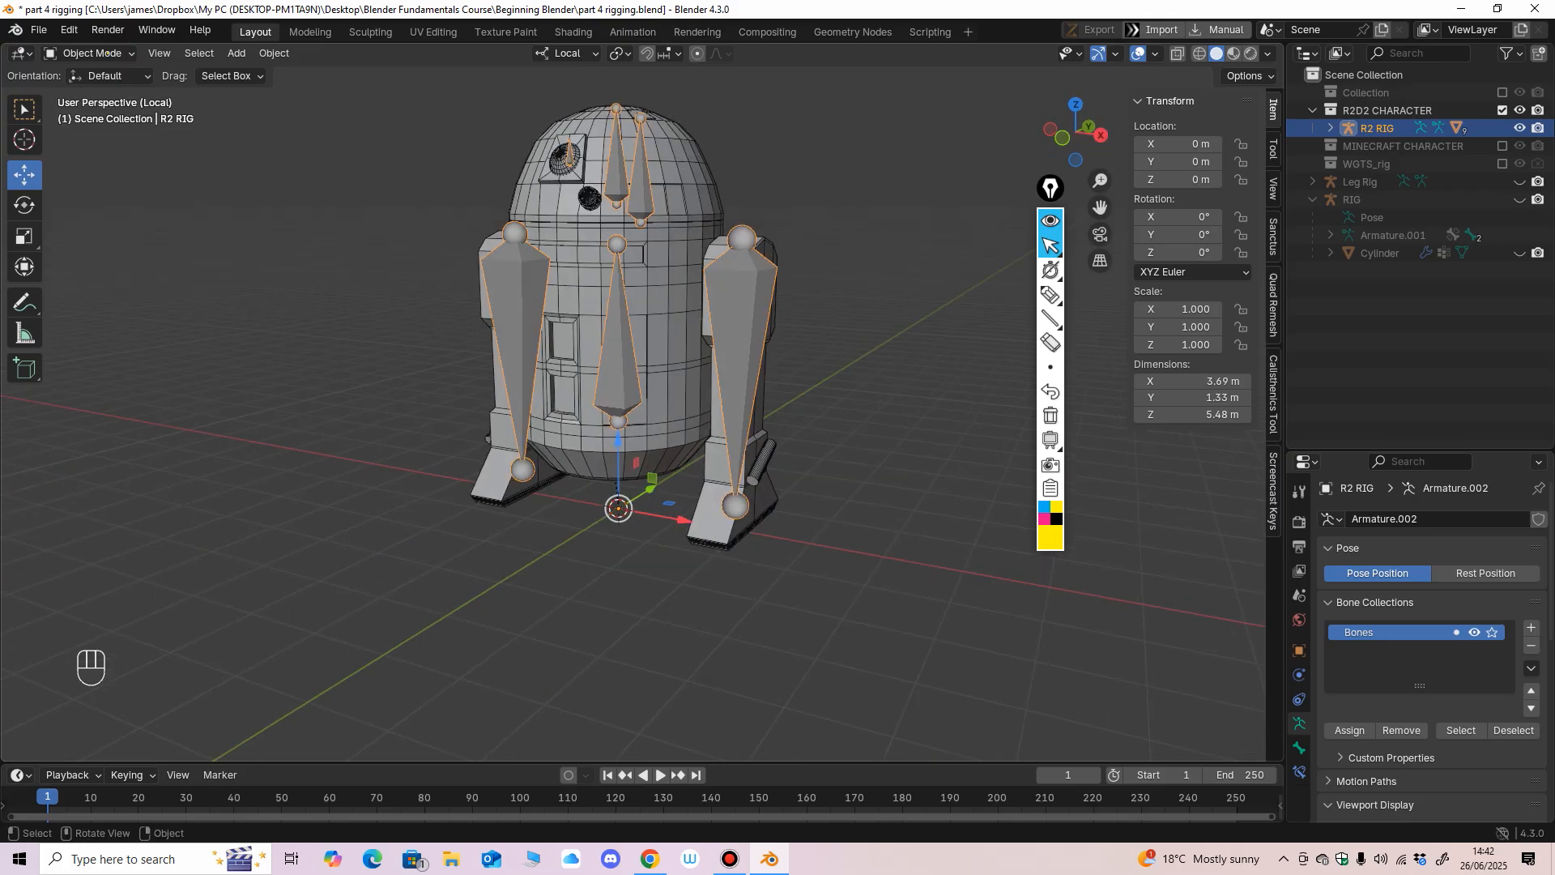
{"action": "middle_click_drag", "start_coordinate": [560, 437], "coordinate": [631, 439]}
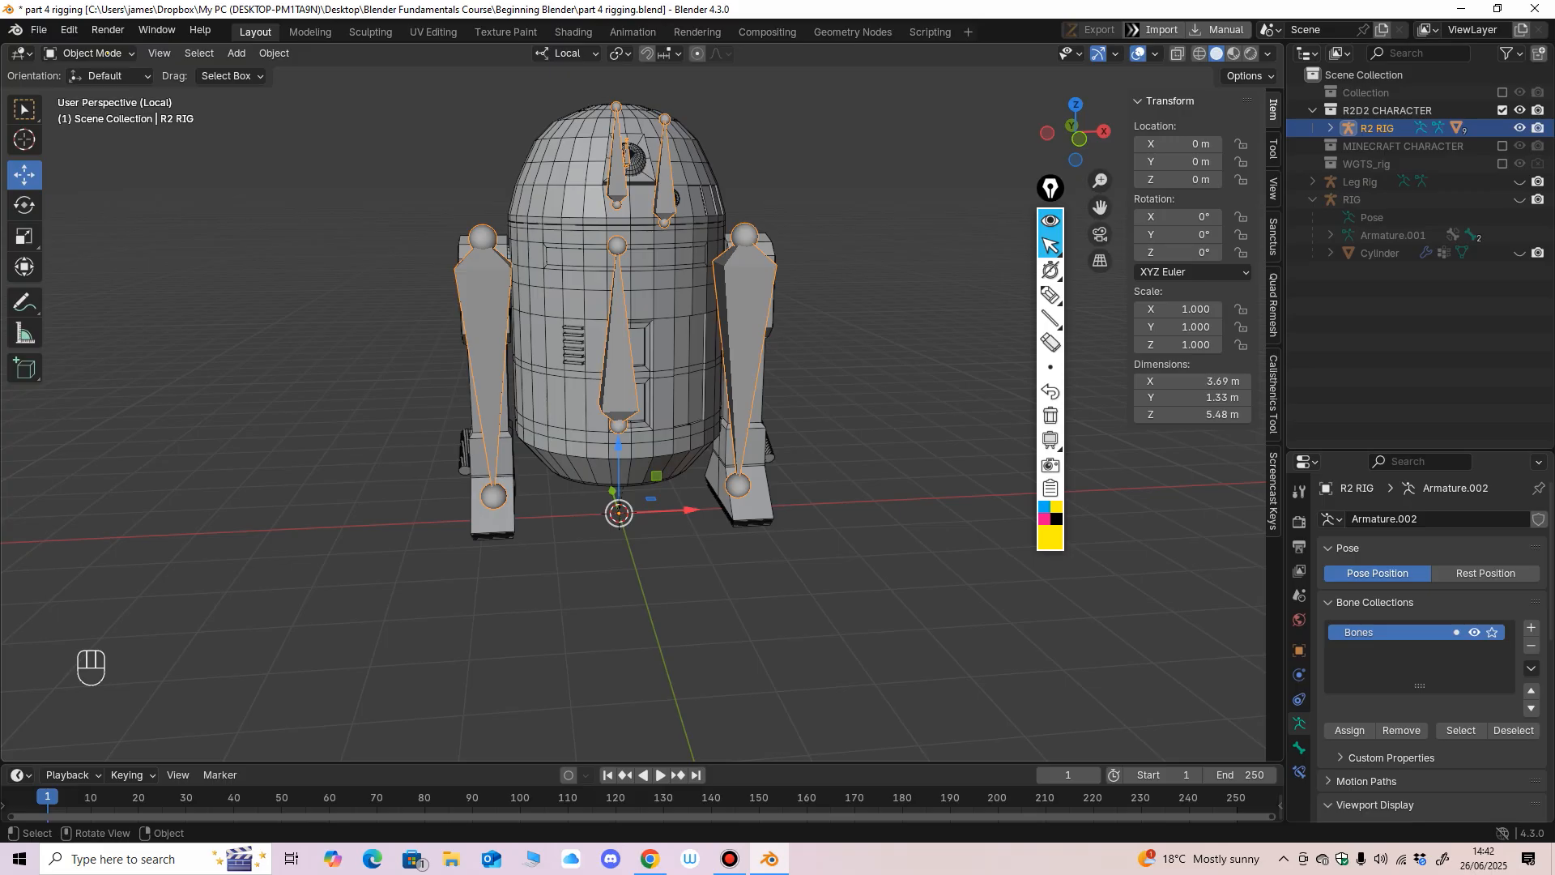
Handwrite an underlined "euler" note beside the R2D2 model with the annotation pen and erase it again.
{"action": "left_click", "coordinate": [1050, 295]}
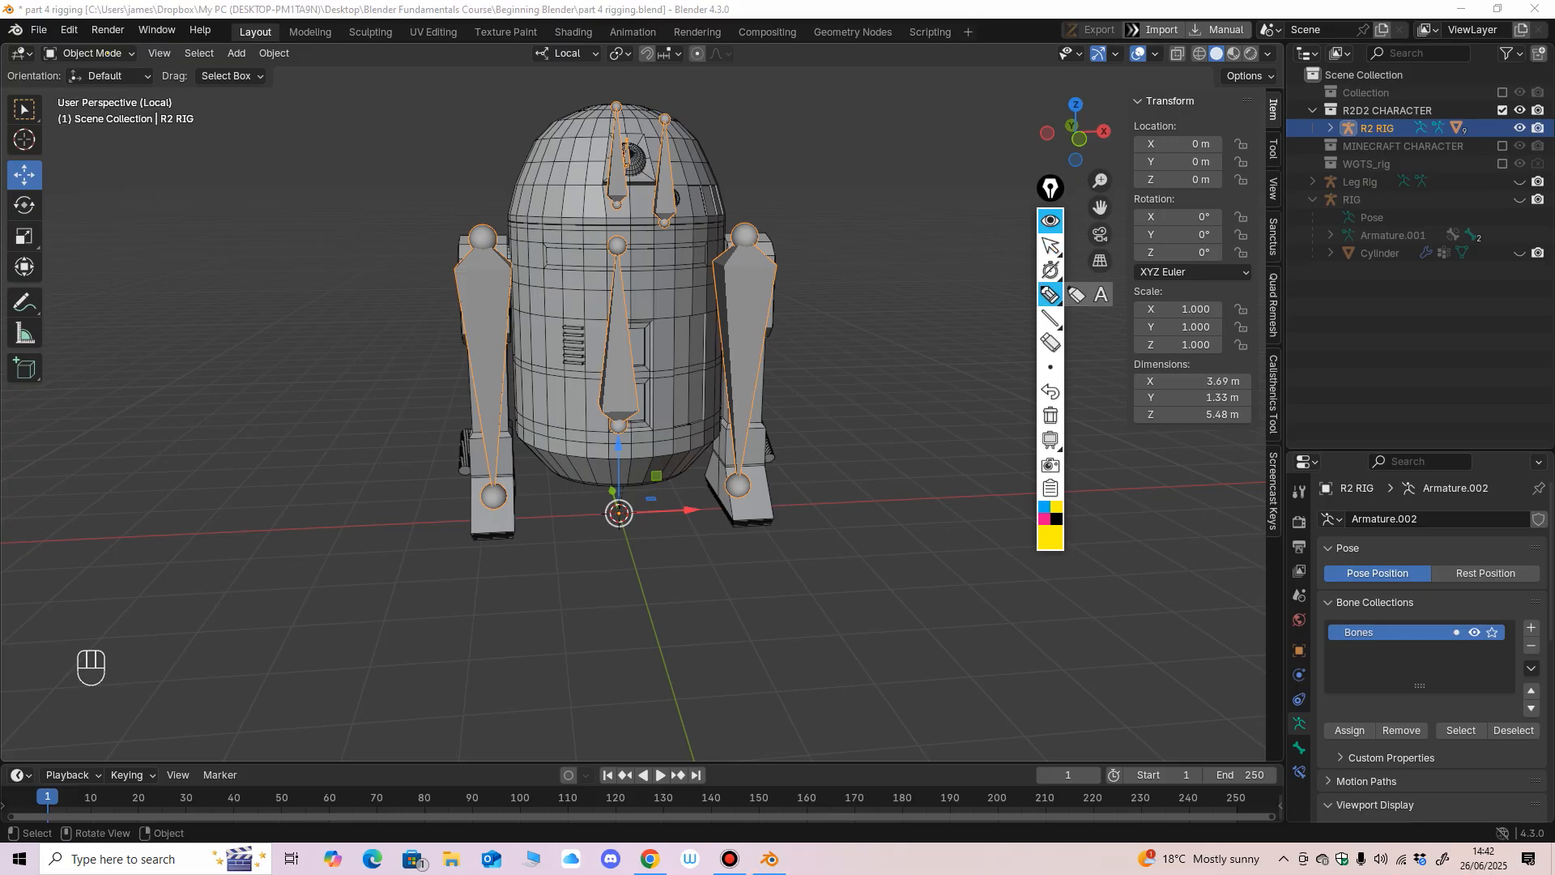
{"action": "left_click_drag", "start_coordinate": [146, 336], "coordinate": [195, 350]}
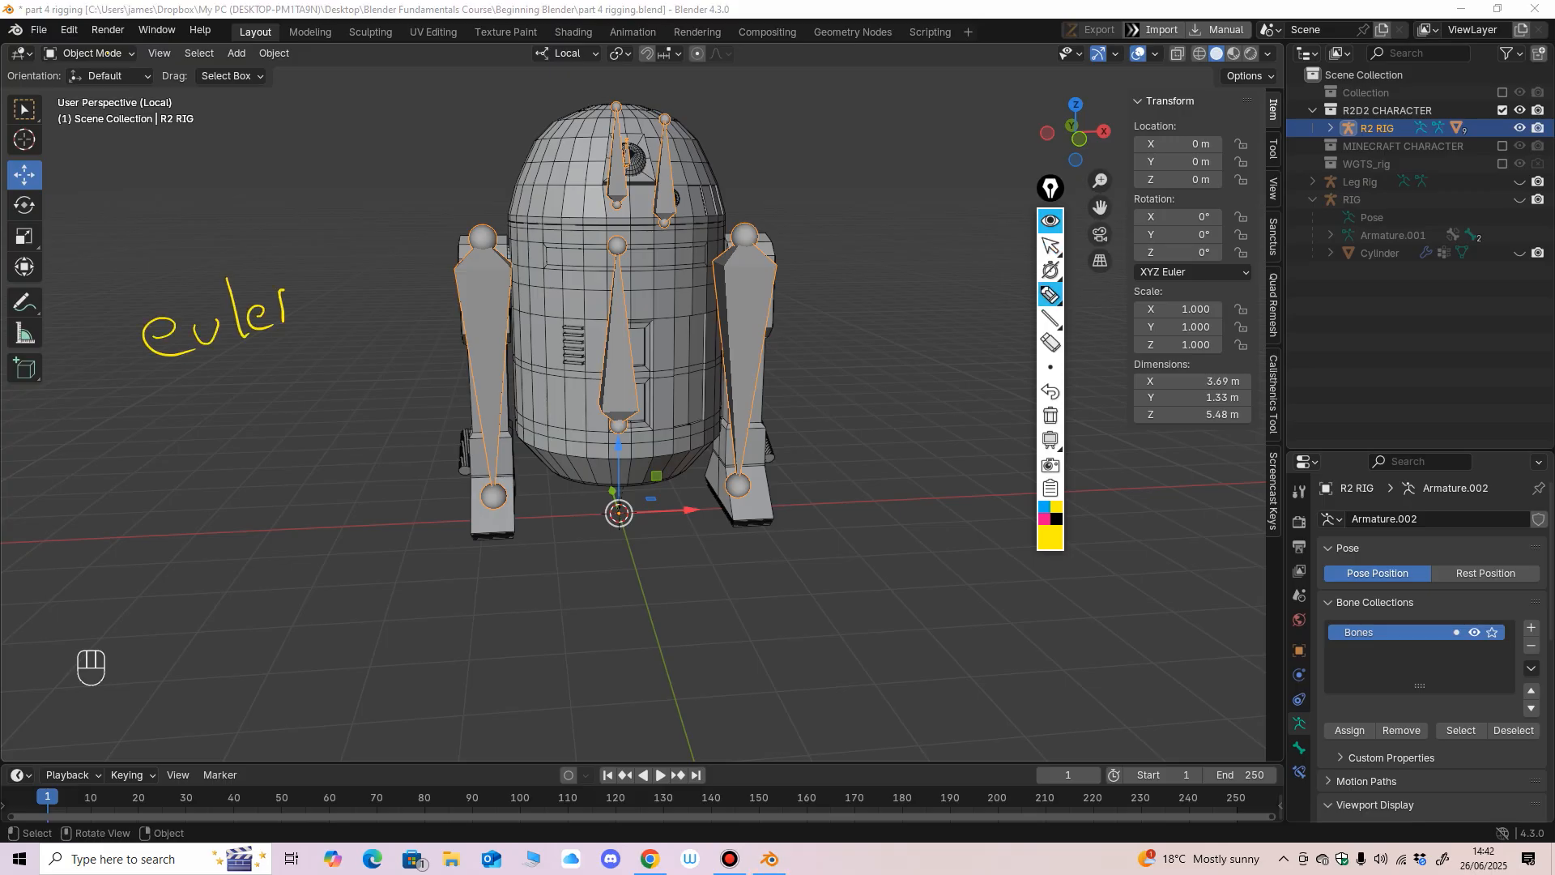
{"action": "mouse_move", "coordinate": [154, 392]}
{"action": "left_mouse_down"}
{"action": "mouse_move", "coordinate": [334, 323]}
{"action": "mouse_move", "coordinate": [341, 339]}
{"action": "left_mouse_up"}
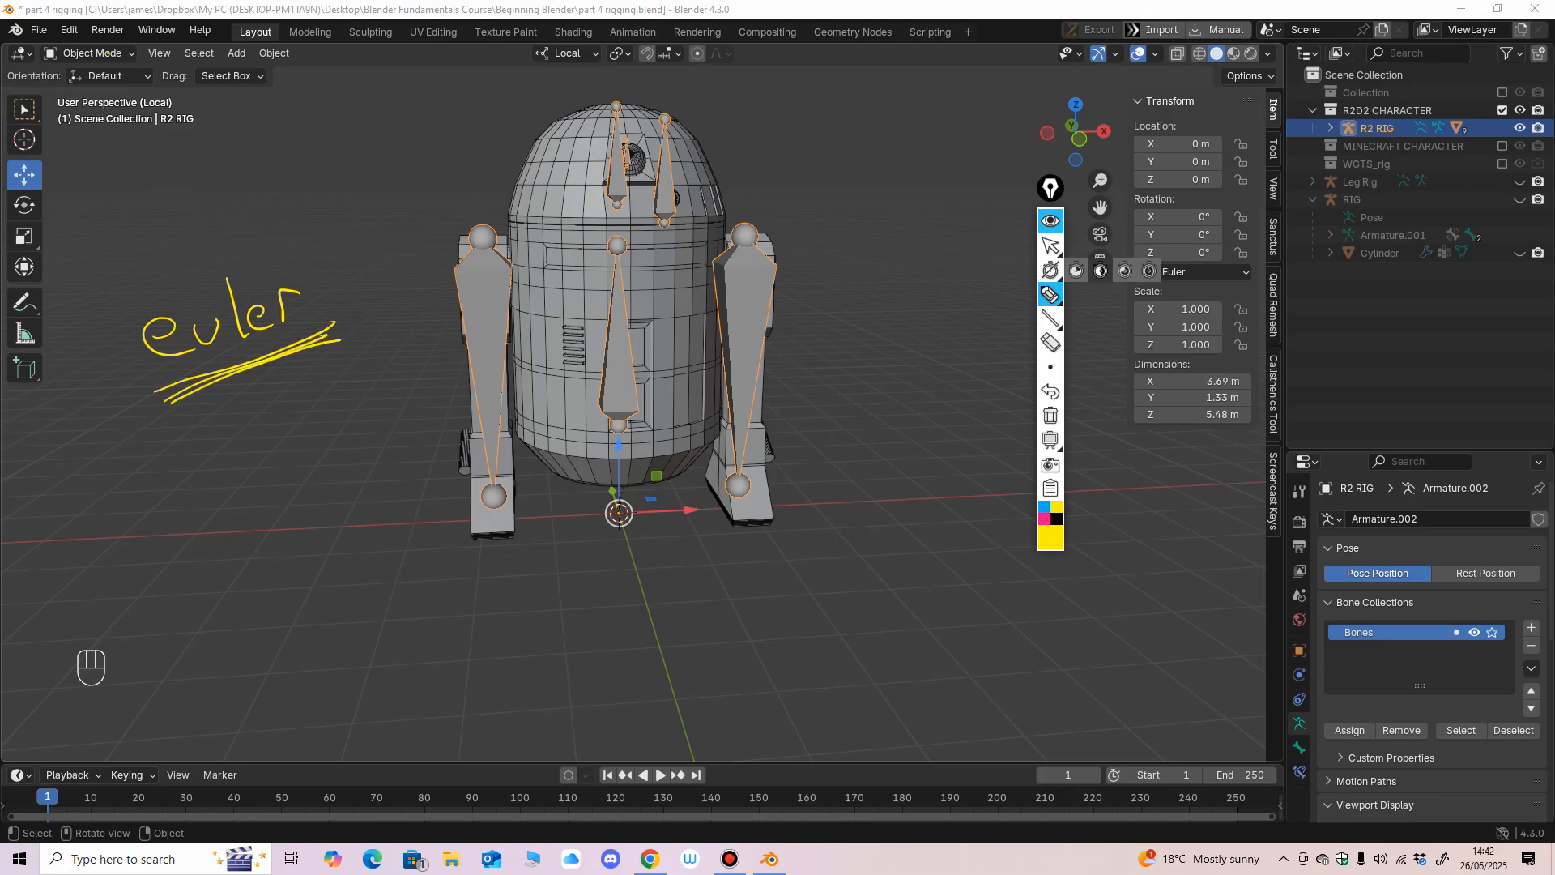
{"action": "left_click", "coordinate": [1051, 244]}
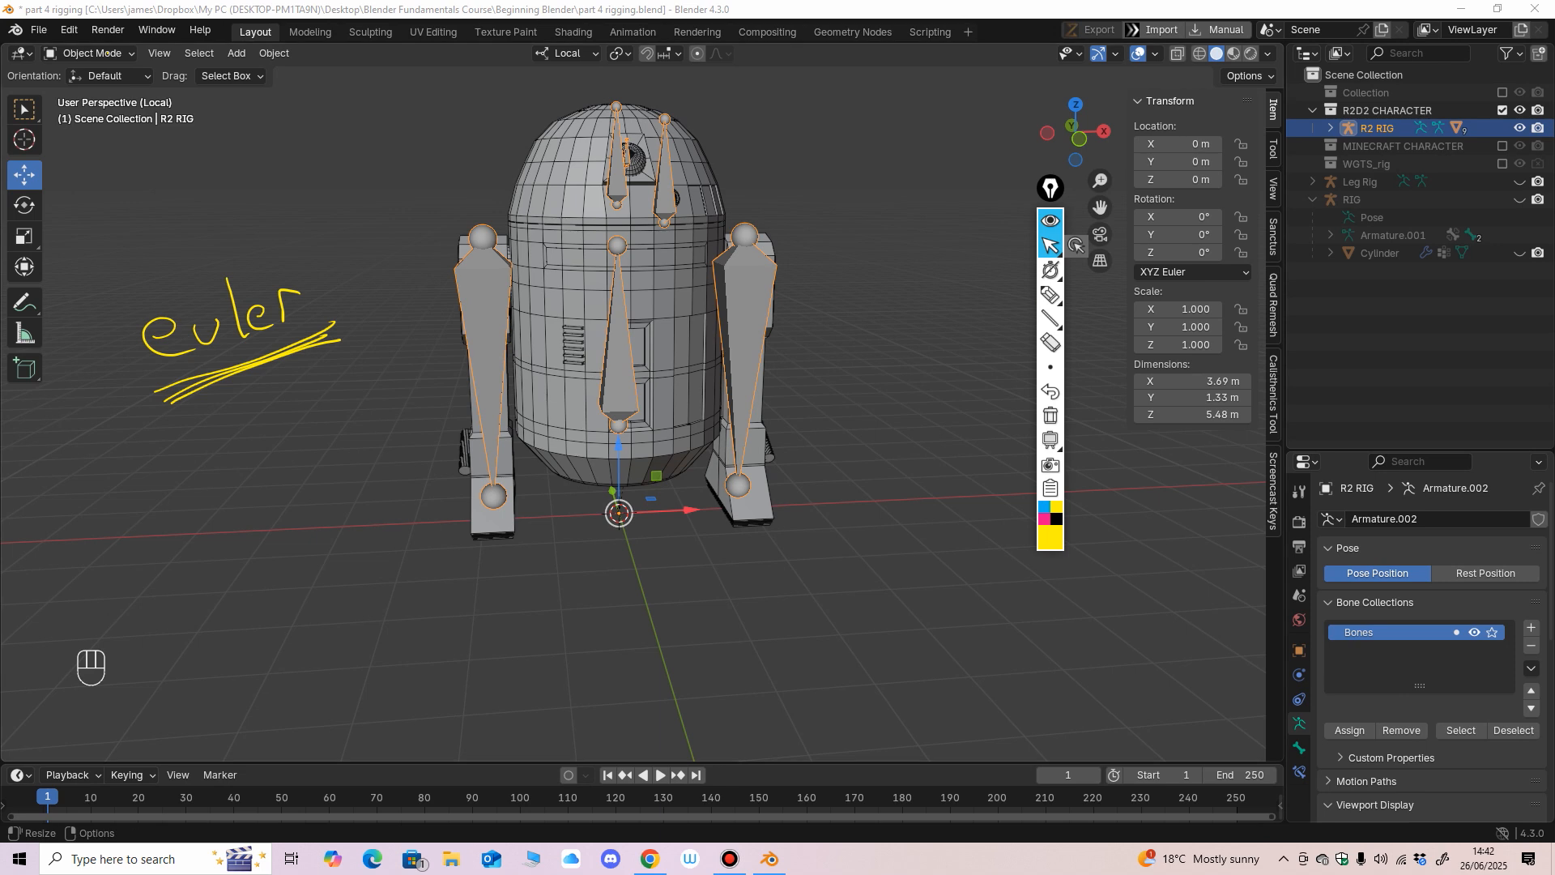
{"action": "left_click", "coordinate": [1050, 343]}
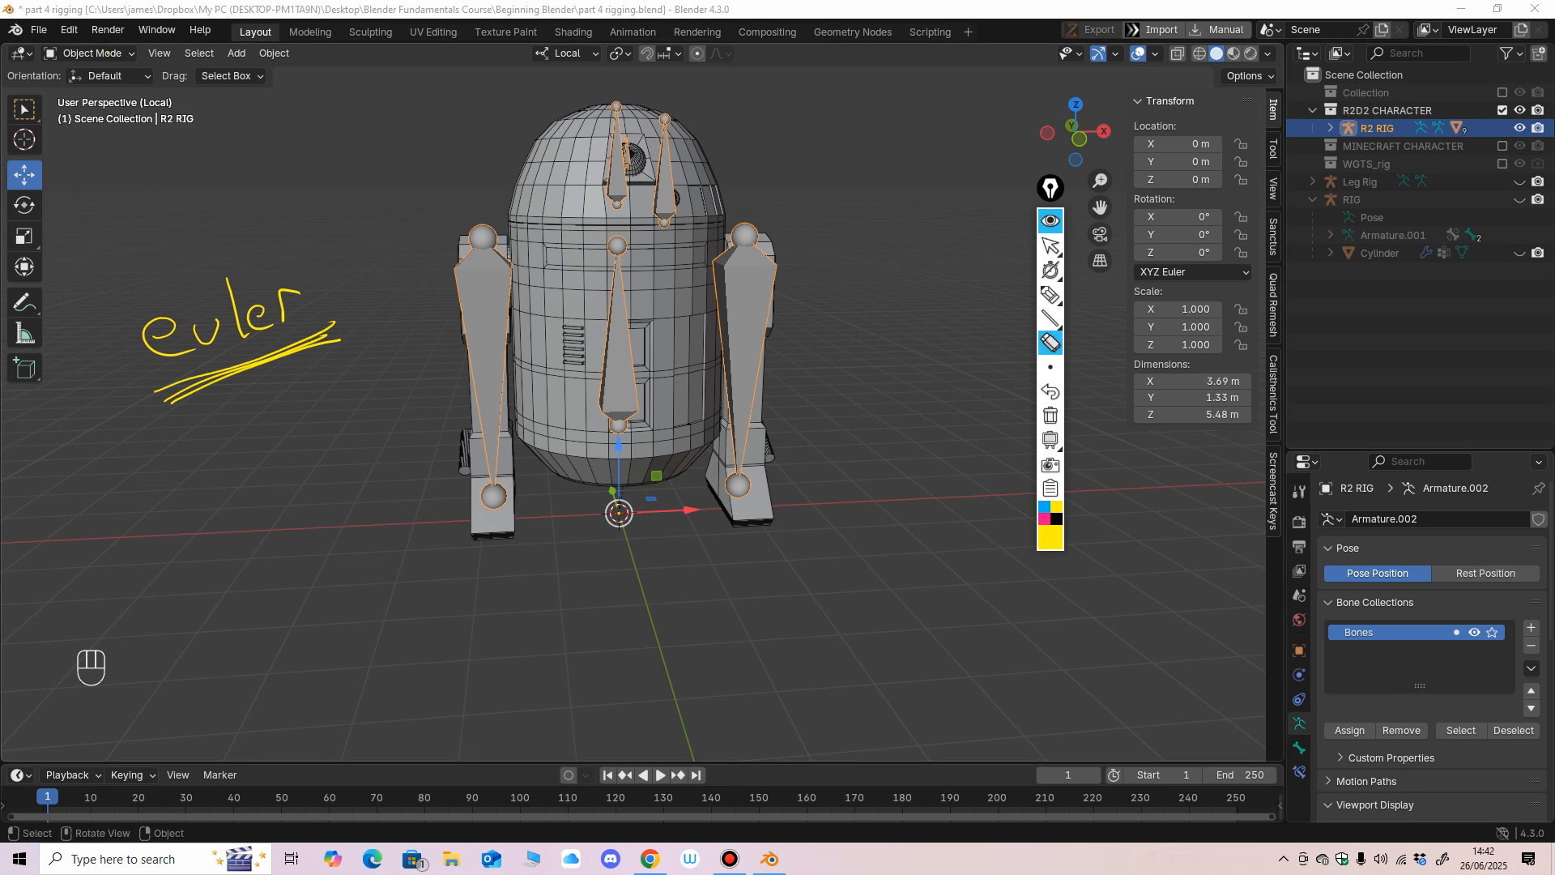
{"action": "mouse_move", "coordinate": [288, 306]}
{"action": "left_mouse_down"}
{"action": "mouse_move", "coordinate": [203, 334]}
{"action": "mouse_move", "coordinate": [191, 389]}
{"action": "left_mouse_up"}
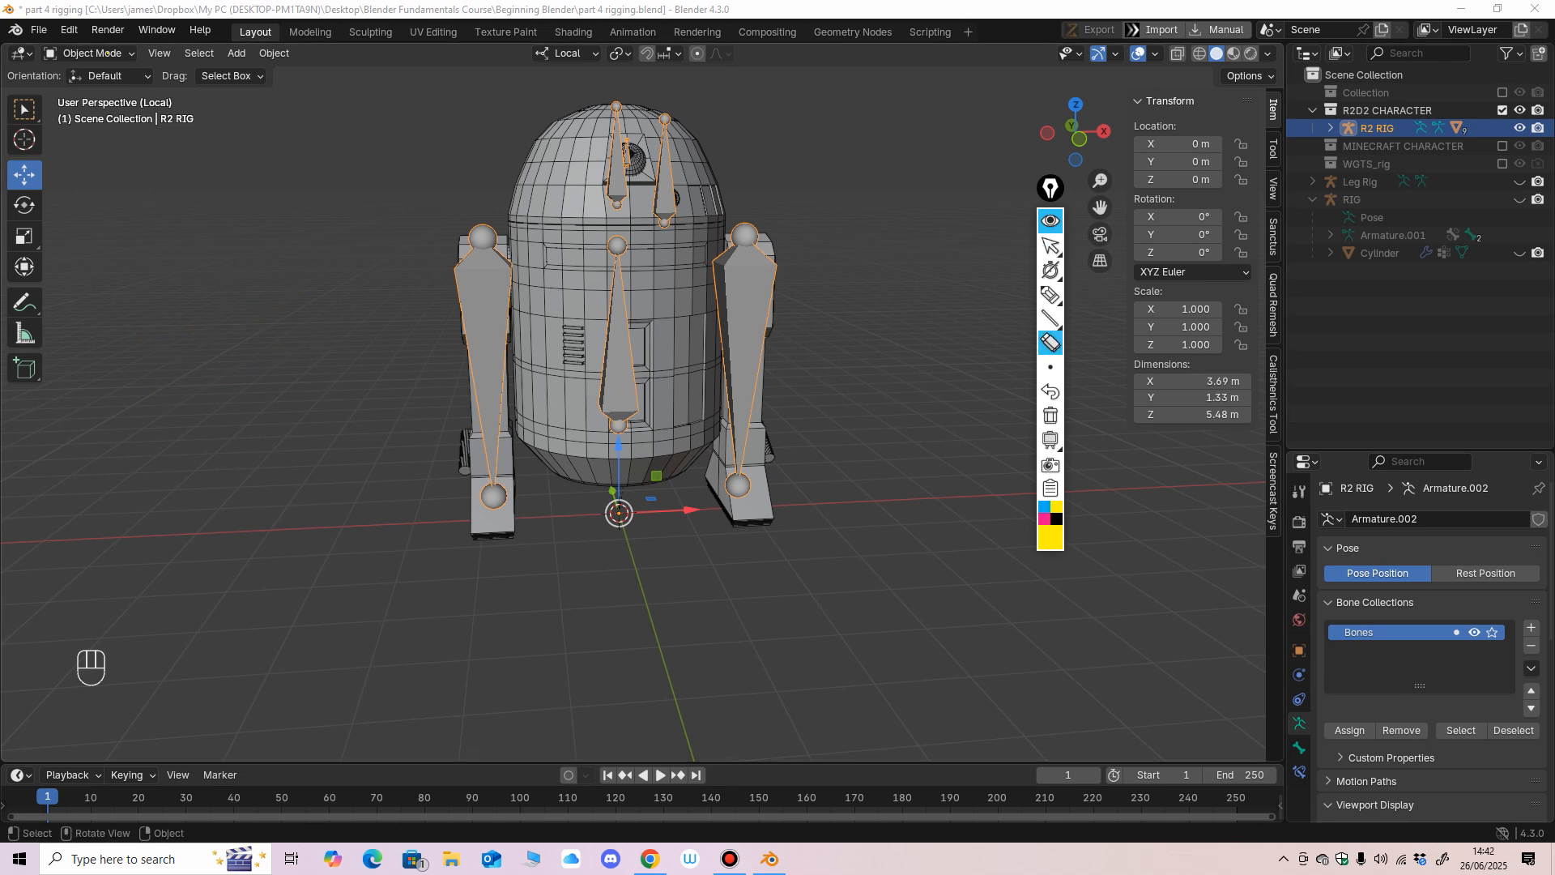
{"action": "left_click", "coordinate": [1053, 244]}
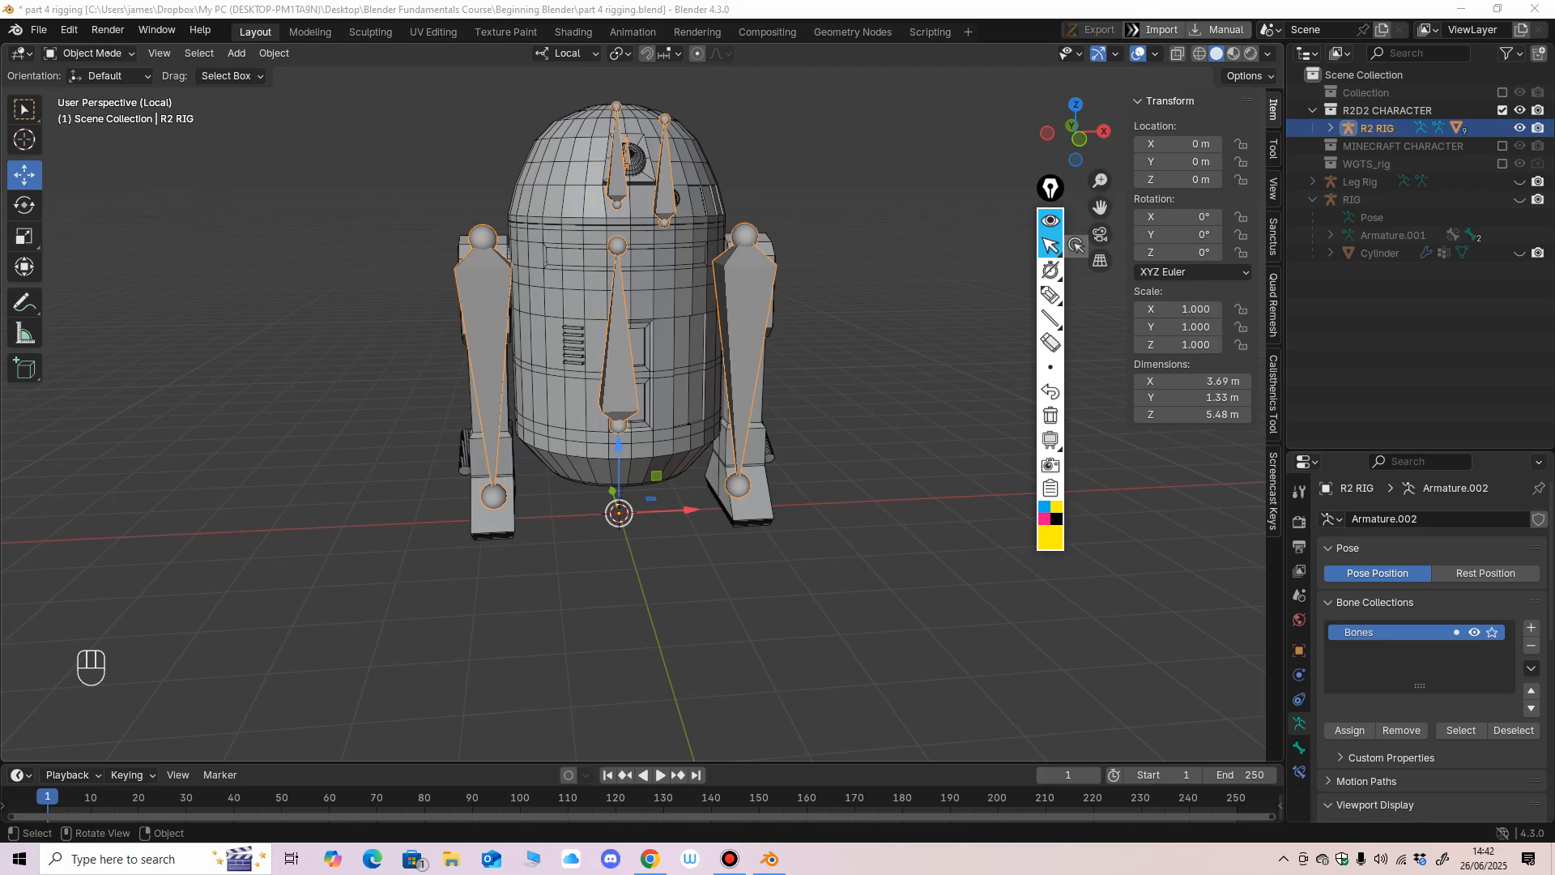
Examine the bones for R2D2's head, antenna, eye and body up close and from an angle.
{"action": "middle_click_drag", "start_coordinate": [1077, 246], "coordinate": [931, 245]}
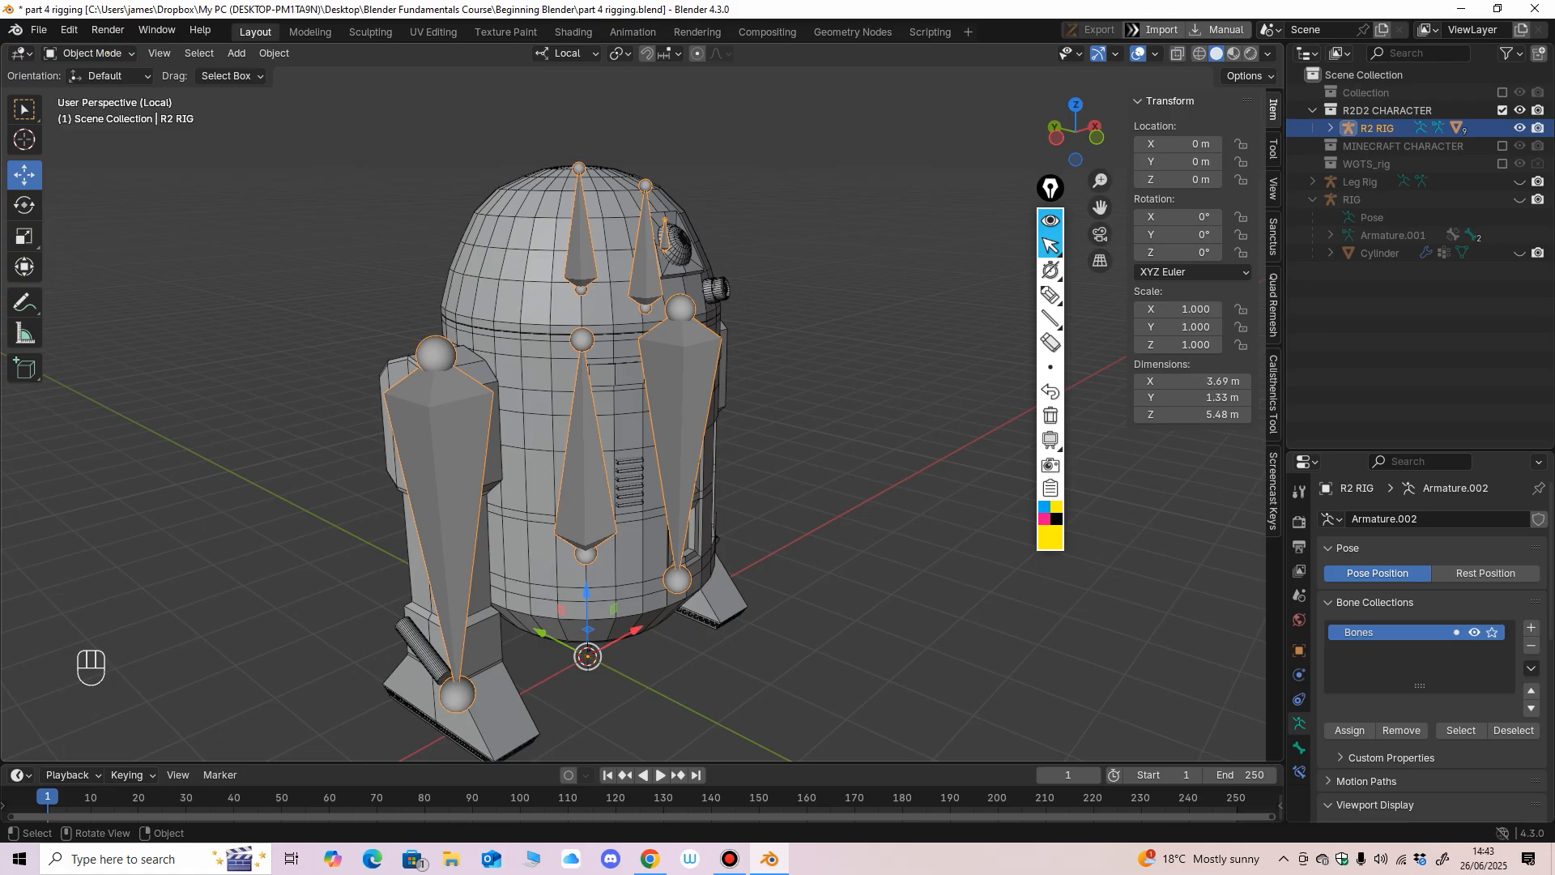
{"action": "middle_click_drag", "start_coordinate": [632, 405], "coordinate": [601, 405]}
{"action": "scroll", "coordinate": [601, 405], "scroll_direction": "up", "scroll_amount": 1}
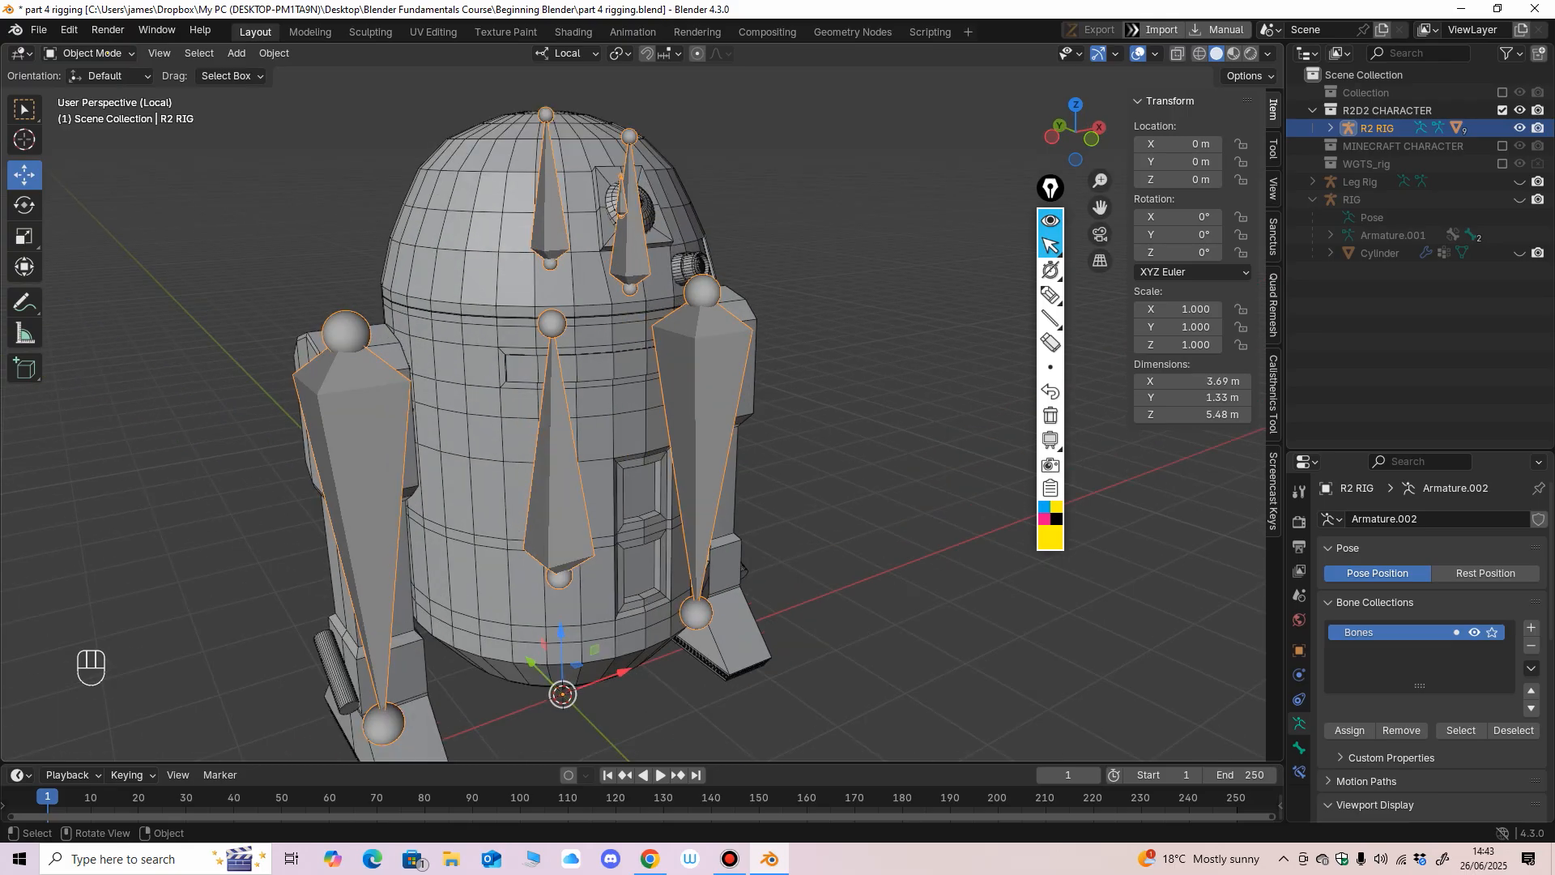
{"action": "scroll", "coordinate": [608, 243], "scroll_direction": "up", "scroll_amount": 2}
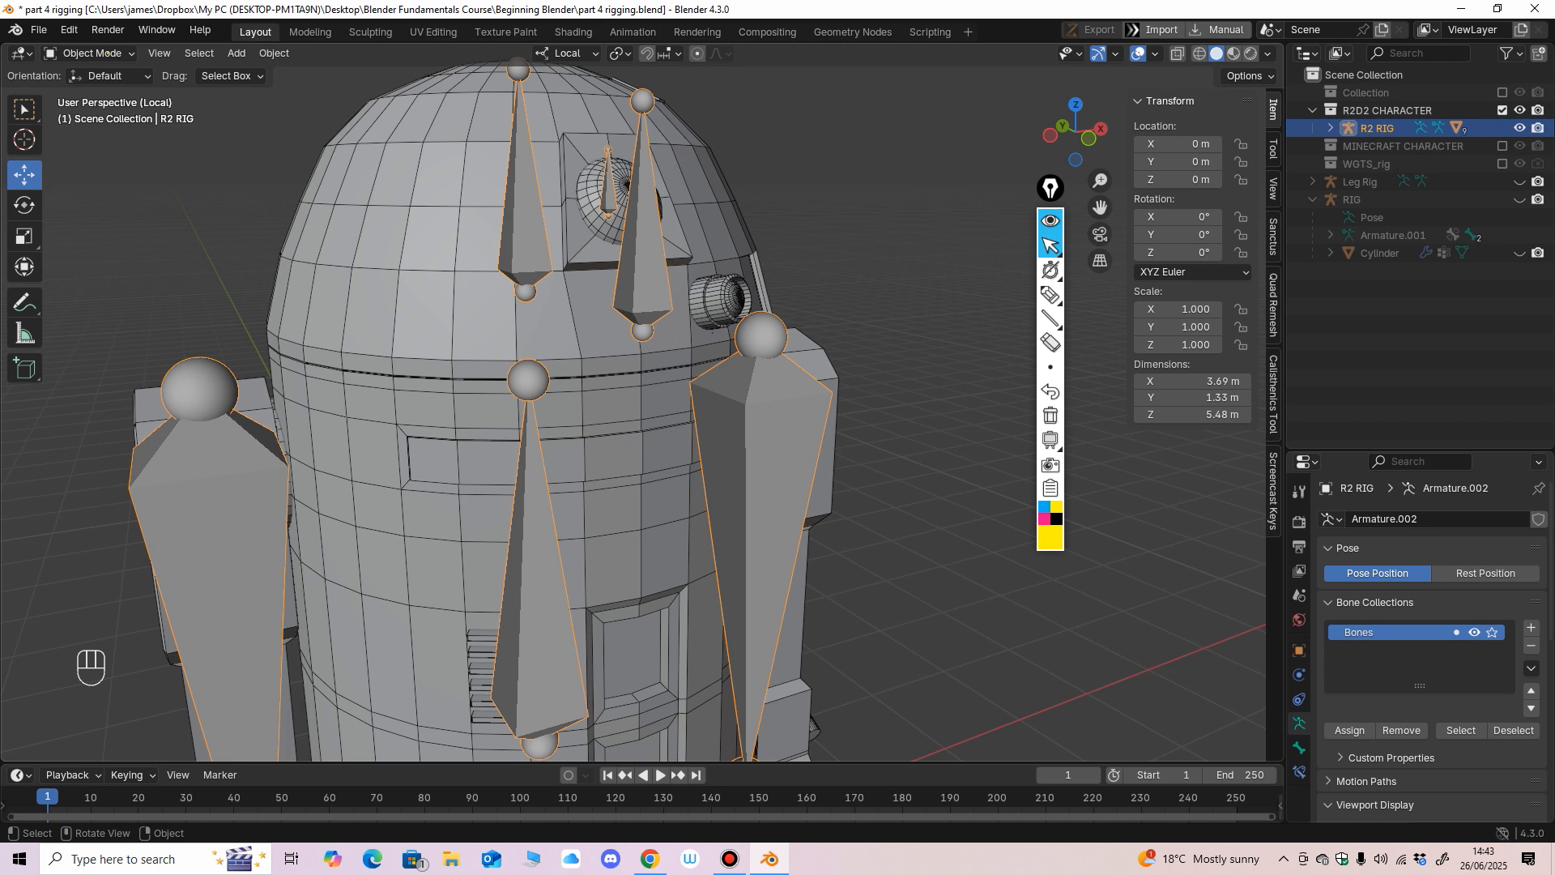
{"action": "scroll", "coordinate": [567, 405], "scroll_direction": "down", "scroll_amount": 2}
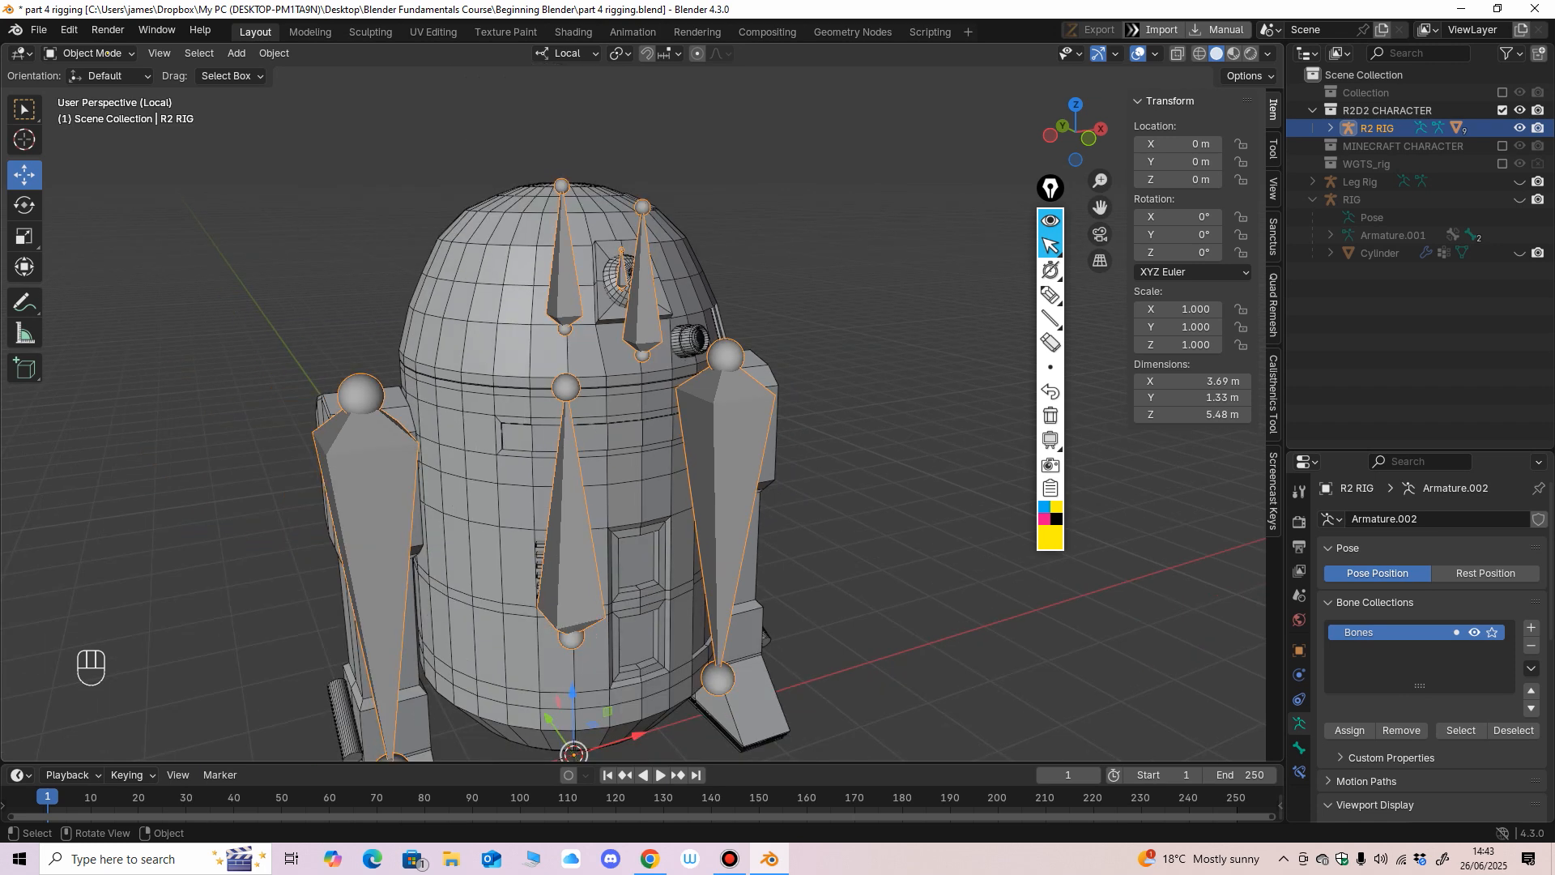
{"action": "middle_click_drag", "start_coordinate": [615, 421], "coordinate": [484, 394]}
Add the r2 sr leg mesh to the R2 RIG selection, enter Weight Paint mode, and make the Leg.R bone active.
{"action": "left_click", "coordinate": [875, 461]}
{"action": "left_click", "coordinate": [743, 445]}
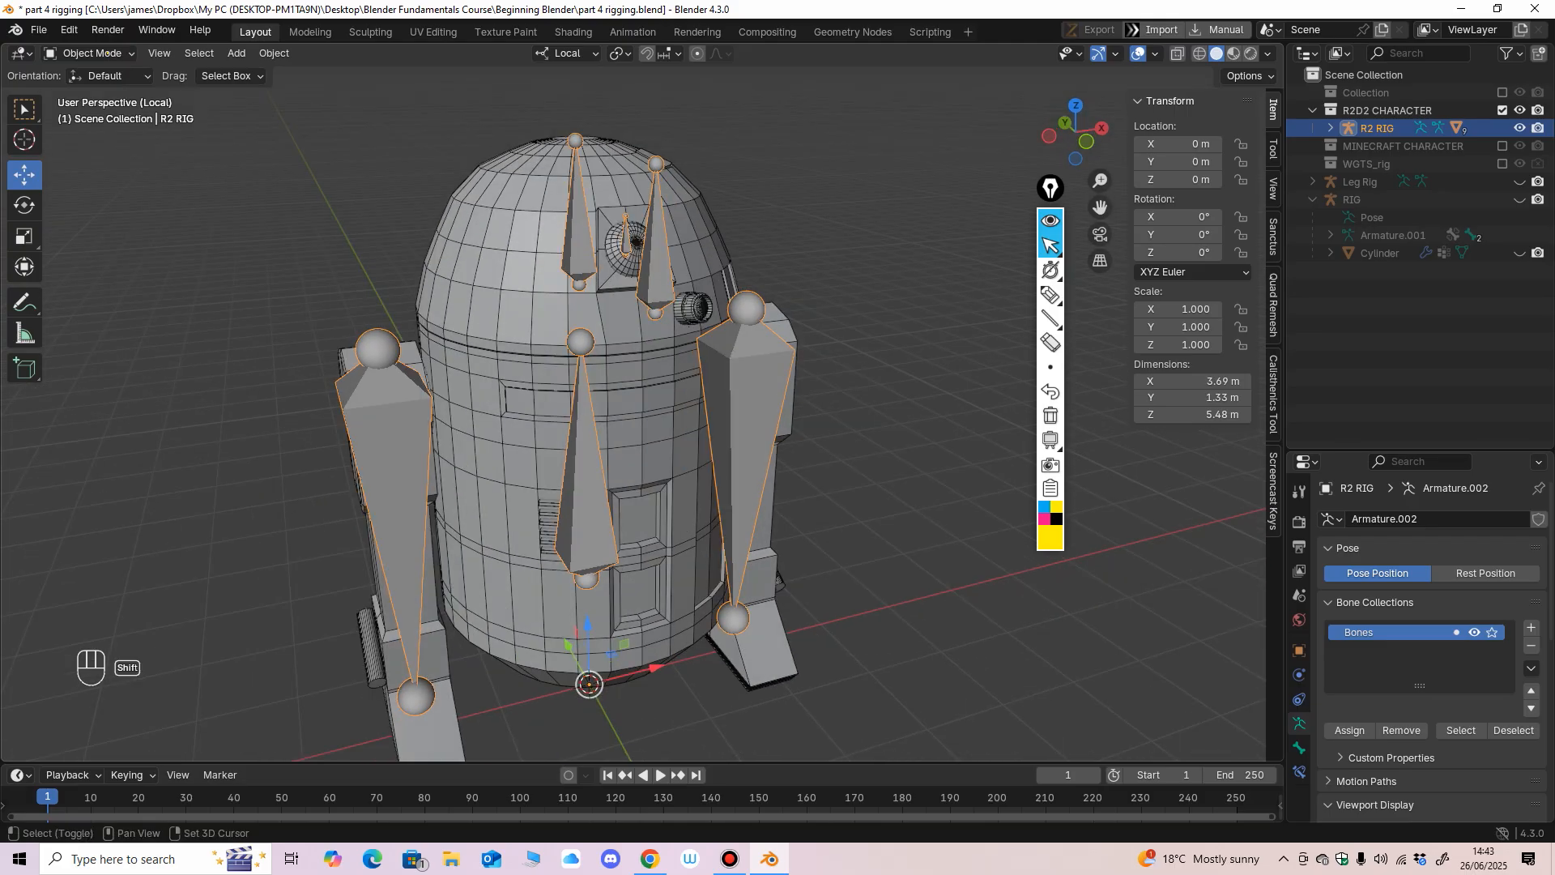
{"action": "left_click", "coordinate": [758, 639], "text": "shift"}
{"action": "left_click", "coordinate": [91, 53]}
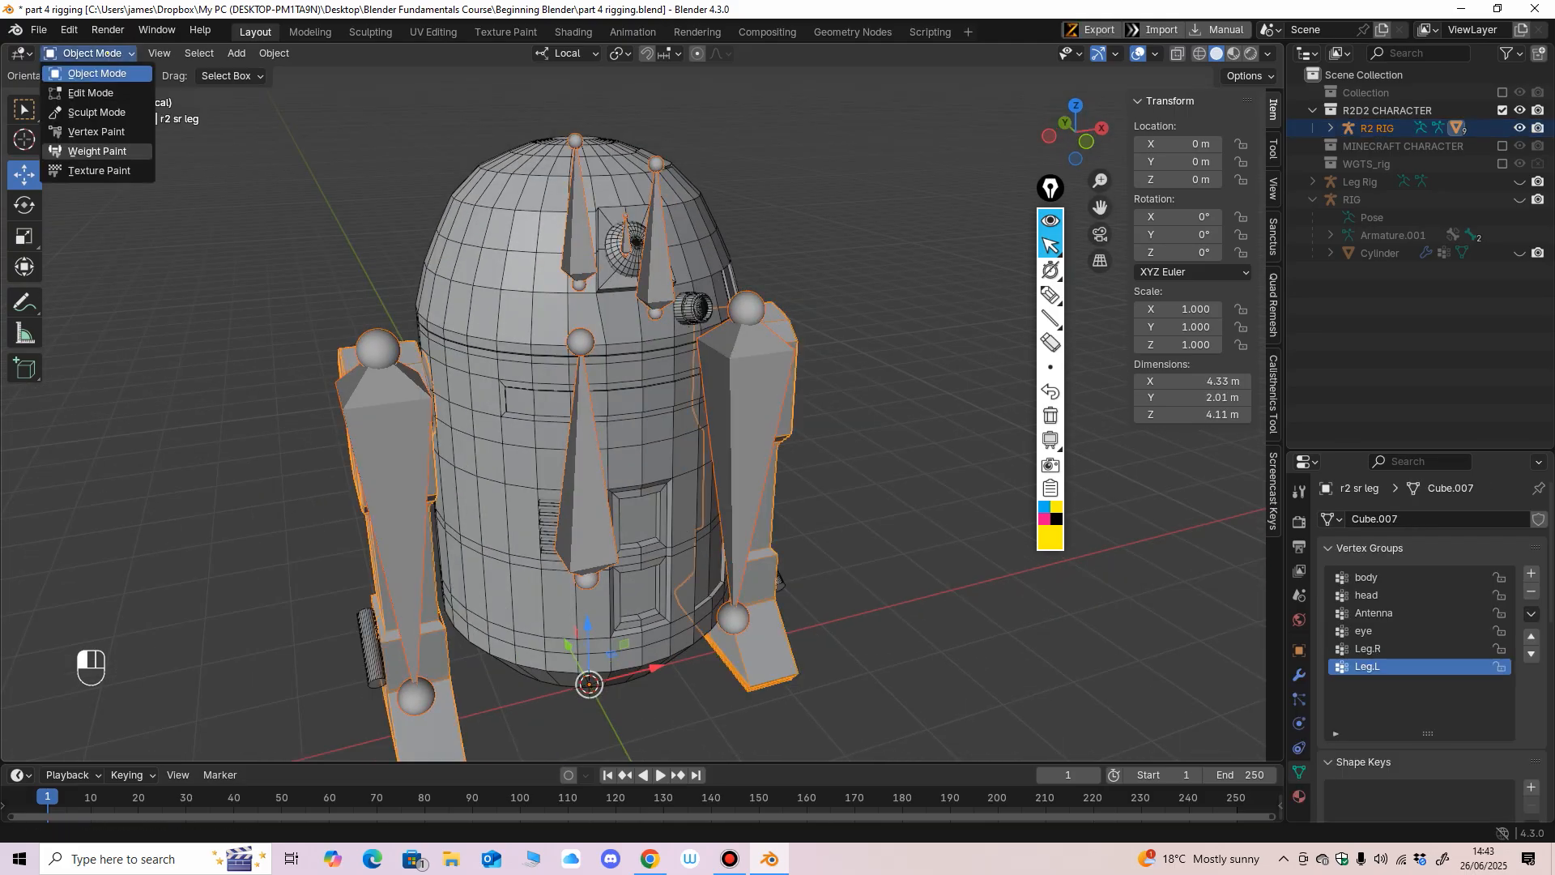
{"action": "left_click", "coordinate": [81, 150]}
{"action": "middle_click_drag", "start_coordinate": [735, 460], "coordinate": [606, 519]}
{"action": "left_click", "coordinate": [751, 429], "text": "ctrl+shift"}
{"action": "middle_click_drag", "start_coordinate": [606, 519], "coordinate": [604, 461], "text": "ctrl"}
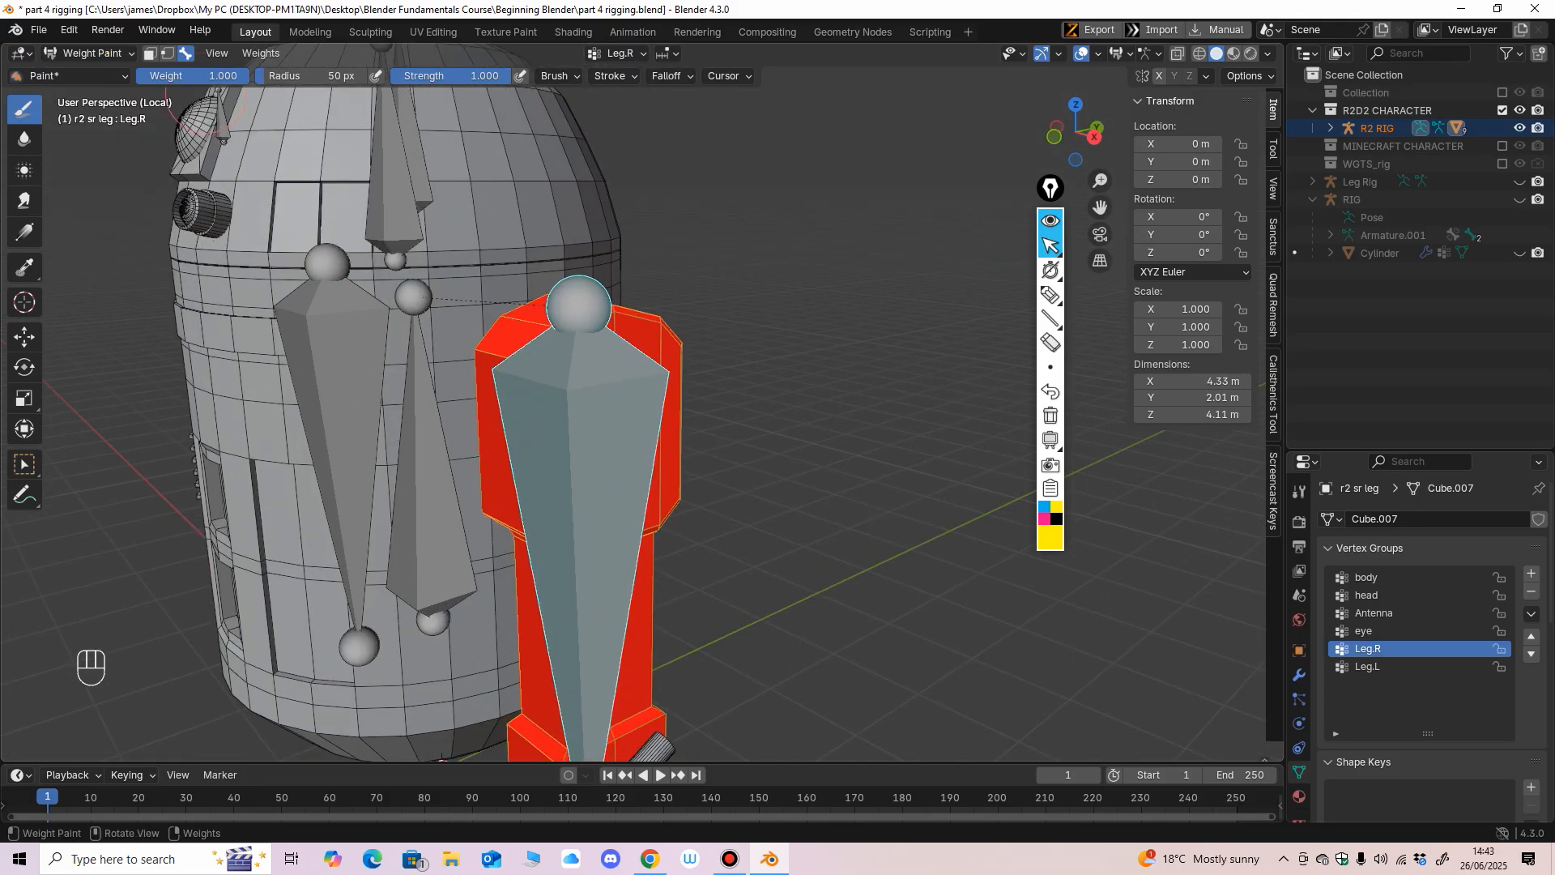
Set the brush weight to 0.232, save the file, and paint the top of the leg around the Leg.R bone's head.
{"action": "left_click_drag", "start_coordinate": [203, 75], "coordinate": [172, 75]}
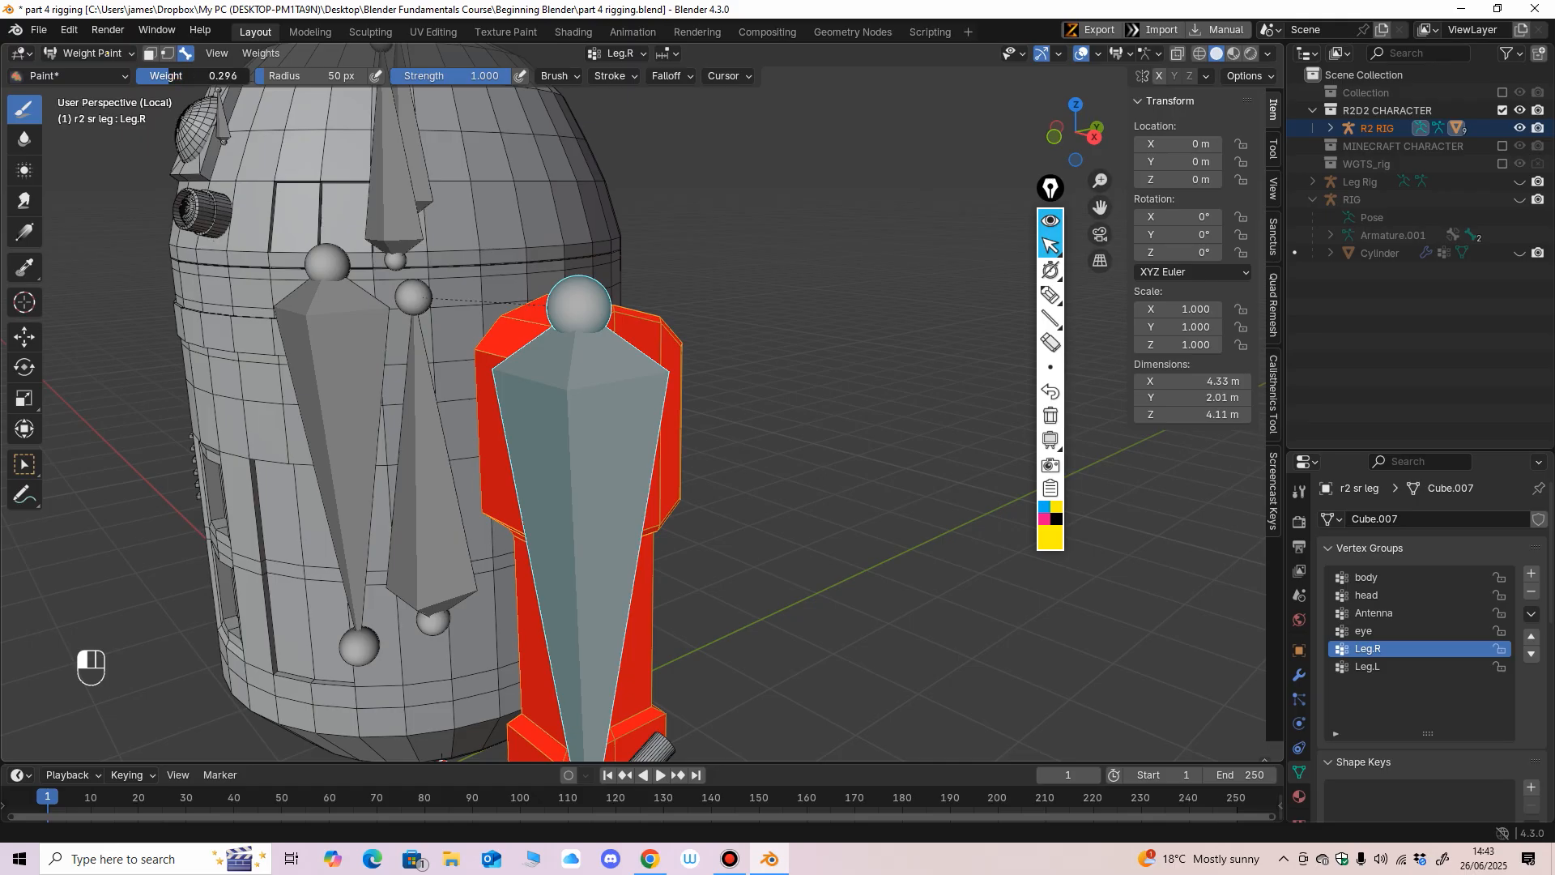
{"action": "key", "text": "ctrl+s"}
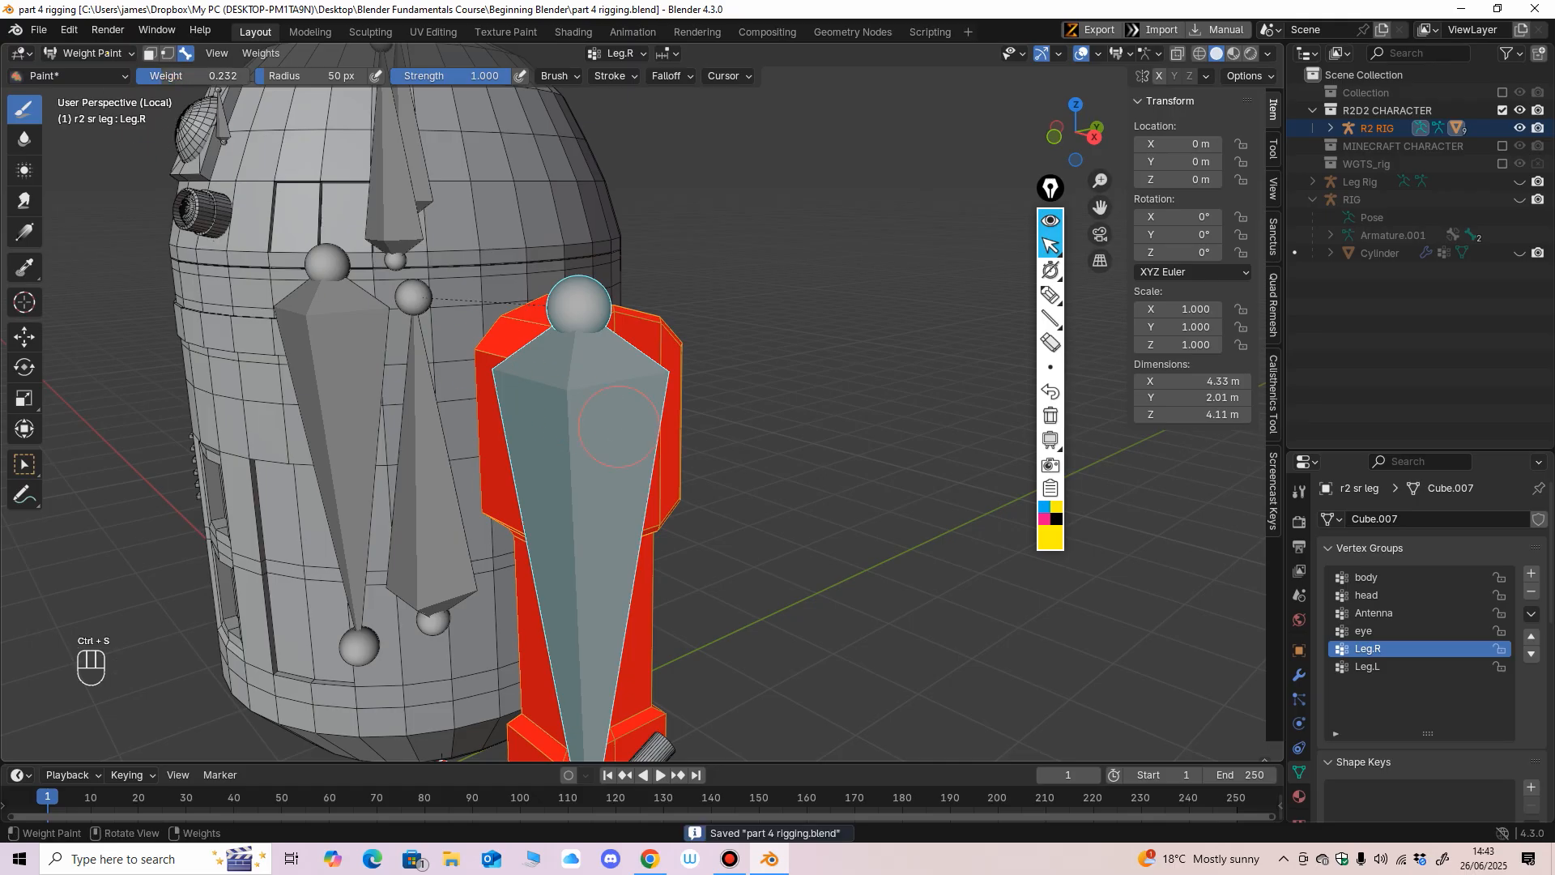
{"action": "scroll", "coordinate": [613, 378], "scroll_direction": "up", "scroll_amount": 2}
{"action": "middle_click_drag", "start_coordinate": [612, 378], "coordinate": [579, 374]}
{"action": "left_click_drag", "start_coordinate": [655, 284], "coordinate": [551, 239]}
{"action": "mouse_move", "coordinate": [620, 230]}
{"action": "middle_mouse_down"}
{"action": "mouse_move", "coordinate": [575, 268]}
{"action": "mouse_move", "coordinate": [704, 257]}
{"action": "middle_mouse_up"}
{"action": "scroll", "coordinate": [648, 264], "scroll_direction": "up", "scroll_amount": 1}
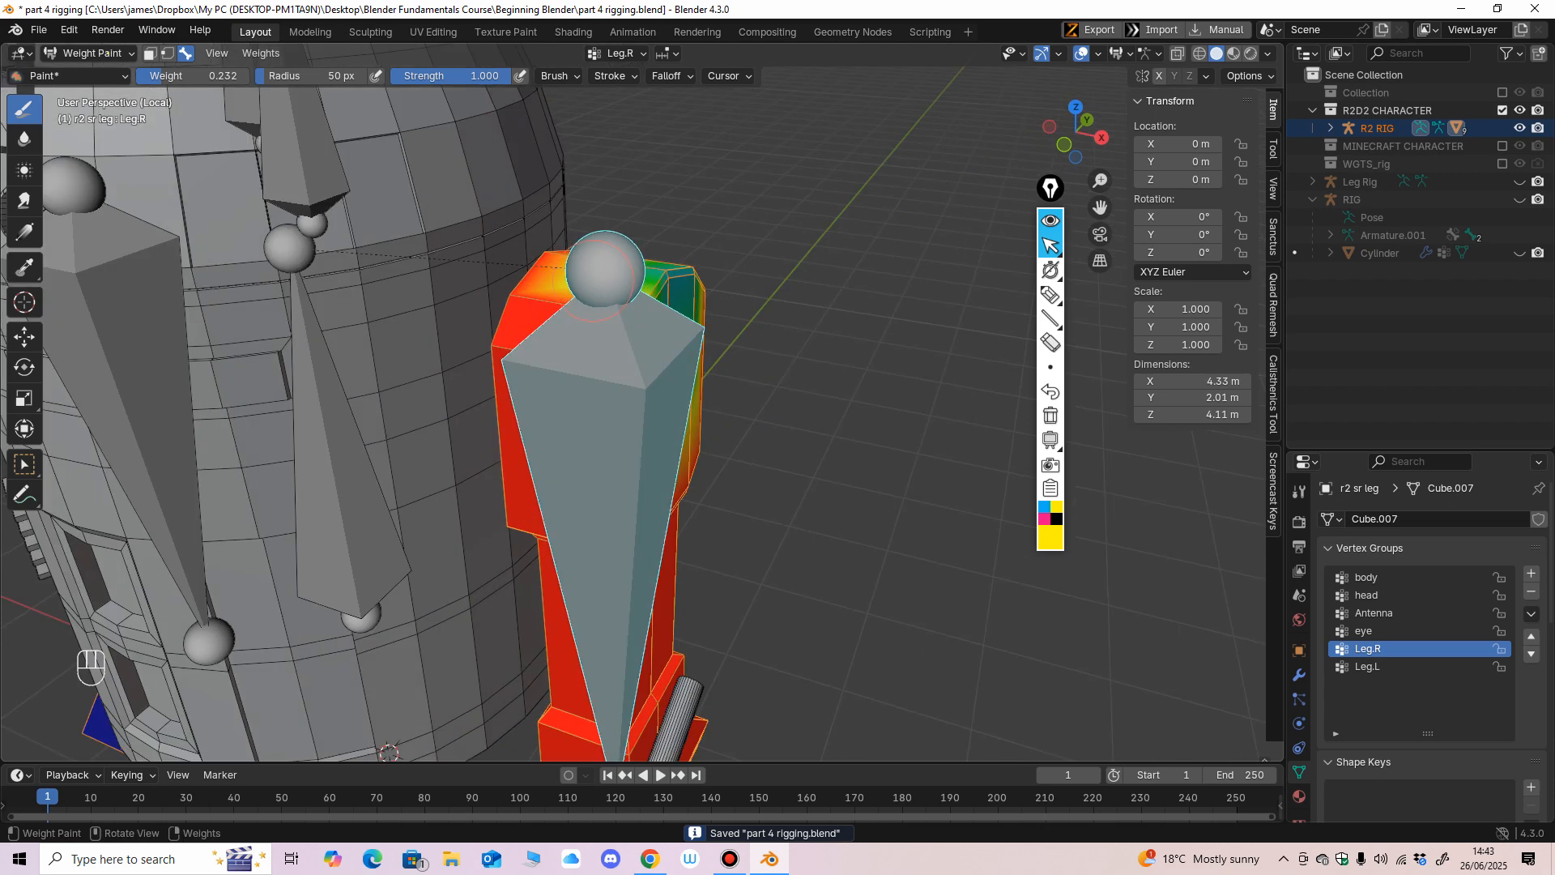
{"action": "left_click_drag", "start_coordinate": [532, 287], "coordinate": [488, 356]}
{"action": "middle_click_drag", "start_coordinate": [500, 369], "coordinate": [648, 263]}
{"action": "left_click_drag", "start_coordinate": [647, 264], "coordinate": [673, 295]}
{"action": "middle_click_drag", "start_coordinate": [673, 298], "coordinate": [733, 290]}
Expand the R2 RIG hierarchy and temporarily hide the rig to check the painted weights on the upper leg.
{"action": "left_click", "coordinate": [1330, 128]}
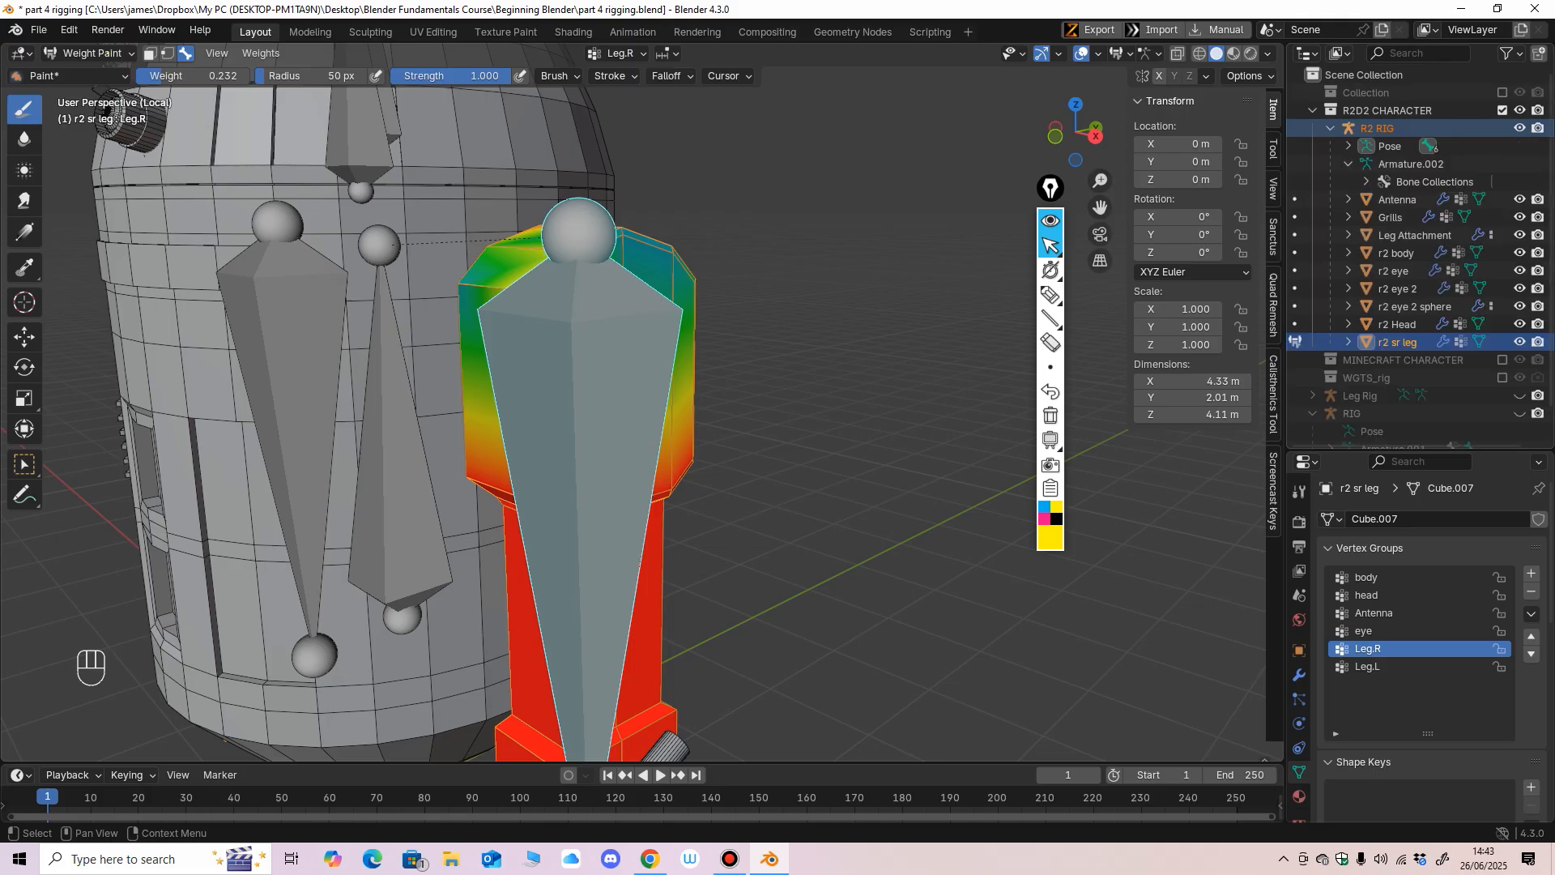
{"action": "left_click", "coordinate": [1520, 128]}
{"action": "middle_click_drag", "start_coordinate": [628, 279], "coordinate": [567, 284]}
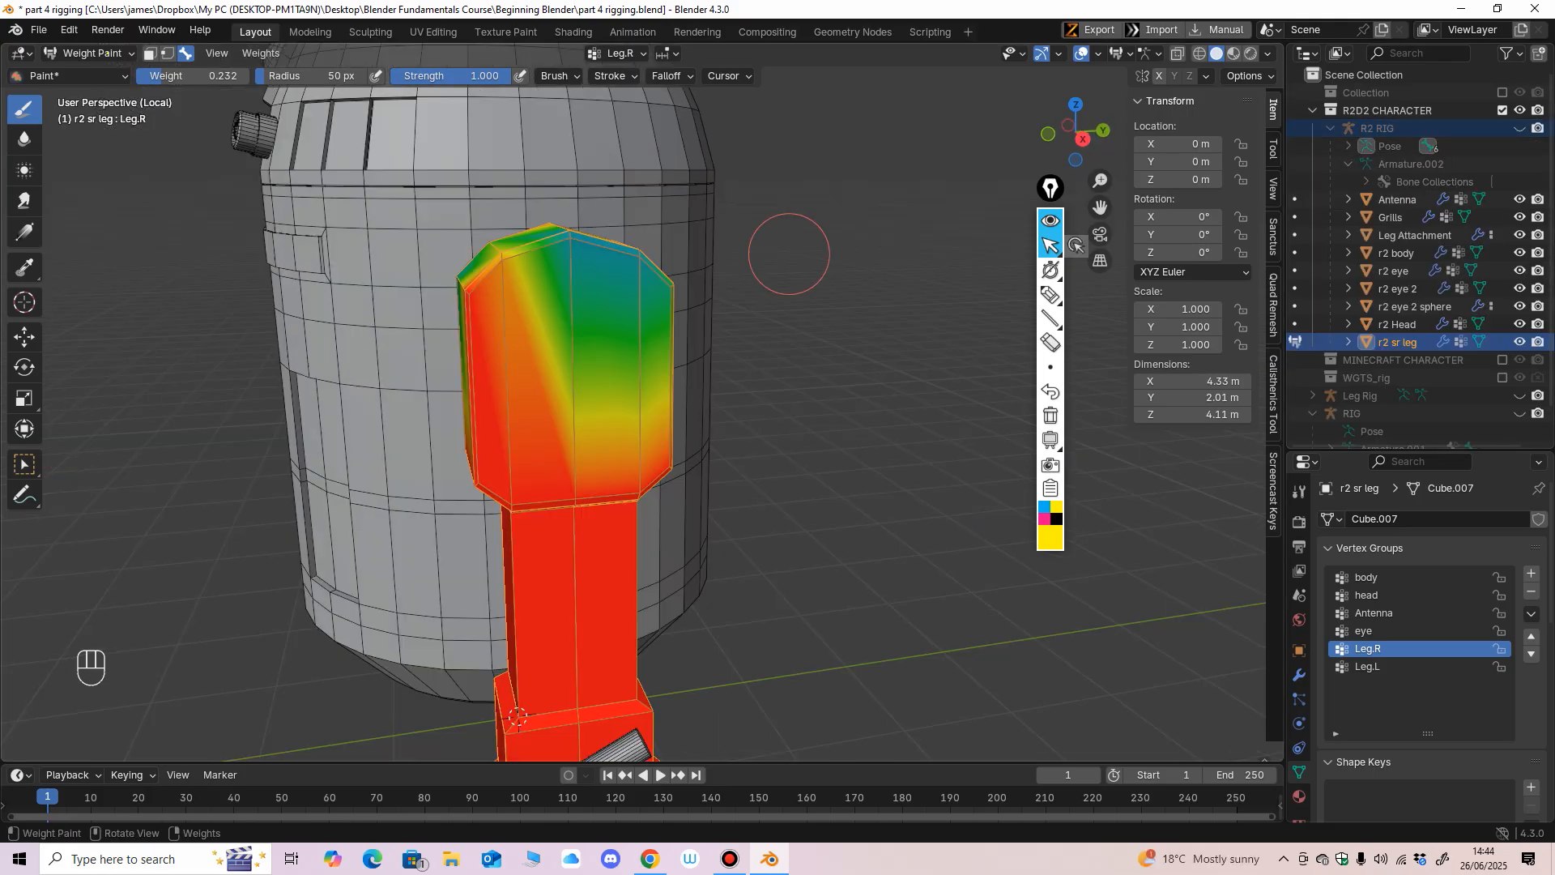
{"action": "left_click", "coordinate": [1519, 128]}
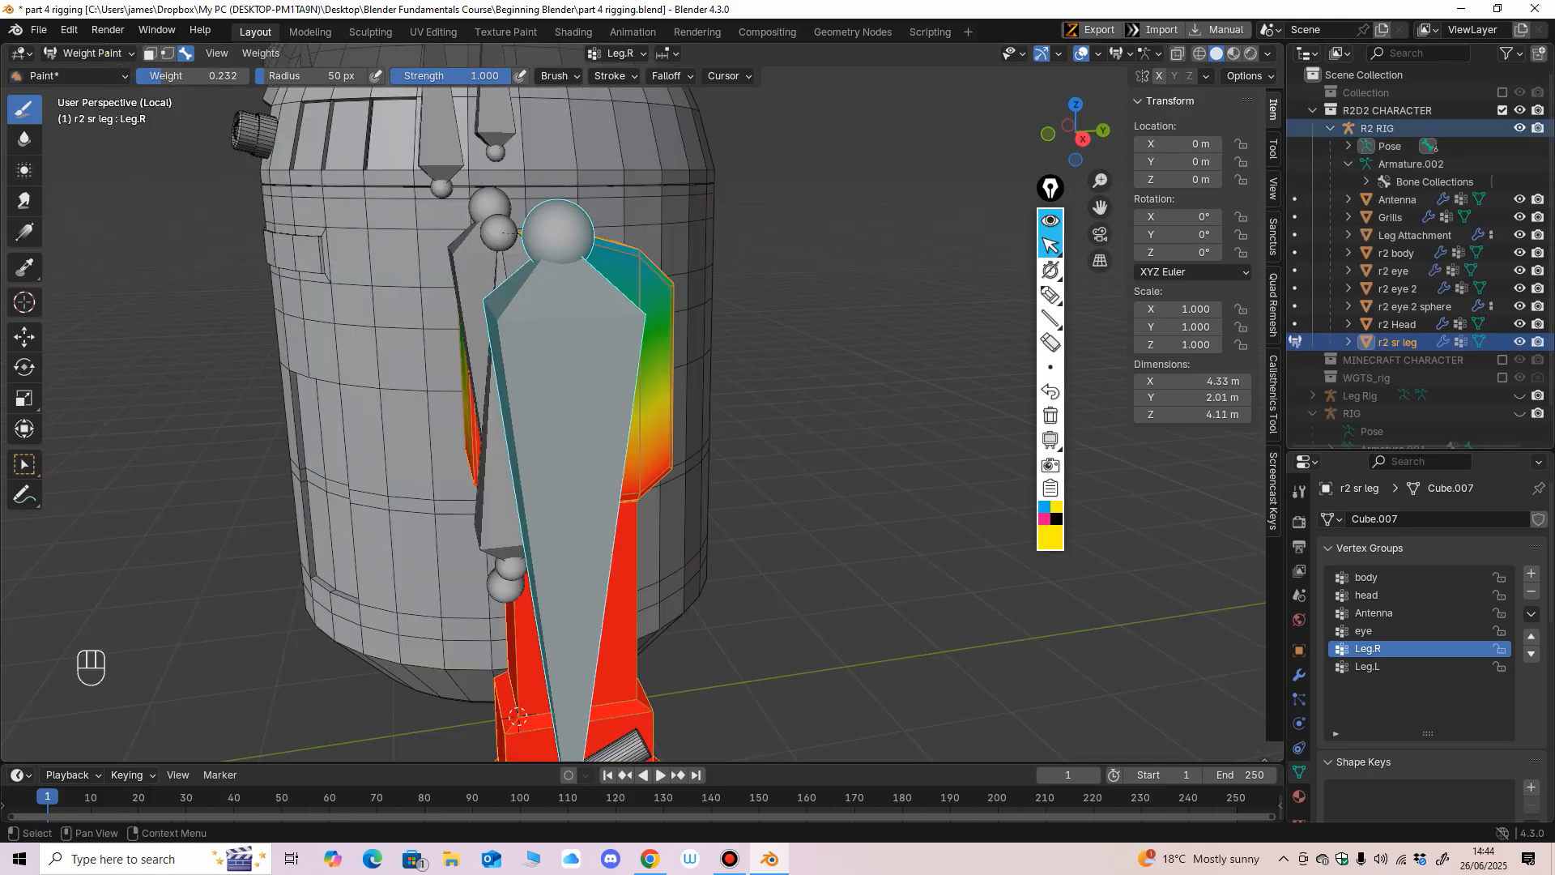
{"action": "middle_click_drag", "start_coordinate": [698, 358], "coordinate": [723, 347]}
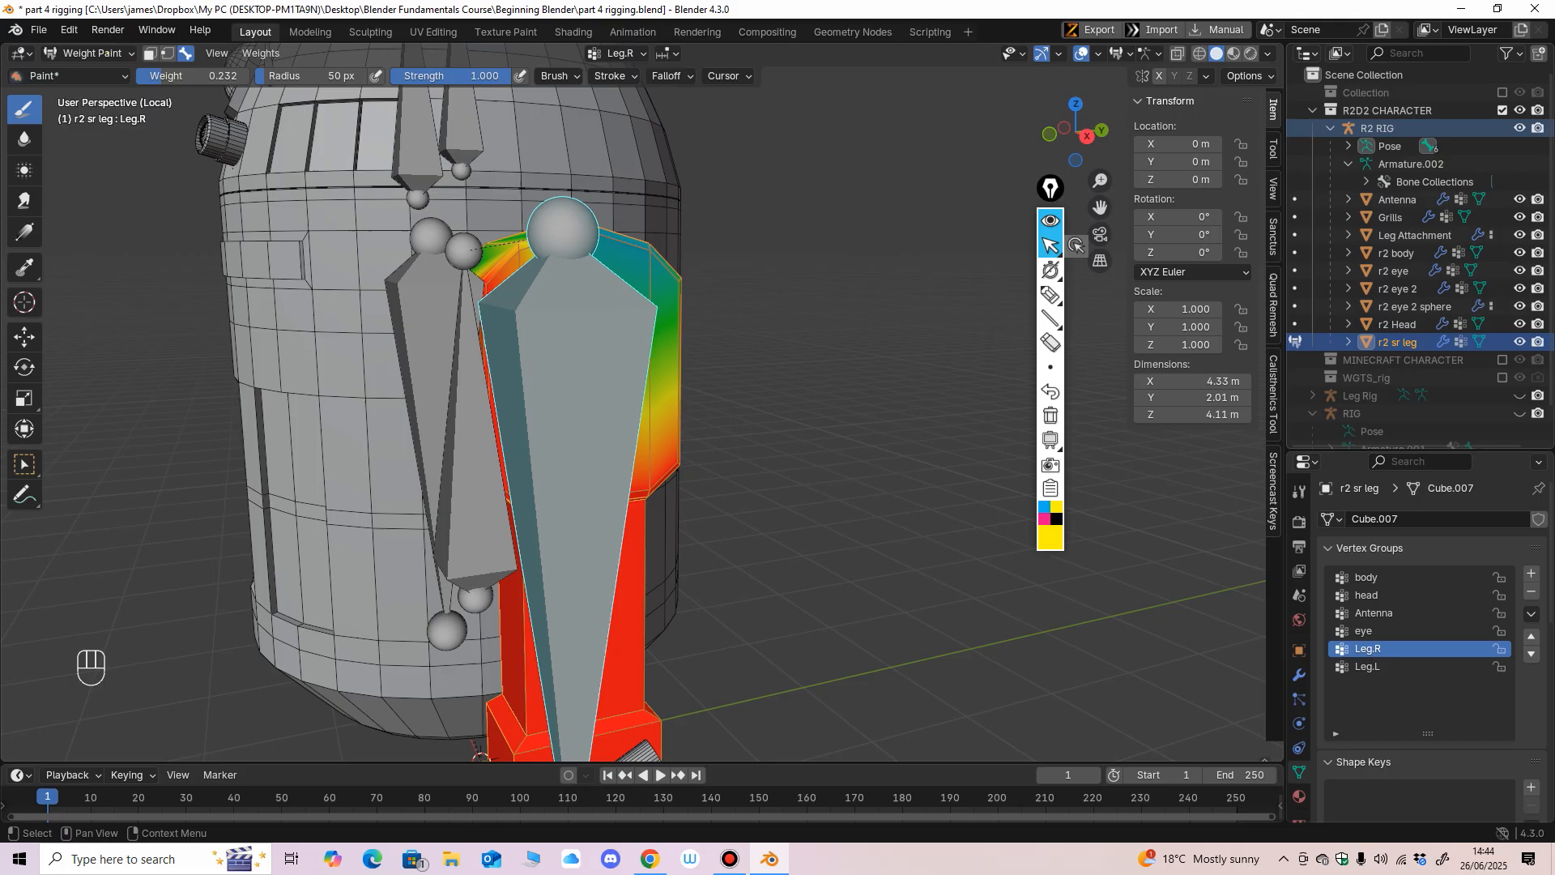
Switch to wireframe shading, hide R2 RIG, and paint the upper leg's remaining red outer faces at weight 0.232.
{"action": "left_click", "coordinate": [1199, 53]}
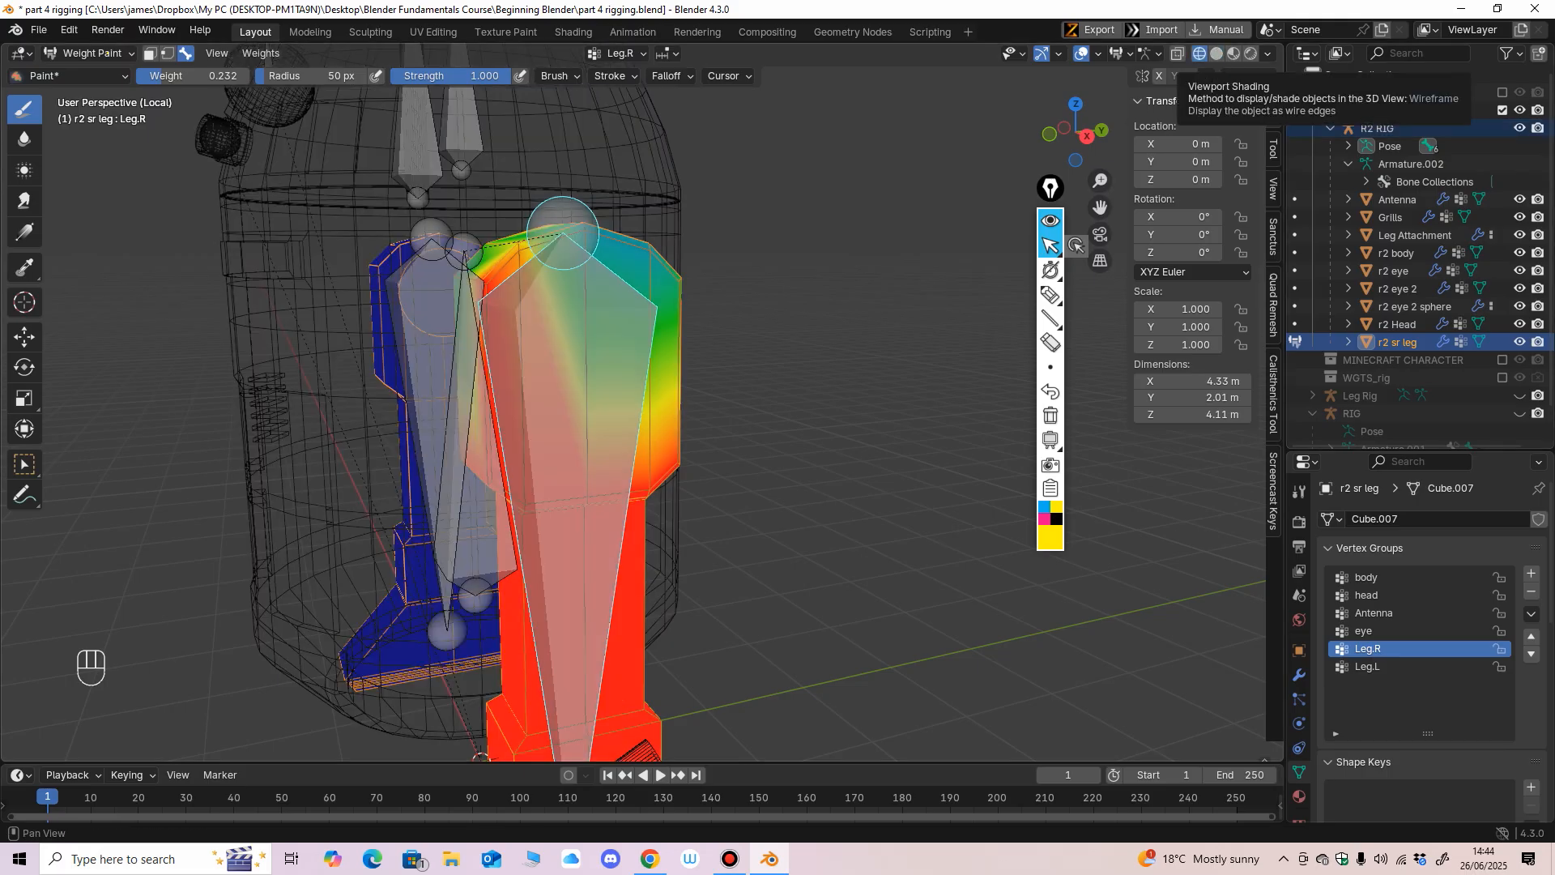
{"action": "left_click", "coordinate": [1519, 128]}
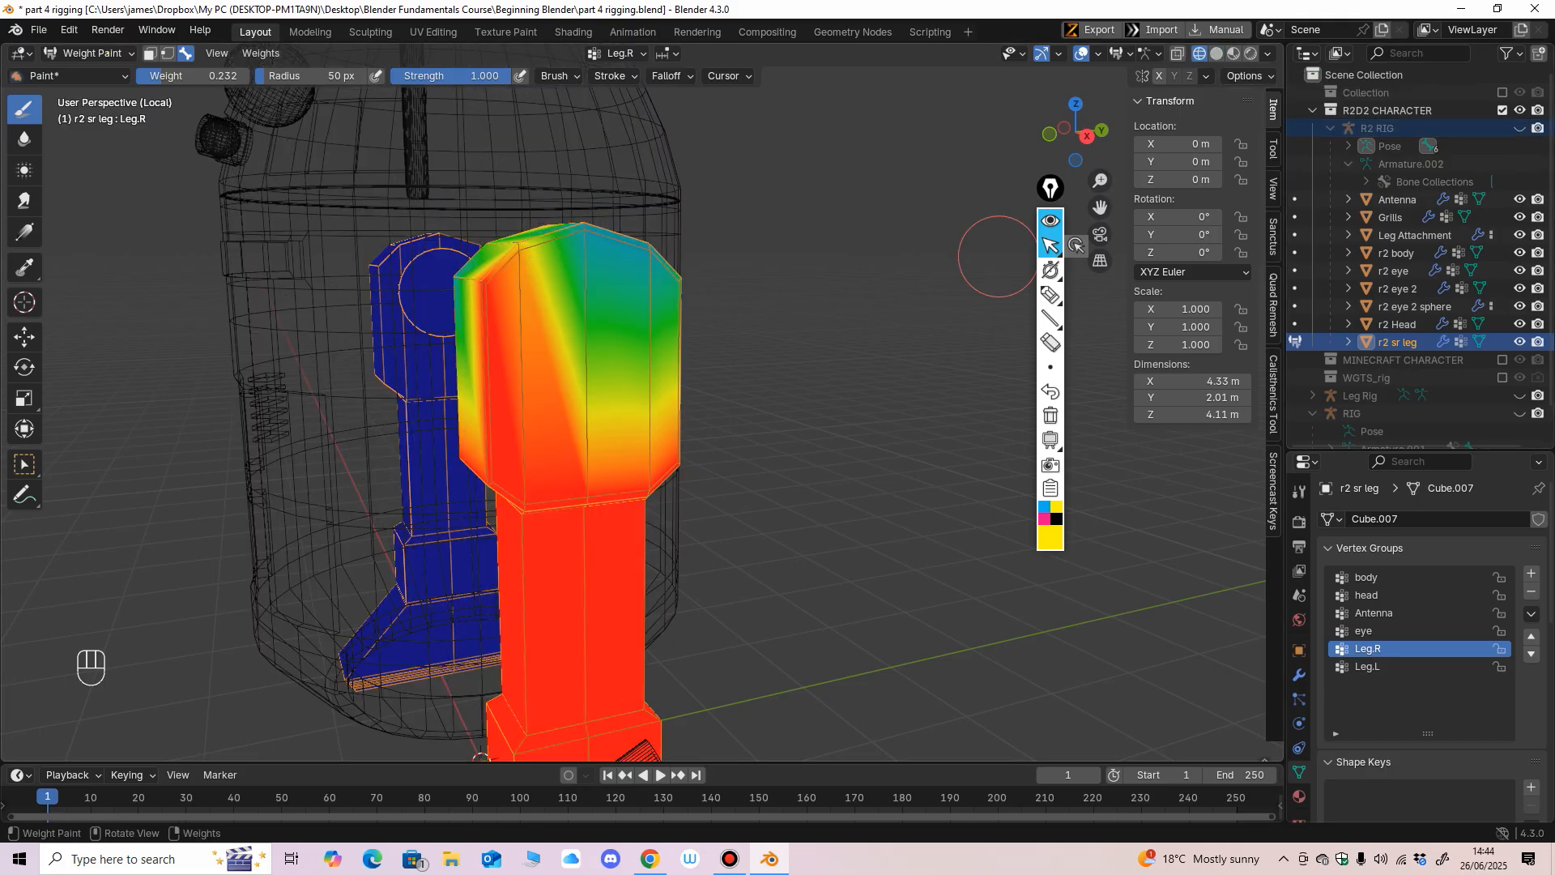
{"action": "middle_click_drag", "start_coordinate": [734, 351], "coordinate": [619, 300]}
{"action": "mouse_move", "coordinate": [590, 274]}
{"action": "left_mouse_down"}
{"action": "mouse_move", "coordinate": [513, 297]}
{"action": "mouse_move", "coordinate": [520, 268]}
{"action": "left_mouse_up"}
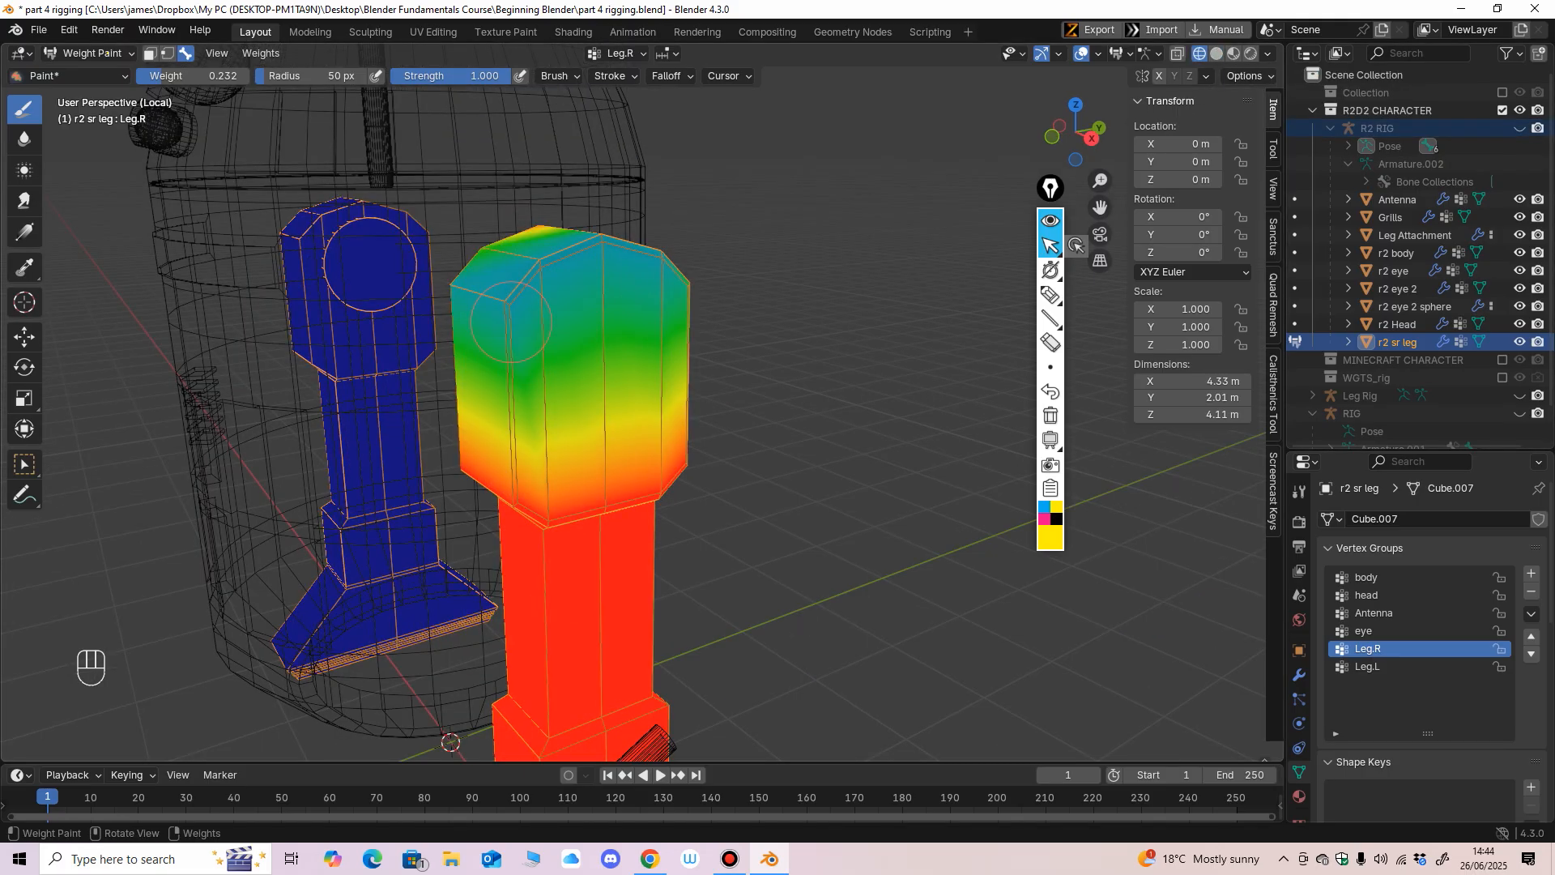
{"action": "middle_click_drag", "start_coordinate": [589, 258], "coordinate": [549, 300]}
Paint the inner, body-facing side of the upper Leg.R leg and its round joint with the 0.232 weight brush.
{"action": "middle_click_drag", "start_coordinate": [527, 570], "coordinate": [907, 616]}
{"action": "middle_click_drag", "start_coordinate": [628, 271], "coordinate": [612, 264]}
{"action": "left_click", "coordinate": [622, 273]}
{"action": "left_click", "coordinate": [630, 312]}
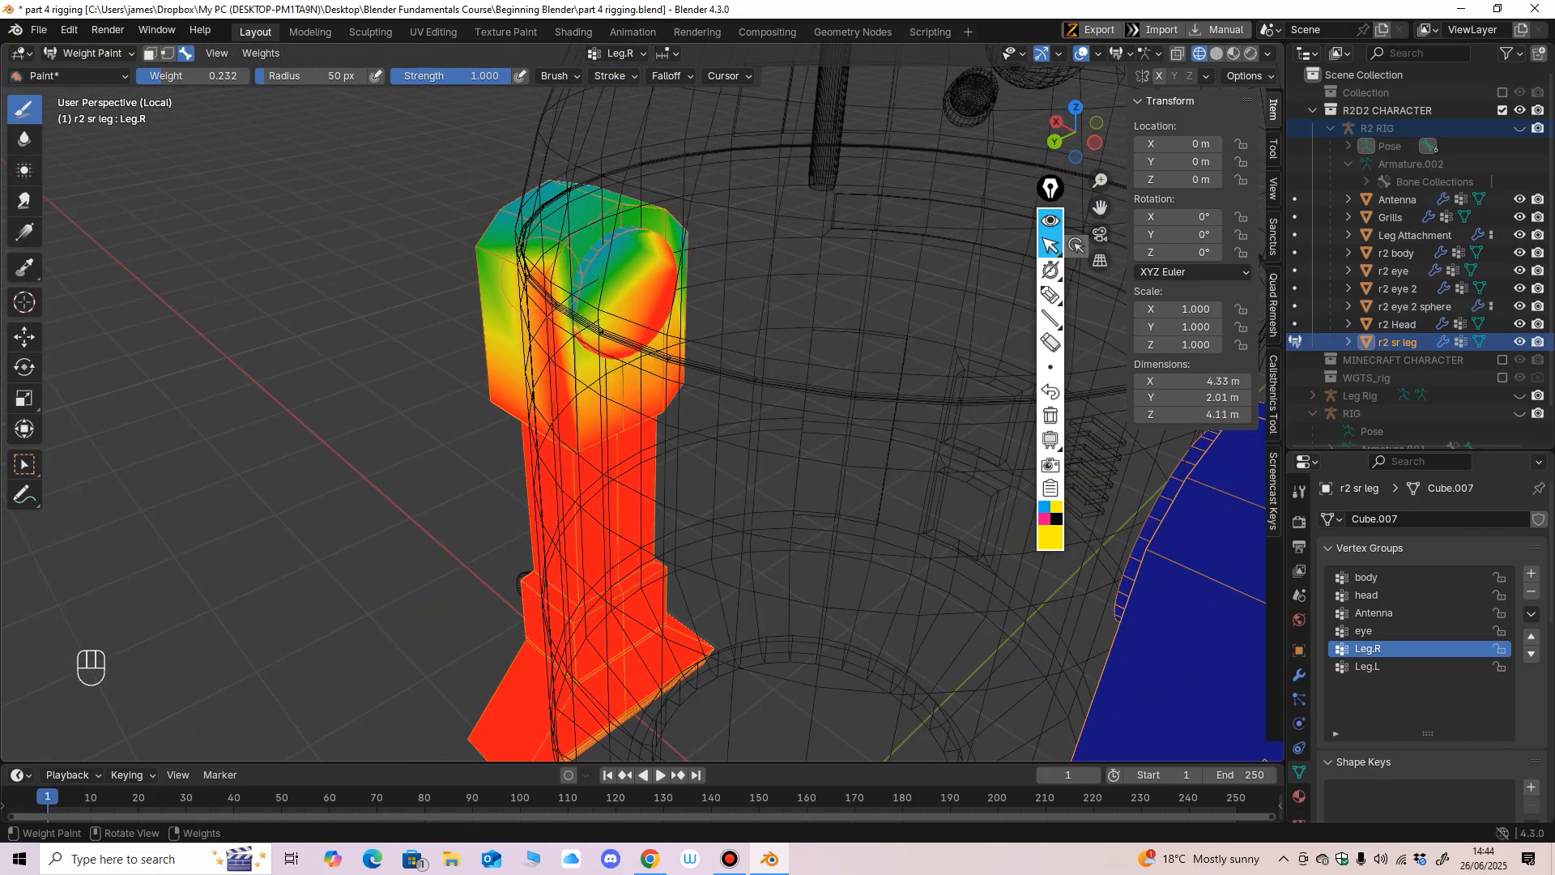
{"action": "left_click", "coordinate": [549, 293]}
{"action": "middle_click_drag", "start_coordinate": [535, 295], "coordinate": [656, 283]}
{"action": "scroll", "coordinate": [656, 283], "scroll_direction": "down", "scroll_amount": 2}
{"action": "left_click", "coordinate": [614, 344]}
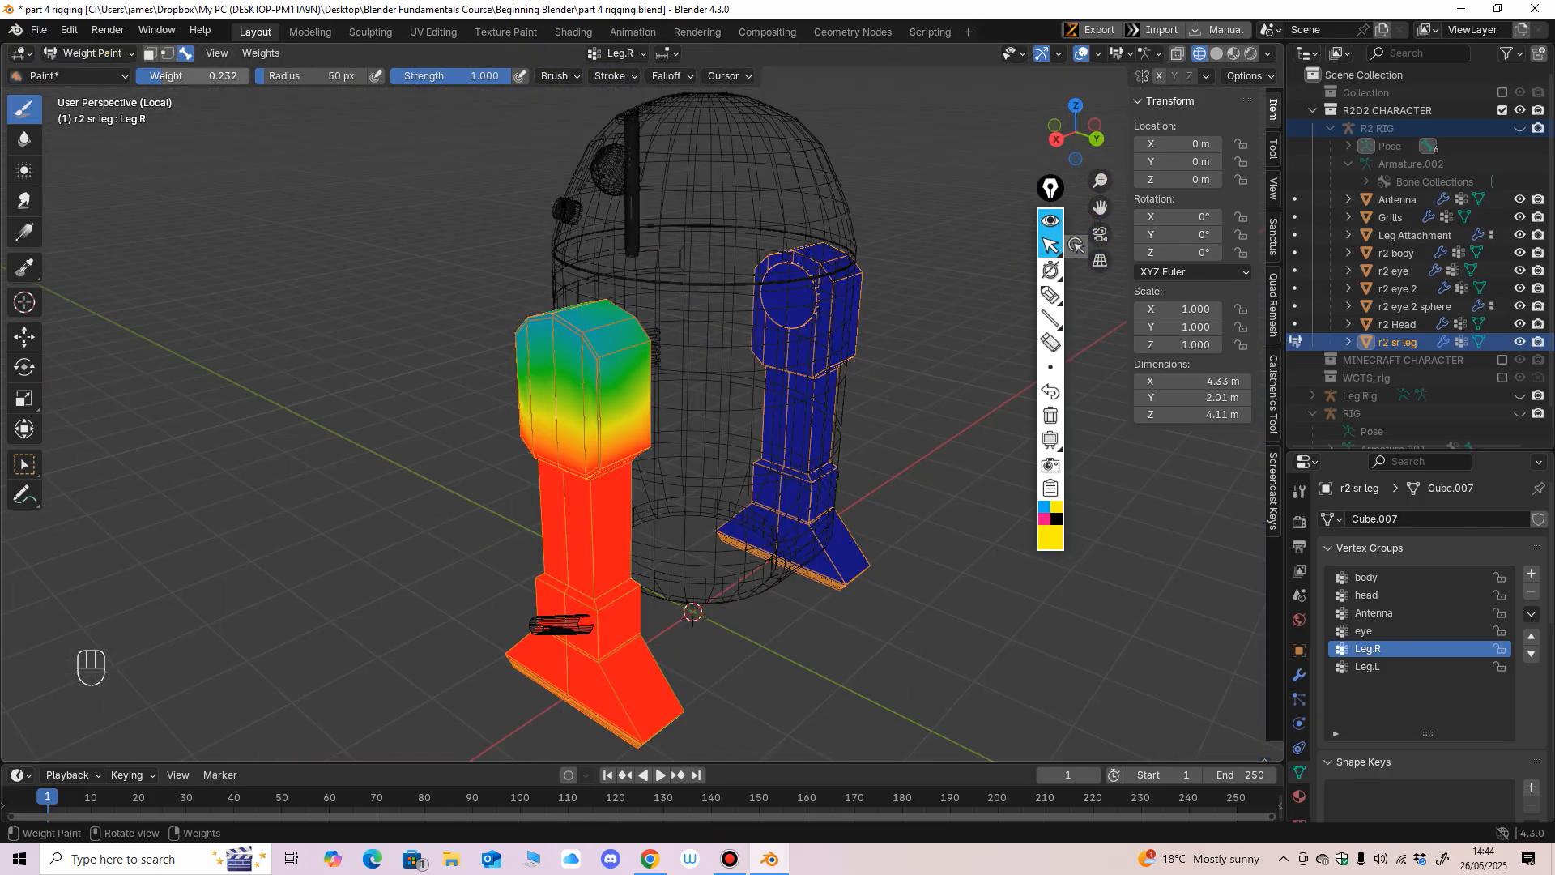
Set the brush weight to 0 and paint along the top edge of the Leg.R leg's upper block.
{"action": "middle_click_drag", "start_coordinate": [576, 354], "coordinate": [603, 353]}
{"action": "middle_click_drag", "start_coordinate": [603, 353], "coordinate": [644, 312], "text": "shift"}
{"action": "scroll", "coordinate": [644, 312], "scroll_direction": "up", "scroll_amount": 2}
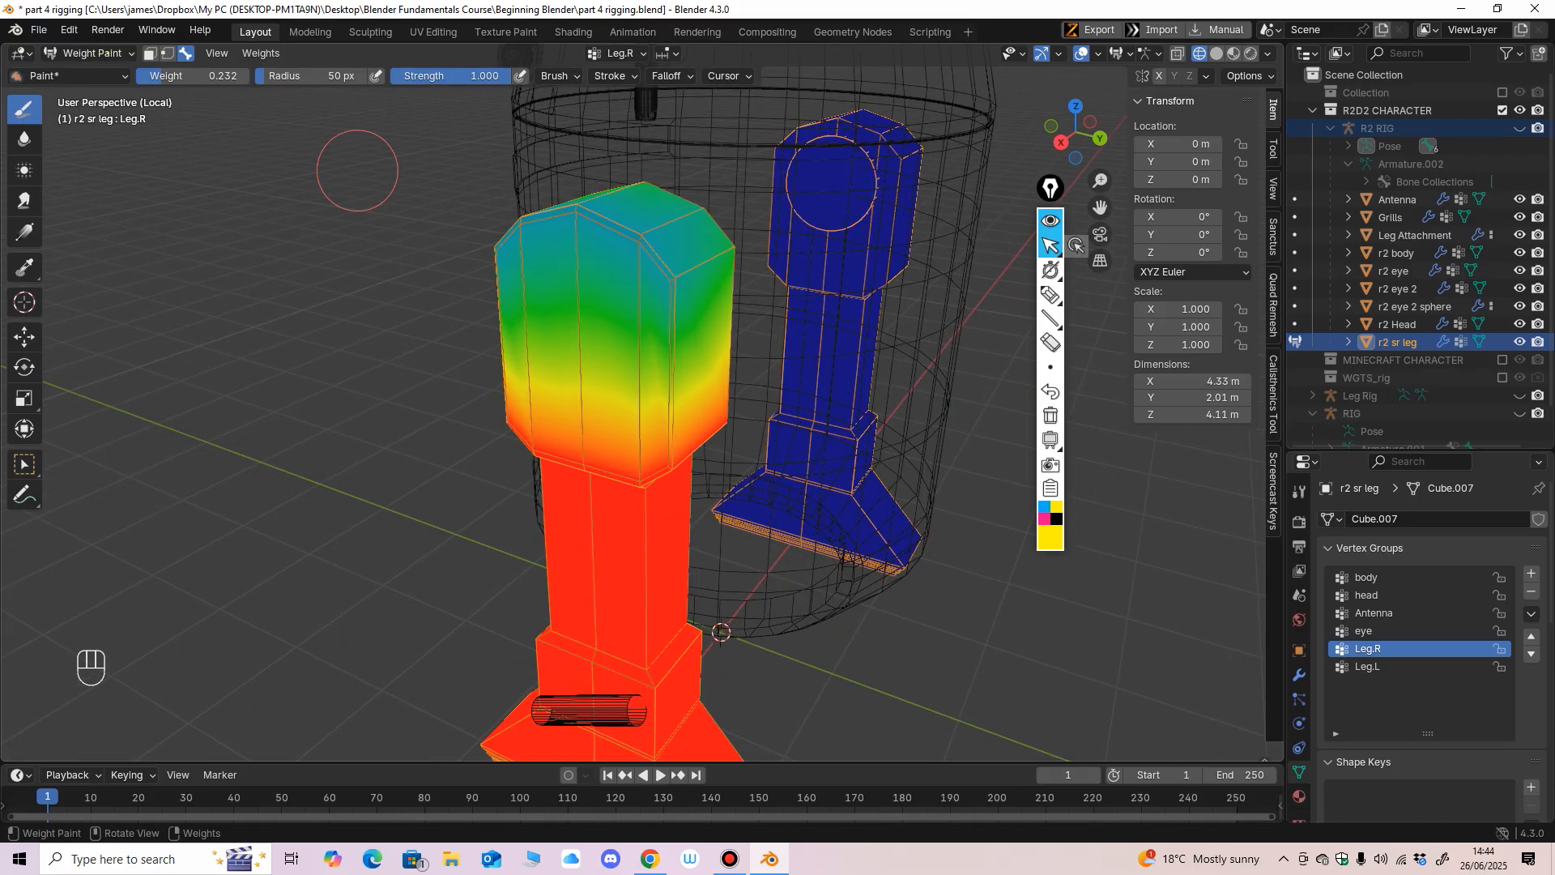
{"action": "mouse_move", "coordinate": [188, 76]}
{"action": "left_mouse_down"}
{"action": "mouse_move", "coordinate": [209, 77]}
{"action": "mouse_move", "coordinate": [154, 76]}
{"action": "left_mouse_up"}
{"action": "left_click", "coordinate": [535, 218]}
{"action": "left_click", "coordinate": [583, 231]}
{"action": "left_click", "coordinate": [585, 235]}
{"action": "mouse_move", "coordinate": [576, 212]}
{"action": "left_mouse_down"}
{"action": "mouse_move", "coordinate": [536, 233]}
{"action": "mouse_move", "coordinate": [664, 276]}
{"action": "left_mouse_up"}
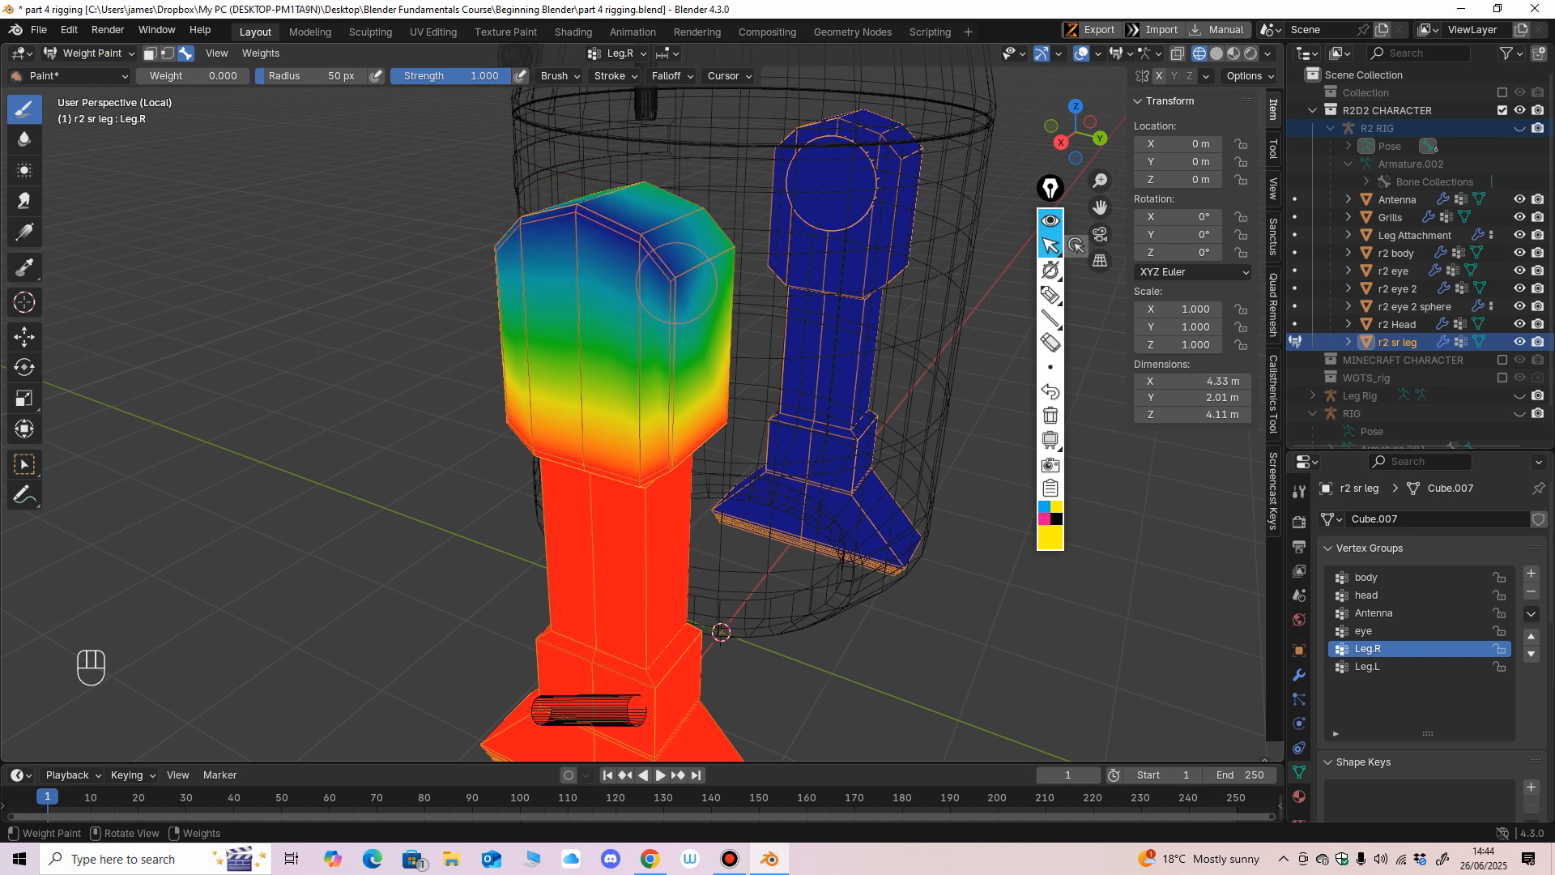
Soften the weights on the outer faces of the upper Leg.R leg with the Blur brush.
{"action": "left_click", "coordinate": [24, 139]}
{"action": "middle_click_drag", "start_coordinate": [518, 243], "coordinate": [583, 247]}
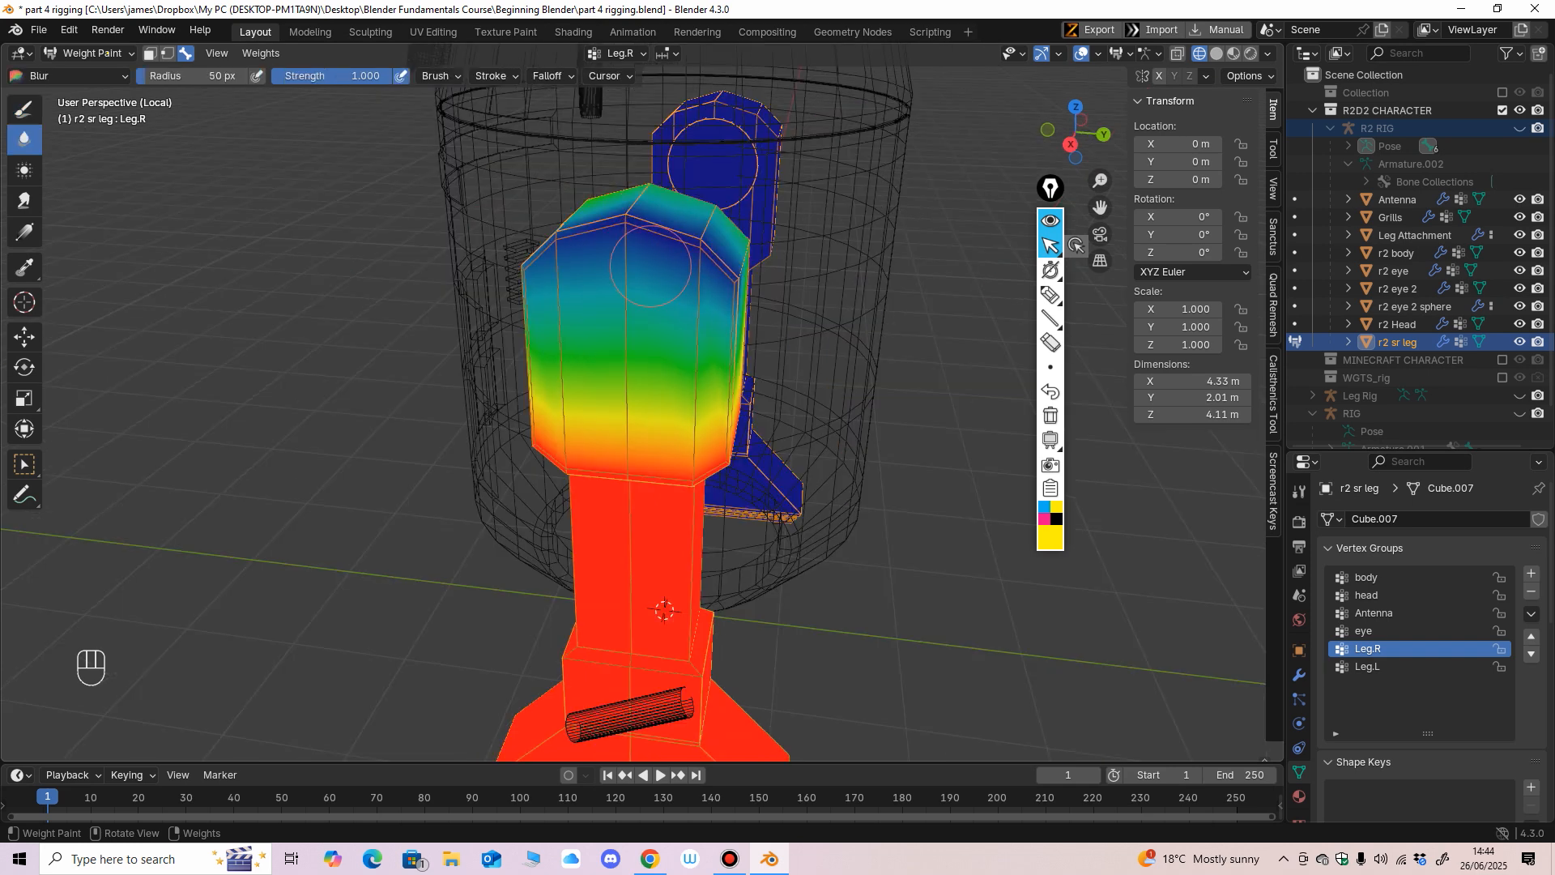
{"action": "left_click", "coordinate": [652, 260]}
{"action": "left_click", "coordinate": [576, 268]}
{"action": "mouse_move", "coordinate": [577, 267]}
{"action": "left_mouse_down"}
{"action": "mouse_move", "coordinate": [711, 280]}
{"action": "mouse_move", "coordinate": [694, 259]}
{"action": "mouse_move", "coordinate": [551, 263]}
{"action": "left_mouse_up"}
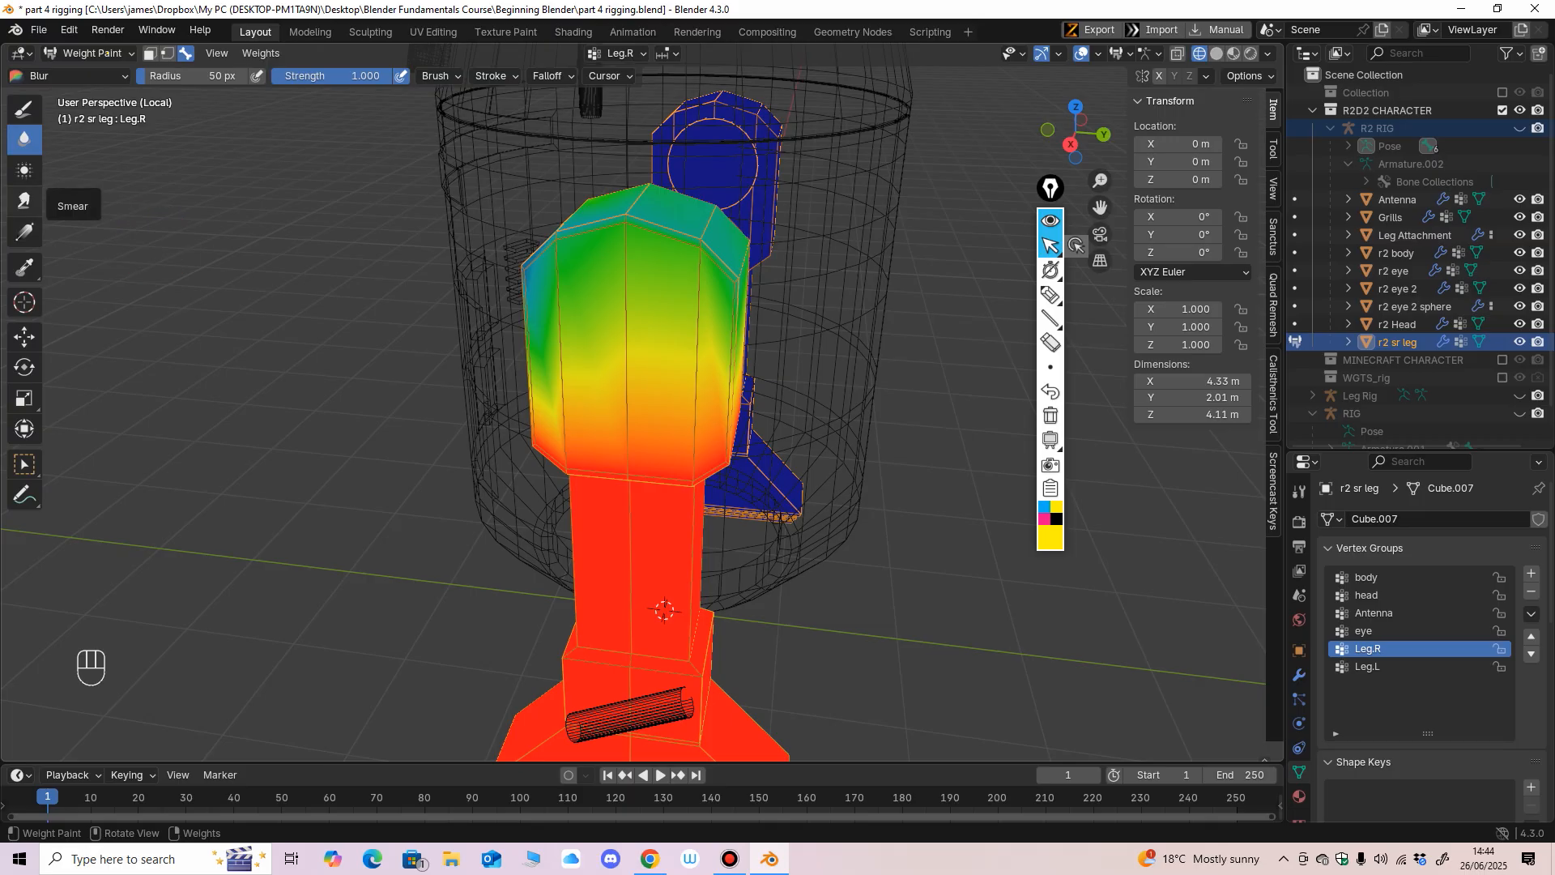
Smear the upper leg's weights toward its top and even them out with the Average brush.
{"action": "left_click", "coordinate": [24, 201]}
{"action": "mouse_move", "coordinate": [652, 421]}
{"action": "left_mouse_down"}
{"action": "mouse_move", "coordinate": [624, 223]}
{"action": "mouse_move", "coordinate": [591, 218]}
{"action": "mouse_move", "coordinate": [559, 255]}
{"action": "mouse_move", "coordinate": [717, 276]}
{"action": "left_mouse_up"}
{"action": "left_click", "coordinate": [24, 140]}
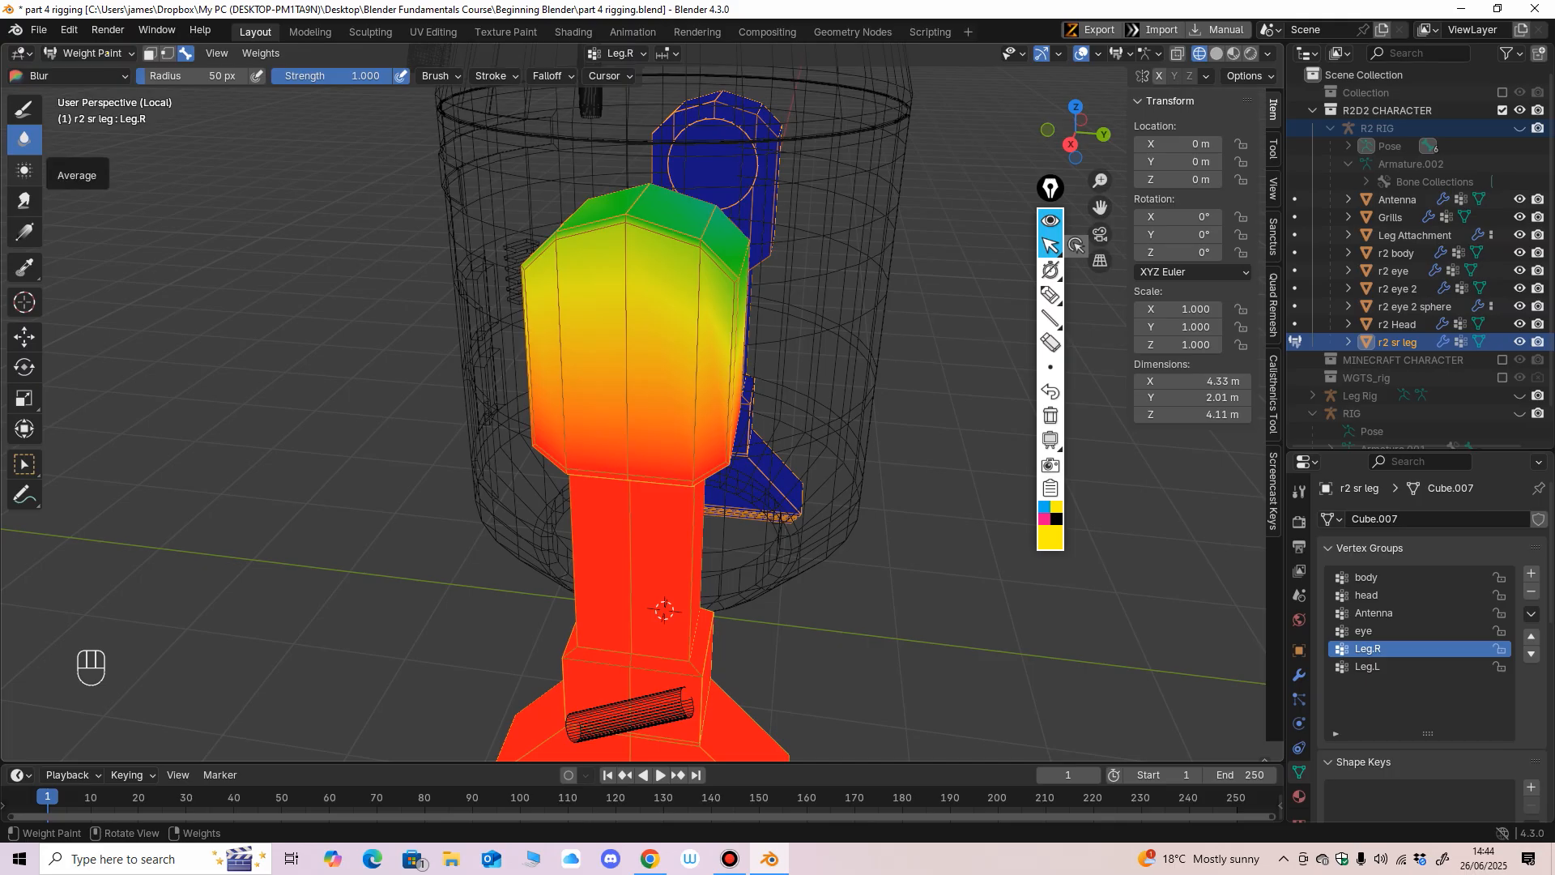
{"action": "left_click", "coordinate": [24, 170]}
{"action": "mouse_move", "coordinate": [604, 213]}
{"action": "left_mouse_down"}
{"action": "mouse_move", "coordinate": [697, 243]}
{"action": "mouse_move", "coordinate": [592, 217]}
{"action": "mouse_move", "coordinate": [658, 200]}
{"action": "mouse_move", "coordinate": [730, 289]}
{"action": "left_mouse_up"}
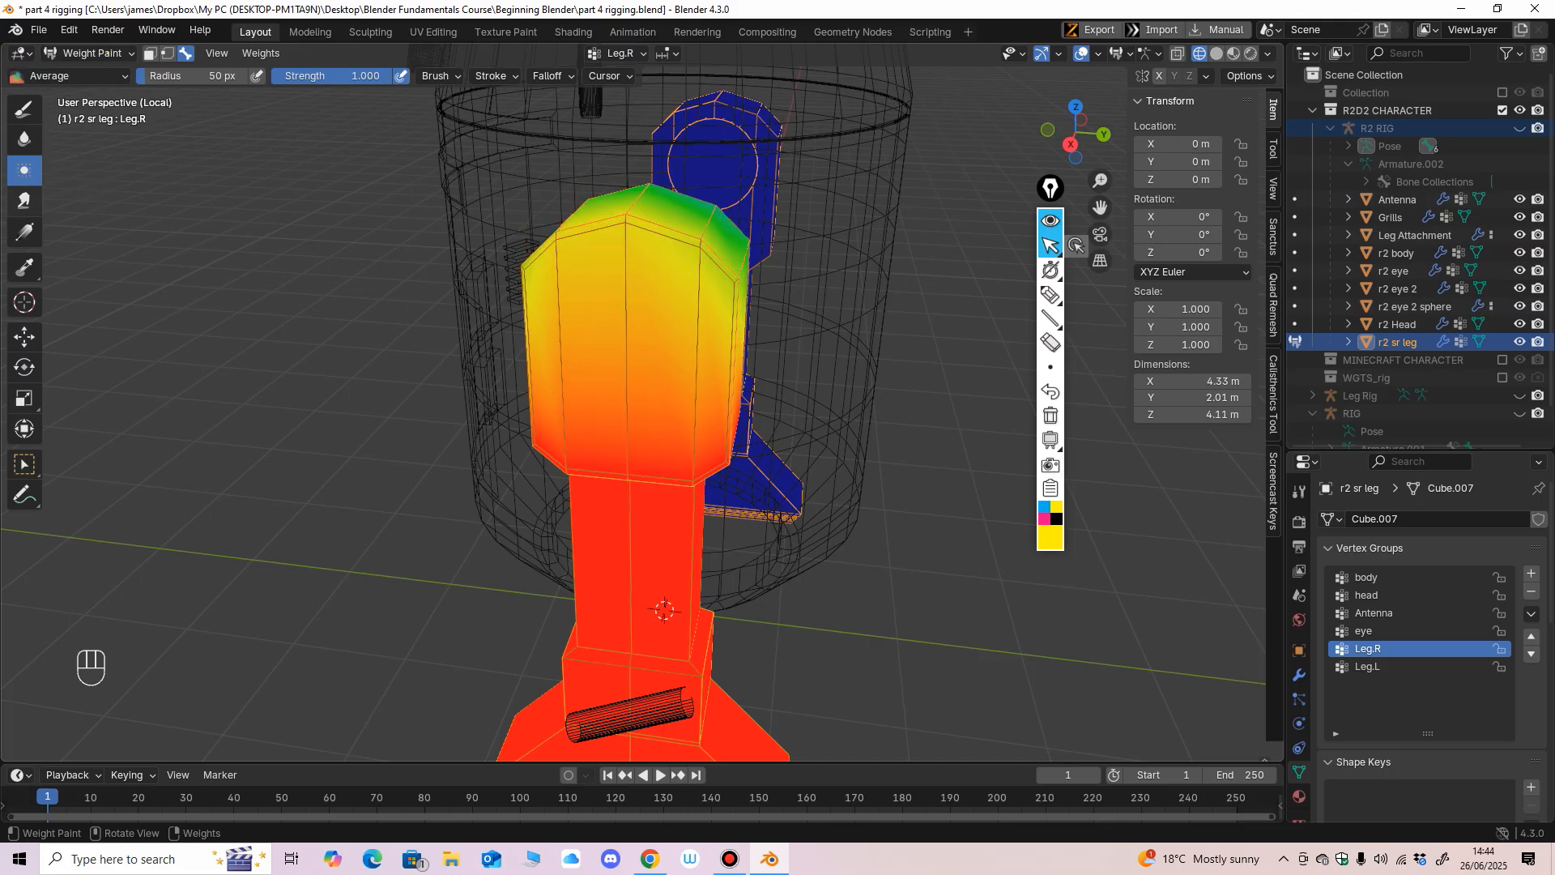
Paint weight 0 on the upper leg's outer faces and try linear weight gradients down the leg, undoing trial passes.
{"action": "left_click", "coordinate": [24, 109]}
{"action": "mouse_move", "coordinate": [552, 242]}
{"action": "left_mouse_down"}
{"action": "mouse_move", "coordinate": [647, 229]}
{"action": "mouse_move", "coordinate": [620, 259]}
{"action": "mouse_move", "coordinate": [611, 494]}
{"action": "left_mouse_up"}
{"action": "left_click", "coordinate": [24, 233]}
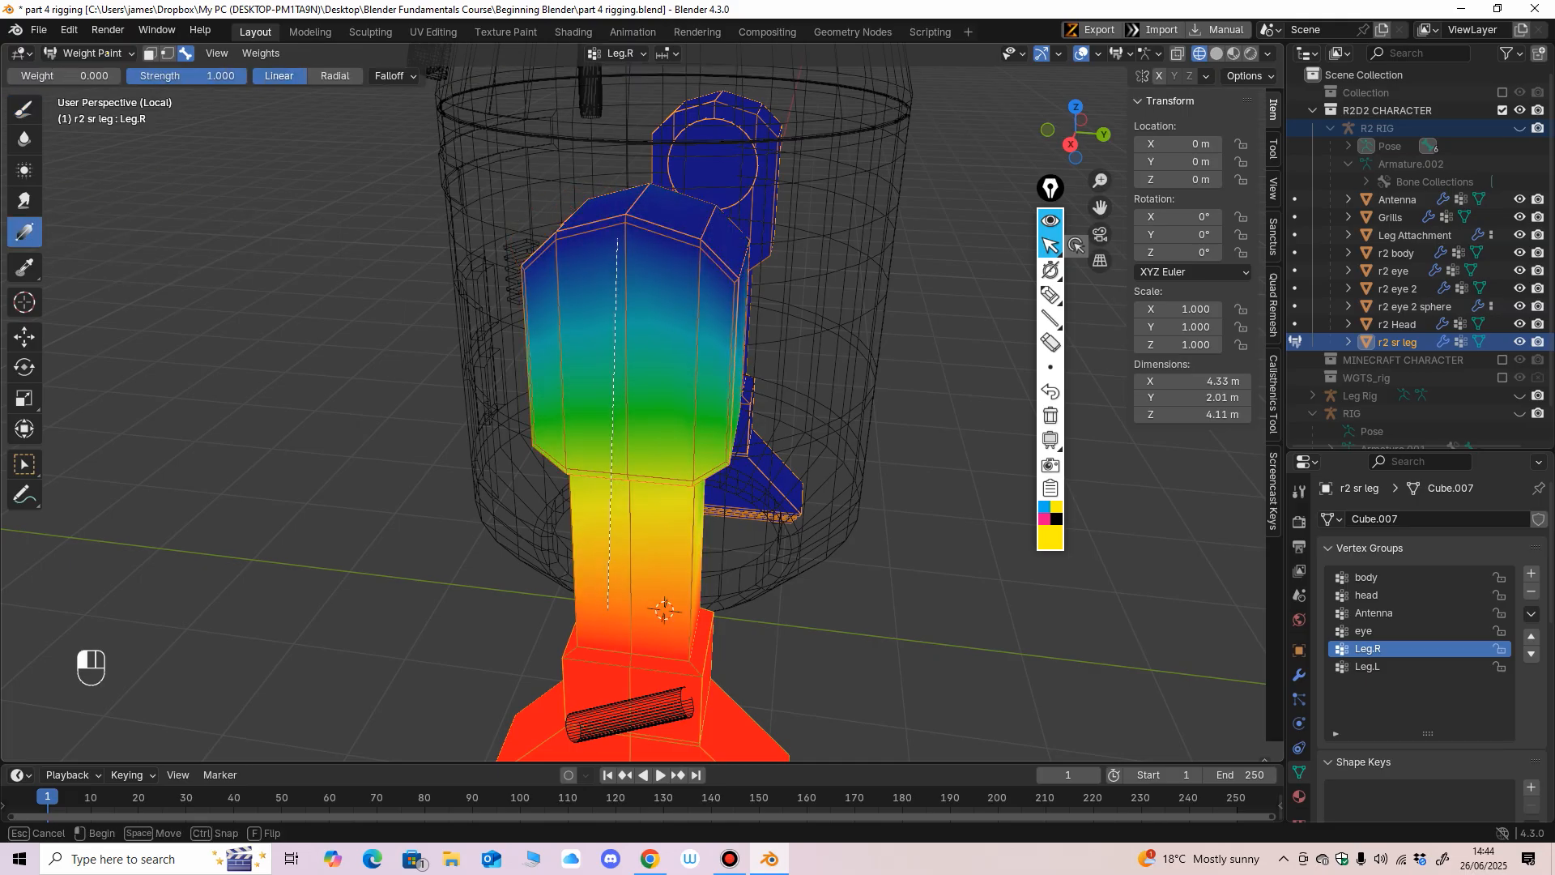
{"action": "left_click_drag", "start_coordinate": [607, 610], "coordinate": [609, 665]}
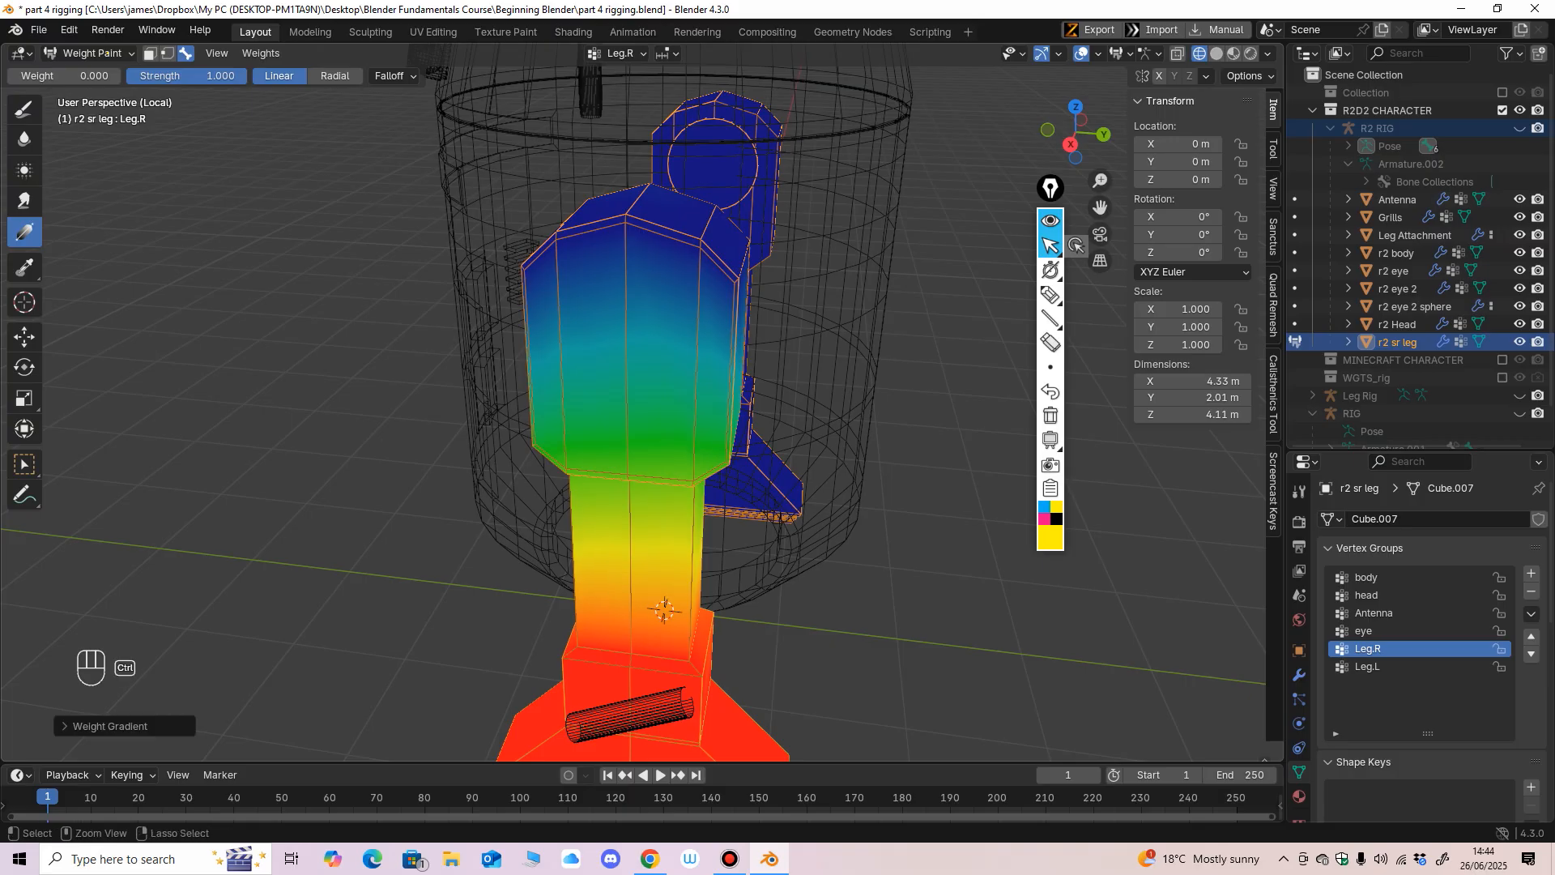
{"action": "key", "text": "ctrl+z"}
{"action": "left_click_drag", "start_coordinate": [628, 252], "coordinate": [635, 695]}
{"action": "left_click_drag", "start_coordinate": [636, 281], "coordinate": [639, 676]}
{"action": "key", "text": "ctrl+z"}
{"action": "middle_click_drag", "start_coordinate": [639, 519], "coordinate": [567, 485]}
{"action": "left_click_drag", "start_coordinate": [552, 263], "coordinate": [567, 498]}
Sample a weight from the Leg.R leg and place the 3D cursor in the empty space beside the model.
{"action": "left_click", "coordinate": [25, 267]}
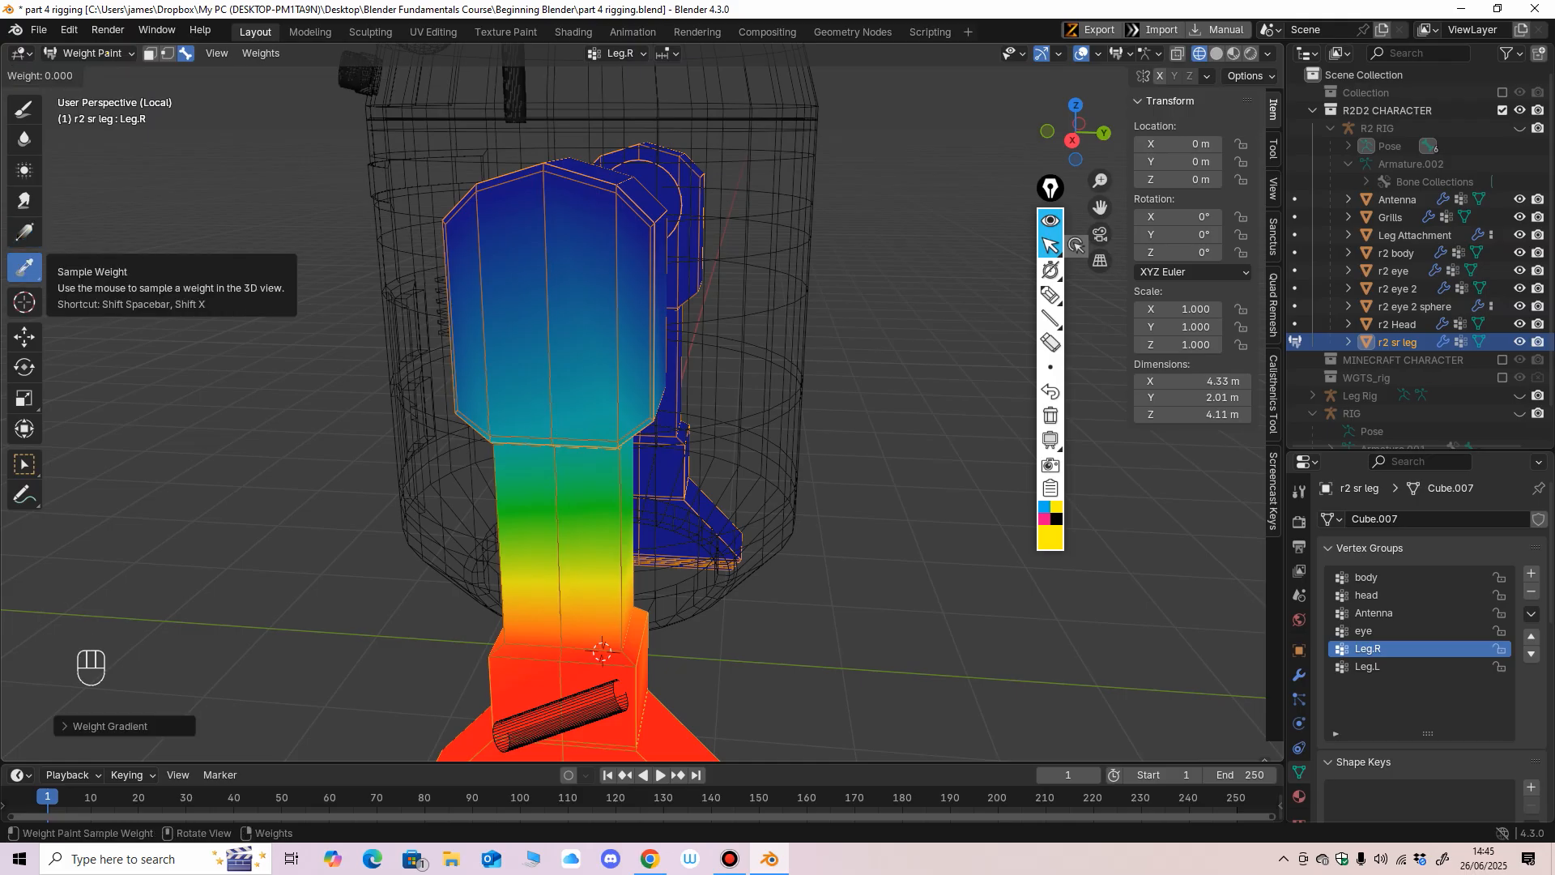
{"action": "left_click", "coordinate": [602, 651]}
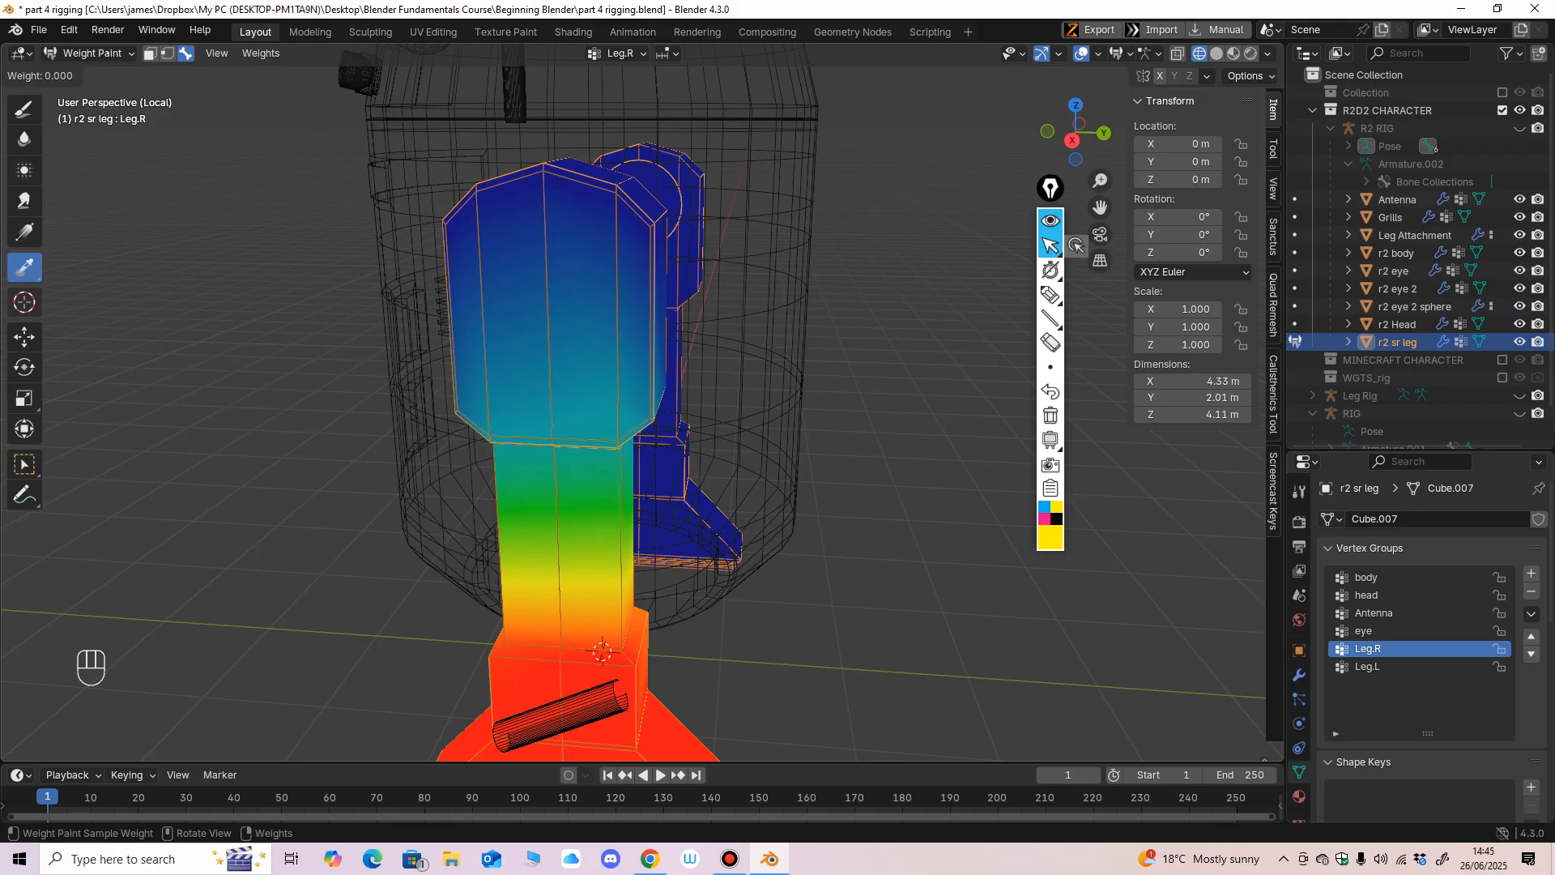
{"action": "left_click", "coordinate": [24, 302]}
{"action": "left_click", "coordinate": [247, 228]}
Set the Paint brush to weight 1.000 and radius 145 px, and paint over the outer side of the Leg.R leg.
{"action": "left_click", "coordinate": [25, 108]}
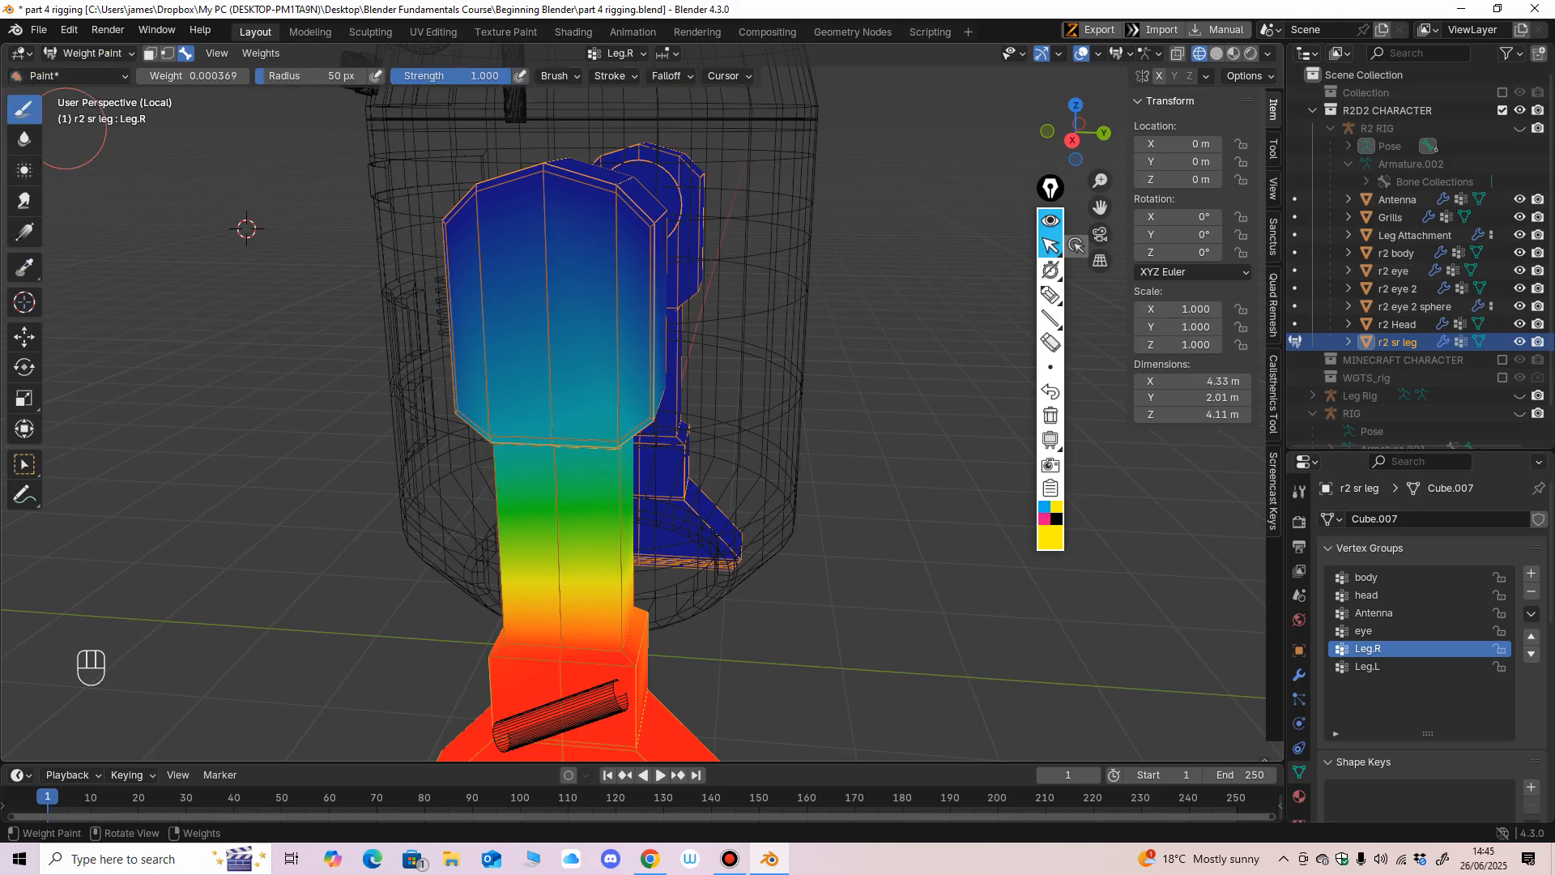
{"action": "key", "text": "f"}
{"action": "key", "text": "f"}
{"action": "left_click_drag", "start_coordinate": [166, 76], "coordinate": [248, 76]}
{"action": "mouse_move", "coordinate": [602, 244]}
{"action": "left_mouse_down"}
{"action": "mouse_move", "coordinate": [482, 203]}
{"action": "mouse_move", "coordinate": [506, 194]}
{"action": "left_mouse_up"}
{"action": "mouse_move", "coordinate": [503, 194]}
{"action": "middle_mouse_down"}
{"action": "mouse_move", "coordinate": [357, 278]}
{"action": "mouse_move", "coordinate": [299, 250]}
{"action": "middle_mouse_up"}
{"action": "left_click_drag", "start_coordinate": [654, 228], "coordinate": [615, 387]}
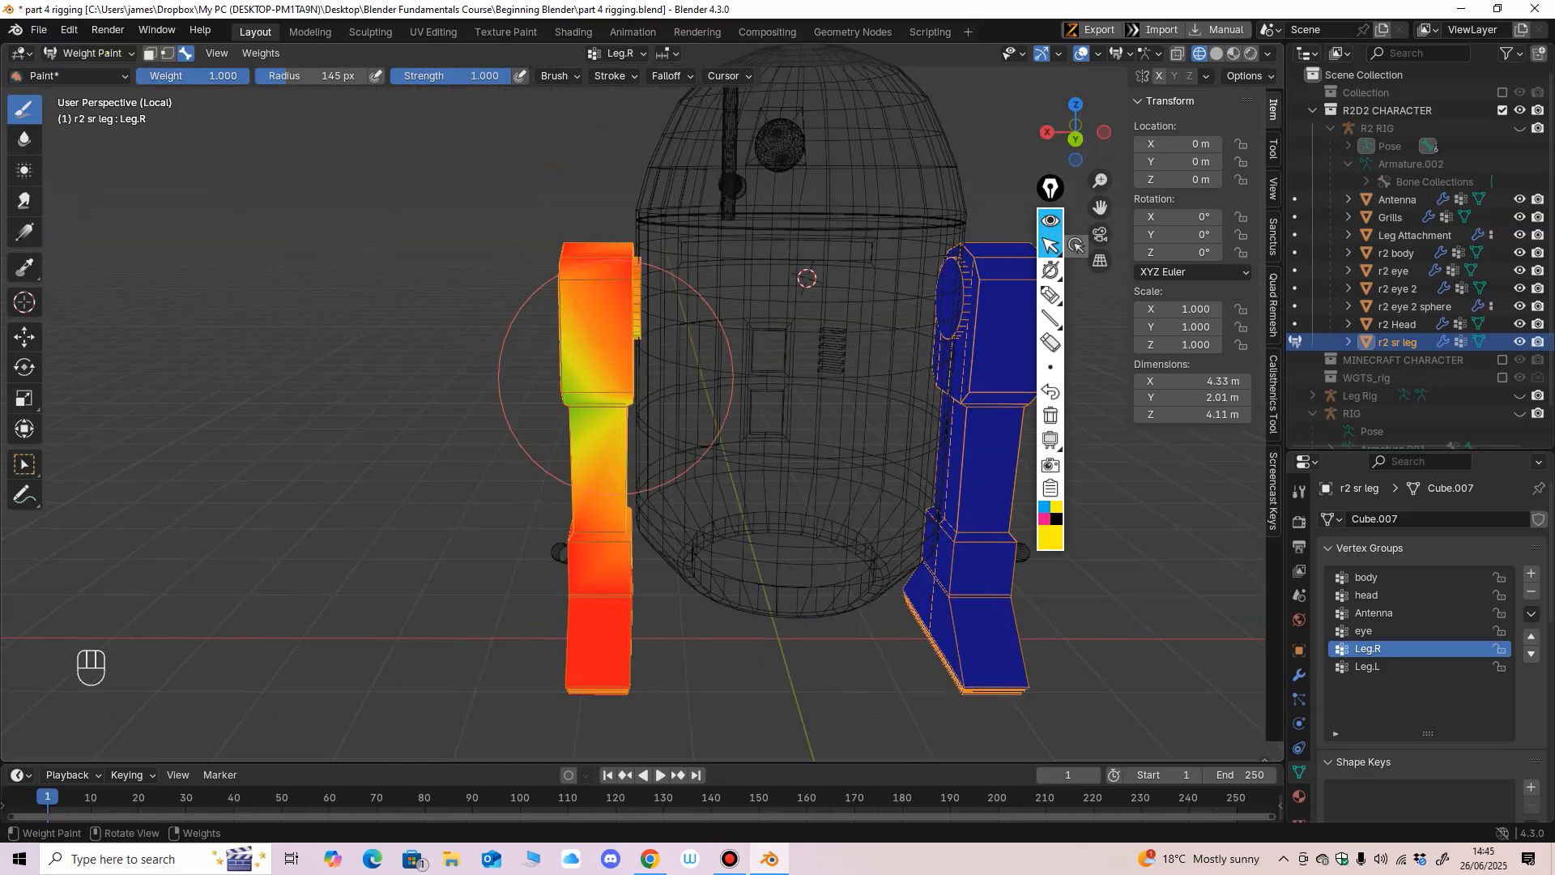
Paint the remaining sides and foot of the Leg.R leg at full weight.
{"action": "middle_click_drag", "start_coordinate": [615, 387], "coordinate": [544, 341]}
{"action": "mouse_move", "coordinate": [652, 389]}
{"action": "left_mouse_down"}
{"action": "mouse_move", "coordinate": [694, 240]}
{"action": "mouse_move", "coordinate": [607, 409]}
{"action": "left_mouse_up"}
{"action": "mouse_move", "coordinate": [612, 376]}
{"action": "middle_mouse_down"}
{"action": "mouse_move", "coordinate": [713, 357]}
{"action": "mouse_move", "coordinate": [721, 328]}
{"action": "middle_mouse_up"}
{"action": "mouse_move", "coordinate": [685, 429]}
{"action": "middle_mouse_down", "text": "shift"}
{"action": "mouse_move", "coordinate": [666, 297]}
{"action": "mouse_move", "coordinate": [548, 191]}
{"action": "middle_mouse_up", "text": "shift"}
{"action": "middle_click_drag", "start_coordinate": [486, 341], "coordinate": [698, 278]}
{"action": "middle_click_drag", "start_coordinate": [652, 603], "coordinate": [689, 365], "text": "ctrl"}
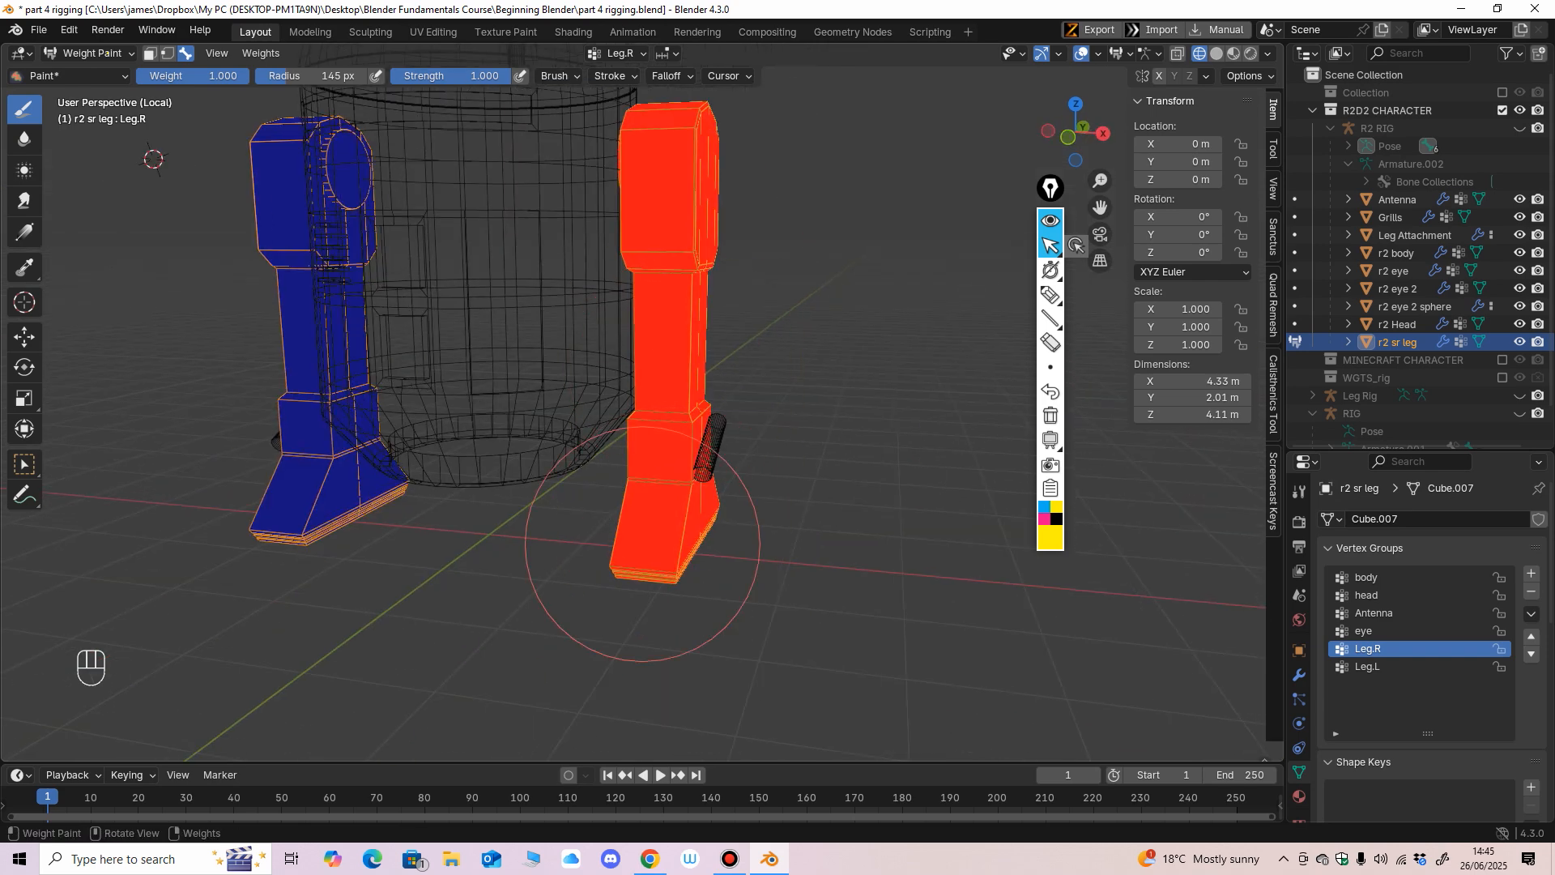
{"action": "middle_click_drag", "start_coordinate": [648, 550], "coordinate": [762, 407], "text": "ctrl"}
Reduce the brush radius to 48 px and paint the upper leg's top edge at weights 0.310 and 0.085.
{"action": "key", "text": "f"}
{"action": "left_click", "coordinate": [719, 406]}
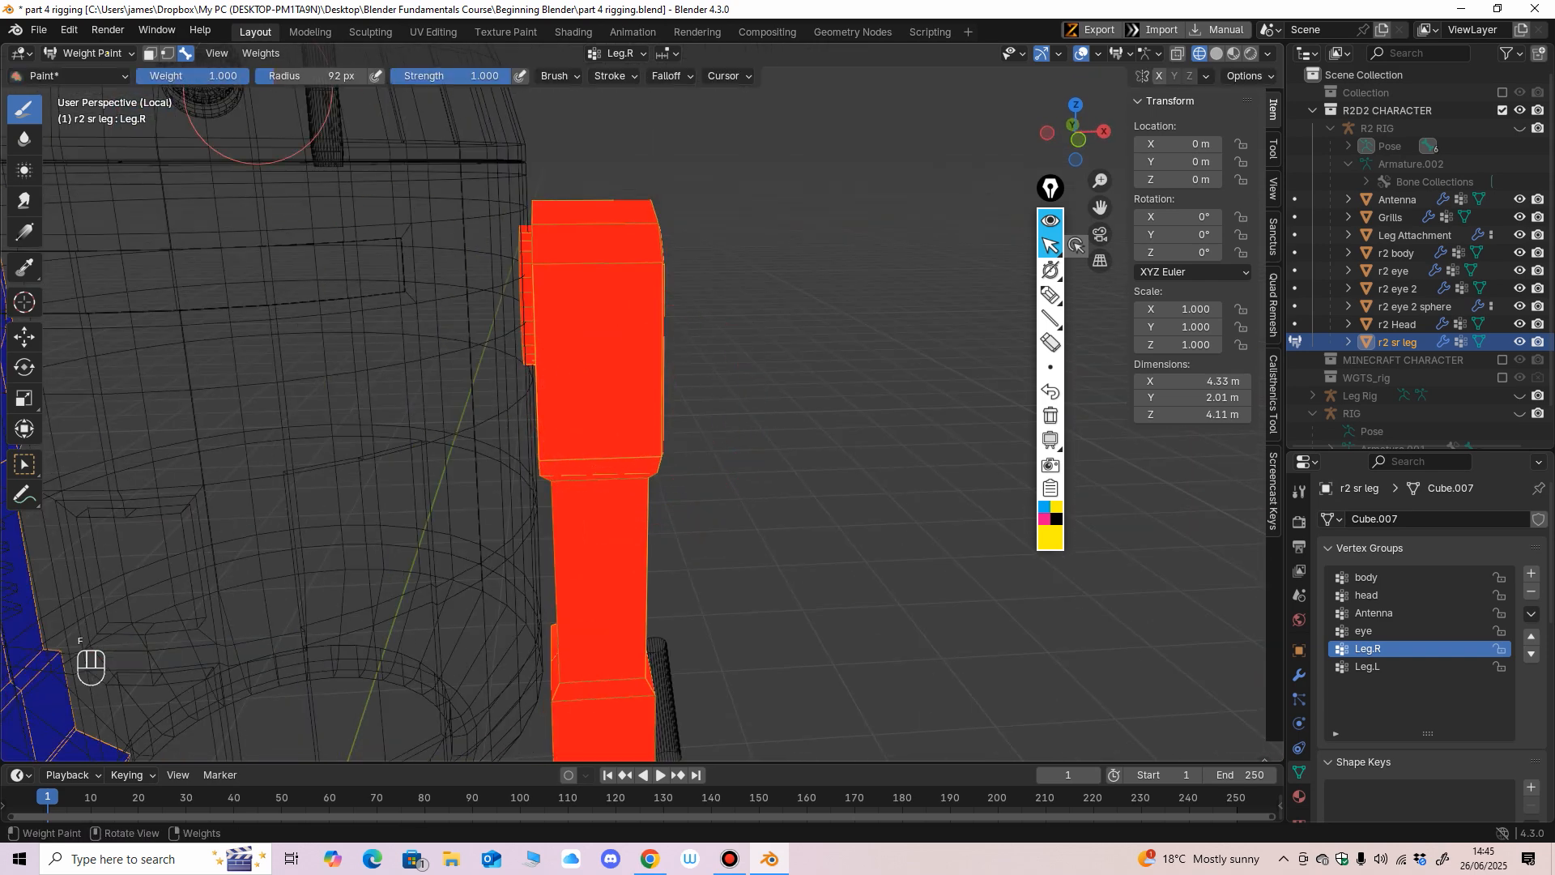
{"action": "left_click_drag", "start_coordinate": [234, 76], "coordinate": [157, 76]}
{"action": "key", "text": "f"}
{"action": "left_click", "coordinate": [538, 237]}
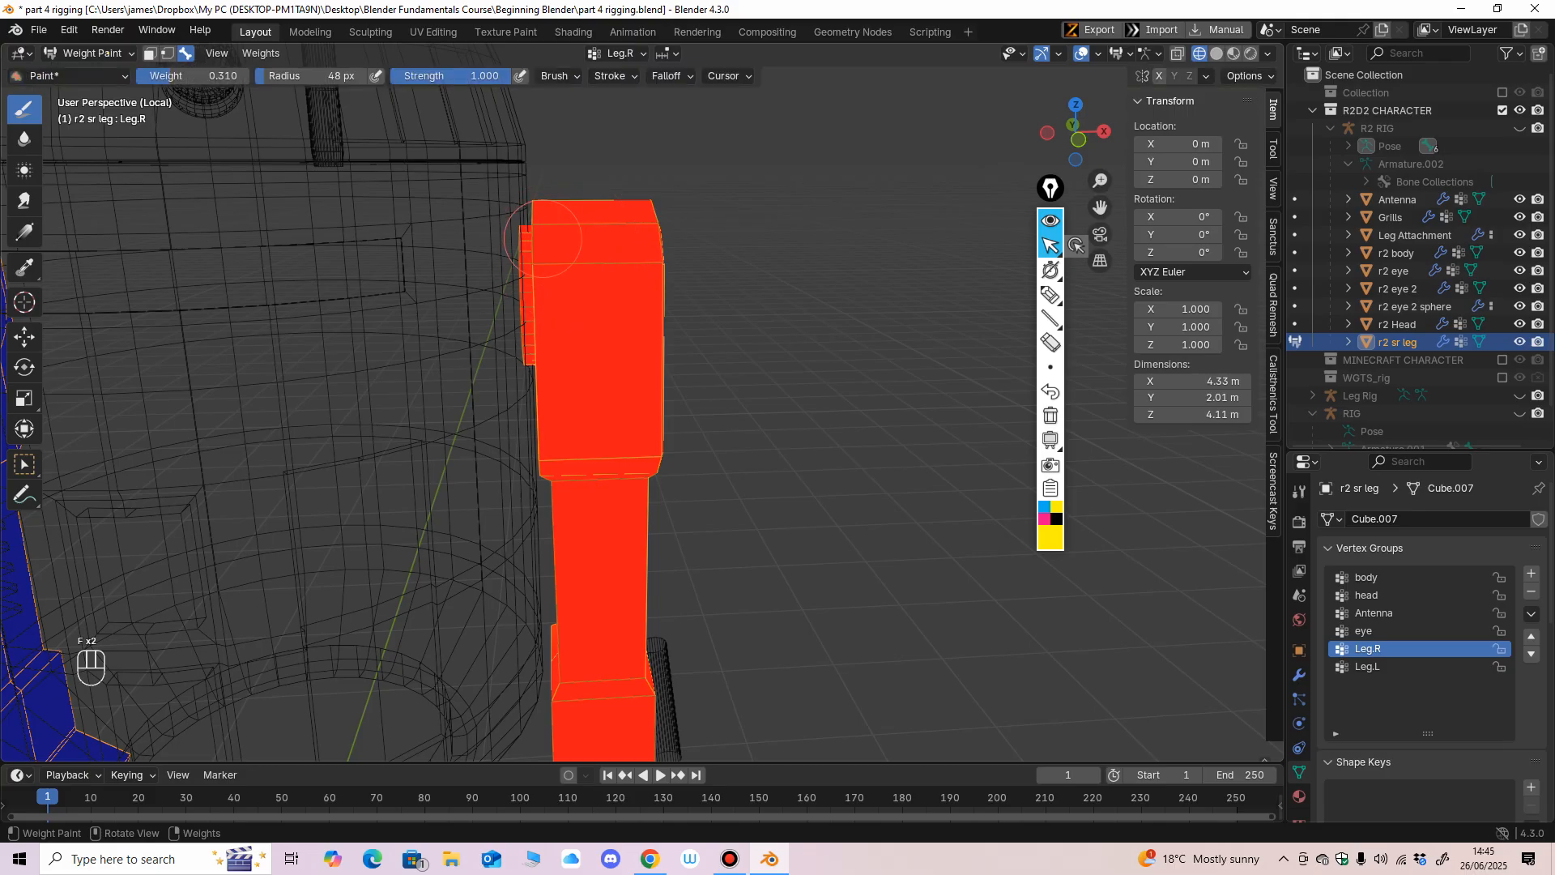
{"action": "left_click", "coordinate": [541, 224]}
{"action": "left_click_drag", "start_coordinate": [191, 76], "coordinate": [166, 76]}
{"action": "left_click", "coordinate": [547, 222]}
{"action": "left_click_drag", "start_coordinate": [619, 223], "coordinate": [632, 259]}
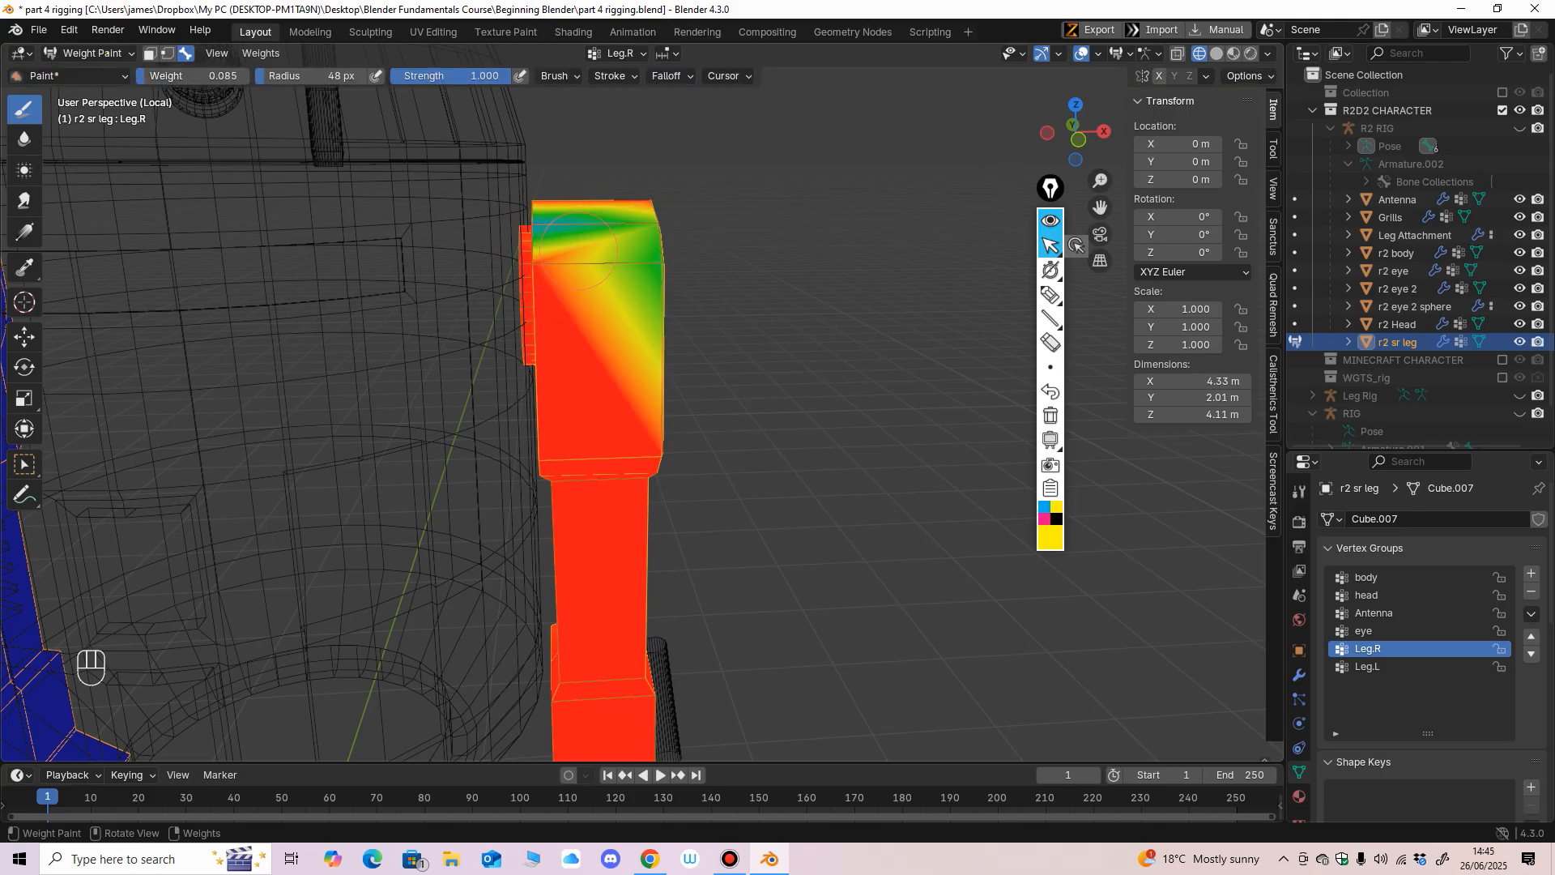
Extend the low-weight painting across the upper leg's top, and paint its outer faces at weight 0.599.
{"action": "middle_click_drag", "start_coordinate": [662, 258], "coordinate": [654, 238]}
{"action": "left_click", "coordinate": [657, 236]}
{"action": "left_click_drag", "start_coordinate": [190, 76], "coordinate": [188, 76]}
{"action": "left_click_drag", "start_coordinate": [675, 240], "coordinate": [716, 242]}
{"action": "left_click_drag", "start_coordinate": [191, 77], "coordinate": [249, 76]}
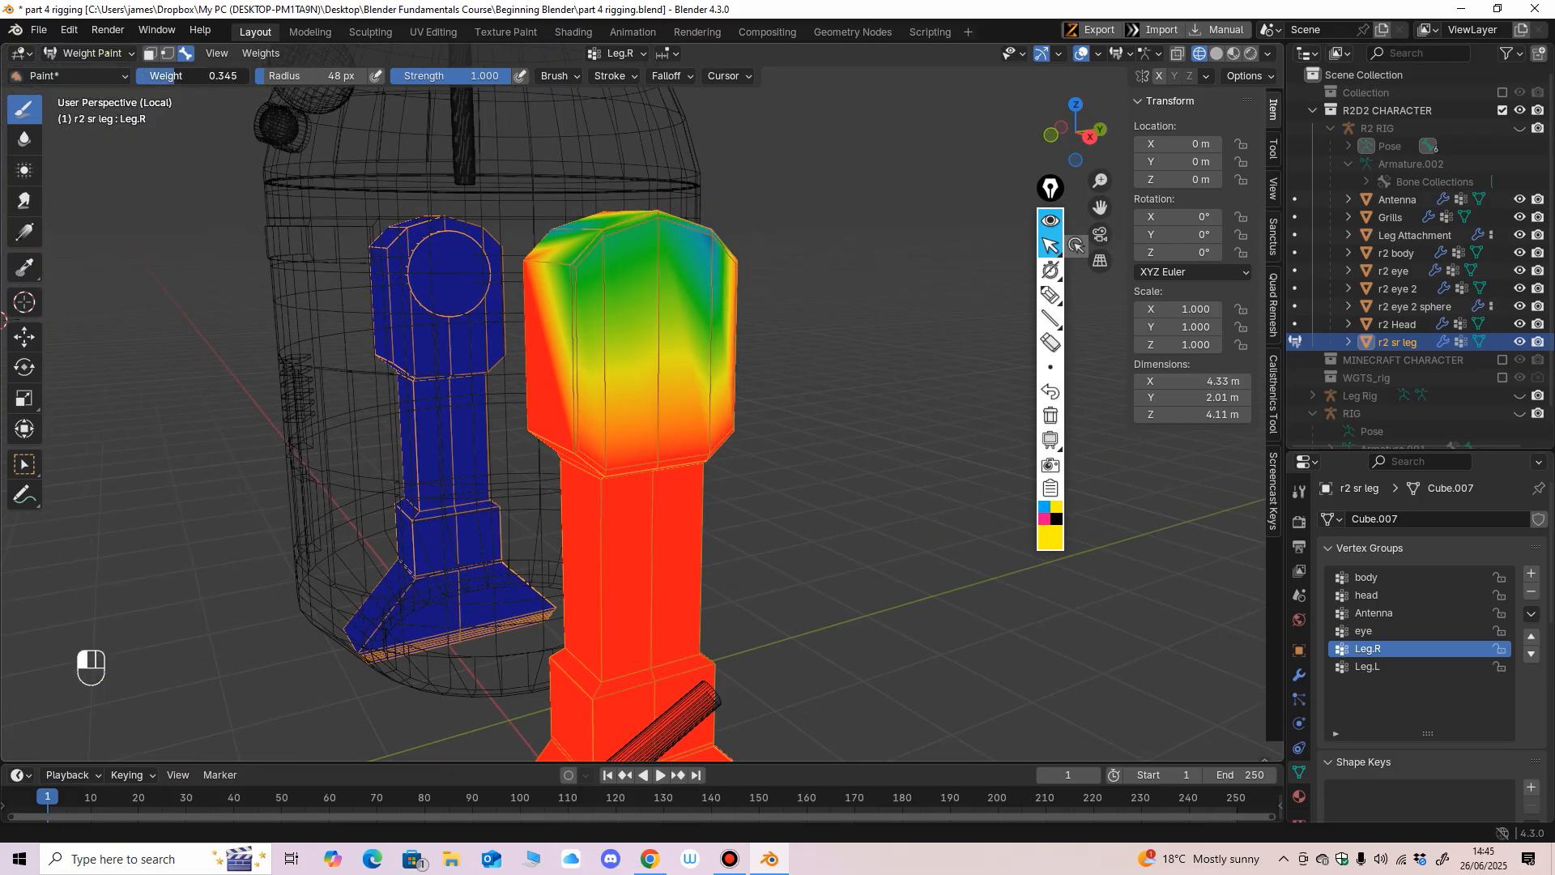
{"action": "mouse_move", "coordinate": [664, 243]}
{"action": "left_mouse_down"}
{"action": "mouse_move", "coordinate": [713, 243]}
{"action": "mouse_move", "coordinate": [616, 237]}
{"action": "left_mouse_up"}
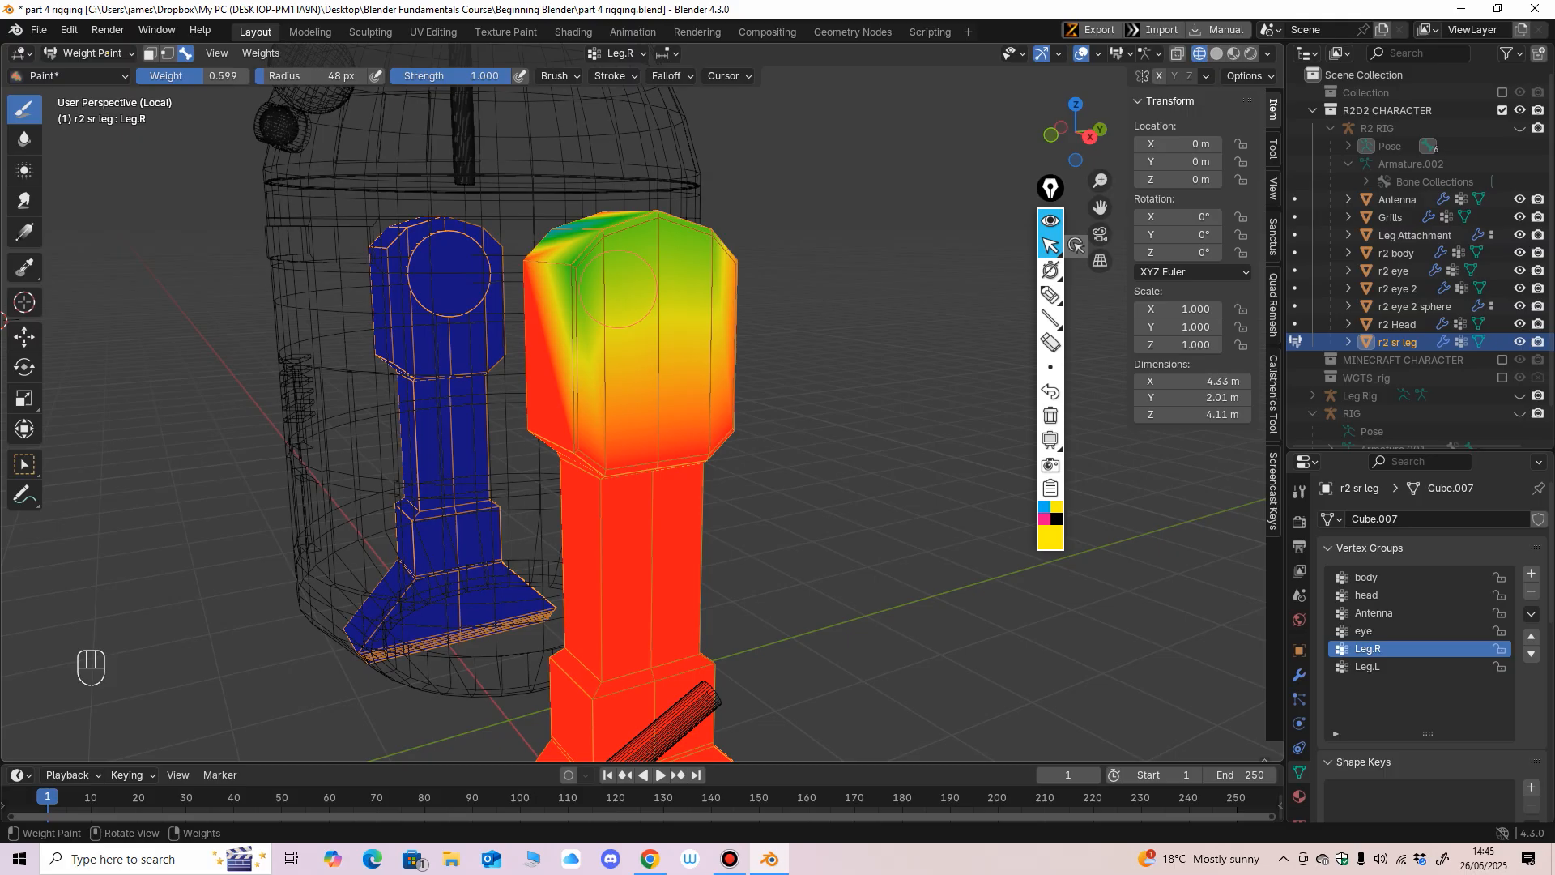
{"action": "middle_click_drag", "start_coordinate": [630, 290], "coordinate": [670, 350]}
{"action": "left_click_drag", "start_coordinate": [575, 174], "coordinate": [494, 179]}
Set the brush to weight 1.000 and radius 141 px, and repaint the whole Leg.R leg from several sides.
{"action": "left_click_drag", "start_coordinate": [201, 76], "coordinate": [267, 76]}
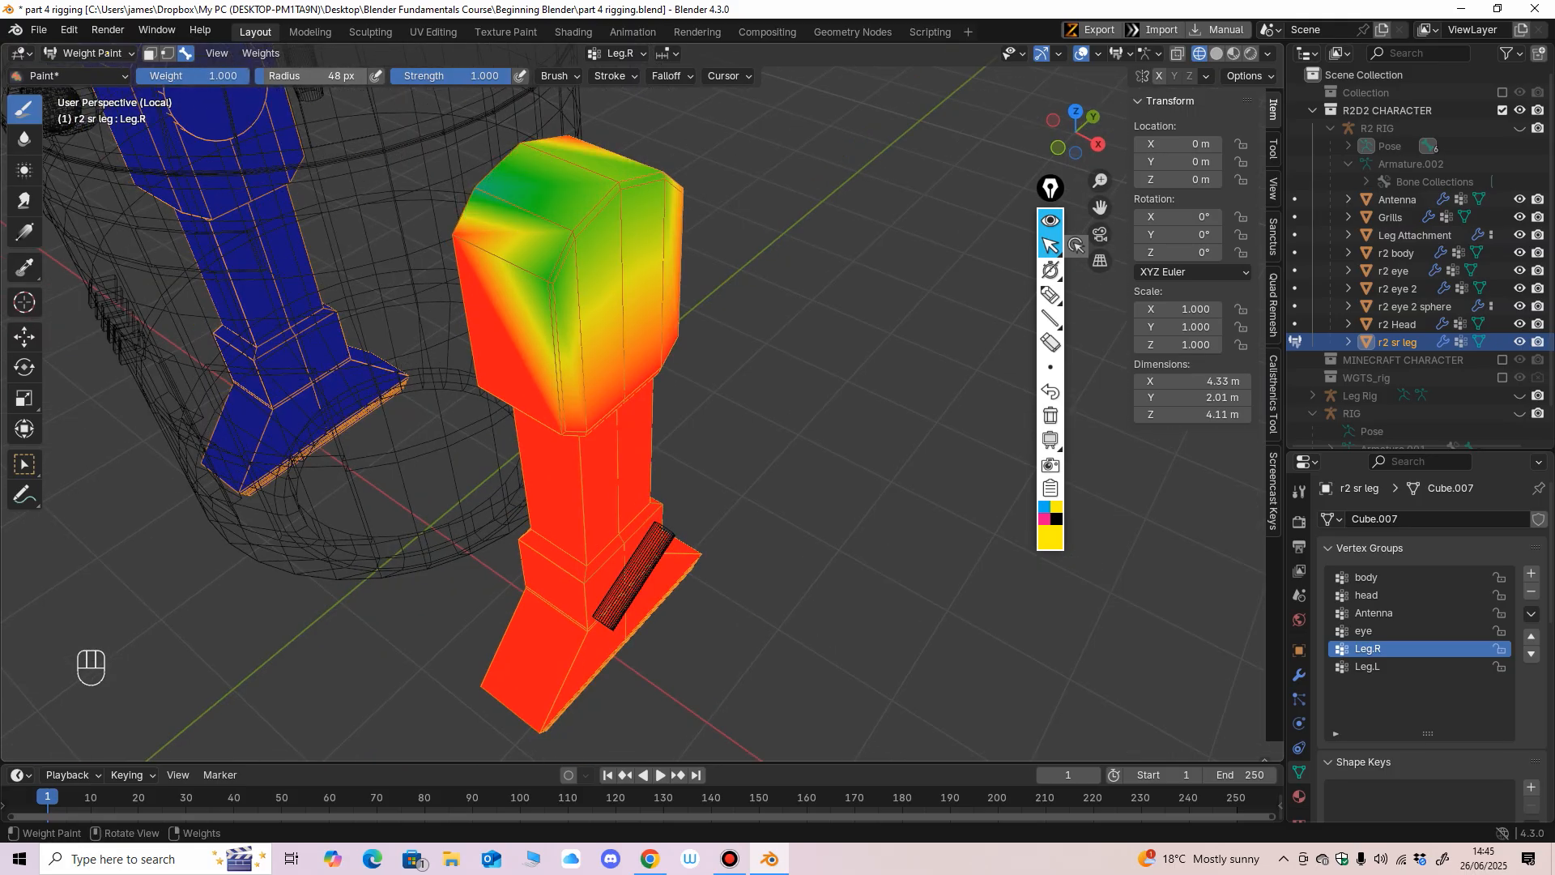
{"action": "scroll", "coordinate": [539, 405], "scroll_direction": "down", "scroll_amount": 5}
{"action": "middle_click_drag", "start_coordinate": [539, 417], "coordinate": [605, 388]}
{"action": "key", "text": "f"}
{"action": "left_click", "coordinate": [712, 381]}
{"action": "left_click_drag", "start_coordinate": [648, 368], "coordinate": [614, 375]}
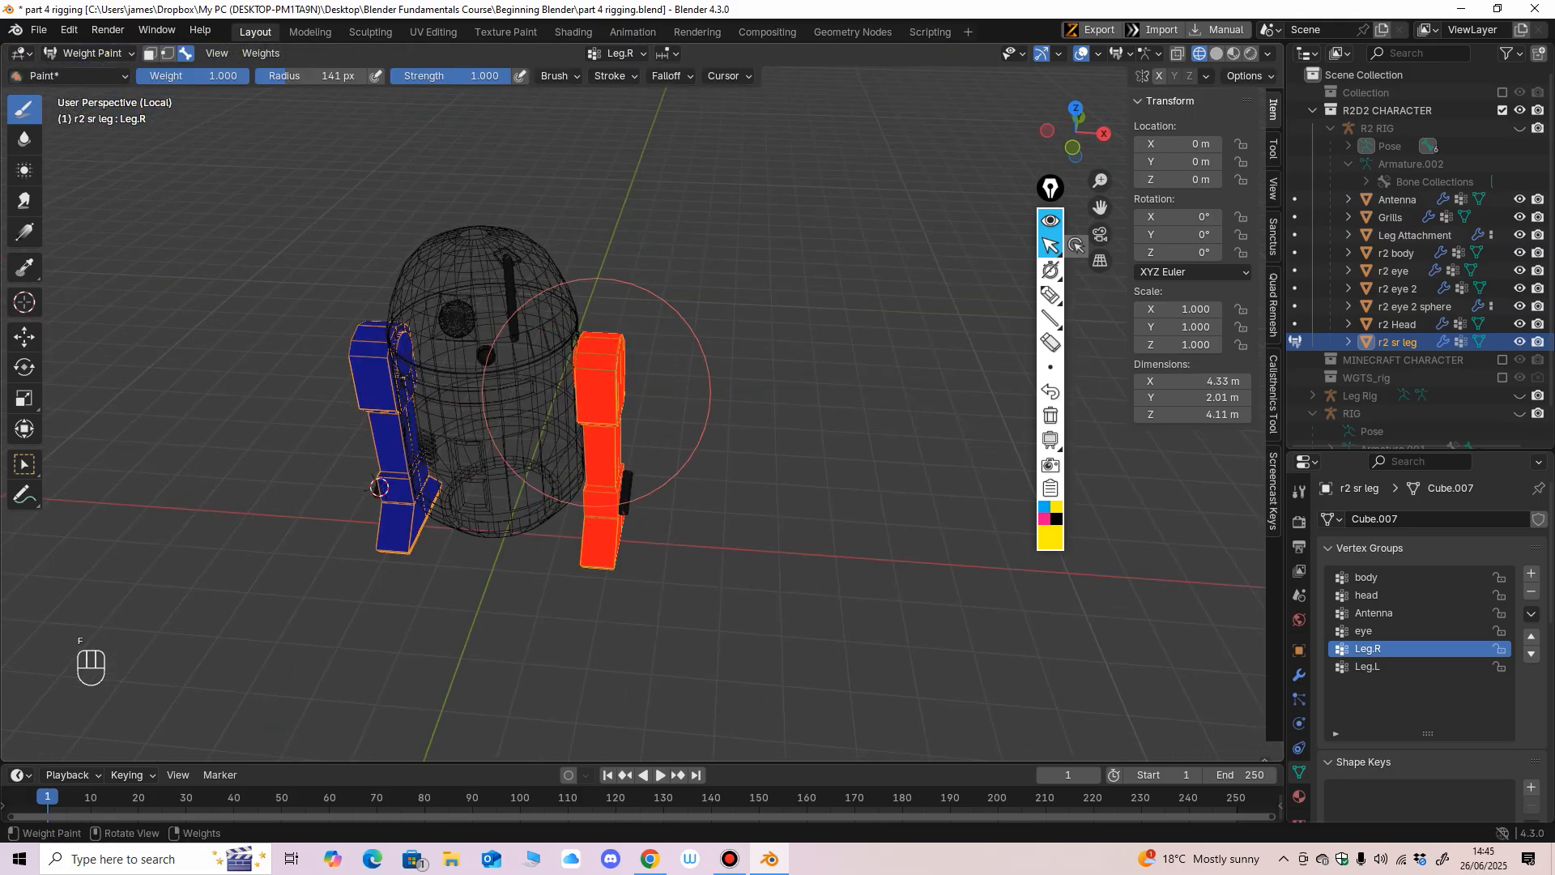
{"action": "scroll", "coordinate": [614, 375], "scroll_direction": "up", "scroll_amount": 3}
{"action": "middle_click_drag", "start_coordinate": [614, 360], "coordinate": [622, 305]}
{"action": "mouse_move", "coordinate": [639, 375]}
{"action": "middle_mouse_down"}
{"action": "mouse_move", "coordinate": [972, 344]}
{"action": "mouse_move", "coordinate": [410, 236]}
{"action": "middle_mouse_up"}
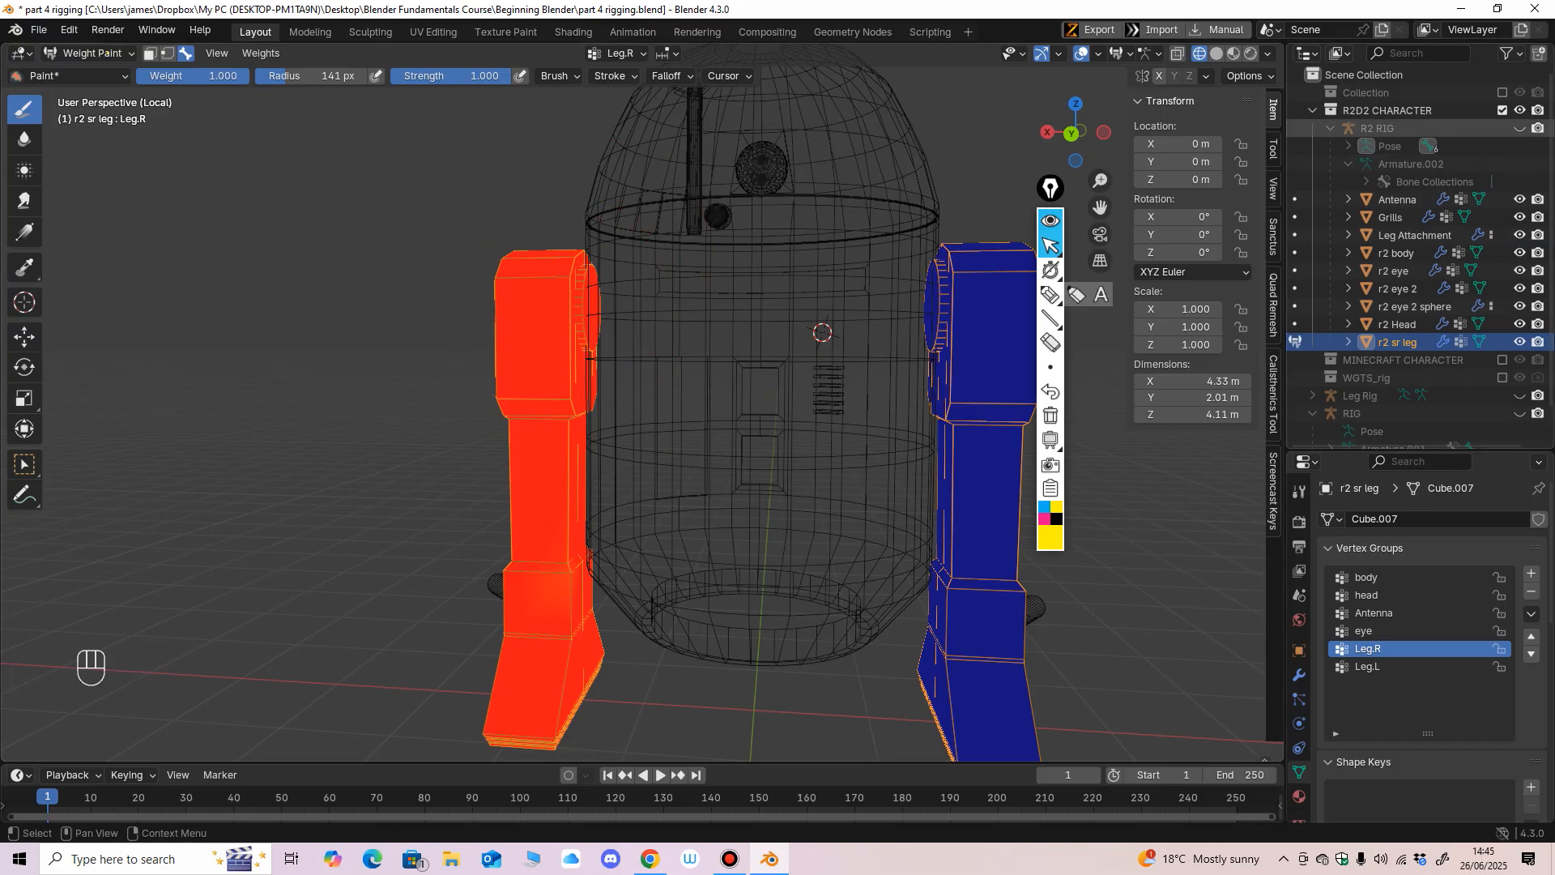
Show R2 RIG again and select several bones in turn to check their weights on the legs, ending with the body bone.
{"action": "left_click", "coordinate": [1519, 128]}
{"action": "scroll", "coordinate": [604, 348], "scroll_direction": "down", "scroll_amount": 3}
{"action": "middle_click_drag", "start_coordinate": [599, 347], "coordinate": [636, 357]}
{"action": "left_click", "coordinate": [872, 358], "text": "ctrl+shift"}
{"action": "middle_click_drag", "start_coordinate": [902, 361], "coordinate": [607, 358]}
{"action": "left_click", "coordinate": [556, 253], "text": "ctrl+shift"}
{"action": "left_click", "coordinate": [616, 258], "text": "ctrl+shift"}
{"action": "left_click", "coordinate": [569, 387], "text": "ctrl+shift"}
{"action": "scroll", "coordinate": [558, 363], "scroll_direction": "up", "scroll_amount": 2}
{"action": "middle_click_drag", "start_coordinate": [608, 358], "coordinate": [603, 444], "text": "shift"}
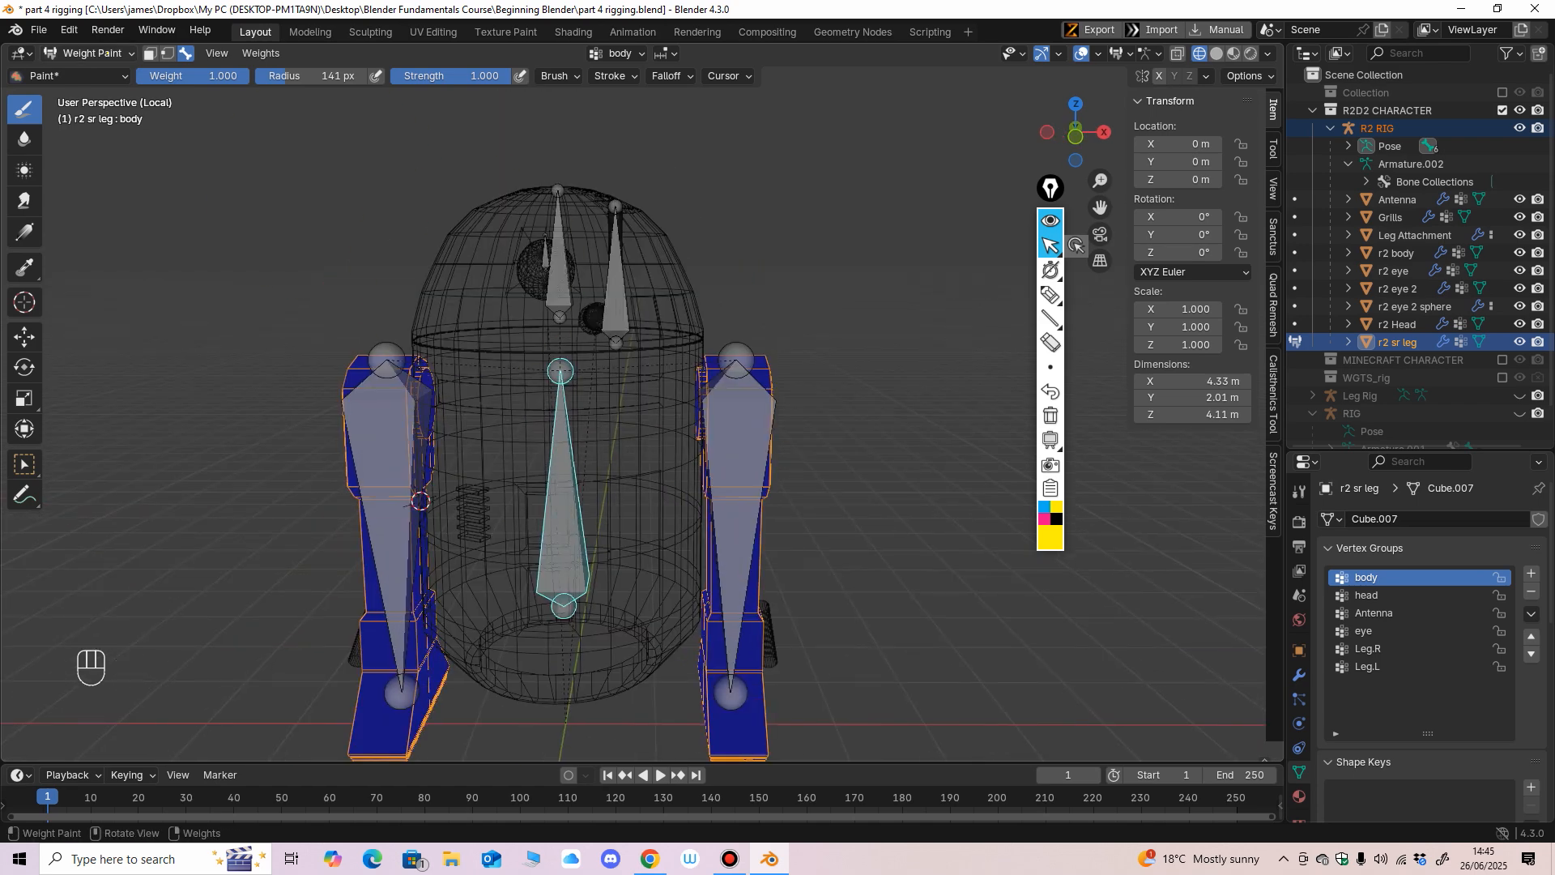
Return to Object Mode with solid shading and select the r2 Head object.
{"action": "left_click", "coordinate": [90, 52]}
{"action": "left_click", "coordinate": [77, 71]}
{"action": "middle_click_drag", "start_coordinate": [559, 349], "coordinate": [581, 311], "text": "ctrl"}
{"action": "left_click", "coordinate": [534, 251]}
{"action": "middle_click_drag", "start_coordinate": [582, 311], "coordinate": [582, 360], "text": "ctrl"}
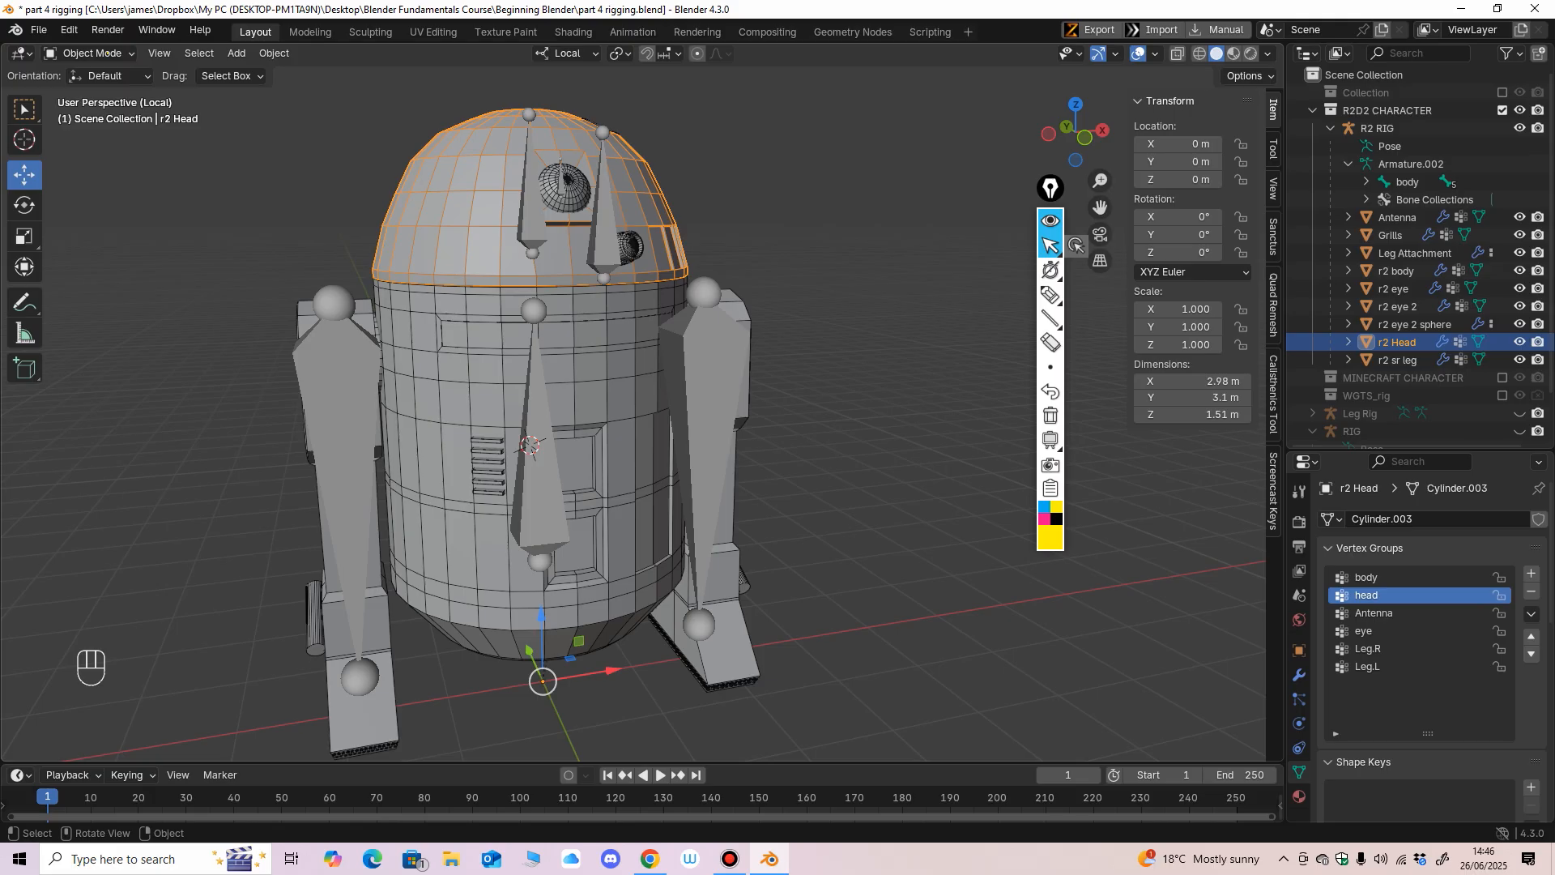
Select the r2 body mesh and then the R2 RIG armature.
{"action": "scroll", "coordinate": [534, 437], "scroll_direction": "down", "scroll_amount": 1}
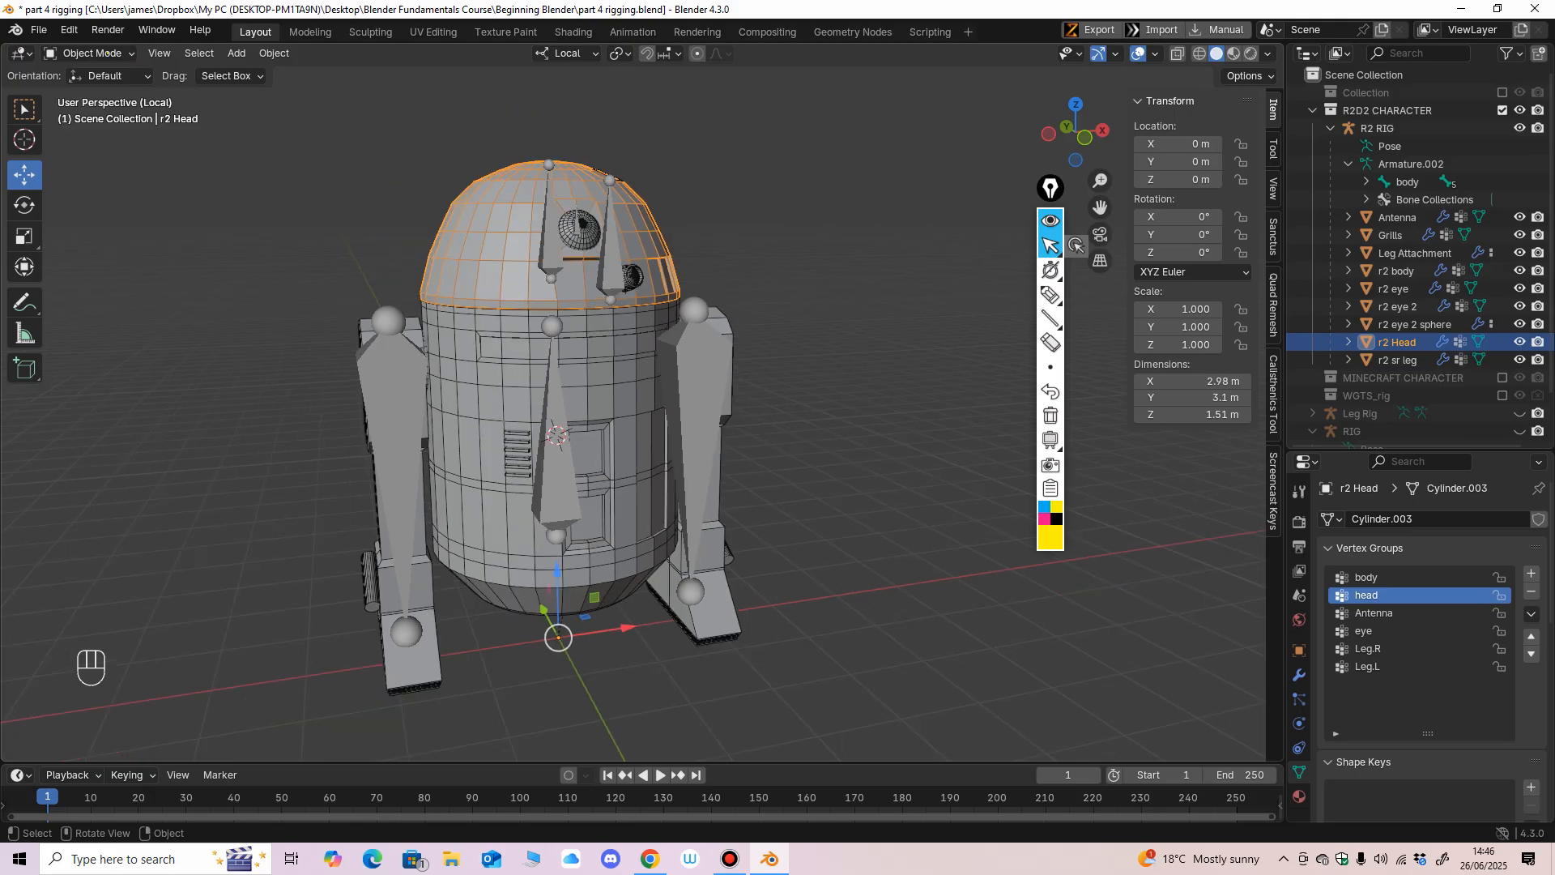
{"action": "middle_click_drag", "start_coordinate": [551, 438], "coordinate": [530, 426]}
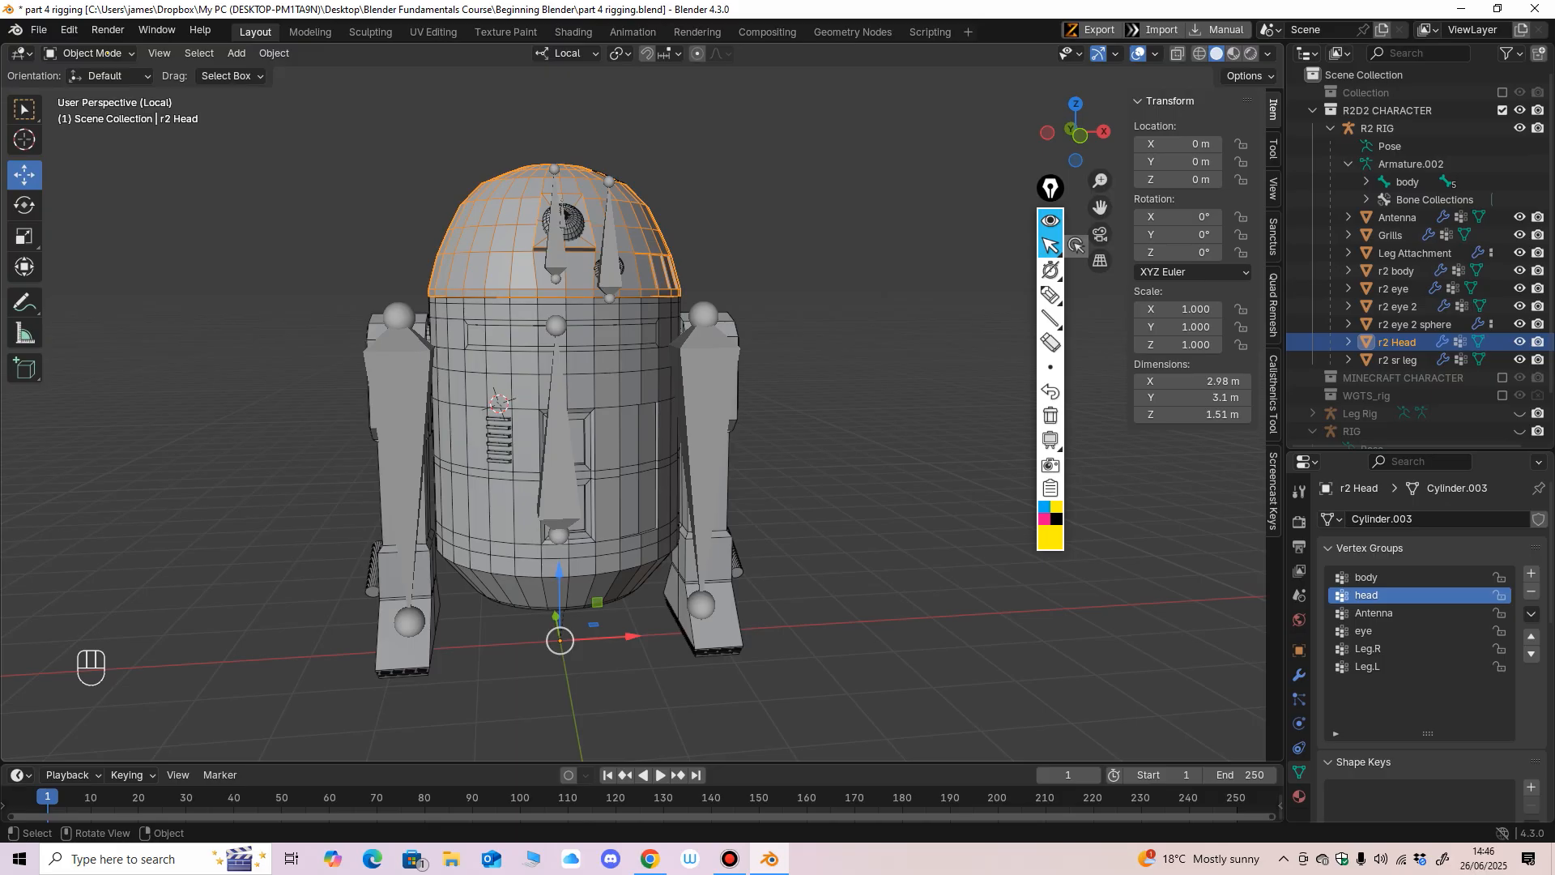
{"action": "left_click", "coordinate": [519, 373]}
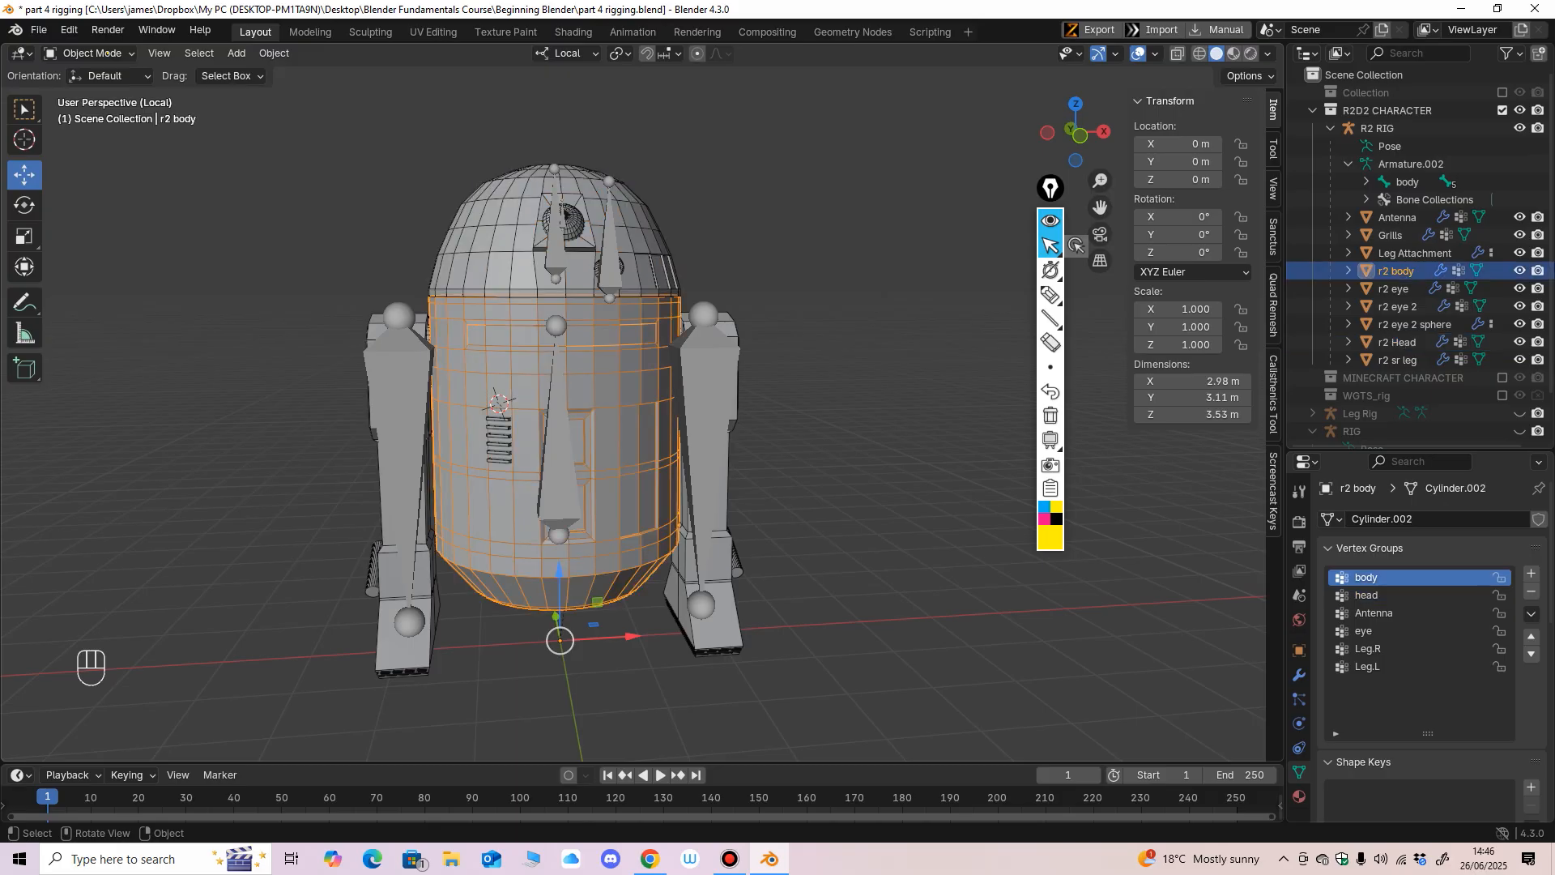
{"action": "mouse_move", "coordinate": [526, 381]}
{"action": "middle_mouse_down"}
{"action": "mouse_move", "coordinate": [579, 389]}
{"action": "mouse_move", "coordinate": [445, 381]}
{"action": "mouse_move", "coordinate": [546, 377]}
{"action": "middle_mouse_up"}
{"action": "scroll", "coordinate": [539, 385], "scroll_direction": "up", "scroll_amount": 1}
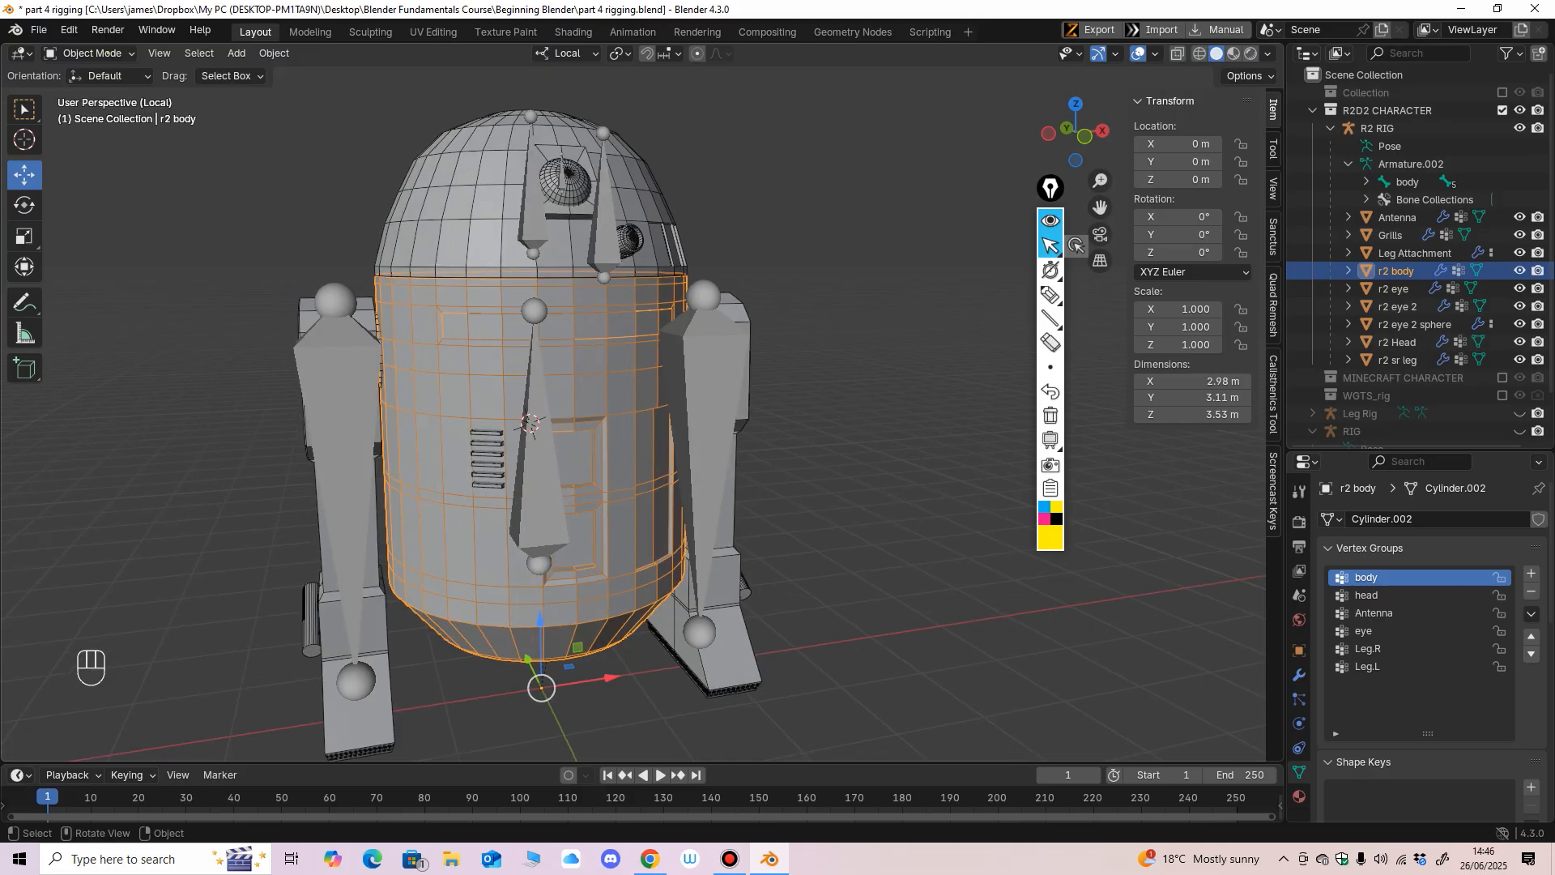
{"action": "left_click", "coordinate": [538, 469]}
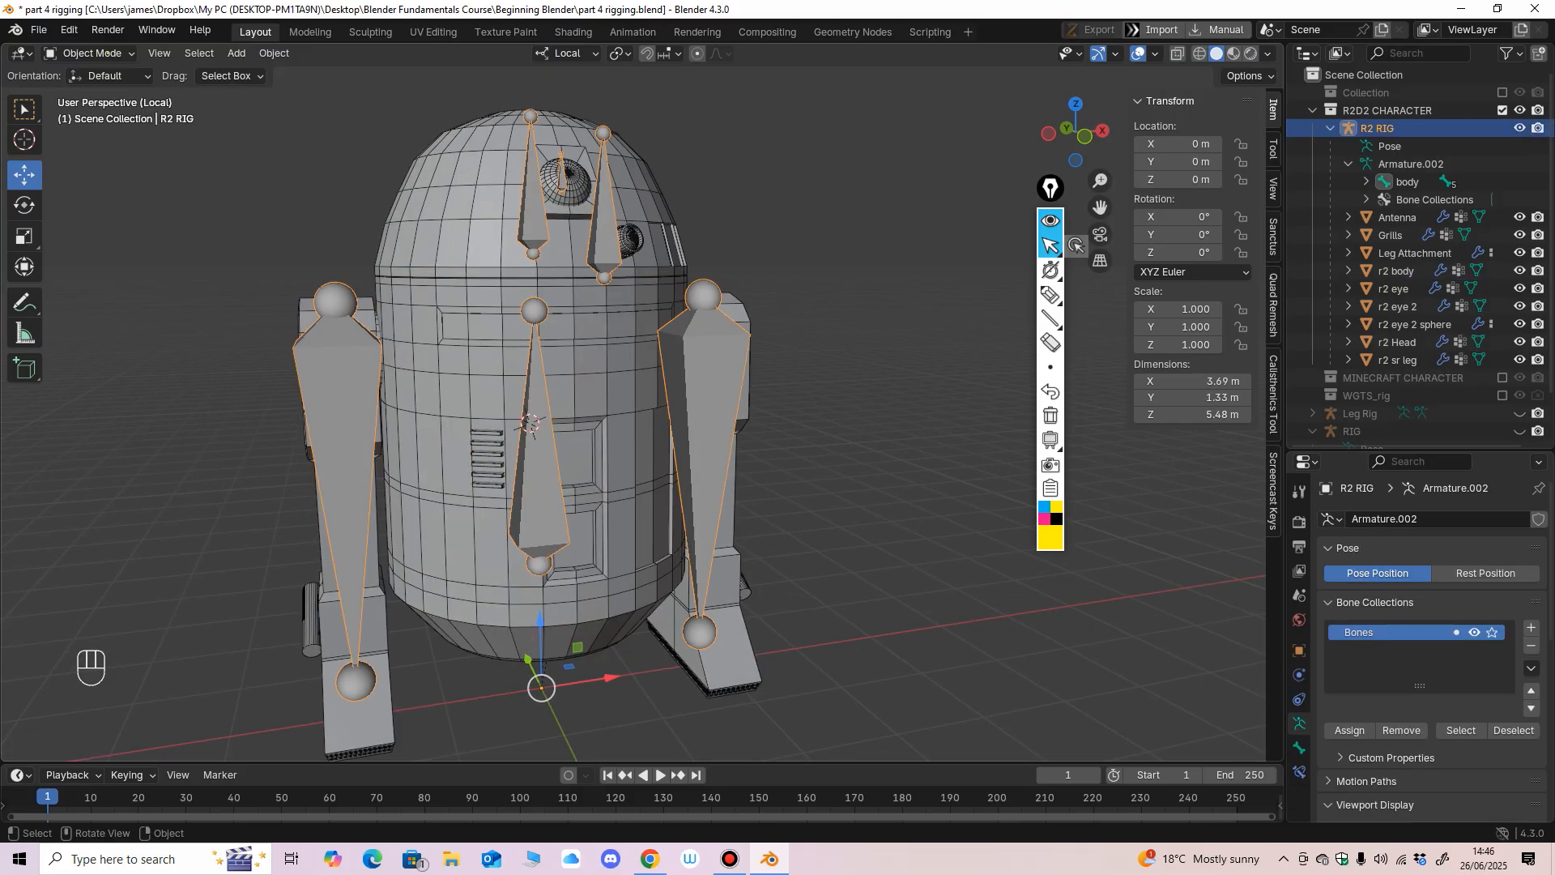
{"action": "scroll", "coordinate": [526, 421], "scroll_direction": "down", "scroll_amount": 2}
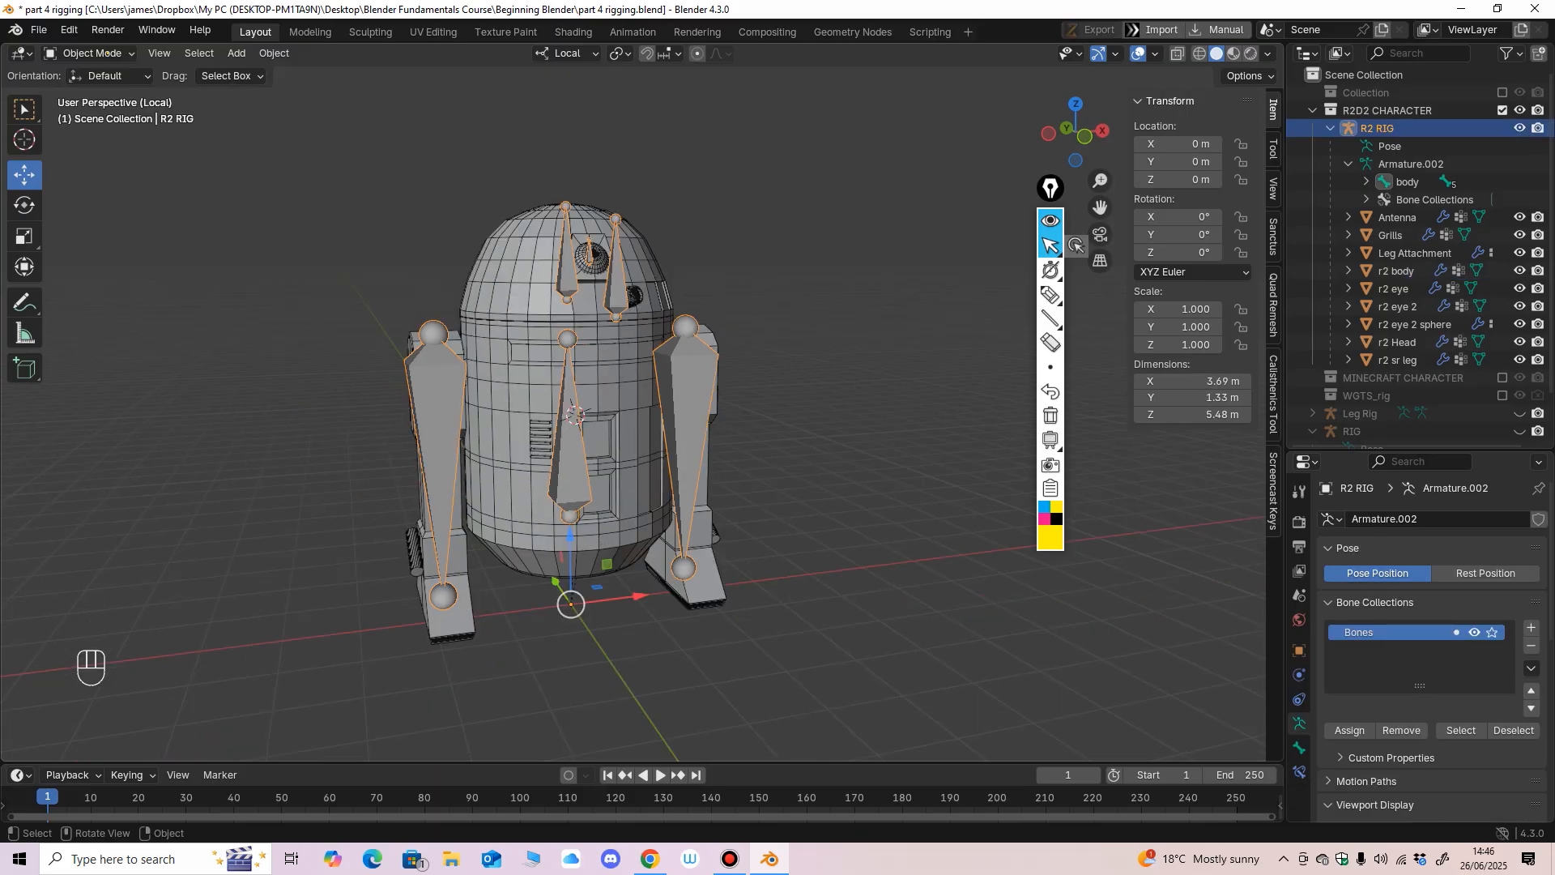
Try moving the whole R2 RIG character from its origin and undo the moves.
{"action": "left_click_drag", "start_coordinate": [571, 603], "coordinate": [505, 575]}
{"action": "key", "text": "ctrl+z"}
{"action": "mouse_move", "coordinate": [505, 575]}
{"action": "middle_mouse_down"}
{"action": "mouse_move", "coordinate": [457, 569]}
{"action": "mouse_move", "coordinate": [521, 578]}
{"action": "middle_mouse_up"}
{"action": "mouse_move", "coordinate": [571, 603]}
{"action": "left_mouse_down"}
{"action": "mouse_move", "coordinate": [712, 541]}
{"action": "mouse_move", "coordinate": [561, 577]}
{"action": "left_mouse_up"}
{"action": "key", "text": "ctrl+z"}
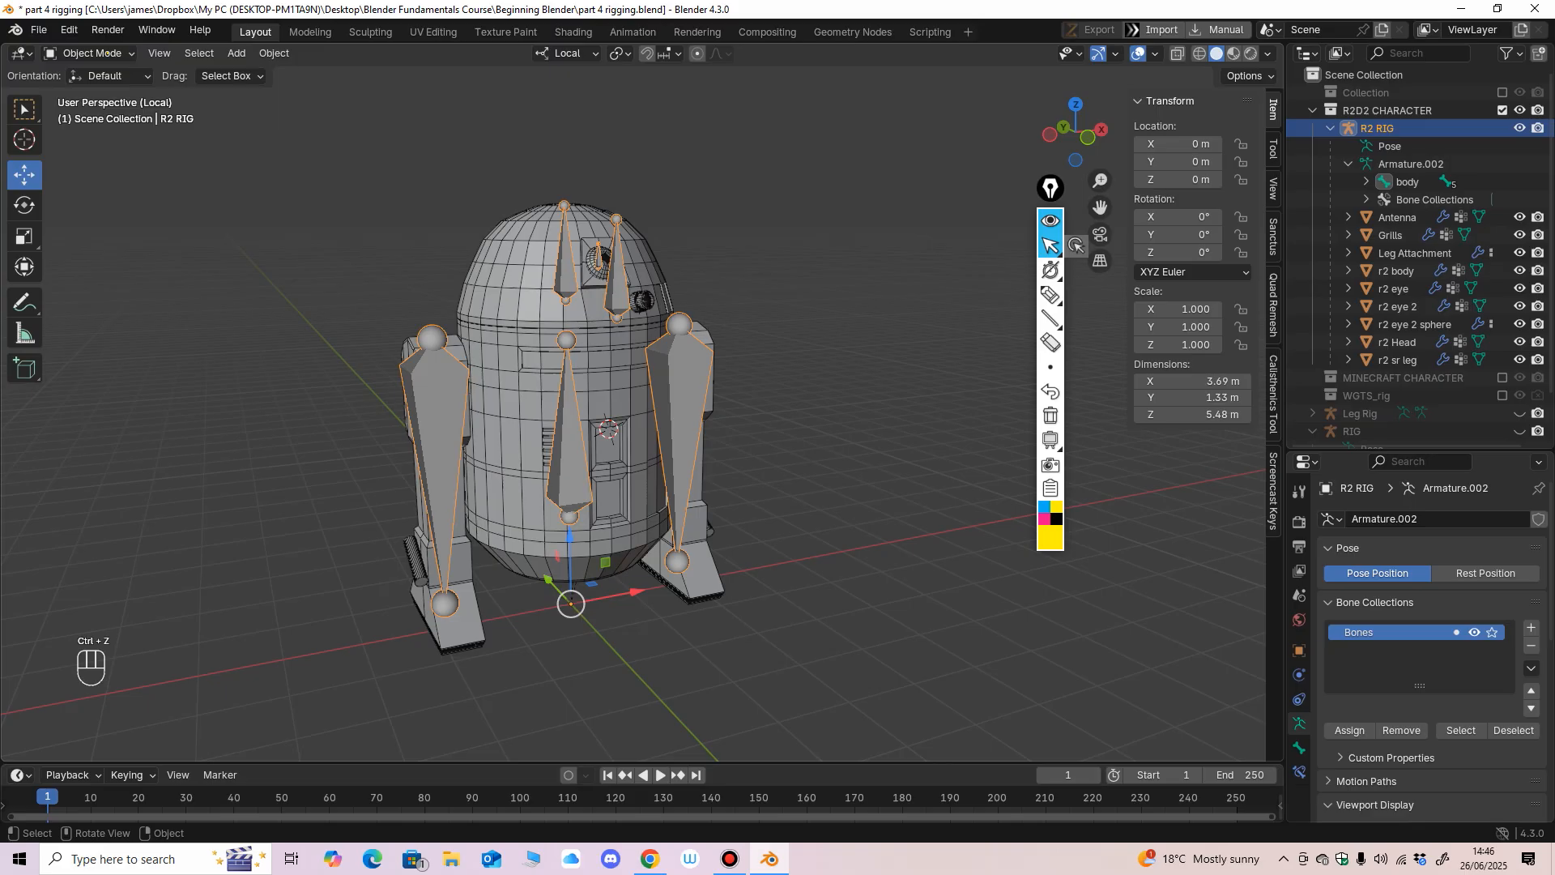
{"action": "mouse_move", "coordinate": [561, 576]}
{"action": "middle_mouse_down"}
{"action": "mouse_move", "coordinate": [478, 574]}
{"action": "mouse_move", "coordinate": [546, 565]}
{"action": "middle_mouse_up"}
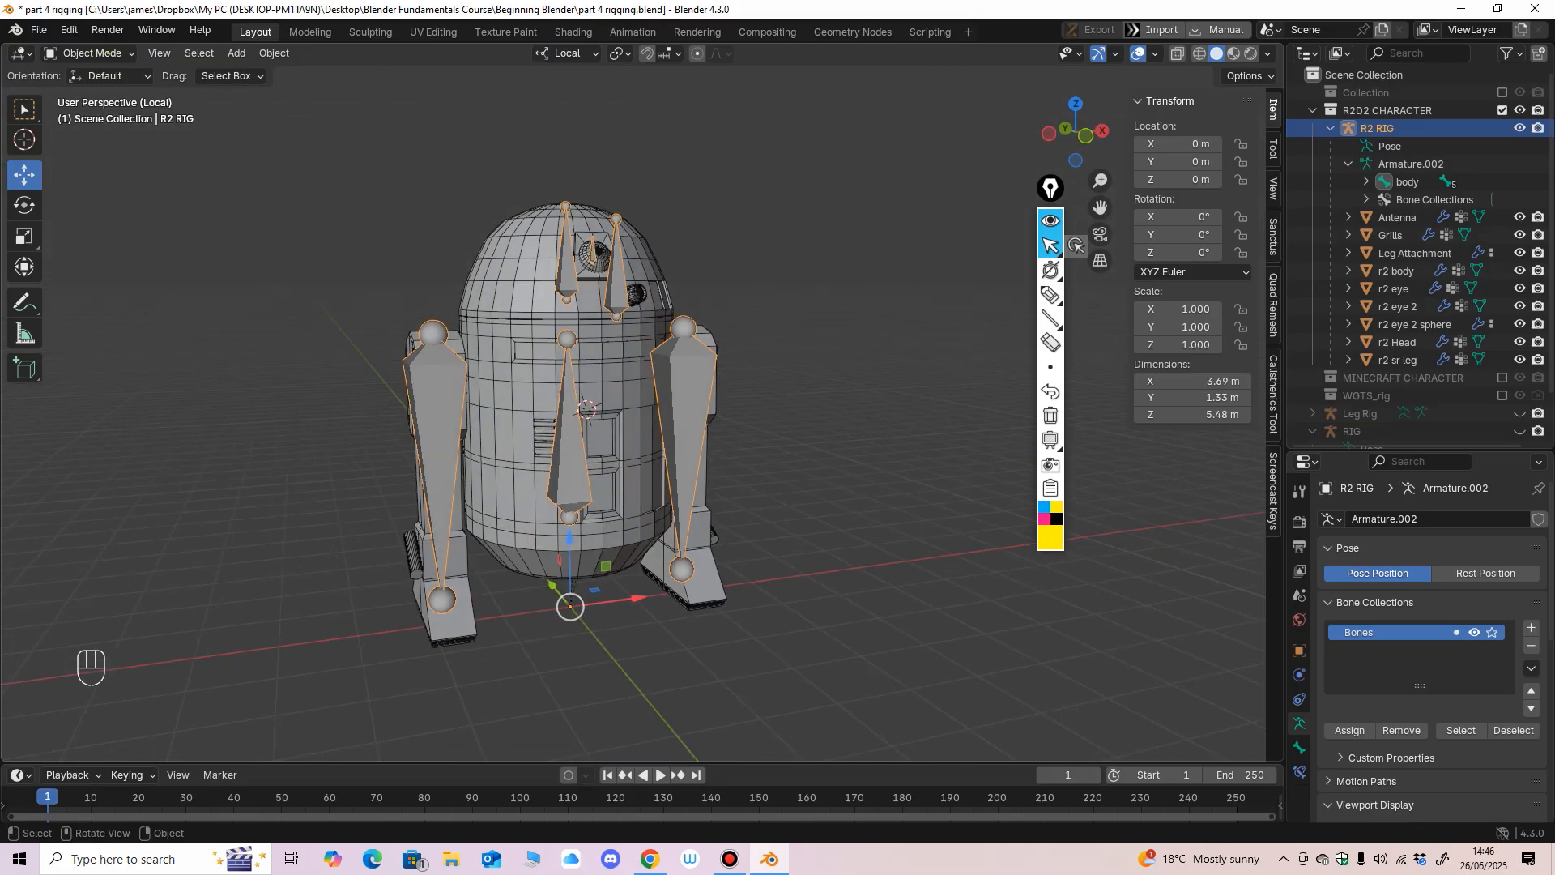
{"action": "scroll", "coordinate": [559, 421], "scroll_direction": "up", "scroll_amount": 2}
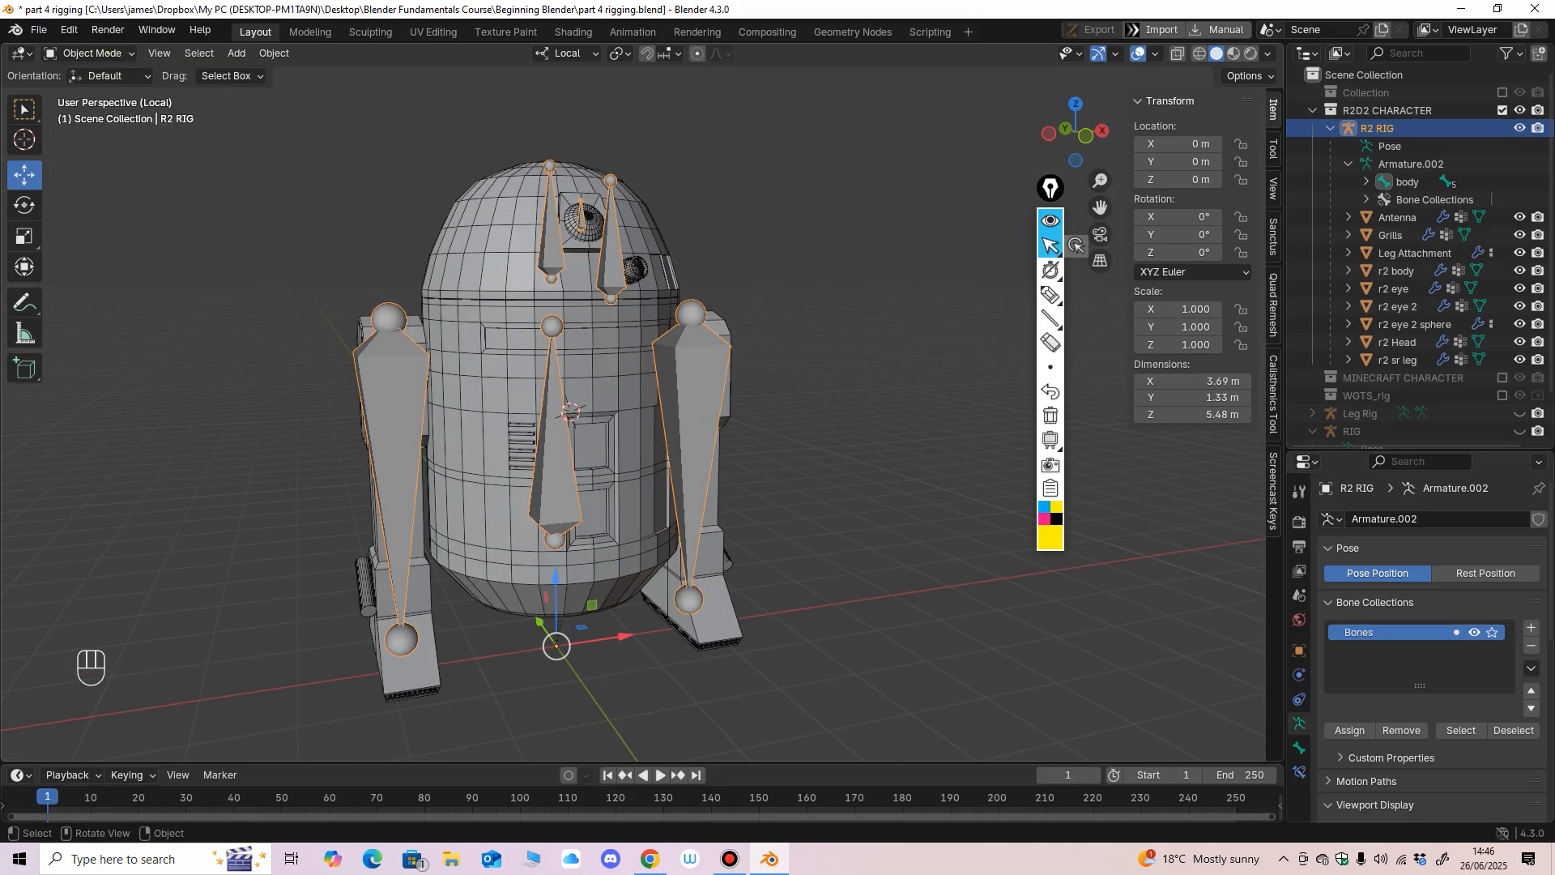
{"action": "mouse_move", "coordinate": [559, 567]}
{"action": "middle_mouse_down"}
{"action": "mouse_move", "coordinate": [519, 567]}
{"action": "mouse_move", "coordinate": [583, 568]}
{"action": "mouse_move", "coordinate": [560, 569]}
{"action": "middle_mouse_up"}
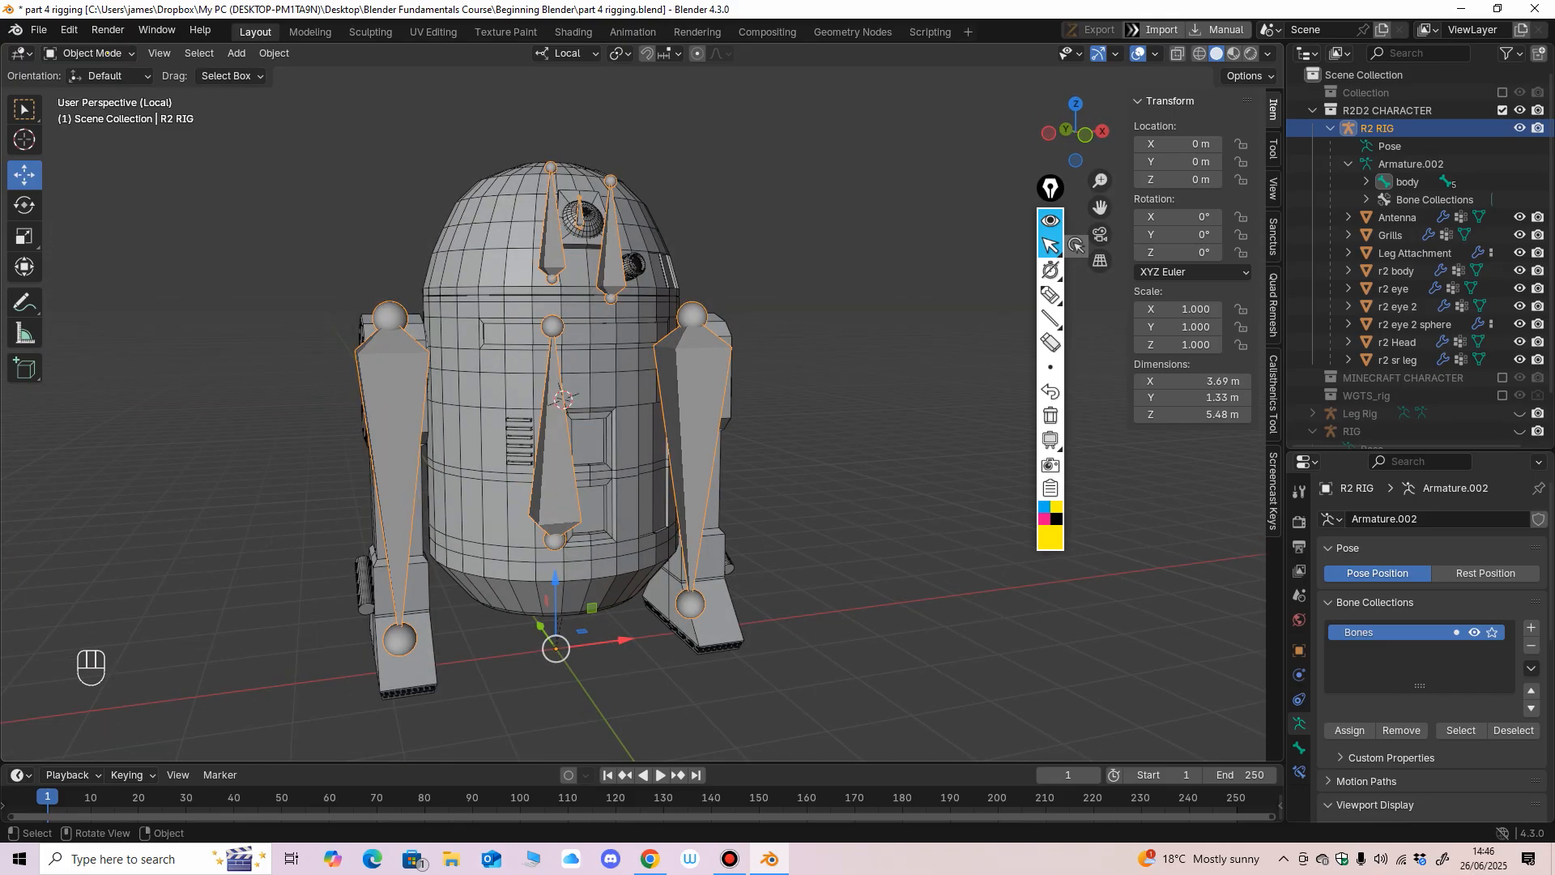
{"action": "scroll", "coordinate": [559, 486], "scroll_direction": "down", "scroll_amount": 1}
{"action": "middle_click_drag", "start_coordinate": [561, 567], "coordinate": [537, 568]}
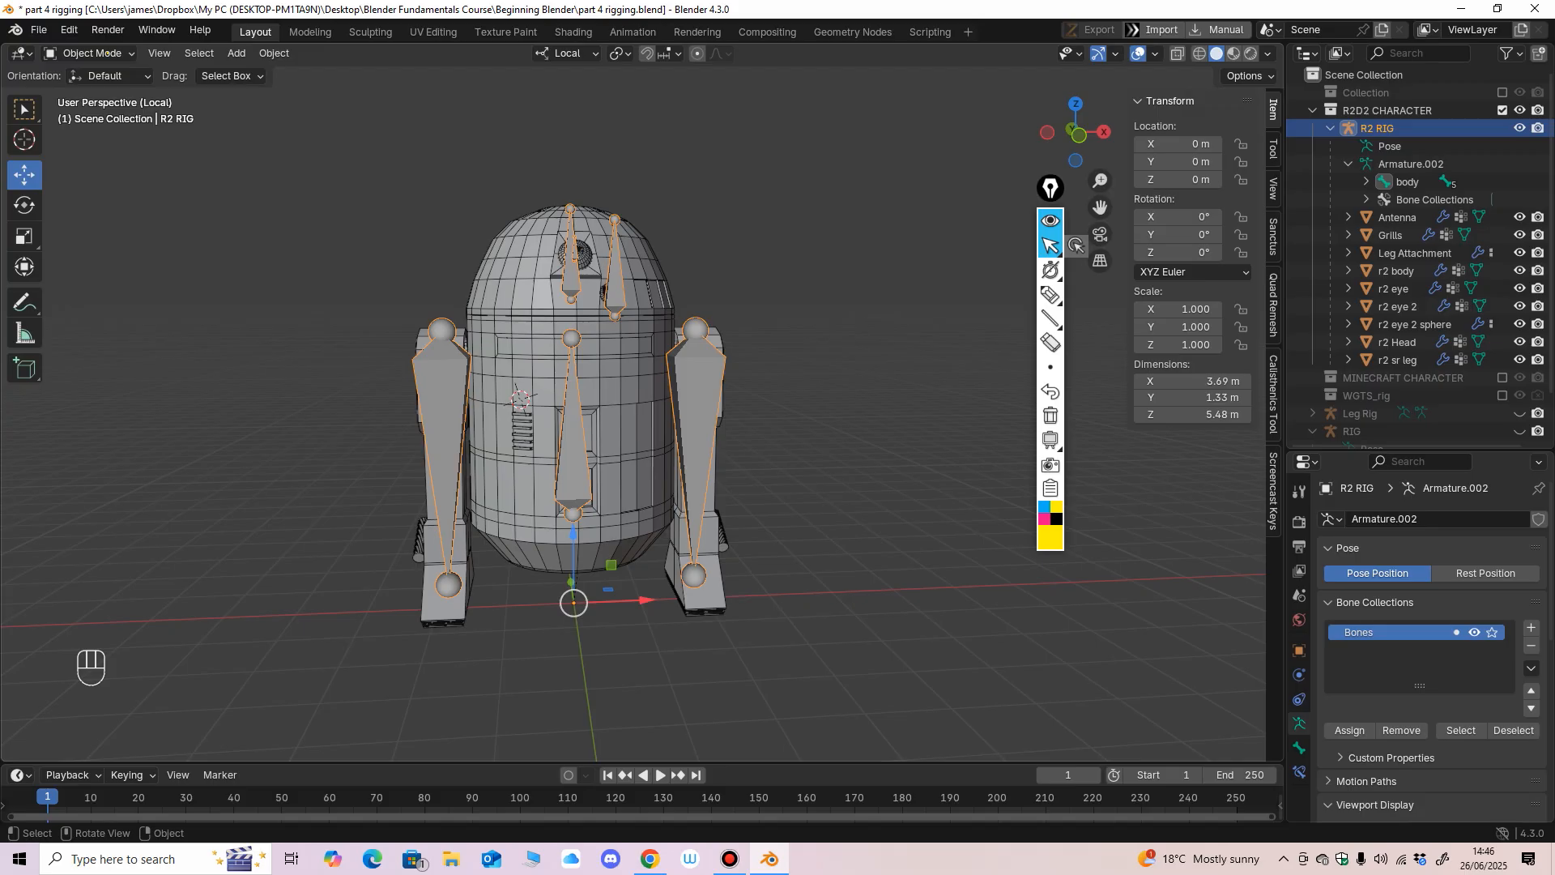
{"action": "mouse_move", "coordinate": [536, 558]}
{"action": "middle_mouse_down"}
{"action": "mouse_move", "coordinate": [682, 560]}
{"action": "mouse_move", "coordinate": [553, 562]}
{"action": "middle_mouse_up"}
{"action": "middle_click_drag", "start_coordinate": [552, 562], "coordinate": [623, 550], "text": "shift"}
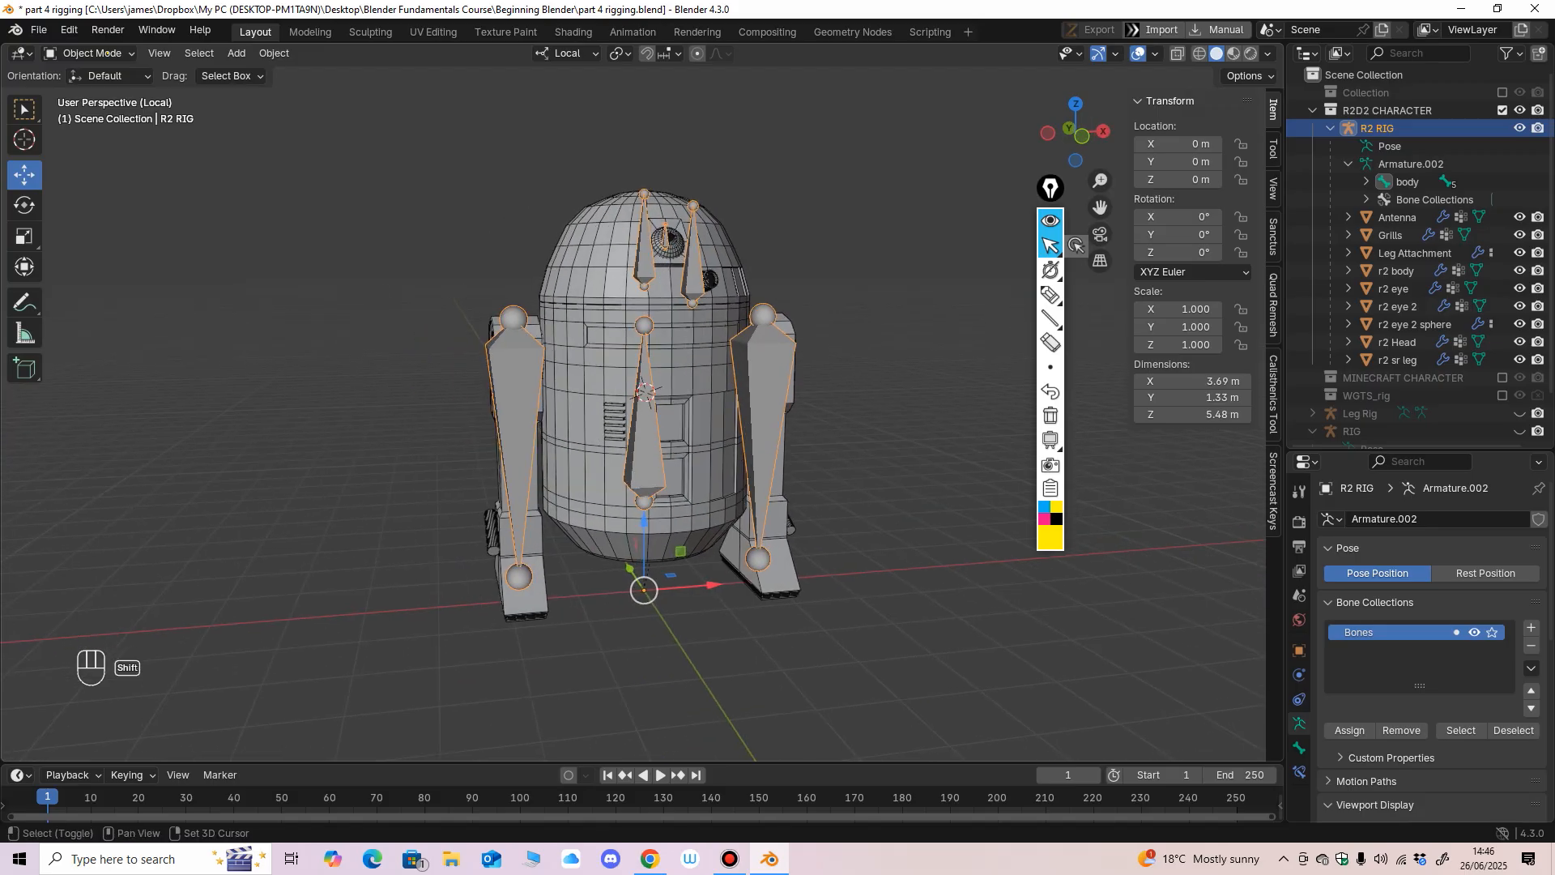
{"action": "scroll", "coordinate": [623, 551], "scroll_direction": "up", "scroll_amount": 2}
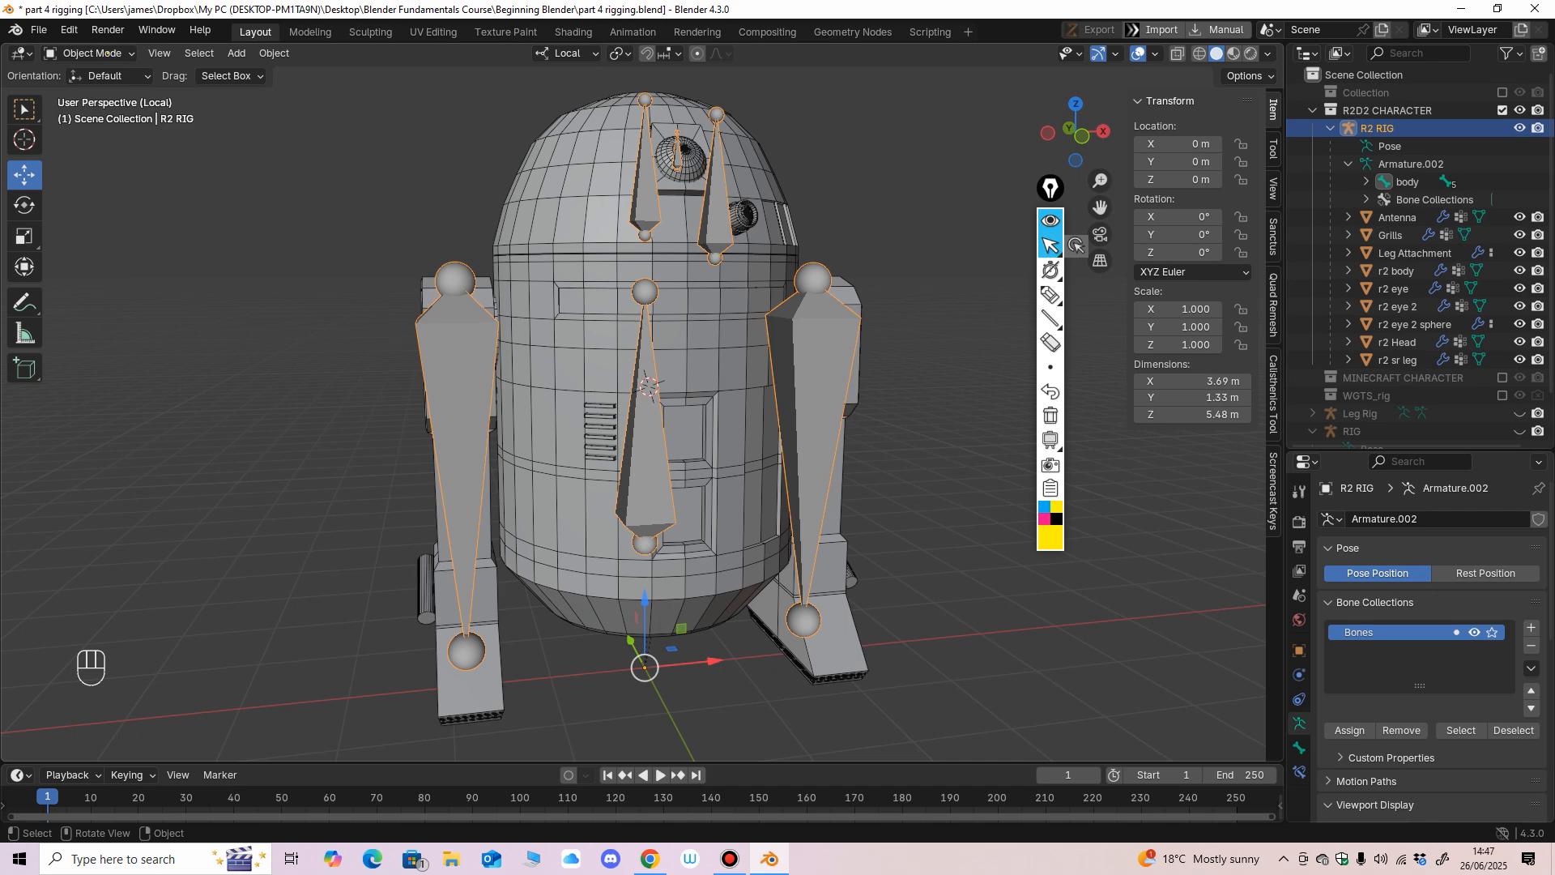
{"action": "scroll", "coordinate": [623, 551], "scroll_direction": "down", "scroll_amount": 1}
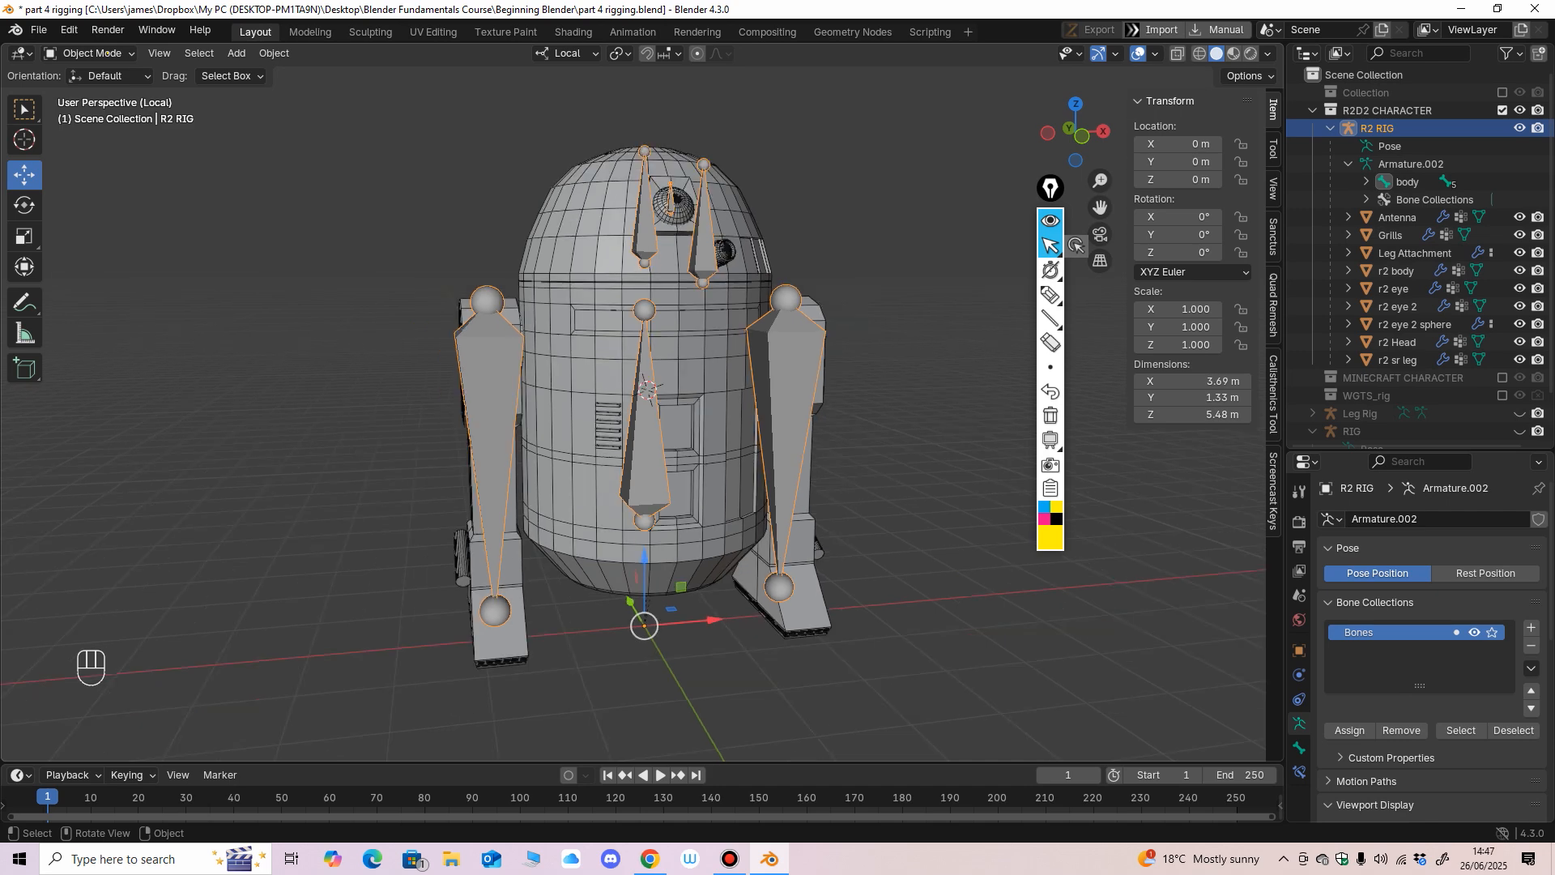
Examine the rigged R2D2 and the placement of its bones from the front and side.
{"action": "middle_click_drag", "start_coordinate": [622, 551], "coordinate": [713, 539]}
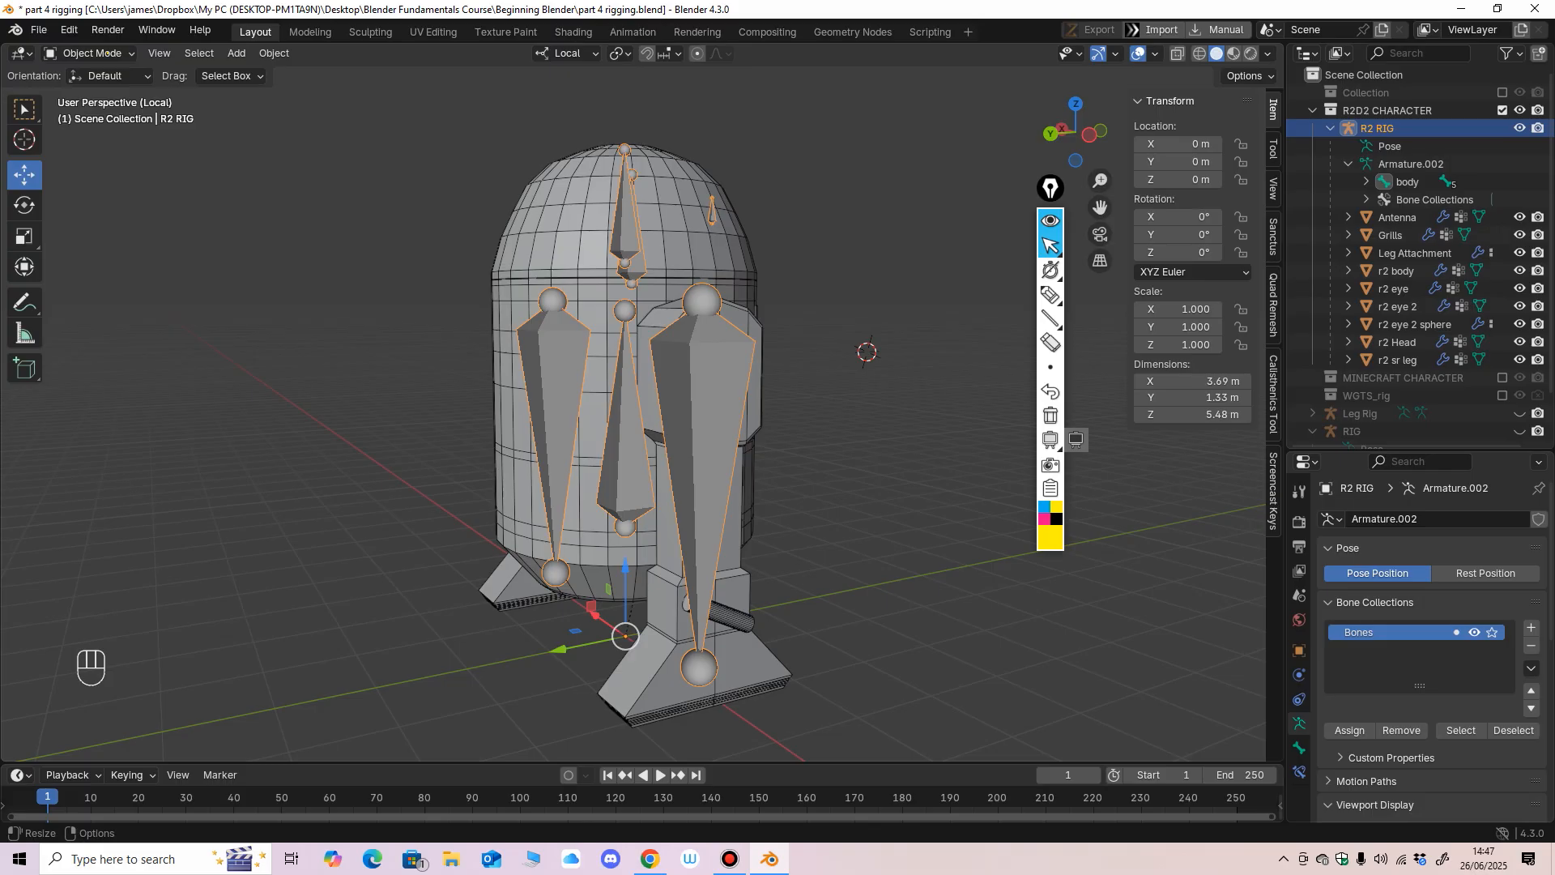
{"action": "scroll", "coordinate": [712, 486], "scroll_direction": "down", "scroll_amount": 3}
{"action": "scroll", "coordinate": [713, 486], "scroll_direction": "up", "scroll_amount": 3}
{"action": "middle_click_drag", "start_coordinate": [713, 486], "coordinate": [496, 489]}
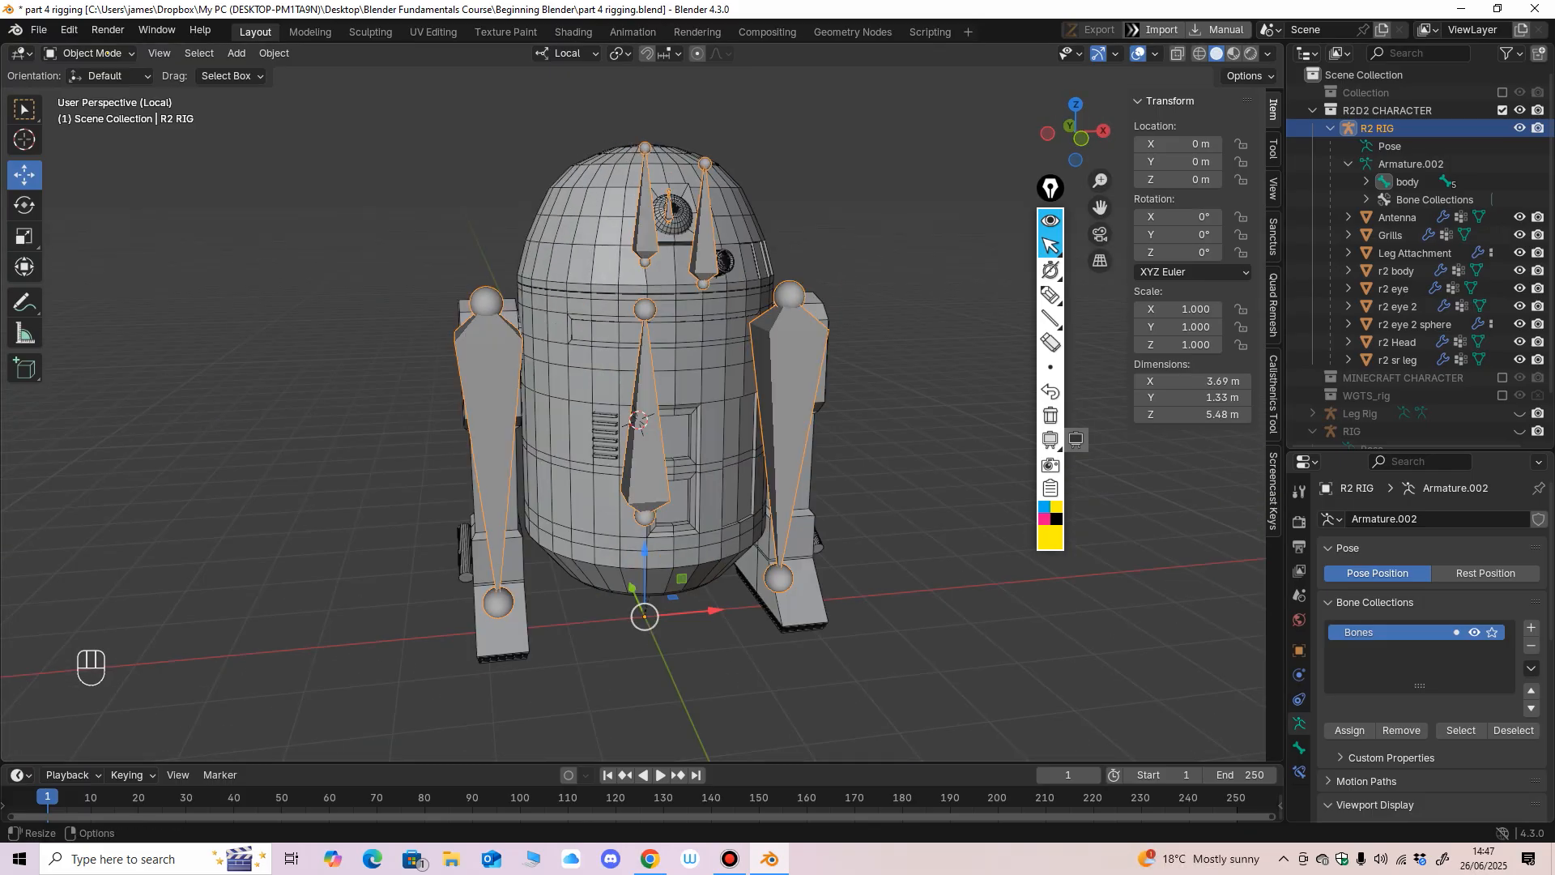
{"action": "scroll", "coordinate": [648, 486], "scroll_direction": "up", "scroll_amount": 3}
{"action": "scroll", "coordinate": [648, 486], "scroll_direction": "down", "scroll_amount": 5}
{"action": "middle_click_drag", "start_coordinate": [648, 486], "coordinate": [607, 478]}
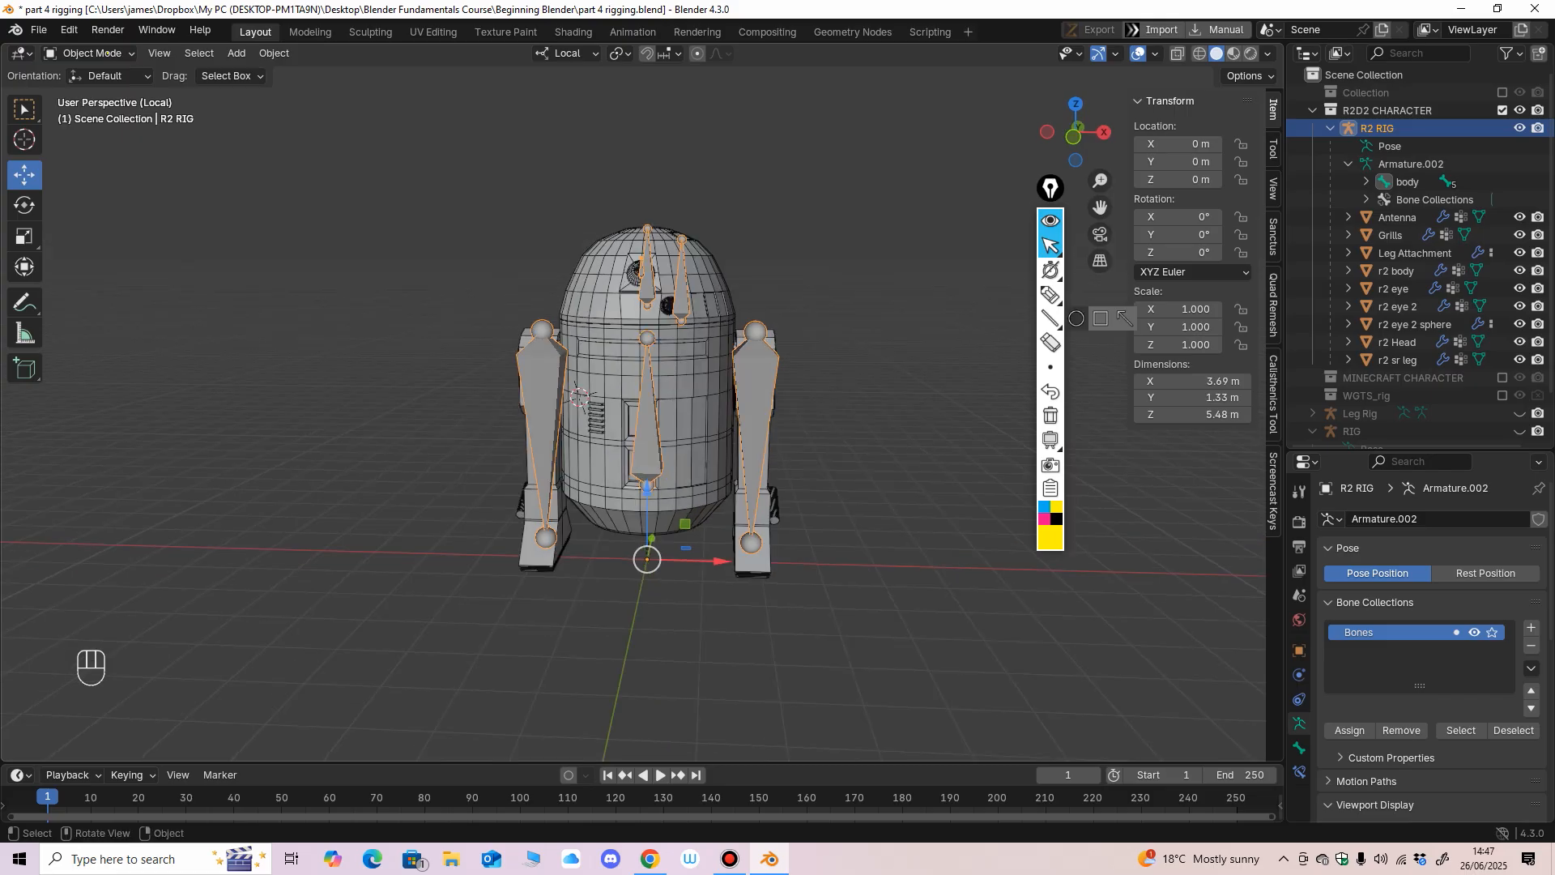
Collapse the R2D2 CHARACTER collection and exclude it from the view layer, briefly enabling MINECRAFT CHARACTER for comparison.
{"action": "left_click", "coordinate": [1312, 110]}
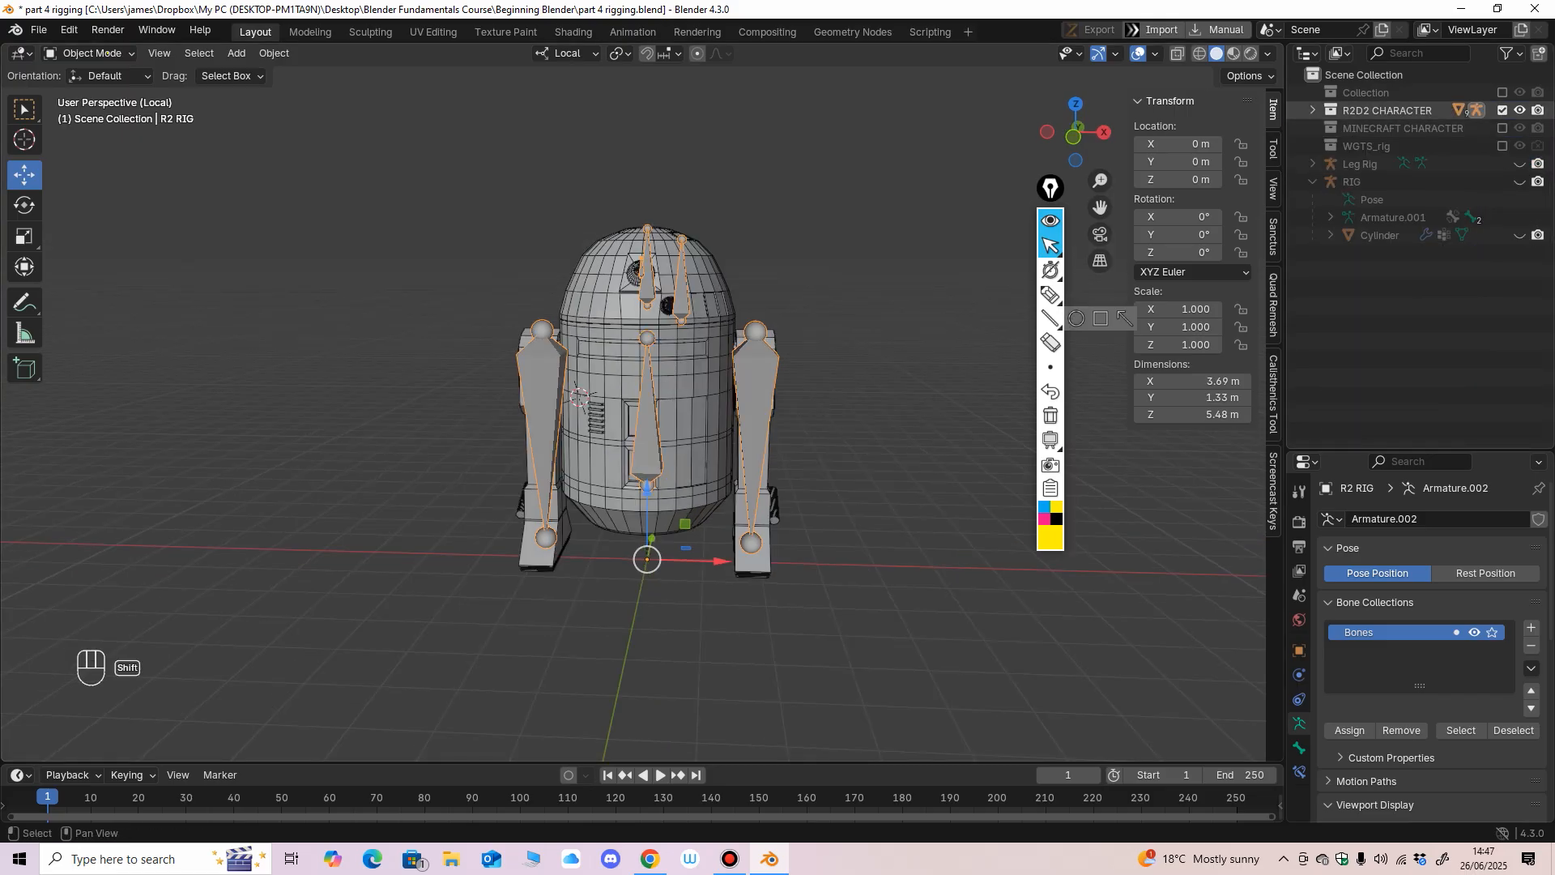
{"action": "left_click", "coordinate": [1503, 110]}
{"action": "left_click", "coordinate": [1502, 110], "text": "shift"}
{"action": "middle_click_drag", "start_coordinate": [794, 388], "coordinate": [732, 381]}
{"action": "left_click", "coordinate": [1503, 111]}
{"action": "left_click", "coordinate": [1502, 128]}
{"action": "left_click", "coordinate": [1502, 128], "text": "shift"}
{"action": "middle_click_drag", "start_coordinate": [851, 380], "coordinate": [801, 383]}
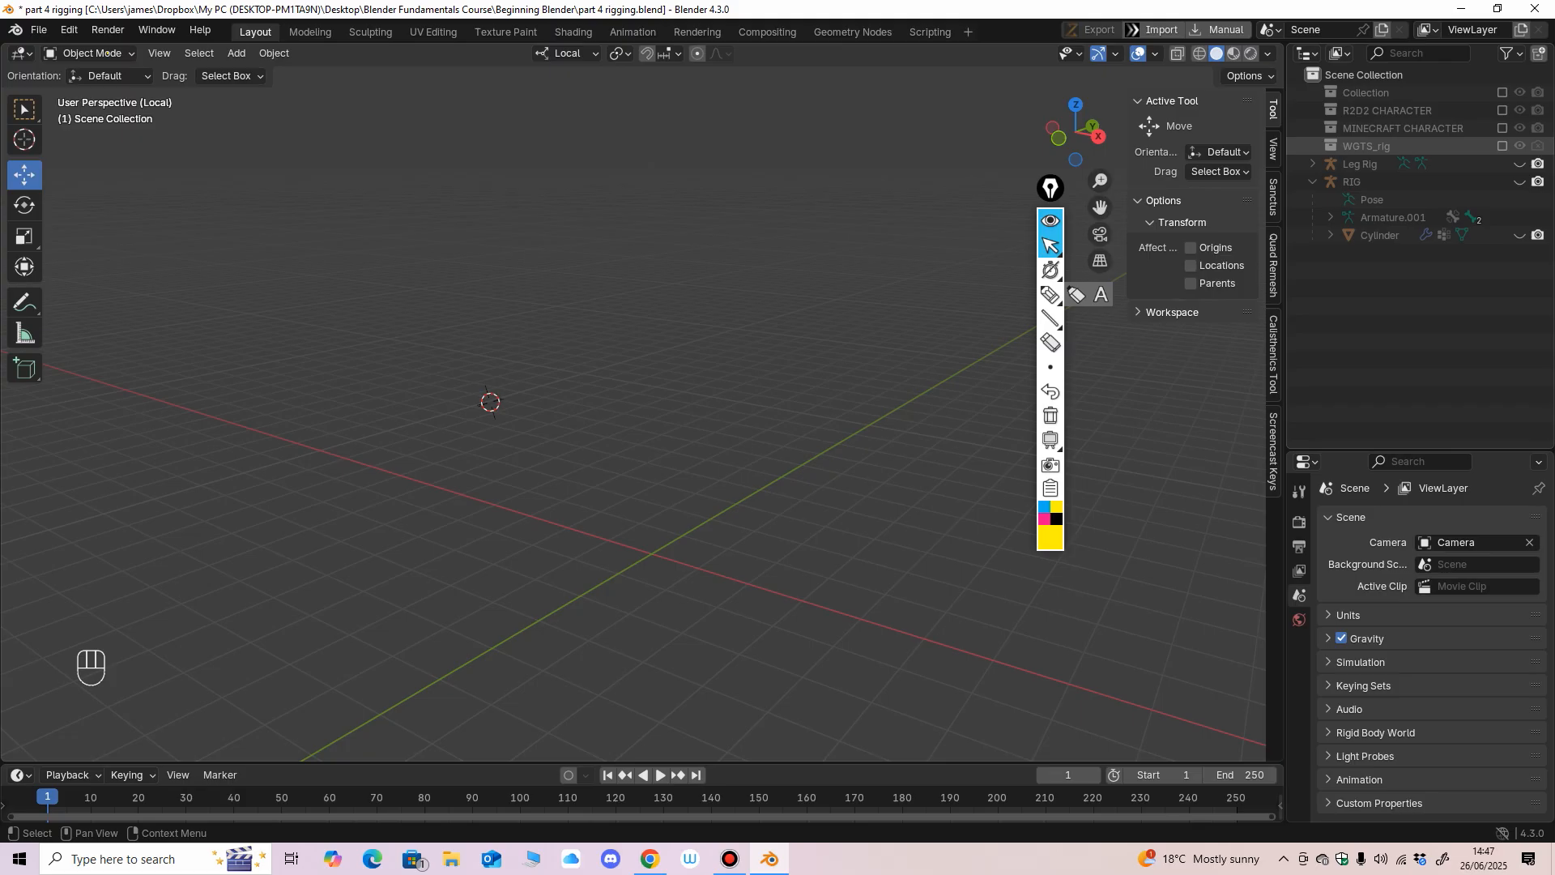
Delete the WGTS_rig collection together with its hierarchy.
{"action": "left_click", "coordinate": [1365, 146]}
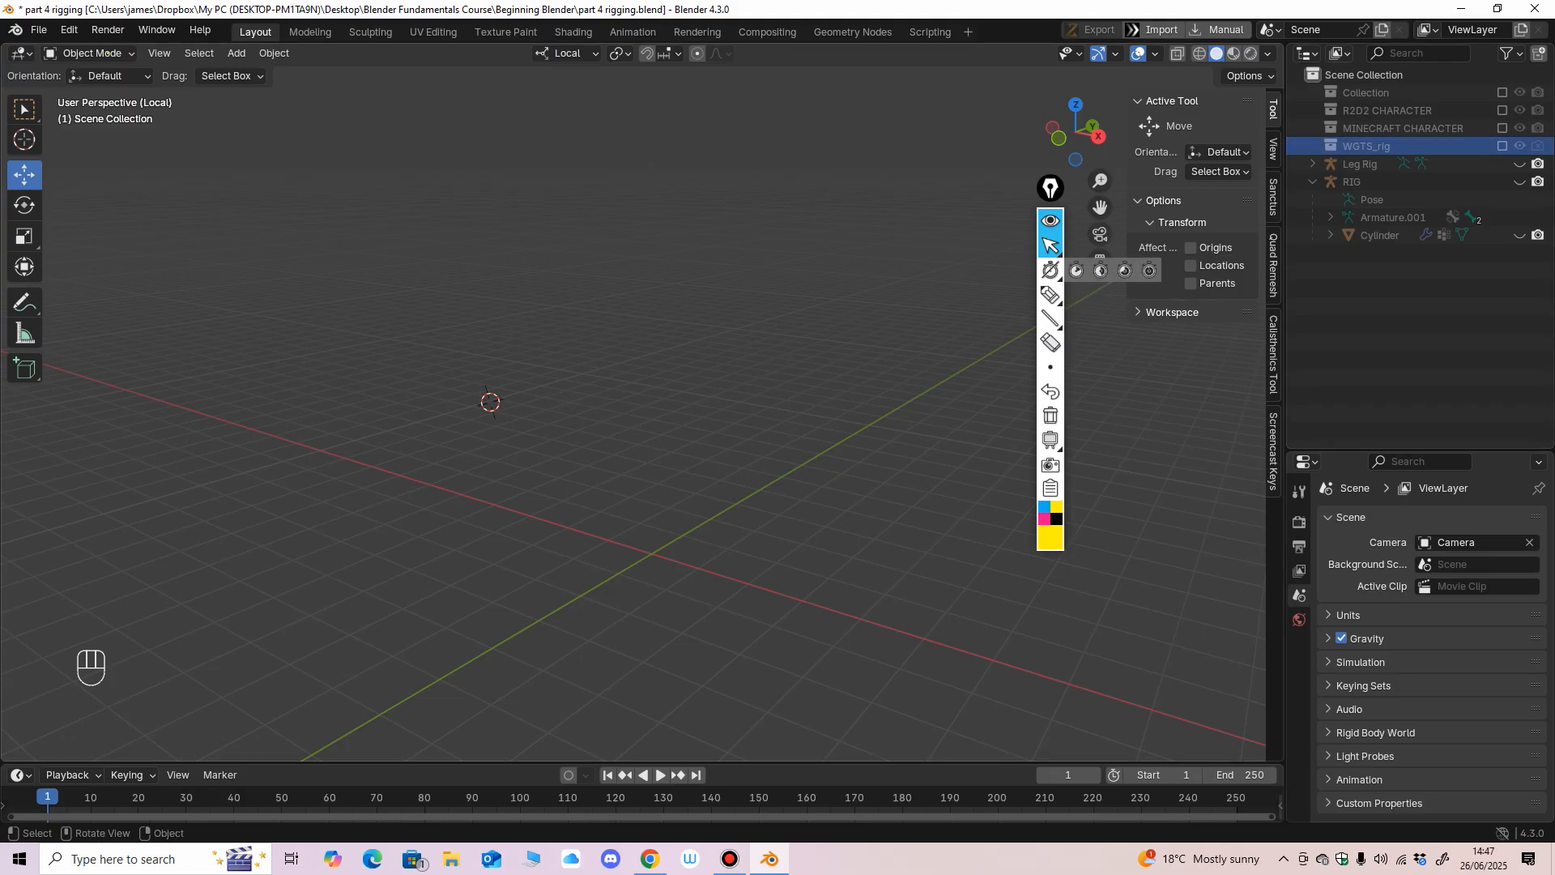
{"action": "right_click", "coordinate": [1365, 146]}
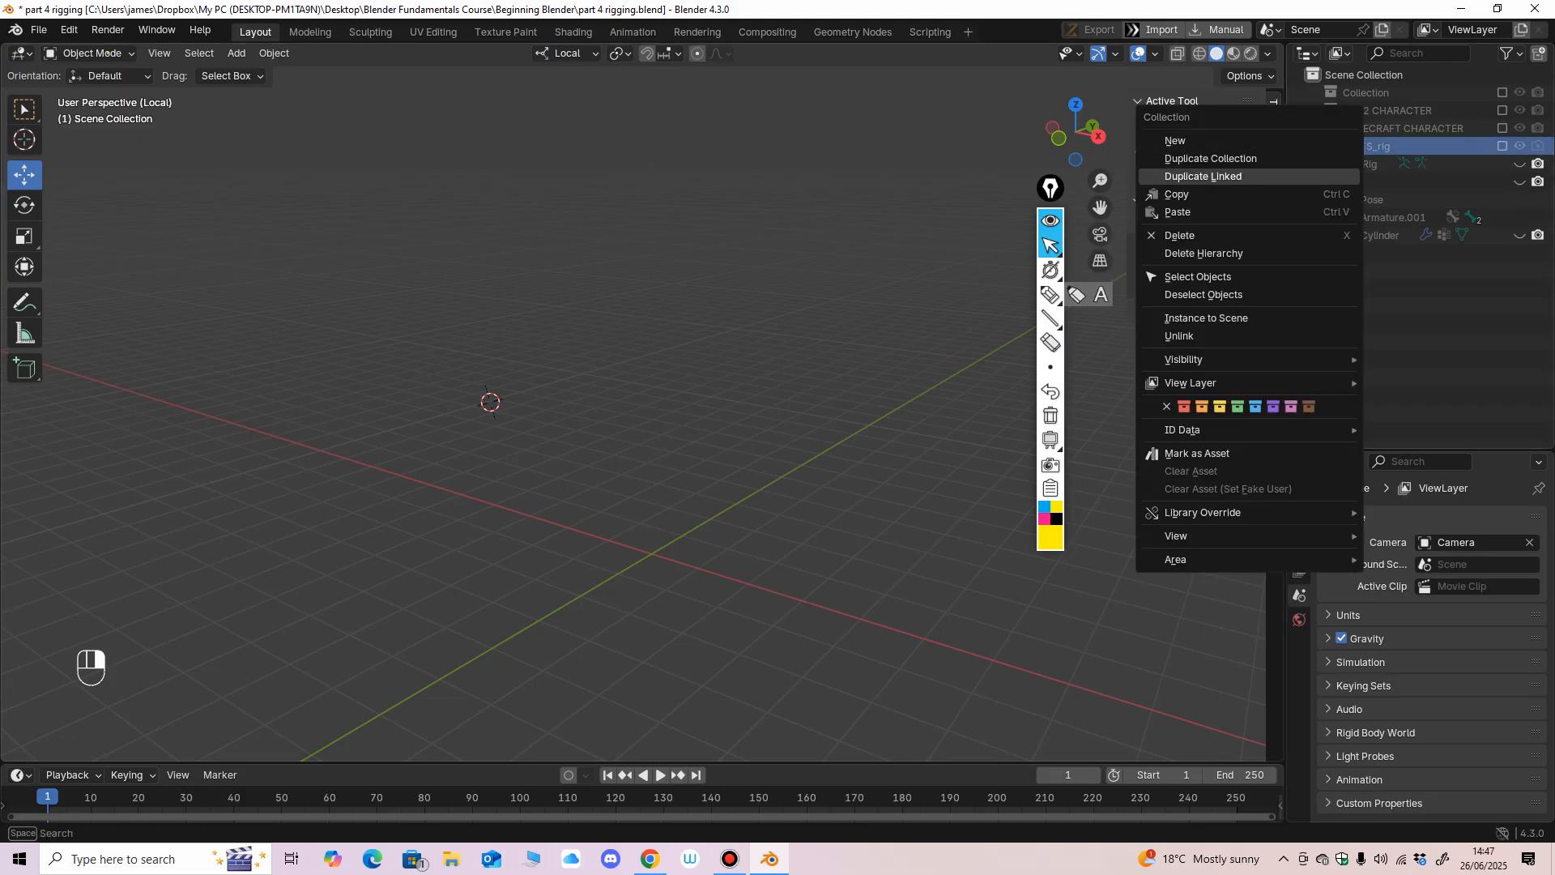
{"action": "left_click", "coordinate": [1203, 252]}
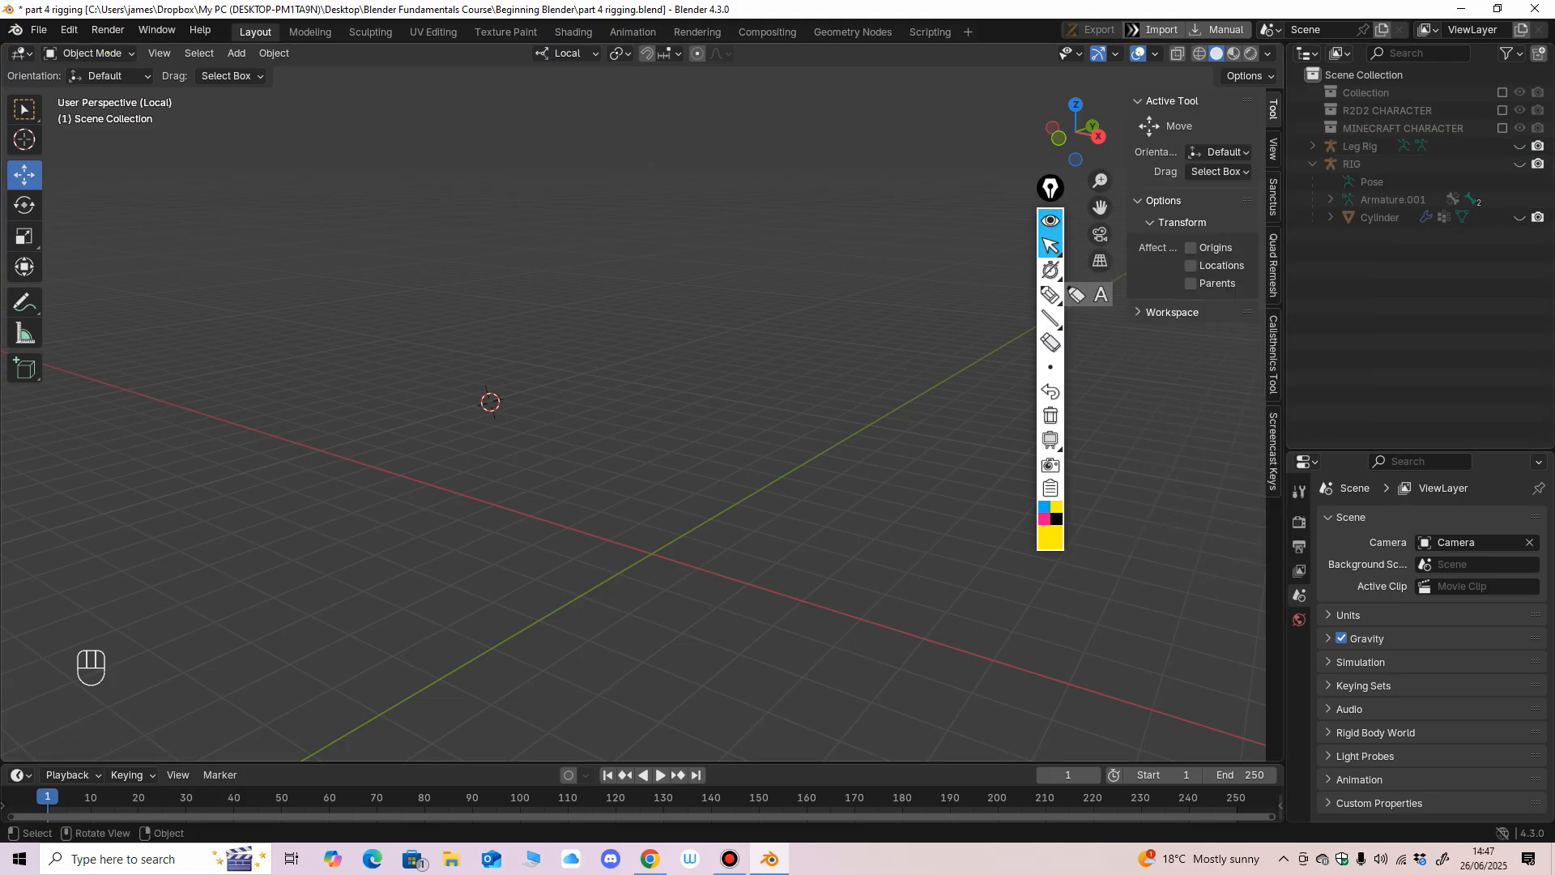
Snap the 3D cursor to the world origin.
{"action": "mouse_move", "coordinate": [810, 405]}
{"action": "middle_mouse_down"}
{"action": "mouse_move", "coordinate": [790, 403]}
{"action": "mouse_move", "coordinate": [792, 387]}
{"action": "middle_mouse_up"}
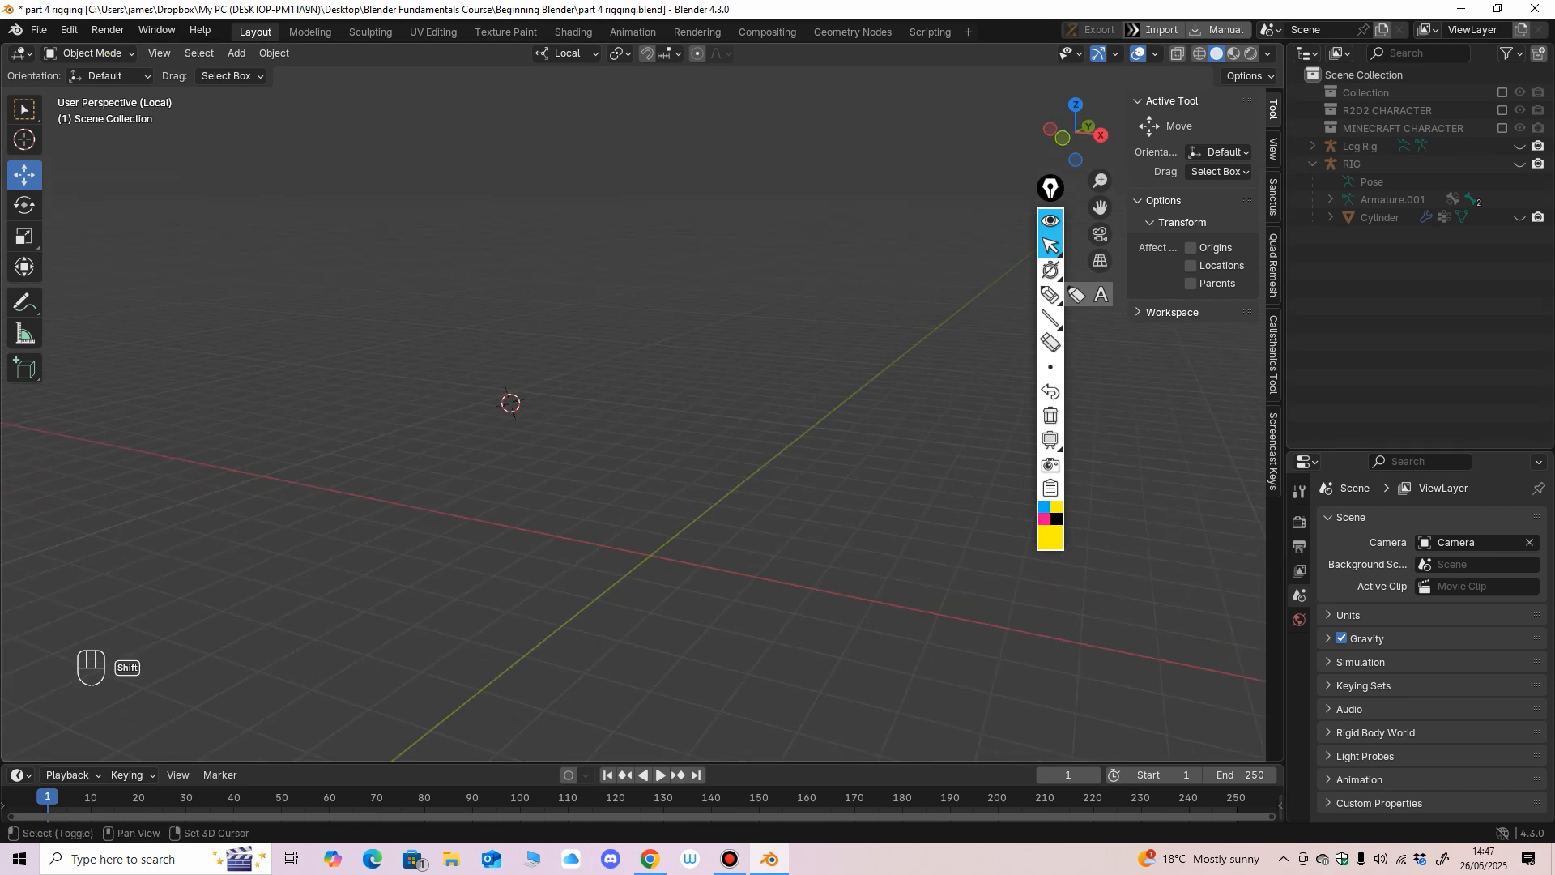
{"action": "key", "text": "shift+s"}
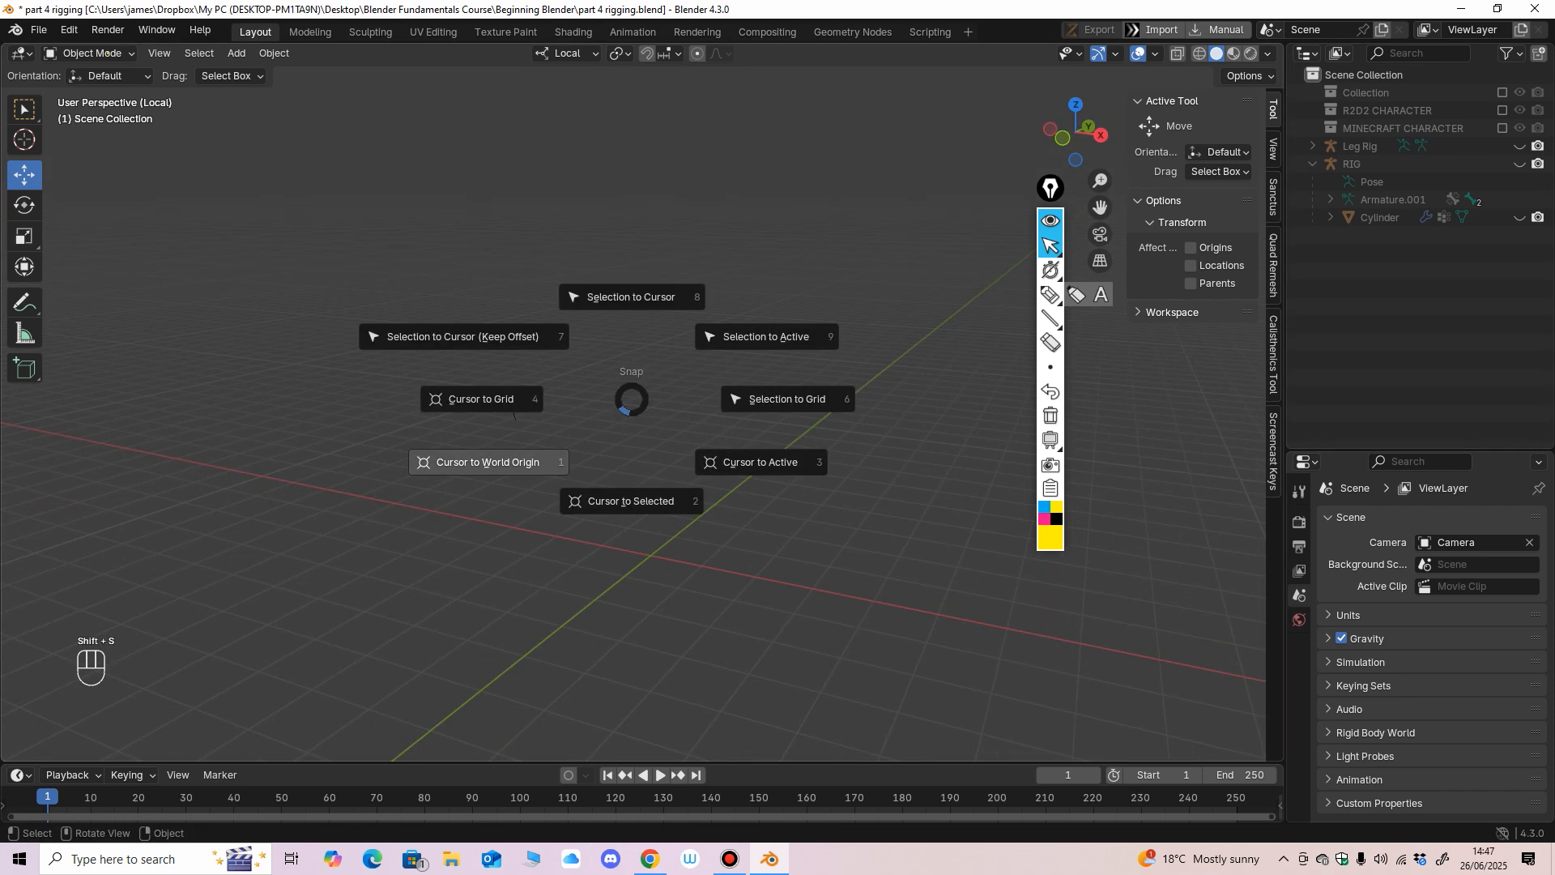
{"action": "left_click", "coordinate": [518, 463]}
Unhide the Leg Rig armature and examine its bones up close.
{"action": "middle_click_drag", "start_coordinate": [522, 462], "coordinate": [468, 463]}
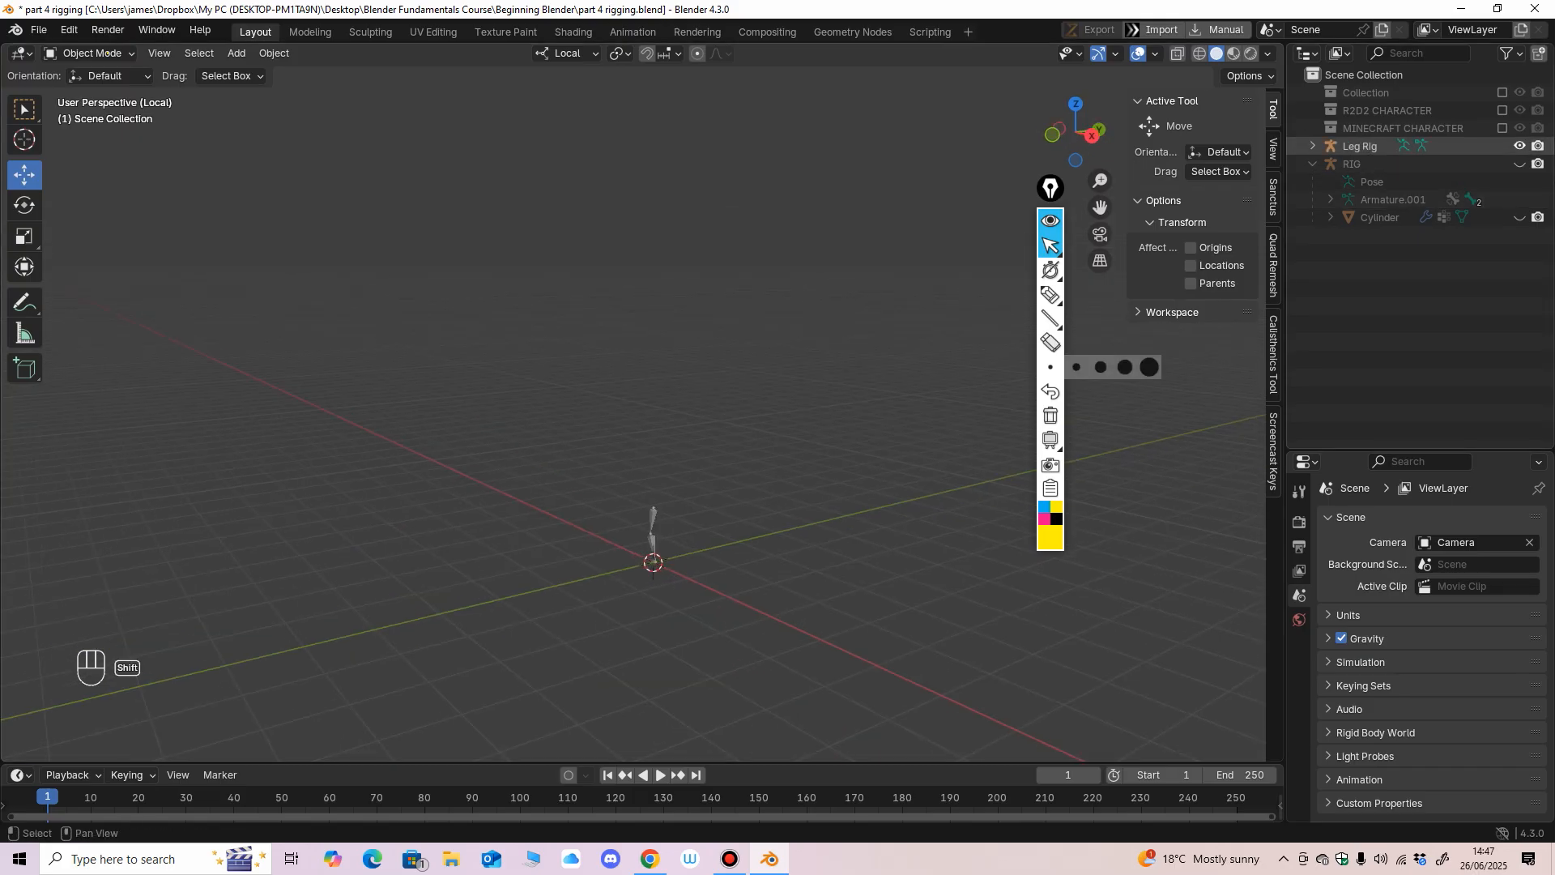
{"action": "middle_click_drag", "start_coordinate": [616, 405], "coordinate": [704, 454]}
{"action": "middle_click_drag", "start_coordinate": [704, 454], "coordinate": [721, 284], "text": "shift"}
{"action": "scroll", "coordinate": [703, 365], "scroll_direction": "up", "scroll_amount": 2}
{"action": "scroll", "coordinate": [720, 284], "scroll_direction": "up", "scroll_amount": 2}
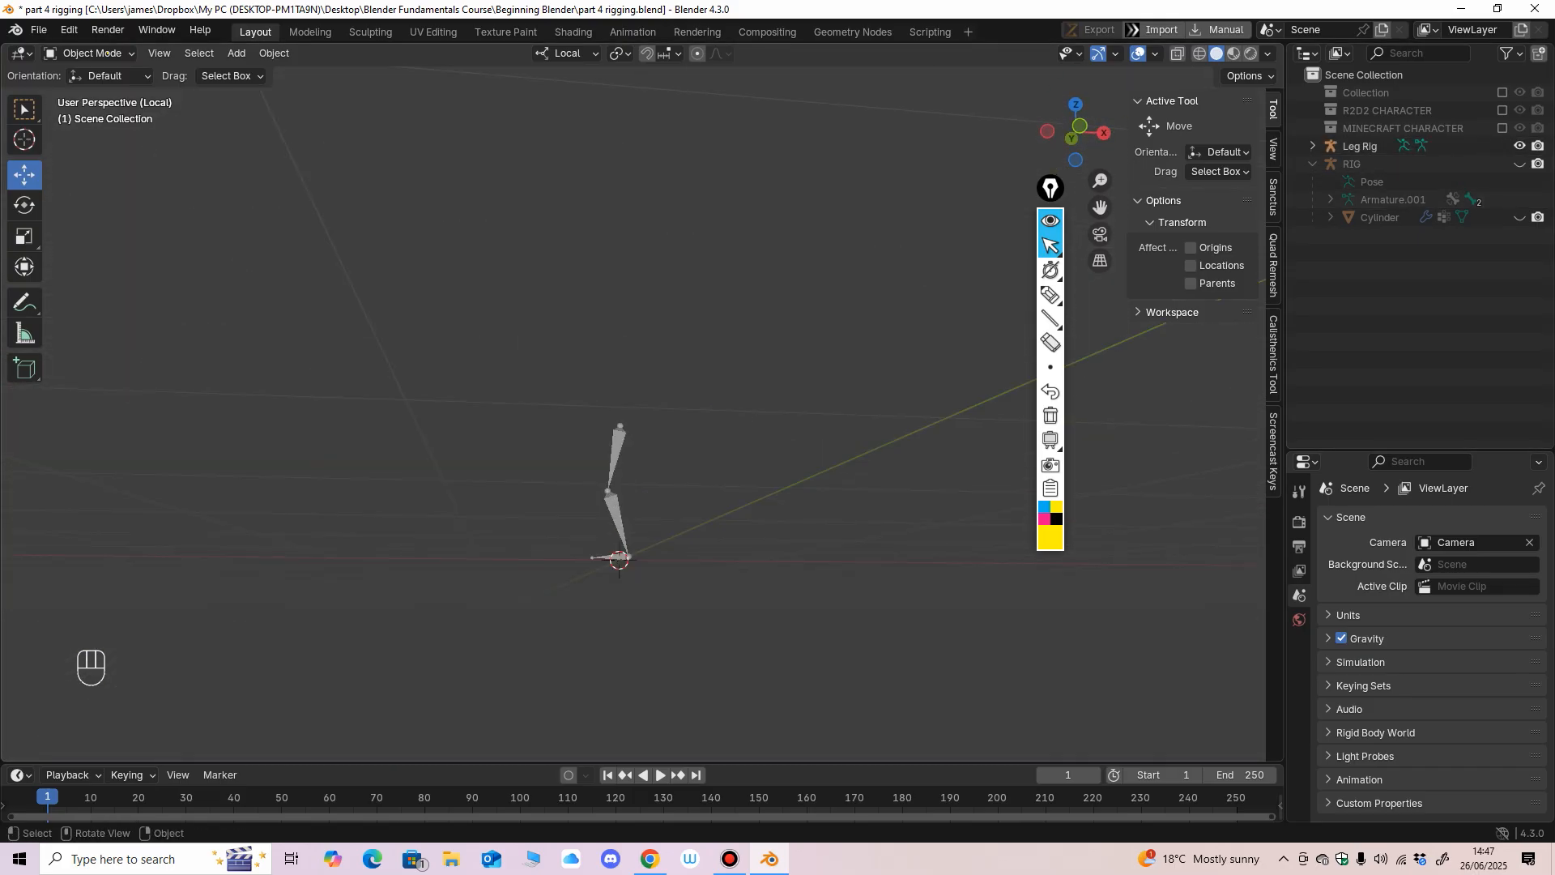
{"action": "scroll", "coordinate": [647, 405], "scroll_direction": "up", "scroll_amount": 1}
{"action": "middle_click_drag", "start_coordinate": [648, 405], "coordinate": [632, 426]}
{"action": "scroll", "coordinate": [632, 426], "scroll_direction": "up", "scroll_amount": 3}
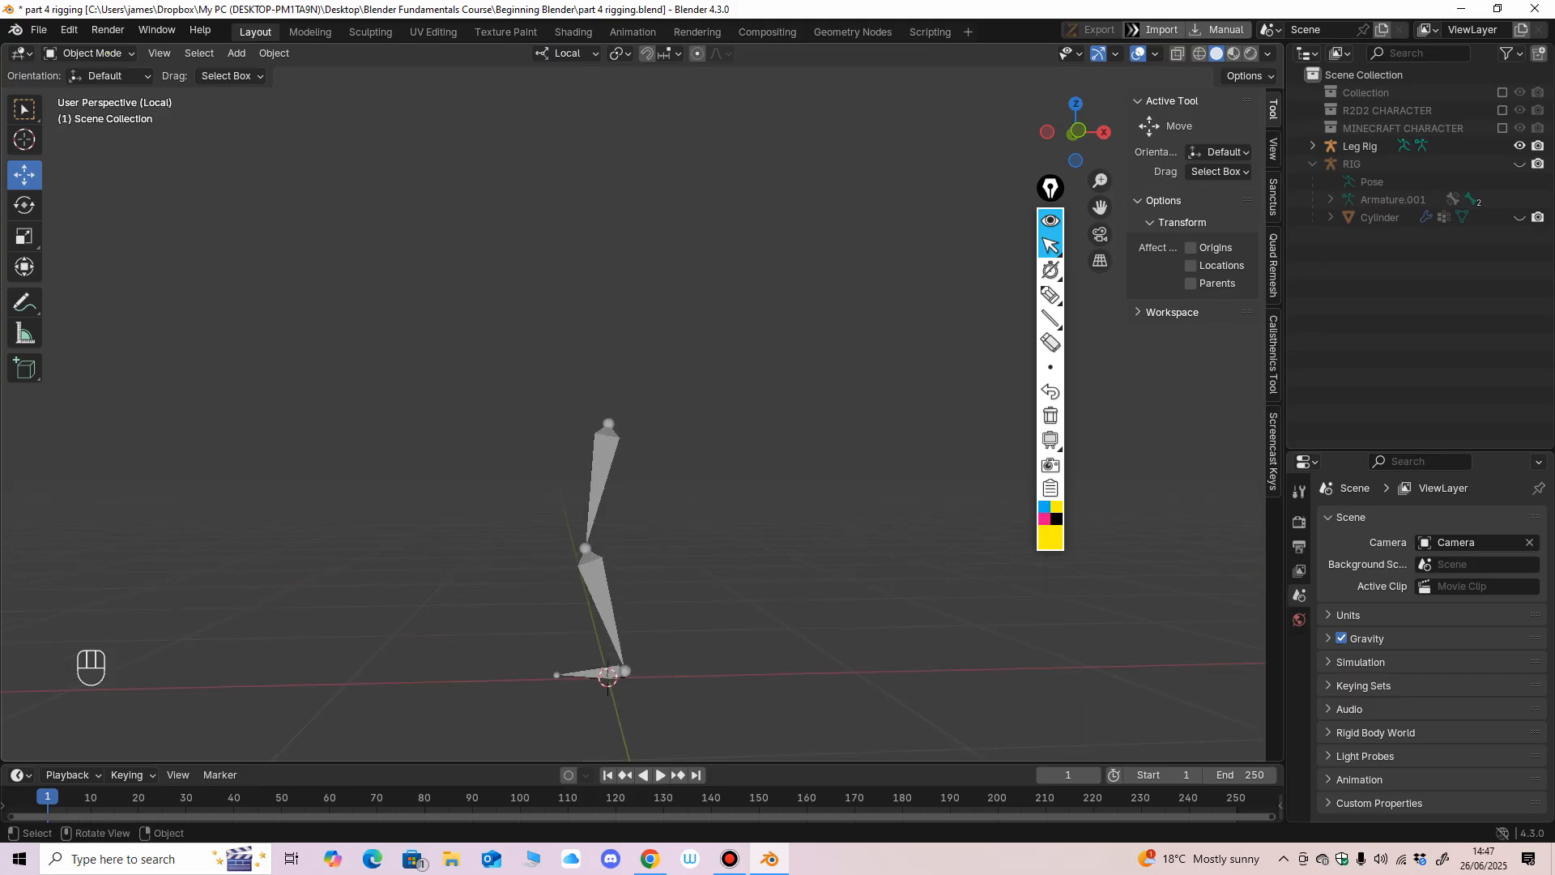
Unhide the RIG armature and briefly toggle the excluded Collection on and off.
{"action": "left_click", "coordinate": [1520, 163], "text": "shift"}
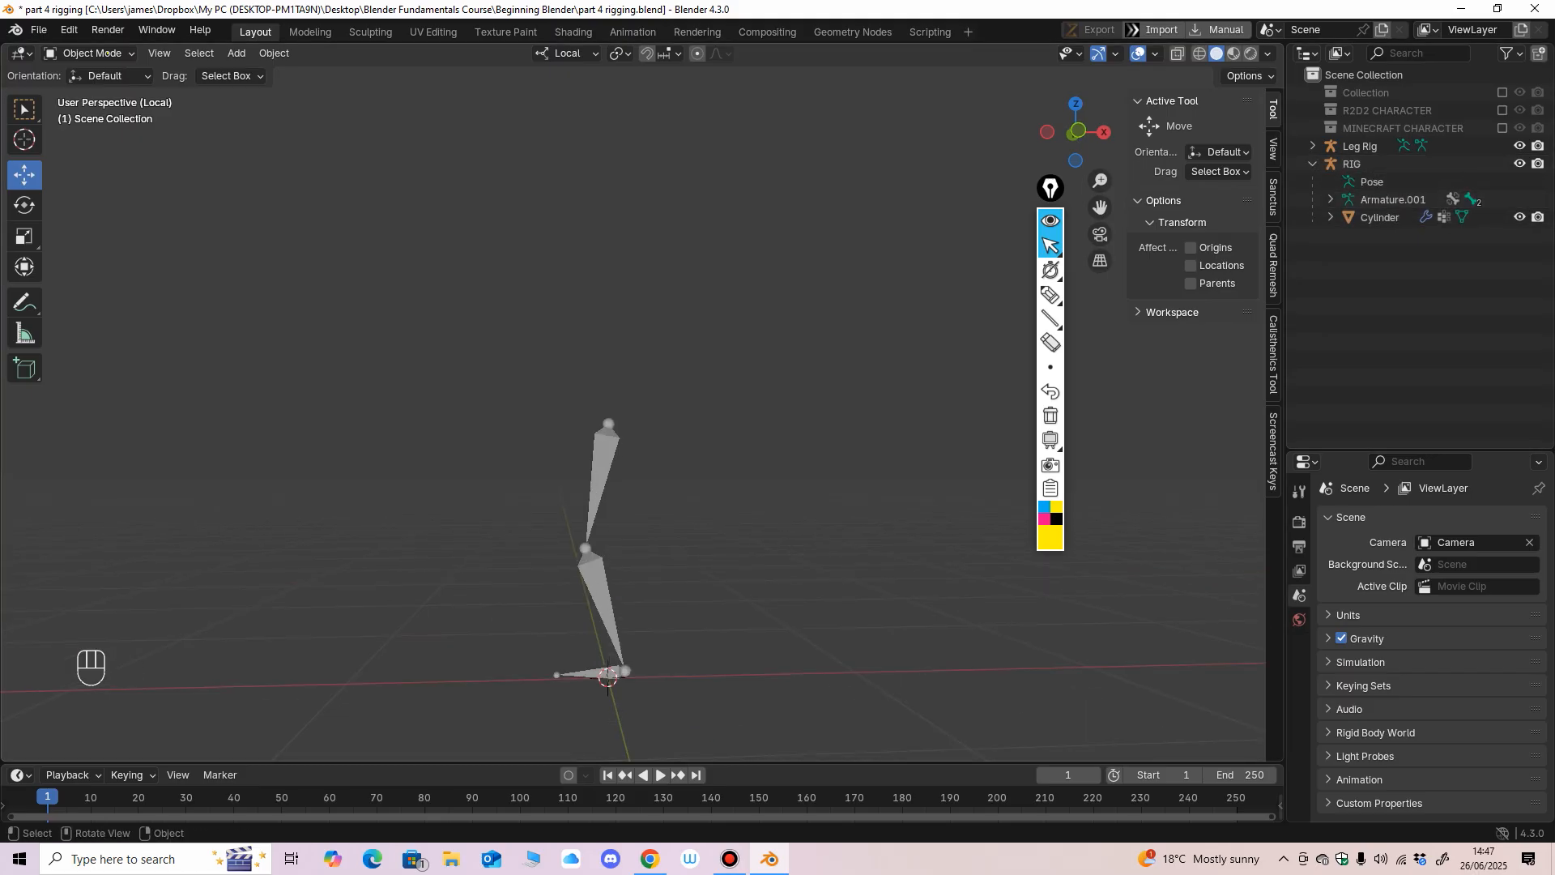
{"action": "mouse_move", "coordinate": [753, 421]}
{"action": "middle_mouse_down"}
{"action": "mouse_move", "coordinate": [842, 425]}
{"action": "mouse_move", "coordinate": [773, 422]}
{"action": "middle_mouse_up"}
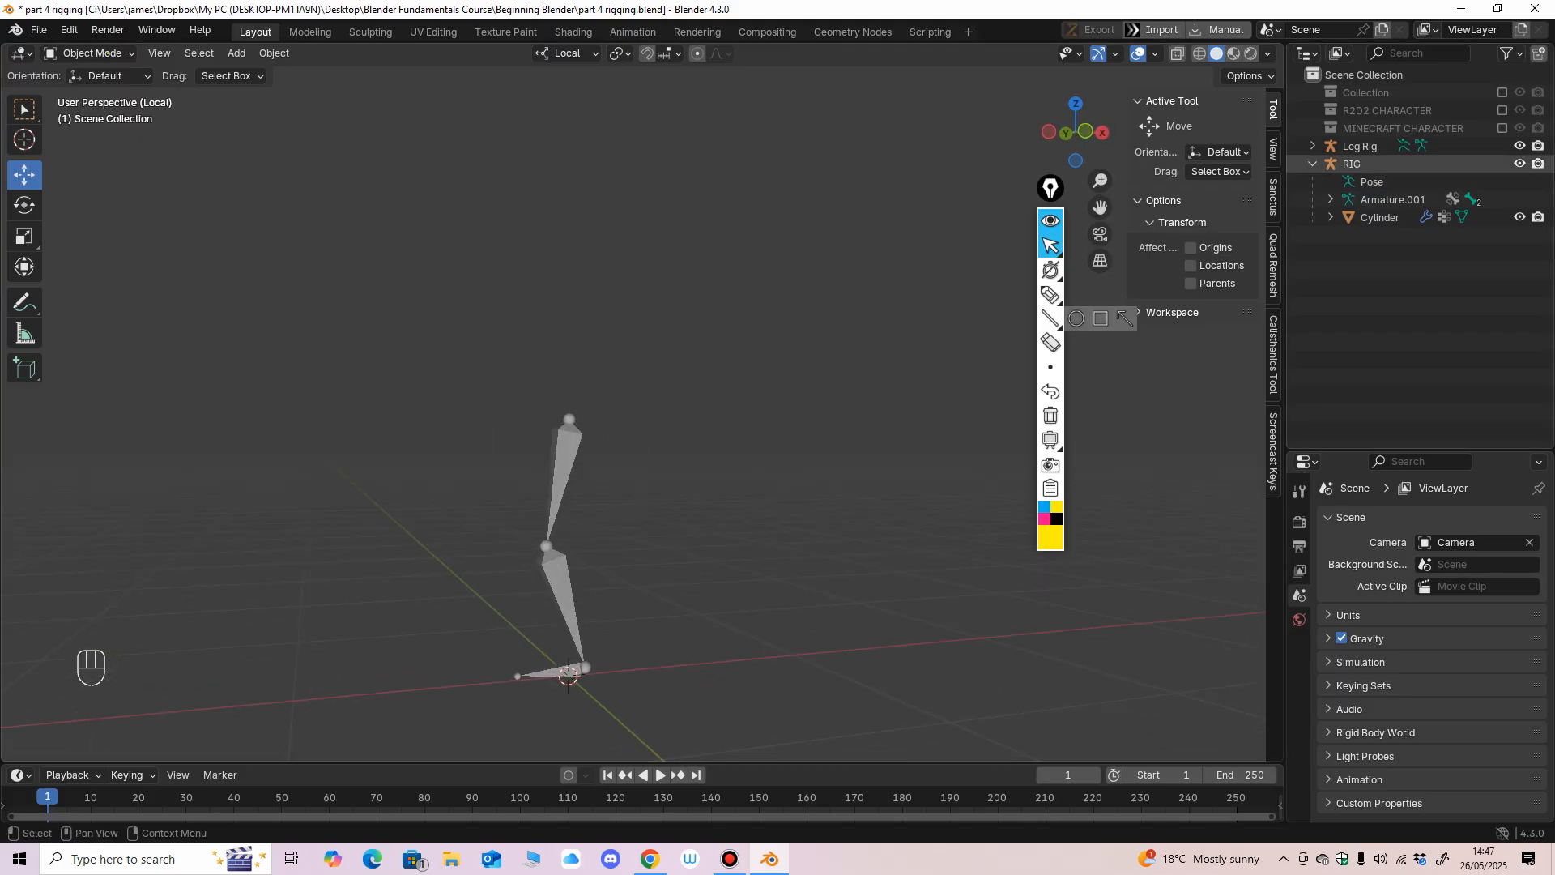
{"action": "left_click", "coordinate": [1503, 93], "text": "shift"}
{"action": "left_click", "coordinate": [1502, 93], "text": "shift"}
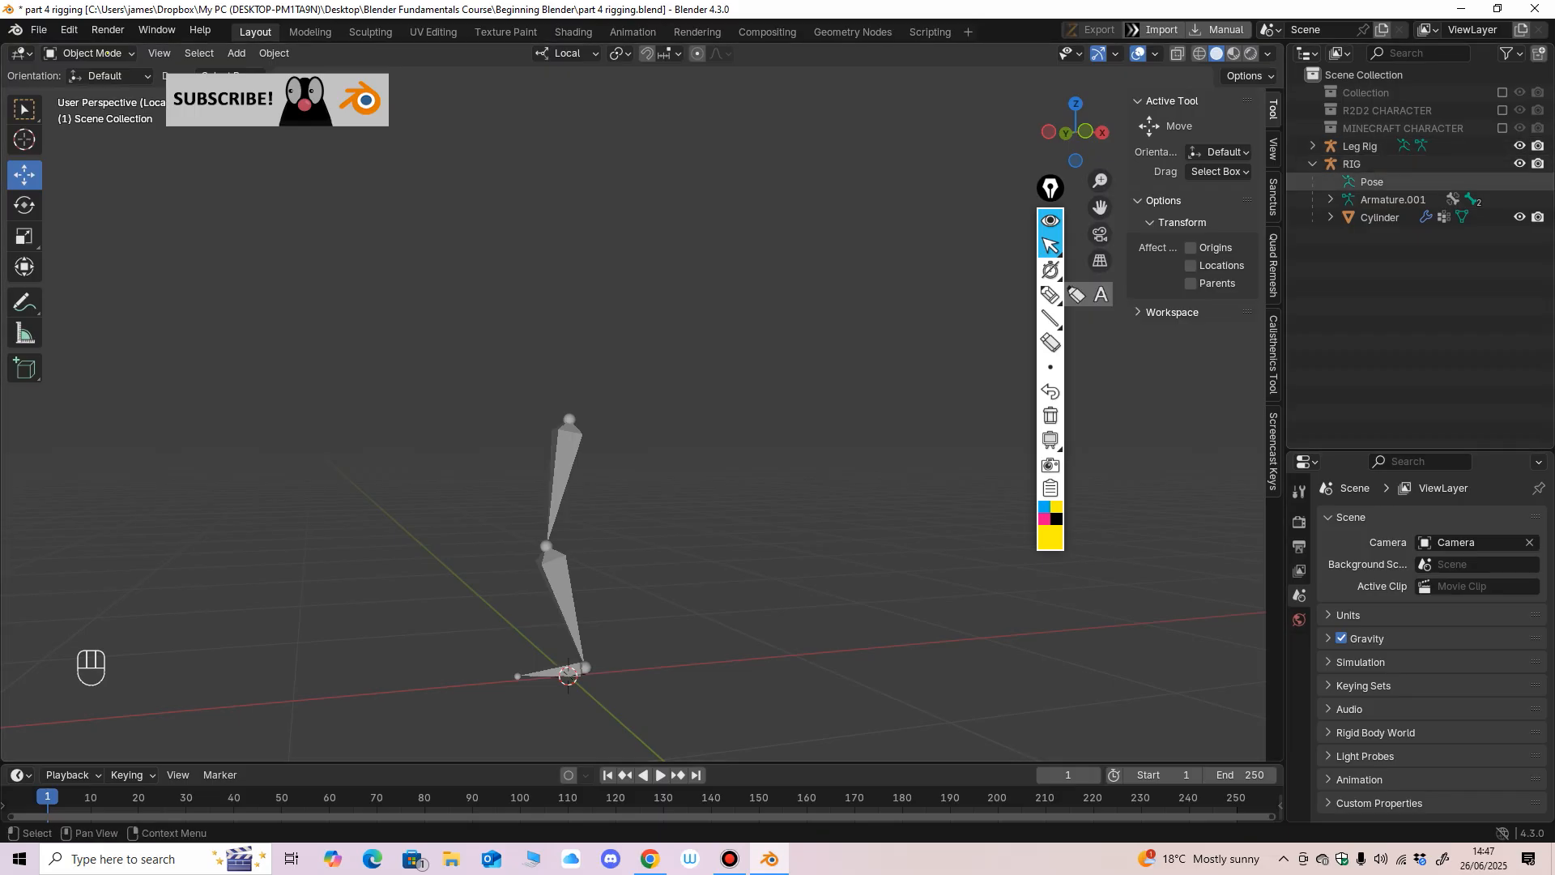
Examine the leg bones from several angles and select the Leg Rig armature.
{"action": "scroll", "coordinate": [648, 453], "scroll_direction": "down", "scroll_amount": 1}
{"action": "scroll", "coordinate": [648, 453], "scroll_direction": "up", "scroll_amount": 1}
{"action": "mouse_move", "coordinate": [648, 454]}
{"action": "middle_mouse_down"}
{"action": "mouse_move", "coordinate": [797, 445]}
{"action": "mouse_move", "coordinate": [672, 444]}
{"action": "middle_mouse_up"}
{"action": "scroll", "coordinate": [672, 444], "scroll_direction": "down", "scroll_amount": 11}
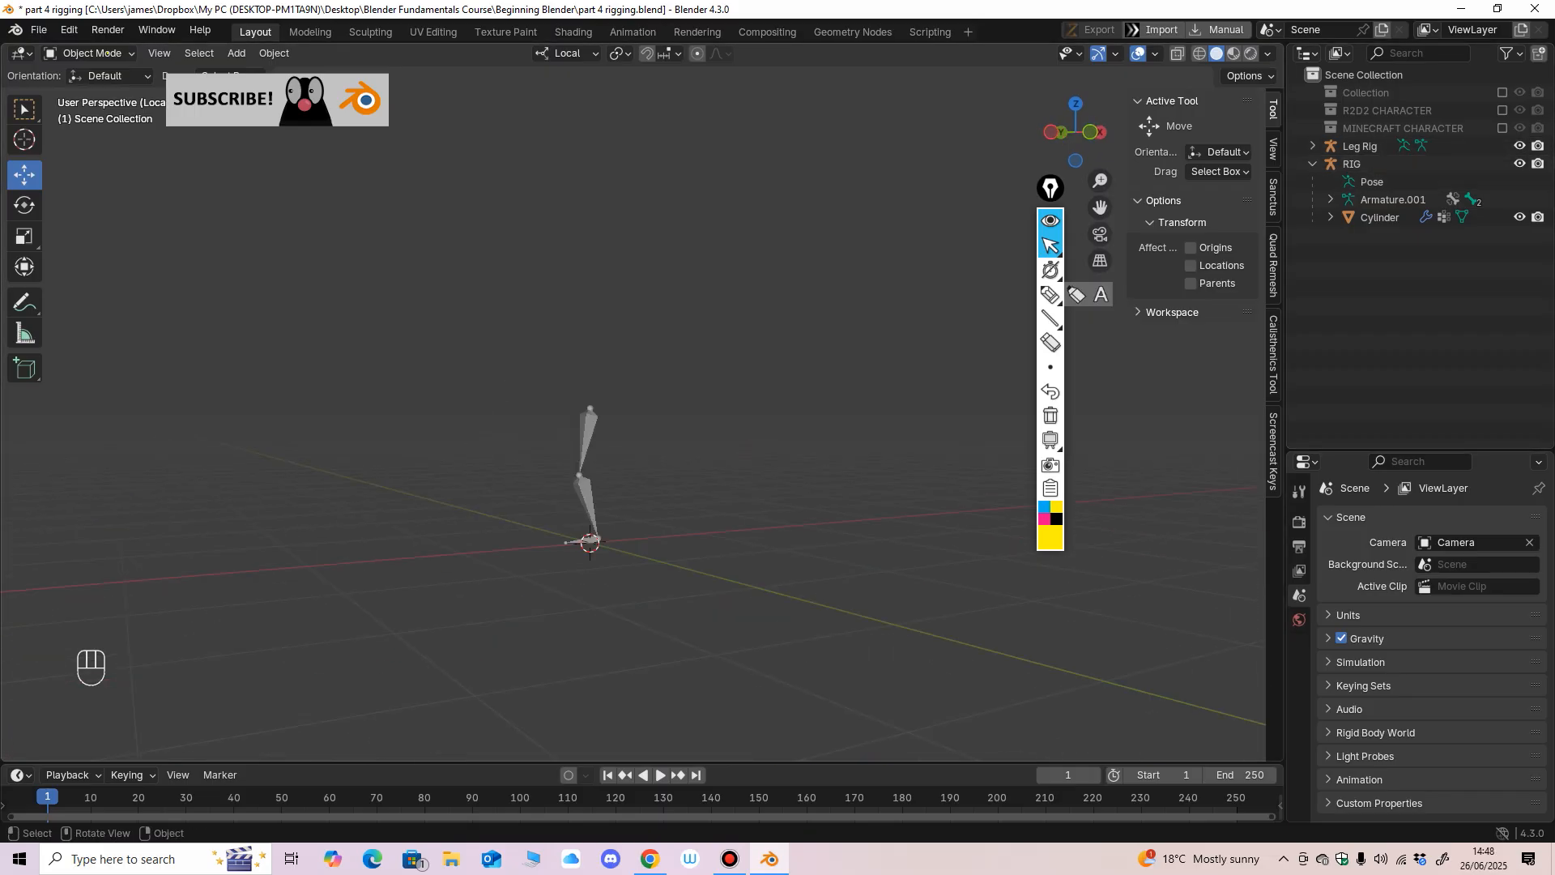
{"action": "scroll", "coordinate": [672, 444], "scroll_direction": "up", "scroll_amount": 10}
{"action": "middle_click_drag", "start_coordinate": [616, 518], "coordinate": [593, 518]}
{"action": "middle_click_drag", "start_coordinate": [593, 518], "coordinate": [516, 472], "text": "shift"}
{"action": "left_click", "coordinate": [531, 397]}
{"action": "left_click", "coordinate": [97, 53]}
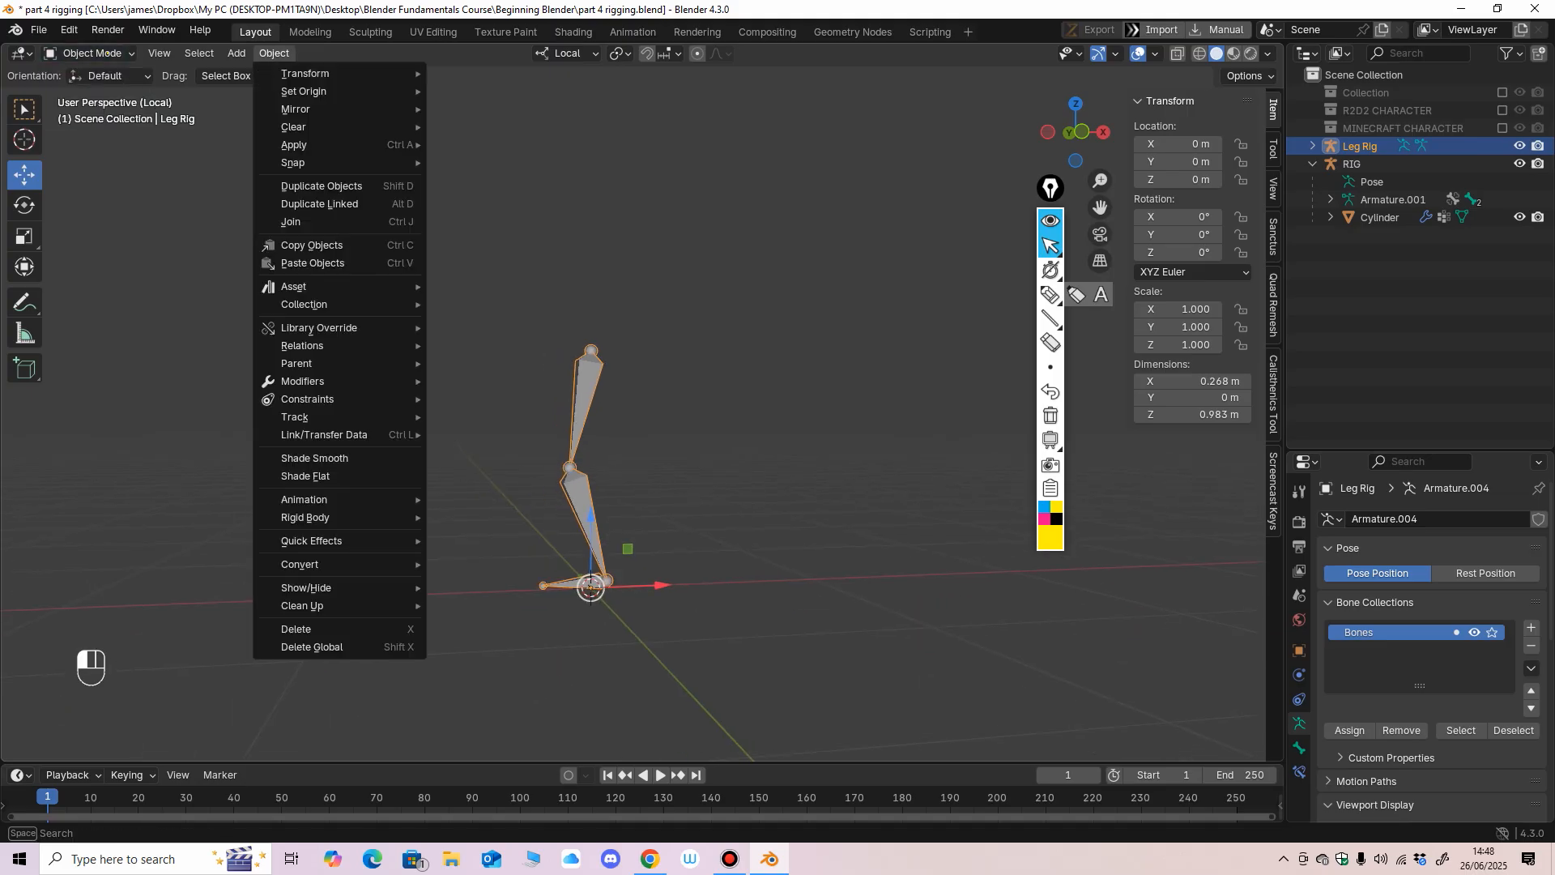
Add a cylinder mesh at the world origin and view it from the front.
{"action": "left_click", "coordinate": [237, 53]}
{"action": "left_click", "coordinate": [237, 53]}
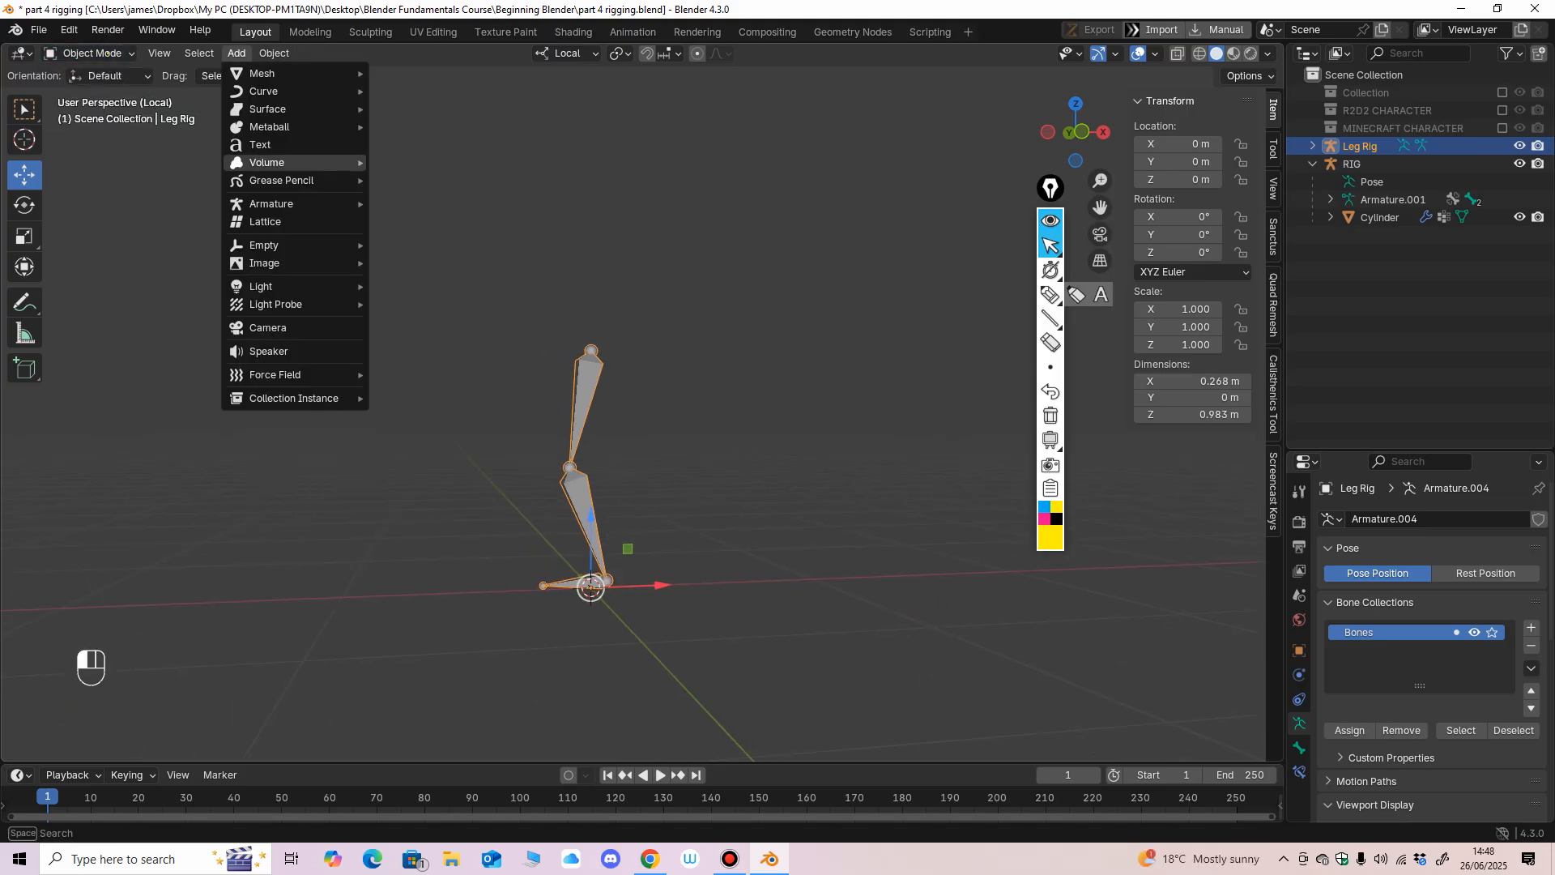
{"action": "mouse_move", "coordinate": [275, 74]}
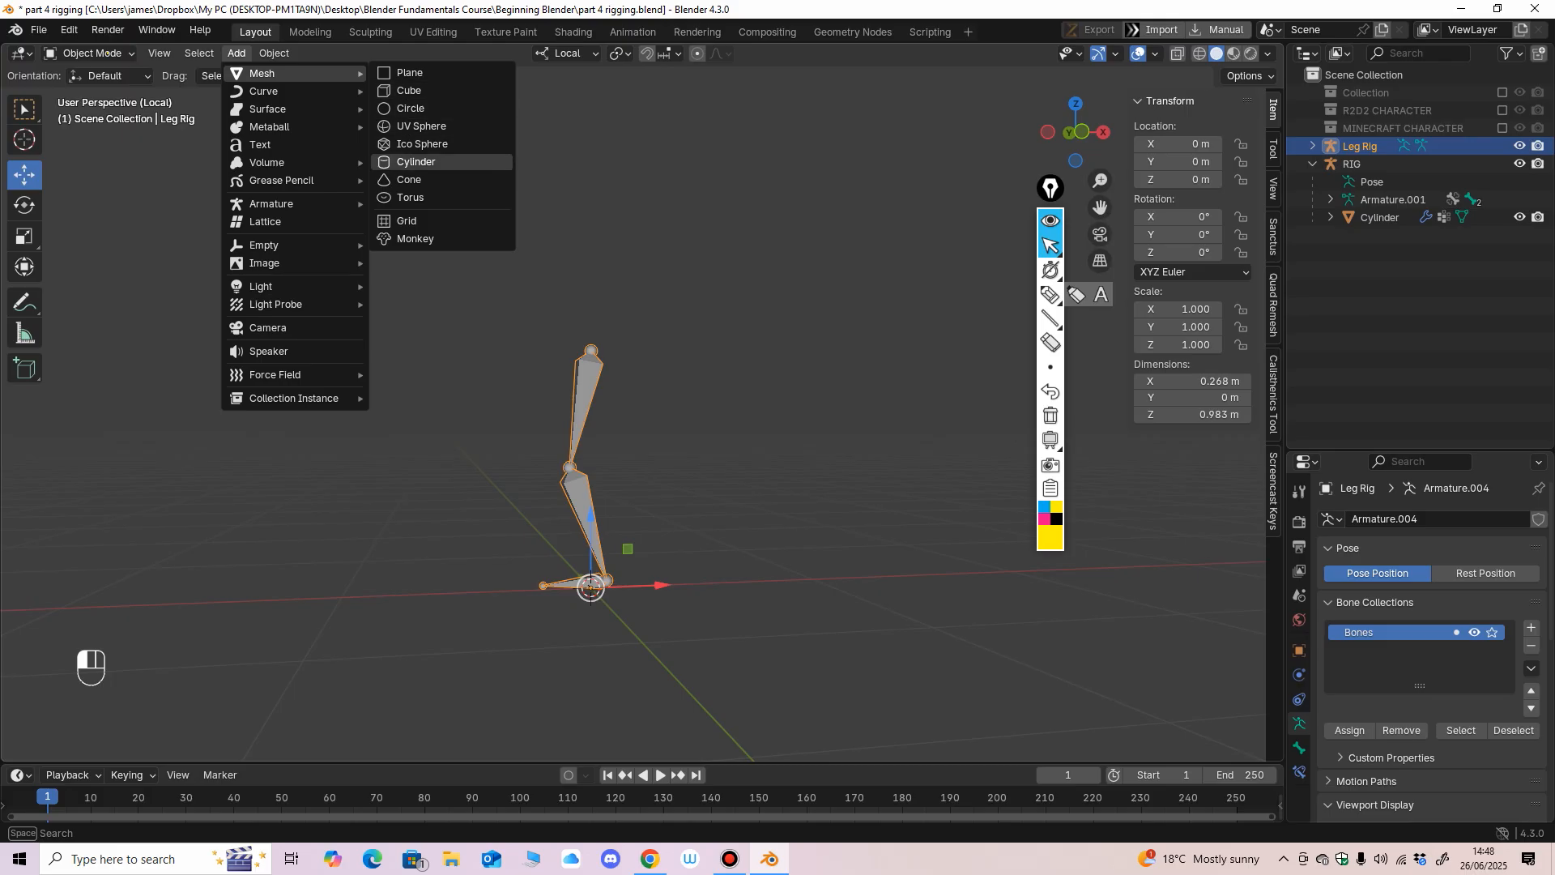
{"action": "left_click", "coordinate": [416, 162]}
{"action": "key", "text": "KP_1"}
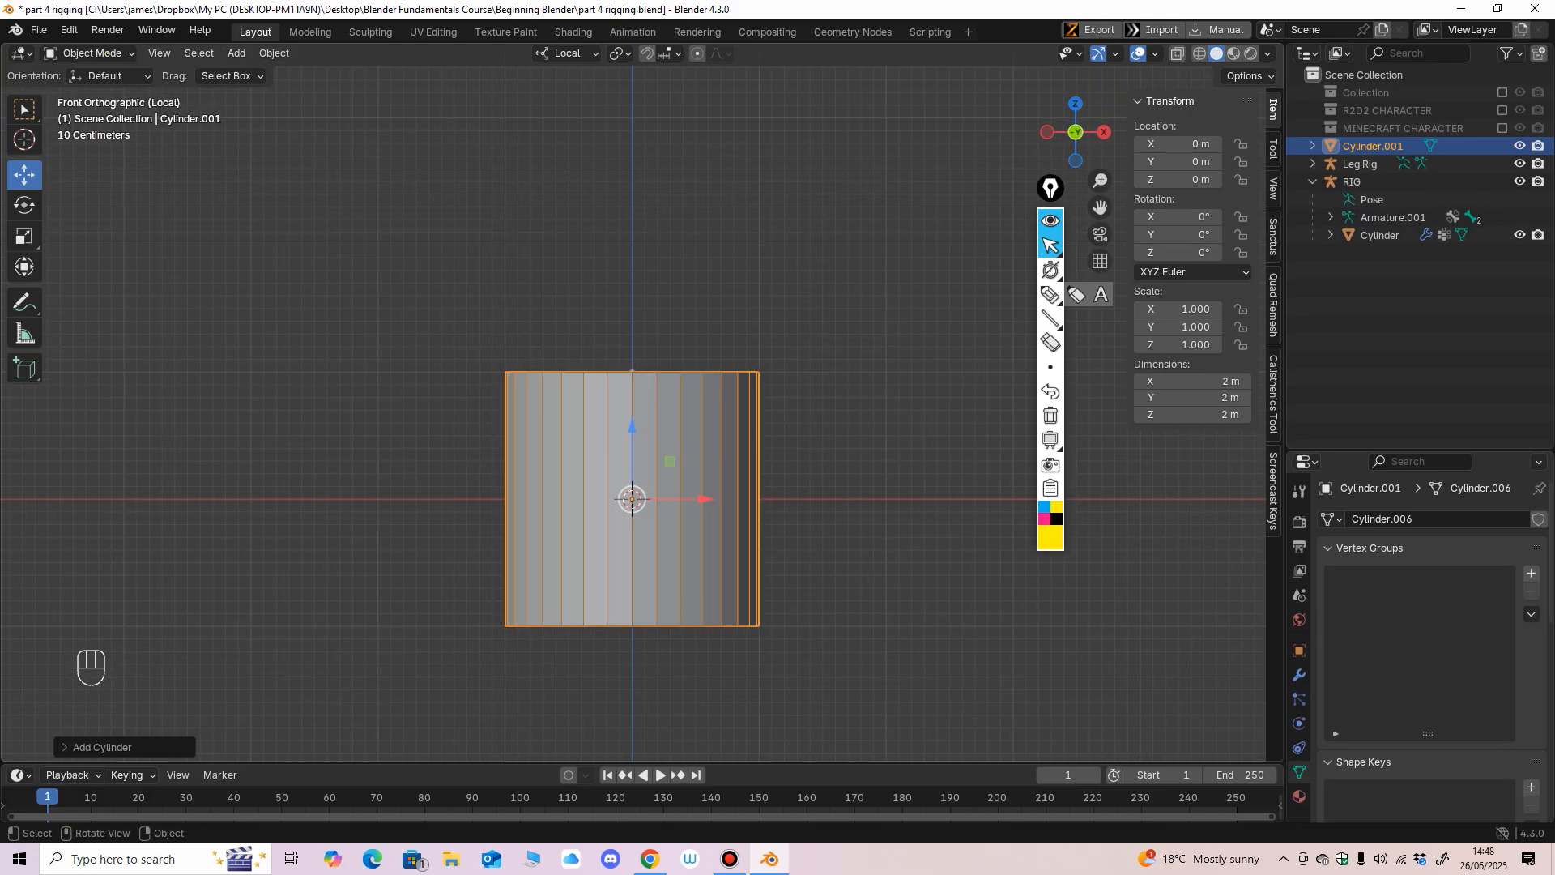
Set the new cylinder to 34 vertices, a 1.02 m radius and a 2.01 m depth.
{"action": "left_click", "coordinate": [102, 747]}
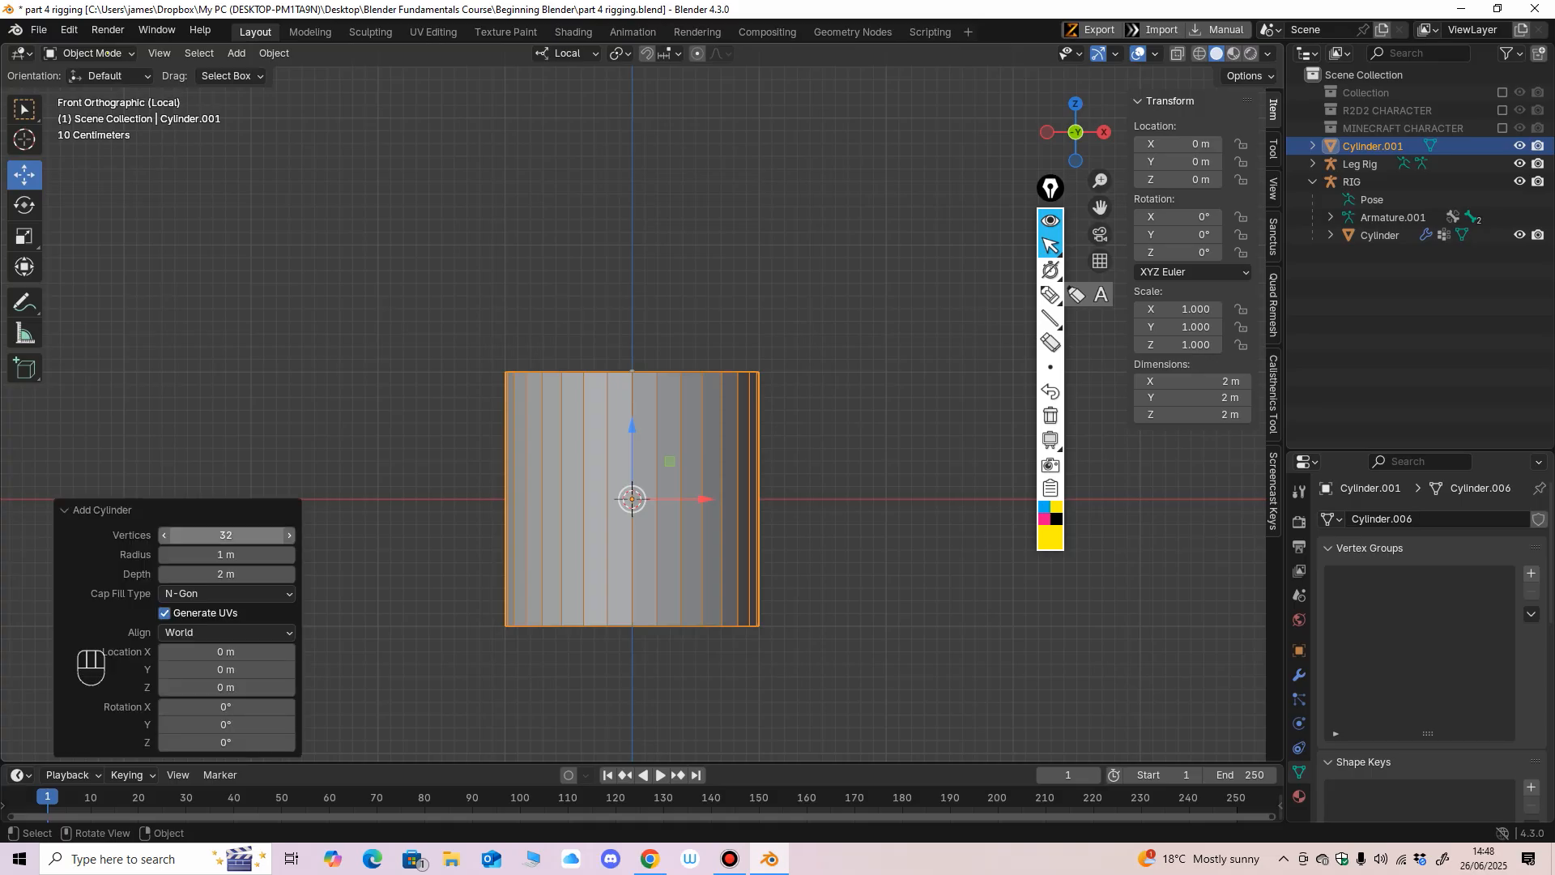
{"action": "left_click", "coordinate": [288, 574]}
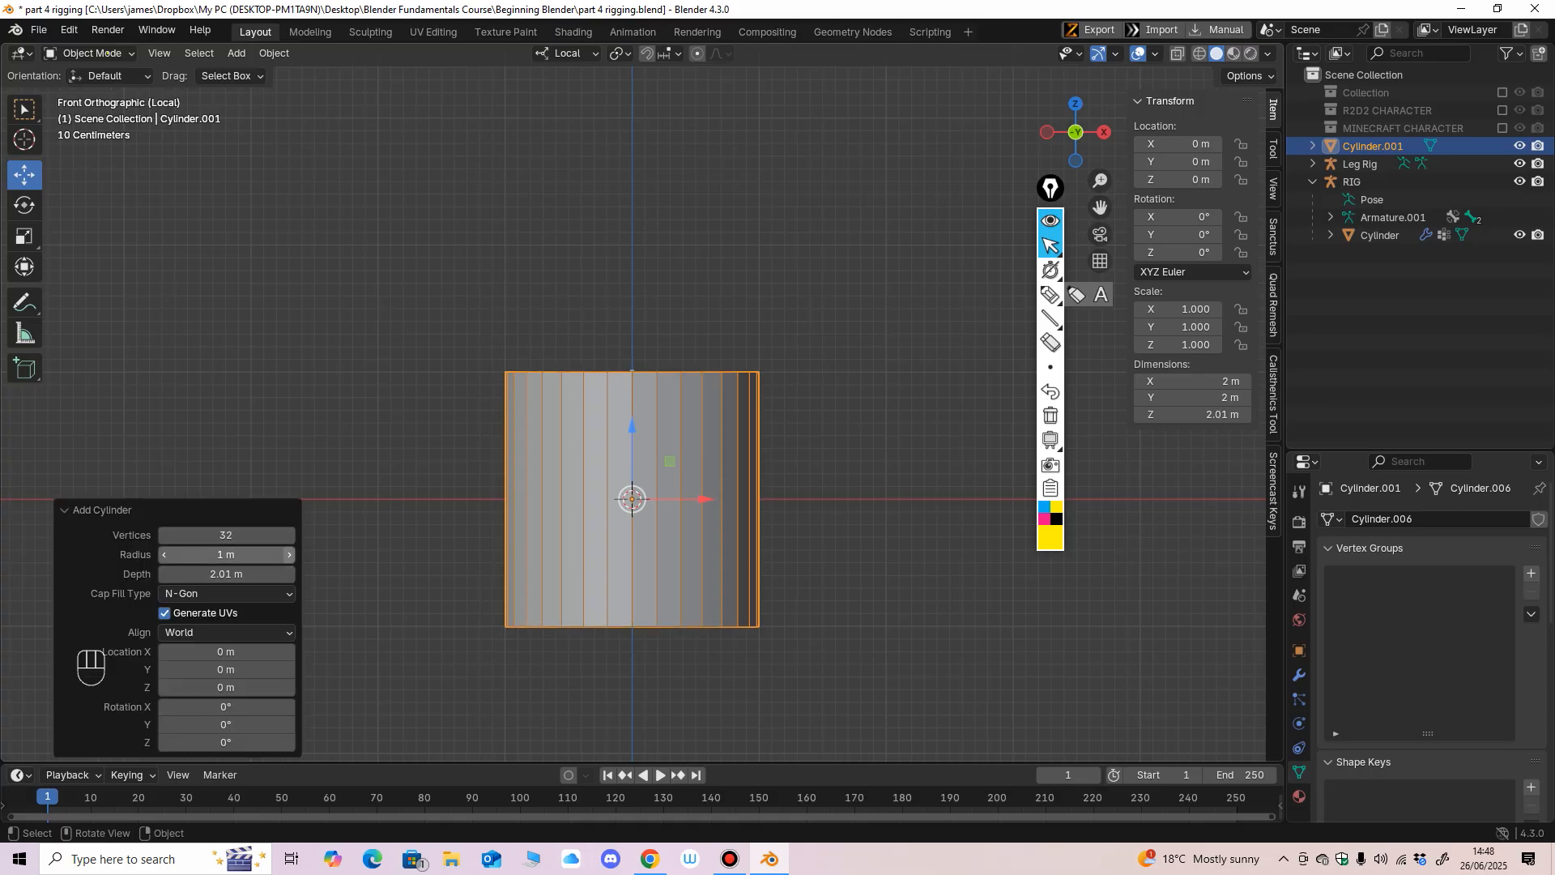
{"action": "left_click", "coordinate": [289, 554]}
{"action": "left_click", "coordinate": [289, 555]}
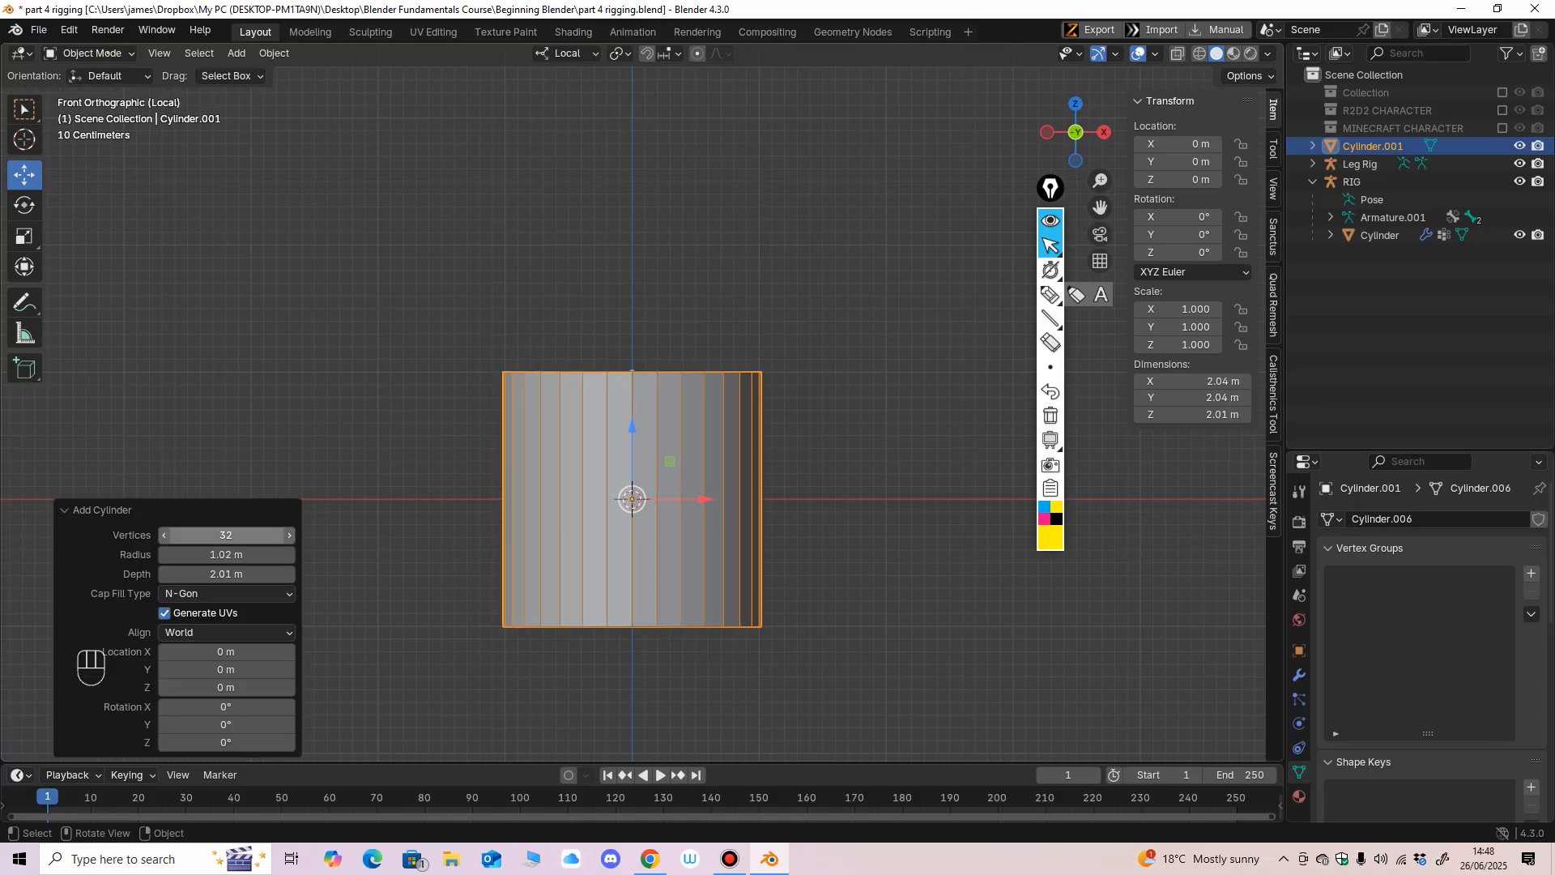
{"action": "left_click", "coordinate": [289, 535]}
{"action": "left_click", "coordinate": [288, 535]}
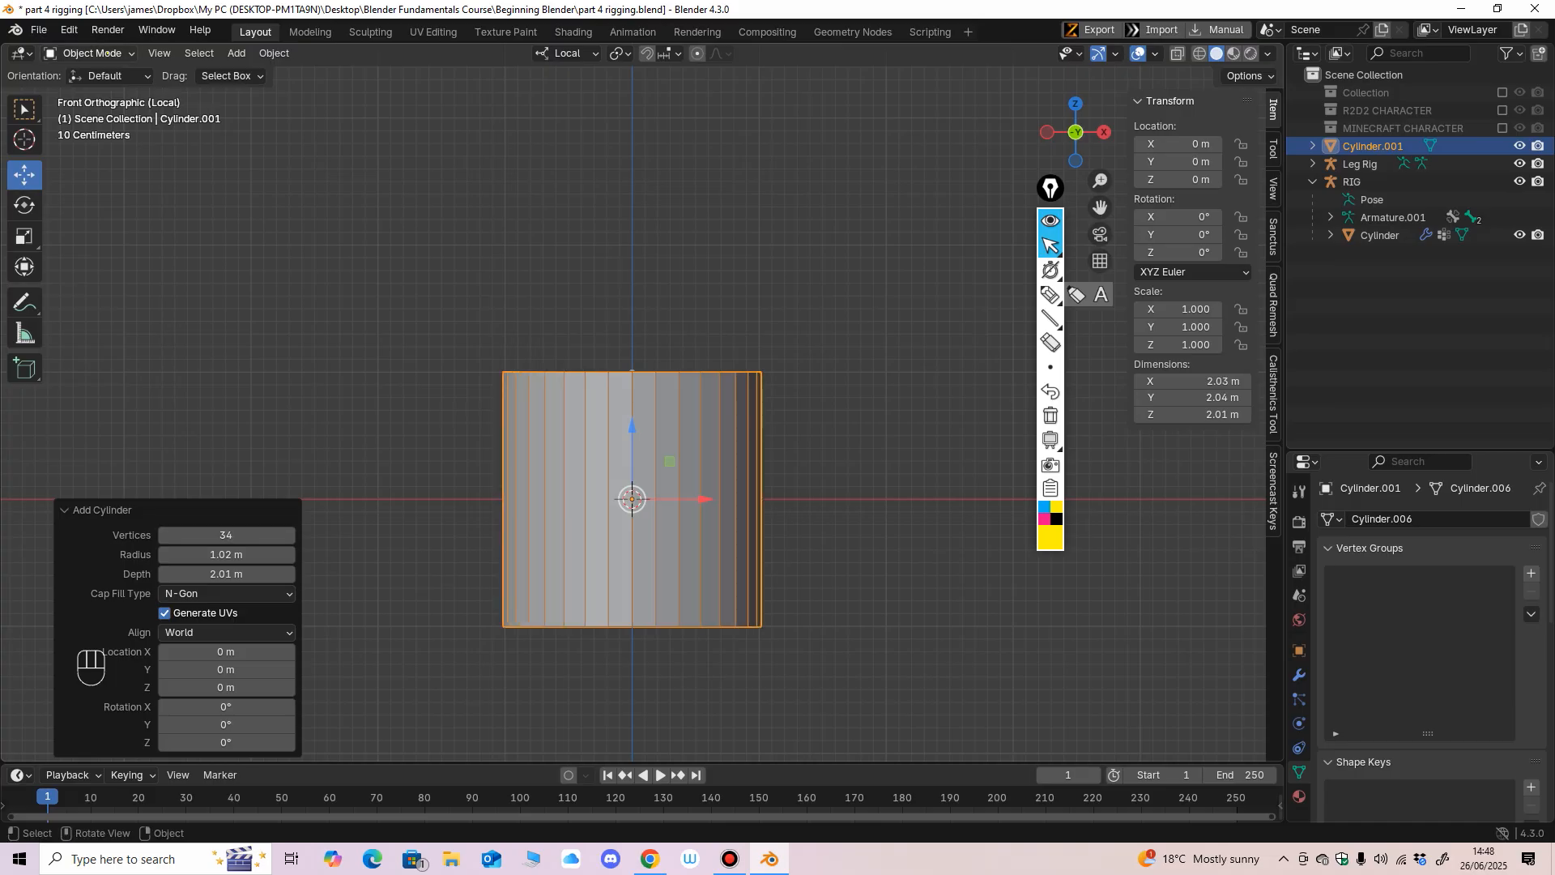
In Edit Mode, add horizontal loop cuts at the cylinder's middle and halfway through its upper and lower halves.
{"action": "left_click", "coordinate": [108, 52]}
{"action": "left_click", "coordinate": [91, 92]}
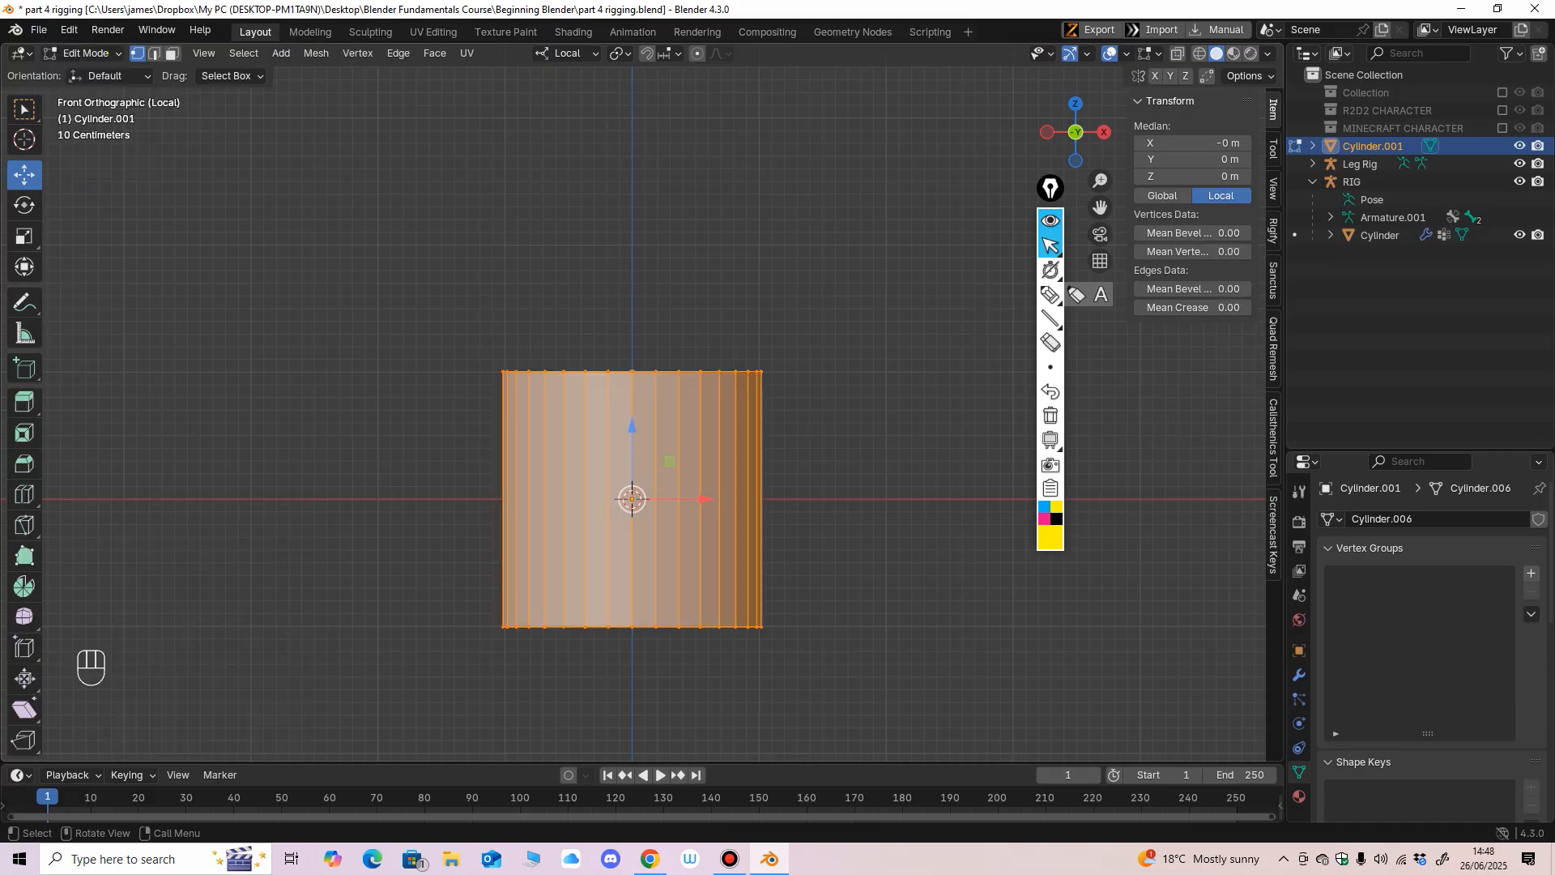
{"action": "left_click", "coordinate": [25, 494]}
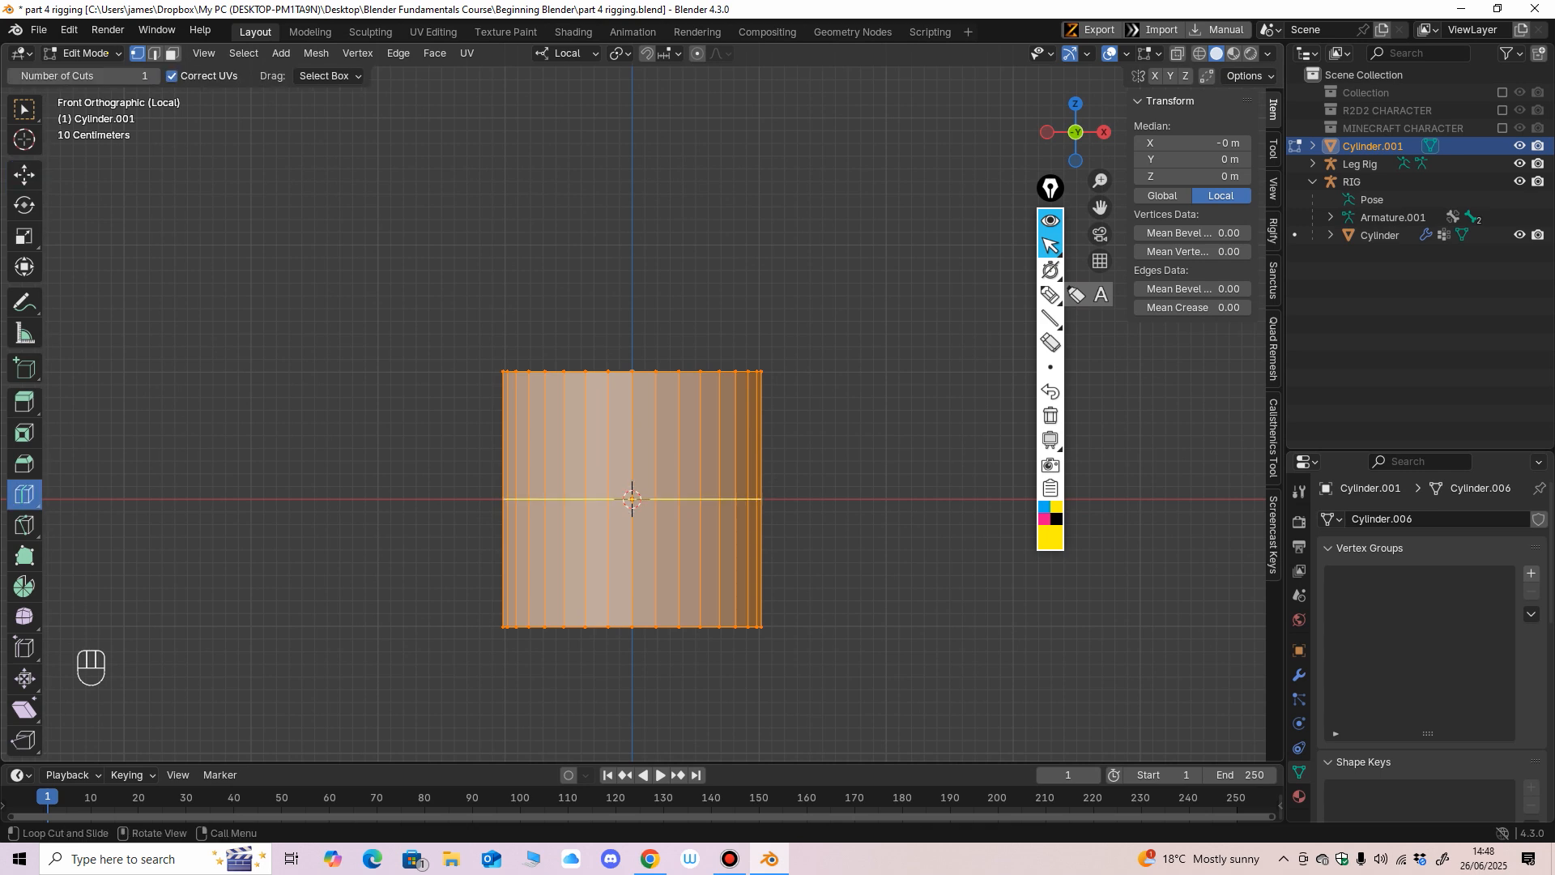
{"action": "double_click", "coordinate": [632, 478]}
{"action": "left_click", "coordinate": [628, 562]}
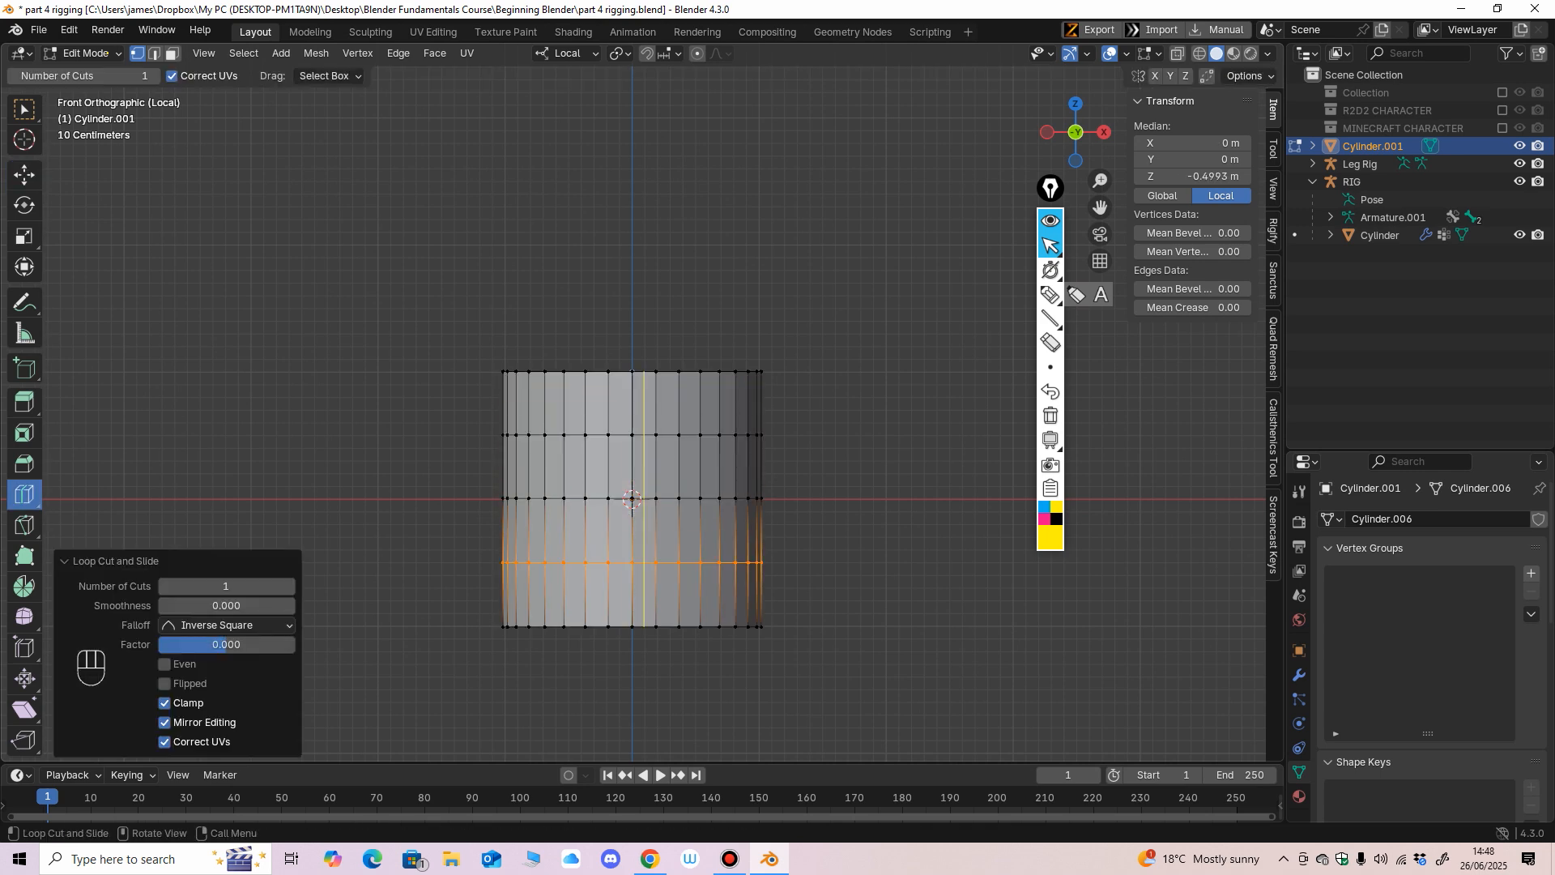
Set the number of cuts for the loop cut in the cylinder's lower half to 2.
{"action": "scroll", "coordinate": [645, 399], "scroll_direction": "down", "scroll_amount": 2}
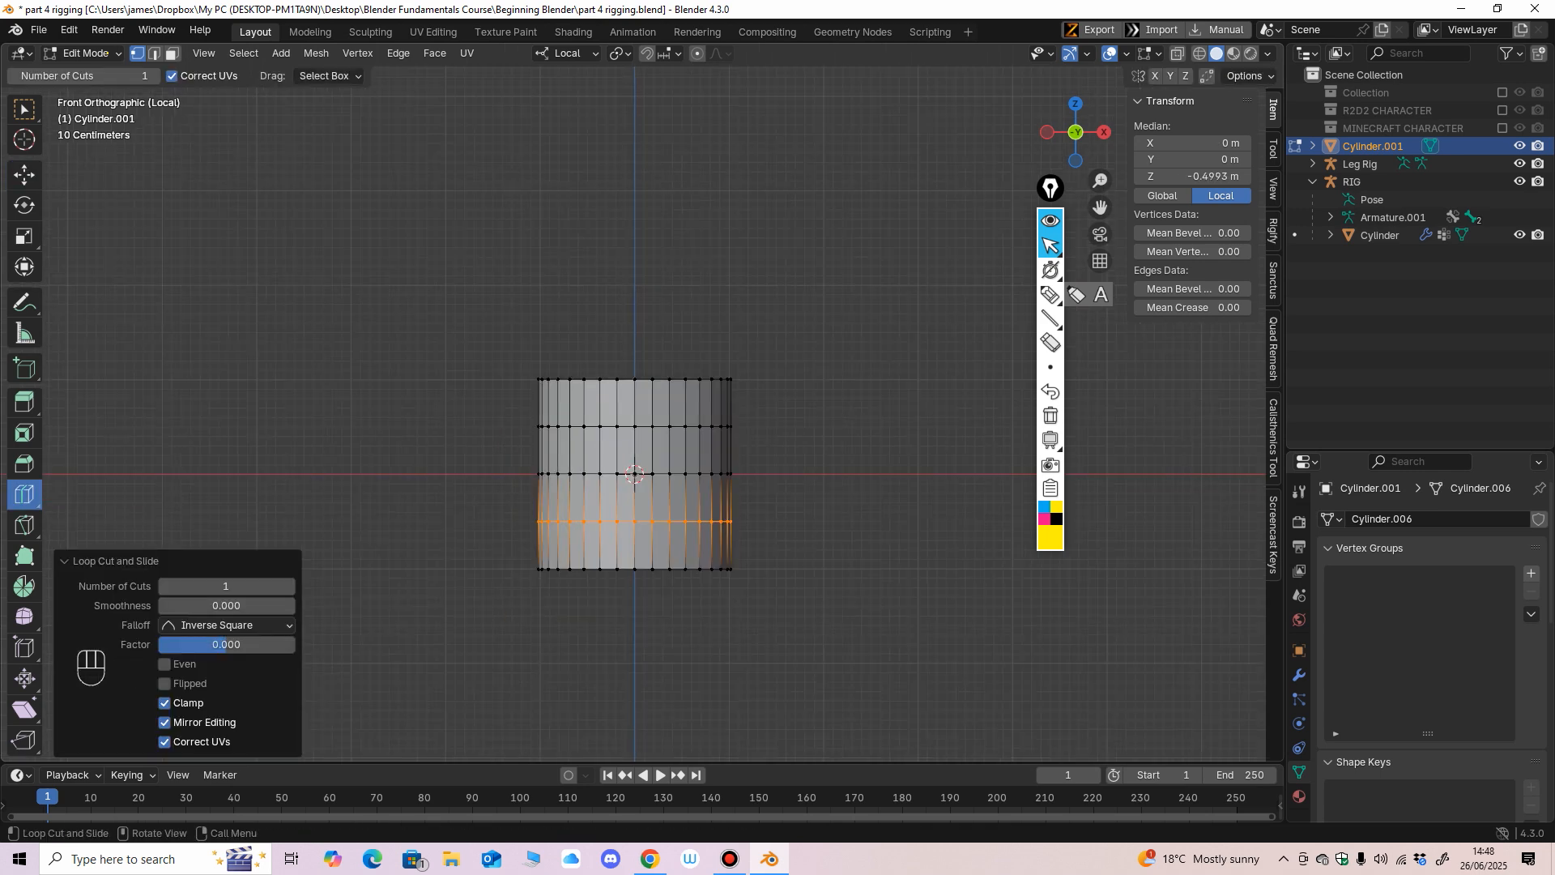
{"action": "left_click", "coordinate": [290, 586]}
{"action": "left_click", "coordinate": [289, 586]}
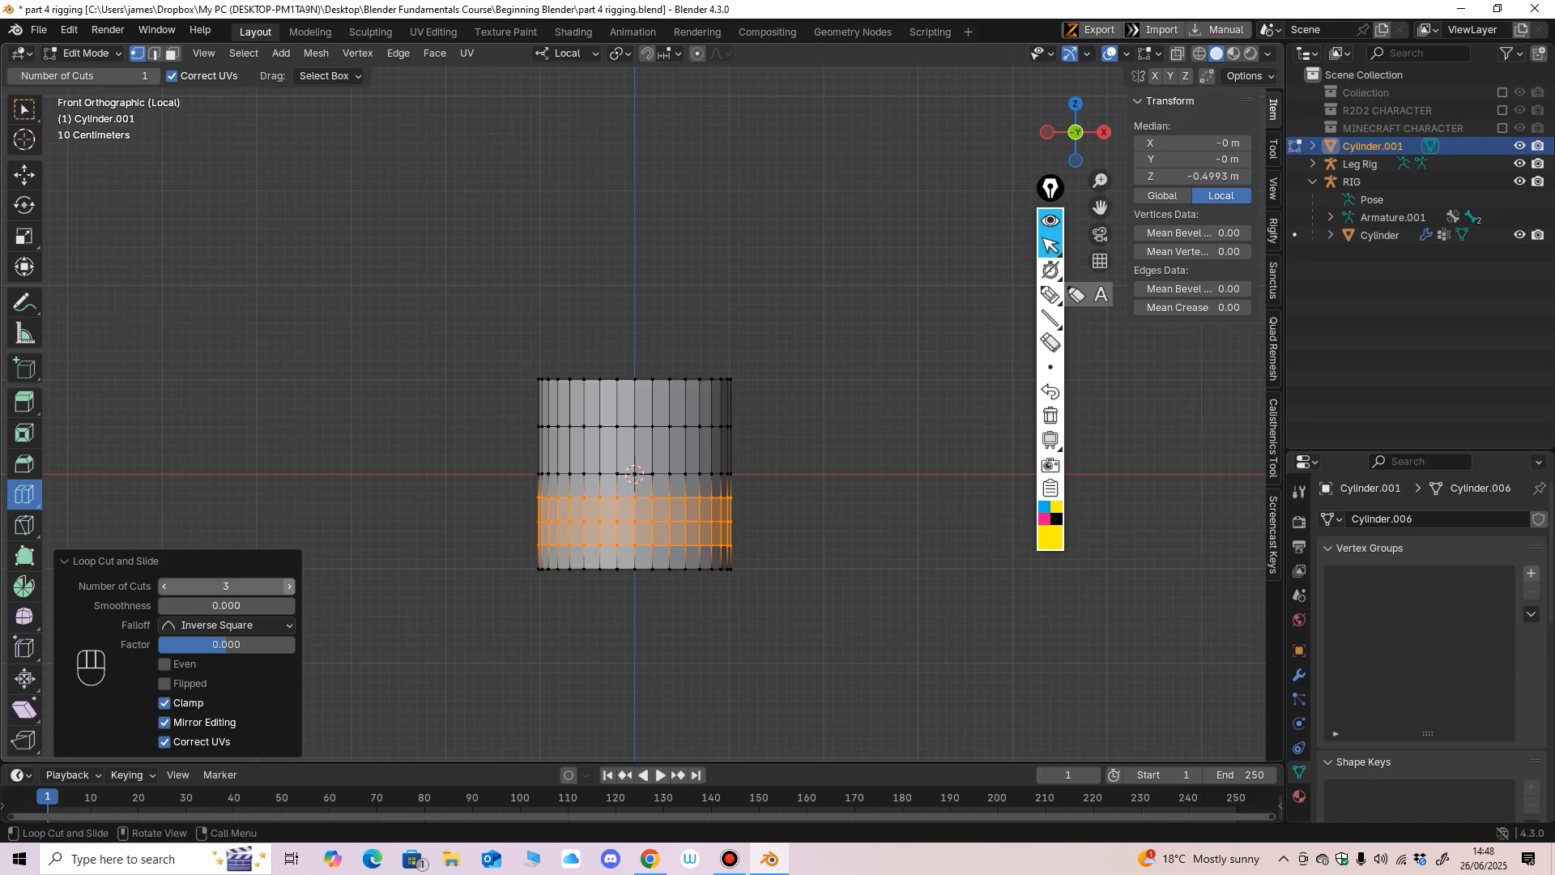
{"action": "left_click", "coordinate": [290, 586]}
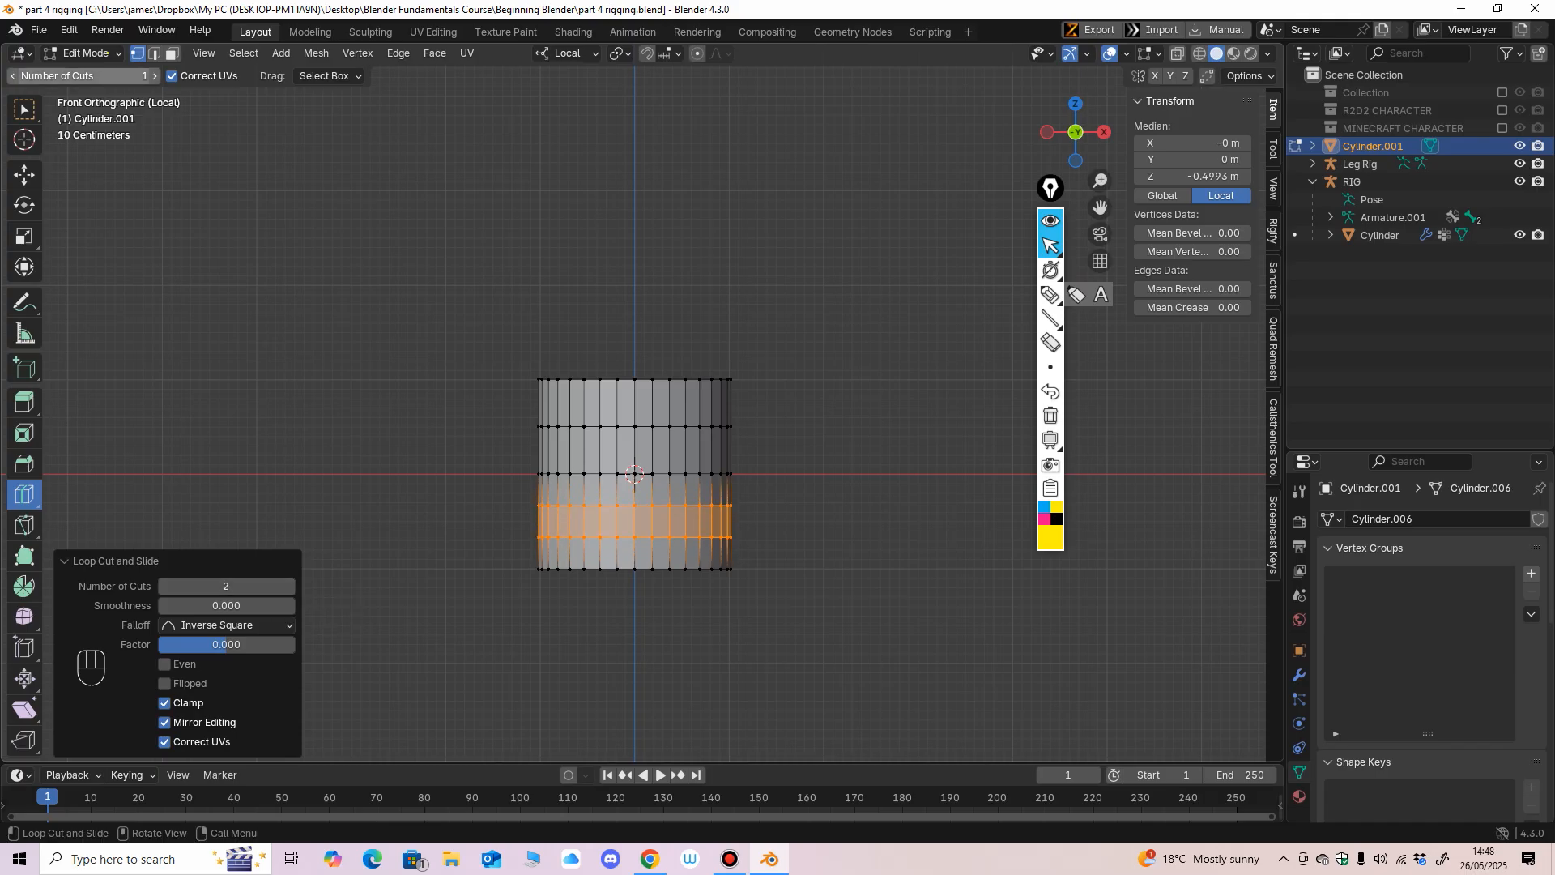
Return to Object Mode and raise the cylinder about 1.11 m along Z so it sits above the ground.
{"action": "left_click", "coordinate": [89, 52]}
{"action": "left_click", "coordinate": [81, 73]}
{"action": "left_click_drag", "start_coordinate": [634, 401], "coordinate": [634, 296]}
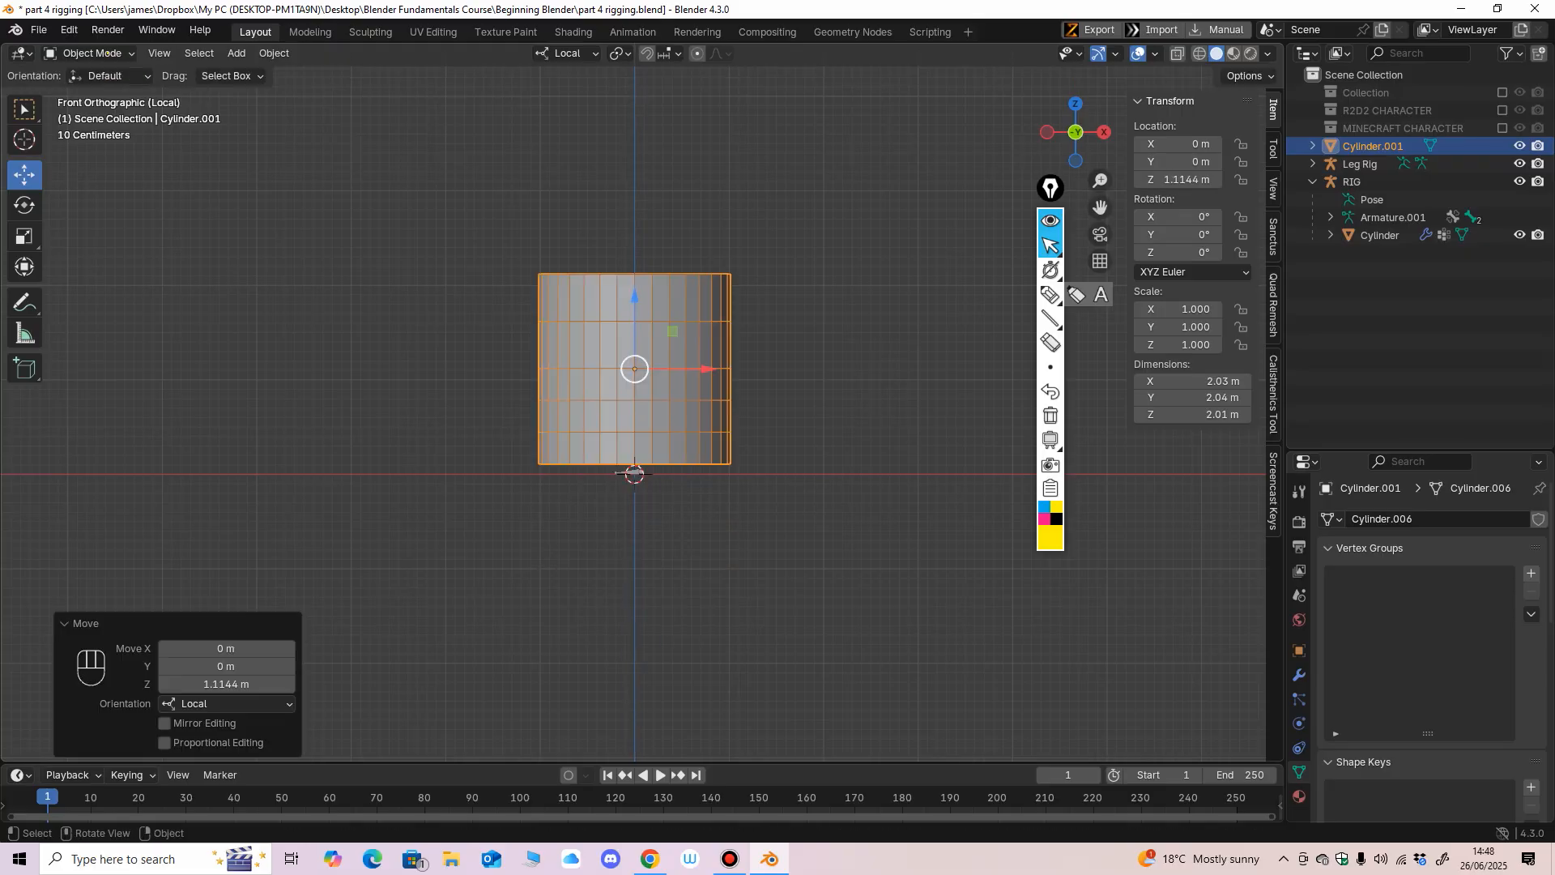
{"action": "middle_click_drag", "start_coordinate": [635, 298], "coordinate": [600, 318]}
{"action": "scroll", "coordinate": [599, 318], "scroll_direction": "up", "scroll_amount": 1}
{"action": "left_click", "coordinate": [66, 624]}
{"action": "middle_click_drag", "start_coordinate": [486, 453], "coordinate": [521, 437]}
{"action": "middle_click_drag", "start_coordinate": [520, 437], "coordinate": [474, 517], "text": "shift"}
Add a single bone armature at the world origin beneath the cylinder.
{"action": "left_click", "coordinate": [236, 53]}
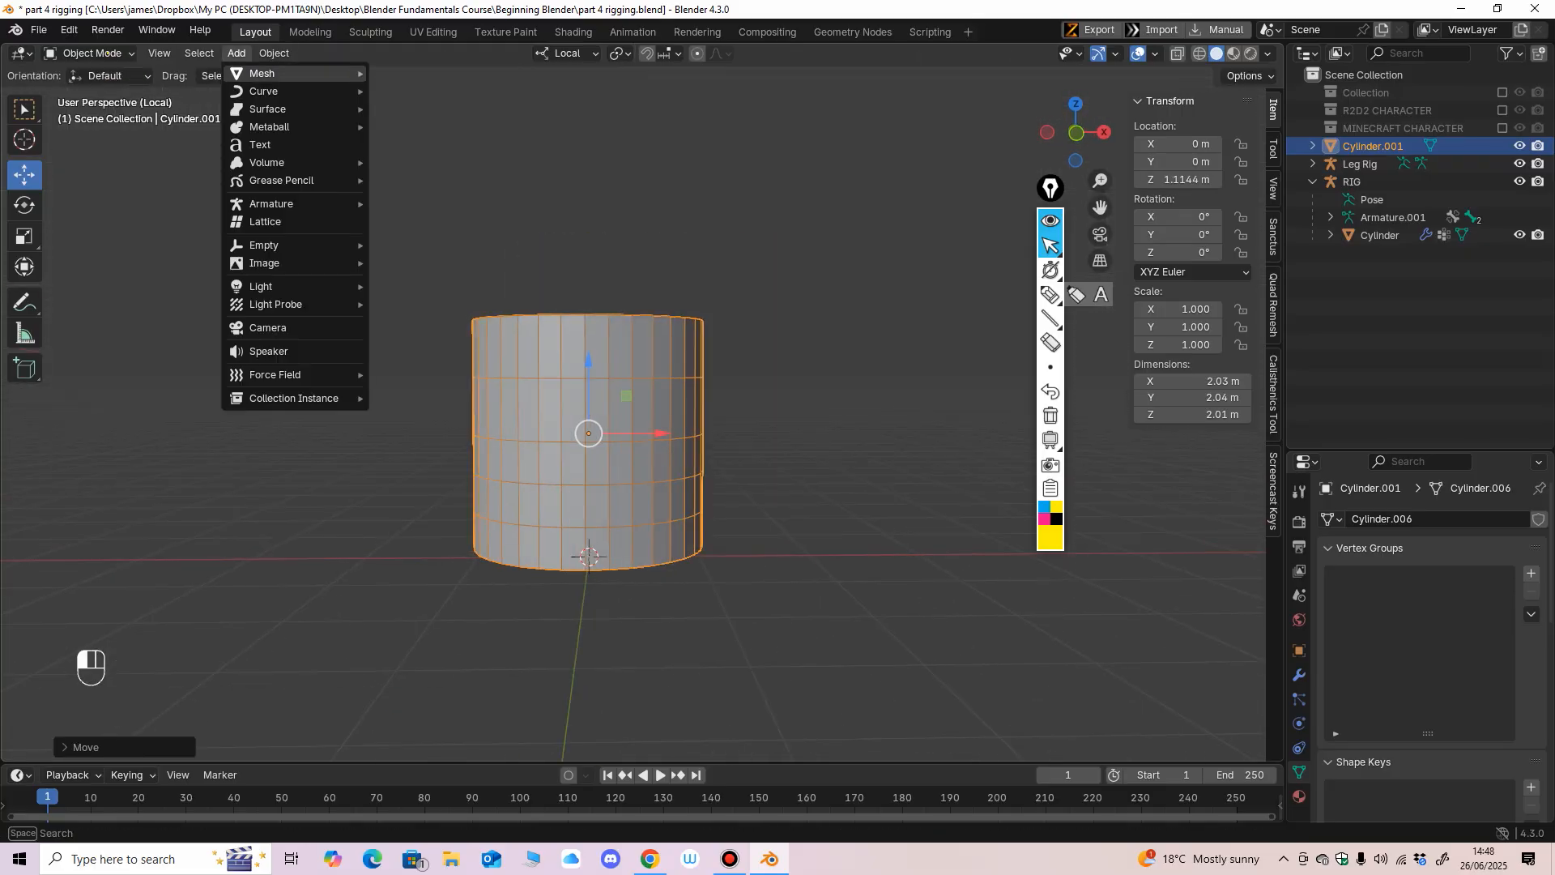
{"action": "mouse_move", "coordinate": [271, 203]}
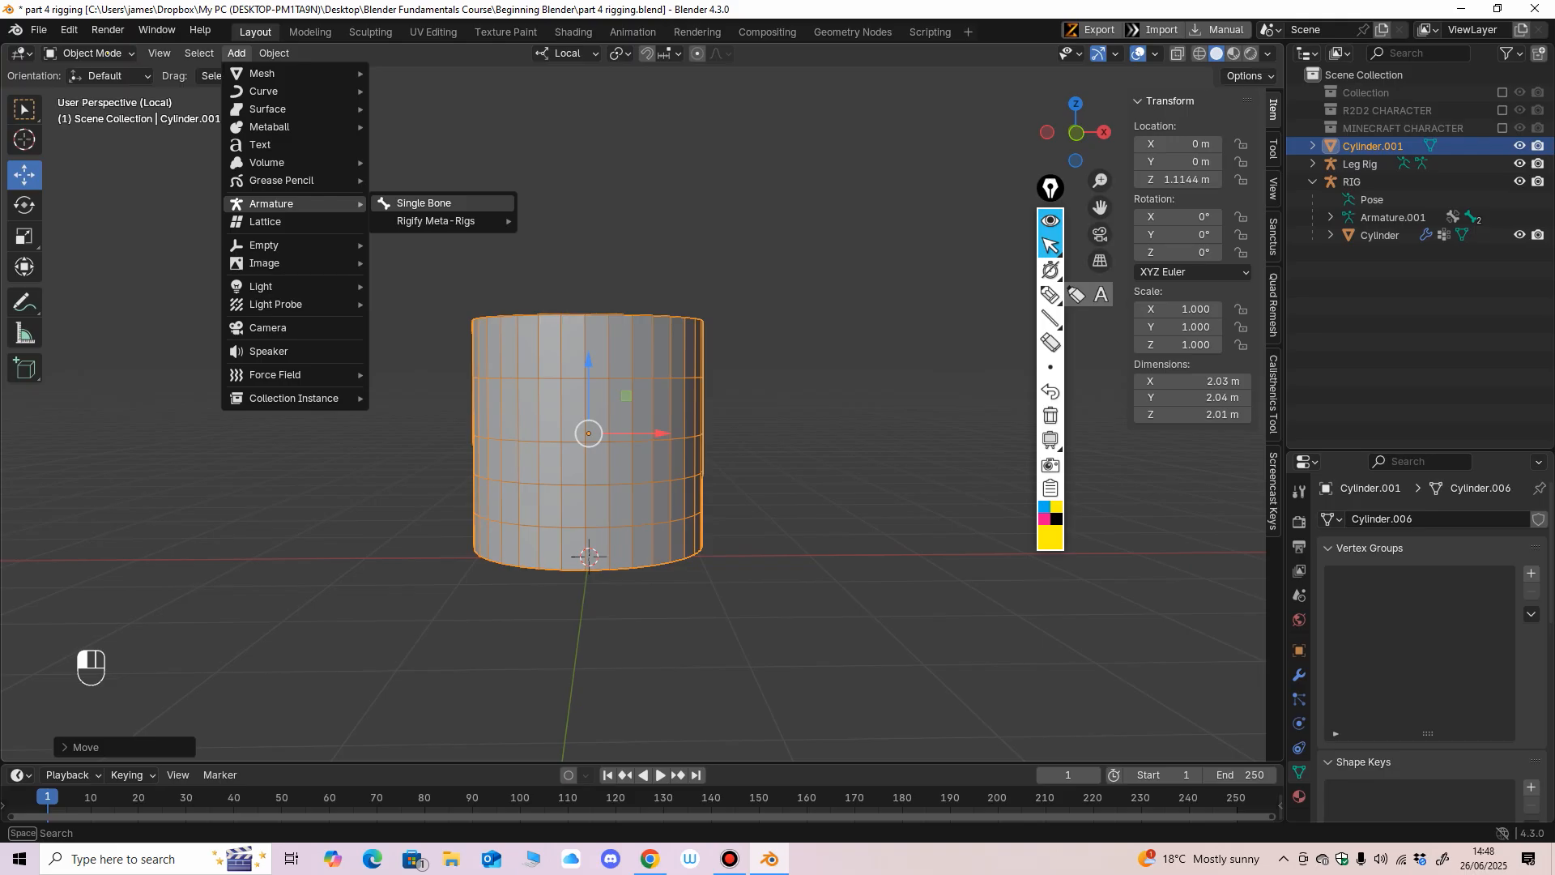
{"action": "left_click", "coordinate": [424, 203]}
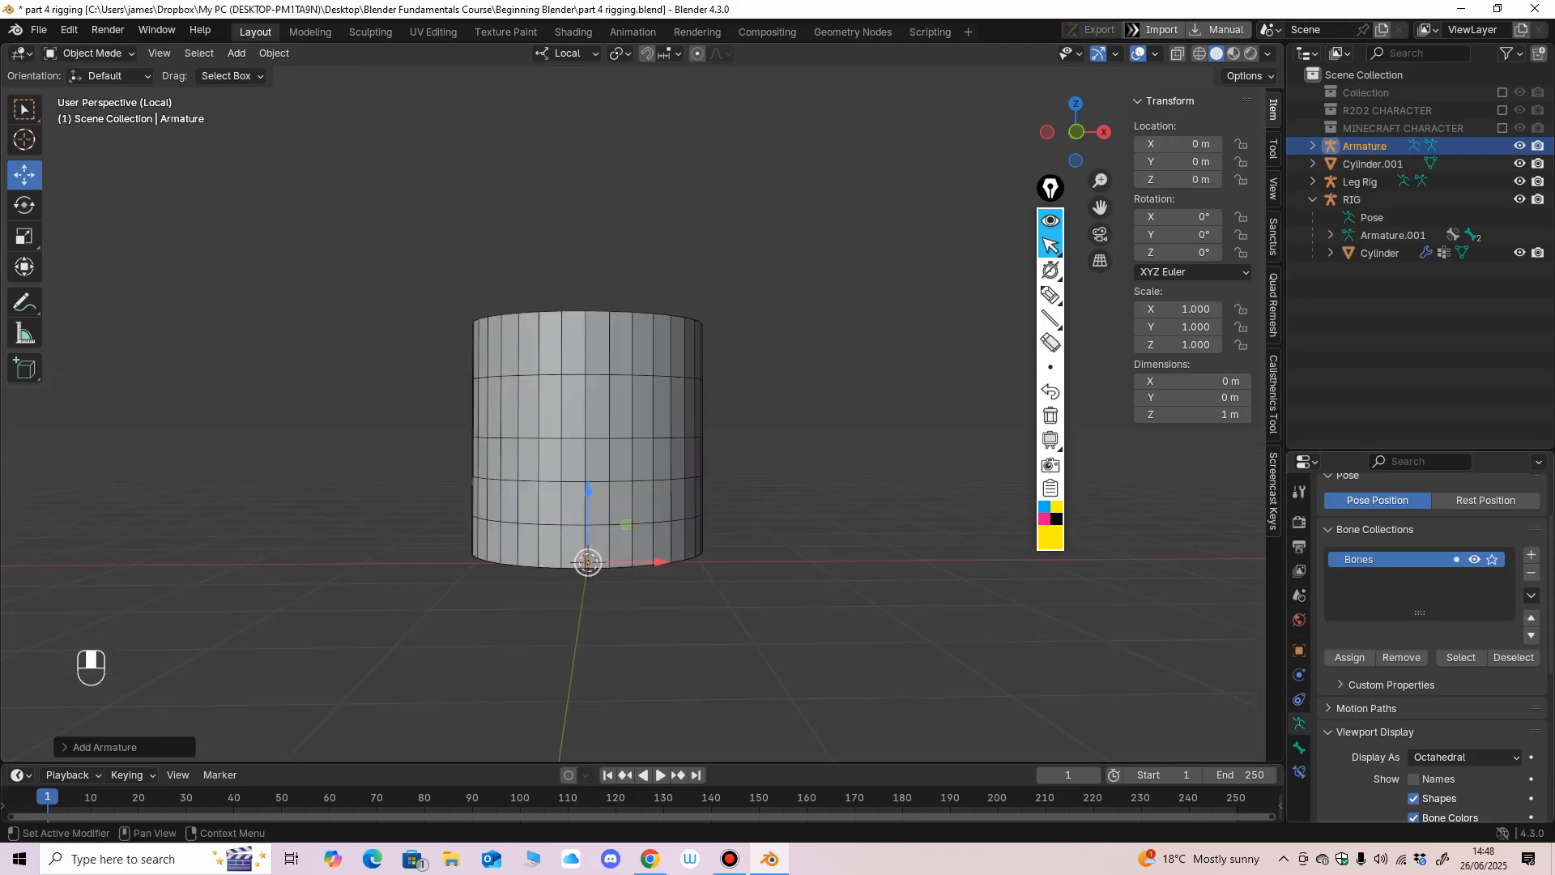
Enter Edit Mode on the armature and raise the bone's tip to about 2.26 m along Z, just above the cylinder.
{"action": "scroll", "coordinate": [1429, 648], "scroll_direction": "down", "scroll_amount": 1}
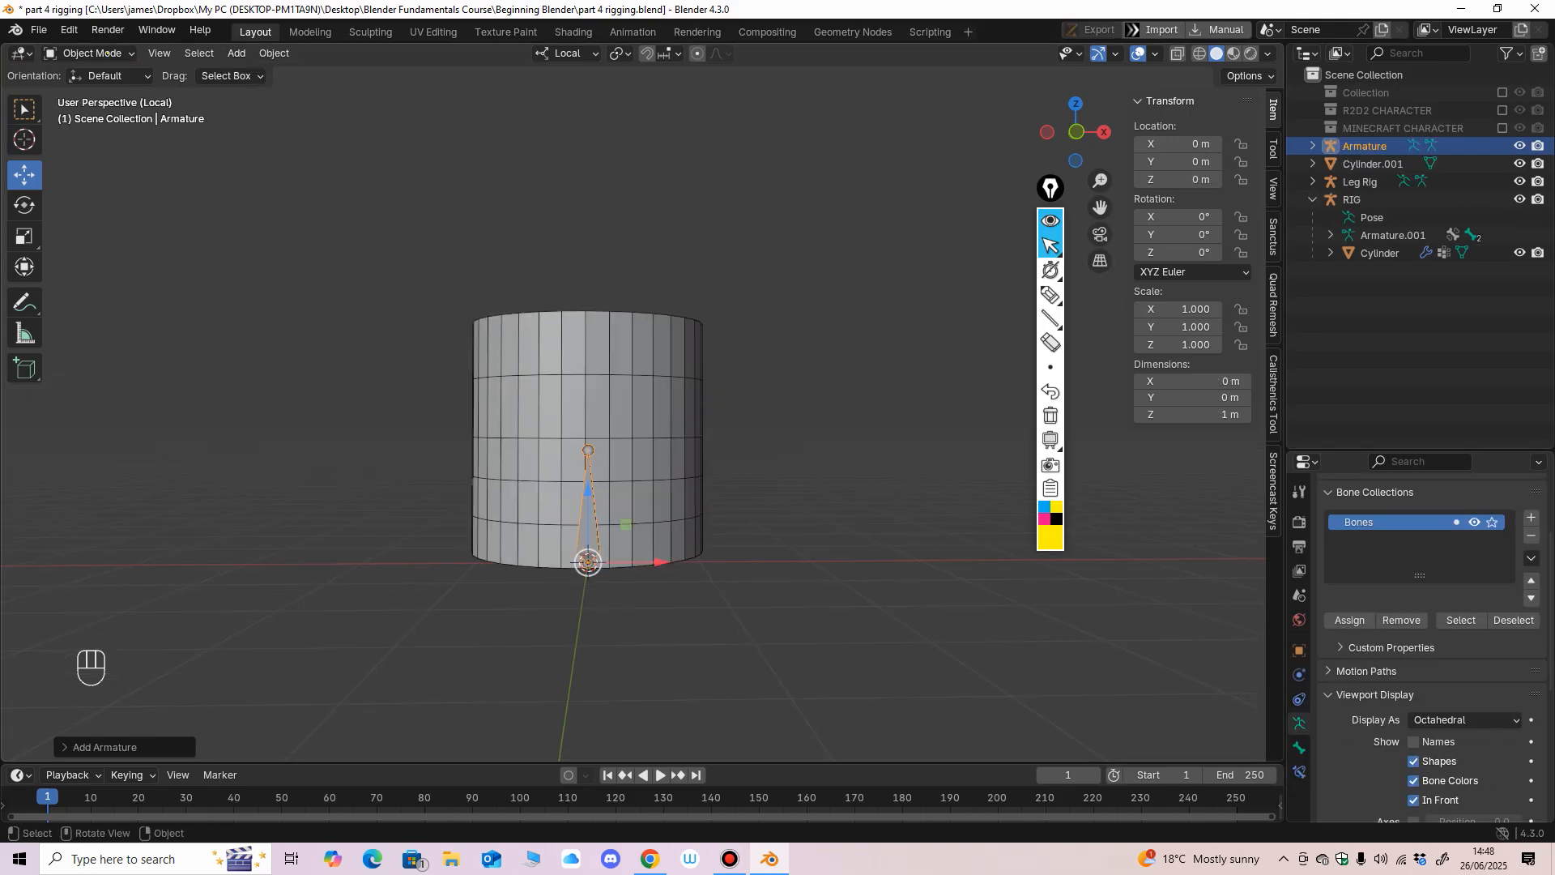
{"action": "left_click", "coordinate": [107, 53]}
{"action": "left_click", "coordinate": [89, 93]}
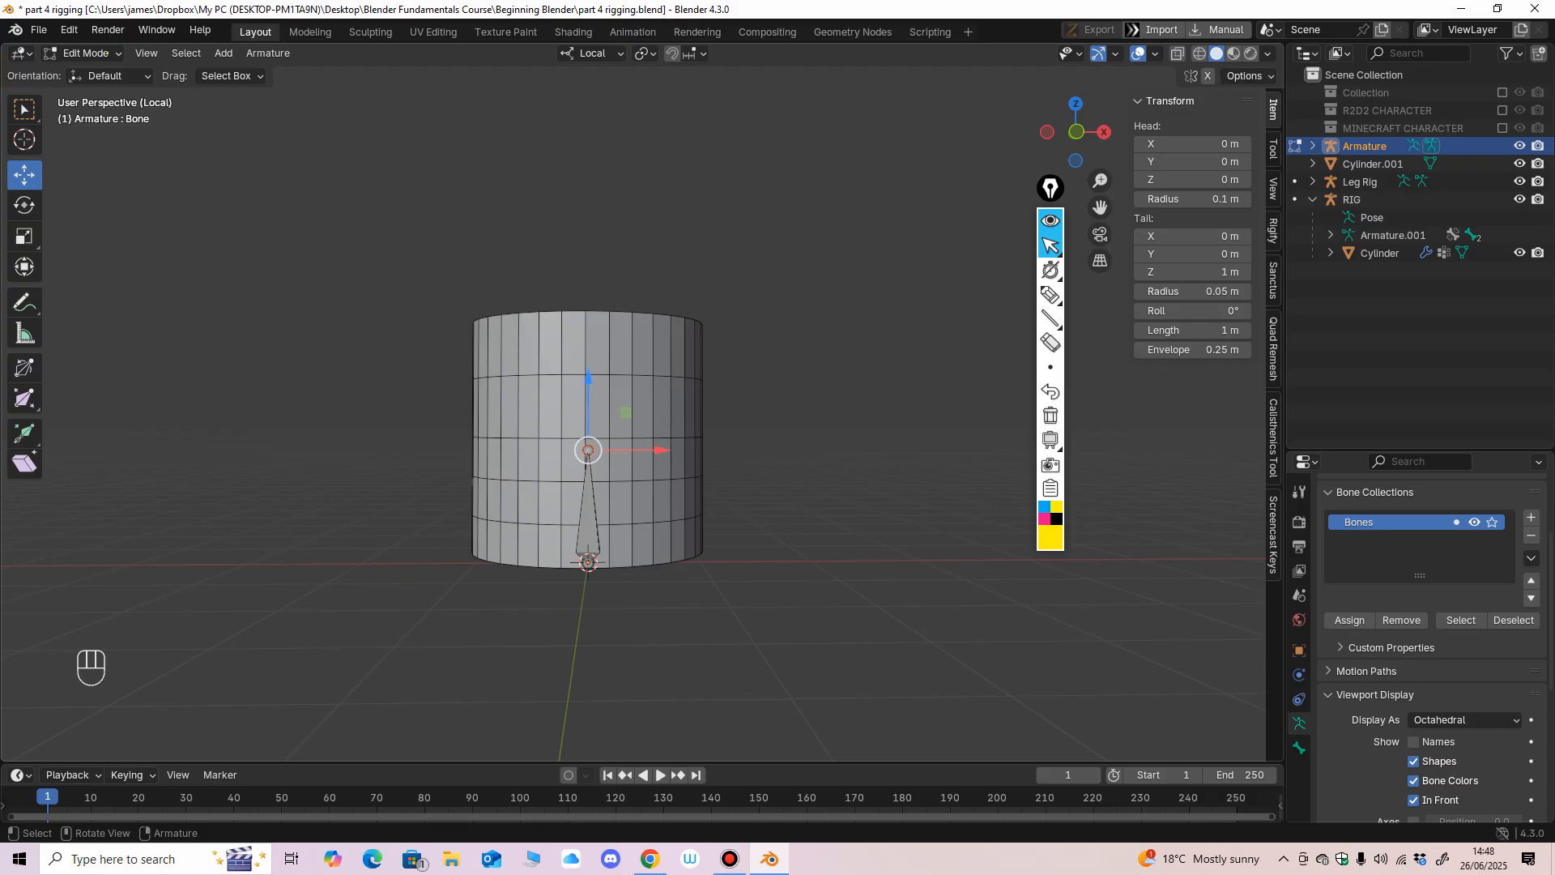
{"action": "left_click_drag", "start_coordinate": [588, 377], "coordinate": [588, 234]}
{"action": "key", "text": "KP_1"}
{"action": "scroll", "coordinate": [599, 421], "scroll_direction": "up", "scroll_amount": 1}
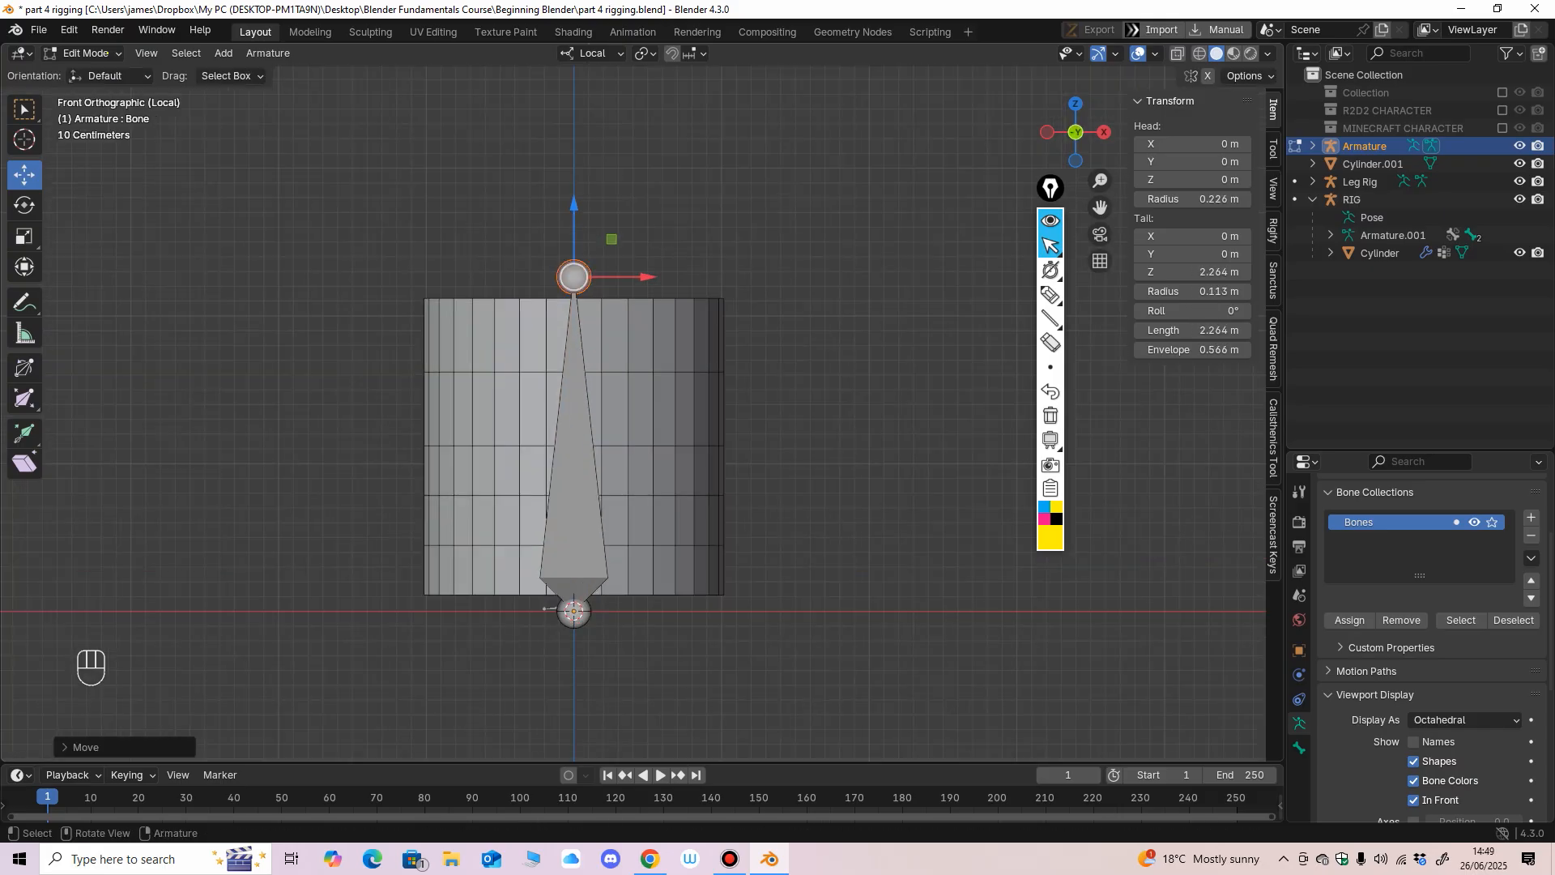
Subdivide the bone in two, and subdivide each half again to form a chain of four equal bones.
{"action": "left_click", "coordinate": [574, 486]}
{"action": "left_click", "coordinate": [268, 52]}
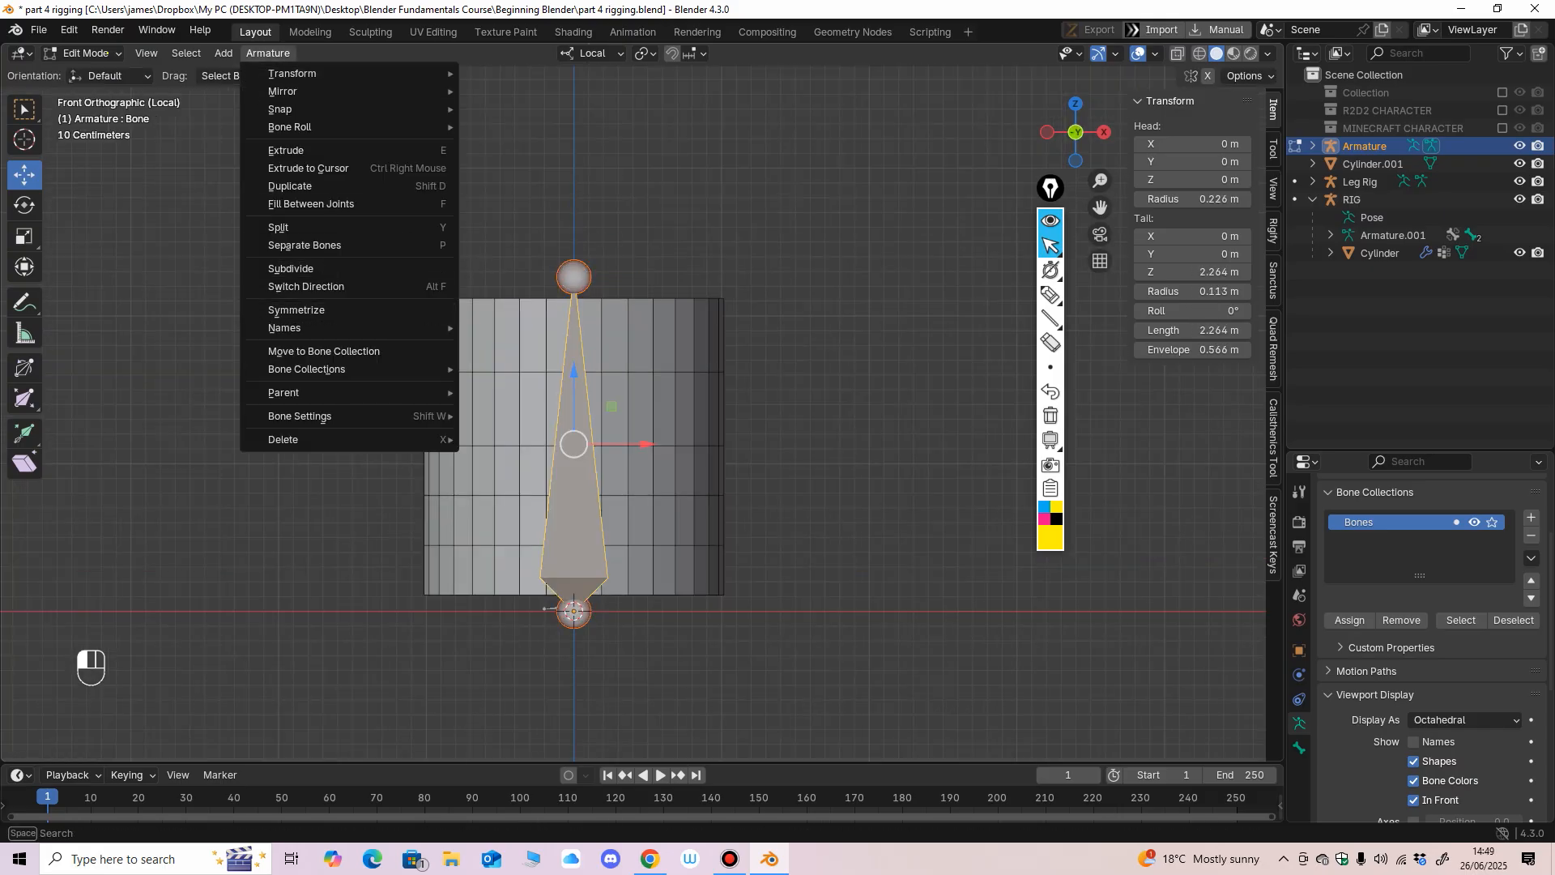
{"action": "left_click", "coordinate": [299, 268]}
{"action": "left_click", "coordinate": [574, 526]}
{"action": "left_click", "coordinate": [268, 53]}
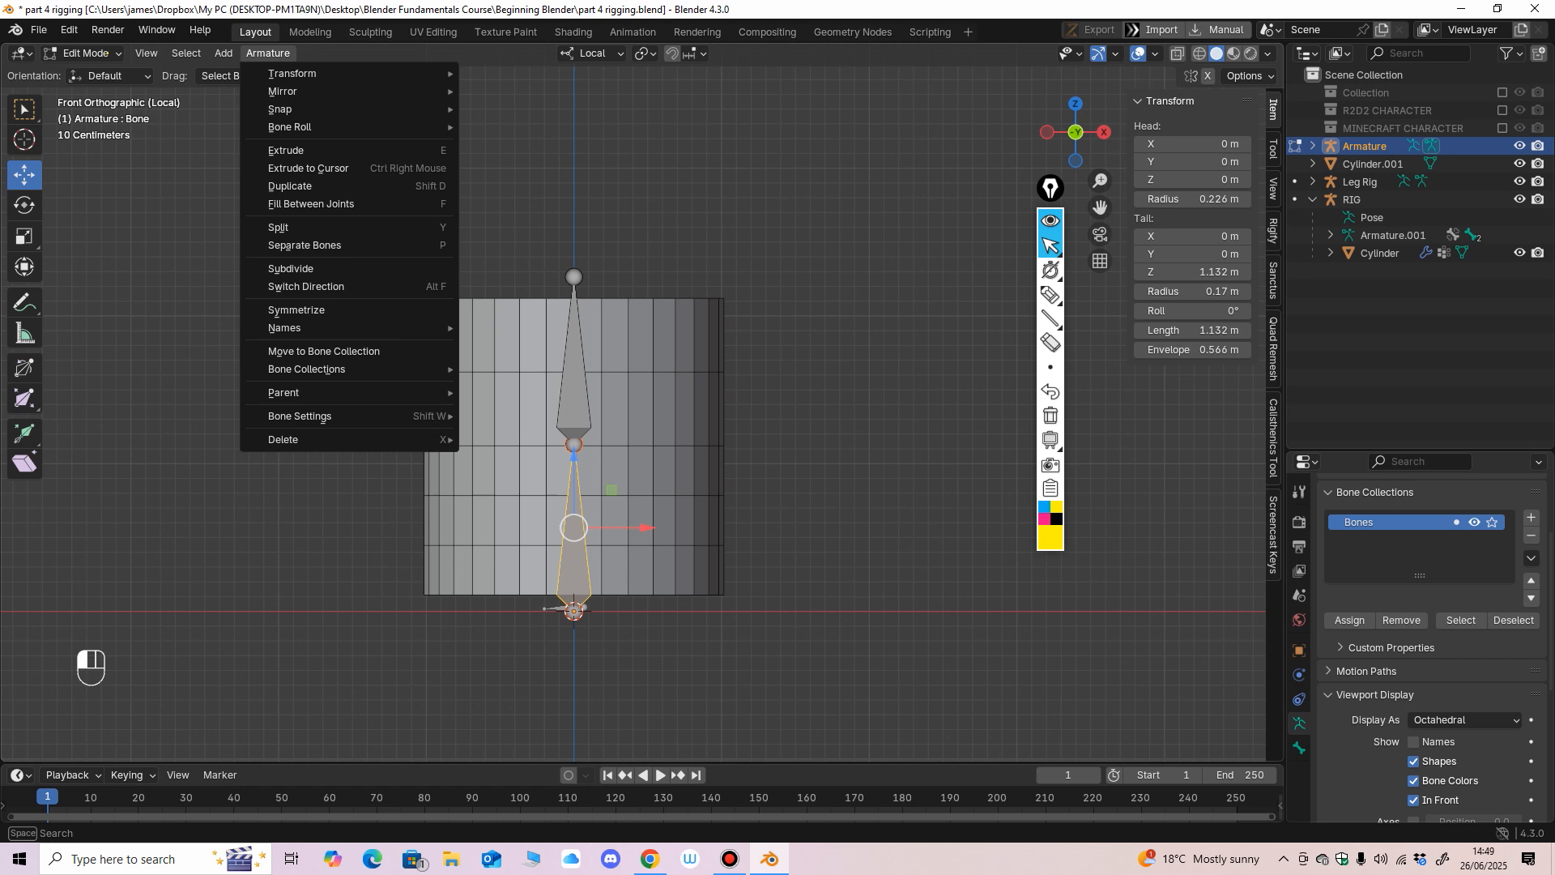
{"action": "left_click", "coordinate": [300, 268]}
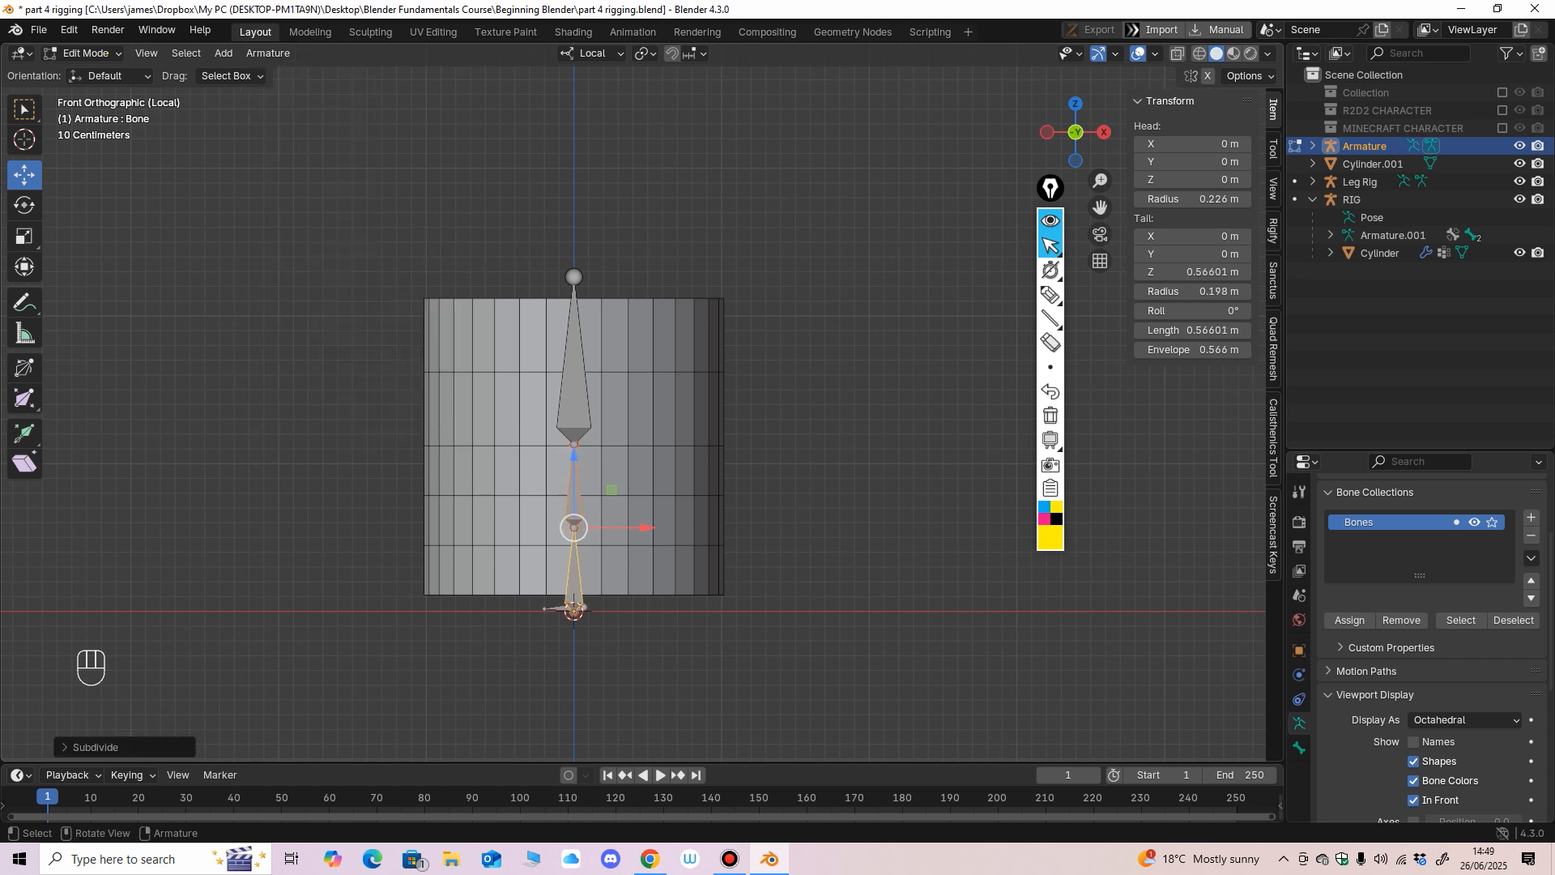
{"action": "left_click", "coordinate": [574, 360]}
{"action": "left_click", "coordinate": [268, 52]}
{"action": "left_click", "coordinate": [300, 268]}
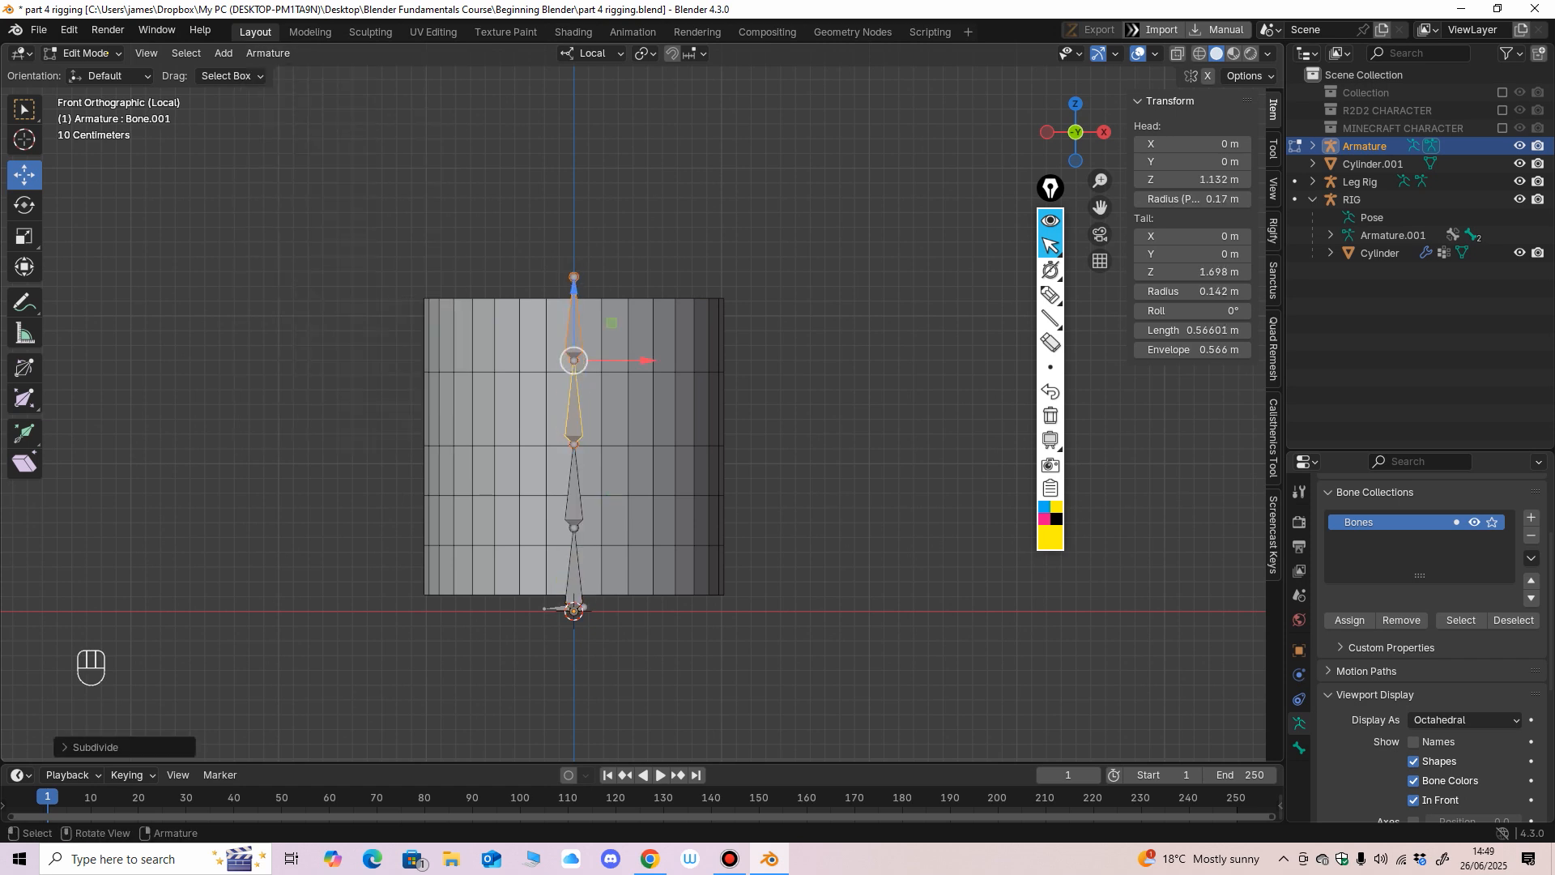
Edit the cylinder's mesh, add a horizontal loop cut in the middle of each of its two upper bands, and return to Object Mode.
{"action": "mouse_move", "coordinate": [574, 438]}
{"action": "middle_mouse_down", "text": "ctrl"}
{"action": "mouse_move", "coordinate": [574, 397]}
{"action": "mouse_move", "coordinate": [575, 450]}
{"action": "mouse_move", "coordinate": [574, 419]}
{"action": "middle_mouse_up", "text": "ctrl"}
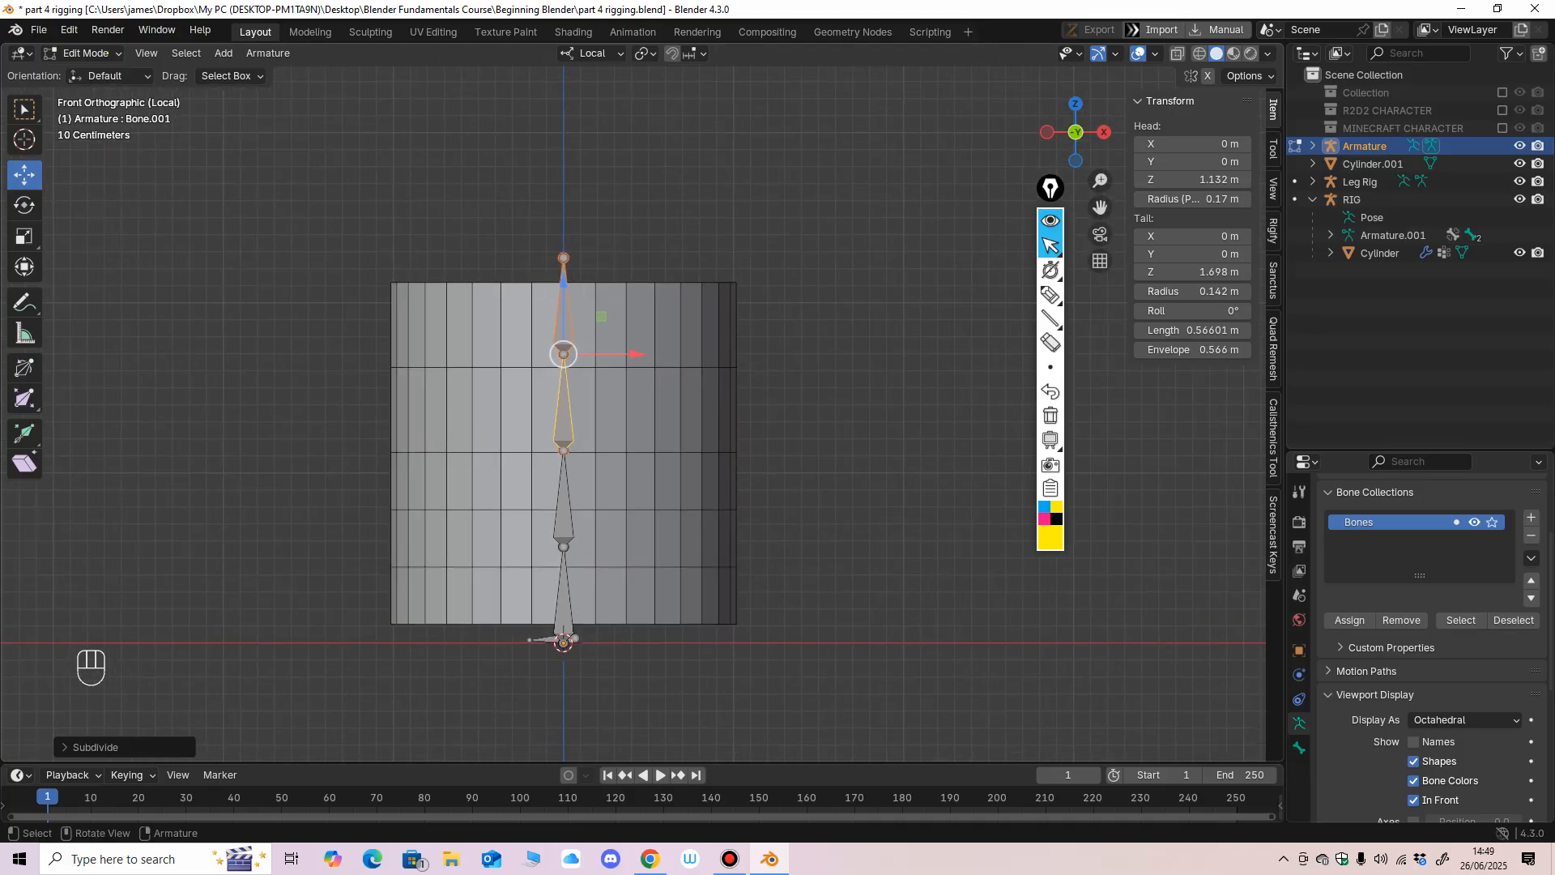
{"action": "left_click", "coordinate": [84, 53]}
{"action": "left_click", "coordinate": [96, 73]}
{"action": "left_click", "coordinate": [454, 340]}
{"action": "left_click", "coordinate": [107, 54]}
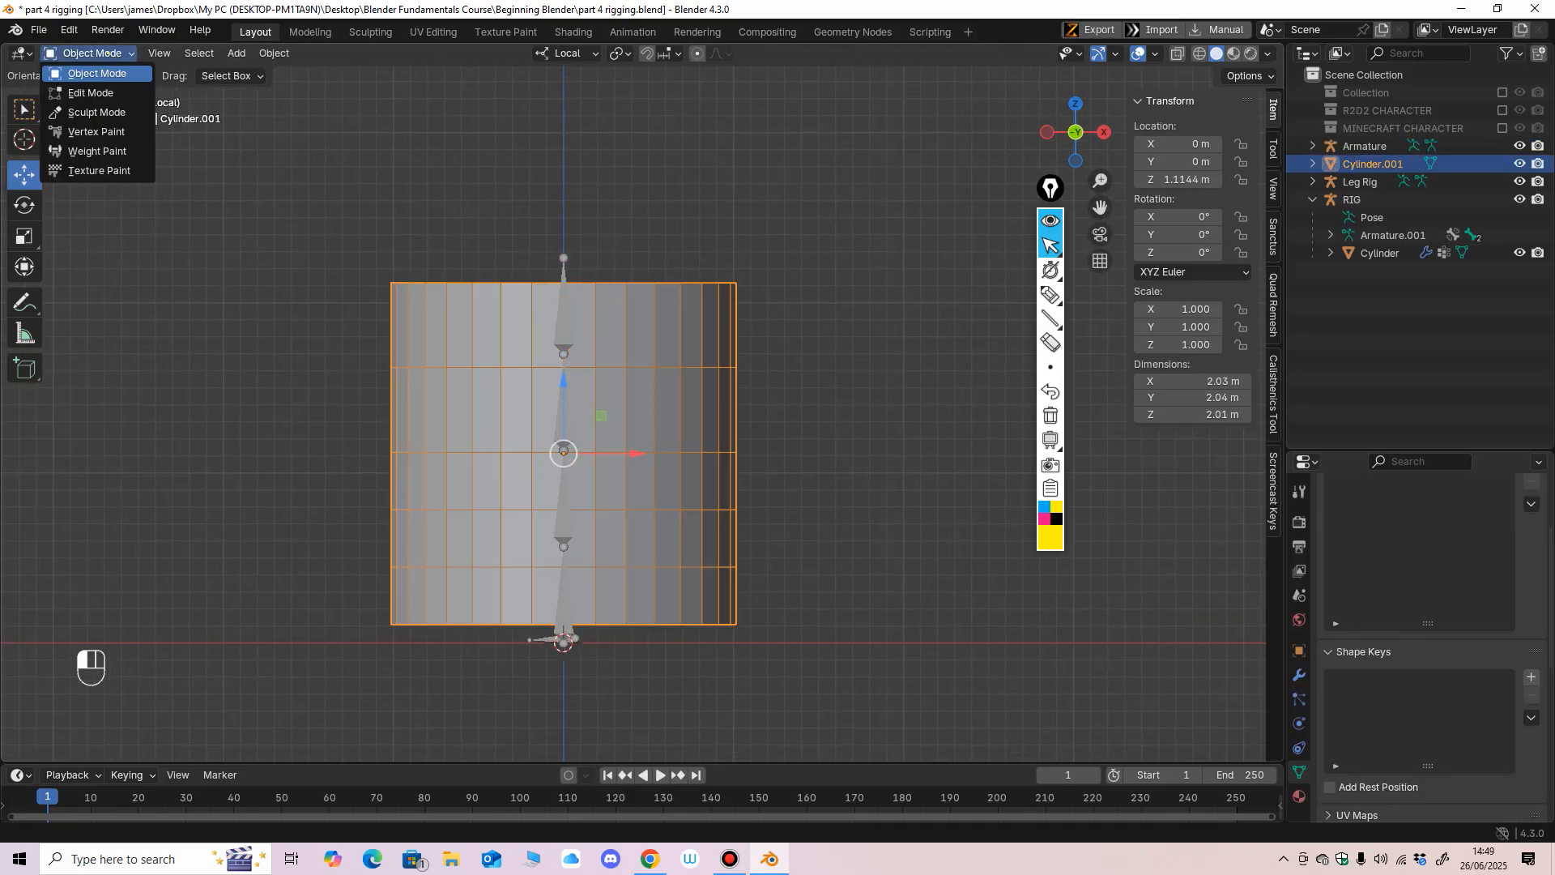
{"action": "left_click", "coordinate": [91, 93]}
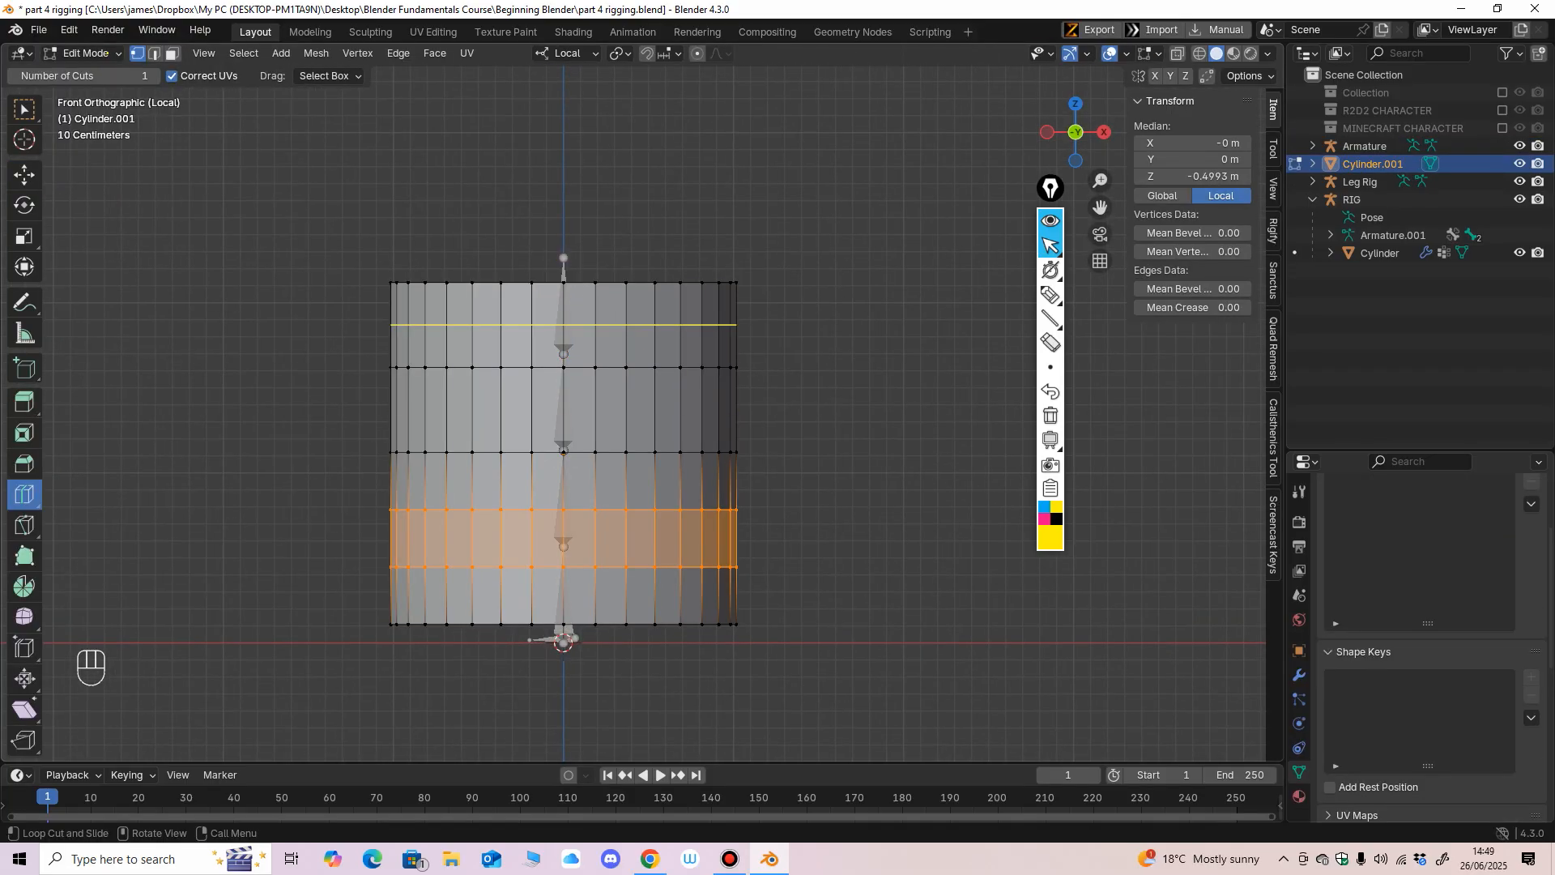
{"action": "left_click", "coordinate": [451, 325]}
{"action": "left_click", "coordinate": [451, 408]}
{"action": "left_click", "coordinate": [107, 53]}
{"action": "left_click", "coordinate": [96, 73]}
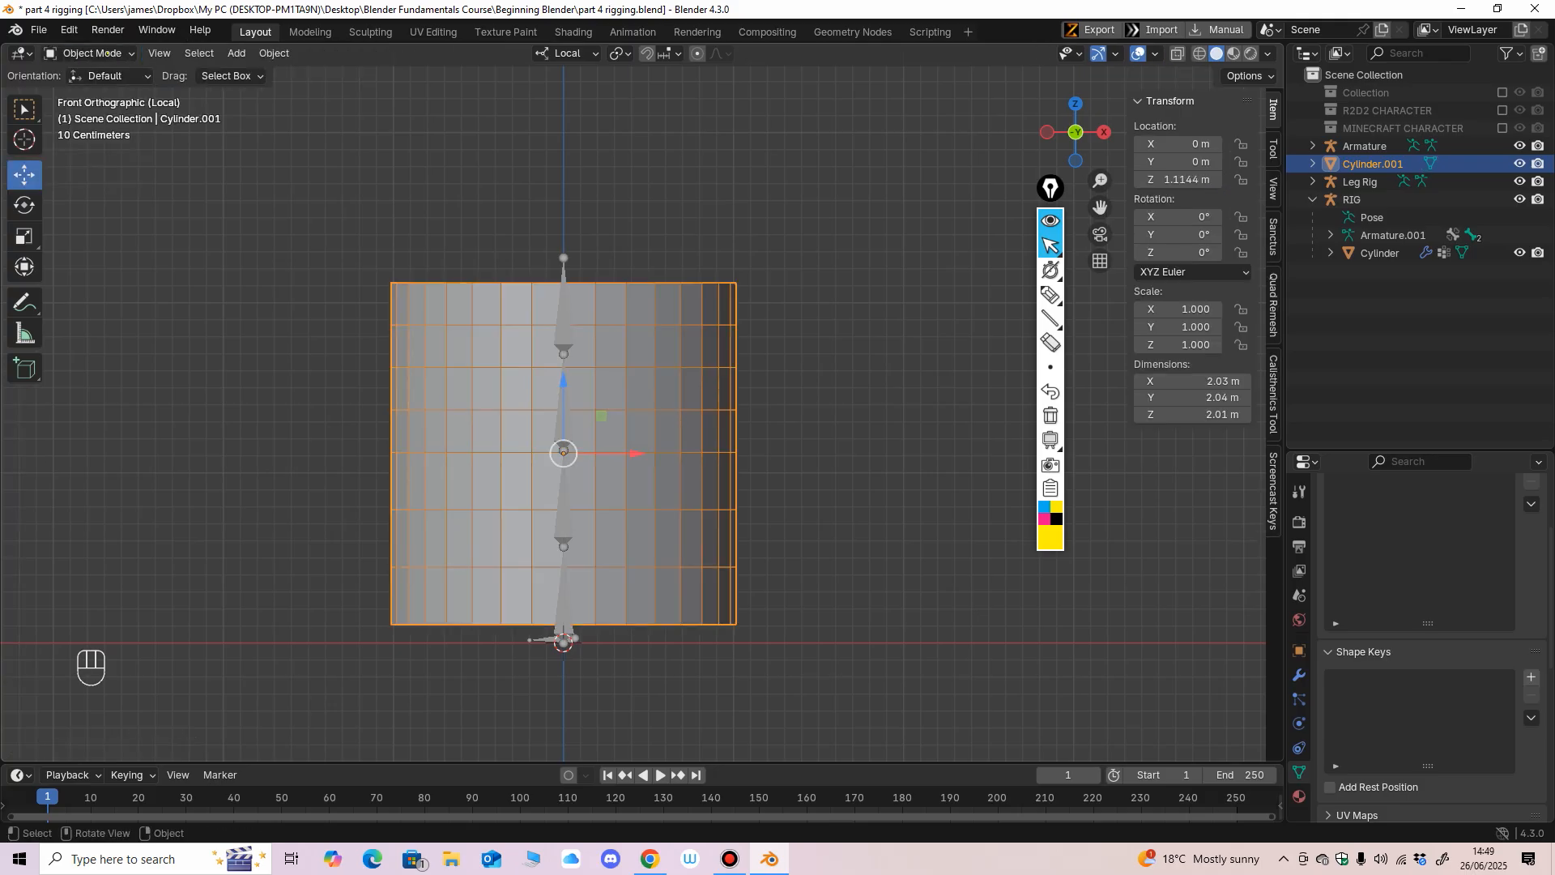
Apply All Transforms to the cylinder.
{"action": "middle_click_drag", "start_coordinate": [450, 348], "coordinate": [459, 369]}
{"action": "key", "text": "ctrl+a"}
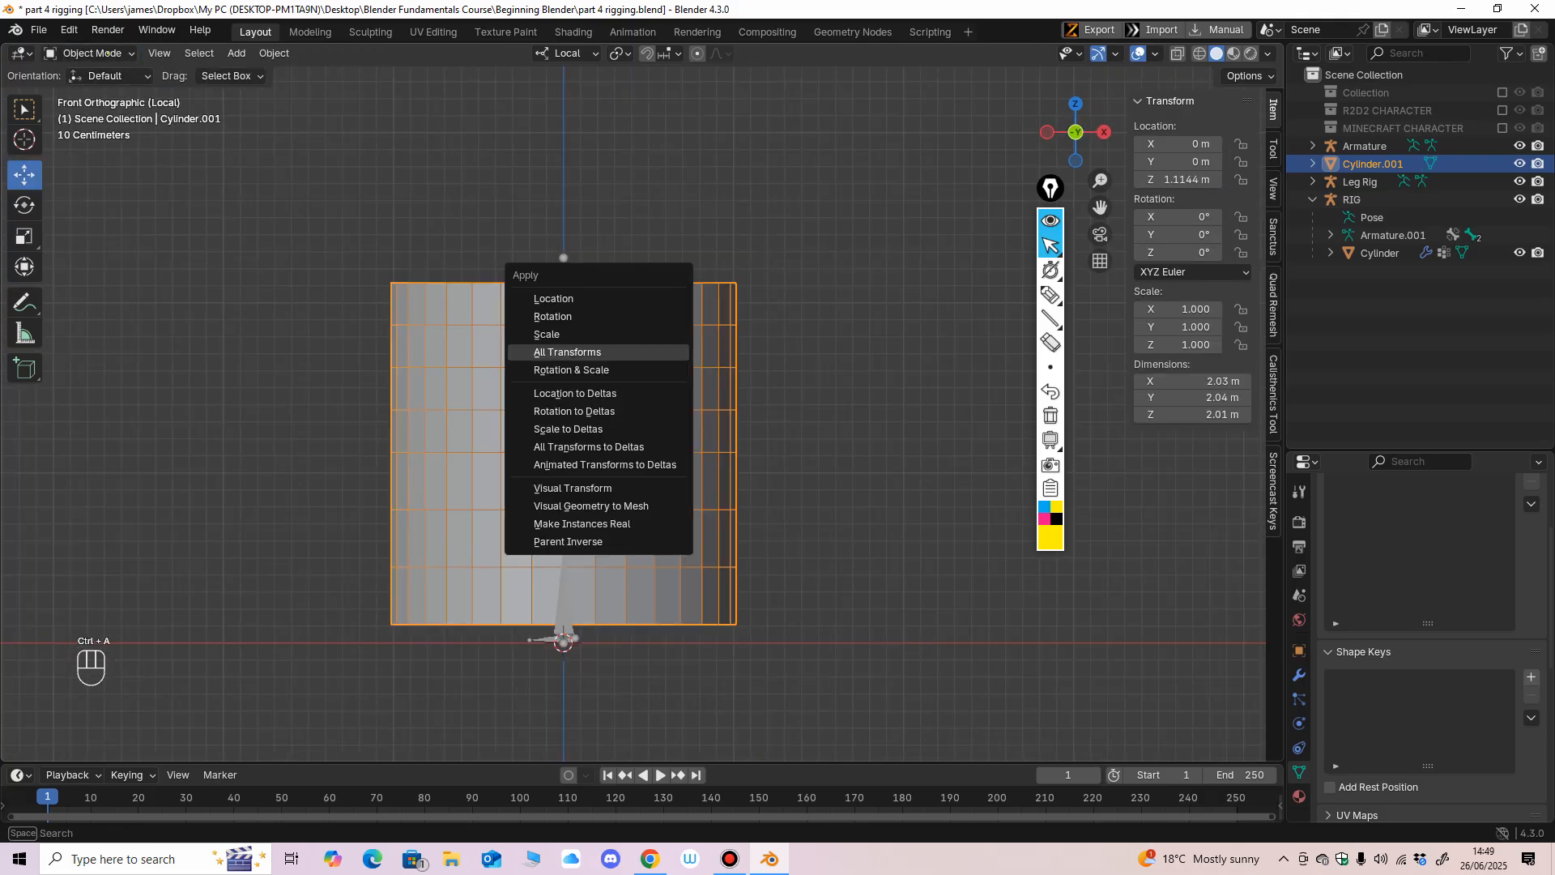
{"action": "left_click", "coordinate": [636, 353]}
Parent the cylinder to the four-bone armature with automatic weights.
{"action": "left_click", "coordinate": [564, 324]}
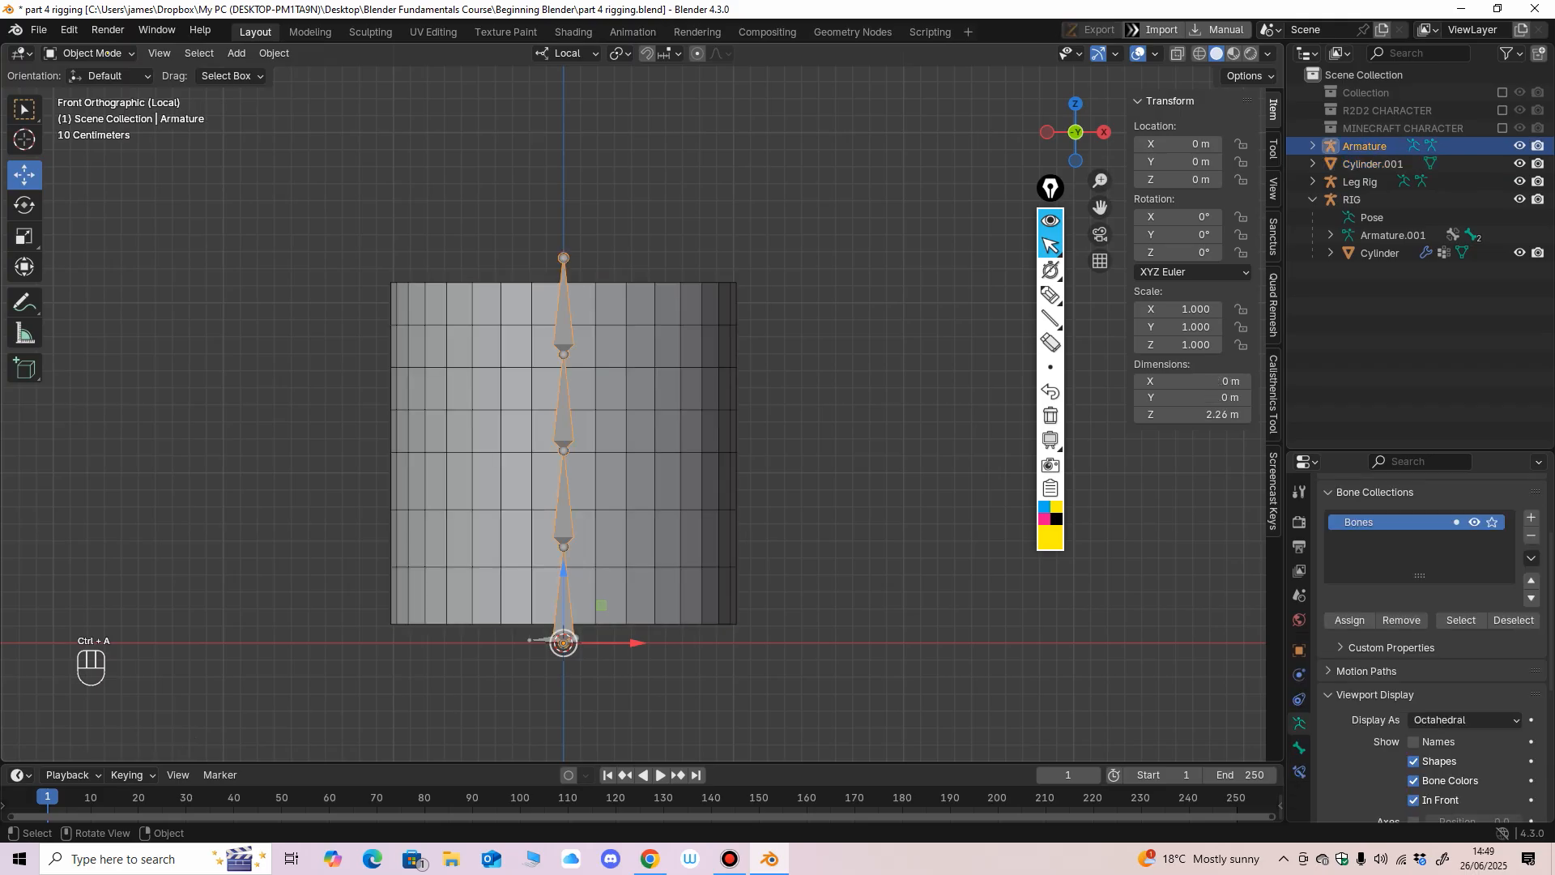
{"action": "left_click", "coordinate": [519, 364]}
{"action": "mouse_move", "coordinate": [564, 340]}
{"action": "middle_mouse_down"}
{"action": "mouse_move", "coordinate": [534, 361]}
{"action": "mouse_move", "coordinate": [555, 361]}
{"action": "middle_mouse_up"}
{"action": "left_click", "coordinate": [562, 324], "text": "shift"}
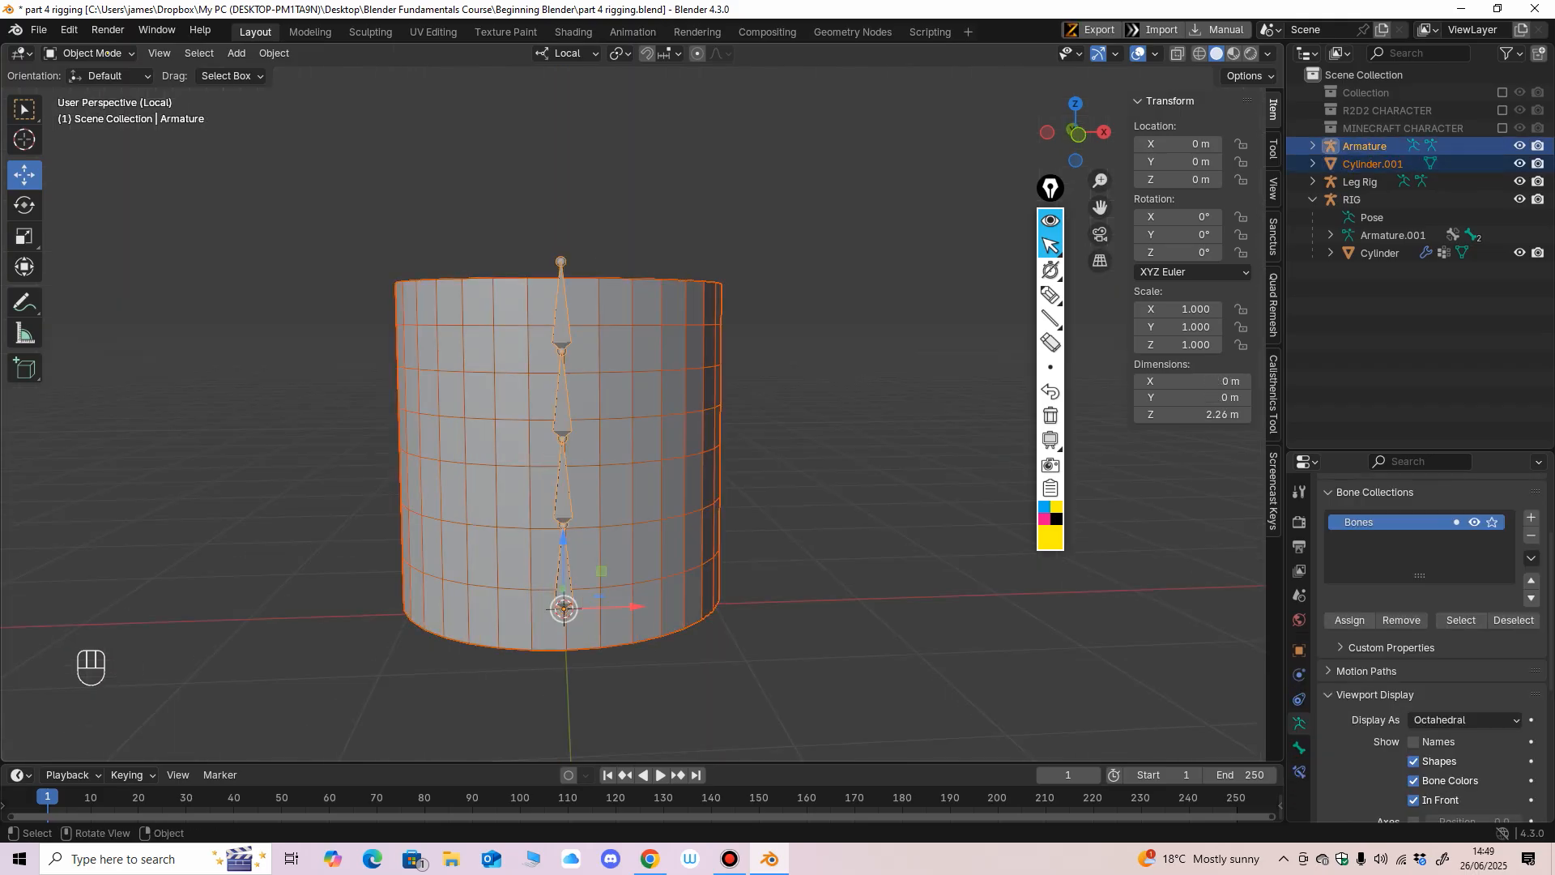
{"action": "key", "text": "ctrl+p"}
{"action": "left_click", "coordinate": [518, 497]}
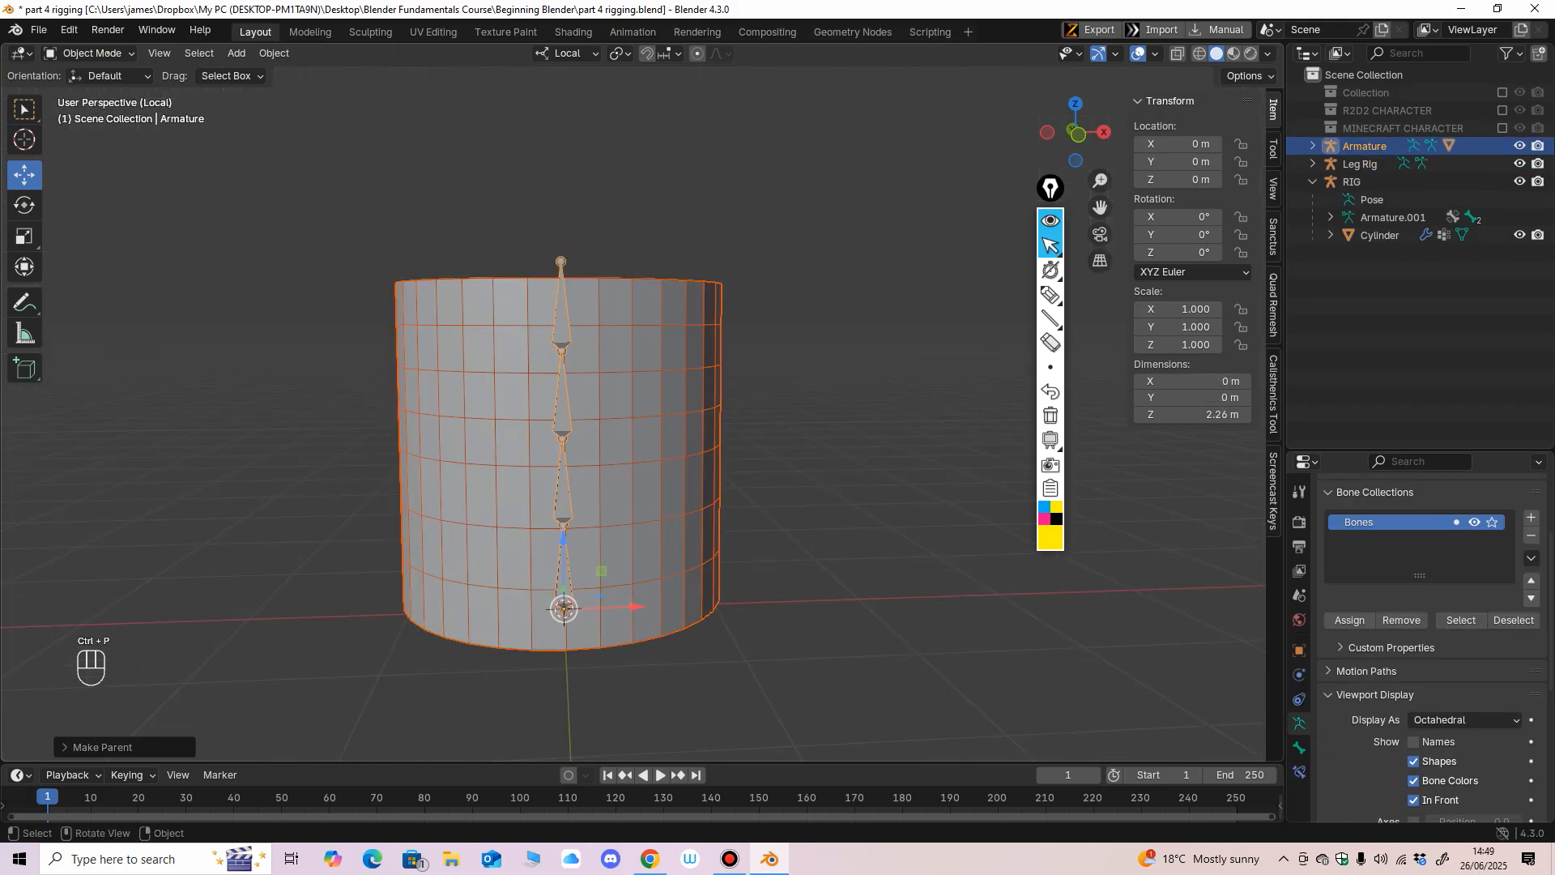
Select the armature together with the cylinder as active, enter Weight Paint mode, and set the brush radius to 52 px.
{"action": "key", "text": "KP_1"}
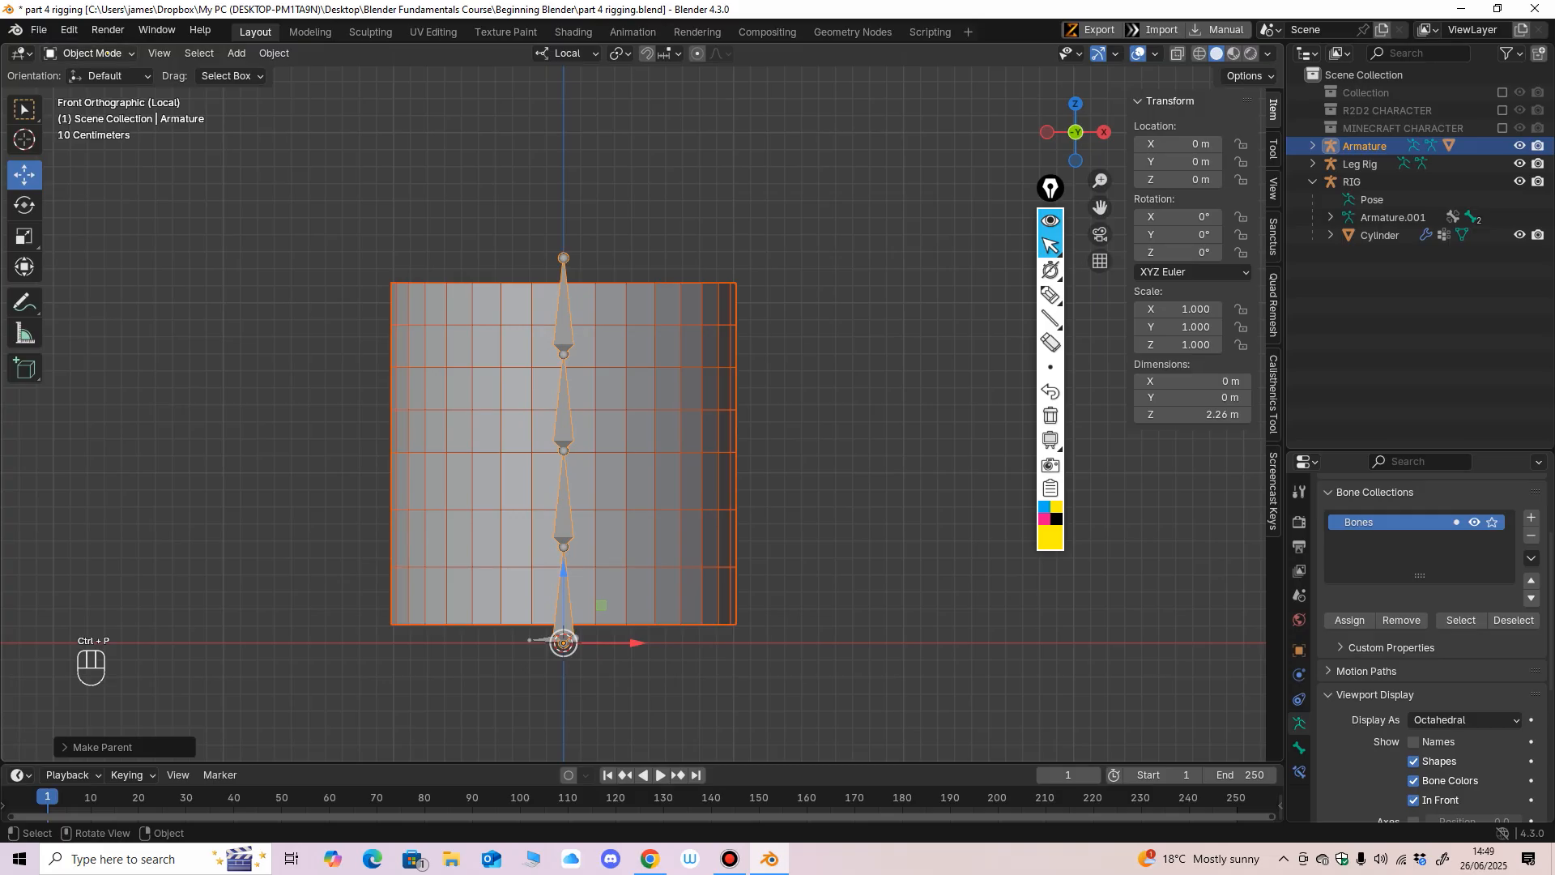
{"action": "left_click", "coordinate": [564, 405]}
{"action": "left_click", "coordinate": [619, 405]}
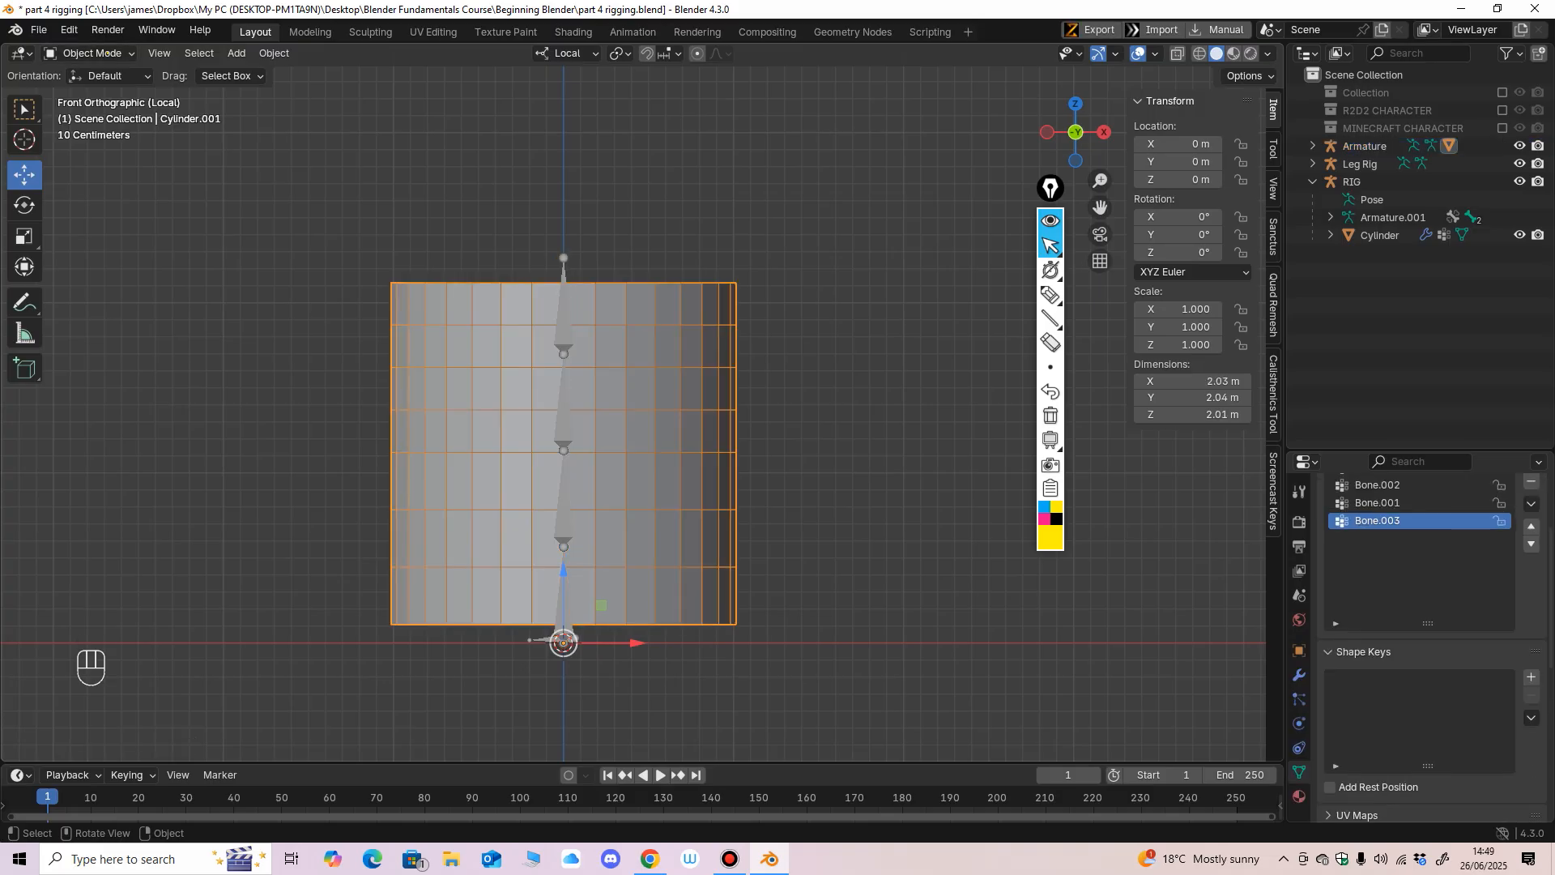
{"action": "left_click", "coordinate": [564, 405]}
{"action": "left_click", "coordinate": [620, 405], "text": "shift"}
{"action": "left_click", "coordinate": [91, 53]}
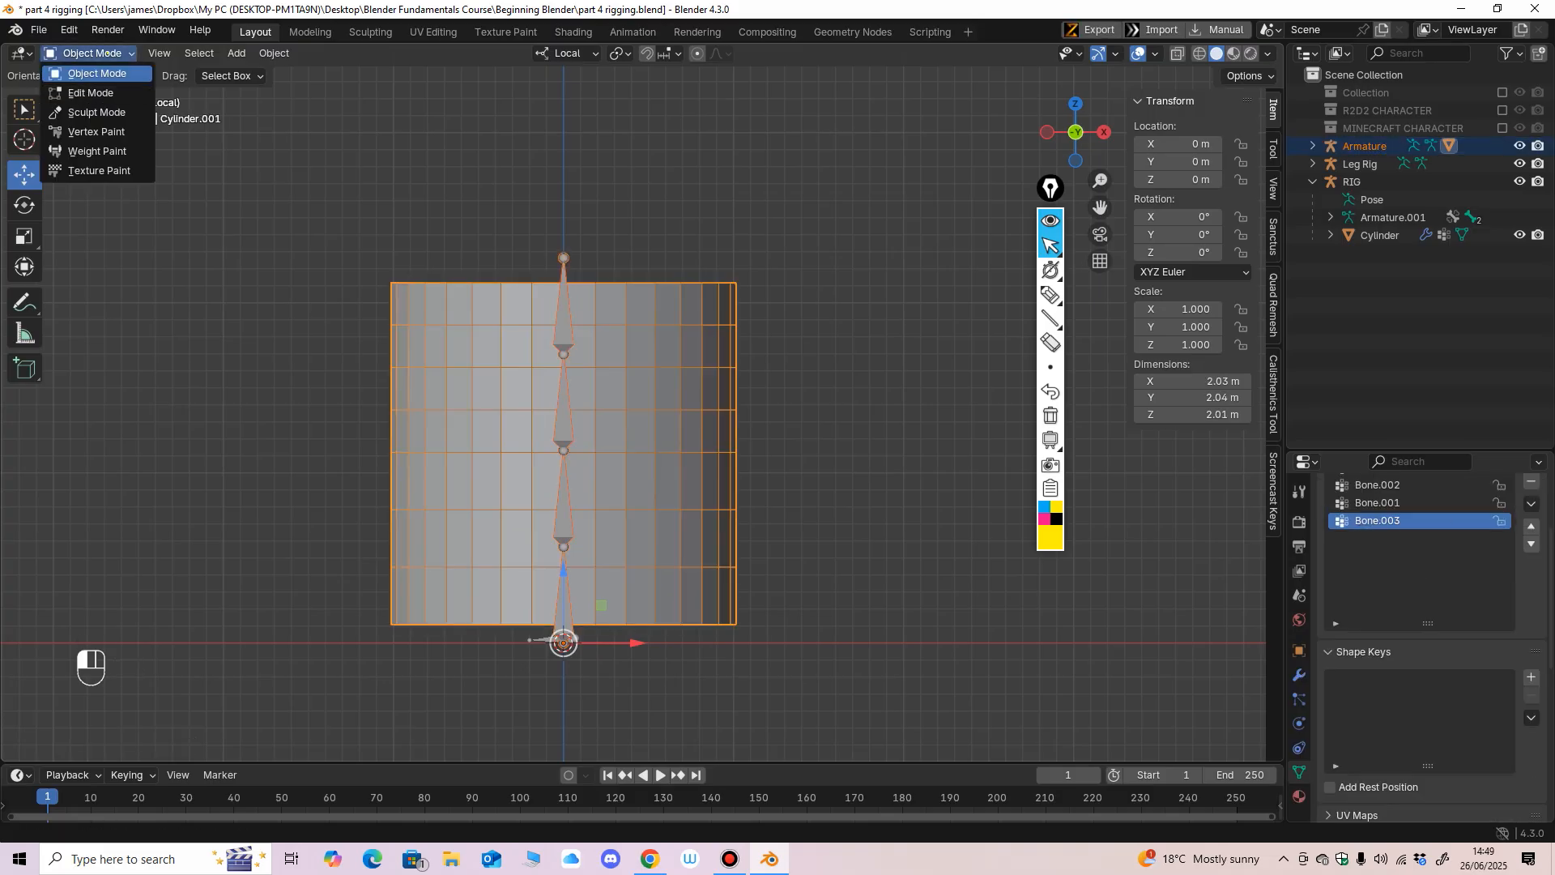
{"action": "left_click", "coordinate": [106, 151]}
{"action": "middle_click_drag", "start_coordinate": [597, 393], "coordinate": [604, 377], "text": "ctrl"}
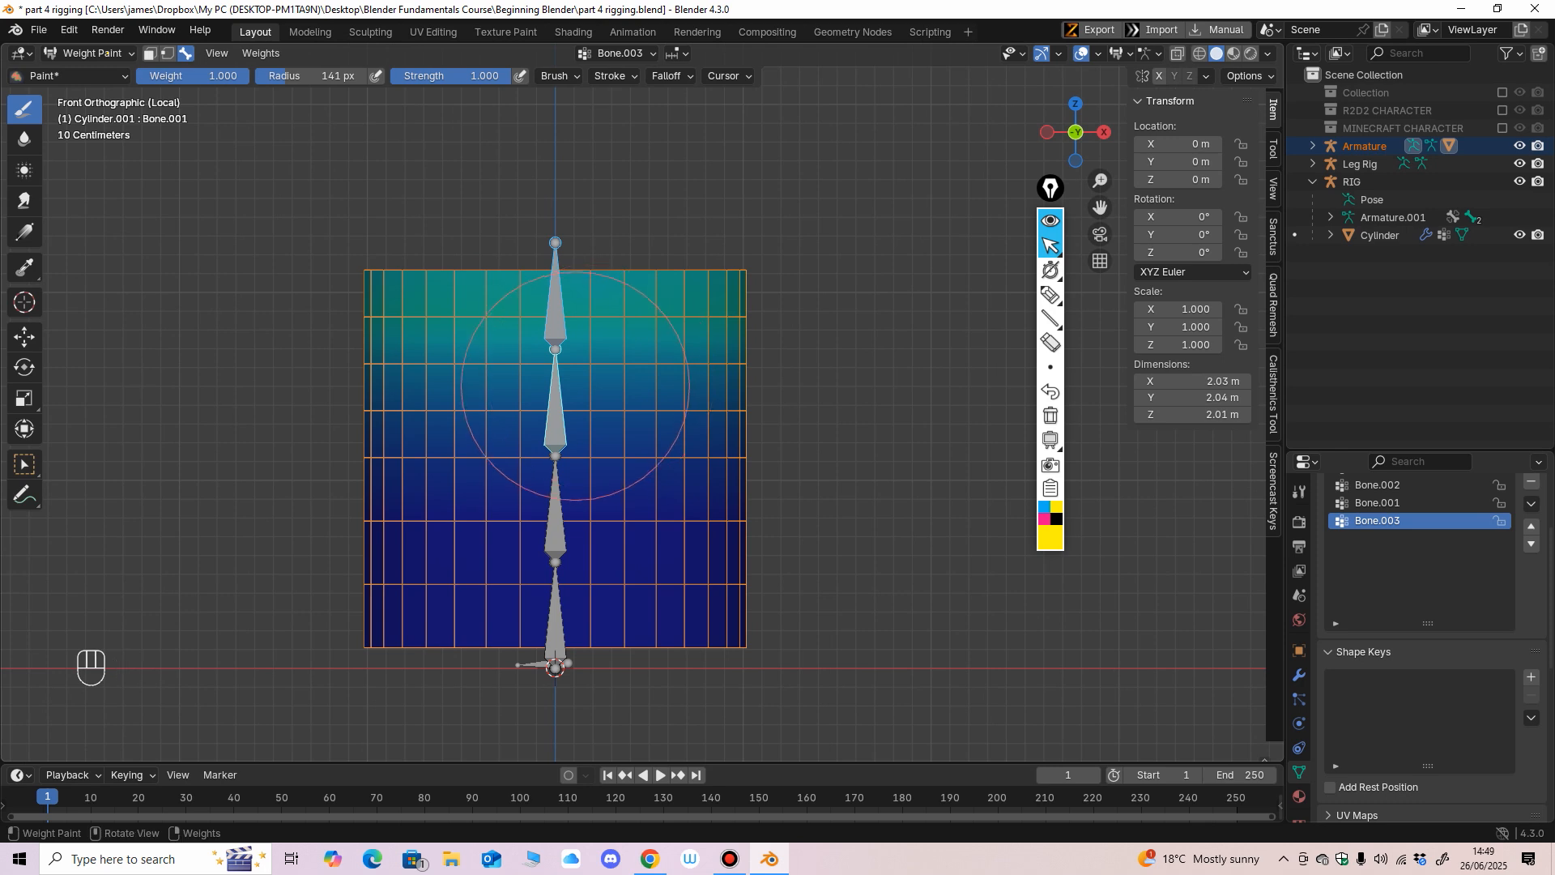
{"action": "key", "text": "f"}
{"action": "left_click", "coordinate": [624, 387]}
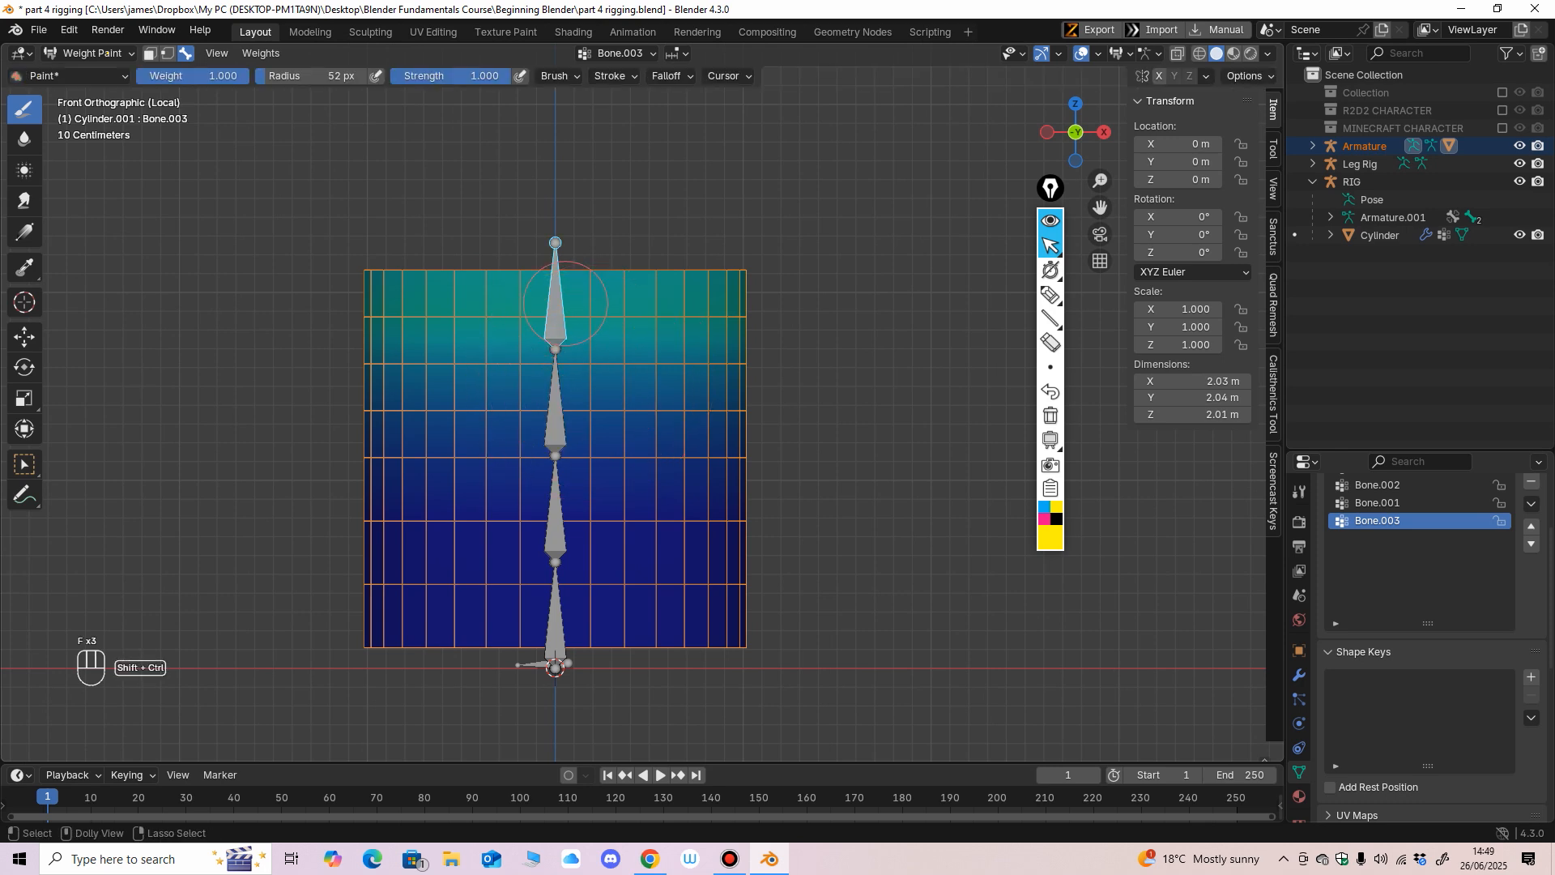
Examine the weight influence of each of the four bones on the cylinder.
{"action": "left_click", "coordinate": [554, 389], "text": "ctrl"}
{"action": "left_click", "coordinate": [557, 505], "text": "ctrl+shift"}
{"action": "left_click", "coordinate": [559, 620], "text": "ctrl+shift"}
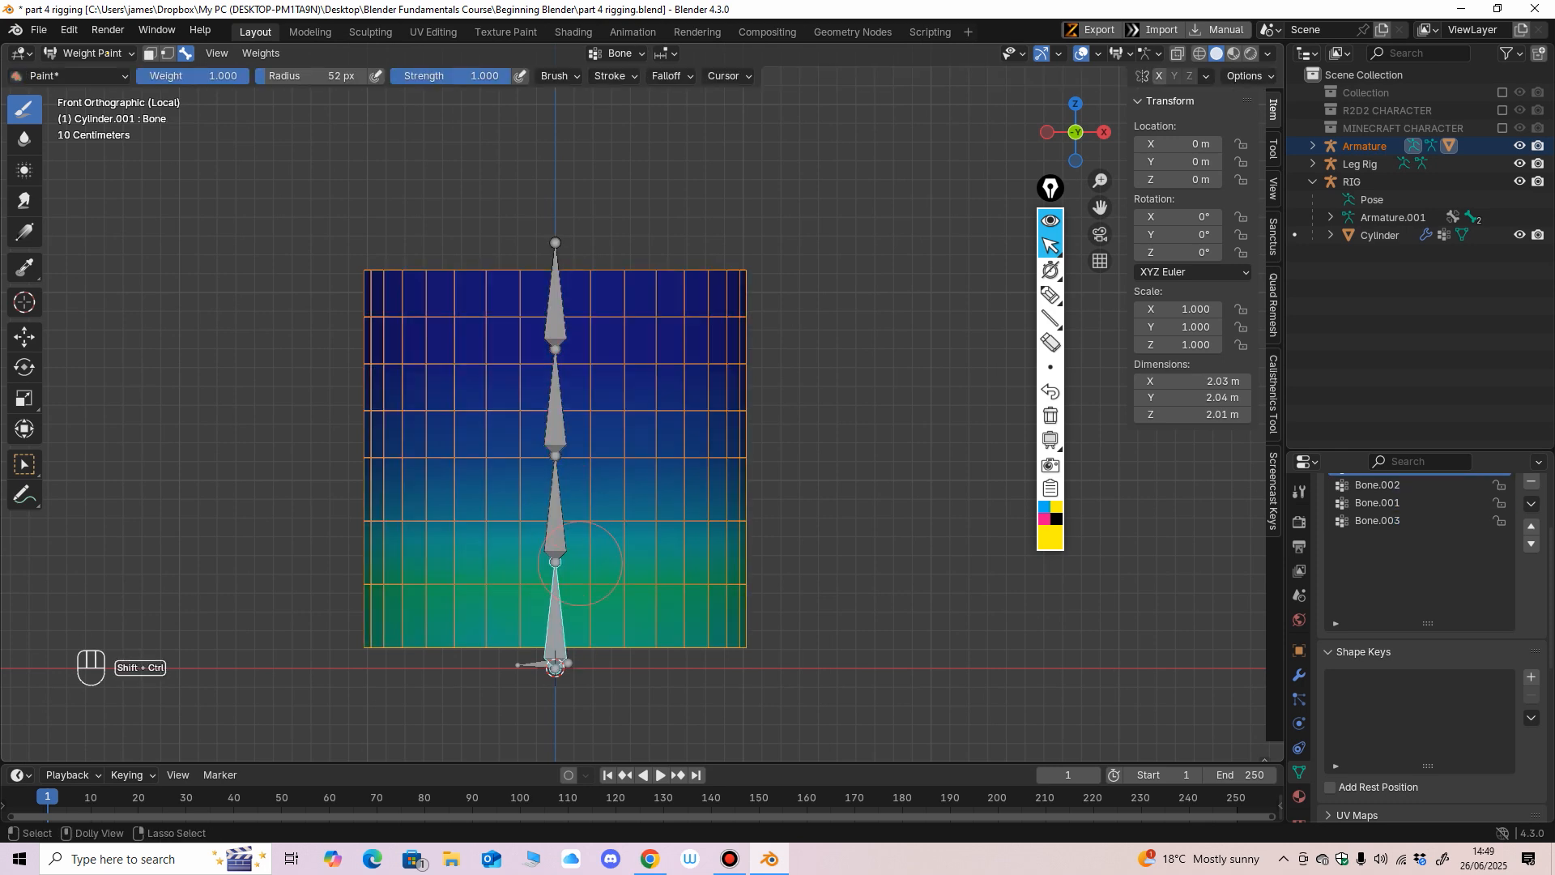
{"action": "left_click", "coordinate": [554, 510], "text": "ctrl+shift"}
{"action": "left_click", "coordinate": [555, 401], "text": "ctrl+shift"}
{"action": "left_click", "coordinate": [557, 320], "text": "ctrl+shift"}
{"action": "left_click", "coordinate": [554, 607], "text": "ctrl+shift"}
{"action": "left_click", "coordinate": [556, 524], "text": "ctrl+shift"}
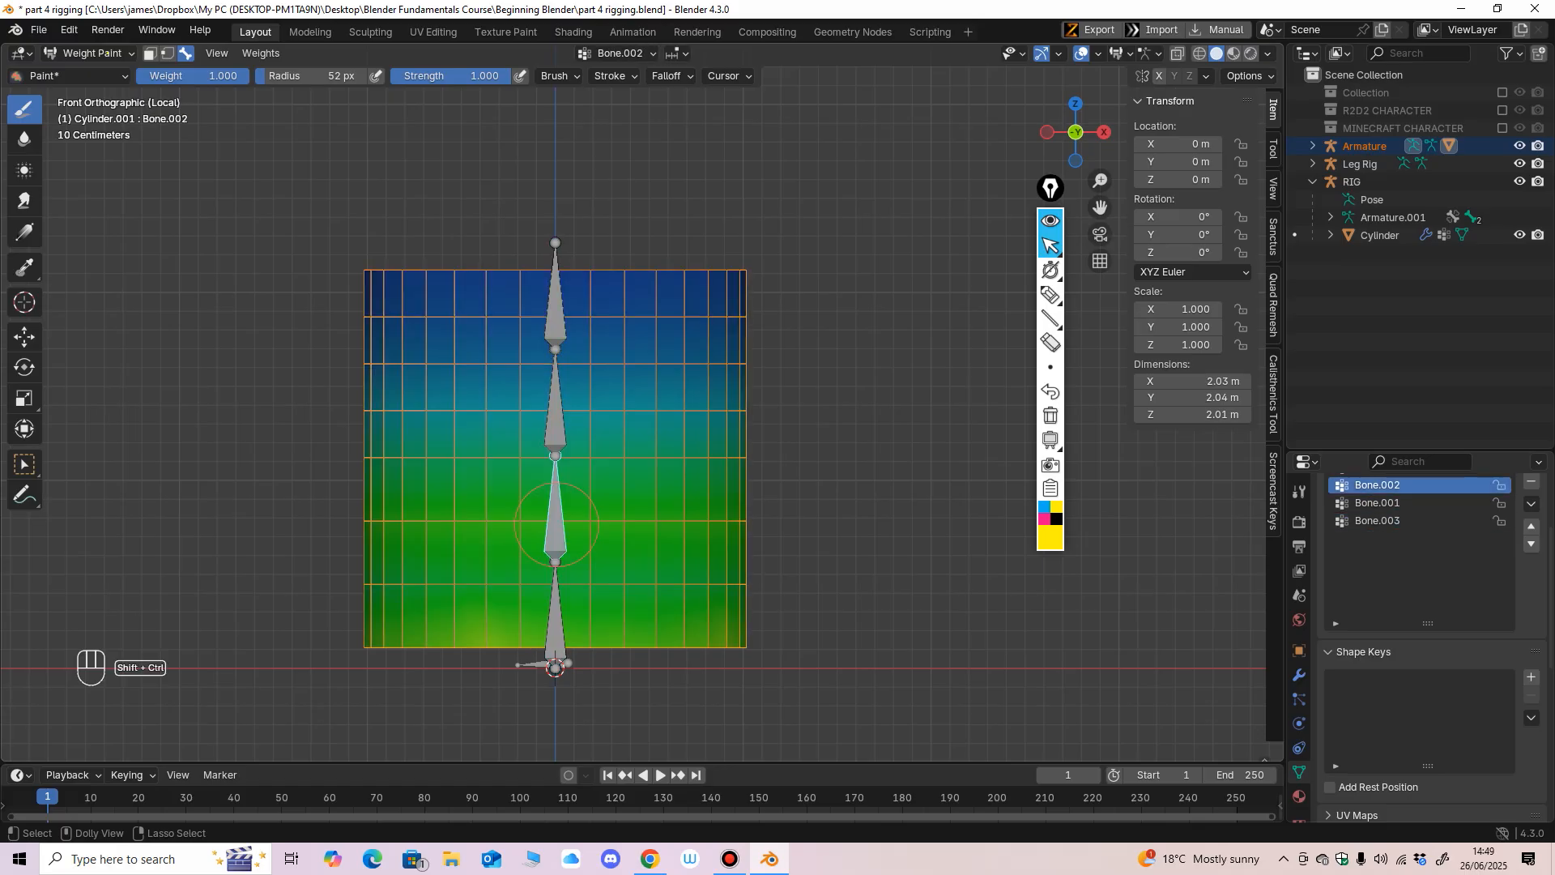
{"action": "left_click", "coordinate": [559, 387], "text": "ctrl+shift"}
{"action": "left_click", "coordinate": [541, 361], "text": "ctrl+shift"}
For the lowest bone, set the brush to weight 0 and radius 111 px, and paint its influence off the cylinder above that bone.
{"action": "left_click", "coordinate": [549, 619], "text": "ctrl+shift"}
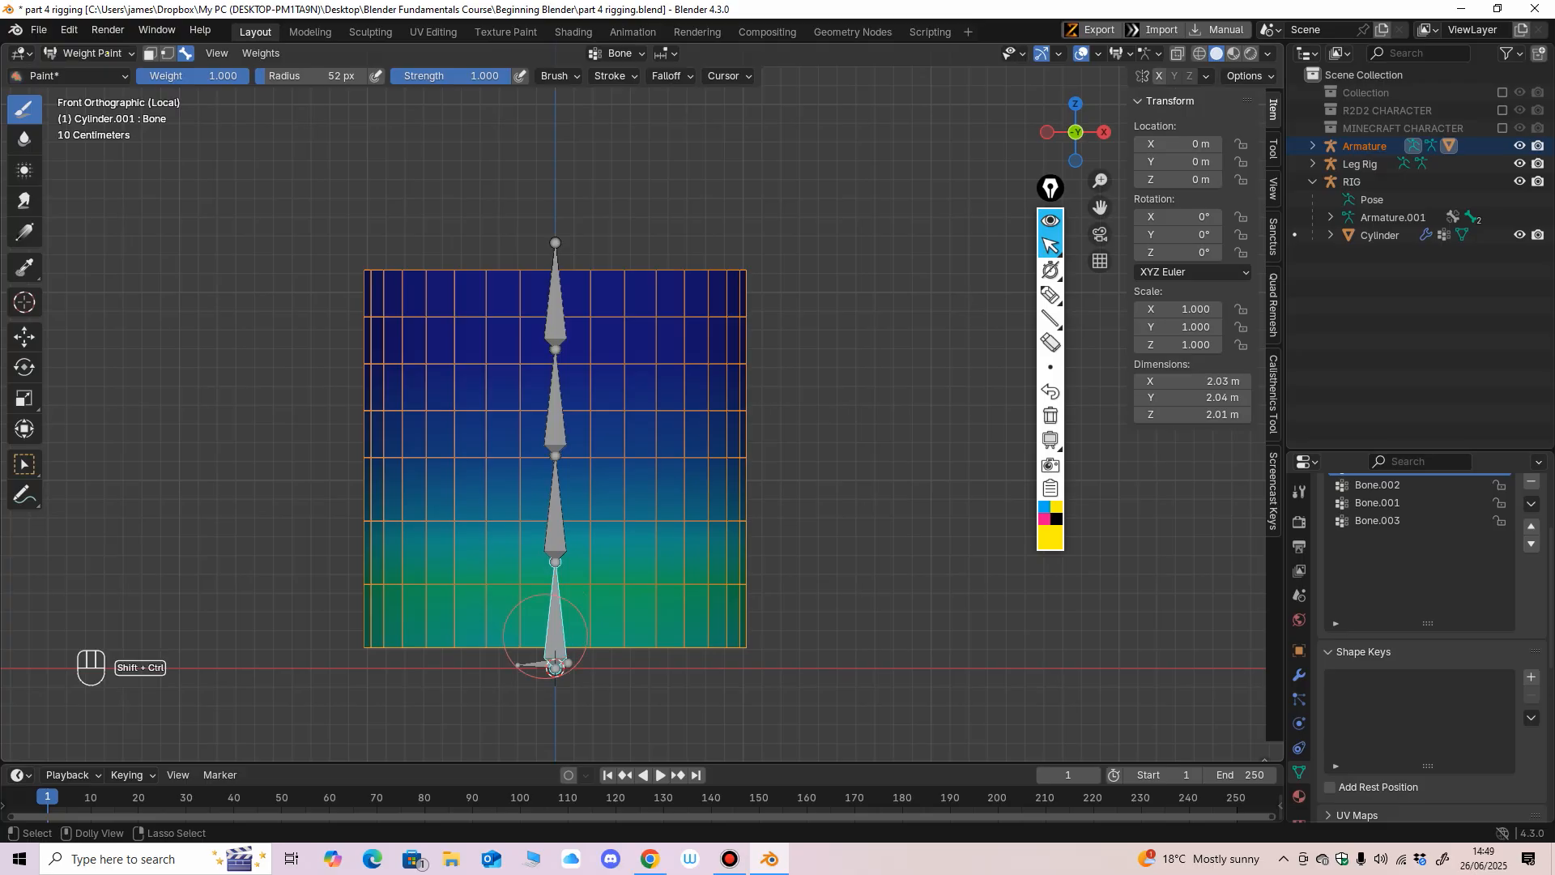
{"action": "left_click_drag", "start_coordinate": [200, 76], "coordinate": [136, 76]}
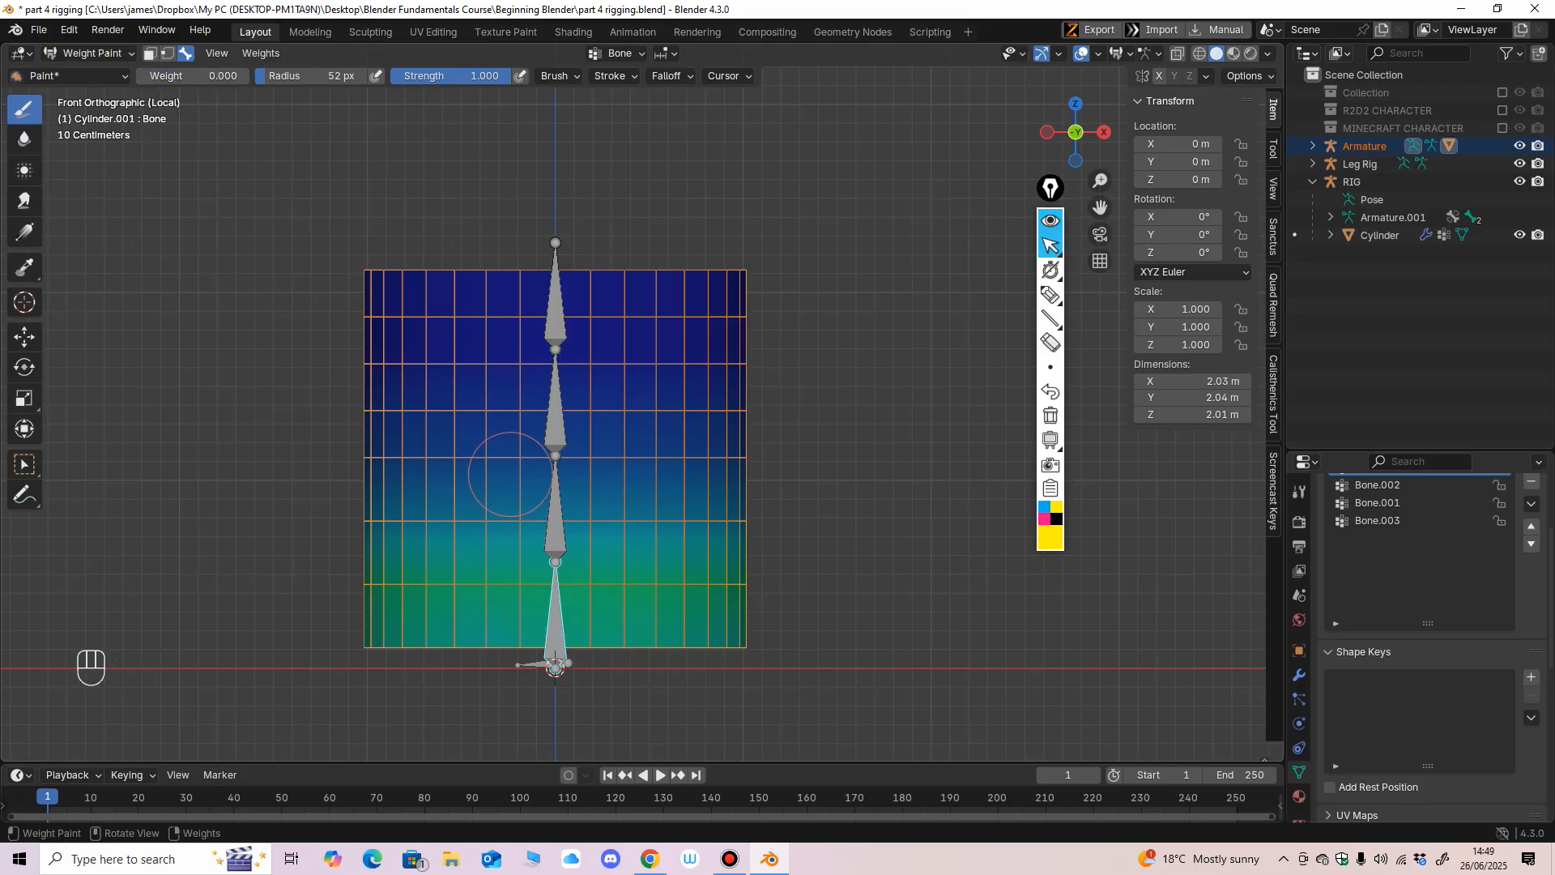
{"action": "key", "text": "f"}
{"action": "left_click", "coordinate": [589, 504]}
{"action": "left_click_drag", "start_coordinate": [333, 430], "coordinate": [701, 444]}
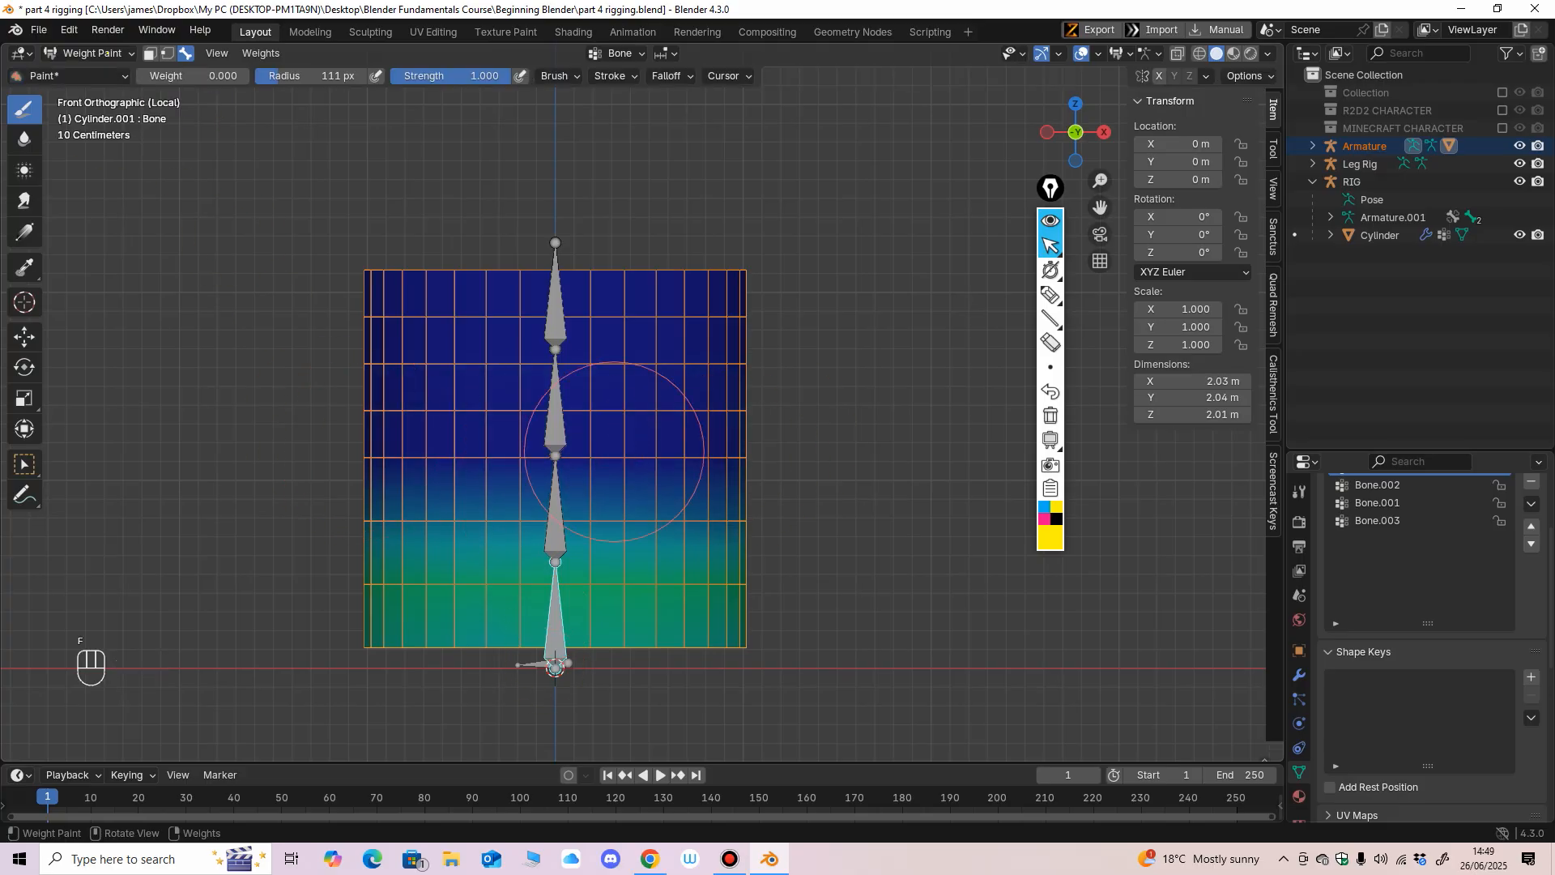
{"action": "left_click", "coordinate": [357, 490]}
{"action": "mouse_move", "coordinate": [357, 489]}
{"action": "left_mouse_down"}
{"action": "mouse_move", "coordinate": [820, 472]}
{"action": "mouse_move", "coordinate": [510, 324]}
{"action": "left_mouse_up"}
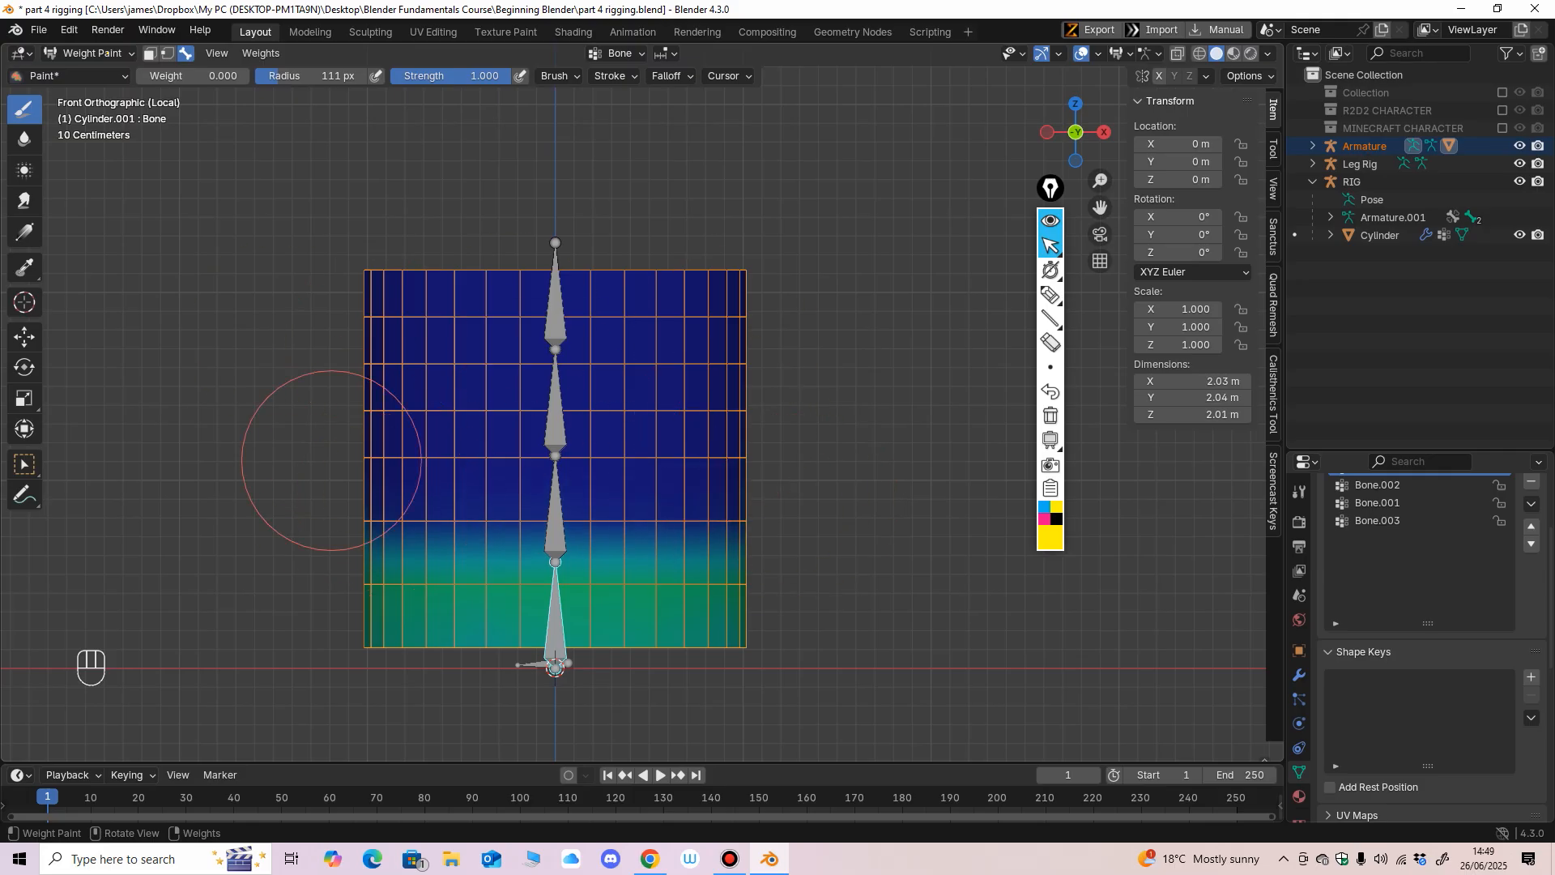
Set the brush radius to 55 px and mark the lengths of the two lower bones with the yellow screen pen.
{"action": "key", "text": "f"}
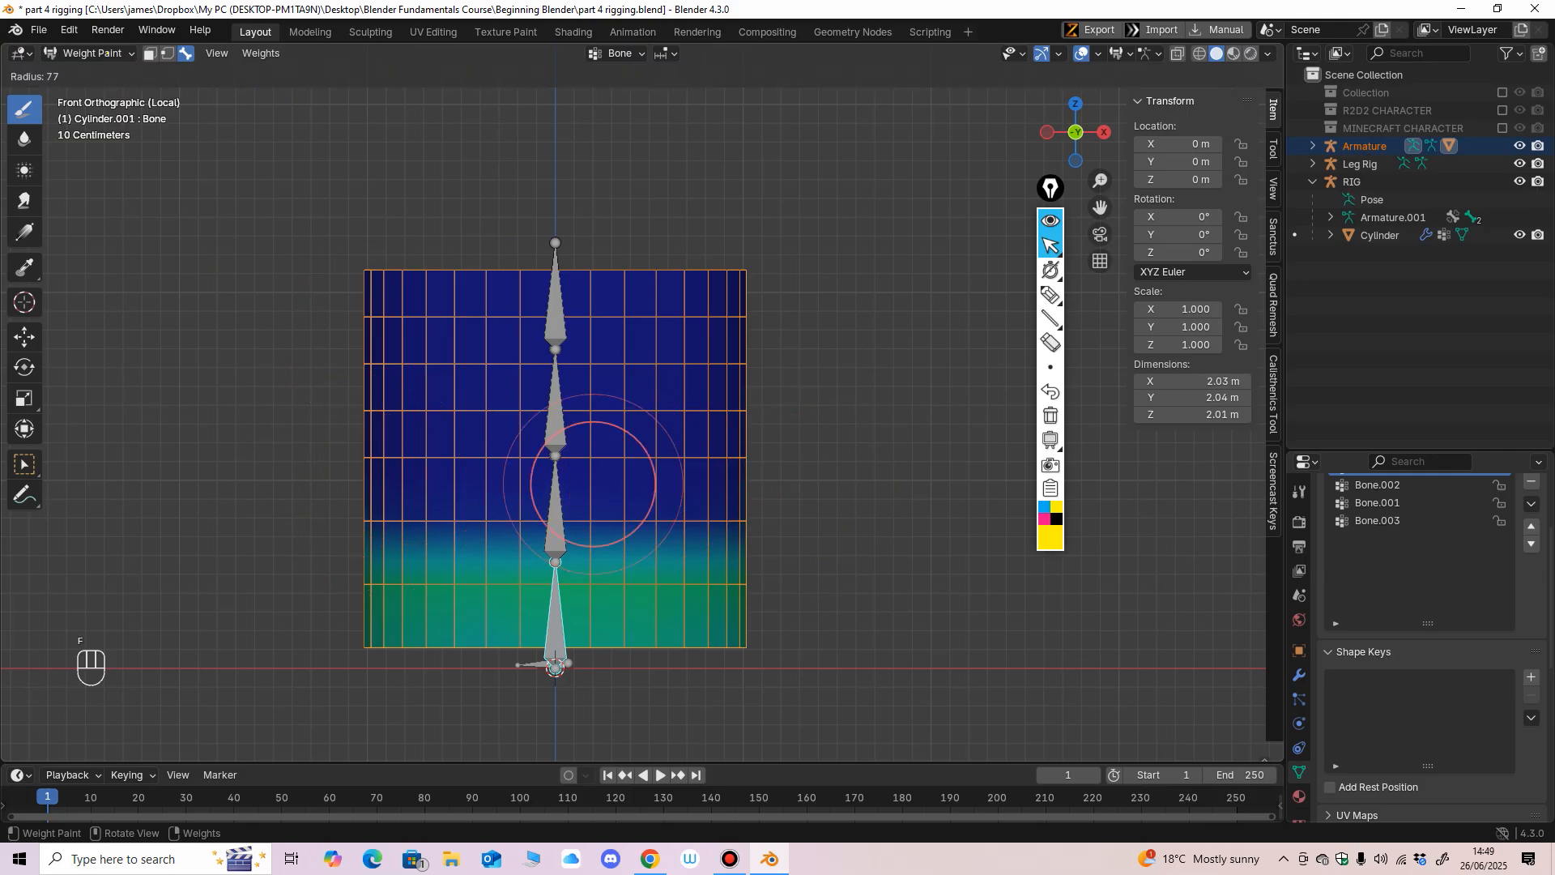
{"action": "left_click", "coordinate": [557, 528]}
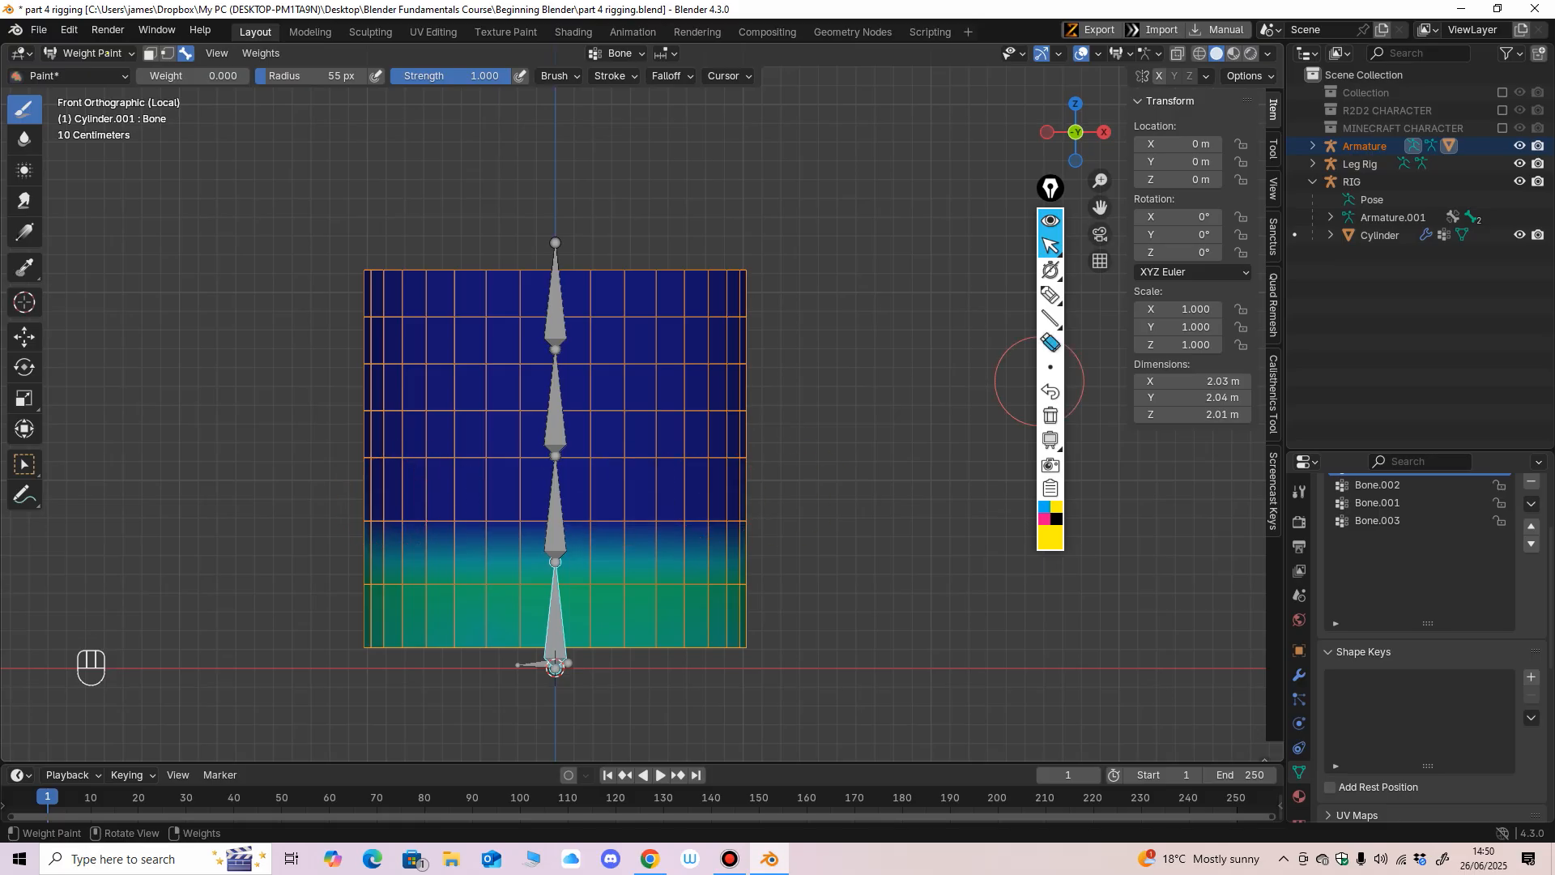
{"action": "left_click", "coordinate": [1050, 295]}
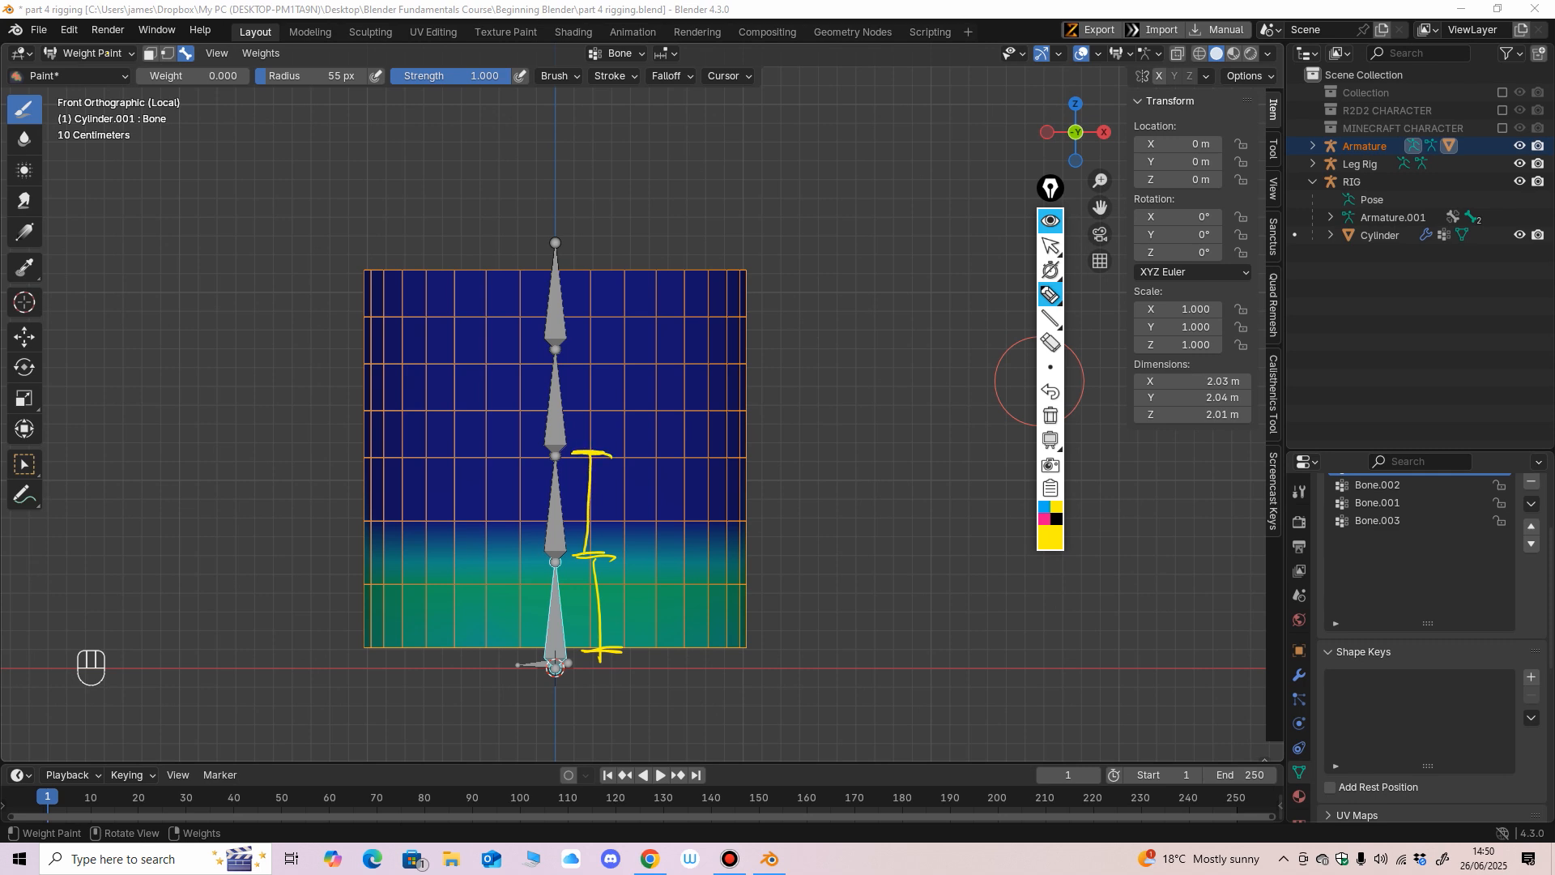
{"action": "left_click", "coordinate": [1051, 245]}
For the second bone from the bottom, paint zero weight above and below its section, using a 140 px brush radius.
{"action": "left_click", "coordinate": [557, 520], "text": "ctrl+shift"}
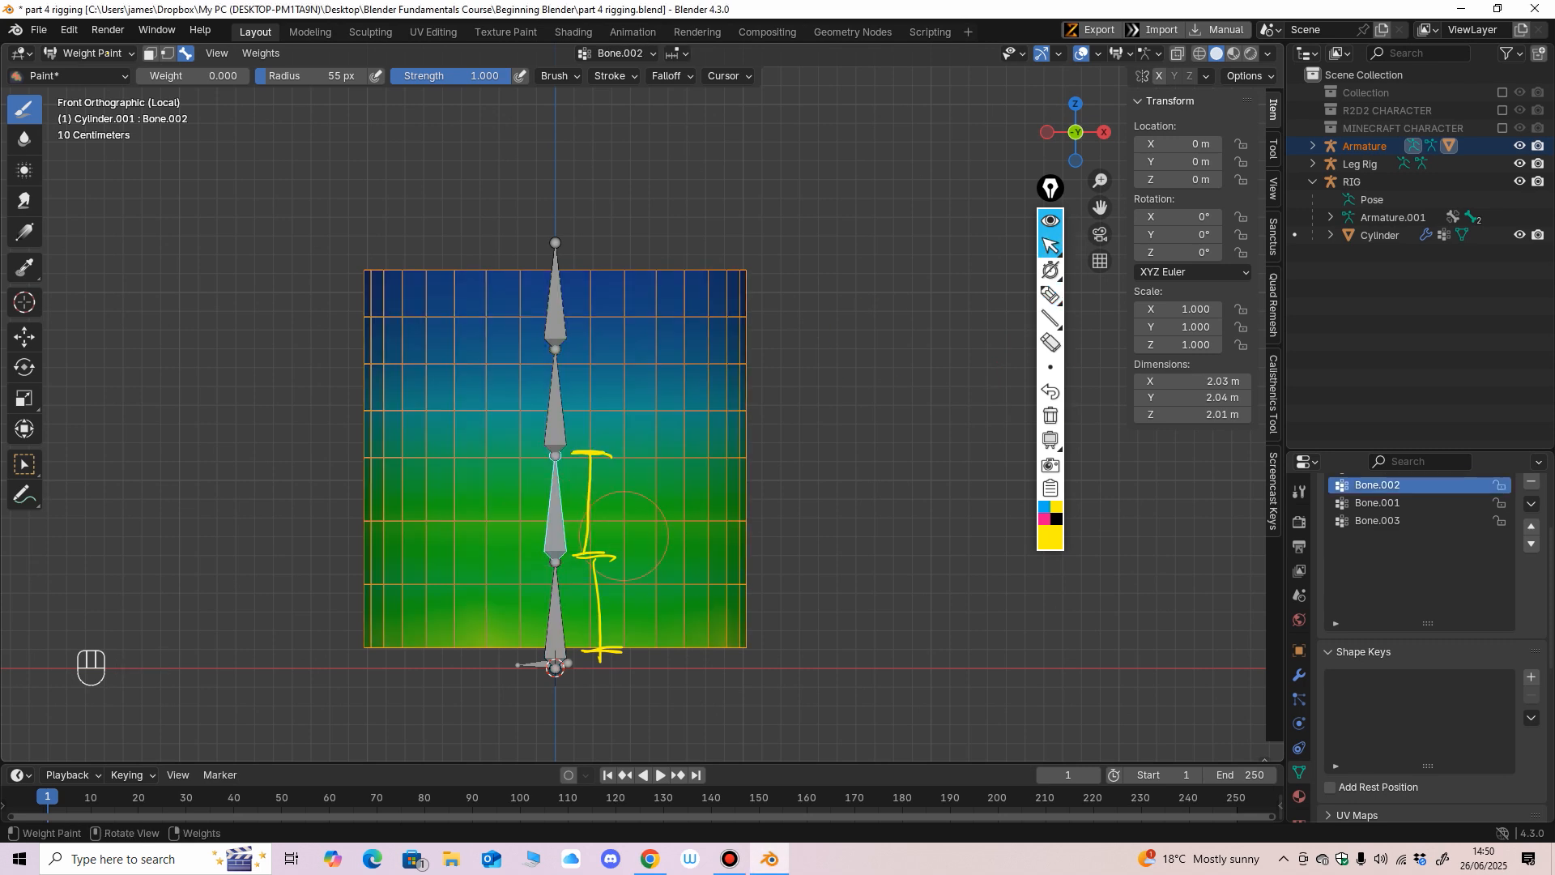
{"action": "mouse_move", "coordinate": [716, 426]}
{"action": "left_mouse_down"}
{"action": "mouse_move", "coordinate": [405, 413]}
{"action": "mouse_move", "coordinate": [598, 390]}
{"action": "left_mouse_up"}
{"action": "key", "text": "f"}
{"action": "left_click", "coordinate": [558, 404]}
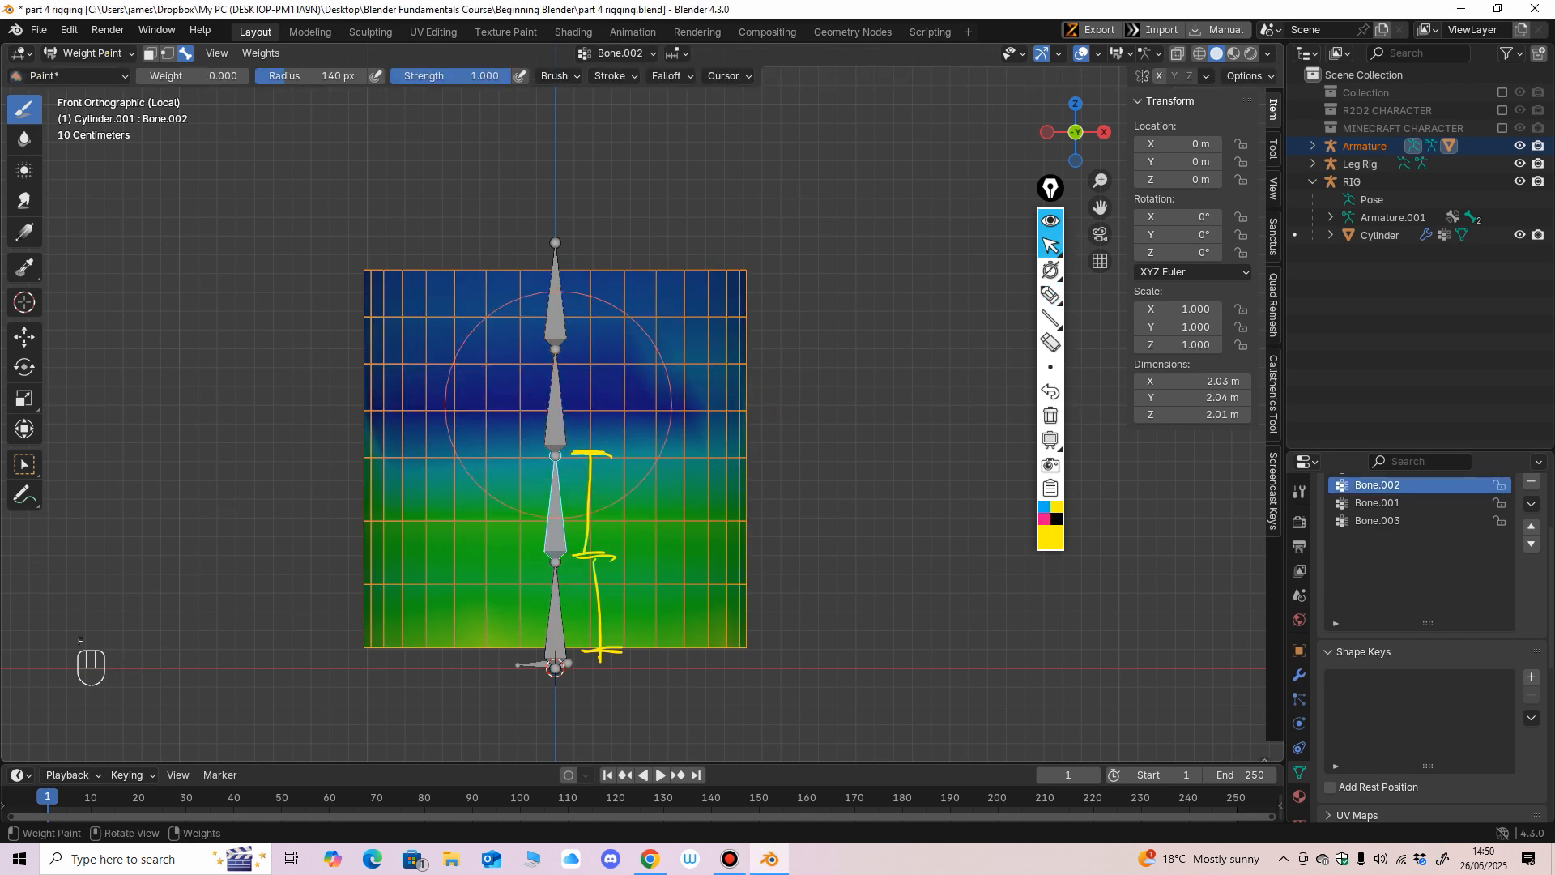
{"action": "mouse_move", "coordinate": [538, 48]}
{"action": "left_mouse_down"}
{"action": "mouse_move", "coordinate": [538, 277]}
{"action": "mouse_move", "coordinate": [759, 337]}
{"action": "left_mouse_up"}
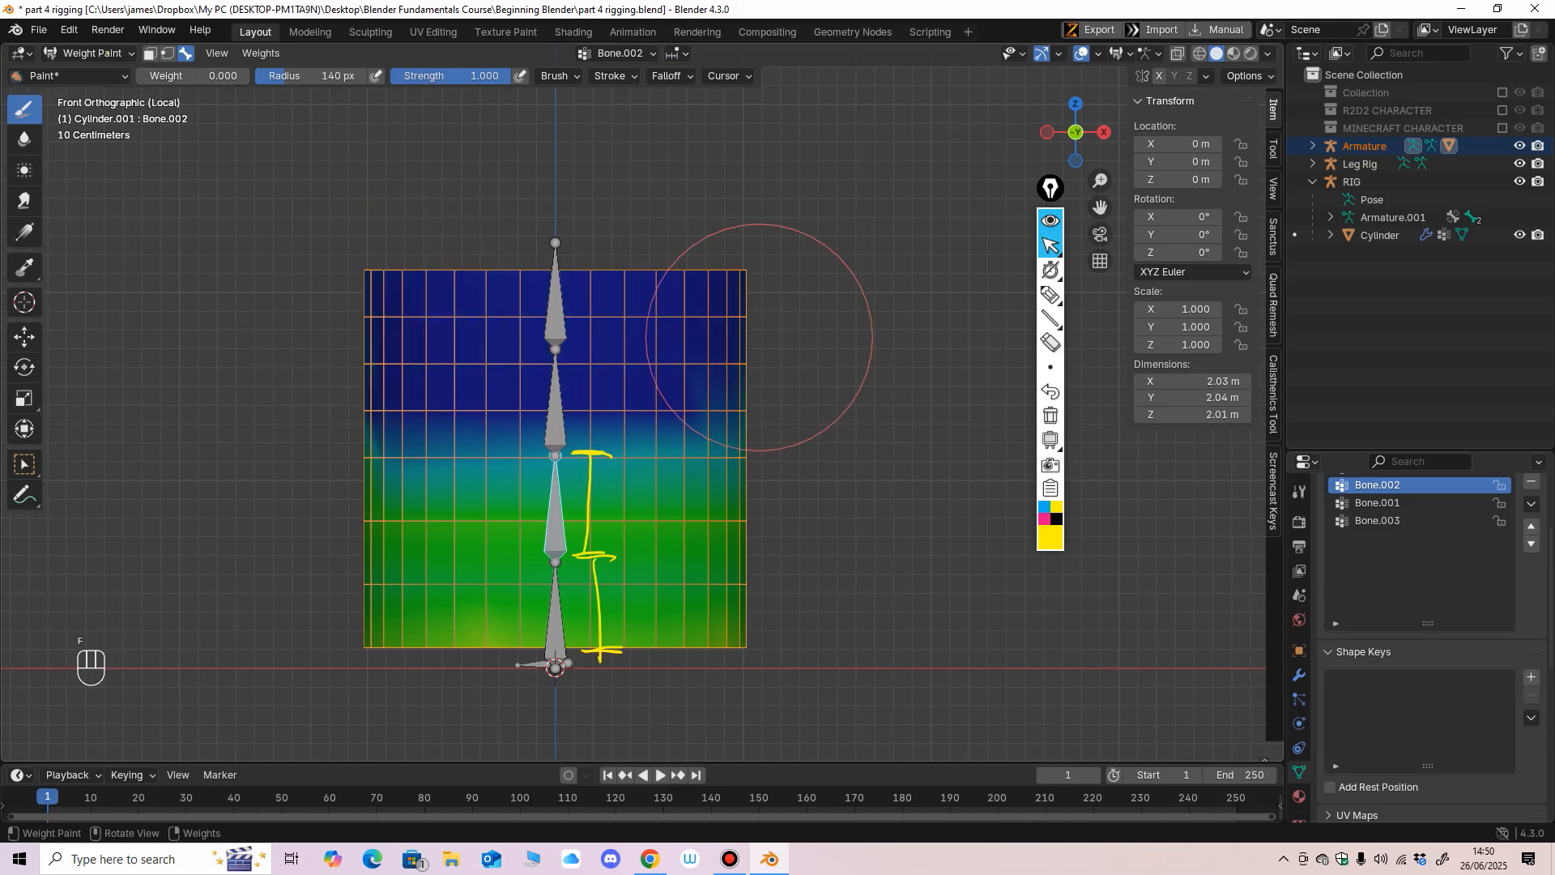
{"action": "mouse_move", "coordinate": [676, 624]}
{"action": "left_mouse_down"}
{"action": "mouse_move", "coordinate": [699, 642]}
{"action": "mouse_move", "coordinate": [444, 660]}
{"action": "mouse_move", "coordinate": [635, 624]}
{"action": "mouse_move", "coordinate": [737, 626]}
{"action": "left_mouse_up"}
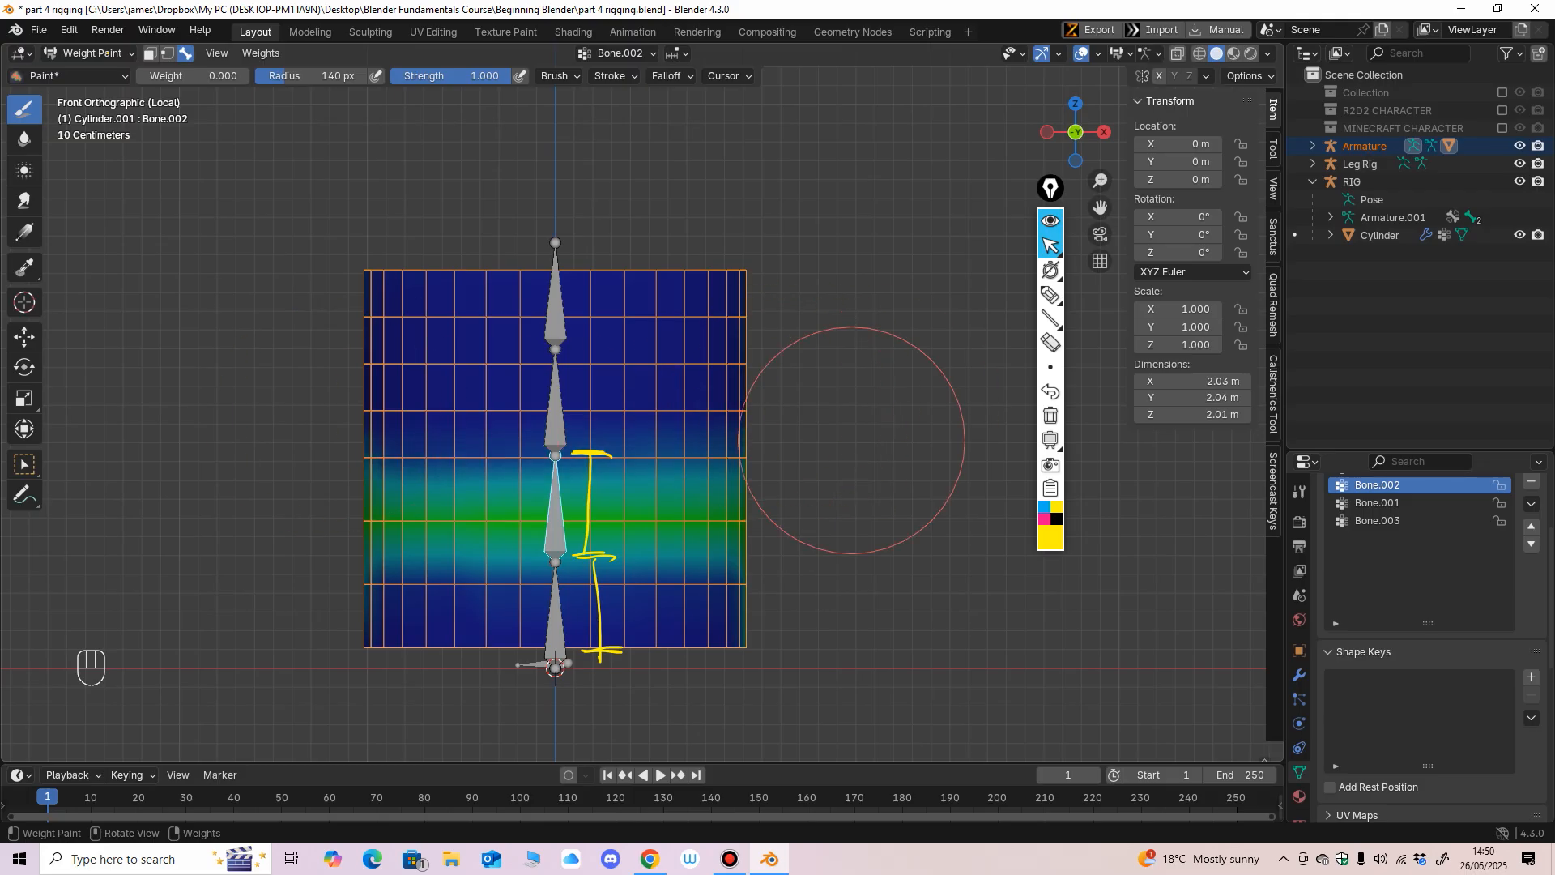
Paint zero weight for the two upper bones over the cylinder areas outside their own sections.
{"action": "left_click", "coordinate": [551, 420], "text": "ctrl+shift"}
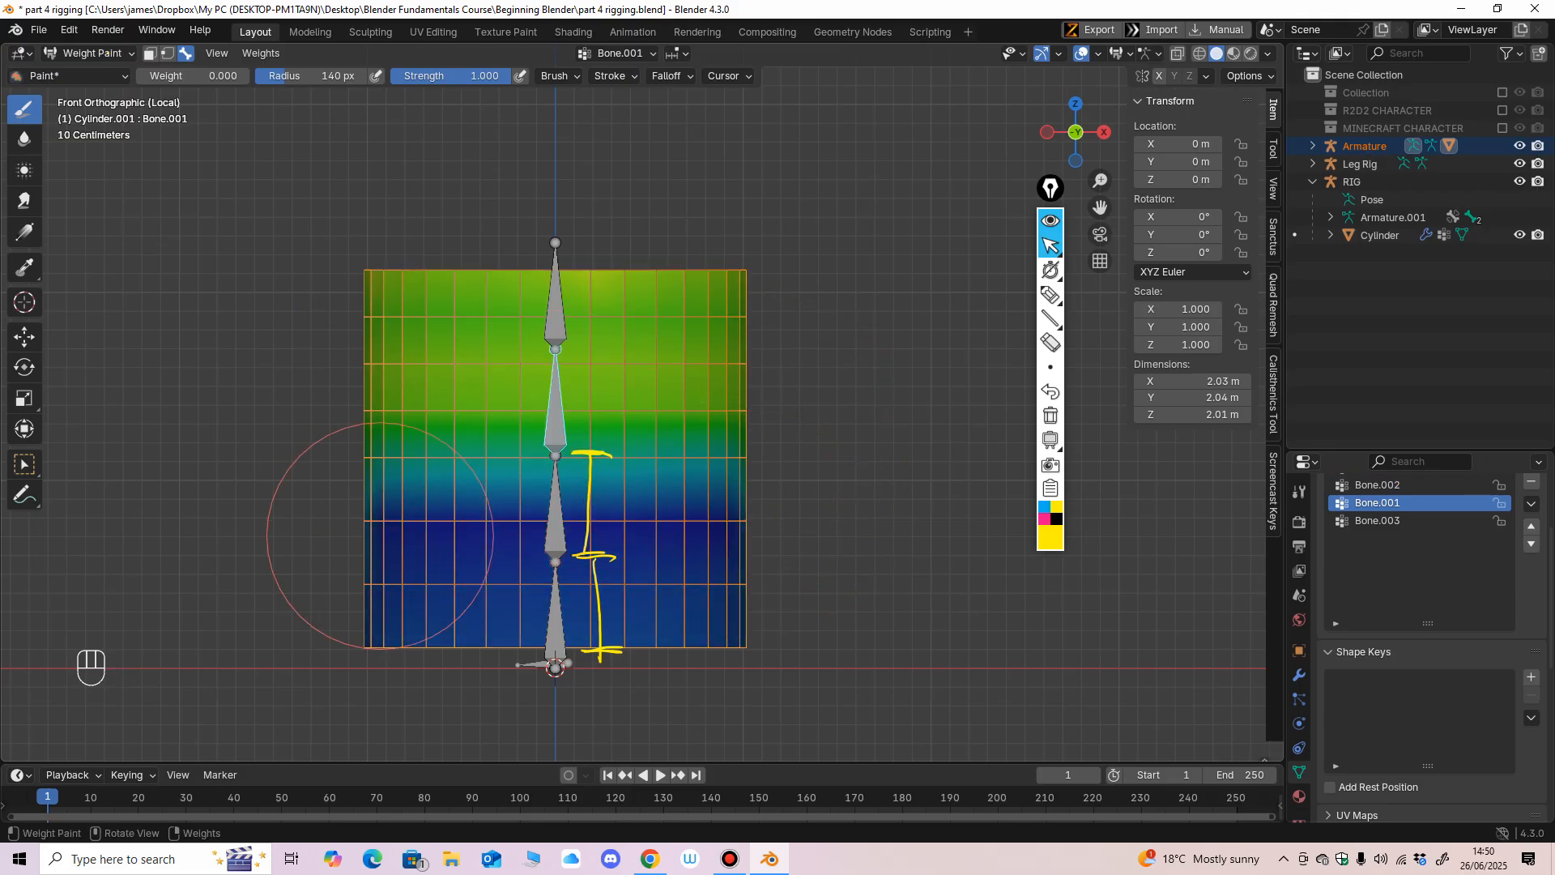
{"action": "mouse_move", "coordinate": [556, 243]}
{"action": "left_mouse_down"}
{"action": "mouse_move", "coordinate": [555, 259]}
{"action": "mouse_move", "coordinate": [745, 257]}
{"action": "left_mouse_up"}
{"action": "mouse_move", "coordinate": [518, 296]}
{"action": "left_mouse_down"}
{"action": "mouse_move", "coordinate": [337, 256]}
{"action": "mouse_move", "coordinate": [642, 250]}
{"action": "mouse_move", "coordinate": [576, 317]}
{"action": "left_mouse_up"}
{"action": "left_click", "coordinate": [575, 316], "text": "ctrl+shift"}
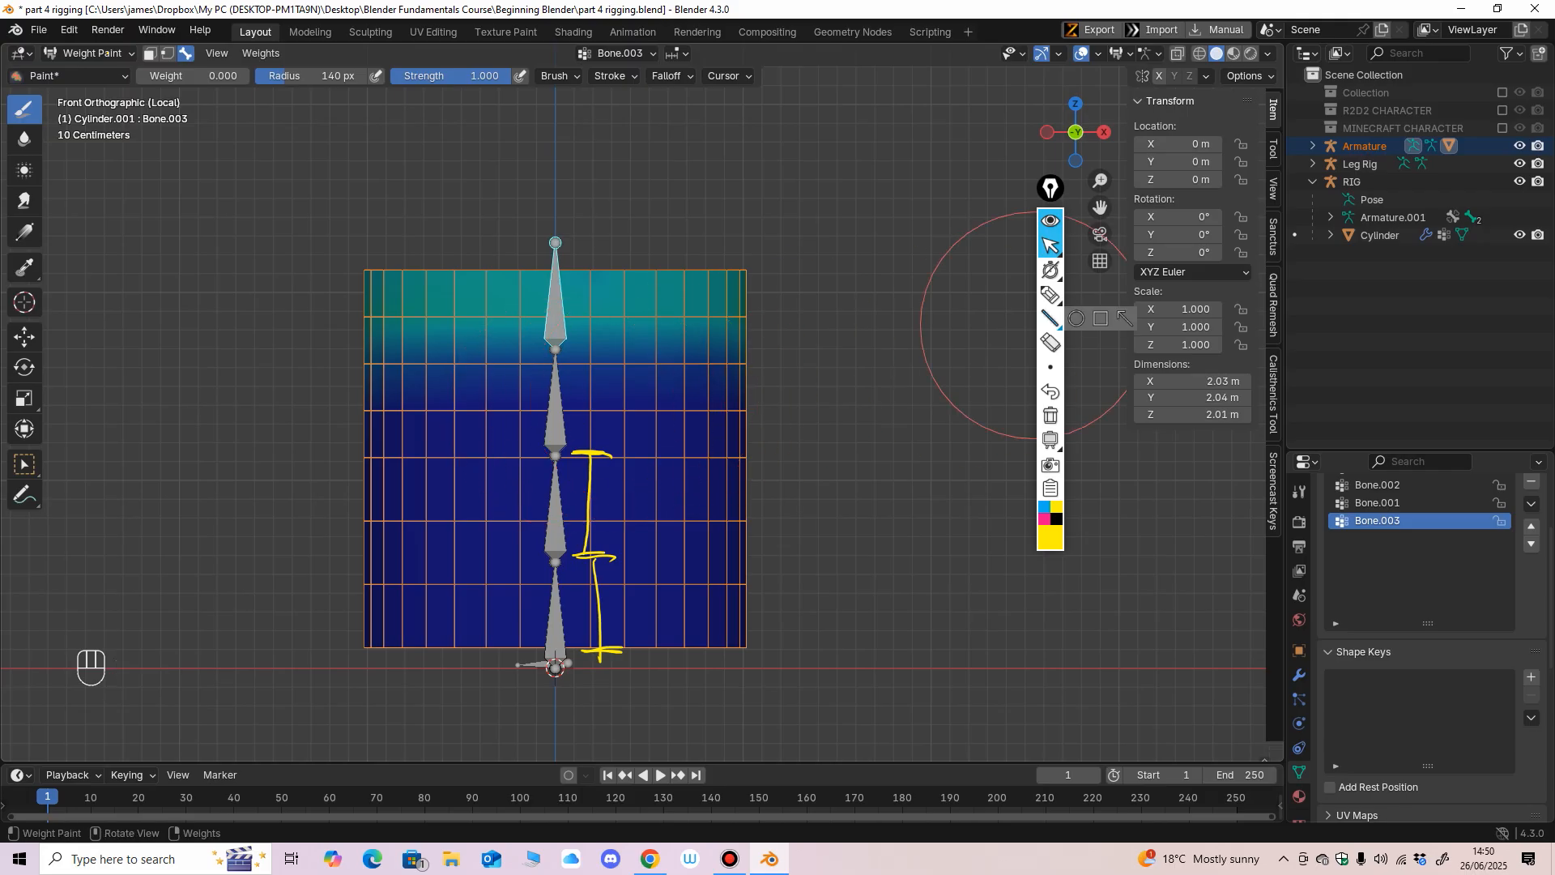
Mark the lengths of the two upper bones on the screen with the yellow pen.
{"action": "left_click", "coordinate": [1050, 295]}
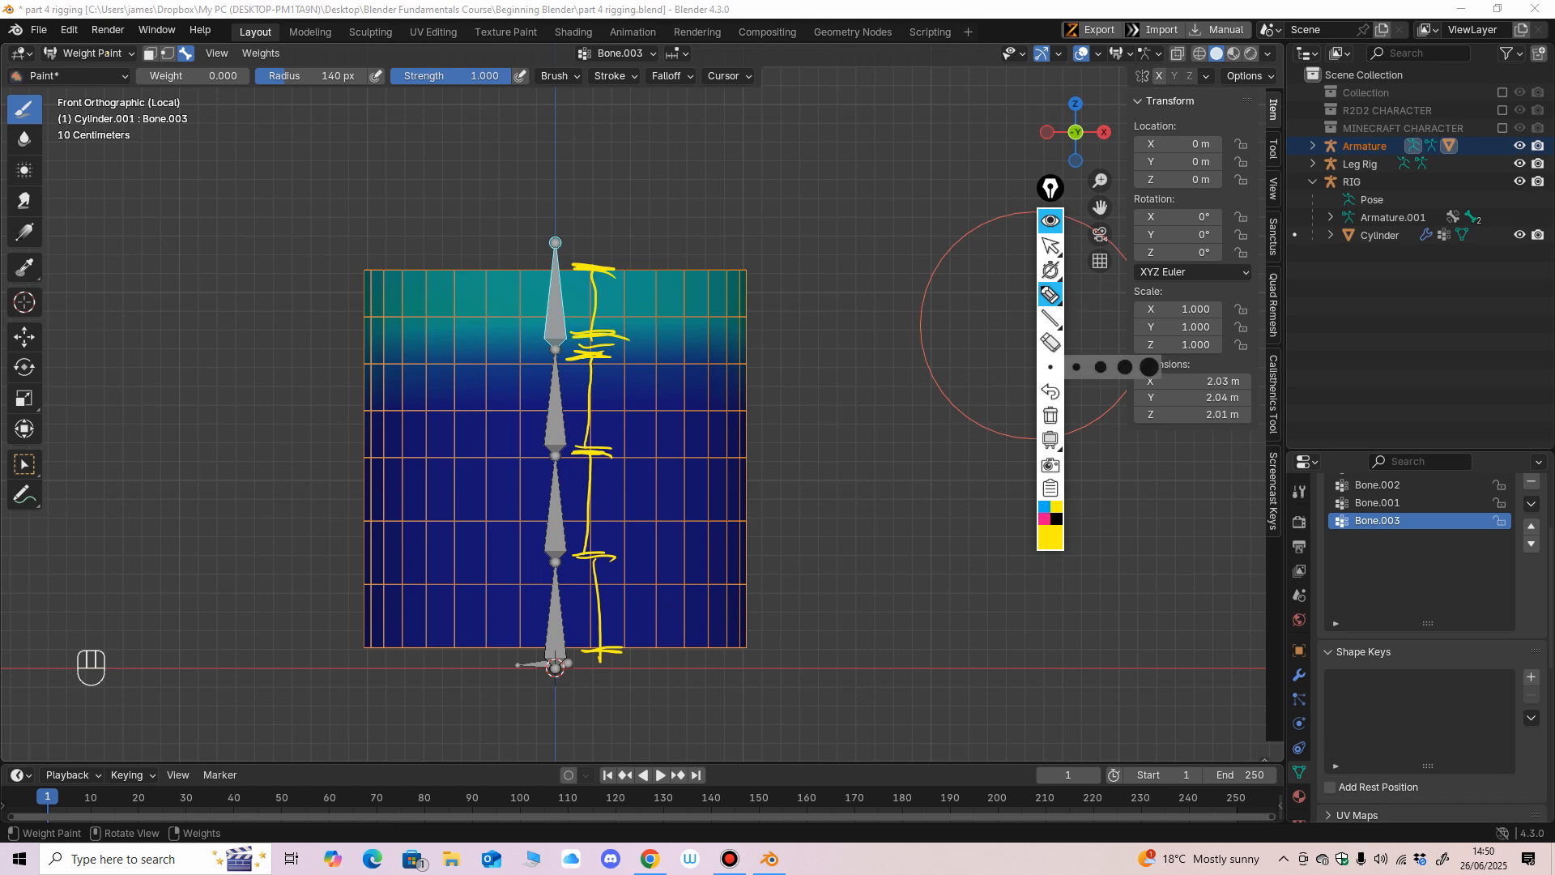
{"action": "left_click", "coordinate": [1050, 245]}
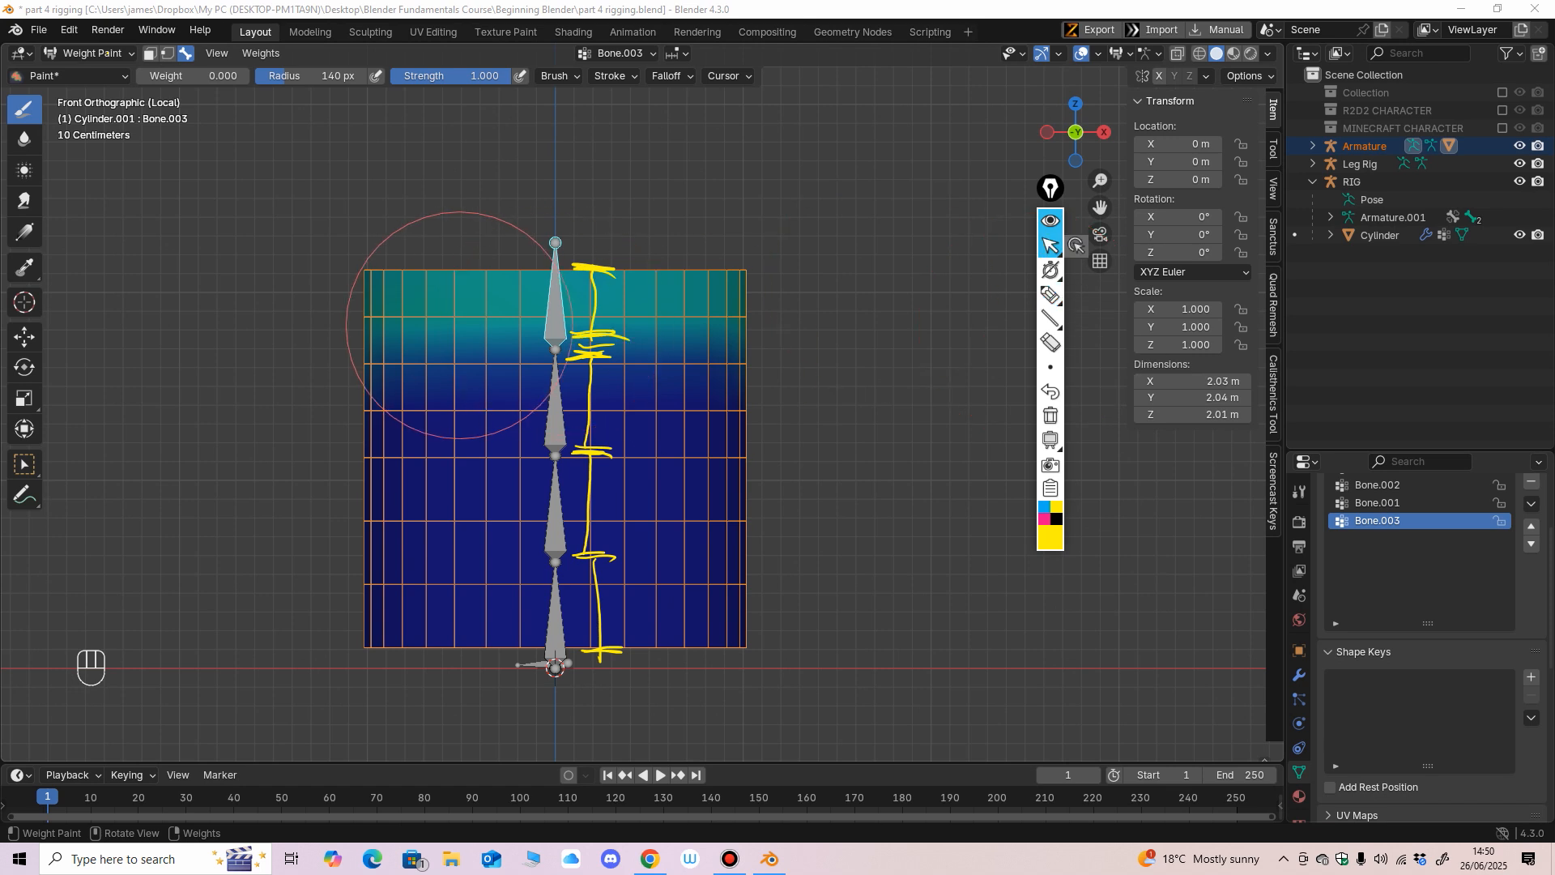
For the top bone, set the brush radius to 65 px and the weight to 0.613, and paint across its section of the cylinder.
{"action": "left_click", "coordinate": [522, 309]}
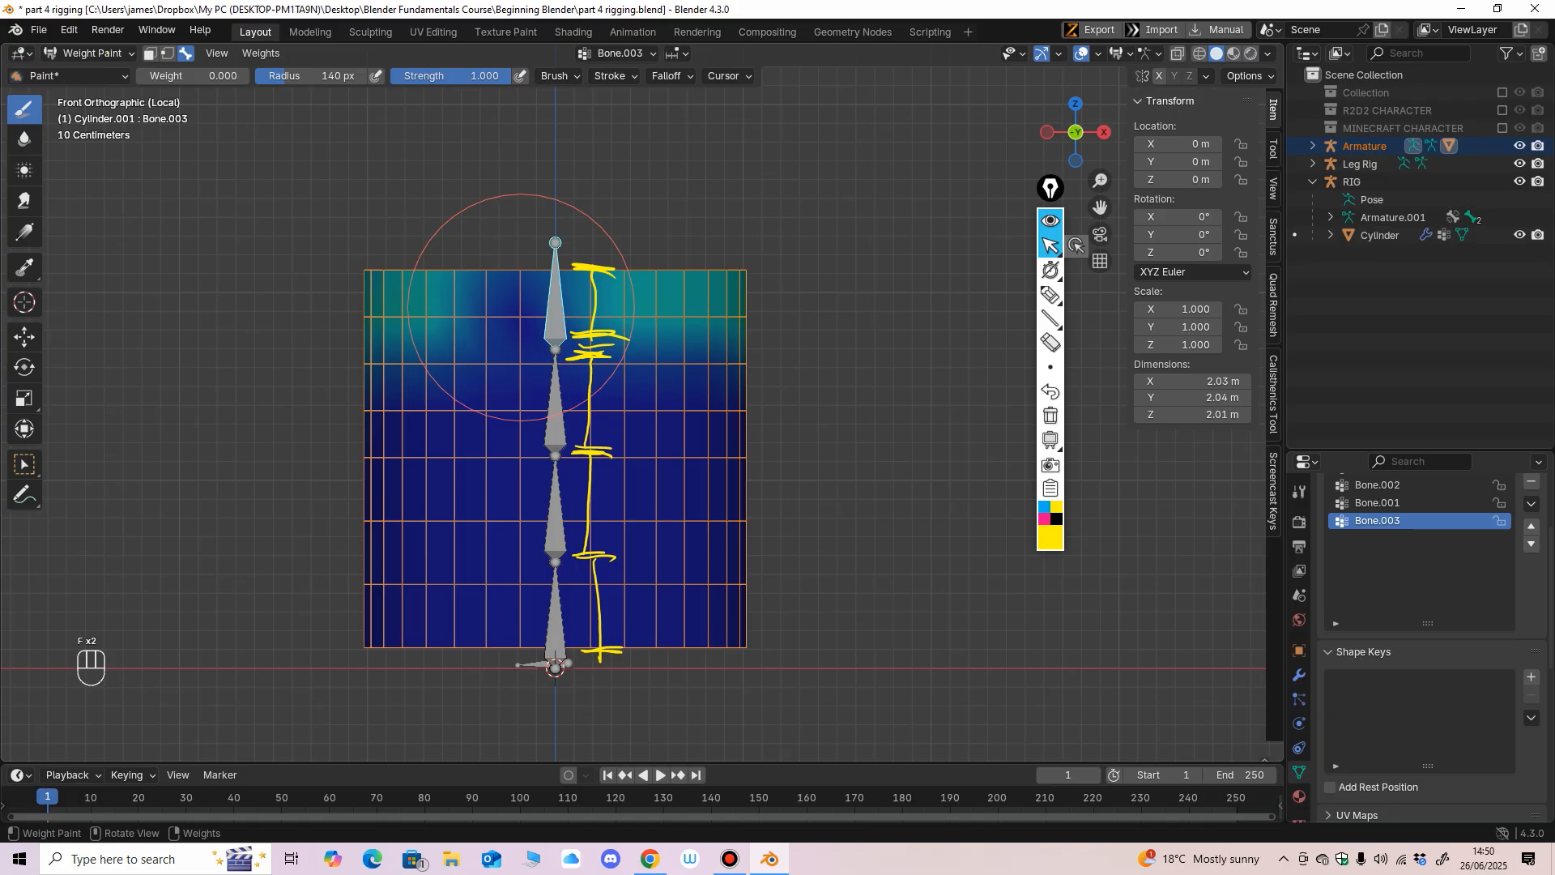
{"action": "key", "text": "f"}
{"action": "left_click", "coordinate": [572, 309]}
{"action": "left_click_drag", "start_coordinate": [469, 308], "coordinate": [458, 307]}
{"action": "key", "text": "ctrl+z"}
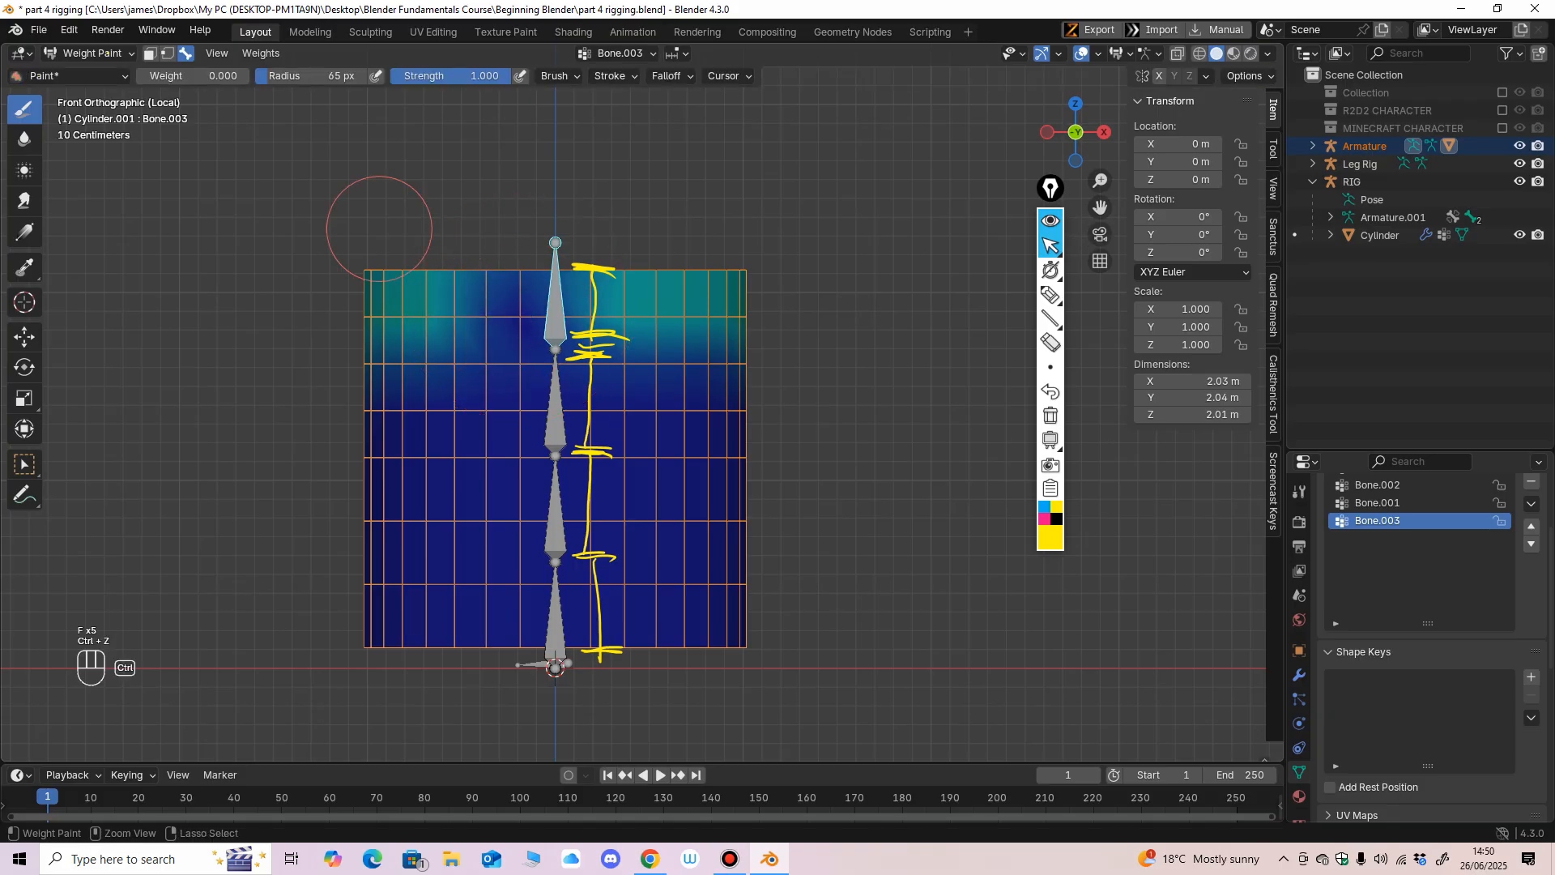
{"action": "left_click_drag", "start_coordinate": [162, 77], "coordinate": [232, 76]}
{"action": "mouse_move", "coordinate": [469, 308]}
{"action": "left_mouse_down"}
{"action": "mouse_move", "coordinate": [605, 308]}
{"action": "mouse_move", "coordinate": [373, 299]}
{"action": "left_mouse_up"}
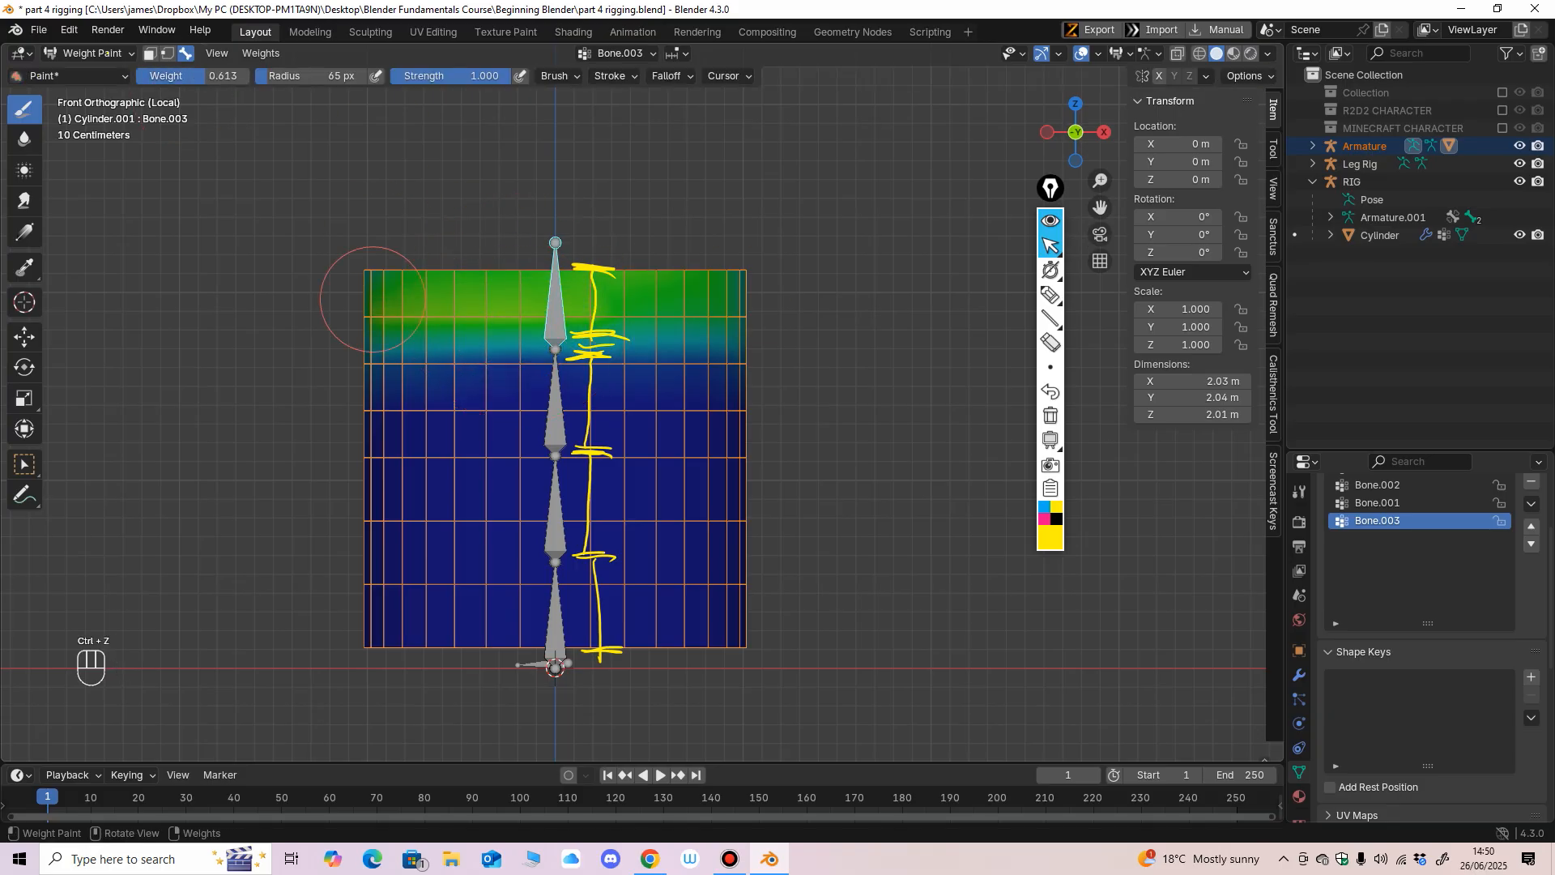
Paint weight 0.613 for the three lower bones, each across its own section of the cylinder.
{"action": "left_click", "coordinate": [718, 408], "text": "ctrl+shift"}
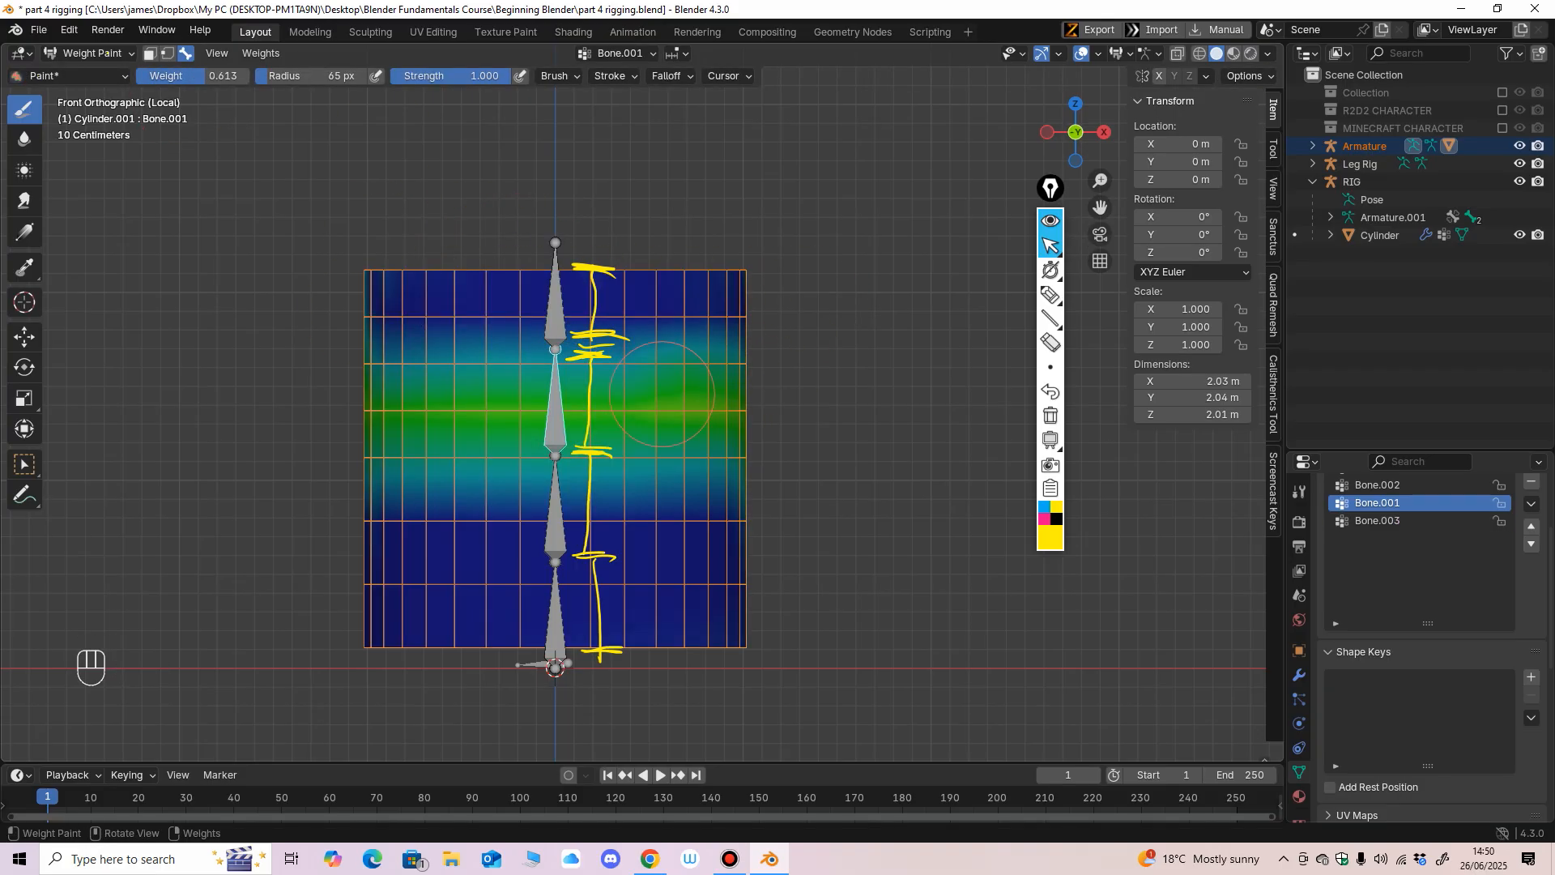
{"action": "left_click", "coordinate": [559, 497], "text": "ctrl+shift"}
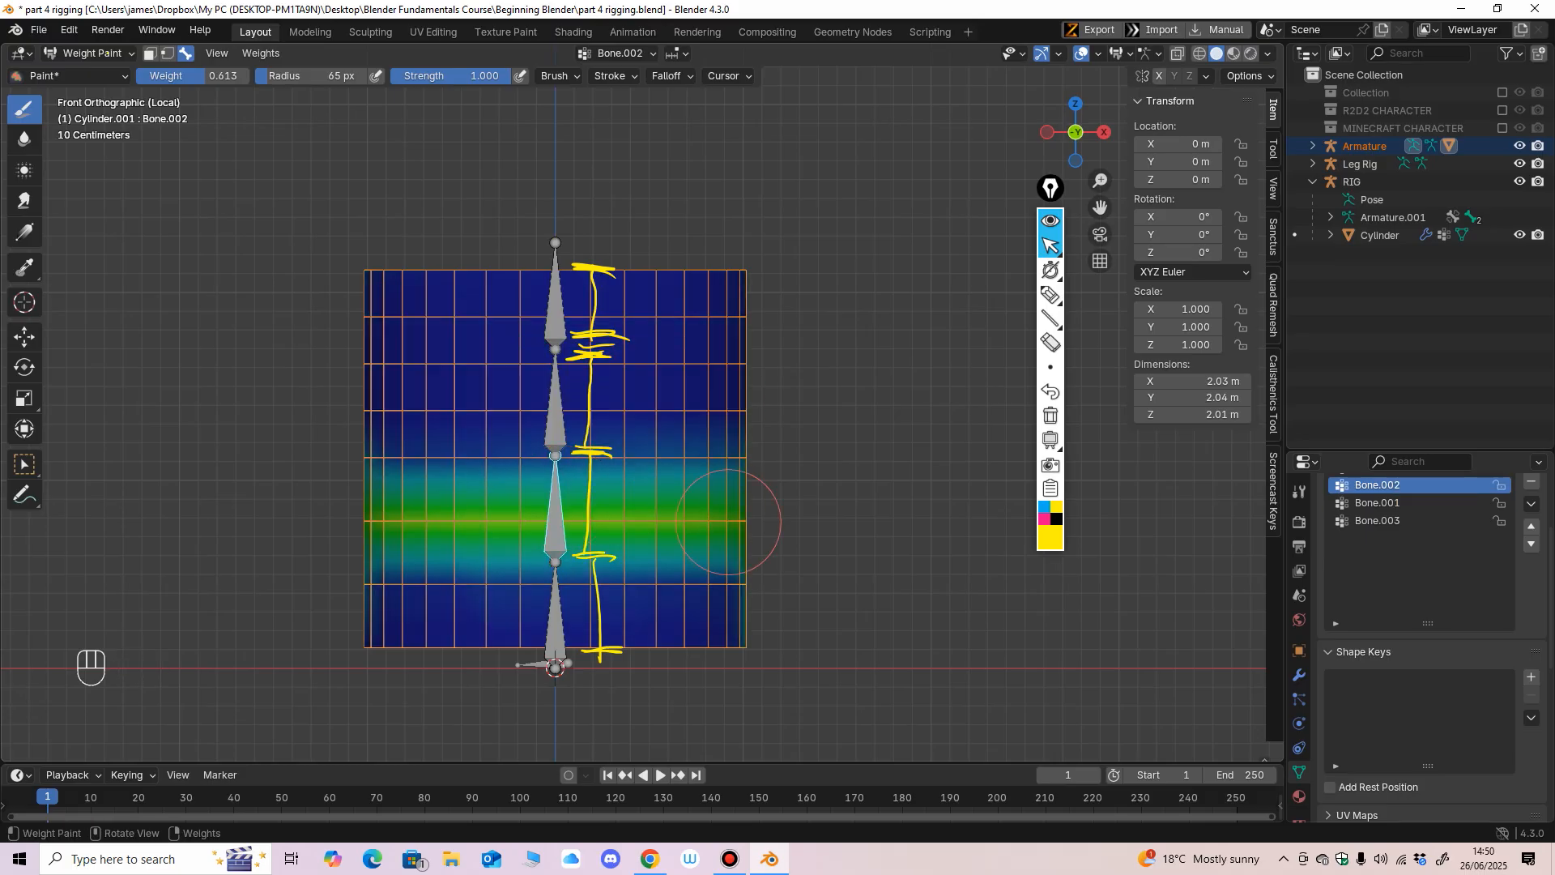
{"action": "left_click", "coordinate": [668, 614], "text": "ctrl+shift"}
{"action": "mouse_move", "coordinate": [668, 613]}
{"action": "left_mouse_down"}
{"action": "mouse_move", "coordinate": [329, 614]}
{"action": "mouse_move", "coordinate": [795, 626]}
{"action": "left_mouse_up"}
Leave Weight Paint, put the armature into Pose Mode and activate the Rotate tool.
{"action": "left_click", "coordinate": [107, 53]}
{"action": "left_click", "coordinate": [105, 75]}
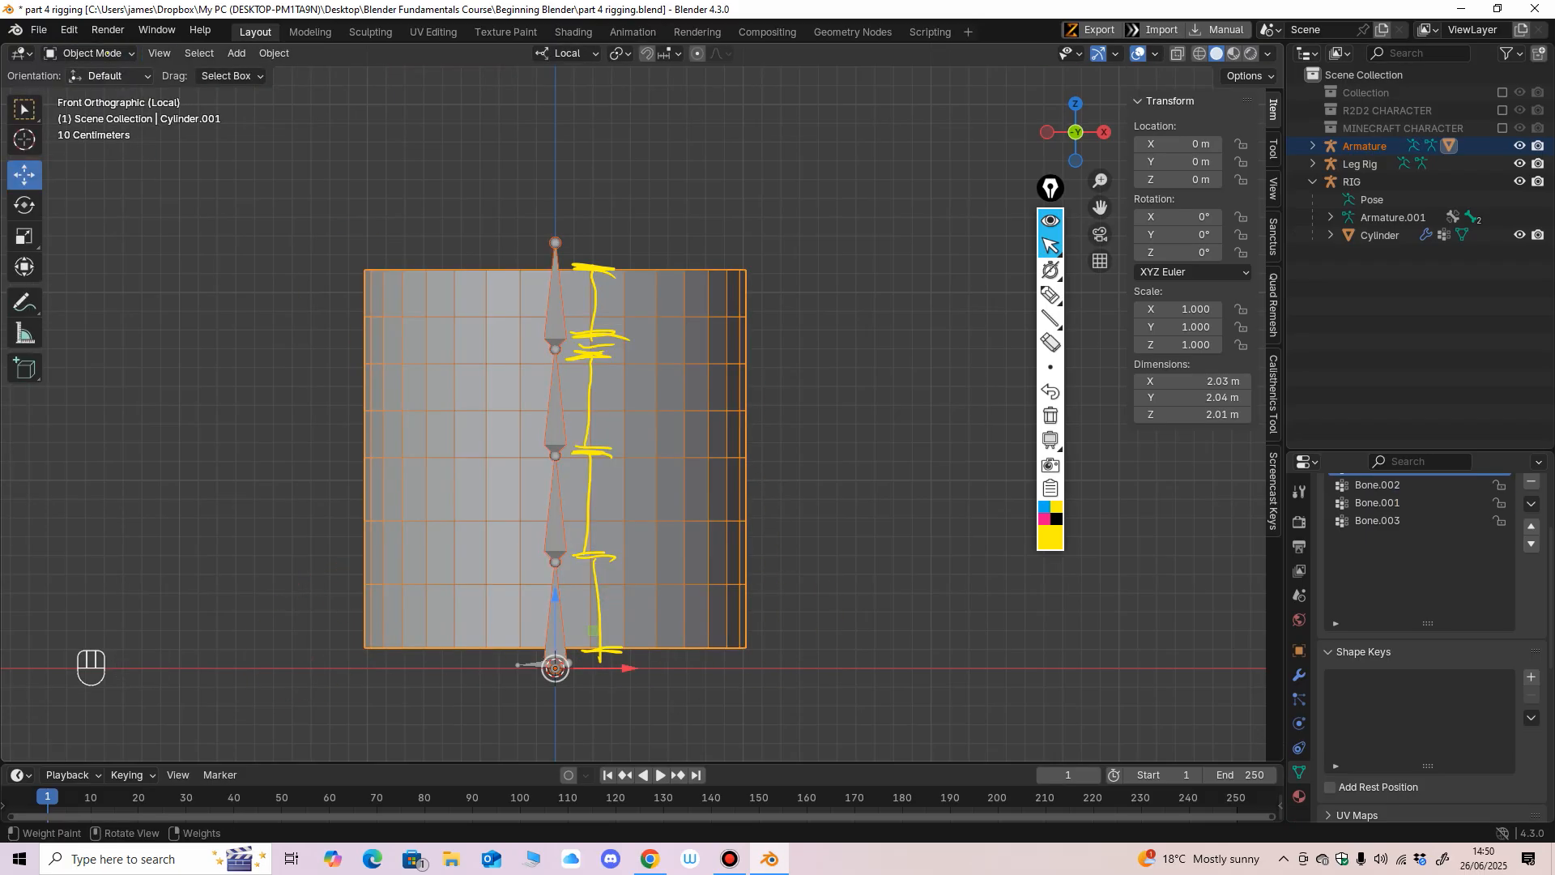
{"action": "left_click", "coordinate": [555, 316]}
{"action": "left_click", "coordinate": [99, 54]}
{"action": "left_click", "coordinate": [96, 113]}
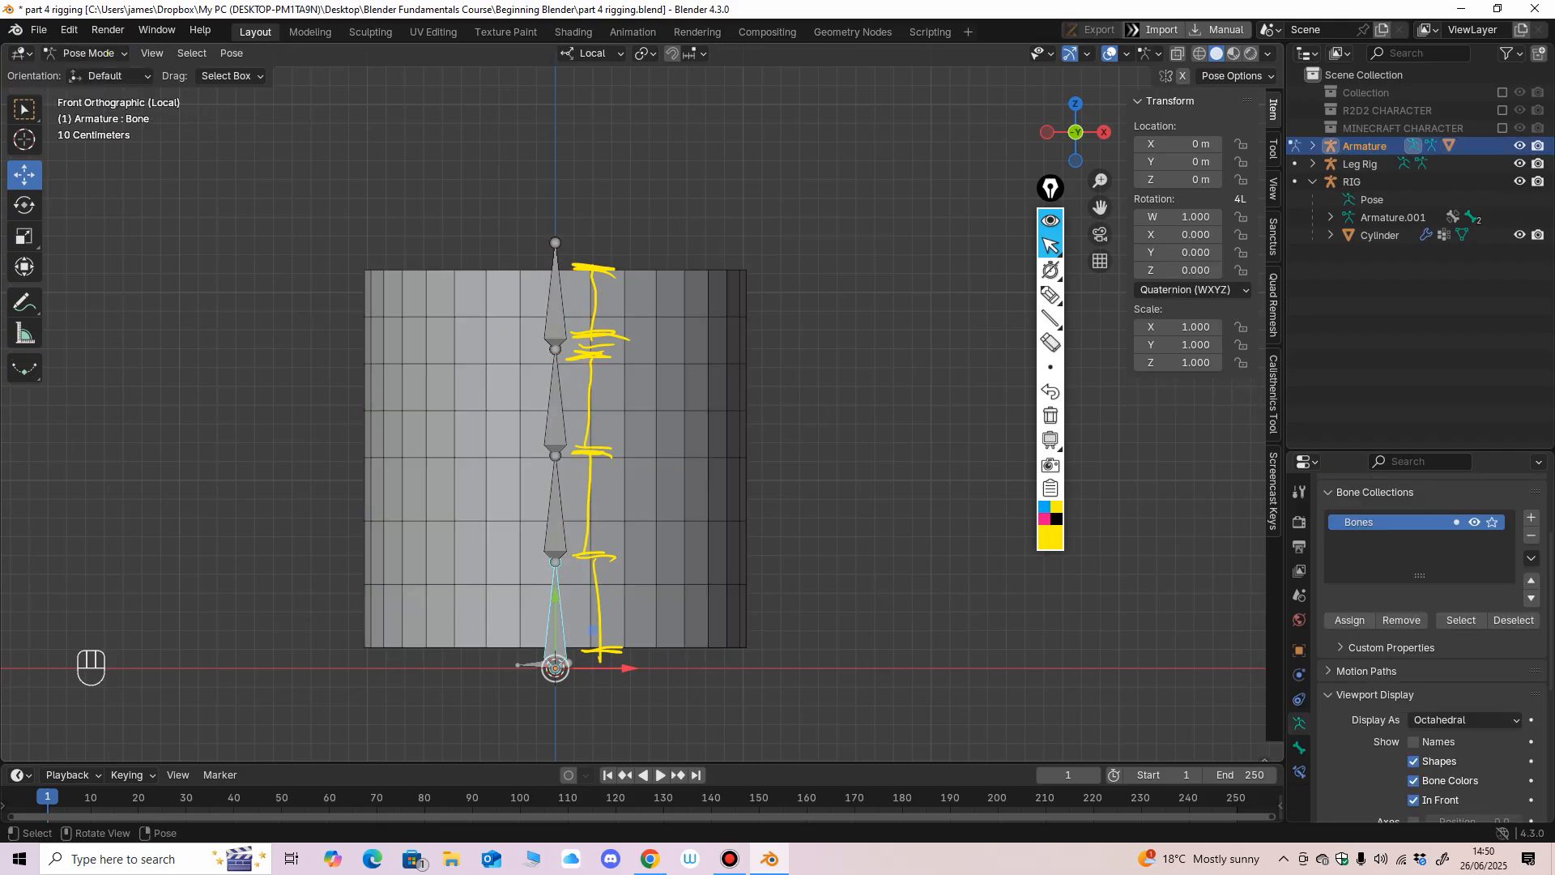
{"action": "left_click", "coordinate": [25, 206]}
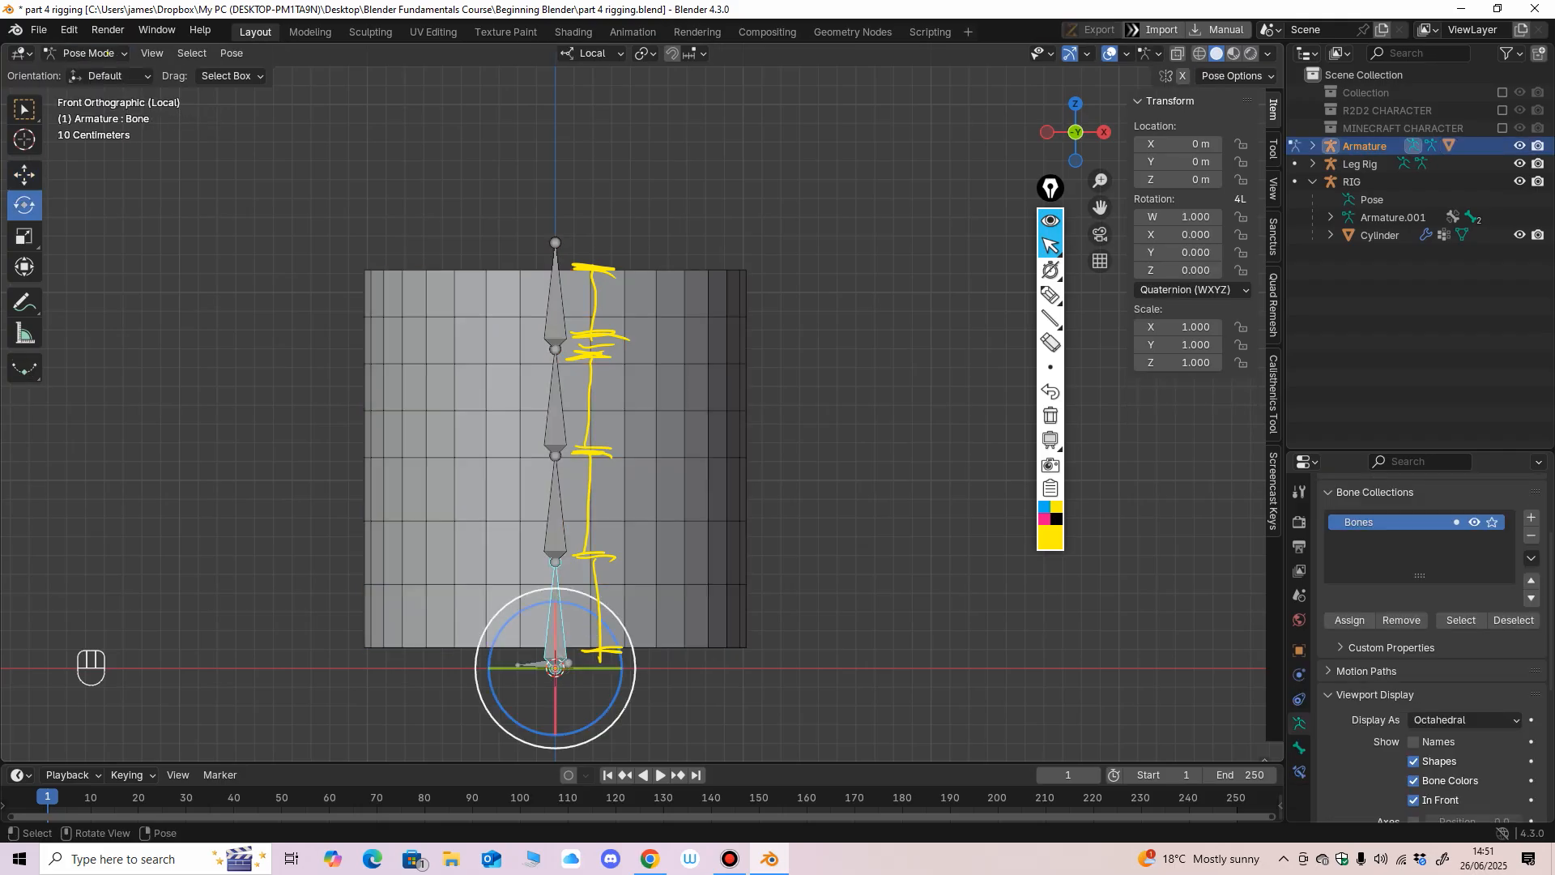
Test the deformation by rotating each of the four bones from the lowest upward, undoing every rotation.
{"action": "mouse_move", "coordinate": [601, 631]}
{"action": "left_mouse_down"}
{"action": "mouse_move", "coordinate": [622, 660]}
{"action": "mouse_move", "coordinate": [588, 616]}
{"action": "left_mouse_up"}
{"action": "key", "text": "ctrl+z"}
{"action": "left_click", "coordinate": [556, 519]}
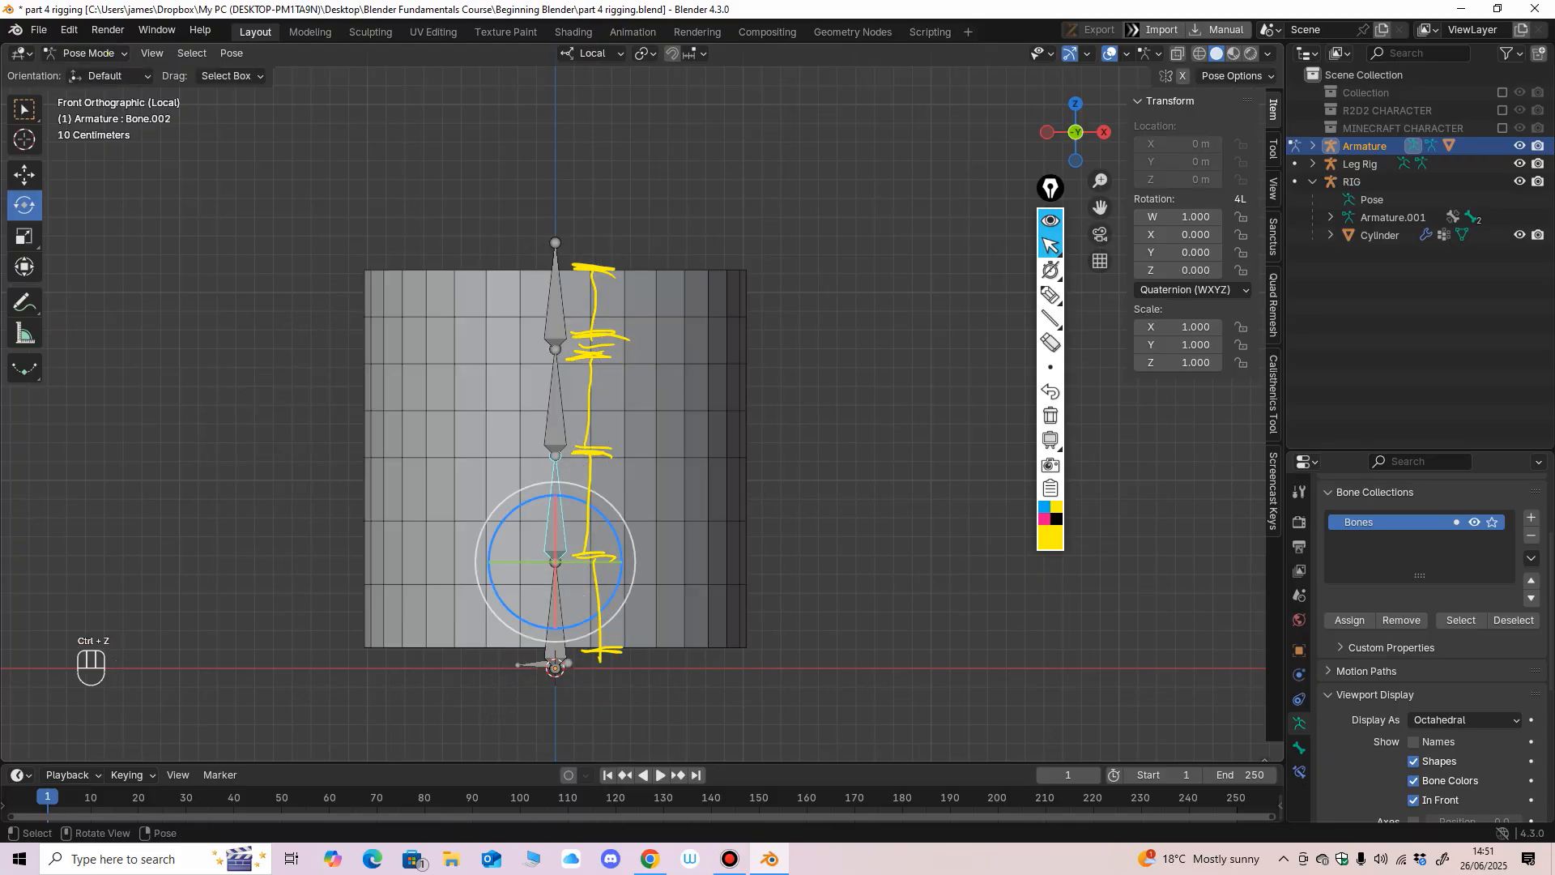
{"action": "mouse_move", "coordinate": [611, 526]}
{"action": "left_mouse_down"}
{"action": "mouse_move", "coordinate": [598, 511]}
{"action": "mouse_move", "coordinate": [612, 527]}
{"action": "mouse_move", "coordinate": [598, 520]}
{"action": "mouse_move", "coordinate": [597, 536]}
{"action": "mouse_move", "coordinate": [611, 527]}
{"action": "left_mouse_up"}
{"action": "key", "text": "ctrl+z"}
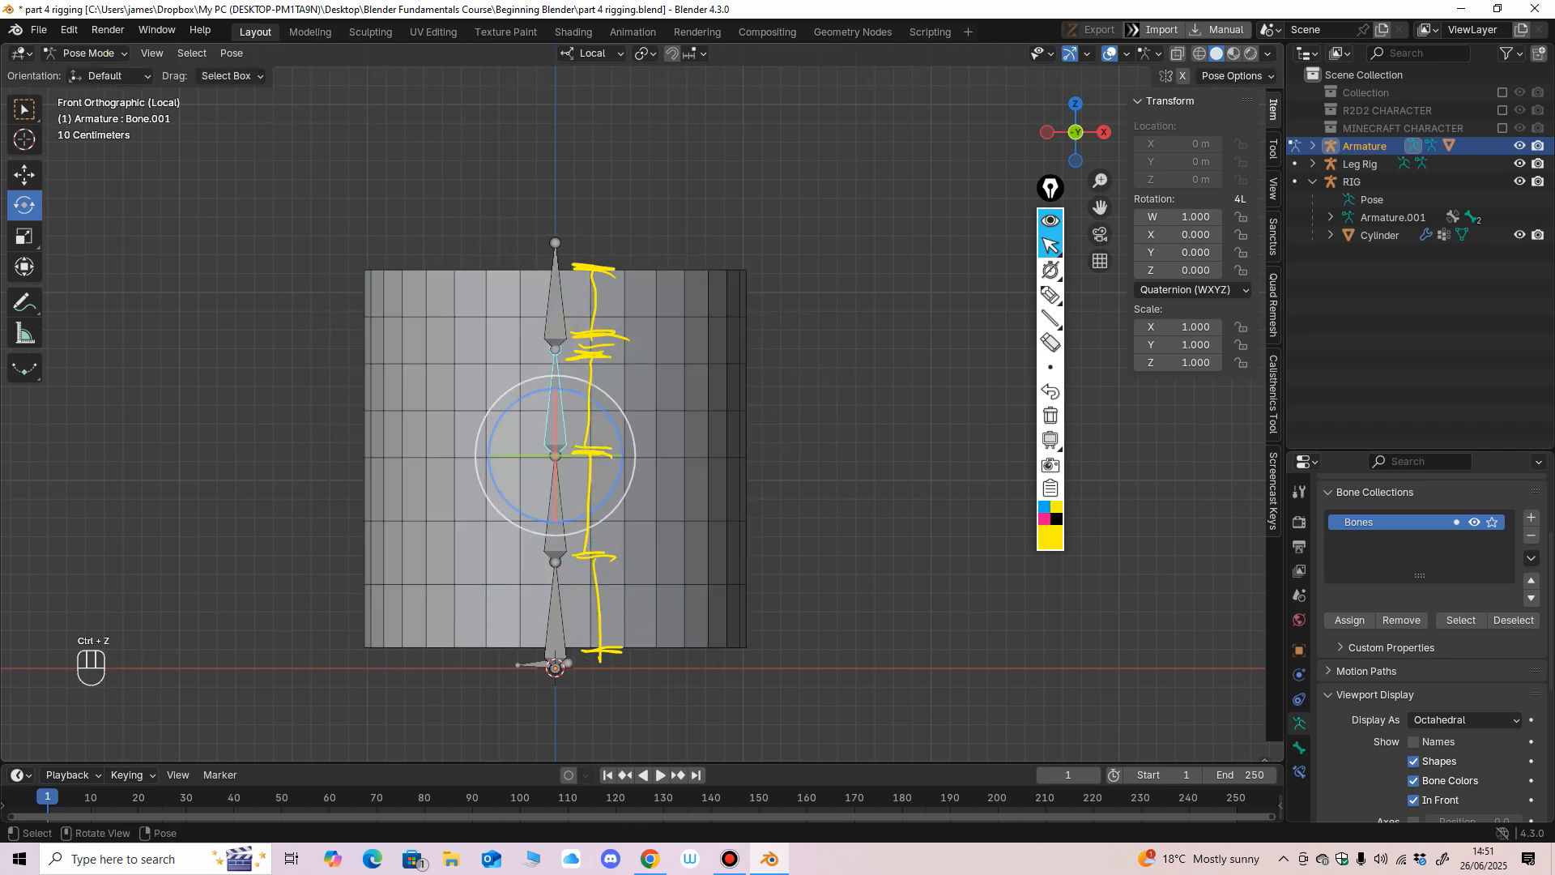
{"action": "mouse_move", "coordinate": [607, 425]}
{"action": "left_mouse_down"}
{"action": "mouse_move", "coordinate": [607, 457]}
{"action": "mouse_move", "coordinate": [628, 450]}
{"action": "mouse_move", "coordinate": [601, 421]}
{"action": "left_mouse_up"}
{"action": "key", "text": "ctrl+z"}
{"action": "key", "text": "ctrl+z"}
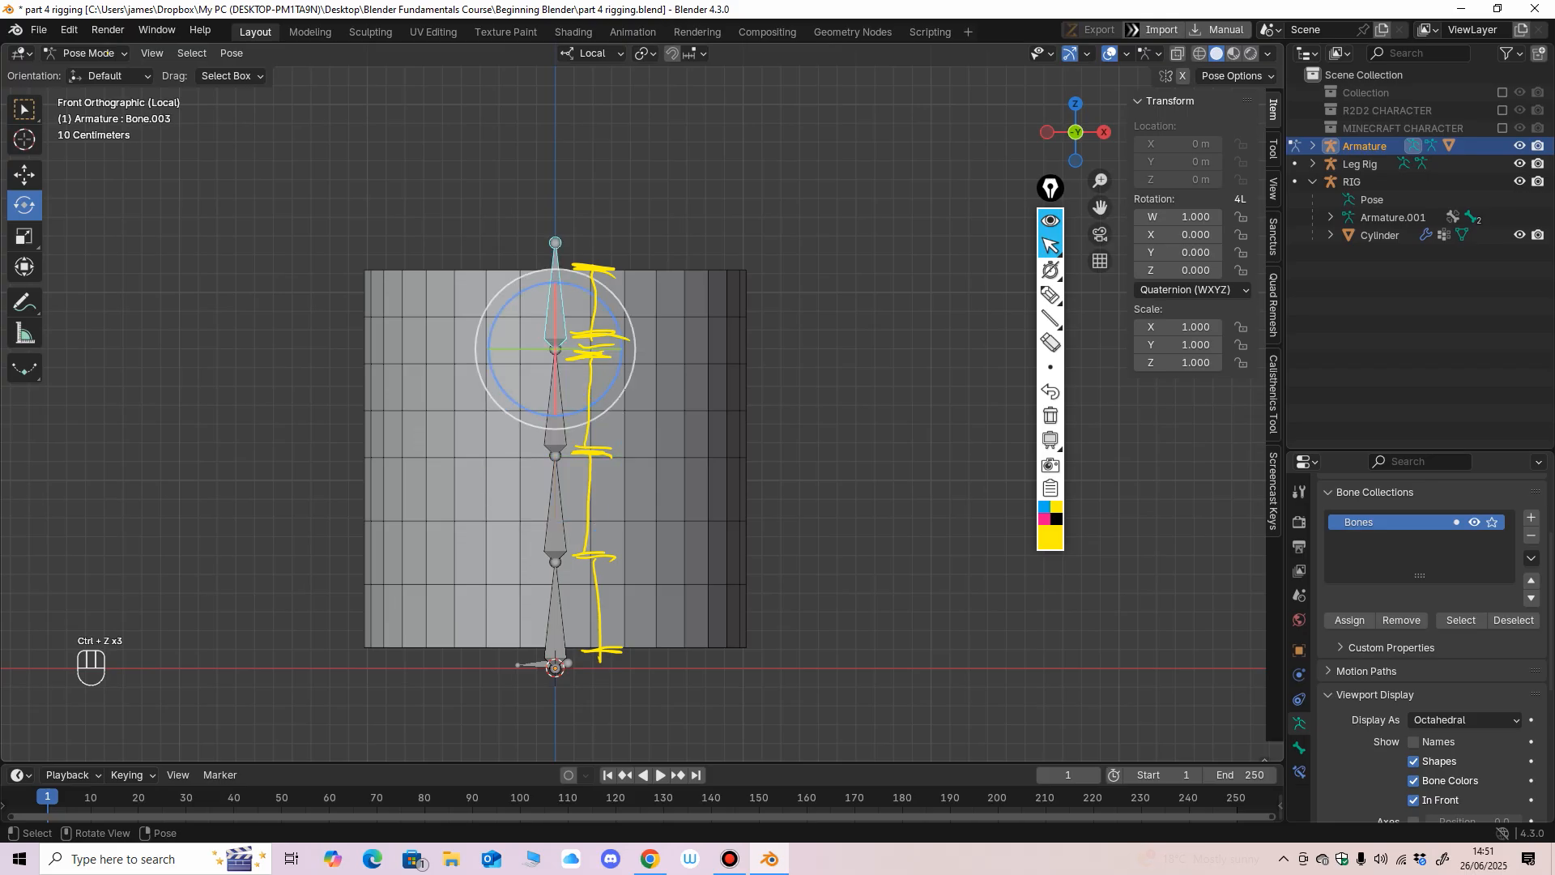
{"action": "left_click_drag", "start_coordinate": [611, 309], "coordinate": [625, 338]}
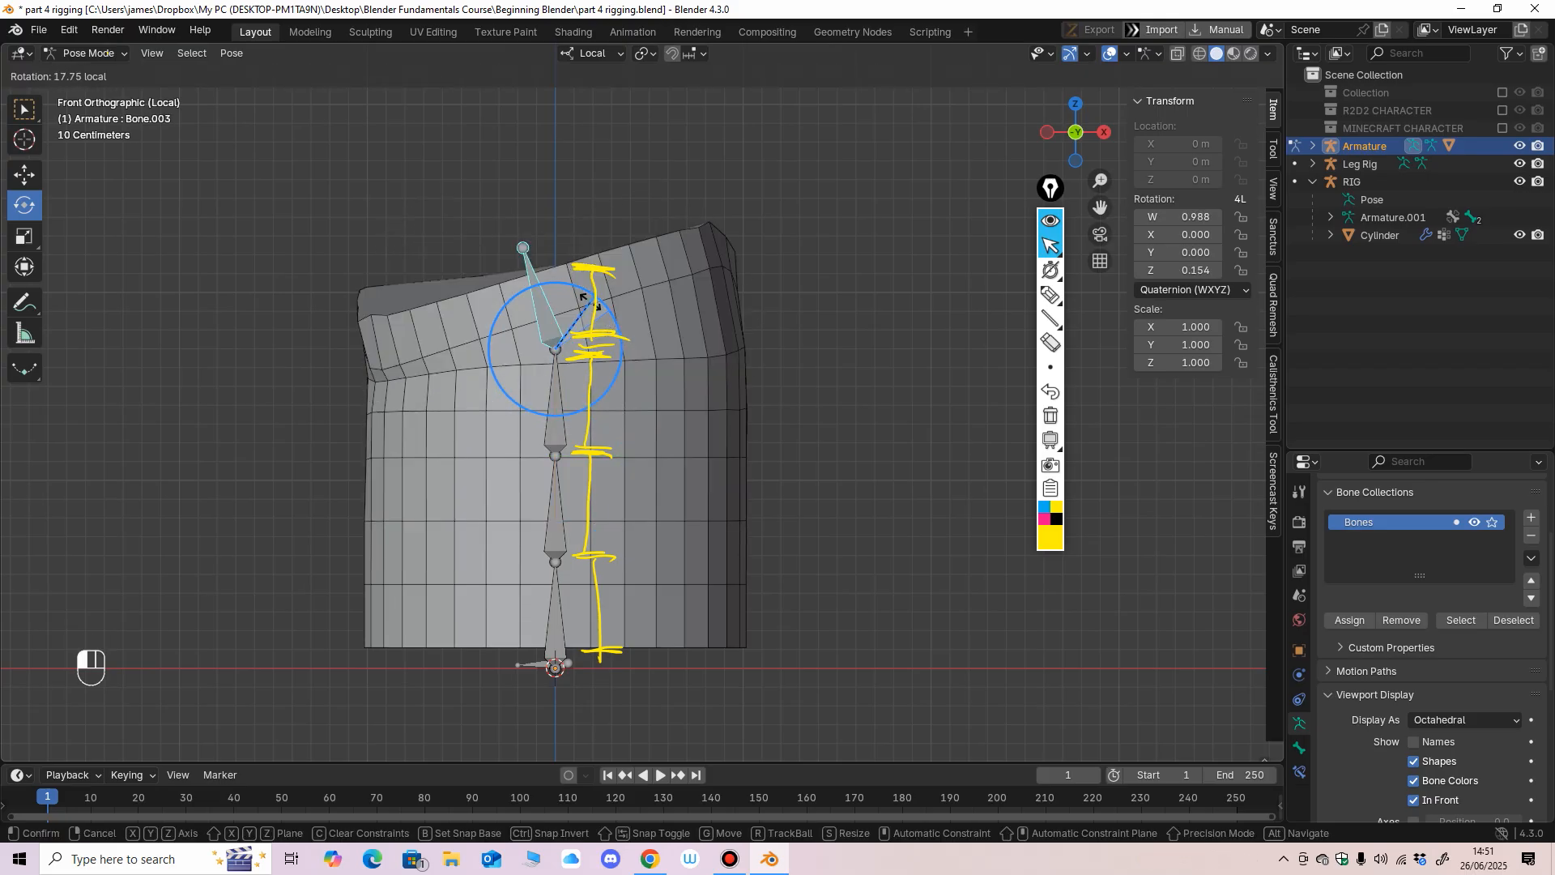
{"action": "left_click_drag", "start_coordinate": [583, 298], "coordinate": [584, 300]}
{"action": "key", "text": "ctrl+z"}
Test-rotate the three upper bones again to compare their deformation, undoing each rotation.
{"action": "left_click_drag", "start_coordinate": [603, 419], "coordinate": [578, 394]}
{"action": "key", "text": "ctrl+z"}
{"action": "key", "text": "ctrl+z"}
{"action": "left_click_drag", "start_coordinate": [605, 516], "coordinate": [575, 489]}
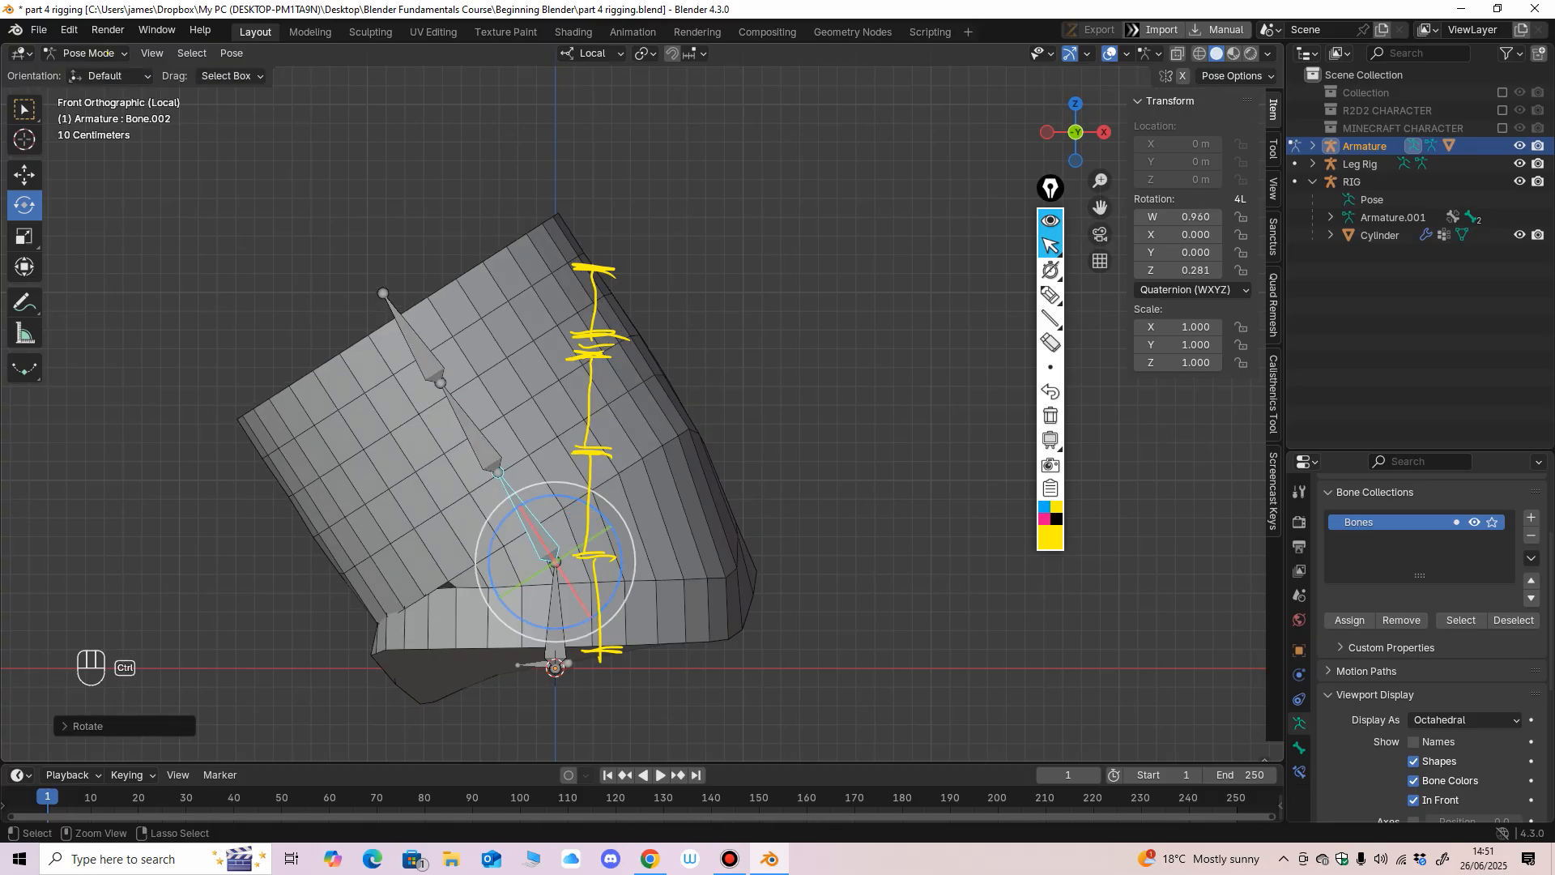
{"action": "key", "text": "ctrl+z"}
{"action": "left_click", "coordinate": [559, 427]}
{"action": "left_click_drag", "start_coordinate": [603, 414], "coordinate": [582, 397]}
{"action": "key", "text": "ctrl+z"}
{"action": "mouse_move", "coordinate": [603, 302]}
{"action": "left_mouse_down"}
{"action": "mouse_move", "coordinate": [621, 330]}
{"action": "mouse_move", "coordinate": [595, 289]}
{"action": "left_mouse_up"}
{"action": "key", "text": "ctrl+z"}
Rotate the third bone from the bottom to about W 0.946, Z -0.323, and open the cylinder in Weight Paint with that bone active.
{"action": "left_click_drag", "start_coordinate": [604, 518], "coordinate": [617, 442]}
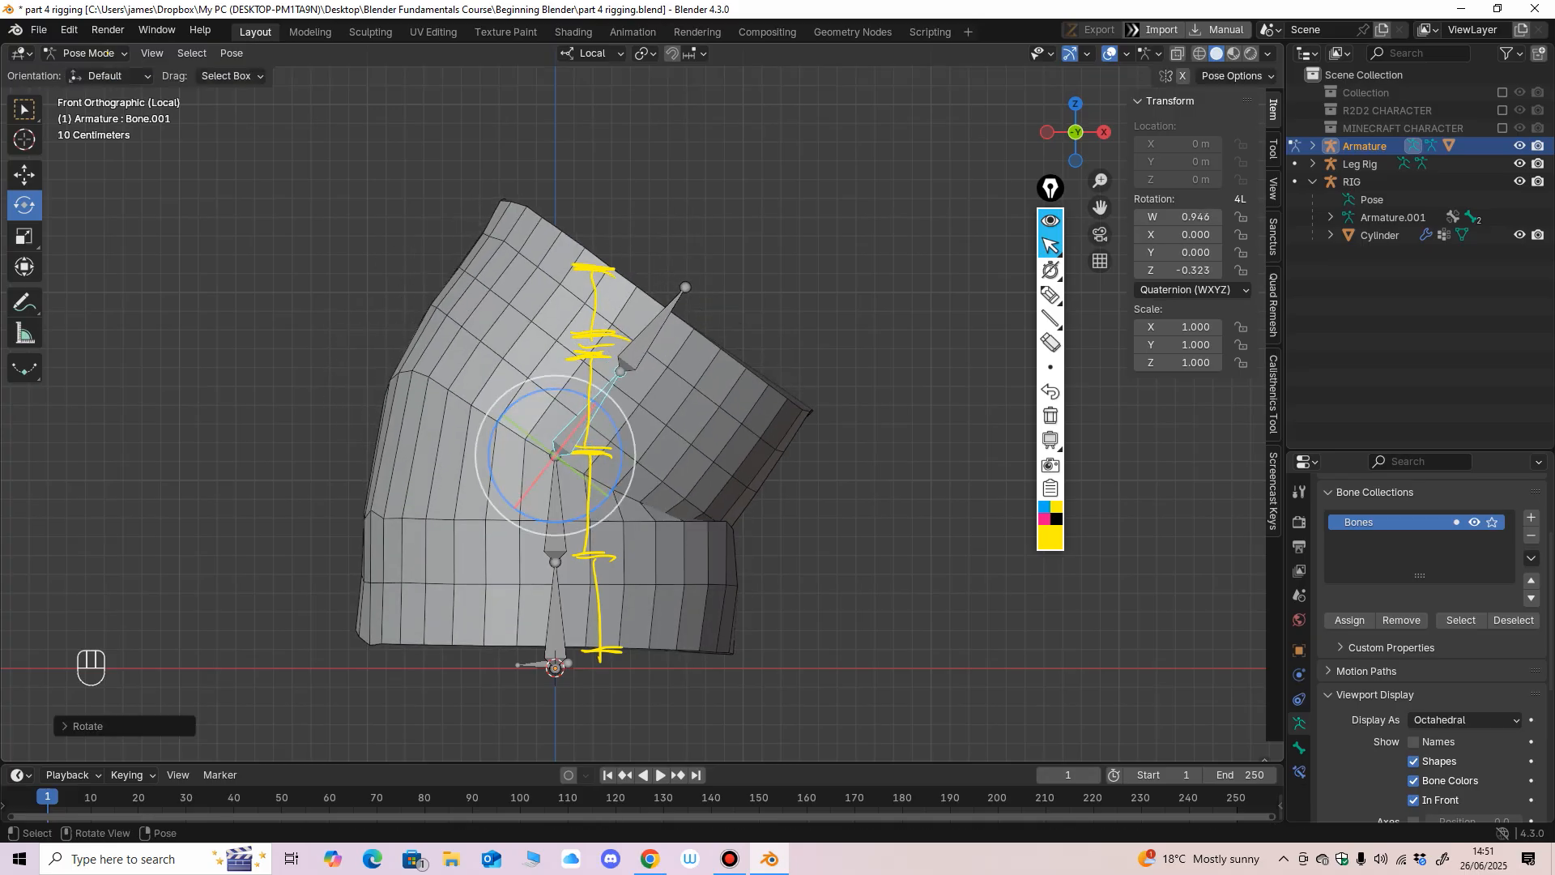
{"action": "left_click", "coordinate": [89, 53]}
{"action": "left_click", "coordinate": [85, 84]}
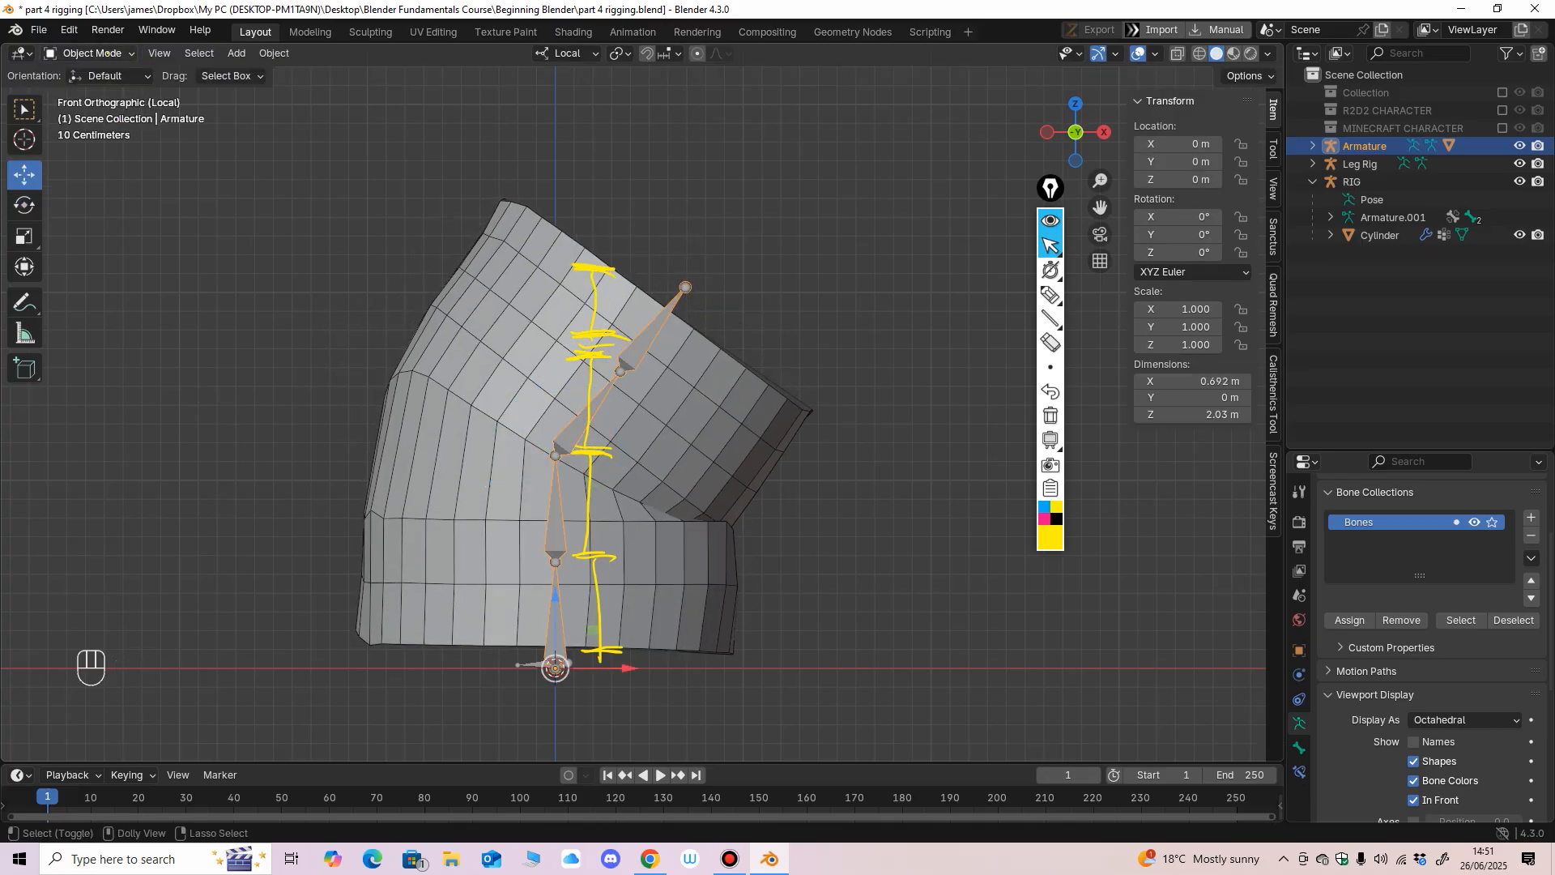
{"action": "left_click", "coordinate": [479, 405], "text": "shift"}
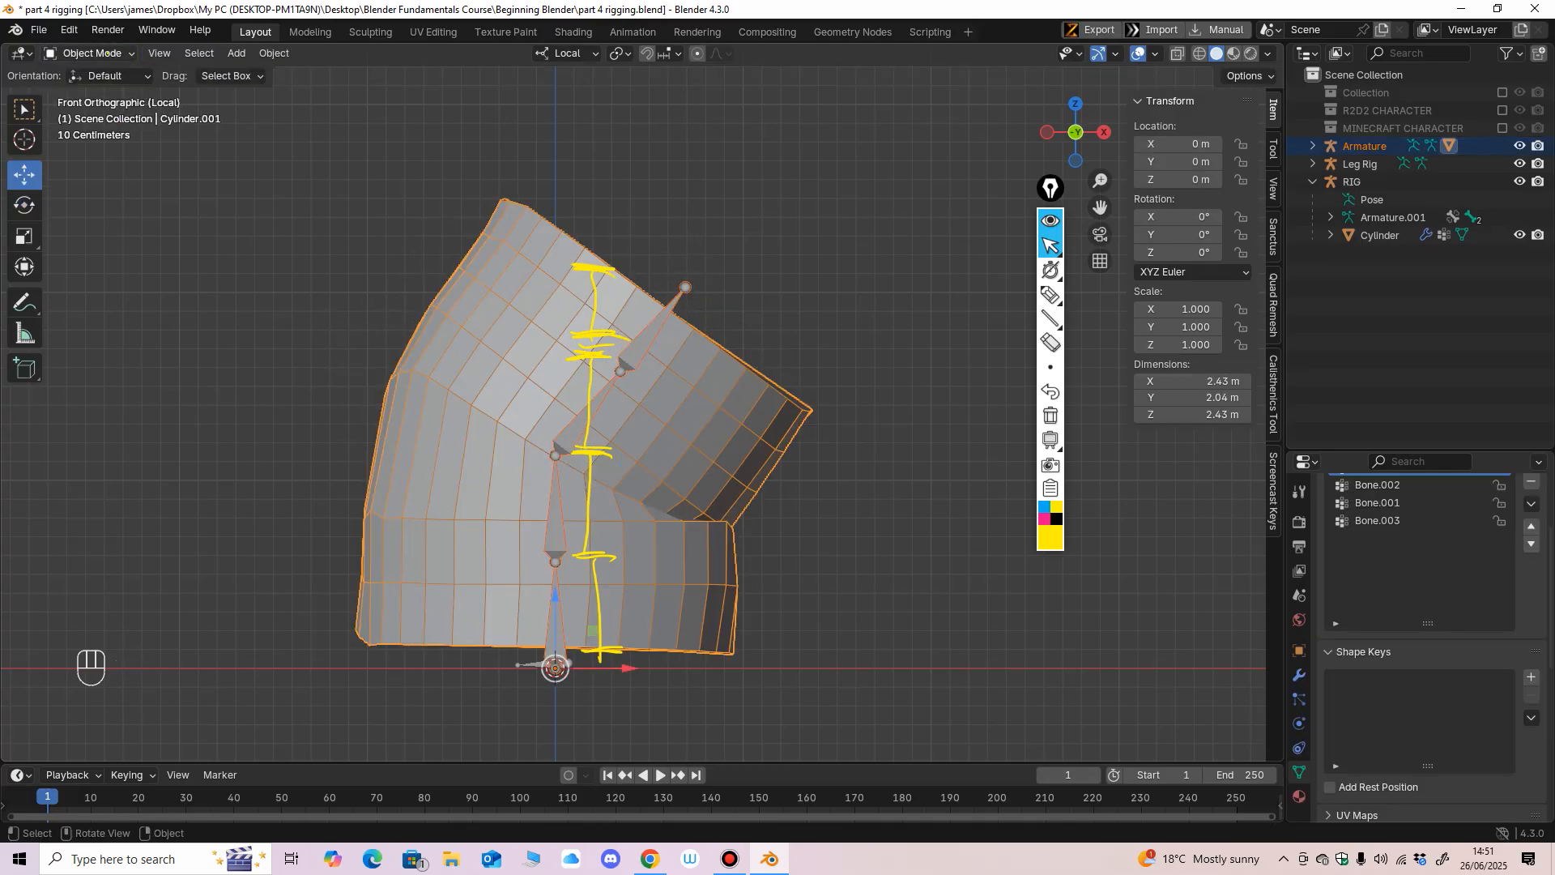
{"action": "left_click", "coordinate": [94, 53]}
{"action": "left_click", "coordinate": [97, 151]}
{"action": "left_click", "coordinate": [587, 413], "text": "ctrl"}
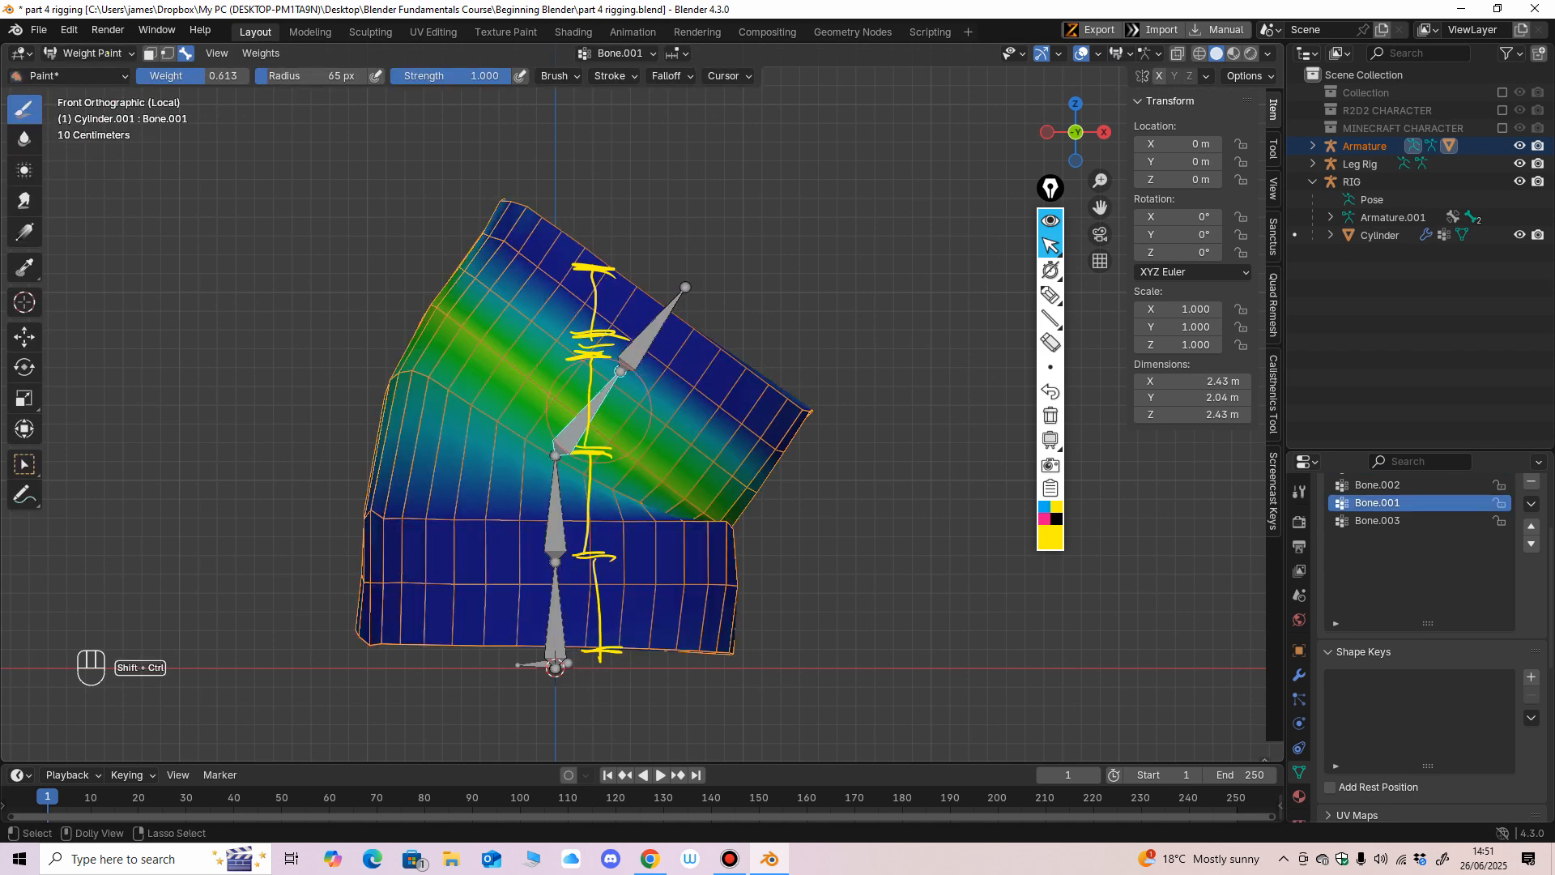
With radius 128 px and weight 0, paint the third bone's influence off the cylinder's base from all sides.
{"action": "key", "text": "f"}
{"action": "left_click", "coordinate": [507, 612]}
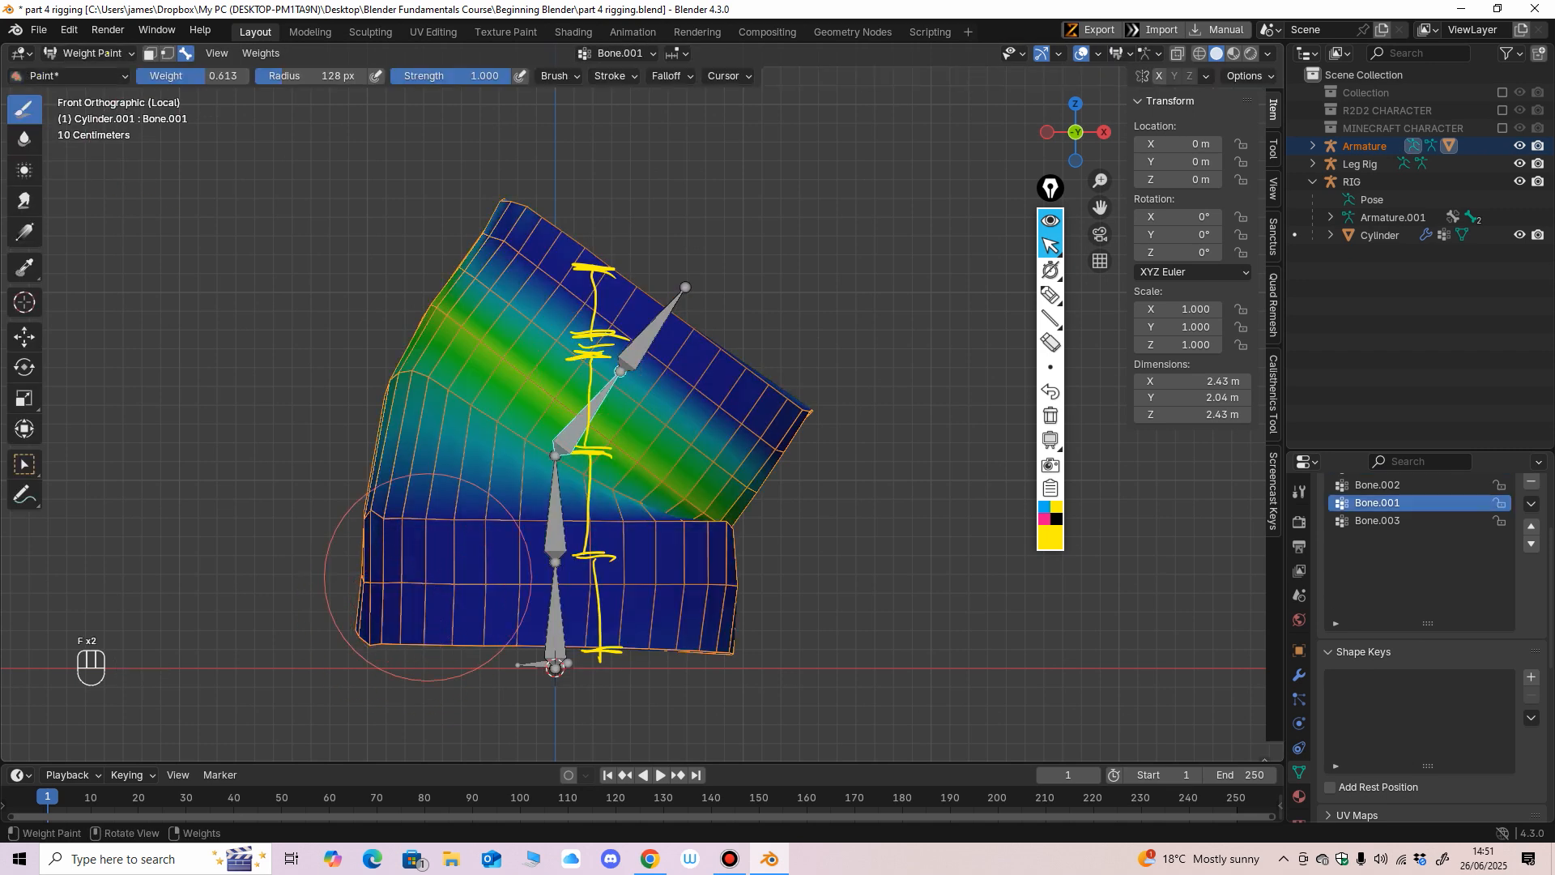
{"action": "left_click_drag", "start_coordinate": [209, 78], "coordinate": [135, 79]}
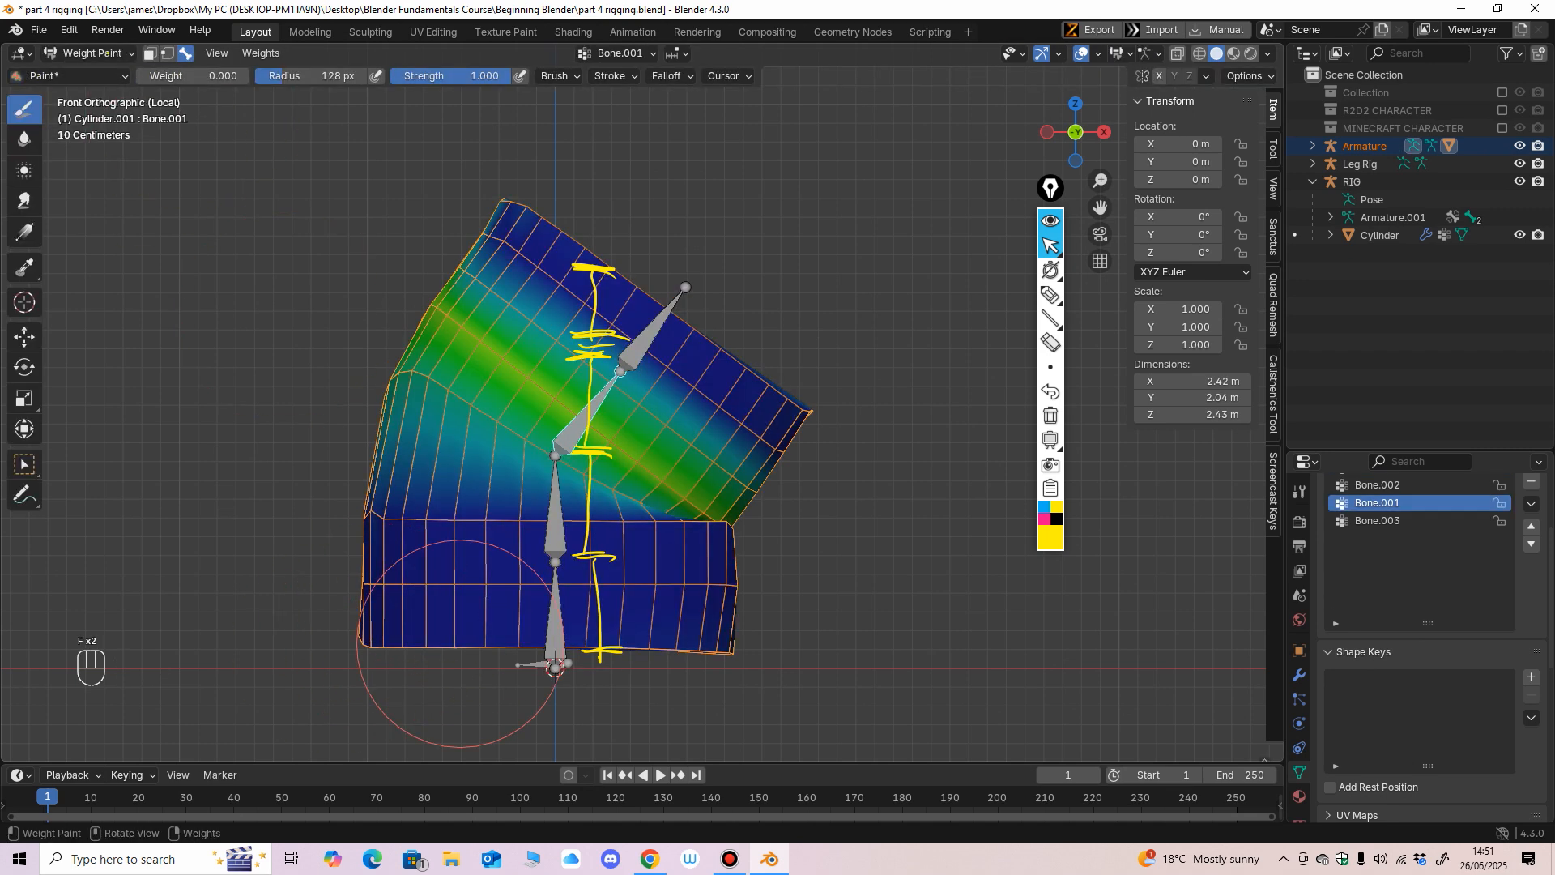
{"action": "scroll", "coordinate": [618, 624], "scroll_direction": "down", "scroll_amount": 1}
{"action": "middle_click_drag", "start_coordinate": [618, 624], "coordinate": [606, 580]}
{"action": "mouse_move", "coordinate": [410, 618]}
{"action": "middle_mouse_down"}
{"action": "mouse_move", "coordinate": [643, 635]}
{"action": "mouse_move", "coordinate": [644, 647]}
{"action": "mouse_move", "coordinate": [910, 562]}
{"action": "middle_mouse_up"}
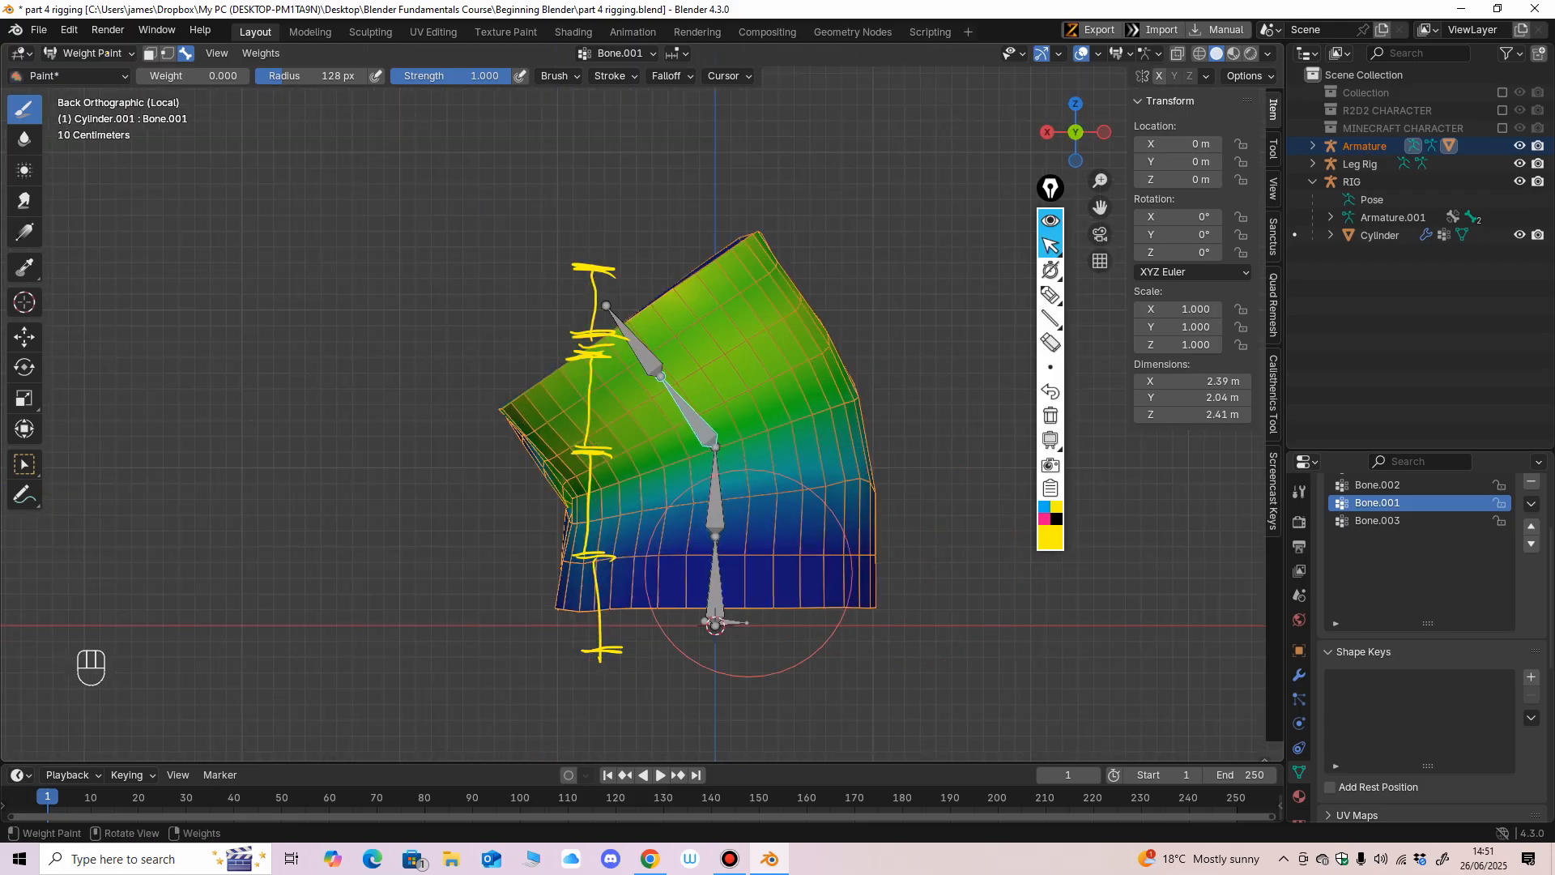
{"action": "middle_click_drag", "start_coordinate": [663, 581], "coordinate": [697, 615]}
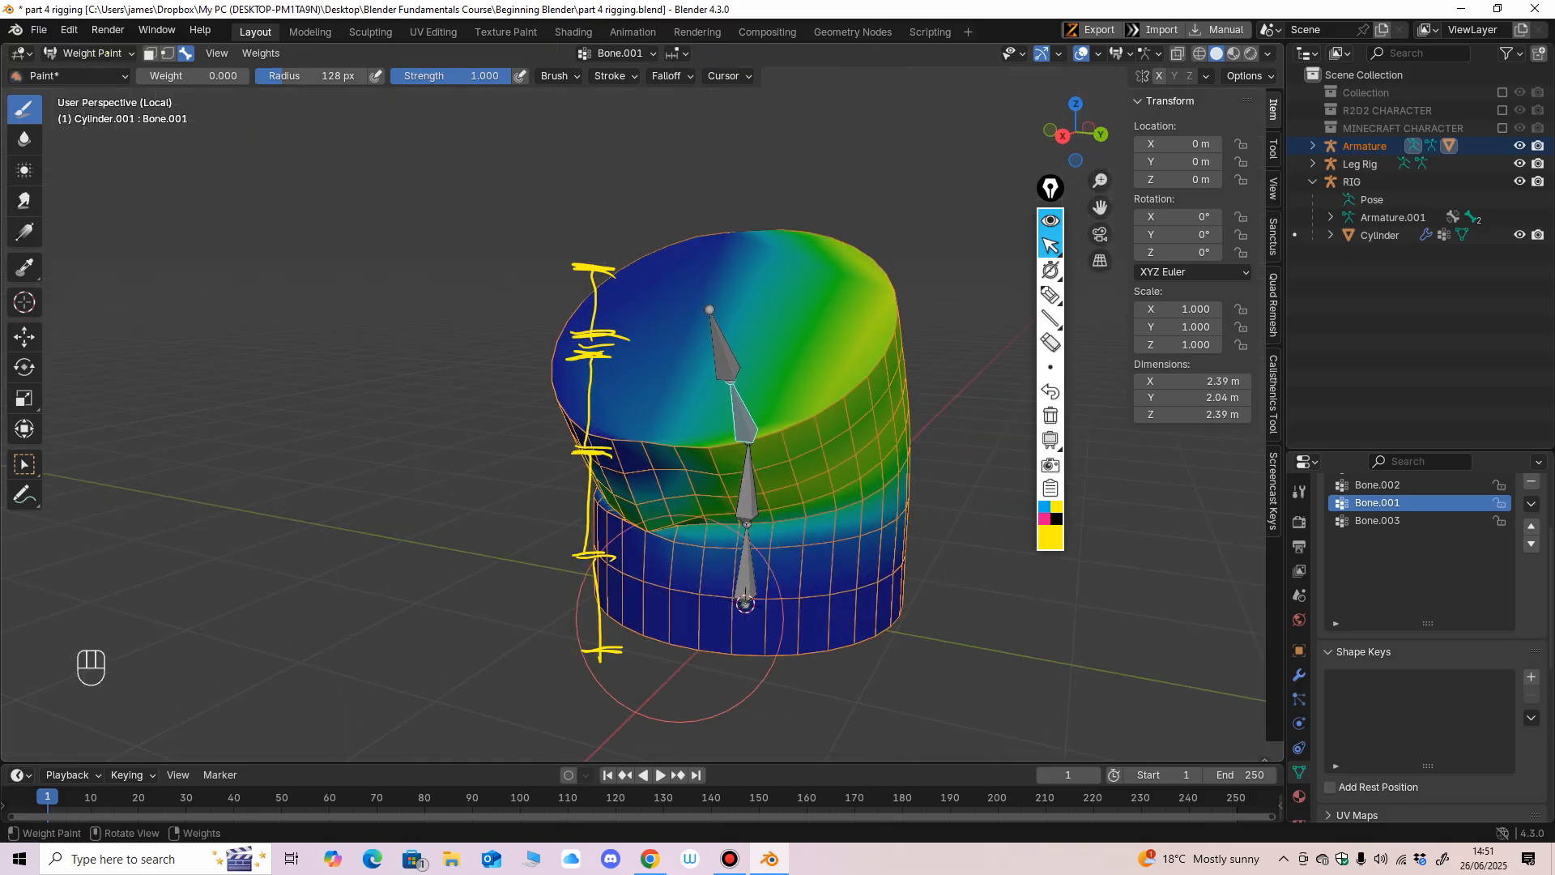
{"action": "middle_click_drag", "start_coordinate": [1012, 571], "coordinate": [642, 547], "text": "alt"}
{"action": "left_click_drag", "start_coordinate": [537, 597], "coordinate": [451, 556]}
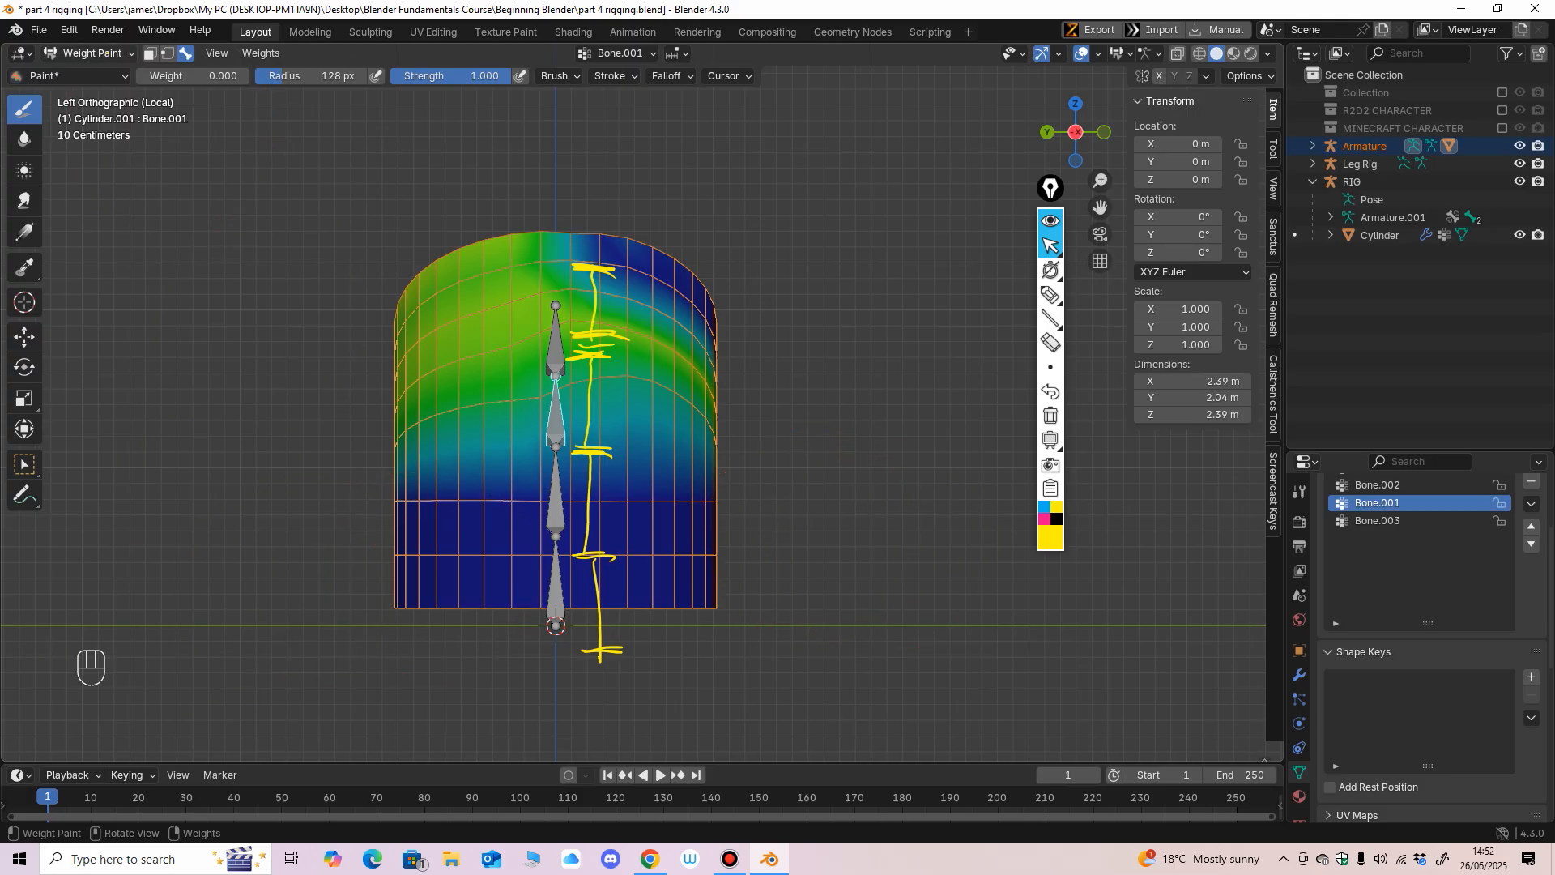
Return the armature to Pose Mode and reset the rotation and location of all its bones.
{"action": "left_click", "coordinate": [93, 54]}
{"action": "left_click", "coordinate": [97, 74]}
{"action": "left_click", "coordinate": [555, 494]}
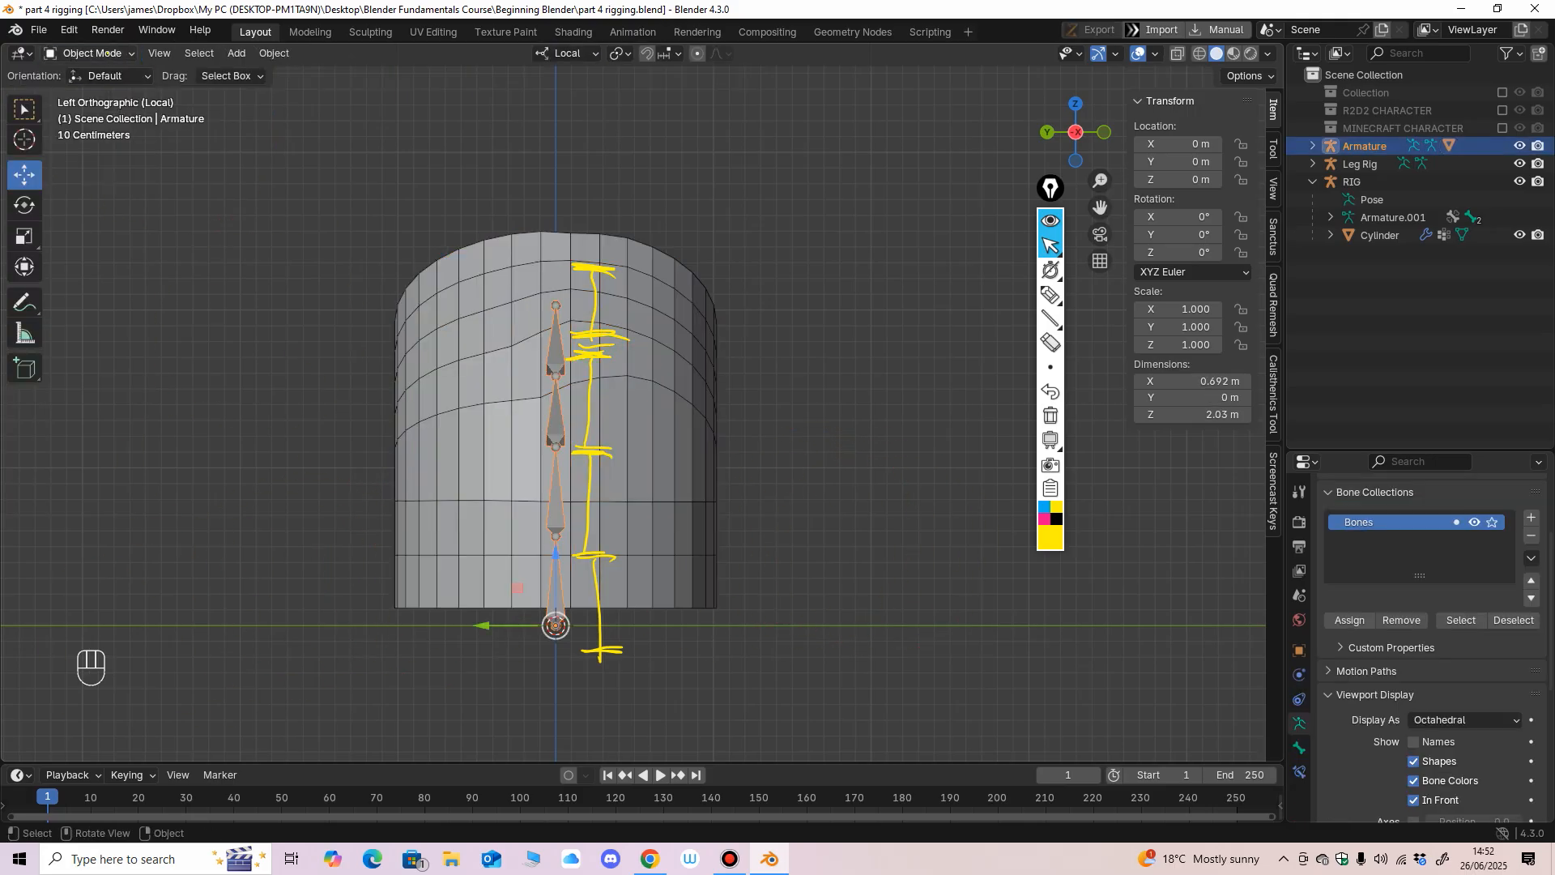
{"action": "left_click", "coordinate": [93, 54]}
{"action": "left_click", "coordinate": [93, 108]}
{"action": "left_click_drag", "start_coordinate": [515, 186], "coordinate": [838, 610]}
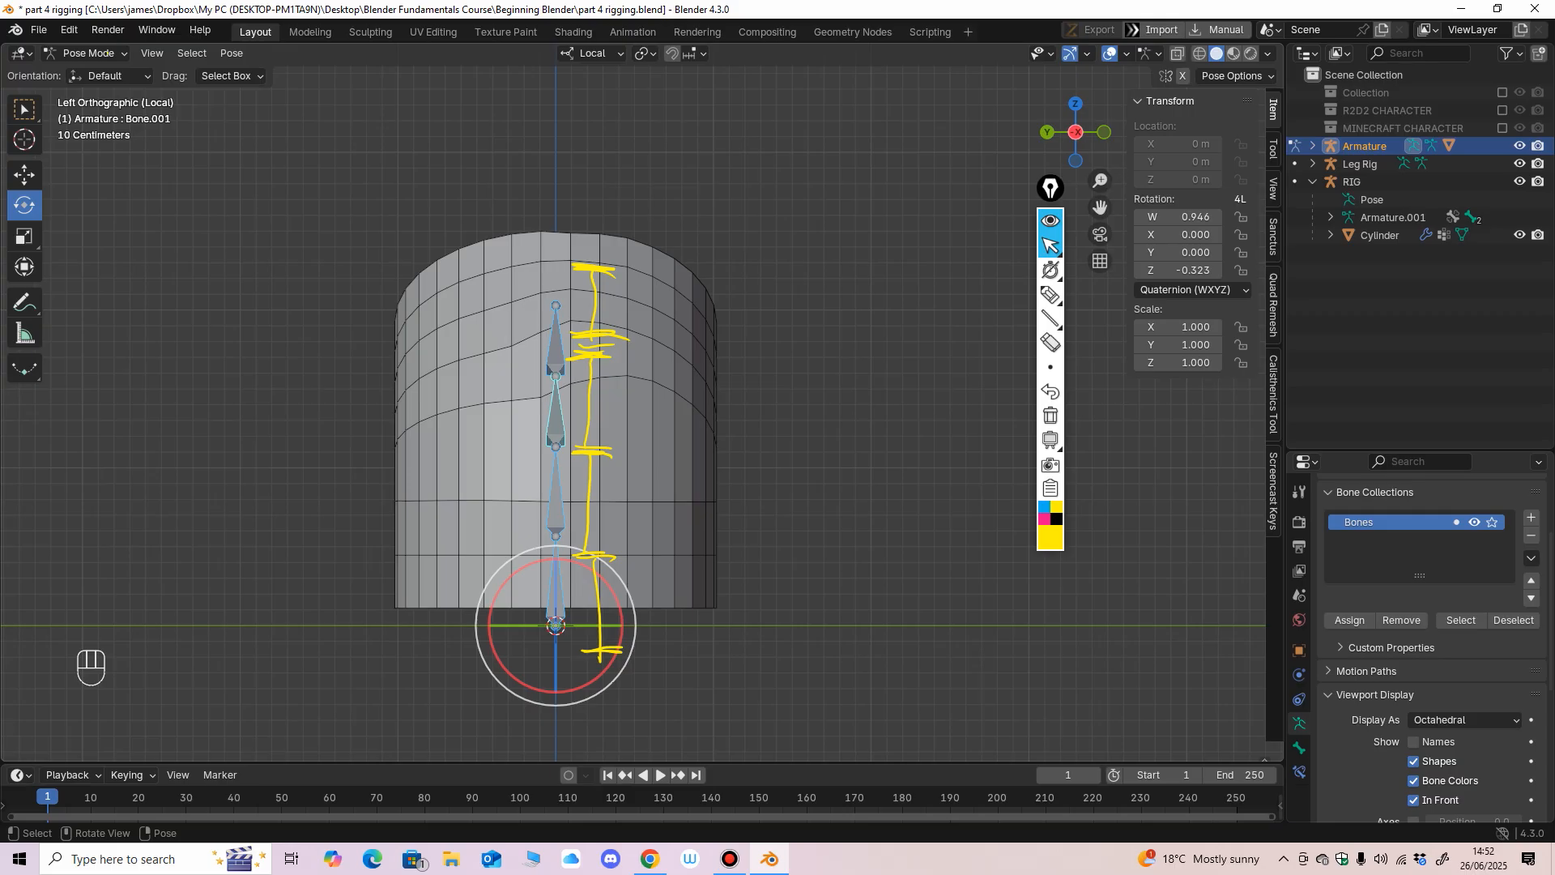
{"action": "key", "text": "alt+r"}
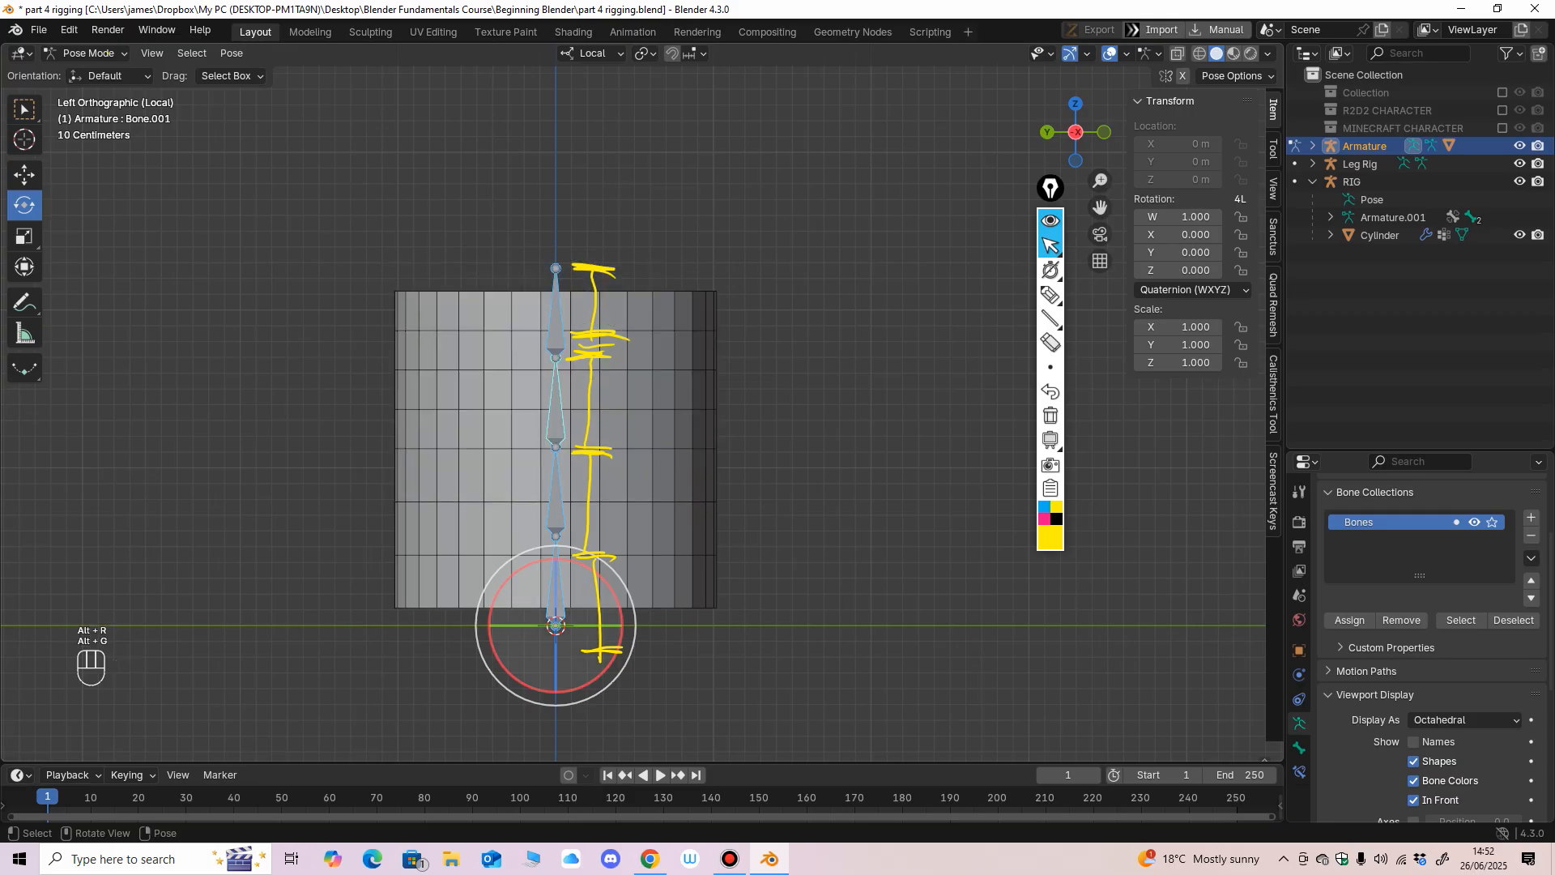
Rotate the second bone from the bottom to about W 0.972, X -0.234, and open the cylinder in Weight Paint with that bone active.
{"action": "left_click", "coordinate": [556, 490]}
{"action": "left_click_drag", "start_coordinate": [611, 509], "coordinate": [570, 467]}
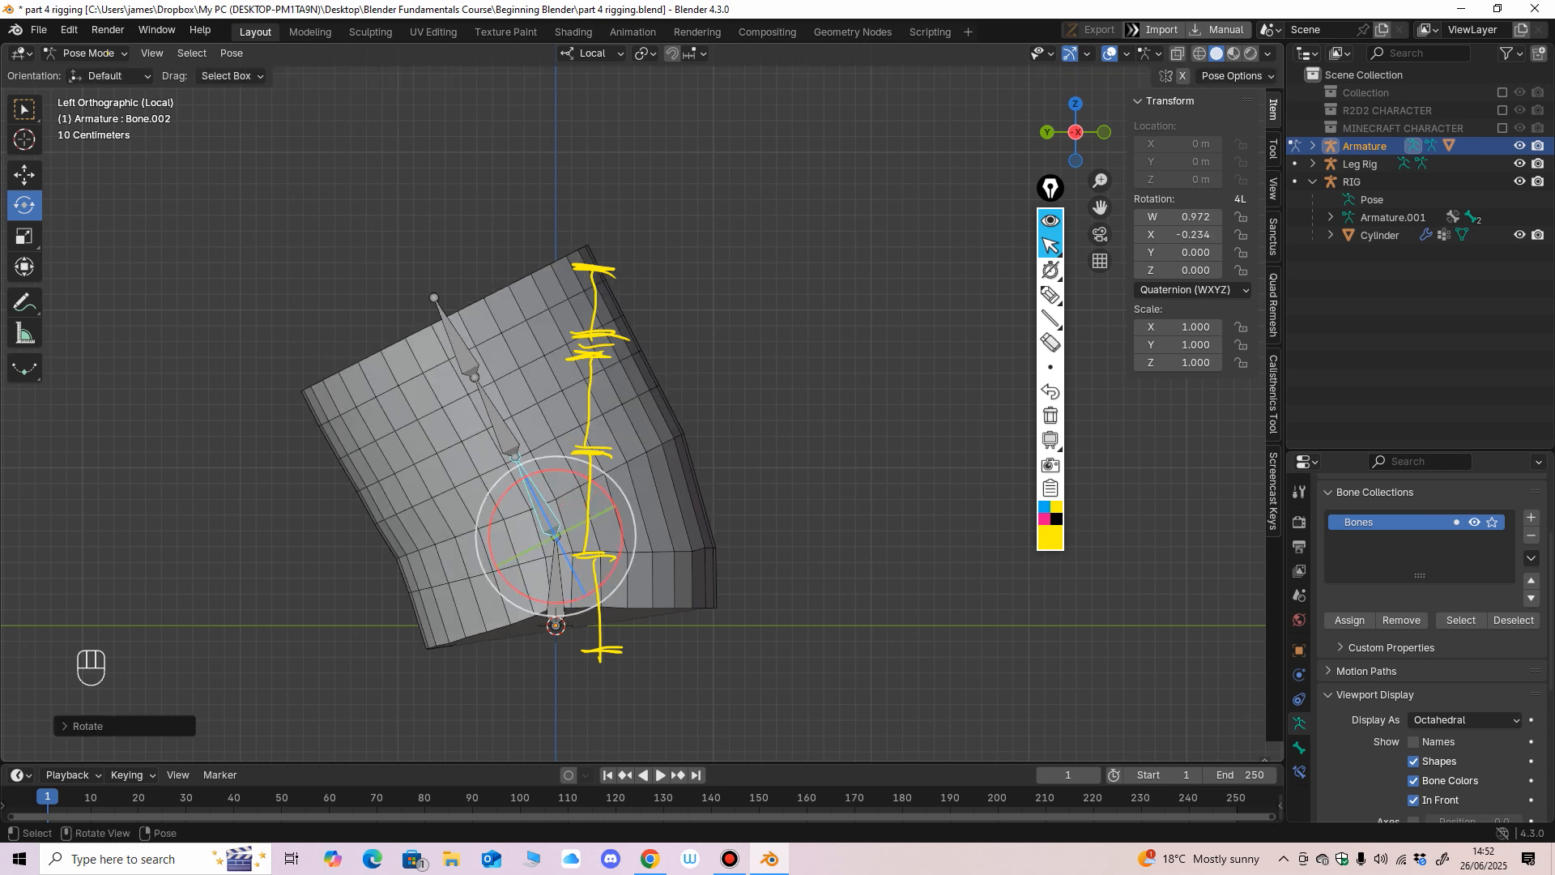
{"action": "left_click", "coordinate": [85, 52]}
{"action": "left_click", "coordinate": [81, 73]}
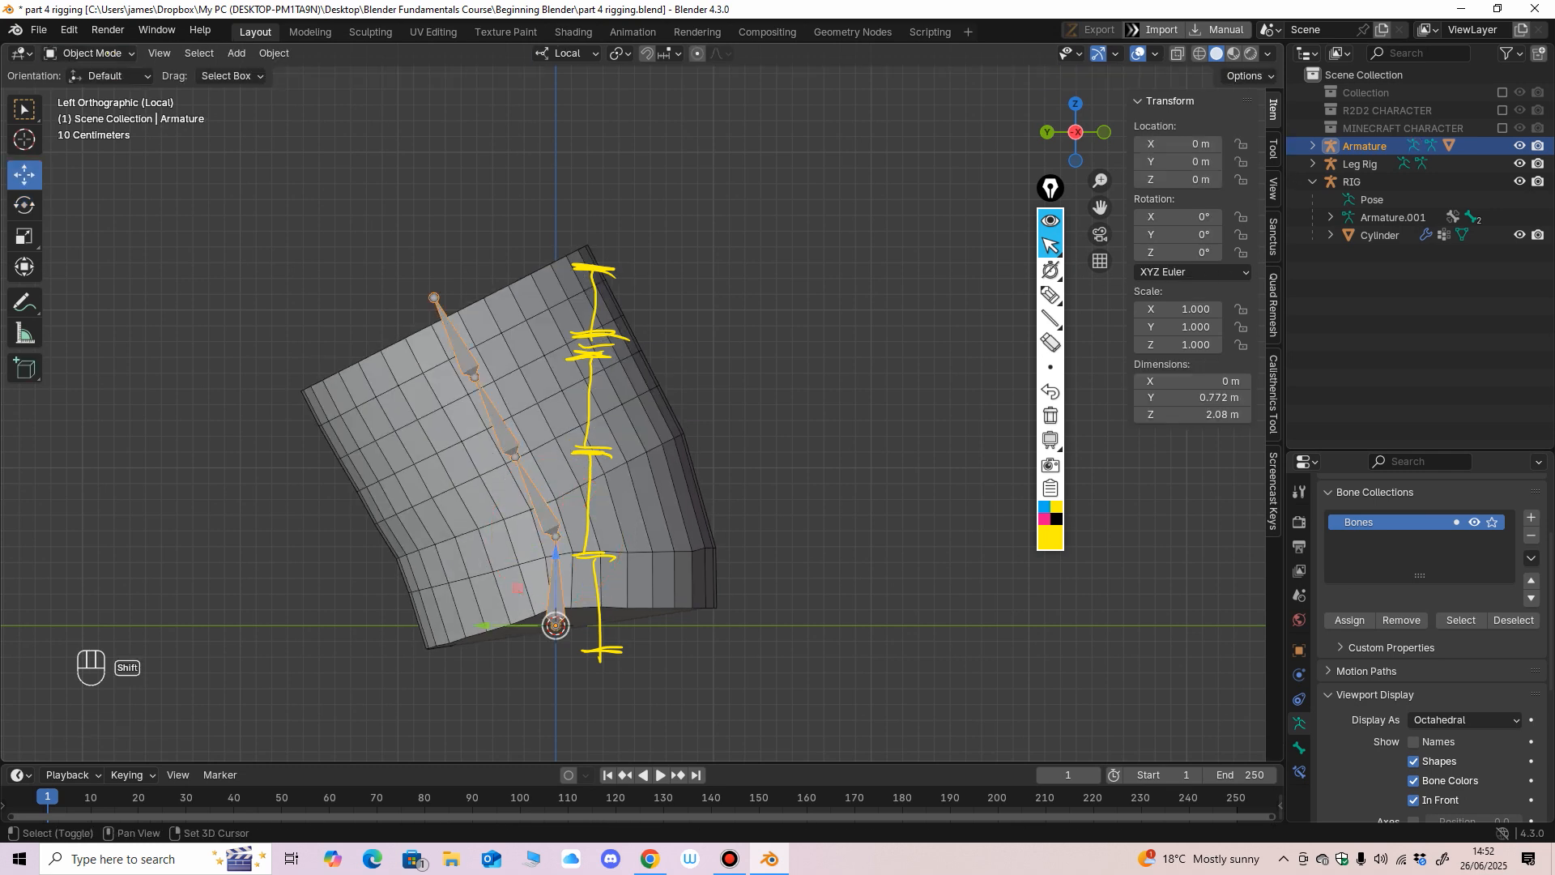
{"action": "left_click", "coordinate": [516, 588], "text": "shift"}
{"action": "left_click", "coordinate": [85, 52]}
{"action": "left_click", "coordinate": [98, 151]}
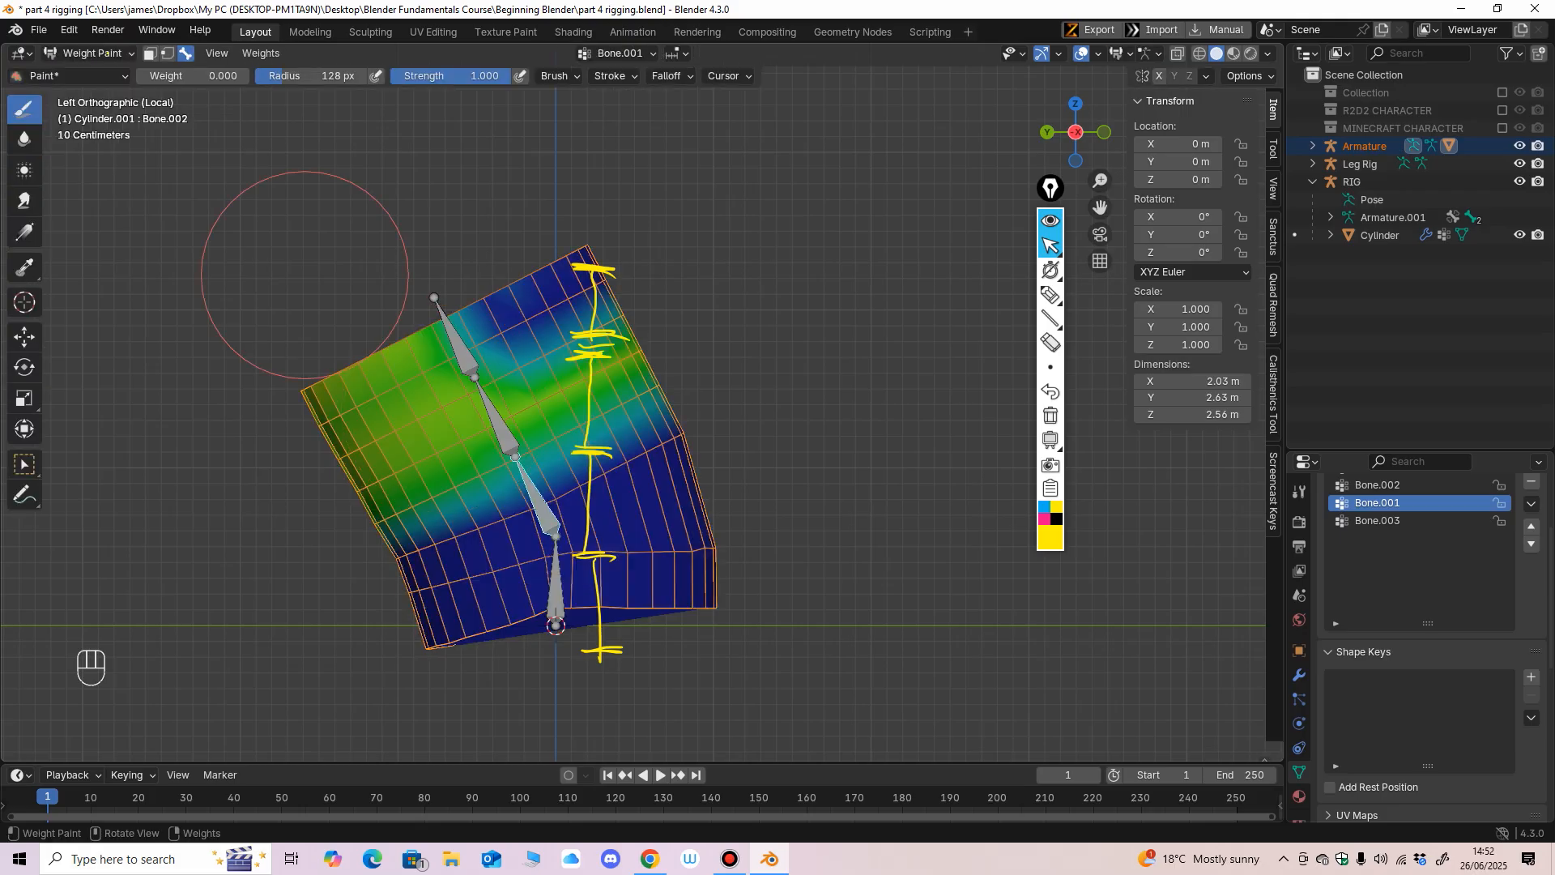
{"action": "left_click", "coordinate": [554, 579], "text": "ctrl"}
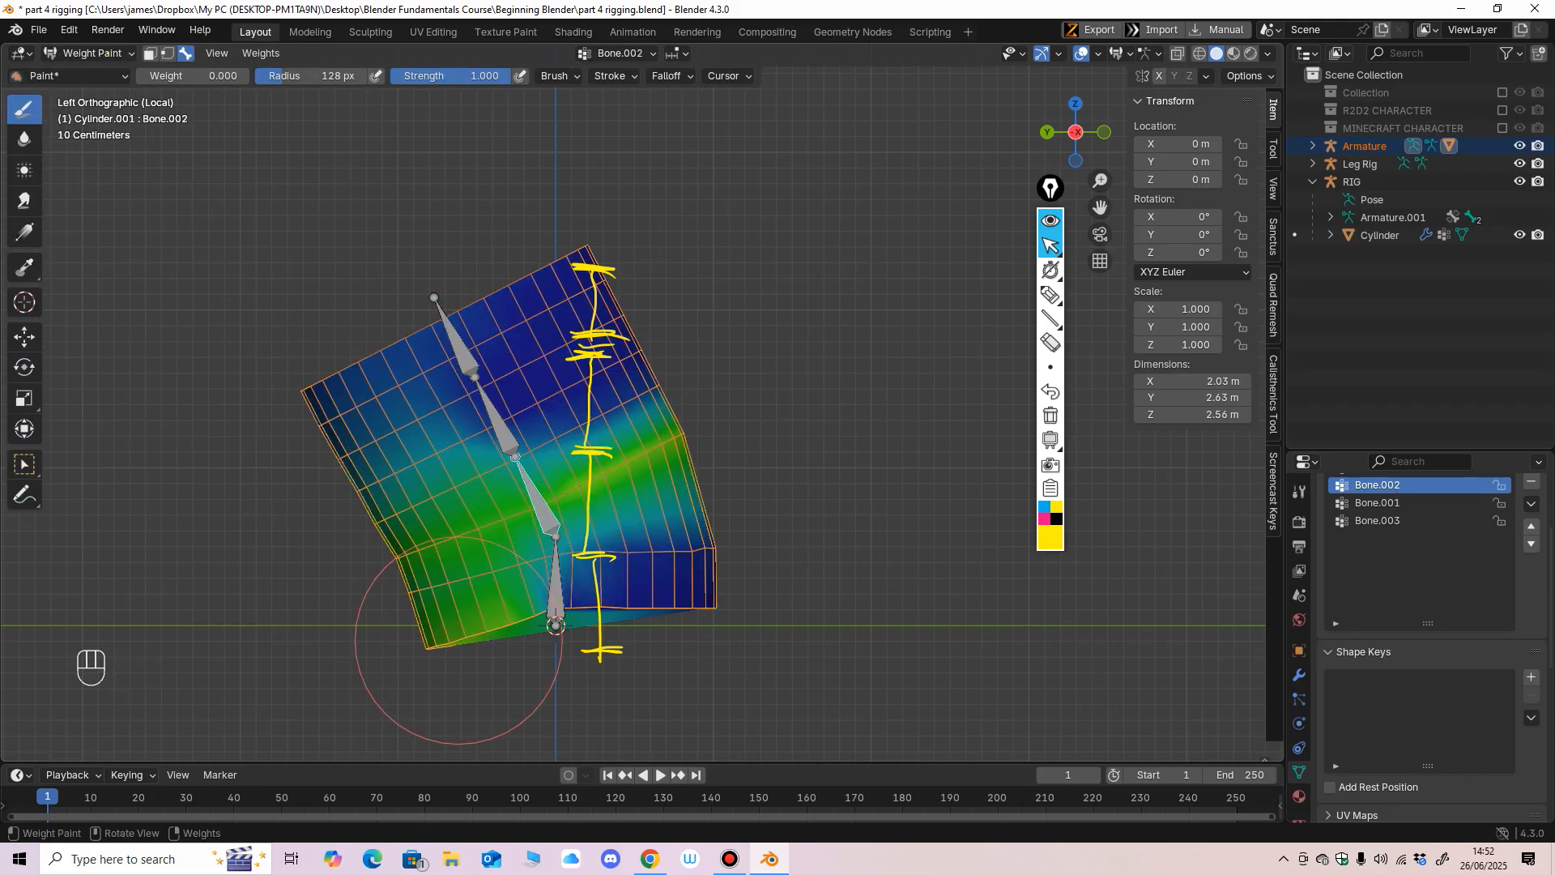
Reduce the brush radius to 47 px and paint zero weight around the cylinder's base for the second bone from the bottom.
{"action": "key", "text": "f"}
{"action": "left_click", "coordinate": [465, 632]}
{"action": "mouse_move", "coordinate": [466, 632]}
{"action": "left_mouse_down"}
{"action": "mouse_move", "coordinate": [423, 633]}
{"action": "mouse_move", "coordinate": [526, 609]}
{"action": "mouse_move", "coordinate": [407, 608]}
{"action": "left_mouse_up"}
{"action": "key", "text": "f"}
{"action": "left_click", "coordinate": [434, 636]}
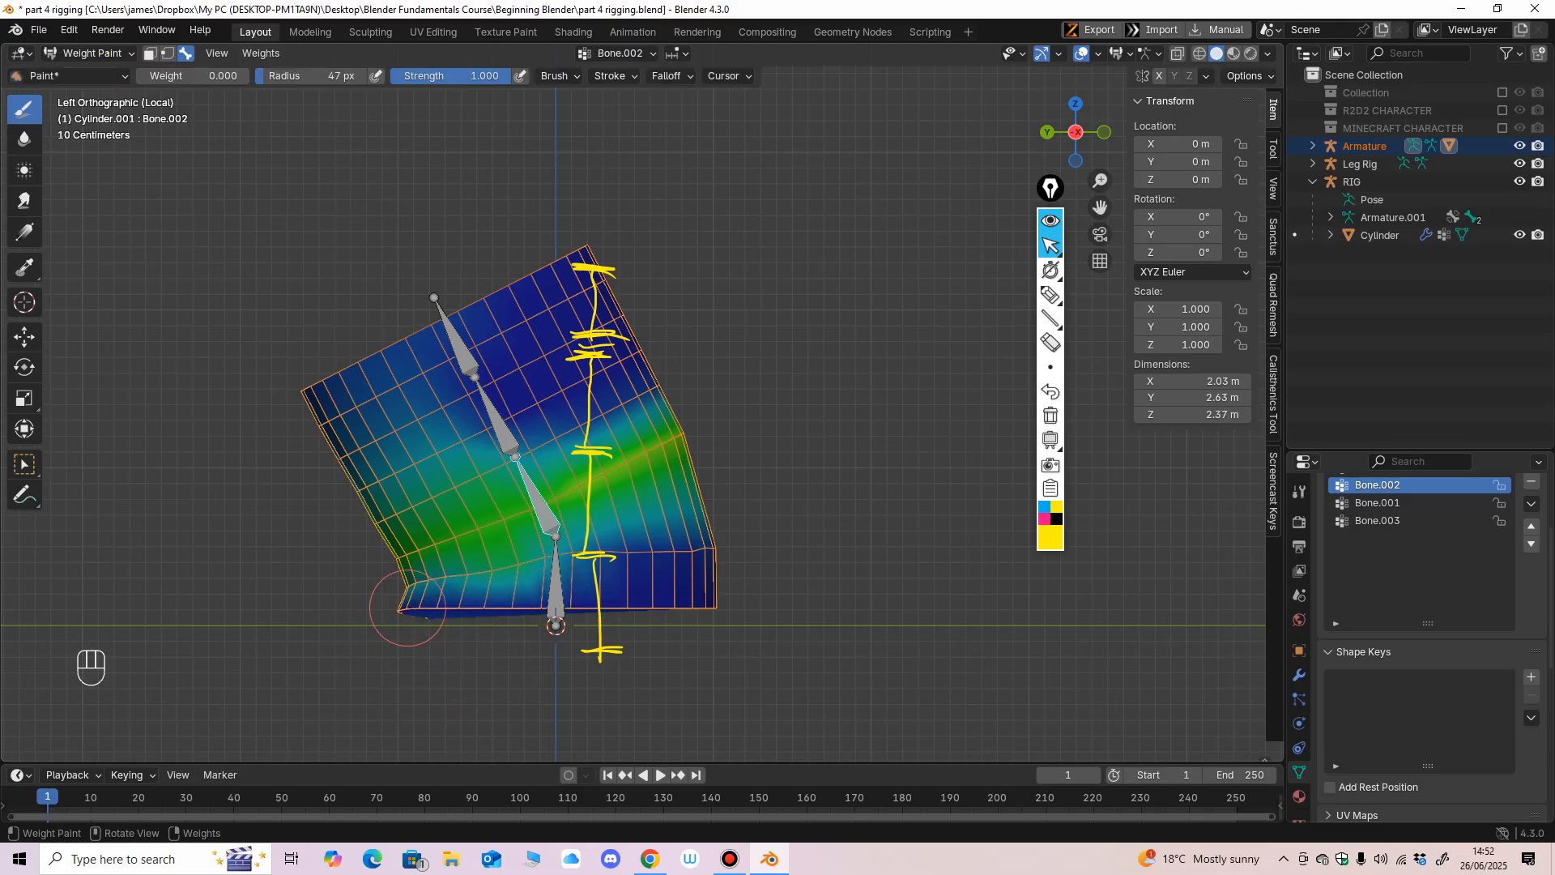
{"action": "middle_click_drag", "start_coordinate": [446, 615], "coordinate": [777, 601]}
{"action": "left_click_drag", "start_coordinate": [778, 601], "coordinate": [650, 584]}
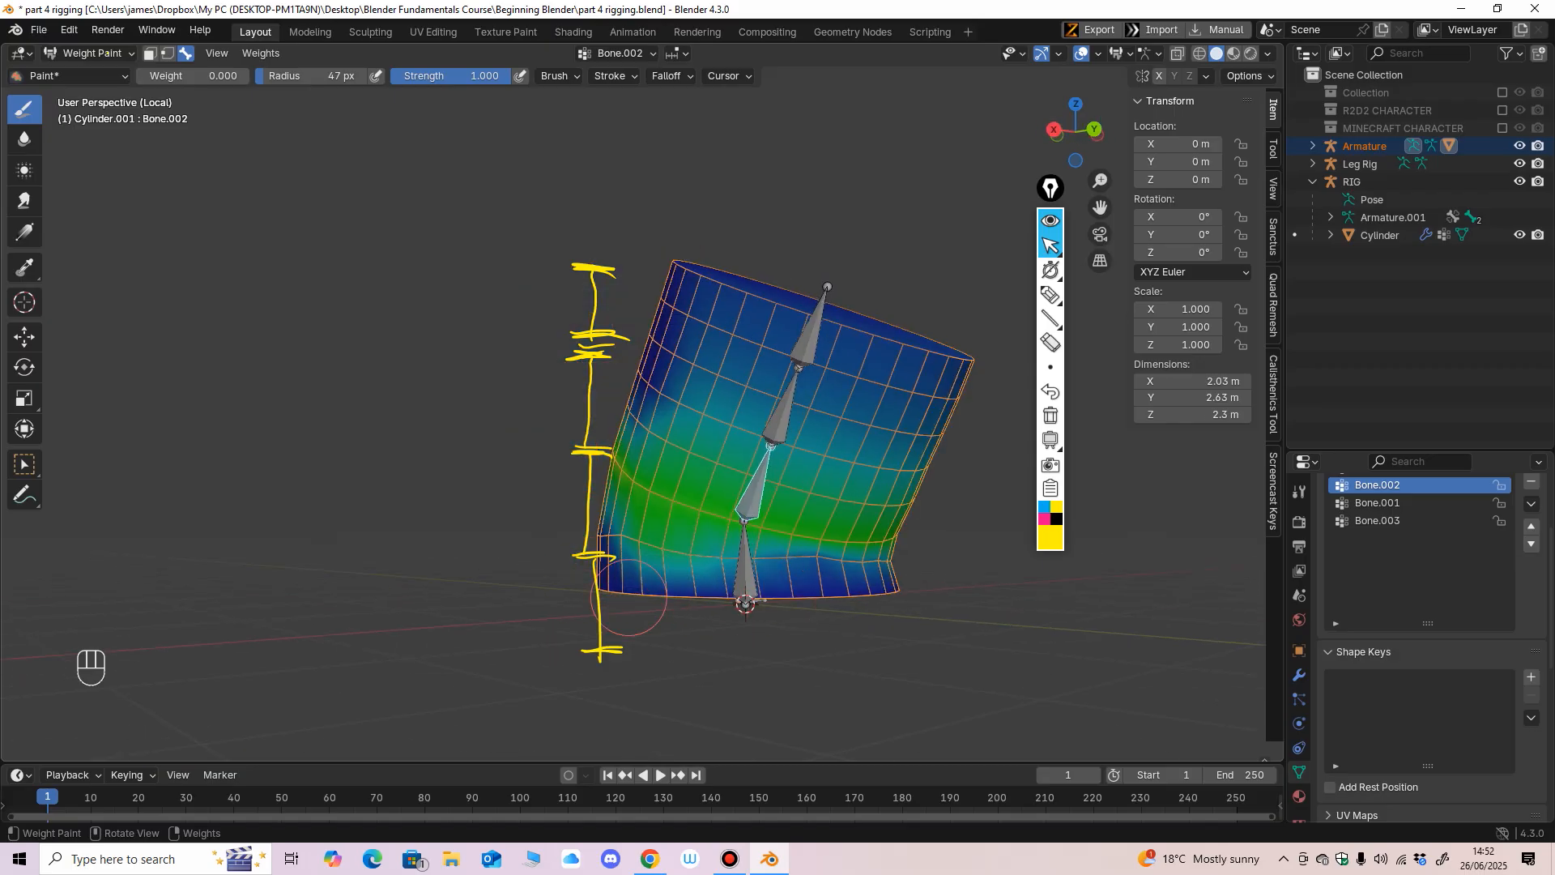
{"action": "middle_click_drag", "start_coordinate": [850, 618], "coordinate": [575, 571]}
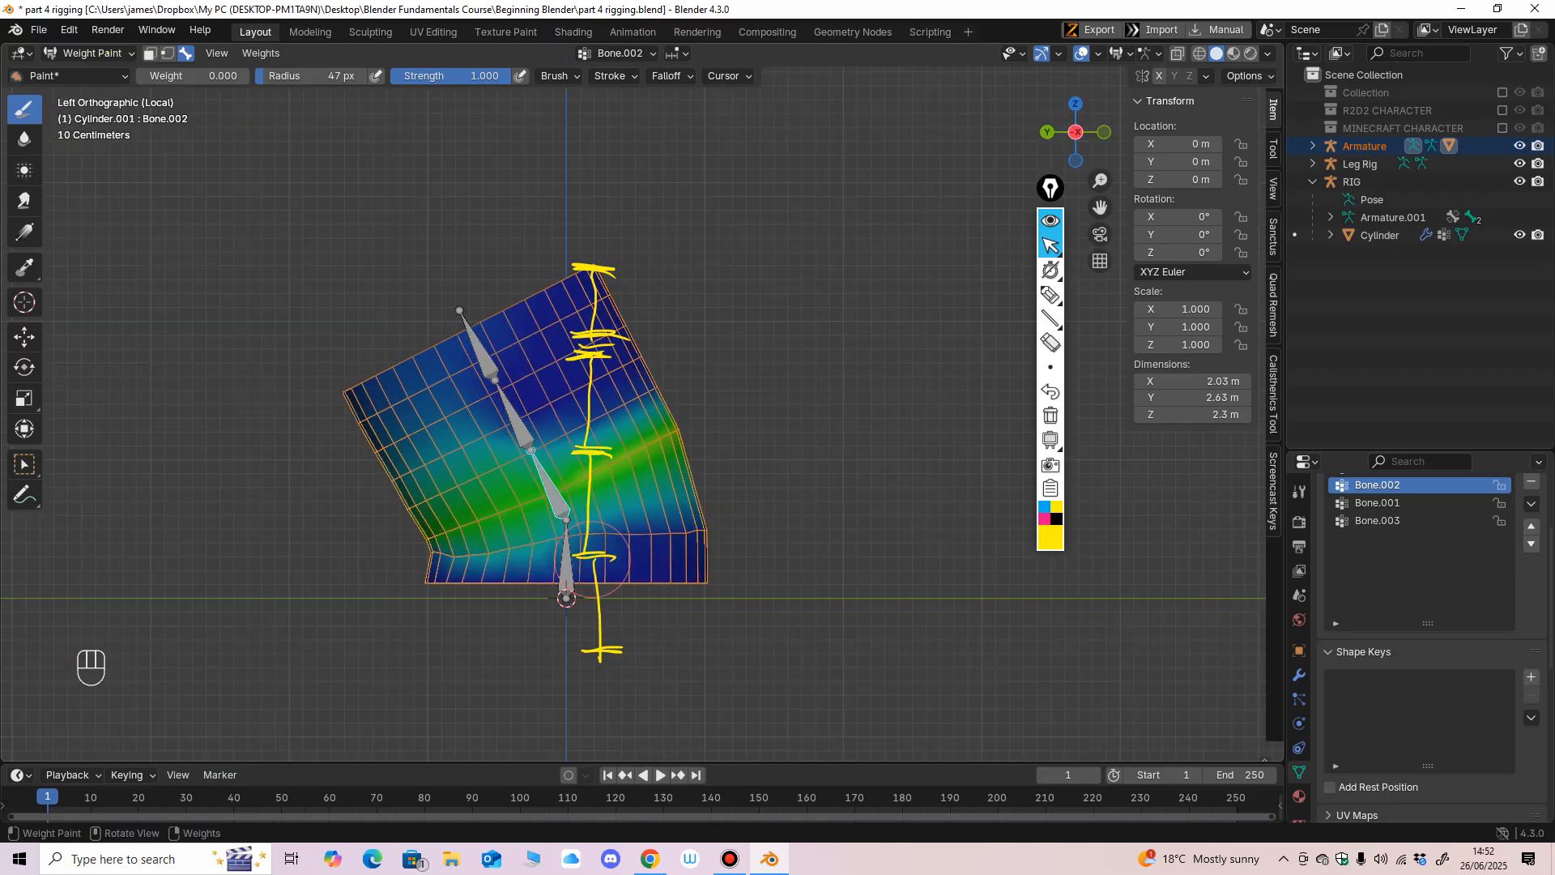
{"action": "mouse_move", "coordinate": [592, 557]}
{"action": "left_mouse_down"}
{"action": "mouse_move", "coordinate": [486, 559]}
{"action": "mouse_move", "coordinate": [574, 559]}
{"action": "left_mouse_up"}
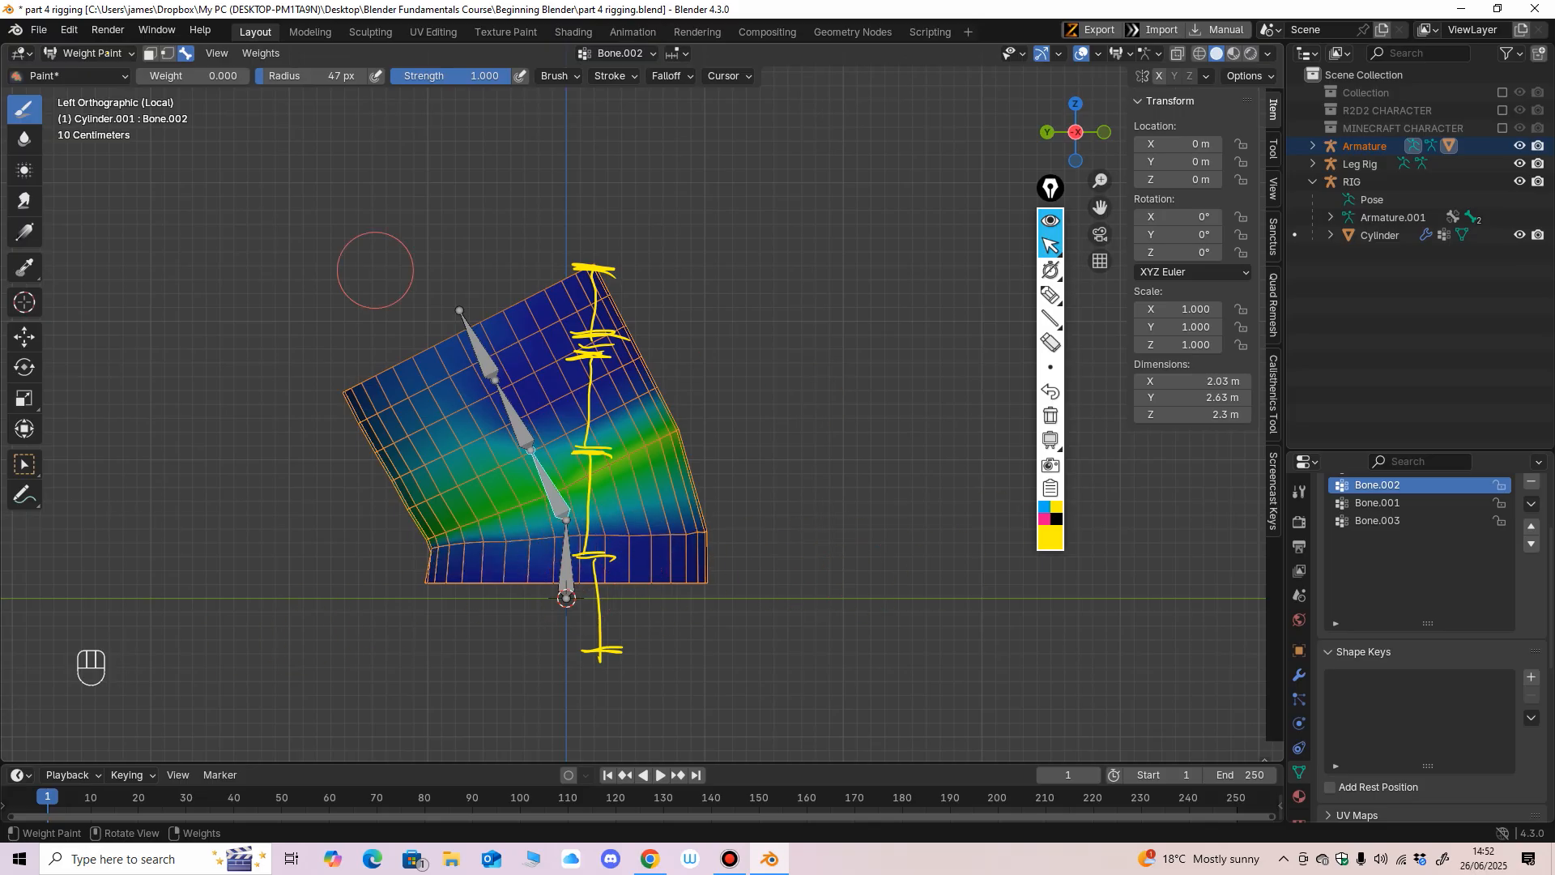
Smooth the vertex weights of the second bone from the bottom and return the armature to Pose Mode.
{"action": "left_click", "coordinate": [260, 53]}
{"action": "left_click", "coordinate": [275, 251]}
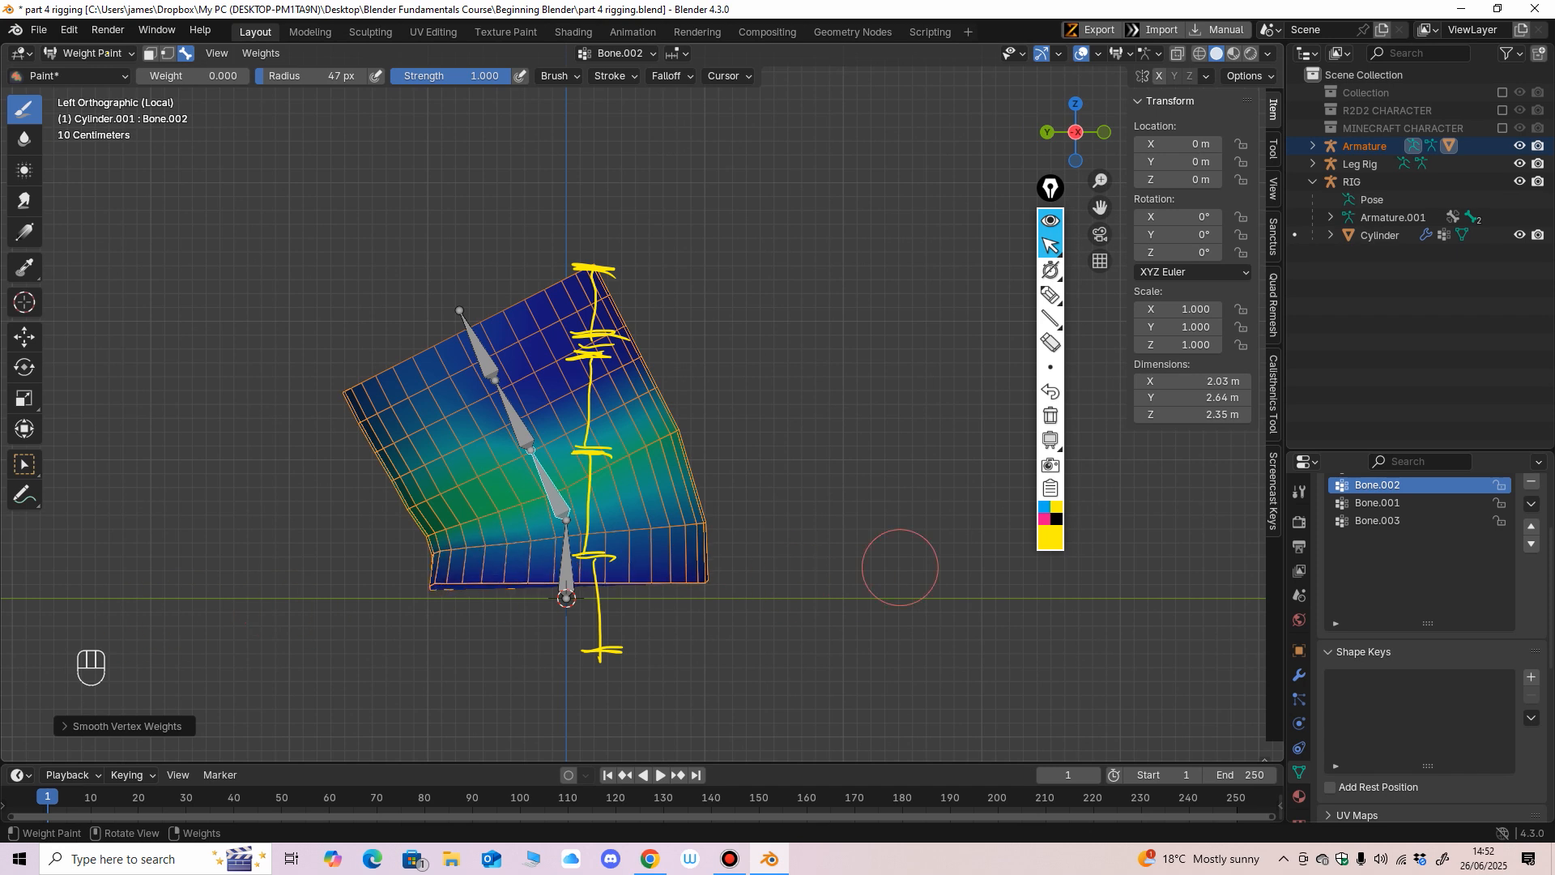
{"action": "left_click", "coordinate": [92, 53]}
{"action": "left_click", "coordinate": [81, 84]}
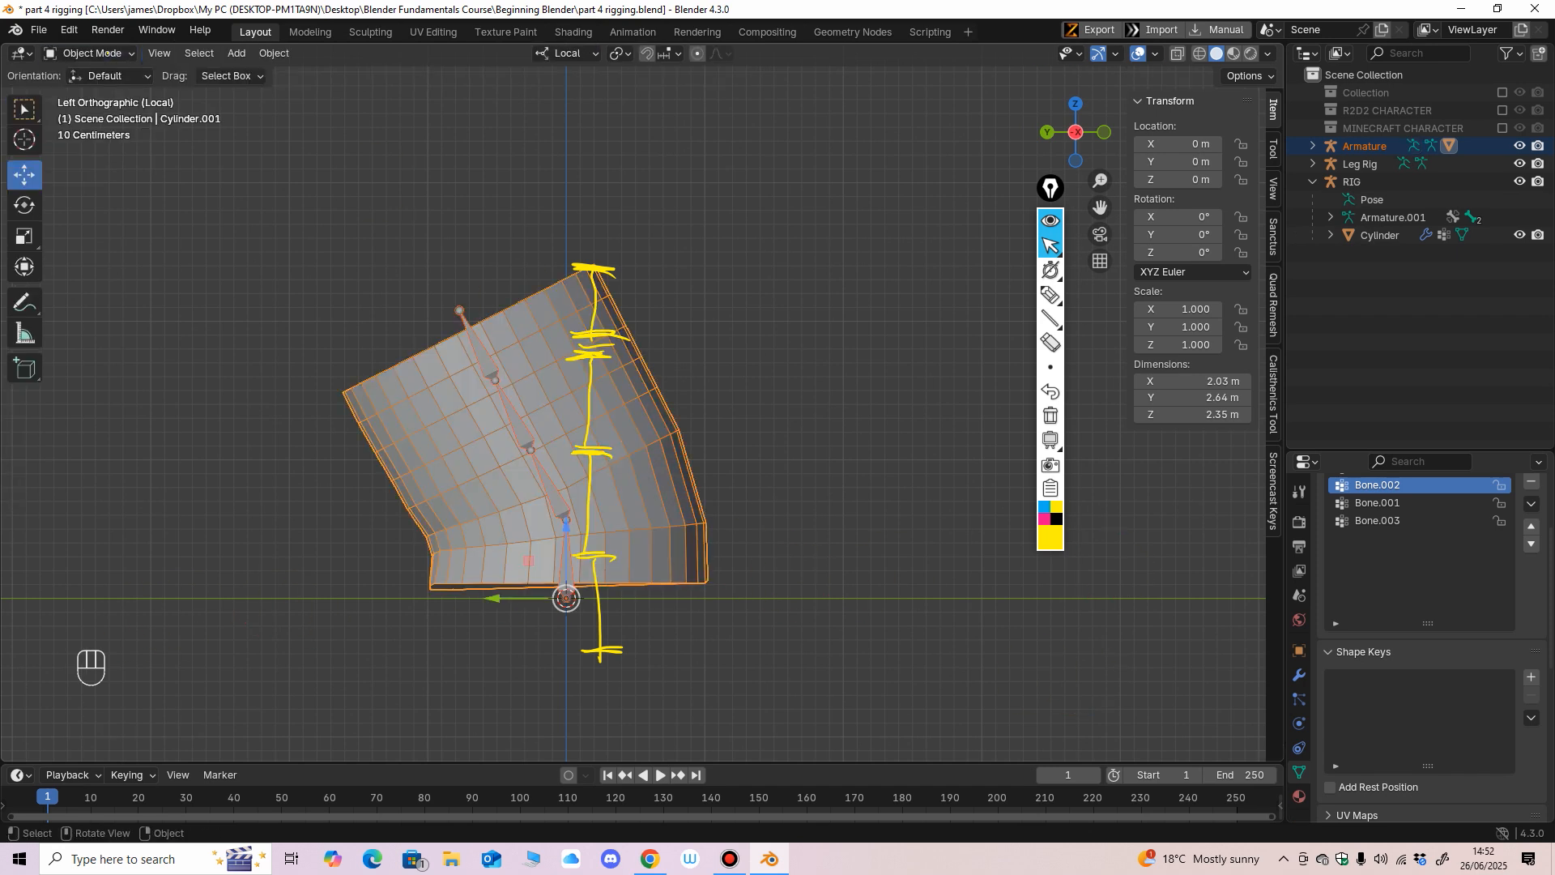
{"action": "left_click", "coordinate": [92, 52]}
{"action": "left_click", "coordinate": [81, 96]}
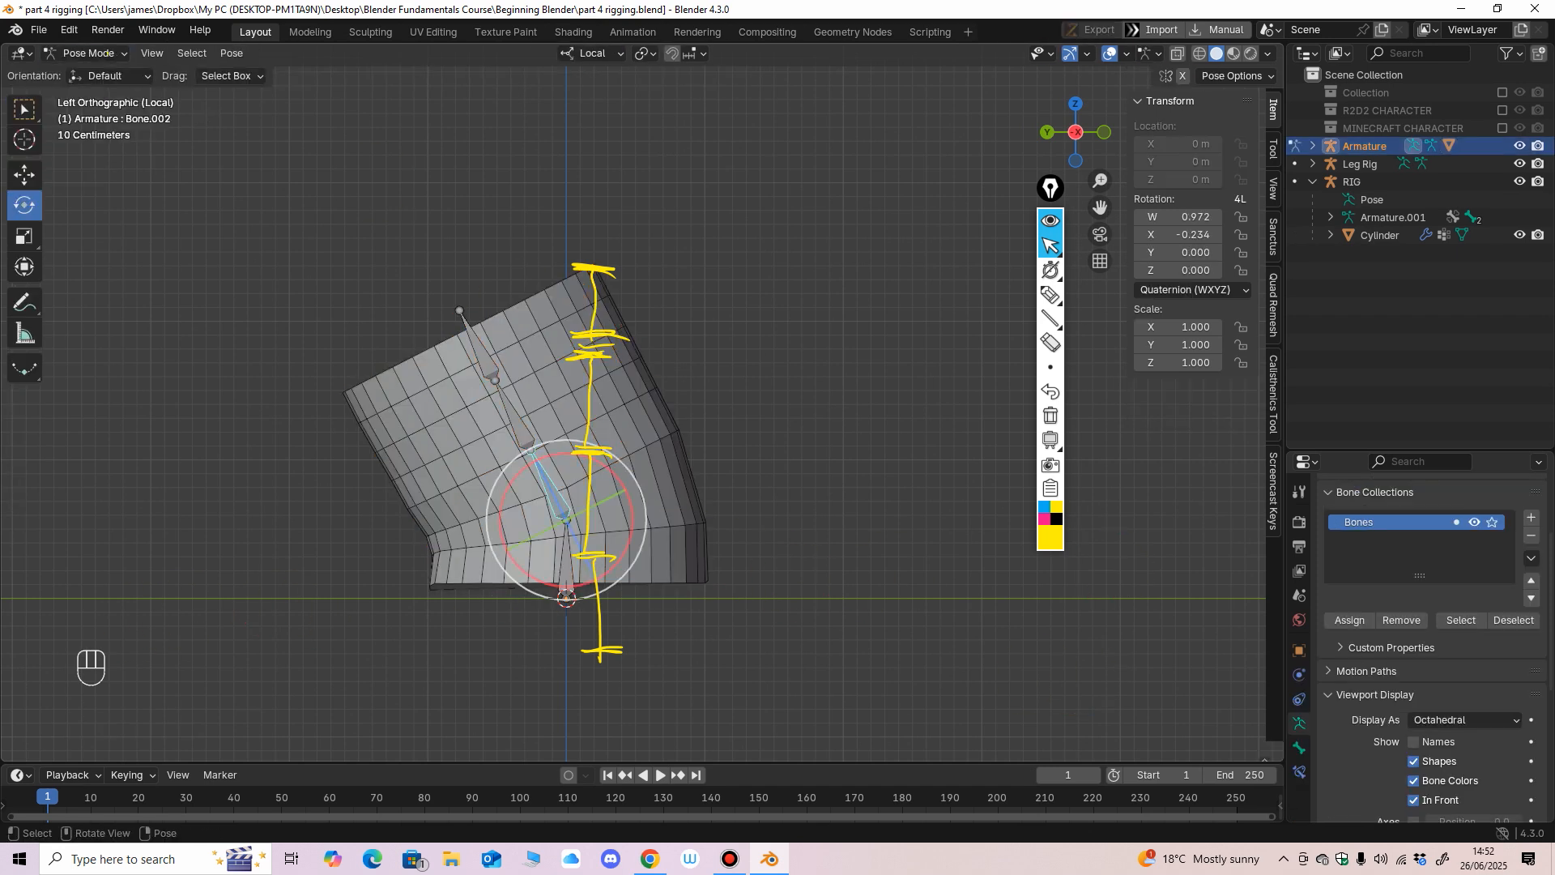
Test a slight rotation of the second bone, undo it, and reset the rotation and location of all bones.
{"action": "mouse_move", "coordinate": [614, 477]}
{"action": "left_mouse_down"}
{"action": "mouse_move", "coordinate": [639, 534]}
{"action": "mouse_move", "coordinate": [635, 497]}
{"action": "mouse_move", "coordinate": [616, 467]}
{"action": "mouse_move", "coordinate": [630, 565]}
{"action": "mouse_move", "coordinate": [597, 463]}
{"action": "mouse_move", "coordinate": [600, 478]}
{"action": "left_mouse_up"}
{"action": "key", "text": "ctrl+z"}
{"action": "key", "text": "a"}
{"action": "key", "text": "alt+r"}
{"action": "key", "text": "alt+g"}
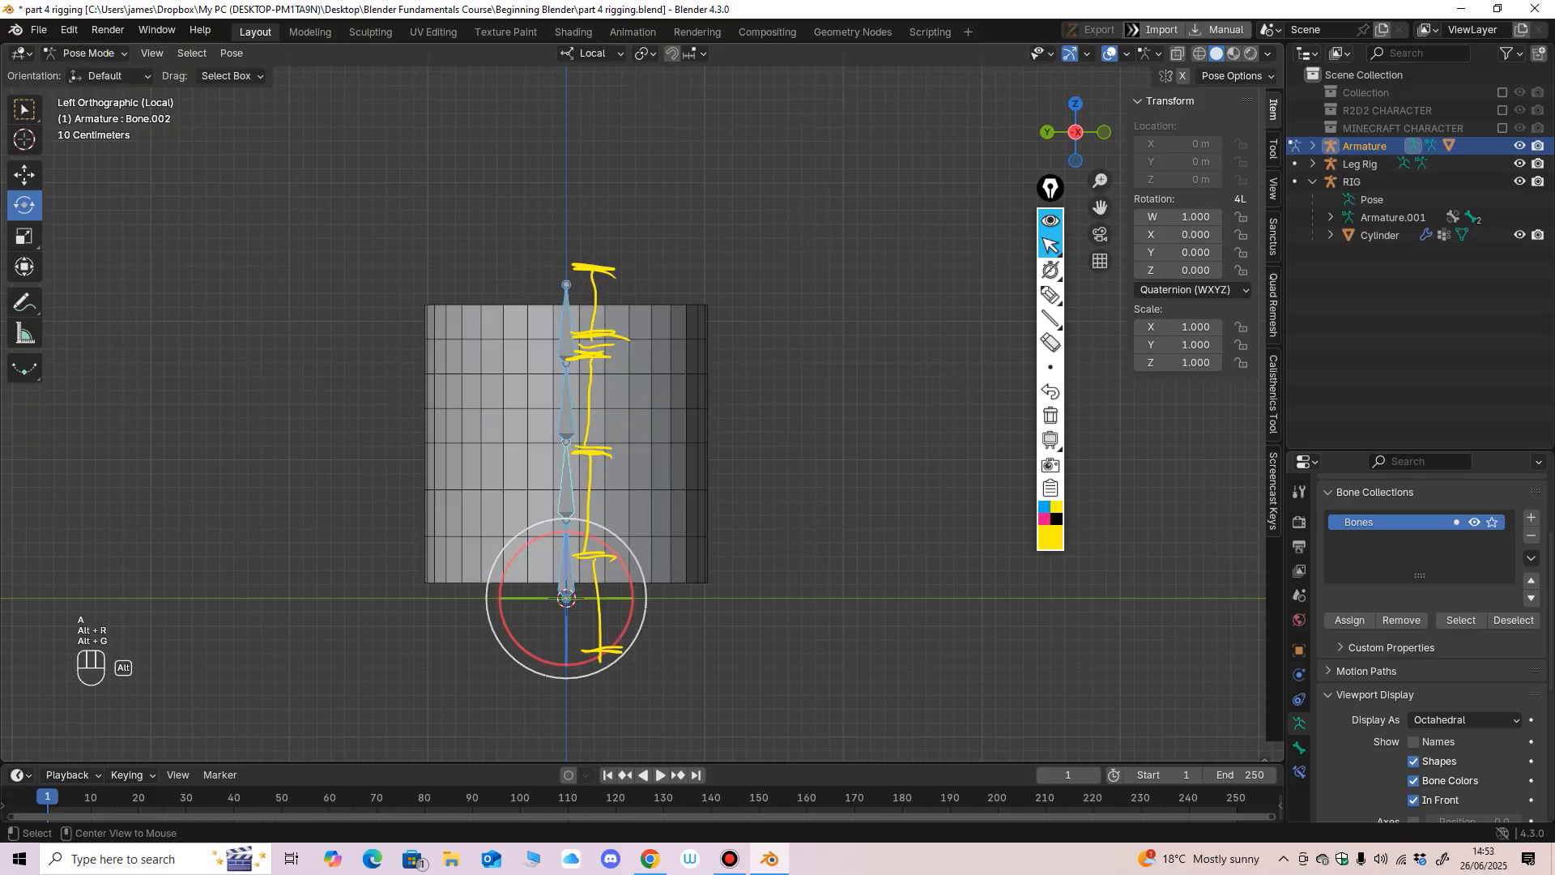
Erase the yellow pen marks drawn beside the bones and switch the armature to Object Mode.
{"action": "left_click", "coordinate": [1051, 342]}
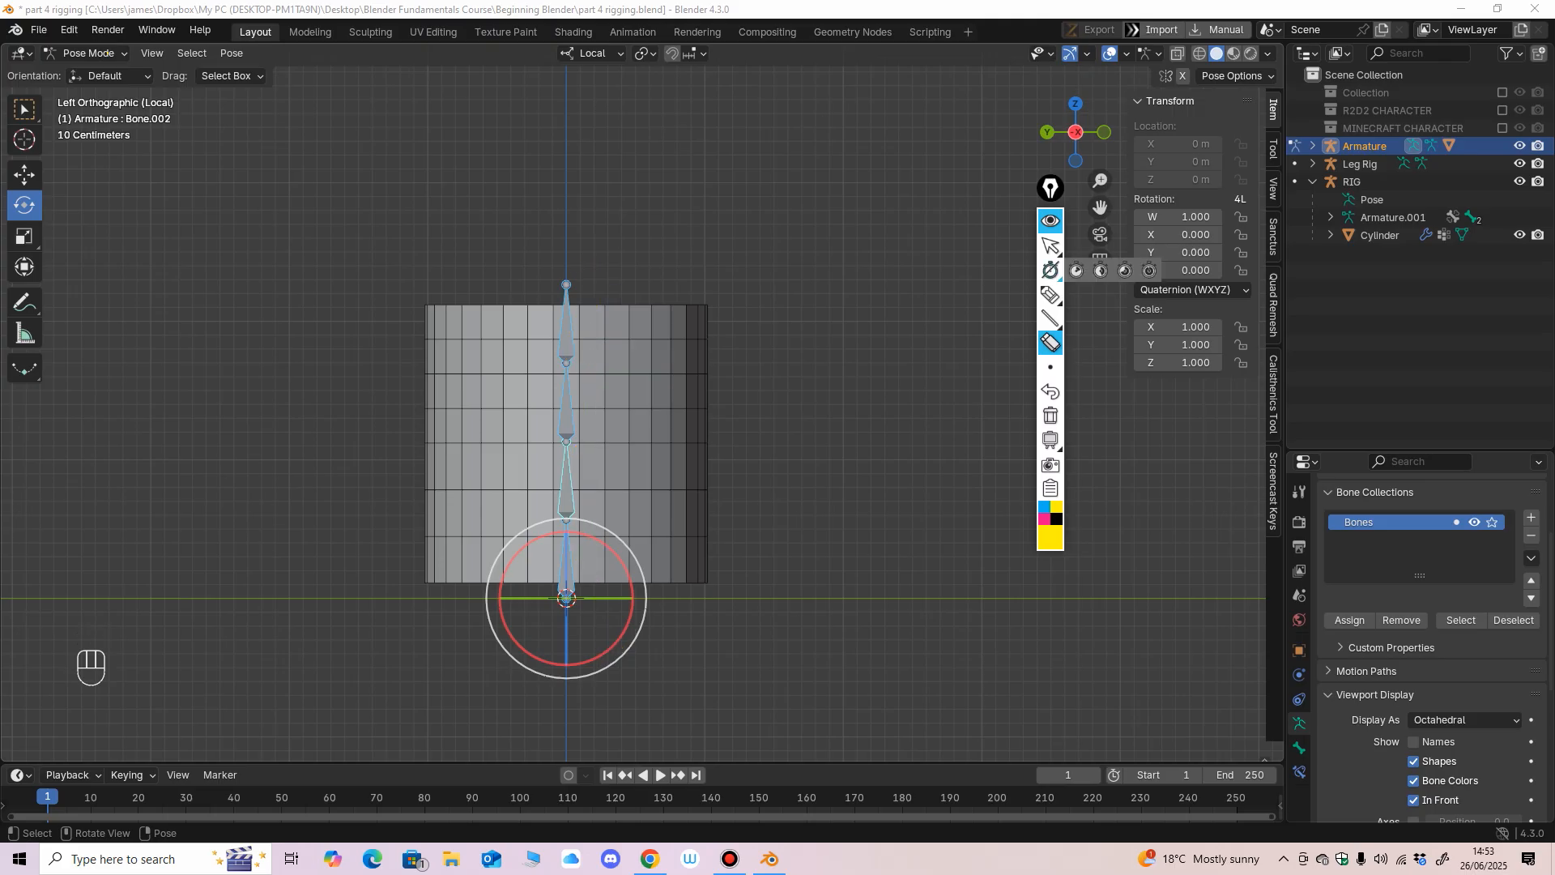
{"action": "left_click", "coordinate": [1051, 245]}
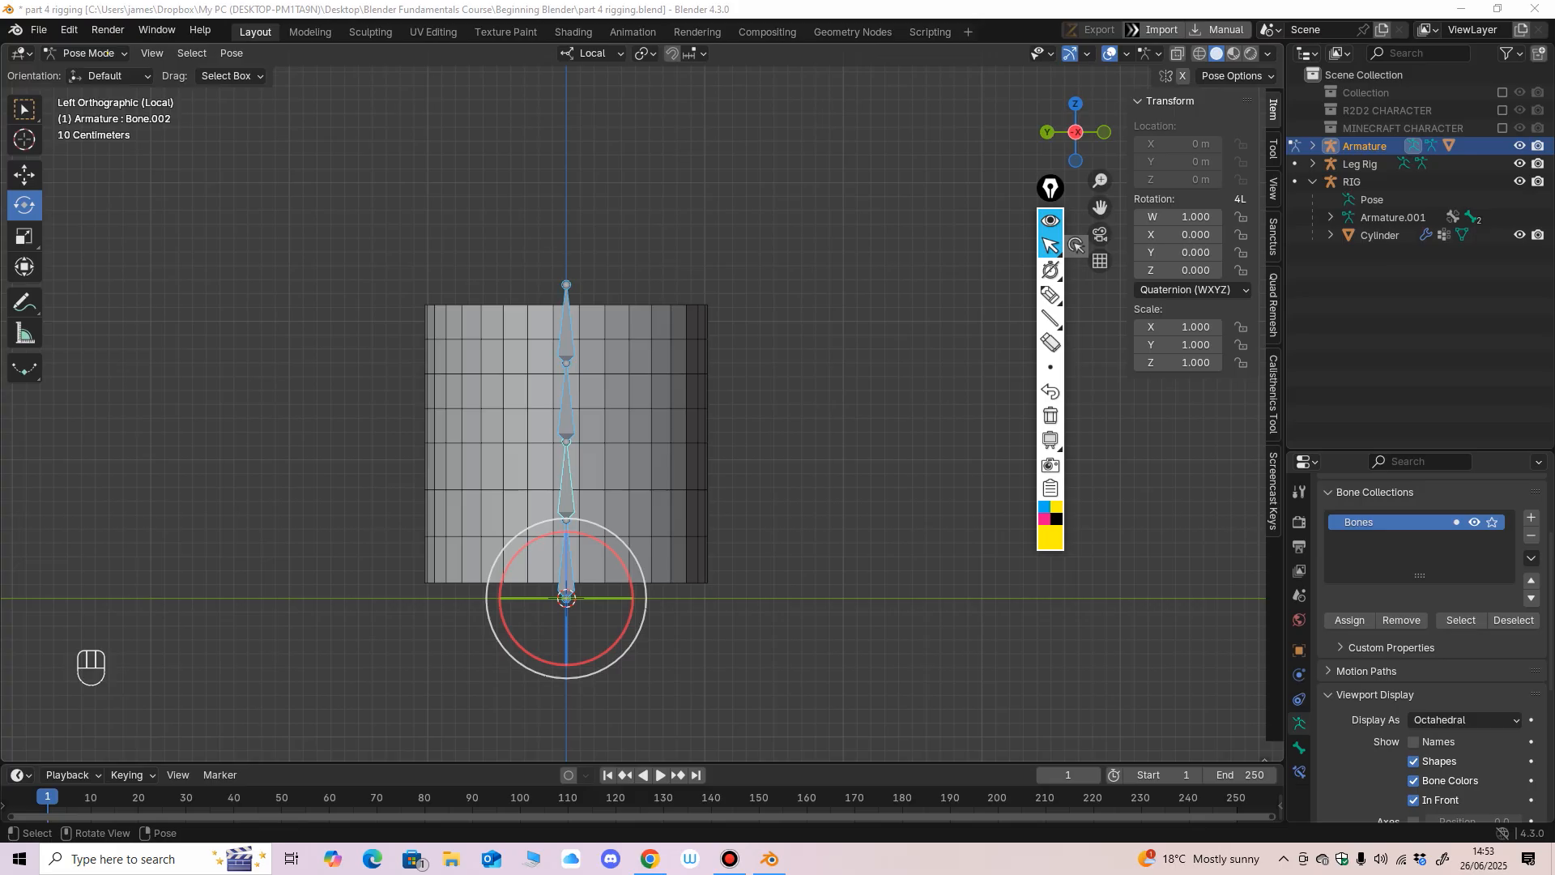
{"action": "left_click", "coordinate": [85, 53]}
{"action": "left_click", "coordinate": [98, 73]}
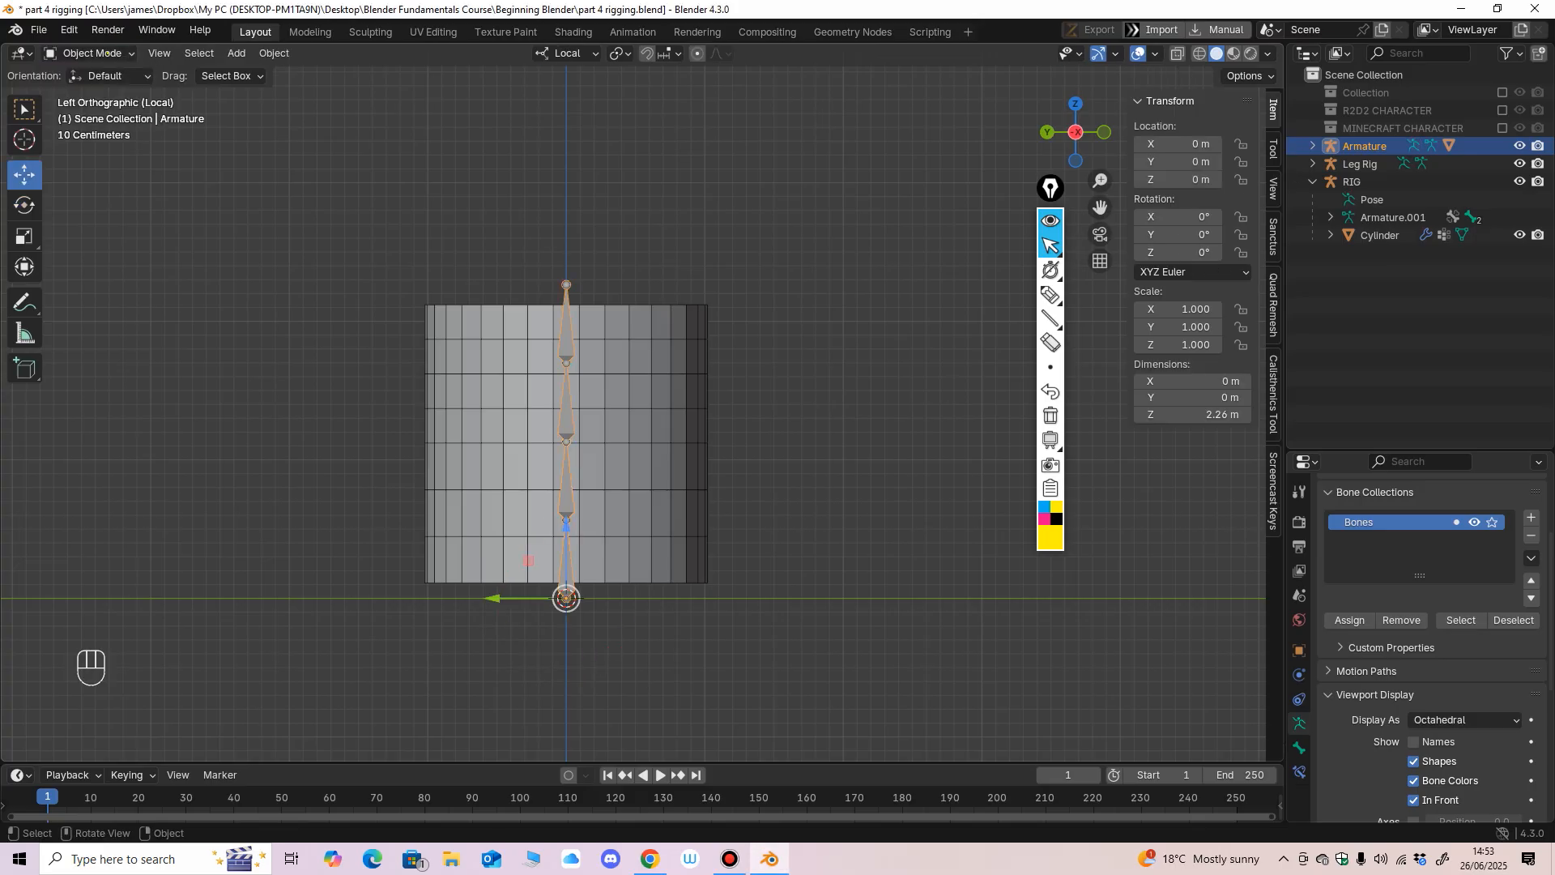